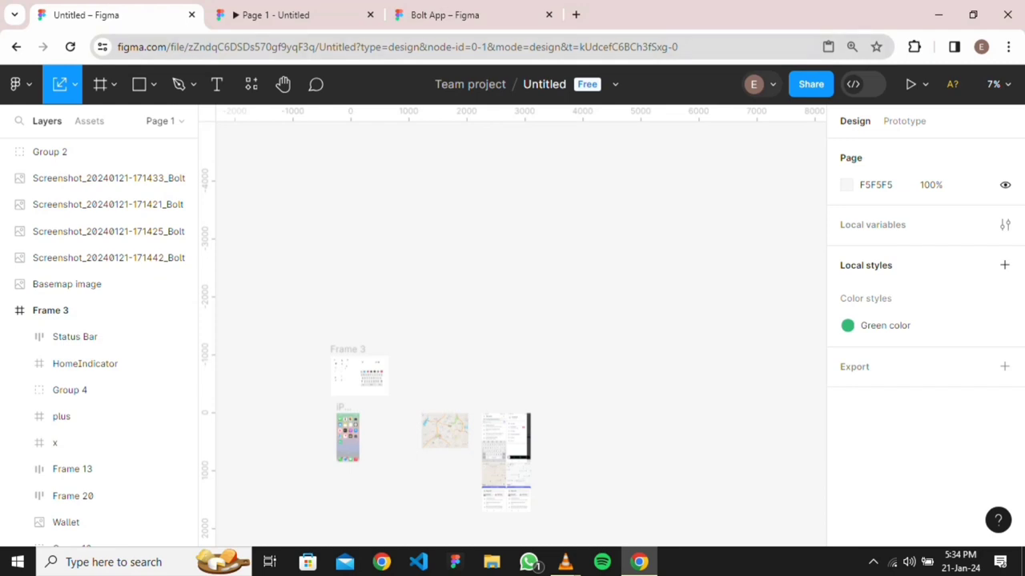
Retitle the Untitled design file as 'bolt app', fixing a typo along the way
{"action": "left_click", "coordinate": [544, 84]}
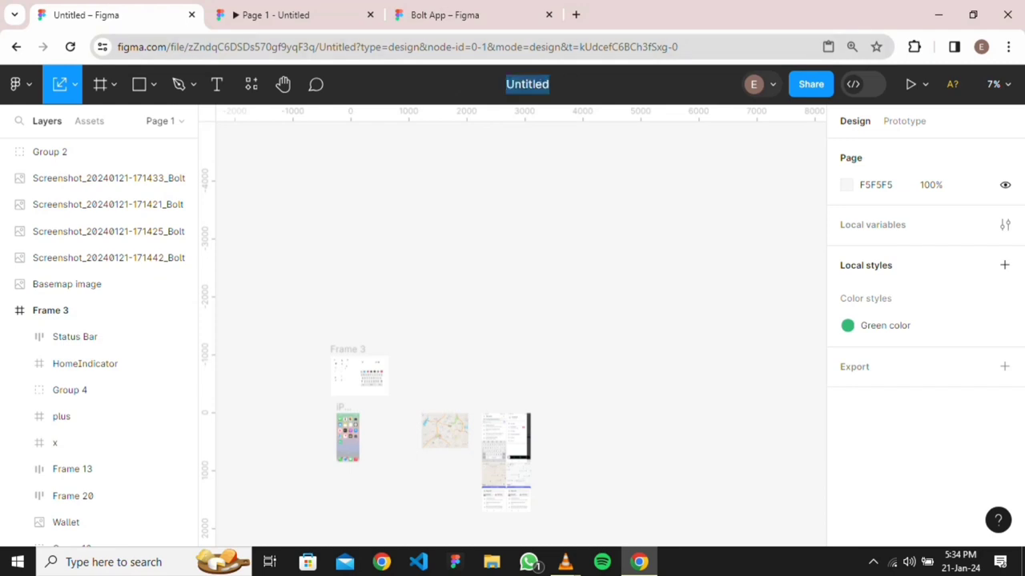
{"action": "type", "text": "b"}
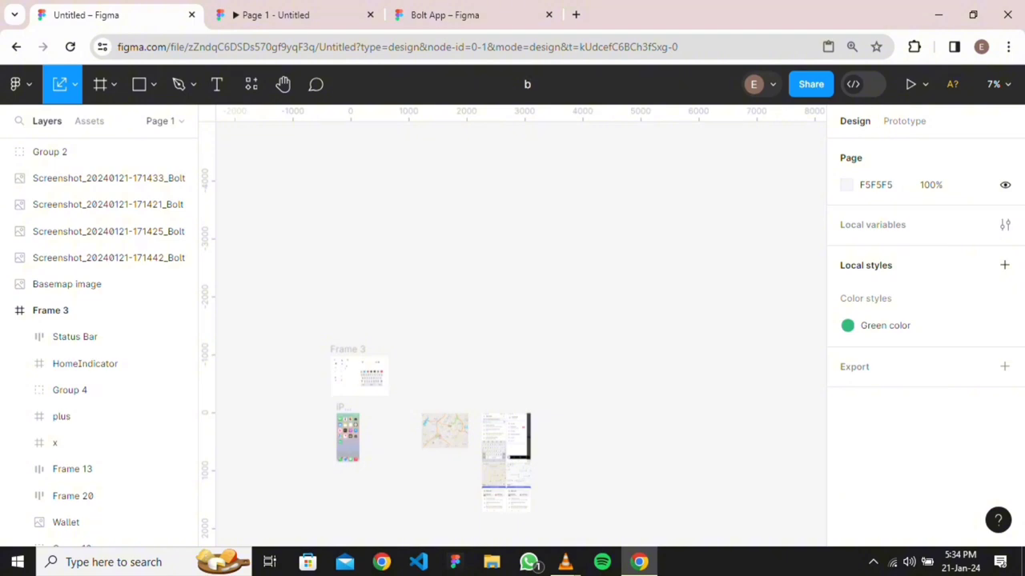
{"action": "type", "text": "olt app"}
{"action": "key", "text": "Return"}
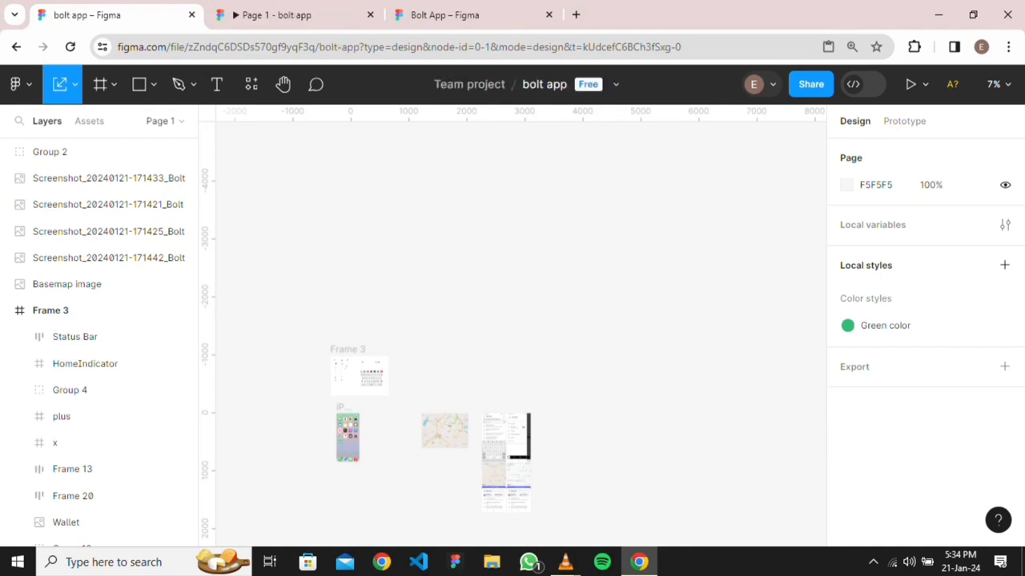
{"action": "scroll", "coordinate": [400, 443], "scroll_direction": "down", "scroll_amount": 3}
{"action": "scroll", "coordinate": [399, 443], "scroll_direction": "up", "scroll_amount": 3}
{"action": "scroll", "coordinate": [400, 443], "scroll_direction": "down", "scroll_amount": 3}
{"action": "scroll", "coordinate": [380, 490], "scroll_direction": "up", "scroll_amount": 4}
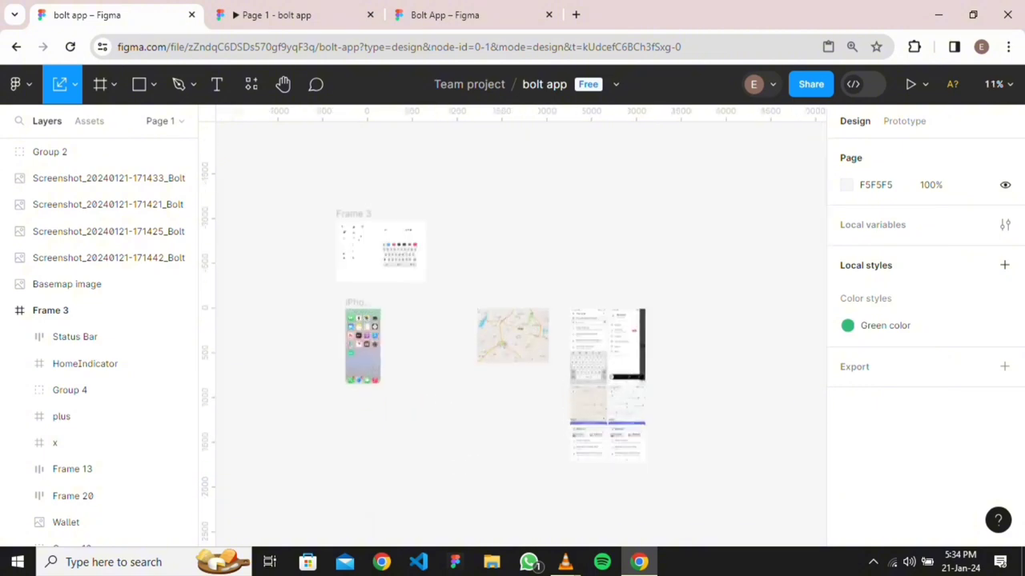
{"action": "scroll", "coordinate": [512, 336], "scroll_direction": "up", "scroll_amount": 2}
{"action": "scroll", "coordinate": [512, 336], "scroll_direction": "down", "scroll_amount": 3}
{"action": "scroll", "coordinate": [594, 283], "scroll_direction": "up", "scroll_amount": 4}
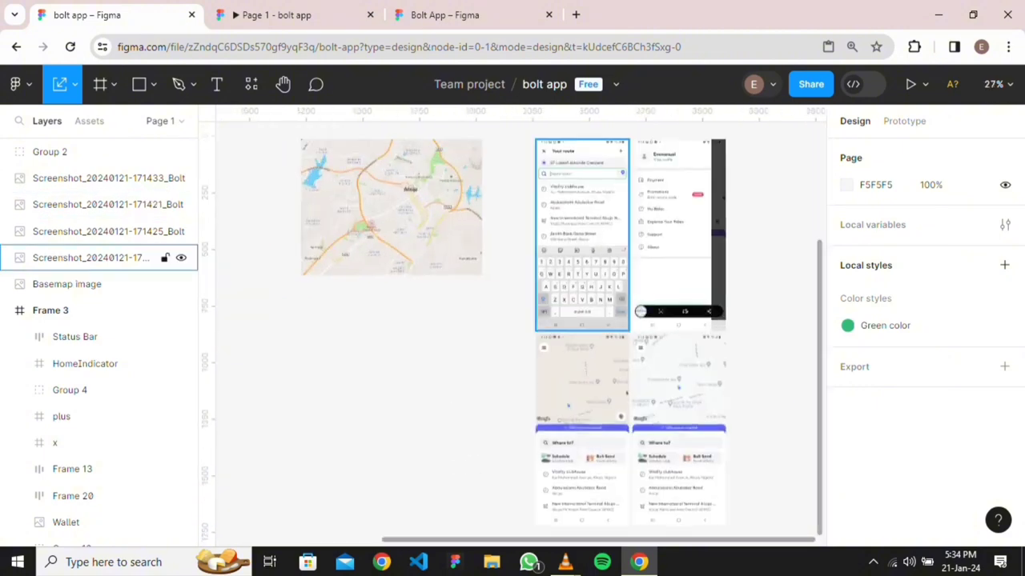
{"action": "scroll", "coordinate": [619, 297], "scroll_direction": "up", "scroll_amount": 4}
{"action": "scroll", "coordinate": [520, 333], "scroll_direction": "up", "scroll_amount": 3}
{"action": "scroll", "coordinate": [520, 334], "scroll_direction": "up", "scroll_amount": 4}
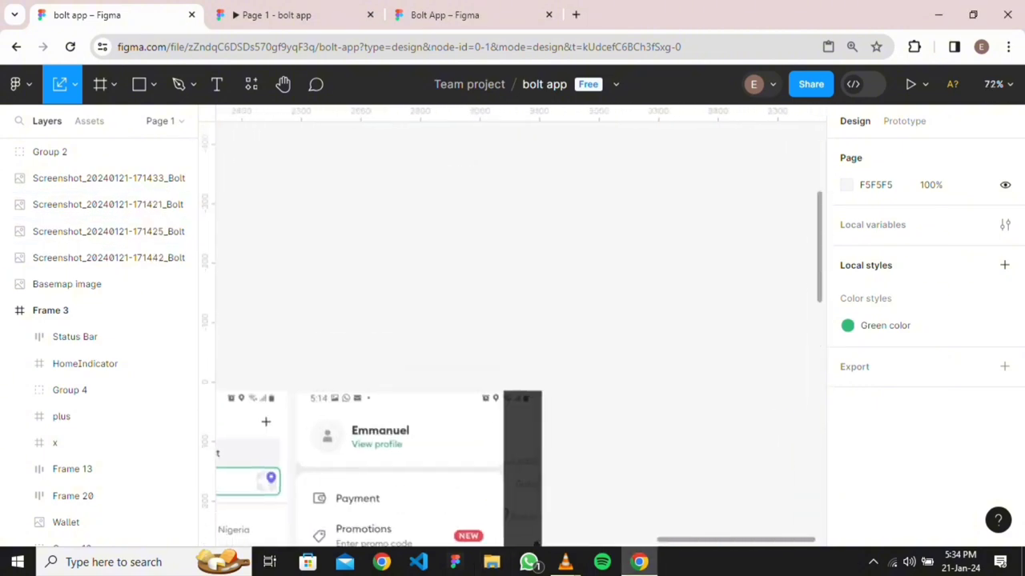
{"action": "scroll", "coordinate": [513, 337], "scroll_direction": "down", "scroll_amount": 10}
{"action": "scroll", "coordinate": [513, 336], "scroll_direction": "left", "scroll_amount": 4}
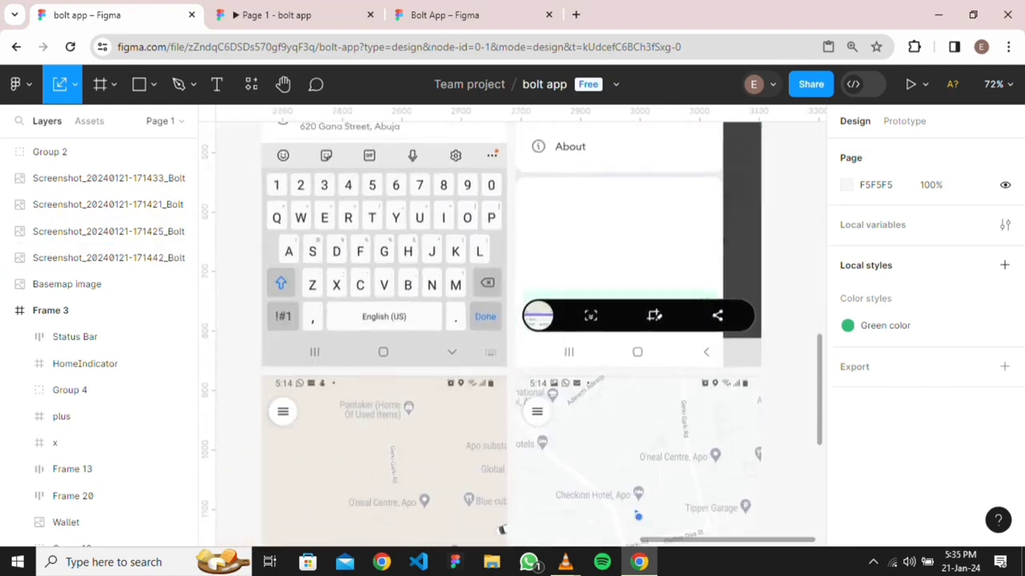
{"action": "scroll", "coordinate": [598, 241], "scroll_direction": "down", "scroll_amount": 1}
{"action": "scroll", "coordinate": [598, 240], "scroll_direction": "down", "scroll_amount": 5}
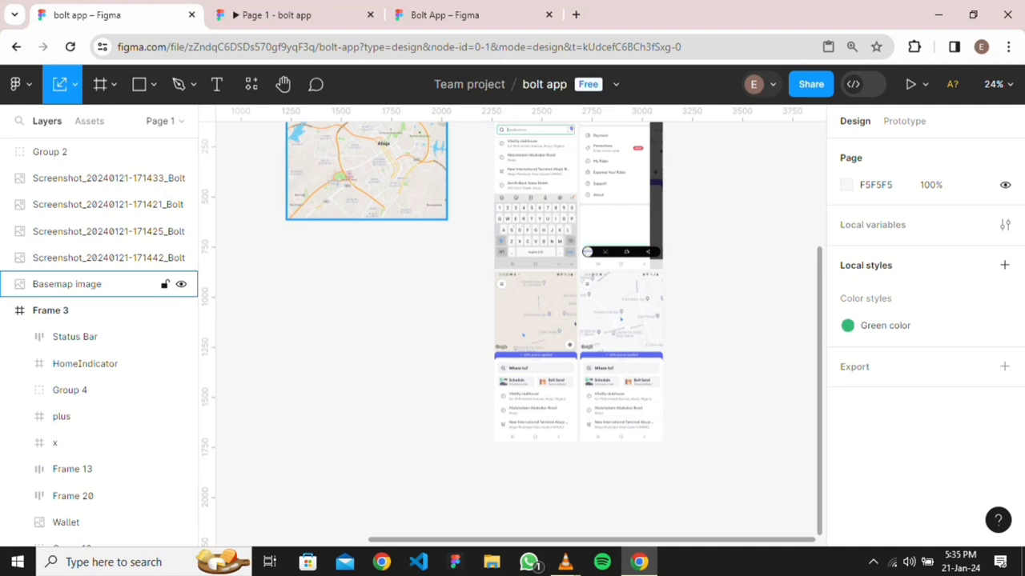
{"action": "scroll", "coordinate": [367, 240], "scroll_direction": "up", "scroll_amount": 2}
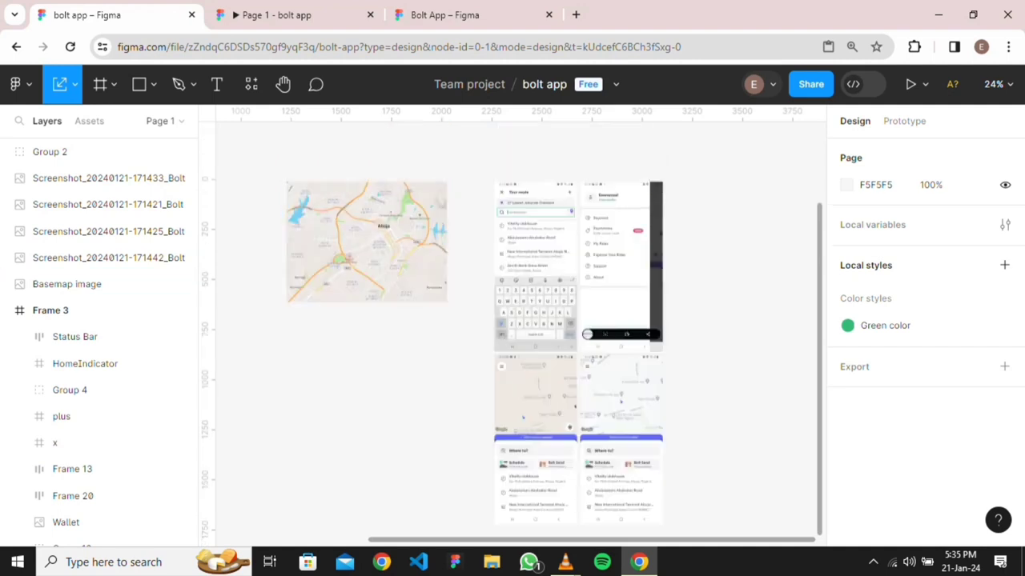
{"action": "right_click", "coordinate": [334, 362]}
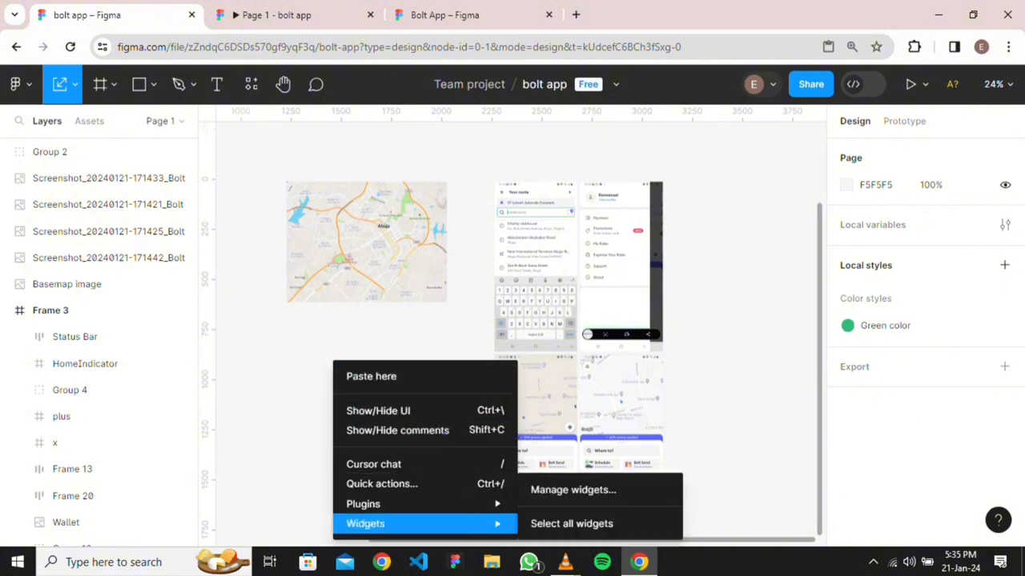
Launch the Figmap map plugin from the canvas Plugins menu
{"action": "mouse_move", "coordinate": [424, 503]}
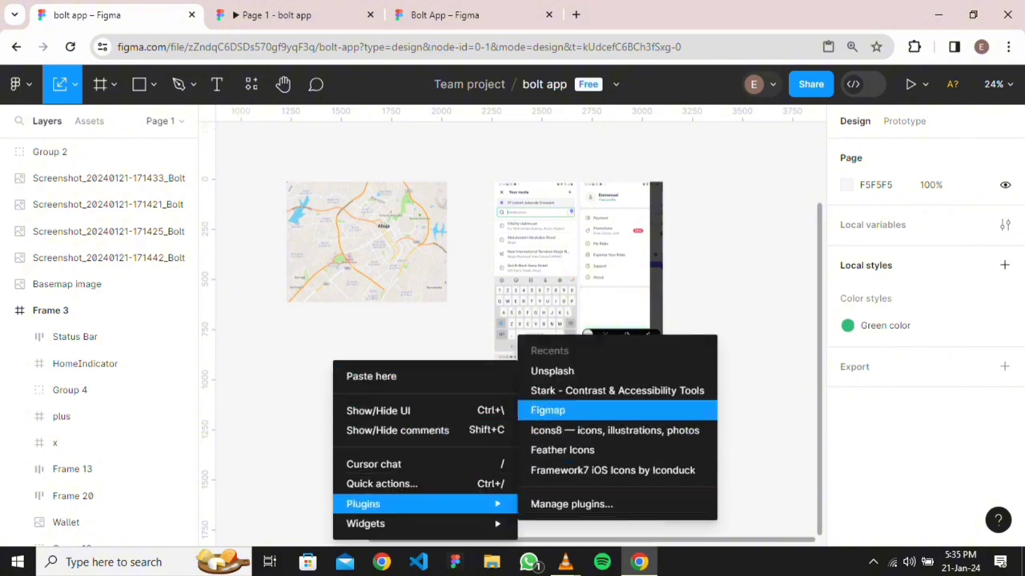
{"action": "left_click", "coordinate": [552, 410]}
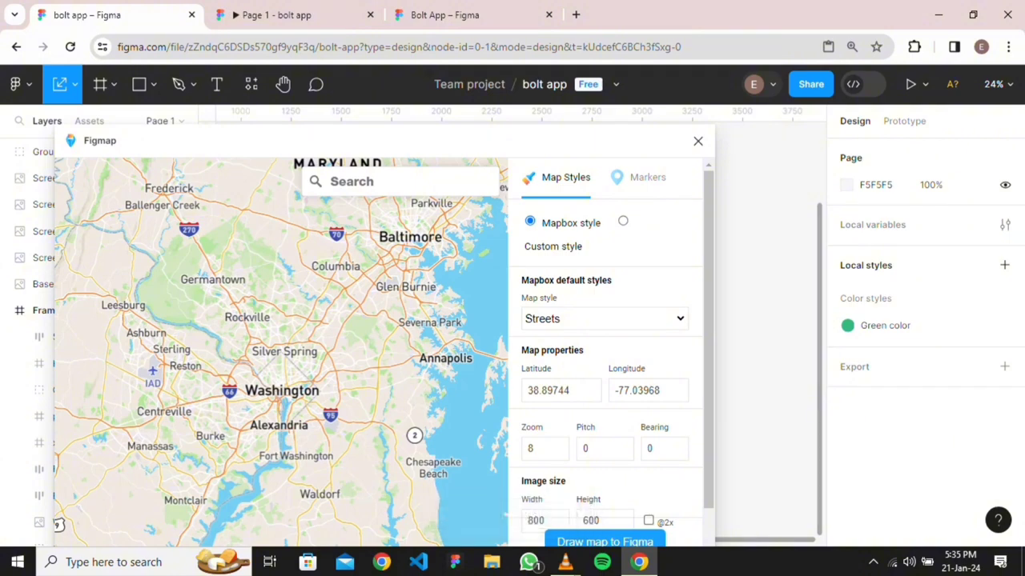
{"action": "scroll", "coordinate": [253, 396], "scroll_direction": "down", "scroll_amount": 3}
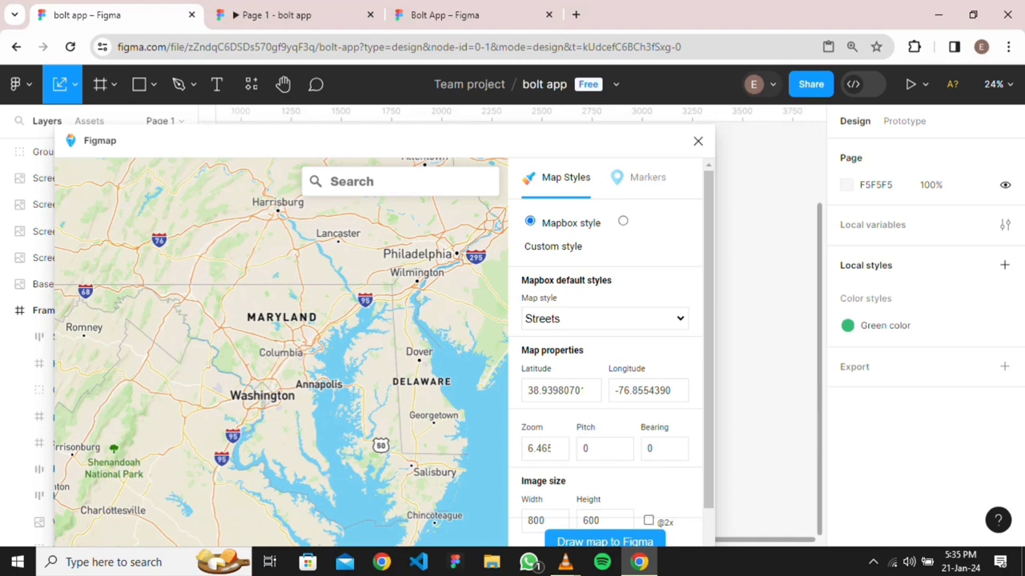
{"action": "scroll", "coordinate": [279, 388], "scroll_direction": "up", "scroll_amount": 1}
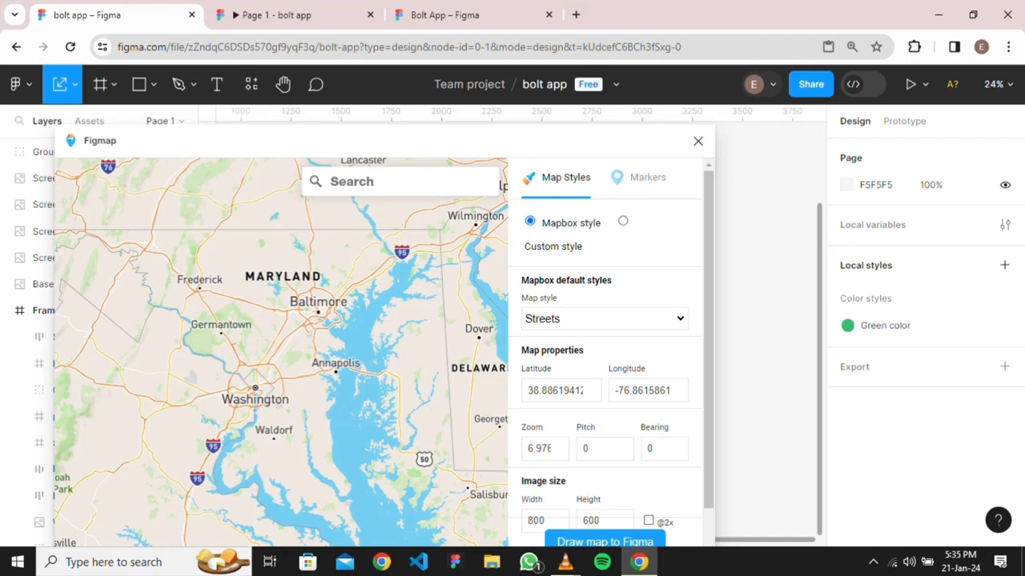
Zoom and pan the Figmap map from Washington across to centre it on Abuja, Nigeria
{"action": "left_click", "coordinate": [399, 181]}
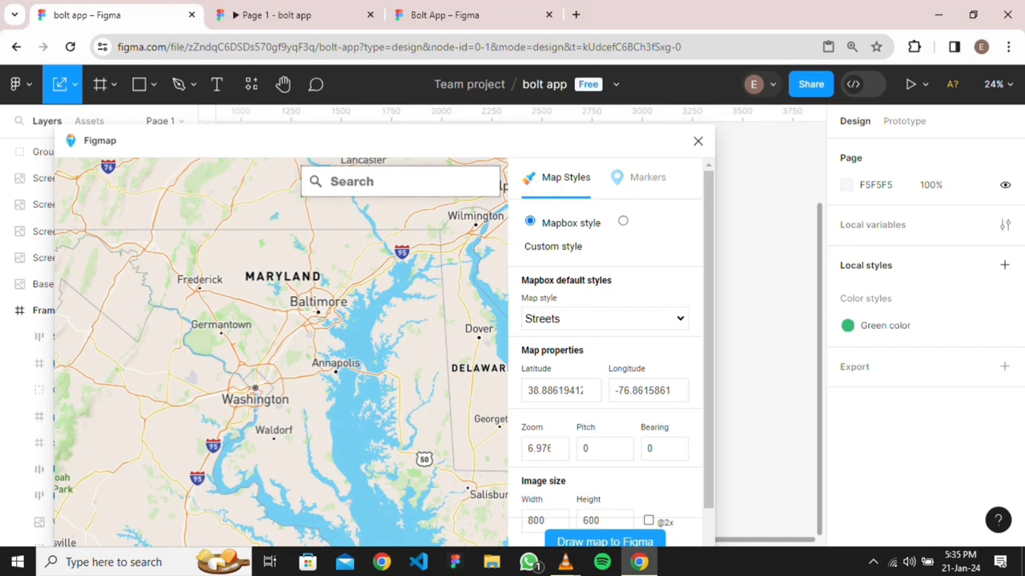
{"action": "scroll", "coordinate": [280, 352], "scroll_direction": "down", "scroll_amount": 6}
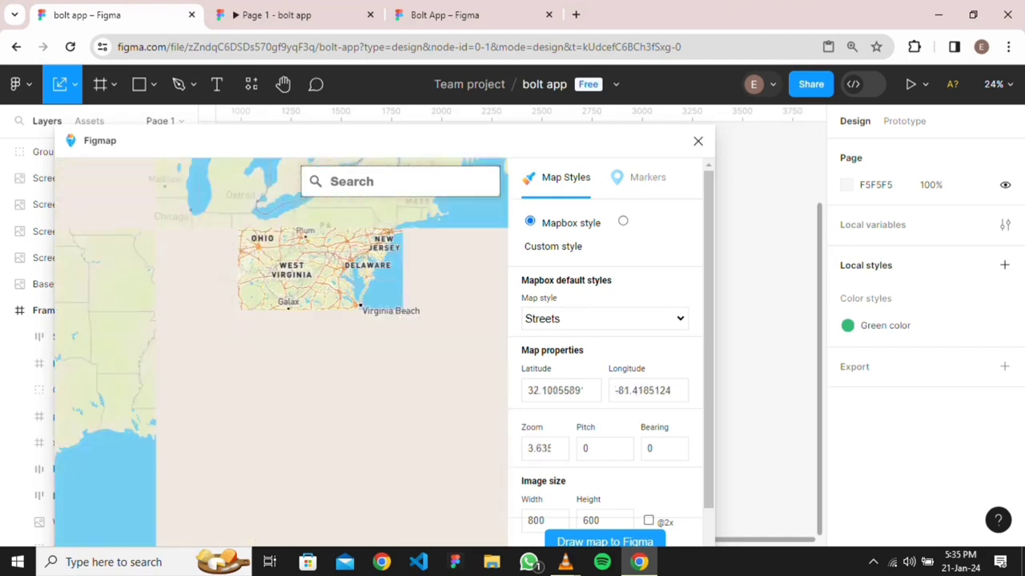
{"action": "scroll", "coordinate": [280, 352], "scroll_direction": "down", "scroll_amount": 4}
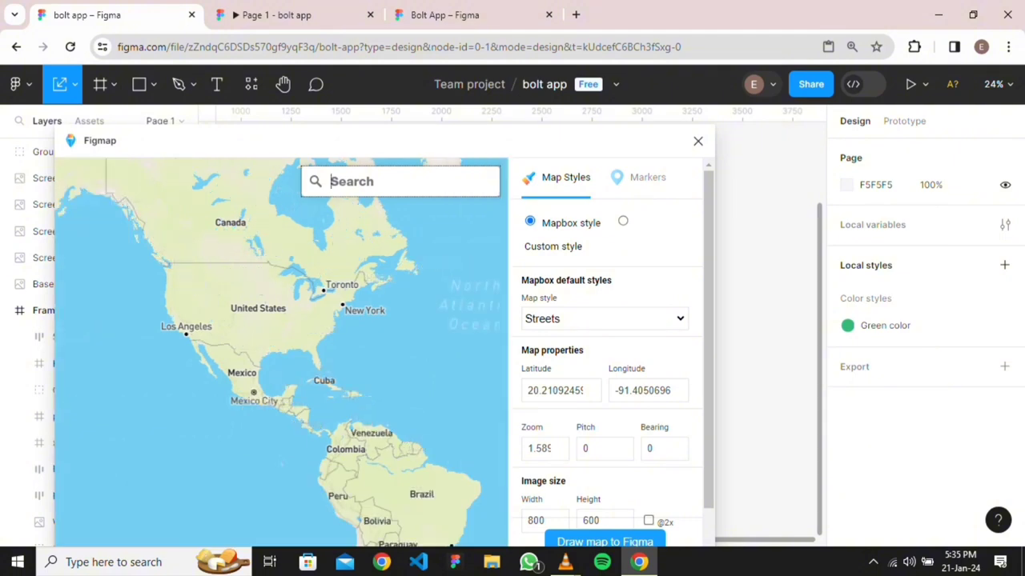
{"action": "scroll", "coordinate": [280, 352], "scroll_direction": "down", "scroll_amount": 5}
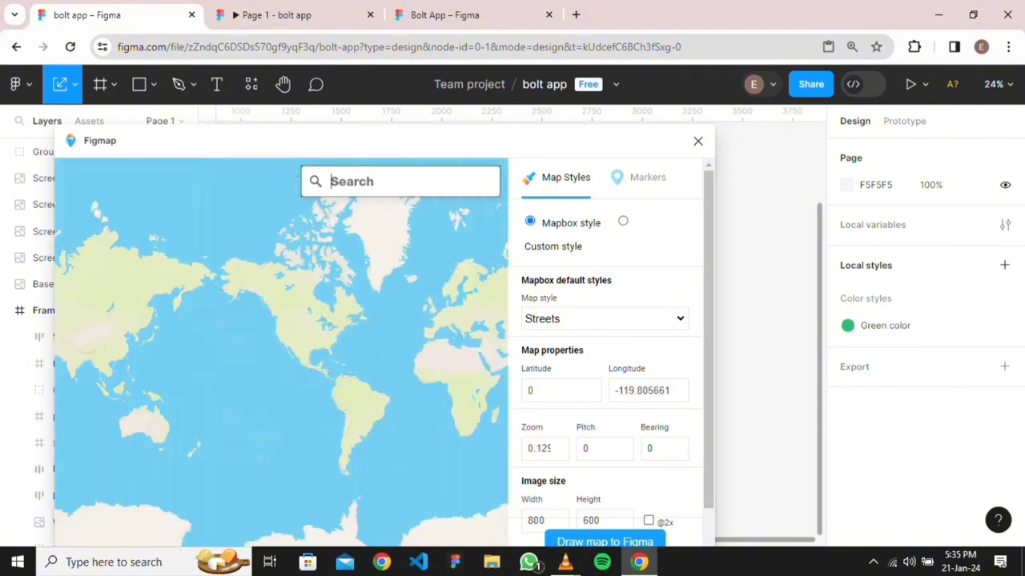
{"action": "left_click_drag", "start_coordinate": [434, 383], "coordinate": [369, 445]}
{"action": "scroll", "coordinate": [309, 374], "scroll_direction": "up", "scroll_amount": 5}
{"action": "scroll", "coordinate": [339, 384], "scroll_direction": "up", "scroll_amount": 4}
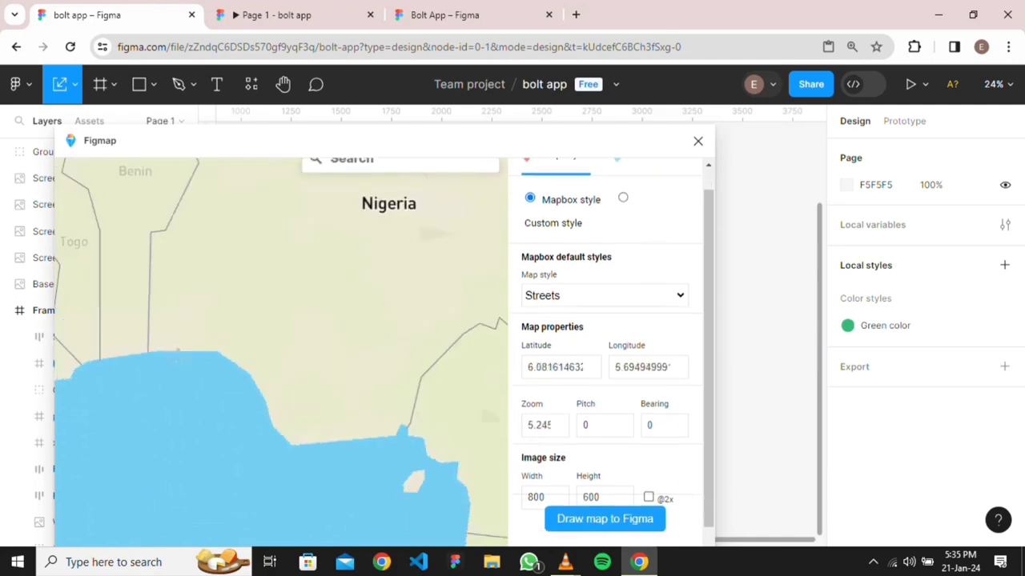
{"action": "scroll", "coordinate": [359, 305], "scroll_direction": "up", "scroll_amount": 3}
{"action": "left_click_drag", "start_coordinate": [360, 213], "coordinate": [312, 285]}
{"action": "scroll", "coordinate": [327, 232], "scroll_direction": "up", "scroll_amount": 8}
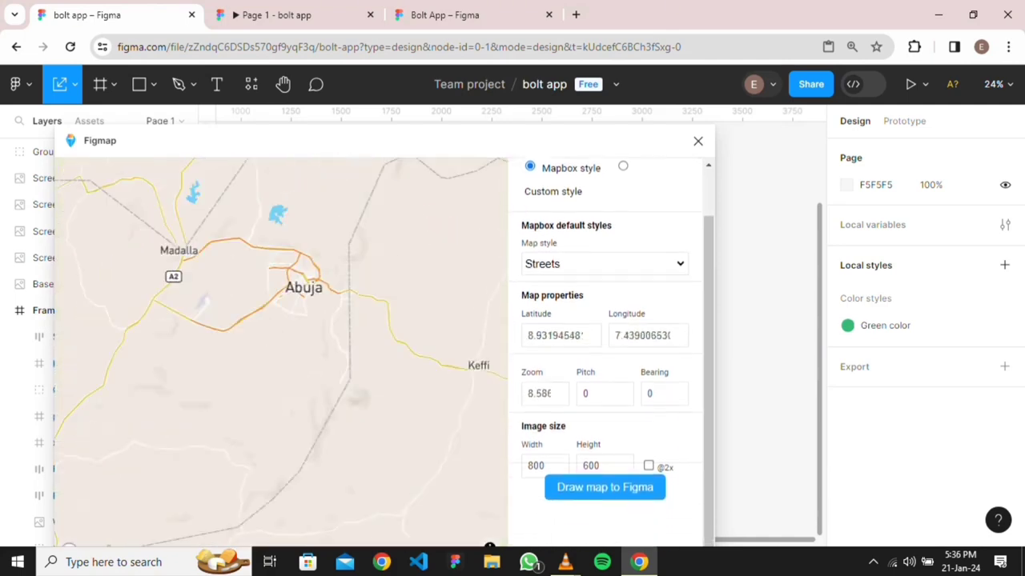
{"action": "scroll", "coordinate": [282, 324], "scroll_direction": "up", "scroll_amount": 6}
{"action": "left_click_drag", "start_coordinate": [282, 324], "coordinate": [271, 429]}
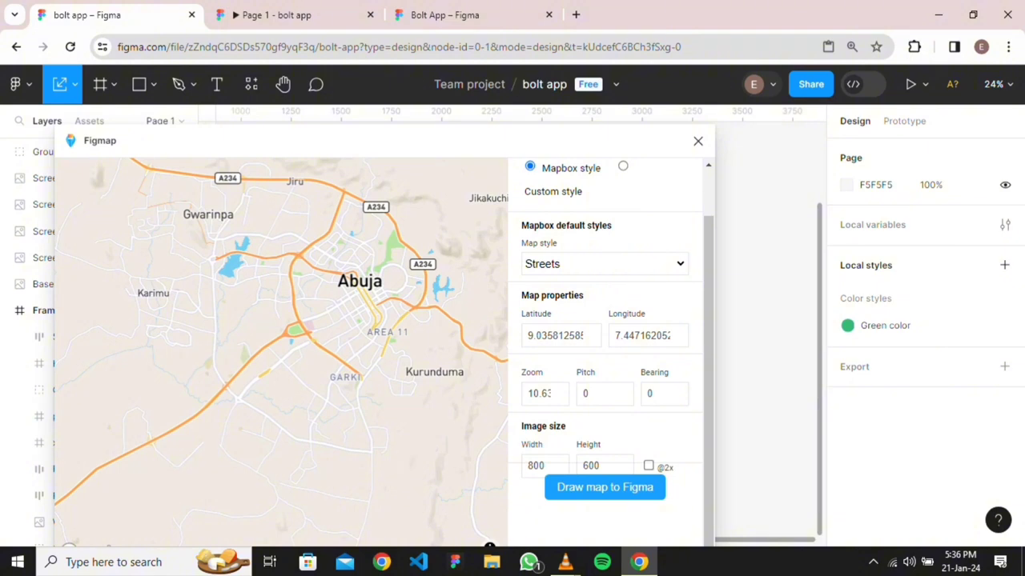
Close the Figmap plugin without inserting the map
{"action": "left_click", "coordinate": [698, 141]}
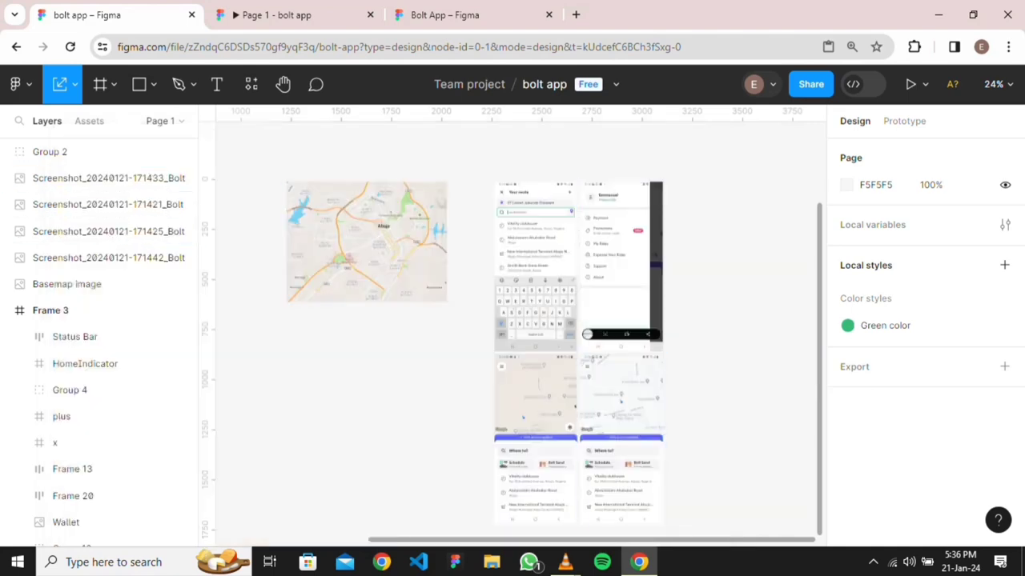
{"action": "scroll", "coordinate": [575, 405], "scroll_direction": "left", "scroll_amount": 4}
{"action": "scroll", "coordinate": [575, 406], "scroll_direction": "up", "scroll_amount": 2}
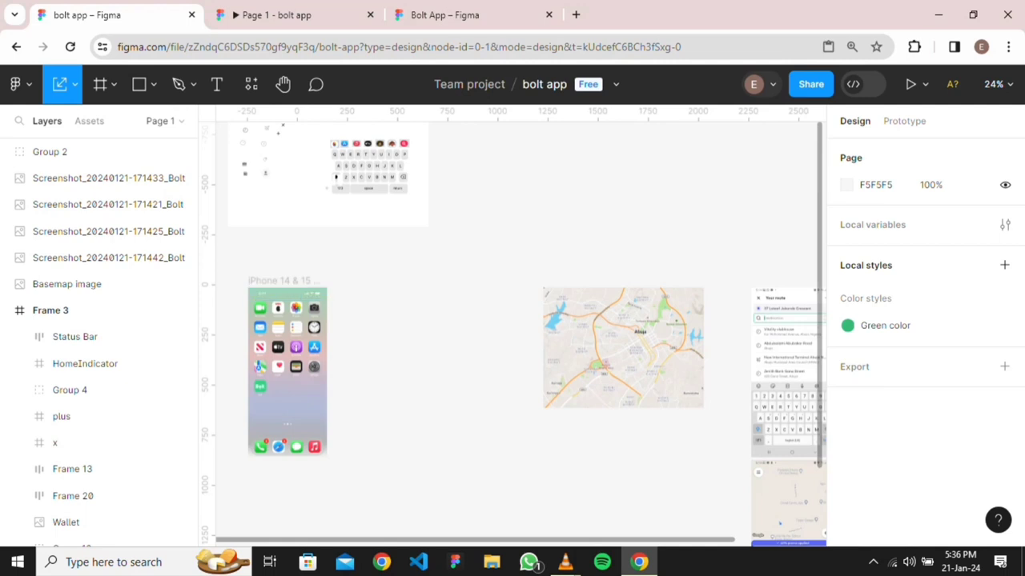
{"action": "scroll", "coordinate": [316, 361], "scroll_direction": "up", "scroll_amount": 3}
{"action": "scroll", "coordinate": [317, 362], "scroll_direction": "left", "scroll_amount": 3}
{"action": "scroll", "coordinate": [317, 361], "scroll_direction": "up", "scroll_amount": 1}
{"action": "scroll", "coordinate": [512, 335], "scroll_direction": "left", "scroll_amount": 2}
{"action": "scroll", "coordinate": [512, 334], "scroll_direction": "down", "scroll_amount": 2}
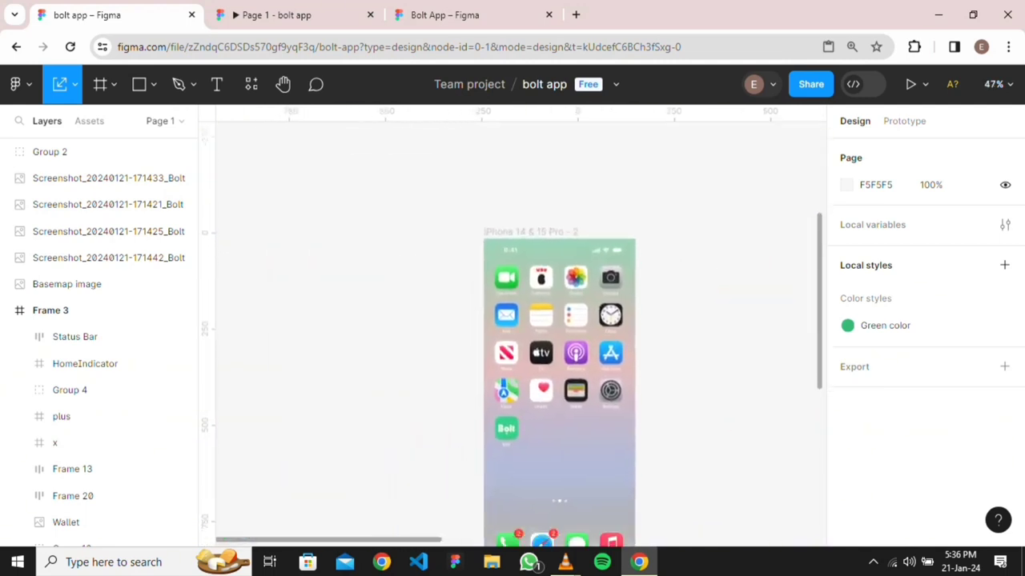
{"action": "scroll", "coordinate": [513, 334], "scroll_direction": "right", "scroll_amount": 3}
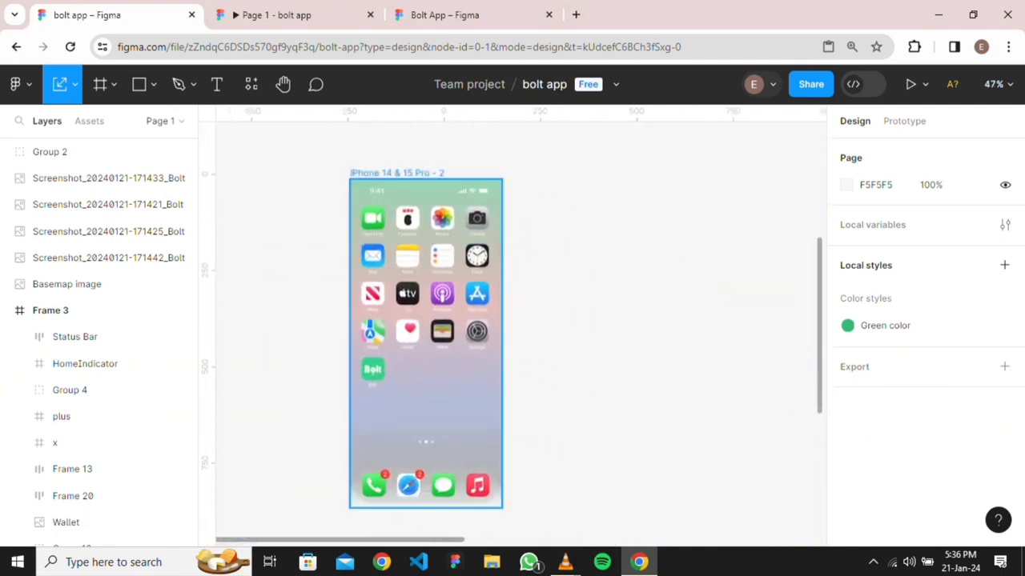
Select the iPhone 14 & 15 Pro - 2 frame and move a map screenshot left on the canvas
{"action": "left_click", "coordinate": [377, 173]}
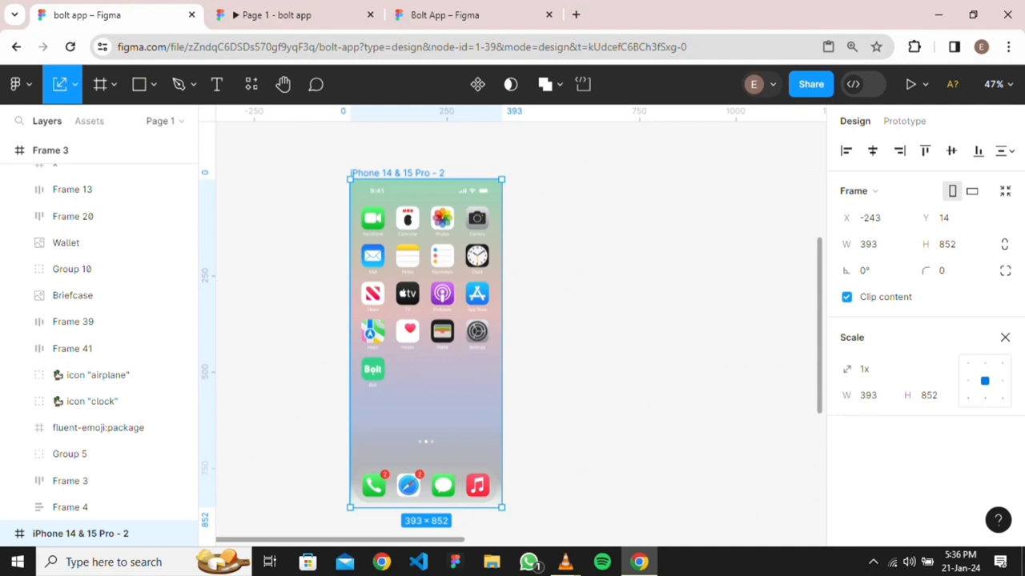
{"action": "scroll", "coordinate": [512, 328], "scroll_direction": "right", "scroll_amount": 2}
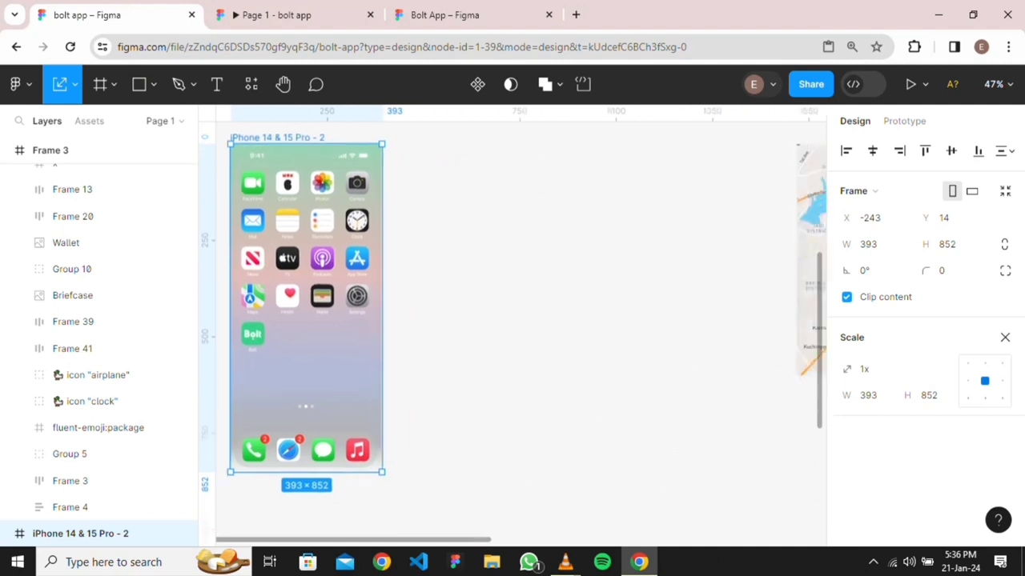
{"action": "scroll", "coordinate": [757, 329], "scroll_direction": "down", "scroll_amount": 4}
{"action": "scroll", "coordinate": [757, 329], "scroll_direction": "right", "scroll_amount": 5}
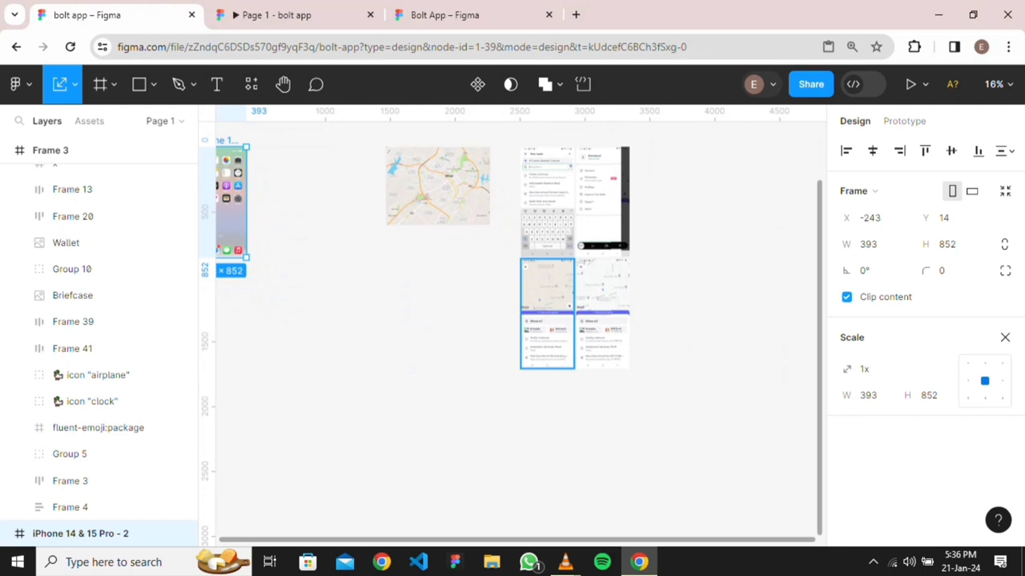
{"action": "left_click_drag", "start_coordinate": [547, 312], "coordinate": [357, 202]}
{"action": "scroll", "coordinate": [311, 226], "scroll_direction": "up", "scroll_amount": 4}
{"action": "scroll", "coordinate": [310, 226], "scroll_direction": "left", "scroll_amount": 5}
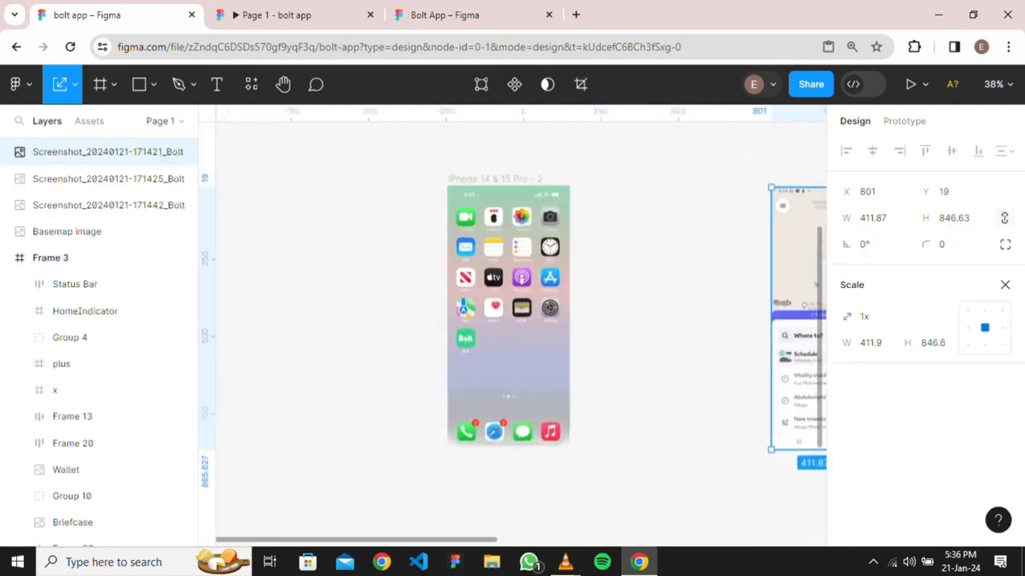
{"action": "scroll", "coordinate": [513, 324], "scroll_direction": "right", "scroll_amount": 6}
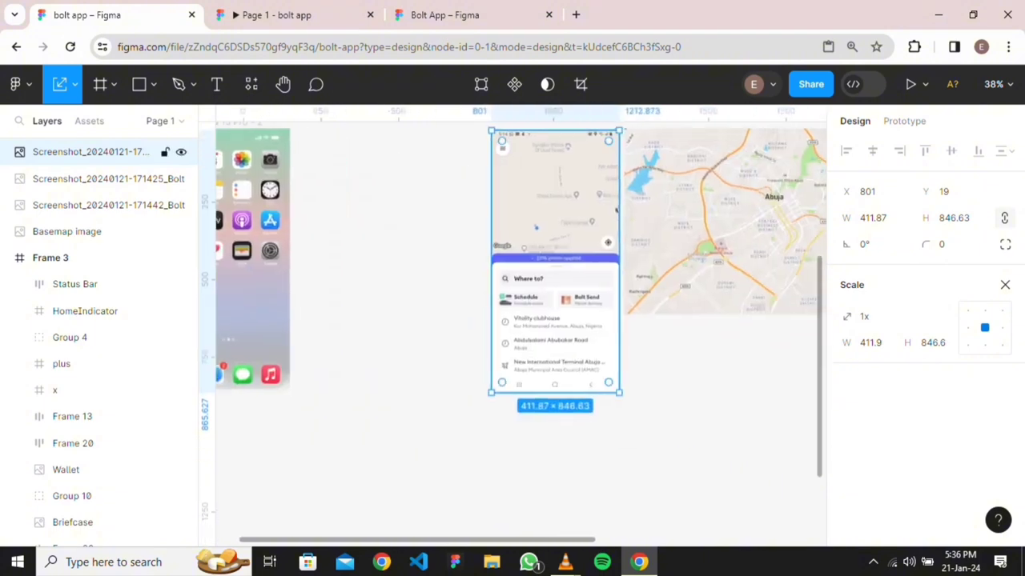
{"action": "scroll", "coordinate": [556, 241], "scroll_direction": "up", "scroll_amount": 3}
Deselect the screenshot and activate the Frame tool to show its size presets
{"action": "key", "text": "Escape"}
{"action": "scroll", "coordinate": [554, 334], "scroll_direction": "up", "scroll_amount": 3}
{"action": "scroll", "coordinate": [554, 333], "scroll_direction": "down", "scroll_amount": 2}
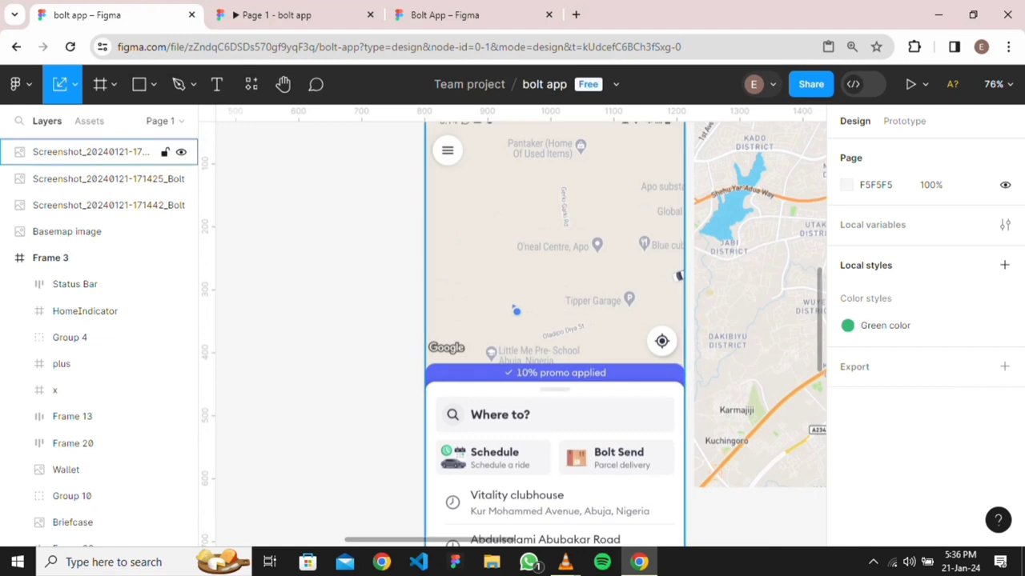
{"action": "scroll", "coordinate": [444, 265], "scroll_direction": "down", "scroll_amount": 5}
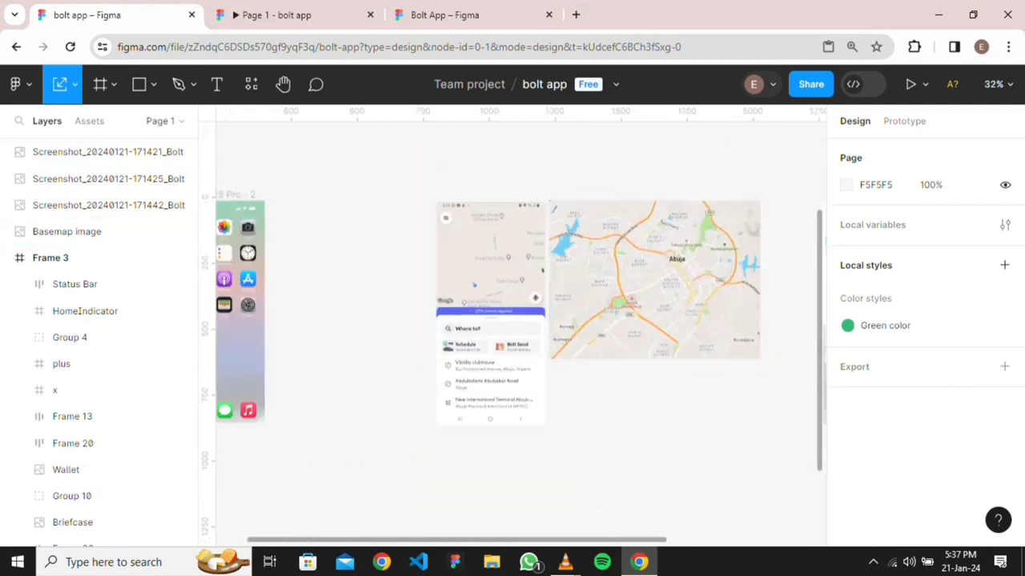
{"action": "key", "text": "f"}
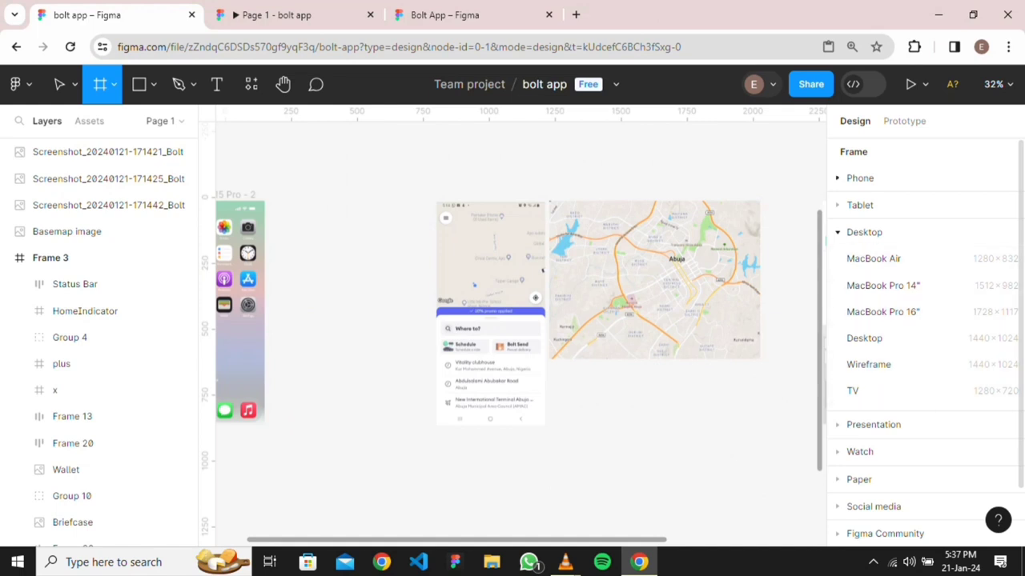
Add a 393×852 iPhone 14 & 15 Pro frame and place it beside the home-screen mockup
{"action": "left_click", "coordinate": [859, 178]}
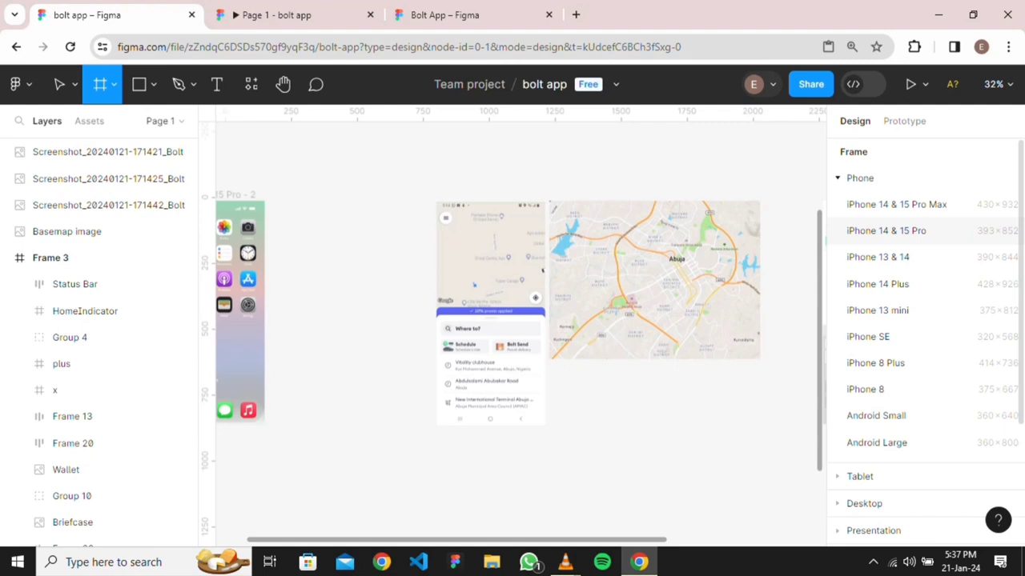
{"action": "left_click", "coordinate": [887, 230]}
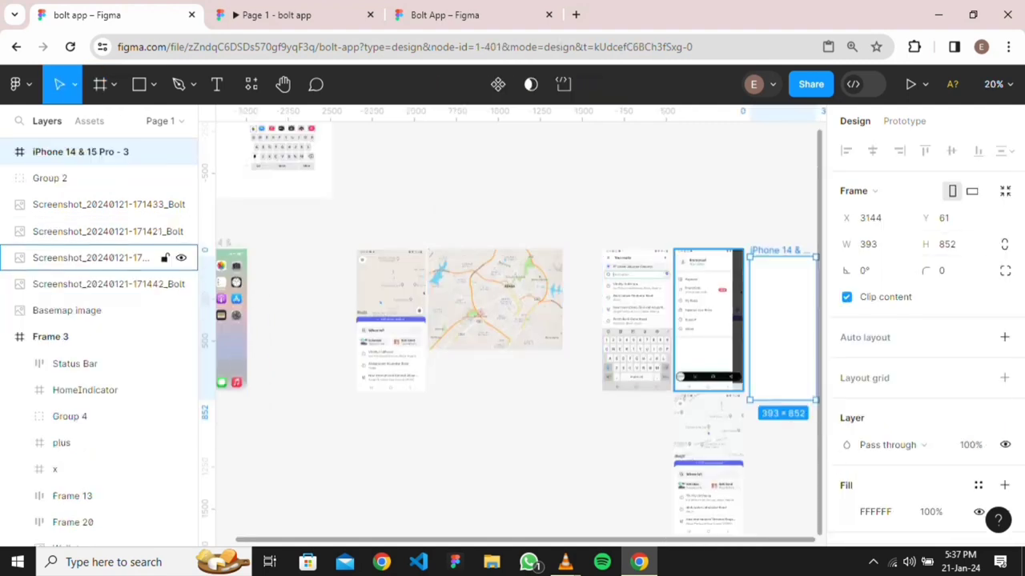
{"action": "left_click_drag", "start_coordinate": [782, 329], "coordinate": [283, 320]}
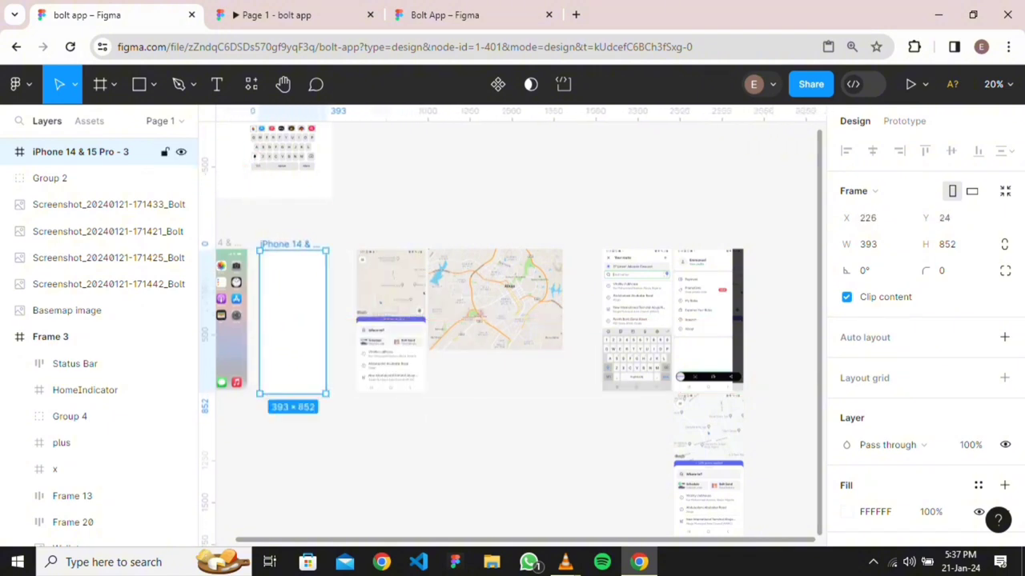
Rename the new frame to 'bolt'
{"action": "double_click", "coordinate": [290, 244]}
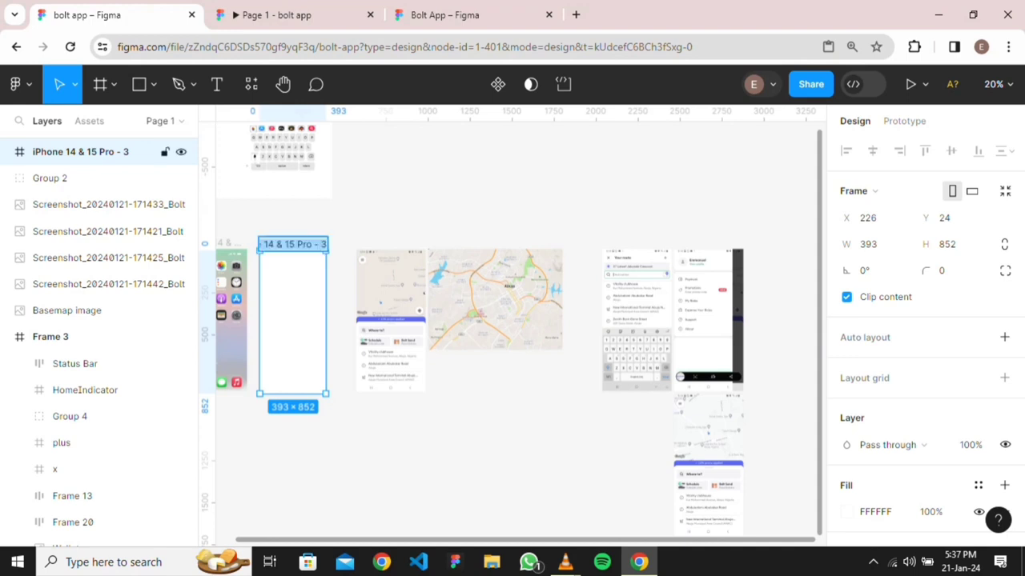
{"action": "type", "text": "bolt"}
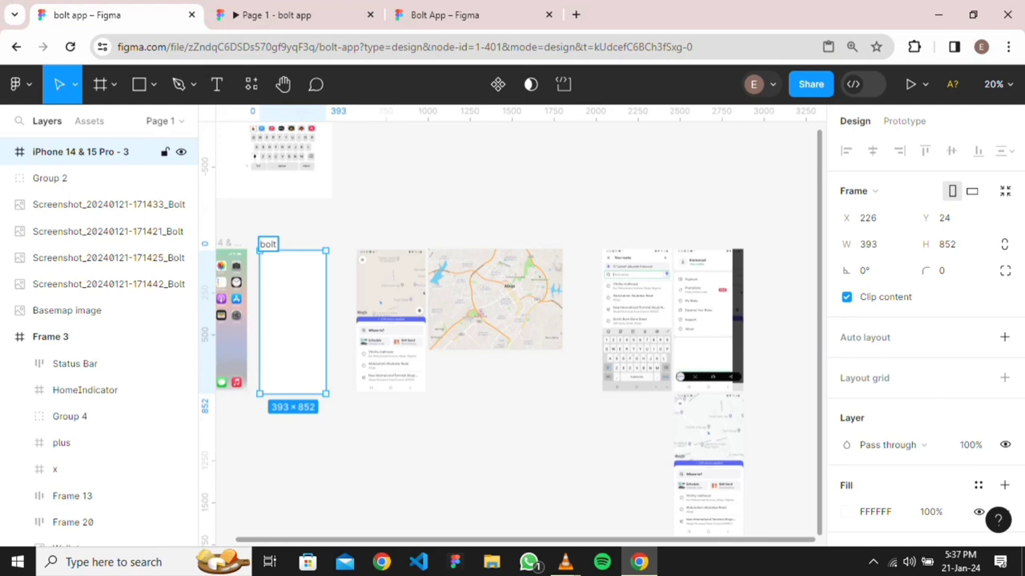
{"action": "left_click", "coordinate": [341, 320]}
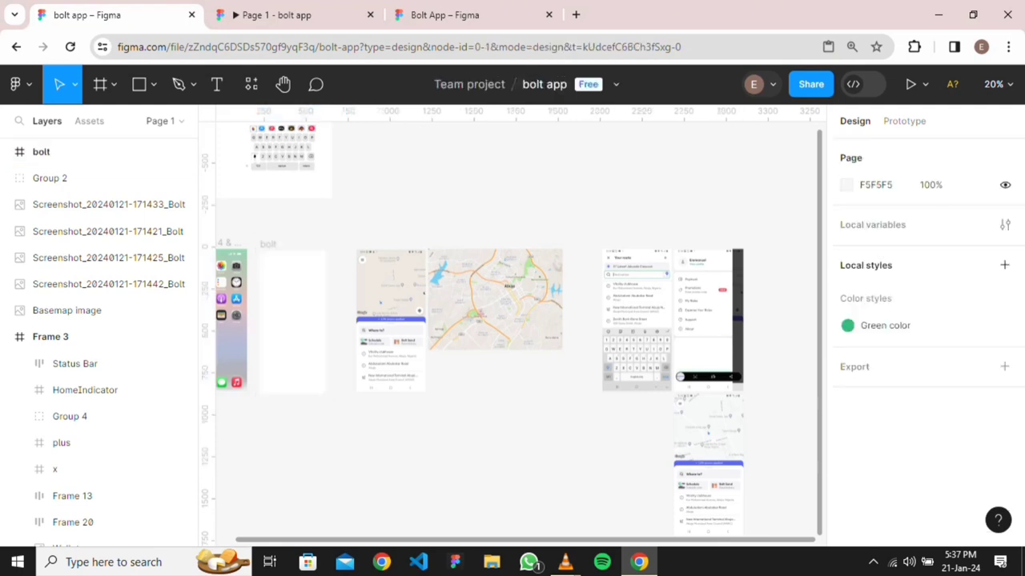
Apply the saved 'Green color' style as the bolt frame's fill, turning it solid green
{"action": "scroll", "coordinate": [517, 328], "scroll_direction": "left", "scroll_amount": 2}
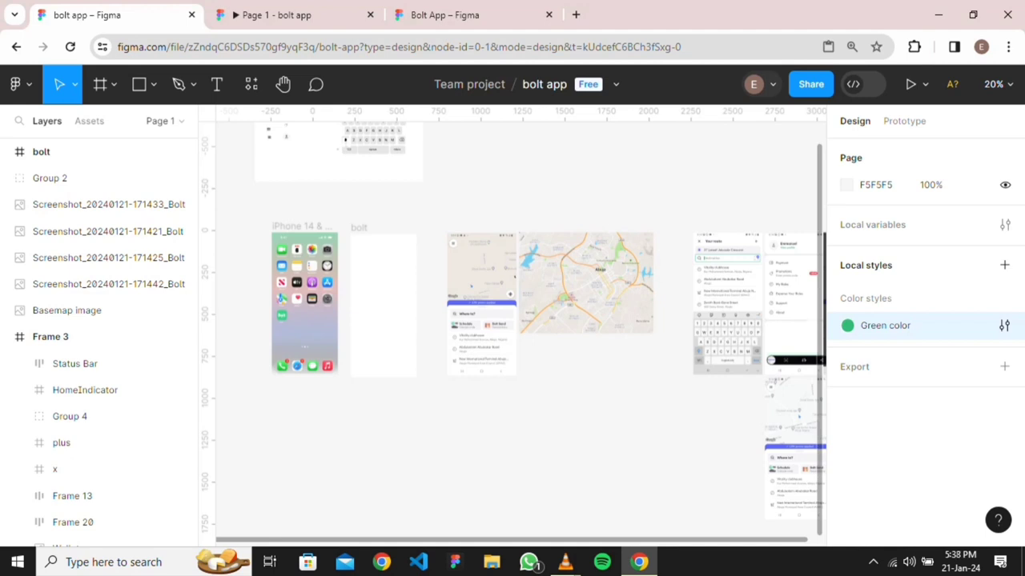
{"action": "left_click", "coordinate": [383, 305]}
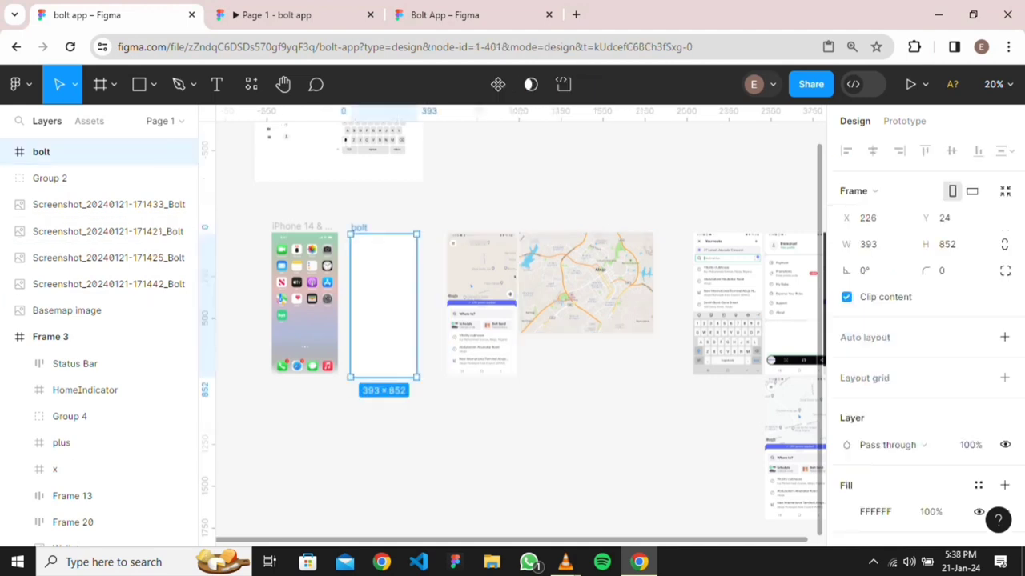
{"action": "scroll", "coordinate": [925, 368], "scroll_direction": "down", "scroll_amount": 2}
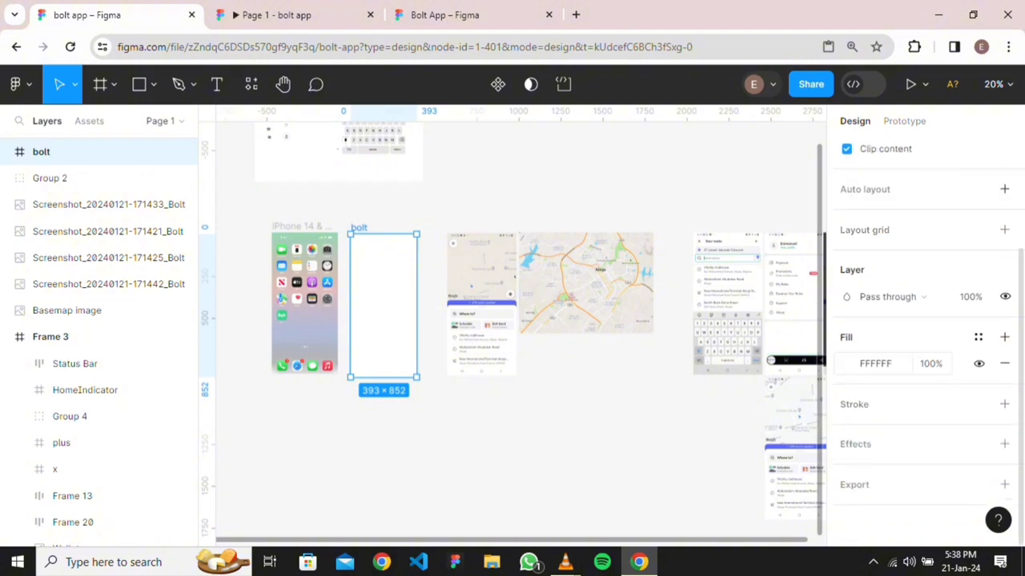
{"action": "left_click", "coordinate": [978, 337]}
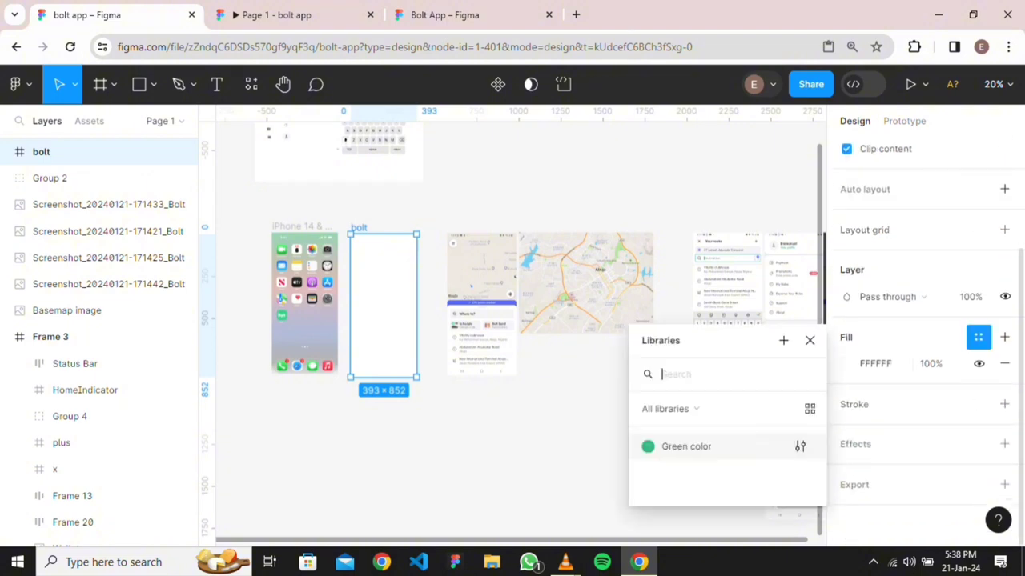
{"action": "left_click", "coordinate": [686, 446]}
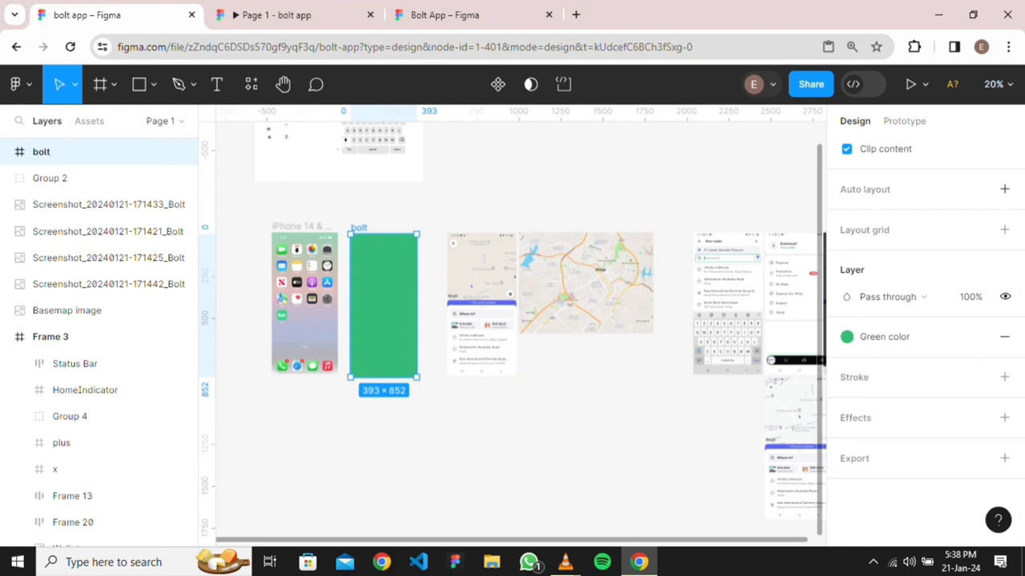
{"action": "key", "text": "Escape"}
{"action": "scroll", "coordinate": [512, 321], "scroll_direction": "up", "scroll_amount": 2}
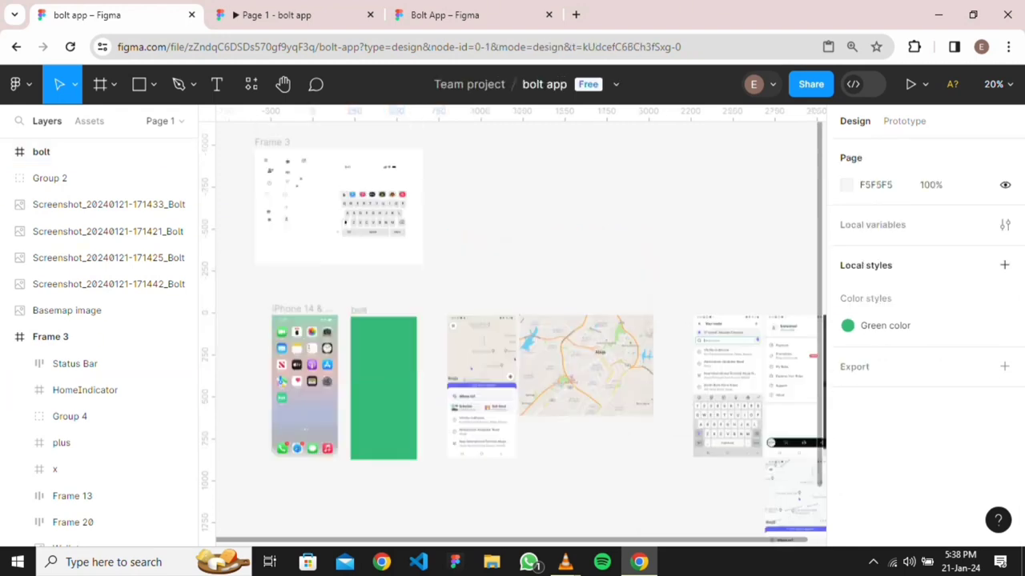
{"action": "left_click_drag", "start_coordinate": [323, 248], "coordinate": [241, 228]}
{"action": "scroll", "coordinate": [291, 264], "scroll_direction": "up", "scroll_amount": 2}
{"action": "scroll", "coordinate": [453, 220], "scroll_direction": "down", "scroll_amount": 2}
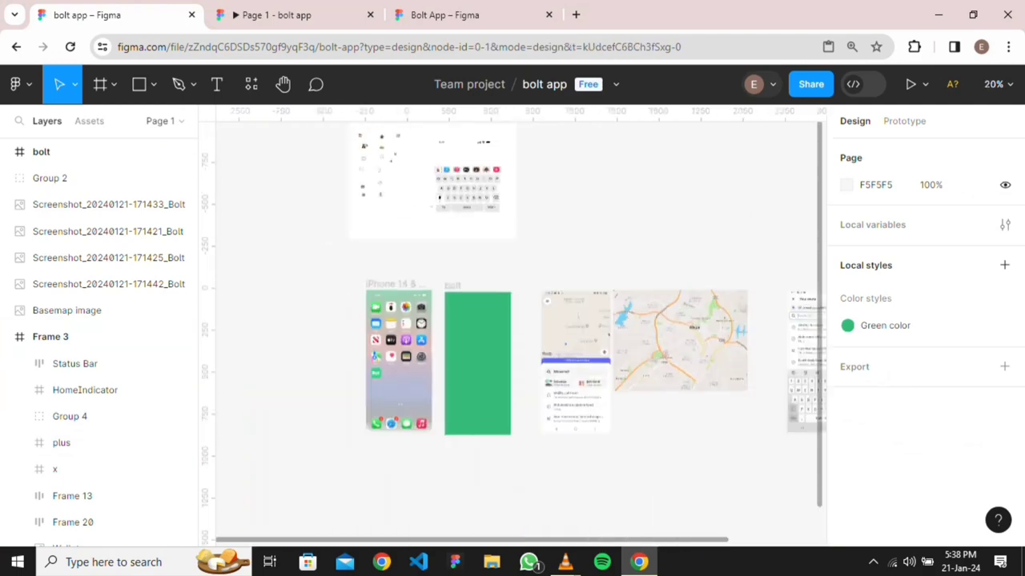
{"action": "scroll", "coordinate": [481, 320], "scroll_direction": "up", "scroll_amount": 2}
{"action": "scroll", "coordinate": [532, 273], "scroll_direction": "down", "scroll_amount": 5}
{"action": "scroll", "coordinate": [533, 272], "scroll_direction": "right", "scroll_amount": 4}
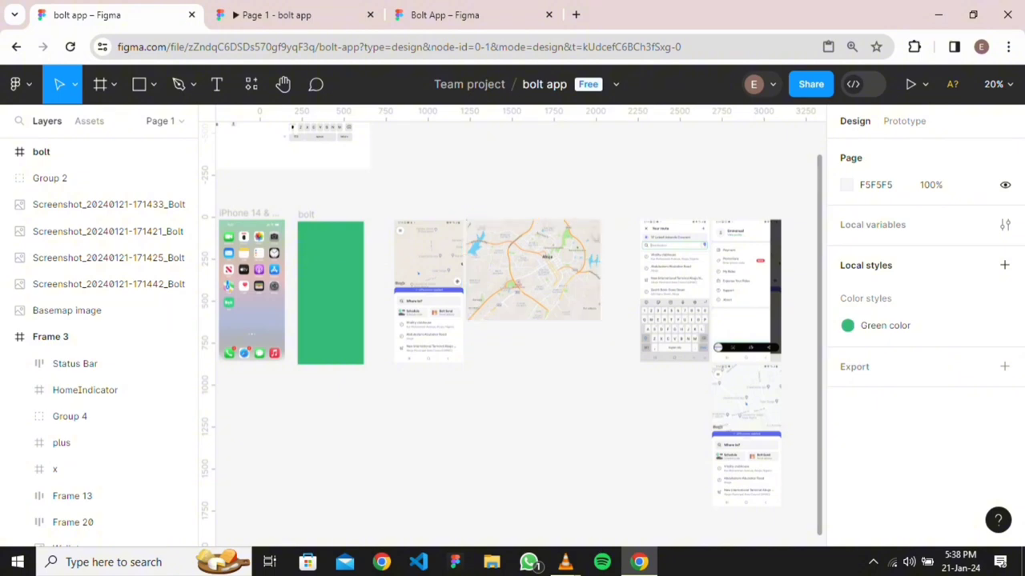
Adjust the canvas view and deselect everything
{"action": "scroll", "coordinate": [392, 363], "scroll_direction": "down", "scroll_amount": 3}
{"action": "scroll", "coordinate": [463, 327], "scroll_direction": "left", "scroll_amount": 2}
{"action": "scroll", "coordinate": [462, 327], "scroll_direction": "up", "scroll_amount": 4}
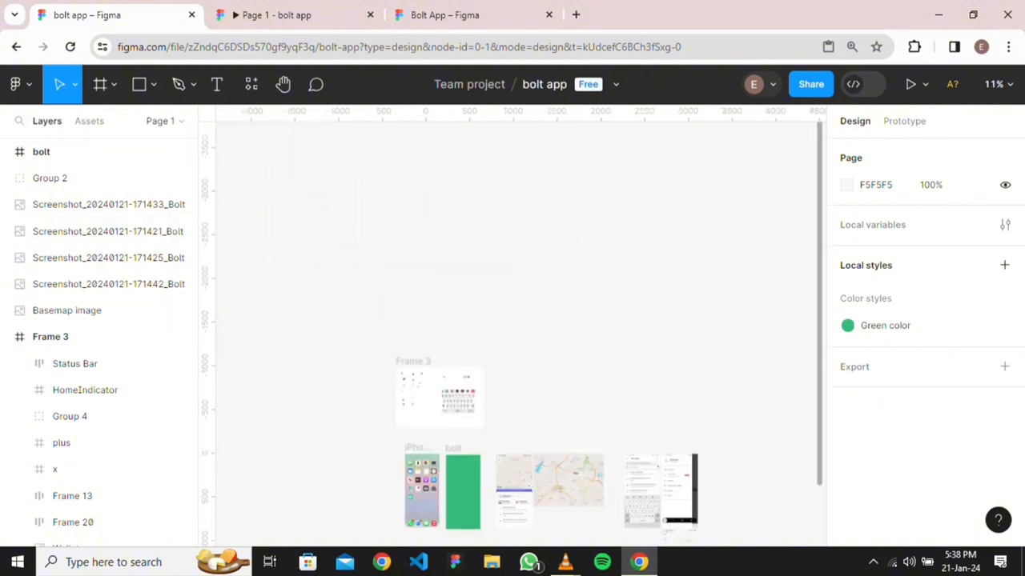
{"action": "scroll", "coordinate": [463, 327], "scroll_direction": "down", "scroll_amount": 4}
{"action": "scroll", "coordinate": [425, 308], "scroll_direction": "up", "scroll_amount": 3}
{"action": "scroll", "coordinate": [396, 250], "scroll_direction": "up", "scroll_amount": 2}
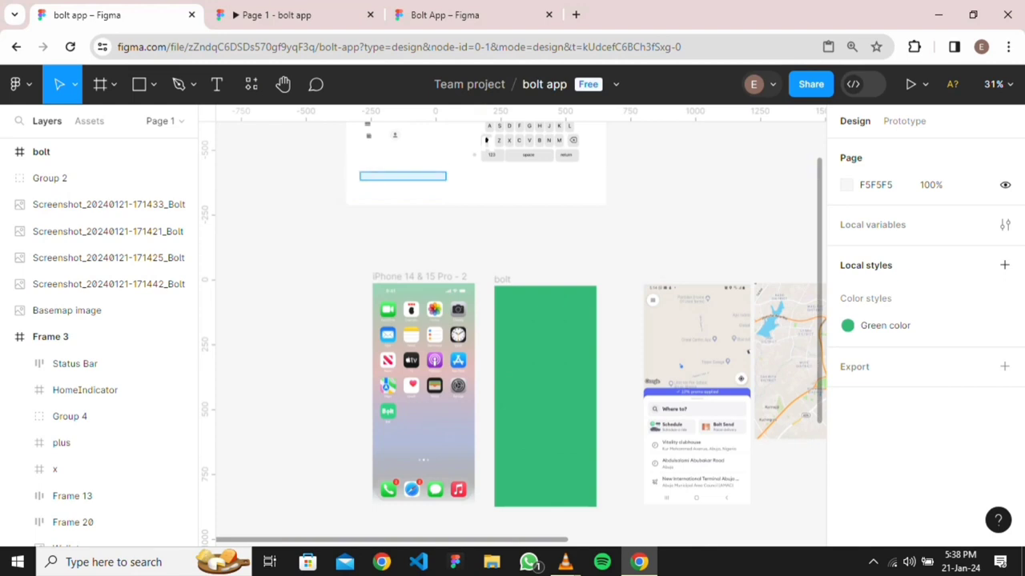
{"action": "left_click_drag", "start_coordinate": [330, 152], "coordinate": [369, 228]}
{"action": "left_click", "coordinate": [368, 228]}
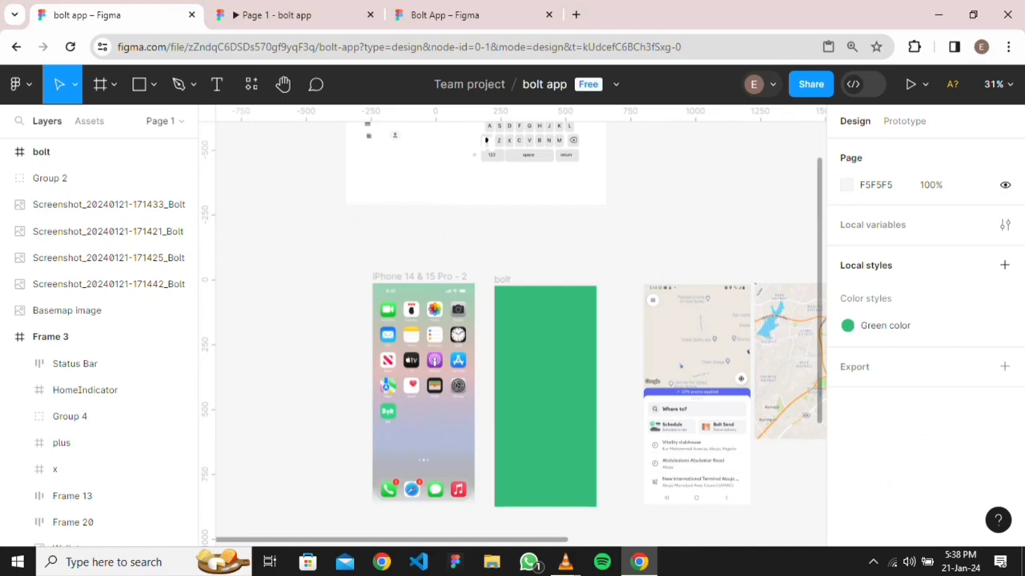
Copy the Bolt logo group (Group 2) from the Bolt App file and return to bolt app
{"action": "left_click", "coordinate": [444, 15]}
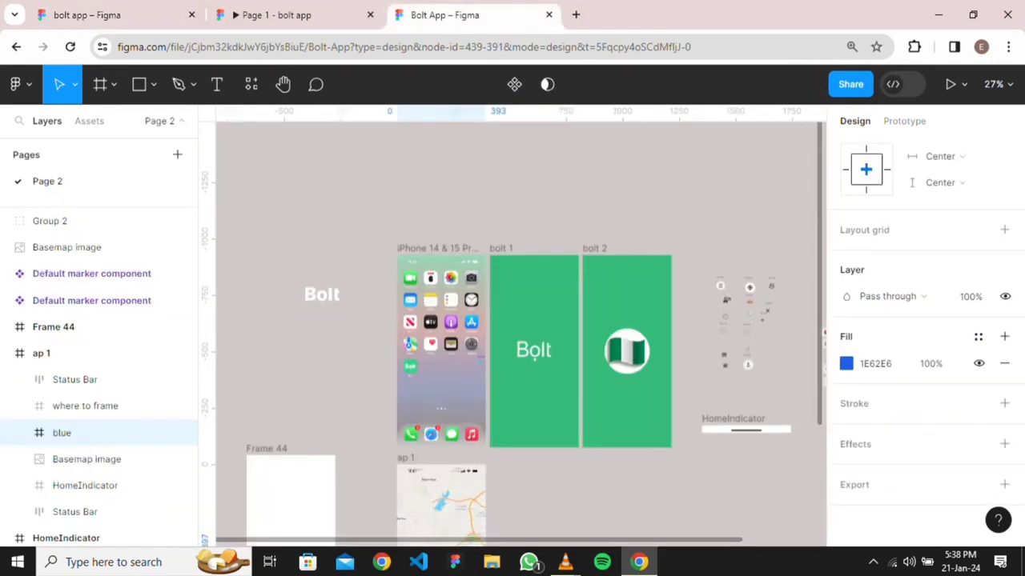
{"action": "left_click", "coordinate": [308, 295]}
{"action": "right_click", "coordinate": [308, 296]}
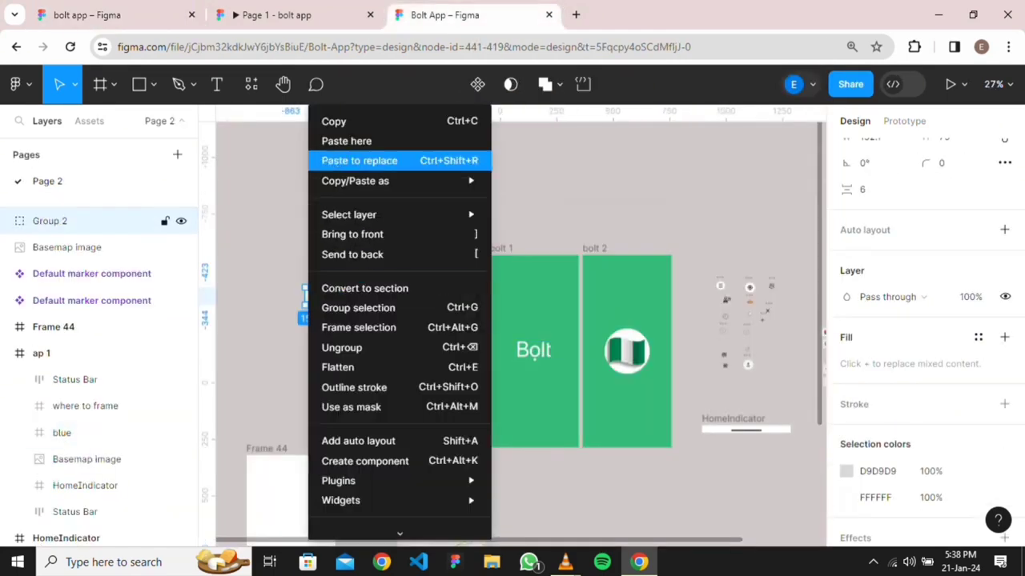
{"action": "left_click", "coordinate": [336, 121]}
{"action": "left_click", "coordinate": [277, 14]}
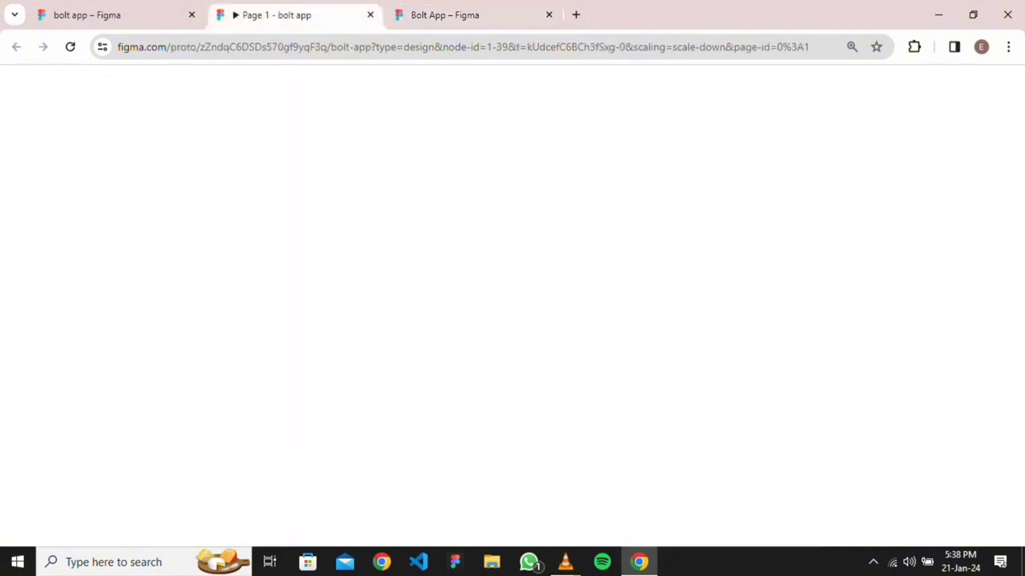
{"action": "left_click", "coordinate": [112, 15]}
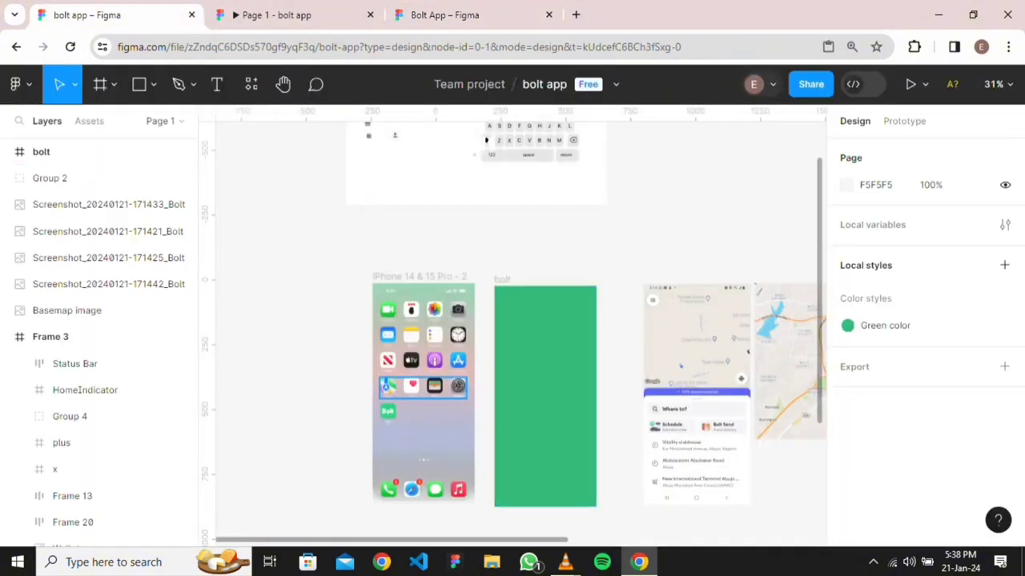
Paste the Bolt logo group into the green bolt frame
{"action": "right_click", "coordinate": [525, 368]}
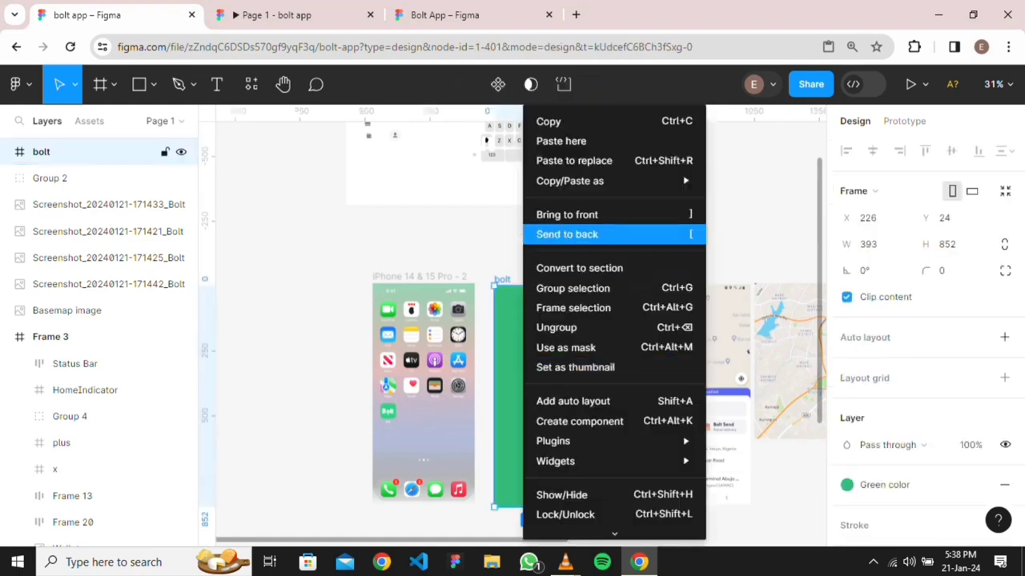
{"action": "left_click", "coordinate": [560, 141]}
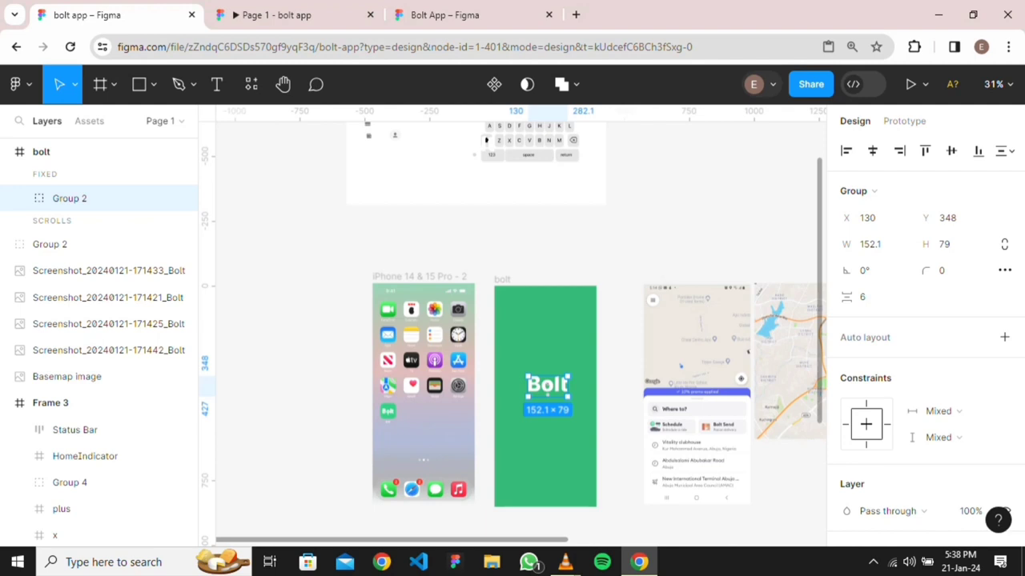
{"action": "scroll", "coordinate": [548, 384], "scroll_direction": "up", "scroll_amount": 5}
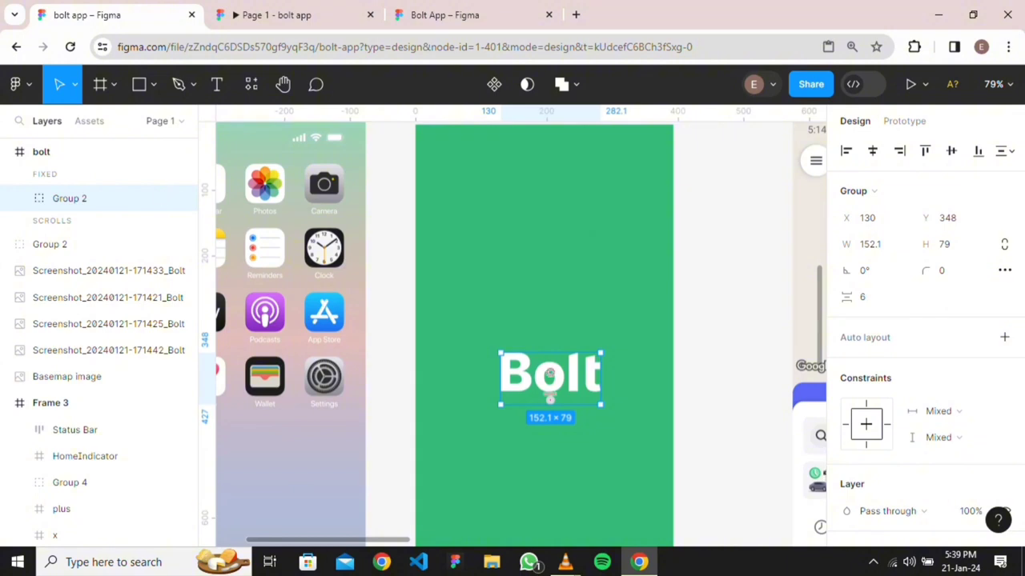
{"action": "scroll", "coordinate": [583, 490], "scroll_direction": "up", "scroll_amount": 4}
{"action": "scroll", "coordinate": [582, 490], "scroll_direction": "down", "scroll_amount": 4}
{"action": "scroll", "coordinate": [583, 490], "scroll_direction": "up", "scroll_amount": 1}
{"action": "scroll", "coordinate": [542, 376], "scroll_direction": "up", "scroll_amount": 3}
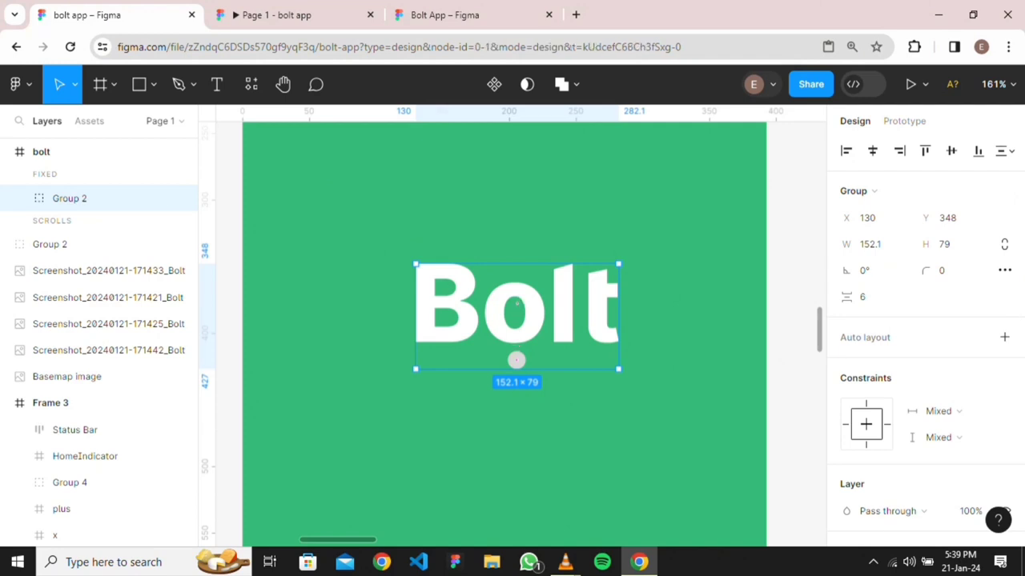
Make the dot under the Bolt wordmark white with hex F3F3F3
{"action": "left_click", "coordinate": [517, 360]}
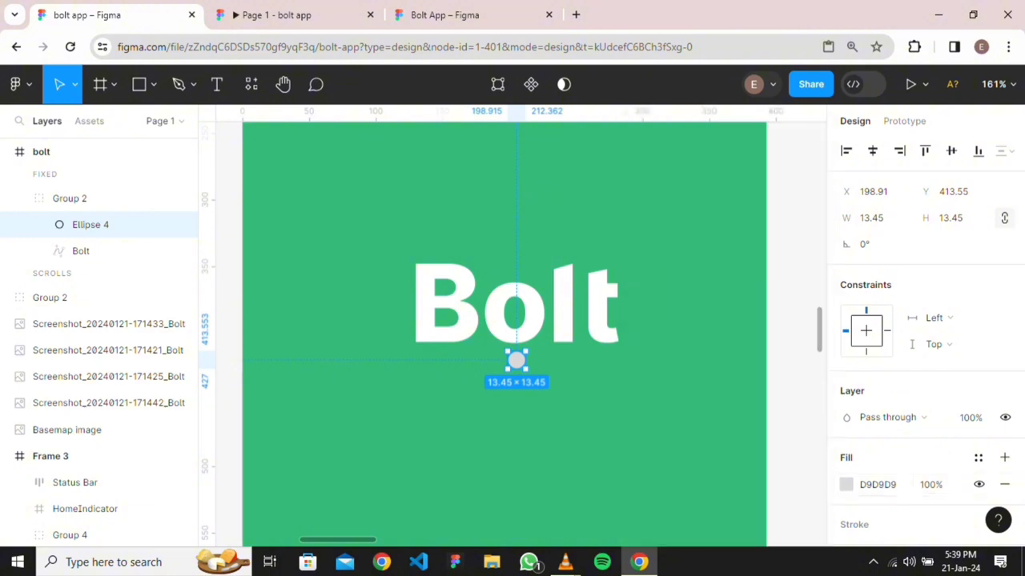
{"action": "left_click", "coordinate": [847, 485]}
{"action": "type", "text": "F3F3F3"}
{"action": "key", "text": "Return"}
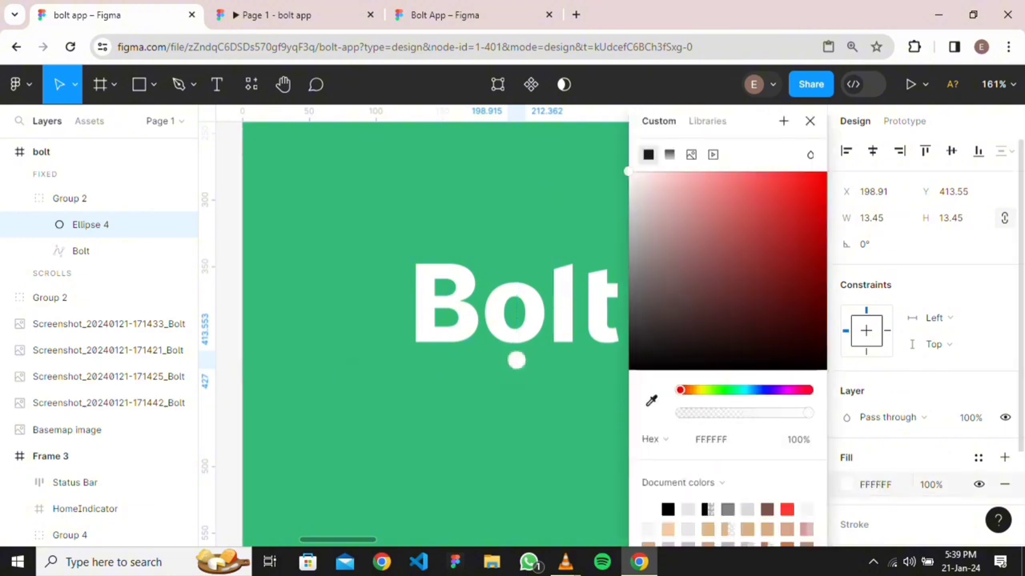
{"action": "key", "text": "Escape"}
Nudge the Bolt logo group 10 units left and centre it vertically in the frame
{"action": "left_click", "coordinate": [80, 197]}
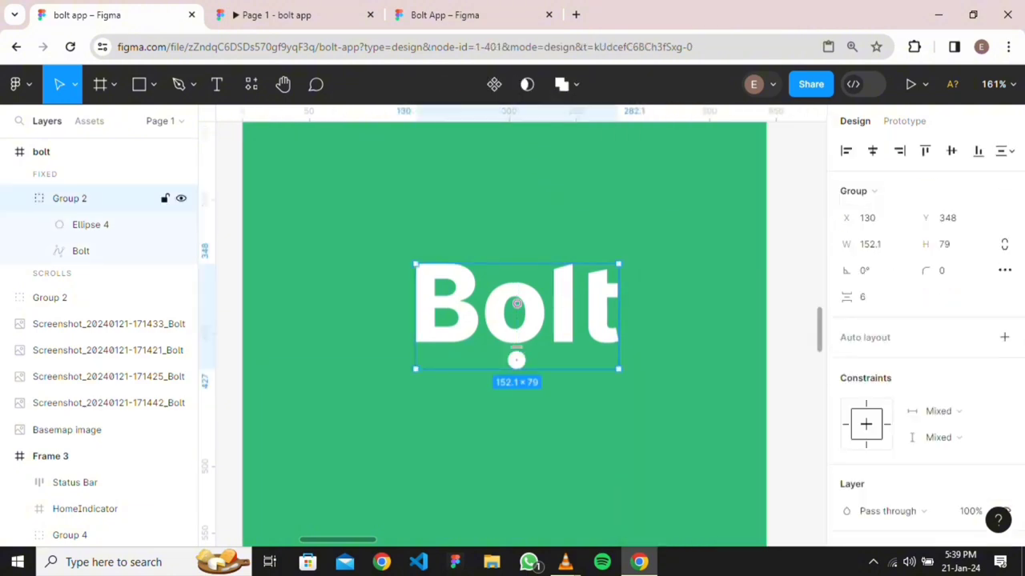
{"action": "key", "text": "shift+Left"}
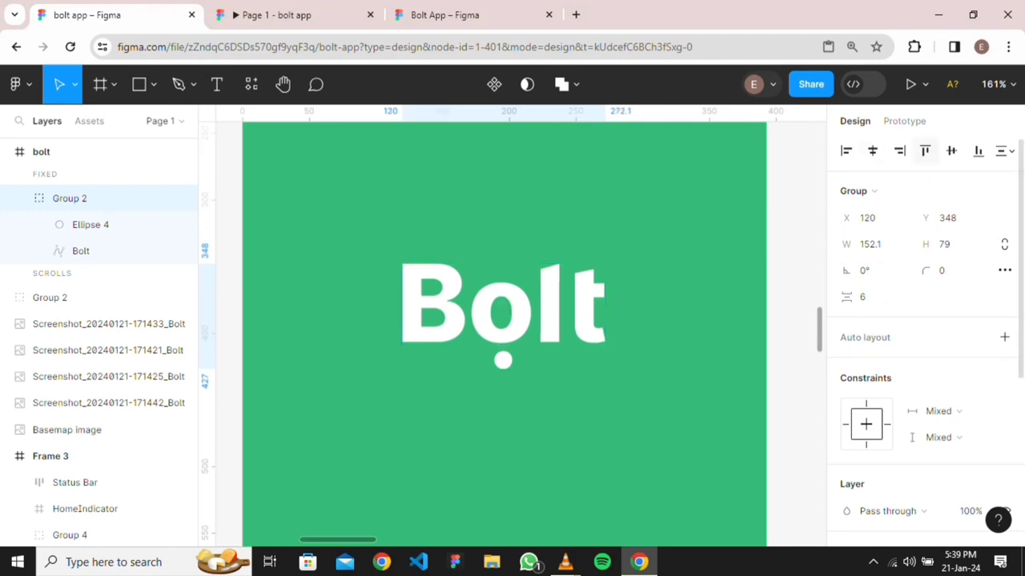
{"action": "left_click", "coordinate": [951, 151]}
Move a map screenshot among the others and place the Basemap image below them
{"action": "scroll", "coordinate": [587, 428], "scroll_direction": "down", "scroll_amount": 5}
{"action": "scroll", "coordinate": [337, 237], "scroll_direction": "down", "scroll_amount": 4}
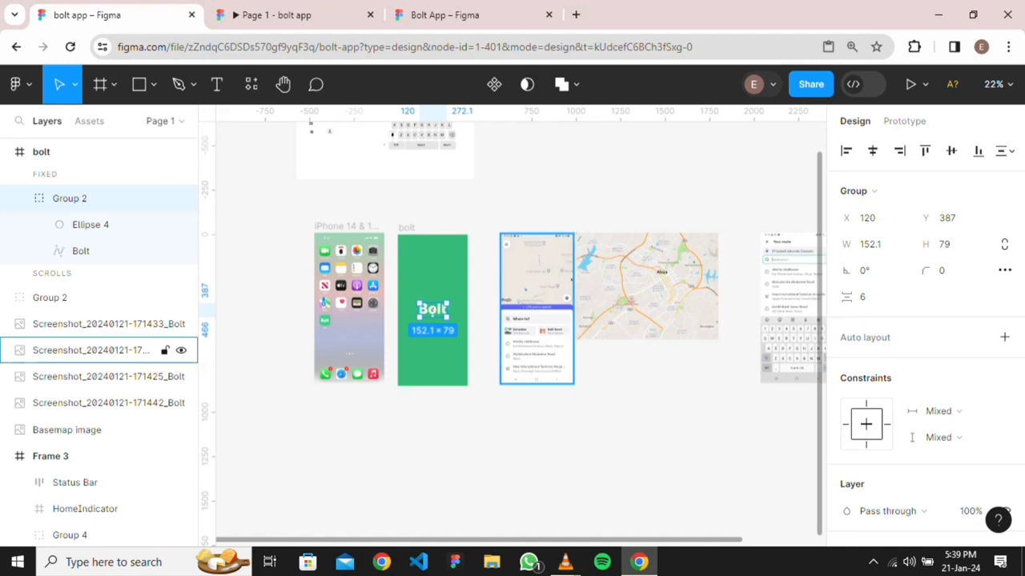
{"action": "left_click_drag", "start_coordinate": [536, 309], "coordinate": [373, 360]}
{"action": "left_click", "coordinate": [357, 184]}
{"action": "left_click_drag", "start_coordinate": [357, 184], "coordinate": [459, 449]}
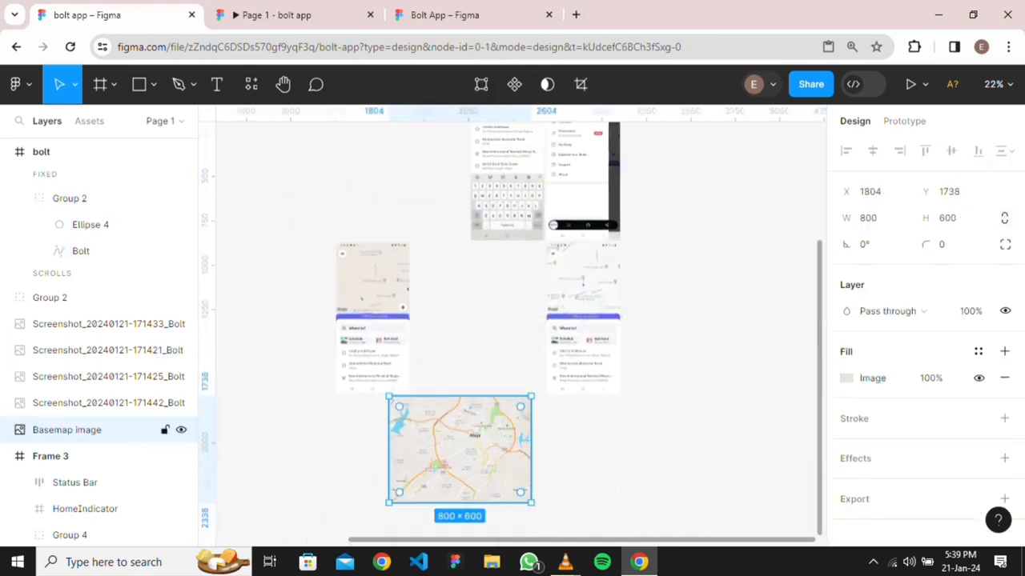
{"action": "scroll", "coordinate": [313, 400], "scroll_direction": "down", "scroll_amount": 3}
{"action": "scroll", "coordinate": [284, 303], "scroll_direction": "up", "scroll_amount": 3}
{"action": "scroll", "coordinate": [283, 312], "scroll_direction": "up", "scroll_amount": 2}
{"action": "scroll", "coordinate": [284, 312], "scroll_direction": "left", "scroll_amount": 5}
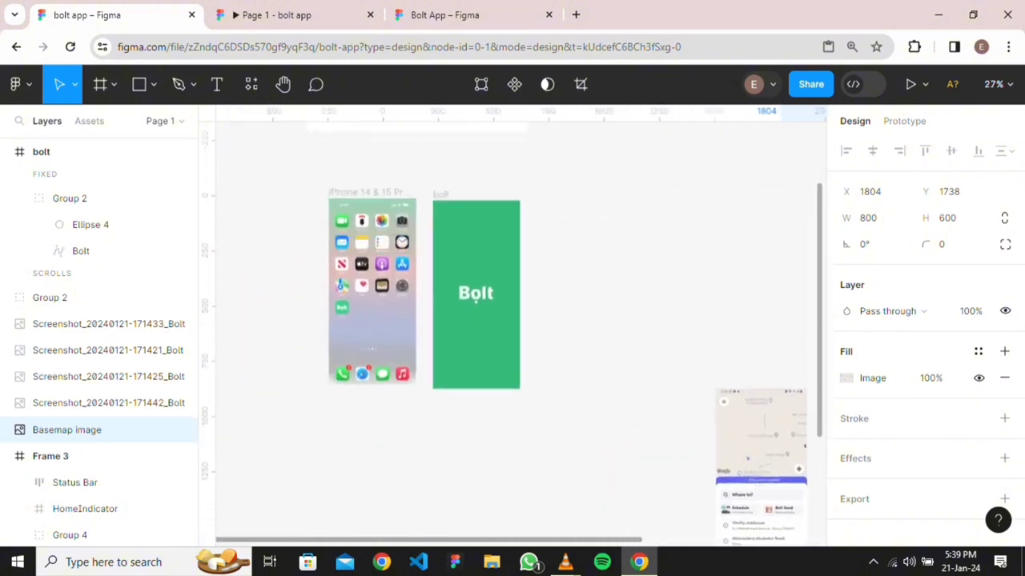
Duplicate the green bolt frame beside the original at X 695 and delete the copy's logo
{"action": "left_click", "coordinate": [441, 194]}
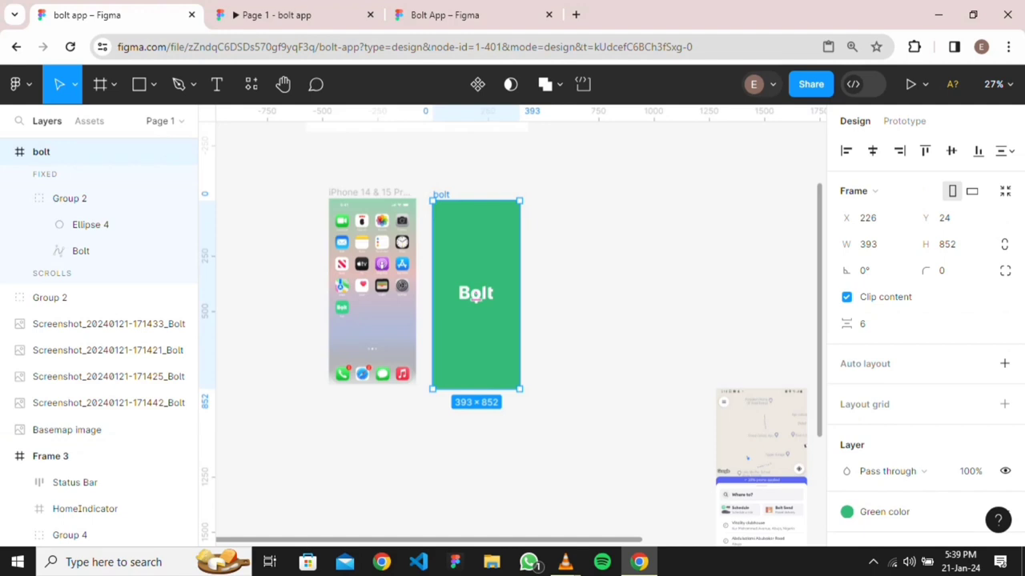
{"action": "left_click_drag", "start_coordinate": [475, 298], "coordinate": [580, 298]}
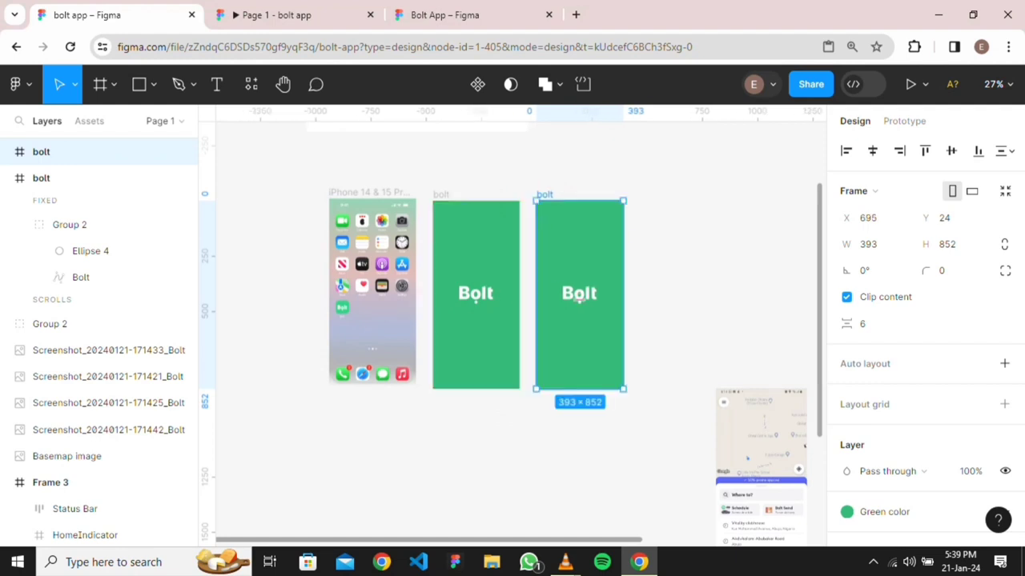
{"action": "left_click", "coordinate": [567, 293]}
{"action": "key", "text": "Delete"}
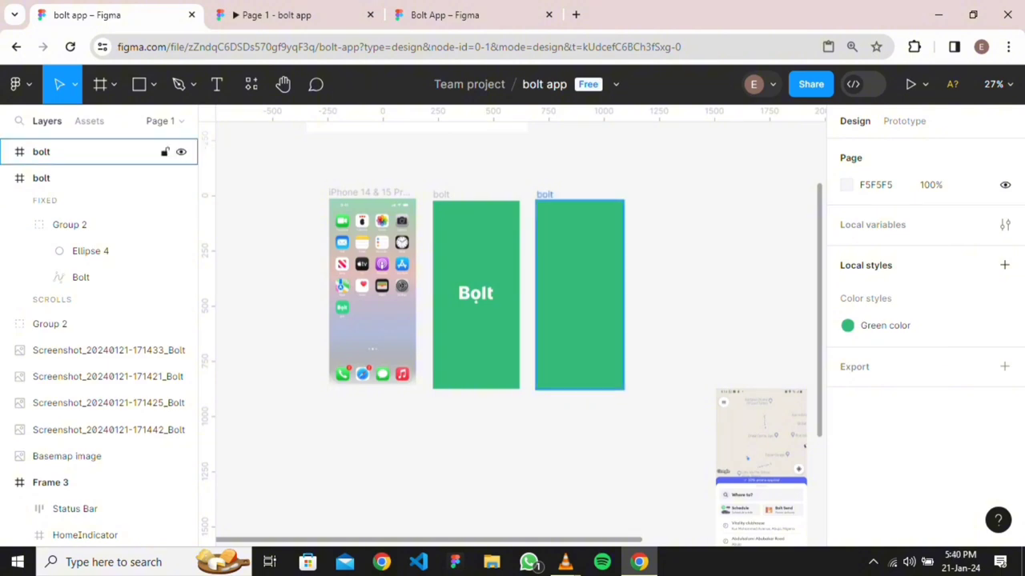
Draw an ellipse inside the copied green frame
{"action": "left_click", "coordinate": [153, 84]}
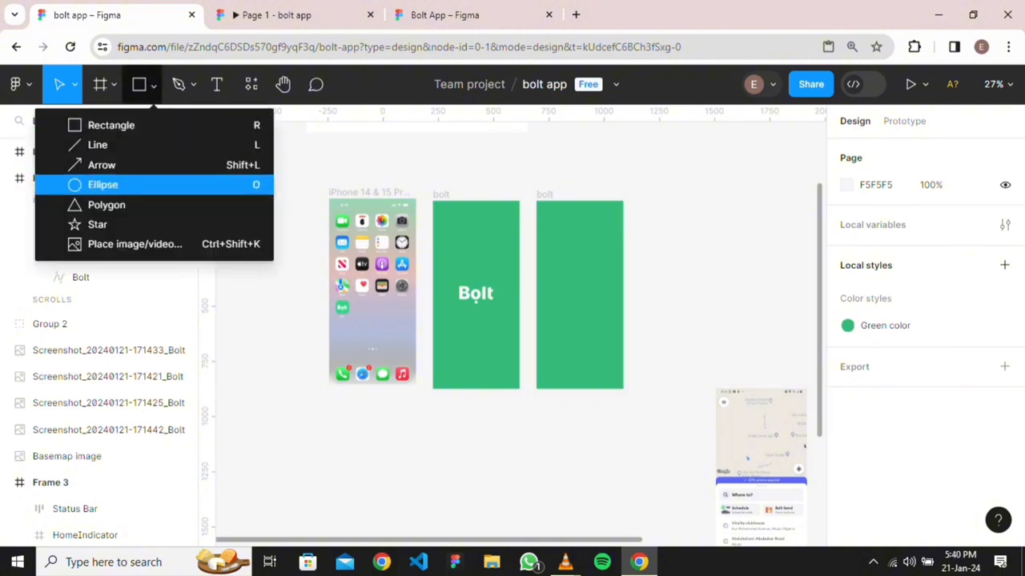
{"action": "left_click", "coordinate": [102, 184]}
{"action": "left_click", "coordinate": [549, 265]}
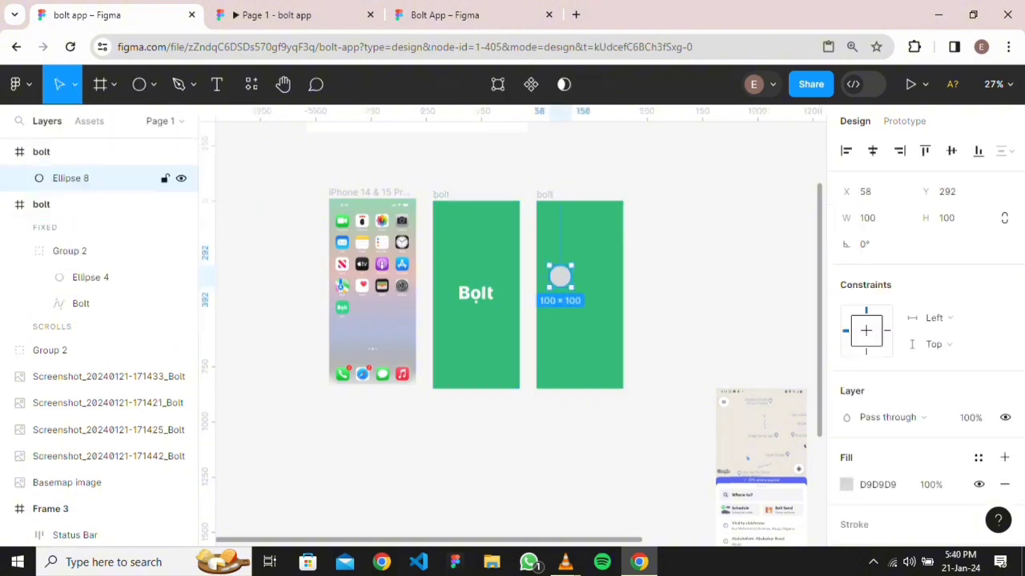
{"action": "key", "text": "Return"}
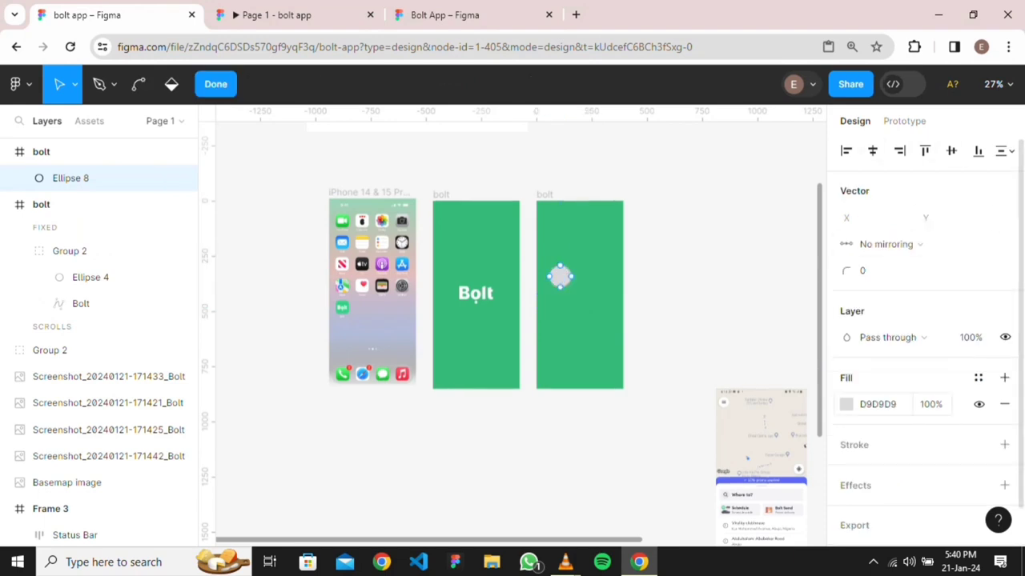
{"action": "key", "text": "Escape"}
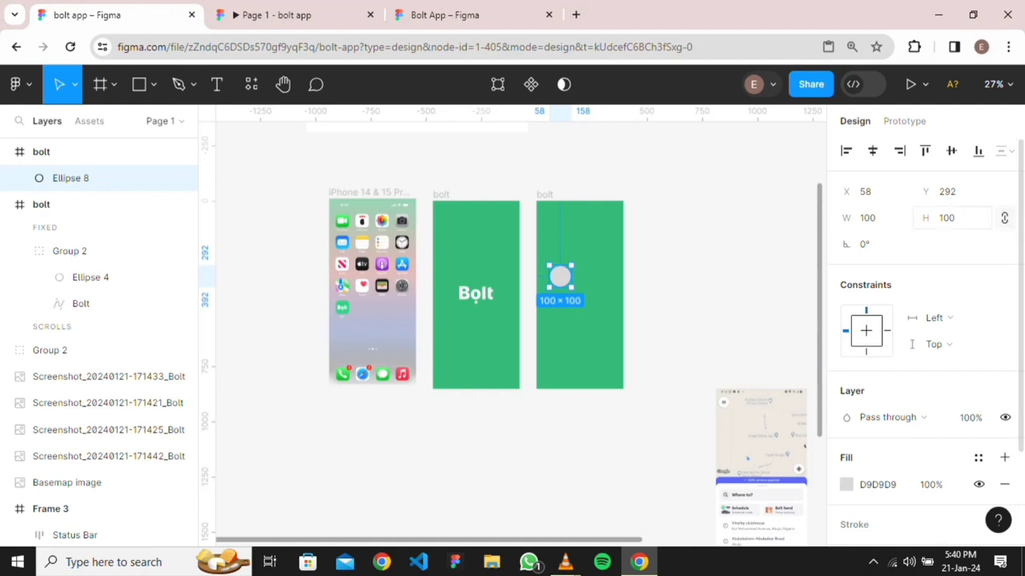
Size the circle to 200×200 and centre it horizontally and vertically in the frame
{"action": "left_click", "coordinate": [947, 218]}
{"action": "type", "text": "200"}
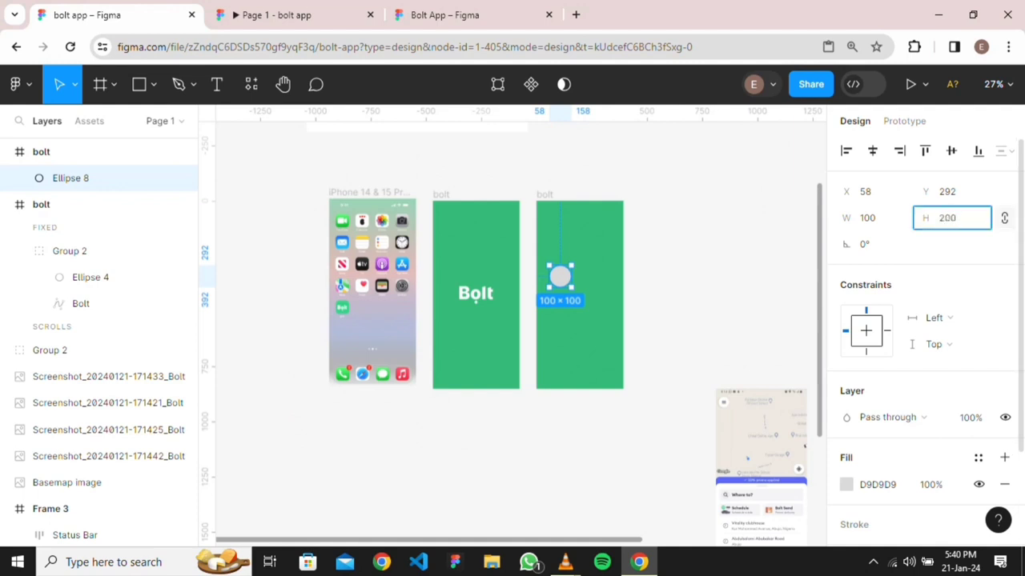
{"action": "key", "text": "Return"}
{"action": "left_click", "coordinate": [872, 150]}
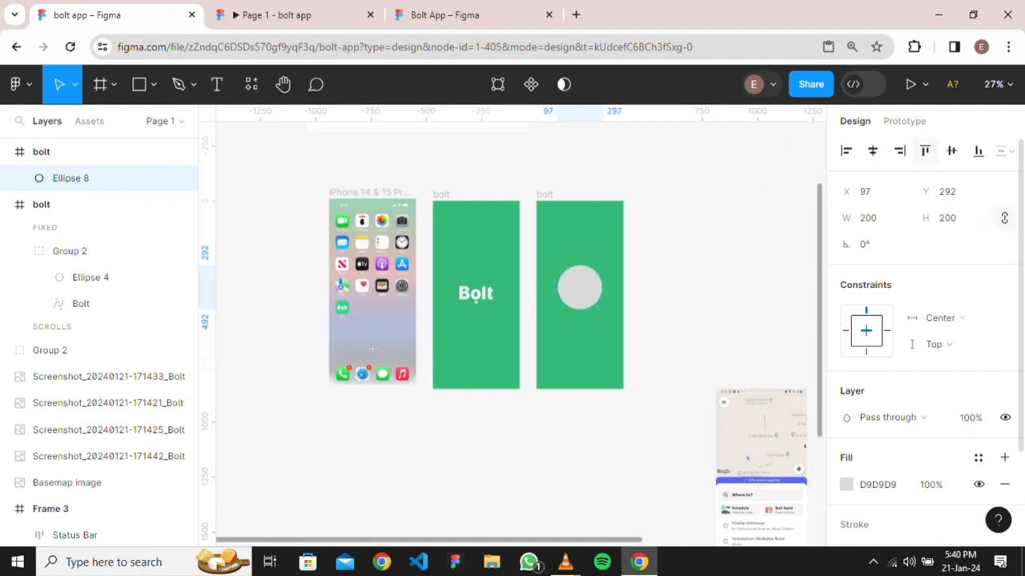
{"action": "left_click", "coordinate": [951, 151]}
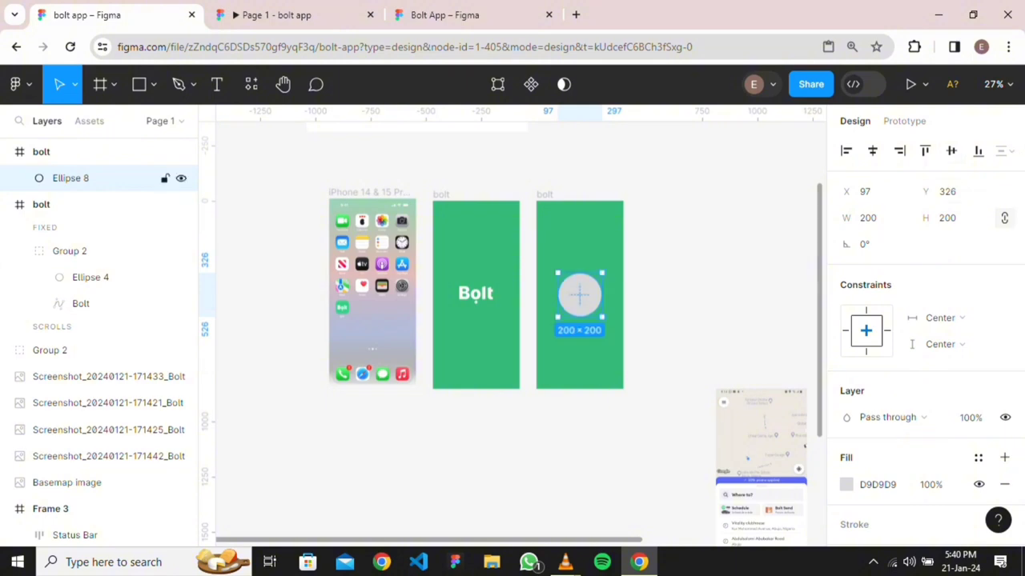
Change the circle's fill type from colour to Image
{"action": "scroll", "coordinate": [761, 401], "scroll_direction": "down", "scroll_amount": 5}
{"action": "left_click", "coordinate": [846, 484]}
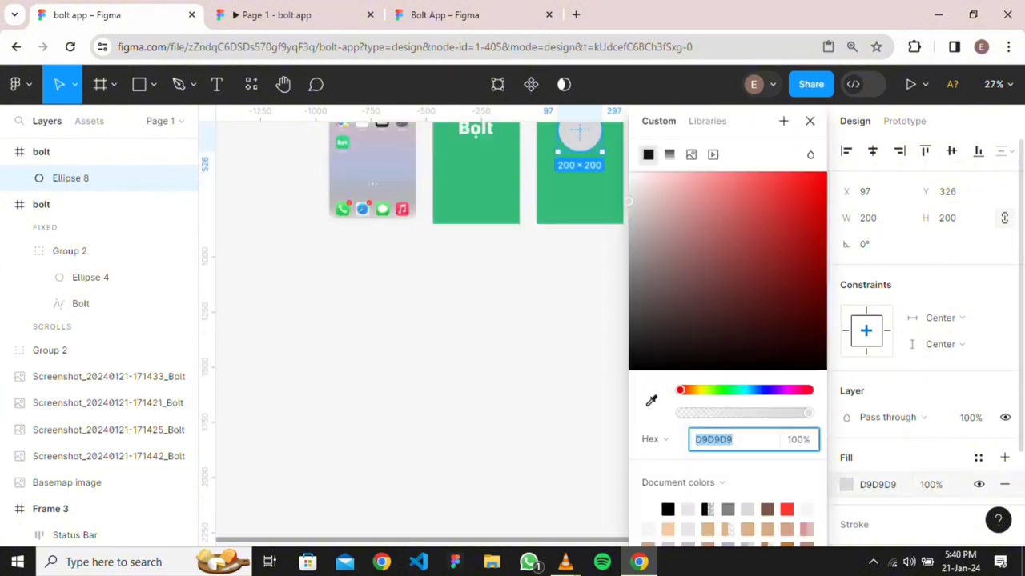
{"action": "left_click", "coordinate": [690, 154]}
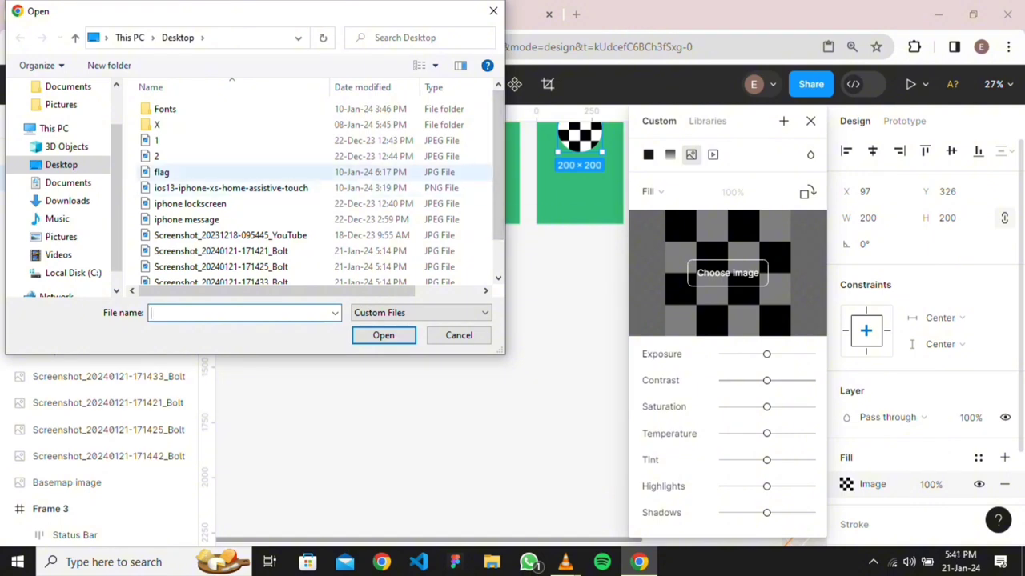
Load the 'flag' file as the 200×200 circle's image fill and close the fill panel
{"action": "left_click", "coordinate": [161, 172]}
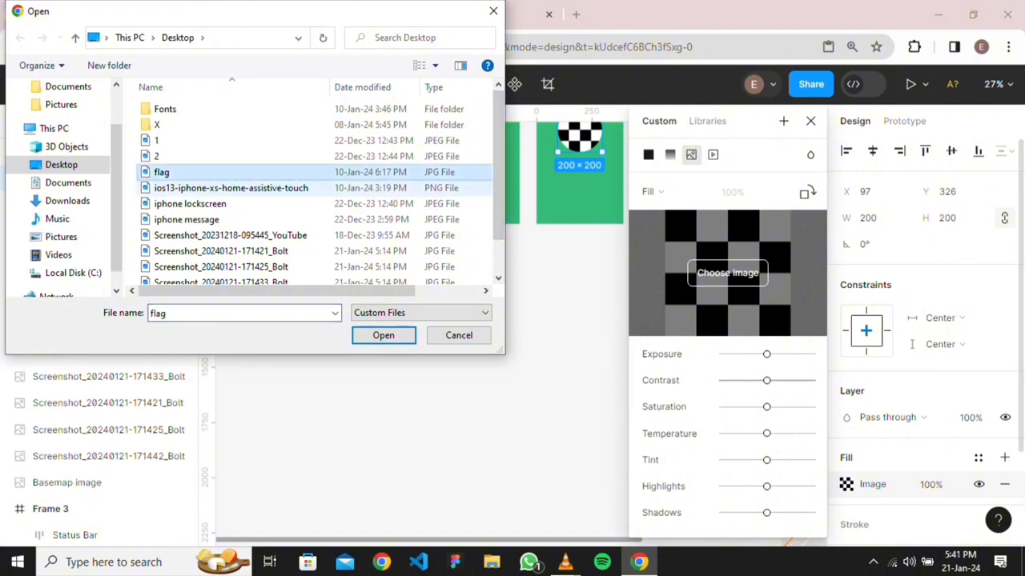
{"action": "left_click", "coordinate": [382, 335]}
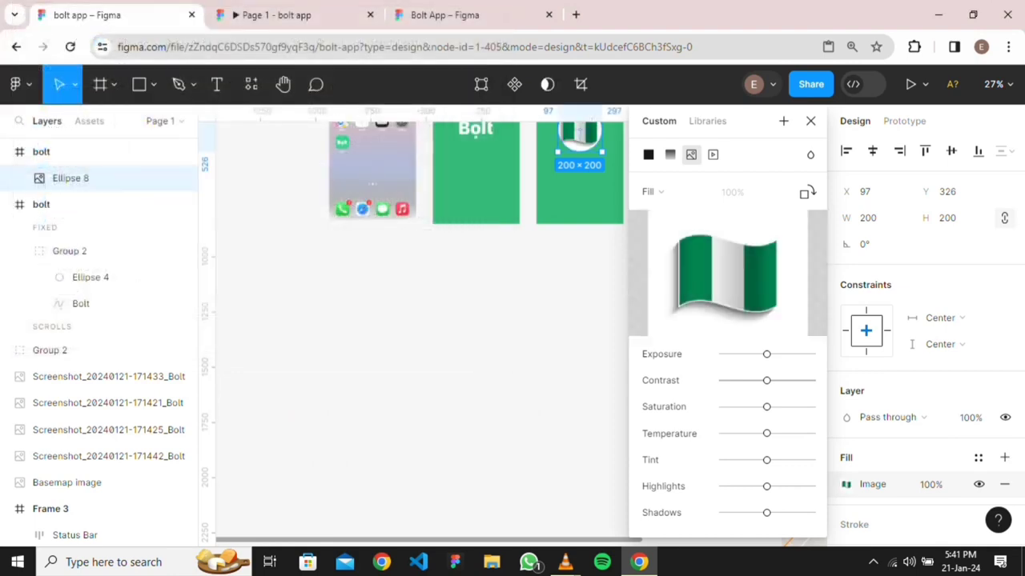
{"action": "scroll", "coordinate": [588, 268], "scroll_direction": "up", "scroll_amount": 3}
{"action": "scroll", "coordinate": [588, 268], "scroll_direction": "down", "scroll_amount": 4}
{"action": "scroll", "coordinate": [588, 268], "scroll_direction": "right", "scroll_amount": 2}
{"action": "scroll", "coordinate": [587, 267], "scroll_direction": "up", "scroll_amount": 1}
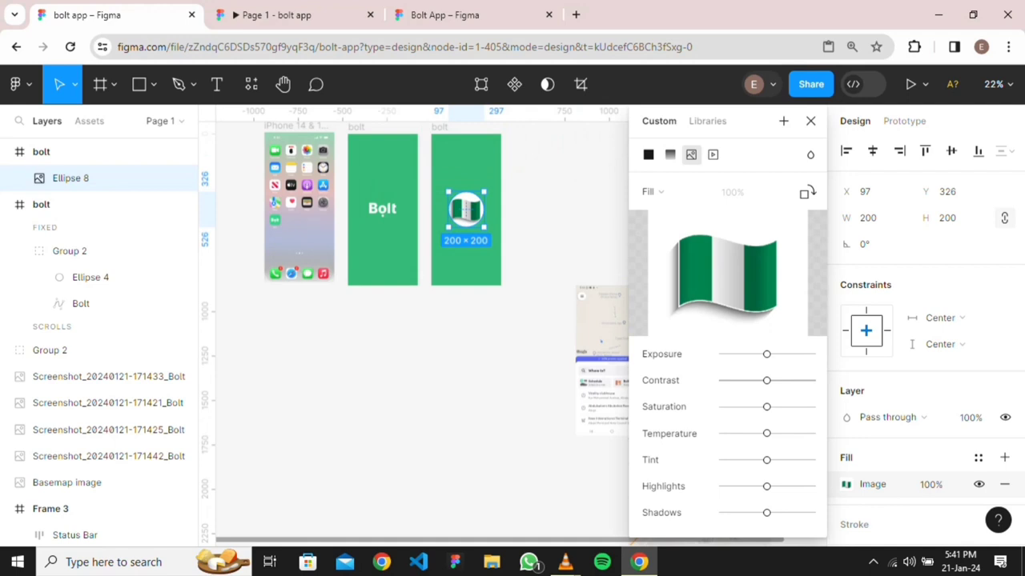
{"action": "key", "text": "Escape"}
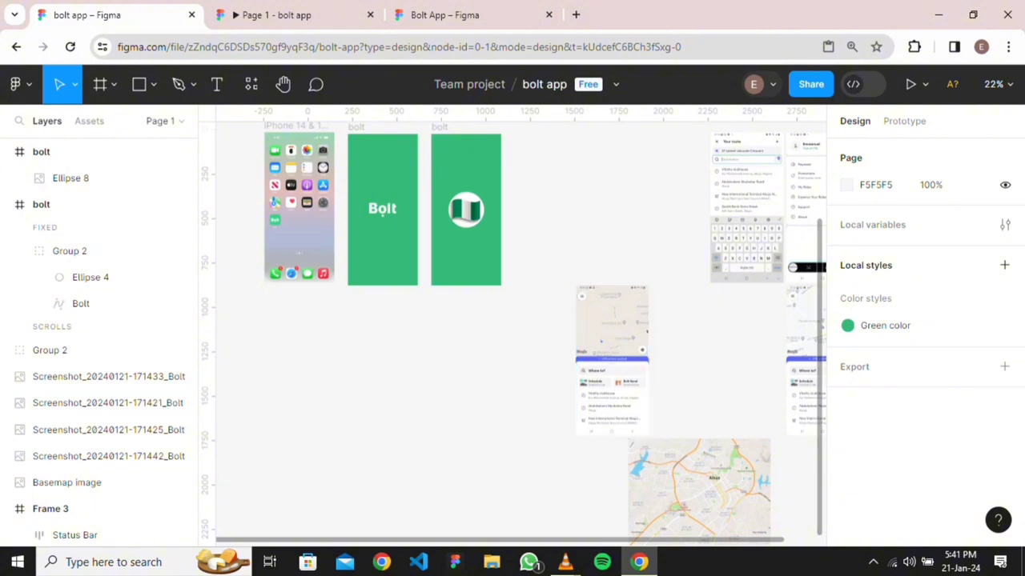
Start a new colour style and name it 'thick blue'
{"action": "scroll", "coordinate": [624, 345], "scroll_direction": "up", "scroll_amount": 5}
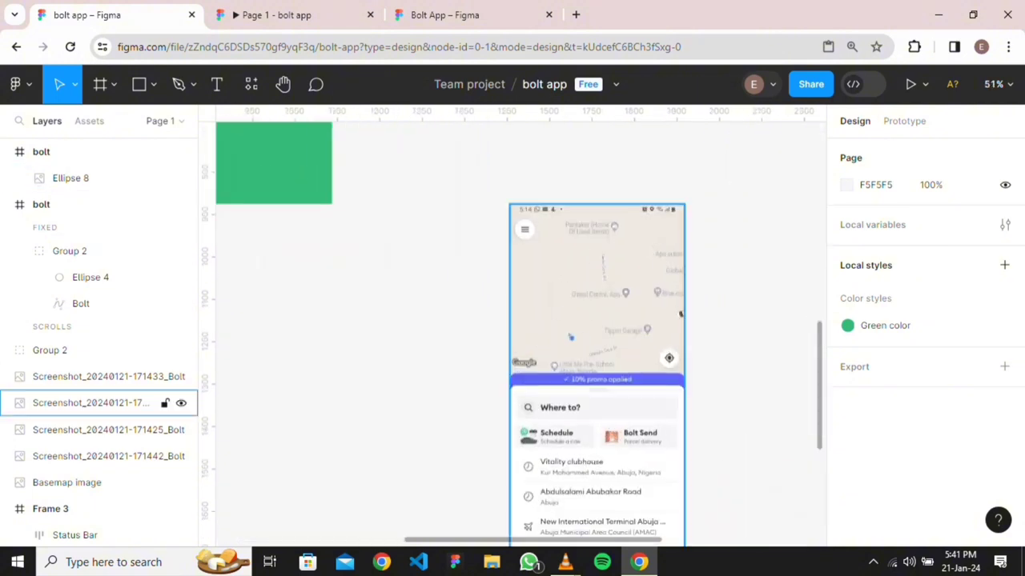
{"action": "scroll", "coordinate": [596, 336], "scroll_direction": "down", "scroll_amount": 3}
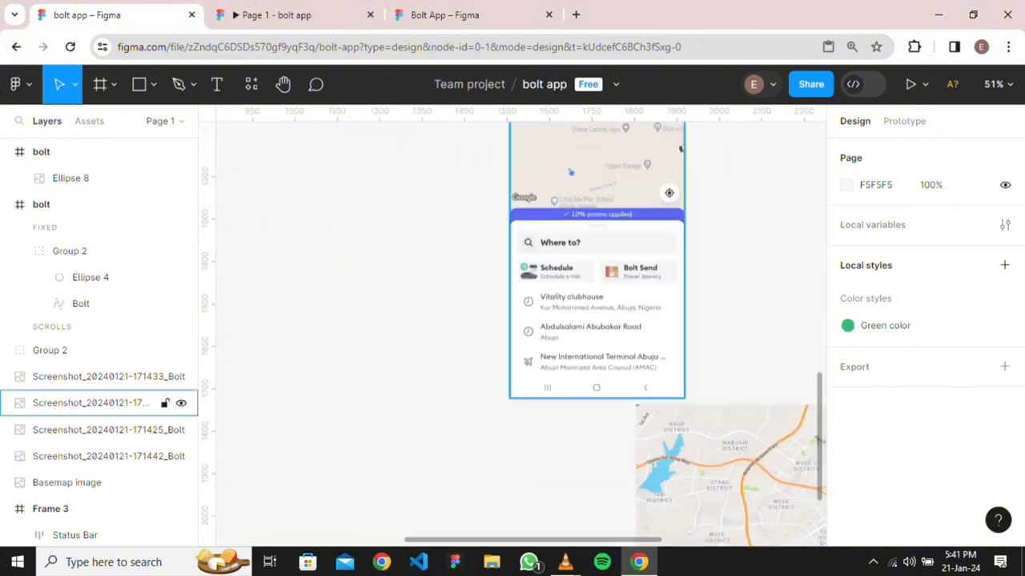
{"action": "scroll", "coordinate": [513, 336], "scroll_direction": "up", "scroll_amount": 5}
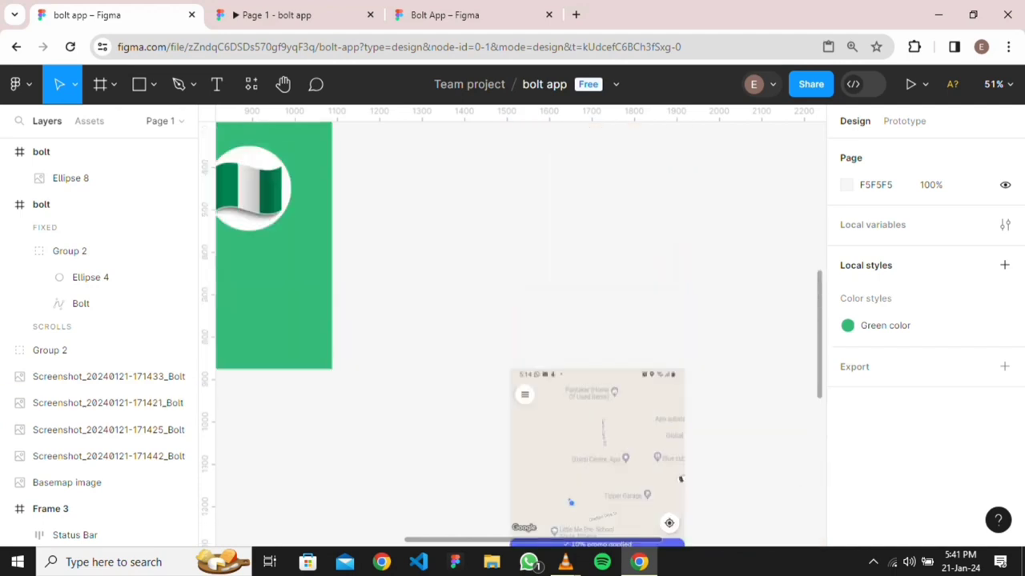
{"action": "scroll", "coordinate": [512, 336], "scroll_direction": "down", "scroll_amount": 4}
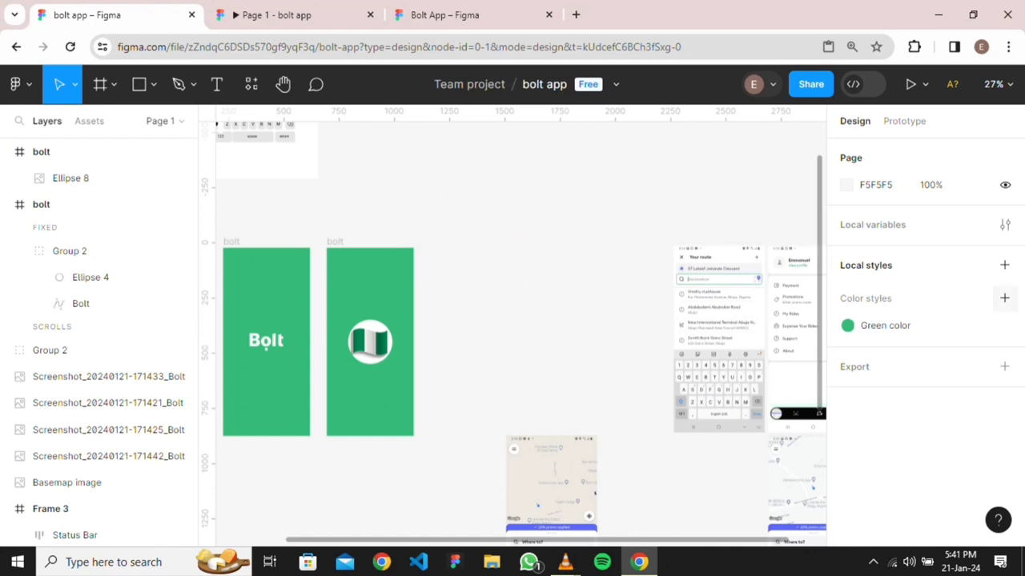
{"action": "left_click", "coordinate": [1004, 297]}
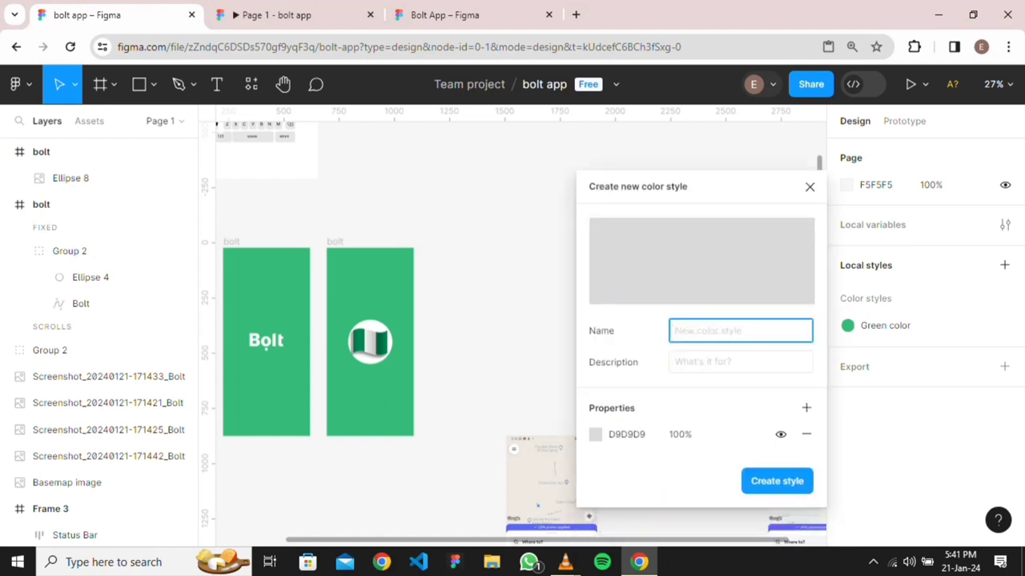
{"action": "type", "text": "thick blue"}
Set the style colour to 1E62E6 and create the thick blue style
{"action": "left_click", "coordinate": [626, 434]}
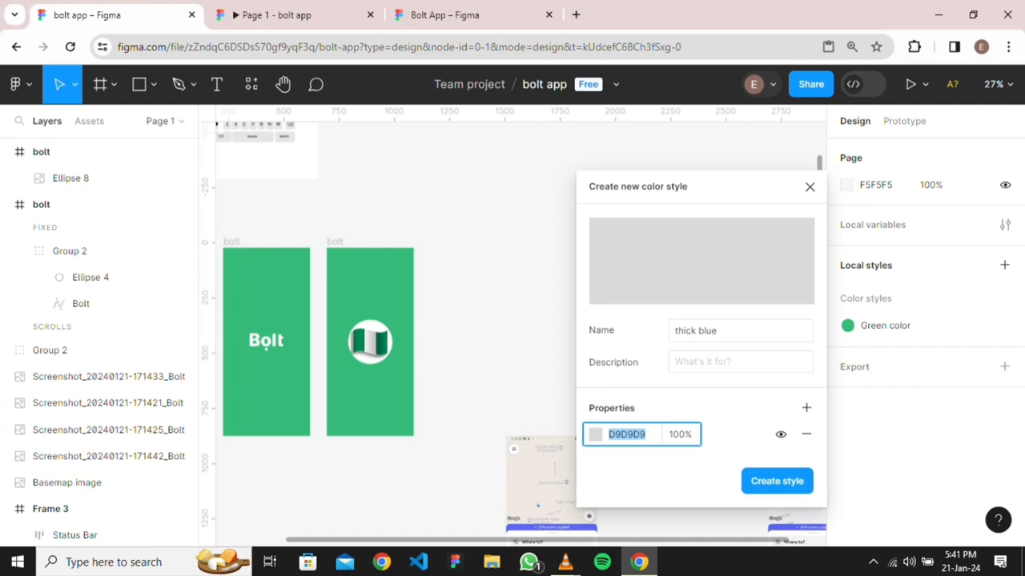
{"action": "key", "text": "super+v"}
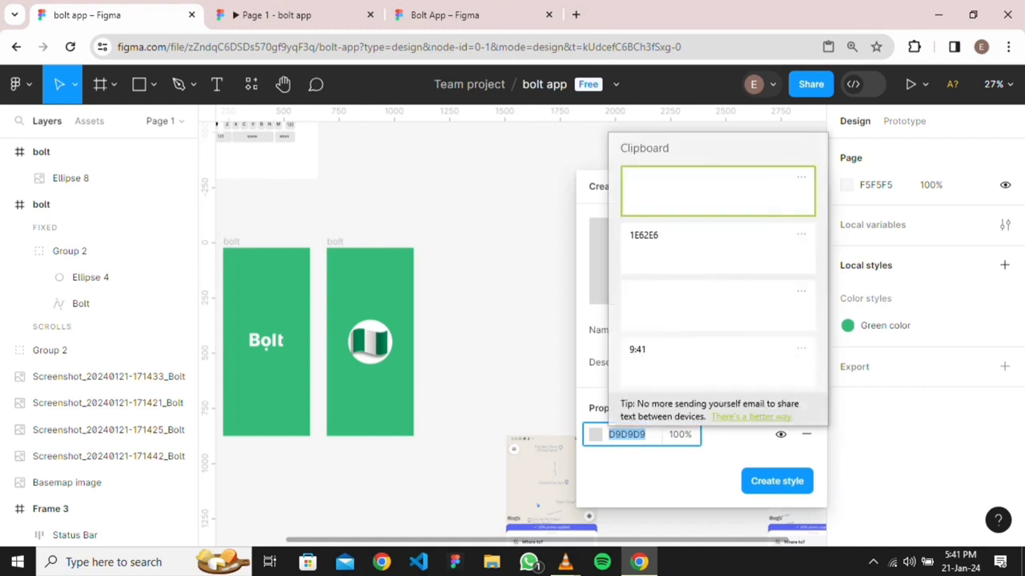
{"action": "left_click", "coordinate": [717, 247]}
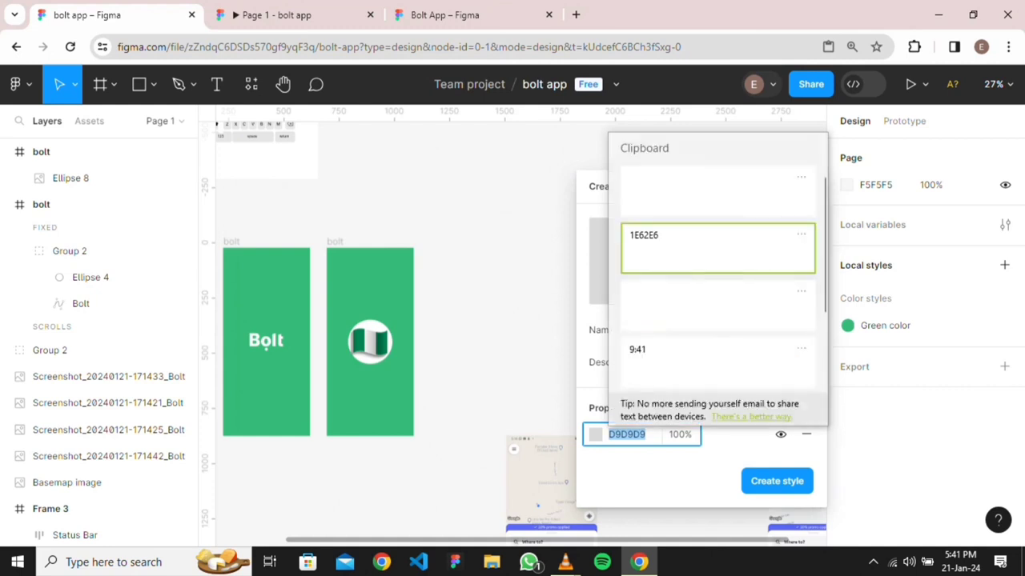
{"action": "key", "text": "Return"}
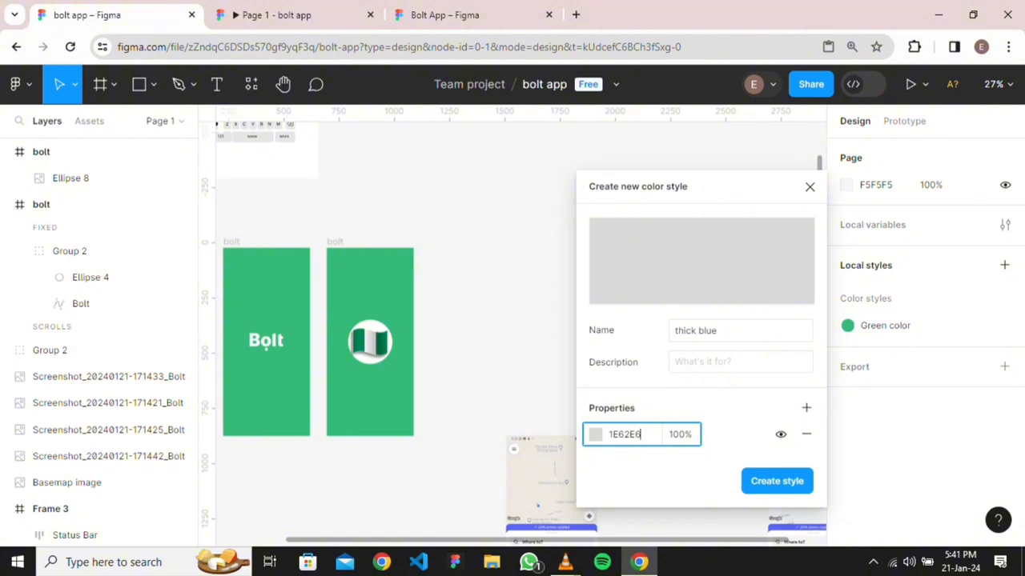
{"action": "left_click", "coordinate": [776, 481]}
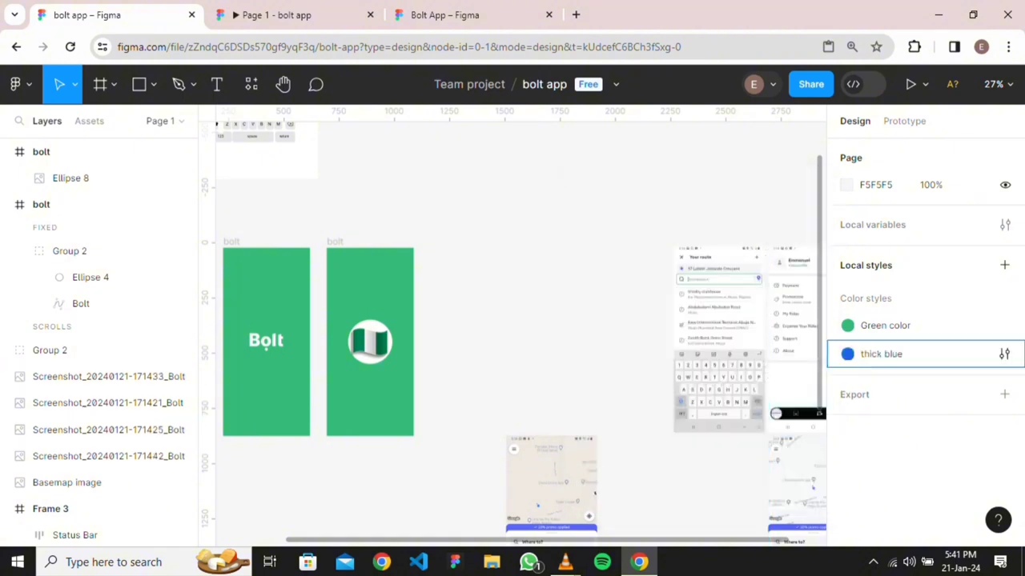
{"action": "scroll", "coordinate": [657, 441], "scroll_direction": "down", "scroll_amount": 3}
{"action": "scroll", "coordinate": [541, 271], "scroll_direction": "up", "scroll_amount": 5}
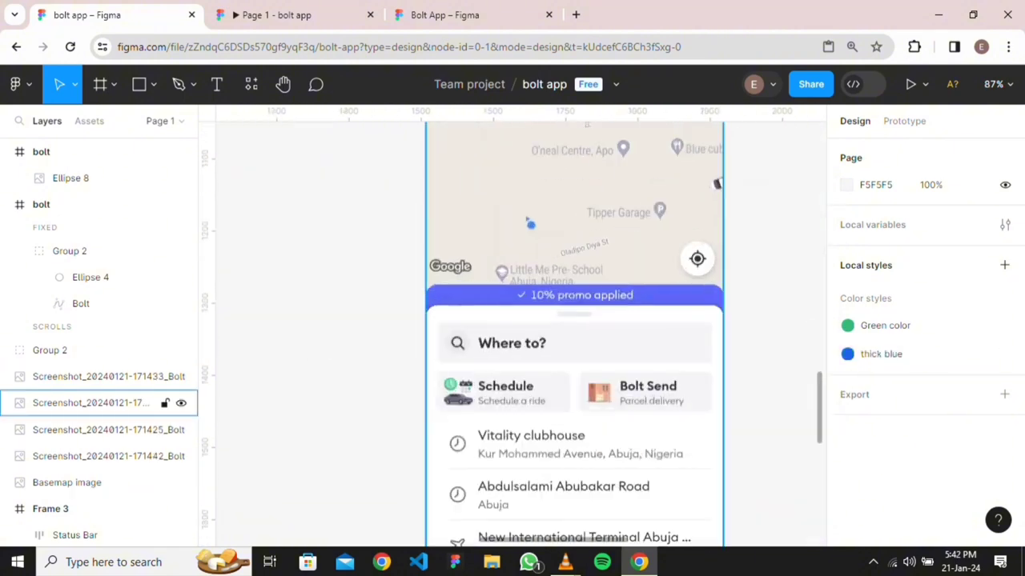
{"action": "scroll", "coordinate": [533, 290], "scroll_direction": "up", "scroll_amount": 3}
{"action": "scroll", "coordinate": [519, 152], "scroll_direction": "down", "scroll_amount": 10}
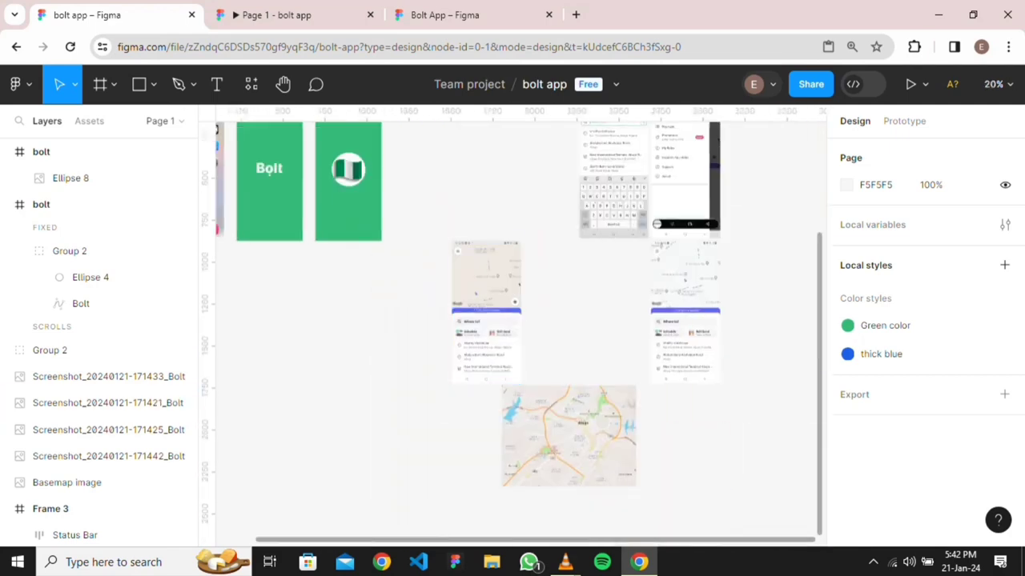
{"action": "scroll", "coordinate": [512, 328], "scroll_direction": "up", "scroll_amount": 2}
{"action": "scroll", "coordinate": [512, 328], "scroll_direction": "left", "scroll_amount": 2}
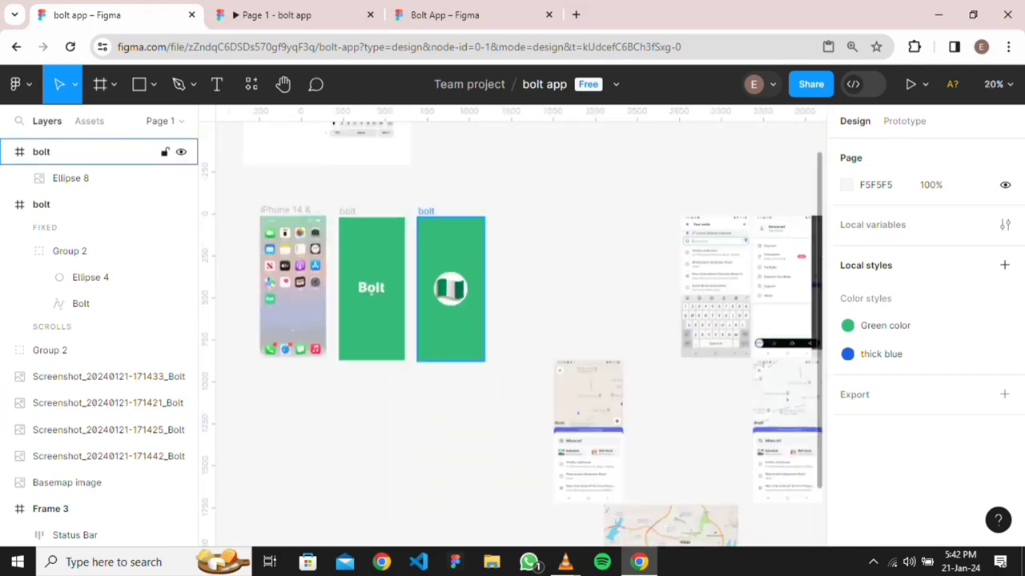
Rename the second bolt frame to 'bolt 2' and move the map screenshot up to X 1838, Y 19
{"action": "left_click", "coordinate": [426, 212]}
{"action": "double_click", "coordinate": [426, 212]}
{"action": "left_click", "coordinate": [434, 210]}
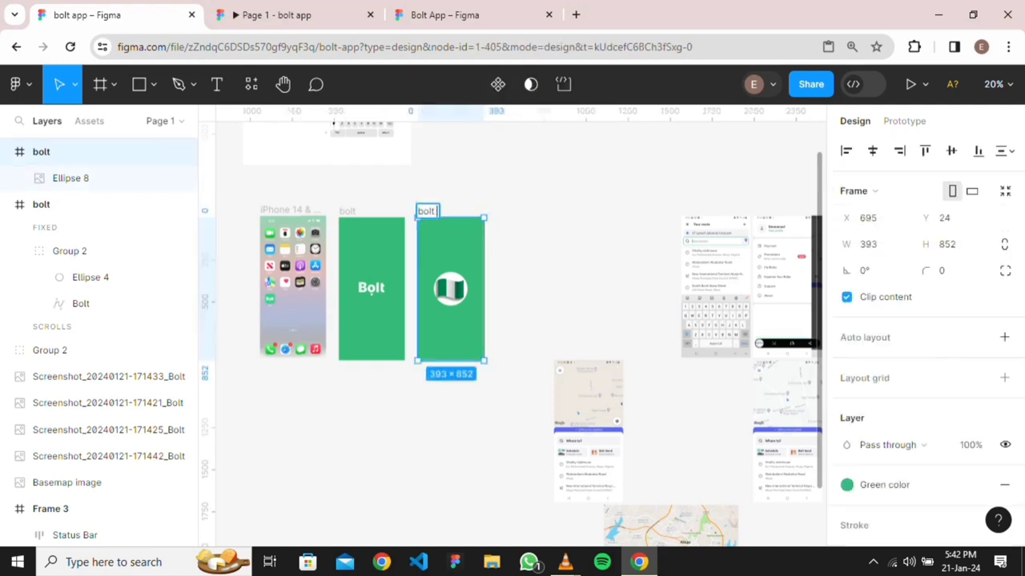
{"action": "key", "text": "Return"}
{"action": "left_click_drag", "start_coordinate": [588, 432], "coordinate": [644, 289]}
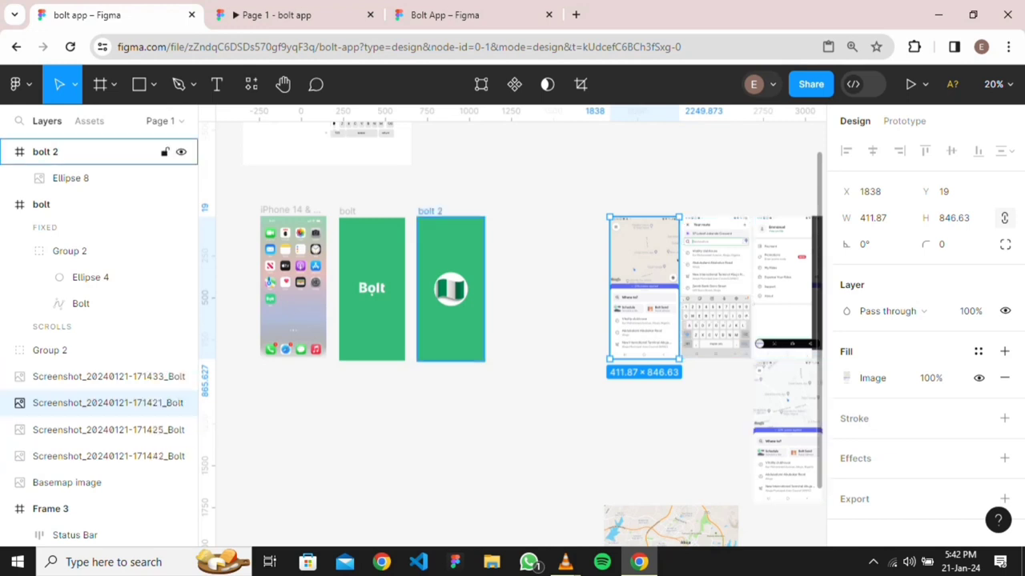
Add an iPhone 14 & 15 Pro frame lined up beside bolt 2
{"action": "key", "text": "f"}
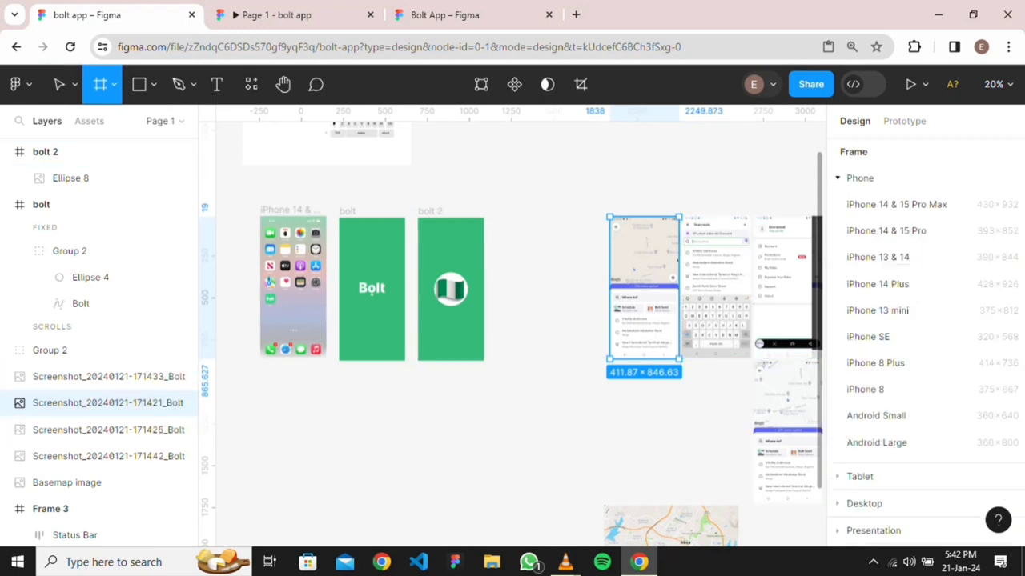
{"action": "left_click", "coordinate": [886, 230]}
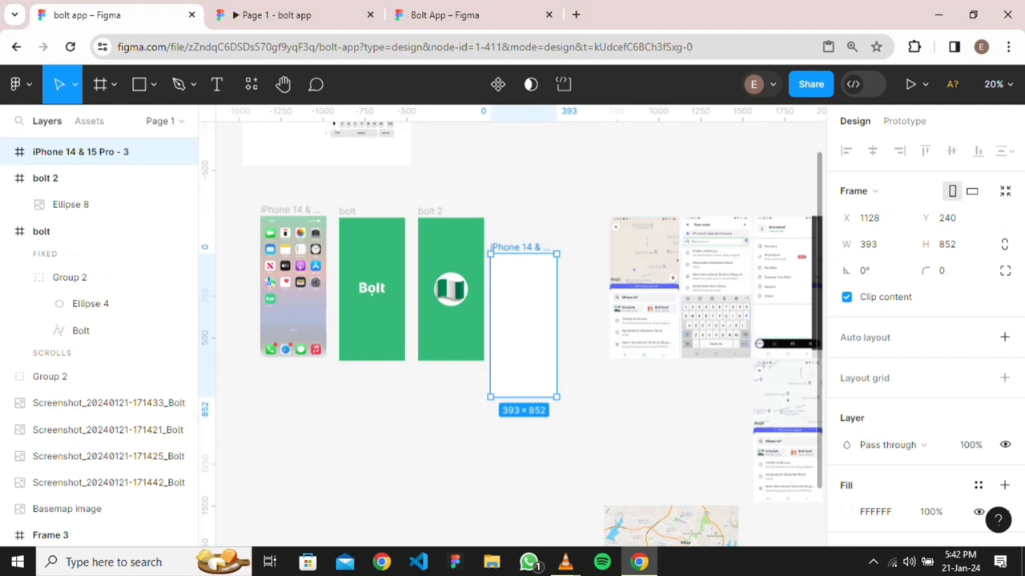
{"action": "left_click_drag", "start_coordinate": [523, 326], "coordinate": [524, 290]}
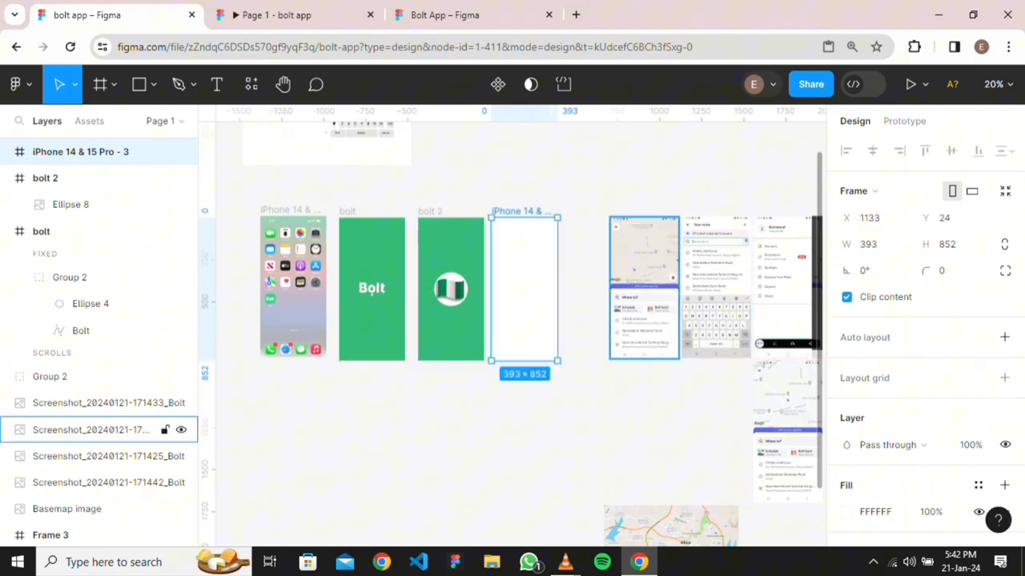
{"action": "scroll", "coordinate": [513, 320], "scroll_direction": "up", "scroll_amount": 4}
{"action": "scroll", "coordinate": [512, 320], "scroll_direction": "down", "scroll_amount": 3}
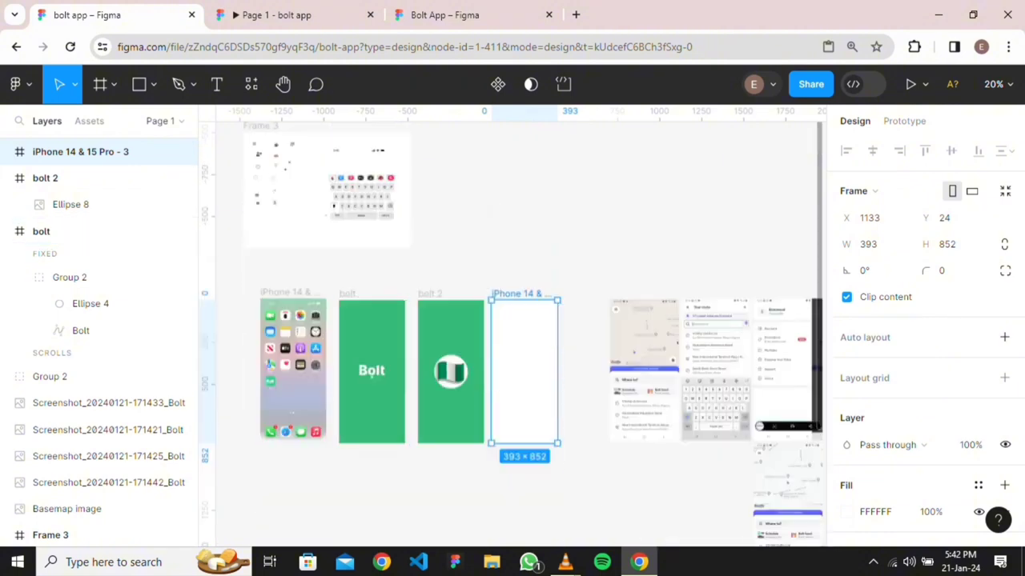
Move the Status Bar into the new frame and align it to the top at Y 0
{"action": "left_click_drag", "start_coordinate": [357, 151], "coordinate": [524, 317]}
{"action": "scroll", "coordinate": [543, 356], "scroll_direction": "up", "scroll_amount": 4}
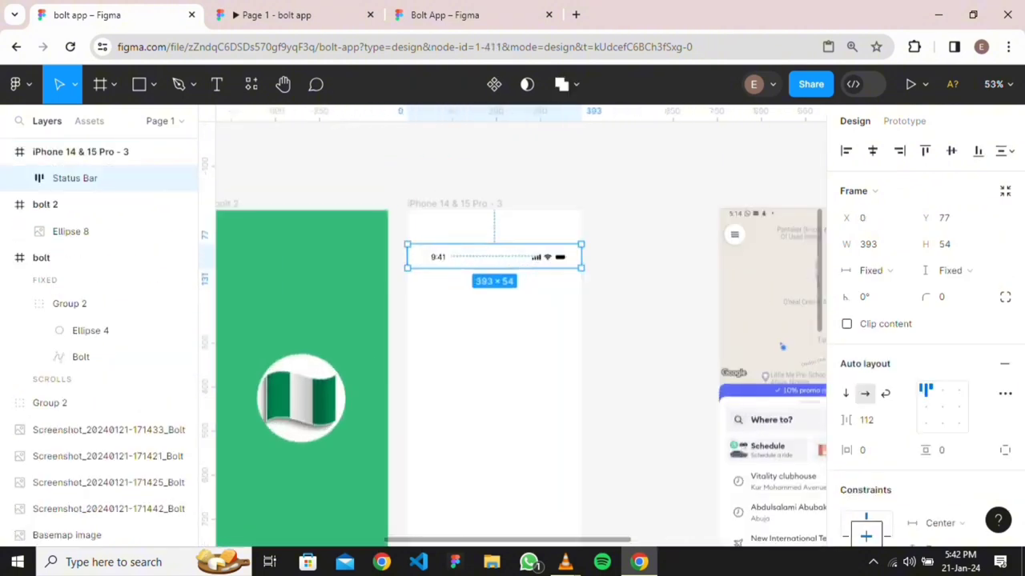
{"action": "key", "text": "Escape"}
{"action": "left_click", "coordinate": [494, 256]}
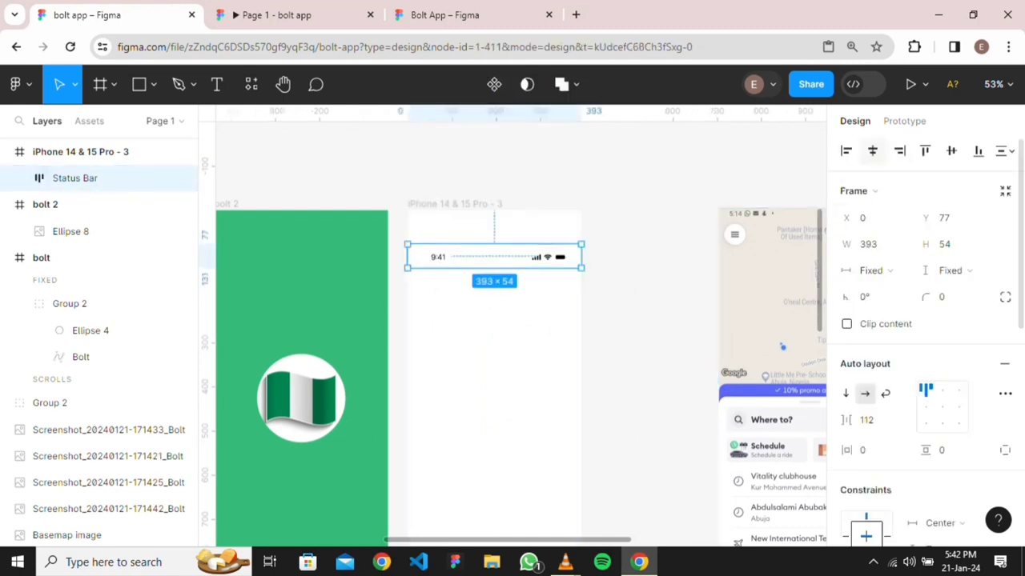
{"action": "left_click", "coordinate": [924, 150]}
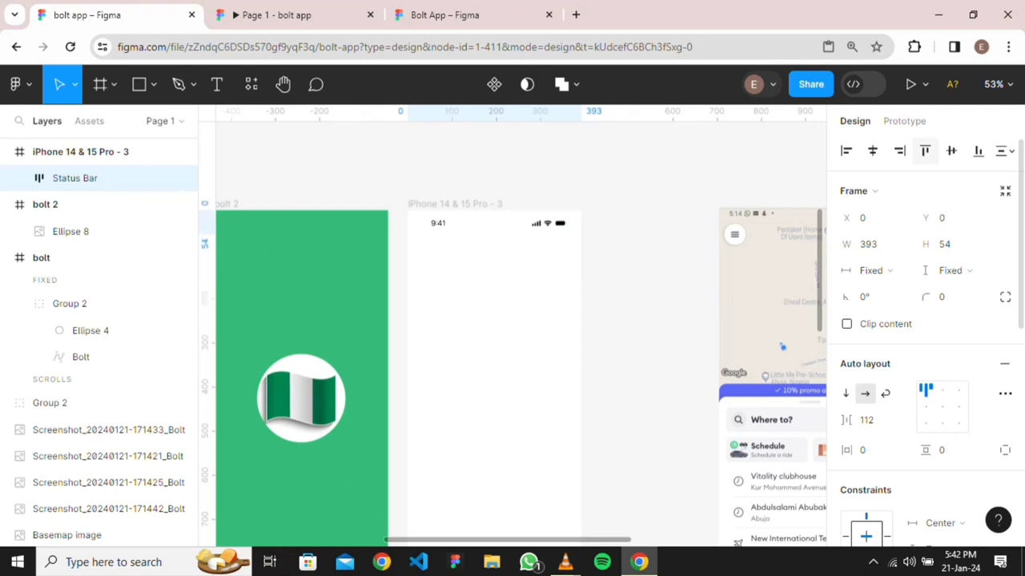
{"action": "key", "text": "Escape"}
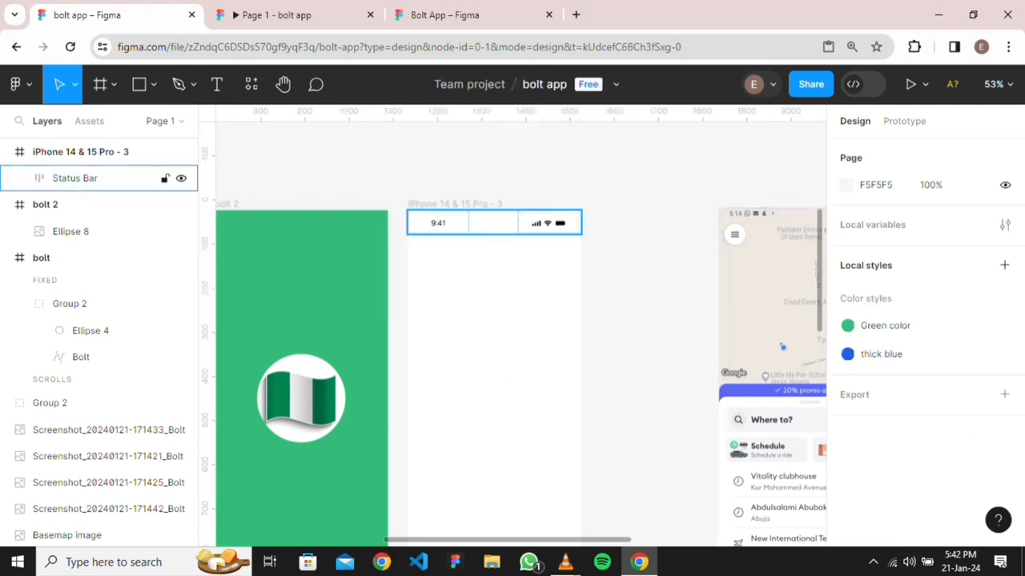
Set the Status Bar's scroll position to Sticky
{"action": "left_click", "coordinate": [494, 223]}
{"action": "left_click", "coordinate": [904, 121]}
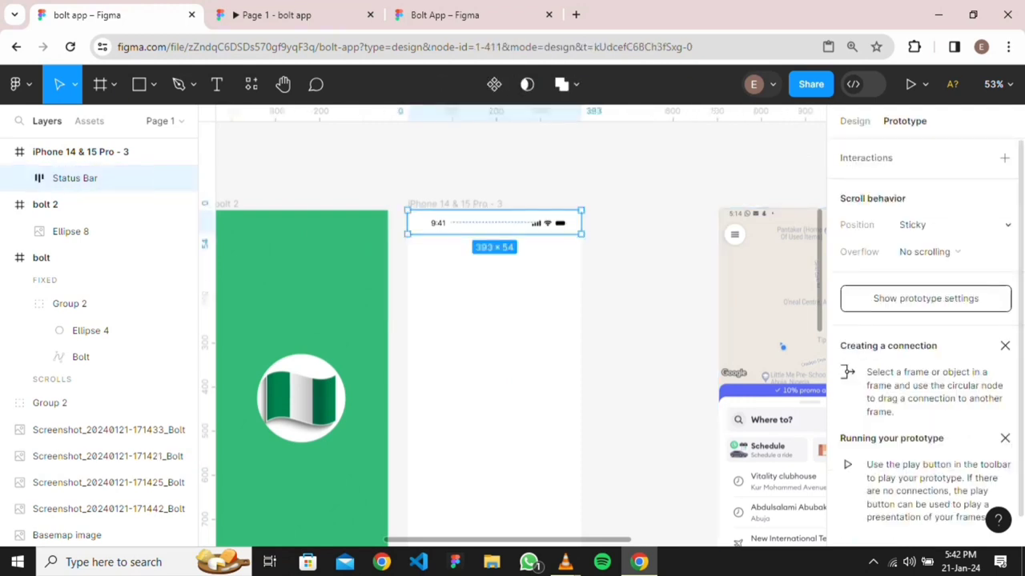
{"action": "left_click", "coordinate": [954, 225]}
{"action": "left_click", "coordinate": [954, 225]}
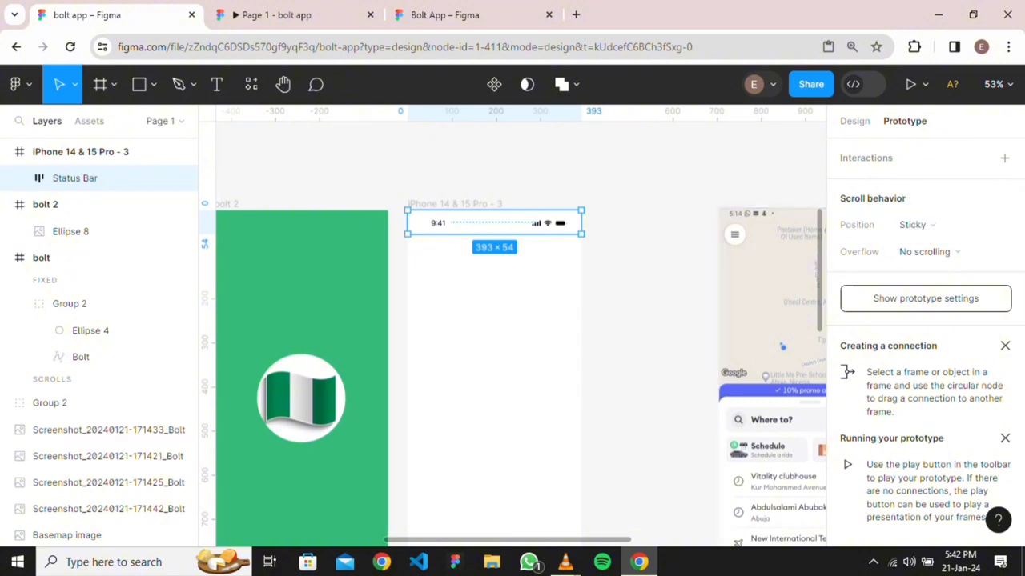
{"action": "key", "text": "Escape"}
{"action": "scroll", "coordinate": [512, 334], "scroll_direction": "down", "scroll_amount": 2}
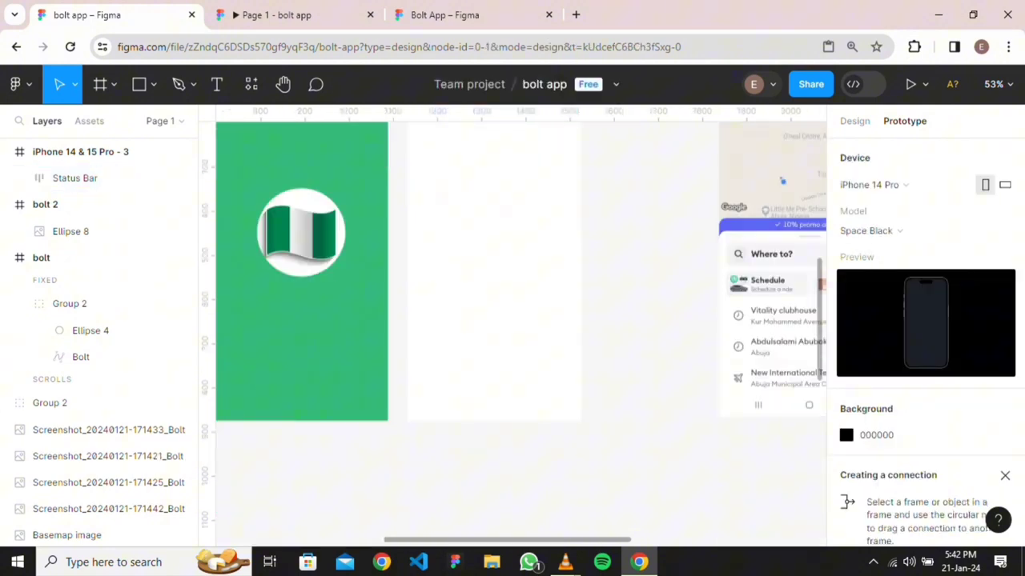
{"action": "scroll", "coordinate": [512, 334], "scroll_direction": "up", "scroll_amount": 2}
{"action": "scroll", "coordinate": [595, 276], "scroll_direction": "down", "scroll_amount": 3}
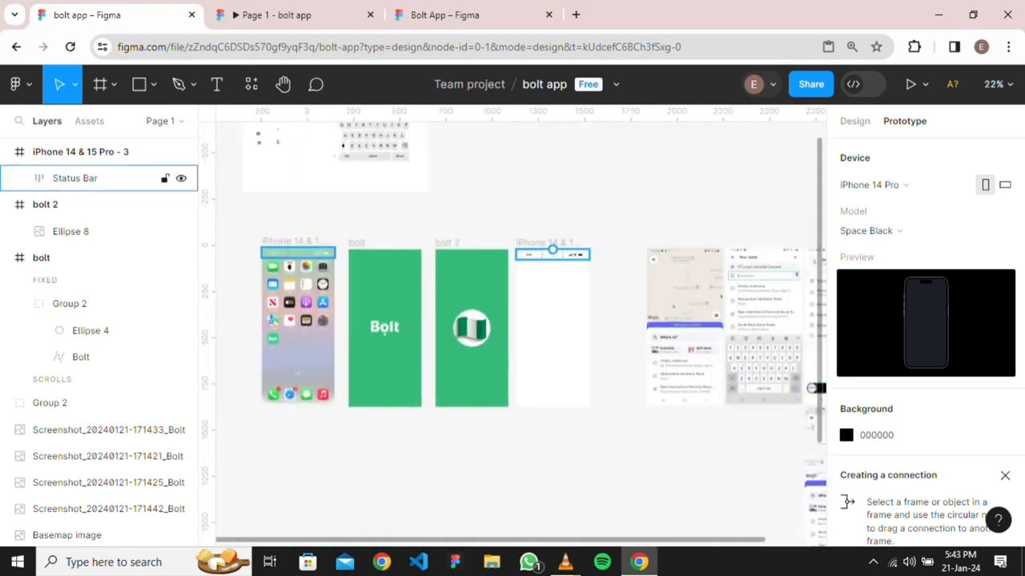
{"action": "scroll", "coordinate": [574, 330], "scroll_direction": "up", "scroll_amount": 3}
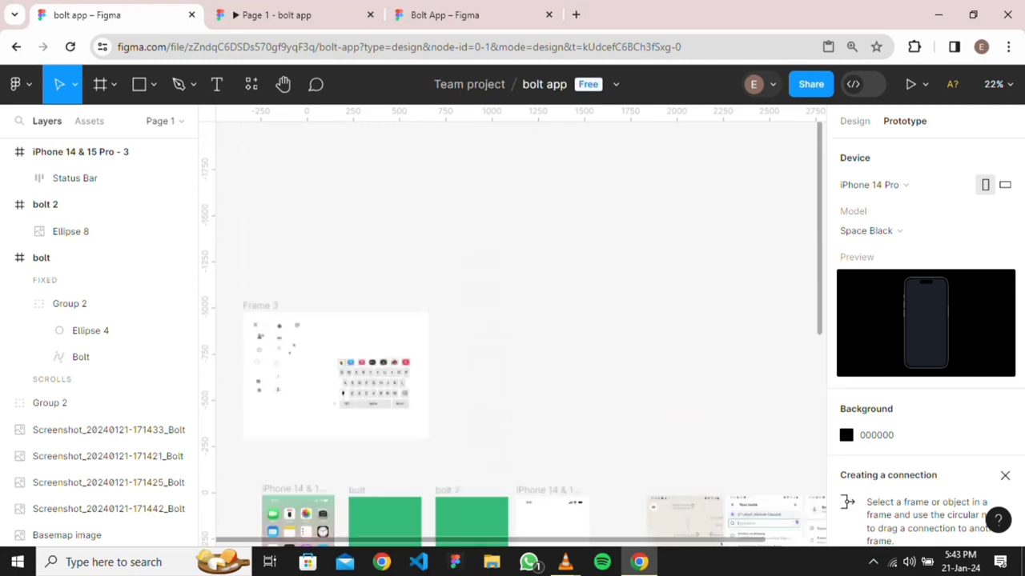
{"action": "scroll", "coordinate": [574, 330], "scroll_direction": "down", "scroll_amount": 2}
{"action": "scroll", "coordinate": [448, 399], "scroll_direction": "up", "scroll_amount": 5}
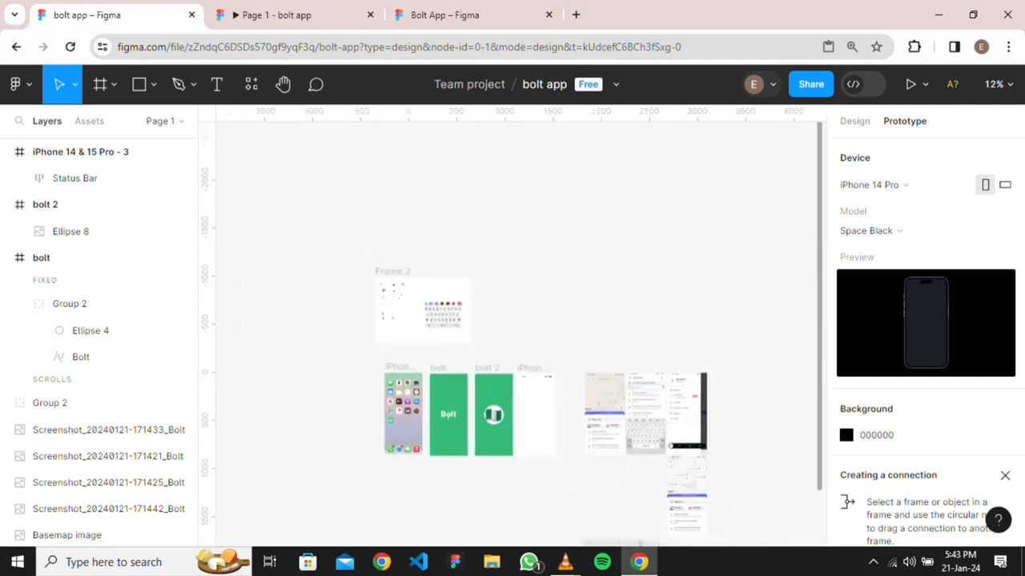
{"action": "scroll", "coordinate": [520, 334], "scroll_direction": "up", "scroll_amount": 5}
{"action": "scroll", "coordinate": [520, 333], "scroll_direction": "left", "scroll_amount": 1}
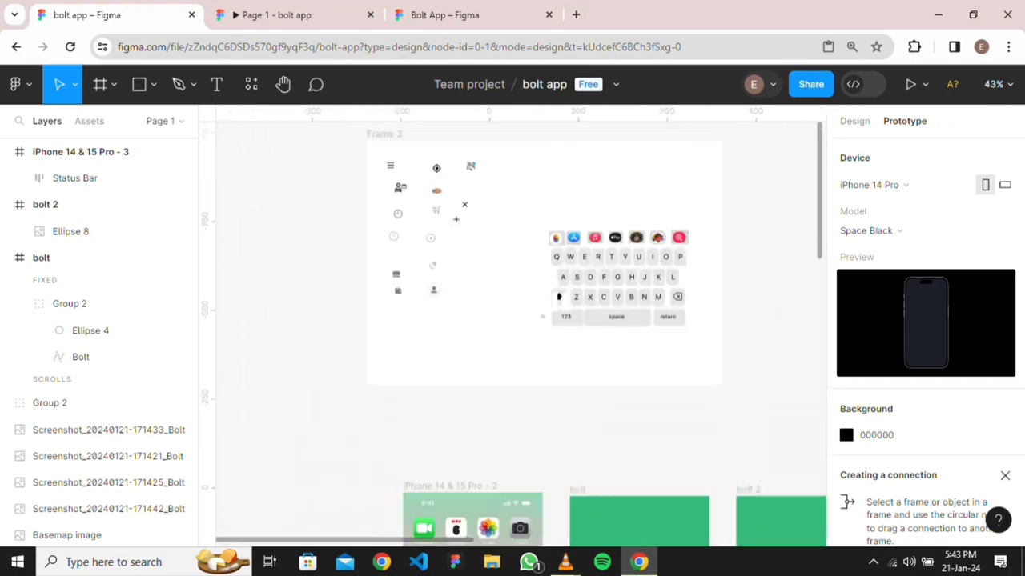
{"action": "scroll", "coordinate": [520, 333], "scroll_direction": "down", "scroll_amount": 7}
{"action": "scroll", "coordinate": [638, 316], "scroll_direction": "right", "scroll_amount": 5}
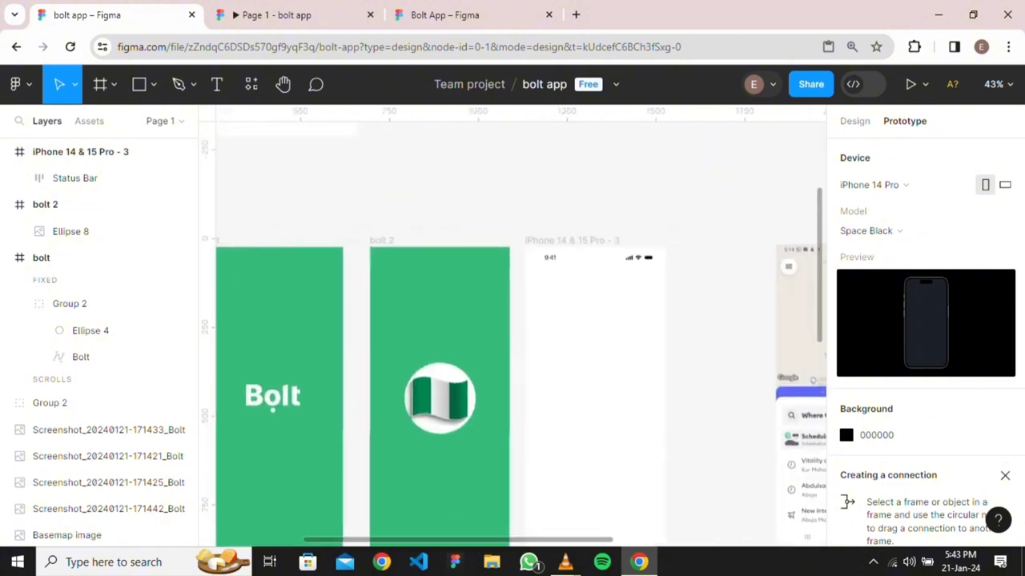
{"action": "scroll", "coordinate": [638, 316], "scroll_direction": "down", "scroll_amount": 5}
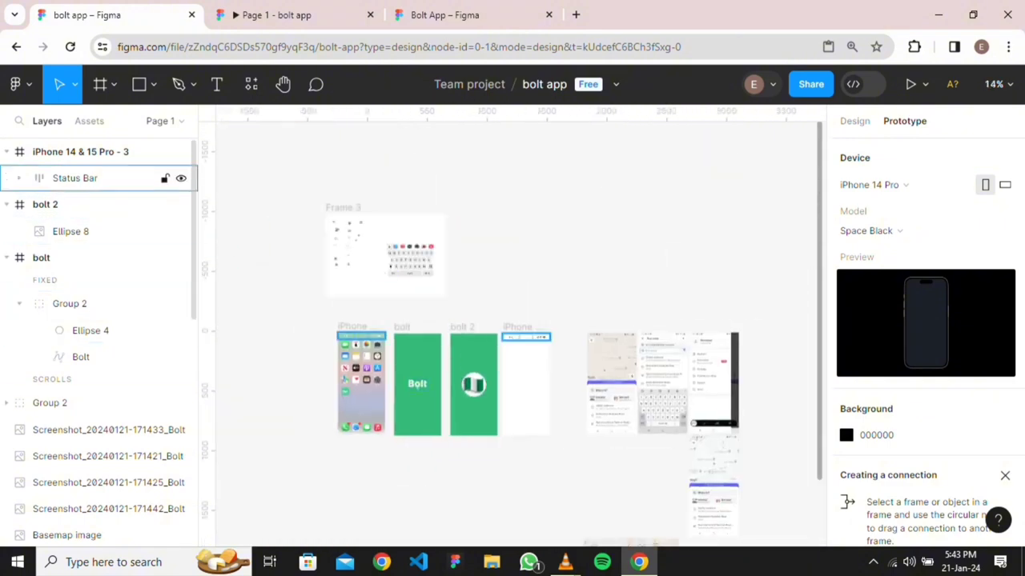
{"action": "left_click", "coordinate": [80, 151]}
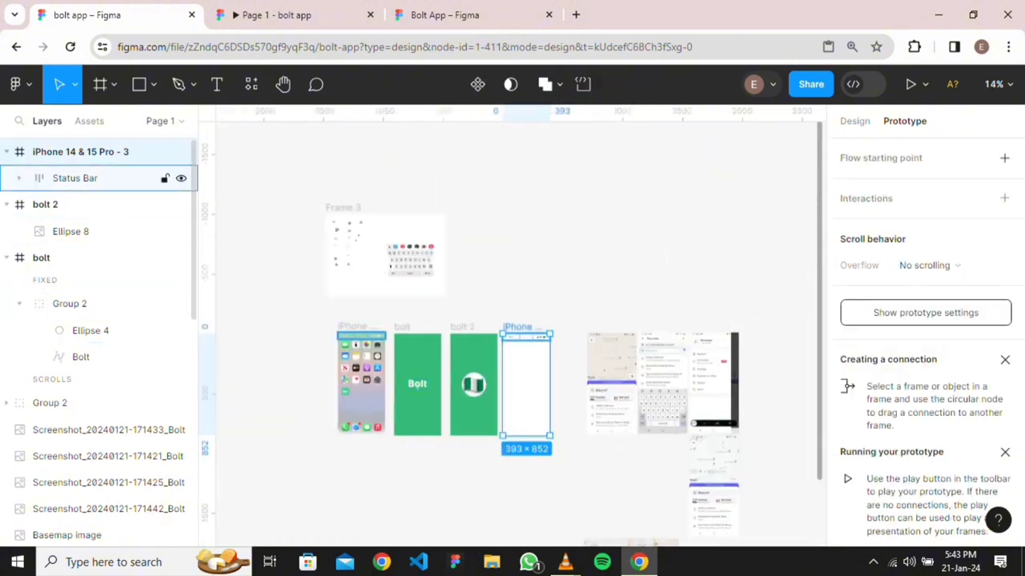
{"action": "scroll", "coordinate": [88, 295], "scroll_direction": "down", "scroll_amount": 10}
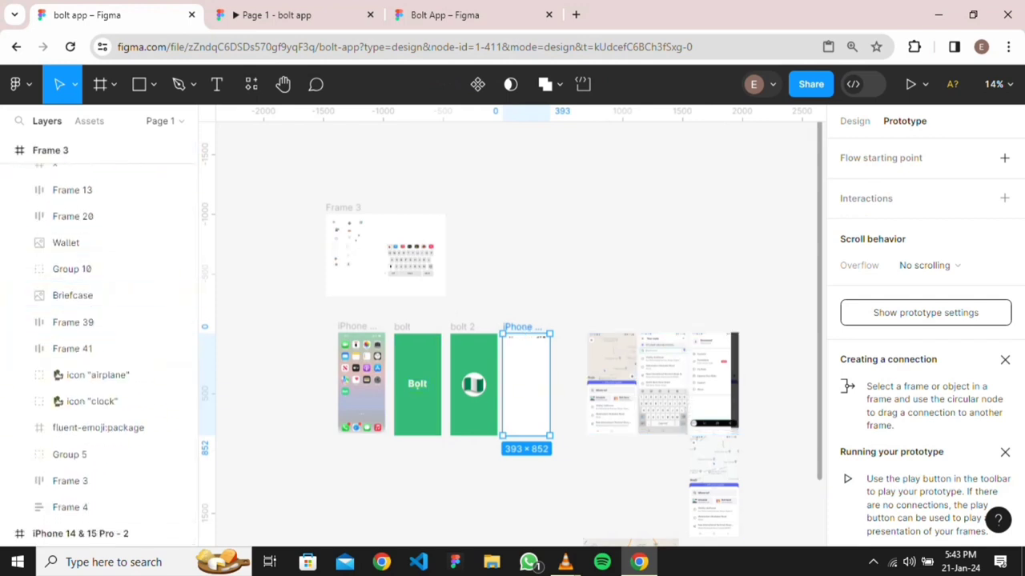
{"action": "key", "text": "Escape"}
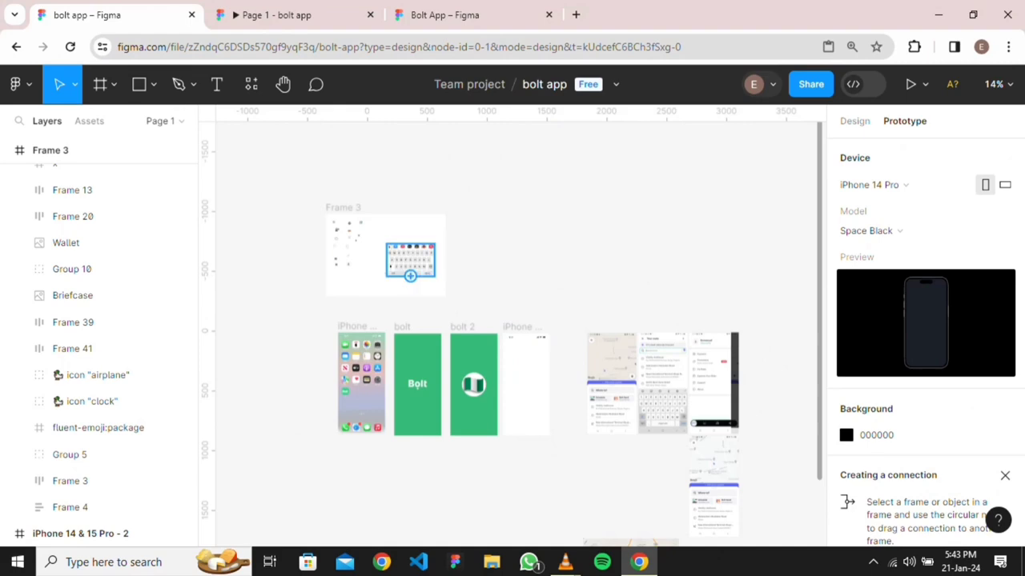
Copy the HomeIndicator from the other Bolt App design file
{"action": "left_click", "coordinate": [276, 14]}
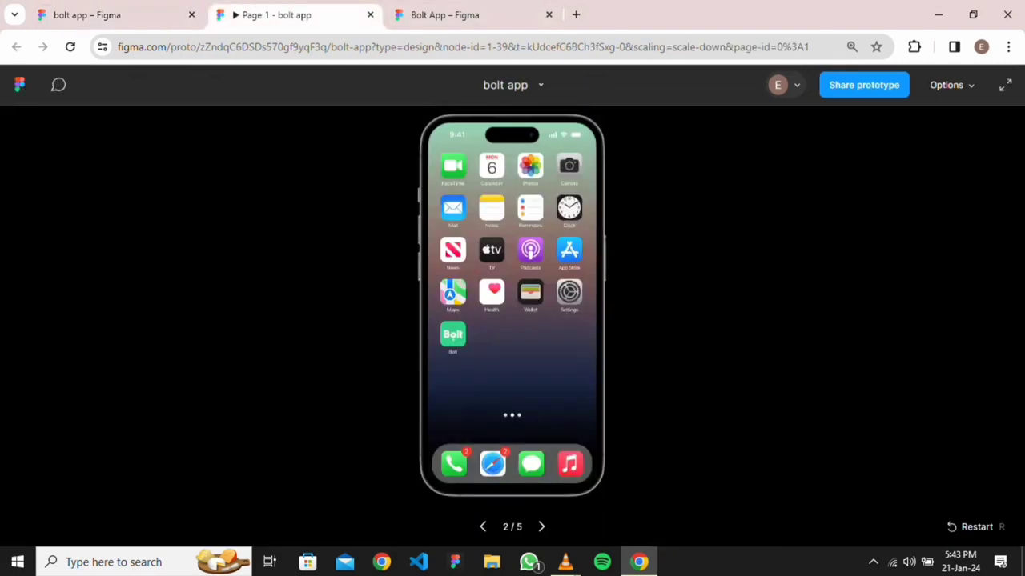
{"action": "left_click", "coordinate": [449, 14]}
{"action": "scroll", "coordinate": [520, 320], "scroll_direction": "down", "scroll_amount": 2}
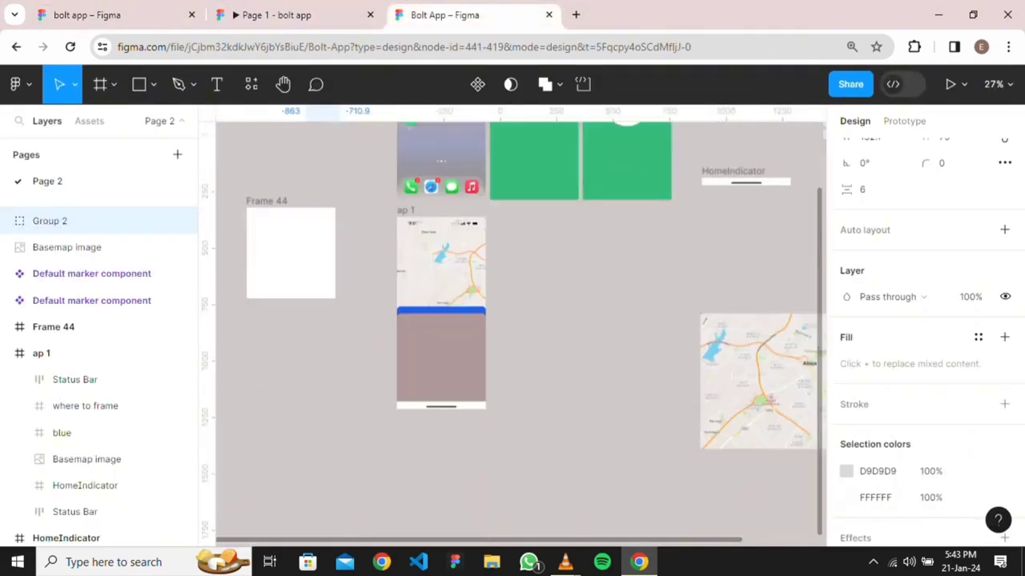
{"action": "left_click", "coordinate": [745, 179]}
{"action": "right_click", "coordinate": [720, 180]}
{"action": "mouse_move", "coordinate": [724, 181]}
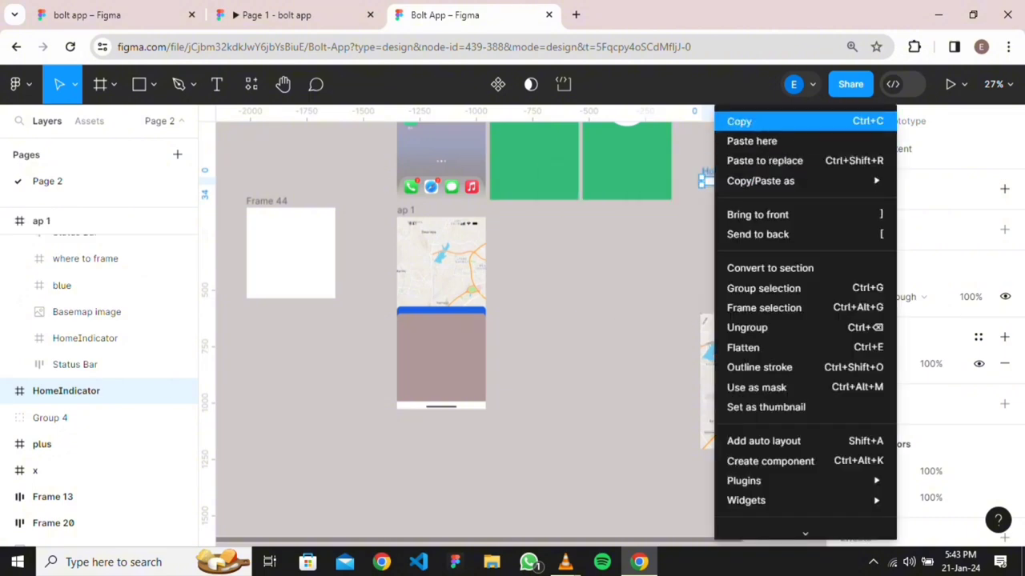
{"action": "left_click", "coordinate": [739, 120]}
{"action": "left_click", "coordinate": [88, 14]}
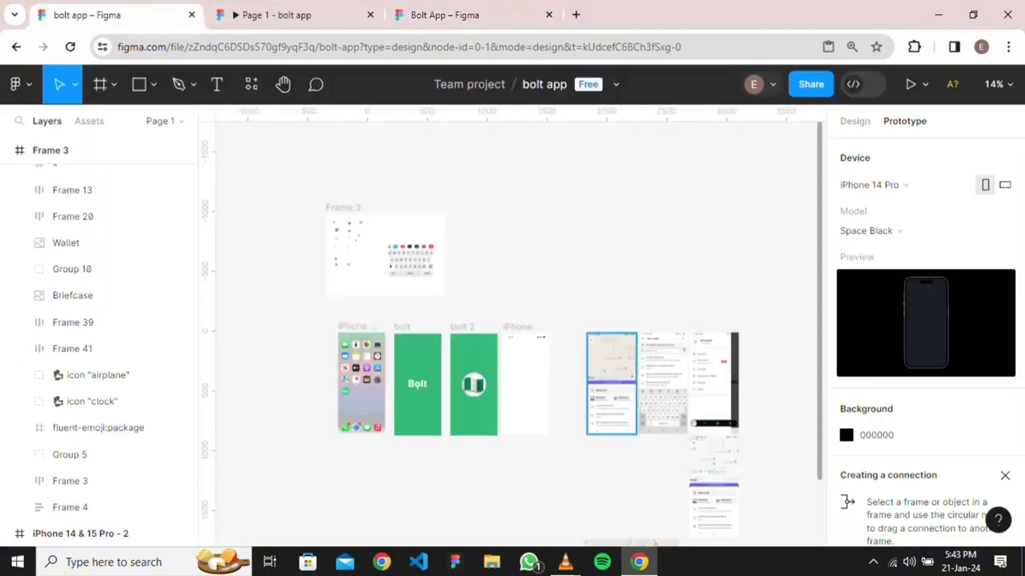
Paste the home indicator into iPhone 14 & 15 Pro - 3, aligned left at Y 818
{"action": "scroll", "coordinate": [513, 329], "scroll_direction": "down", "scroll_amount": 2}
{"action": "right_click", "coordinate": [521, 282]}
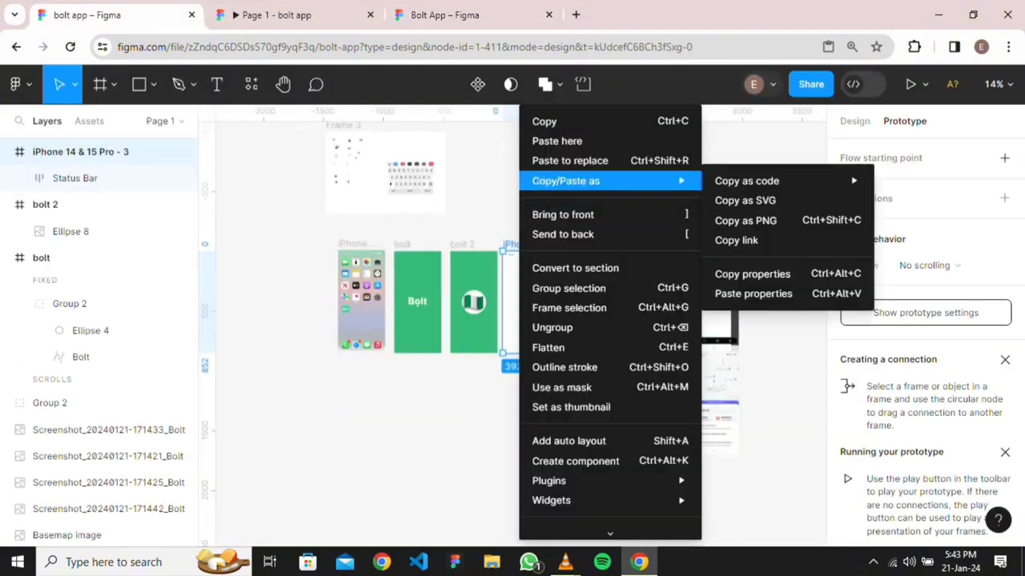
{"action": "left_click", "coordinate": [549, 140]}
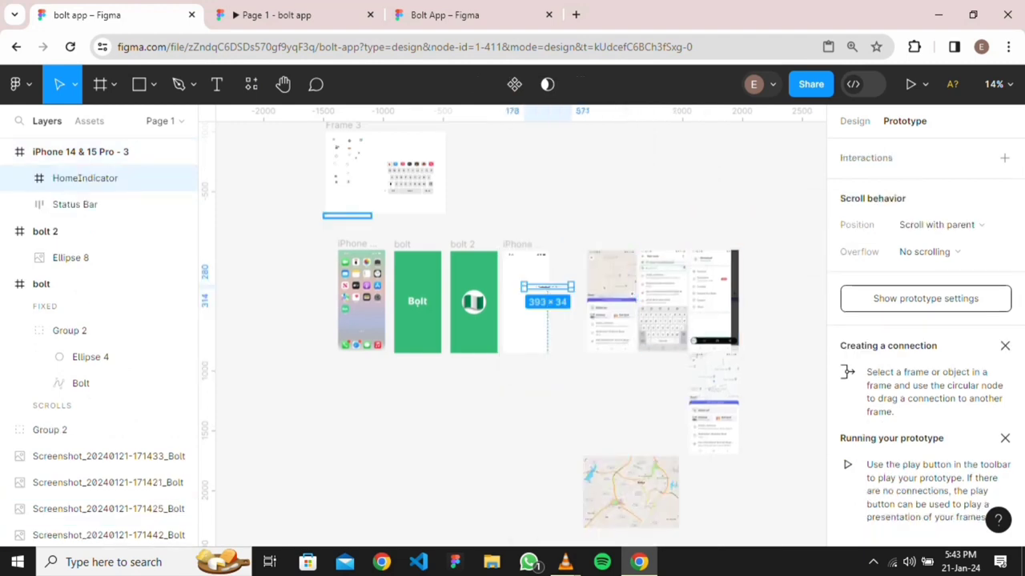
{"action": "left_click", "coordinate": [854, 121]}
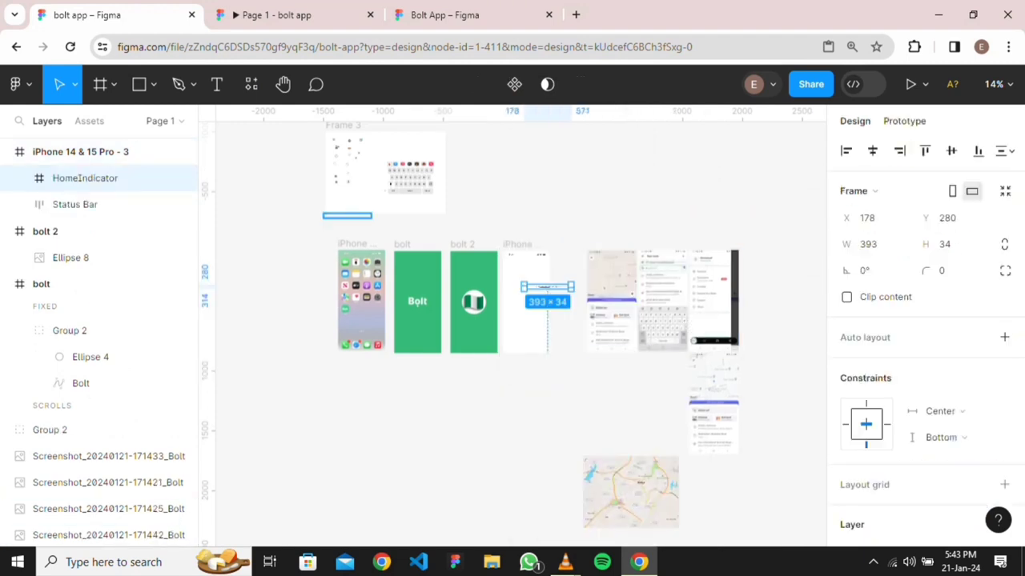
{"action": "left_click", "coordinate": [904, 121]}
{"action": "left_click", "coordinate": [854, 121]}
{"action": "left_click", "coordinate": [872, 151]}
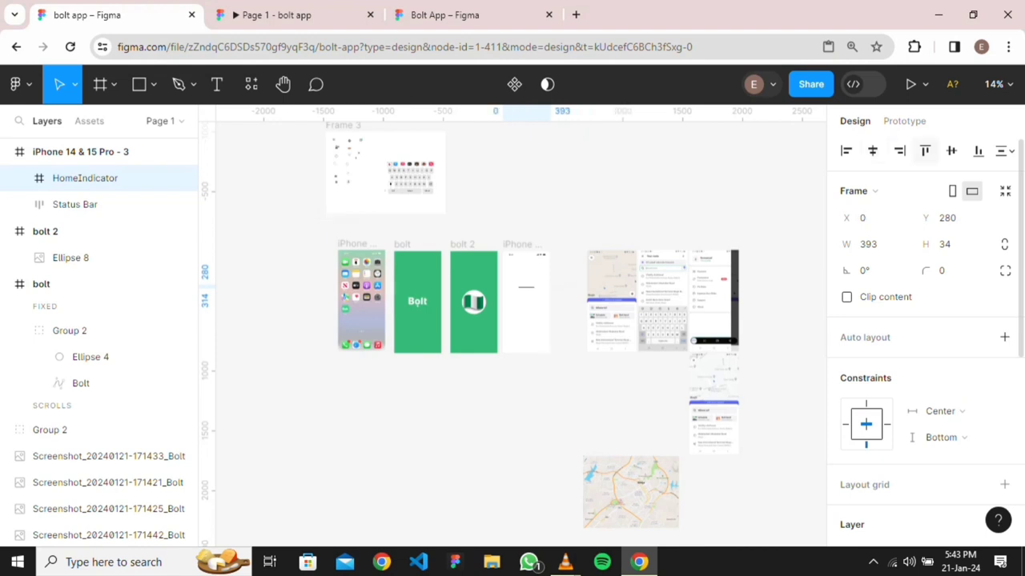
{"action": "left_click", "coordinate": [978, 151]}
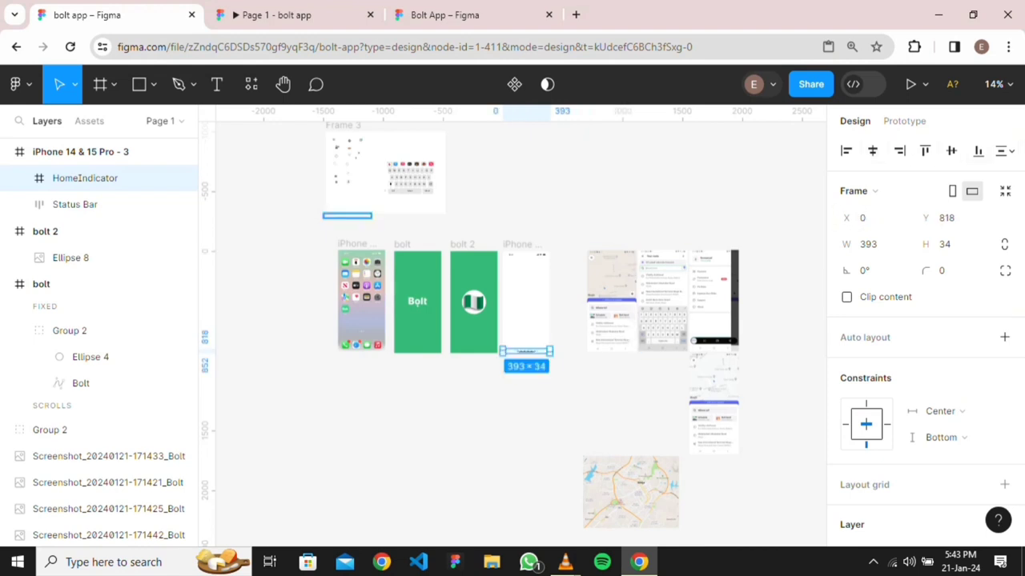
Keep overflow at no scrolling and set the home indicator's scroll position to Fixed
{"action": "left_click", "coordinate": [904, 120]}
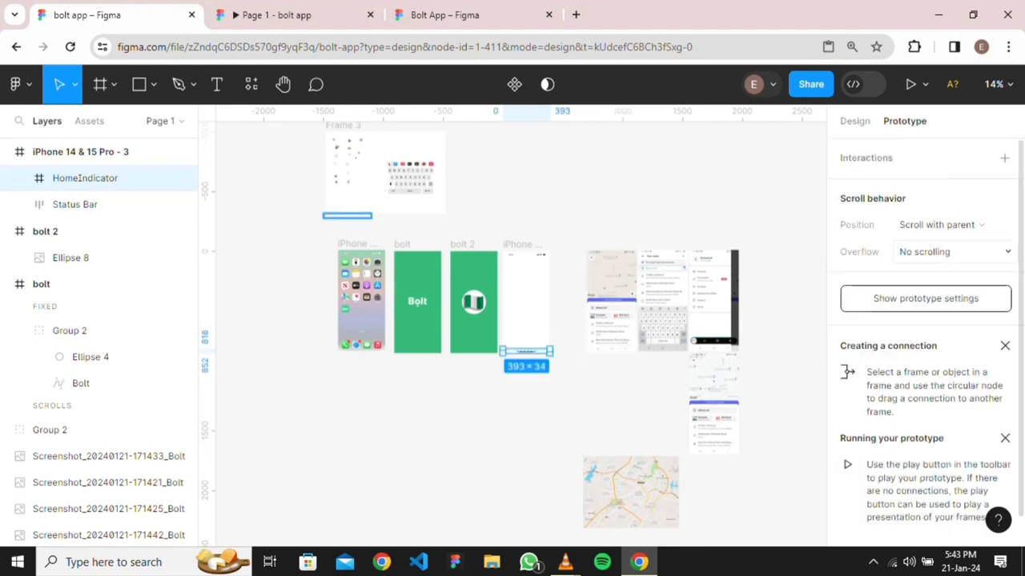
{"action": "left_click", "coordinate": [953, 252]}
{"action": "left_click", "coordinate": [921, 251]}
{"action": "left_click", "coordinate": [937, 225]}
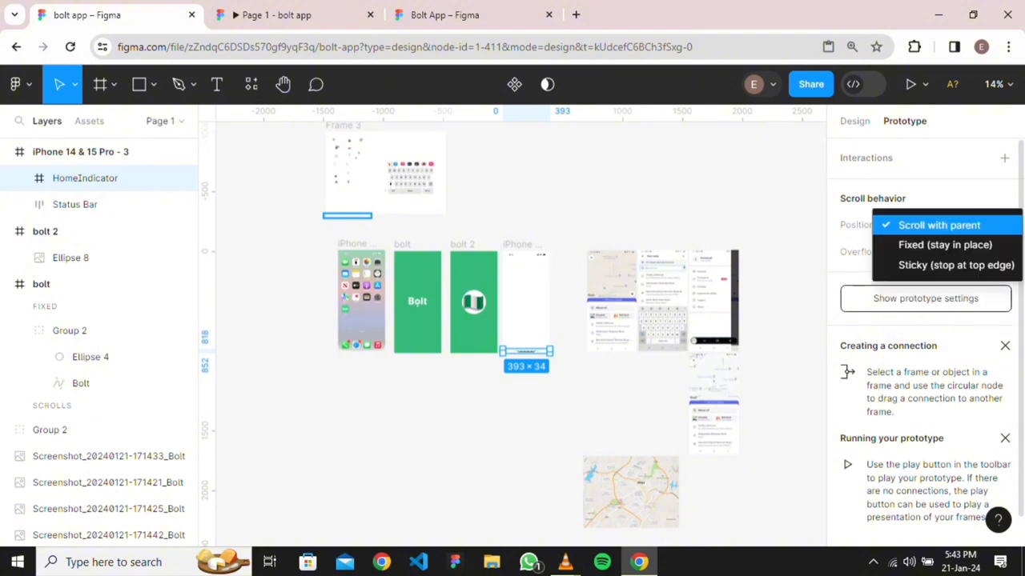
{"action": "left_click", "coordinate": [944, 245]}
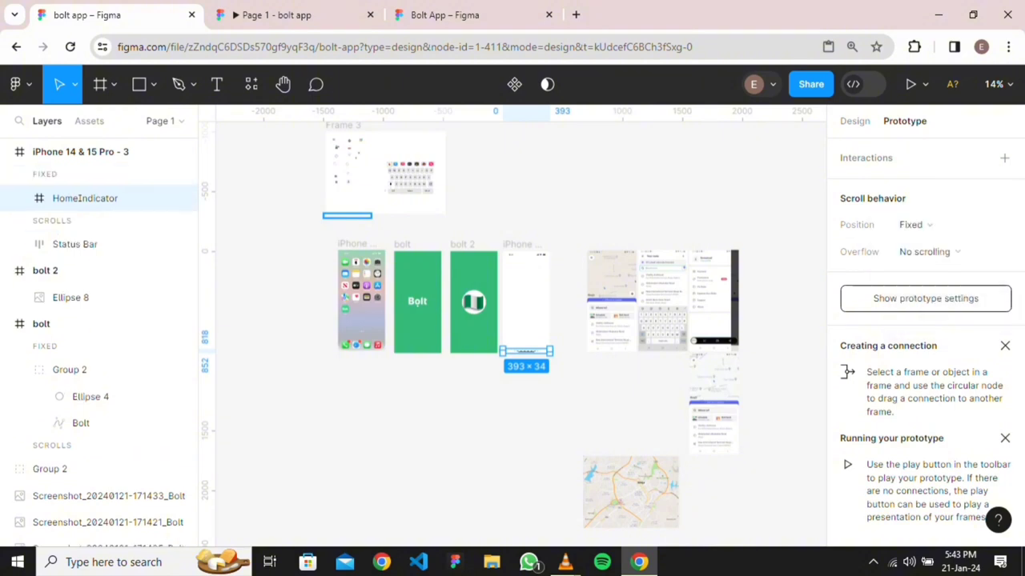
{"action": "key", "text": "Escape"}
{"action": "scroll", "coordinate": [633, 266], "scroll_direction": "up", "scroll_amount": 5}
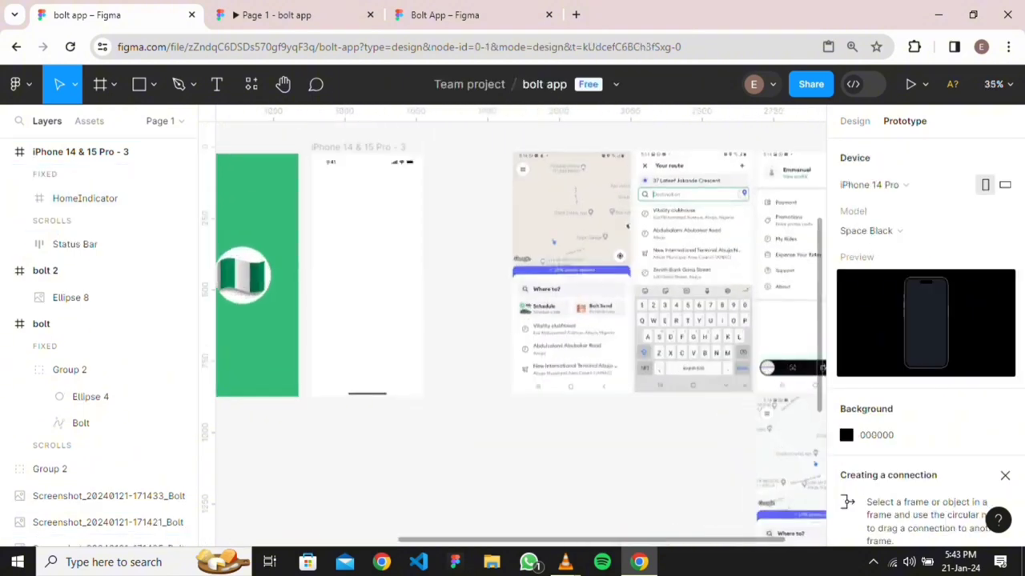
Locate the hamburger icon (Frame 4) and select it inside the iPhone frame
{"action": "scroll", "coordinate": [520, 328], "scroll_direction": "up", "scroll_amount": 2}
{"action": "scroll", "coordinate": [520, 328], "scroll_direction": "down", "scroll_amount": 3}
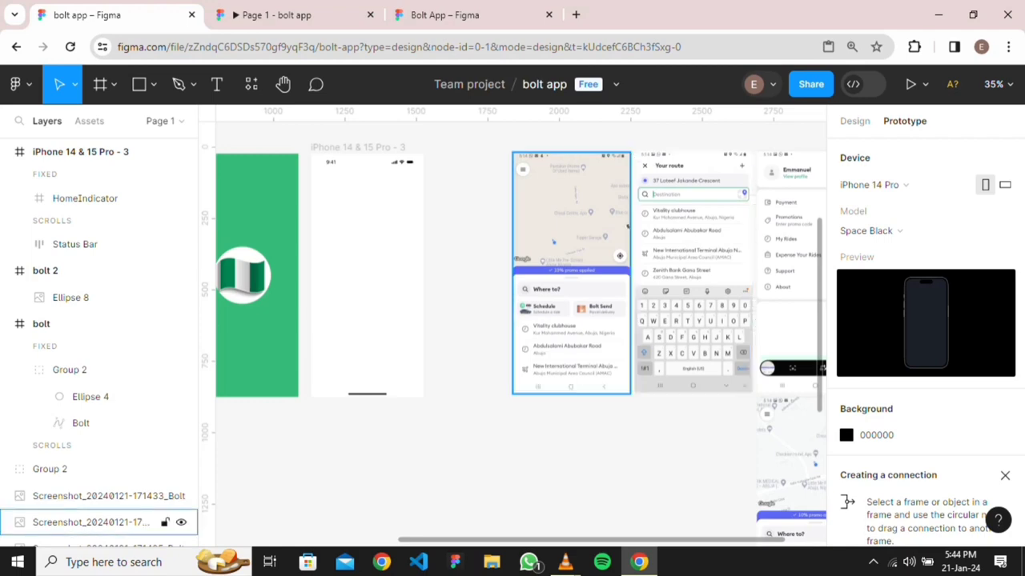
{"action": "scroll", "coordinate": [401, 240], "scroll_direction": "up", "scroll_amount": 3}
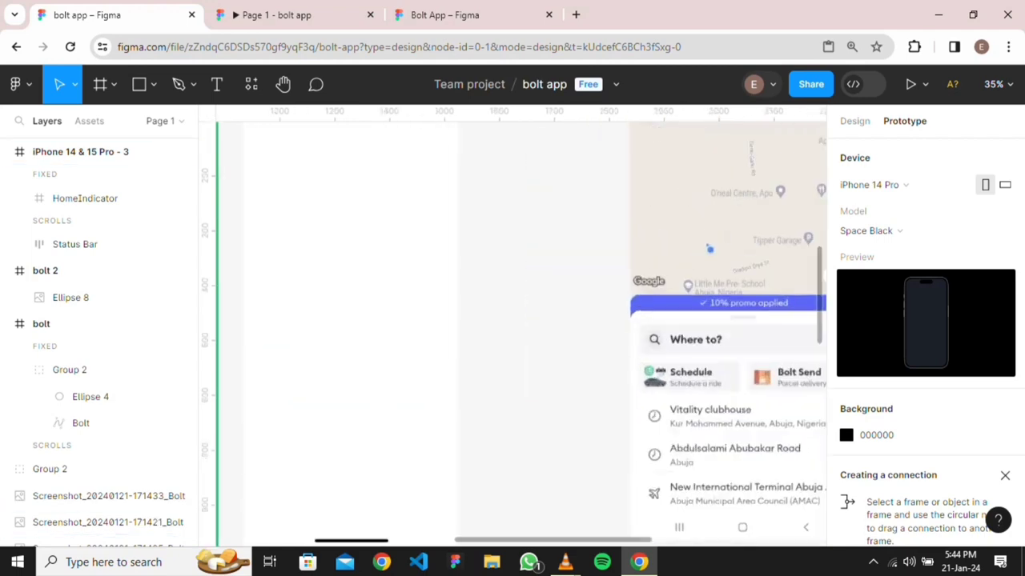
{"action": "scroll", "coordinate": [401, 240], "scroll_direction": "down", "scroll_amount": 4}
{"action": "scroll", "coordinate": [332, 230], "scroll_direction": "down", "scroll_amount": 6}
{"action": "scroll", "coordinate": [336, 228], "scroll_direction": "up", "scroll_amount": 4}
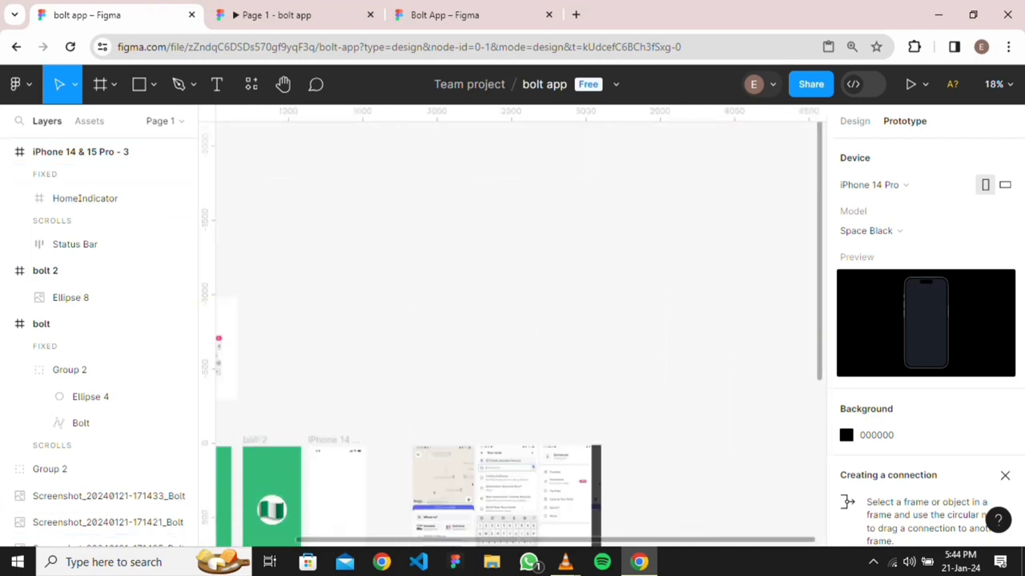
{"action": "scroll", "coordinate": [336, 228], "scroll_direction": "left", "scroll_amount": 3}
{"action": "scroll", "coordinate": [336, 228], "scroll_direction": "down", "scroll_amount": 1}
{"action": "scroll", "coordinate": [393, 280], "scroll_direction": "up", "scroll_amount": 6}
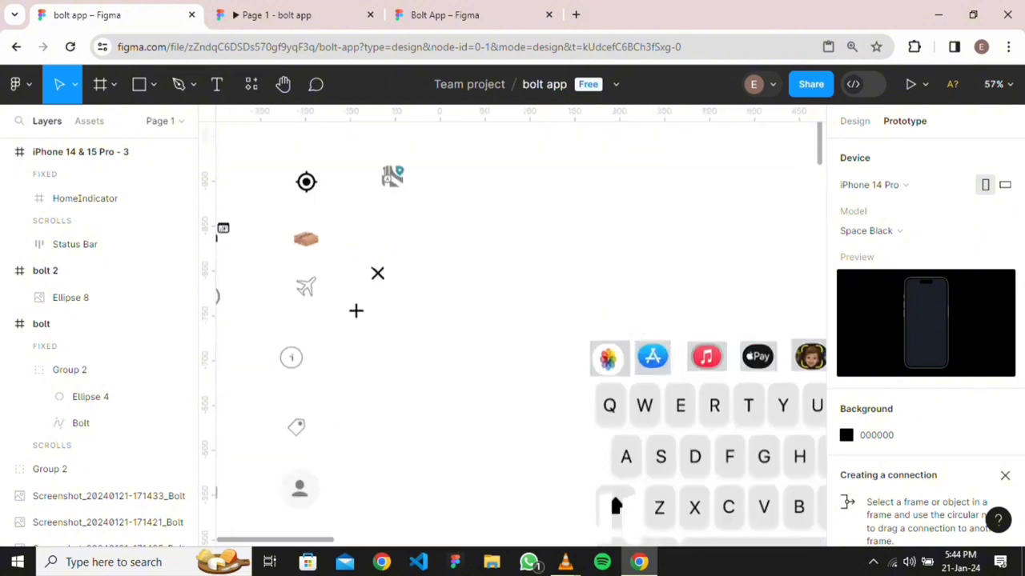
{"action": "scroll", "coordinate": [512, 321], "scroll_direction": "down", "scroll_amount": 2}
{"action": "scroll", "coordinate": [520, 321], "scroll_direction": "down", "scroll_amount": 1}
{"action": "scroll", "coordinate": [520, 320], "scroll_direction": "left", "scroll_amount": 3}
{"action": "scroll", "coordinate": [520, 320], "scroll_direction": "down", "scroll_amount": 1}
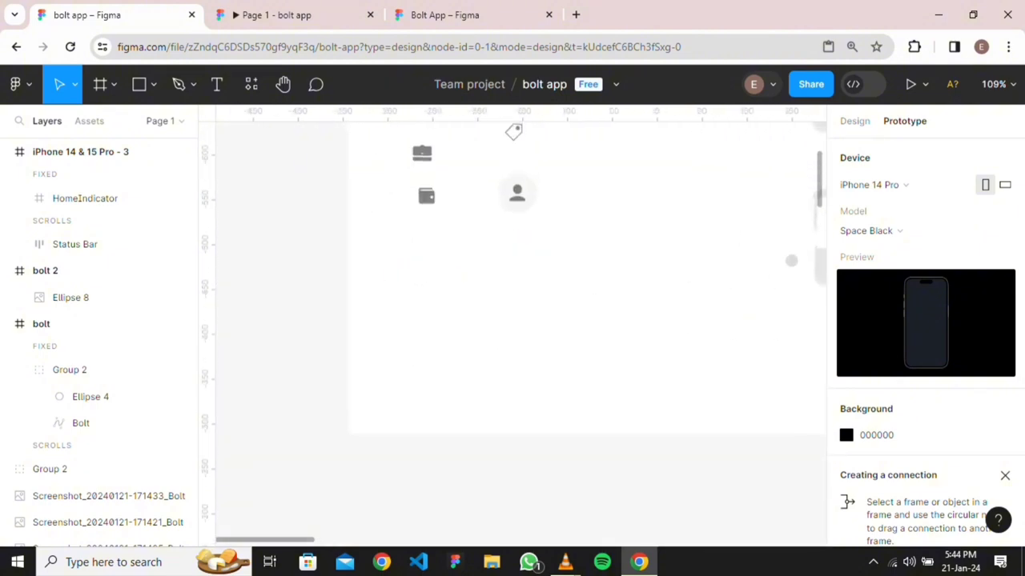
{"action": "scroll", "coordinate": [520, 320], "scroll_direction": "up", "scroll_amount": 3}
{"action": "scroll", "coordinate": [520, 320], "scroll_direction": "right", "scroll_amount": 1}
{"action": "scroll", "coordinate": [512, 320], "scroll_direction": "up", "scroll_amount": 4}
{"action": "scroll", "coordinate": [512, 320], "scroll_direction": "right", "scroll_amount": 3}
{"action": "scroll", "coordinate": [512, 320], "scroll_direction": "down", "scroll_amount": 2}
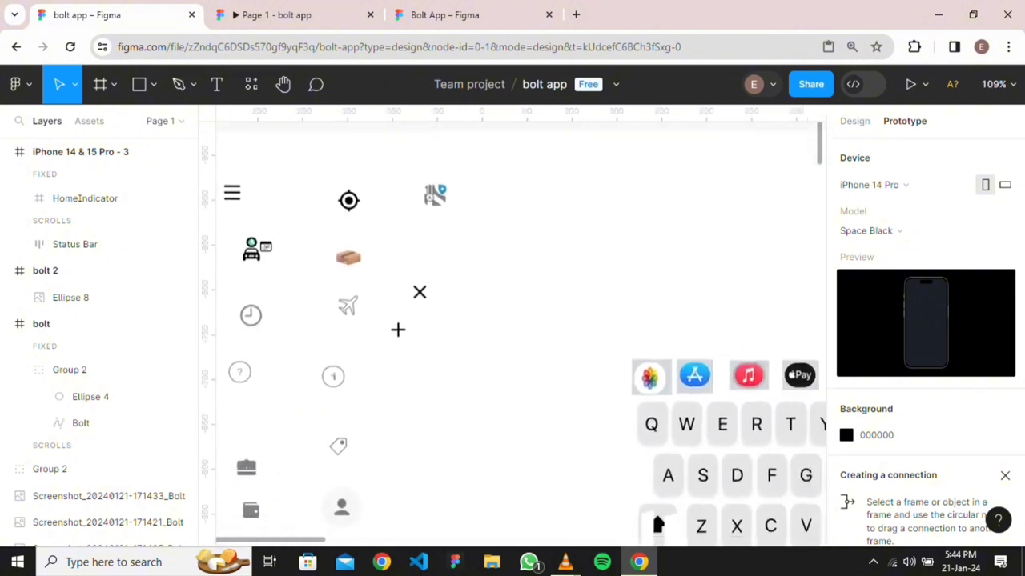
{"action": "left_click", "coordinate": [232, 193]}
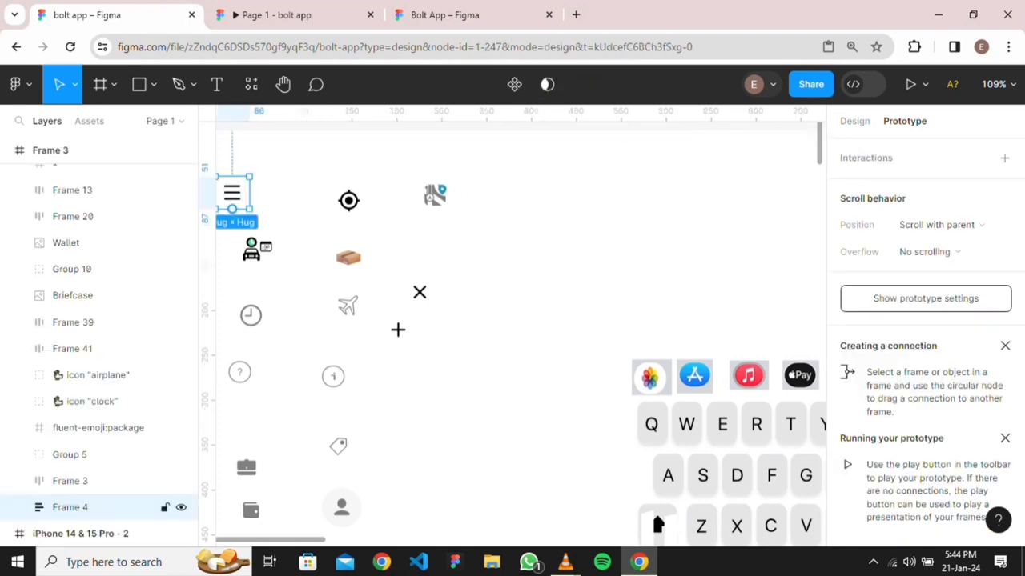
{"action": "scroll", "coordinate": [520, 320], "scroll_direction": "right", "scroll_amount": 10}
{"action": "scroll", "coordinate": [520, 321], "scroll_direction": "down", "scroll_amount": 5}
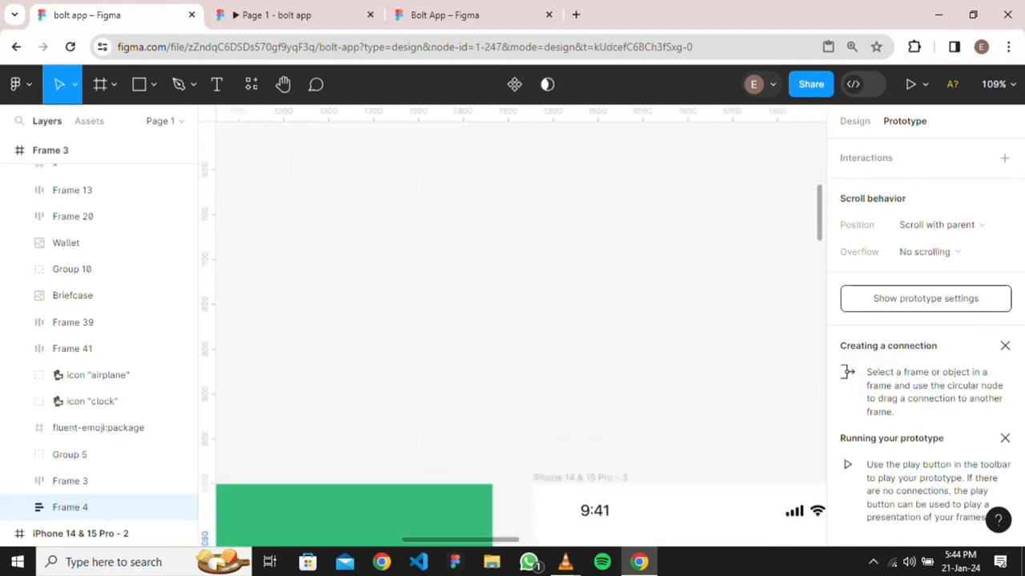
{"action": "scroll", "coordinate": [521, 320], "scroll_direction": "right", "scroll_amount": 5}
{"action": "scroll", "coordinate": [520, 320], "scroll_direction": "down", "scroll_amount": 2}
{"action": "left_click", "coordinate": [365, 472]}
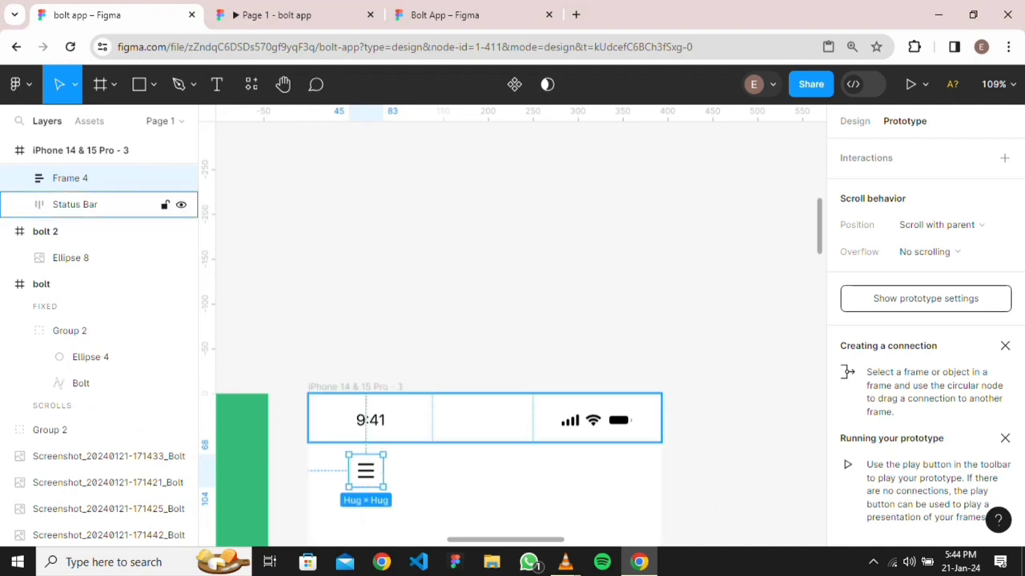
Align the hamburger icon left and nudge it to X 16, Y 70
{"action": "left_click", "coordinate": [854, 121]}
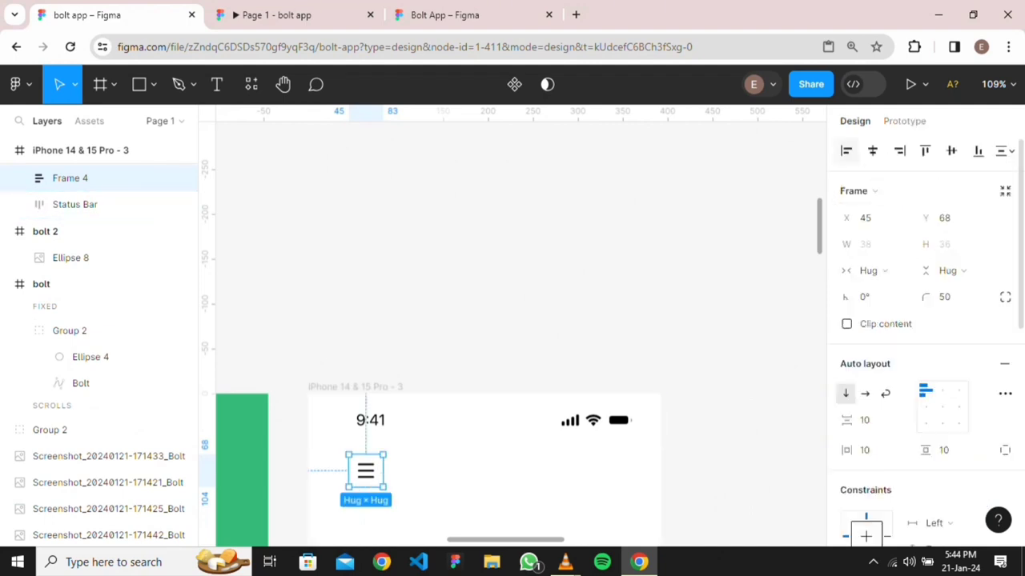
{"action": "left_click", "coordinate": [846, 151]}
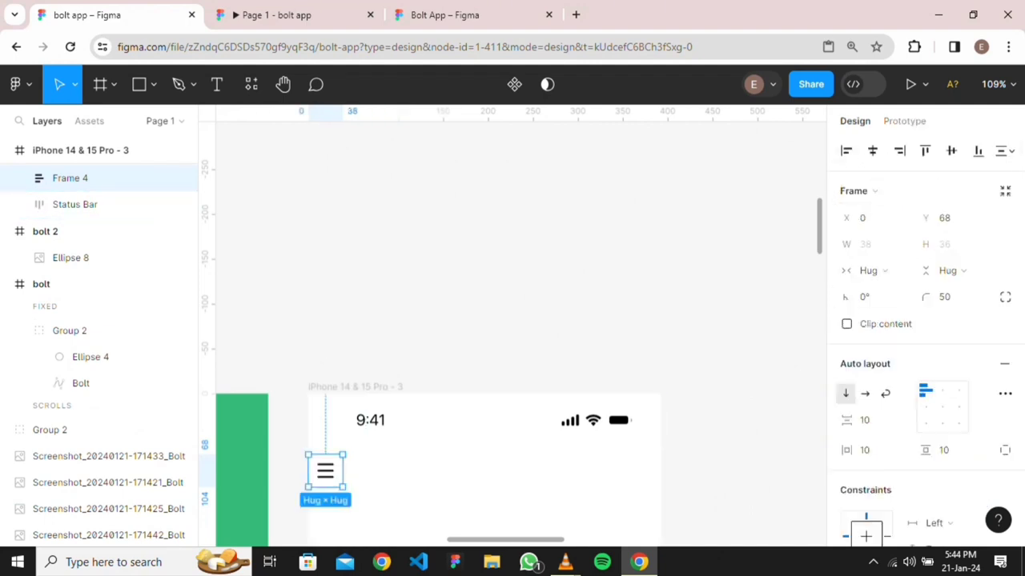
{"action": "key", "text": "alt"}
{"action": "key", "text": "Down"}
{"action": "key", "text": "Down"}
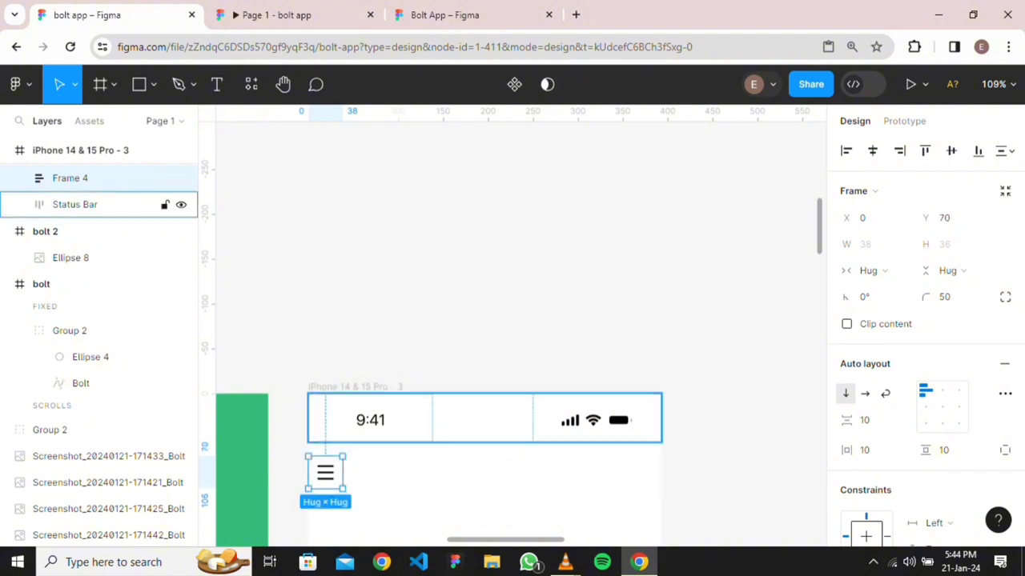
{"action": "key", "text": "Right"}
{"action": "key", "text": "Right"}
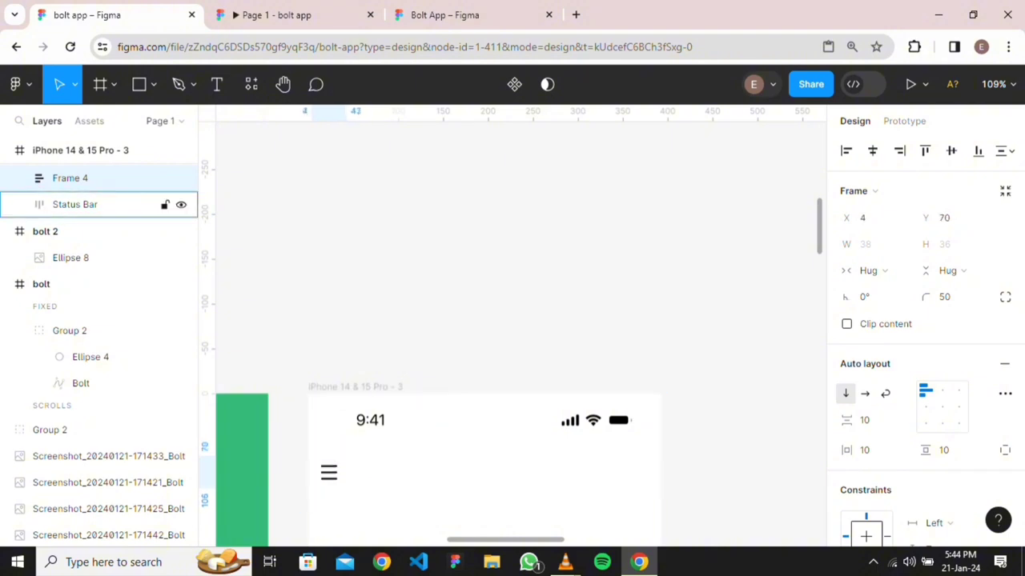
{"action": "key", "text": "Right"}
{"action": "key", "text": "Right"}
{"action": "key", "text": "Right"}
{"action": "key", "text": "Right"}
{"action": "key", "text": "Right"}
{"action": "key", "text": "Right"}
{"action": "key", "text": "Right"}
{"action": "key", "text": "Right"}
{"action": "key", "text": "Right"}
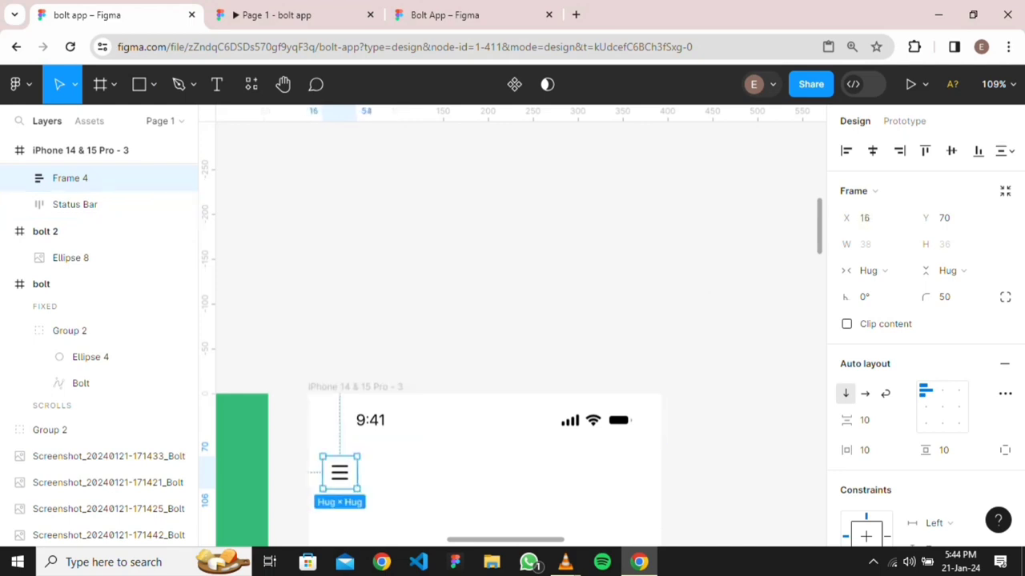
{"action": "key", "text": "alt"}
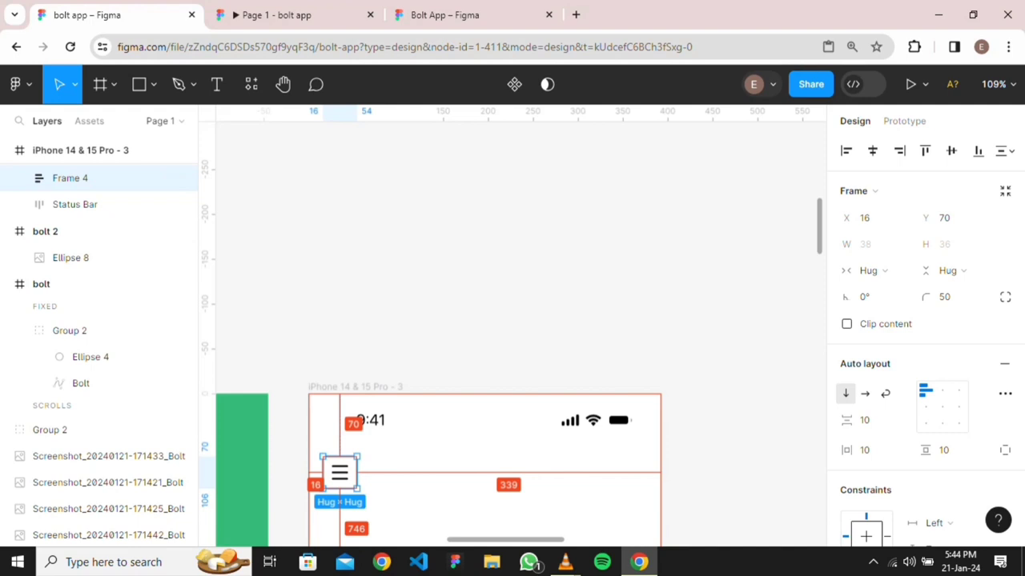
{"action": "key", "text": "alt"}
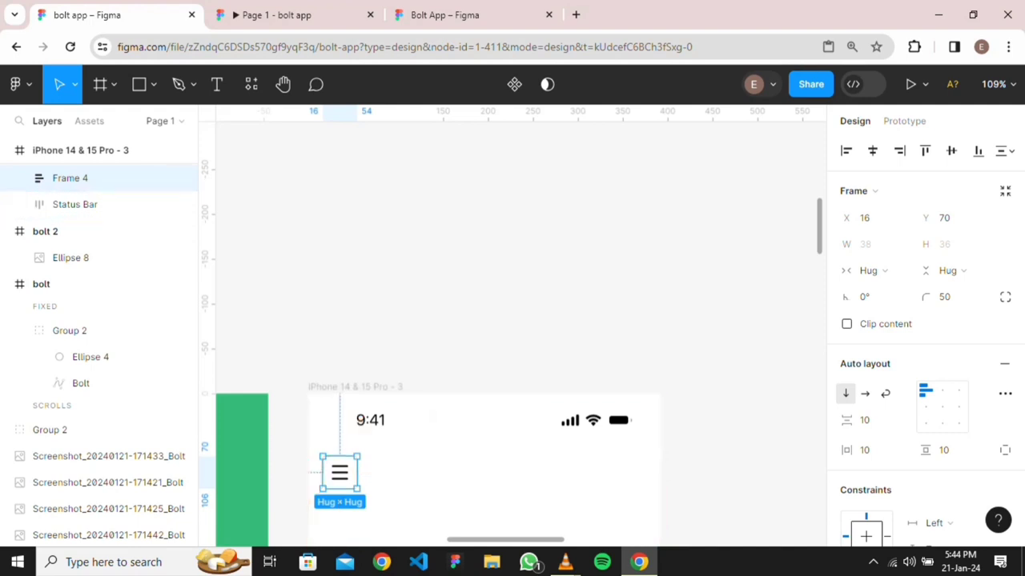
{"action": "key", "text": "Escape"}
Set the hamburger icon's scroll position to Fixed
{"action": "left_click", "coordinate": [904, 121]}
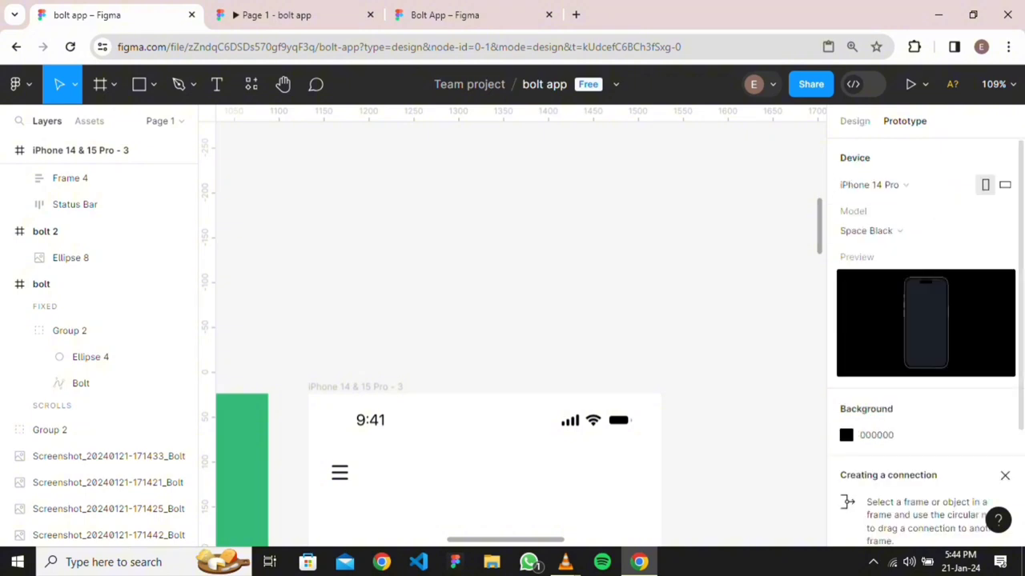
{"action": "left_click", "coordinate": [339, 472]}
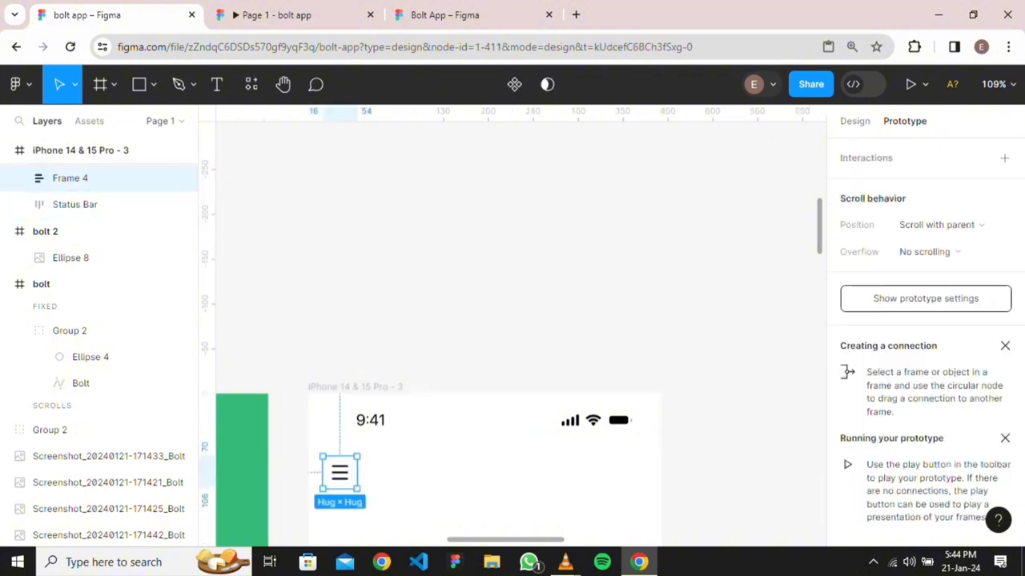
{"action": "left_click", "coordinate": [939, 225]}
{"action": "left_click", "coordinate": [945, 245]}
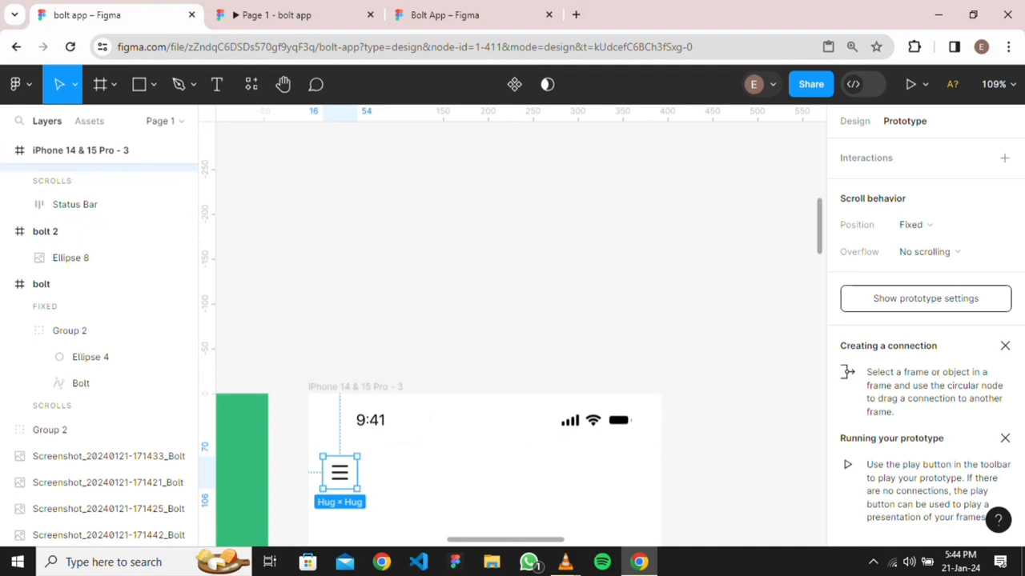
{"action": "scroll", "coordinate": [481, 337], "scroll_direction": "down", "scroll_amount": 5}
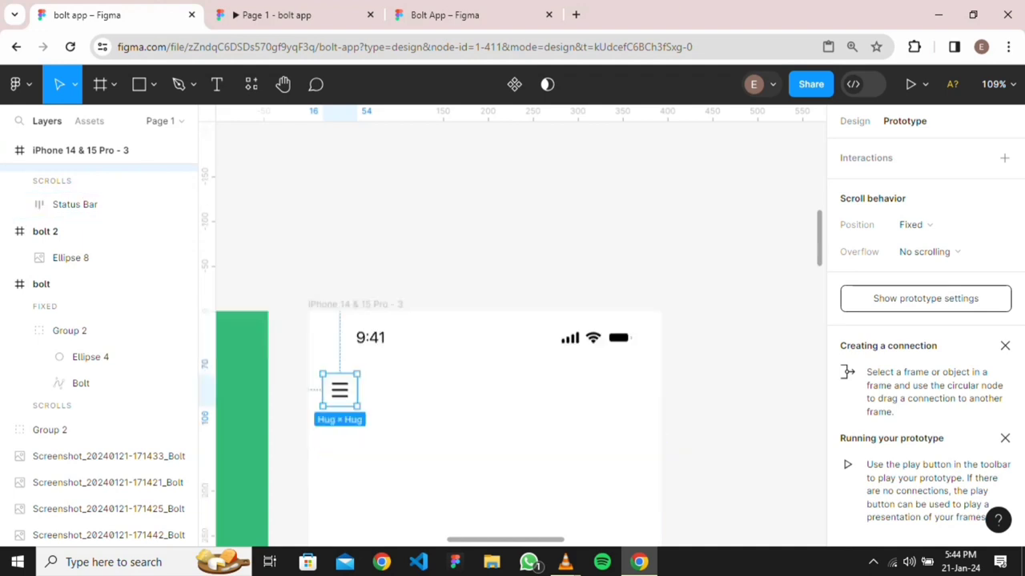
{"action": "scroll", "coordinate": [536, 288], "scroll_direction": "down", "scroll_amount": 3}
{"action": "scroll", "coordinate": [537, 288], "scroll_direction": "down", "scroll_amount": 6}
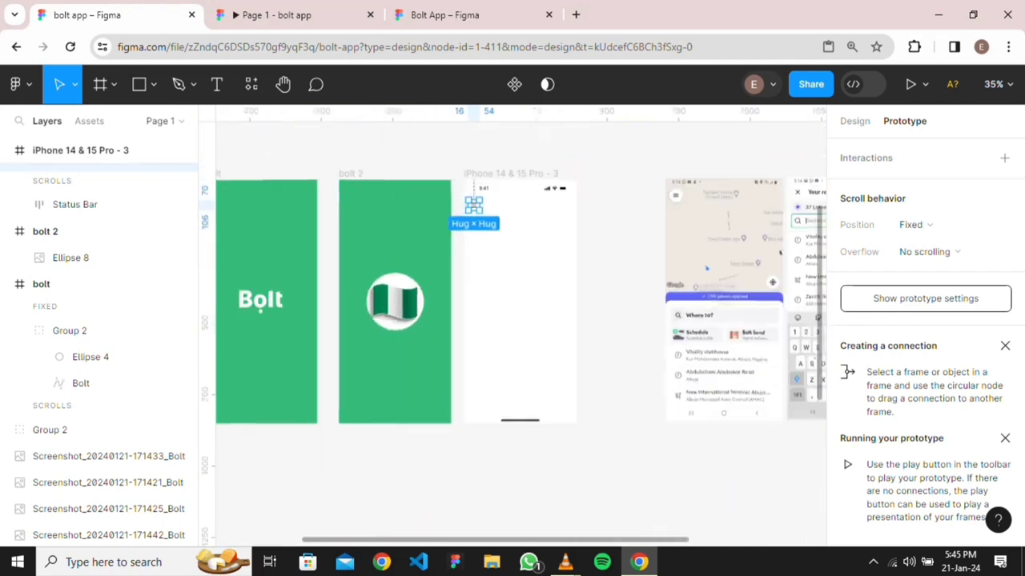
Shift the map screenshot slightly to the left
{"action": "left_click_drag", "start_coordinate": [706, 269], "coordinate": [664, 266]}
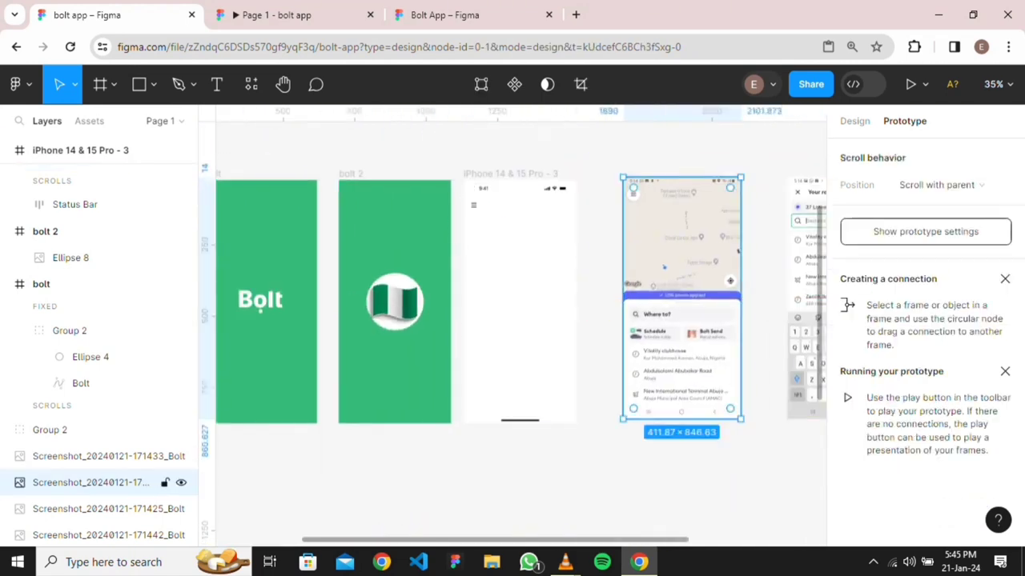
{"action": "scroll", "coordinate": [705, 279], "scroll_direction": "up", "scroll_amount": 3}
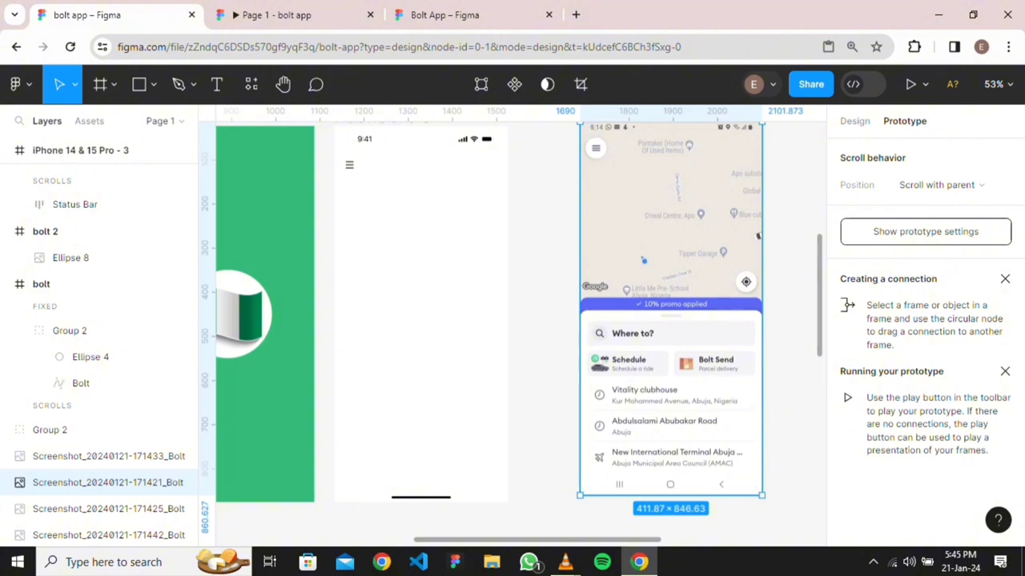
{"action": "key", "text": "Escape"}
Drag Frame 3 with the target icon into iPhone 14 & 15 Pro - 3 at about X 346, Y 364
{"action": "scroll", "coordinate": [640, 269], "scroll_direction": "down", "scroll_amount": 4}
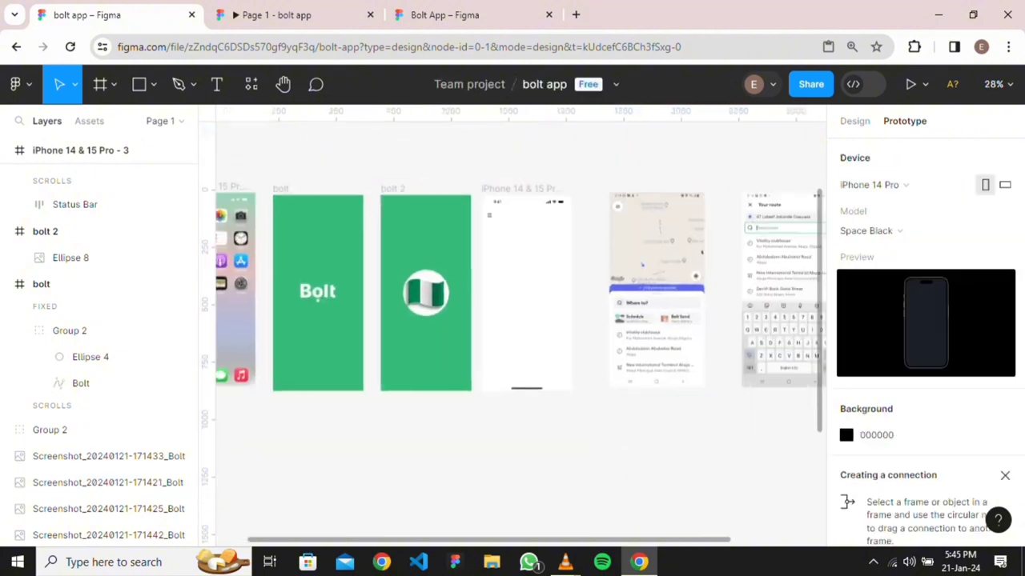
{"action": "scroll", "coordinate": [566, 315], "scroll_direction": "right", "scroll_amount": 2}
{"action": "scroll", "coordinate": [566, 315], "scroll_direction": "up", "scroll_amount": 4}
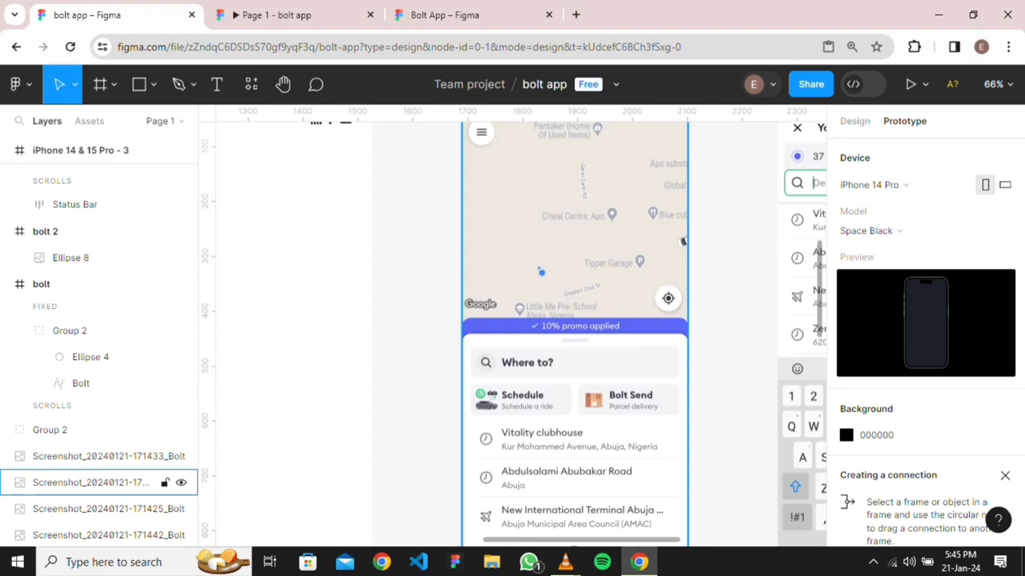
{"action": "scroll", "coordinate": [575, 335], "scroll_direction": "up", "scroll_amount": 2}
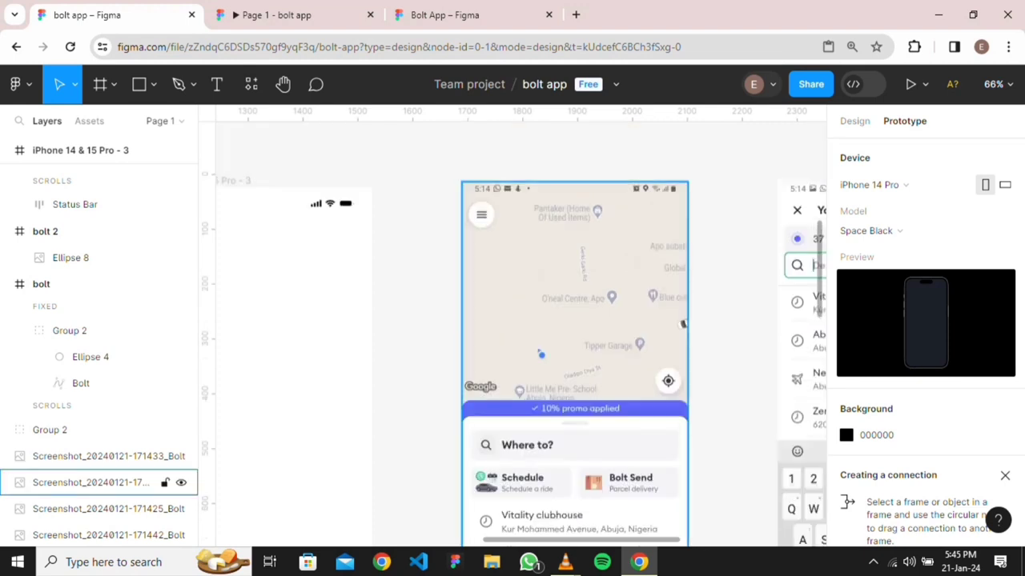
{"action": "scroll", "coordinate": [575, 335], "scroll_direction": "down", "scroll_amount": 4}
{"action": "scroll", "coordinate": [575, 335], "scroll_direction": "up", "scroll_amount": 1}
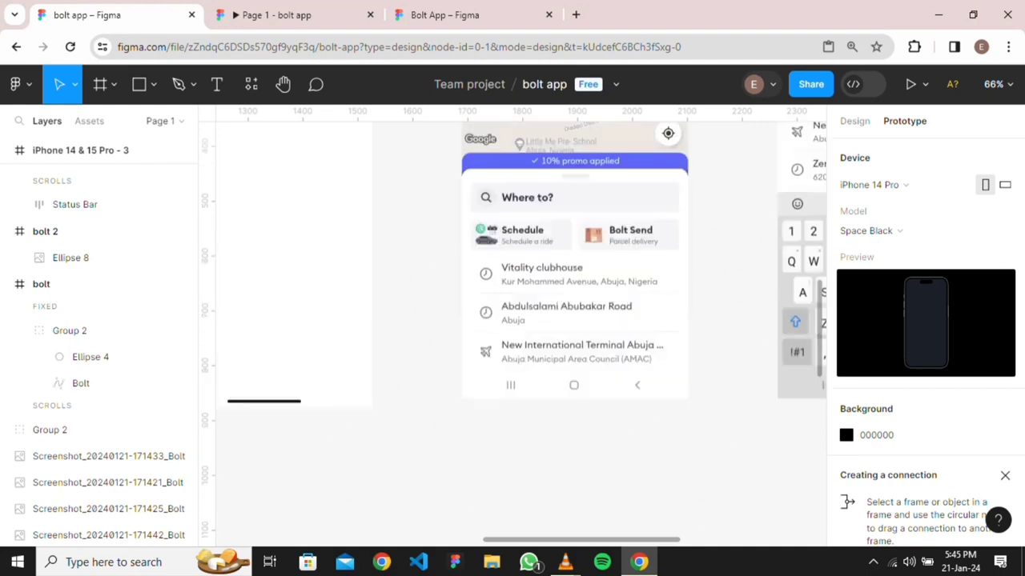
{"action": "scroll", "coordinate": [682, 324], "scroll_direction": "up", "scroll_amount": 3}
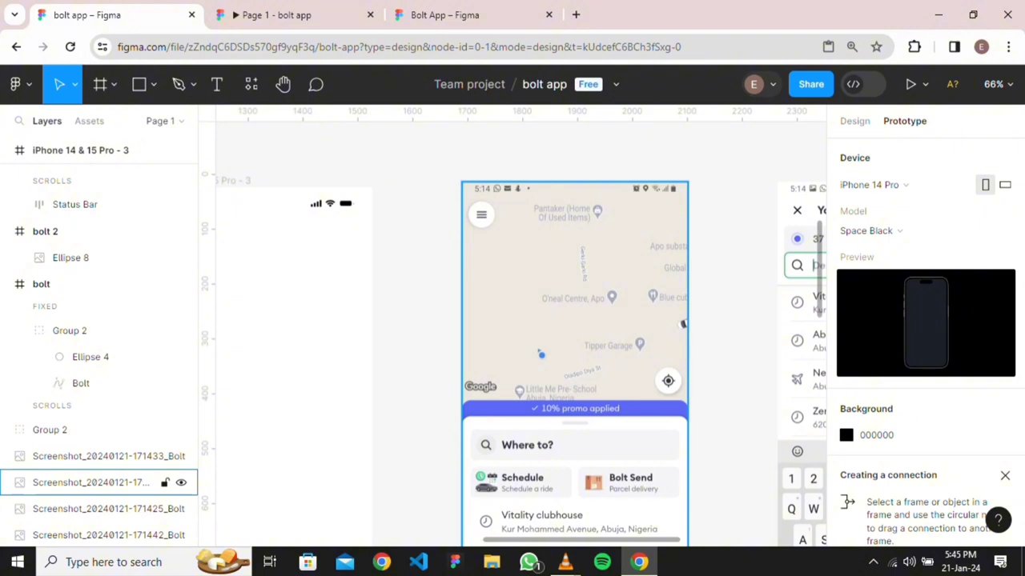
{"action": "scroll", "coordinate": [365, 352], "scroll_direction": "down", "scroll_amount": 4}
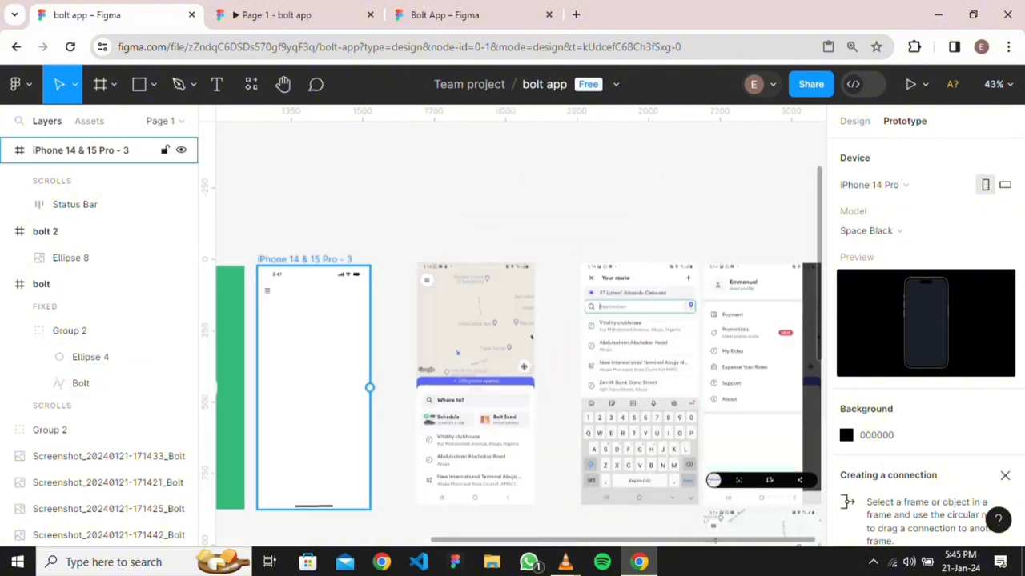
{"action": "scroll", "coordinate": [401, 320], "scroll_direction": "left", "scroll_amount": 3}
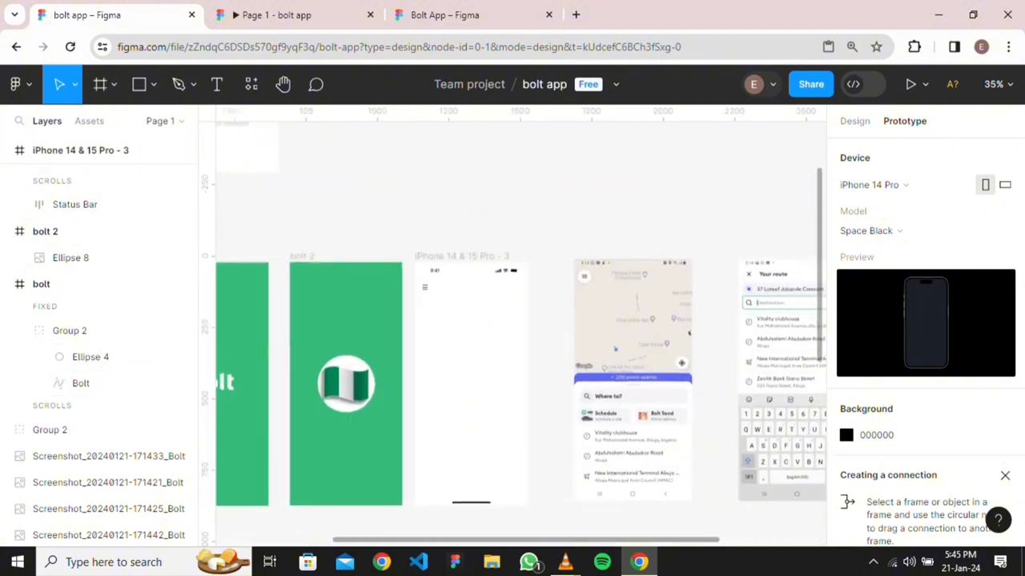
{"action": "scroll", "coordinate": [443, 379], "scroll_direction": "down", "scroll_amount": 3}
{"action": "scroll", "coordinate": [294, 281], "scroll_direction": "up", "scroll_amount": 3}
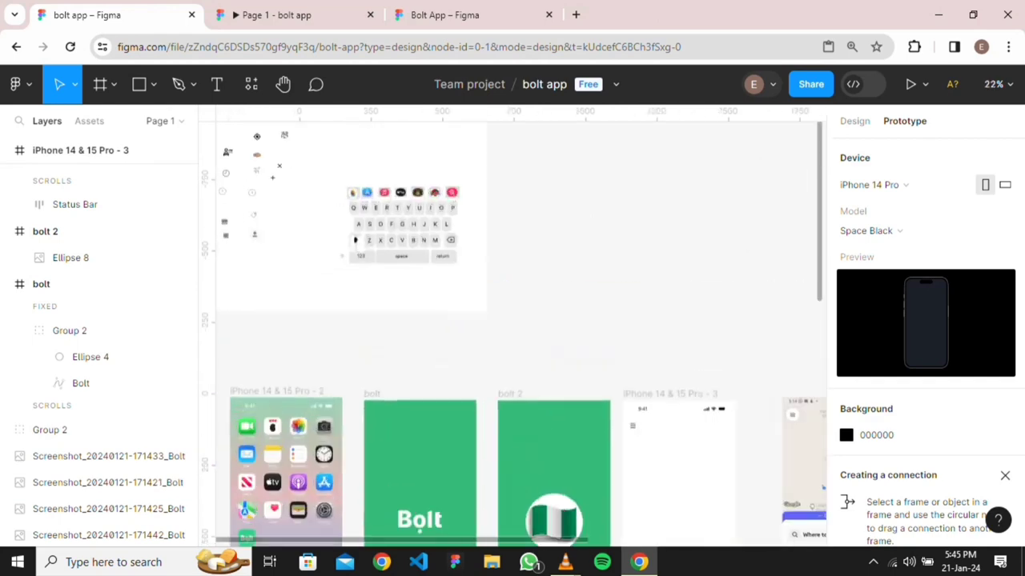
{"action": "scroll", "coordinate": [294, 280], "scroll_direction": "left", "scroll_amount": 3}
{"action": "scroll", "coordinate": [295, 280], "scroll_direction": "up", "scroll_amount": 2}
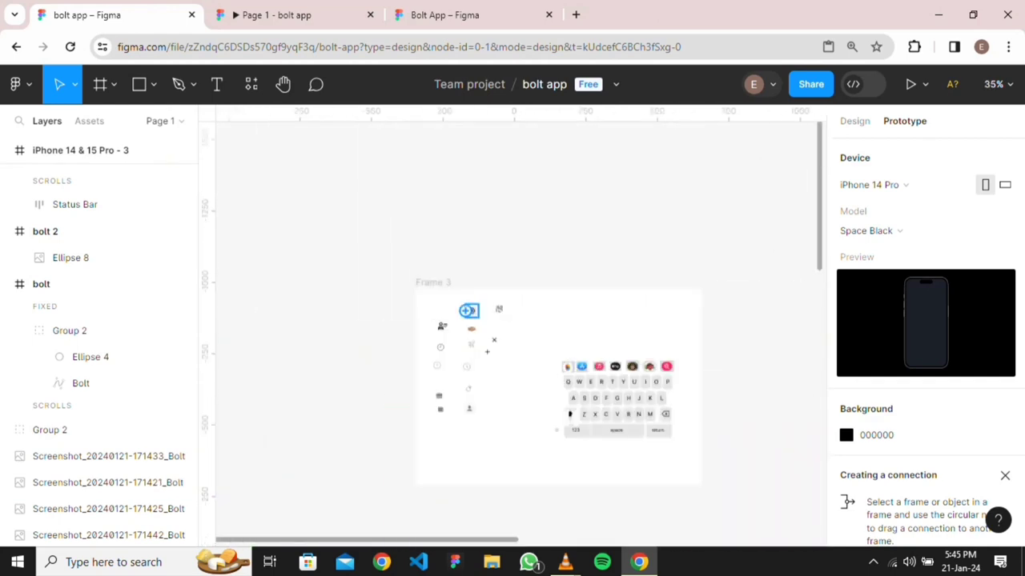
{"action": "key", "text": "shift+e"}
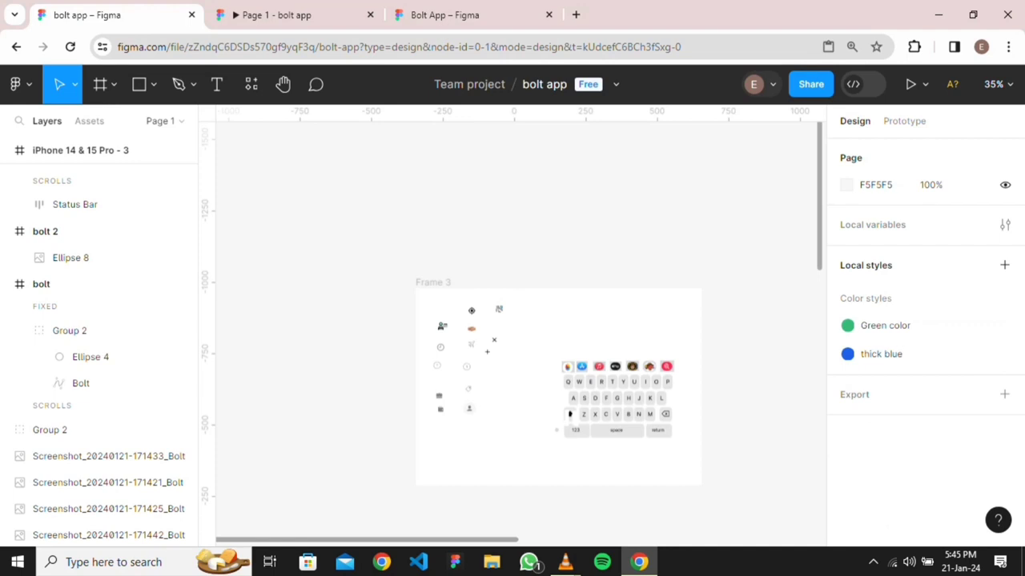
{"action": "left_click_drag", "start_coordinate": [472, 310], "coordinate": [561, 316]}
Nudge Frame 3 up and left to X 322, Y 341 within the iPhone frame
{"action": "key", "text": "Escape"}
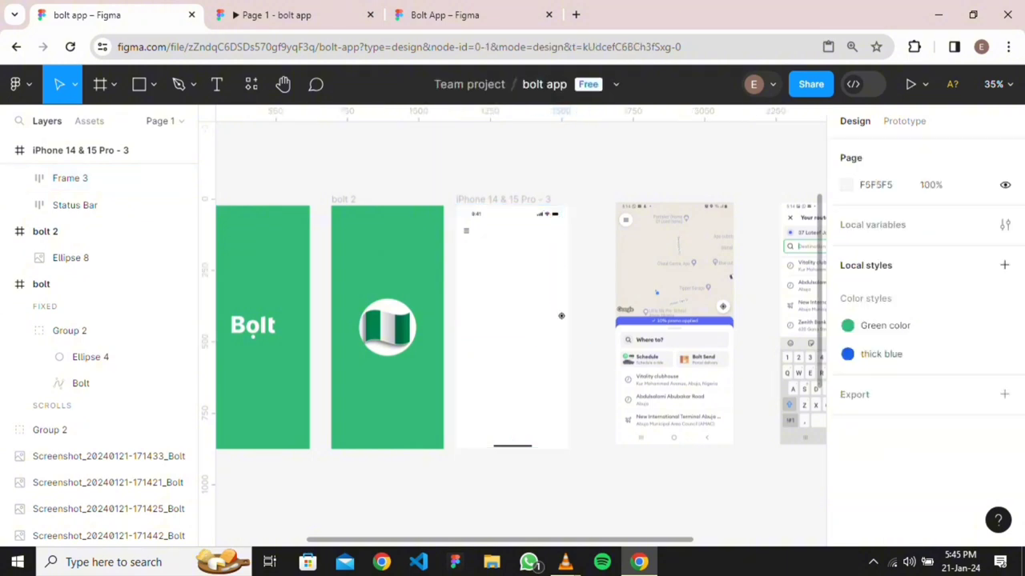
{"action": "mouse_move", "coordinate": [561, 316]}
{"action": "left_mouse_down"}
{"action": "mouse_move", "coordinate": [542, 313]}
{"action": "mouse_move", "coordinate": [554, 309]}
{"action": "left_mouse_up"}
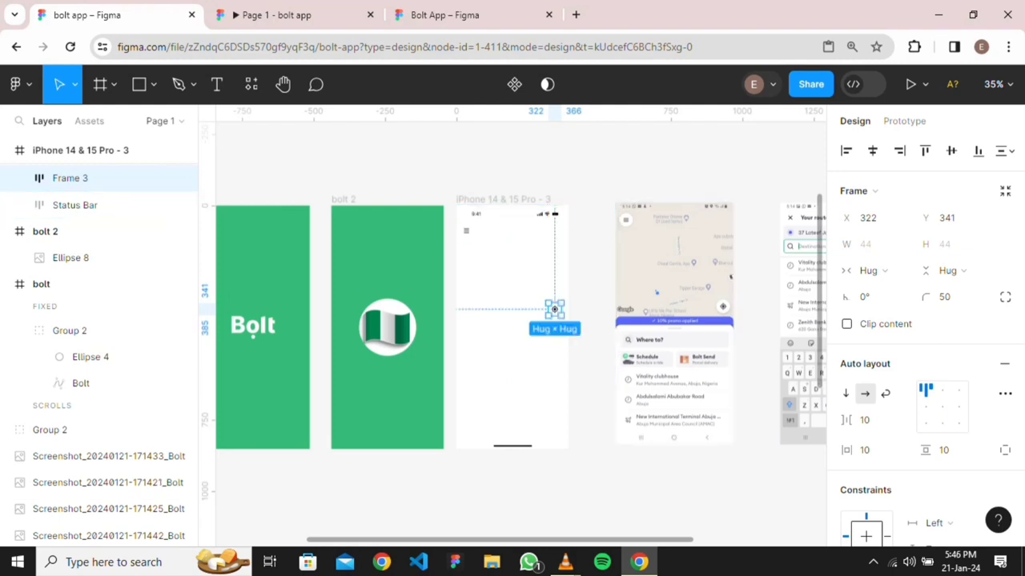
{"action": "key", "text": "t"}
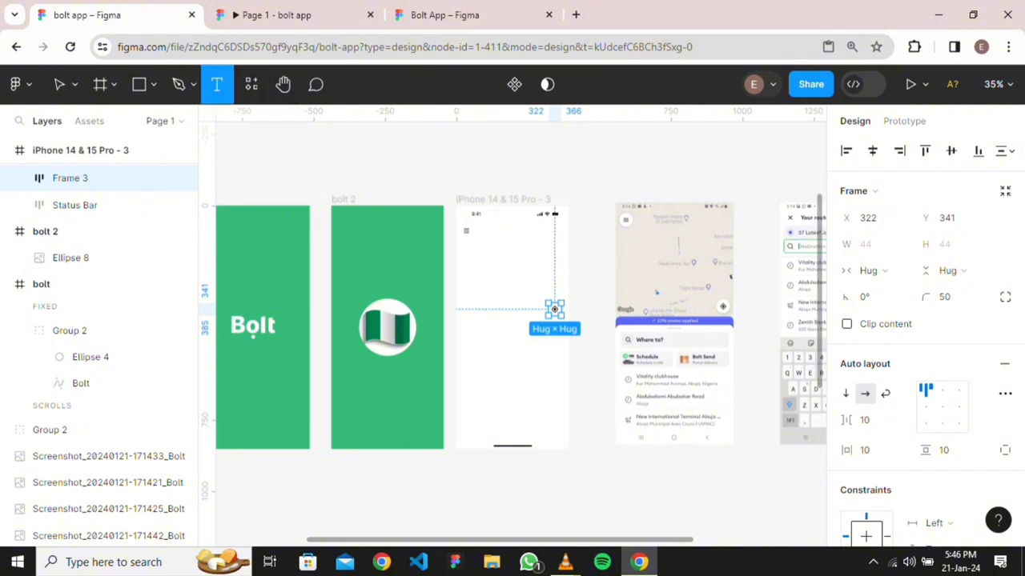
{"action": "key", "text": "Escape"}
{"action": "key", "text": "Escape"}
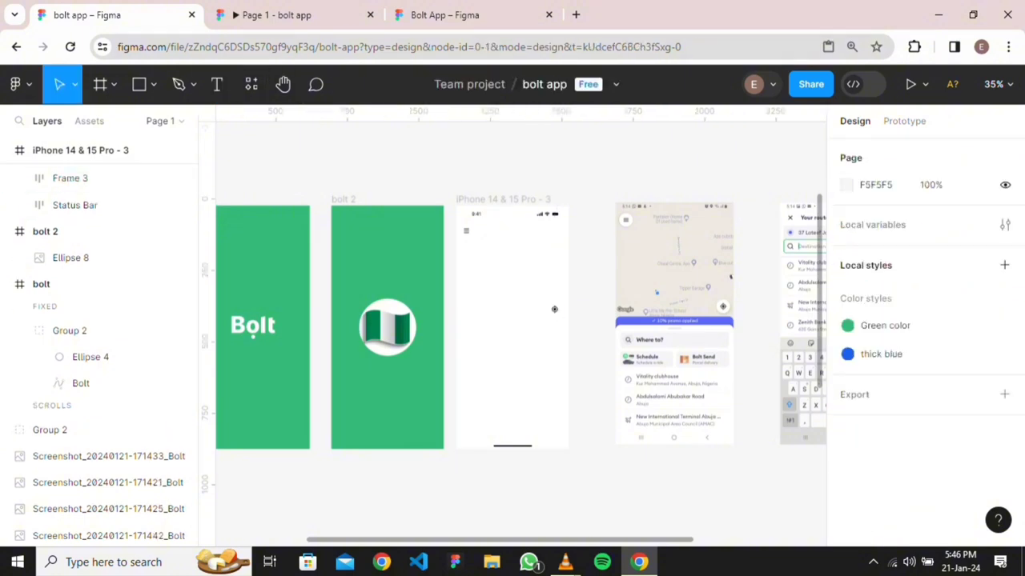
Add a 'Google' text layer in the blank iPhone frame
{"action": "key", "text": "t"}
{"action": "left_click", "coordinate": [553, 309]}
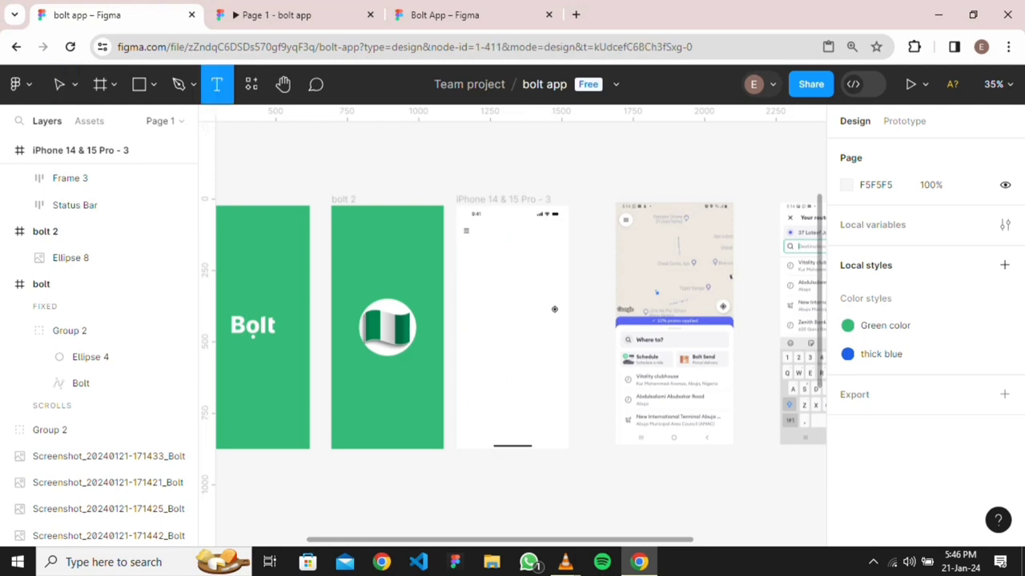
{"action": "type", "text": "H"}
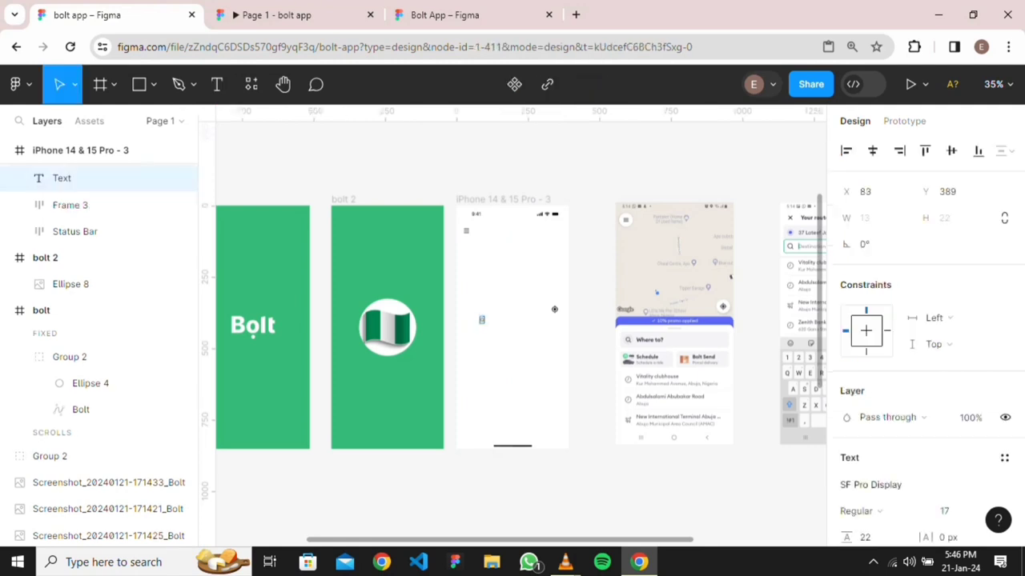
{"action": "type", "text": "oogle"}
{"action": "scroll", "coordinate": [465, 361], "scroll_direction": "up", "scroll_amount": 4}
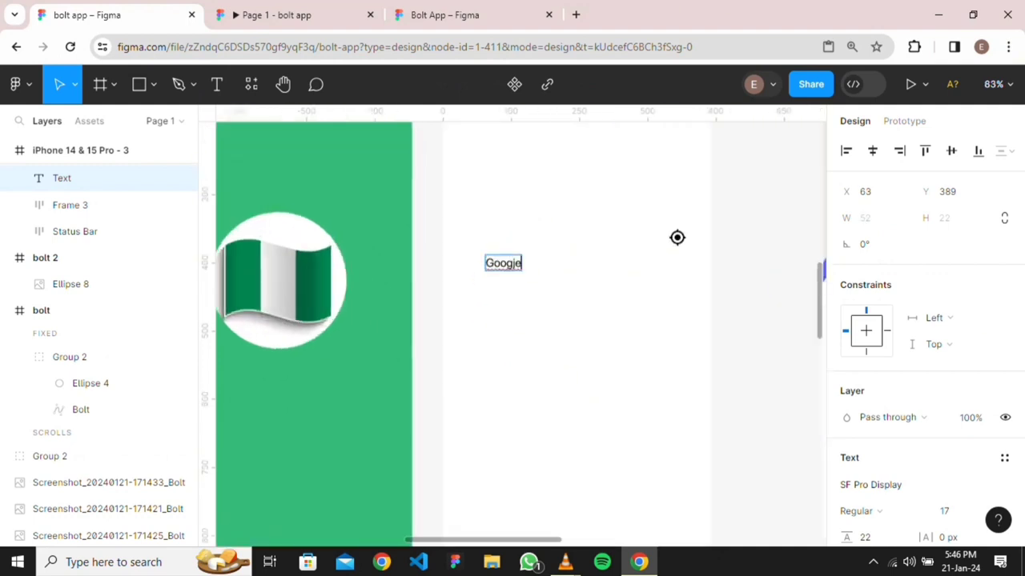
{"action": "key", "text": "BackSpace"}
{"action": "key", "text": "BackSpace"}
{"action": "type", "text": "le"}
{"action": "key", "text": "Escape"}
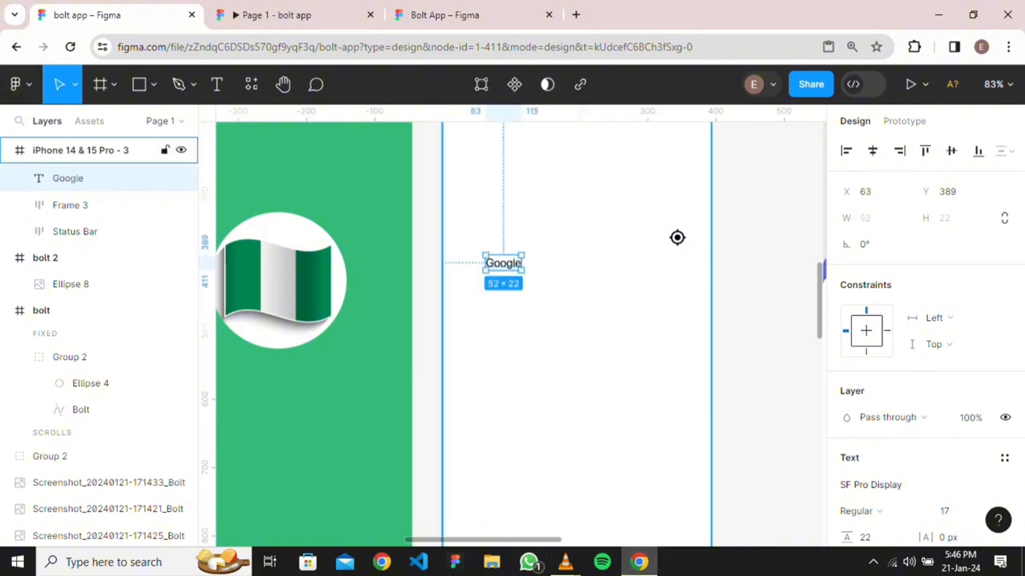
Set the Google text's font size to 20
{"action": "scroll", "coordinate": [677, 238], "scroll_direction": "down", "scroll_amount": 3}
{"action": "scroll", "coordinate": [630, 312], "scroll_direction": "up", "scroll_amount": 4}
{"action": "scroll", "coordinate": [580, 319], "scroll_direction": "down", "scroll_amount": 5}
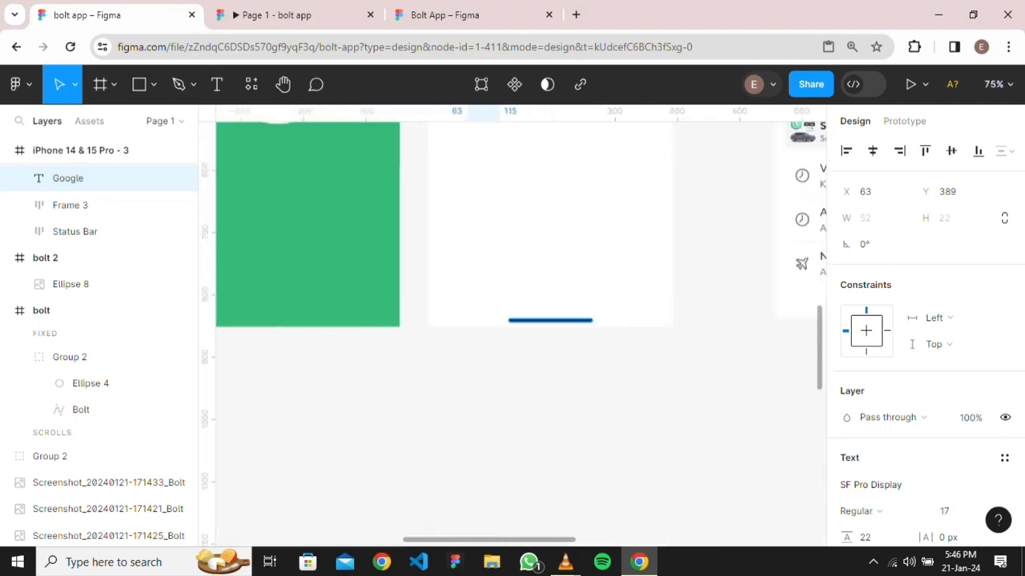
{"action": "scroll", "coordinate": [409, 190], "scroll_direction": "up", "scroll_amount": 5}
{"action": "scroll", "coordinate": [443, 235], "scroll_direction": "left", "scroll_amount": 3}
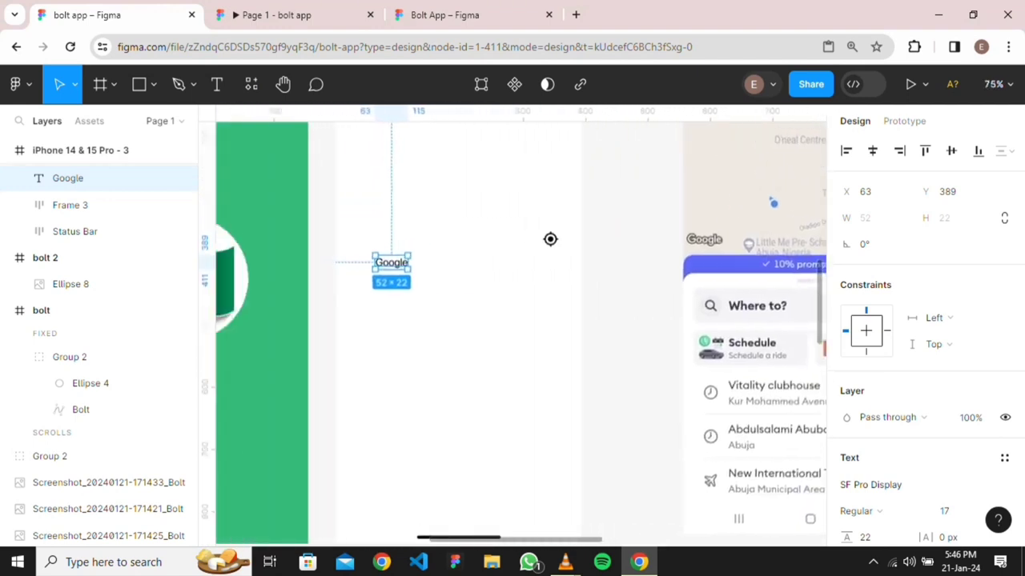
{"action": "left_click", "coordinate": [550, 239]}
{"action": "left_click", "coordinate": [392, 263]}
{"action": "scroll", "coordinate": [924, 344], "scroll_direction": "down", "scroll_amount": 3}
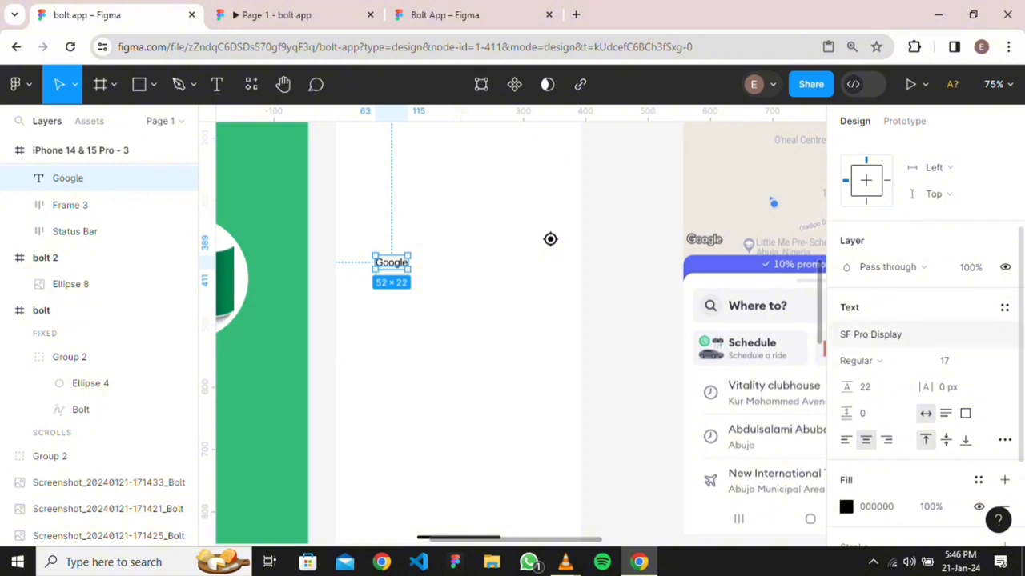
{"action": "left_click", "coordinate": [953, 360]}
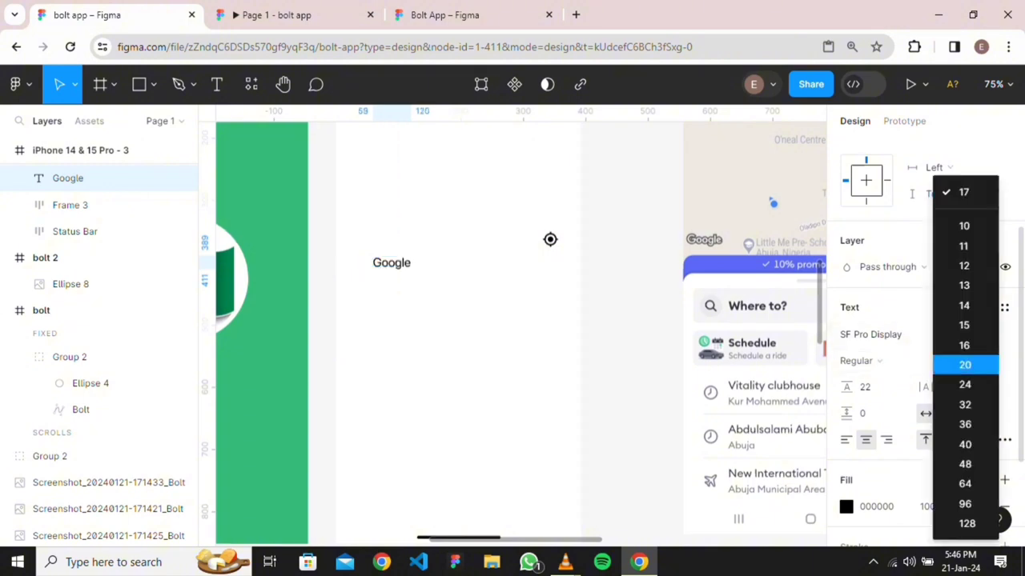
{"action": "key", "text": "Down"}
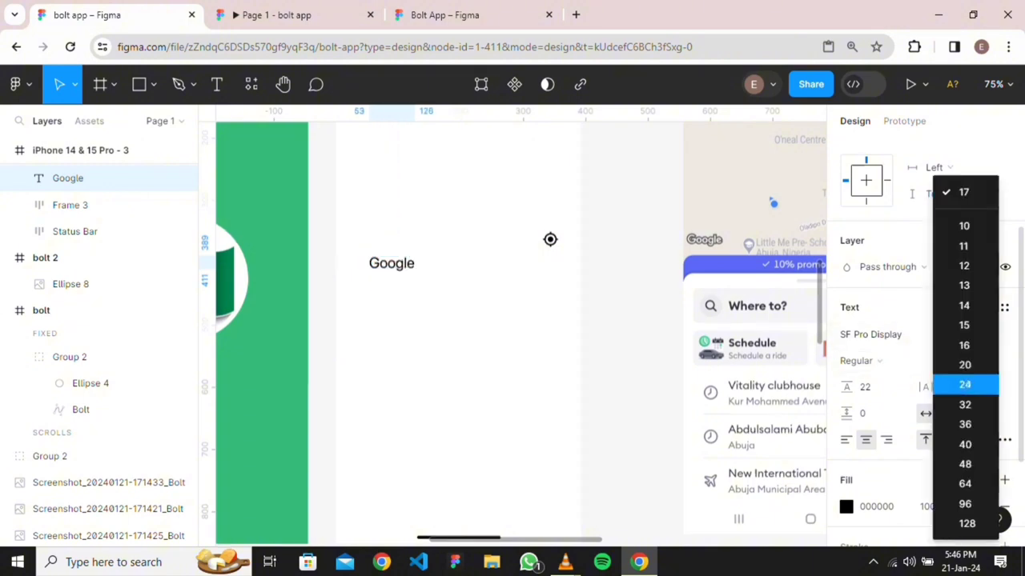
{"action": "key", "text": "Up"}
{"action": "key", "text": "Return"}
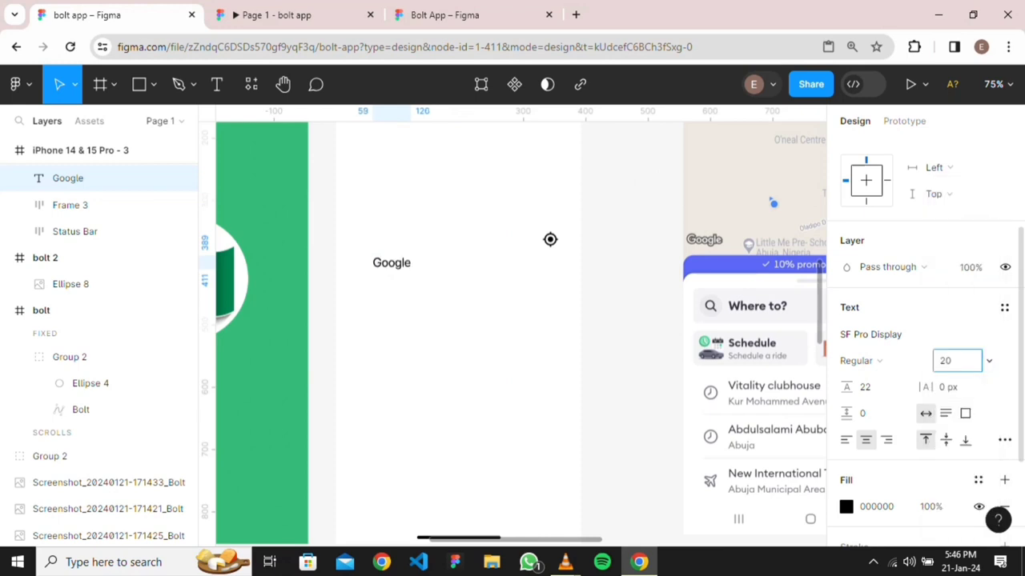
{"action": "key", "text": "Escape"}
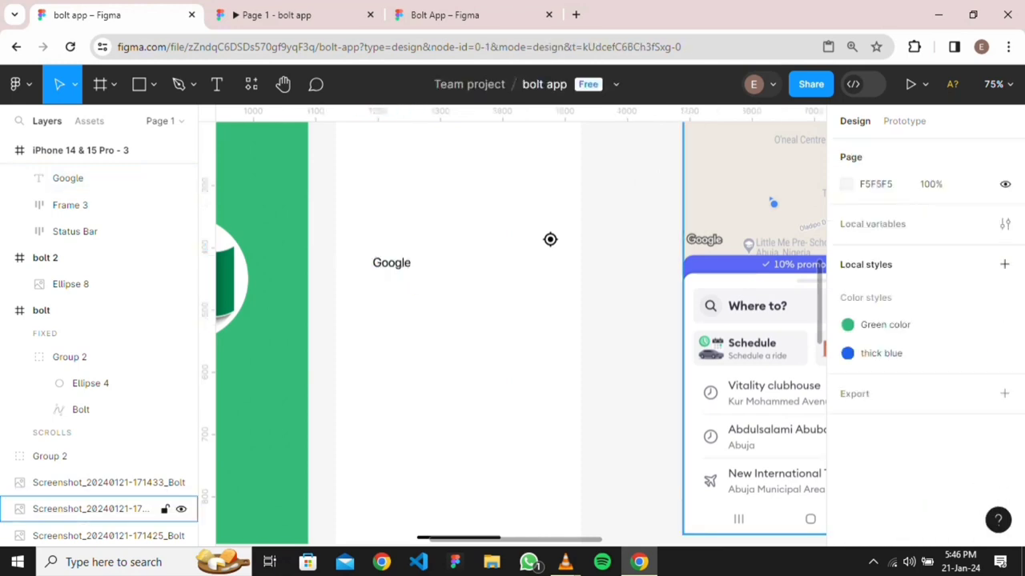
Change the Google text fill to white (FFFFFF)
{"action": "scroll", "coordinate": [716, 245], "scroll_direction": "up", "scroll_amount": 5}
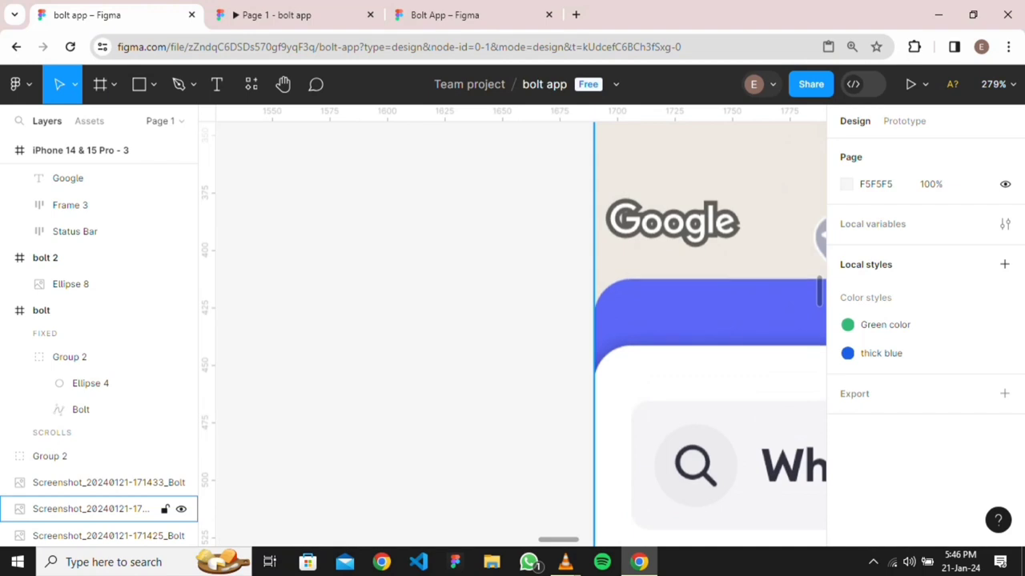
{"action": "scroll", "coordinate": [702, 249], "scroll_direction": "up", "scroll_amount": 4}
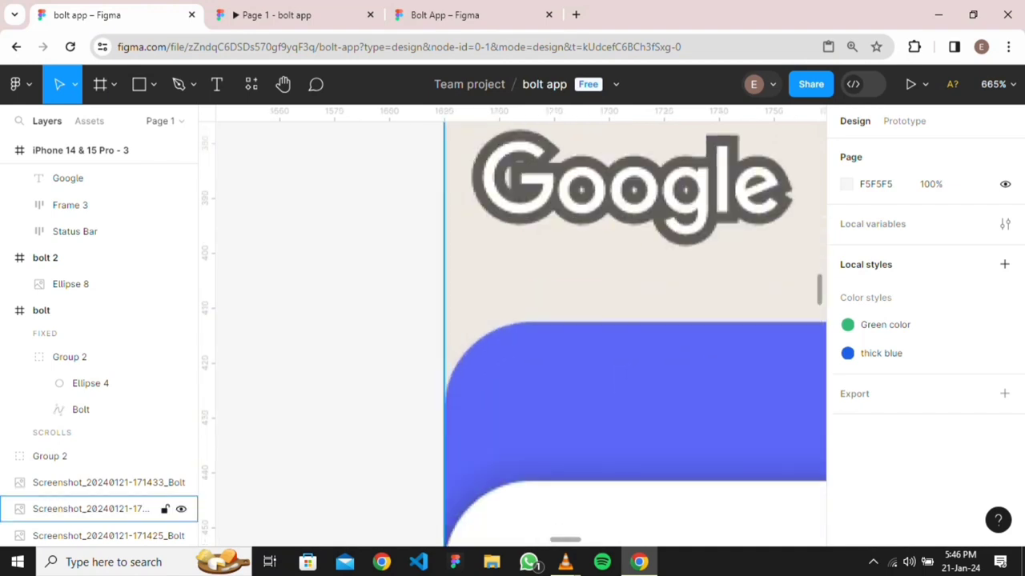
{"action": "scroll", "coordinate": [513, 320], "scroll_direction": "down", "scroll_amount": 10}
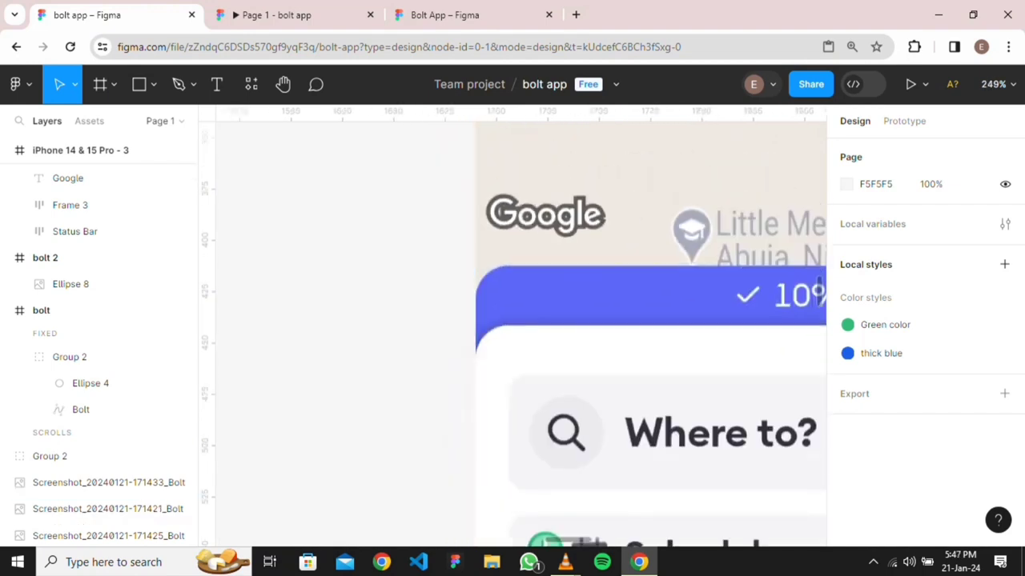
{"action": "scroll", "coordinate": [512, 334], "scroll_direction": "up", "scroll_amount": 3}
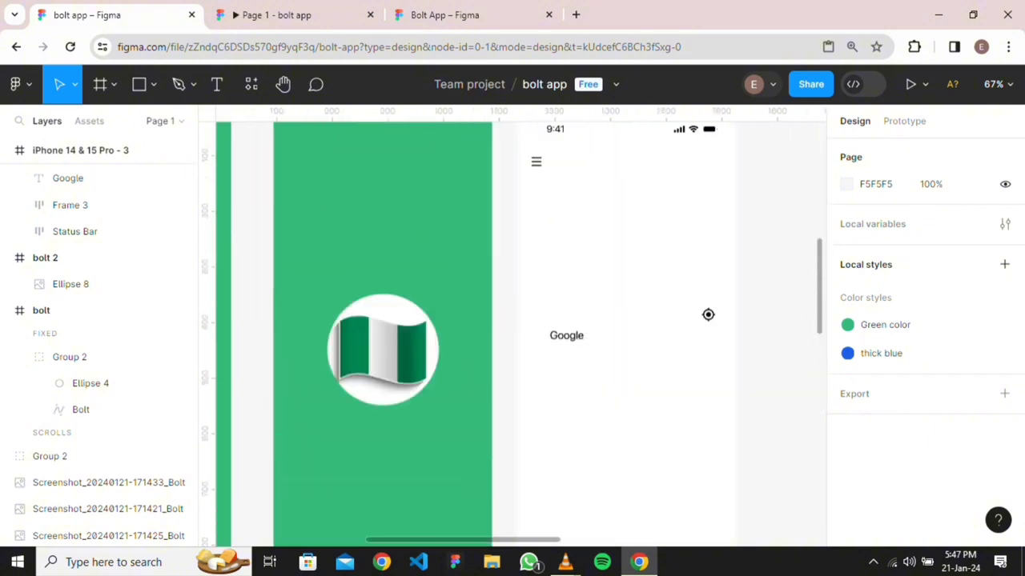
{"action": "left_click", "coordinate": [567, 335]}
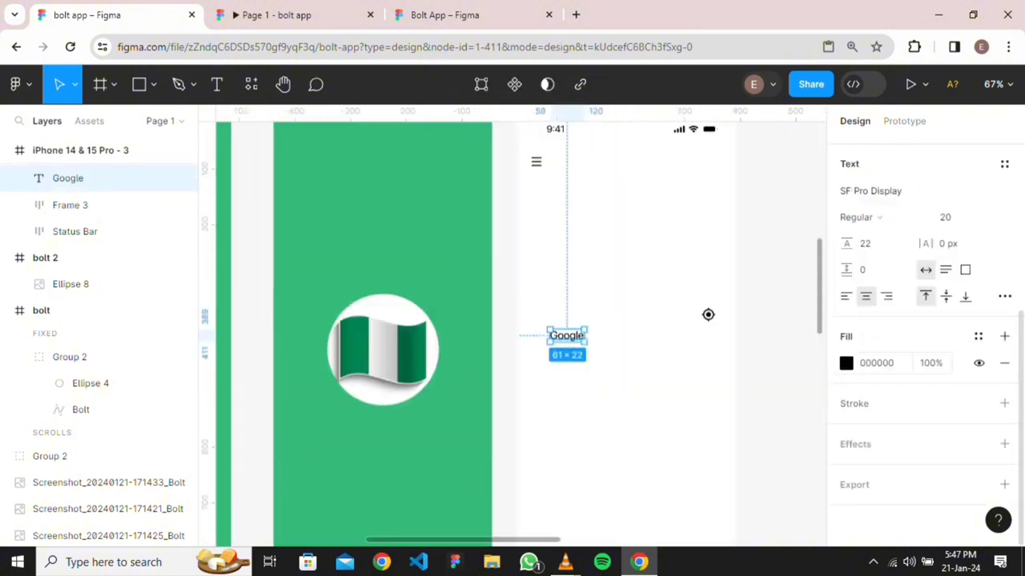
{"action": "left_click", "coordinate": [846, 363]}
{"action": "left_click_drag", "start_coordinate": [749, 278], "coordinate": [629, 172]}
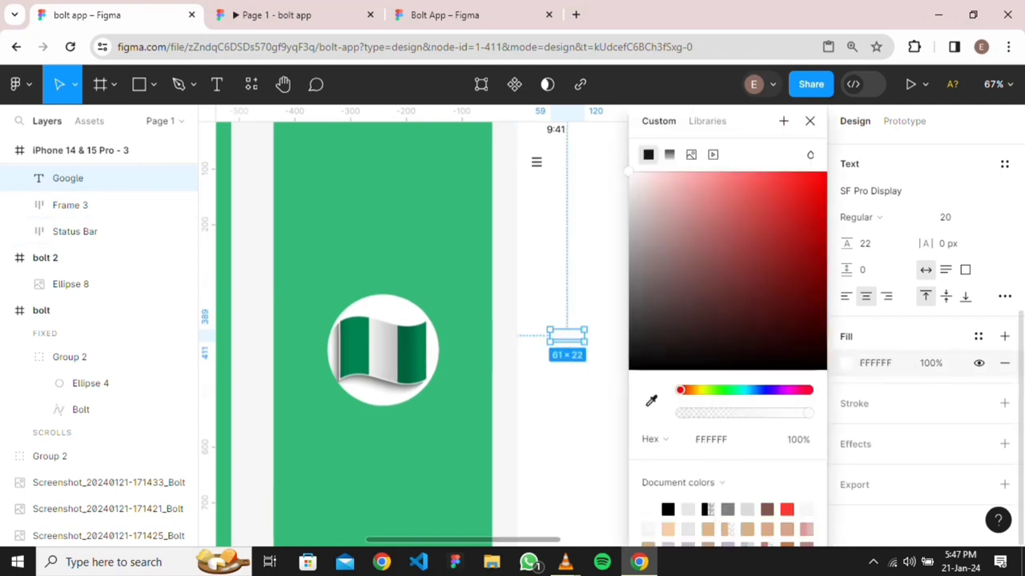
{"action": "left_click", "coordinate": [709, 315]}
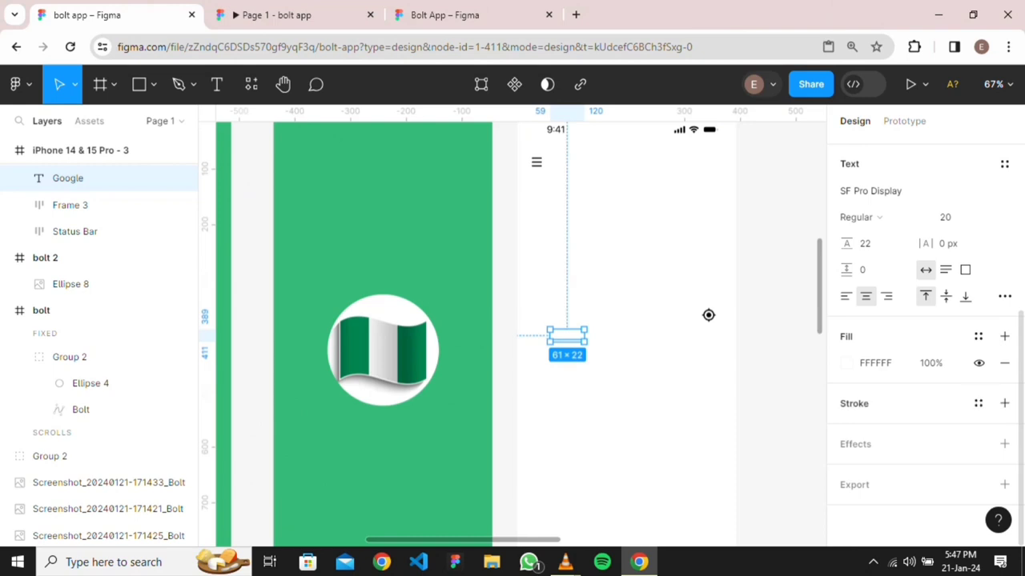
Add a 1 px black (000000) outside stroke to the Google text
{"action": "left_click", "coordinate": [1004, 404]}
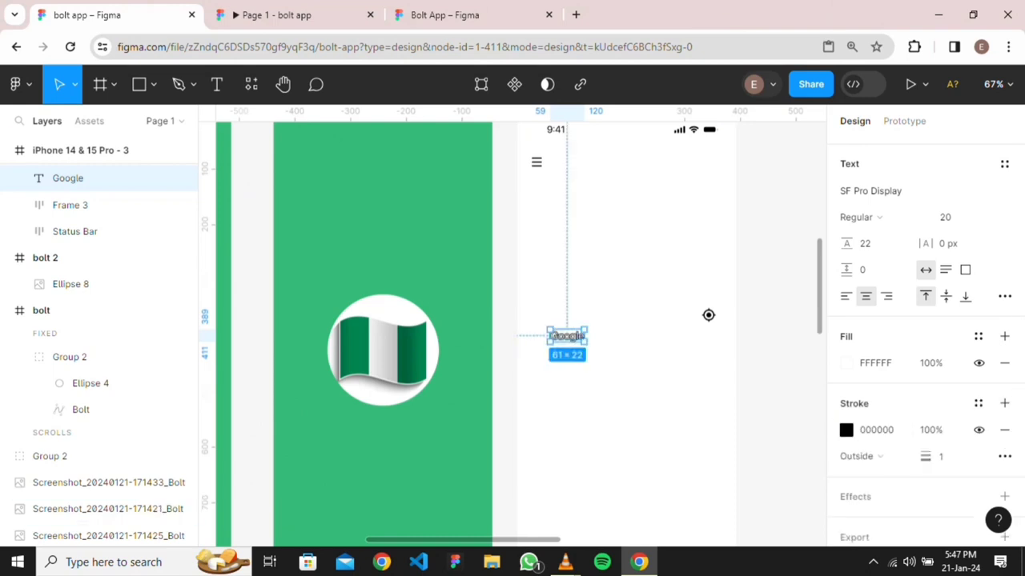
{"action": "scroll", "coordinate": [600, 345], "scroll_direction": "up", "scroll_amount": 8}
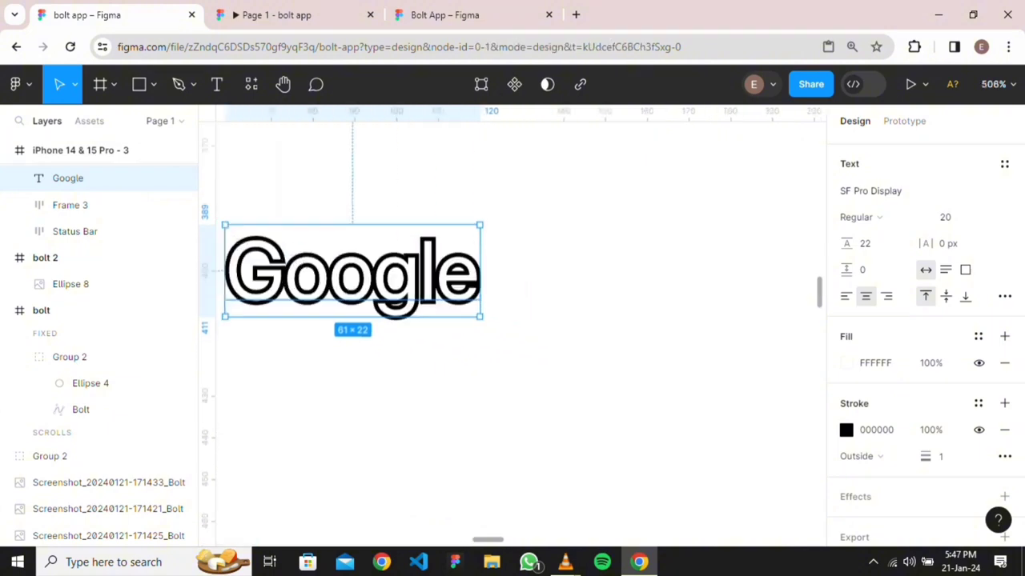
{"action": "key", "text": "Escape"}
{"action": "scroll", "coordinate": [673, 346], "scroll_direction": "down", "scroll_amount": 8}
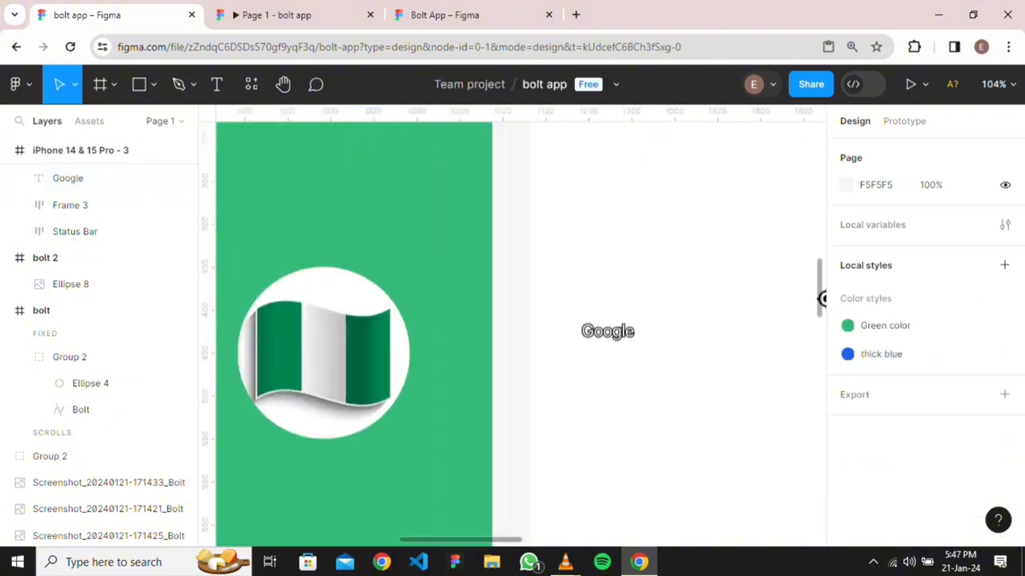
{"action": "left_click_drag", "start_coordinate": [822, 298], "coordinate": [619, 193]}
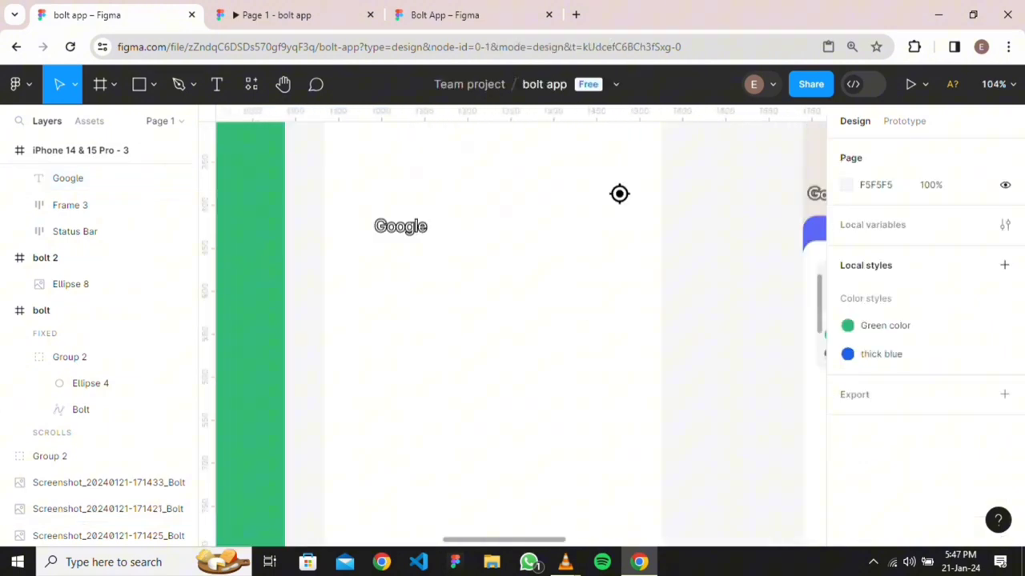
Align Google with the location icon and wrap both in a horizontal auto layout with Auto spacing
{"action": "left_click_drag", "start_coordinate": [401, 227], "coordinate": [376, 194]}
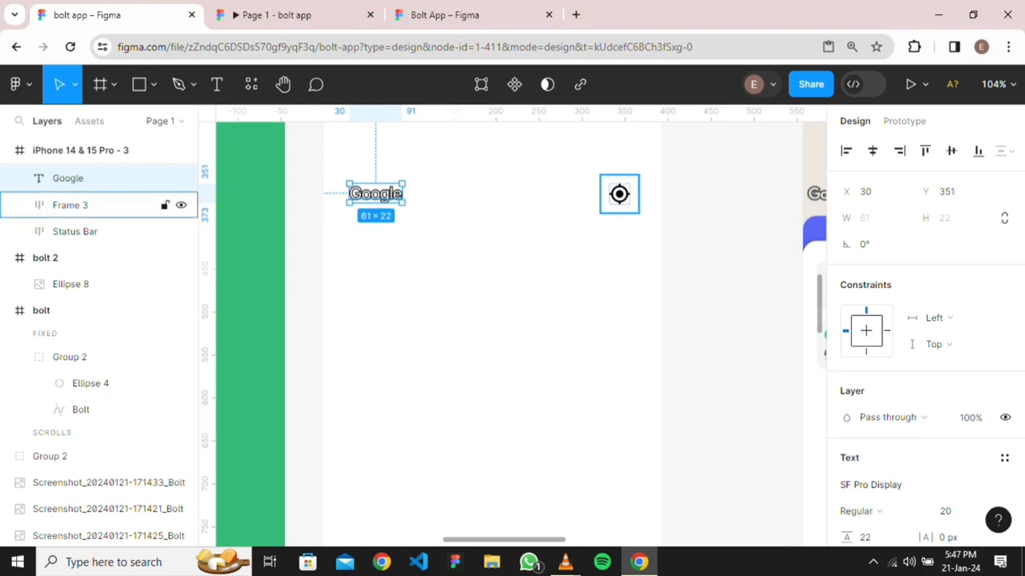
{"action": "left_click", "coordinate": [619, 194], "text": "shift"}
{"action": "key", "text": "shift+a"}
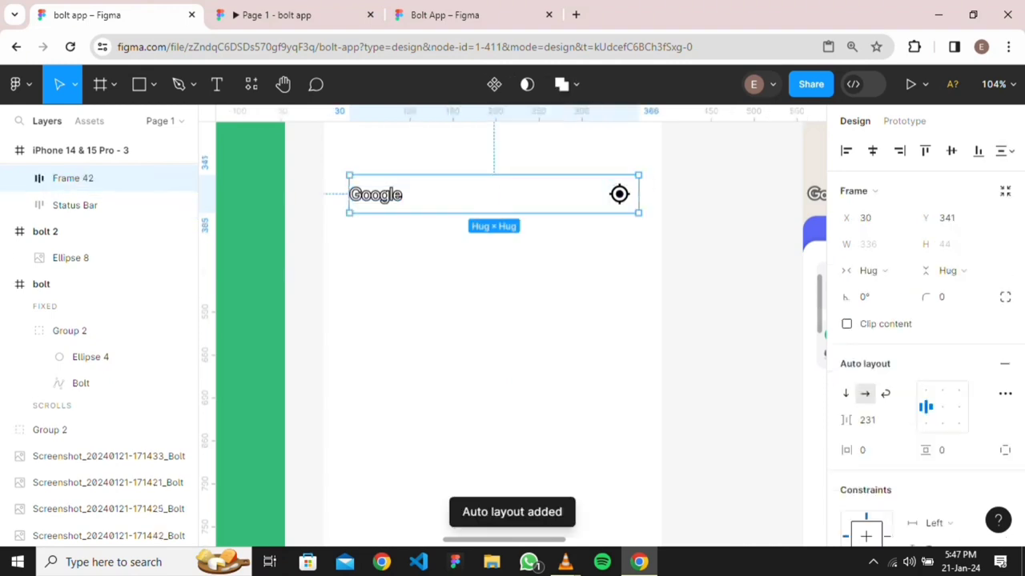
{"action": "double_click", "coordinate": [942, 407]}
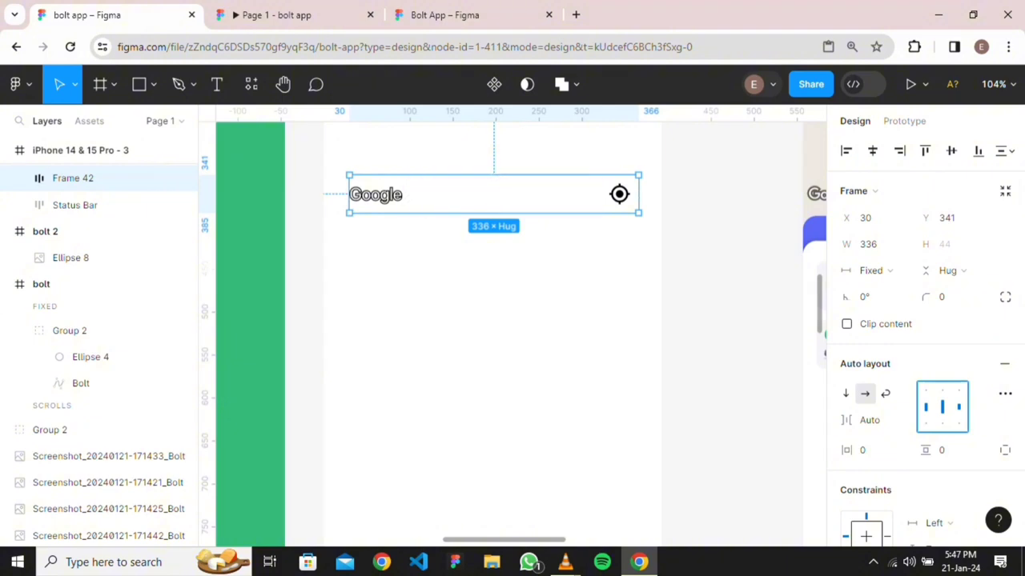
{"action": "key", "text": "alt"}
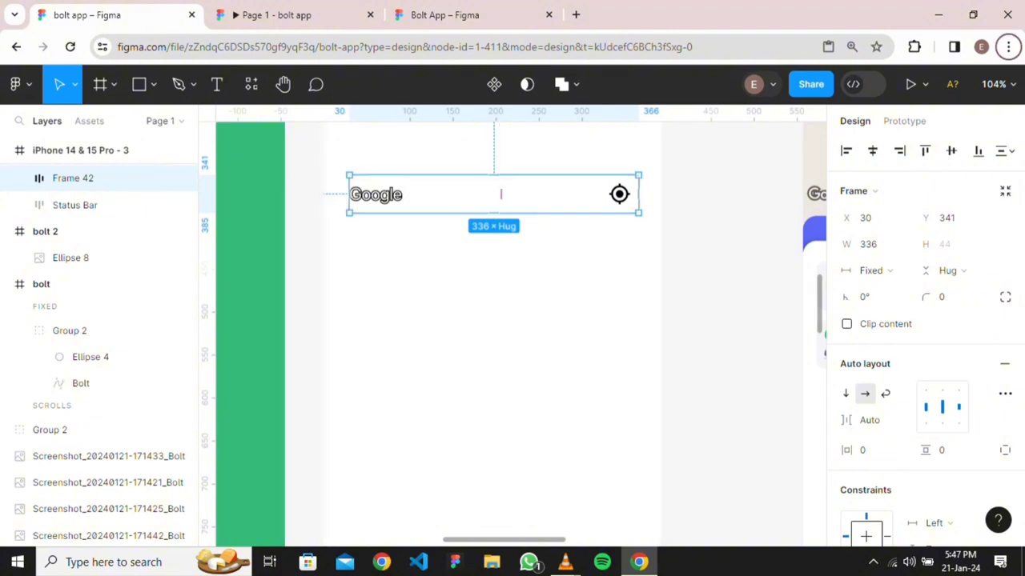
{"action": "key", "text": "alt"}
Widen the Google bar to about 358 wide at X 19, evenly inset in the frame
{"action": "left_click_drag", "start_coordinate": [638, 193], "coordinate": [650, 194]}
{"action": "key", "text": "alt"}
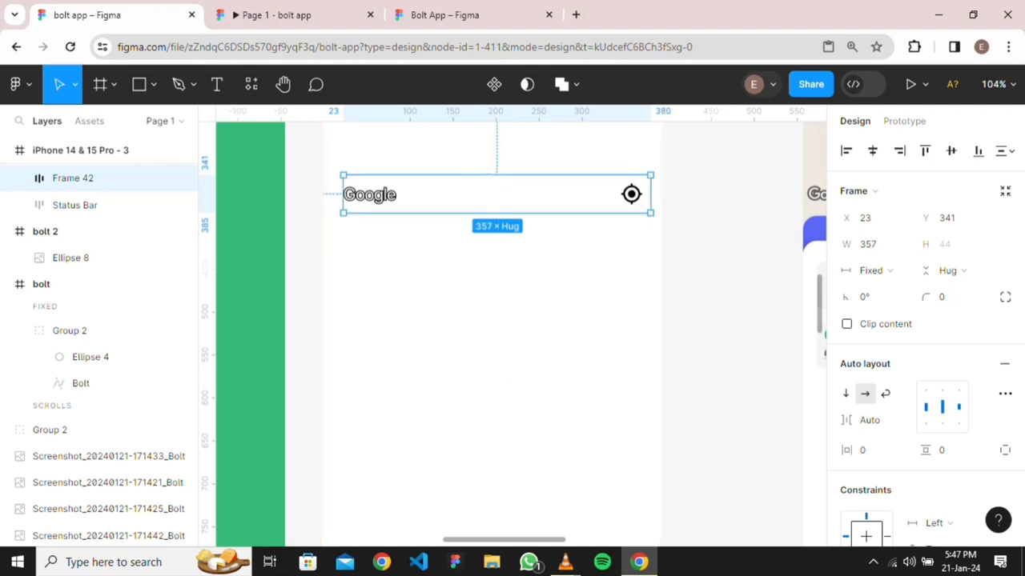
{"action": "key", "text": "ctrl+z"}
{"action": "key", "text": "alt"}
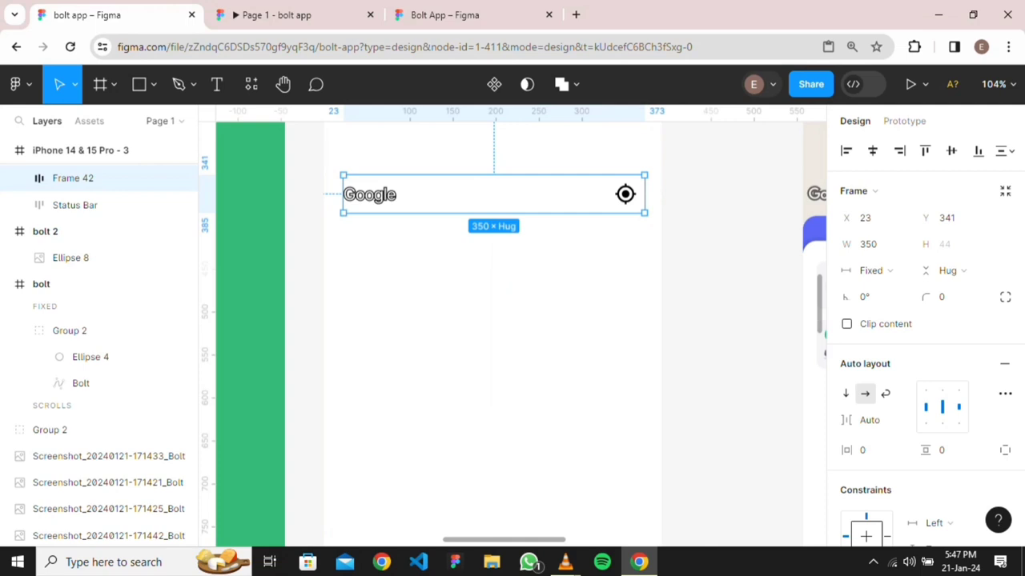
{"action": "key", "text": "Right"}
{"action": "key", "text": "Right"}
{"action": "key", "text": "Right"}
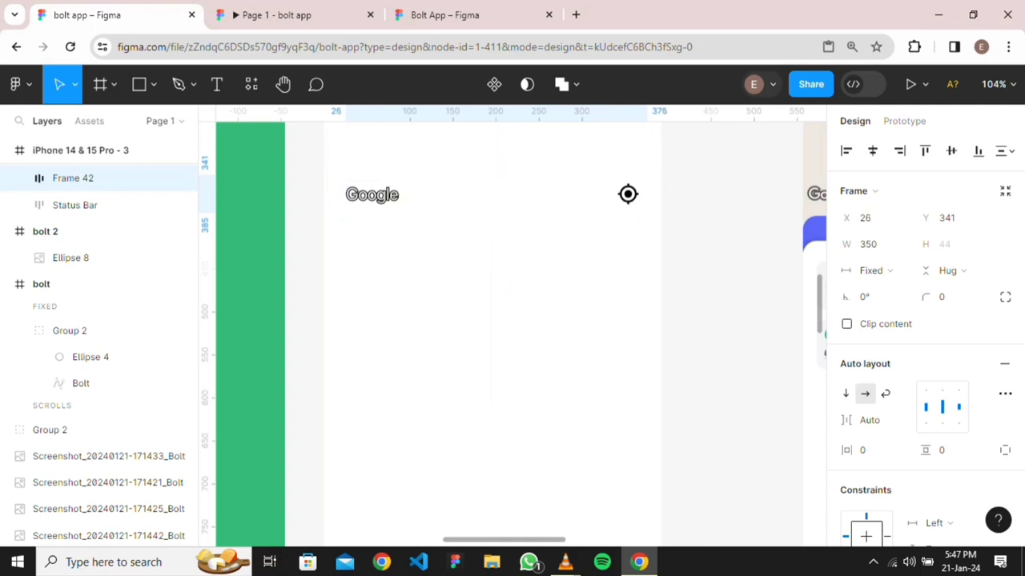
{"action": "key", "text": "Right"}
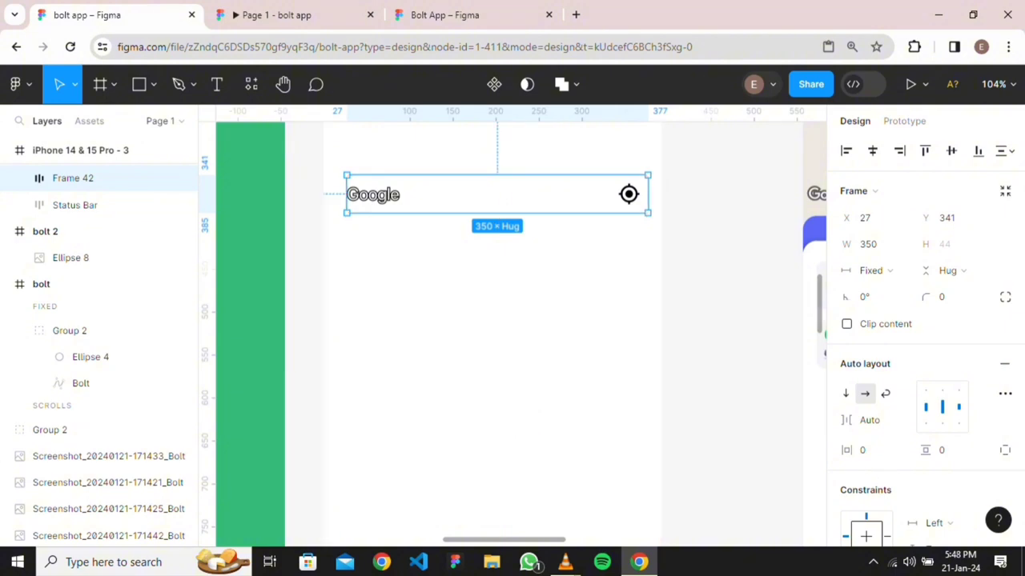
{"action": "key", "text": "Escape"}
{"action": "left_click", "coordinate": [496, 194]}
{"action": "left_click_drag", "start_coordinate": [346, 194], "coordinate": [340, 194]}
{"action": "key", "text": "alt"}
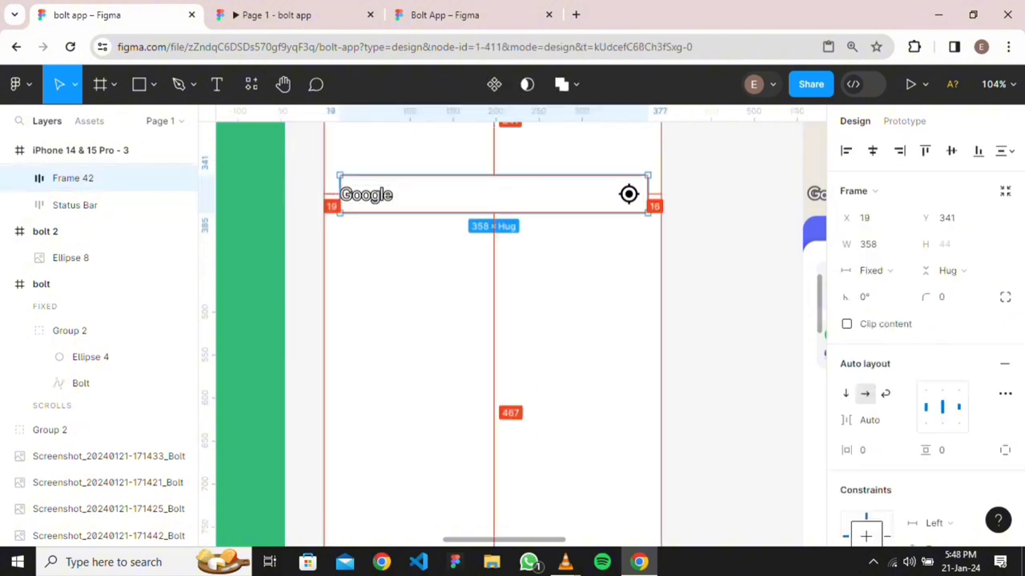
{"action": "mouse_move", "coordinate": [340, 194]}
{"action": "left_mouse_down"}
{"action": "mouse_move", "coordinate": [328, 194]}
{"action": "mouse_move", "coordinate": [340, 194]}
{"action": "left_mouse_up"}
{"action": "key", "text": "alt"}
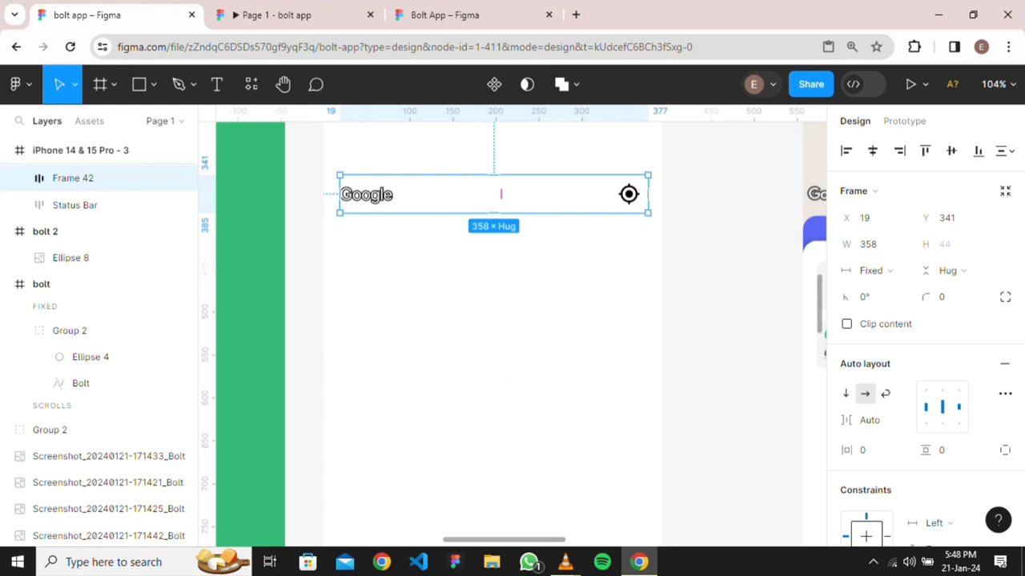
{"action": "left_click_drag", "start_coordinate": [339, 194], "coordinate": [334, 194]}
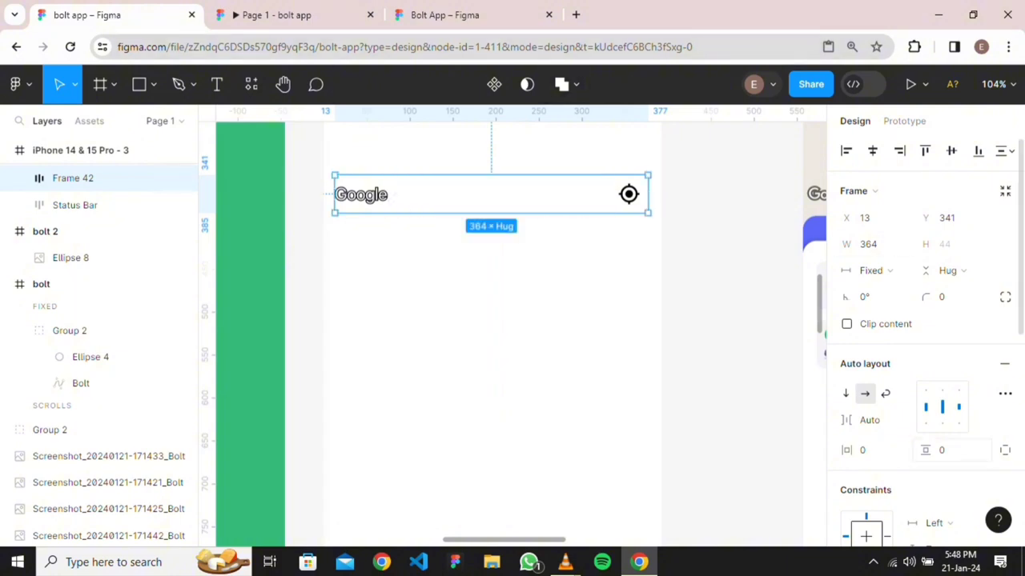
Give the Google bar 16 px horizontal padding
{"action": "left_click", "coordinate": [872, 450]}
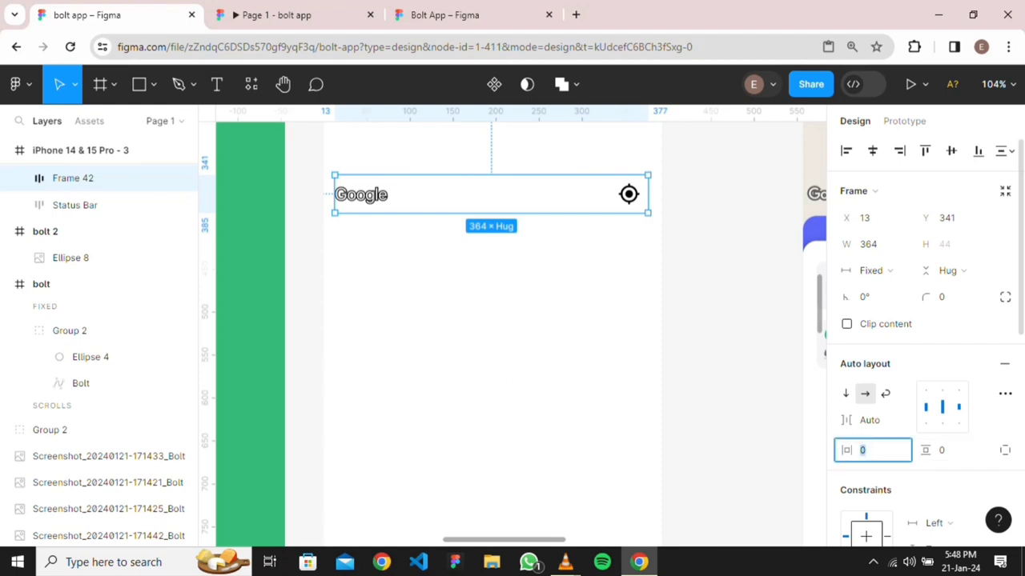
{"action": "type", "text": "16"}
{"action": "key", "text": "Return"}
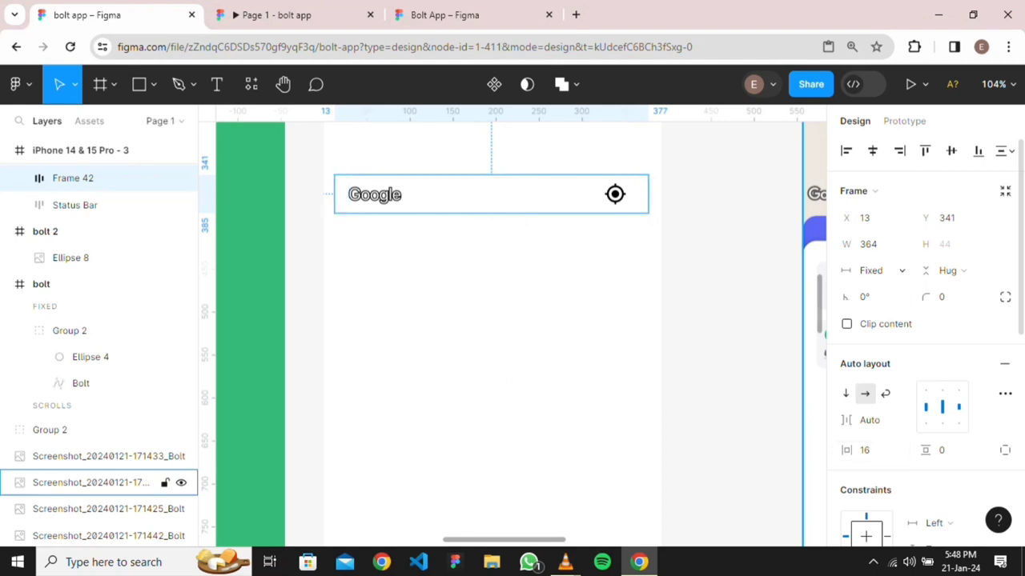
Stretch the Google bar edge to edge, at X 0 with width 392
{"action": "left_click_drag", "start_coordinate": [647, 193], "coordinate": [660, 194]}
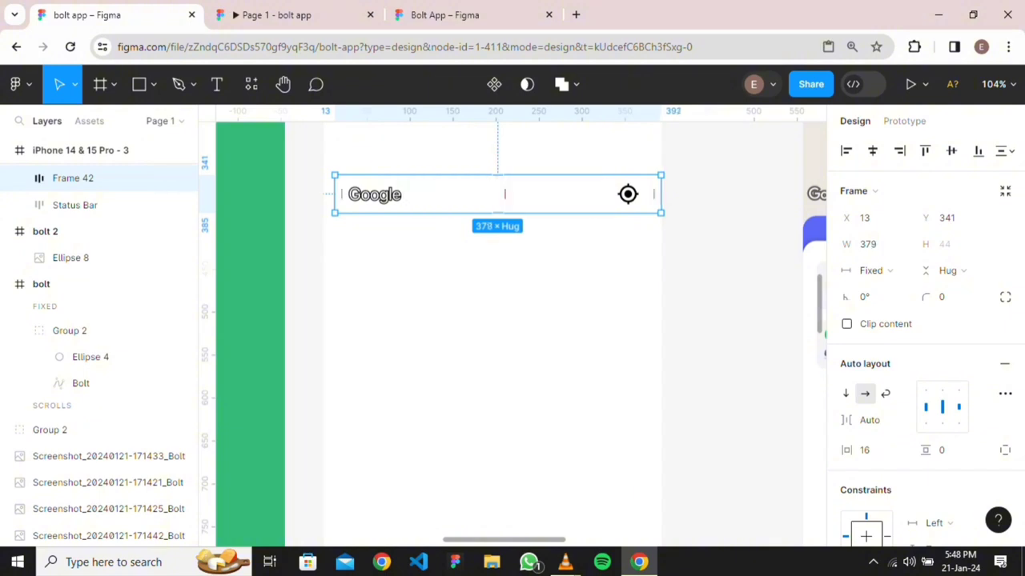
{"action": "left_click_drag", "start_coordinate": [335, 194], "coordinate": [323, 194]}
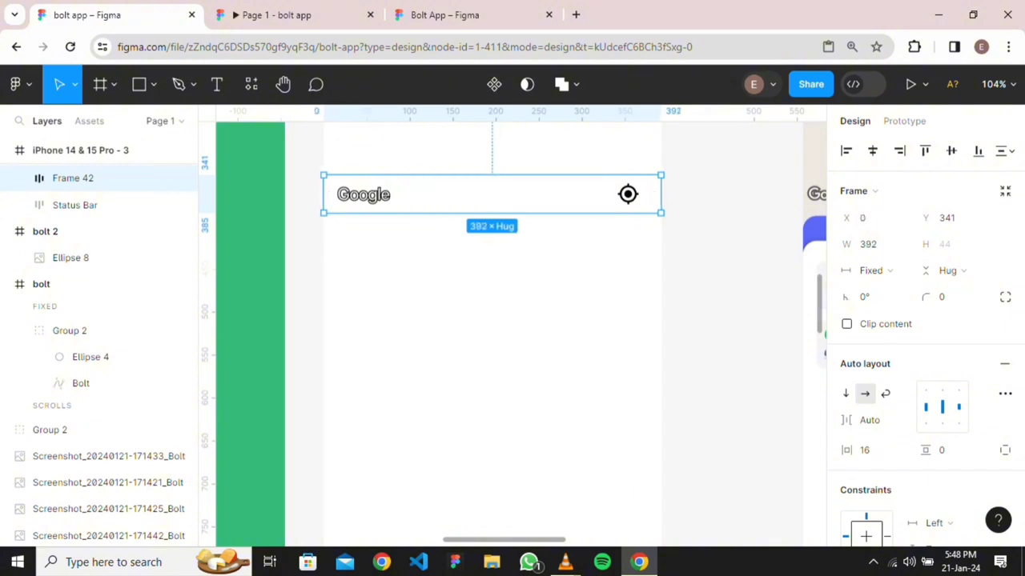
{"action": "key", "text": "Escape"}
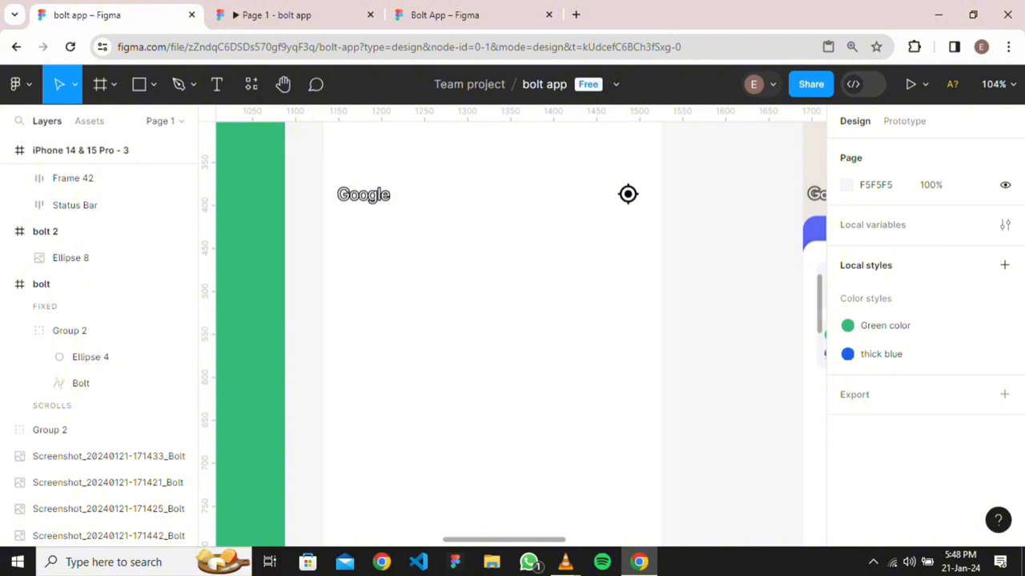
Drag Frame 42's right edge so the Google bar is 393 wide at X 0
{"action": "scroll", "coordinate": [738, 235], "scroll_direction": "down", "scroll_amount": 3}
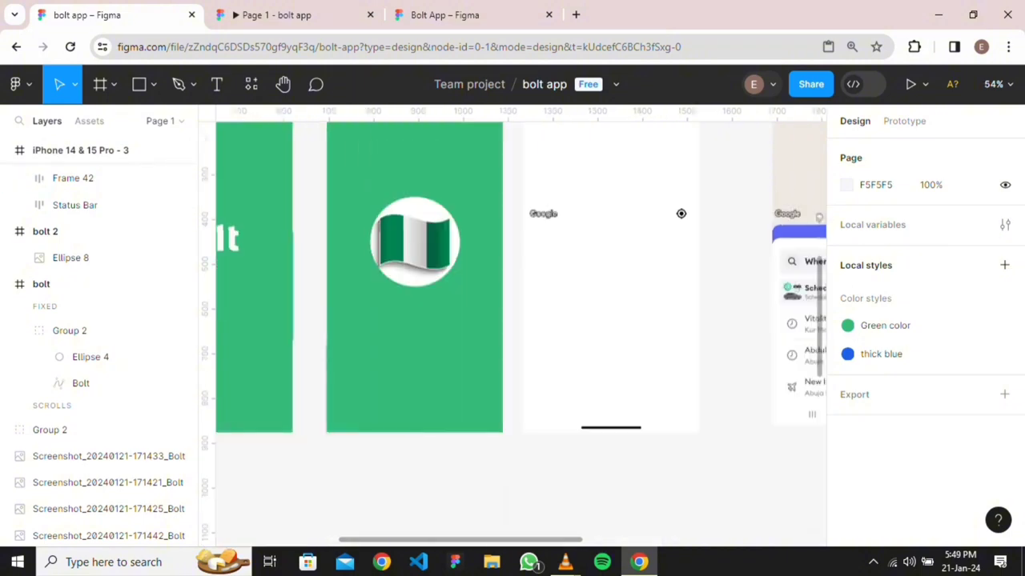
{"action": "left_click", "coordinate": [644, 214]}
{"action": "scroll", "coordinate": [659, 261], "scroll_direction": "up", "scroll_amount": 6}
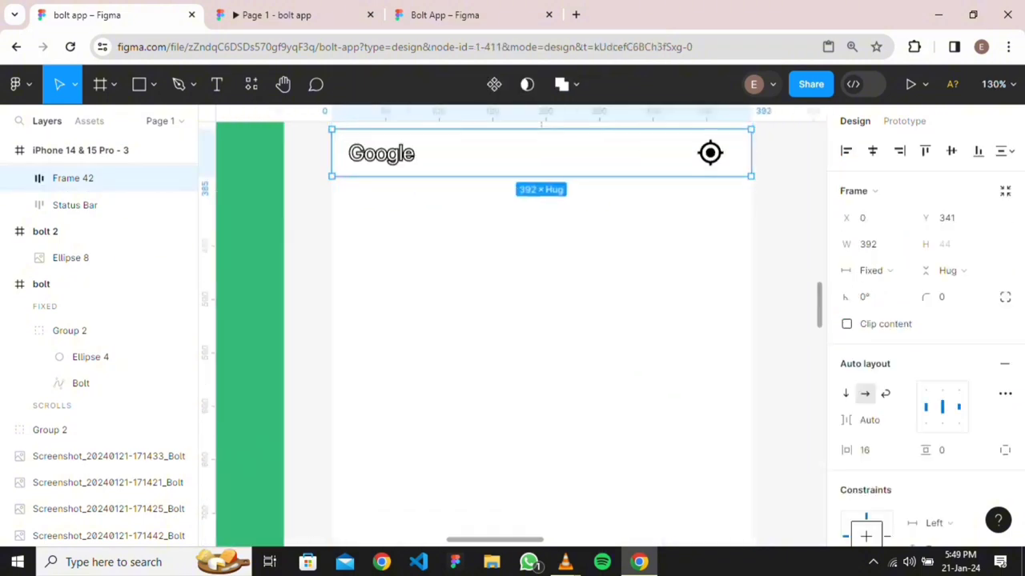
{"action": "scroll", "coordinate": [453, 247], "scroll_direction": "up", "scroll_amount": 3}
{"action": "scroll", "coordinate": [453, 247], "scroll_direction": "left", "scroll_amount": 4}
{"action": "scroll", "coordinate": [452, 247], "scroll_direction": "up", "scroll_amount": 7}
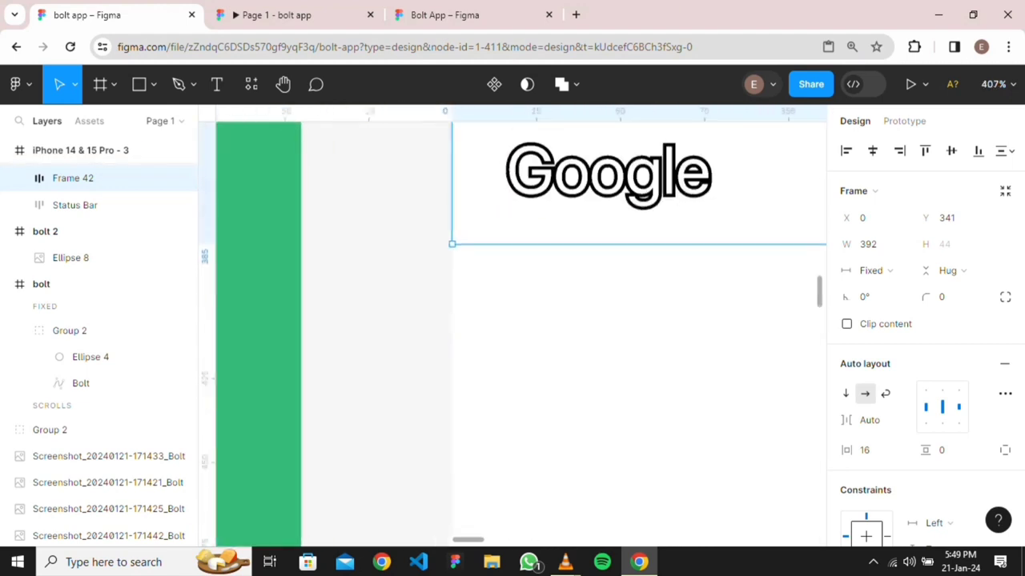
{"action": "scroll", "coordinate": [521, 328], "scroll_direction": "up", "scroll_amount": 3}
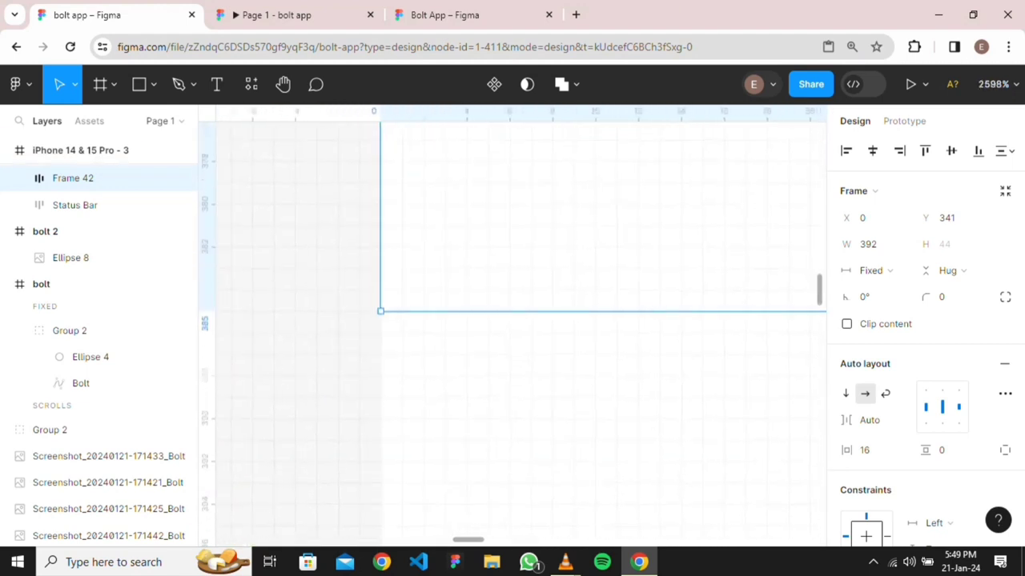
{"action": "scroll", "coordinate": [520, 328], "scroll_direction": "right", "scroll_amount": 10}
{"action": "scroll", "coordinate": [521, 329], "scroll_direction": "down", "scroll_amount": 1}
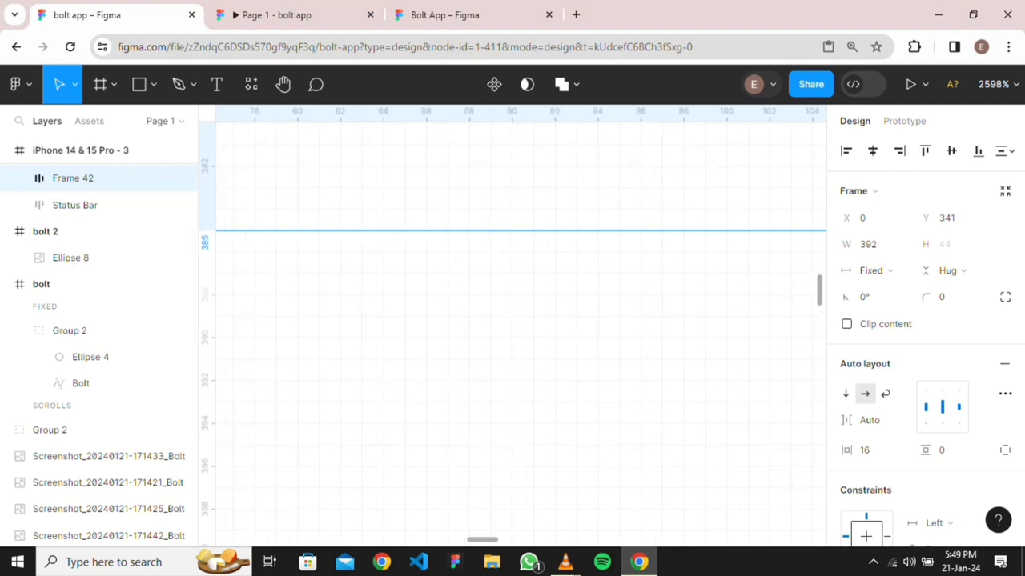
{"action": "scroll", "coordinate": [560, 316], "scroll_direction": "up", "scroll_amount": 3}
{"action": "scroll", "coordinate": [560, 316], "scroll_direction": "down", "scroll_amount": 6}
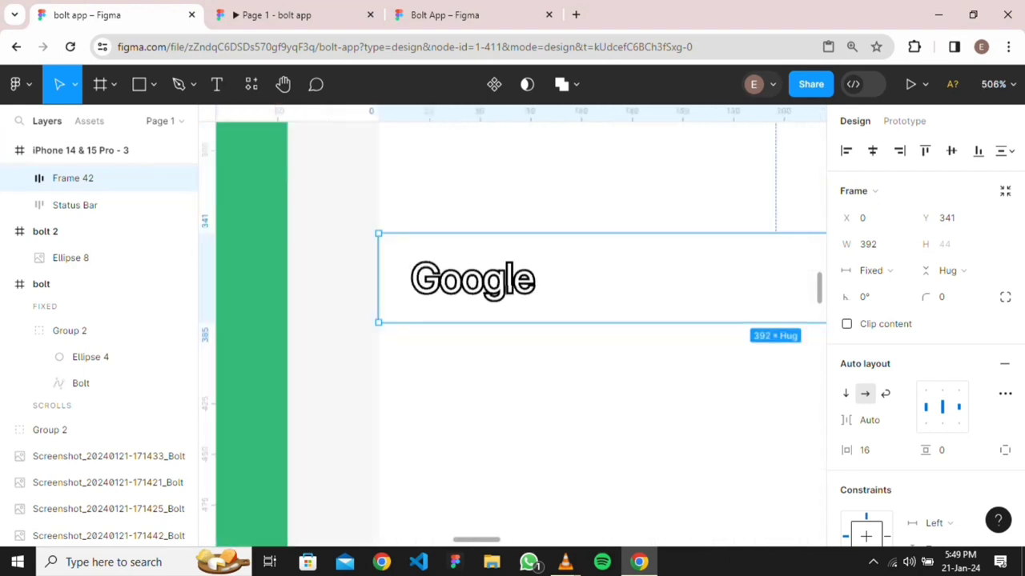
{"action": "scroll", "coordinate": [521, 320], "scroll_direction": "down", "scroll_amount": 3}
{"action": "scroll", "coordinate": [520, 320], "scroll_direction": "right", "scroll_amount": 5}
{"action": "scroll", "coordinate": [521, 320], "scroll_direction": "up", "scroll_amount": 4}
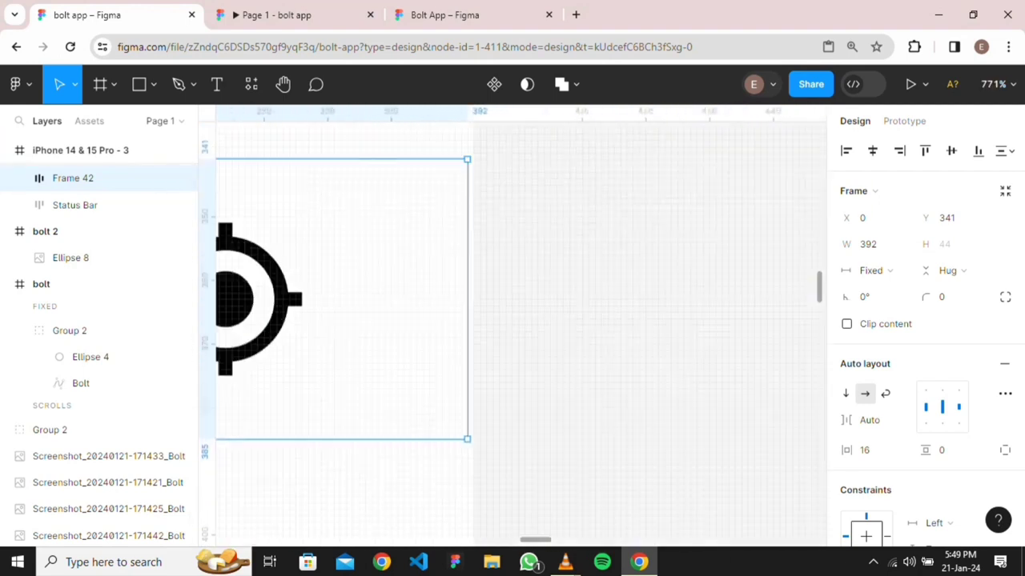
{"action": "scroll", "coordinate": [463, 314], "scroll_direction": "up", "scroll_amount": 4}
{"action": "left_click_drag", "start_coordinate": [474, 314], "coordinate": [490, 313]}
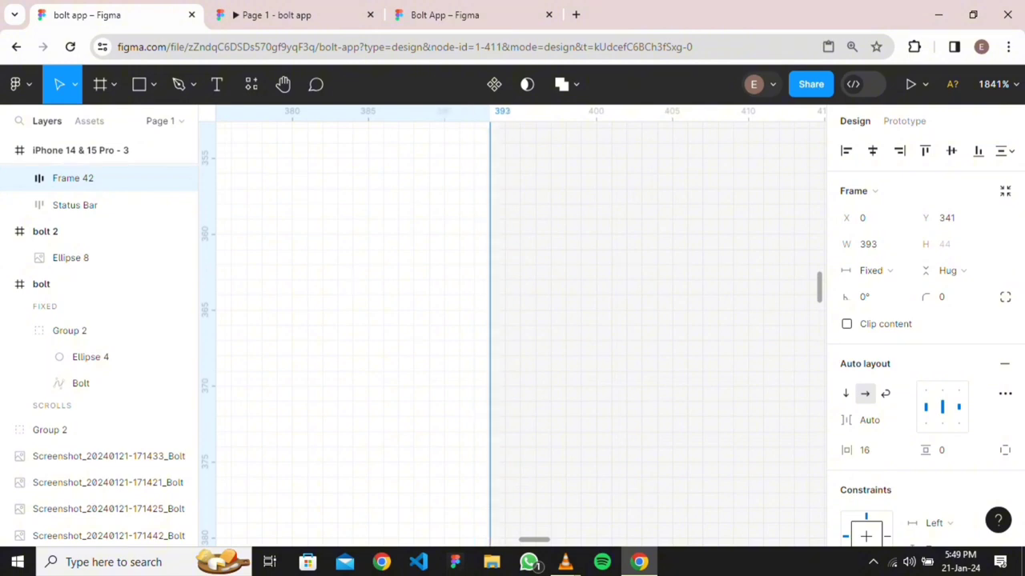
{"action": "left_click", "coordinate": [609, 368]}
{"action": "scroll", "coordinate": [607, 367], "scroll_direction": "down", "scroll_amount": 7}
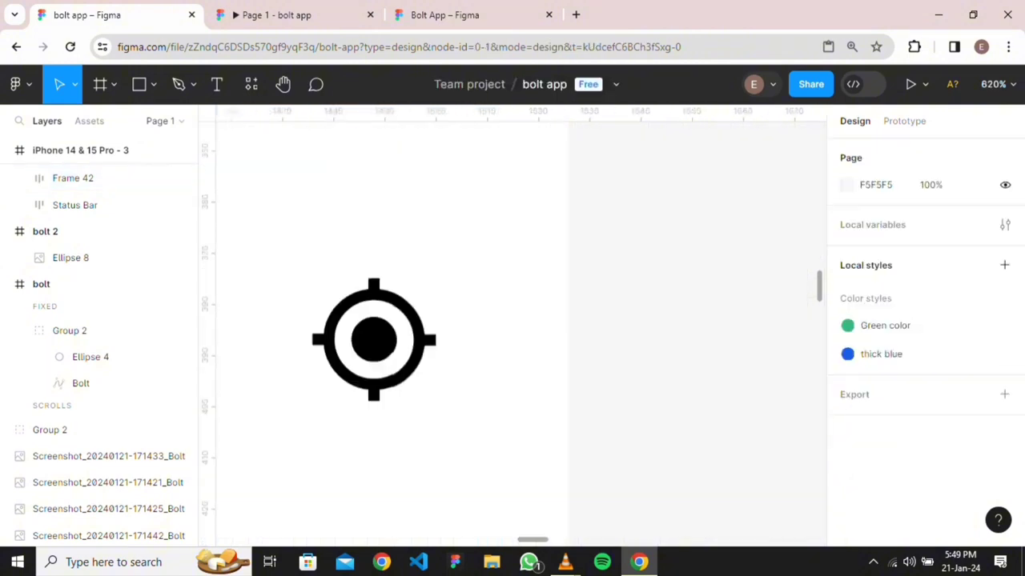
{"action": "scroll", "coordinate": [512, 356], "scroll_direction": "down", "scroll_amount": 5}
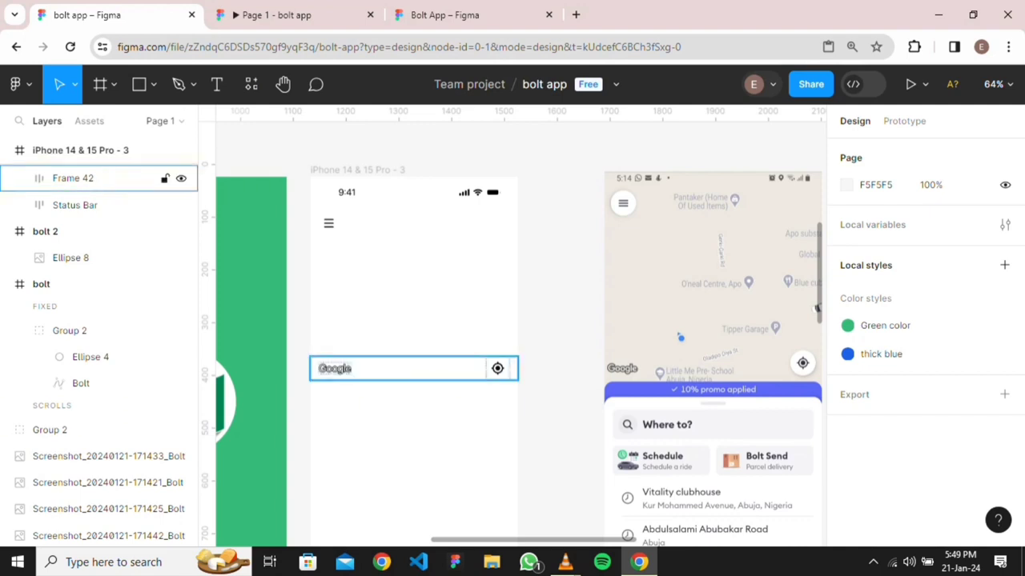
{"action": "left_click", "coordinate": [96, 178]}
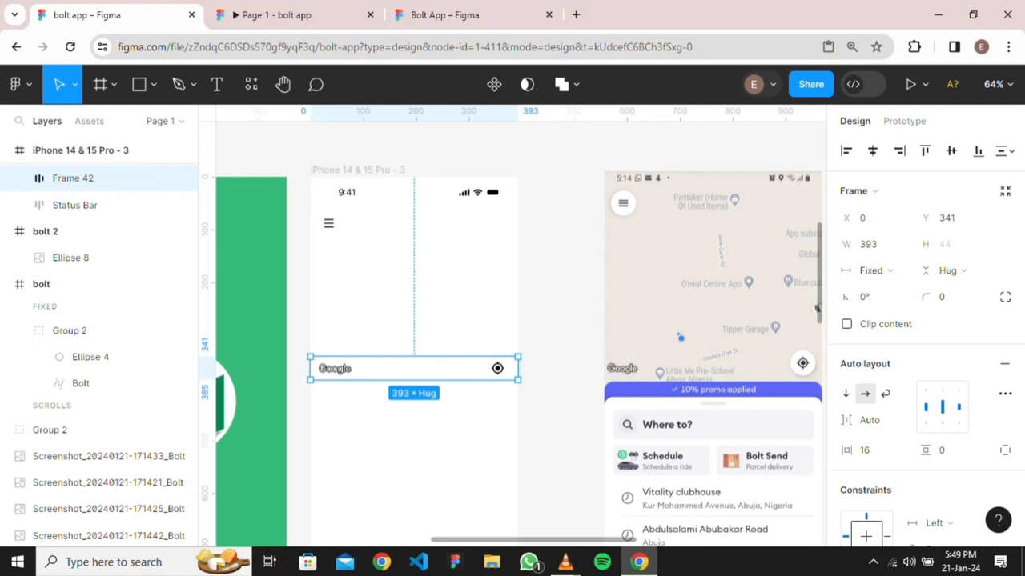
{"action": "left_click", "coordinate": [599, 325]}
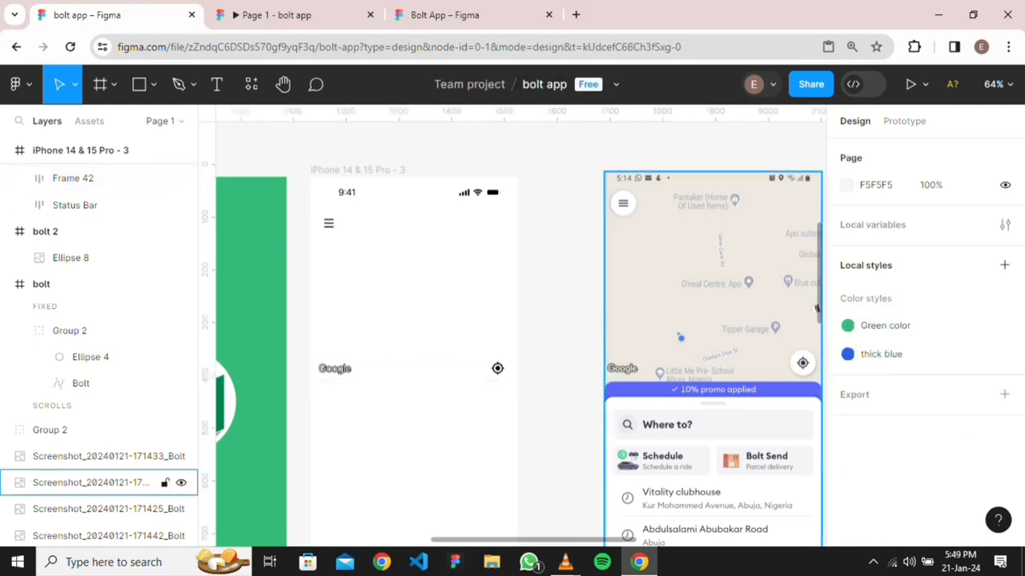
{"action": "scroll", "coordinate": [603, 325], "scroll_direction": "down", "scroll_amount": 2}
{"action": "scroll", "coordinate": [604, 325], "scroll_direction": "down", "scroll_amount": 2}
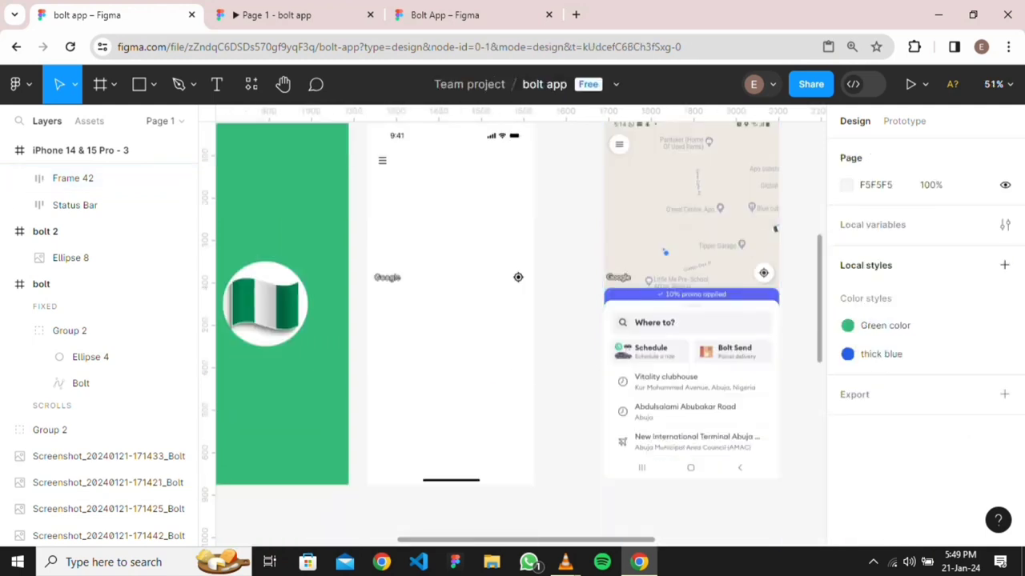
{"action": "scroll", "coordinate": [728, 310], "scroll_direction": "up", "scroll_amount": 3}
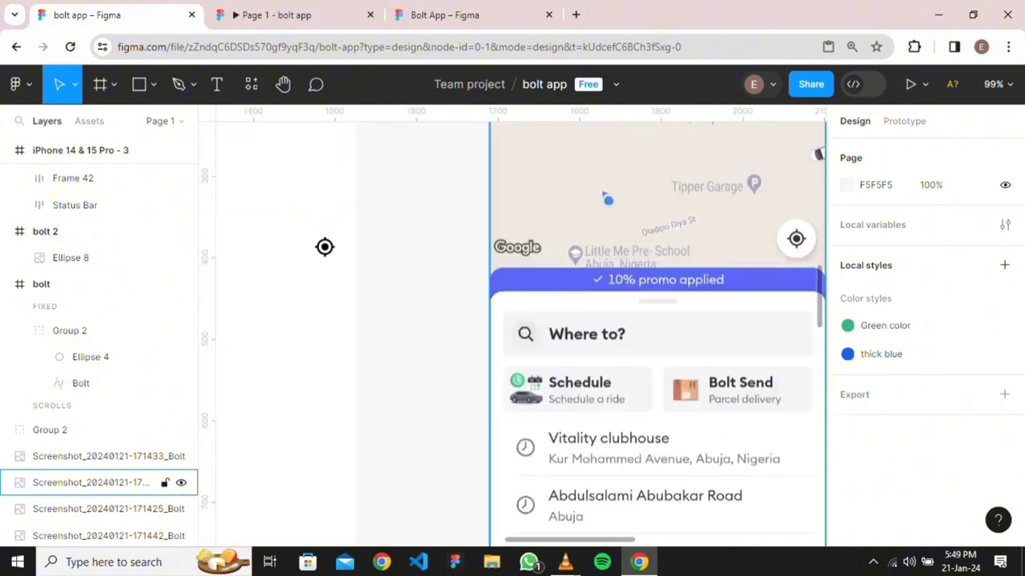
{"action": "scroll", "coordinate": [620, 320], "scroll_direction": "down", "scroll_amount": 5}
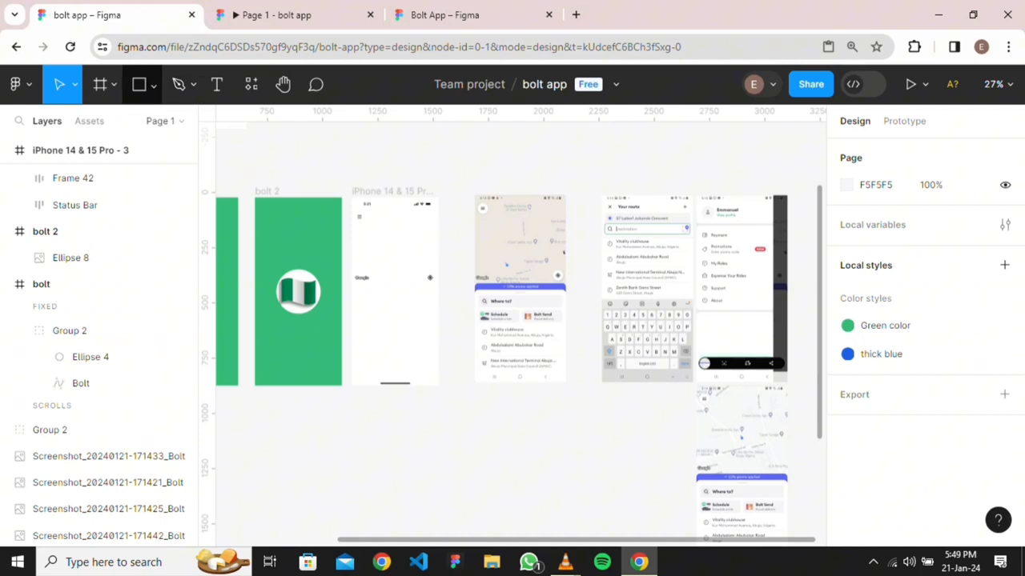
Draw a 393×36 rectangle under the Google bar, centre-constrained, filled with the thick blue style
{"action": "left_click", "coordinate": [152, 84]}
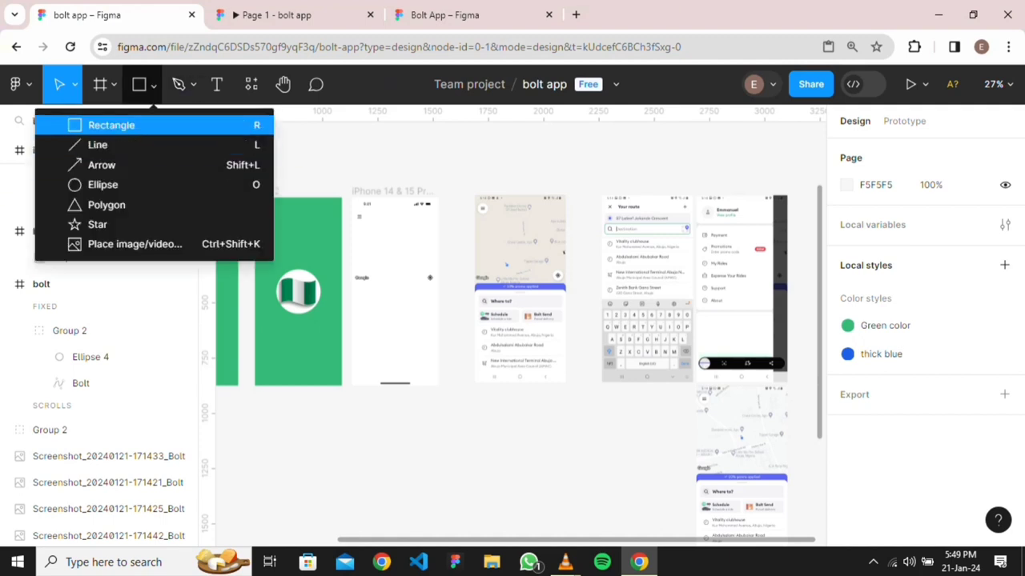
{"action": "left_click", "coordinate": [111, 125]}
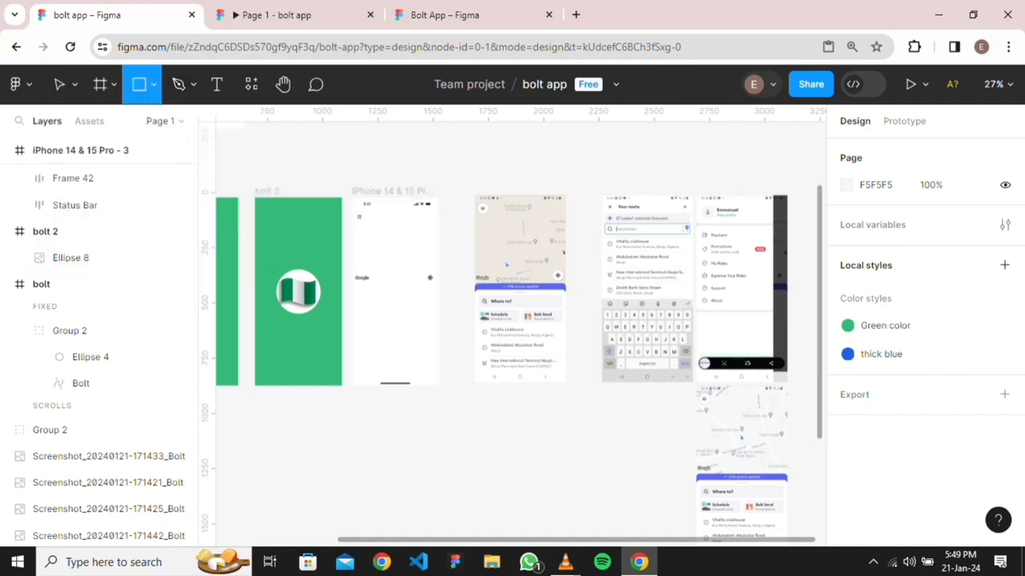
{"action": "scroll", "coordinate": [349, 292], "scroll_direction": "up", "scroll_amount": 5}
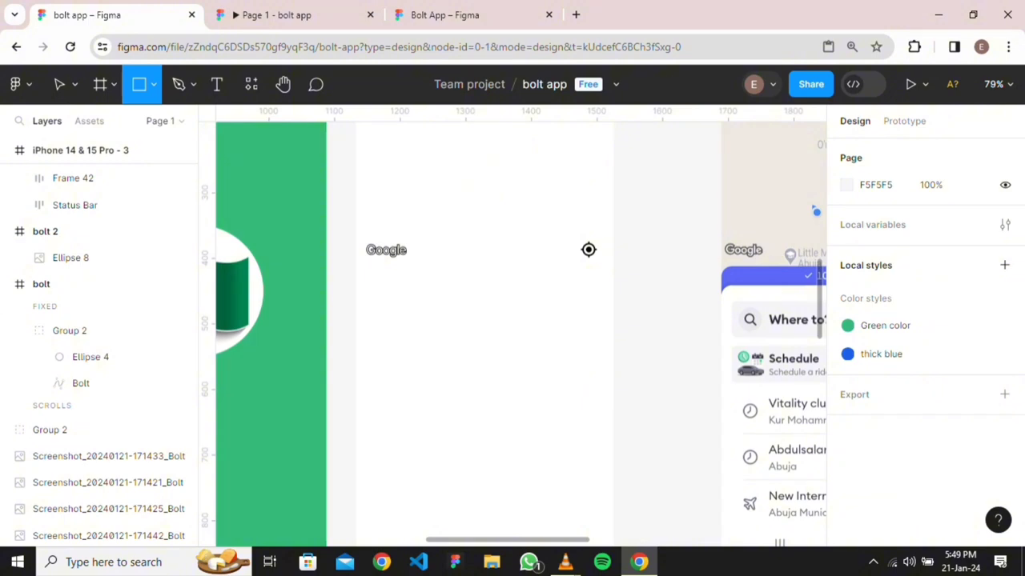
{"action": "mouse_move", "coordinate": [356, 268]}
{"action": "left_mouse_down"}
{"action": "mouse_move", "coordinate": [588, 291]}
{"action": "mouse_move", "coordinate": [602, 305]}
{"action": "mouse_move", "coordinate": [613, 305]}
{"action": "mouse_move", "coordinate": [613, 291]}
{"action": "left_mouse_up"}
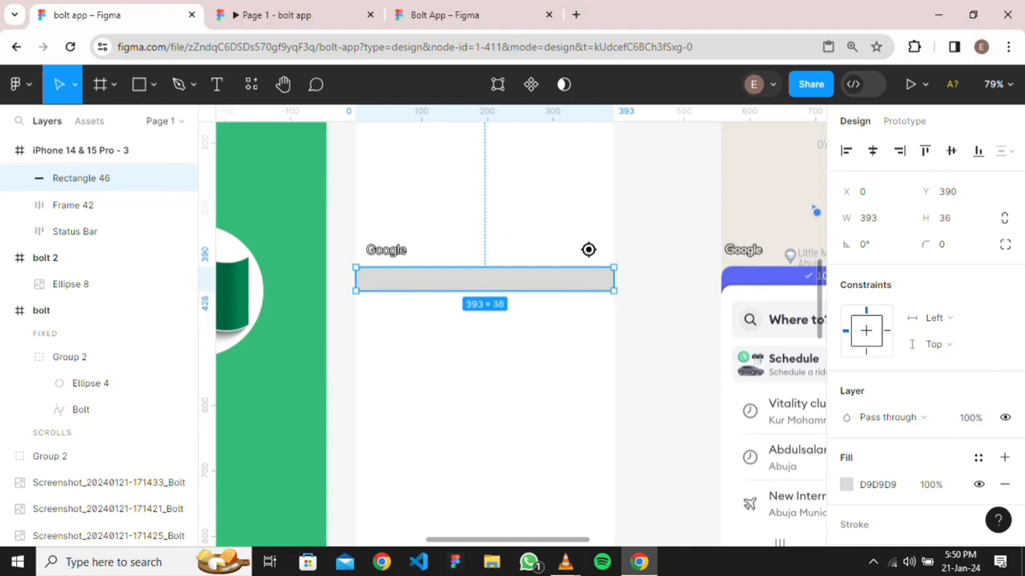
{"action": "left_click", "coordinate": [873, 150]}
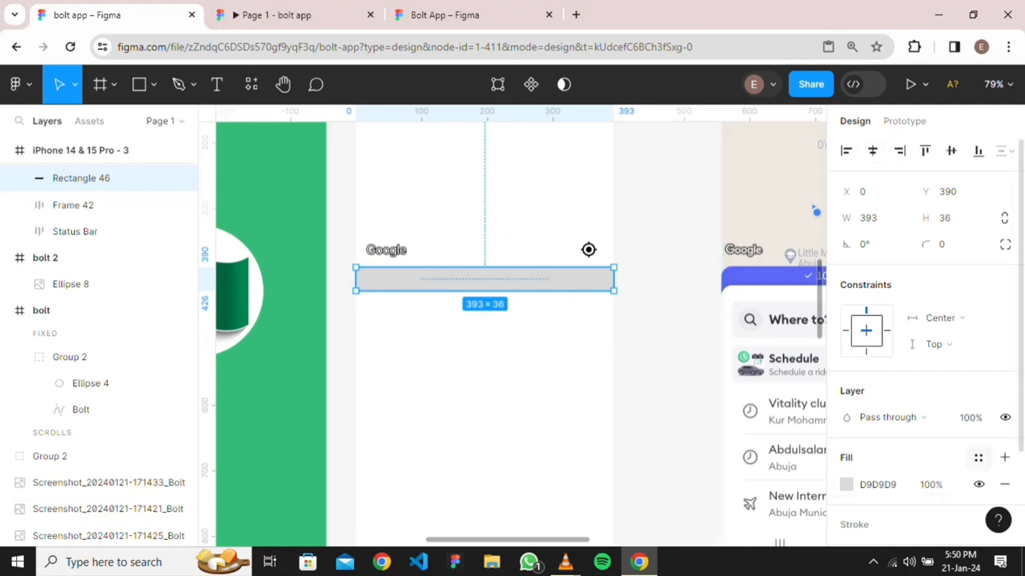
{"action": "left_click", "coordinate": [978, 458]}
{"action": "left_click", "coordinate": [682, 500]}
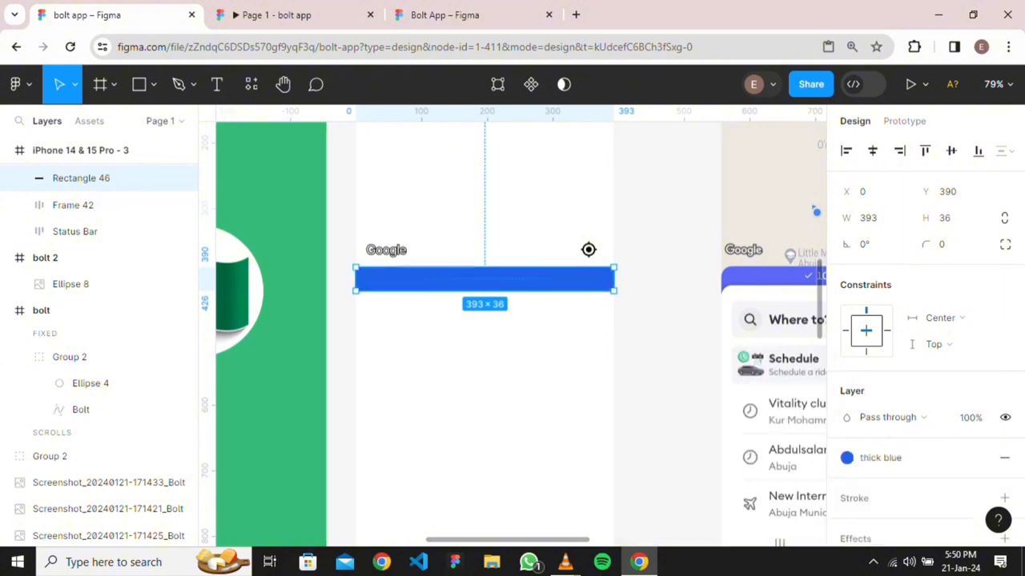
{"action": "left_click", "coordinate": [682, 500]}
{"action": "left_click", "coordinate": [484, 279]}
Round the blue rectangle's top-left and top-right corners to 16
{"action": "left_click", "coordinate": [1005, 244]}
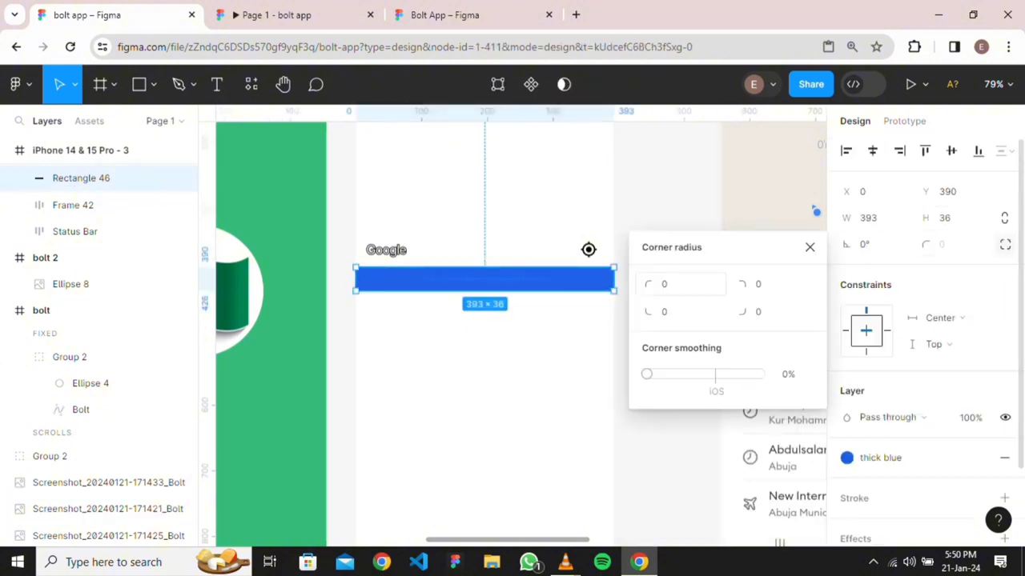
{"action": "left_click", "coordinate": [679, 284]}
{"action": "type", "text": "16"}
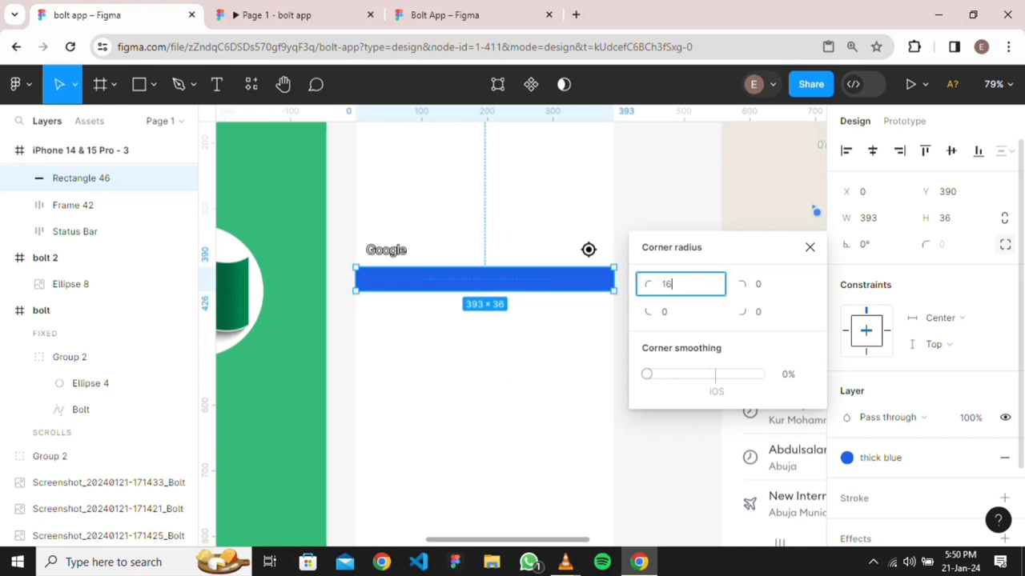
{"action": "key", "text": "Tab"}
{"action": "type", "text": "16"}
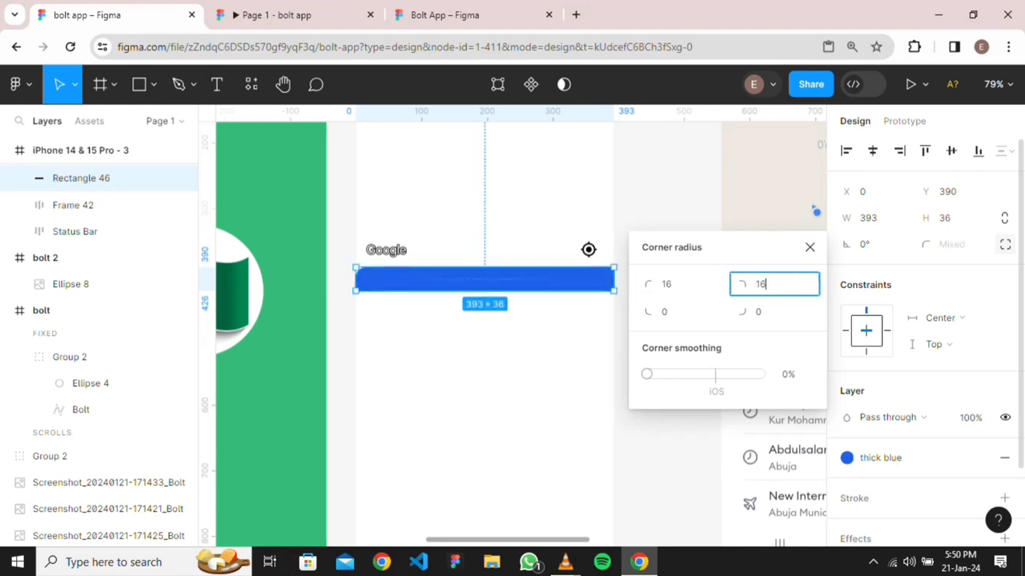
{"action": "key", "text": "Return"}
{"action": "key", "text": "Escape"}
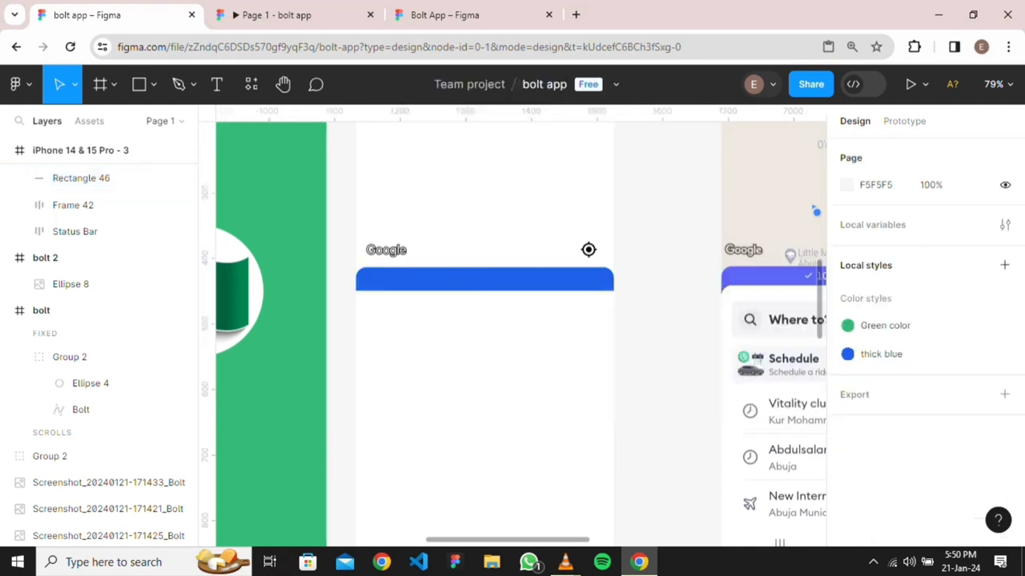
Set Frame 42's prototype scroll position to Fixed (stay in place)
{"action": "scroll", "coordinate": [614, 358], "scroll_direction": "down", "scroll_amount": 4}
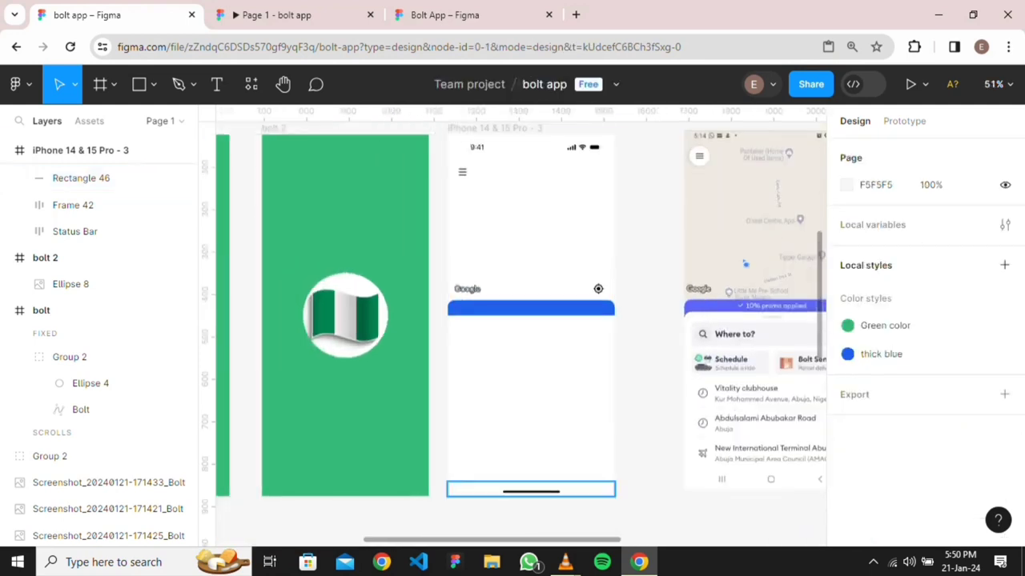
{"action": "left_click", "coordinate": [530, 288]}
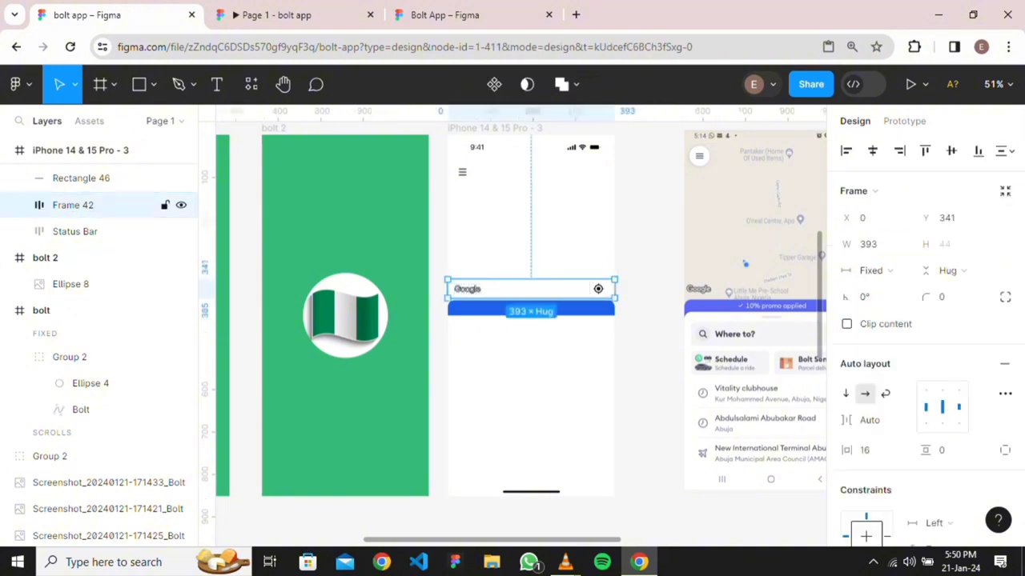
{"action": "left_click", "coordinate": [904, 121]}
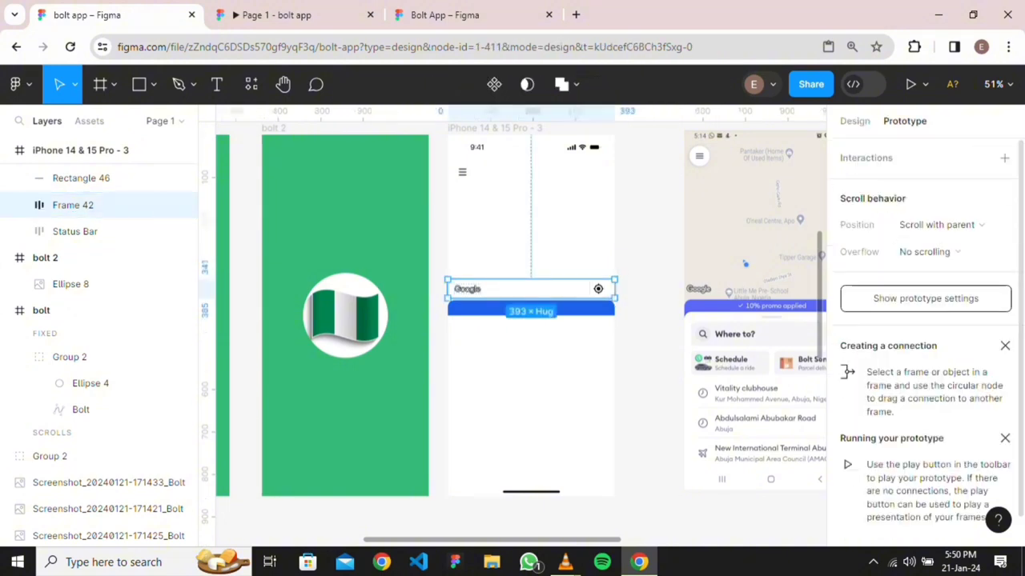
{"action": "left_click", "coordinate": [937, 225]}
{"action": "left_click", "coordinate": [941, 242]}
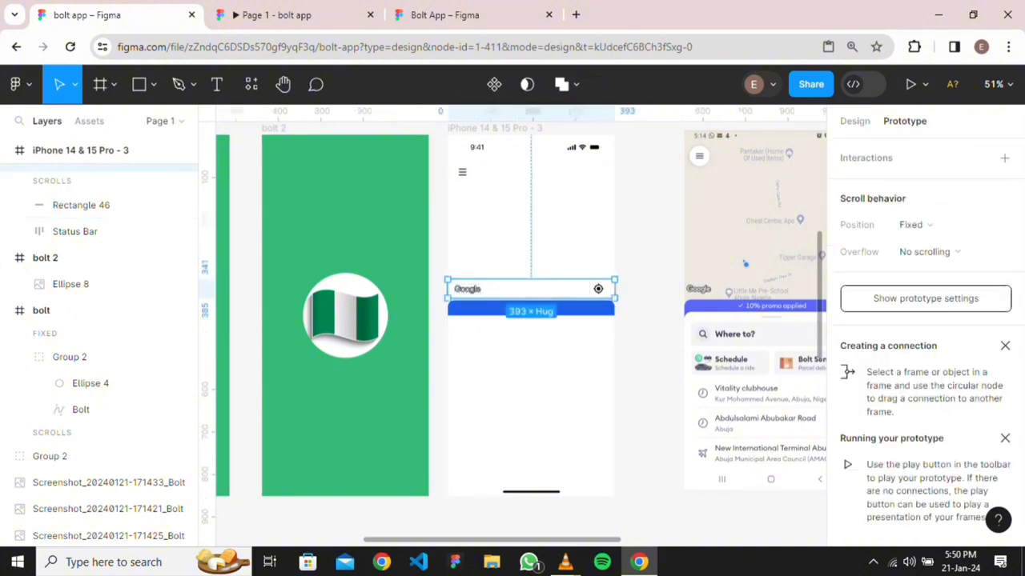
{"action": "key", "text": "Escape"}
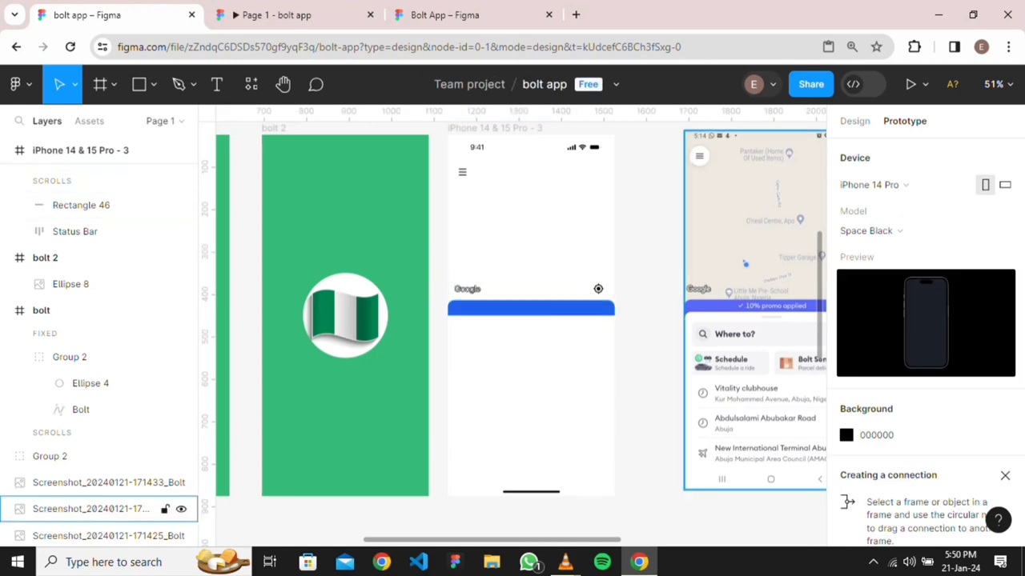
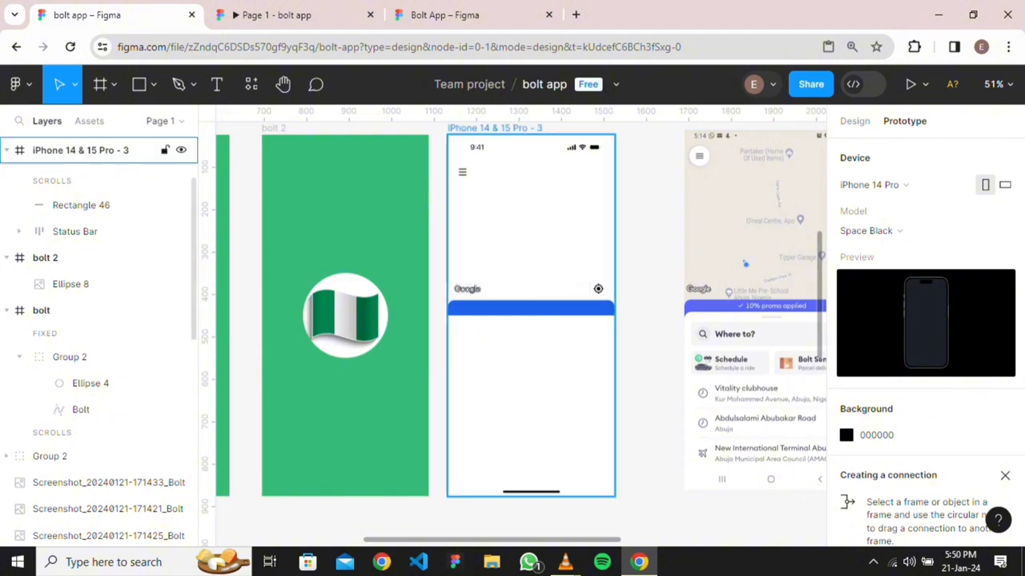
Draw a grey rectangle just below the blue bar in the iPhone frame
{"action": "left_click", "coordinate": [154, 84]}
{"action": "left_click", "coordinate": [109, 124]}
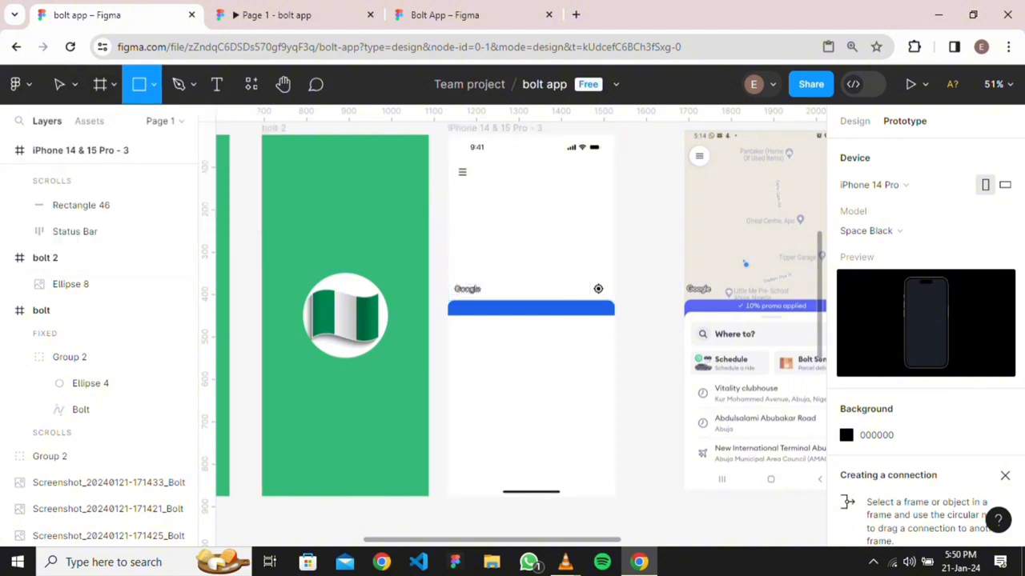
{"action": "scroll", "coordinate": [543, 337], "scroll_direction": "up", "scroll_amount": 3}
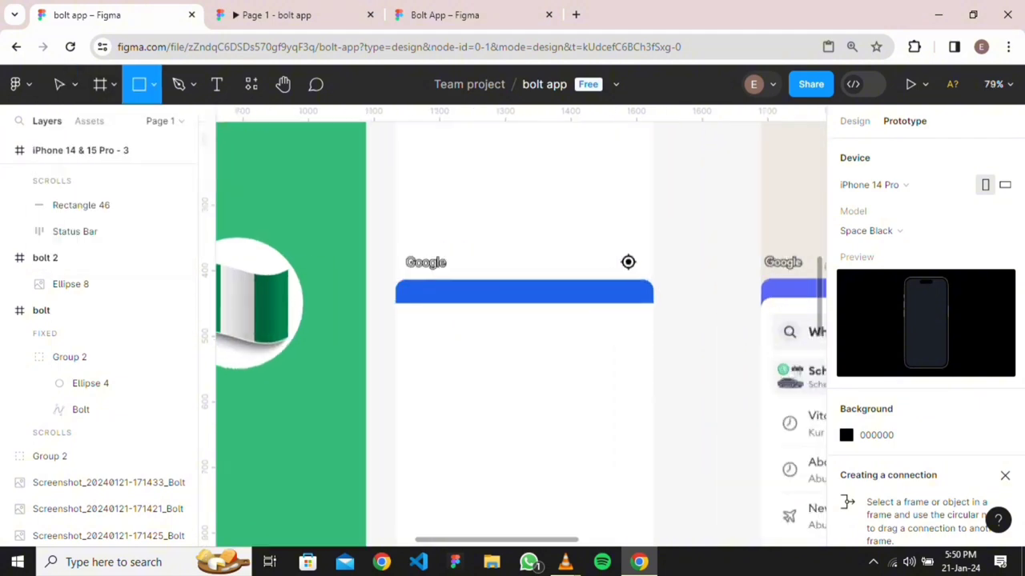
{"action": "scroll", "coordinate": [405, 305], "scroll_direction": "up", "scroll_amount": 10}
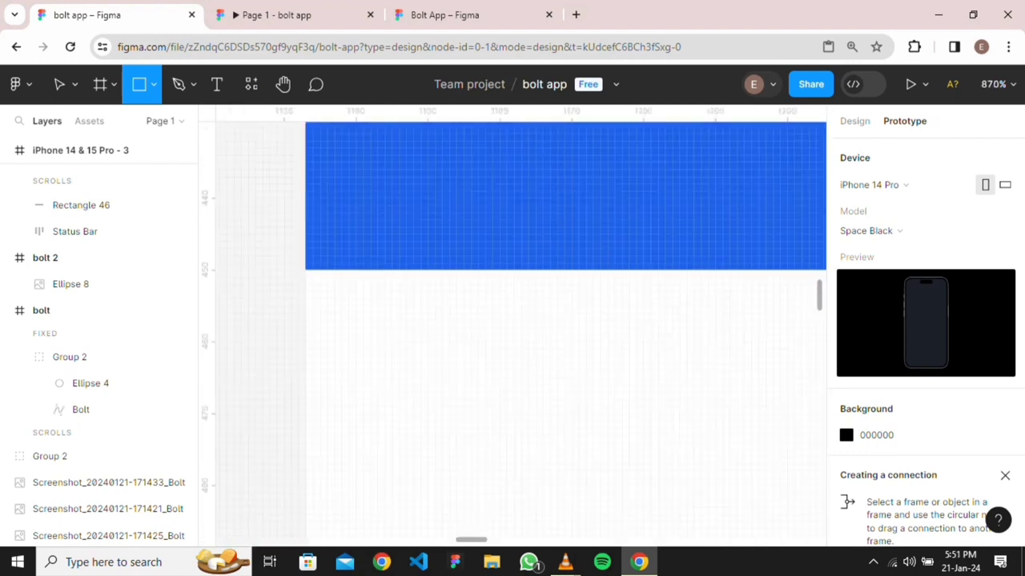
{"action": "mouse_move", "coordinate": [305, 269]}
{"action": "left_mouse_down"}
{"action": "mouse_move", "coordinate": [732, 297]}
{"action": "mouse_move", "coordinate": [824, 441]}
{"action": "mouse_move", "coordinate": [824, 512]}
{"action": "mouse_move", "coordinate": [801, 524]}
{"action": "mouse_move", "coordinate": [753, 459]}
{"action": "left_mouse_up"}
Stretch the grey rectangle to 393×392 so it fills the lower frame
{"action": "scroll", "coordinate": [696, 400], "scroll_direction": "down", "scroll_amount": 10}
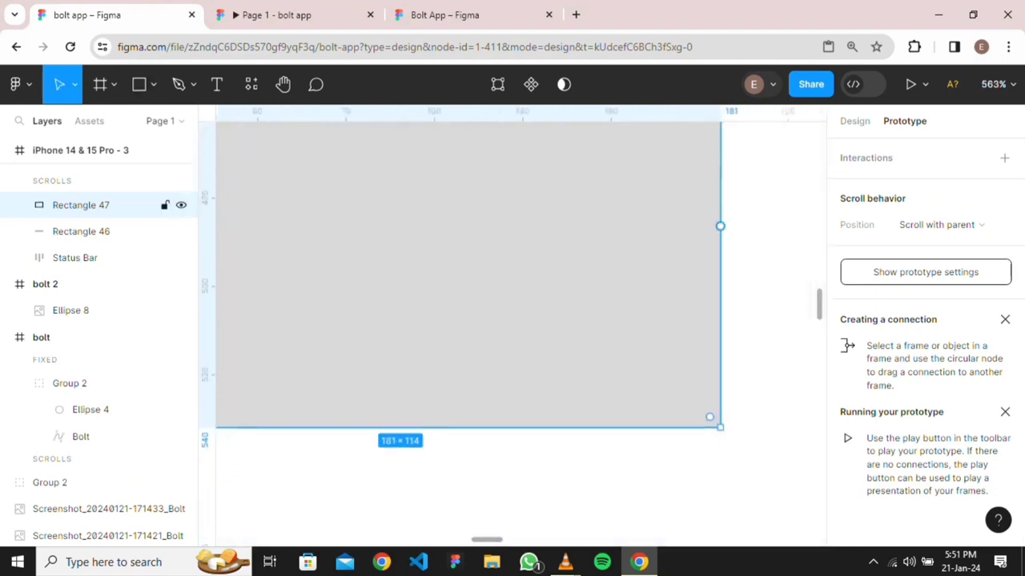
{"action": "scroll", "coordinate": [613, 344], "scroll_direction": "down", "scroll_amount": 5}
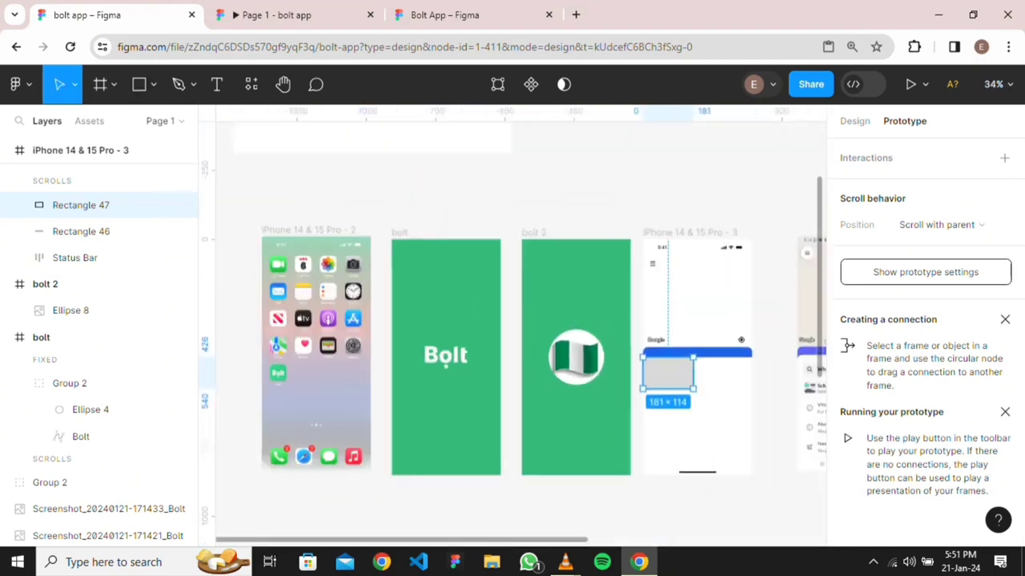
{"action": "left_click_drag", "start_coordinate": [695, 388], "coordinate": [751, 466]}
{"action": "scroll", "coordinate": [751, 466], "scroll_direction": "up", "scroll_amount": 10}
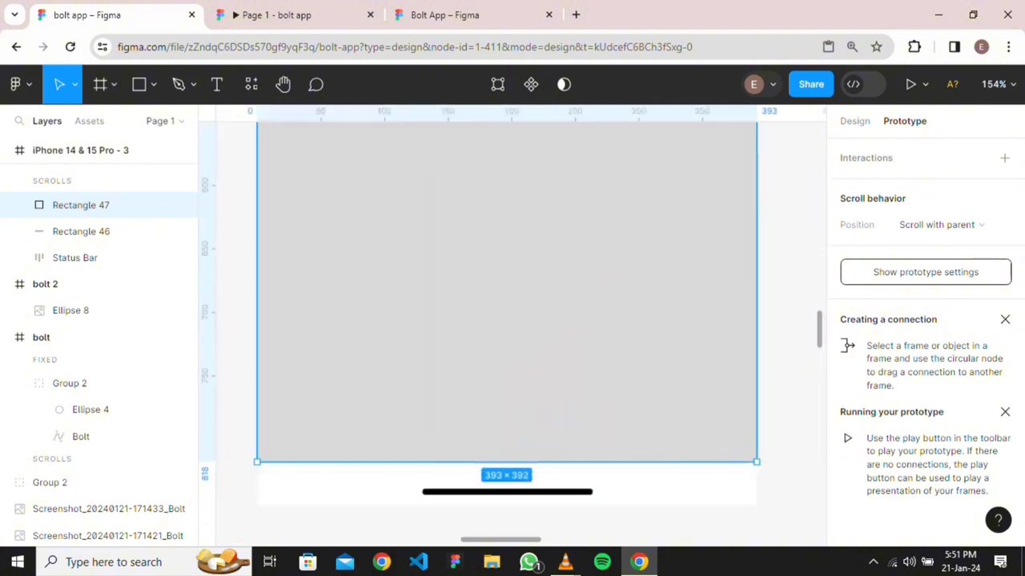
{"action": "scroll", "coordinate": [604, 428], "scroll_direction": "down", "scroll_amount": 6}
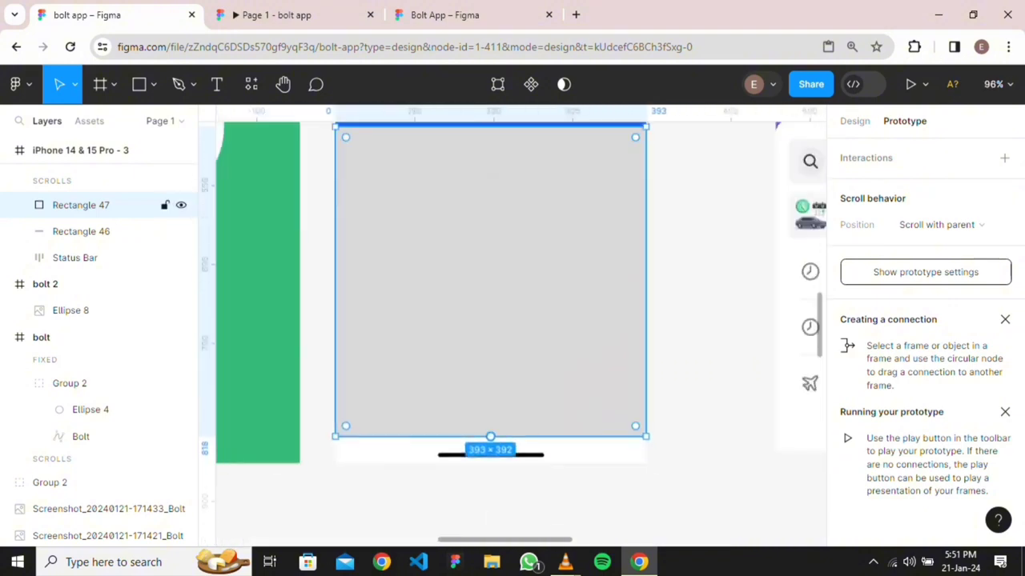
{"action": "key", "text": "Escape"}
{"action": "scroll", "coordinate": [663, 238], "scroll_direction": "down", "scroll_amount": 5}
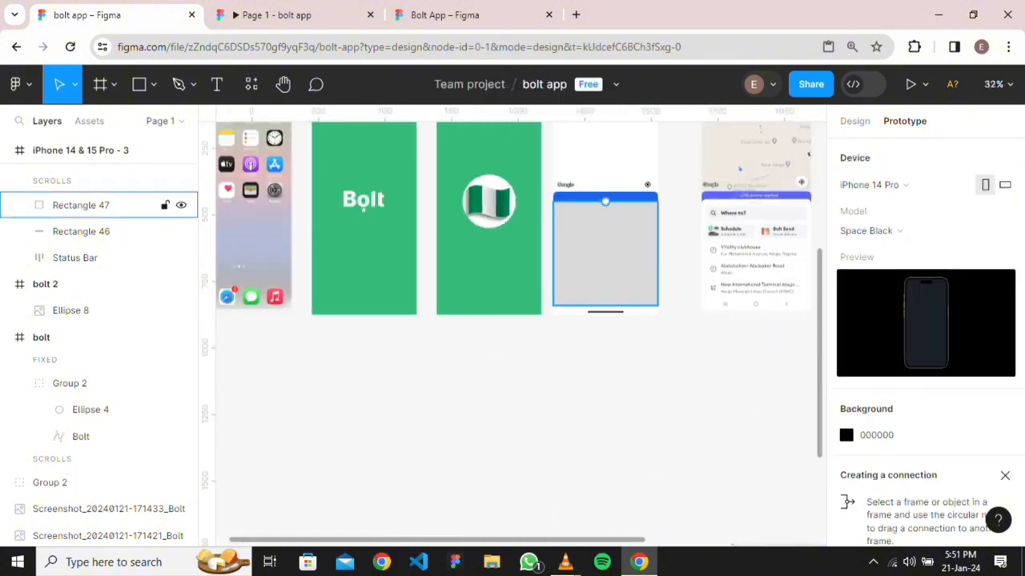
{"action": "scroll", "coordinate": [625, 218], "scroll_direction": "up", "scroll_amount": 5}
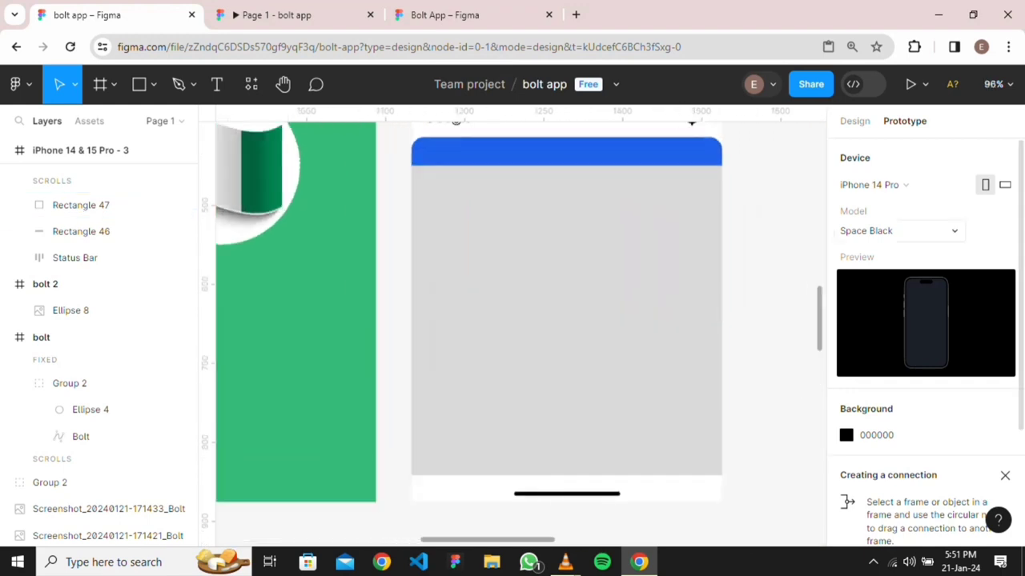
{"action": "left_click", "coordinate": [854, 121]}
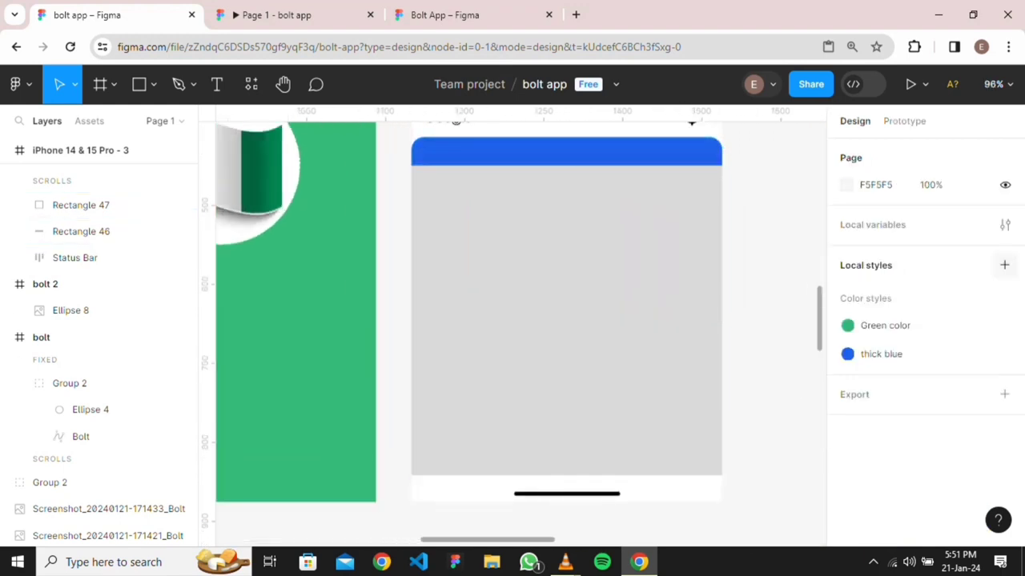
Round the grey panel's top-left and top-right corners to 16
{"action": "left_click", "coordinate": [80, 205]}
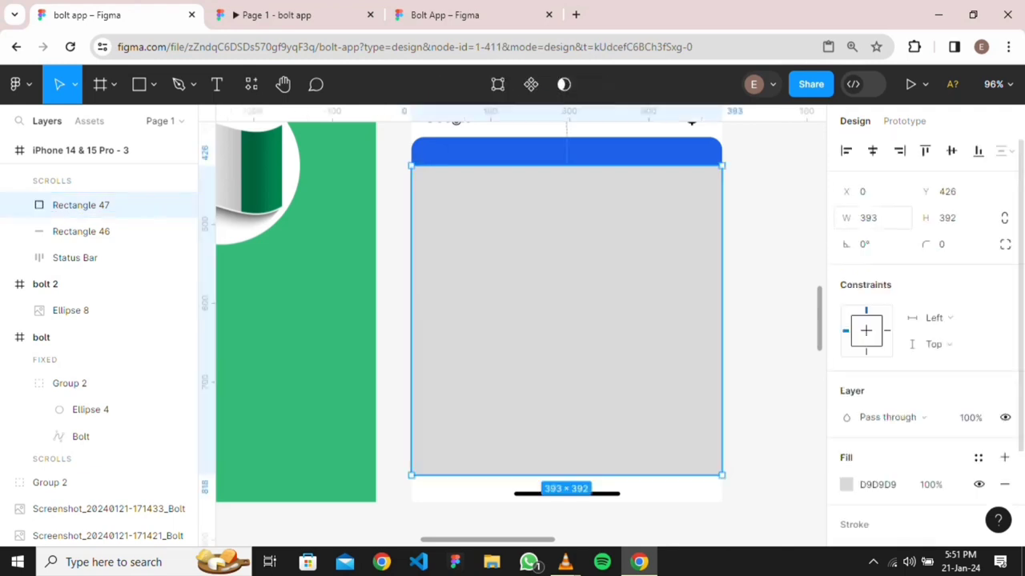
{"action": "left_click", "coordinate": [1005, 244]}
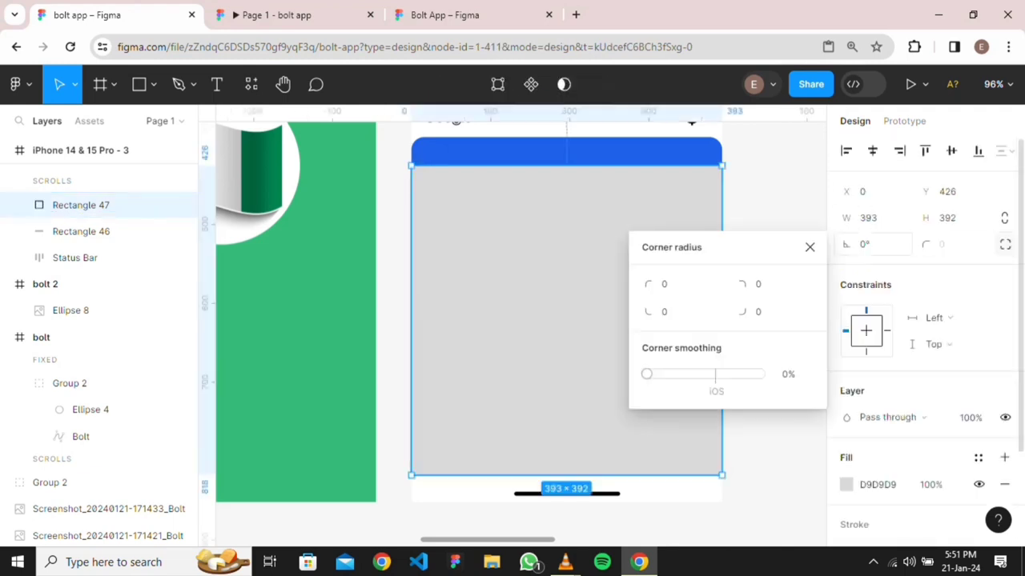
{"action": "left_click", "coordinate": [758, 284]}
{"action": "type", "text": "16"}
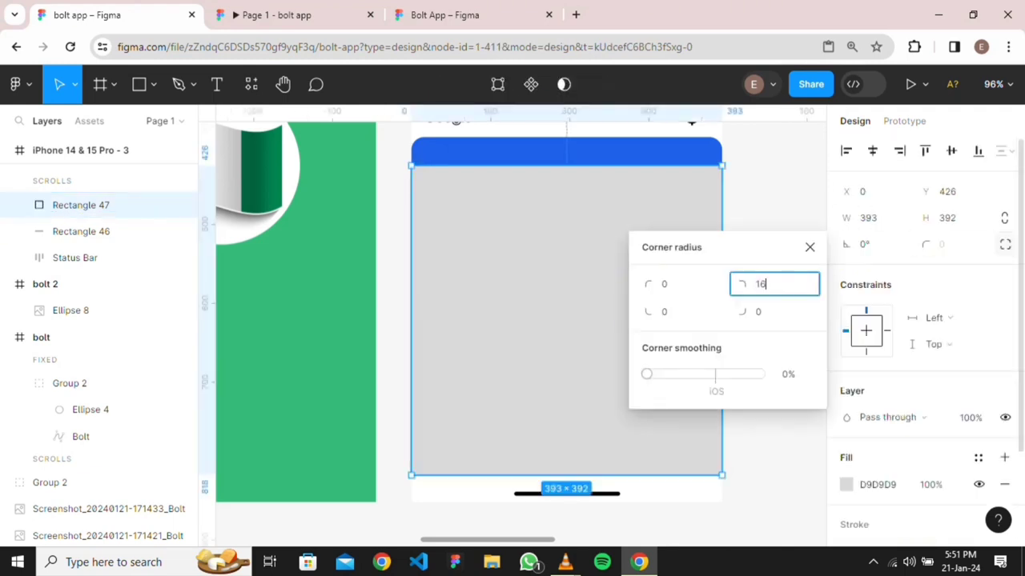
{"action": "left_click", "coordinate": [681, 284]}
{"action": "type", "text": "1"}
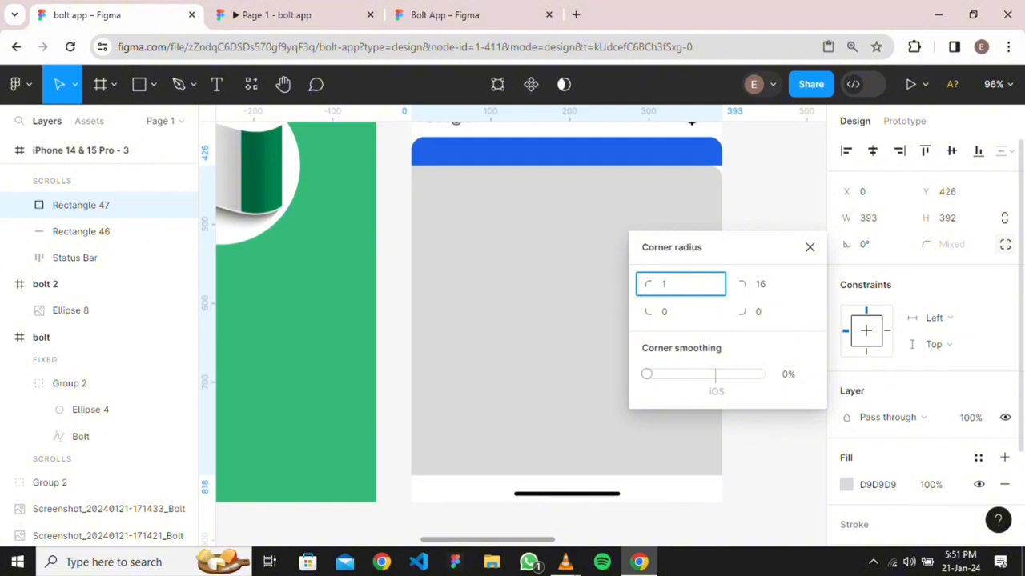
{"action": "type", "text": "6"}
{"action": "key", "text": "Return"}
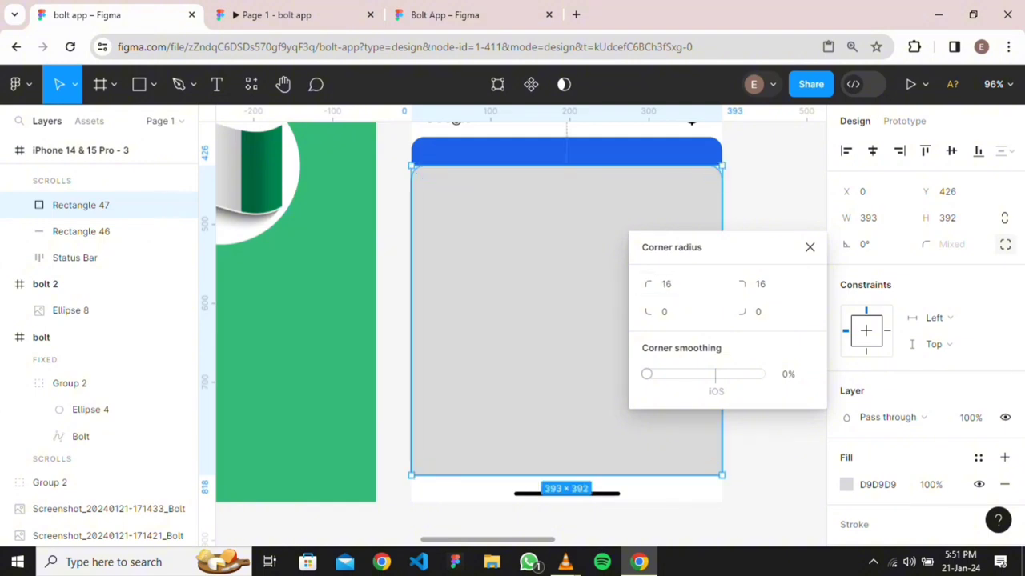
{"action": "key", "text": "Escape"}
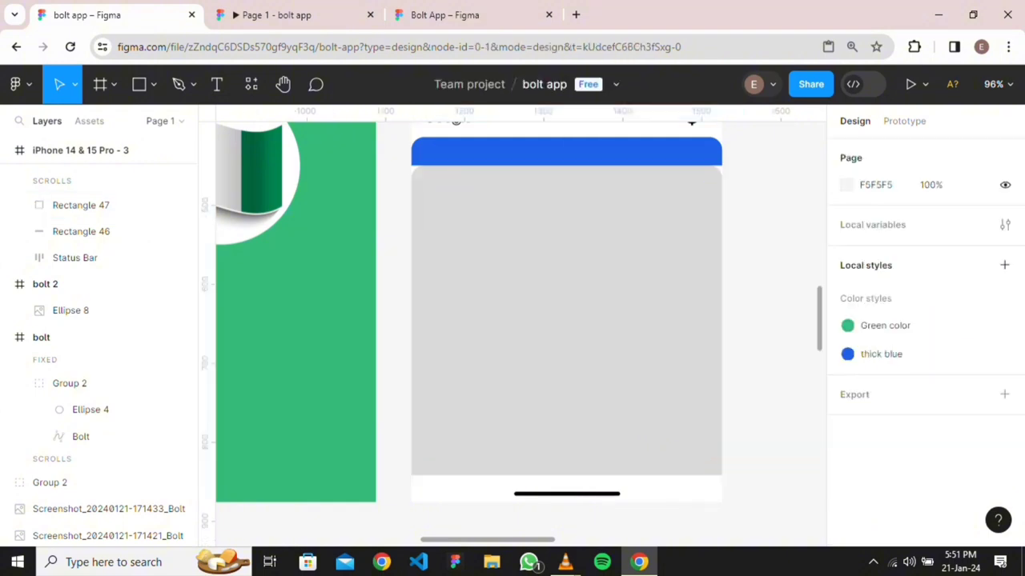
Move the grey panel up to Y 413 so it overlaps the blue bar
{"action": "left_click", "coordinate": [566, 320]}
{"action": "left_click_drag", "start_coordinate": [566, 320], "coordinate": [566, 311]}
{"action": "key", "text": "Escape"}
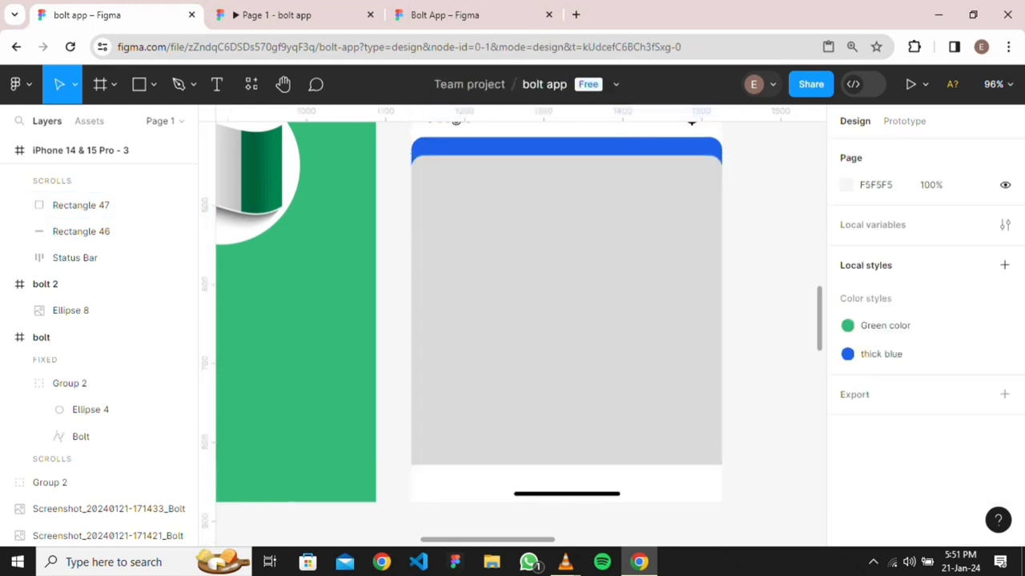
{"action": "scroll", "coordinate": [741, 154], "scroll_direction": "down", "scroll_amount": 5}
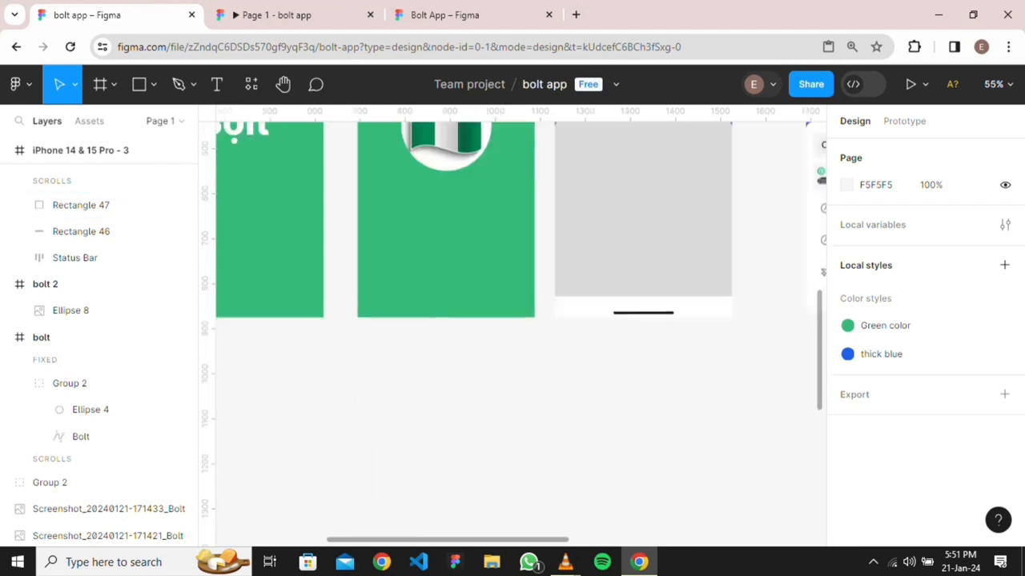
{"action": "scroll", "coordinate": [674, 228], "scroll_direction": "up", "scroll_amount": 1}
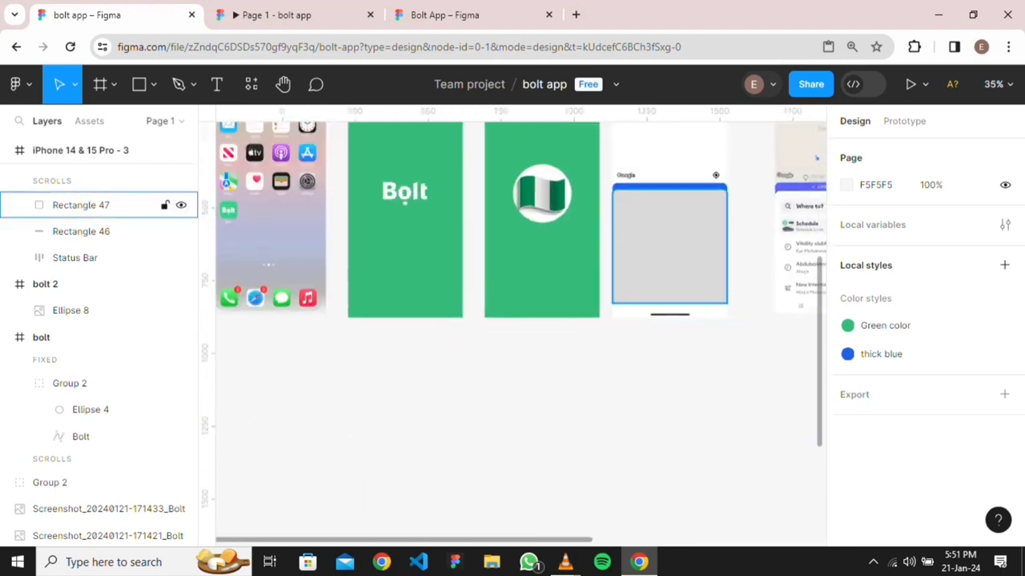
{"action": "scroll", "coordinate": [684, 195], "scroll_direction": "up", "scroll_amount": 5}
{"action": "scroll", "coordinate": [666, 214], "scroll_direction": "down", "scroll_amount": 5}
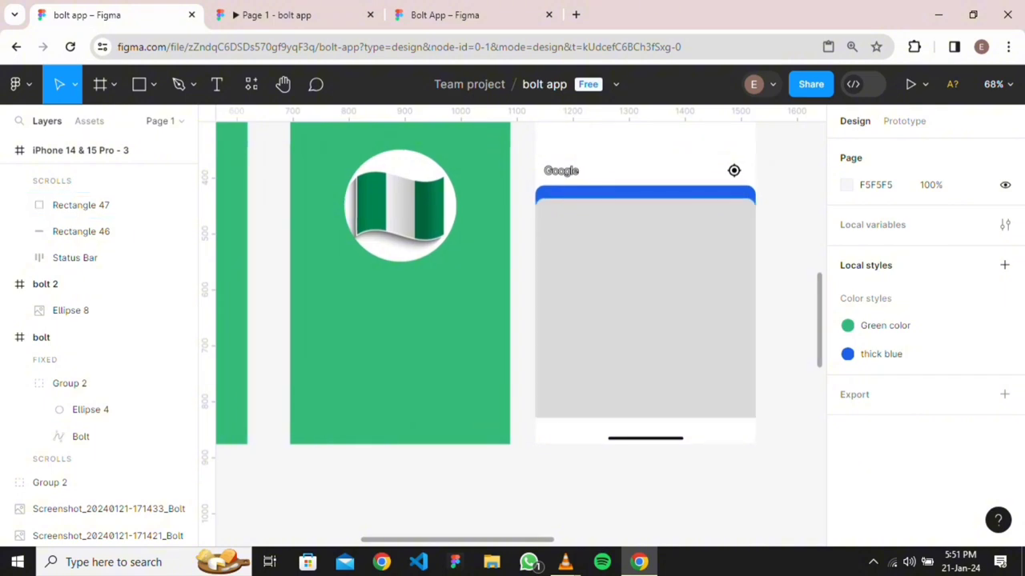
{"action": "scroll", "coordinate": [720, 224], "scroll_direction": "down", "scroll_amount": 3}
{"action": "scroll", "coordinate": [680, 228], "scroll_direction": "up", "scroll_amount": 4}
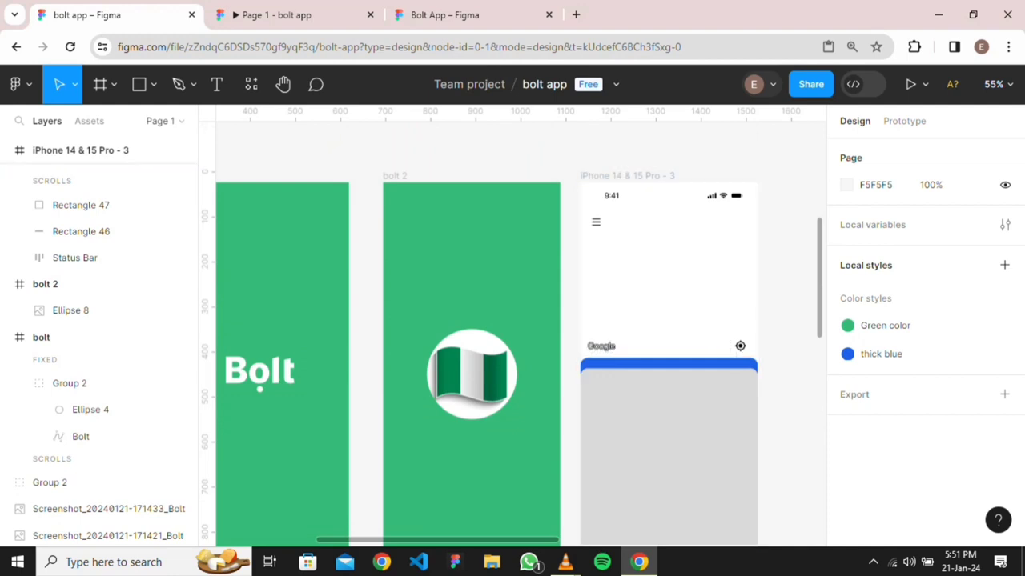
{"action": "left_click", "coordinate": [88, 205]}
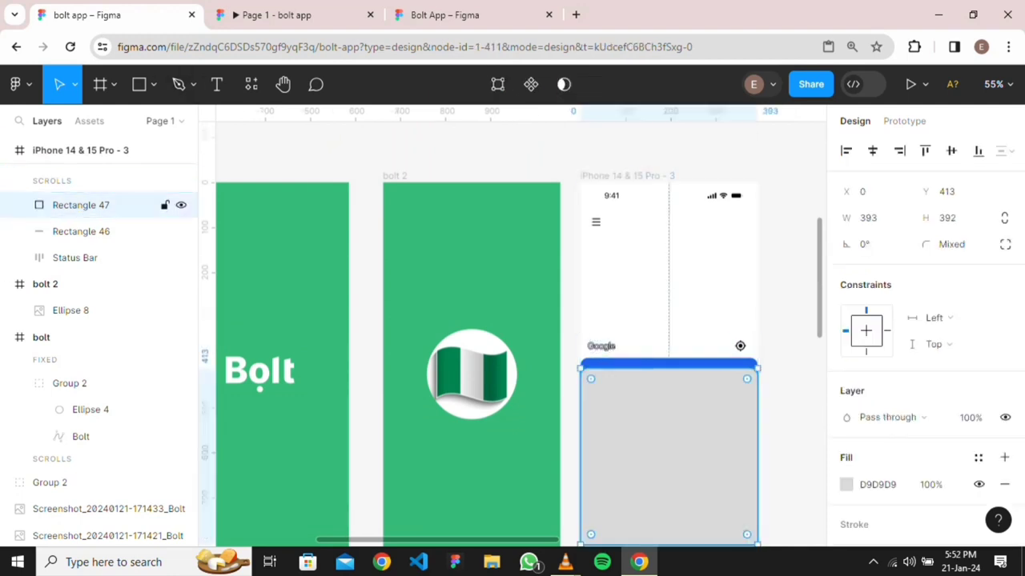
{"action": "scroll", "coordinate": [513, 332], "scroll_direction": "down", "scroll_amount": 3}
{"action": "scroll", "coordinate": [512, 332], "scroll_direction": "up", "scroll_amount": 3}
{"action": "scroll", "coordinate": [513, 332], "scroll_direction": "right", "scroll_amount": 5}
{"action": "scroll", "coordinate": [512, 332], "scroll_direction": "left", "scroll_amount": 2}
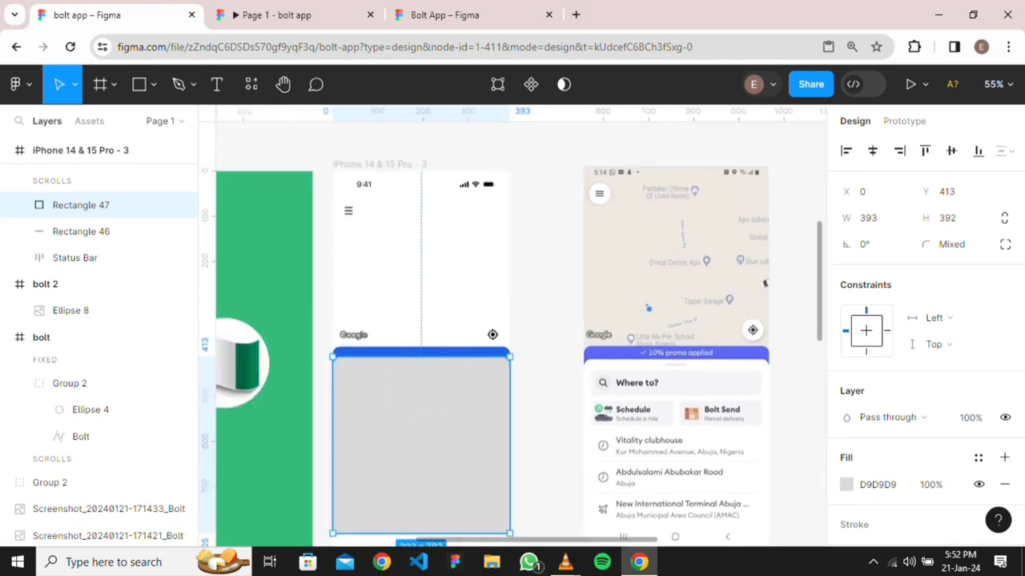
{"action": "scroll", "coordinate": [513, 332], "scroll_direction": "down", "scroll_amount": 2}
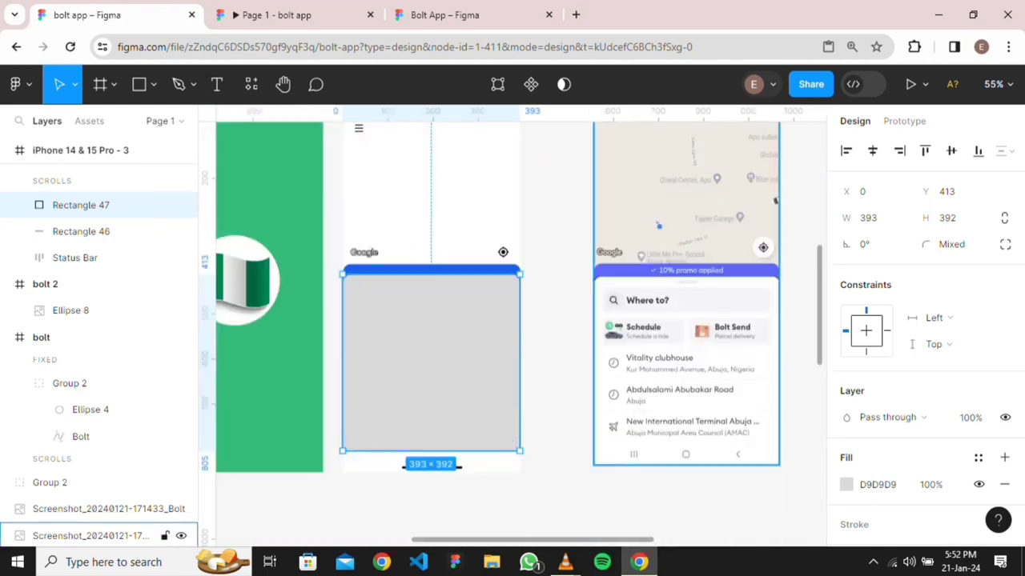
{"action": "scroll", "coordinate": [697, 281], "scroll_direction": "up", "scroll_amount": 3}
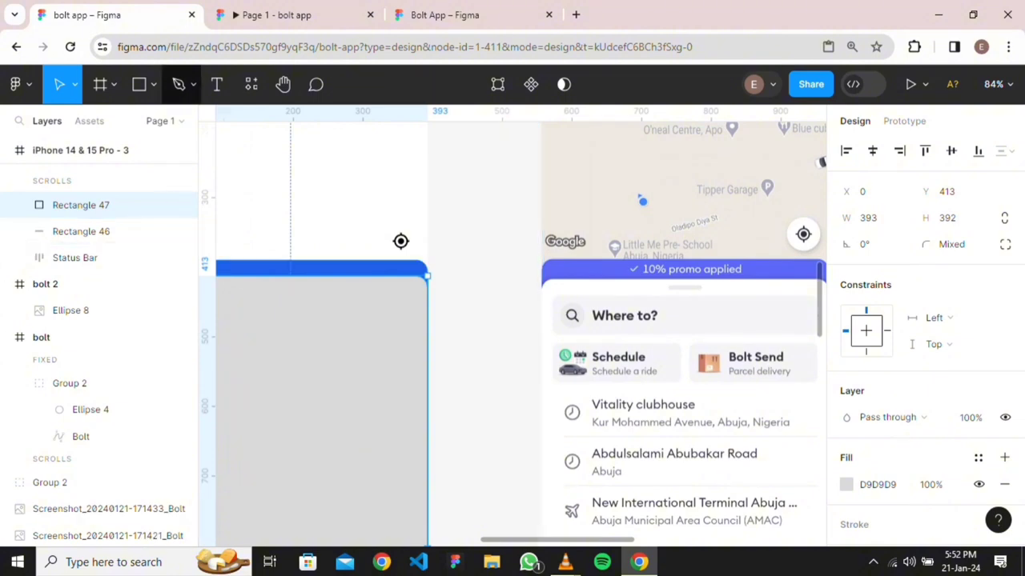
Add a '10% promo applied' text label on the blue bar, correcting typos
{"action": "left_click", "coordinate": [216, 85]}
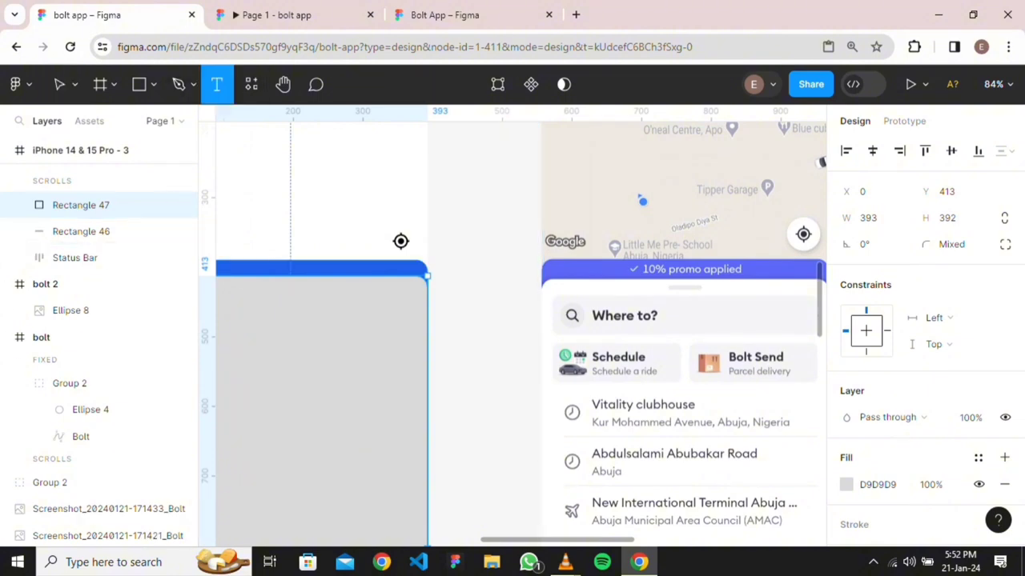
{"action": "left_click", "coordinate": [273, 269]}
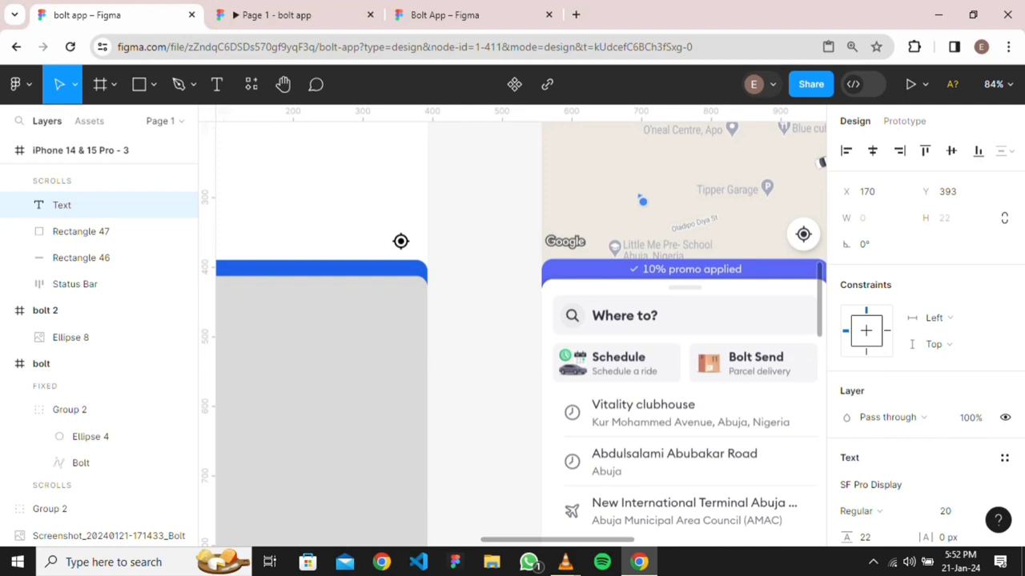
{"action": "type", "text": "10&"}
{"action": "key", "text": "BackSpace"}
{"action": "type", "text": "% promo"}
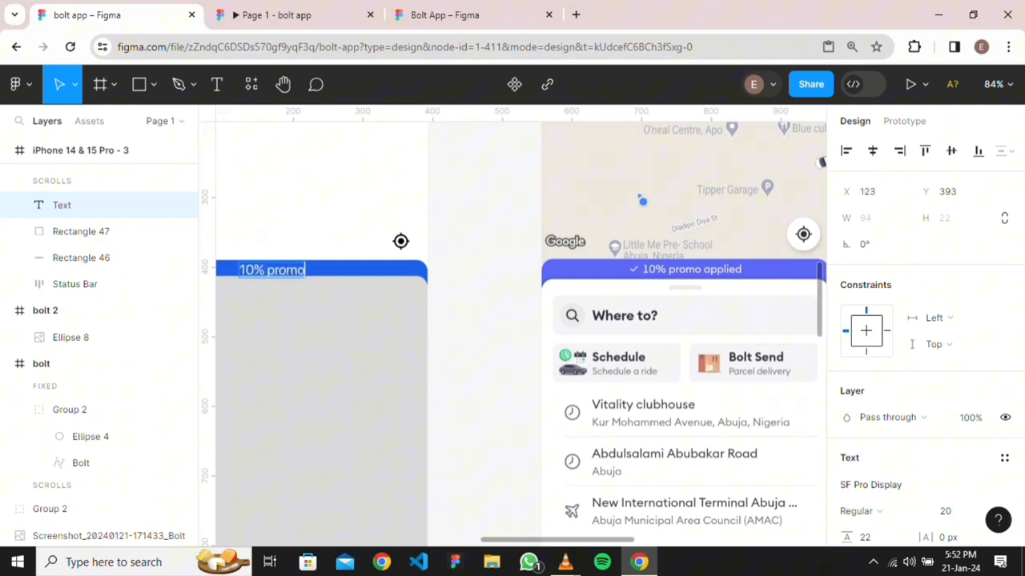
{"action": "type", "text": " a"}
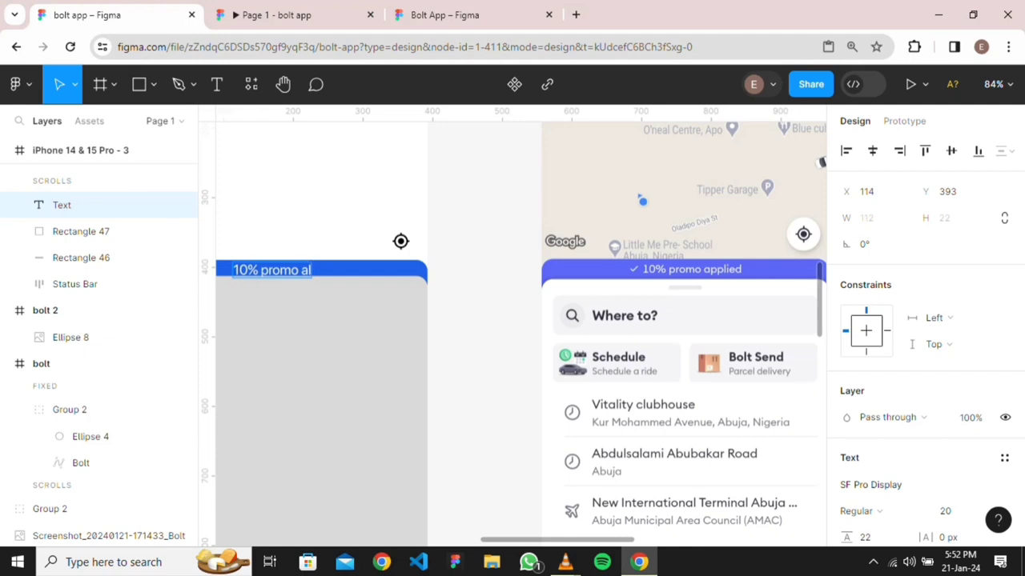
{"action": "type", "text": "pp"}
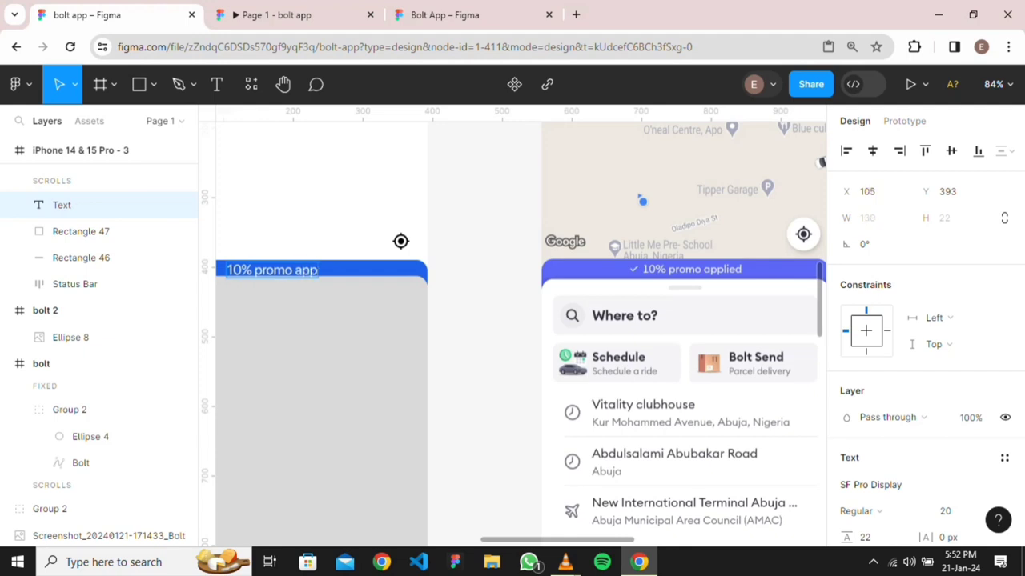
{"action": "type", "text": "le"}
{"action": "key", "text": "BackSpace"}
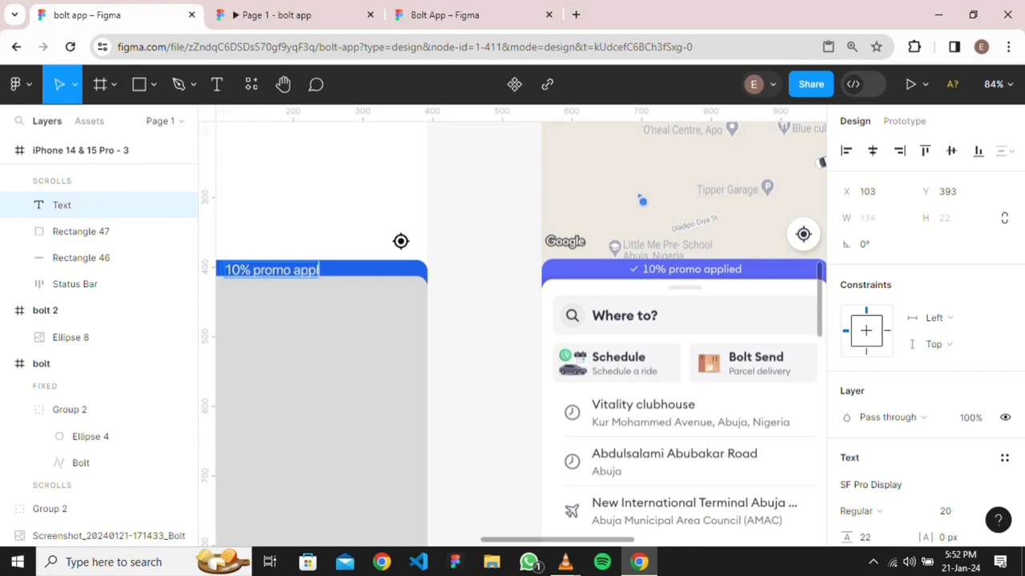
{"action": "type", "text": "ie"}
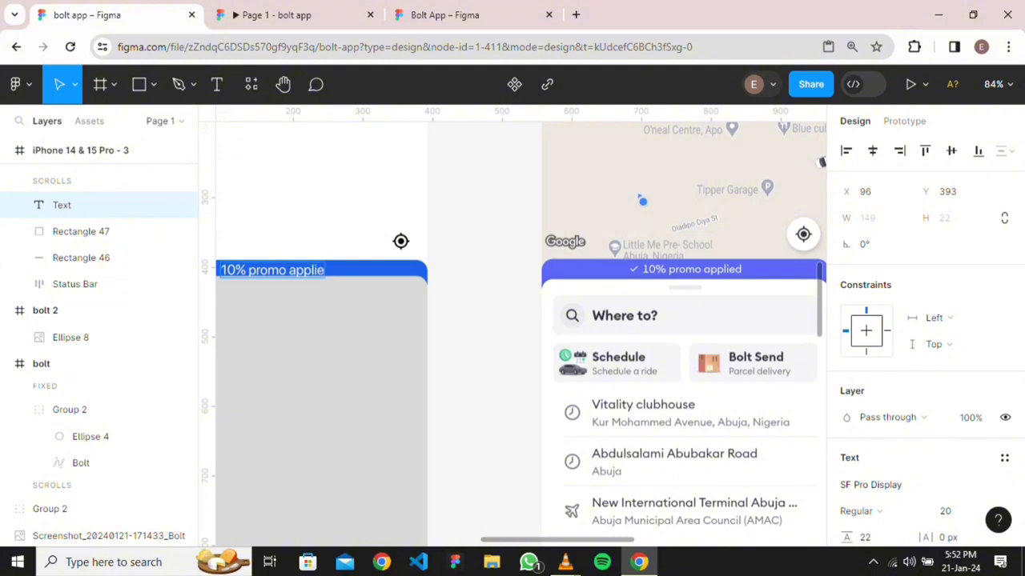
{"action": "type", "text": "d"}
{"action": "key", "text": "Return"}
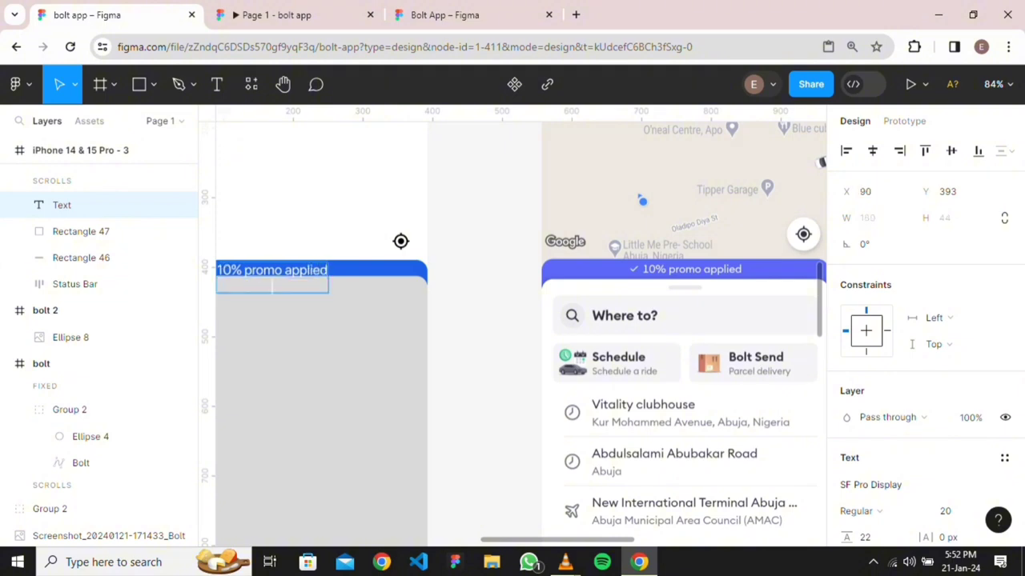
{"action": "key", "text": "Escape"}
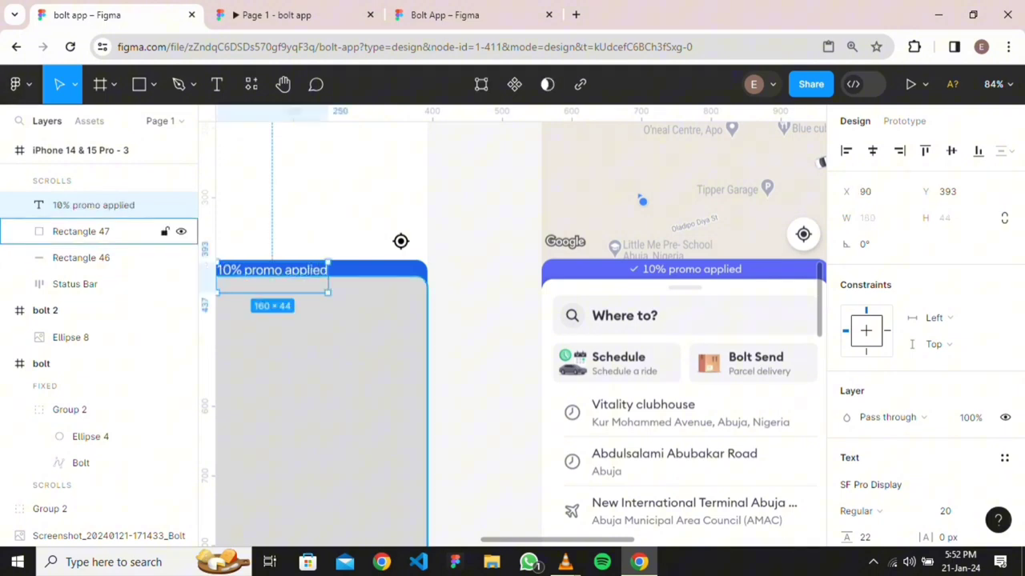
{"action": "scroll", "coordinate": [305, 342], "scroll_direction": "down", "scroll_amount": 3}
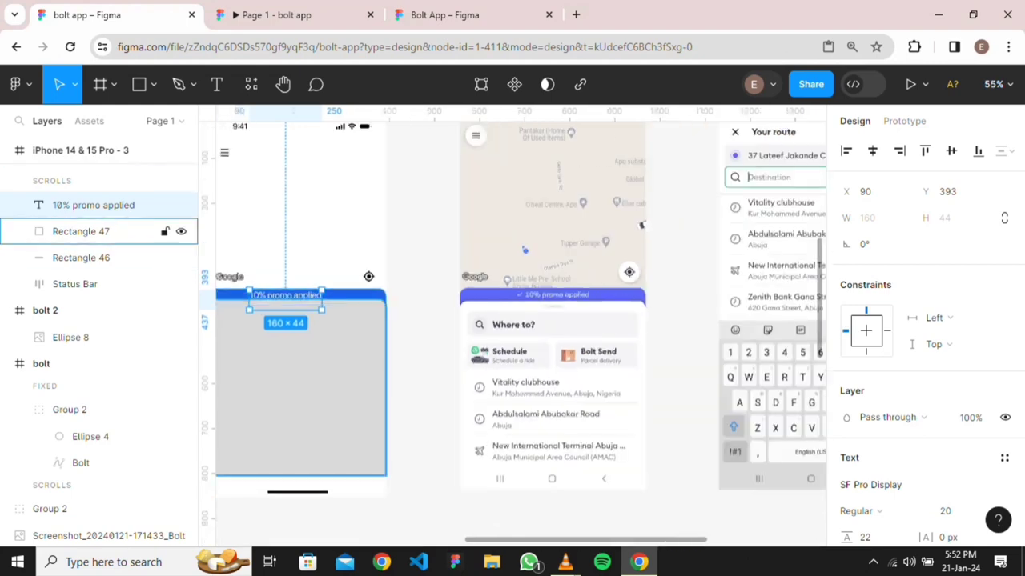
{"action": "scroll", "coordinate": [323, 367], "scroll_direction": "down", "scroll_amount": 3}
{"action": "scroll", "coordinate": [324, 368], "scroll_direction": "up", "scroll_amount": 3}
{"action": "scroll", "coordinate": [323, 367], "scroll_direction": "left", "scroll_amount": 2}
{"action": "scroll", "coordinate": [324, 367], "scroll_direction": "up", "scroll_amount": 1}
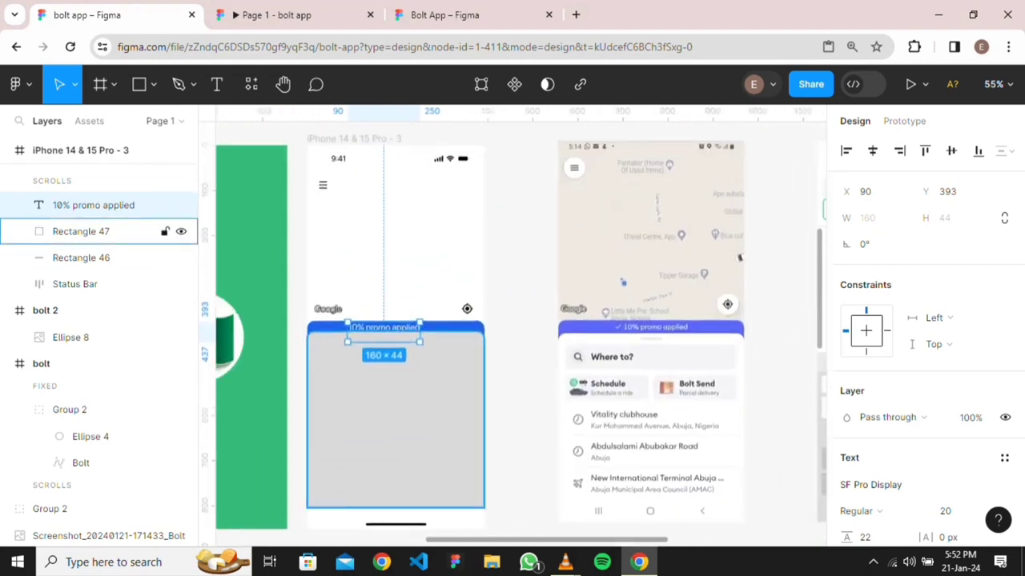
{"action": "scroll", "coordinate": [406, 382], "scroll_direction": "up", "scroll_amount": 3}
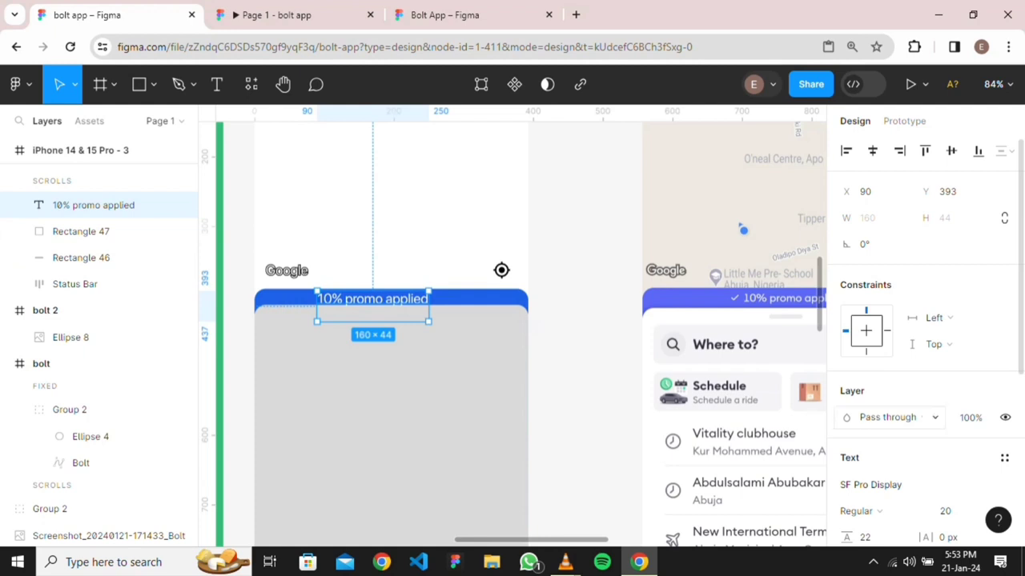
Set the promo text to font size 16 with Auto height resizing
{"action": "scroll", "coordinate": [961, 512], "scroll_direction": "down", "scroll_amount": 3}
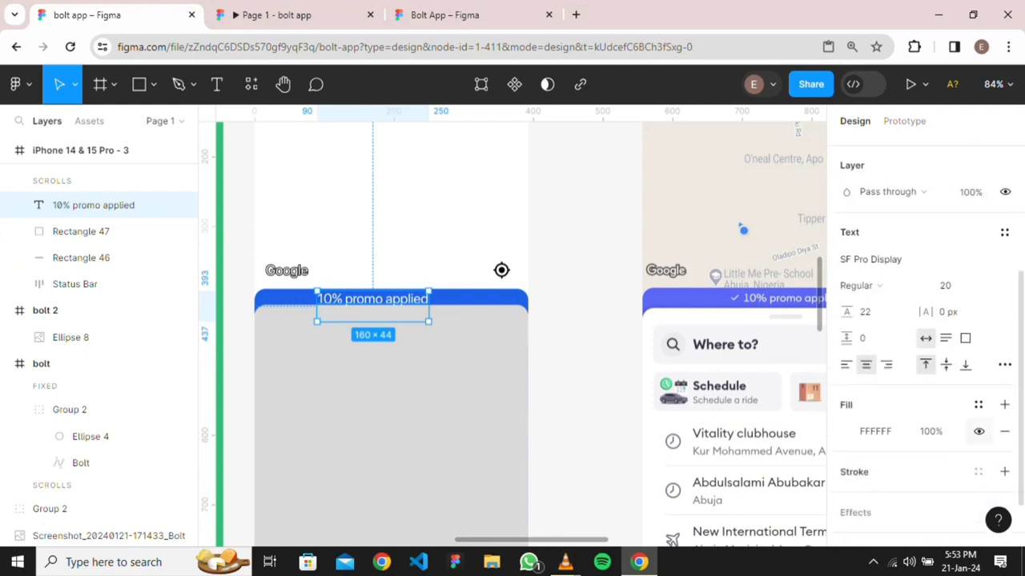
{"action": "left_click", "coordinate": [961, 285]}
{"action": "left_click", "coordinate": [963, 265]}
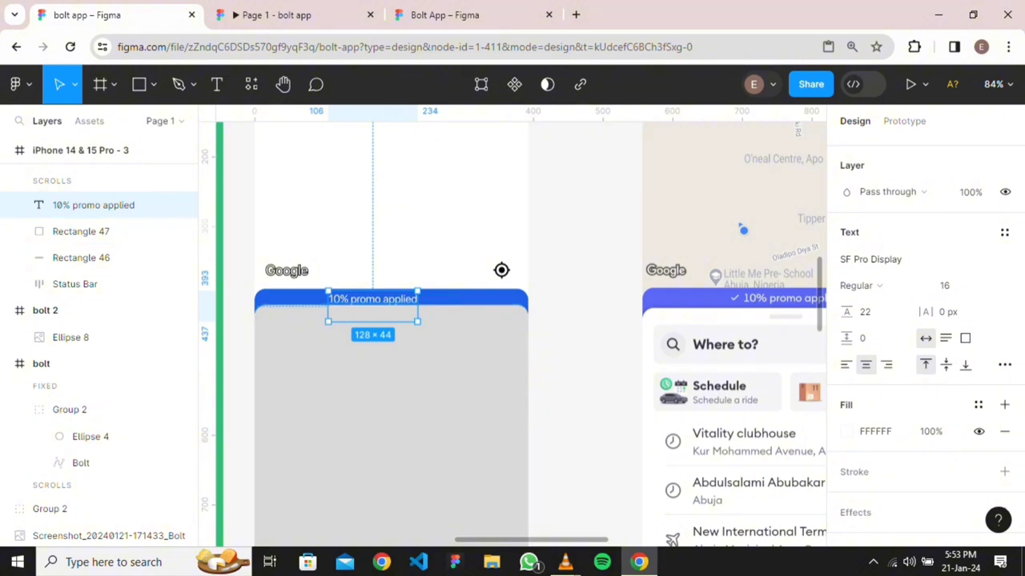
{"action": "left_click", "coordinate": [964, 338]}
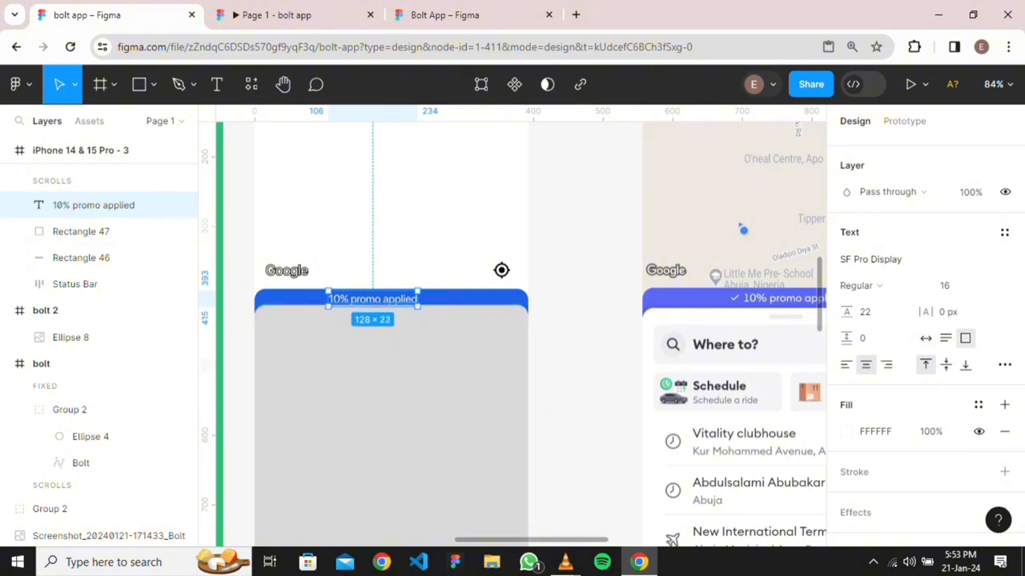
Centre the promo text horizontally on the blue bar
{"action": "left_click_drag", "start_coordinate": [373, 298], "coordinate": [380, 297]}
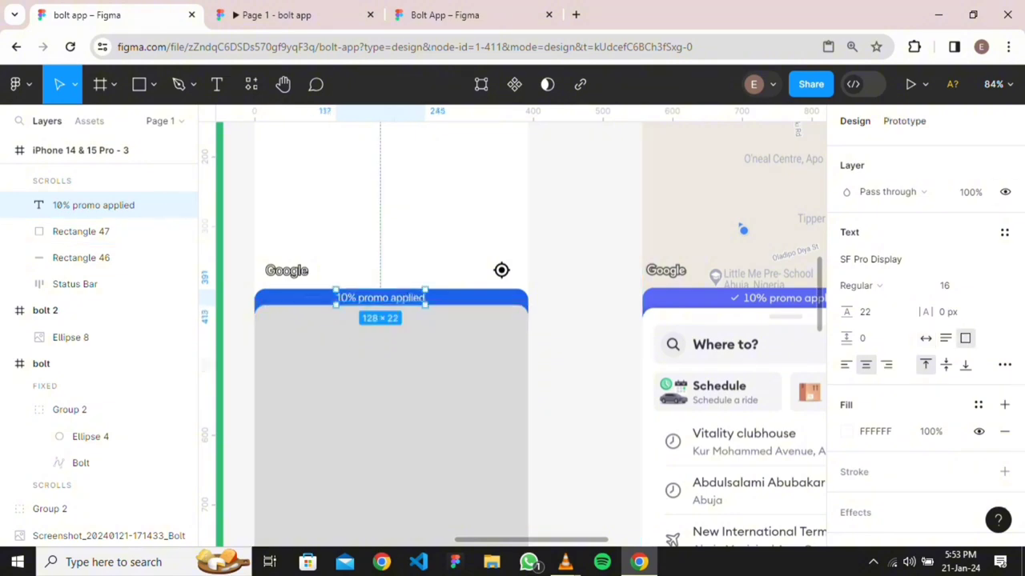
{"action": "scroll", "coordinate": [925, 329], "scroll_direction": "up", "scroll_amount": 3}
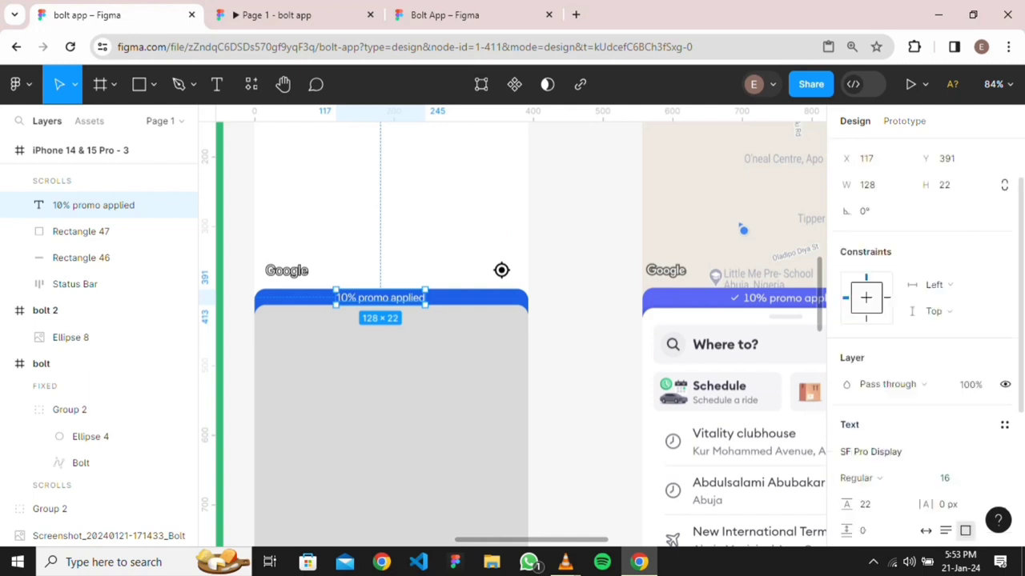
{"action": "left_click", "coordinate": [873, 150]}
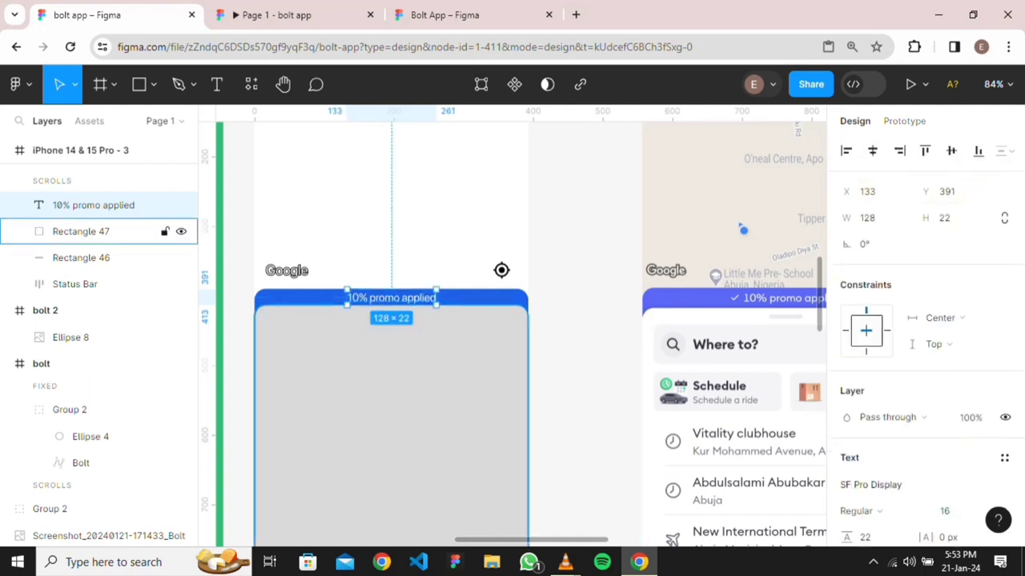
{"action": "key", "text": "Escape"}
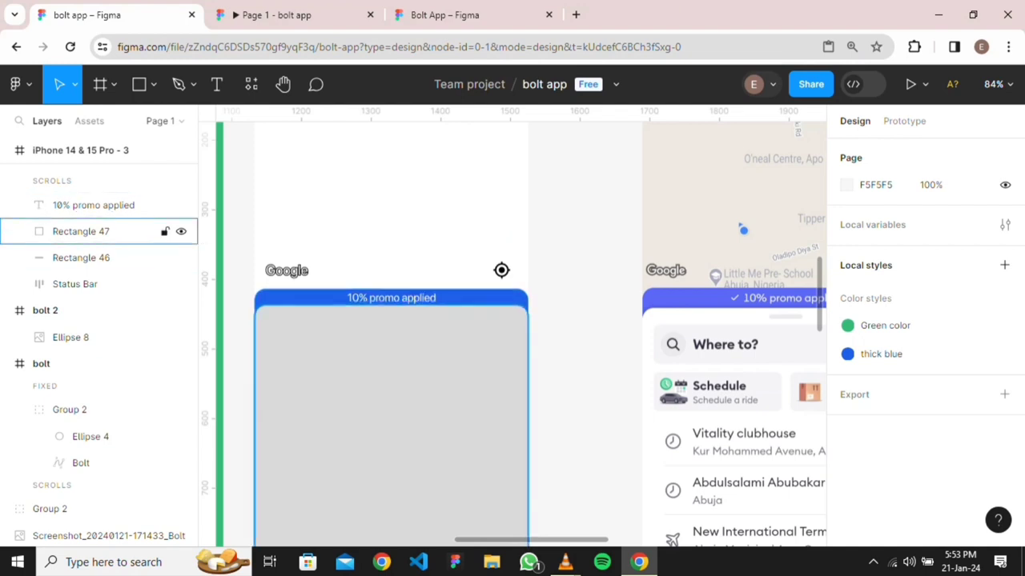
Draw a three-point check mark path just left of the promo text
{"action": "right_click", "coordinate": [455, 376]}
{"action": "mouse_move", "coordinate": [560, 441]}
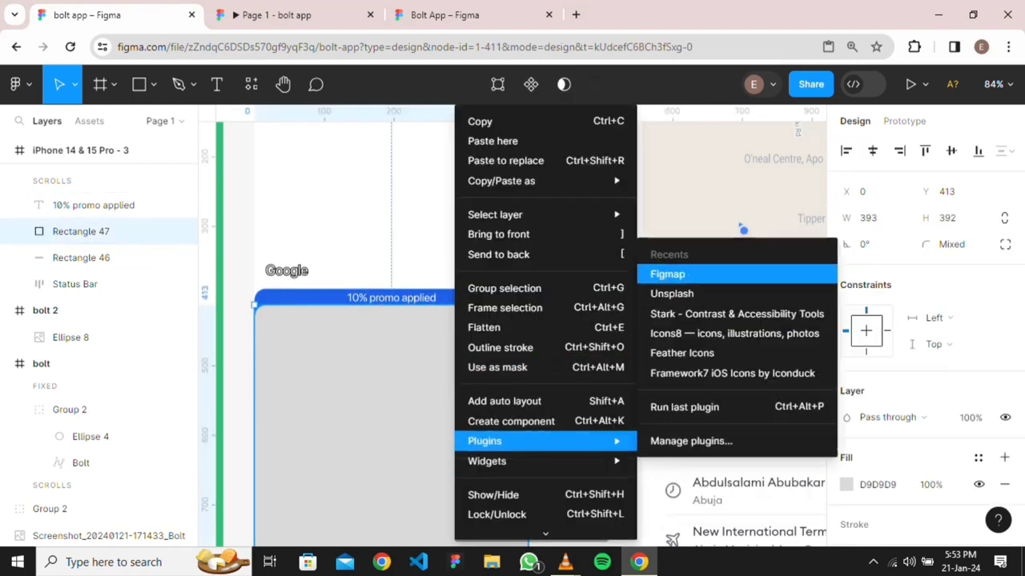
{"action": "key", "text": "Escape"}
{"action": "key", "text": "Escape"}
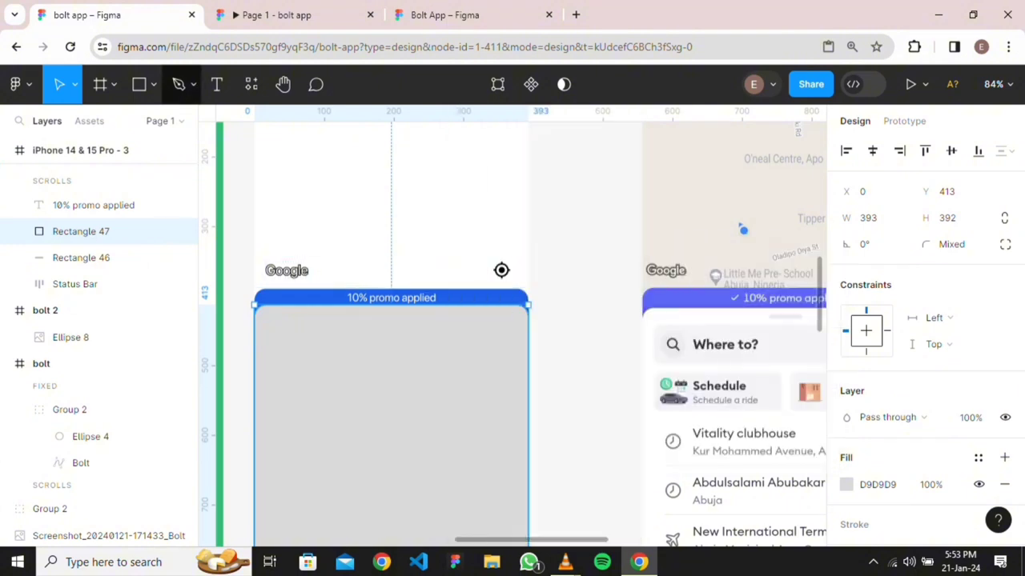
{"action": "key", "text": "p"}
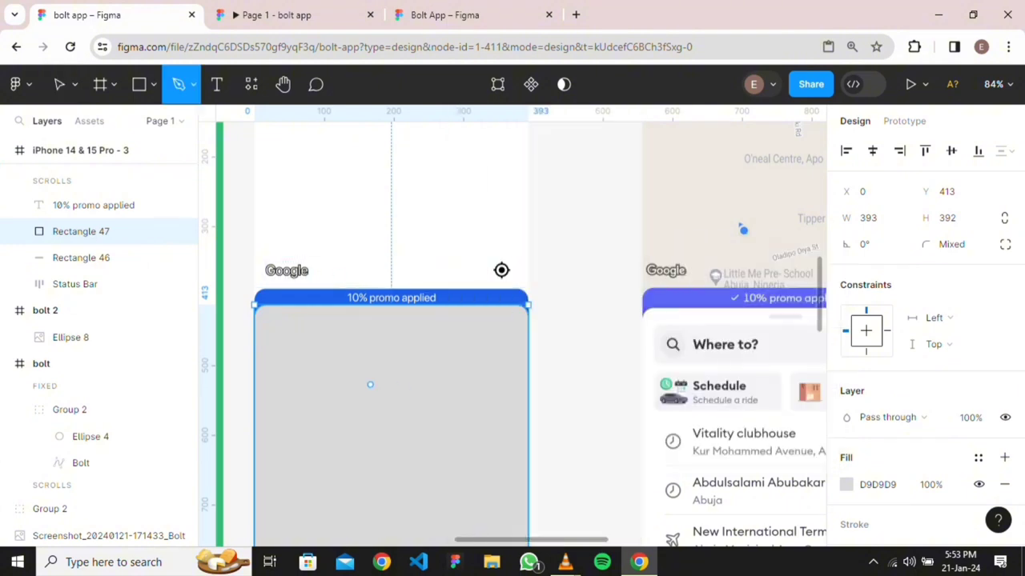
{"action": "scroll", "coordinate": [312, 321], "scroll_direction": "up", "scroll_amount": 5}
{"action": "scroll", "coordinate": [345, 285], "scroll_direction": "up", "scroll_amount": 3}
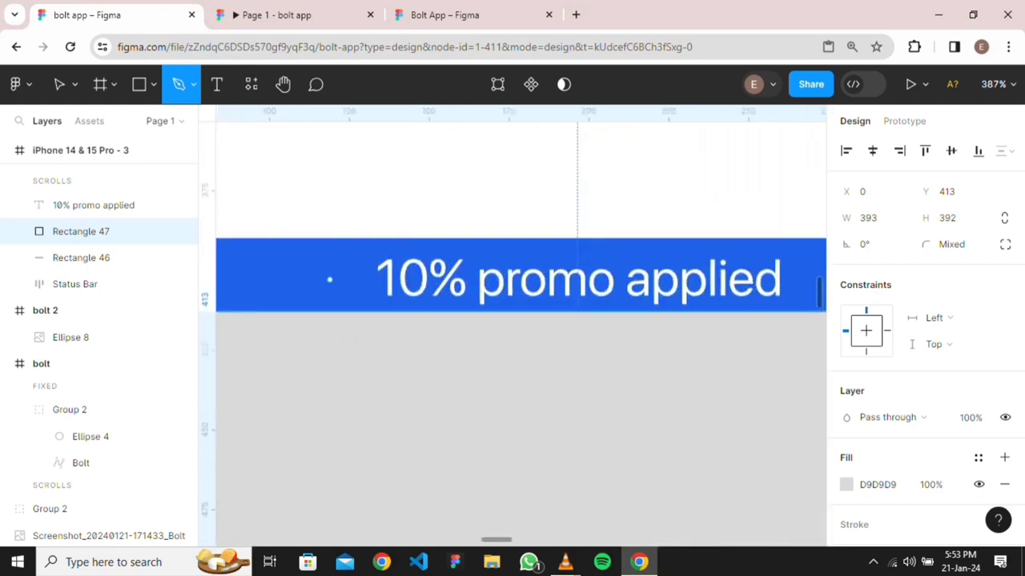
{"action": "left_click", "coordinate": [329, 279]}
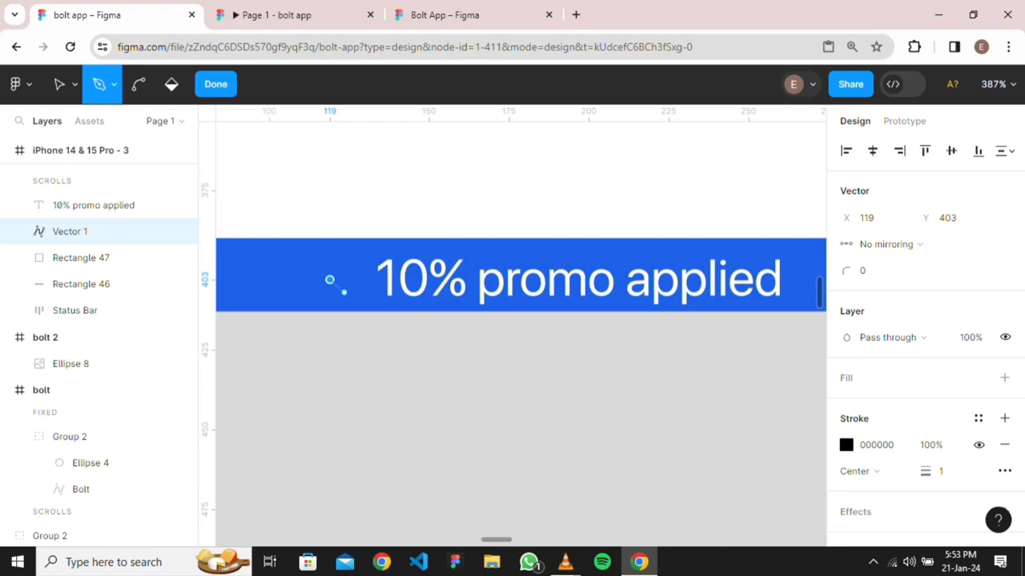
{"action": "left_click", "coordinate": [343, 292]}
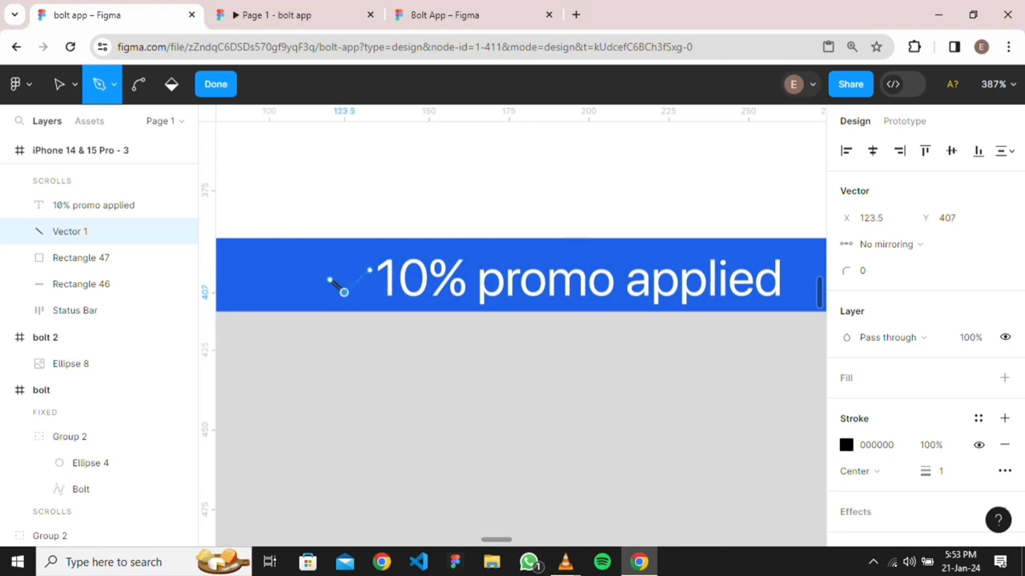
{"action": "left_click", "coordinate": [363, 274]}
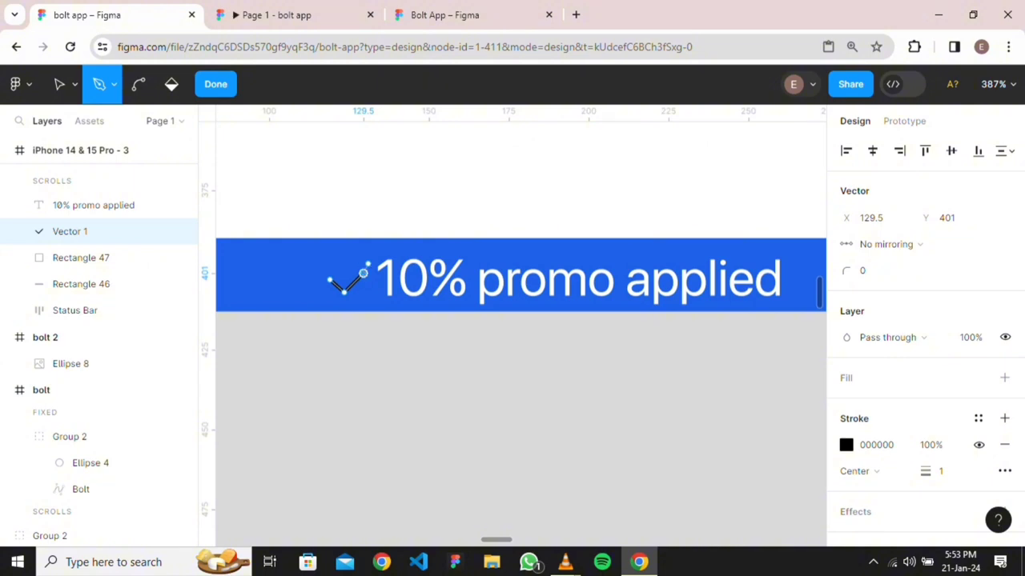
{"action": "key", "text": "Escape"}
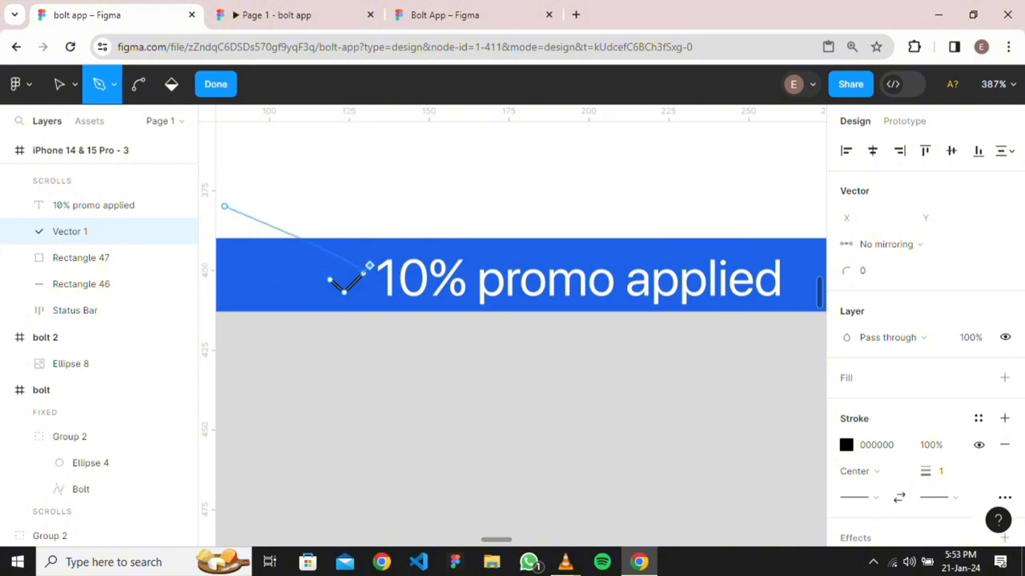
{"action": "key", "text": "Escape"}
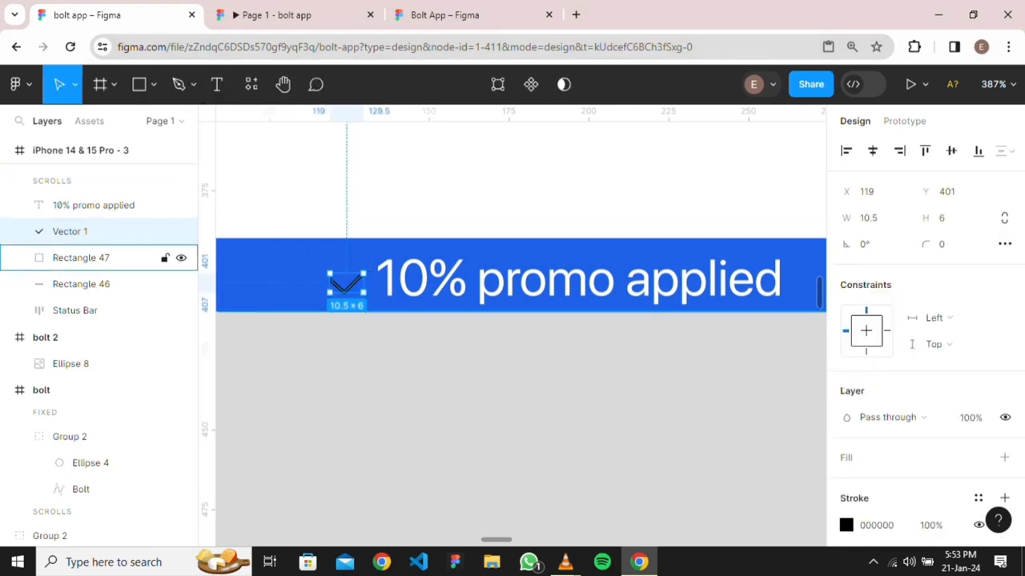
Extend the check mark's right tip upward by editing Vector 1's points
{"action": "left_click", "coordinate": [81, 258]}
{"action": "left_click", "coordinate": [81, 285]}
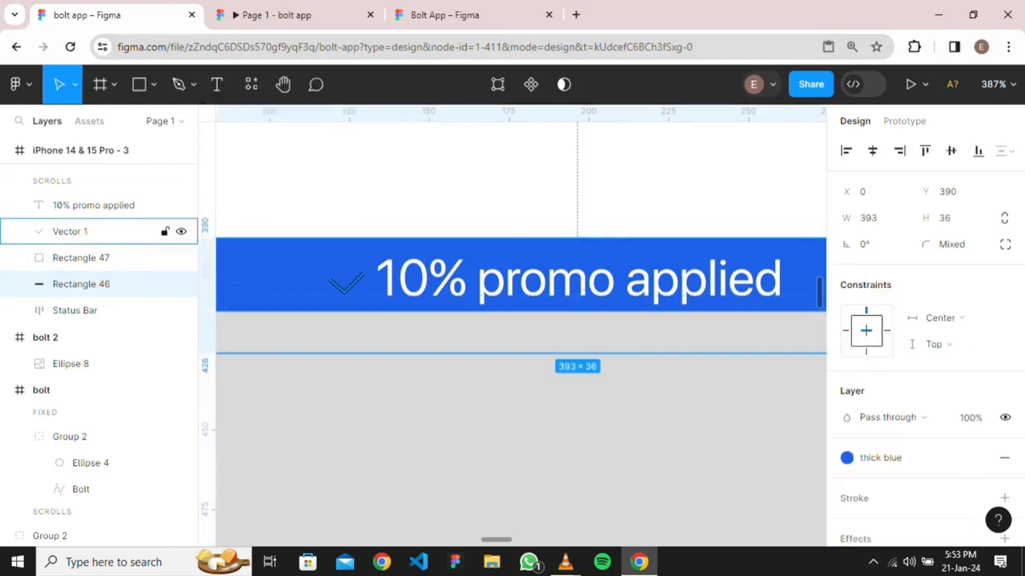
{"action": "left_click", "coordinate": [70, 232]}
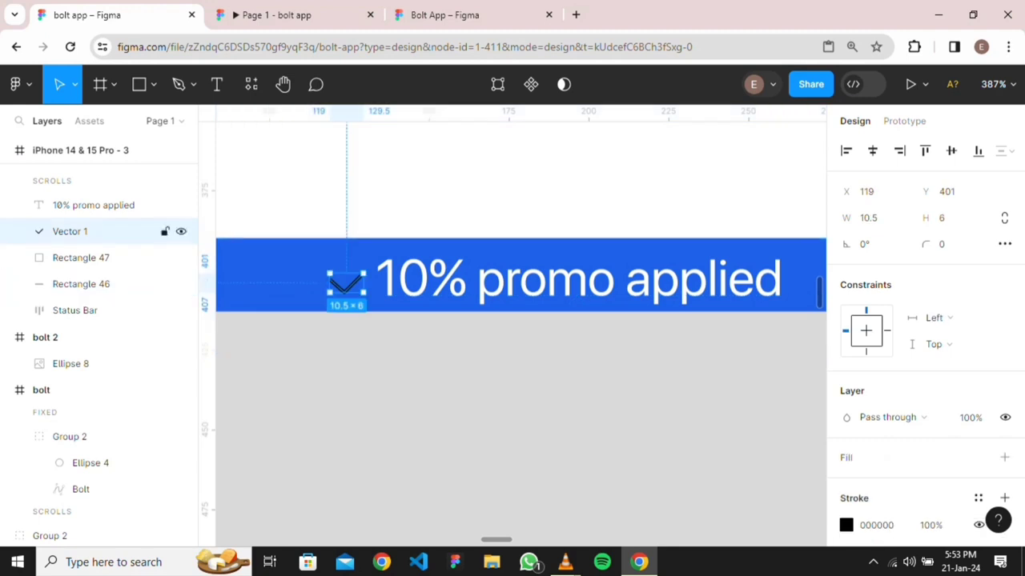
{"action": "key", "text": "shift+2"}
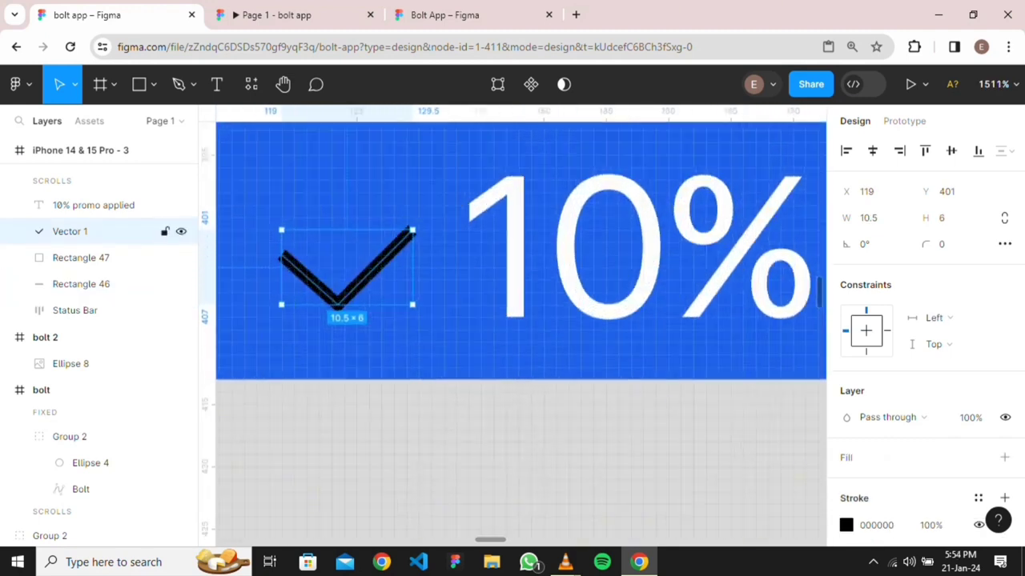
{"action": "double_click", "coordinate": [376, 267]}
{"action": "left_click_drag", "start_coordinate": [412, 230], "coordinate": [432, 218]}
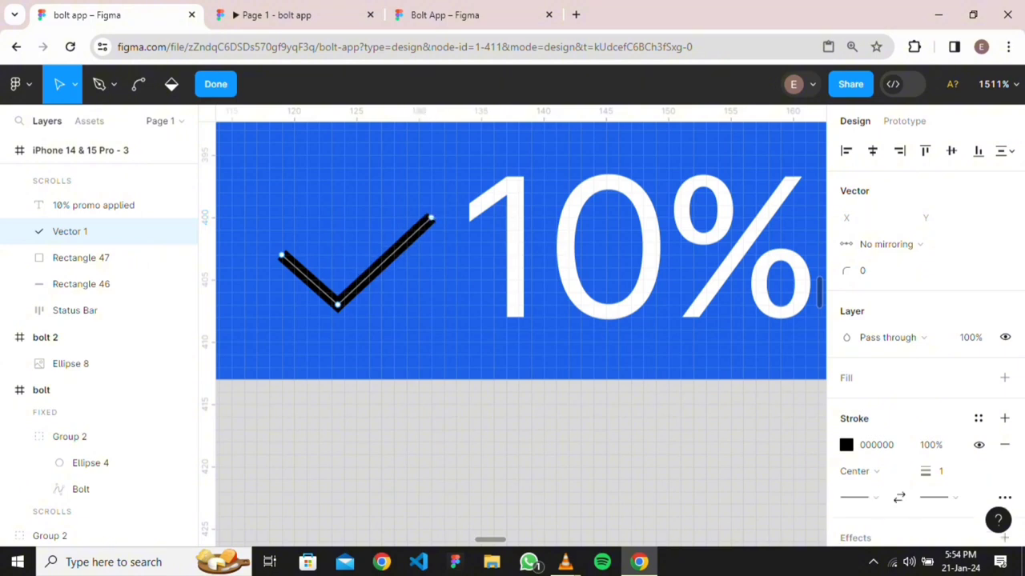
{"action": "key", "text": "Escape"}
Change the check mark's stroke colour from black to white
{"action": "left_click", "coordinate": [877, 525]}
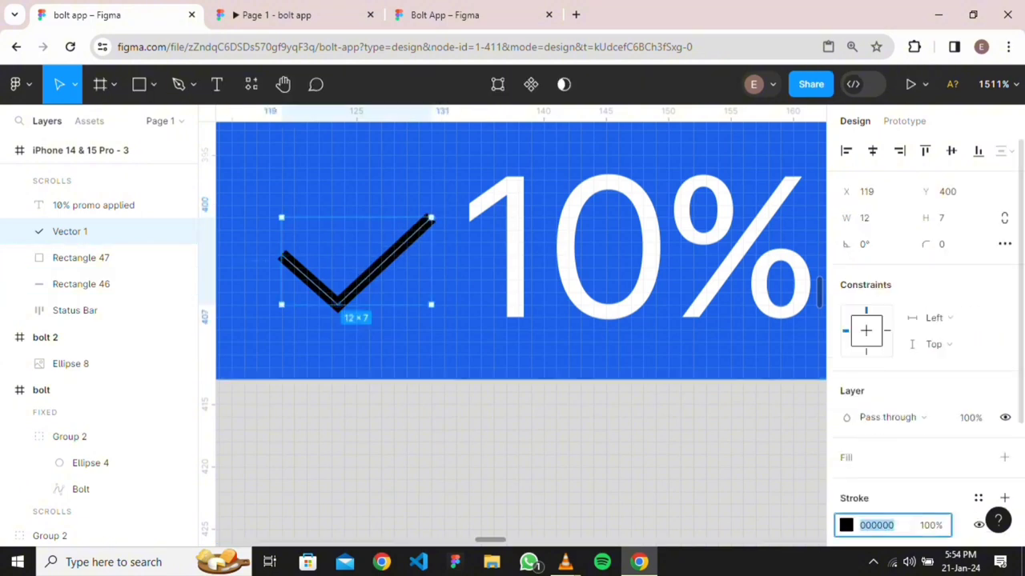
{"action": "left_click", "coordinate": [846, 525]}
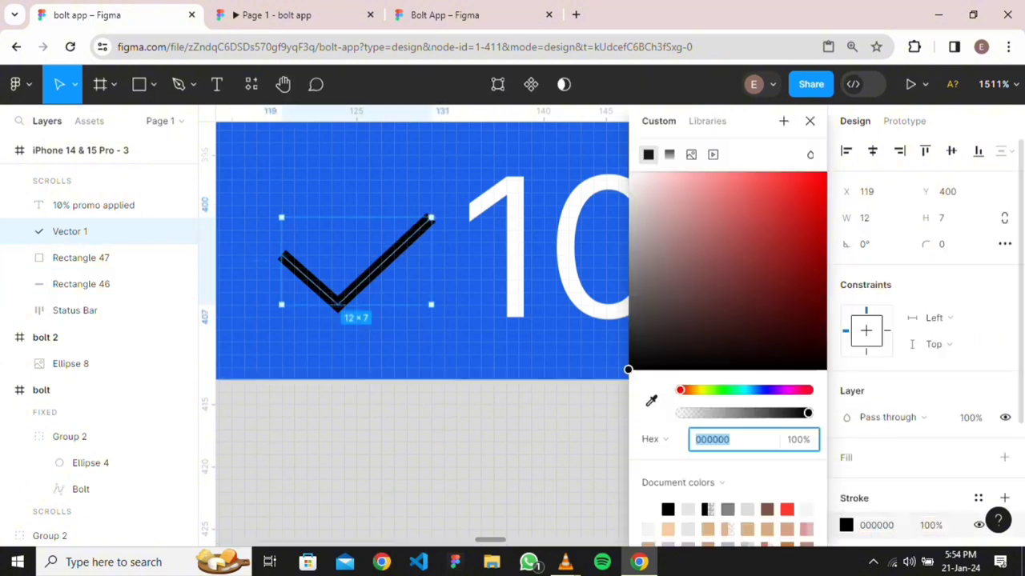
{"action": "left_click_drag", "start_coordinate": [629, 370], "coordinate": [628, 171]}
{"action": "left_click", "coordinate": [482, 362]}
Select the gray Rectangle 47 panel in the Layers panel
{"action": "scroll", "coordinate": [482, 362], "scroll_direction": "down", "scroll_amount": 3}
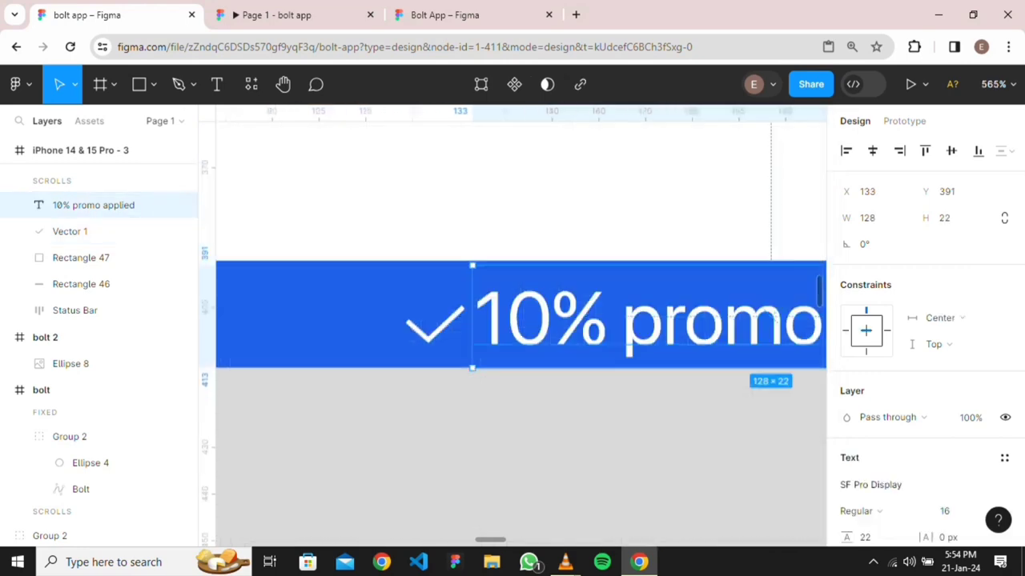
{"action": "scroll", "coordinate": [586, 436], "scroll_direction": "down", "scroll_amount": 4}
{"action": "scroll", "coordinate": [586, 437], "scroll_direction": "right", "scroll_amount": 4}
{"action": "scroll", "coordinate": [578, 444], "scroll_direction": "down", "scroll_amount": 4}
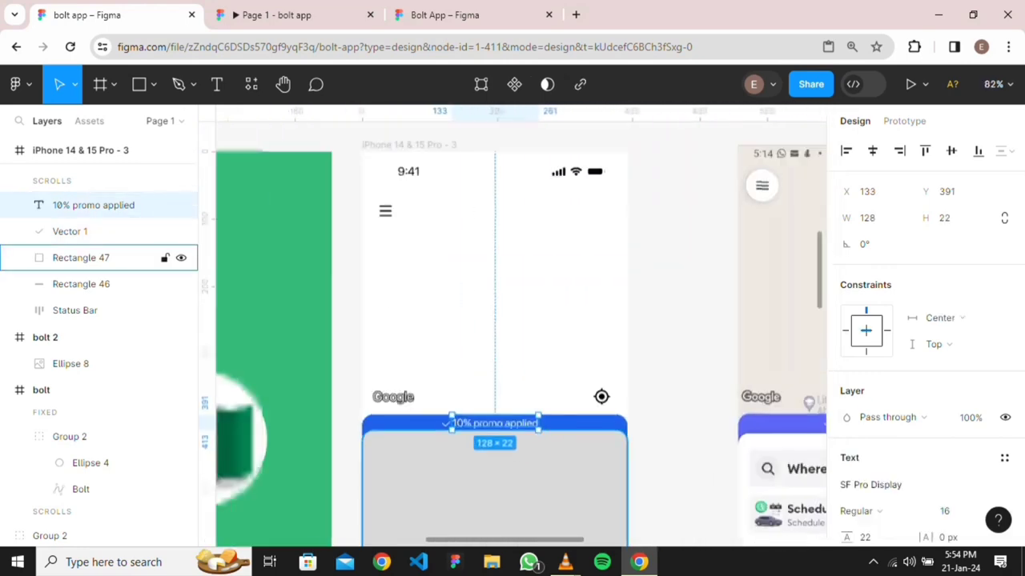
{"action": "scroll", "coordinate": [578, 445], "scroll_direction": "right", "scroll_amount": 3}
{"action": "scroll", "coordinate": [578, 445], "scroll_direction": "down", "scroll_amount": 1}
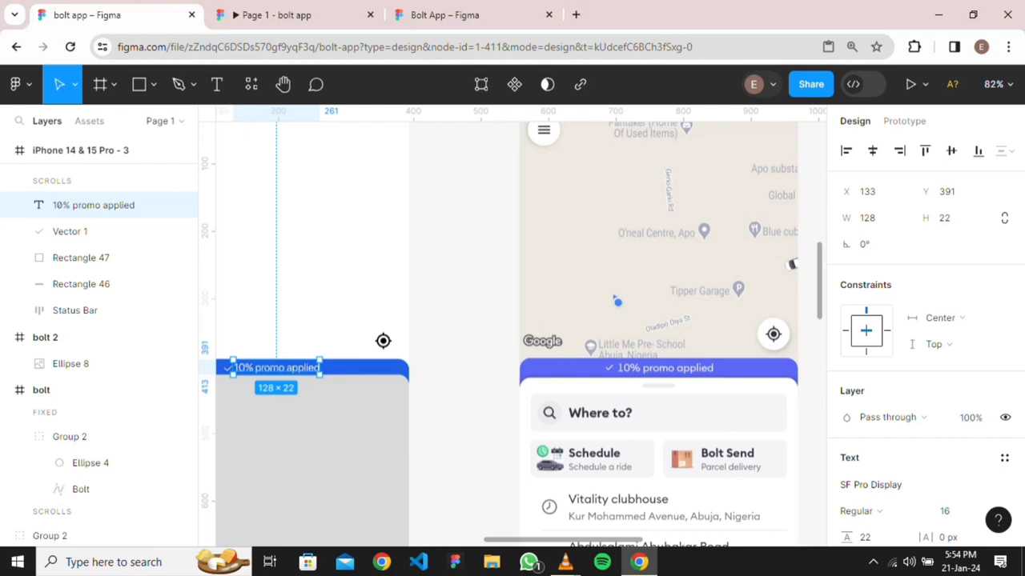
{"action": "scroll", "coordinate": [512, 334], "scroll_direction": "left", "scroll_amount": 3}
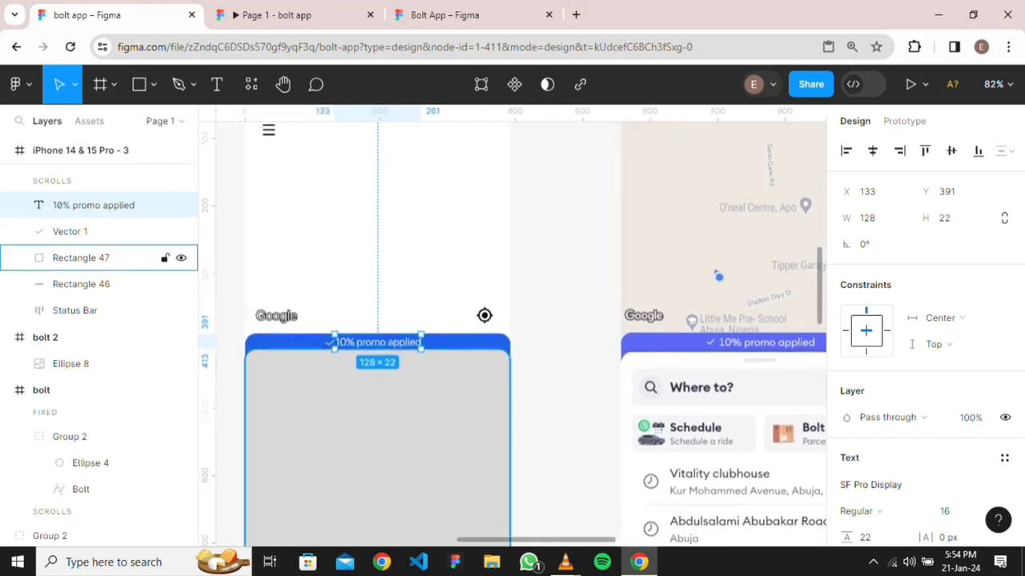
{"action": "scroll", "coordinate": [513, 334], "scroll_direction": "up", "scroll_amount": 3}
{"action": "scroll", "coordinate": [513, 334], "scroll_direction": "down", "scroll_amount": 2}
{"action": "left_click", "coordinate": [80, 258]}
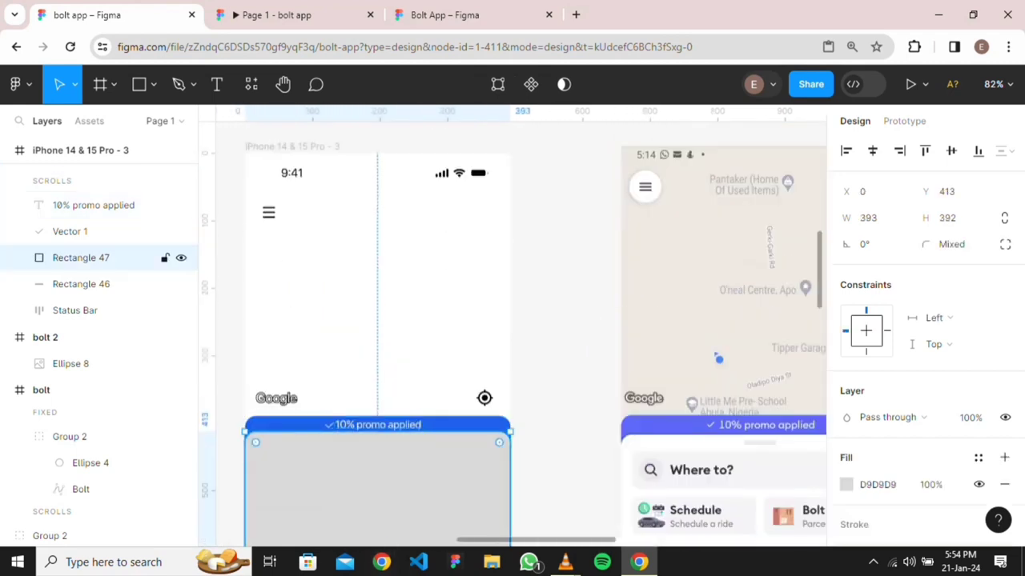
{"action": "scroll", "coordinate": [513, 334], "scroll_direction": "down", "scroll_amount": 6}
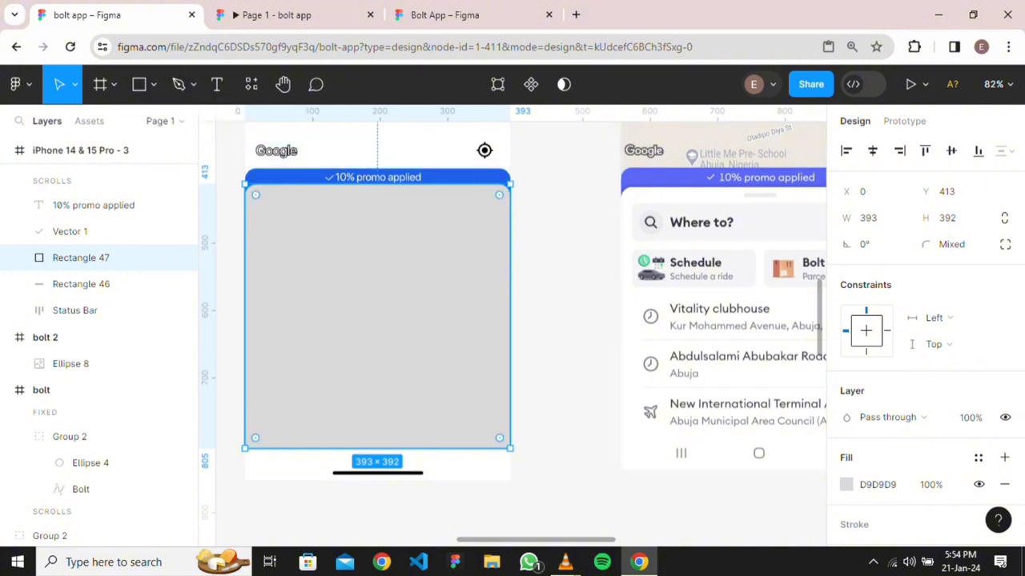
{"action": "scroll", "coordinate": [520, 320], "scroll_direction": "down", "scroll_amount": 5}
Add a 'Where to?' text label on the canvas just below the iPhone frame
{"action": "left_click", "coordinate": [216, 84]}
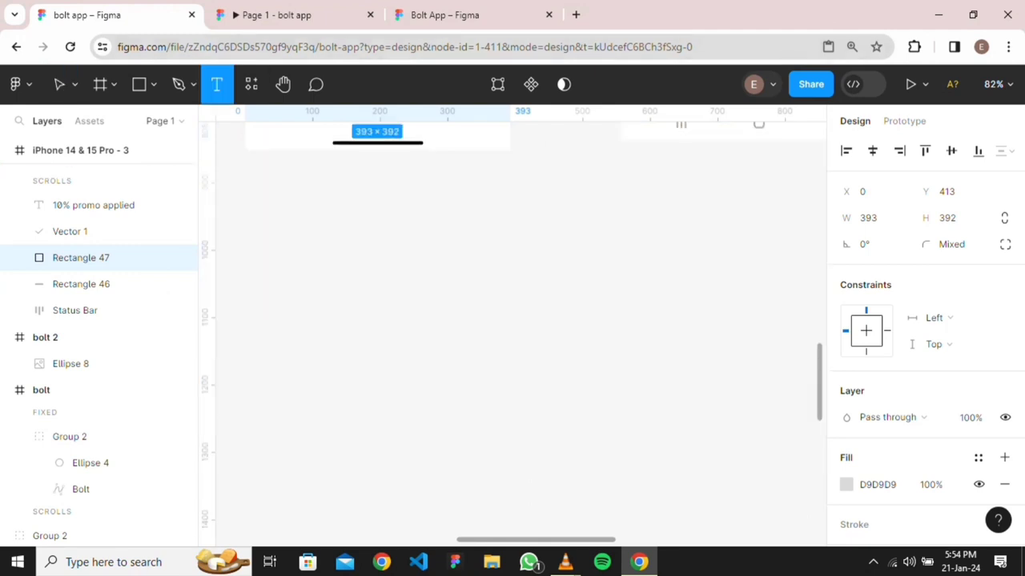
{"action": "left_click", "coordinate": [474, 192]}
{"action": "scroll", "coordinate": [521, 320], "scroll_direction": "up", "scroll_amount": 6}
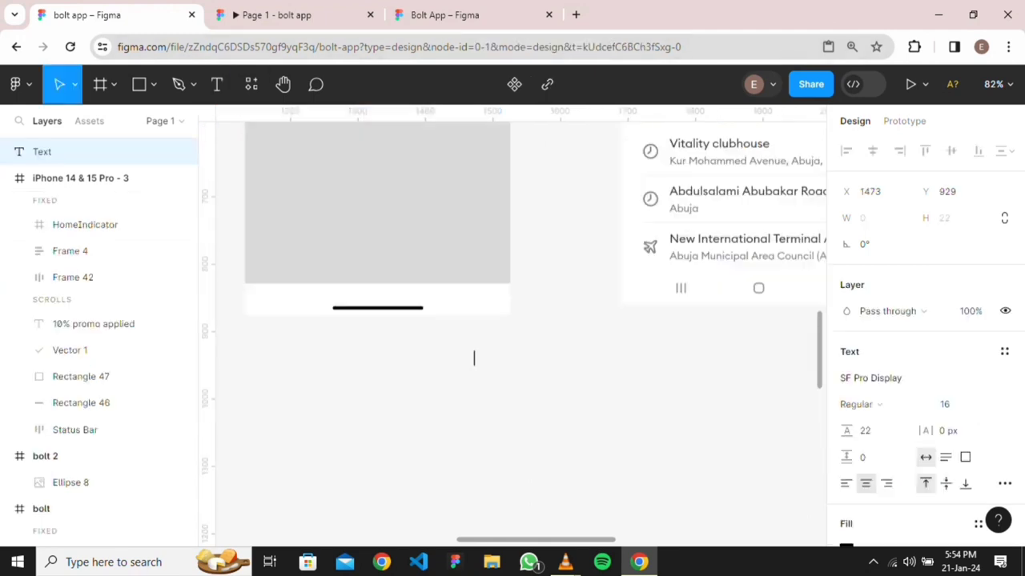
{"action": "scroll", "coordinate": [520, 321], "scroll_direction": "down", "scroll_amount": 2}
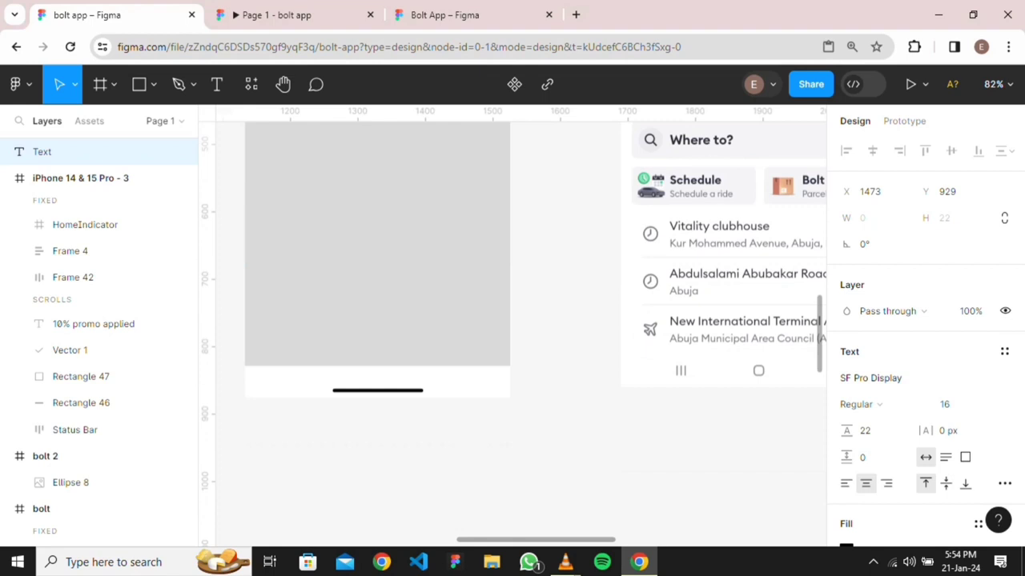
{"action": "type", "text": "Where to"}
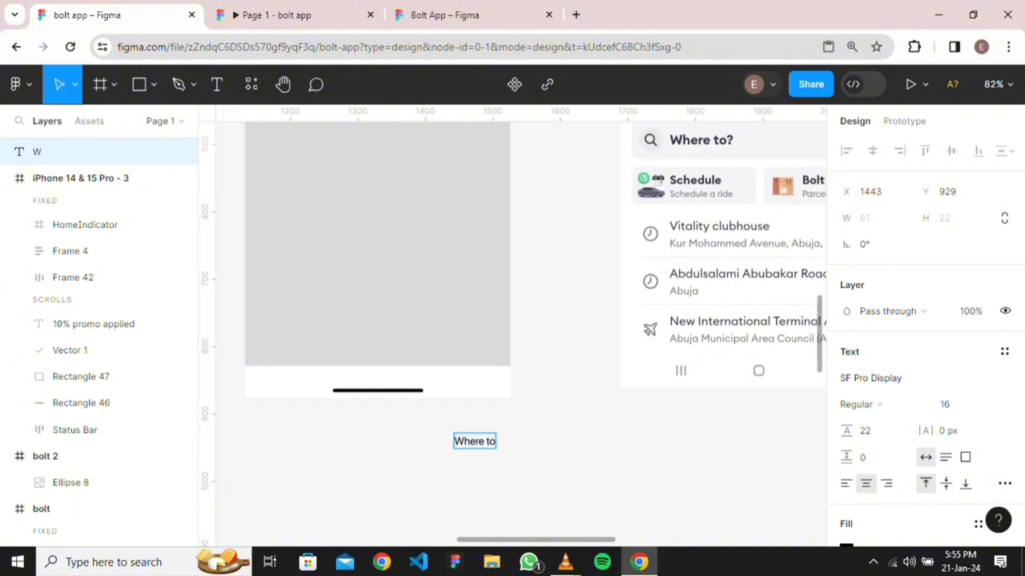
{"action": "key", "text": "Right"}
{"action": "key", "text": "Right"}
{"action": "key", "text": "Right"}
{"action": "key", "text": "Right"}
{"action": "key", "text": "Right"}
{"action": "key", "text": "Right"}
{"action": "type", "text": "?"}
{"action": "scroll", "coordinate": [512, 320], "scroll_direction": "up", "scroll_amount": 3}
{"action": "scroll", "coordinate": [512, 320], "scroll_direction": "down", "scroll_amount": 1}
{"action": "key", "text": "Escape"}
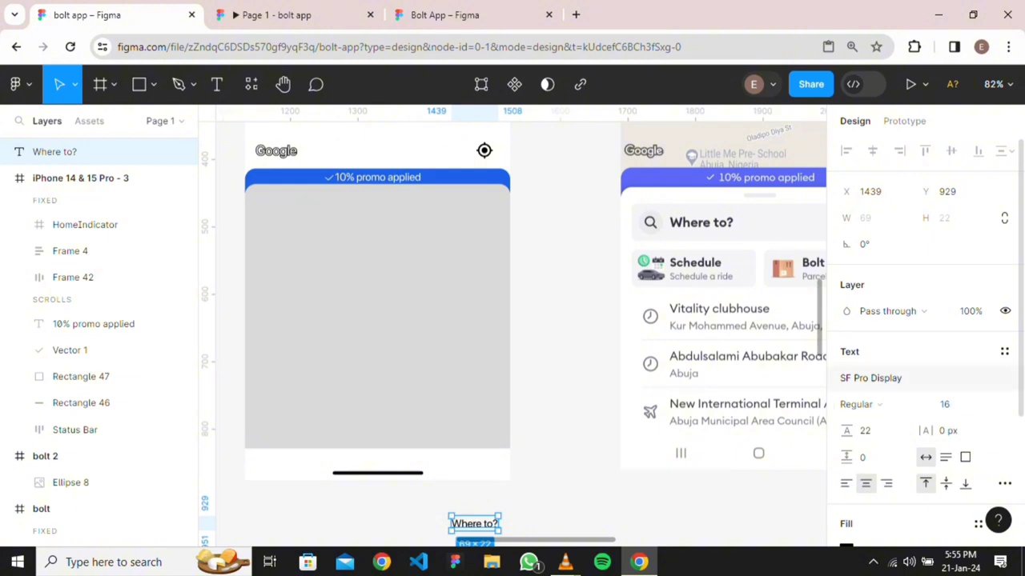
Make the 'Where to?' text Bold at font size 20
{"action": "left_click", "coordinate": [858, 405]}
{"action": "left_click", "coordinate": [881, 389]}
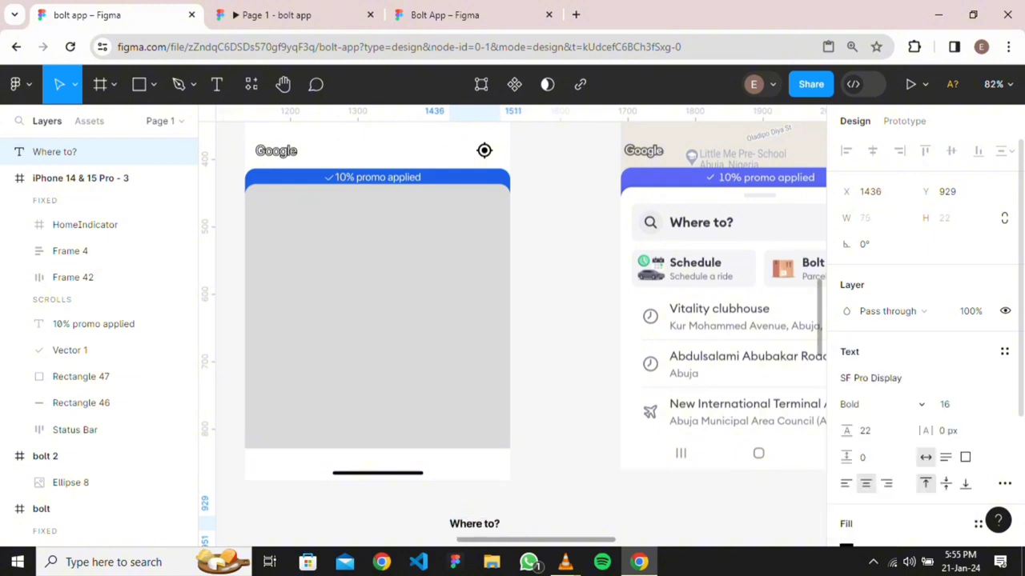
{"action": "key", "text": "Escape"}
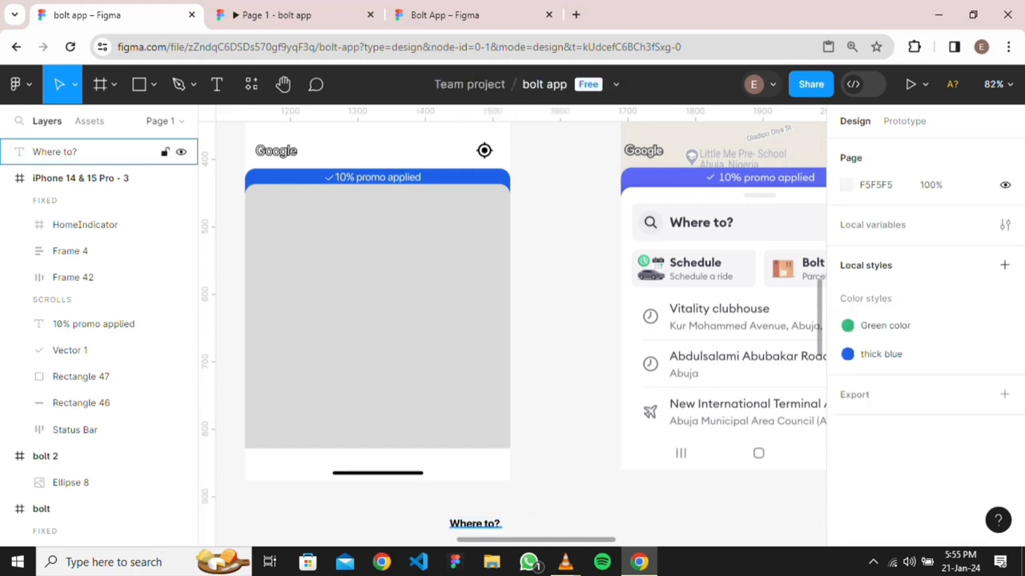
{"action": "left_click", "coordinate": [474, 523]}
{"action": "left_click", "coordinate": [964, 404]}
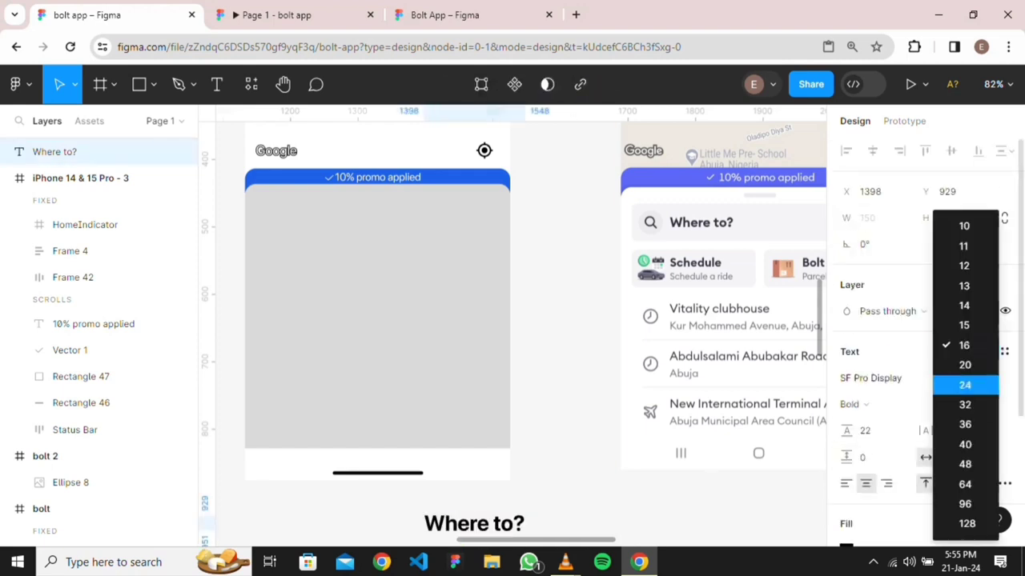
{"action": "left_click", "coordinate": [965, 367]}
{"action": "key", "text": "Escape"}
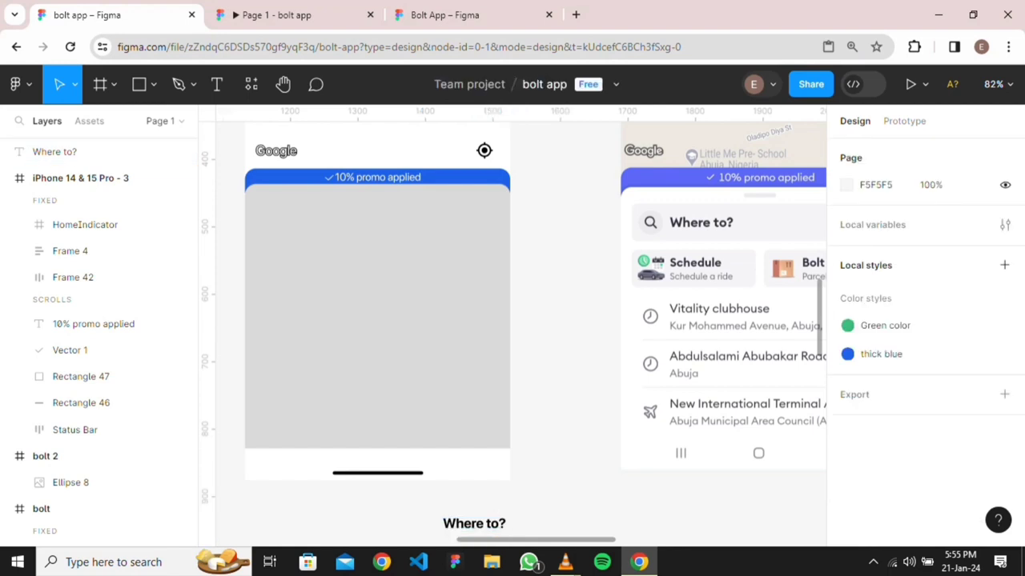
{"action": "scroll", "coordinate": [527, 474], "scroll_direction": "down", "scroll_amount": 3}
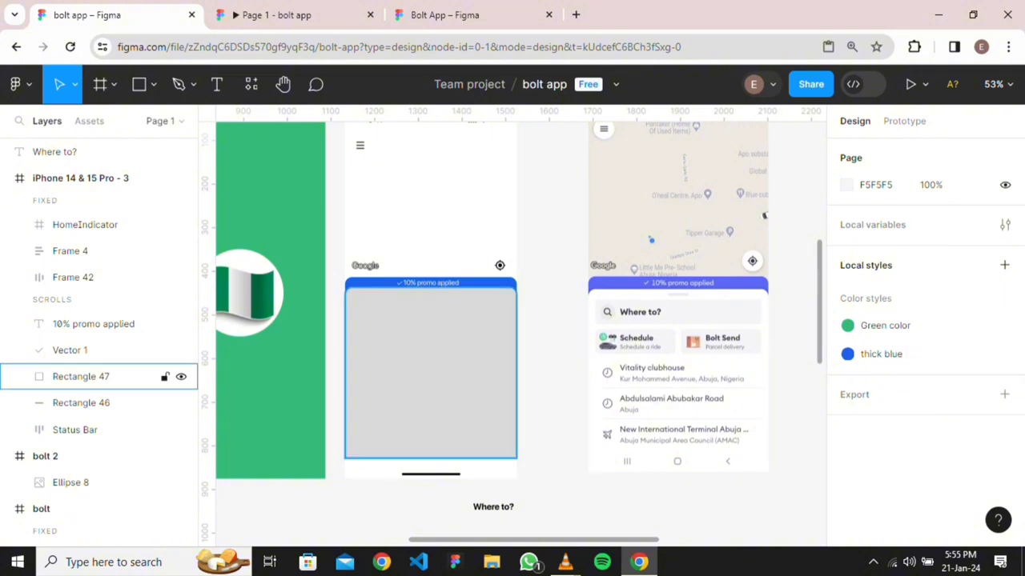
Look over Frame 3's icons and keyboard, then switch to the Bolt App file
{"action": "scroll", "coordinate": [502, 506], "scroll_direction": "up", "scroll_amount": 2}
{"action": "scroll", "coordinate": [502, 506], "scroll_direction": "down", "scroll_amount": 2}
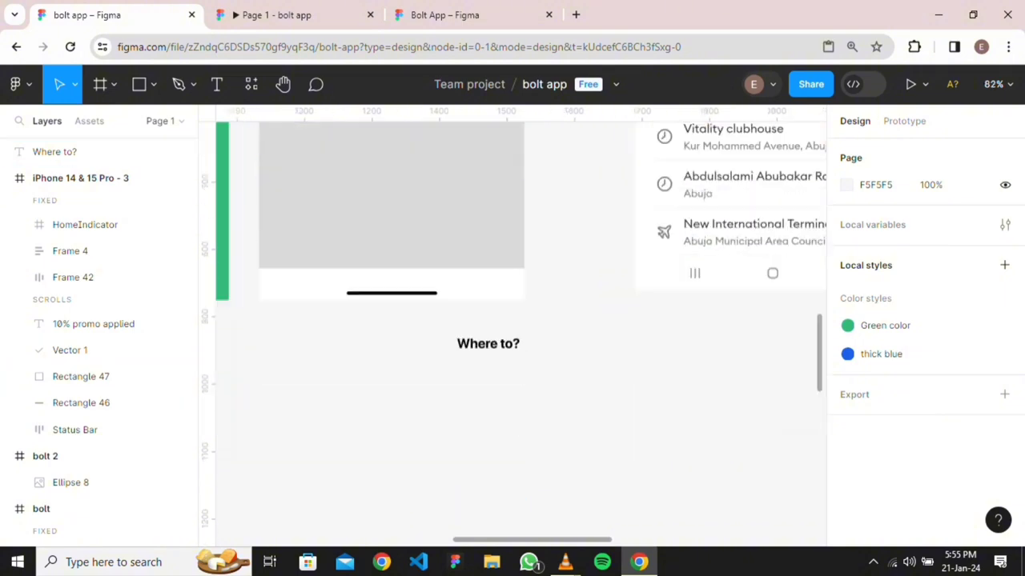
{"action": "scroll", "coordinate": [504, 350], "scroll_direction": "down", "scroll_amount": 3}
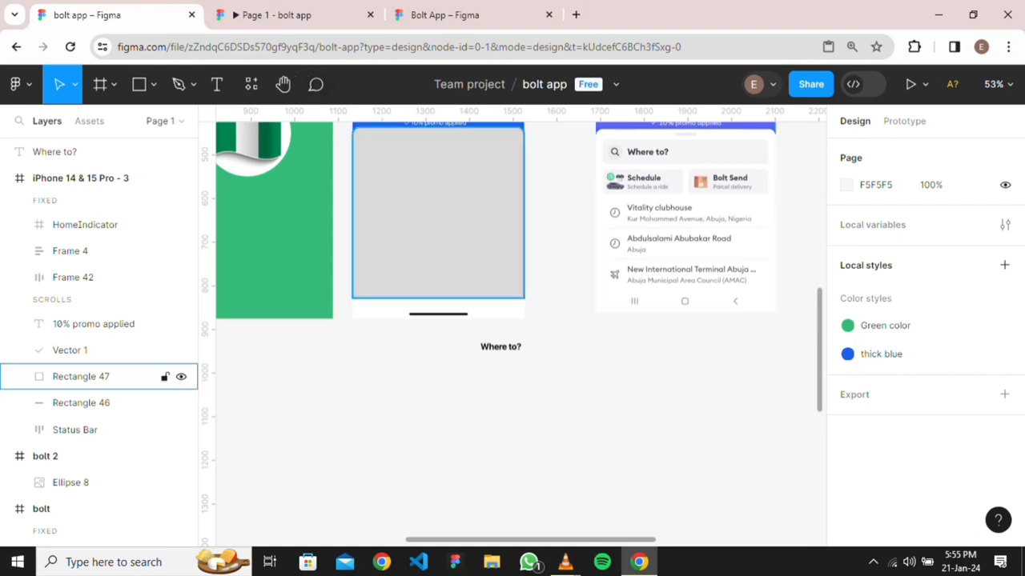
{"action": "scroll", "coordinate": [403, 192], "scroll_direction": "down", "scroll_amount": 3}
{"action": "scroll", "coordinate": [432, 204], "scroll_direction": "up", "scroll_amount": 10}
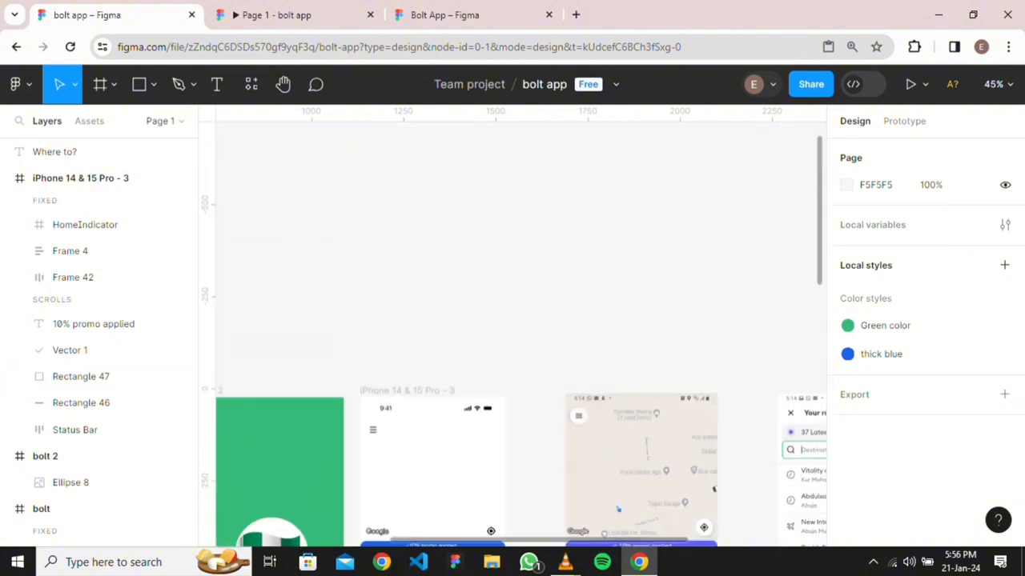
{"action": "scroll", "coordinate": [480, 354], "scroll_direction": "left", "scroll_amount": 4}
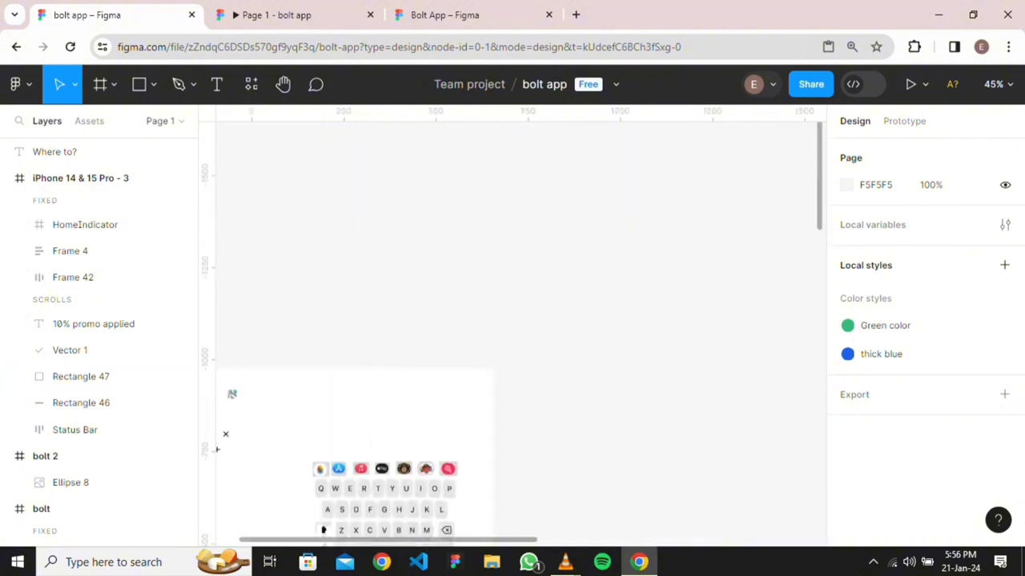
{"action": "scroll", "coordinate": [481, 355], "scroll_direction": "down", "scroll_amount": 5}
{"action": "scroll", "coordinate": [413, 398], "scroll_direction": "up", "scroll_amount": 8}
{"action": "scroll", "coordinate": [520, 329], "scroll_direction": "up", "scroll_amount": 10}
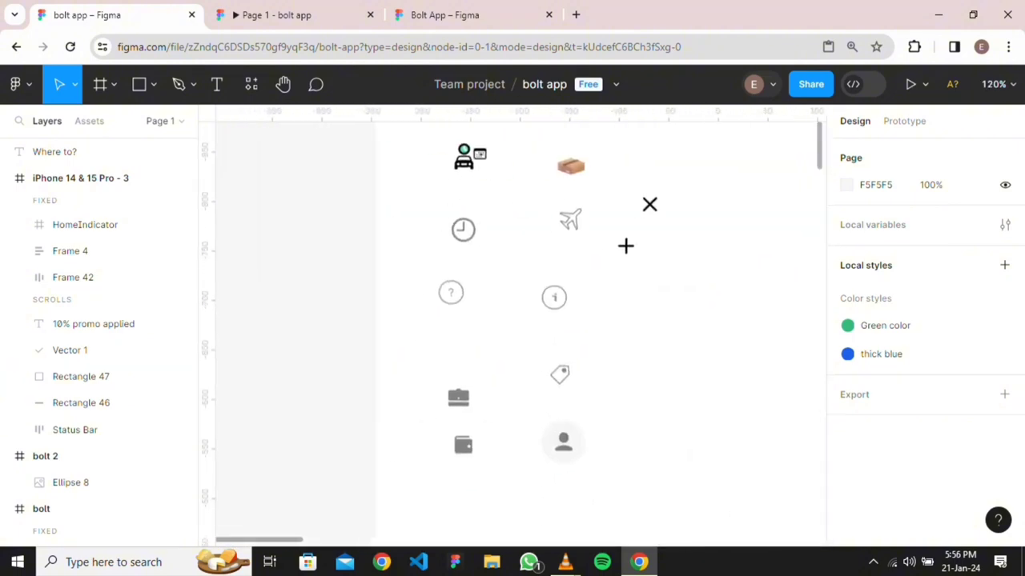
{"action": "scroll", "coordinate": [521, 328], "scroll_direction": "up", "scroll_amount": 4}
{"action": "scroll", "coordinate": [585, 328], "scroll_direction": "down", "scroll_amount": 5}
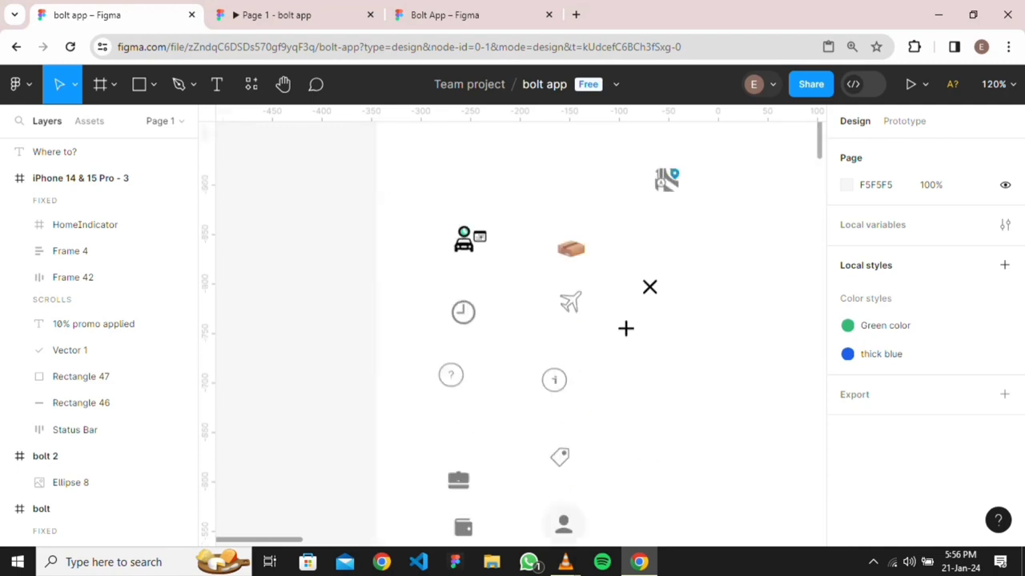
{"action": "scroll", "coordinate": [585, 328], "scroll_direction": "down", "scroll_amount": 3}
{"action": "scroll", "coordinate": [585, 328], "scroll_direction": "right", "scroll_amount": 1}
{"action": "scroll", "coordinate": [520, 329], "scroll_direction": "right", "scroll_amount": 3}
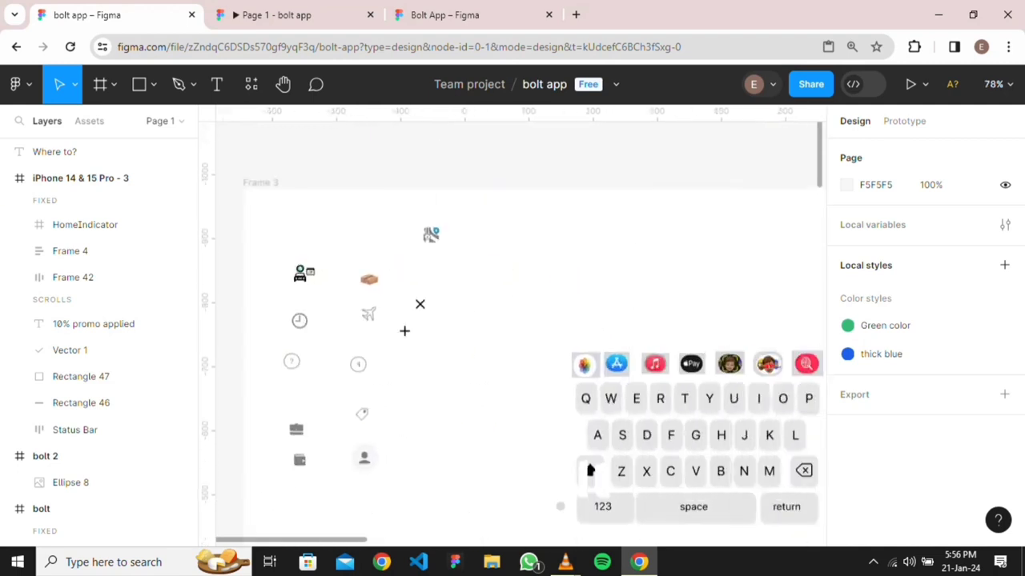
{"action": "scroll", "coordinate": [520, 329], "scroll_direction": "right", "scroll_amount": 2}
{"action": "scroll", "coordinate": [521, 328], "scroll_direction": "down", "scroll_amount": 5}
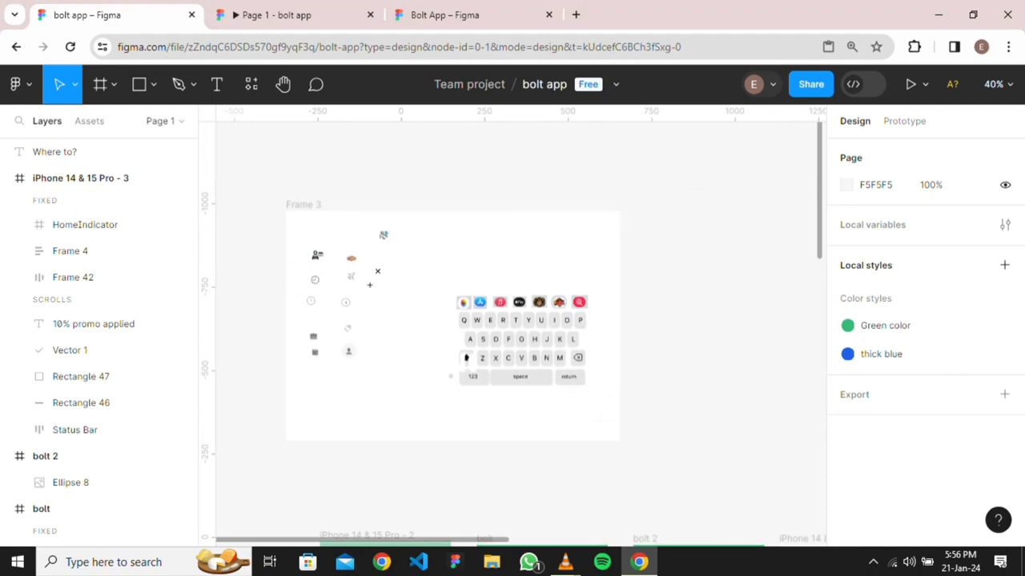
{"action": "scroll", "coordinate": [520, 328], "scroll_direction": "down", "scroll_amount": 5}
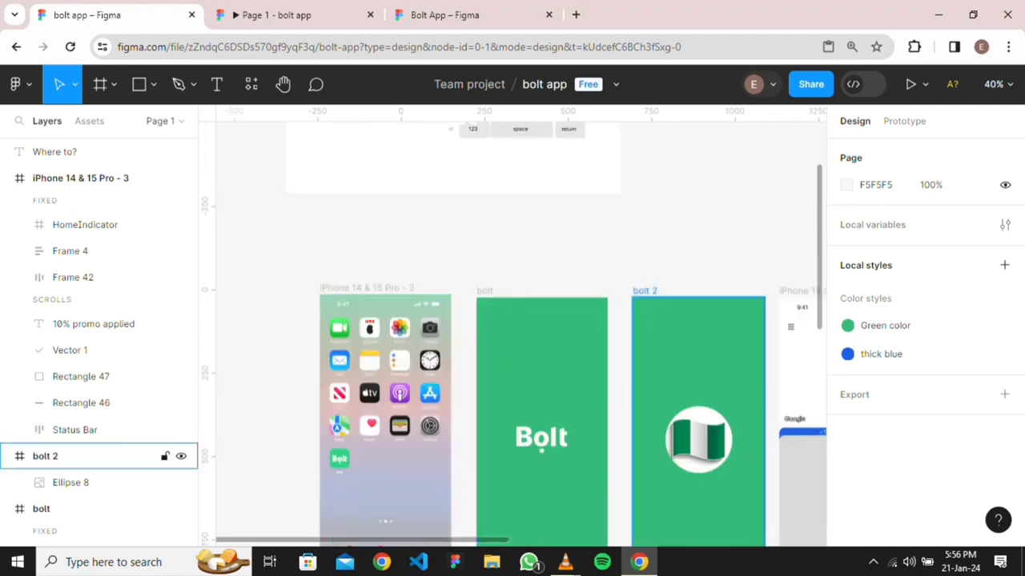
{"action": "left_click", "coordinate": [472, 14]}
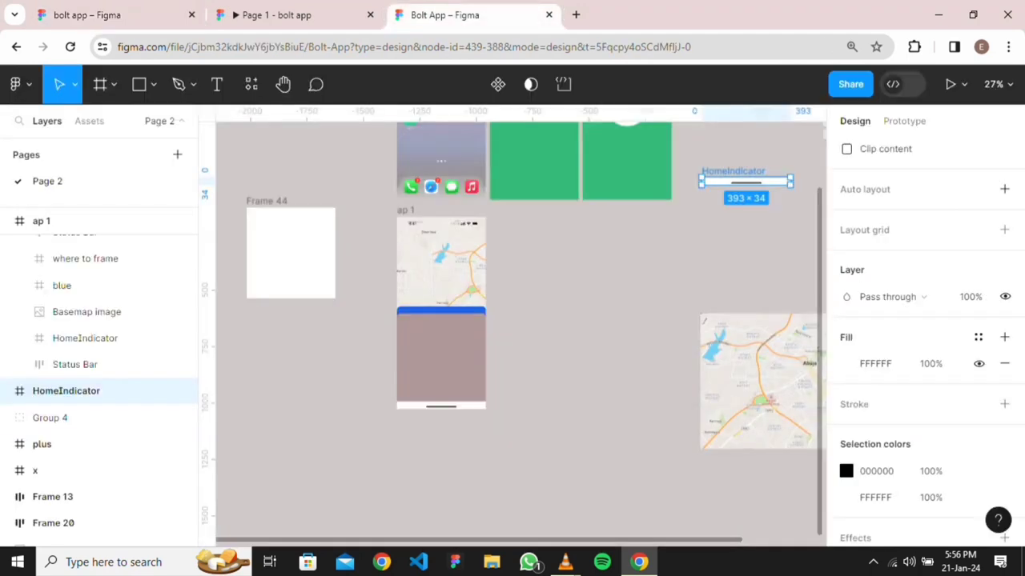
Browse the Bolt App file, then switch back to the bolt app file's promo-bar screen on Page 1
{"action": "scroll", "coordinate": [520, 328], "scroll_direction": "right", "scroll_amount": 4}
{"action": "scroll", "coordinate": [520, 328], "scroll_direction": "up", "scroll_amount": 3}
{"action": "scroll", "coordinate": [520, 328], "scroll_direction": "left", "scroll_amount": 2}
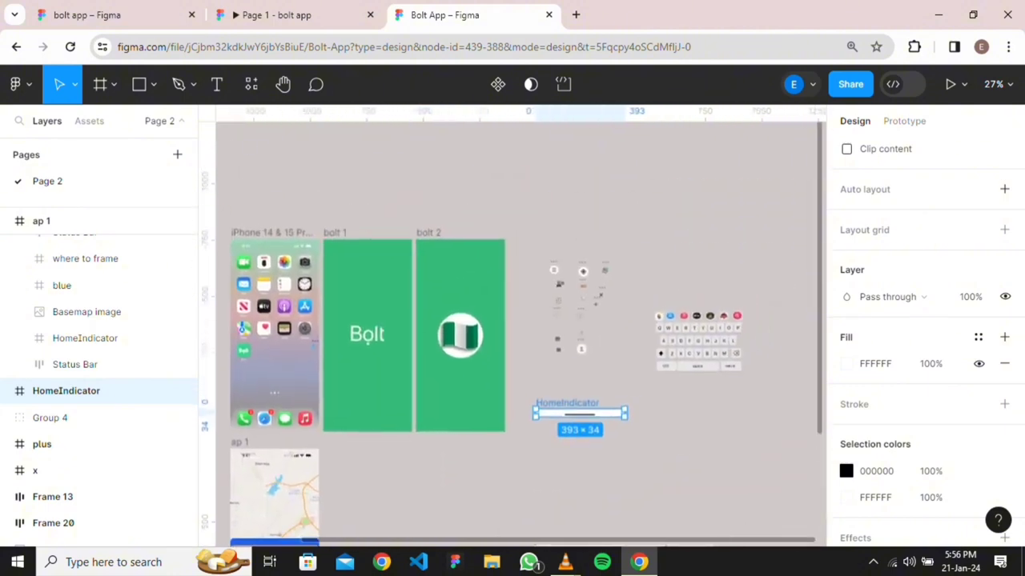
{"action": "scroll", "coordinate": [577, 288], "scroll_direction": "up", "scroll_amount": 5}
{"action": "scroll", "coordinate": [577, 288], "scroll_direction": "down", "scroll_amount": 3}
{"action": "scroll", "coordinate": [636, 315], "scroll_direction": "down", "scroll_amount": 3}
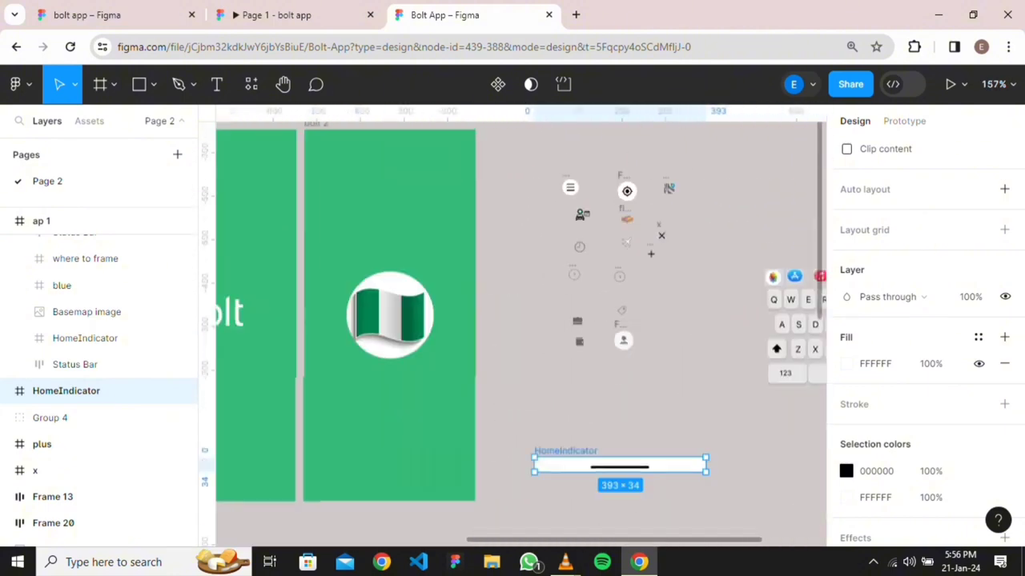
{"action": "scroll", "coordinate": [631, 342], "scroll_direction": "down", "scroll_amount": 10}
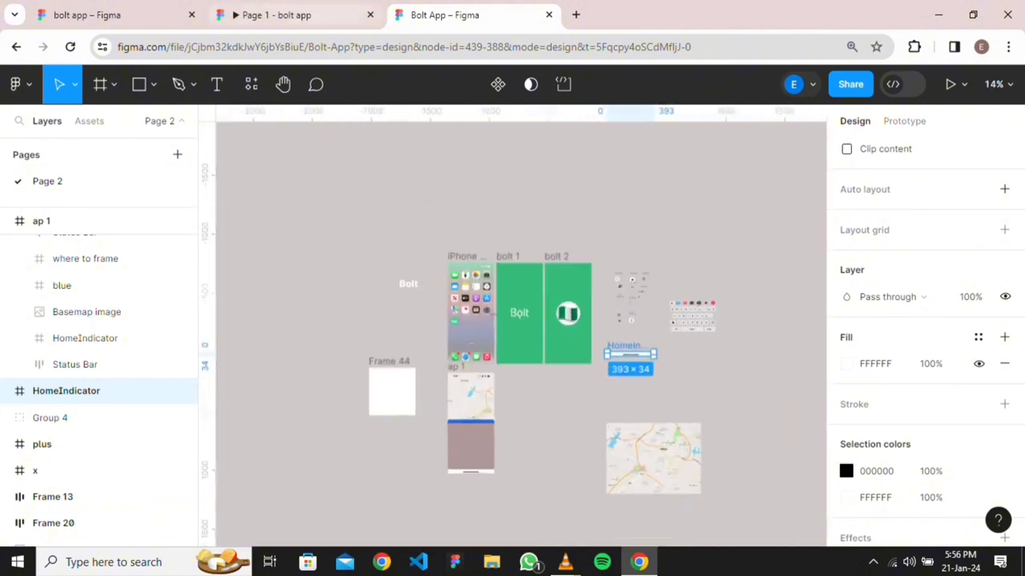
{"action": "left_click", "coordinate": [315, 15]}
{"action": "left_click", "coordinate": [120, 14]}
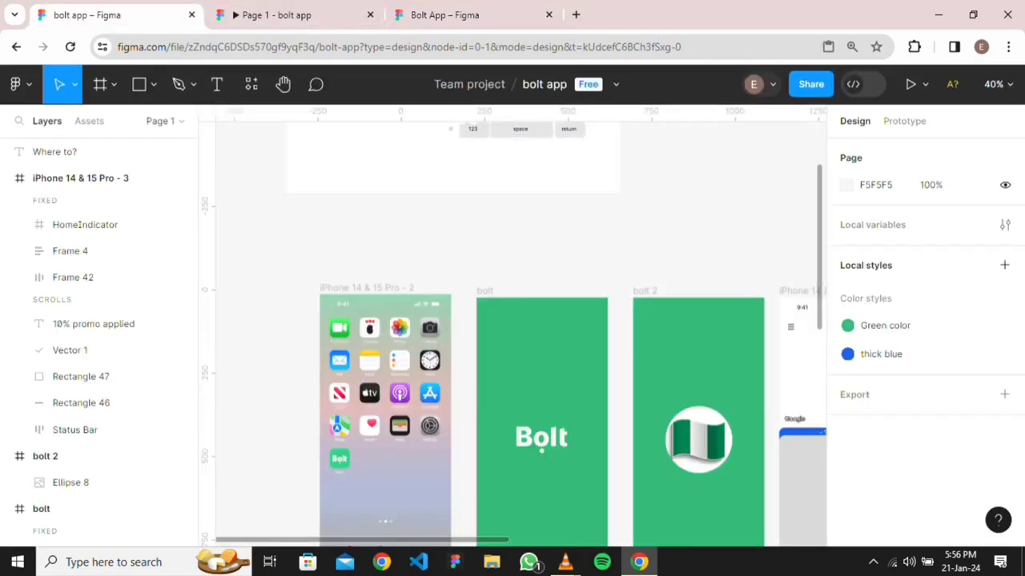
{"action": "scroll", "coordinate": [569, 320], "scroll_direction": "down", "scroll_amount": 5}
{"action": "scroll", "coordinate": [569, 321], "scroll_direction": "right", "scroll_amount": 3}
{"action": "scroll", "coordinate": [569, 321], "scroll_direction": "up", "scroll_amount": 3}
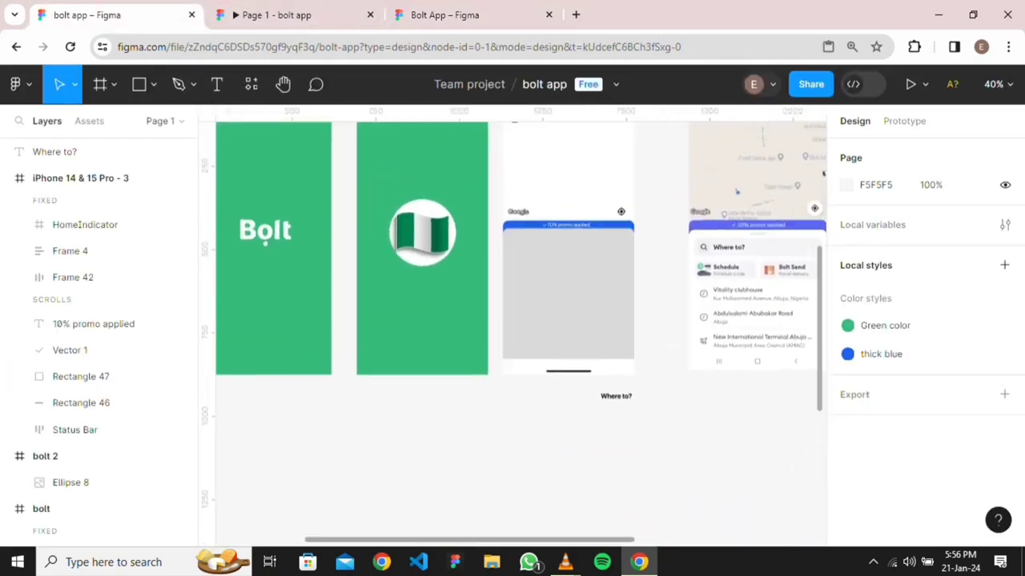
Insert the magnifying-glass icon from the Feather Icons plugin, found by searching 'se'
{"action": "right_click", "coordinate": [559, 361]}
{"action": "mouse_move", "coordinate": [608, 503]}
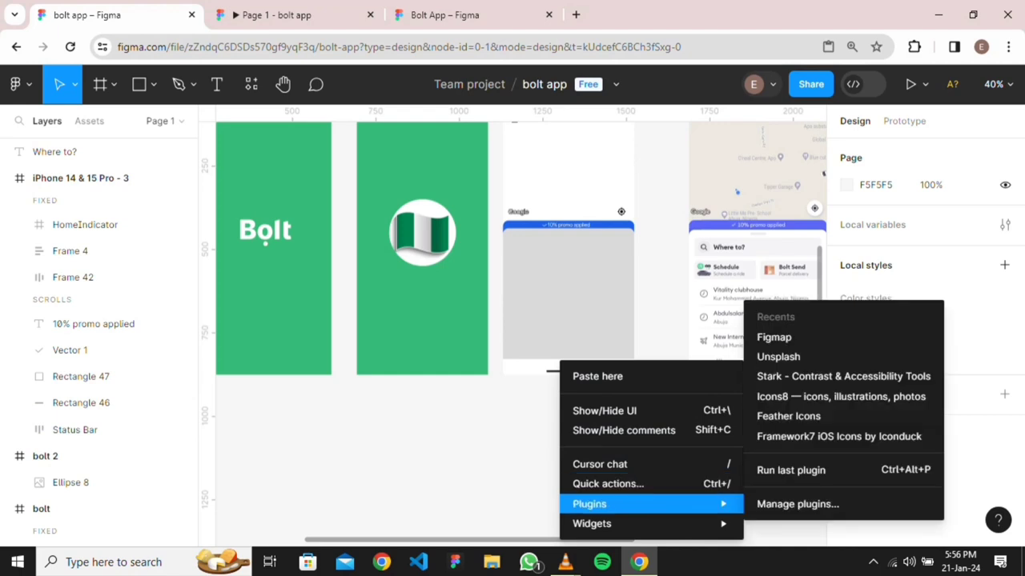
{"action": "mouse_move", "coordinate": [593, 523]}
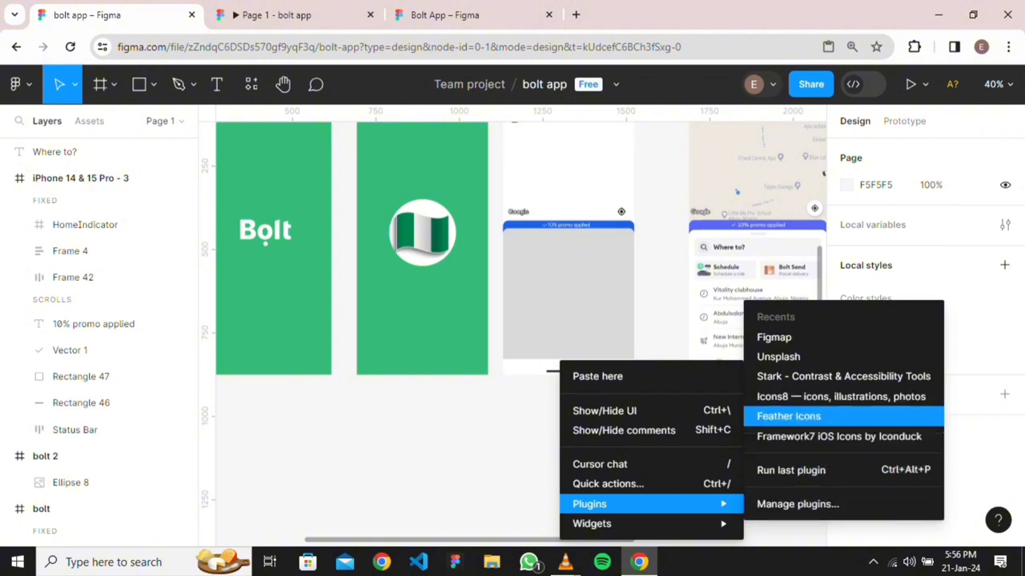
{"action": "key", "text": "Return"}
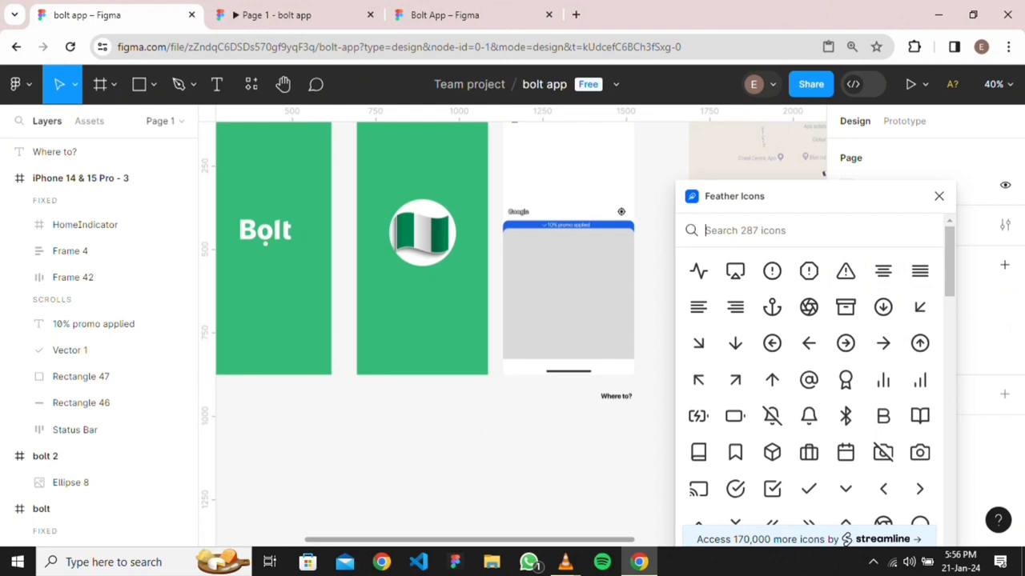
{"action": "type", "text": "se"}
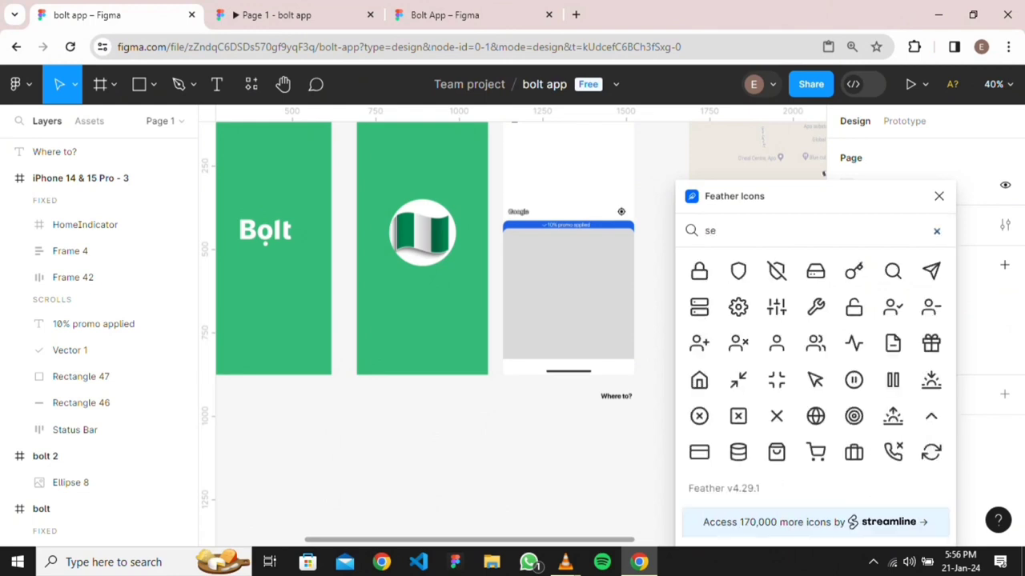
{"action": "left_click", "coordinate": [893, 270]}
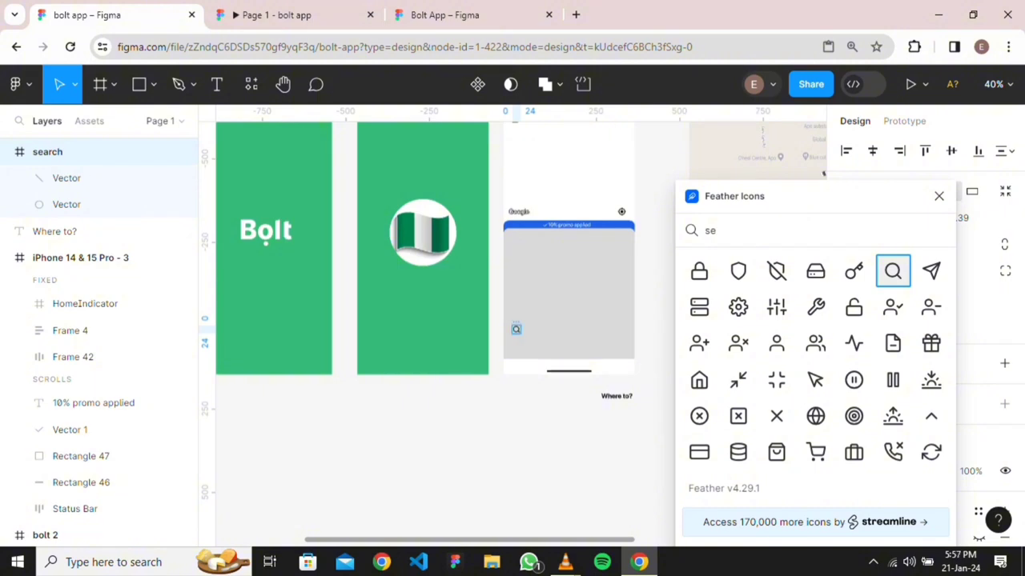
Move the whole search icon to the left of the 'Where to?' text
{"action": "left_click_drag", "start_coordinate": [568, 293], "coordinate": [658, 387]}
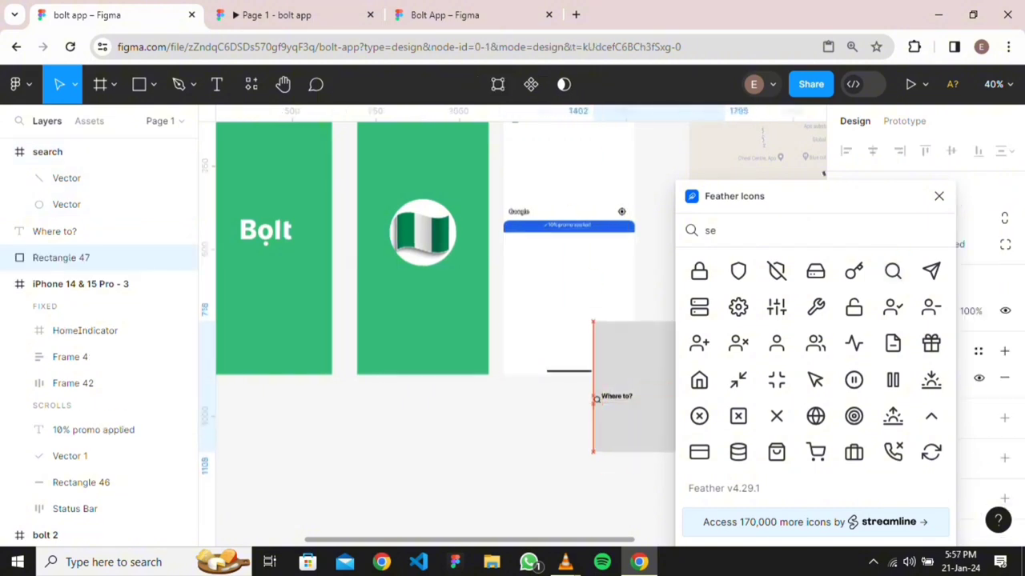
{"action": "key", "text": "ctrl+z"}
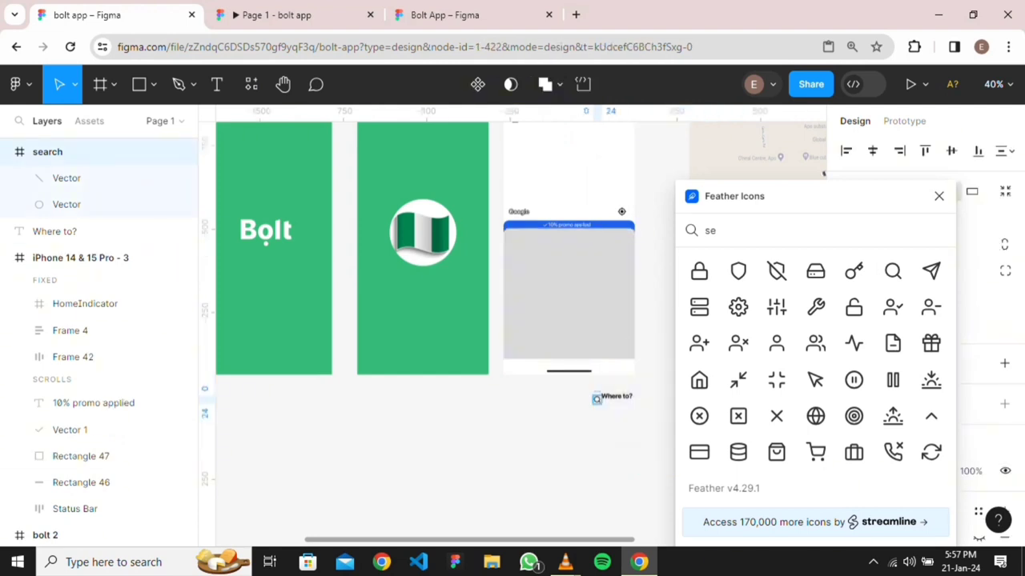
{"action": "scroll", "coordinate": [593, 398], "scroll_direction": "up", "scroll_amount": 6}
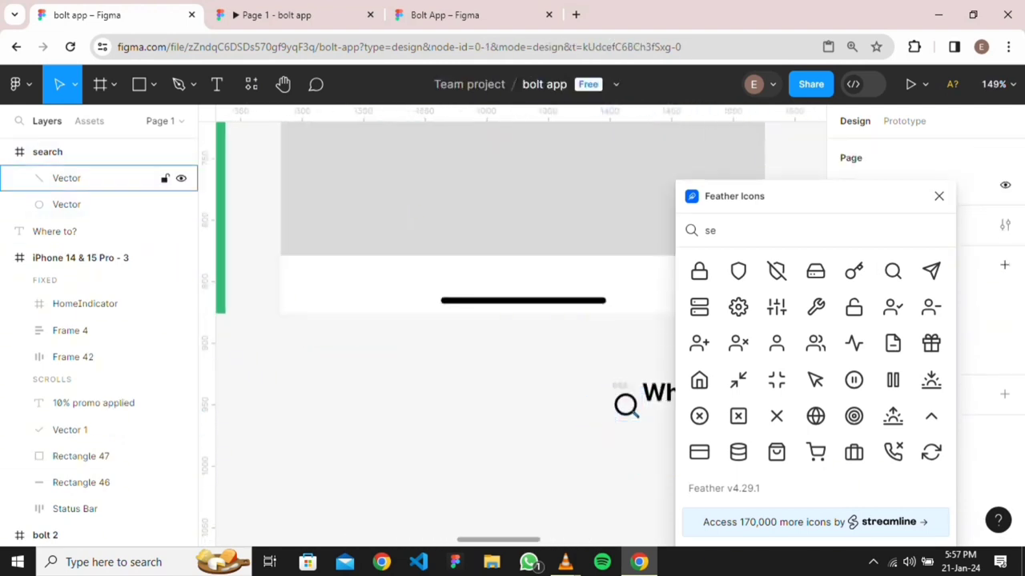
{"action": "left_click", "coordinate": [66, 204]}
{"action": "left_click_drag", "start_coordinate": [626, 404], "coordinate": [613, 393]}
{"action": "key", "text": "ctrl+z"}
{"action": "key", "text": "Escape"}
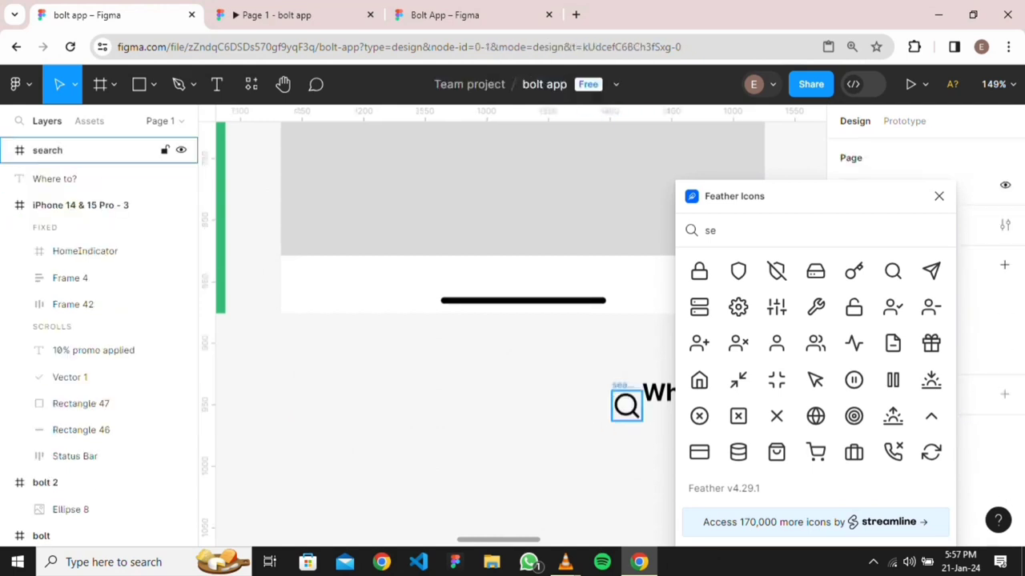
{"action": "left_click", "coordinate": [621, 385]}
{"action": "left_click_drag", "start_coordinate": [626, 405], "coordinate": [603, 400]}
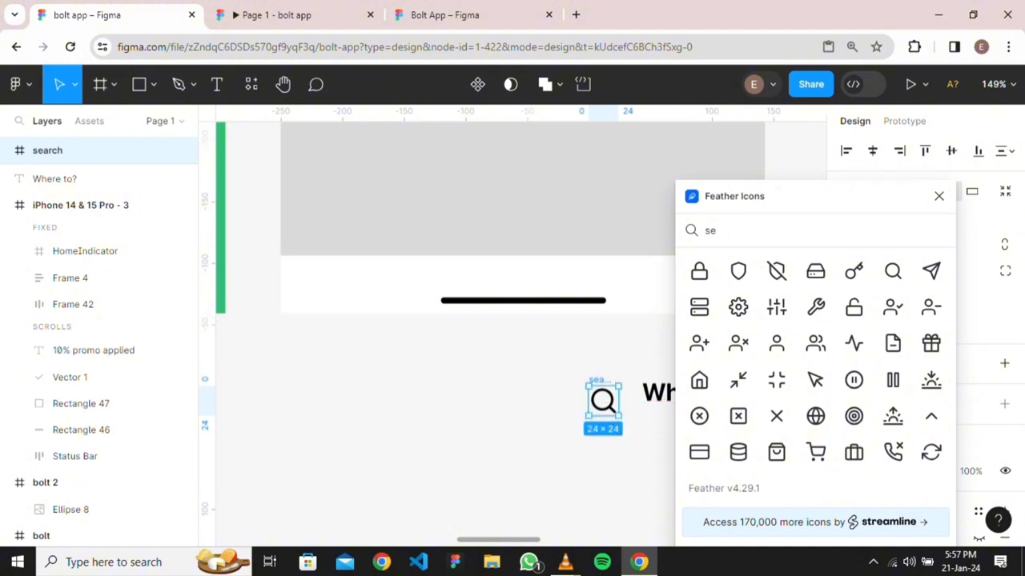
Wrap the icon and 'Where to?' text in auto layout Frame 43 with a 16 px gap
{"action": "scroll", "coordinate": [441, 320], "scroll_direction": "right", "scroll_amount": 5}
{"action": "scroll", "coordinate": [435, 434], "scroll_direction": "down", "scroll_amount": 3}
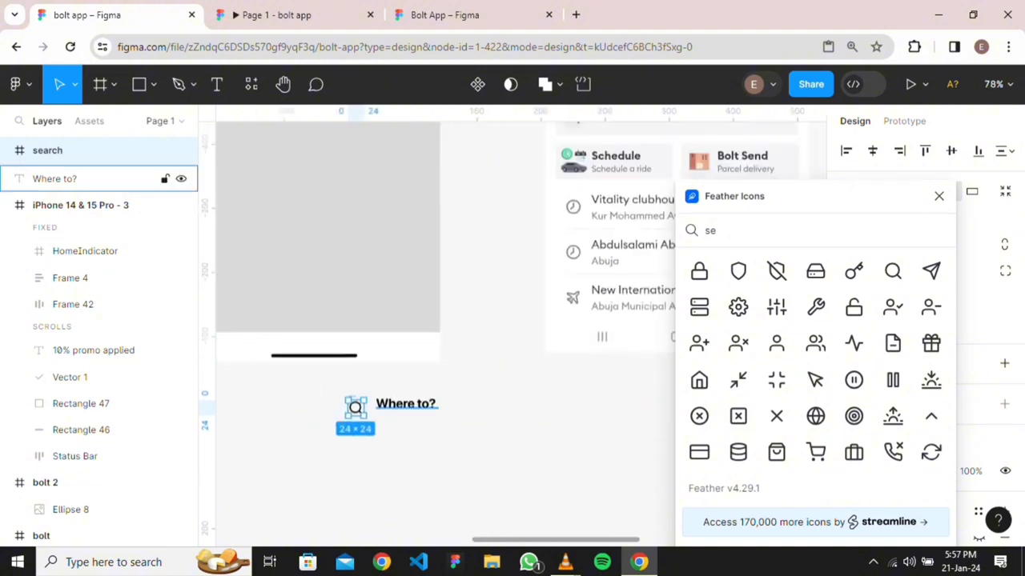
{"action": "left_click_drag", "start_coordinate": [321, 390], "coordinate": [480, 450]}
{"action": "key", "text": "shift+a"}
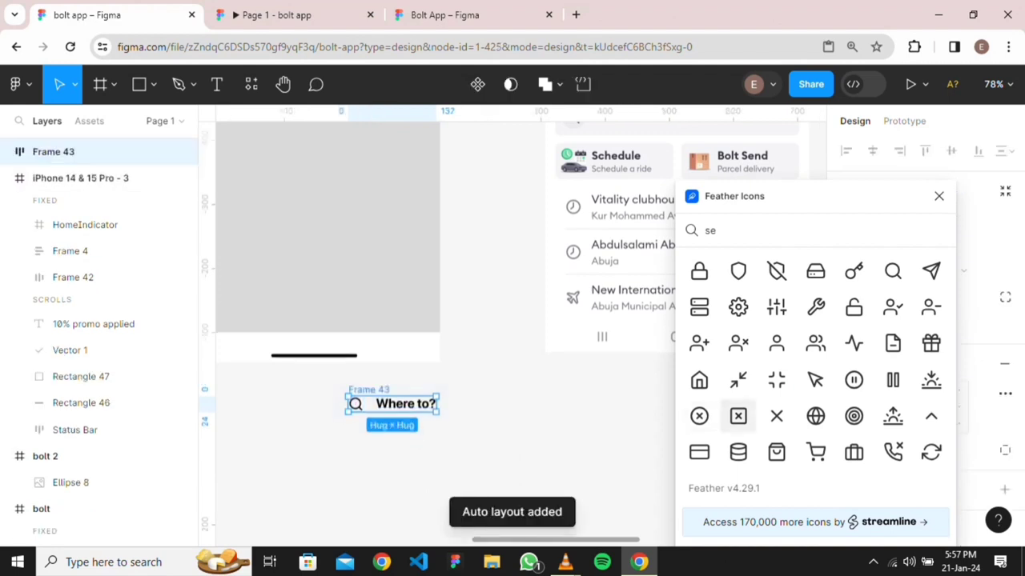
{"action": "left_click", "coordinate": [939, 195]}
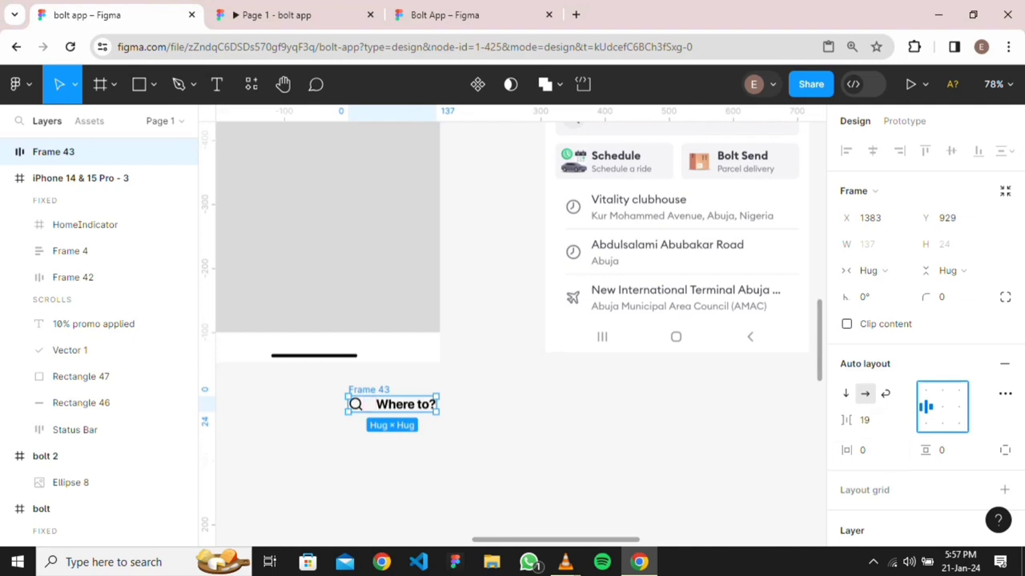
{"action": "left_click", "coordinate": [865, 420]}
{"action": "type", "text": "1"}
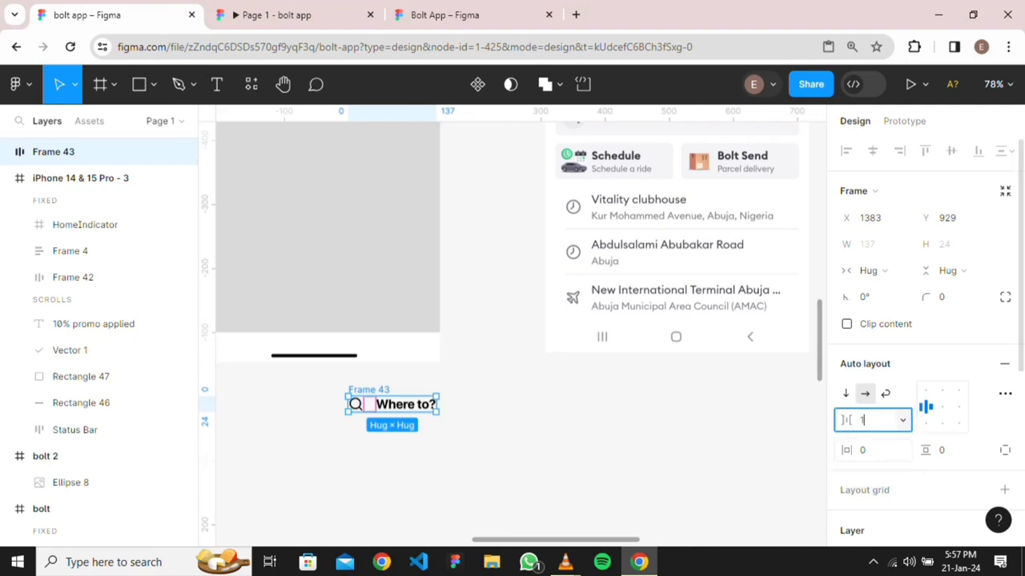
{"action": "key", "text": "Return"}
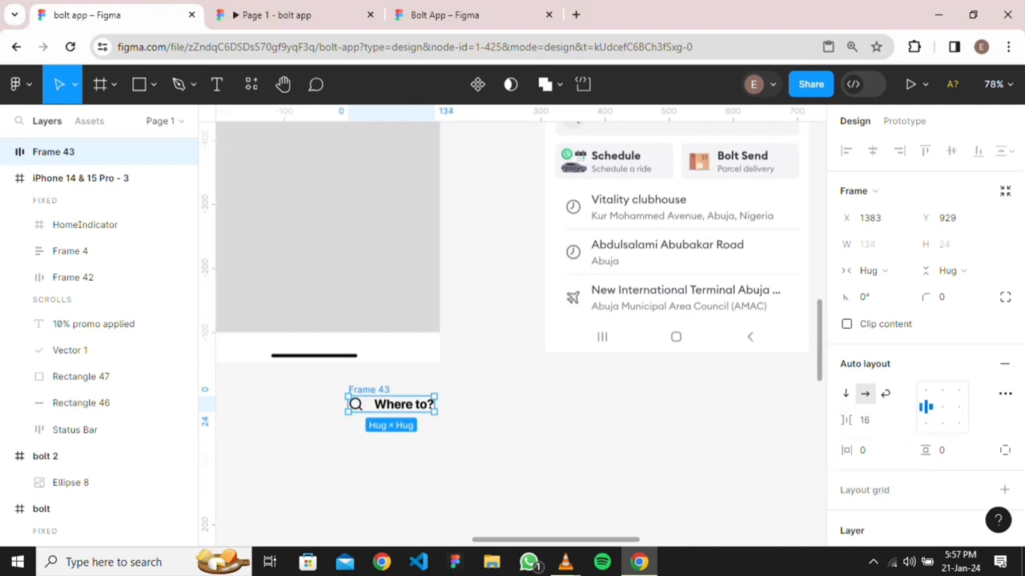
{"action": "key", "text": "Escape"}
{"action": "scroll", "coordinate": [446, 413], "scroll_direction": "down", "scroll_amount": 2}
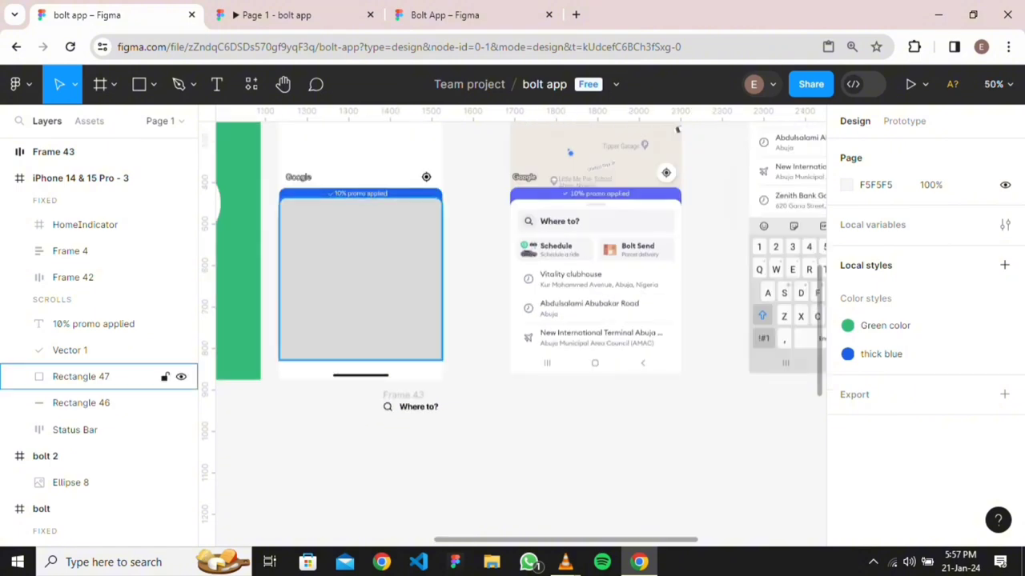
Zoom in on the mockup's grey grabber pill and switch the shape tool to Rectangle
{"action": "scroll", "coordinate": [650, 231], "scroll_direction": "up", "scroll_amount": 5}
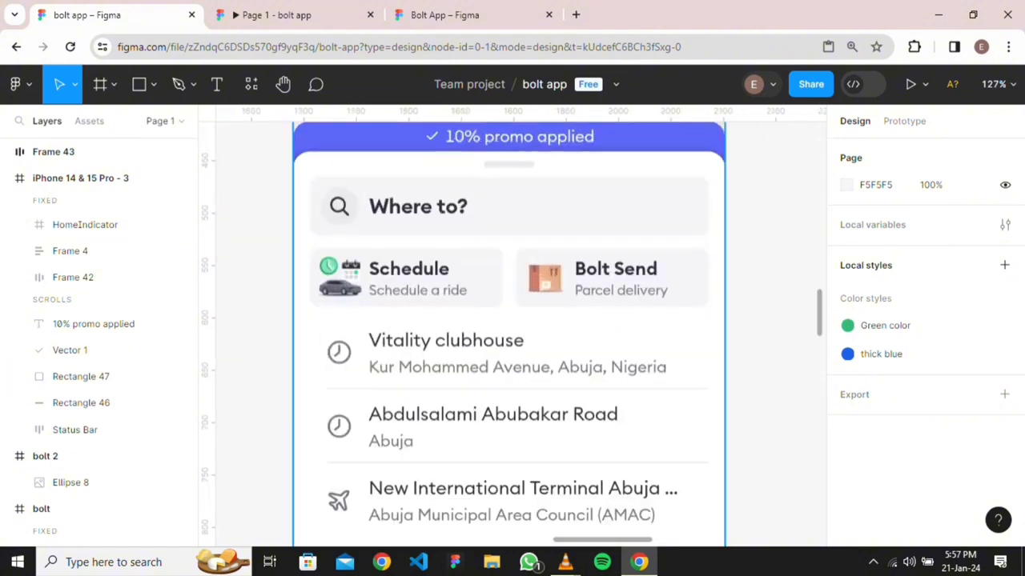
{"action": "scroll", "coordinate": [519, 206], "scroll_direction": "up", "scroll_amount": 3}
{"action": "scroll", "coordinate": [511, 269], "scroll_direction": "up", "scroll_amount": 4}
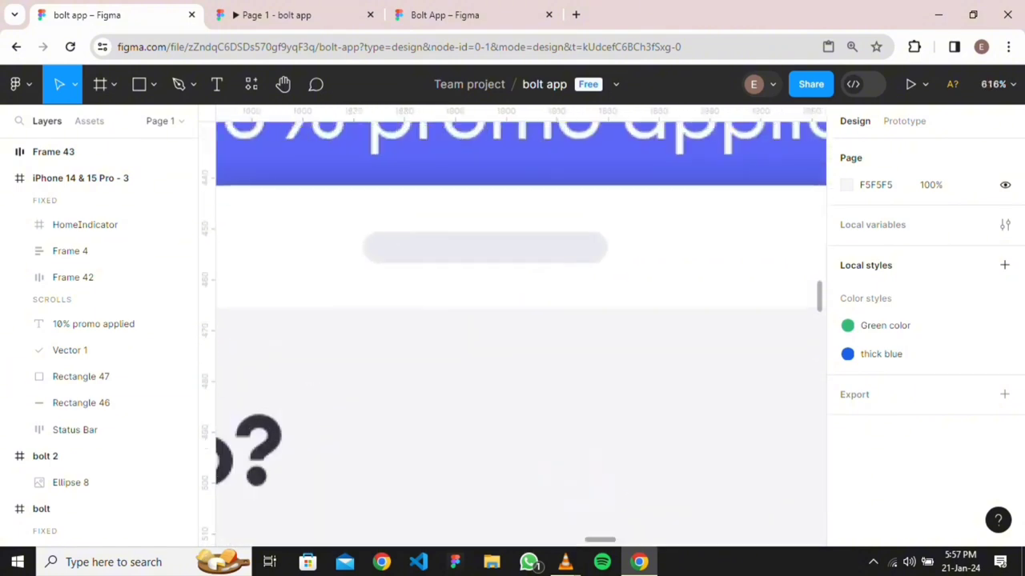
{"action": "scroll", "coordinate": [513, 257], "scroll_direction": "down", "scroll_amount": 10}
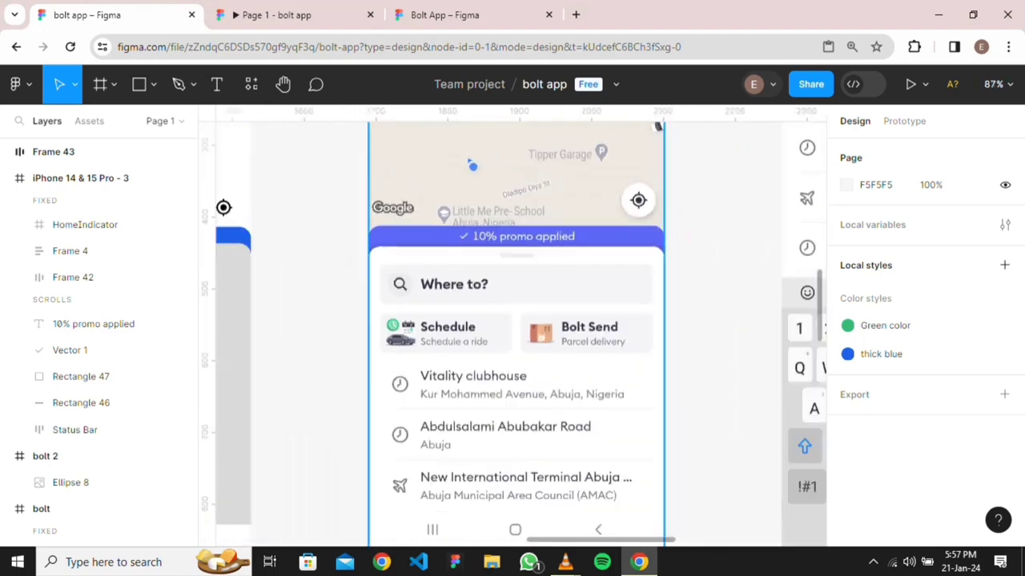
{"action": "scroll", "coordinate": [500, 285], "scroll_direction": "down", "scroll_amount": 4}
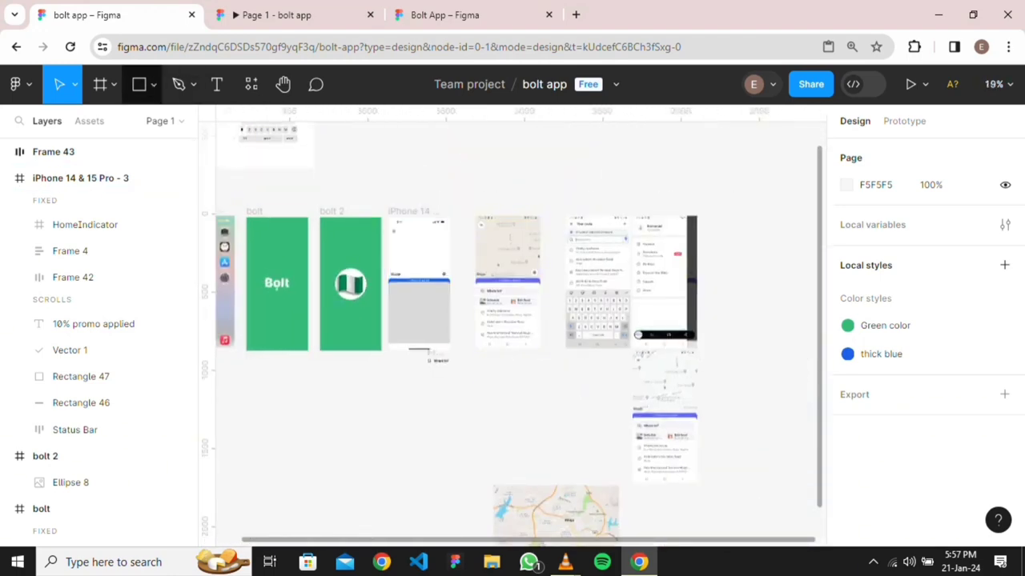
{"action": "left_click", "coordinate": [154, 85]}
{"action": "left_click", "coordinate": [111, 125]}
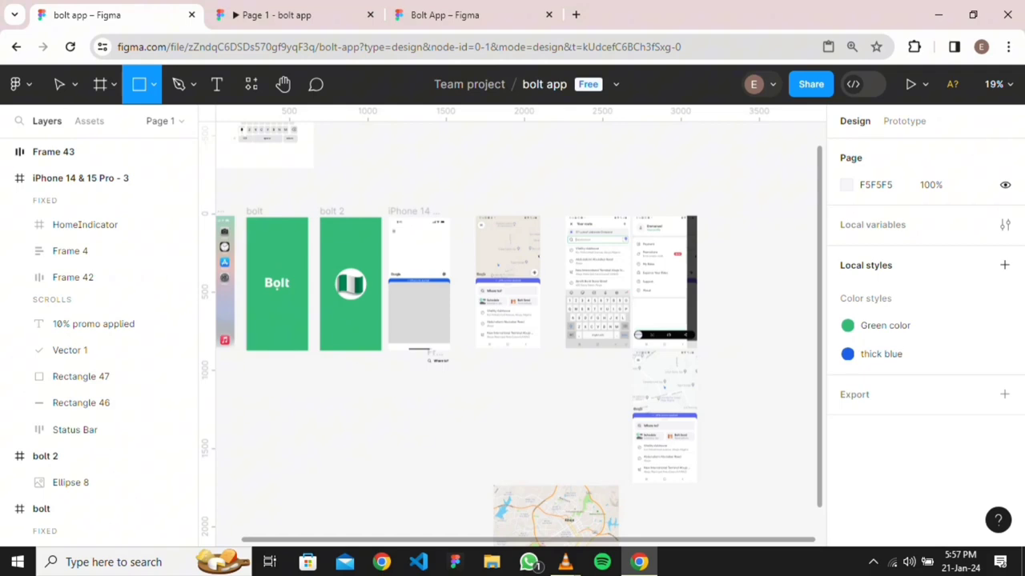
{"action": "scroll", "coordinate": [415, 408], "scroll_direction": "up", "scroll_amount": 7}
{"action": "scroll", "coordinate": [521, 337], "scroll_direction": "up", "scroll_amount": 5}
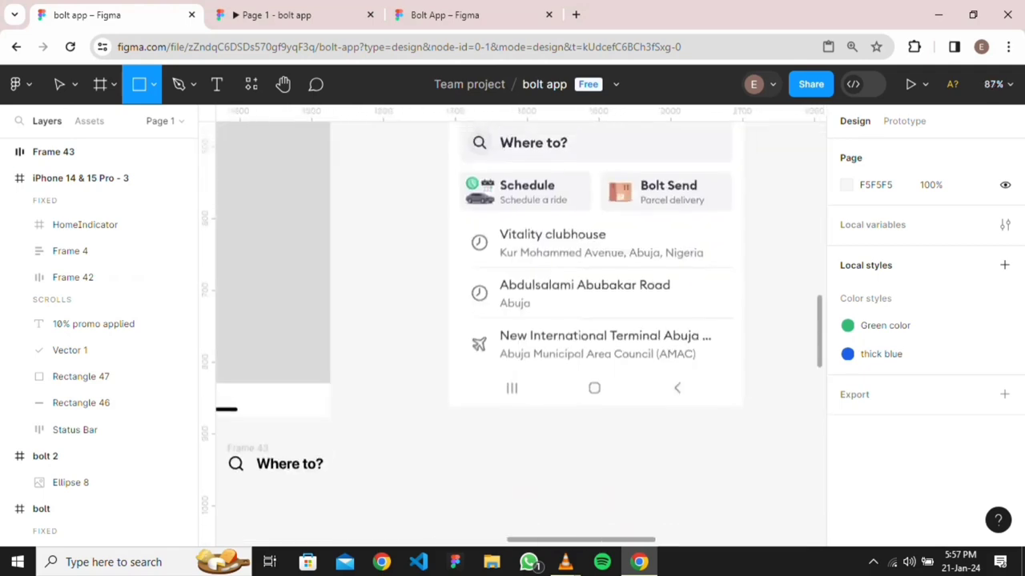
{"action": "scroll", "coordinate": [521, 336], "scroll_direction": "down", "scroll_amount": 3}
{"action": "scroll", "coordinate": [520, 360], "scroll_direction": "up", "scroll_amount": 7}
{"action": "scroll", "coordinate": [528, 323], "scroll_direction": "up", "scroll_amount": 5}
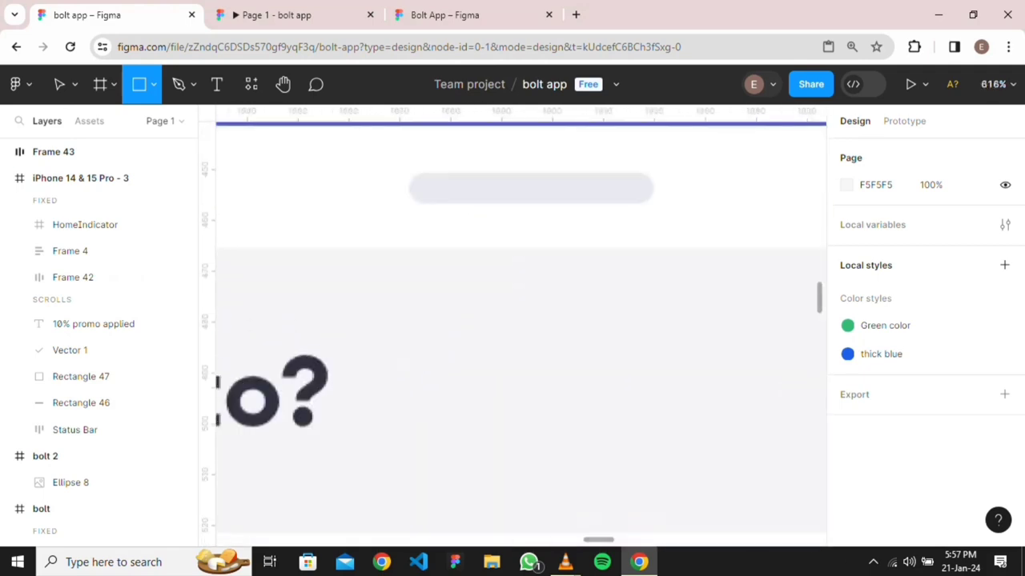
Draw a 56×7 rectangle over the grabber pill with a 16 corner radius
{"action": "left_click_drag", "start_coordinate": [394, 174], "coordinate": [678, 209]}
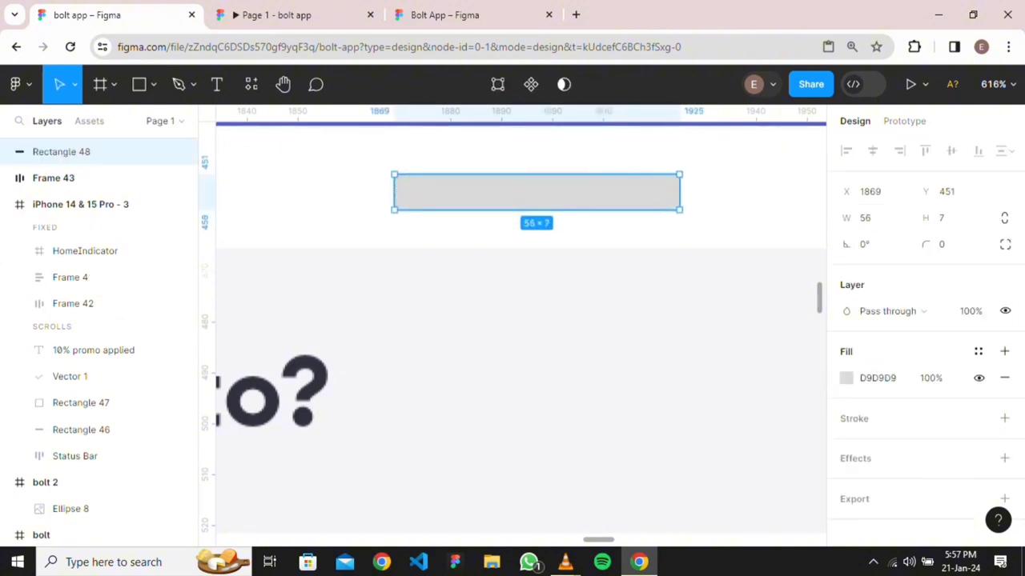
{"action": "left_click", "coordinate": [951, 245]}
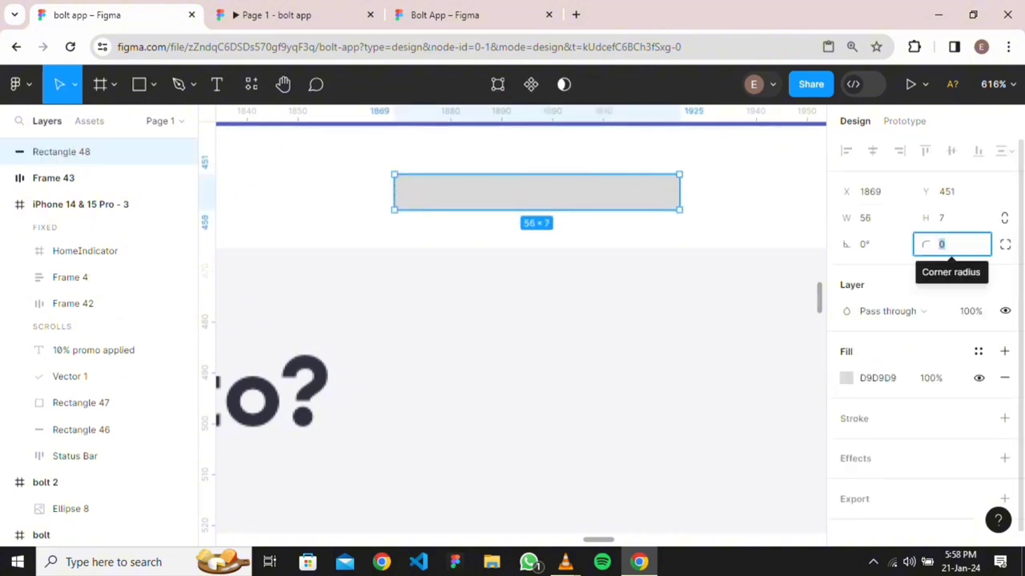
{"action": "type", "text": "16"}
{"action": "key", "text": "Return"}
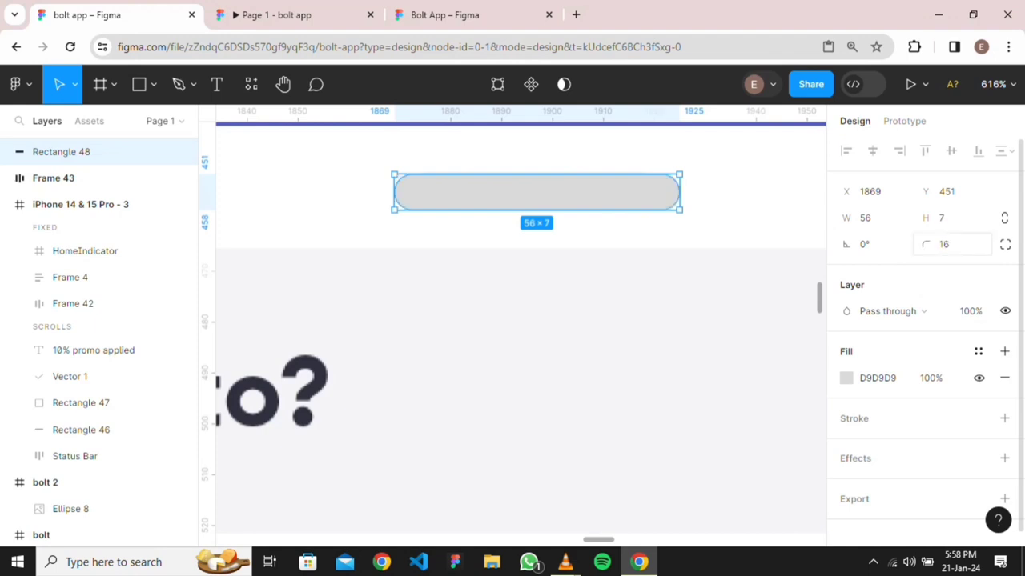
Give the reference screenshot a sampled F4F4F6 grey fill
{"action": "left_click", "coordinate": [521, 320]}
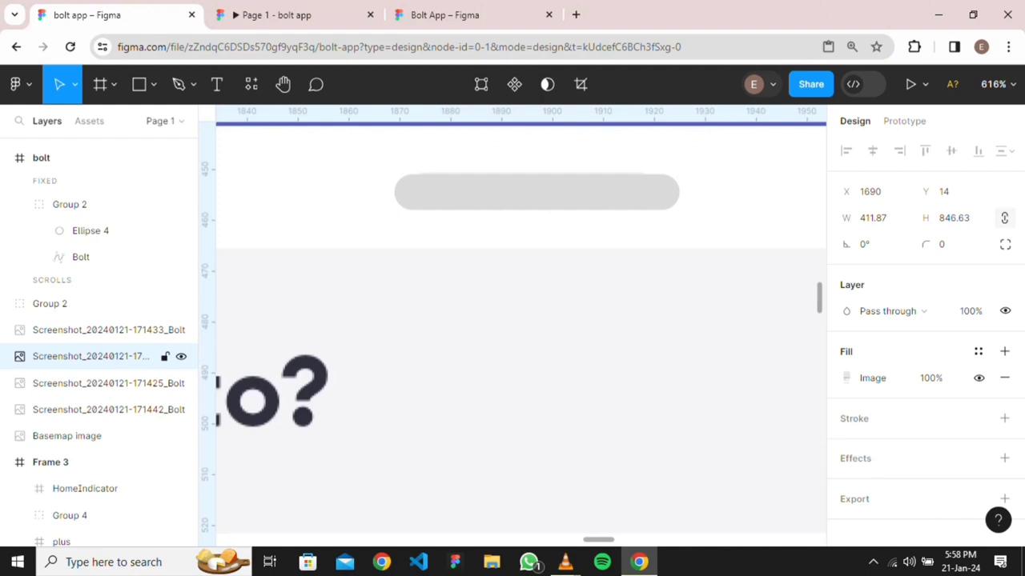
{"action": "key", "text": "i"}
{"action": "left_click", "coordinate": [745, 183]}
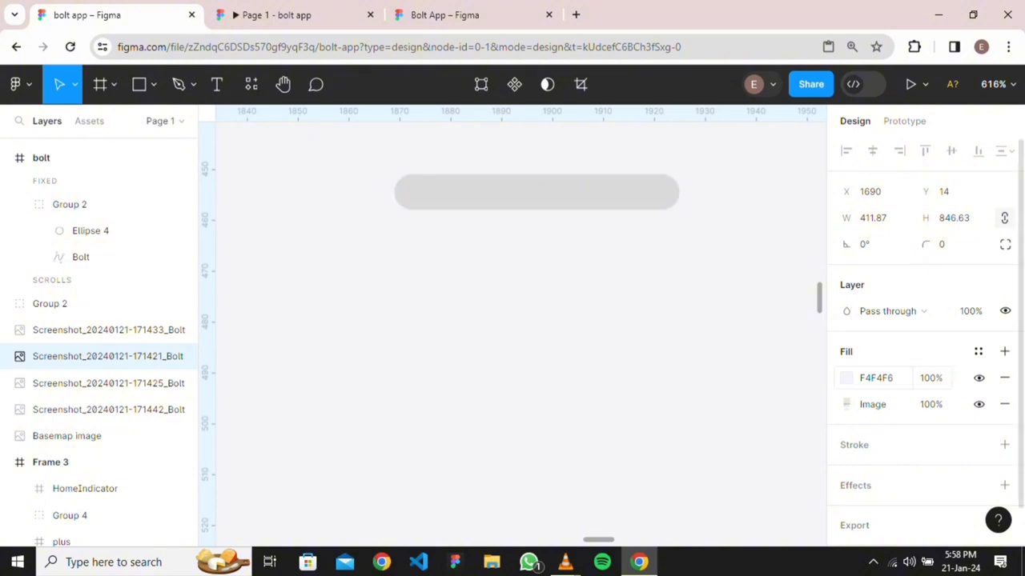
{"action": "left_click", "coordinate": [876, 378]}
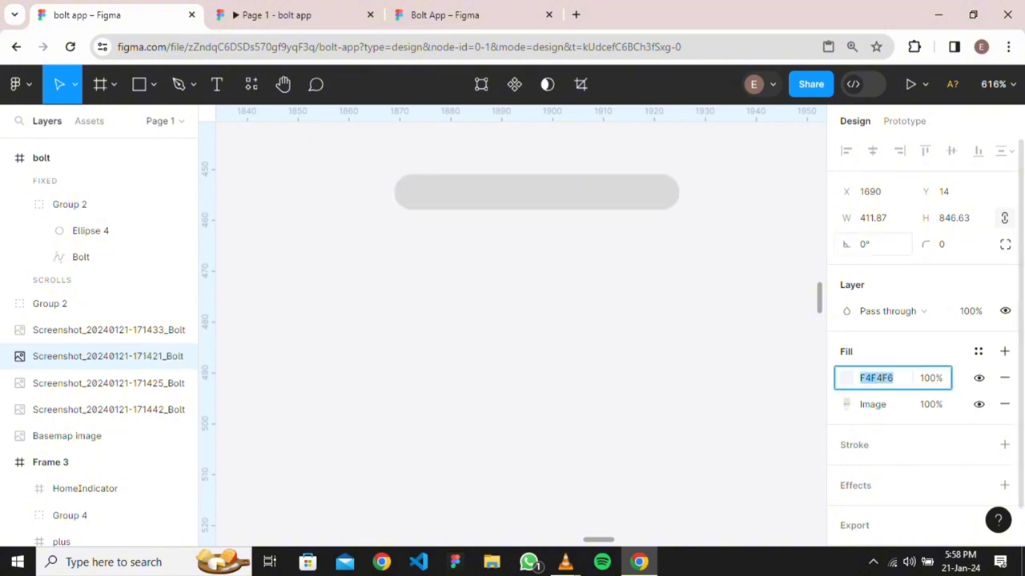
{"action": "key", "text": "Return"}
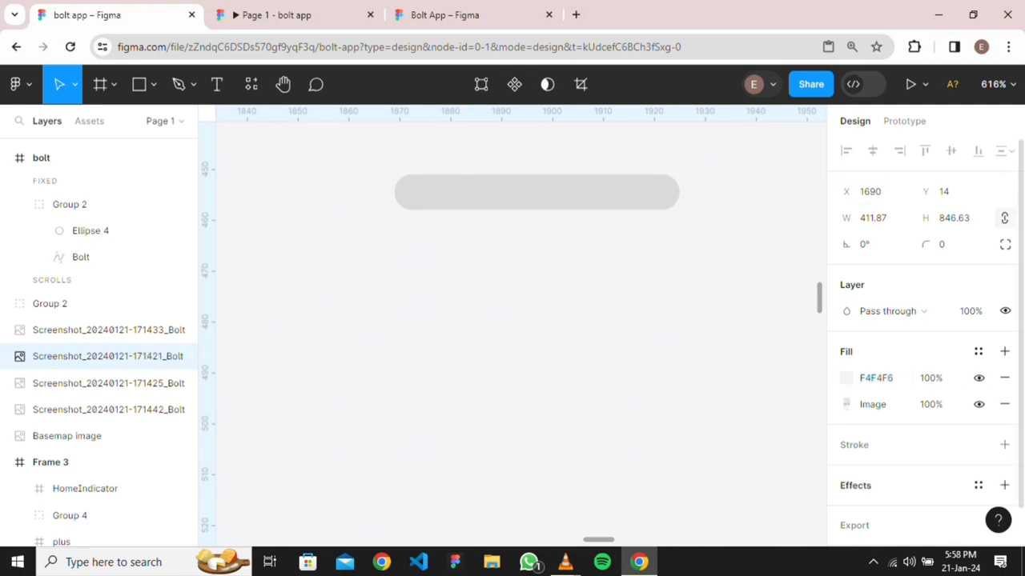
Move the new rounded pill down beside the 'Where to?' row
{"action": "scroll", "coordinate": [921, 321], "scroll_direction": "down", "scroll_amount": 1}
{"action": "scroll", "coordinate": [572, 313], "scroll_direction": "down", "scroll_amount": 10}
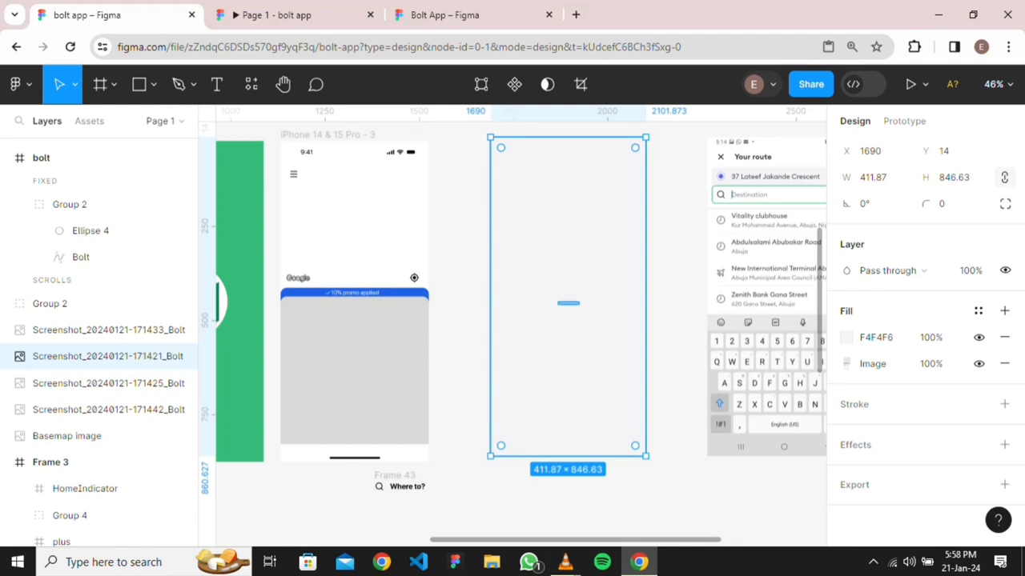
{"action": "left_click_drag", "start_coordinate": [568, 320], "coordinate": [328, 510]}
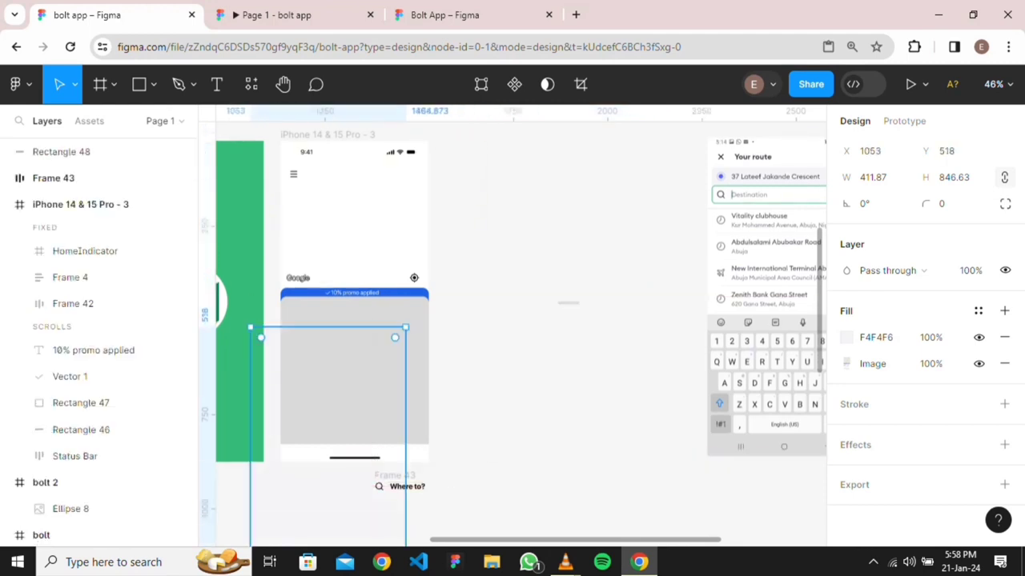
{"action": "key", "text": "ctrl+z"}
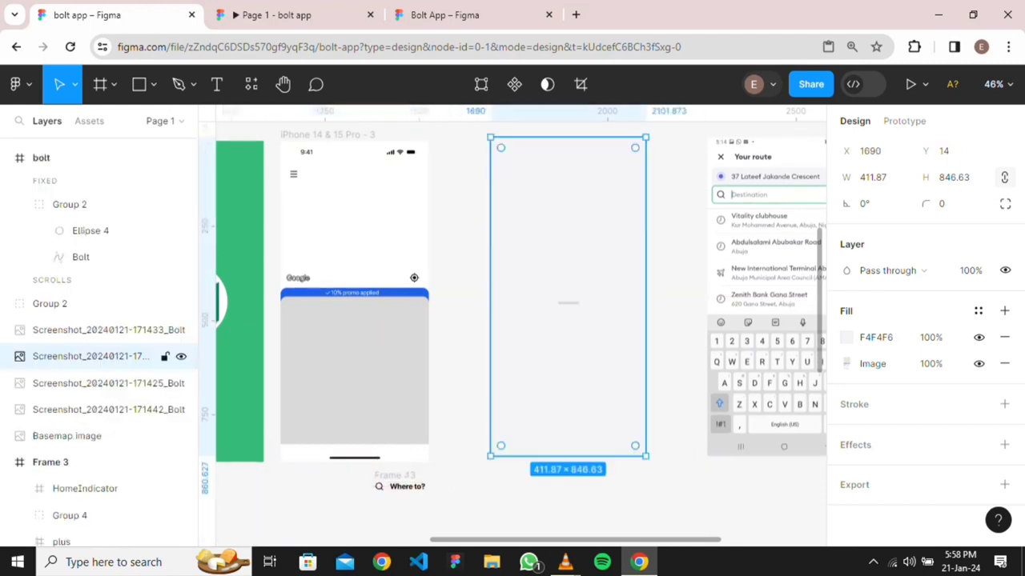
{"action": "left_click", "coordinate": [568, 303]}
{"action": "left_click_drag", "start_coordinate": [568, 302], "coordinate": [343, 489]}
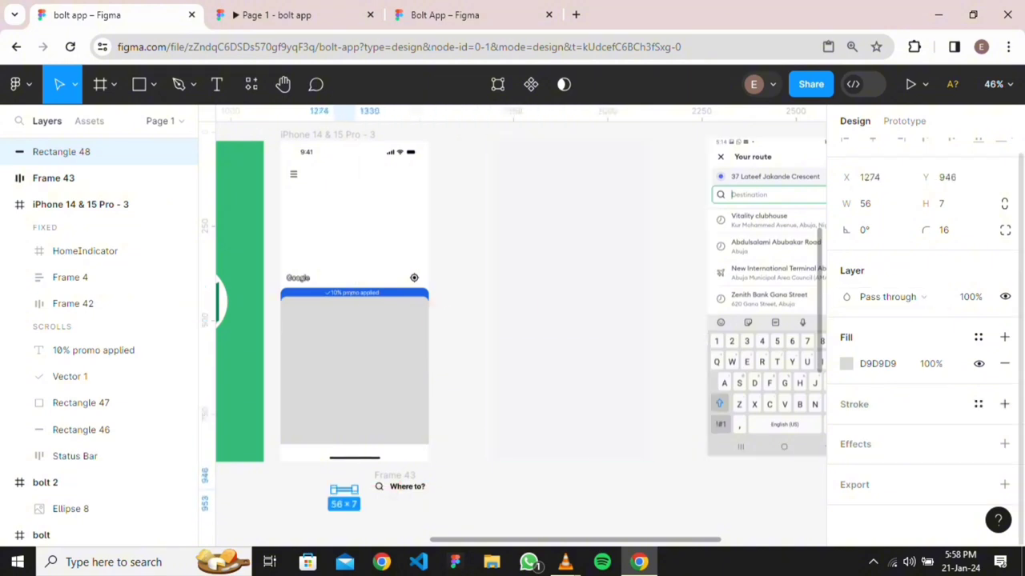
{"action": "scroll", "coordinate": [926, 336], "scroll_direction": "up", "scroll_amount": 1}
{"action": "key", "text": "Escape"}
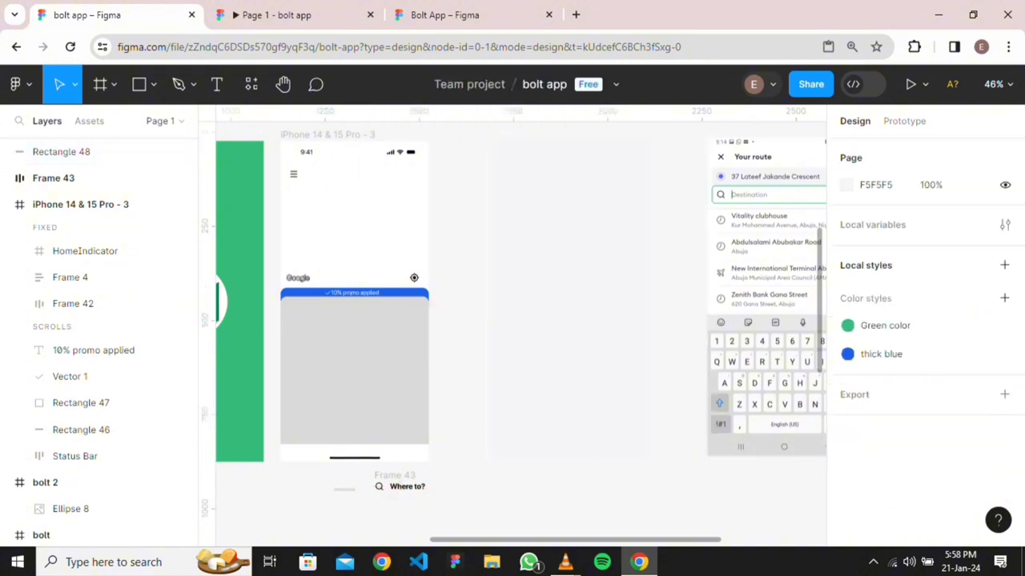
Create a colour style named 'gray' with value F4F4F6
{"action": "left_click", "coordinate": [1003, 298]}
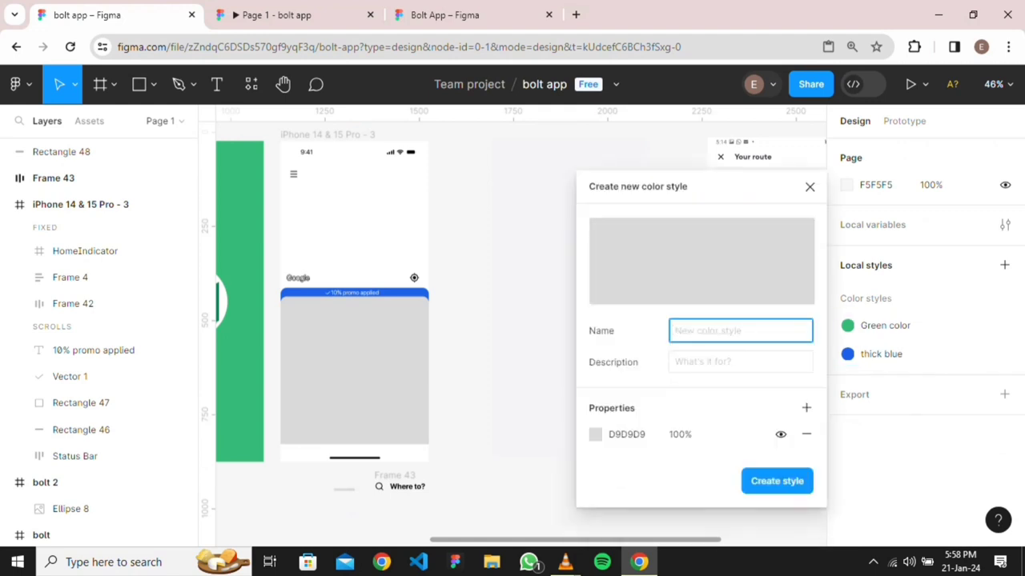
{"action": "type", "text": "g"}
{"action": "key", "text": "BackSpace"}
{"action": "type", "text": "gray"}
{"action": "left_click", "coordinate": [627, 434]}
{"action": "type", "text": "F4F4F6"}
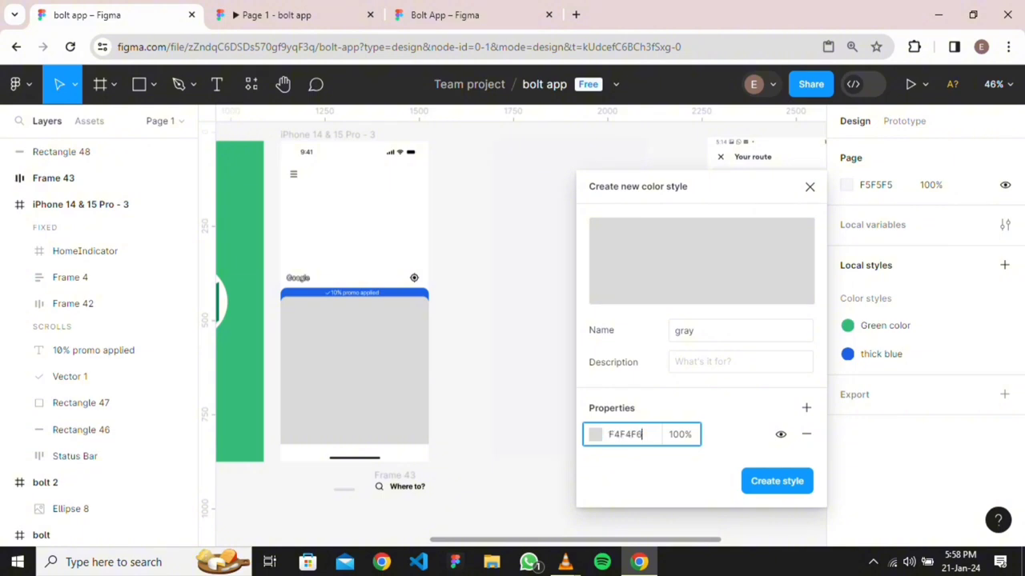
{"action": "key", "text": "Return"}
{"action": "left_click", "coordinate": [776, 480]}
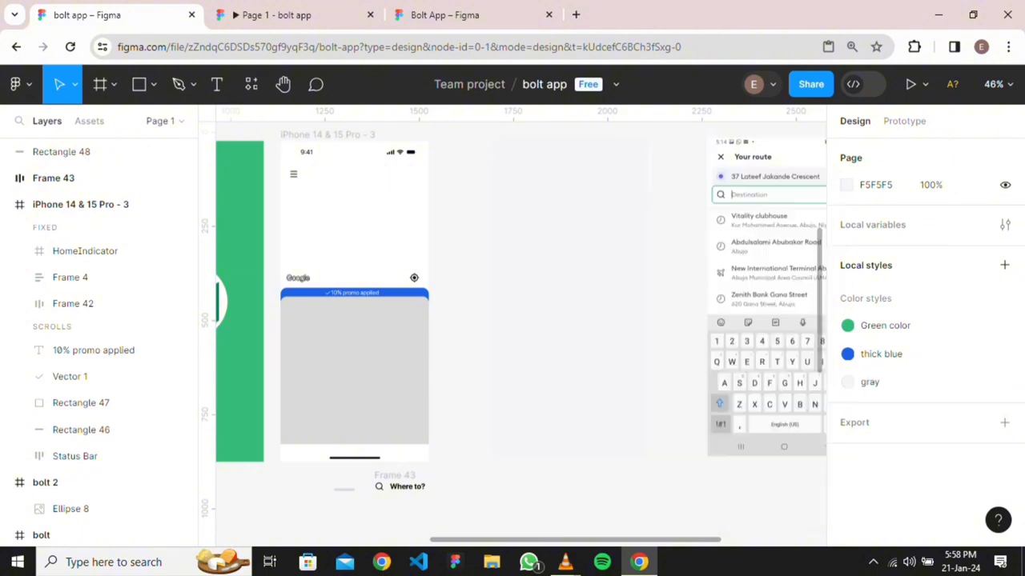
Apply the gray colour style to the Rectangle 48 bar's fill
{"action": "left_click", "coordinate": [61, 151]}
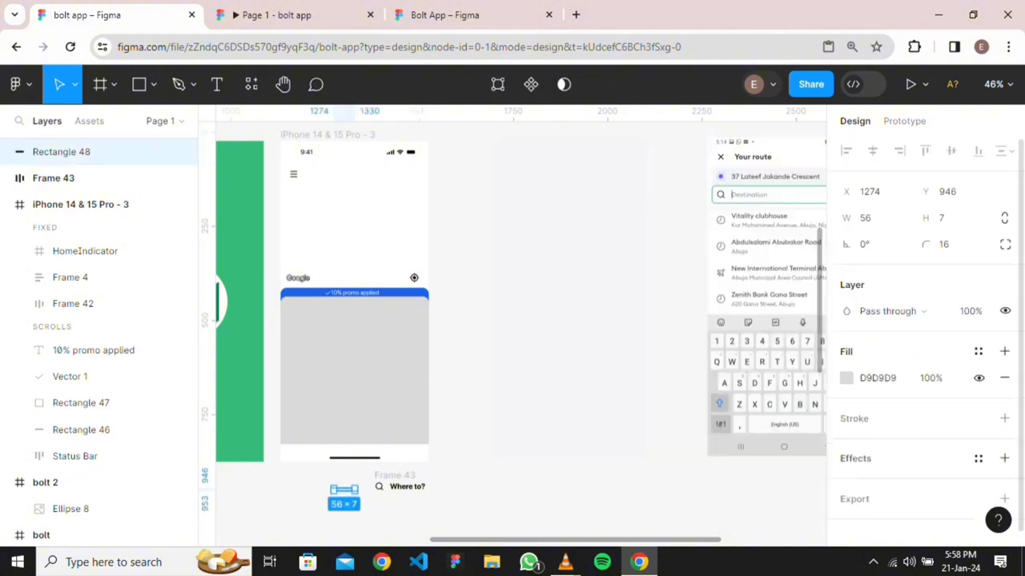
{"action": "left_click", "coordinate": [978, 351]}
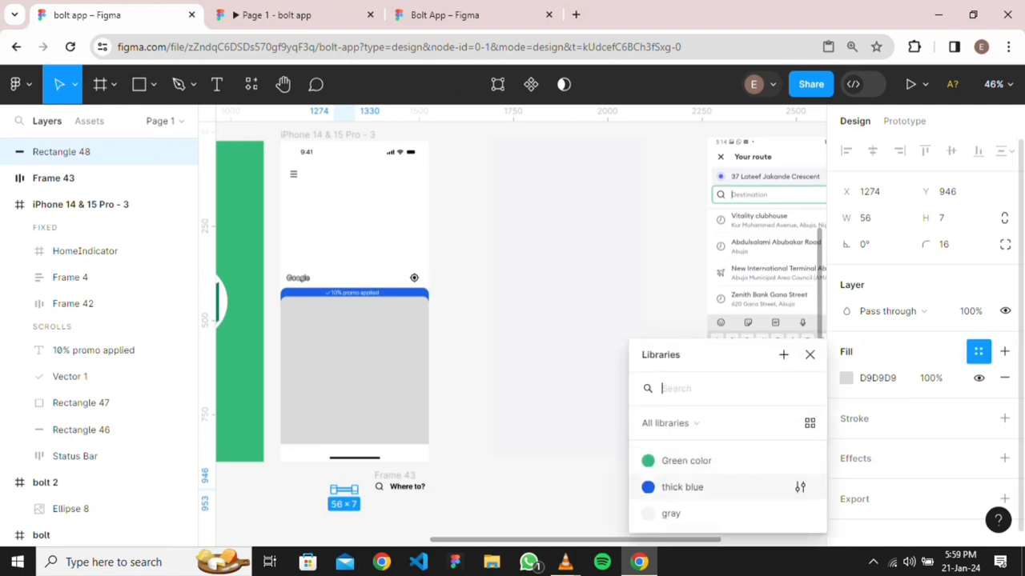
{"action": "left_click", "coordinate": [671, 513]}
{"action": "left_click", "coordinate": [568, 297]}
{"action": "key", "text": "Escape"}
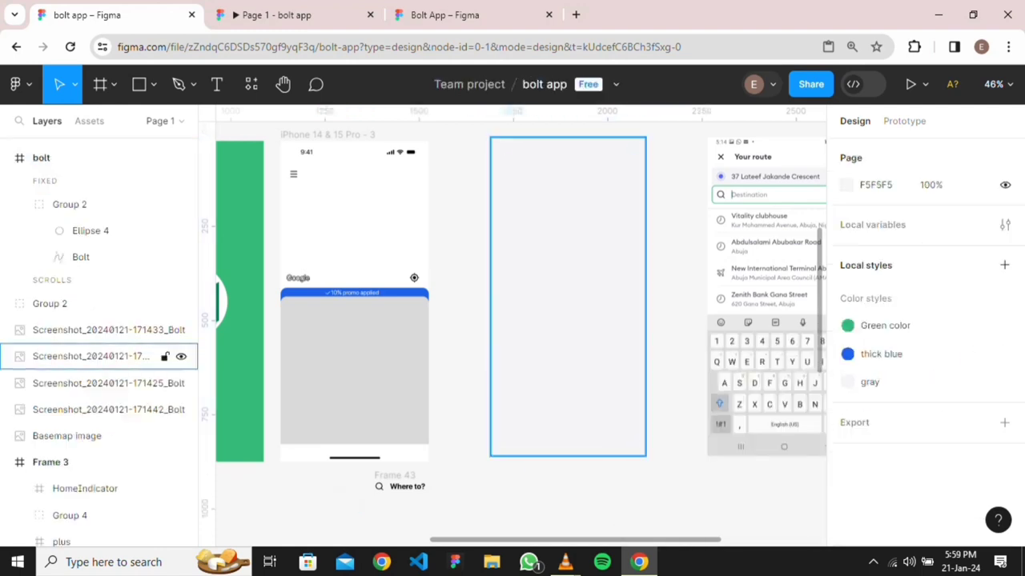
{"action": "left_click", "coordinate": [609, 237]}
{"action": "scroll", "coordinate": [609, 237], "scroll_direction": "down", "scroll_amount": 3}
{"action": "scroll", "coordinate": [622, 216], "scroll_direction": "down", "scroll_amount": 3}
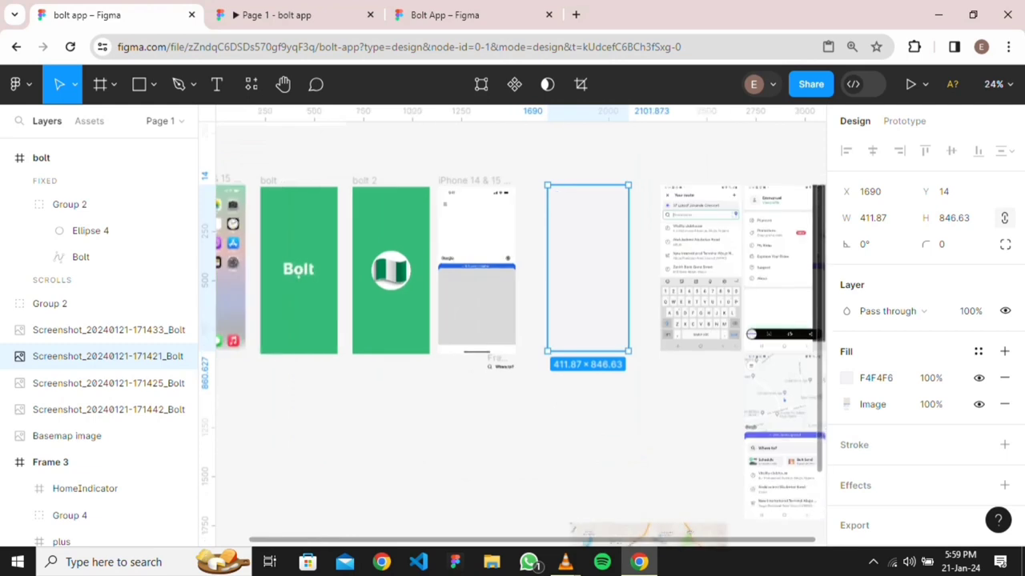
{"action": "scroll", "coordinate": [594, 275], "scroll_direction": "up", "scroll_amount": 2}
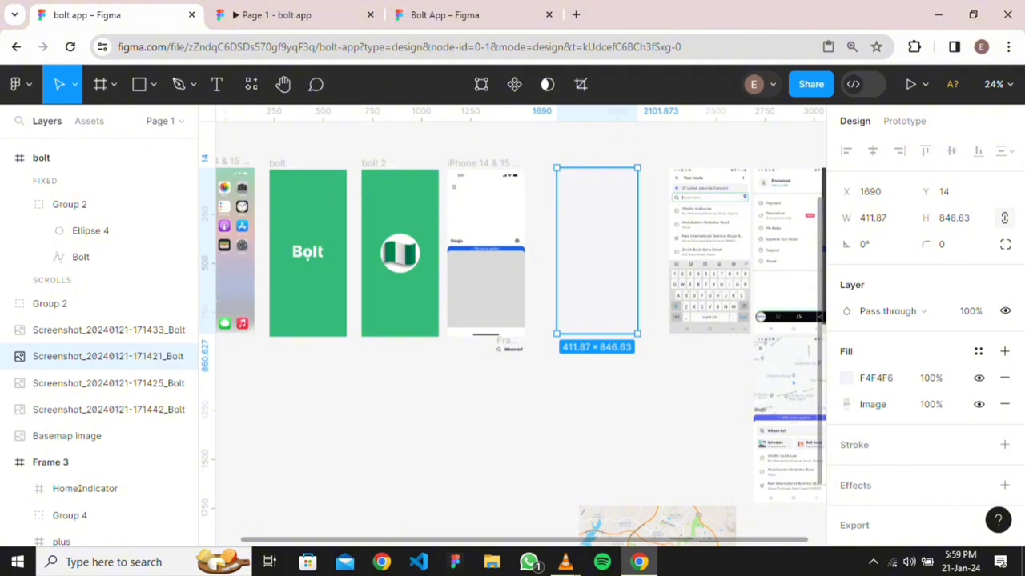
Change the gray panel Rectangle 47's fill to white FFFFFF
{"action": "scroll", "coordinate": [509, 349], "scroll_direction": "up", "scroll_amount": 8}
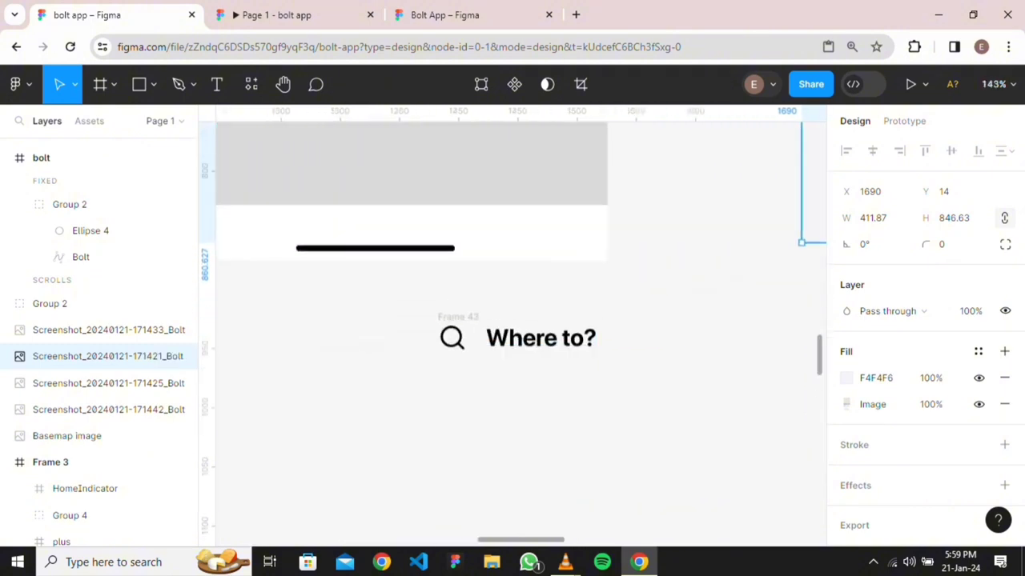
{"action": "left_click", "coordinate": [540, 338]}
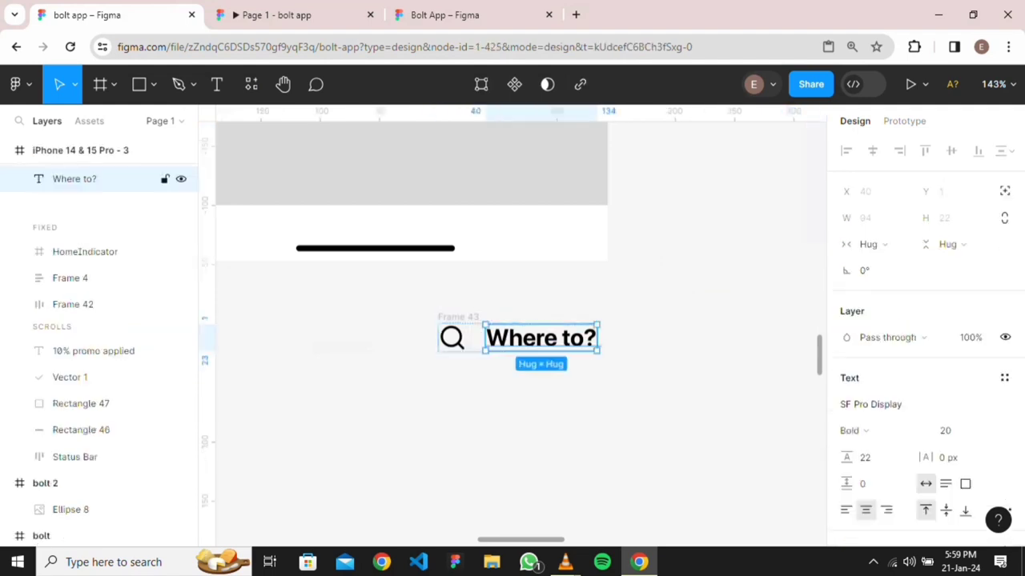
{"action": "scroll", "coordinate": [492, 368], "scroll_direction": "down", "scroll_amount": 5}
{"action": "left_click", "coordinate": [443, 360]}
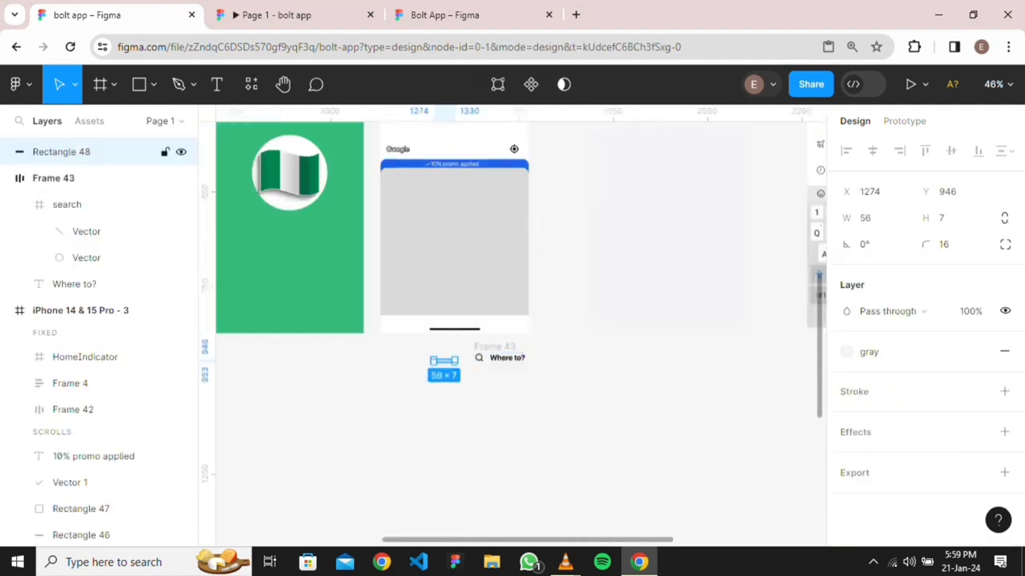
{"action": "left_click", "coordinate": [454, 242]}
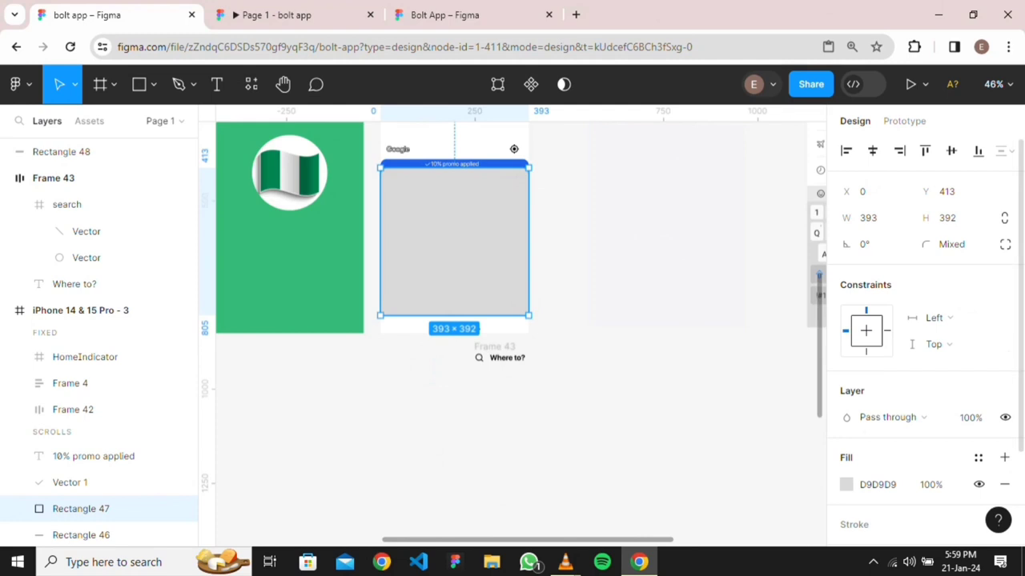
{"action": "scroll", "coordinate": [921, 320], "scroll_direction": "down", "scroll_amount": 2}
{"action": "left_click", "coordinate": [878, 363]}
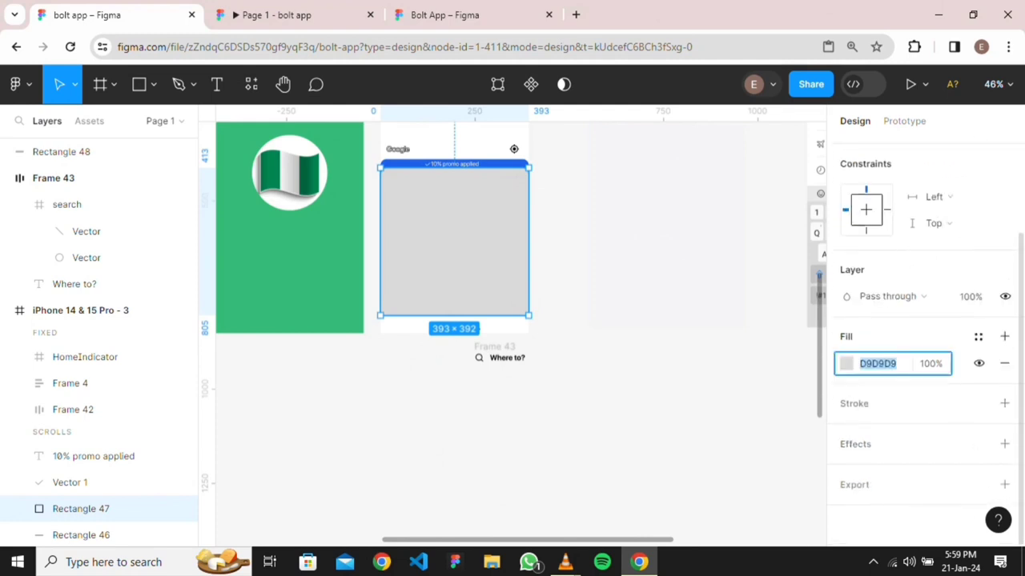
{"action": "left_click", "coordinate": [846, 363]}
{"action": "left_click_drag", "start_coordinate": [631, 212], "coordinate": [628, 172]}
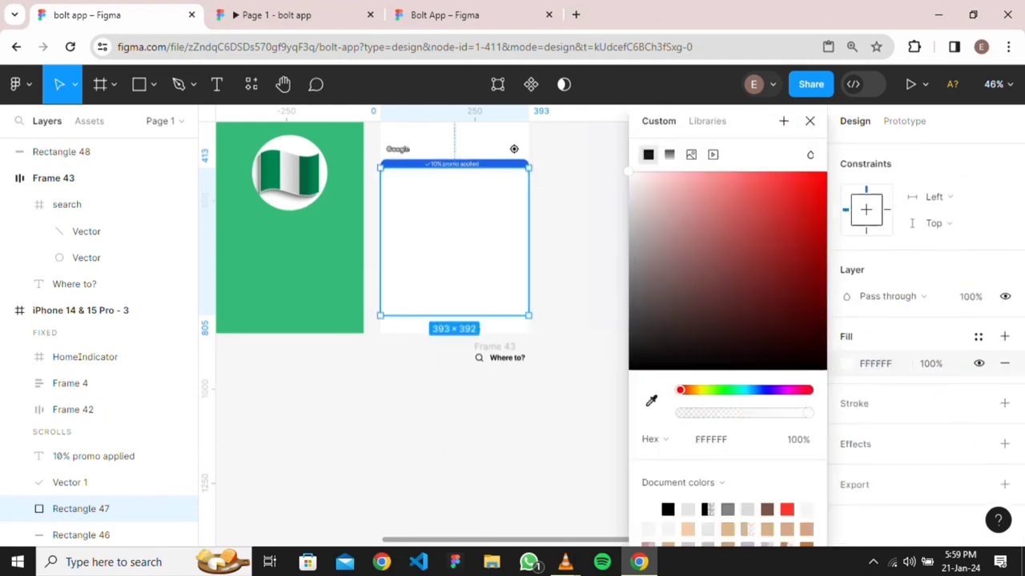
{"action": "left_click", "coordinate": [567, 360]}
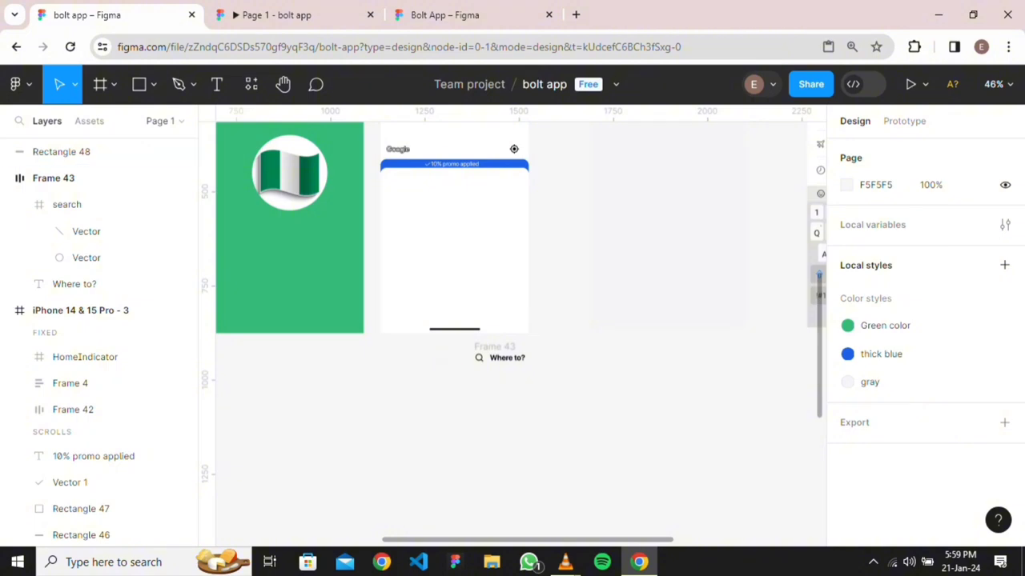
Move Rectangle 48 into the white panel and centre it horizontally in the phone frame
{"action": "left_click", "coordinate": [96, 151]}
{"action": "left_click_drag", "start_coordinate": [443, 359], "coordinate": [443, 200]}
{"action": "key", "text": "ctrl+z"}
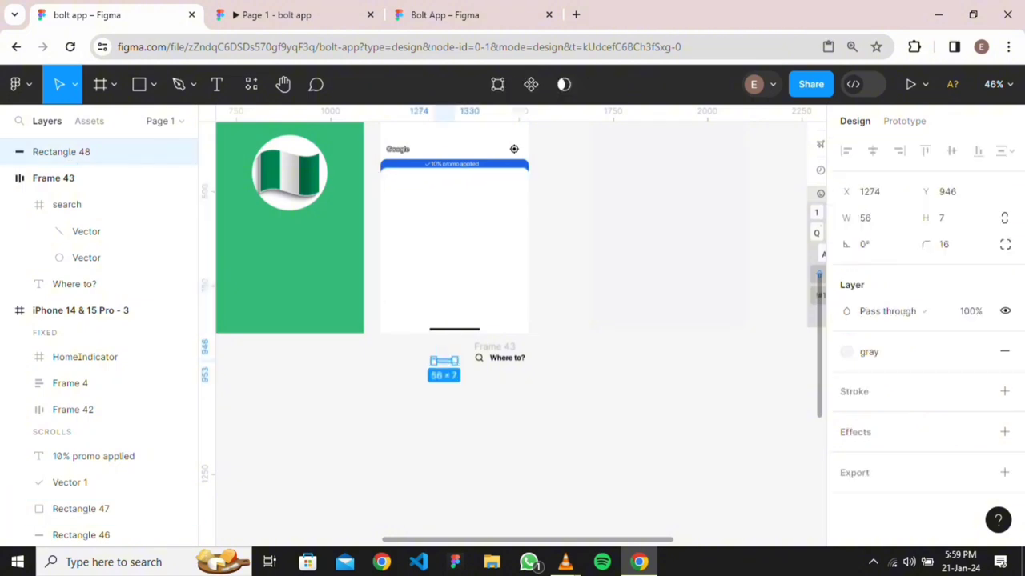
{"action": "scroll", "coordinate": [446, 375], "scroll_direction": "up", "scroll_amount": 4}
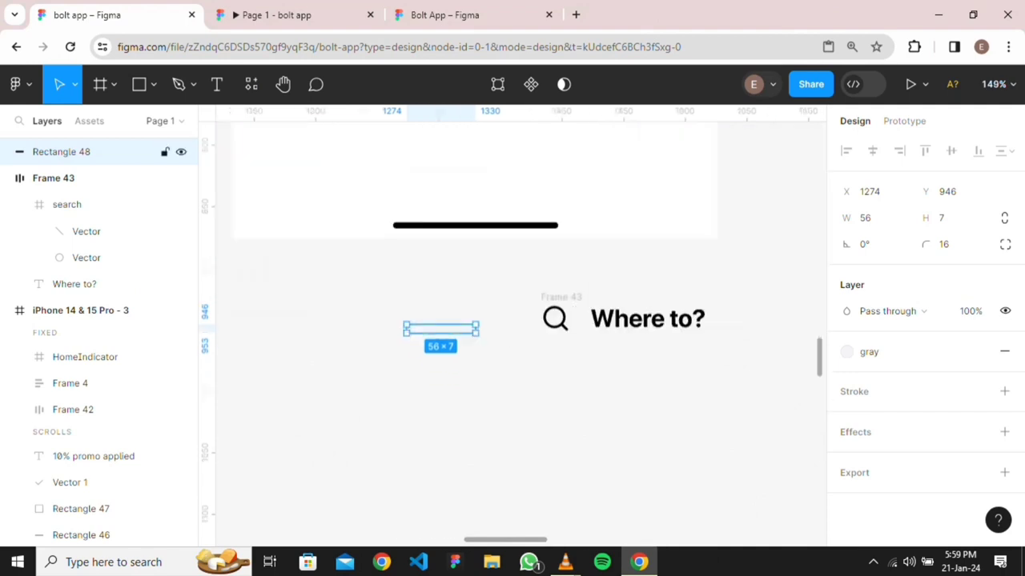
{"action": "left_click_drag", "start_coordinate": [441, 328], "coordinate": [475, 383]}
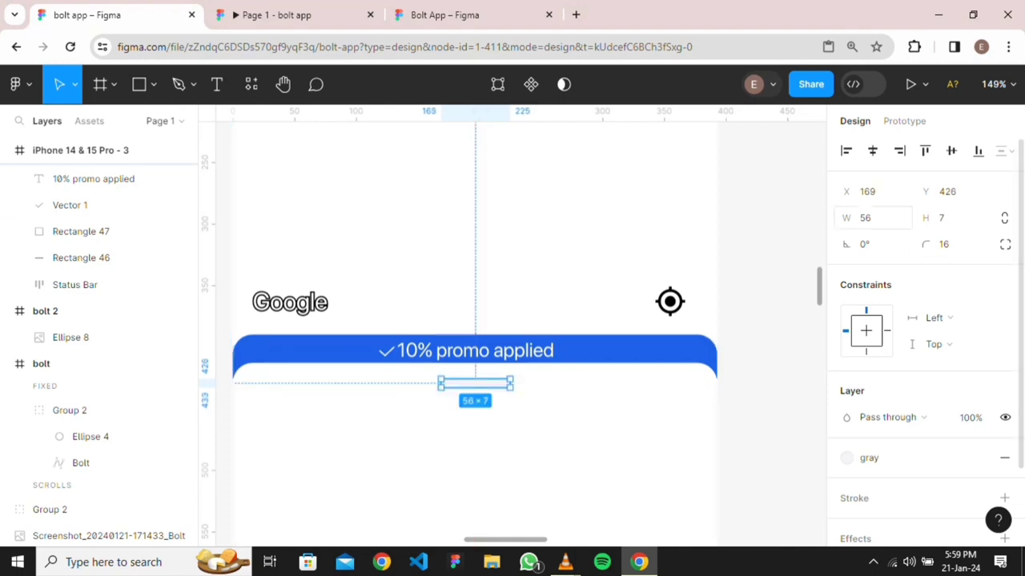
{"action": "left_click", "coordinate": [873, 151]}
{"action": "scroll", "coordinate": [632, 379], "scroll_direction": "down", "scroll_amount": 3}
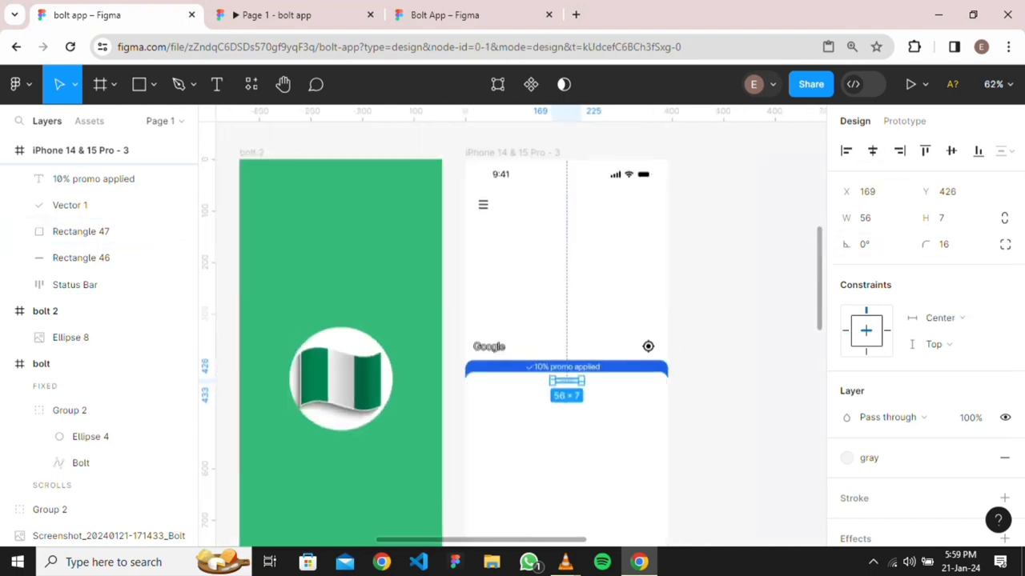
{"action": "key", "text": "Escape"}
{"action": "scroll", "coordinate": [513, 320], "scroll_direction": "down", "scroll_amount": 2}
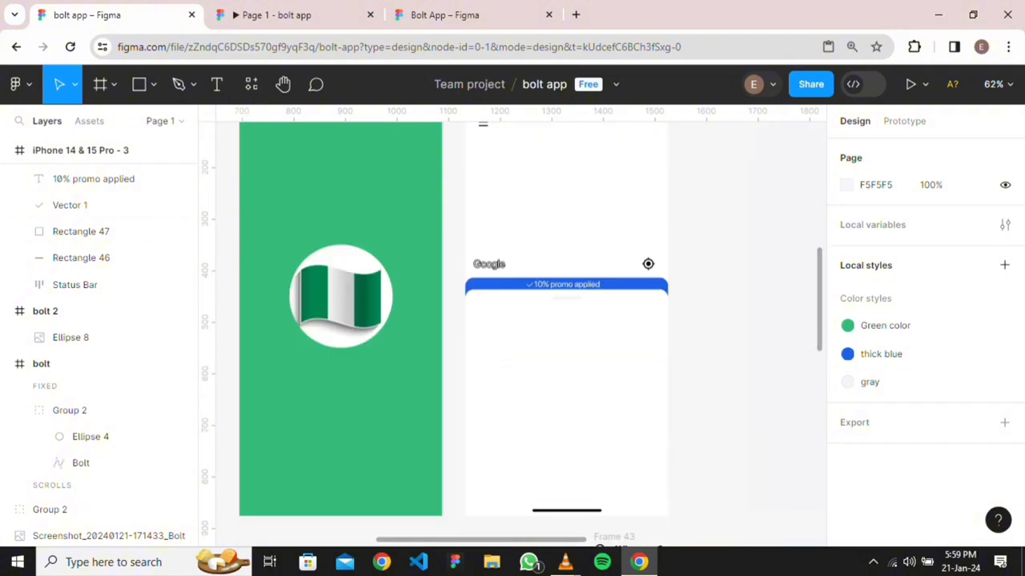
{"action": "scroll", "coordinate": [512, 320], "scroll_direction": "down", "scroll_amount": 6}
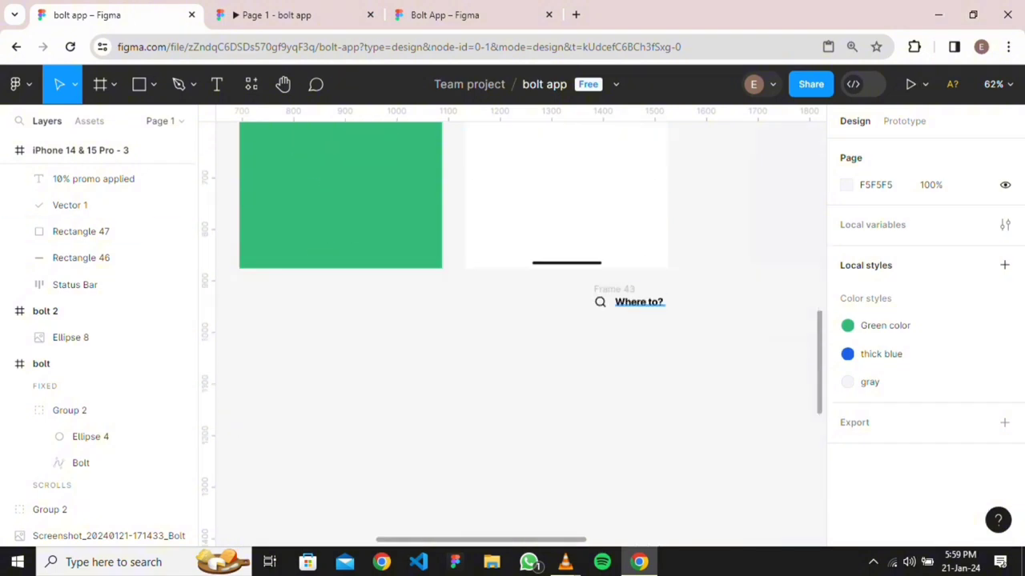
{"action": "left_click", "coordinate": [639, 301]}
{"action": "key", "text": "Escape"}
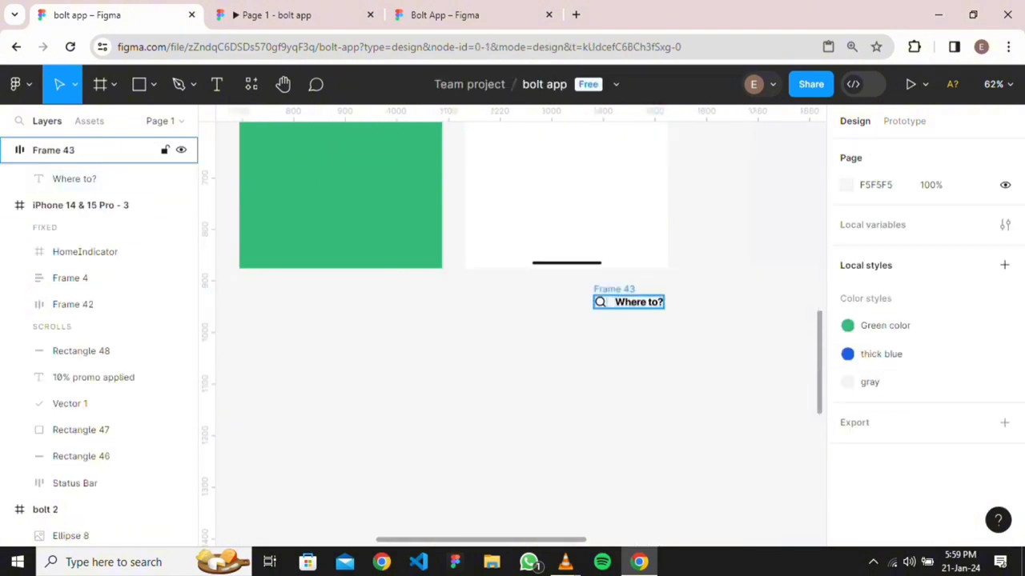
Drag Frame 43 into the white panel and set its horizontal padding to 16
{"action": "left_click", "coordinate": [614, 289]}
{"action": "left_click_drag", "start_coordinate": [638, 302], "coordinate": [566, 306]}
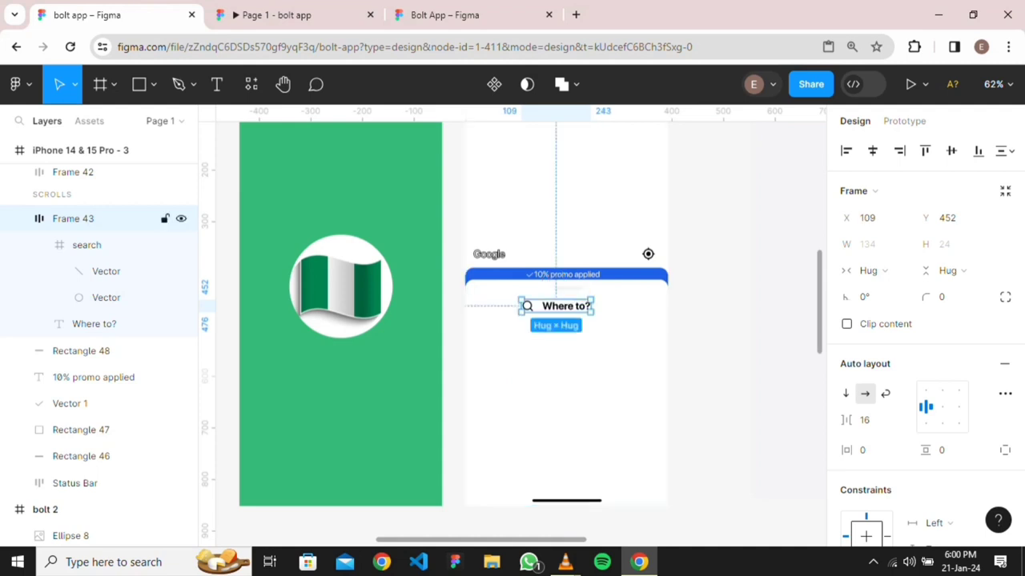
{"action": "left_click", "coordinate": [873, 450]}
{"action": "type", "text": "1"}
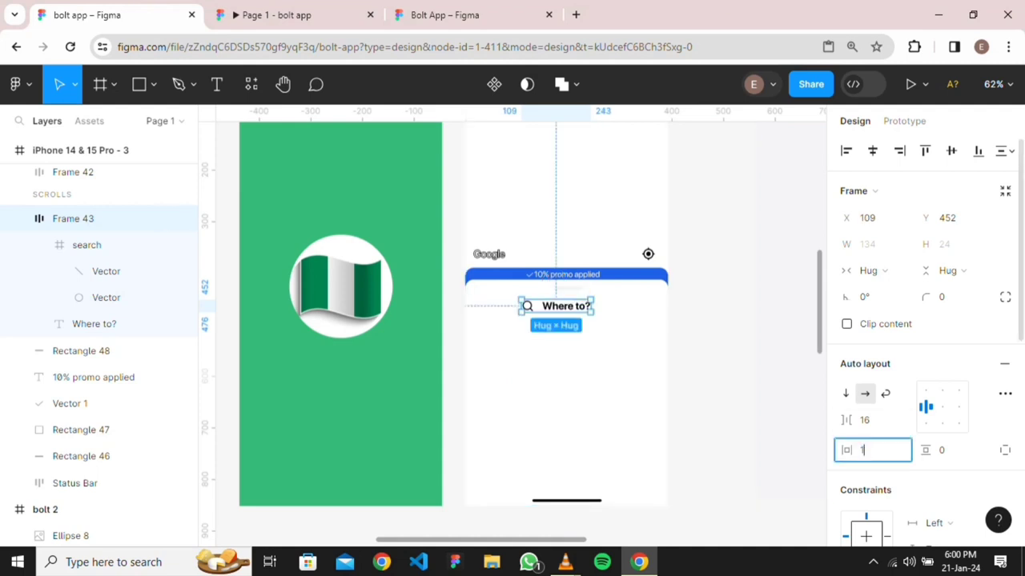
{"action": "type", "text": "6"}
{"action": "key", "text": "Return"}
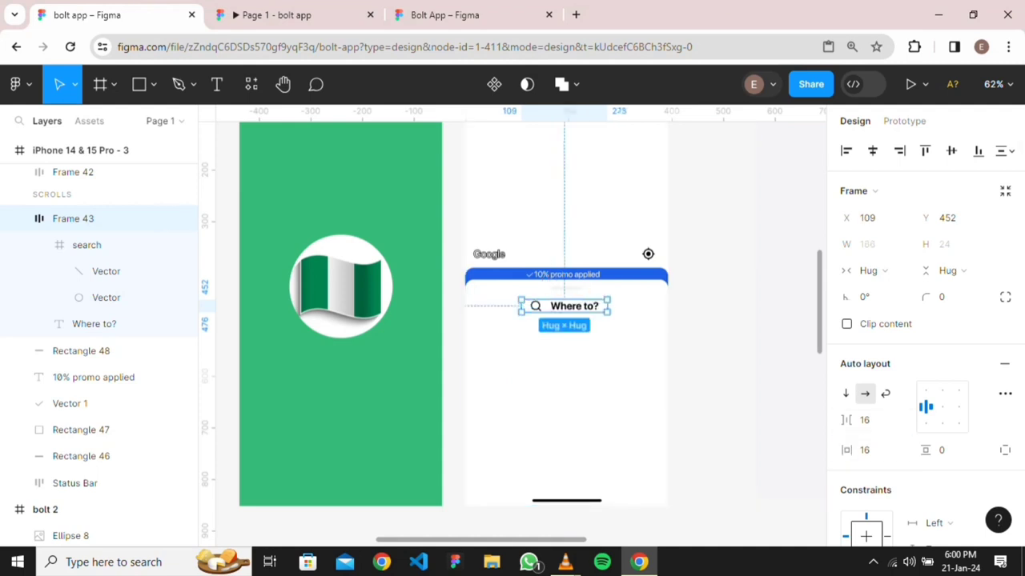
Try widening the search row to 221 px, then undo the resize
{"action": "left_click_drag", "start_coordinate": [521, 306], "coordinate": [493, 306]}
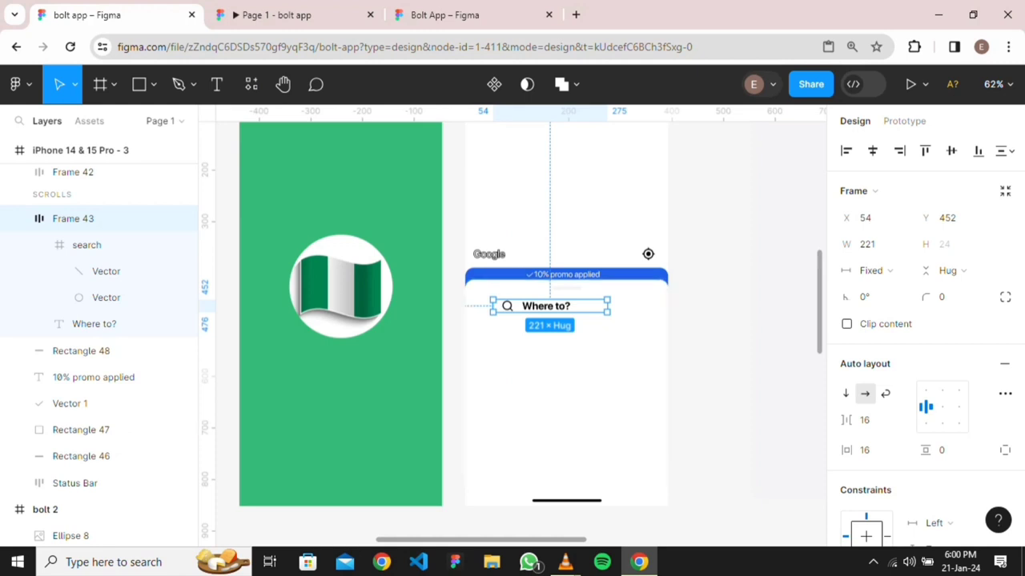
{"action": "scroll", "coordinate": [447, 318], "scroll_direction": "down", "scroll_amount": 5}
{"action": "scroll", "coordinate": [520, 333], "scroll_direction": "right", "scroll_amount": 1}
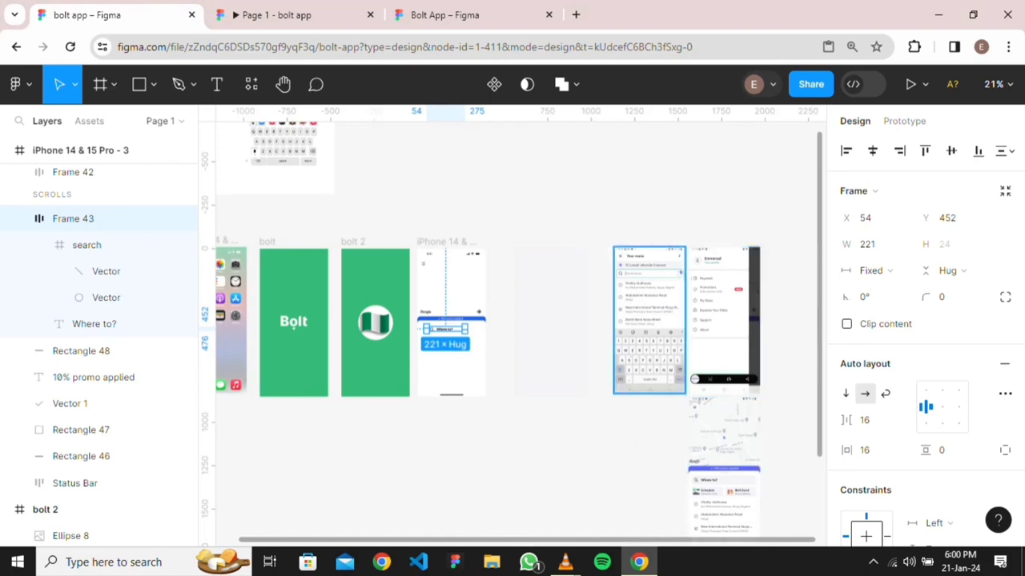
{"action": "scroll", "coordinate": [561, 336], "scroll_direction": "down", "scroll_amount": 3}
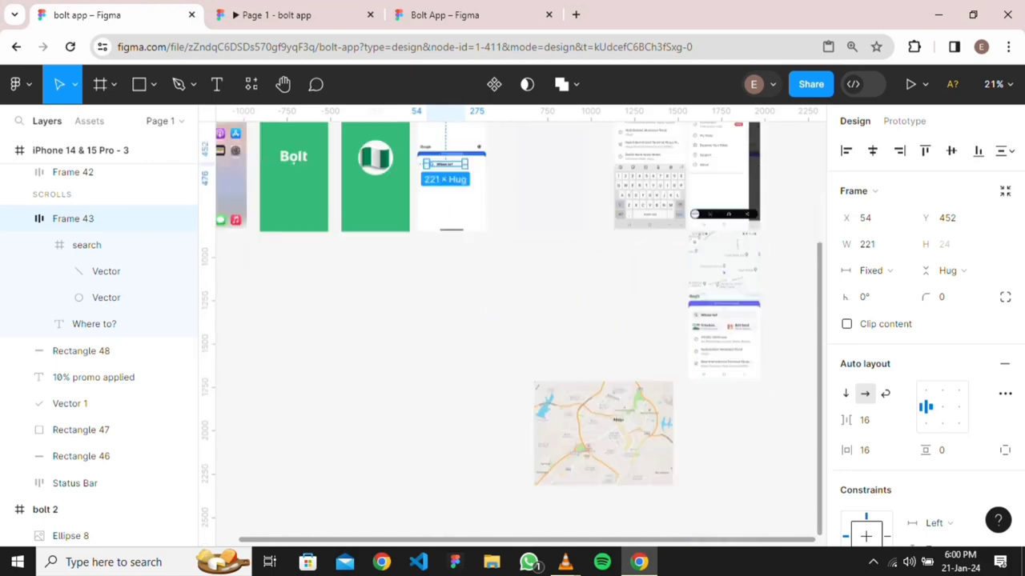
{"action": "scroll", "coordinate": [721, 344], "scroll_direction": "up", "scroll_amount": 5}
{"action": "scroll", "coordinate": [667, 284], "scroll_direction": "up", "scroll_amount": 5}
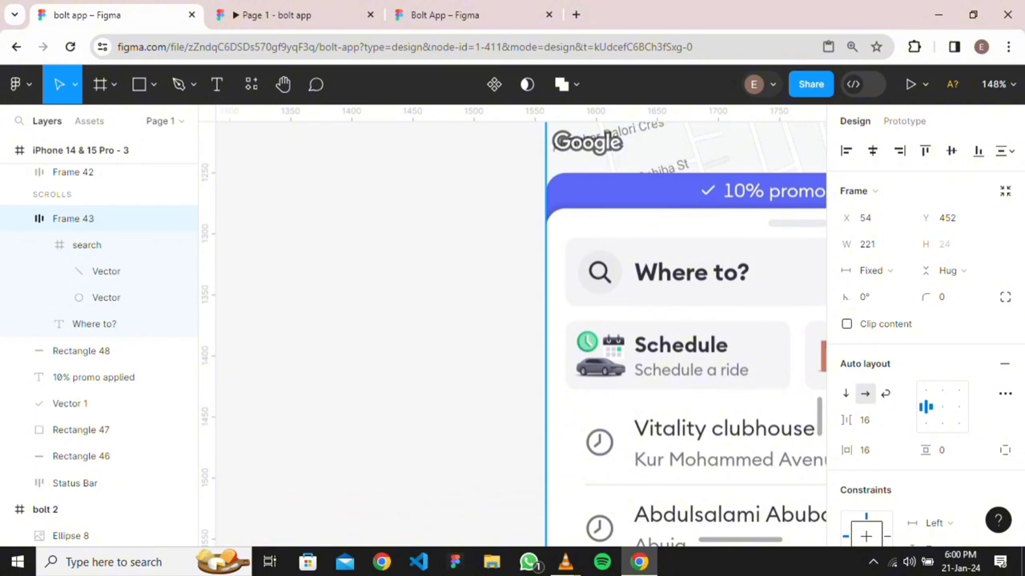
{"action": "scroll", "coordinate": [610, 292], "scroll_direction": "down", "scroll_amount": 8}
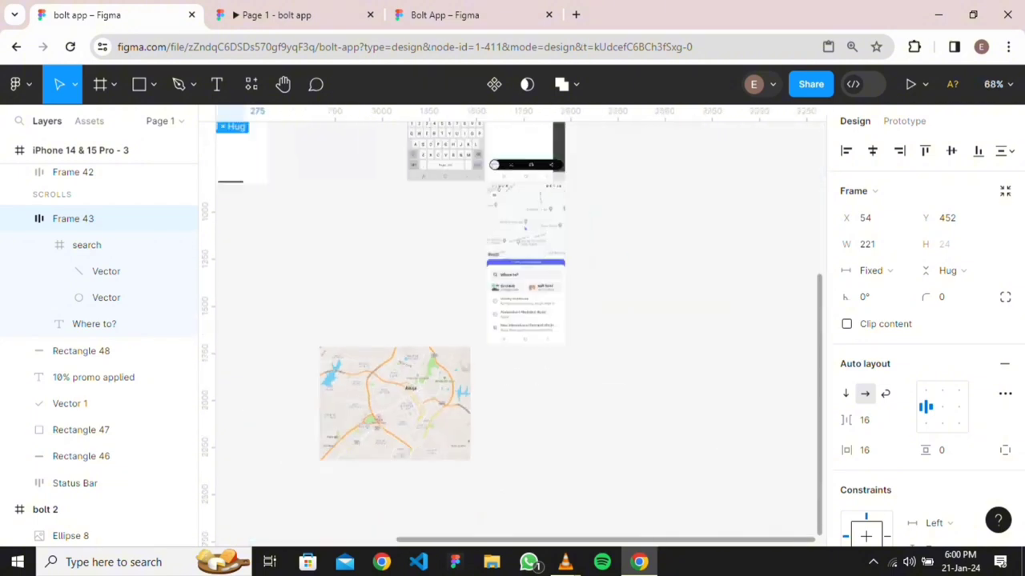
{"action": "scroll", "coordinate": [512, 333], "scroll_direction": "up", "scroll_amount": 3}
{"action": "scroll", "coordinate": [513, 333], "scroll_direction": "left", "scroll_amount": 3}
{"action": "scroll", "coordinate": [512, 330], "scroll_direction": "up", "scroll_amount": 5}
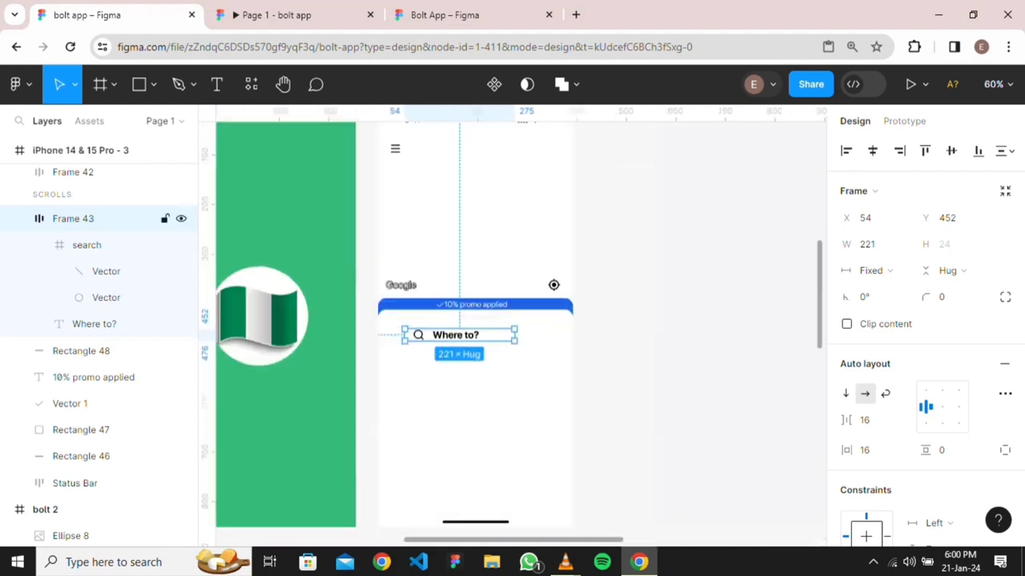
{"action": "key", "text": "ctrl+z"}
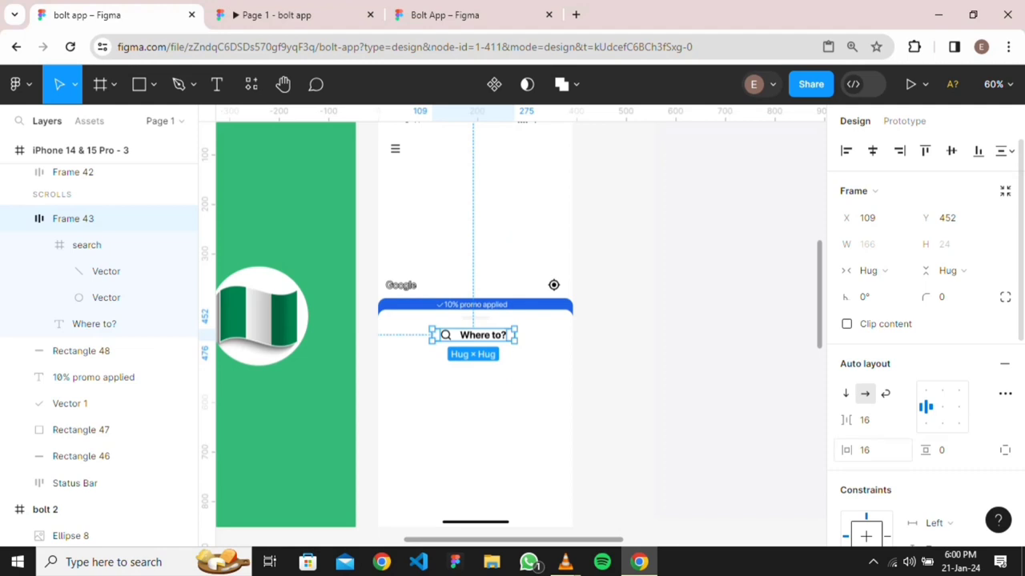
Undo the padding and wrap the search row in auto-layout Frame 44, stretched to phone width
{"action": "key", "text": "ctrl+z"}
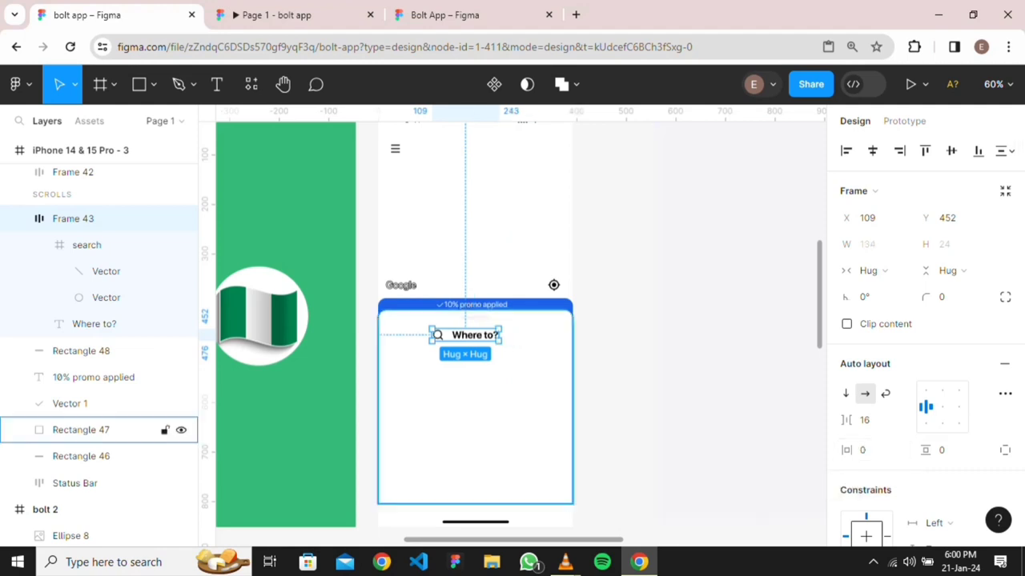
{"action": "key", "text": "shift+a"}
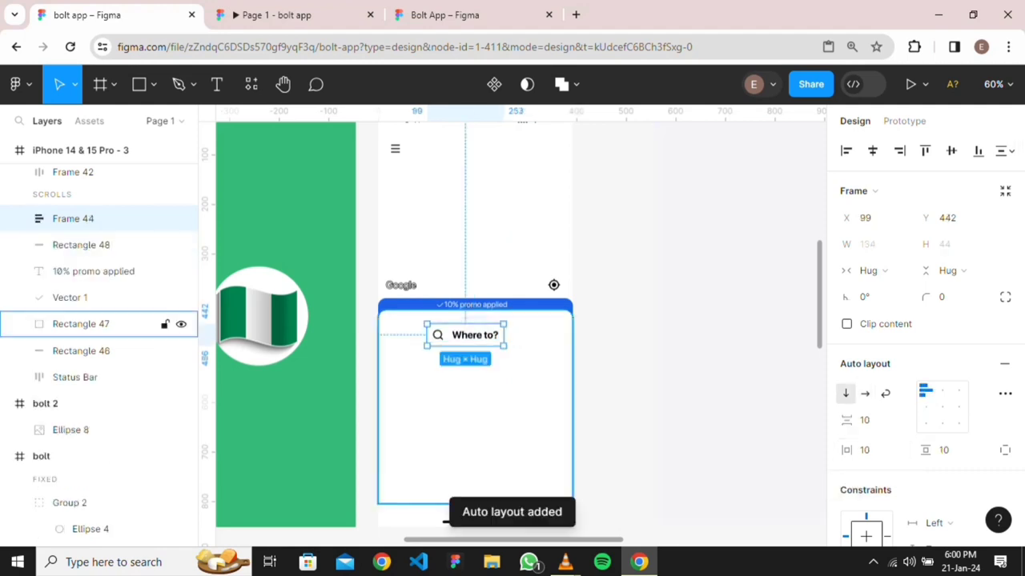
{"action": "left_click_drag", "start_coordinate": [503, 334], "coordinate": [572, 334]}
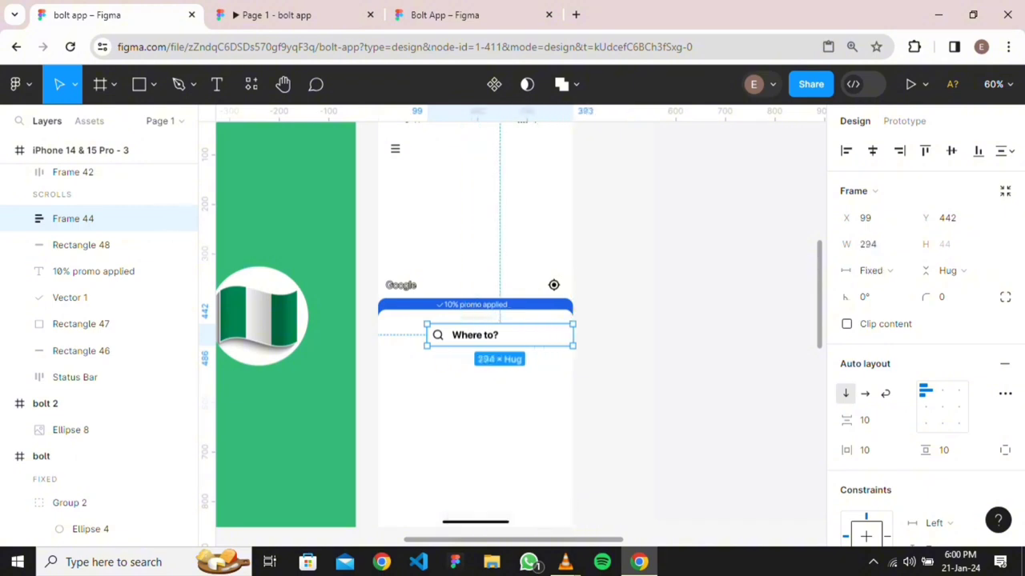
{"action": "left_click_drag", "start_coordinate": [427, 334], "coordinate": [377, 335]}
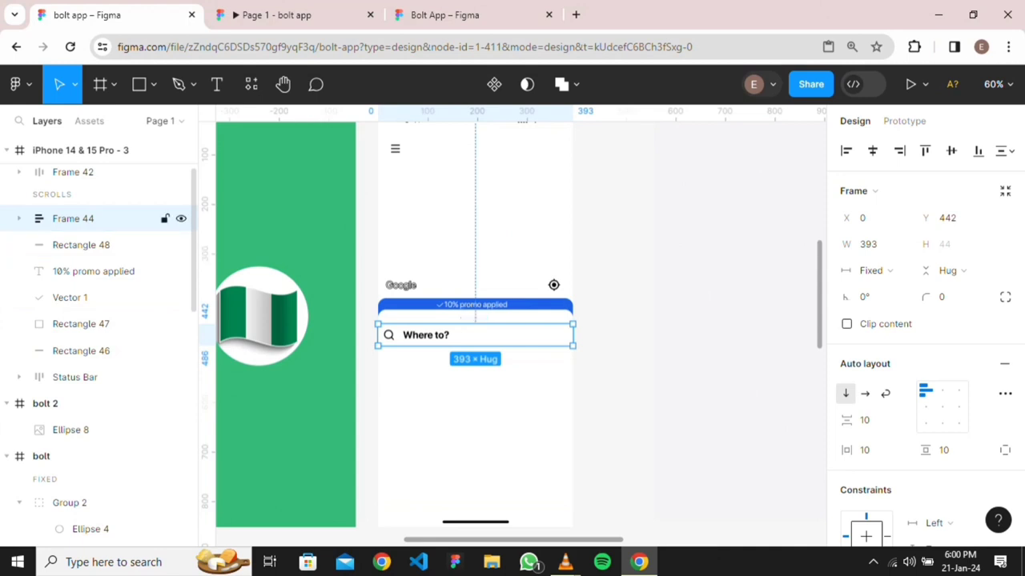
Give the Frame 43 search icon-and-text group 16 px horizontal padding
{"action": "left_click", "coordinate": [476, 318]}
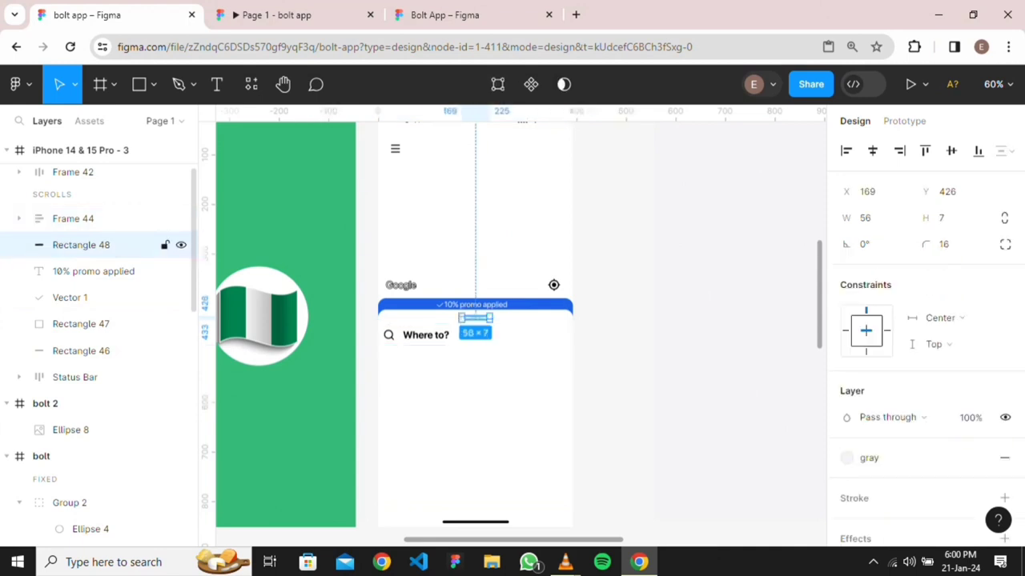
{"action": "left_click", "coordinate": [19, 218]}
{"action": "left_click", "coordinate": [93, 245]}
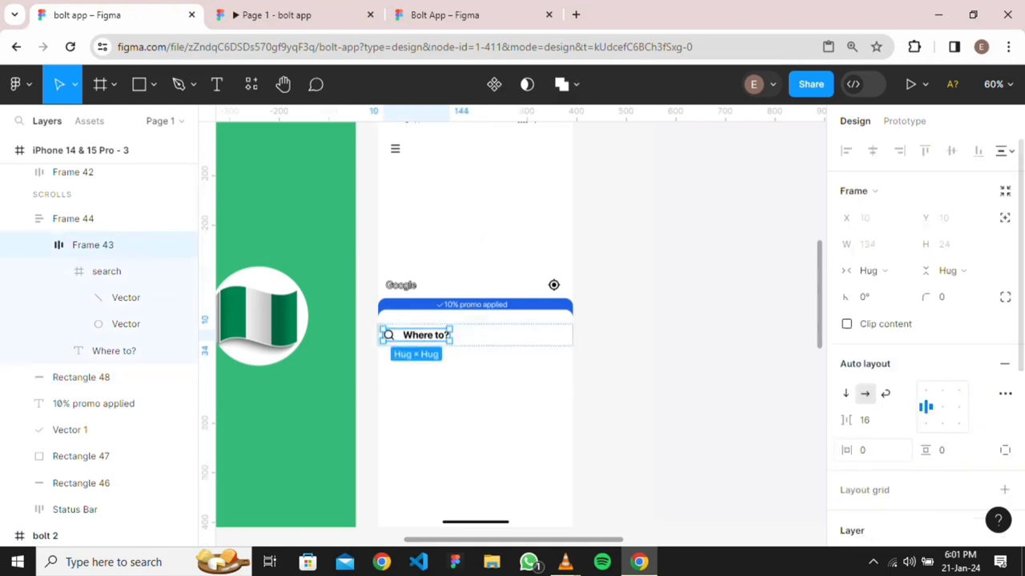
{"action": "left_click", "coordinate": [863, 449]}
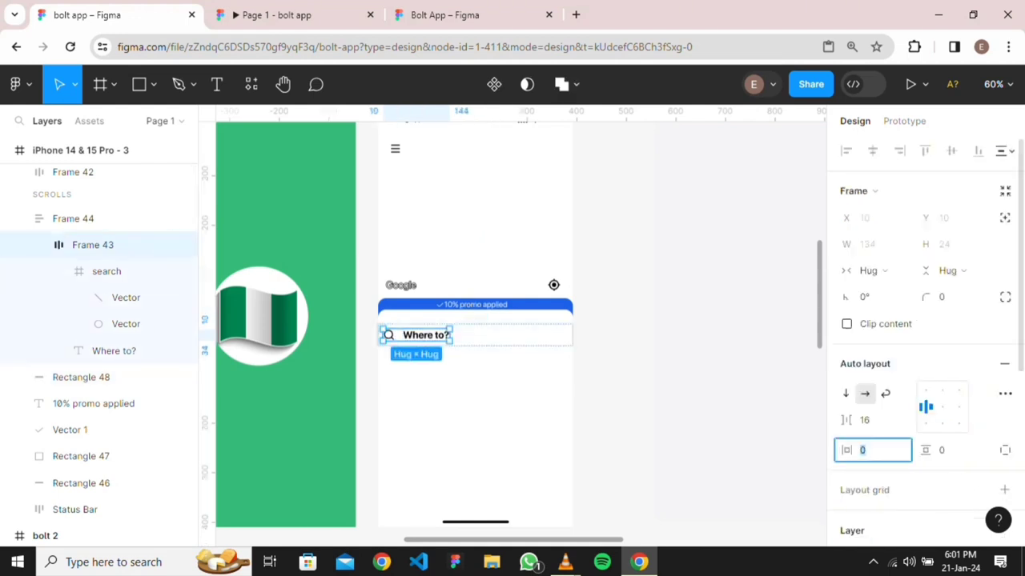
{"action": "type", "text": "16"}
{"action": "key", "text": "Return"}
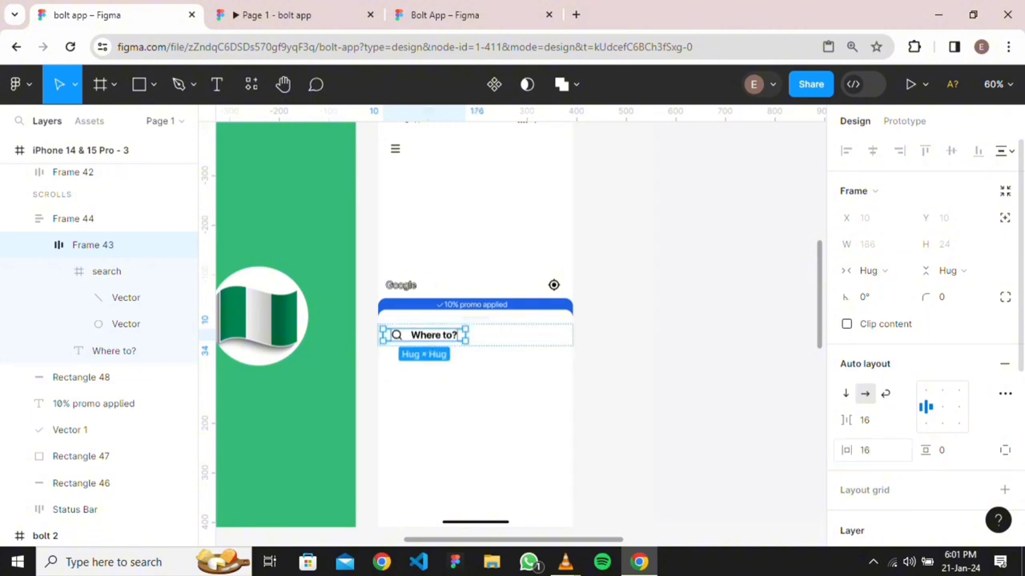
Widen the Frame 43 search group to a fixed 293 px
{"action": "left_click", "coordinate": [476, 407]}
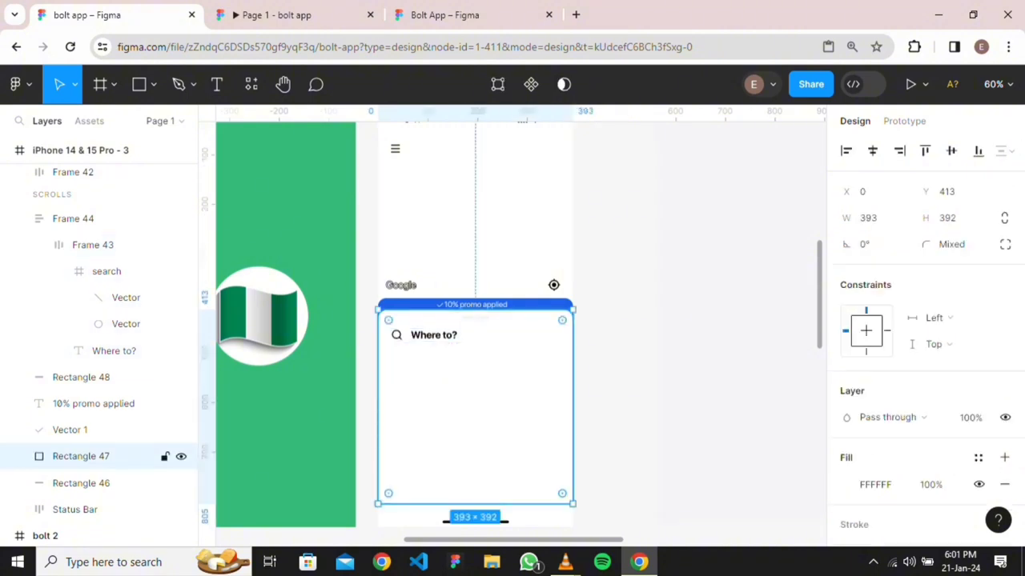
{"action": "left_click", "coordinate": [73, 218]}
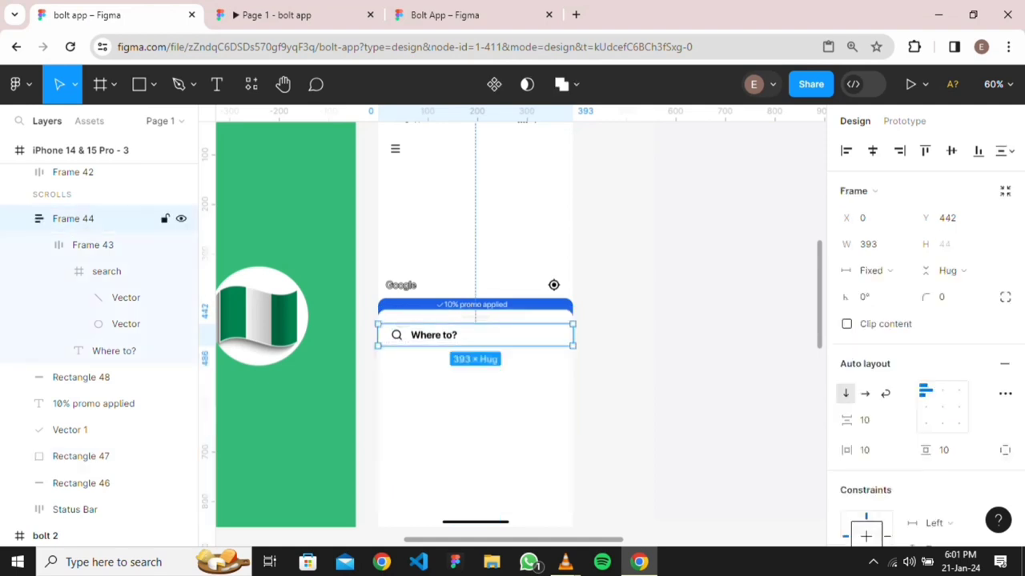
{"action": "left_click", "coordinate": [93, 245]}
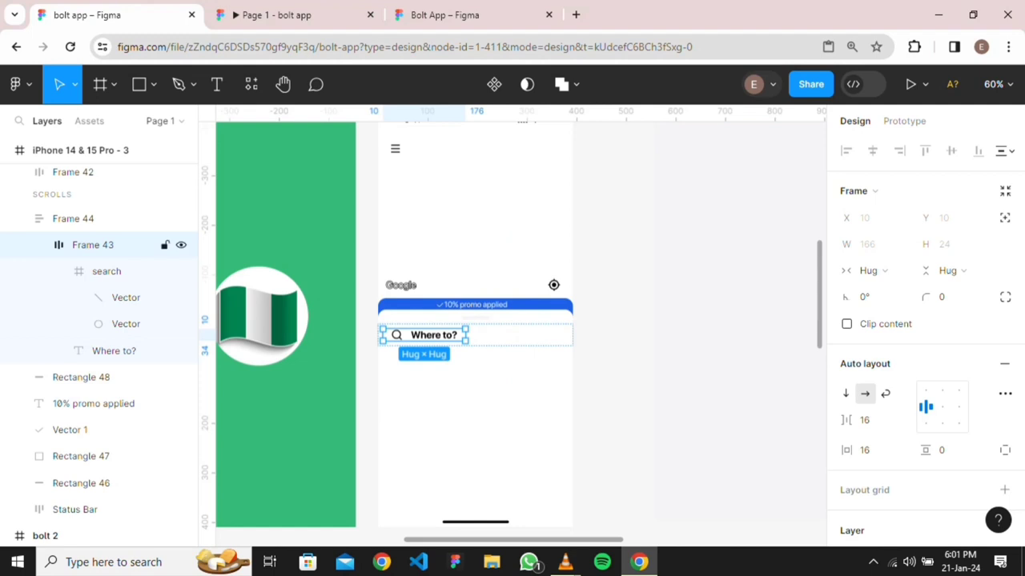
{"action": "left_click_drag", "start_coordinate": [466, 335], "coordinate": [529, 334]}
{"action": "scroll", "coordinate": [741, 358], "scroll_direction": "down", "scroll_amount": 5}
{"action": "scroll", "coordinate": [513, 320], "scroll_direction": "down", "scroll_amount": 3}
{"action": "scroll", "coordinate": [513, 320], "scroll_direction": "right", "scroll_amount": 3}
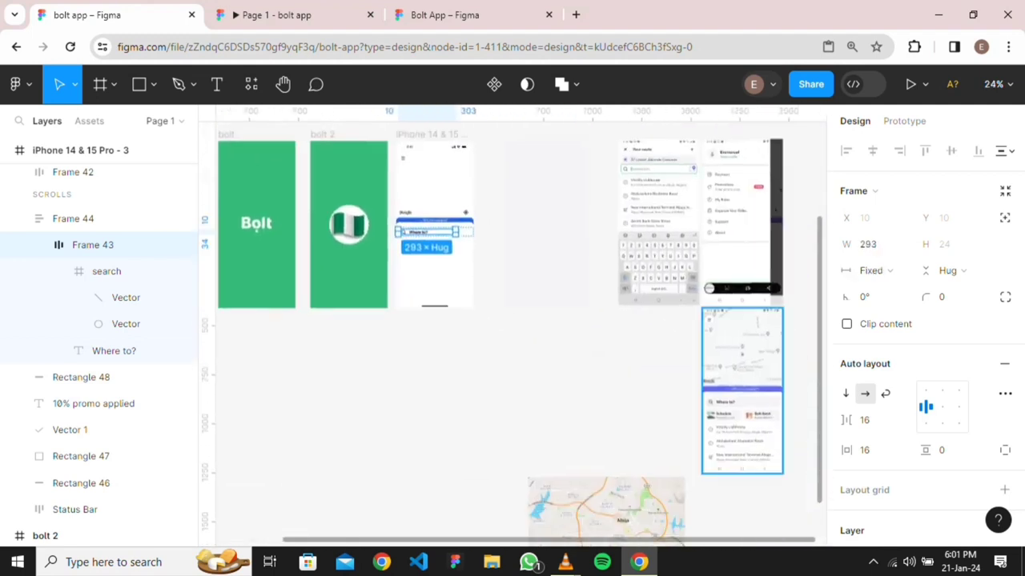
Move the Bolt reference screenshot beside the phone frame, then undo the last two changes
{"action": "left_click_drag", "start_coordinate": [742, 353], "coordinate": [546, 187]}
{"action": "scroll", "coordinate": [576, 312], "scroll_direction": "up", "scroll_amount": 3}
{"action": "scroll", "coordinate": [283, 378], "scroll_direction": "up", "scroll_amount": 4}
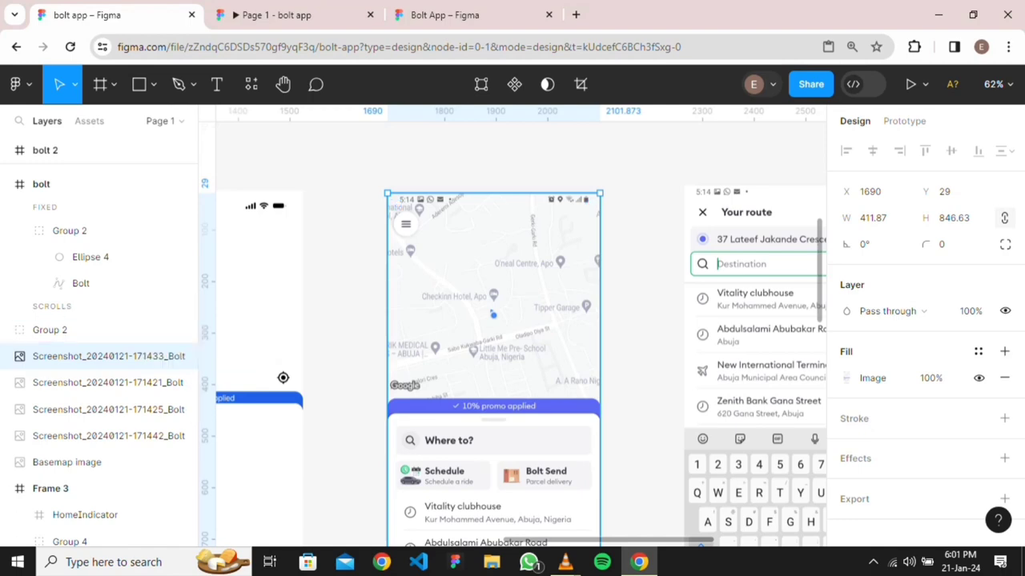
{"action": "scroll", "coordinate": [282, 378], "scroll_direction": "down", "scroll_amount": 5}
{"action": "left_click", "coordinate": [294, 391]}
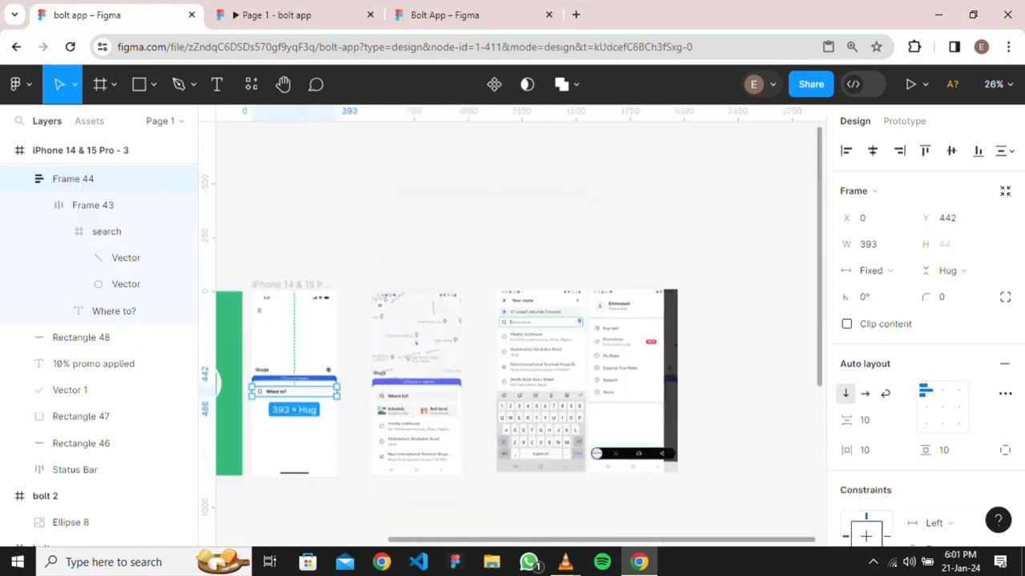
{"action": "scroll", "coordinate": [271, 394], "scroll_direction": "up", "scroll_amount": 4}
{"action": "left_click", "coordinate": [93, 205]}
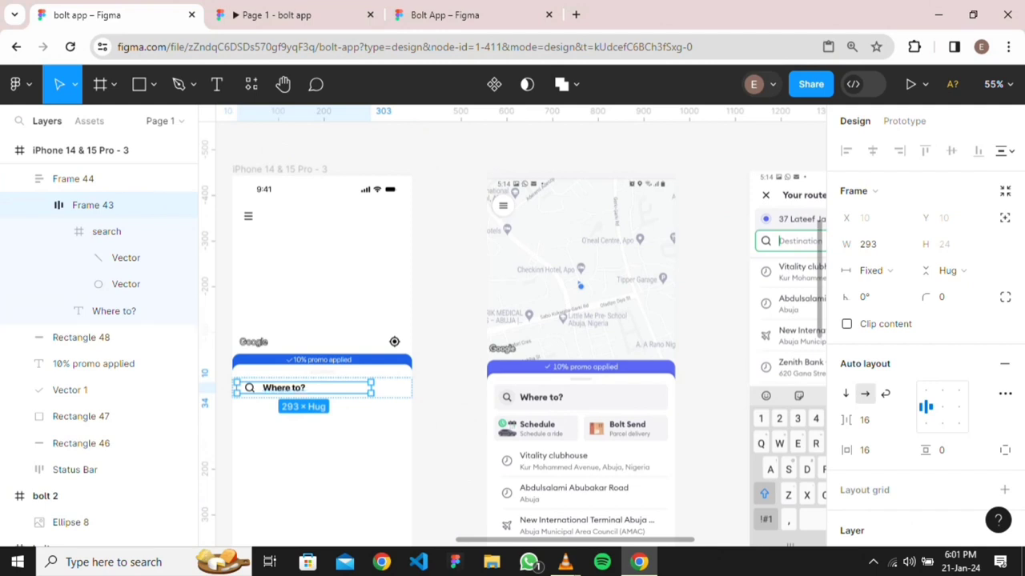
{"action": "left_click", "coordinate": [73, 179]}
{"action": "key", "text": "ctrl+z"}
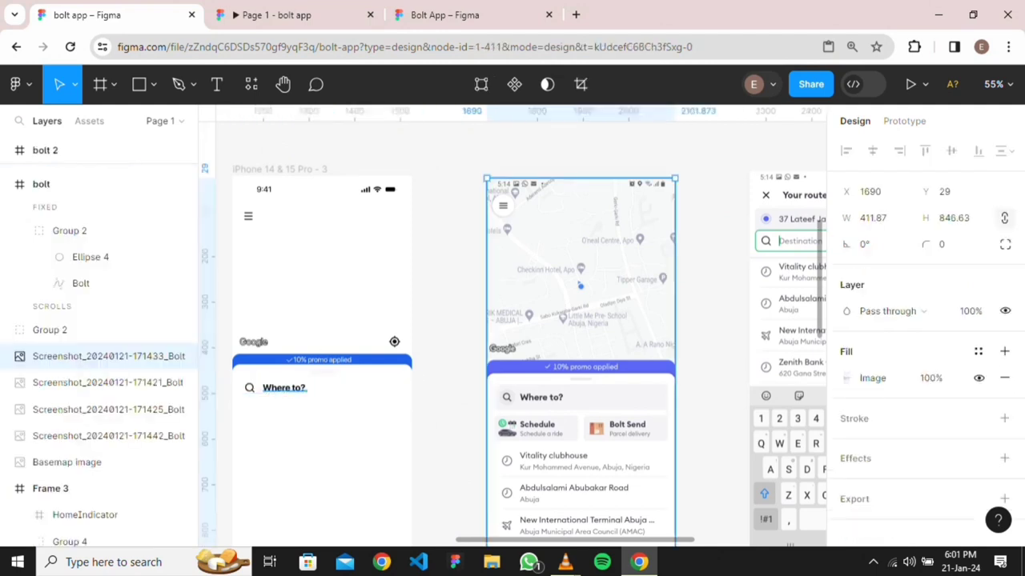
{"action": "key", "text": "ctrl+z"}
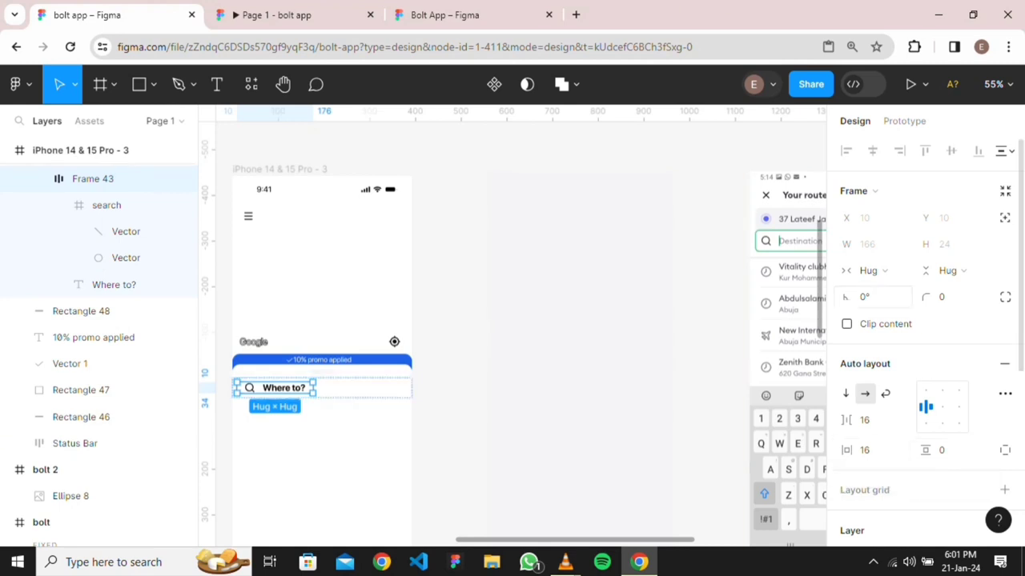
Set Frame 43's horizontal sizing to Fill container so it spans 373 wide
{"action": "left_click", "coordinate": [868, 270]}
{"action": "left_click", "coordinate": [909, 291]}
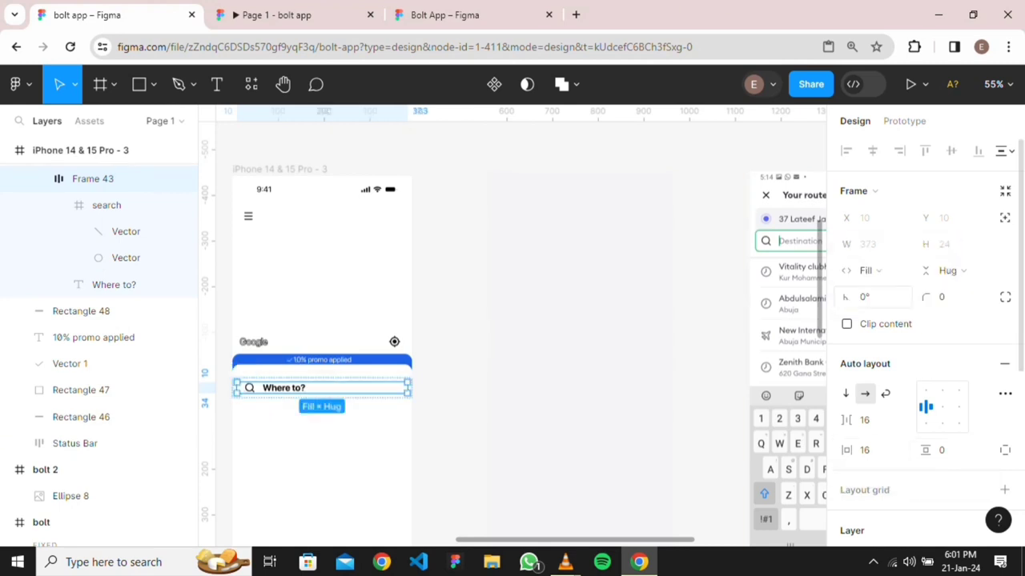
{"action": "left_click", "coordinate": [581, 336]}
{"action": "double_click", "coordinate": [322, 387]}
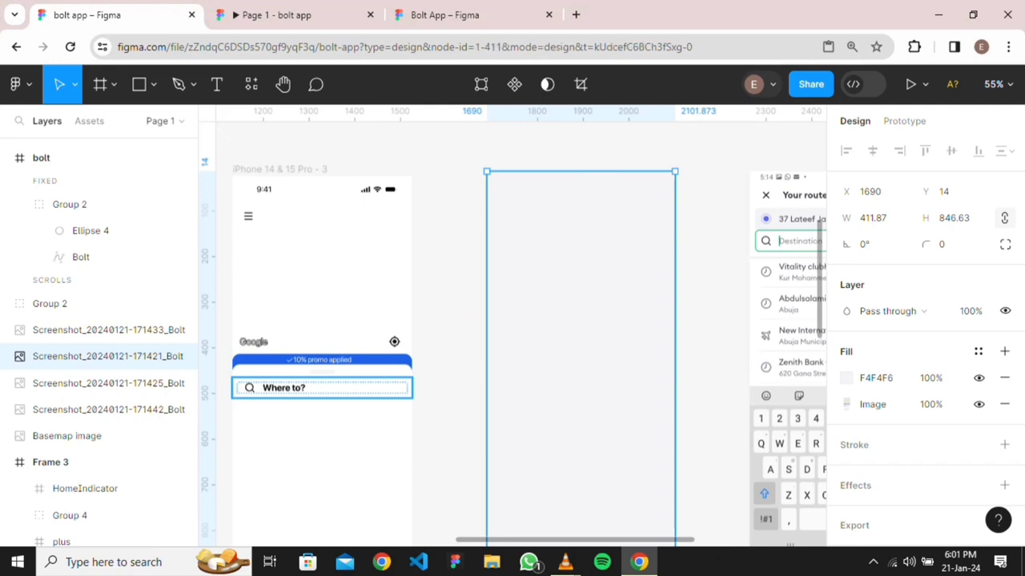
Give the 'Where to?' search group a fill using the 'gray' color style
{"action": "scroll", "coordinate": [925, 344], "scroll_direction": "down", "scroll_amount": 1}
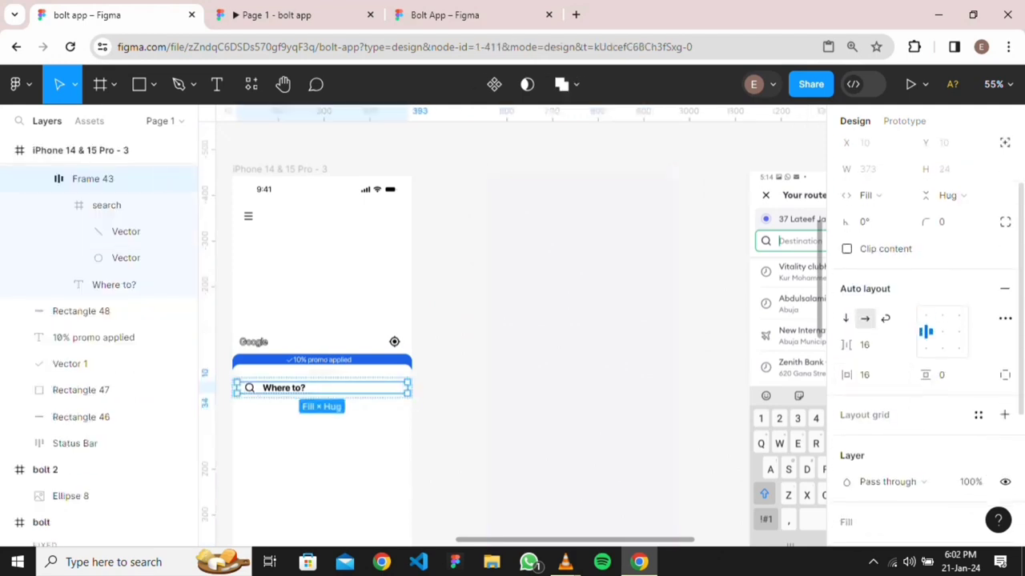
{"action": "scroll", "coordinate": [925, 345], "scroll_direction": "down", "scroll_amount": 3}
{"action": "left_click", "coordinate": [1004, 296]}
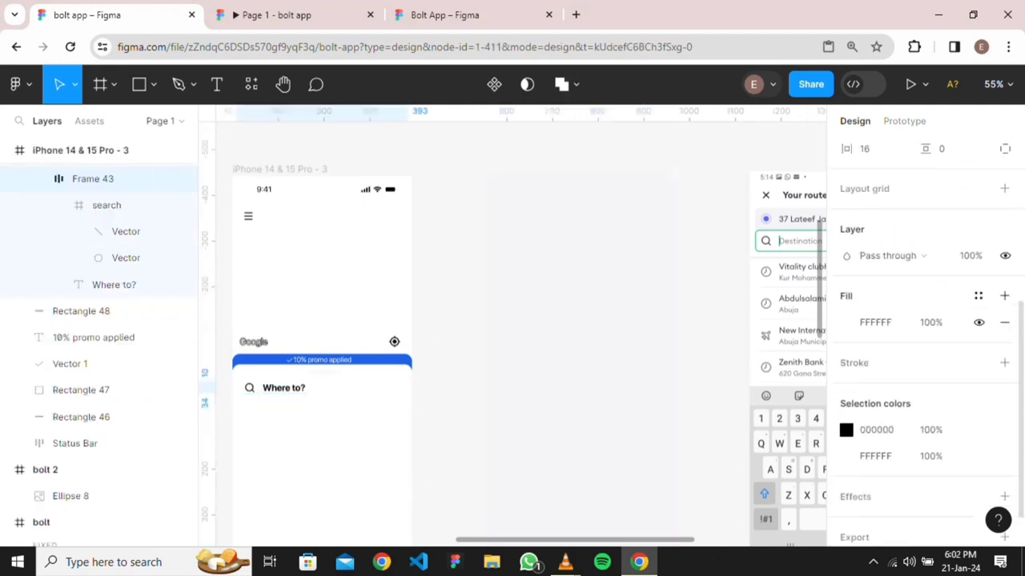
{"action": "left_click", "coordinate": [978, 296]}
{"action": "left_click", "coordinate": [673, 458]}
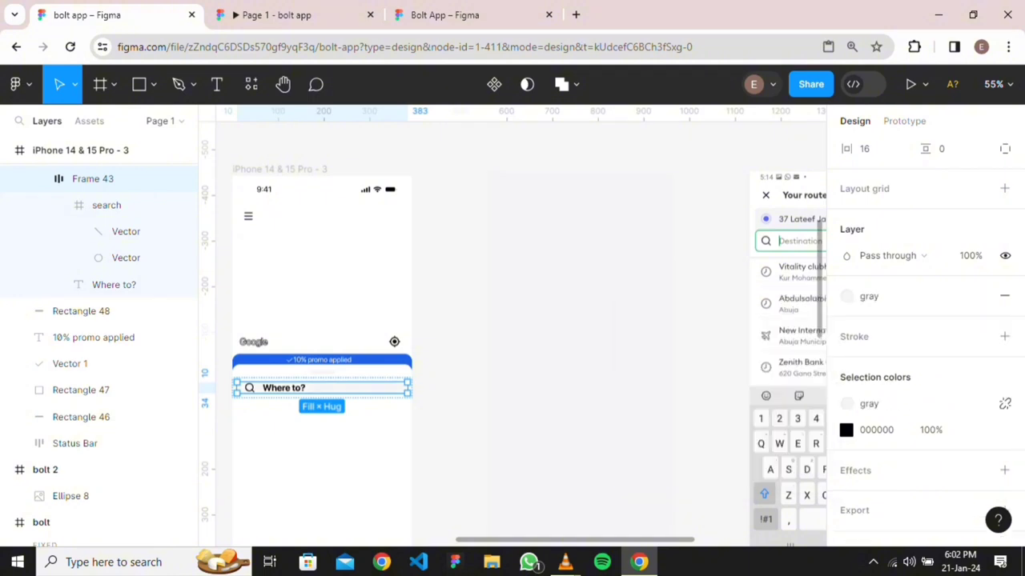
{"action": "left_click", "coordinate": [582, 358]}
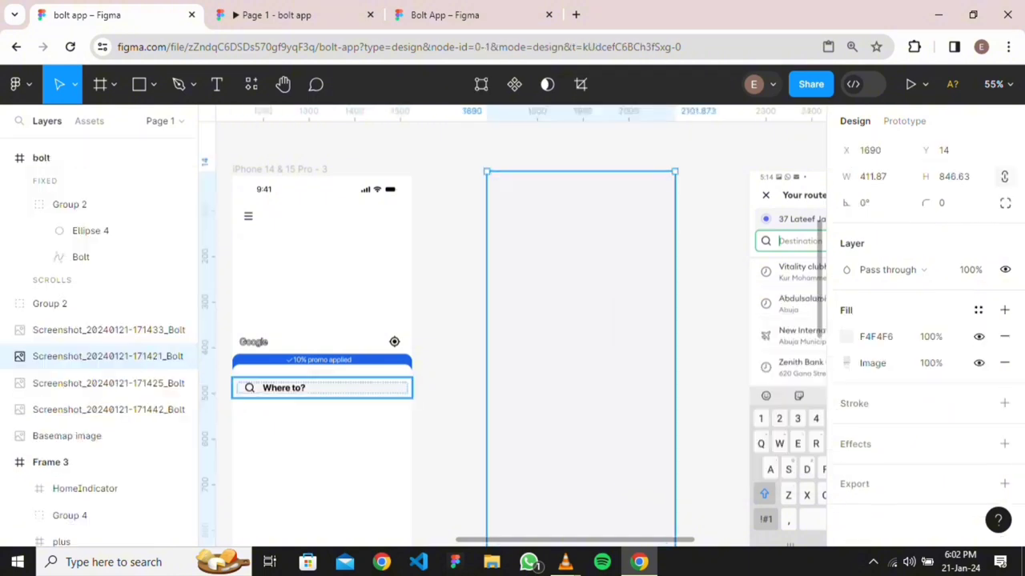
Set the search group's vertical padding to 4 px
{"action": "scroll", "coordinate": [331, 393], "scroll_direction": "up", "scroll_amount": 3}
{"action": "scroll", "coordinate": [497, 256], "scroll_direction": "up", "scroll_amount": 5}
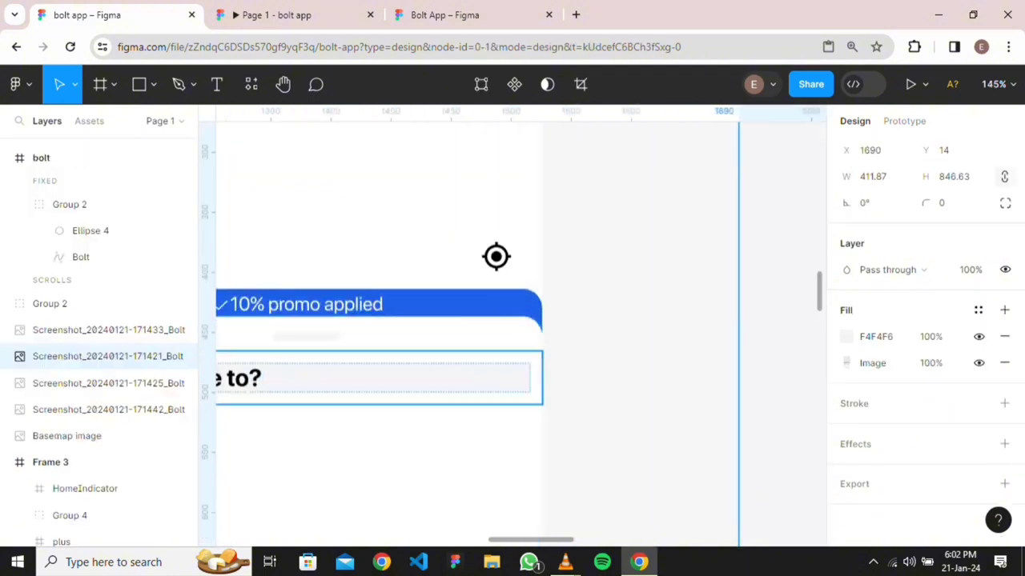
{"action": "left_click", "coordinate": [379, 378]}
{"action": "key", "text": "Return"}
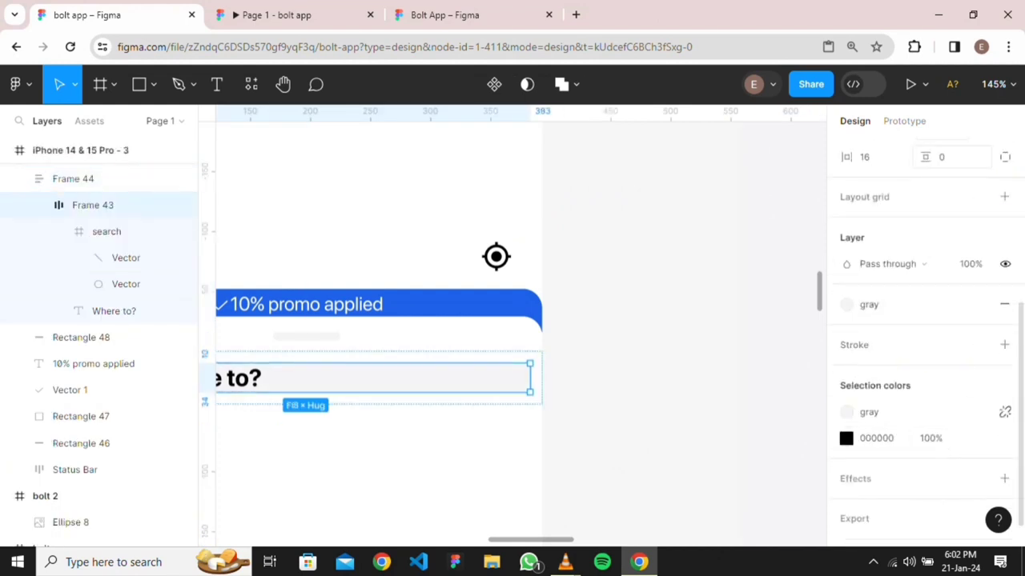
{"action": "left_click", "coordinate": [941, 157]}
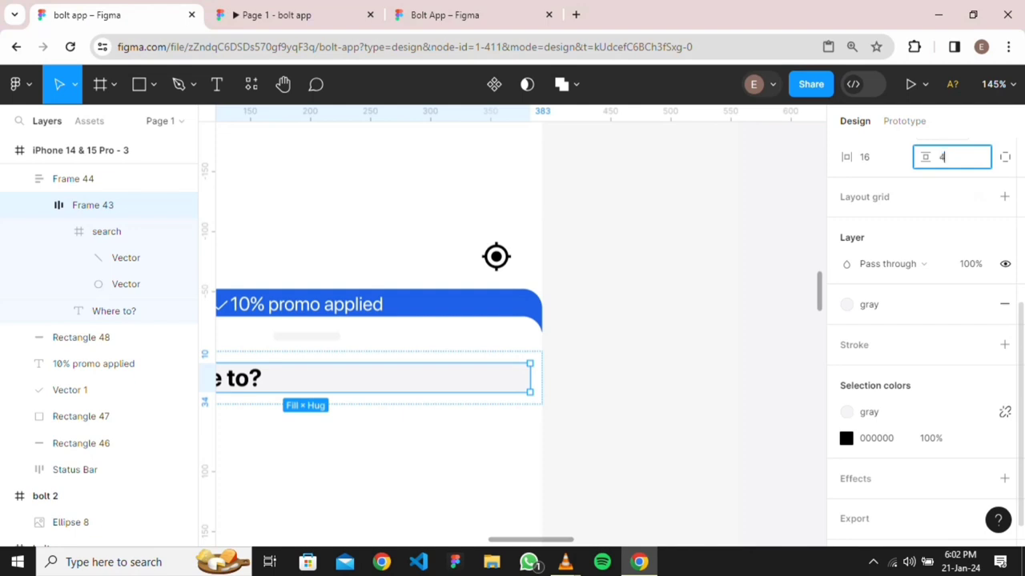
{"action": "key", "text": "Return"}
Select the white panel and zoom out to view the whole phone frame
{"action": "left_click", "coordinate": [380, 448]}
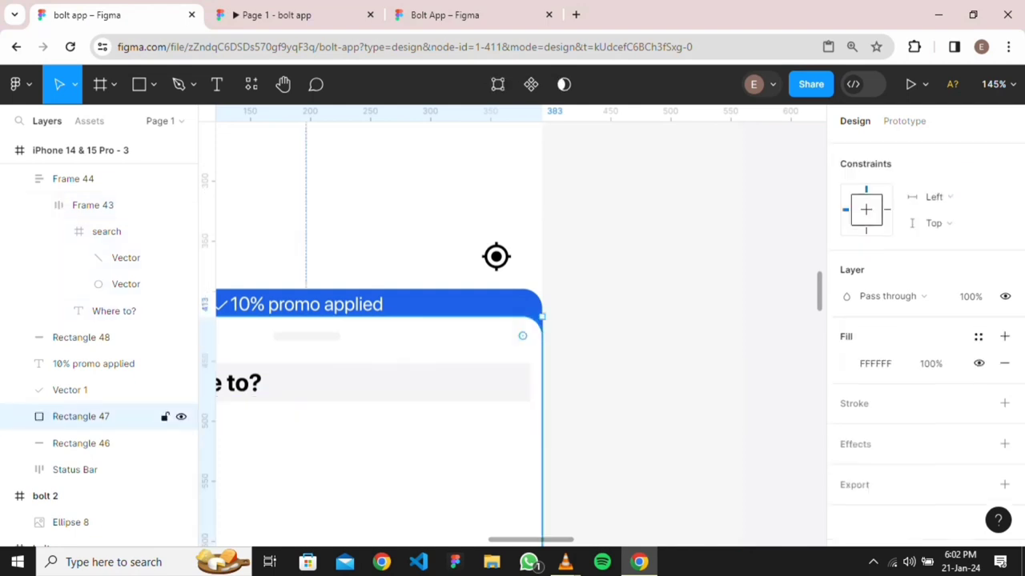
{"action": "key", "text": "minus"}
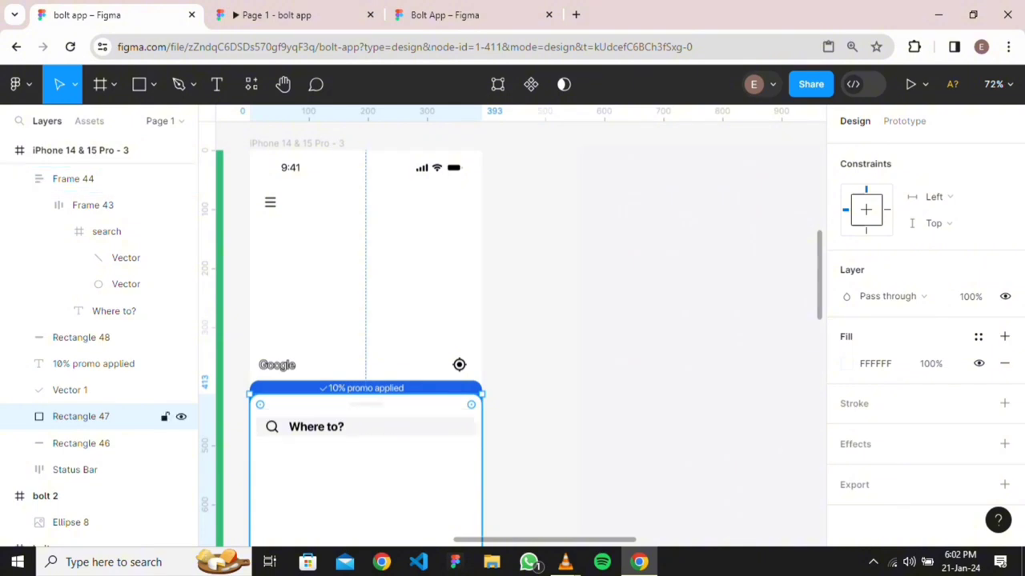
{"action": "scroll", "coordinate": [383, 443], "scroll_direction": "up", "scroll_amount": 5}
{"action": "scroll", "coordinate": [386, 466], "scroll_direction": "down", "scroll_amount": 3}
{"action": "scroll", "coordinate": [547, 468], "scroll_direction": "down", "scroll_amount": 4}
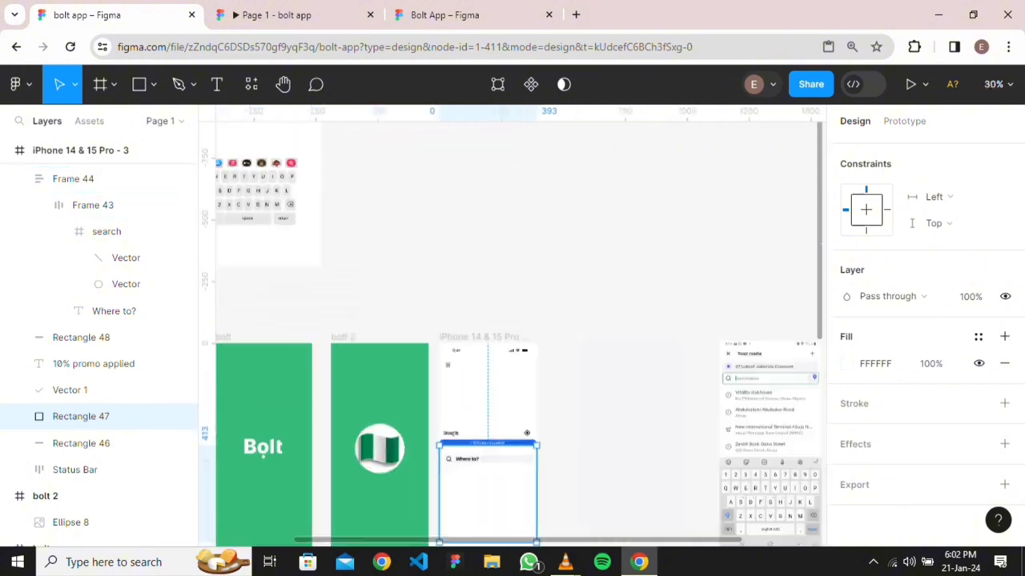
{"action": "scroll", "coordinate": [608, 477], "scroll_direction": "down", "scroll_amount": 1}
{"action": "scroll", "coordinate": [481, 402], "scroll_direction": "up", "scroll_amount": 2}
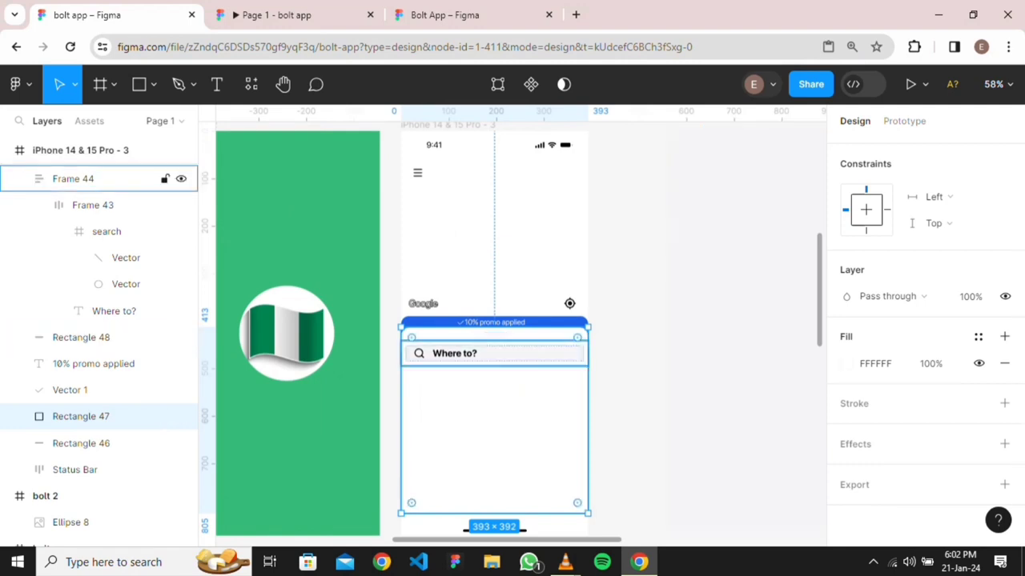
Give the inner search group a 4 px corner radius
{"action": "left_click", "coordinate": [73, 178]}
{"action": "left_click", "coordinate": [93, 205]}
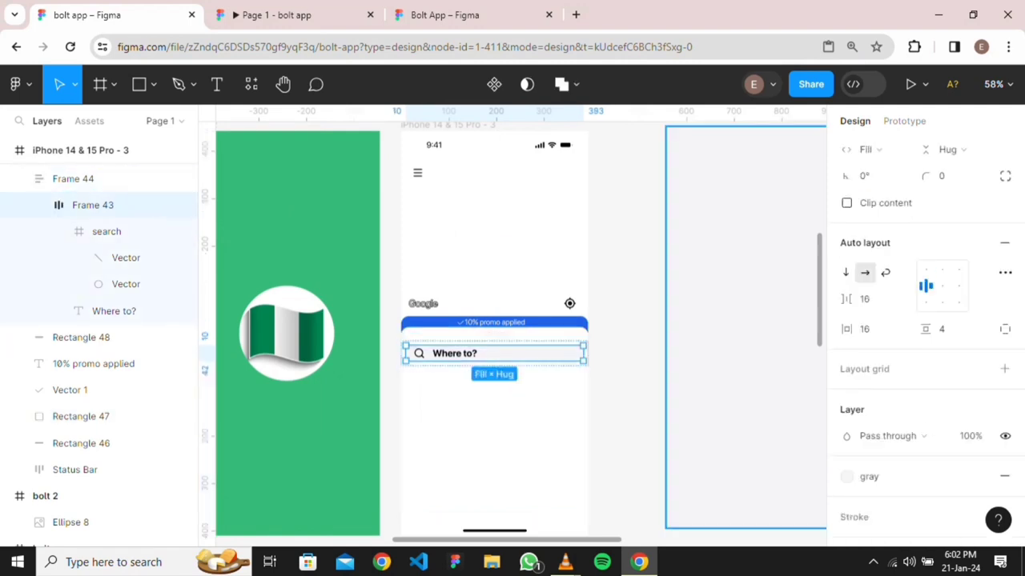
{"action": "left_click", "coordinate": [952, 176]}
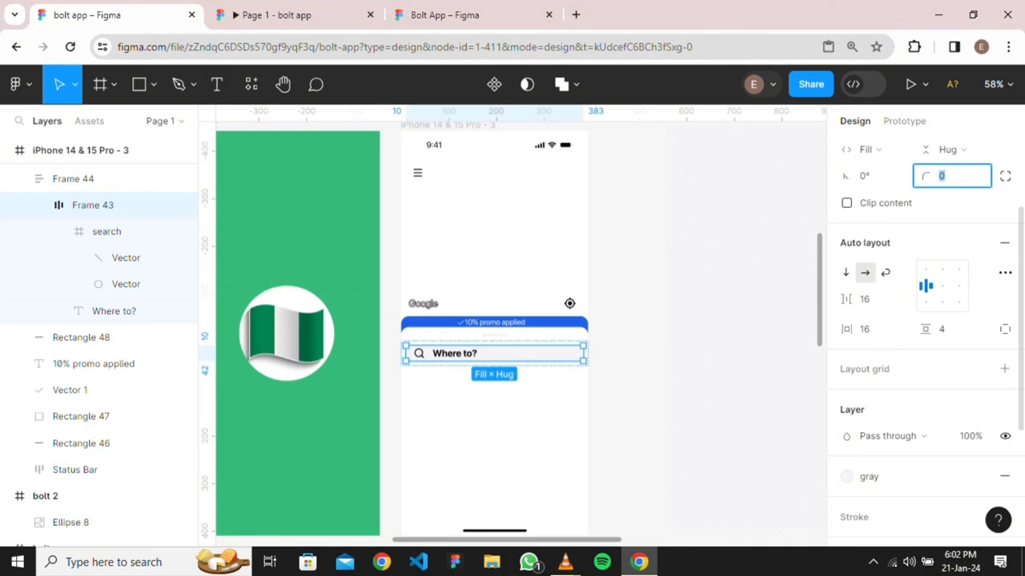
{"action": "key", "text": "Return"}
{"action": "scroll", "coordinate": [554, 454], "scroll_direction": "up", "scroll_amount": 3}
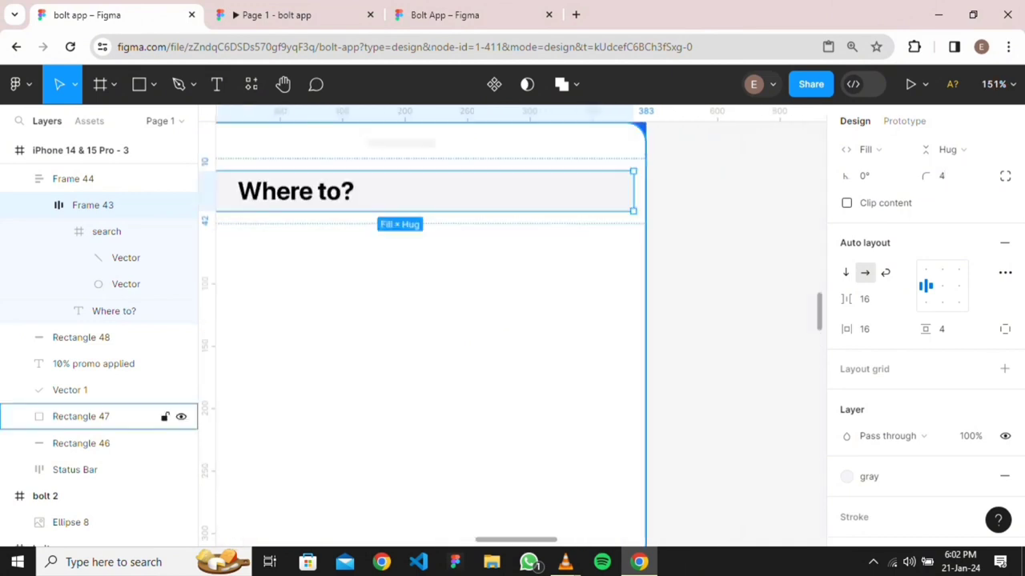
{"action": "left_click", "coordinate": [554, 454]}
Drag the 'Where to?' reference screenshot up beside the iPhone frame, to X 1792, Y 29
{"action": "scroll", "coordinate": [569, 303], "scroll_direction": "down", "scroll_amount": 3}
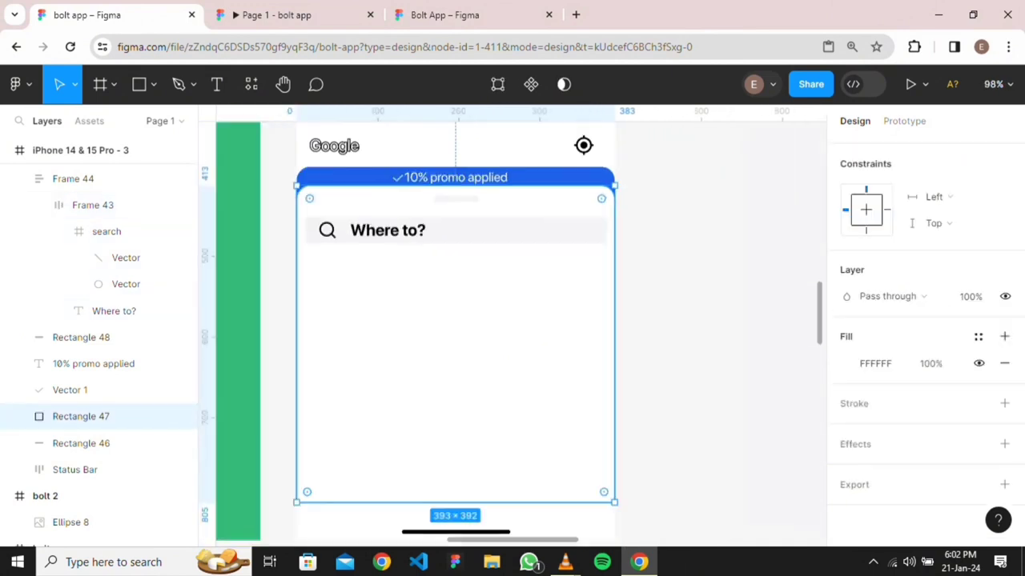
{"action": "scroll", "coordinate": [409, 329], "scroll_direction": "down", "scroll_amount": 3}
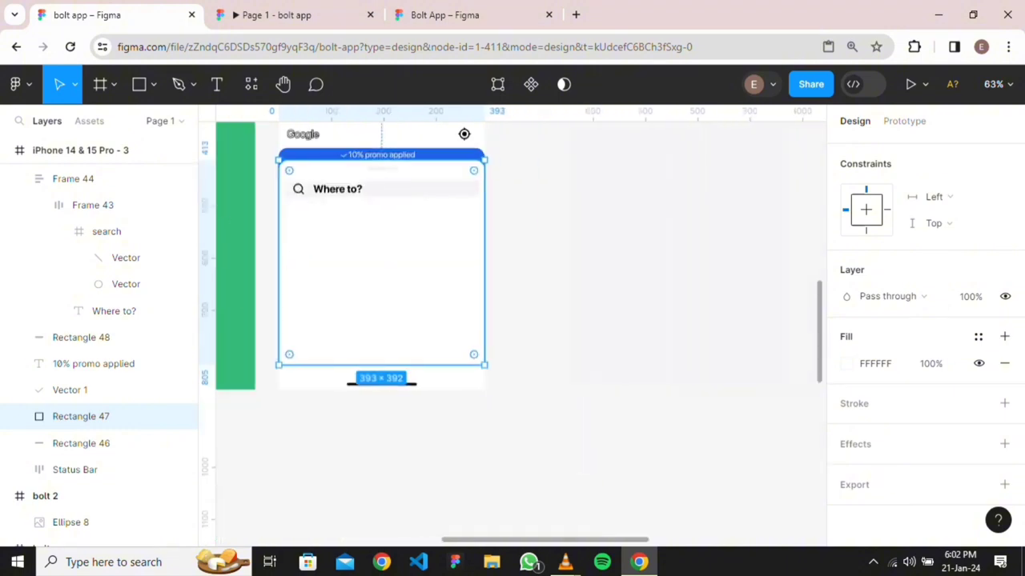
{"action": "scroll", "coordinate": [501, 298], "scroll_direction": "down", "scroll_amount": 3}
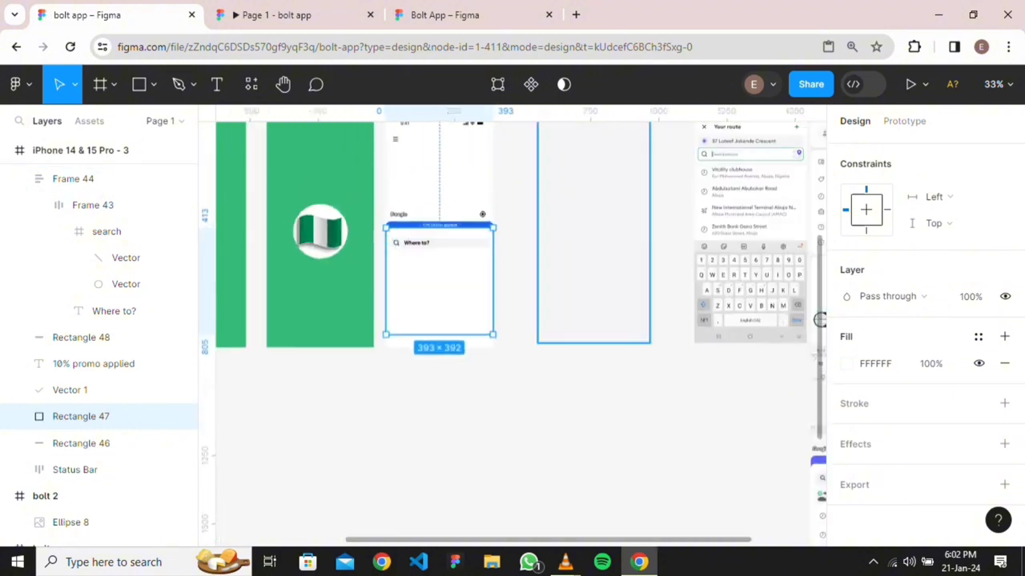
{"action": "scroll", "coordinate": [585, 298], "scroll_direction": "right", "scroll_amount": 3}
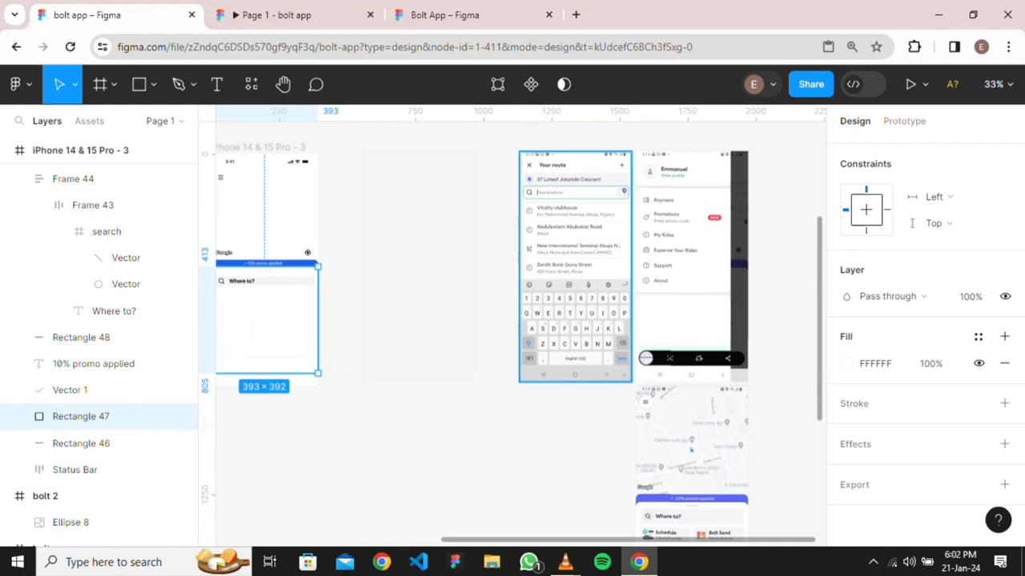
{"action": "scroll", "coordinate": [641, 328], "scroll_direction": "down", "scroll_amount": 2}
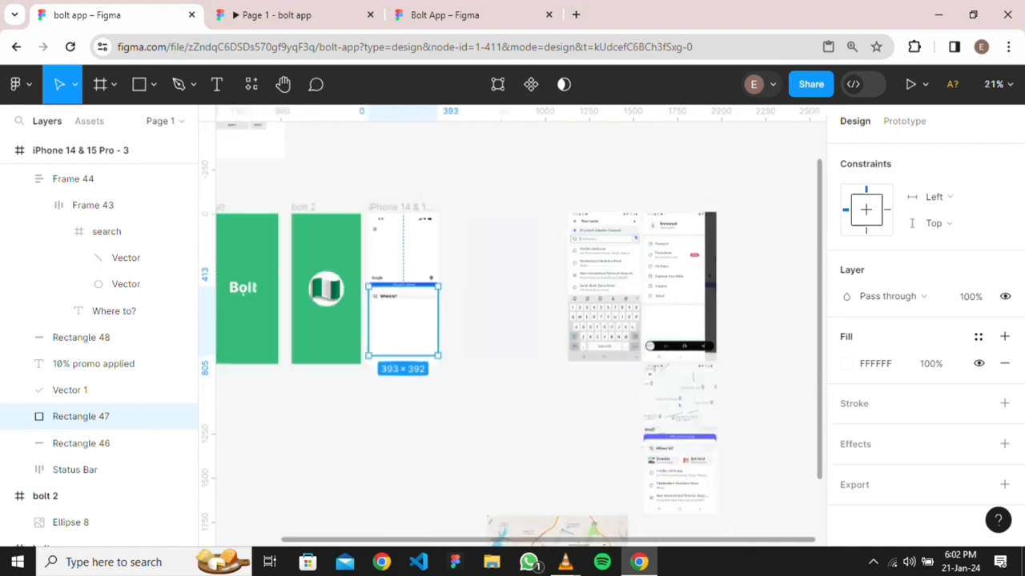
{"action": "left_click", "coordinate": [679, 464]}
{"action": "left_click_drag", "start_coordinate": [679, 465], "coordinate": [518, 317]}
{"action": "scroll", "coordinate": [535, 324], "scroll_direction": "up", "scroll_amount": 4}
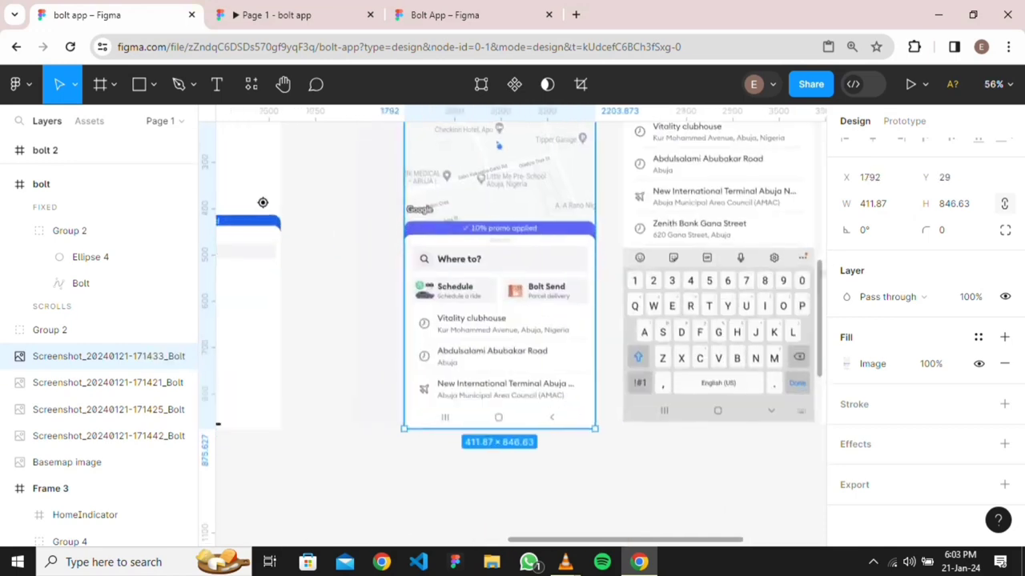
Set the search row's vertical padding to 8
{"action": "left_click_drag", "start_coordinate": [260, 204], "coordinate": [392, 226]}
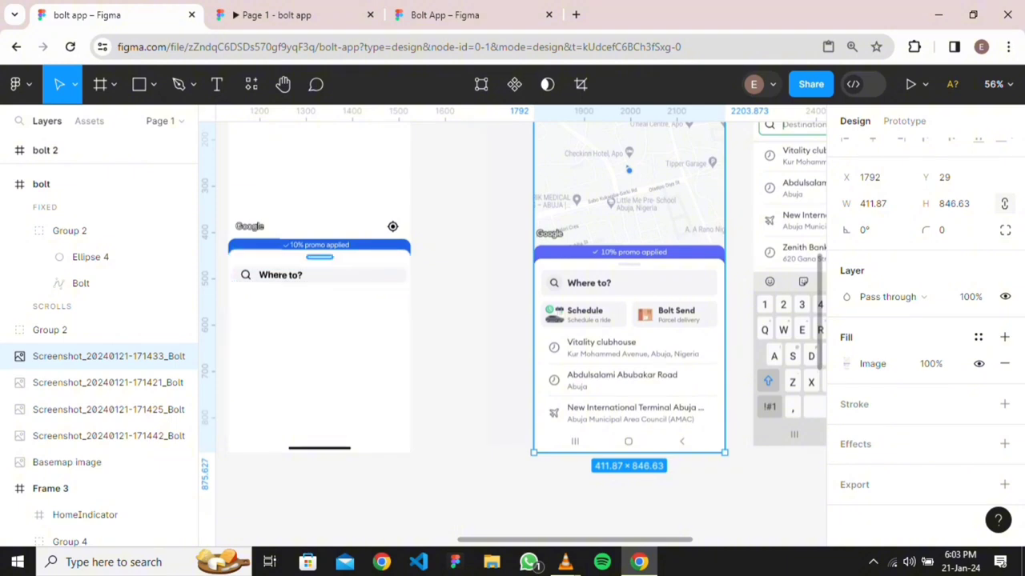
{"action": "double_click", "coordinate": [318, 275]}
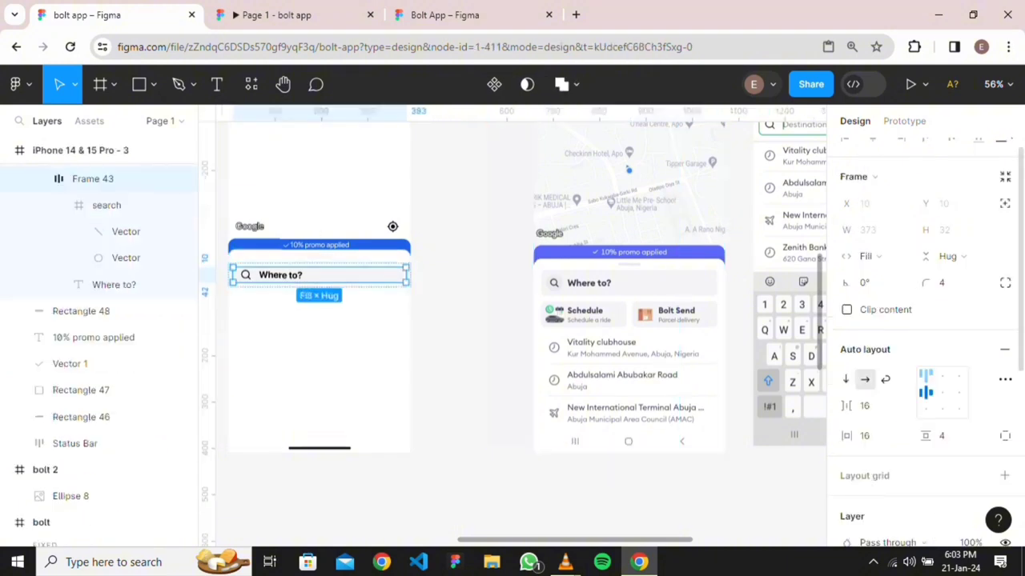
{"action": "left_click", "coordinate": [951, 435]}
{"action": "type", "text": "8"}
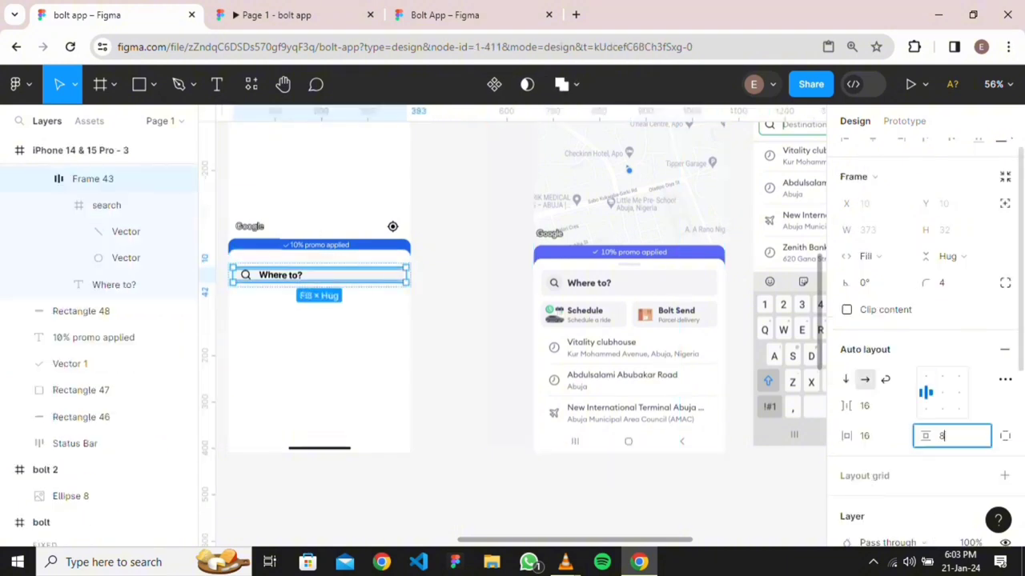
{"action": "key", "text": "Return"}
{"action": "key", "text": "Escape"}
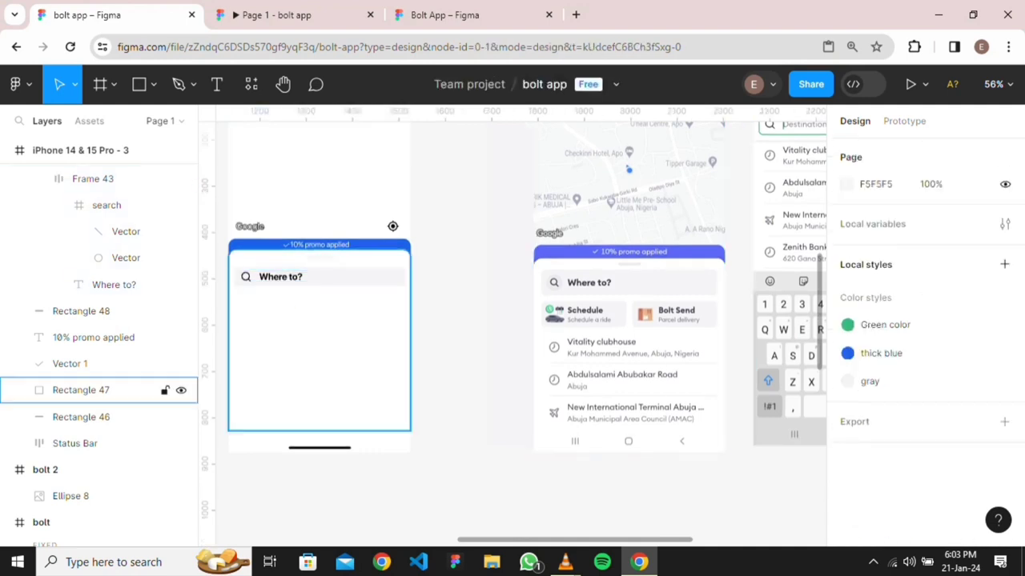
{"action": "scroll", "coordinate": [268, 302], "scroll_direction": "up", "scroll_amount": 5}
{"action": "scroll", "coordinate": [268, 303], "scroll_direction": "left", "scroll_amount": 3}
{"action": "scroll", "coordinate": [269, 303], "scroll_direction": "up", "scroll_amount": 2}
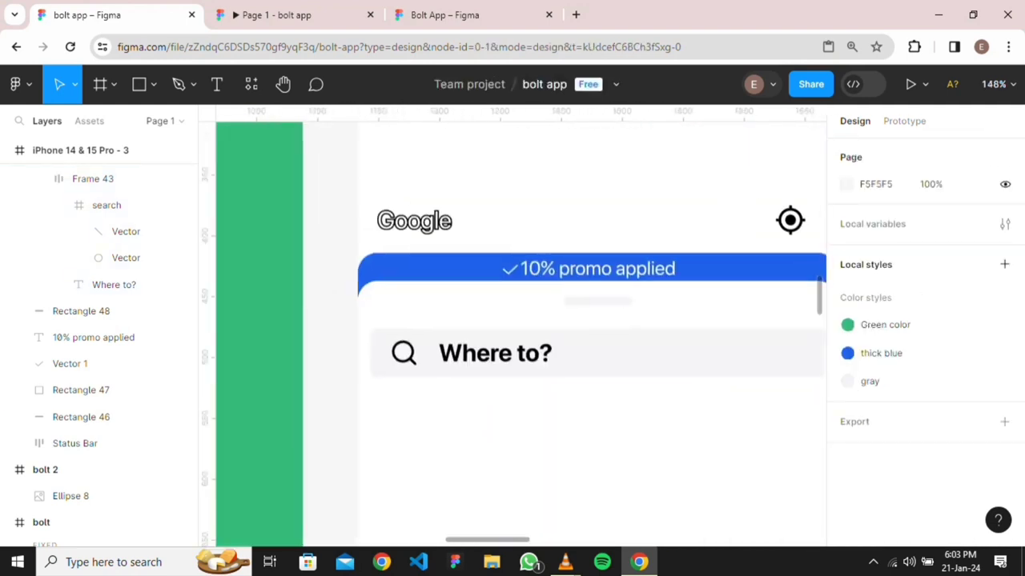
{"action": "scroll", "coordinate": [268, 302], "scroll_direction": "down", "scroll_amount": 1}
{"action": "scroll", "coordinate": [520, 334], "scroll_direction": "right", "scroll_amount": 1}
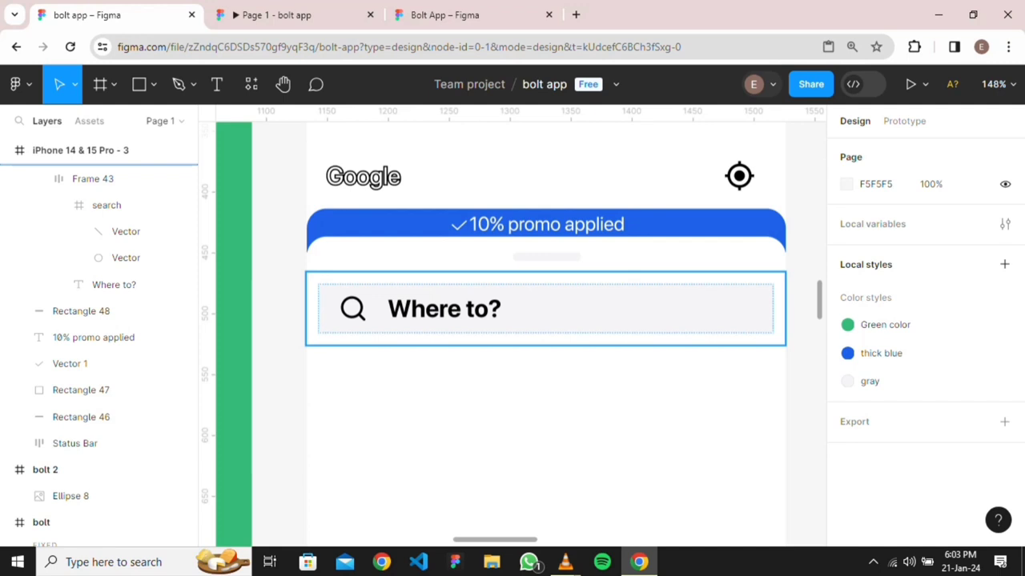
Check the gap to Rectangle 48 and nudge the outer search-row frame up slightly
{"action": "left_click", "coordinate": [520, 335]}
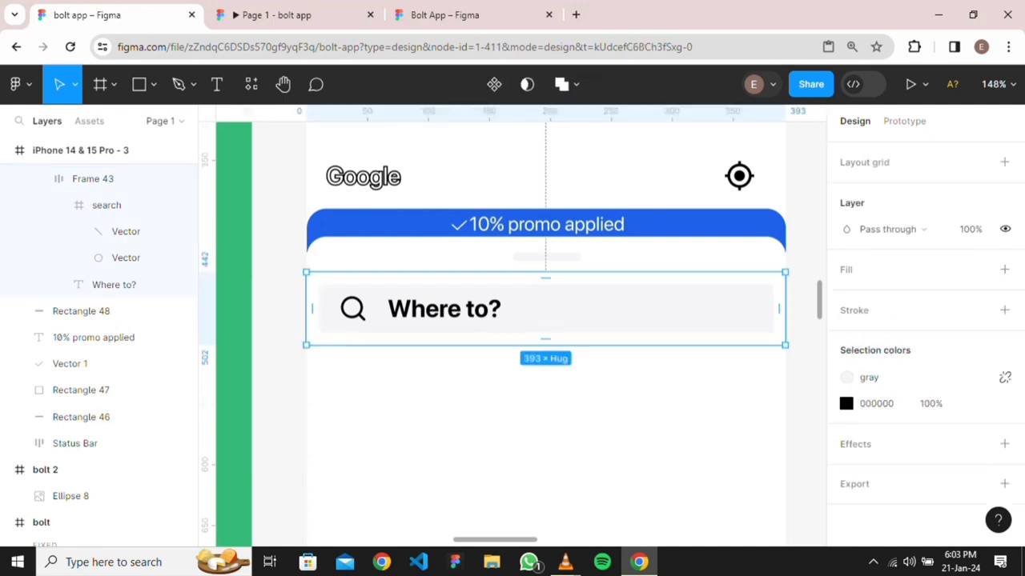
{"action": "key", "text": "Return"}
{"action": "key", "text": "alt"}
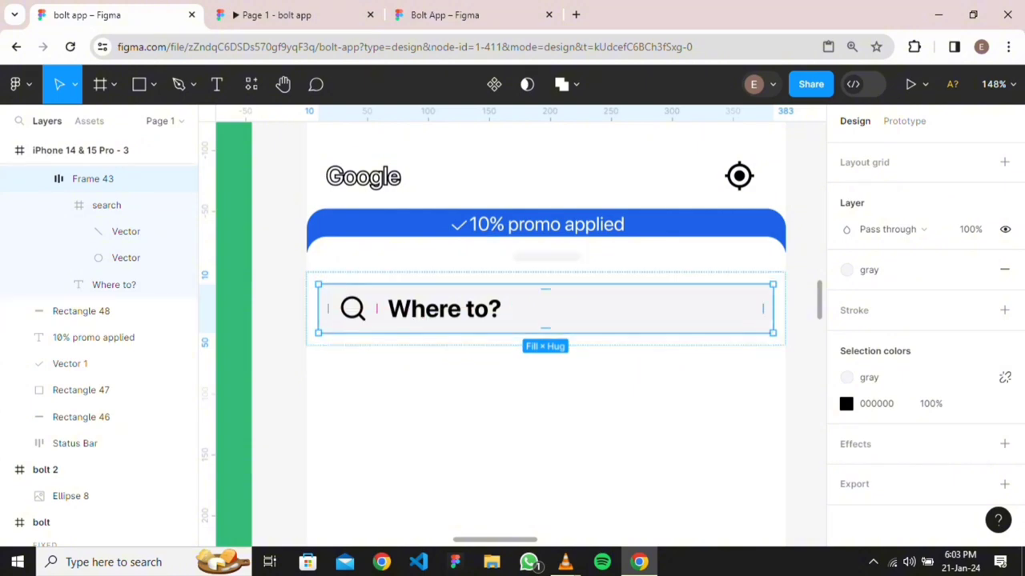
{"action": "key", "text": "ctrl+z"}
{"action": "key", "text": "ctrl+z"}
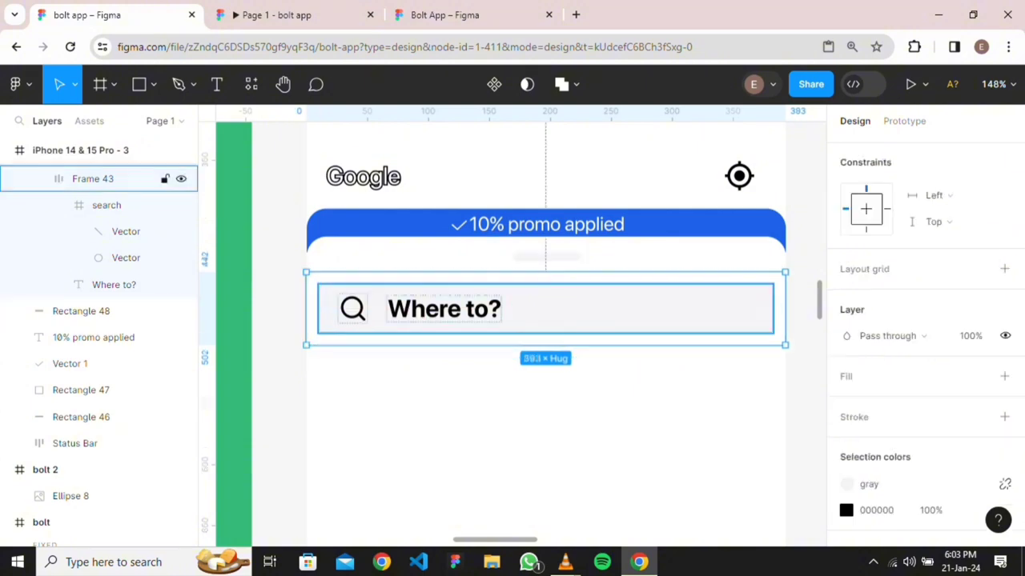
{"action": "left_click", "coordinate": [545, 308]}
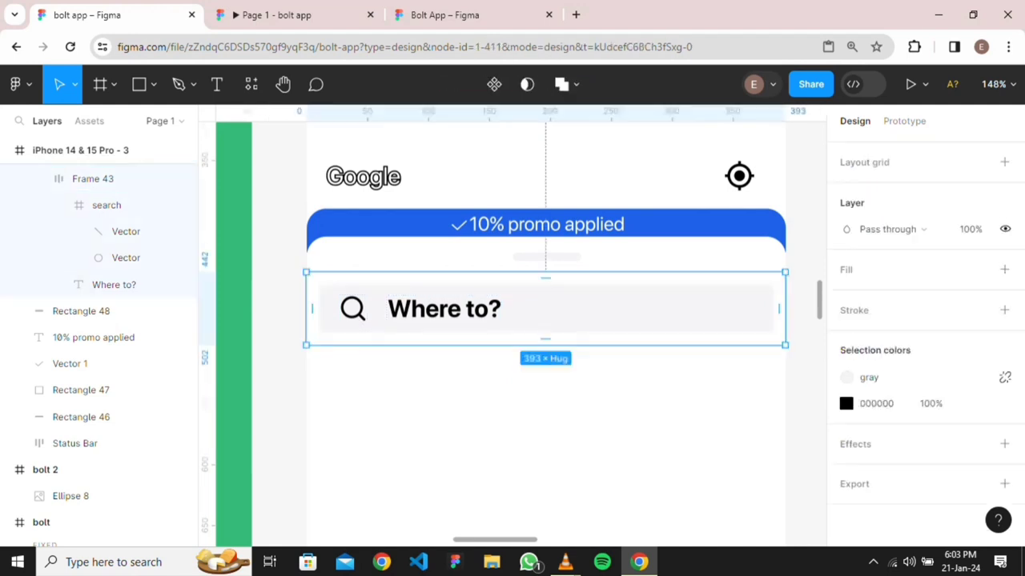
{"action": "key", "text": "Up"}
{"action": "key", "text": "Up"}
{"action": "key", "text": "Up"}
Undo an accidental move of the white panel Rectangle 47 and lock it
{"action": "left_click", "coordinate": [545, 400]}
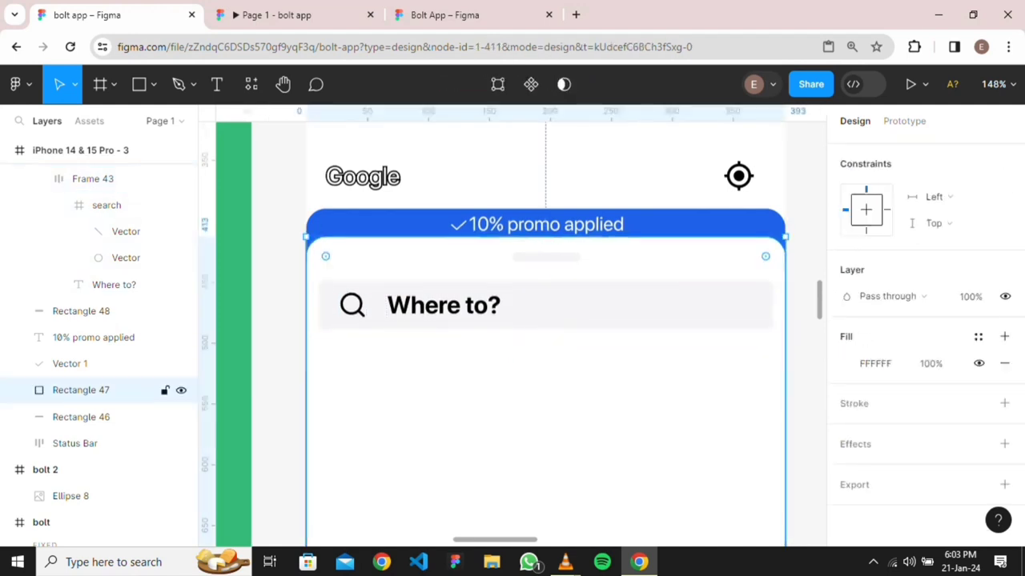
{"action": "scroll", "coordinate": [579, 407], "scroll_direction": "down", "scroll_amount": 4}
{"action": "scroll", "coordinate": [579, 407], "scroll_direction": "right", "scroll_amount": 3}
{"action": "scroll", "coordinate": [579, 406], "scroll_direction": "down", "scroll_amount": 2}
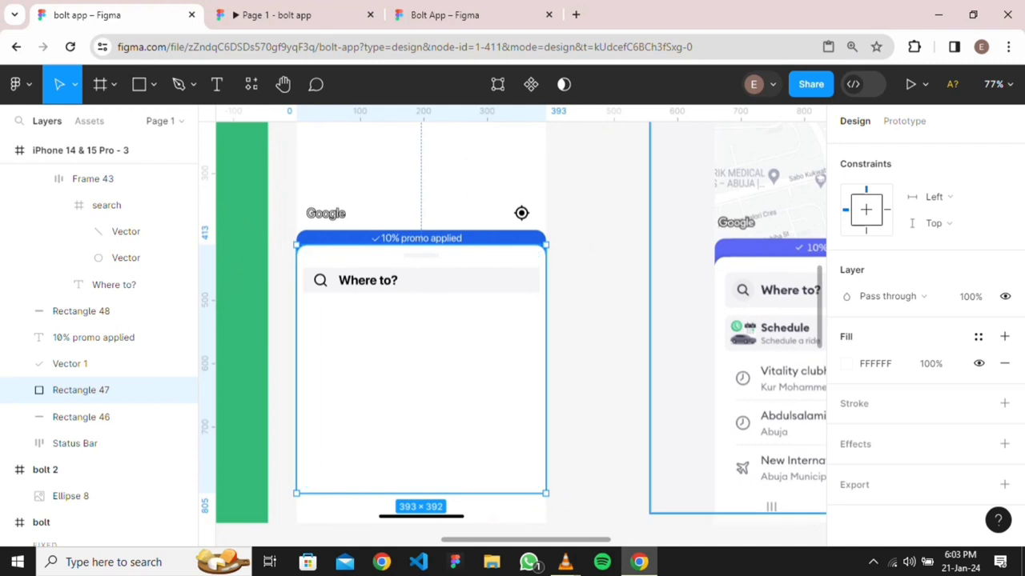
{"action": "scroll", "coordinate": [513, 320], "scroll_direction": "right", "scroll_amount": 3}
{"action": "scroll", "coordinate": [512, 321], "scroll_direction": "down", "scroll_amount": 1}
{"action": "left_click_drag", "start_coordinate": [453, 209], "coordinate": [578, 222]}
{"action": "key", "text": "ctrl+z"}
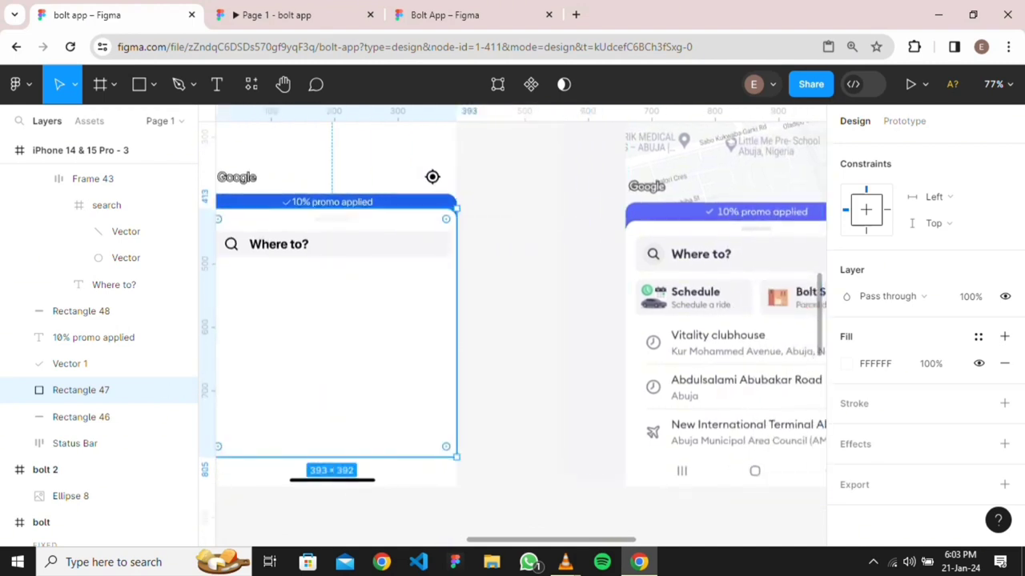
{"action": "left_click", "coordinate": [165, 390]}
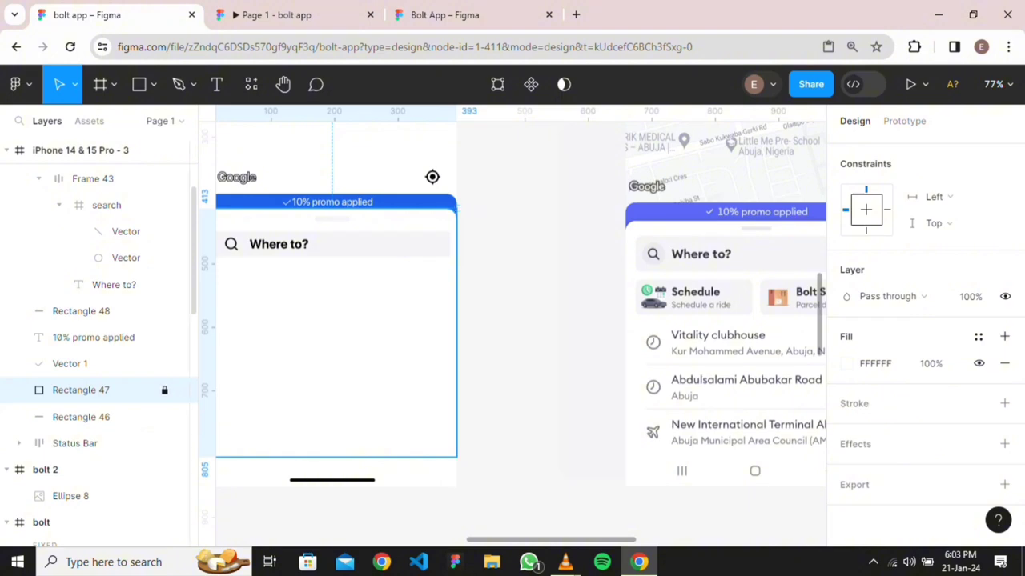
{"action": "scroll", "coordinate": [520, 334], "scroll_direction": "left", "scroll_amount": 2}
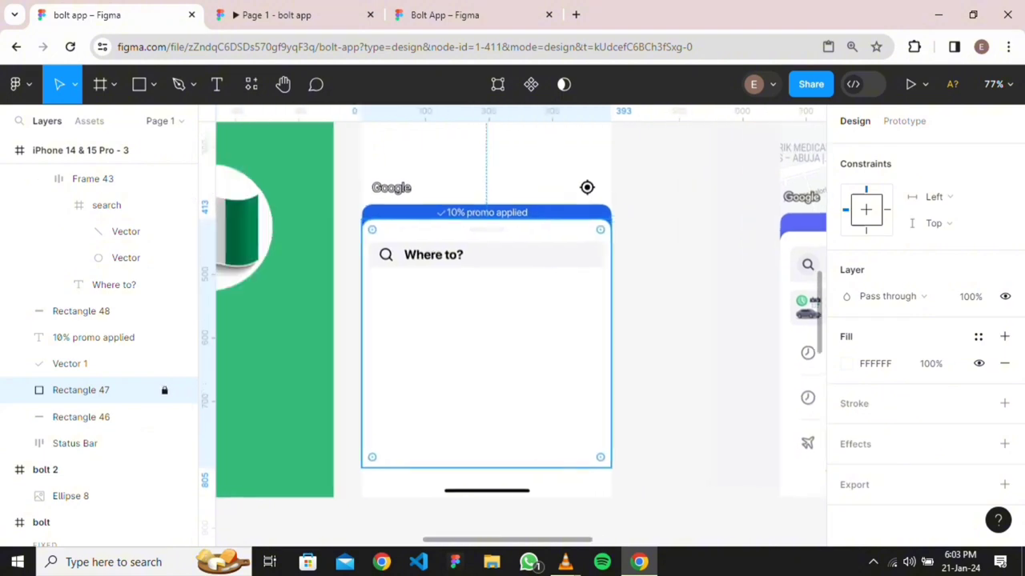
{"action": "scroll", "coordinate": [520, 334], "scroll_direction": "up", "scroll_amount": 1}
{"action": "scroll", "coordinate": [521, 333], "scroll_direction": "up", "scroll_amount": 5}
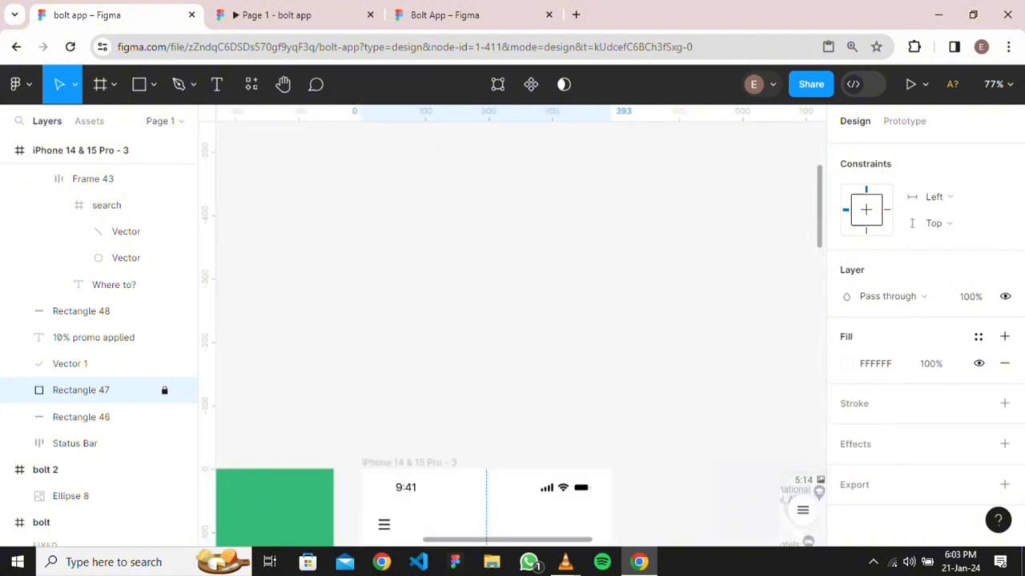
{"action": "scroll", "coordinate": [520, 334], "scroll_direction": "up", "scroll_amount": 2}
{"action": "scroll", "coordinate": [520, 334], "scroll_direction": "down", "scroll_amount": 2}
{"action": "scroll", "coordinate": [521, 334], "scroll_direction": "down", "scroll_amount": 4}
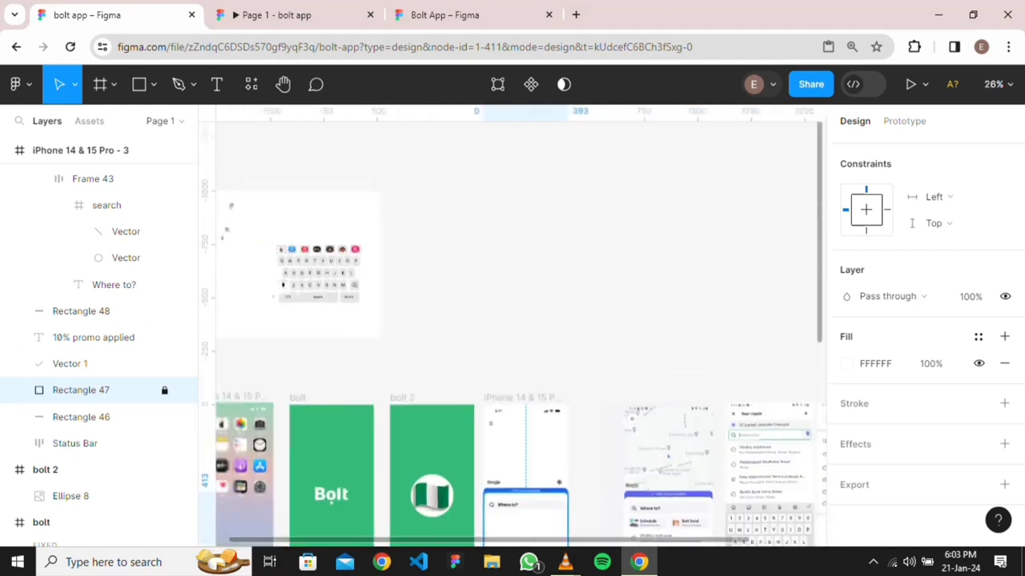
Copy Group 5 and the 42×22 fluent-emoji package icon from Frame 3 below the search row
{"action": "scroll", "coordinate": [520, 333], "scroll_direction": "up", "scroll_amount": 1}
{"action": "scroll", "coordinate": [521, 334], "scroll_direction": "left", "scroll_amount": 2}
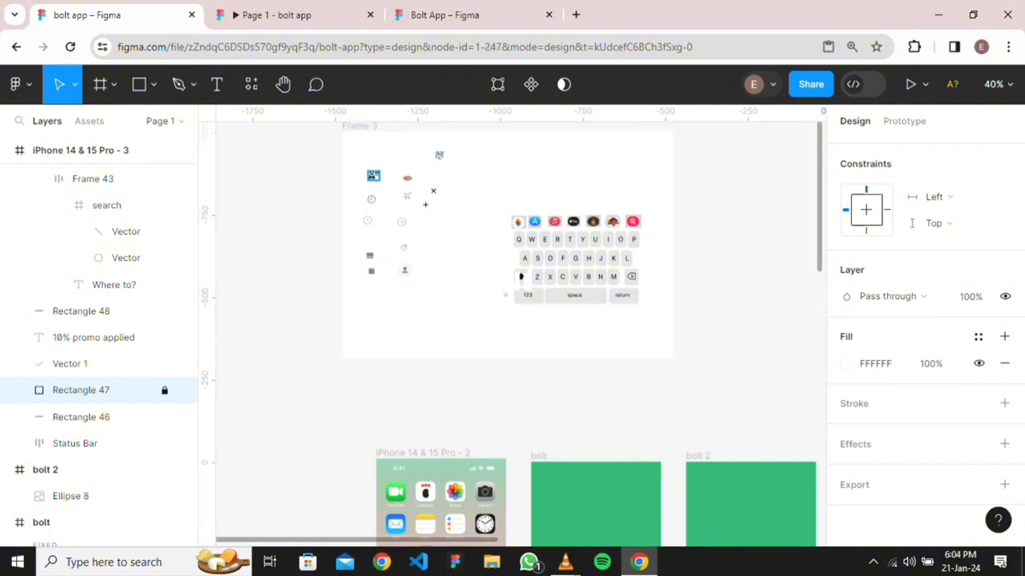
{"action": "left_click_drag", "start_coordinate": [373, 176], "coordinate": [610, 300]}
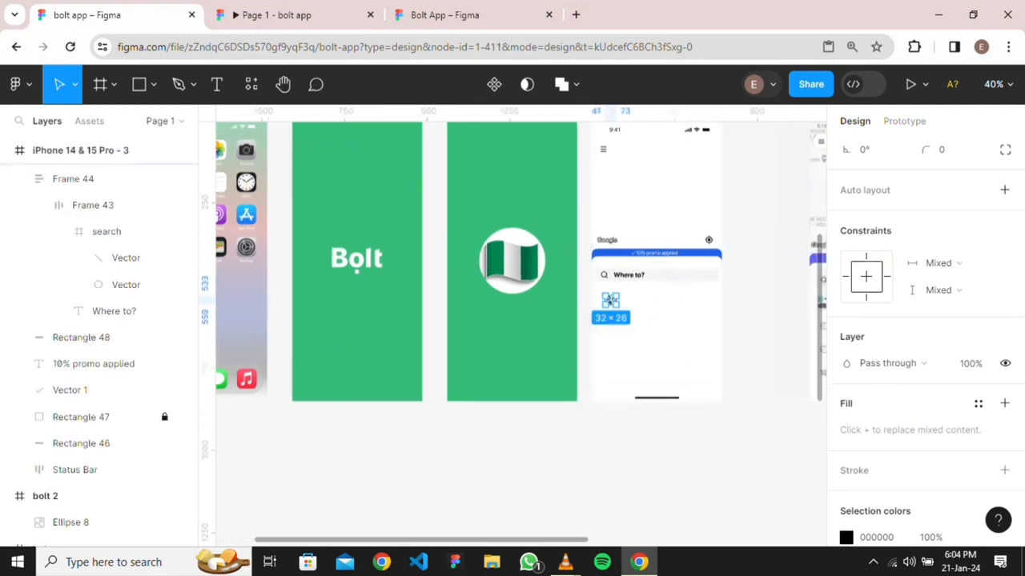
{"action": "scroll", "coordinate": [282, 298], "scroll_direction": "up", "scroll_amount": 5}
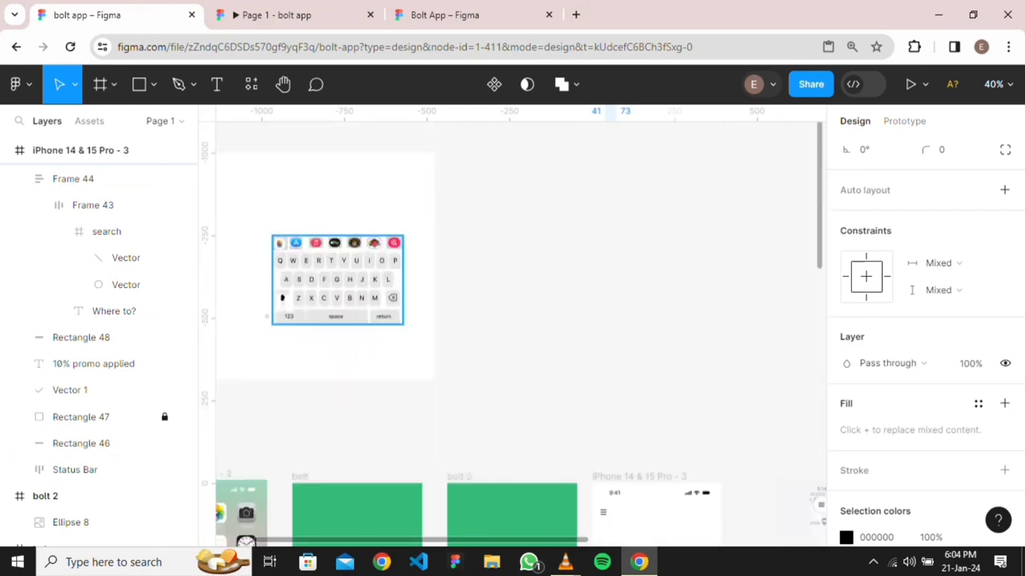
{"action": "scroll", "coordinate": [337, 279], "scroll_direction": "left", "scroll_amount": 4}
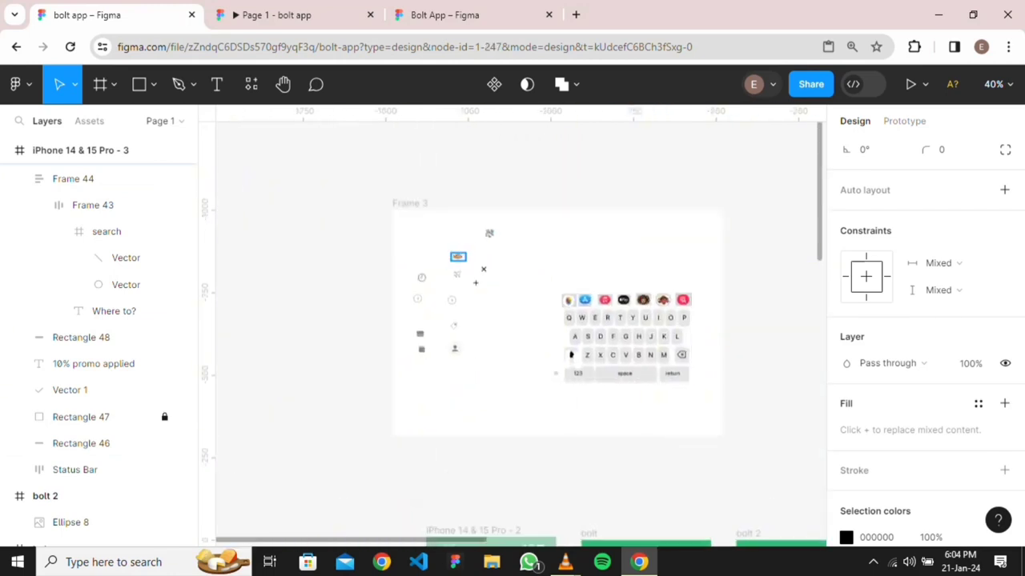
{"action": "left_click_drag", "start_coordinate": [458, 256], "coordinate": [530, 316]}
{"action": "left_click_drag", "start_coordinate": [751, 275], "coordinate": [718, 270]}
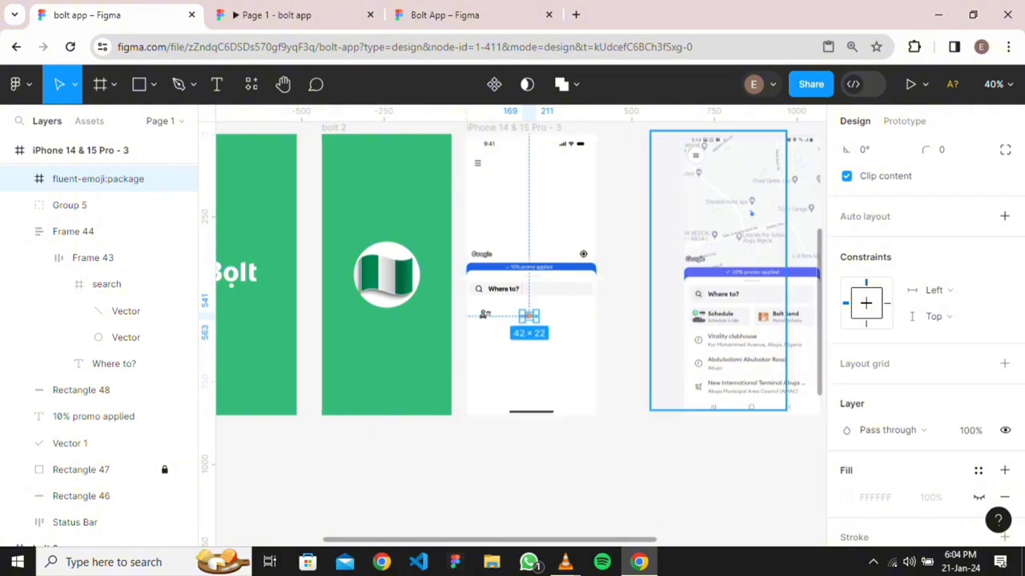
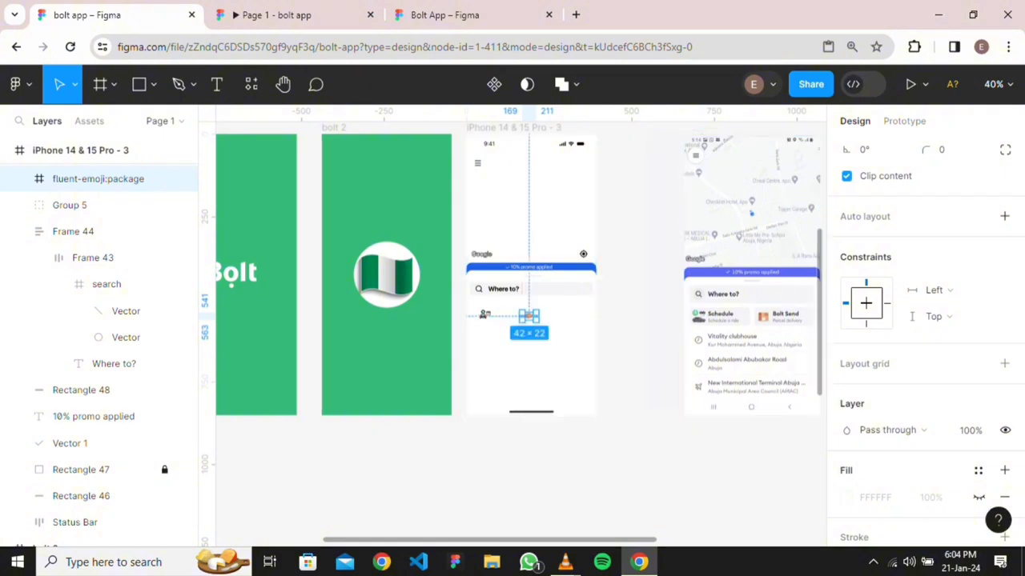
Drag the package emoji right so it sits level with the person-and-car icon
{"action": "scroll", "coordinate": [709, 344], "scroll_direction": "up", "scroll_amount": 5}
{"action": "scroll", "coordinate": [721, 432], "scroll_direction": "up", "scroll_amount": 5}
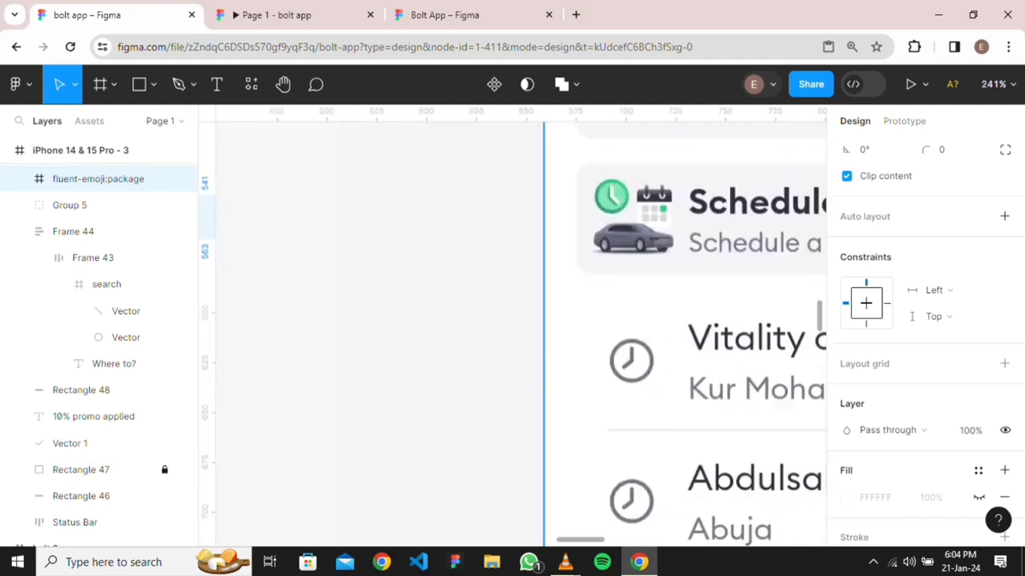
{"action": "scroll", "coordinate": [521, 334], "scroll_direction": "right", "scroll_amount": 4}
{"action": "scroll", "coordinate": [578, 315], "scroll_direction": "right", "scroll_amount": 1}
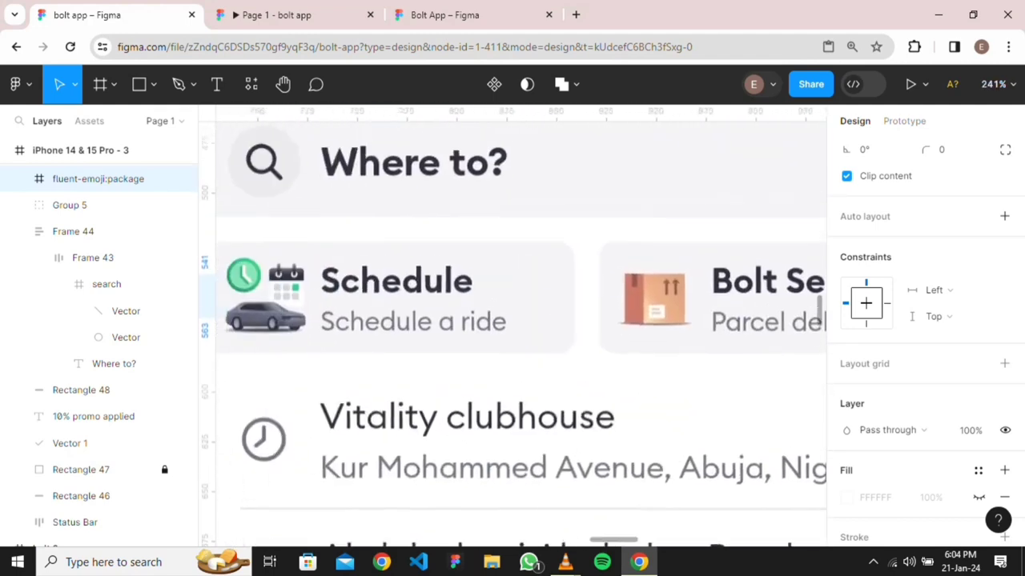
{"action": "scroll", "coordinate": [578, 315], "scroll_direction": "down", "scroll_amount": 5}
{"action": "scroll", "coordinate": [578, 315], "scroll_direction": "left", "scroll_amount": 4}
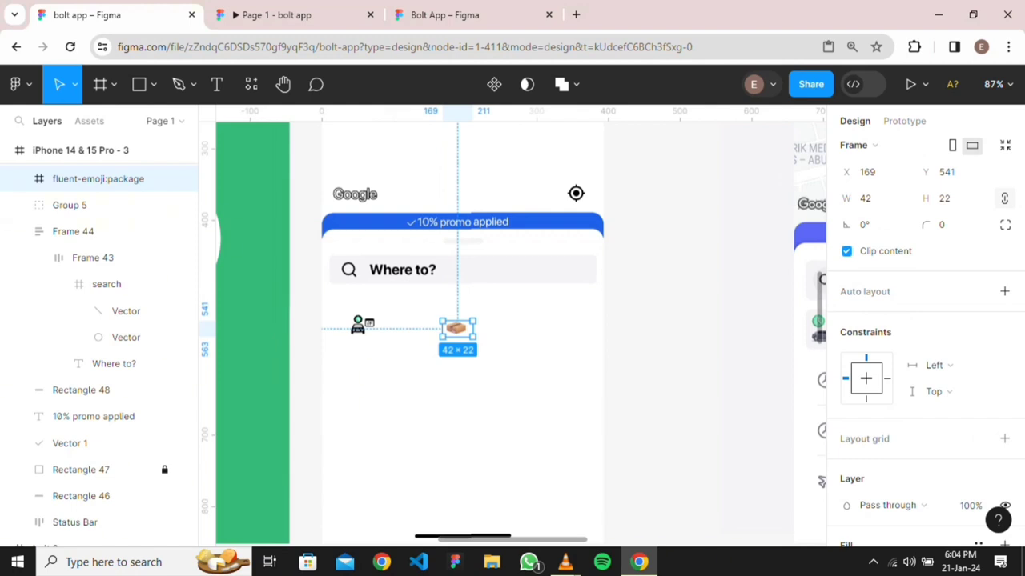
{"action": "left_click", "coordinate": [400, 344]}
{"action": "left_click", "coordinate": [362, 324]}
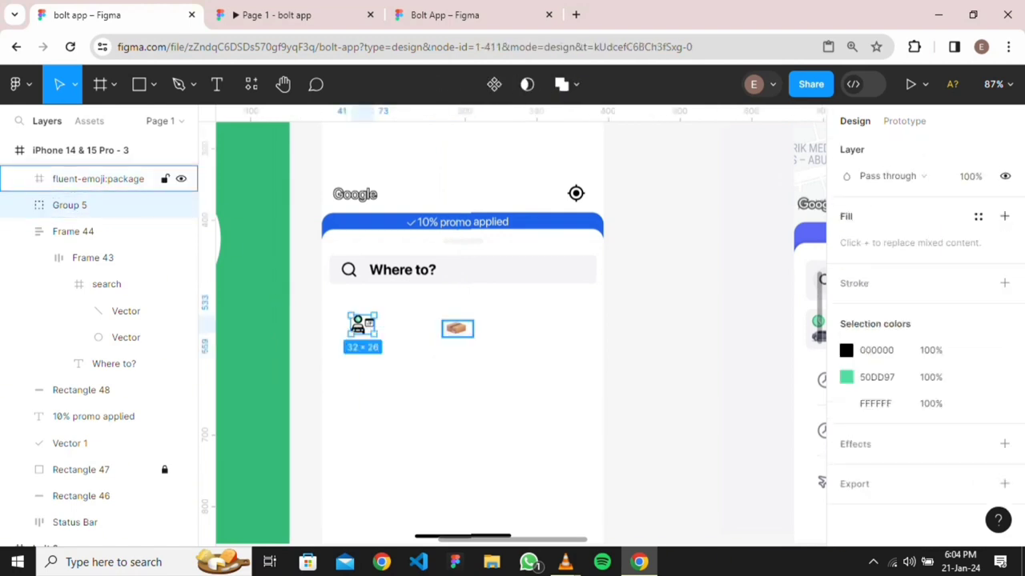
{"action": "left_click_drag", "start_coordinate": [455, 328], "coordinate": [524, 320]}
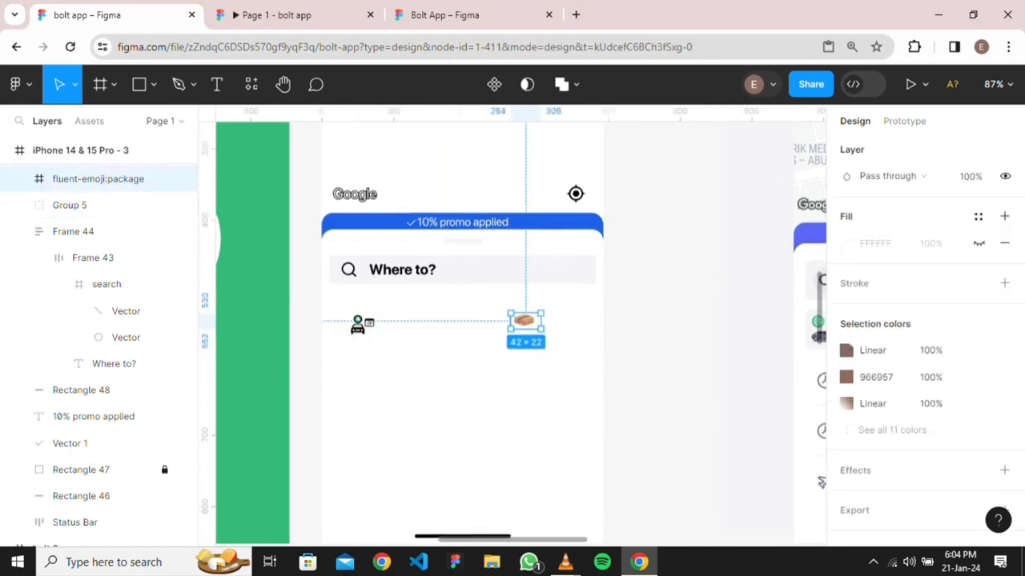
{"action": "left_click", "coordinate": [433, 345]}
{"action": "left_click", "coordinate": [362, 324]}
{"action": "left_click", "coordinate": [400, 352]}
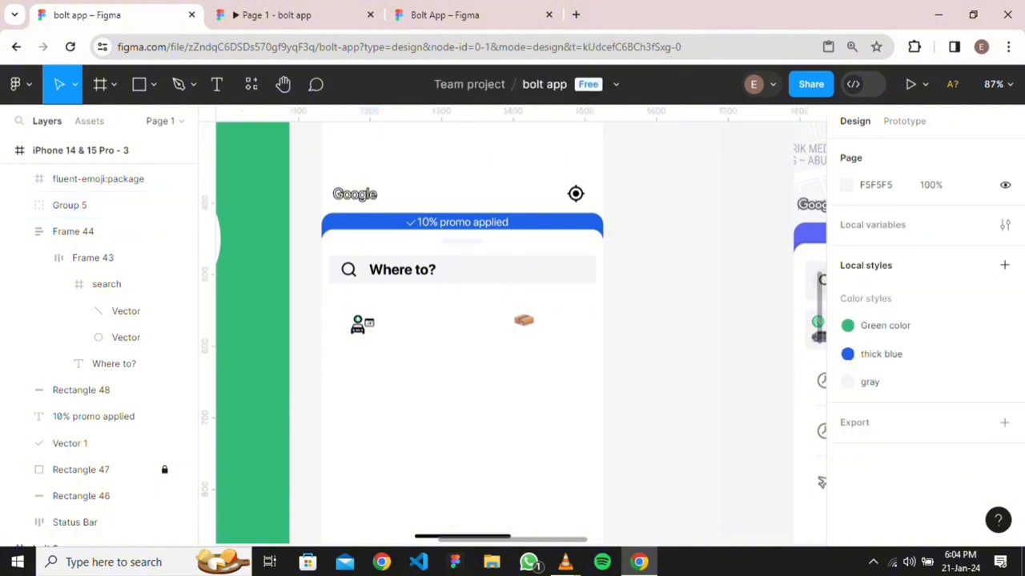
Add a 'schedule' text label to the right of the person-and-car icon
{"action": "key", "text": "t"}
{"action": "left_click", "coordinate": [387, 329]}
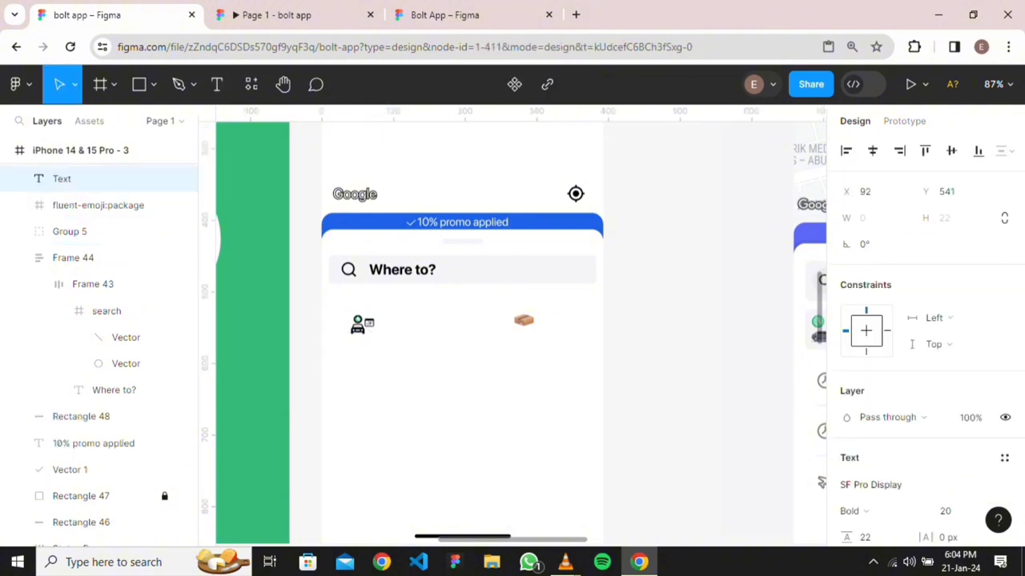
{"action": "type", "text": "sched"}
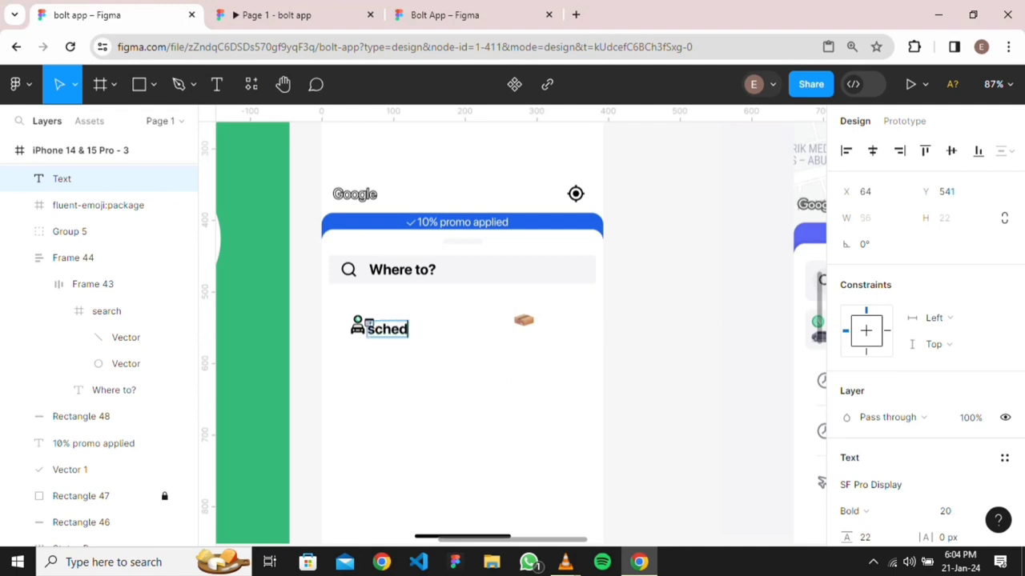
{"action": "type", "text": "ule"}
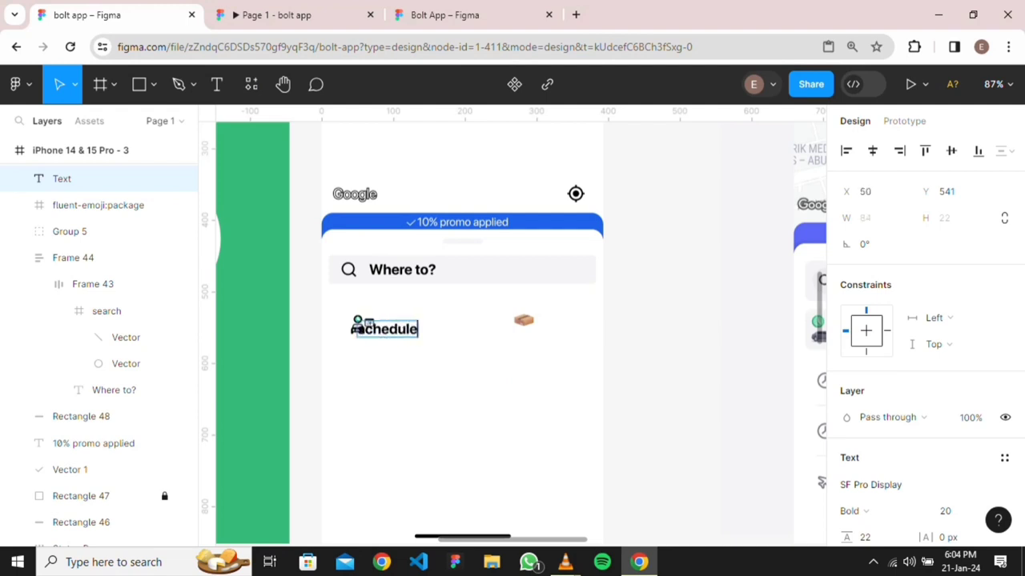
{"action": "scroll", "coordinate": [512, 332], "scroll_direction": "right", "scroll_amount": 3}
{"action": "scroll", "coordinate": [513, 332], "scroll_direction": "left", "scroll_amount": 2}
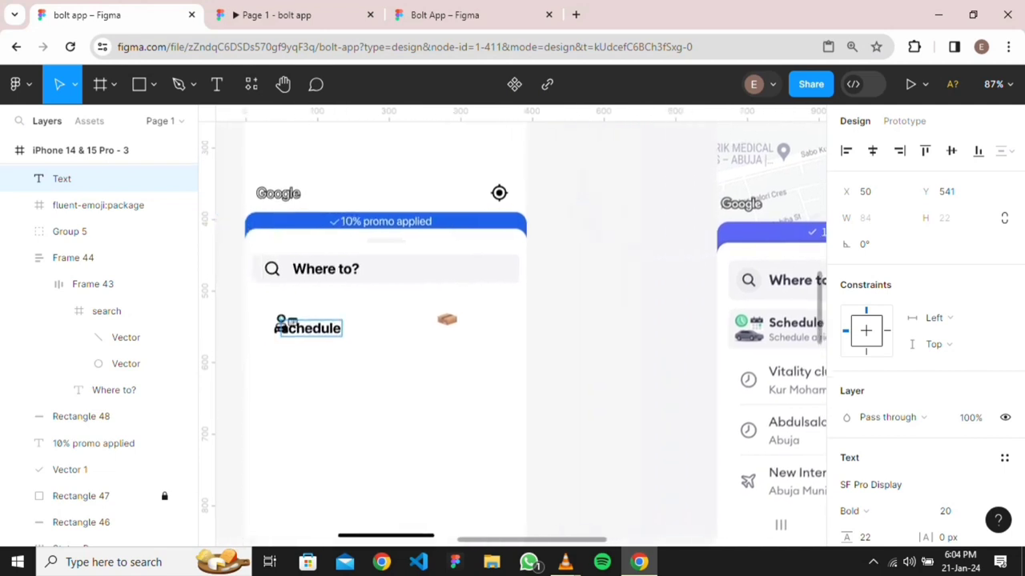
{"action": "key", "text": "Escape"}
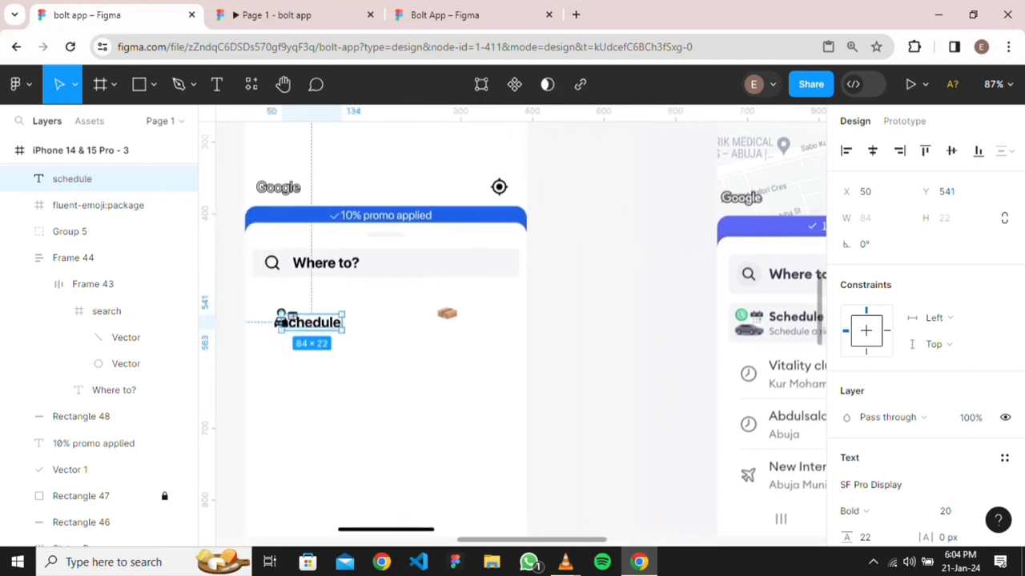
{"action": "left_click_drag", "start_coordinate": [312, 322], "coordinate": [339, 317]}
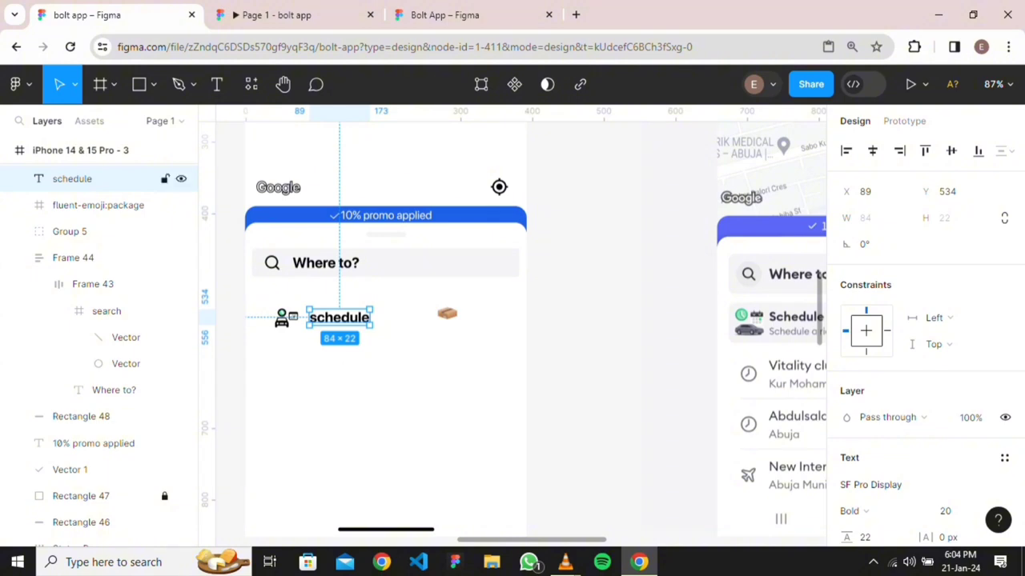
Add a 'schedule a ride' text line beneath the schedule label
{"action": "key", "text": "Return"}
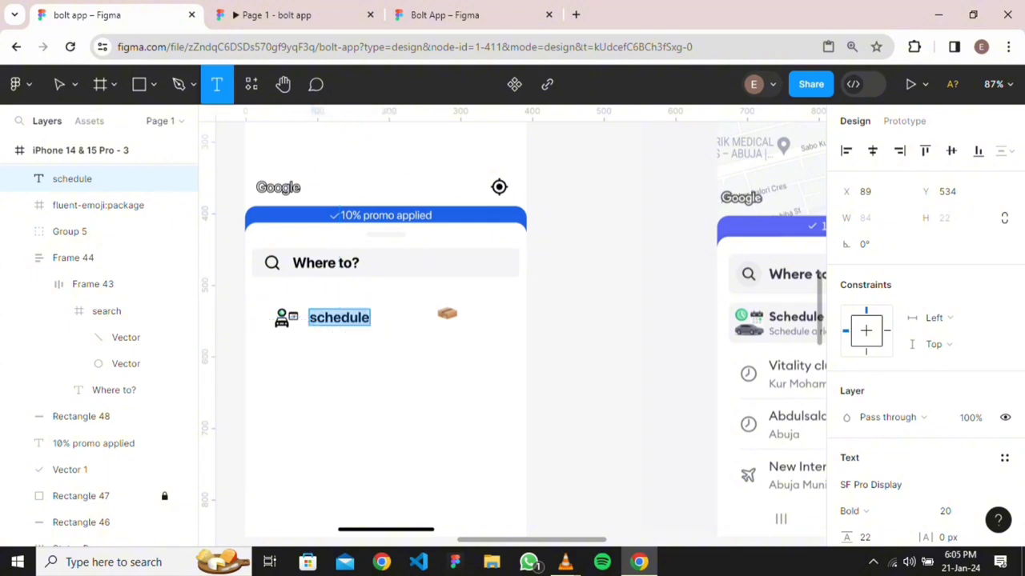
{"action": "left_click", "coordinate": [309, 343]}
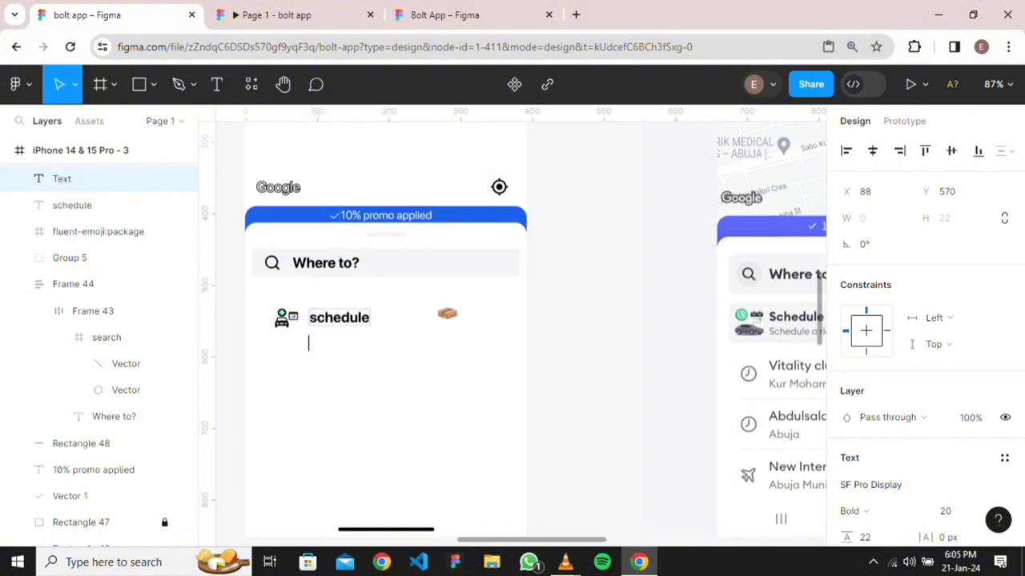
{"action": "type", "text": "schel"}
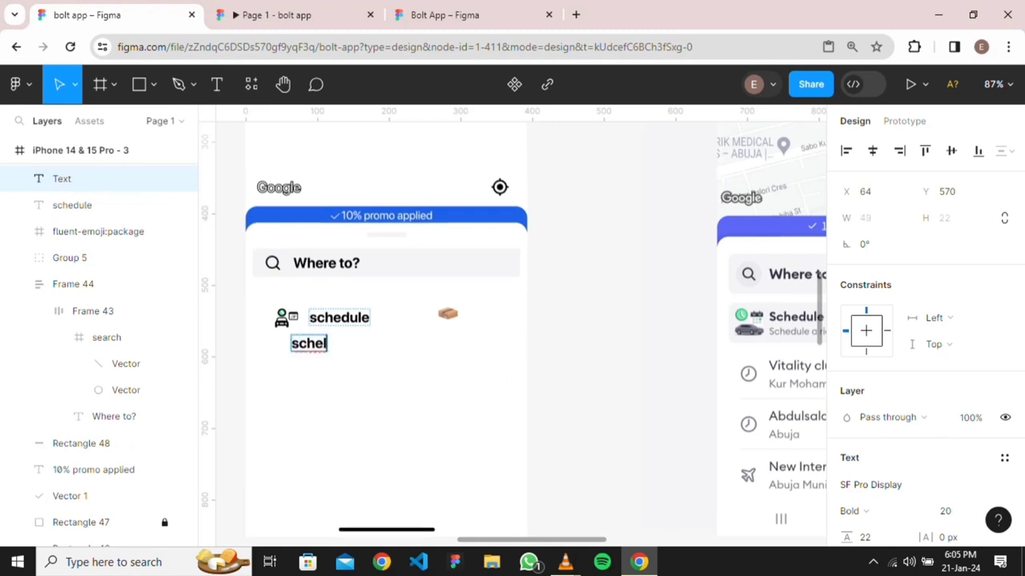
{"action": "key", "text": "BackSpace"}
{"action": "type", "text": "d"}
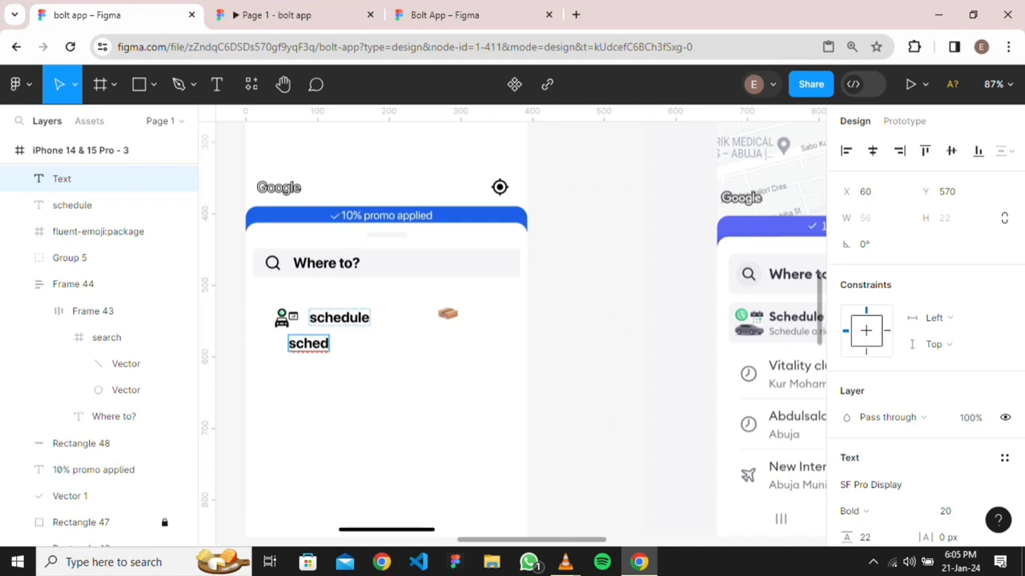
{"action": "type", "text": "ule"}
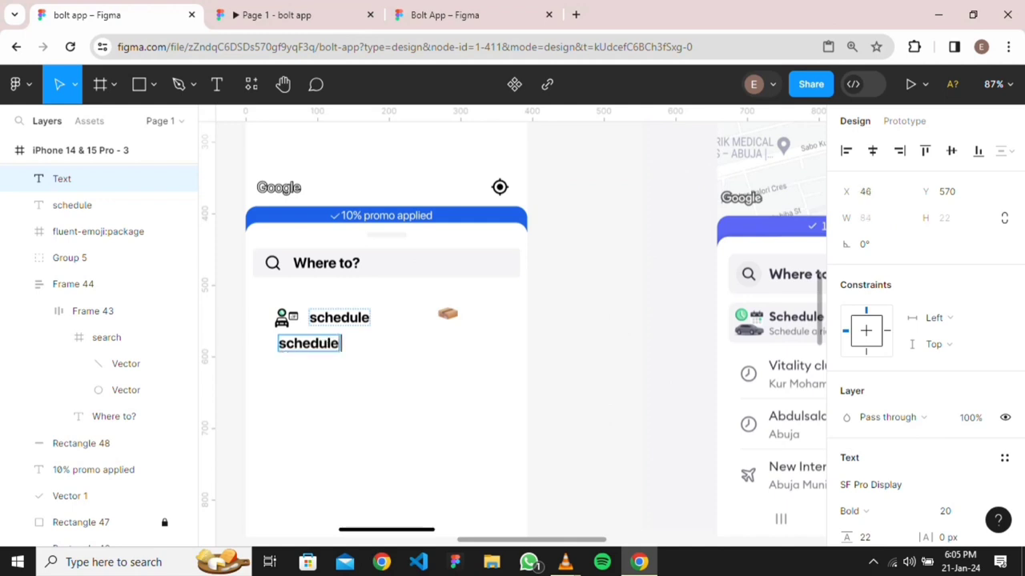
{"action": "type", "text": " a ride"}
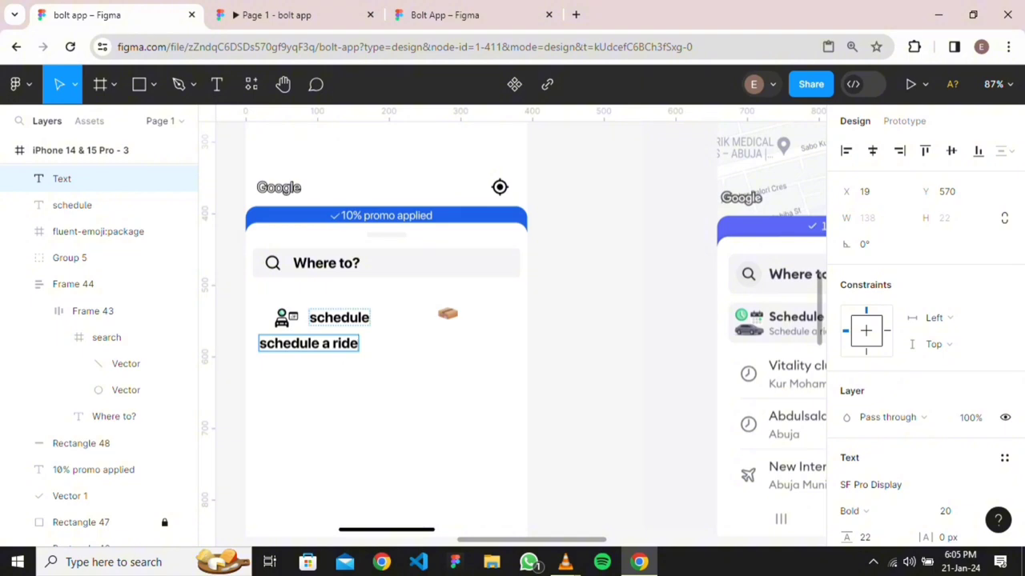
{"action": "scroll", "coordinate": [521, 328], "scroll_direction": "right", "scroll_amount": 3}
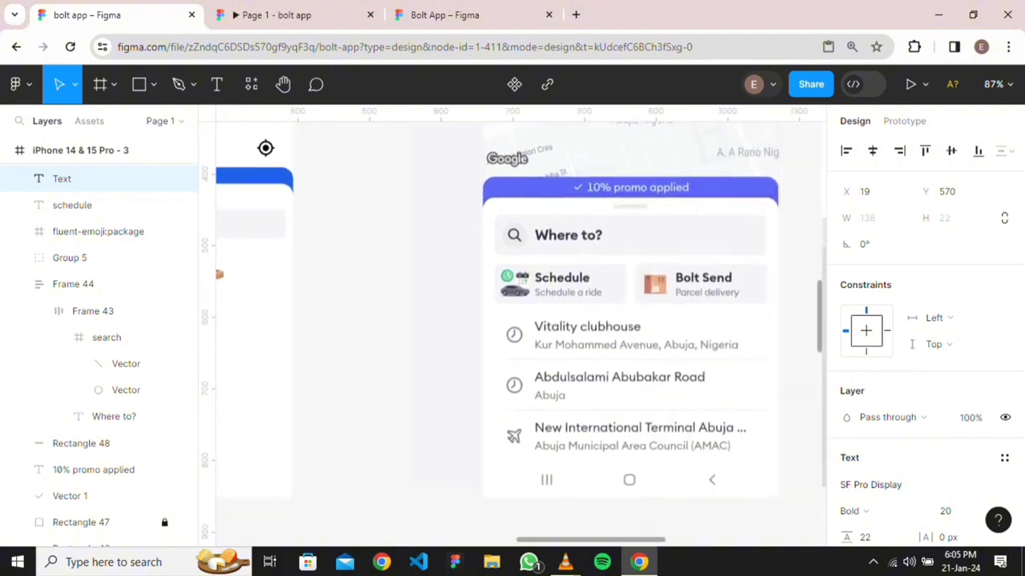
{"action": "scroll", "coordinate": [521, 328], "scroll_direction": "left", "scroll_amount": 4}
{"action": "key", "text": "Escape"}
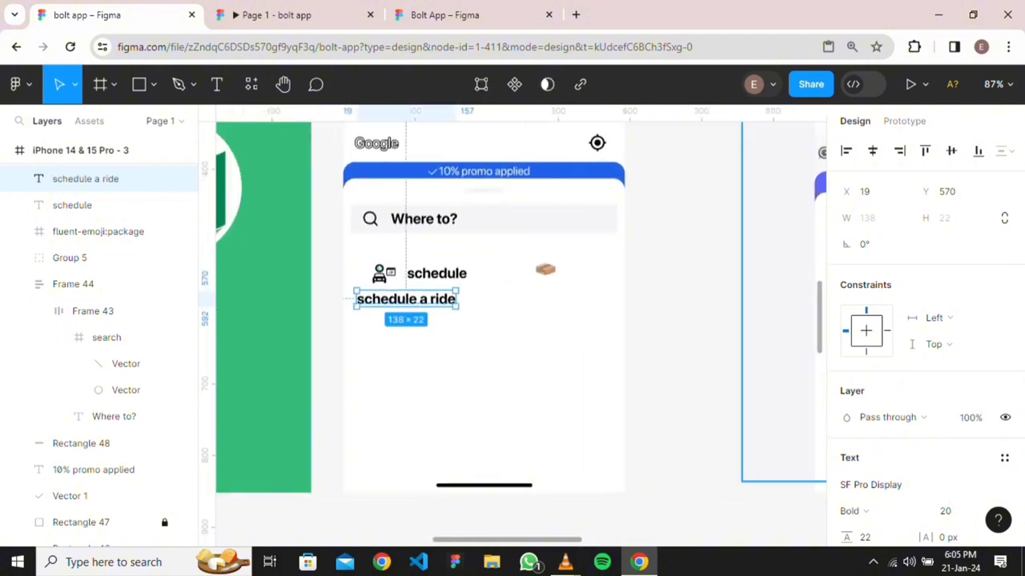
{"action": "scroll", "coordinate": [921, 360], "scroll_direction": "down", "scroll_amount": 2}
Set schedule a ride to 12 px and the schedule label to 16 px, shifting the label left
{"action": "left_click", "coordinate": [952, 435]}
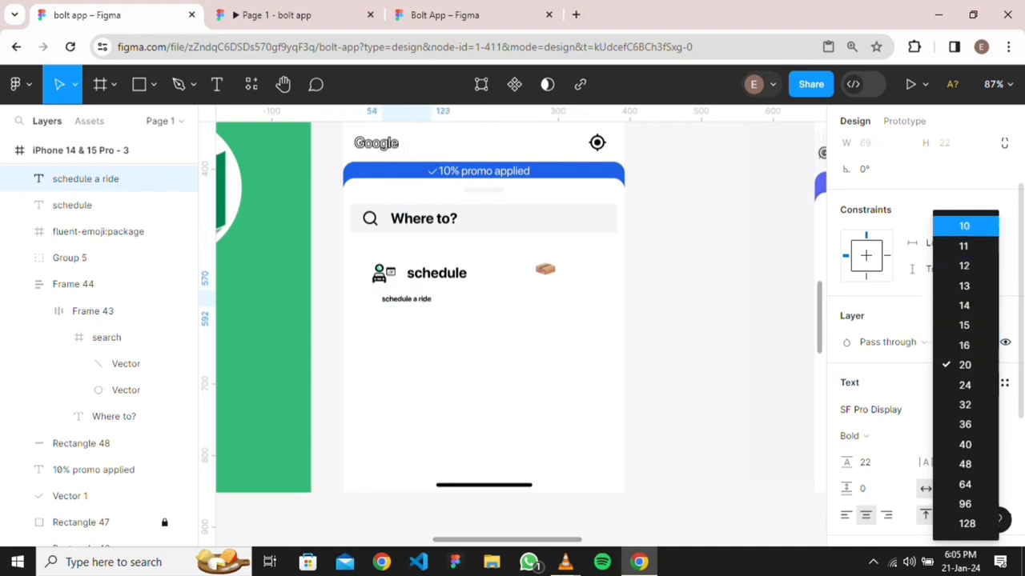
{"action": "left_click", "coordinate": [964, 266]}
{"action": "left_click", "coordinate": [436, 273]}
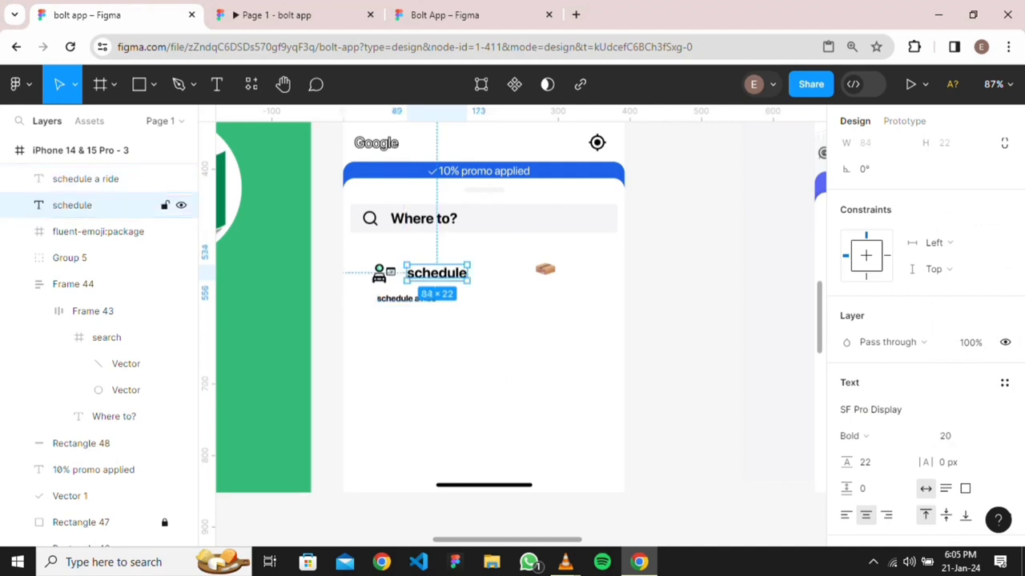
{"action": "left_click", "coordinate": [989, 435]}
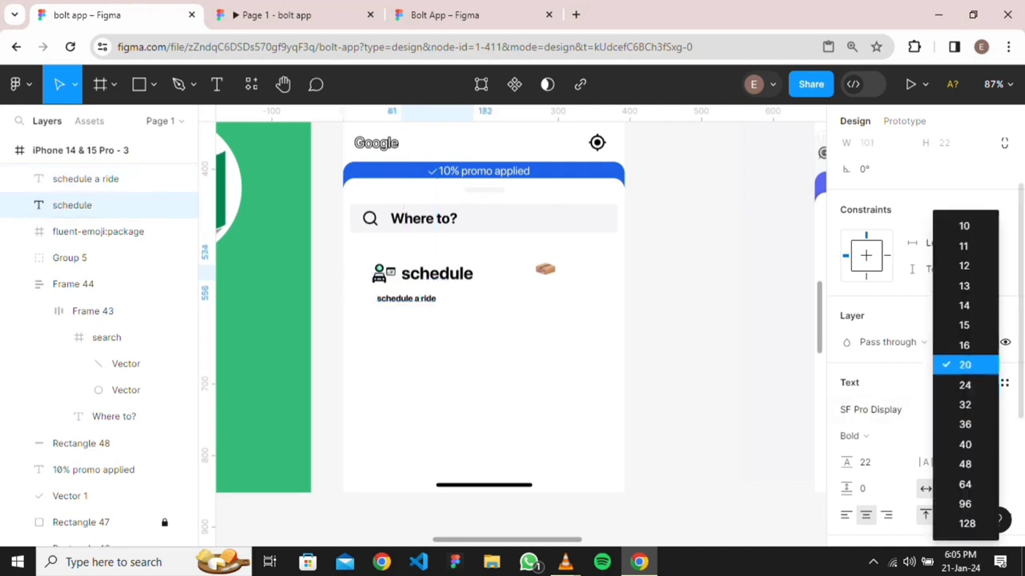
{"action": "left_click", "coordinate": [964, 344]}
{"action": "key", "text": "Escape"}
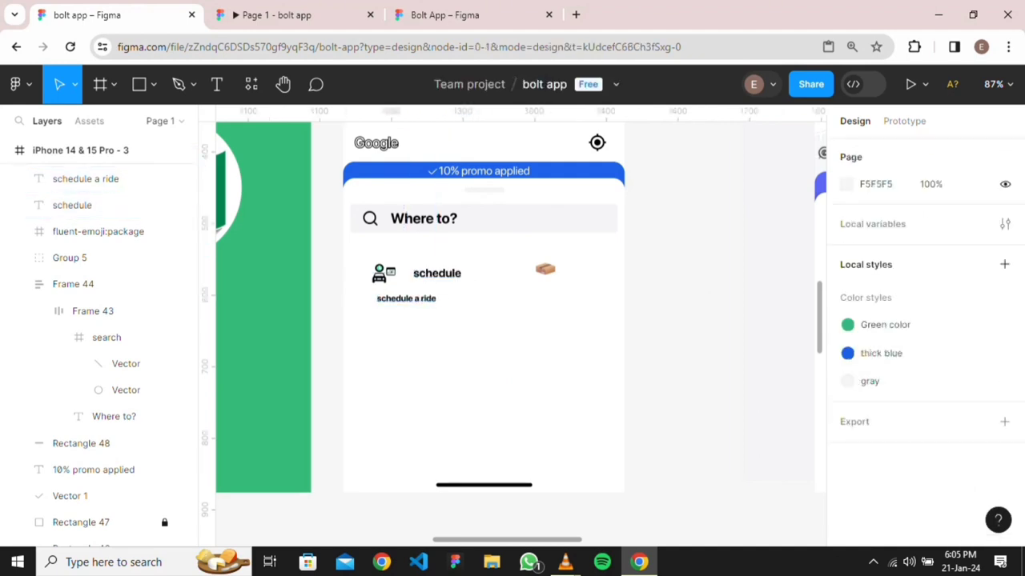
{"action": "mouse_move", "coordinate": [437, 273]}
{"action": "left_mouse_down"}
{"action": "mouse_move", "coordinate": [418, 275]}
{"action": "mouse_move", "coordinate": [428, 271]}
{"action": "left_mouse_up"}
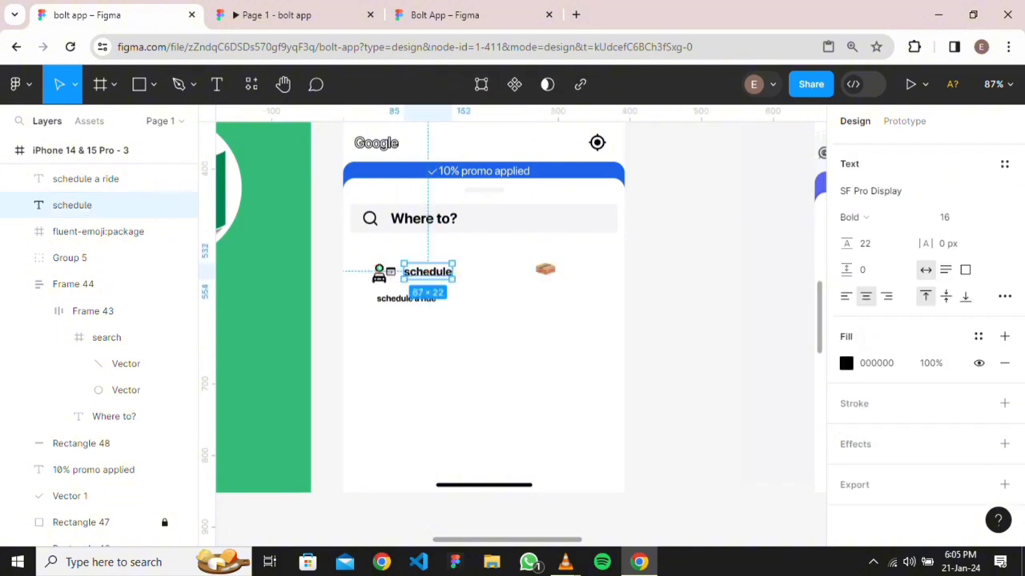
{"action": "key", "text": "Escape"}
Change both schedule and schedule a ride to Medium font weight
{"action": "left_click", "coordinate": [72, 205]}
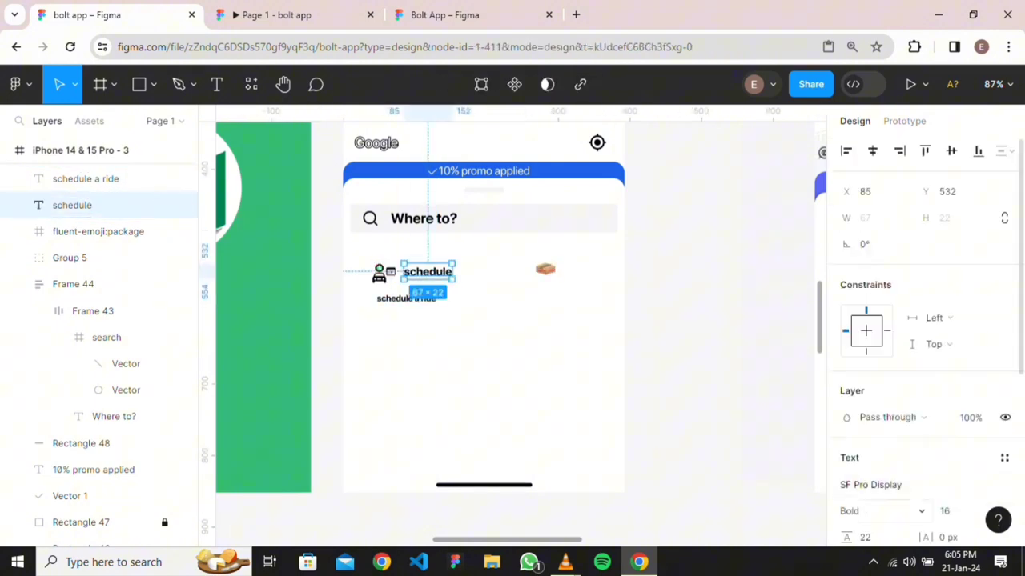
{"action": "left_click", "coordinate": [876, 506]}
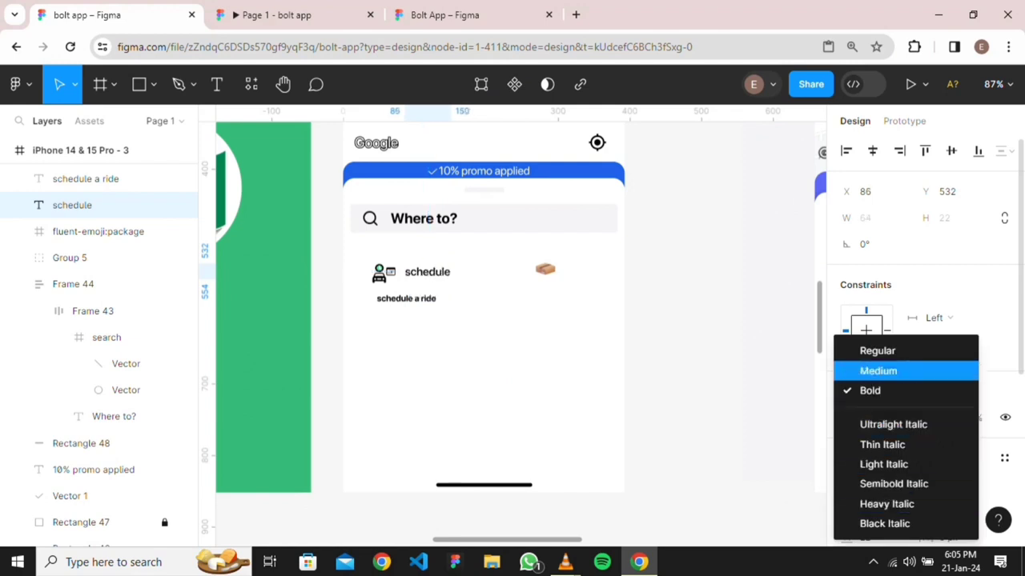
{"action": "left_click", "coordinate": [878, 370]}
{"action": "left_click", "coordinate": [85, 178]}
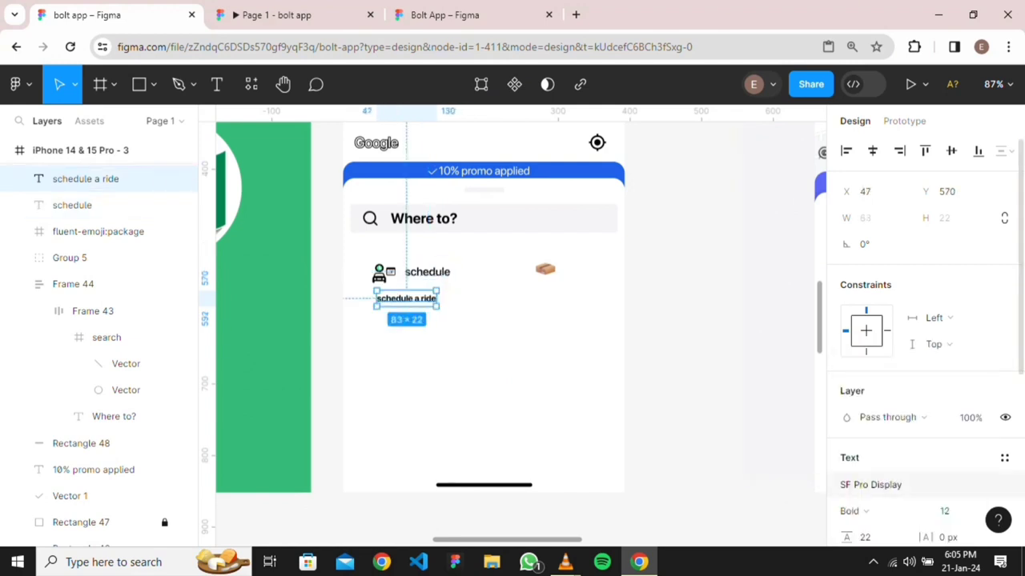
{"action": "scroll", "coordinate": [925, 344], "scroll_direction": "down", "scroll_amount": 3}
{"action": "left_click", "coordinate": [881, 360]}
{"action": "left_click", "coordinate": [878, 341]}
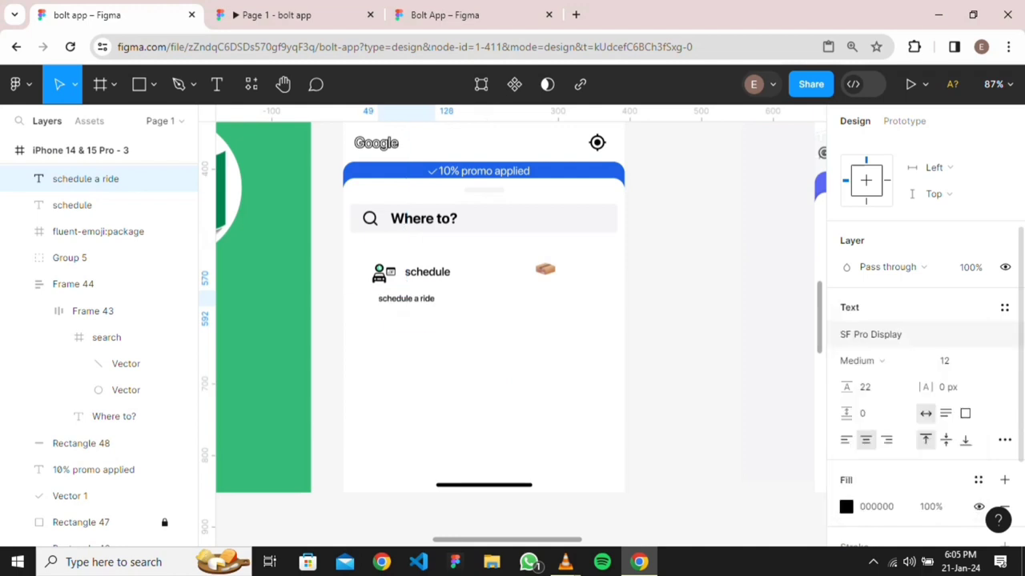
{"action": "scroll", "coordinate": [410, 297], "scroll_direction": "up", "scroll_amount": 3}
{"action": "scroll", "coordinate": [410, 342], "scroll_direction": "up", "scroll_amount": 3}
{"action": "left_click", "coordinate": [411, 341]}
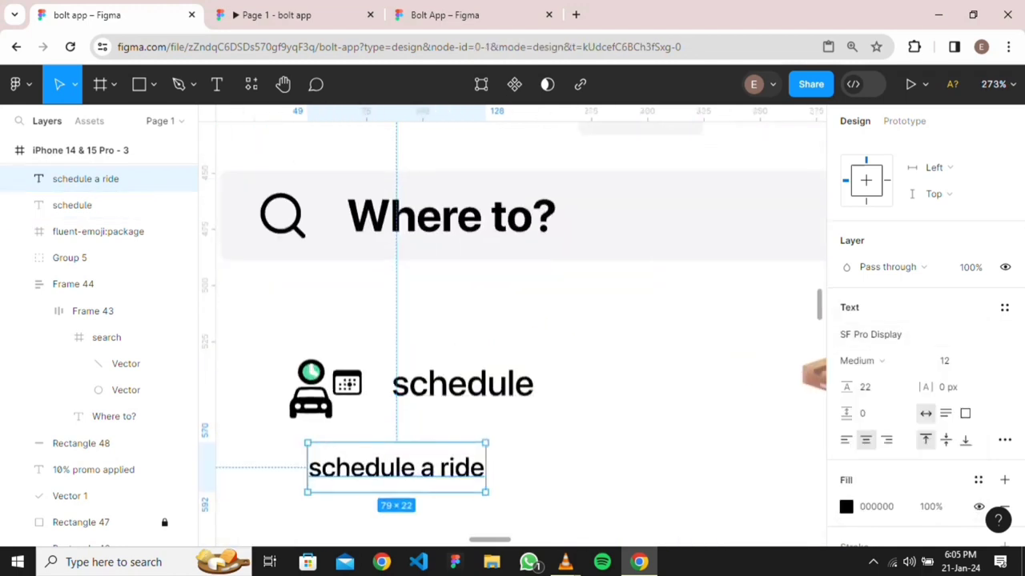
Move schedule a ride under the title and duplicate the text pair beside the package icon
{"action": "left_click", "coordinate": [396, 467]}
{"action": "left_click_drag", "start_coordinate": [396, 467], "coordinate": [479, 418]}
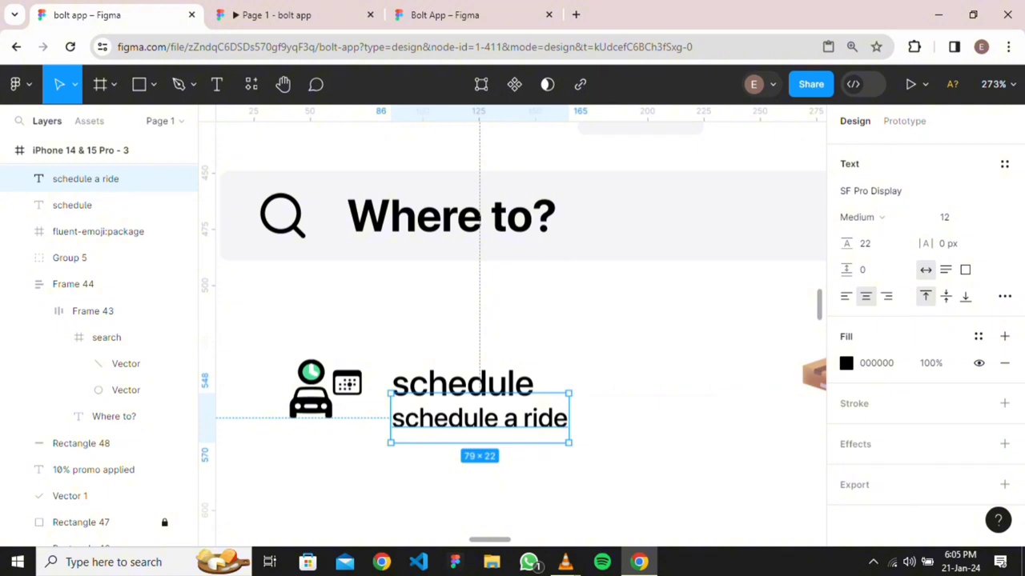
{"action": "left_click_drag", "start_coordinate": [382, 345], "coordinate": [527, 430]}
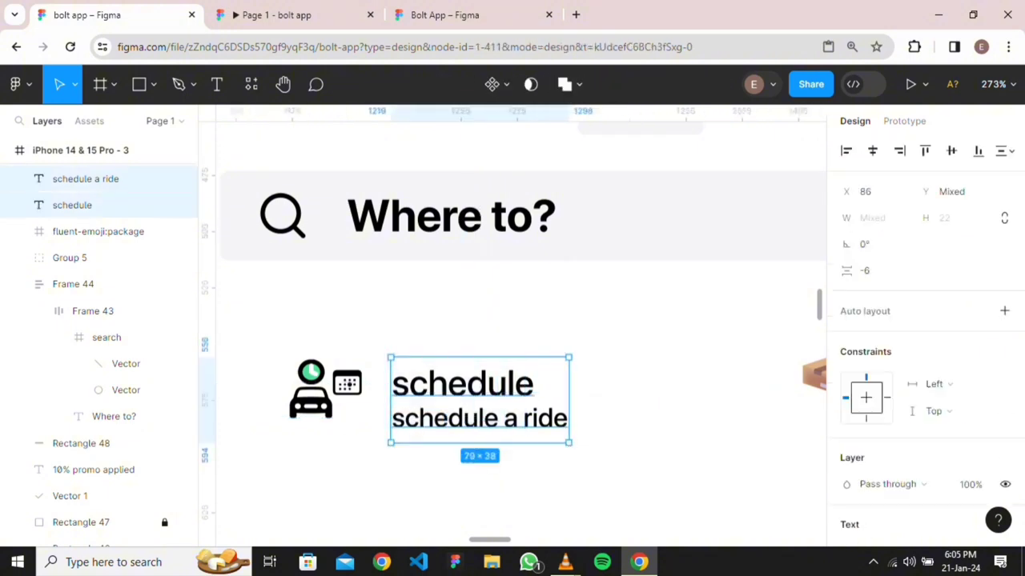
{"action": "left_click_drag", "start_coordinate": [479, 400], "coordinate": [695, 390], "text": "alt"}
Replace the copied title word 'schedule' with 'Bolt send'
{"action": "scroll", "coordinate": [690, 394], "scroll_direction": "right", "scroll_amount": 6}
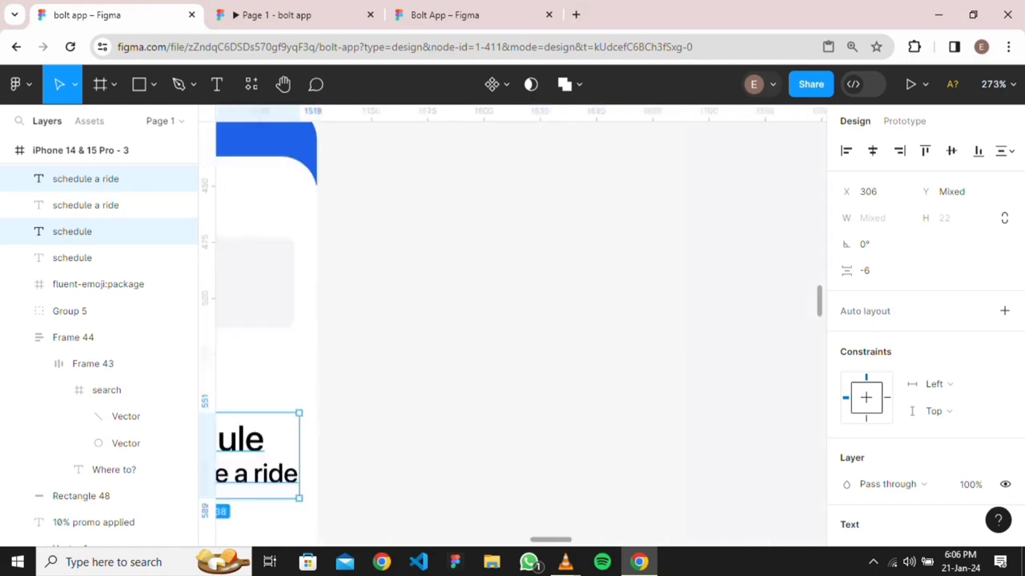
{"action": "scroll", "coordinate": [687, 396], "scroll_direction": "down", "scroll_amount": 2}
{"action": "scroll", "coordinate": [687, 401], "scroll_direction": "down", "scroll_amount": 5}
{"action": "scroll", "coordinate": [687, 401], "scroll_direction": "right", "scroll_amount": 4}
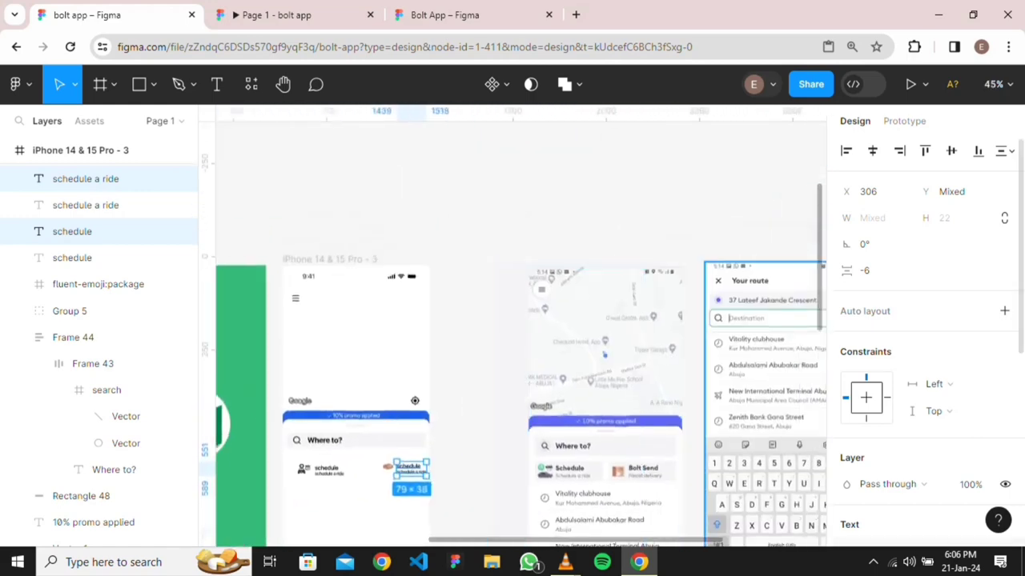
{"action": "scroll", "coordinate": [613, 432], "scroll_direction": "up", "scroll_amount": 4}
{"action": "scroll", "coordinate": [512, 333], "scroll_direction": "left", "scroll_amount": 3}
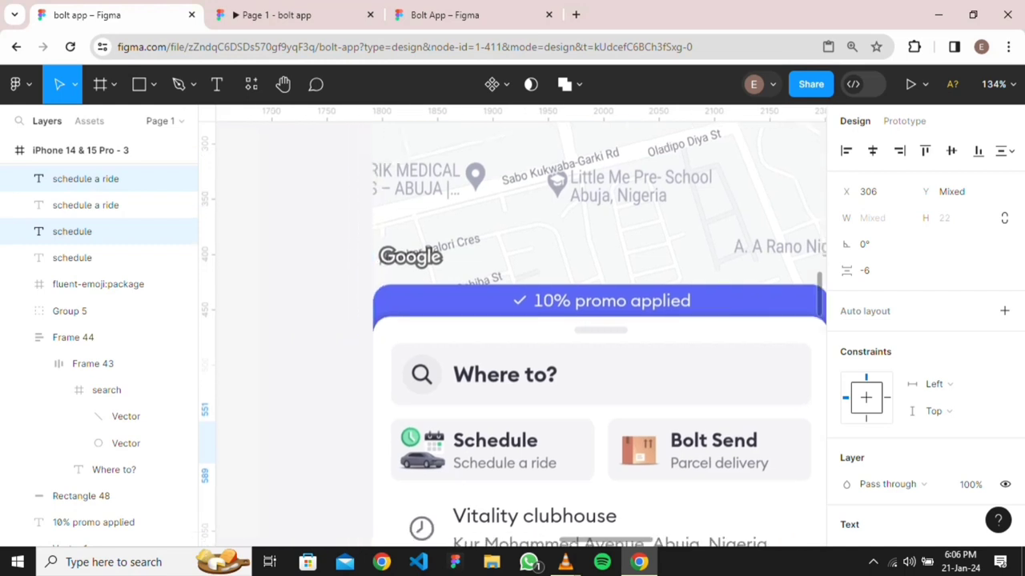
{"action": "scroll", "coordinate": [513, 334], "scroll_direction": "right", "scroll_amount": 3}
{"action": "scroll", "coordinate": [513, 334], "scroll_direction": "left", "scroll_amount": 5}
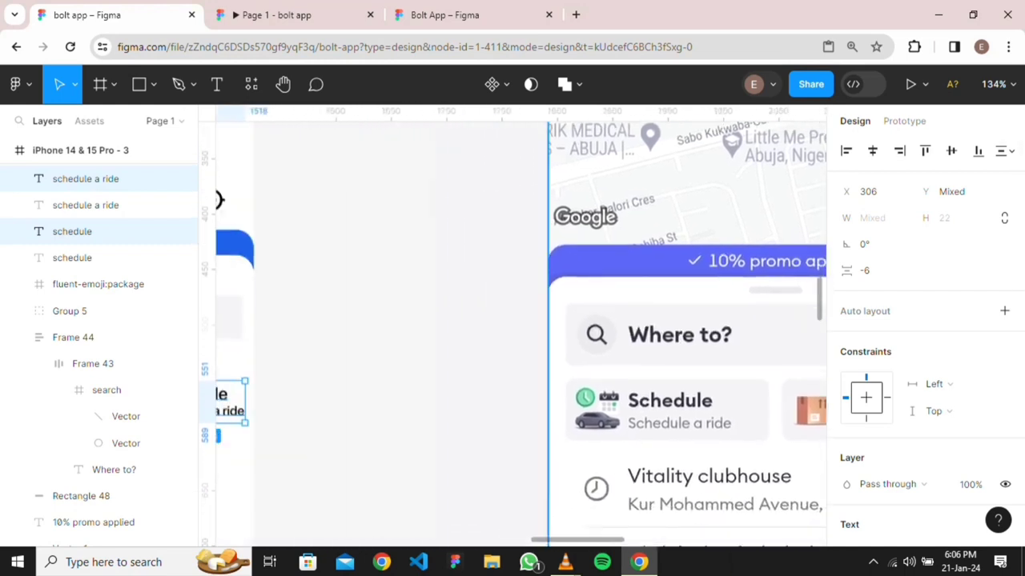
{"action": "scroll", "coordinate": [512, 334], "scroll_direction": "left", "scroll_amount": 5}
{"action": "double_click", "coordinate": [558, 397]}
{"action": "left_click", "coordinate": [562, 379]}
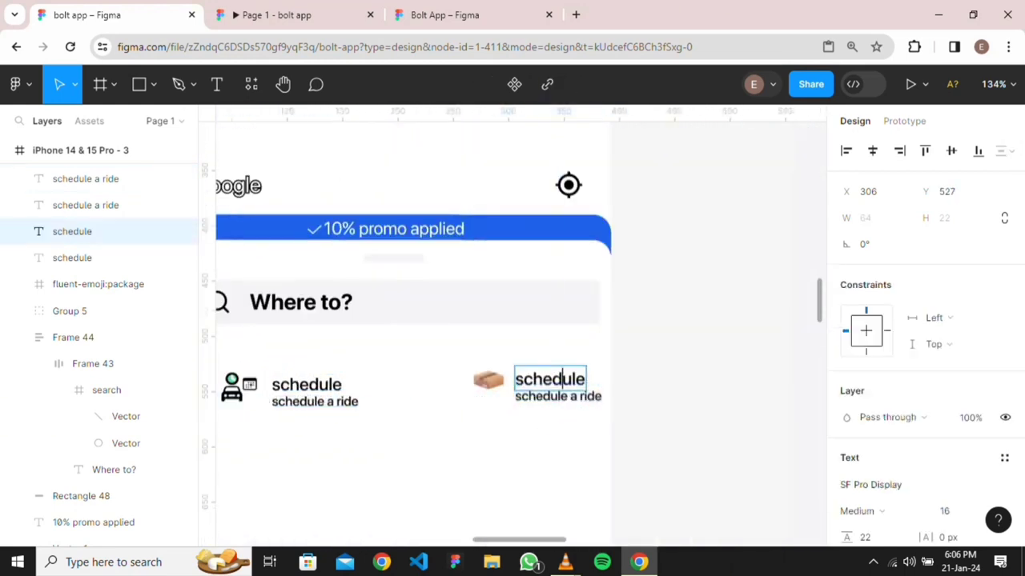
{"action": "double_click", "coordinate": [562, 379]}
{"action": "type", "text": "B"}
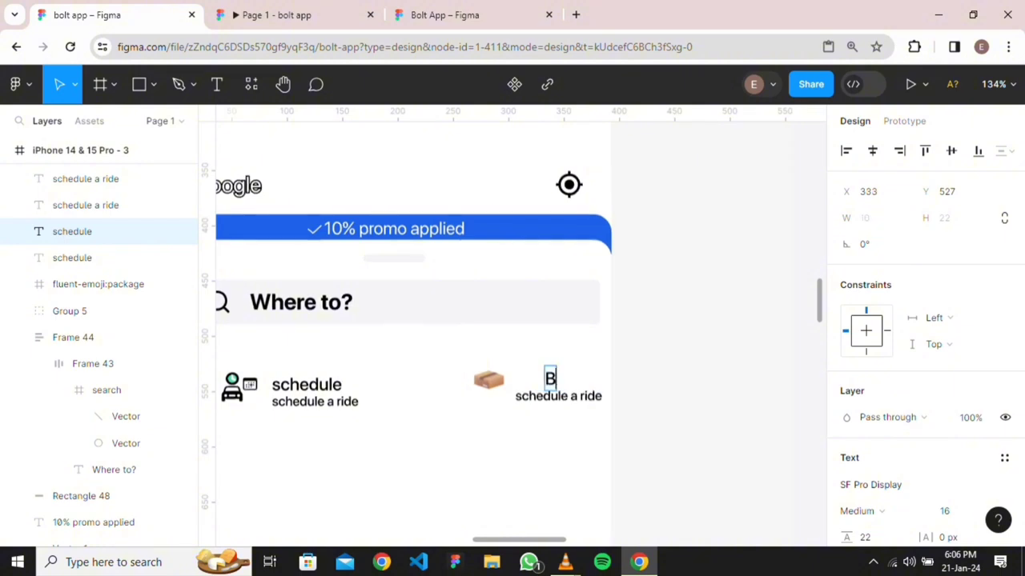
{"action": "type", "text": "olt send"}
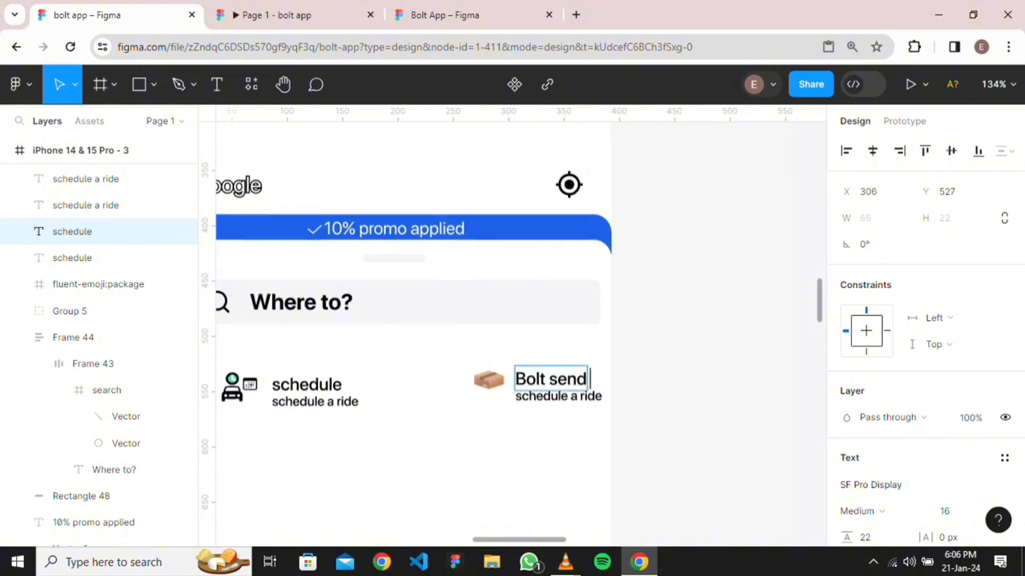
Replace the copied subtitle with 'parcel delivery', correcting the typo
{"action": "double_click", "coordinate": [558, 396]}
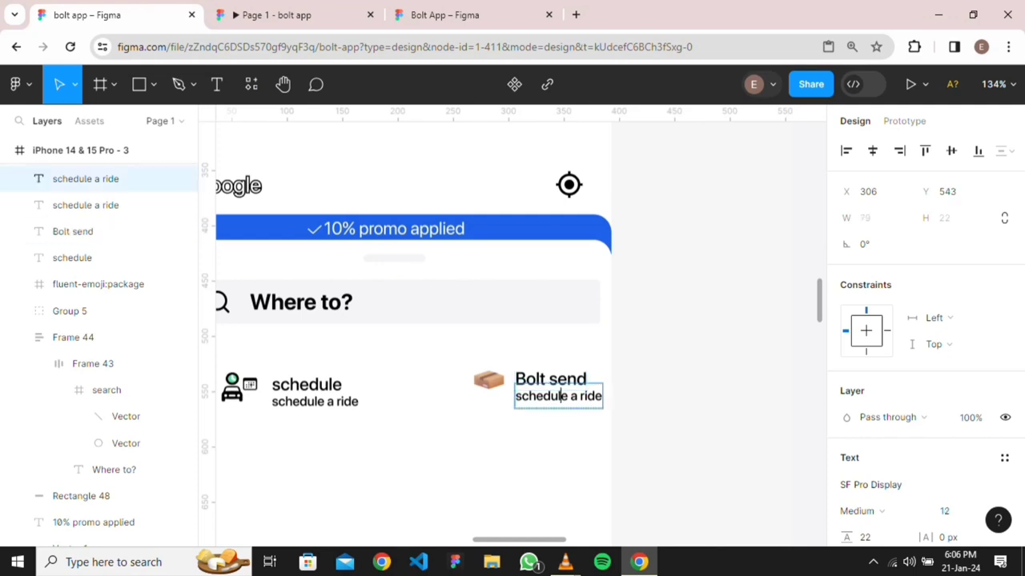
{"action": "triple_click", "coordinate": [567, 396]}
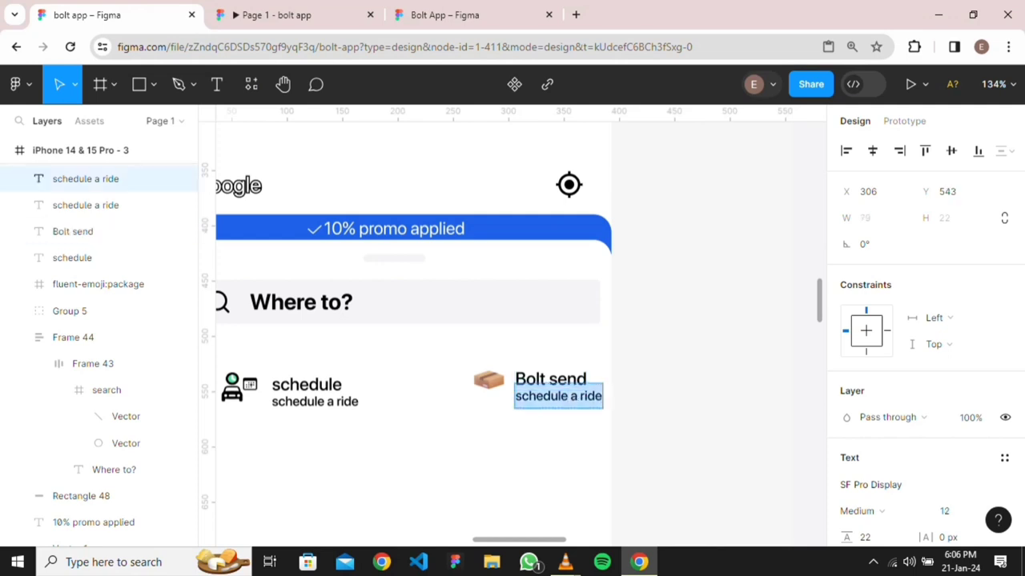
{"action": "type", "text": "Parcel"}
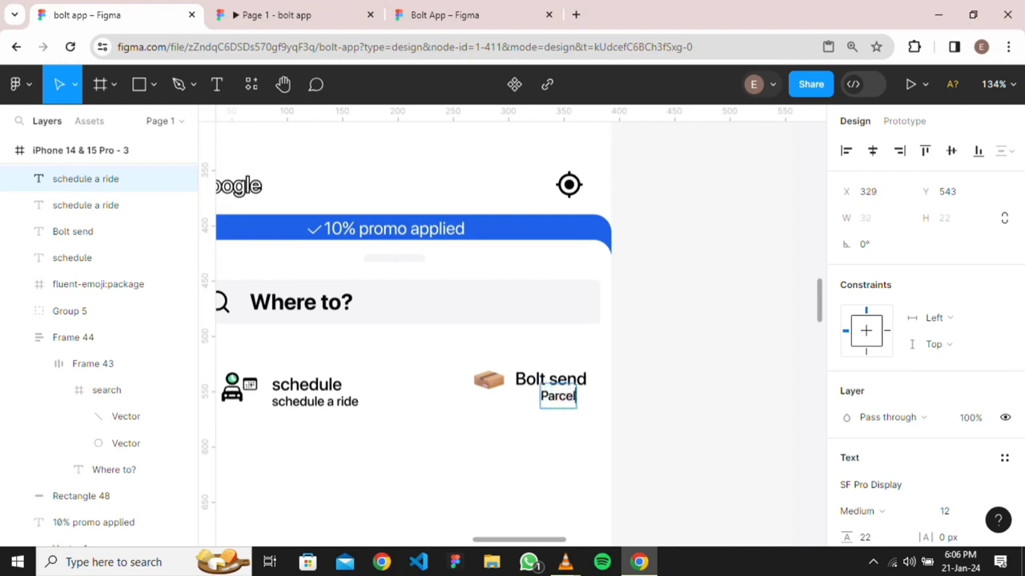
{"action": "key", "text": "BackSpace"}
{"action": "key", "text": "BackSpace"}
{"action": "key", "text": "BackSpace"}
{"action": "key", "text": "BackSpace"}
{"action": "key", "text": "BackSpace"}
{"action": "key", "text": "BackSpace"}
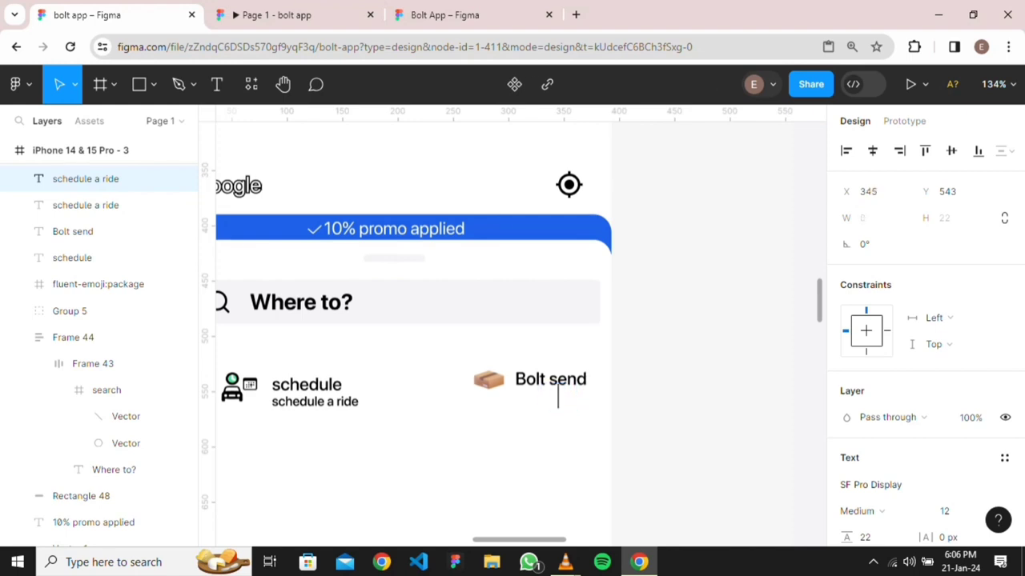
{"action": "type", "text": "parcel"}
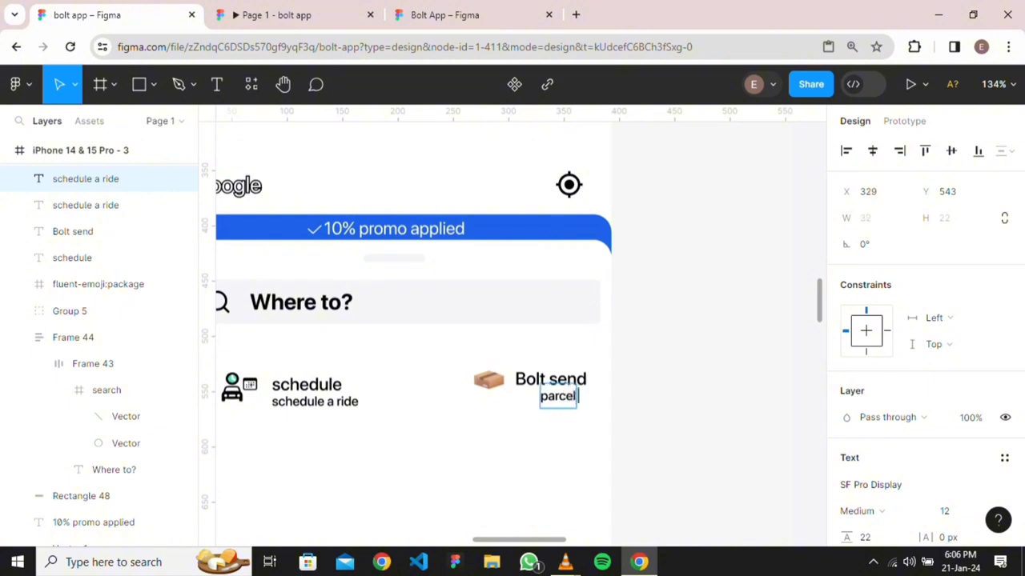
{"action": "type", "text": " deli"}
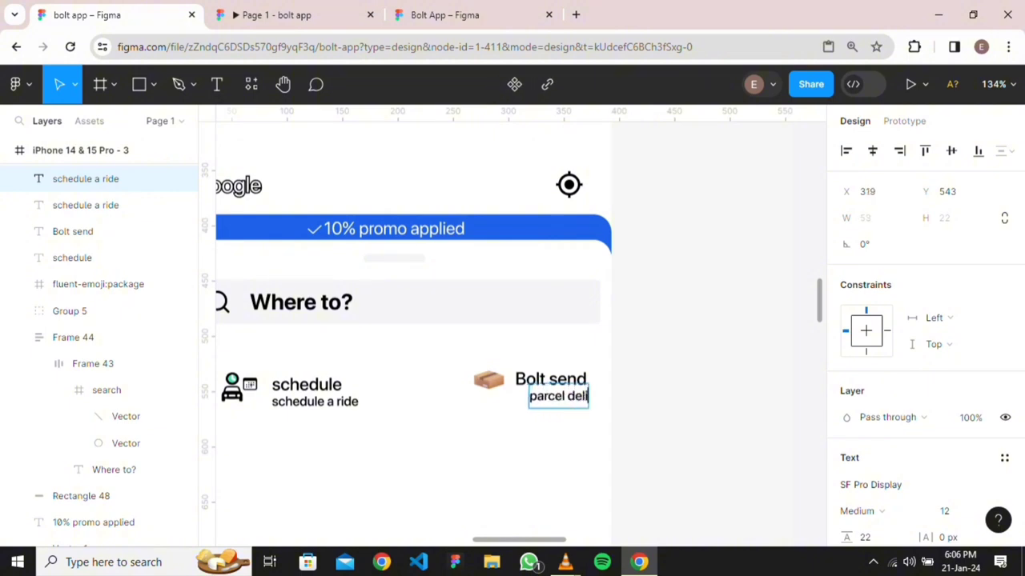
{"action": "type", "text": "veru"}
{"action": "key", "text": "BackSpace"}
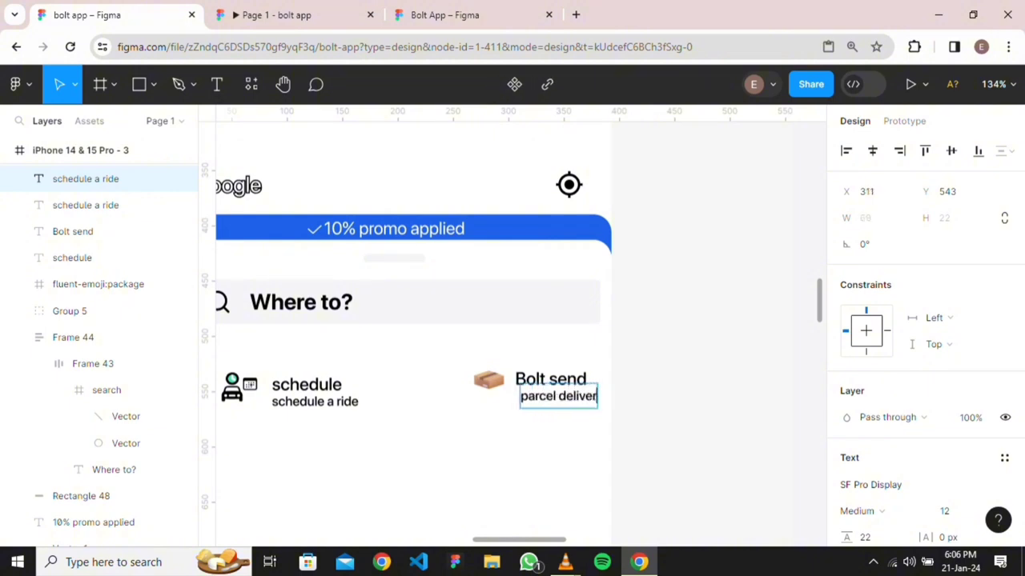
{"action": "type", "text": "y"}
{"action": "key", "text": "Escape"}
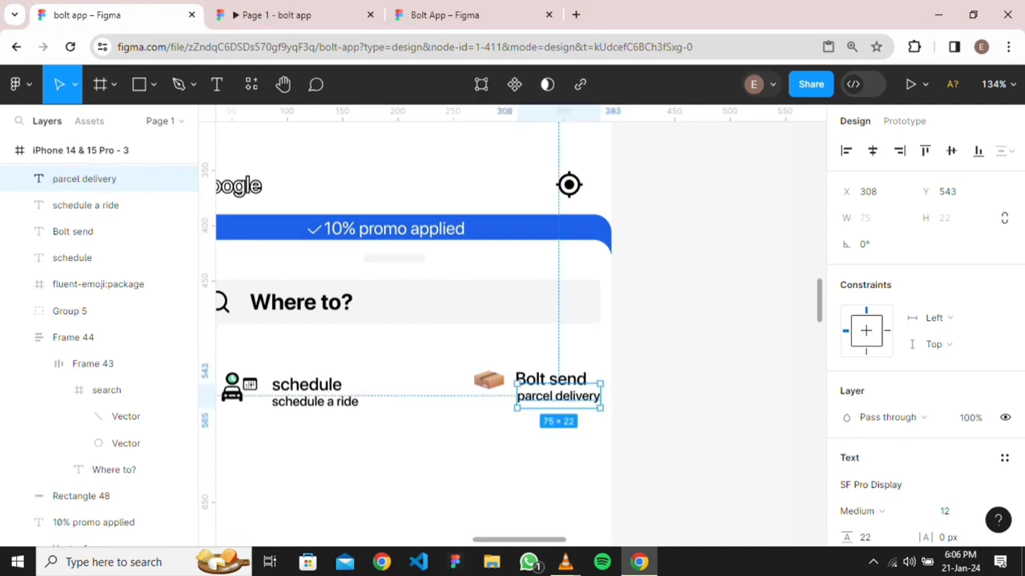
{"action": "scroll", "coordinate": [686, 437], "scroll_direction": "down", "scroll_amount": 5}
{"action": "scroll", "coordinate": [686, 437], "scroll_direction": "right", "scroll_amount": 4}
{"action": "scroll", "coordinate": [563, 480], "scroll_direction": "up", "scroll_amount": 3}
{"action": "scroll", "coordinate": [600, 430], "scroll_direction": "up", "scroll_amount": 3}
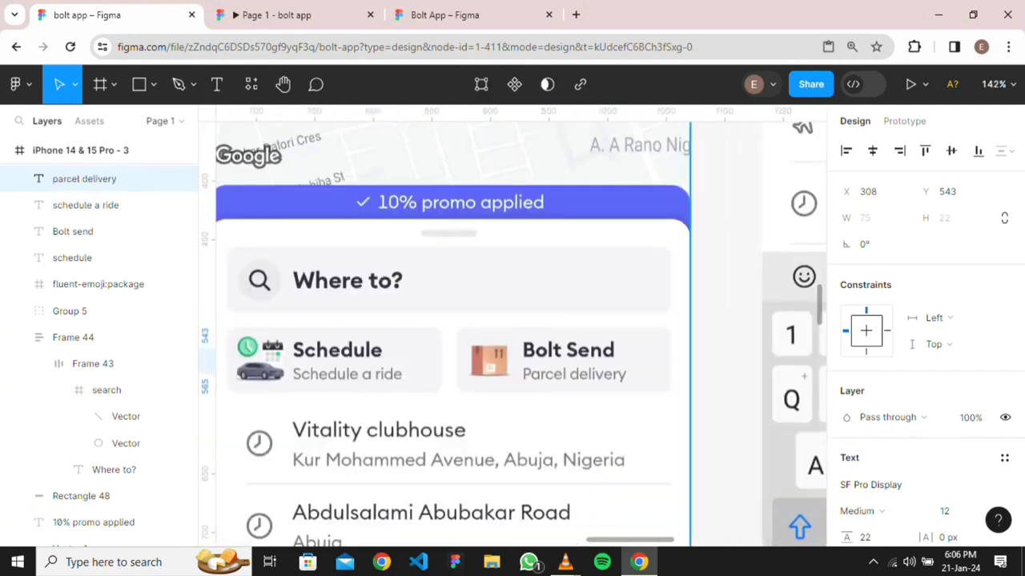
{"action": "scroll", "coordinate": [512, 337], "scroll_direction": "left", "scroll_amount": 10}
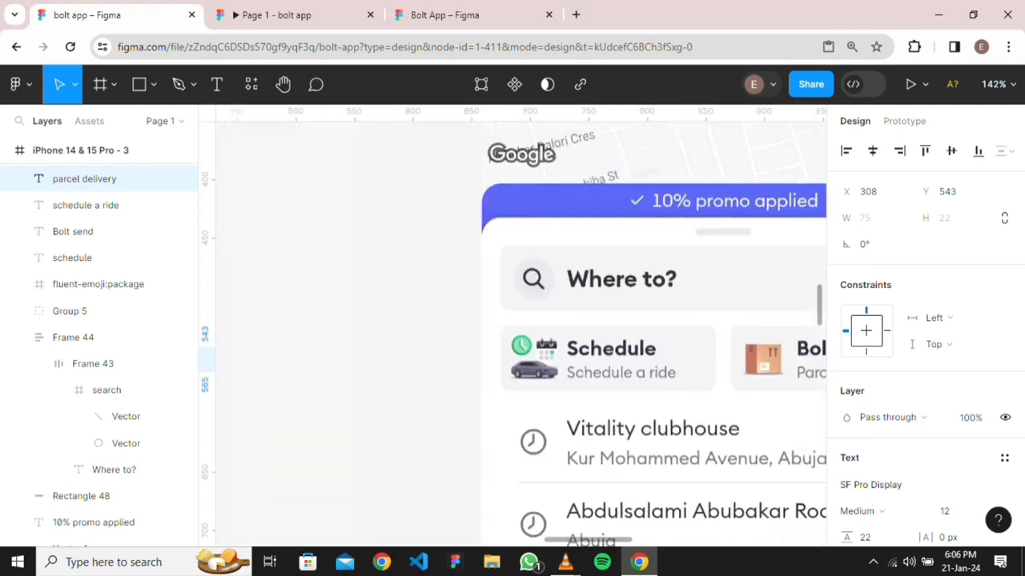
{"action": "key", "text": "Escape"}
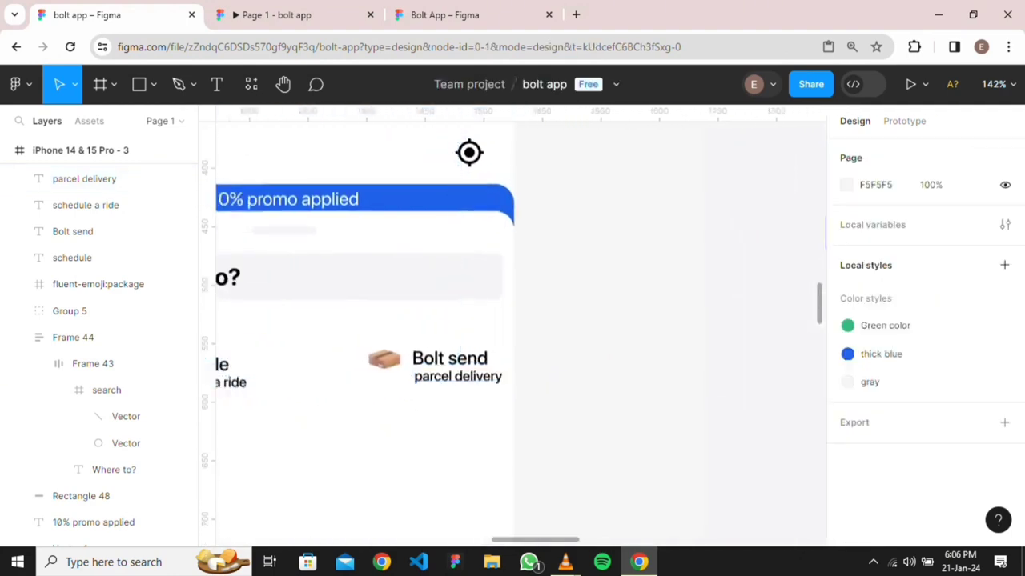
{"action": "scroll", "coordinate": [513, 336], "scroll_direction": "left", "scroll_amount": 4}
{"action": "scroll", "coordinate": [513, 336], "scroll_direction": "right", "scroll_amount": 2}
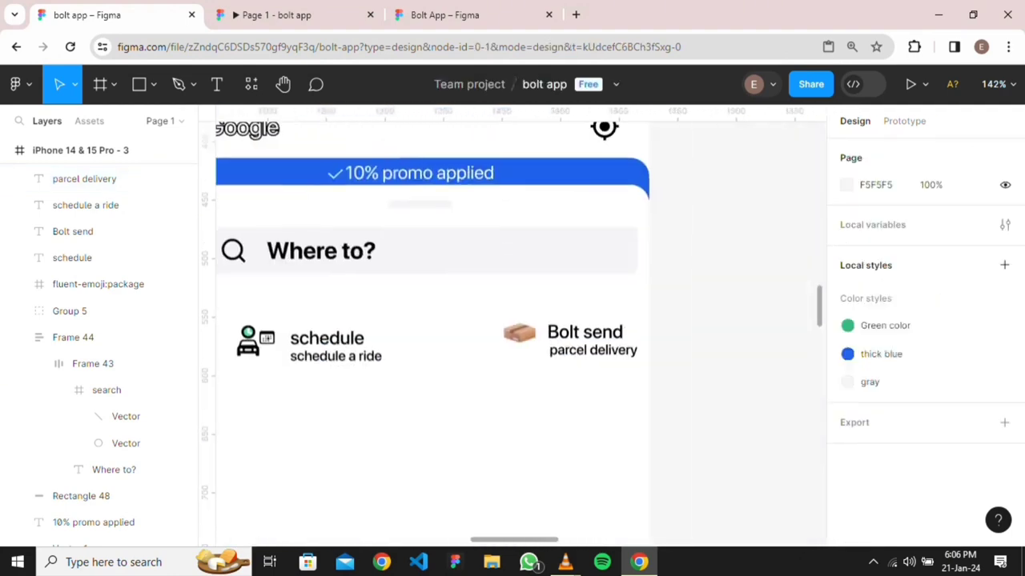
{"action": "left_click", "coordinate": [585, 331]}
{"action": "left_click", "coordinate": [96, 231]}
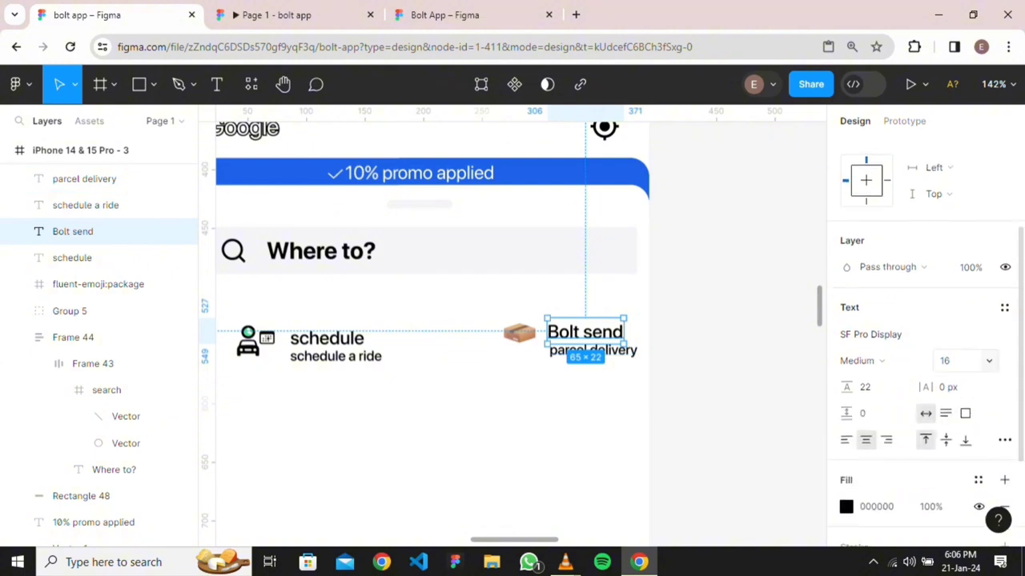
{"action": "left_click", "coordinate": [72, 258]}
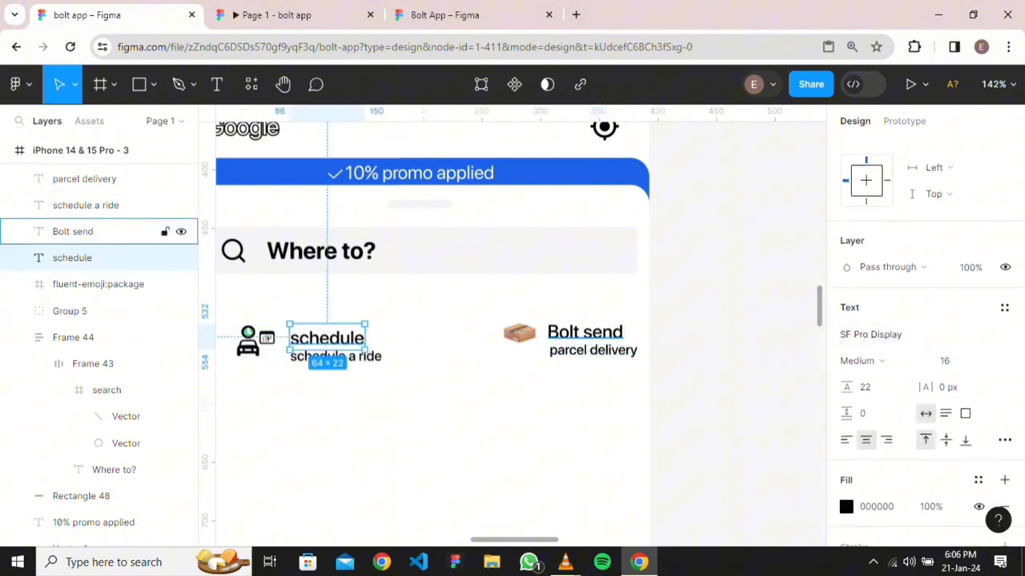
{"action": "left_click", "coordinate": [72, 231]}
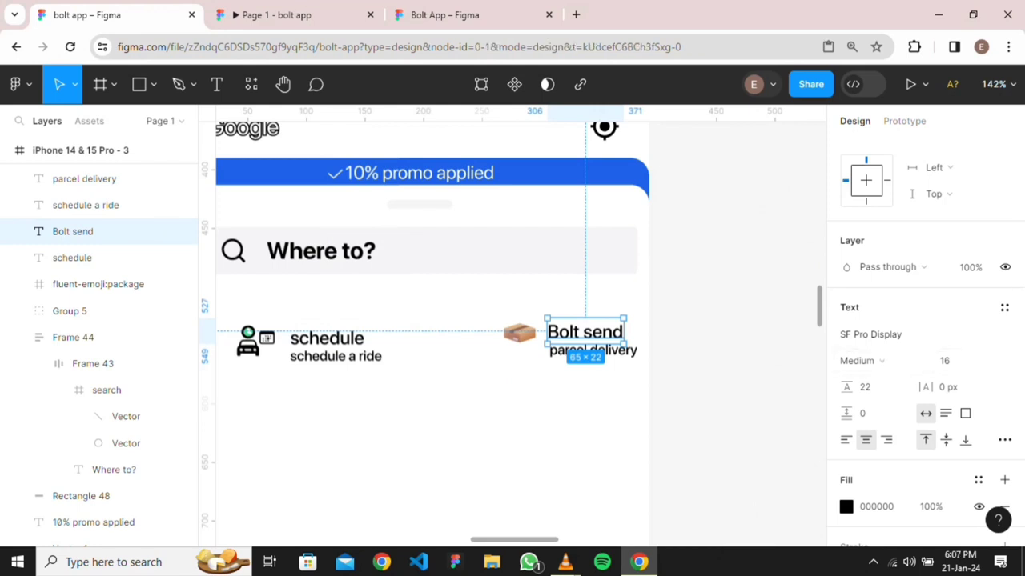
{"action": "key", "text": "Escape"}
{"action": "scroll", "coordinate": [498, 402], "scroll_direction": "down", "scroll_amount": 3}
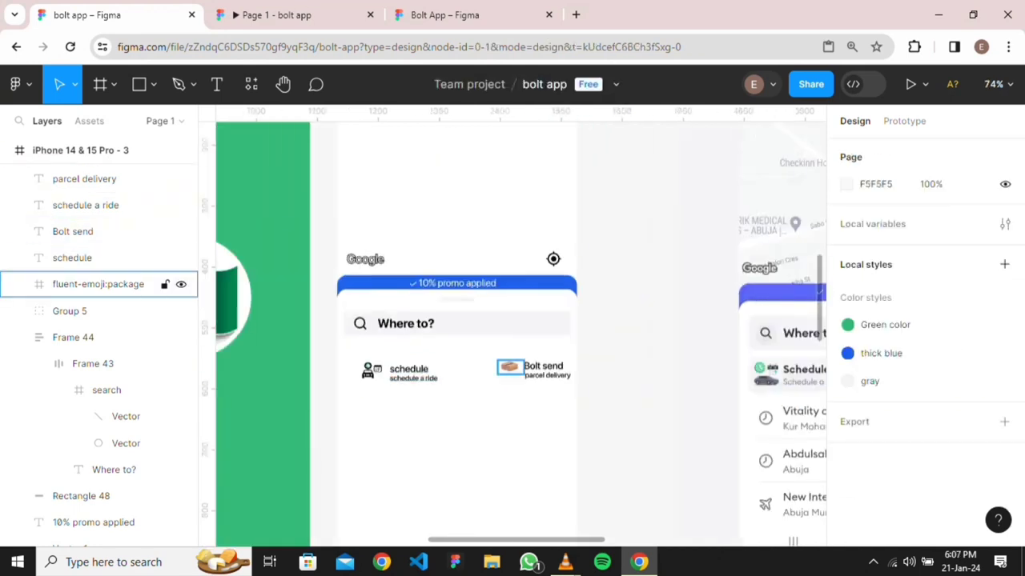
{"action": "left_click", "coordinate": [80, 258]}
{"action": "scroll", "coordinate": [420, 385], "scroll_direction": "up", "scroll_amount": 5}
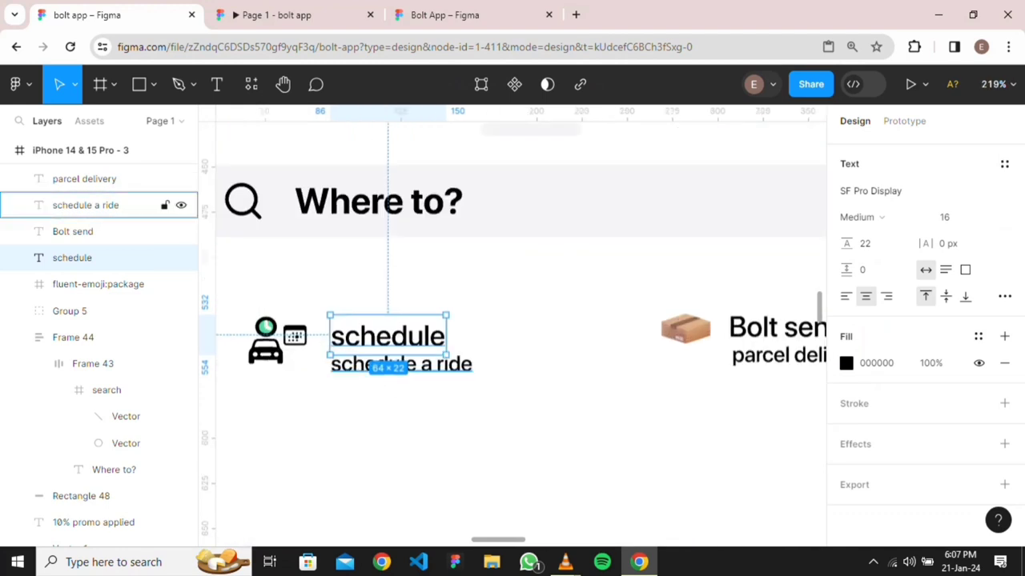
Wrap schedule and schedule a ride in an auto-layout frame with a -8 vertical gap
{"action": "left_click", "coordinate": [86, 205], "text": "shift"}
{"action": "key", "text": "shift+a"}
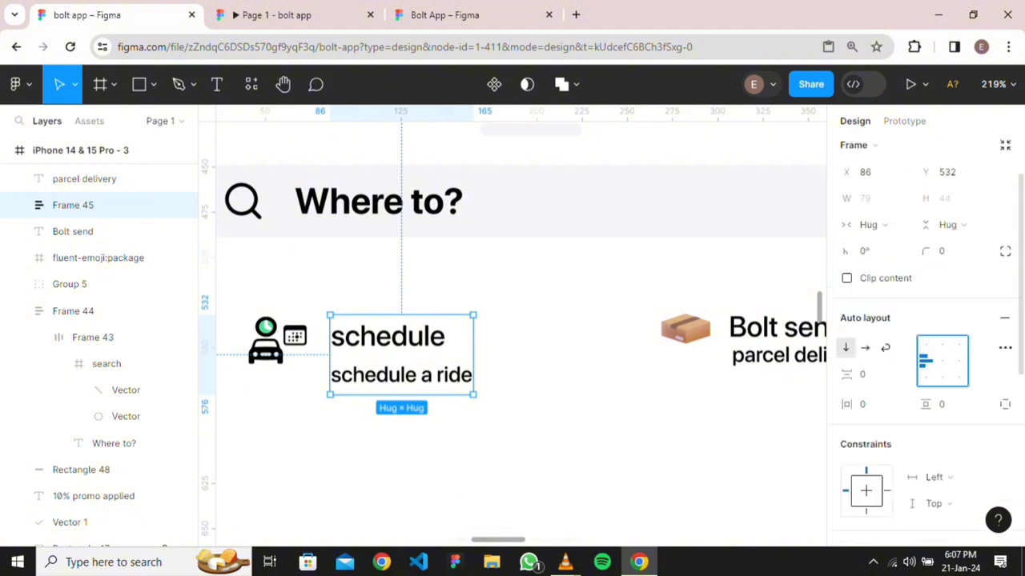
{"action": "left_click", "coordinate": [868, 420]}
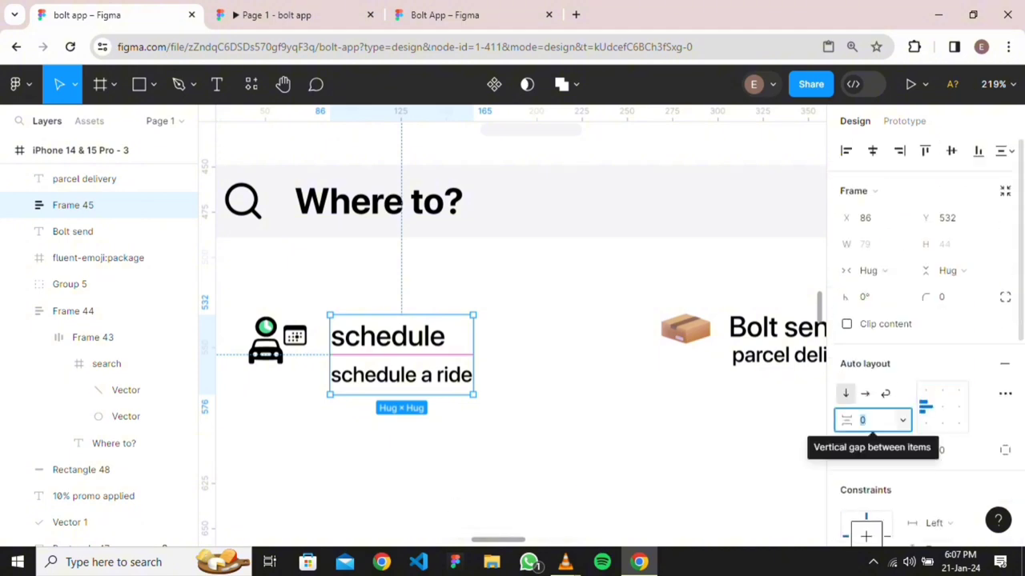
{"action": "type", "text": "-4"}
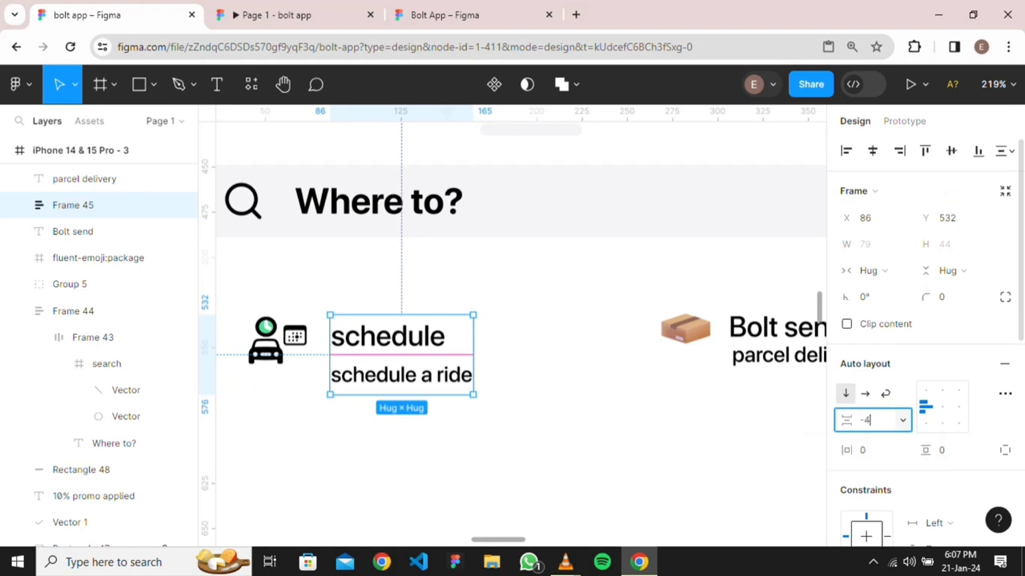
{"action": "key", "text": "Return"}
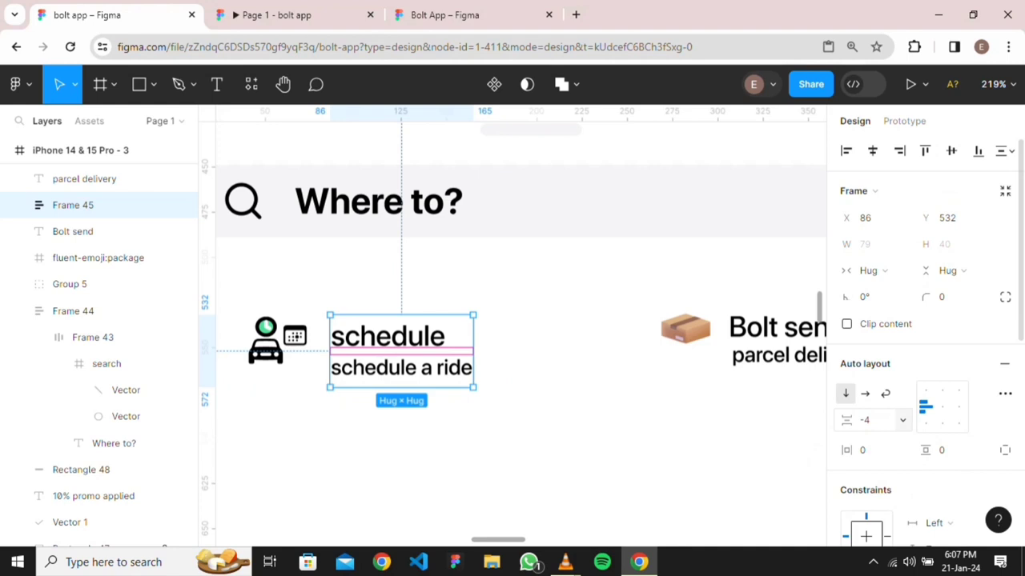
{"action": "key", "text": "Delete"}
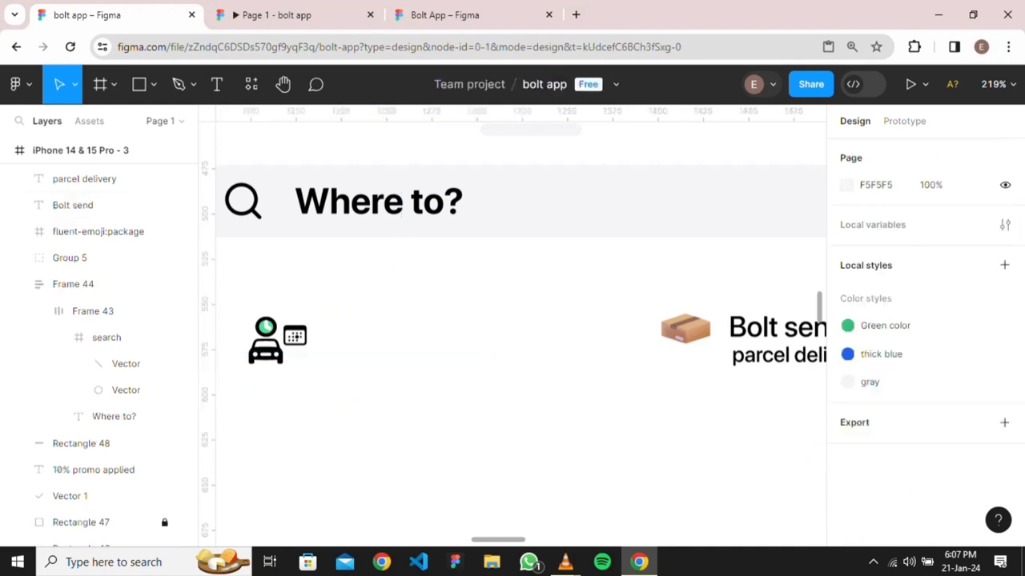
{"action": "key", "text": "ctrl+z"}
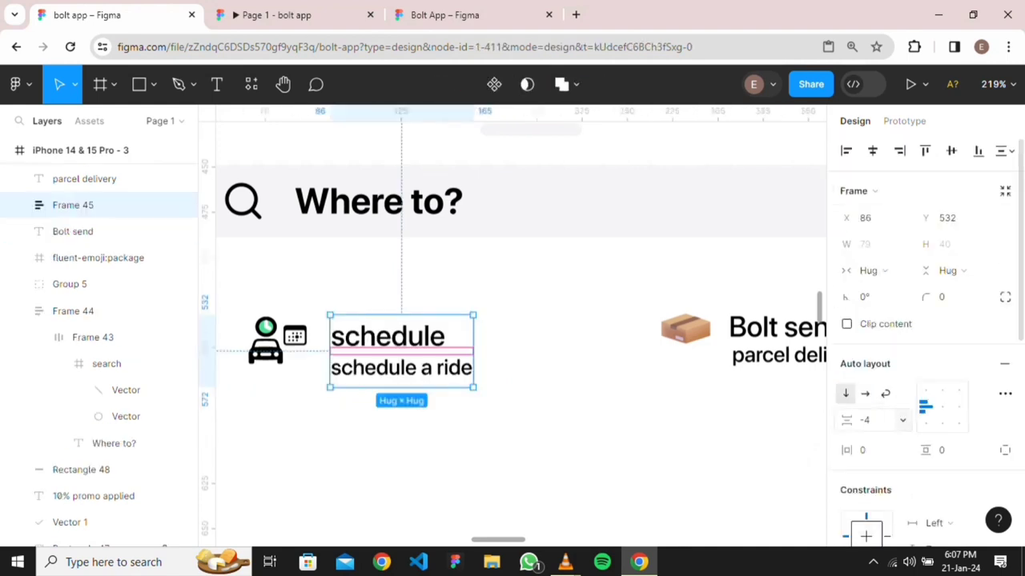
{"action": "left_click", "coordinate": [866, 420]}
{"action": "type", "text": "-8"}
{"action": "key", "text": "Return"}
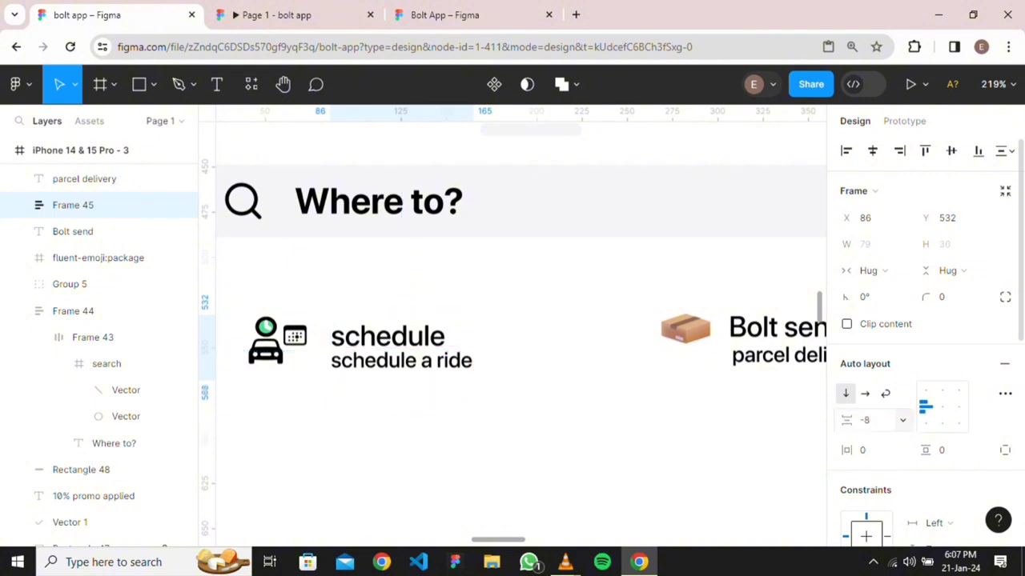
{"action": "key", "text": "Escape"}
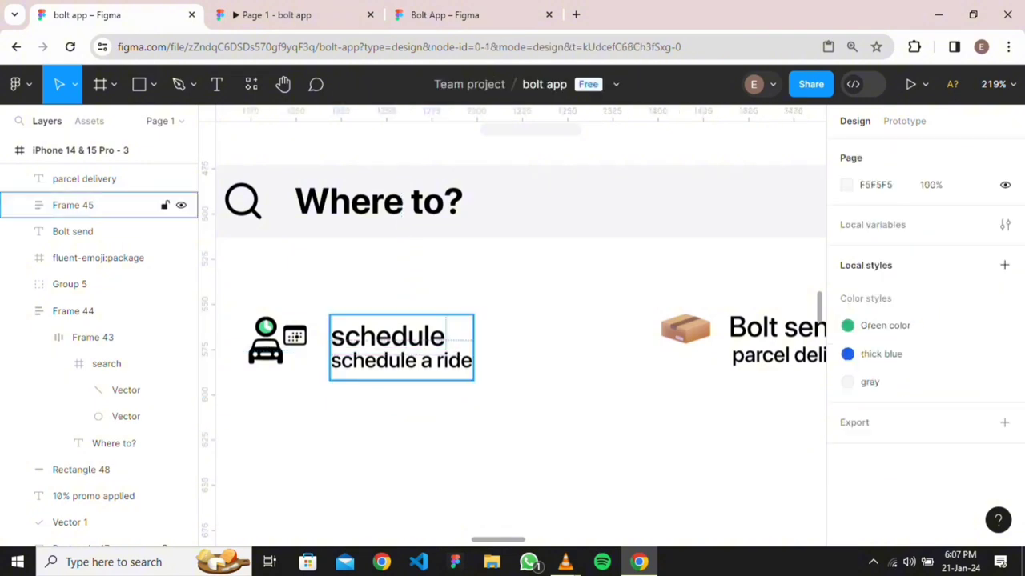
{"action": "left_click", "coordinate": [88, 205]}
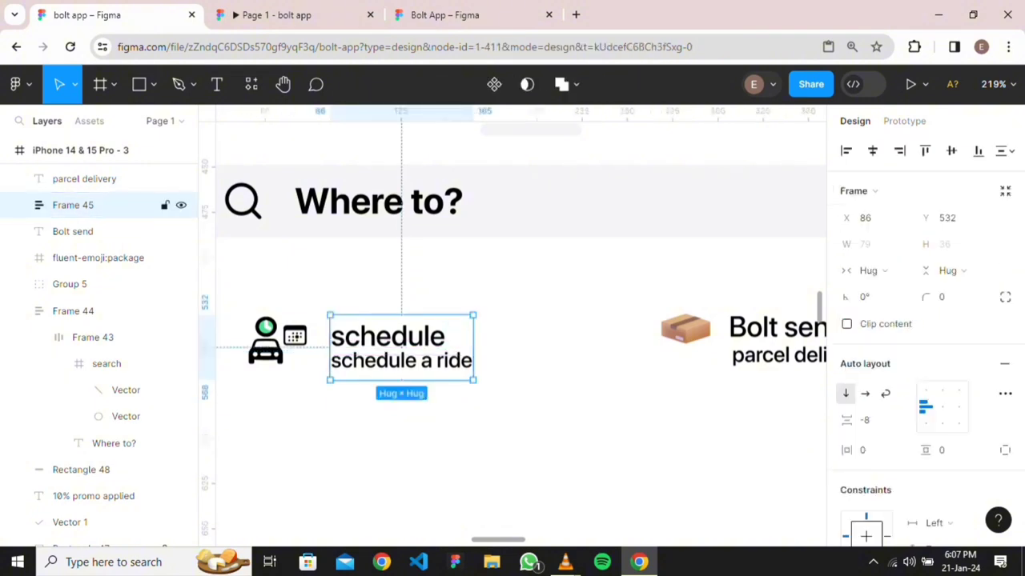
Give the schedule a ride subtitle a 505050 grey text fill
{"action": "double_click", "coordinate": [401, 360]}
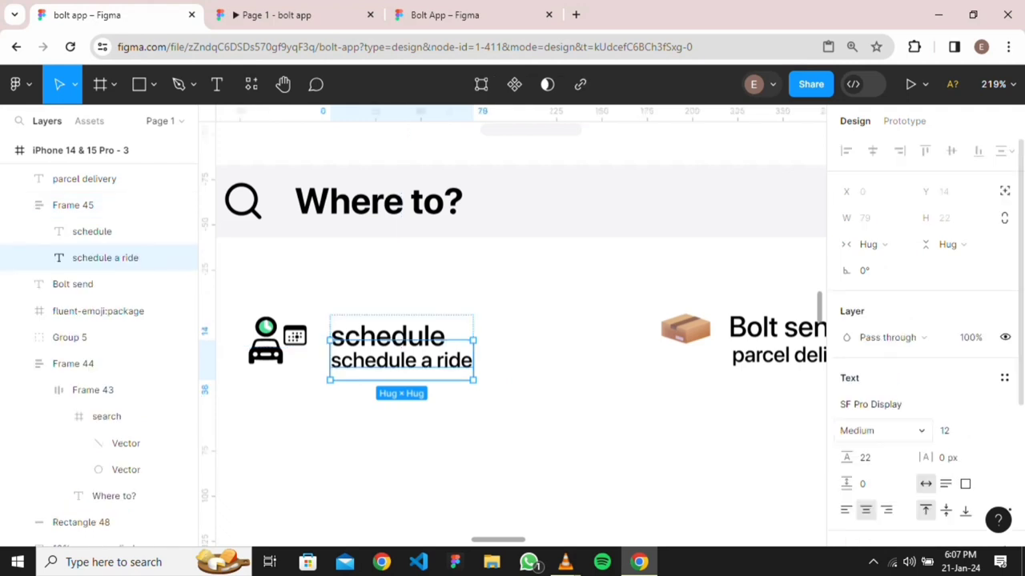
{"action": "scroll", "coordinate": [881, 404], "scroll_direction": "down", "scroll_amount": 3}
{"action": "left_click", "coordinate": [877, 363]}
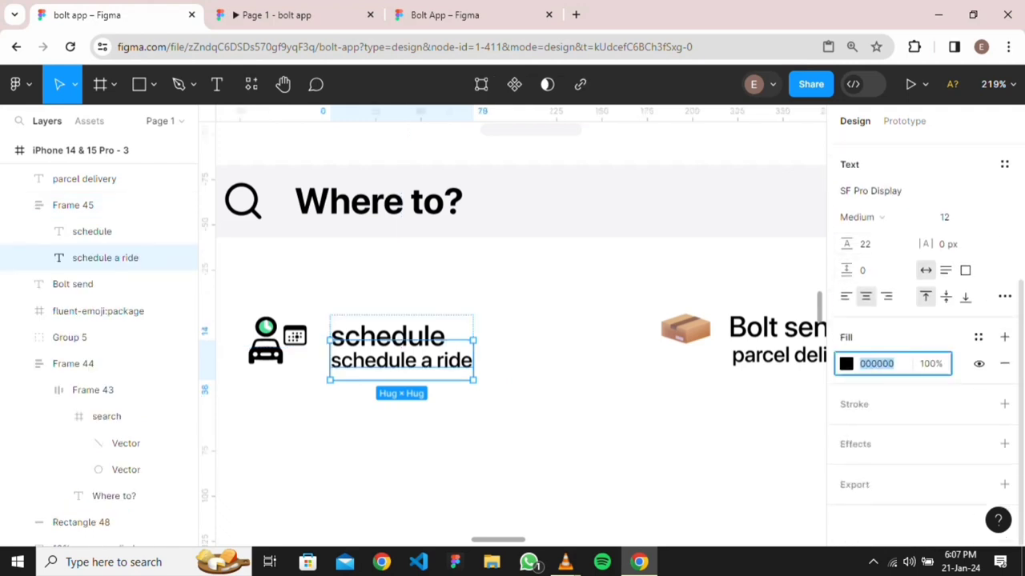
{"action": "type", "text": "50"}
{"action": "key", "text": "Return"}
{"action": "key", "text": "Escape"}
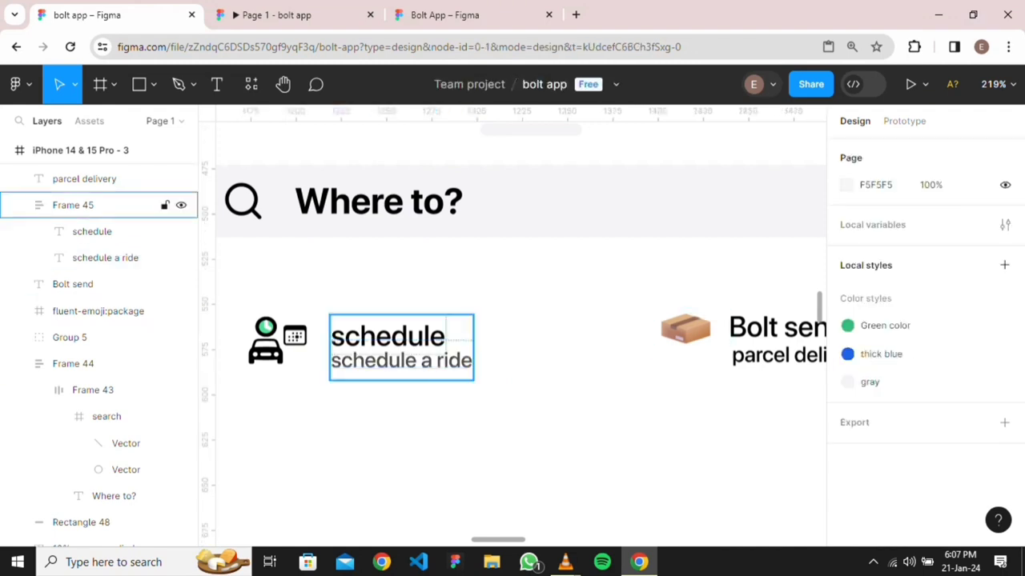
Give the parcel delivery subtitle the same 505050 grey fill
{"action": "left_click", "coordinate": [120, 205]}
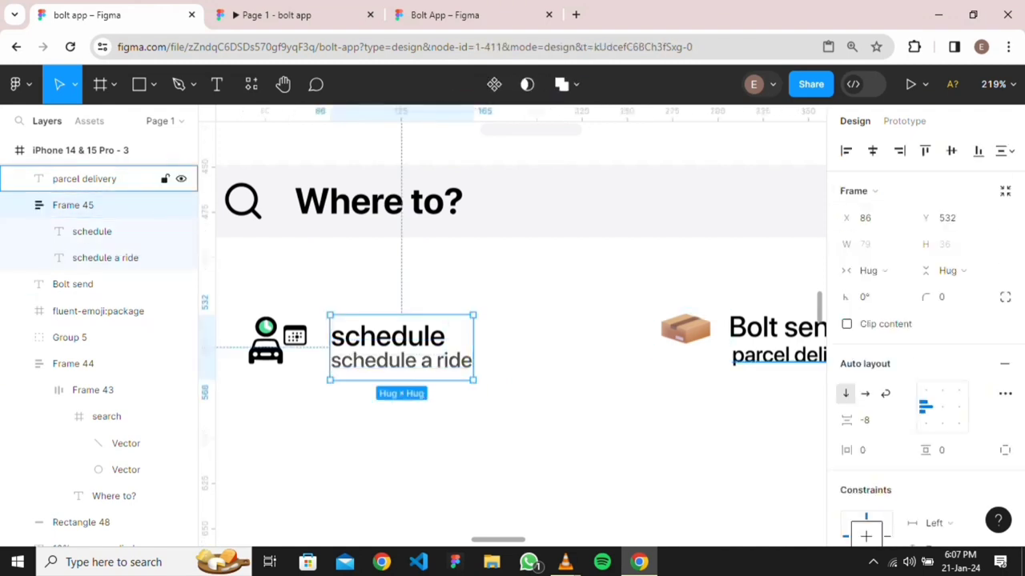
{"action": "left_click", "coordinate": [120, 179]}
{"action": "scroll", "coordinate": [925, 429], "scroll_direction": "down", "scroll_amount": 2}
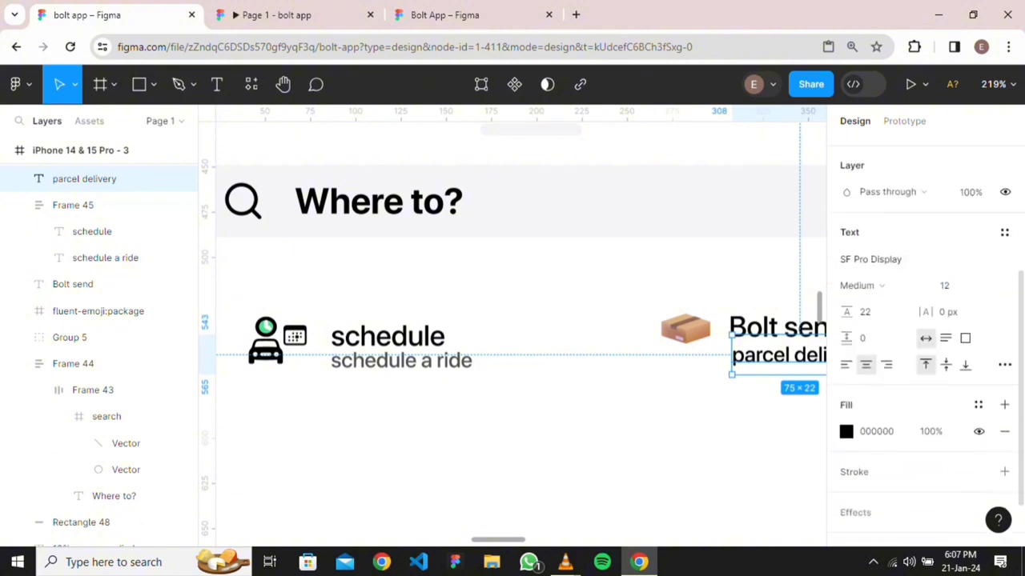
{"action": "left_click", "coordinate": [876, 431]}
{"action": "type", "text": "50"}
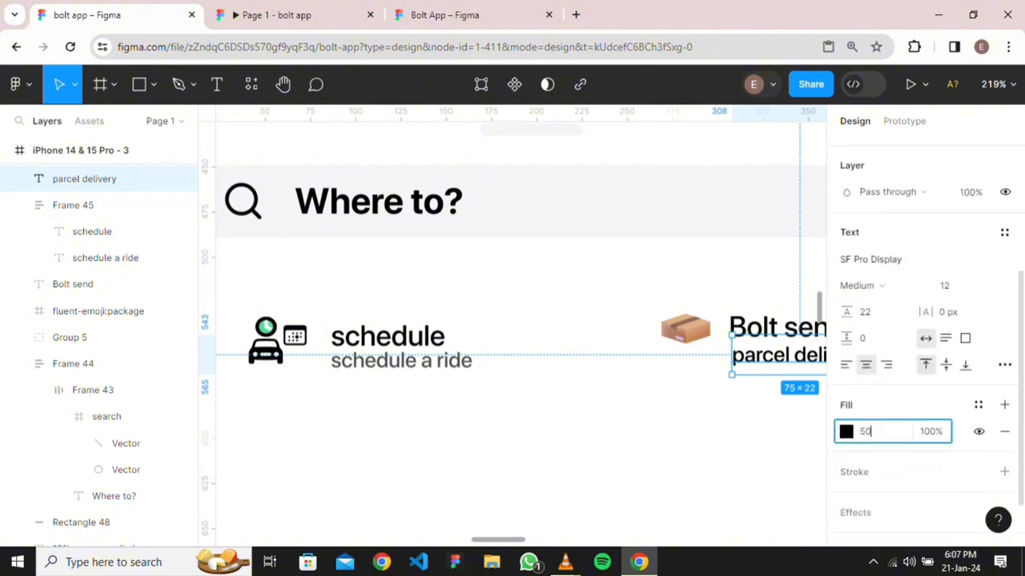
{"action": "key", "text": "Return"}
{"action": "left_click", "coordinate": [592, 410]}
{"action": "scroll", "coordinate": [591, 410], "scroll_direction": "down", "scroll_amount": 2}
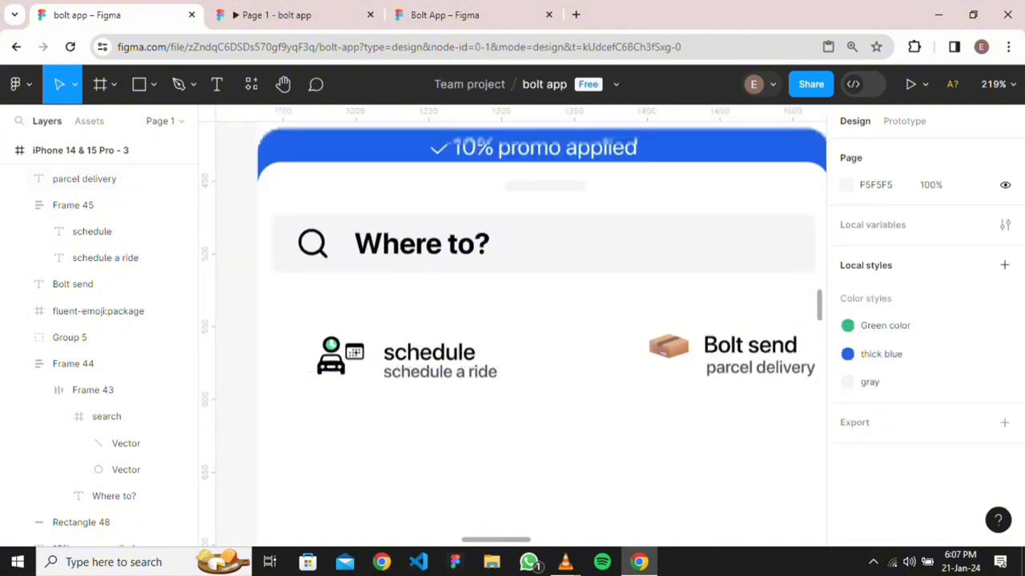
{"action": "scroll", "coordinate": [601, 413], "scroll_direction": "down", "scroll_amount": 1}
{"action": "scroll", "coordinate": [462, 379], "scroll_direction": "up", "scroll_amount": 2}
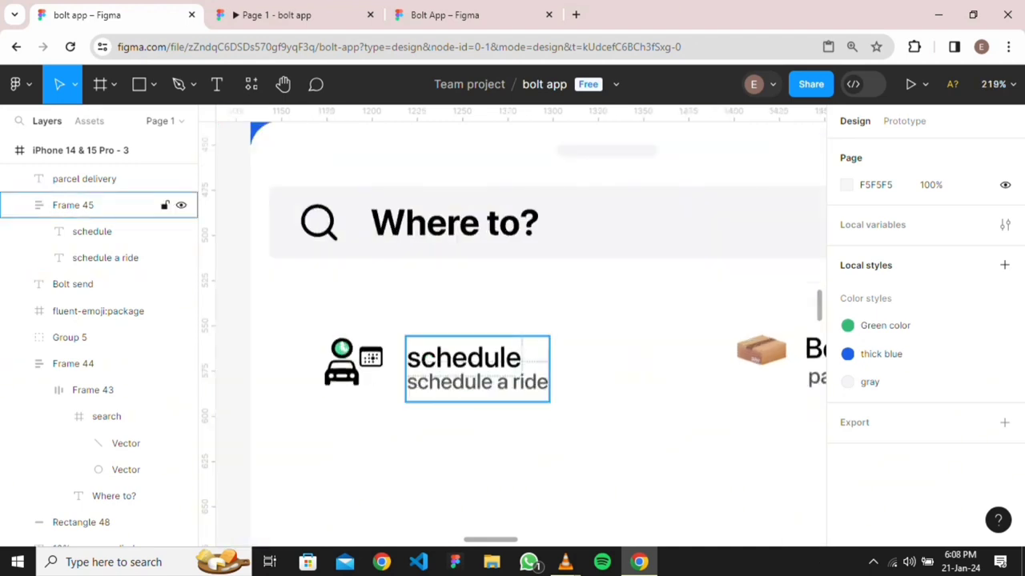
Capitalise the title to 'Schedule', then select its text frame together with the car-and-calendar icon
{"action": "double_click", "coordinate": [477, 382]}
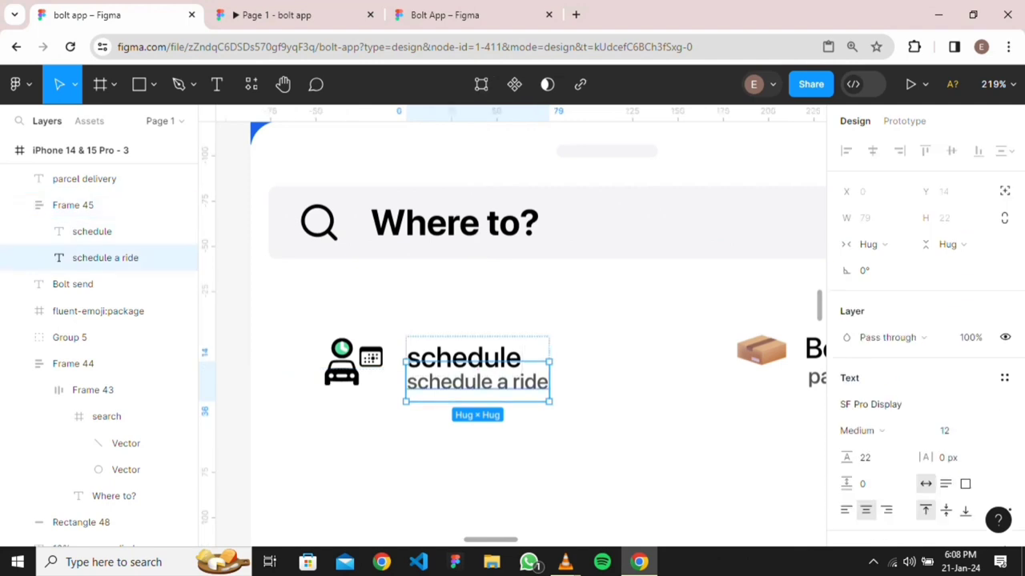
{"action": "left_click", "coordinate": [464, 357]}
{"action": "key", "text": "Return"}
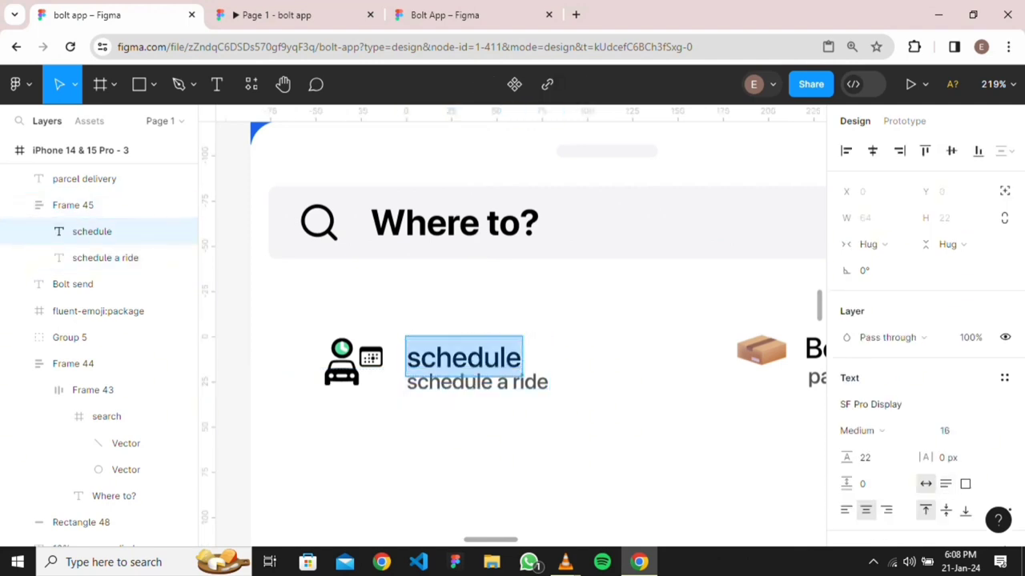
{"action": "left_click", "coordinate": [420, 357]}
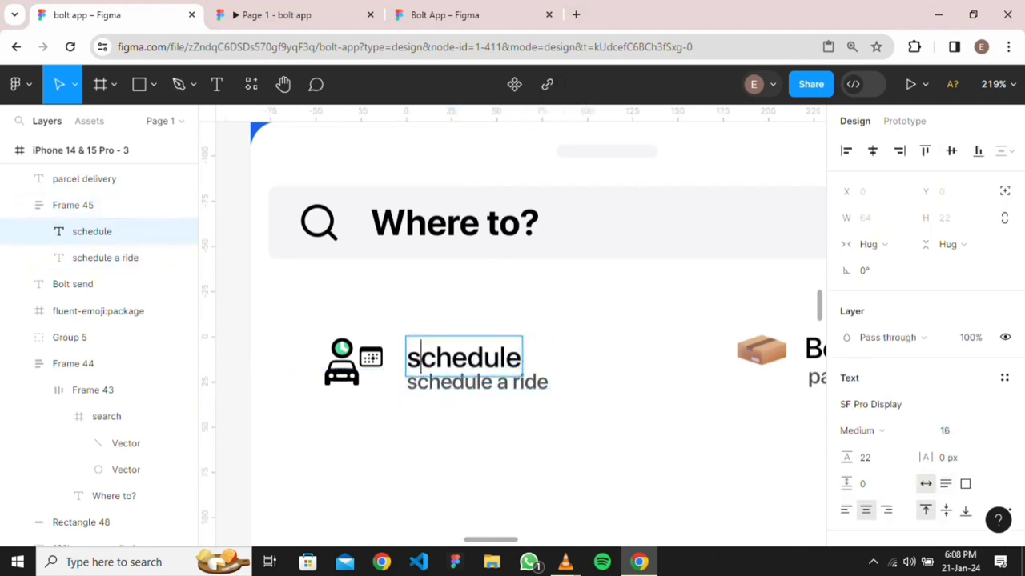
{"action": "key", "text": "BackSpace"}
{"action": "type", "text": "S"}
{"action": "key", "text": "Escape"}
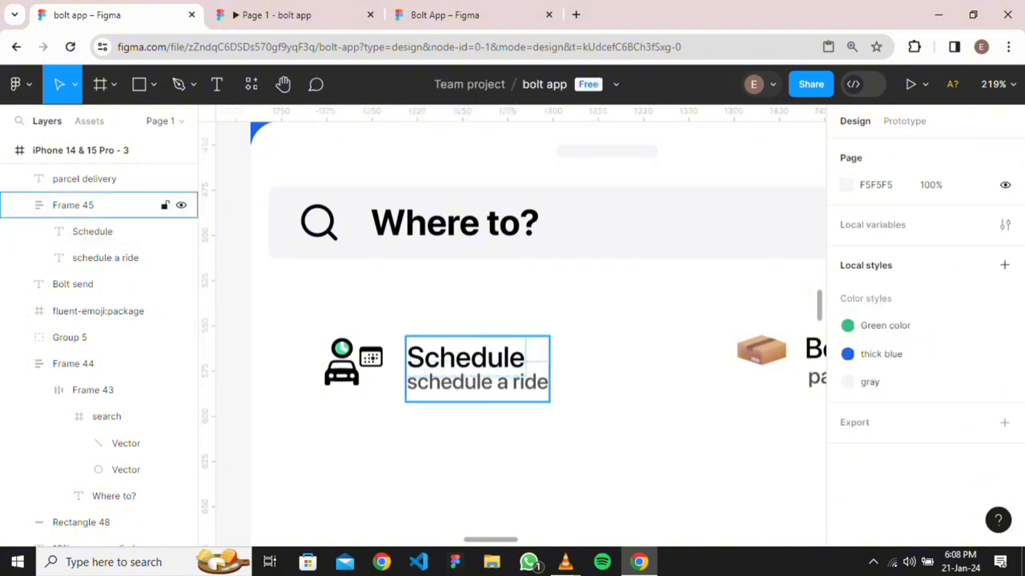
{"action": "left_click", "coordinate": [73, 205]}
{"action": "left_click", "coordinate": [70, 337], "text": "shift"}
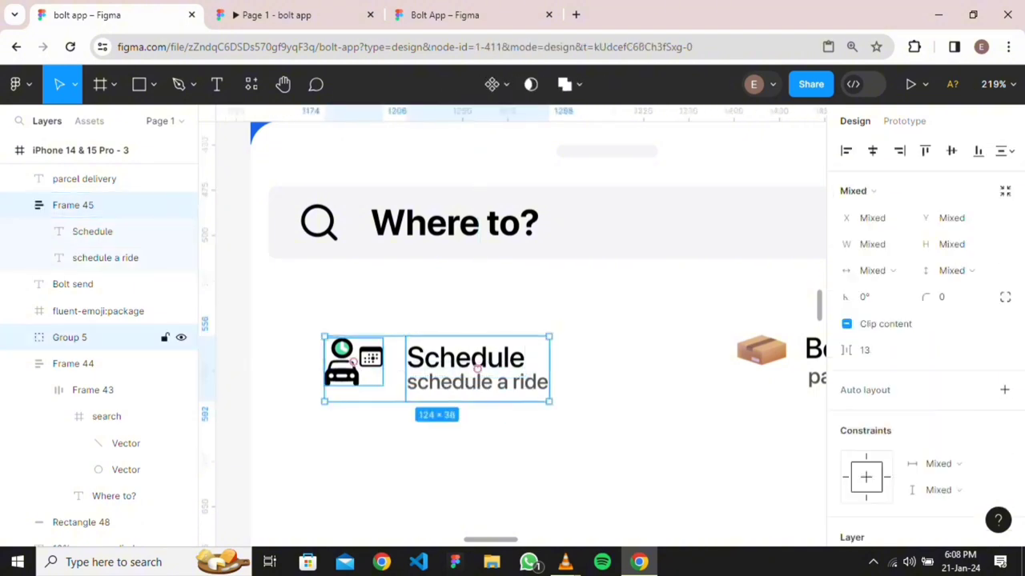
{"action": "key", "text": "shift+a"}
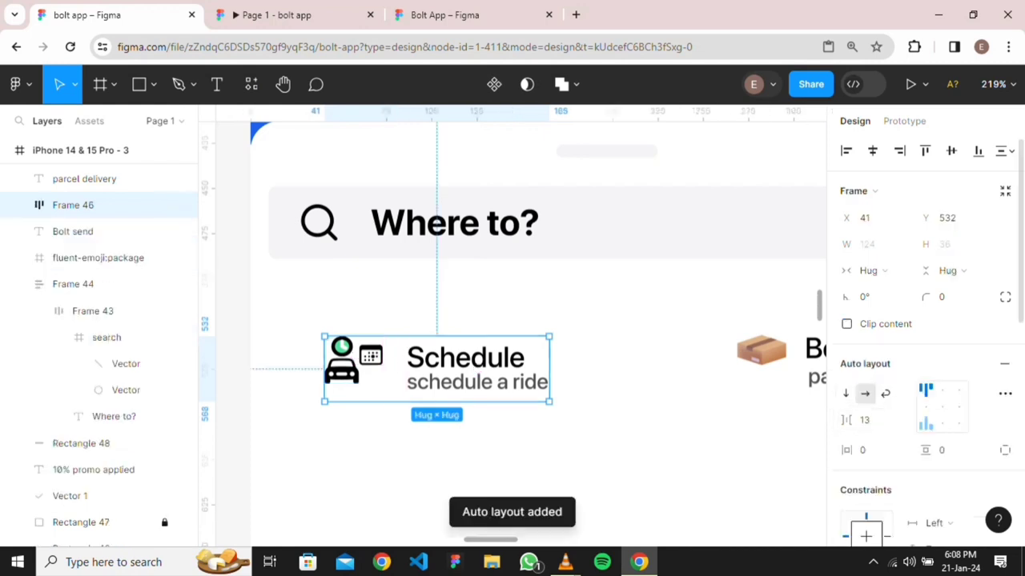
{"action": "left_click", "coordinate": [926, 407]}
{"action": "left_click", "coordinate": [865, 419]}
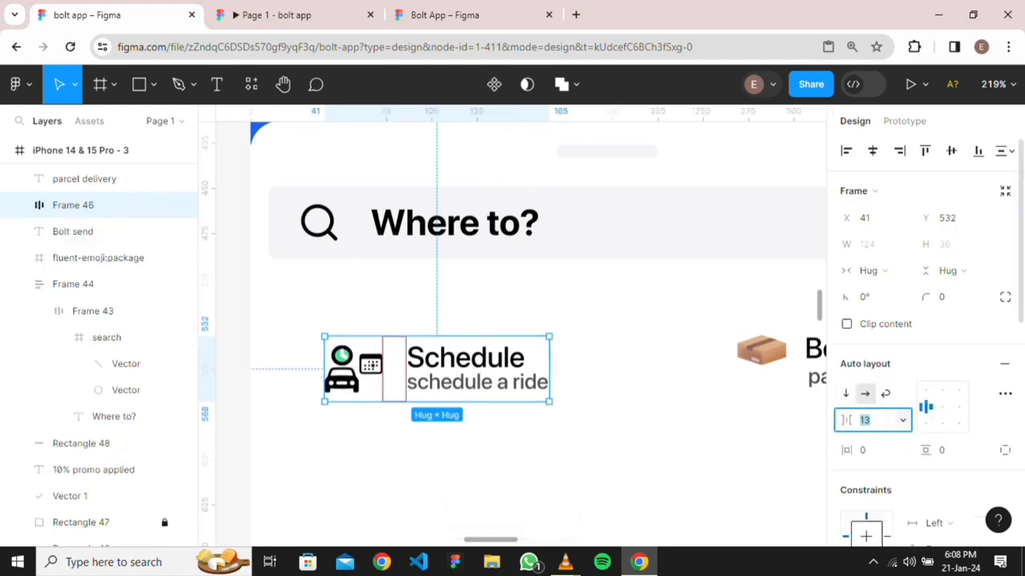
{"action": "type", "text": "8"}
{"action": "key", "text": "Return"}
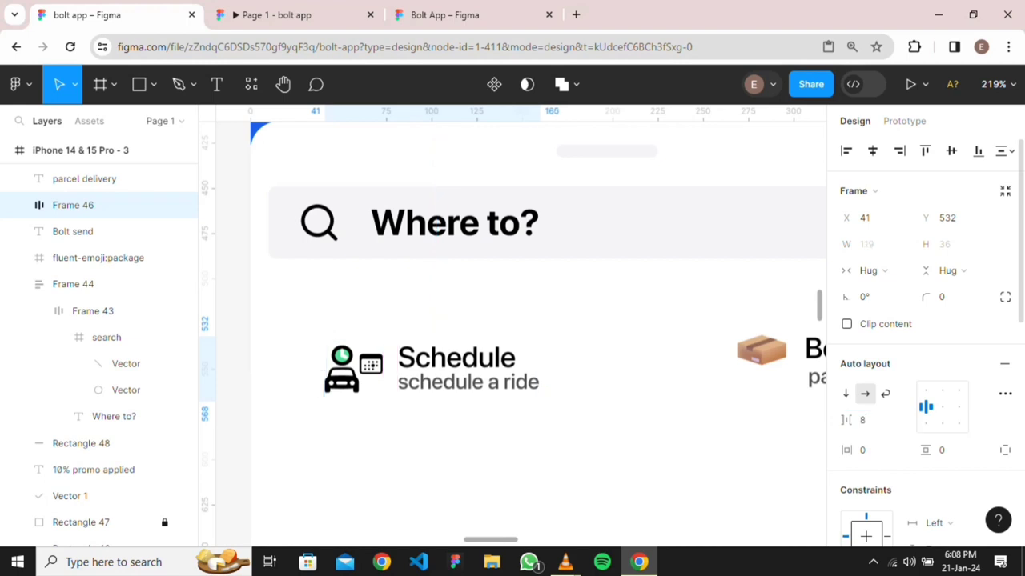
{"action": "key", "text": "Escape"}
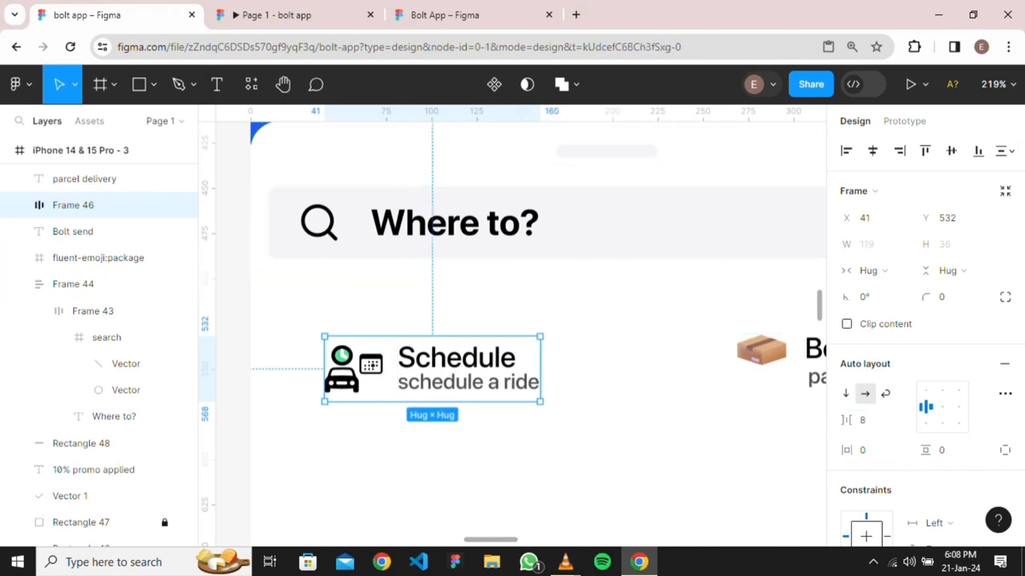
{"action": "left_click", "coordinate": [762, 351]}
{"action": "scroll", "coordinate": [520, 332], "scroll_direction": "right", "scroll_amount": 3}
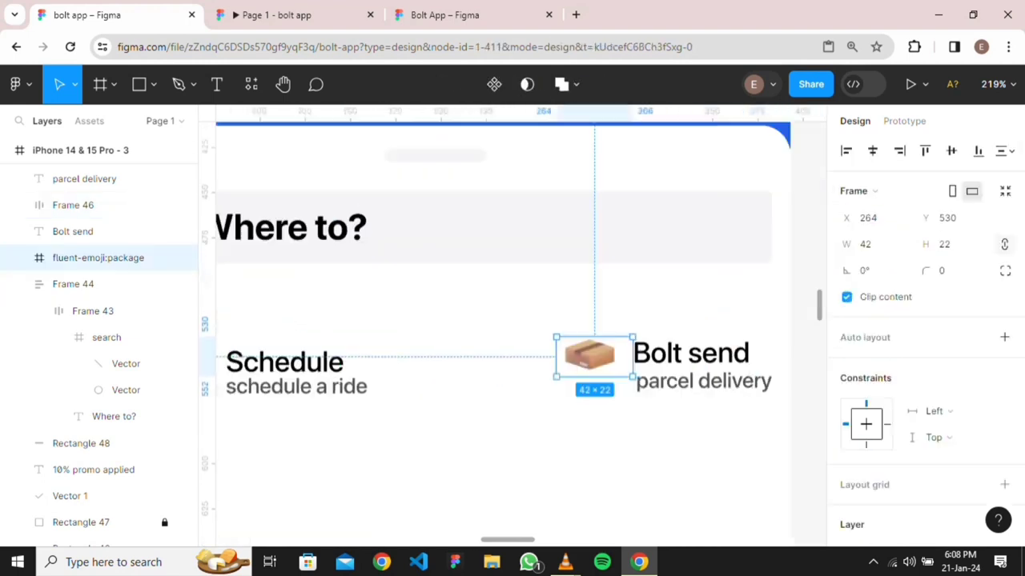
{"action": "left_click", "coordinate": [599, 364]}
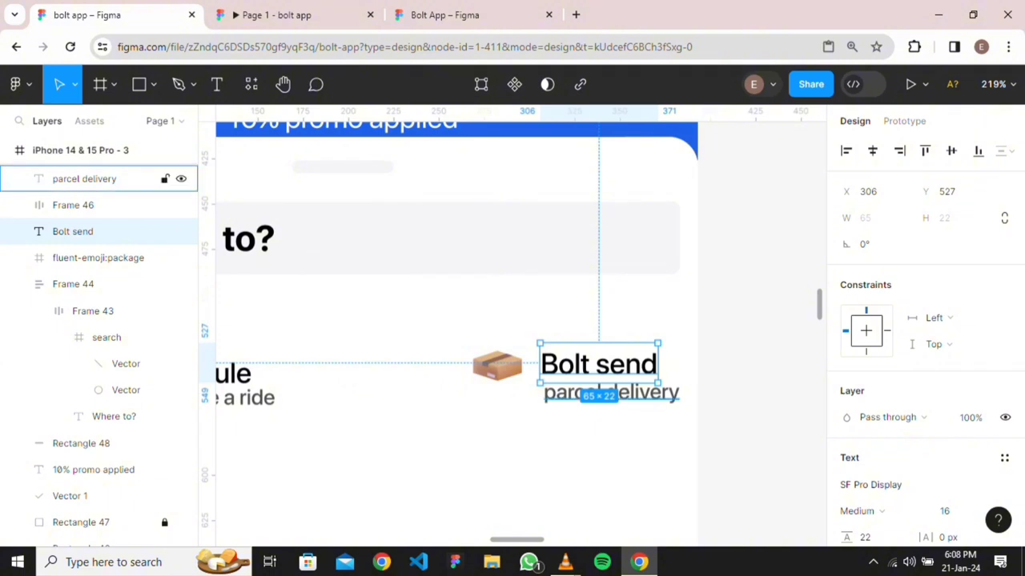
{"action": "left_click", "coordinate": [88, 179], "text": "shift"}
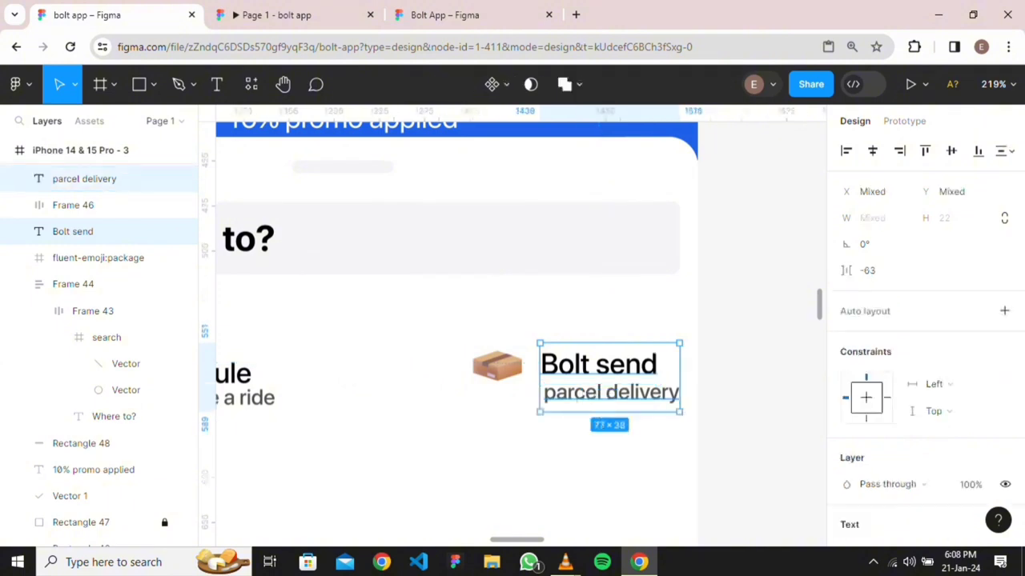
{"action": "key", "text": "shift+a"}
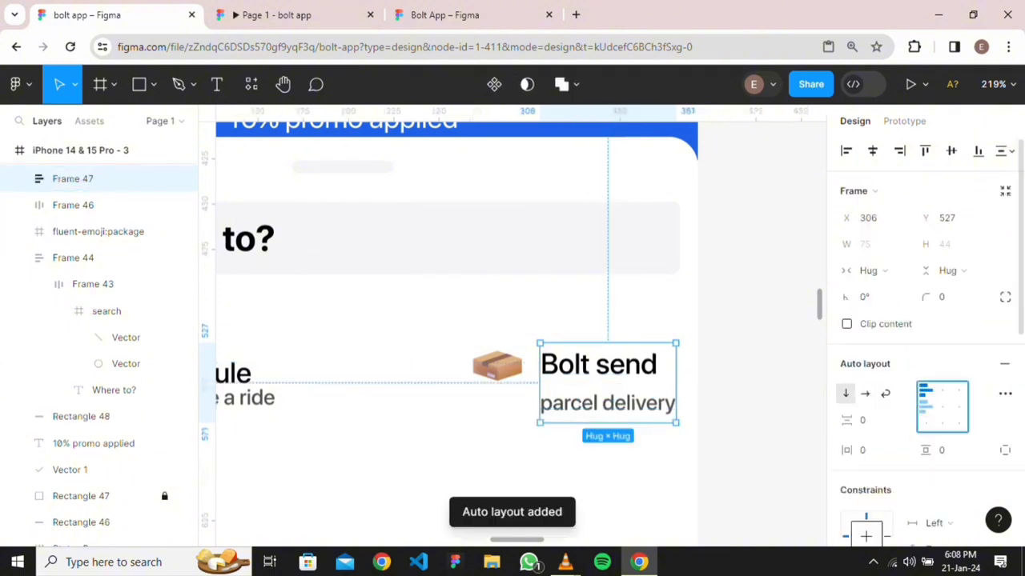
{"action": "left_click", "coordinate": [869, 419]}
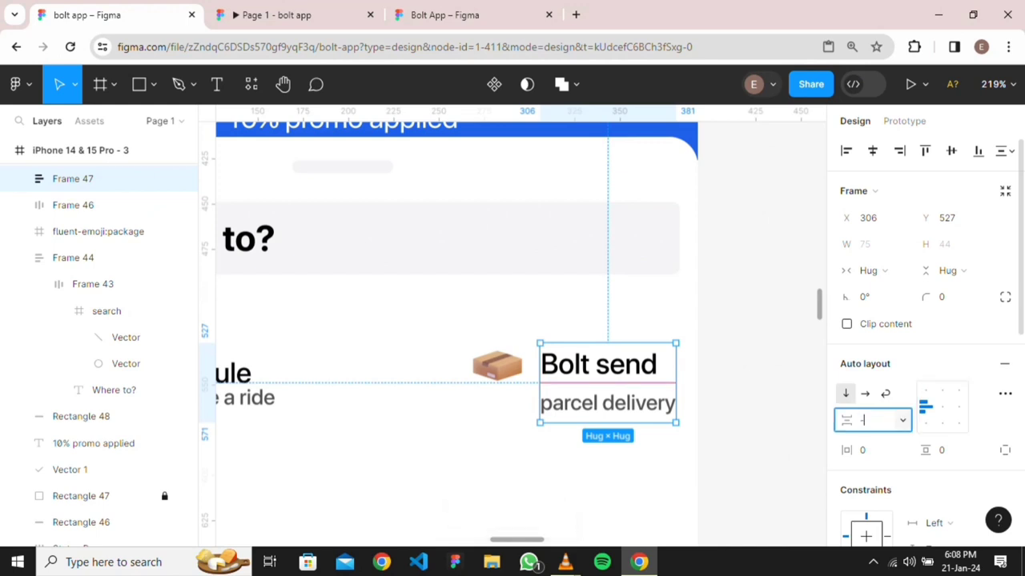
{"action": "type", "text": "-8"}
{"action": "key", "text": "Return"}
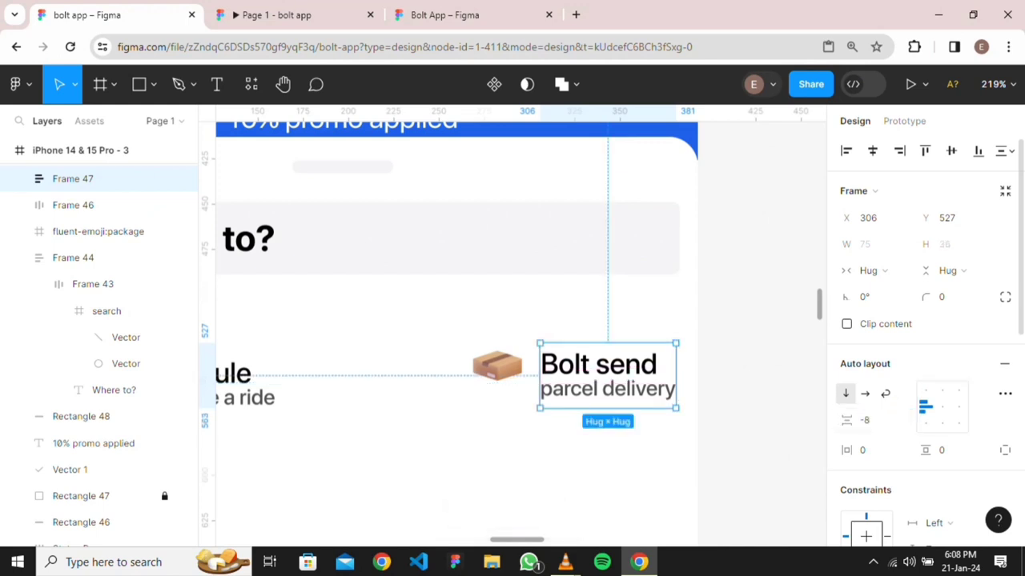
{"action": "left_click", "coordinate": [598, 366], "text": "shift"}
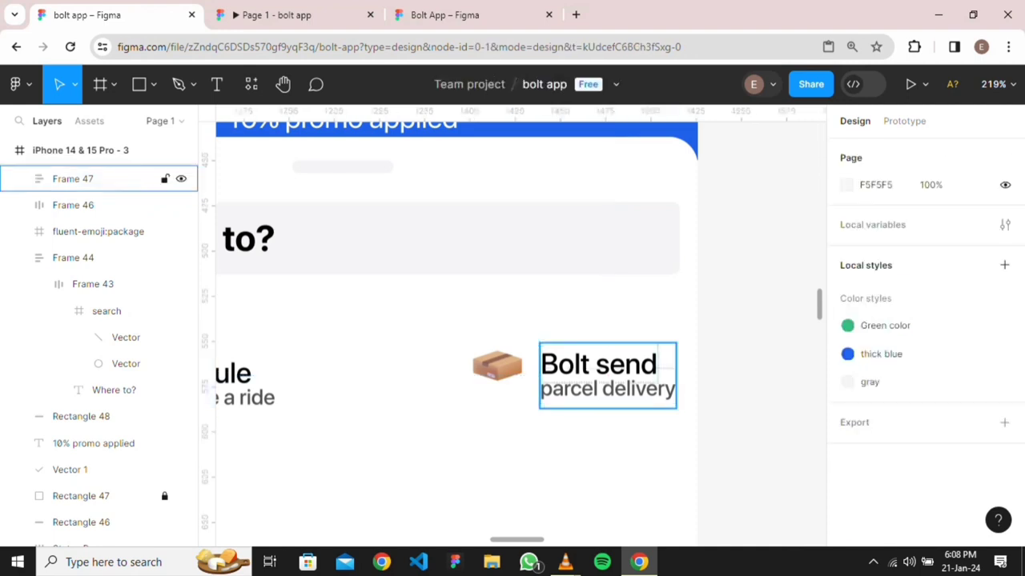
{"action": "left_click", "coordinate": [598, 366], "text": "shift"}
{"action": "left_click", "coordinate": [497, 366], "text": "shift"}
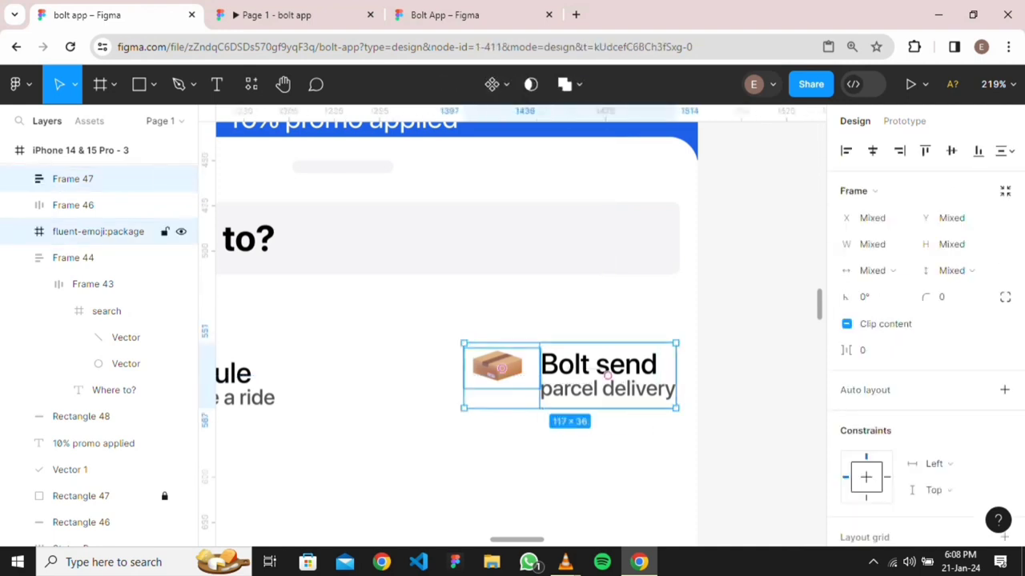
{"action": "key", "text": "shift+a"}
{"action": "left_click", "coordinate": [863, 421]}
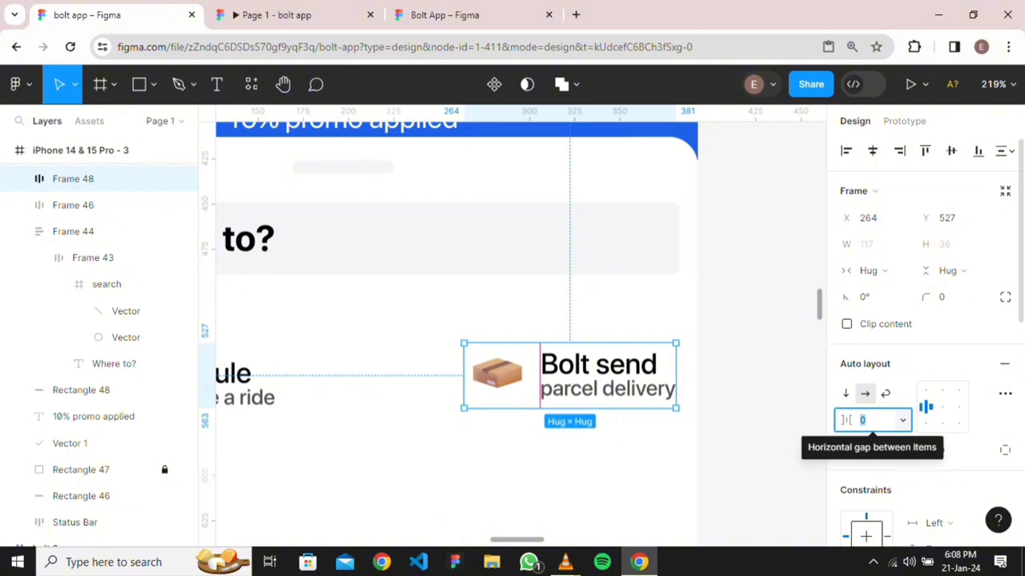
{"action": "left_click", "coordinate": [516, 463]}
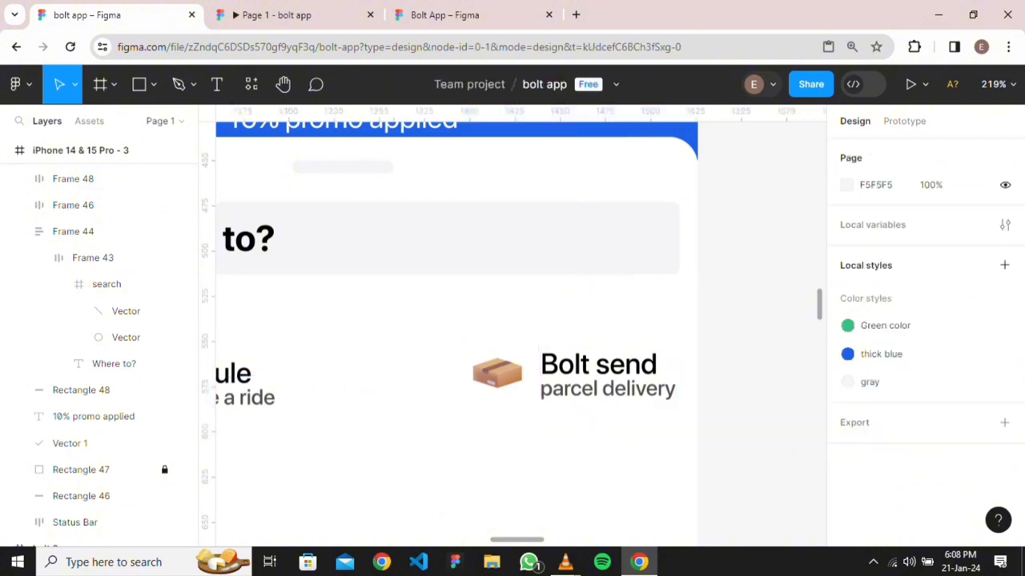
{"action": "scroll", "coordinate": [516, 463], "scroll_direction": "down", "scroll_amount": 3}
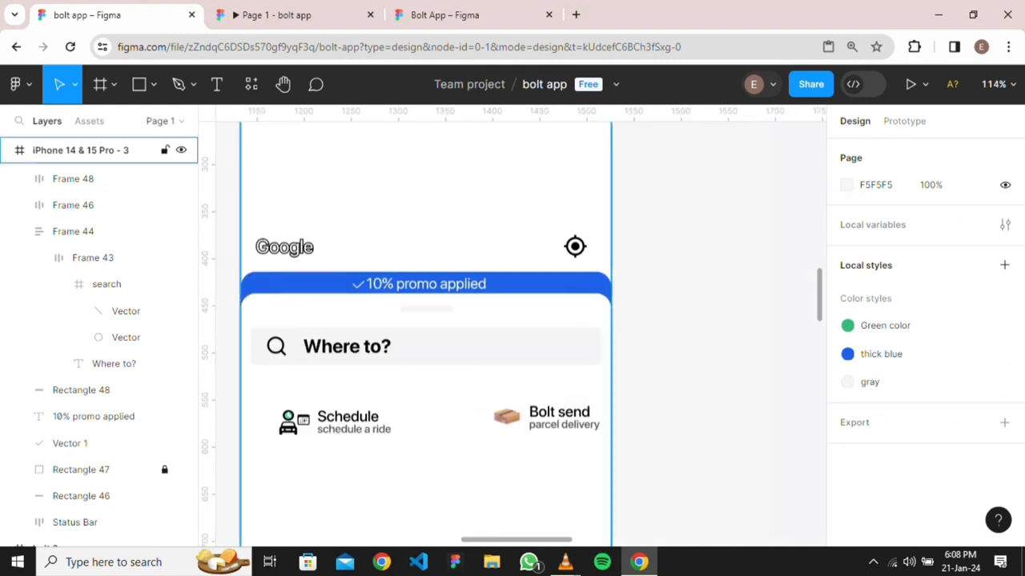
{"action": "scroll", "coordinate": [529, 431], "scroll_direction": "up", "scroll_amount": 4}
{"action": "left_click", "coordinate": [530, 430]}
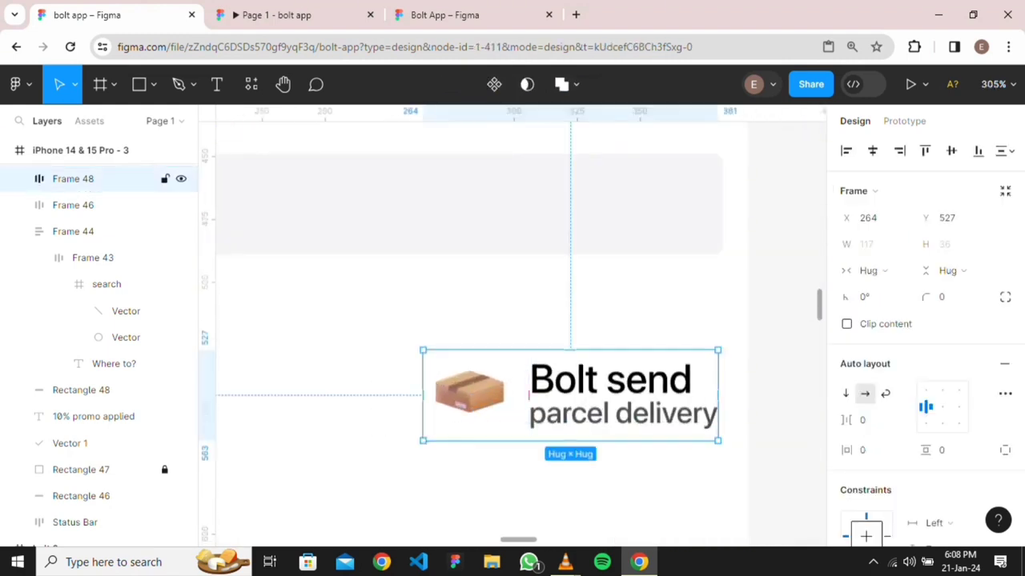
{"action": "double_click", "coordinate": [527, 396]}
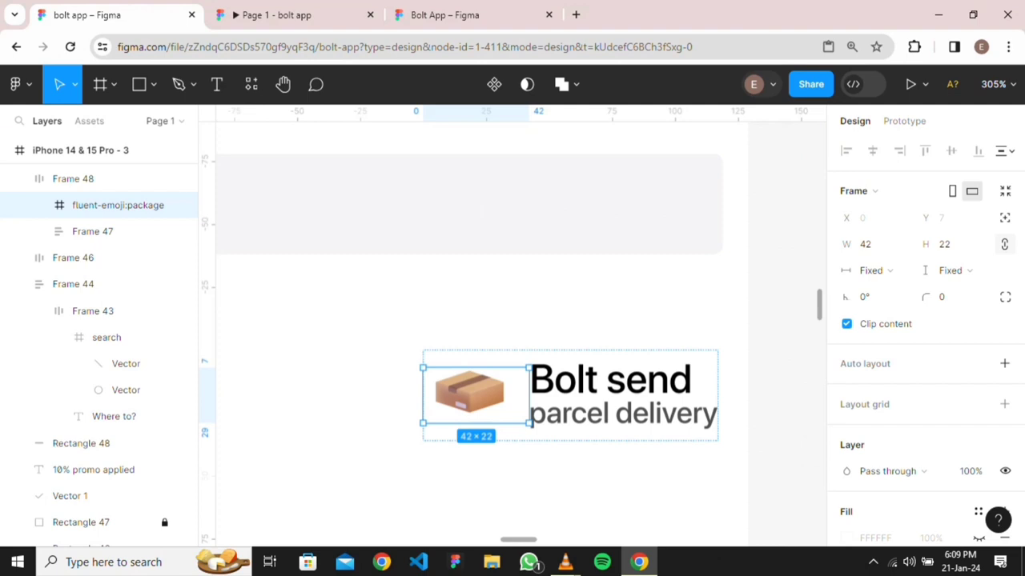
{"action": "left_click", "coordinate": [525, 481]}
{"action": "scroll", "coordinate": [526, 481], "scroll_direction": "down", "scroll_amount": 3}
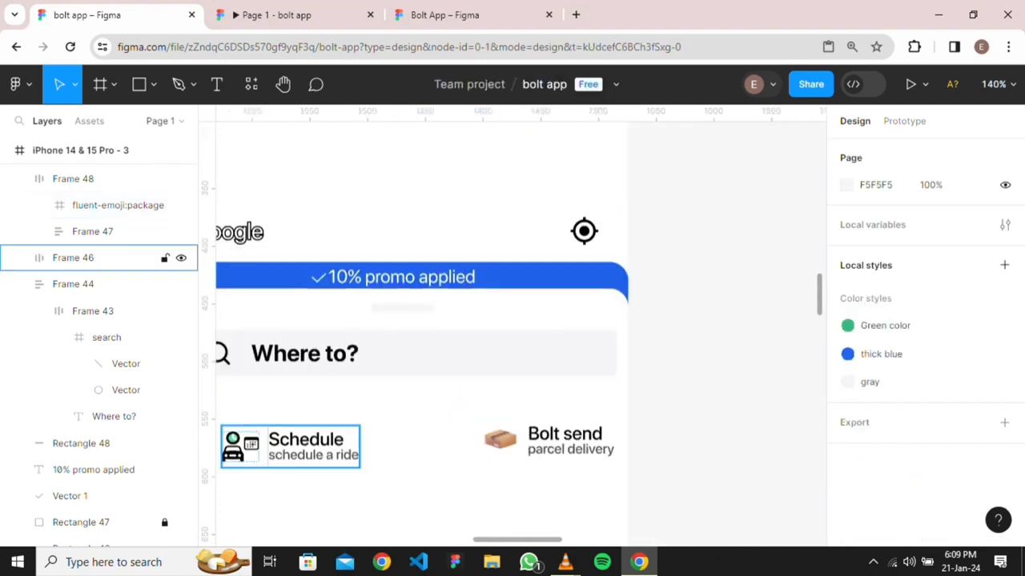
Move Bolt send beside Schedule and wrap both in an auto-layout row with space-between spacing
{"action": "scroll", "coordinate": [685, 473], "scroll_direction": "down", "scroll_amount": 5}
{"action": "scroll", "coordinate": [521, 332], "scroll_direction": "down", "scroll_amount": 2}
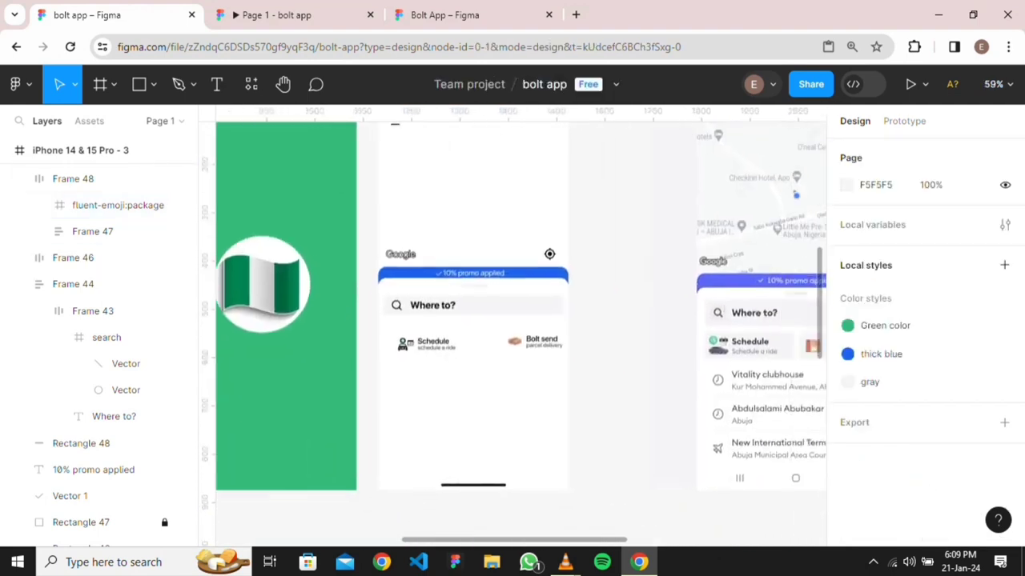
{"action": "scroll", "coordinate": [521, 332], "scroll_direction": "up", "scroll_amount": 1}
{"action": "scroll", "coordinate": [535, 425], "scroll_direction": "right", "scroll_amount": 2}
{"action": "scroll", "coordinate": [708, 401], "scroll_direction": "down", "scroll_amount": 1}
{"action": "scroll", "coordinate": [707, 400], "scroll_direction": "left", "scroll_amount": 1}
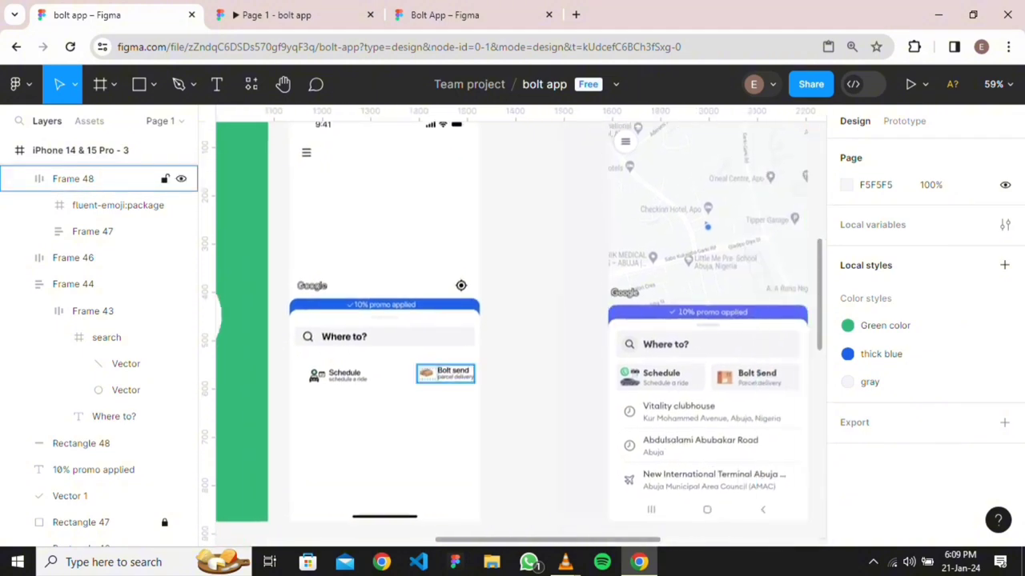
{"action": "left_click_drag", "start_coordinate": [445, 374], "coordinate": [423, 376]}
{"action": "left_click", "coordinate": [73, 258]}
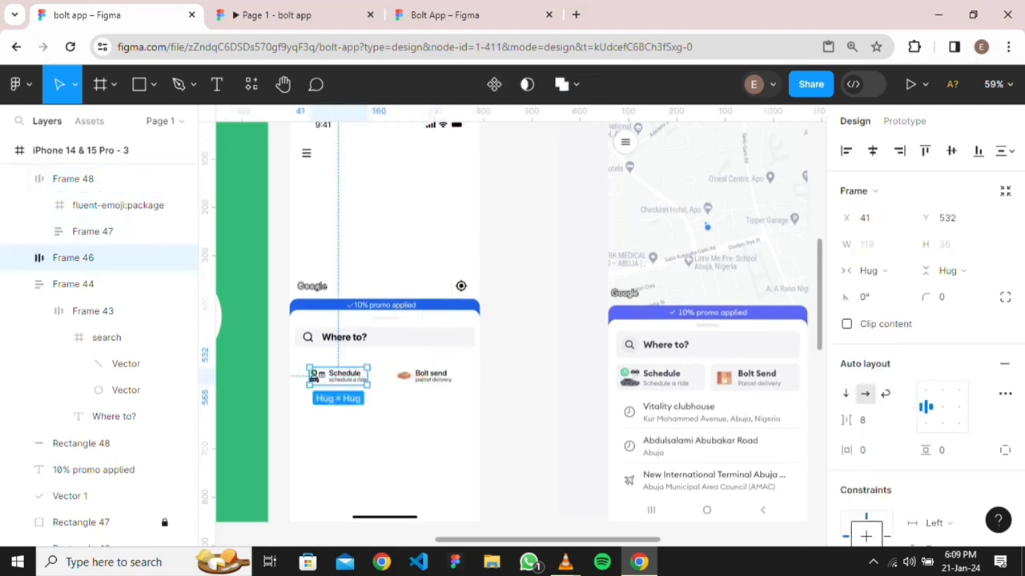
{"action": "left_click", "coordinate": [73, 178], "text": "shift"}
{"action": "key", "text": "shift+a"}
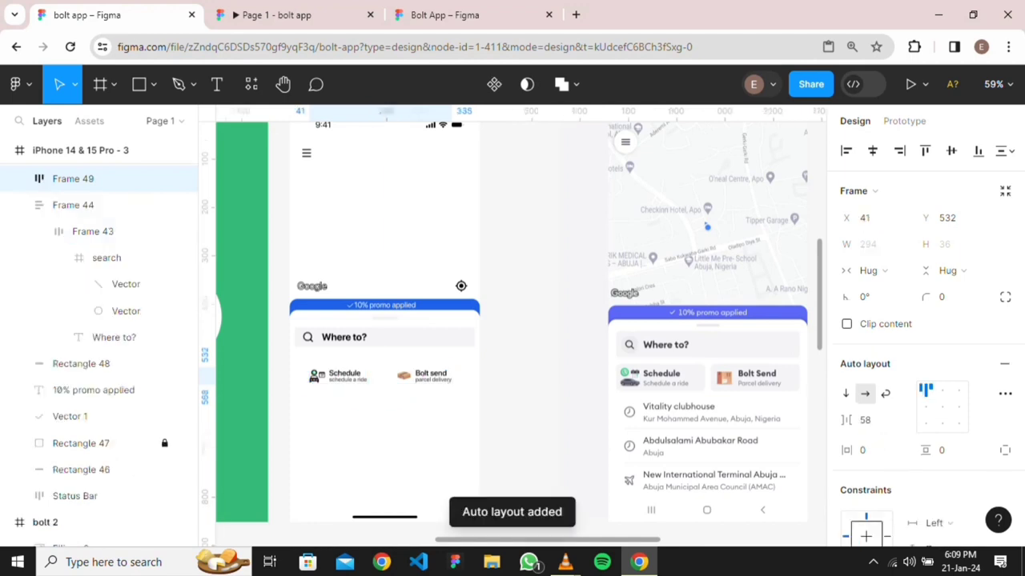
{"action": "double_click", "coordinate": [942, 406]}
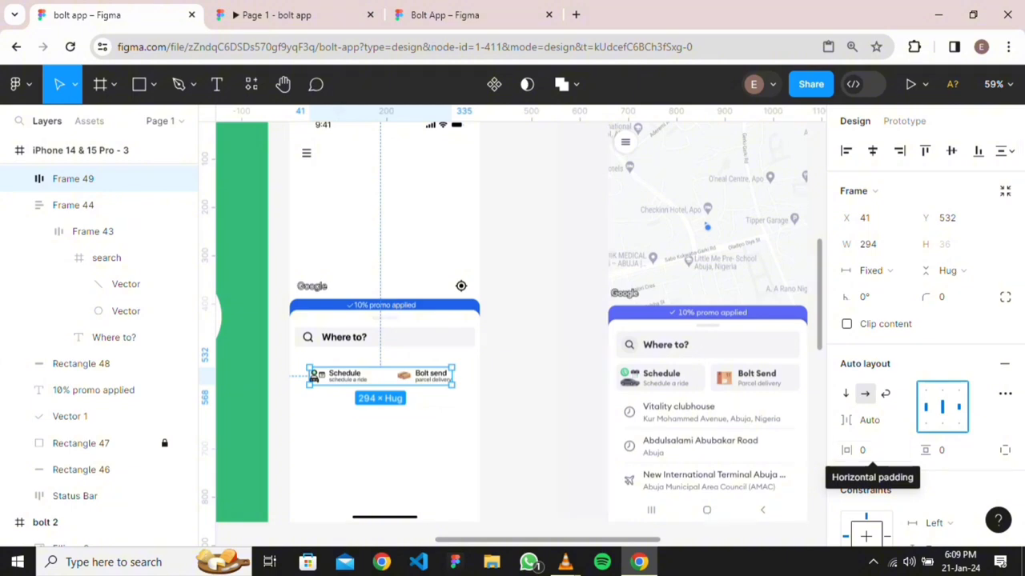
Select the Bolt send option and bring up the saved colour styles for its fill
{"action": "left_click", "coordinate": [403, 375], "text": "ctrl"}
{"action": "left_click", "coordinate": [73, 179]}
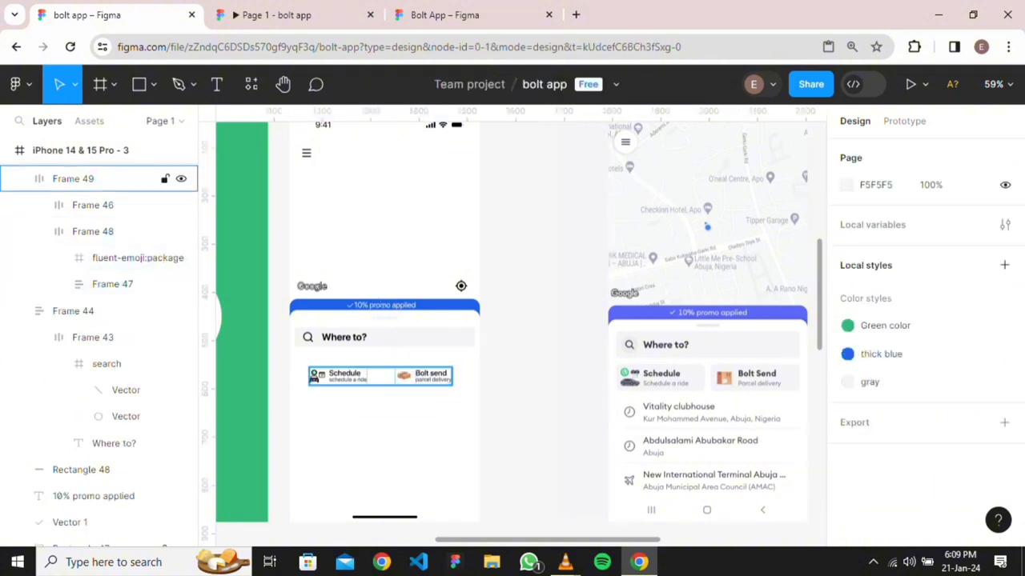
{"action": "left_click", "coordinate": [93, 231]}
{"action": "scroll", "coordinate": [926, 338], "scroll_direction": "down", "scroll_amount": 3}
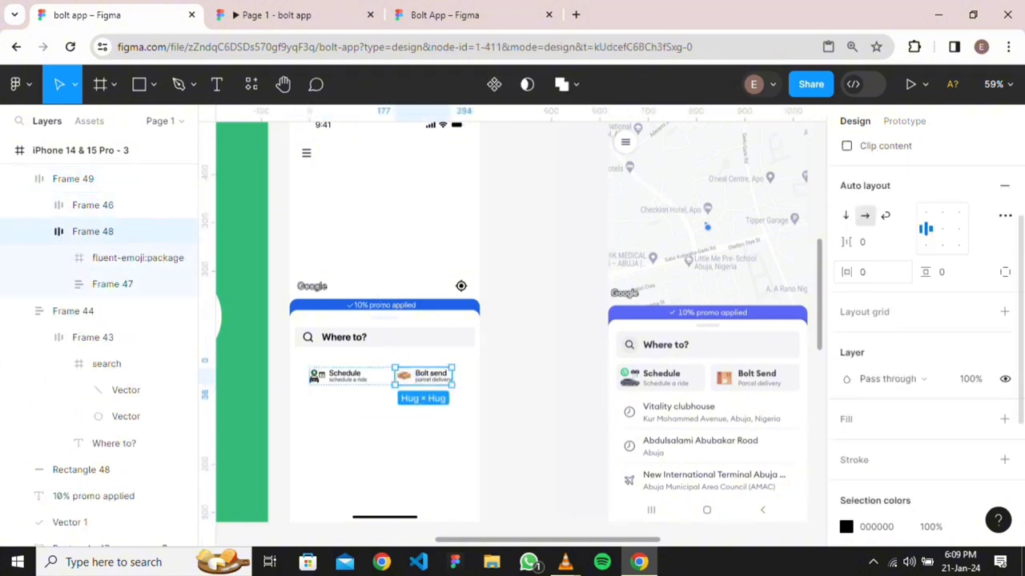
{"action": "left_click", "coordinate": [978, 371]}
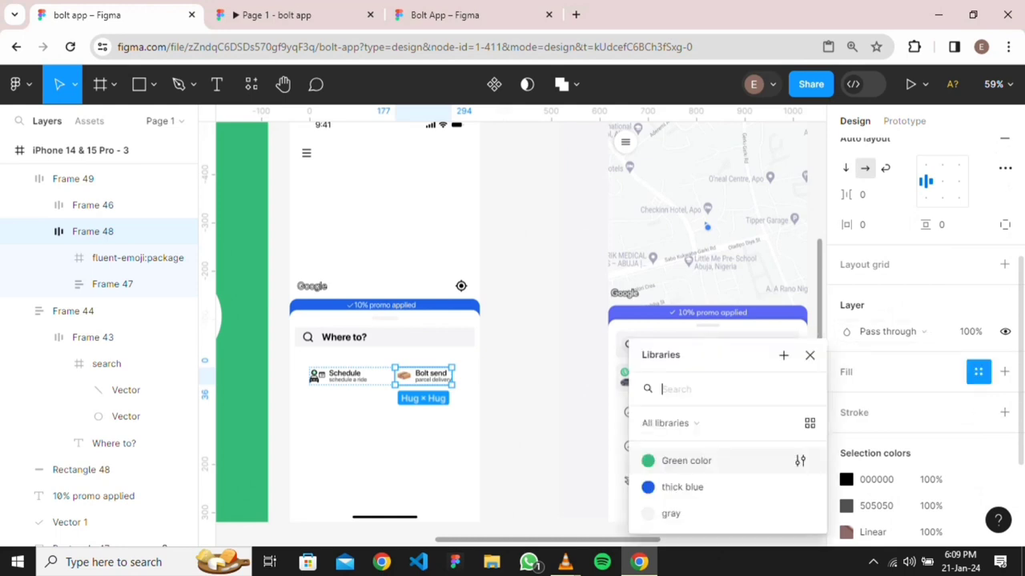
Apply the gray colour style fill to the Bolt send and Schedule options
{"action": "left_click", "coordinate": [671, 512]}
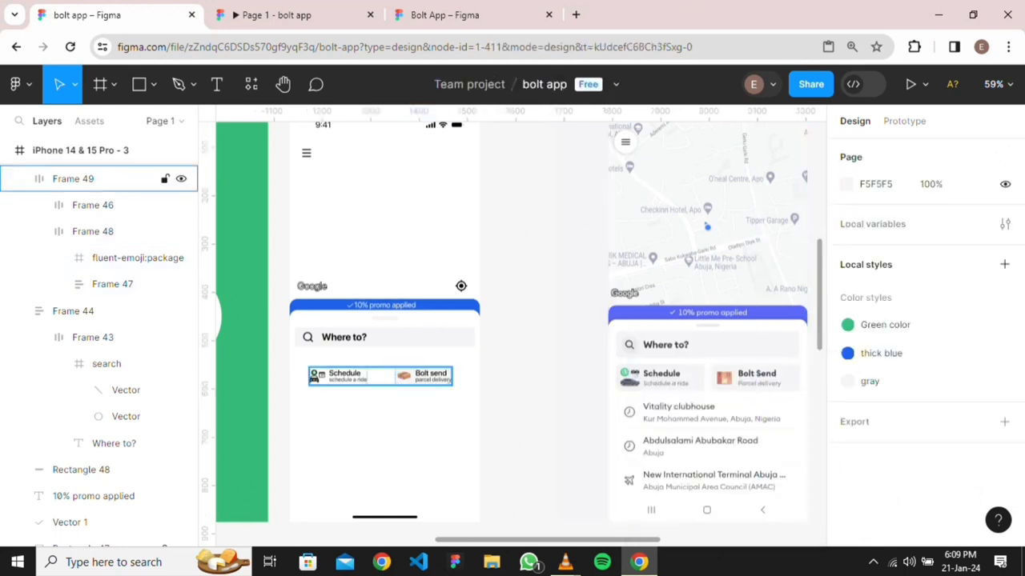
{"action": "left_click", "coordinate": [92, 205]}
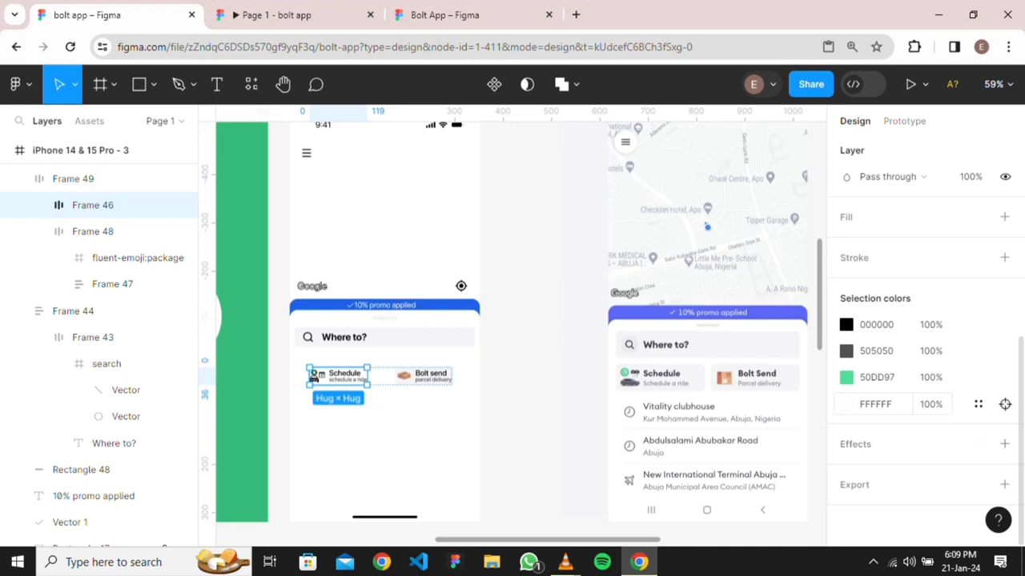
{"action": "scroll", "coordinate": [926, 360], "scroll_direction": "up", "scroll_amount": 3}
{"action": "left_click", "coordinate": [978, 368]}
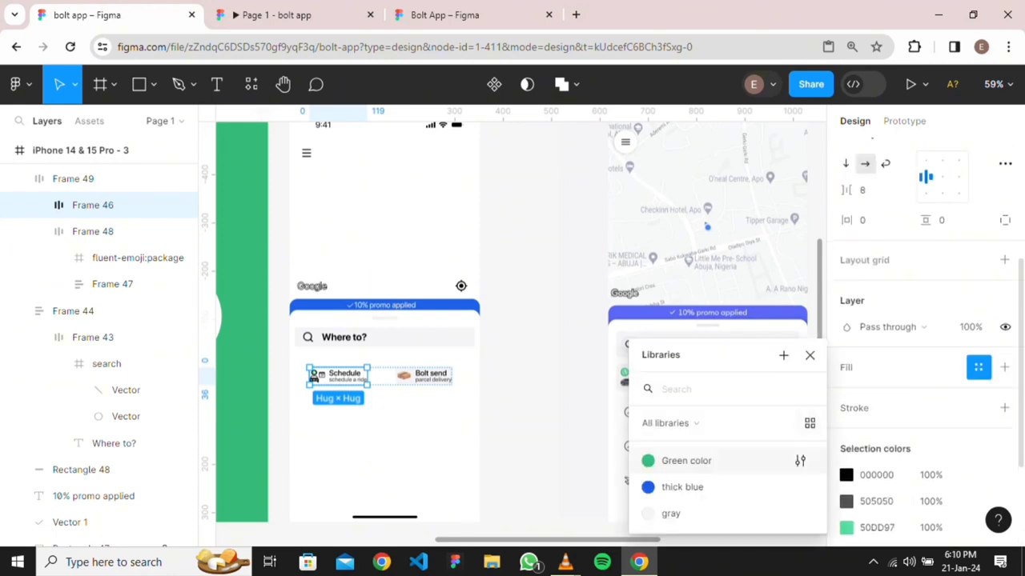
{"action": "left_click", "coordinate": [671, 512]}
{"action": "key", "text": "Escape"}
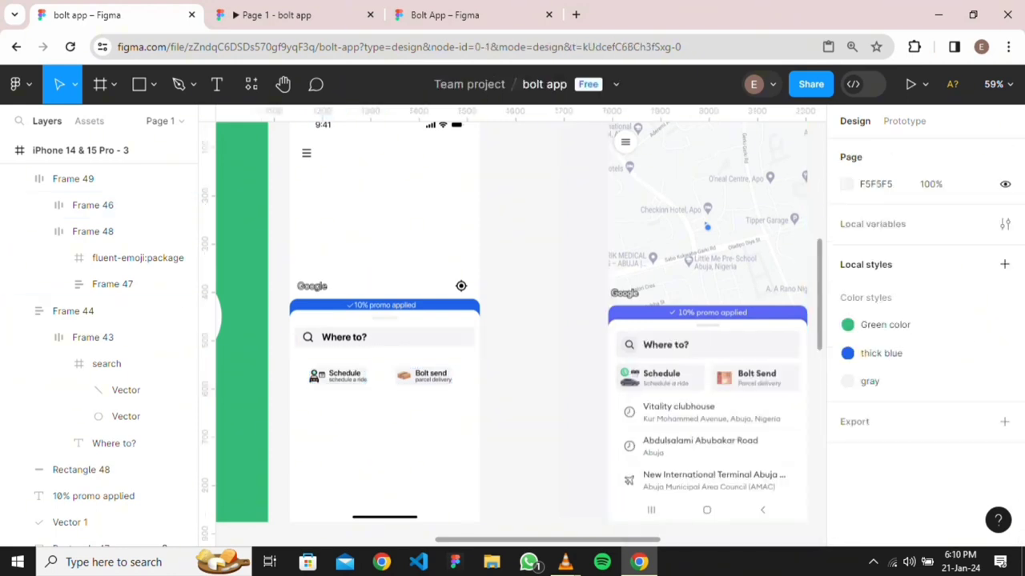
Set 8 px vertical auto-layout padding on both Bolt send and Schedule
{"action": "left_click", "coordinate": [313, 376]}
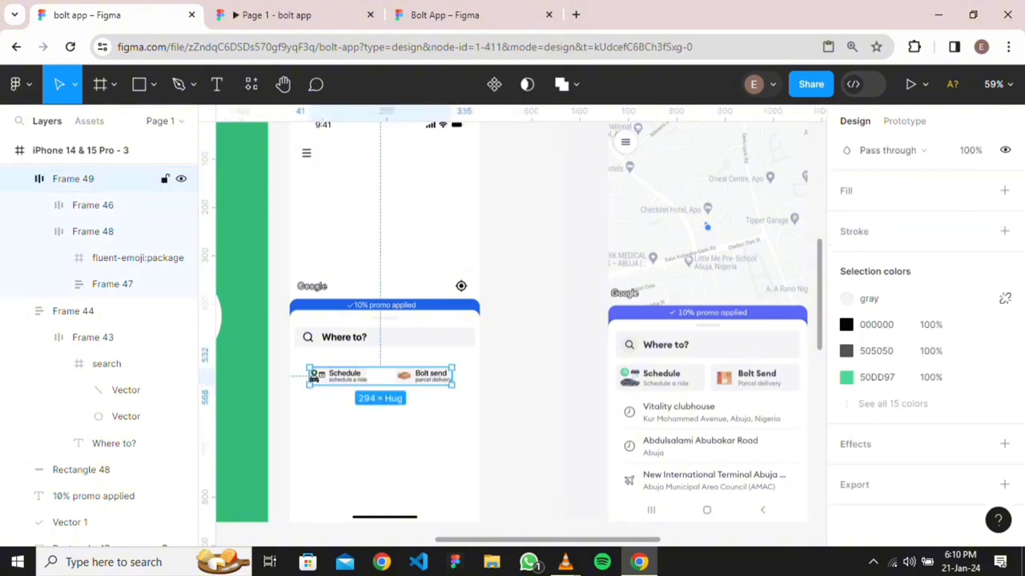
{"action": "left_click", "coordinate": [92, 231]}
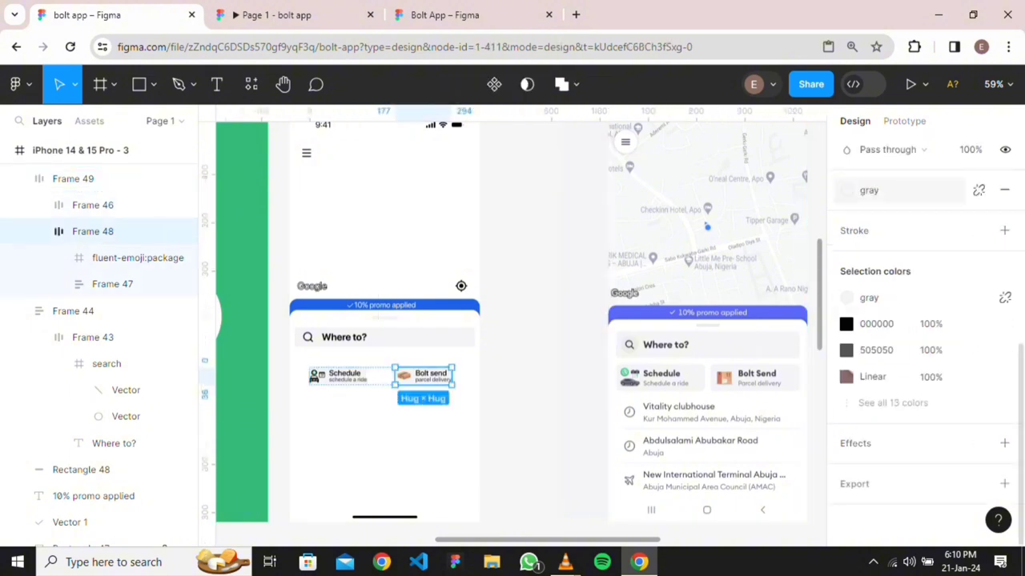
{"action": "scroll", "coordinate": [977, 231], "scroll_direction": "up", "scroll_amount": 4}
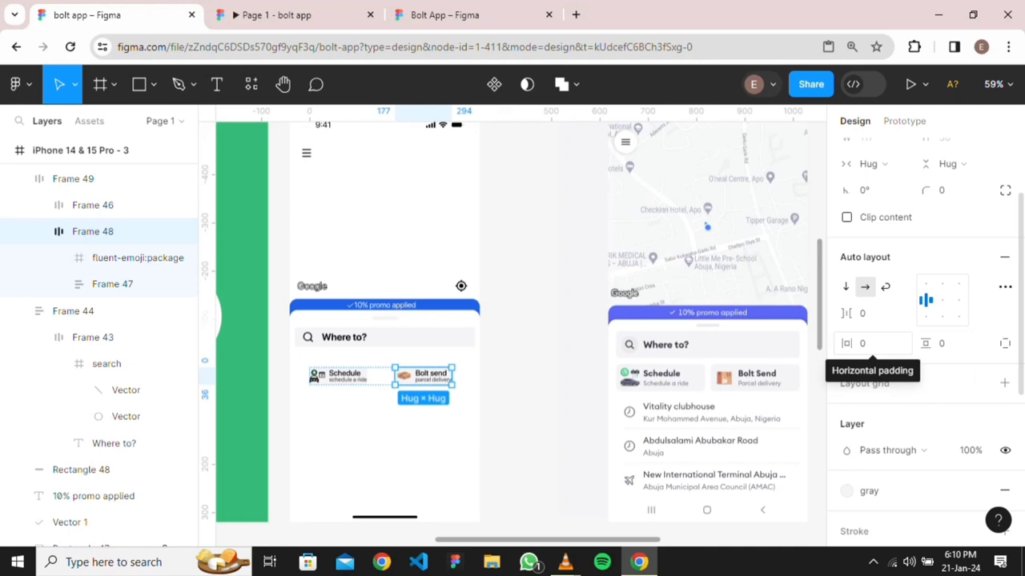
{"action": "left_click", "coordinate": [953, 342]}
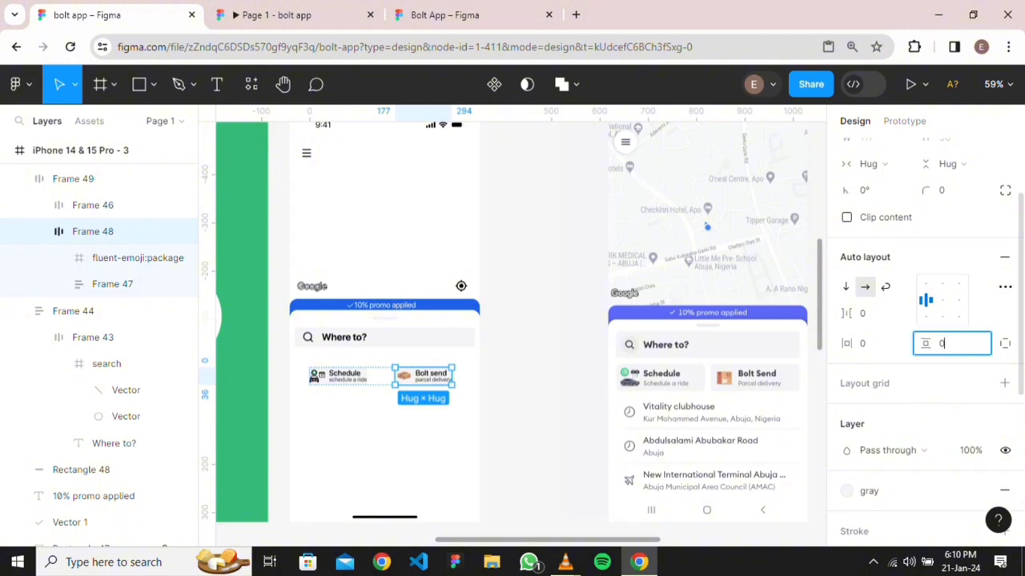
{"action": "type", "text": "8"}
{"action": "key", "text": "Return"}
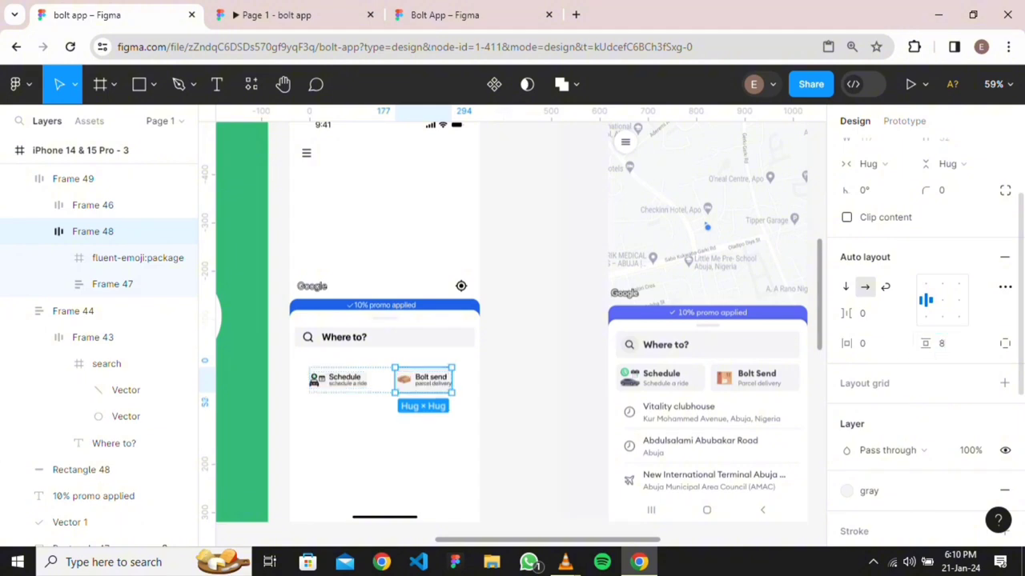
{"action": "left_click", "coordinate": [93, 205]}
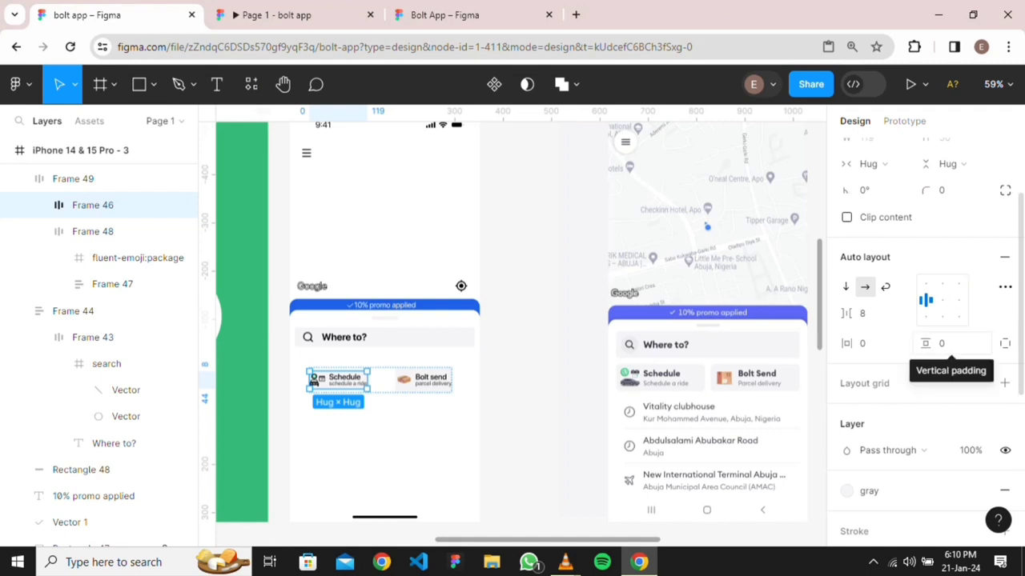
{"action": "left_click", "coordinate": [942, 344]}
{"action": "type", "text": "8"}
{"action": "key", "text": "Return"}
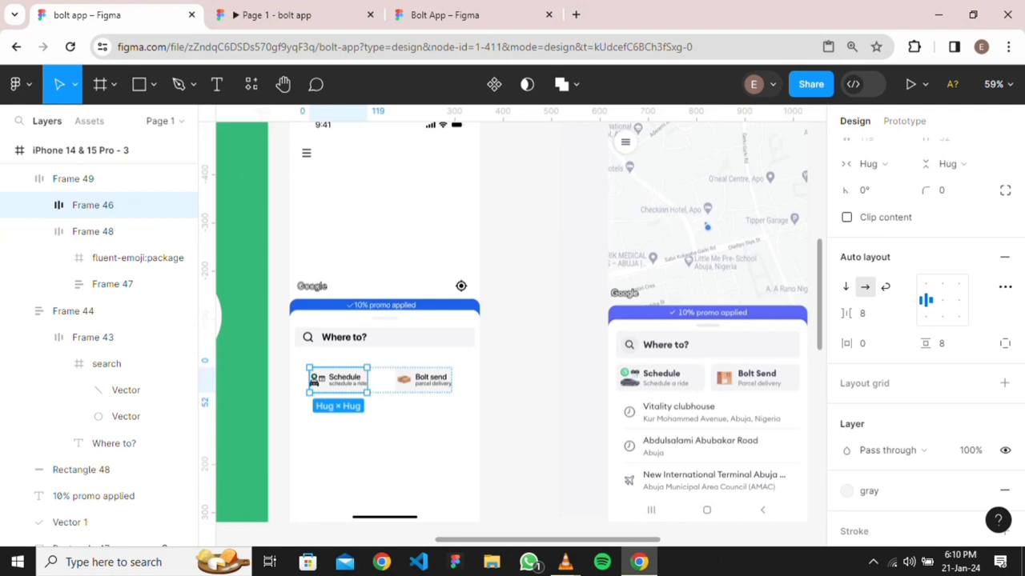
{"action": "key", "text": "Escape"}
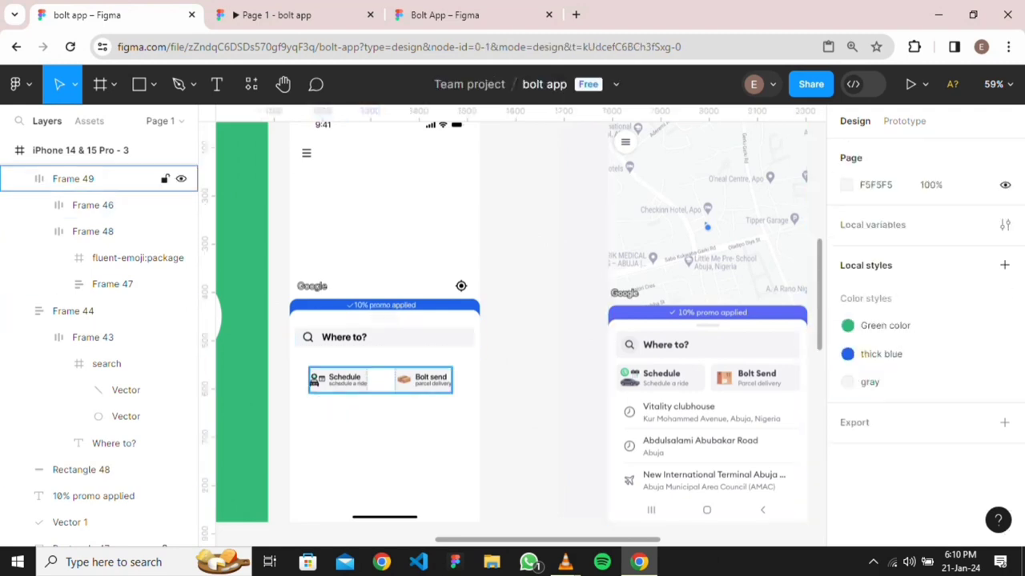
{"action": "left_click", "coordinate": [96, 179]}
{"action": "left_click", "coordinate": [93, 231]}
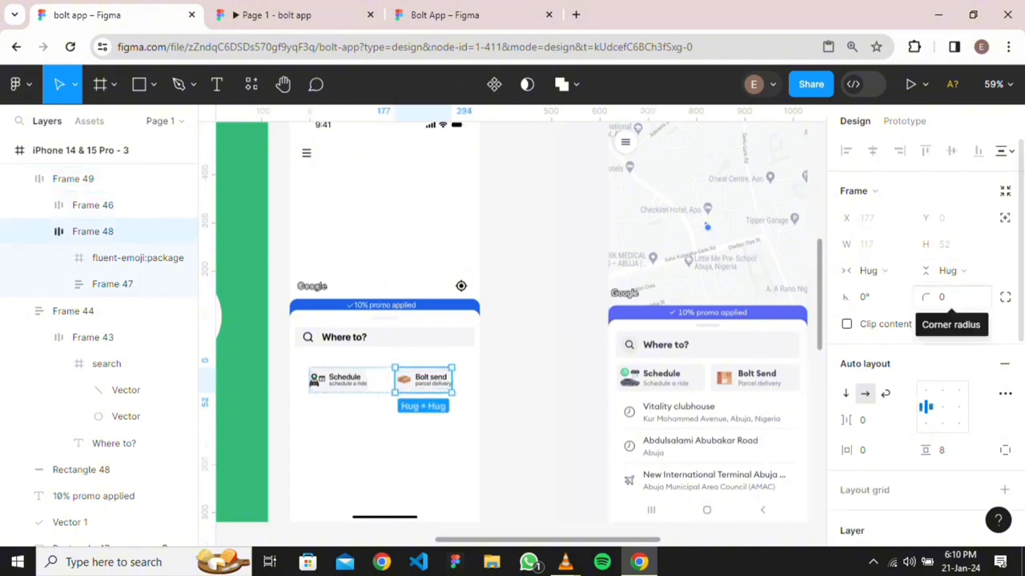
Give the Bolt send and Schedule cards a 4 px corner radius
{"action": "left_click", "coordinate": [957, 297]}
{"action": "type", "text": "4"}
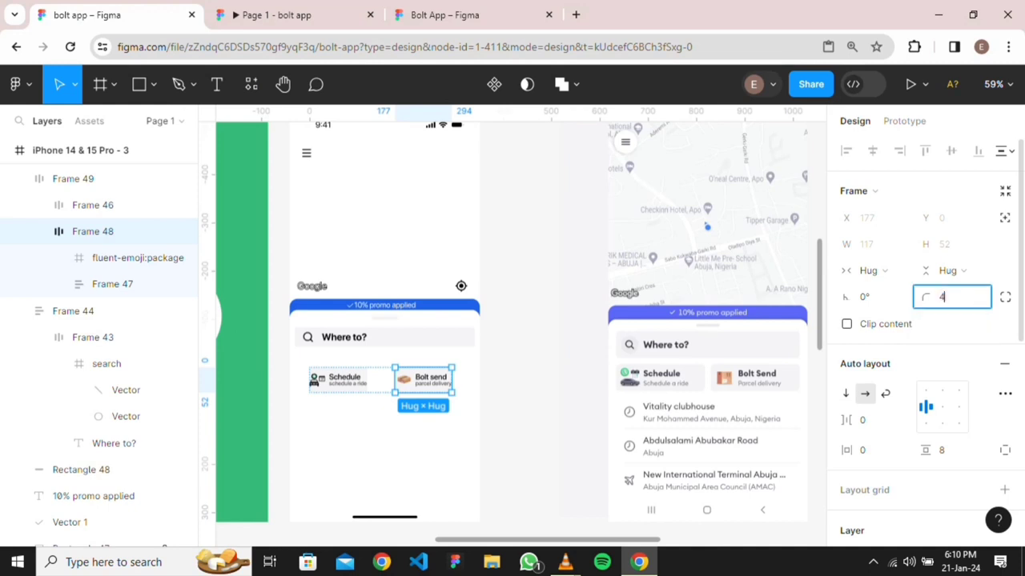
{"action": "key", "text": "Return"}
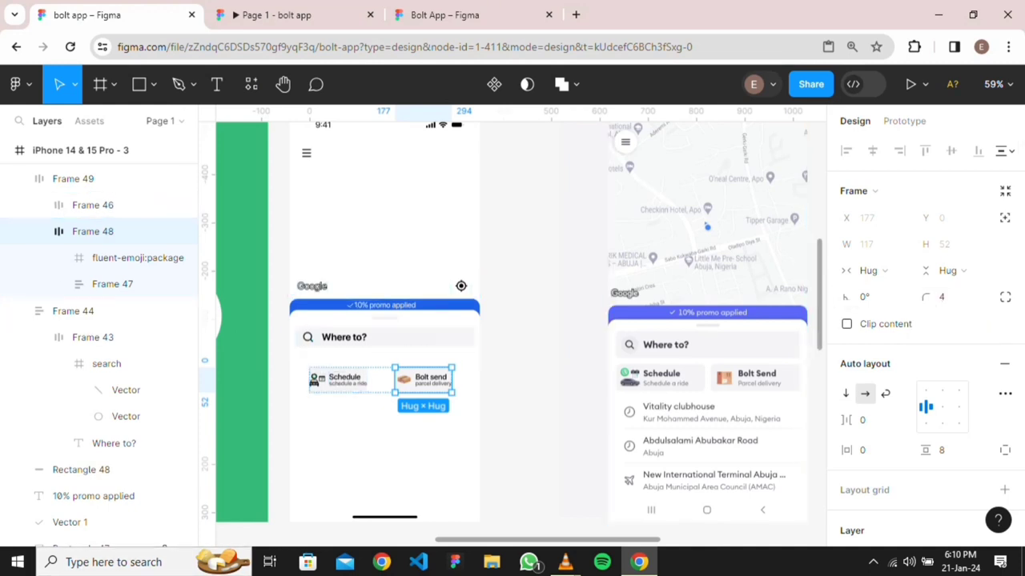
{"action": "left_click", "coordinate": [93, 205]}
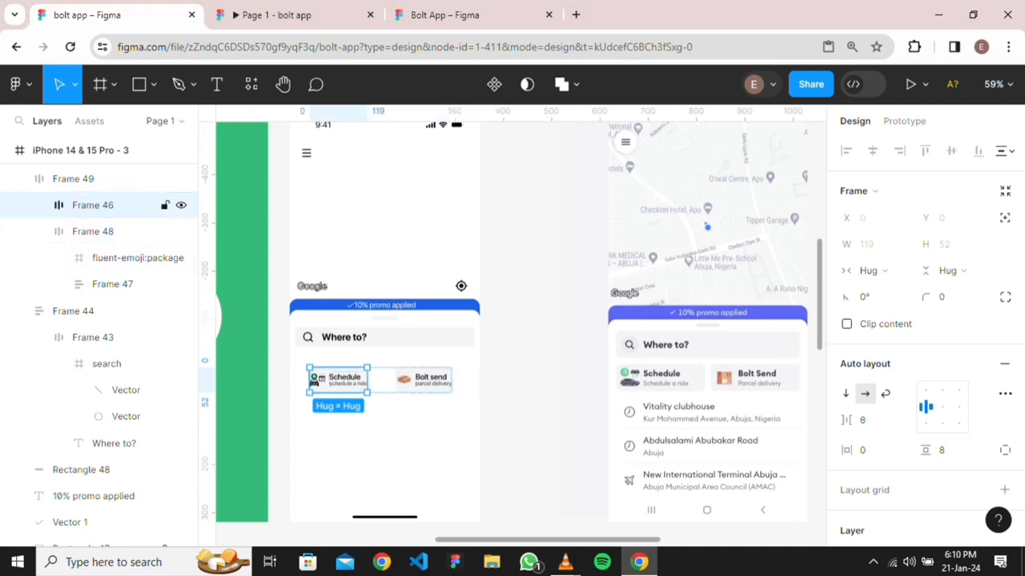
{"action": "left_click", "coordinate": [942, 297]}
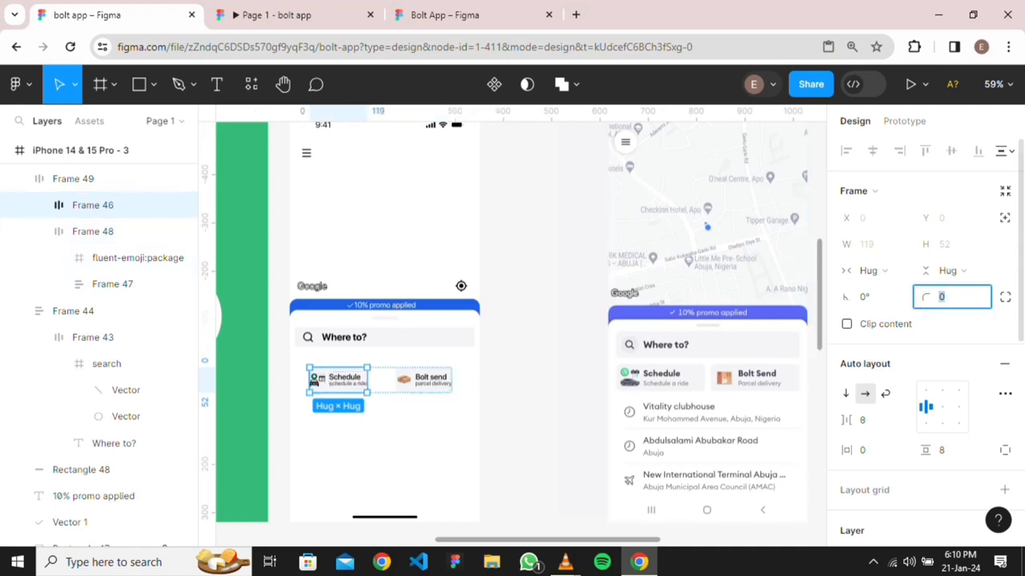
{"action": "type", "text": "4"}
{"action": "key", "text": "Return"}
{"action": "key", "text": "Escape"}
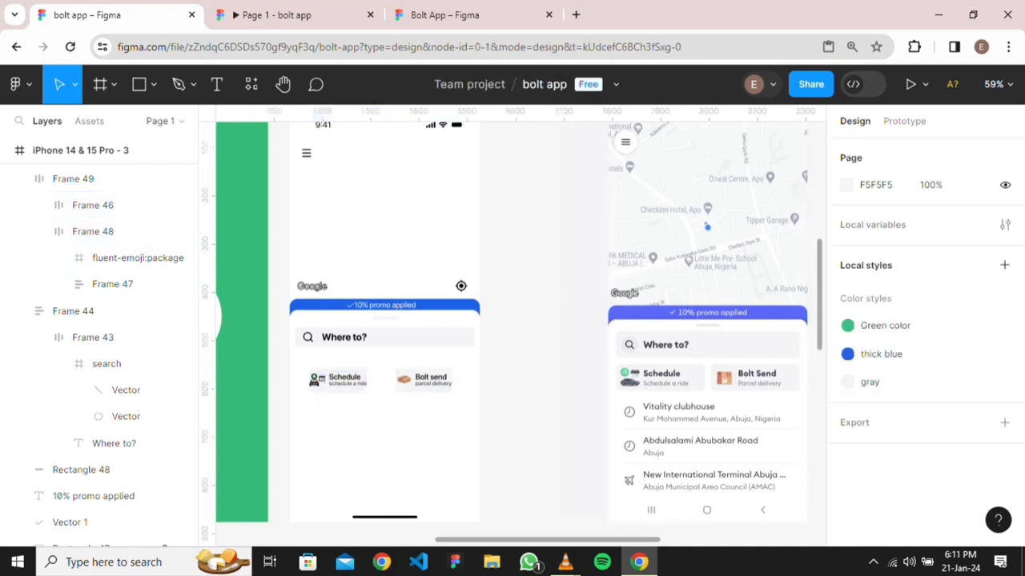
Set the Bolt send card's horizontal padding to 8
{"action": "scroll", "coordinate": [357, 405], "scroll_direction": "down", "scroll_amount": 3}
{"action": "scroll", "coordinate": [357, 404], "scroll_direction": "up", "scroll_amount": 5}
{"action": "scroll", "coordinate": [359, 403], "scroll_direction": "up", "scroll_amount": 4}
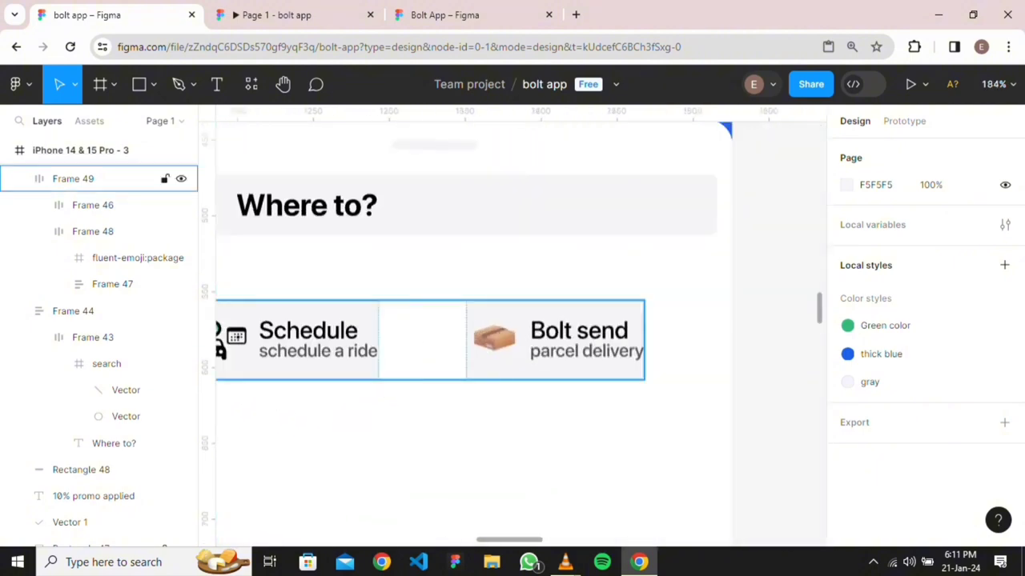
{"action": "left_click", "coordinate": [422, 340]}
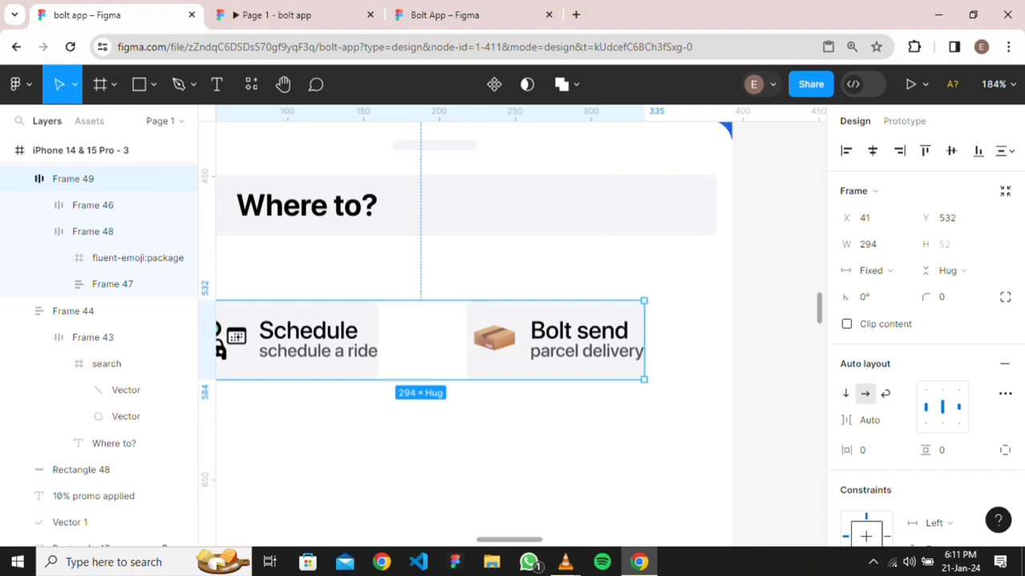
{"action": "key", "text": "Escape"}
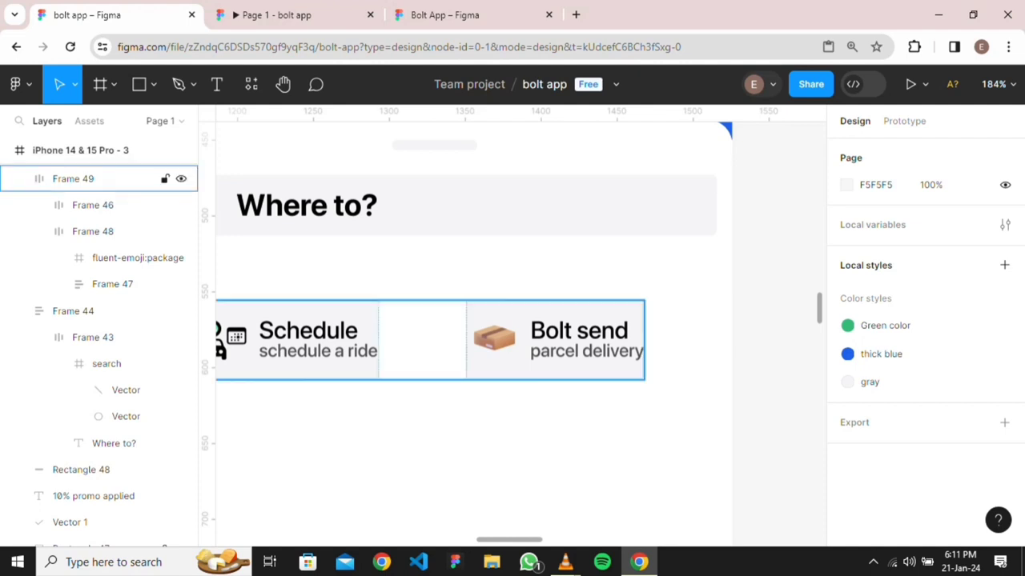
{"action": "left_click", "coordinate": [422, 341]}
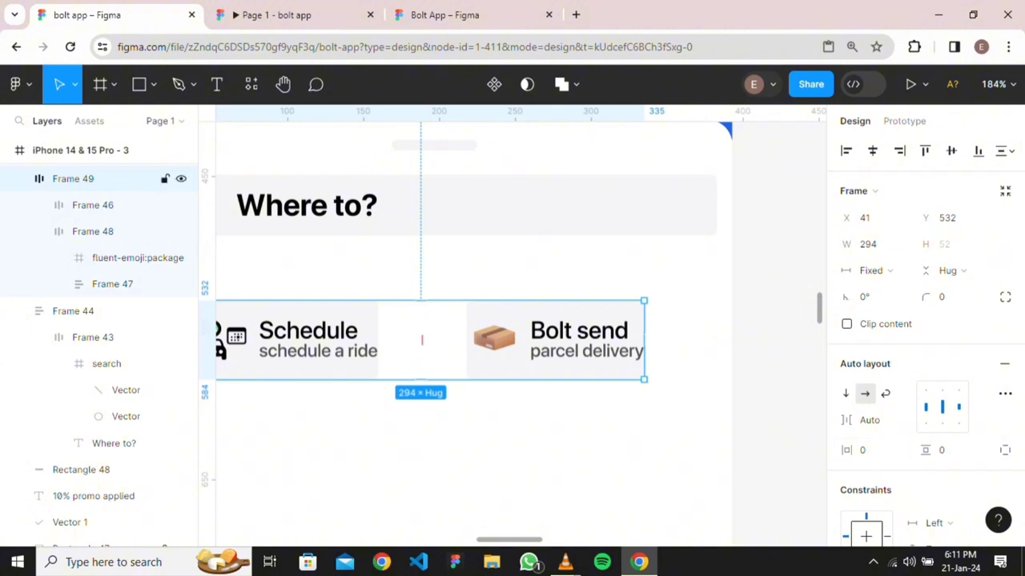
{"action": "left_click", "coordinate": [492, 340]}
{"action": "left_click", "coordinate": [873, 450]}
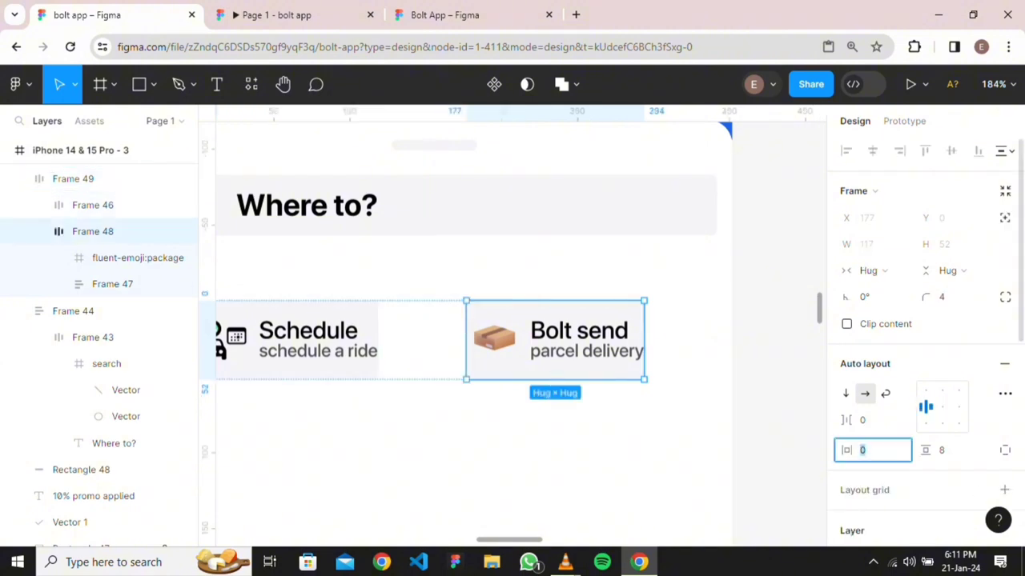
{"action": "type", "text": "8"}
{"action": "key", "text": "Return"}
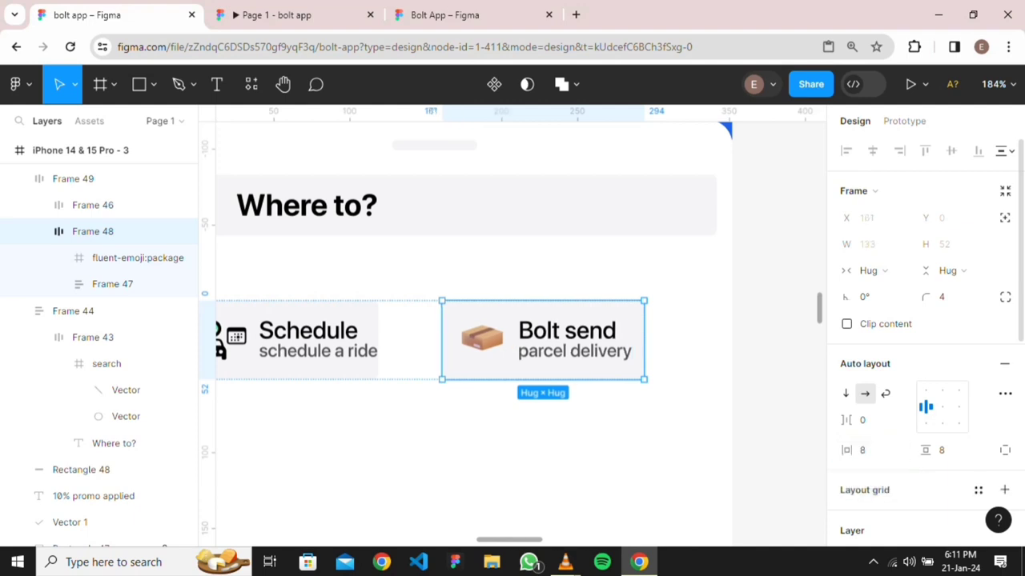
Set the Schedule card's horizontal padding to 8
{"action": "mouse_move", "coordinate": [566, 562]}
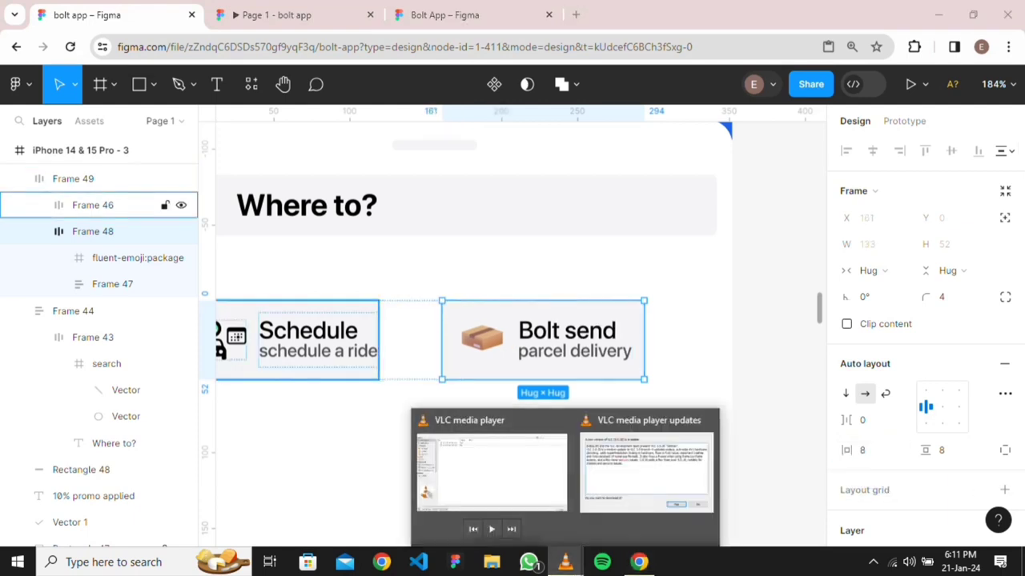
{"action": "double_click", "coordinate": [317, 340]}
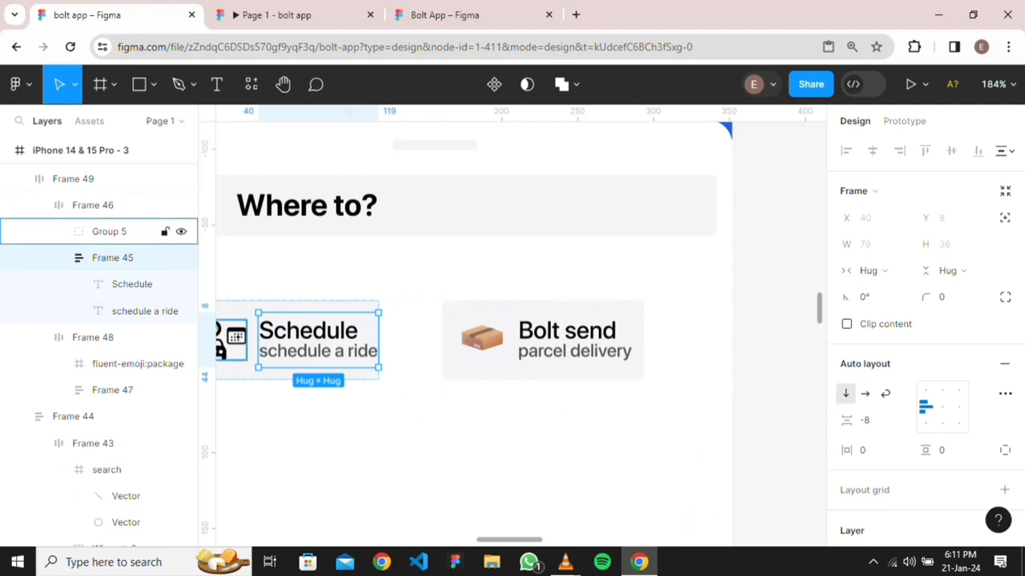
{"action": "key", "text": "Escape"}
{"action": "left_click", "coordinate": [410, 340]}
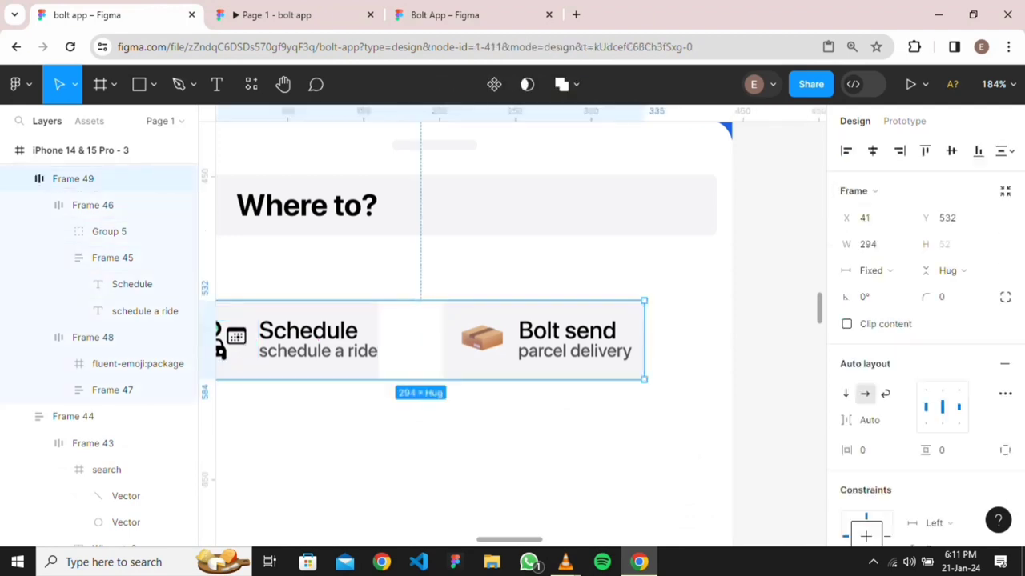
{"action": "scroll", "coordinate": [513, 334], "scroll_direction": "left", "scroll_amount": 3}
{"action": "scroll", "coordinate": [512, 335], "scroll_direction": "up", "scroll_amount": 1}
{"action": "double_click", "coordinate": [528, 397]}
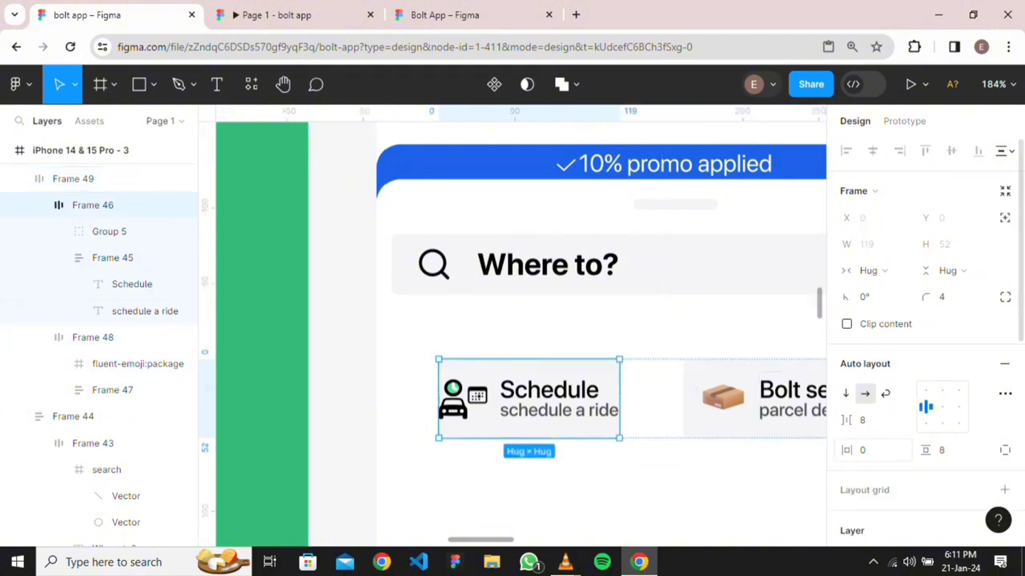
{"action": "left_click", "coordinate": [863, 450]}
{"action": "type", "text": "8"}
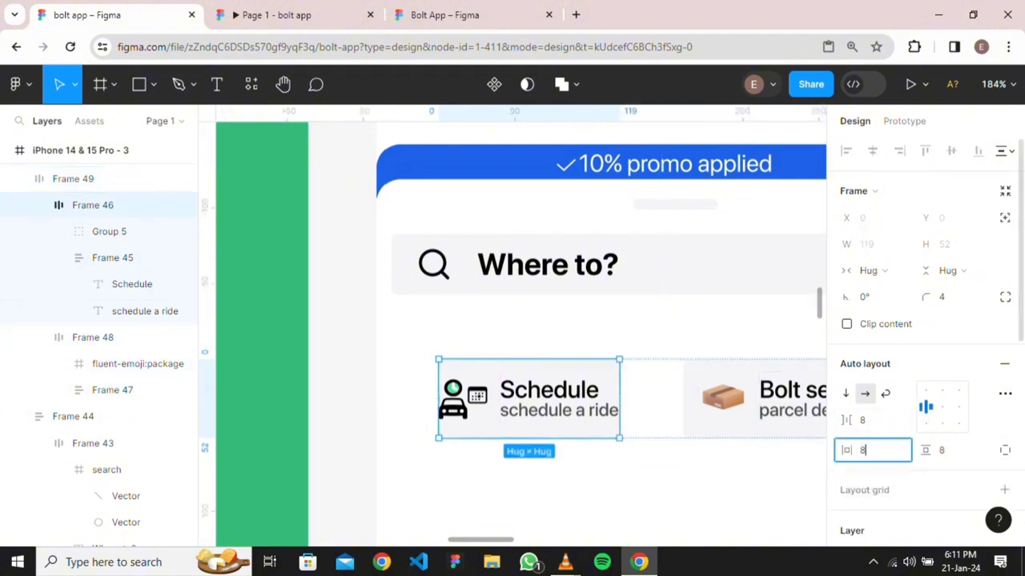
{"action": "key", "text": "Return"}
{"action": "left_click", "coordinate": [591, 466]}
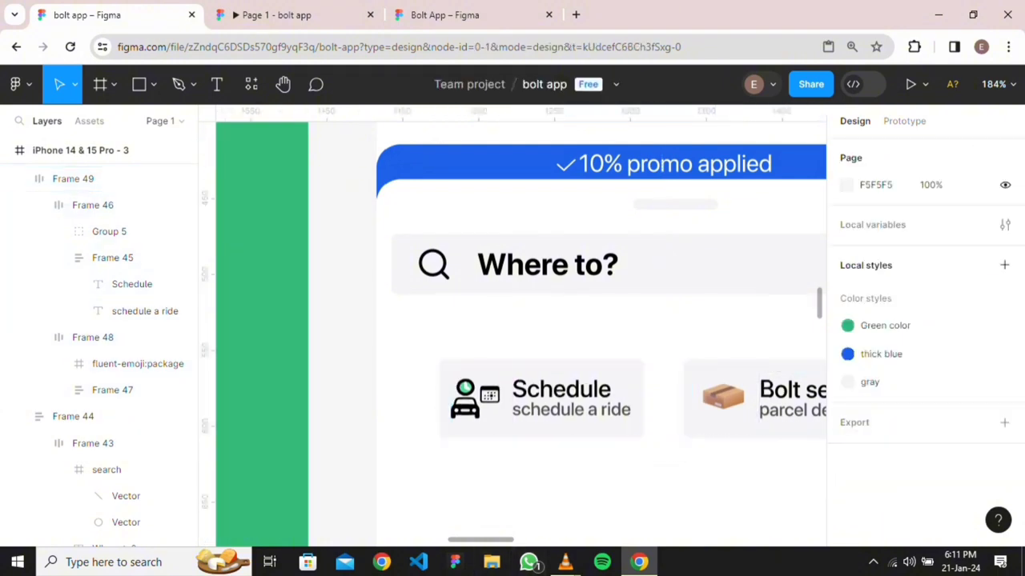
Wrap the card row in auto-layout Frame 50 with Shift+A and stretch it to 393 wide at X 0
{"action": "scroll", "coordinate": [590, 465], "scroll_direction": "down", "scroll_amount": 3}
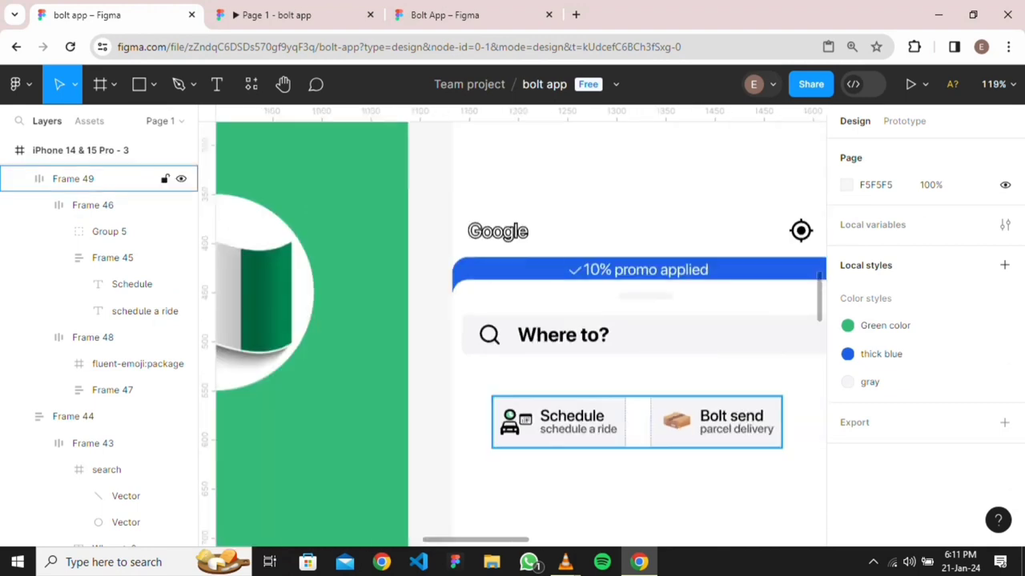
{"action": "scroll", "coordinate": [596, 448], "scroll_direction": "down", "scroll_amount": 5}
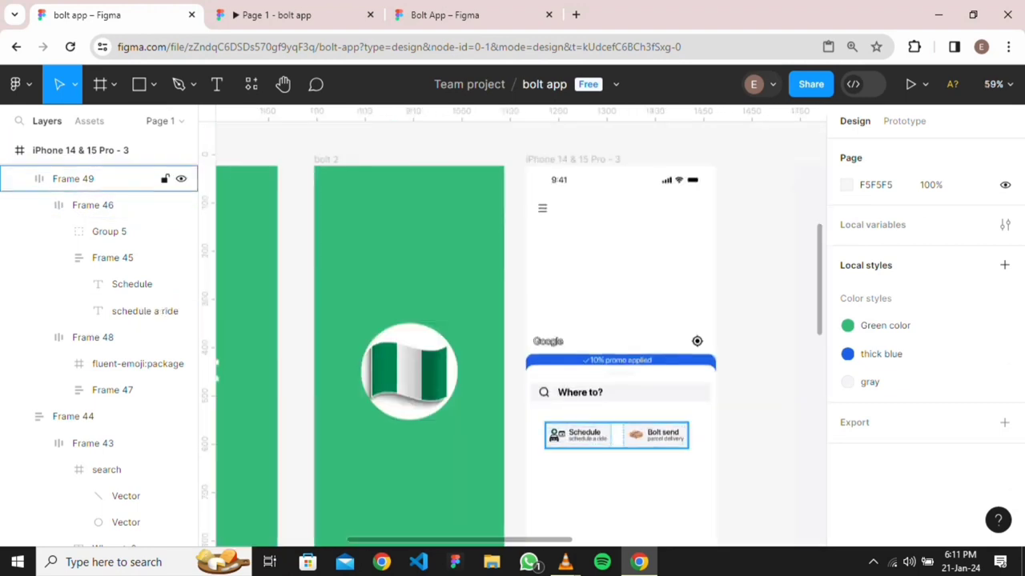
{"action": "scroll", "coordinate": [596, 448], "scroll_direction": "right", "scroll_amount": 3}
{"action": "scroll", "coordinate": [521, 336], "scroll_direction": "left", "scroll_amount": 2}
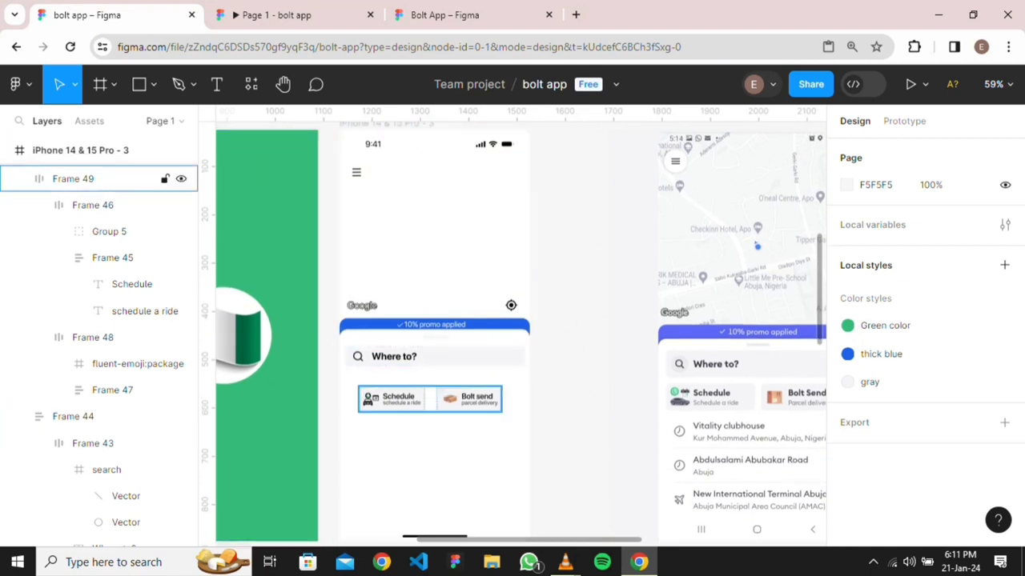
{"action": "left_click", "coordinate": [430, 399]}
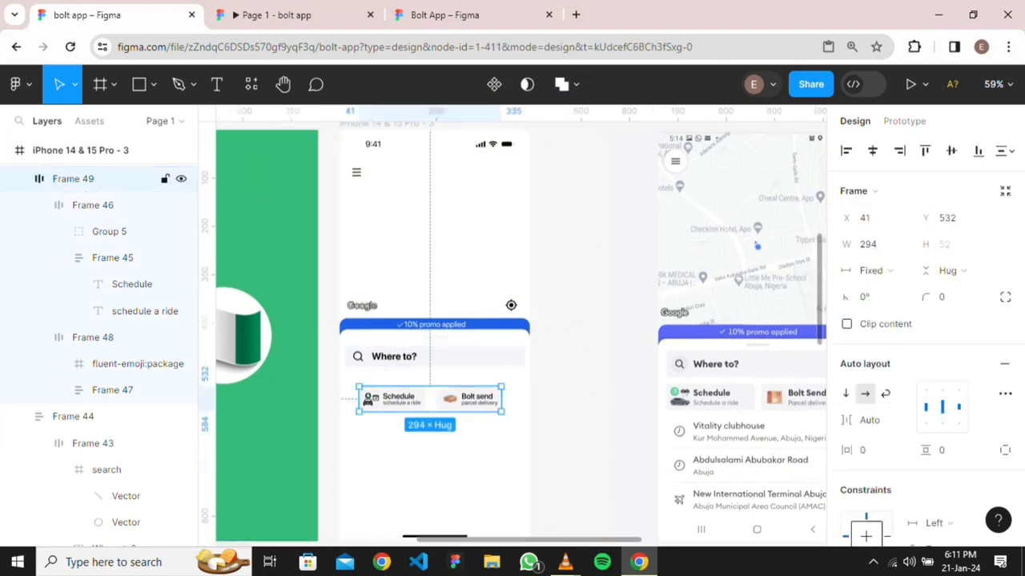
{"action": "key", "text": "shift+a"}
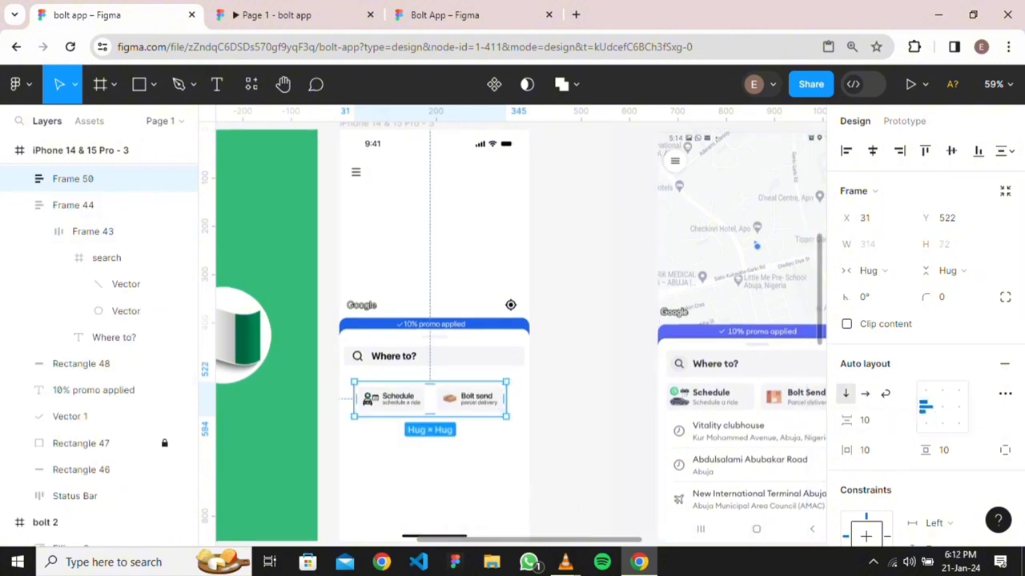
{"action": "left_click_drag", "start_coordinate": [507, 386], "coordinate": [529, 386]}
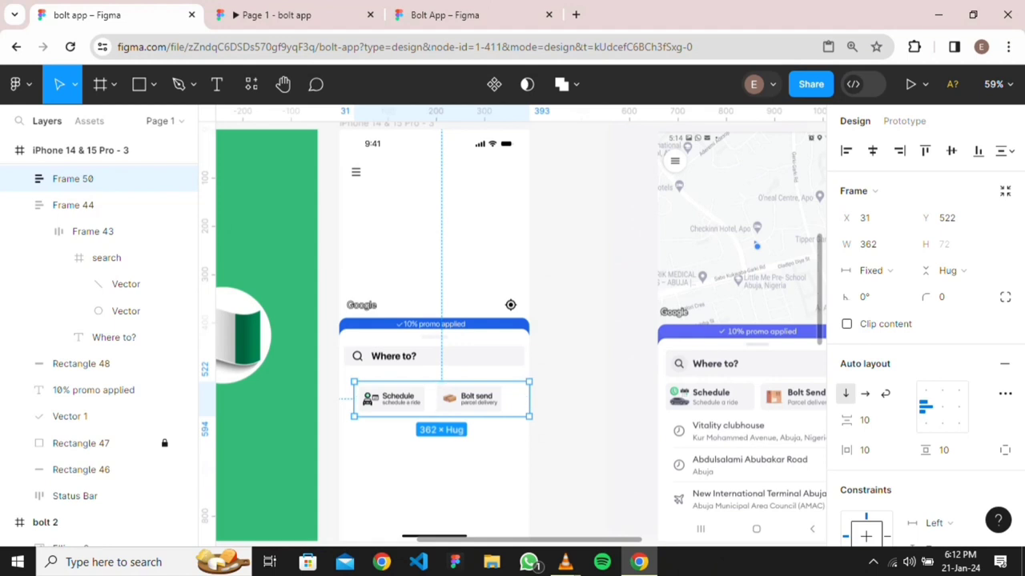
{"action": "mouse_move", "coordinate": [353, 398]}
{"action": "left_mouse_down"}
{"action": "mouse_move", "coordinate": [323, 398]}
{"action": "mouse_move", "coordinate": [340, 398]}
{"action": "left_mouse_up"}
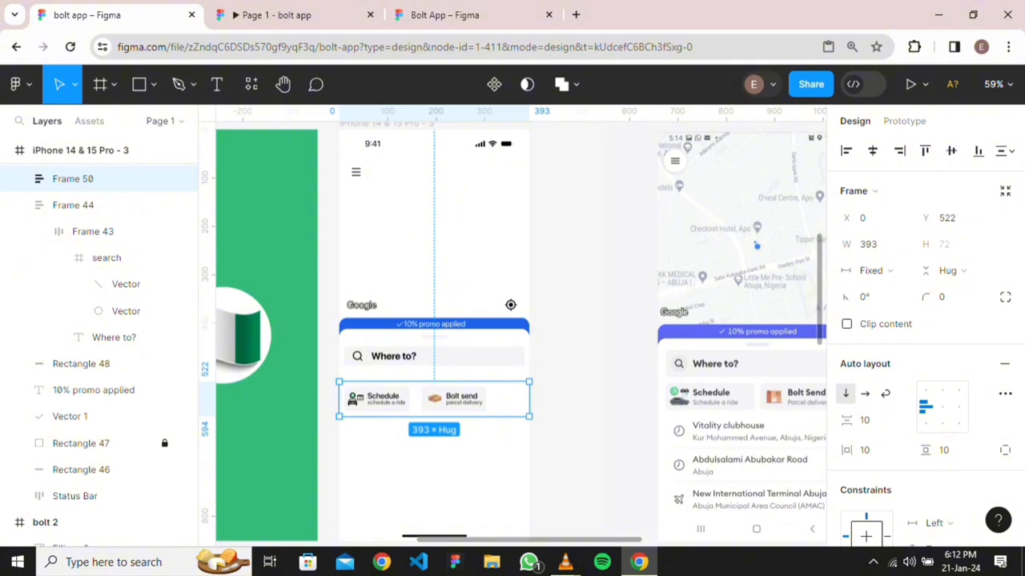
{"action": "key", "text": "Return"}
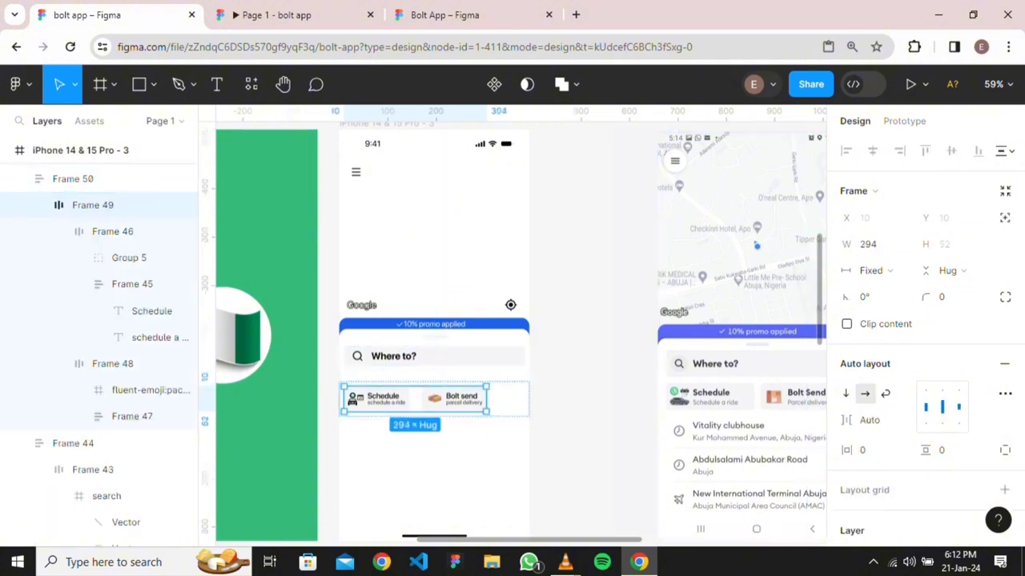
Set the card row's width to Fill container inside Frame 50
{"action": "left_click", "coordinate": [136, 363]}
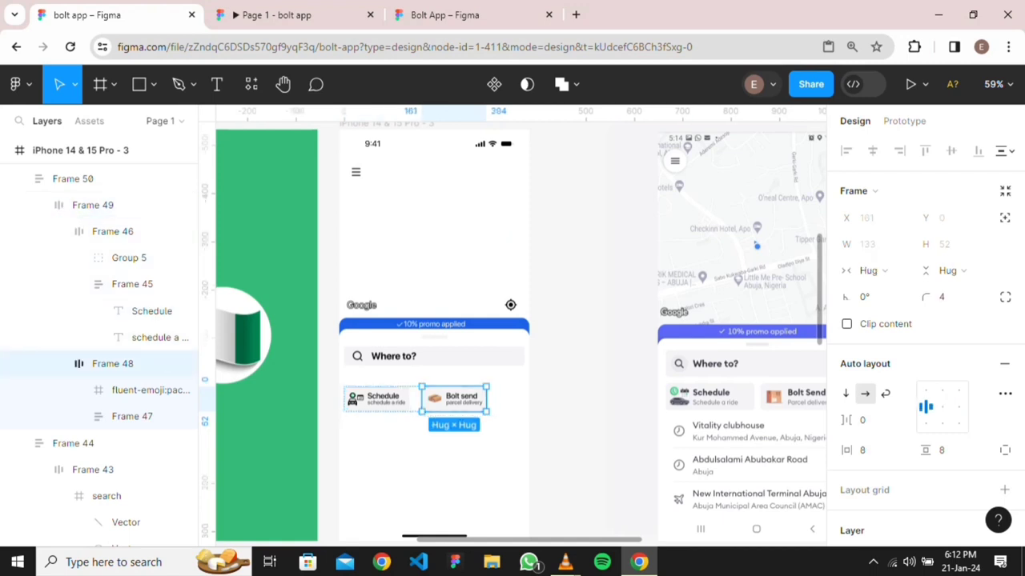
{"action": "key", "text": "Escape"}
{"action": "left_click", "coordinate": [376, 398]}
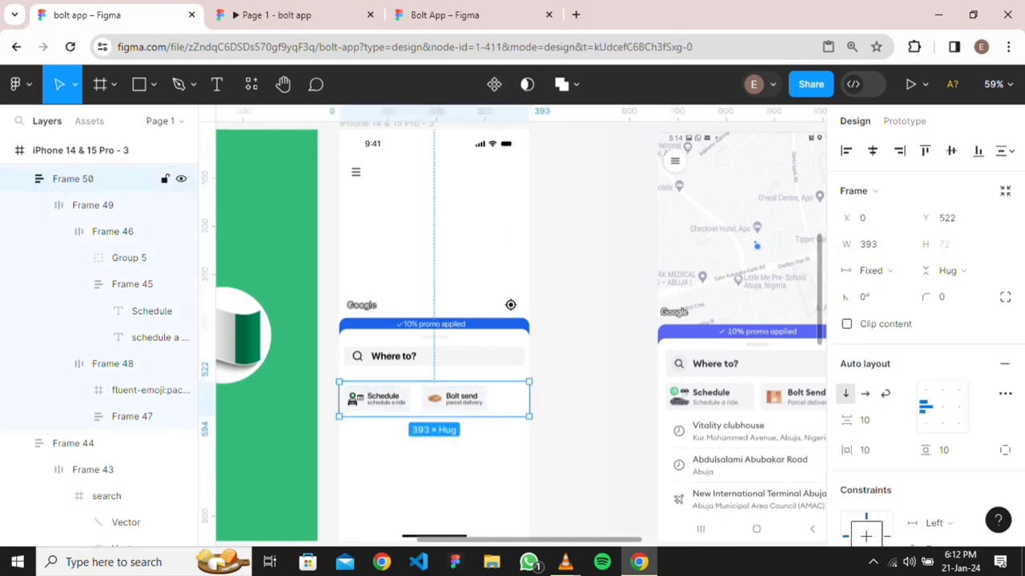
{"action": "double_click", "coordinate": [376, 399]}
{"action": "key", "text": "Escape"}
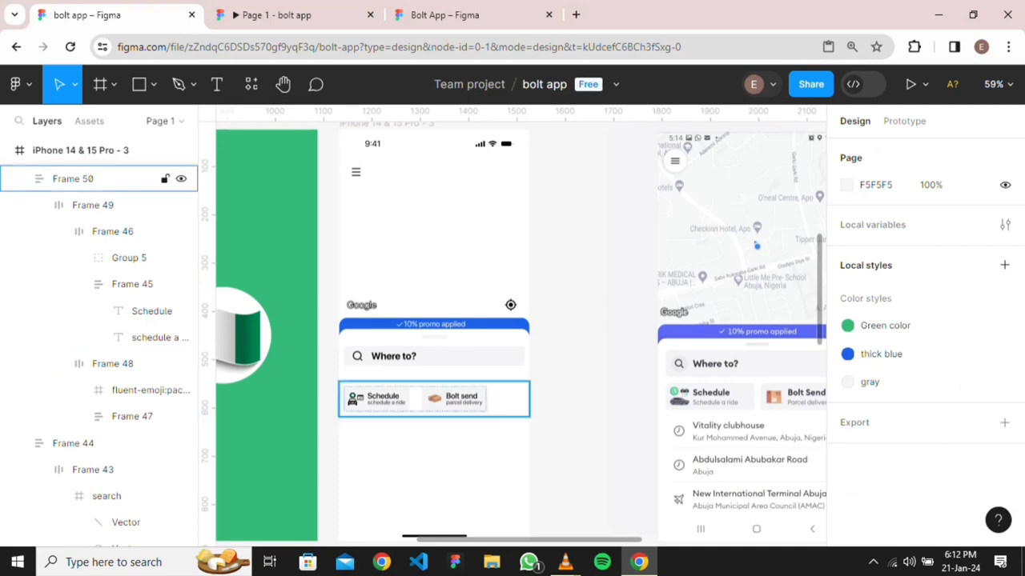
{"action": "double_click", "coordinate": [414, 398]}
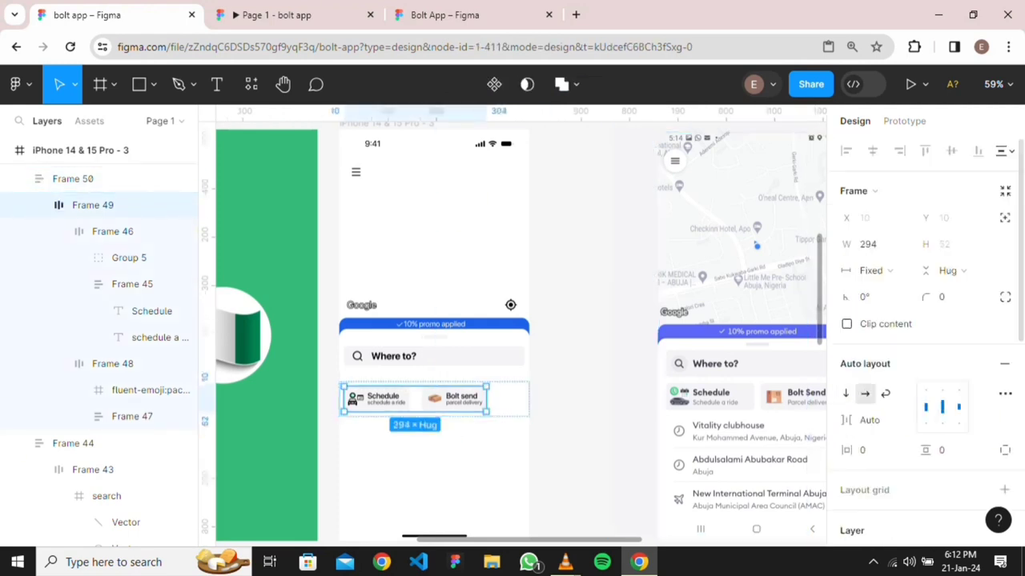
{"action": "left_click", "coordinate": [873, 271]}
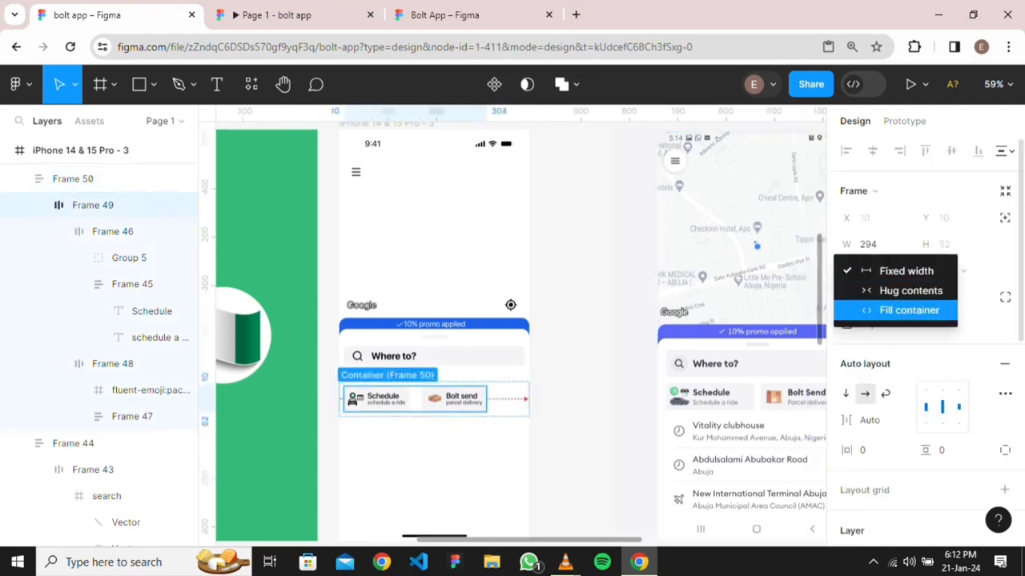
{"action": "left_click", "coordinate": [908, 310]}
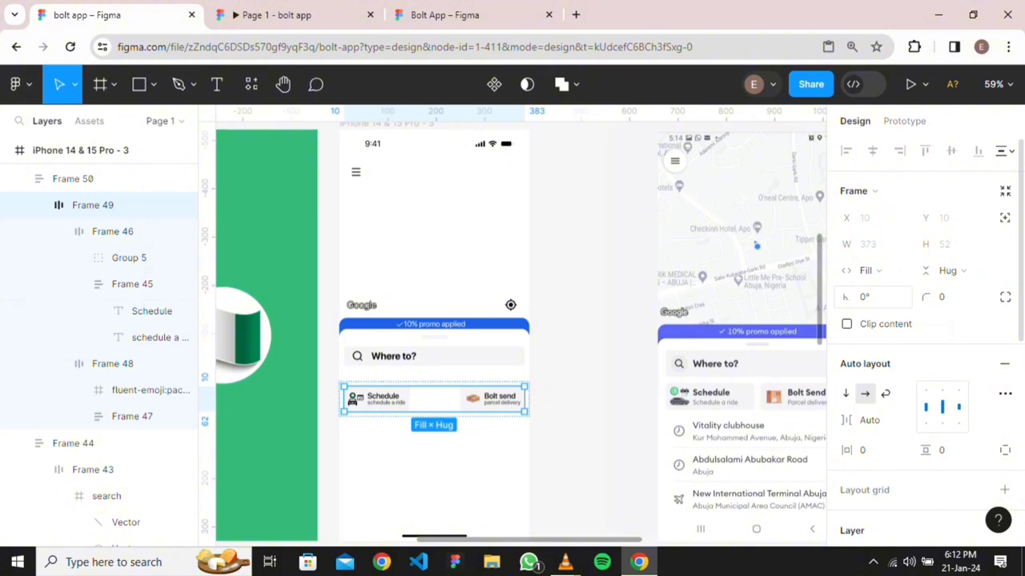
Set the Bolt send and Schedule cards to Fill width, 186.5 each in the 373-wide row
{"action": "double_click", "coordinate": [491, 399]}
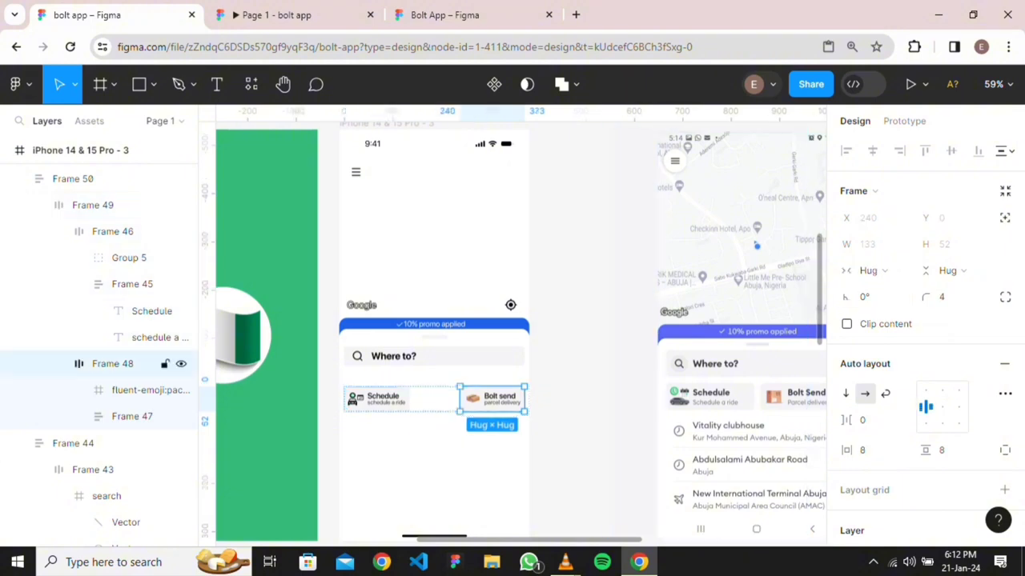
{"action": "left_click", "coordinate": [873, 271]}
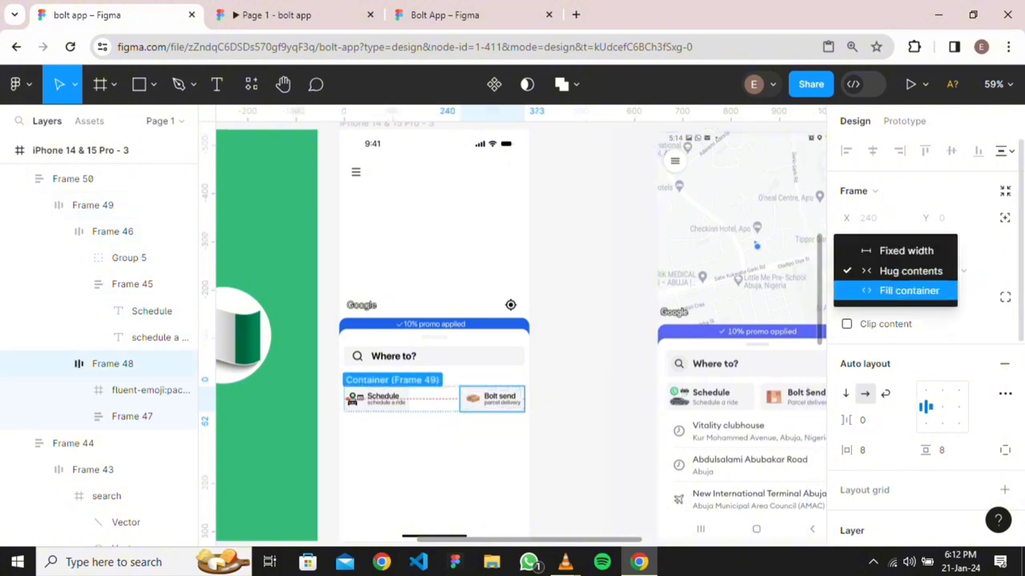
{"action": "left_click", "coordinate": [908, 290]}
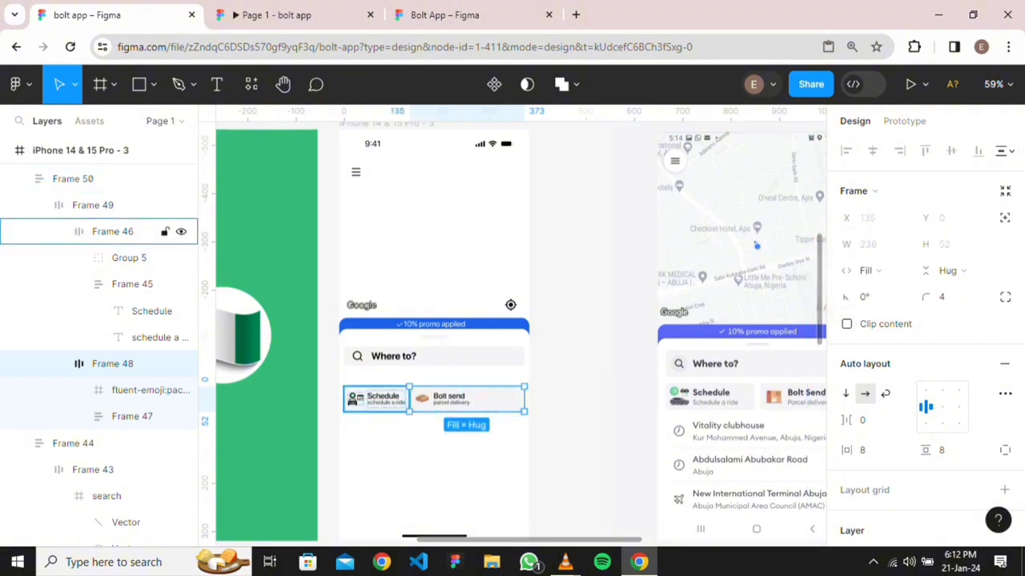
{"action": "double_click", "coordinate": [386, 399]}
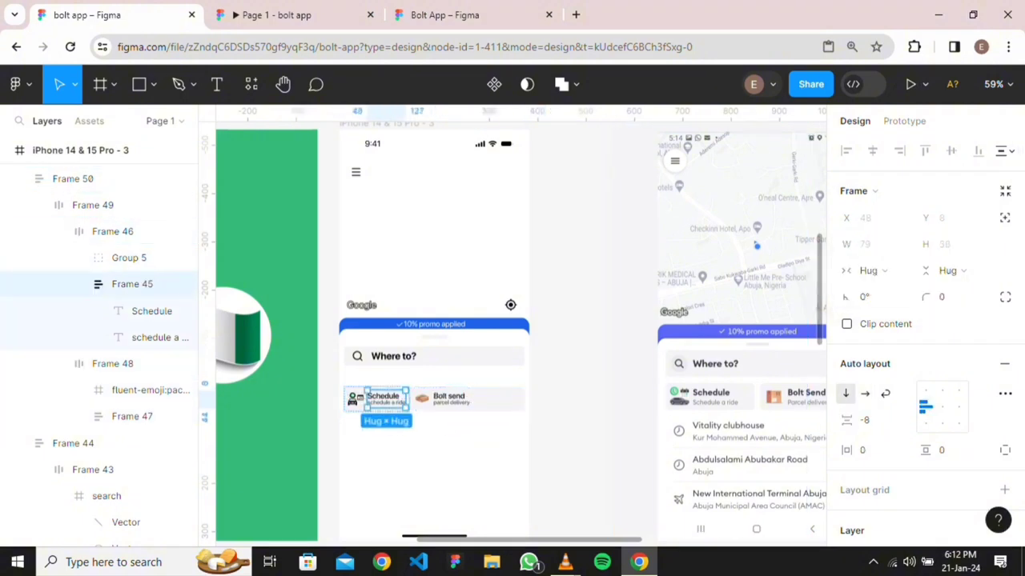
{"action": "key", "text": "Escape"}
{"action": "double_click", "coordinate": [434, 399]}
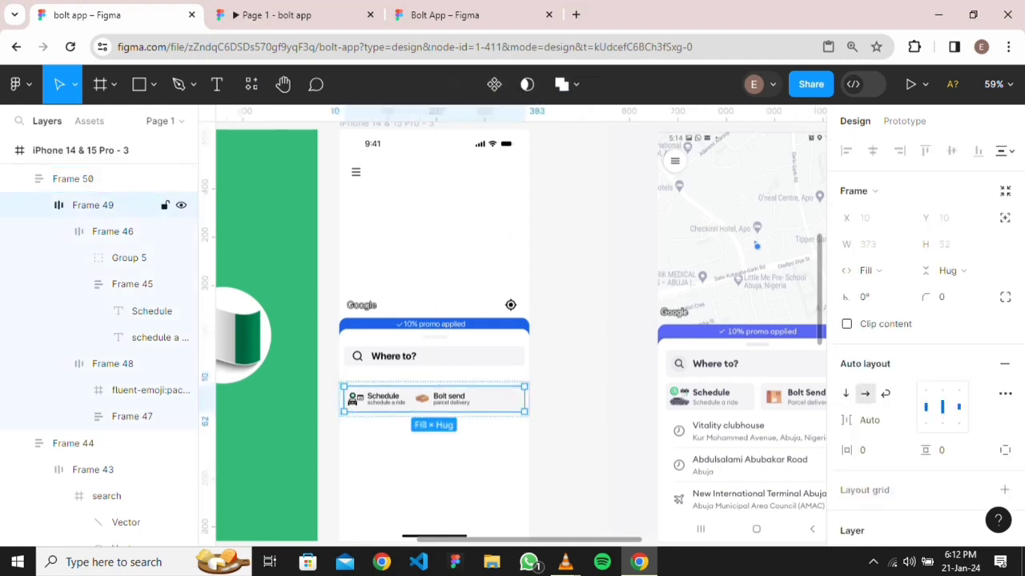
{"action": "double_click", "coordinate": [376, 399]}
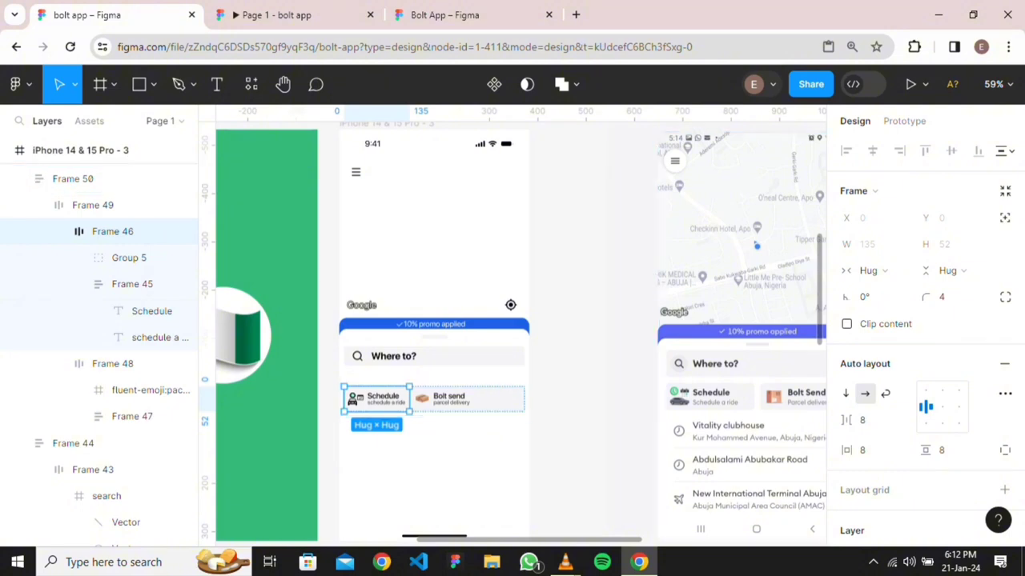
{"action": "left_click", "coordinate": [871, 271]}
{"action": "left_click", "coordinate": [909, 290]}
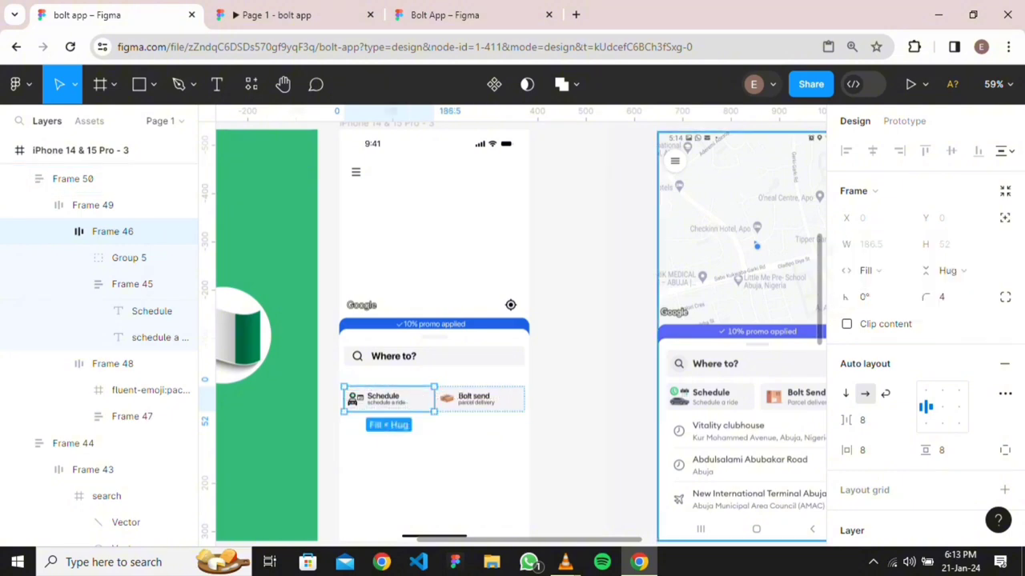
{"action": "key", "text": "Escape"}
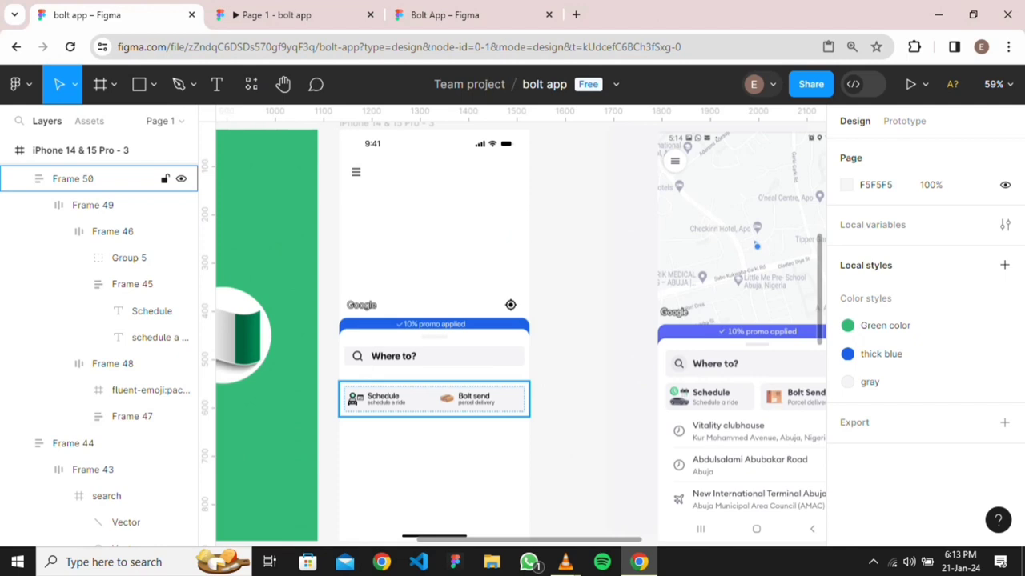
{"action": "double_click", "coordinate": [434, 399]}
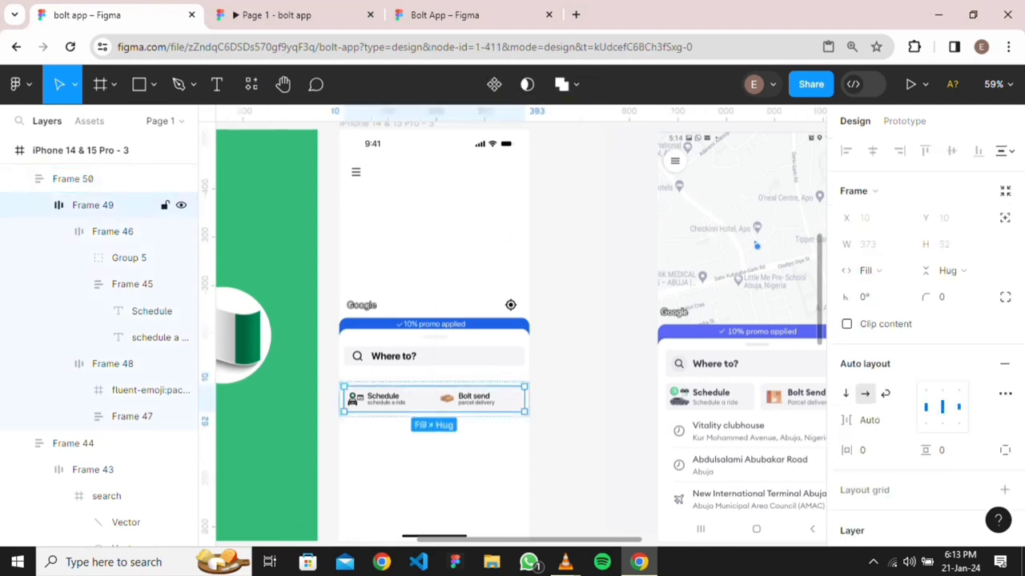
{"action": "double_click", "coordinate": [388, 398]}
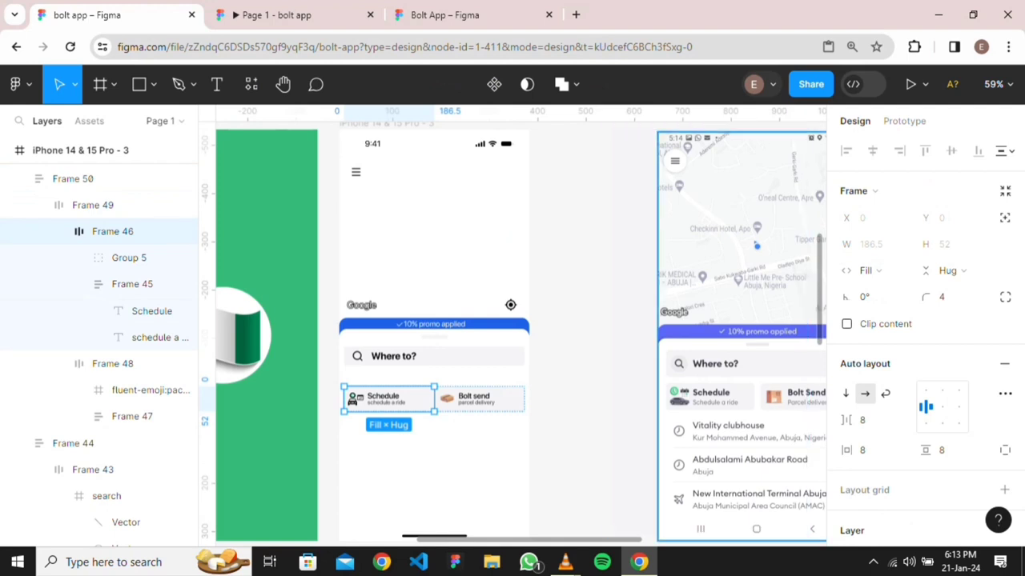
{"action": "key", "text": "Escape"}
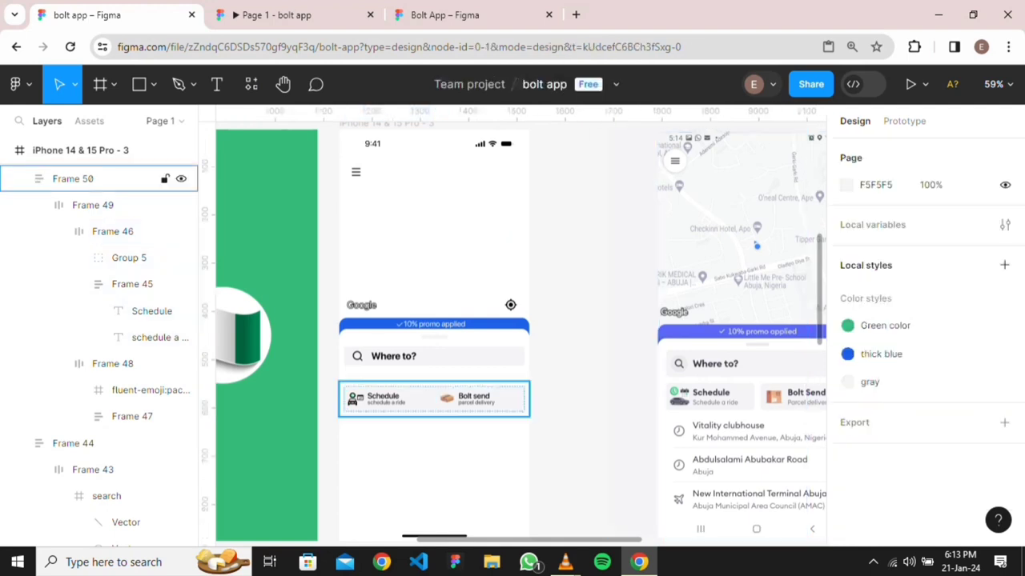
Set a 16 px gap between the Schedule and Bolt send cards, undoing a trial padding change
{"action": "left_click", "coordinate": [93, 179]}
{"action": "left_click", "coordinate": [93, 205]}
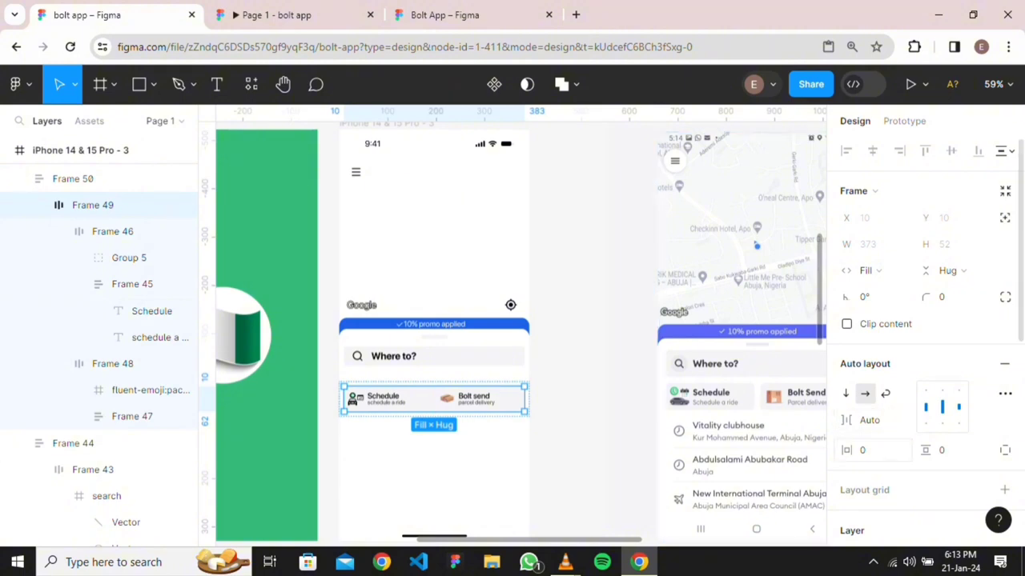
{"action": "left_click", "coordinate": [873, 450]}
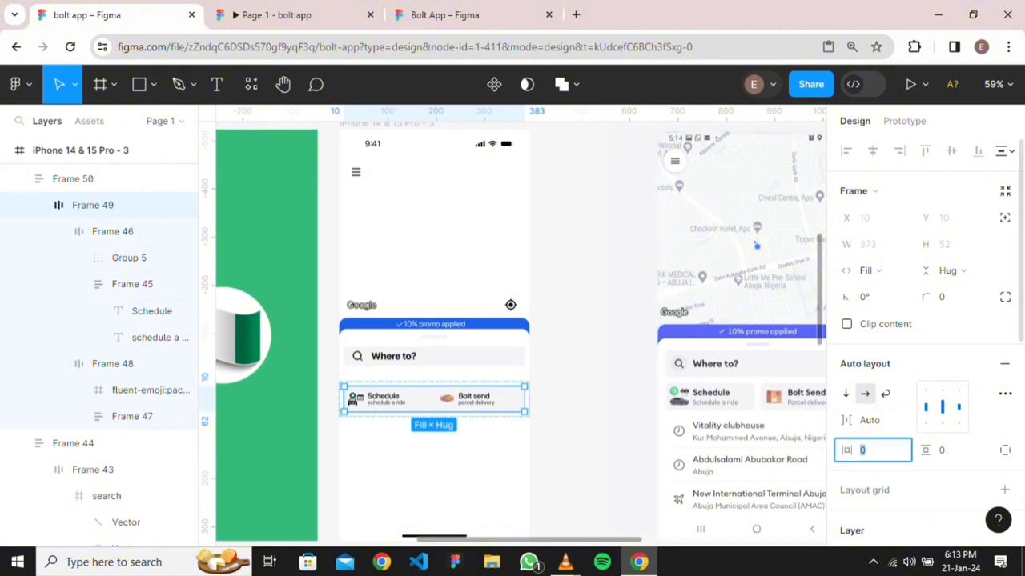
{"action": "type", "text": "16"}
{"action": "key", "text": "Return"}
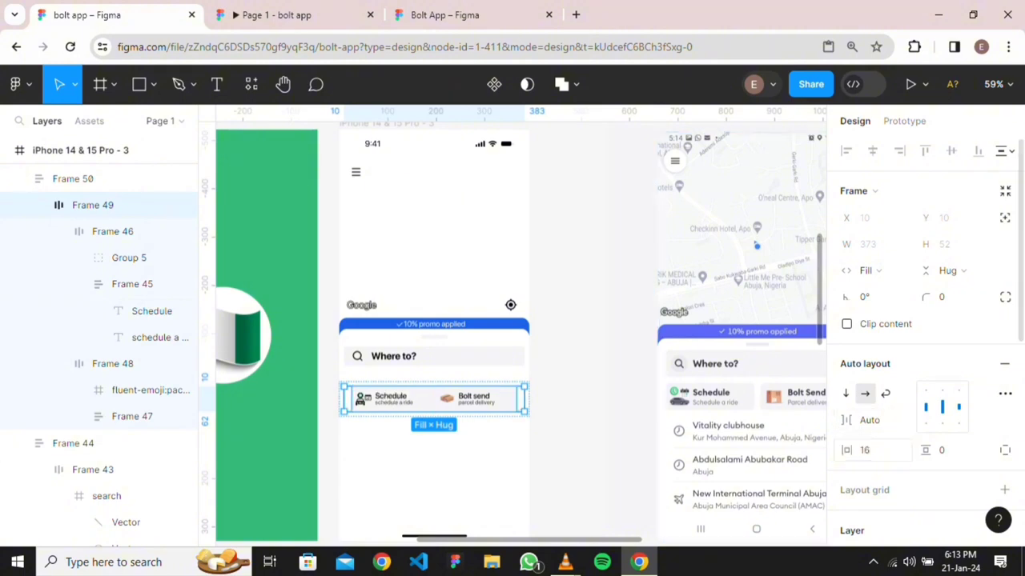
{"action": "key", "text": "ctrl+z"}
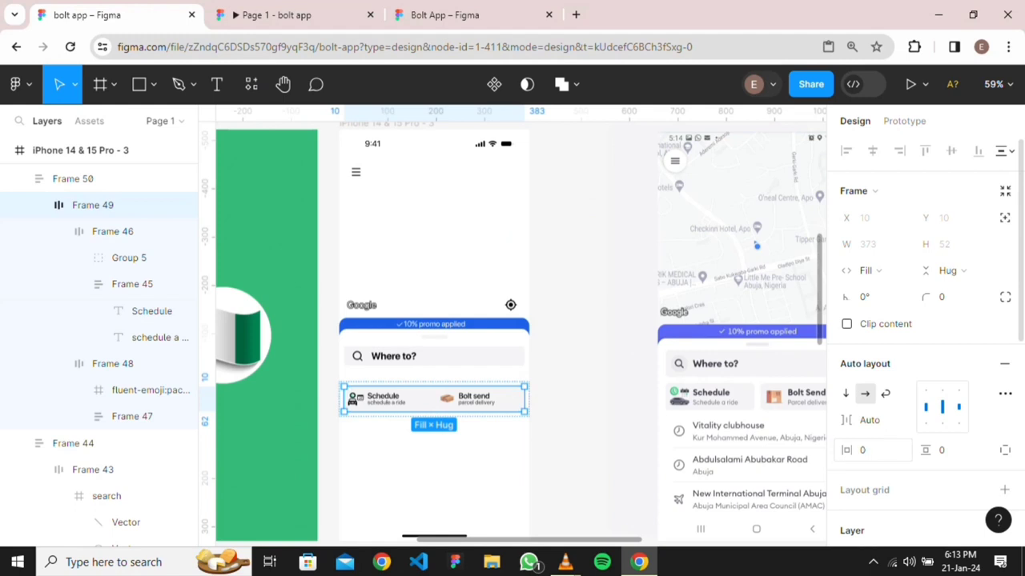
{"action": "left_click", "coordinate": [869, 421]}
{"action": "type", "text": "16"}
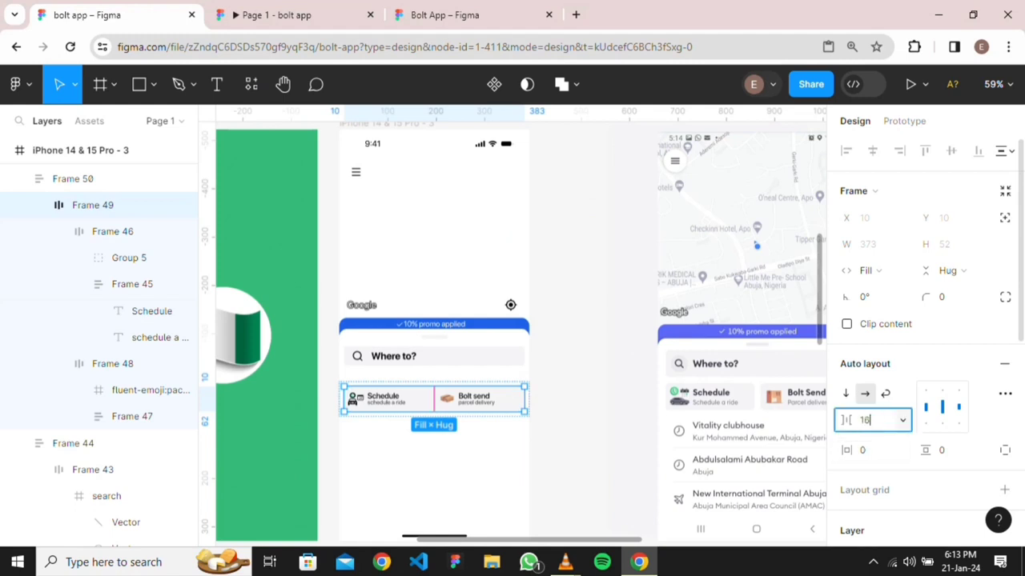
{"action": "key", "text": "Return"}
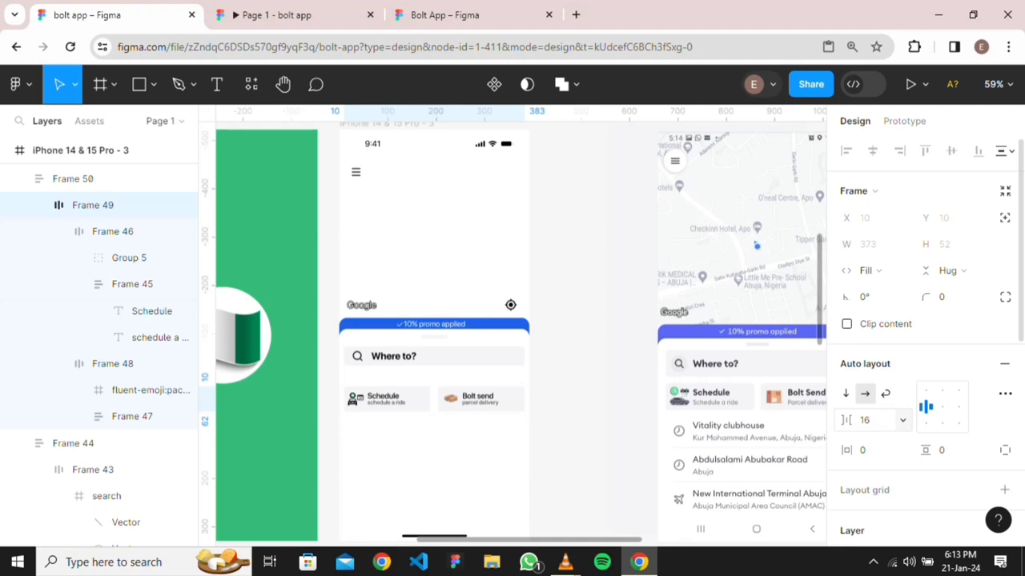
{"action": "key", "text": "Escape"}
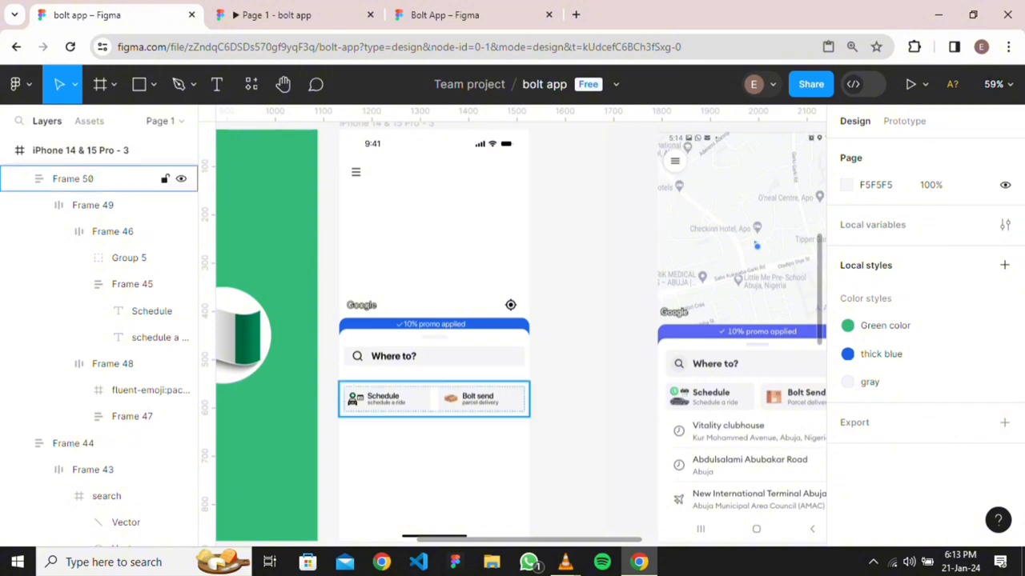
Nudge the bottom sheet Frame 50 up to Y 499
{"action": "left_click", "coordinate": [434, 399]}
{"action": "key", "text": "Up"}
{"action": "key", "text": "Up"}
{"action": "key", "text": "Up"}
{"action": "key", "text": "Up"}
{"action": "key", "text": "Up"}
{"action": "key", "text": "Up"}
{"action": "key", "text": "Up"}
{"action": "key", "text": "Up"}
{"action": "key", "text": "Up"}
{"action": "key", "text": "Up"}
{"action": "key", "text": "Up"}
{"action": "key", "text": "Up"}
{"action": "key", "text": "Up"}
{"action": "key", "text": "Up"}
{"action": "key", "text": "Up"}
{"action": "key", "text": "Up"}
{"action": "key", "text": "Up"}
{"action": "key", "text": "Up"}
{"action": "key", "text": "Up"}
{"action": "key", "text": "Up"}
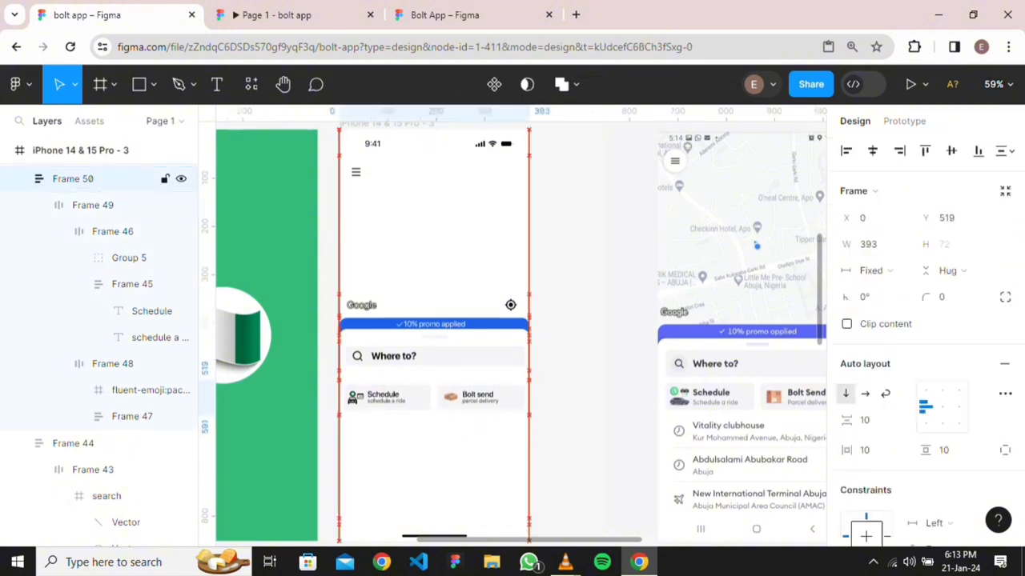
{"action": "key", "text": "Up"}
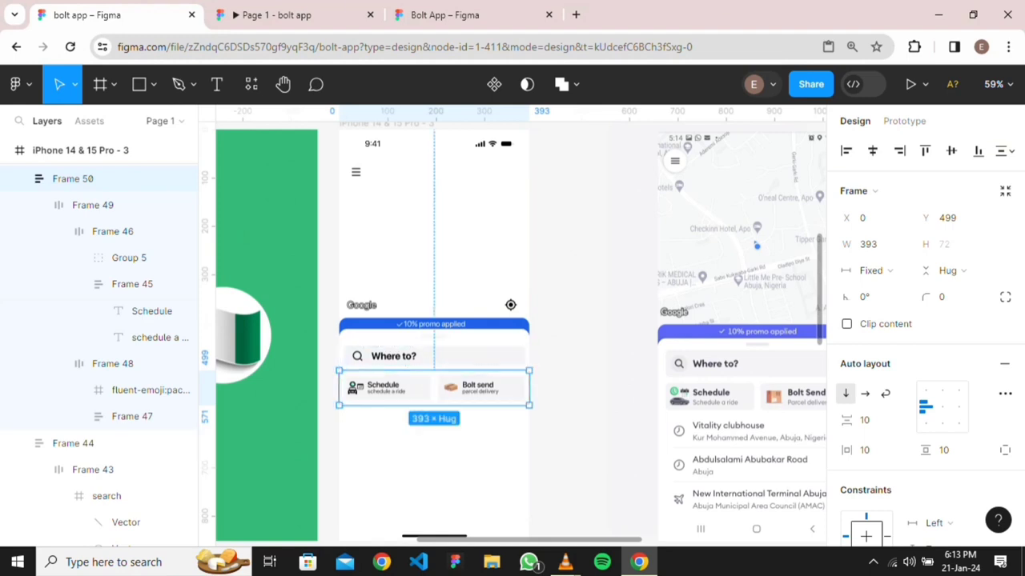
{"action": "key", "text": "Escape"}
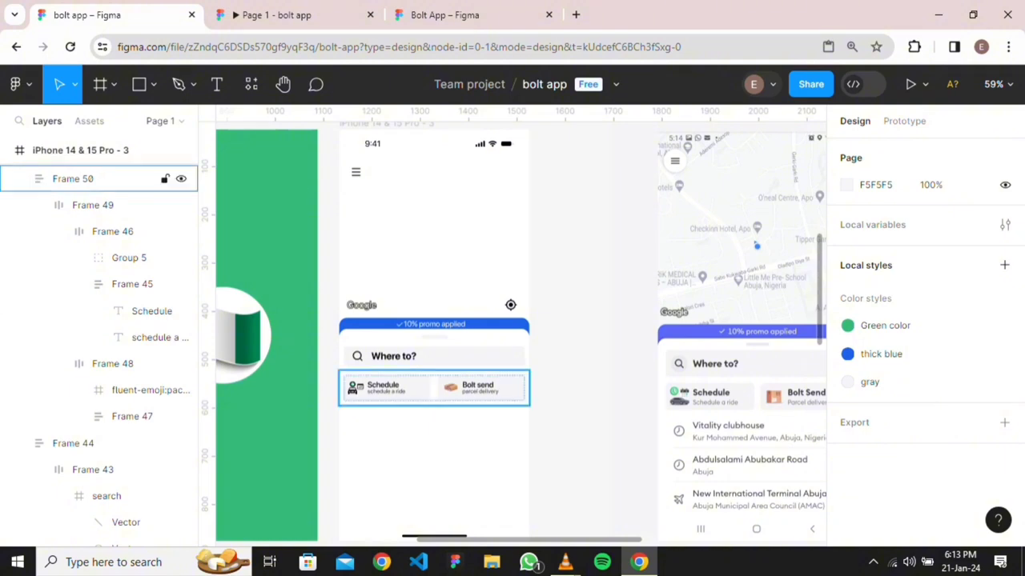
{"action": "left_click", "coordinate": [104, 178]}
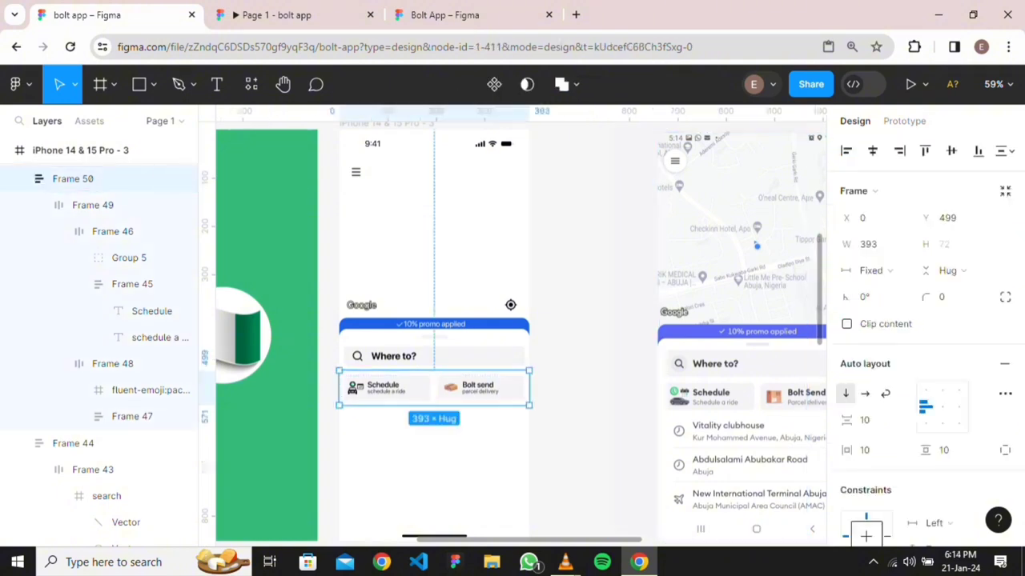
{"action": "scroll", "coordinate": [525, 371], "scroll_direction": "up", "scroll_amount": 3}
{"action": "scroll", "coordinate": [522, 363], "scroll_direction": "up", "scroll_amount": 4}
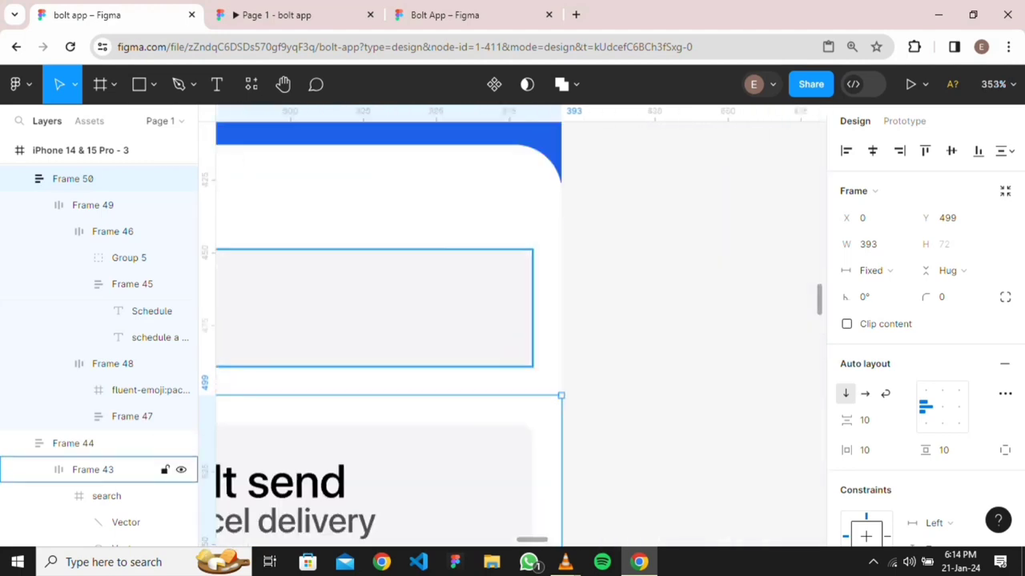
{"action": "scroll", "coordinate": [516, 356], "scroll_direction": "down", "scroll_amount": 3}
{"action": "scroll", "coordinate": [515, 361], "scroll_direction": "down", "scroll_amount": 2}
Scroll the canvas to bring the reference screen's recent places list into view
{"action": "key", "text": "Escape"}
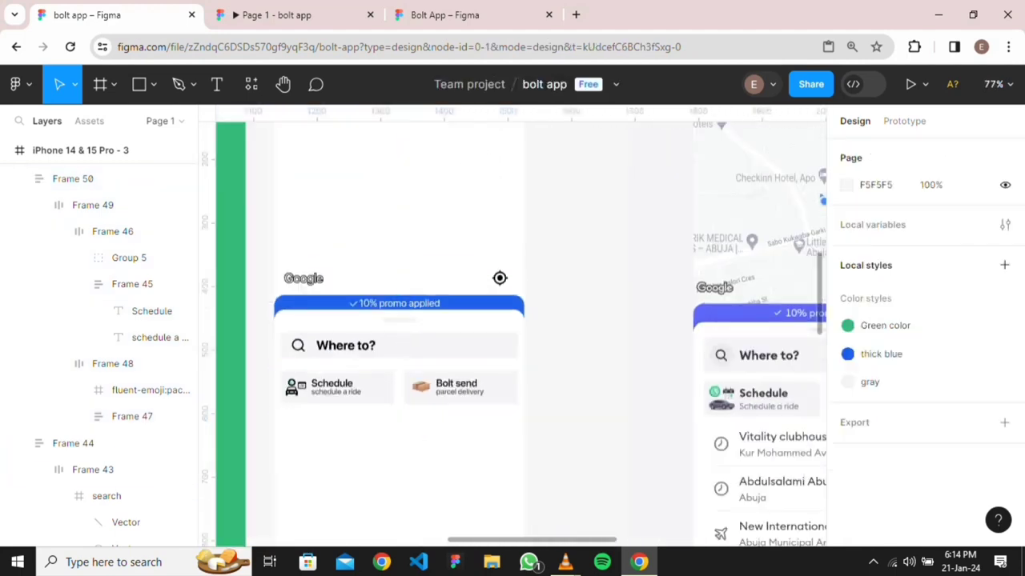
{"action": "scroll", "coordinate": [400, 388], "scroll_direction": "down", "scroll_amount": 3}
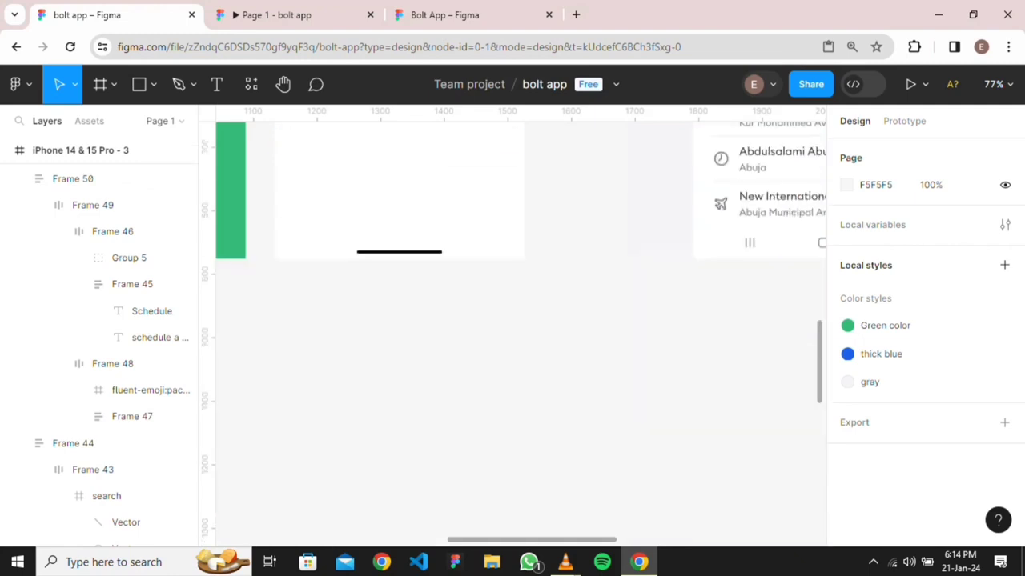
{"action": "scroll", "coordinate": [521, 332], "scroll_direction": "up", "scroll_amount": 1}
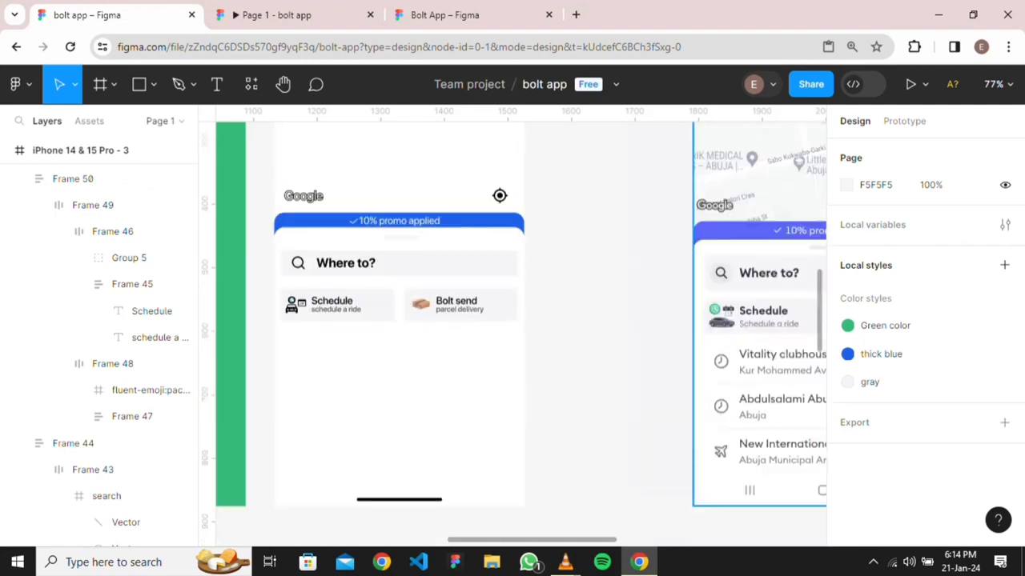
{"action": "scroll", "coordinate": [520, 332], "scroll_direction": "right", "scroll_amount": 2}
{"action": "scroll", "coordinate": [521, 332], "scroll_direction": "up", "scroll_amount": 1}
{"action": "scroll", "coordinate": [350, 266], "scroll_direction": "down", "scroll_amount": 4}
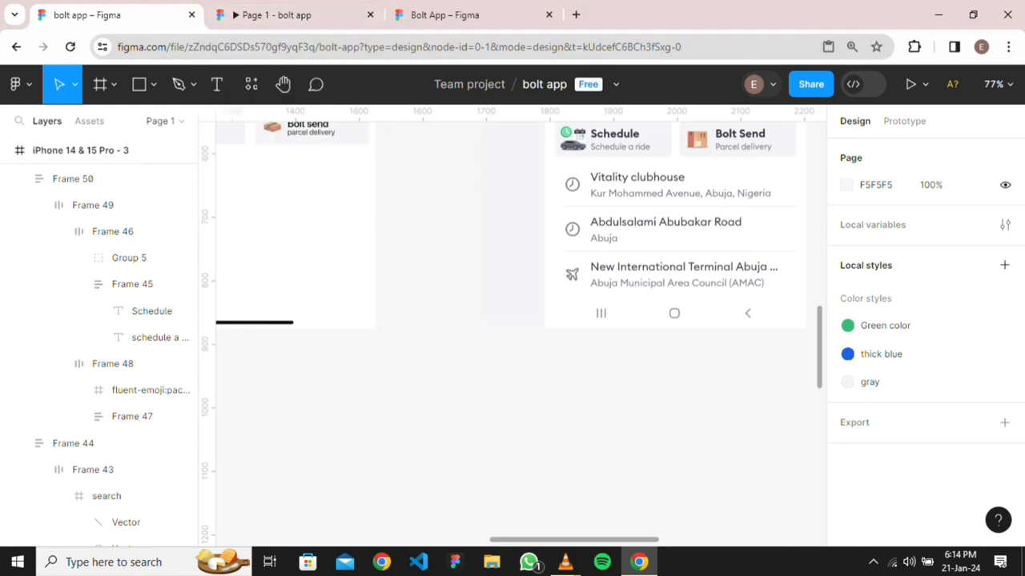
Add a text layer reading 'vitality clubhouse' on the canvas
{"action": "key", "text": "t"}
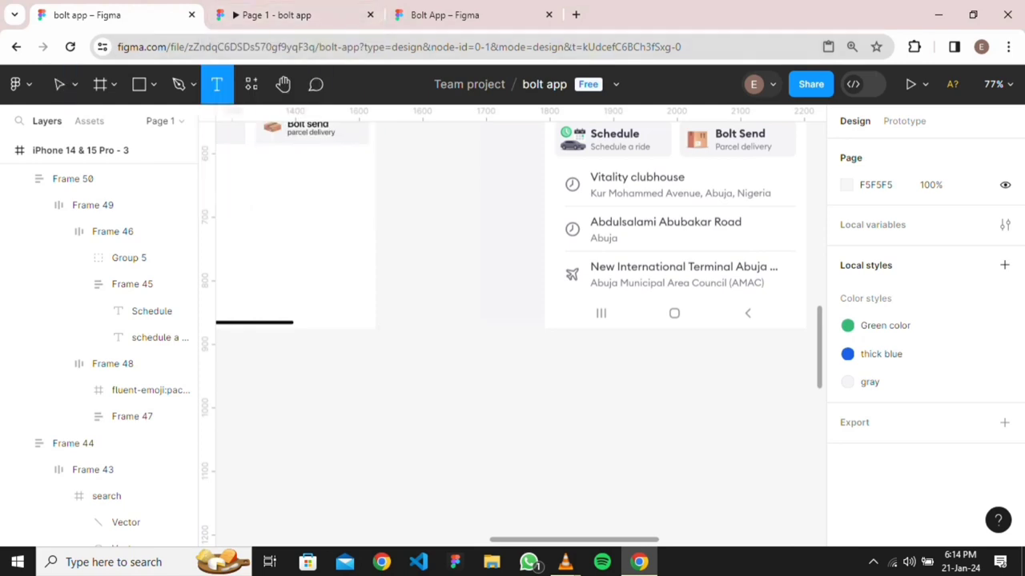
{"action": "left_click", "coordinate": [497, 400]}
{"action": "type", "text": "v"}
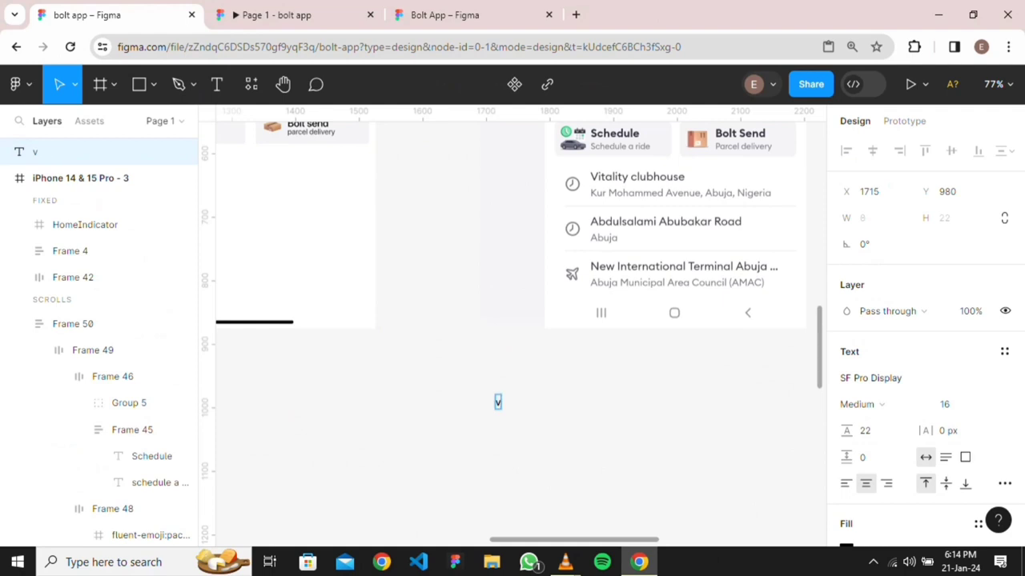
{"action": "type", "text": "itality"}
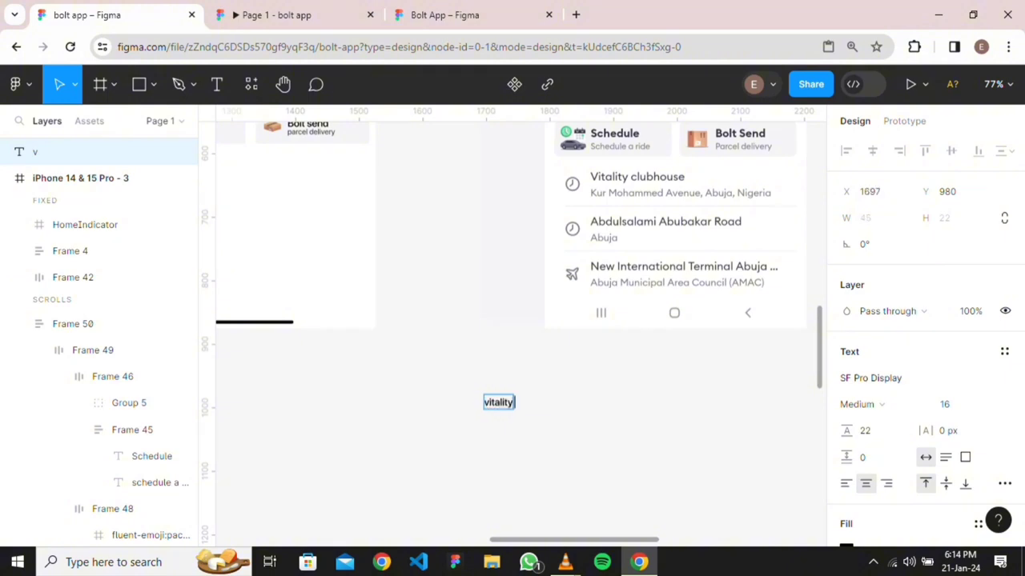
{"action": "type", "text": " co"}
{"action": "key", "text": "BackSpace"}
{"action": "type", "text": "o"}
{"action": "key", "text": "BackSpace"}
{"action": "type", "text": "lubh"}
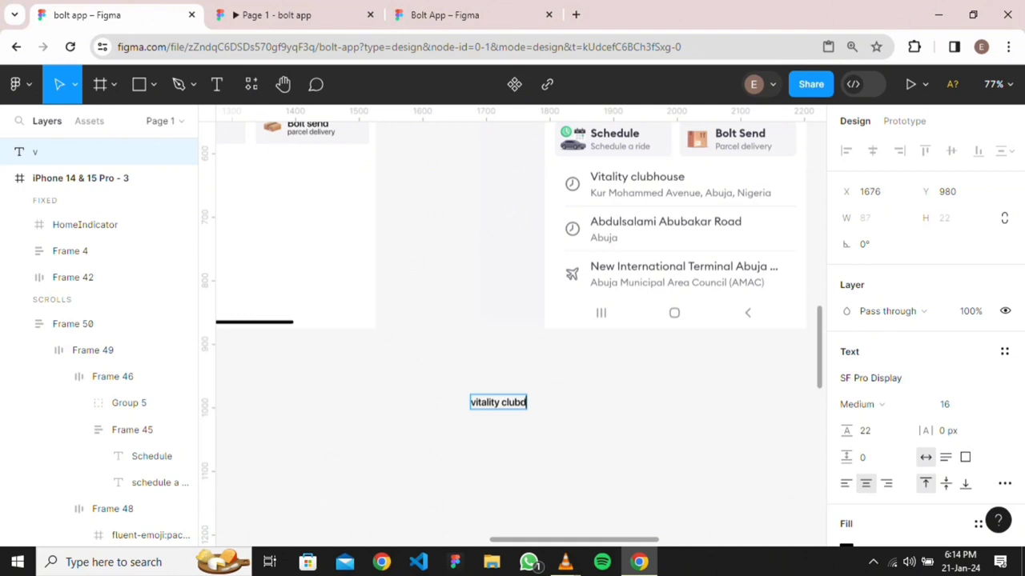
{"action": "type", "text": "ous"}
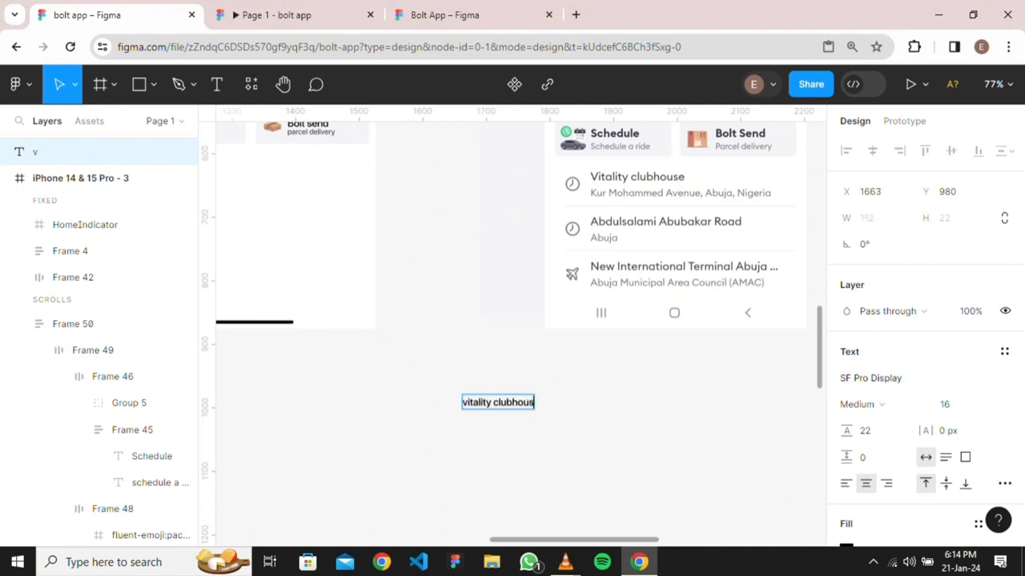
{"action": "type", "text": "e"}
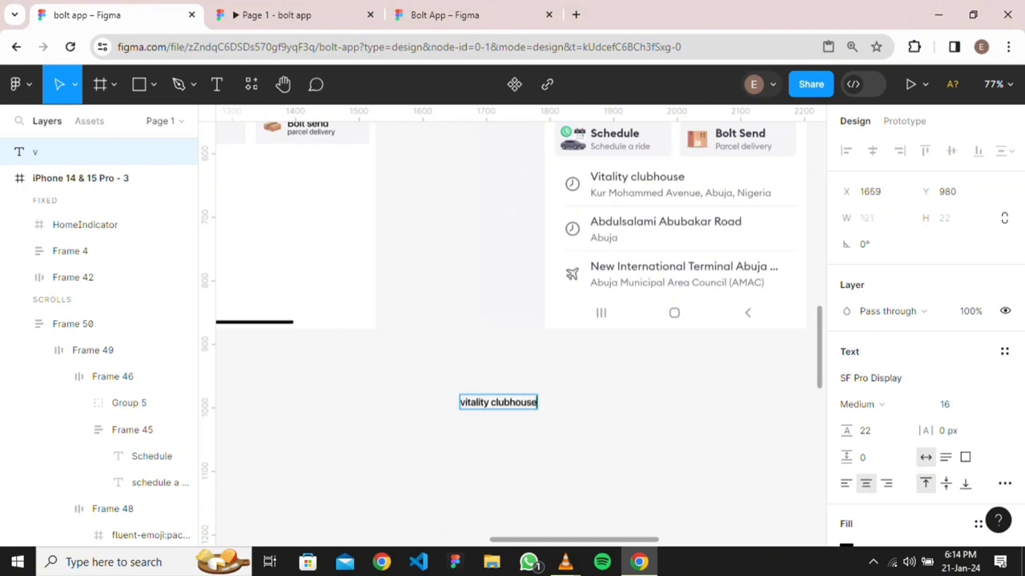
{"action": "key", "text": "Escape"}
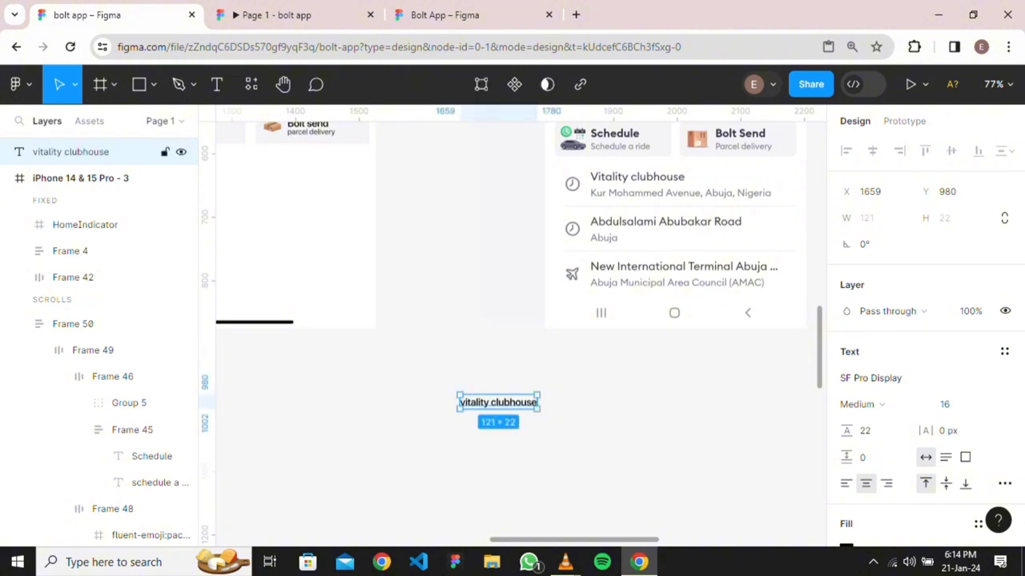
Capitalise it to 'Vitality clubhouse' and start a new text box just below
{"action": "double_click", "coordinate": [466, 403]}
{"action": "double_click", "coordinate": [466, 403]}
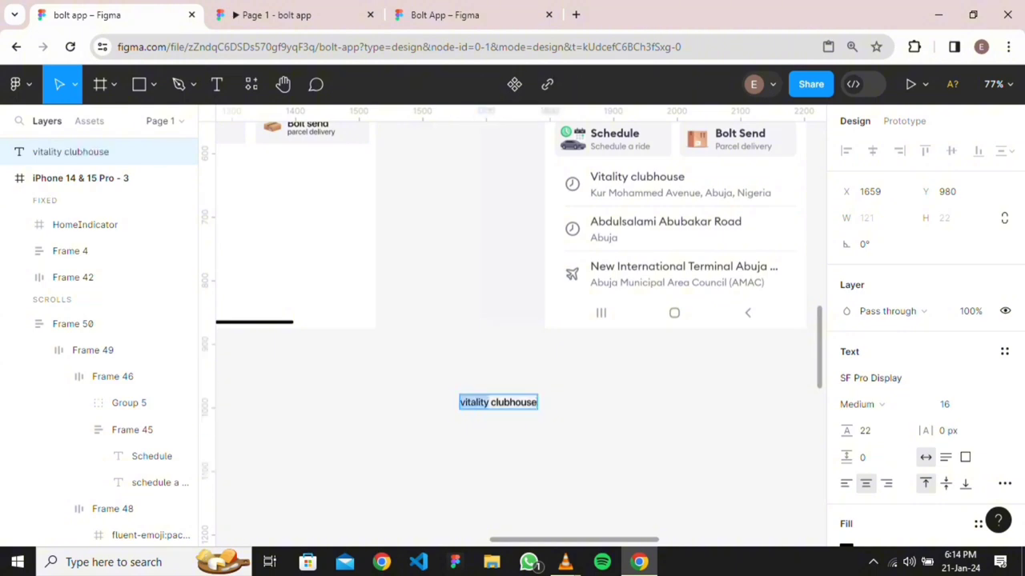
{"action": "left_click", "coordinate": [465, 403]}
{"action": "key", "text": "BackSpace"}
{"action": "type", "text": "V"}
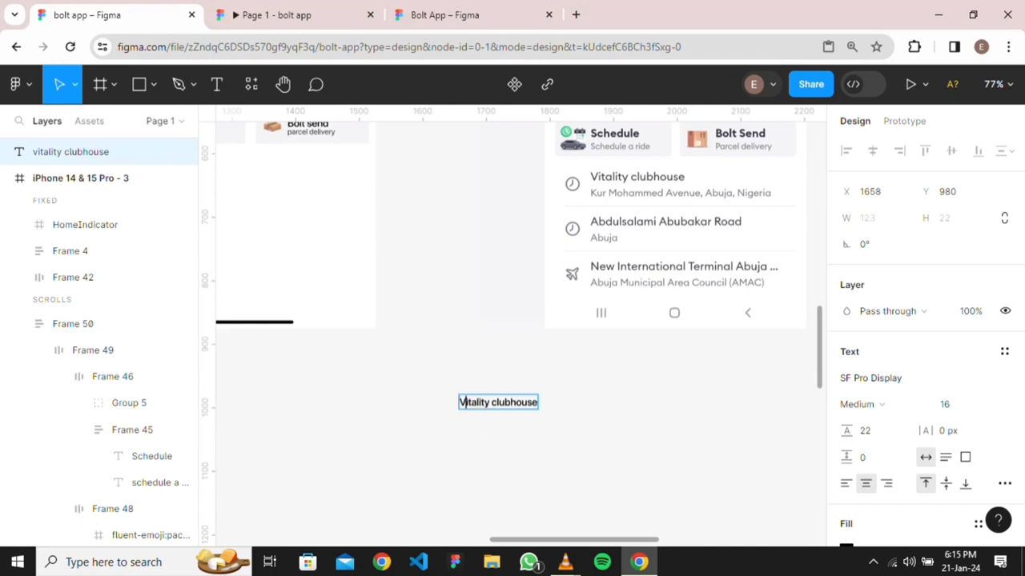
{"action": "key", "text": "Escape"}
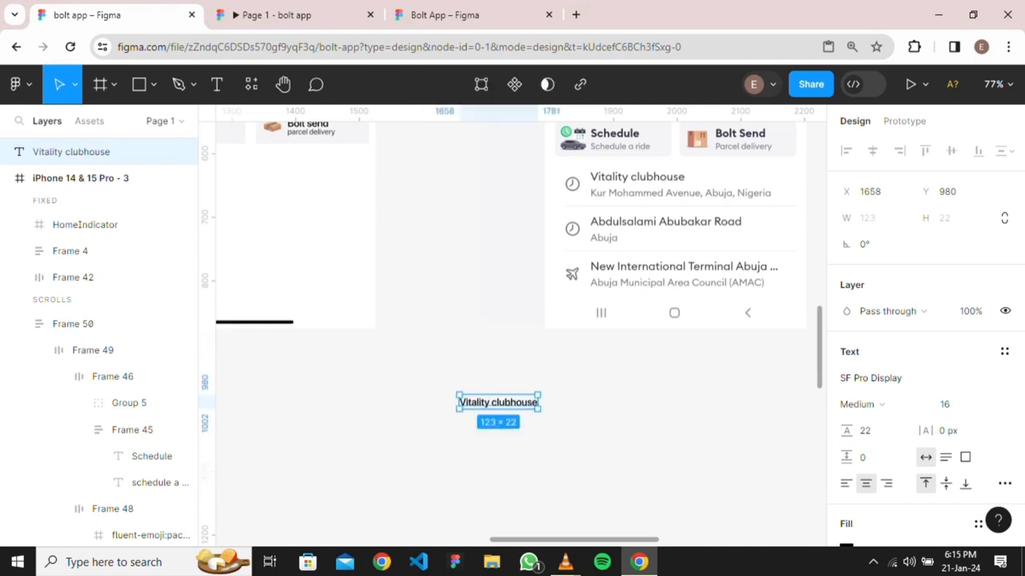
{"action": "key", "text": "Return"}
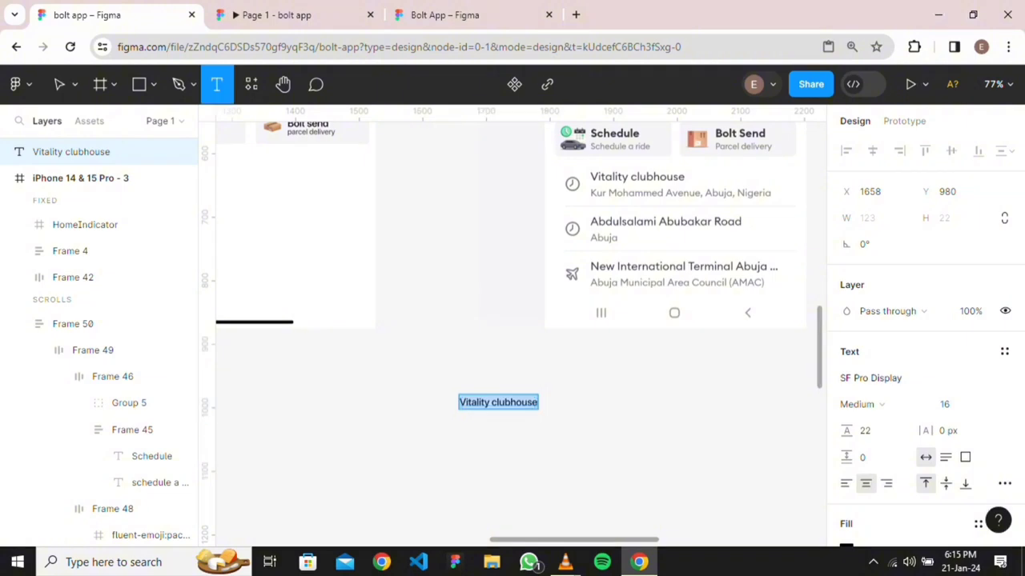
{"action": "left_click", "coordinate": [460, 428]}
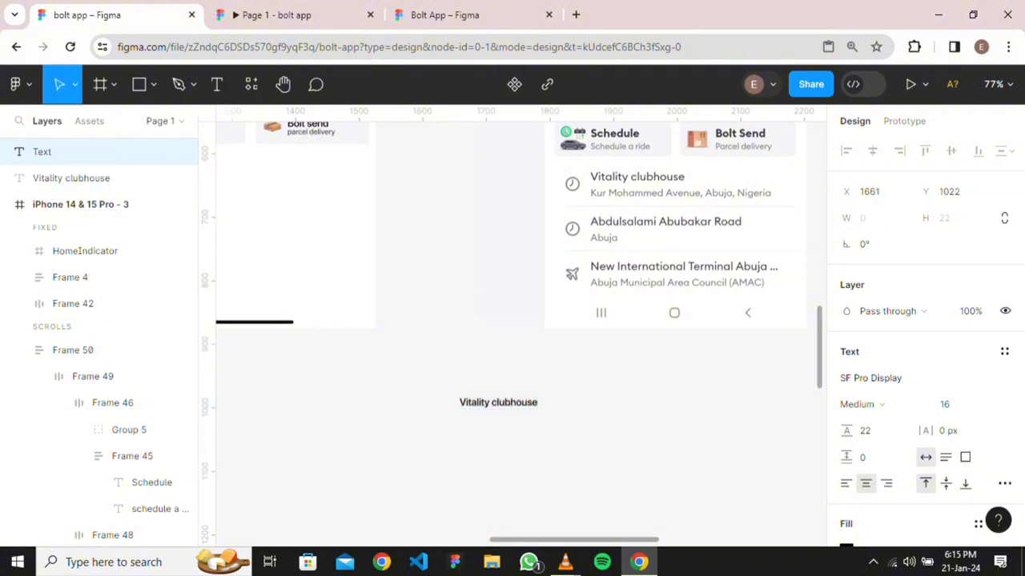
Type the clubhouse's Abuja, Nigeria address line and place it under the title, left edges aligned
{"action": "type", "text": "k"}
{"action": "key", "text": "BackSpace"}
{"action": "type", "text": "Kur Mo"}
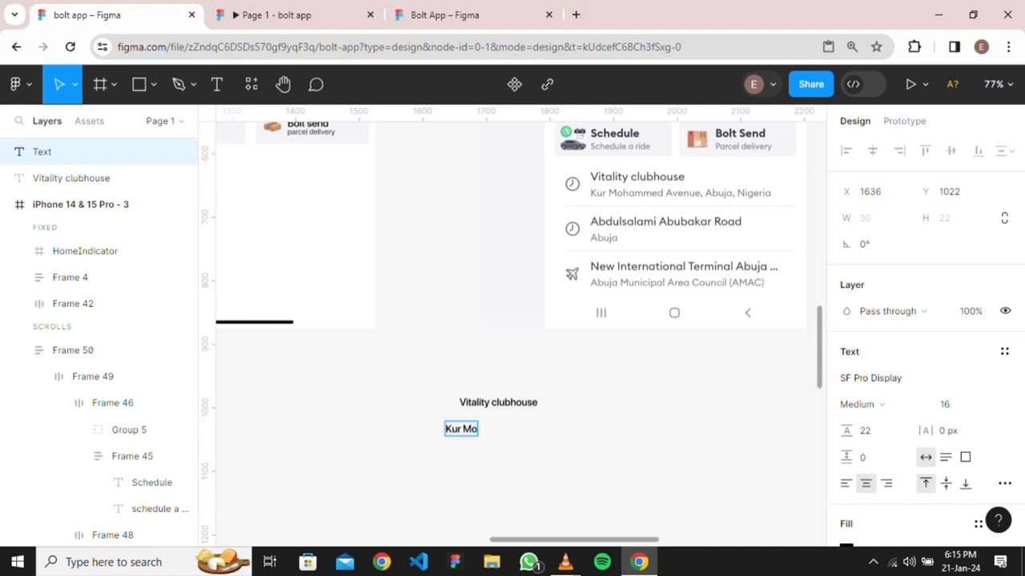
{"action": "type", "text": "hammed"}
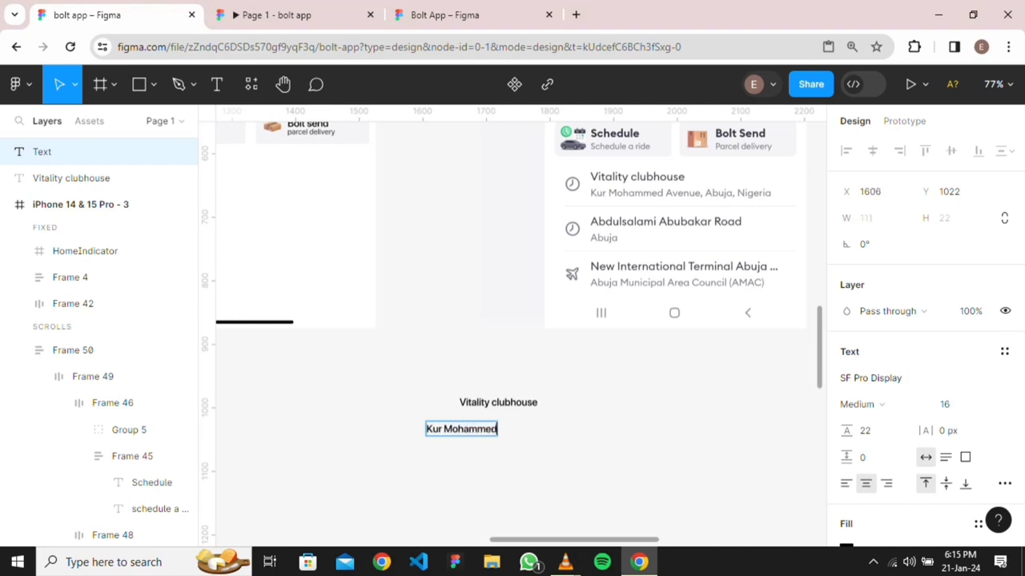
{"action": "type", "text": " A"}
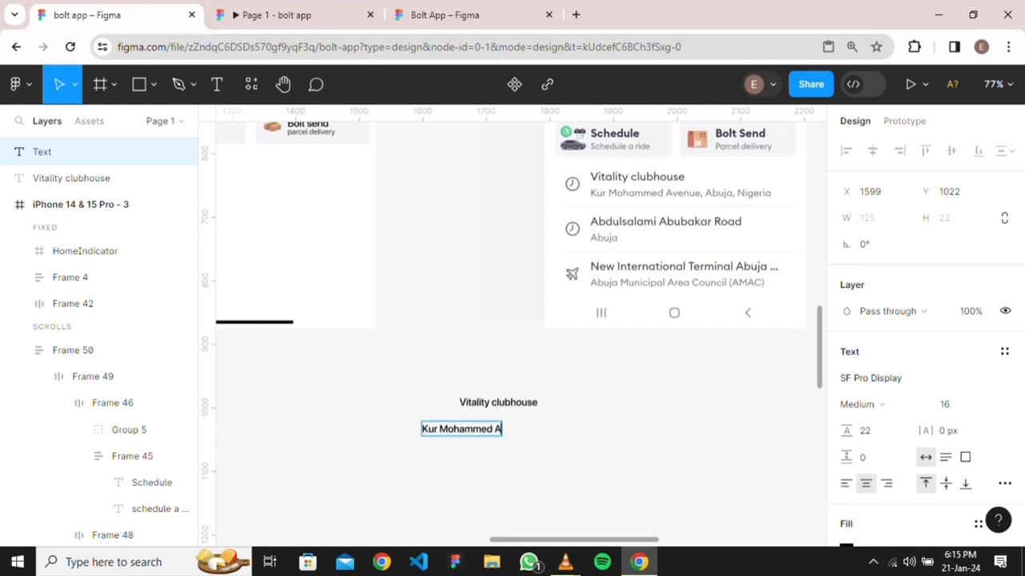
{"action": "type", "text": "venue"}
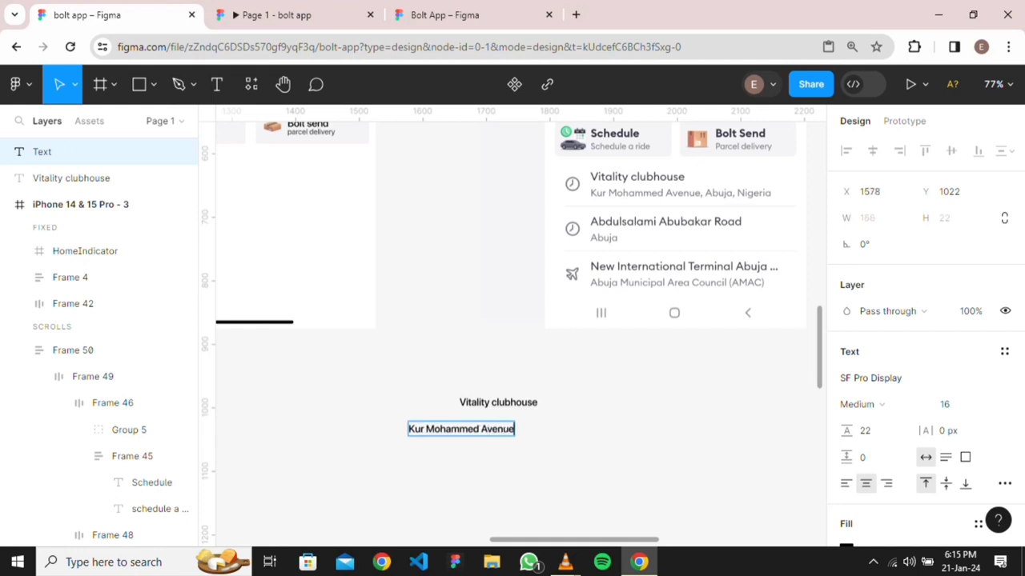
{"action": "type", "text": "M"}
{"action": "key", "text": "BackSpace"}
{"action": "type", "text": "<"}
{"action": "key", "text": "BackSpace"}
{"action": "type", "text": "<"}
{"action": "key", "text": "BackSpace"}
{"action": "type", "text": ","}
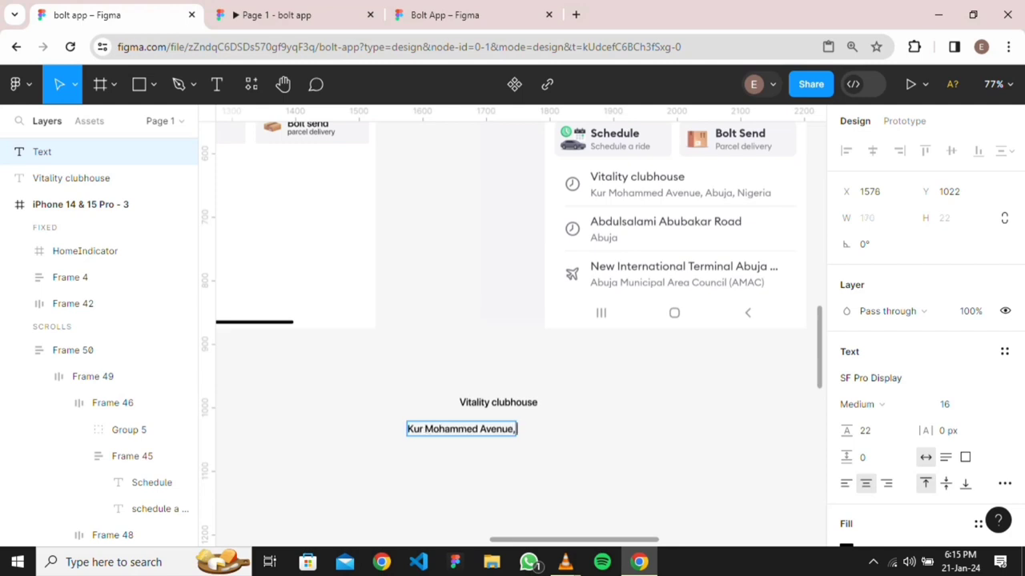
{"action": "type", "text": " A"}
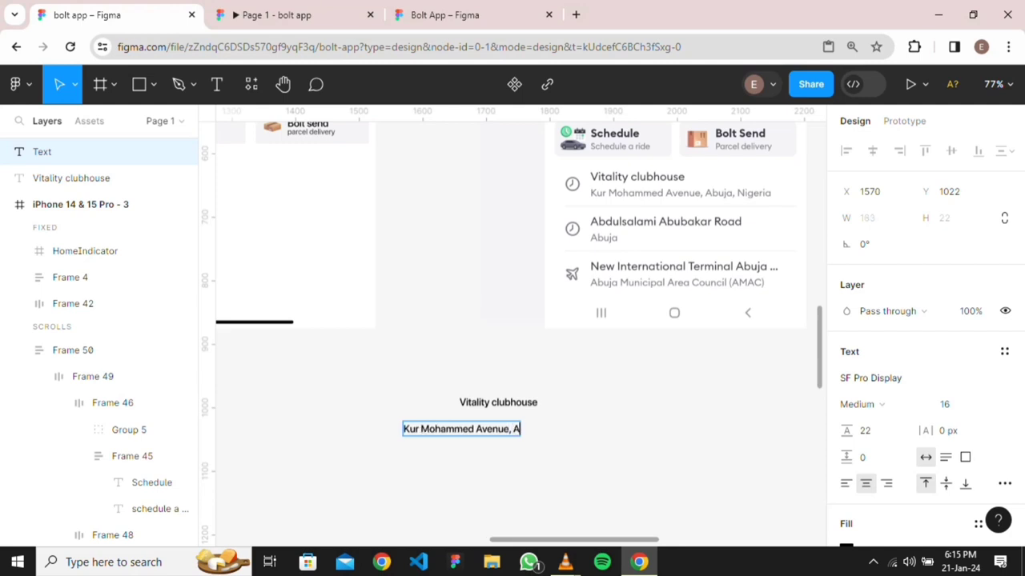
{"action": "type", "text": "buja"}
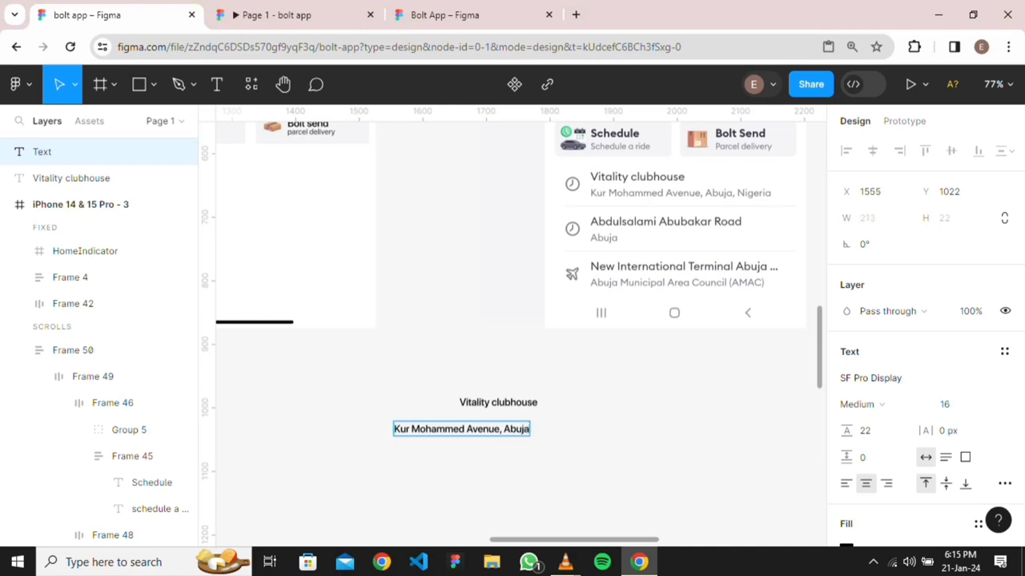
{"action": "type", "text": ","}
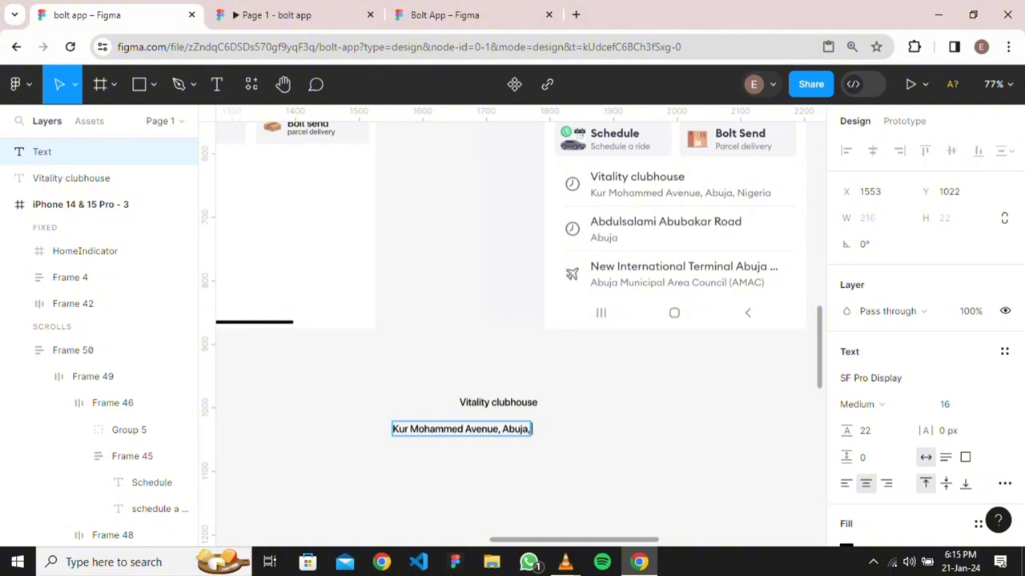
{"action": "type", "text": " Nigeria"}
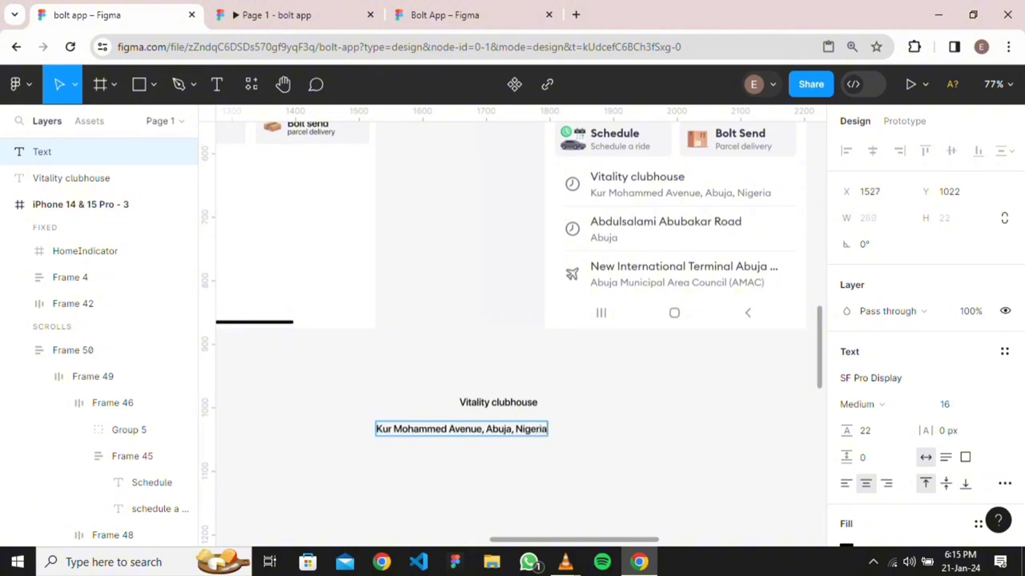
{"action": "type", "text": "."}
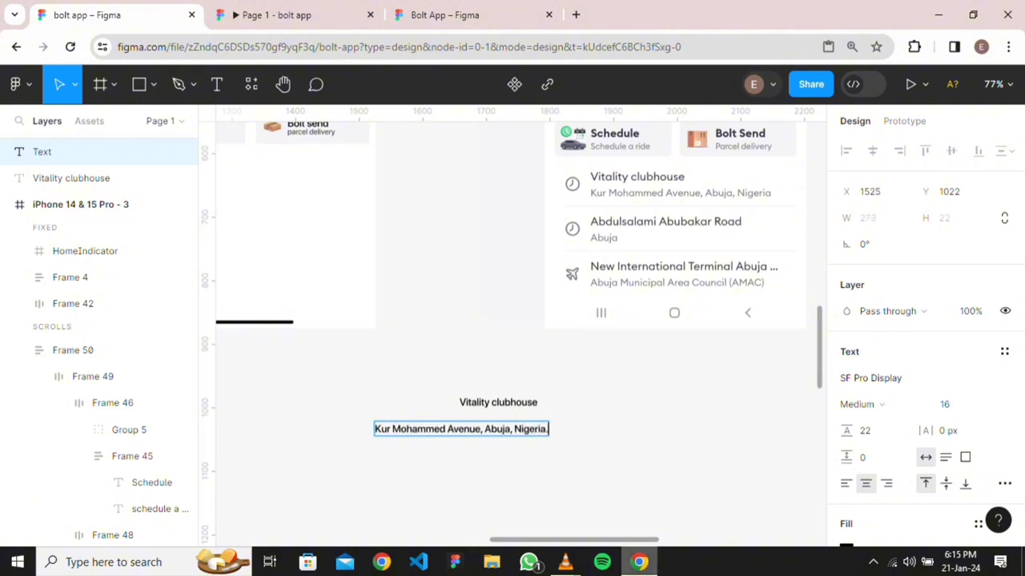
{"action": "key", "text": "Escape"}
{"action": "left_click_drag", "start_coordinate": [461, 429], "coordinate": [545, 423]}
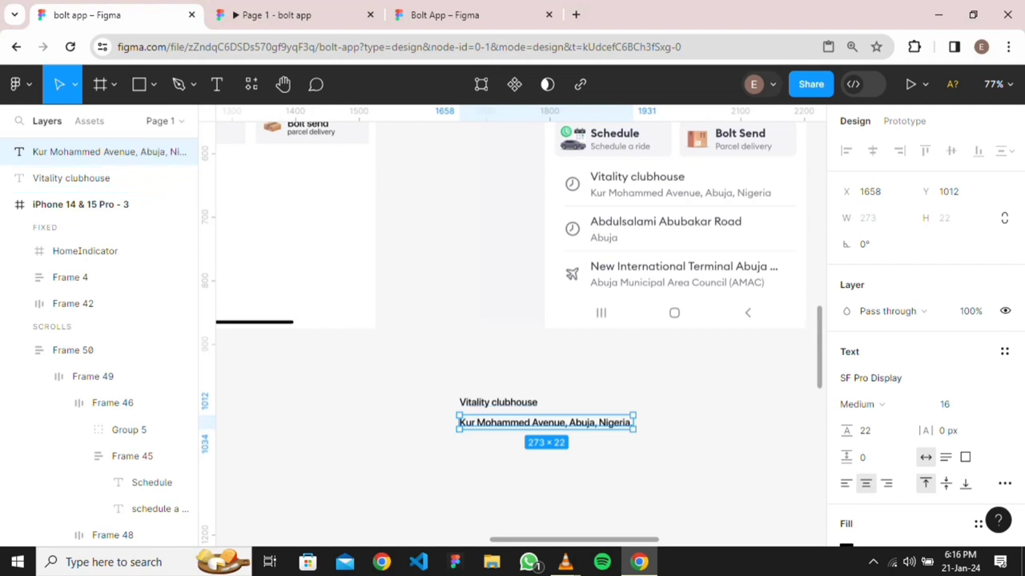
Set the address text's fill colour to gray 505050
{"action": "scroll", "coordinate": [924, 337], "scroll_direction": "down", "scroll_amount": 2}
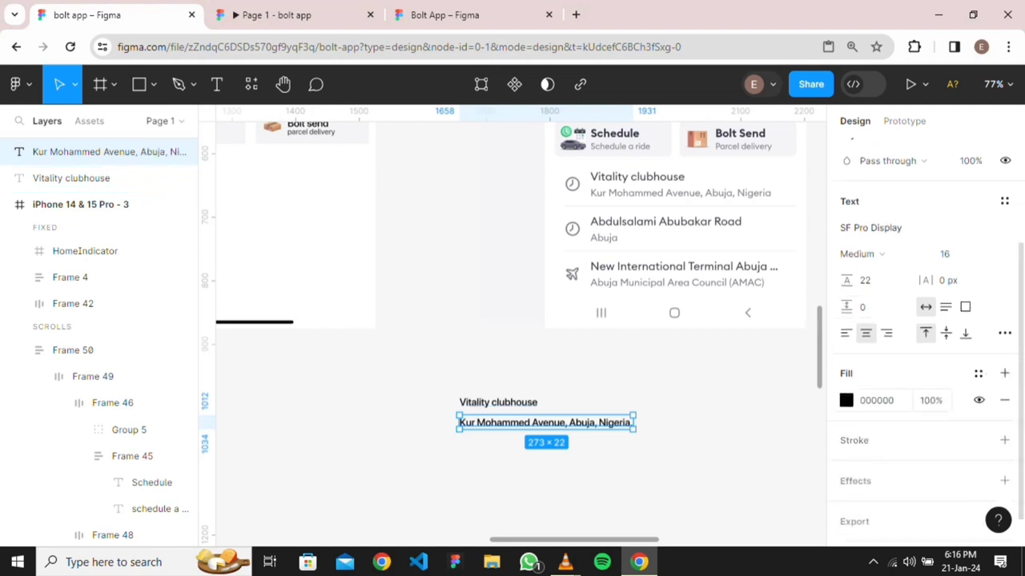
{"action": "left_click", "coordinate": [876, 400]}
{"action": "type", "text": "505050"}
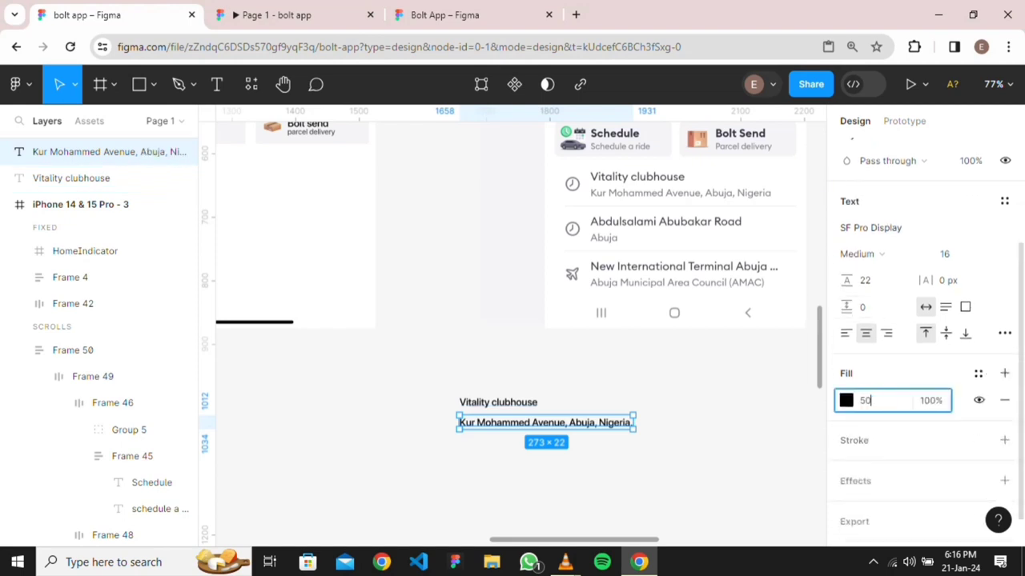
{"action": "key", "text": "Return"}
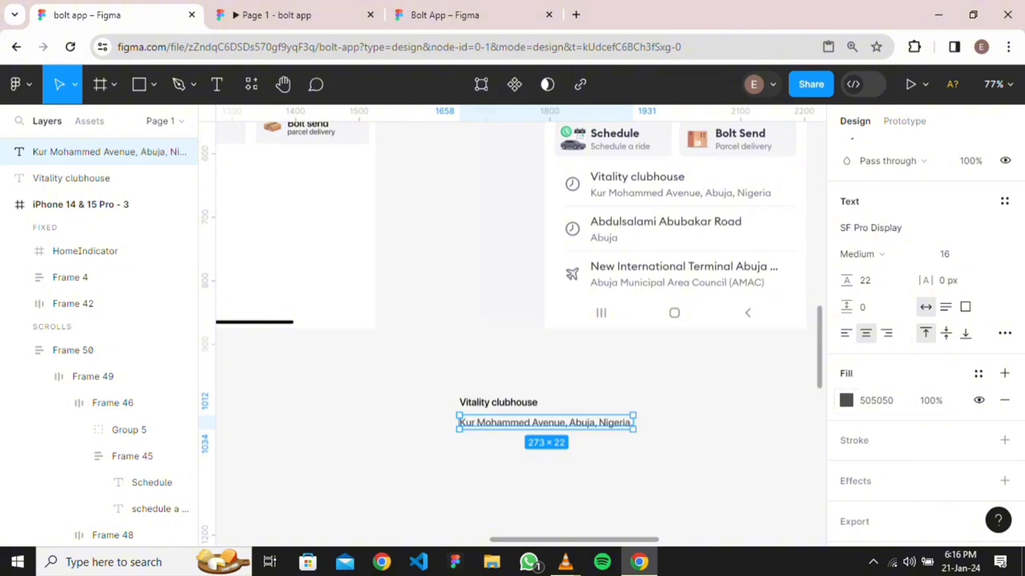
{"action": "key", "text": "Escape"}
Change the Vitality clubhouse title's font size to 24
{"action": "left_click", "coordinate": [120, 178]}
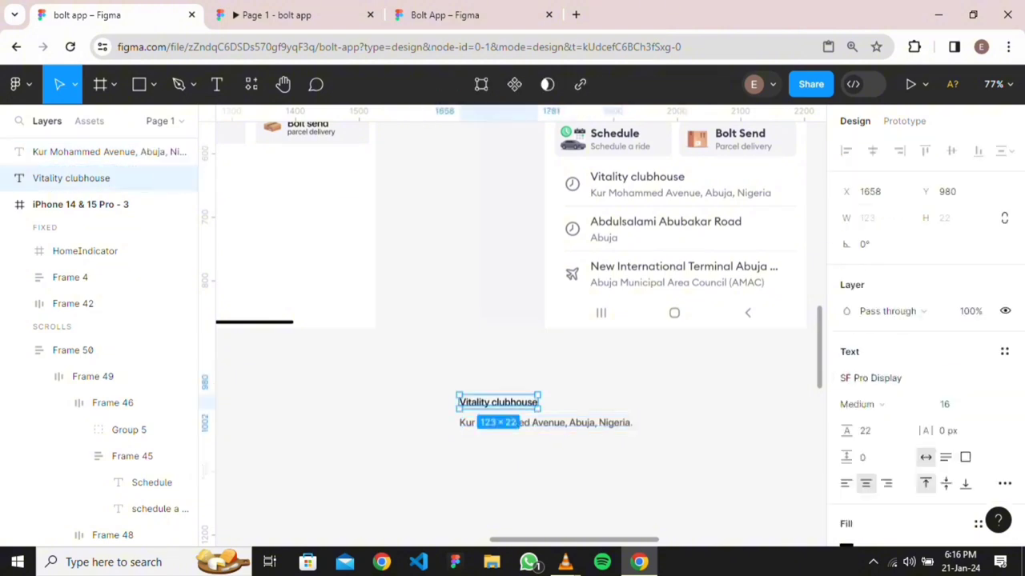
{"action": "left_click", "coordinate": [949, 405]}
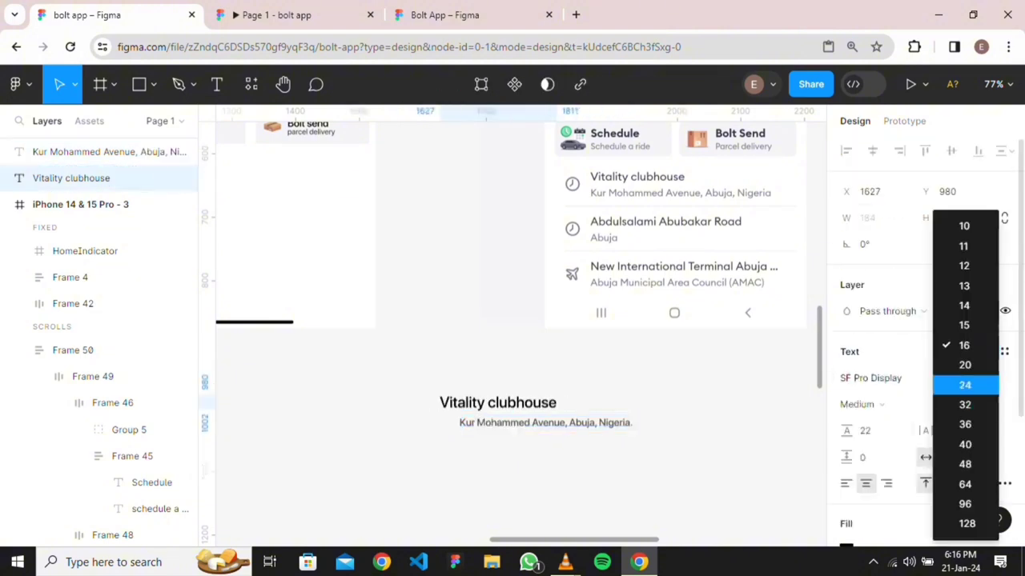
{"action": "left_click", "coordinate": [964, 366]}
{"action": "scroll", "coordinate": [461, 378], "scroll_direction": "down", "scroll_amount": 5}
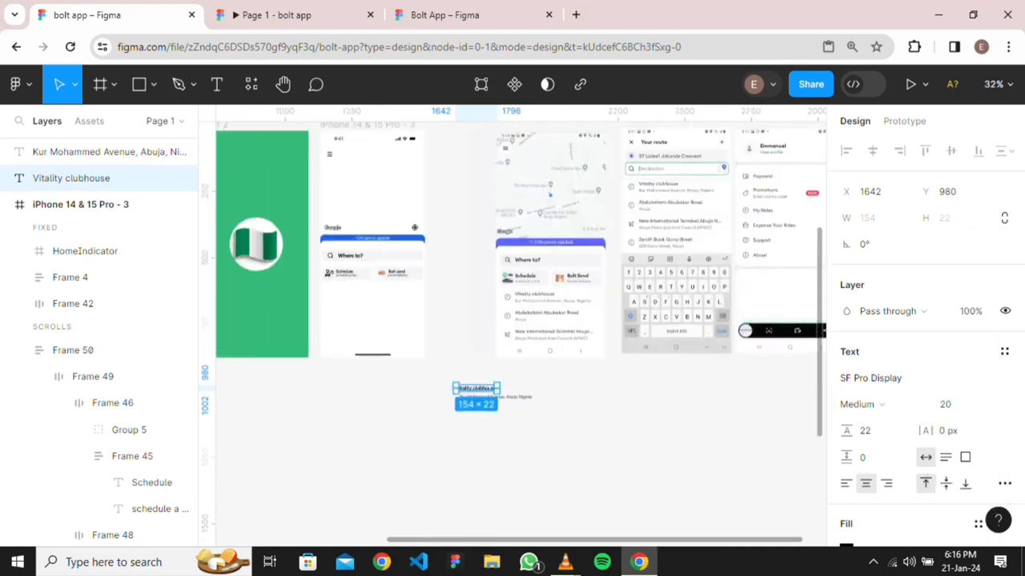
{"action": "scroll", "coordinate": [499, 409], "scroll_direction": "up", "scroll_amount": 5}
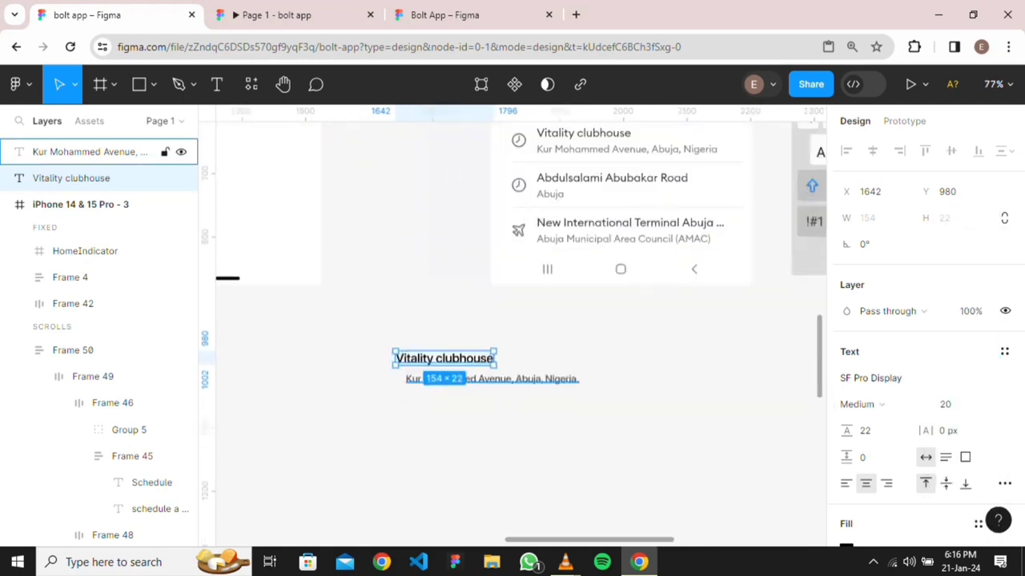
{"action": "left_click", "coordinate": [949, 404]}
{"action": "left_click", "coordinate": [965, 385]}
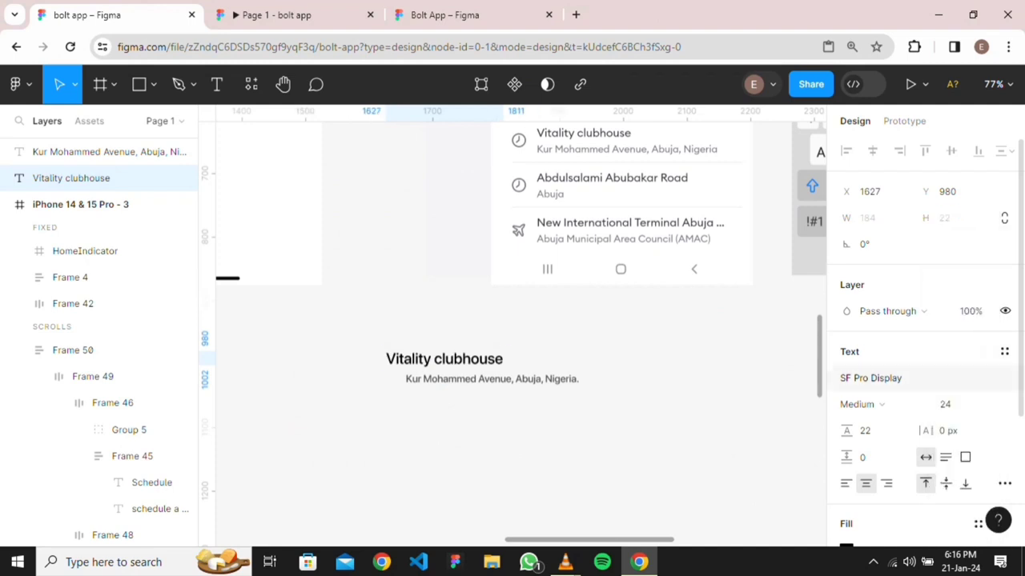
Align the title's left edge with the address, then select both text layers
{"action": "left_click", "coordinate": [472, 417]}
{"action": "left_click", "coordinate": [444, 359]}
{"action": "key", "text": "Return"}
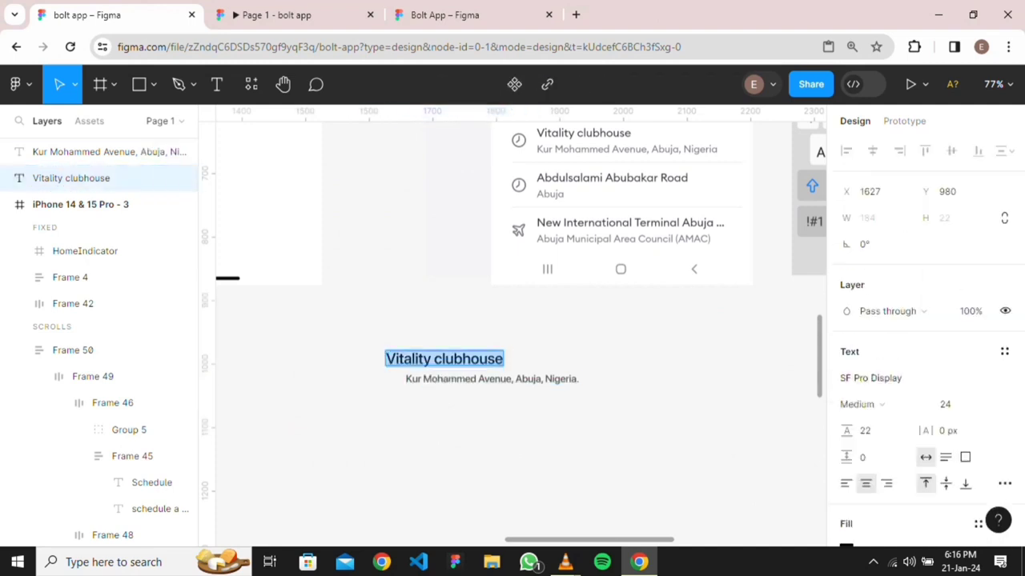
{"action": "key", "text": "Escape"}
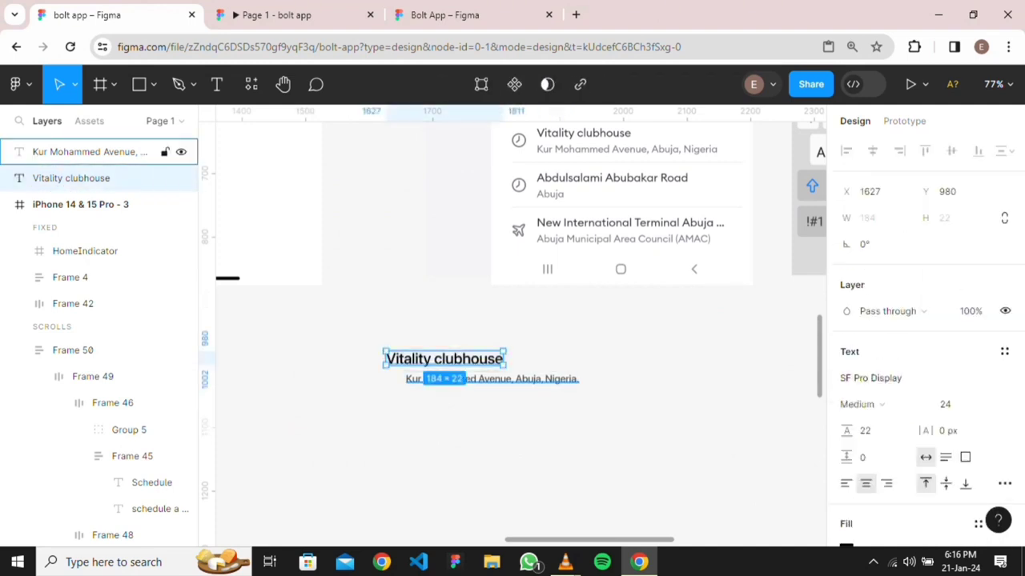
{"action": "left_click_drag", "start_coordinate": [444, 358], "coordinate": [464, 365]}
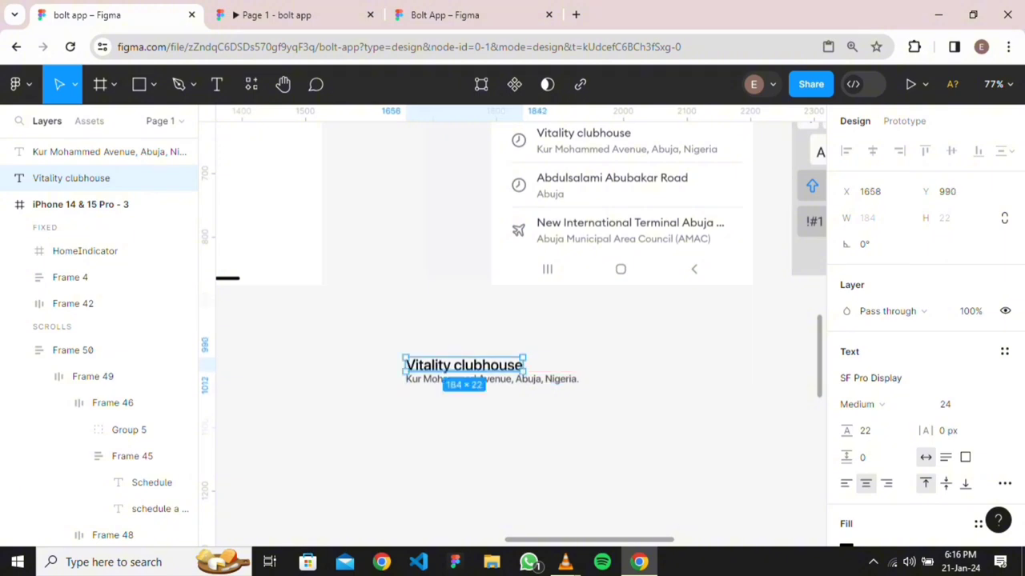
{"action": "left_click", "coordinate": [108, 151]}
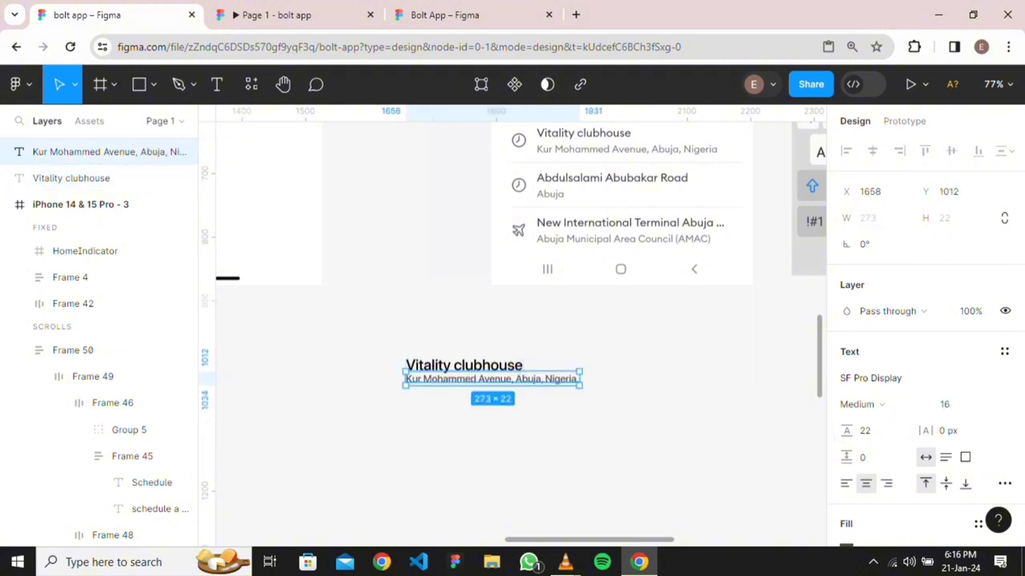
{"action": "key", "text": "Escape"}
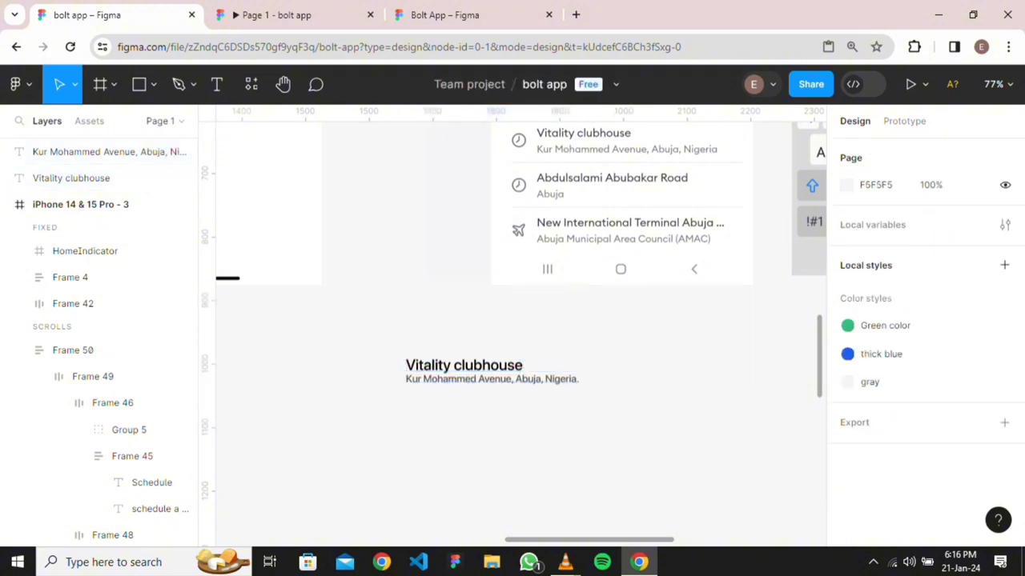
{"action": "left_click_drag", "start_coordinate": [388, 344], "coordinate": [528, 384]}
Apply Shift+A auto layout to the title and address, with 0 spacing between them
{"action": "key", "text": "shift+a"}
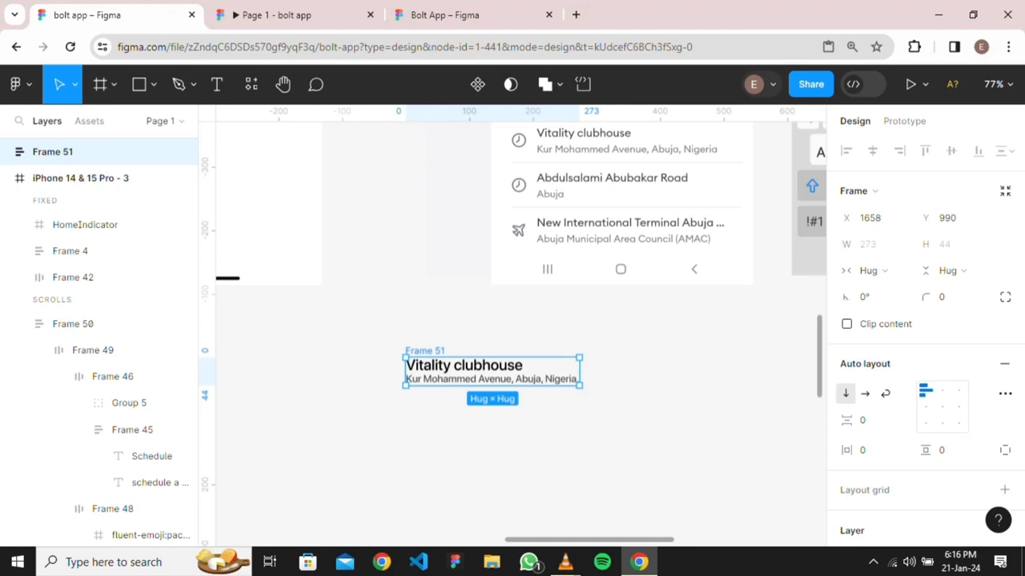
{"action": "double_click", "coordinate": [925, 391]}
{"action": "left_click", "coordinate": [870, 420]}
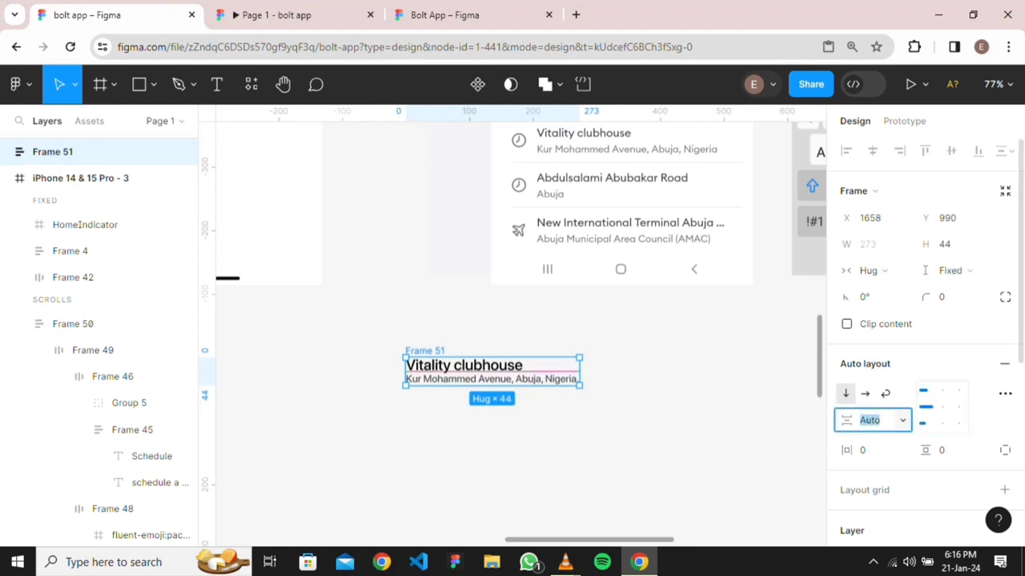
{"action": "type", "text": "0"}
{"action": "key", "text": "Return"}
{"action": "key", "text": "BackSpace"}
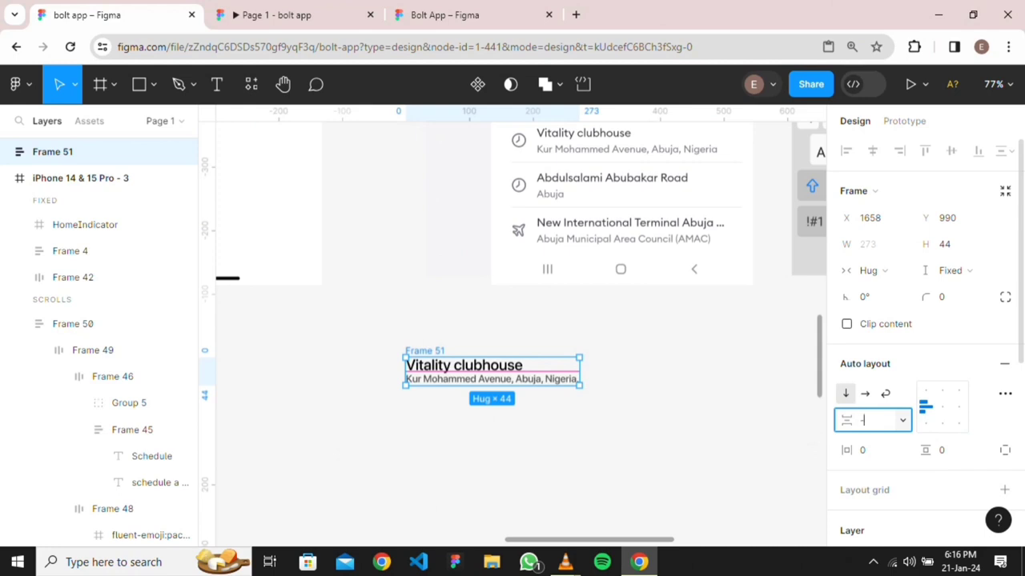
Undo the -4 spacing, move the address below the title, and re-wrap both in auto layout
{"action": "type", "text": "4"}
{"action": "key", "text": "Return"}
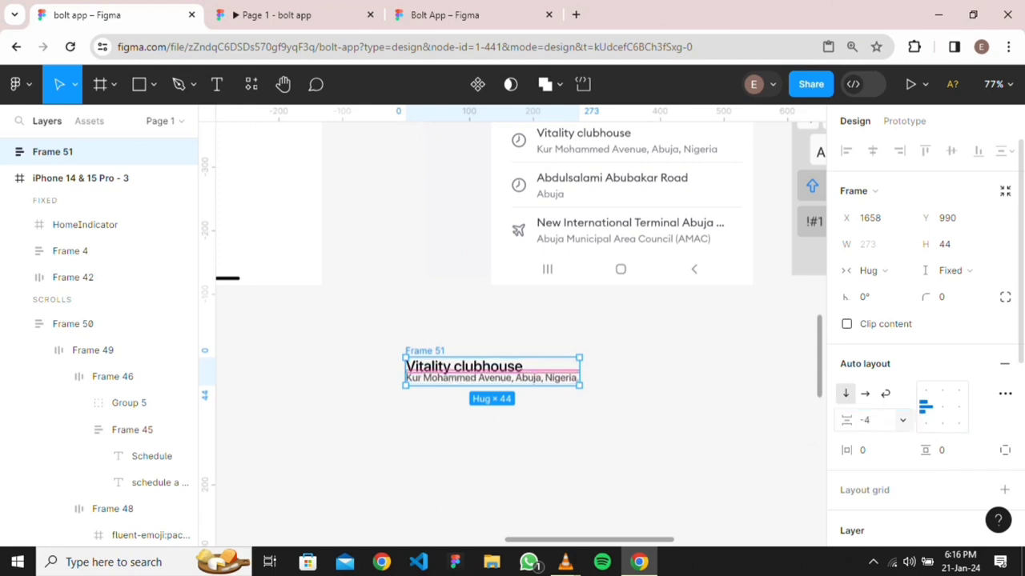
{"action": "key", "text": "ctrl+z"}
{"action": "key", "text": "ctrl+z"}
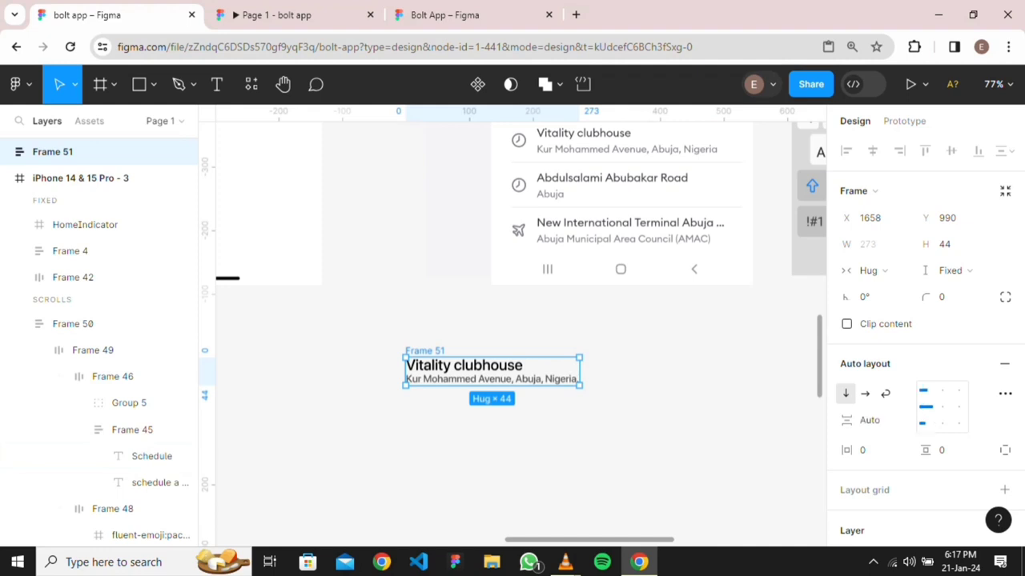
{"action": "key", "text": "ctrl+z"}
{"action": "key", "text": "ctrl+z"}
{"action": "key", "text": "ctrl+z"}
{"action": "key", "text": "ctrl+z"}
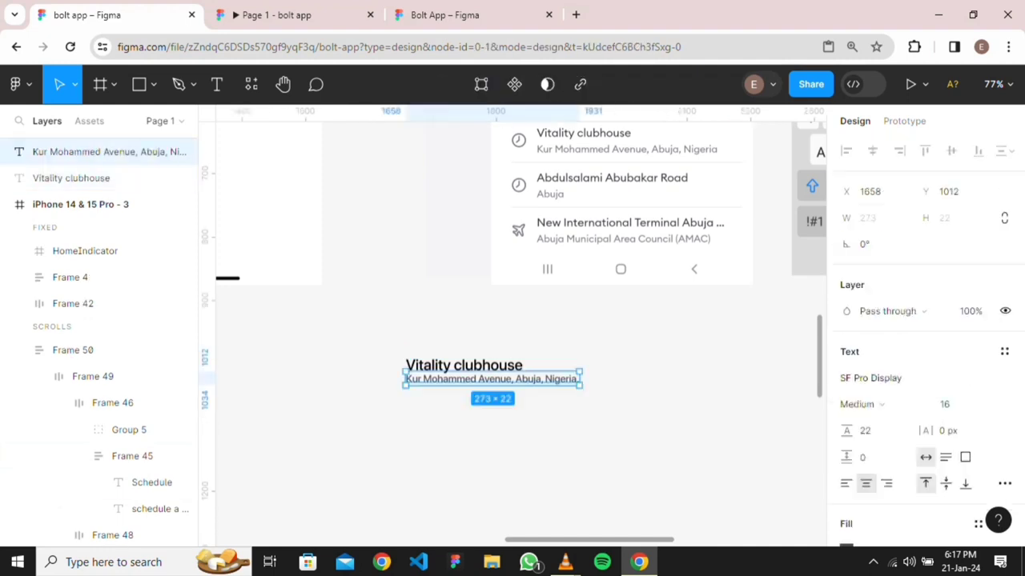
{"action": "left_click_drag", "start_coordinate": [493, 379], "coordinate": [490, 395]}
{"action": "left_click_drag", "start_coordinate": [382, 351], "coordinate": [554, 424]}
{"action": "key", "text": "shift+a"}
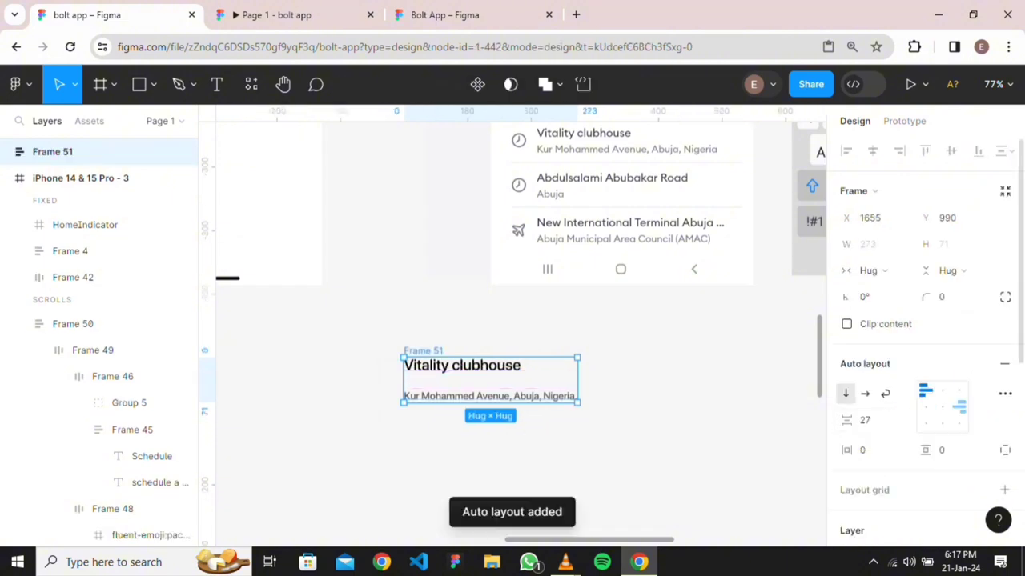
Set the gap between title and address to 4, after trying -8 and 0
{"action": "left_click", "coordinate": [866, 421]}
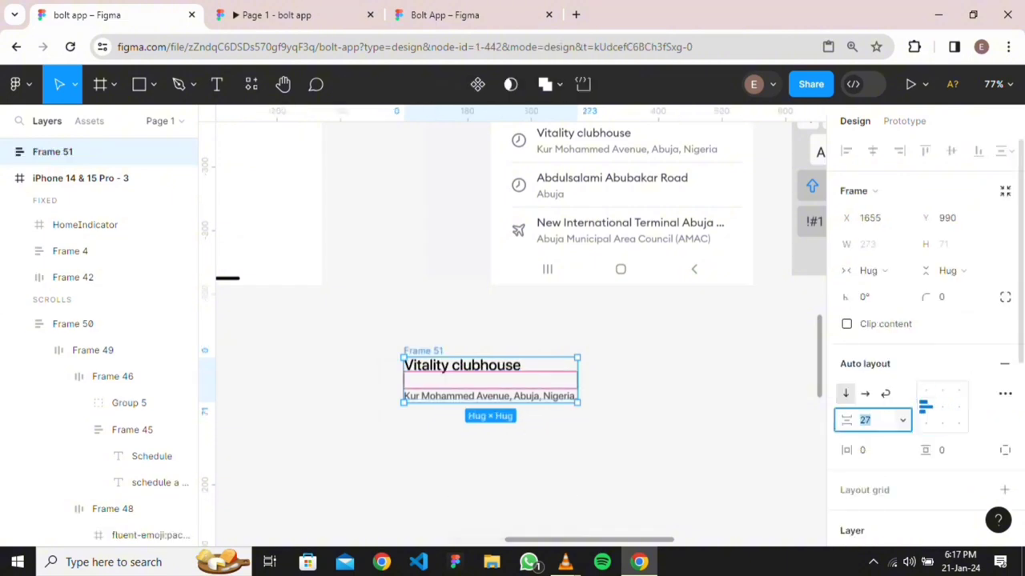
{"action": "key", "text": "BackSpace"}
{"action": "type", "text": "-8"}
{"action": "key", "text": "Return"}
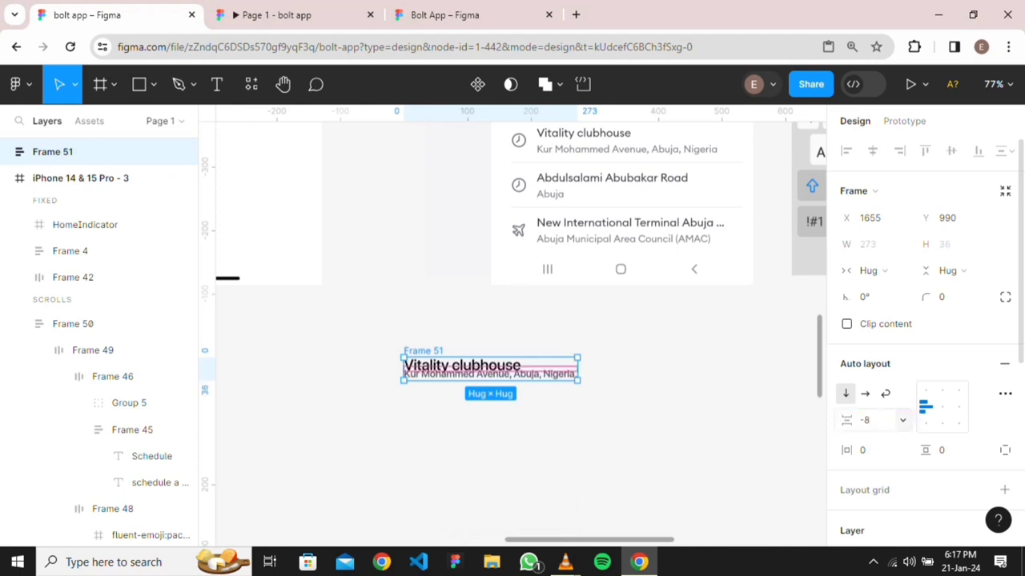
{"action": "key", "text": "ctrl+z"}
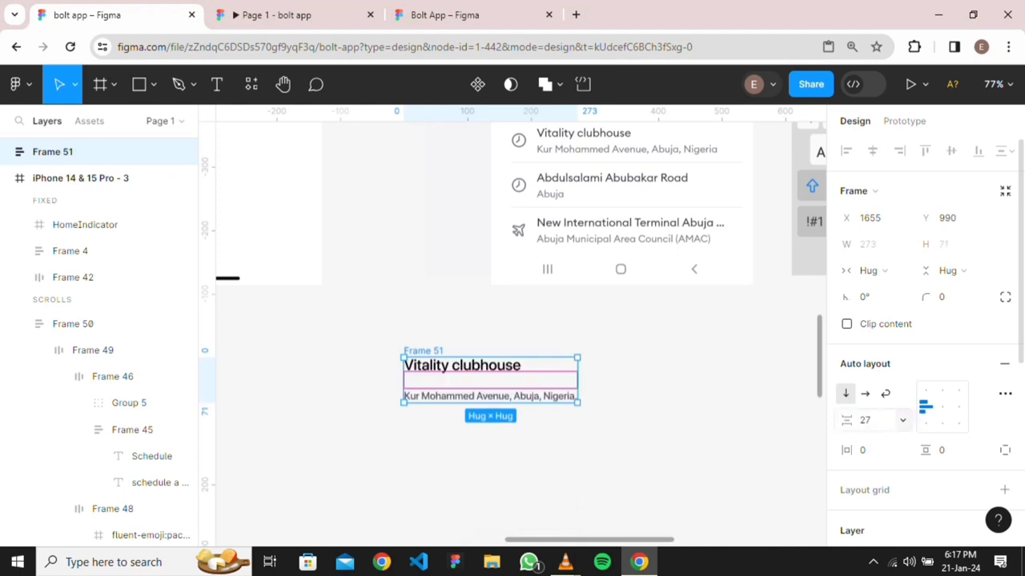
{"action": "left_click", "coordinate": [864, 419]}
{"action": "type", "text": "0"}
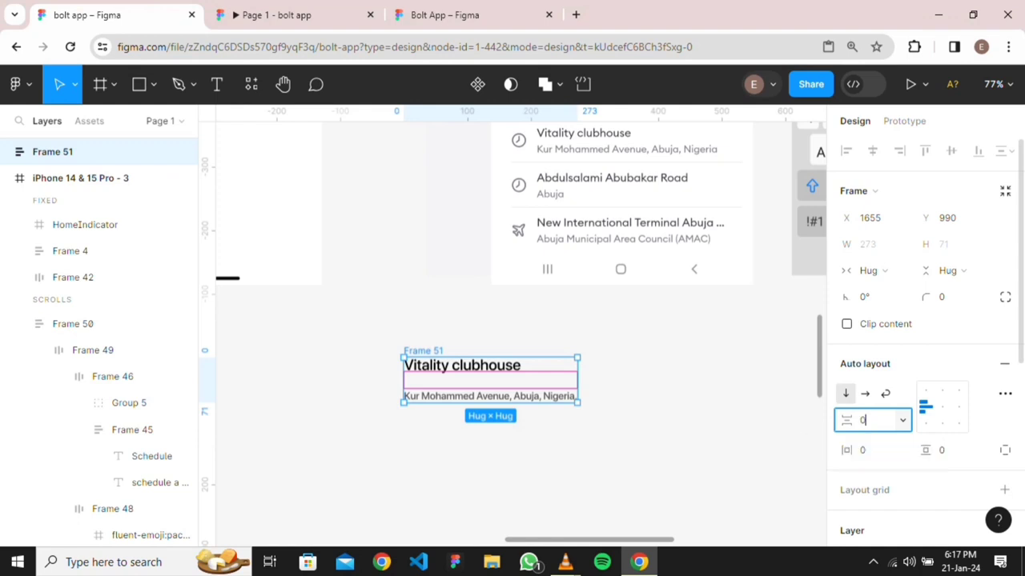
{"action": "key", "text": "Return"}
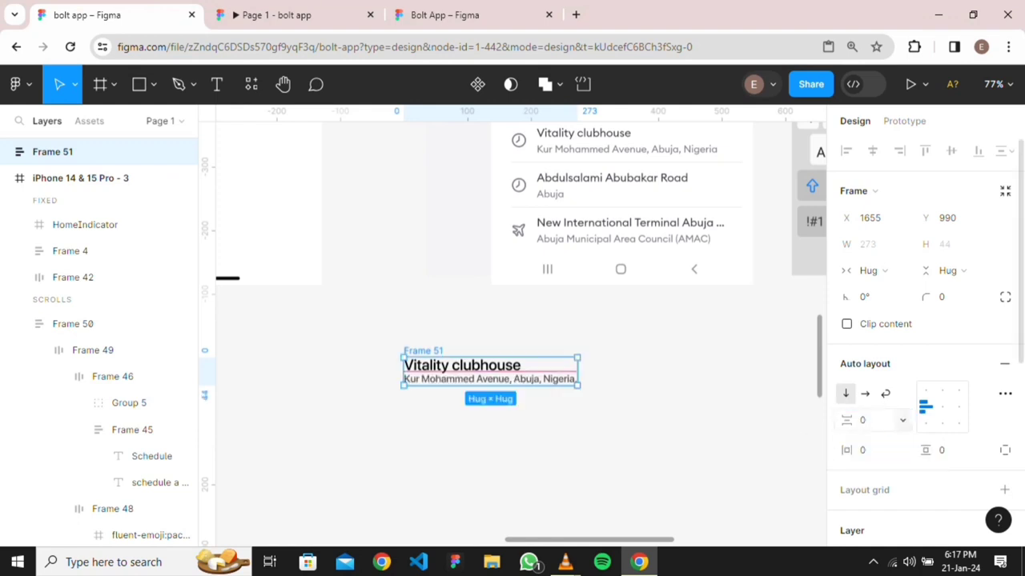
{"action": "left_click", "coordinate": [864, 419]}
{"action": "type", "text": "4"}
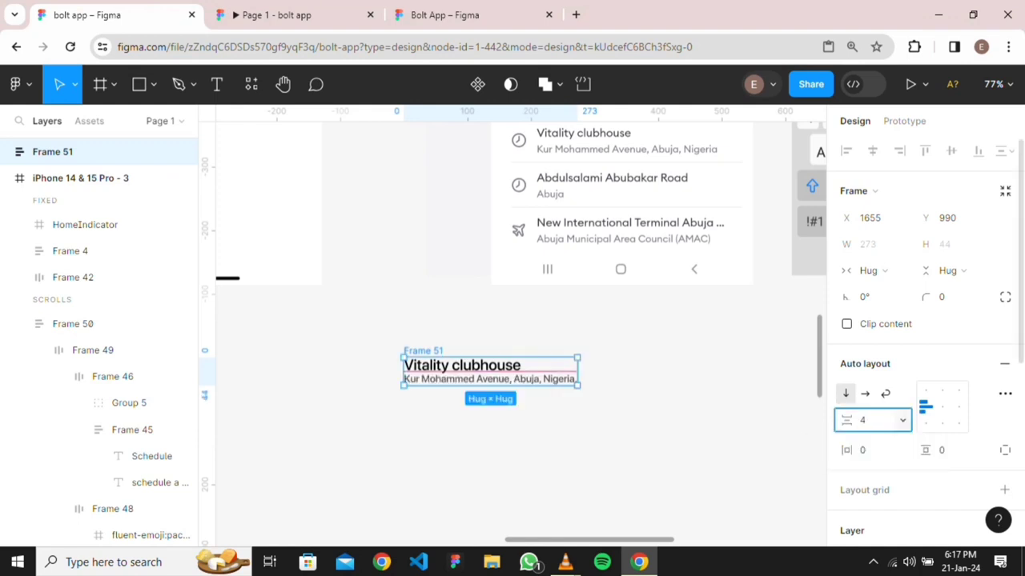
{"action": "key", "text": "Return"}
{"action": "key", "text": "Escape"}
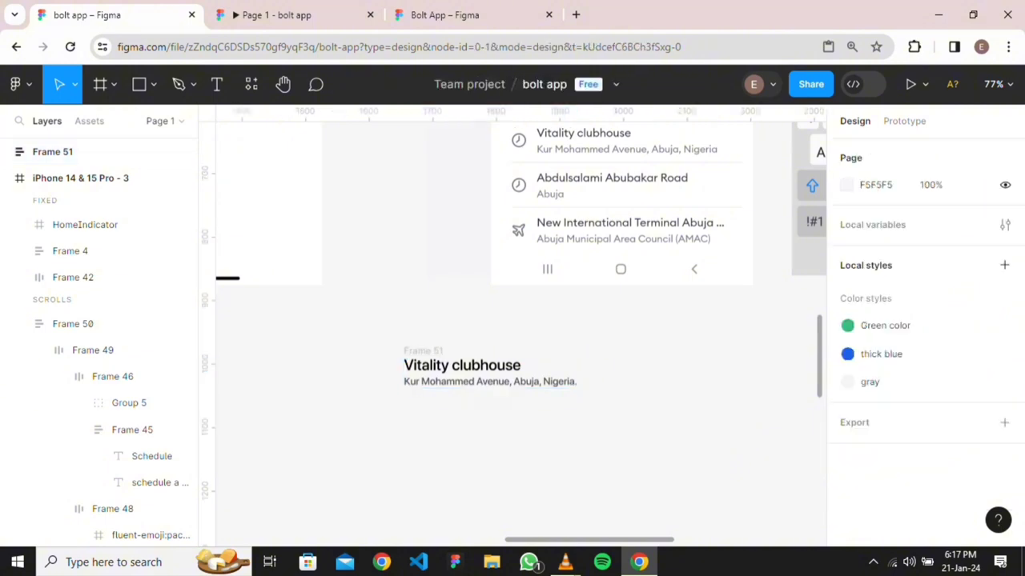
Move the clock icon beside the Vitality clubhouse text stack
{"action": "scroll", "coordinate": [598, 420], "scroll_direction": "down", "scroll_amount": 3}
{"action": "scroll", "coordinate": [537, 422], "scroll_direction": "up", "scroll_amount": 3}
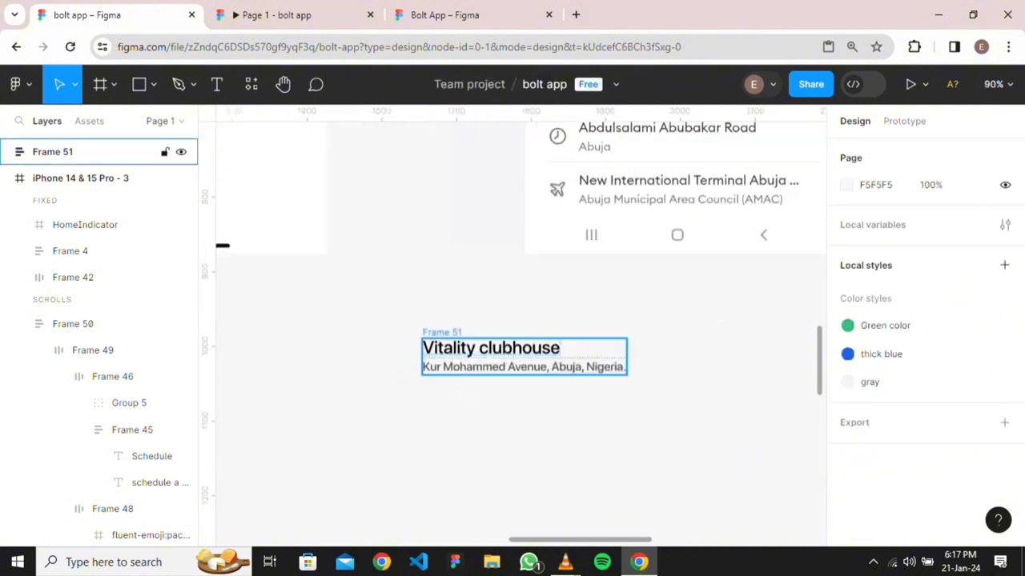
{"action": "left_click", "coordinate": [491, 348]}
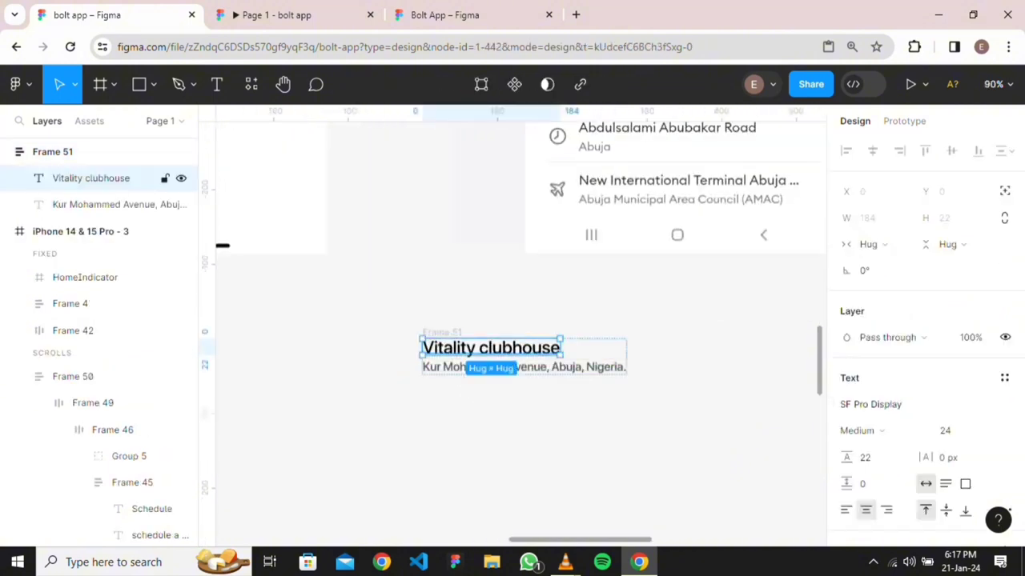
{"action": "key", "text": "Escape"}
{"action": "scroll", "coordinate": [374, 258], "scroll_direction": "up", "scroll_amount": 7}
{"action": "scroll", "coordinate": [366, 258], "scroll_direction": "down", "scroll_amount": 12}
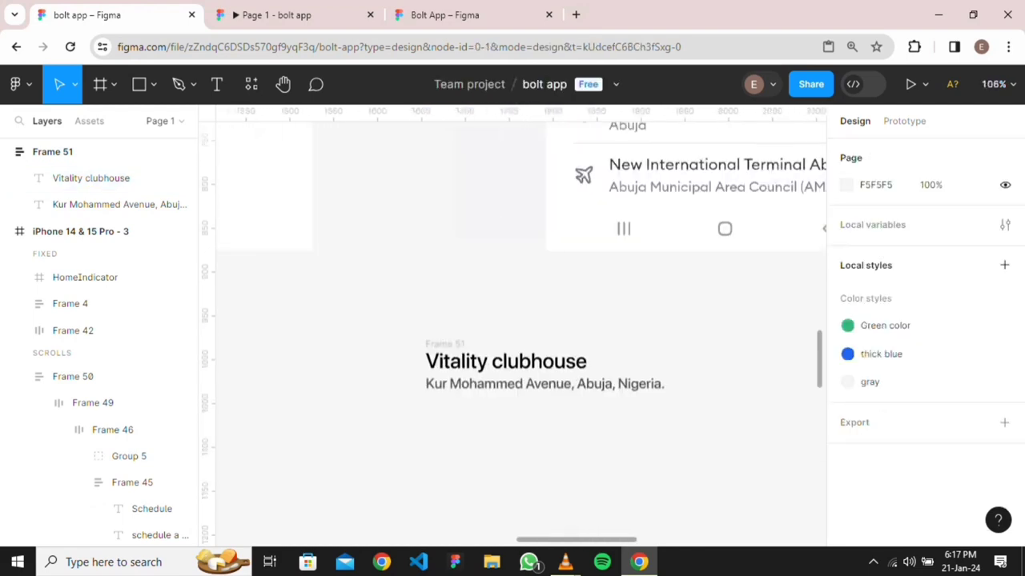
{"action": "scroll", "coordinate": [514, 327], "scroll_direction": "up", "scroll_amount": 5}
{"action": "scroll", "coordinate": [514, 328], "scroll_direction": "left", "scroll_amount": 5}
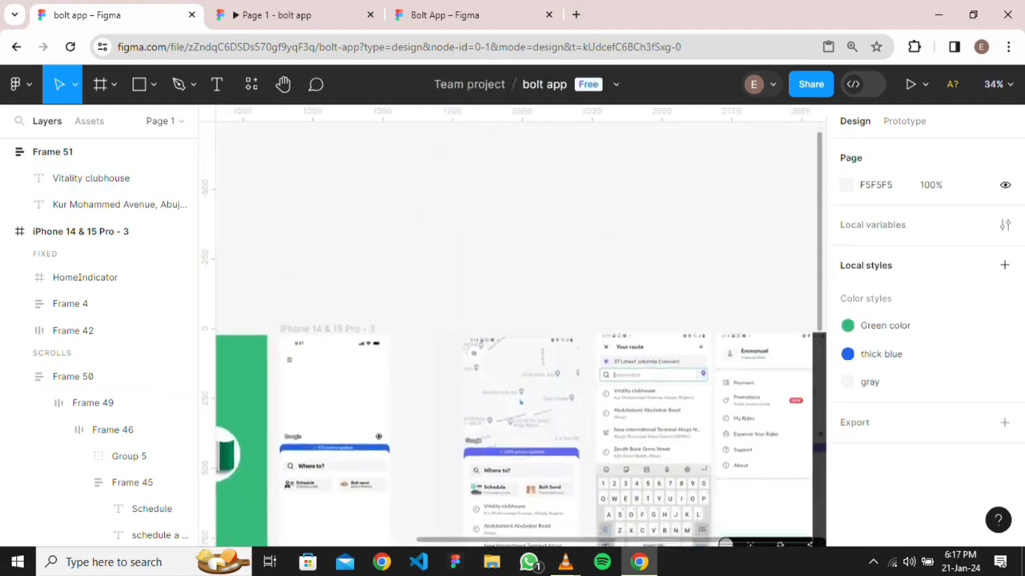
{"action": "scroll", "coordinate": [549, 343], "scroll_direction": "left", "scroll_amount": 4}
{"action": "scroll", "coordinate": [549, 344], "scroll_direction": "up", "scroll_amount": 2}
{"action": "scroll", "coordinate": [550, 343], "scroll_direction": "up", "scroll_amount": 3}
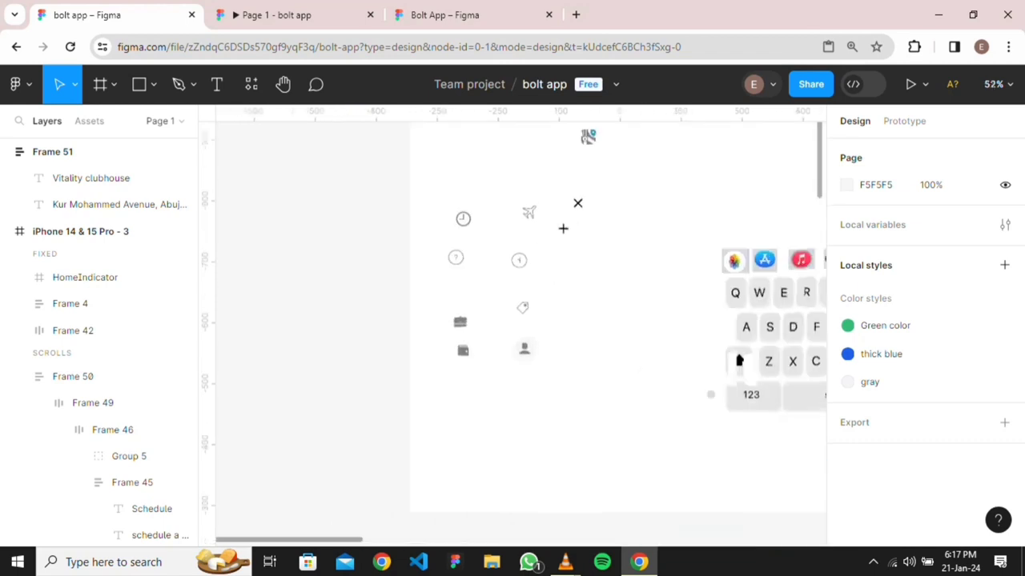
{"action": "left_click_drag", "start_coordinate": [463, 218], "coordinate": [497, 443]}
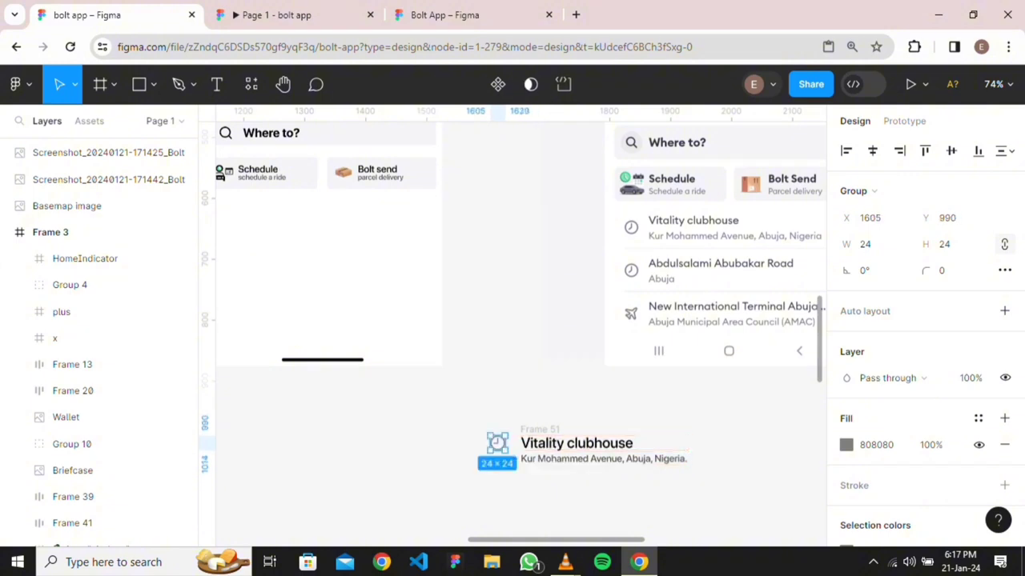
Undo an accidental auto layout, then select Frame 51 and the clock icon in Layers
{"action": "left_click_drag", "start_coordinate": [459, 414], "coordinate": [690, 490]}
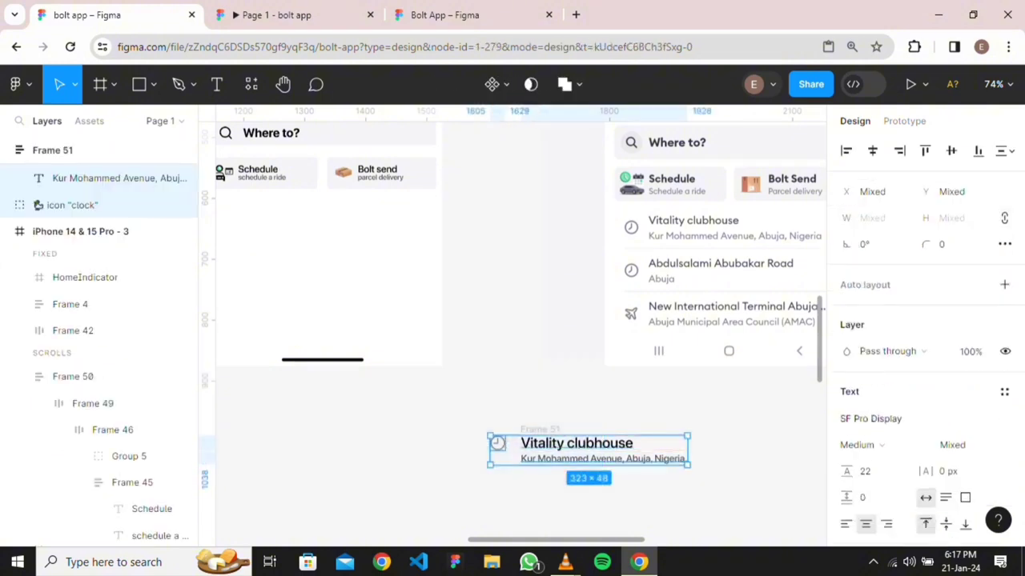
{"action": "key", "text": "shift+a"}
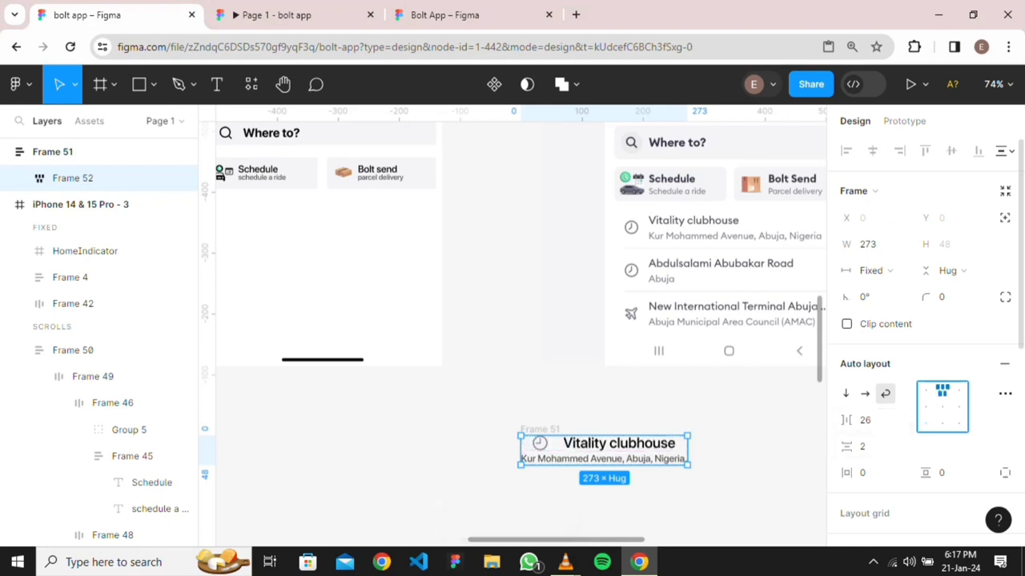
{"action": "key", "text": "ctrl+z"}
{"action": "key", "text": "Escape"}
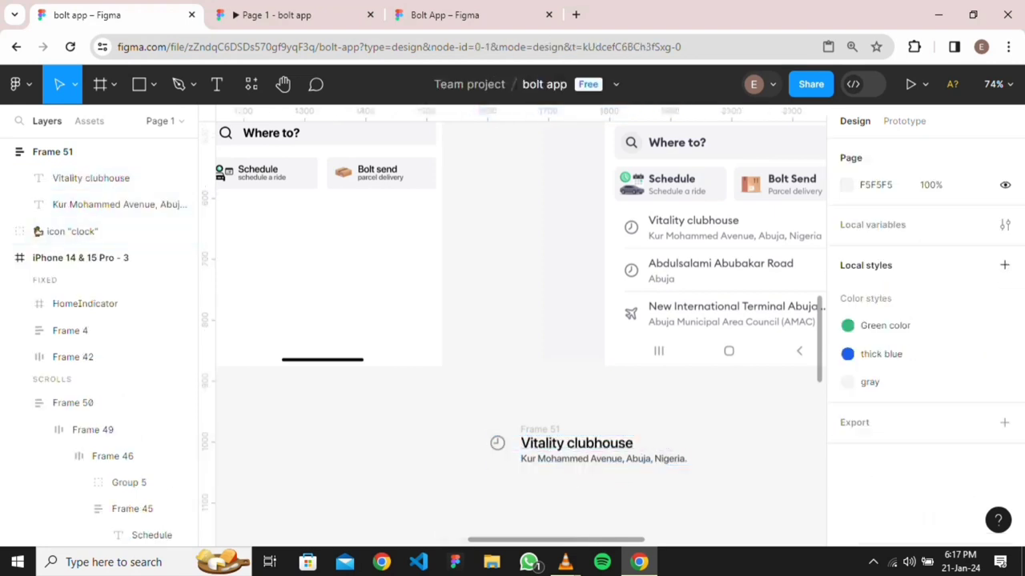
{"action": "left_click", "coordinate": [577, 442]}
{"action": "key", "text": "Escape"}
{"action": "left_click", "coordinate": [88, 152]}
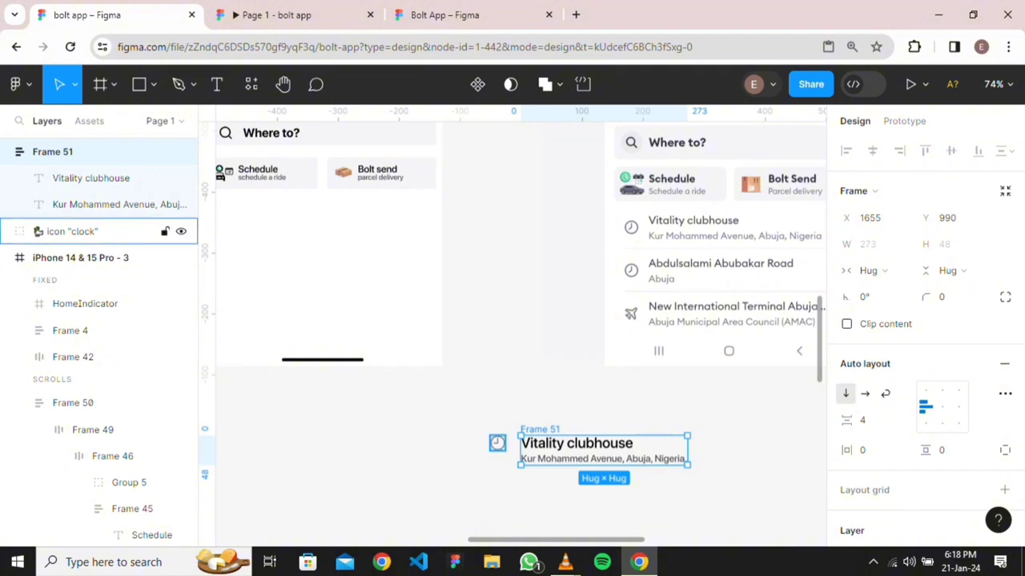
{"action": "left_click", "coordinate": [96, 232], "text": "shift"}
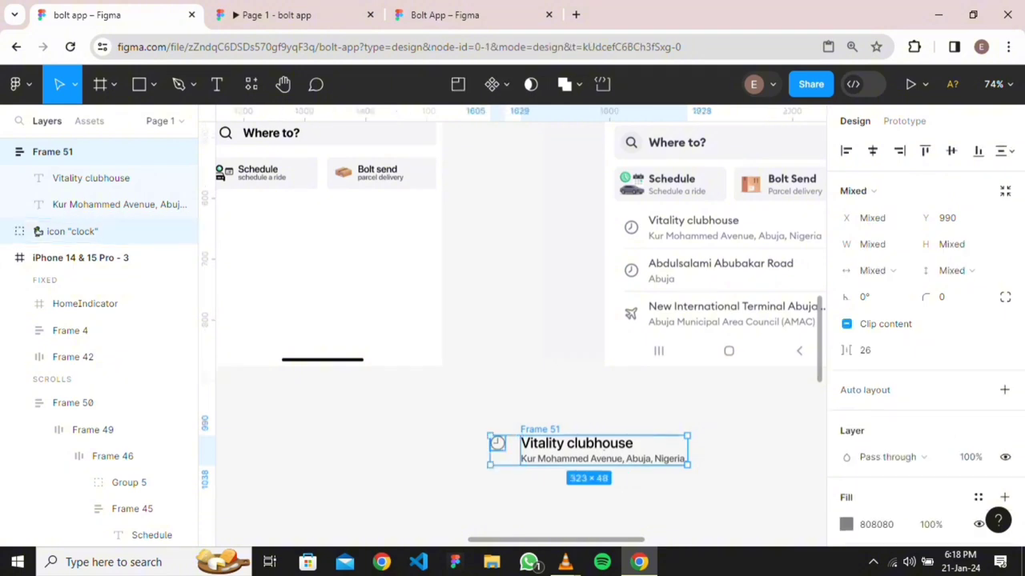
Wrap the clock icon and text stack in a horizontal auto layout with a 16 gap
{"action": "key", "text": "shift+a"}
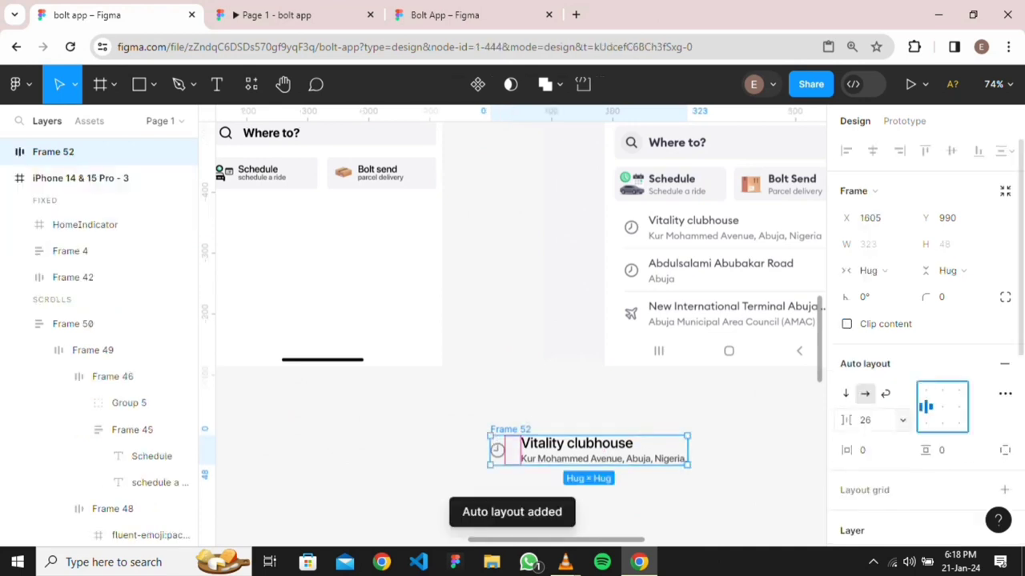
{"action": "left_click", "coordinate": [867, 419]}
{"action": "type", "text": "16"}
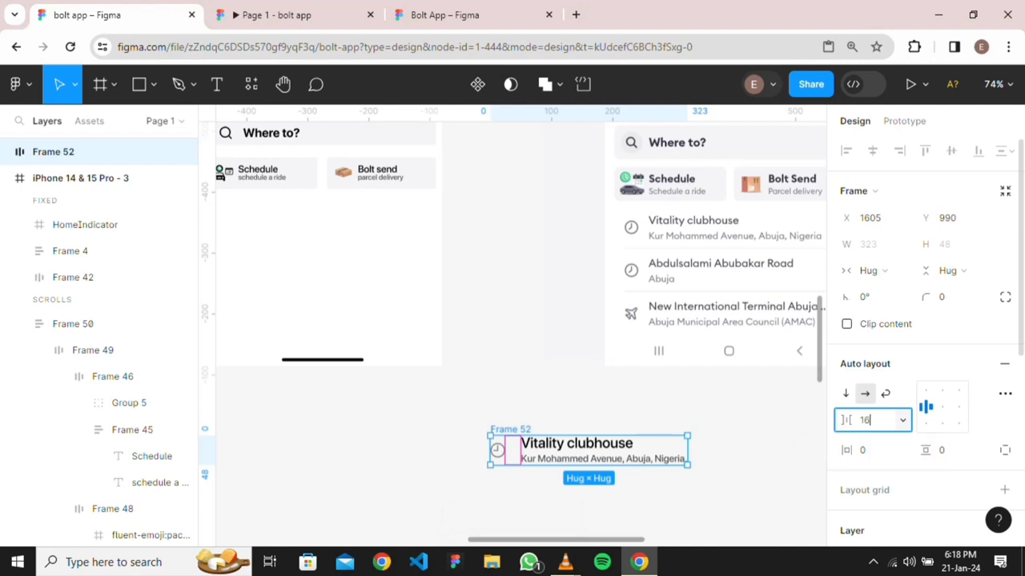
{"action": "key", "text": "Return"}
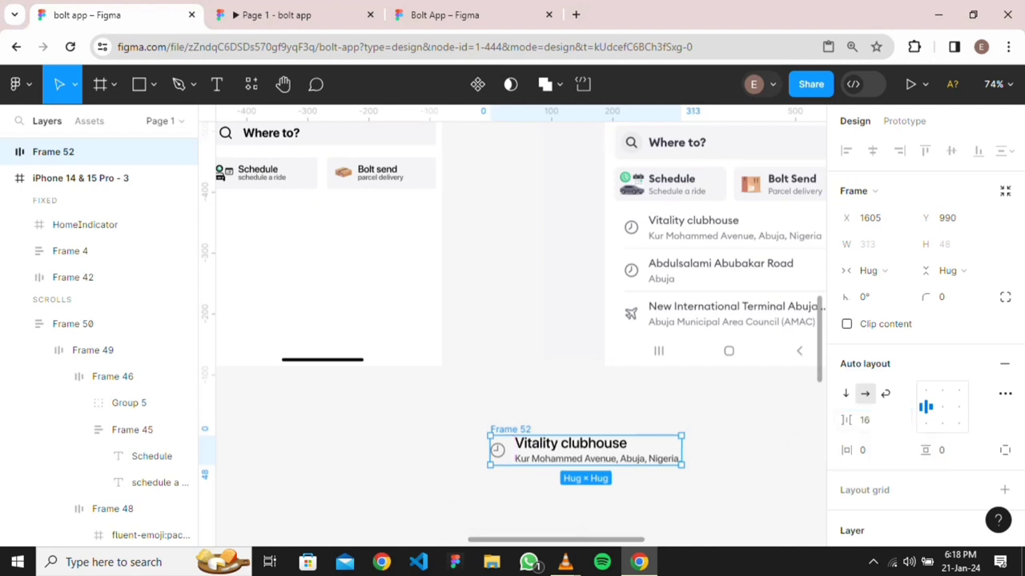
{"action": "key", "text": "Escape"}
Give the outer item frame 16 horizontal padding instead of the inner text stack
{"action": "left_click", "coordinate": [597, 451]}
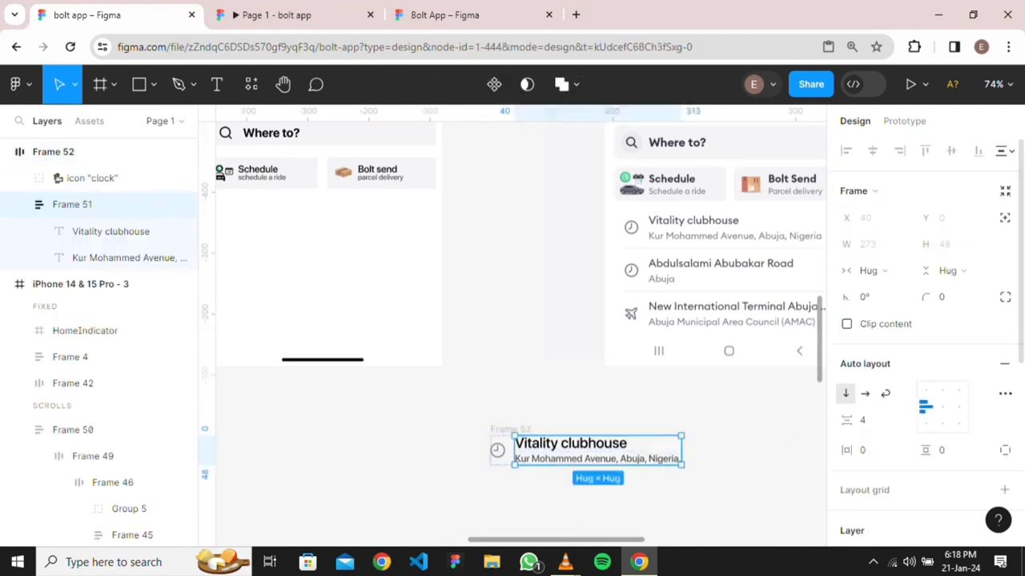
{"action": "left_click", "coordinate": [863, 450]}
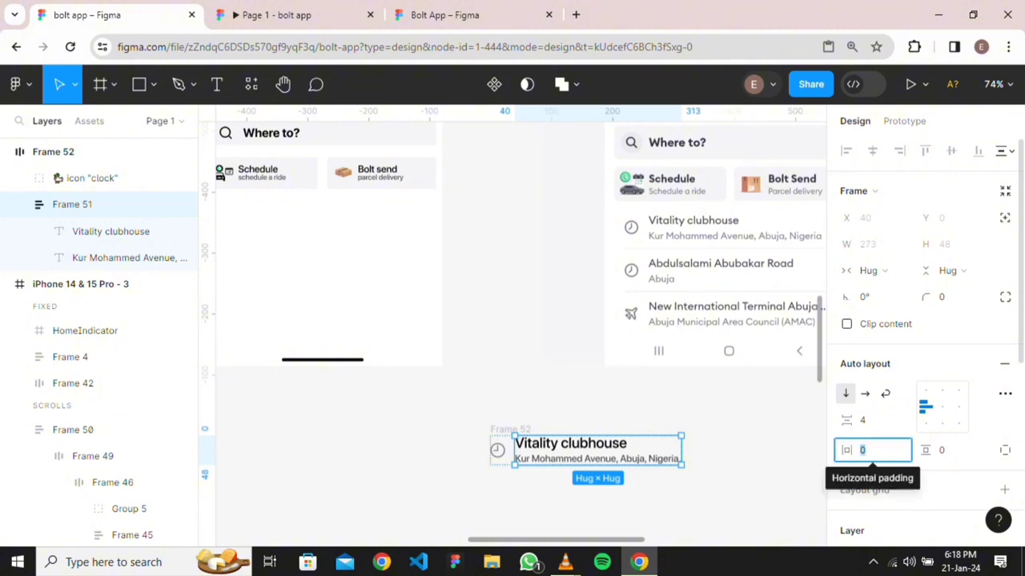
{"action": "type", "text": "16"}
{"action": "key", "text": "Return"}
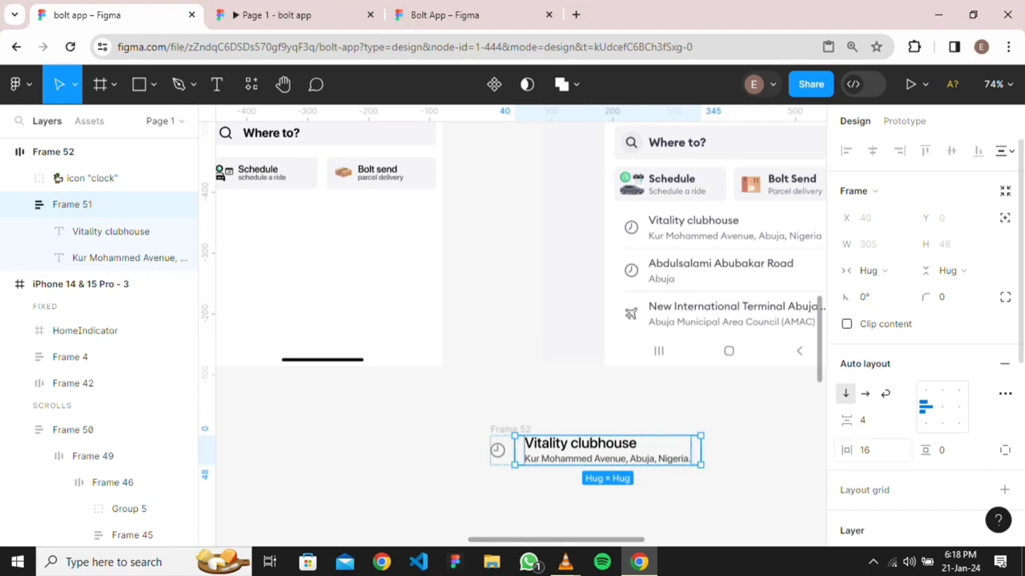
{"action": "key", "text": "ctrl+z"}
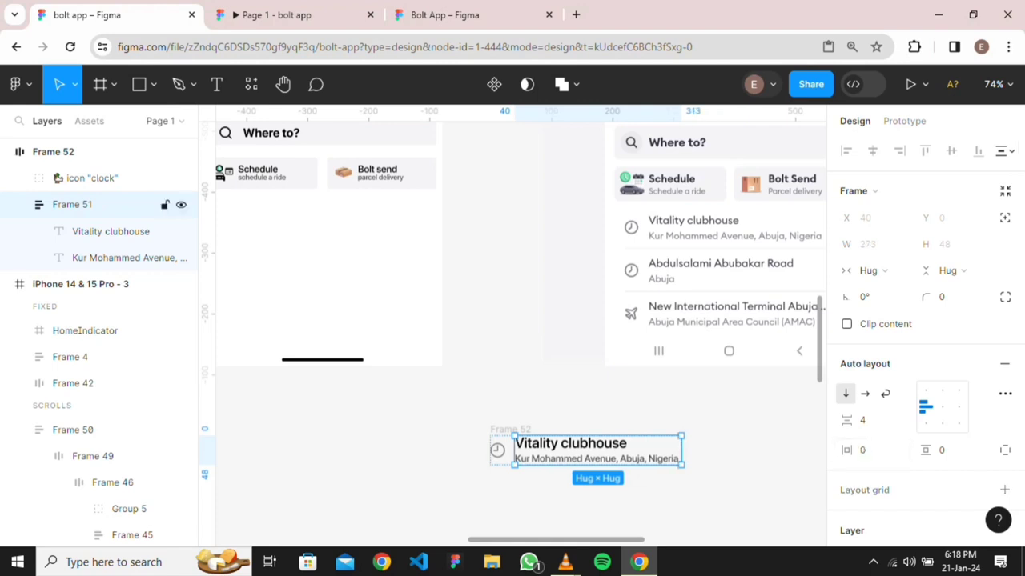
{"action": "left_click", "coordinate": [96, 152]}
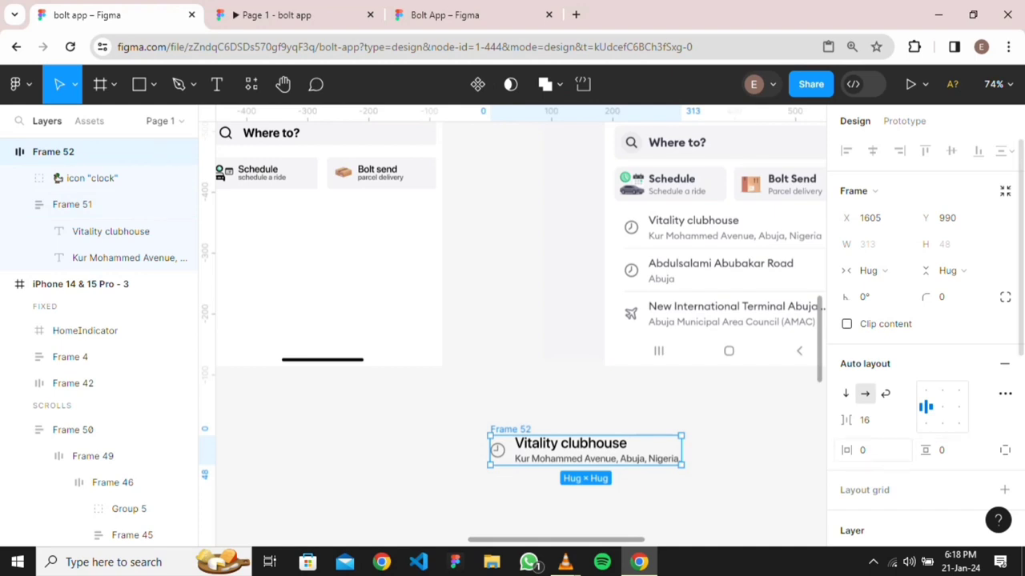
{"action": "left_click", "coordinate": [872, 450]}
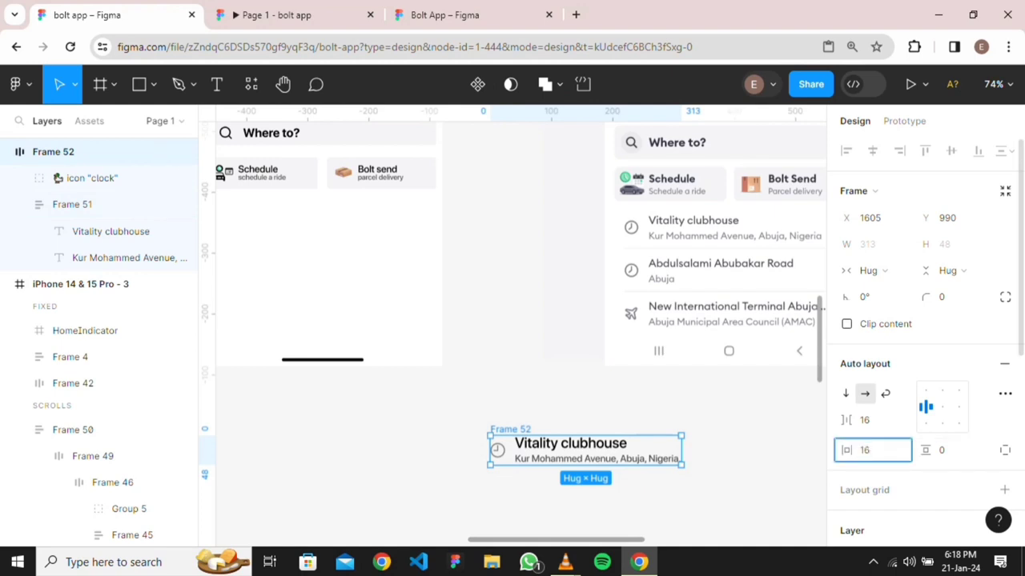
{"action": "key", "text": "Return"}
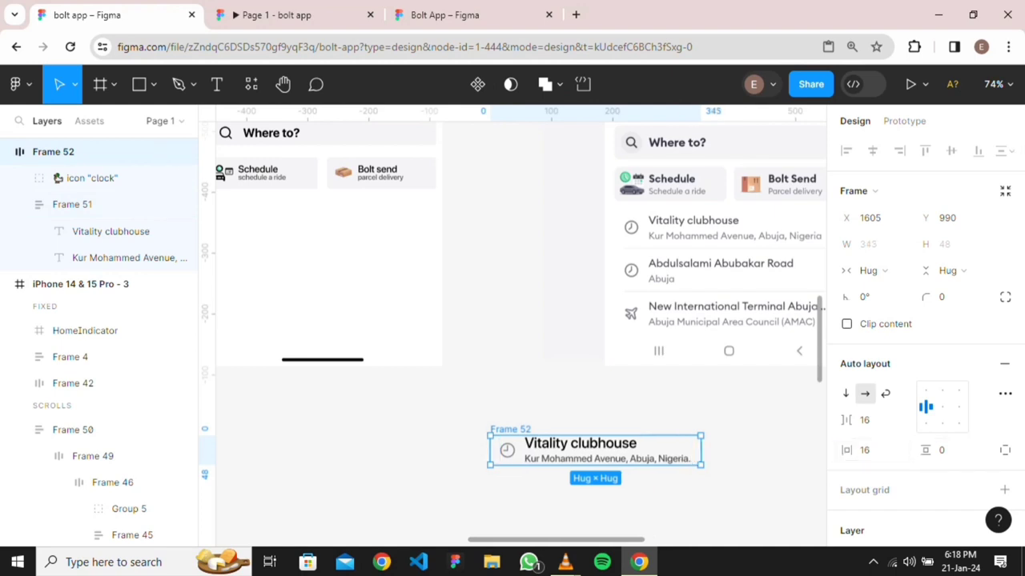
{"action": "key", "text": "Escape"}
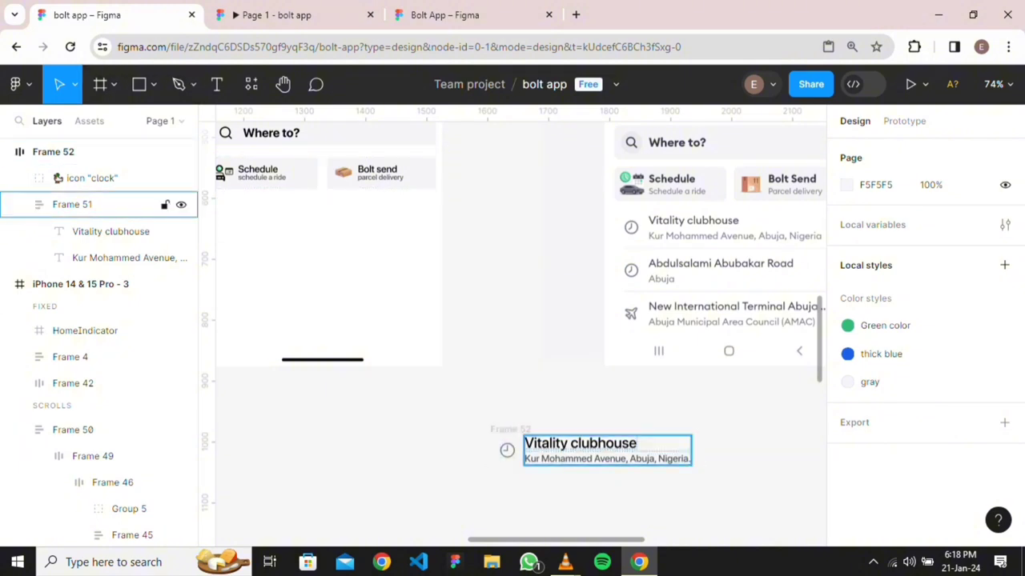
Draw a horizontal line beneath the Vitality clubhouse item with the Line tool
{"action": "left_click", "coordinate": [153, 84]}
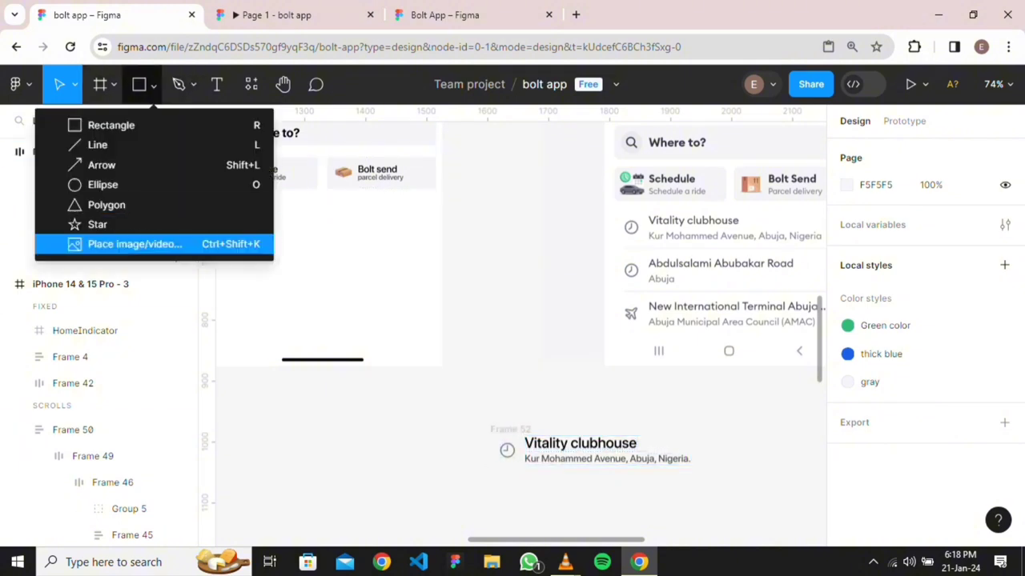
{"action": "left_click", "coordinate": [98, 145]}
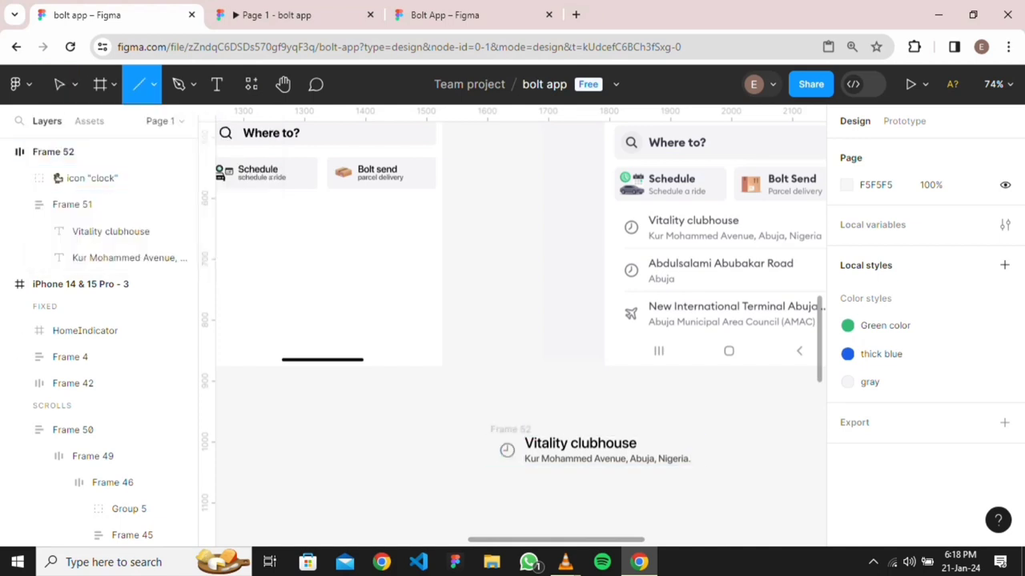
{"action": "left_click_drag", "start_coordinate": [506, 487], "coordinate": [701, 487]}
{"action": "scroll", "coordinate": [515, 483], "scroll_direction": "up", "scroll_amount": 3}
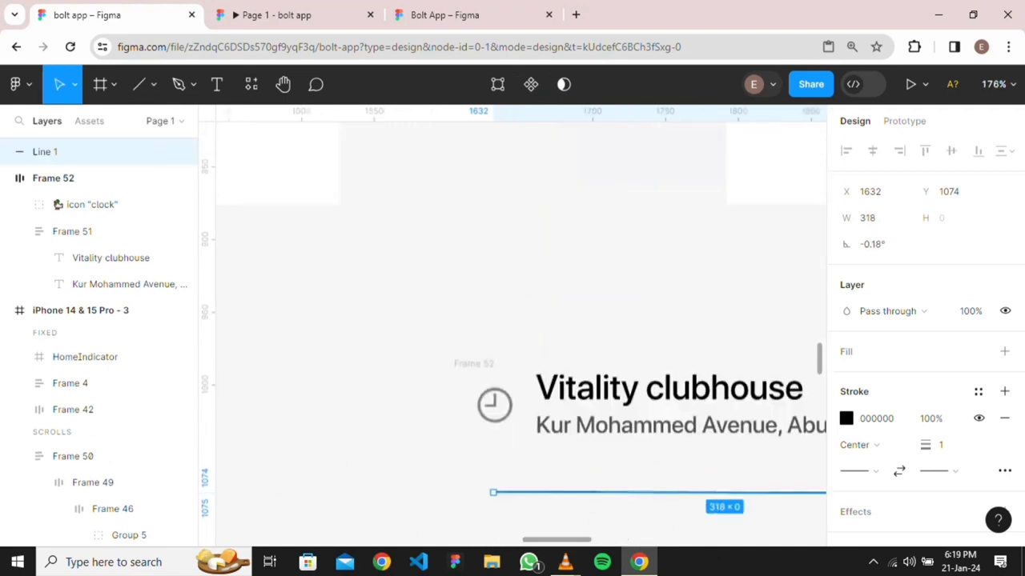
{"action": "left_click_drag", "start_coordinate": [494, 491], "coordinate": [536, 484]}
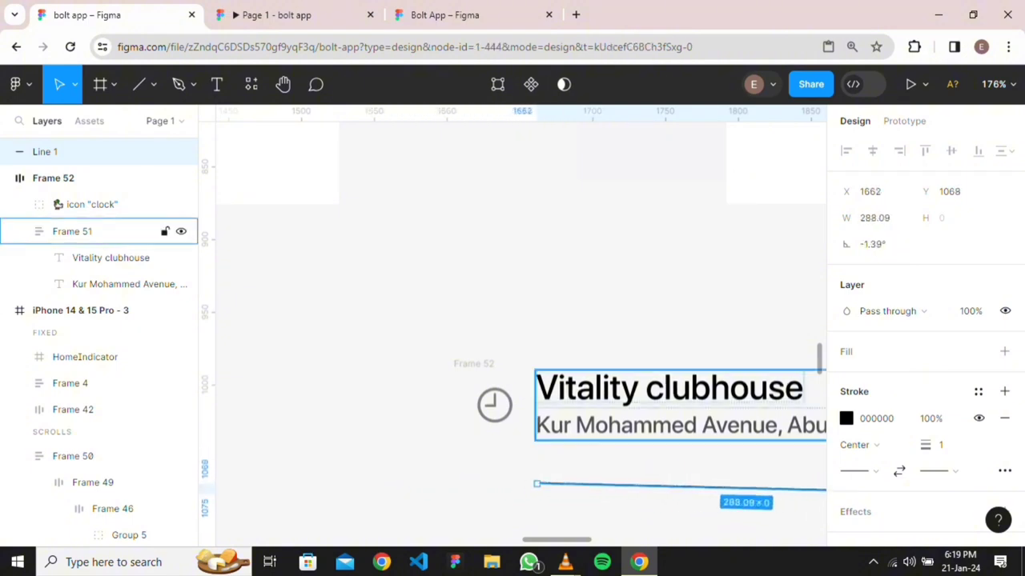
Set a vertical guide at the text's left edge, shorten the line's right end, and remove stray guides
{"action": "left_click", "coordinate": [96, 231]}
{"action": "mouse_move", "coordinate": [207, 404]}
{"action": "left_mouse_down"}
{"action": "mouse_move", "coordinate": [626, 404]}
{"action": "mouse_move", "coordinate": [536, 404]}
{"action": "mouse_move", "coordinate": [168, 232]}
{"action": "left_mouse_up"}
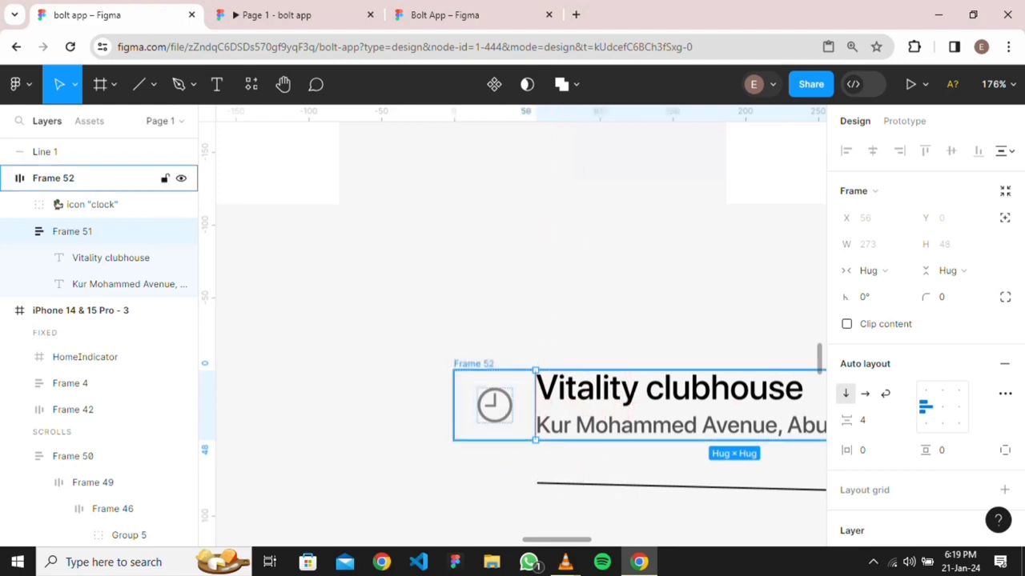
{"action": "left_click_drag", "start_coordinate": [207, 404], "coordinate": [536, 404]}
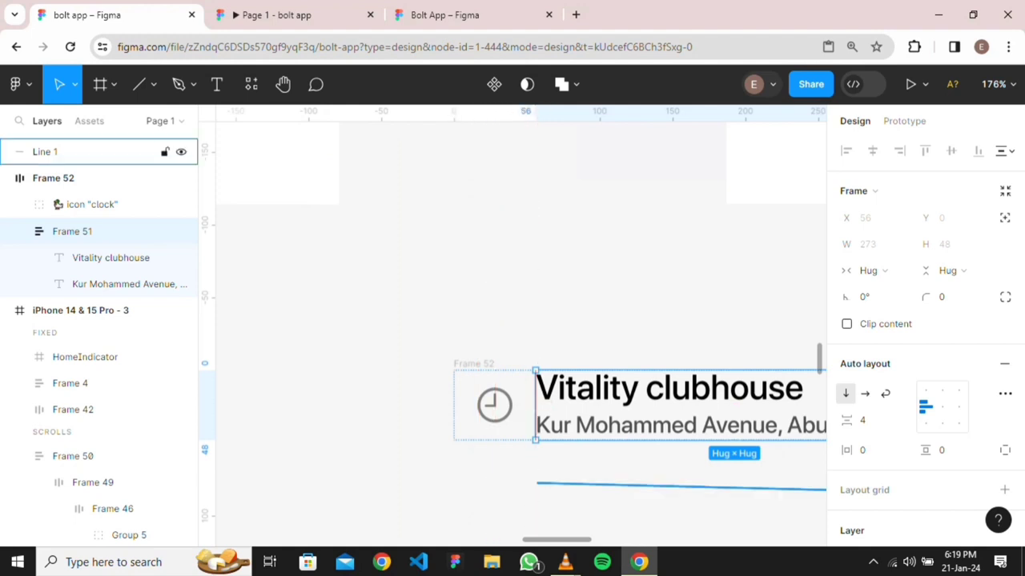
{"action": "key", "text": "Escape"}
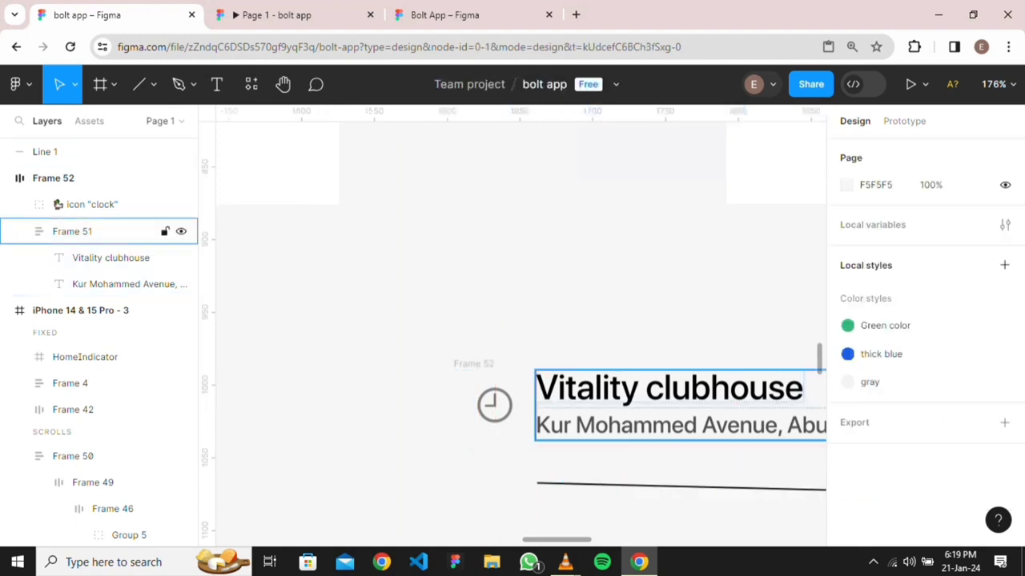
{"action": "scroll", "coordinate": [658, 419], "scroll_direction": "down", "scroll_amount": 4}
{"action": "scroll", "coordinate": [658, 419], "scroll_direction": "right", "scroll_amount": 2}
{"action": "left_click", "coordinate": [547, 459]}
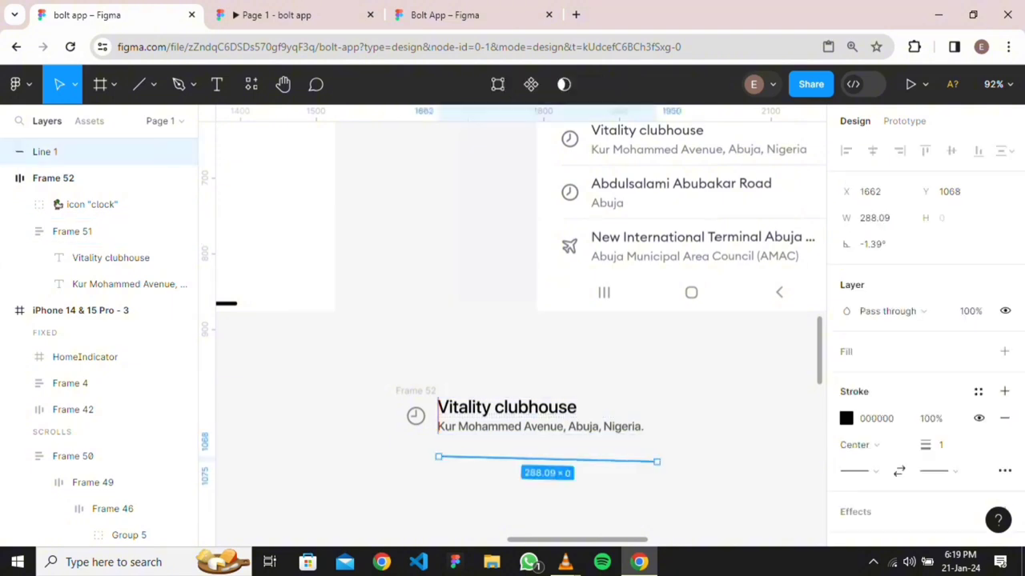
{"action": "left_click_drag", "start_coordinate": [657, 462], "coordinate": [641, 455]}
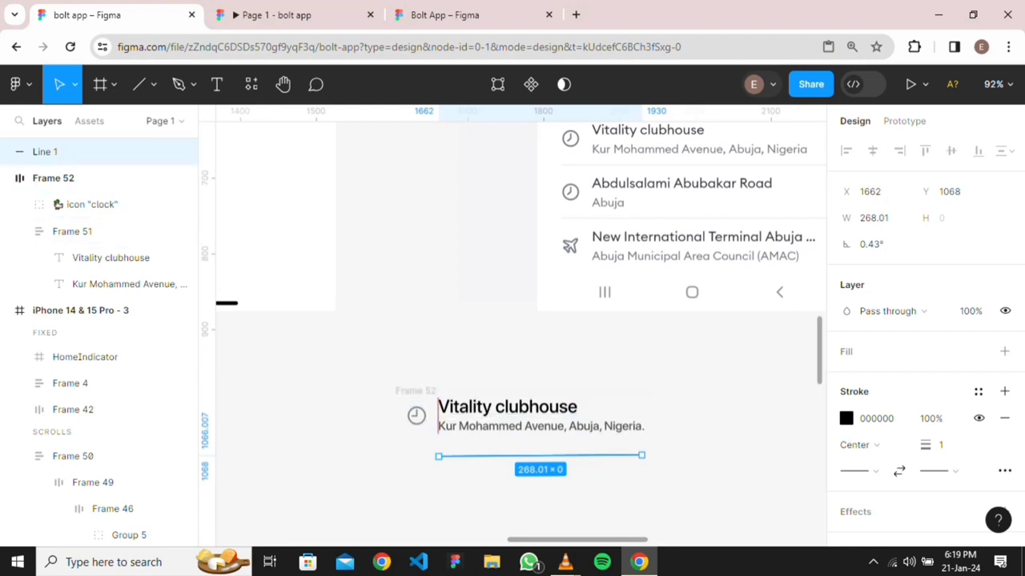
{"action": "left_click_drag", "start_coordinate": [205, 303], "coordinate": [296, 302]}
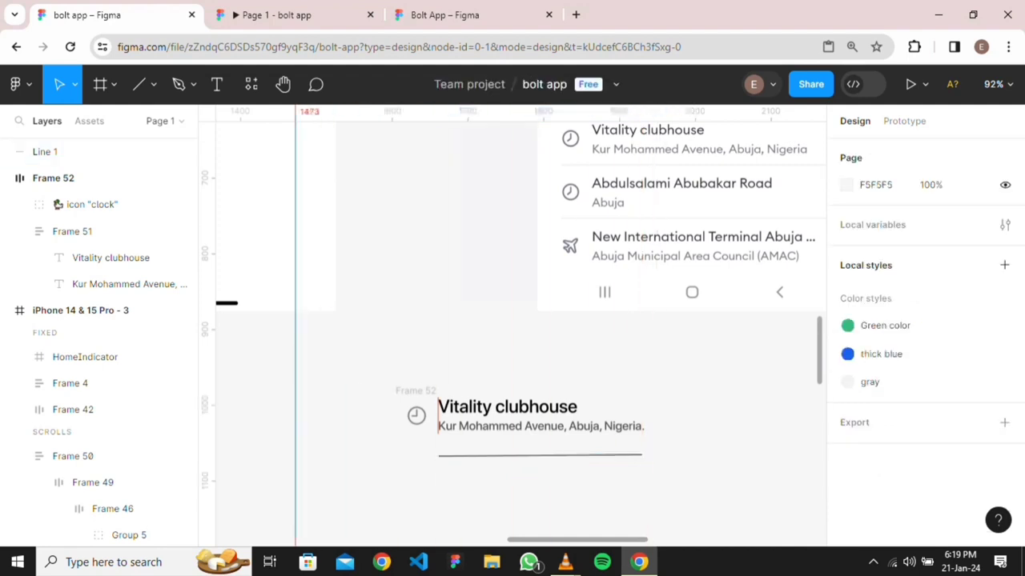
{"action": "left_click_drag", "start_coordinate": [296, 352], "coordinate": [205, 376]}
{"action": "mouse_move", "coordinate": [207, 303]}
{"action": "left_mouse_down"}
{"action": "mouse_move", "coordinate": [389, 303]}
{"action": "mouse_move", "coordinate": [205, 303]}
{"action": "left_mouse_up"}
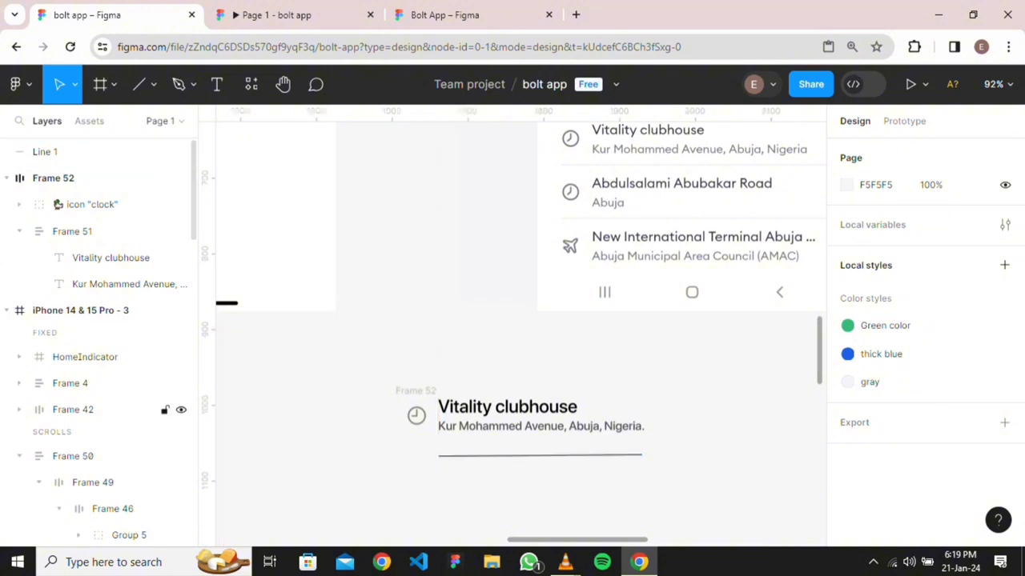
Nudge the divider up toward the text and extend its left end
{"action": "left_click", "coordinate": [80, 151]}
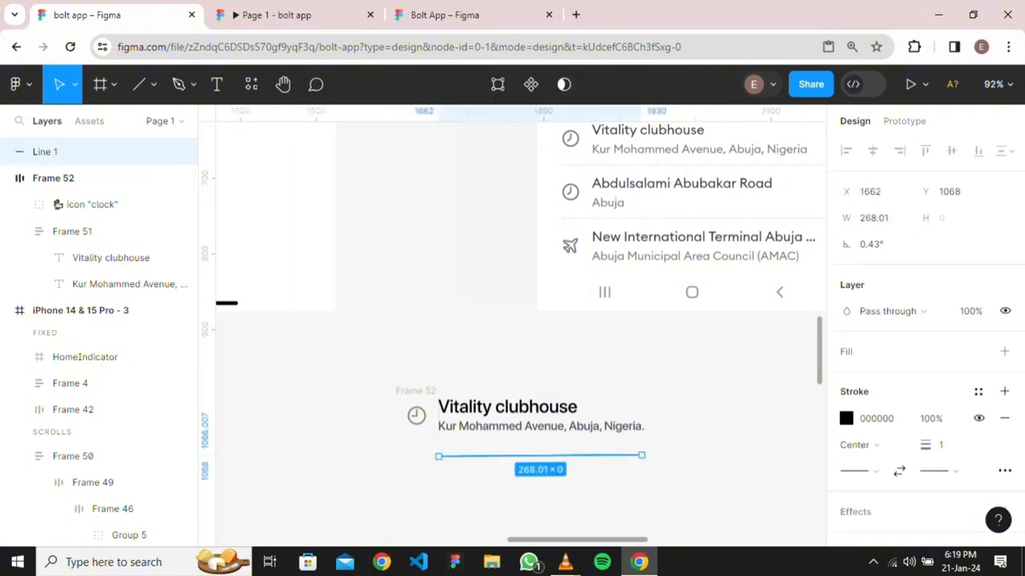
{"action": "key", "text": "Up"}
{"action": "key", "text": "Up"}
{"action": "key", "text": "Up"}
{"action": "key", "text": "Up"}
{"action": "key", "text": "Up"}
{"action": "key", "text": "Up"}
{"action": "key", "text": "Up"}
{"action": "key", "text": "Up"}
{"action": "key", "text": "Up"}
{"action": "key", "text": "Up"}
{"action": "key", "text": "Up"}
{"action": "key", "text": "Up"}
{"action": "key", "text": "Up"}
{"action": "key", "text": "Up"}
{"action": "key", "text": "Up"}
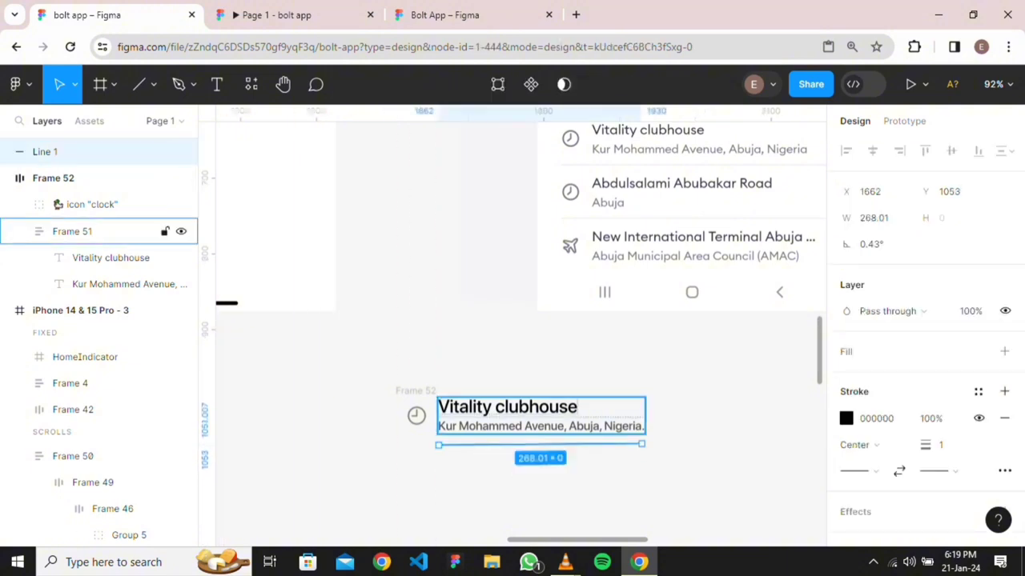
{"action": "left_click", "coordinate": [80, 231]}
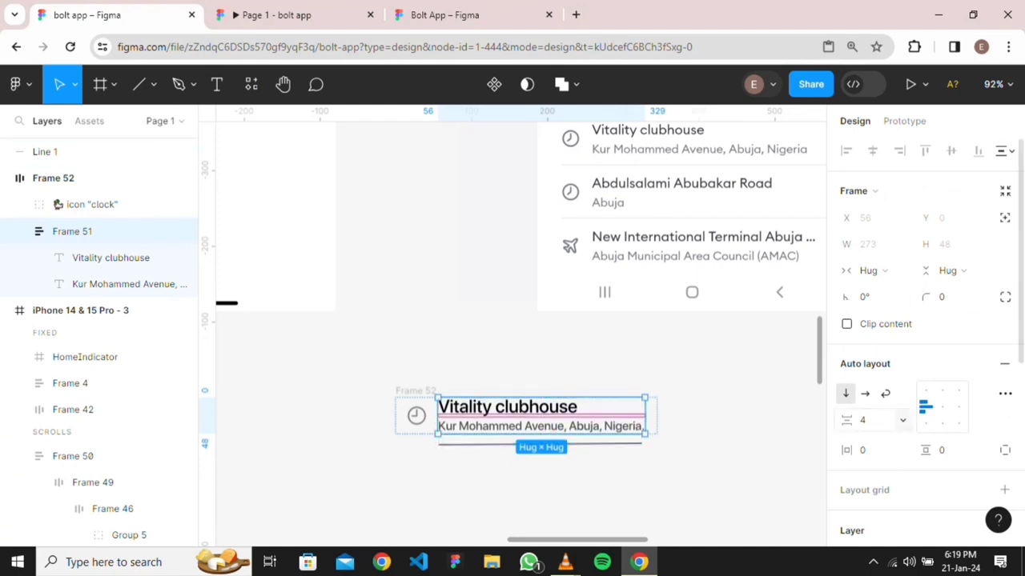
{"action": "key", "text": "Escape"}
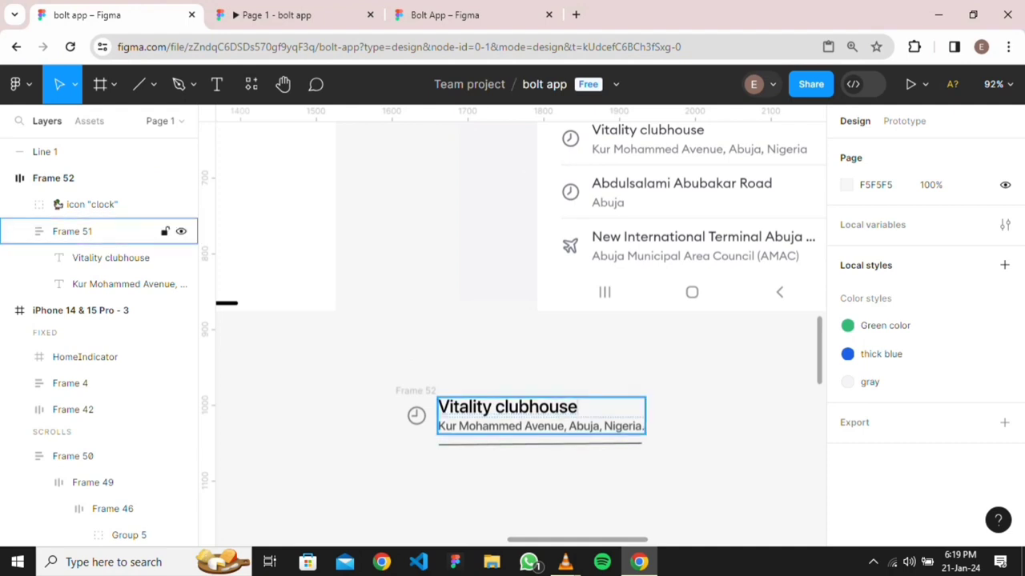
{"action": "left_click", "coordinate": [540, 445]}
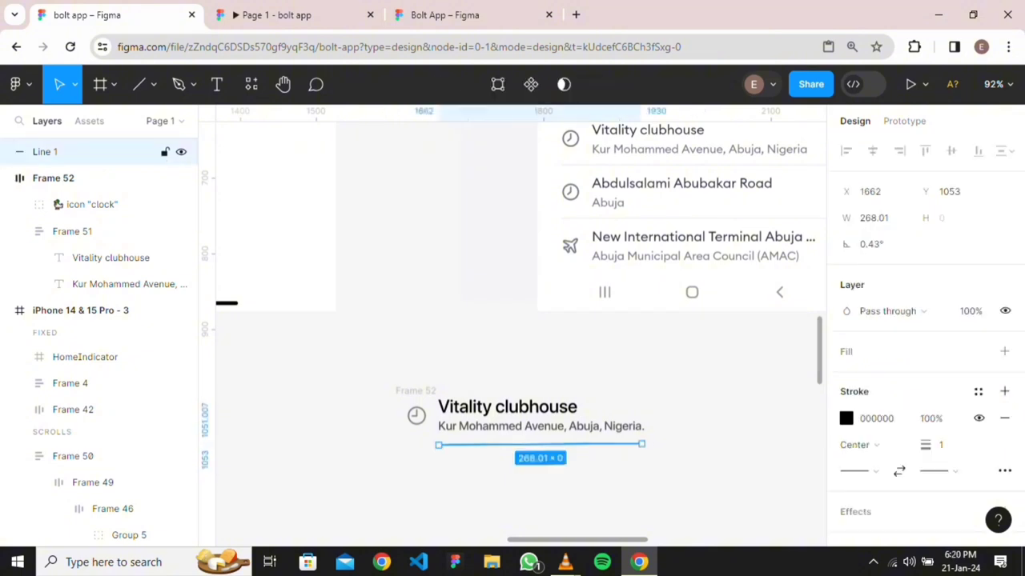
{"action": "scroll", "coordinate": [487, 370], "scroll_direction": "down", "scroll_amount": 5}
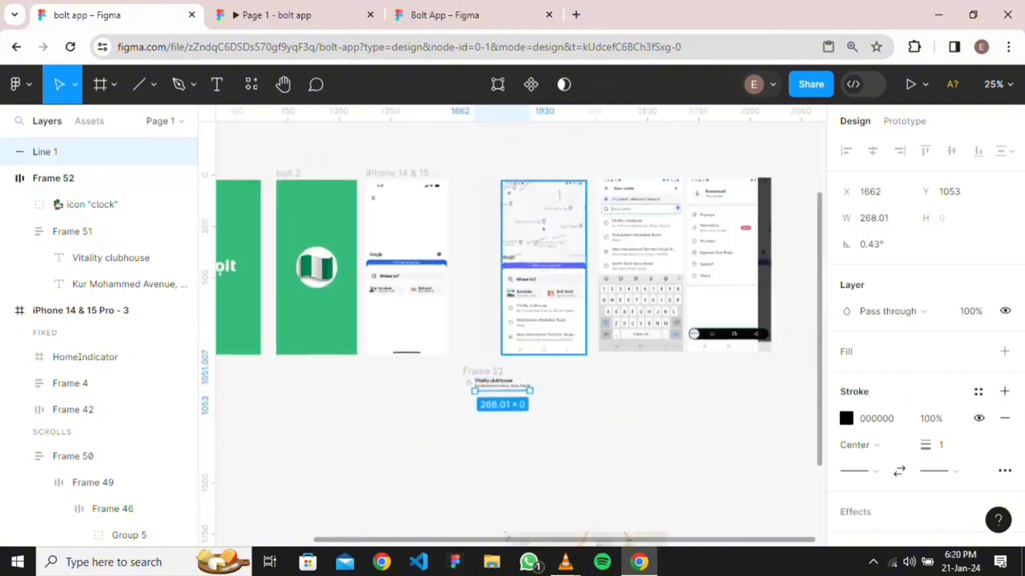
{"action": "scroll", "coordinate": [588, 344], "scroll_direction": "up", "scroll_amount": 6}
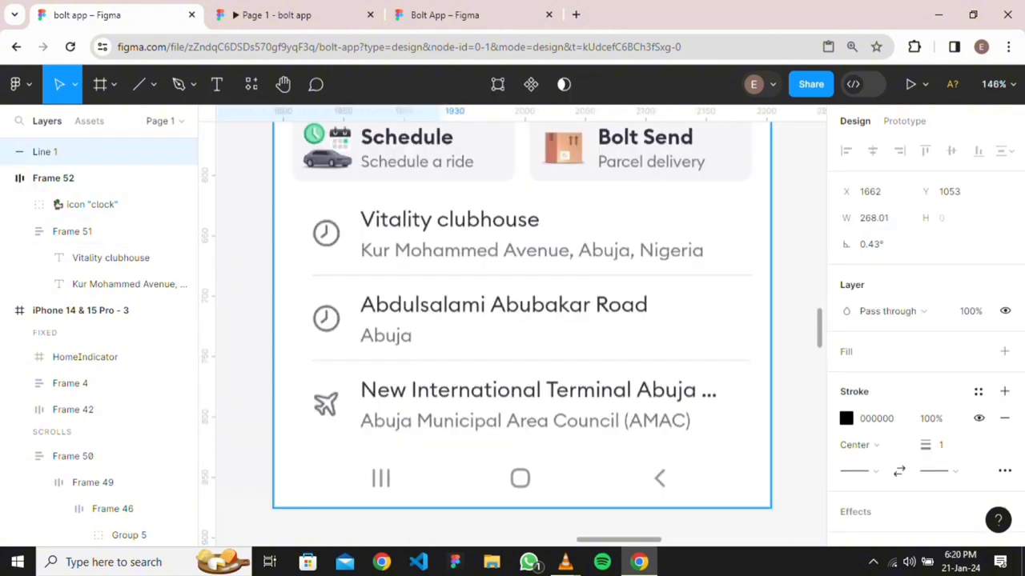
{"action": "scroll", "coordinate": [431, 409], "scroll_direction": "down", "scroll_amount": 8}
{"action": "scroll", "coordinate": [431, 409], "scroll_direction": "up", "scroll_amount": 4}
{"action": "scroll", "coordinate": [432, 409], "scroll_direction": "down", "scroll_amount": 5}
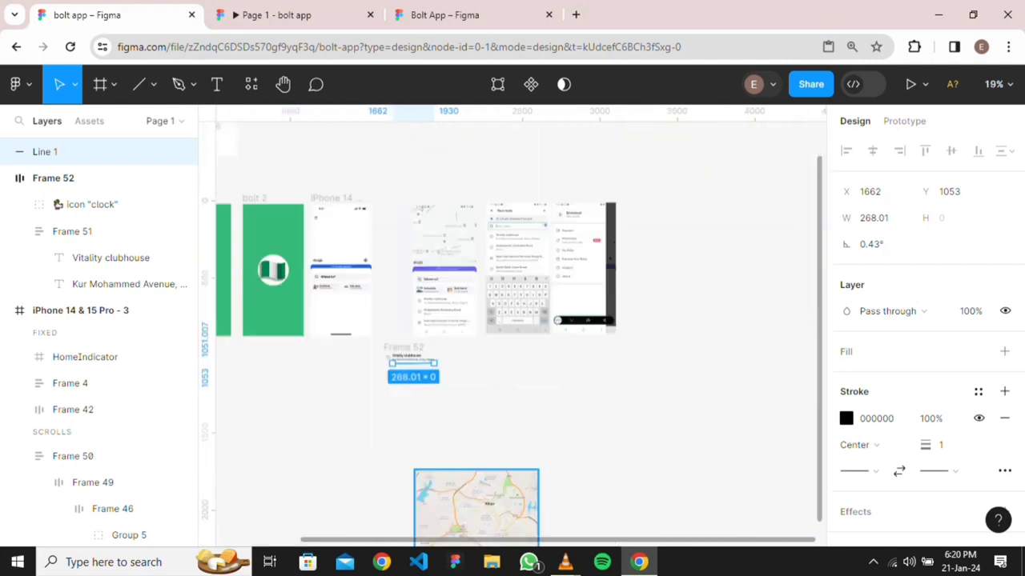
{"action": "scroll", "coordinate": [418, 491], "scroll_direction": "up", "scroll_amount": 4}
{"action": "scroll", "coordinate": [418, 491], "scroll_direction": "up", "scroll_amount": 3}
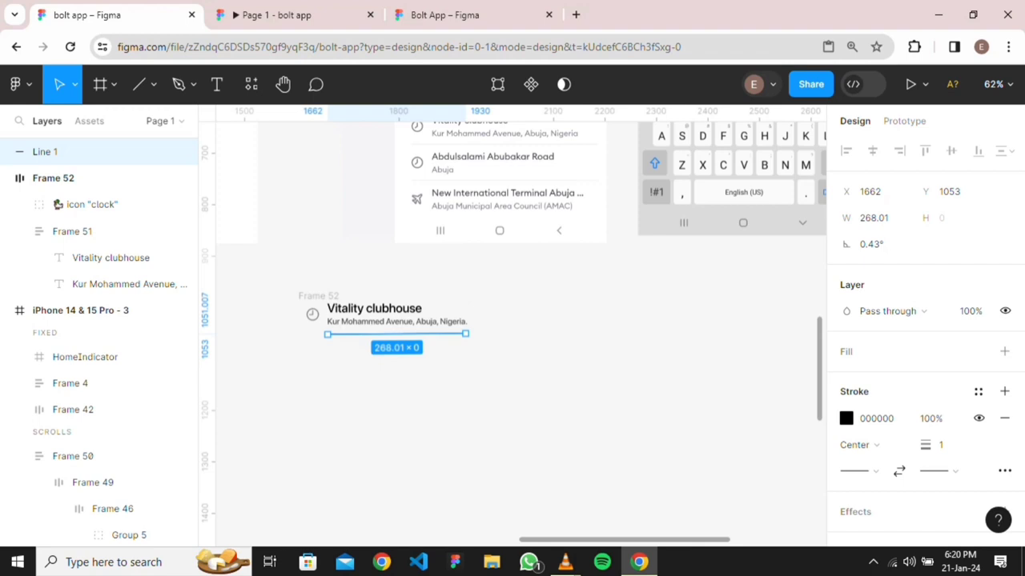
{"action": "mouse_move", "coordinate": [327, 334]}
{"action": "left_mouse_down"}
{"action": "mouse_move", "coordinate": [301, 333]}
{"action": "mouse_move", "coordinate": [314, 332]}
{"action": "left_mouse_up"}
Add a guide at the clock icon's left edge and extend the line to it, 308 wide
{"action": "left_click", "coordinate": [92, 204]}
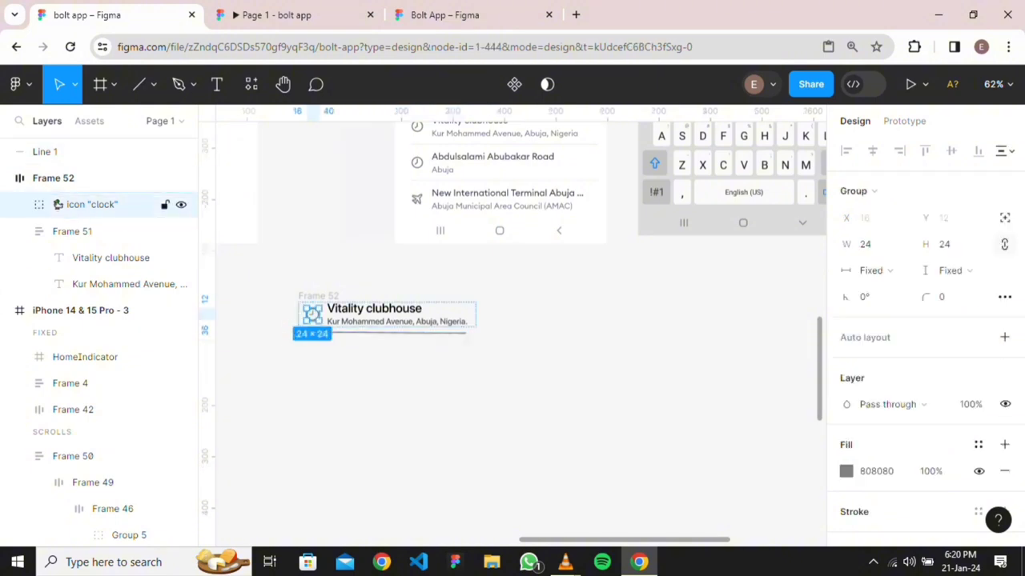
{"action": "left_click_drag", "start_coordinate": [206, 314], "coordinate": [306, 314]}
{"action": "scroll", "coordinate": [305, 346], "scroll_direction": "up", "scroll_amount": 5}
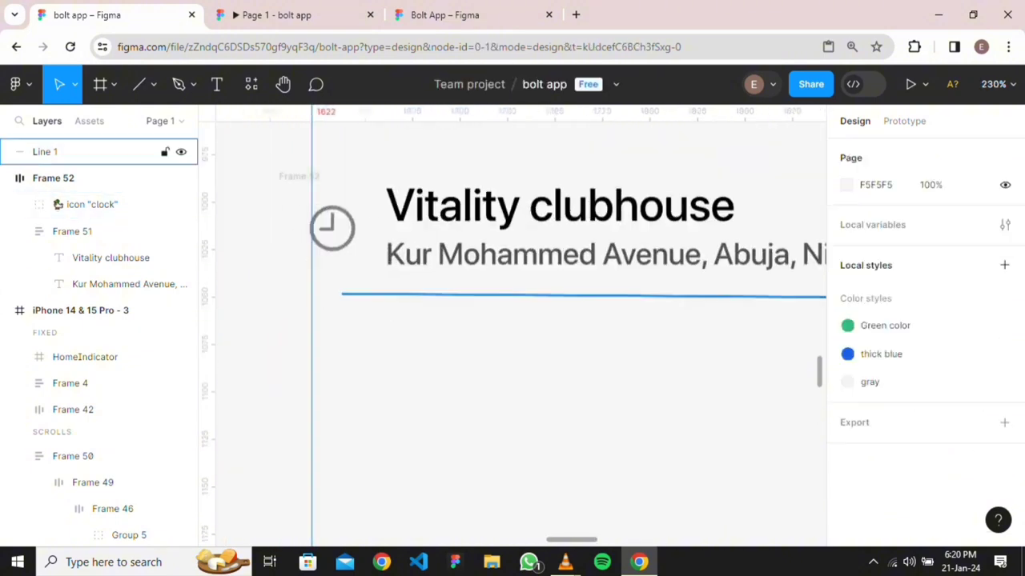
{"action": "mouse_move", "coordinate": [311, 228]}
{"action": "left_mouse_down"}
{"action": "mouse_move", "coordinate": [300, 229]}
{"action": "mouse_move", "coordinate": [309, 228]}
{"action": "left_mouse_up"}
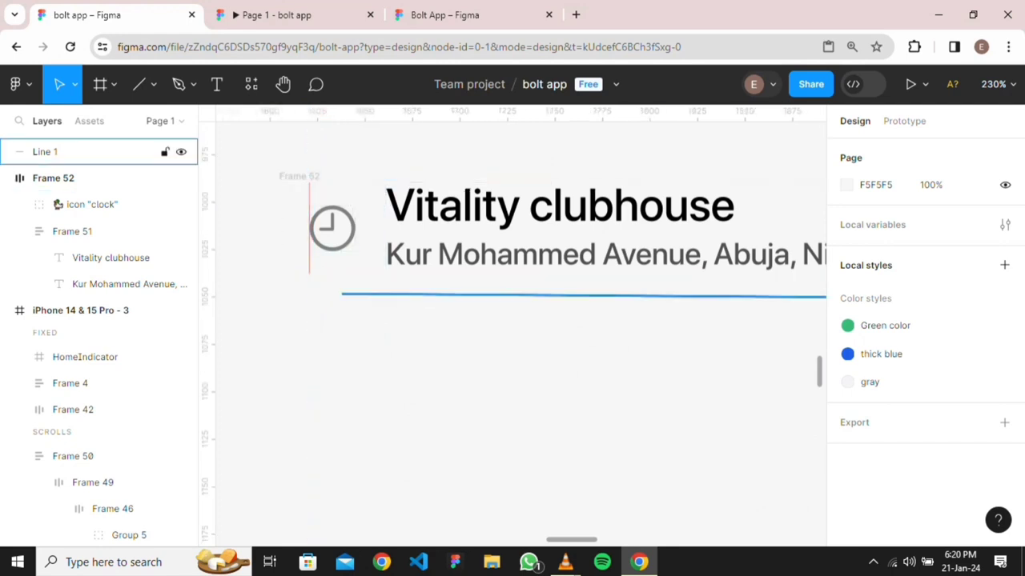
{"action": "left_click", "coordinate": [400, 295]}
{"action": "left_click_drag", "start_coordinate": [341, 295], "coordinate": [311, 296]}
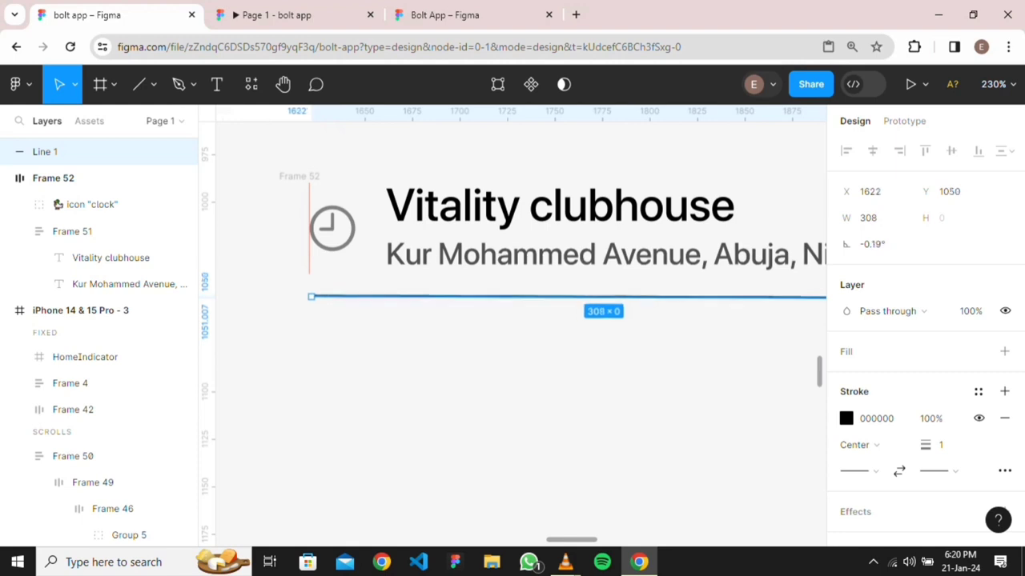
{"action": "scroll", "coordinate": [371, 332], "scroll_direction": "down", "scroll_amount": 5}
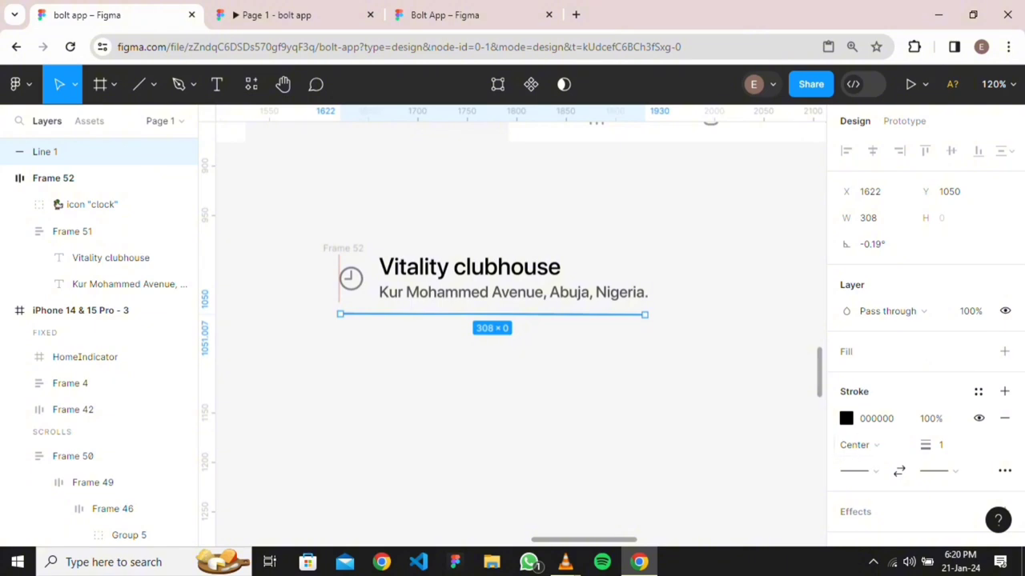
{"action": "scroll", "coordinate": [701, 349], "scroll_direction": "down", "scroll_amount": 5}
{"action": "scroll", "coordinate": [701, 350], "scroll_direction": "right", "scroll_amount": 3}
{"action": "scroll", "coordinate": [701, 350], "scroll_direction": "up", "scroll_amount": 3}
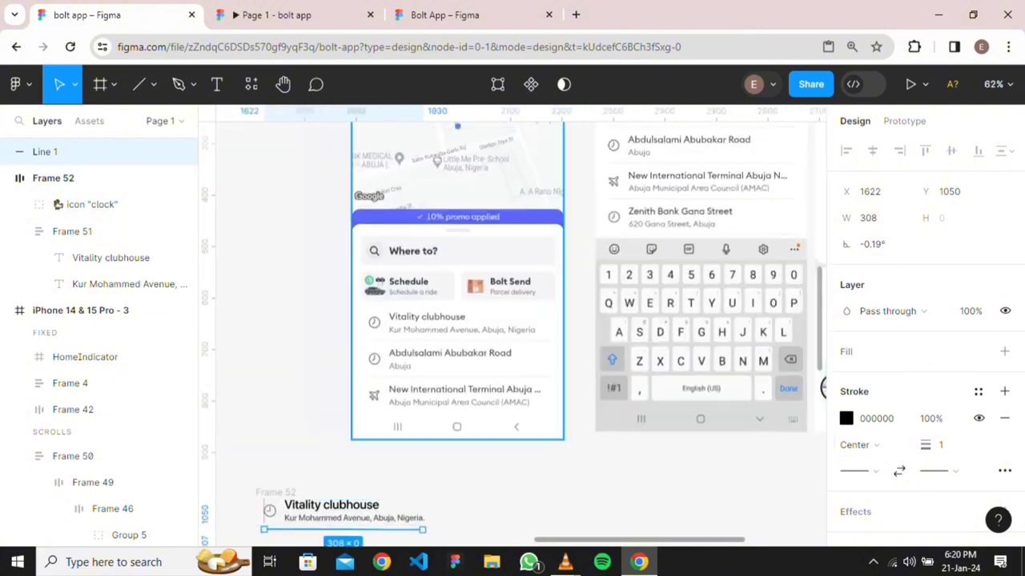
{"action": "scroll", "coordinate": [438, 354], "scroll_direction": "down", "scroll_amount": 3}
{"action": "scroll", "coordinate": [438, 354], "scroll_direction": "down", "scroll_amount": 3}
{"action": "scroll", "coordinate": [376, 292], "scroll_direction": "up", "scroll_amount": 8}
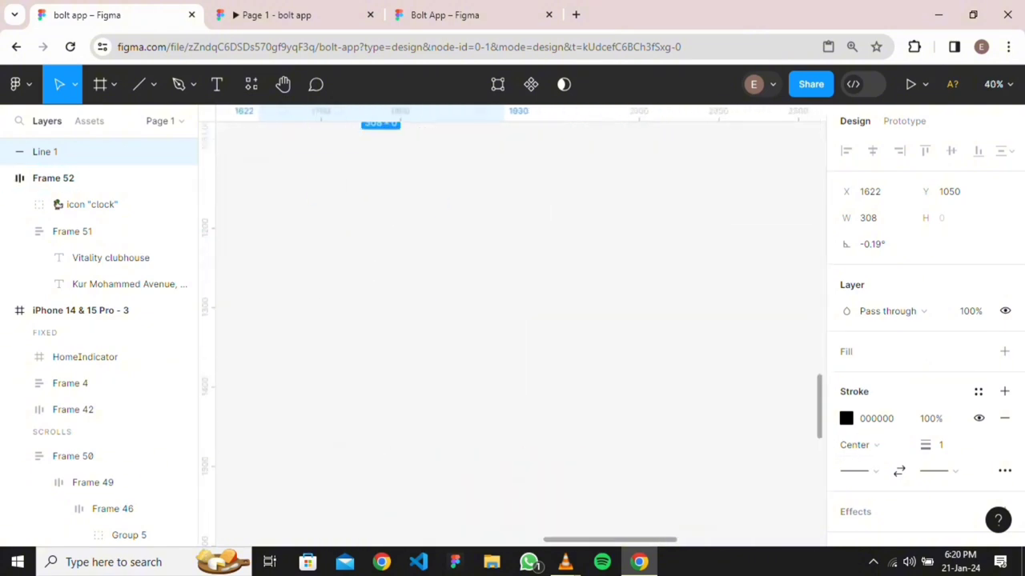
{"action": "scroll", "coordinate": [521, 334], "scroll_direction": "up", "scroll_amount": 5}
{"action": "scroll", "coordinate": [520, 334], "scroll_direction": "left", "scroll_amount": 2}
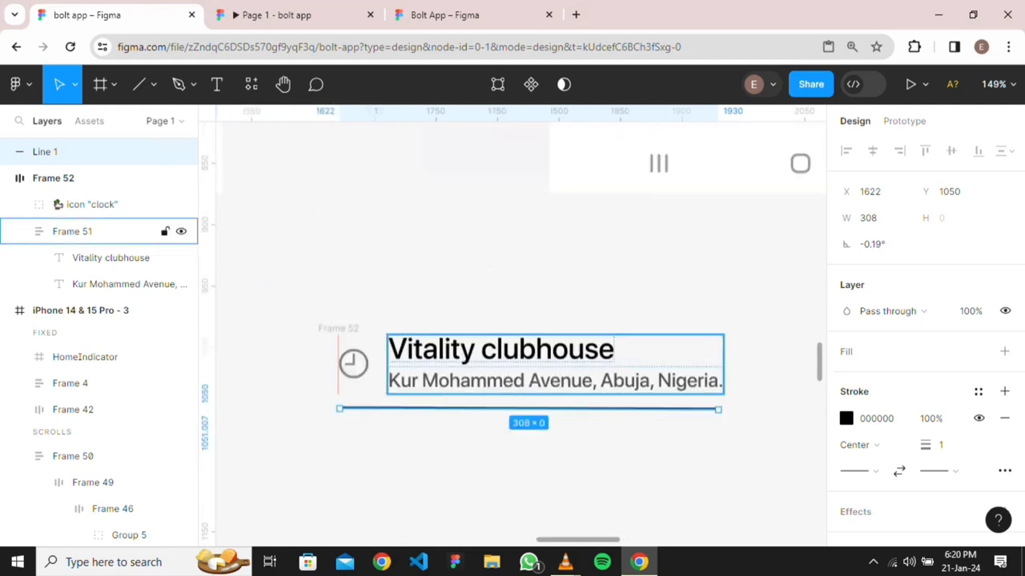
{"action": "left_click", "coordinate": [338, 328]}
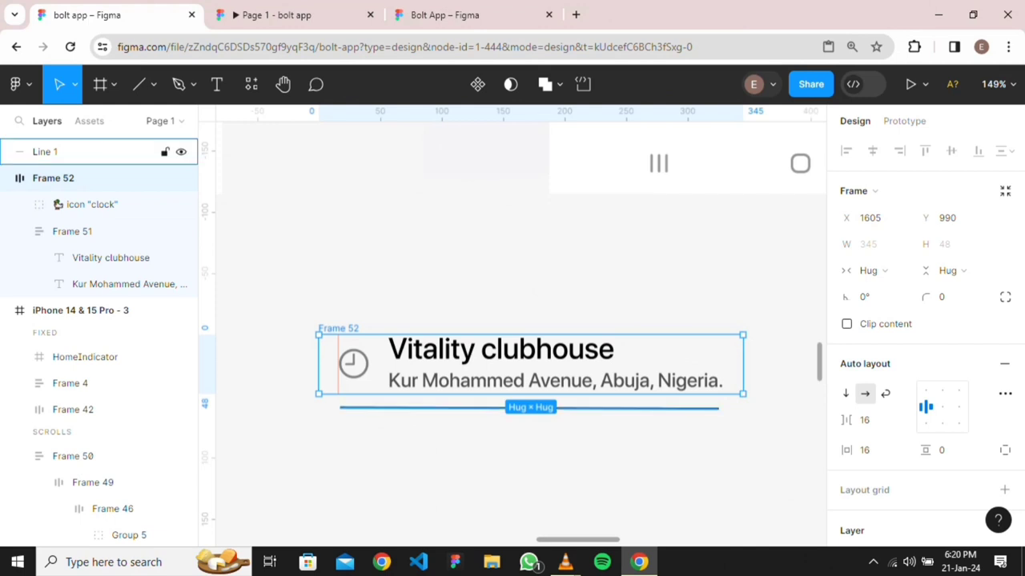
Wrap the row and Line 1 in a centred vertical auto layout with a 16 gap
{"action": "left_click", "coordinate": [637, 408], "text": "shift"}
{"action": "key", "text": "shift+a"}
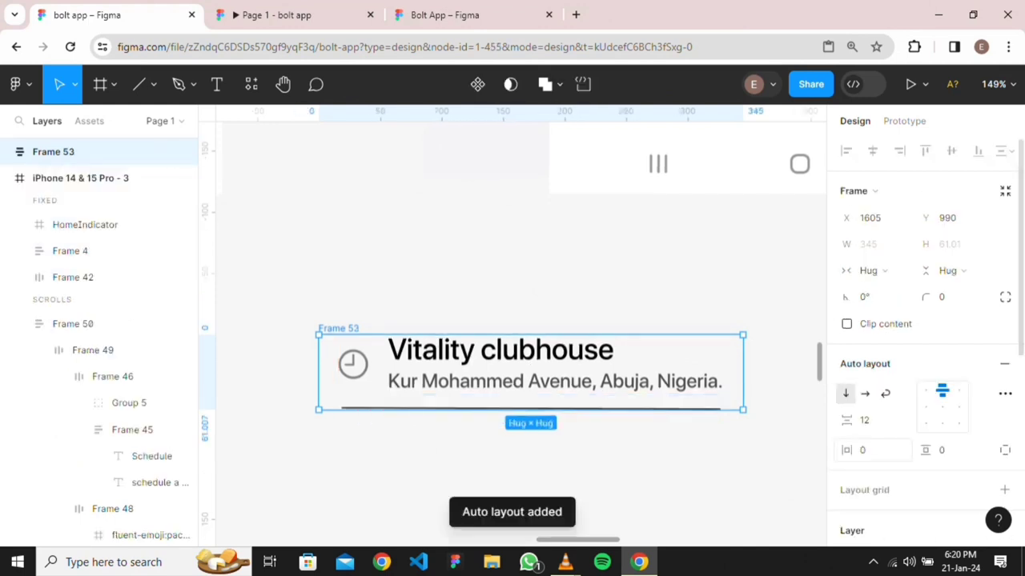
{"action": "left_click", "coordinate": [942, 406]}
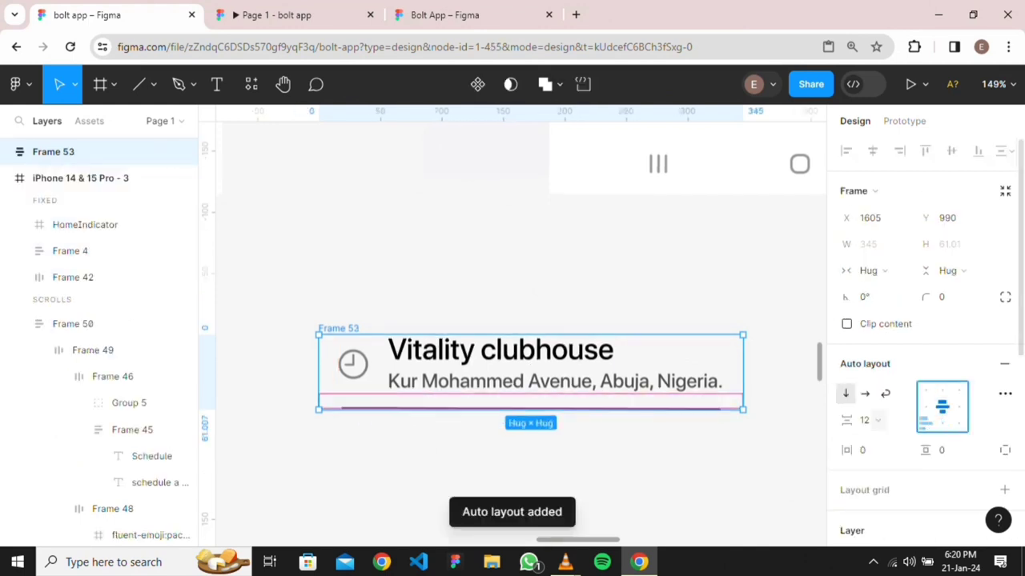
{"action": "left_click", "coordinate": [867, 420]}
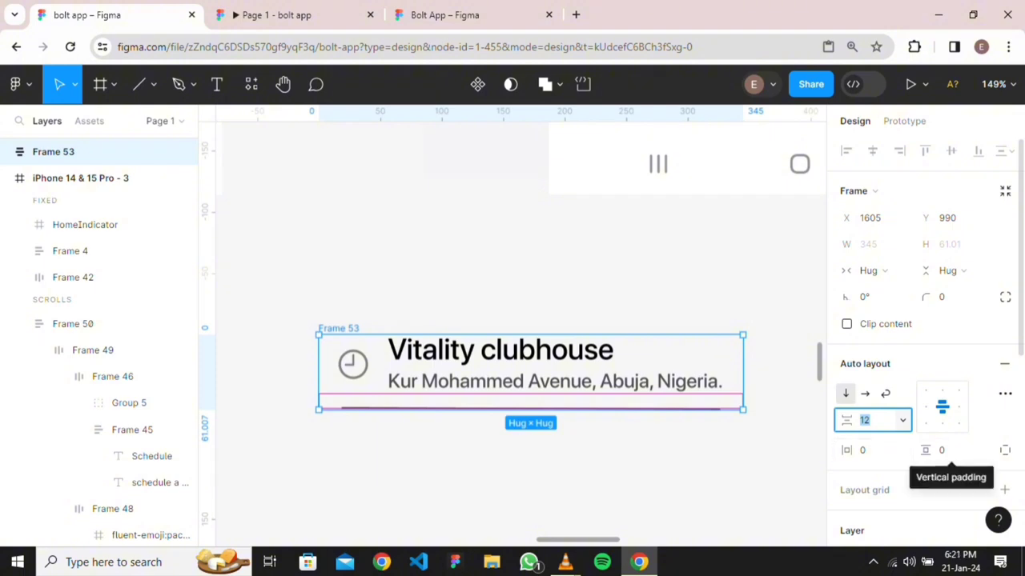
{"action": "type", "text": "8"}
{"action": "key", "text": "Return"}
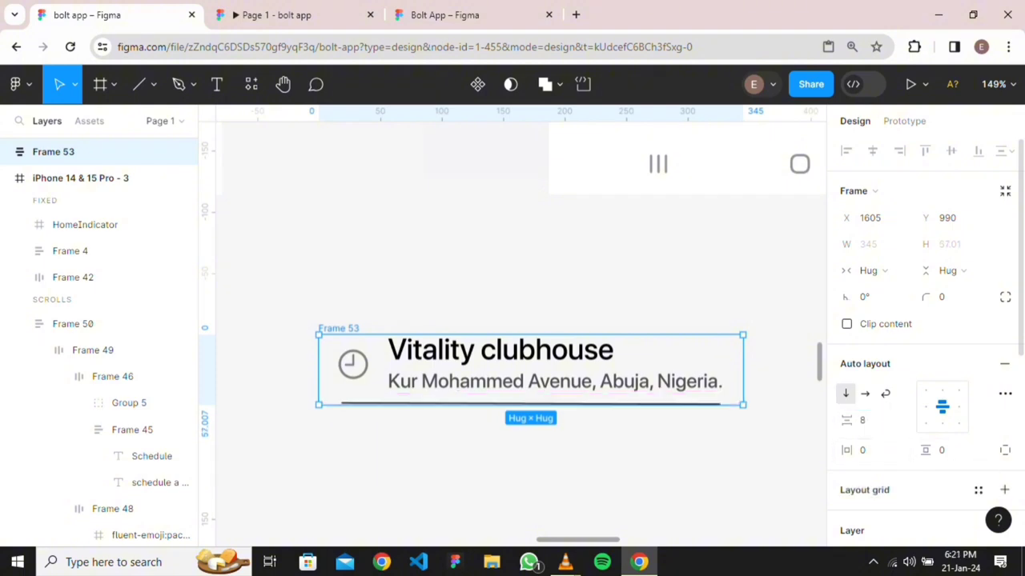
{"action": "key", "text": "Escape"}
{"action": "scroll", "coordinate": [635, 425], "scroll_direction": "down", "scroll_amount": 5}
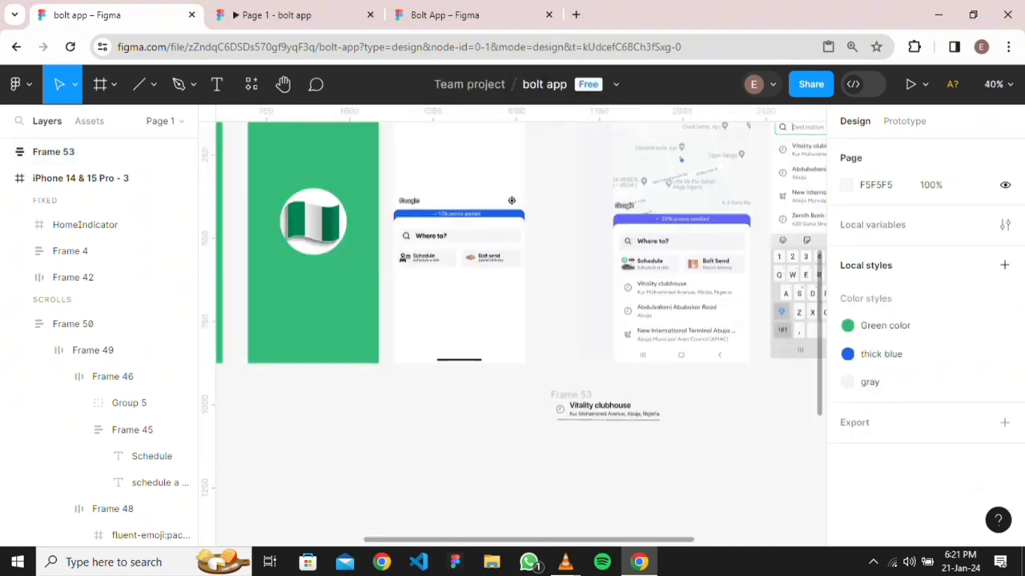
{"action": "scroll", "coordinate": [618, 420], "scroll_direction": "up", "scroll_amount": 6}
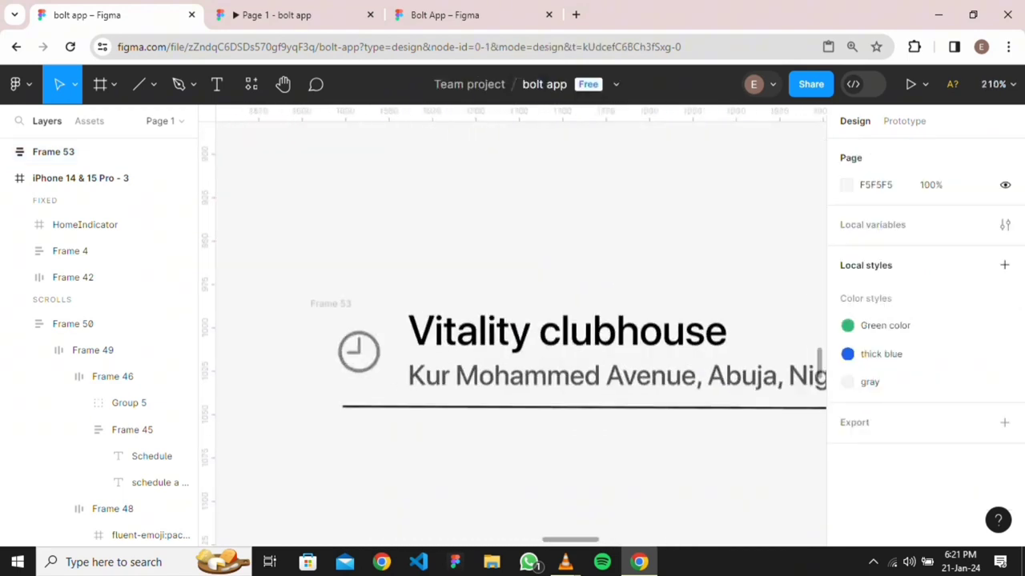
{"action": "left_click", "coordinate": [610, 401]}
{"action": "left_click", "coordinate": [869, 421]}
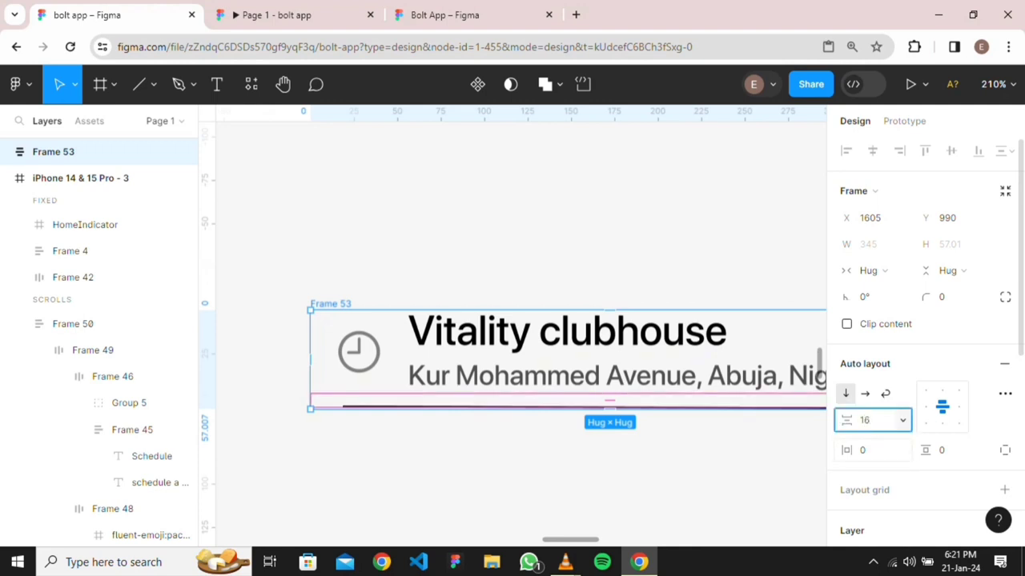
{"action": "key", "text": "Return"}
{"action": "left_click", "coordinate": [638, 449]}
Apply the gray colour style to the divider line's stroke
{"action": "scroll", "coordinate": [638, 449], "scroll_direction": "down", "scroll_amount": 3}
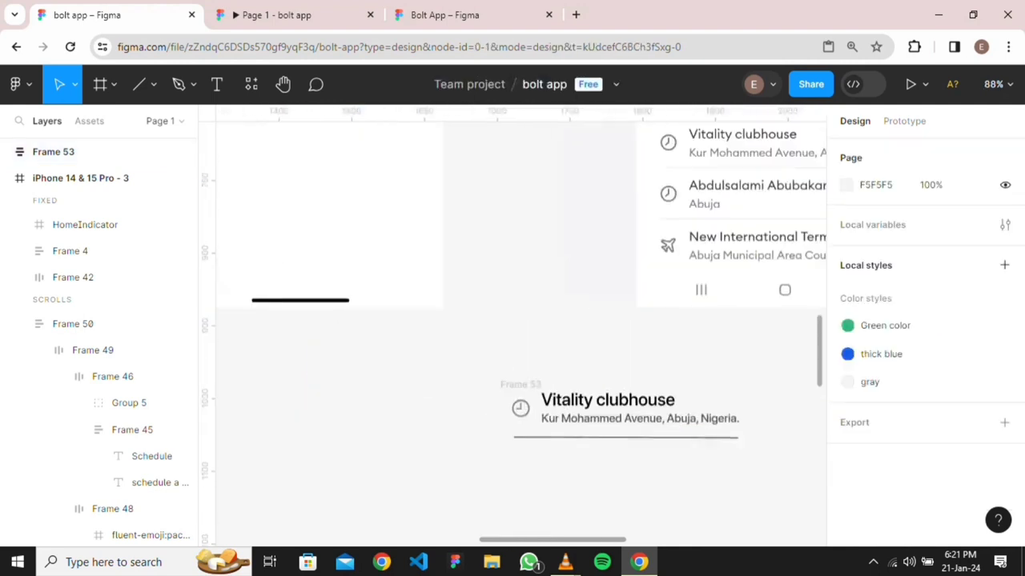
{"action": "scroll", "coordinate": [629, 425], "scroll_direction": "down", "scroll_amount": 2}
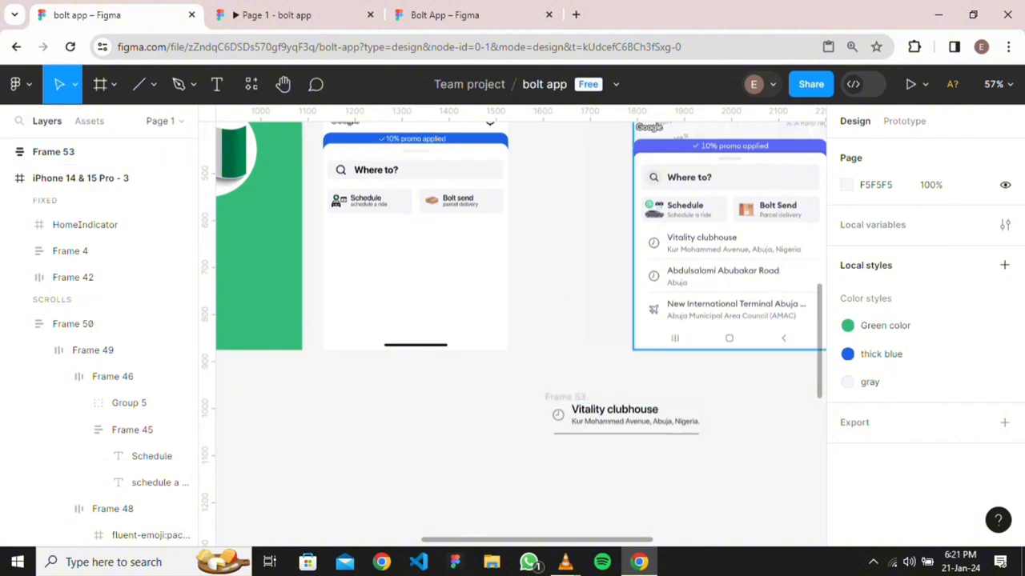
{"action": "scroll", "coordinate": [686, 400], "scroll_direction": "up", "scroll_amount": 2}
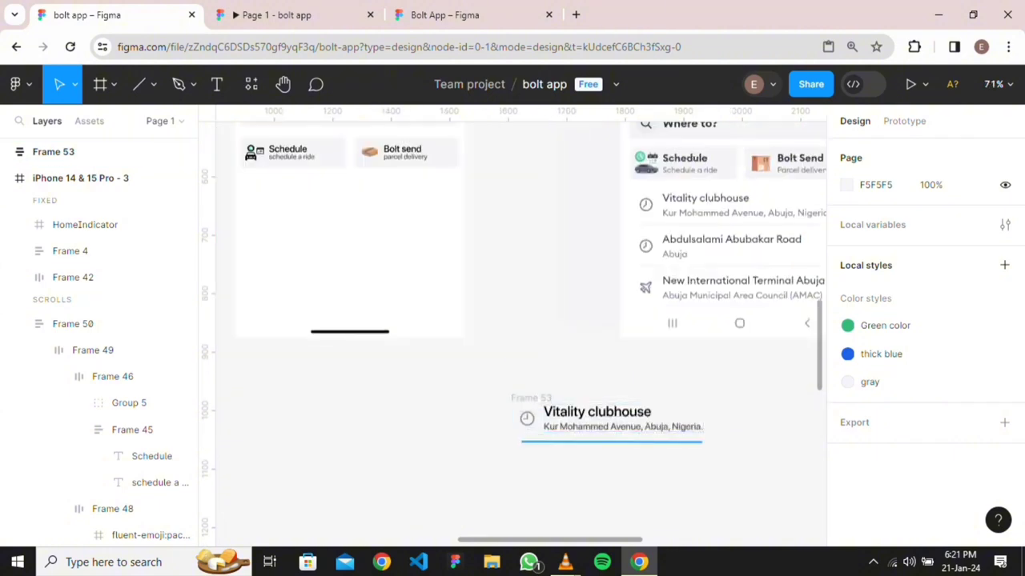
{"action": "left_click", "coordinate": [612, 441]}
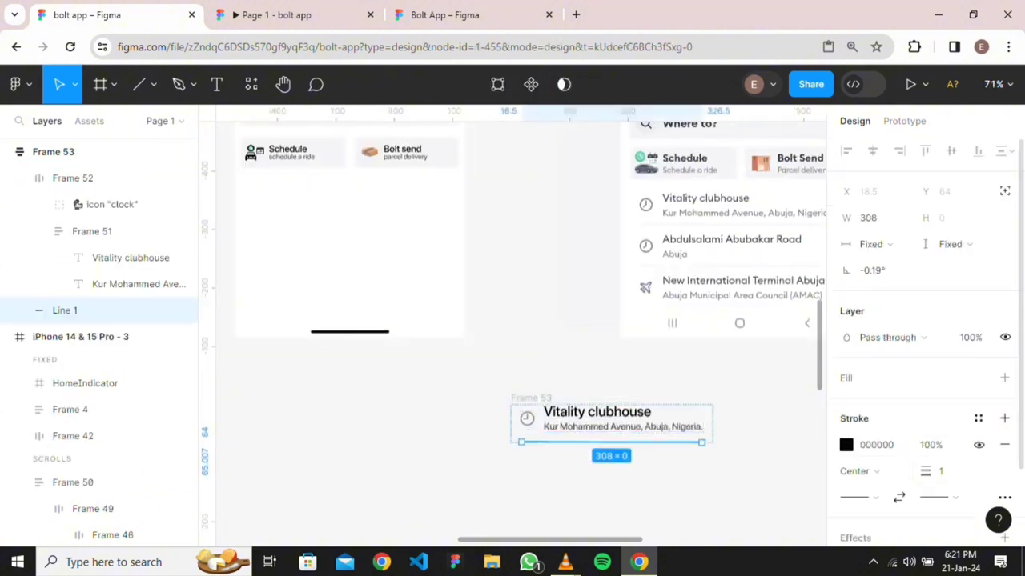
{"action": "left_click", "coordinate": [978, 418]}
{"action": "left_click", "coordinate": [689, 512]}
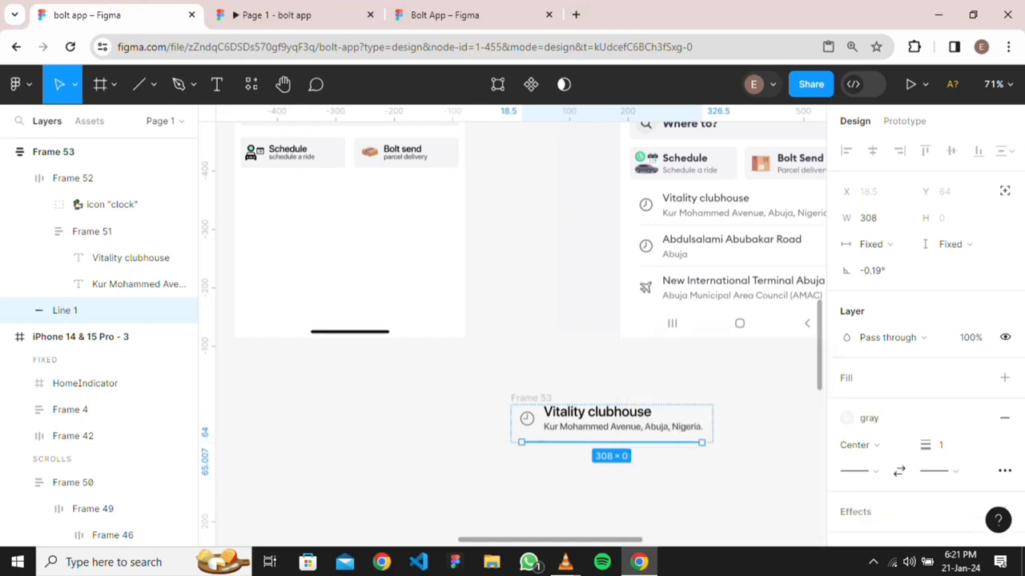
{"action": "key", "text": "Escape"}
{"action": "scroll", "coordinate": [520, 334], "scroll_direction": "left", "scroll_amount": 5}
{"action": "scroll", "coordinate": [520, 334], "scroll_direction": "right", "scroll_amount": 5}
{"action": "scroll", "coordinate": [520, 334], "scroll_direction": "up", "scroll_amount": 1}
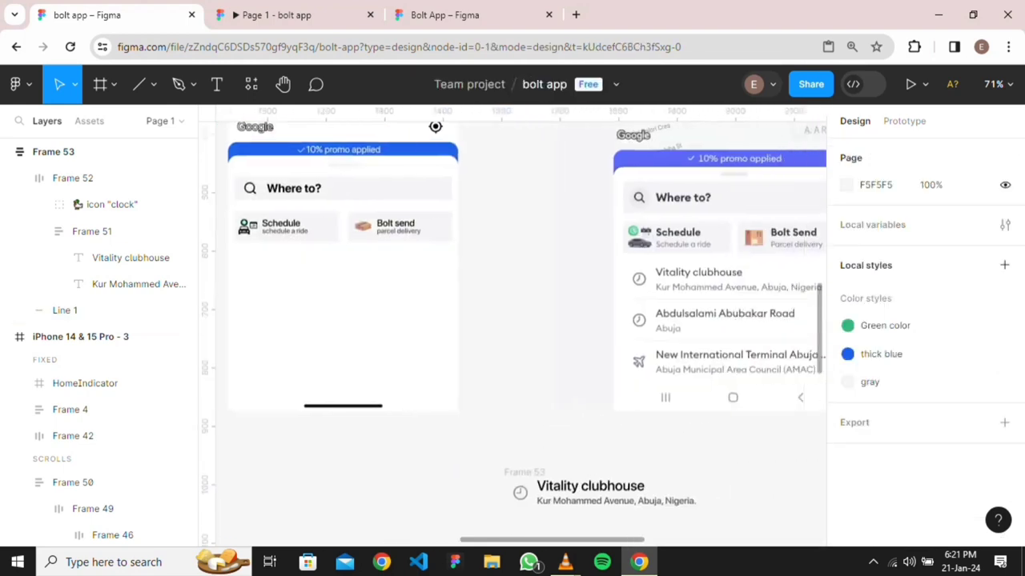
{"action": "left_click", "coordinate": [524, 472]}
Move the Vitality clubhouse row into the phone screen below the Schedule card
{"action": "left_click_drag", "start_coordinate": [600, 492], "coordinate": [334, 274]}
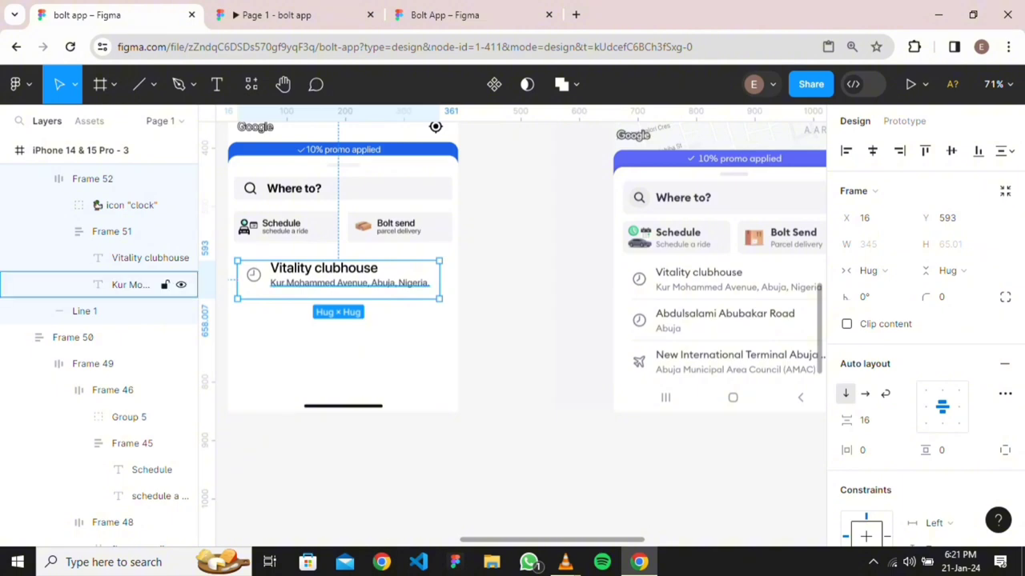
{"action": "scroll", "coordinate": [375, 292], "scroll_direction": "up", "scroll_amount": 4}
{"action": "scroll", "coordinate": [409, 389], "scroll_direction": "down", "scroll_amount": 4}
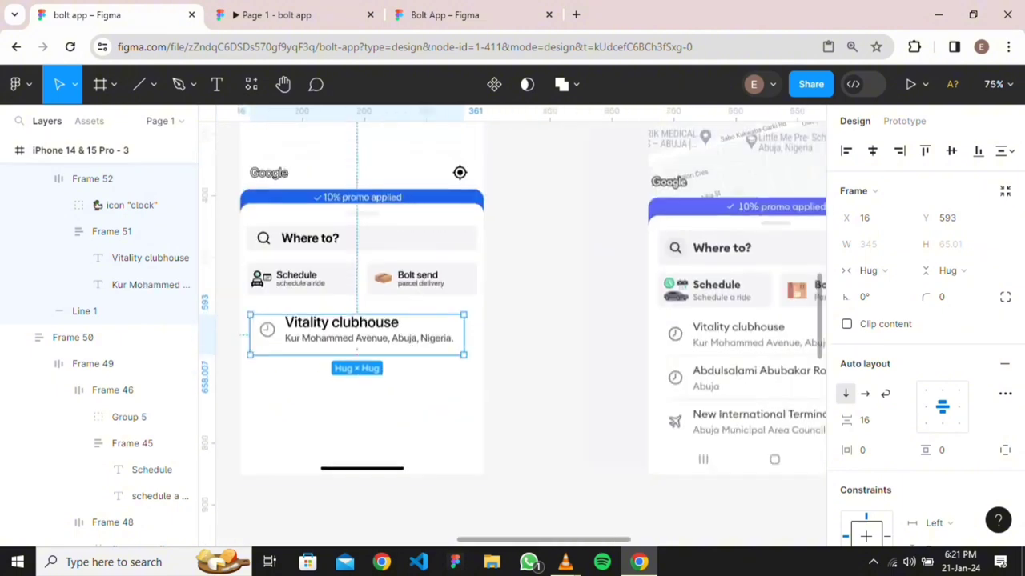
{"action": "key", "text": "Escape"}
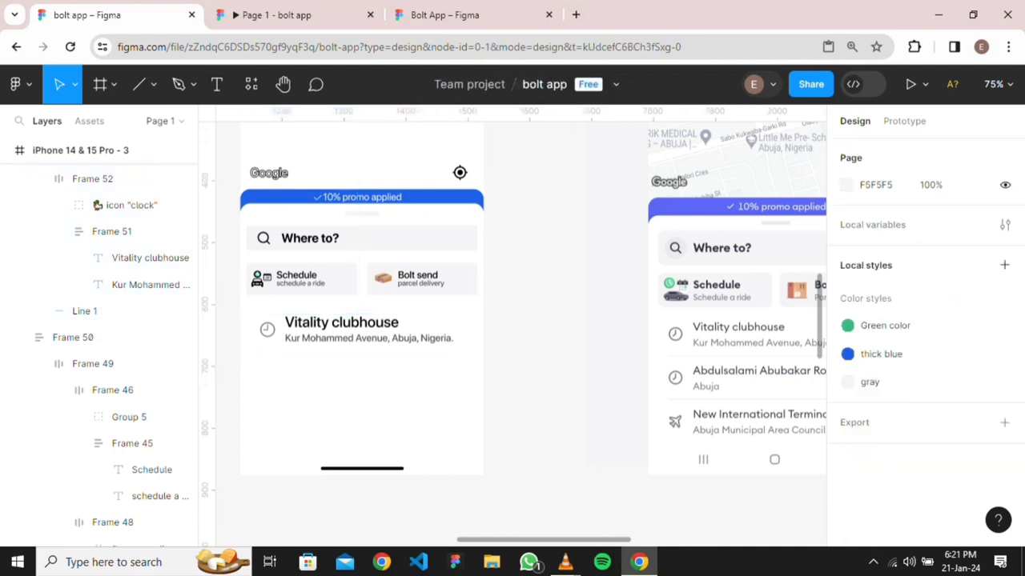
{"action": "scroll", "coordinate": [349, 361], "scroll_direction": "up", "scroll_amount": 5}
{"action": "scroll", "coordinate": [360, 349], "scroll_direction": "down", "scroll_amount": 4}
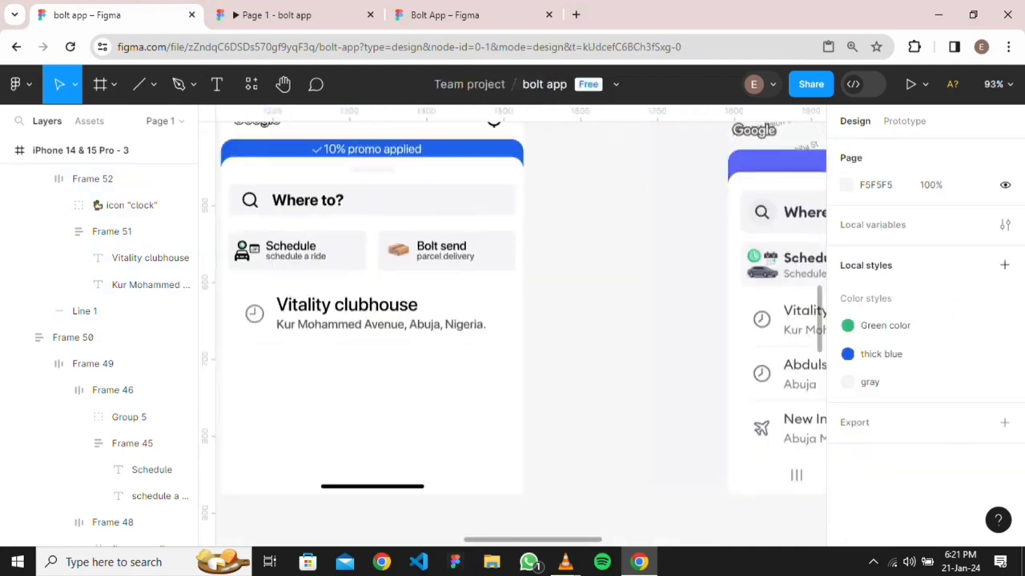
{"action": "scroll", "coordinate": [344, 353], "scroll_direction": "down", "scroll_amount": 2}
{"action": "scroll", "coordinate": [347, 359], "scroll_direction": "up", "scroll_amount": 4}
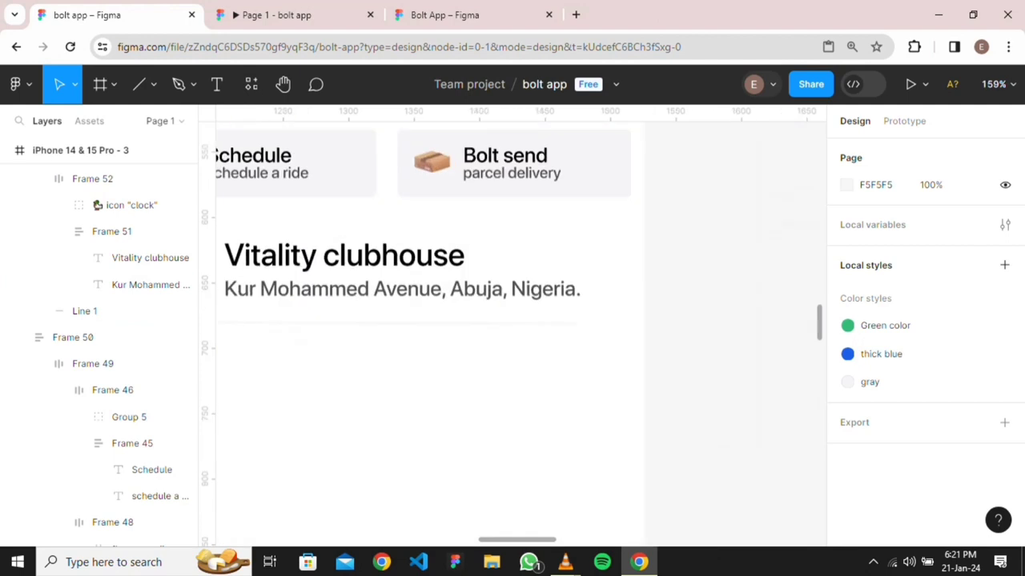
{"action": "left_click", "coordinate": [376, 312]}
{"action": "key", "text": "Escape"}
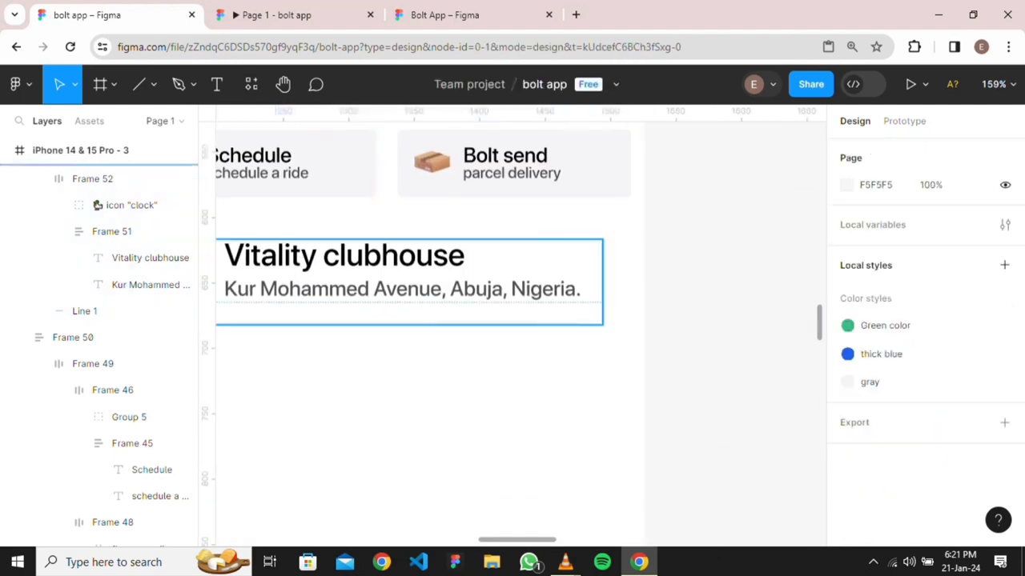
{"action": "left_click", "coordinate": [377, 312]}
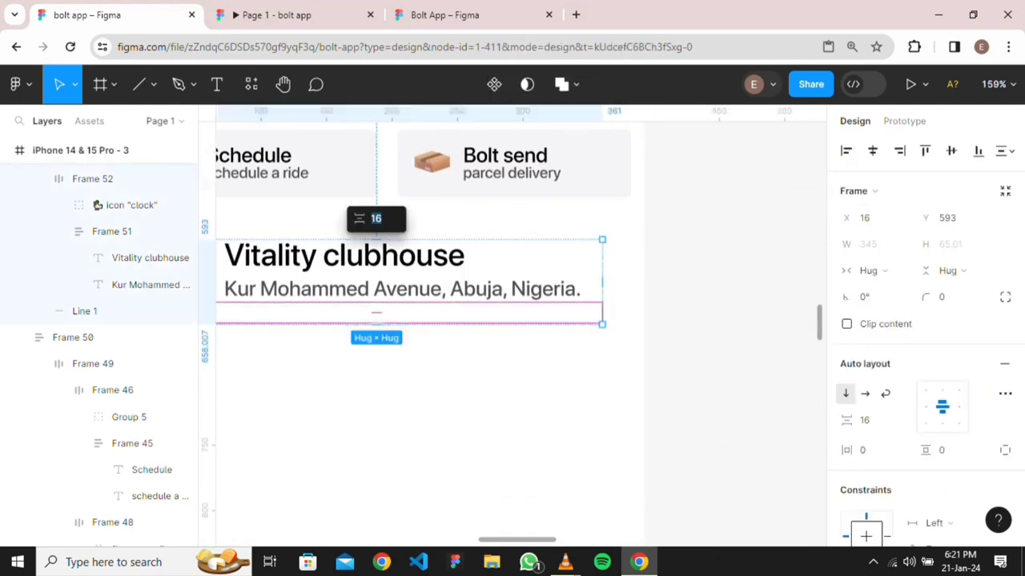
Set the row's divider line stroke thickness to 2
{"action": "scroll", "coordinate": [429, 333], "scroll_direction": "up", "scroll_amount": 7}
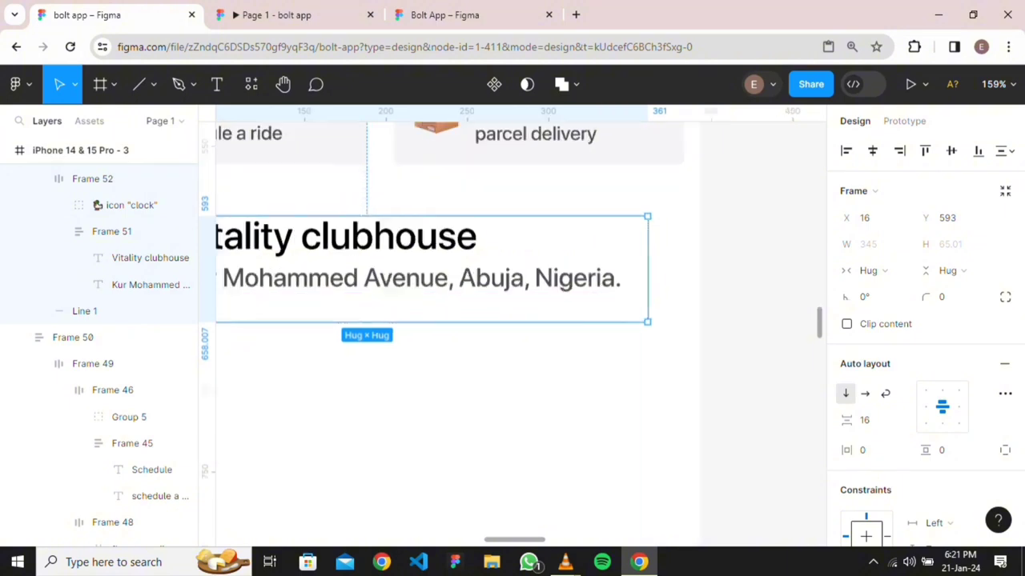
{"action": "double_click", "coordinate": [428, 259]}
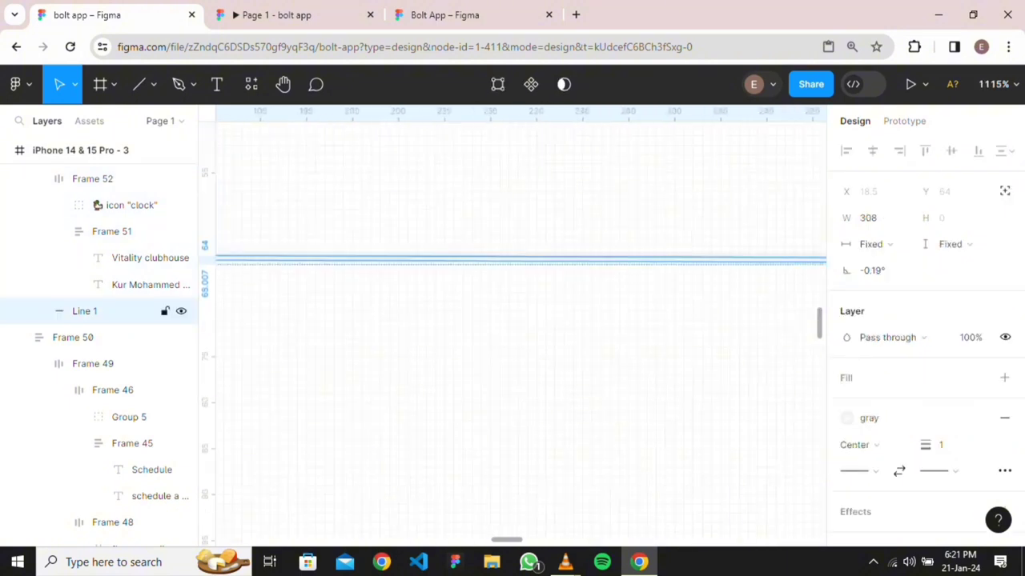
{"action": "scroll", "coordinate": [920, 443], "scroll_direction": "down", "scroll_amount": 2}
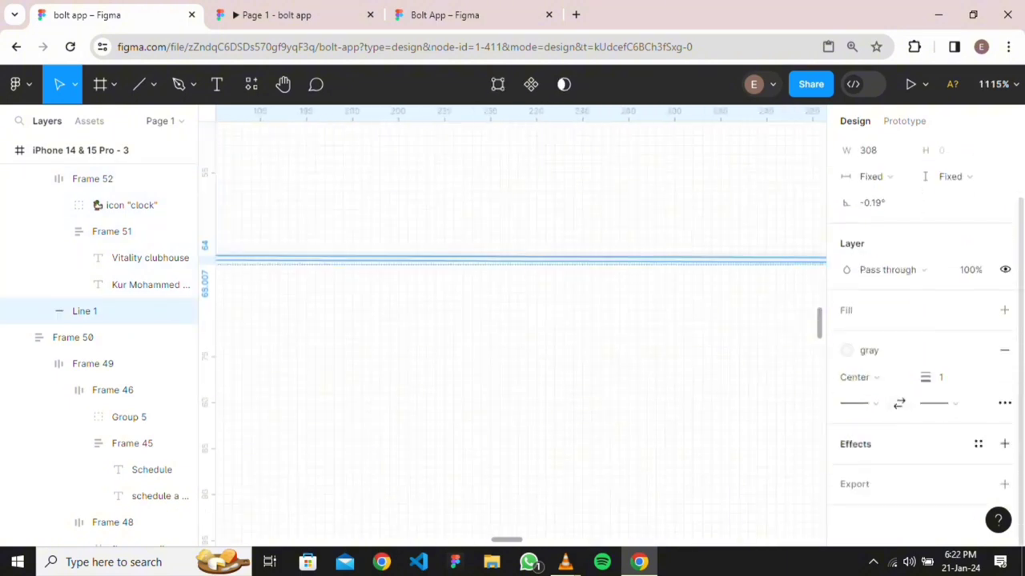
{"action": "left_click", "coordinate": [941, 377]}
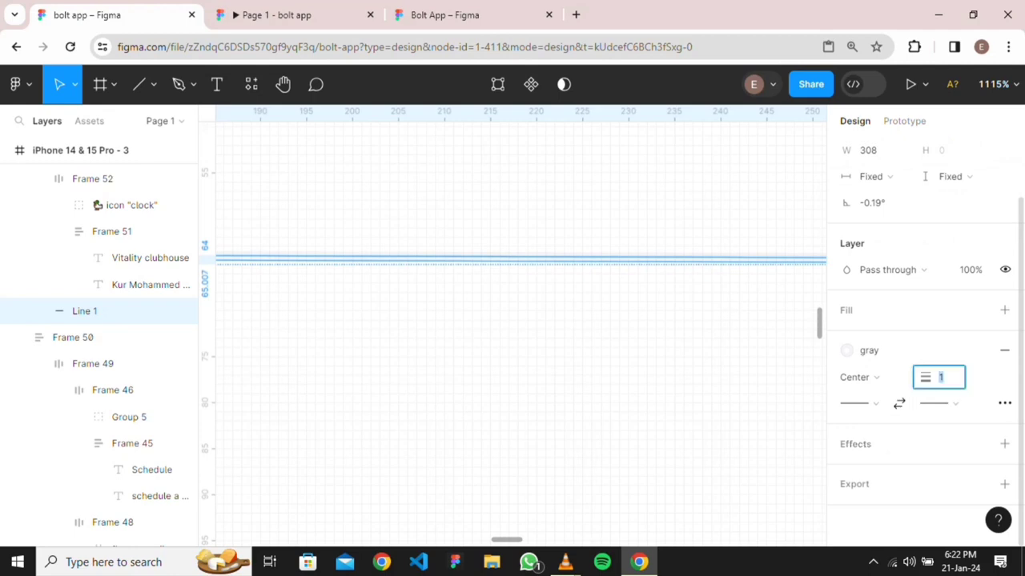
{"action": "type", "text": "2"}
{"action": "key", "text": "Return"}
{"action": "key", "text": "Escape"}
Stretch the clubhouse row to the full 393 screen width and nudge it up to Y 587
{"action": "scroll", "coordinate": [520, 344], "scroll_direction": "down", "scroll_amount": 2}
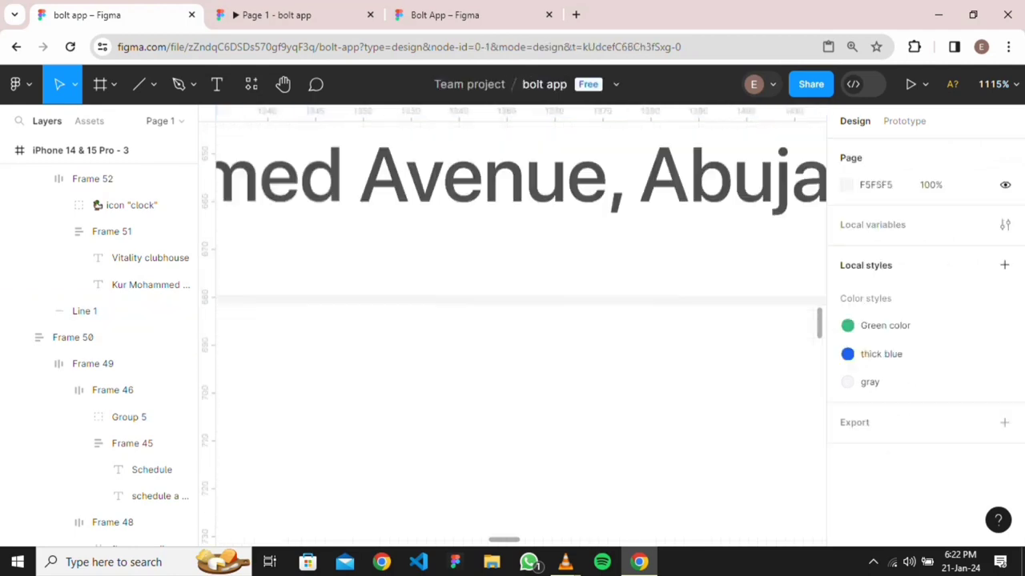
{"action": "scroll", "coordinate": [674, 384], "scroll_direction": "down", "scroll_amount": 4}
{"action": "scroll", "coordinate": [664, 403], "scroll_direction": "down", "scroll_amount": 3}
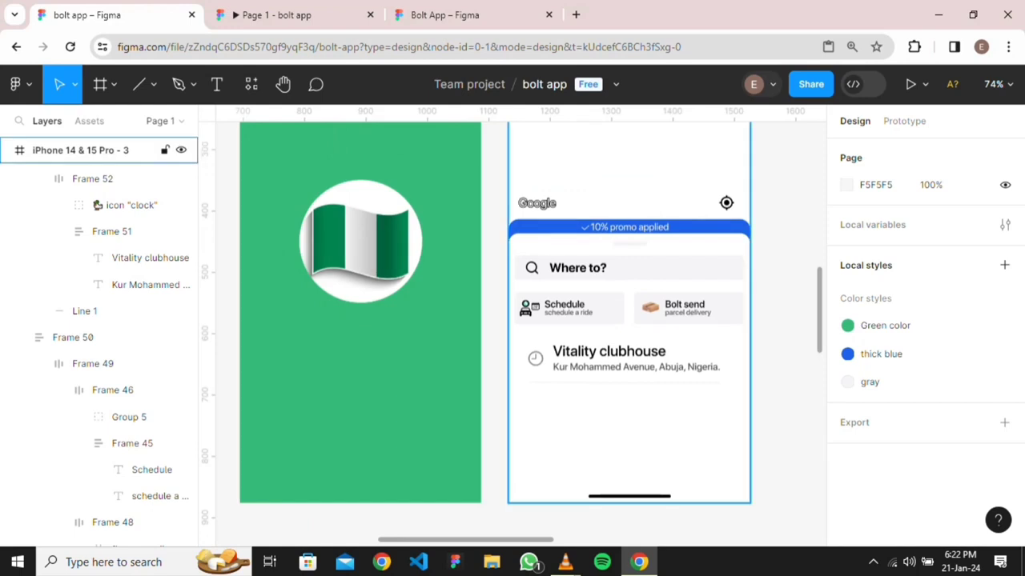
{"action": "scroll", "coordinate": [665, 415], "scroll_direction": "up", "scroll_amount": 6}
{"action": "left_click", "coordinate": [656, 320]}
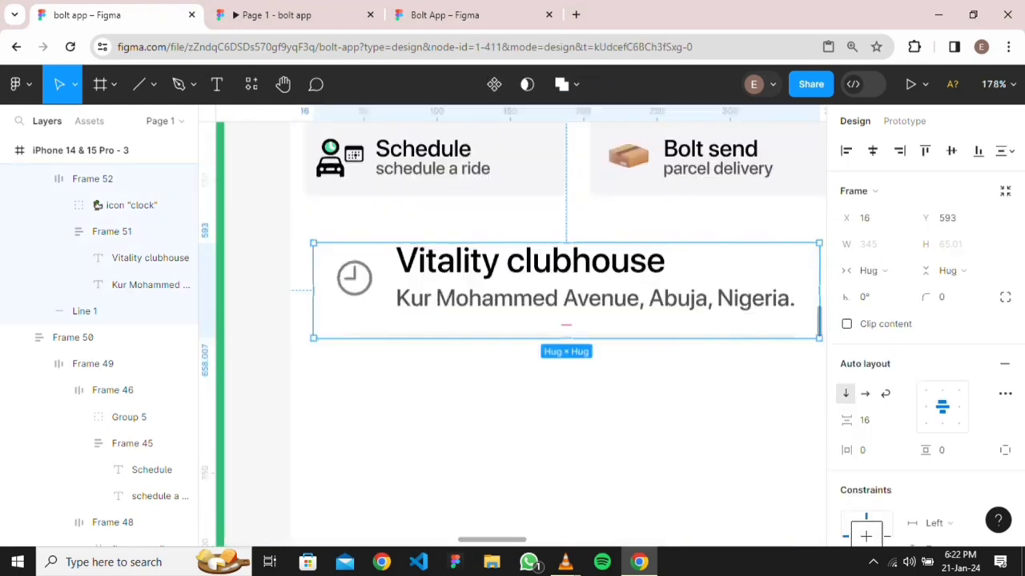
{"action": "scroll", "coordinate": [593, 397], "scroll_direction": "down", "scroll_amount": 4}
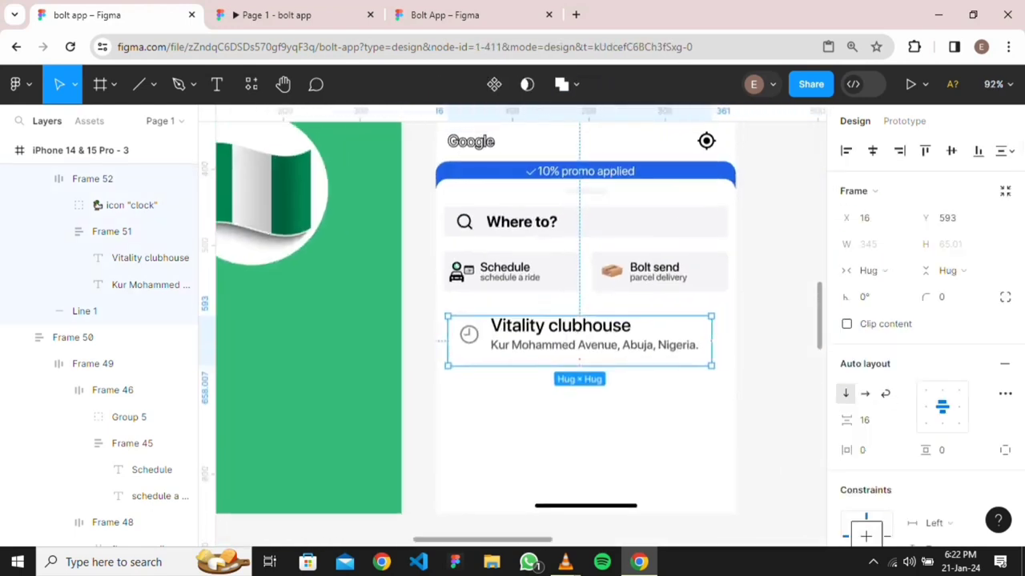
{"action": "left_click_drag", "start_coordinate": [711, 341], "coordinate": [736, 341]}
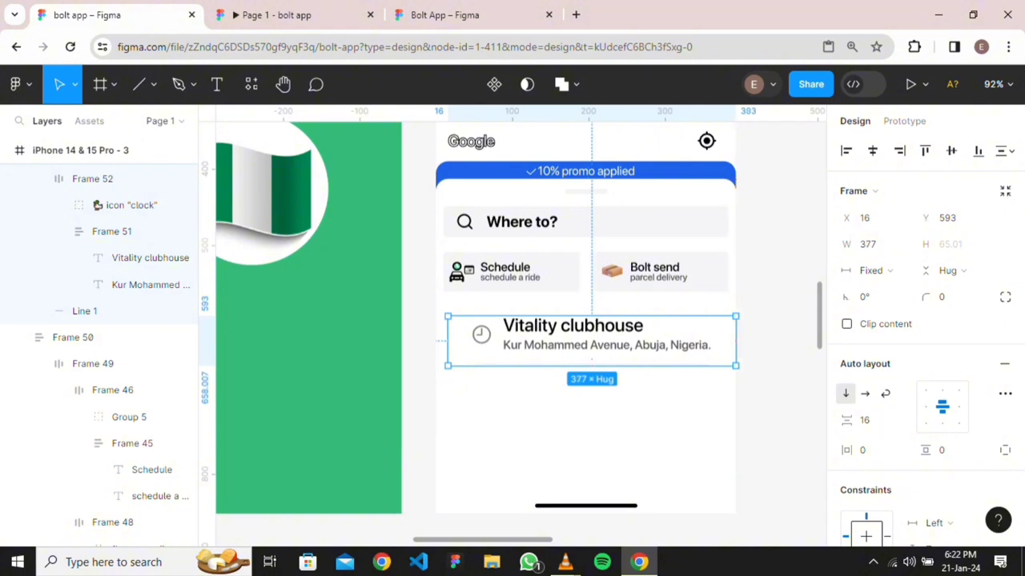
{"action": "left_click_drag", "start_coordinate": [447, 341], "coordinate": [435, 341]}
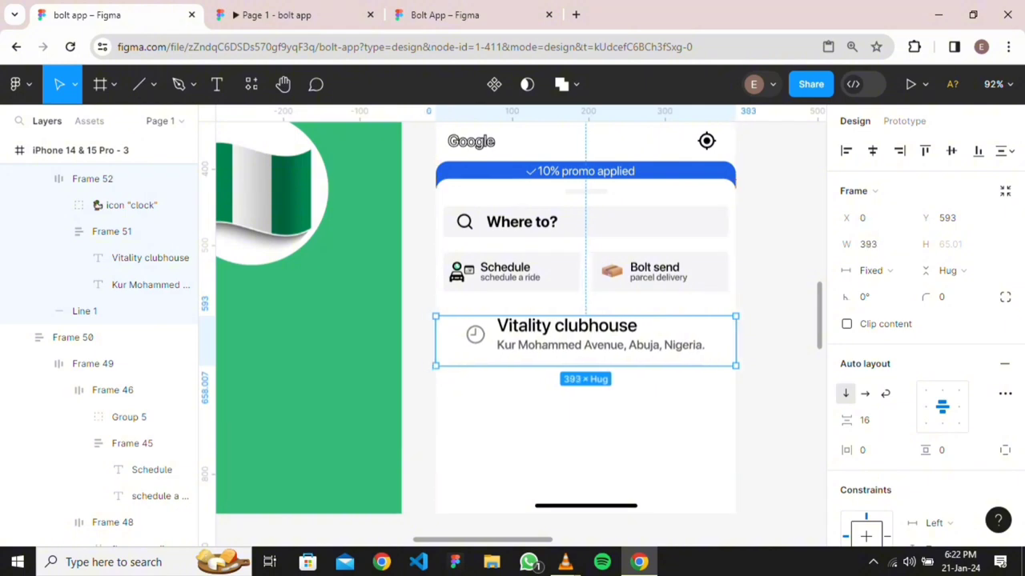
{"action": "scroll", "coordinate": [616, 346], "scroll_direction": "up", "scroll_amount": 3}
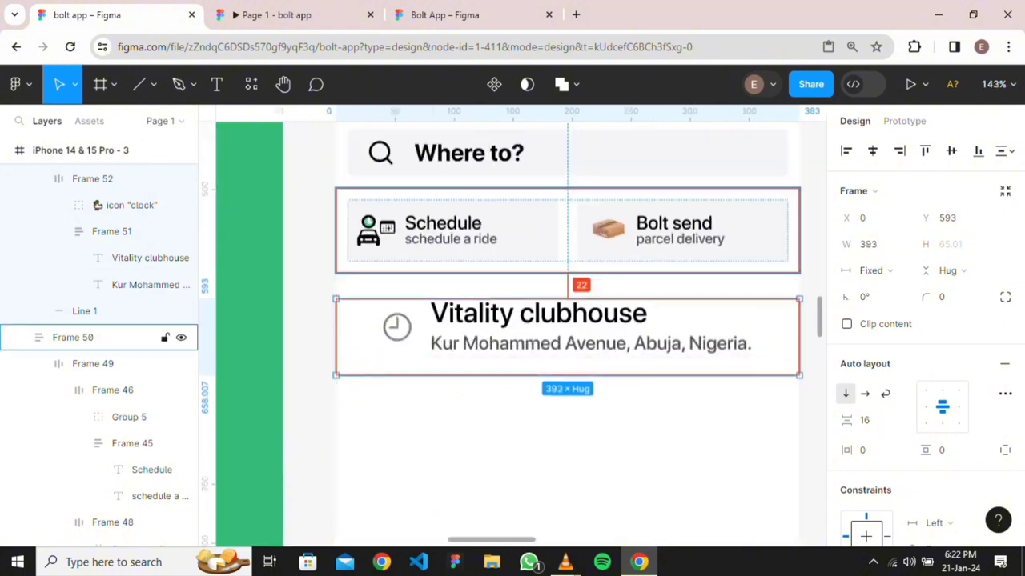
{"action": "key", "text": "Up"}
{"action": "key", "text": "Up"}
{"action": "key", "text": "Up"}
{"action": "key", "text": "Up"}
{"action": "key", "text": "Up"}
{"action": "key", "text": "Up"}
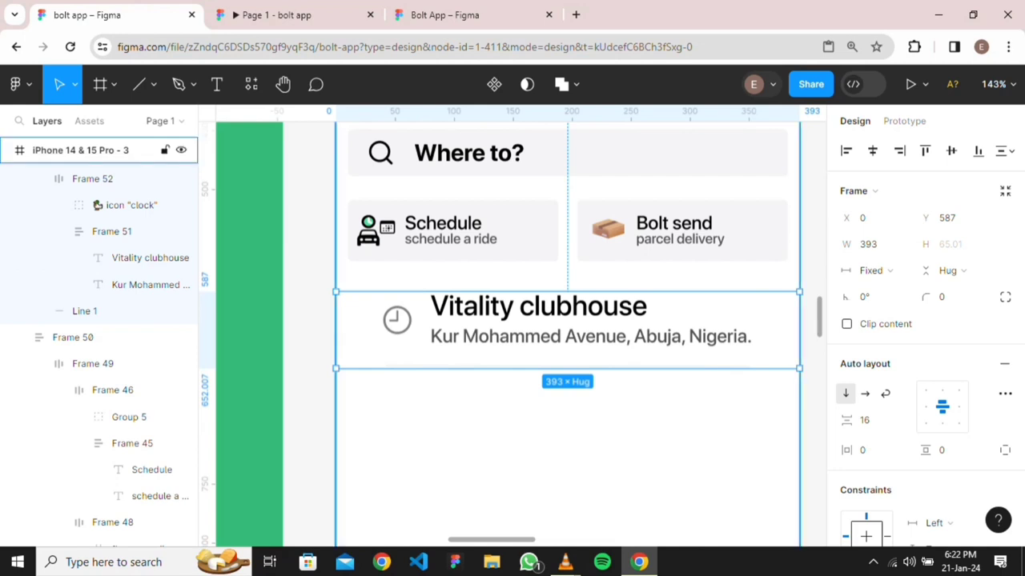
Try ungrouping the clock-and-address row, undo it, and keep its contents left-aligned
{"action": "scroll", "coordinate": [750, 502], "scroll_direction": "down", "scroll_amount": 3}
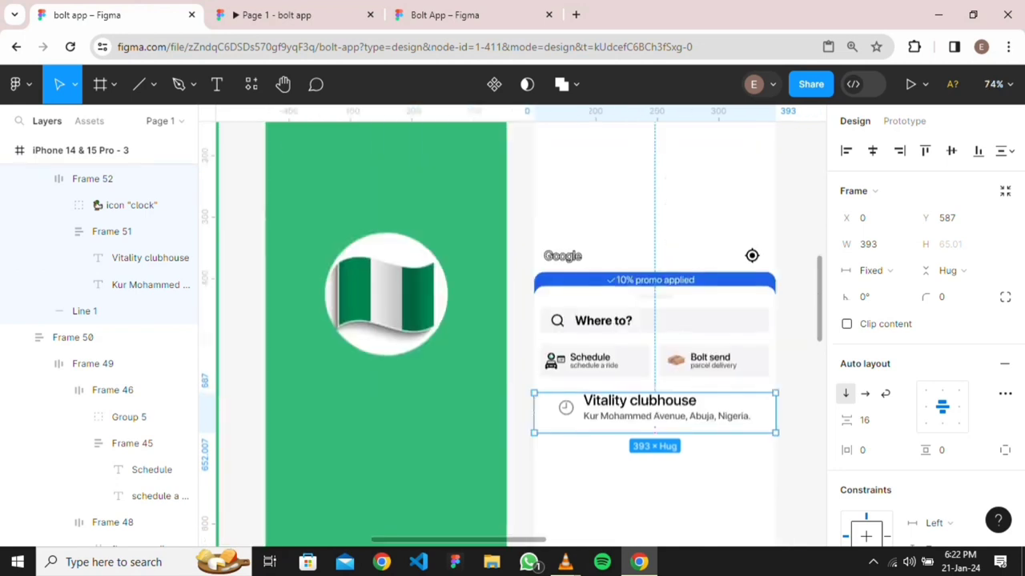
{"action": "double_click", "coordinate": [655, 408]}
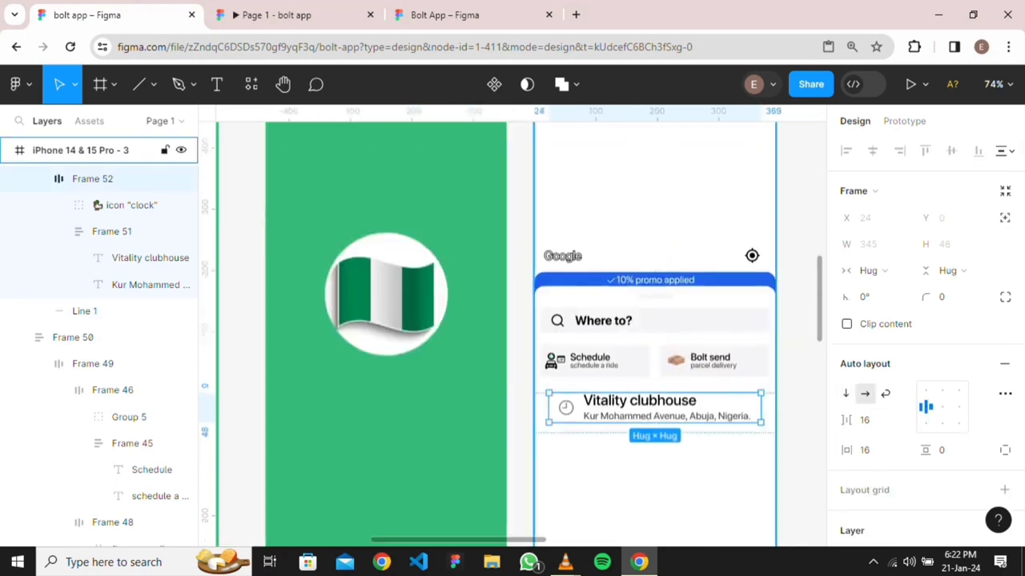
{"action": "scroll", "coordinate": [588, 437], "scroll_direction": "up", "scroll_amount": 3}
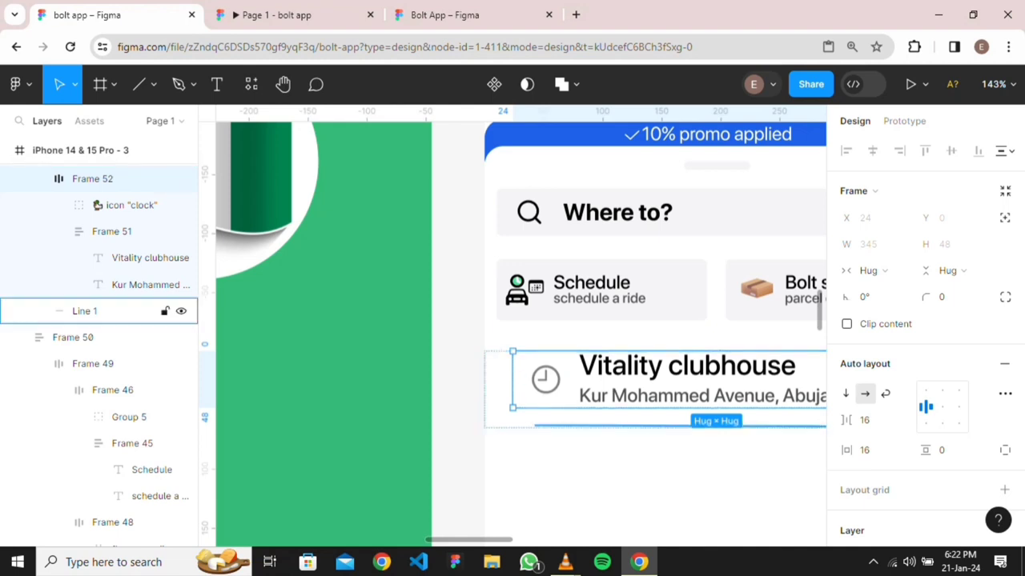
{"action": "right_click", "coordinate": [565, 405]}
{"action": "key", "text": "Escape"}
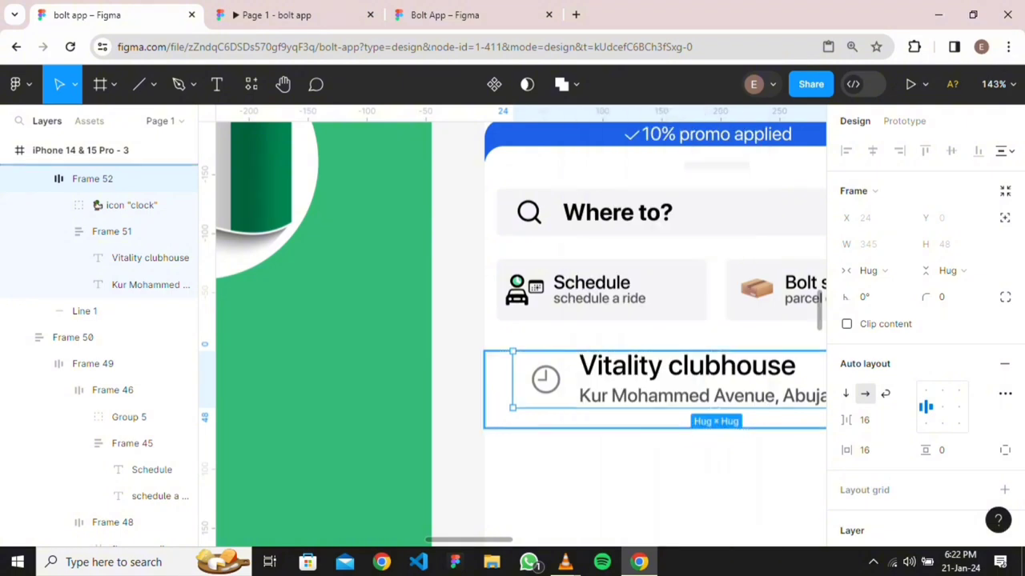
{"action": "key", "text": "Escape"}
{"action": "right_click", "coordinate": [554, 397]}
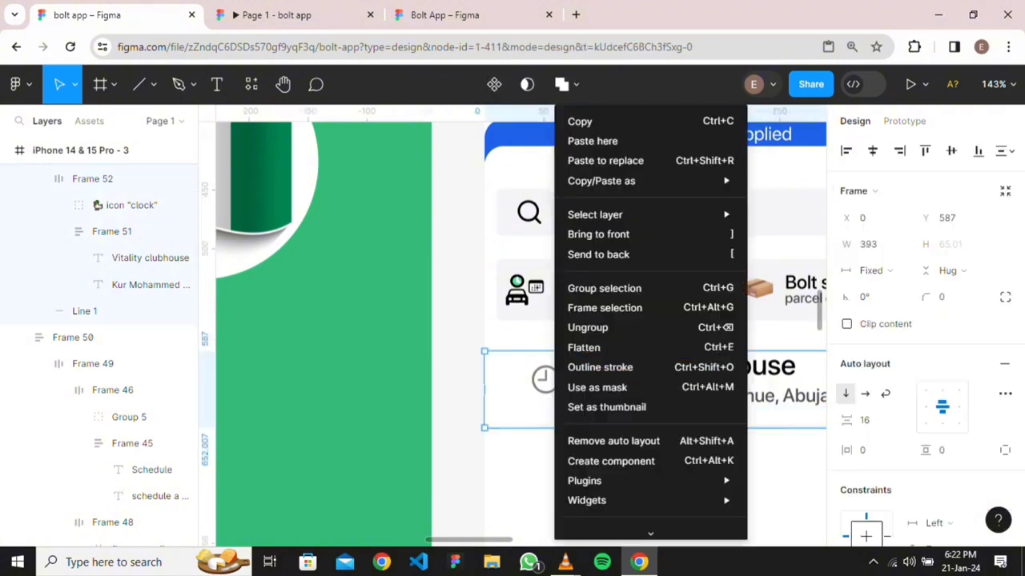
{"action": "left_click", "coordinate": [588, 327]}
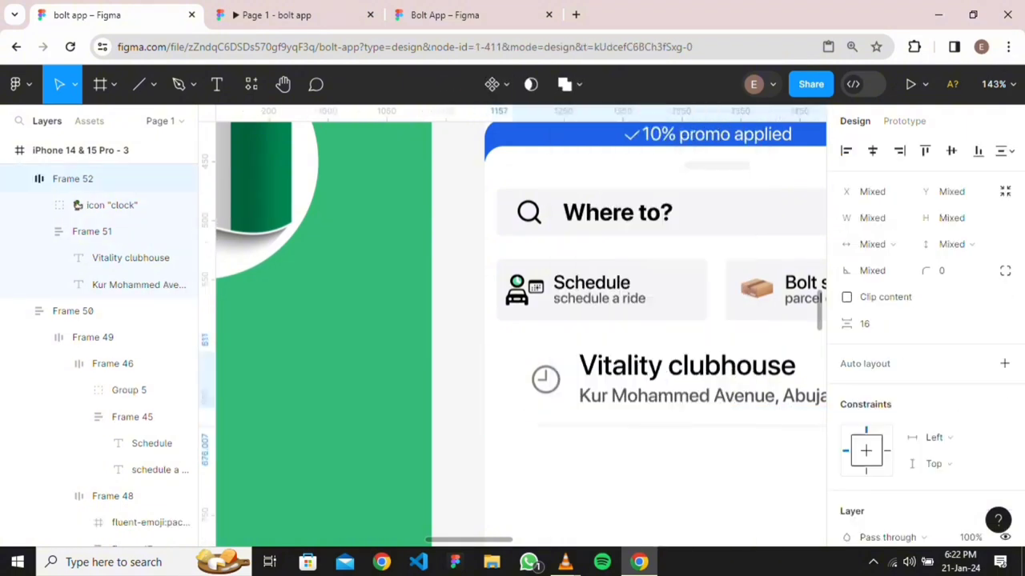
{"action": "key", "text": "ctrl+z"}
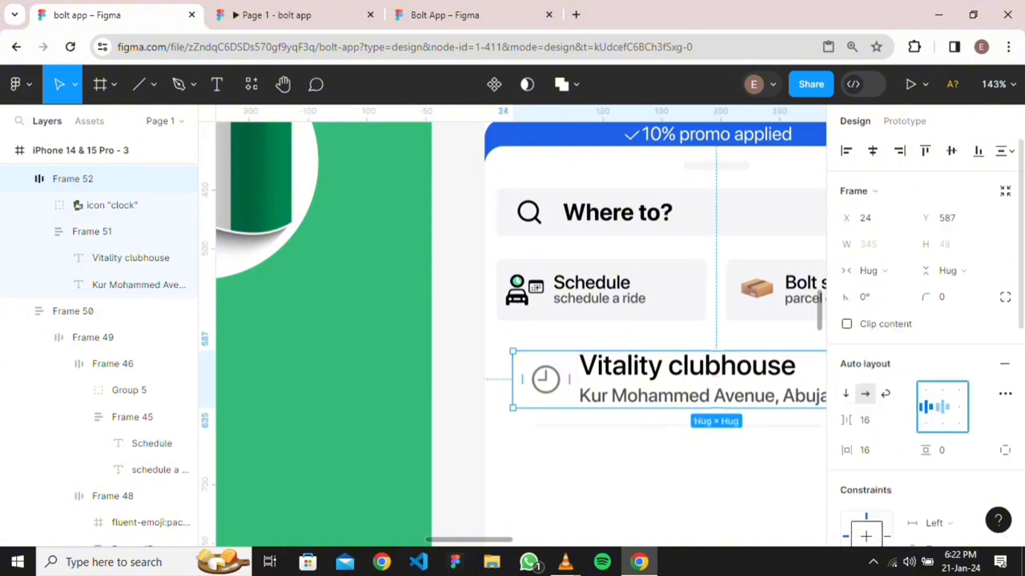
{"action": "left_click", "coordinate": [942, 407]}
{"action": "left_click", "coordinate": [926, 407]}
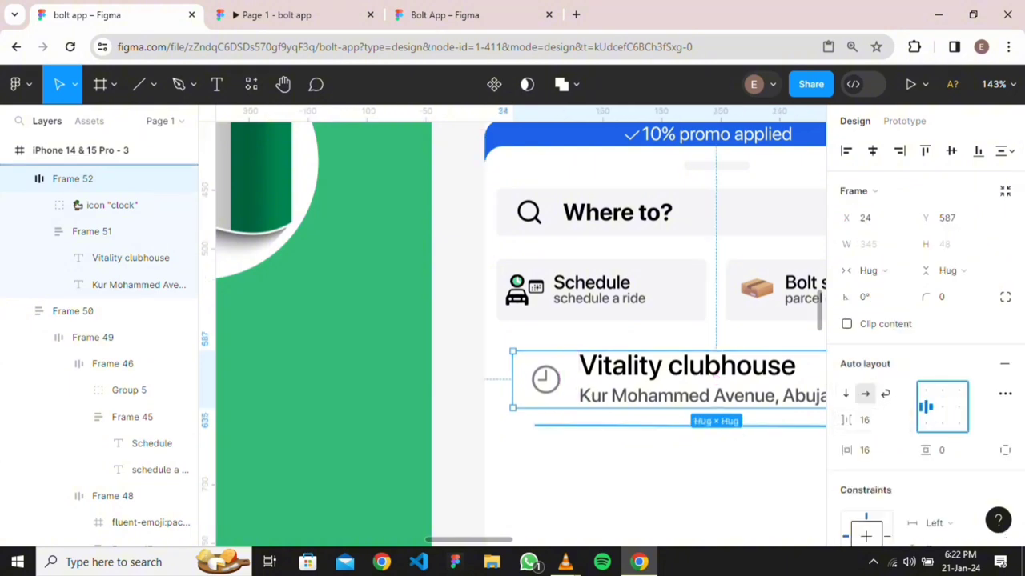
Drag Frame 52's edges so it sits at X 0 with a 393 width
{"action": "scroll", "coordinate": [520, 320], "scroll_direction": "right", "scroll_amount": 4}
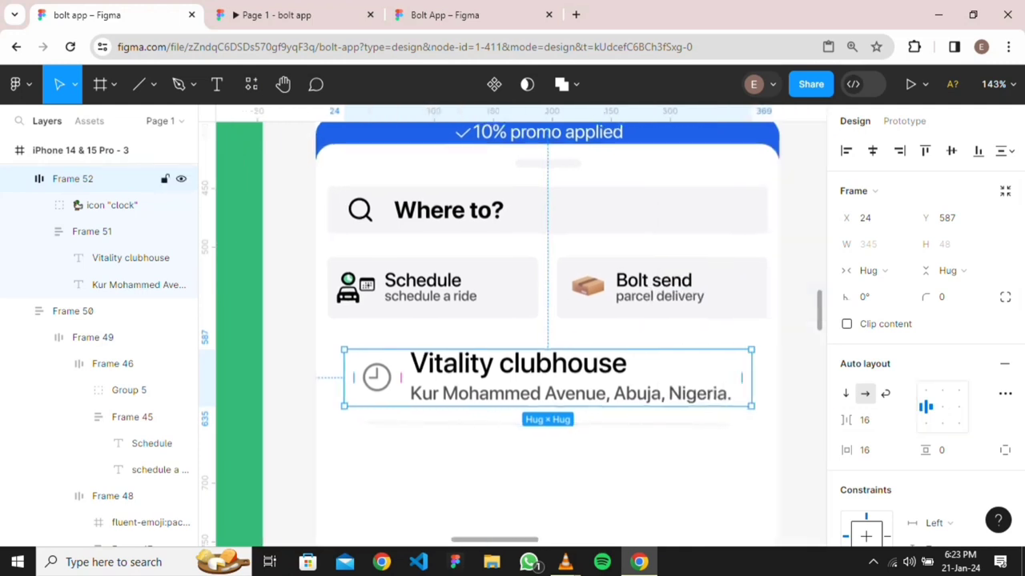
{"action": "left_click_drag", "start_coordinate": [751, 377], "coordinate": [779, 377]}
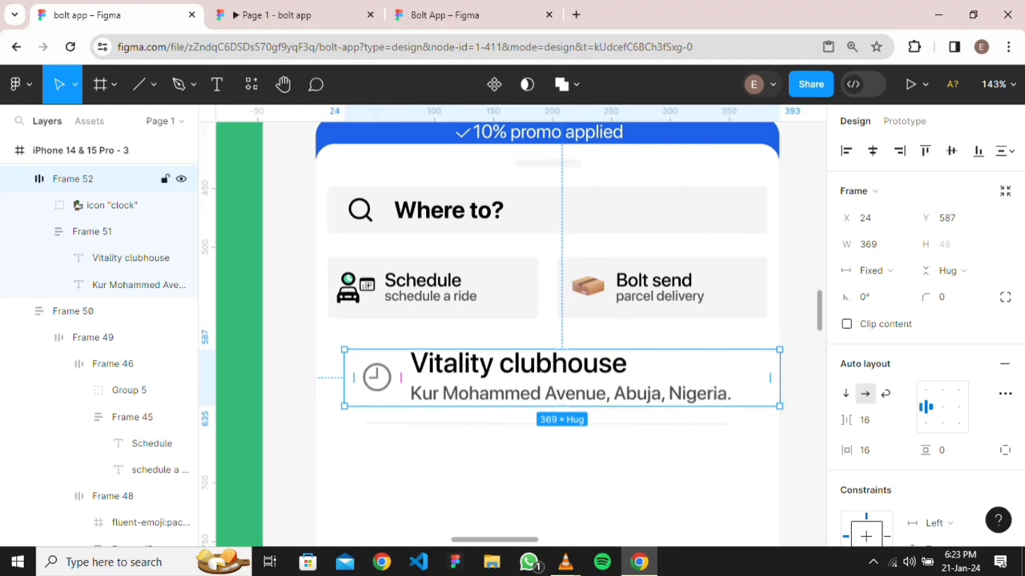
{"action": "left_click_drag", "start_coordinate": [344, 377], "coordinate": [316, 377]}
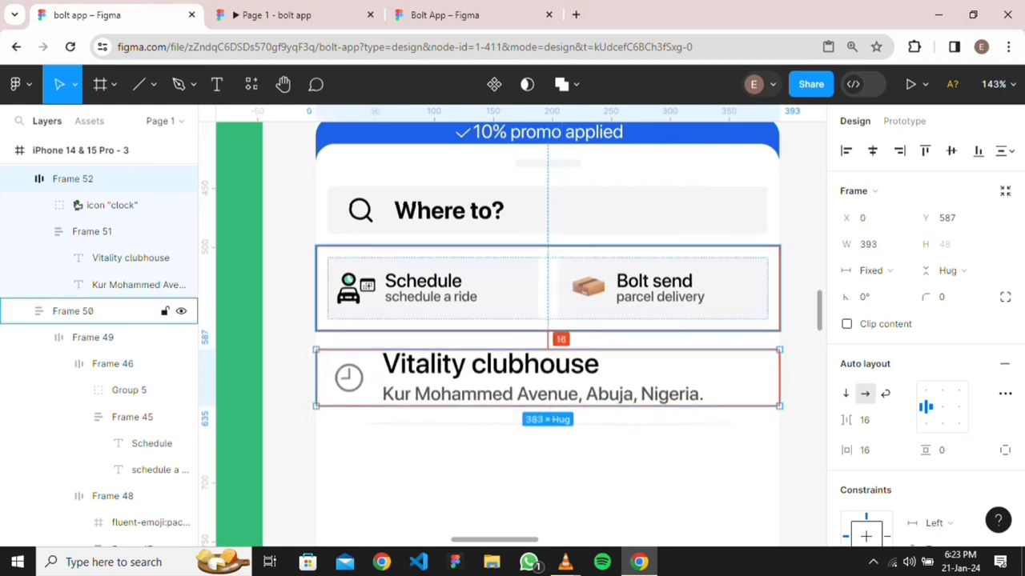
{"action": "key", "text": "Escape"}
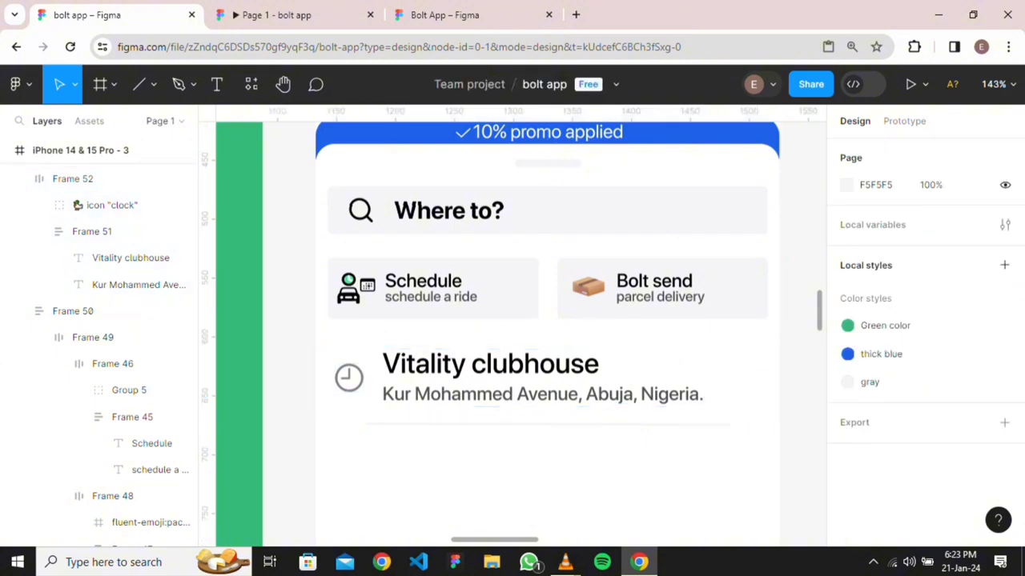
Set the Vitality clubhouse title font size to 20
{"action": "double_click", "coordinate": [543, 377]}
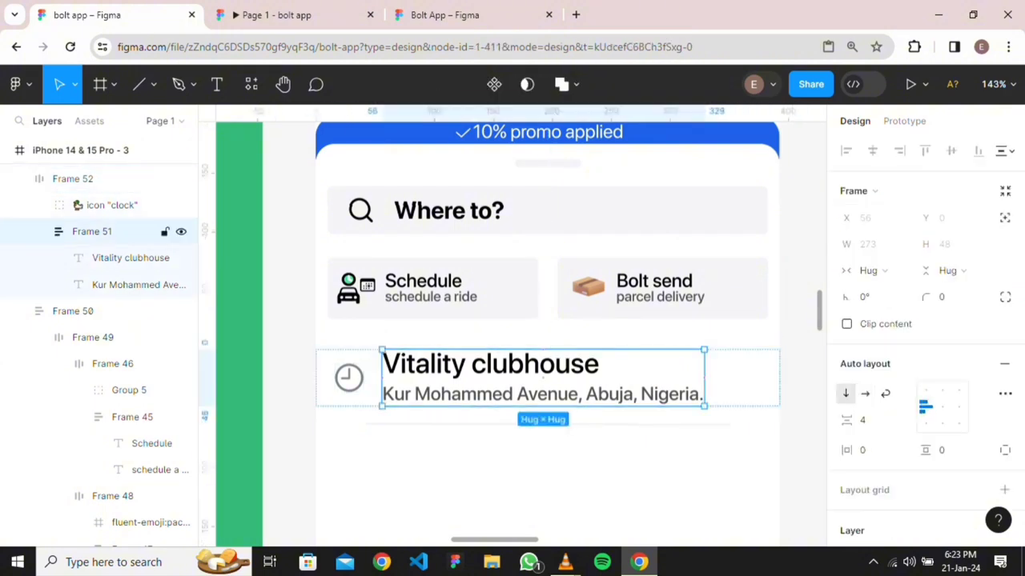
{"action": "double_click", "coordinate": [489, 364]}
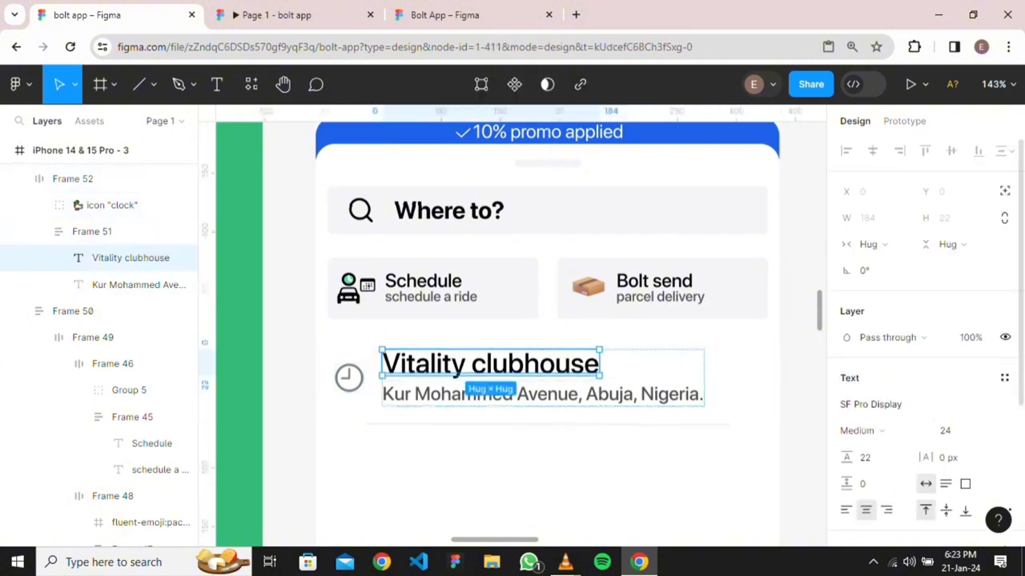
{"action": "left_click", "coordinate": [989, 431]}
{"action": "left_click", "coordinate": [963, 361]}
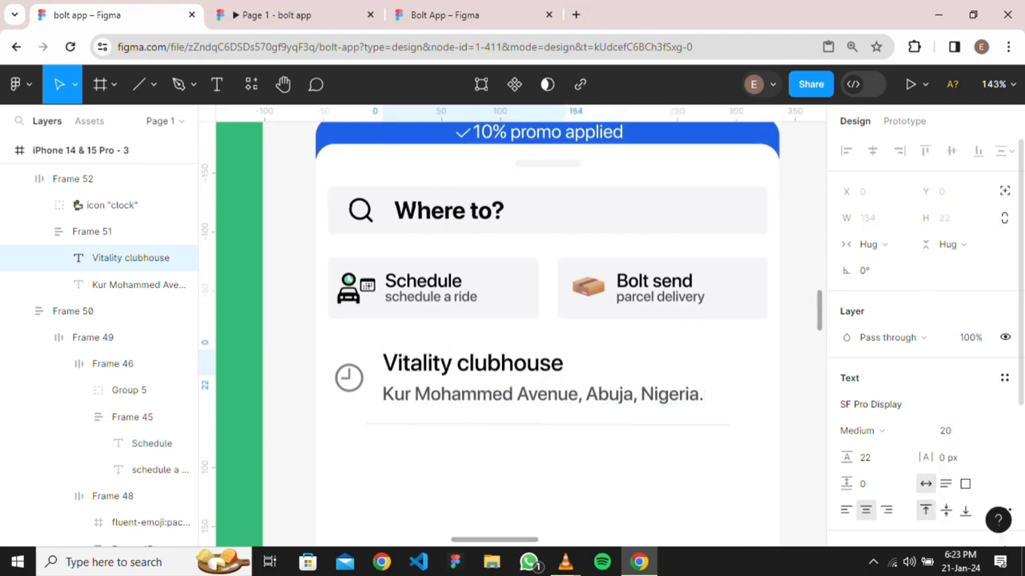
{"action": "key", "text": "Escape"}
{"action": "scroll", "coordinate": [563, 438], "scroll_direction": "down", "scroll_amount": 4}
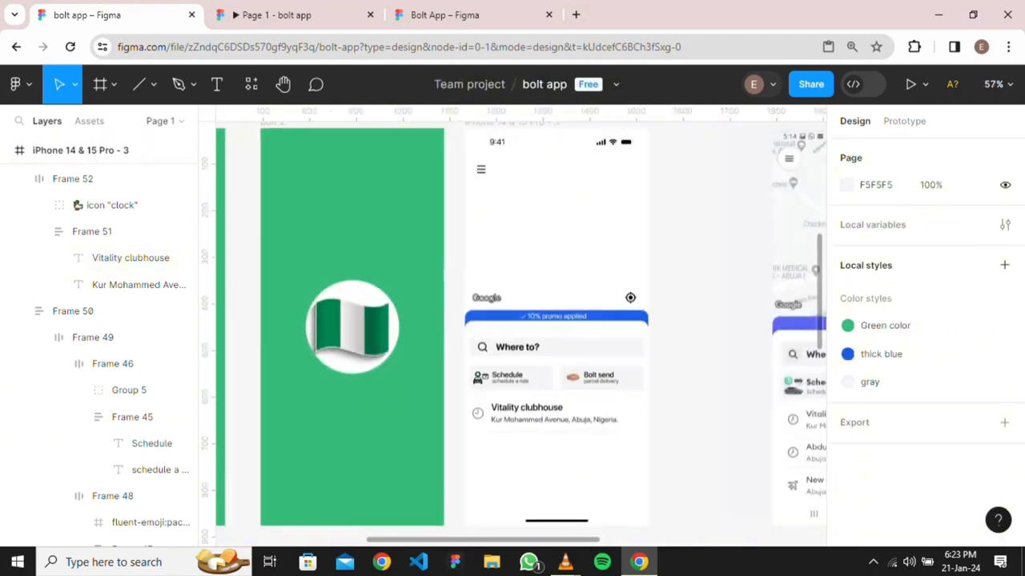
{"action": "scroll", "coordinate": [530, 431], "scroll_direction": "up", "scroll_amount": 4}
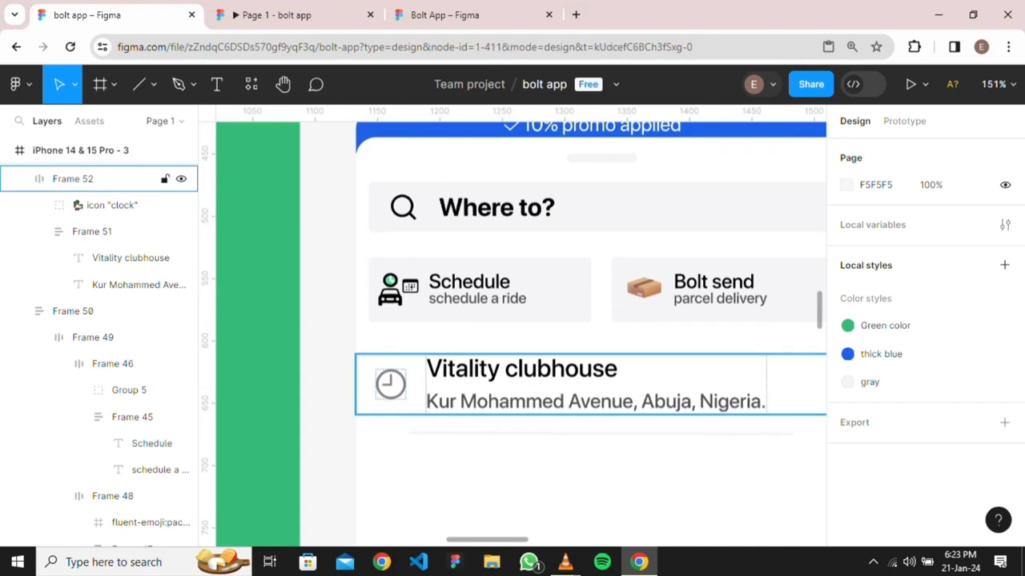
Keep the title weight at Medium, then select the divider line under the row
{"action": "double_click", "coordinate": [530, 387]}
{"action": "double_click", "coordinate": [521, 369]}
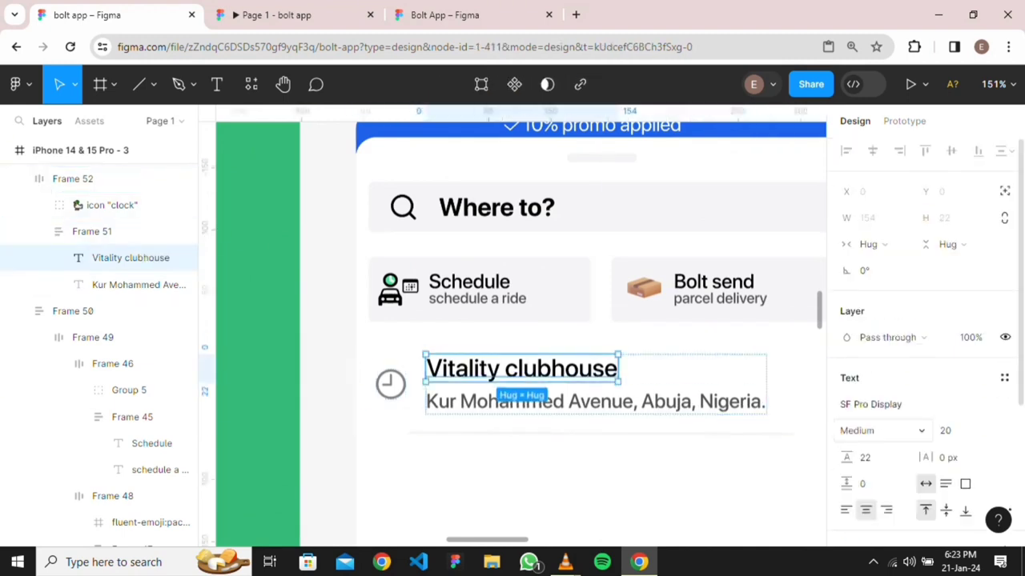
{"action": "left_click", "coordinate": [880, 431]}
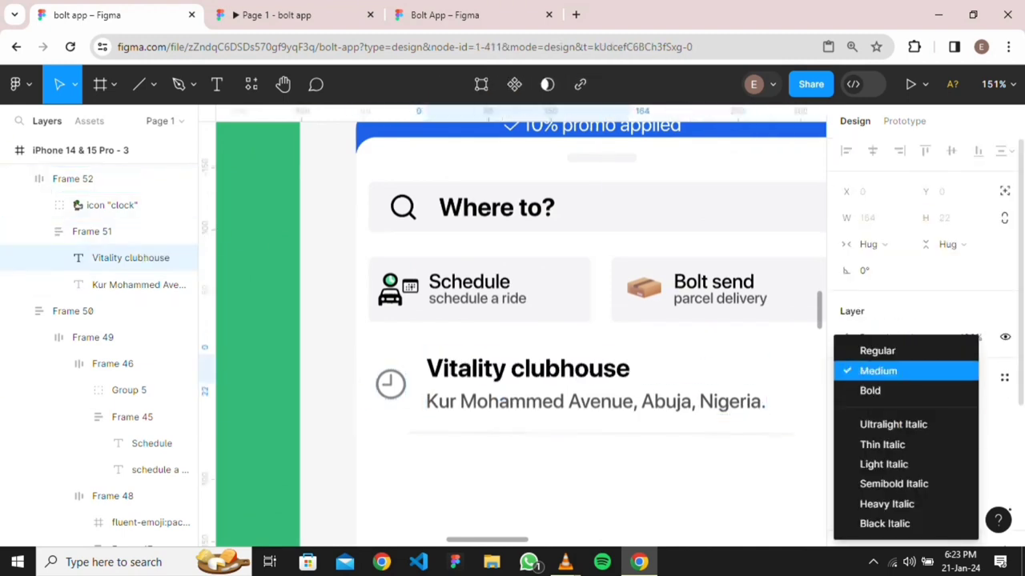
{"action": "left_click", "coordinate": [878, 371]}
{"action": "left_click", "coordinate": [647, 491]}
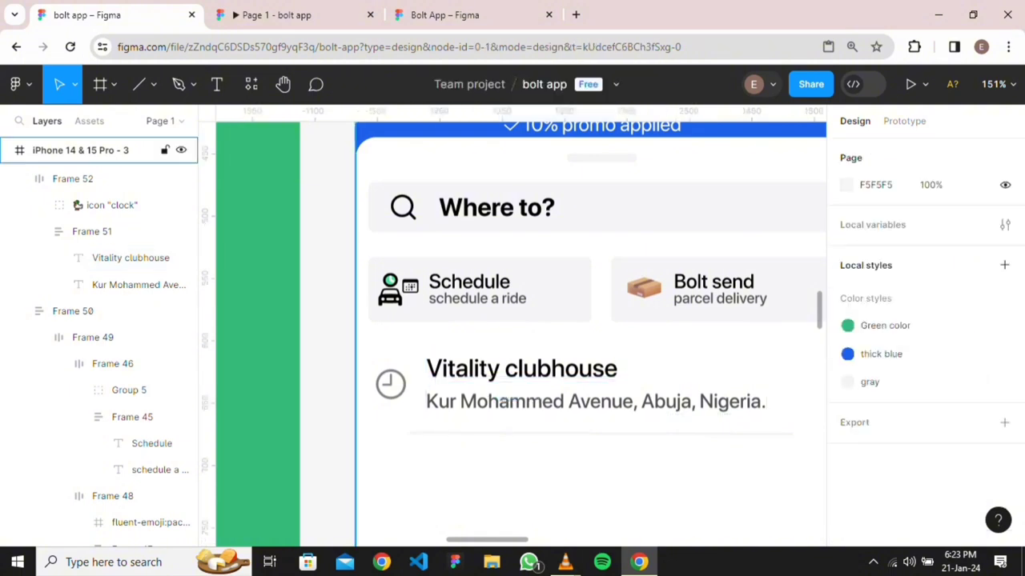
{"action": "scroll", "coordinate": [648, 490], "scroll_direction": "down", "scroll_amount": 4}
{"action": "scroll", "coordinate": [512, 334], "scroll_direction": "down", "scroll_amount": 1}
{"action": "scroll", "coordinate": [513, 334], "scroll_direction": "up", "scroll_amount": 1}
{"action": "scroll", "coordinate": [513, 334], "scroll_direction": "down", "scroll_amount": 1}
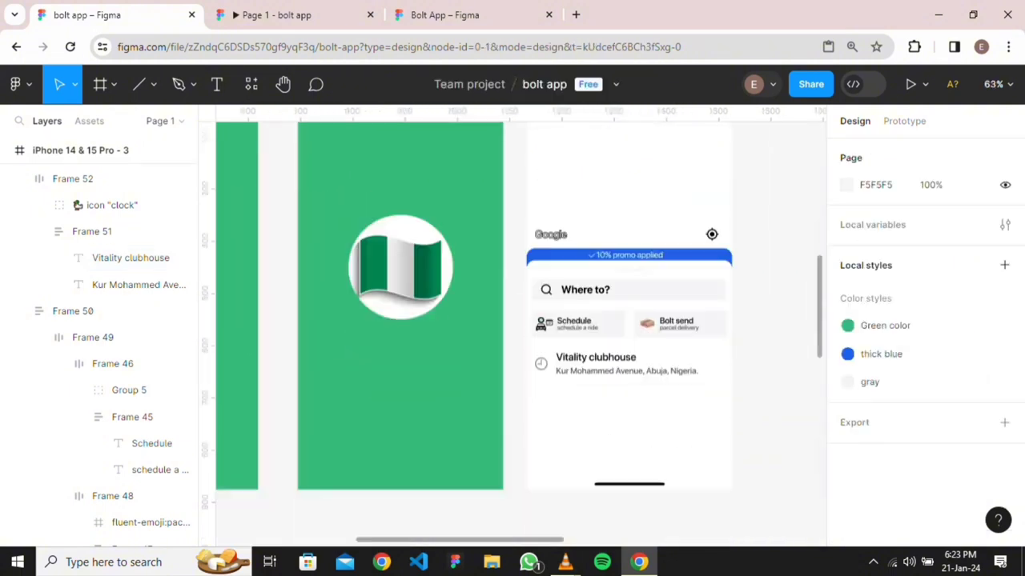
{"action": "scroll", "coordinate": [584, 372], "scroll_direction": "up", "scroll_amount": 2}
{"action": "left_click", "coordinate": [593, 392]}
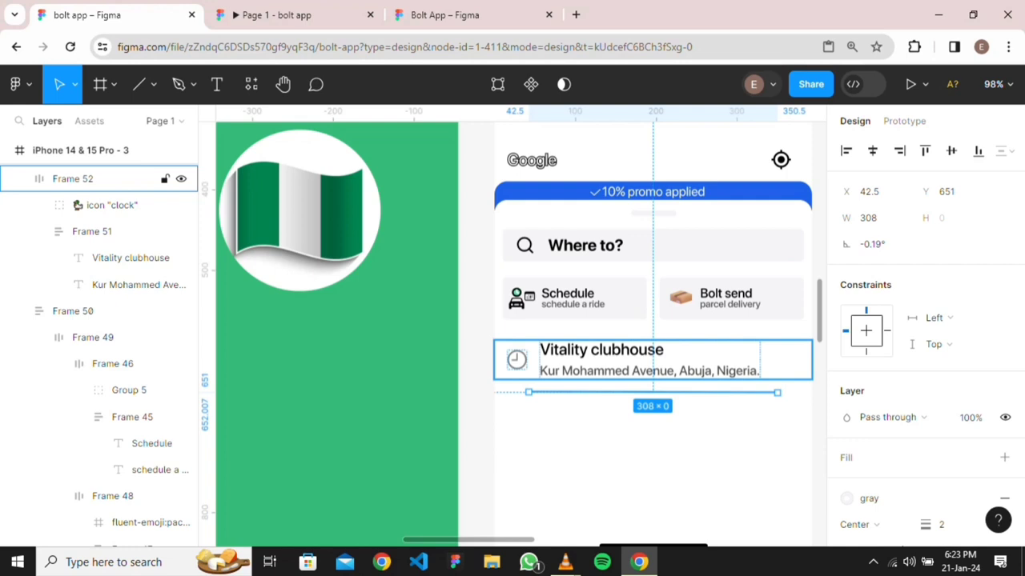
Group the clubhouse row together with its divider line
{"action": "left_click", "coordinate": [72, 178], "text": "shift"}
{"action": "right_click", "coordinate": [601, 360]}
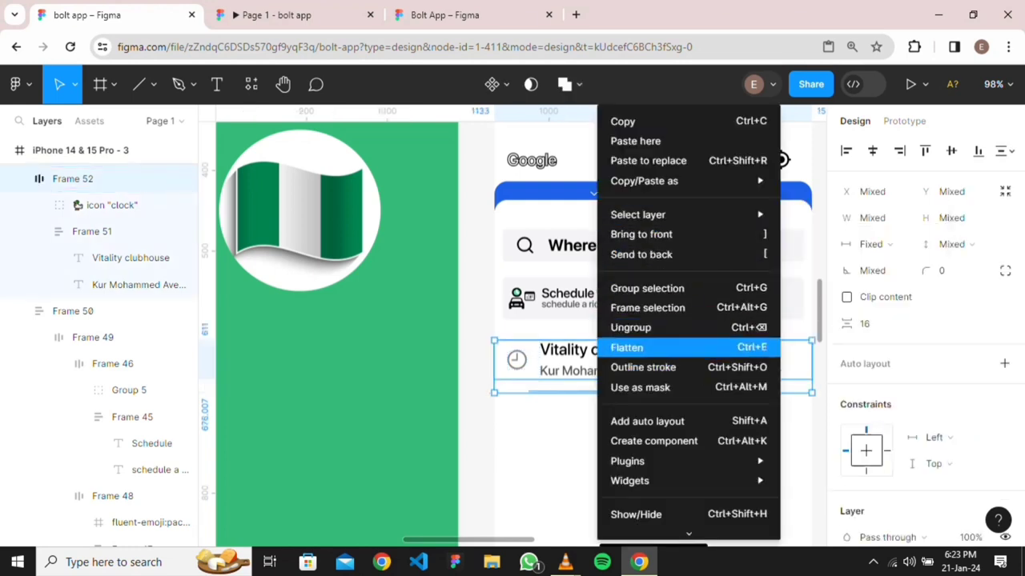
{"action": "left_click", "coordinate": [646, 289]}
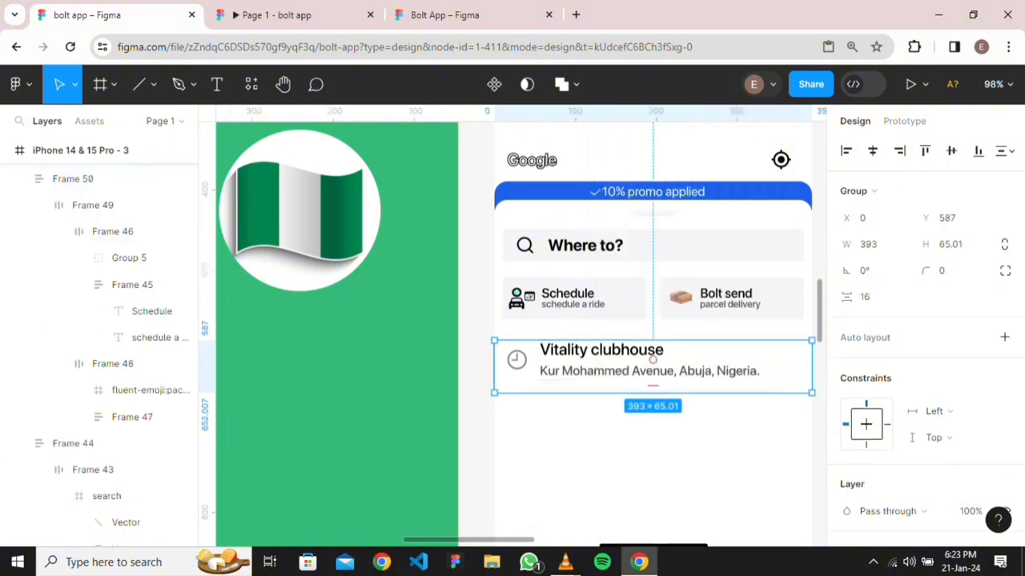
{"action": "key", "text": "Escape"}
Alt-drag copies of the group downward and delete the extra, leaving three rows
{"action": "left_click", "coordinate": [653, 360]}
{"action": "left_click_drag", "start_coordinate": [653, 360], "coordinate": [652, 418]}
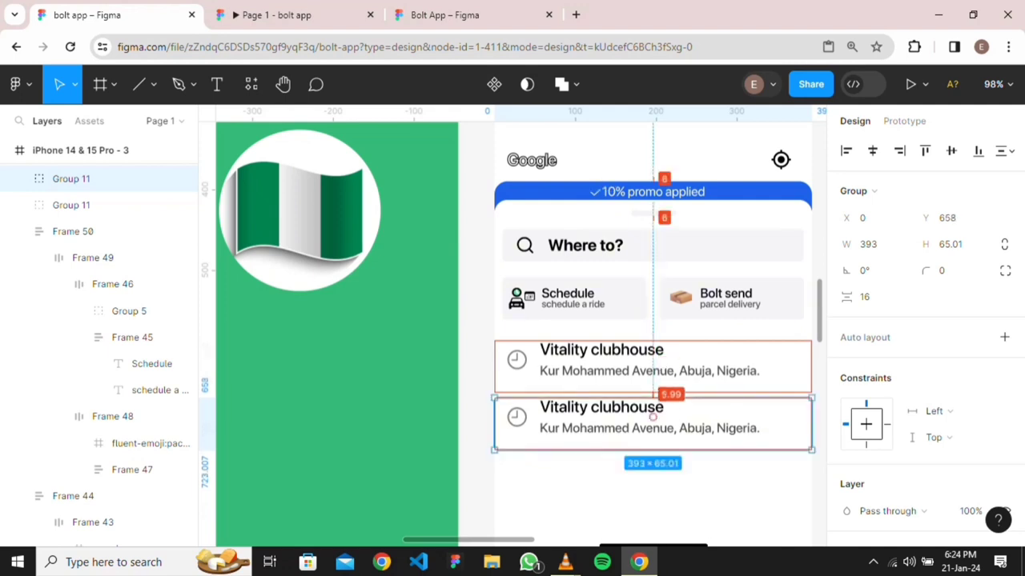
{"action": "mouse_move", "coordinate": [653, 417]}
{"action": "left_mouse_down"}
{"action": "mouse_move", "coordinate": [653, 549]}
{"action": "mouse_move", "coordinate": [652, 417]}
{"action": "left_mouse_up"}
{"action": "key", "text": "Delete"}
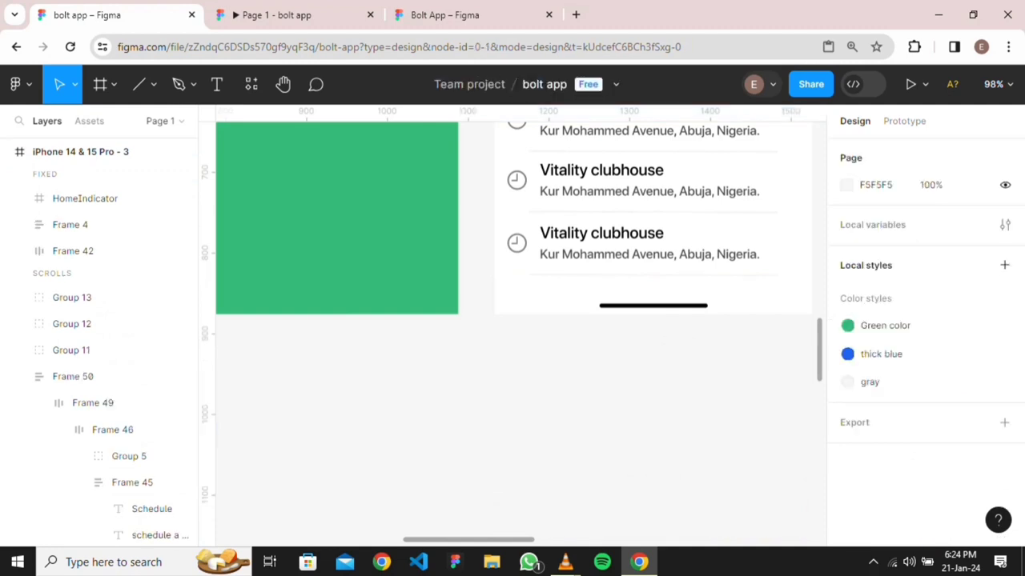
Wrap Groups 11, 12 and 13 in a vertical auto layout frame
{"action": "scroll", "coordinate": [652, 398], "scroll_direction": "up", "scroll_amount": 3}
{"action": "scroll", "coordinate": [645, 384], "scroll_direction": "down", "scroll_amount": 5}
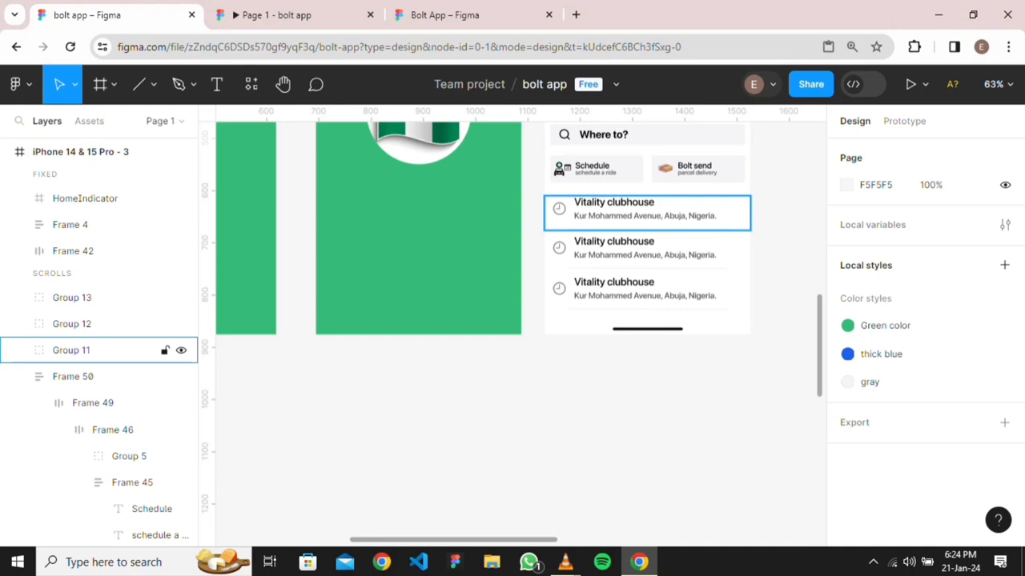
{"action": "left_click", "coordinate": [72, 350]}
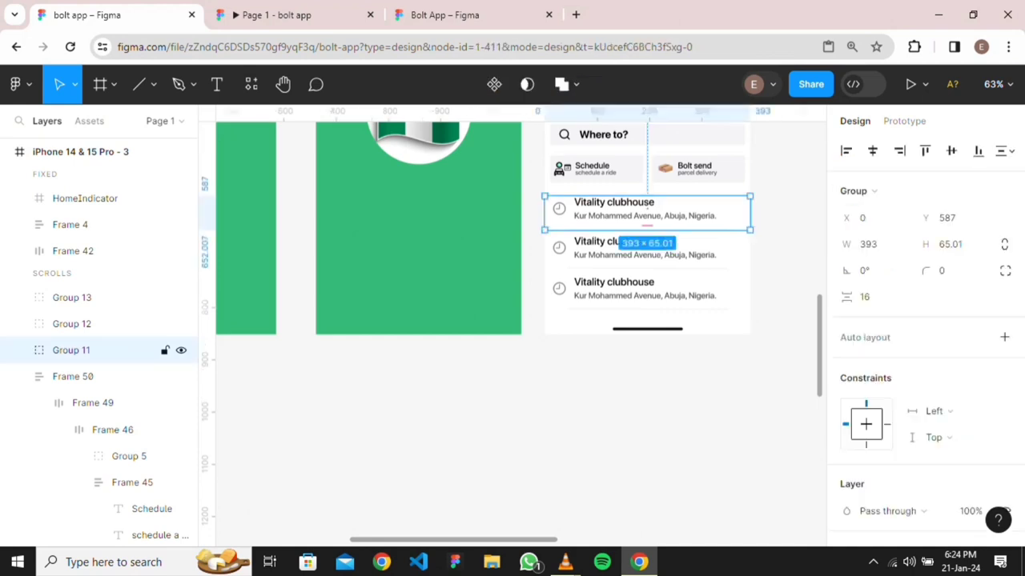
{"action": "left_click", "coordinate": [72, 324], "text": "shift"}
{"action": "left_click", "coordinate": [72, 297], "text": "shift"}
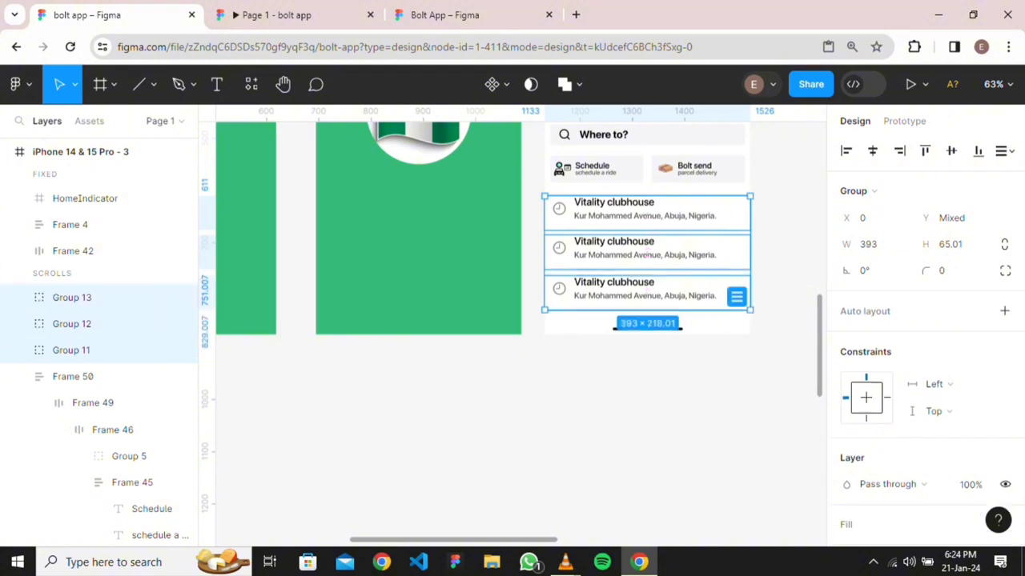
{"action": "key", "text": "shift+a"}
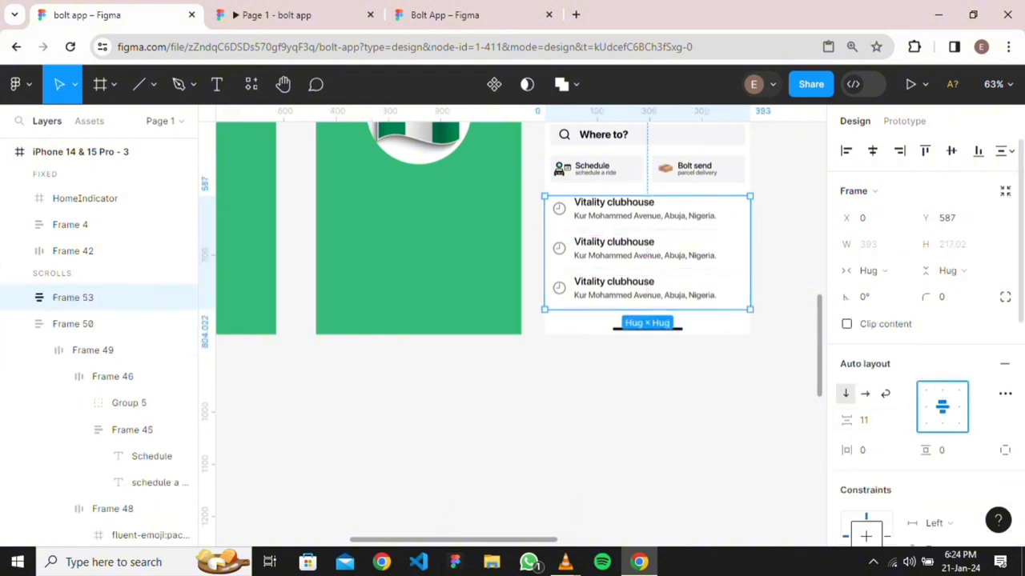
Set the auto layout gap between the rows to 8
{"action": "left_click", "coordinate": [863, 420]}
{"action": "type", "text": "8"}
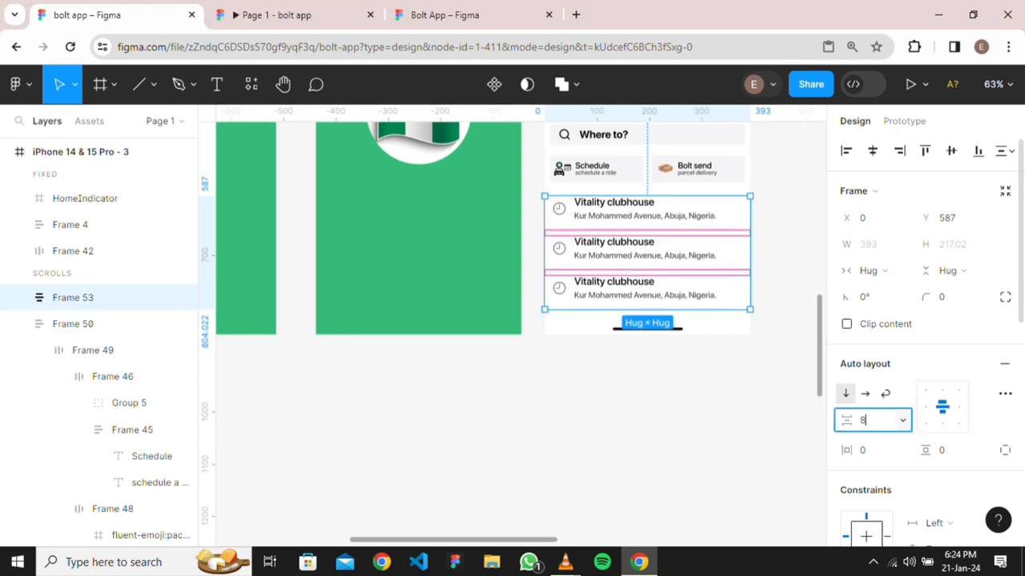
{"action": "key", "text": "Return"}
{"action": "scroll", "coordinate": [700, 378], "scroll_direction": "up", "scroll_amount": 5}
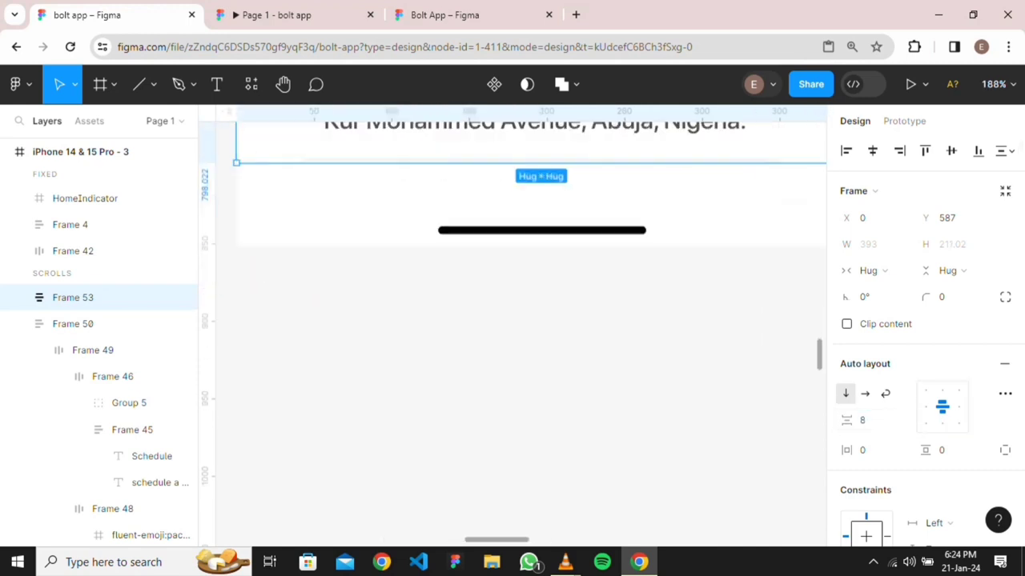
{"action": "scroll", "coordinate": [699, 379], "scroll_direction": "up", "scroll_amount": 2}
{"action": "scroll", "coordinate": [566, 400], "scroll_direction": "up", "scroll_amount": 4}
{"action": "scroll", "coordinate": [584, 331], "scroll_direction": "up", "scroll_amount": 2}
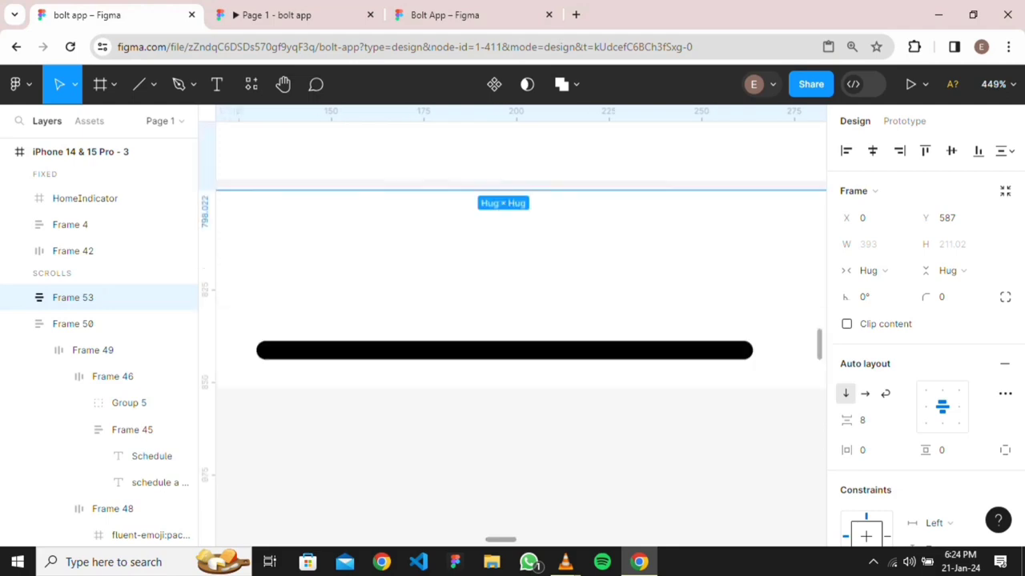
{"action": "scroll", "coordinate": [584, 331], "scroll_direction": "down", "scroll_amount": 5}
{"action": "scroll", "coordinate": [584, 331], "scroll_direction": "up", "scroll_amount": 1}
{"action": "scroll", "coordinate": [638, 387], "scroll_direction": "up", "scroll_amount": 3}
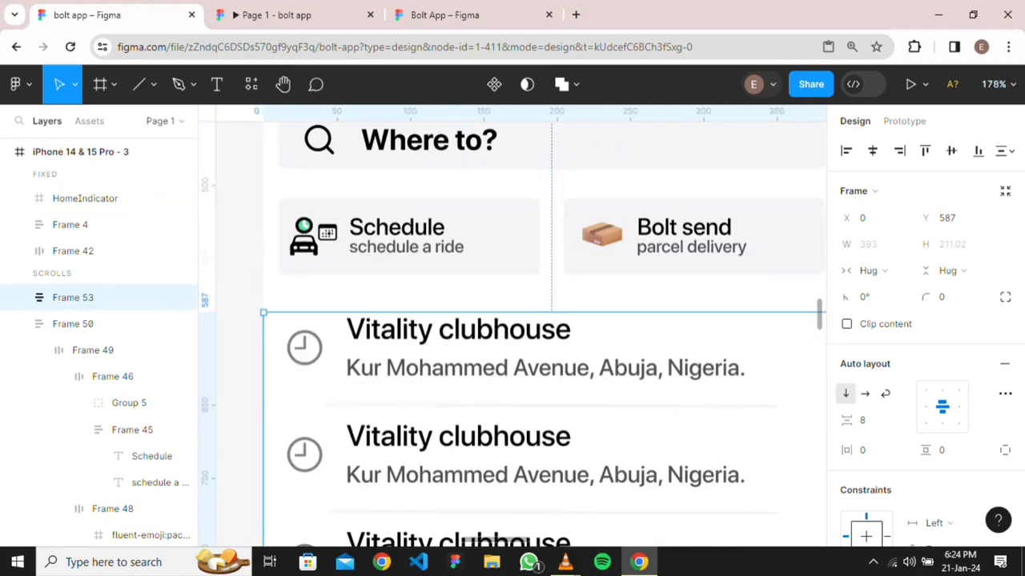
{"action": "scroll", "coordinate": [638, 387], "scroll_direction": "down", "scroll_amount": 5}
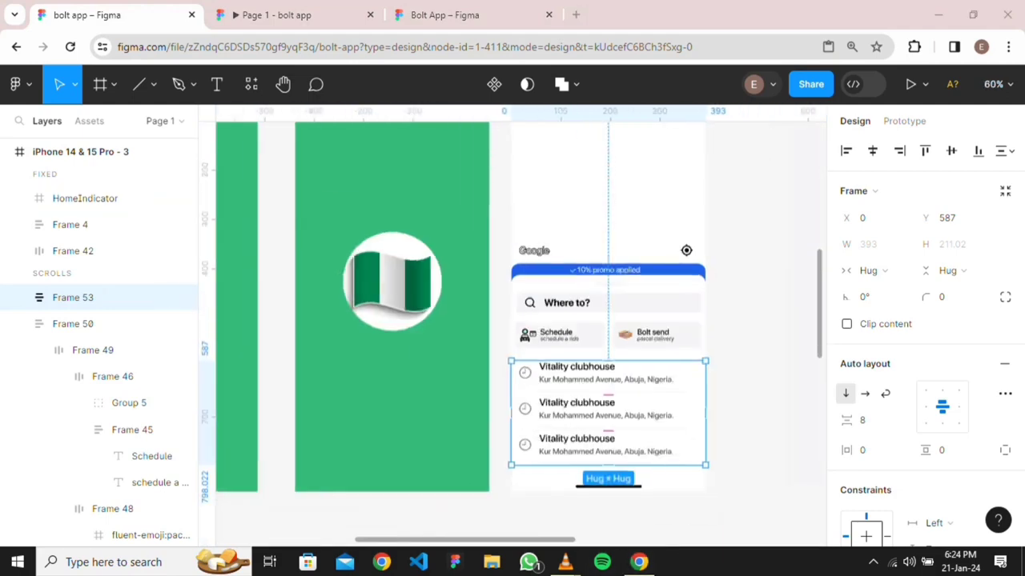
{"action": "key", "text": "Escape"}
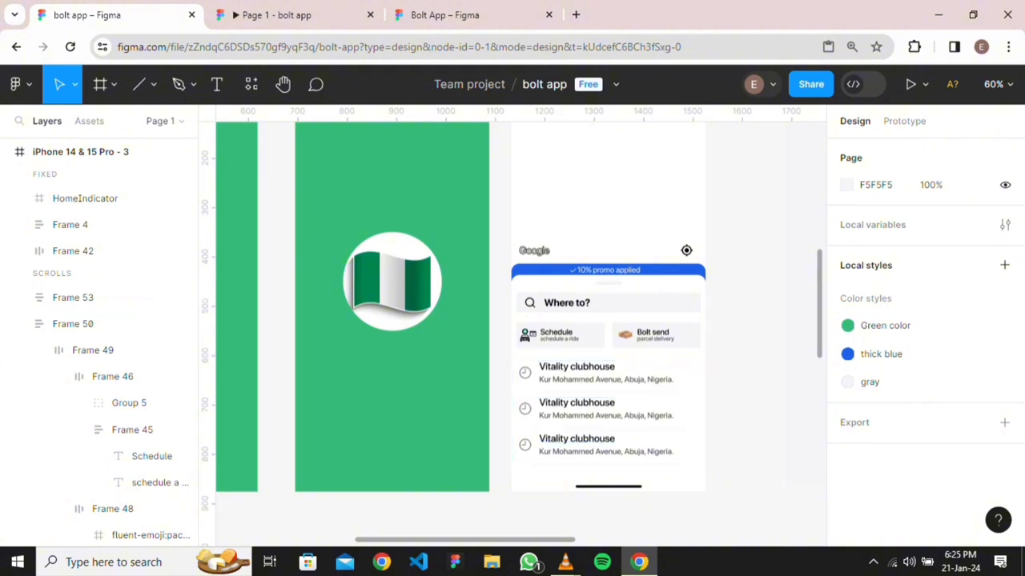
{"action": "scroll", "coordinate": [520, 334], "scroll_direction": "right", "scroll_amount": 2}
{"action": "scroll", "coordinate": [521, 334], "scroll_direction": "up", "scroll_amount": 1}
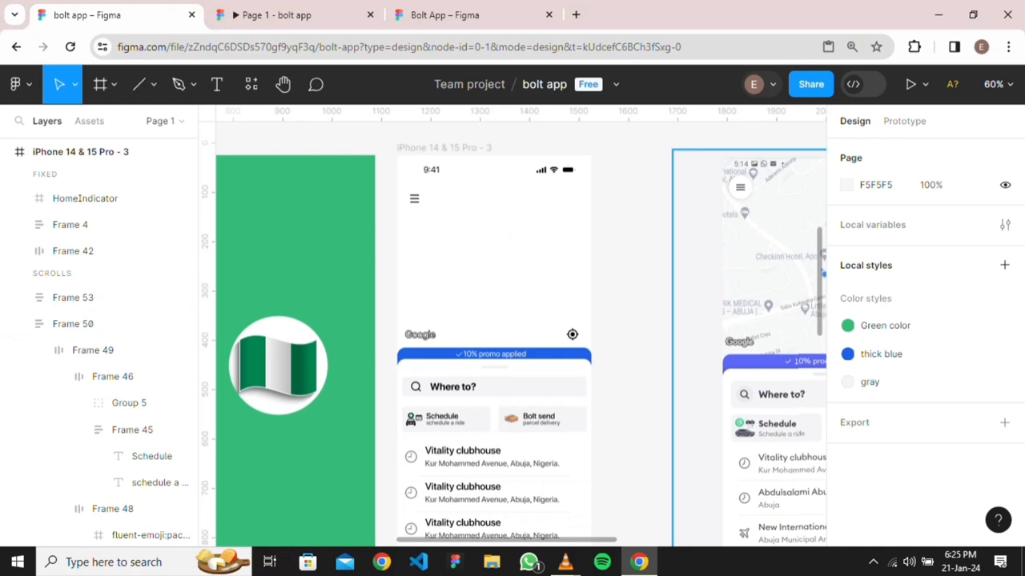
{"action": "scroll", "coordinate": [665, 370], "scroll_direction": "down", "scroll_amount": 1}
{"action": "scroll", "coordinate": [666, 370], "scroll_direction": "down", "scroll_amount": 1}
{"action": "scroll", "coordinate": [521, 334], "scroll_direction": "up", "scroll_amount": 1}
{"action": "scroll", "coordinate": [520, 333], "scroll_direction": "right", "scroll_amount": 1}
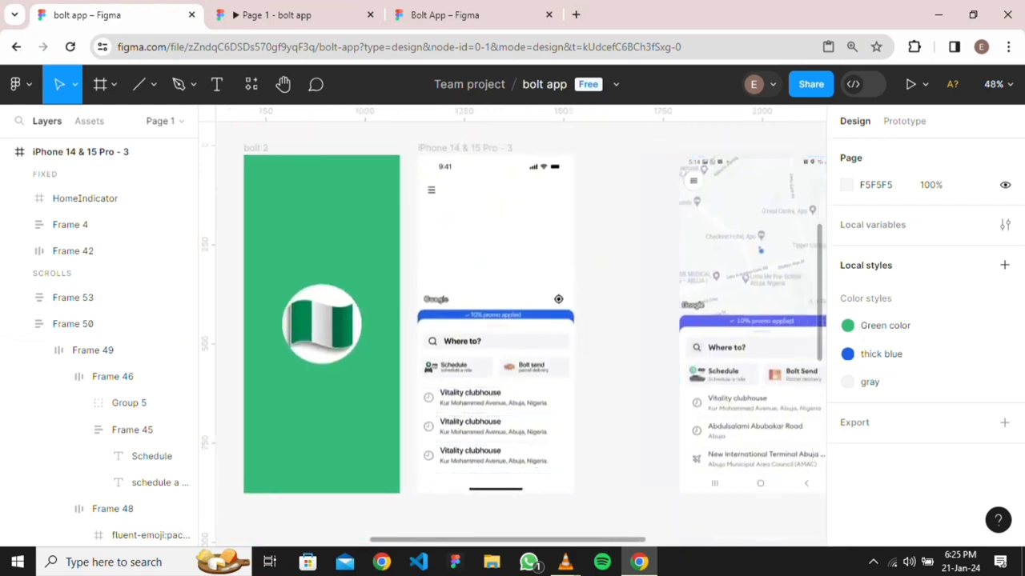
{"action": "scroll", "coordinate": [361, 298], "scroll_direction": "down", "scroll_amount": 3}
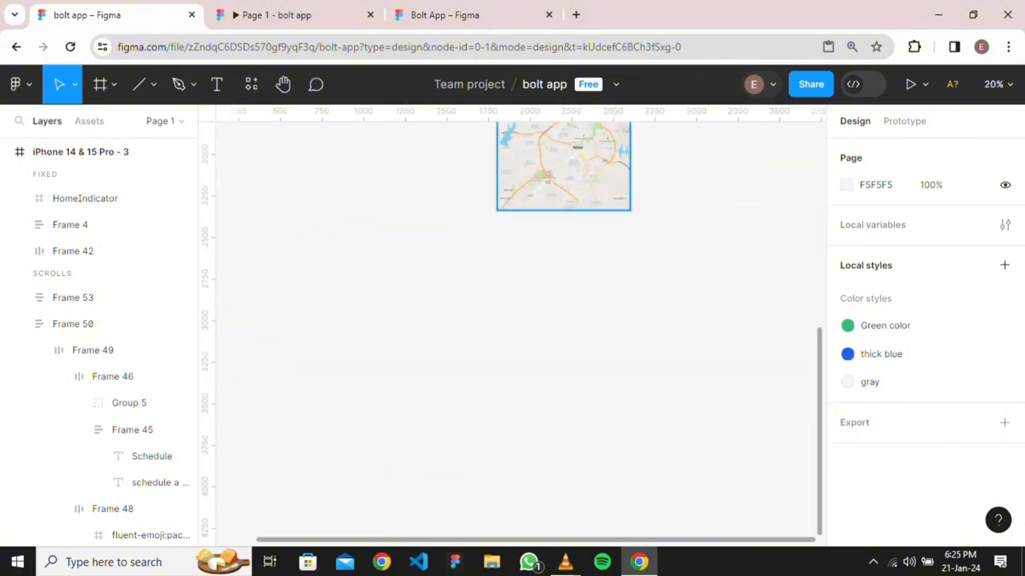
{"action": "scroll", "coordinate": [563, 325], "scroll_direction": "up", "scroll_amount": 5}
{"action": "scroll", "coordinate": [564, 325], "scroll_direction": "down", "scroll_amount": 3}
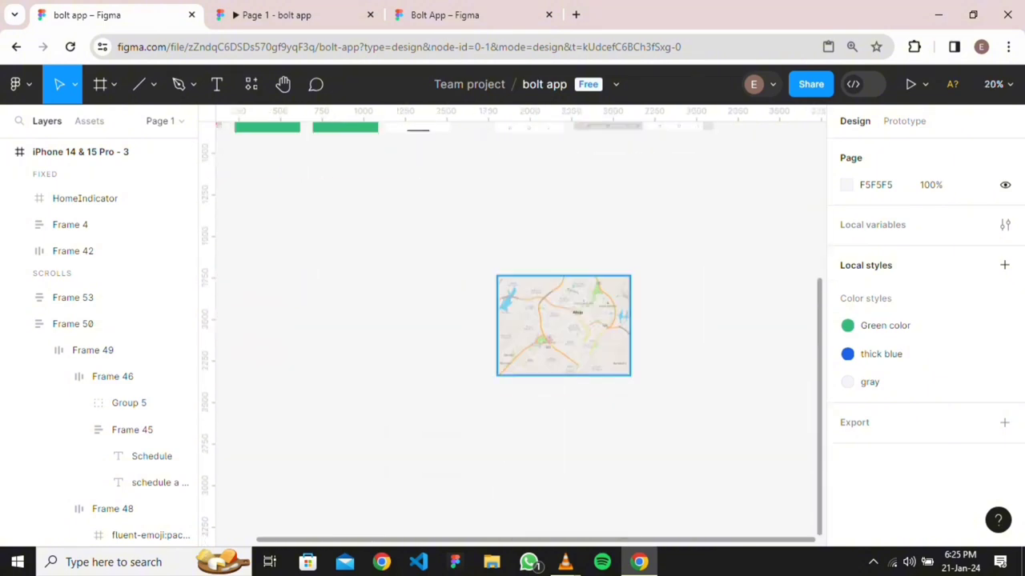
Place the Basemap image inside the iPhone 14 & 15 Pro - 3 frame
{"action": "left_click_drag", "start_coordinate": [564, 325], "coordinate": [496, 159]}
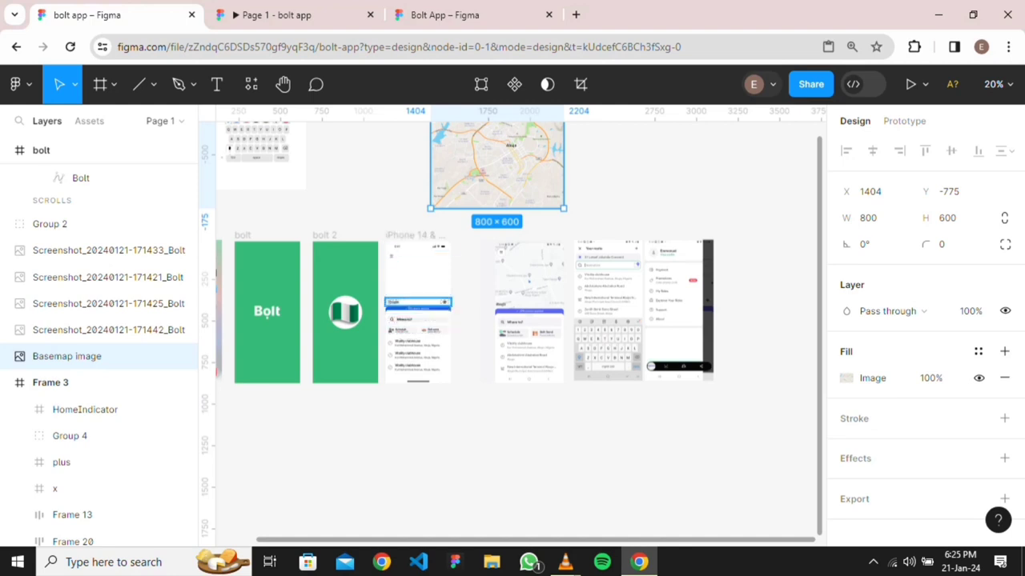
{"action": "left_click_drag", "start_coordinate": [497, 164], "coordinate": [428, 282]}
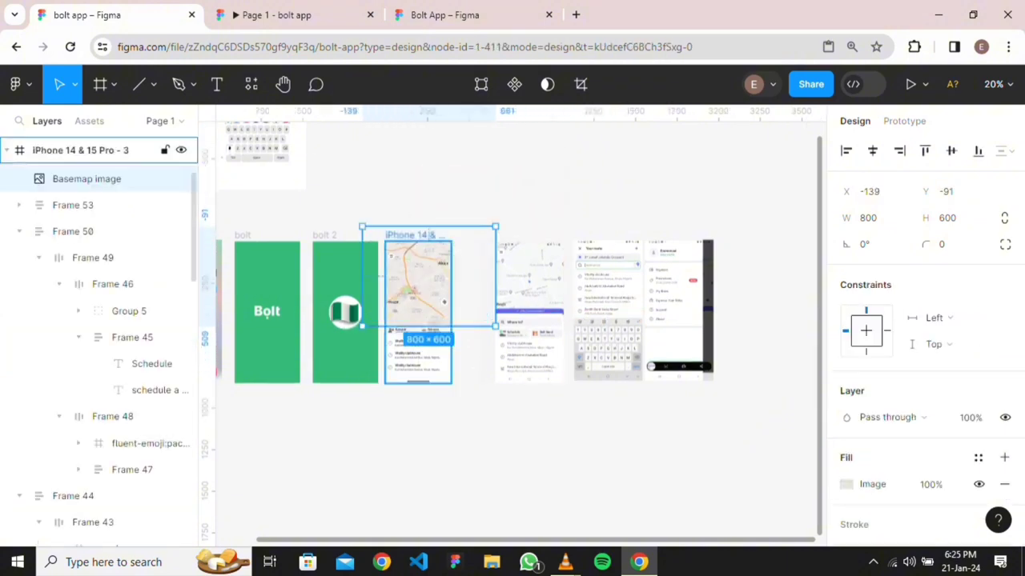
{"action": "scroll", "coordinate": [104, 328], "scroll_direction": "down", "scroll_amount": 5}
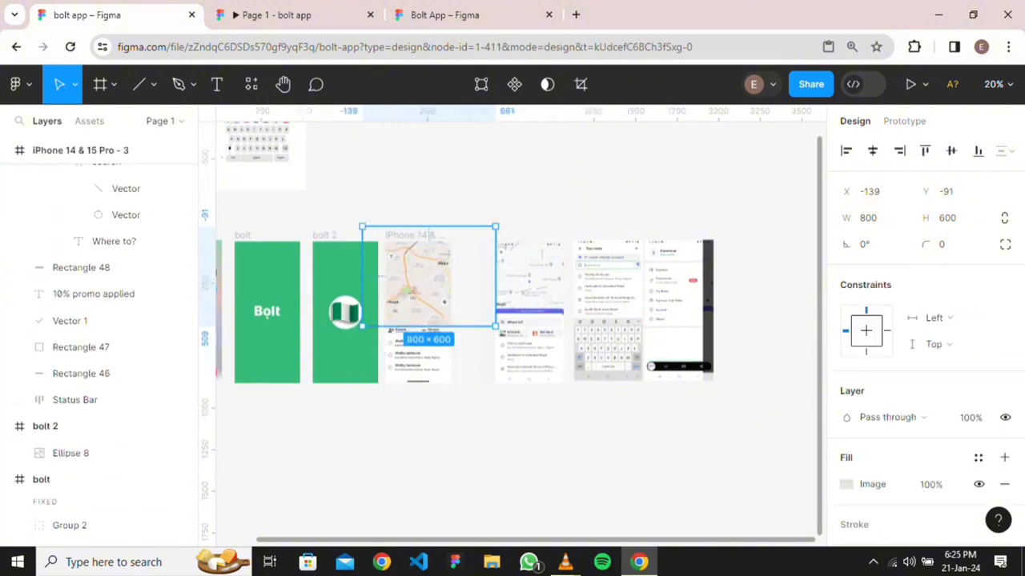
{"action": "scroll", "coordinate": [101, 336], "scroll_direction": "down", "scroll_amount": 5}
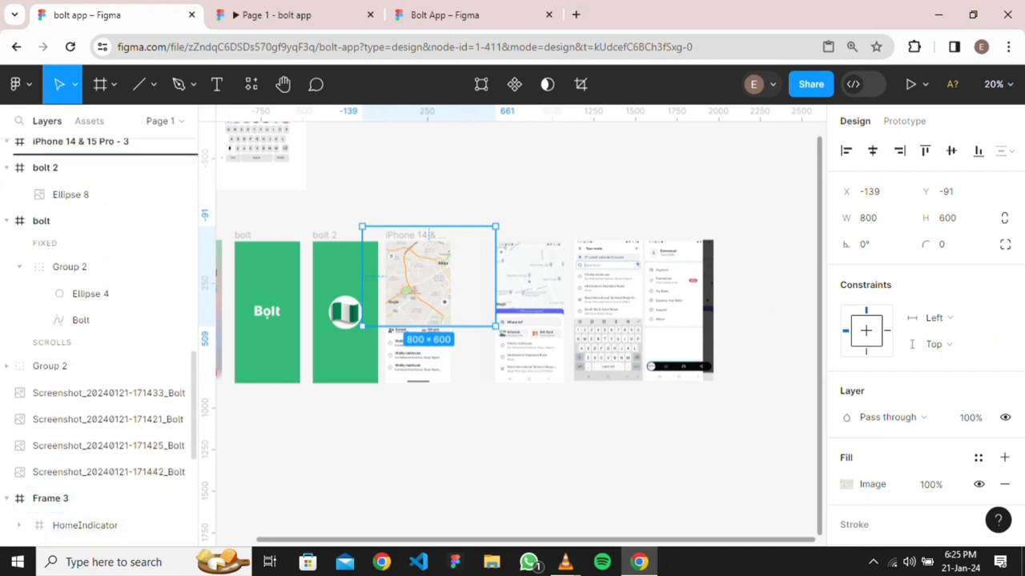
{"action": "scroll", "coordinate": [100, 227], "scroll_direction": "up", "scroll_amount": 3}
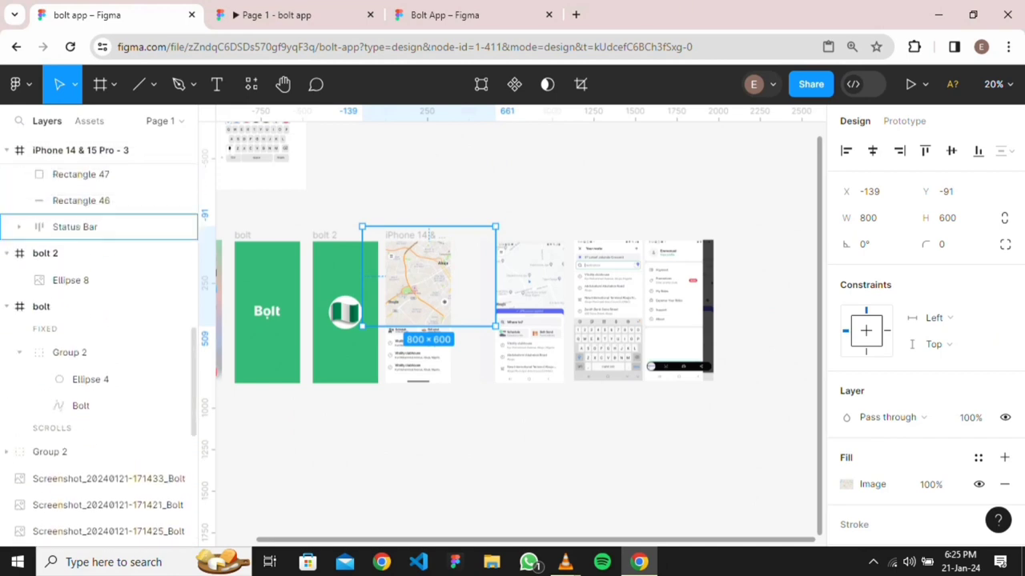
Restack the Basemap image above Status Bar and centre it horizontally
{"action": "left_click_drag", "start_coordinate": [100, 227], "coordinate": [100, 214]}
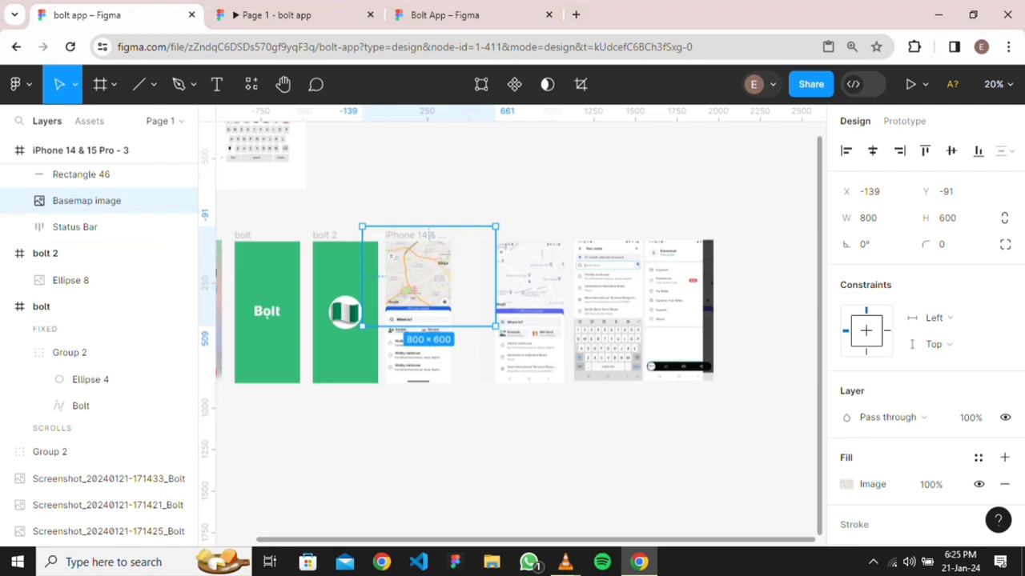
{"action": "key", "text": "alt+a"}
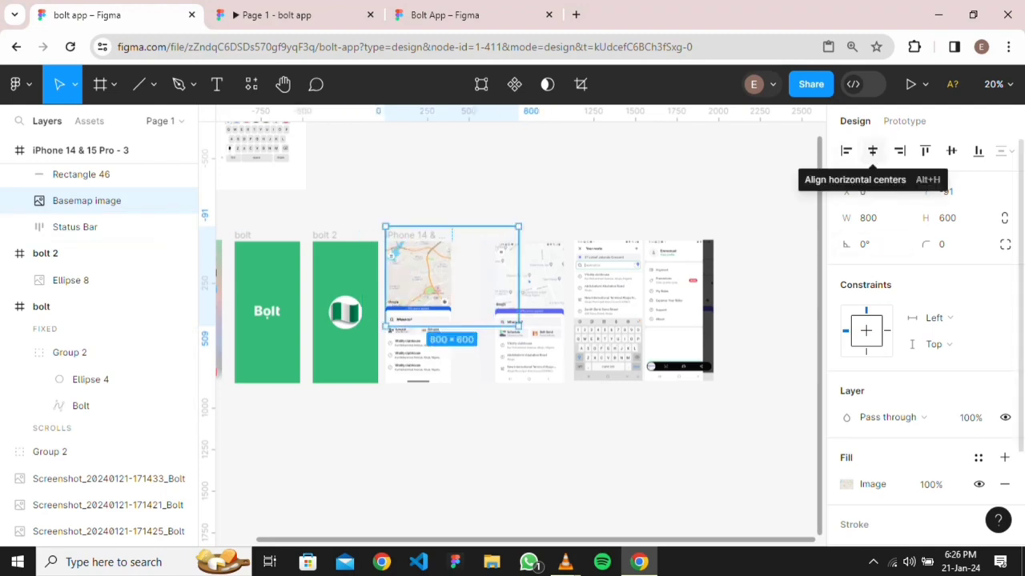
{"action": "left_click", "coordinate": [873, 150]}
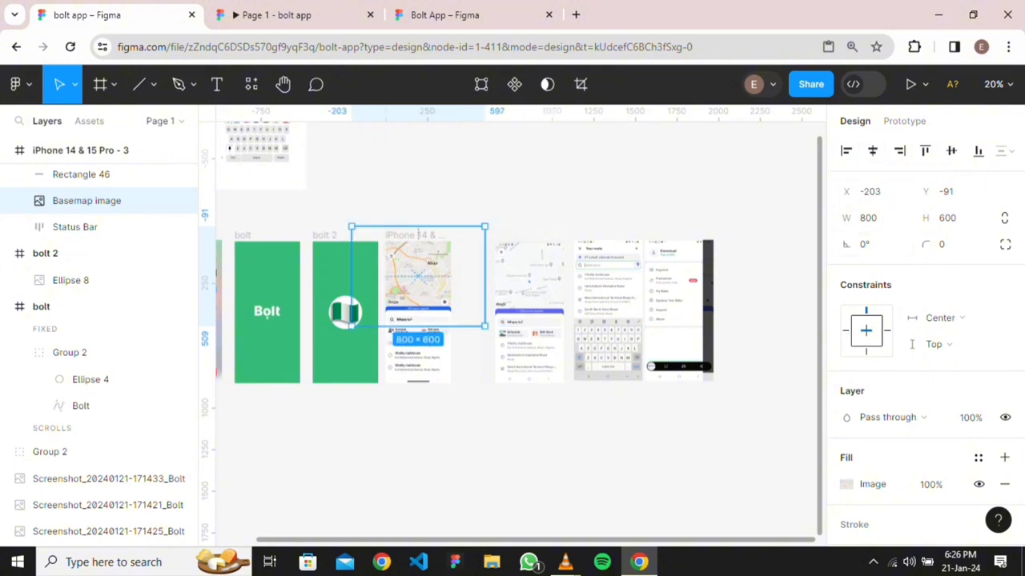
{"action": "key", "text": "Escape"}
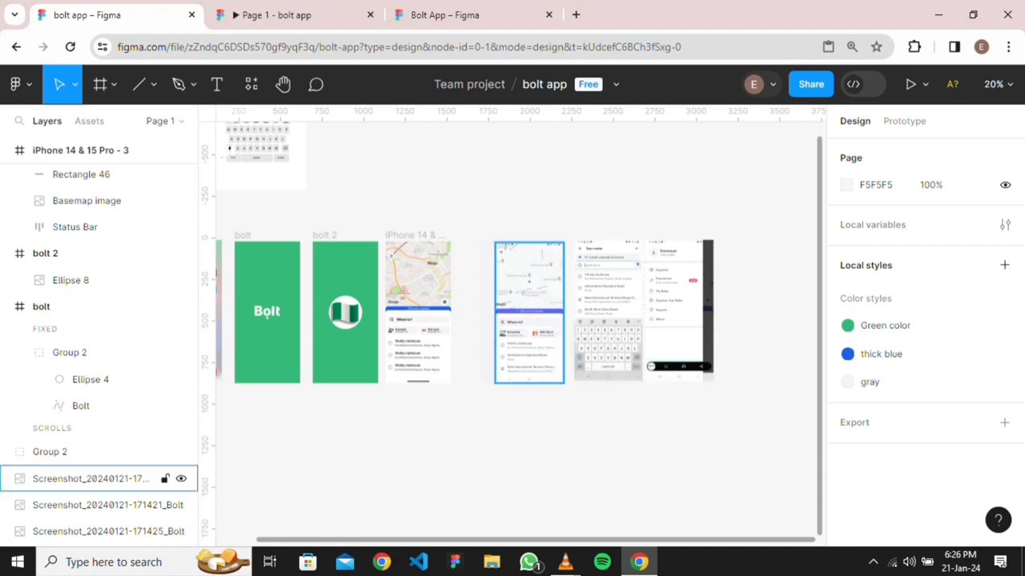
Switch to the Prototype panel
{"action": "scroll", "coordinate": [516, 328], "scroll_direction": "left", "scroll_amount": 2}
{"action": "scroll", "coordinate": [516, 328], "scroll_direction": "down", "scroll_amount": 1}
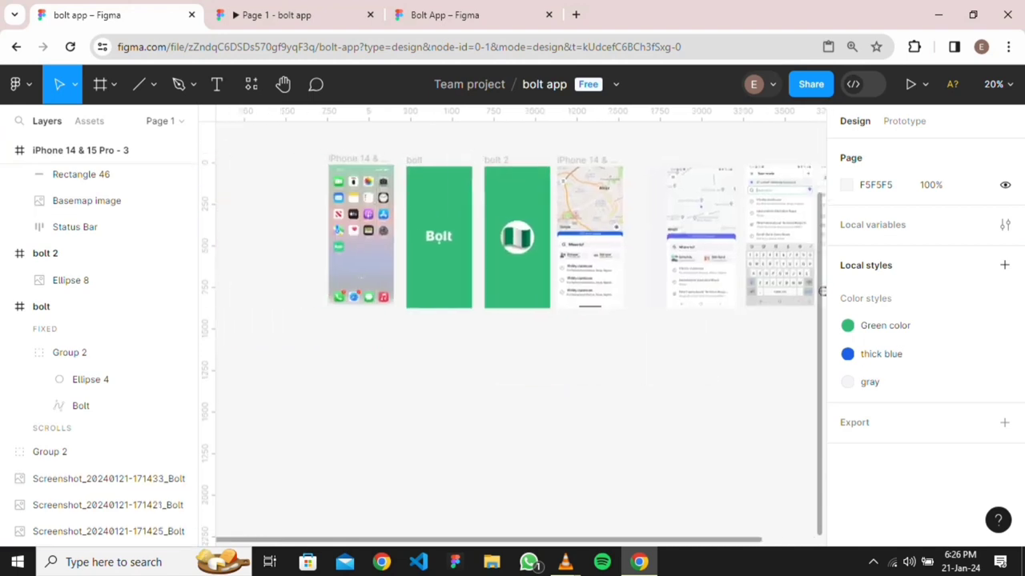
{"action": "scroll", "coordinate": [516, 328], "scroll_direction": "up", "scroll_amount": 2}
{"action": "left_click", "coordinate": [904, 121]}
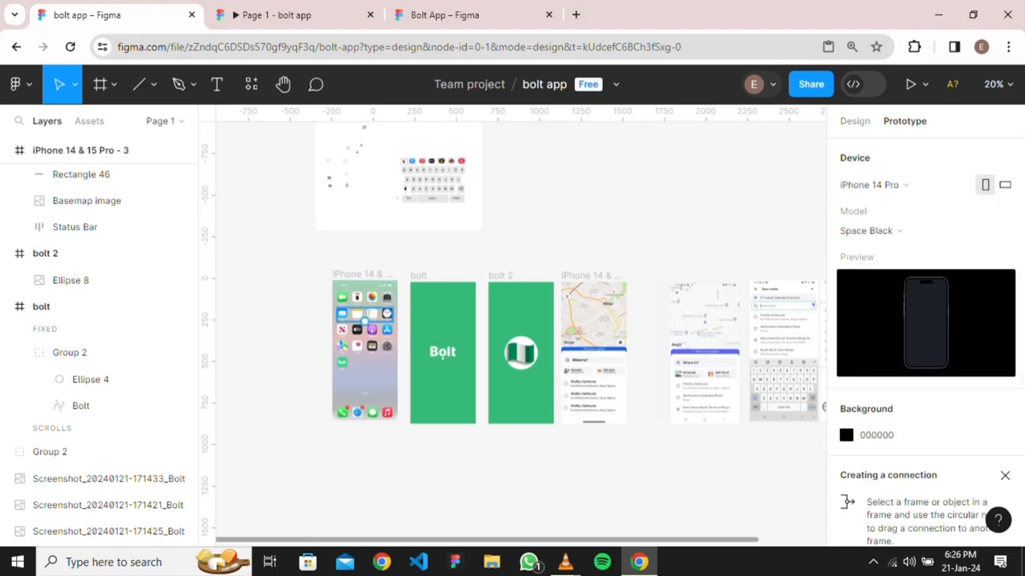
Link the Bolt app icon on the home screen to the bolt frame
{"action": "scroll", "coordinate": [341, 373], "scroll_direction": "up", "scroll_amount": 5}
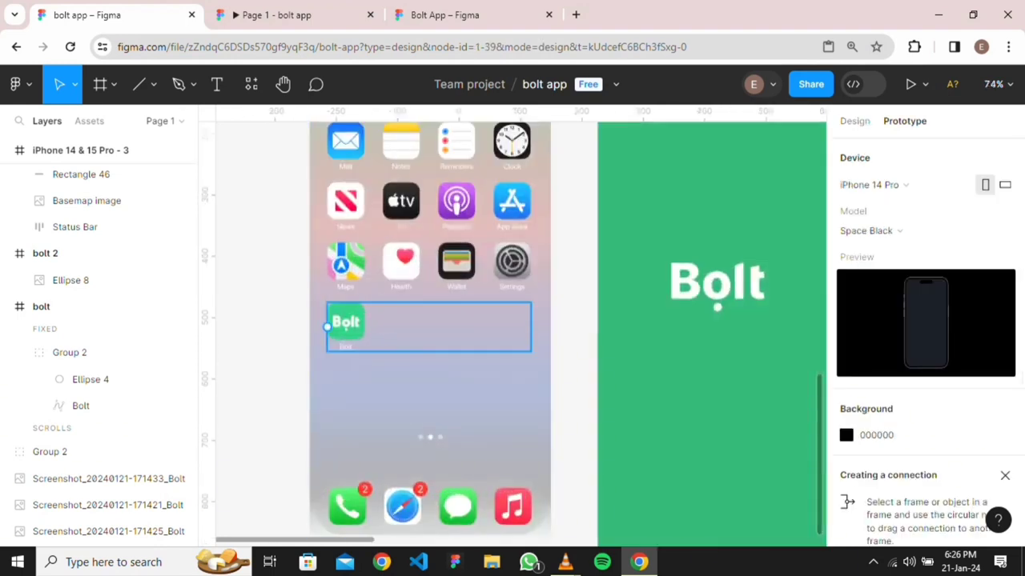
{"action": "double_click", "coordinate": [346, 326]}
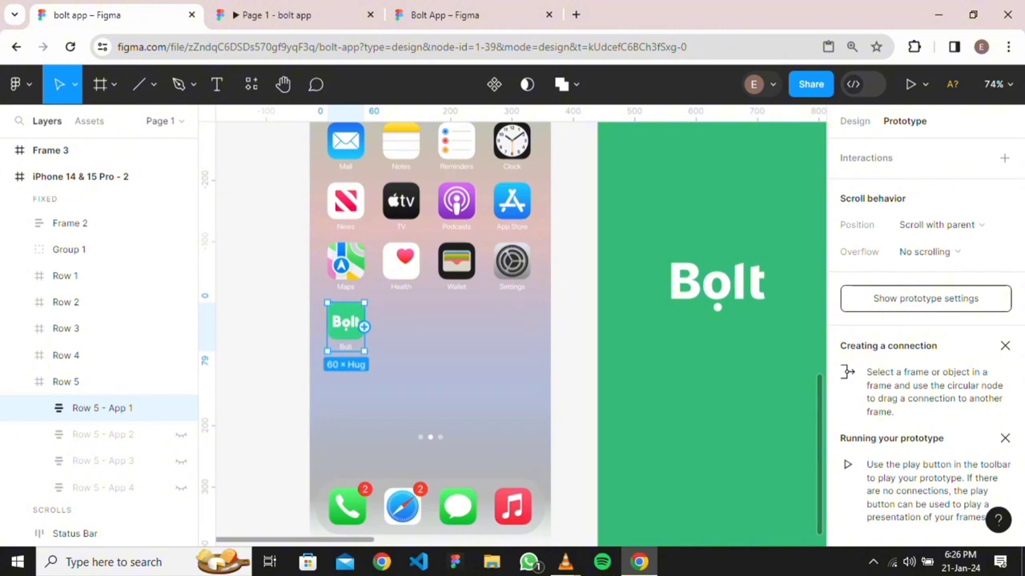
{"action": "left_click_drag", "start_coordinate": [364, 326], "coordinate": [604, 288]}
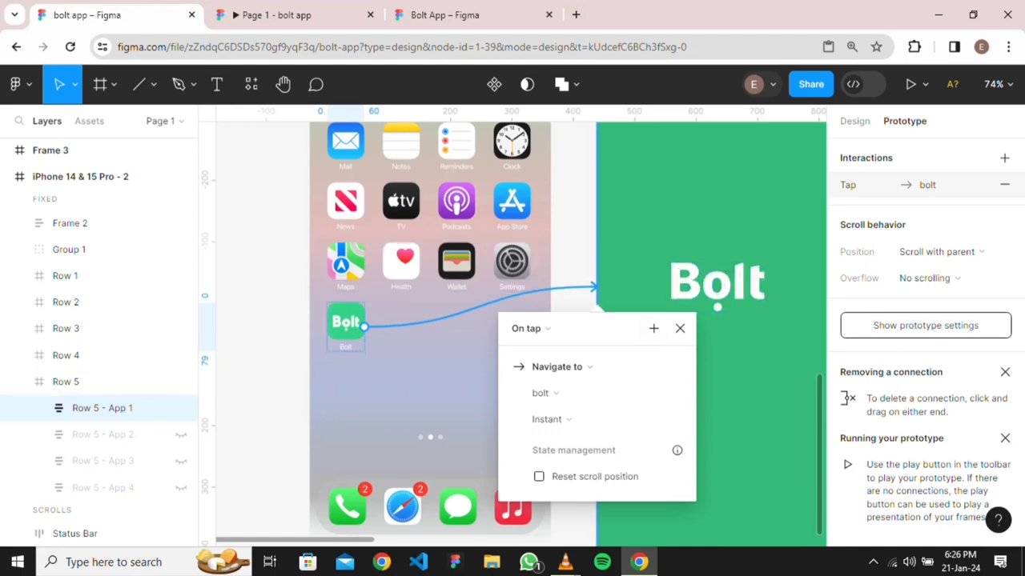
{"action": "scroll", "coordinate": [697, 260], "scroll_direction": "down", "scroll_amount": 3}
{"action": "scroll", "coordinate": [697, 260], "scroll_direction": "right", "scroll_amount": 4}
{"action": "scroll", "coordinate": [513, 328], "scroll_direction": "up", "scroll_amount": 3}
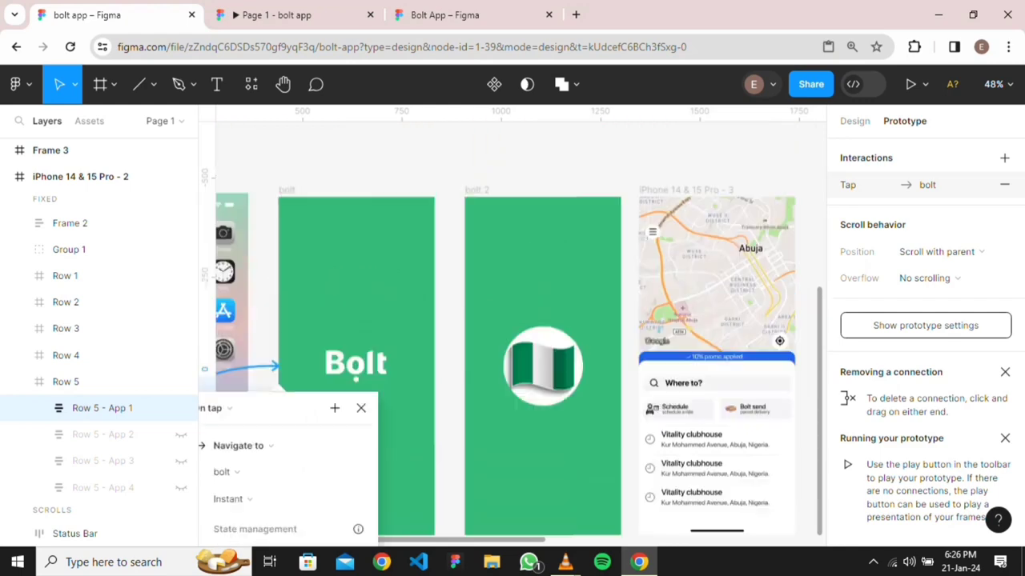
{"action": "scroll", "coordinate": [512, 329], "scroll_direction": "down", "scroll_amount": 1}
{"action": "key", "text": "Escape"}
Make the bolt splash screen advance to bolt 2 after a delay
{"action": "left_click", "coordinate": [356, 460]}
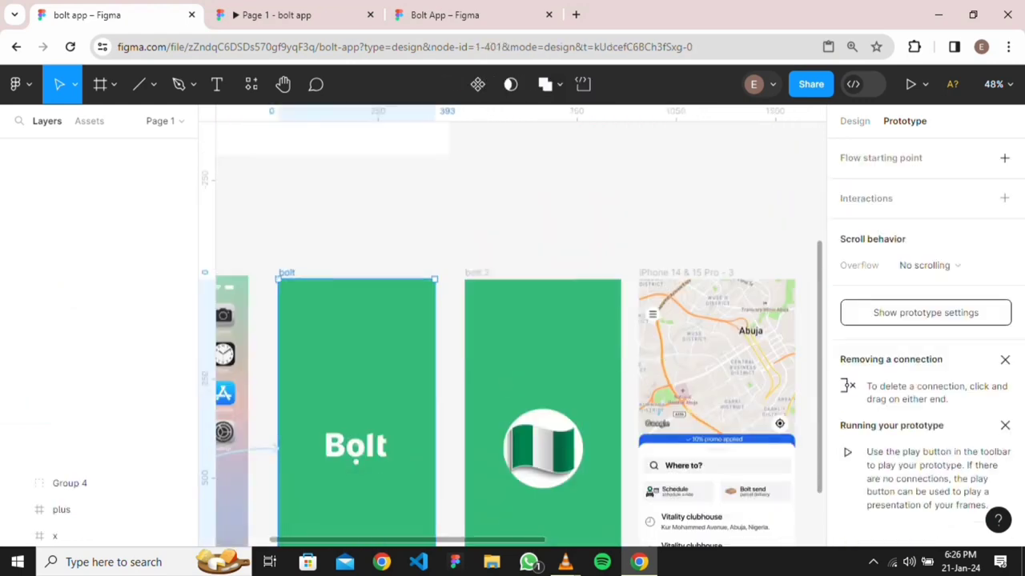
{"action": "left_click_drag", "start_coordinate": [434, 448], "coordinate": [480, 448]}
{"action": "scroll", "coordinate": [513, 329], "scroll_direction": "down", "scroll_amount": 2}
{"action": "left_click", "coordinate": [398, 325]}
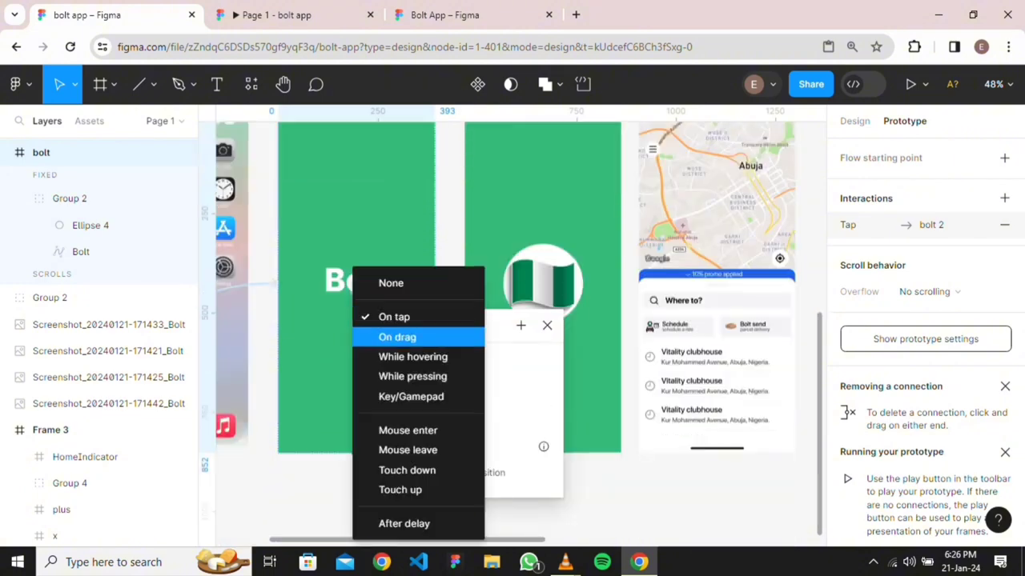
{"action": "left_click", "coordinate": [393, 524]}
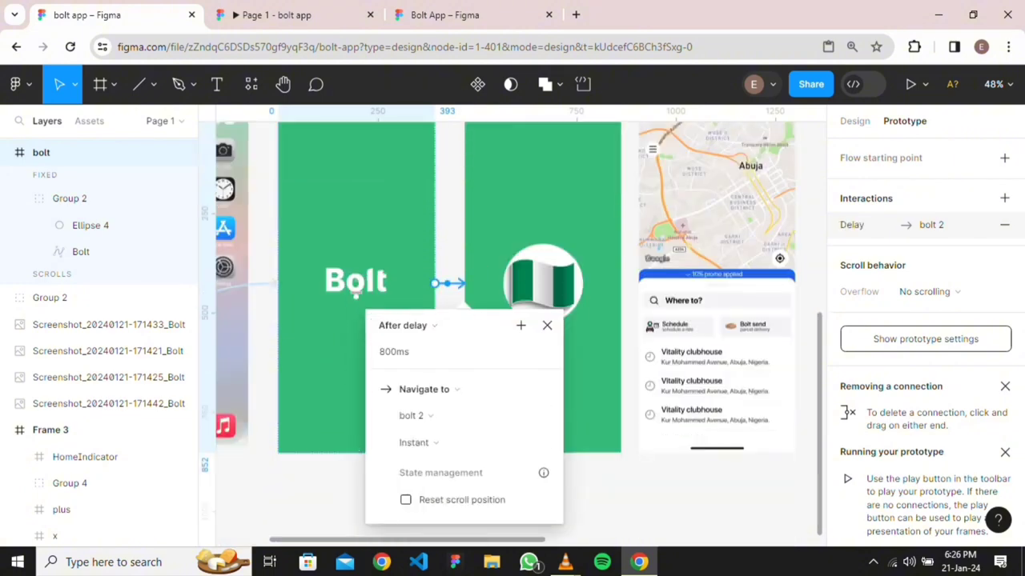
{"action": "key", "text": "Escape"}
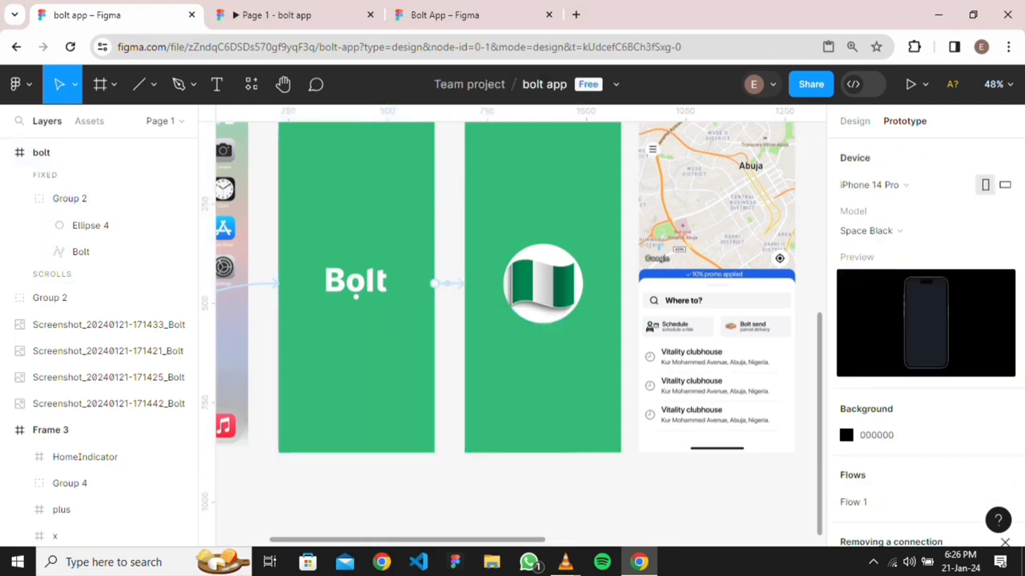
Link bolt 2 to the map screen with an After delay 800ms trigger
{"action": "scroll", "coordinate": [512, 320], "scroll_direction": "up", "scroll_amount": 2}
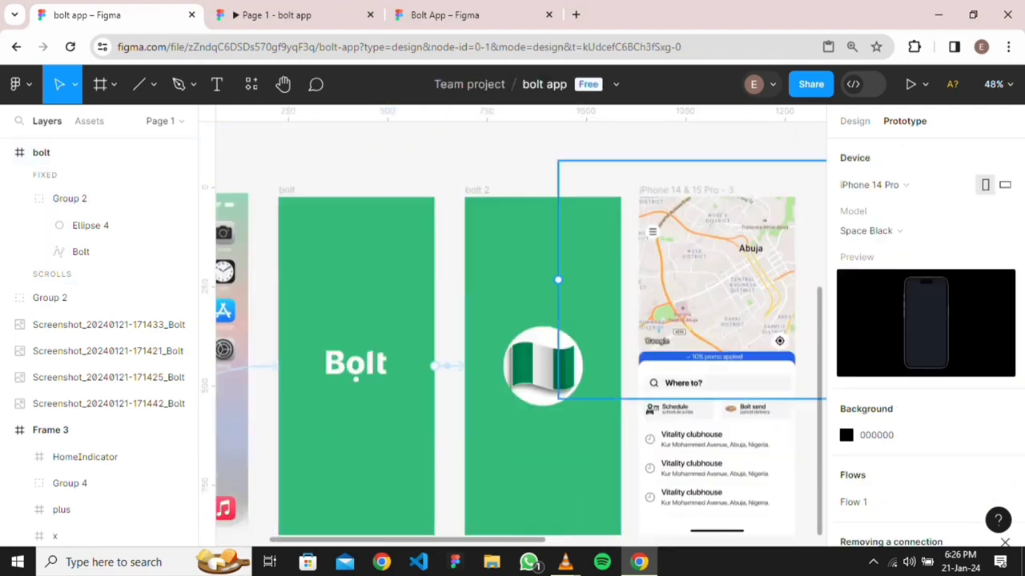
{"action": "left_click", "coordinate": [477, 190]}
{"action": "left_click_drag", "start_coordinate": [621, 366], "coordinate": [717, 288]}
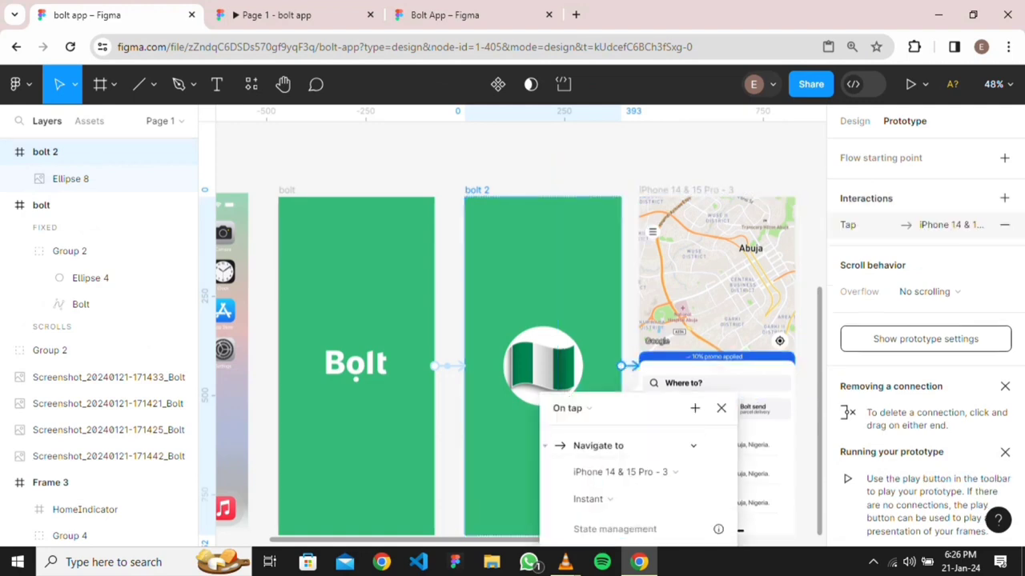
{"action": "left_click", "coordinate": [571, 409]}
{"action": "left_click", "coordinate": [576, 524]}
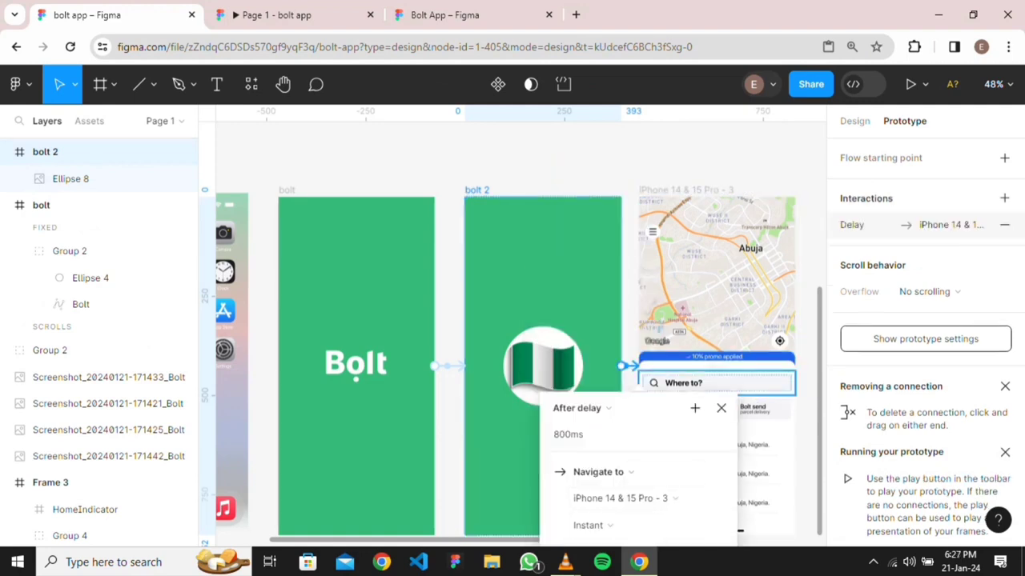
{"action": "left_click", "coordinate": [808, 458]}
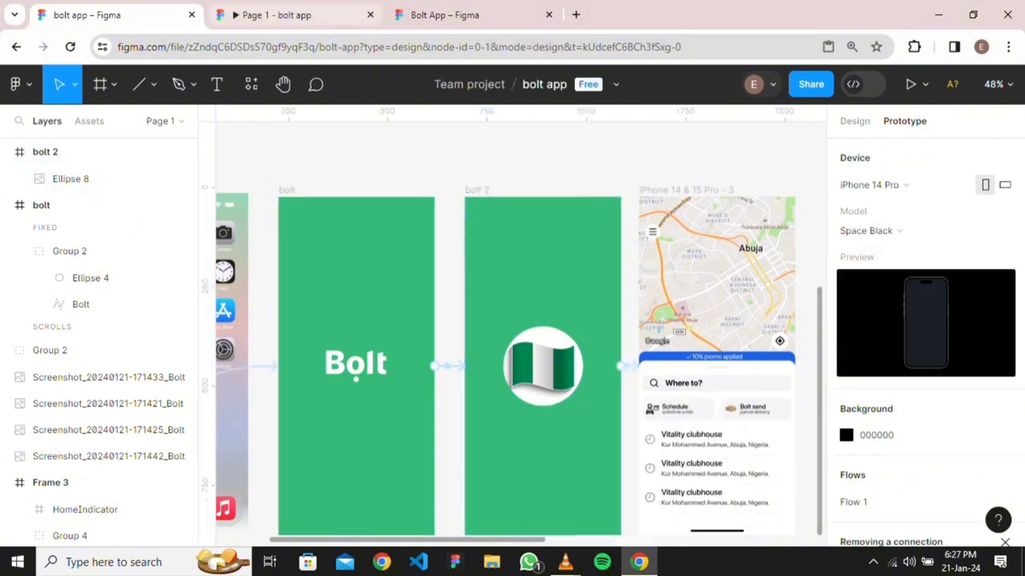
{"action": "left_click", "coordinate": [294, 15]}
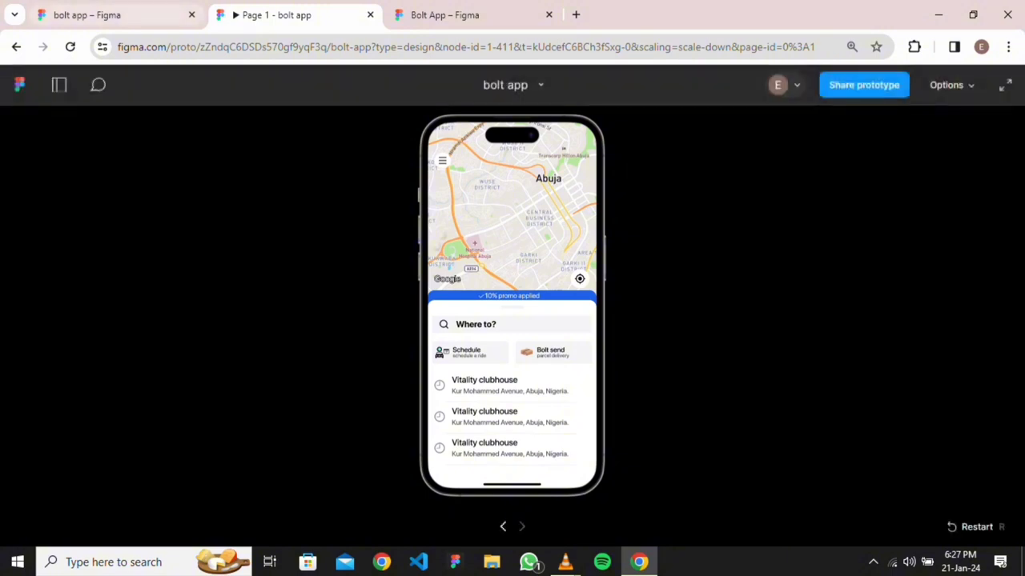
{"action": "left_click", "coordinate": [88, 15]}
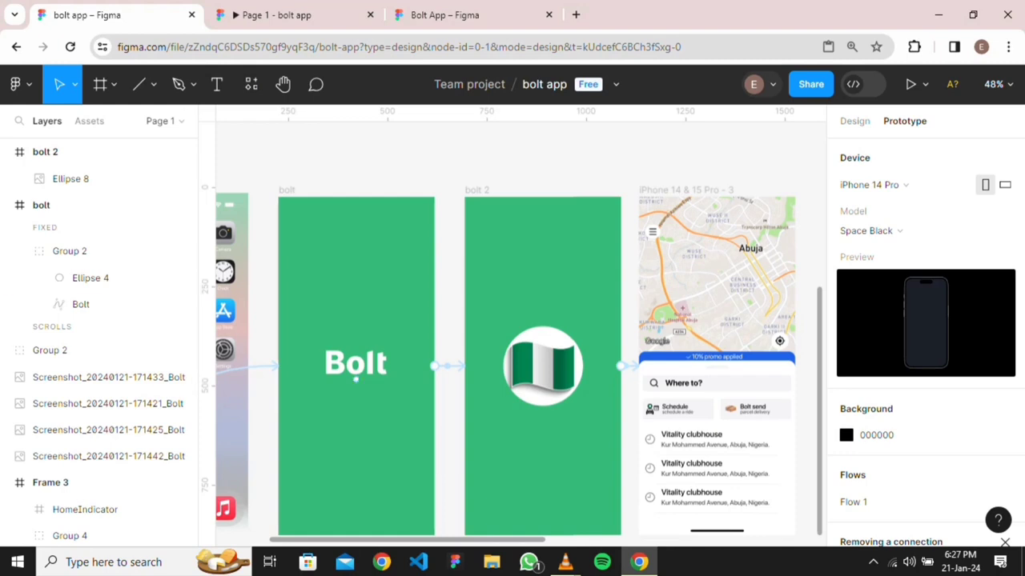
Select the HomeIndicator layer and drag Frame 3's HomeIndicator onto the iPhone 14 & 15 Pro - 3 map screen
{"action": "scroll", "coordinate": [490, 266], "scroll_direction": "down", "scroll_amount": 3}
{"action": "scroll", "coordinate": [609, 272], "scroll_direction": "right", "scroll_amount": 3}
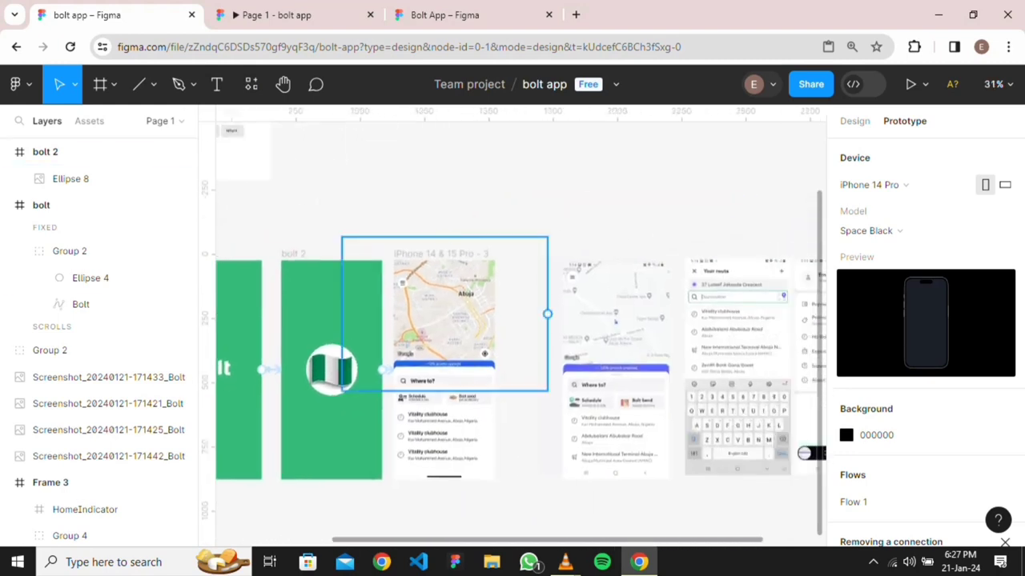
{"action": "scroll", "coordinate": [520, 333], "scroll_direction": "down", "scroll_amount": 1}
{"action": "scroll", "coordinate": [521, 333], "scroll_direction": "left", "scroll_amount": 3}
{"action": "scroll", "coordinate": [520, 333], "scroll_direction": "up", "scroll_amount": 3}
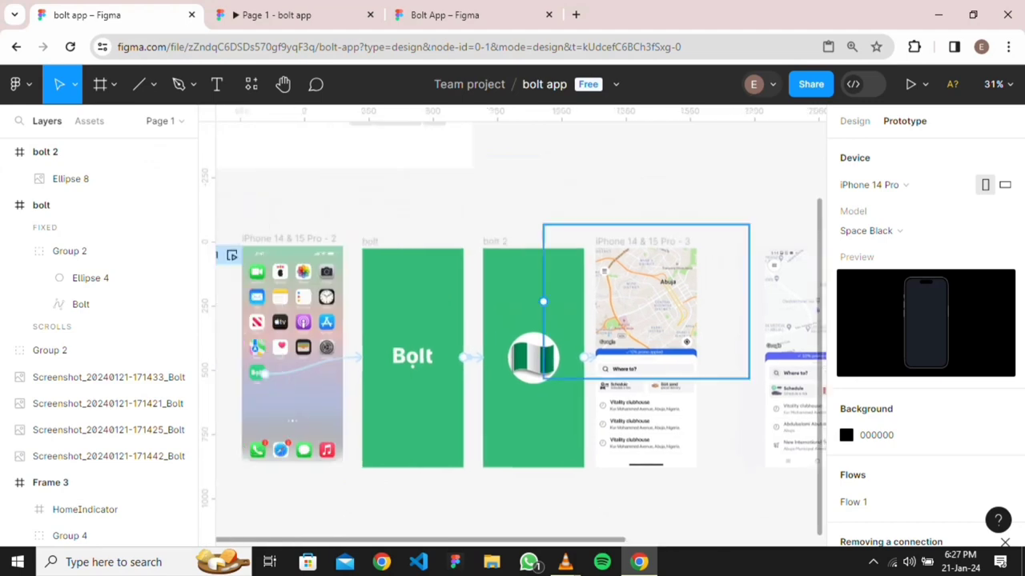
{"action": "scroll", "coordinate": [503, 493], "scroll_direction": "up", "scroll_amount": 3}
{"action": "scroll", "coordinate": [503, 493], "scroll_direction": "left", "scroll_amount": 3}
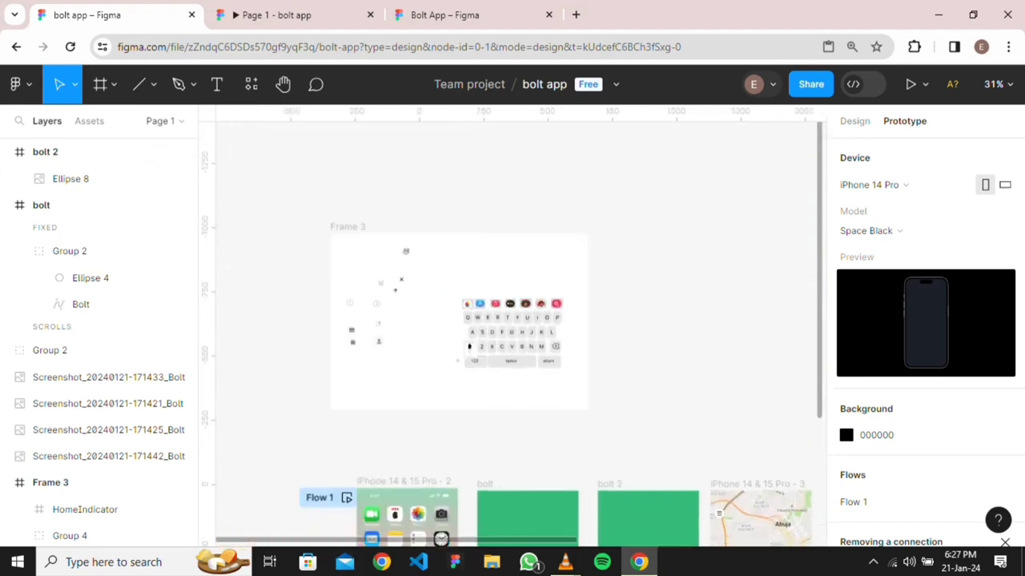
{"action": "scroll", "coordinate": [502, 493], "scroll_direction": "down", "scroll_amount": 2}
{"action": "scroll", "coordinate": [520, 333], "scroll_direction": "right", "scroll_amount": 4}
{"action": "scroll", "coordinate": [521, 333], "scroll_direction": "down", "scroll_amount": 2}
{"action": "scroll", "coordinate": [520, 333], "scroll_direction": "left", "scroll_amount": 1}
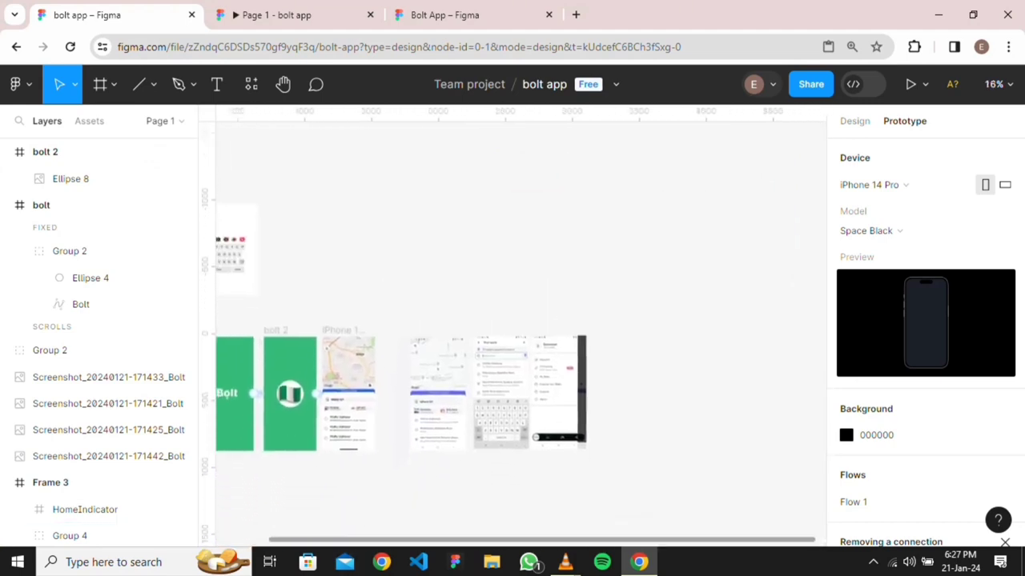
{"action": "scroll", "coordinate": [520, 333], "scroll_direction": "up", "scroll_amount": 1}
{"action": "scroll", "coordinate": [521, 333], "scroll_direction": "left", "scroll_amount": 3}
{"action": "scroll", "coordinate": [521, 333], "scroll_direction": "down", "scroll_amount": 1}
{"action": "scroll", "coordinate": [520, 333], "scroll_direction": "up", "scroll_amount": 2}
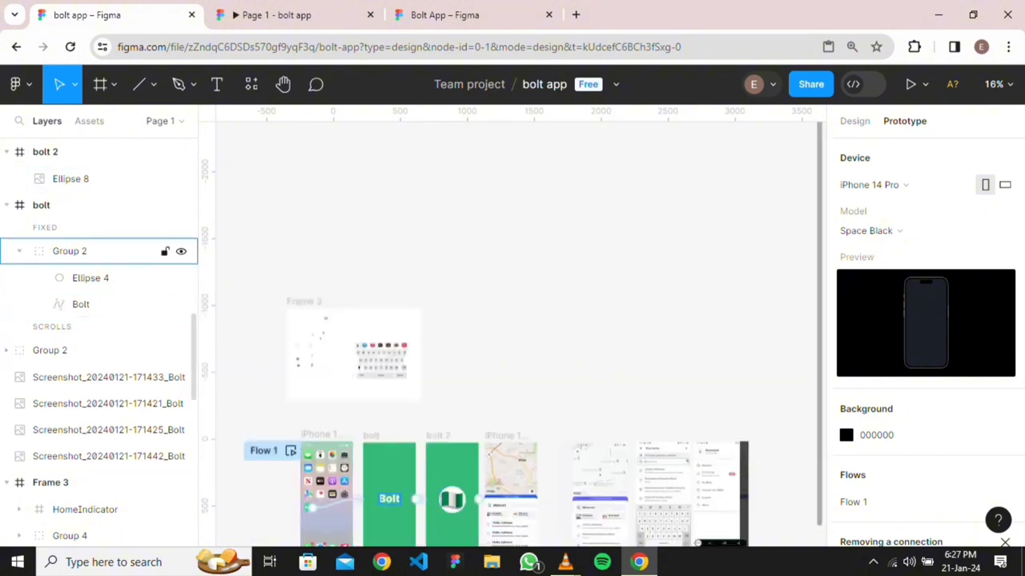
{"action": "scroll", "coordinate": [120, 251], "scroll_direction": "up", "scroll_amount": 10}
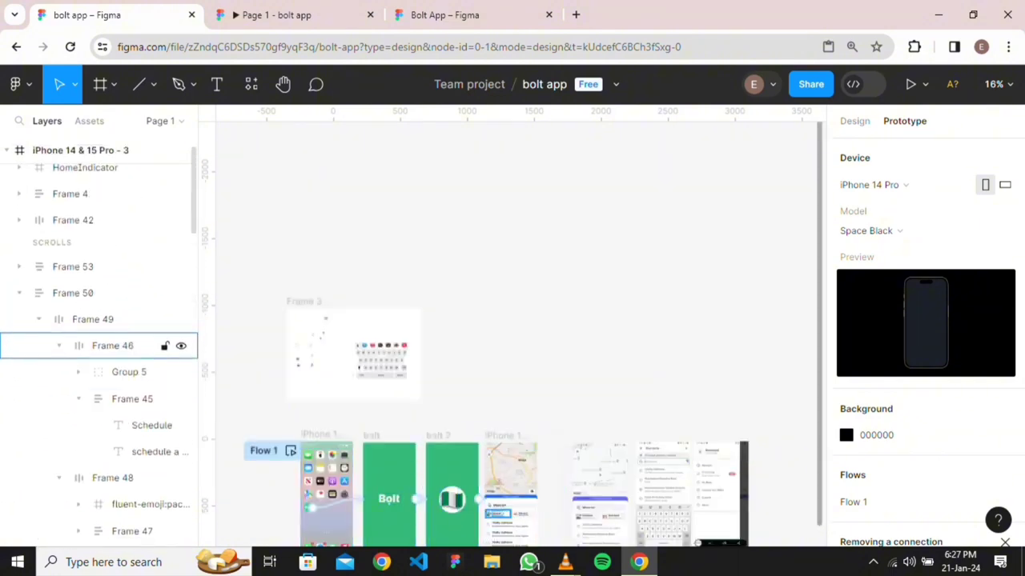
{"action": "scroll", "coordinate": [112, 345], "scroll_direction": "up", "scroll_amount": 1}
{"action": "left_click", "coordinate": [80, 150]}
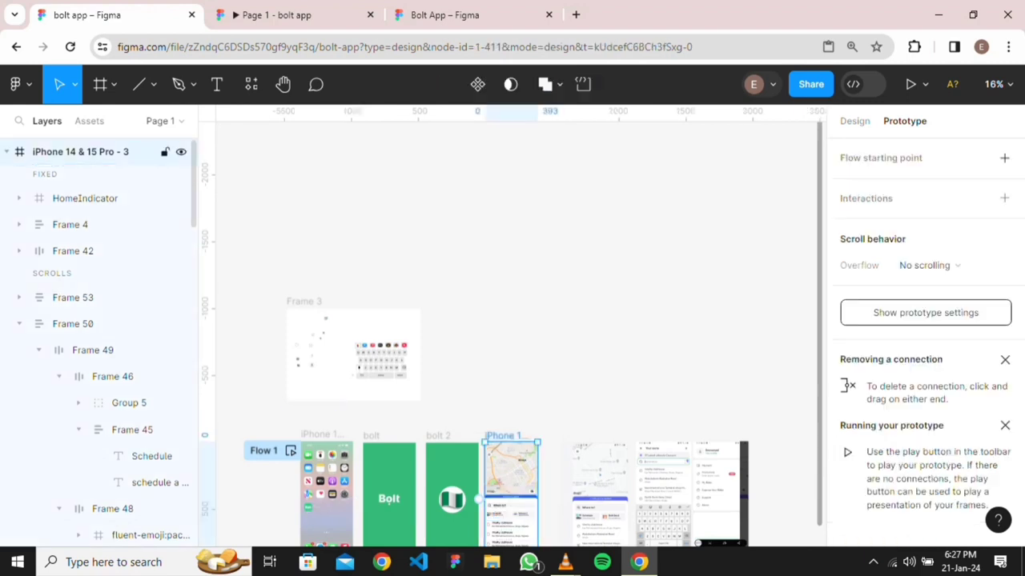
{"action": "left_click", "coordinate": [80, 173]}
{"action": "left_click", "coordinate": [80, 198]}
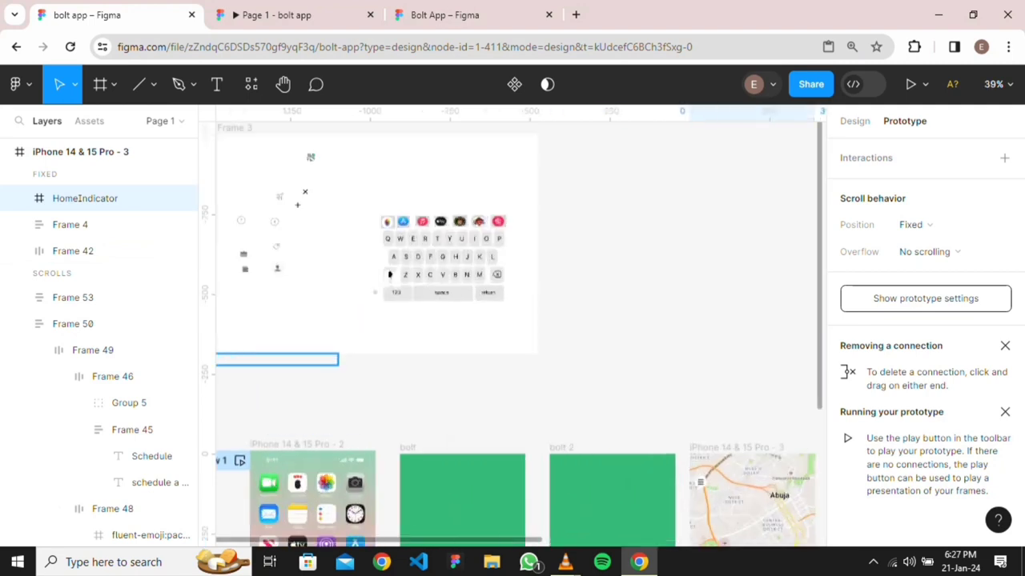
{"action": "scroll", "coordinate": [336, 432], "scroll_direction": "up", "scroll_amount": 5}
{"action": "left_click_drag", "start_coordinate": [275, 360], "coordinate": [686, 478]}
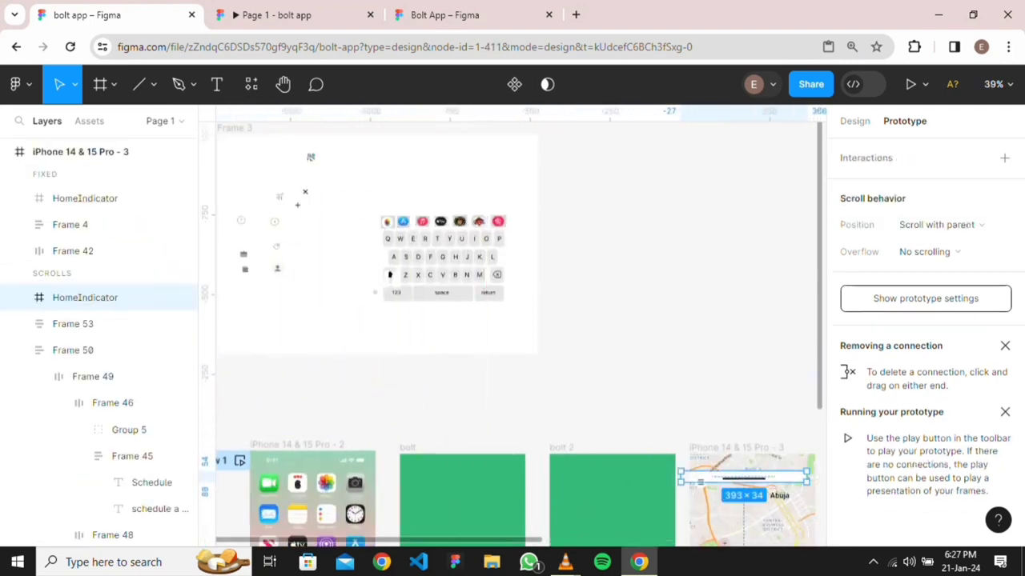
{"action": "scroll", "coordinate": [788, 417], "scroll_direction": "down", "scroll_amount": 5}
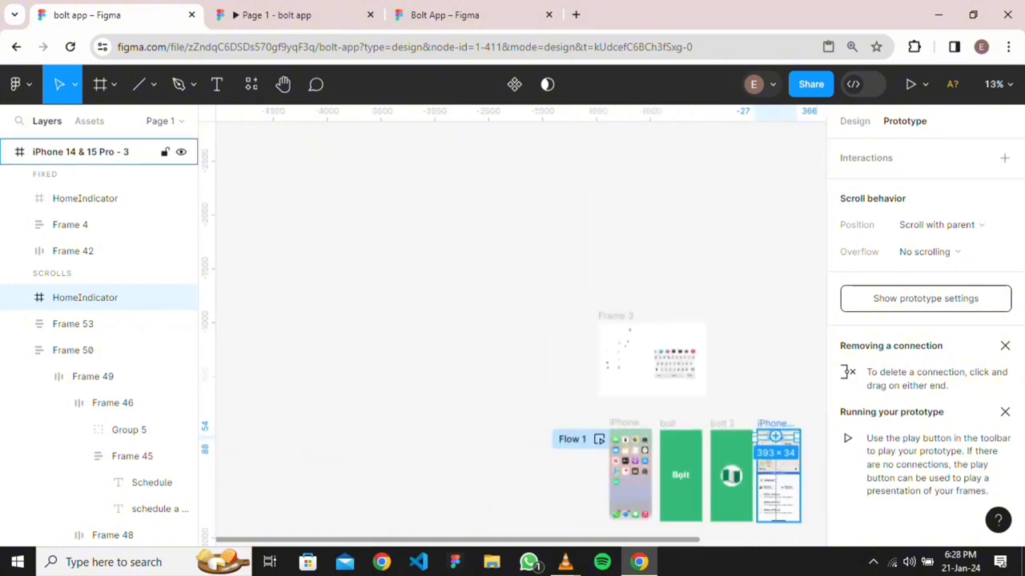
Undo the stray move and delete the HomeIndicator from Frame 3
{"action": "key", "text": "ctrl+z"}
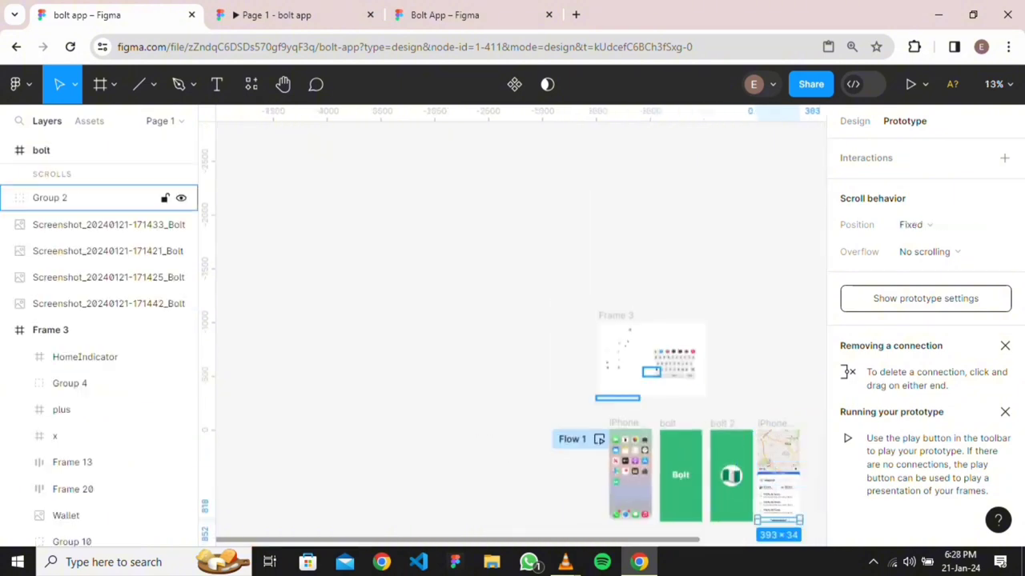
{"action": "key", "text": "Escape"}
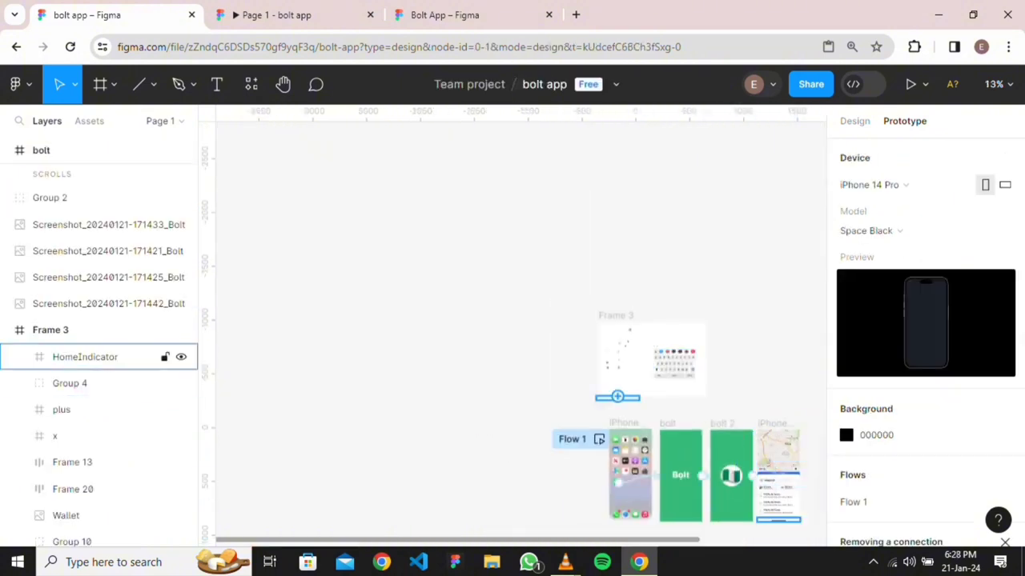
{"action": "left_click", "coordinate": [855, 121]}
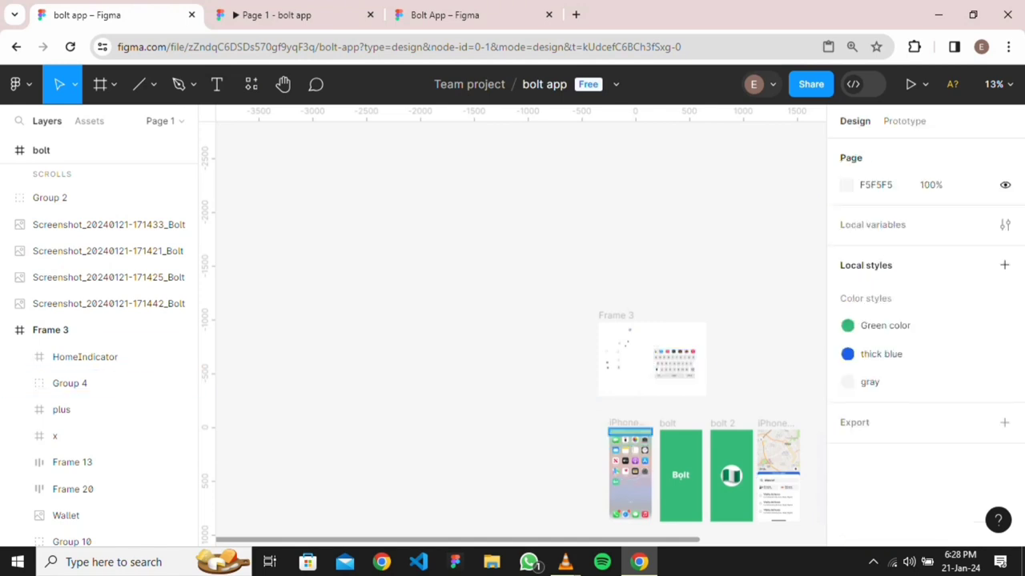
{"action": "left_click", "coordinate": [617, 398]}
{"action": "key", "text": "Delete"}
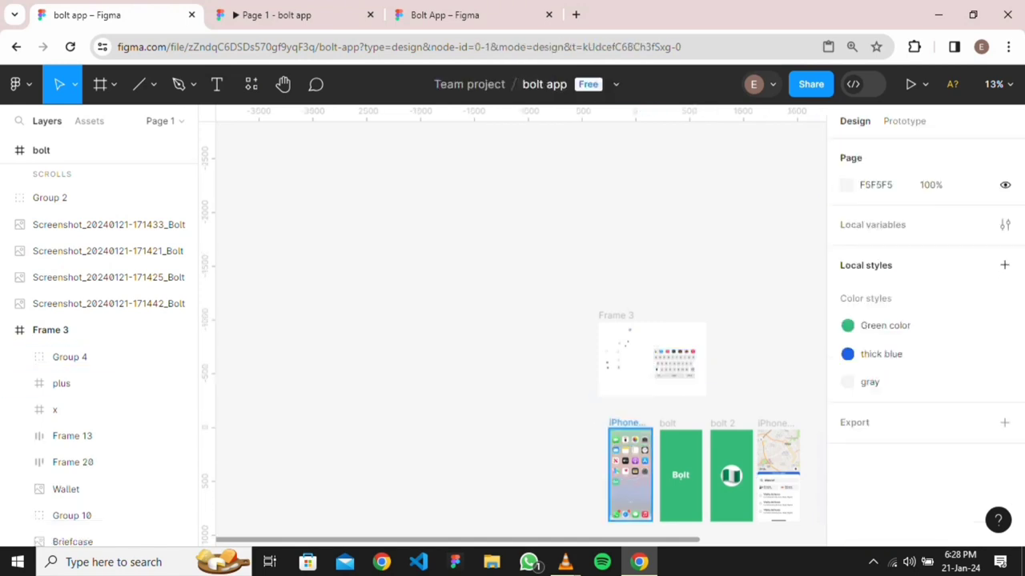
Copy the Status Bar at the top of ap 1 in Bolt App, then switch back to bolt app
{"action": "left_click", "coordinate": [469, 14]}
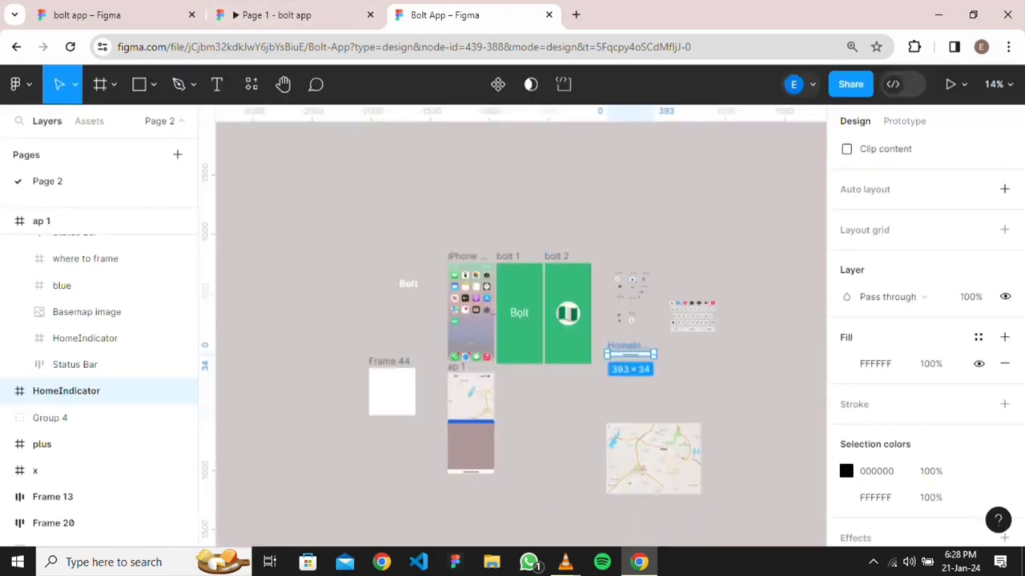
{"action": "scroll", "coordinate": [632, 306], "scroll_direction": "up", "scroll_amount": 3}
{"action": "scroll", "coordinate": [626, 303], "scroll_direction": "down", "scroll_amount": 3}
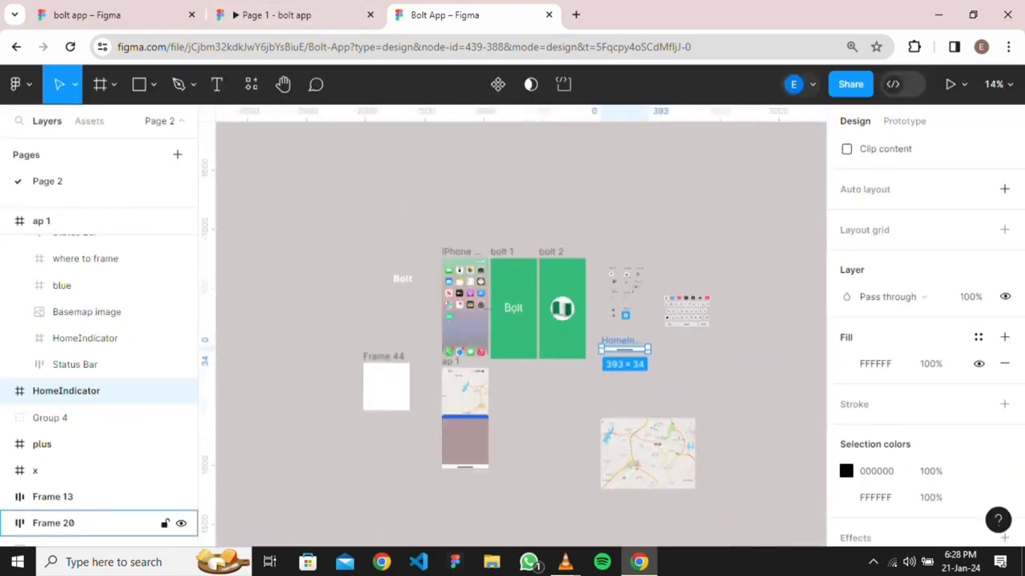
{"action": "scroll", "coordinate": [464, 361], "scroll_direction": "up", "scroll_amount": 3}
{"action": "scroll", "coordinate": [464, 376], "scroll_direction": "up", "scroll_amount": 3}
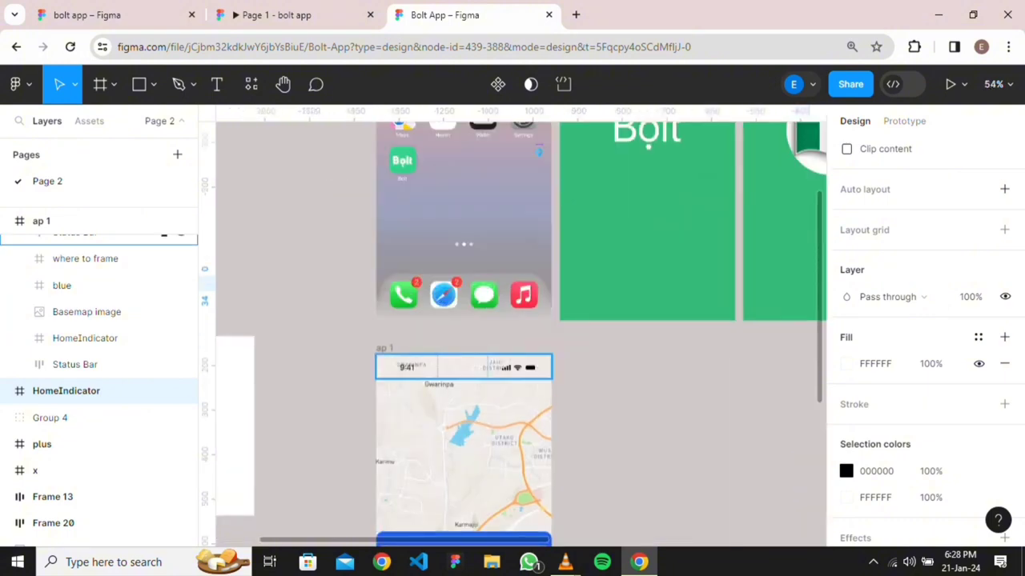
{"action": "left_click", "coordinate": [443, 368]}
{"action": "right_click", "coordinate": [442, 367]}
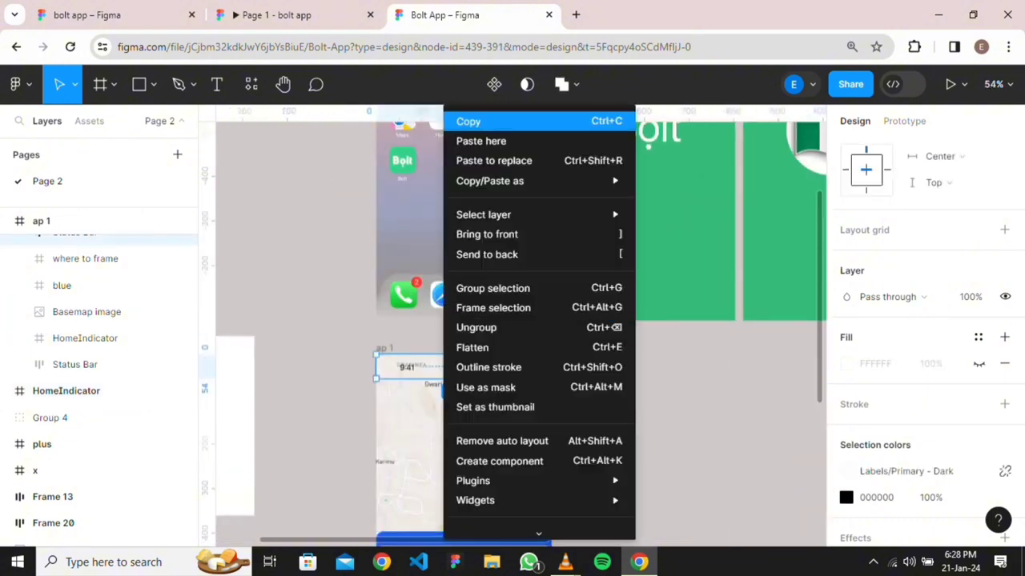
{"action": "left_click", "coordinate": [468, 120]}
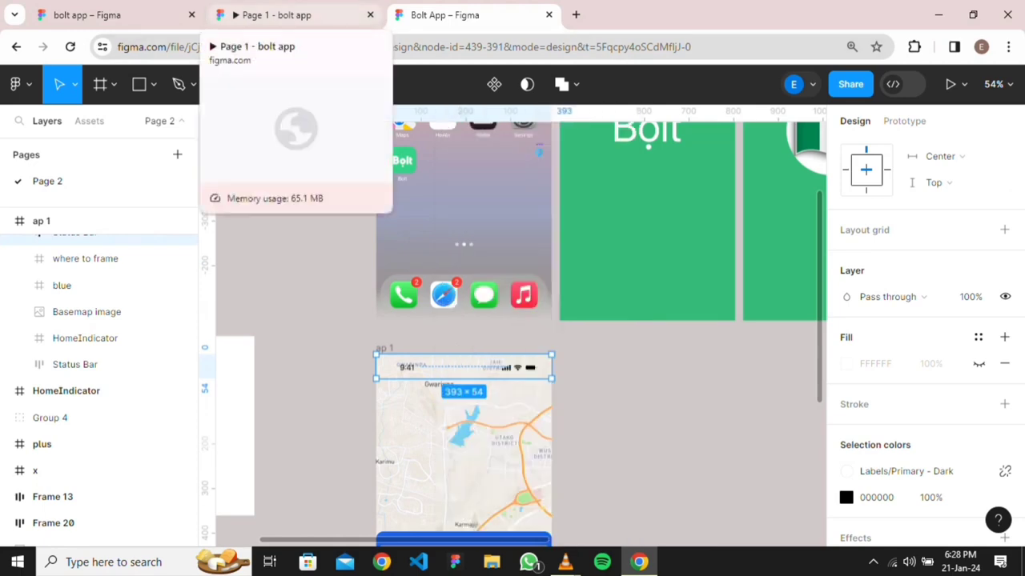
{"action": "left_click", "coordinate": [88, 14]}
{"action": "scroll", "coordinate": [793, 472], "scroll_direction": "up", "scroll_amount": 5}
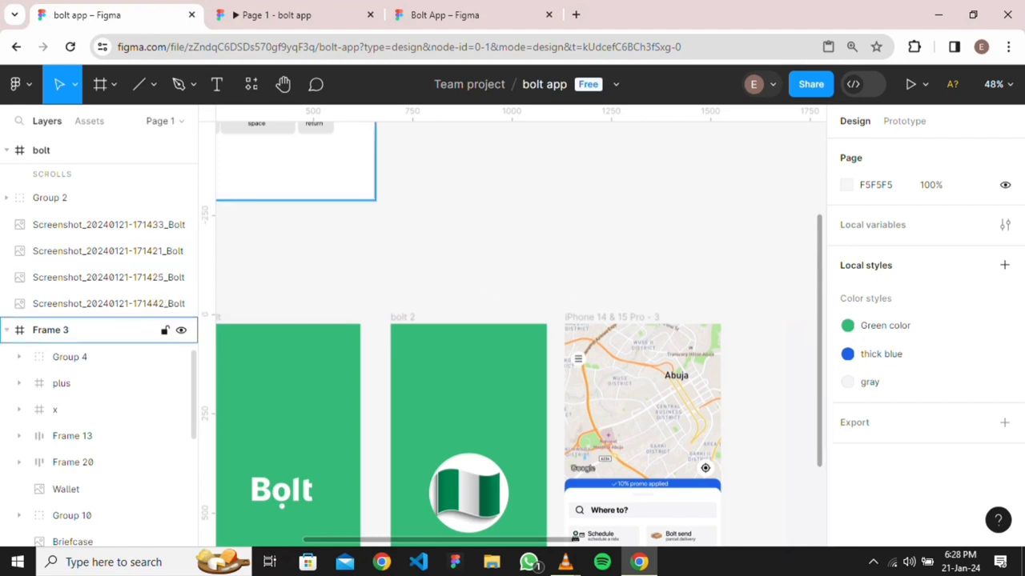
Paste the copied Status Bar onto the map screen and undo the misplaced moves
{"action": "scroll", "coordinate": [96, 288], "scroll_direction": "up", "scroll_amount": 15}
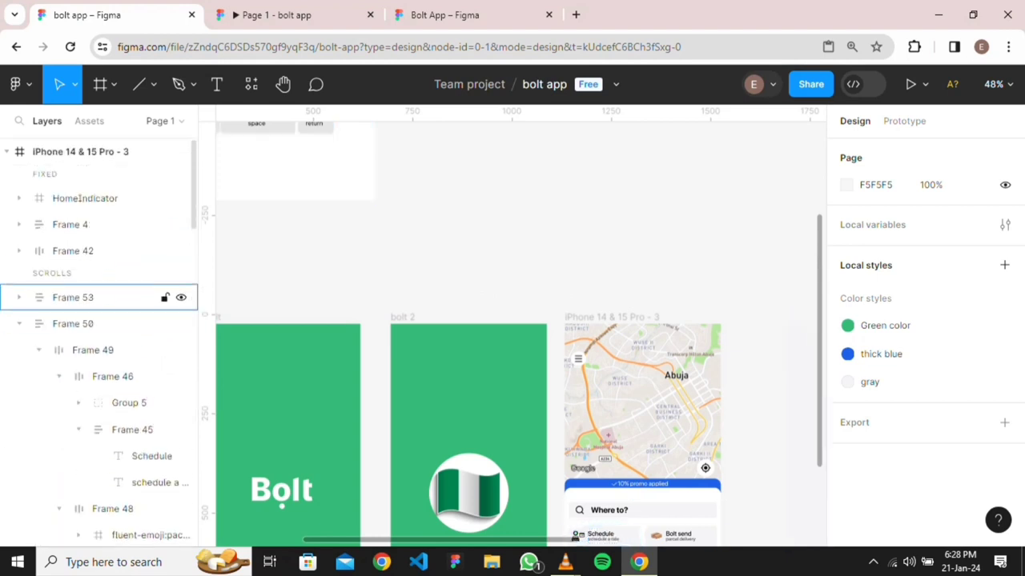
{"action": "left_click", "coordinate": [80, 151]}
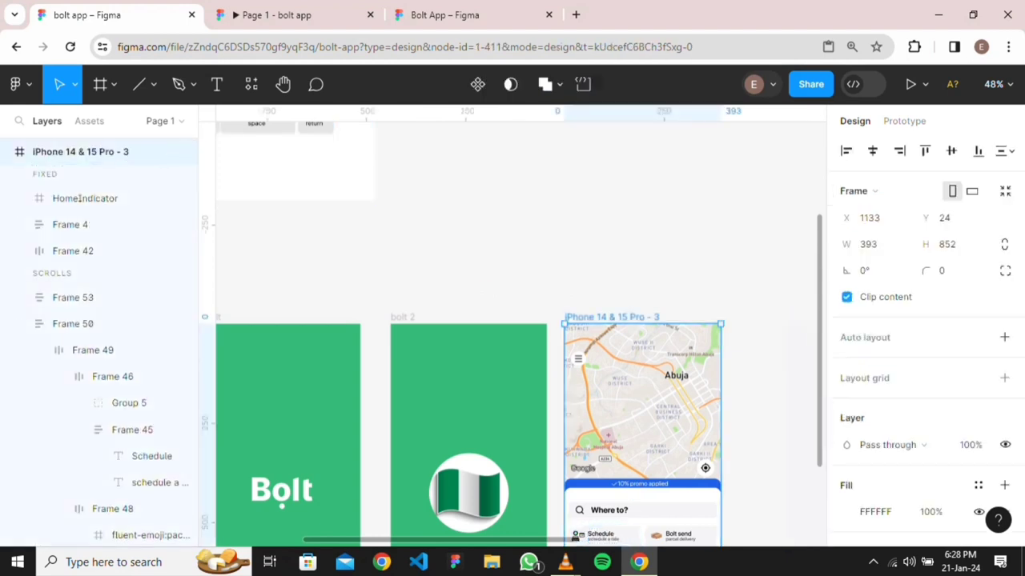
{"action": "right_click", "coordinate": [586, 420]}
{"action": "left_click", "coordinate": [617, 142]}
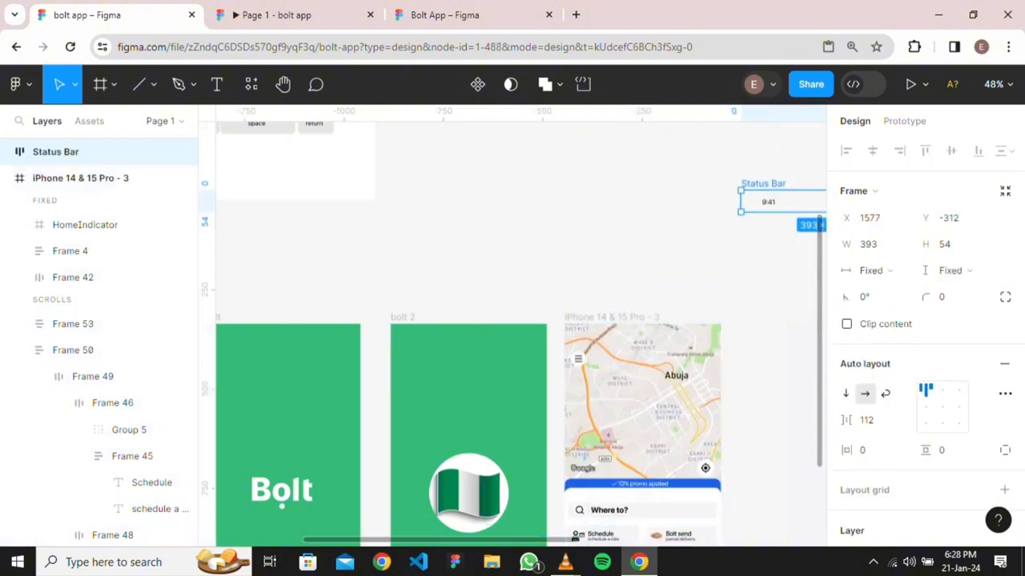
{"action": "scroll", "coordinate": [520, 334], "scroll_direction": "right", "scroll_amount": 3}
{"action": "left_click", "coordinate": [747, 239]}
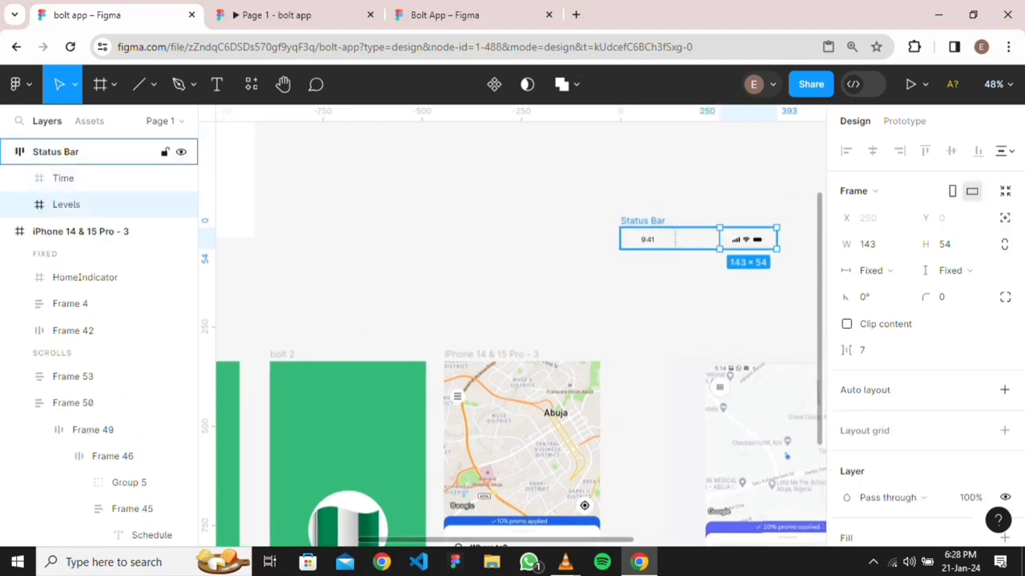
{"action": "left_click_drag", "start_coordinate": [643, 220], "coordinate": [467, 356]}
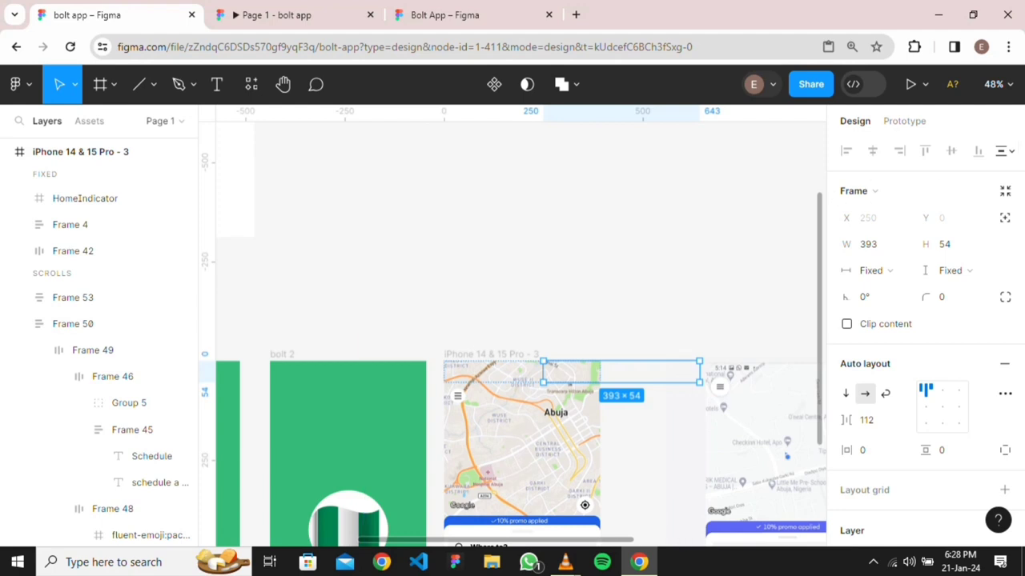
{"action": "left_click_drag", "start_coordinate": [621, 371], "coordinate": [522, 371]}
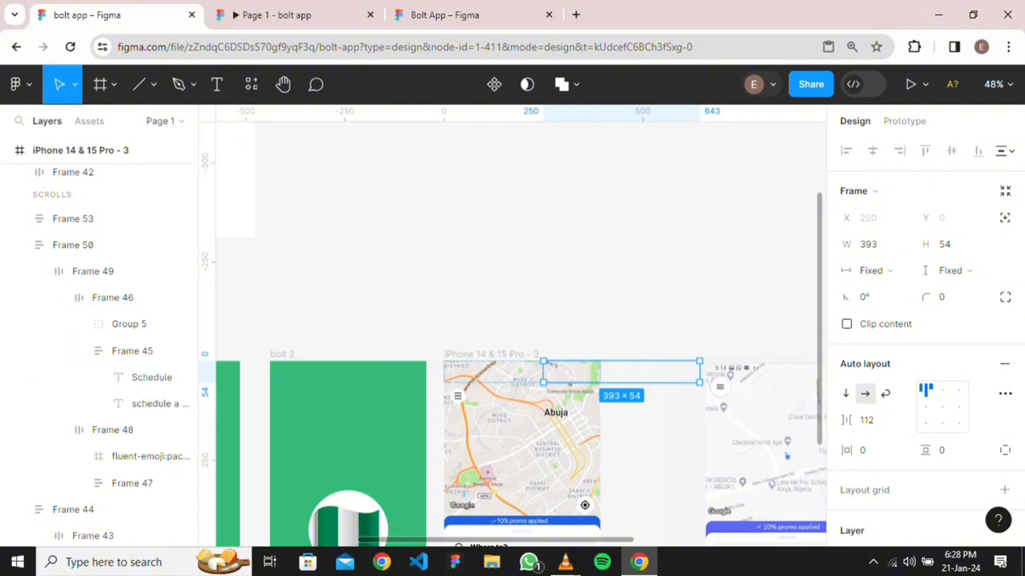
{"action": "scroll", "coordinate": [104, 360], "scroll_direction": "down", "scroll_amount": 10}
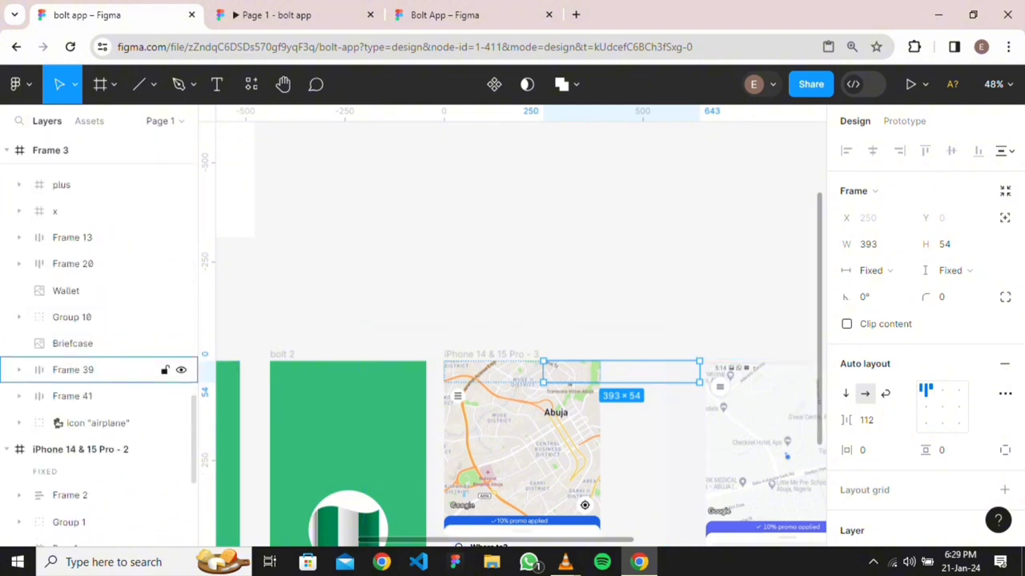
{"action": "scroll", "coordinate": [104, 360], "scroll_direction": "down", "scroll_amount": 5}
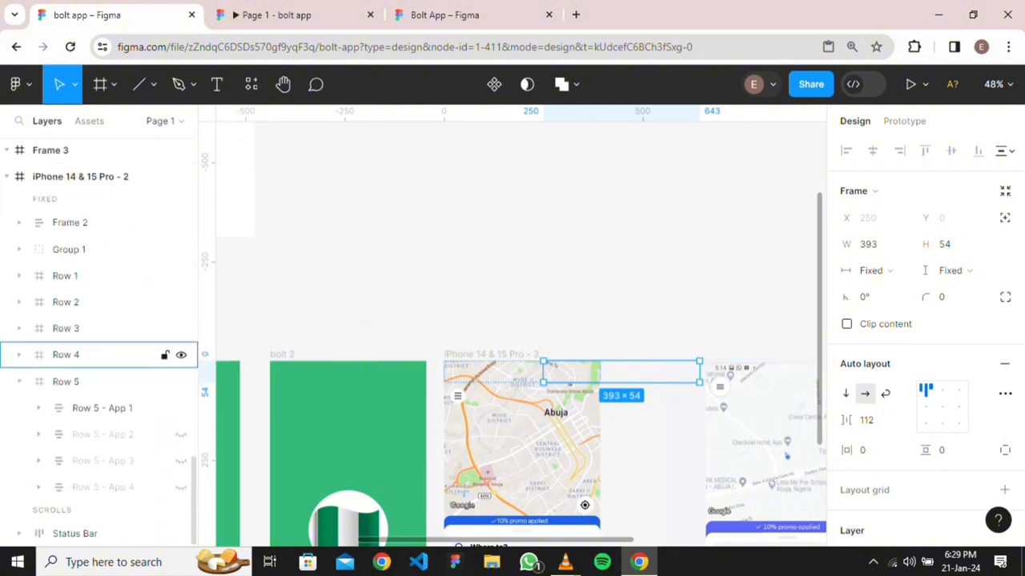
{"action": "scroll", "coordinate": [104, 355], "scroll_direction": "down", "scroll_amount": 10}
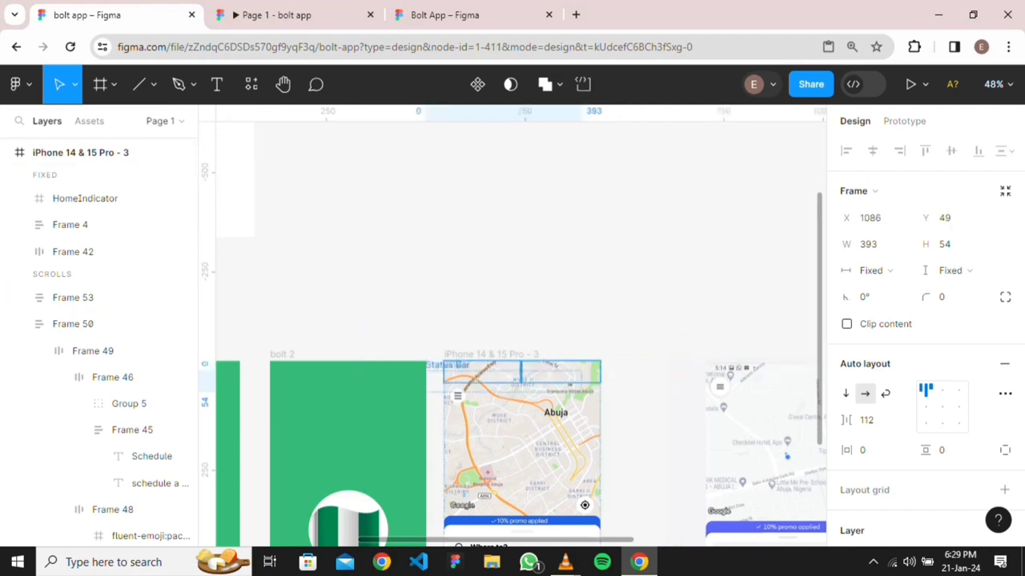
{"action": "scroll", "coordinate": [104, 344], "scroll_direction": "down", "scroll_amount": 2}
{"action": "left_click_drag", "start_coordinate": [621, 381], "coordinate": [621, 411]}
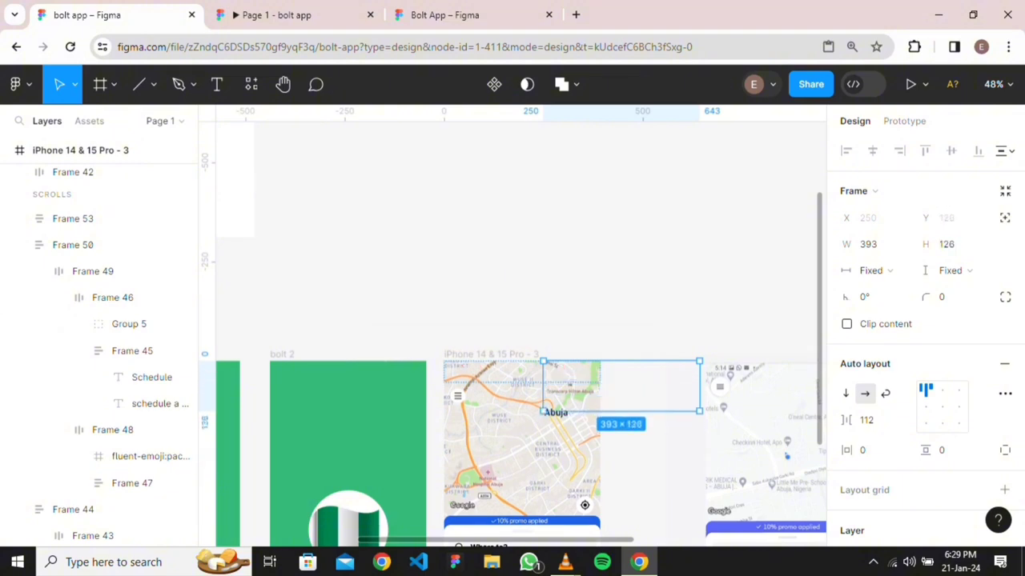
{"action": "key", "text": "ctrl+z"}
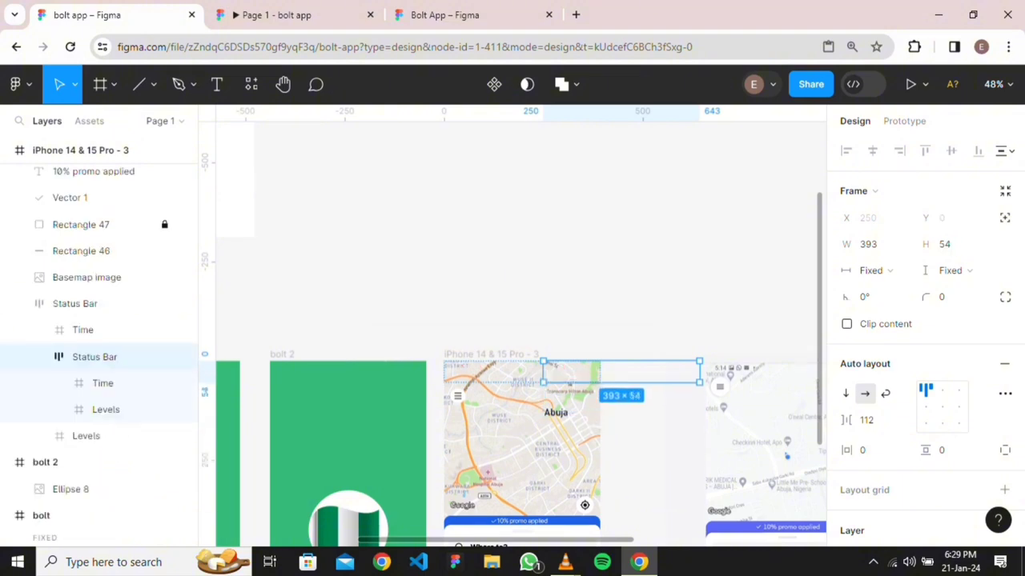
{"action": "key", "text": "ctrl+z"}
{"action": "key", "text": "ctrl+z"}
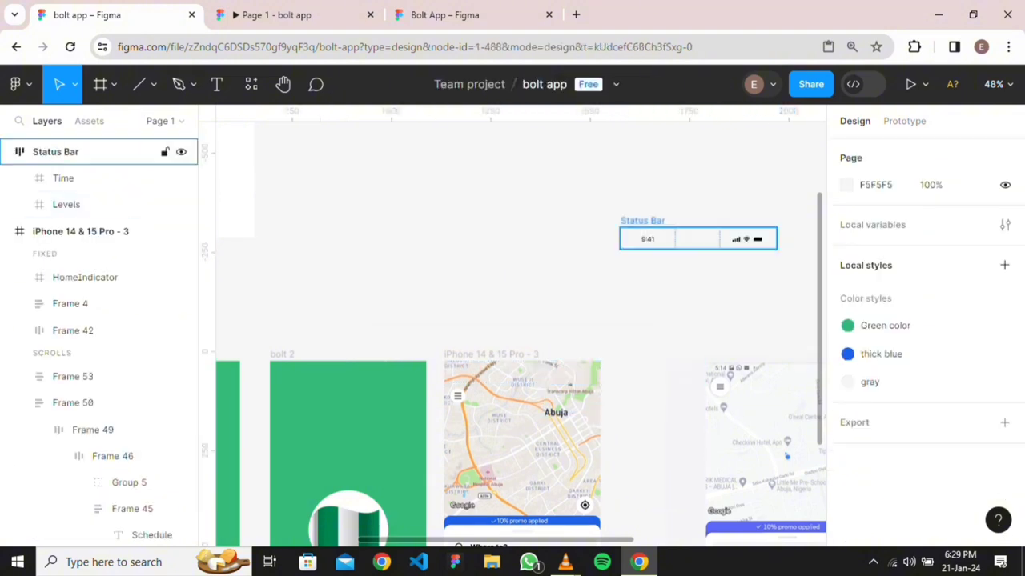
Move the Status Bar into iPhone 14 & 15 Pro - 3 and align it left and top
{"action": "left_click", "coordinate": [80, 151]}
{"action": "left_click_drag", "start_coordinate": [696, 239], "coordinate": [501, 393]}
{"action": "left_click", "coordinate": [845, 151]}
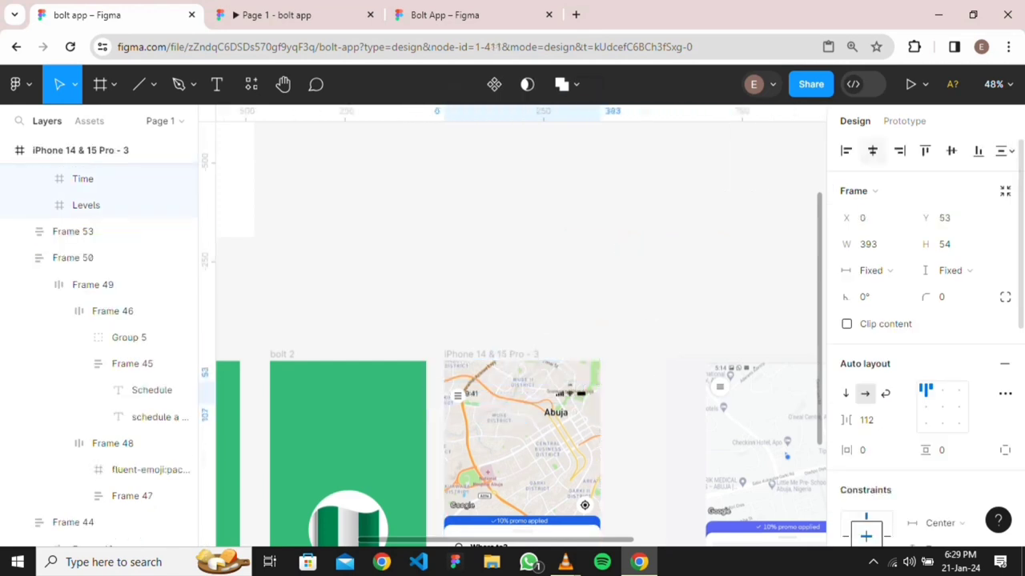
{"action": "left_click", "coordinate": [924, 151]}
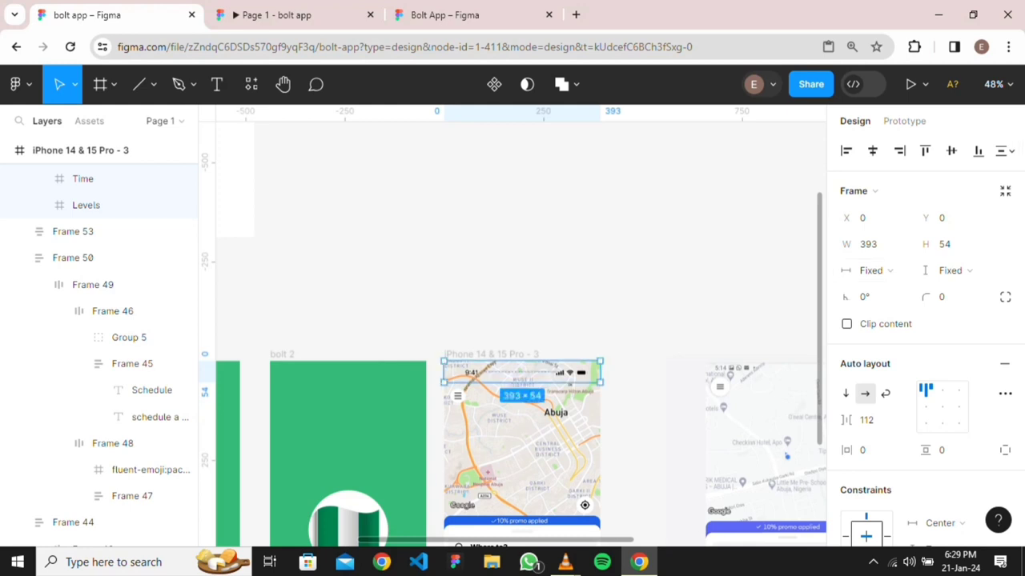
Set the Status Bar's prototype position to Sticky and preview the prototype
{"action": "left_click", "coordinate": [904, 121]}
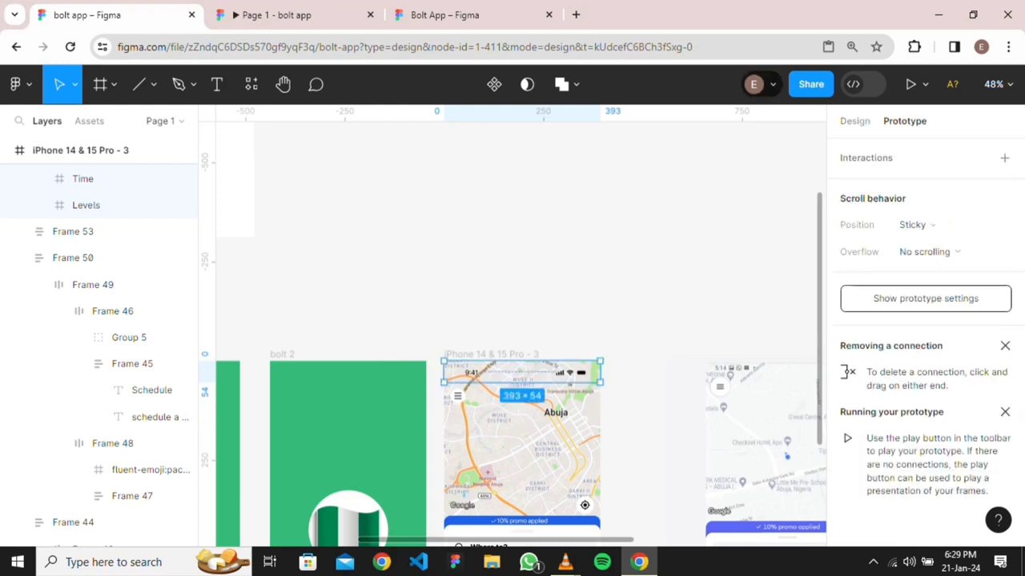
{"action": "left_click", "coordinate": [953, 225]}
{"action": "left_click", "coordinate": [955, 225]}
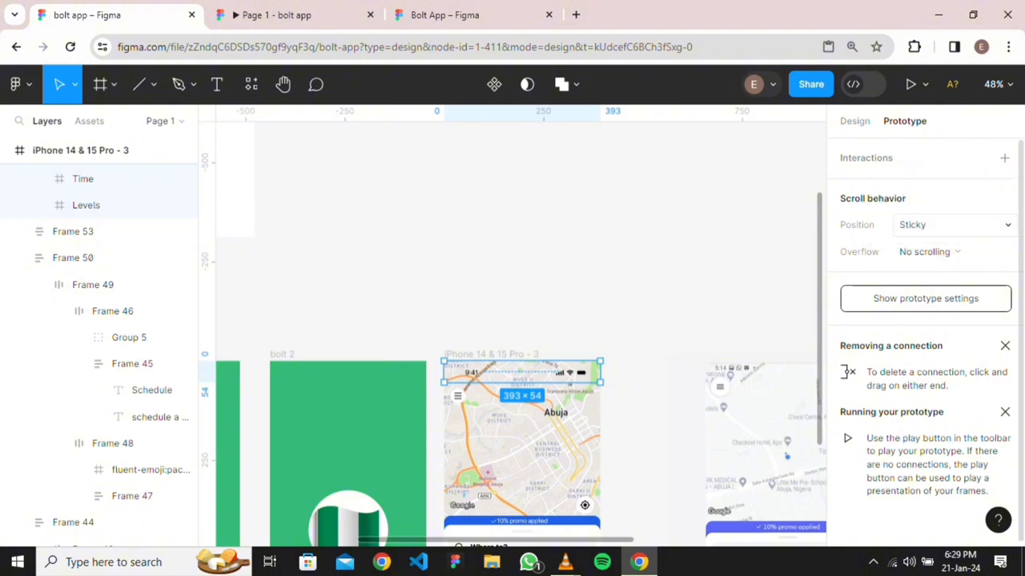
{"action": "key", "text": "Escape"}
{"action": "key", "text": "ctrl+Tab"}
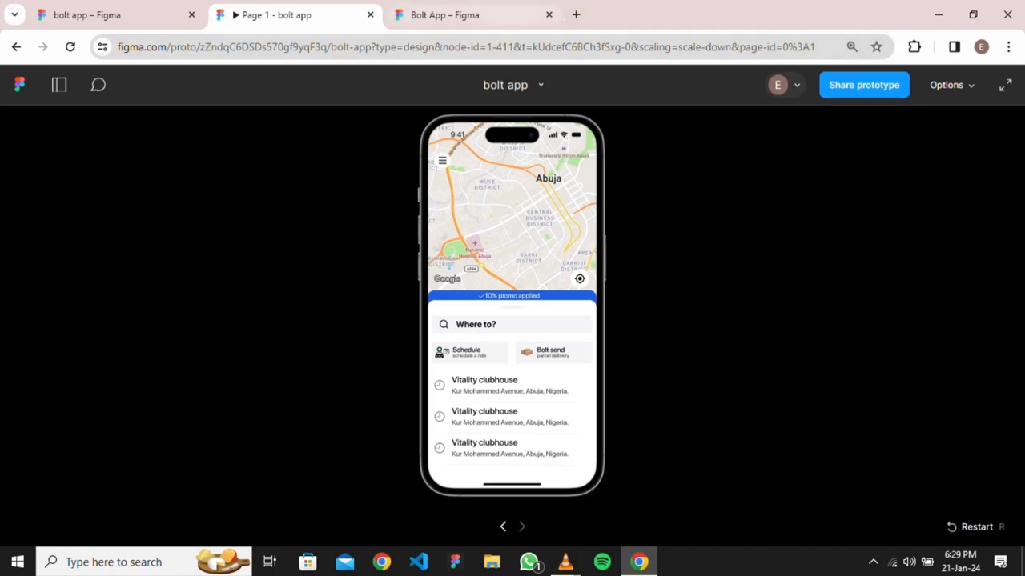
{"action": "left_click", "coordinate": [506, 15]}
{"action": "scroll", "coordinate": [585, 324], "scroll_direction": "down", "scroll_amount": 5}
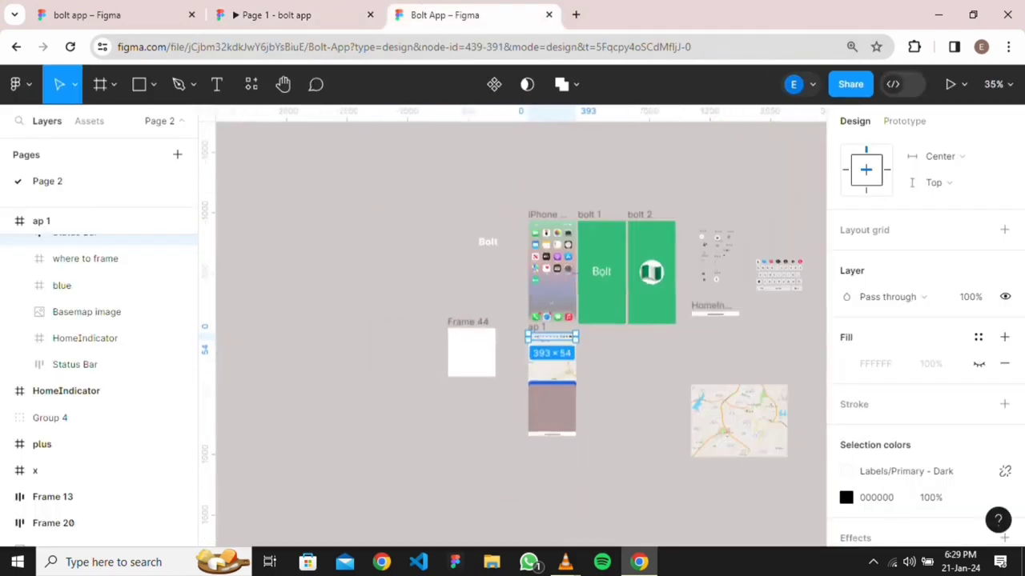
{"action": "left_click", "coordinate": [87, 14]}
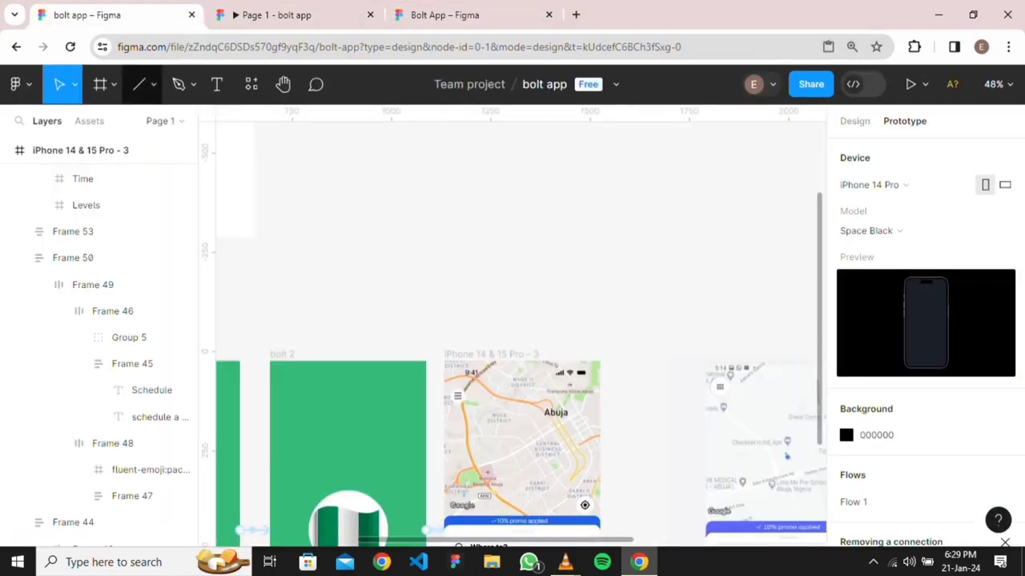
{"action": "scroll", "coordinate": [818, 361], "scroll_direction": "down", "scroll_amount": 4}
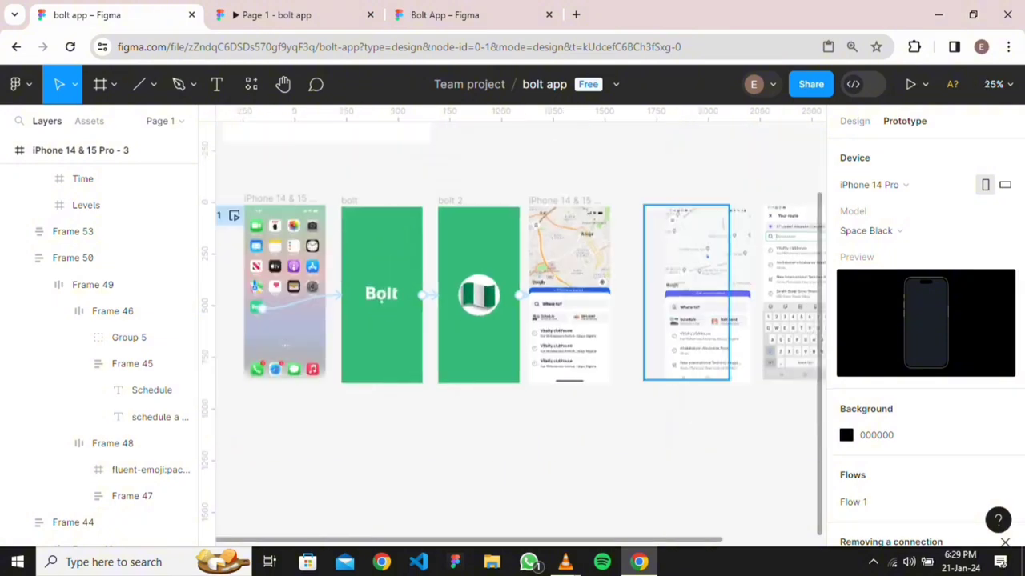
{"action": "scroll", "coordinate": [676, 303], "scroll_direction": "up", "scroll_amount": 5}
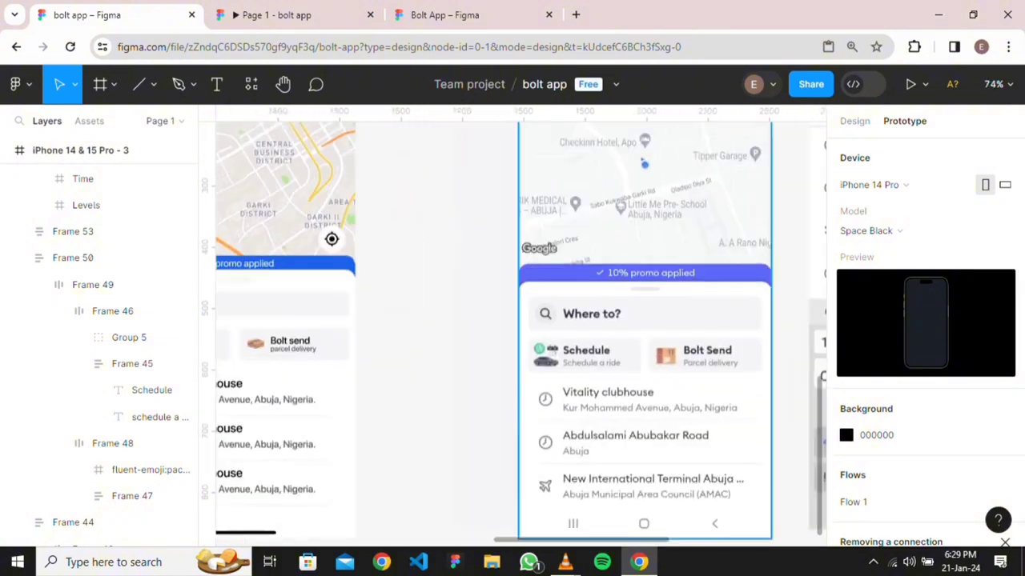
{"action": "scroll", "coordinate": [676, 303], "scroll_direction": "down", "scroll_amount": 5}
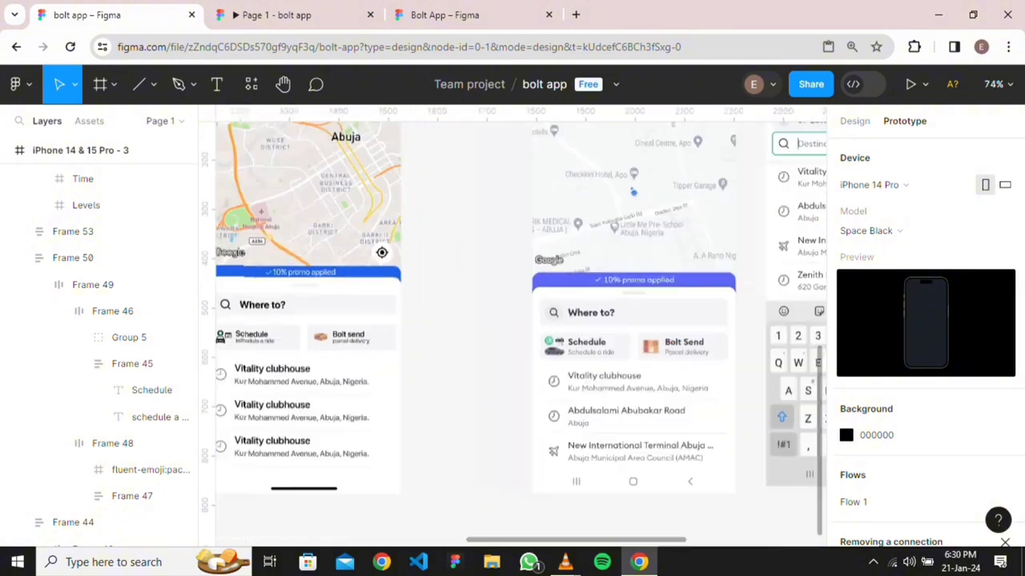
{"action": "scroll", "coordinate": [512, 320], "scroll_direction": "right", "scroll_amount": 3}
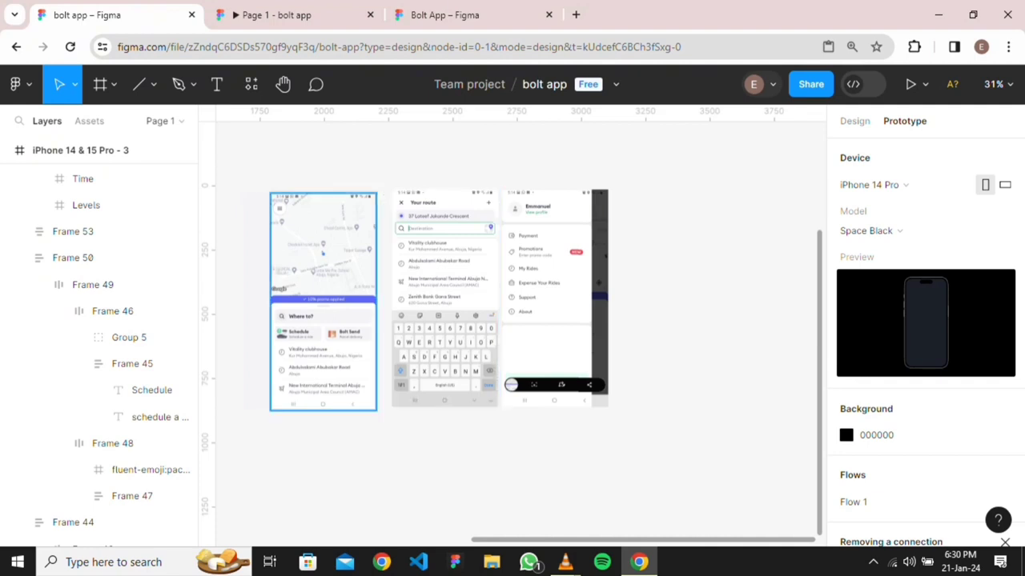
{"action": "left_click_drag", "start_coordinate": [323, 302], "coordinate": [721, 311]}
{"action": "scroll", "coordinate": [721, 310], "scroll_direction": "down", "scroll_amount": 2}
{"action": "scroll", "coordinate": [304, 324], "scroll_direction": "down", "scroll_amount": 3}
{"action": "scroll", "coordinate": [304, 324], "scroll_direction": "left", "scroll_amount": 2}
{"action": "left_click_drag", "start_coordinate": [473, 288], "coordinate": [381, 293]}
{"action": "scroll", "coordinate": [309, 336], "scroll_direction": "up", "scroll_amount": 3}
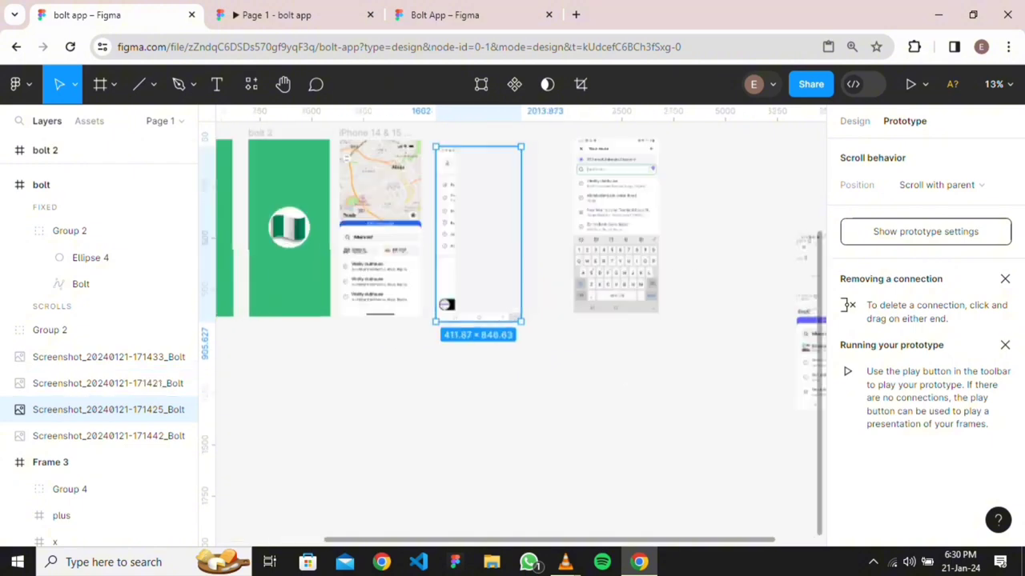
Undo the screenshot move, delete the blank screenshot, and shift the menu screenshot right
{"action": "key", "text": "ctrl+z"}
{"action": "key", "text": "ctrl+z"}
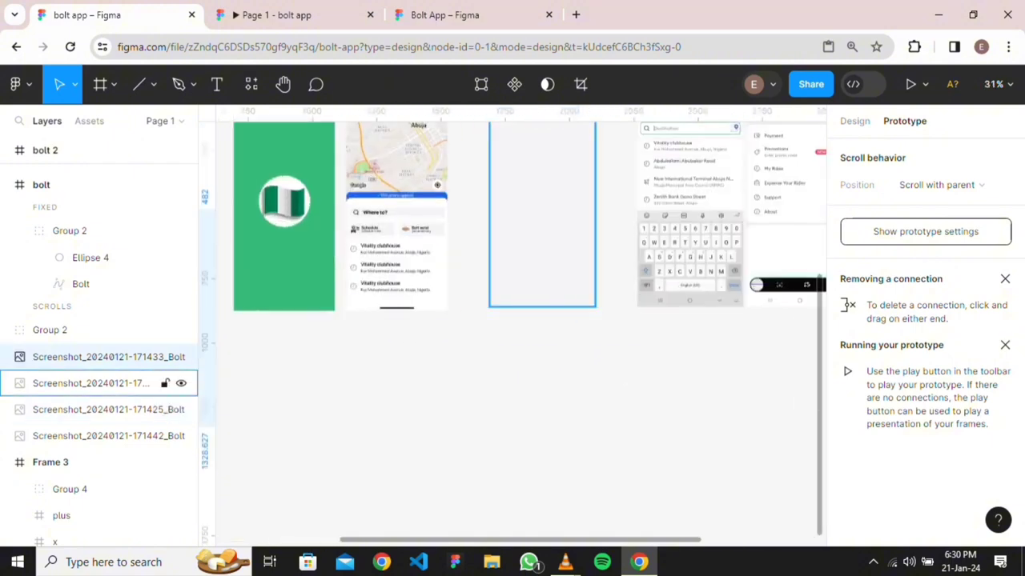
{"action": "key", "text": "Delete"}
{"action": "scroll", "coordinate": [553, 260], "scroll_direction": "down", "scroll_amount": 3}
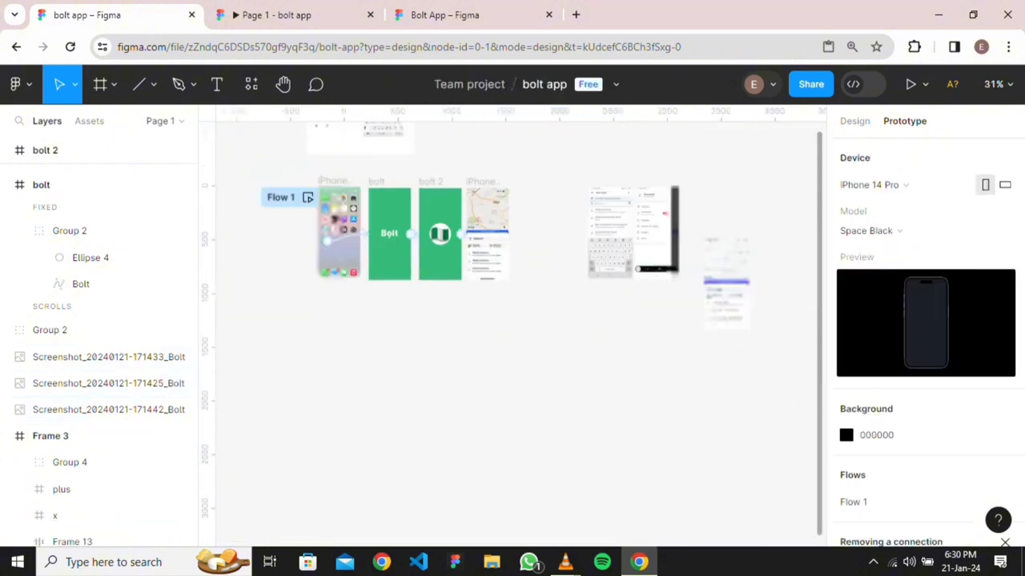
{"action": "left_click_drag", "start_coordinate": [646, 264], "coordinate": [553, 265]}
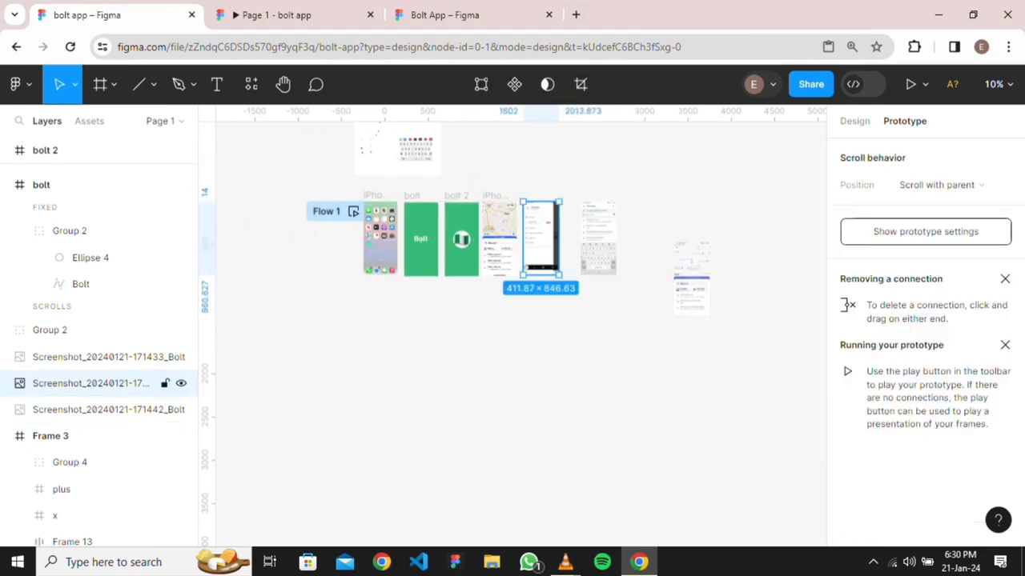
{"action": "scroll", "coordinate": [545, 272], "scroll_direction": "up", "scroll_amount": 3}
{"action": "left_click_drag", "start_coordinate": [757, 204], "coordinate": [900, 204]}
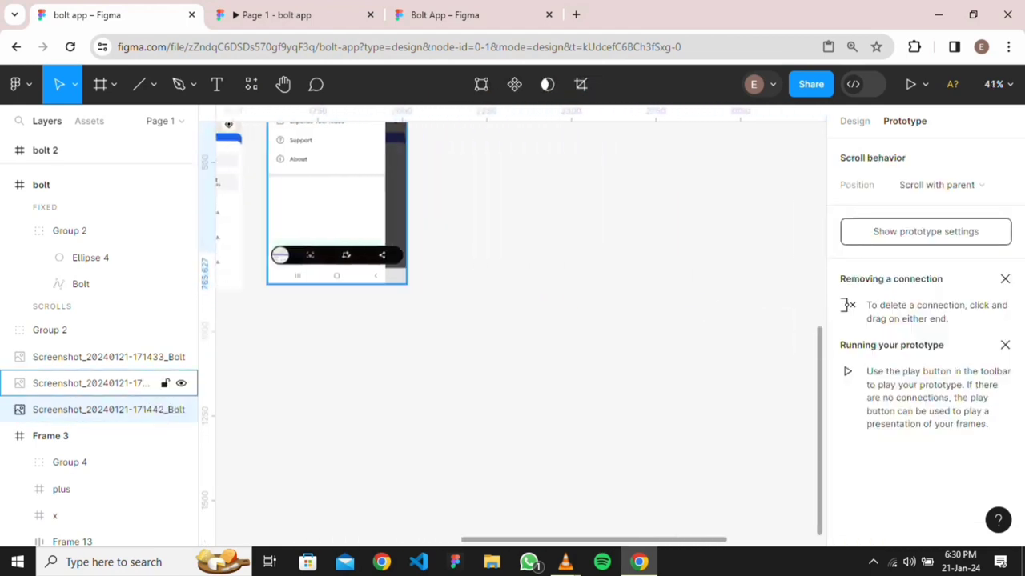
{"action": "left_click_drag", "start_coordinate": [337, 200], "coordinate": [514, 203]}
{"action": "scroll", "coordinate": [514, 202], "scroll_direction": "up", "scroll_amount": 4}
{"action": "scroll", "coordinate": [378, 248], "scroll_direction": "down", "scroll_amount": 3}
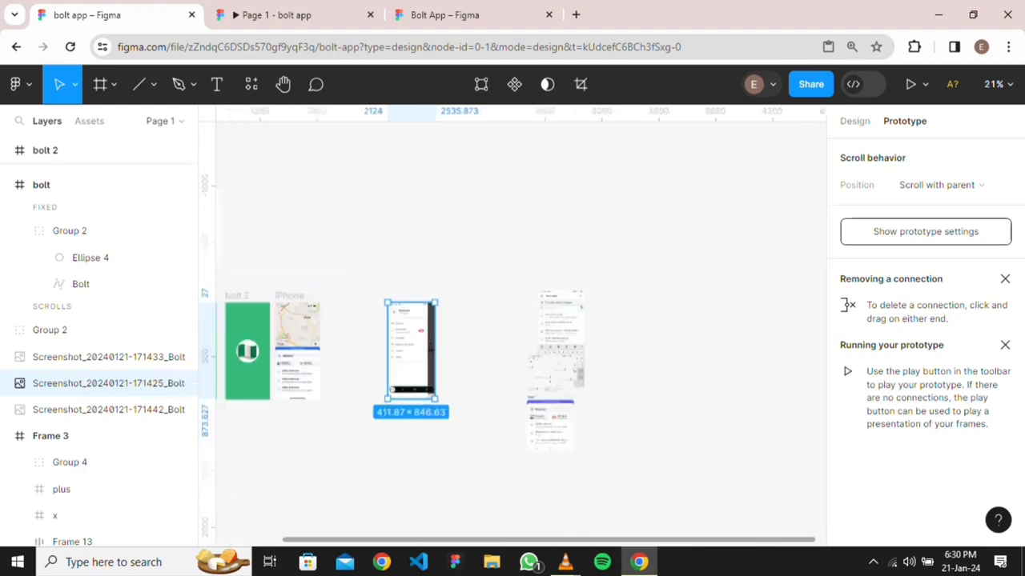
Add an iPhone 14 & 15 Pro frame and place it right beside the map screen
{"action": "left_click", "coordinate": [297, 349]}
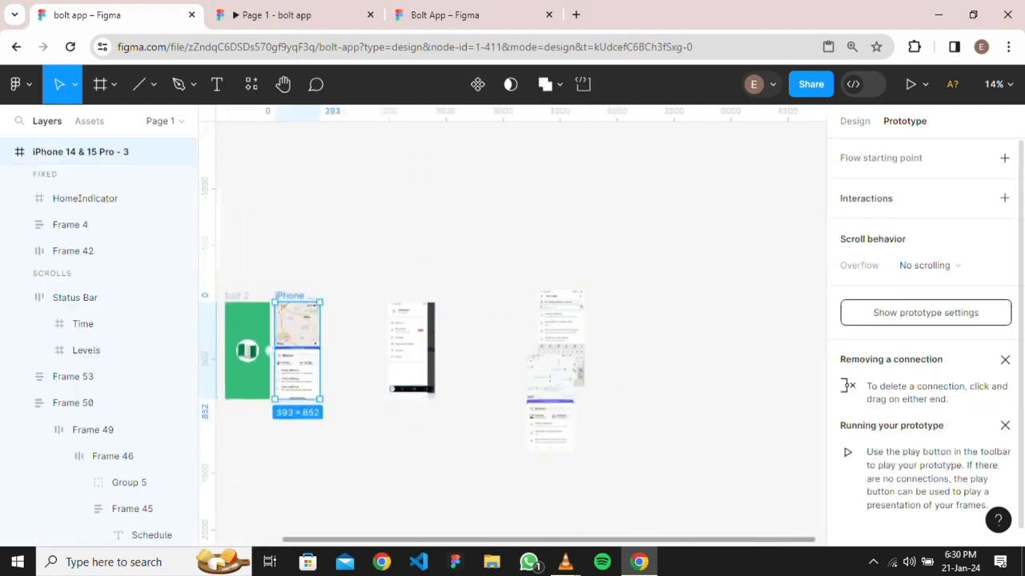
{"action": "key", "text": "f"}
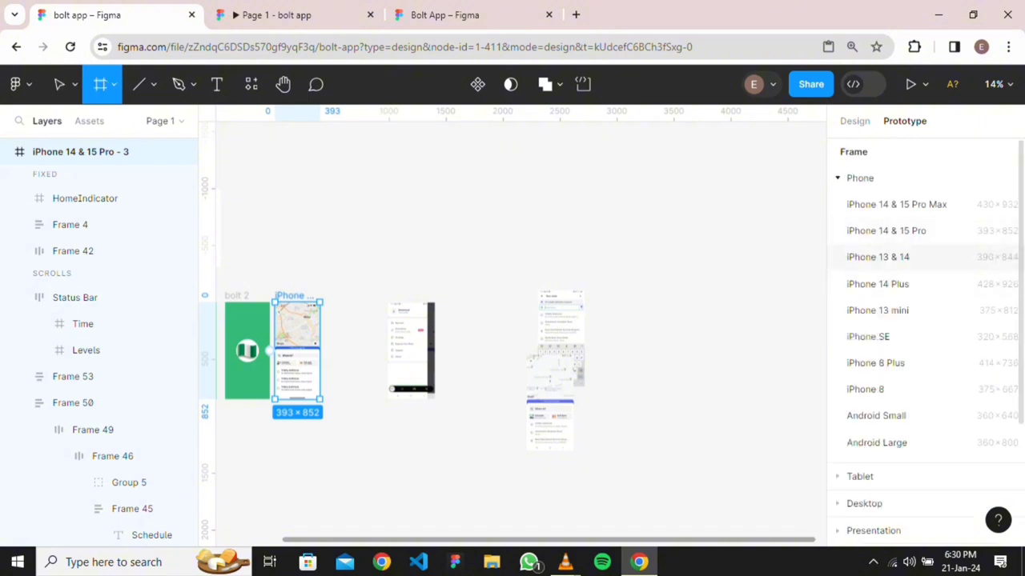
{"action": "left_click", "coordinate": [886, 231]}
{"action": "left_click_drag", "start_coordinate": [612, 278], "coordinate": [351, 304]}
{"action": "left_click_drag", "start_coordinate": [411, 350], "coordinate": [460, 350]}
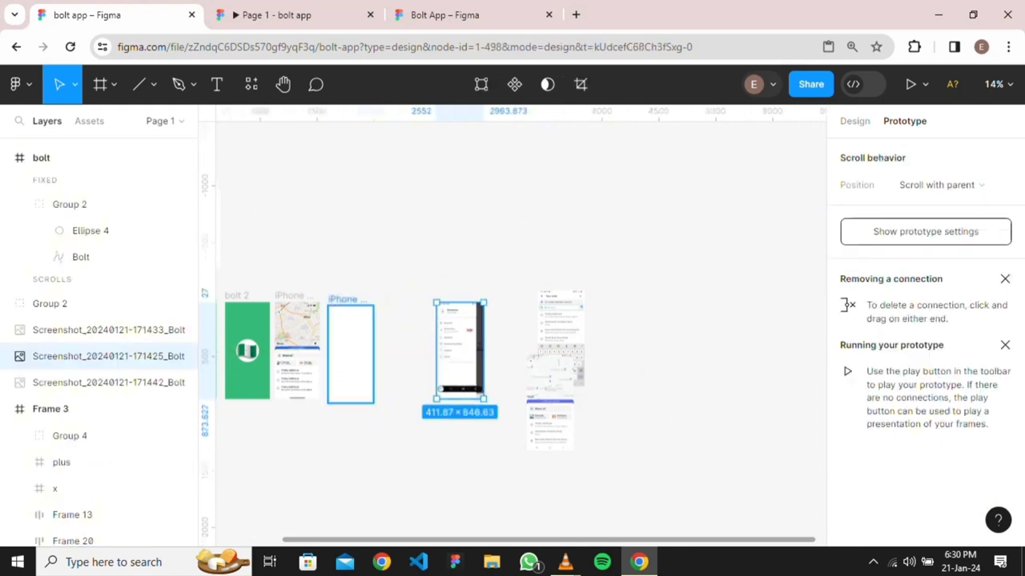
{"action": "left_click", "coordinate": [350, 329]}
{"action": "left_click_drag", "start_coordinate": [350, 305], "coordinate": [352, 305]}
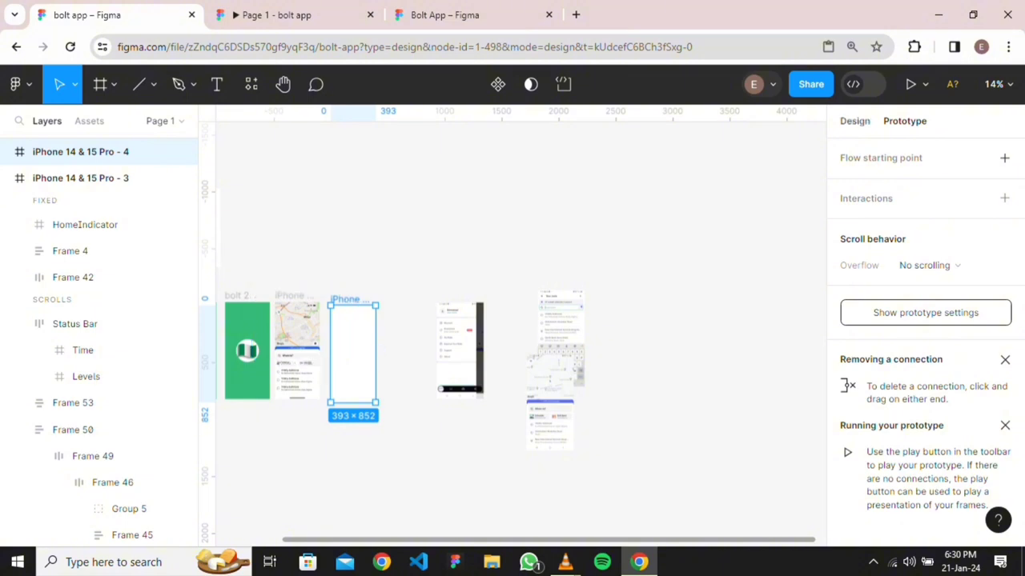
Rename the new iPhone 14 & 15 Pro - 4 frame to 'OVerlay'
{"action": "left_click", "coordinate": [855, 121]}
{"action": "double_click", "coordinate": [350, 299]}
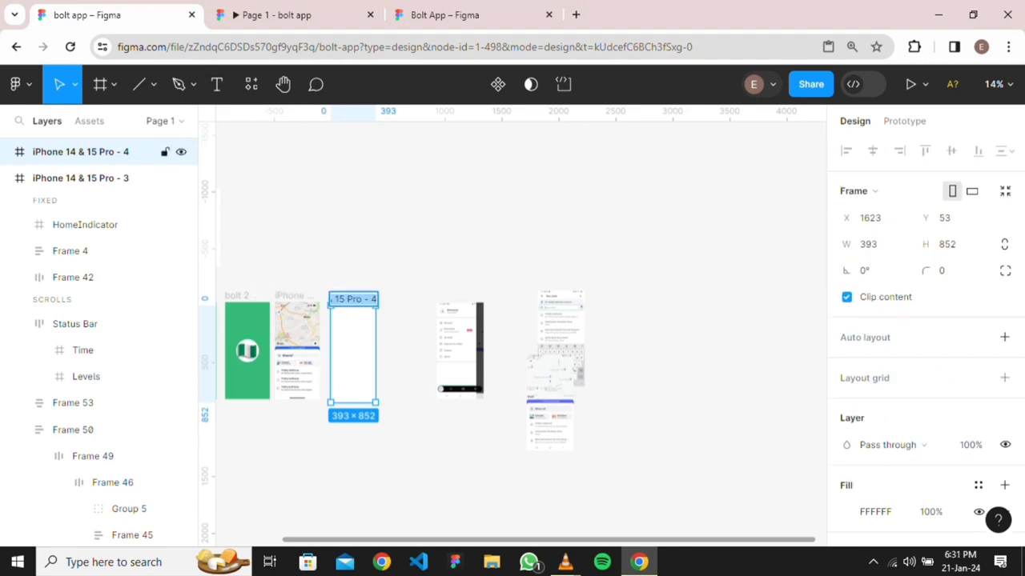
{"action": "scroll", "coordinate": [419, 333], "scroll_direction": "up", "scroll_amount": 2}
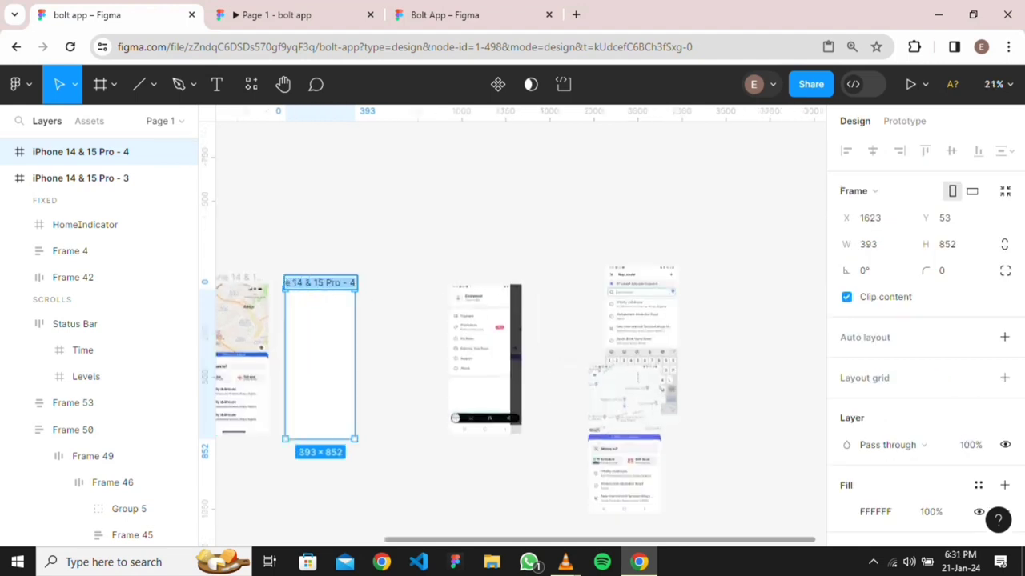
{"action": "type", "text": "OVerlay"}
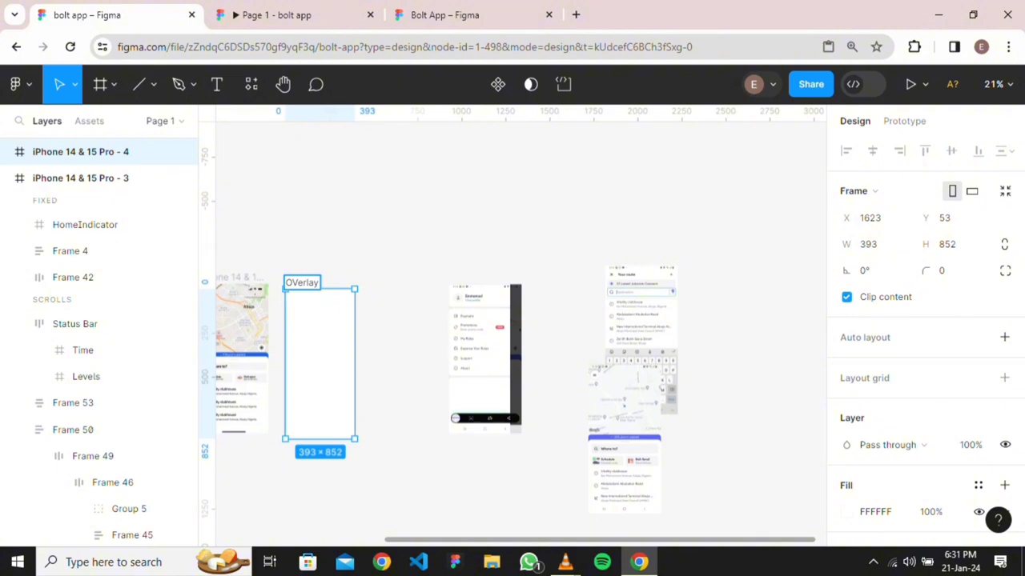
{"action": "key", "text": "Escape"}
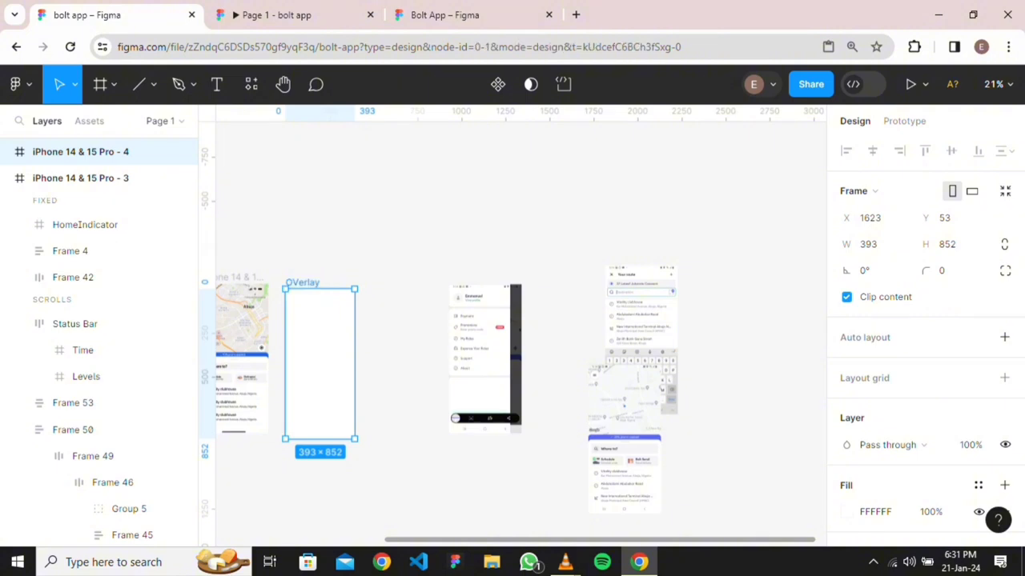
Nudge the OVerlay frame slightly up-left and set its width to 320
{"action": "left_click", "coordinate": [319, 363]}
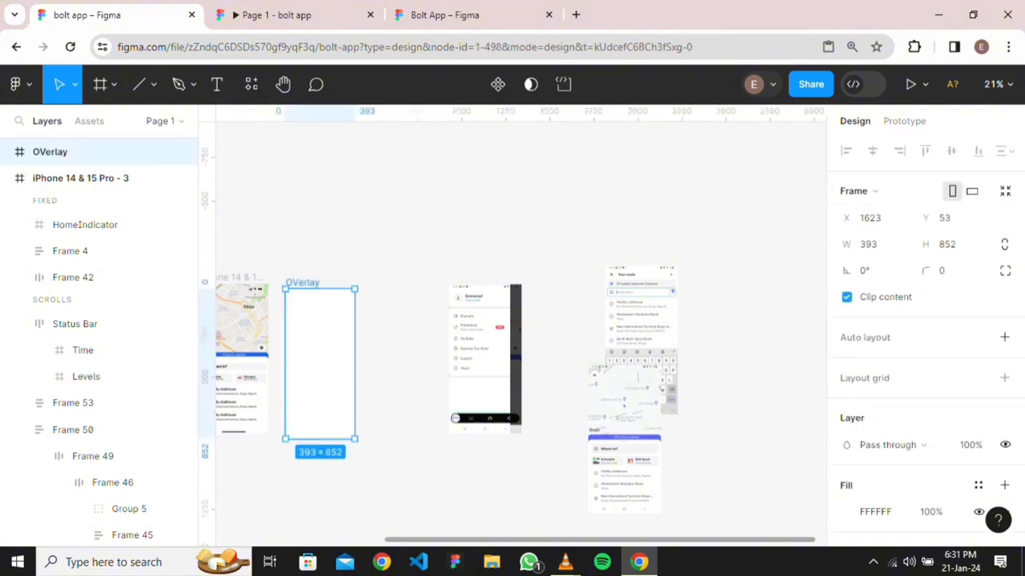
{"action": "left_click_drag", "start_coordinate": [319, 364], "coordinate": [318, 360]}
{"action": "scroll", "coordinate": [512, 337], "scroll_direction": "left", "scroll_amount": 2}
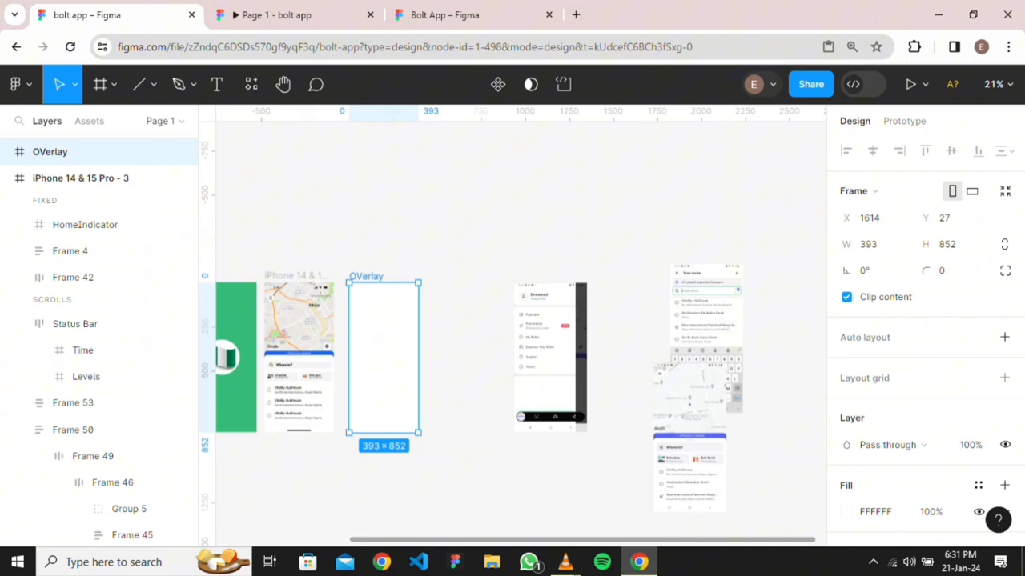
{"action": "left_click_drag", "start_coordinate": [419, 358], "coordinate": [409, 358]}
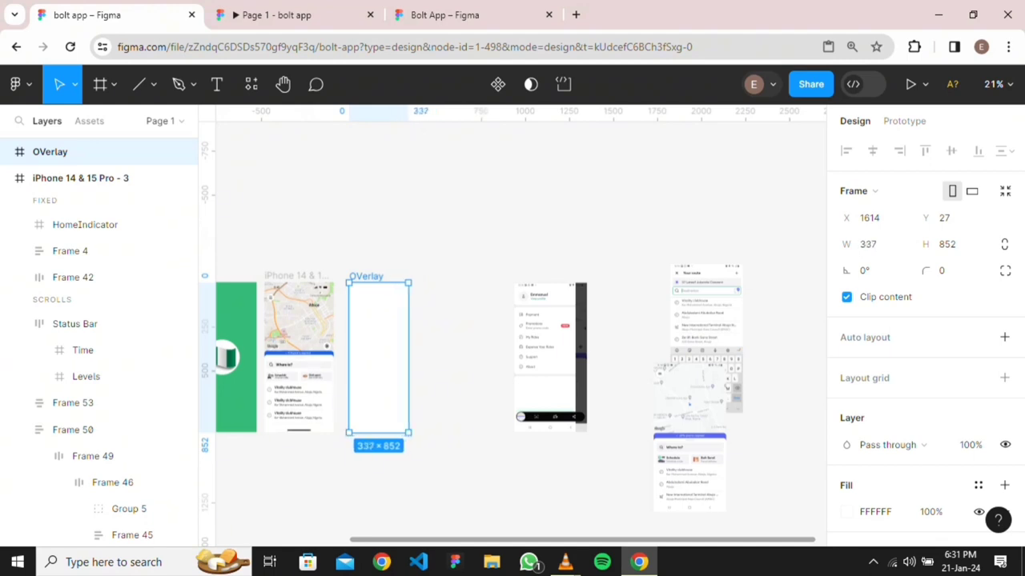
{"action": "left_click", "coordinate": [873, 244]}
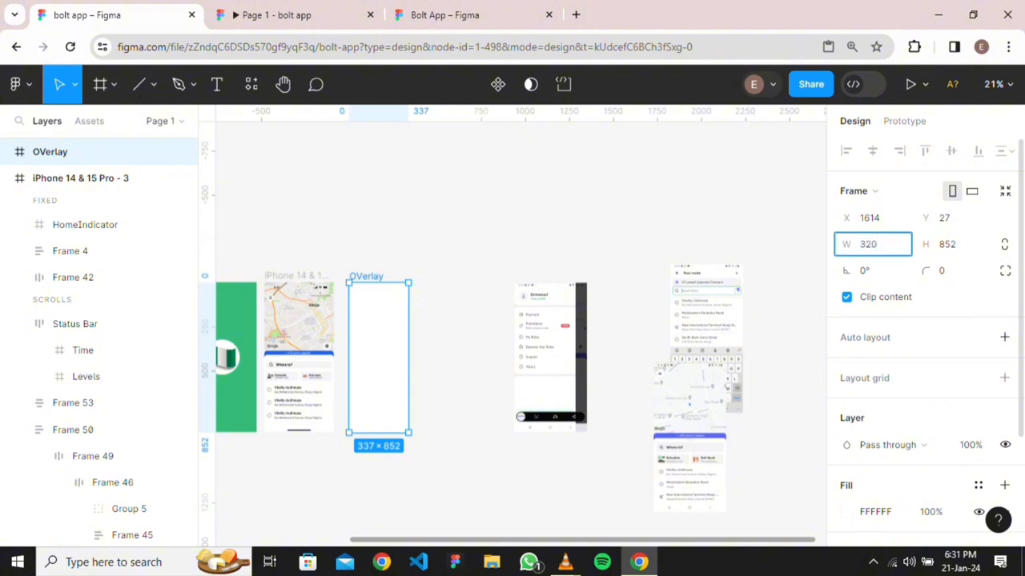
{"action": "key", "text": "Return"}
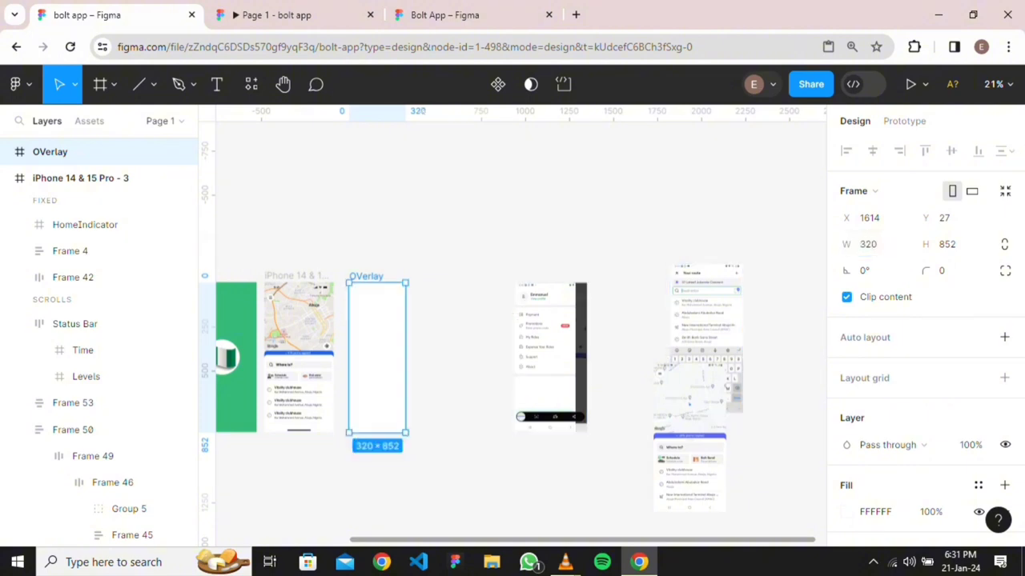
{"action": "key", "text": "Escape"}
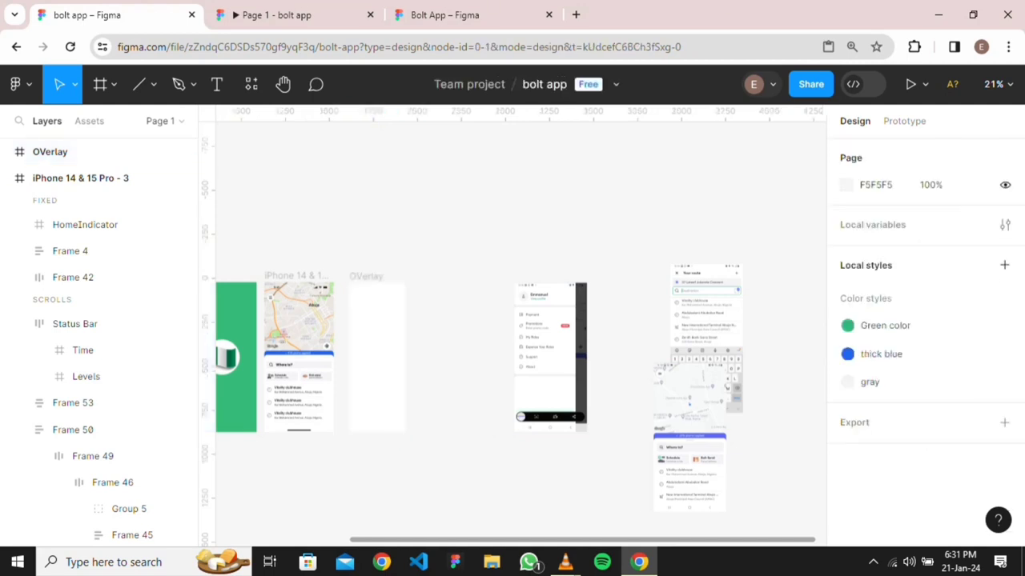
Move the six menu icons out of Frame 3 to sit beside the OVerlay frame
{"action": "scroll", "coordinate": [306, 256], "scroll_direction": "up", "scroll_amount": 4}
{"action": "scroll", "coordinate": [282, 247], "scroll_direction": "down", "scroll_amount": 5}
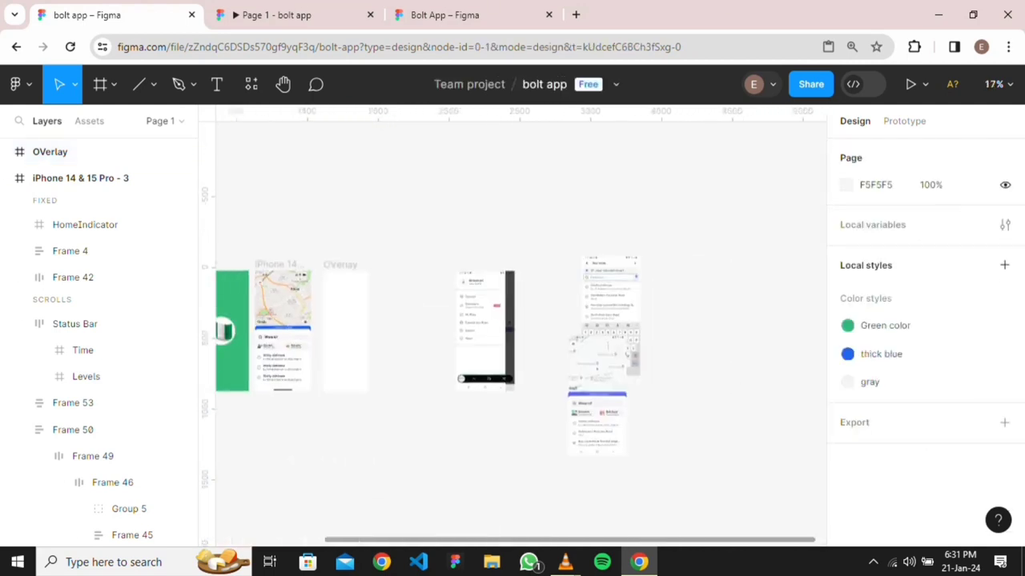
{"action": "scroll", "coordinate": [512, 320], "scroll_direction": "up", "scroll_amount": 10}
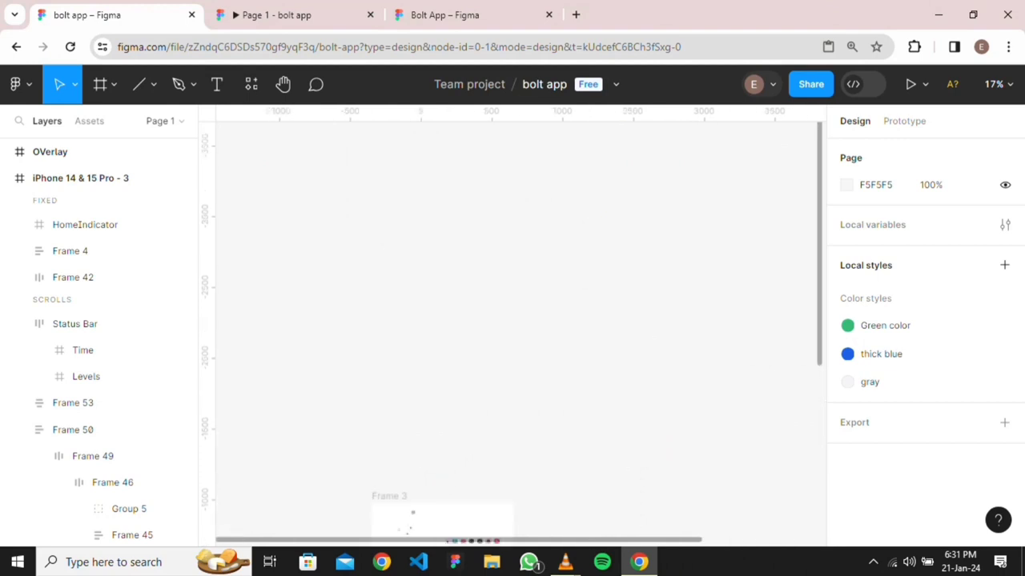
{"action": "scroll", "coordinate": [496, 354], "scroll_direction": "down", "scroll_amount": 8}
{"action": "scroll", "coordinate": [496, 354], "scroll_direction": "up", "scroll_amount": 6}
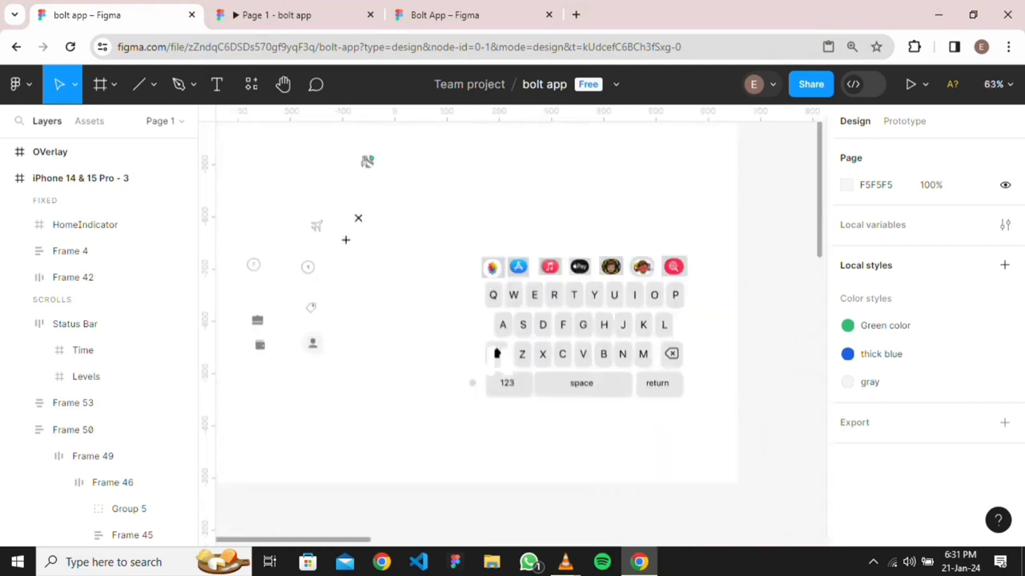
{"action": "left_click_drag", "start_coordinate": [222, 228], "coordinate": [246, 253]}
{"action": "key", "text": "Escape"}
{"action": "left_click_drag", "start_coordinate": [311, 343], "coordinate": [590, 396]}
Move Group 2, which holds the Bolt layer, left off the keyboard mockup
{"action": "scroll", "coordinate": [447, 315], "scroll_direction": "down", "scroll_amount": 2}
{"action": "scroll", "coordinate": [497, 337], "scroll_direction": "down", "scroll_amount": 5}
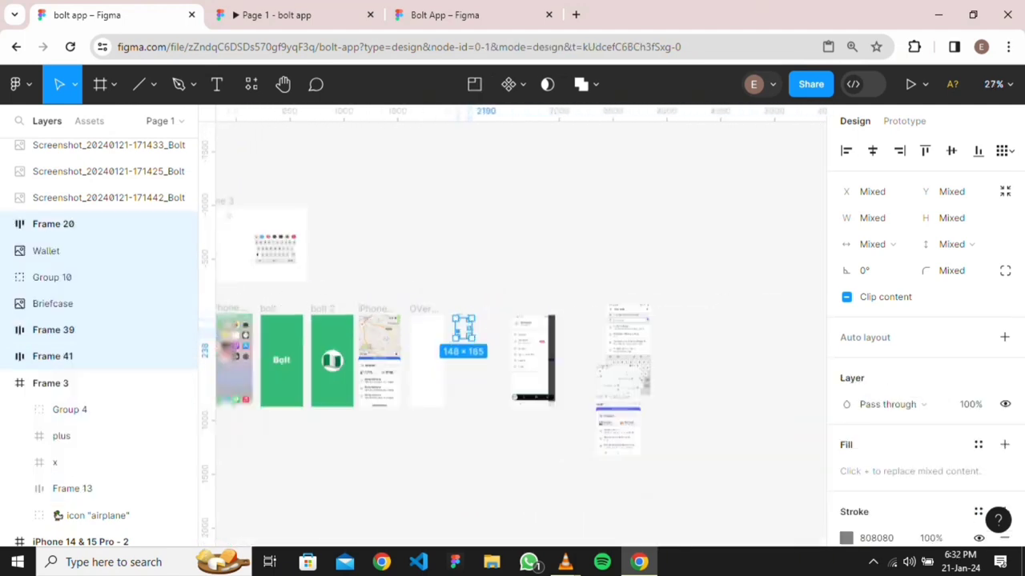
{"action": "scroll", "coordinate": [497, 336], "scroll_direction": "up", "scroll_amount": 3}
{"action": "scroll", "coordinate": [496, 336], "scroll_direction": "left", "scroll_amount": 6}
{"action": "scroll", "coordinate": [420, 389], "scroll_direction": "up", "scroll_amount": 3}
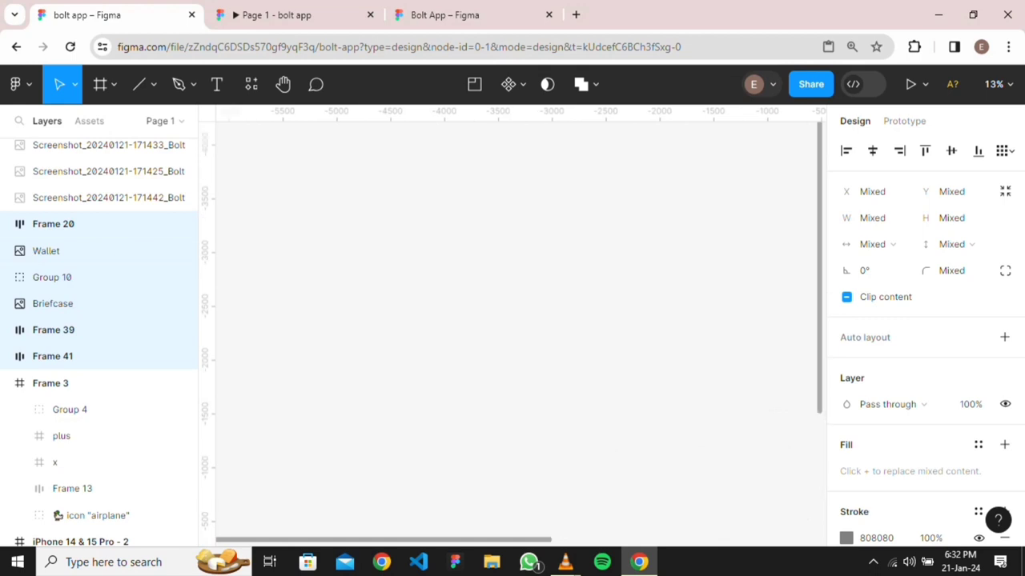
{"action": "scroll", "coordinate": [420, 389], "scroll_direction": "right", "scroll_amount": 4}
{"action": "scroll", "coordinate": [421, 390], "scroll_direction": "down", "scroll_amount": 3}
{"action": "scroll", "coordinate": [420, 389], "scroll_direction": "down", "scroll_amount": 5}
{"action": "scroll", "coordinate": [453, 416], "scroll_direction": "up", "scroll_amount": 15}
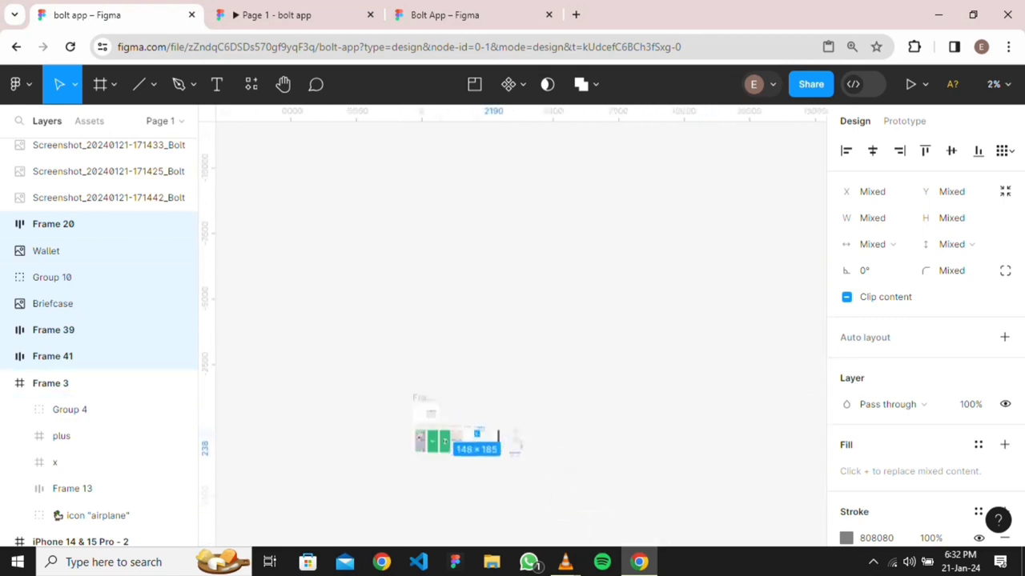
{"action": "scroll", "coordinate": [513, 337], "scroll_direction": "up", "scroll_amount": 5}
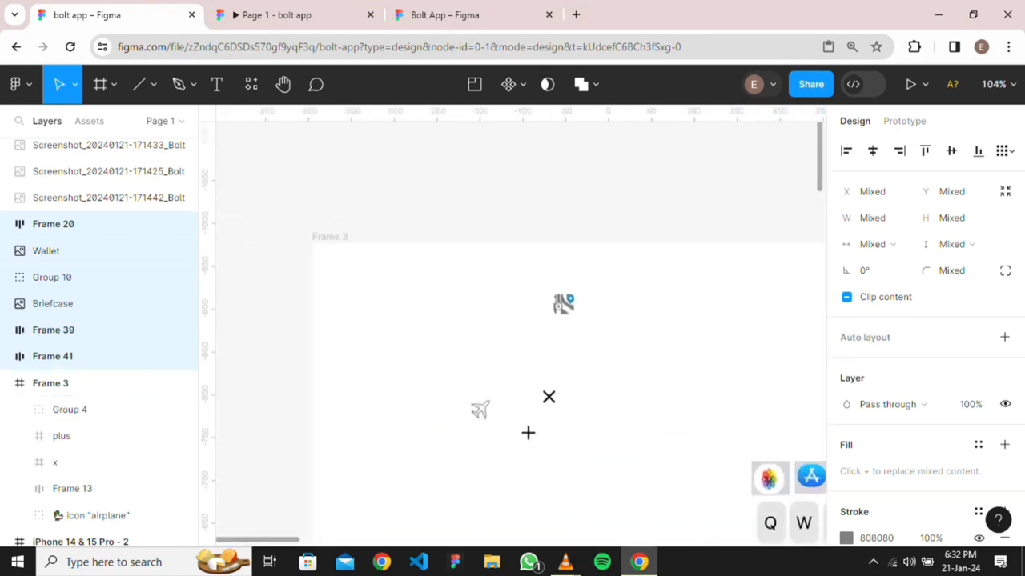
{"action": "scroll", "coordinate": [512, 336], "scroll_direction": "down", "scroll_amount": 5}
{"action": "scroll", "coordinate": [560, 320], "scroll_direction": "down", "scroll_amount": 6}
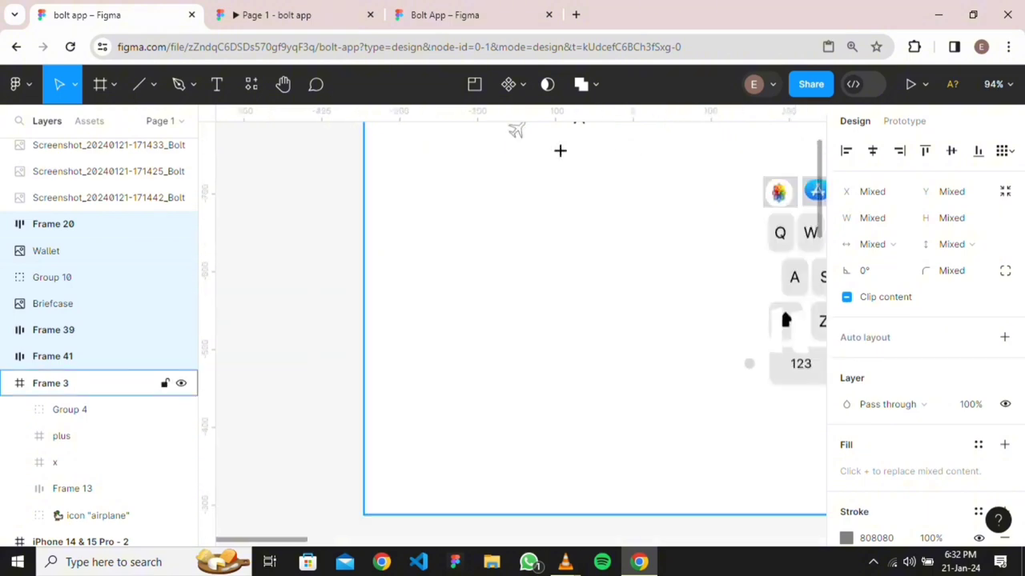
{"action": "scroll", "coordinate": [560, 321], "scroll_direction": "up", "scroll_amount": 4}
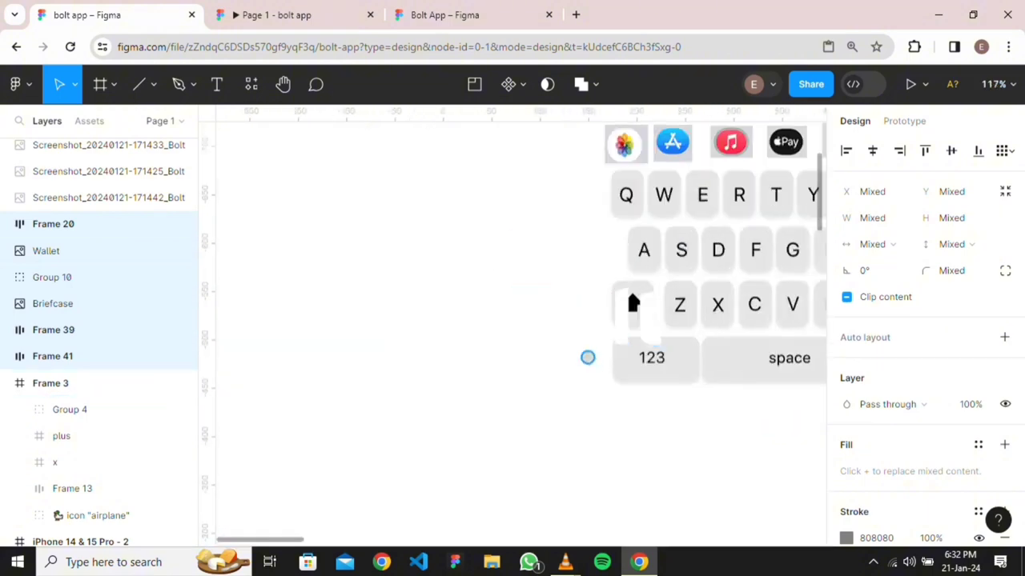
{"action": "scroll", "coordinate": [632, 304], "scroll_direction": "down", "scroll_amount": 6}
{"action": "left_click", "coordinate": [463, 354]}
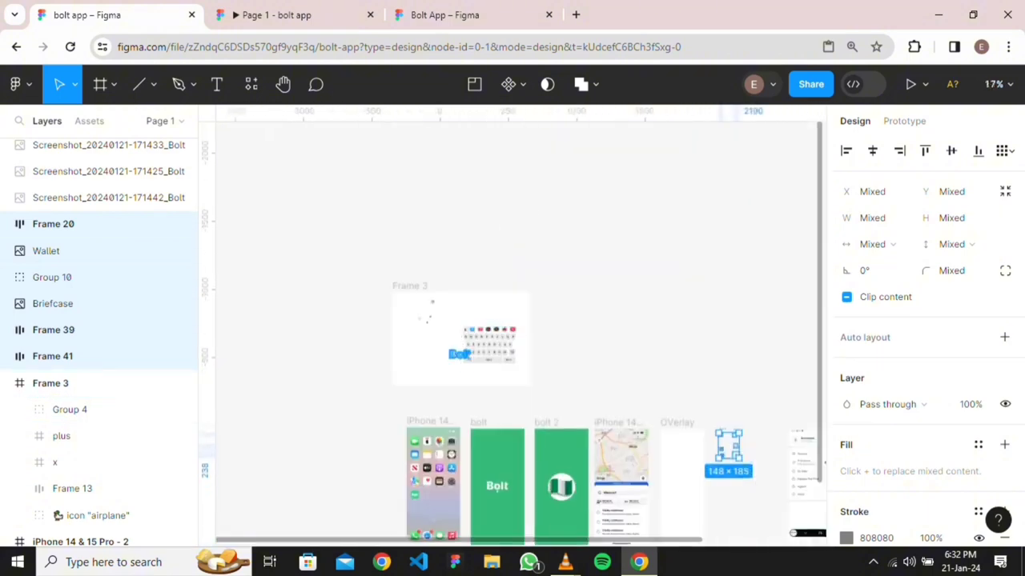
{"action": "scroll", "coordinate": [466, 352], "scroll_direction": "up", "scroll_amount": 6}
{"action": "double_click", "coordinate": [488, 313]}
{"action": "left_click_drag", "start_coordinate": [488, 312], "coordinate": [311, 318]}
{"action": "key", "text": "ctrl+z"}
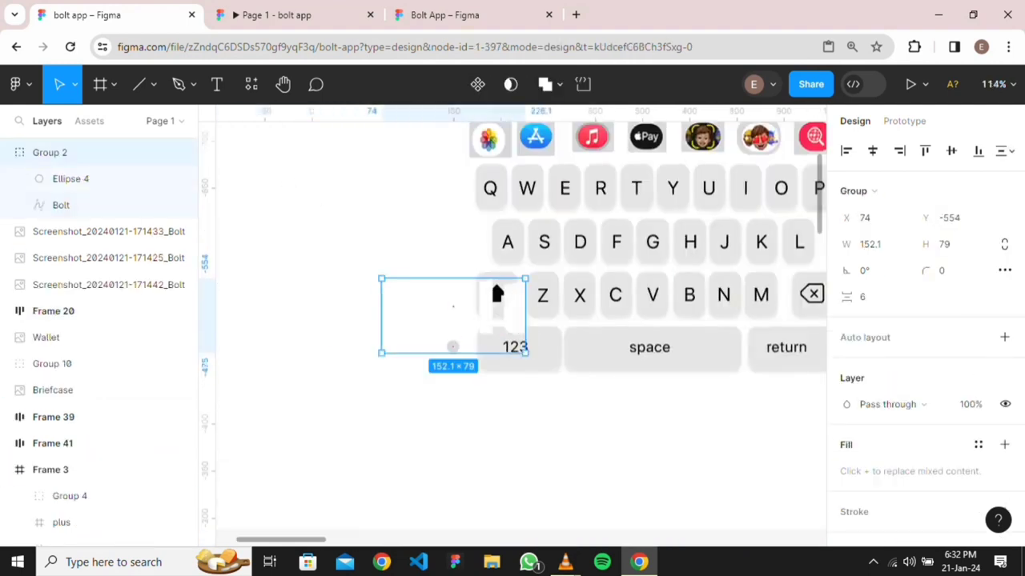
{"action": "key", "text": "Escape"}
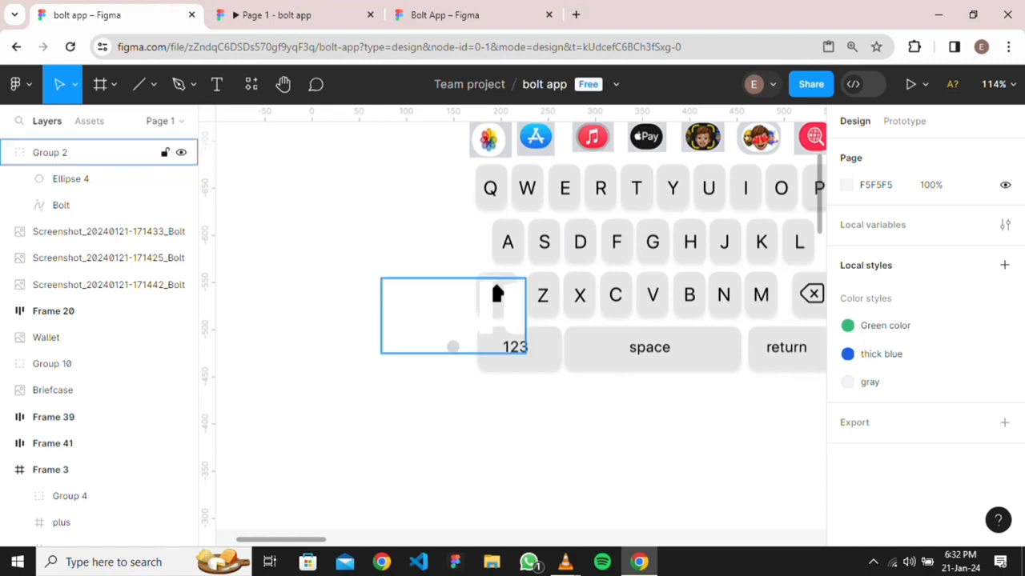
{"action": "left_click_drag", "start_coordinate": [488, 314], "coordinate": [324, 326]}
Place Frame 20, the 44×44 user-icon wrapper, inside OVerlay at X 50, Y 45
{"action": "scroll", "coordinate": [463, 338], "scroll_direction": "down", "scroll_amount": 5}
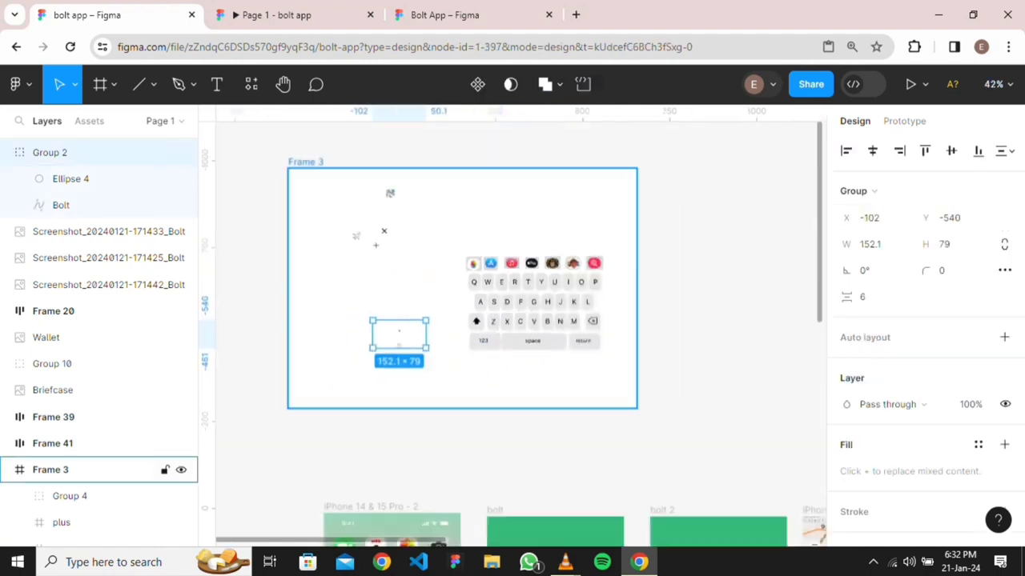
{"action": "scroll", "coordinate": [463, 337], "scroll_direction": "right", "scroll_amount": 4}
{"action": "scroll", "coordinate": [512, 328], "scroll_direction": "down", "scroll_amount": 3}
{"action": "scroll", "coordinate": [512, 329], "scroll_direction": "right", "scroll_amount": 3}
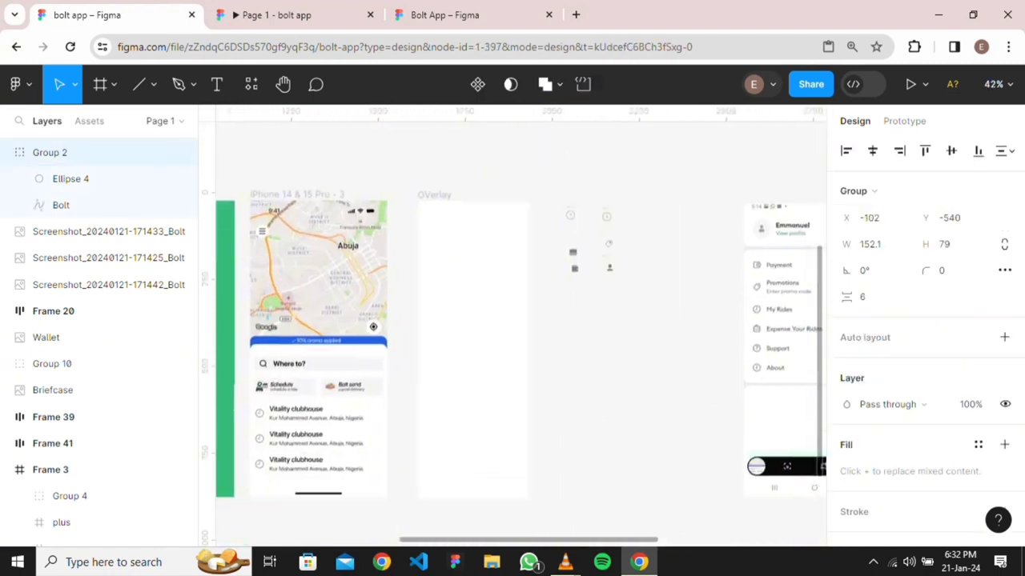
{"action": "scroll", "coordinate": [613, 267], "scroll_direction": "up", "scroll_amount": 5}
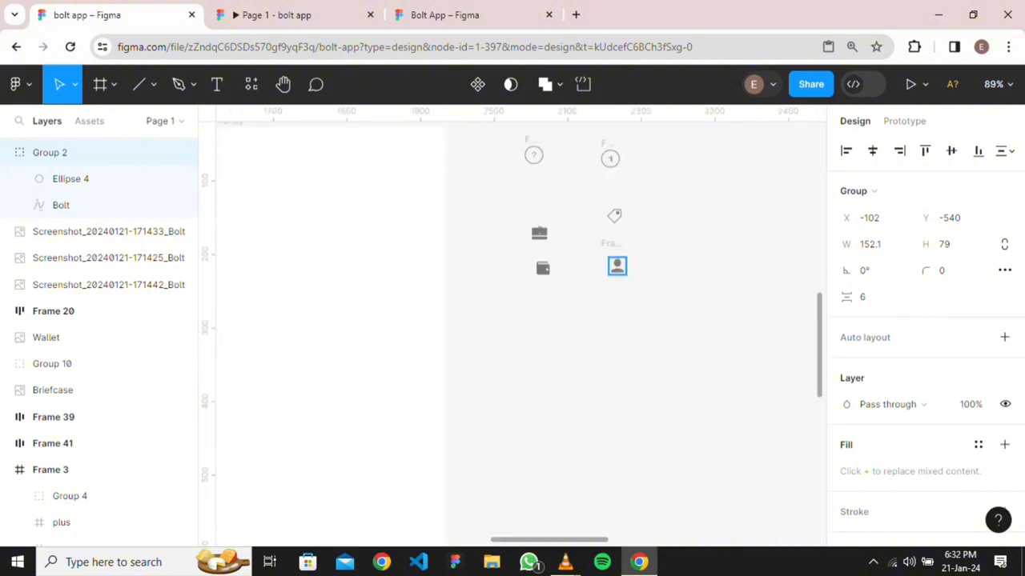
{"action": "left_click", "coordinate": [617, 266]}
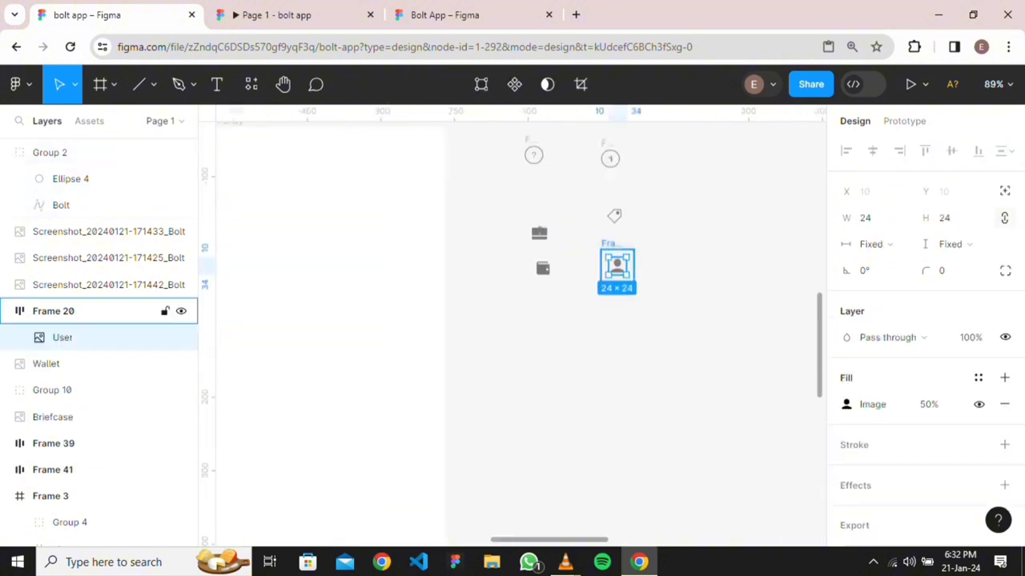
{"action": "left_click", "coordinate": [610, 244]}
{"action": "left_click_drag", "start_coordinate": [616, 266], "coordinate": [452, 176]}
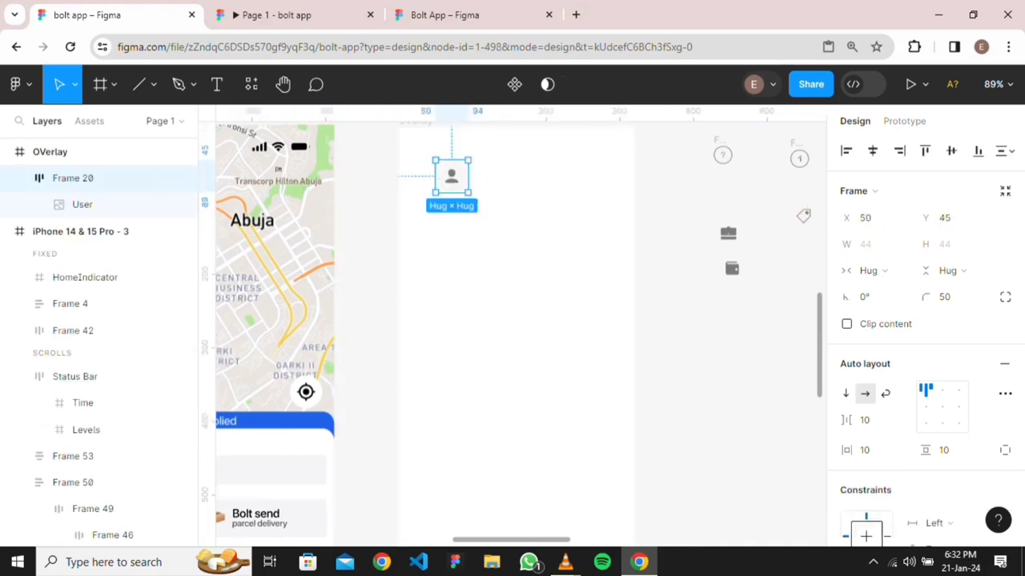
{"action": "scroll", "coordinate": [683, 277], "scroll_direction": "down", "scroll_amount": 3}
{"action": "scroll", "coordinate": [683, 277], "scroll_direction": "right", "scroll_amount": 3}
{"action": "scroll", "coordinate": [699, 234], "scroll_direction": "up", "scroll_amount": 4}
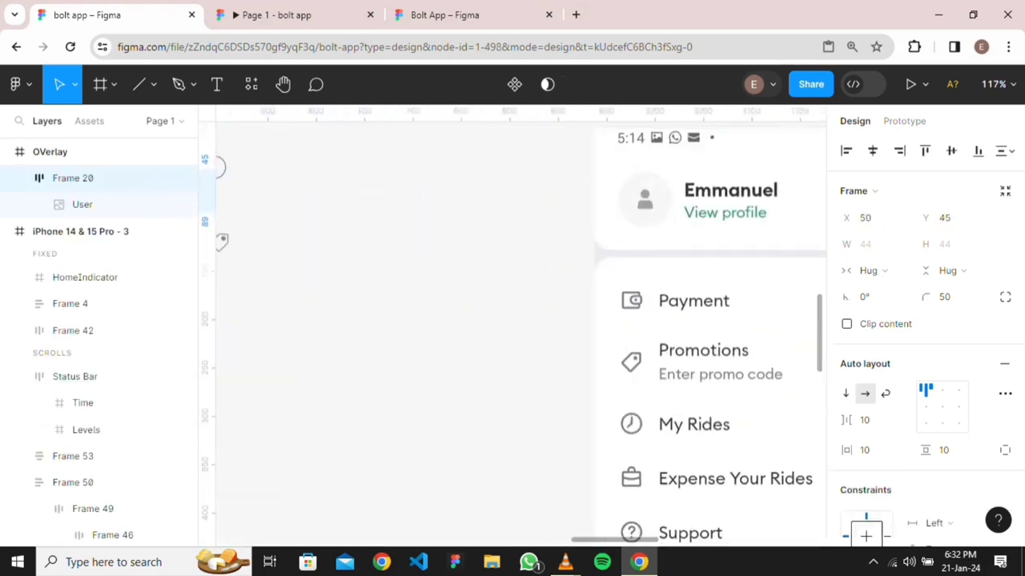
{"action": "scroll", "coordinate": [680, 320], "scroll_direction": "up", "scroll_amount": 4}
{"action": "scroll", "coordinate": [680, 320], "scroll_direction": "right", "scroll_amount": 2}
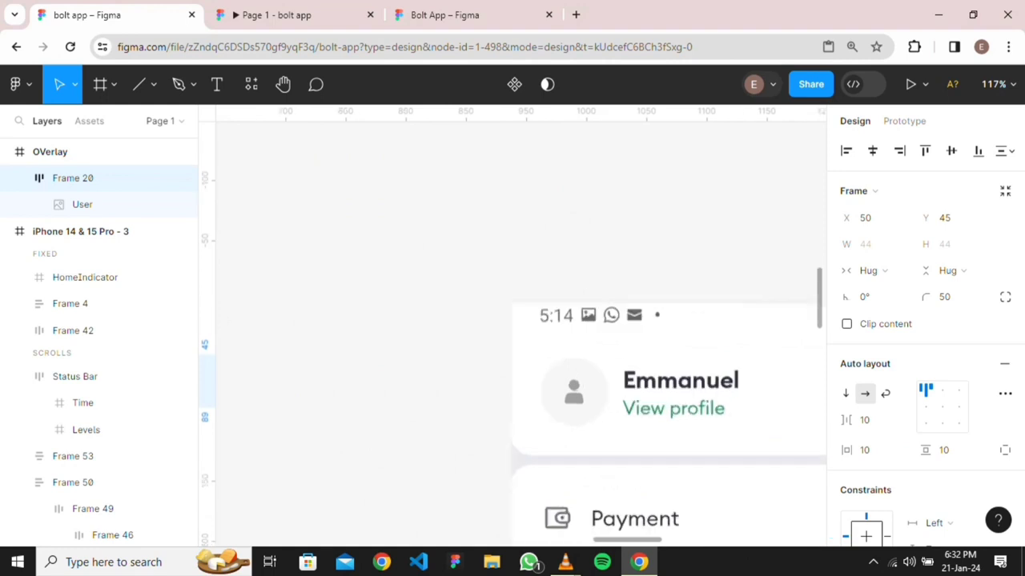
{"action": "scroll", "coordinate": [512, 328], "scroll_direction": "up", "scroll_amount": 4}
{"action": "scroll", "coordinate": [513, 328], "scroll_direction": "down", "scroll_amount": 3}
{"action": "scroll", "coordinate": [513, 329], "scroll_direction": "right", "scroll_amount": 2}
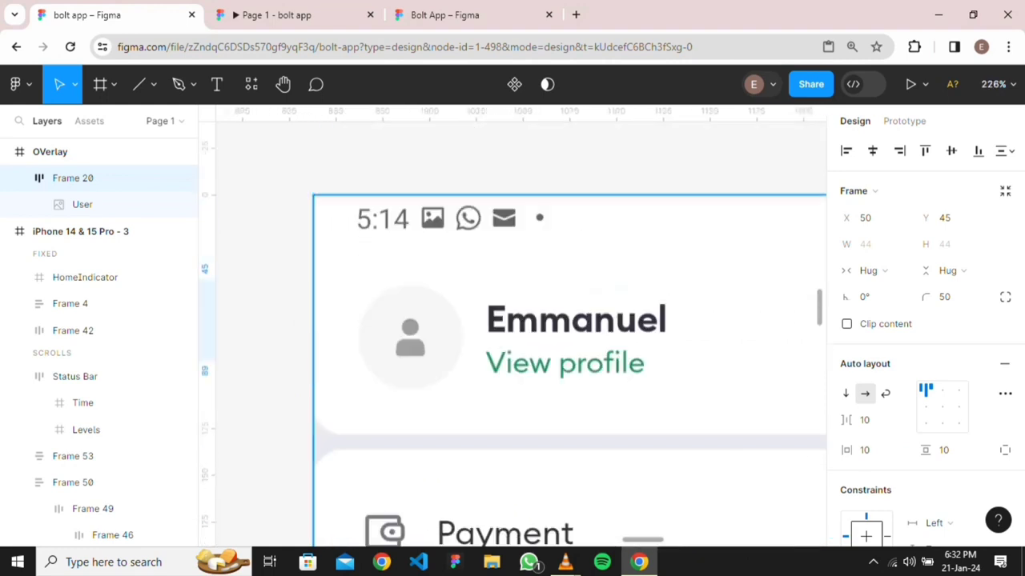
{"action": "scroll", "coordinate": [660, 307], "scroll_direction": "down", "scroll_amount": 4}
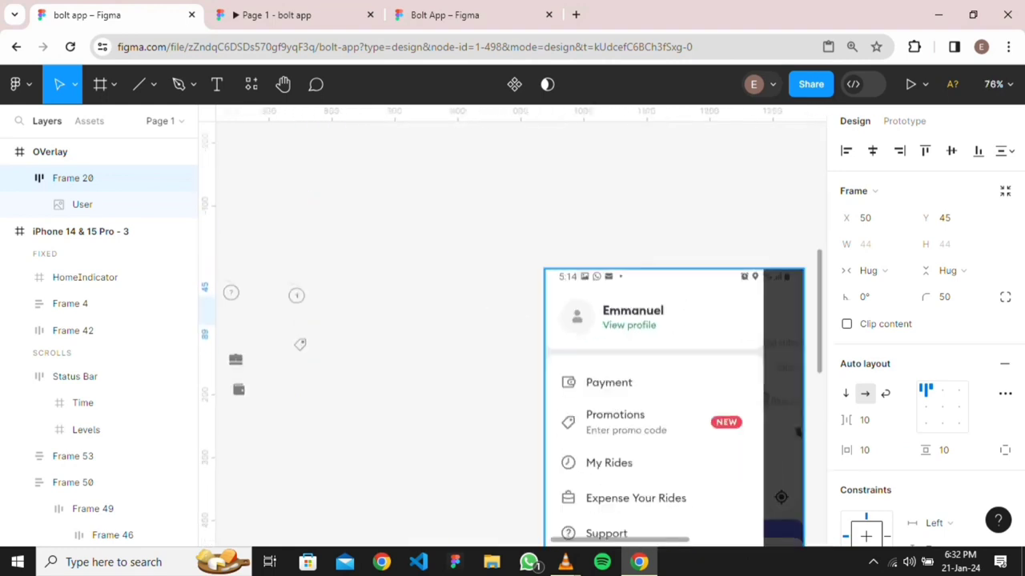
{"action": "scroll", "coordinate": [672, 336], "scroll_direction": "down", "scroll_amount": 4}
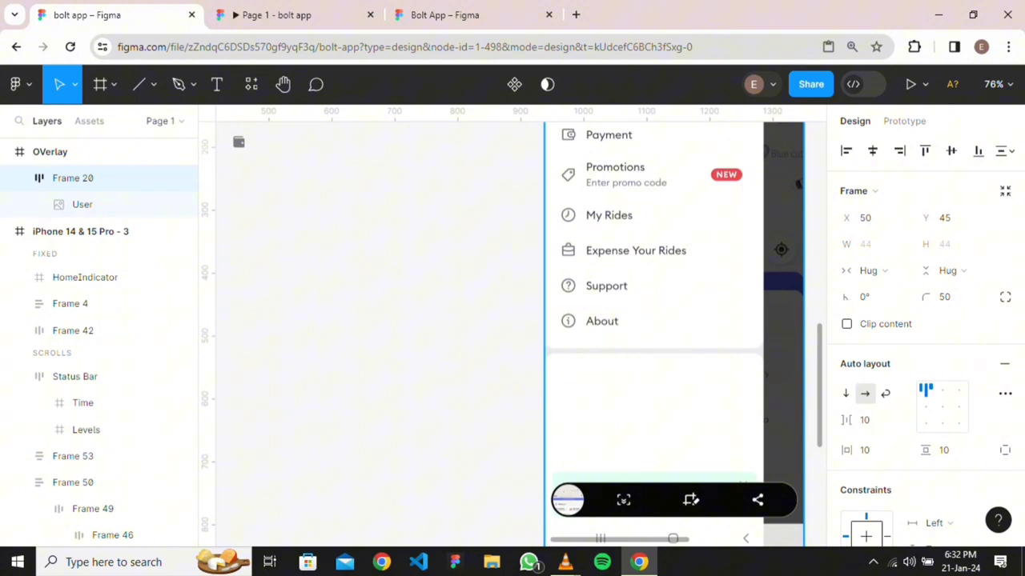
{"action": "scroll", "coordinate": [673, 336], "scroll_direction": "up", "scroll_amount": 3}
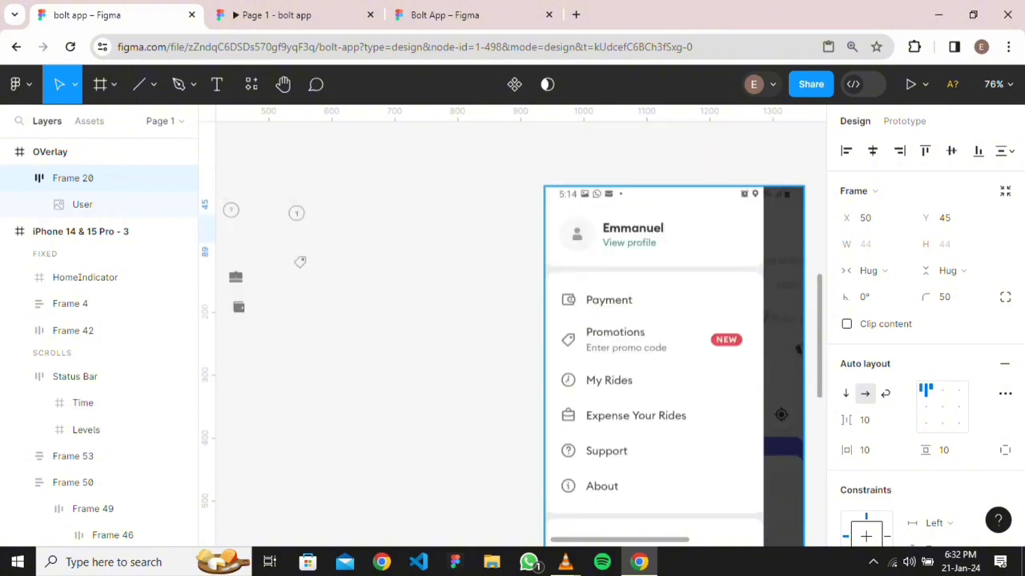
{"action": "scroll", "coordinate": [673, 336], "scroll_direction": "down", "scroll_amount": 3}
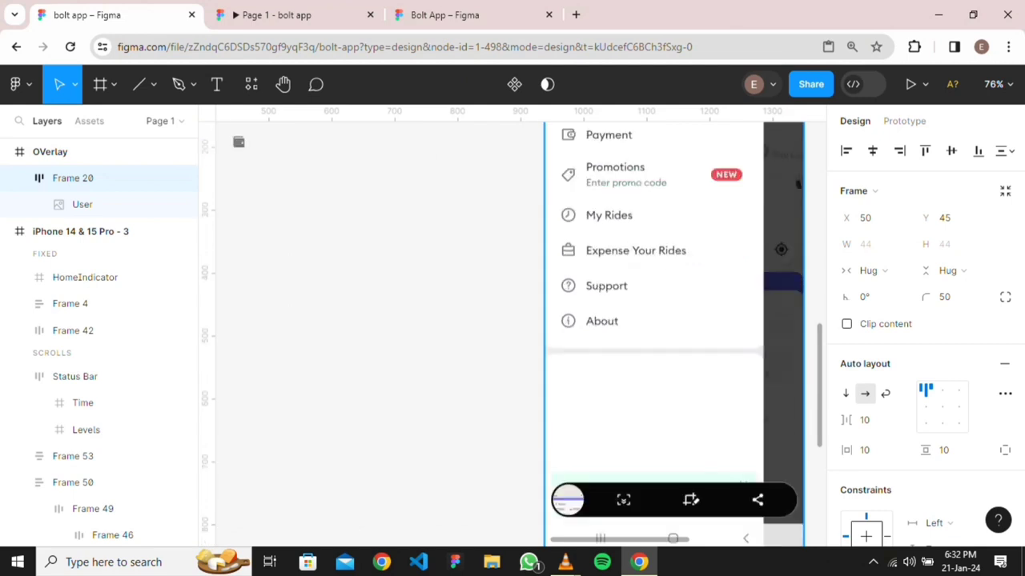
{"action": "scroll", "coordinate": [673, 337], "scroll_direction": "up", "scroll_amount": 4}
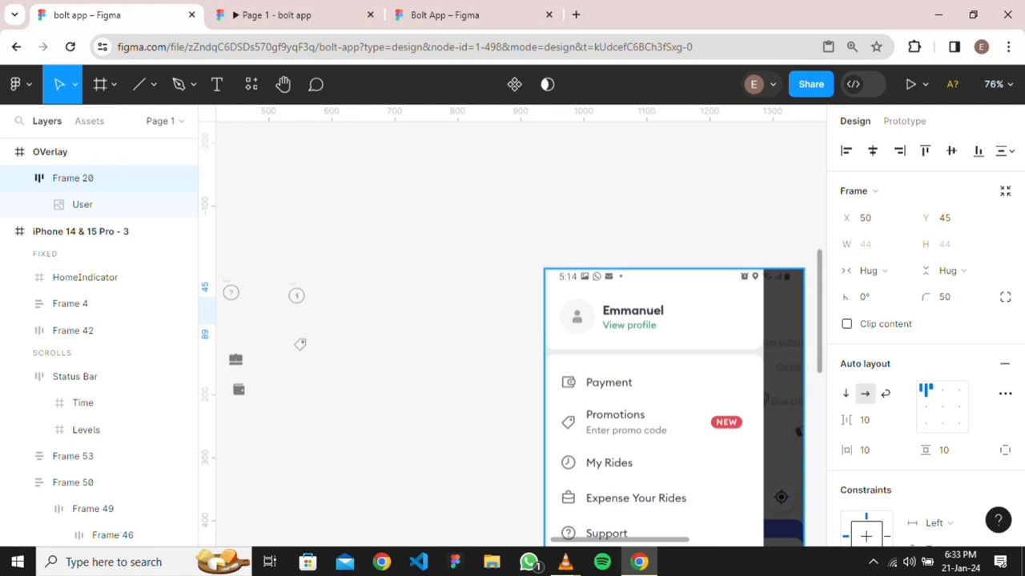
Drag the user-icon frame (Frame 20) back out of the OVerlay frame
{"action": "scroll", "coordinate": [296, 295], "scroll_direction": "down", "scroll_amount": 1}
{"action": "left_click_drag", "start_coordinate": [297, 295], "coordinate": [557, 279]}
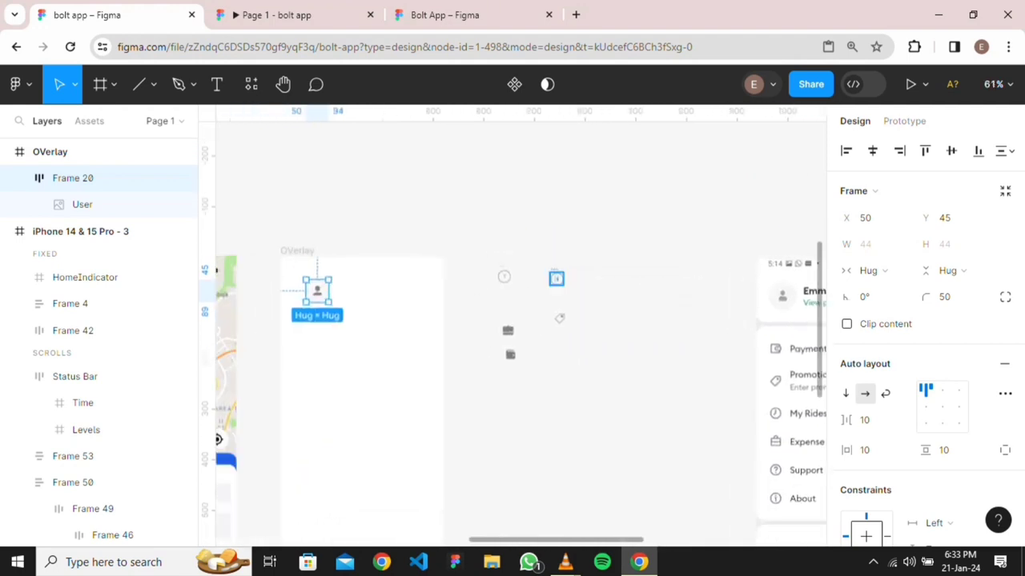
{"action": "left_click_drag", "start_coordinate": [306, 291], "coordinate": [397, 291]}
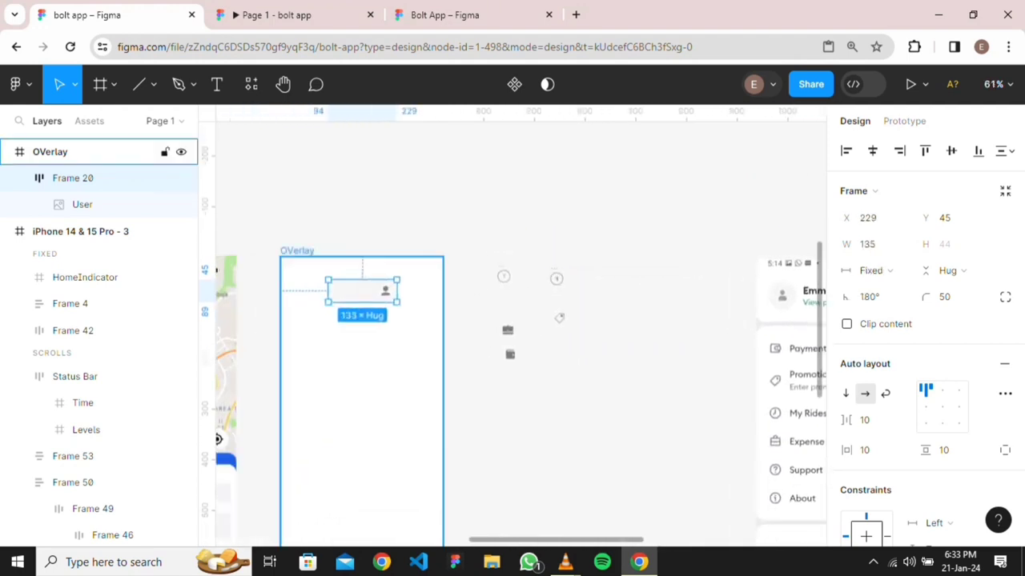
{"action": "key", "text": "ctrl+z"}
{"action": "left_click_drag", "start_coordinate": [317, 291], "coordinate": [577, 414]}
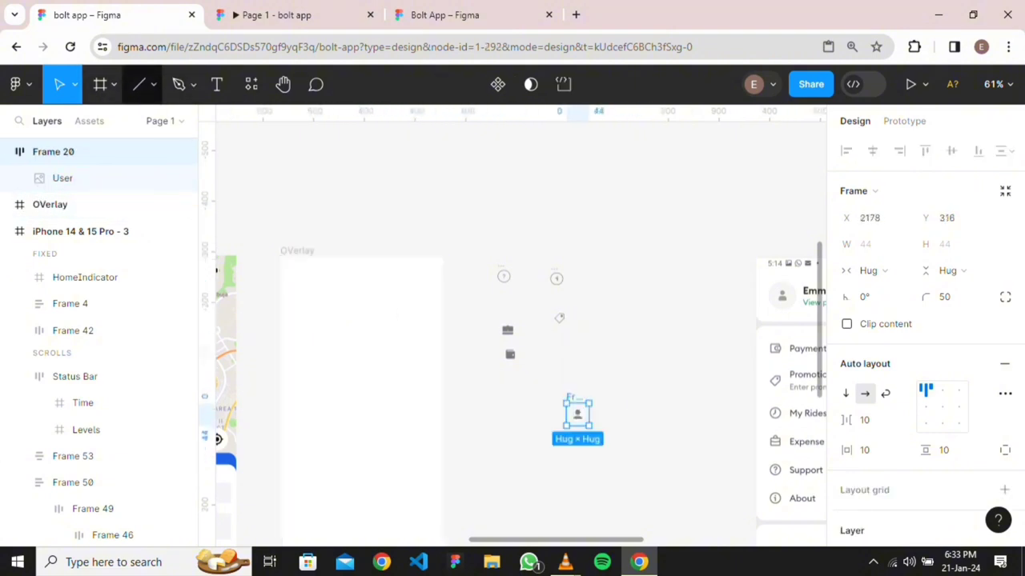
Draw a new 320×136 frame, Frame 54, across the top of OVerlay
{"action": "left_click", "coordinate": [114, 84]}
{"action": "left_click", "coordinate": [96, 123]}
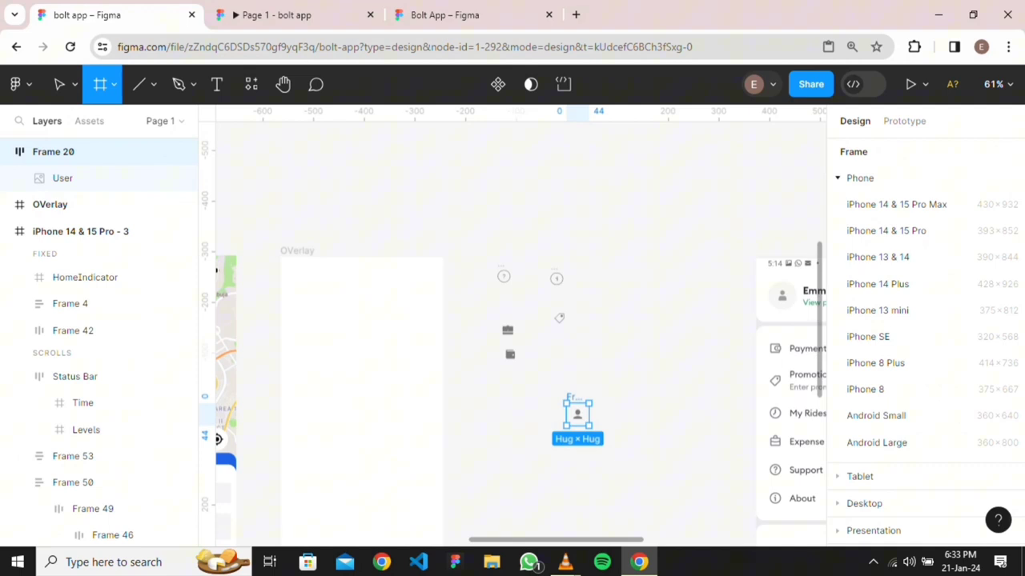
{"action": "left_click_drag", "start_coordinate": [280, 255], "coordinate": [442, 324]}
{"action": "left_click", "coordinate": [476, 419]}
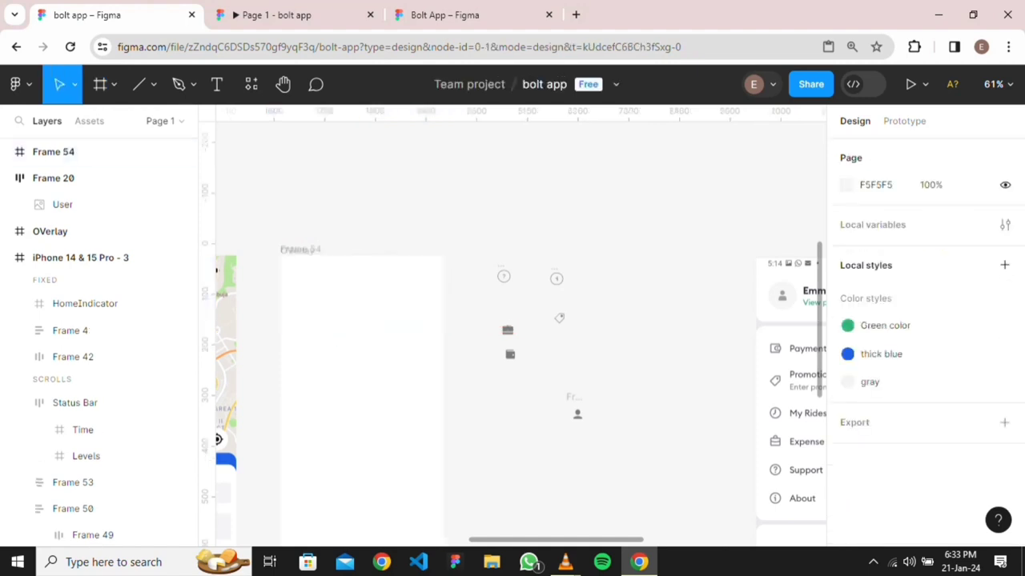
{"action": "scroll", "coordinate": [475, 419], "scroll_direction": "down", "scroll_amount": 2}
{"action": "left_click", "coordinate": [96, 151]}
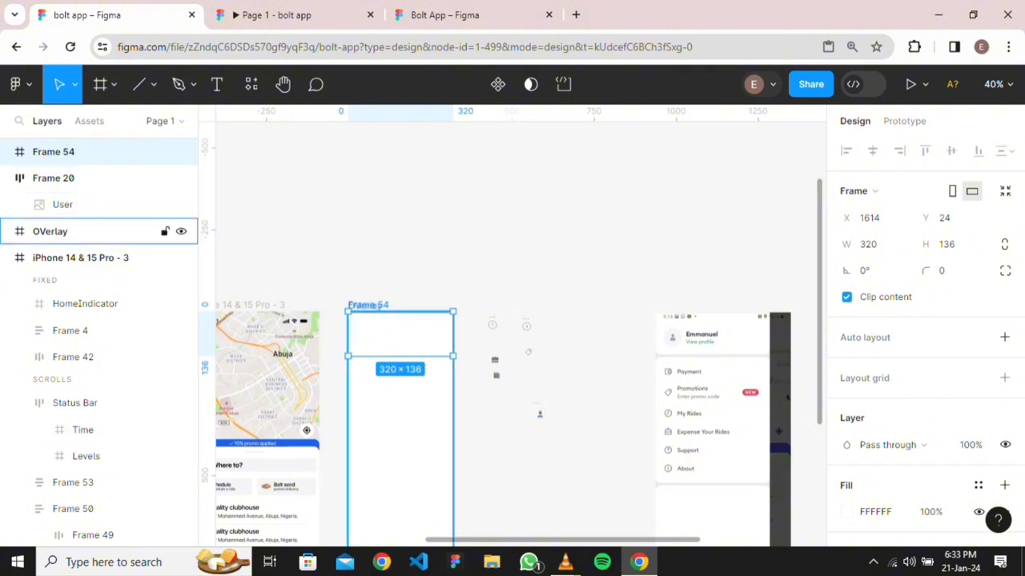
{"action": "key", "text": "shift+2"}
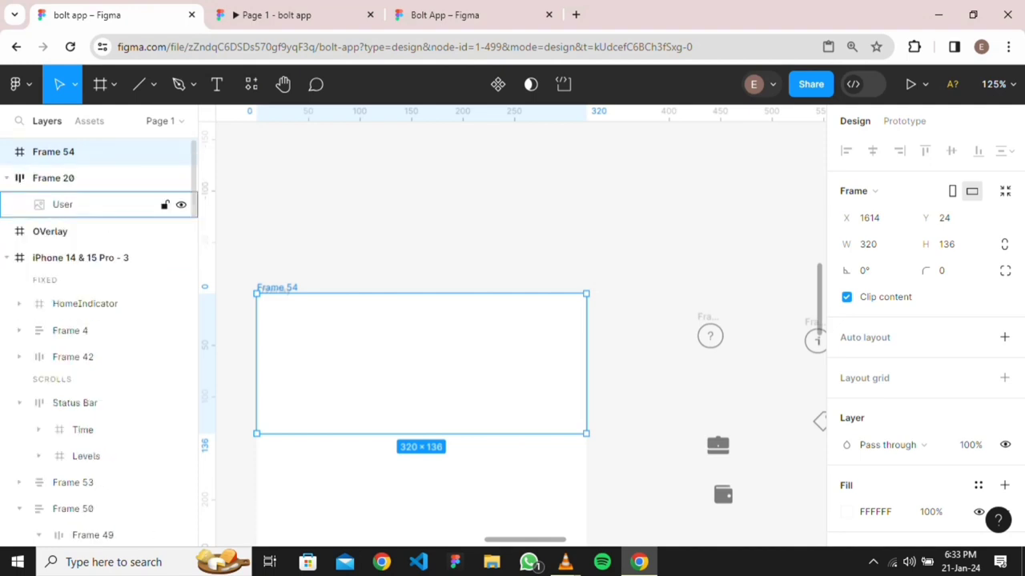
Nest Frame 54 inside OVerlay in the Layers panel, along its top edge
{"action": "left_click", "coordinate": [49, 231]}
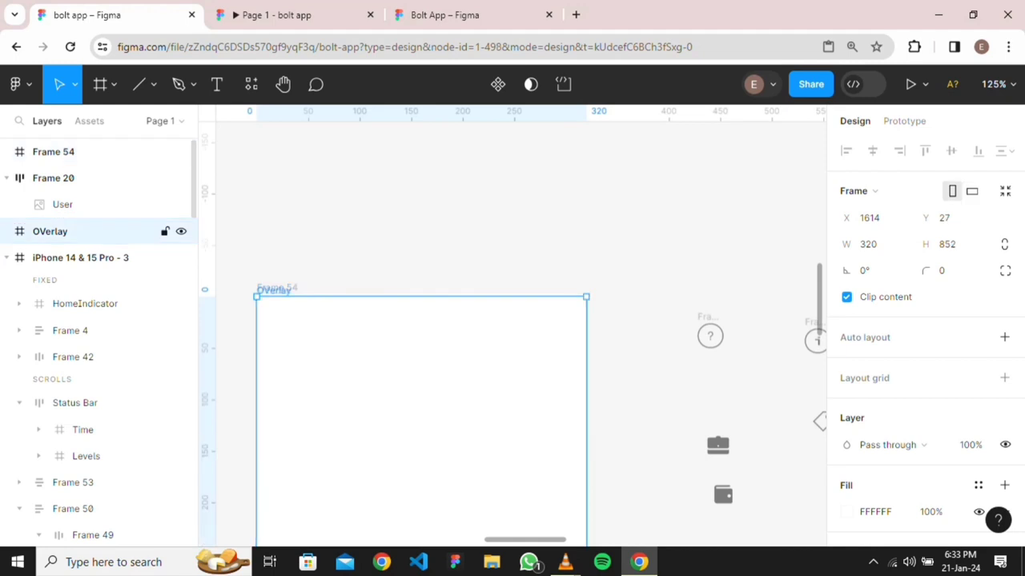
{"action": "scroll", "coordinate": [571, 132], "scroll_direction": "down", "scroll_amount": 5}
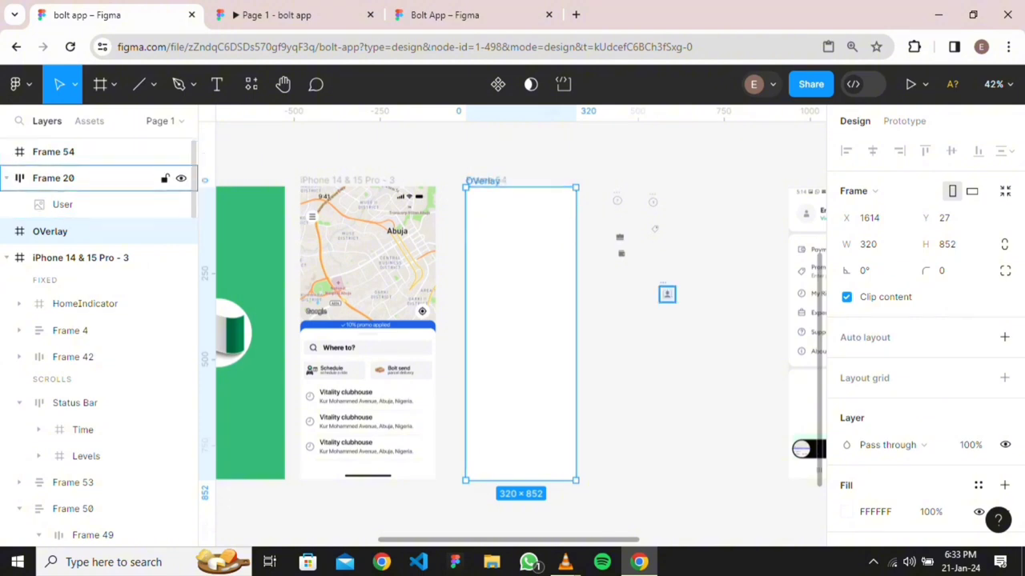
{"action": "left_click", "coordinate": [53, 151]}
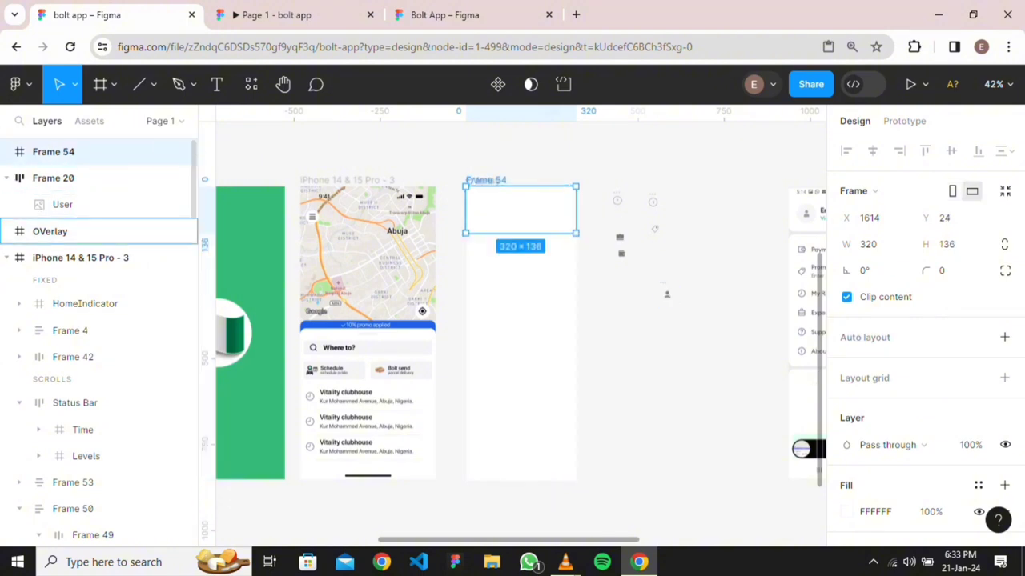
{"action": "left_click_drag", "start_coordinate": [53, 152], "coordinate": [52, 232]}
{"action": "scroll", "coordinate": [98, 226], "scroll_direction": "down", "scroll_amount": 1}
{"action": "scroll", "coordinate": [98, 192], "scroll_direction": "up", "scroll_amount": 1}
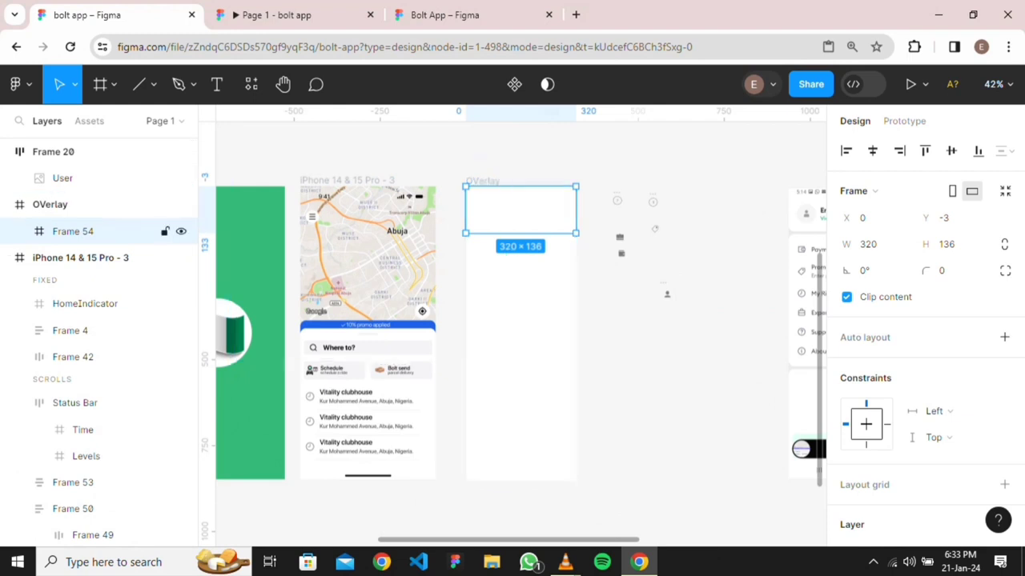
Select the Basemap image on the iPhone 14 & 15 Pro - 3 map screen
{"action": "left_click", "coordinate": [367, 258]}
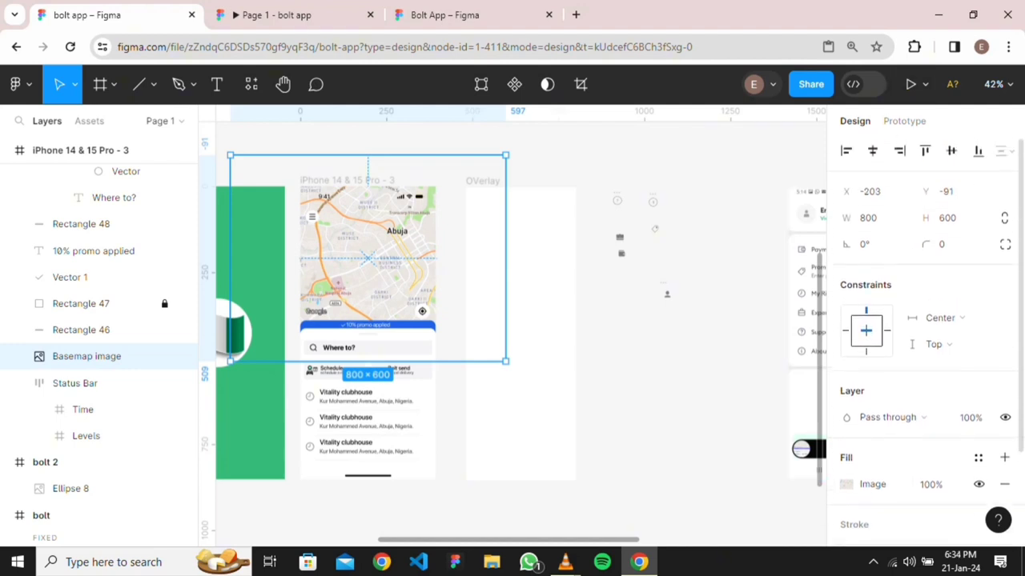
{"action": "scroll", "coordinate": [925, 336], "scroll_direction": "down", "scroll_amount": 2}
{"action": "scroll", "coordinate": [924, 336], "scroll_direction": "up", "scroll_amount": 2}
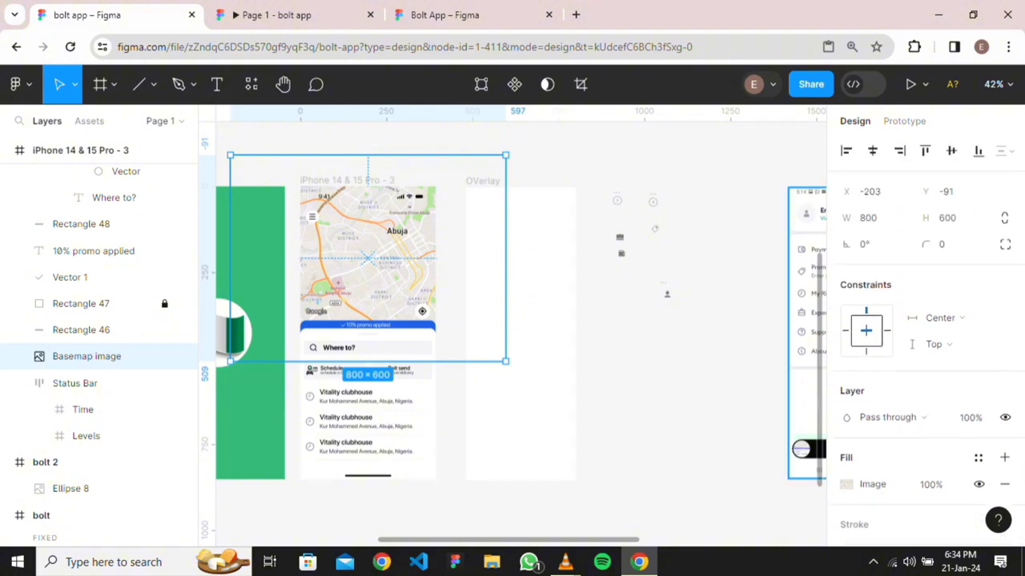
{"action": "key", "text": "Escape"}
{"action": "left_click", "coordinate": [347, 181]}
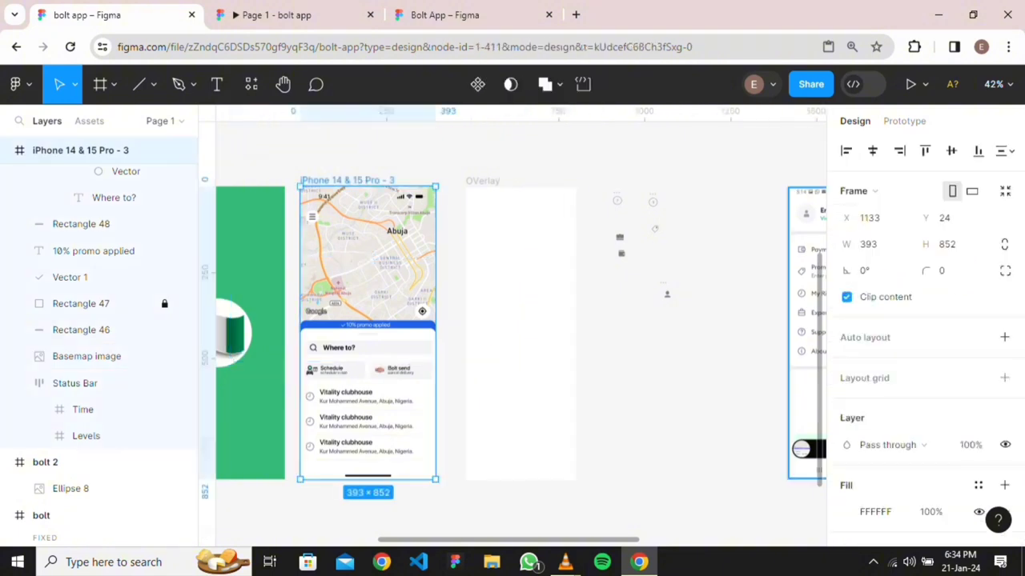
{"action": "key", "text": "Escape"}
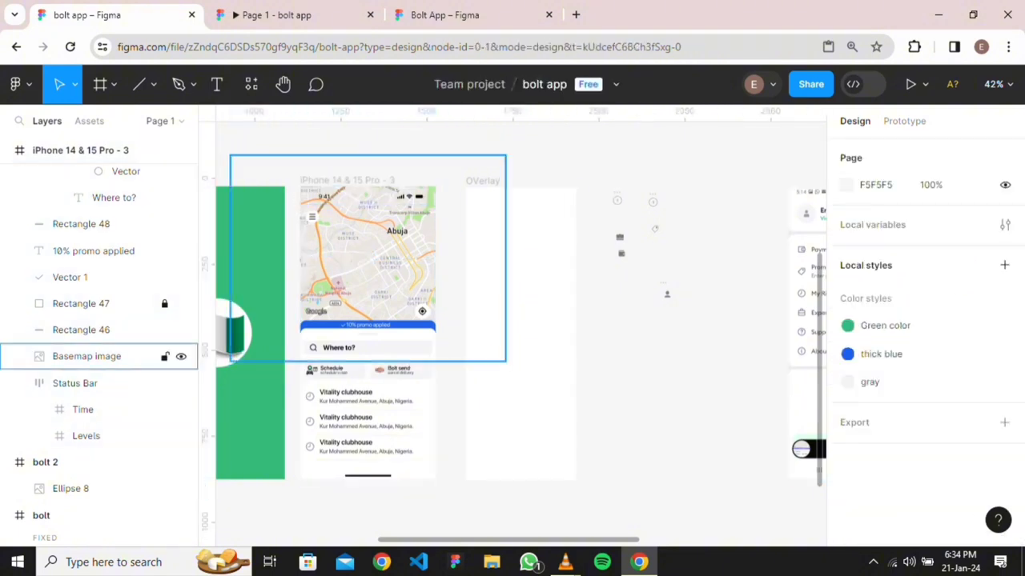
{"action": "left_click", "coordinate": [368, 258]}
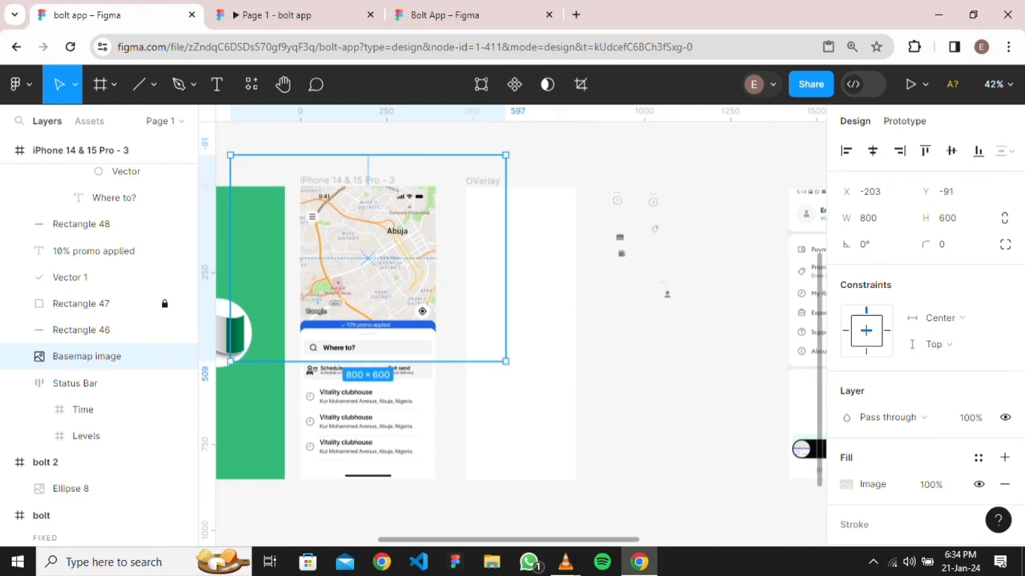
Keep the Basemap's prototype scroll position as Scroll with parent, then select OVerlay
{"action": "left_click", "coordinate": [905, 121]}
{"action": "left_click", "coordinate": [942, 225]}
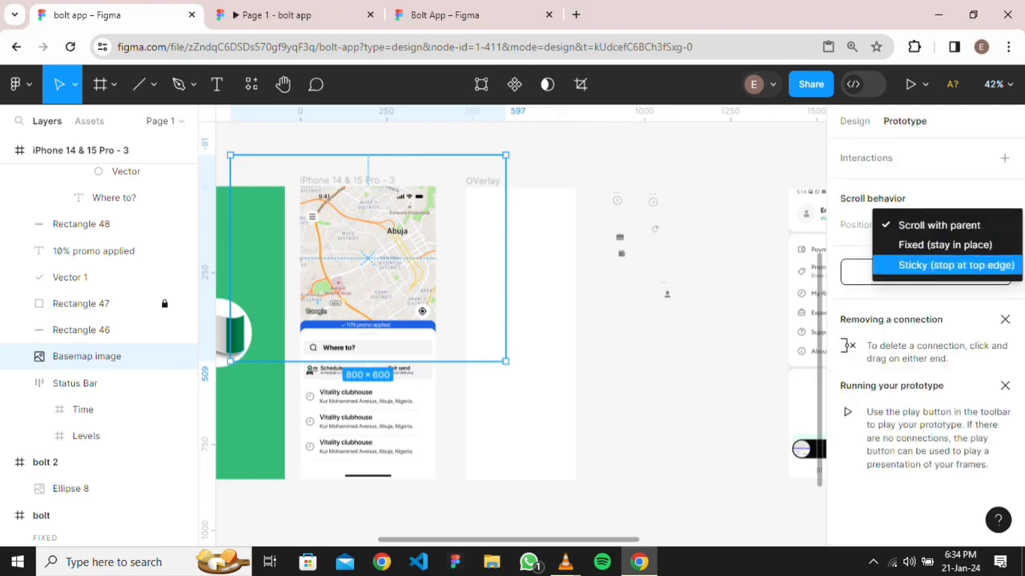
{"action": "left_click", "coordinate": [941, 225]}
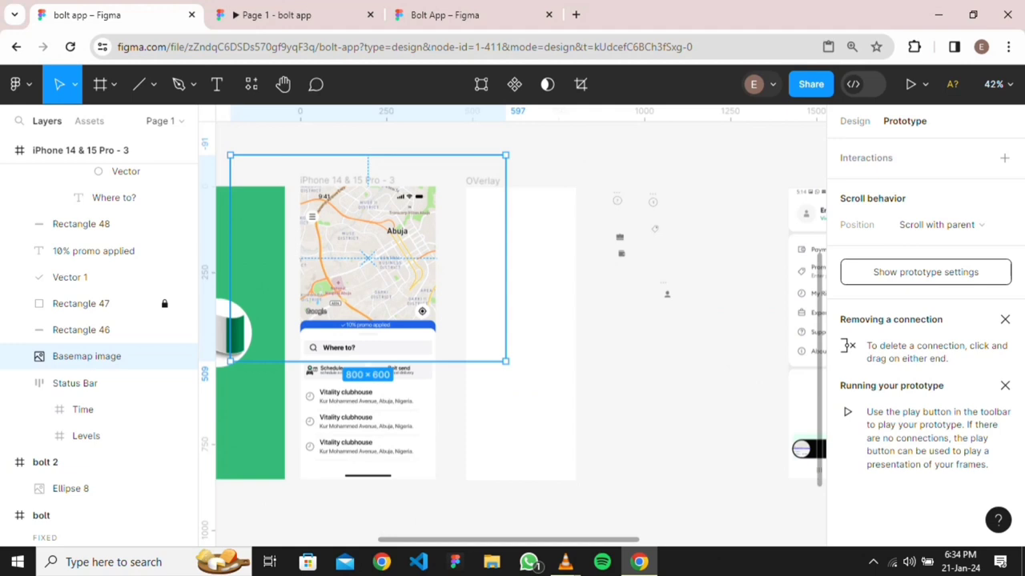
{"action": "left_click", "coordinate": [954, 225]}
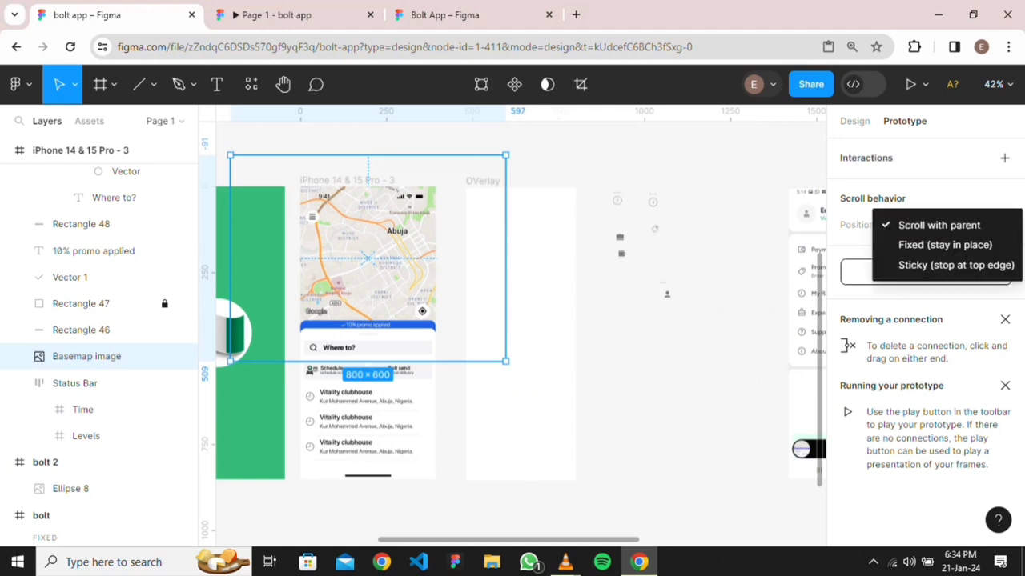
{"action": "left_click", "coordinate": [920, 157]}
{"action": "left_click", "coordinate": [926, 273]}
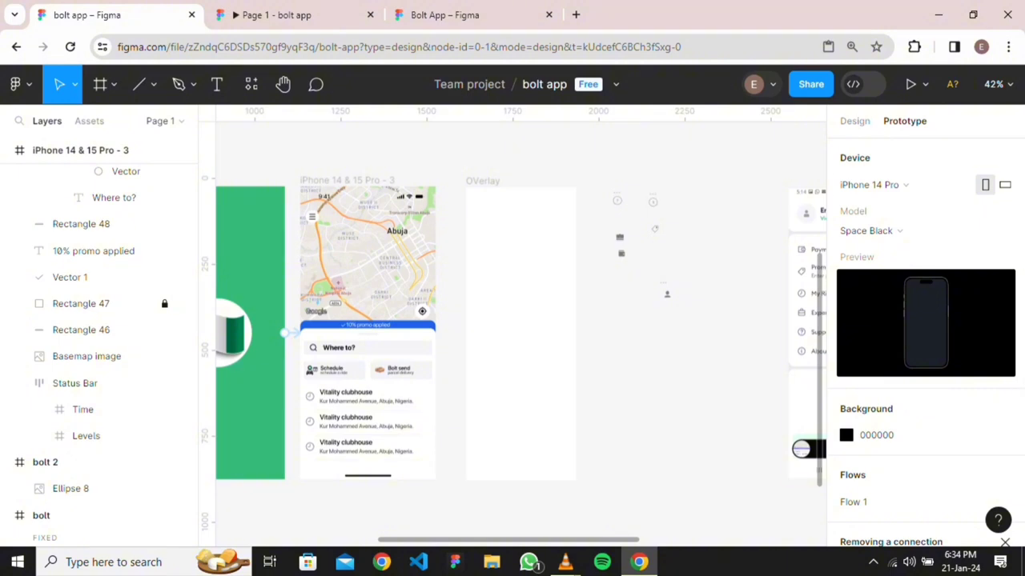
{"action": "left_click", "coordinate": [483, 181]}
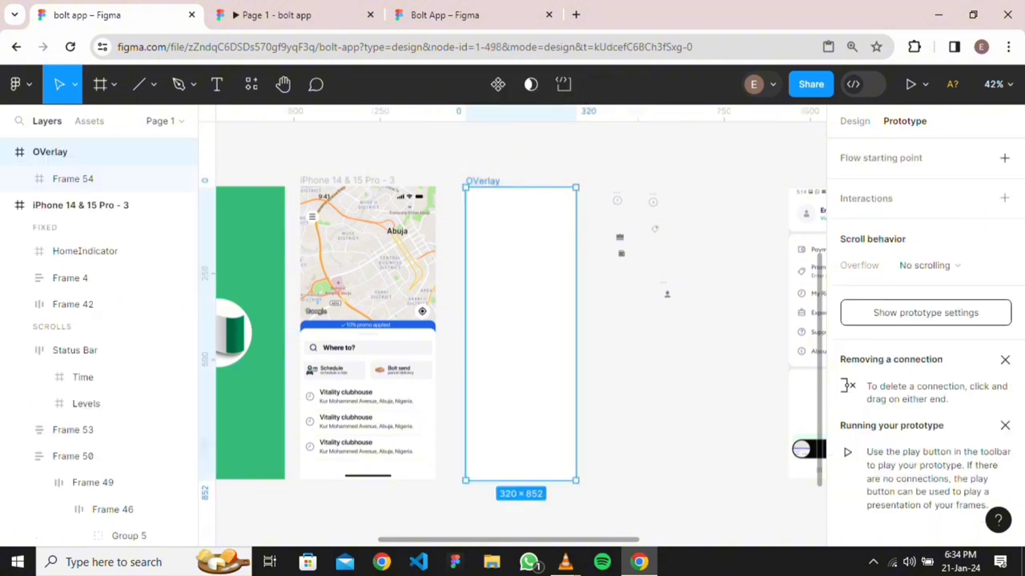
Fill the header Frame 54 with dusty pink BCA1A1
{"action": "left_click", "coordinate": [854, 121]}
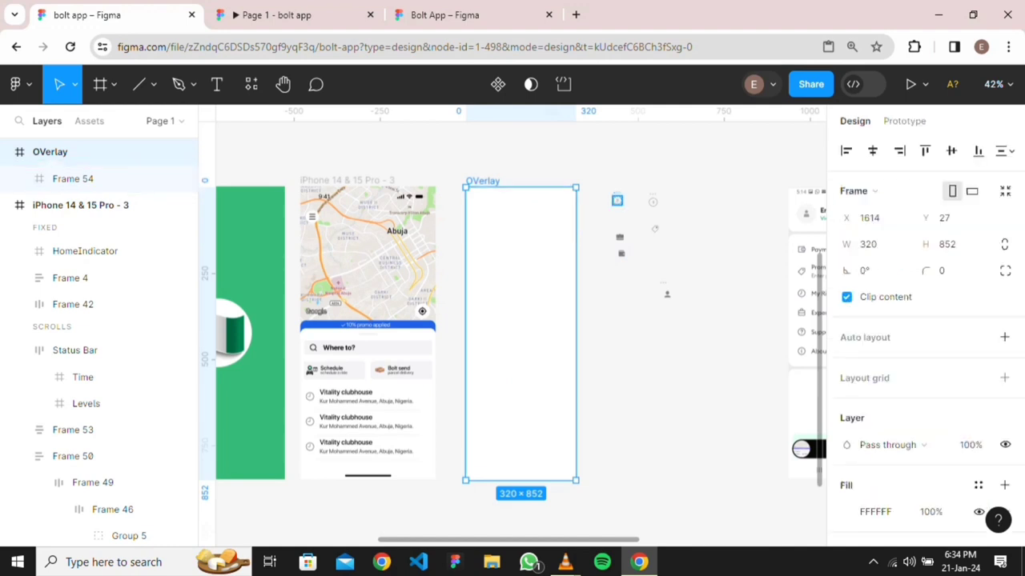
{"action": "left_click", "coordinate": [80, 179]}
{"action": "scroll", "coordinate": [924, 320], "scroll_direction": "down", "scroll_amount": 3}
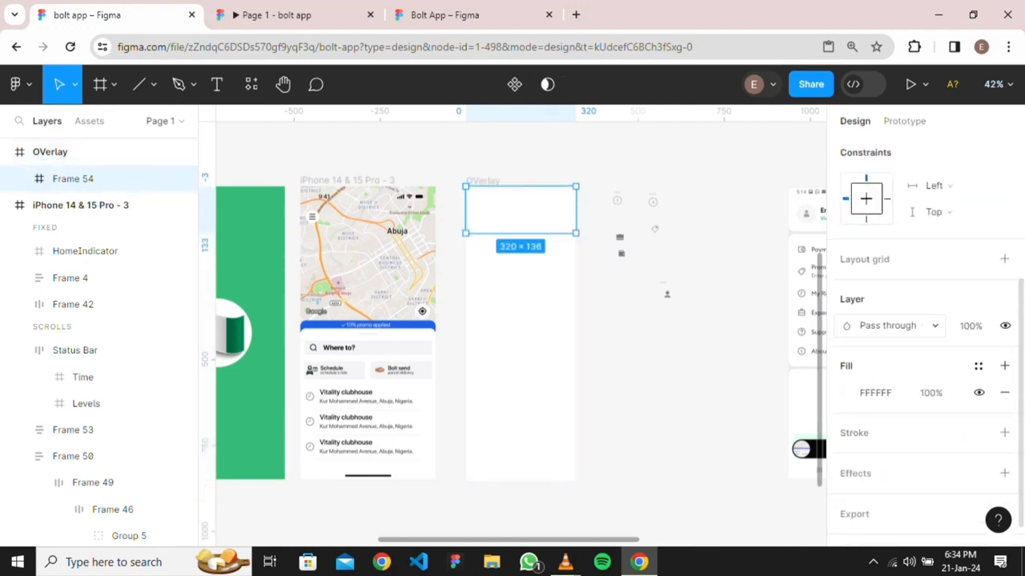
{"action": "left_click", "coordinate": [847, 392]}
{"action": "left_click_drag", "start_coordinate": [674, 248], "coordinate": [656, 224]}
{"action": "key", "text": "Escape"}
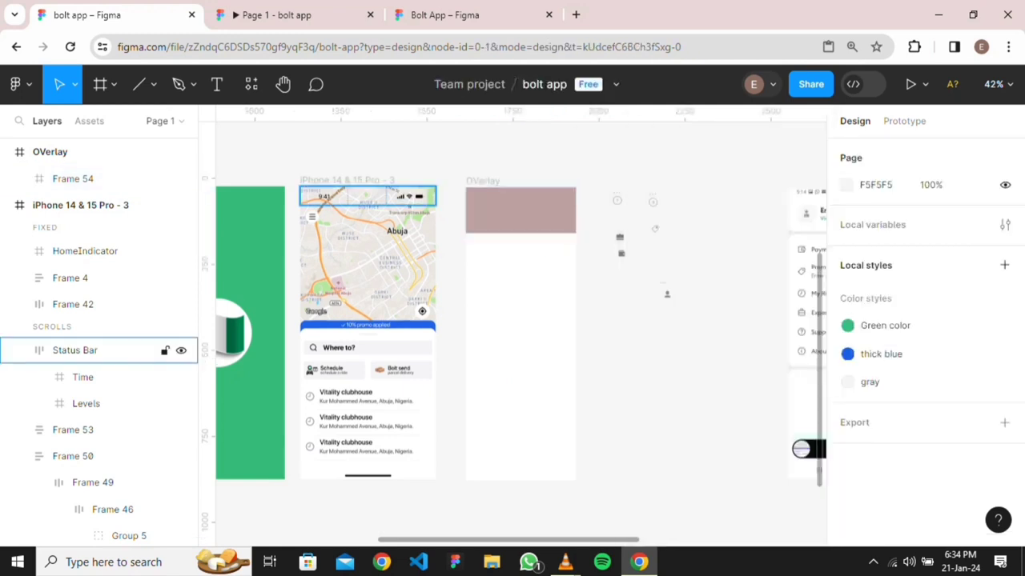
Move the 24×24 User icon onto the pink header at X 68, Y 44
{"action": "left_click", "coordinate": [74, 350]}
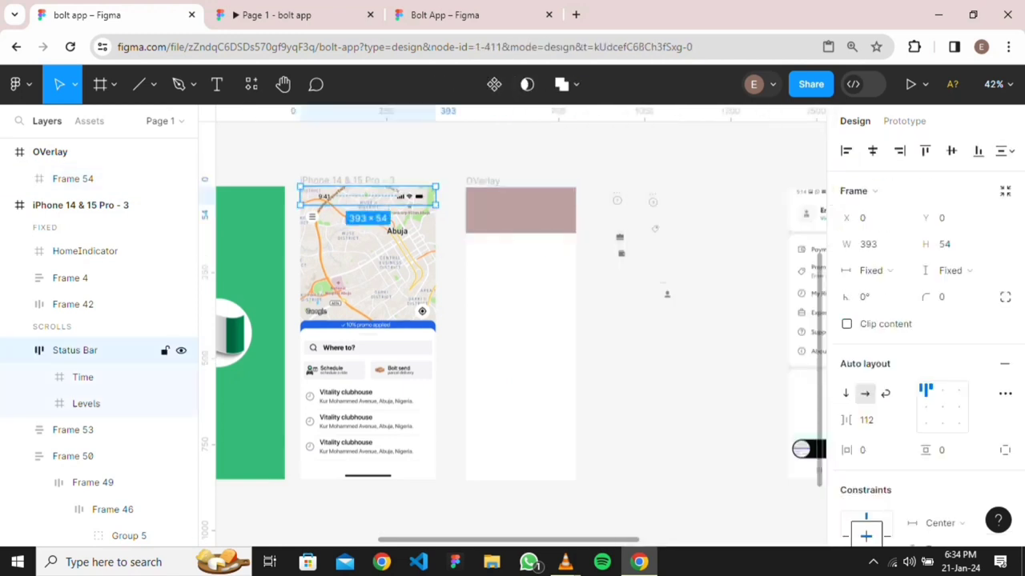
{"action": "left_click_drag", "start_coordinate": [356, 196], "coordinate": [525, 196]}
{"action": "key", "text": "ctrl+z"}
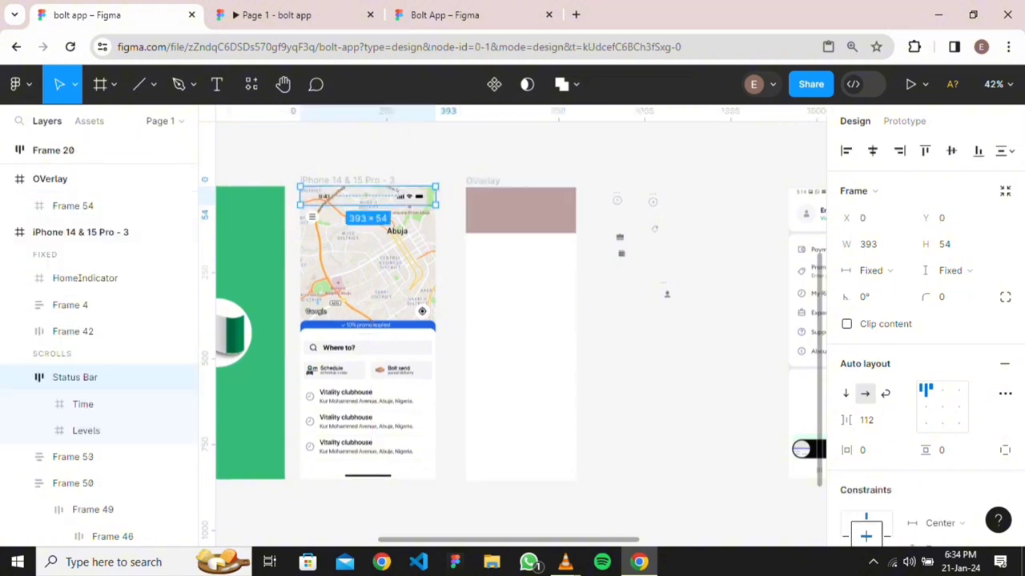
{"action": "key", "text": "Escape"}
{"action": "left_click", "coordinate": [666, 294]}
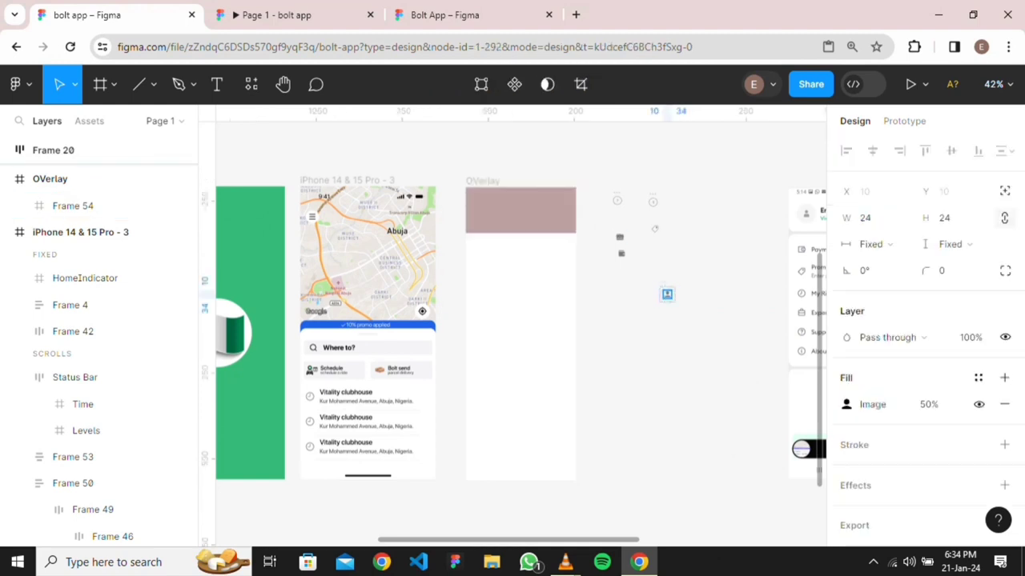
{"action": "left_click_drag", "start_coordinate": [667, 294], "coordinate": [493, 206]}
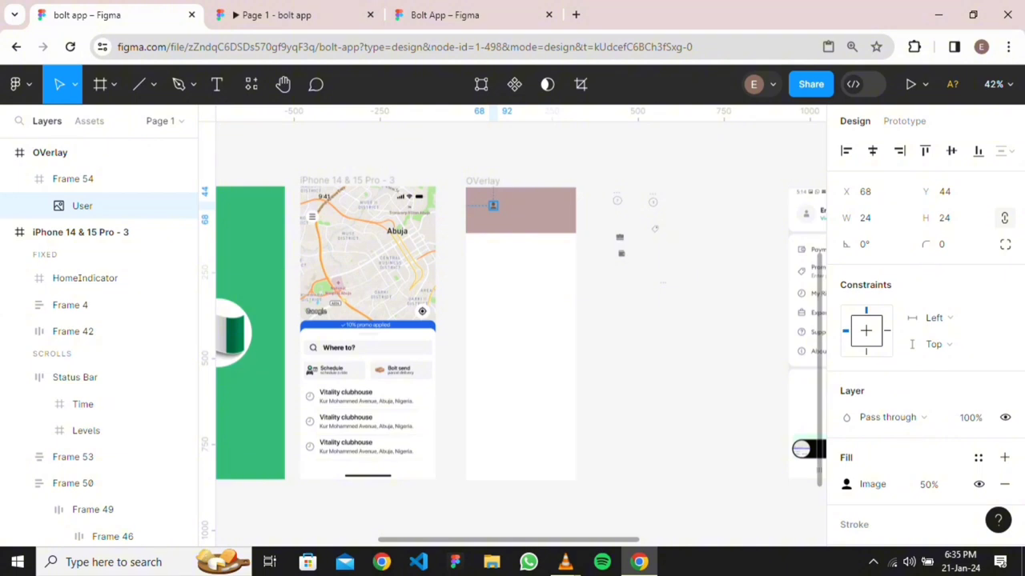
{"action": "scroll", "coordinate": [513, 320], "scroll_direction": "up", "scroll_amount": 3}
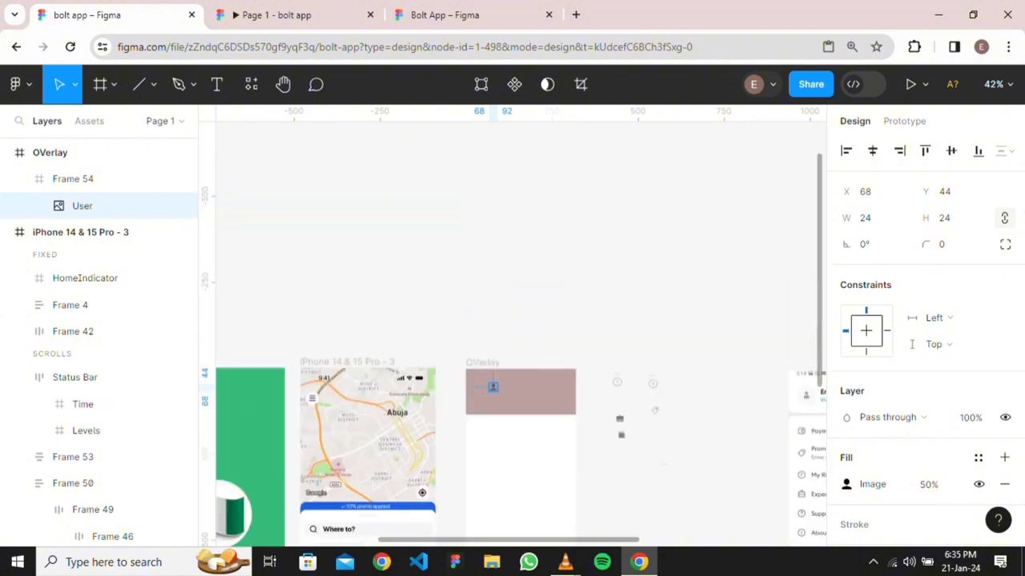
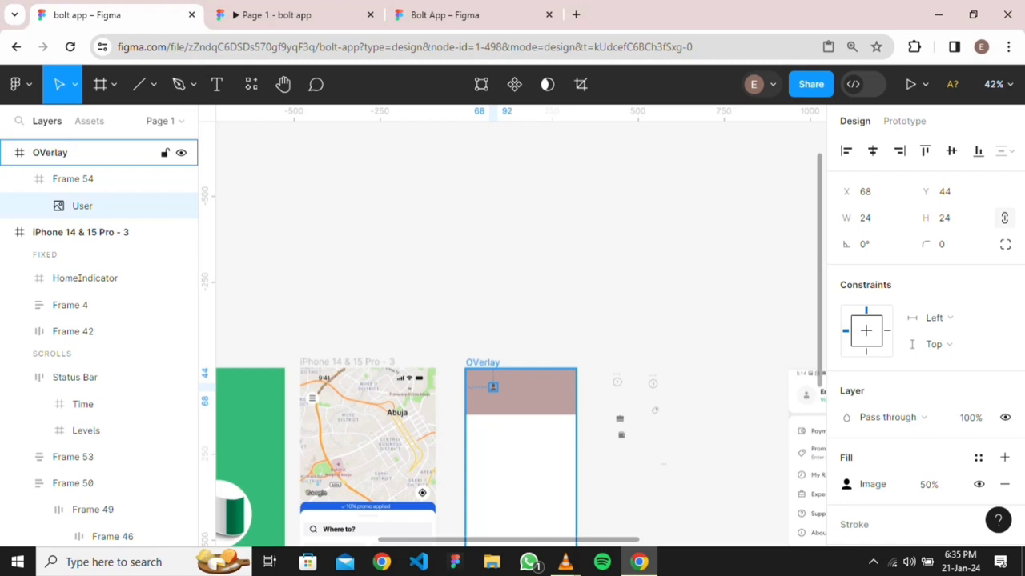
Add a text label with the user's name beside the User icon in header Frame 54
{"action": "left_click", "coordinate": [483, 362]}
{"action": "scroll", "coordinate": [520, 320], "scroll_direction": "down", "scroll_amount": 1}
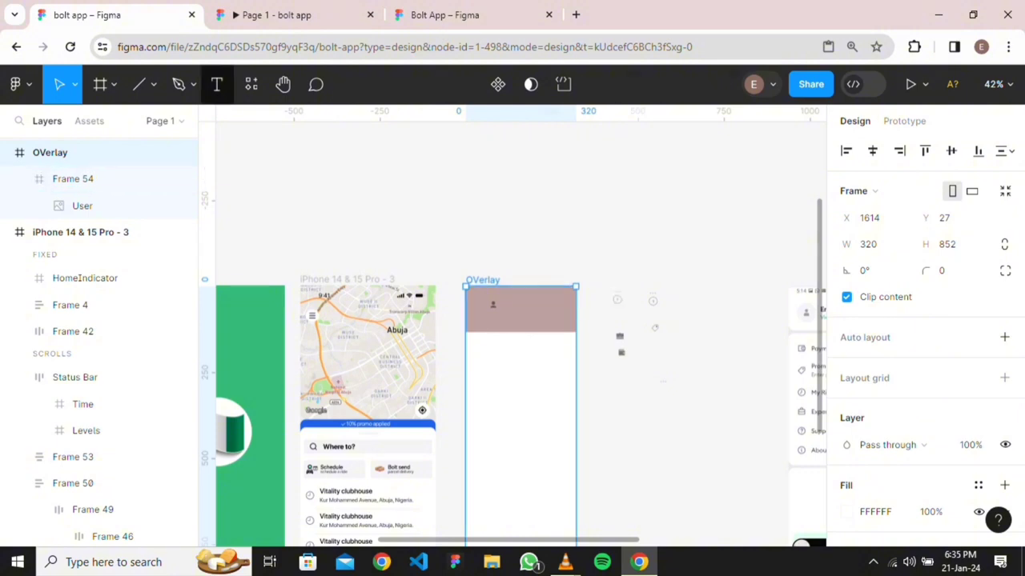
{"action": "key", "text": "t"}
{"action": "left_click", "coordinate": [512, 308]}
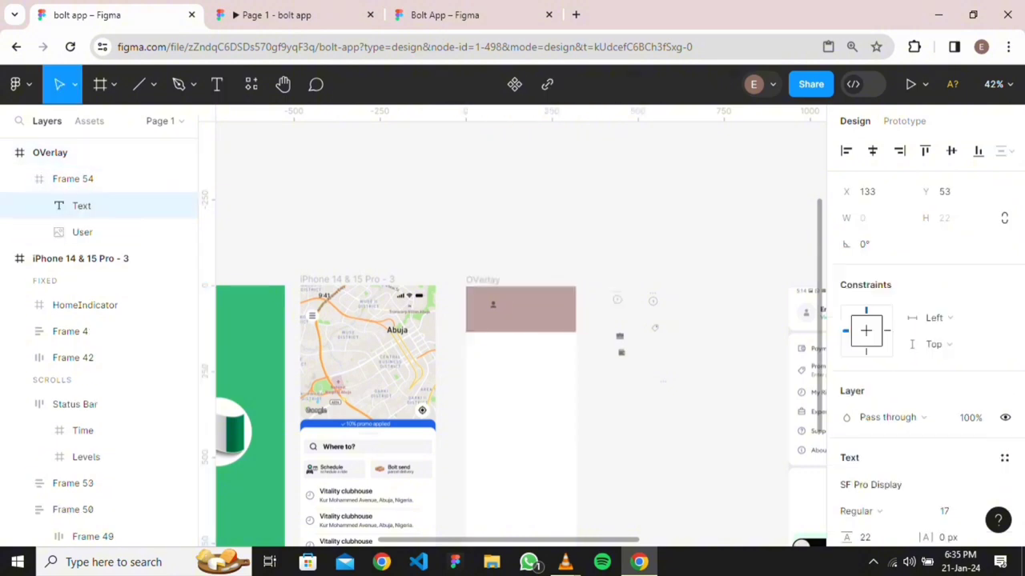
{"action": "type", "text": "Emmanuel"}
{"action": "key", "text": "Escape"}
{"action": "key", "text": "Escape"}
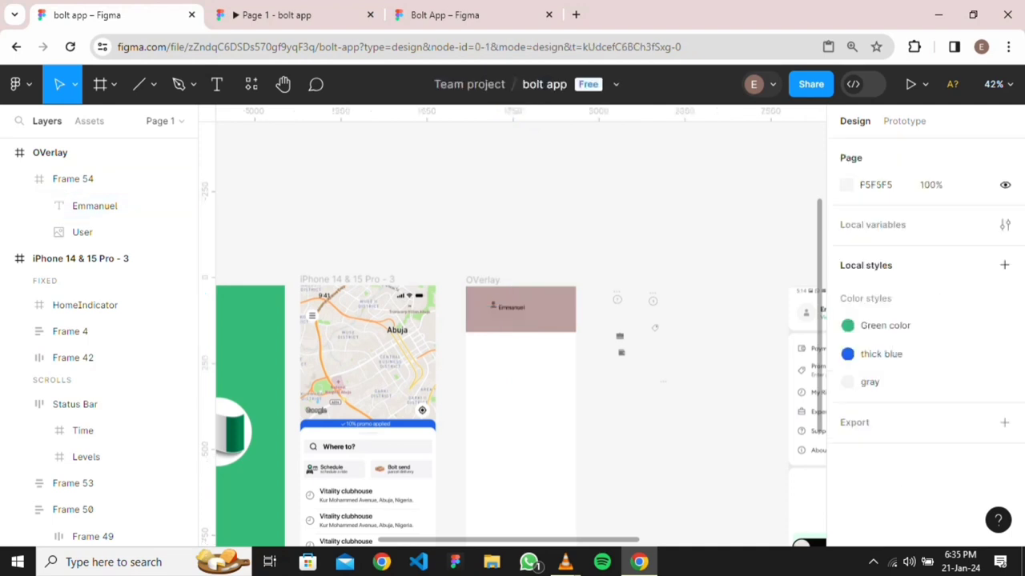
{"action": "left_click", "coordinate": [73, 179]}
Add a 'view profile' text label below the name, fixing the missing w
{"action": "key", "text": "t"}
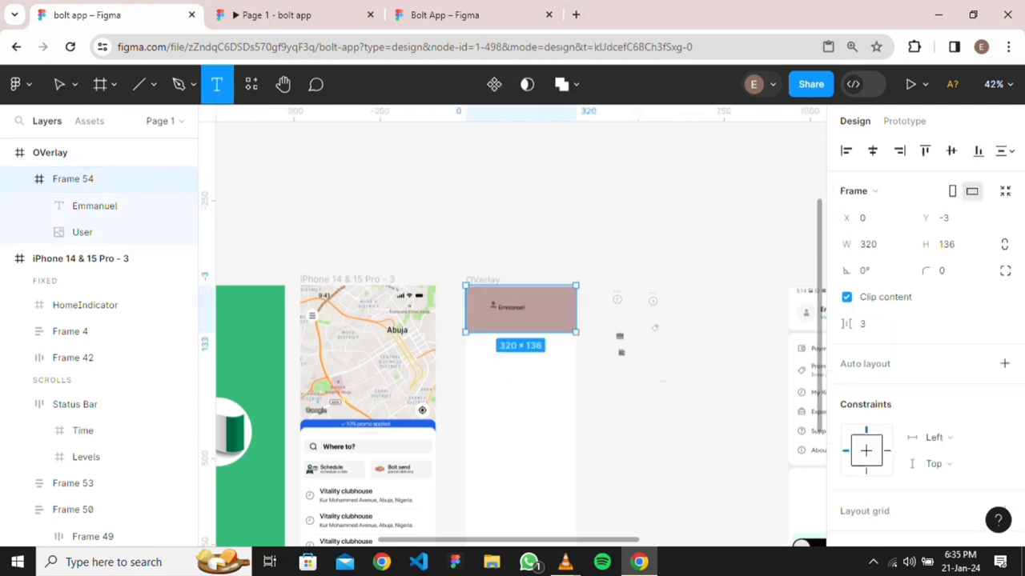
{"action": "left_click", "coordinate": [503, 329]}
{"action": "type", "text": "vie"}
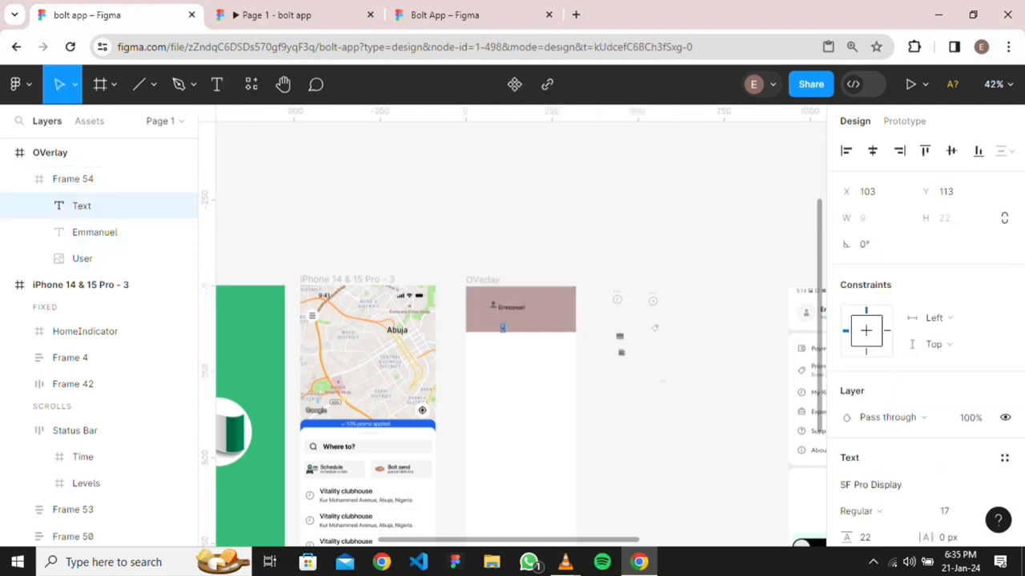
{"action": "type", "text": "w p"}
{"action": "type", "text": "rofile"}
{"action": "scroll", "coordinate": [538, 327], "scroll_direction": "up", "scroll_amount": 3}
{"action": "scroll", "coordinate": [481, 326], "scroll_direction": "up", "scroll_amount": 3}
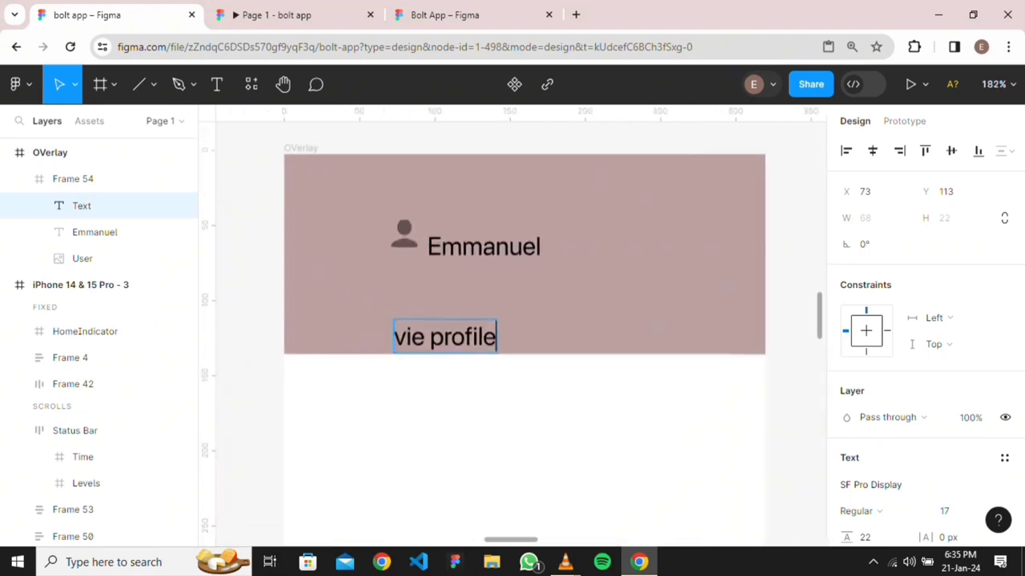
{"action": "left_click", "coordinate": [425, 337]}
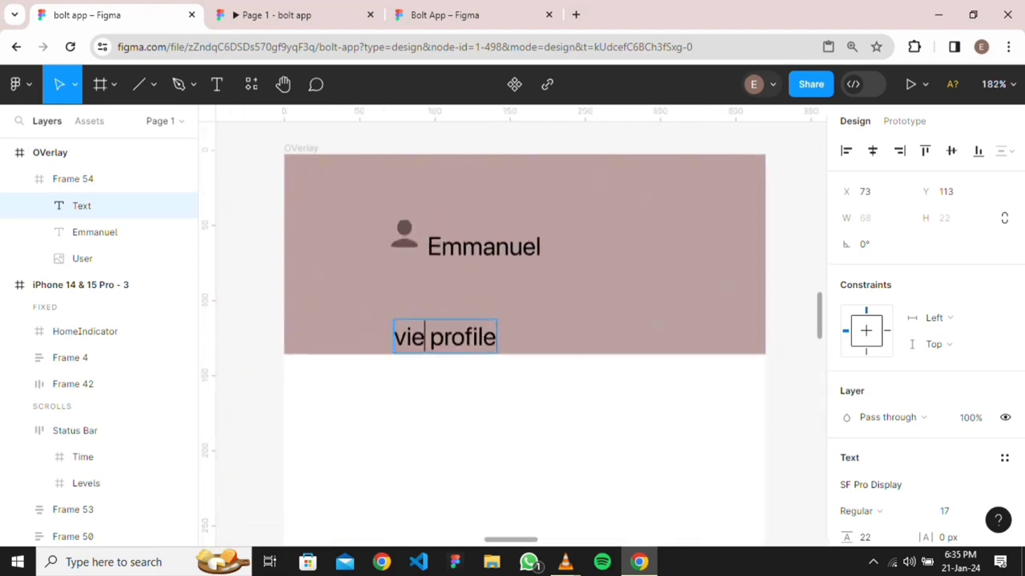
{"action": "type", "text": "w"}
Capitalise the label so it reads 'View profile'
{"action": "scroll", "coordinate": [519, 320], "scroll_direction": "down", "scroll_amount": 5}
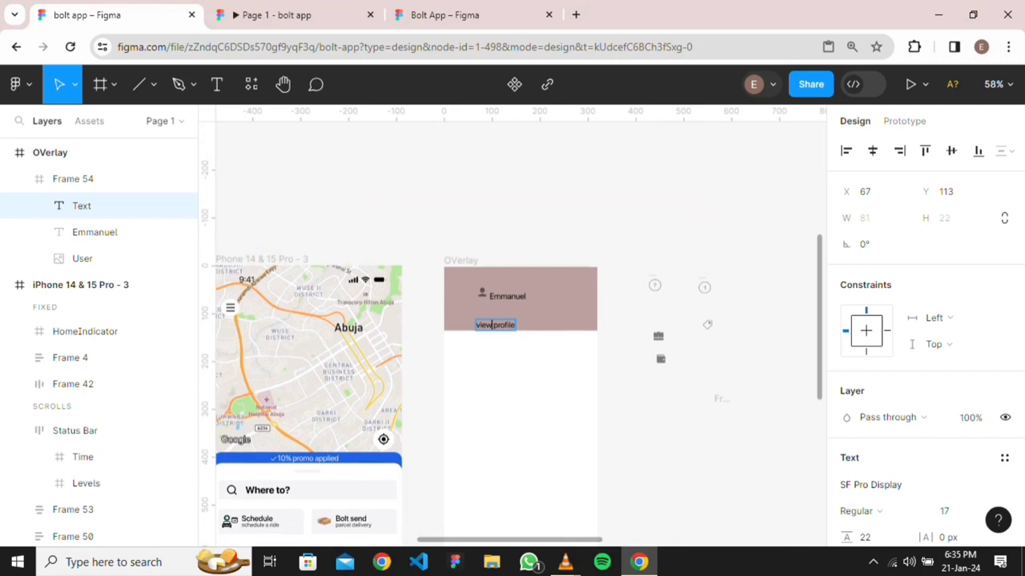
{"action": "scroll", "coordinate": [521, 328], "scroll_direction": "right", "scroll_amount": 5}
{"action": "scroll", "coordinate": [739, 349], "scroll_direction": "up", "scroll_amount": 3}
{"action": "scroll", "coordinate": [521, 328], "scroll_direction": "down", "scroll_amount": 4}
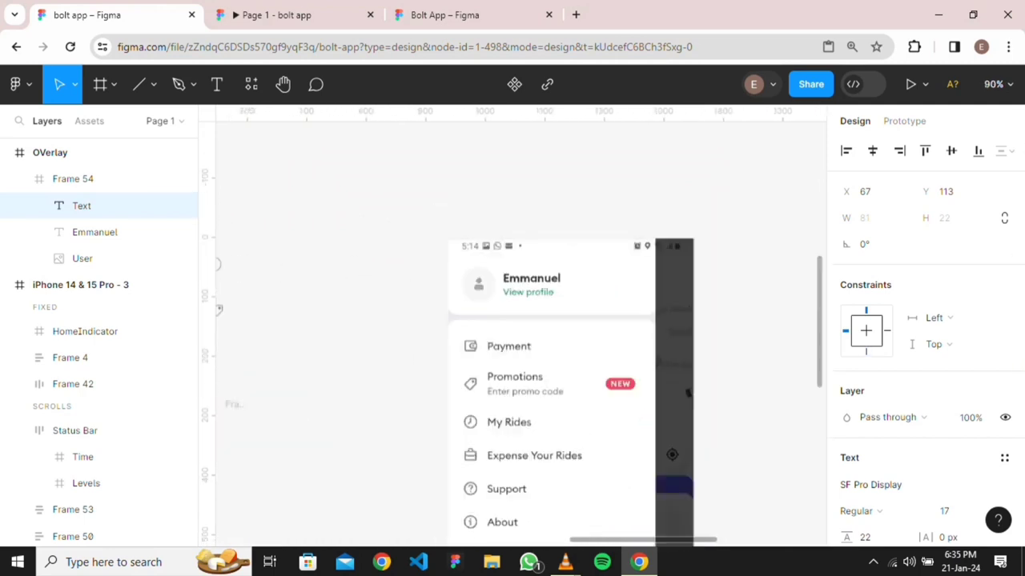
{"action": "scroll", "coordinate": [520, 328], "scroll_direction": "left", "scroll_amount": 5}
{"action": "scroll", "coordinate": [521, 328], "scroll_direction": "up", "scroll_amount": 2}
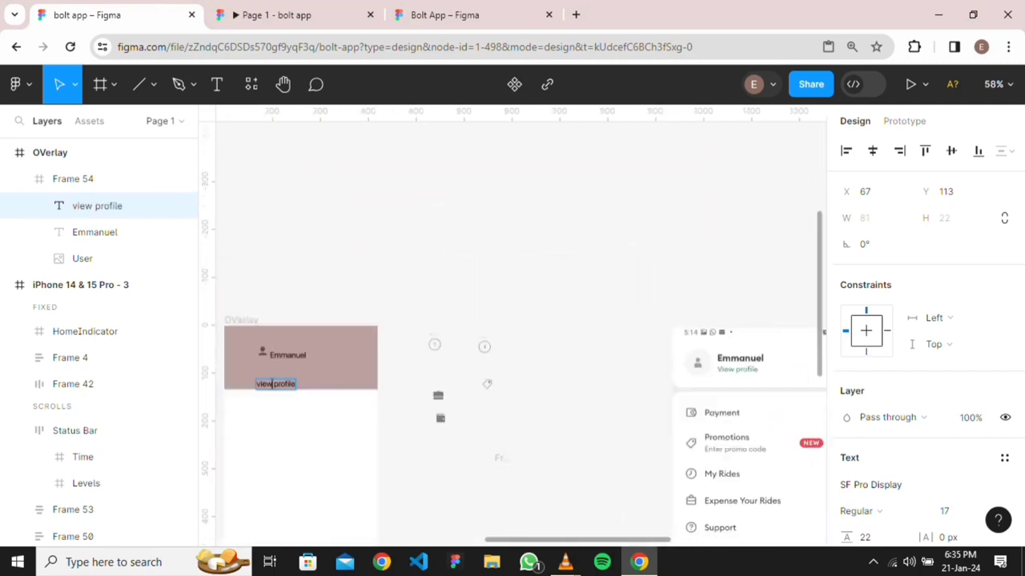
{"action": "scroll", "coordinate": [355, 387], "scroll_direction": "left", "scroll_amount": 2}
{"action": "scroll", "coordinate": [356, 387], "scroll_direction": "up", "scroll_amount": 5}
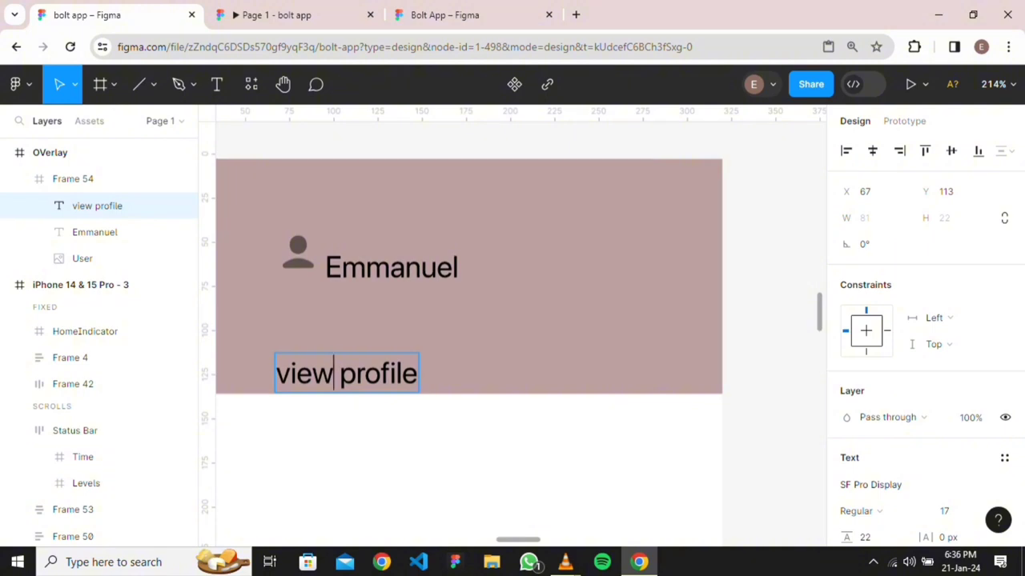
{"action": "left_click", "coordinate": [290, 373]}
{"action": "key", "text": "BackSpace"}
{"action": "type", "text": "V"}
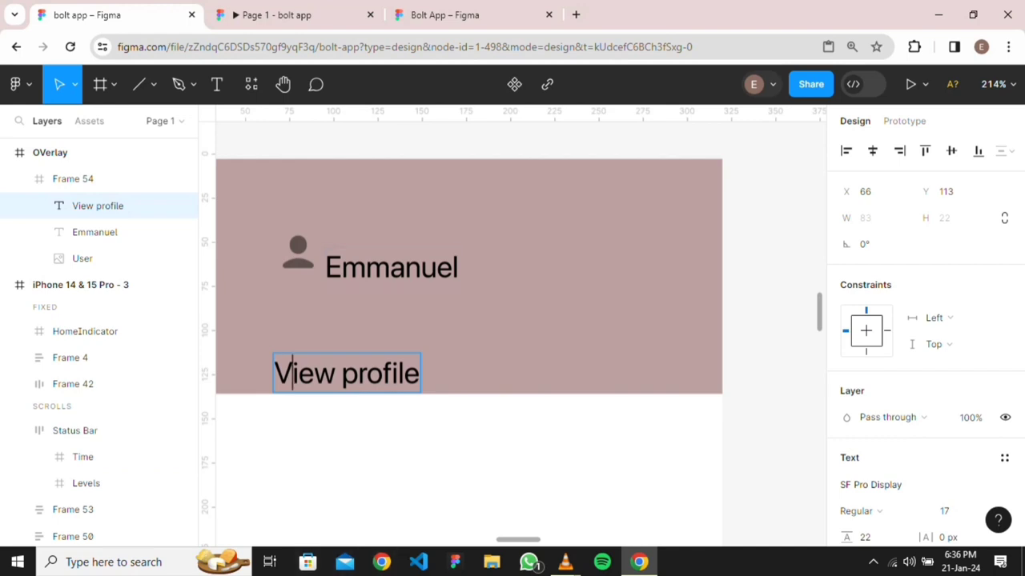
Move the name up beside the icon, View profile beneath it, and size View profile 13
{"action": "left_click", "coordinate": [367, 266]}
{"action": "key", "text": "Escape"}
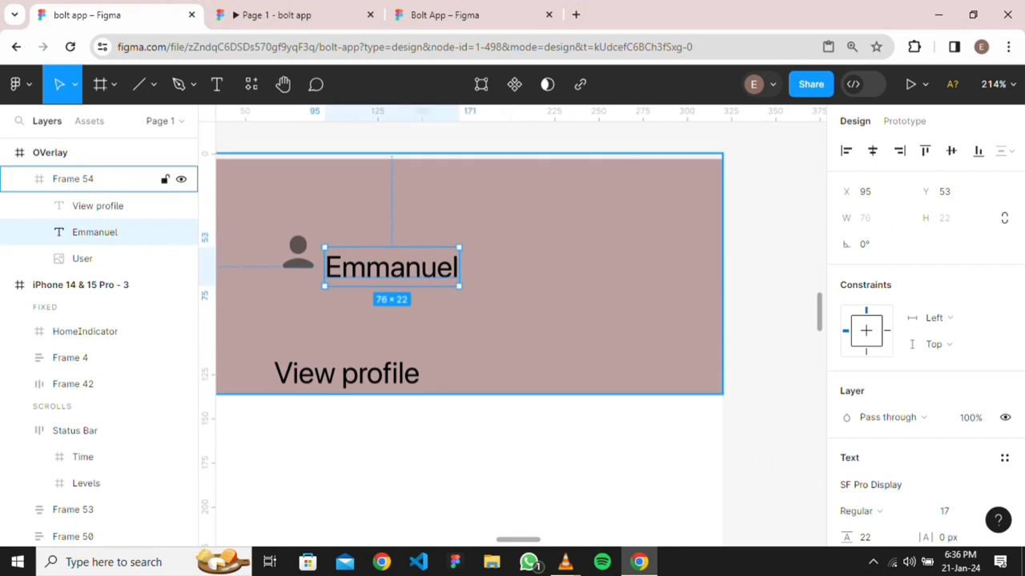
{"action": "mouse_move", "coordinate": [390, 267]}
{"action": "left_mouse_down"}
{"action": "mouse_move", "coordinate": [385, 254]}
{"action": "mouse_move", "coordinate": [405, 255]}
{"action": "left_mouse_up"}
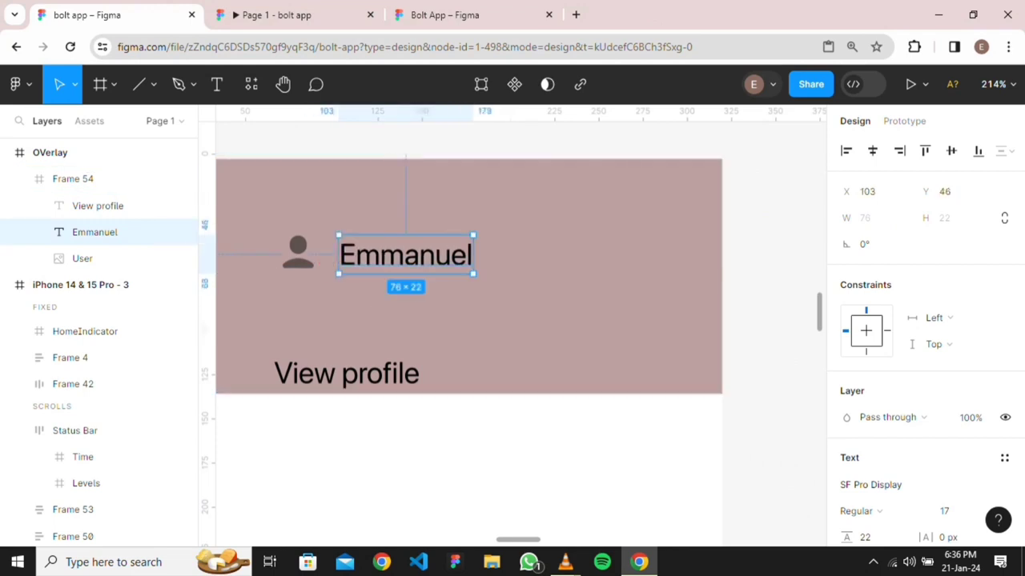
{"action": "left_click_drag", "start_coordinate": [347, 374], "coordinate": [405, 310]}
{"action": "scroll", "coordinate": [400, 314], "scroll_direction": "down", "scroll_amount": 3}
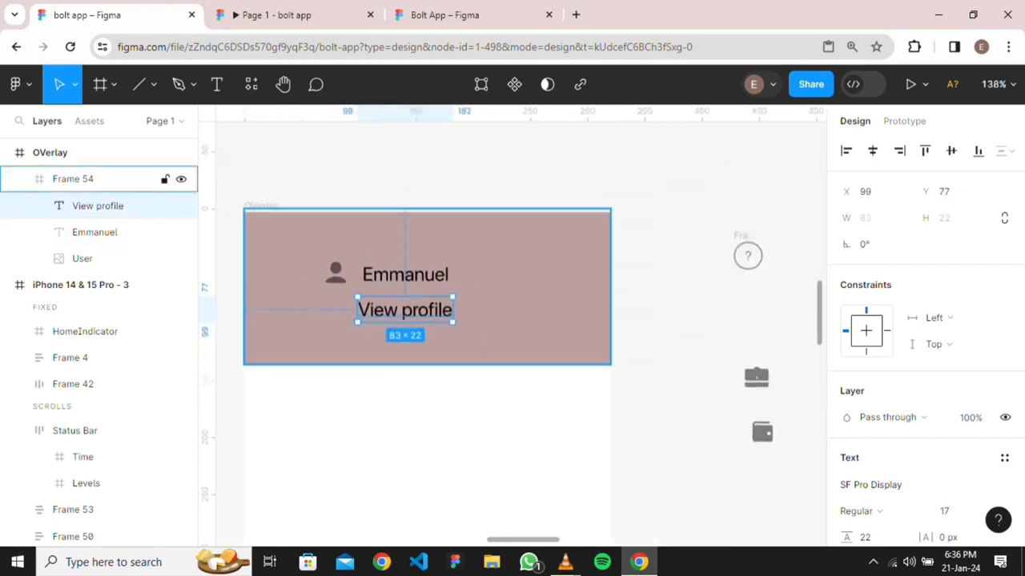
{"action": "scroll", "coordinate": [960, 511], "scroll_direction": "down", "scroll_amount": 1}
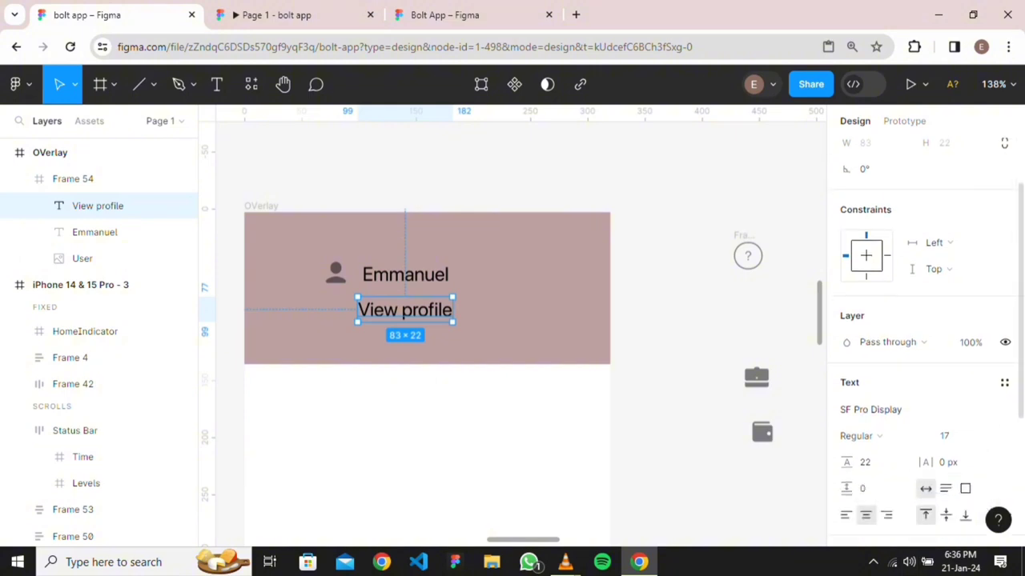
{"action": "left_click", "coordinate": [969, 435]}
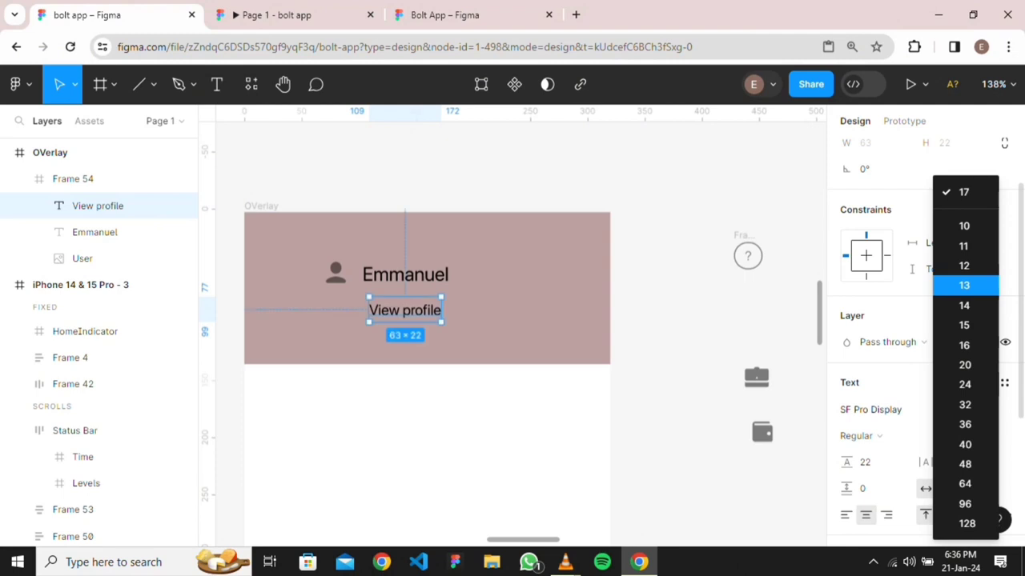
{"action": "left_click", "coordinate": [964, 285]}
{"action": "scroll", "coordinate": [489, 296], "scroll_direction": "down", "scroll_amount": 3}
{"action": "scroll", "coordinate": [336, 432], "scroll_direction": "left", "scroll_amount": 2}
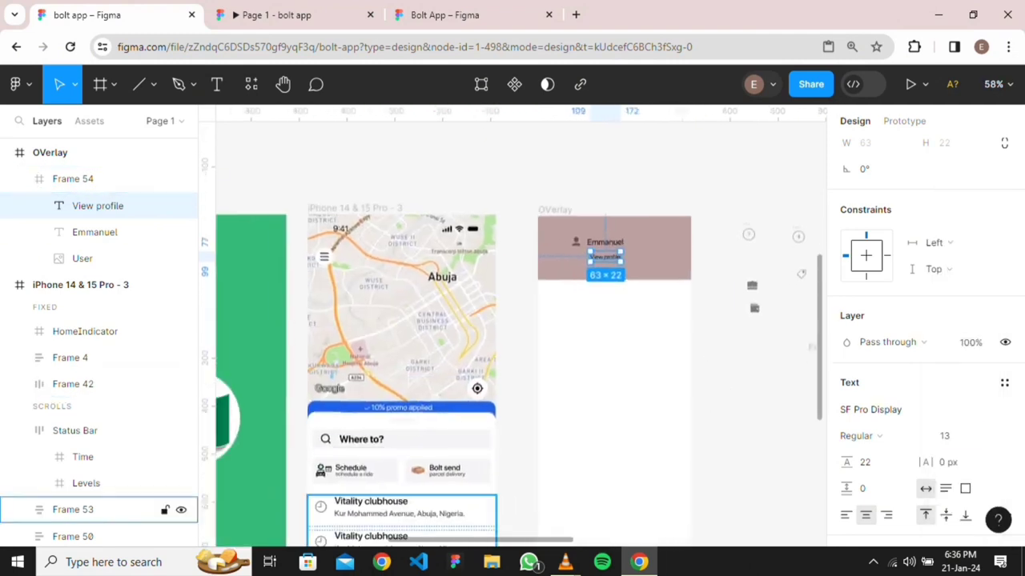
Inspect the Schedule card's title and subtitle text sizes for reference
{"action": "scroll", "coordinate": [407, 439], "scroll_direction": "up", "scroll_amount": 4}
{"action": "scroll", "coordinate": [407, 439], "scroll_direction": "down", "scroll_amount": 1}
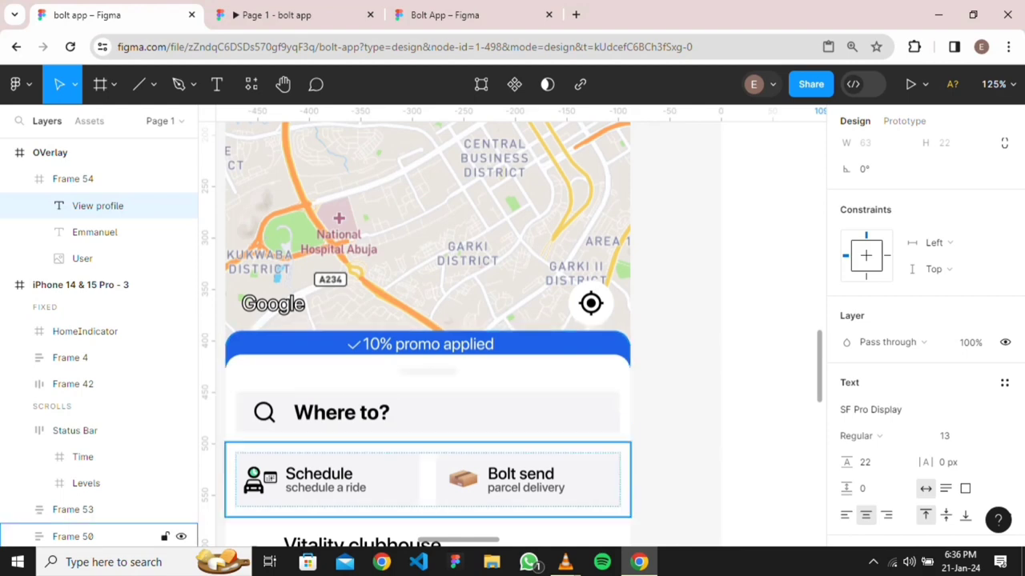
{"action": "scroll", "coordinate": [308, 498], "scroll_direction": "up", "scroll_amount": 4}
{"action": "left_click", "coordinate": [307, 498]}
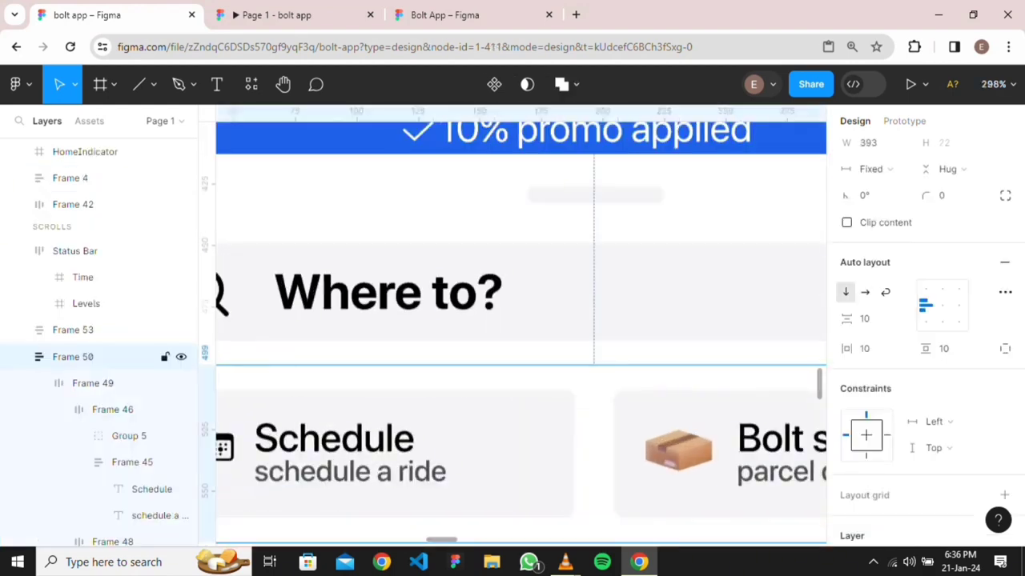
{"action": "double_click", "coordinate": [308, 473]}
{"action": "double_click", "coordinate": [307, 473]}
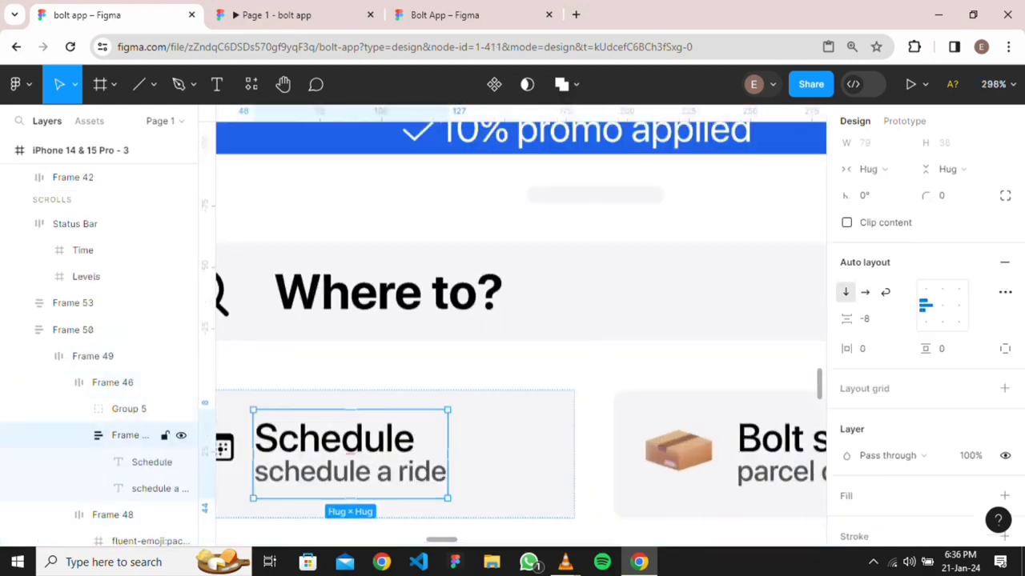
{"action": "double_click", "coordinate": [307, 472]}
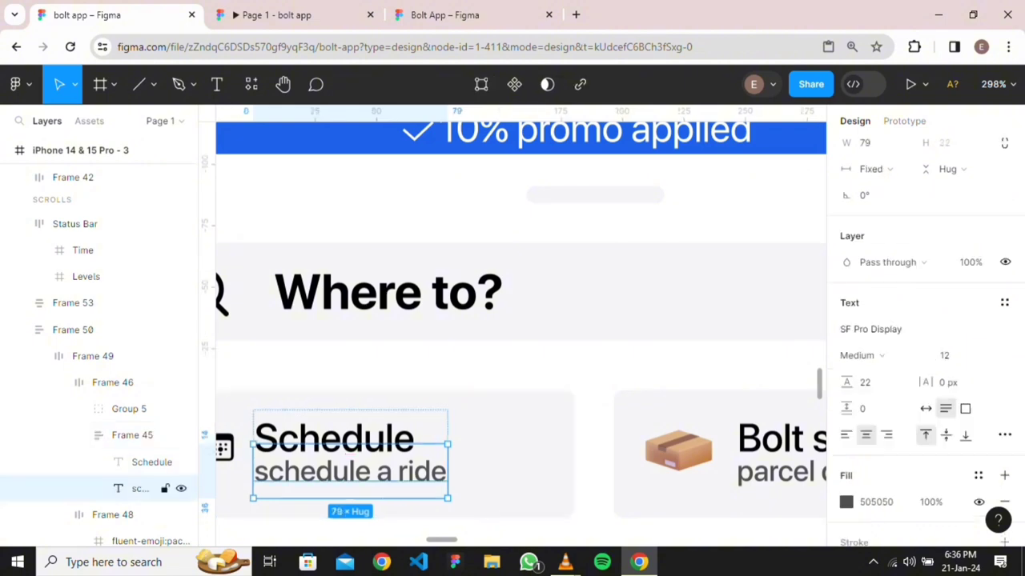
{"action": "left_click", "coordinate": [333, 437]}
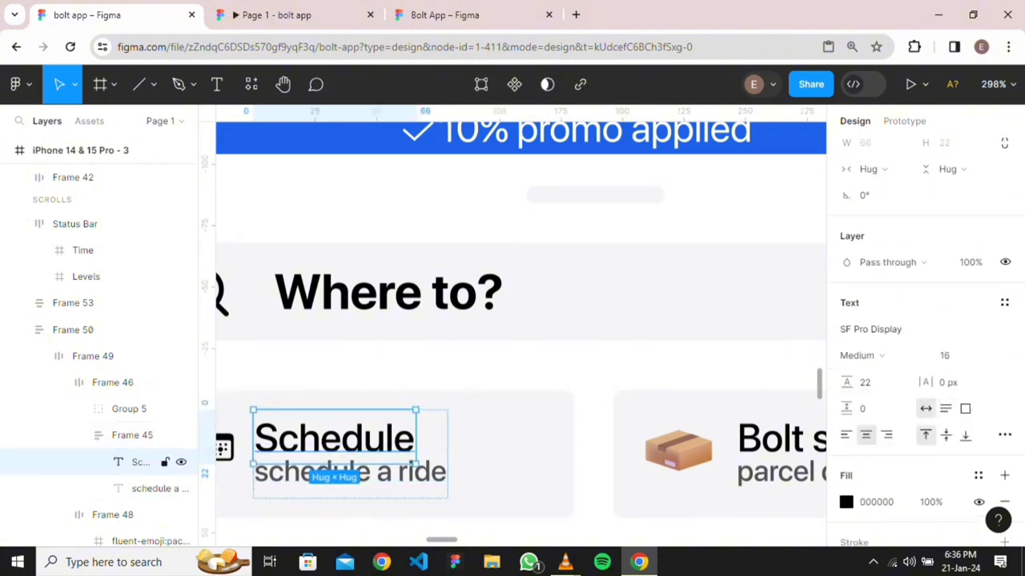
{"action": "scroll", "coordinate": [420, 374], "scroll_direction": "down", "scroll_amount": 3}
{"action": "scroll", "coordinate": [420, 374], "scroll_direction": "up", "scroll_amount": 3}
{"action": "scroll", "coordinate": [421, 374], "scroll_direction": "right", "scroll_amount": 4}
{"action": "scroll", "coordinate": [495, 364], "scroll_direction": "down", "scroll_amount": 4}
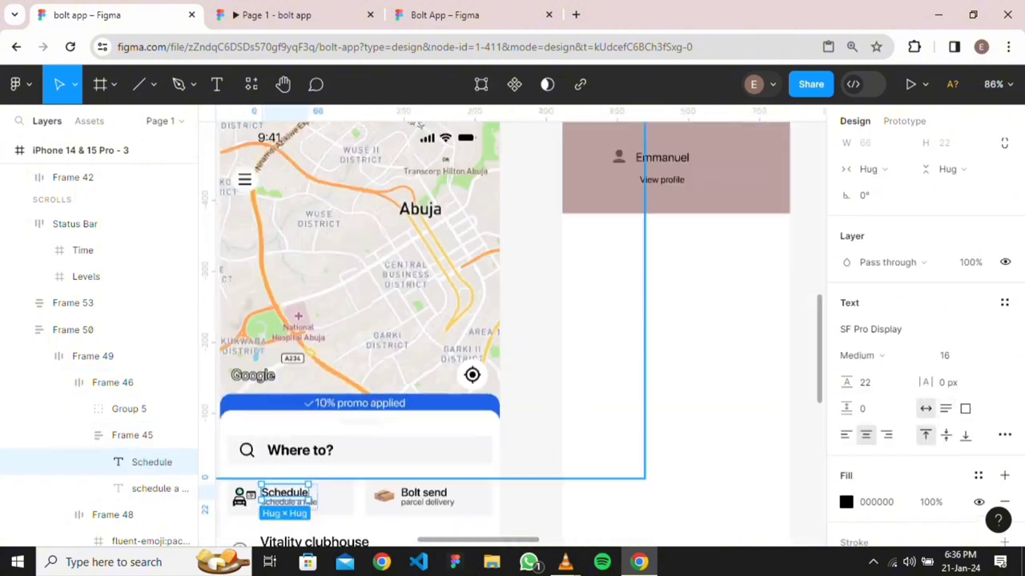
{"action": "scroll", "coordinate": [508, 247], "scroll_direction": "up", "scroll_amount": 2}
{"action": "scroll", "coordinate": [507, 246], "scroll_direction": "right", "scroll_amount": 3}
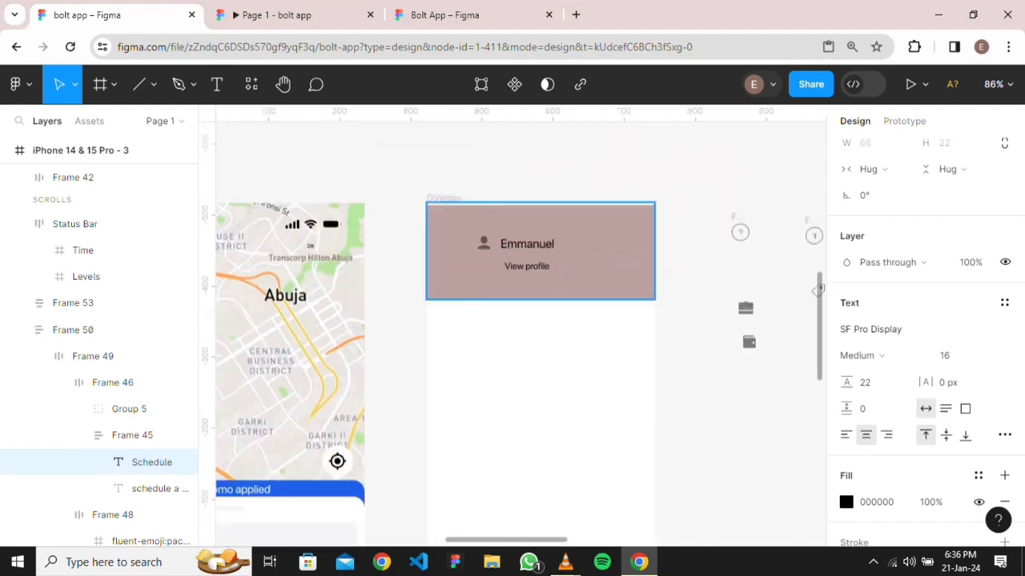
Change the View profile text's font size to 12
{"action": "left_click", "coordinate": [508, 246]}
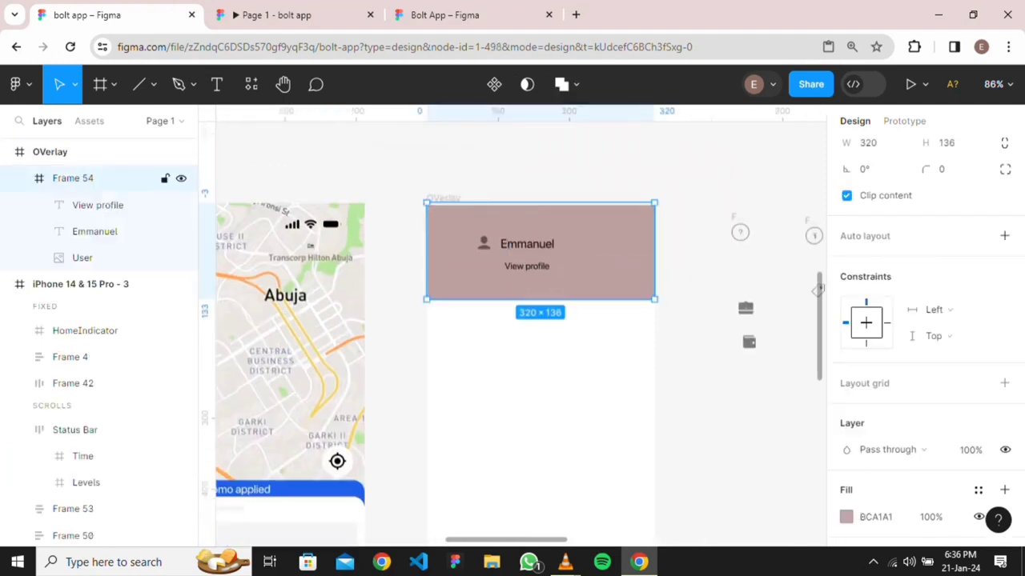
{"action": "double_click", "coordinate": [526, 265]}
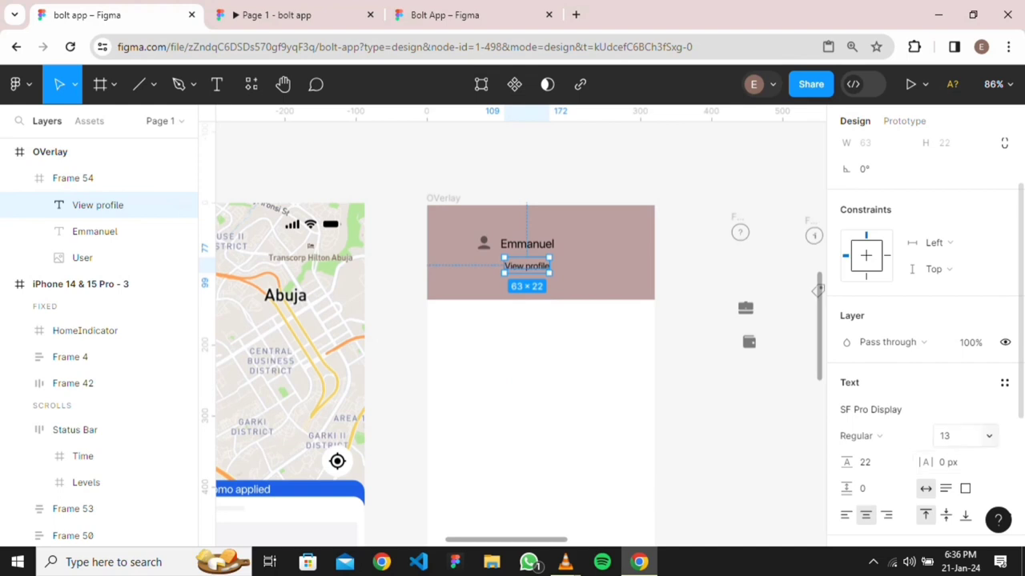
{"action": "left_click", "coordinate": [989, 436]}
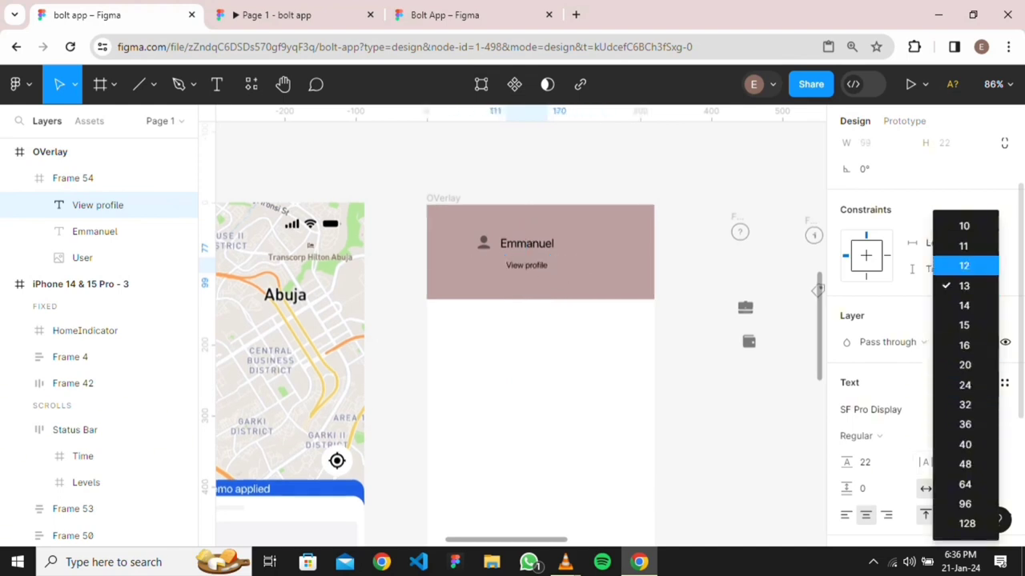
{"action": "left_click", "coordinate": [960, 266]}
Check the name label's font size, leaving it at 17, and reselect the name
{"action": "left_click", "coordinate": [94, 232]}
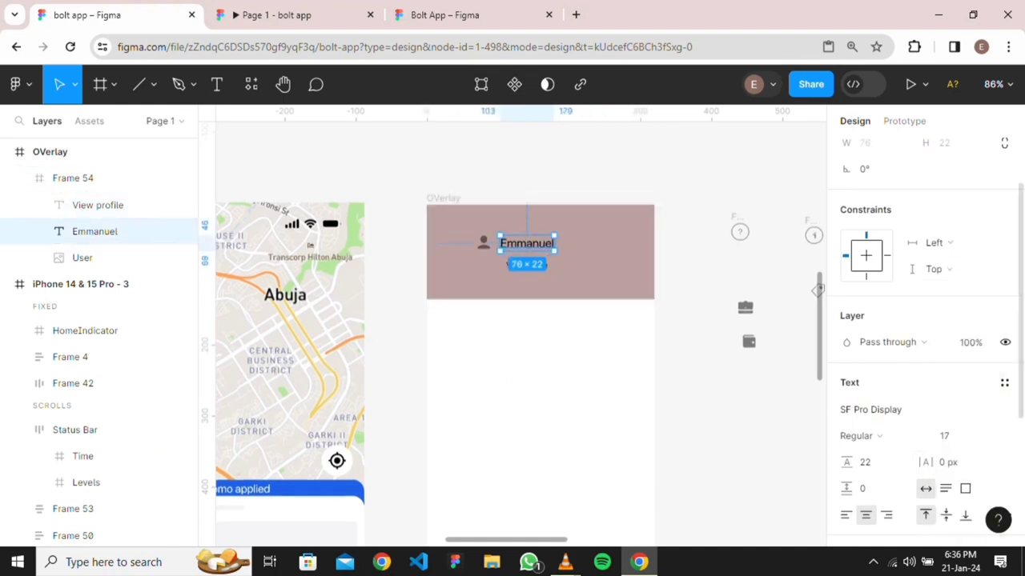
{"action": "left_click", "coordinate": [989, 435]}
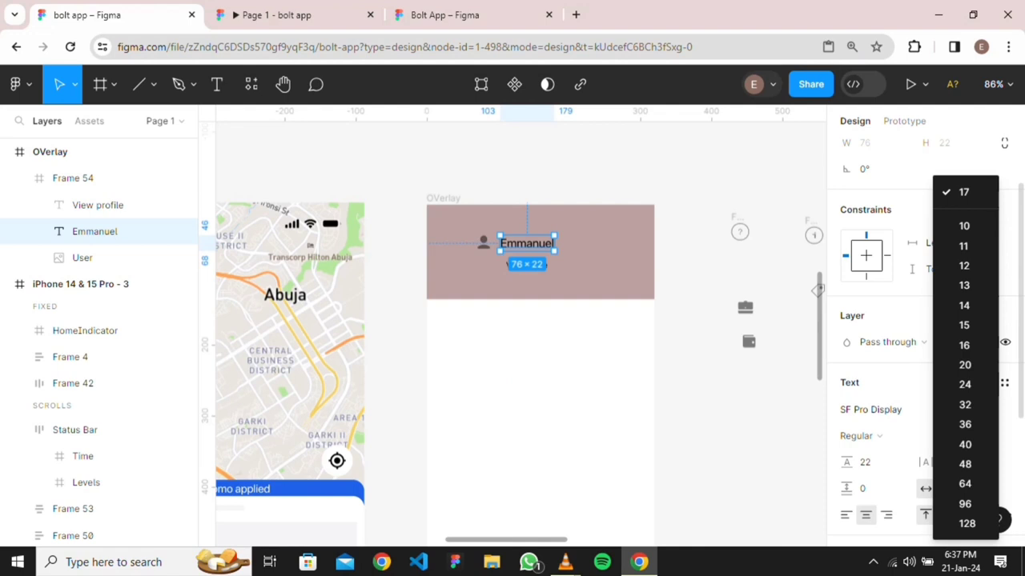
{"action": "mouse_move", "coordinate": [639, 562]}
{"action": "left_click", "coordinate": [96, 177]}
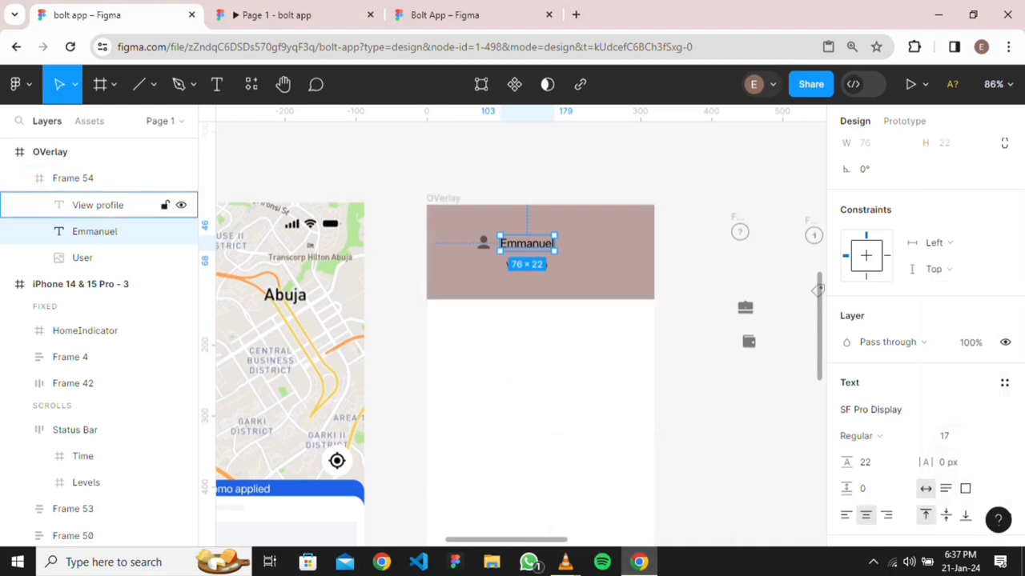
{"action": "left_click", "coordinate": [96, 178]}
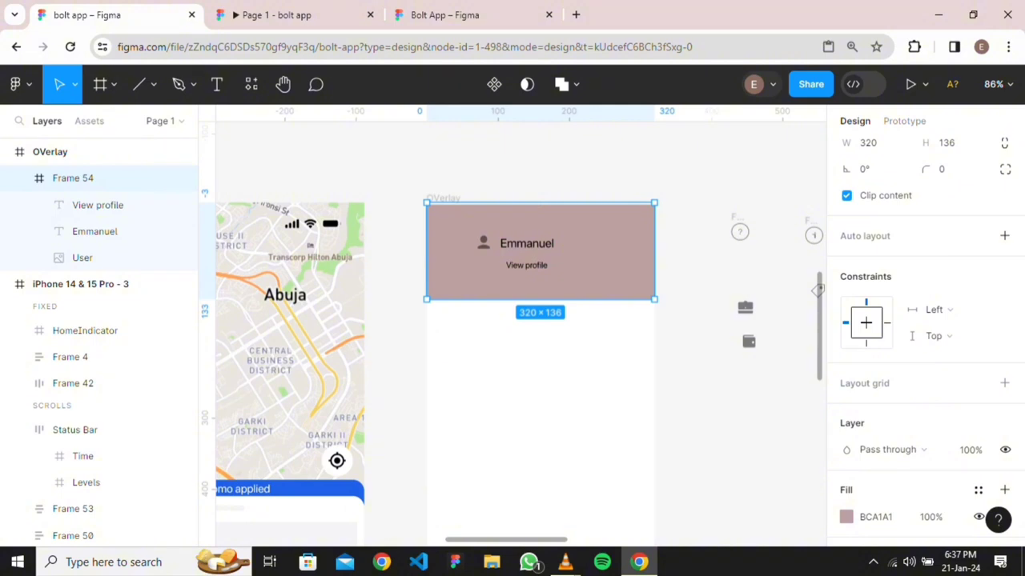
{"action": "left_click", "coordinate": [95, 231]}
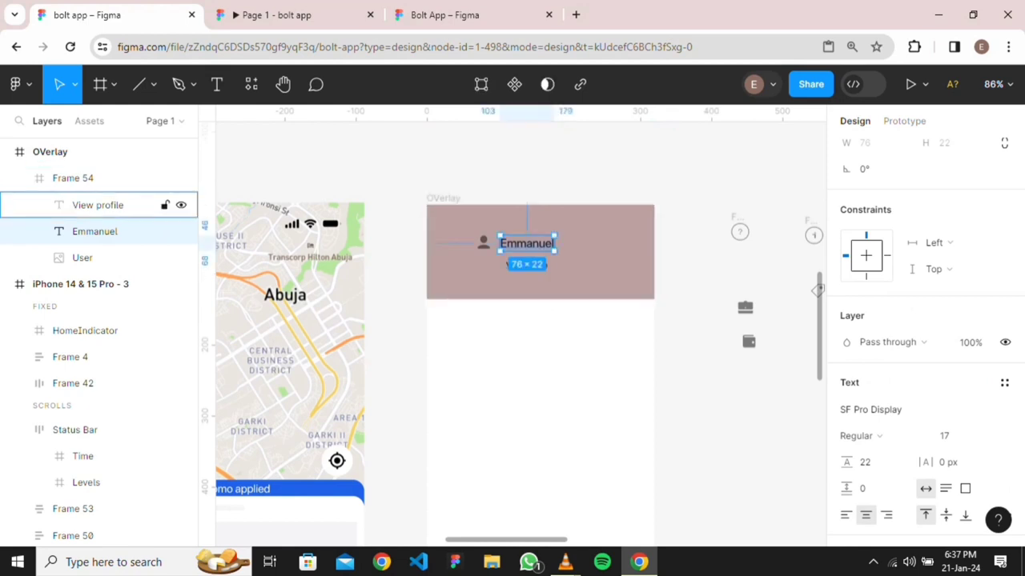
Wrap name and View profile in a left-aligned vertical auto layout with 0 gap
{"action": "left_click", "coordinate": [98, 204], "text": "shift"}
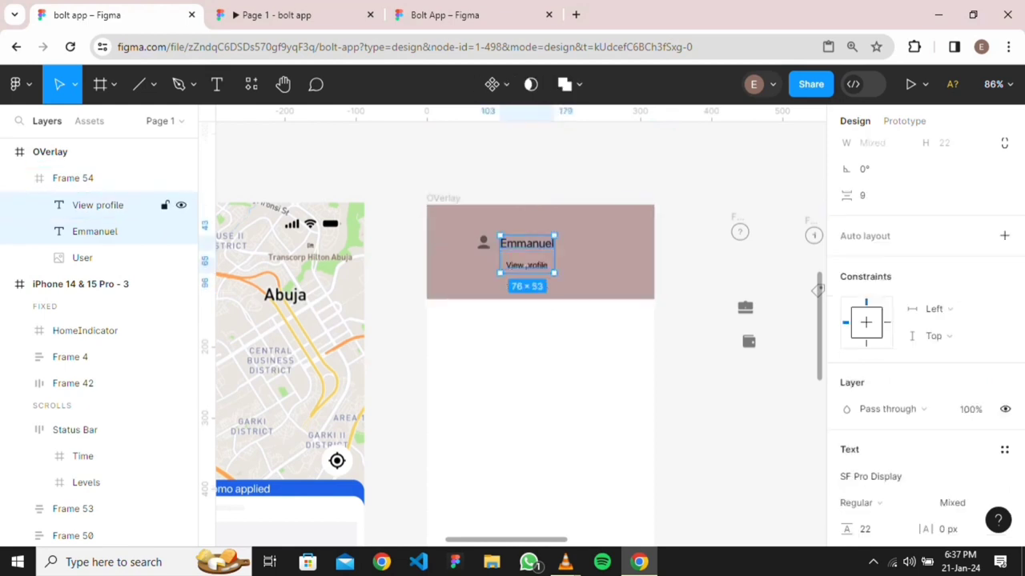
{"action": "key", "text": "shift+a"}
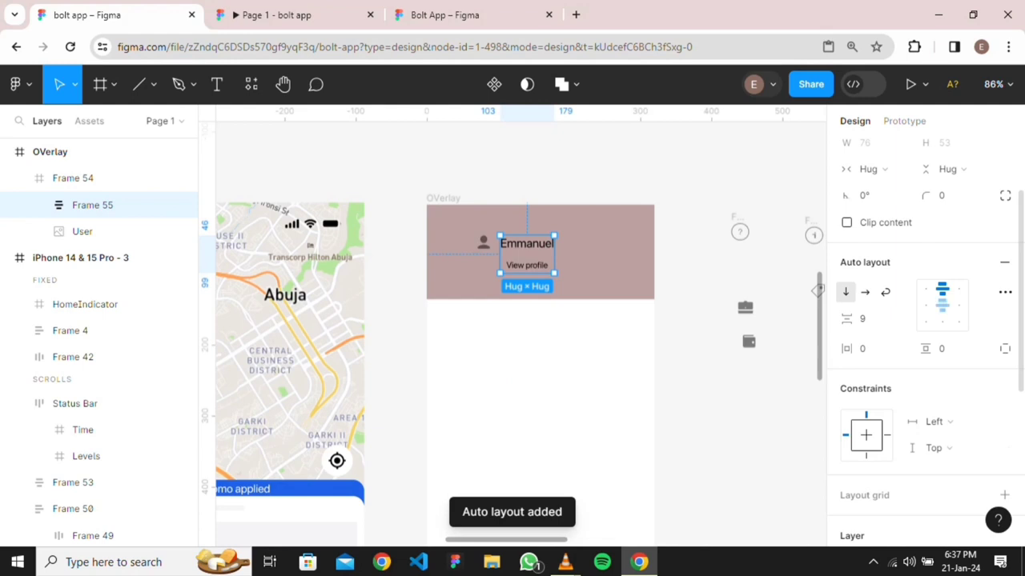
{"action": "left_click", "coordinate": [926, 305]}
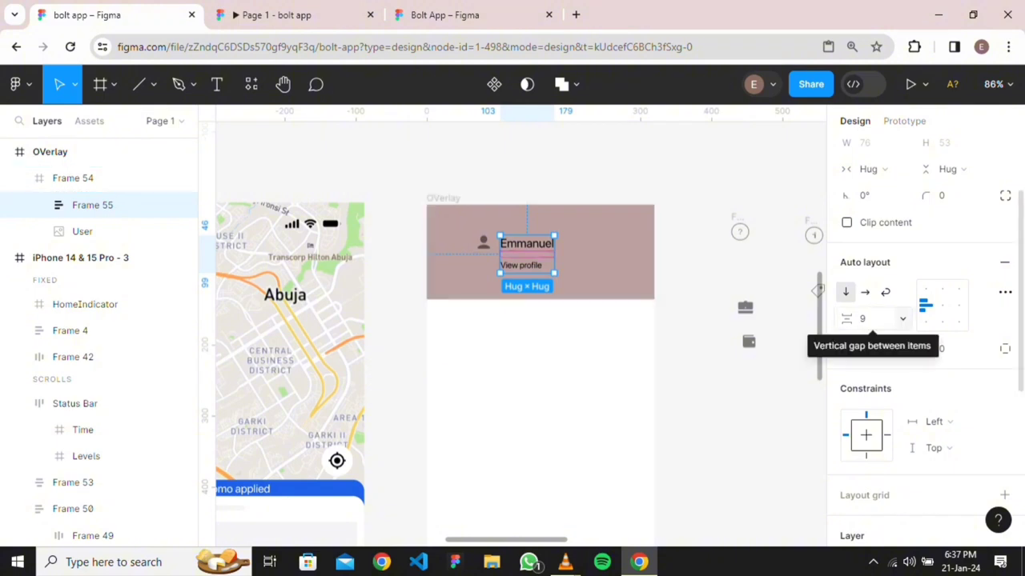
{"action": "left_click", "coordinate": [862, 318]}
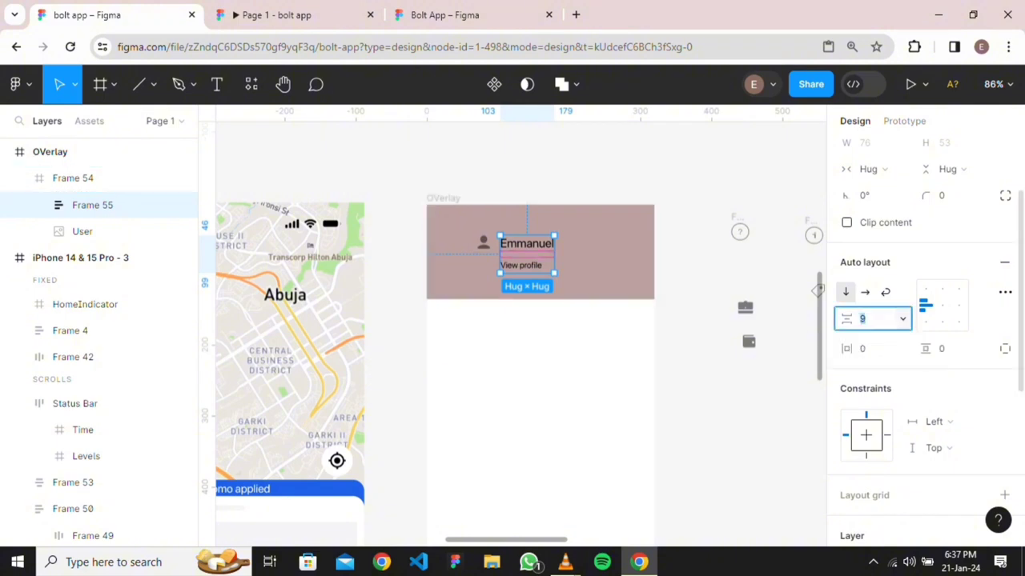
{"action": "type", "text": "4"}
{"action": "key", "text": "Return"}
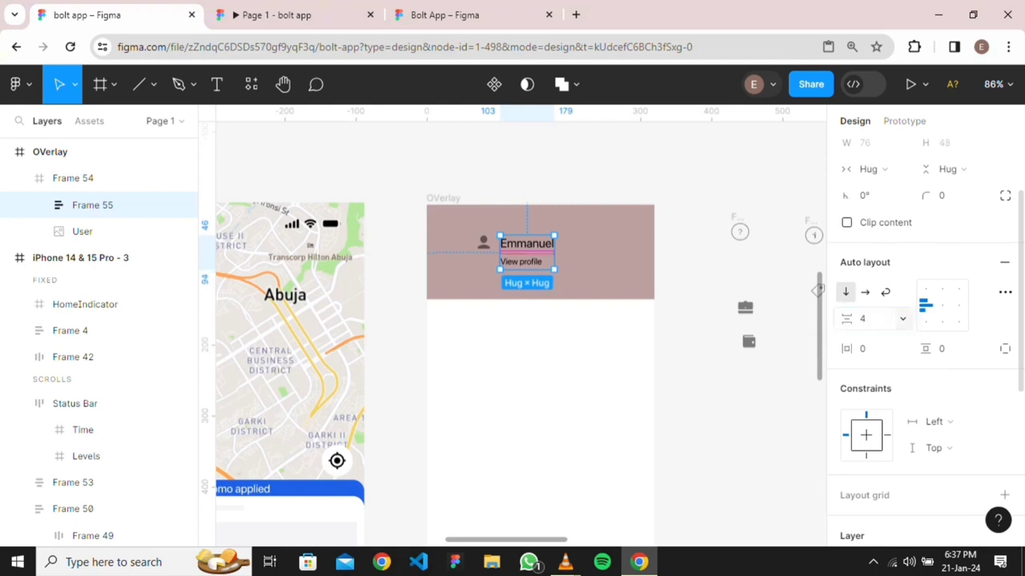
{"action": "left_click", "coordinate": [862, 319]}
{"action": "type", "text": "0"}
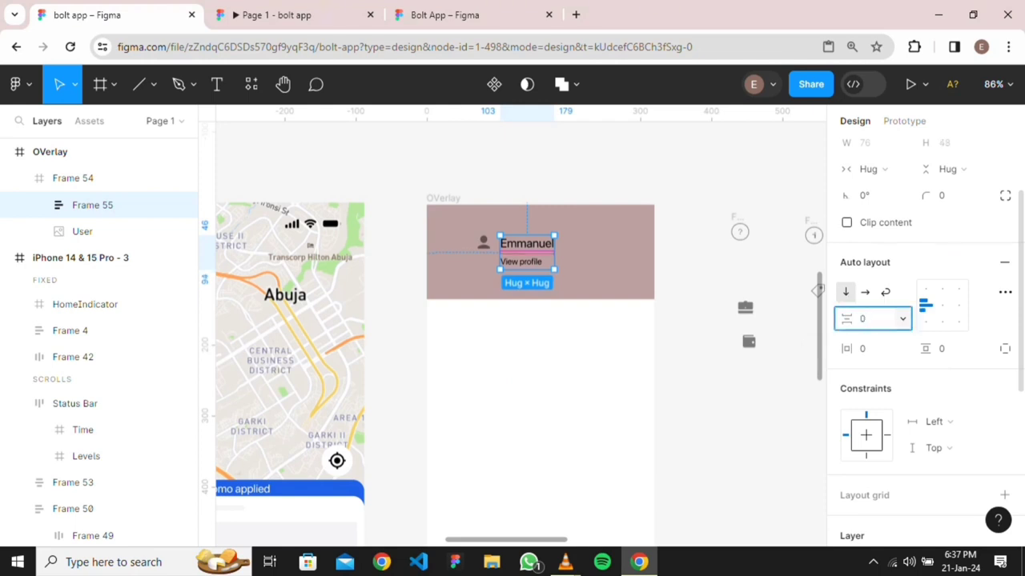
{"action": "key", "text": "Return"}
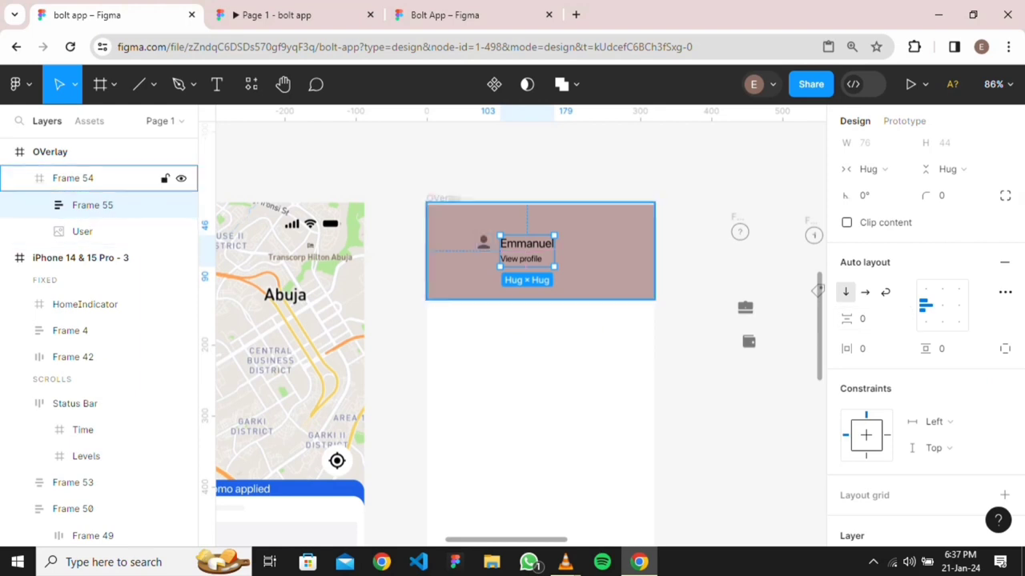
Centre the header panel Frame 54 horizontally and align it to the top
{"action": "left_click", "coordinate": [82, 231], "text": "shift"}
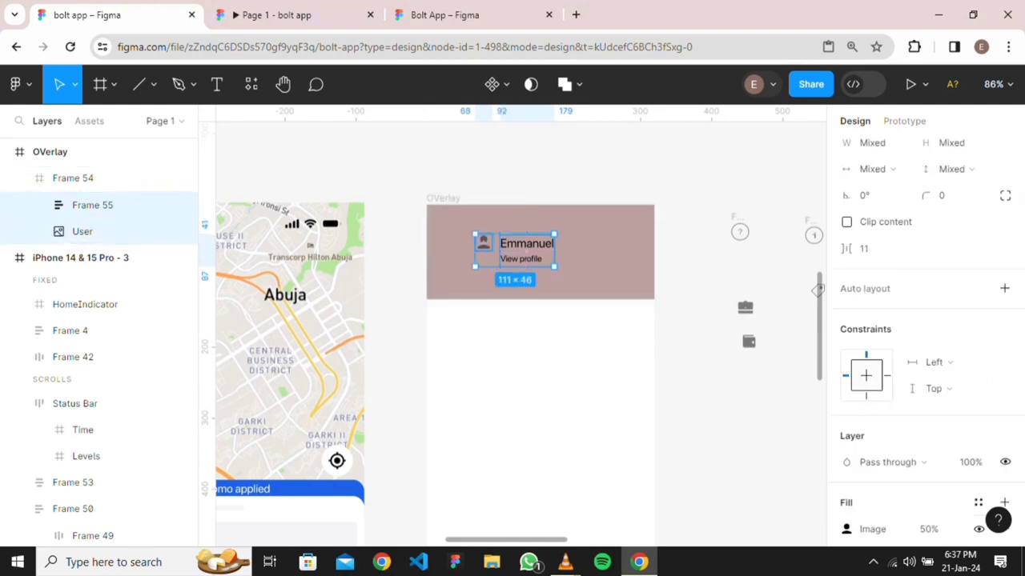
{"action": "left_click", "coordinate": [73, 178]}
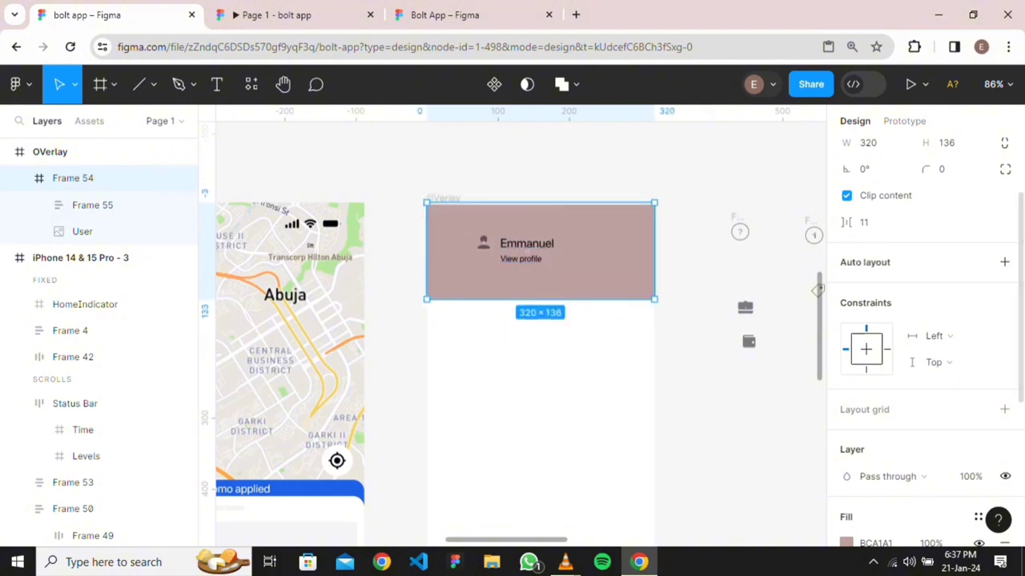
{"action": "scroll", "coordinate": [926, 342], "scroll_direction": "up", "scroll_amount": 2}
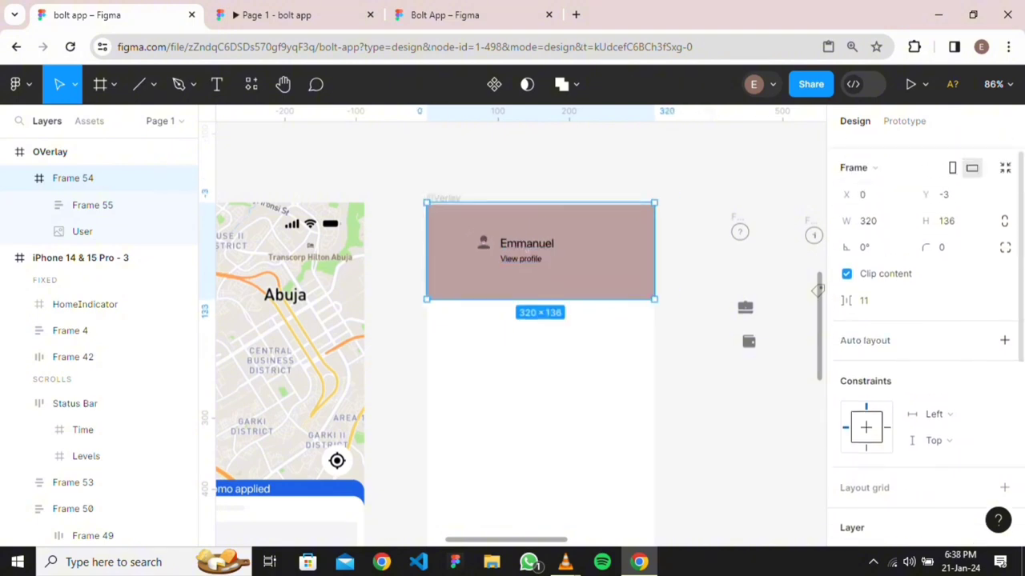
{"action": "key", "text": "Escape"}
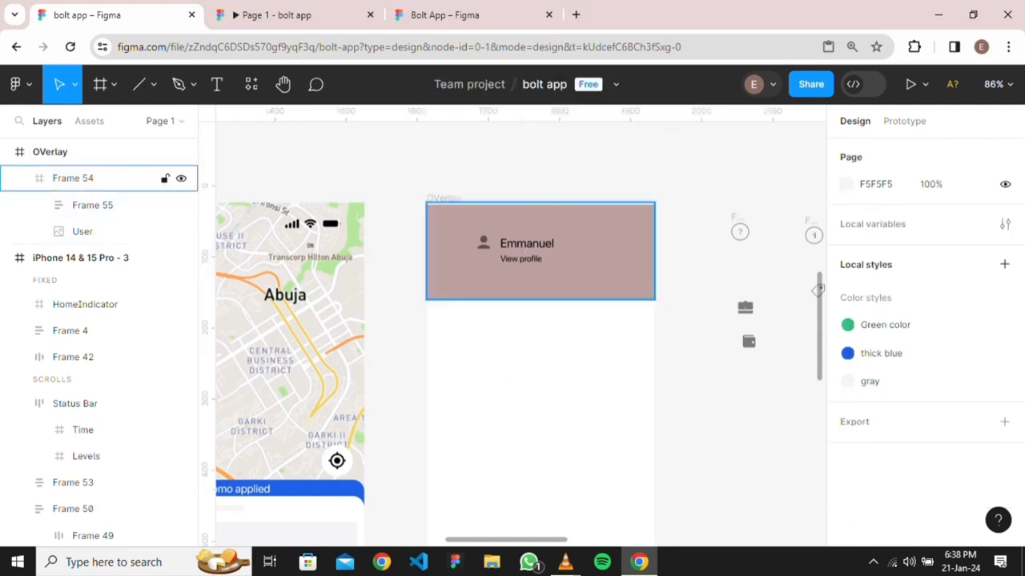
{"action": "left_click", "coordinate": [540, 252]}
{"action": "scroll", "coordinate": [926, 341], "scroll_direction": "up", "scroll_amount": 1}
{"action": "scroll", "coordinate": [926, 342], "scroll_direction": "up", "scroll_amount": 4}
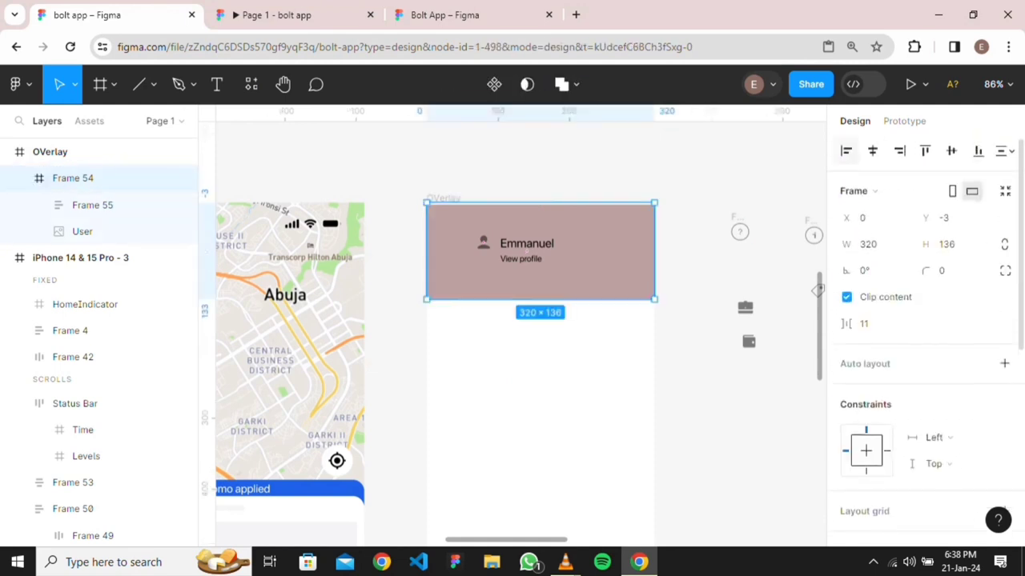
{"action": "left_click", "coordinate": [874, 150]}
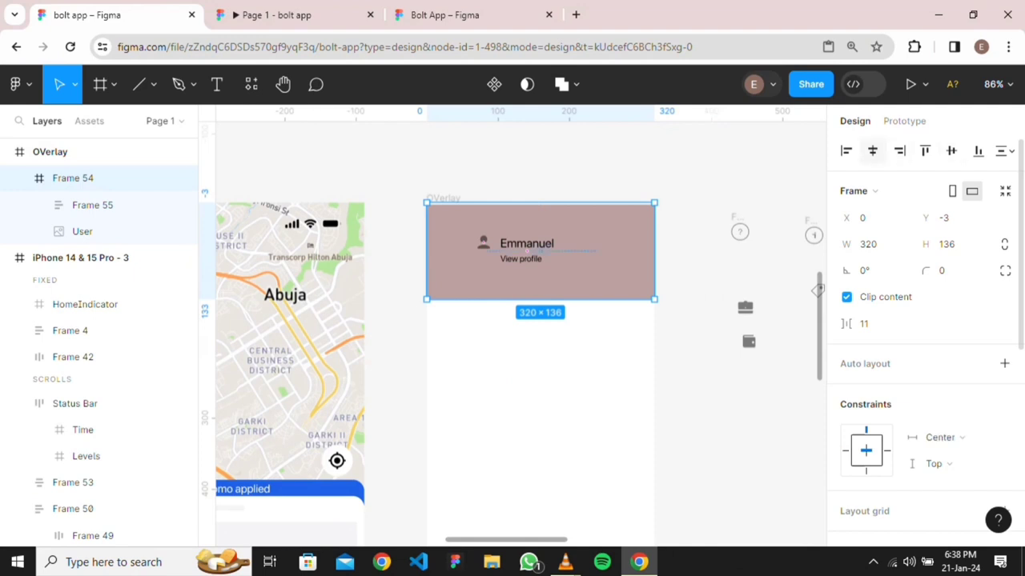
{"action": "left_click", "coordinate": [925, 151]}
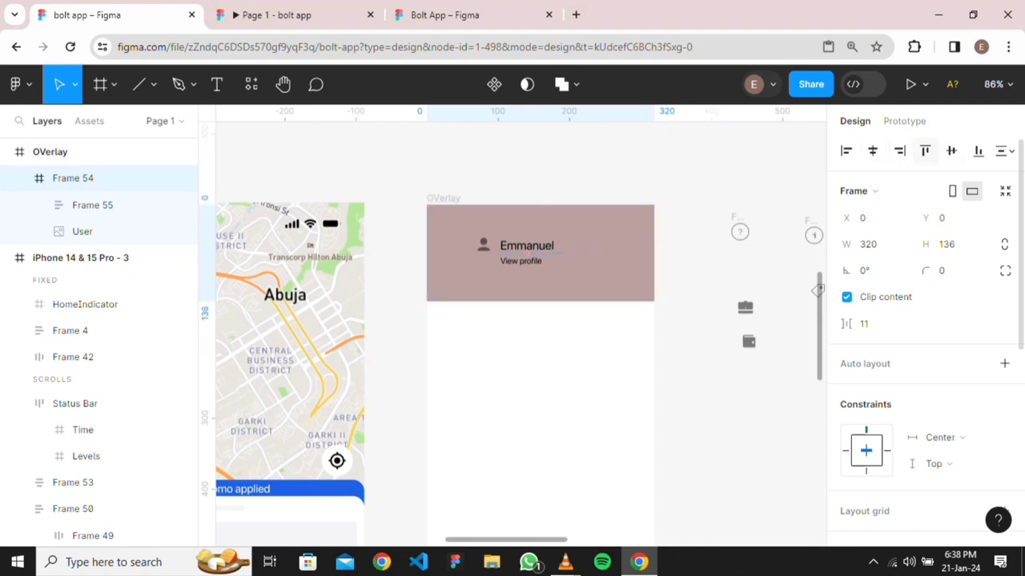
Select the user icon in the header's layers, undoing an accidental panel nudge
{"action": "left_click", "coordinate": [541, 258], "text": "ctrl"}
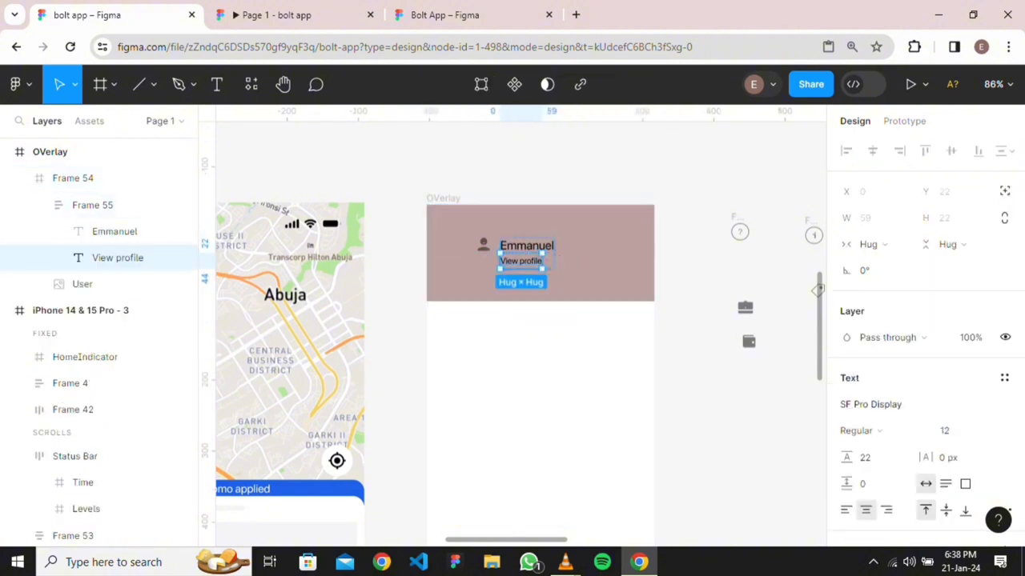
{"action": "left_click", "coordinate": [497, 246]}
{"action": "left_click_drag", "start_coordinate": [535, 253], "coordinate": [541, 253]}
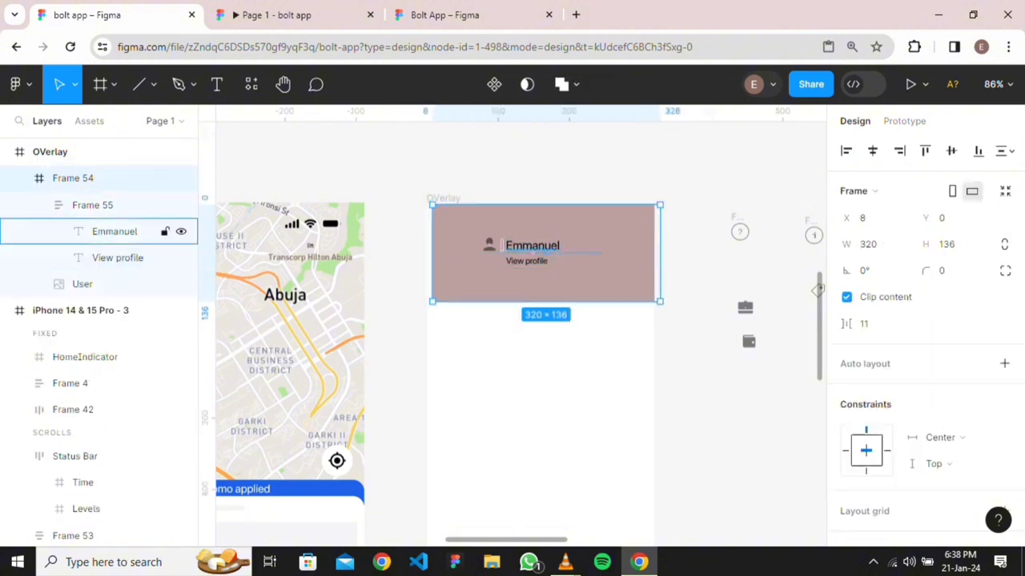
{"action": "key", "text": "ctrl+z"}
{"action": "left_click", "coordinate": [104, 205]}
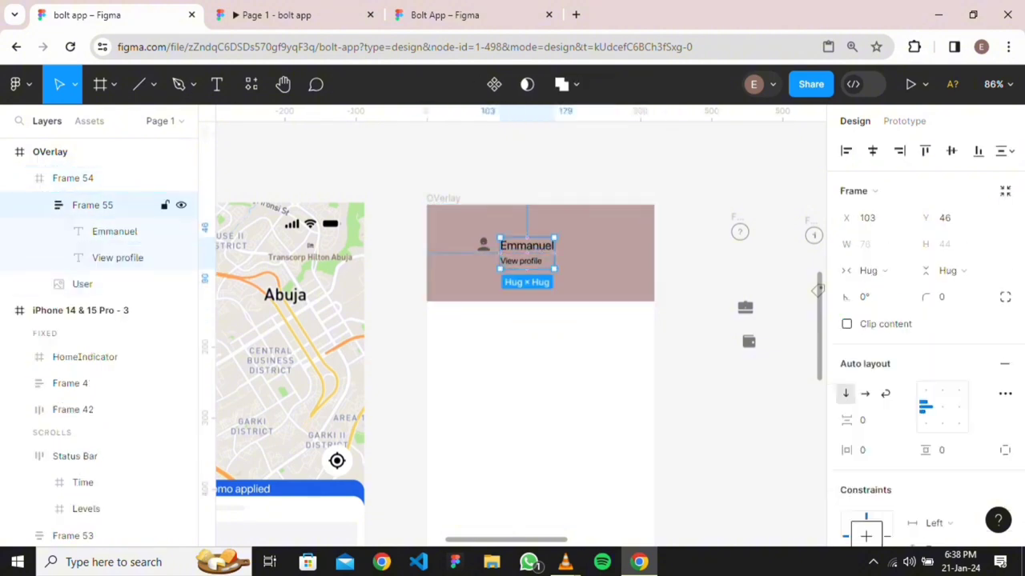
{"action": "left_click", "coordinate": [88, 178]}
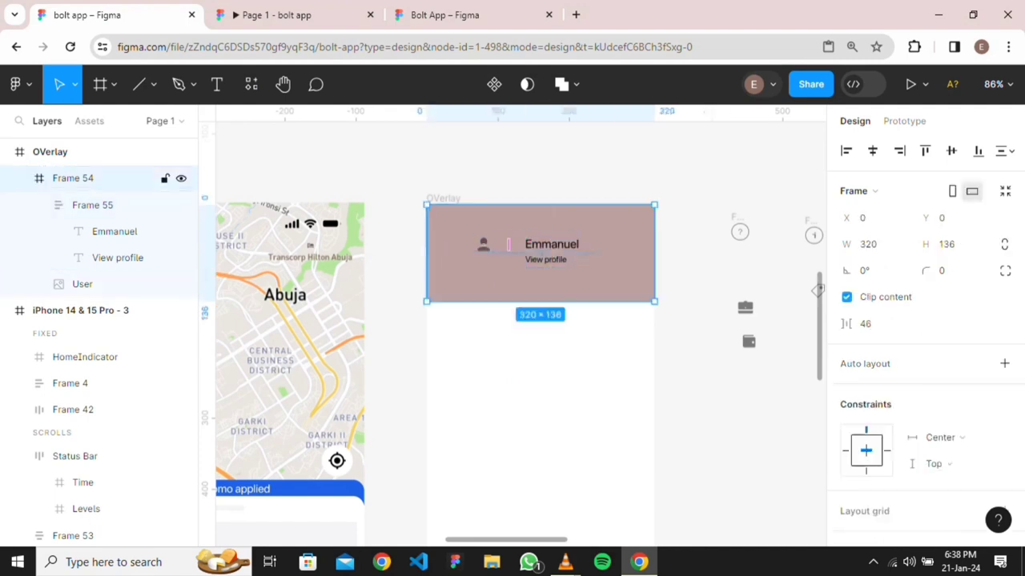
{"action": "left_click", "coordinate": [92, 205]}
{"action": "left_click", "coordinate": [114, 231]}
{"action": "left_click", "coordinate": [118, 258]}
{"action": "left_click", "coordinate": [82, 284]}
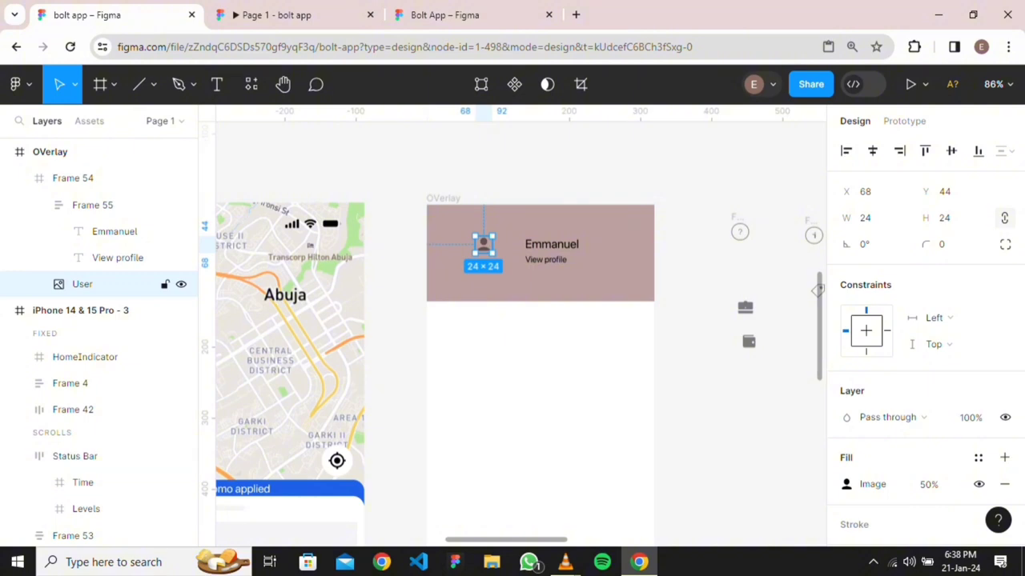
Wrap the User icon in an auto-layout frame with corner radius 50 and the gray fill style
{"action": "key", "text": "shift+a"}
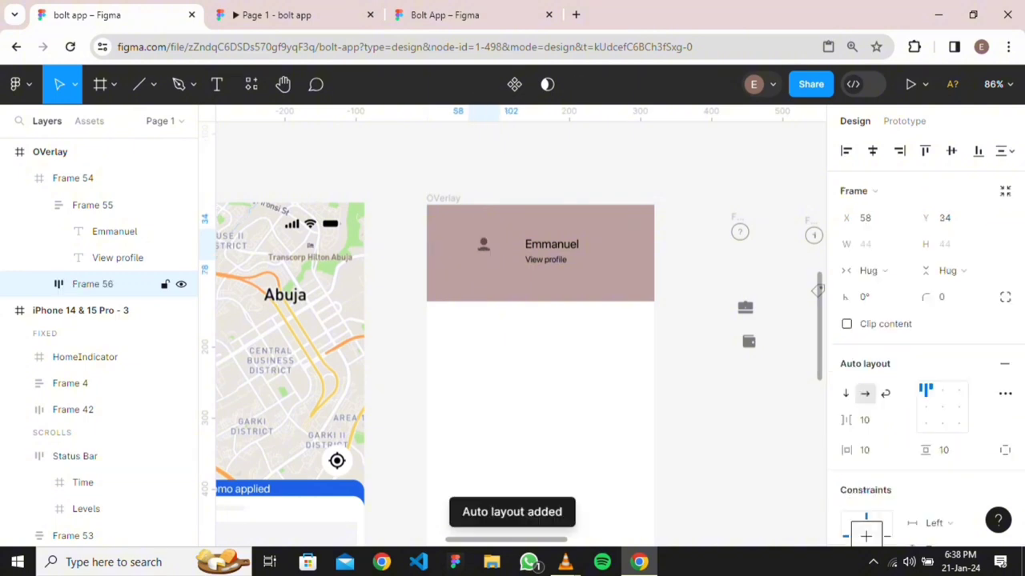
{"action": "left_click", "coordinate": [944, 297]}
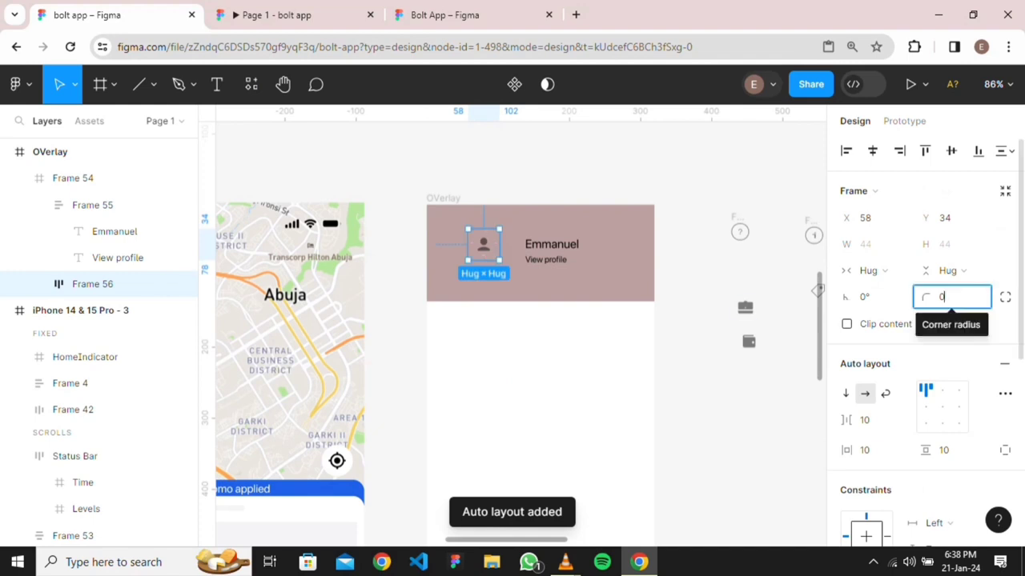
{"action": "type", "text": "50"}
{"action": "key", "text": "Return"}
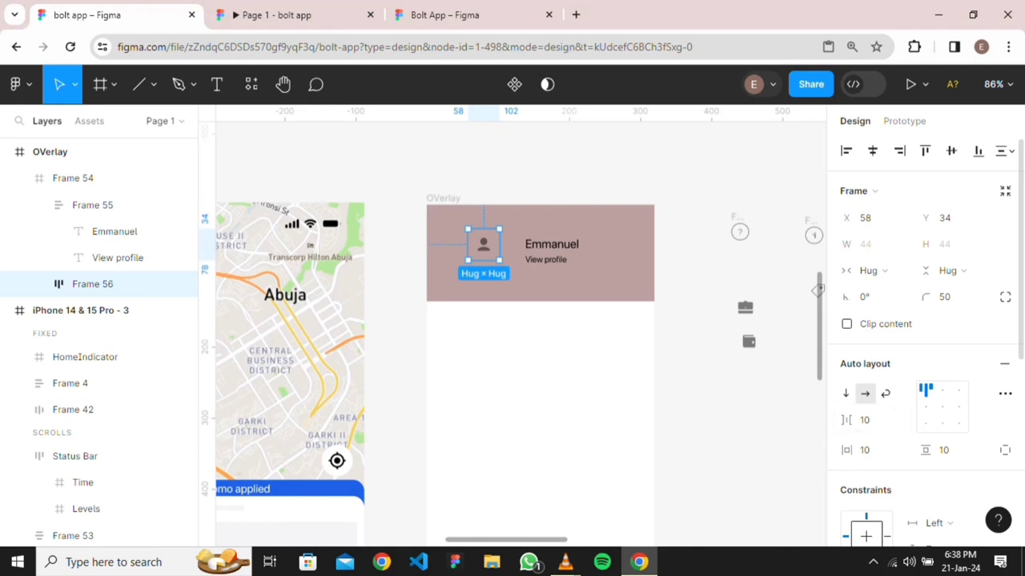
{"action": "scroll", "coordinate": [876, 313], "scroll_direction": "down", "scroll_amount": 2}
{"action": "scroll", "coordinate": [920, 344], "scroll_direction": "down", "scroll_amount": 3}
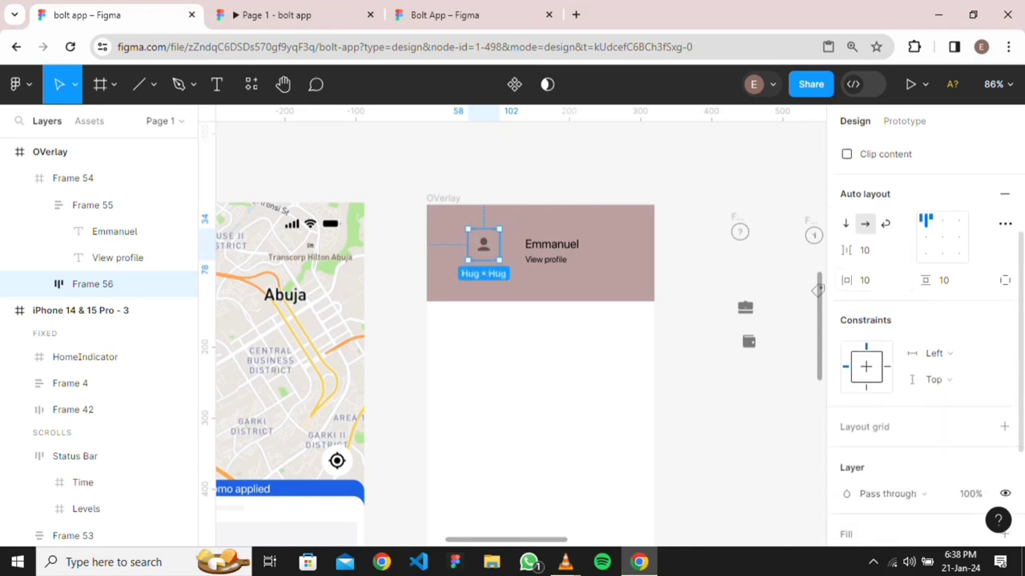
{"action": "left_click", "coordinate": [977, 404]}
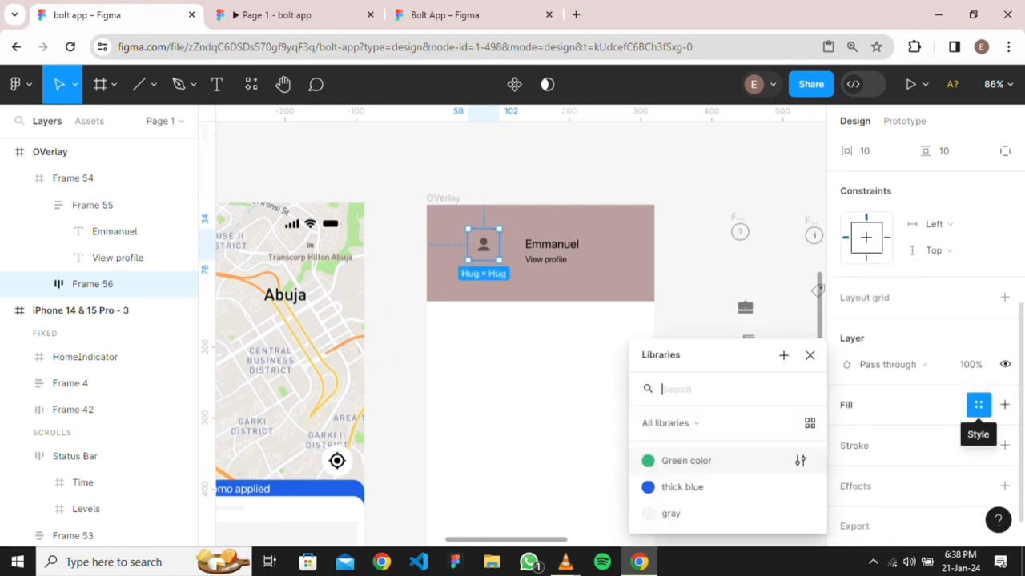
{"action": "left_click", "coordinate": [705, 513]}
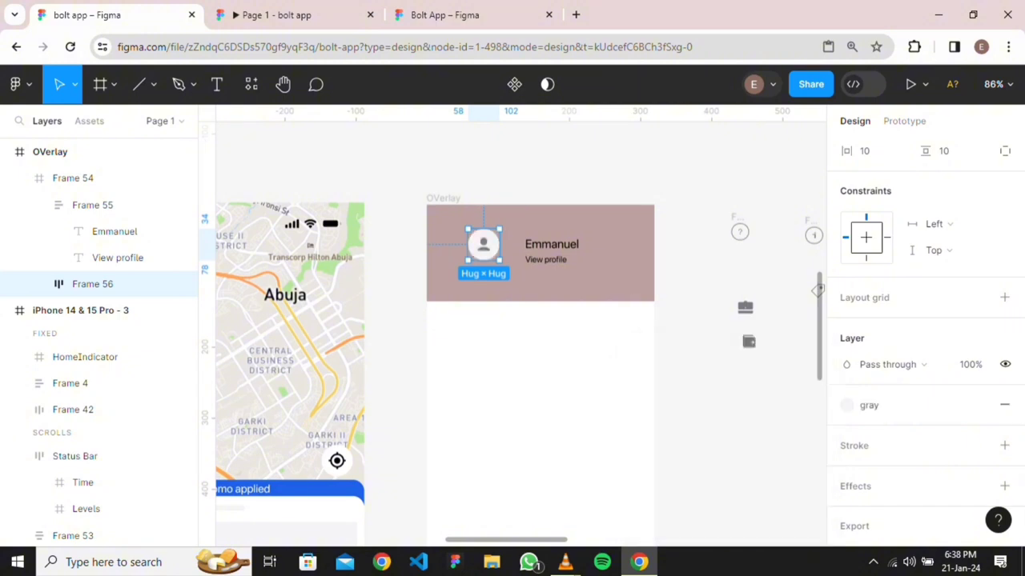
{"action": "key", "text": "Escape"}
{"action": "left_click", "coordinate": [112, 284]}
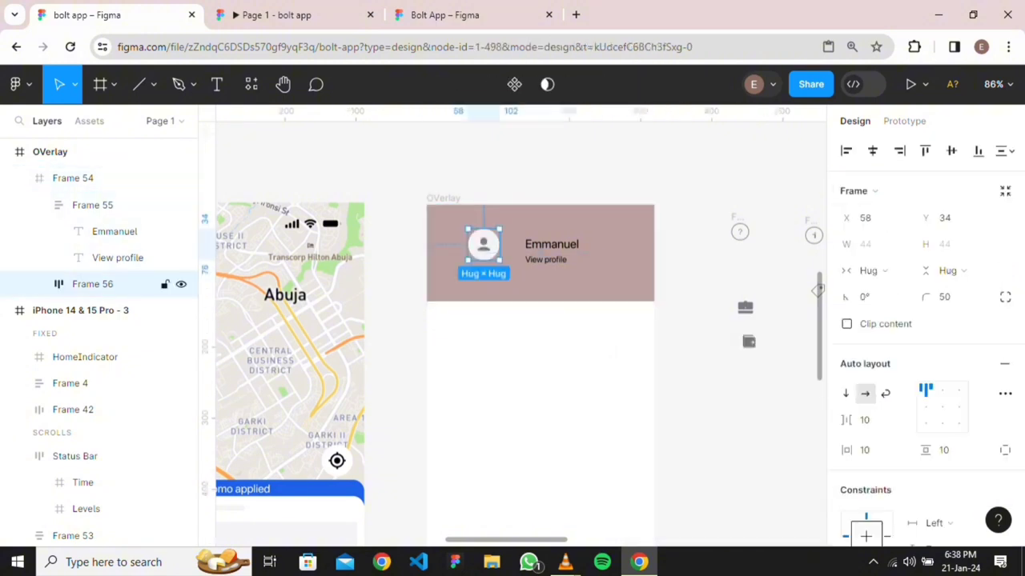
Combine icon circle and name texts into a centred horizontal auto layout with 32 px gap
{"action": "left_click", "coordinate": [120, 205], "text": "shift"}
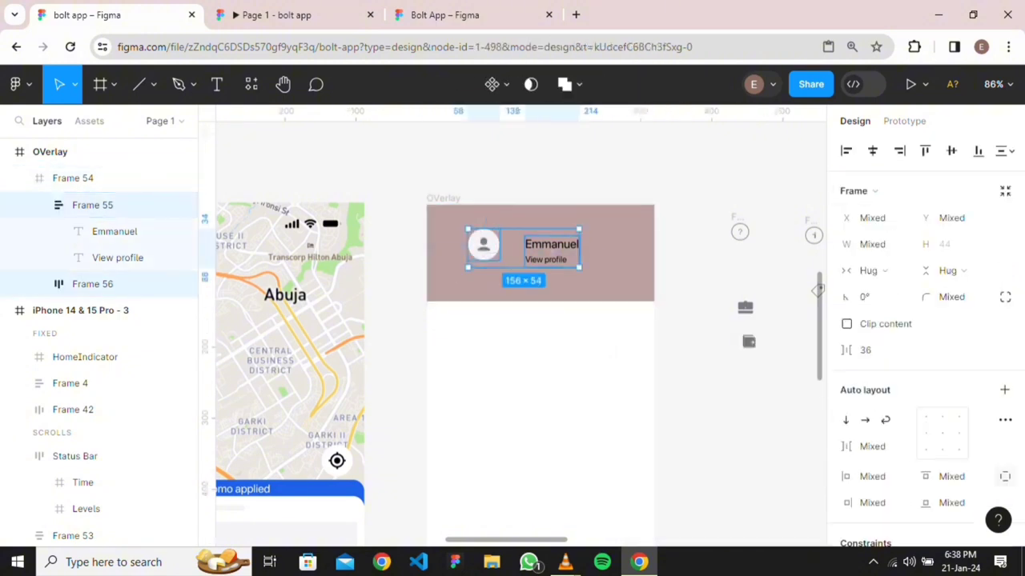
{"action": "key", "text": "shift+a"}
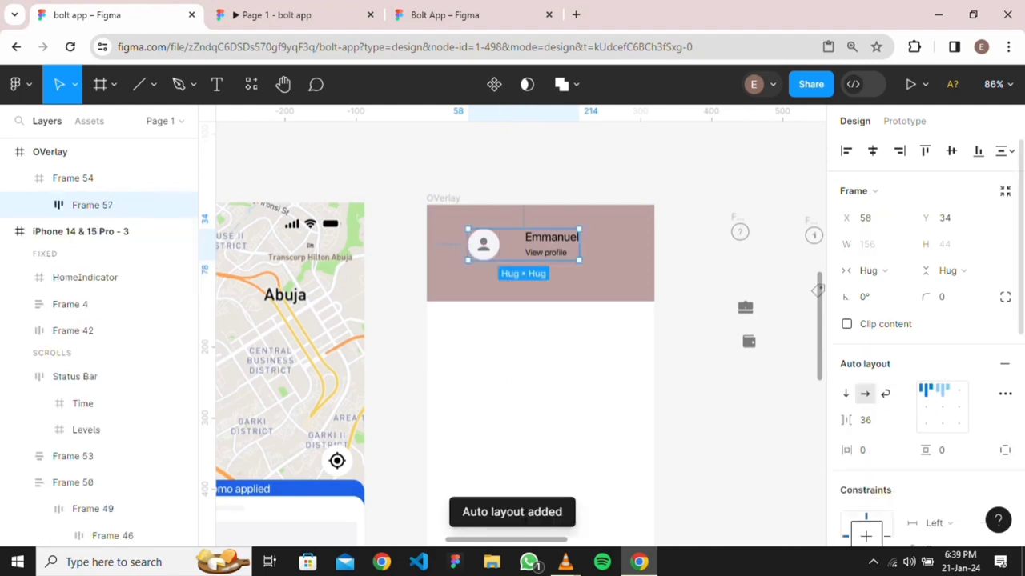
{"action": "left_click", "coordinate": [925, 406]}
{"action": "left_click", "coordinate": [869, 421]}
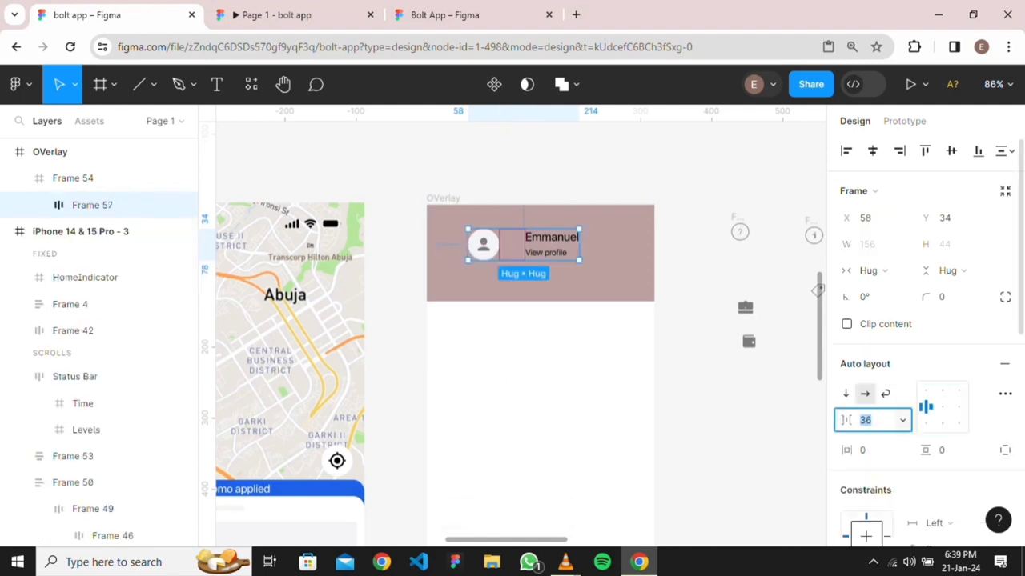
{"action": "type", "text": "32"}
{"action": "key", "text": "Return"}
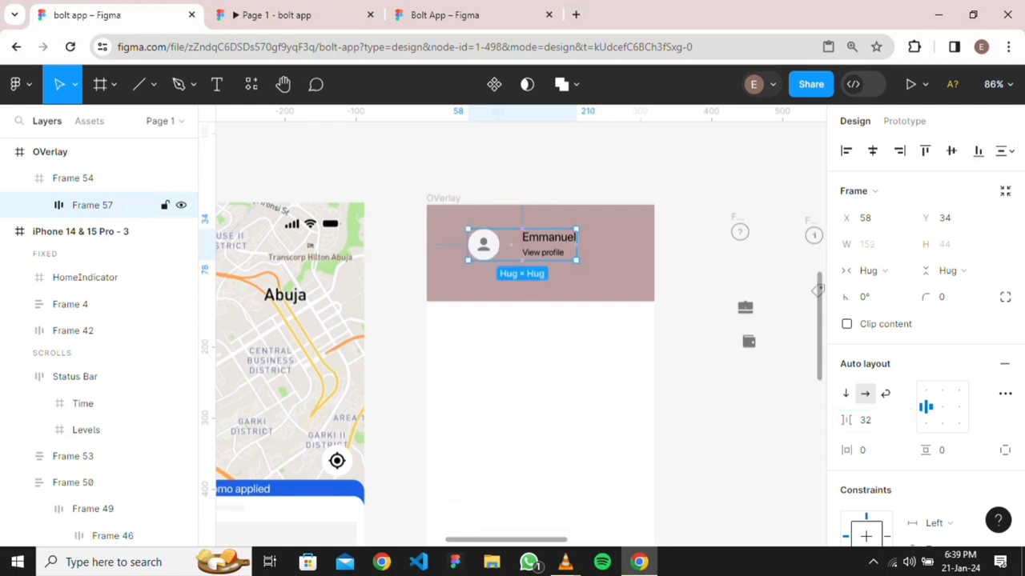
Align the profile row Frame 57 to the header's left edge and vertical centre
{"action": "left_click", "coordinate": [847, 152]}
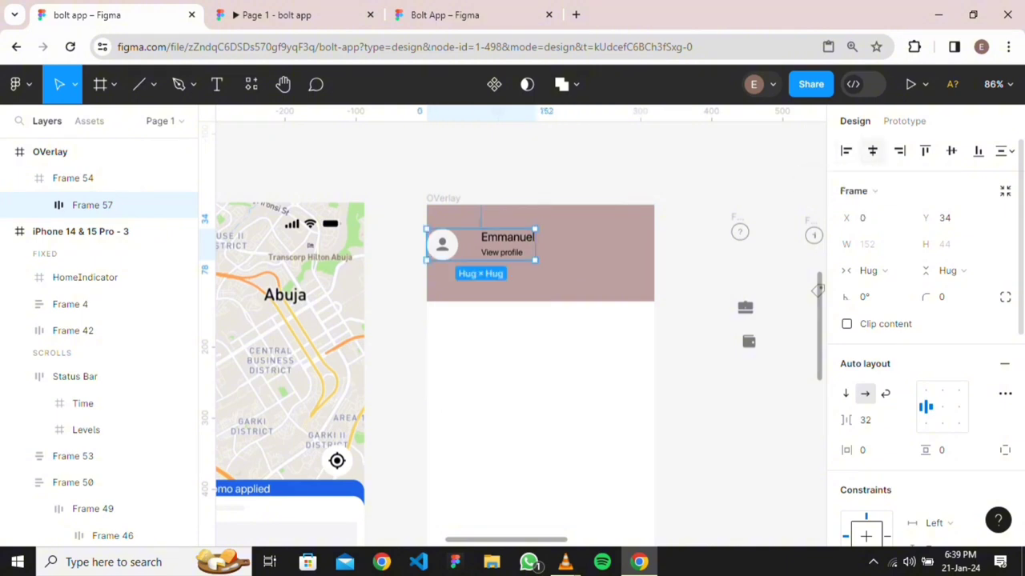
{"action": "left_click", "coordinate": [873, 150]}
{"action": "left_click", "coordinate": [846, 151]}
{"action": "left_click", "coordinate": [951, 150]}
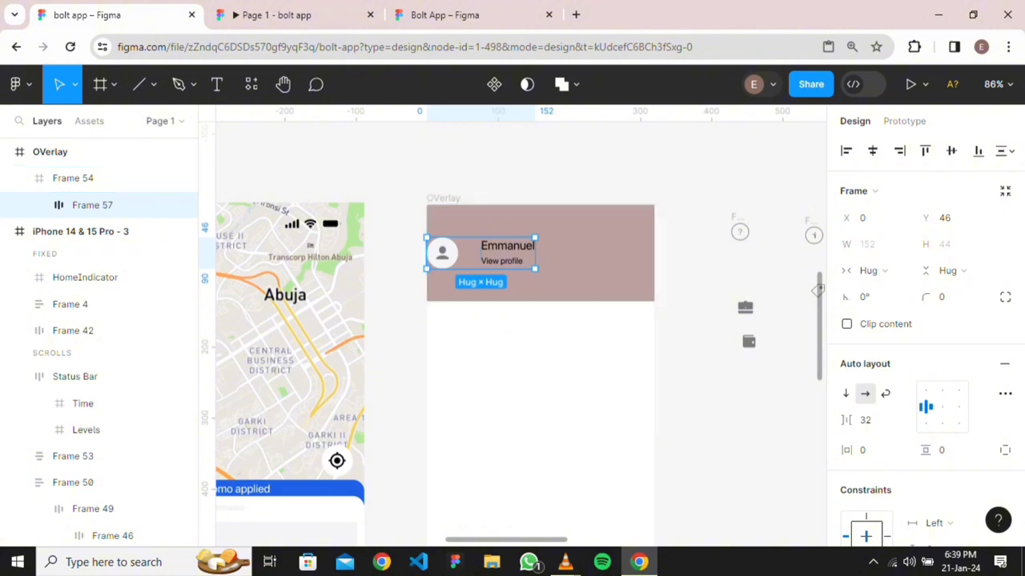
Navigate the canvas and select the pink header Frame 54
{"action": "left_click", "coordinate": [681, 308]}
{"action": "scroll", "coordinate": [682, 307], "scroll_direction": "down", "scroll_amount": 3}
{"action": "scroll", "coordinate": [522, 324], "scroll_direction": "right", "scroll_amount": 3}
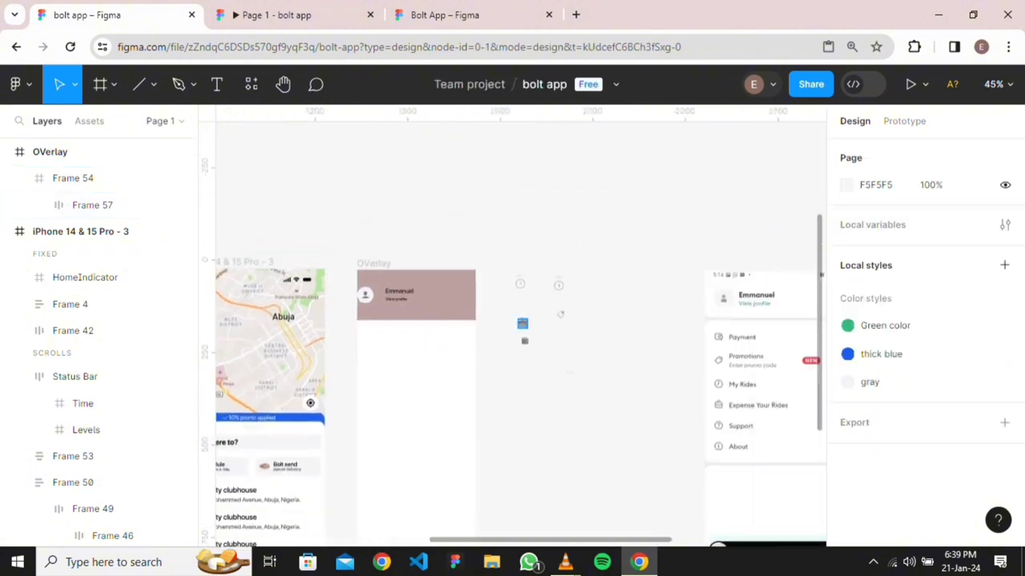
{"action": "scroll", "coordinate": [754, 324], "scroll_direction": "up", "scroll_amount": 5}
{"action": "scroll", "coordinate": [512, 324], "scroll_direction": "down", "scroll_amount": 4}
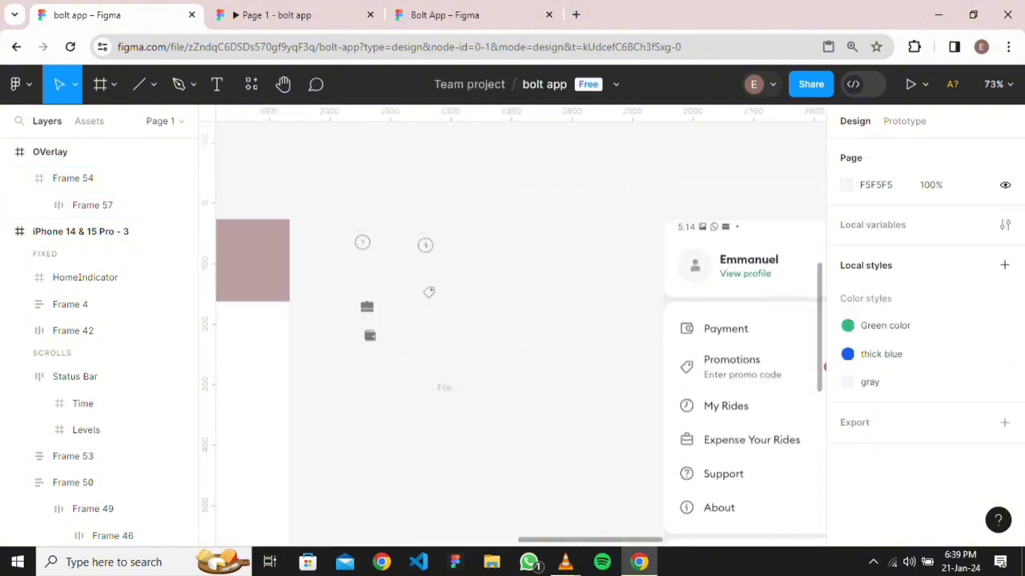
{"action": "scroll", "coordinate": [513, 324], "scroll_direction": "left", "scroll_amount": 3}
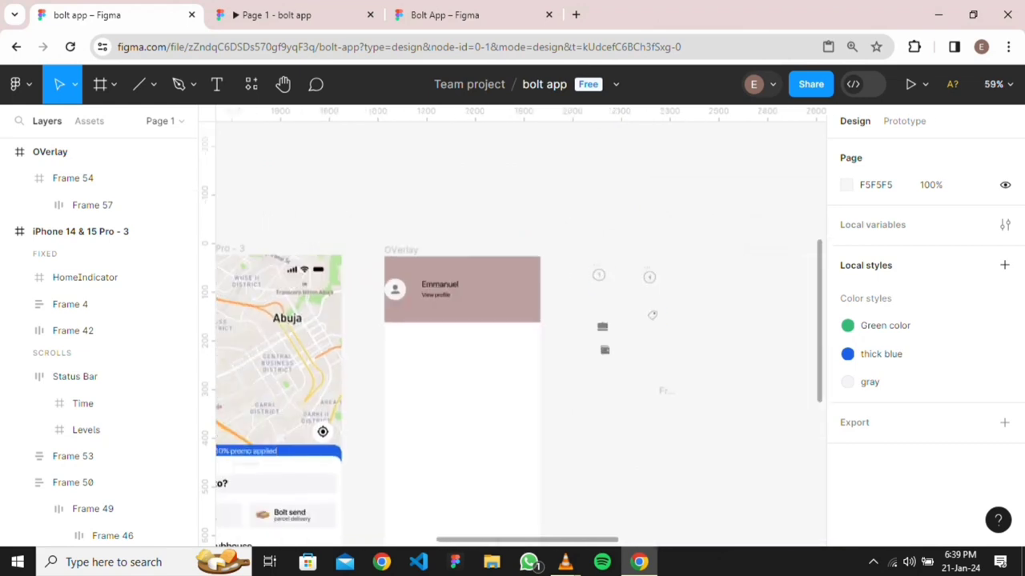
{"action": "left_click_drag", "start_coordinate": [598, 274], "coordinate": [655, 393]}
{"action": "scroll", "coordinate": [544, 381], "scroll_direction": "up", "scroll_amount": 5}
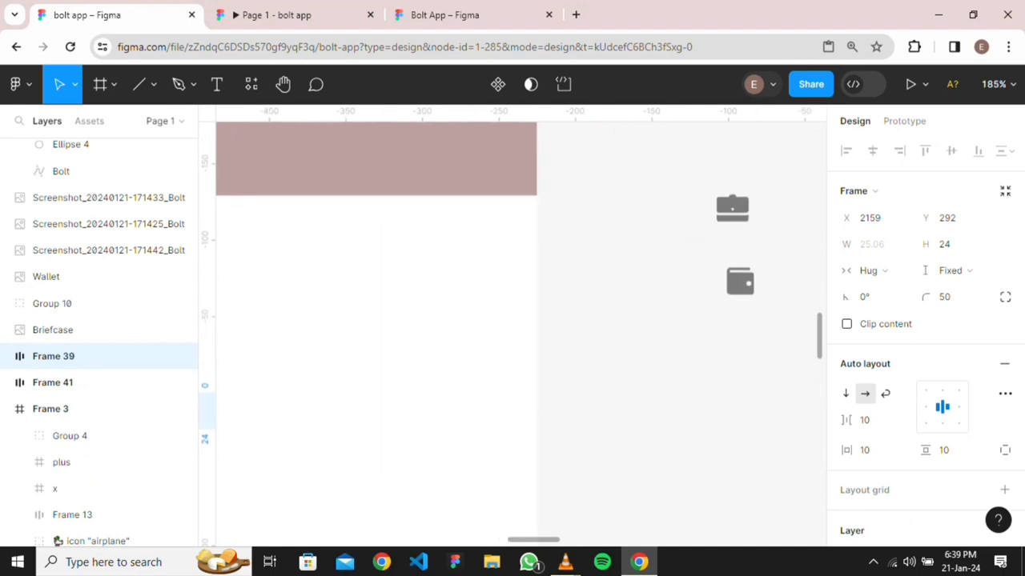
{"action": "scroll", "coordinate": [521, 333], "scroll_direction": "up", "scroll_amount": 2}
{"action": "scroll", "coordinate": [520, 334], "scroll_direction": "left", "scroll_amount": 3}
{"action": "scroll", "coordinate": [390, 191], "scroll_direction": "down", "scroll_amount": 2}
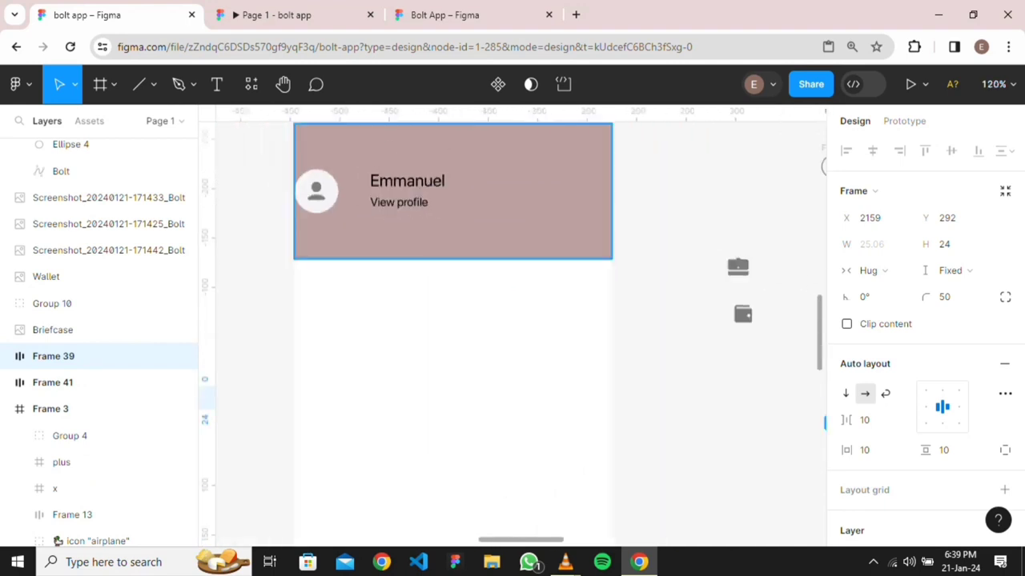
{"action": "left_click", "coordinate": [453, 191]}
{"action": "scroll", "coordinate": [452, 190], "scroll_direction": "down", "scroll_amount": 4}
{"action": "scroll", "coordinate": [453, 191], "scroll_direction": "right", "scroll_amount": 3}
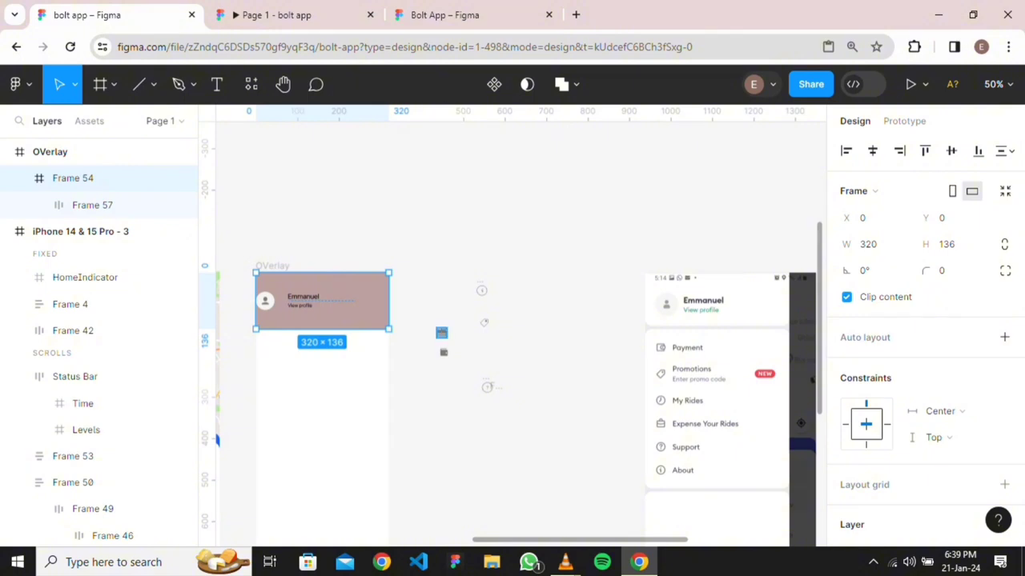
{"action": "scroll", "coordinate": [441, 332], "scroll_direction": "left", "scroll_amount": 2}
{"action": "scroll", "coordinate": [513, 327], "scroll_direction": "up", "scroll_amount": 5}
{"action": "scroll", "coordinate": [513, 327], "scroll_direction": "left", "scroll_amount": 2}
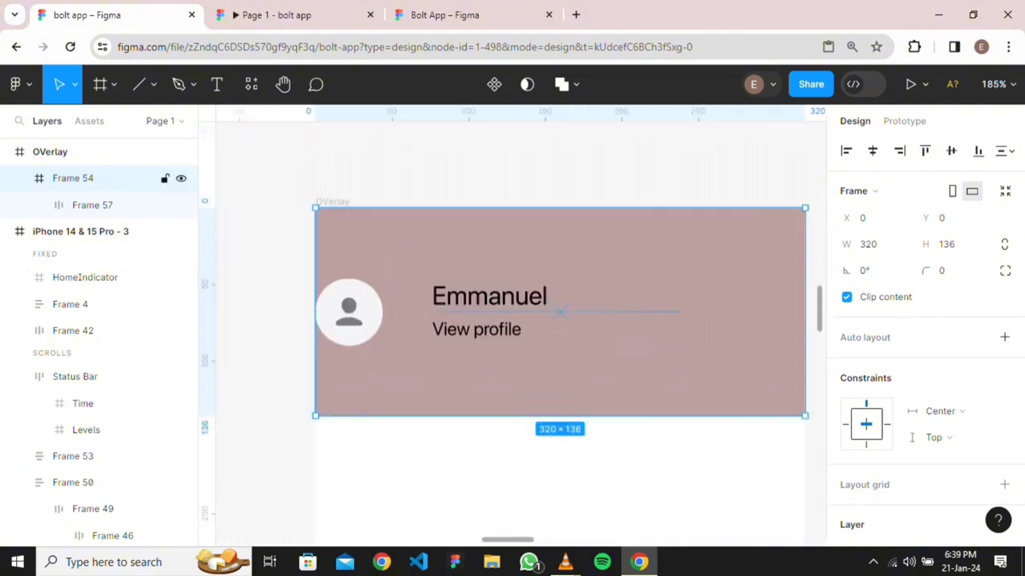
Set the profile row Frame 57's horizontal padding to 32 px
{"action": "left_click", "coordinate": [93, 205]}
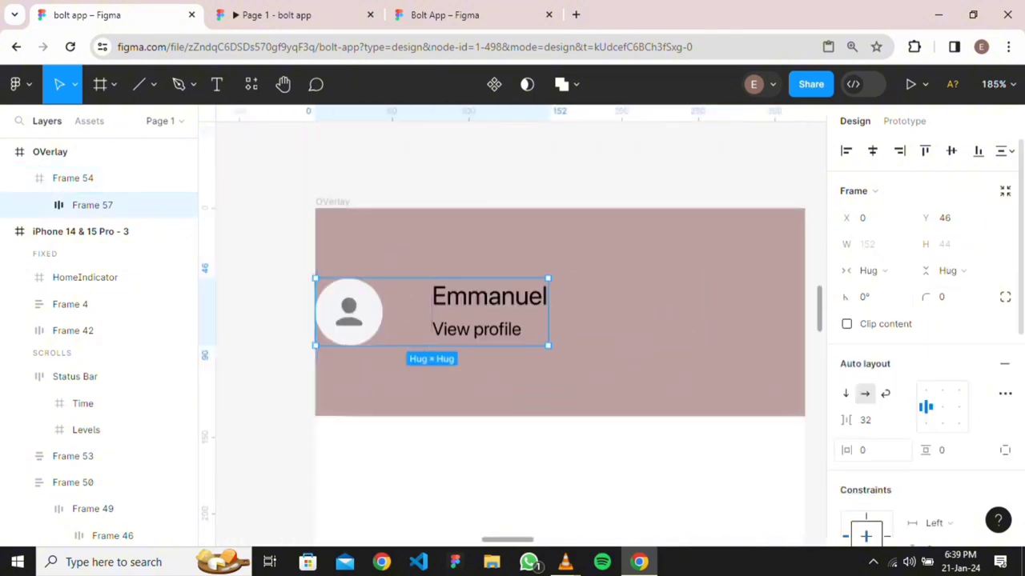
{"action": "left_click", "coordinate": [872, 450]}
{"action": "type", "text": "32"}
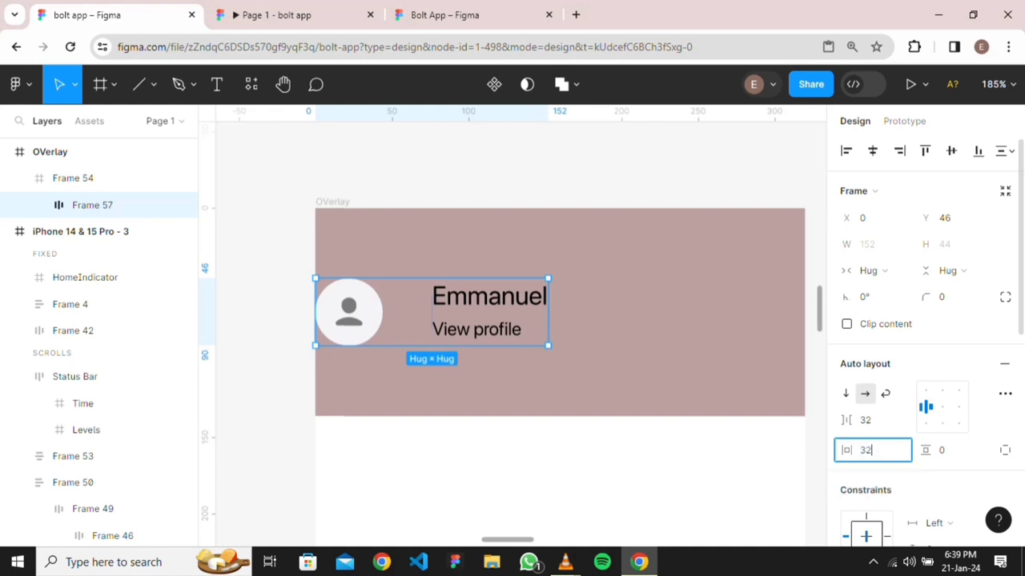
{"action": "key", "text": "Return"}
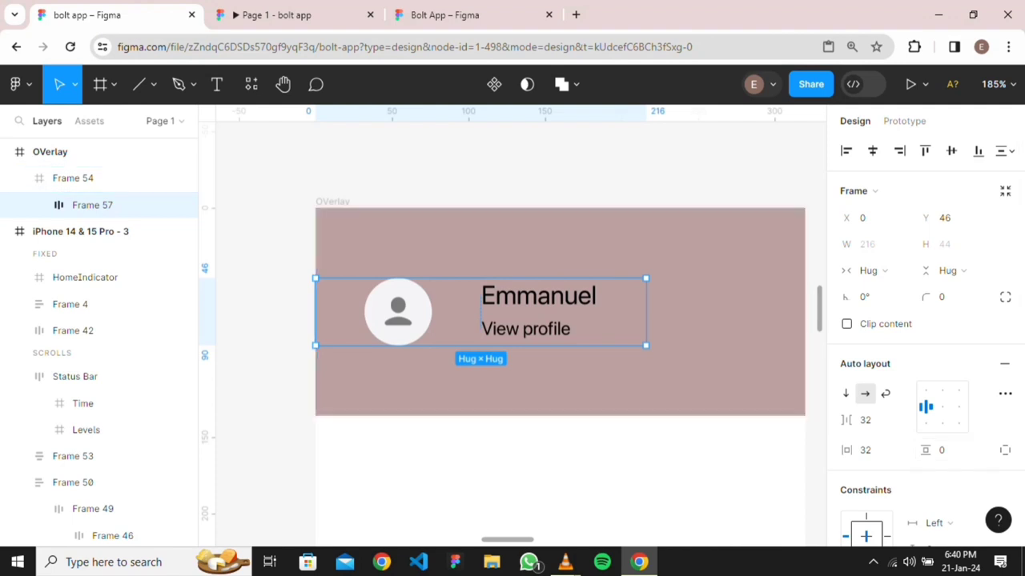
{"action": "double_click", "coordinate": [538, 312]}
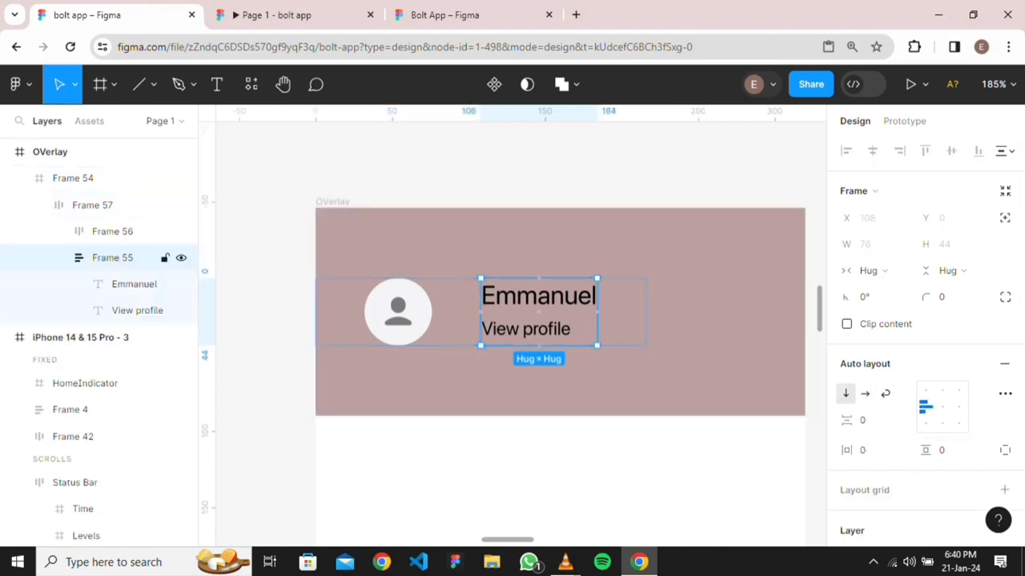
{"action": "double_click", "coordinate": [525, 329]}
Eyedrop the reference screenshot's green, #298F5D, onto the View profile caption
{"action": "key", "text": "i"}
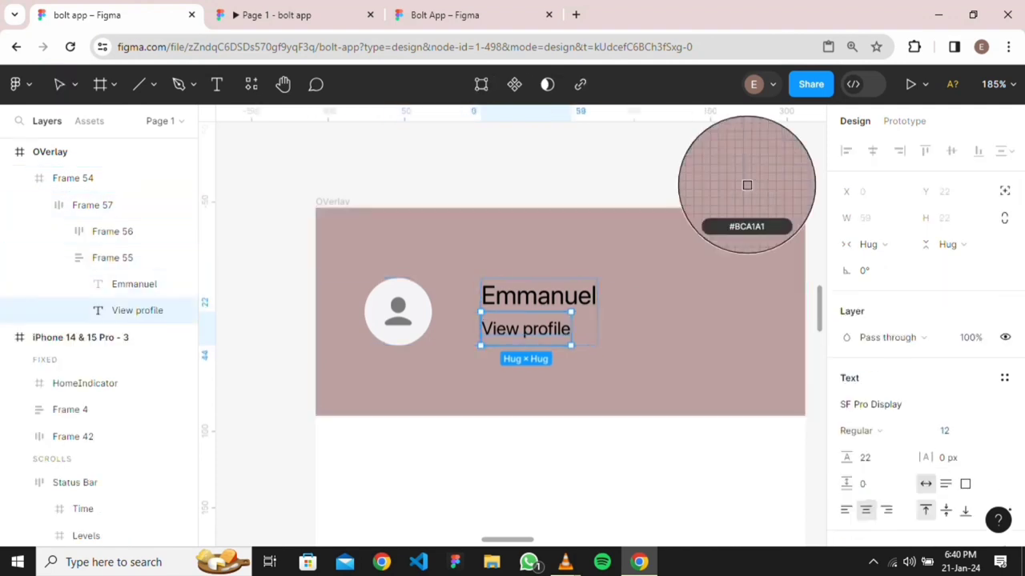
{"action": "scroll", "coordinate": [746, 185], "scroll_direction": "down", "scroll_amount": 6}
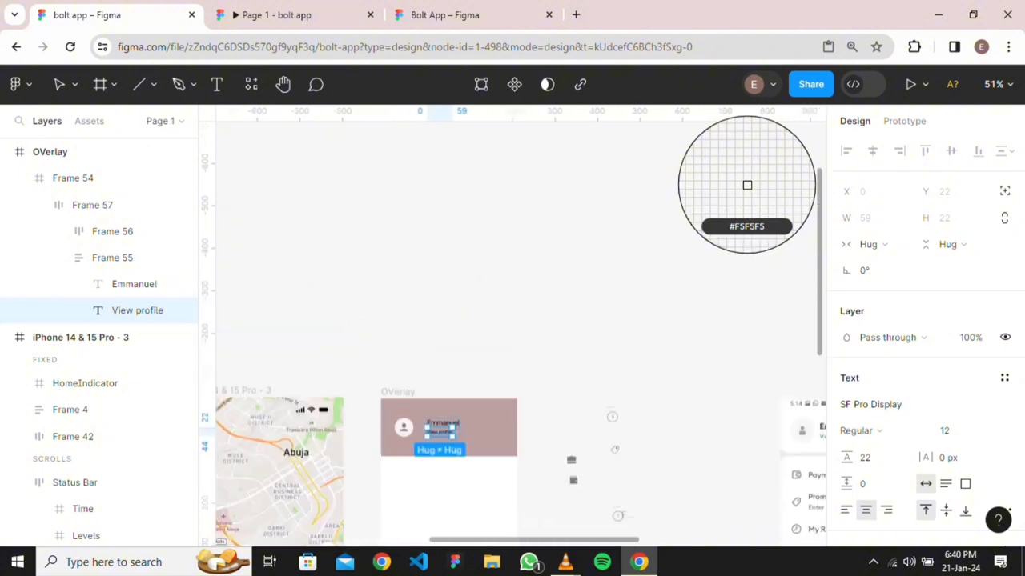
{"action": "scroll", "coordinate": [746, 185], "scroll_direction": "right", "scroll_amount": 5}
{"action": "scroll", "coordinate": [746, 185], "scroll_direction": "up", "scroll_amount": 3}
{"action": "scroll", "coordinate": [747, 185], "scroll_direction": "up", "scroll_amount": 4}
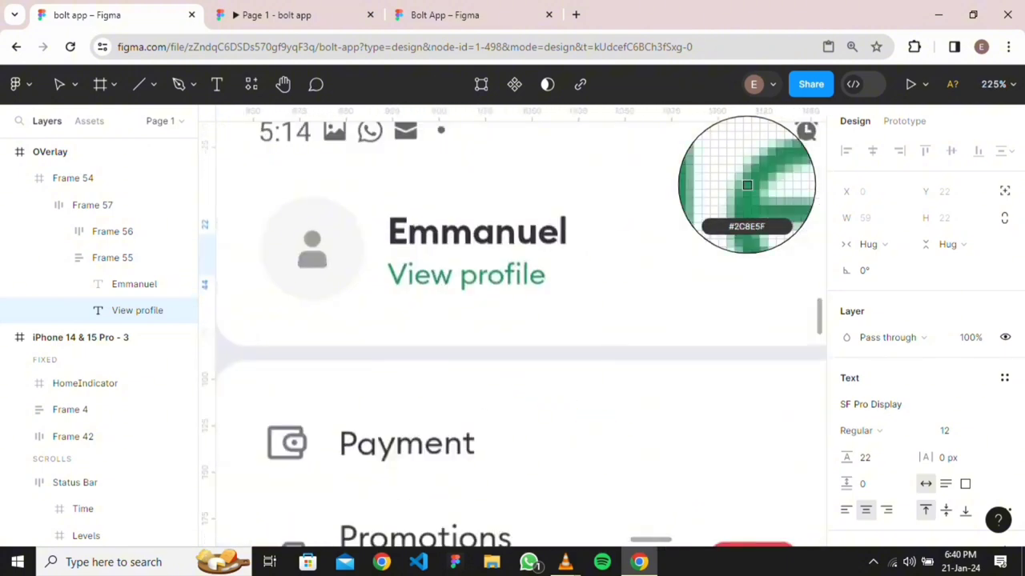
{"action": "scroll", "coordinate": [747, 185], "scroll_direction": "up", "scroll_amount": 4}
{"action": "scroll", "coordinate": [747, 185], "scroll_direction": "up", "scroll_amount": 4}
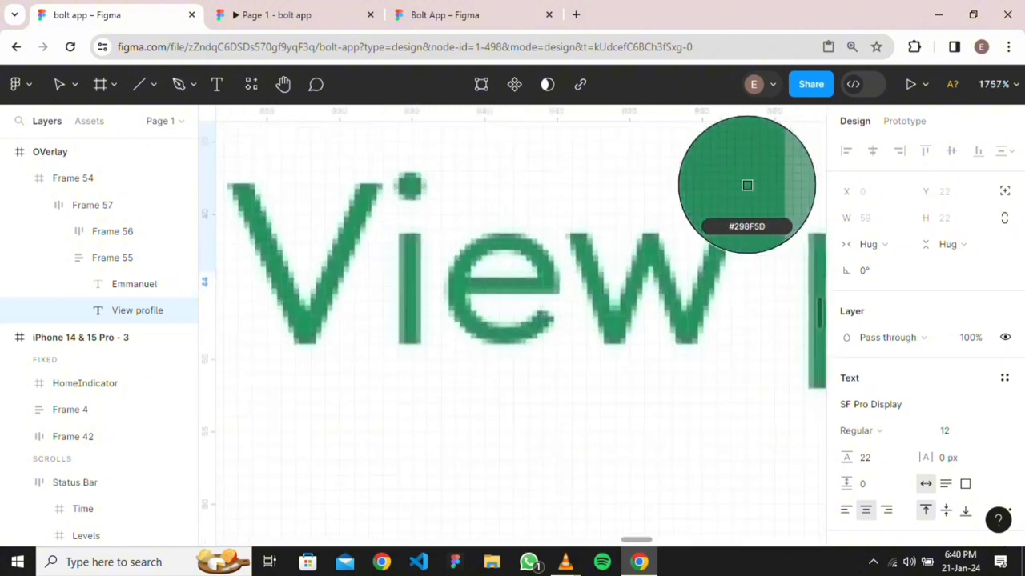
{"action": "key", "text": "Escape"}
{"action": "scroll", "coordinate": [747, 185], "scroll_direction": "down", "scroll_amount": 10}
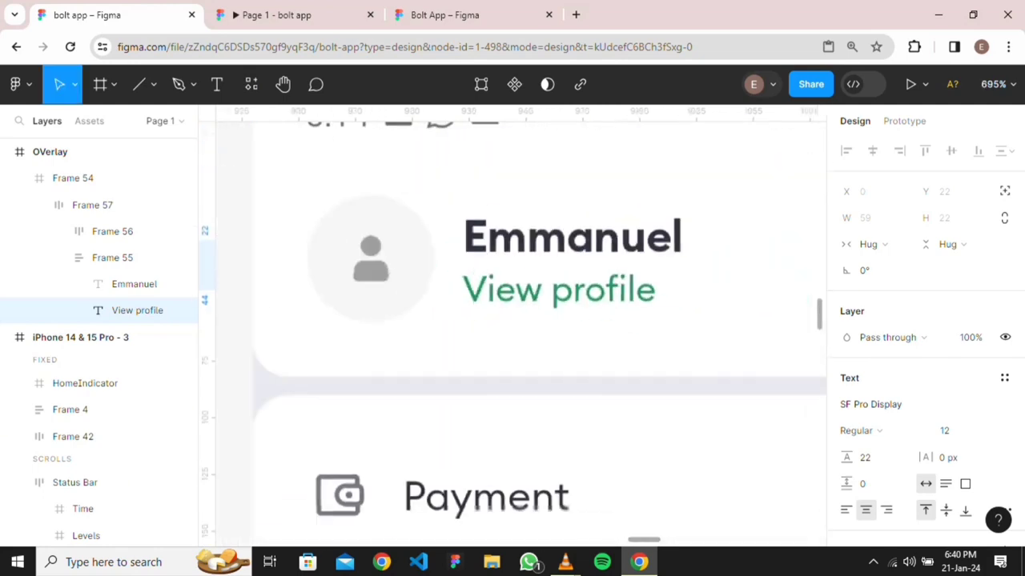
{"action": "scroll", "coordinate": [609, 329], "scroll_direction": "down", "scroll_amount": 3}
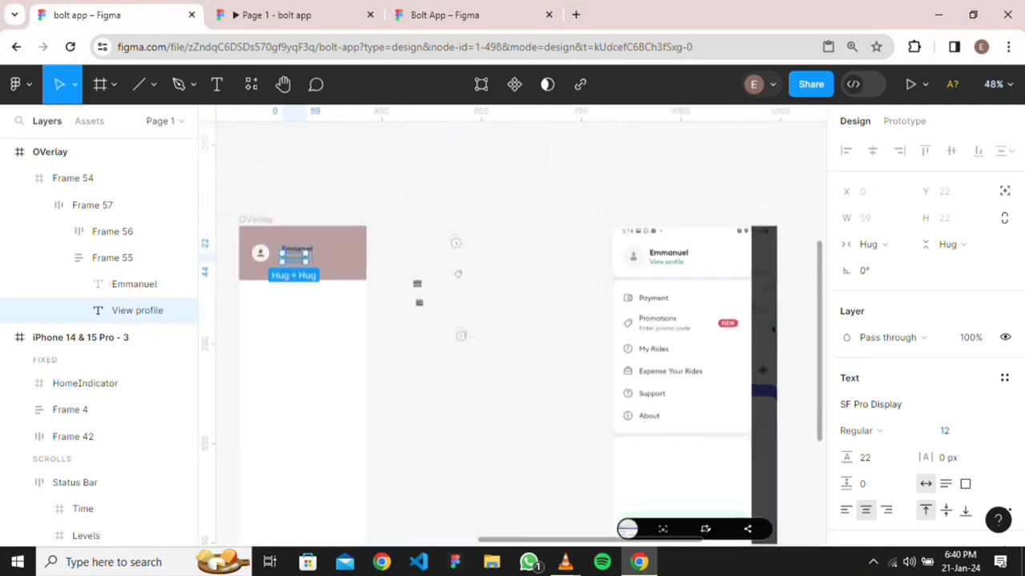
{"action": "key", "text": "Escape"}
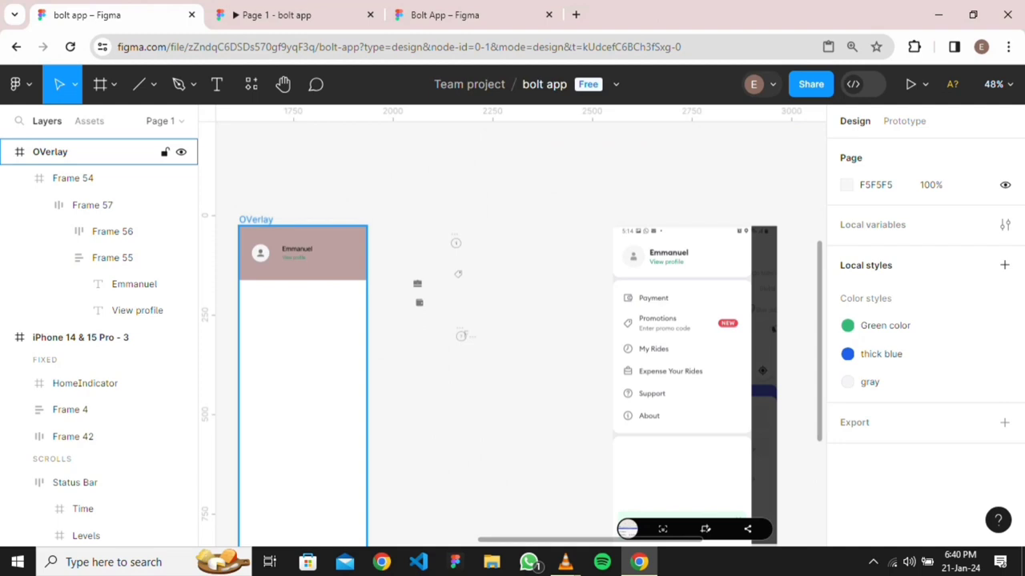
{"action": "scroll", "coordinate": [252, 293], "scroll_direction": "up", "scroll_amount": 4}
Give Frame 54's bottom-right and bottom-left corners a 16 px radius, top corners square
{"action": "left_click", "coordinate": [72, 178]}
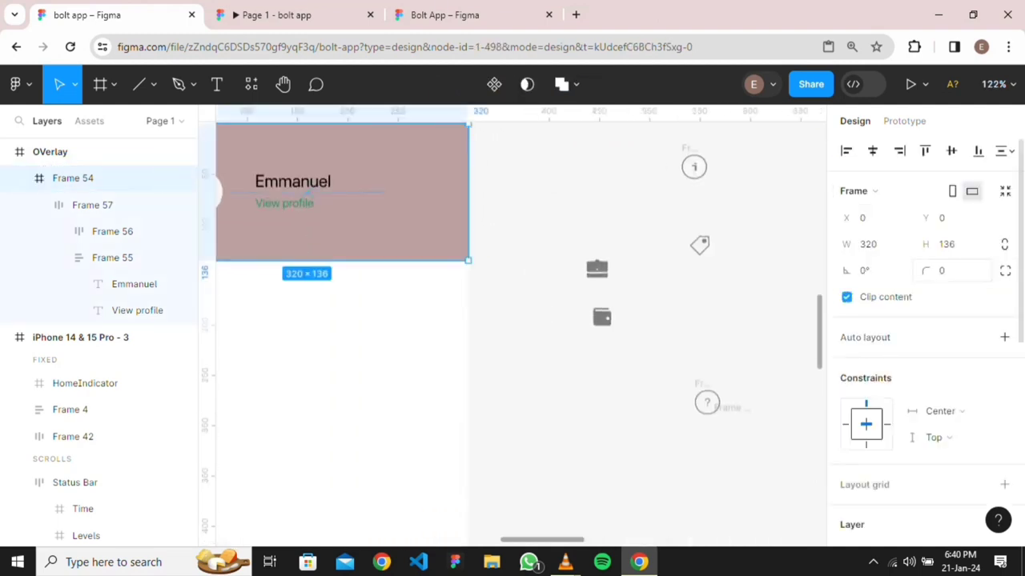
{"action": "left_click", "coordinate": [1005, 270]}
{"action": "left_click", "coordinate": [774, 338]}
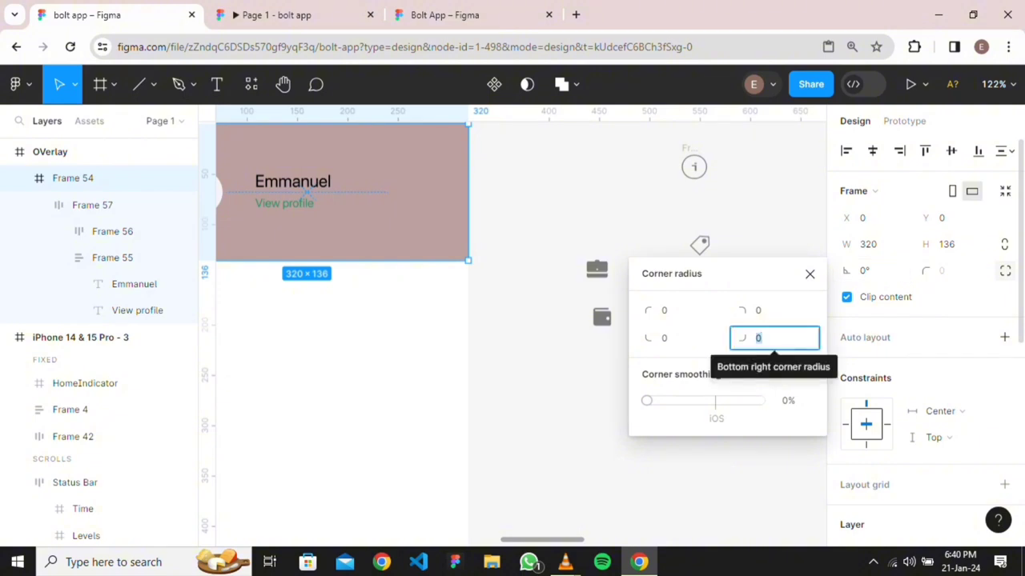
{"action": "type", "text": "16"}
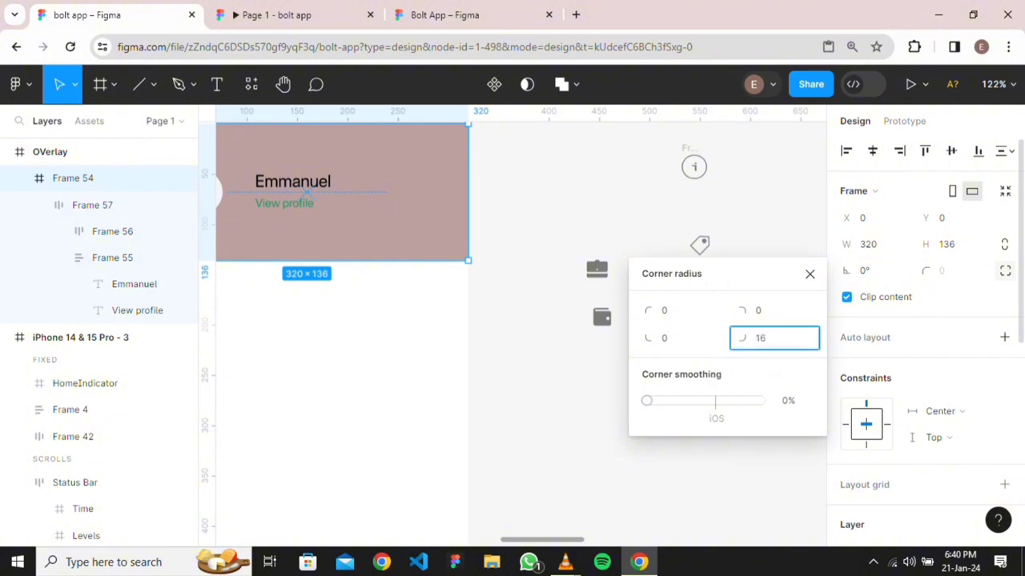
{"action": "key", "text": "Tab"}
{"action": "type", "text": "16"}
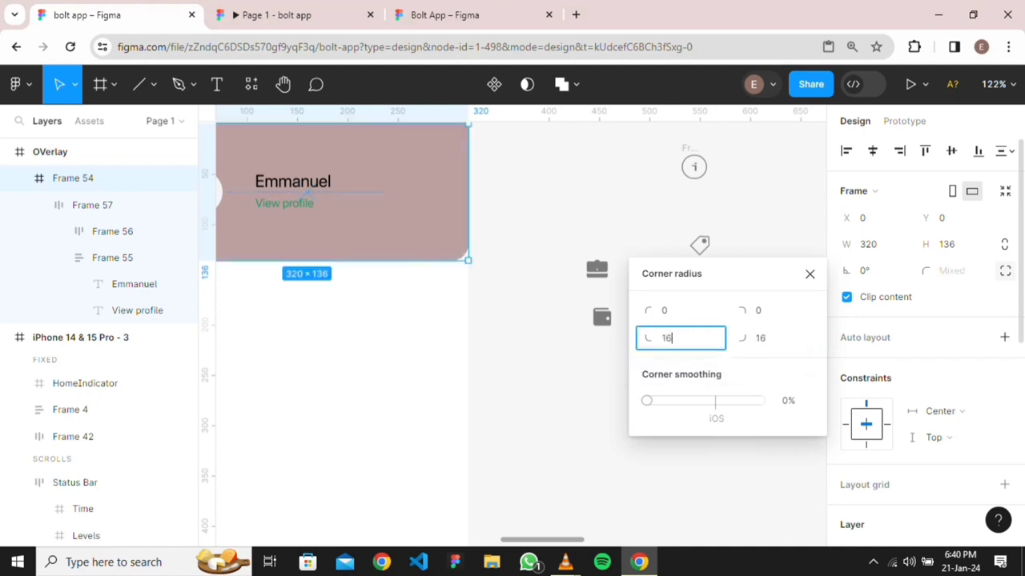
{"action": "key", "text": "Return"}
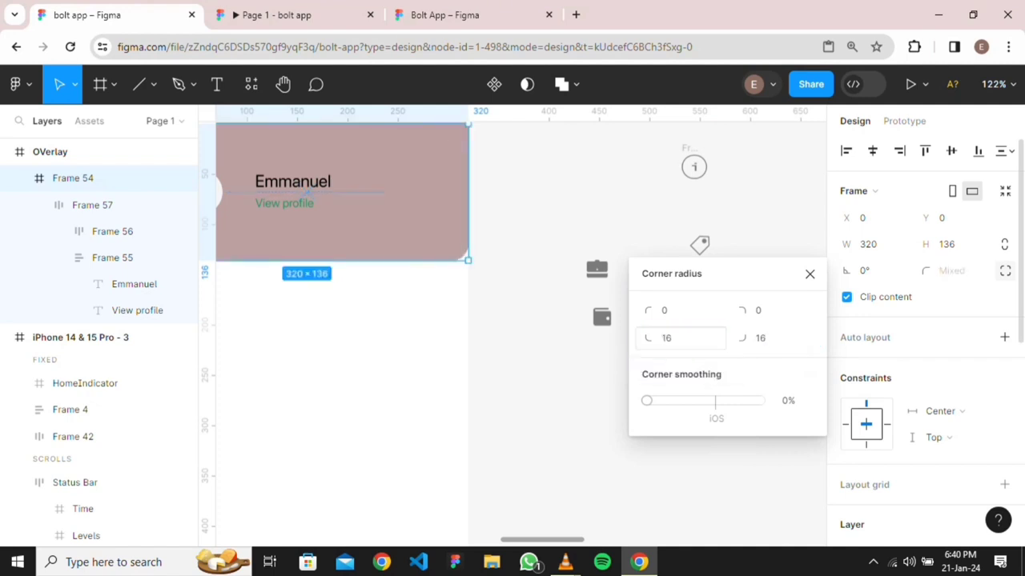
{"action": "left_click", "coordinate": [398, 337]}
{"action": "scroll", "coordinate": [398, 337], "scroll_direction": "down", "scroll_amount": 3}
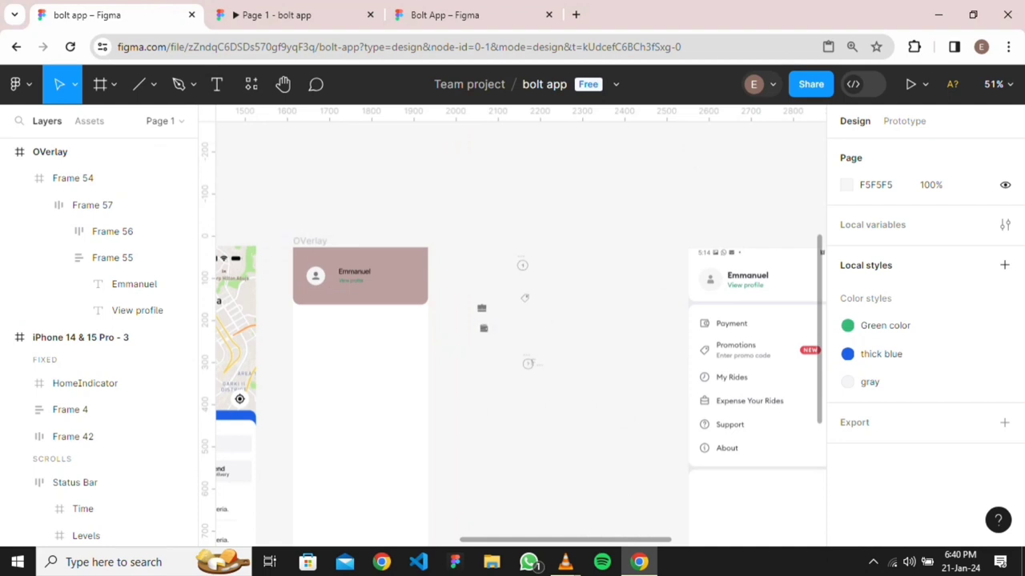
{"action": "scroll", "coordinate": [467, 349], "scroll_direction": "down", "scroll_amount": 2}
{"action": "scroll", "coordinate": [380, 352], "scroll_direction": "up", "scroll_amount": 3}
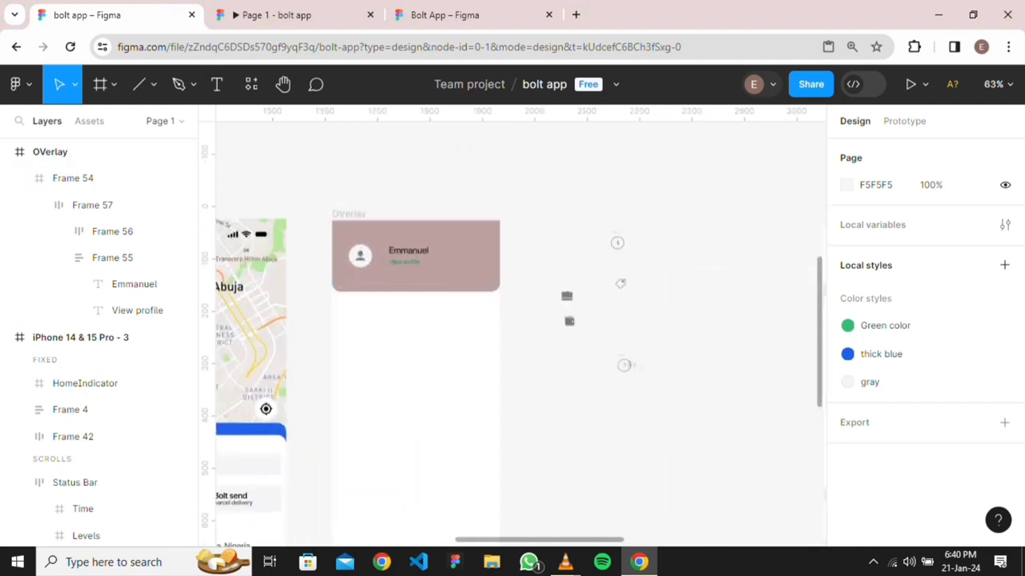
Draw a new 320 × 398 frame, Frame 58, below the pink header
{"action": "left_click", "coordinate": [114, 84]}
{"action": "left_click", "coordinate": [98, 126]}
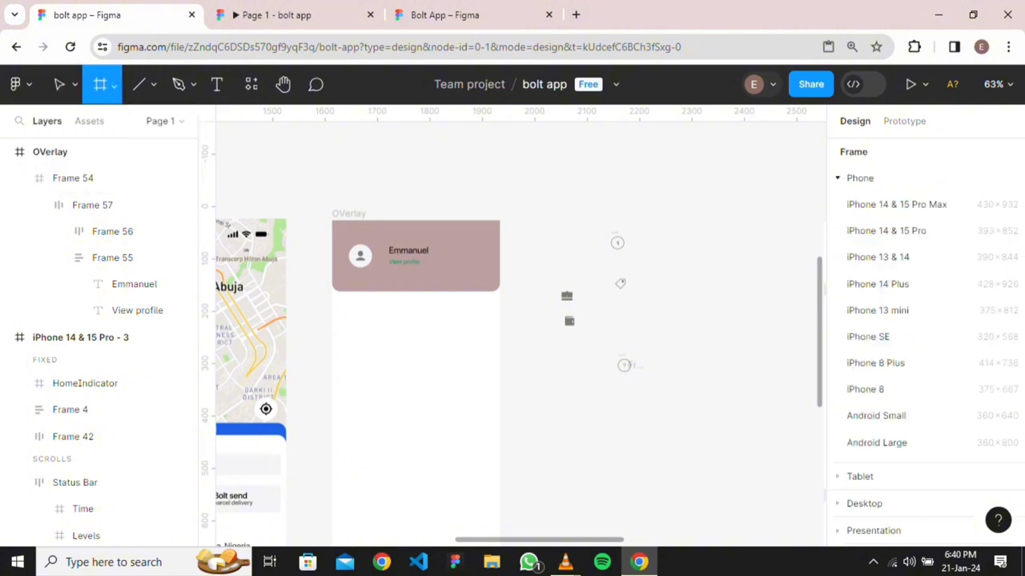
{"action": "scroll", "coordinate": [352, 349], "scroll_direction": "up", "scroll_amount": 3}
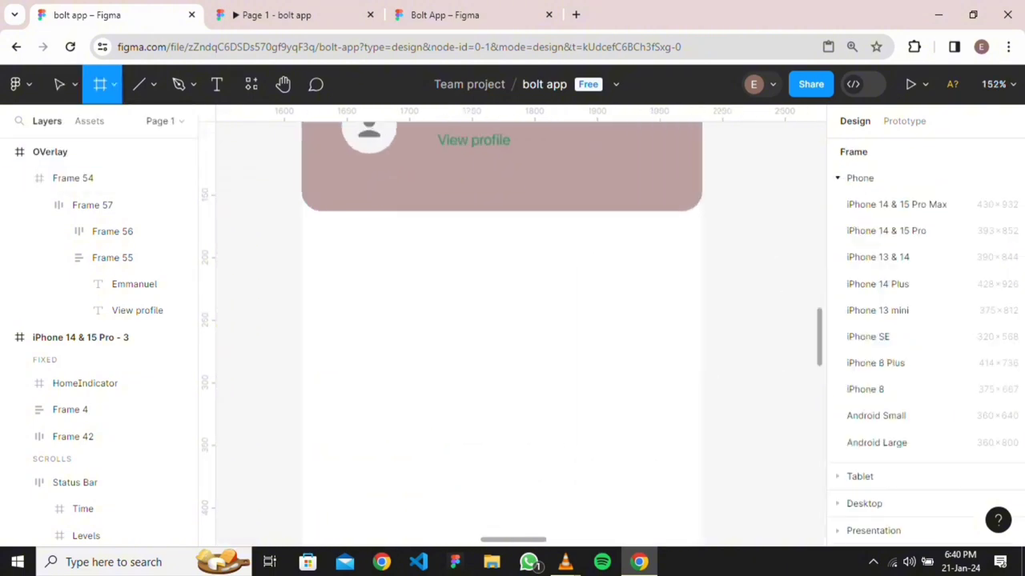
{"action": "mouse_move", "coordinate": [301, 230]}
{"action": "left_mouse_down"}
{"action": "mouse_move", "coordinate": [473, 256]}
{"action": "mouse_move", "coordinate": [647, 332]}
{"action": "mouse_move", "coordinate": [723, 407]}
{"action": "mouse_move", "coordinate": [697, 454]}
{"action": "mouse_move", "coordinate": [702, 552]}
{"action": "mouse_move", "coordinate": [693, 251]}
{"action": "mouse_move", "coordinate": [641, 314]}
{"action": "mouse_move", "coordinate": [640, 334]}
{"action": "mouse_move", "coordinate": [641, 325]}
{"action": "left_mouse_up"}
{"action": "key", "text": "shift+1"}
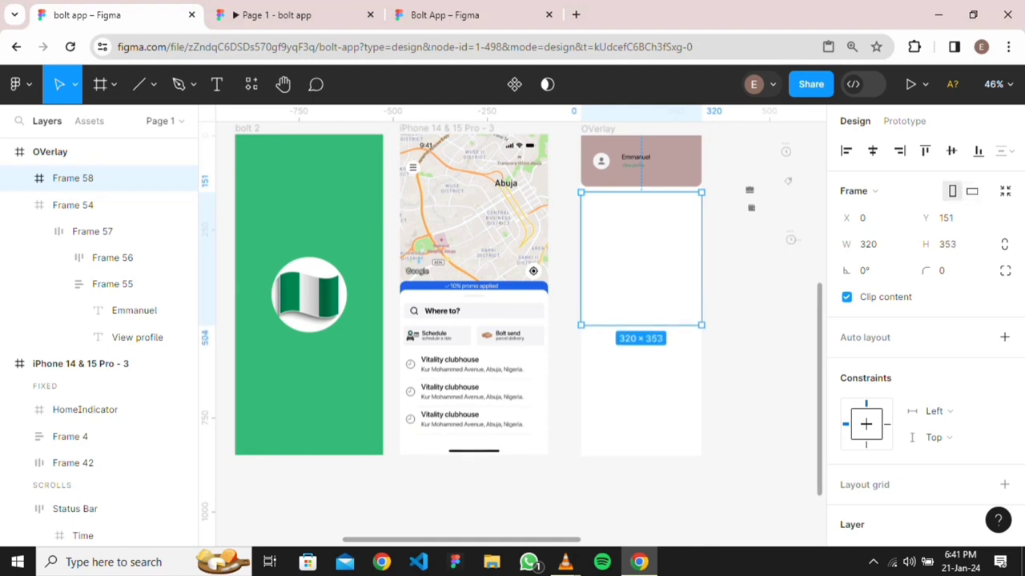
{"action": "scroll", "coordinate": [729, 332], "scroll_direction": "down", "scroll_amount": 4}
{"action": "scroll", "coordinate": [705, 320], "scroll_direction": "right", "scroll_amount": 2}
{"action": "scroll", "coordinate": [691, 307], "scroll_direction": "up", "scroll_amount": 4}
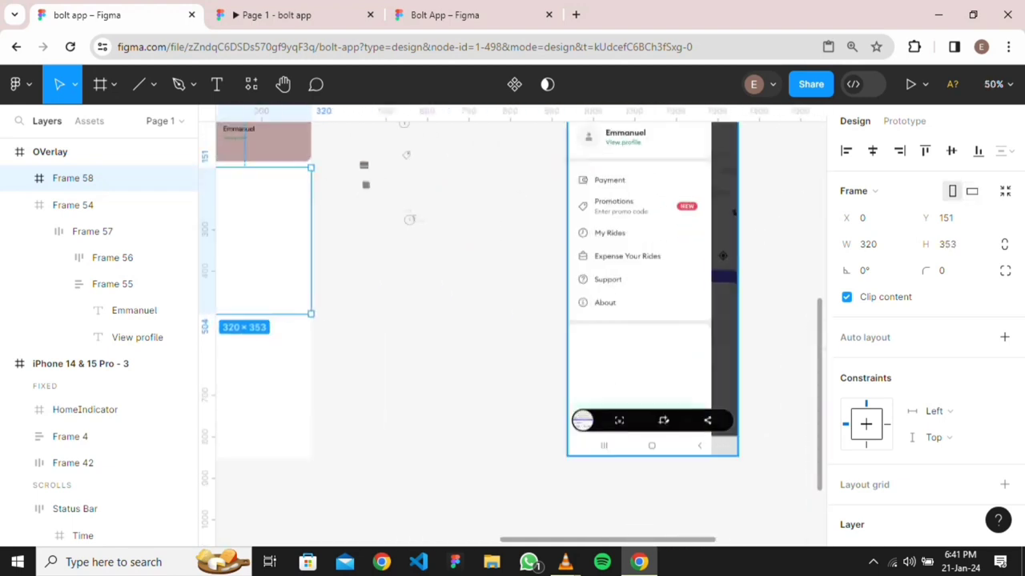
{"action": "scroll", "coordinate": [520, 320], "scroll_direction": "left", "scroll_amount": 3}
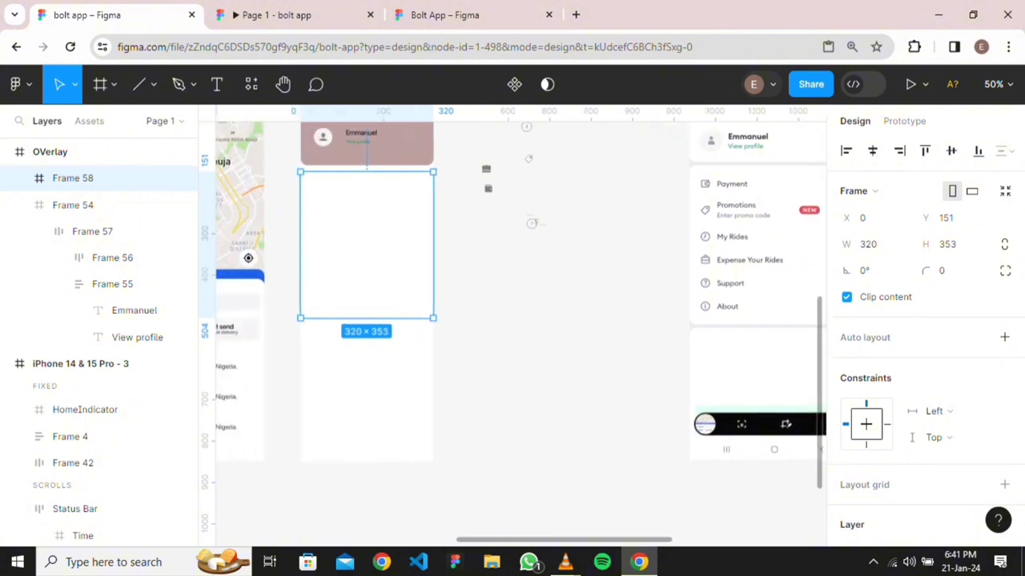
{"action": "mouse_move", "coordinate": [367, 318]}
{"action": "left_mouse_down"}
{"action": "mouse_move", "coordinate": [367, 345]}
{"action": "mouse_move", "coordinate": [367, 336]}
{"action": "left_mouse_up"}
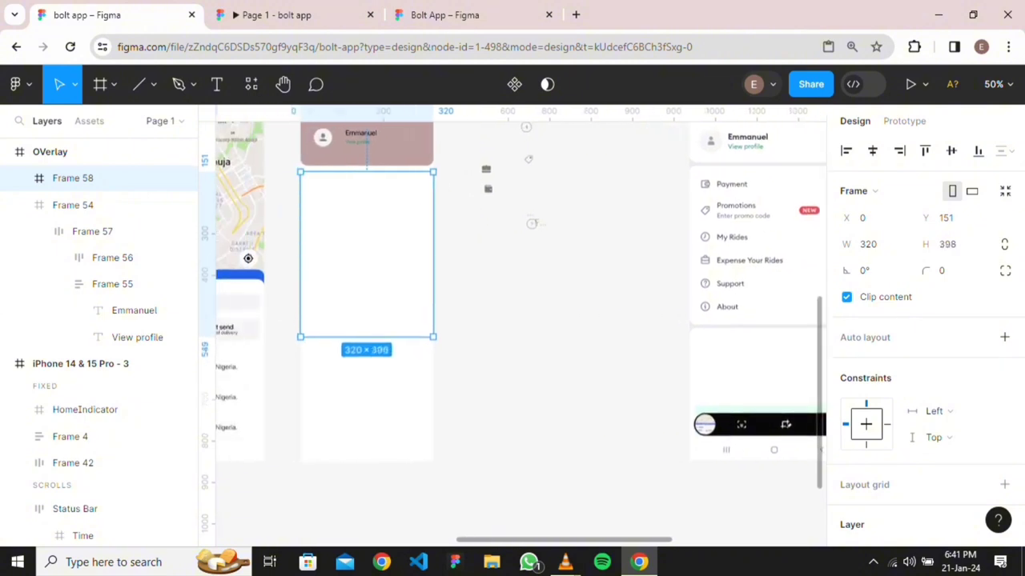
{"action": "key", "text": "Escape"}
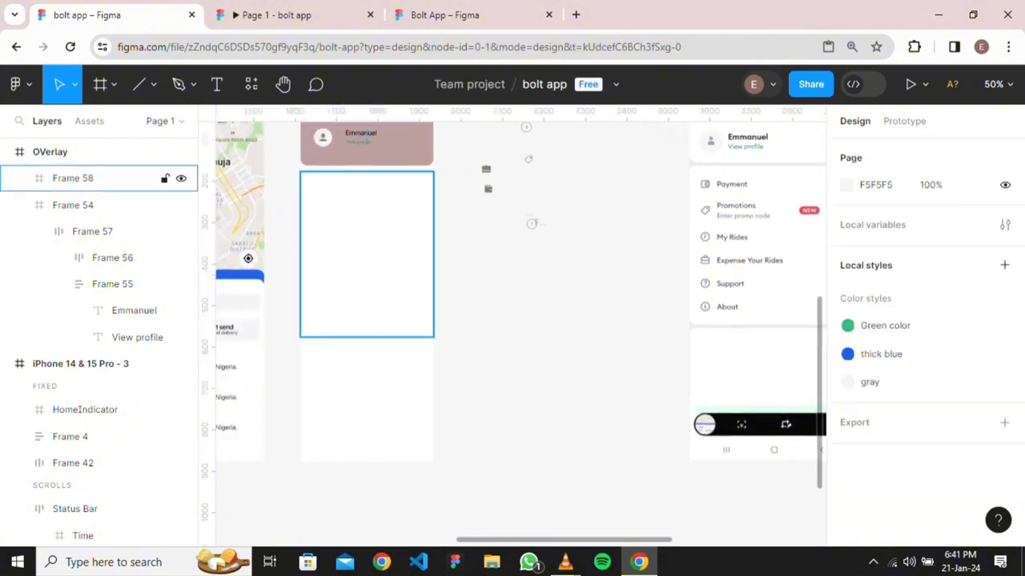
Add a muted pink #B17A7A fill to Frame 58
{"action": "left_click", "coordinate": [88, 178]}
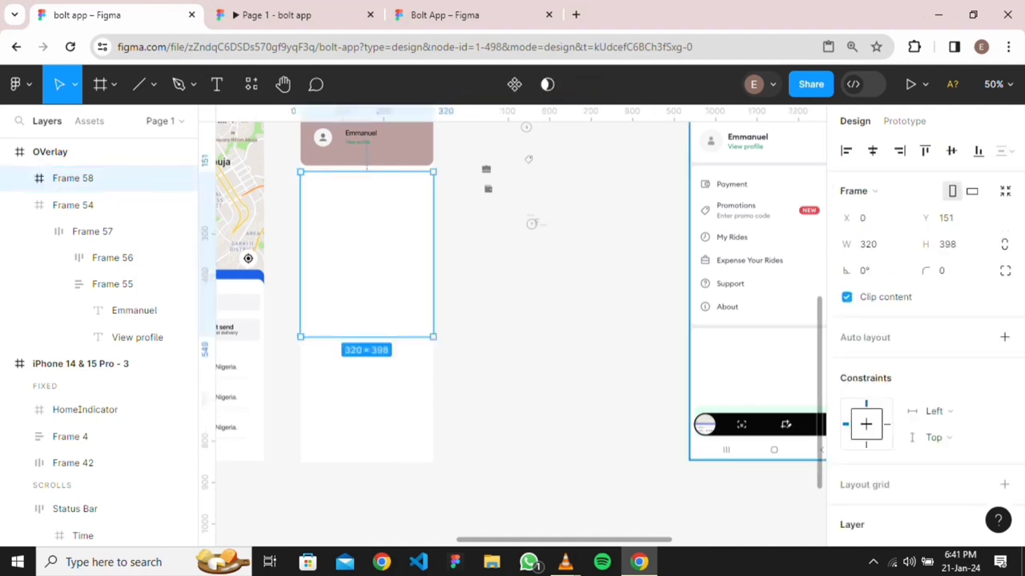
{"action": "scroll", "coordinate": [920, 320], "scroll_direction": "down", "scroll_amount": 3}
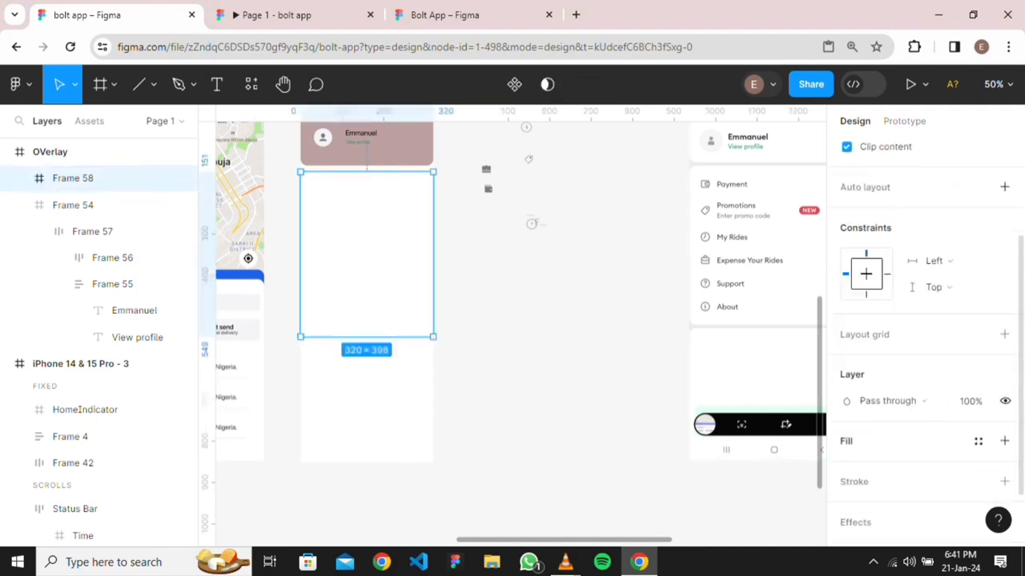
{"action": "left_click", "coordinate": [1003, 441]}
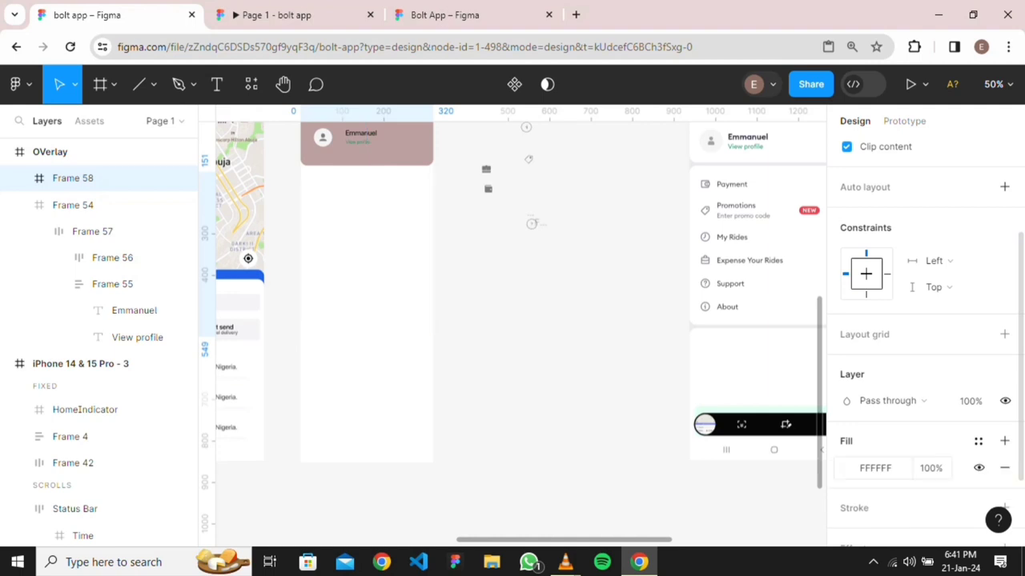
{"action": "left_click", "coordinate": [846, 467]}
{"action": "left_click_drag", "start_coordinate": [722, 280], "coordinate": [674, 222]}
{"action": "left_click", "coordinate": [560, 264]}
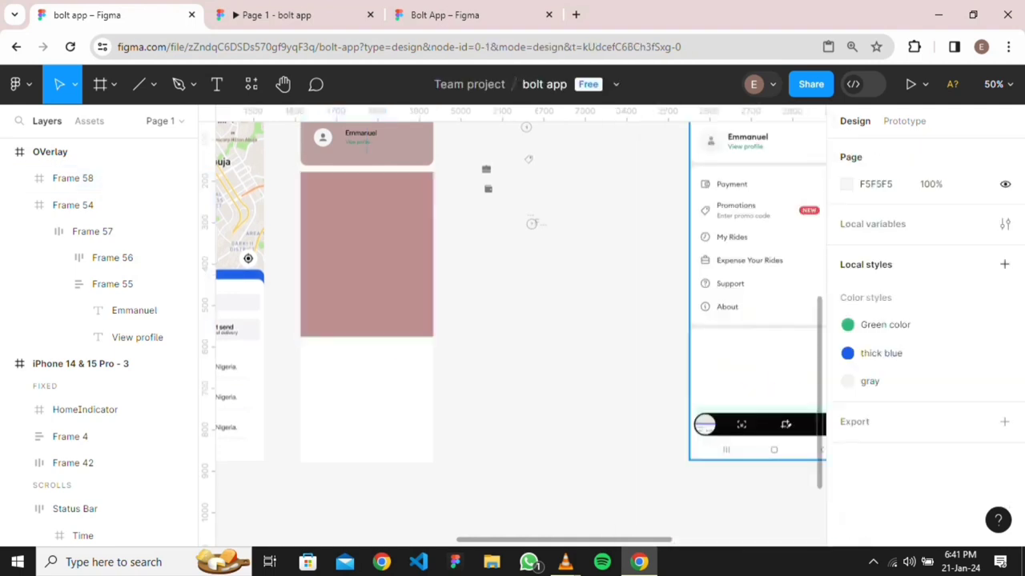
{"action": "scroll", "coordinate": [757, 218], "scroll_direction": "down", "scroll_amount": 2}
{"action": "scroll", "coordinate": [684, 231], "scroll_direction": "up", "scroll_amount": 3}
{"action": "scroll", "coordinate": [687, 226], "scroll_direction": "down", "scroll_amount": 3}
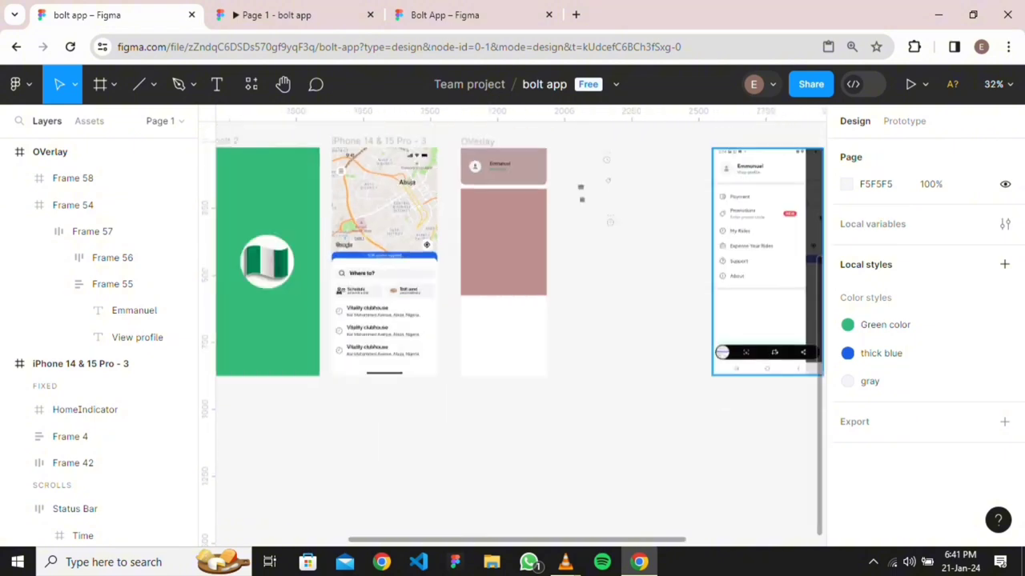
{"action": "scroll", "coordinate": [687, 225], "scroll_direction": "up", "scroll_amount": 2}
{"action": "scroll", "coordinate": [687, 226], "scroll_direction": "right", "scroll_amount": 1}
{"action": "scroll", "coordinate": [520, 333], "scroll_direction": "up", "scroll_amount": 3}
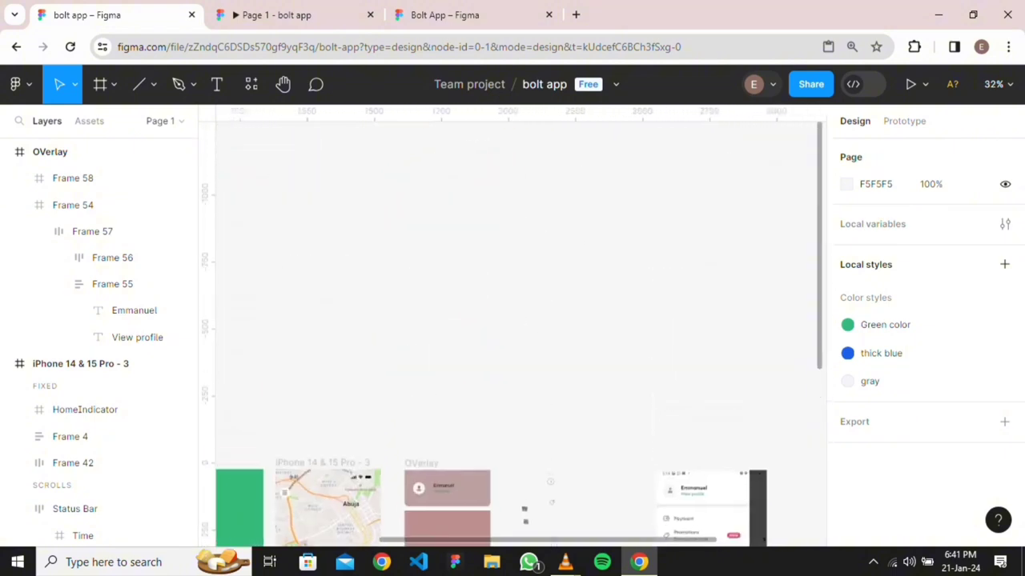
{"action": "scroll", "coordinate": [520, 333], "scroll_direction": "left", "scroll_amount": 3}
{"action": "scroll", "coordinate": [520, 333], "scroll_direction": "down", "scroll_amount": 1}
{"action": "scroll", "coordinate": [521, 333], "scroll_direction": "left", "scroll_amount": 3}
{"action": "scroll", "coordinate": [520, 333], "scroll_direction": "right", "scroll_amount": 6}
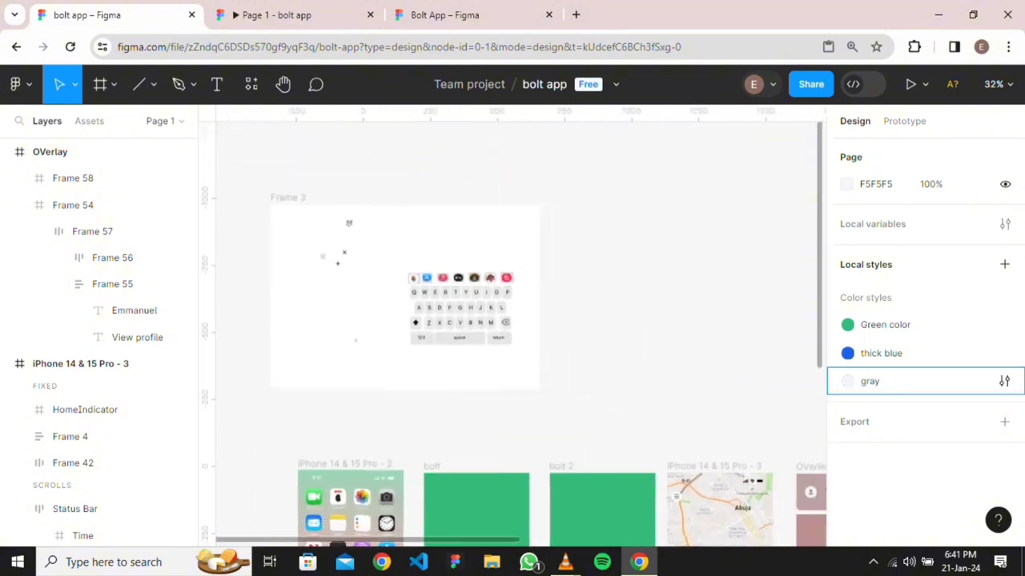
{"action": "scroll", "coordinate": [520, 333], "scroll_direction": "down", "scroll_amount": 2}
{"action": "scroll", "coordinate": [520, 333], "scroll_direction": "right", "scroll_amount": 1}
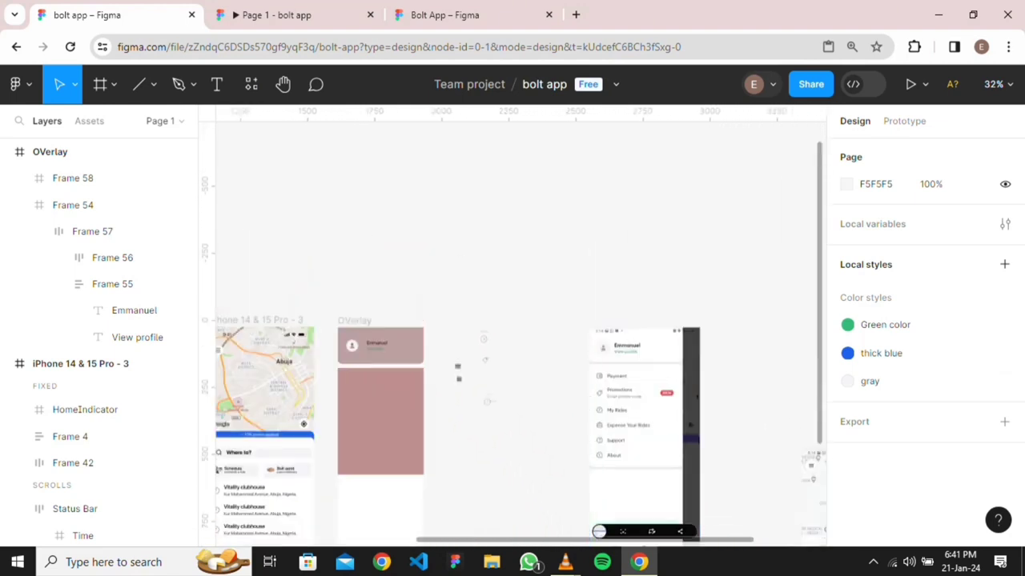
{"action": "scroll", "coordinate": [521, 333], "scroll_direction": "down", "scroll_amount": 1}
{"action": "scroll", "coordinate": [520, 333], "scroll_direction": "right", "scroll_amount": 1}
{"action": "scroll", "coordinate": [520, 333], "scroll_direction": "down", "scroll_amount": 4}
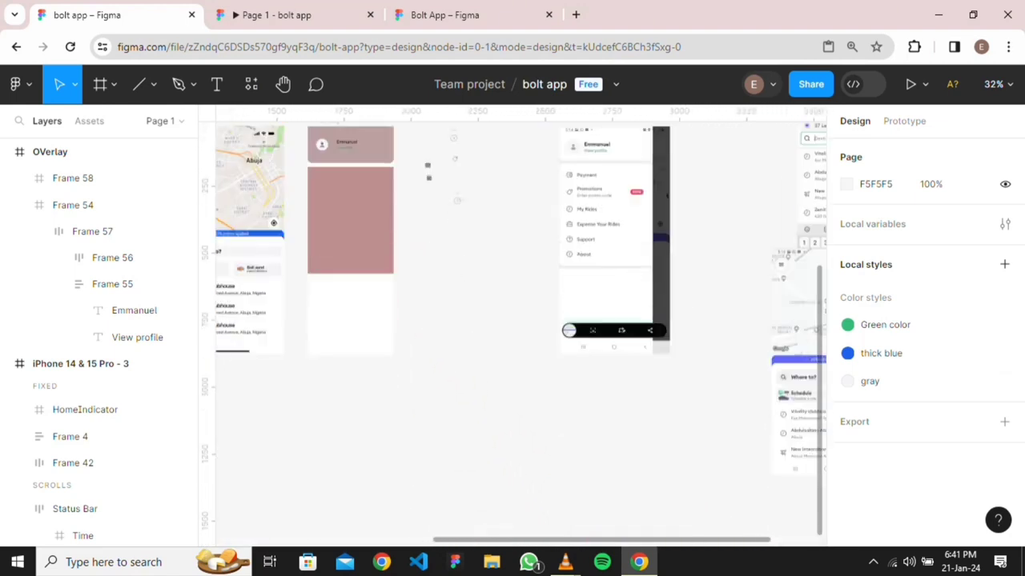
{"action": "left_click", "coordinate": [85, 409]}
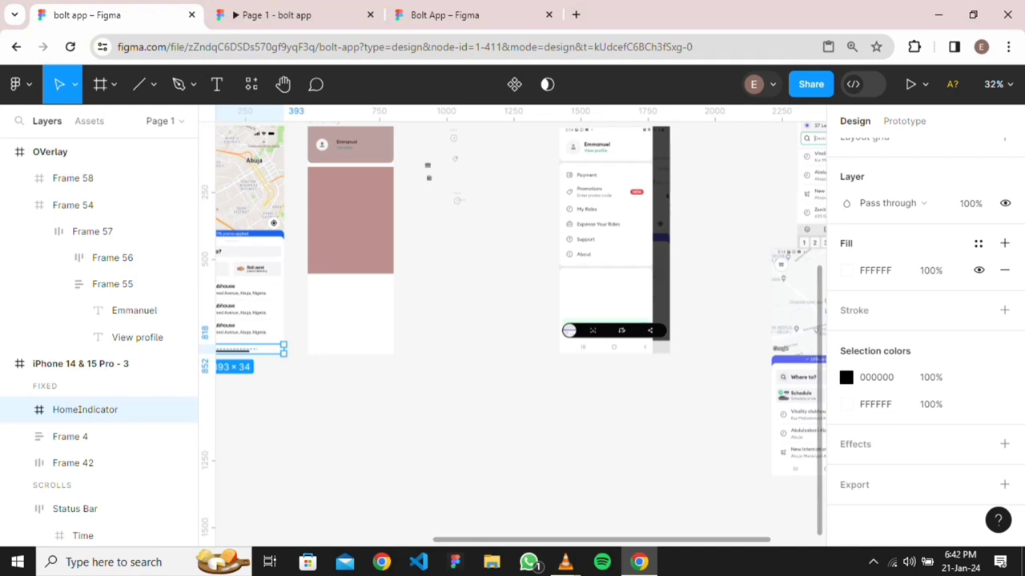
{"action": "key", "text": "Escape"}
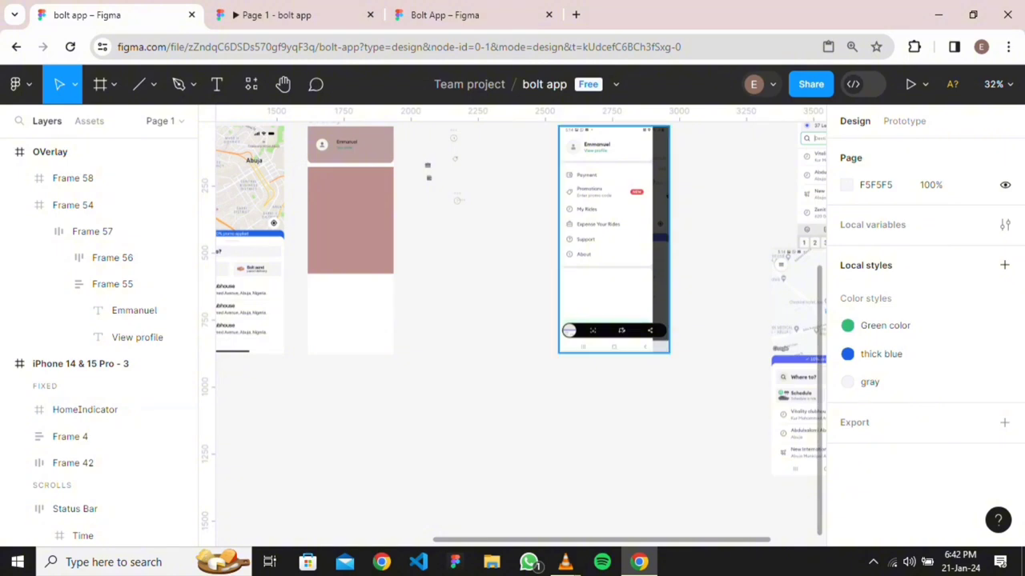
{"action": "scroll", "coordinate": [512, 320], "scroll_direction": "right", "scroll_amount": 3}
{"action": "scroll", "coordinate": [512, 321], "scroll_direction": "right", "scroll_amount": 2}
{"action": "scroll", "coordinate": [512, 320], "scroll_direction": "up", "scroll_amount": 1}
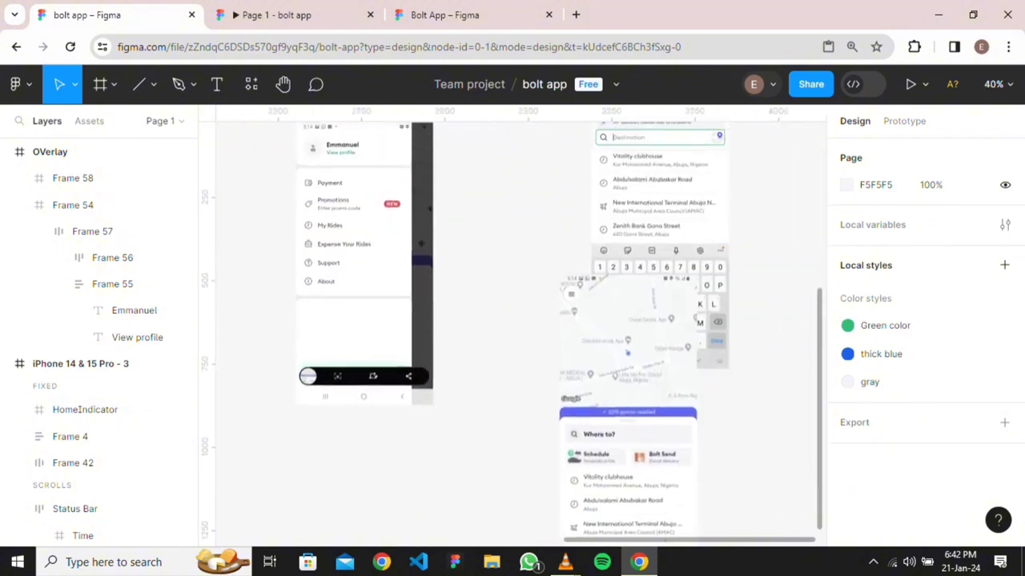
{"action": "scroll", "coordinate": [513, 320], "scroll_direction": "up", "scroll_amount": 2}
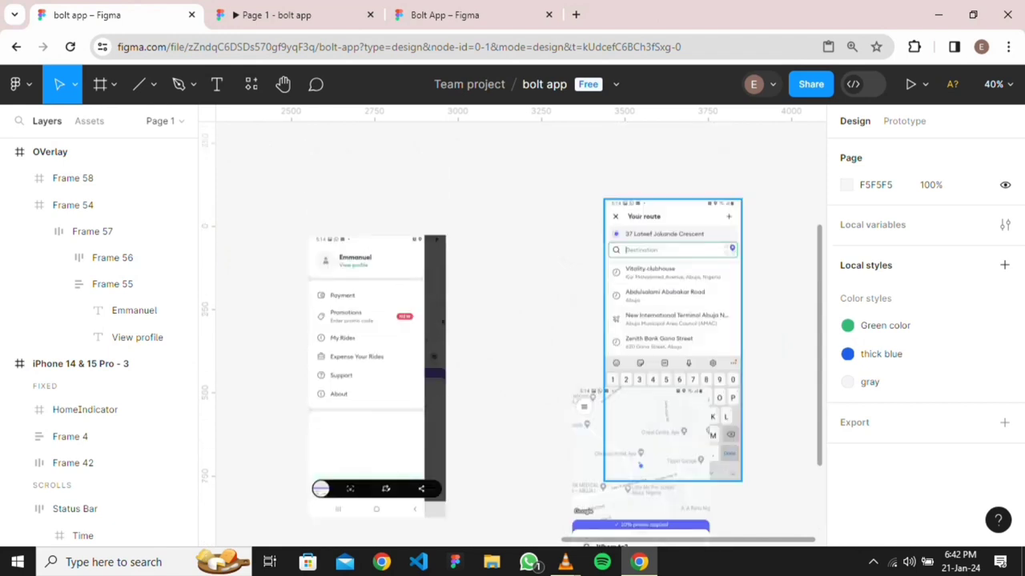
{"action": "scroll", "coordinate": [513, 320], "scroll_direction": "down", "scroll_amount": 3}
{"action": "scroll", "coordinate": [513, 321], "scroll_direction": "up", "scroll_amount": 2}
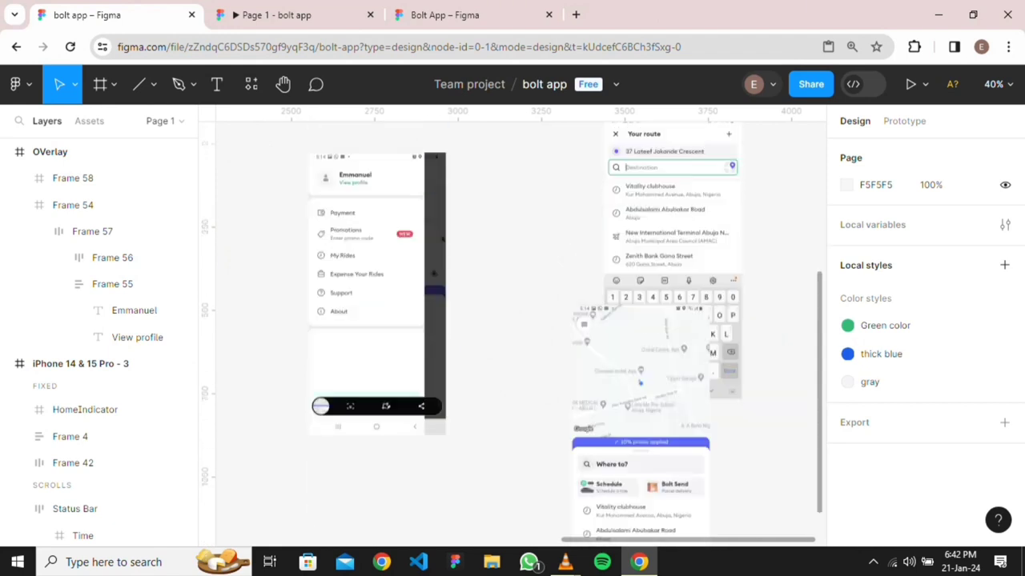
{"action": "scroll", "coordinate": [512, 320], "scroll_direction": "left", "scroll_amount": 4}
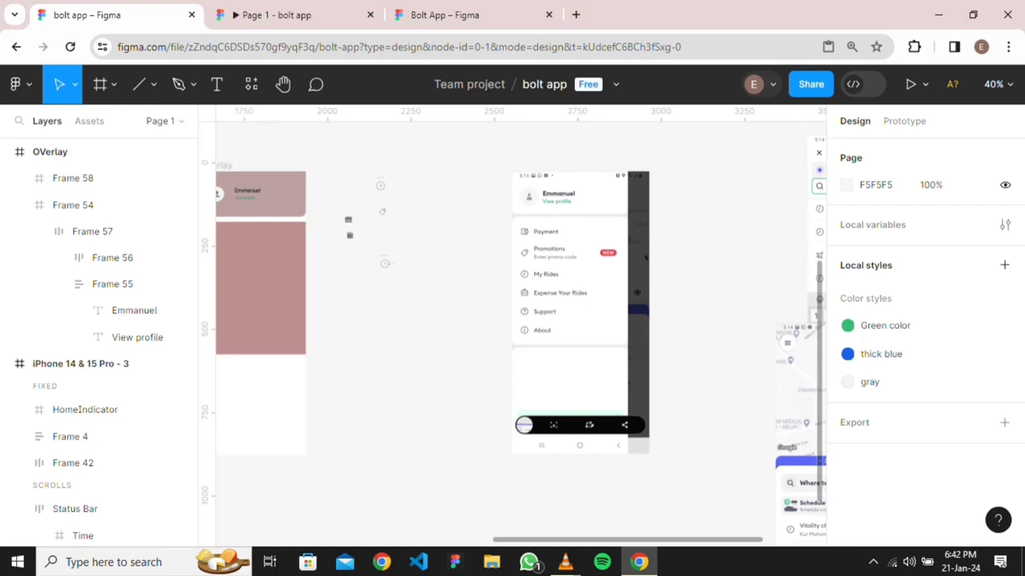
Add a 'Payment' text label beside the menu icons
{"action": "left_click", "coordinate": [216, 84]}
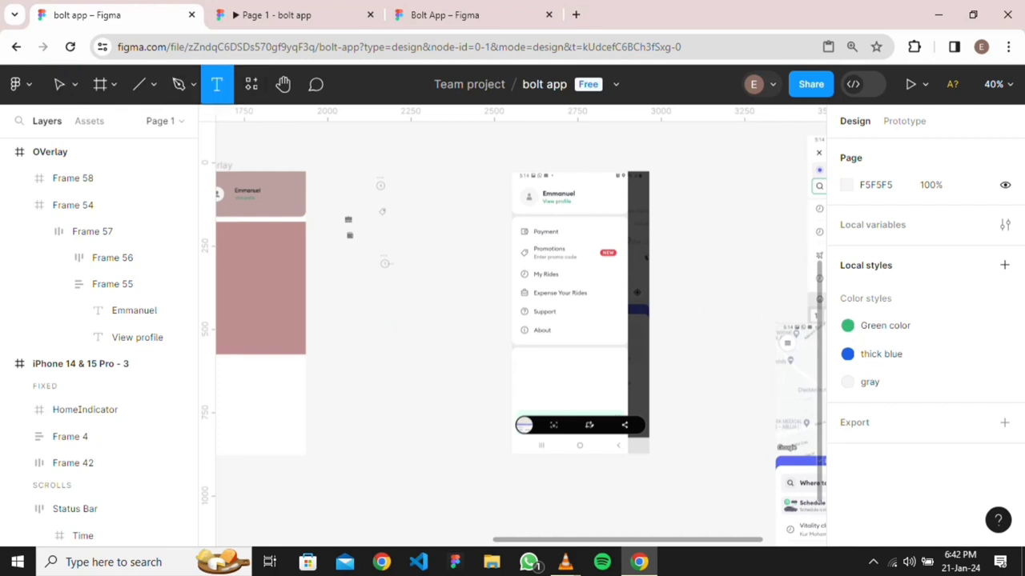
{"action": "left_click", "coordinate": [420, 194]}
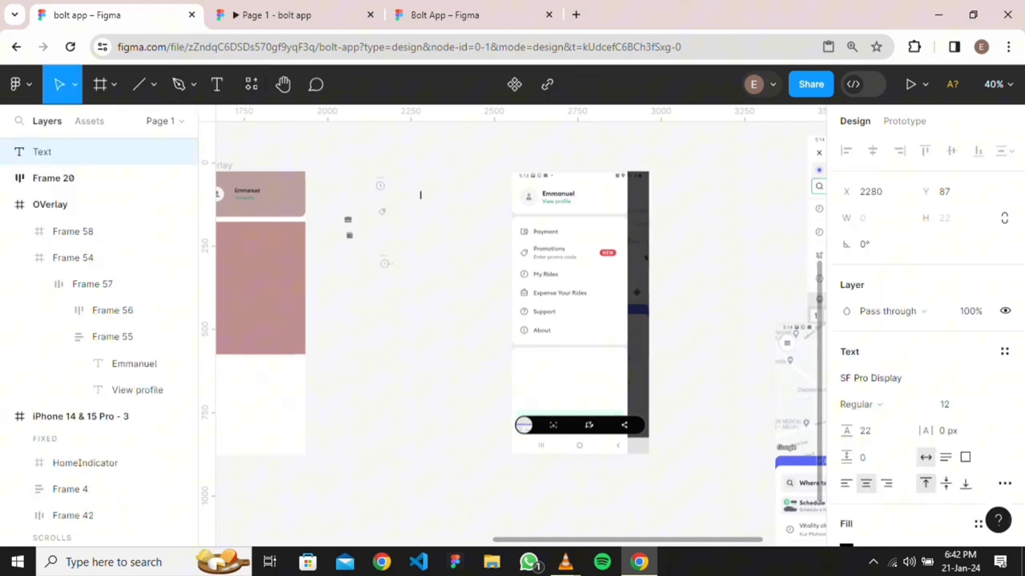
{"action": "type", "text": "Payment"}
{"action": "scroll", "coordinate": [414, 199], "scroll_direction": "up", "scroll_amount": 5}
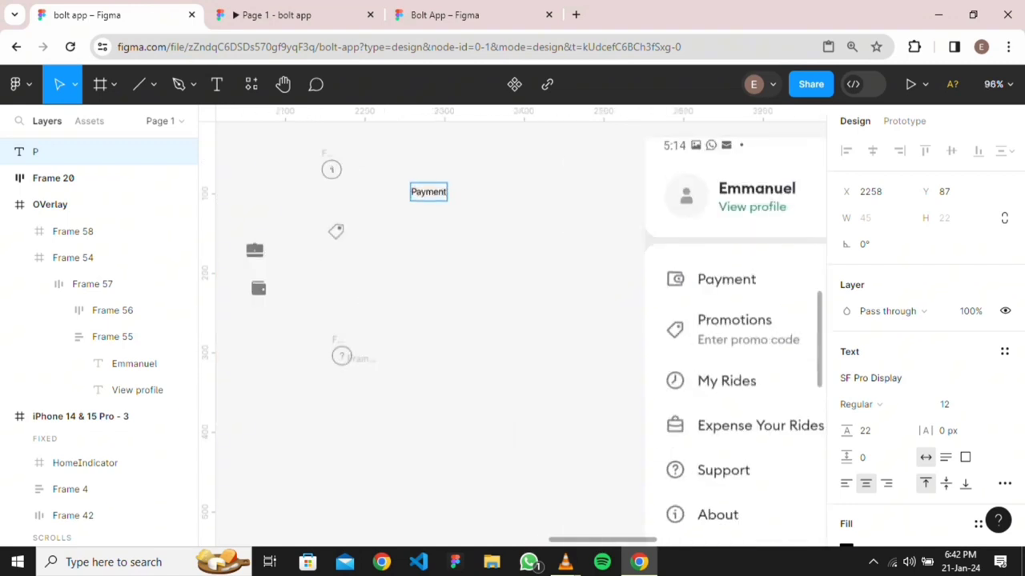
{"action": "key", "text": "Escape"}
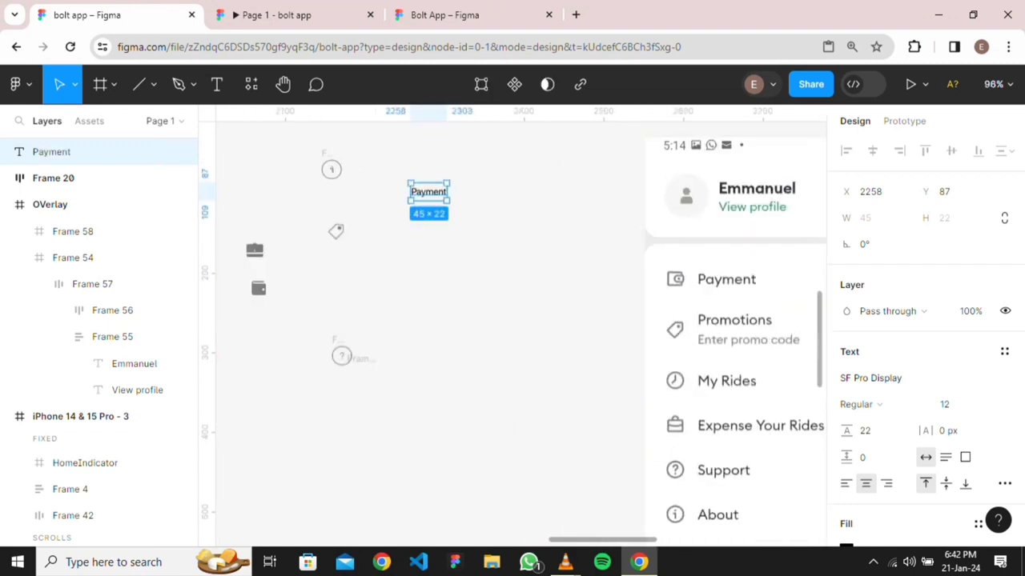
Duplicate the Payment label down the column into six evenly spaced copies
{"action": "left_click_drag", "start_coordinate": [428, 191], "coordinate": [428, 267]}
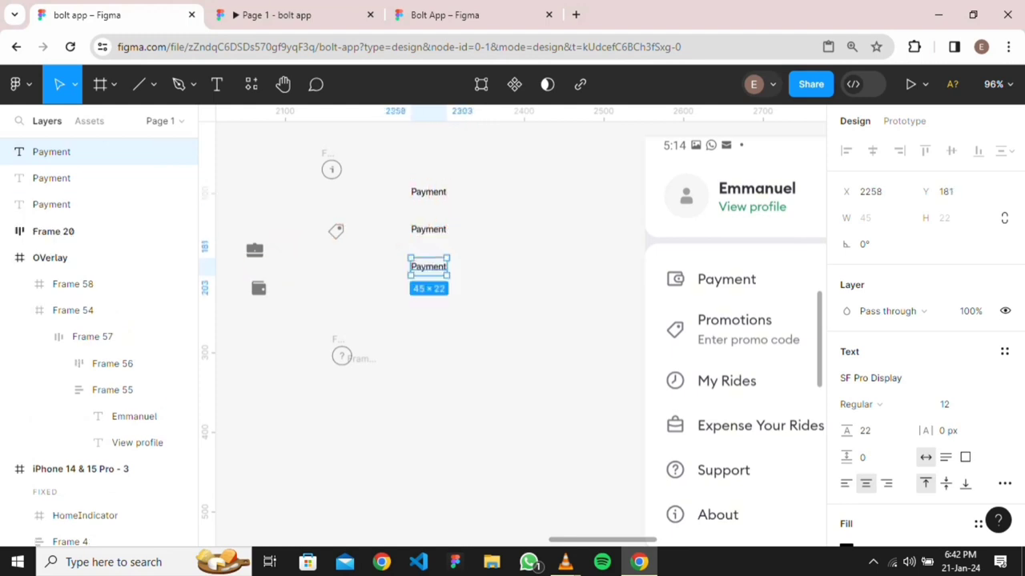
{"action": "key", "text": "ctrl+d"}
{"action": "key", "text": "ctrl+d"}
{"action": "key", "text": "ctrl+d"}
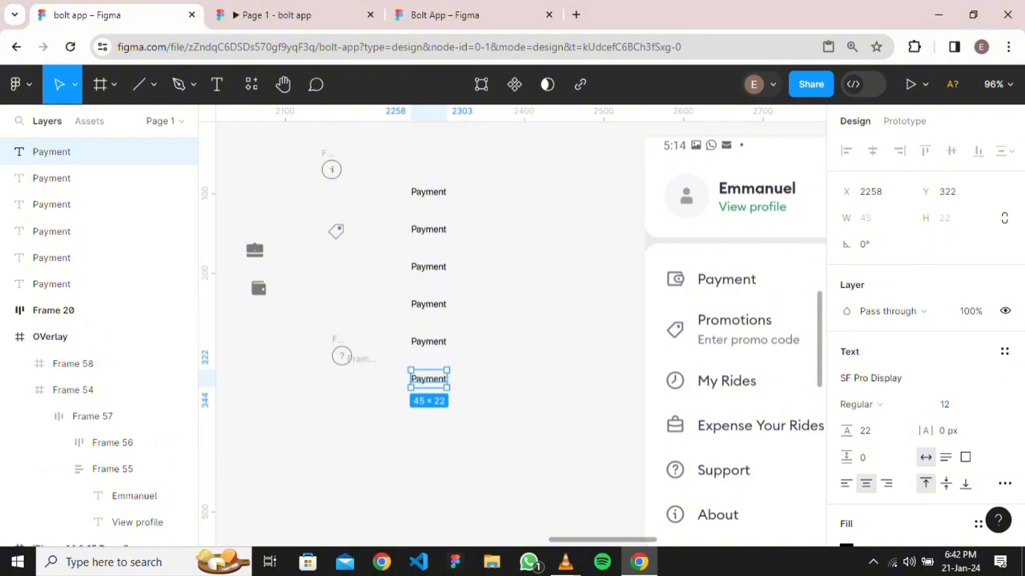
{"action": "scroll", "coordinate": [520, 334], "scroll_direction": "right", "scroll_amount": 2}
{"action": "scroll", "coordinate": [520, 334], "scroll_direction": "down", "scroll_amount": 1}
{"action": "scroll", "coordinate": [521, 333], "scroll_direction": "up", "scroll_amount": 1}
{"action": "scroll", "coordinate": [520, 334], "scroll_direction": "down", "scroll_amount": 2}
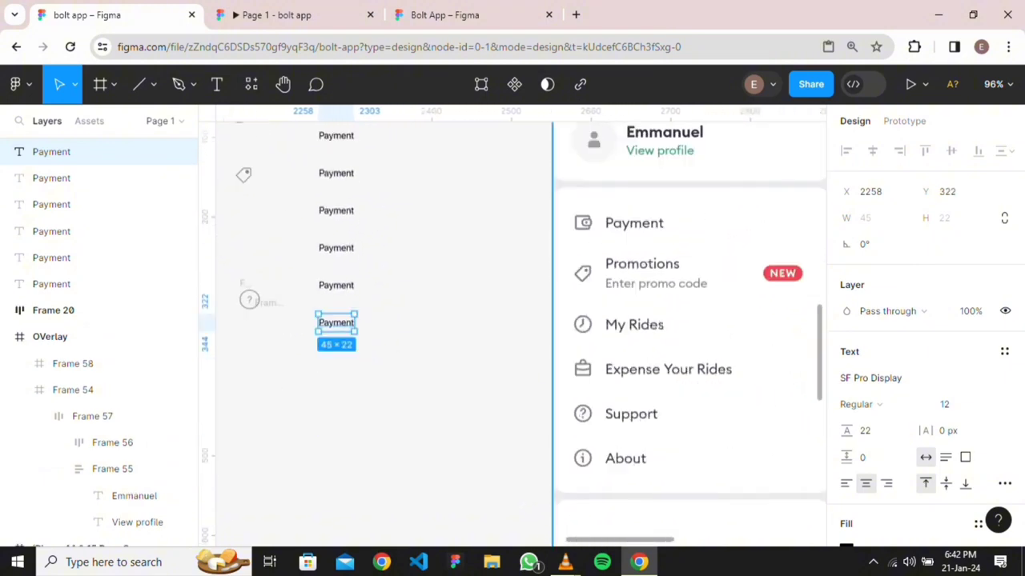
{"action": "scroll", "coordinate": [520, 333], "scroll_direction": "up", "scroll_amount": 4}
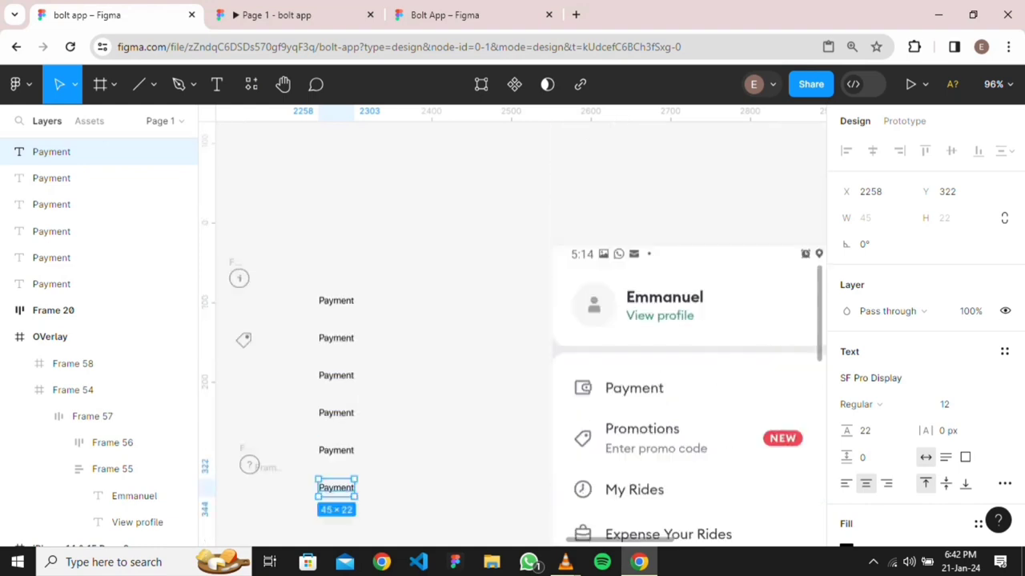
{"action": "scroll", "coordinate": [521, 334], "scroll_direction": "down", "scroll_amount": 2}
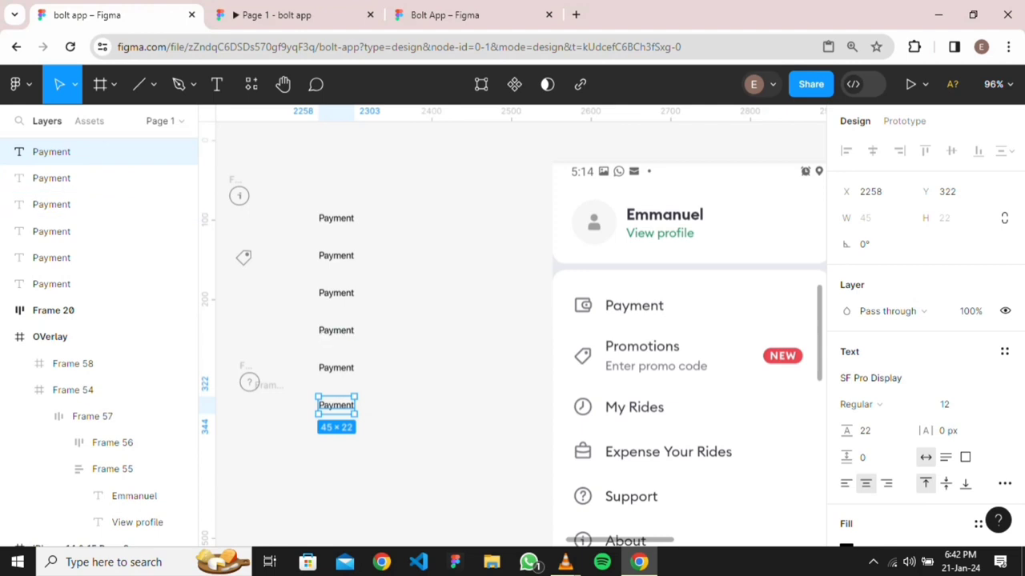
{"action": "scroll", "coordinate": [521, 321], "scroll_direction": "left", "scroll_amount": 2}
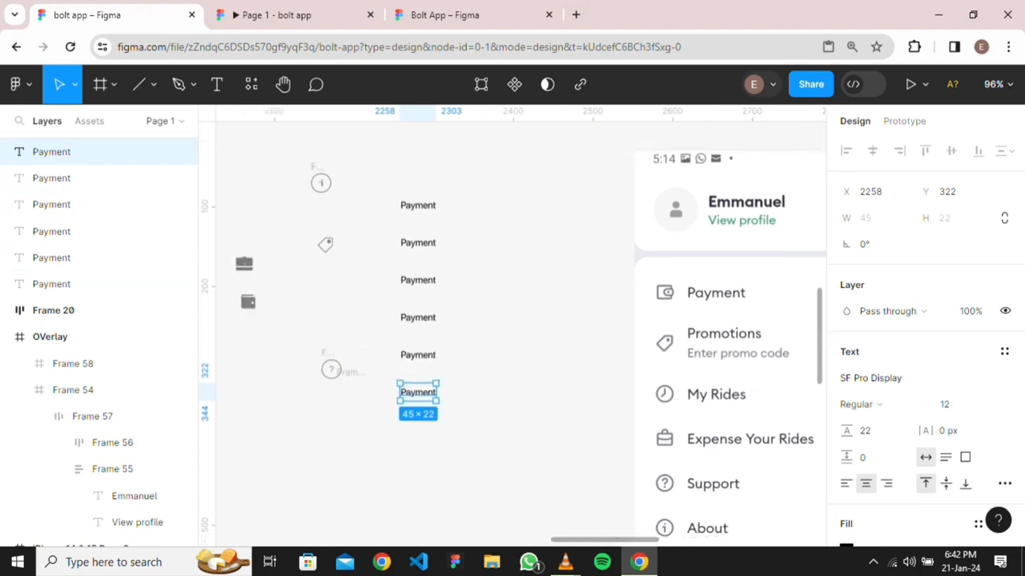
{"action": "scroll", "coordinate": [521, 320], "scroll_direction": "left", "scroll_amount": 1}
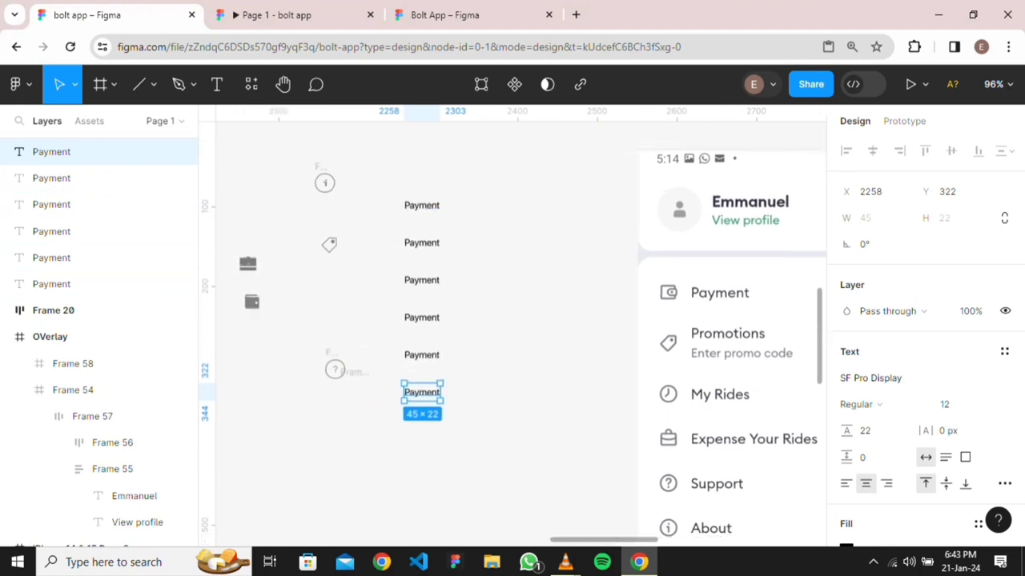
{"action": "scroll", "coordinate": [512, 320], "scroll_direction": "left", "scroll_amount": 4}
{"action": "scroll", "coordinate": [513, 320], "scroll_direction": "right", "scroll_amount": 2}
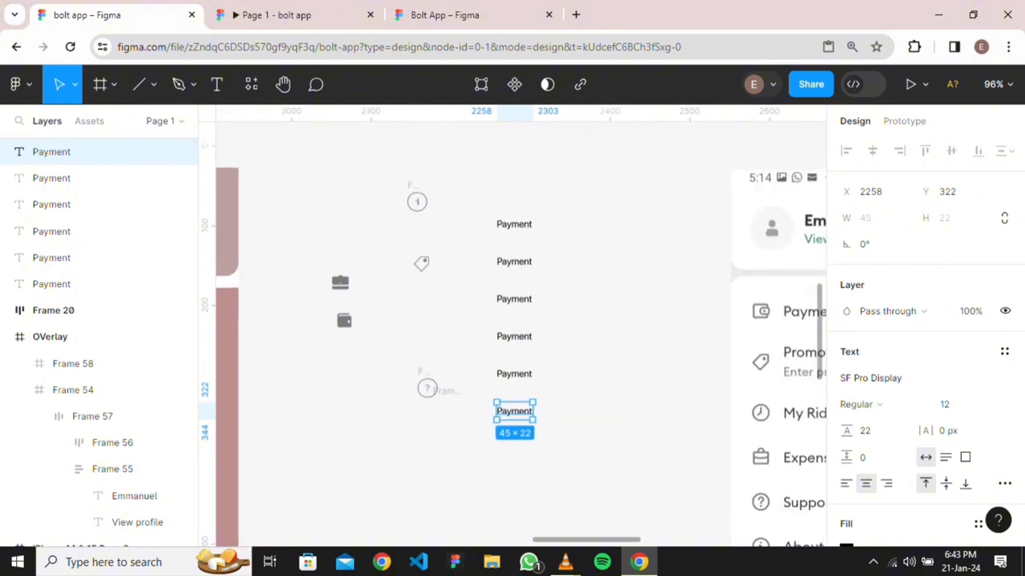
{"action": "scroll", "coordinate": [422, 264], "scroll_direction": "down", "scroll_amount": 3}
{"action": "scroll", "coordinate": [413, 276], "scroll_direction": "up", "scroll_amount": 3}
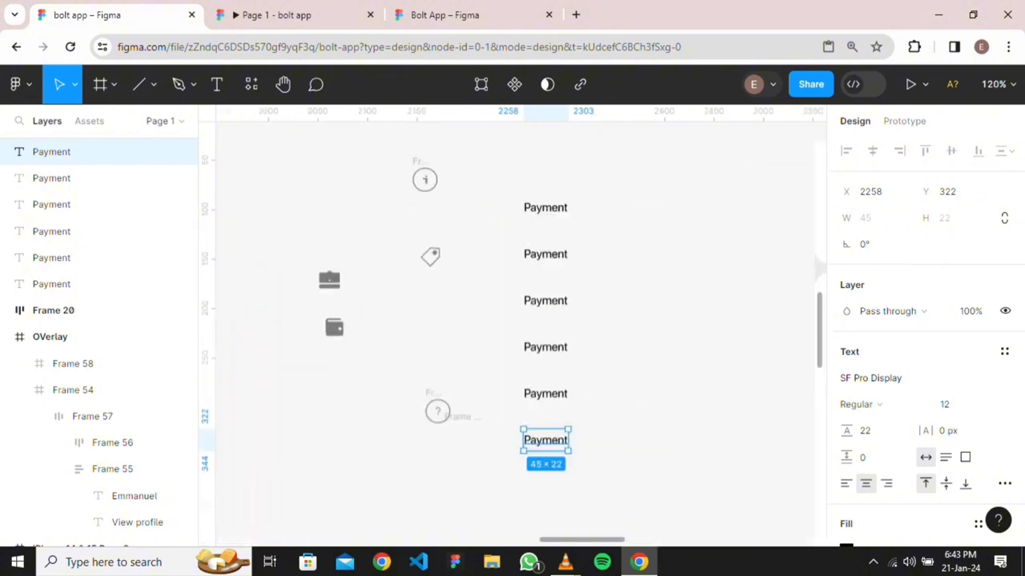
Wrap the wallet icon and top Payment label in a centered auto-layout row with 16 gap
{"action": "left_click_drag", "start_coordinate": [334, 327], "coordinate": [492, 207]}
{"action": "left_click_drag", "start_coordinate": [583, 197], "coordinate": [598, 235]}
{"action": "key", "text": "shift+a"}
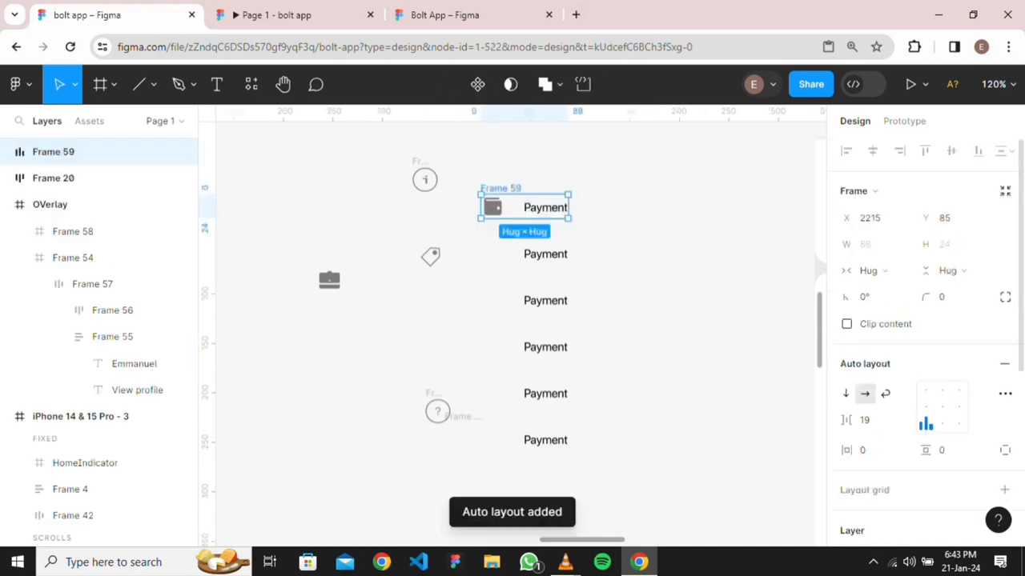
{"action": "left_click", "coordinate": [927, 406]}
{"action": "left_click", "coordinate": [866, 420]}
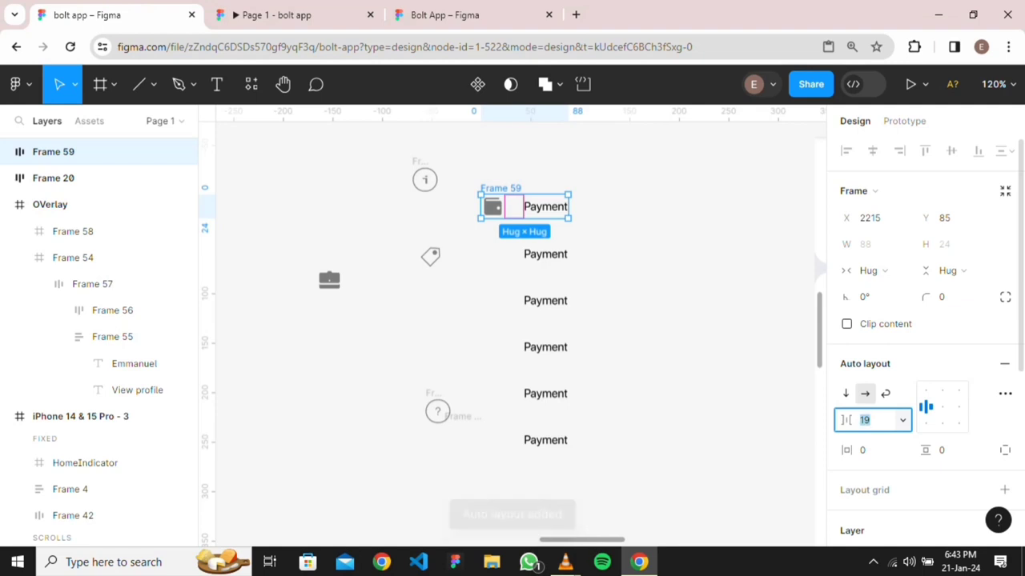
{"action": "type", "text": "16"}
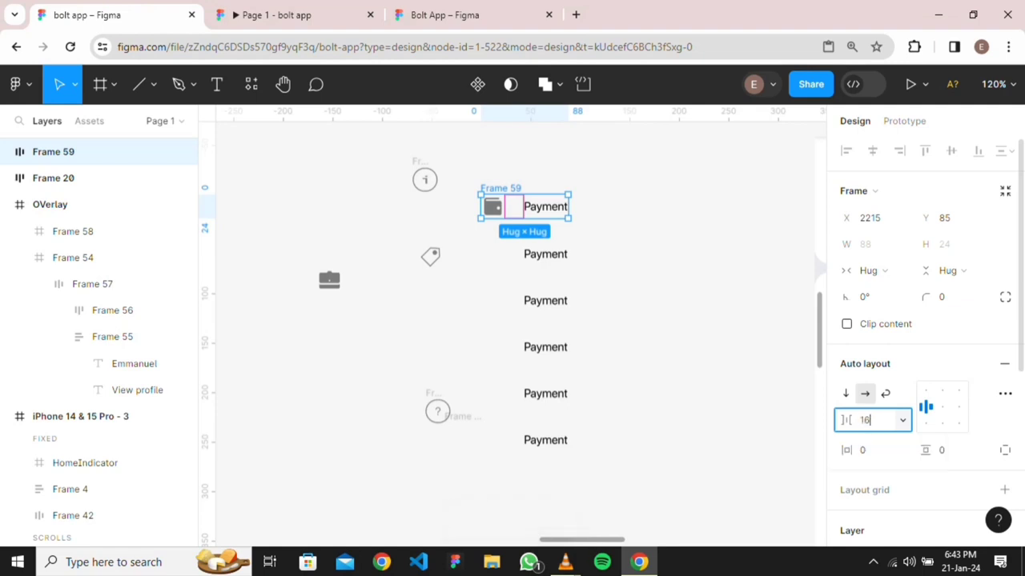
{"action": "key", "text": "Return"}
{"action": "key", "text": "Escape"}
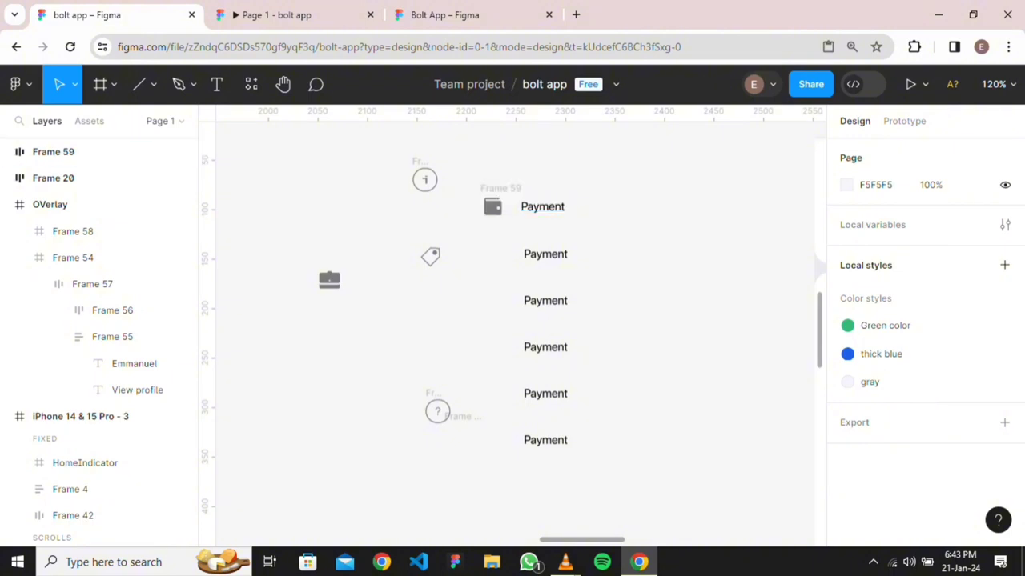
Replace the five loose Payment labels with duplicates of the Frame 59 row
{"action": "left_click_drag", "start_coordinate": [595, 246], "coordinate": [617, 481]}
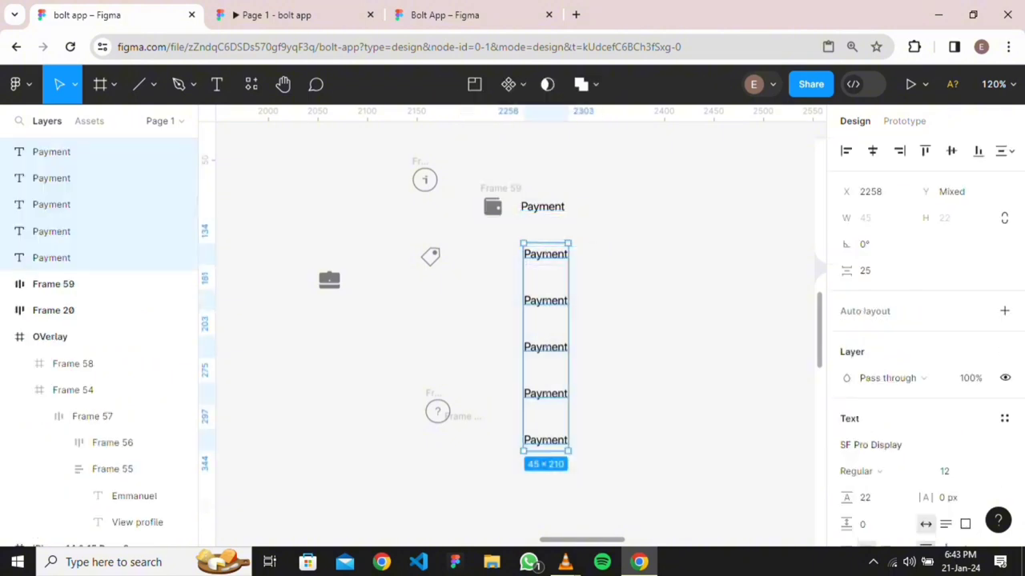
{"action": "key", "text": "Delete"}
{"action": "left_click_drag", "start_coordinate": [473, 175], "coordinate": [579, 245]}
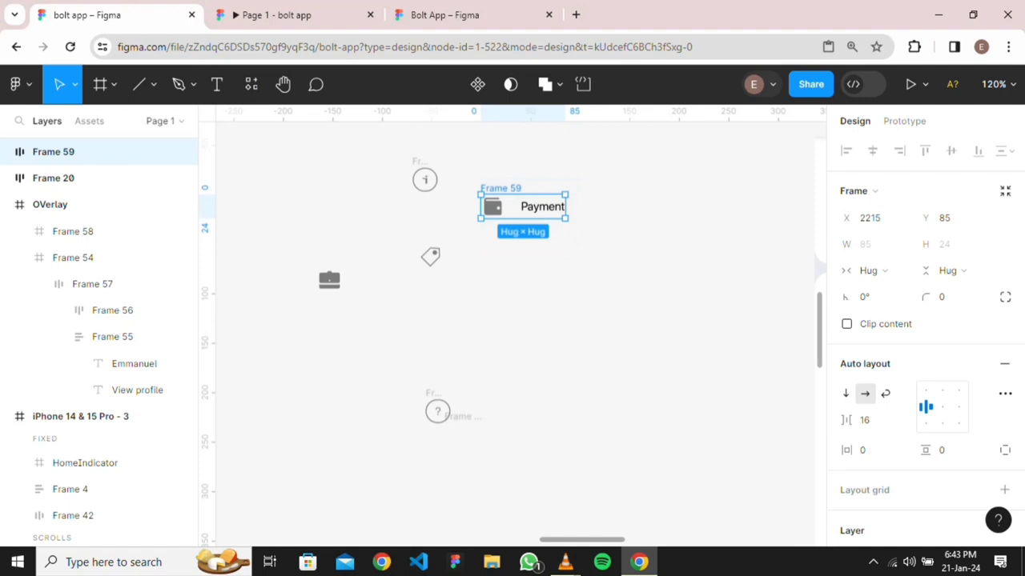
{"action": "key", "text": "alt"}
{"action": "key", "text": "ctrl+d"}
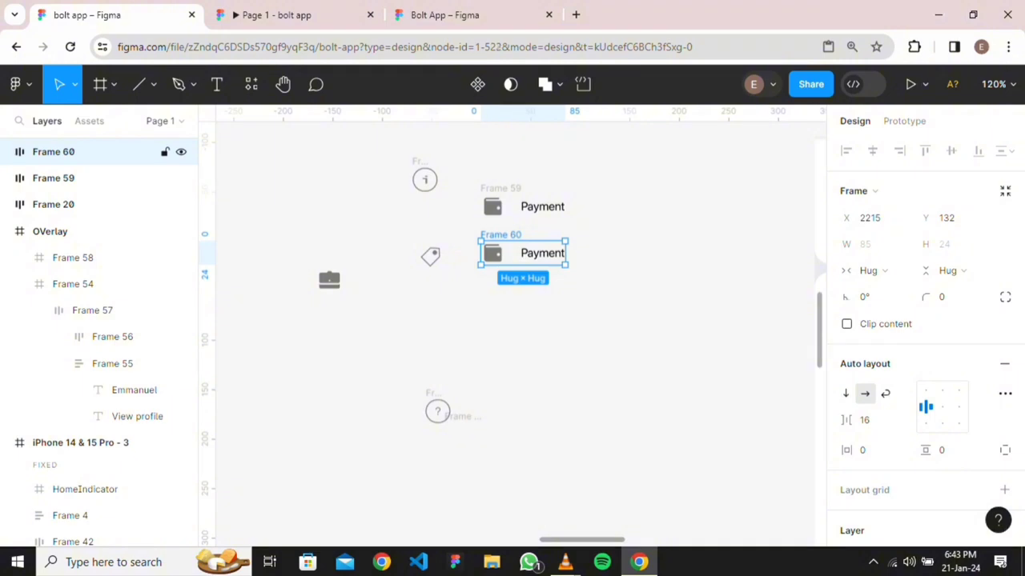
{"action": "key", "text": "Delete"}
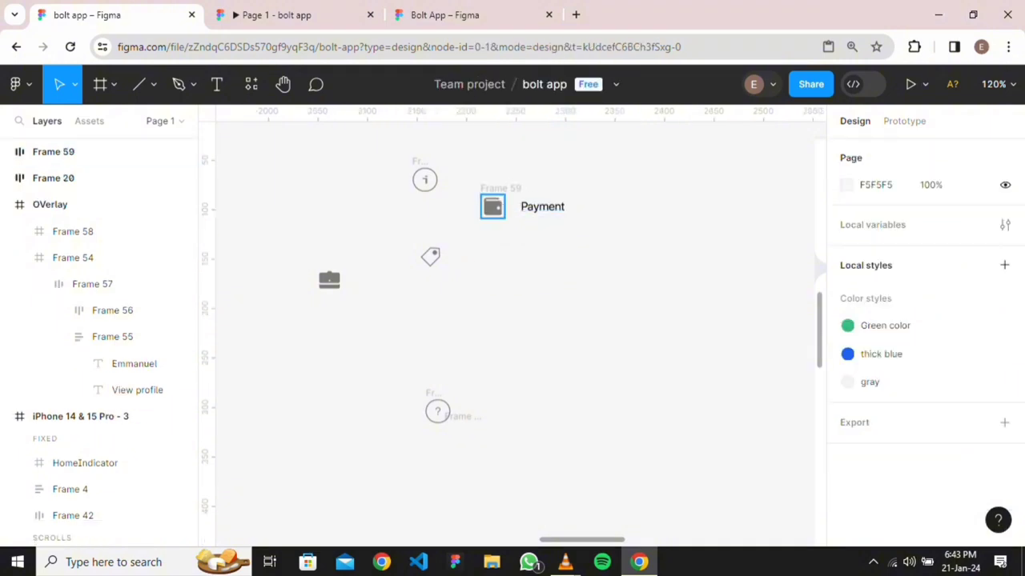
{"action": "left_click", "coordinate": [501, 188]}
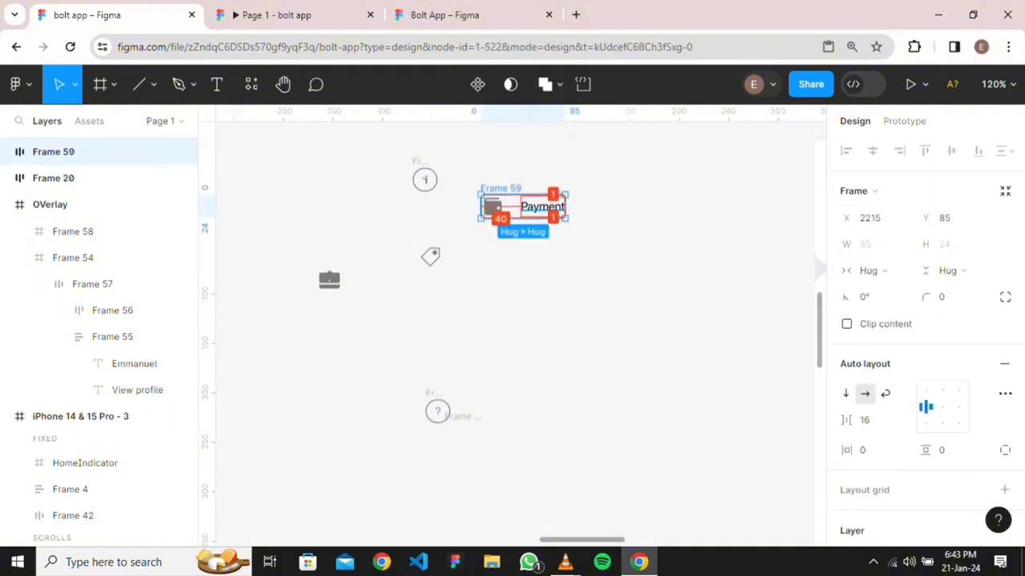
{"action": "key", "text": "ctrl+d"}
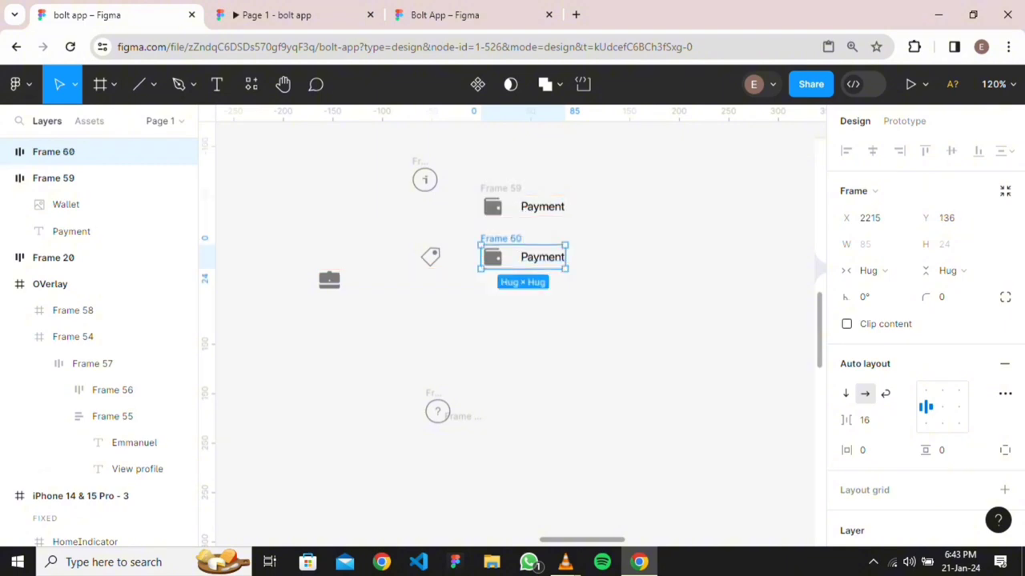
{"action": "key", "text": "ctrl+d"}
{"action": "key", "text": "ctrl+d"}
{"action": "key", "text": "ctrl+d"}
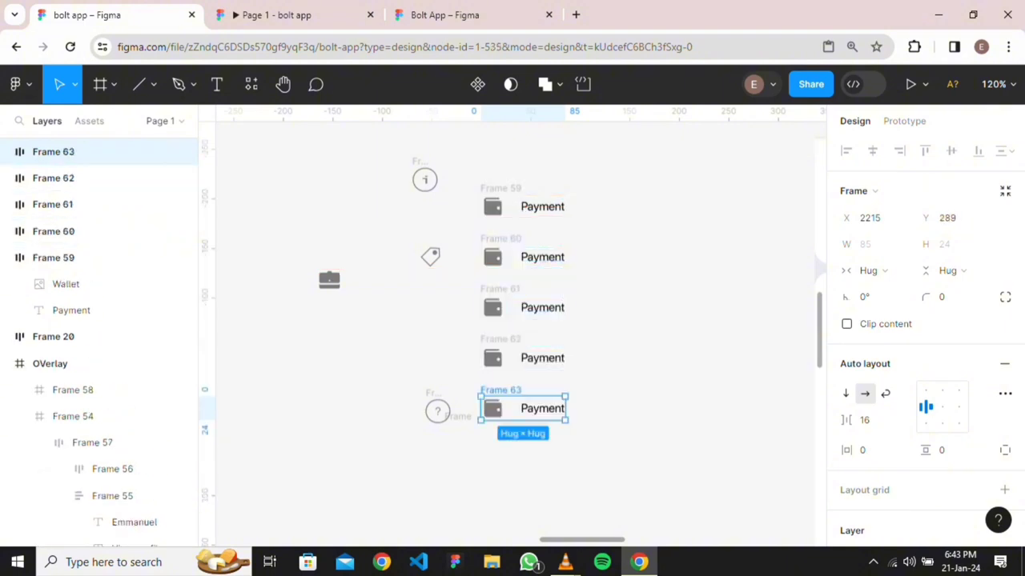
{"action": "key", "text": "ctrl+d"}
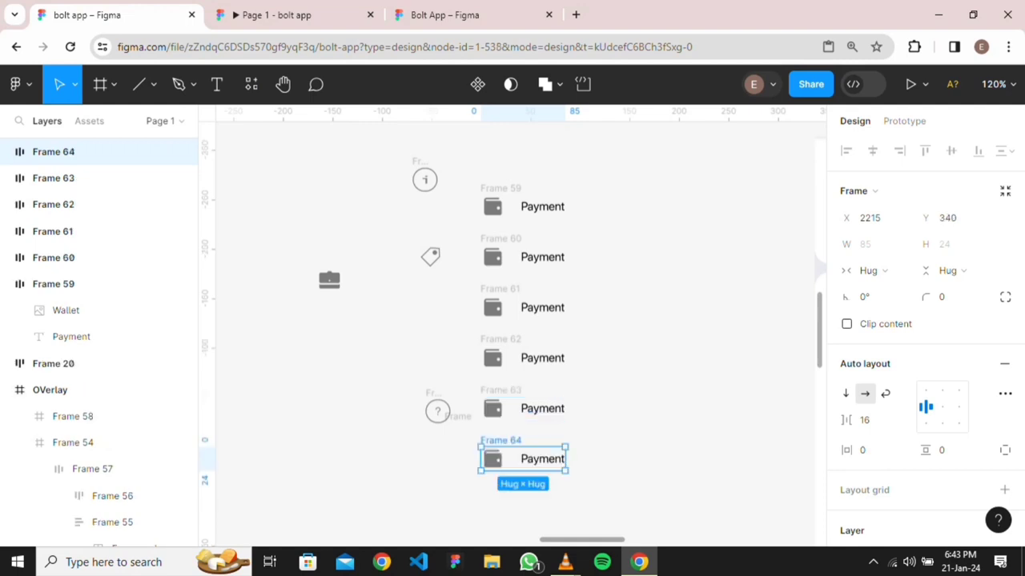
Rearrange the duplicated Payment rows and the last two icon-label pairs into one column
{"action": "left_click_drag", "start_coordinate": [470, 172], "coordinate": [645, 490]}
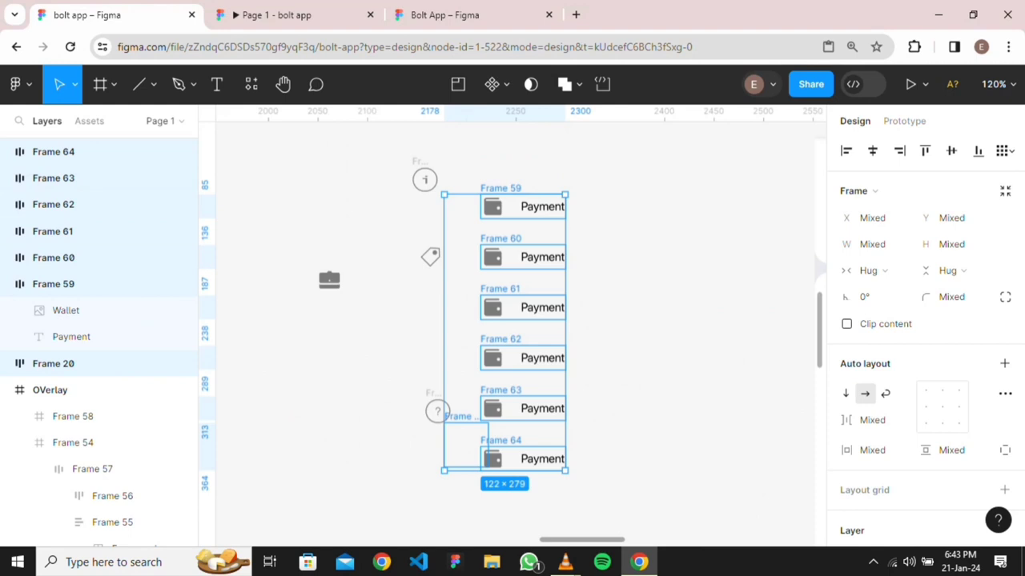
{"action": "key", "text": "Escape"}
{"action": "left_click_drag", "start_coordinate": [458, 189], "coordinate": [602, 375]}
{"action": "left_click_drag", "start_coordinate": [542, 257], "coordinate": [638, 230]}
{"action": "left_click_drag", "start_coordinate": [498, 360], "coordinate": [645, 436]}
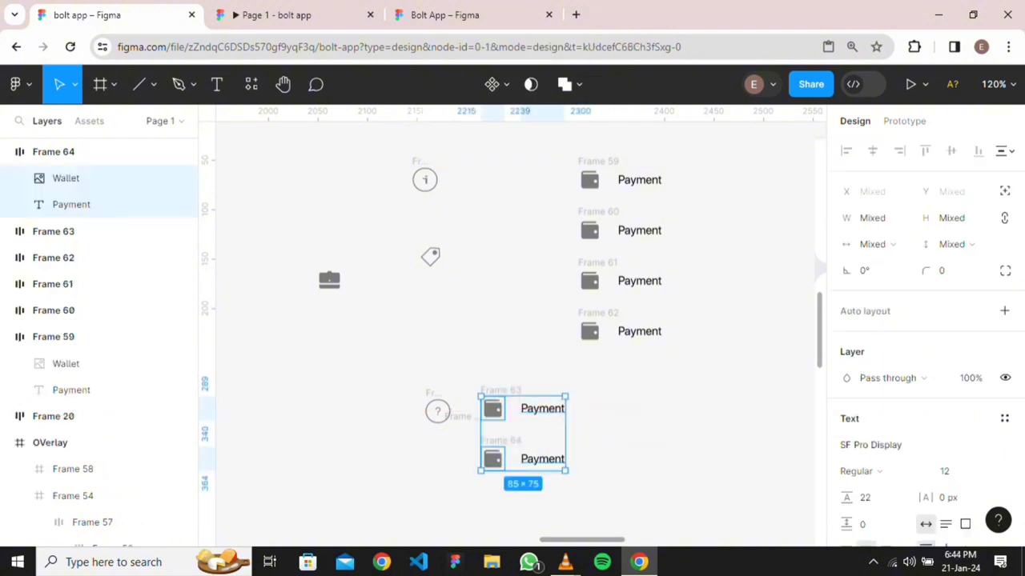
{"action": "left_click_drag", "start_coordinate": [548, 460], "coordinate": [645, 434]}
{"action": "left_click", "coordinate": [586, 376]}
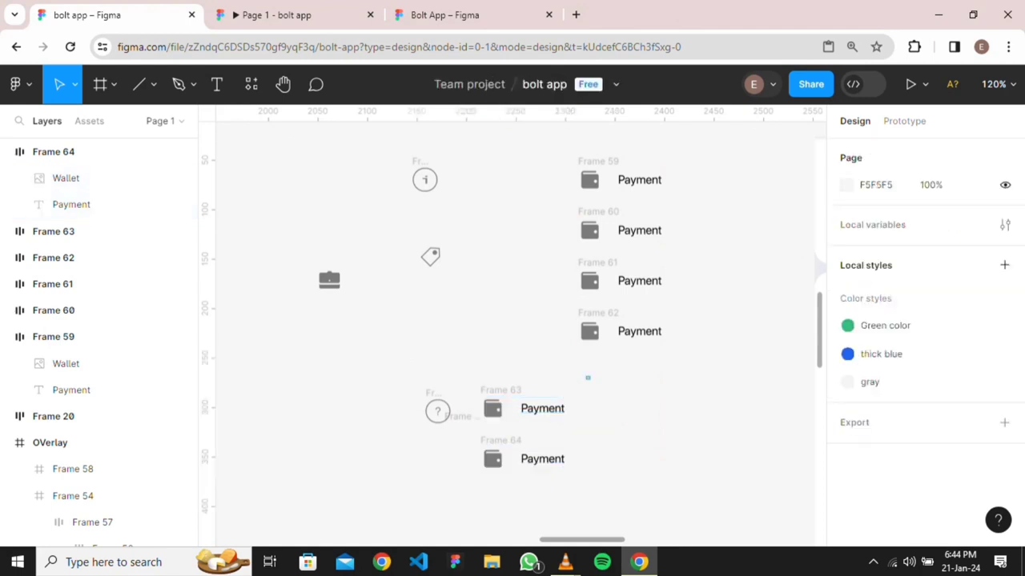
{"action": "left_click_drag", "start_coordinate": [588, 376], "coordinate": [640, 432]}
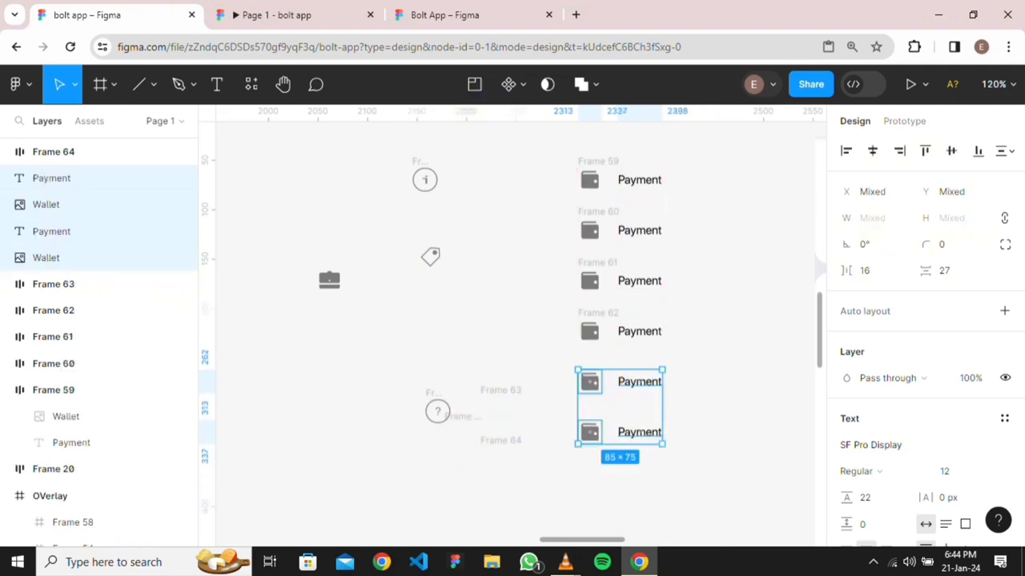
{"action": "left_click", "coordinate": [705, 401]}
Wrap the fifth and bottom rows' wallet icon and Payment label in auto layout
{"action": "left_click", "coordinate": [639, 382]}
{"action": "left_click", "coordinate": [590, 382], "text": "shift"}
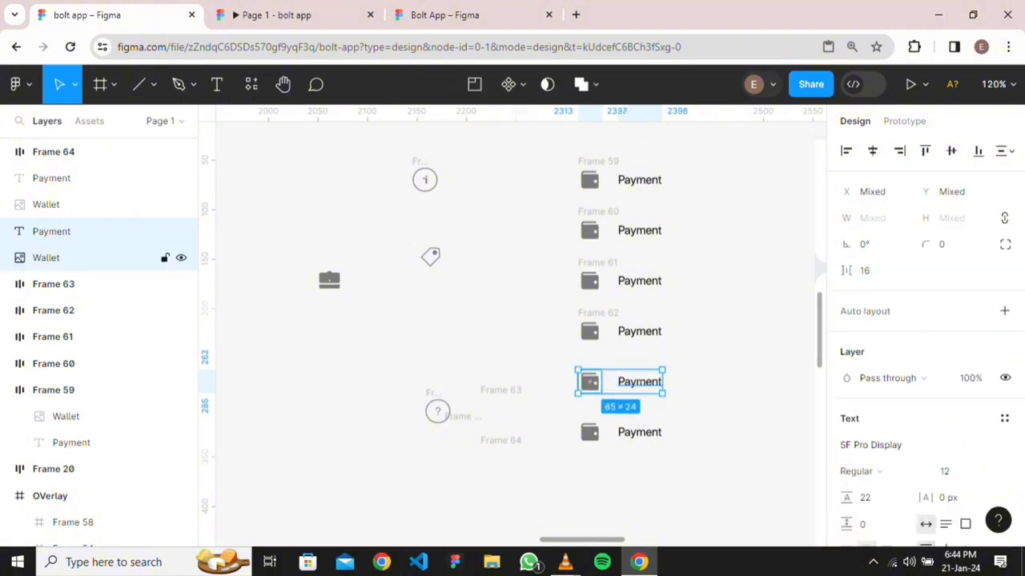
{"action": "key", "text": "shift+a"}
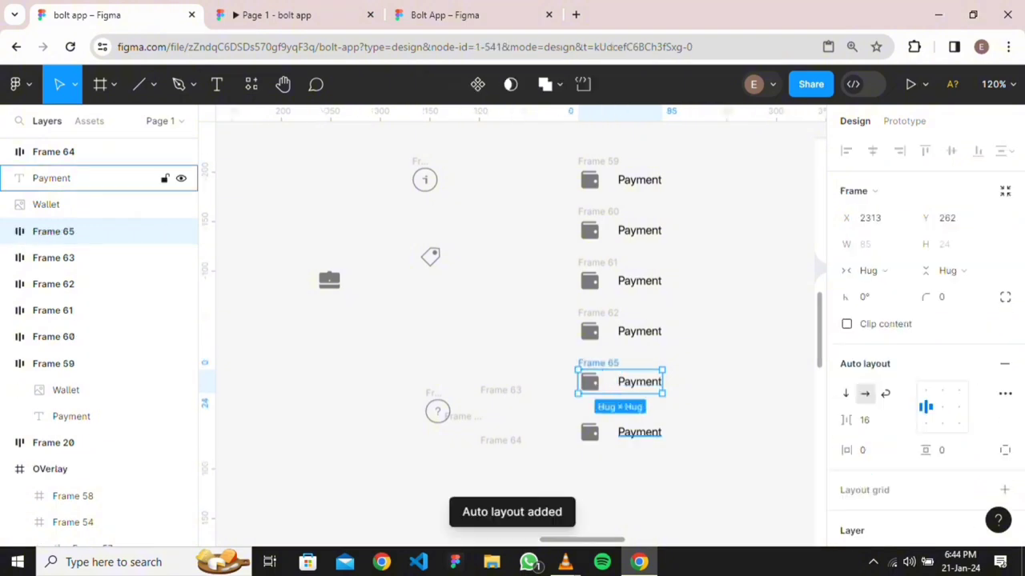
{"action": "left_click", "coordinate": [639, 433]}
{"action": "left_click", "coordinate": [590, 432], "text": "shift"}
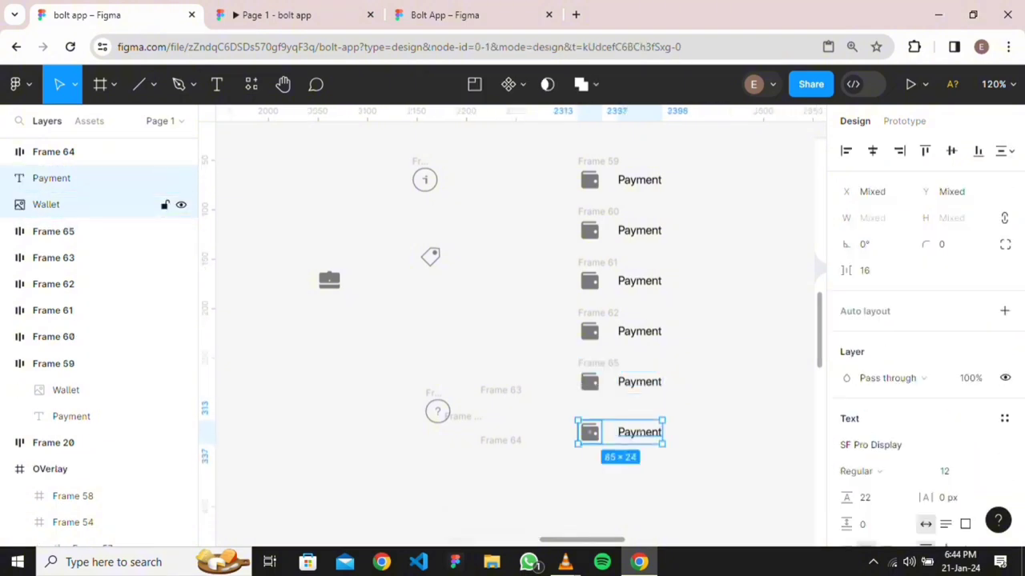
{"action": "key", "text": "shift+a"}
{"action": "key", "text": "Escape"}
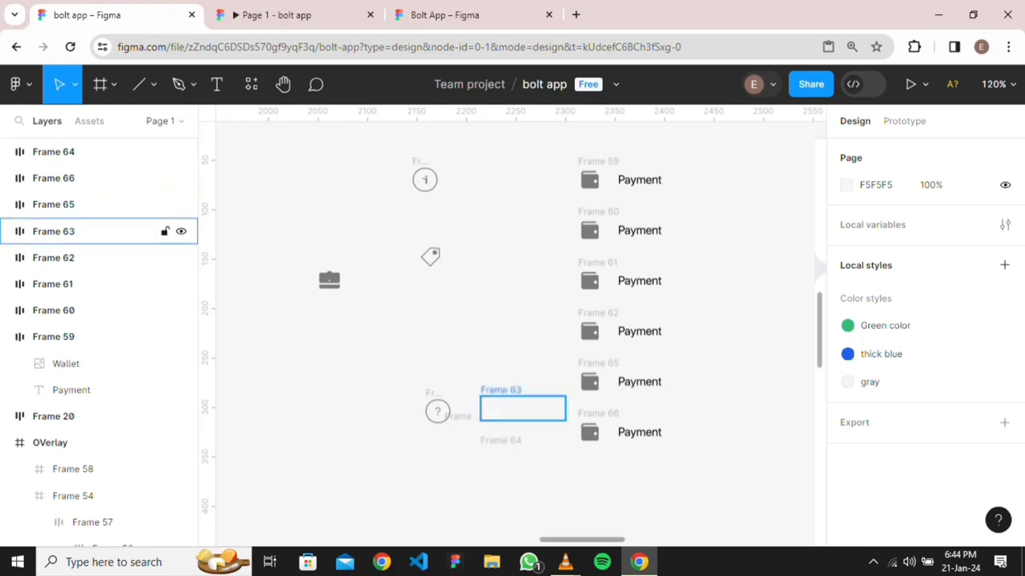
Delete the empty Frames 63 and 64
{"action": "left_click", "coordinate": [52, 231]}
{"action": "key", "text": "Delete"}
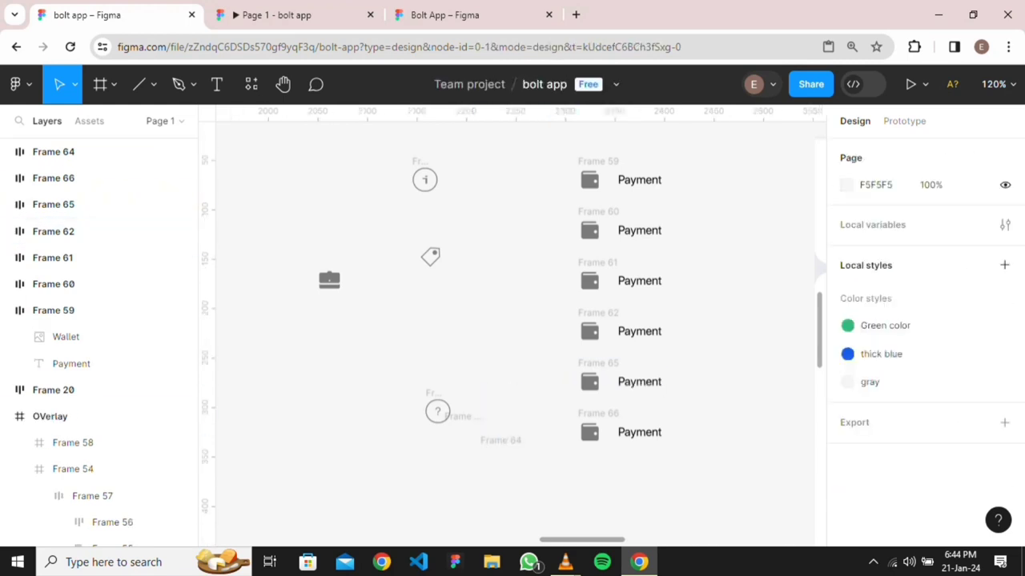
{"action": "left_click", "coordinate": [53, 151]}
{"action": "key", "text": "Delete"}
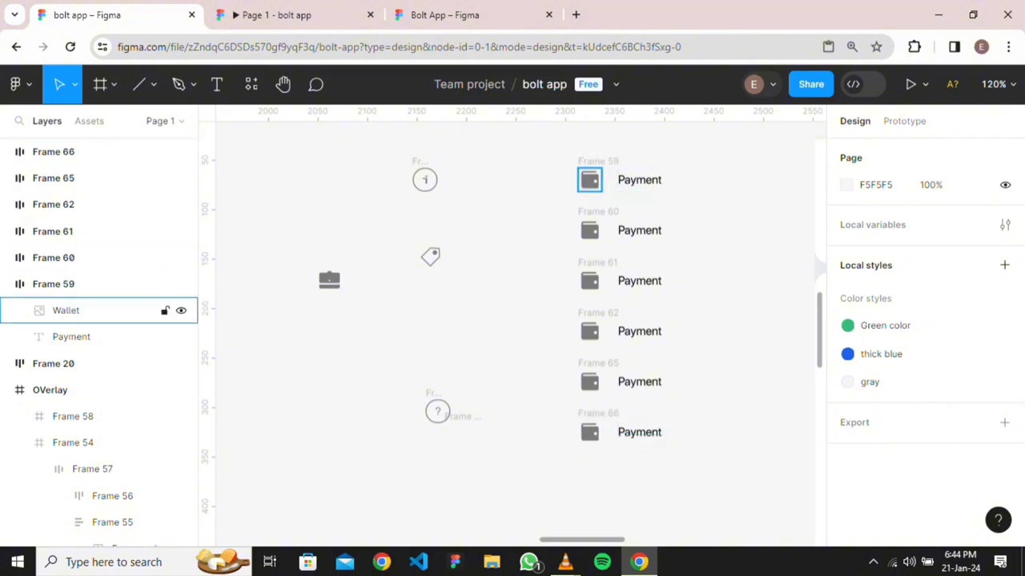
Stack the six Payment rows in auto-layout Frame 67 with 32 spacing and 32 horizontal padding
{"action": "left_click_drag", "start_coordinate": [547, 159], "coordinate": [711, 510]}
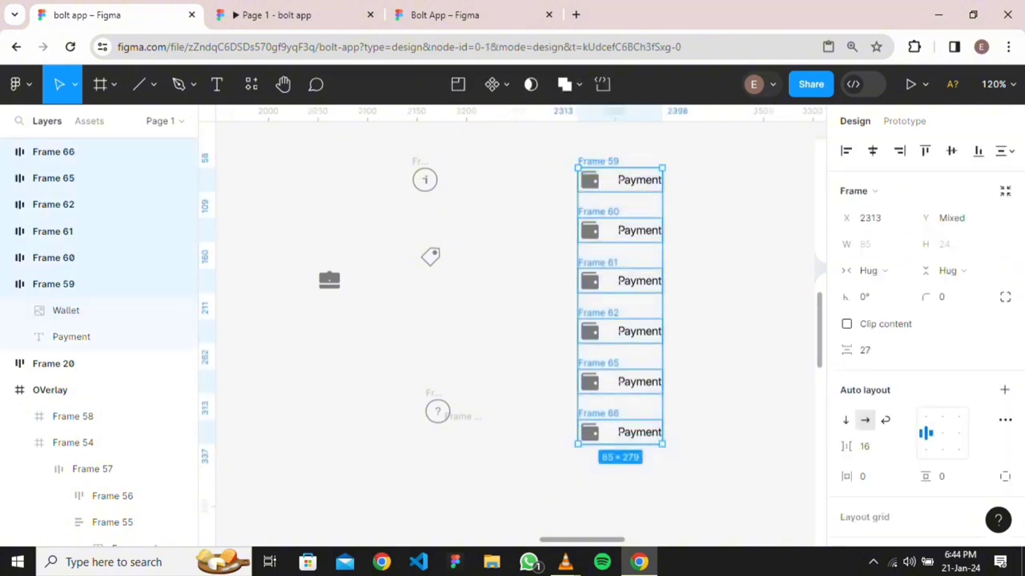
{"action": "key", "text": "shift+a"}
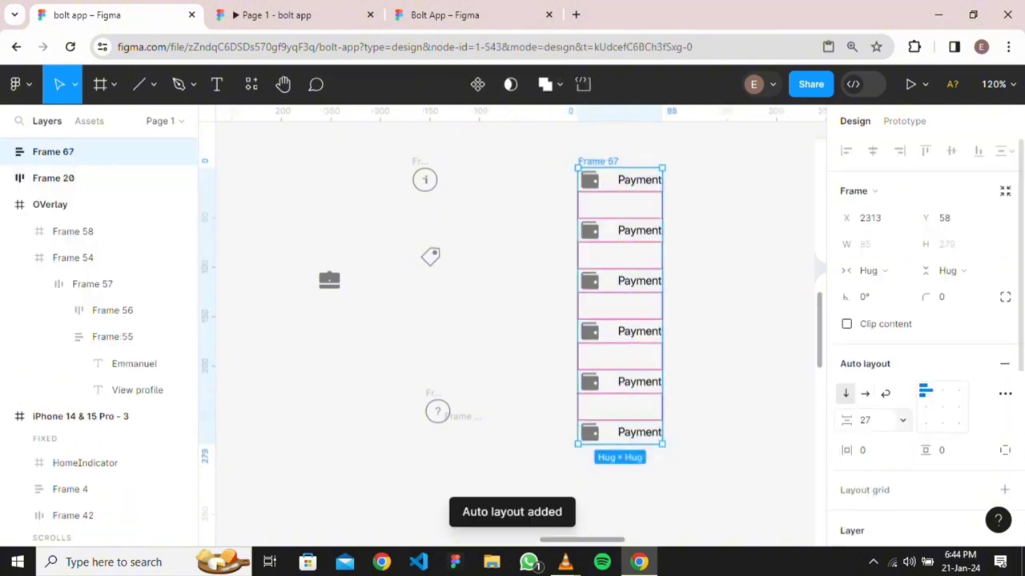
{"action": "left_click", "coordinate": [865, 421]}
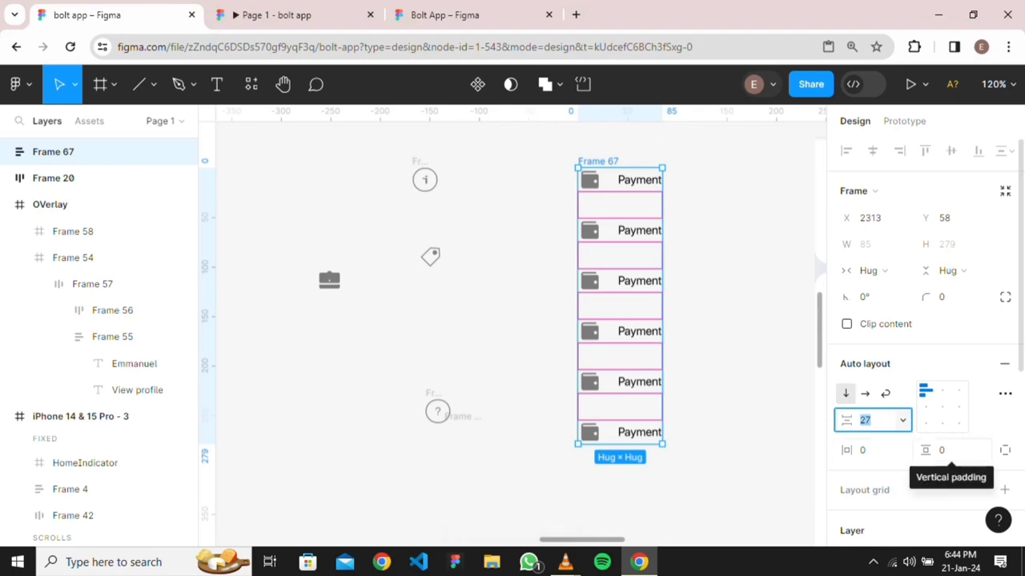
{"action": "type", "text": "32"}
{"action": "key", "text": "Return"}
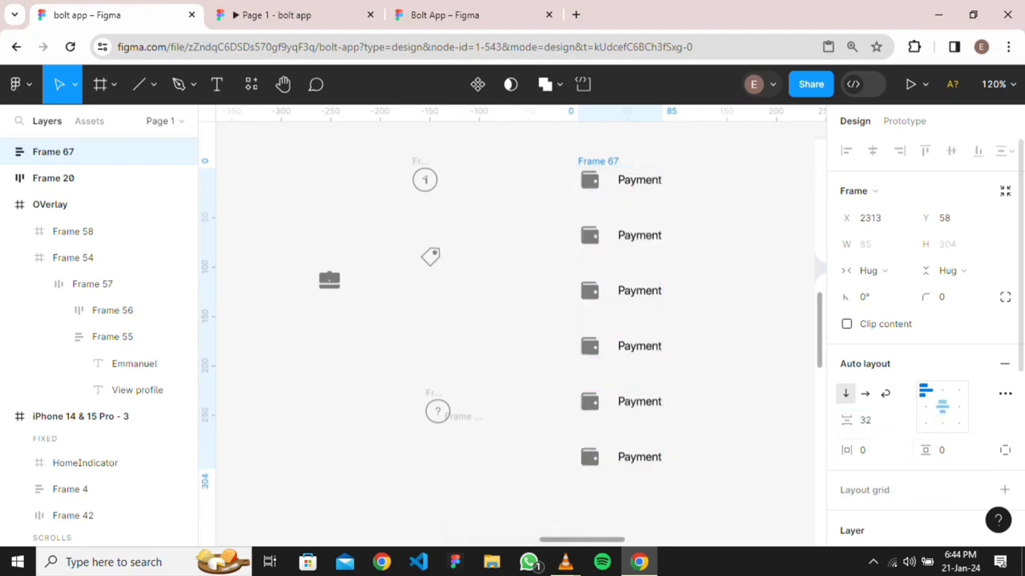
{"action": "scroll", "coordinate": [743, 314], "scroll_direction": "down", "scroll_amount": 5}
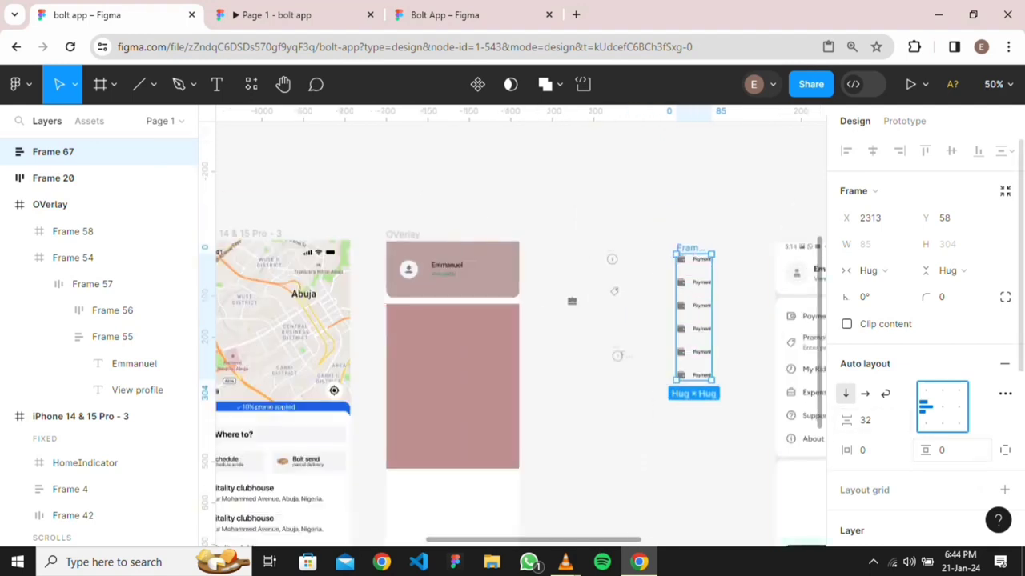
{"action": "left_click", "coordinate": [873, 450]}
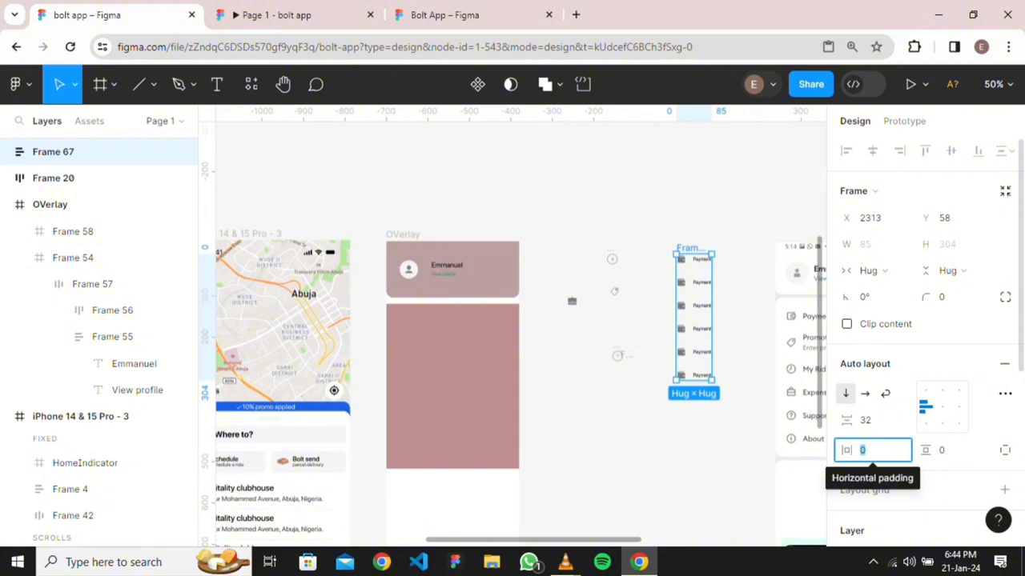
{"action": "type", "text": "32"}
{"action": "key", "text": "Return"}
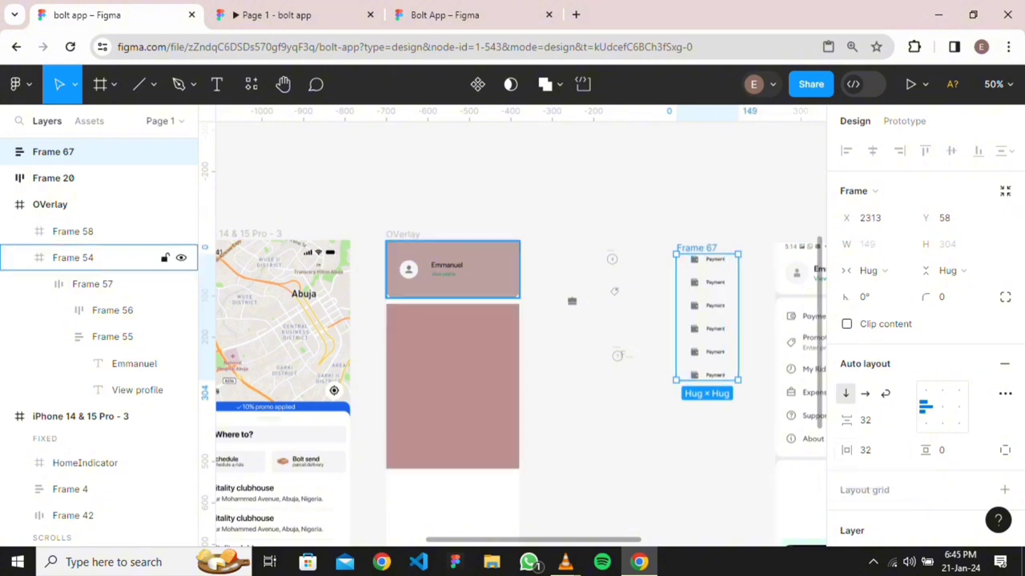
Move the Frame 67 Payment list into the overlay's lower pink panel
{"action": "left_click", "coordinate": [73, 258]}
{"action": "left_click", "coordinate": [696, 248]}
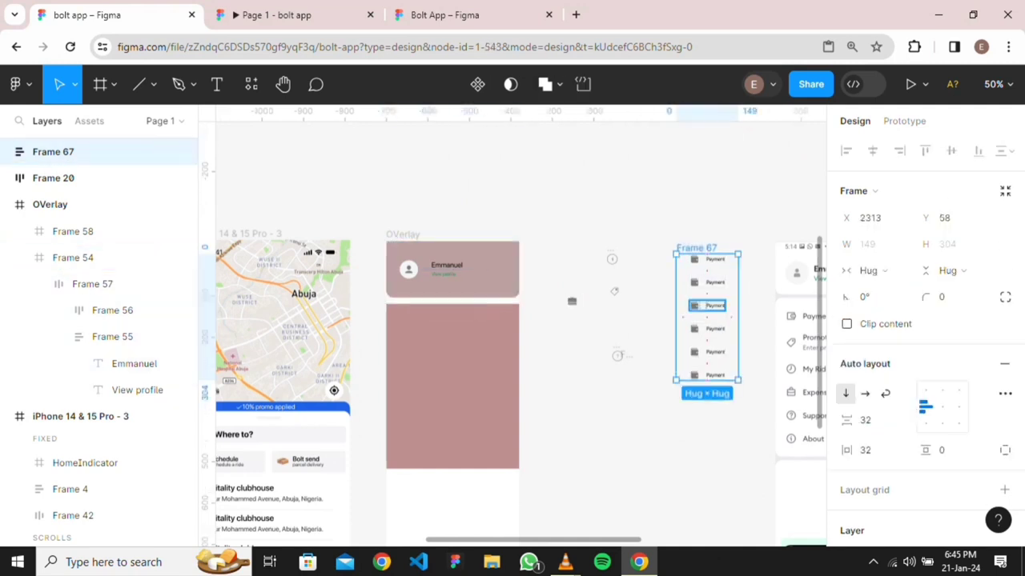
{"action": "key", "text": "Escape"}
{"action": "left_click", "coordinate": [696, 248]}
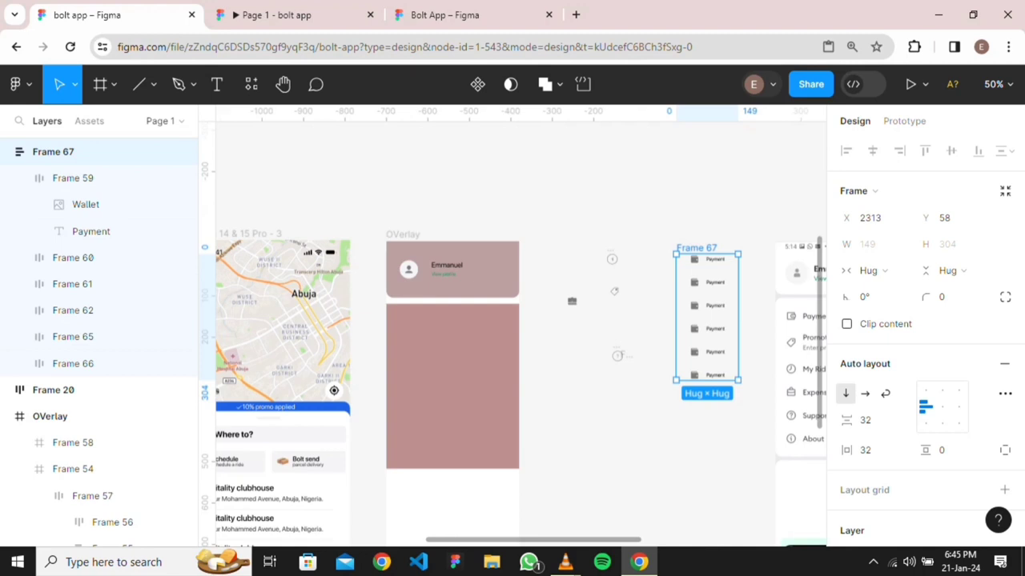
{"action": "left_click_drag", "start_coordinate": [707, 317], "coordinate": [446, 377]}
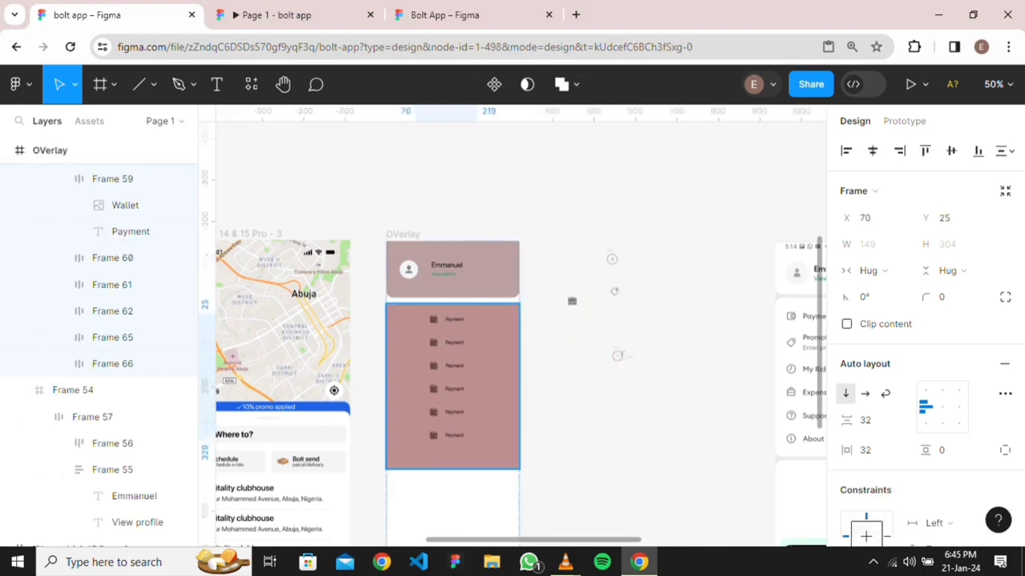
Align the nested Payment items frame to the left edge of its panel (X 0)
{"action": "left_click", "coordinate": [846, 152]}
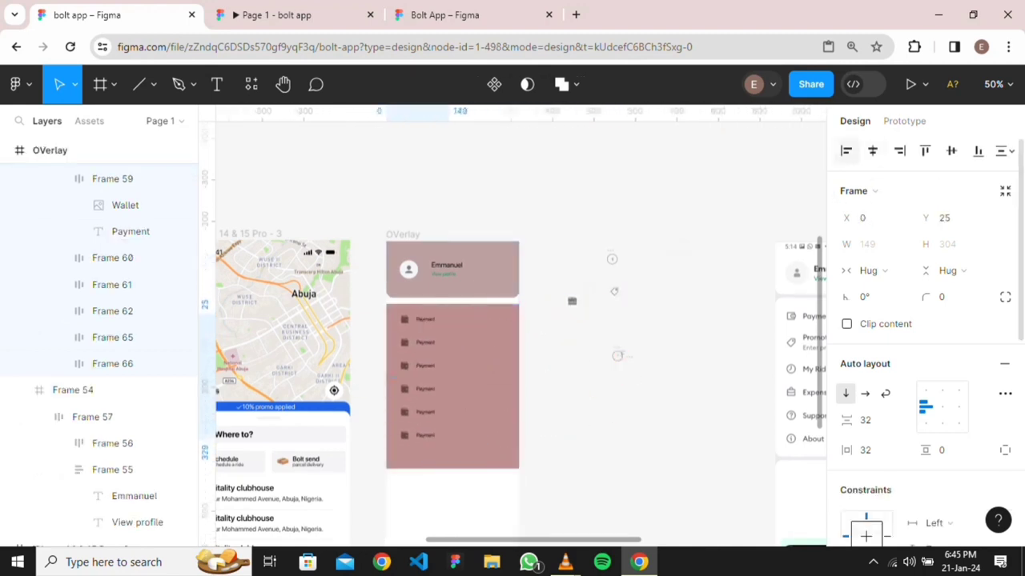
{"action": "left_click", "coordinate": [873, 152]}
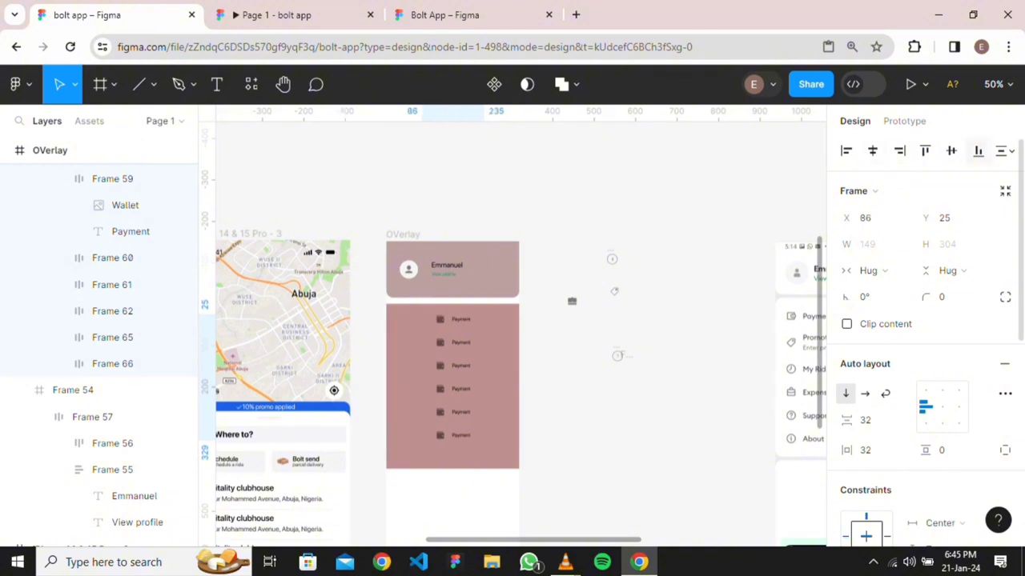
{"action": "left_click", "coordinate": [951, 151]}
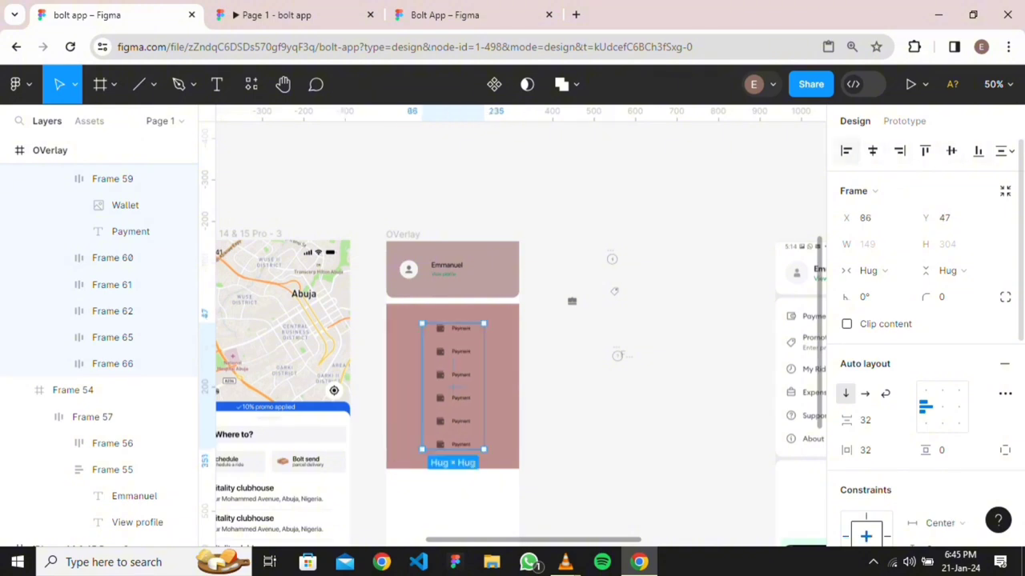
{"action": "left_click", "coordinate": [847, 152]}
{"action": "scroll", "coordinate": [621, 360], "scroll_direction": "down", "scroll_amount": 3}
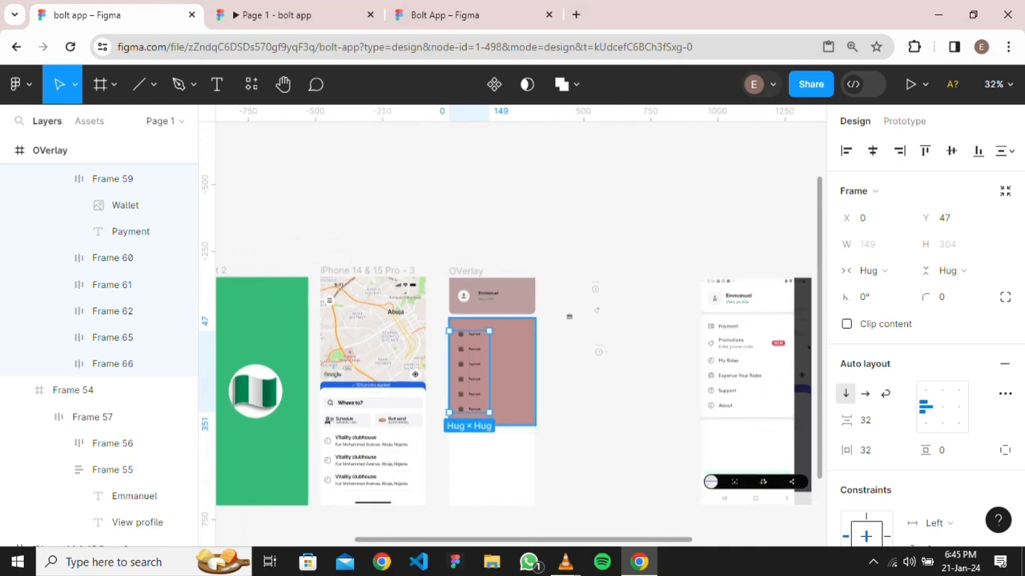
{"action": "scroll", "coordinate": [488, 381], "scroll_direction": "up", "scroll_amount": 5}
{"action": "left_click", "coordinate": [622, 400]}
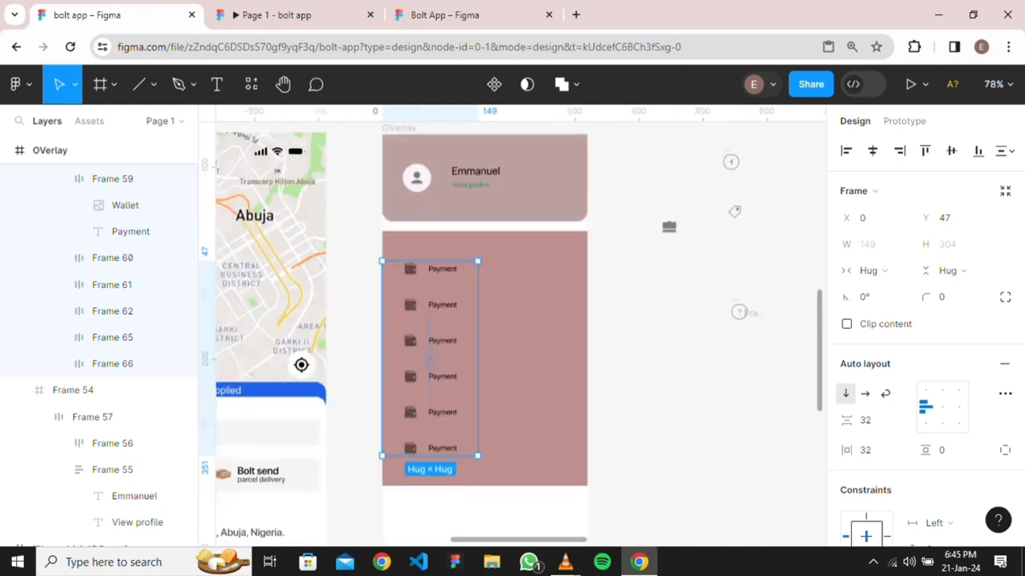
{"action": "scroll", "coordinate": [575, 403], "scroll_direction": "down", "scroll_amount": 3}
{"action": "scroll", "coordinate": [494, 294], "scroll_direction": "up", "scroll_amount": 5}
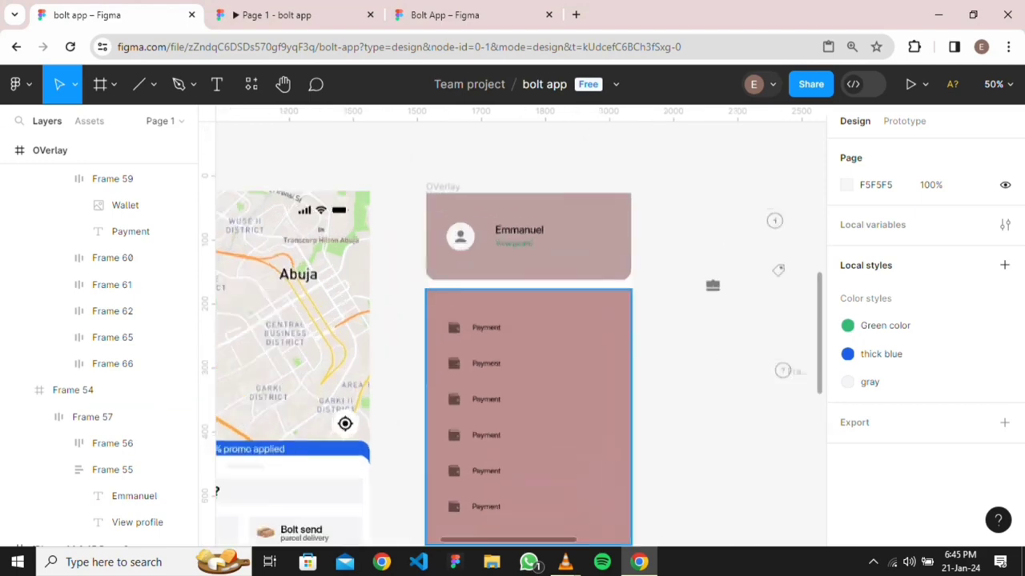
{"action": "double_click", "coordinate": [546, 178]}
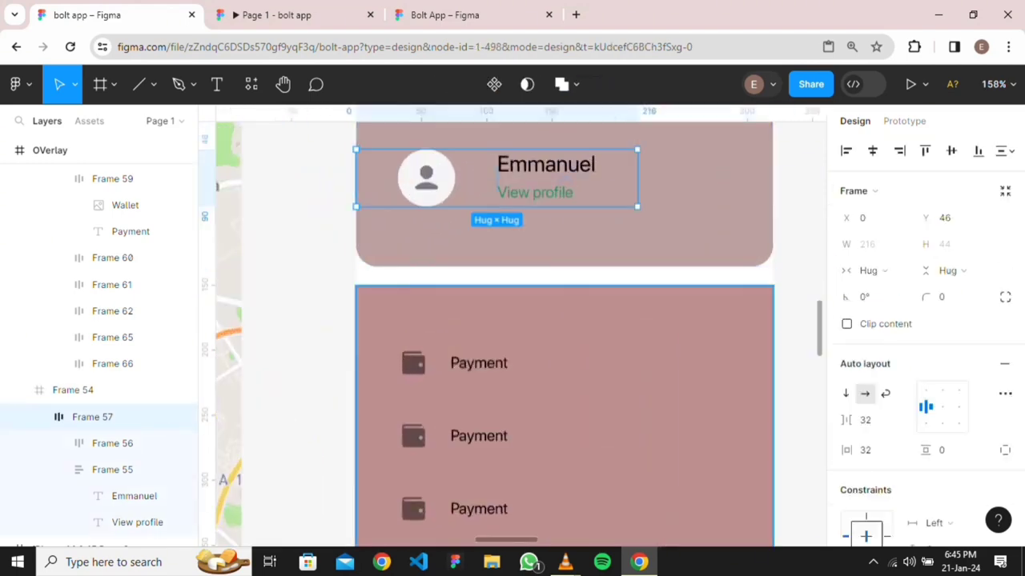
{"action": "scroll", "coordinate": [661, 304], "scroll_direction": "right", "scroll_amount": 4}
{"action": "scroll", "coordinate": [662, 274], "scroll_direction": "down", "scroll_amount": 5}
{"action": "scroll", "coordinate": [661, 309], "scroll_direction": "right", "scroll_amount": 4}
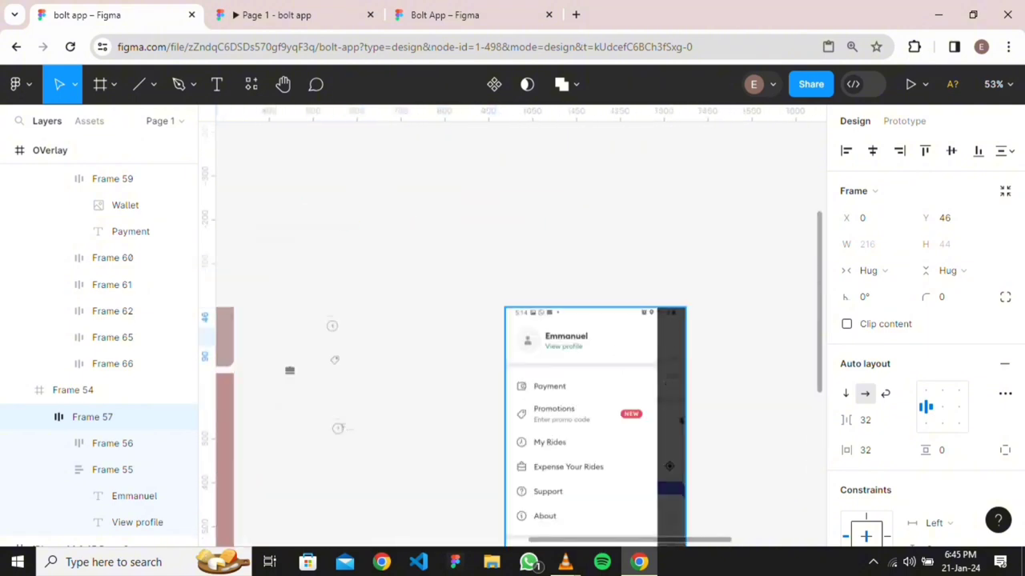
{"action": "scroll", "coordinate": [556, 380], "scroll_direction": "up", "scroll_amount": 4}
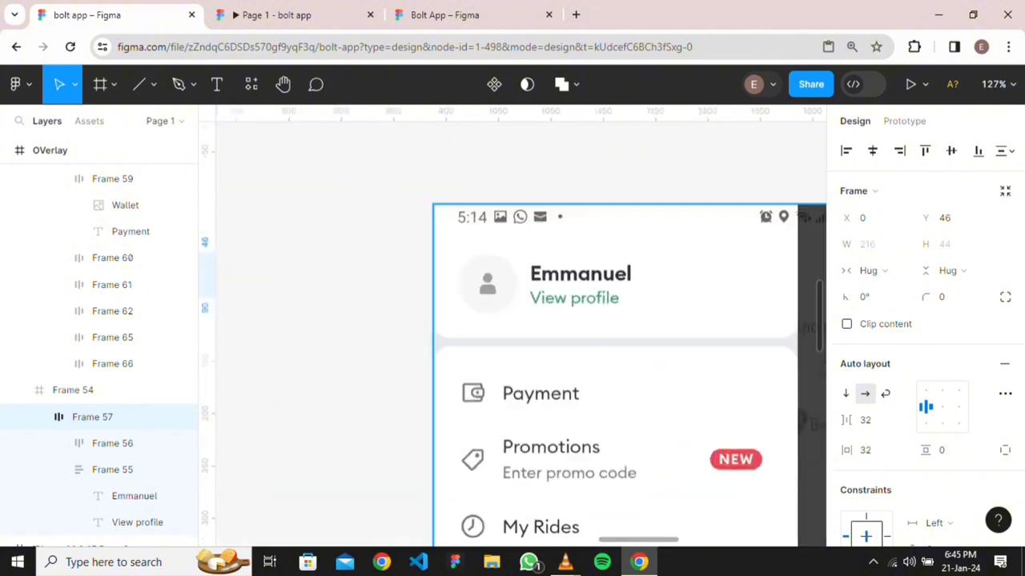
{"action": "scroll", "coordinate": [492, 425], "scroll_direction": "down", "scroll_amount": 4}
{"action": "scroll", "coordinate": [492, 426], "scroll_direction": "down", "scroll_amount": 1}
{"action": "scroll", "coordinate": [493, 432], "scroll_direction": "left", "scroll_amount": 4}
{"action": "scroll", "coordinate": [489, 443], "scroll_direction": "up", "scroll_amount": 3}
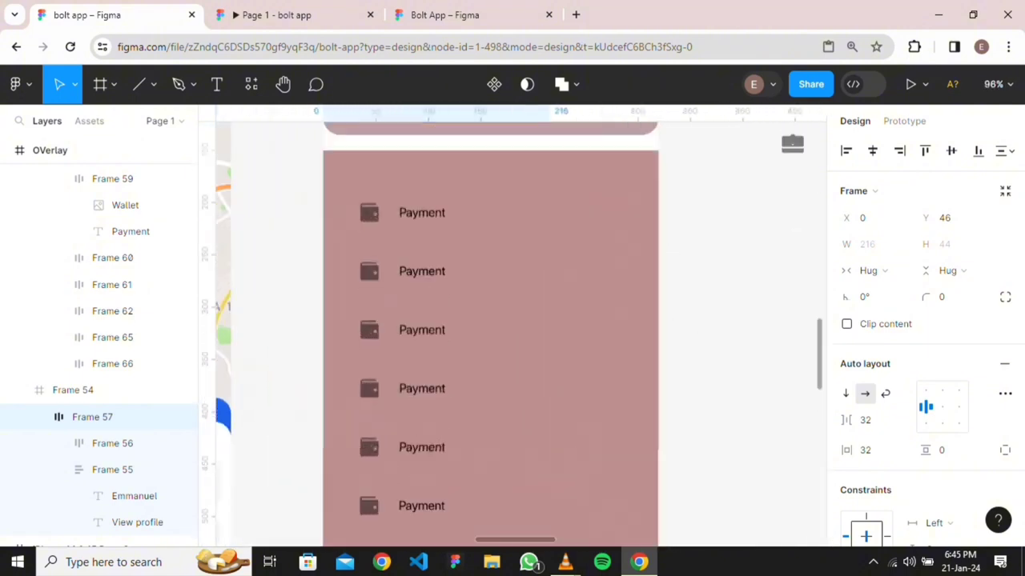
{"action": "scroll", "coordinate": [481, 360], "scroll_direction": "up", "scroll_amount": 1}
{"action": "scroll", "coordinate": [481, 360], "scroll_direction": "down", "scroll_amount": 1}
{"action": "scroll", "coordinate": [501, 286], "scroll_direction": "down", "scroll_amount": 3}
{"action": "scroll", "coordinate": [501, 320], "scroll_direction": "up", "scroll_amount": 3}
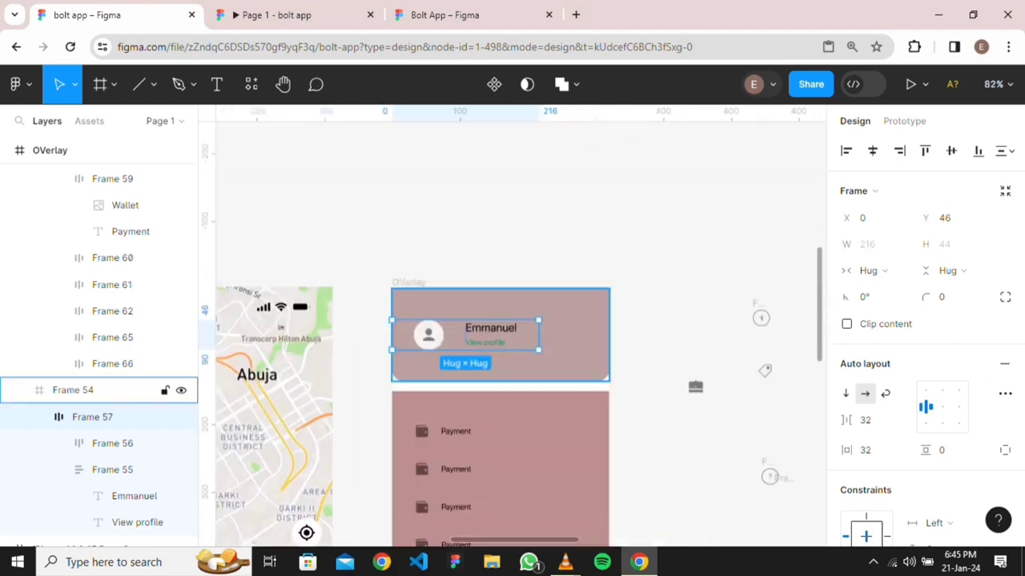
{"action": "scroll", "coordinate": [501, 360], "scroll_direction": "down", "scroll_amount": 3}
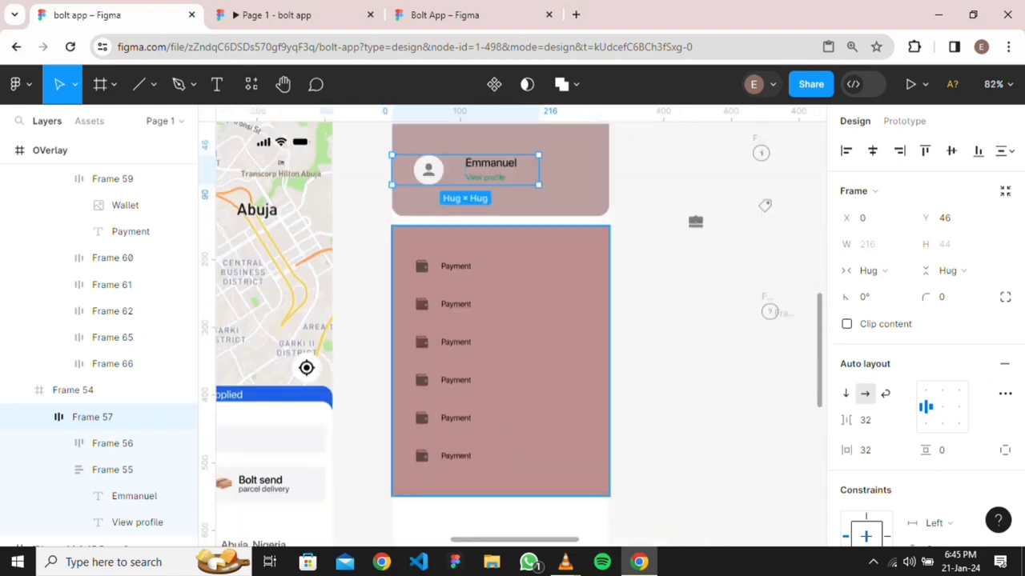
Give Frame 58, the Payment list panel, a corner radius of 16
{"action": "left_click", "coordinate": [500, 360]}
{"action": "left_click", "coordinate": [951, 271]}
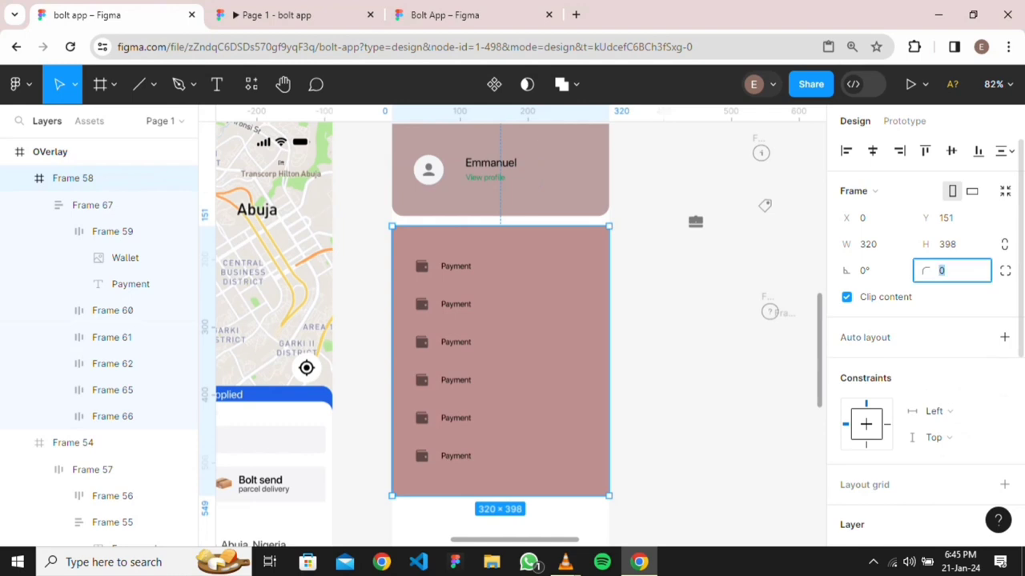
{"action": "type", "text": "16"}
{"action": "key", "text": "Return"}
{"action": "left_click", "coordinate": [702, 308]}
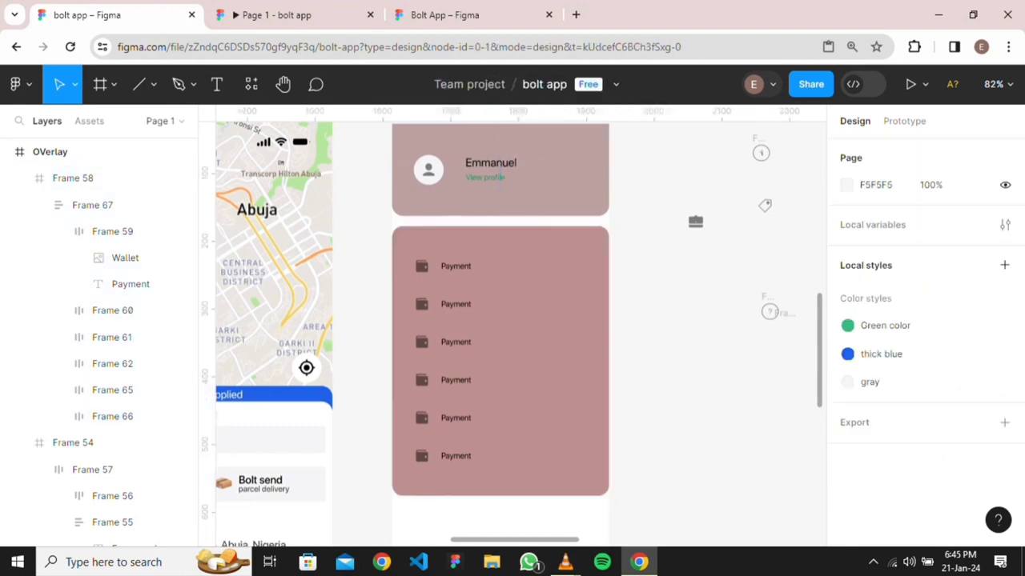
{"action": "scroll", "coordinate": [702, 308], "scroll_direction": "down", "scroll_amount": 2}
{"action": "scroll", "coordinate": [337, 300], "scroll_direction": "down", "scroll_amount": 1}
{"action": "scroll", "coordinate": [489, 326], "scroll_direction": "right", "scroll_amount": 4}
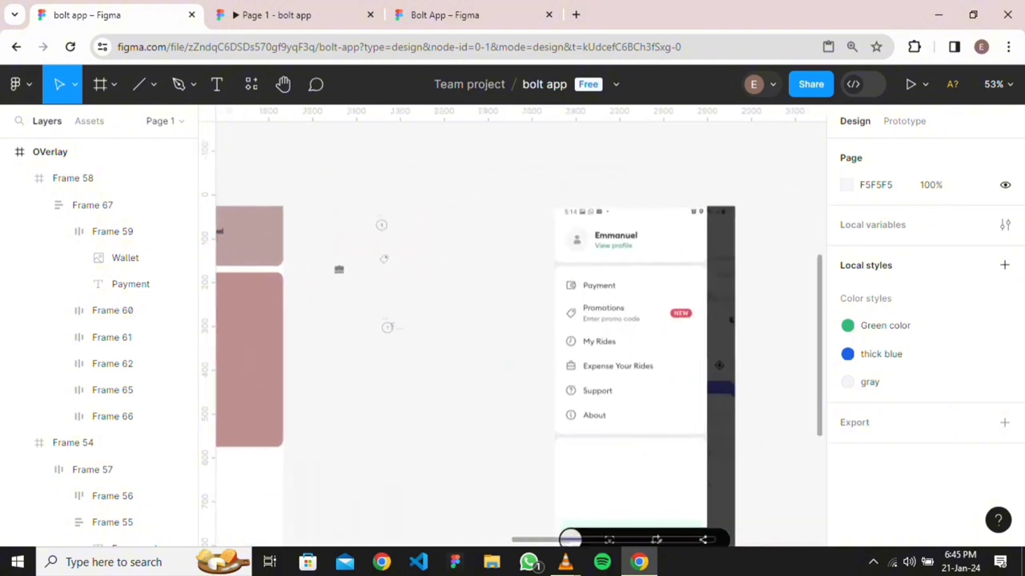
{"action": "scroll", "coordinate": [489, 326], "scroll_direction": "down", "scroll_amount": 4}
{"action": "scroll", "coordinate": [513, 334], "scroll_direction": "left", "scroll_amount": 1}
{"action": "scroll", "coordinate": [432, 402], "scroll_direction": "up", "scroll_amount": 6}
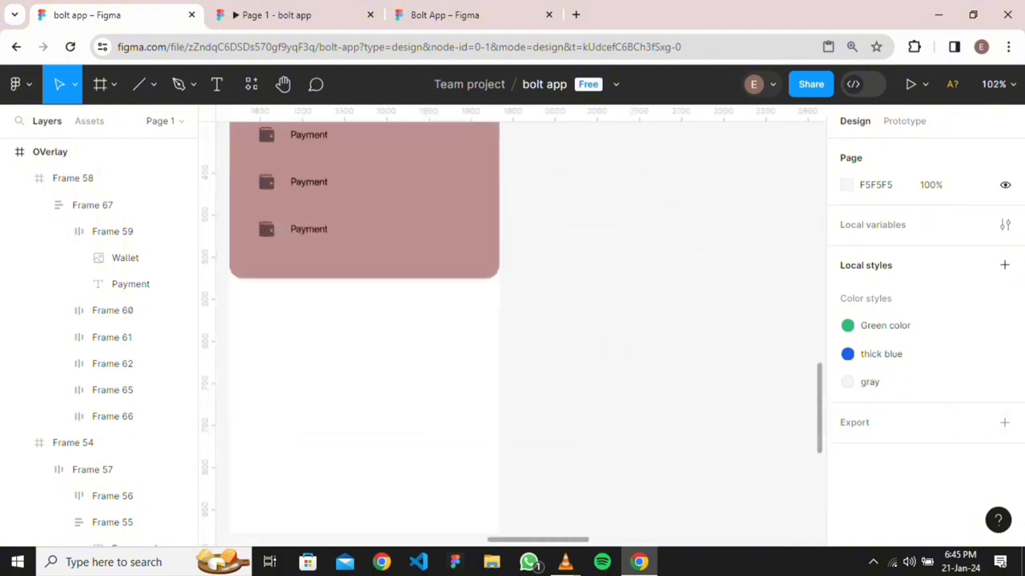
{"action": "scroll", "coordinate": [512, 334], "scroll_direction": "left", "scroll_amount": 2}
{"action": "scroll", "coordinate": [512, 334], "scroll_direction": "up", "scroll_amount": 2}
{"action": "scroll", "coordinate": [513, 334], "scroll_direction": "right", "scroll_amount": 2}
{"action": "scroll", "coordinate": [512, 334], "scroll_direction": "down", "scroll_amount": 2}
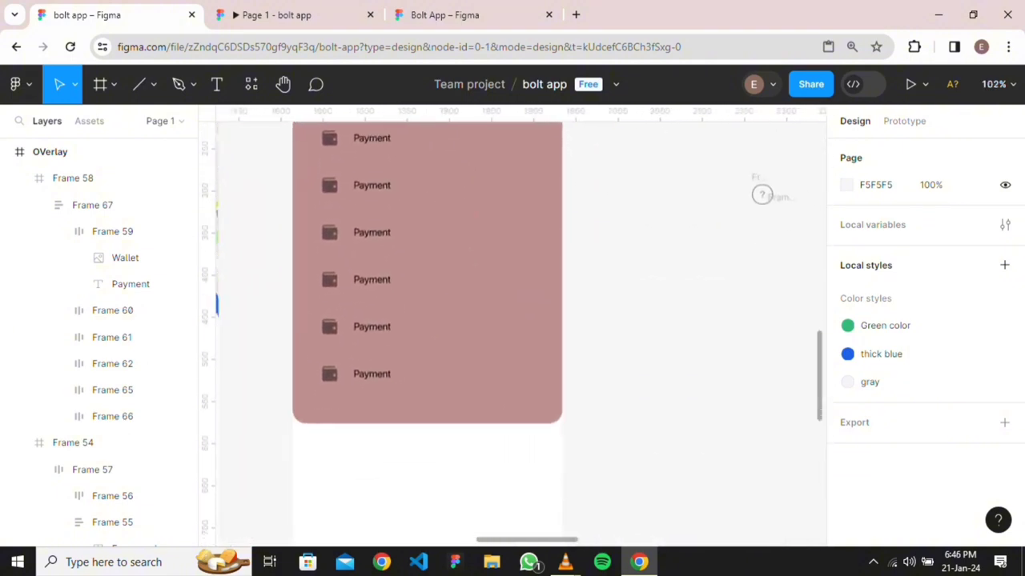
{"action": "scroll", "coordinate": [651, 385], "scroll_direction": "down", "scroll_amount": 4}
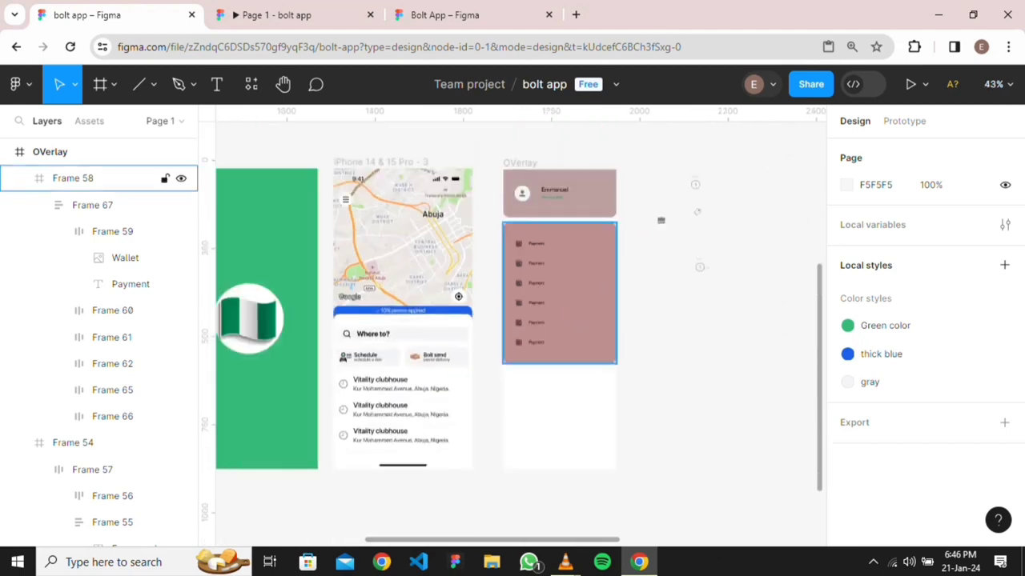
Draw a new 320 × 229 frame below the Payment list panel
{"action": "left_click", "coordinate": [113, 84]}
{"action": "left_click", "coordinate": [99, 124]}
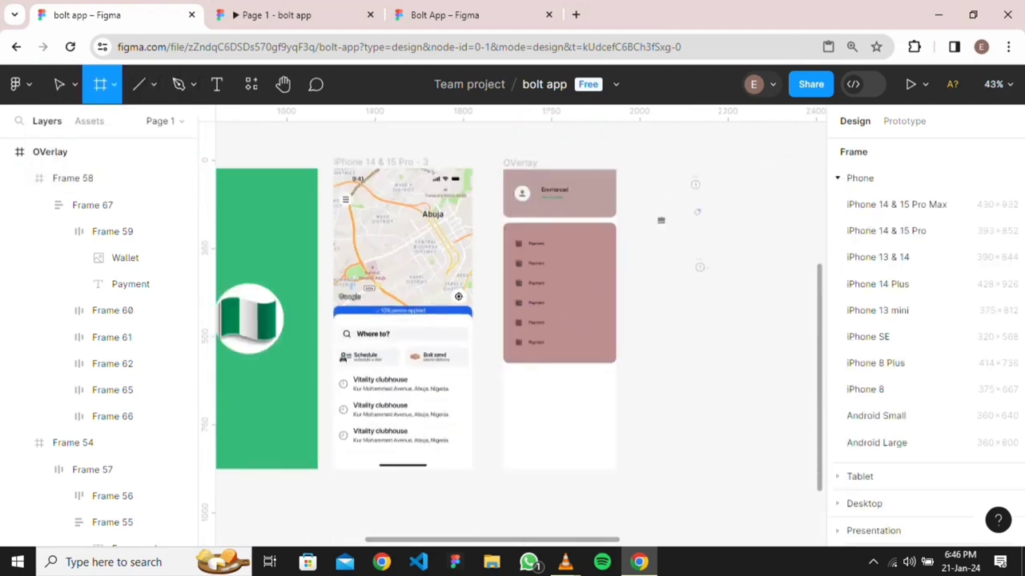
{"action": "scroll", "coordinate": [597, 468], "scroll_direction": "up", "scroll_amount": 3}
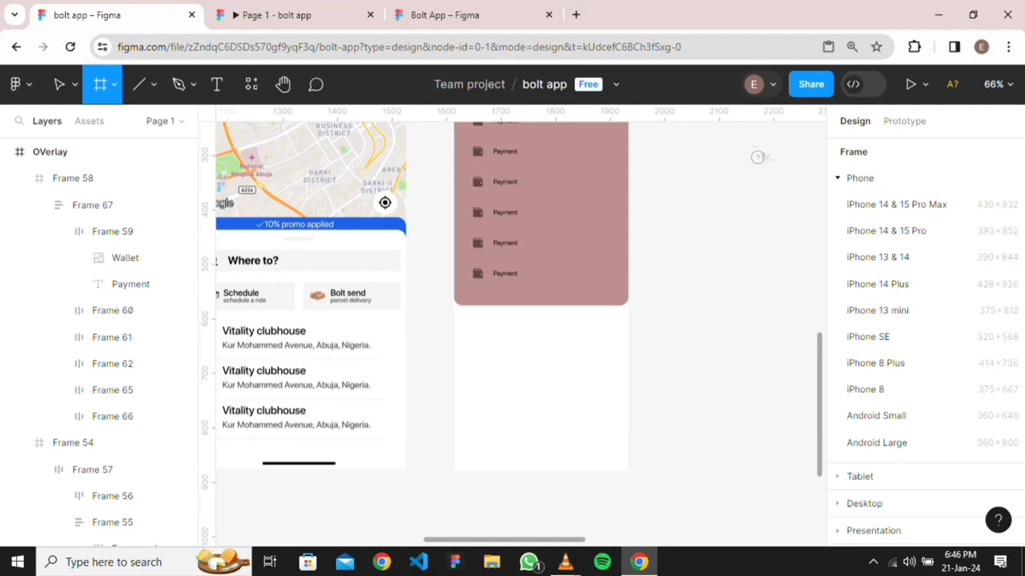
{"action": "left_click_drag", "start_coordinate": [453, 312], "coordinate": [628, 438]}
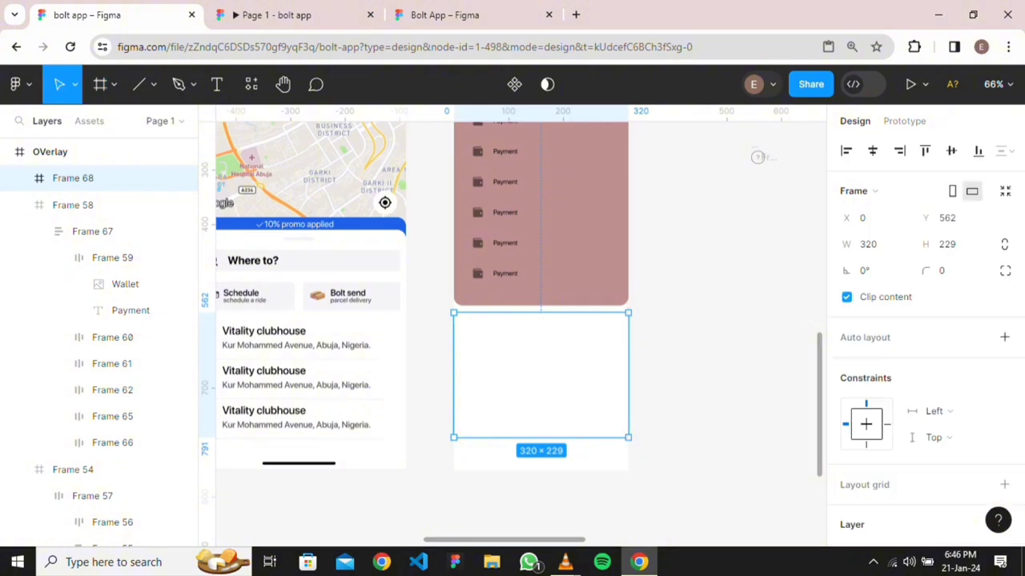
{"action": "scroll", "coordinate": [921, 320], "scroll_direction": "down", "scroll_amount": 2}
Fill the new panel with colour B29797
{"action": "left_click", "coordinate": [1004, 441]}
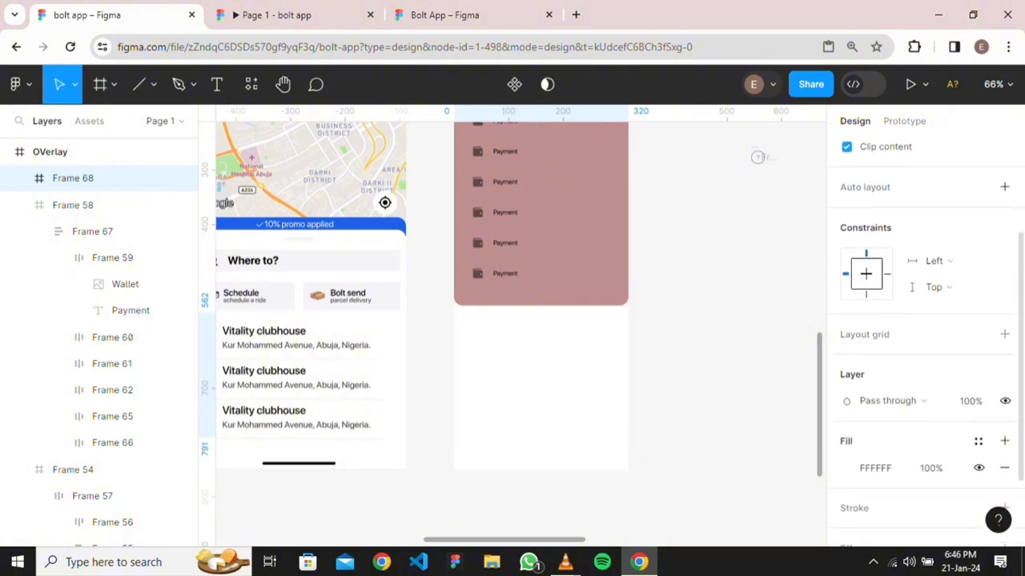
{"action": "left_click", "coordinate": [846, 468]}
{"action": "left_click_drag", "start_coordinate": [629, 172], "coordinate": [658, 231]}
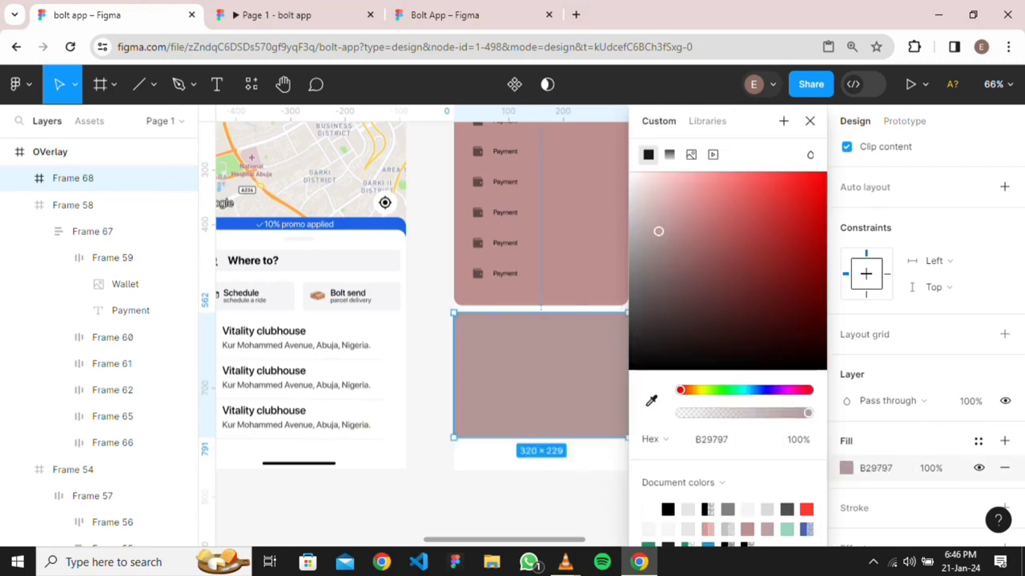
{"action": "key", "text": "Escape"}
{"action": "left_click", "coordinate": [541, 374]}
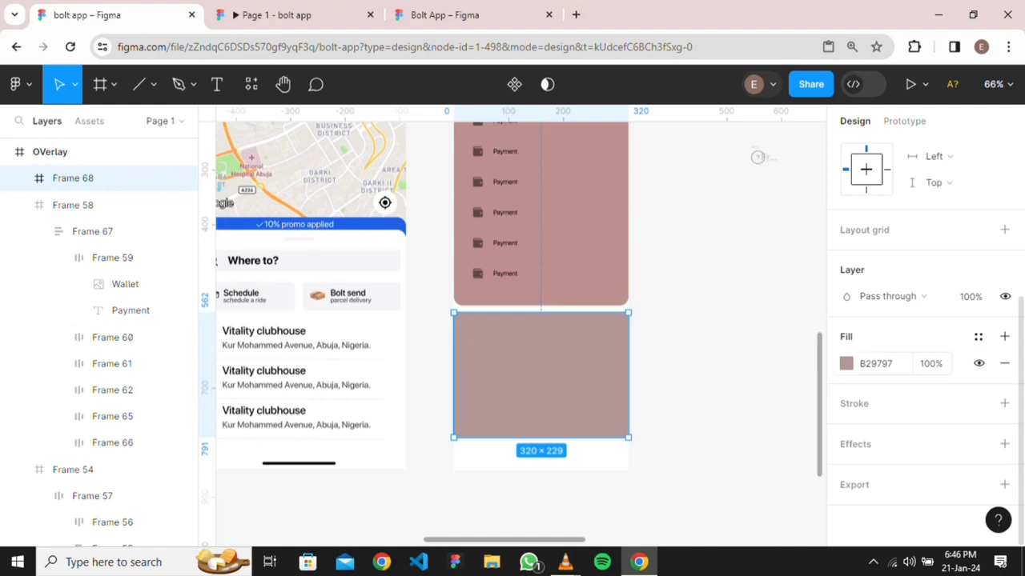
Round only the new panel's top-left and top-right corners to 16
{"action": "scroll", "coordinate": [921, 337], "scroll_direction": "up", "scroll_amount": 3}
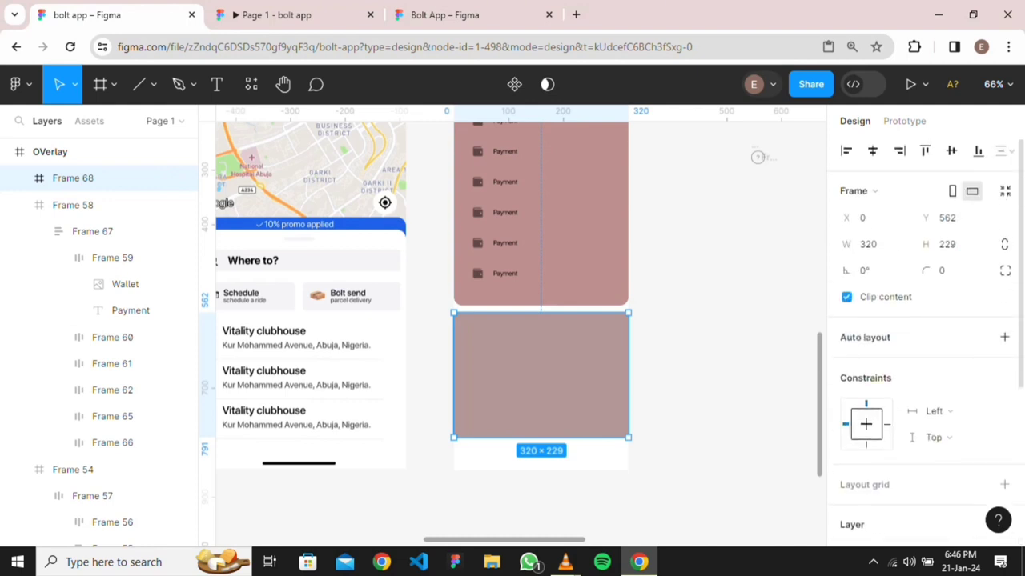
{"action": "left_click", "coordinate": [1005, 271]}
{"action": "left_click", "coordinate": [773, 311]}
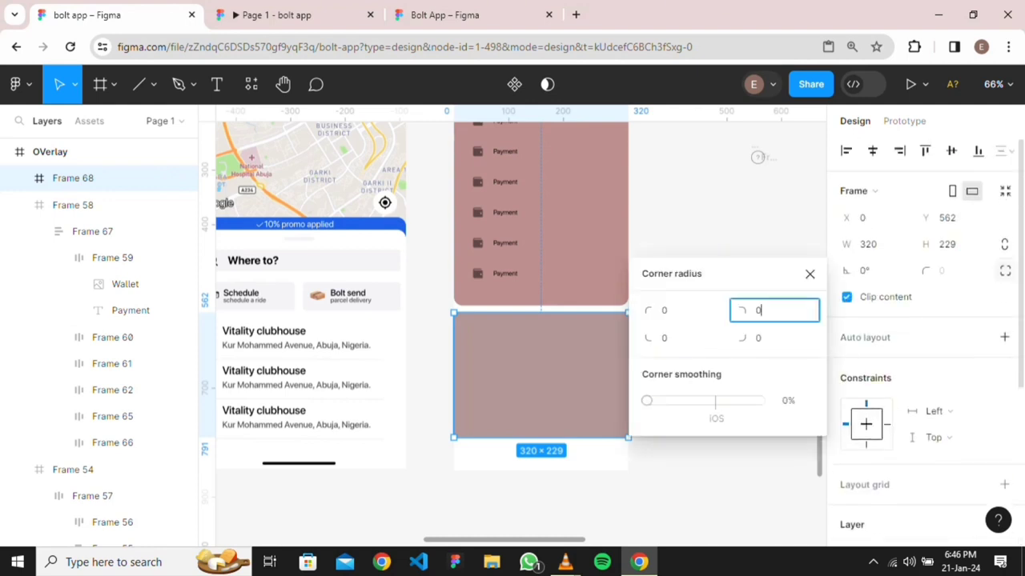
{"action": "type", "text": "16"}
{"action": "left_click", "coordinate": [680, 310]}
{"action": "type", "text": "1"}
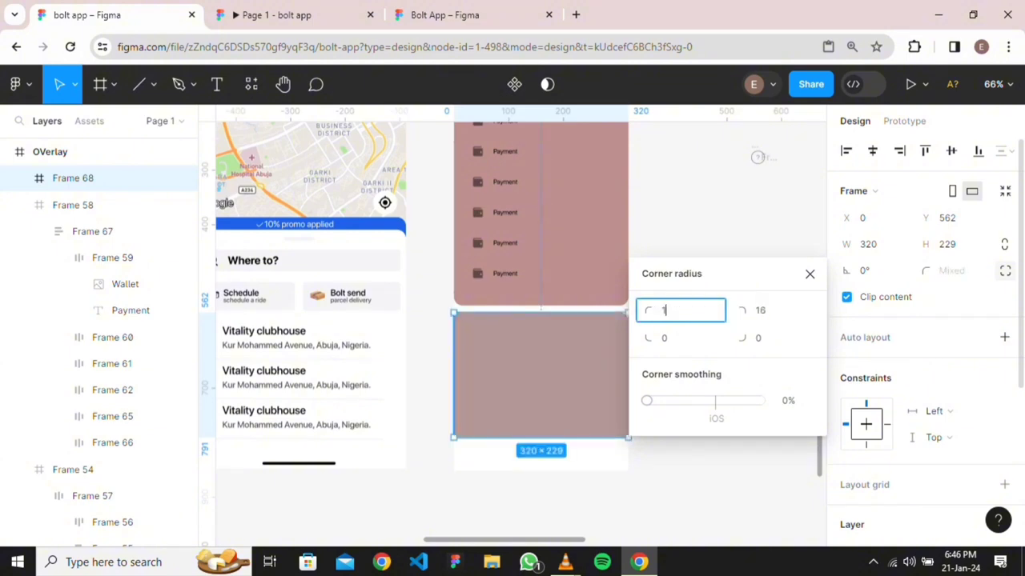
{"action": "type", "text": "6"}
{"action": "key", "text": "Return"}
{"action": "key", "text": "Escape"}
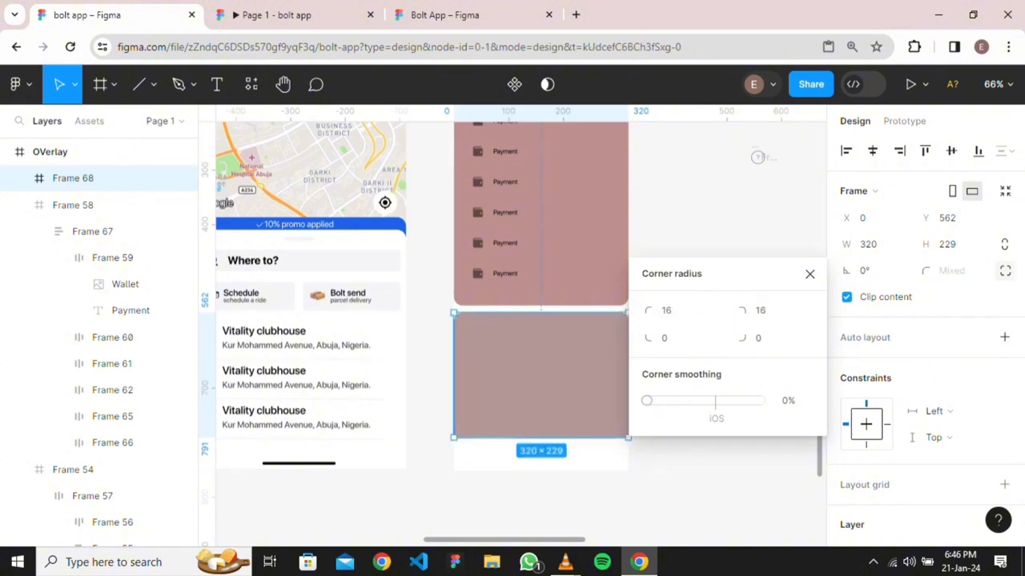
{"action": "scroll", "coordinate": [566, 275], "scroll_direction": "down", "scroll_amount": 3}
{"action": "scroll", "coordinate": [566, 274], "scroll_direction": "up", "scroll_amount": 2}
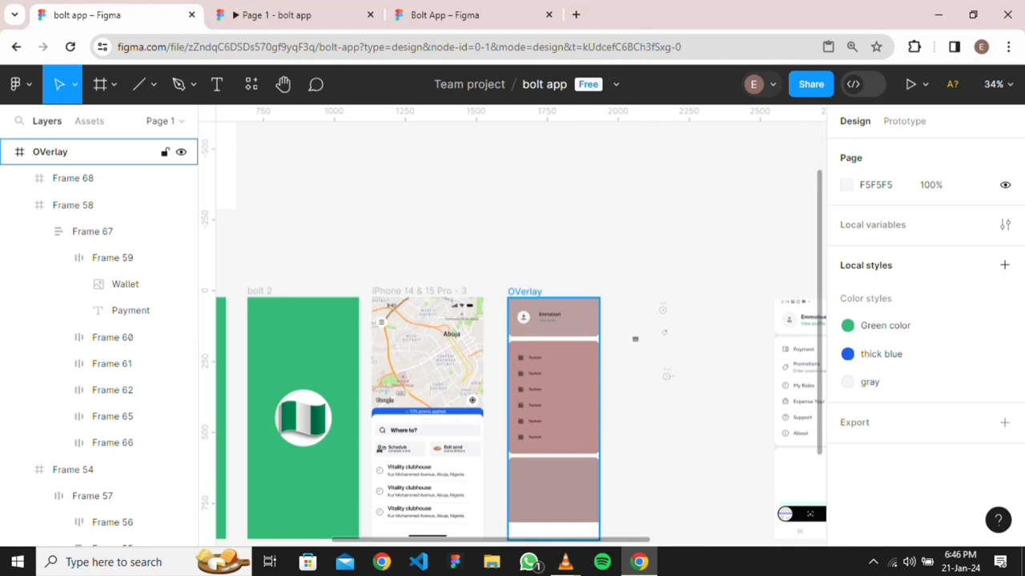
{"action": "left_click", "coordinate": [525, 291]}
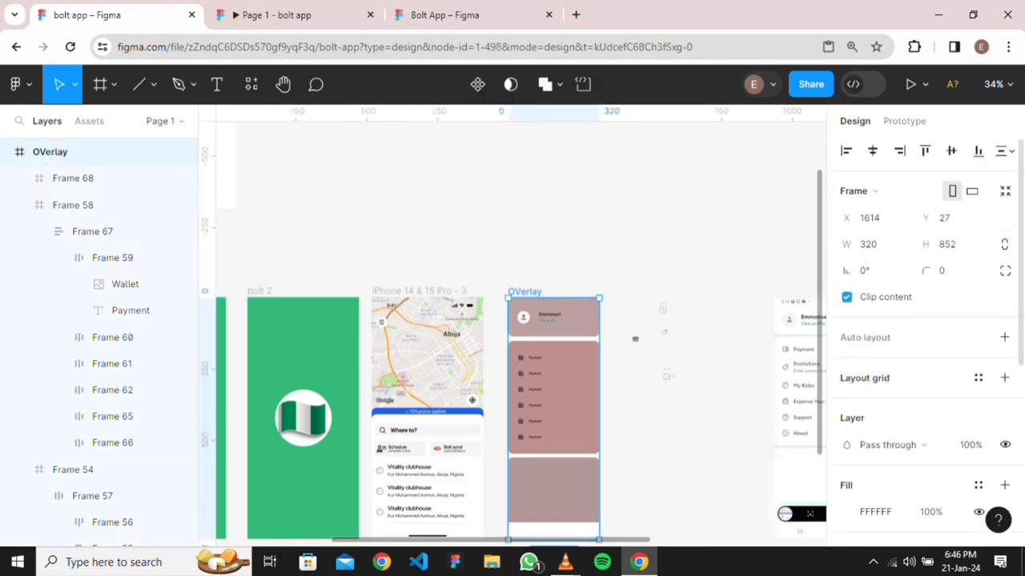
{"action": "scroll", "coordinate": [790, 350], "scroll_direction": "up", "scroll_amount": 5}
Fill the OVerlay frame with grey E9EAEE, sampled from the reference menu screenshot
{"action": "scroll", "coordinate": [789, 351], "scroll_direction": "up", "scroll_amount": 4}
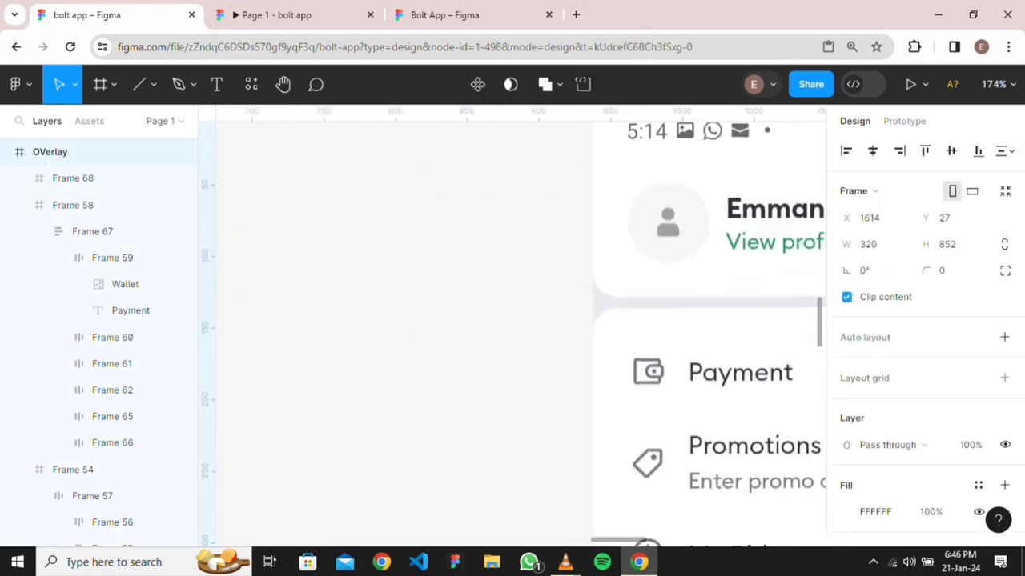
{"action": "key", "text": "i"}
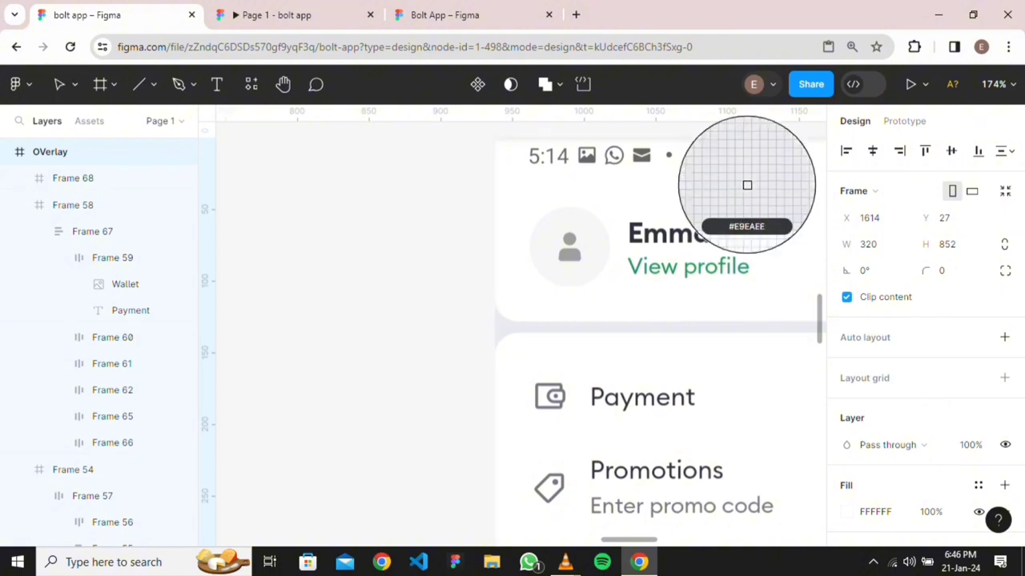
{"action": "left_click", "coordinate": [745, 184]}
{"action": "scroll", "coordinate": [428, 328], "scroll_direction": "down", "scroll_amount": 9}
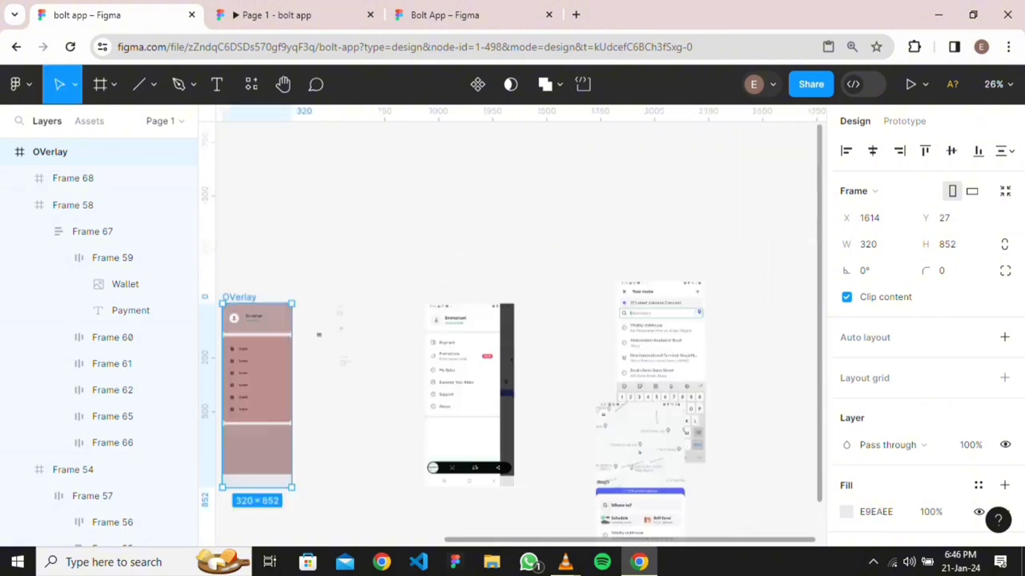
{"action": "scroll", "coordinate": [429, 329], "scroll_direction": "left", "scroll_amount": 3}
{"action": "scroll", "coordinate": [449, 384], "scroll_direction": "down", "scroll_amount": 2}
{"action": "scroll", "coordinate": [448, 385], "scroll_direction": "up", "scroll_amount": 1}
{"action": "key", "text": "Escape"}
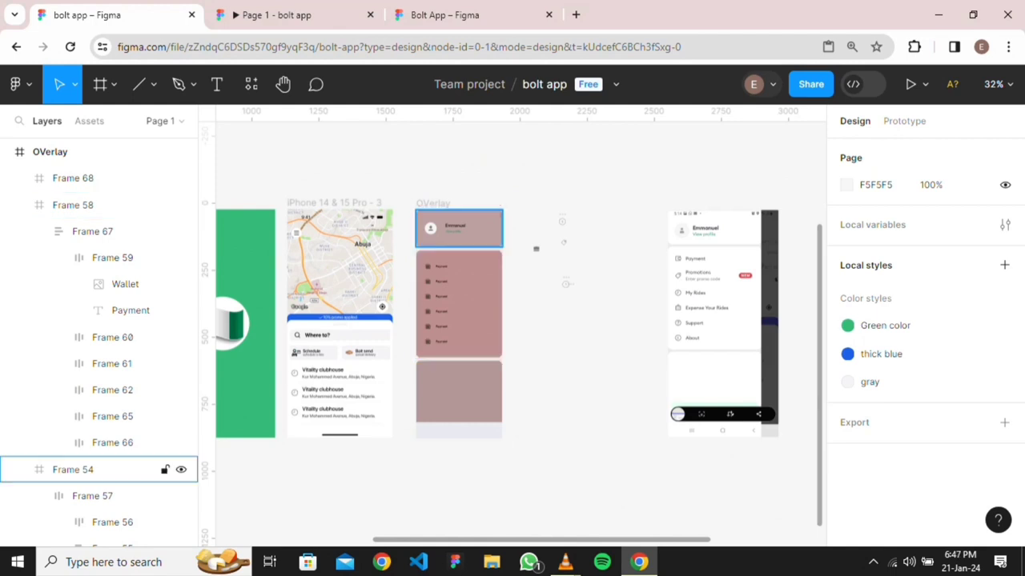
Stretch Frame 68's top edge up to Y 549, making it 242 high
{"action": "left_click", "coordinate": [96, 178]}
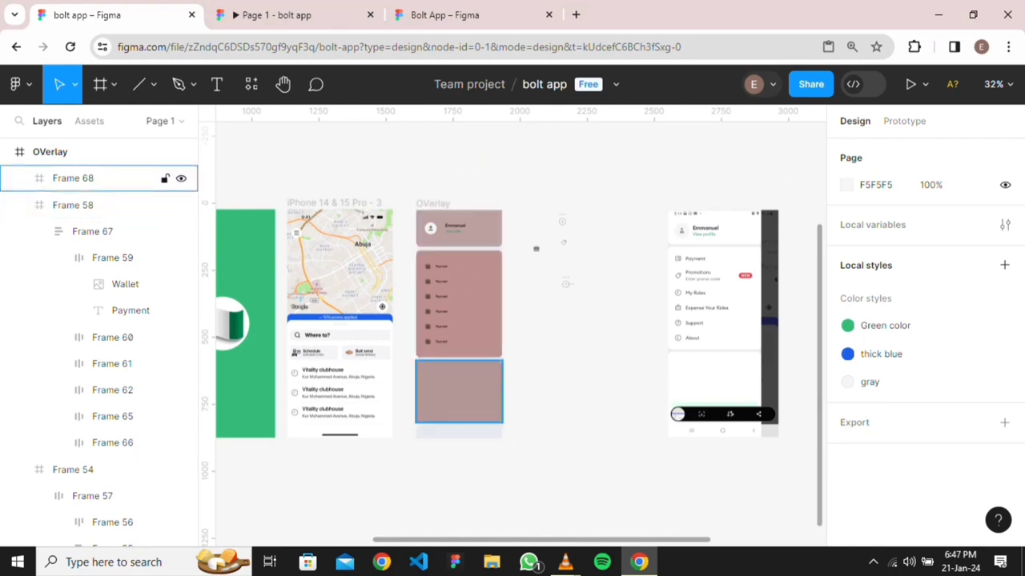
{"action": "key", "text": "shift+2"}
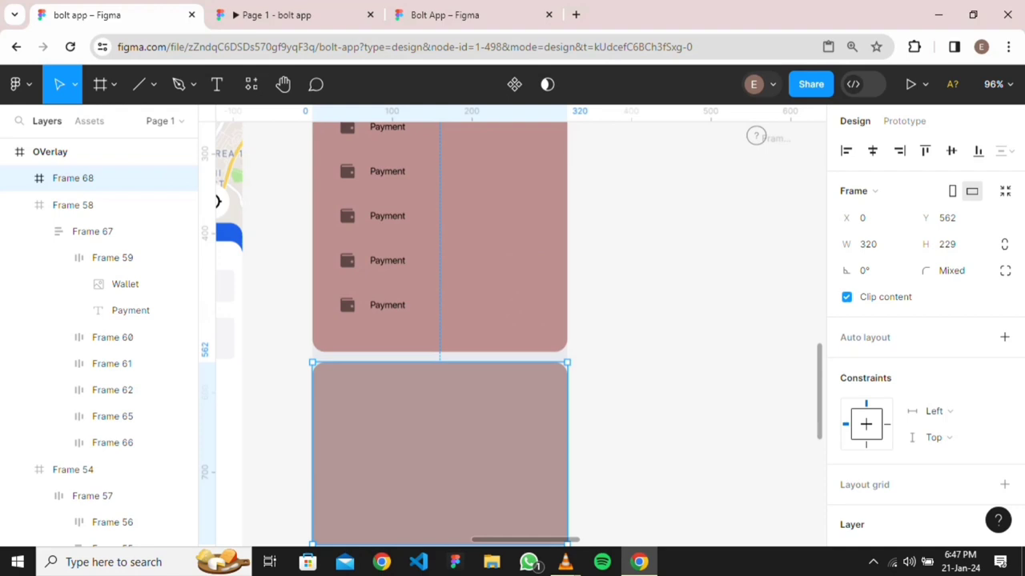
{"action": "left_click_drag", "start_coordinate": [439, 362], "coordinate": [439, 352]}
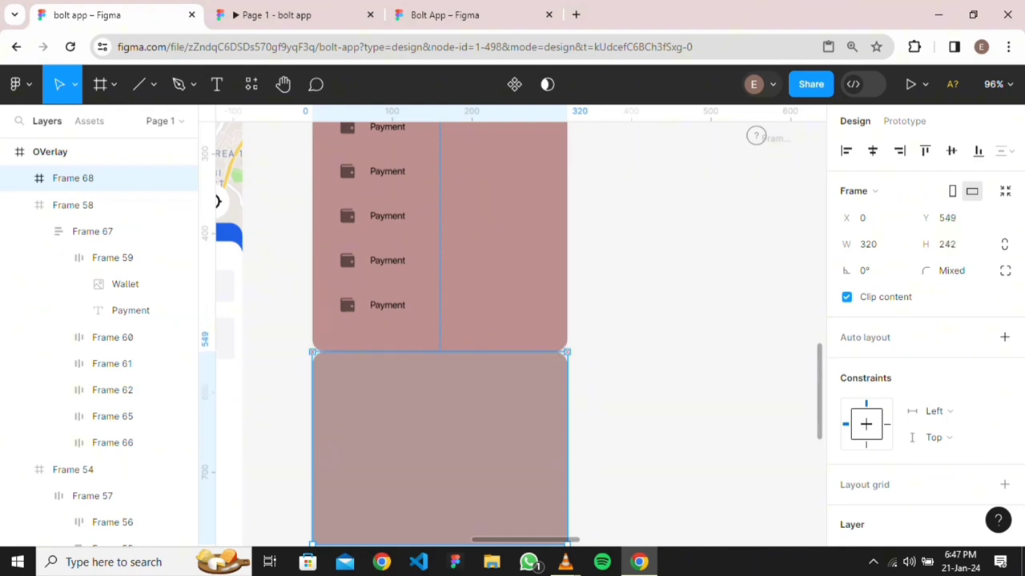
{"action": "scroll", "coordinate": [625, 289], "scroll_direction": "down", "scroll_amount": 4}
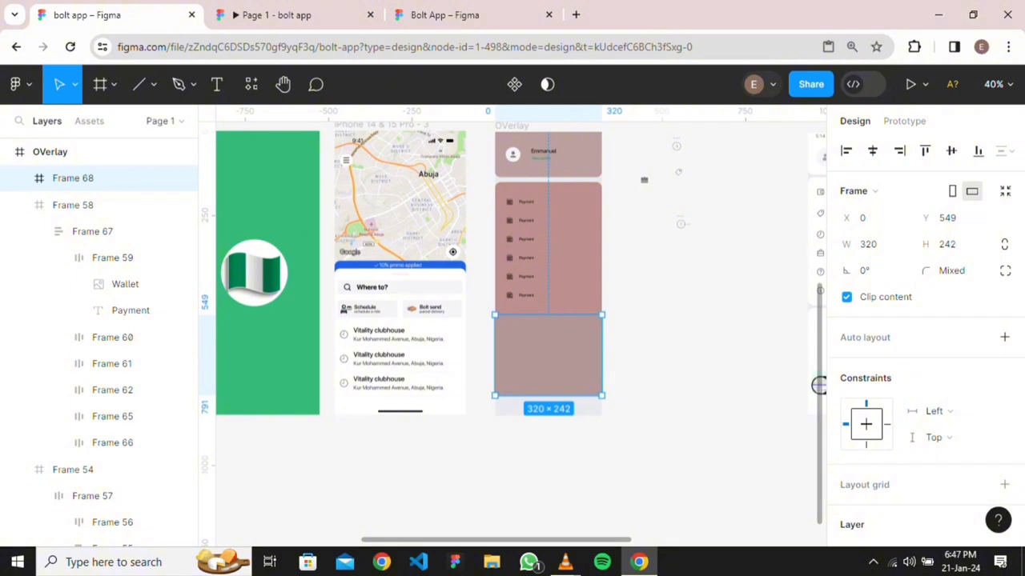
Compare Frame 58's size against the reference menu screenshot
{"action": "left_click", "coordinate": [112, 205]}
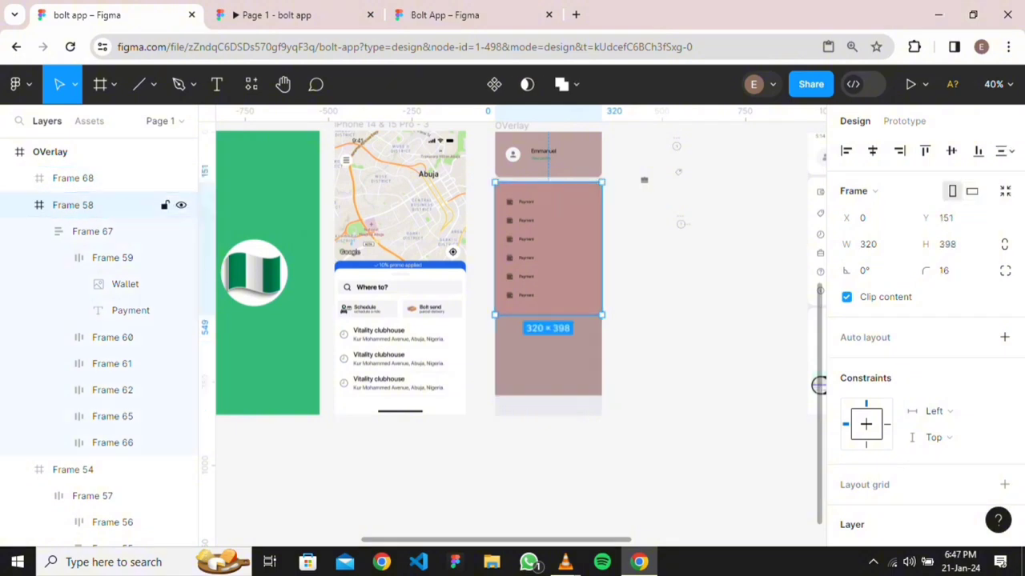
{"action": "scroll", "coordinate": [333, 444], "scroll_direction": "down", "scroll_amount": 3}
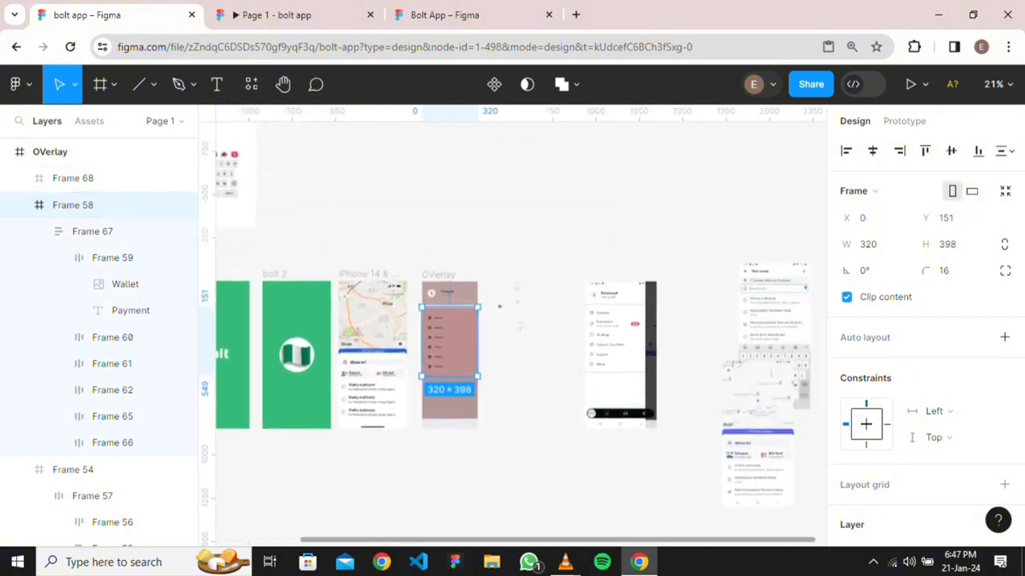
{"action": "scroll", "coordinate": [657, 321], "scroll_direction": "up", "scroll_amount": 3}
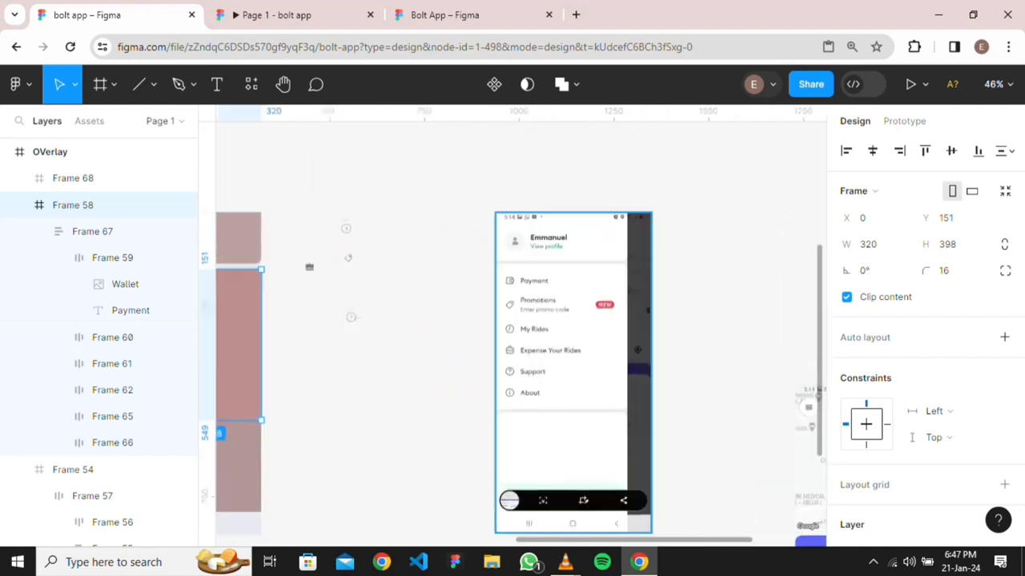
{"action": "left_click", "coordinate": [573, 371]}
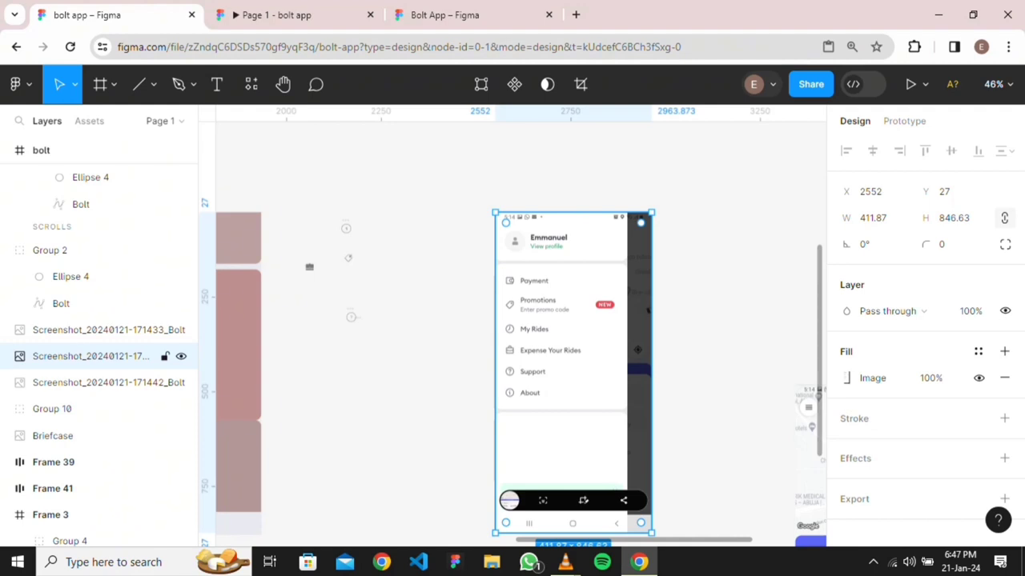
{"action": "scroll", "coordinate": [512, 320], "scroll_direction": "left", "scroll_amount": 5}
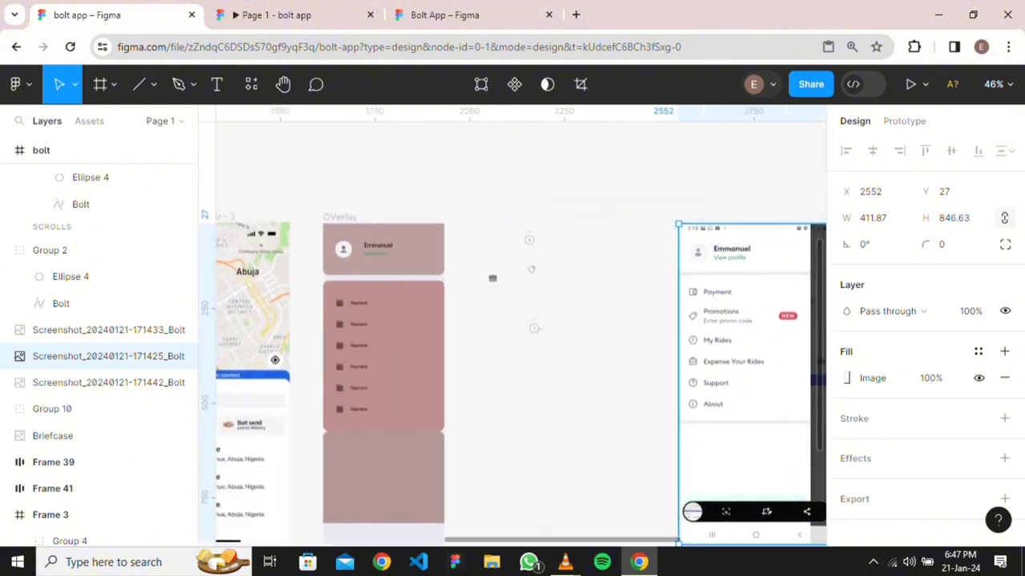
{"action": "scroll", "coordinate": [512, 321], "scroll_direction": "down", "scroll_amount": 3}
{"action": "scroll", "coordinate": [512, 320], "scroll_direction": "left", "scroll_amount": 2}
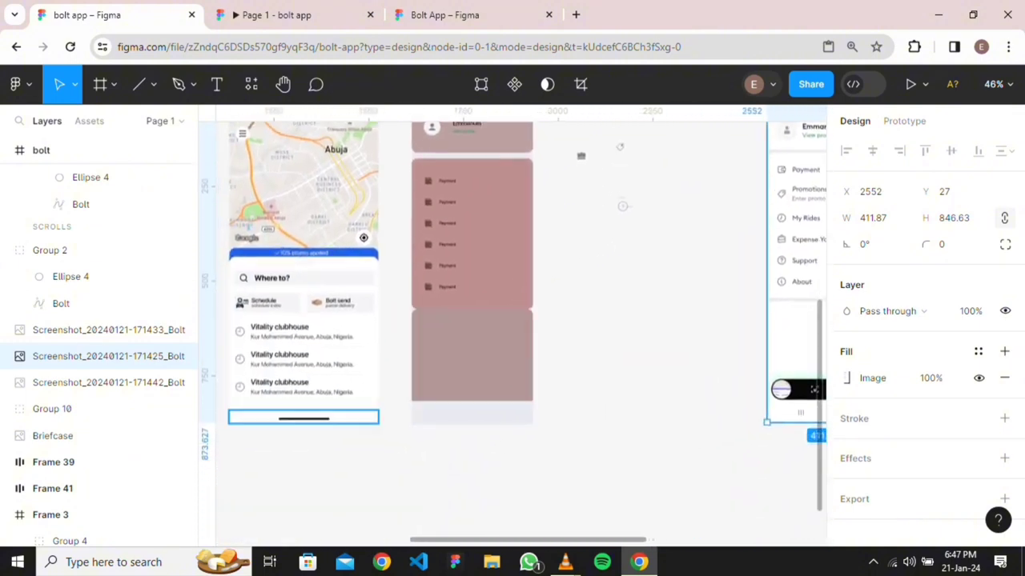
Place a copy of the map screen's HomeIndicator at the bottom of the OVerlay frame
{"action": "key", "text": "alt"}
{"action": "left_click", "coordinate": [303, 417]}
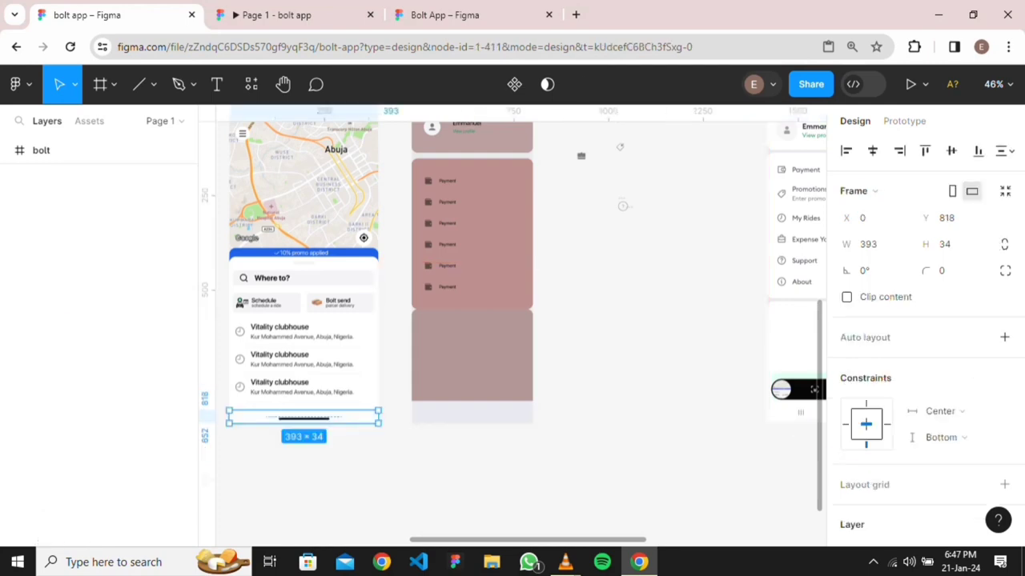
{"action": "left_click_drag", "start_coordinate": [304, 417], "coordinate": [475, 417]}
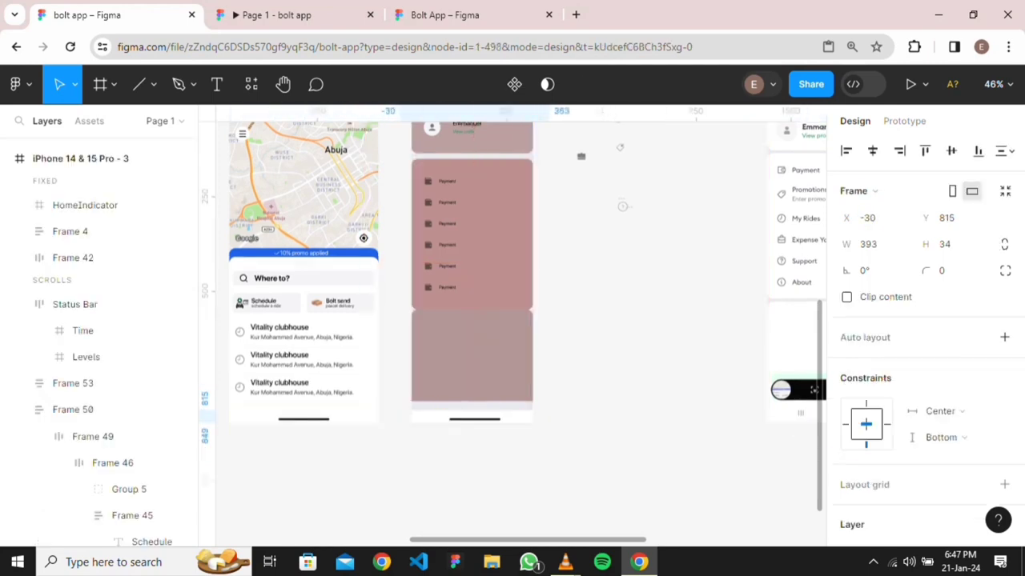
{"action": "scroll", "coordinate": [475, 417], "scroll_direction": "up", "scroll_amount": 4}
{"action": "scroll", "coordinate": [474, 417], "scroll_direction": "down", "scroll_amount": 3}
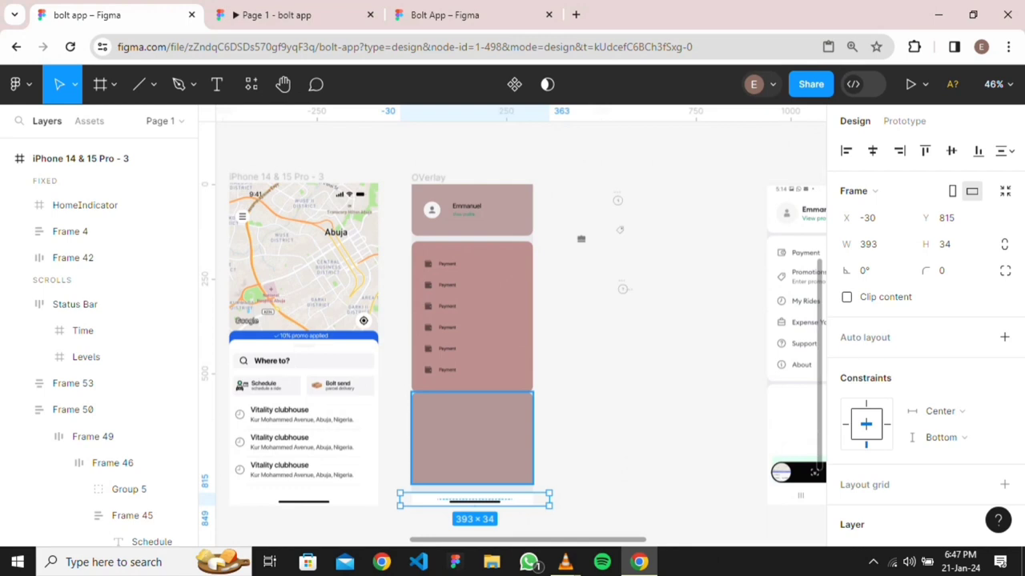
{"action": "scroll", "coordinate": [494, 471], "scroll_direction": "up", "scroll_amount": 5}
{"action": "scroll", "coordinate": [424, 396], "scroll_direction": "down", "scroll_amount": 2}
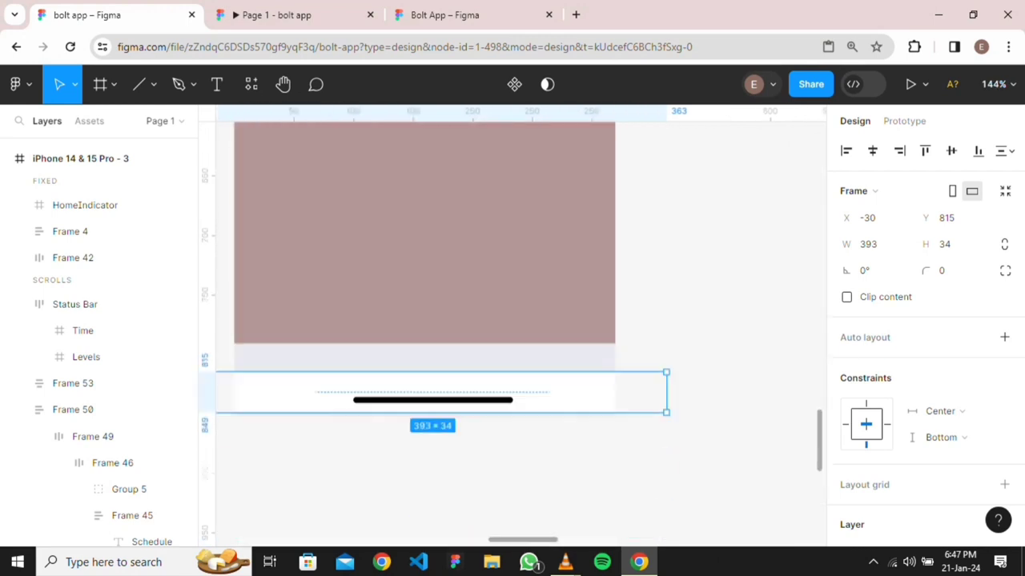
Extend Frame 68's bottom edge down to a height of 266
{"action": "left_click", "coordinate": [424, 312]}
{"action": "left_click_drag", "start_coordinate": [424, 343], "coordinate": [424, 372]}
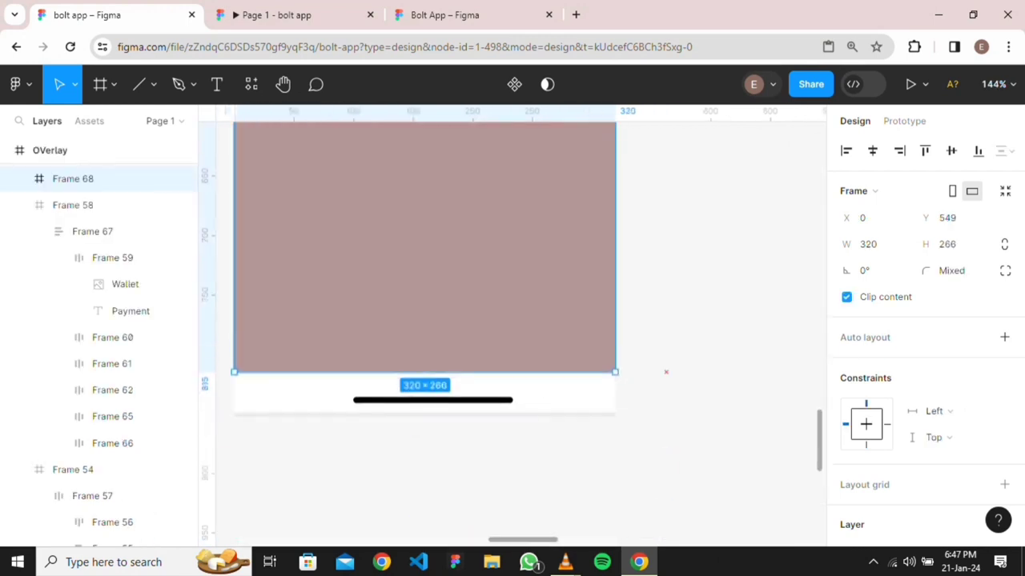
{"action": "key", "text": "Escape"}
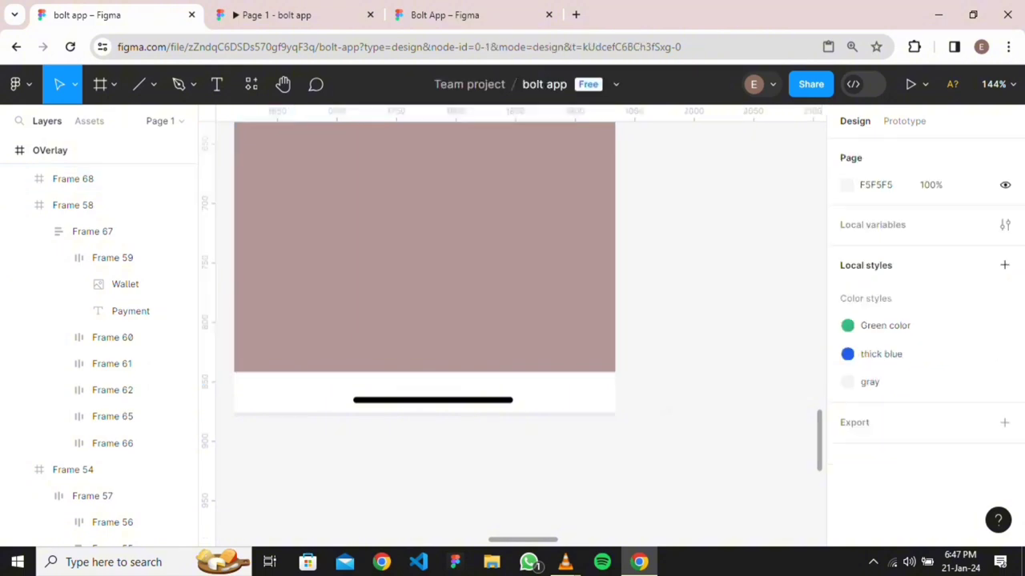
{"action": "scroll", "coordinate": [557, 308], "scroll_direction": "down", "scroll_amount": 1, "text": "ctrl"}
{"action": "scroll", "coordinate": [556, 308], "scroll_direction": "down", "scroll_amount": 1}
{"action": "scroll", "coordinate": [556, 309], "scroll_direction": "up", "scroll_amount": 2}
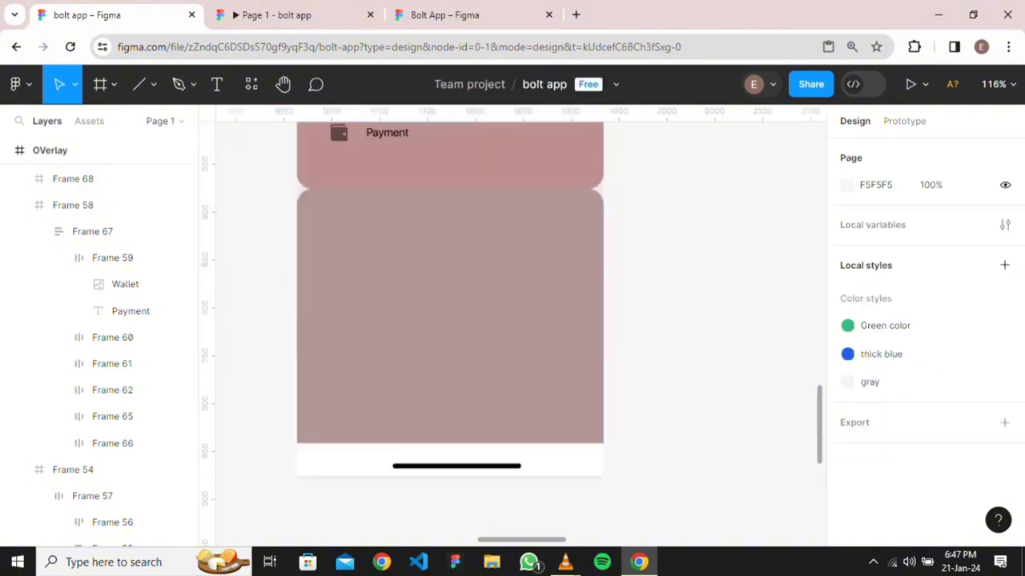
{"action": "left_click", "coordinate": [104, 179]}
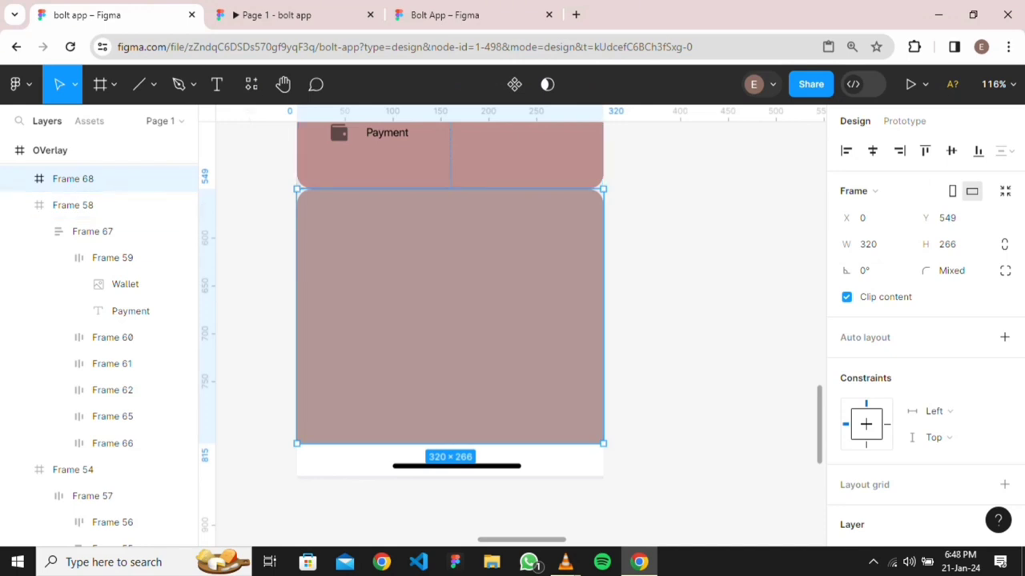
Wrap Frames 54, 58 and 68 in vertical auto-layout Frame 69 (320 × 816, 8 px gaps)
{"action": "left_click", "coordinate": [96, 205], "text": "shift"}
{"action": "left_click_drag", "start_coordinate": [450, 316], "coordinate": [780, 316]}
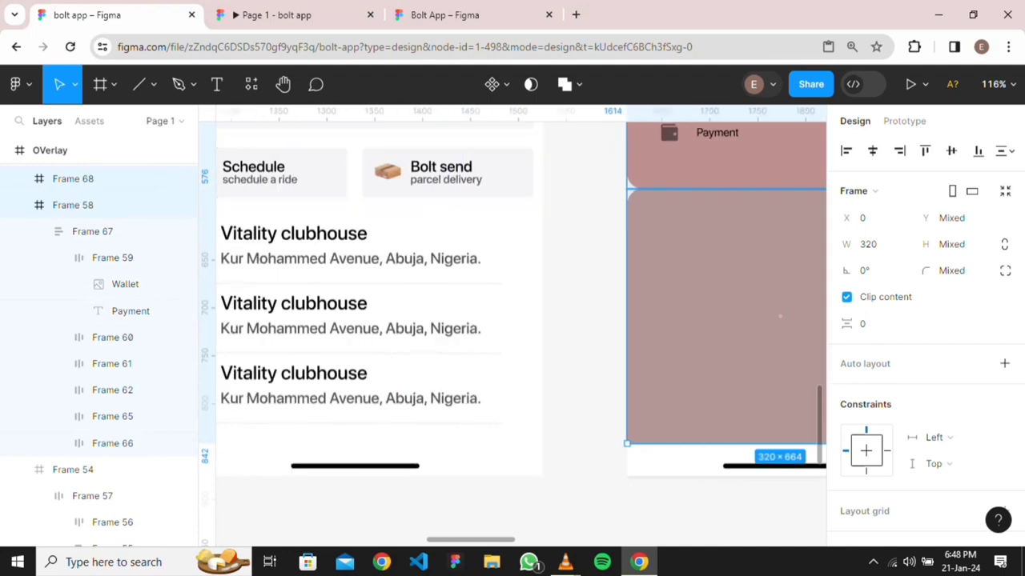
{"action": "scroll", "coordinate": [779, 246], "scroll_direction": "up", "scroll_amount": 3}
{"action": "scroll", "coordinate": [780, 246], "scroll_direction": "up", "scroll_amount": 3}
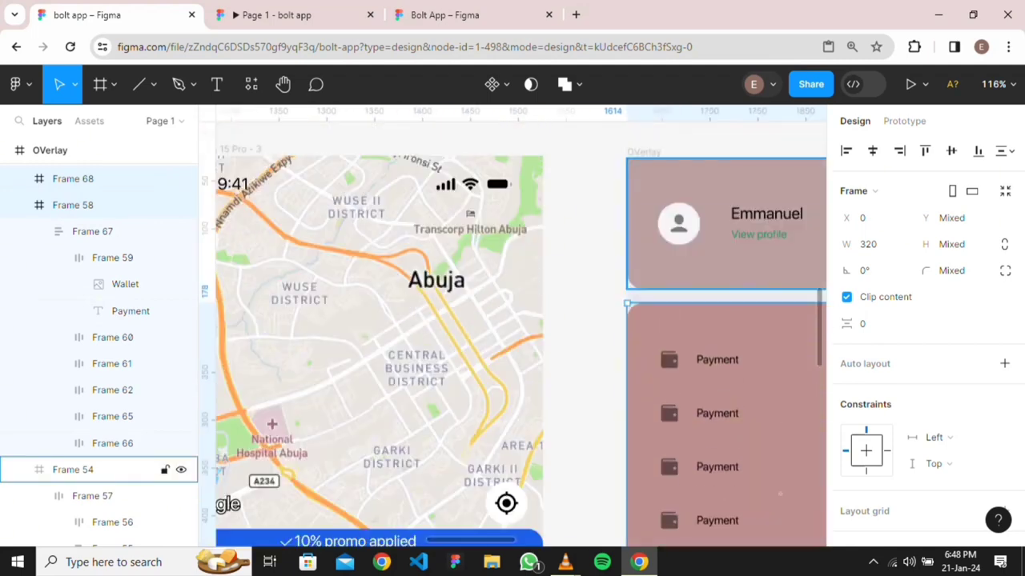
{"action": "left_click", "coordinate": [80, 470], "text": "shift"}
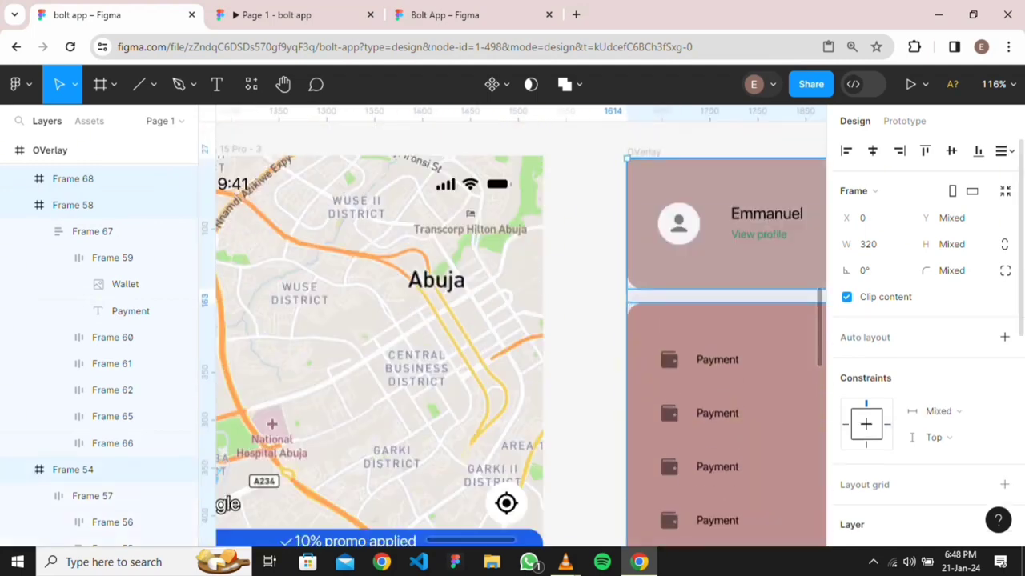
{"action": "key", "text": "shift+a"}
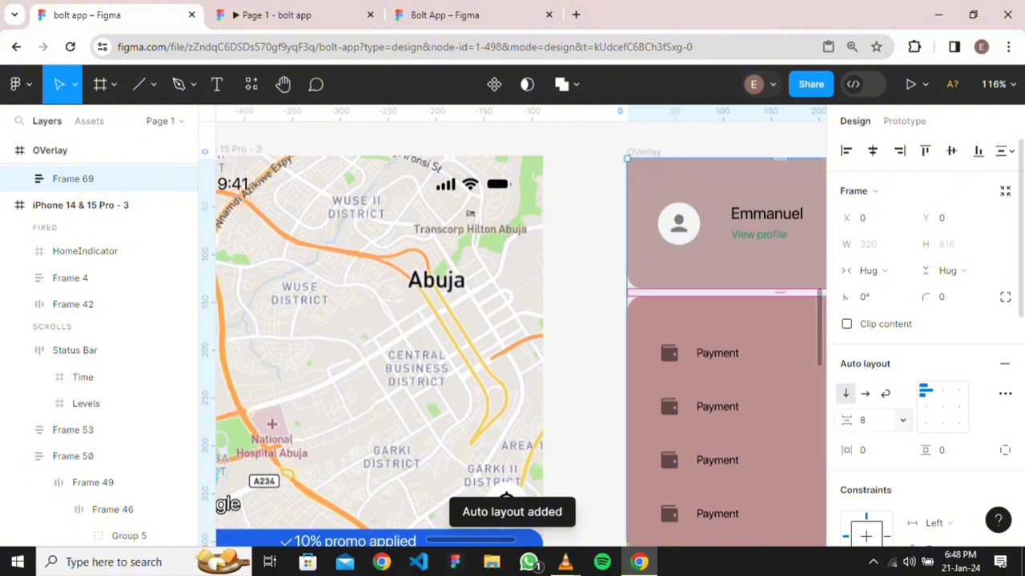
{"action": "scroll", "coordinate": [725, 396], "scroll_direction": "down", "scroll_amount": 5}
{"action": "scroll", "coordinate": [751, 422], "scroll_direction": "down", "scroll_amount": 3}
{"action": "scroll", "coordinate": [751, 422], "scroll_direction": "right", "scroll_amount": 3}
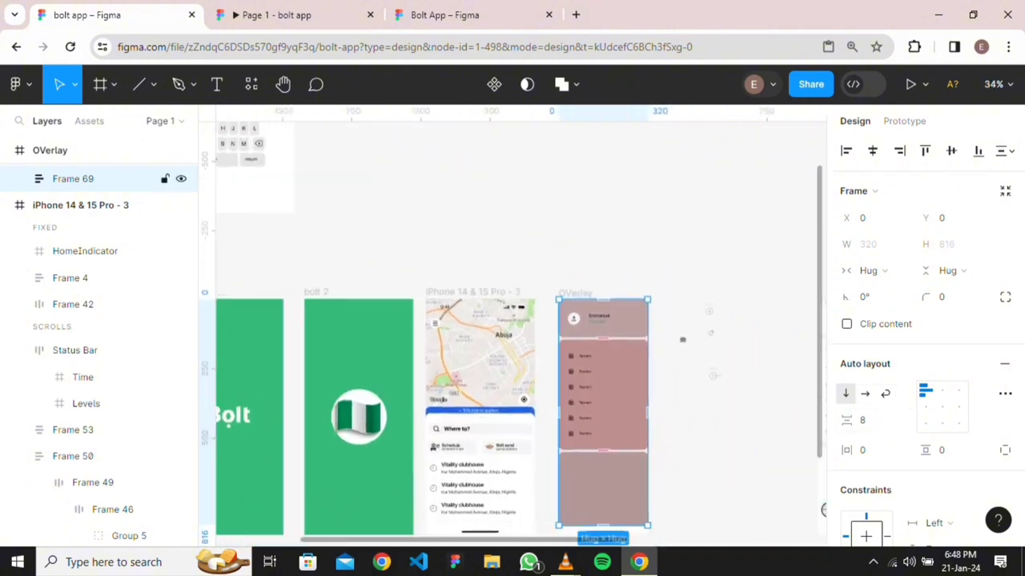
{"action": "scroll", "coordinate": [623, 404], "scroll_direction": "up", "scroll_amount": 6}
{"action": "left_click", "coordinate": [746, 372]}
{"action": "scroll", "coordinate": [746, 371], "scroll_direction": "down", "scroll_amount": 3}
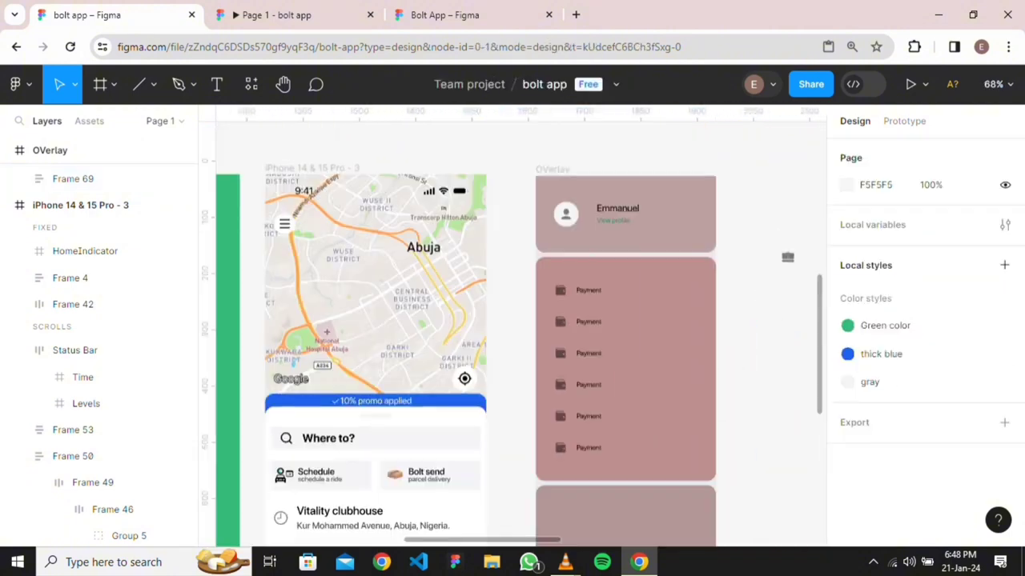
{"action": "scroll", "coordinate": [746, 371], "scroll_direction": "down", "scroll_amount": 2}
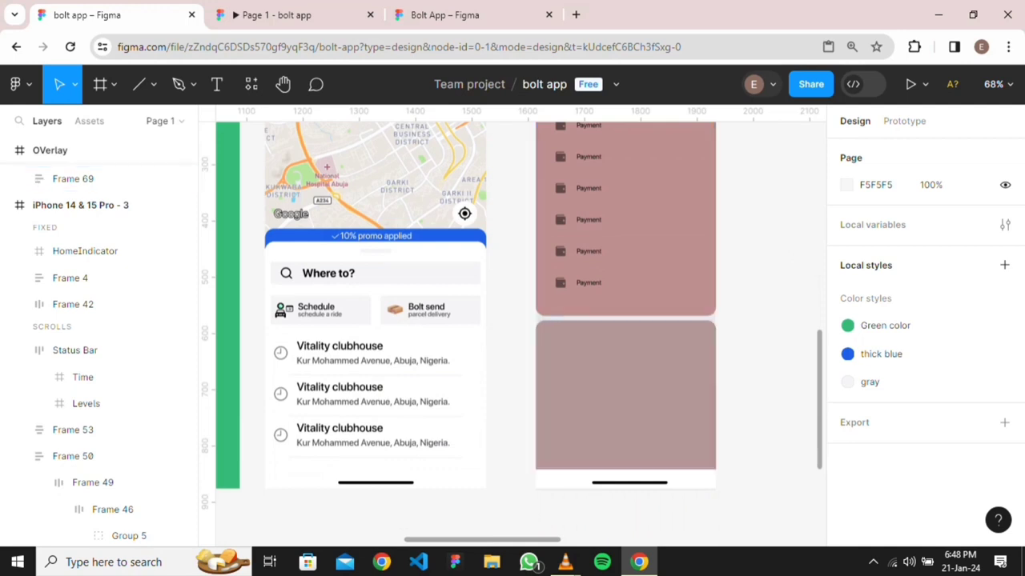
{"action": "scroll", "coordinate": [787, 257], "scroll_direction": "up", "scroll_amount": 3}
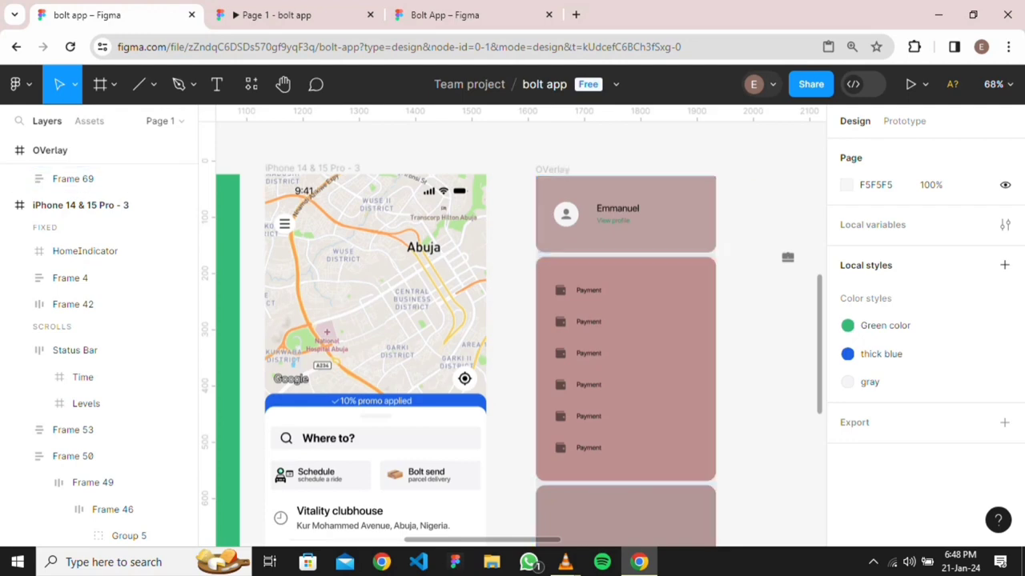
{"action": "scroll", "coordinate": [787, 257], "scroll_direction": "down", "scroll_amount": 4}
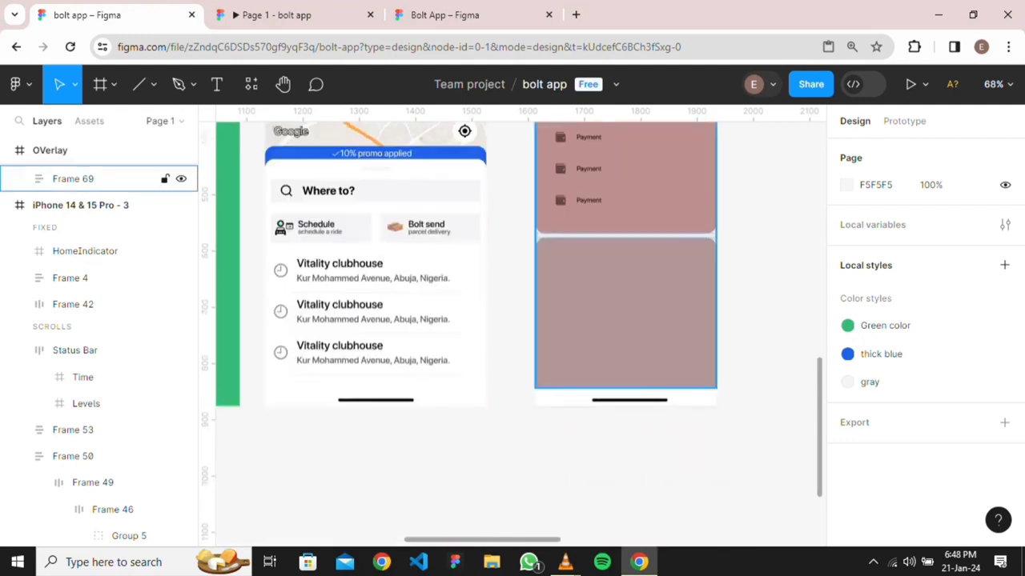
{"action": "scroll", "coordinate": [625, 371], "scroll_direction": "down", "scroll_amount": 2}
{"action": "scroll", "coordinate": [625, 370], "scroll_direction": "right", "scroll_amount": 3}
{"action": "scroll", "coordinate": [626, 371], "scroll_direction": "up", "scroll_amount": 2}
{"action": "scroll", "coordinate": [625, 370], "scroll_direction": "right", "scroll_amount": 3}
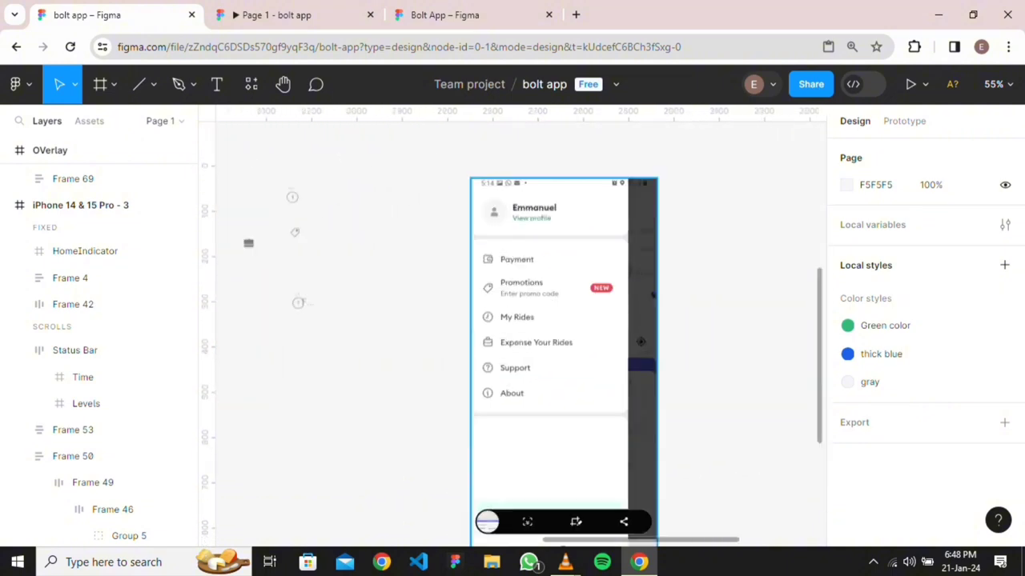
{"action": "scroll", "coordinate": [560, 376], "scroll_direction": "down", "scroll_amount": 3}
{"action": "scroll", "coordinate": [558, 377], "scroll_direction": "up", "scroll_amount": 3}
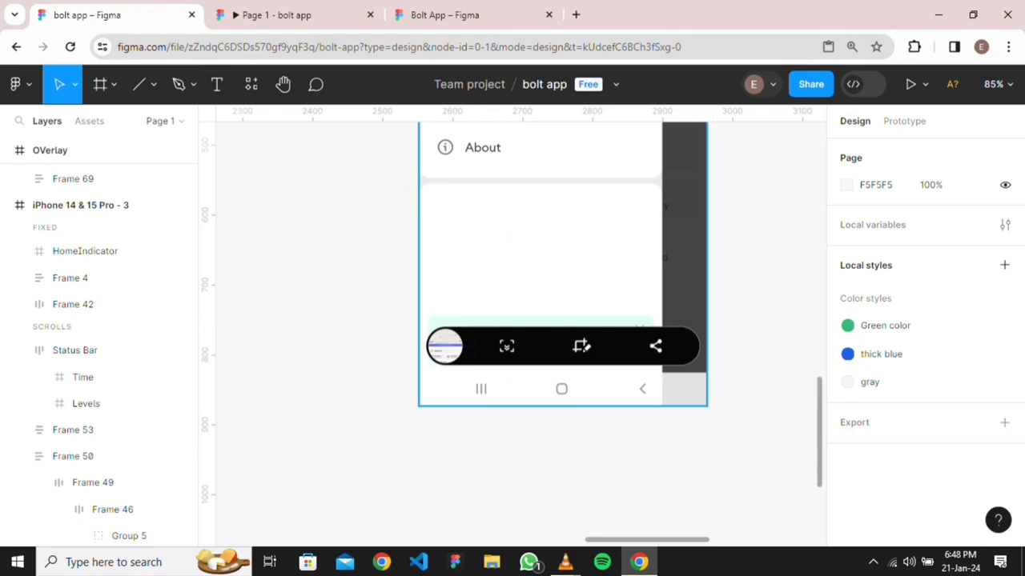
{"action": "scroll", "coordinate": [480, 285], "scroll_direction": "down", "scroll_amount": 3}
{"action": "scroll", "coordinate": [433, 285], "scroll_direction": "left", "scroll_amount": 4}
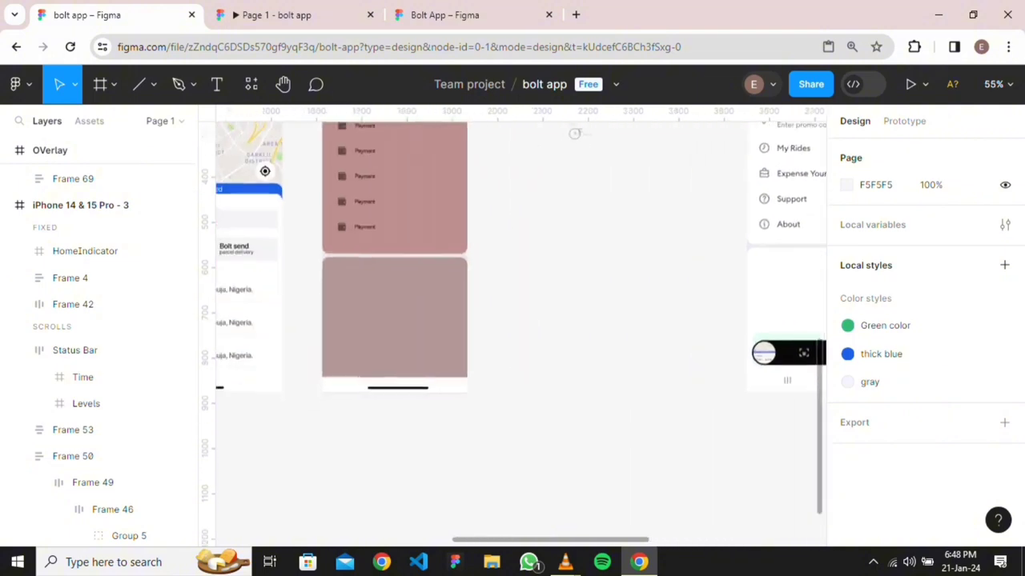
{"action": "double_click", "coordinate": [394, 317]}
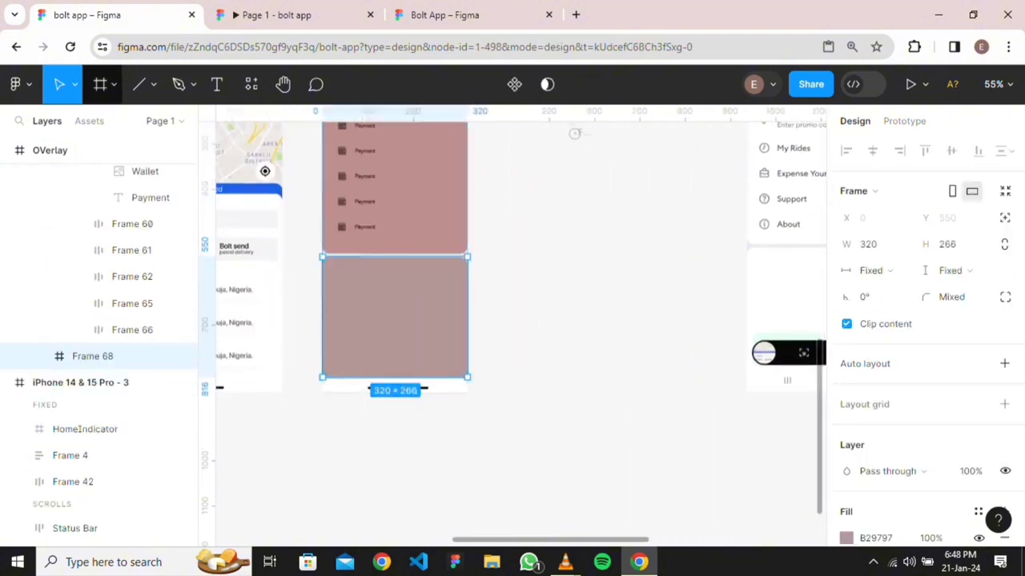
Draw a row frame inside the bottom panel and make it auto layout
{"action": "left_click", "coordinate": [100, 84]}
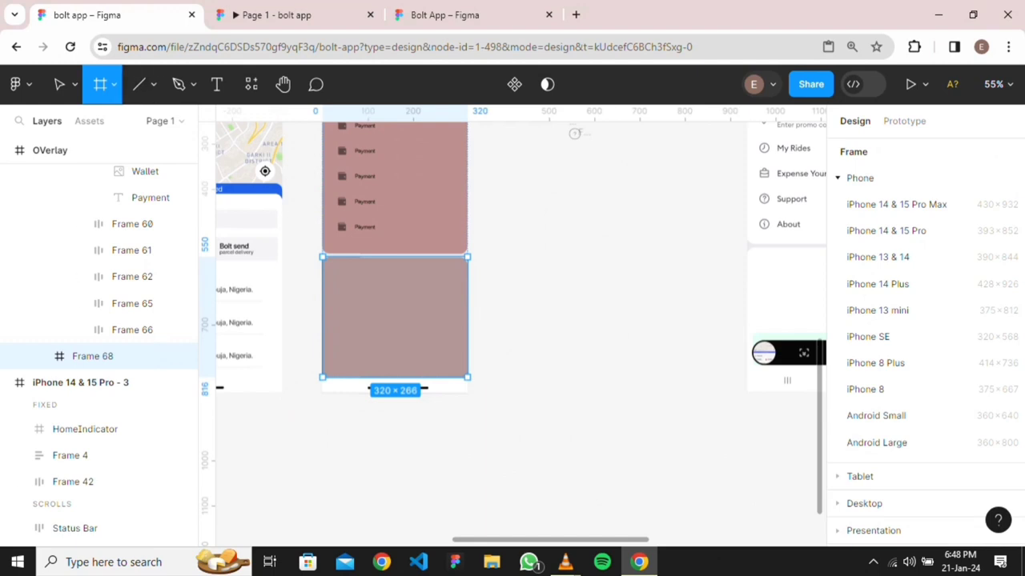
{"action": "left_click_drag", "start_coordinate": [333, 337], "coordinate": [455, 361]}
{"action": "key", "text": "shift+a"}
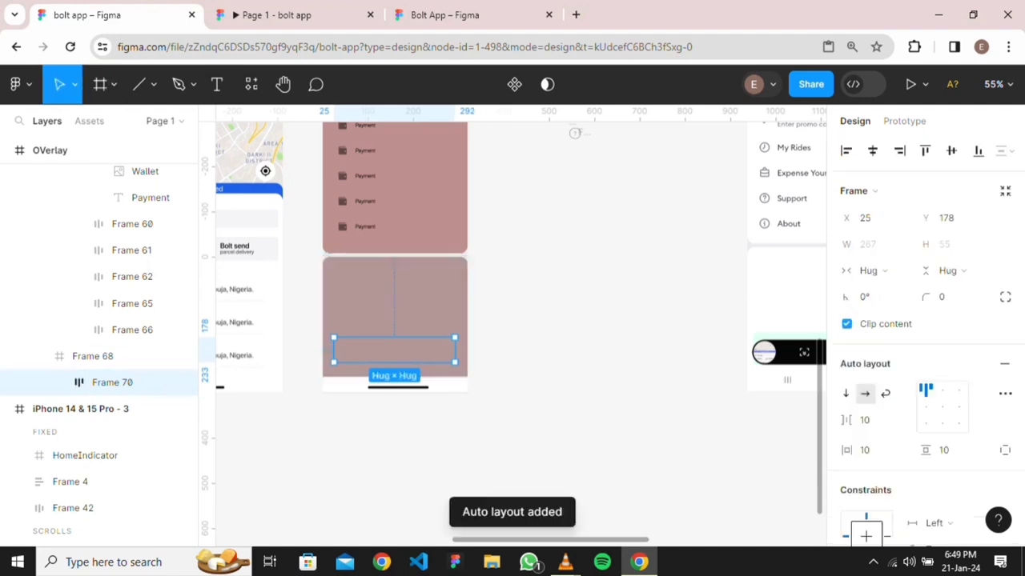
{"action": "scroll", "coordinate": [456, 360], "scroll_direction": "up", "scroll_amount": 5}
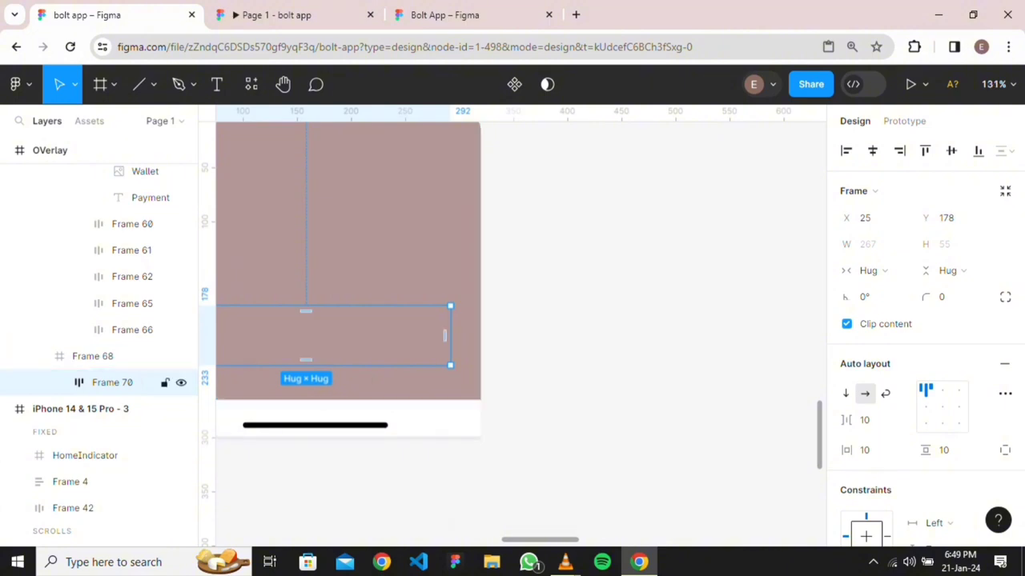
Wrap the row in auto-layout Frame 71, widened to the full 320 px at X 0
{"action": "key", "text": "shift+a"}
{"action": "left_click", "coordinate": [455, 335]}
{"action": "left_click_drag", "start_coordinate": [462, 335], "coordinate": [481, 336]}
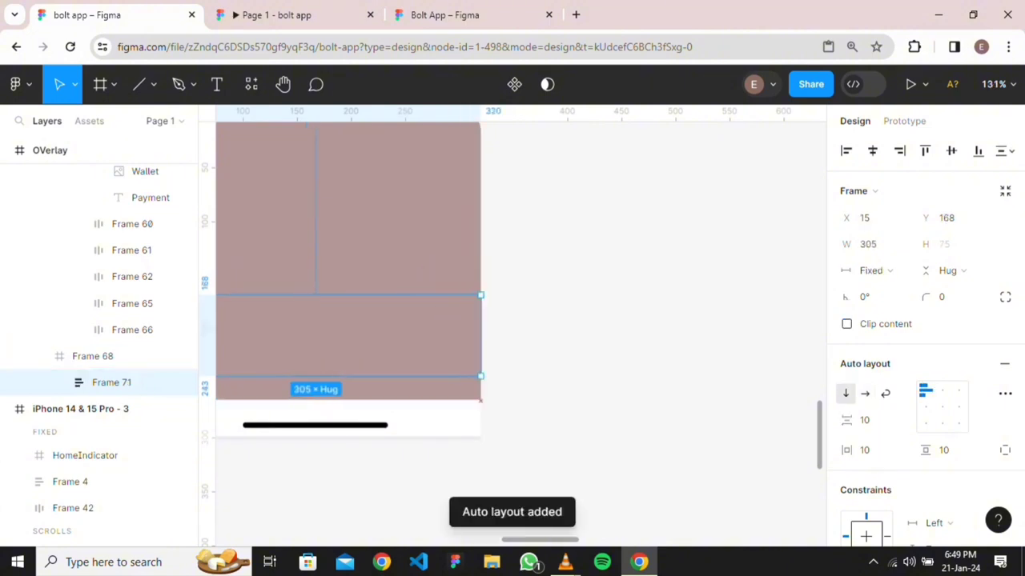
{"action": "scroll", "coordinate": [513, 272], "scroll_direction": "left", "scroll_amount": 3}
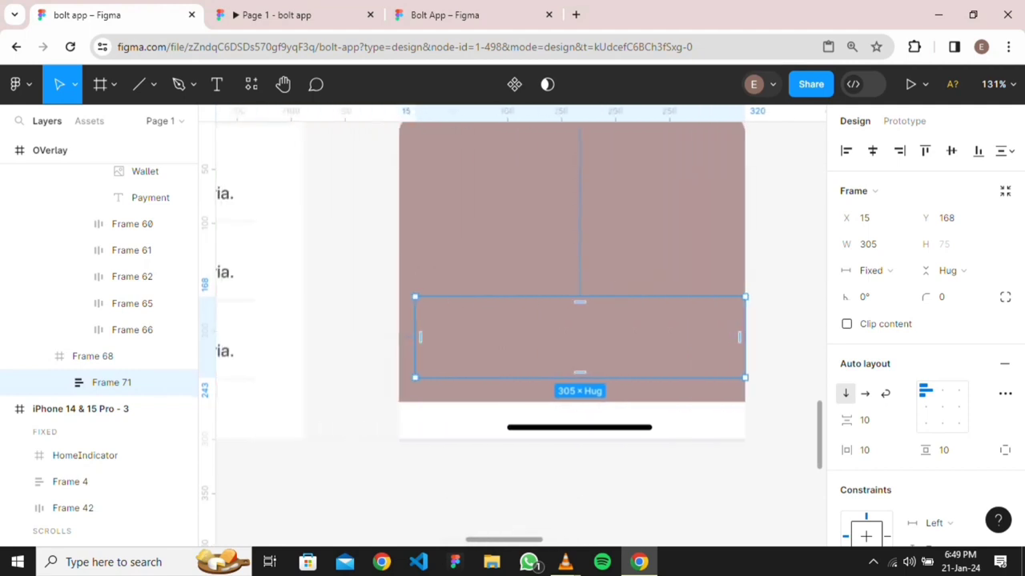
{"action": "left_click_drag", "start_coordinate": [413, 338], "coordinate": [397, 337]}
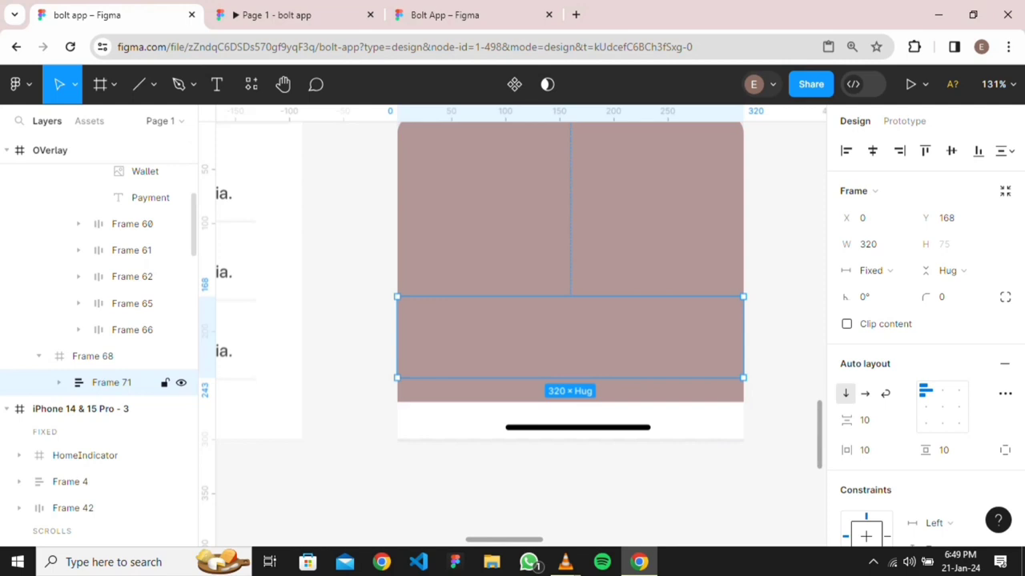
Give the inner row, Frame 70, the pale mint fill #E0FFF0 using the eyedropper
{"action": "left_click", "coordinate": [58, 382]}
{"action": "left_click", "coordinate": [120, 409]}
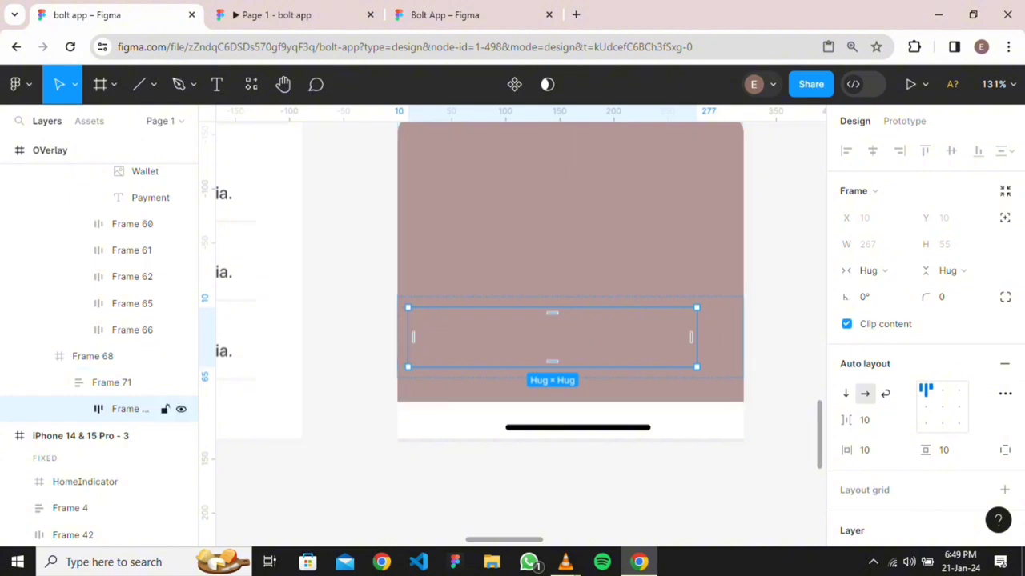
{"action": "key", "text": "i"}
{"action": "scroll", "coordinate": [747, 185], "scroll_direction": "down", "scroll_amount": 3}
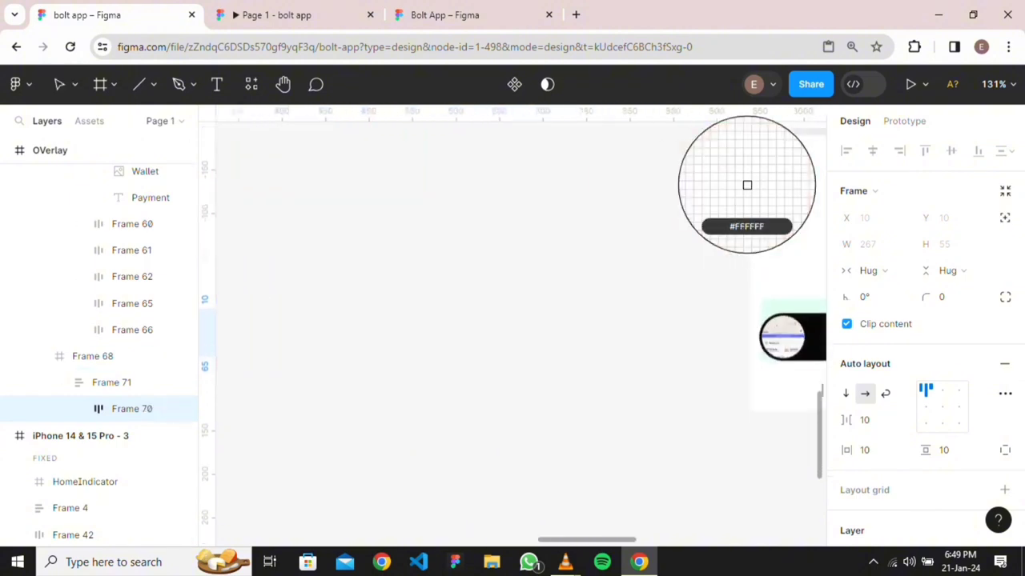
{"action": "scroll", "coordinate": [747, 185], "scroll_direction": "right", "scroll_amount": 2}
{"action": "scroll", "coordinate": [747, 185], "scroll_direction": "up", "scroll_amount": 4}
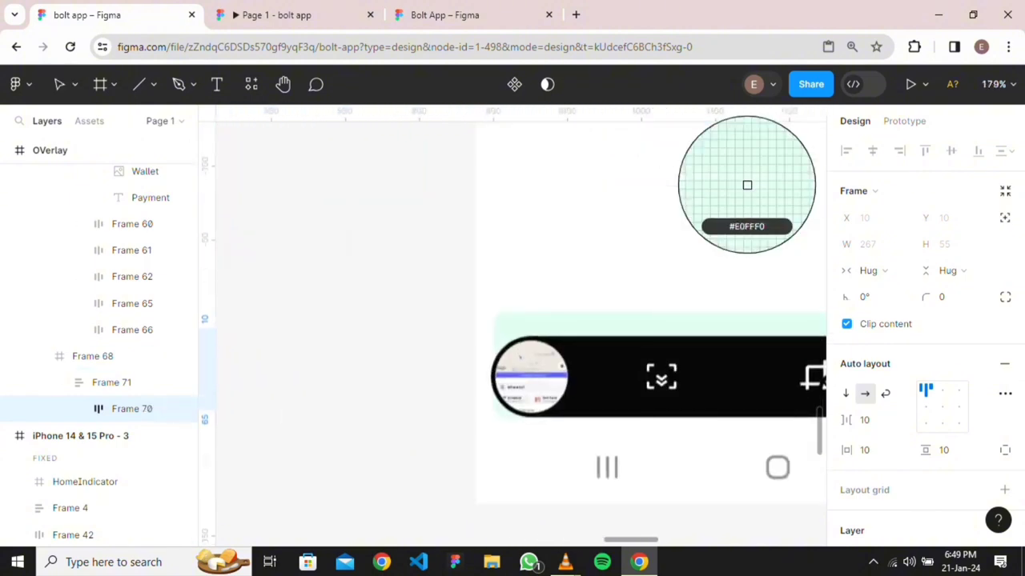
{"action": "left_click", "coordinate": [747, 184]}
{"action": "scroll", "coordinate": [520, 332], "scroll_direction": "down", "scroll_amount": 5}
{"action": "scroll", "coordinate": [520, 333], "scroll_direction": "left", "scroll_amount": 3}
{"action": "scroll", "coordinate": [520, 332], "scroll_direction": "left", "scroll_amount": 2}
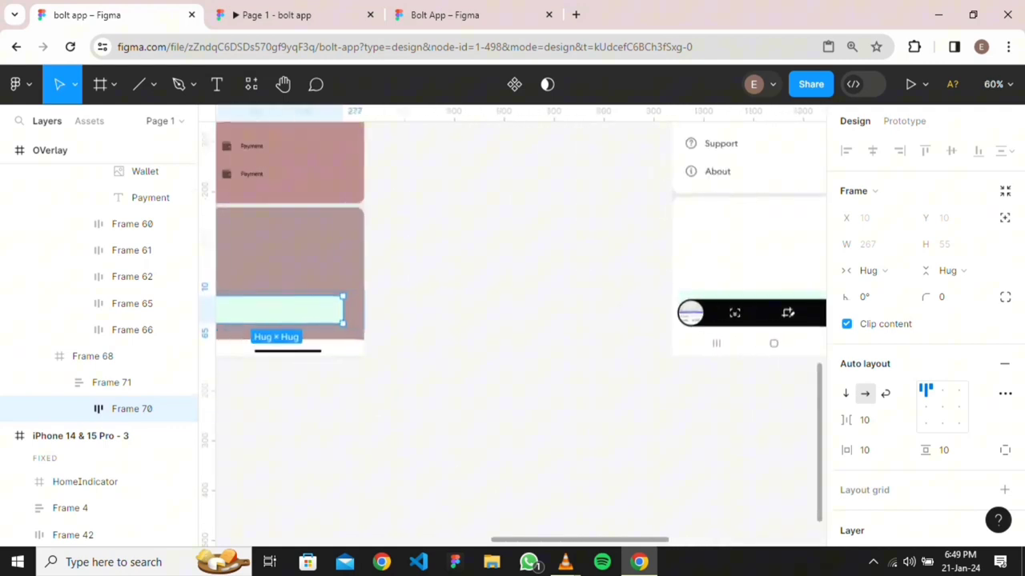
{"action": "key", "text": "Escape"}
{"action": "scroll", "coordinate": [520, 332], "scroll_direction": "left", "scroll_amount": 3}
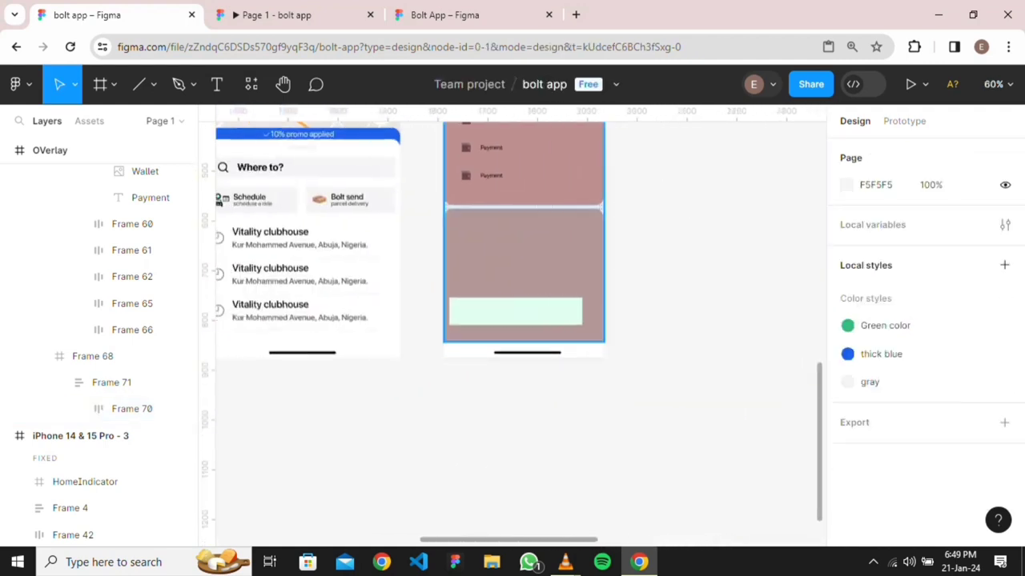
Select the full-width wrapper Frame 71 and zoom to it
{"action": "left_click", "coordinate": [524, 264]}
{"action": "double_click", "coordinate": [524, 264]}
{"action": "left_click", "coordinate": [111, 382]}
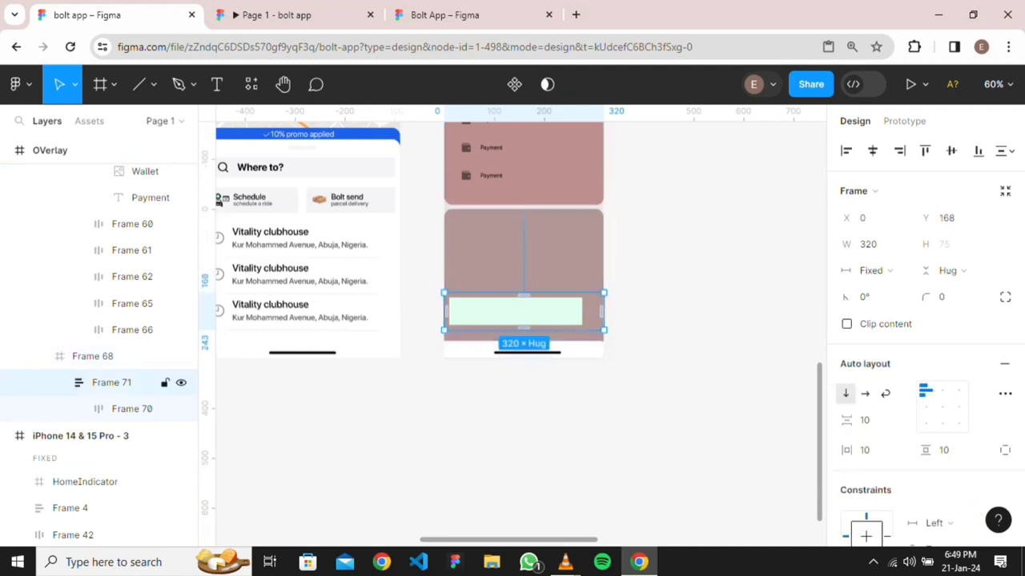
{"action": "key", "text": "shift+2"}
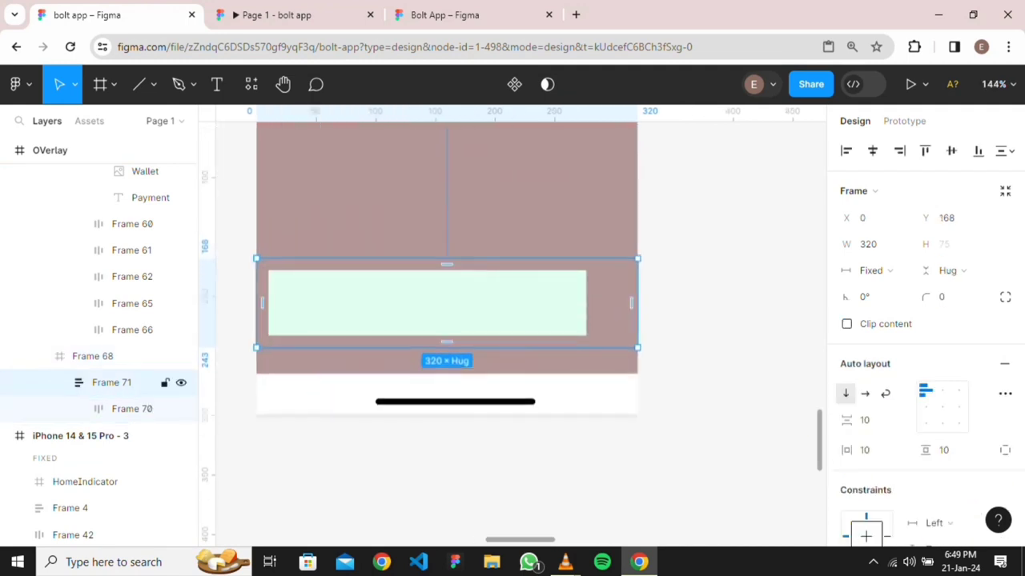
Centre the mint row inside wrapper Frame 71 and give the wrapper 4 px corners
{"action": "left_click", "coordinate": [942, 406]}
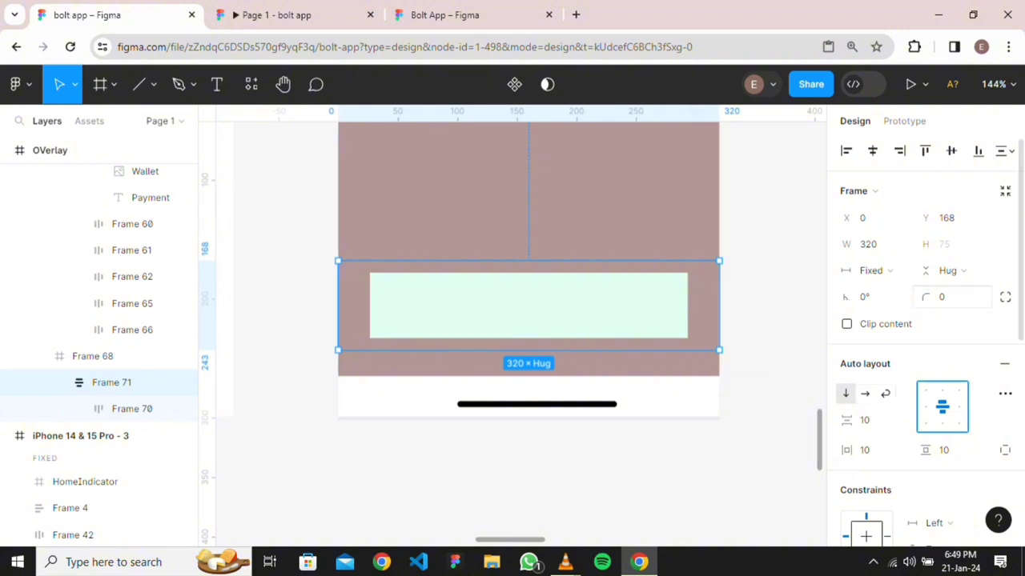
{"action": "left_click", "coordinate": [951, 297]}
{"action": "type", "text": "4"}
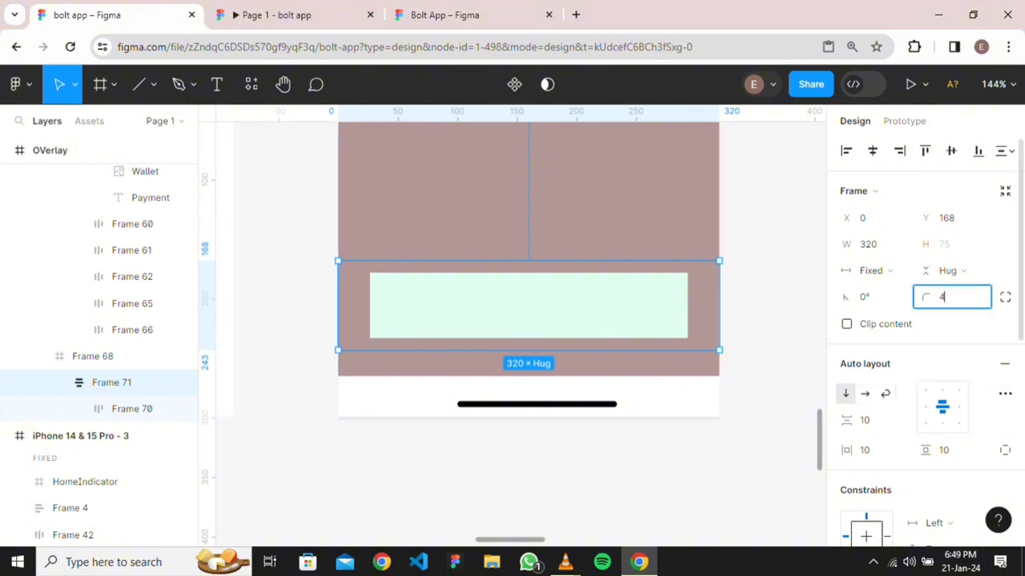
{"action": "key", "text": "BackSpace"}
{"action": "type", "text": "8"}
{"action": "key", "text": "Return"}
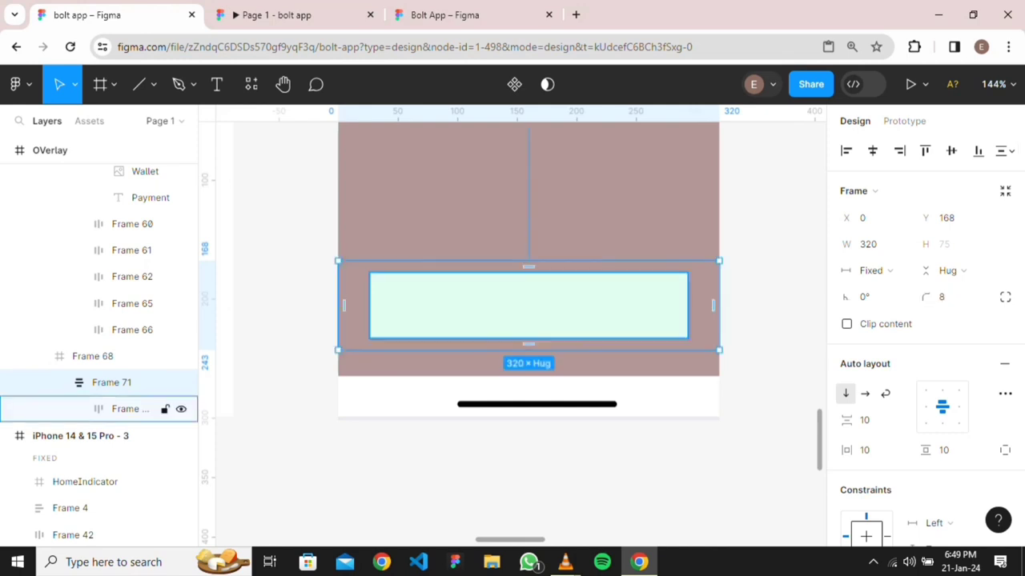
{"action": "key", "text": "ctrl+z"}
Give the mint row Frame 70 a 4 px corner radius
{"action": "left_click", "coordinate": [132, 408]}
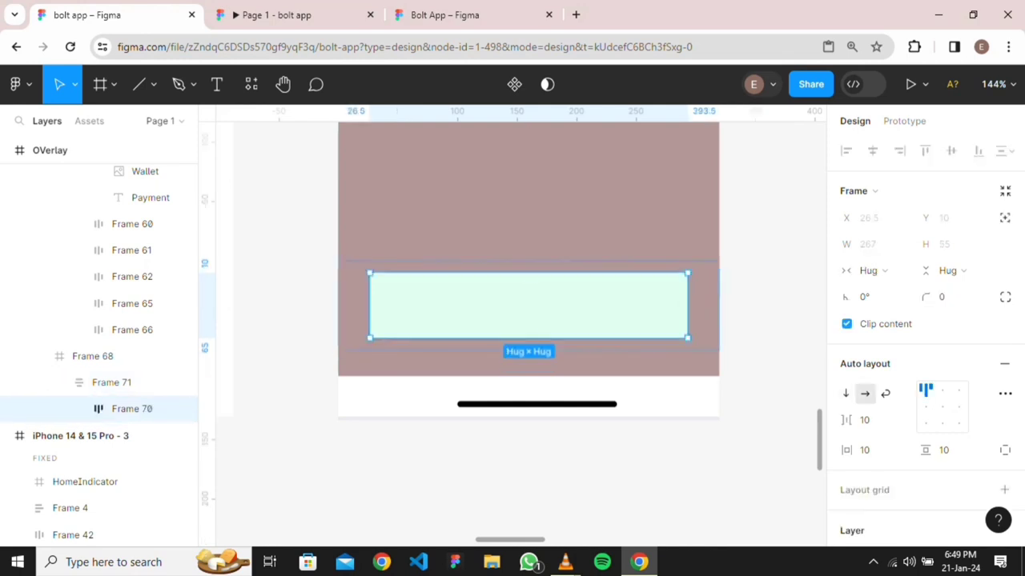
{"action": "left_click", "coordinate": [952, 297]}
{"action": "type", "text": "4"}
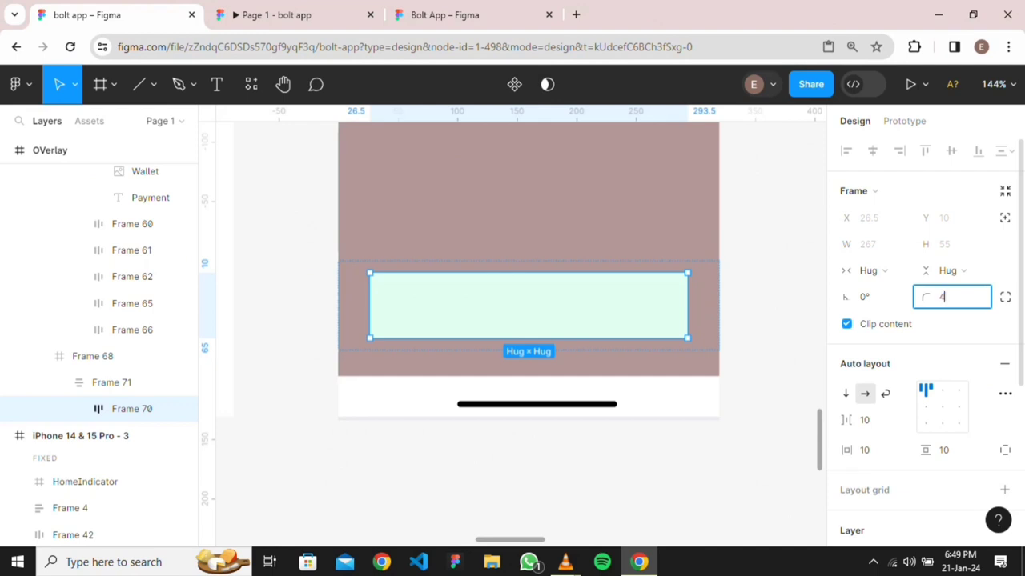
{"action": "key", "text": "Return"}
{"action": "key", "text": "Escape"}
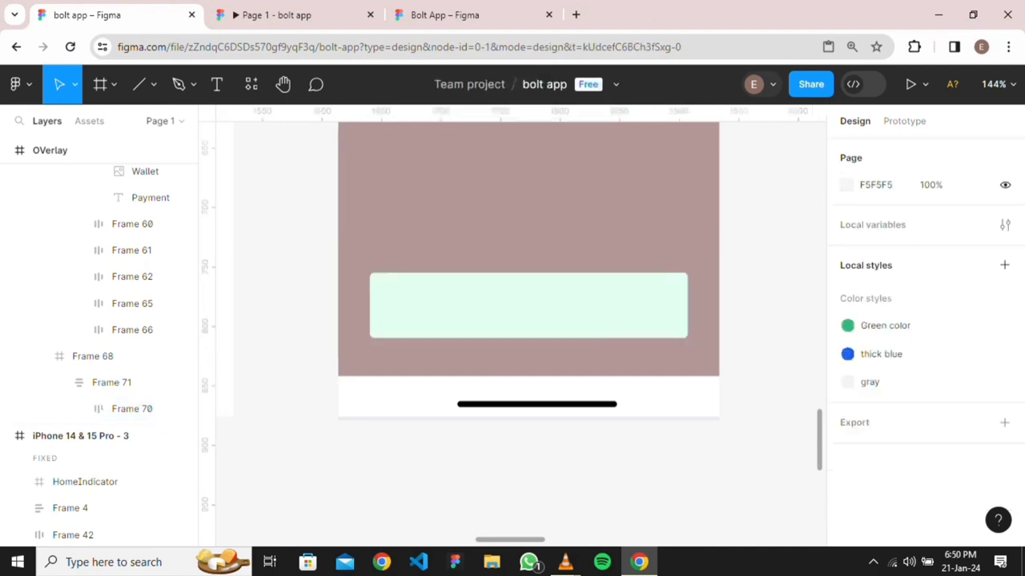
Zoom out, marquee-select the four small icons and move them up-right into empty canvas
{"action": "scroll", "coordinate": [685, 392], "scroll_direction": "down", "scroll_amount": 3}
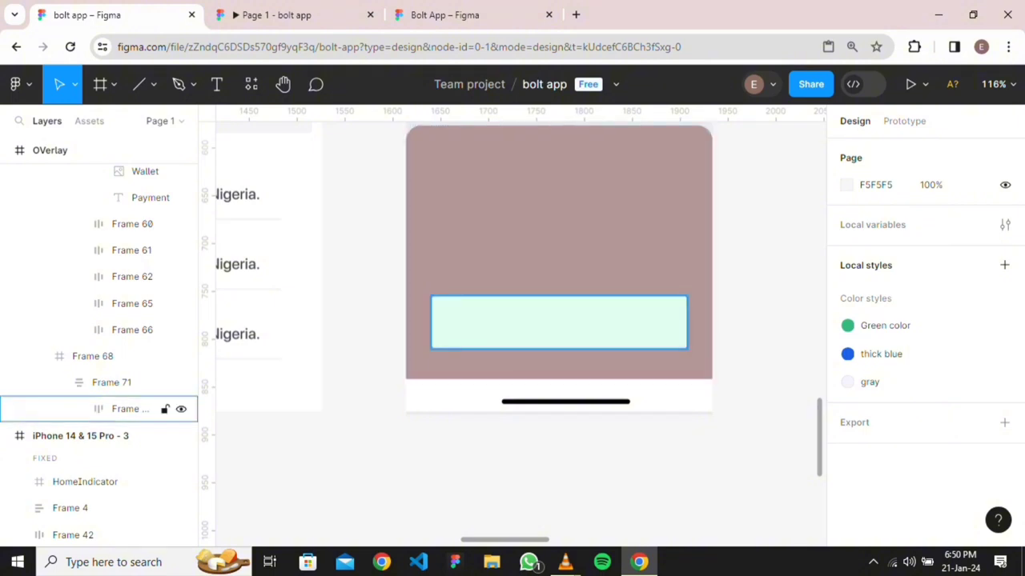
{"action": "scroll", "coordinate": [552, 336], "scroll_direction": "down", "scroll_amount": 5}
{"action": "scroll", "coordinate": [628, 289], "scroll_direction": "down", "scroll_amount": 2}
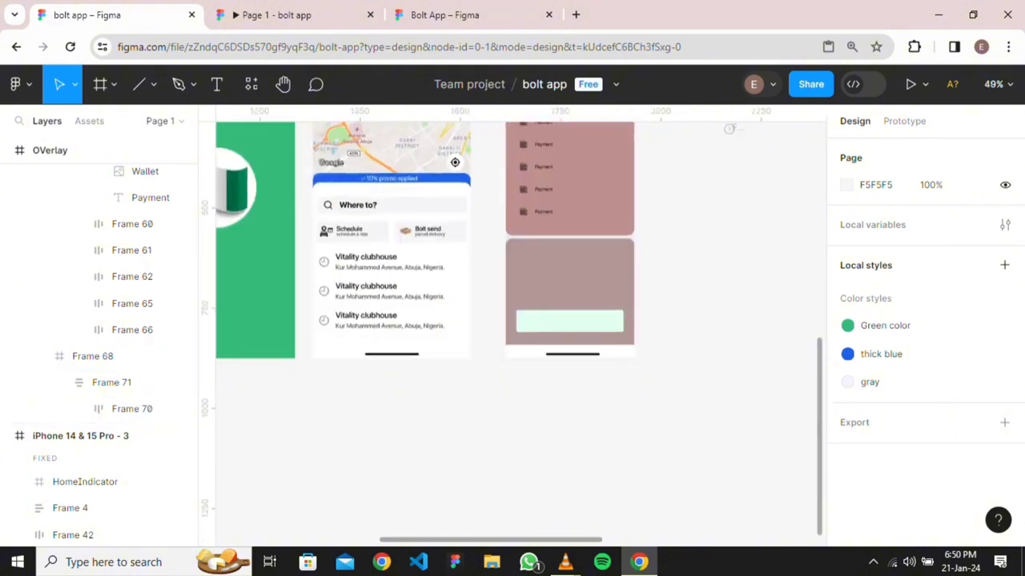
{"action": "scroll", "coordinate": [638, 327], "scroll_direction": "up", "scroll_amount": 3}
{"action": "scroll", "coordinate": [640, 327], "scroll_direction": "down", "scroll_amount": 3}
{"action": "scroll", "coordinate": [643, 328], "scroll_direction": "down", "scroll_amount": 2}
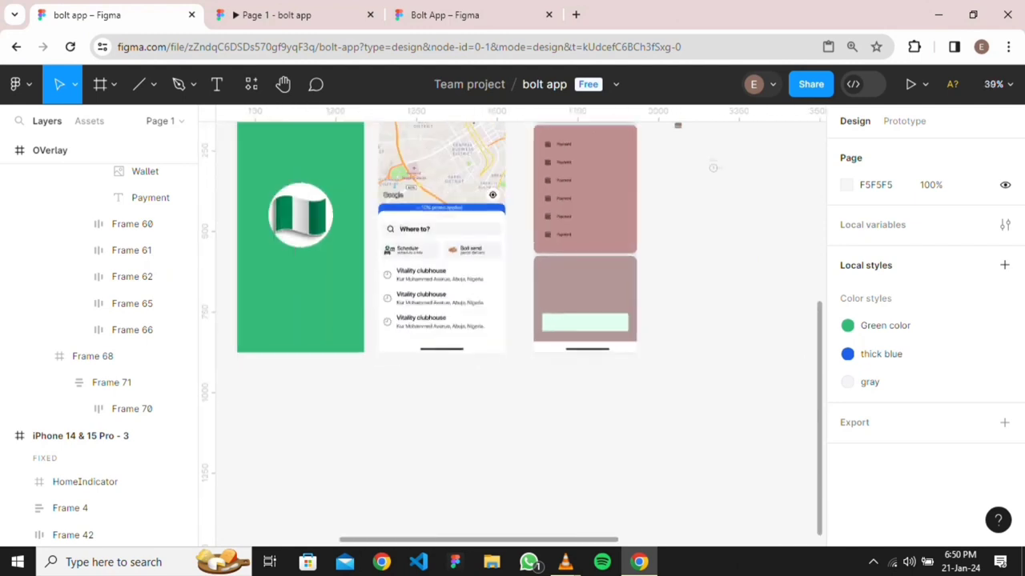
{"action": "scroll", "coordinate": [643, 328], "scroll_direction": "up", "scroll_amount": 3}
{"action": "left_click_drag", "start_coordinate": [634, 304], "coordinate": [701, 474]}
{"action": "left_click_drag", "start_coordinate": [678, 408], "coordinate": [754, 235]}
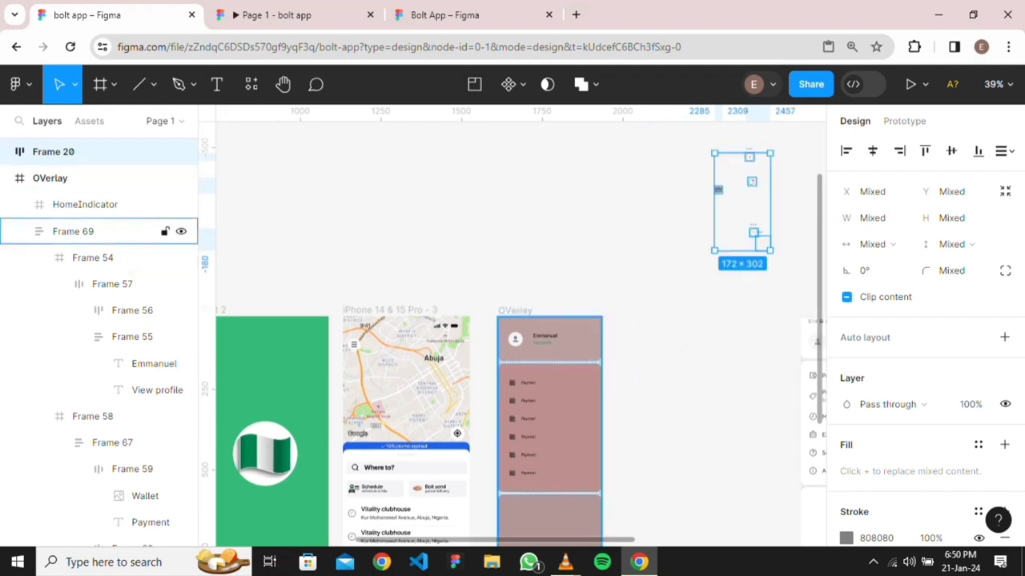
In prototype mode, remove the whole map screen's tap link to the OVerlay frame
{"action": "left_click", "coordinate": [903, 121]}
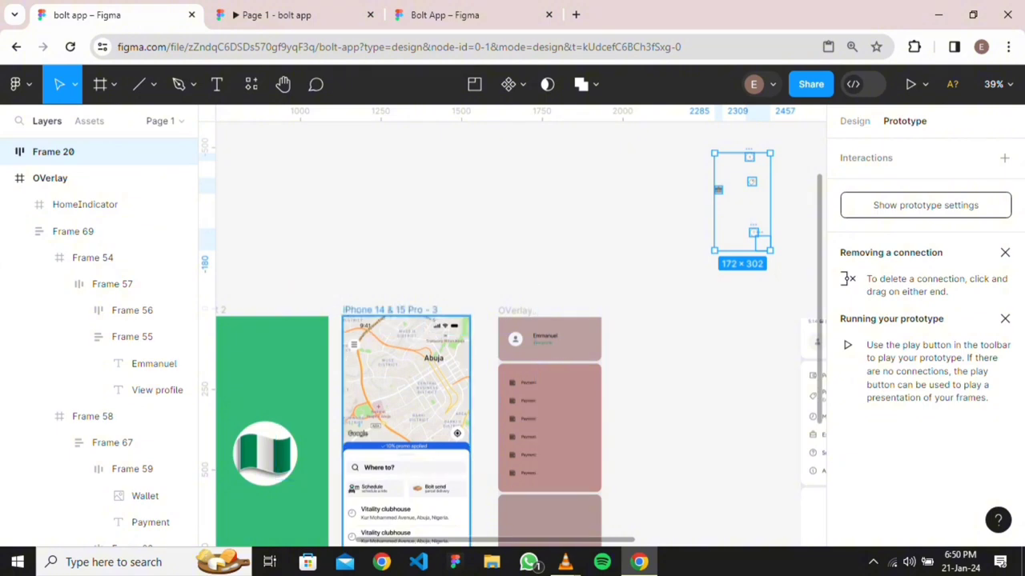
{"action": "left_click", "coordinate": [390, 310]}
{"action": "scroll", "coordinate": [512, 360], "scroll_direction": "down", "scroll_amount": 1}
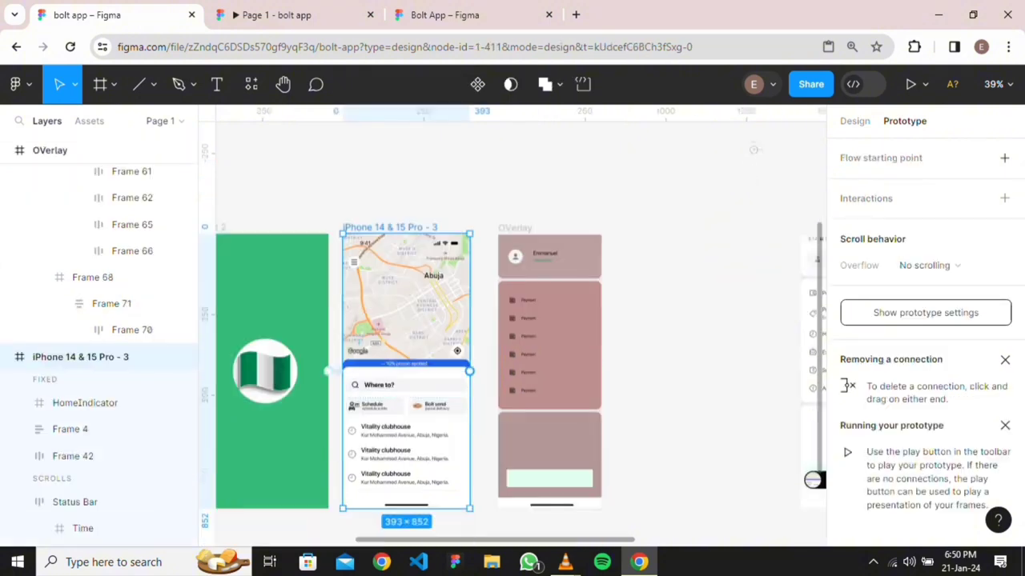
{"action": "left_click_drag", "start_coordinate": [469, 371], "coordinate": [549, 344]}
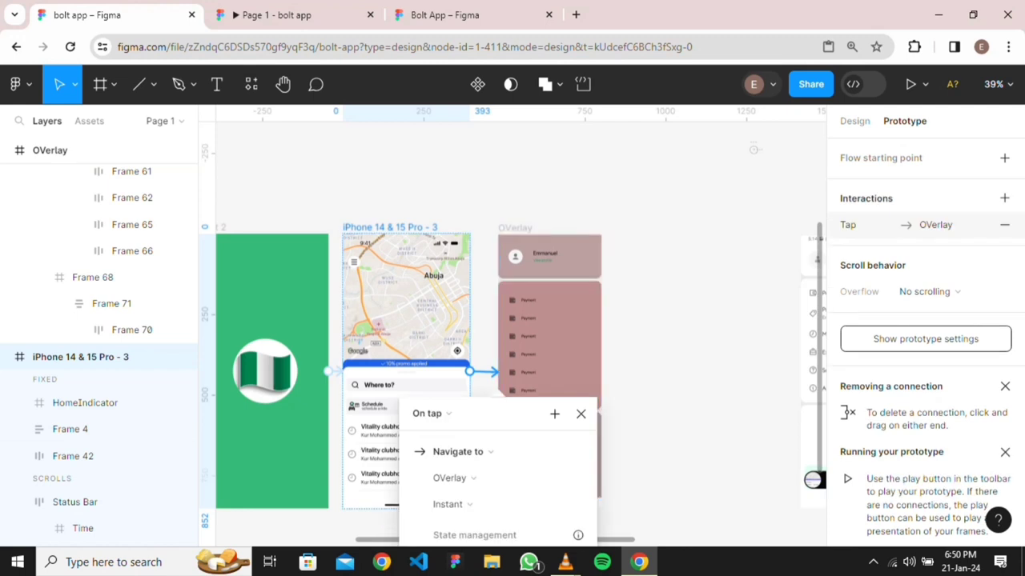
{"action": "key", "text": "Escape"}
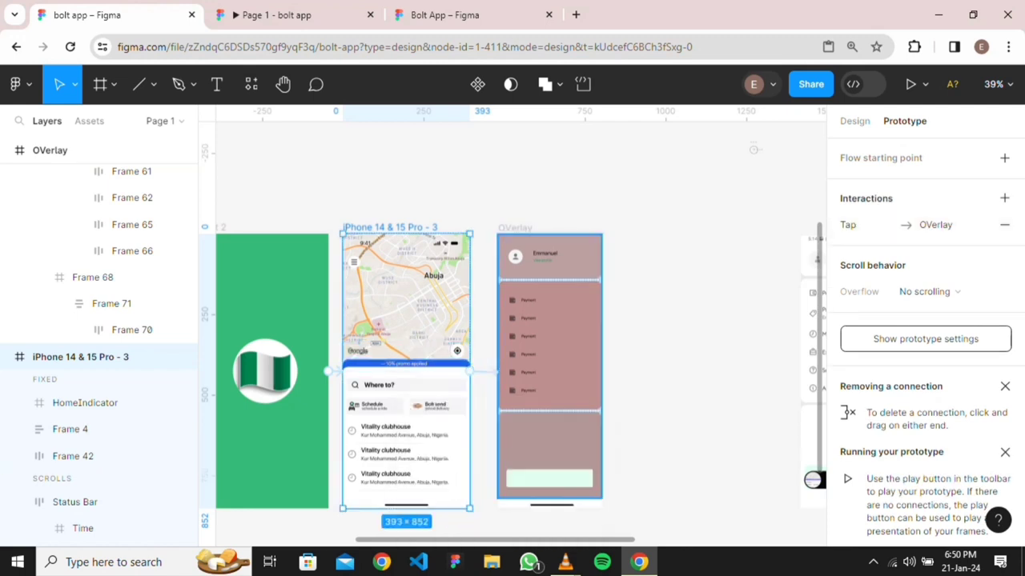
{"action": "key", "text": "Delete"}
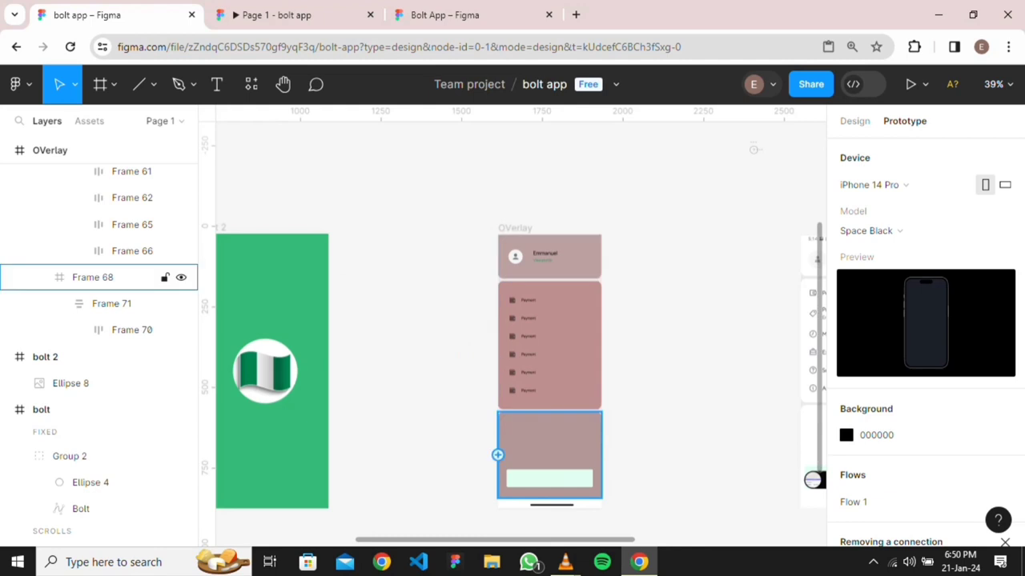
{"action": "key", "text": "ctrl+z"}
{"action": "key", "text": "ctrl+z"}
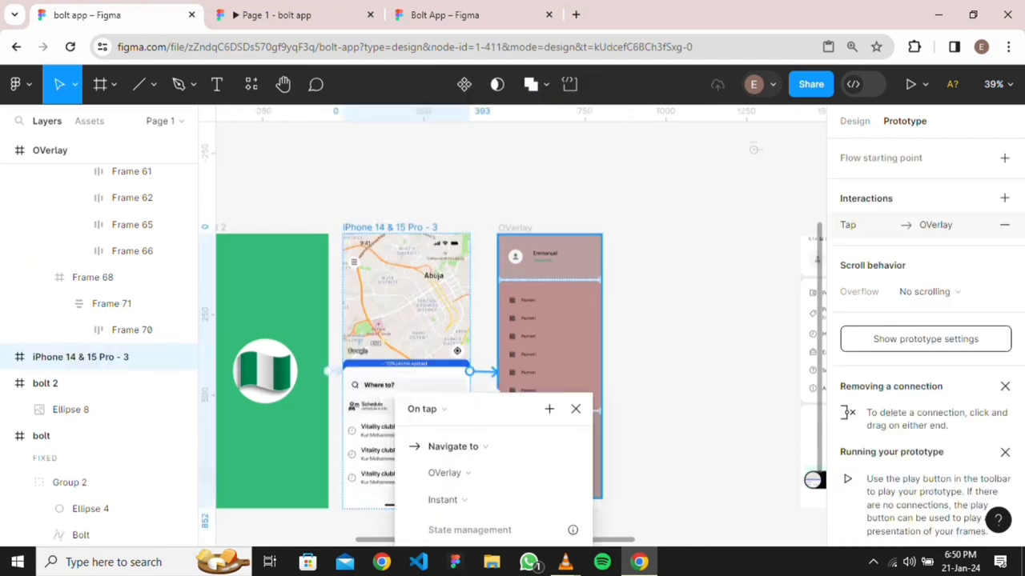
{"action": "key", "text": "ctrl+z"}
Connect the map screen's menu icon, Frame 4, to the OVerlay frame
{"action": "scroll", "coordinate": [364, 293], "scroll_direction": "up", "scroll_amount": 5}
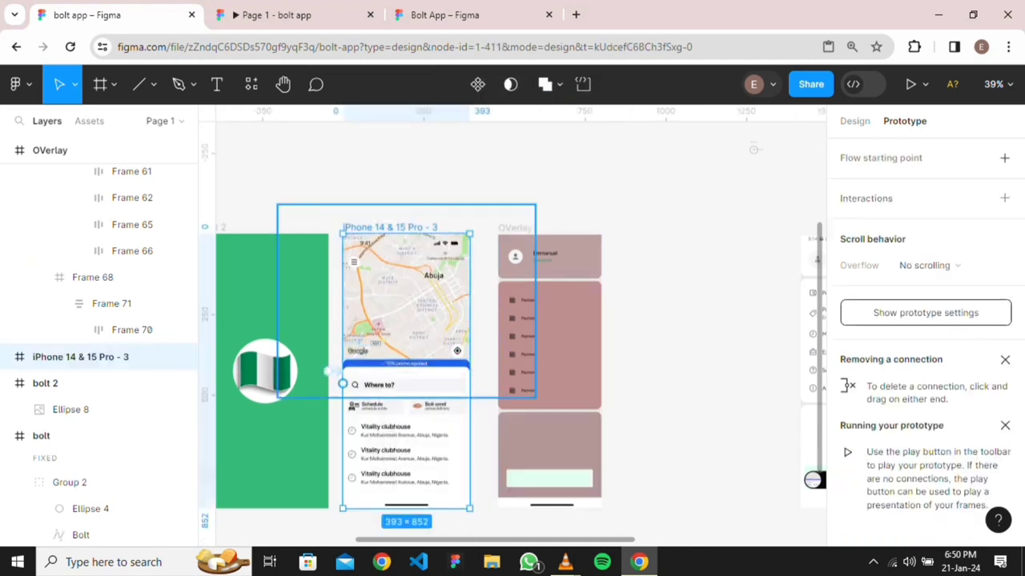
{"action": "left_click", "coordinate": [338, 219]}
{"action": "left_click_drag", "start_coordinate": [352, 218], "coordinate": [682, 482]}
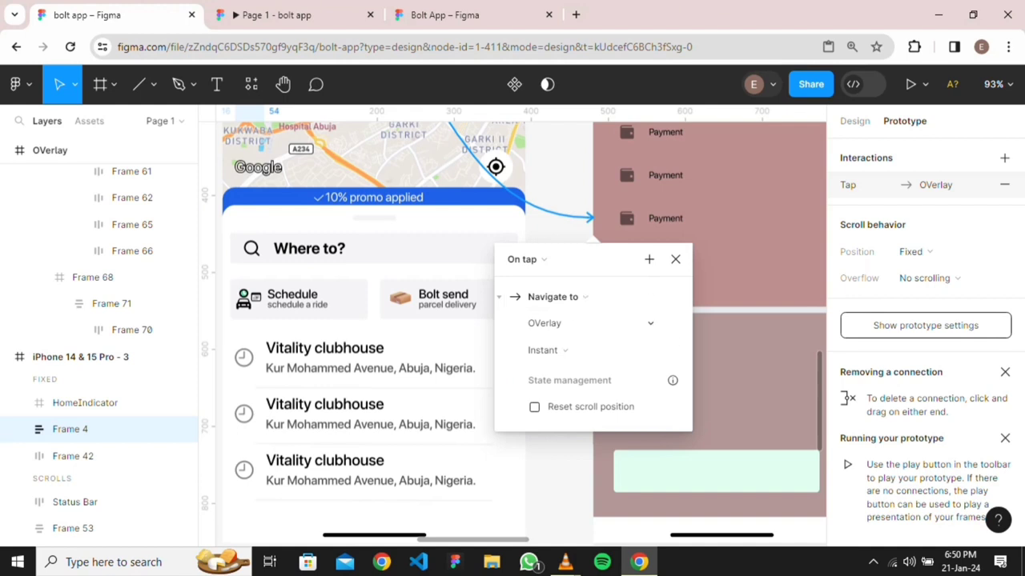
Make the tap open OVerlay top-left as an overlay, closing on outside click, with 40% background
{"action": "left_click", "coordinate": [581, 297]}
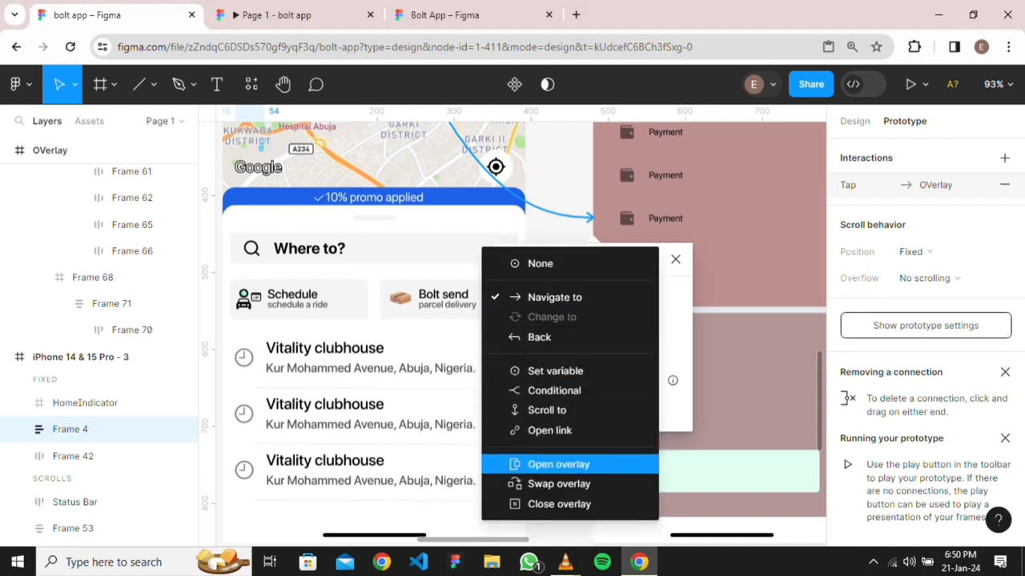
{"action": "left_click", "coordinate": [558, 464]}
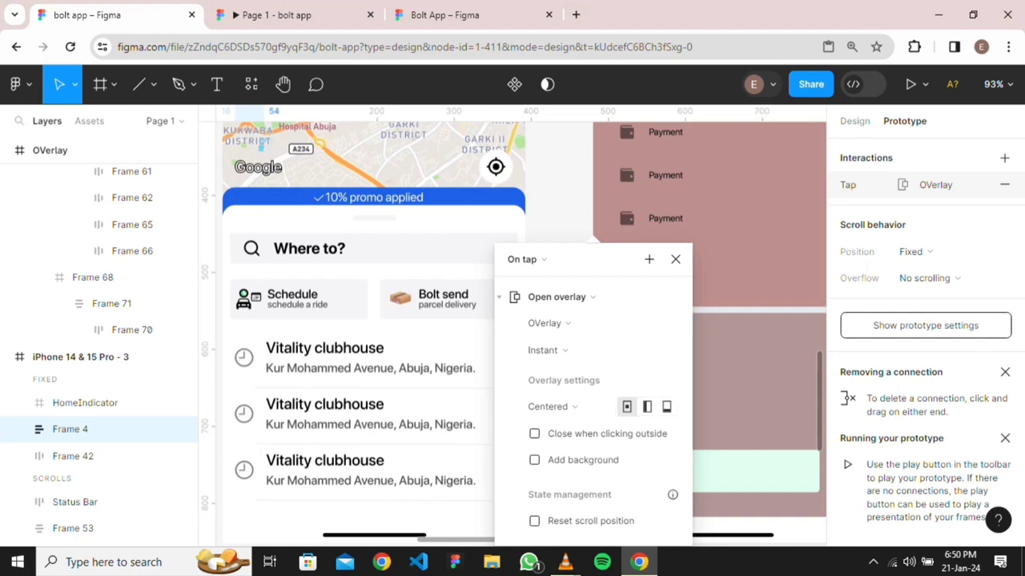
{"action": "left_click", "coordinate": [534, 433]}
{"action": "left_click", "coordinate": [534, 459]}
{"action": "left_click", "coordinate": [614, 486]}
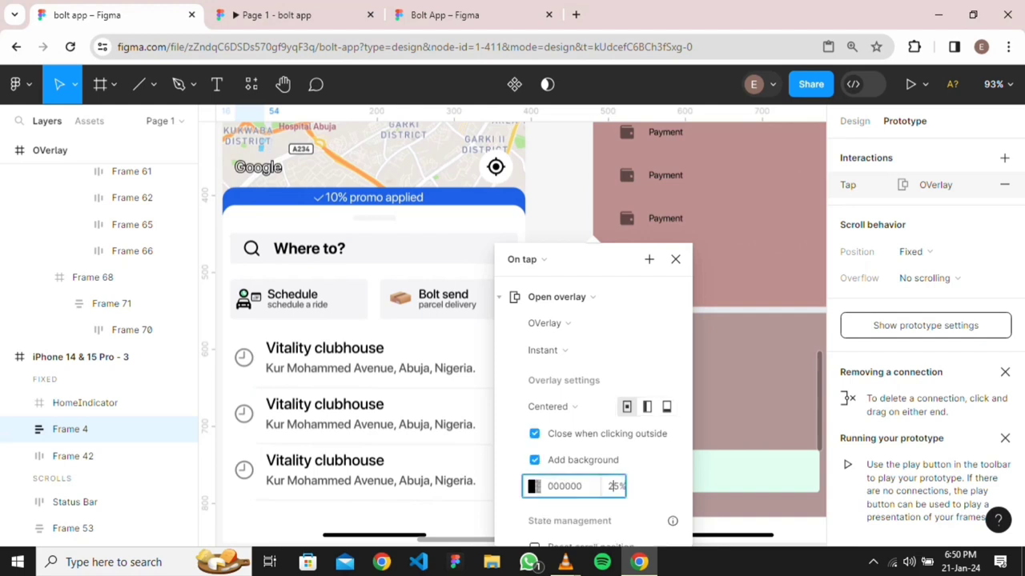
{"action": "type", "text": "40"}
{"action": "key", "text": "Return"}
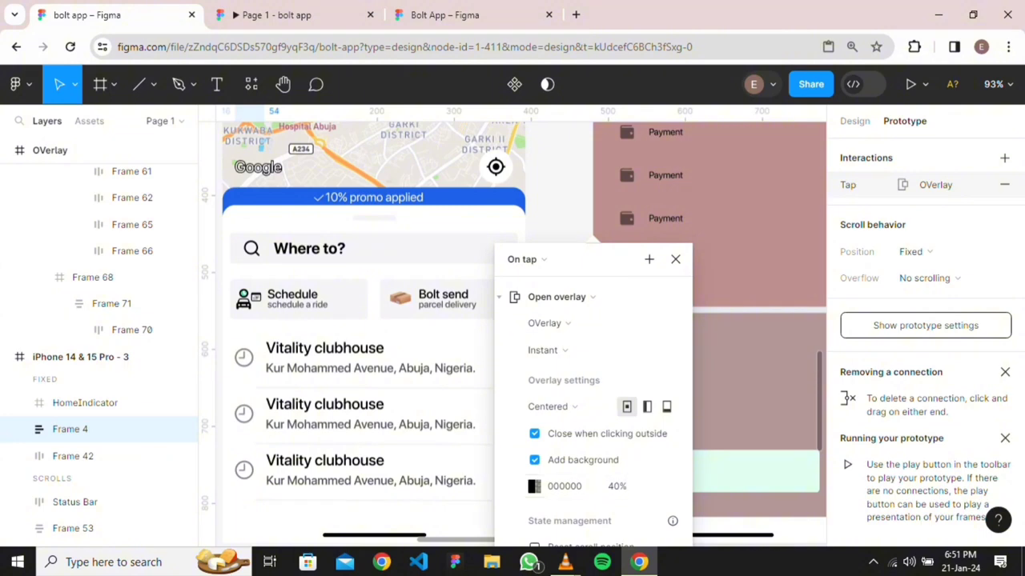
{"action": "left_click", "coordinate": [647, 407]}
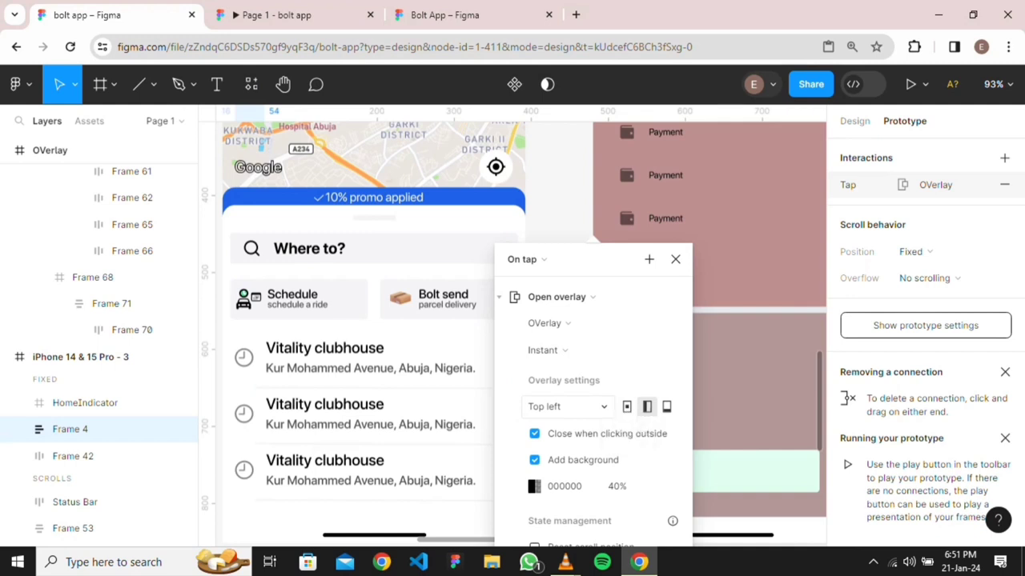
{"action": "scroll", "coordinate": [521, 320], "scroll_direction": "down", "scroll_amount": 1}
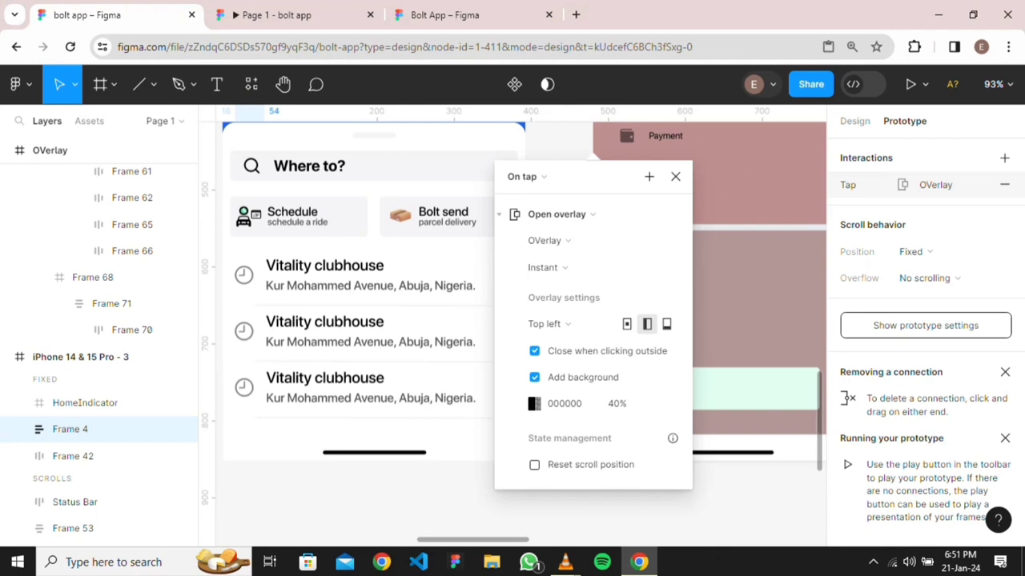
{"action": "left_click", "coordinate": [280, 14]}
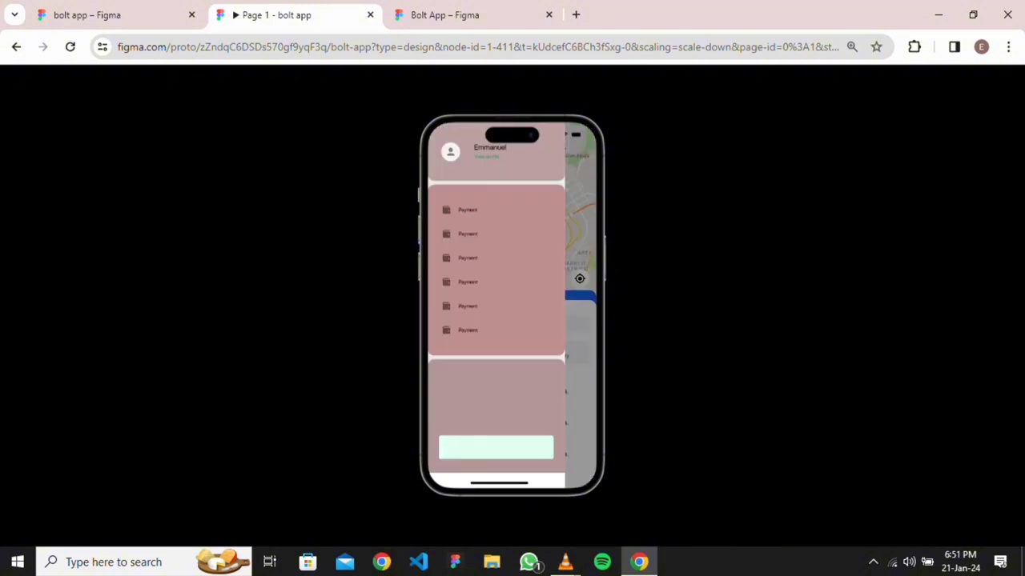
Change the overlay transition from Instant to Move in and test it in the prototype
{"action": "left_click", "coordinate": [88, 14]}
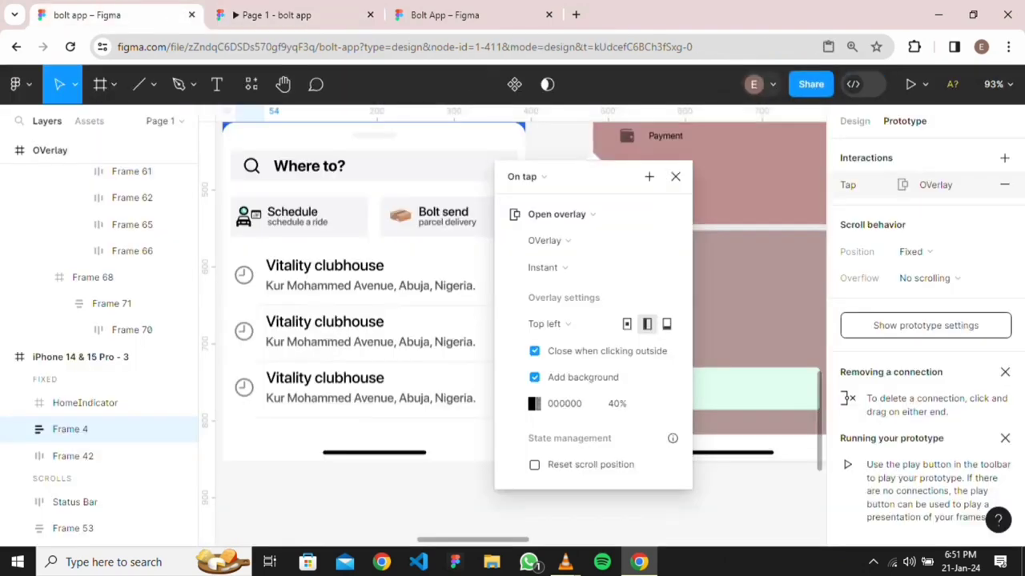
{"action": "left_click", "coordinate": [545, 267]}
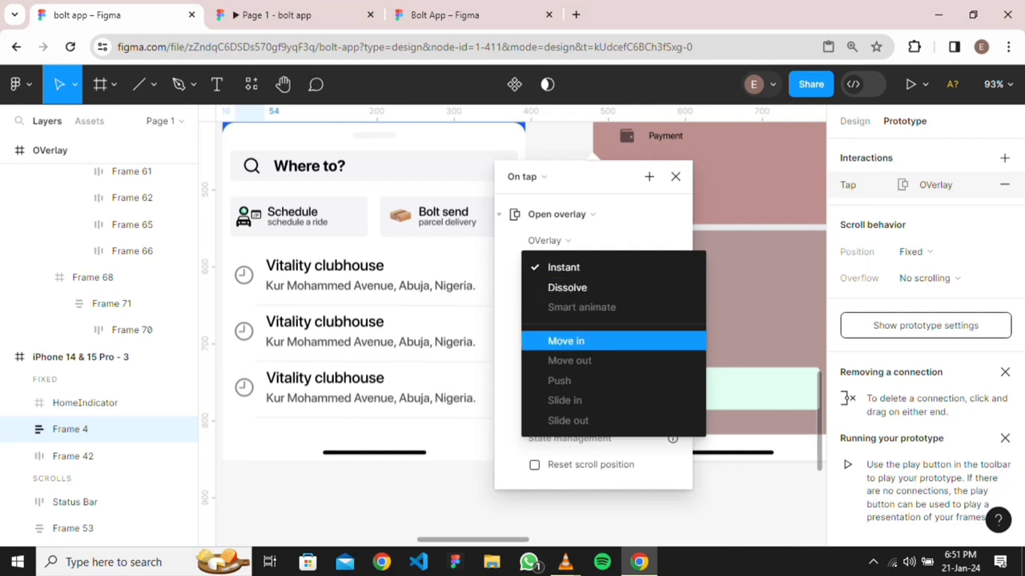
{"action": "left_click", "coordinate": [566, 341]}
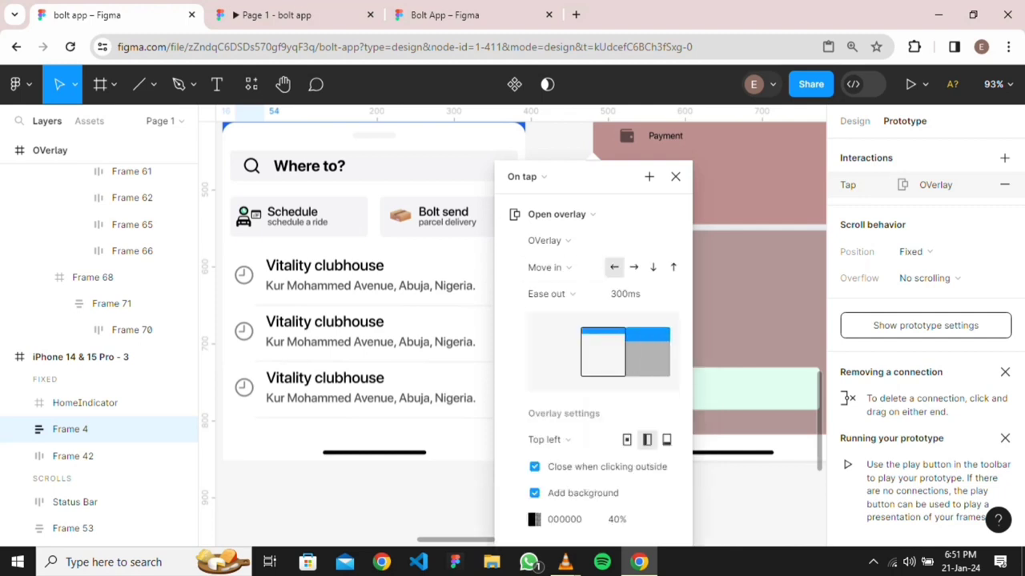
{"action": "left_click", "coordinate": [294, 15]}
{"action": "key", "text": "r"}
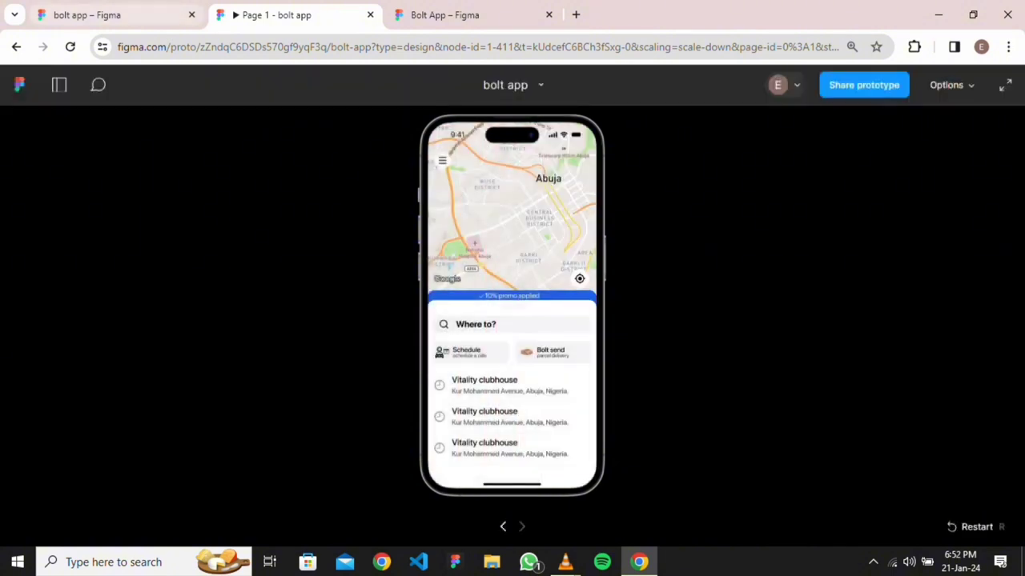
Set the Move in direction so the menu slides in from the left, then test it
{"action": "left_click", "coordinate": [90, 15]}
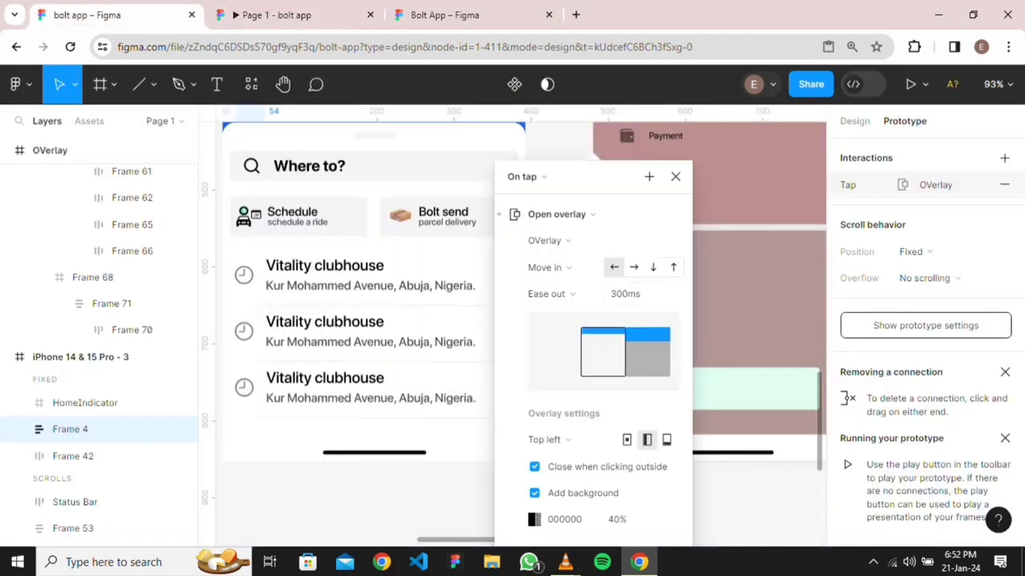
{"action": "left_click", "coordinate": [276, 16]}
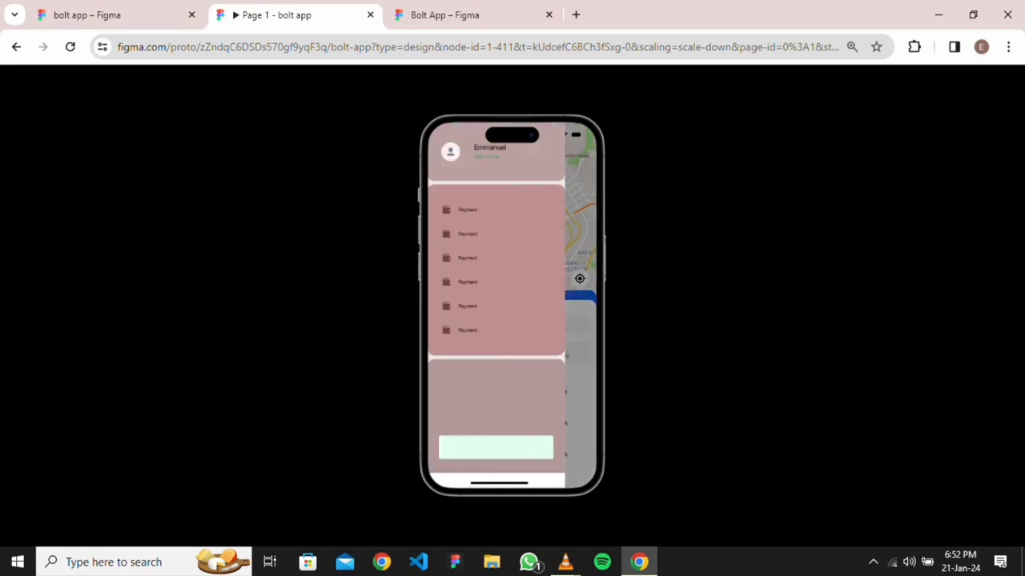
{"action": "key", "text": "ctrl+shift+Tab"}
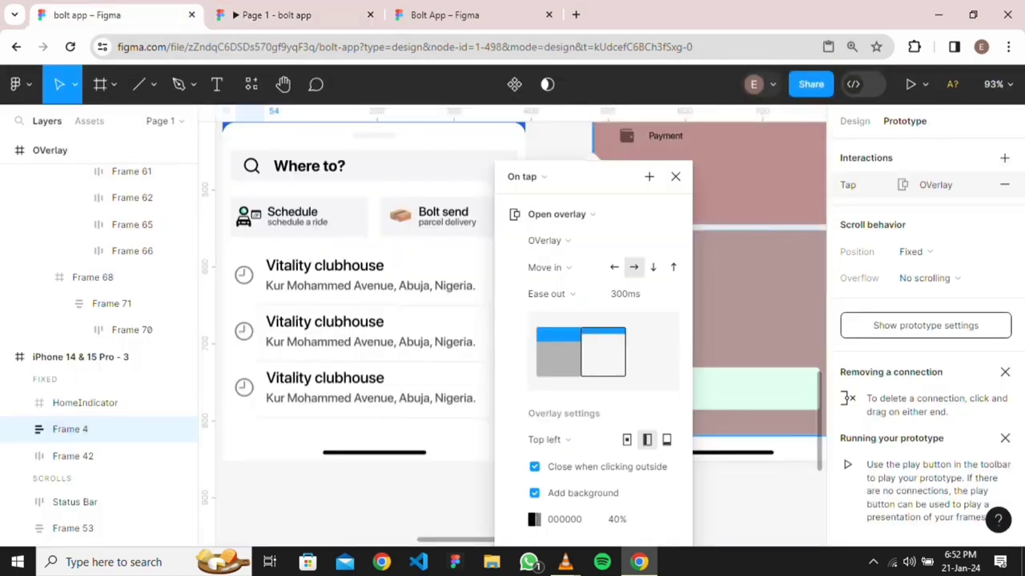
{"action": "left_click", "coordinate": [753, 239]}
{"action": "scroll", "coordinate": [752, 238], "scroll_direction": "up", "scroll_amount": 4}
{"action": "scroll", "coordinate": [753, 249], "scroll_direction": "down", "scroll_amount": 7}
{"action": "scroll", "coordinate": [753, 248], "scroll_direction": "up", "scroll_amount": 3}
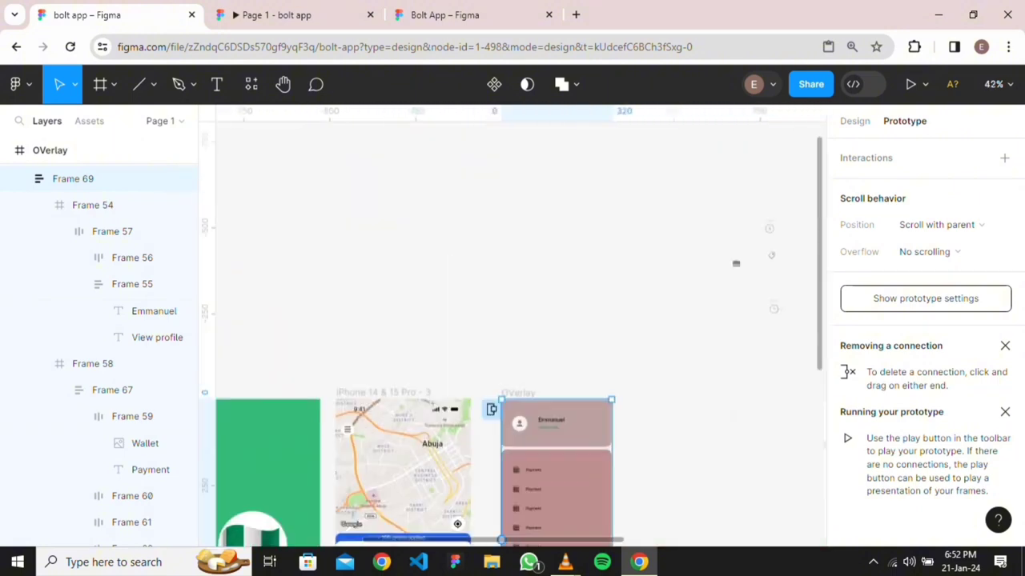
Fill the top profile panel, Frame 54, with white FFF
{"action": "double_click", "coordinate": [562, 417]}
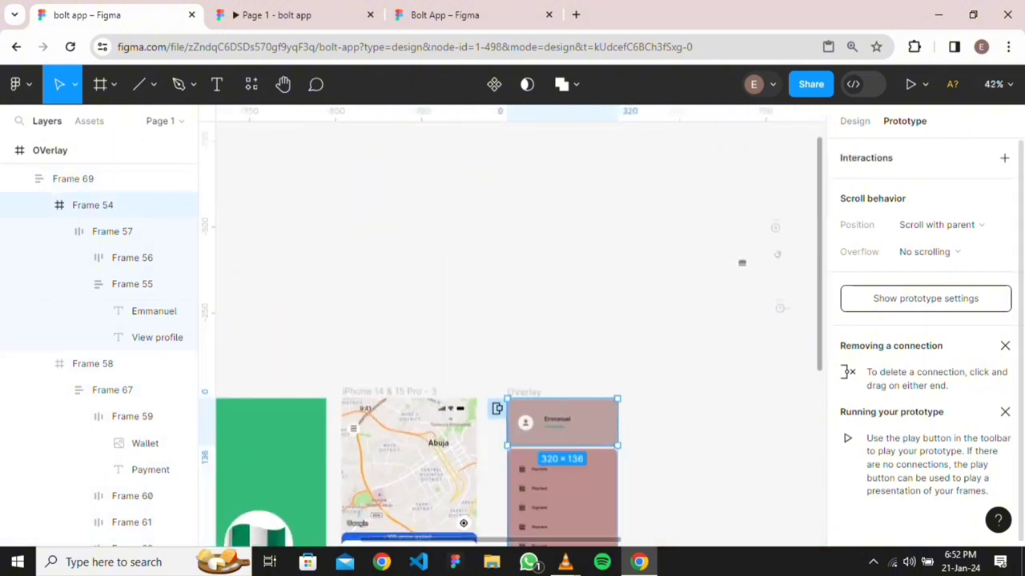
{"action": "left_click", "coordinate": [854, 121]}
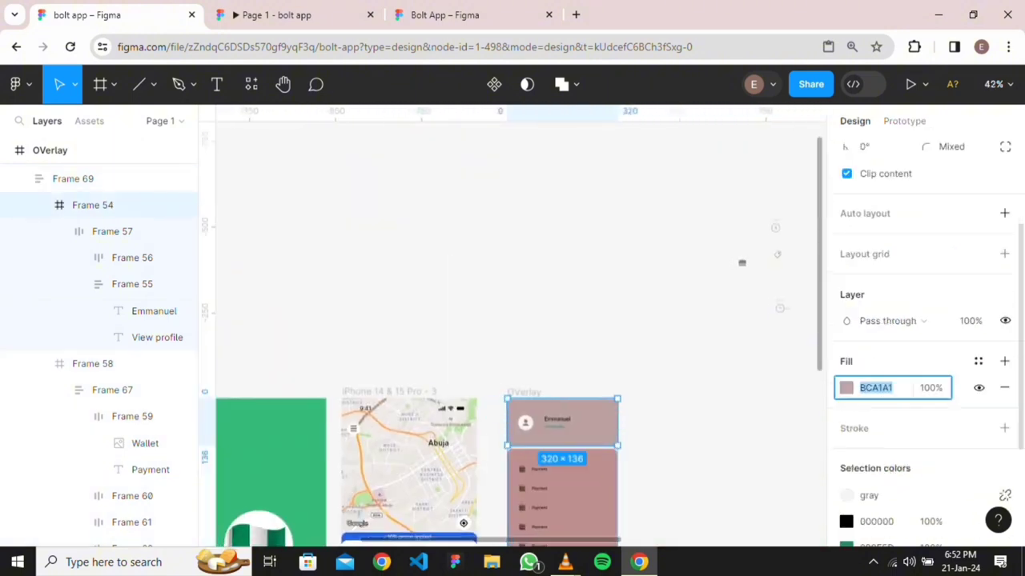
{"action": "left_click", "coordinate": [846, 387]}
{"action": "type", "text": "fff"}
{"action": "key", "text": "Return"}
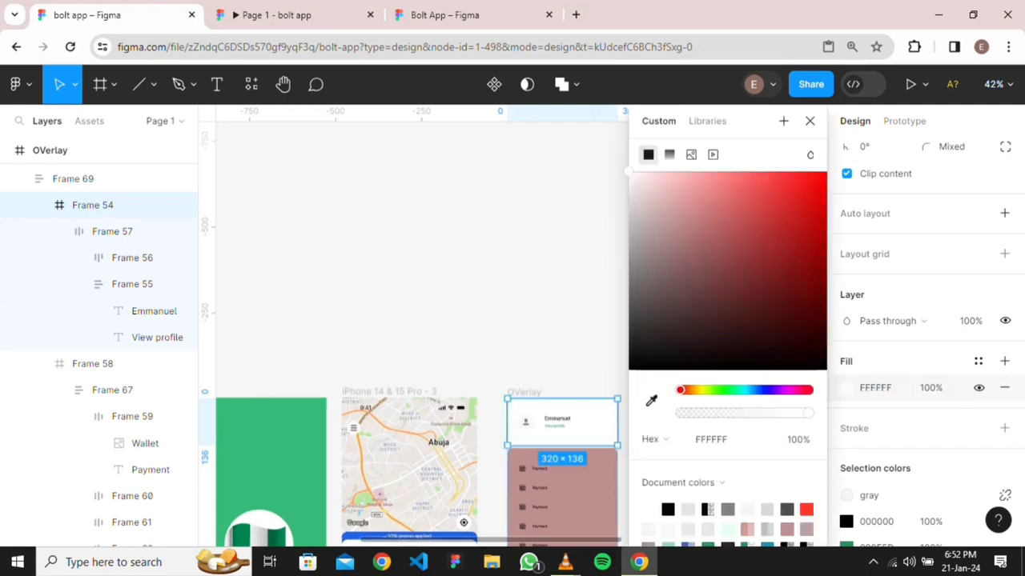
{"action": "left_click", "coordinate": [561, 304]}
Fill the Payment list panel, Frame 58, with white FFF
{"action": "scroll", "coordinate": [560, 304], "scroll_direction": "down", "scroll_amount": 2}
{"action": "left_click", "coordinate": [73, 178]}
{"action": "left_click", "coordinate": [92, 364]}
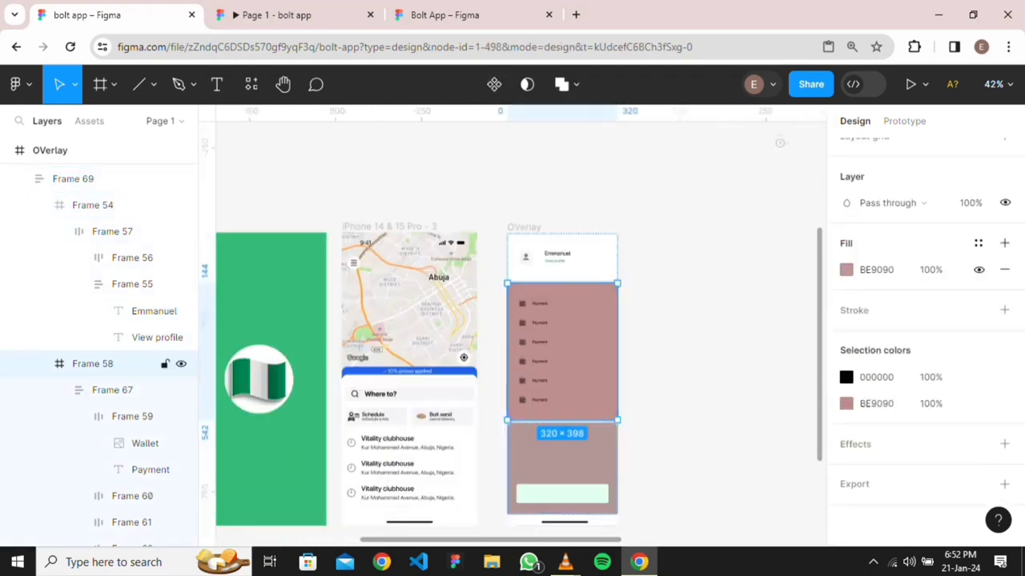
{"action": "left_click", "coordinate": [846, 270]}
{"action": "type", "text": "fff"}
{"action": "key", "text": "Return"}
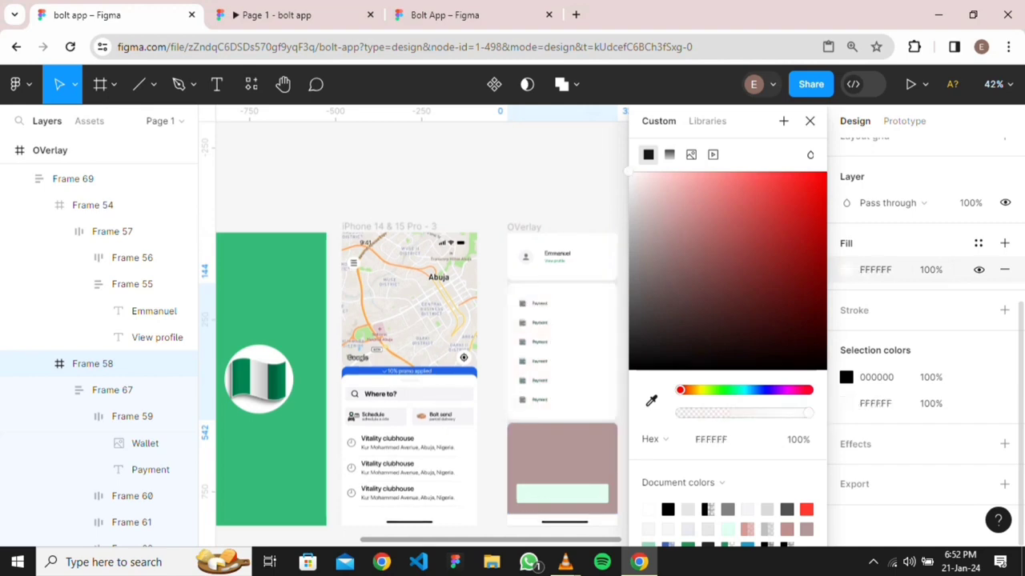
{"action": "key", "text": "Escape"}
Fill the bottom panel, Frame 68, with white FFF and open the menu in prototype preview
{"action": "scroll", "coordinate": [560, 336], "scroll_direction": "down", "scroll_amount": 1}
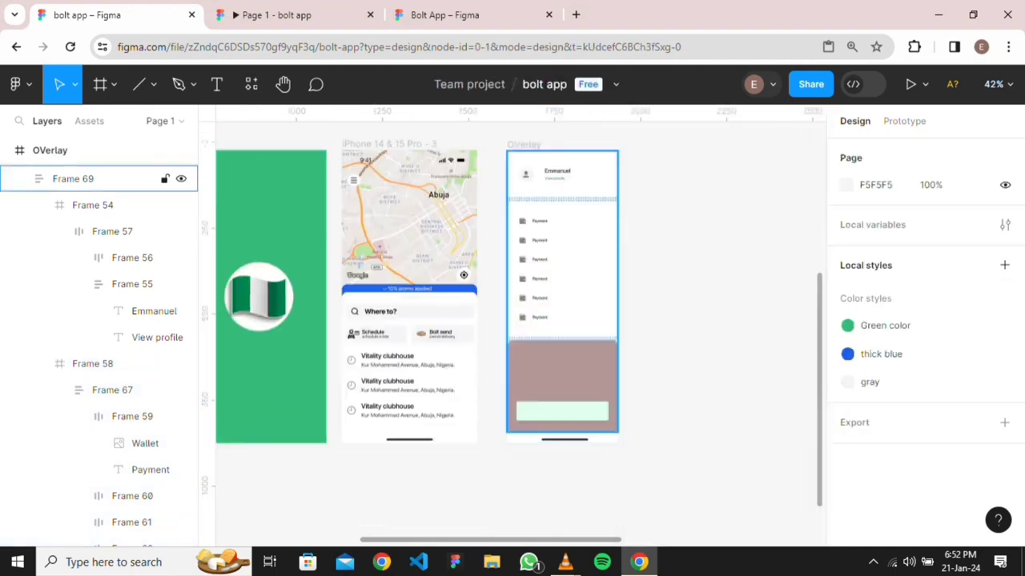
{"action": "double_click", "coordinate": [560, 376]}
{"action": "scroll", "coordinate": [921, 360], "scroll_direction": "down", "scroll_amount": 2}
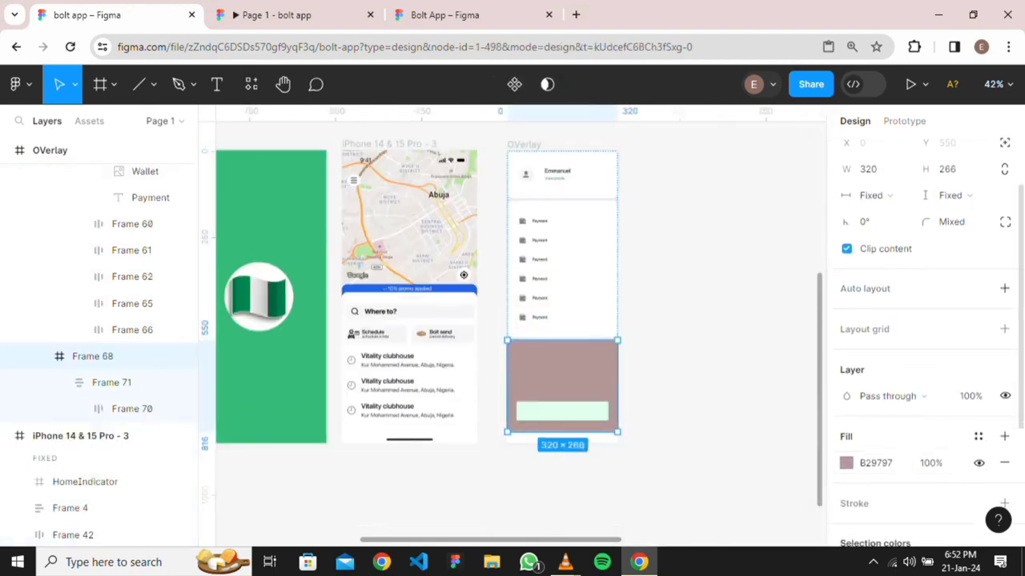
{"action": "left_click", "coordinate": [847, 463]}
{"action": "type", "text": "fff"}
{"action": "key", "text": "Return"}
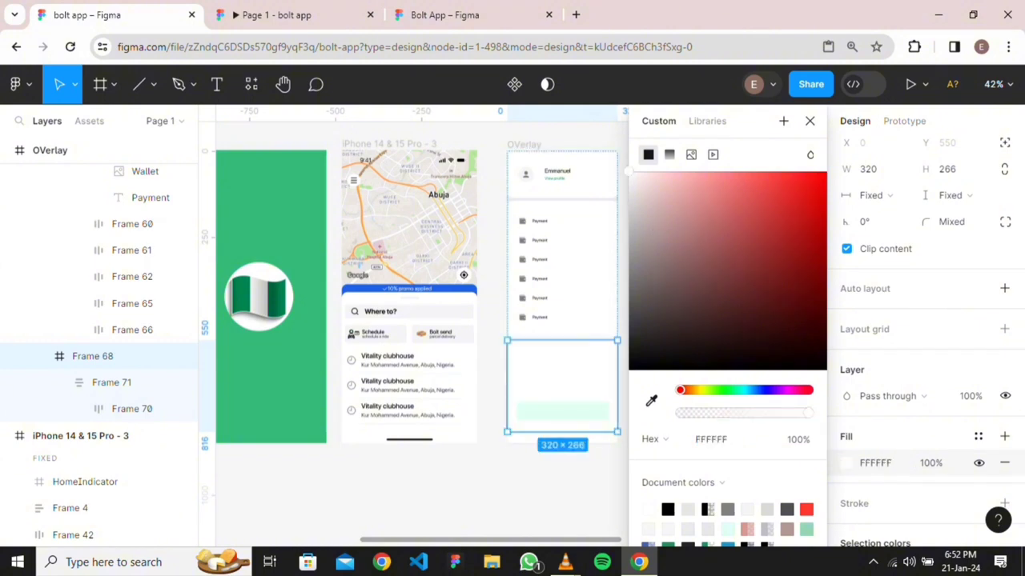
{"action": "key", "text": "Escape"}
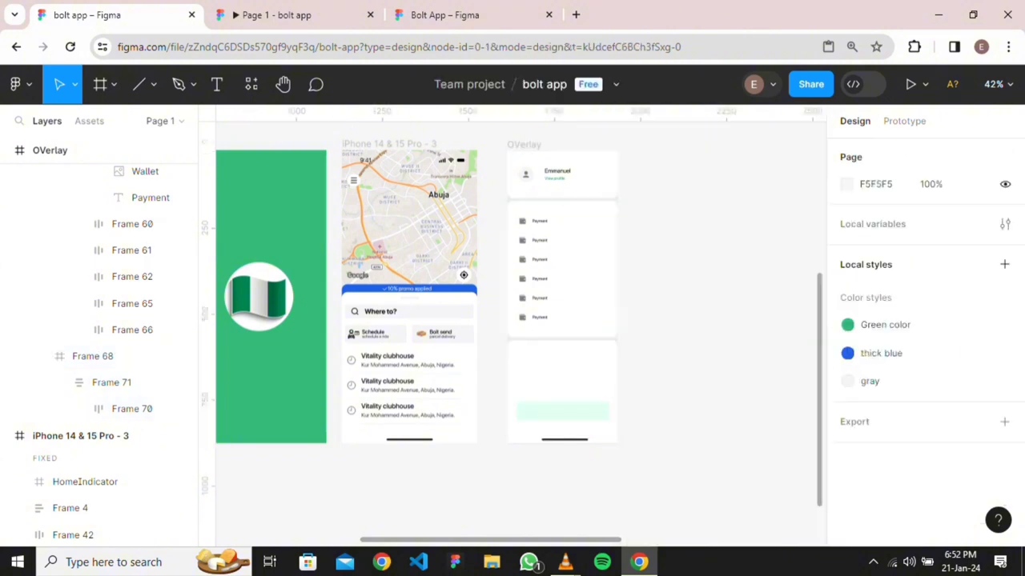
{"action": "left_click", "coordinate": [313, 15]}
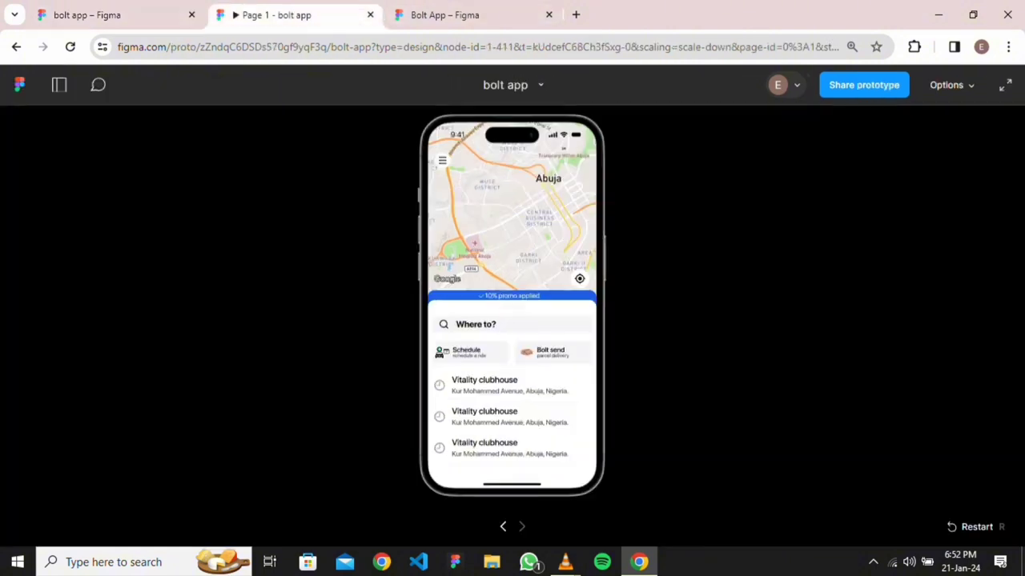
{"action": "left_click", "coordinate": [442, 160]}
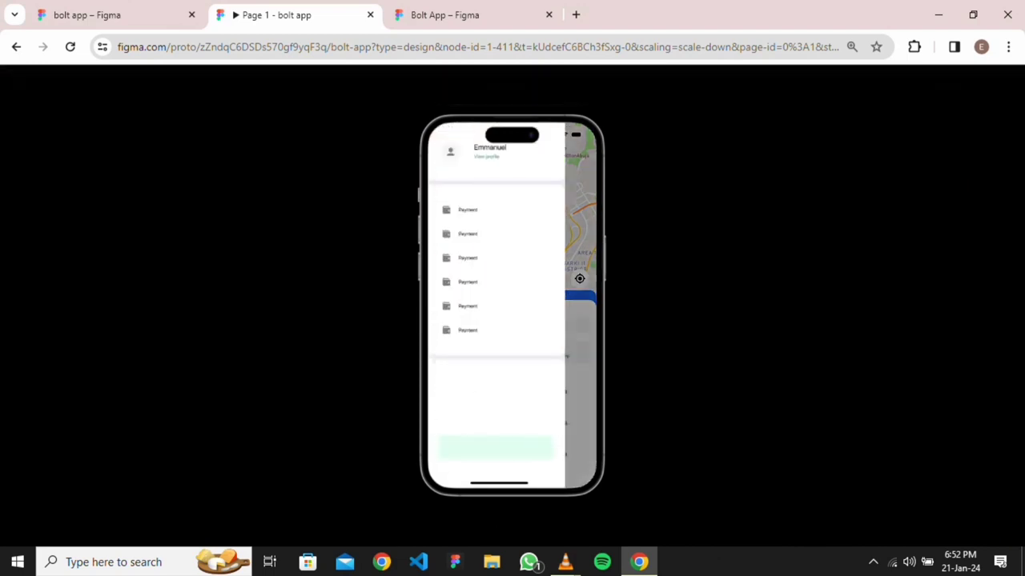
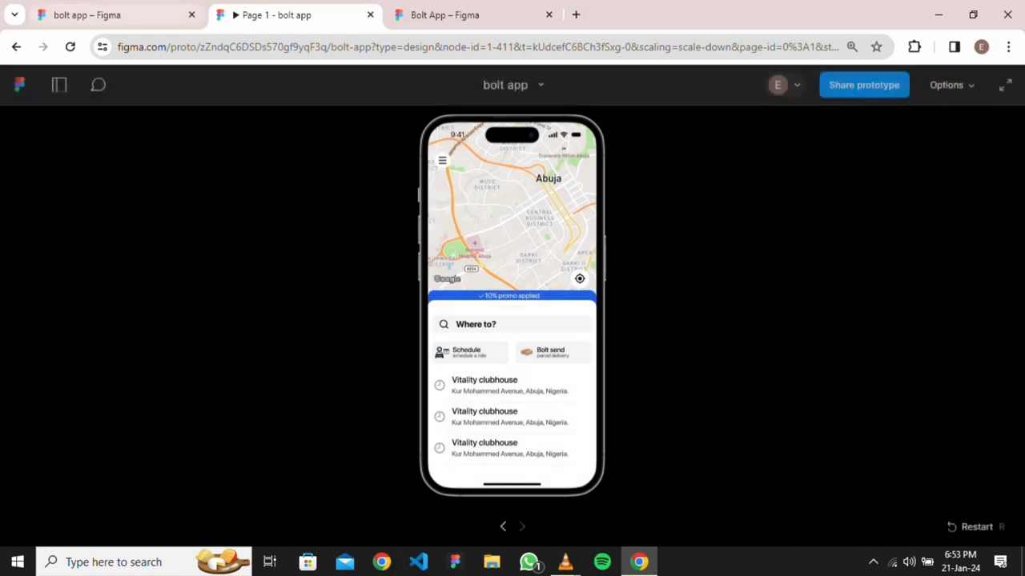
Return from the prototype preview to the 'bolt app' editor
{"action": "left_click", "coordinate": [86, 14]}
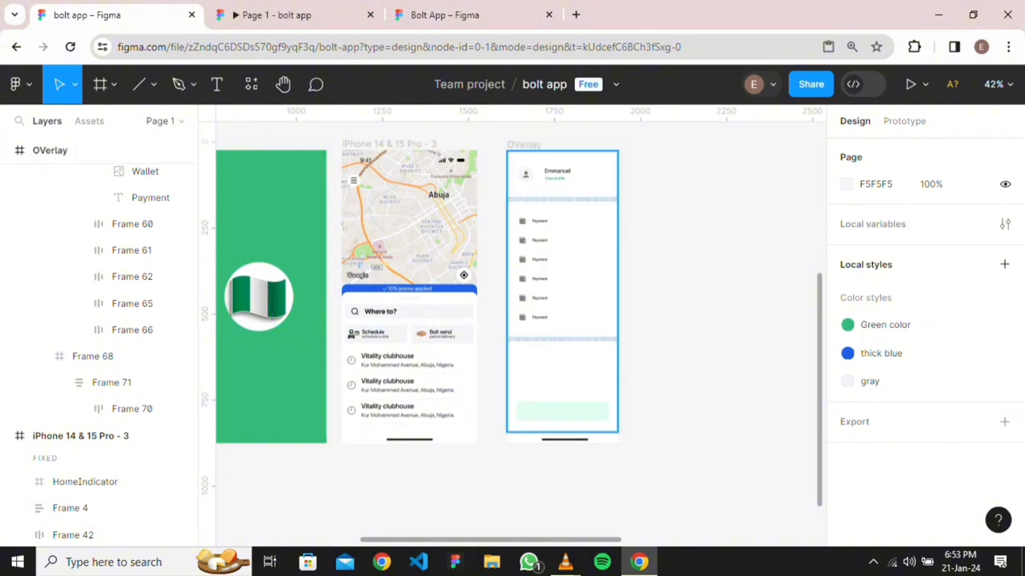
Move the basemap image out below the frames and duplicate it into three side-by-side copies
{"action": "scroll", "coordinate": [594, 218], "scroll_direction": "down", "scroll_amount": 3}
{"action": "scroll", "coordinate": [761, 305], "scroll_direction": "right", "scroll_amount": 3}
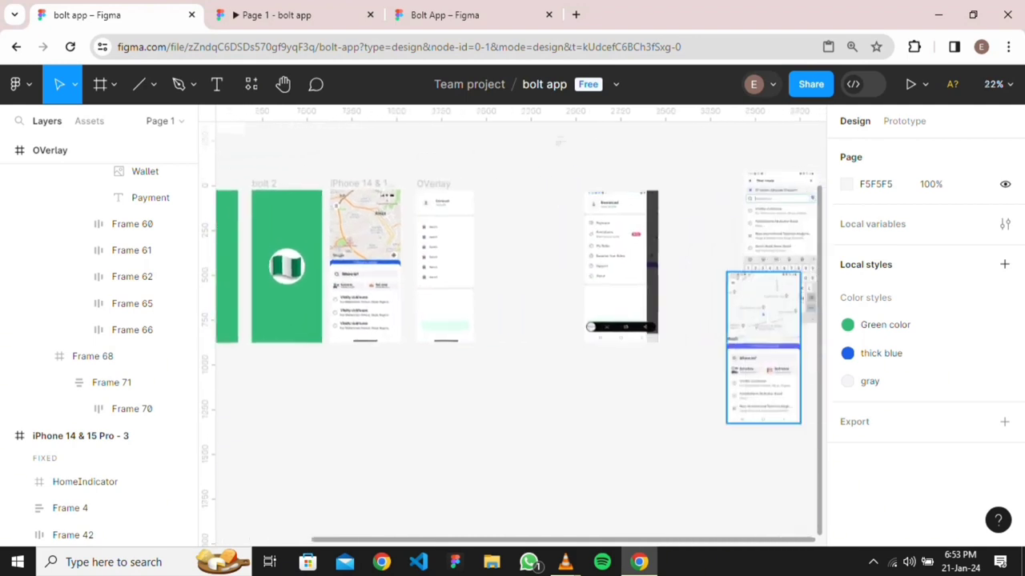
{"action": "scroll", "coordinate": [696, 264], "scroll_direction": "right", "scroll_amount": 2}
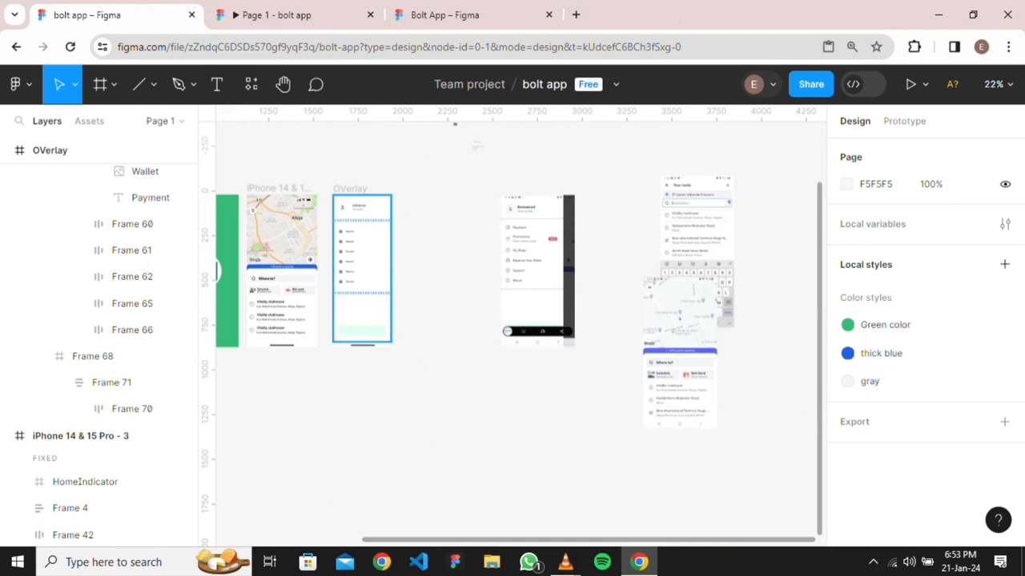
{"action": "left_click_drag", "start_coordinate": [538, 271], "coordinate": [597, 157]}
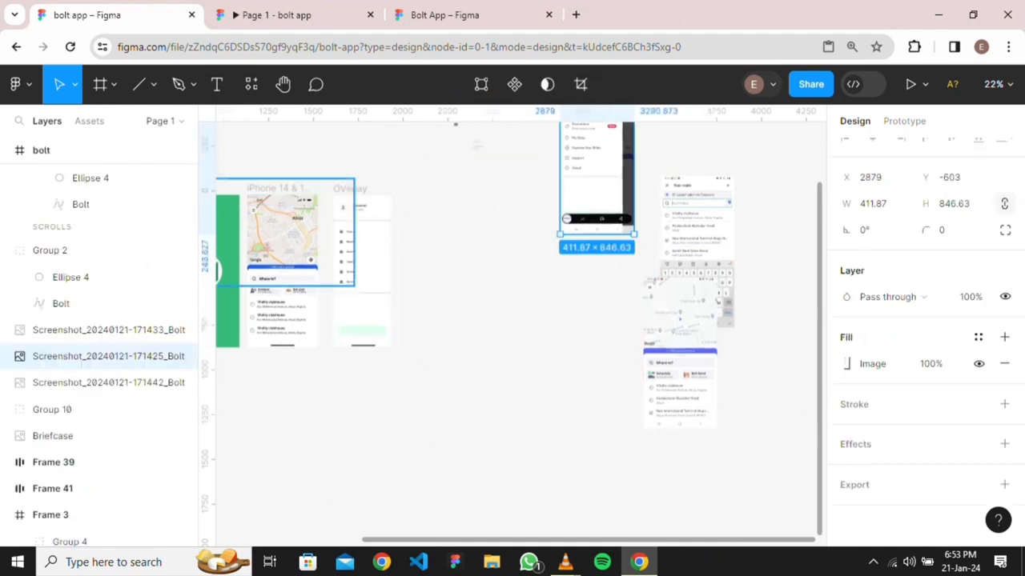
{"action": "left_click", "coordinate": [282, 232]}
{"action": "left_click_drag", "start_coordinate": [282, 232], "coordinate": [315, 437]}
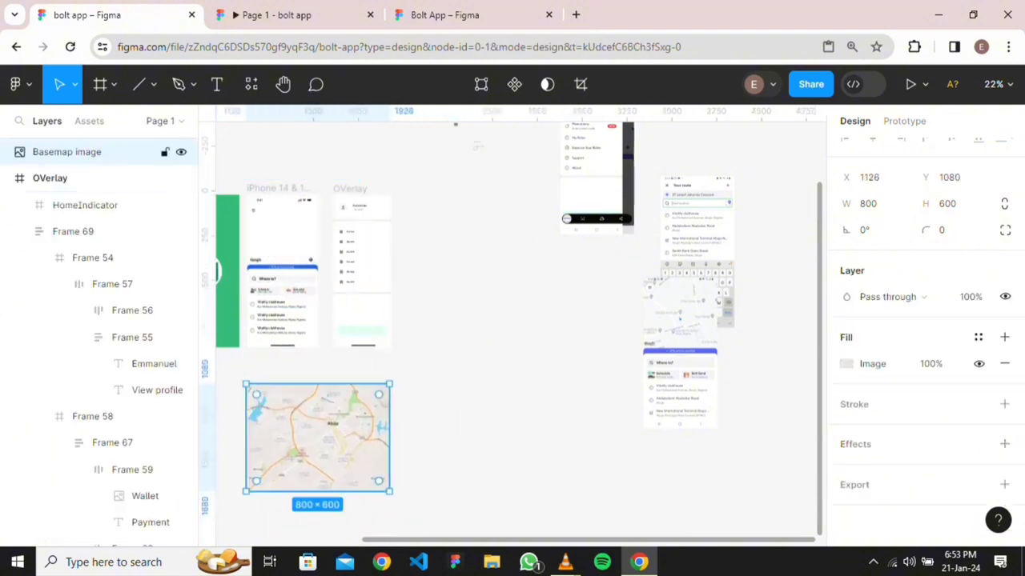
{"action": "left_click_drag", "start_coordinate": [315, 437], "coordinate": [599, 437], "text": "alt"}
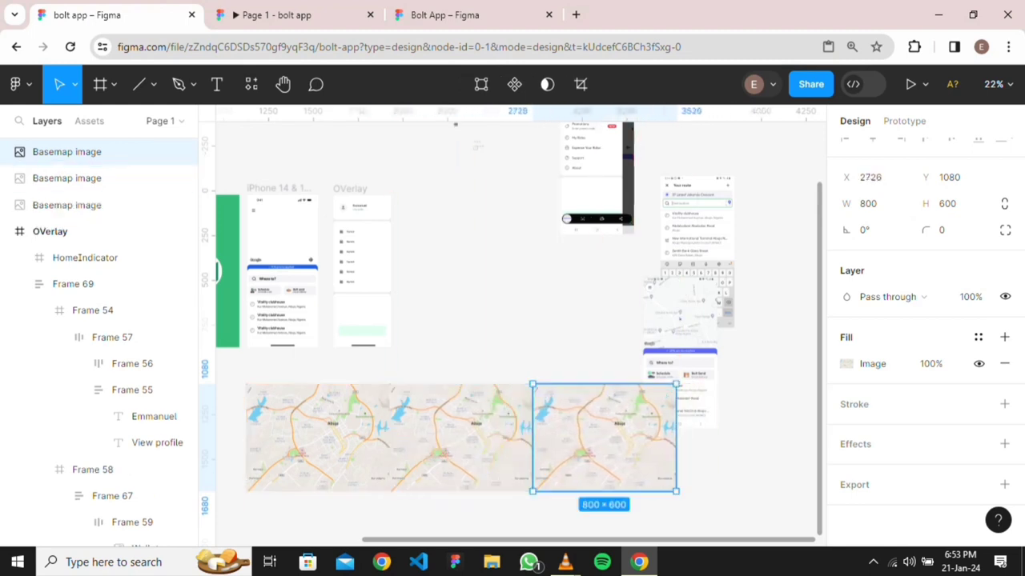
{"action": "left_click_drag", "start_coordinate": [333, 371], "coordinate": [541, 488]}
Wrap the three basemap images together in a new frame
{"action": "scroll", "coordinate": [469, 453], "scroll_direction": "down", "scroll_amount": 3}
{"action": "left_click", "coordinate": [367, 463]}
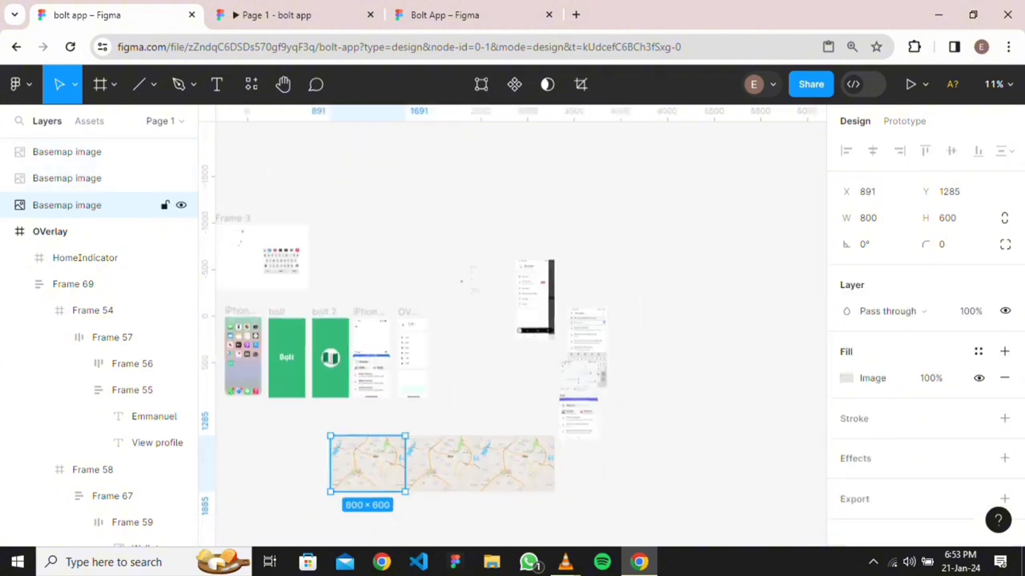
{"action": "left_click", "coordinate": [443, 464], "text": "shift"}
{"action": "left_click", "coordinate": [517, 464], "text": "shift"}
{"action": "right_click", "coordinate": [504, 463]}
{"action": "mouse_move", "coordinate": [521, 461]}
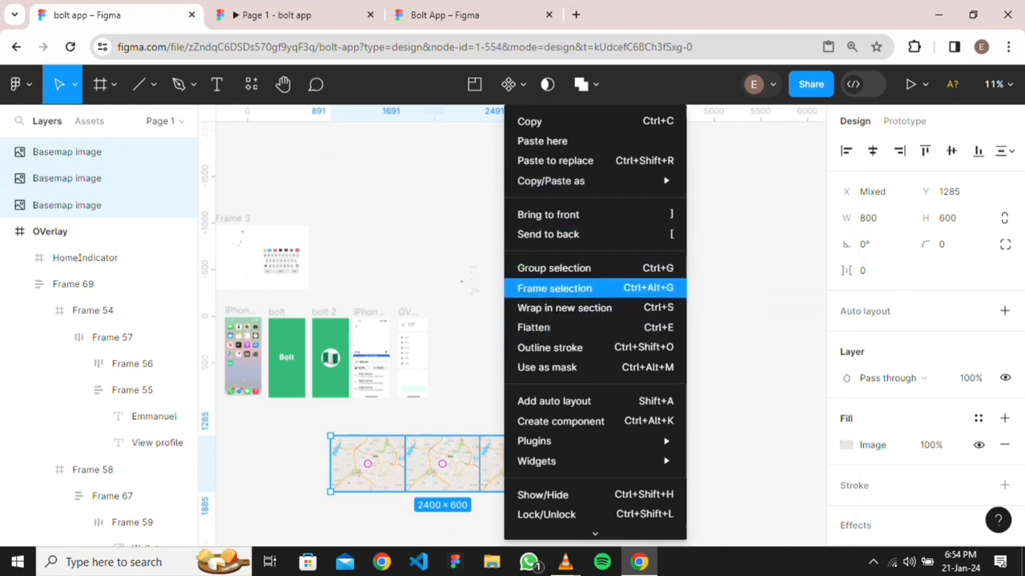
{"action": "left_click", "coordinate": [554, 287]}
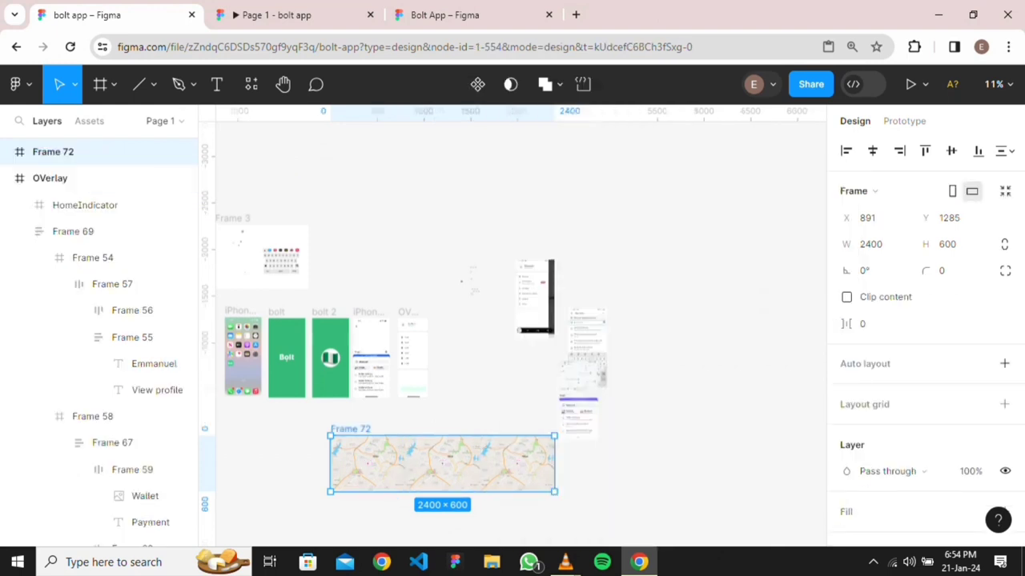
Rename the new frame 'map' and move it into the iPhone screen
{"action": "double_click", "coordinate": [350, 430]}
{"action": "type", "text": "m"}
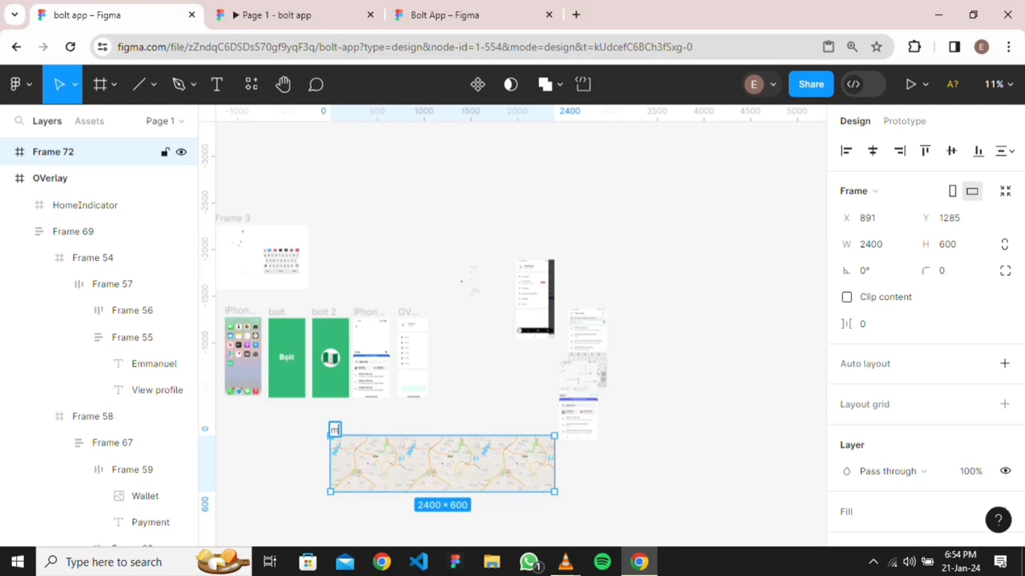
{"action": "type", "text": "ap"}
{"action": "key", "text": "Return"}
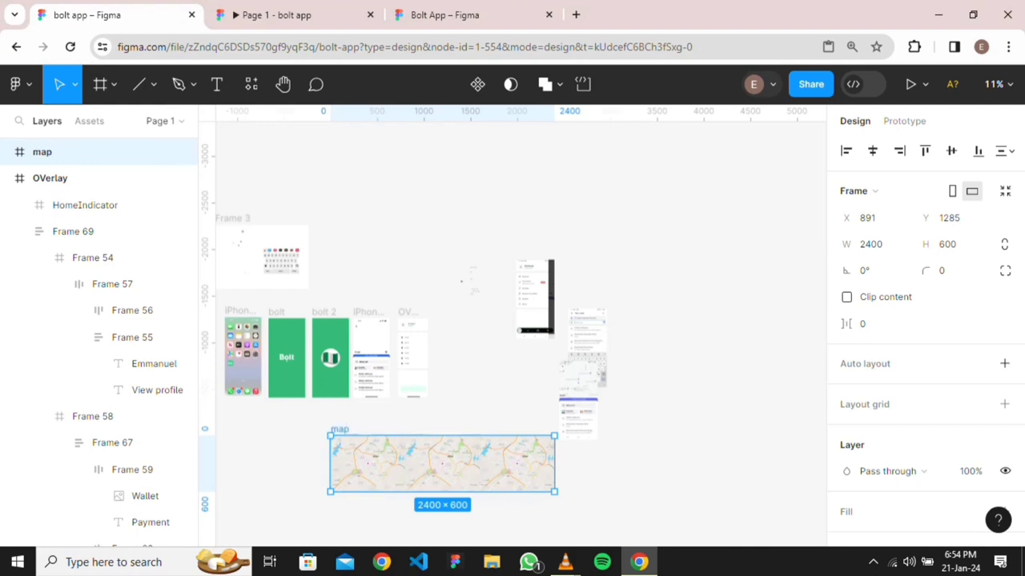
{"action": "left_click_drag", "start_coordinate": [368, 465], "coordinate": [390, 362]}
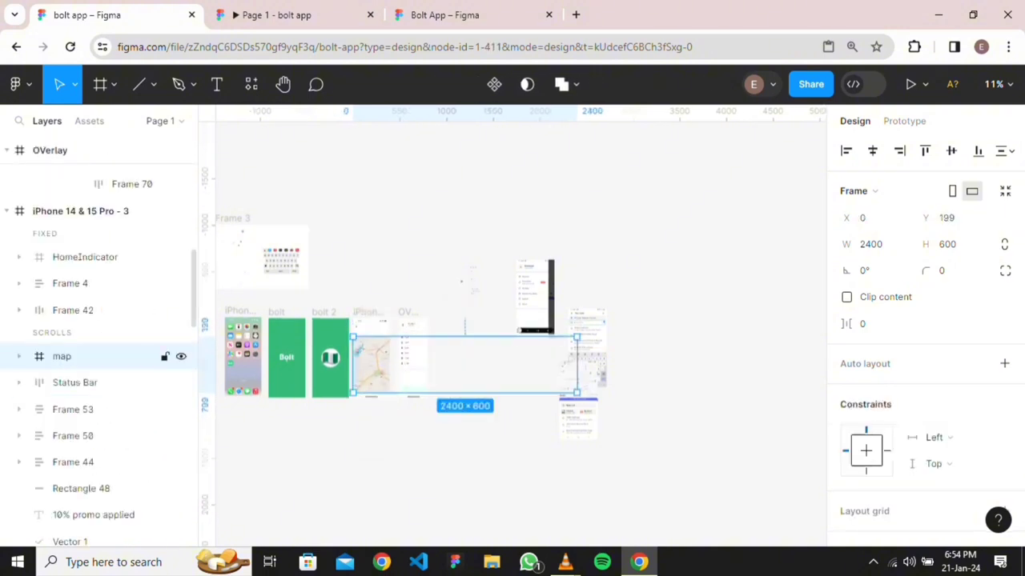
Put the map frame under the UI layers, centred at the phone's top, with Clip content on
{"action": "mouse_move", "coordinate": [62, 357]}
{"action": "left_mouse_down"}
{"action": "mouse_move", "coordinate": [62, 512]}
{"action": "mouse_move", "coordinate": [62, 310]}
{"action": "mouse_move", "coordinate": [62, 363]}
{"action": "left_mouse_up"}
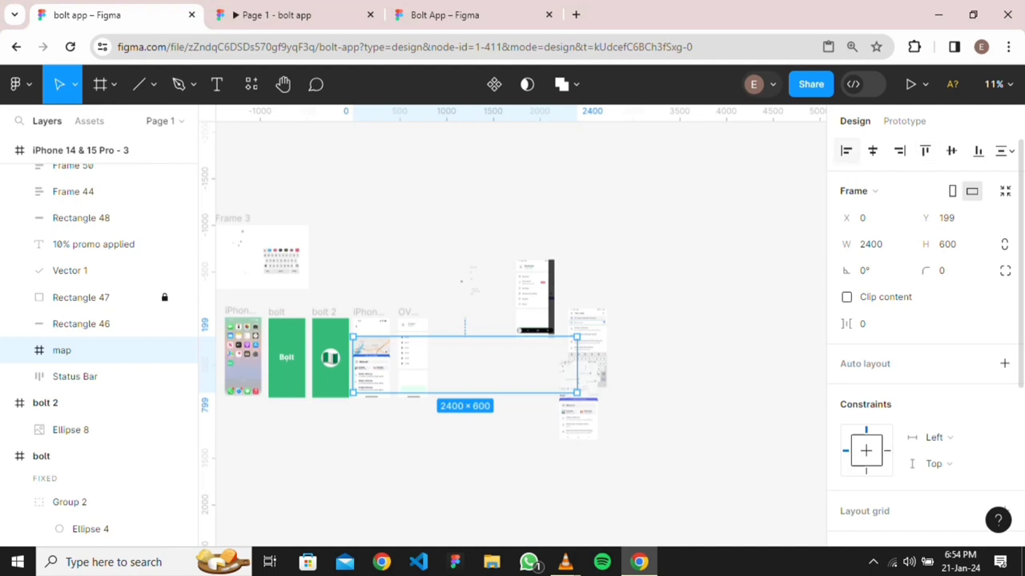
{"action": "left_click", "coordinate": [873, 150]}
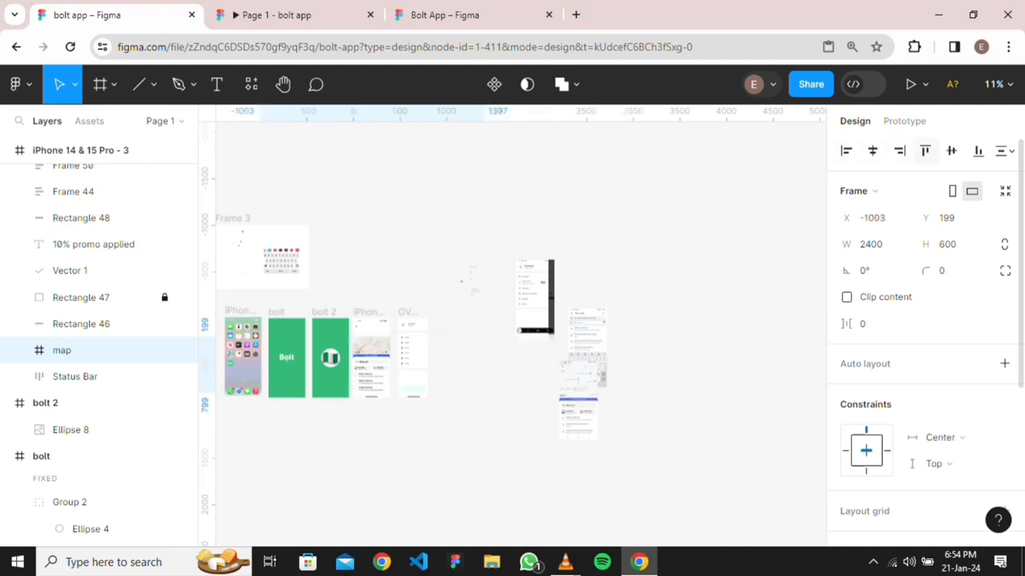
{"action": "left_click", "coordinate": [925, 150]}
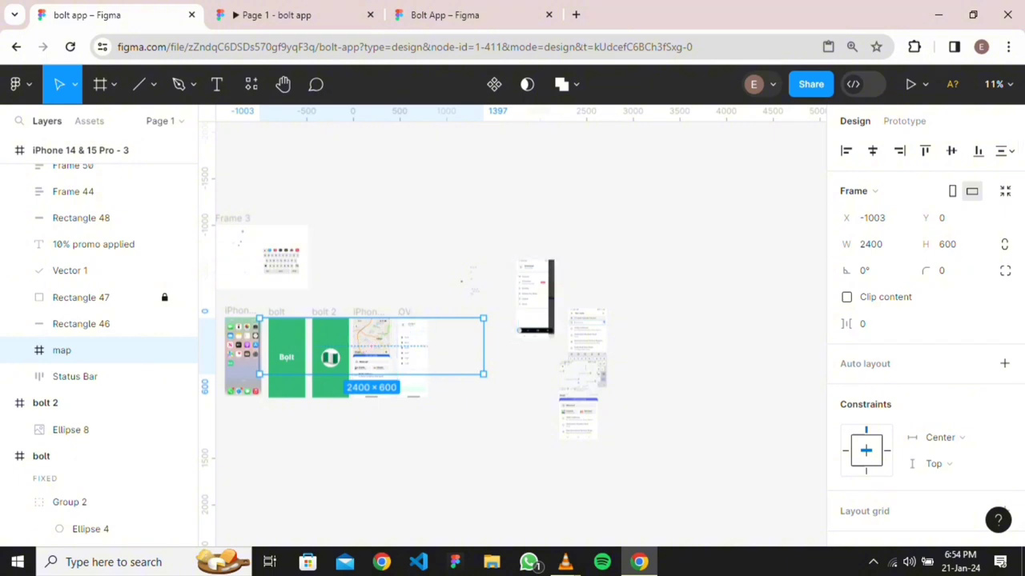
{"action": "left_click", "coordinate": [847, 297]}
Trim the map frame's width down to match the 393-wide phone
{"action": "scroll", "coordinate": [509, 426], "scroll_direction": "down", "scroll_amount": 2}
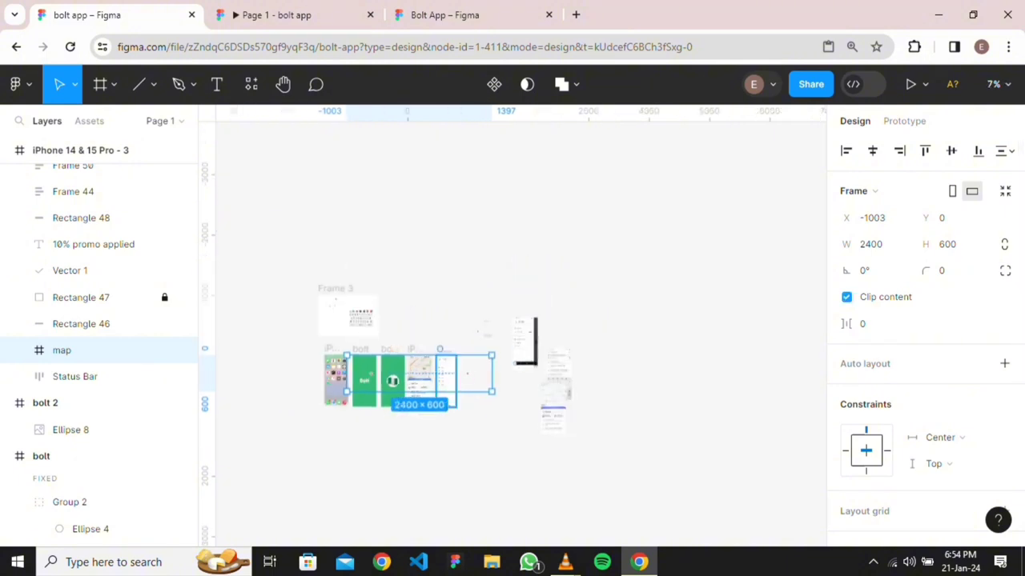
{"action": "left_click", "coordinate": [478, 331]}
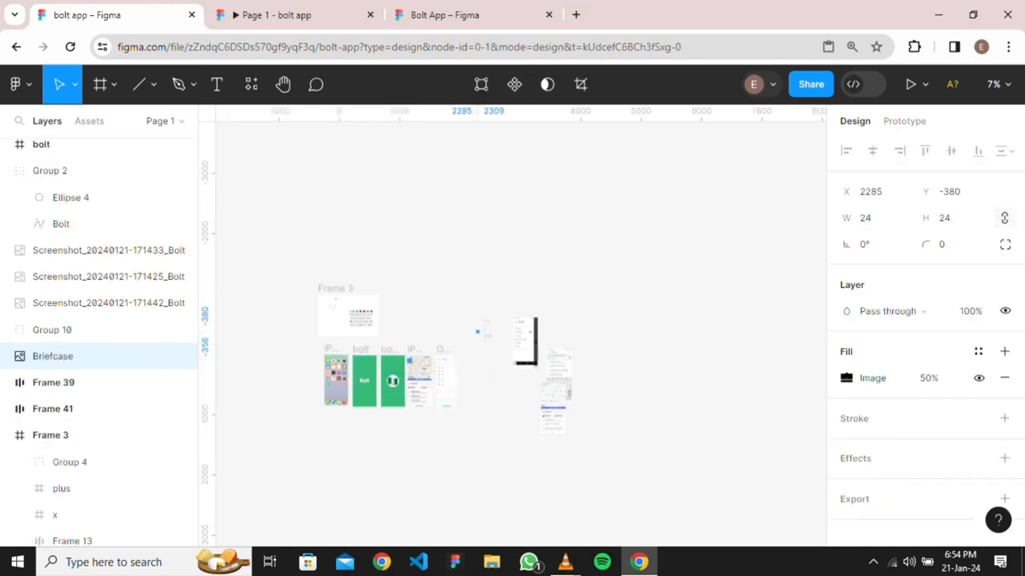
{"action": "left_click", "coordinate": [419, 380]}
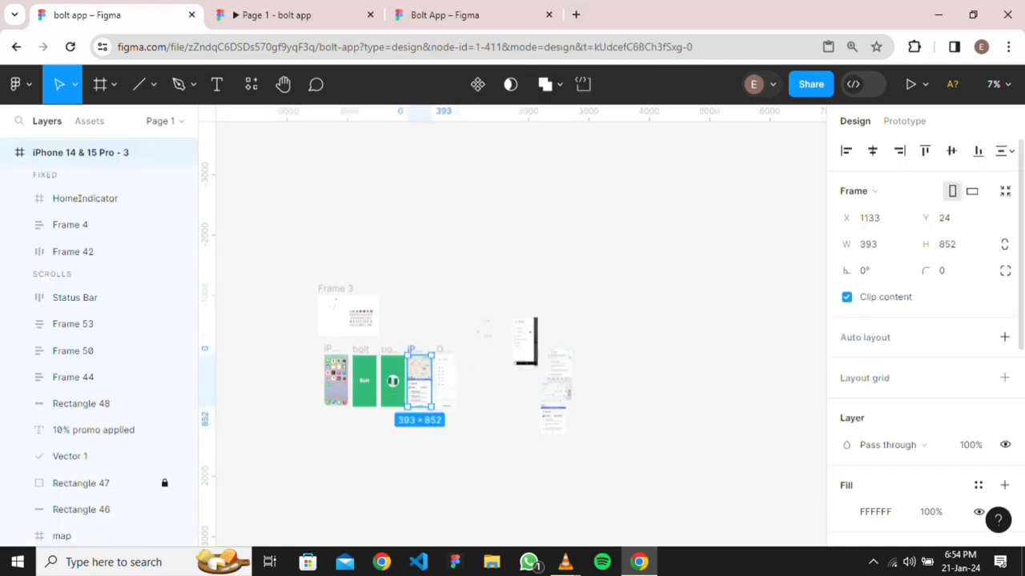
{"action": "scroll", "coordinate": [459, 409], "scroll_direction": "up", "scroll_amount": 5}
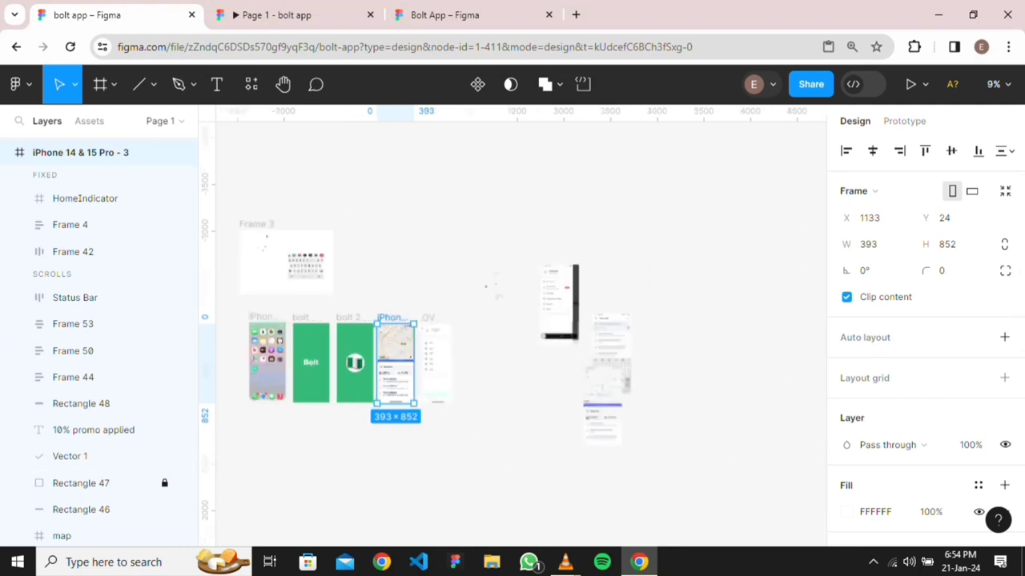
{"action": "left_click", "coordinate": [474, 298]}
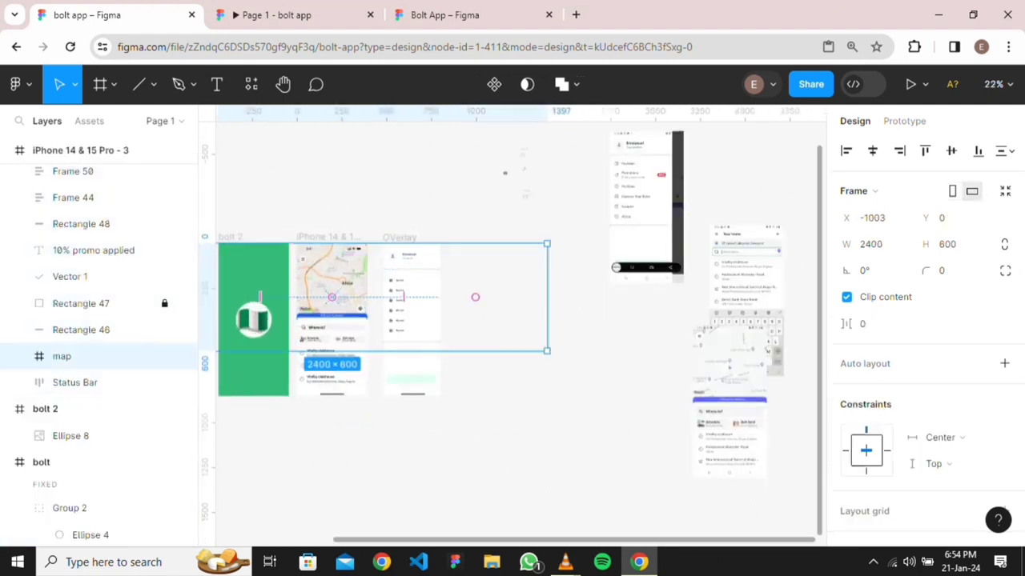
{"action": "left_click_drag", "start_coordinate": [547, 297], "coordinate": [368, 297]}
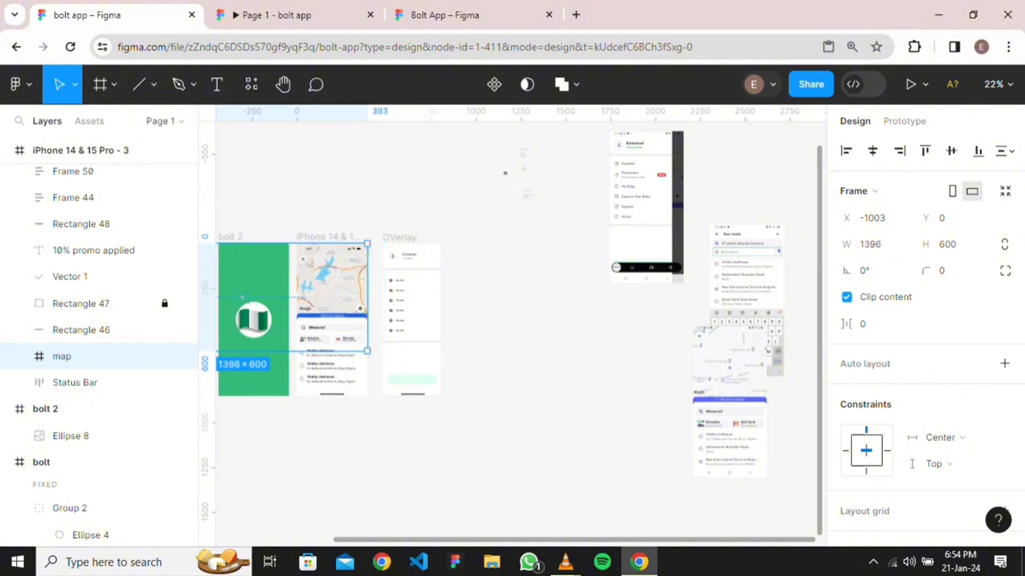
{"action": "scroll", "coordinate": [513, 326], "scroll_direction": "left", "scroll_amount": 3}
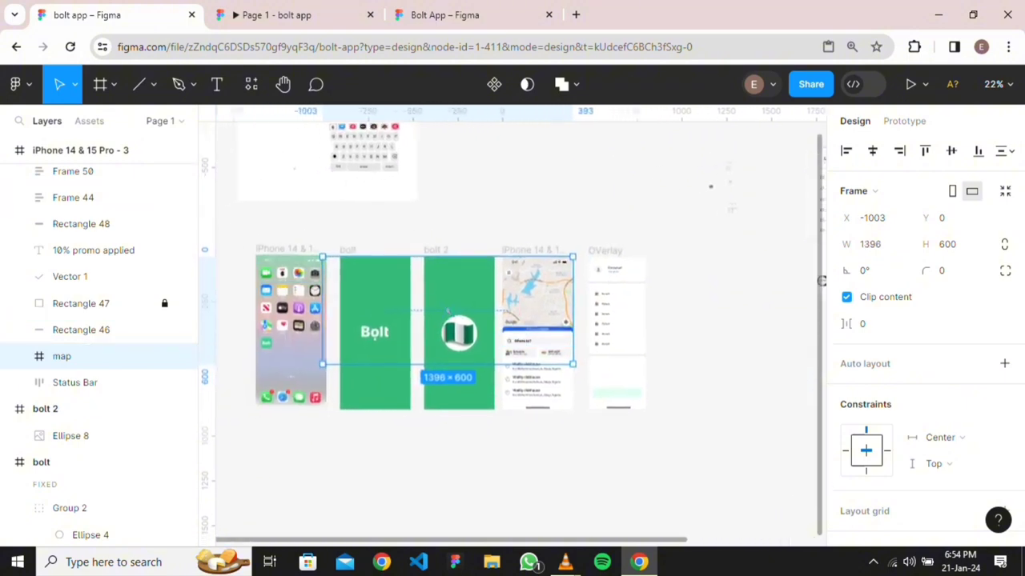
{"action": "left_click_drag", "start_coordinate": [322, 297], "coordinate": [502, 297]}
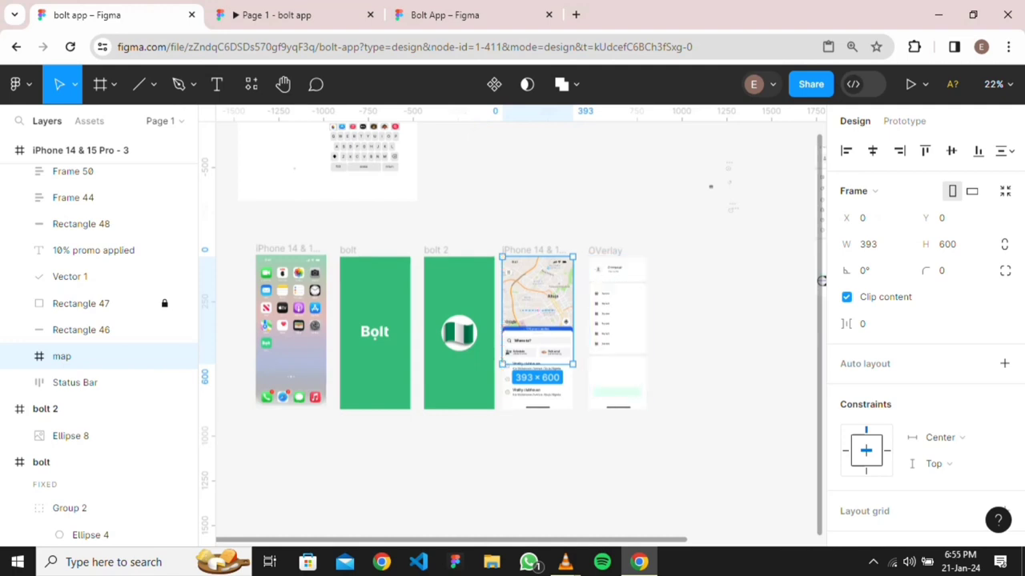
{"action": "key", "text": "Escape"}
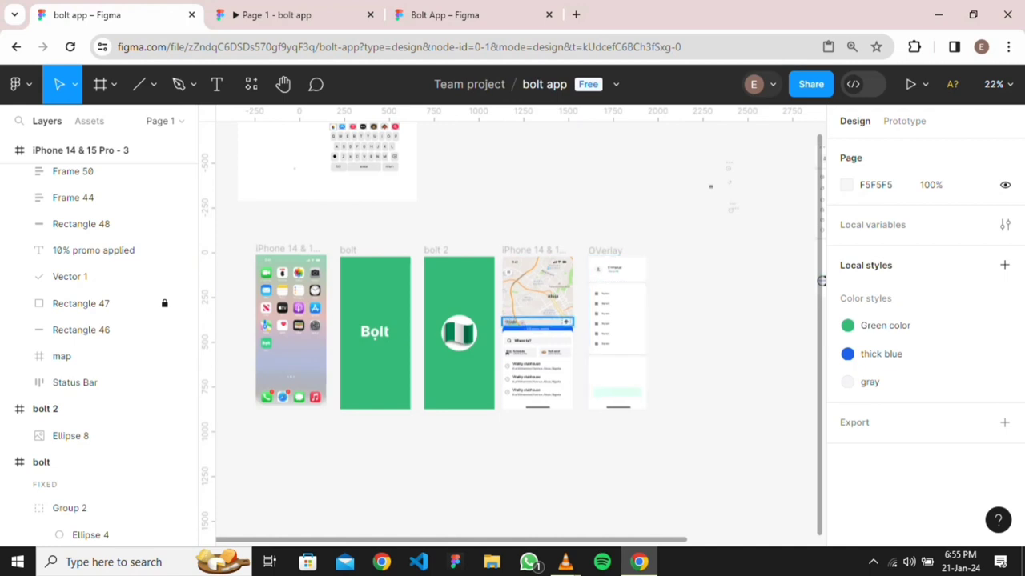
Set the map frame's overflow to scroll in both directions and preview the prototype
{"action": "left_click", "coordinate": [104, 356]}
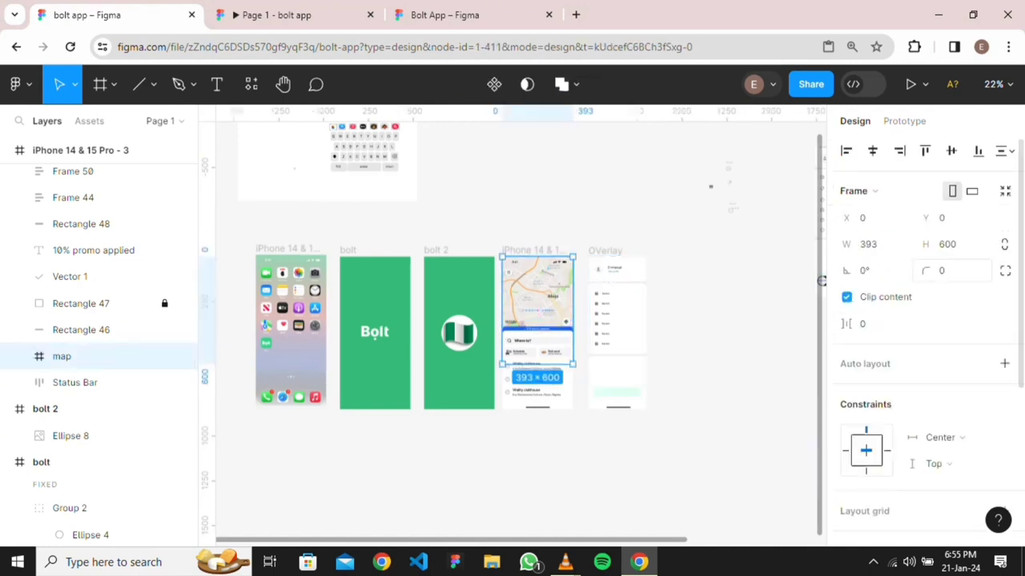
{"action": "key", "text": "shift+e"}
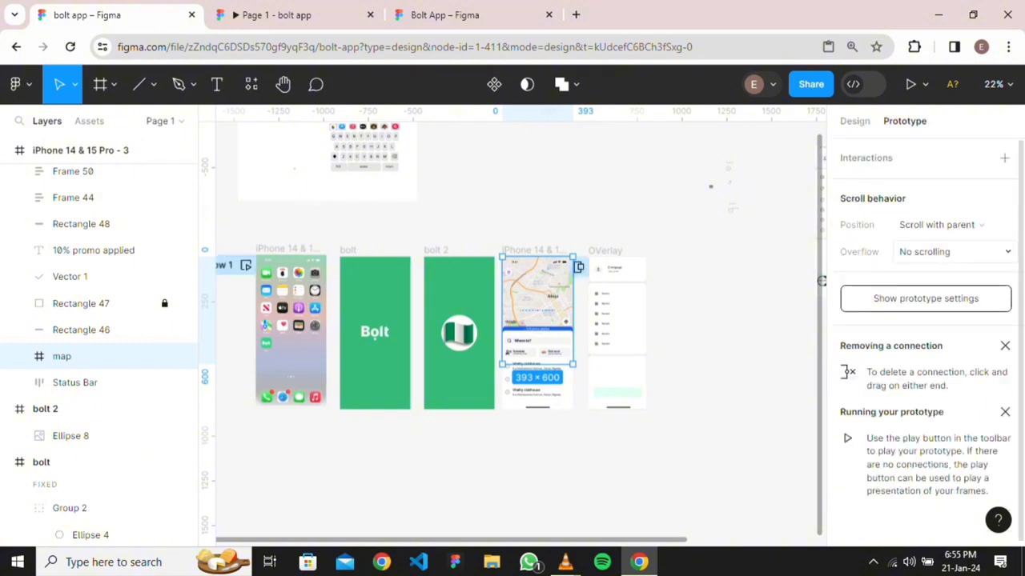
{"action": "left_click", "coordinate": [952, 251]}
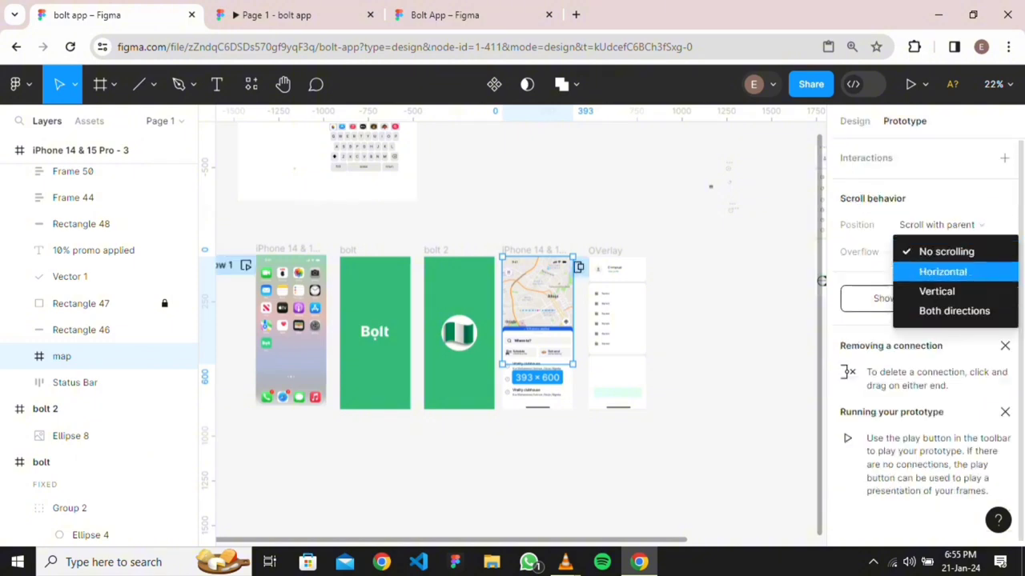
{"action": "left_click", "coordinate": [953, 311]}
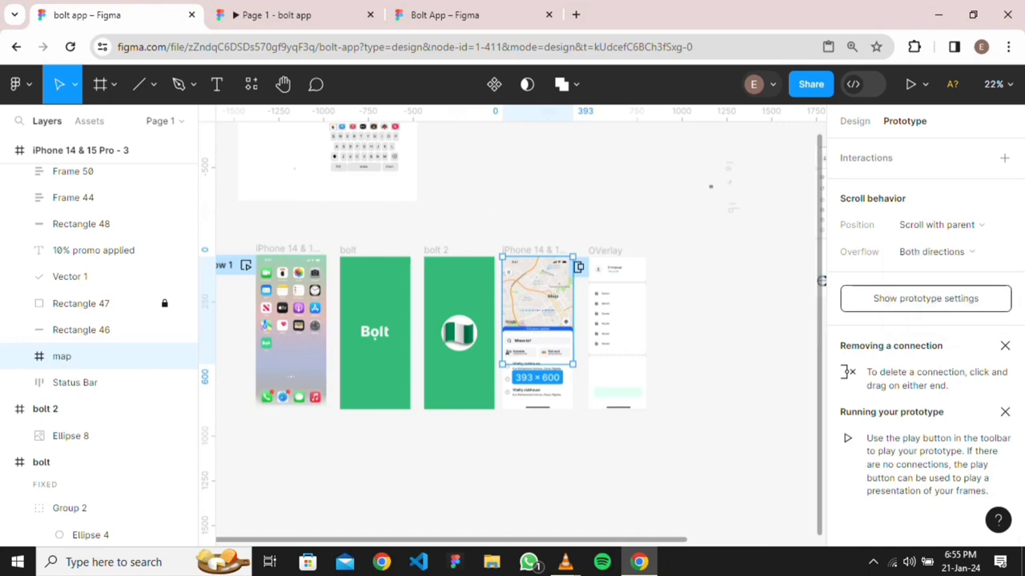
{"action": "left_click", "coordinate": [240, 16]}
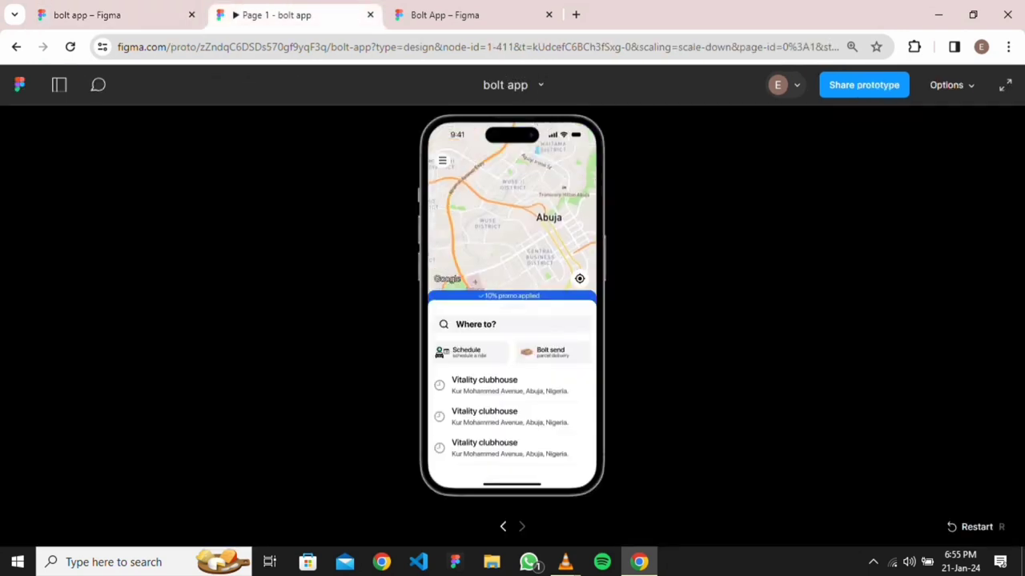
Scroll over the map in the prototype to test panning behind the interface
{"action": "scroll", "coordinate": [512, 209], "scroll_direction": "down", "scroll_amount": 1}
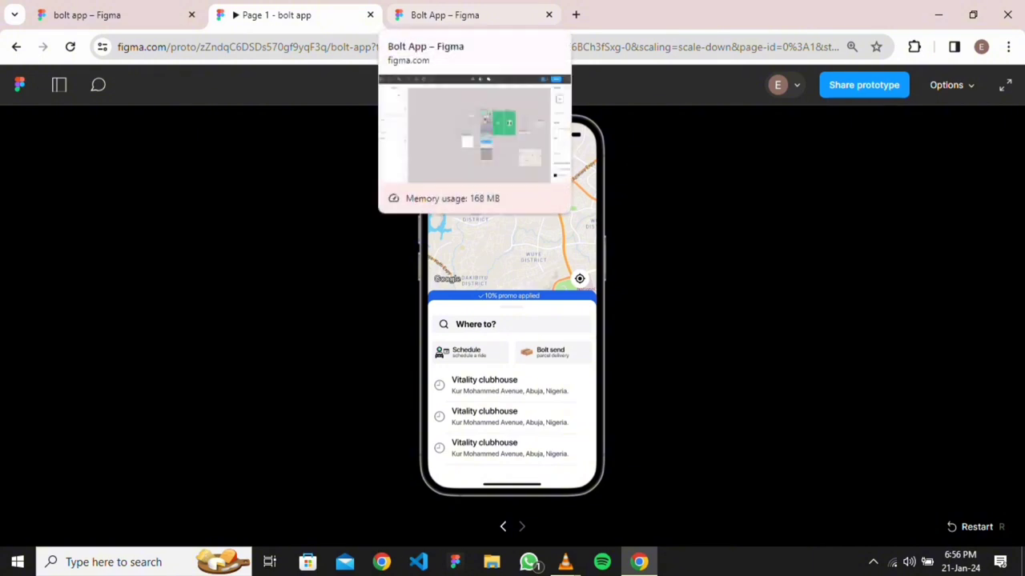
Go from the prototype preview back to the 'bolt app' design file
{"action": "left_click", "coordinate": [444, 15]}
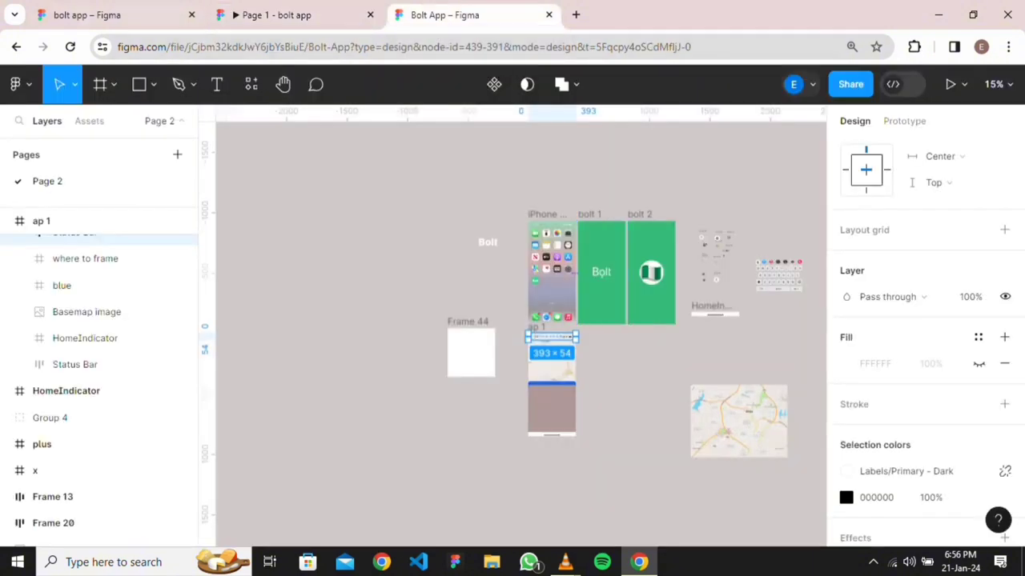
{"action": "left_click", "coordinate": [112, 15]}
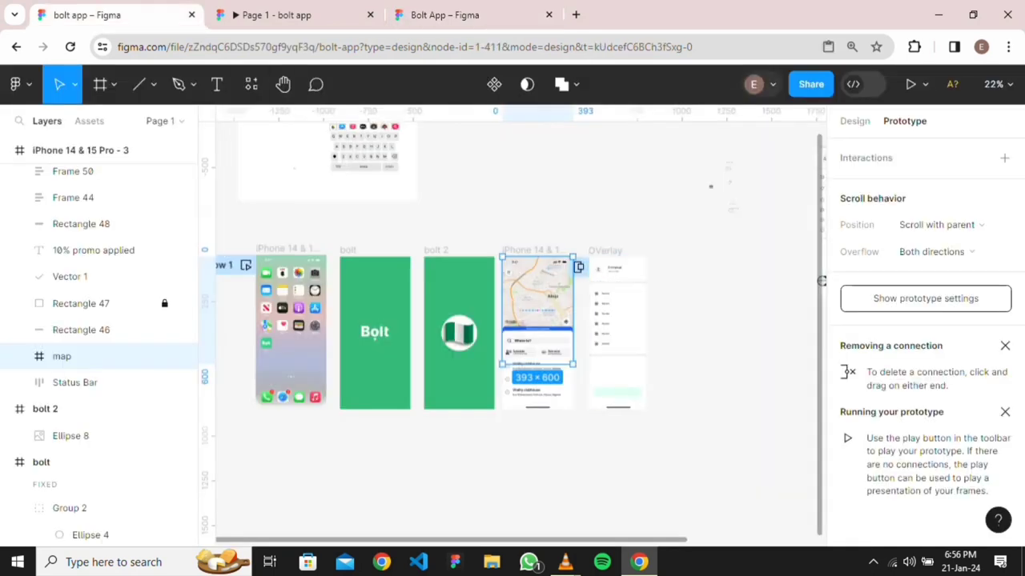
{"action": "scroll", "coordinate": [670, 280], "scroll_direction": "down", "scroll_amount": 3}
{"action": "scroll", "coordinate": [670, 279], "scroll_direction": "right", "scroll_amount": 3}
{"action": "scroll", "coordinate": [453, 311], "scroll_direction": "up", "scroll_amount": 5}
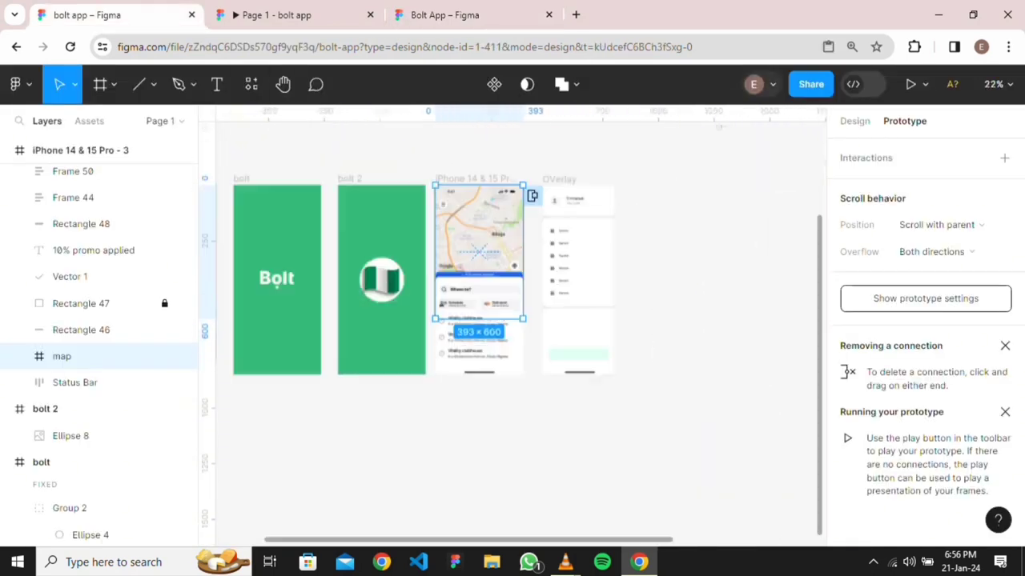
{"action": "scroll", "coordinate": [526, 258], "scroll_direction": "up", "scroll_amount": 4}
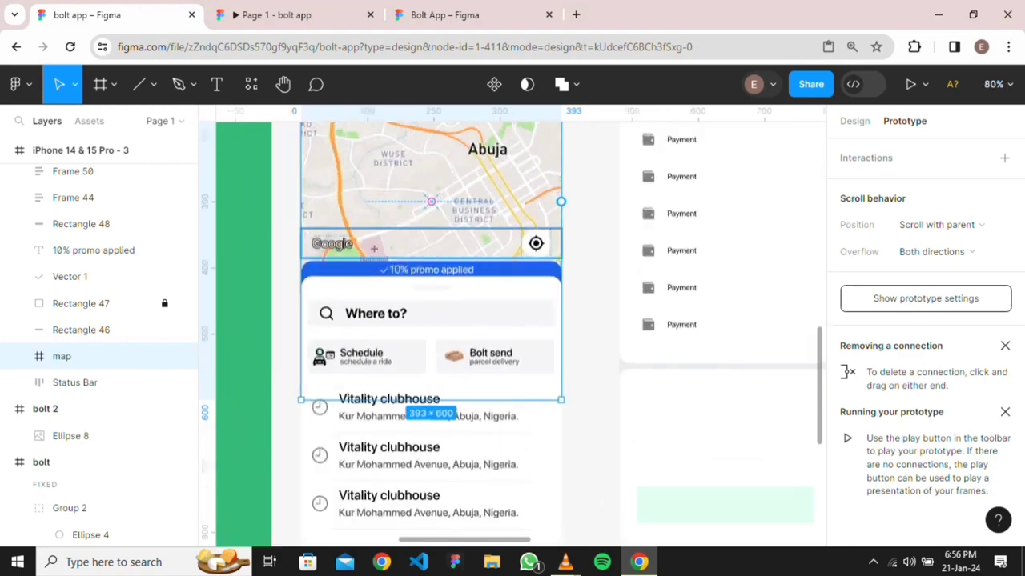
{"action": "scroll", "coordinate": [701, 229], "scroll_direction": "down", "scroll_amount": 4}
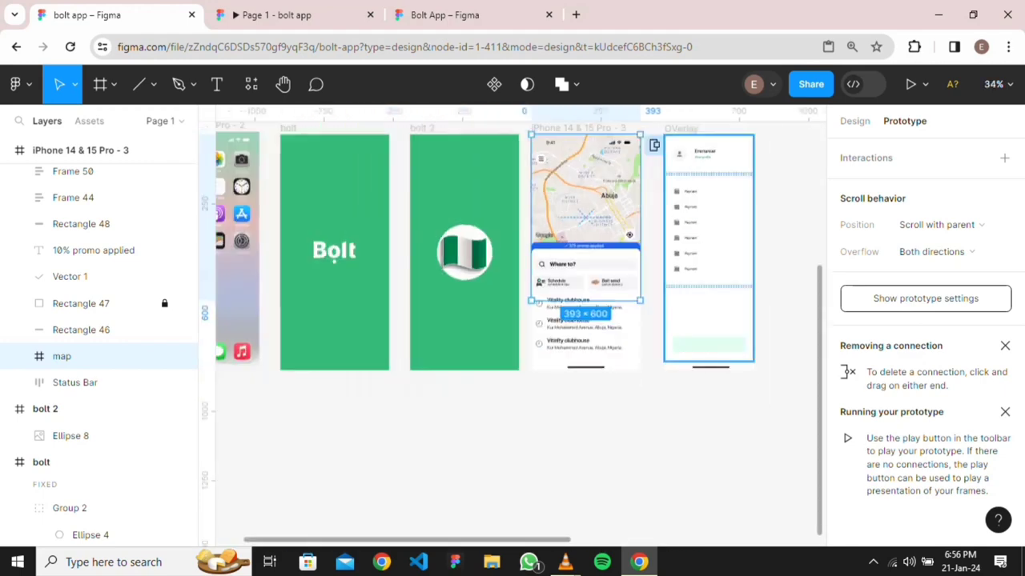
{"action": "scroll", "coordinate": [512, 320], "scroll_direction": "up", "scroll_amount": 2}
Alt-drag a copy of the iPhone 14 & 15 Pro - 3 frame to its right
{"action": "left_click", "coordinate": [583, 211]}
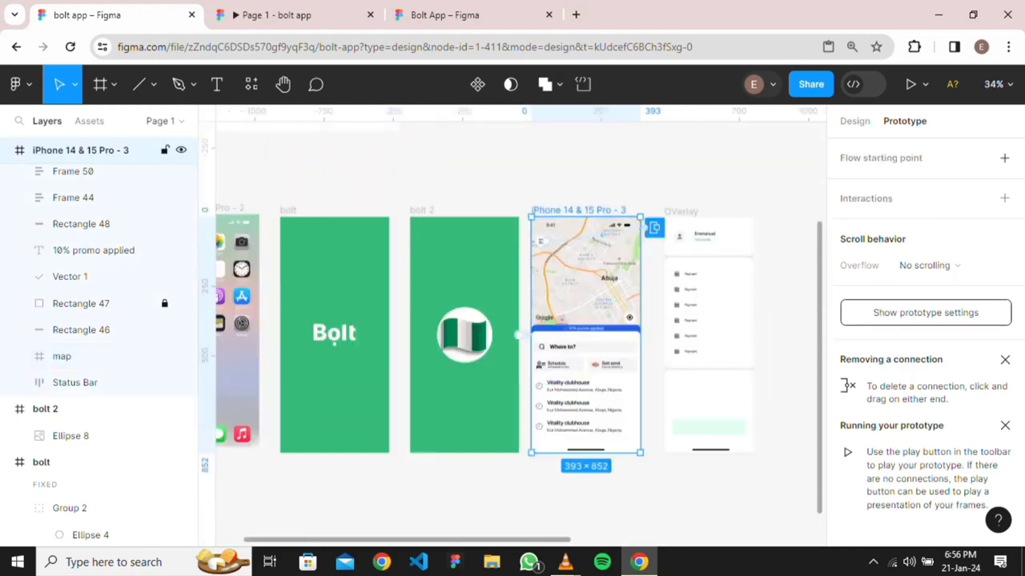
{"action": "key", "text": "shift+e"}
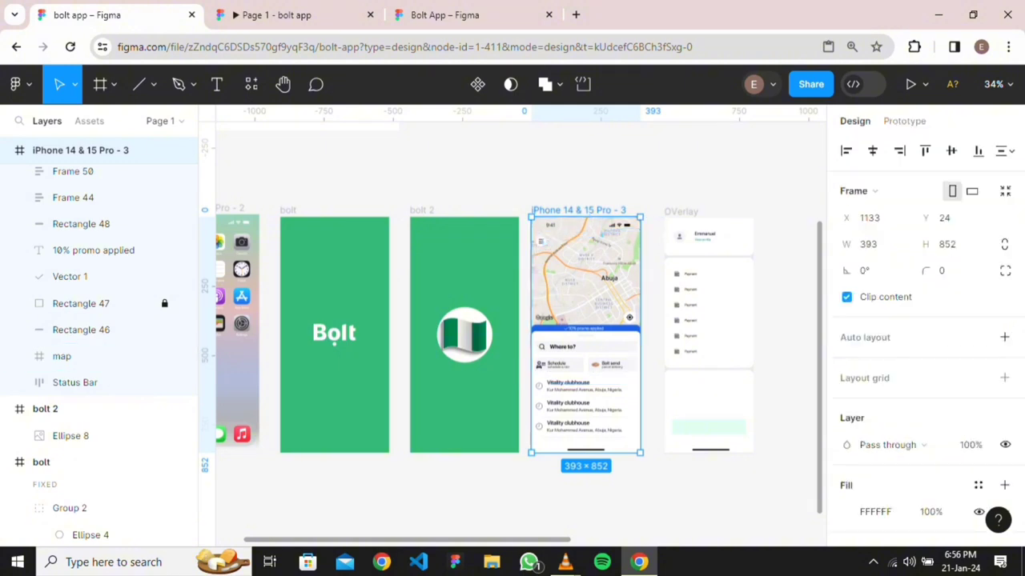
{"action": "left_click_drag", "start_coordinate": [585, 272], "coordinate": [796, 272]}
{"action": "key", "text": "ctrl+z"}
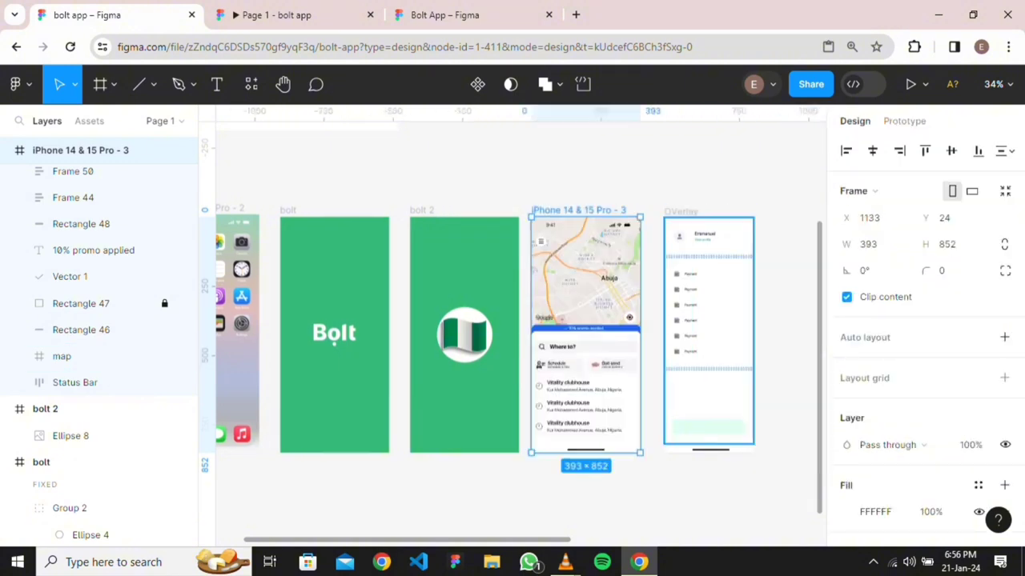
{"action": "key", "text": "alt"}
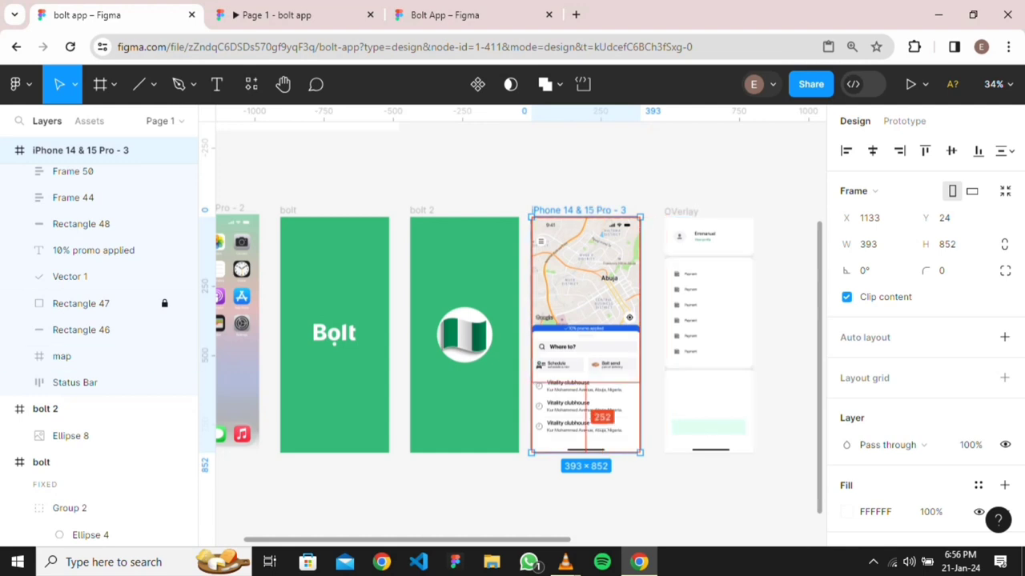
{"action": "left_click_drag", "start_coordinate": [586, 272], "coordinate": [545, 272]}
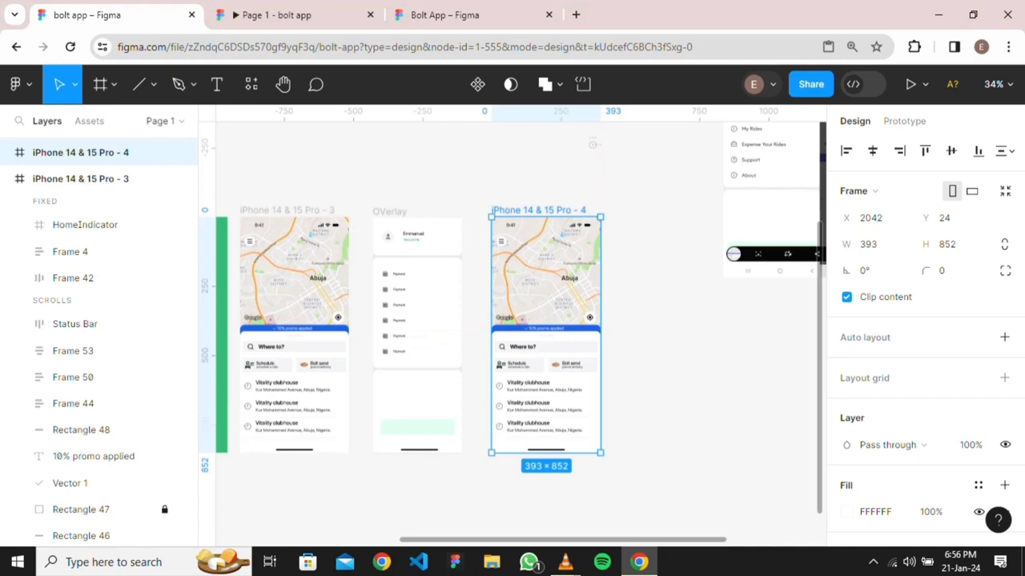
Rename the copied iPhone 14 & 15 Pro - 4 frame to 'Location'
{"action": "double_click", "coordinate": [538, 210]}
{"action": "type", "text": "Loc"}
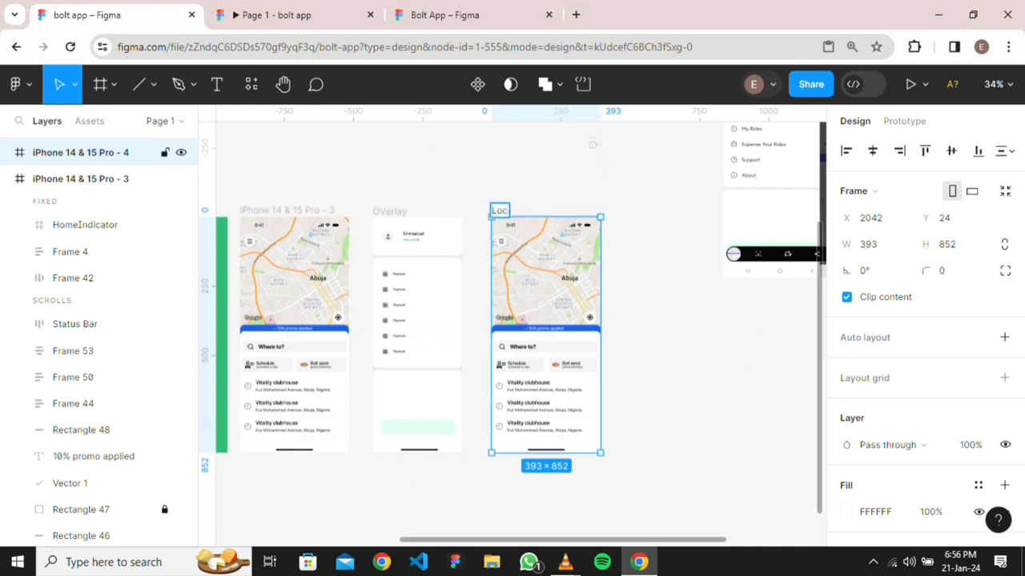
{"action": "type", "text": "ation"}
{"action": "key", "text": "Return"}
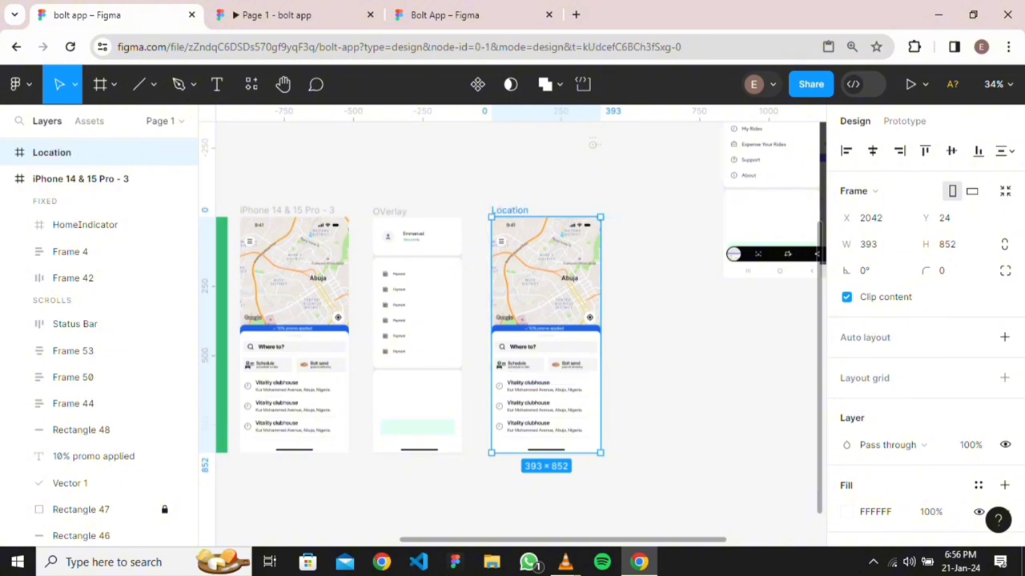
{"action": "key", "text": "Escape"}
{"action": "scroll", "coordinate": [573, 303], "scroll_direction": "up", "scroll_amount": 2}
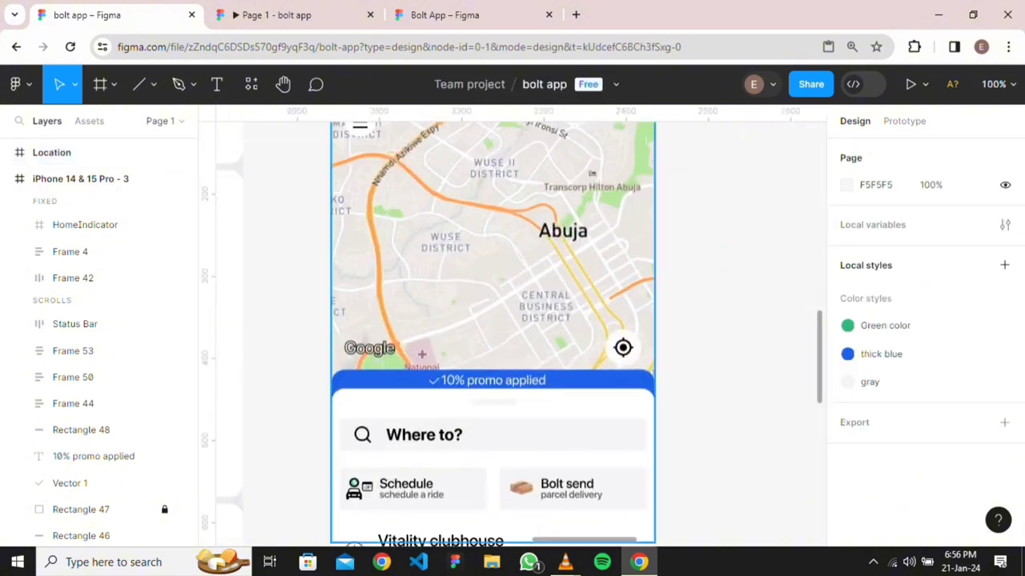
{"action": "scroll", "coordinate": [533, 268], "scroll_direction": "down", "scroll_amount": 2}
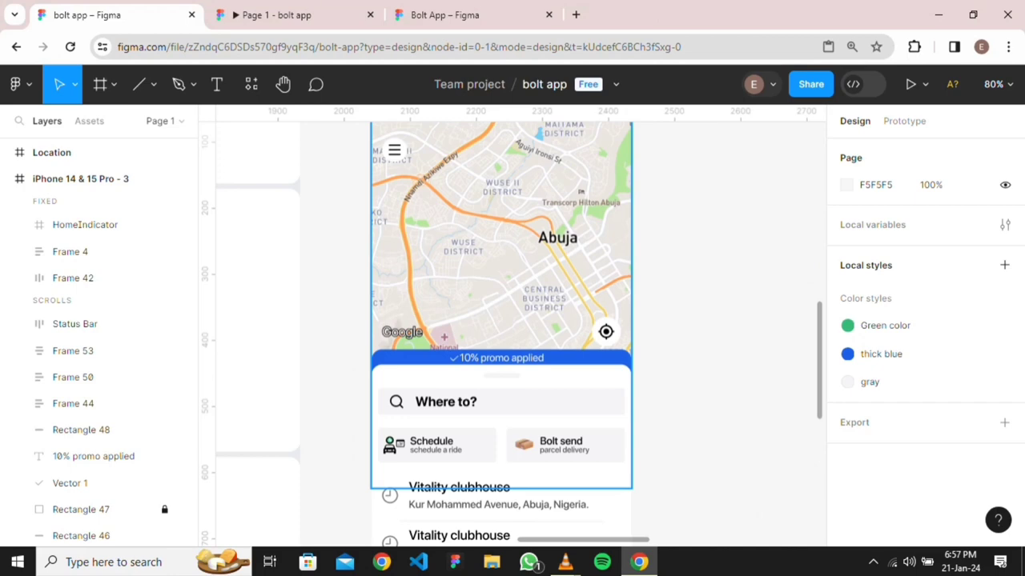
{"action": "scroll", "coordinate": [619, 248], "scroll_direction": "down", "scroll_amount": 5}
{"action": "scroll", "coordinate": [560, 320], "scroll_direction": "right", "scroll_amount": 5}
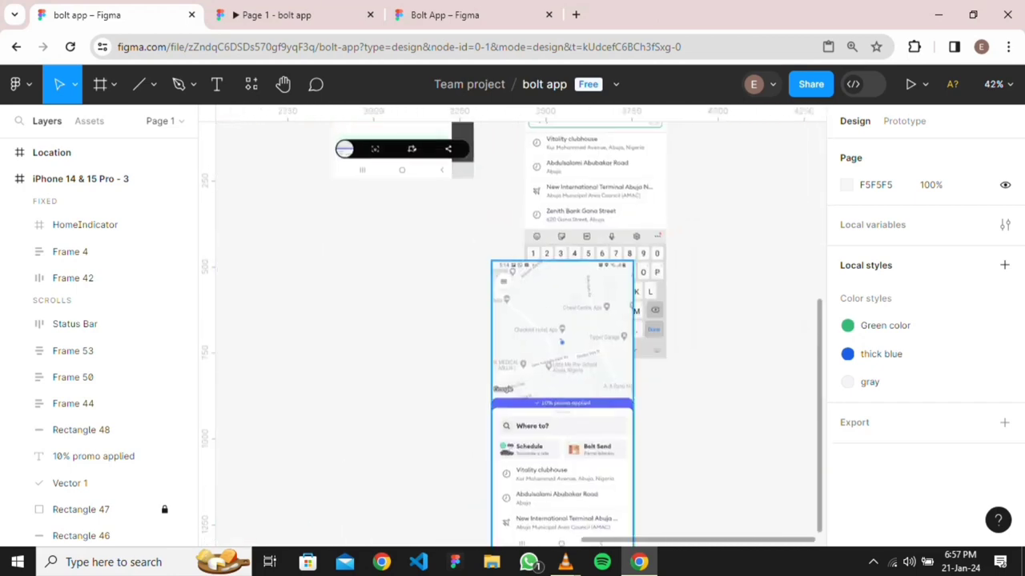
{"action": "scroll", "coordinate": [560, 321], "scroll_direction": "up", "scroll_amount": 2}
{"action": "scroll", "coordinate": [517, 321], "scroll_direction": "left", "scroll_amount": 3}
{"action": "scroll", "coordinate": [517, 320], "scroll_direction": "right", "scroll_amount": 2}
{"action": "scroll", "coordinate": [516, 320], "scroll_direction": "down", "scroll_amount": 1}
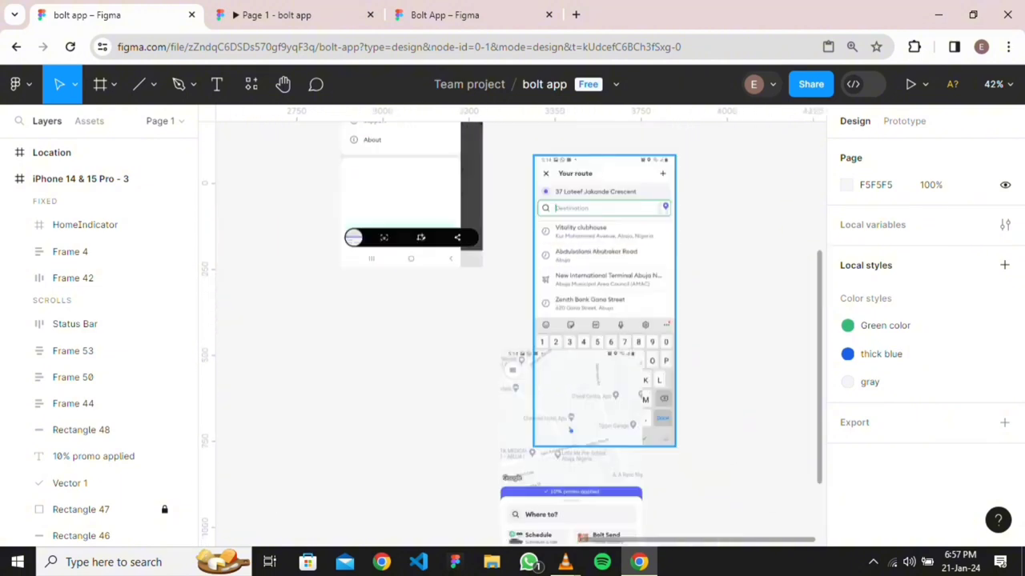
{"action": "scroll", "coordinate": [521, 334], "scroll_direction": "left", "scroll_amount": 5}
{"action": "scroll", "coordinate": [520, 334], "scroll_direction": "down", "scroll_amount": 2}
{"action": "scroll", "coordinate": [398, 348], "scroll_direction": "up", "scroll_amount": 5}
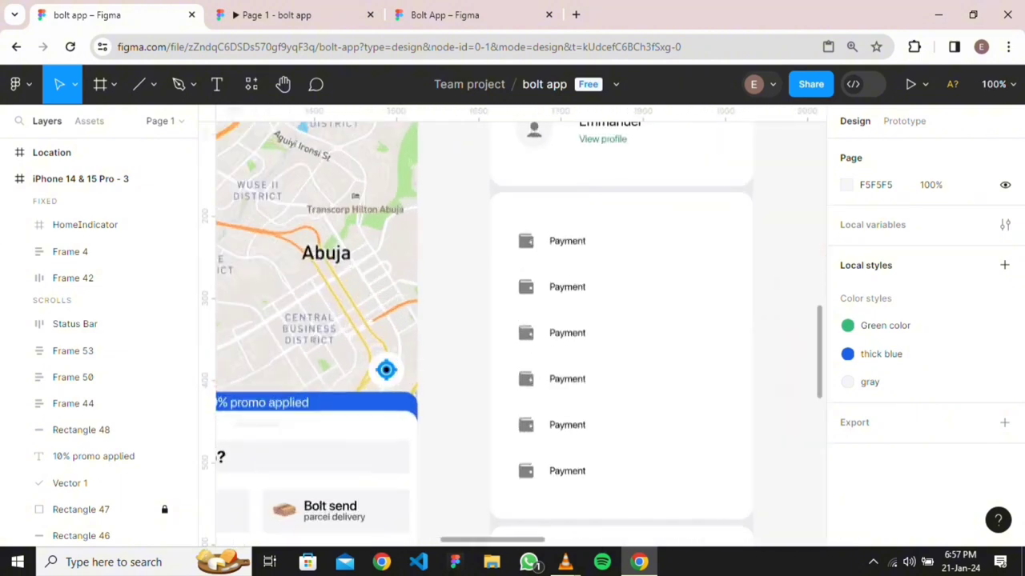
{"action": "scroll", "coordinate": [520, 328], "scroll_direction": "down", "scroll_amount": 5}
{"action": "scroll", "coordinate": [520, 328], "scroll_direction": "right", "scroll_amount": 6}
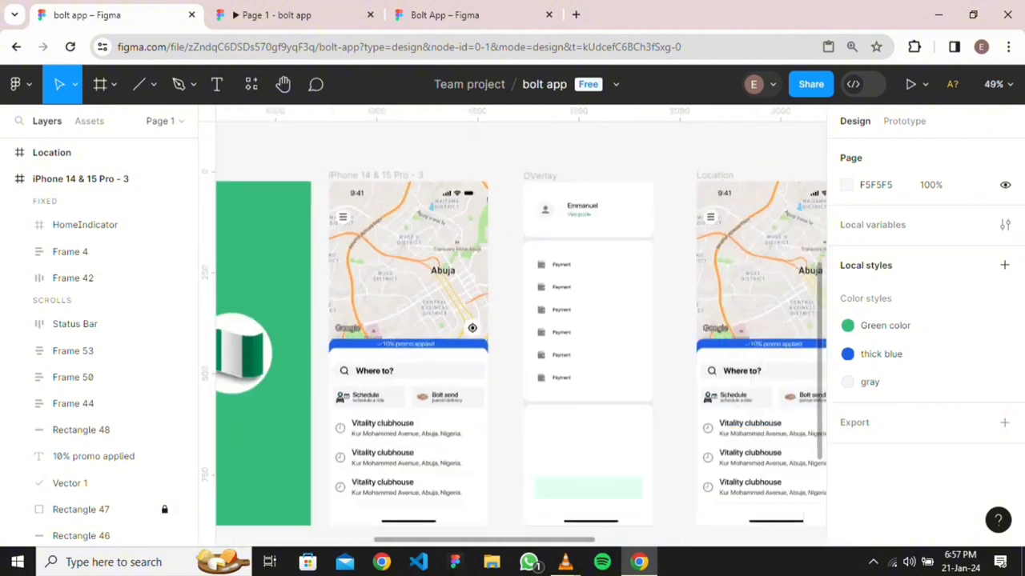
{"action": "scroll", "coordinate": [521, 329], "scroll_direction": "right", "scroll_amount": 5}
{"action": "scroll", "coordinate": [520, 328], "scroll_direction": "down", "scroll_amount": 2}
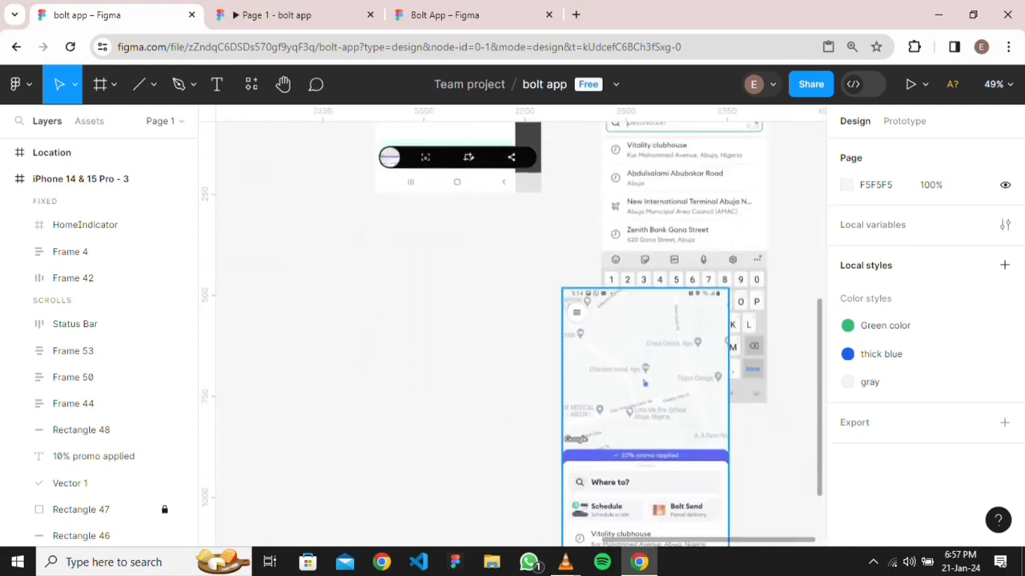
{"action": "scroll", "coordinate": [636, 391], "scroll_direction": "up", "scroll_amount": 5}
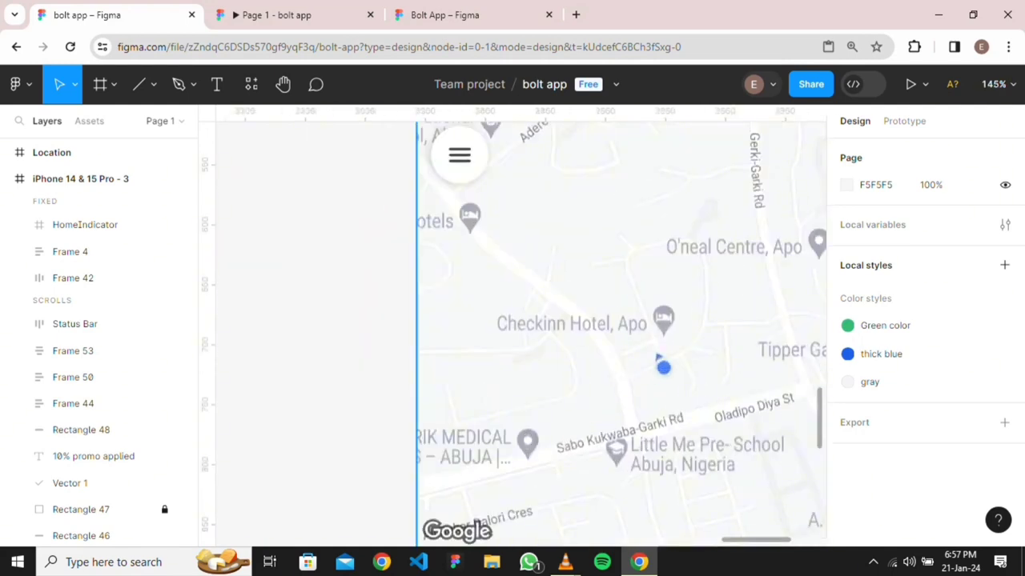
{"action": "scroll", "coordinate": [656, 358], "scroll_direction": "down", "scroll_amount": 5}
{"action": "scroll", "coordinate": [656, 358], "scroll_direction": "left", "scroll_amount": 3}
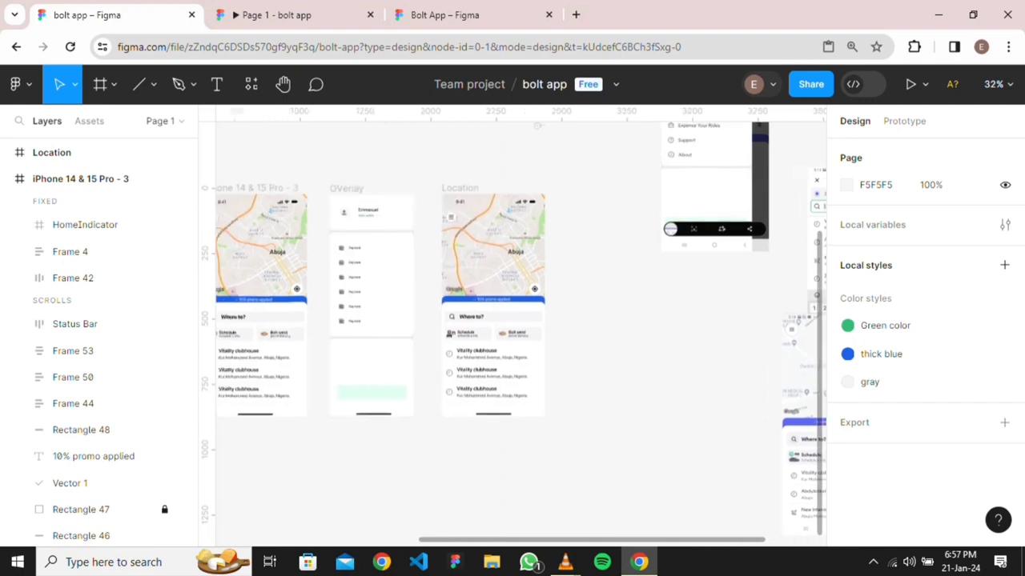
{"action": "scroll", "coordinate": [656, 358], "scroll_direction": "down", "scroll_amount": 3}
Draw a 12 × 12 circle to the right of the Location frame
{"action": "left_click", "coordinate": [153, 84]}
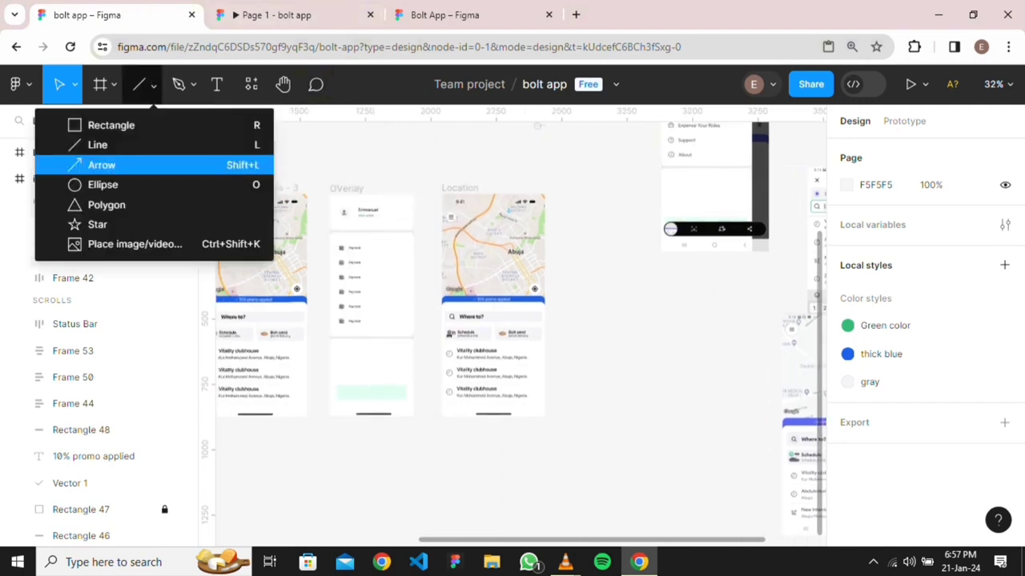
{"action": "left_click", "coordinate": [102, 184]}
{"action": "left_click", "coordinate": [591, 265]}
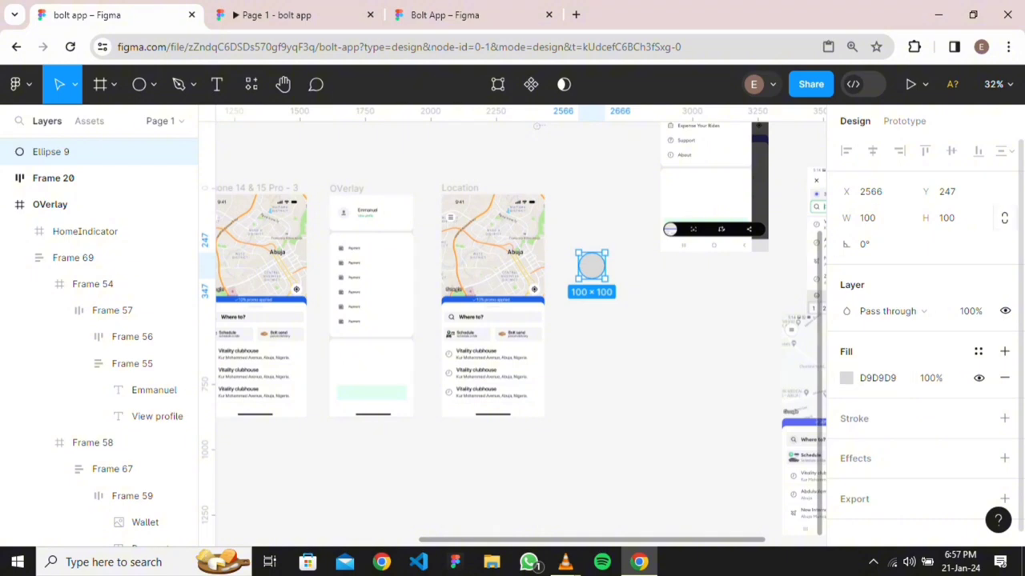
{"action": "left_click", "coordinate": [951, 217]}
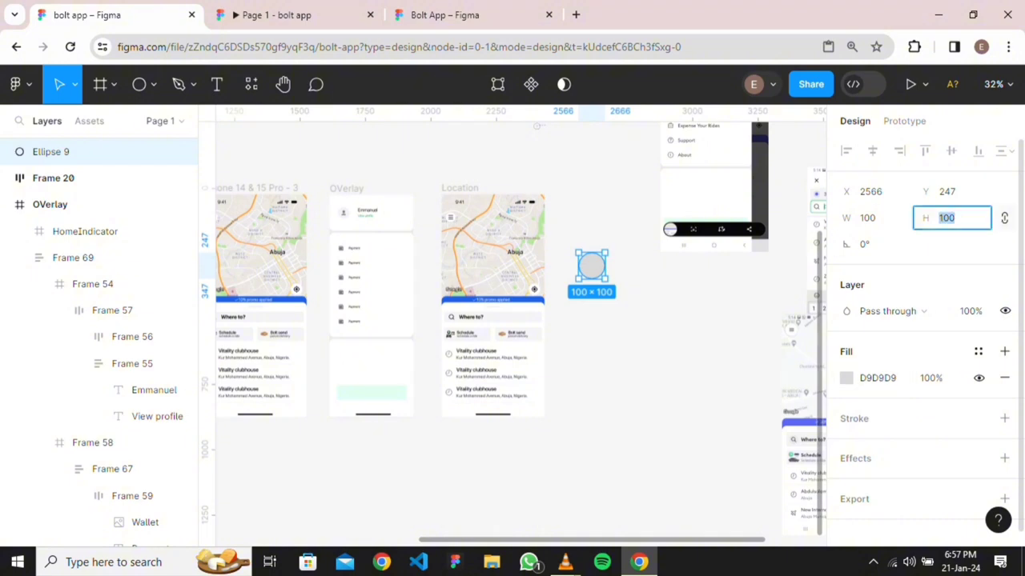
{"action": "type", "text": "12"}
{"action": "key", "text": "Return"}
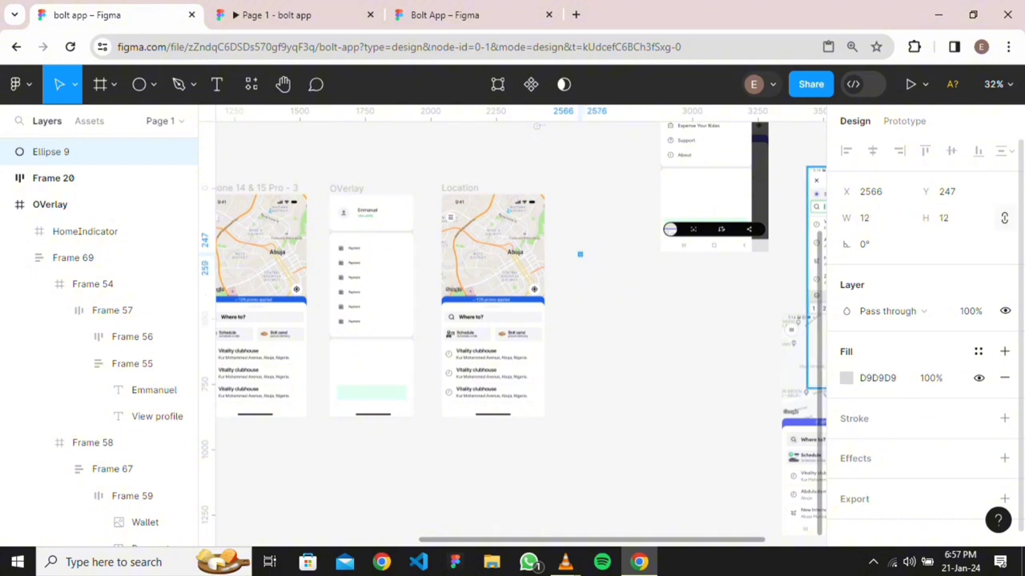
{"action": "left_click_drag", "start_coordinate": [597, 195], "coordinate": [388, 351]}
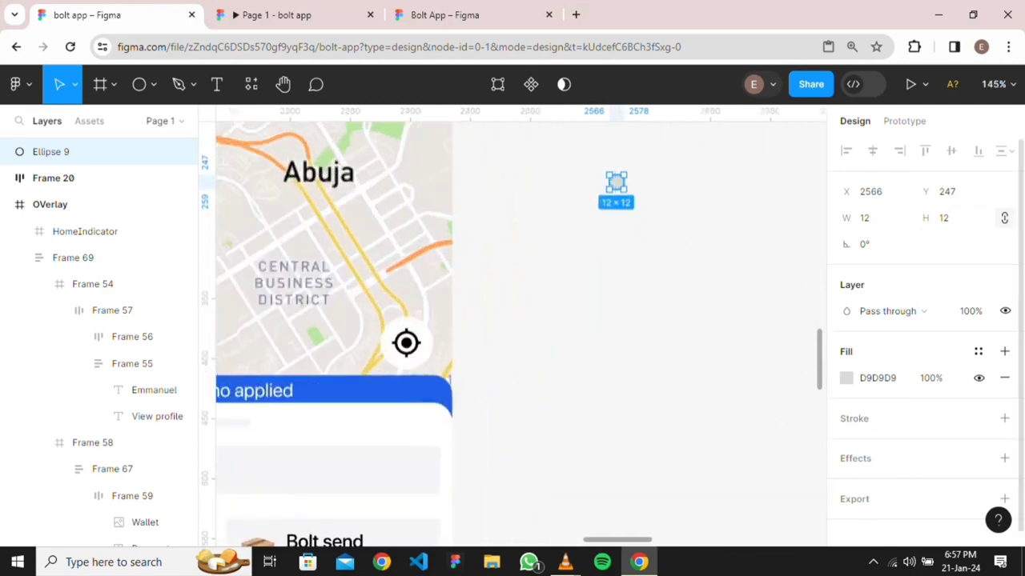
Fill the circle with the thick blue colour style
{"action": "left_click", "coordinate": [846, 377]}
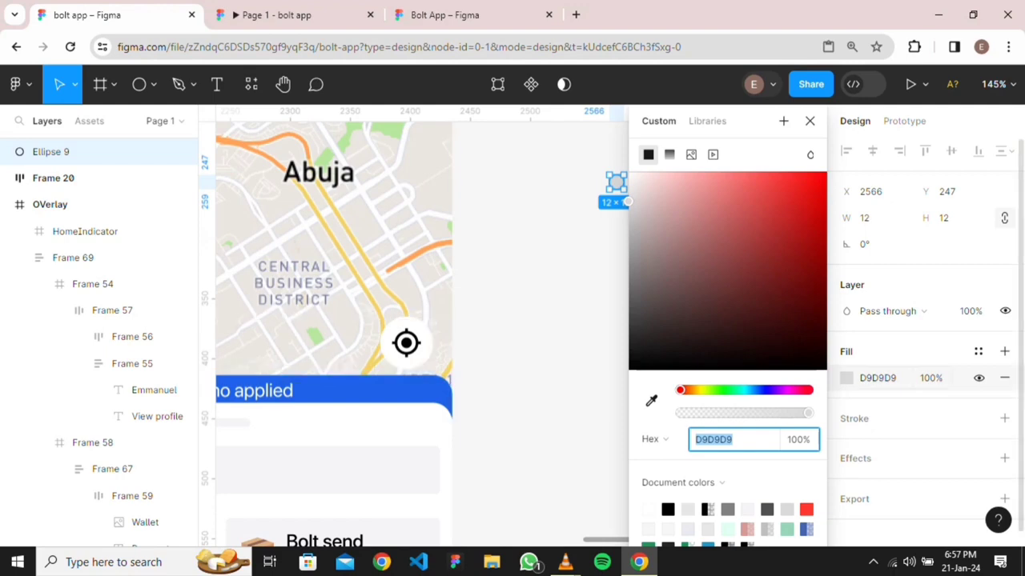
{"action": "left_click", "coordinate": [978, 351]}
{"action": "left_click", "coordinate": [682, 487]}
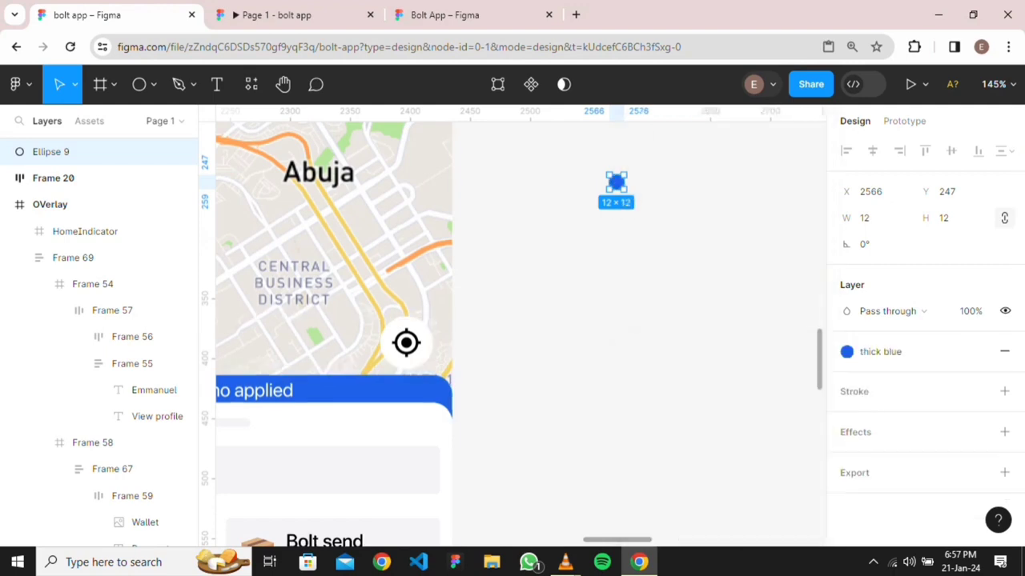
{"action": "key", "text": "Escape"}
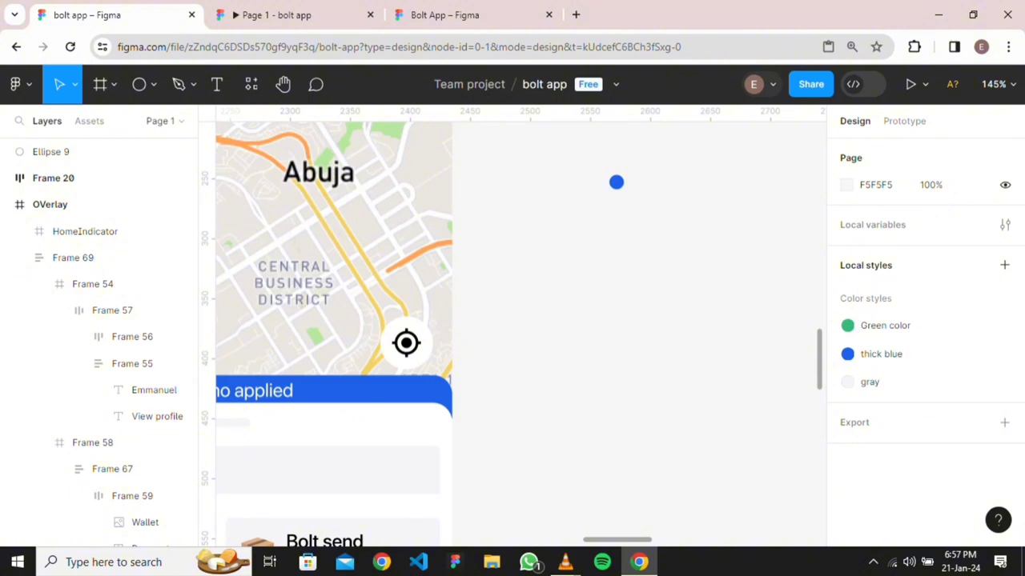
Find and select the small blue dot, Ellipse 9, near the map screenshot
{"action": "scroll", "coordinate": [682, 336], "scroll_direction": "down", "scroll_amount": 6}
{"action": "scroll", "coordinate": [682, 336], "scroll_direction": "right", "scroll_amount": 4}
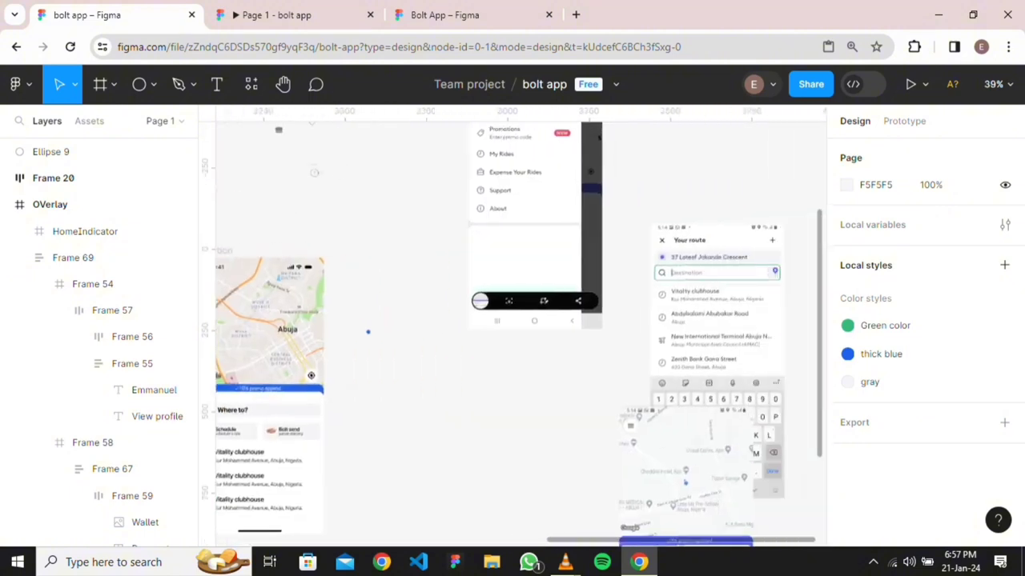
{"action": "scroll", "coordinate": [684, 481], "scroll_direction": "right", "scroll_amount": 2}
{"action": "scroll", "coordinate": [684, 480], "scroll_direction": "up", "scroll_amount": 6}
{"action": "scroll", "coordinate": [608, 416], "scroll_direction": "down", "scroll_amount": 2}
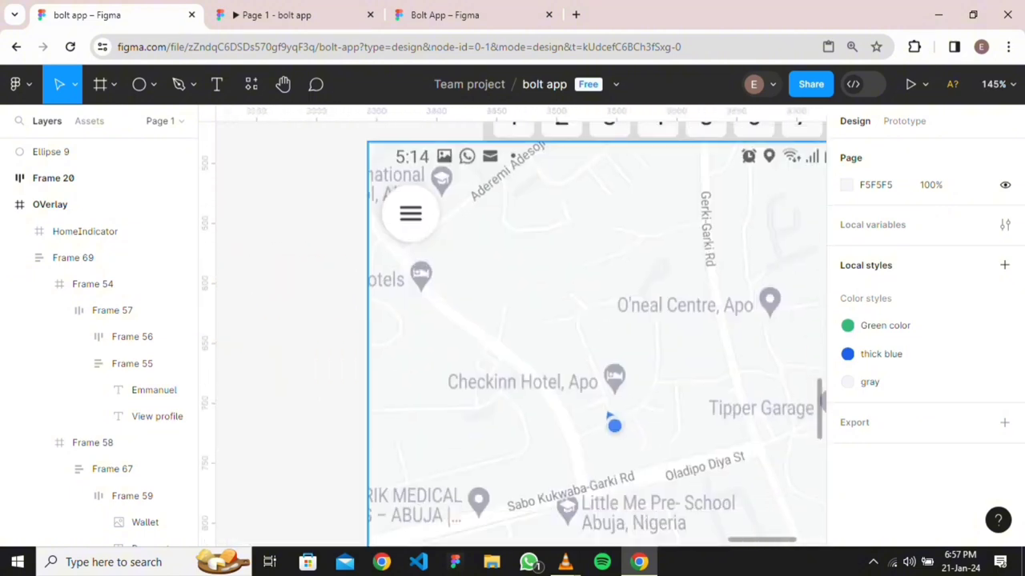
{"action": "scroll", "coordinate": [608, 418], "scroll_direction": "down", "scroll_amount": 3}
{"action": "scroll", "coordinate": [608, 418], "scroll_direction": "down", "scroll_amount": 3}
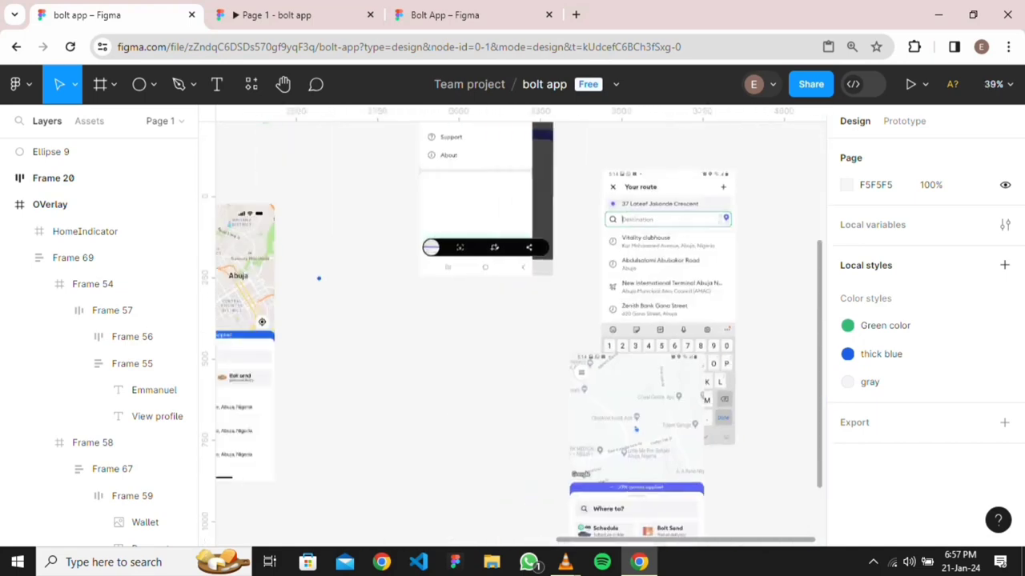
{"action": "scroll", "coordinate": [605, 428], "scroll_direction": "up", "scroll_amount": 2}
{"action": "scroll", "coordinate": [605, 427], "scroll_direction": "down", "scroll_amount": 1}
{"action": "scroll", "coordinate": [605, 427], "scroll_direction": "left", "scroll_amount": 3}
{"action": "scroll", "coordinate": [465, 304], "scroll_direction": "up", "scroll_amount": 6}
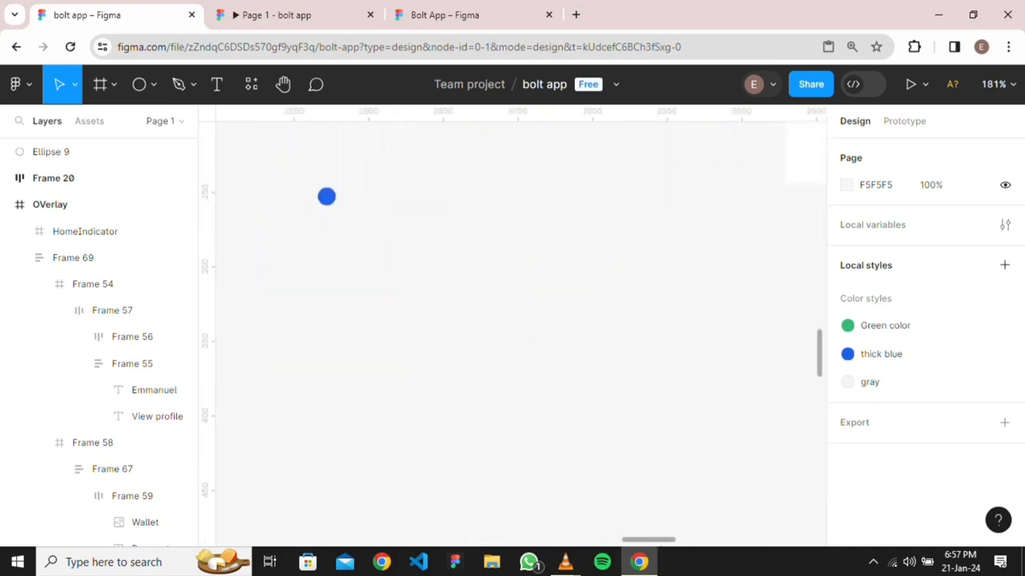
{"action": "left_click", "coordinate": [327, 196]}
{"action": "scroll", "coordinate": [565, 261], "scroll_direction": "down", "scroll_amount": 3}
{"action": "scroll", "coordinate": [565, 320], "scroll_direction": "right", "scroll_amount": 6}
{"action": "scroll", "coordinate": [565, 320], "scroll_direction": "down", "scroll_amount": 3}
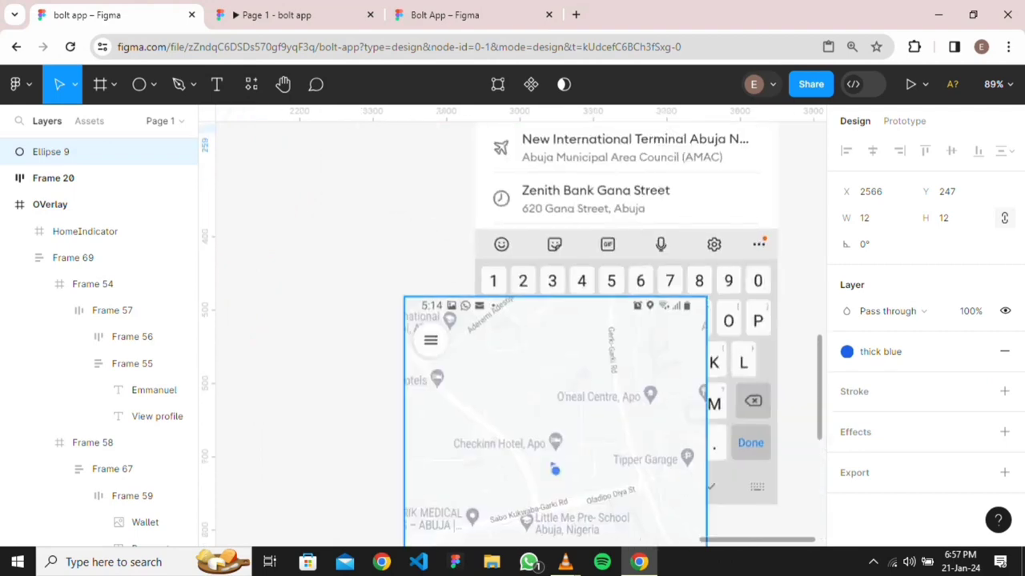
{"action": "scroll", "coordinate": [565, 320], "scroll_direction": "up", "scroll_amount": 1}
{"action": "scroll", "coordinate": [565, 321], "scroll_direction": "left", "scroll_amount": 2}
Eyedrop the screenshot's location marker to give the dot fill 4086F5
{"action": "key", "text": "i"}
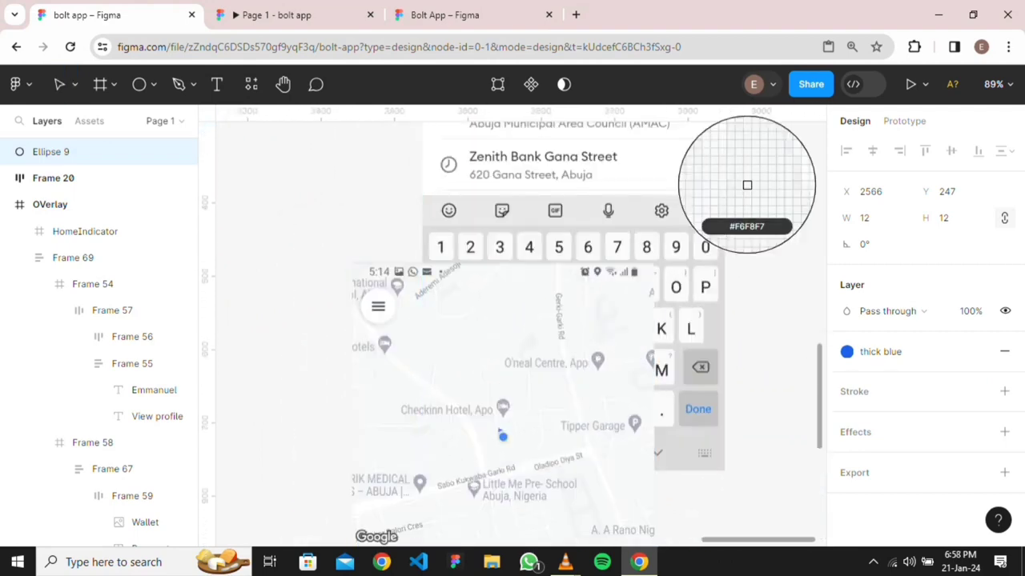
{"action": "scroll", "coordinate": [498, 436], "scroll_direction": "up", "scroll_amount": 6}
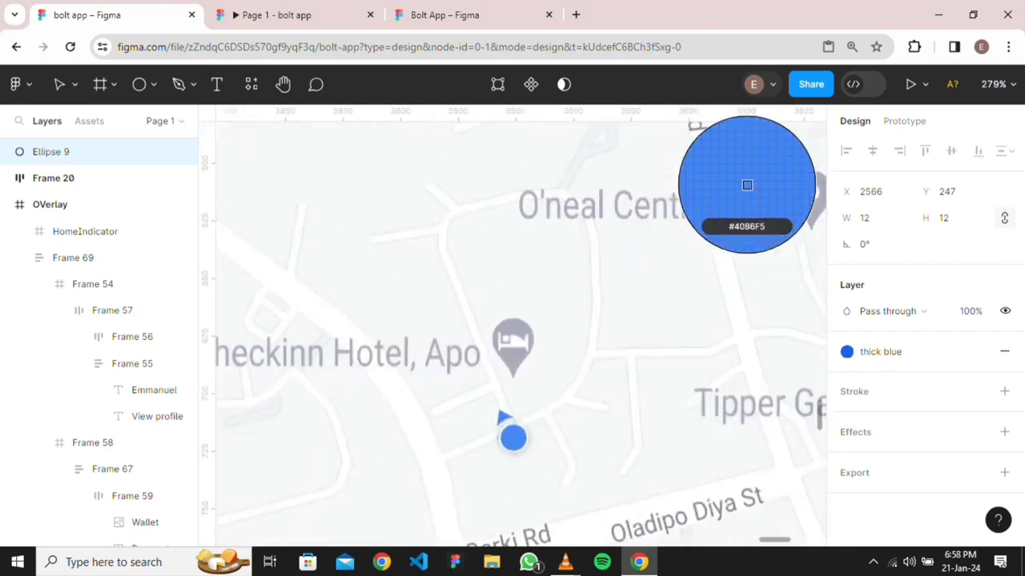
{"action": "left_click", "coordinate": [510, 438]}
{"action": "scroll", "coordinate": [495, 436], "scroll_direction": "down", "scroll_amount": 8}
{"action": "scroll", "coordinate": [494, 436], "scroll_direction": "left", "scroll_amount": 4}
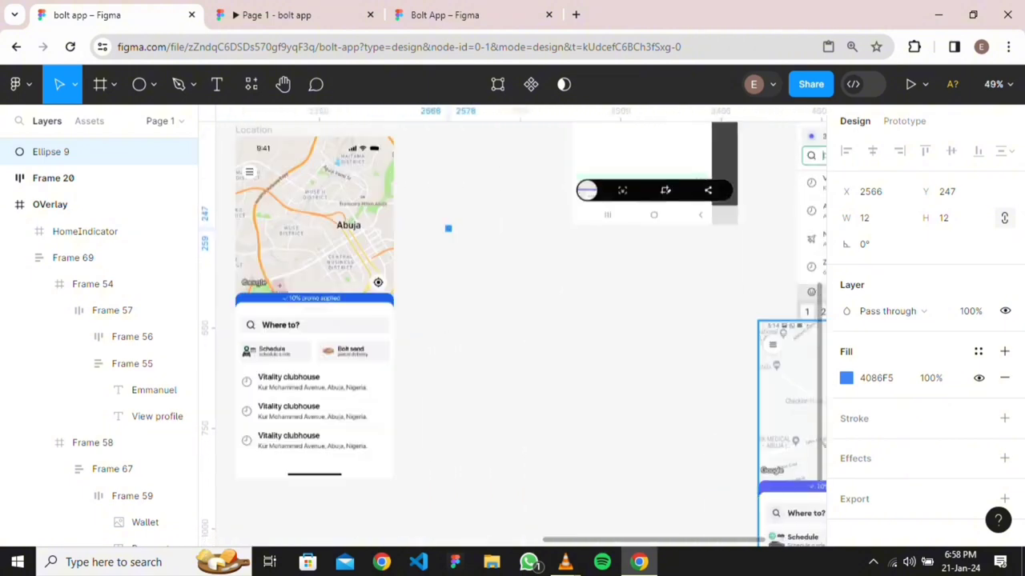
{"action": "scroll", "coordinate": [463, 319], "scroll_direction": "up", "scroll_amount": 1}
{"action": "scroll", "coordinate": [450, 226], "scroll_direction": "up", "scroll_amount": 7}
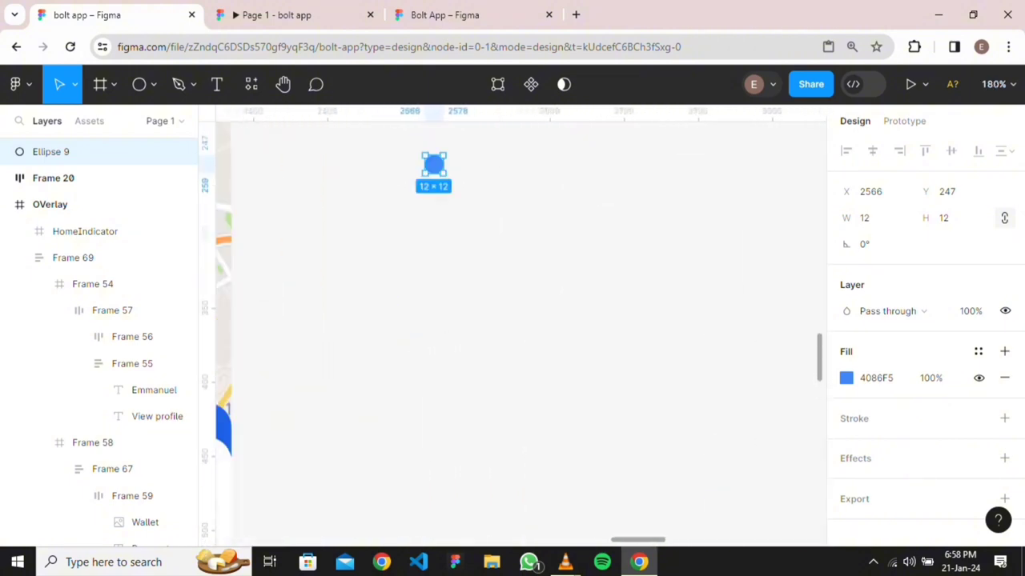
{"action": "key", "text": "Escape"}
{"action": "scroll", "coordinate": [520, 328], "scroll_direction": "up", "scroll_amount": 3}
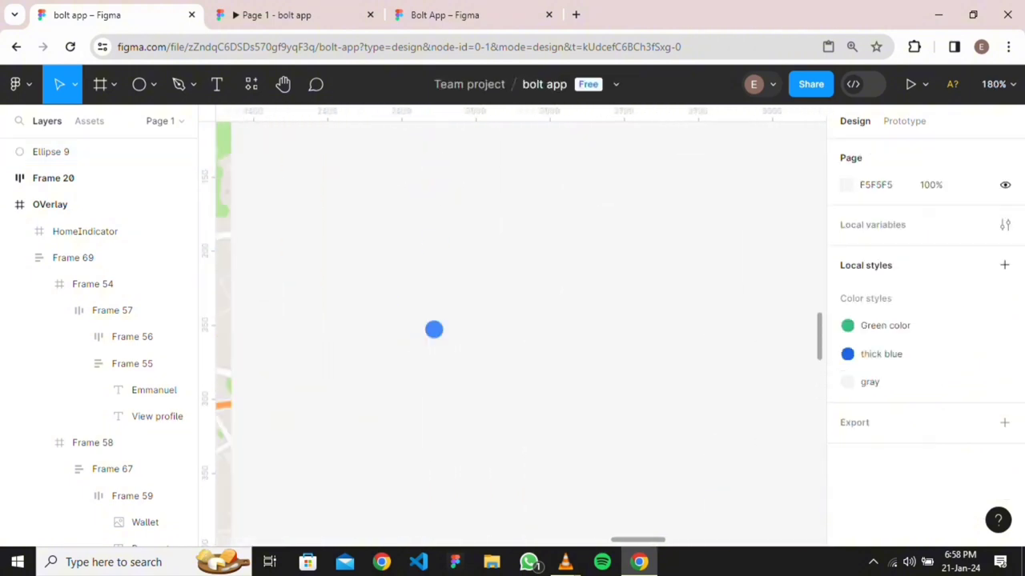
{"action": "left_click", "coordinate": [434, 329]}
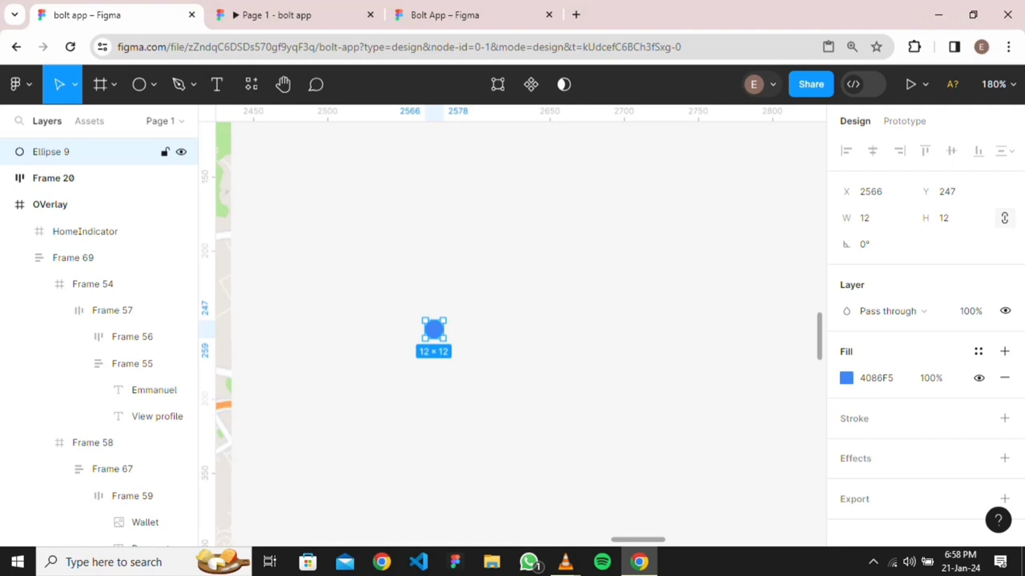
Wrap Ellipse 9 in auto-layout Frame 72 with 4 padding all round and corner radius 50
{"action": "key", "text": "shift+a"}
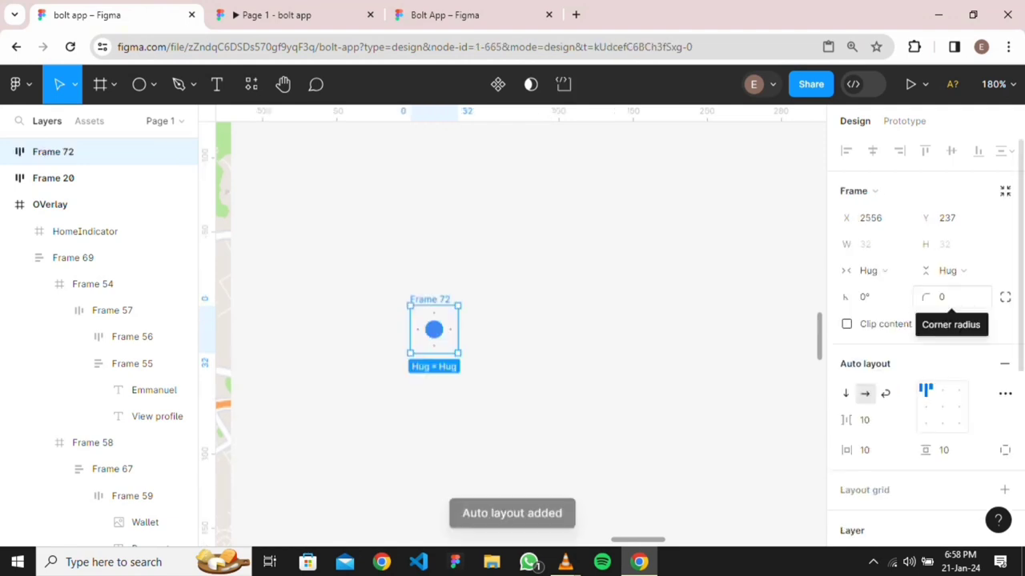
{"action": "left_click", "coordinate": [956, 450]}
{"action": "key", "text": "ctrl+a"}
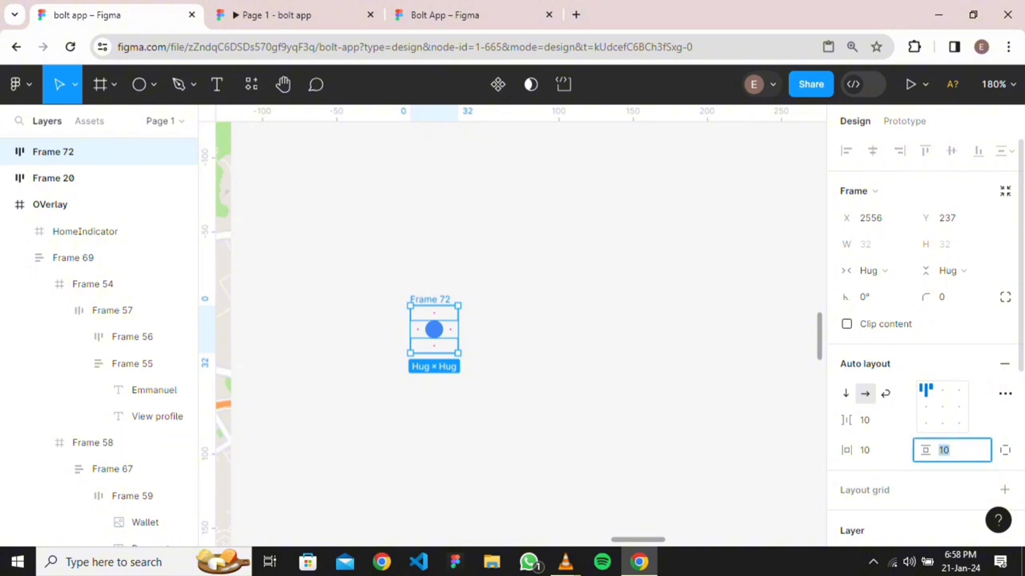
{"action": "type", "text": "4"}
{"action": "left_click", "coordinate": [873, 450]}
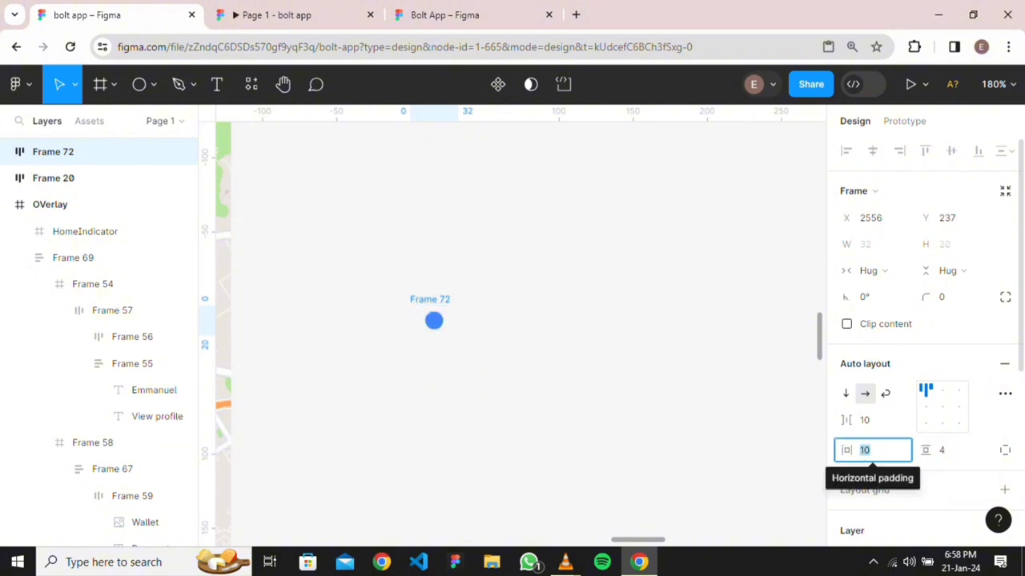
{"action": "type", "text": "4"}
{"action": "key", "text": "Return"}
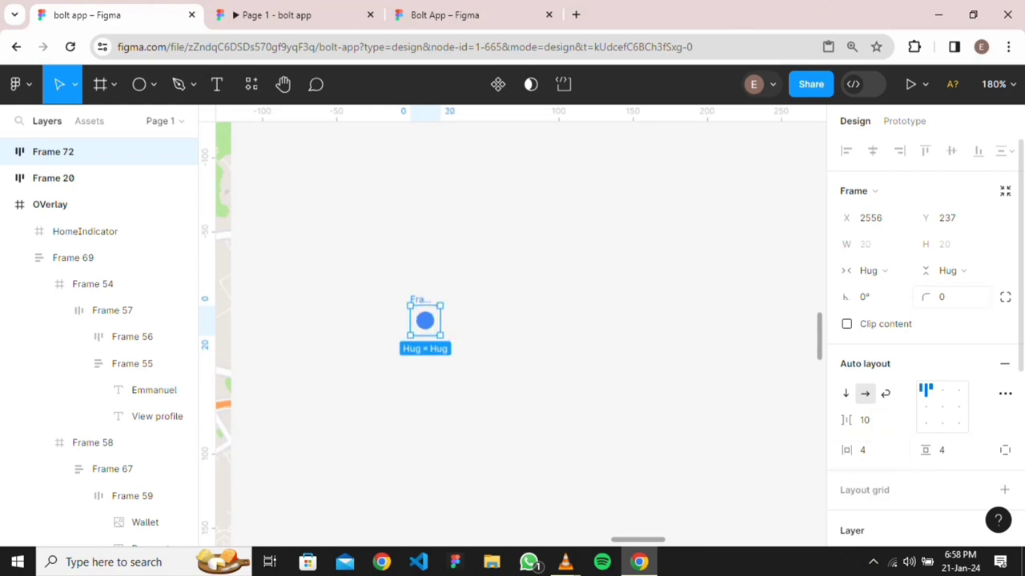
{"action": "left_click", "coordinate": [949, 297]}
{"action": "type", "text": "50"}
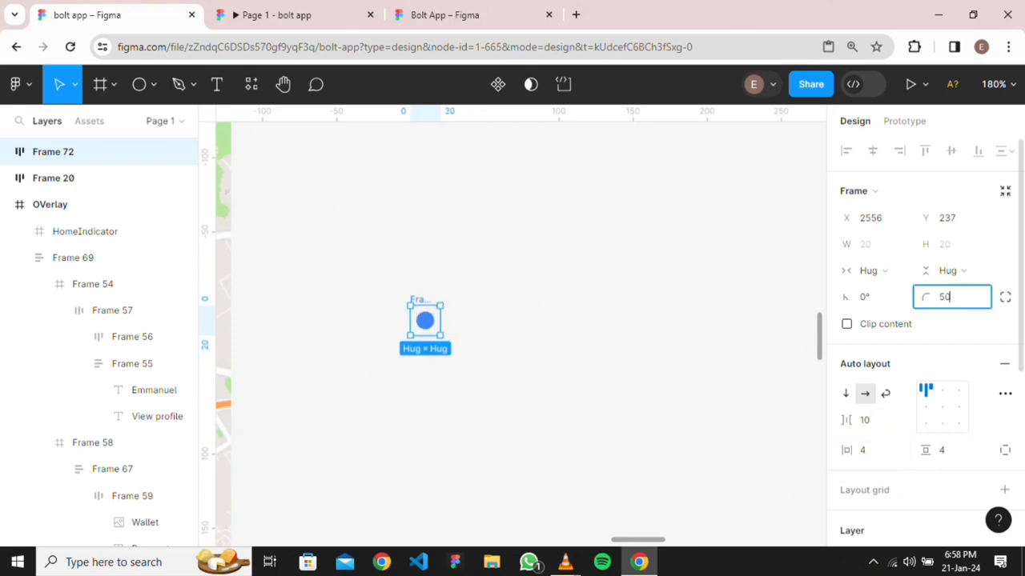
{"action": "key", "text": "Return"}
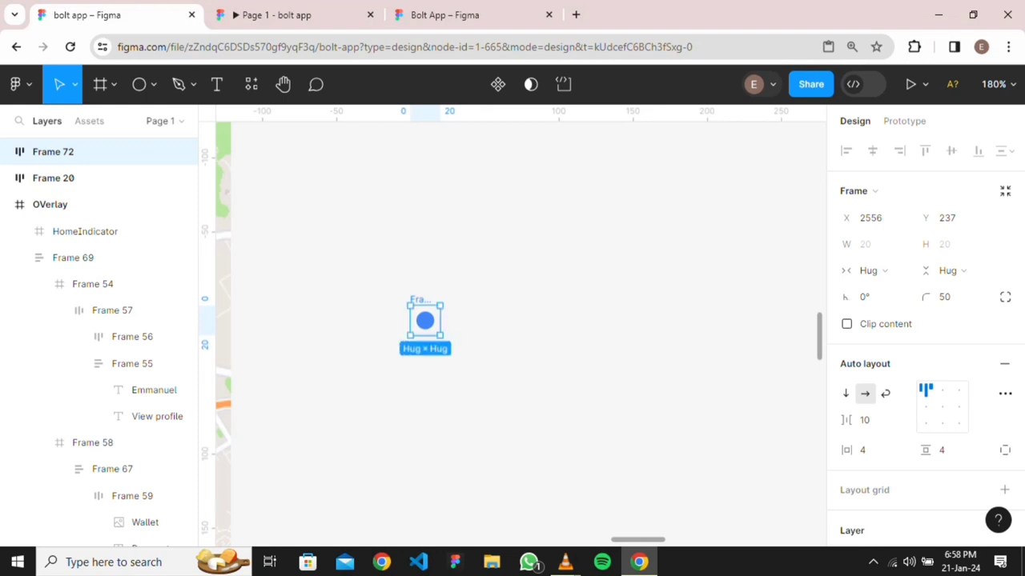
{"action": "key", "text": "Escape"}
{"action": "left_click", "coordinate": [424, 321]}
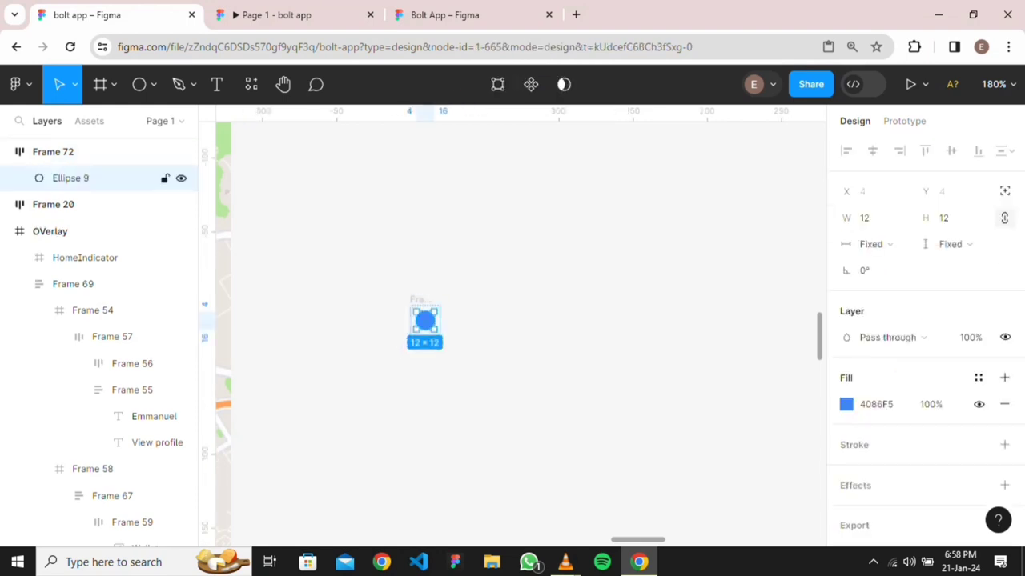
Move the map screenshot beside the Location screen and compare its marker with the blue dot
{"action": "scroll", "coordinate": [512, 334], "scroll_direction": "down", "scroll_amount": 5}
{"action": "scroll", "coordinate": [512, 334], "scroll_direction": "right", "scroll_amount": 5}
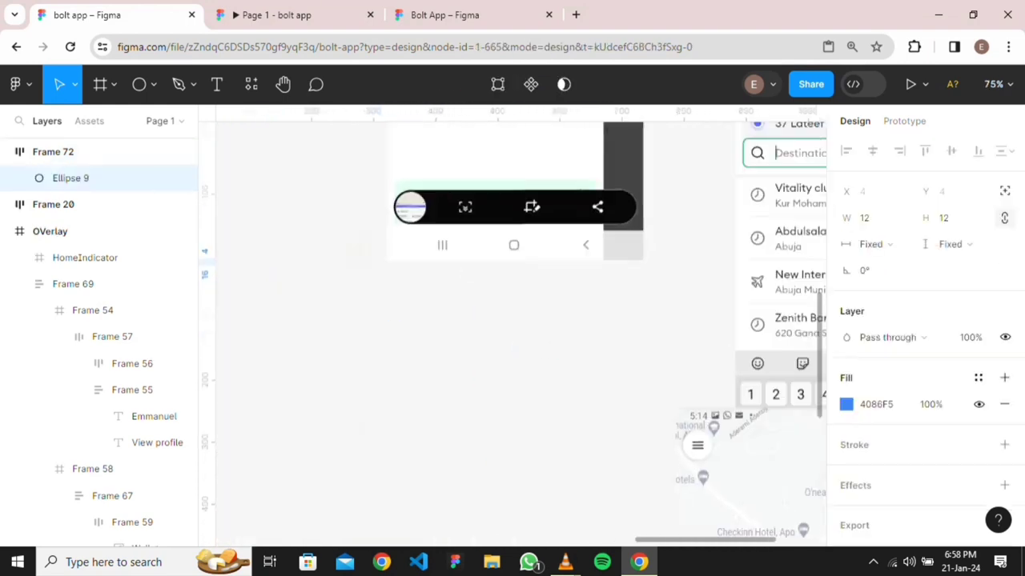
{"action": "scroll", "coordinate": [703, 351], "scroll_direction": "down", "scroll_amount": 4}
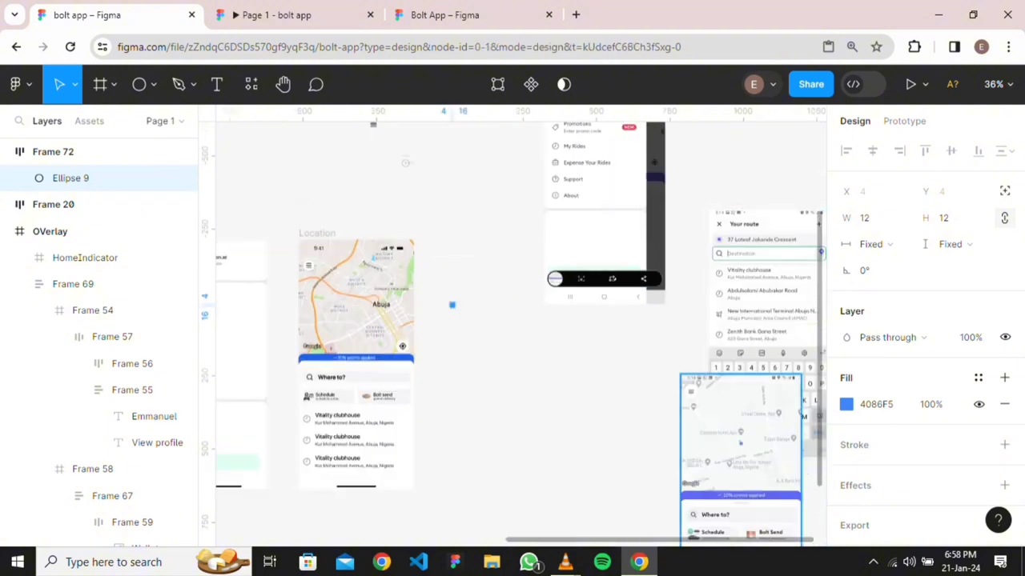
{"action": "left_click_drag", "start_coordinate": [741, 460], "coordinate": [534, 326]}
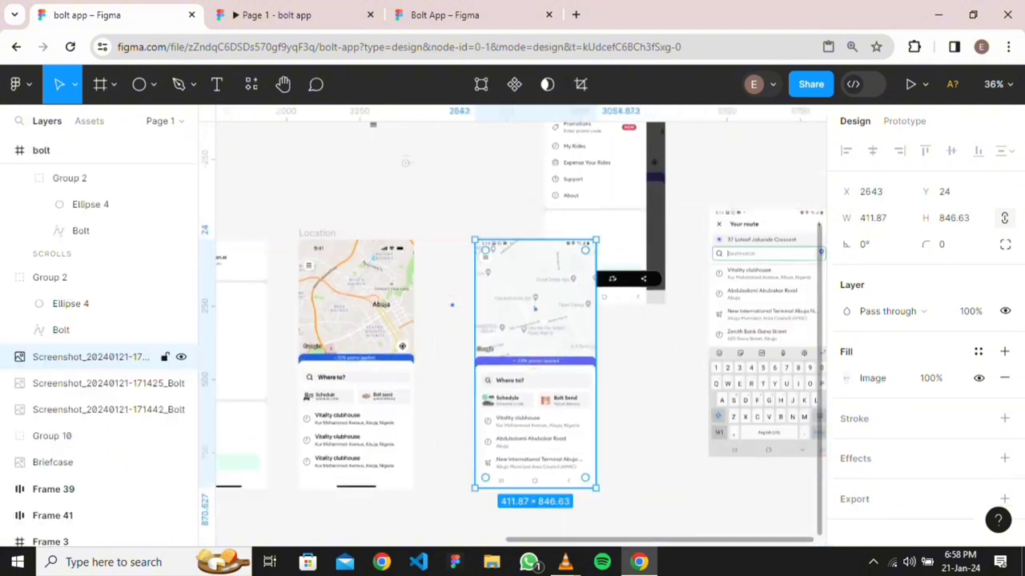
{"action": "scroll", "coordinate": [534, 325], "scroll_direction": "up", "scroll_amount": 5}
{"action": "scroll", "coordinate": [611, 280], "scroll_direction": "up", "scroll_amount": 10}
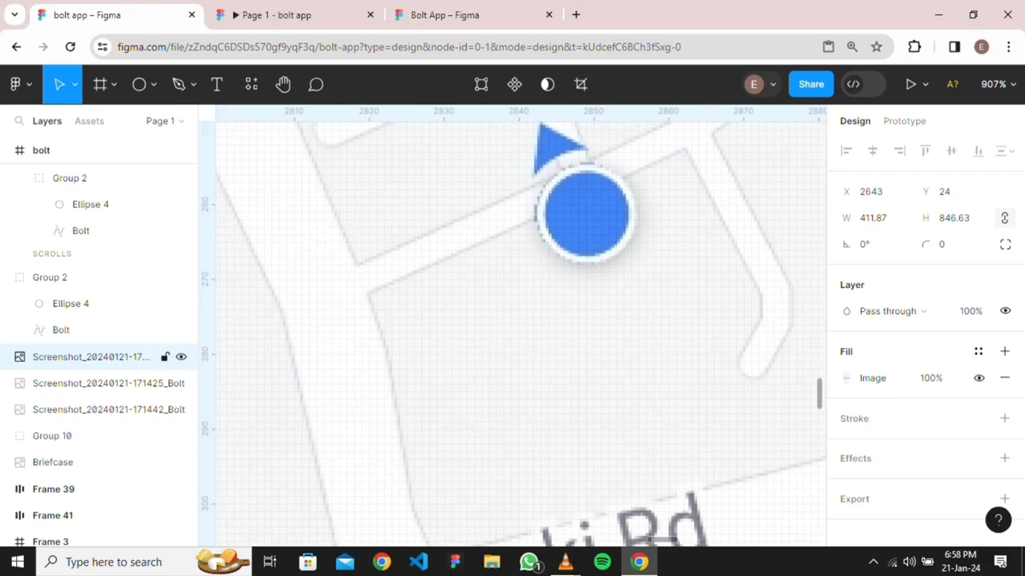
{"action": "scroll", "coordinate": [817, 272], "scroll_direction": "down", "scroll_amount": 10}
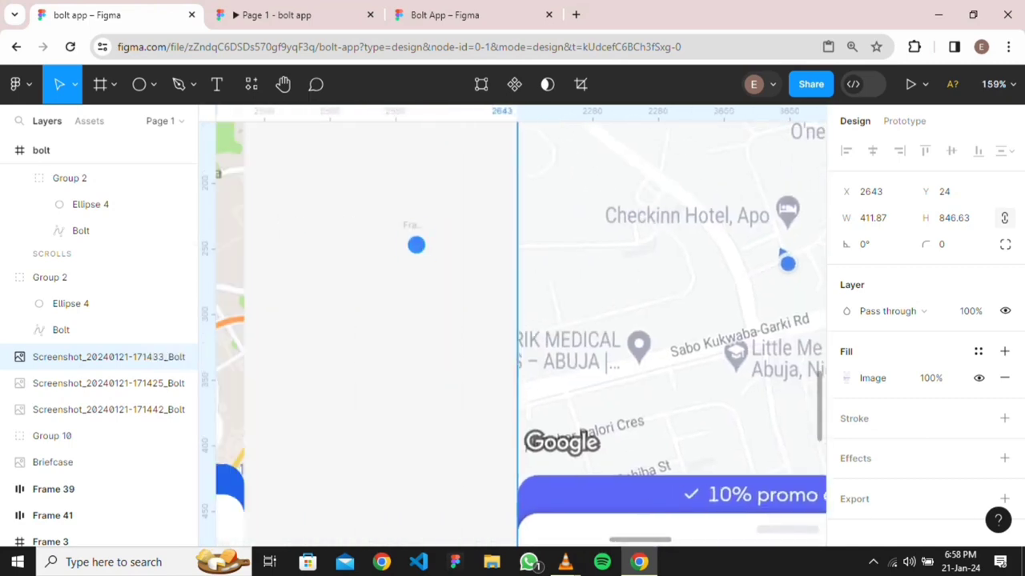
{"action": "left_click", "coordinate": [416, 244]}
{"action": "scroll", "coordinate": [415, 244], "scroll_direction": "up", "scroll_amount": 3}
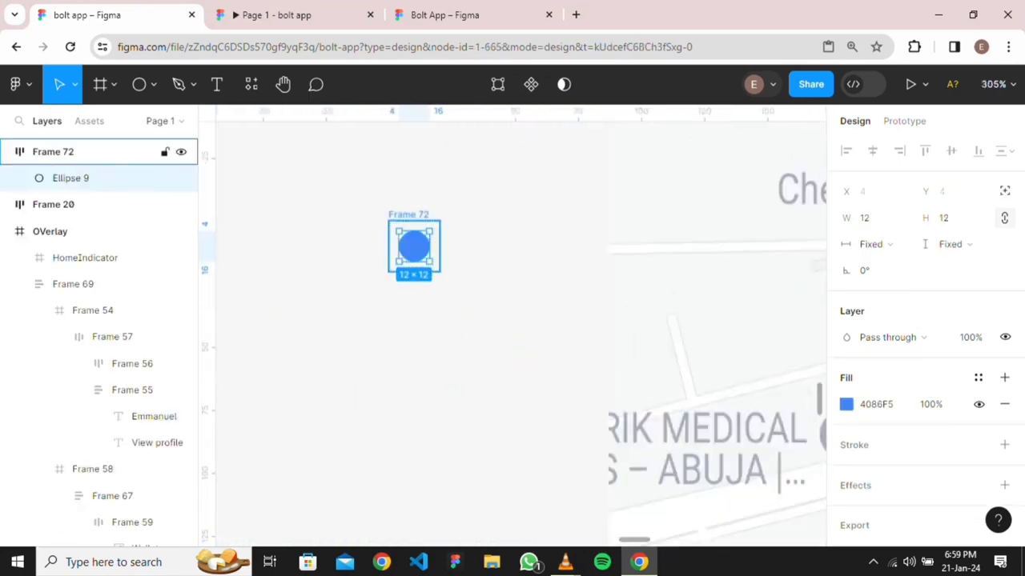
Select Frame 72 and centre the blue dot inside its auto-layout
{"action": "left_click", "coordinate": [53, 151]}
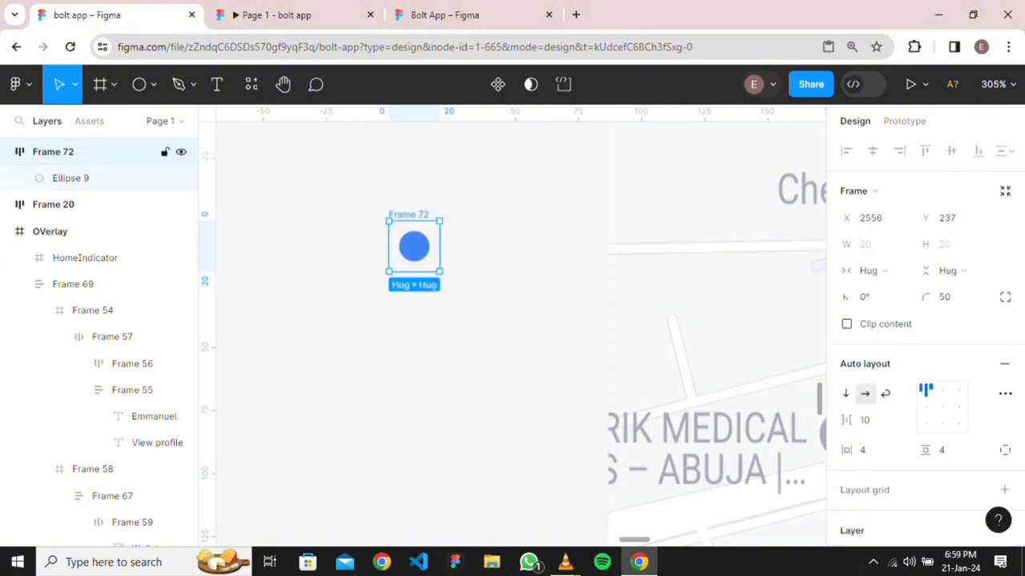
{"action": "left_click", "coordinate": [942, 407]}
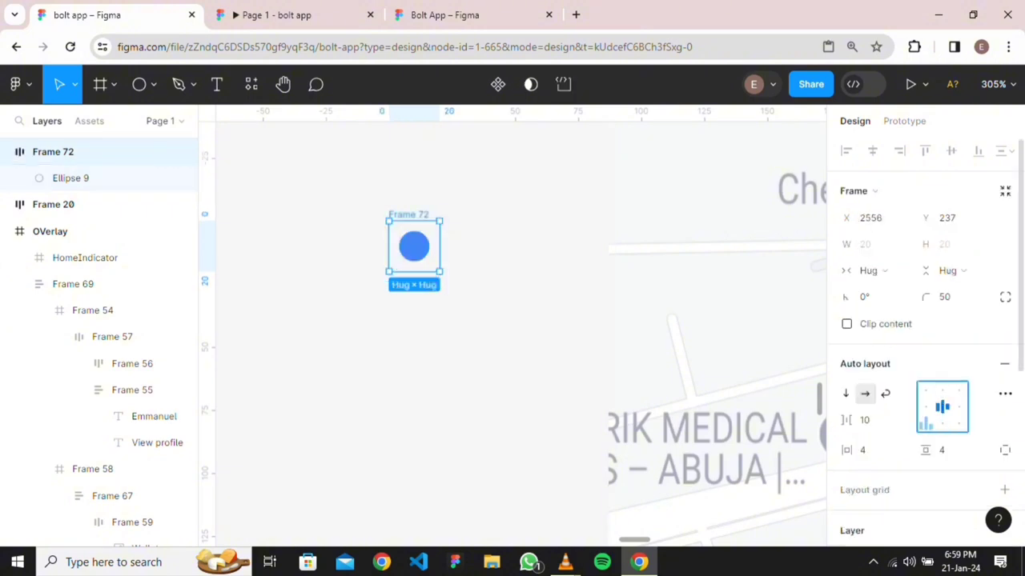
{"action": "scroll", "coordinate": [925, 423], "scroll_direction": "down", "scroll_amount": 2}
{"action": "scroll", "coordinate": [921, 447], "scroll_direction": "down", "scroll_amount": 2}
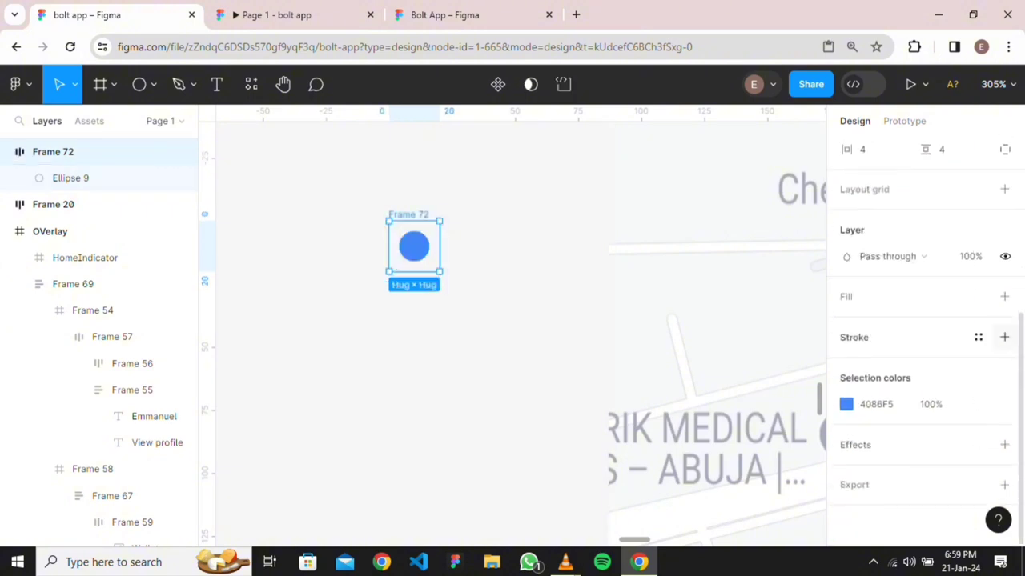
Add a fill to Frame 72, sampling the dot's blue and lightening it to pale DFE5F0
{"action": "left_click", "coordinate": [1004, 296]}
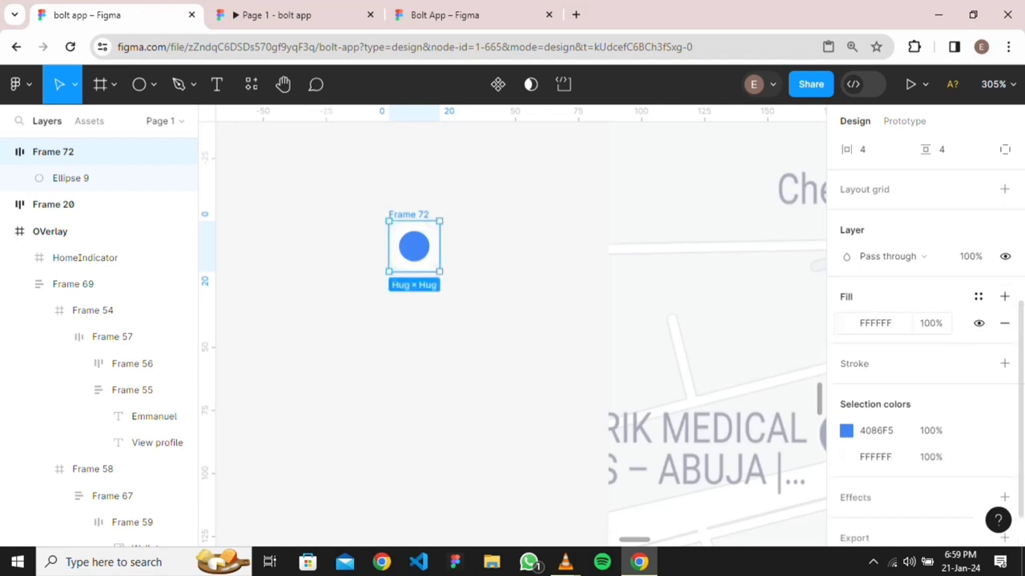
{"action": "left_click", "coordinate": [846, 322]}
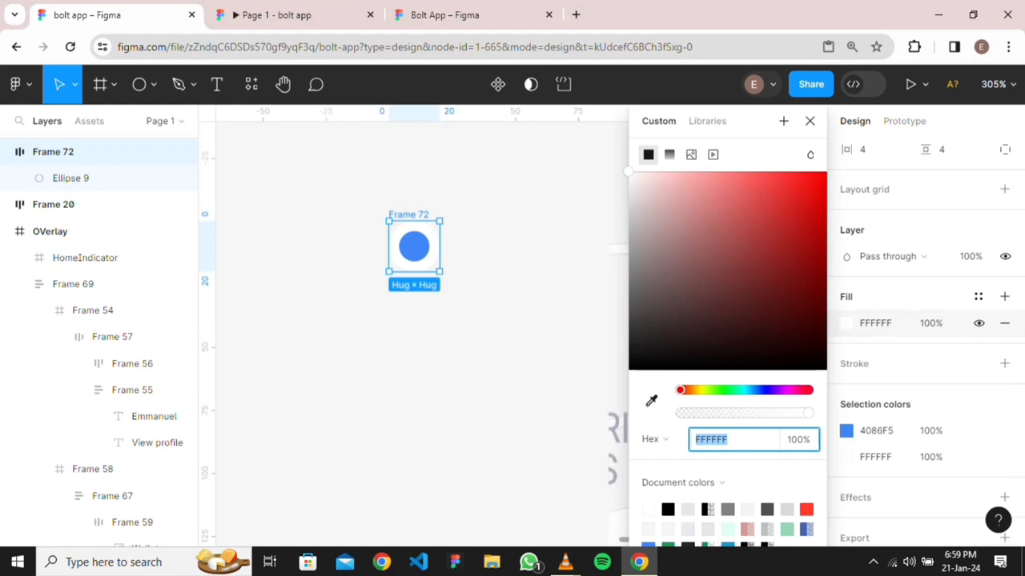
{"action": "key", "text": "BackSpace"}
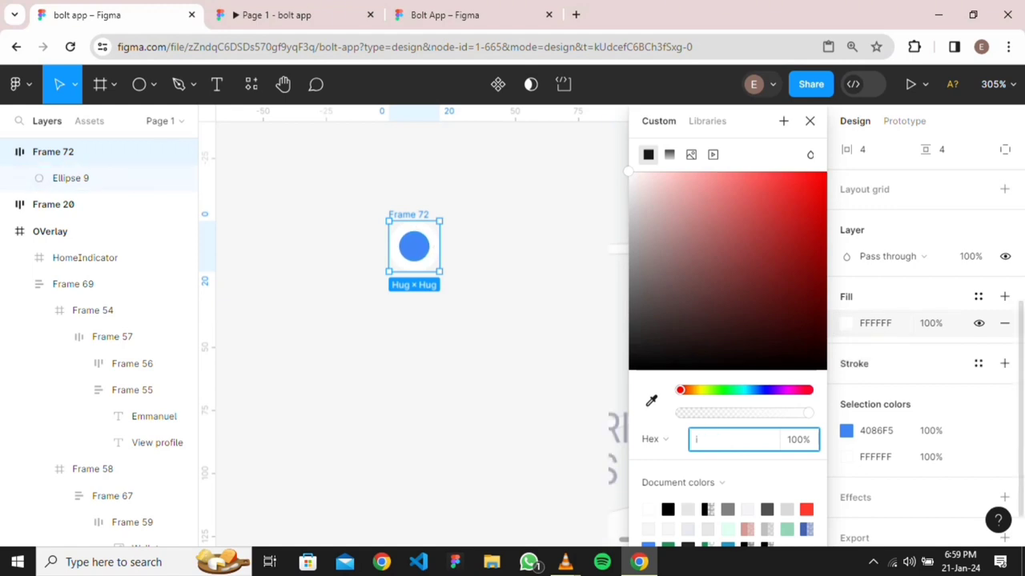
{"action": "left_click", "coordinate": [651, 400]}
{"action": "left_click", "coordinate": [413, 246]}
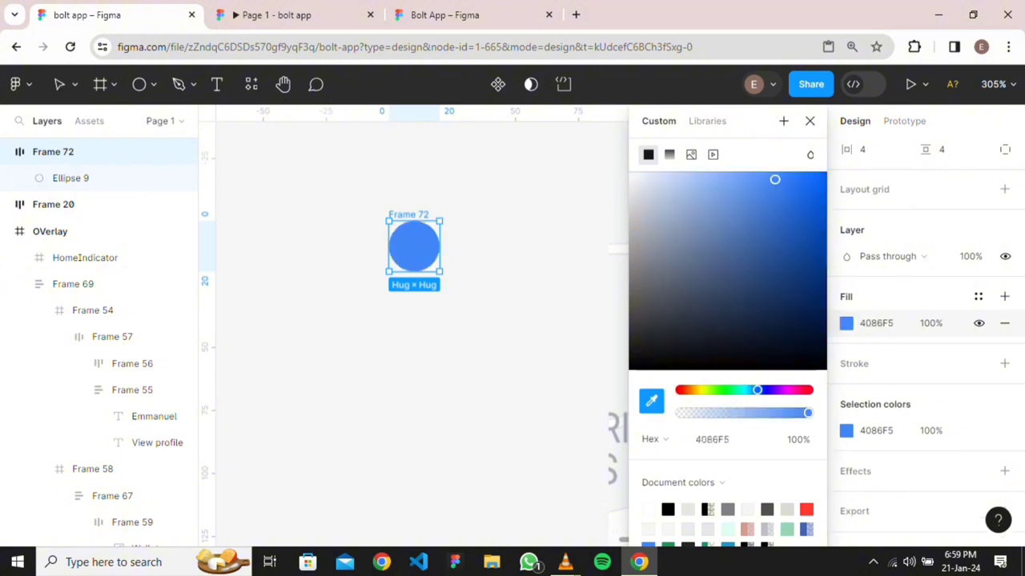
{"action": "left_click", "coordinate": [413, 246]}
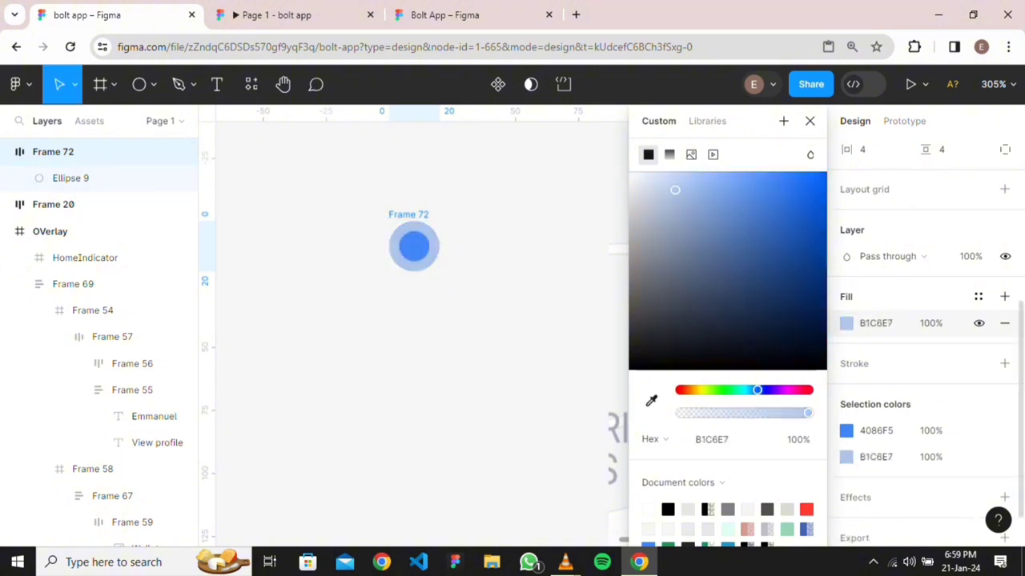
{"action": "left_click_drag", "start_coordinate": [675, 190], "coordinate": [634, 192]}
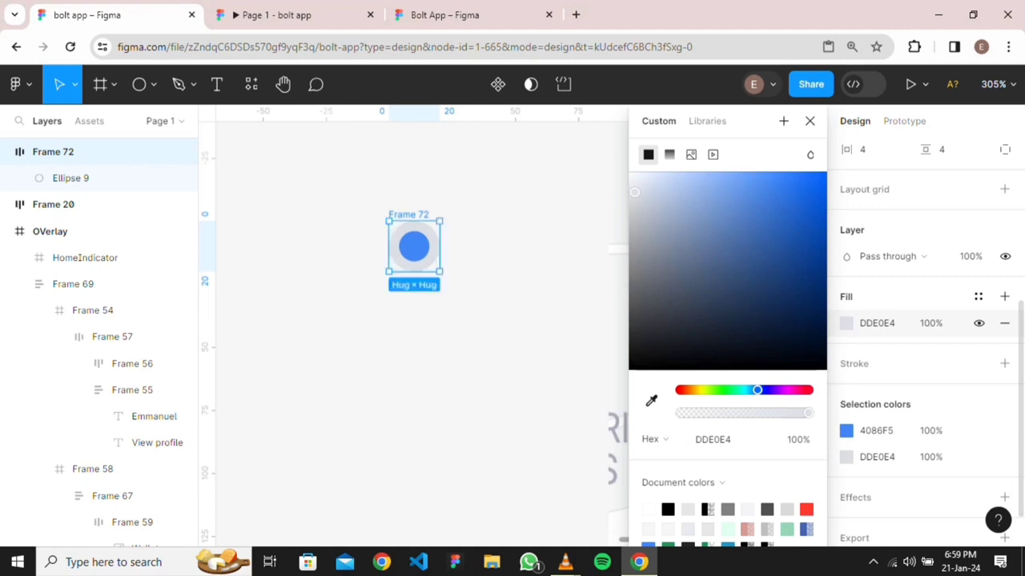
{"action": "mouse_move", "coordinate": [634, 192]}
{"action": "left_mouse_down"}
{"action": "mouse_move", "coordinate": [628, 210]}
{"action": "mouse_move", "coordinate": [628, 185]}
{"action": "mouse_move", "coordinate": [666, 178]}
{"action": "mouse_move", "coordinate": [643, 184]}
{"action": "left_mouse_up"}
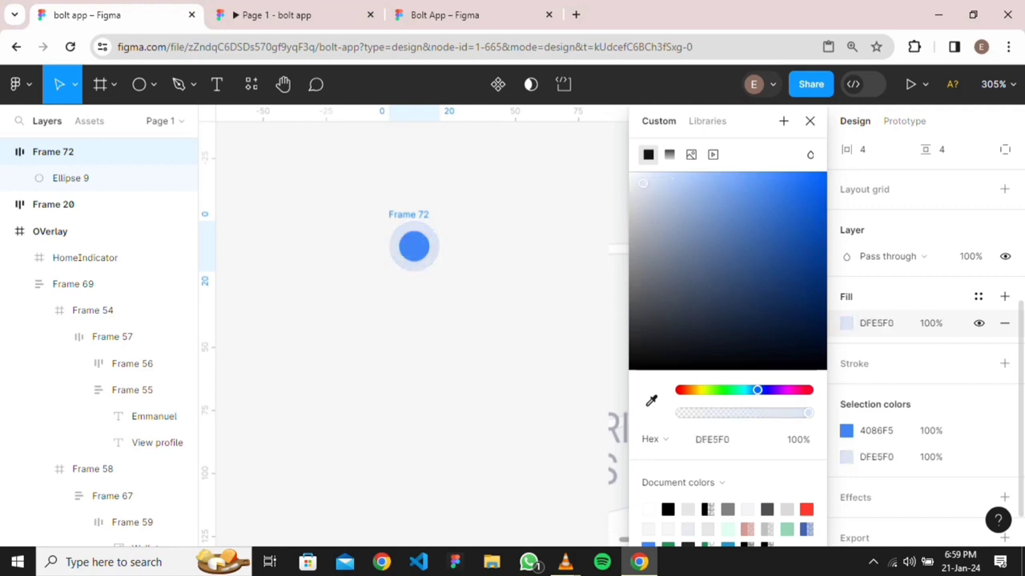
{"action": "key", "text": "Escape"}
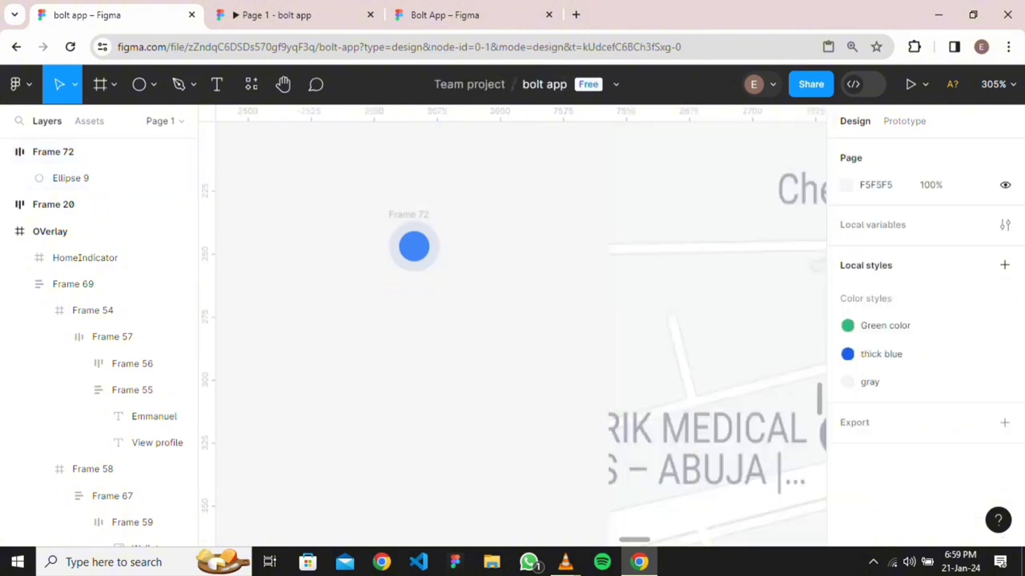
Add a 0.5-weight stroke to Frame 72
{"action": "left_click", "coordinate": [414, 246]}
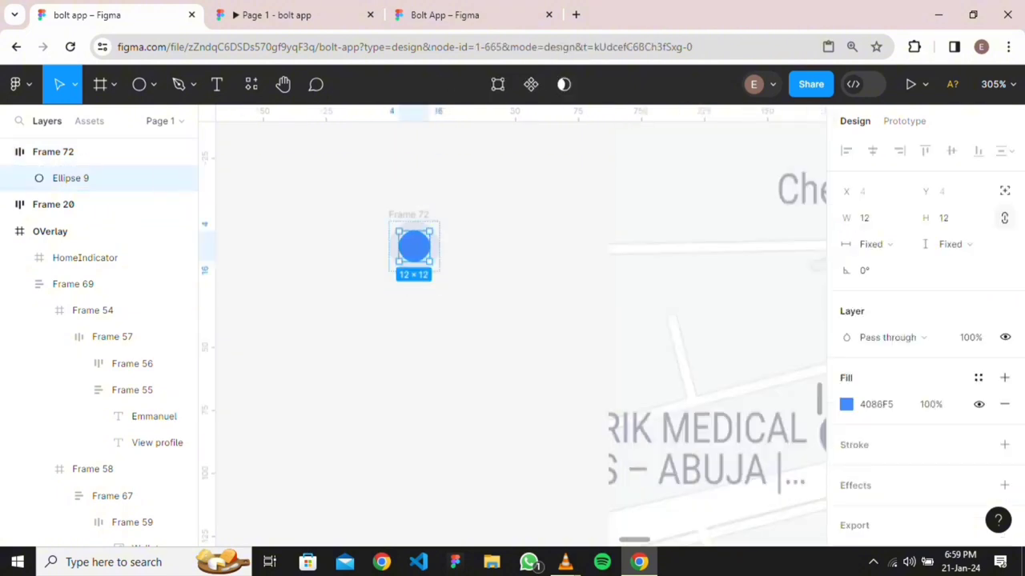
{"action": "key", "text": "Escape"}
{"action": "left_click", "coordinate": [408, 215]}
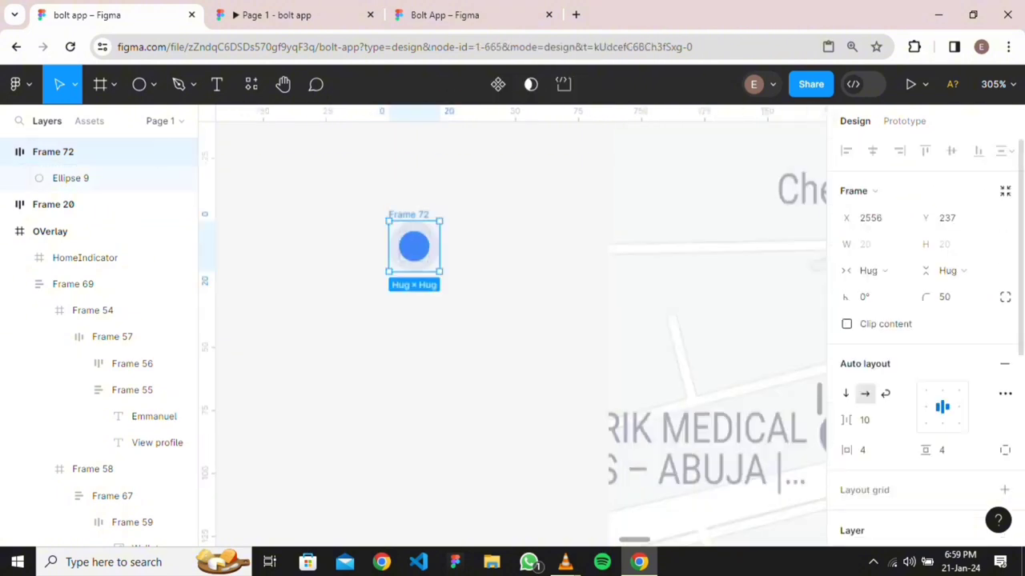
{"action": "scroll", "coordinate": [925, 336], "scroll_direction": "down", "scroll_amount": 4}
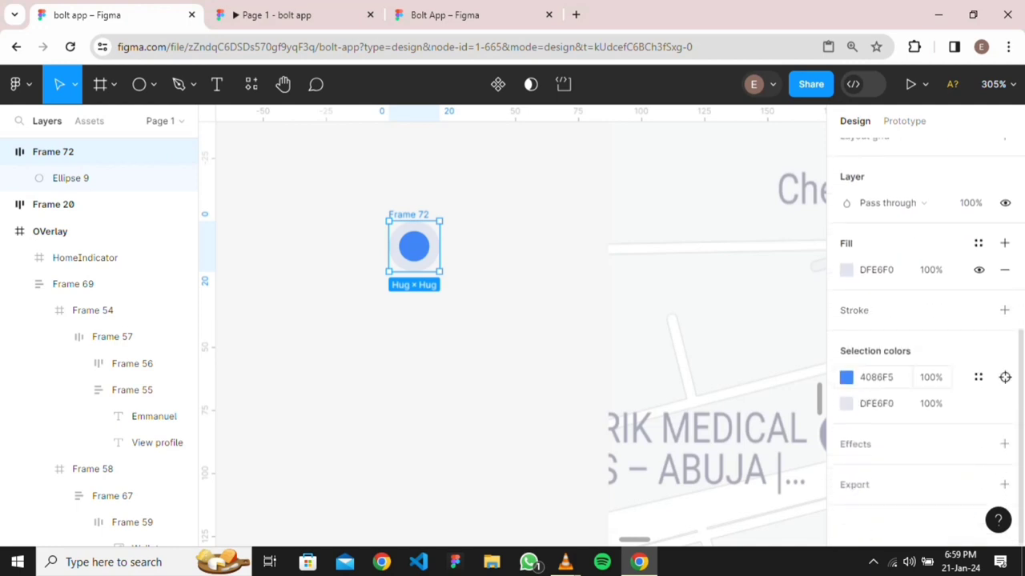
{"action": "left_click", "coordinate": [1004, 310]}
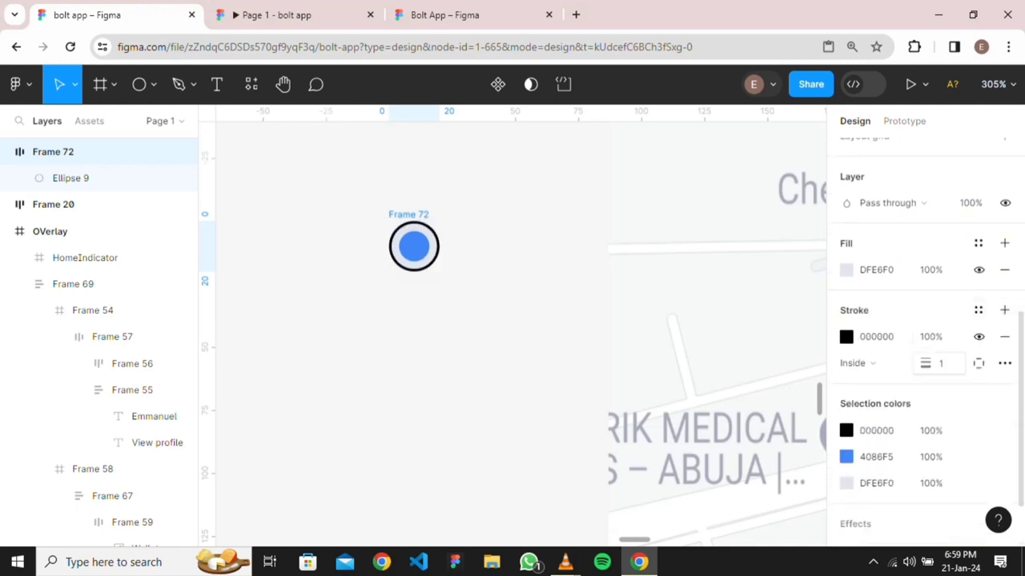
{"action": "left_click", "coordinate": [942, 363]}
{"action": "type", "text": "0"}
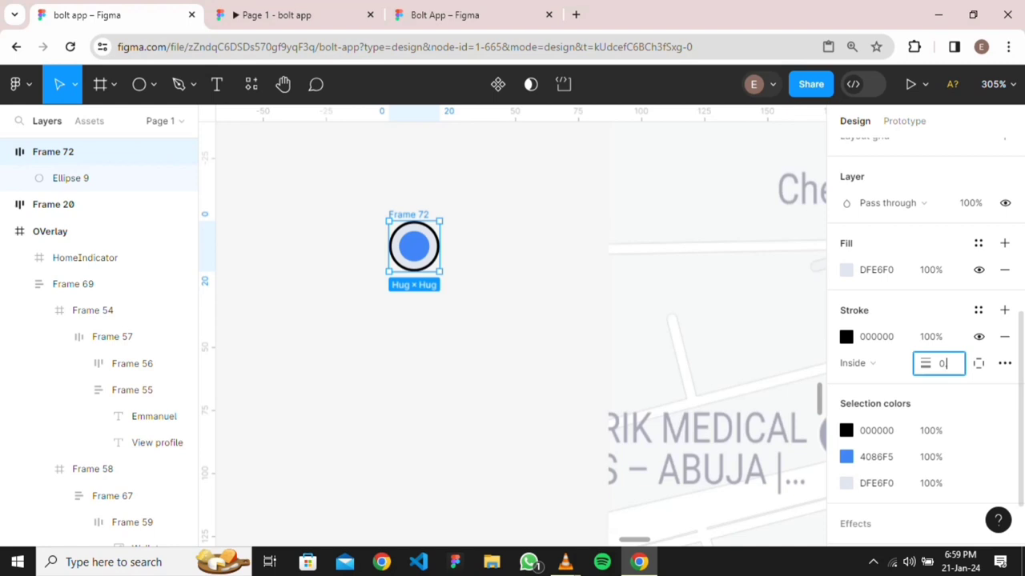
{"action": "type", "text": ".5"}
{"action": "key", "text": "Return"}
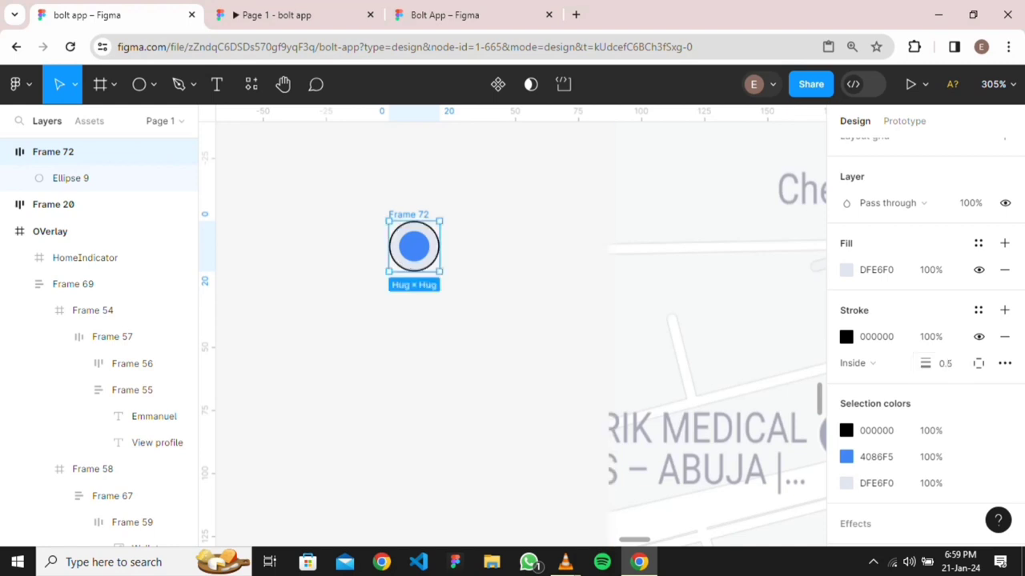
Colour Frame 72's stroke with the dot's blue 4086F5 using the eyedropper
{"action": "left_click", "coordinate": [846, 336]}
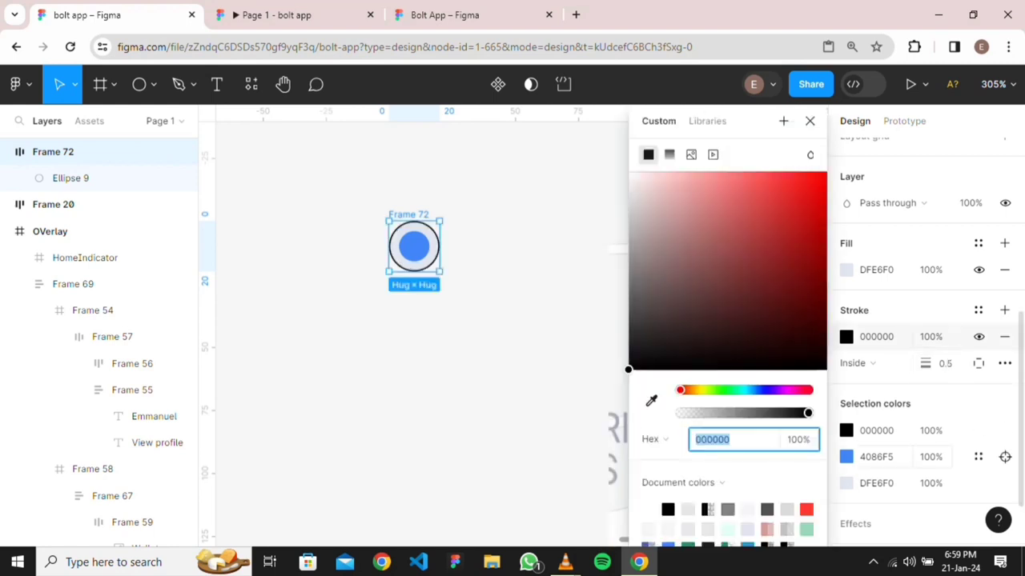
{"action": "key", "text": "BackSpace"}
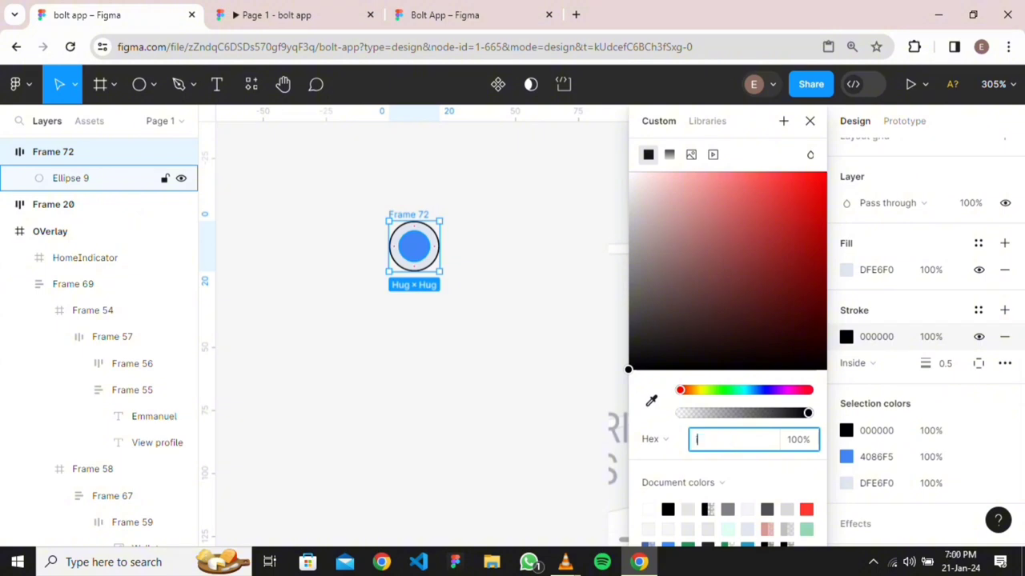
{"action": "left_click", "coordinate": [70, 178]}
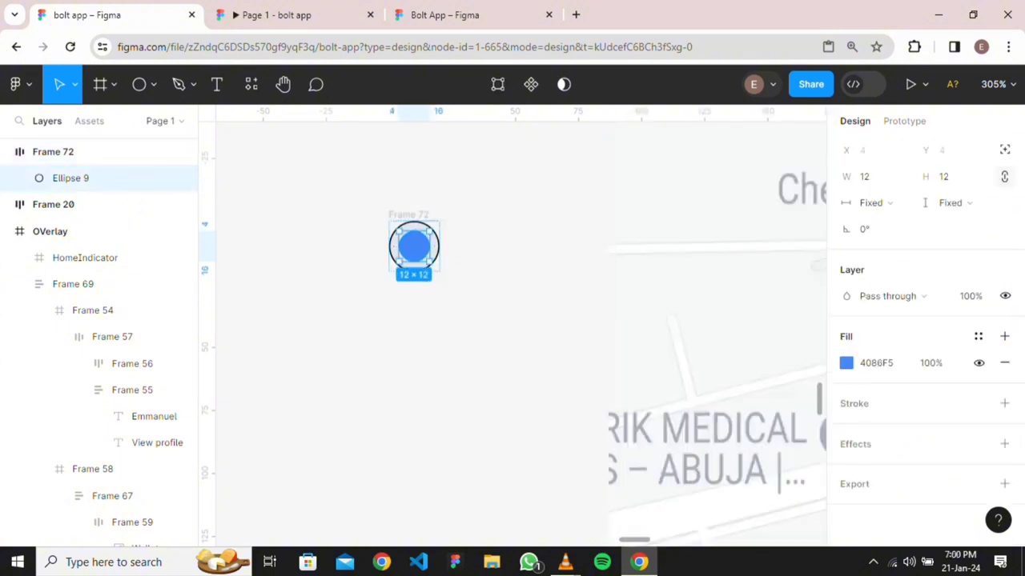
{"action": "left_click", "coordinate": [53, 152]}
{"action": "scroll", "coordinate": [921, 336], "scroll_direction": "down", "scroll_amount": 3}
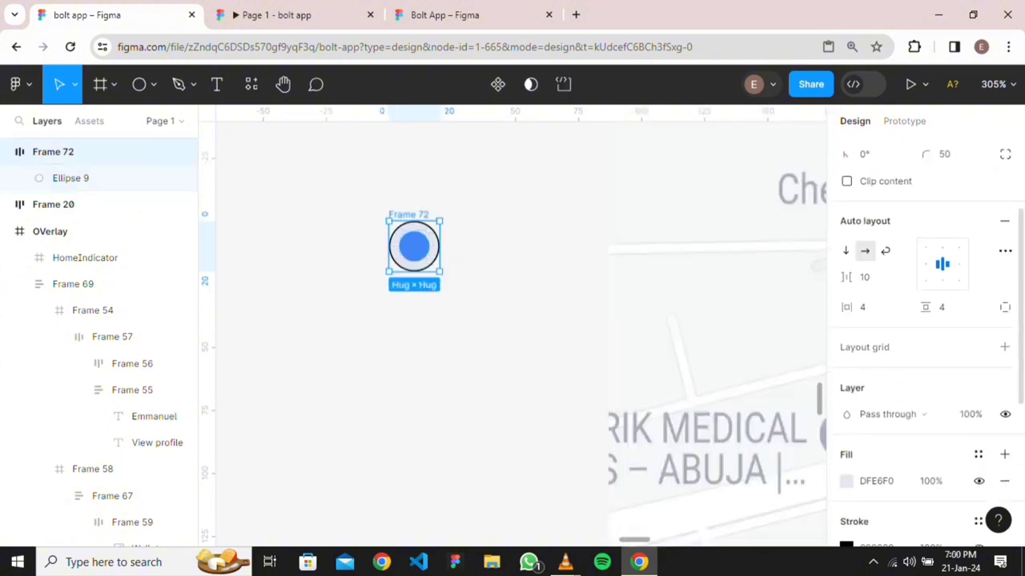
{"action": "left_click", "coordinate": [846, 472]}
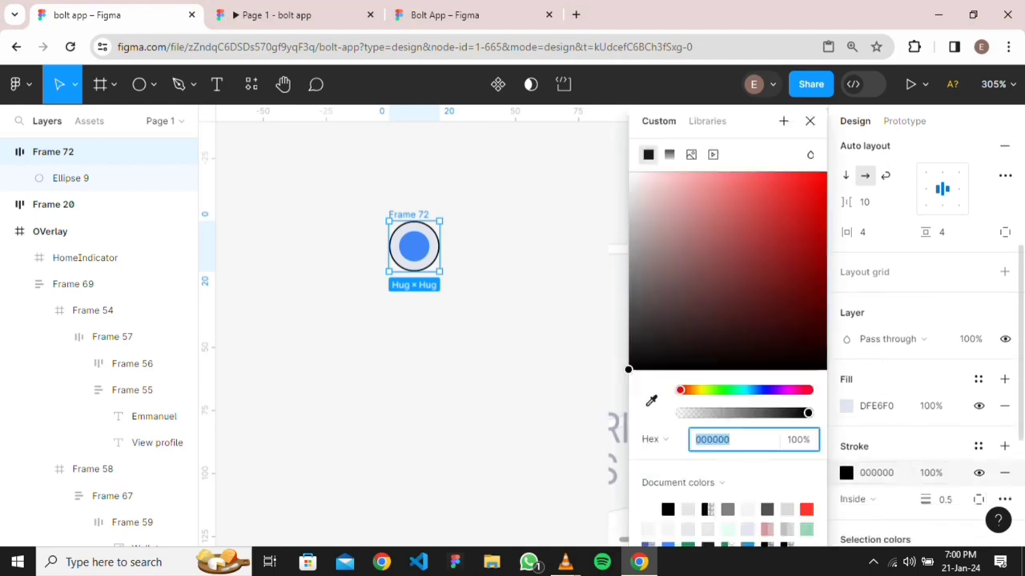
{"action": "left_click", "coordinate": [414, 245]}
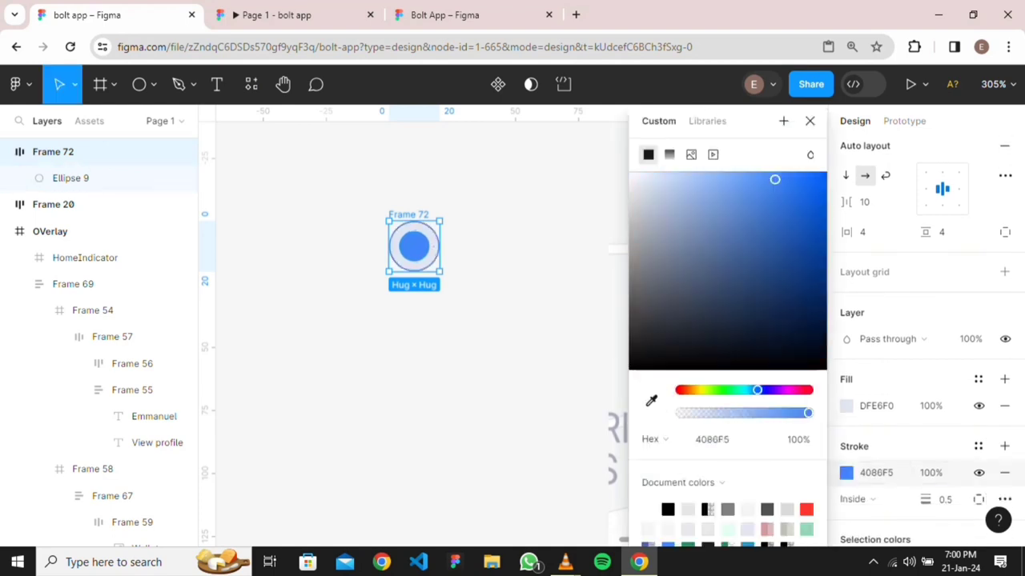
{"action": "left_click", "coordinate": [496, 304]}
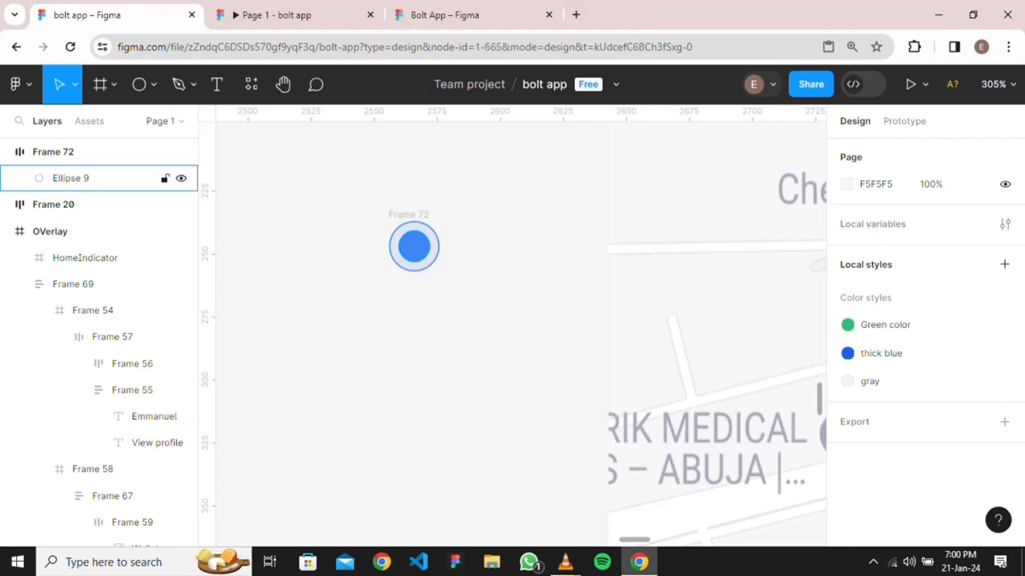
Set the stroke opacity to 50%
{"action": "left_click", "coordinate": [413, 246]}
{"action": "scroll", "coordinate": [921, 336], "scroll_direction": "down", "scroll_amount": 2}
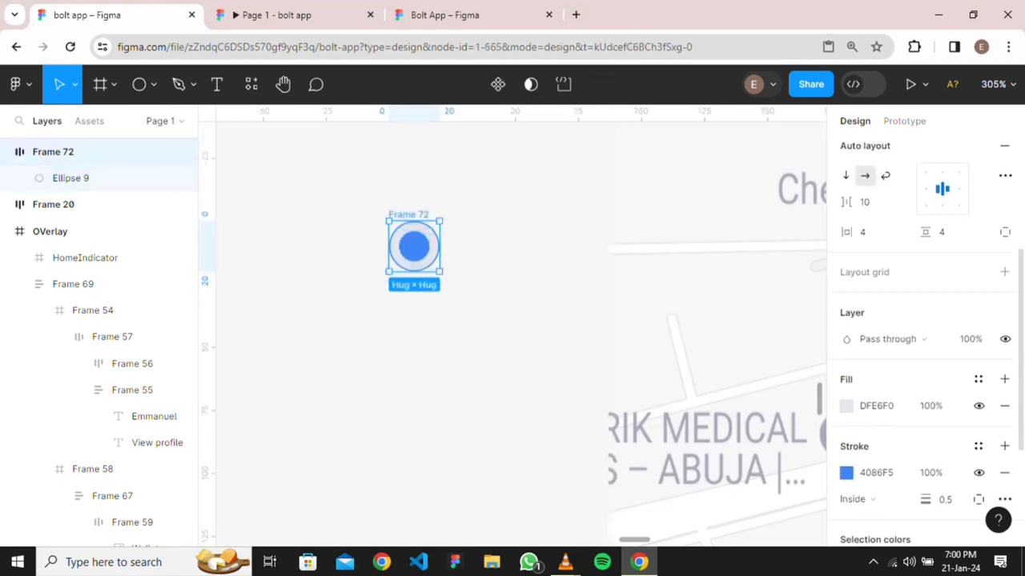
{"action": "left_click", "coordinate": [931, 473]}
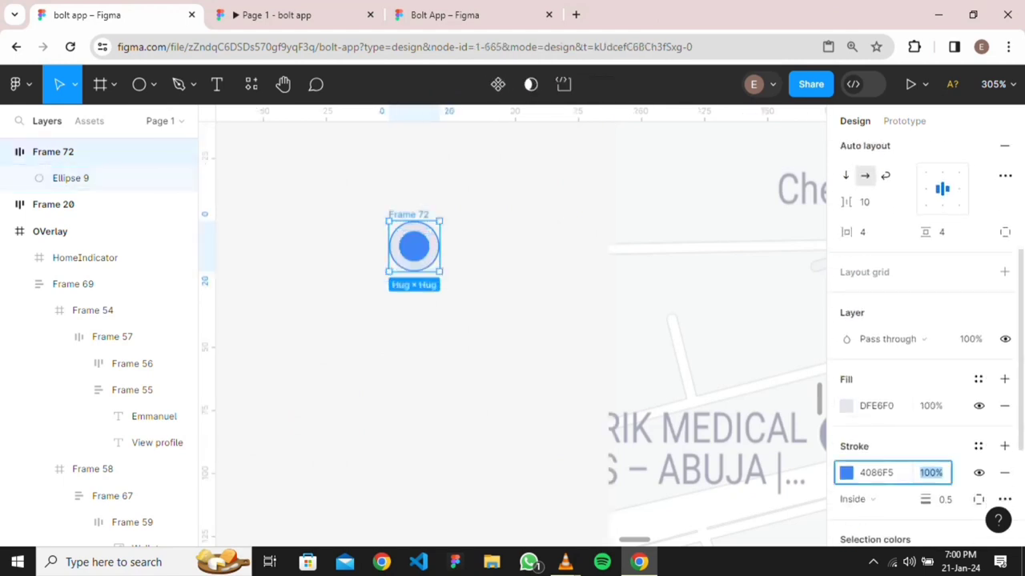
{"action": "type", "text": "50"}
{"action": "key", "text": "Return"}
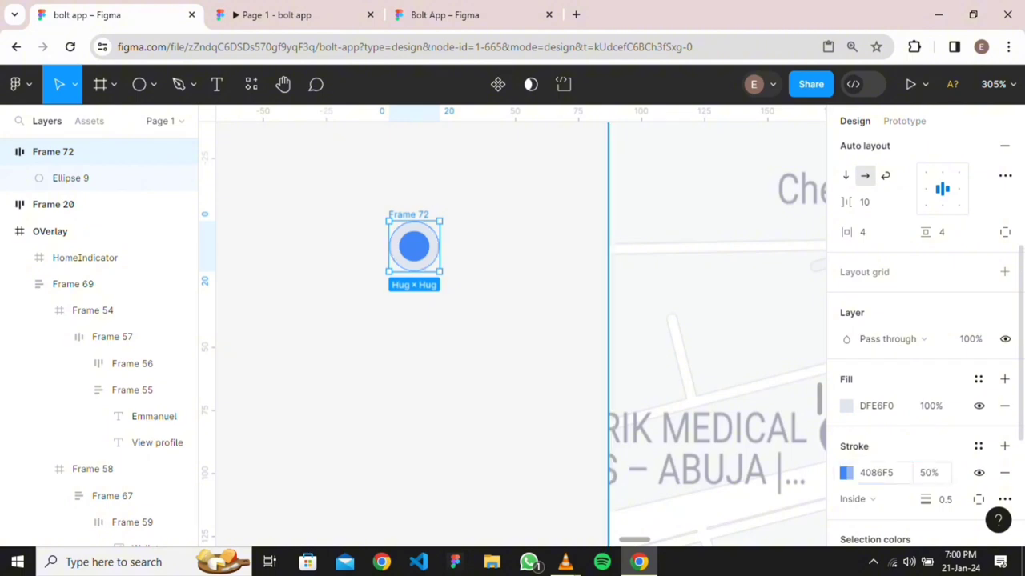
{"action": "left_click", "coordinate": [486, 335]}
{"action": "scroll", "coordinate": [486, 336], "scroll_direction": "down", "scroll_amount": 2}
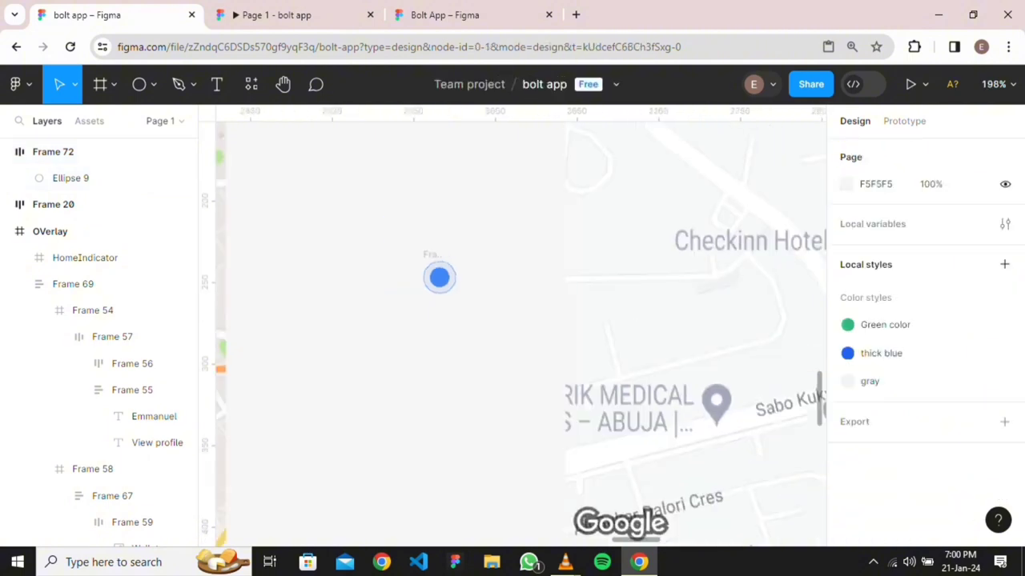
{"action": "scroll", "coordinate": [476, 301], "scroll_direction": "down", "scroll_amount": 3}
{"action": "scroll", "coordinate": [470, 324], "scroll_direction": "up", "scroll_amount": 3}
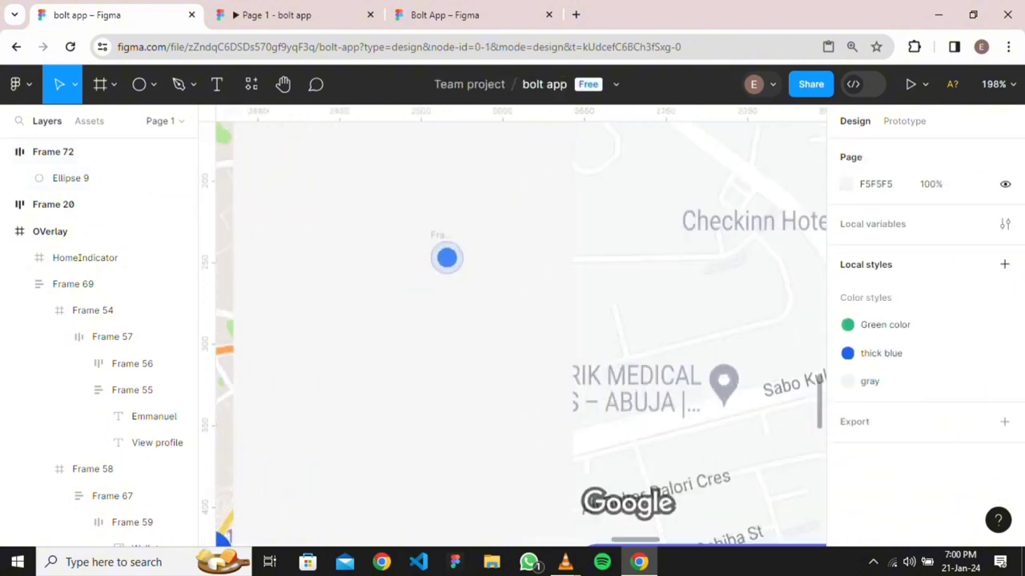
{"action": "scroll", "coordinate": [471, 331], "scroll_direction": "down", "scroll_amount": 1}
{"action": "scroll", "coordinate": [472, 331], "scroll_direction": "down", "scroll_amount": 1}
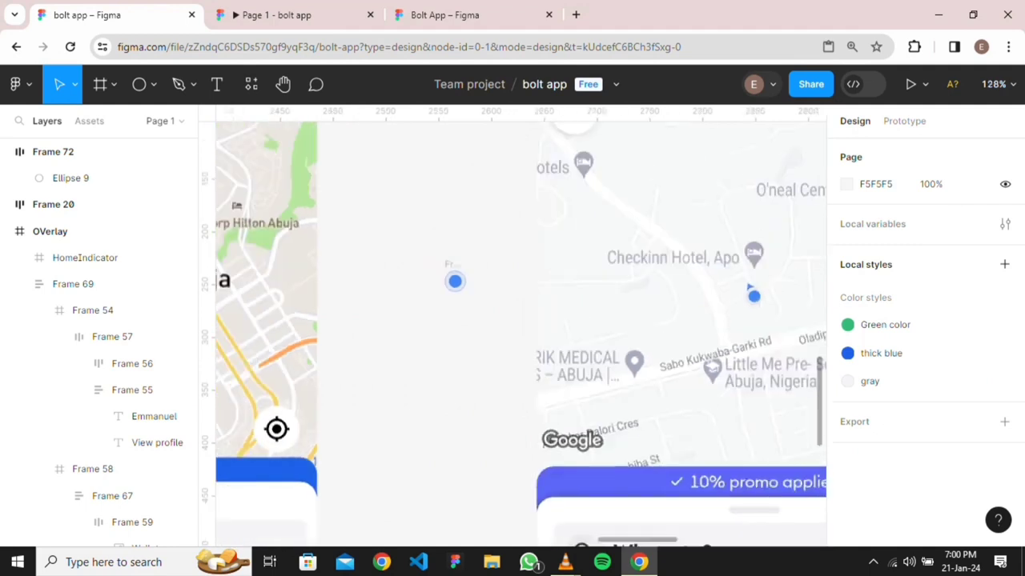
{"action": "scroll", "coordinate": [481, 273], "scroll_direction": "up", "scroll_amount": 5}
{"action": "left_click_drag", "start_coordinate": [481, 273], "coordinate": [506, 490]}
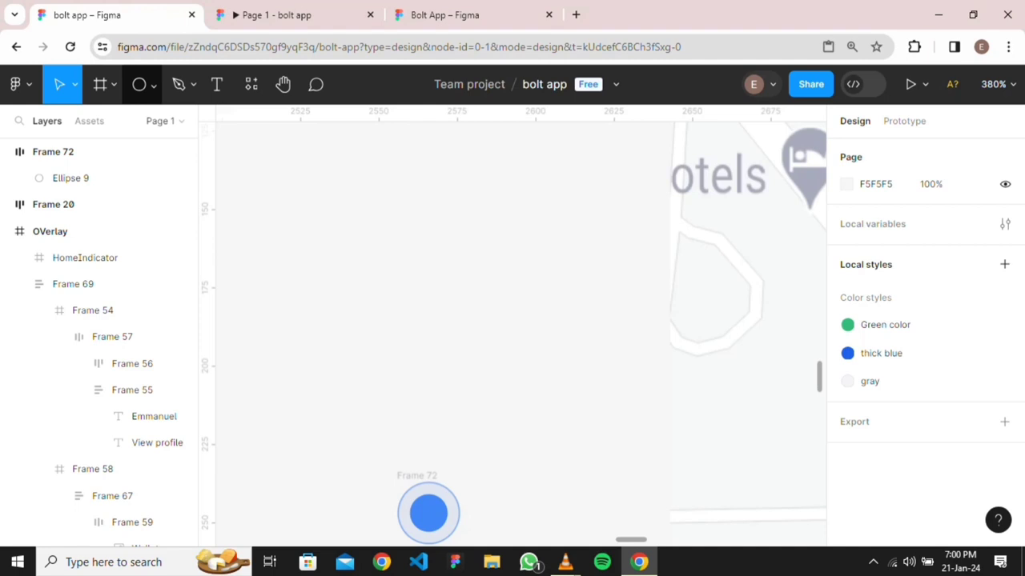
Draw a tiny grey polygon triangle just above-left of the blue dot
{"action": "left_click", "coordinate": [153, 84]}
{"action": "left_click", "coordinate": [107, 203]}
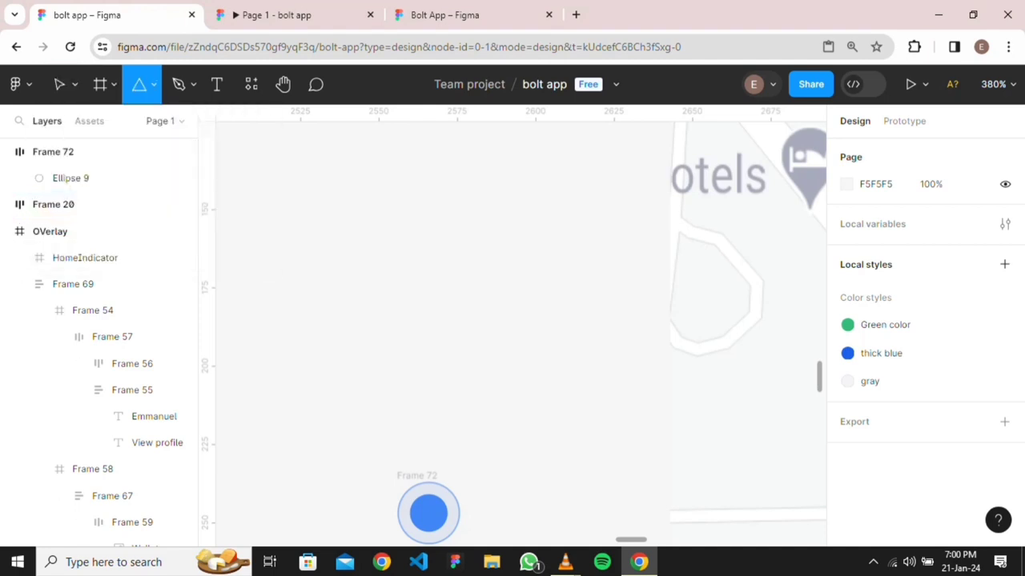
{"action": "scroll", "coordinate": [520, 329], "scroll_direction": "down", "scroll_amount": 2}
{"action": "left_click_drag", "start_coordinate": [379, 392], "coordinate": [407, 418]}
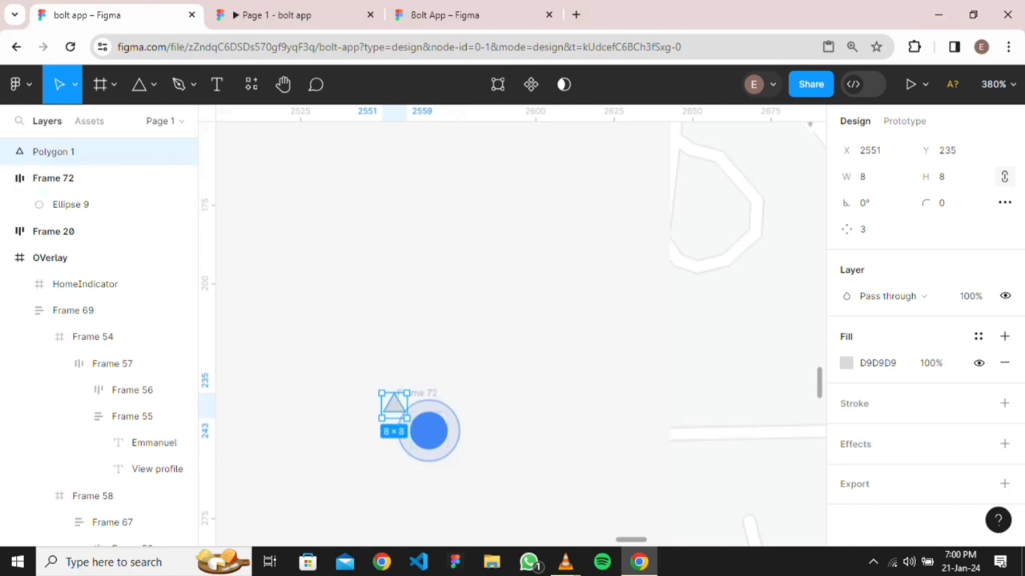
{"action": "key", "text": "Escape"}
Rotate Polygon 1 to about 40°
{"action": "left_click", "coordinate": [88, 151]}
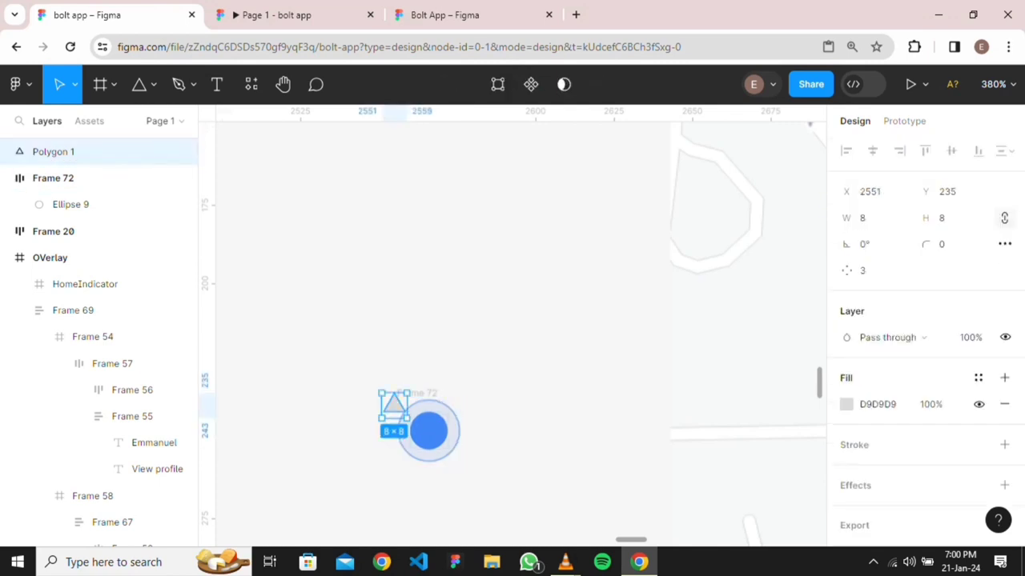
{"action": "mouse_move", "coordinate": [410, 421]}
{"action": "left_mouse_down"}
{"action": "mouse_move", "coordinate": [417, 400]}
{"action": "mouse_move", "coordinate": [417, 411]}
{"action": "mouse_move", "coordinate": [395, 409]}
{"action": "left_mouse_up"}
{"action": "key", "text": "Escape"}
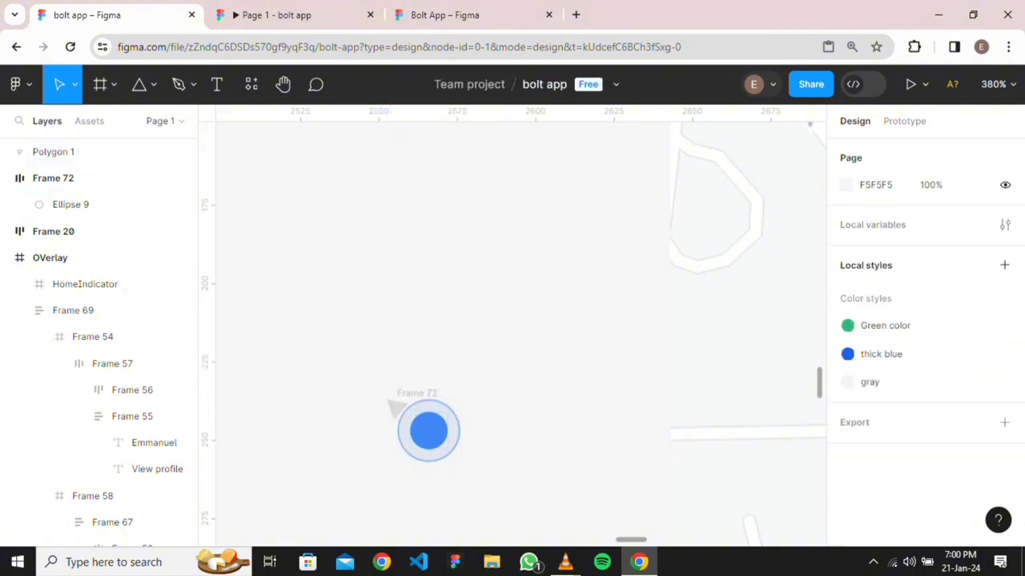
Add a vertex to Polygon 1's dot-facing edge and push it inward for a notched pointer
{"action": "double_click", "coordinate": [396, 409]}
{"action": "scroll", "coordinate": [404, 413], "scroll_direction": "up", "scroll_amount": 8}
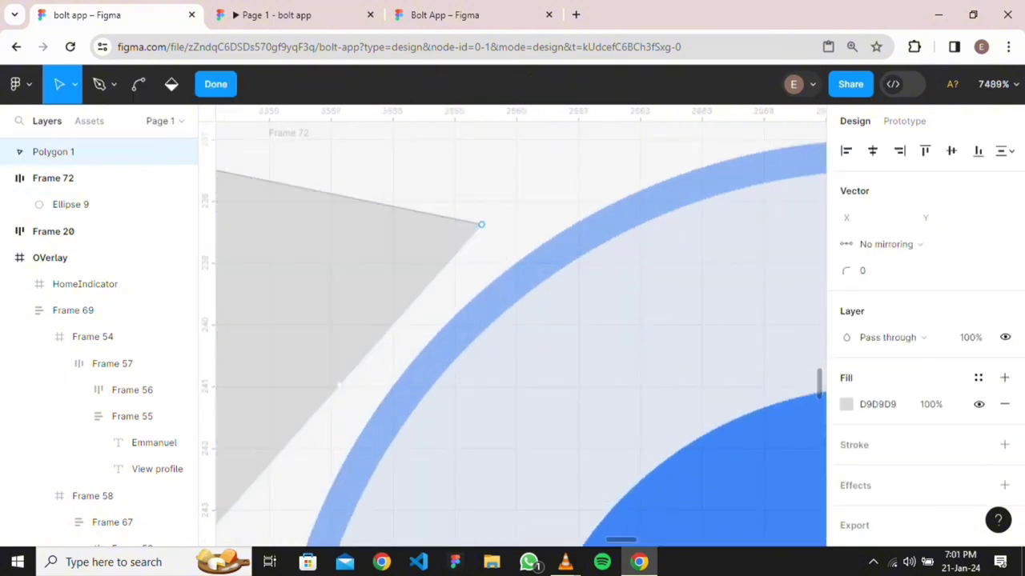
{"action": "left_click_drag", "start_coordinate": [340, 385], "coordinate": [267, 387]}
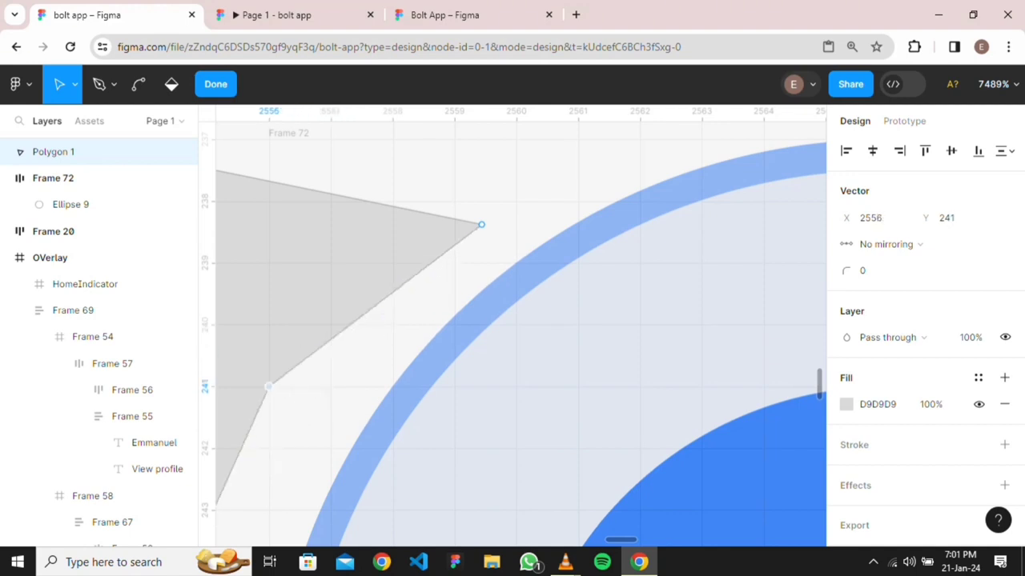
{"action": "scroll", "coordinate": [314, 421], "scroll_direction": "down", "scroll_amount": 5}
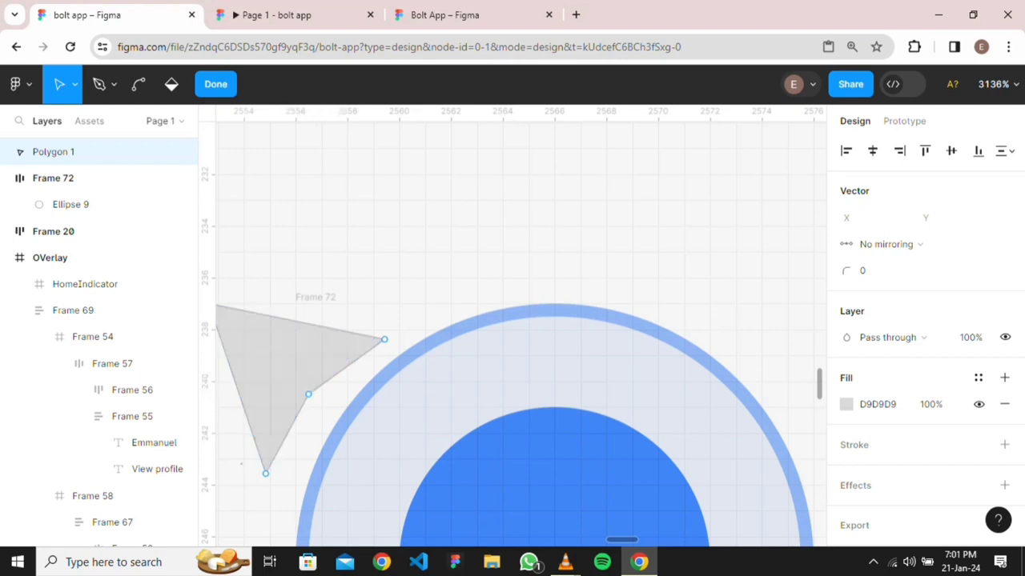
{"action": "scroll", "coordinate": [296, 416], "scroll_direction": "down", "scroll_amount": 3}
{"action": "scroll", "coordinate": [296, 416], "scroll_direction": "down", "scroll_amount": 1}
{"action": "mouse_move", "coordinate": [290, 415]}
{"action": "left_mouse_down"}
{"action": "mouse_move", "coordinate": [307, 415]}
{"action": "mouse_move", "coordinate": [291, 420]}
{"action": "left_mouse_up"}
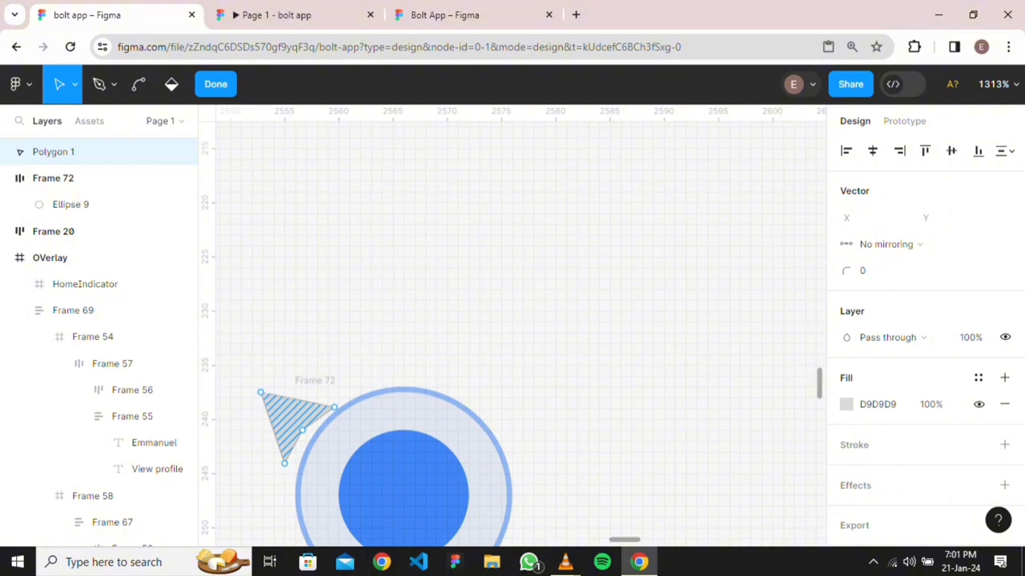
{"action": "key", "text": "Escape"}
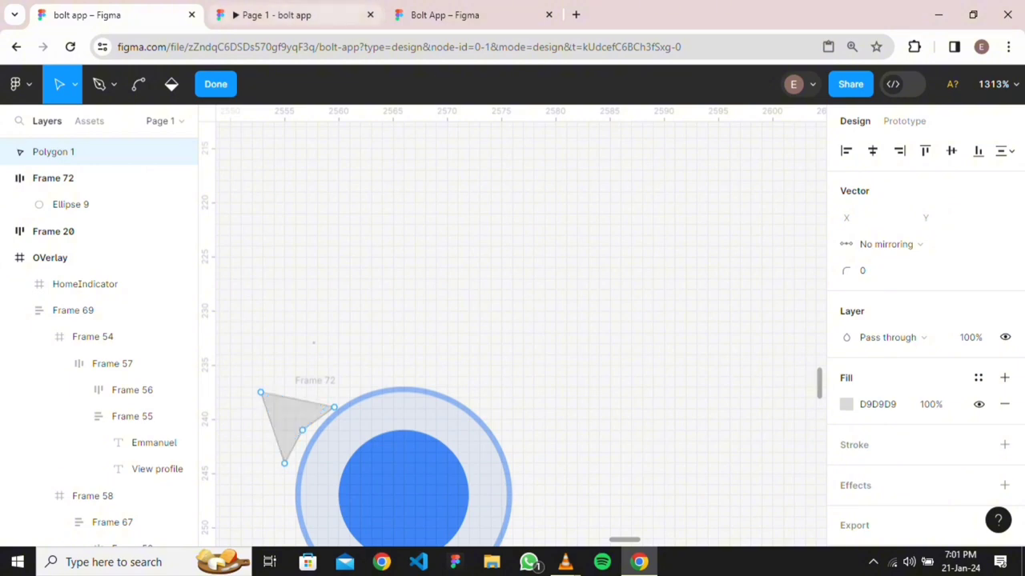
{"action": "key", "text": "Escape"}
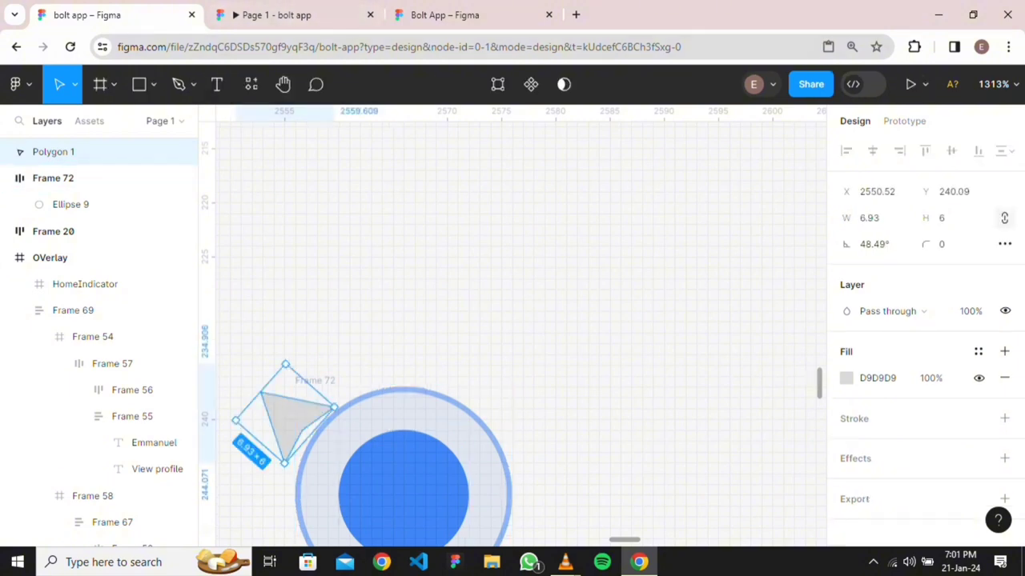
Tilt the triangle further to about 55° and nudge it 2 units right
{"action": "key", "text": "Escape"}
{"action": "left_click", "coordinate": [54, 151]}
{"action": "key", "text": "ctrl+z"}
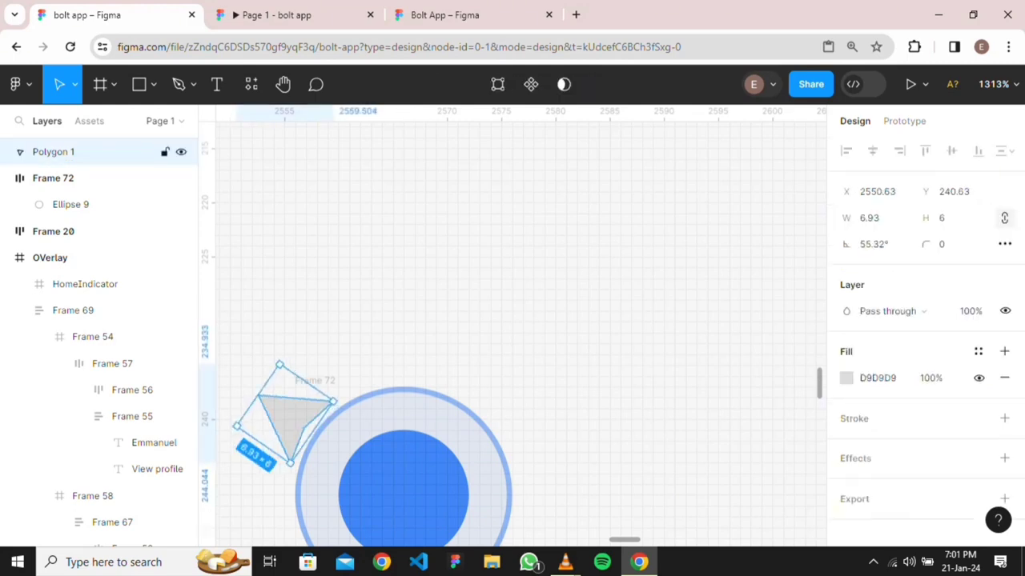
{"action": "key", "text": "Right"}
{"action": "key", "text": "Right"}
{"action": "key", "text": "Escape"}
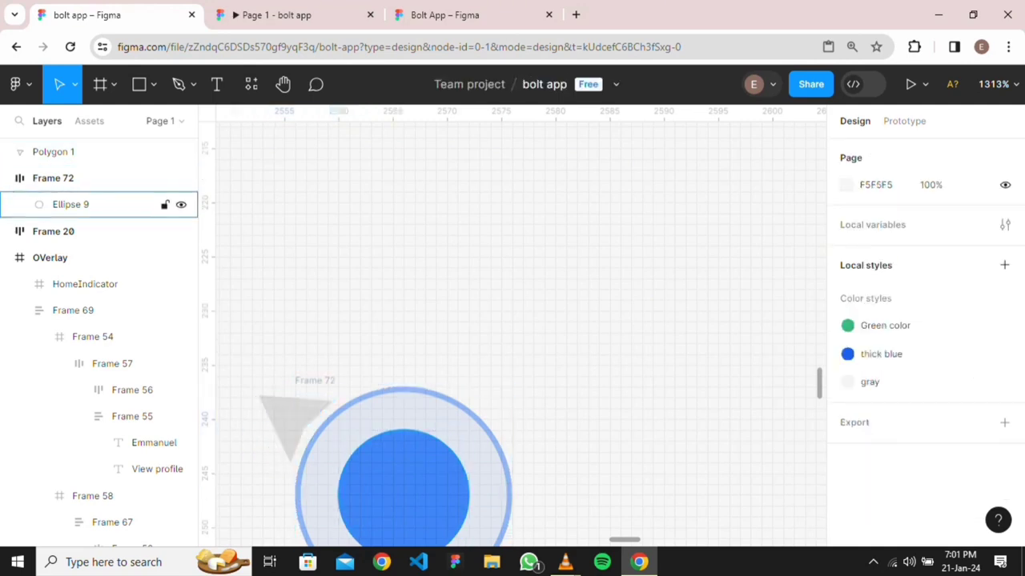
Fill Polygon 1 with the inner circle's 4086F5 blue using the eyedropper
{"action": "key", "text": "i"}
{"action": "key", "text": "Escape"}
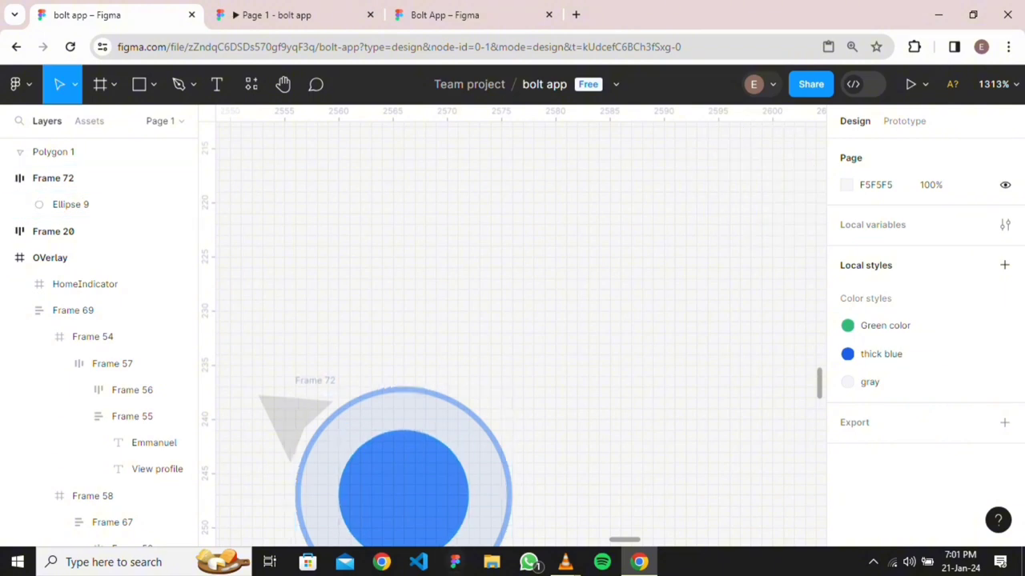
{"action": "left_click", "coordinate": [96, 151]}
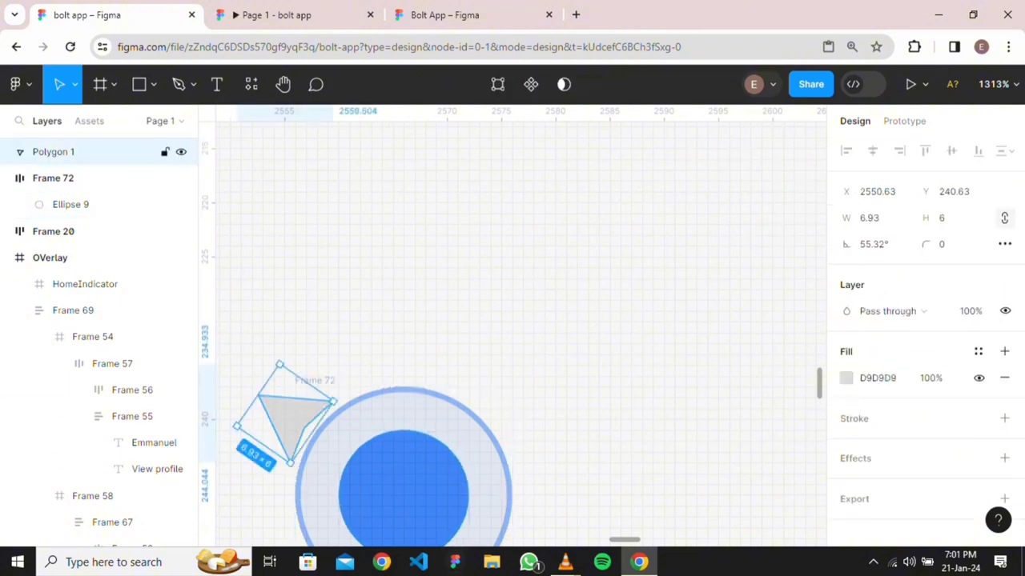
{"action": "key", "text": "i"}
{"action": "left_click", "coordinate": [441, 460]}
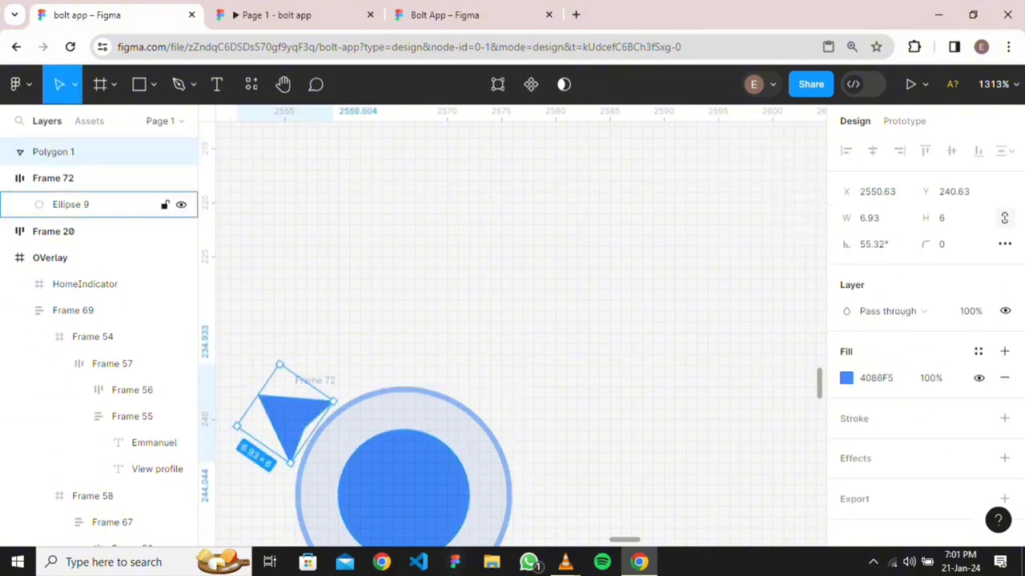
{"action": "scroll", "coordinate": [599, 272], "scroll_direction": "down", "scroll_amount": 5}
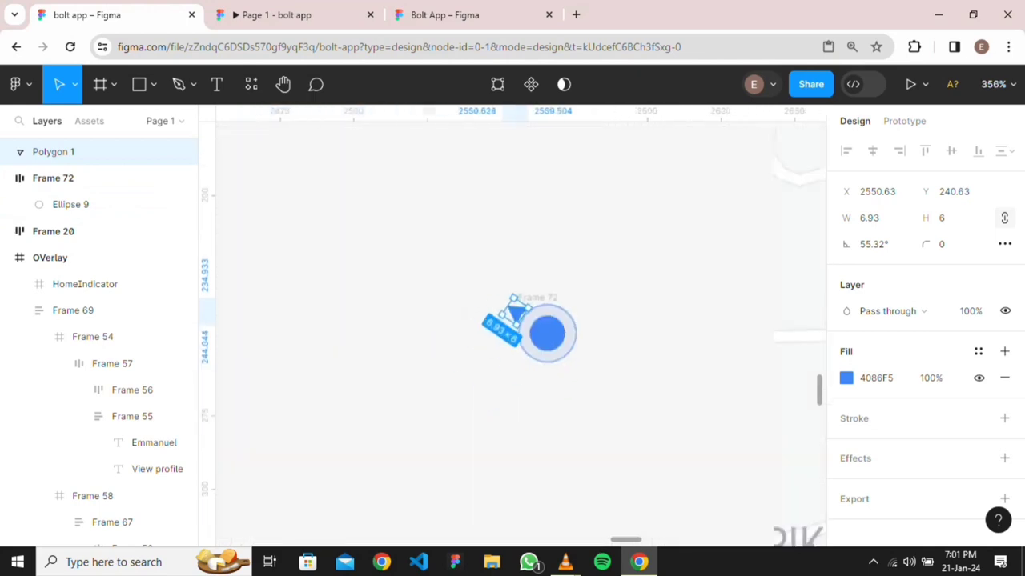
{"action": "scroll", "coordinate": [599, 272], "scroll_direction": "left", "scroll_amount": 4}
{"action": "scroll", "coordinate": [598, 272], "scroll_direction": "right", "scroll_amount": 1}
{"action": "scroll", "coordinate": [520, 334], "scroll_direction": "up", "scroll_amount": 2}
{"action": "scroll", "coordinate": [520, 334], "scroll_direction": "left", "scroll_amount": 4}
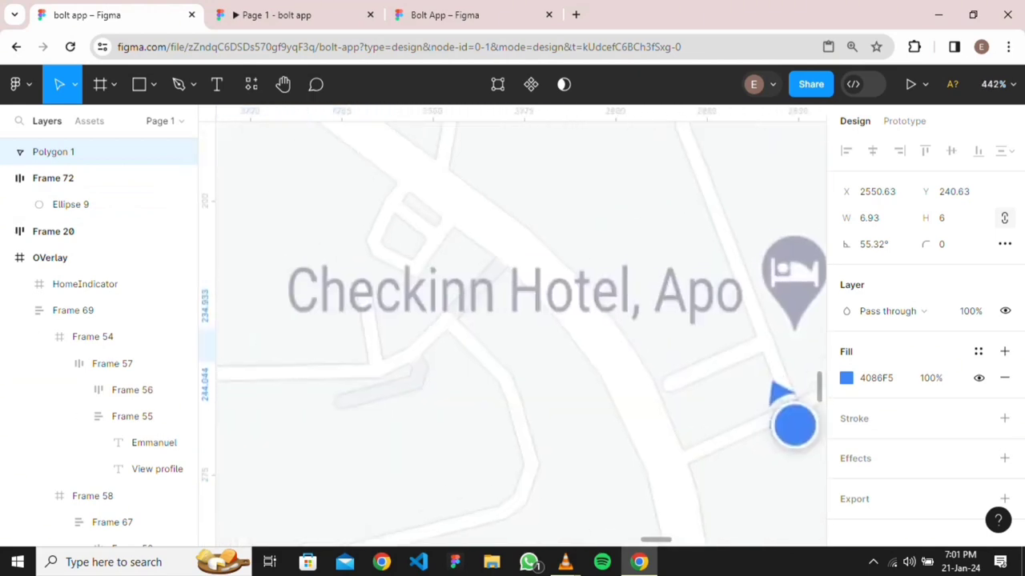
{"action": "scroll", "coordinate": [521, 334], "scroll_direction": "down", "scroll_amount": 2}
{"action": "scroll", "coordinate": [545, 369], "scroll_direction": "down", "scroll_amount": 6}
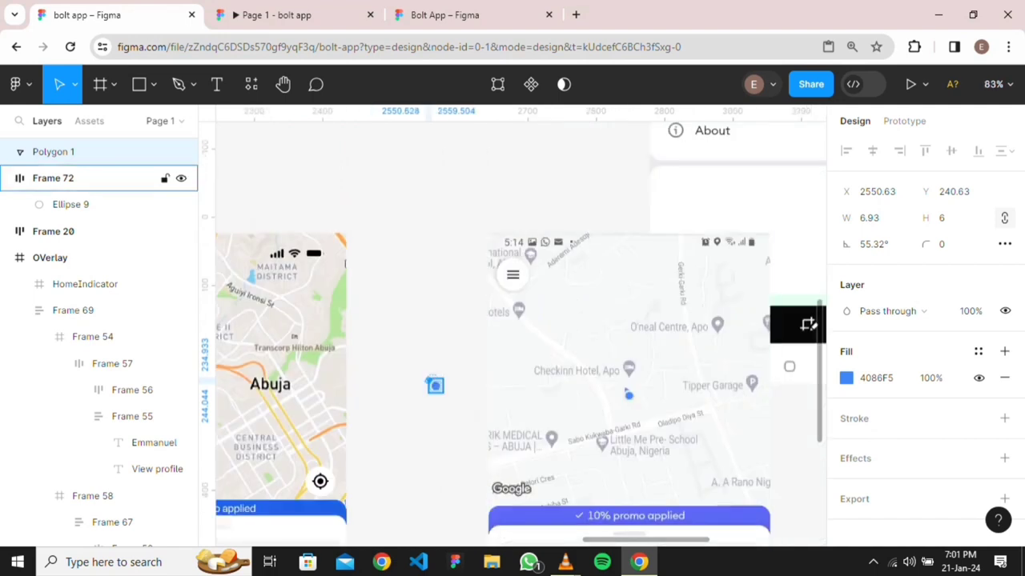
{"action": "scroll", "coordinate": [442, 408], "scroll_direction": "up", "scroll_amount": 5}
{"action": "scroll", "coordinate": [442, 408], "scroll_direction": "left", "scroll_amount": 3}
{"action": "scroll", "coordinate": [442, 408], "scroll_direction": "up", "scroll_amount": 2}
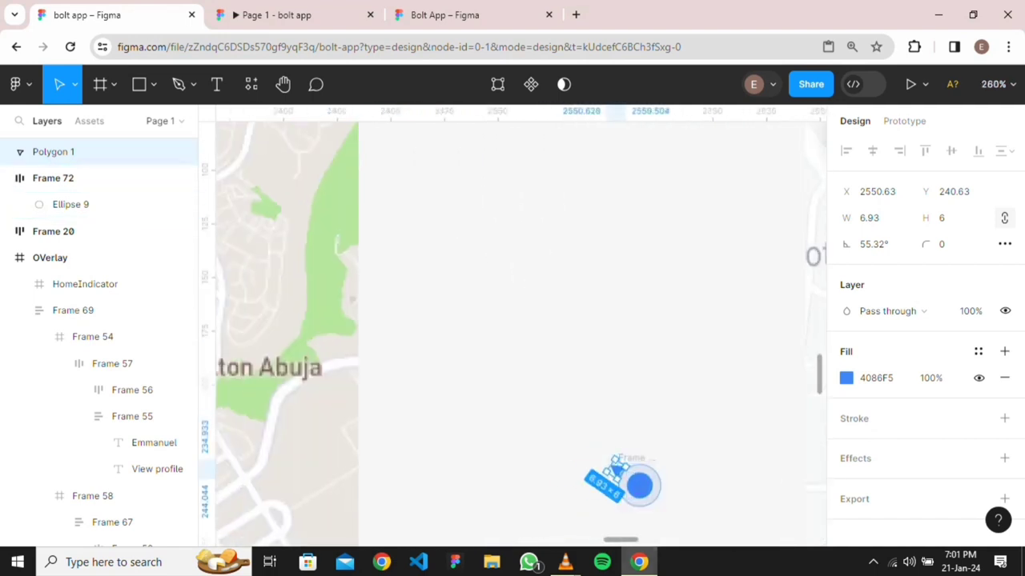
{"action": "scroll", "coordinate": [640, 435], "scroll_direction": "up", "scroll_amount": 5}
{"action": "scroll", "coordinate": [639, 436], "scroll_direction": "down", "scroll_amount": 3}
{"action": "scroll", "coordinate": [640, 435], "scroll_direction": "right", "scroll_amount": 1}
{"action": "scroll", "coordinate": [521, 334], "scroll_direction": "up", "scroll_amount": 1}
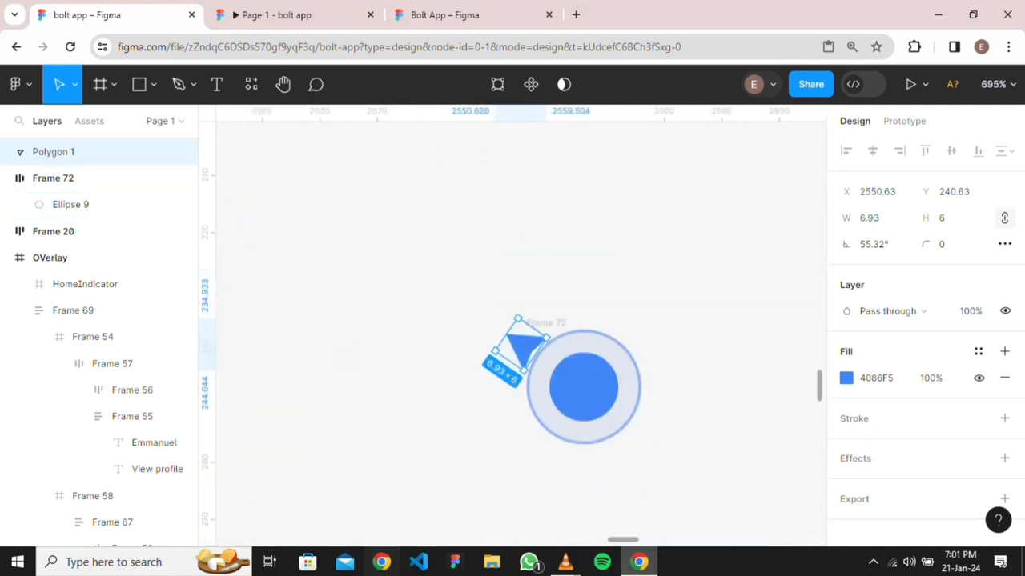
{"action": "key", "text": "Escape"}
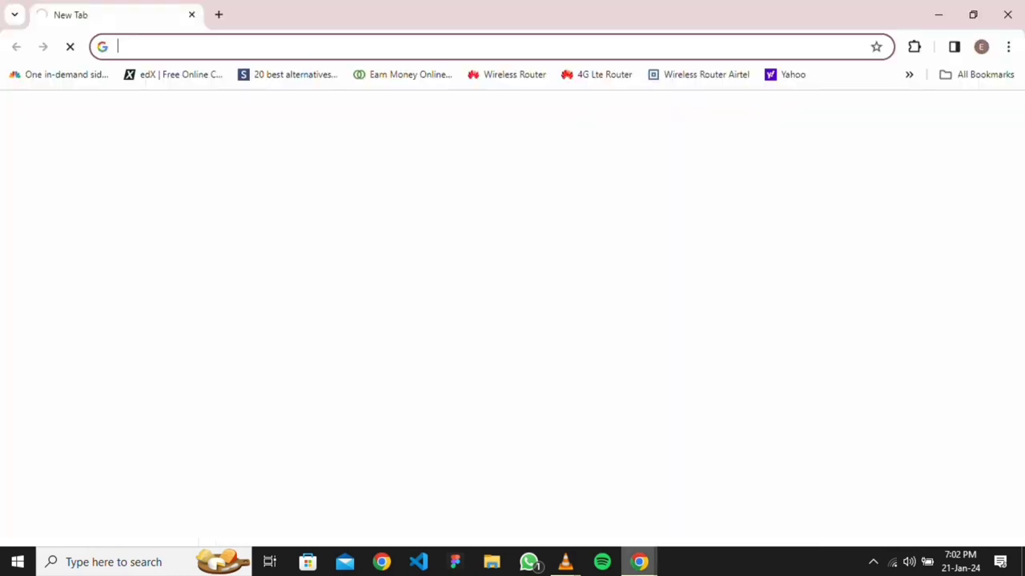
{"action": "mouse_move", "coordinate": [639, 562]}
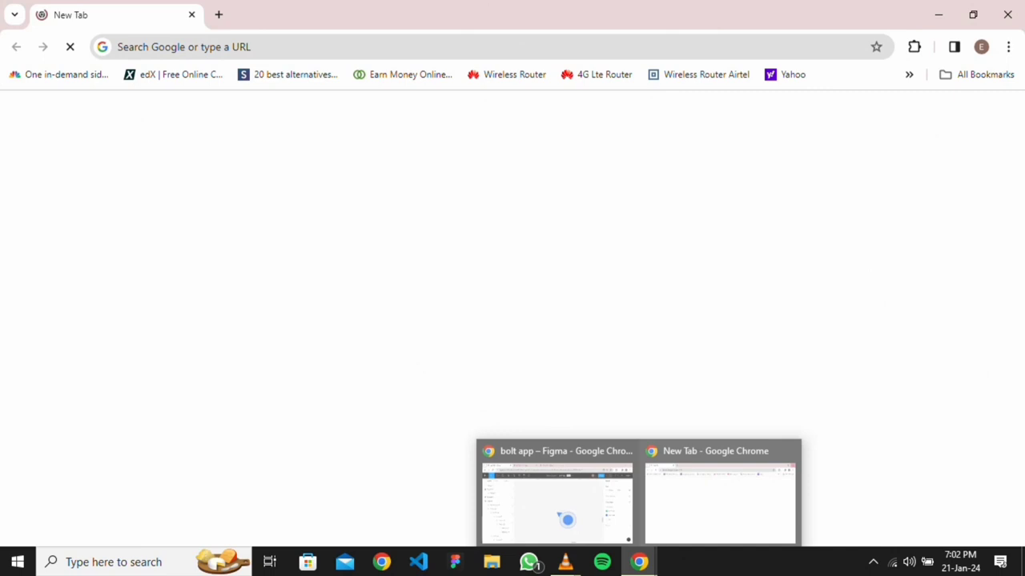
{"action": "left_click", "coordinate": [558, 496]}
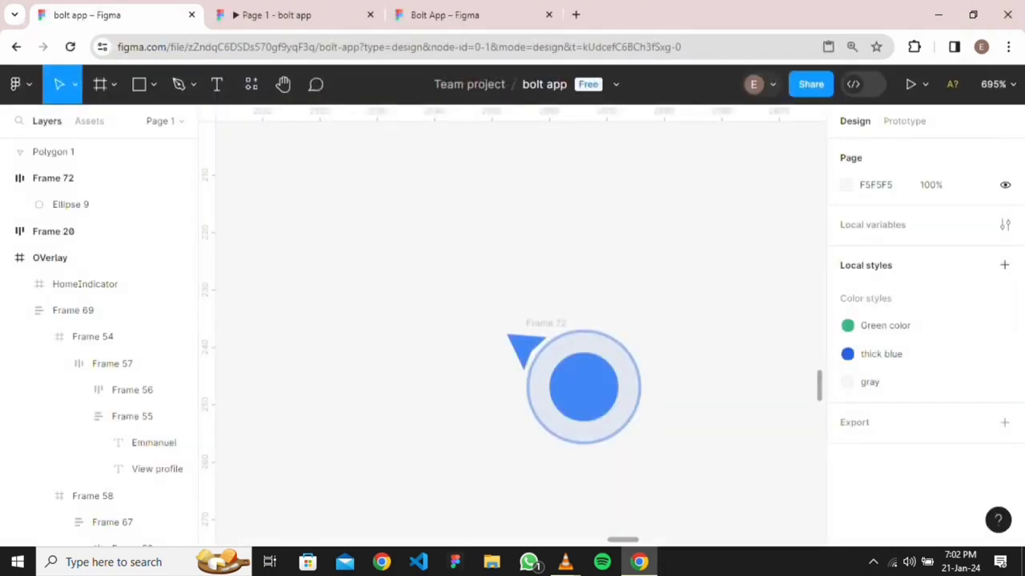
Group the triangle and location circle into Group 14
{"action": "left_click_drag", "start_coordinate": [510, 309], "coordinate": [665, 458]}
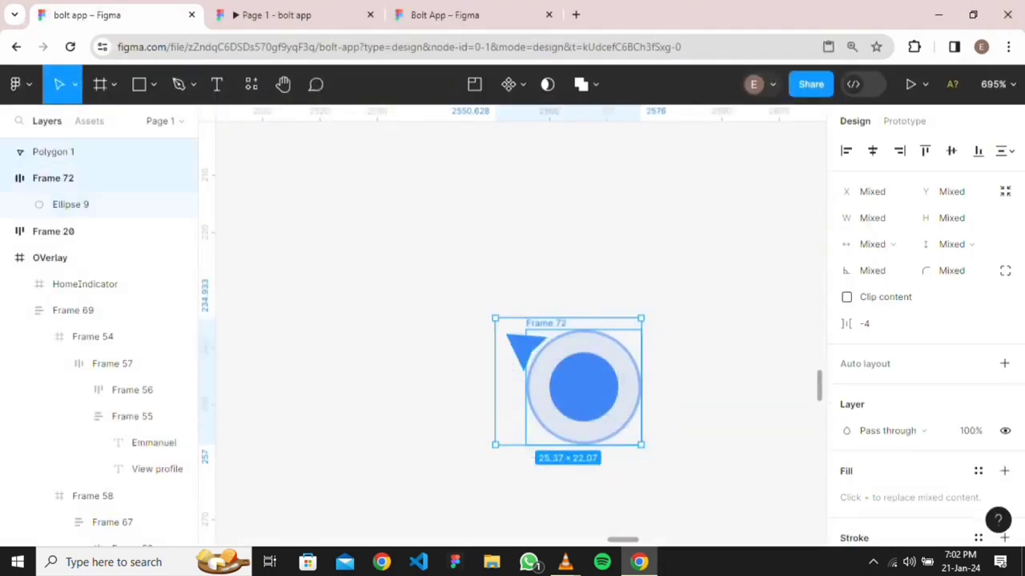
{"action": "key", "text": "ctrl+g"}
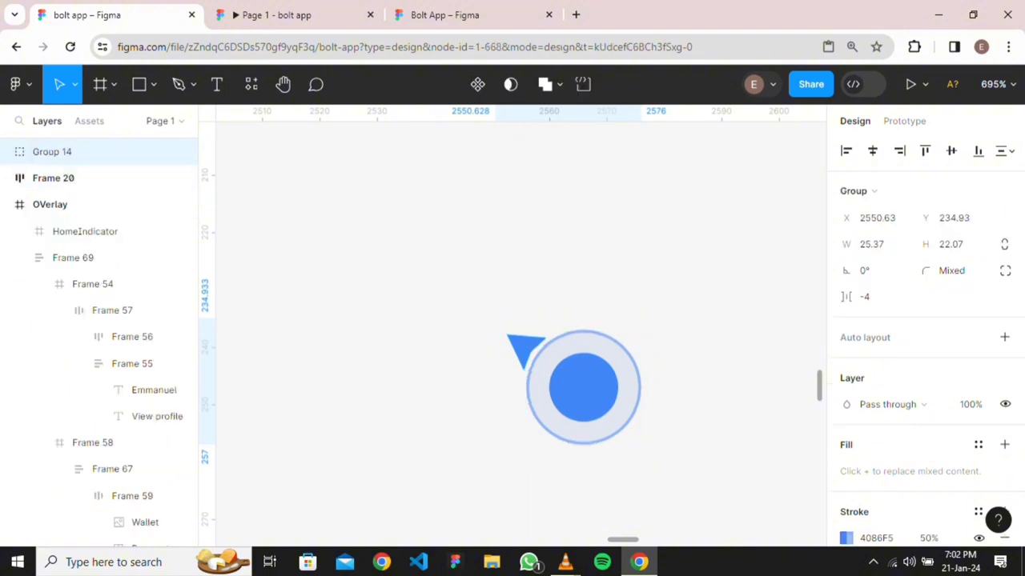
{"action": "scroll", "coordinate": [755, 270], "scroll_direction": "down", "scroll_amount": 5, "text": "ctrl"}
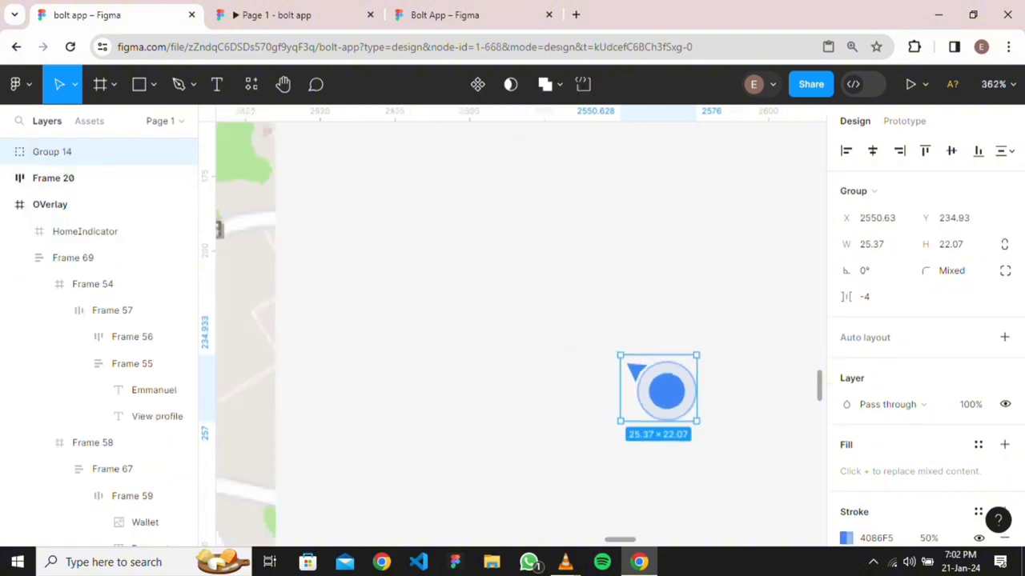
{"action": "key", "text": "Escape"}
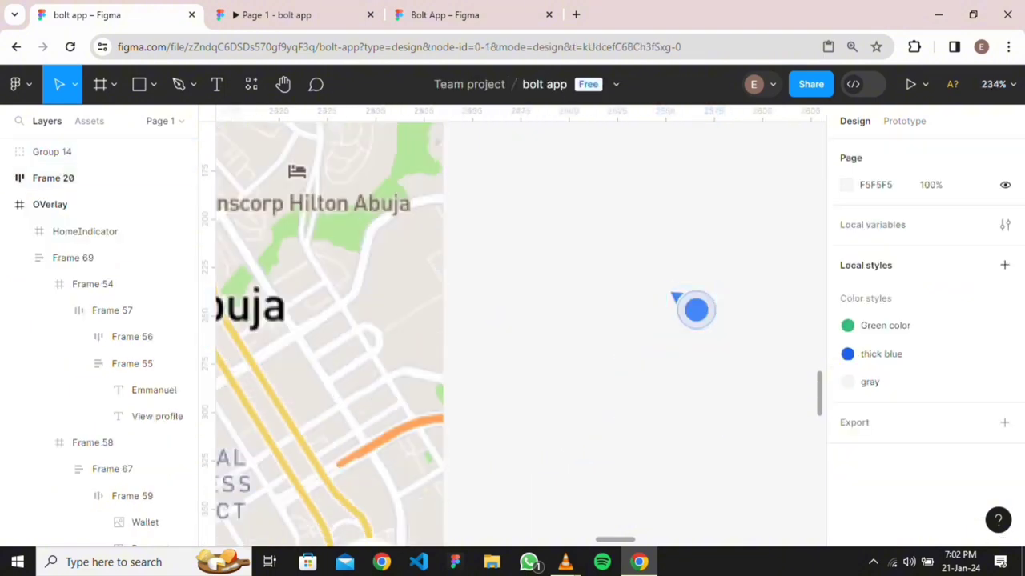
{"action": "scroll", "coordinate": [460, 238], "scroll_direction": "down", "scroll_amount": 2, "text": "ctrl"}
{"action": "left_click_drag", "start_coordinate": [614, 285], "coordinate": [712, 218]}
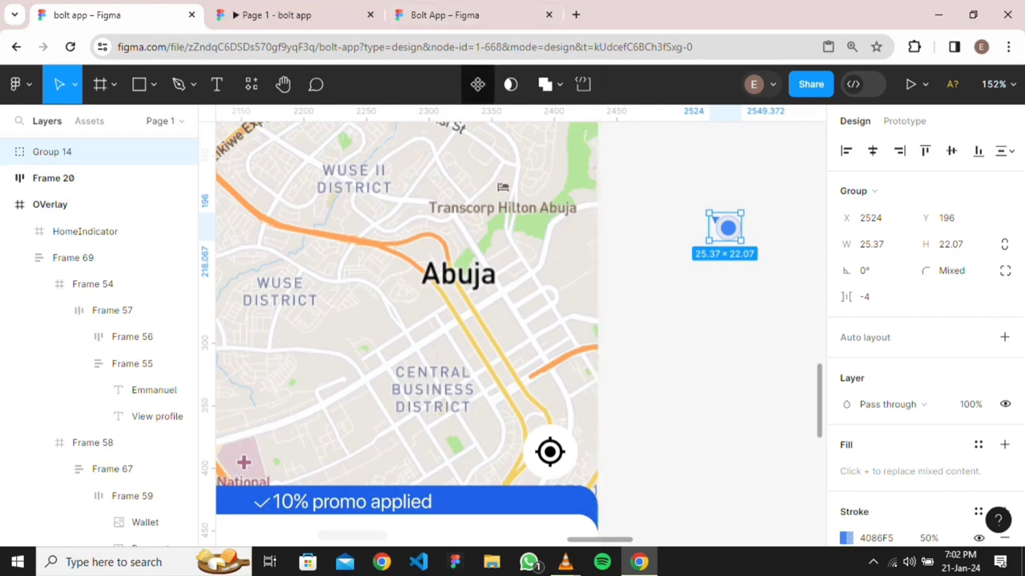
Make Group 14 a component and add Variant2, Variant3 and Variant4
{"action": "left_click", "coordinate": [477, 84]}
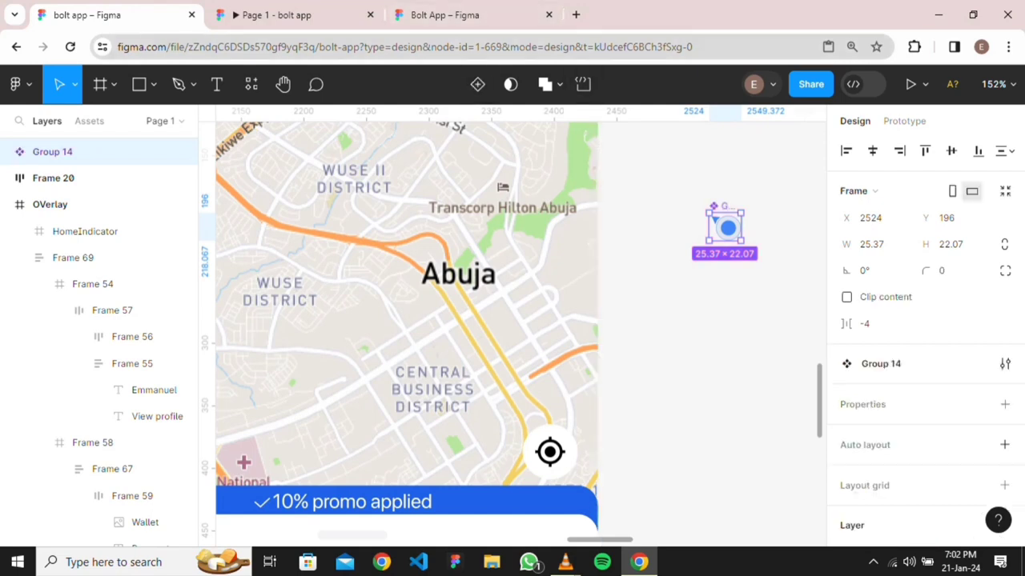
{"action": "left_click", "coordinate": [478, 84]}
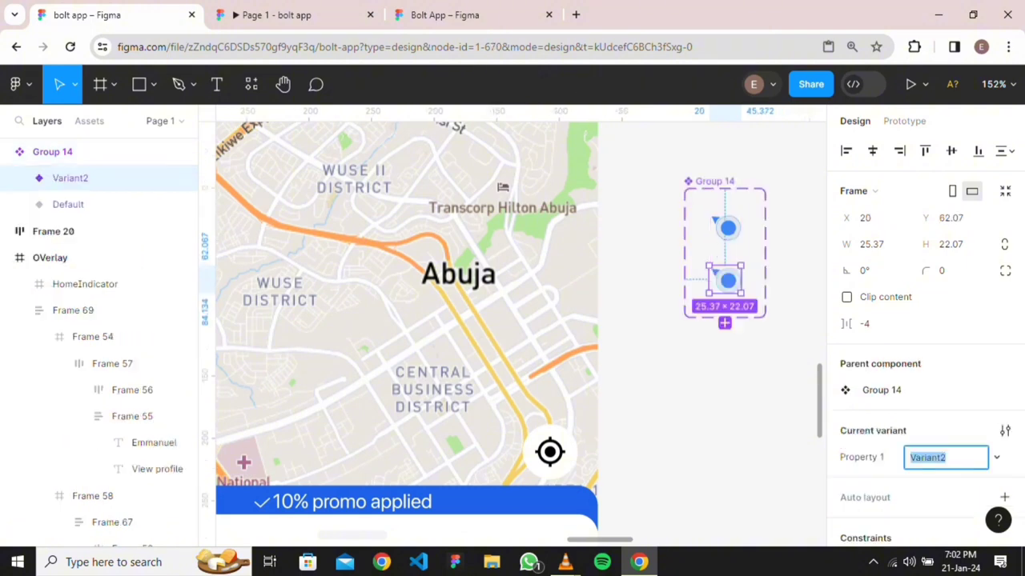
{"action": "left_click", "coordinate": [724, 323]}
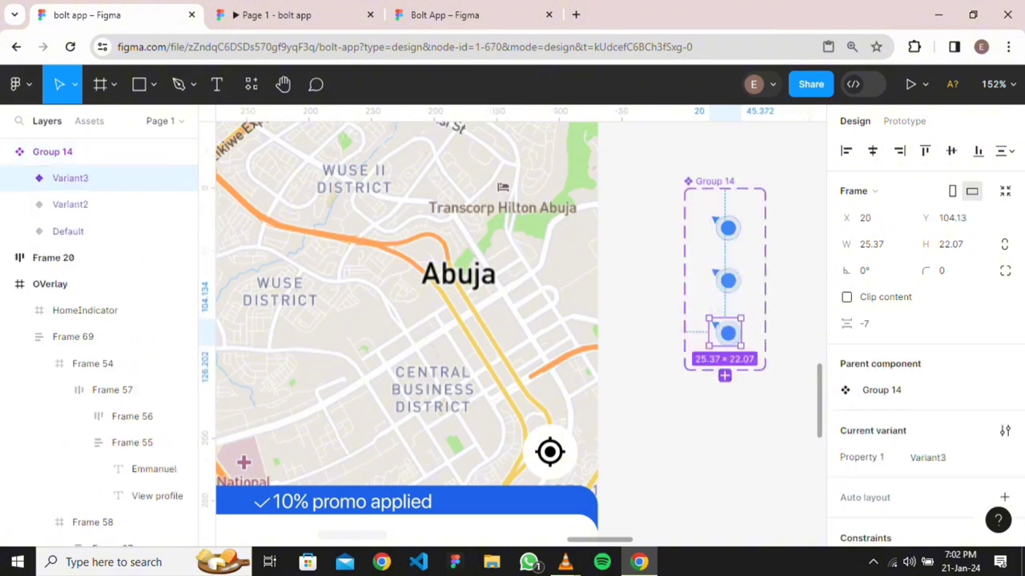
{"action": "left_click", "coordinate": [725, 375]}
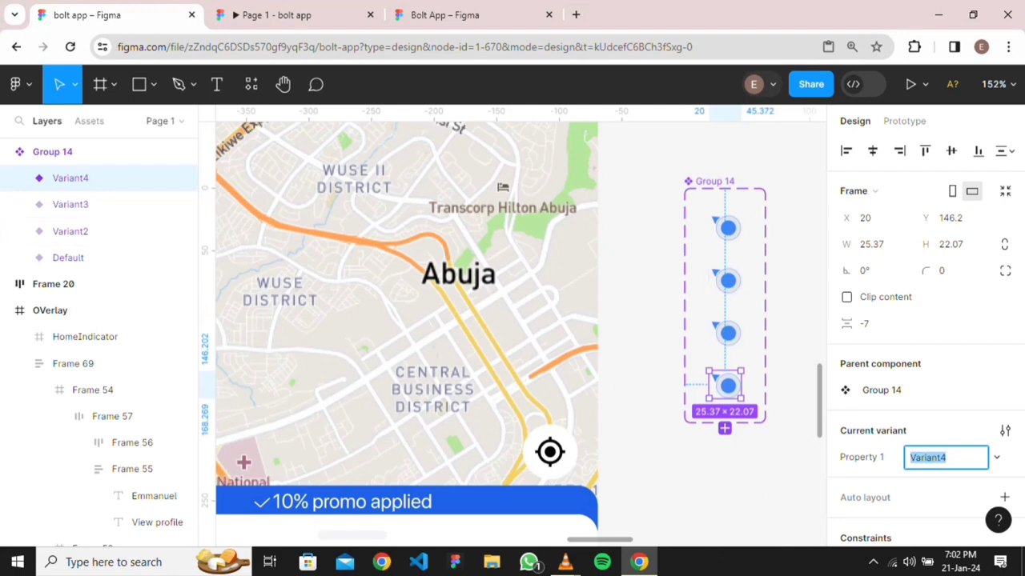
{"action": "left_click", "coordinate": [728, 280]}
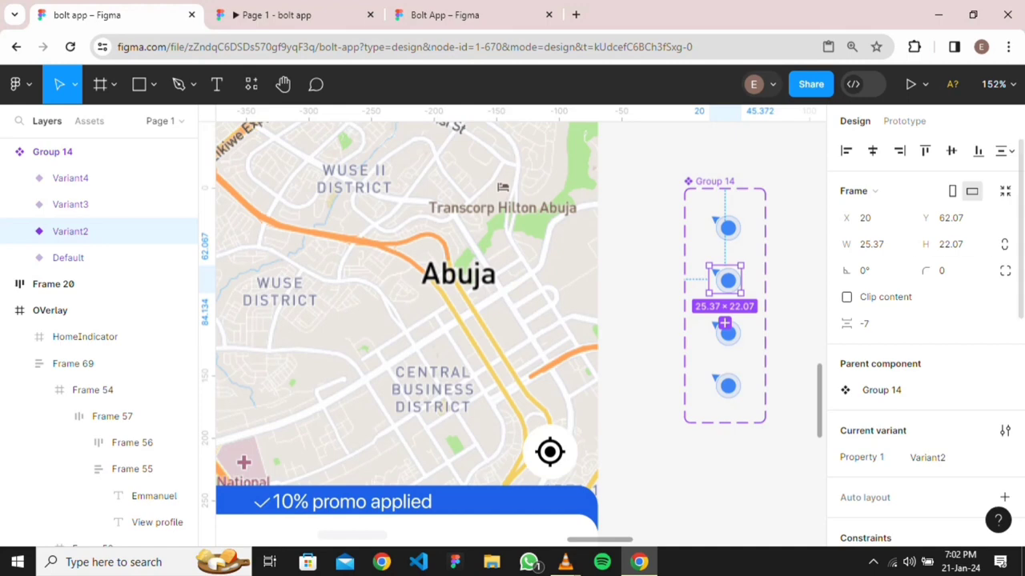
Rotate Variant2 by 45° and Variant3 by 90°
{"action": "left_click", "coordinate": [873, 271]}
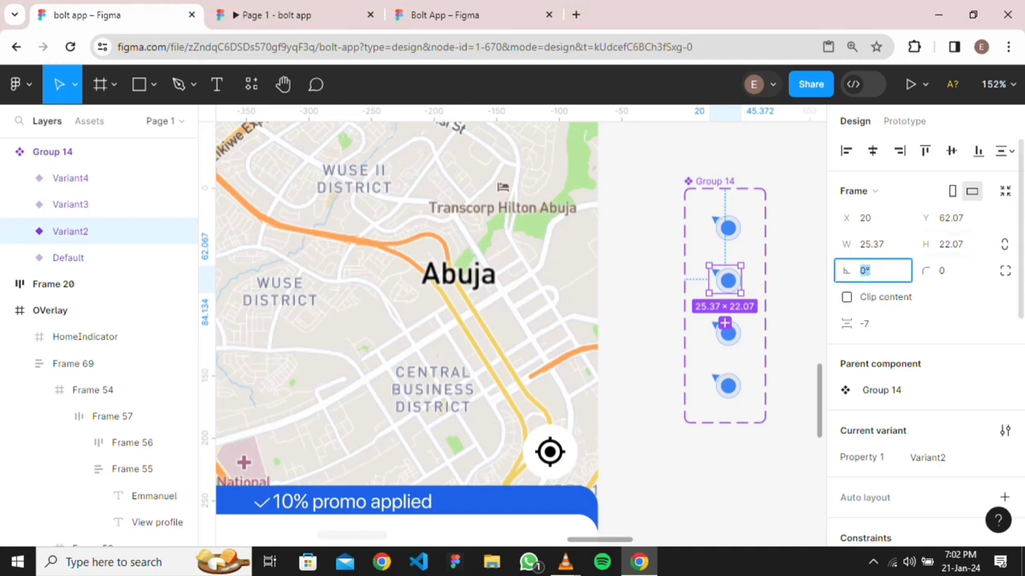
{"action": "type", "text": "45"}
{"action": "key", "text": "Return"}
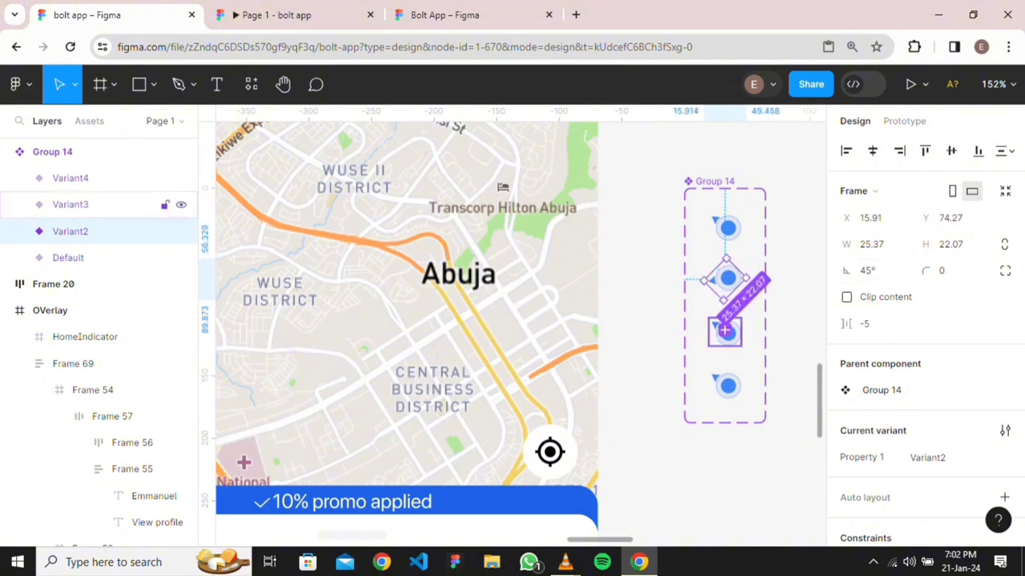
{"action": "left_click", "coordinate": [725, 330]}
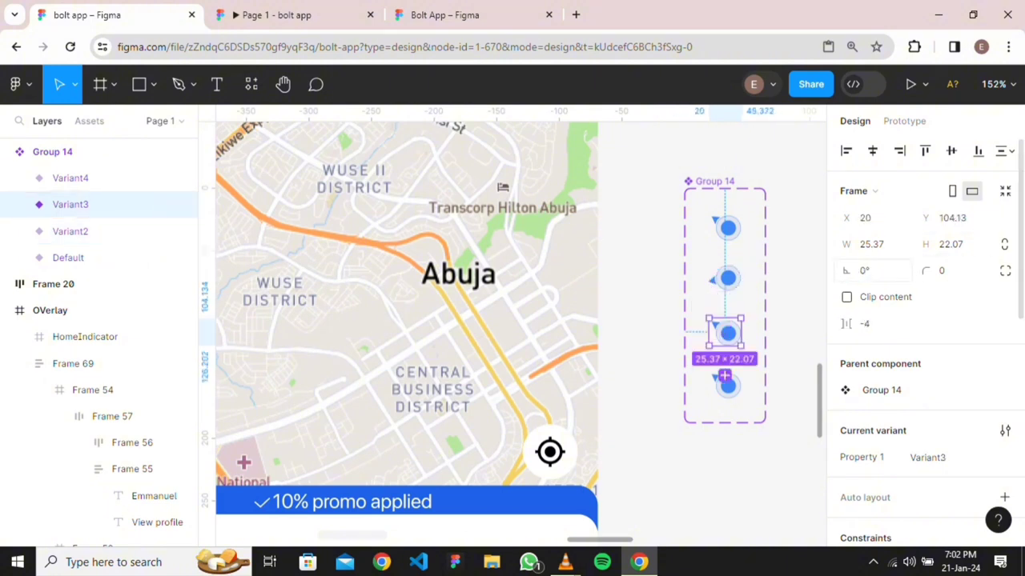
{"action": "left_click", "coordinate": [867, 270]}
{"action": "type", "text": "90"}
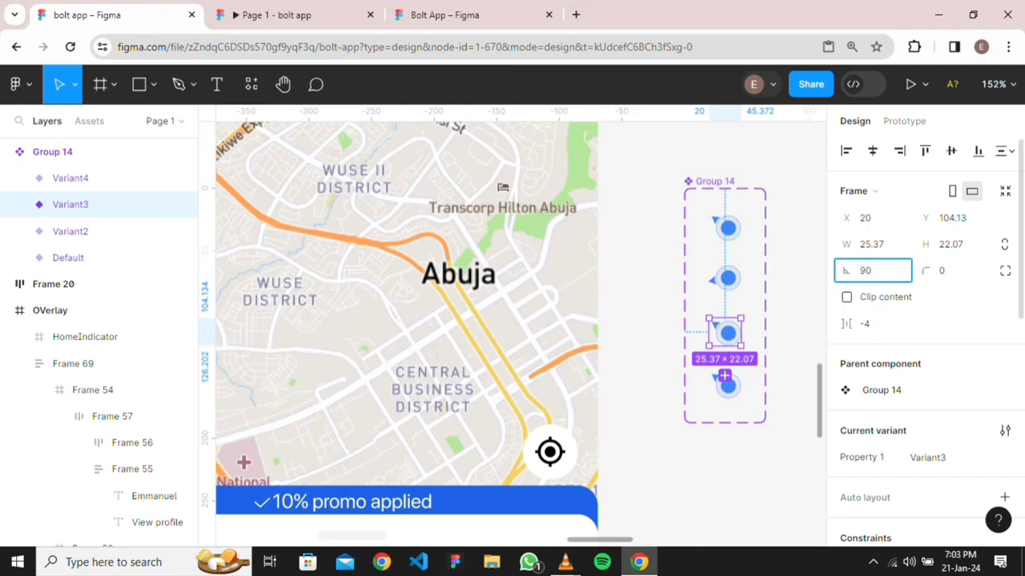
{"action": "key", "text": "Return"}
Rotate Variant4 by 180° so its pointer sits at the dot's lower right
{"action": "left_click", "coordinate": [727, 385]}
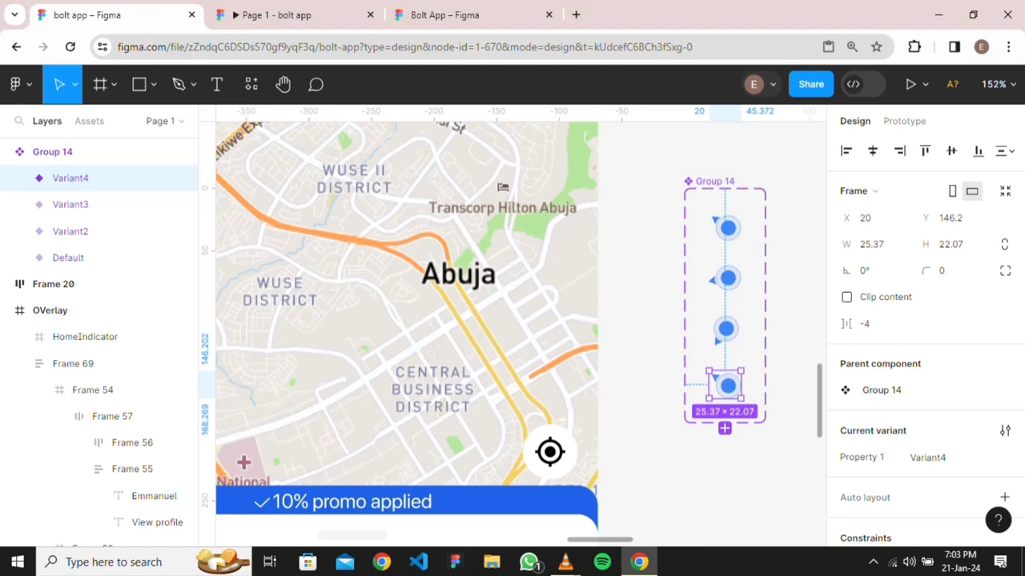
{"action": "key", "text": "1"}
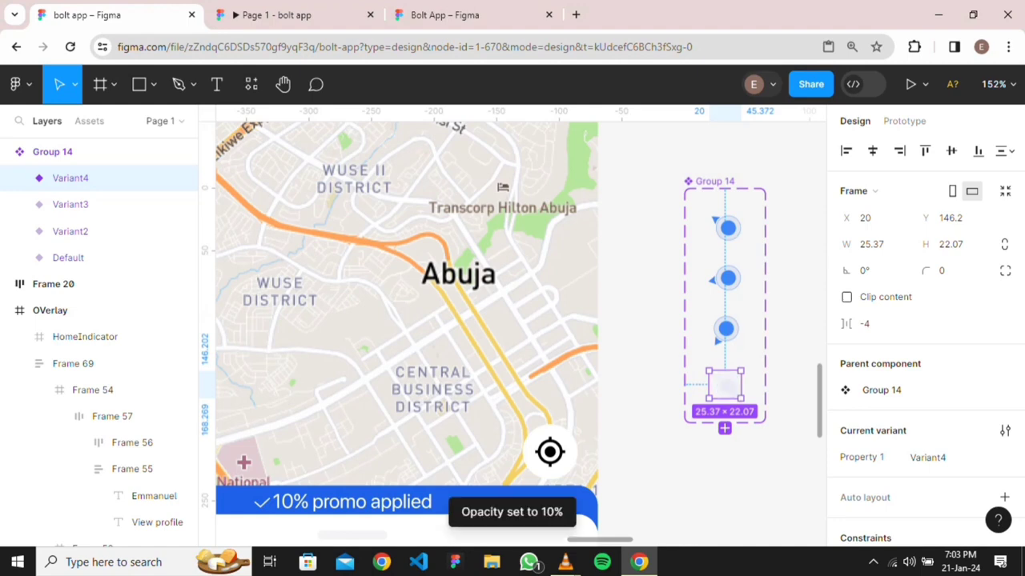
{"action": "key", "text": "8"}
{"action": "key", "text": "Delete"}
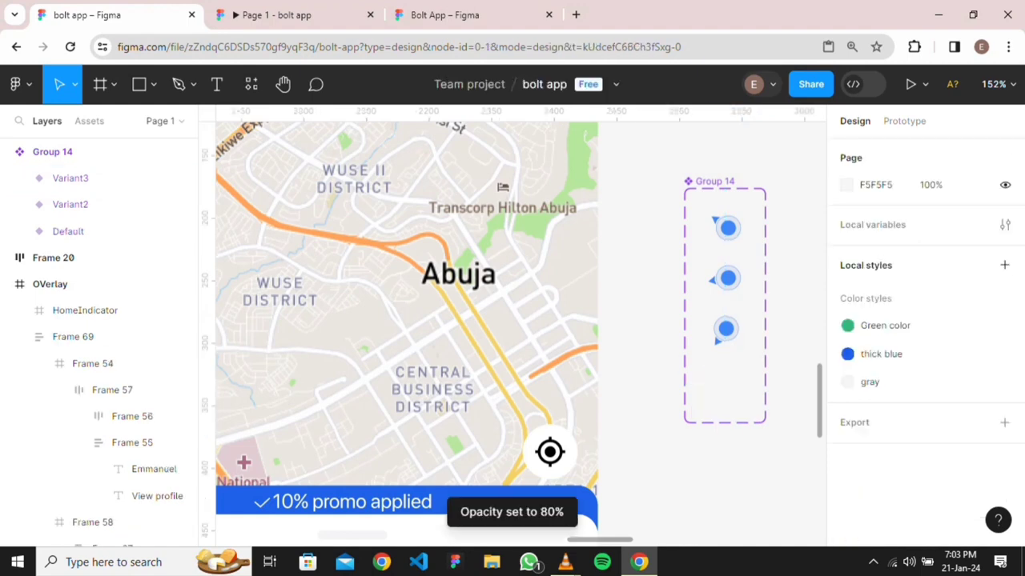
{"action": "key", "text": "ctrl+z"}
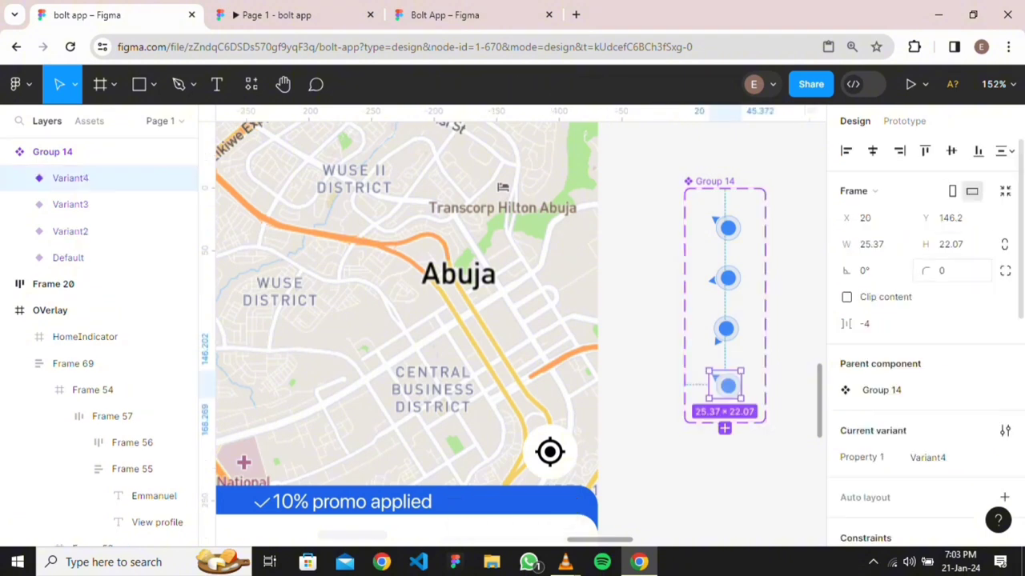
{"action": "left_click", "coordinate": [863, 270]}
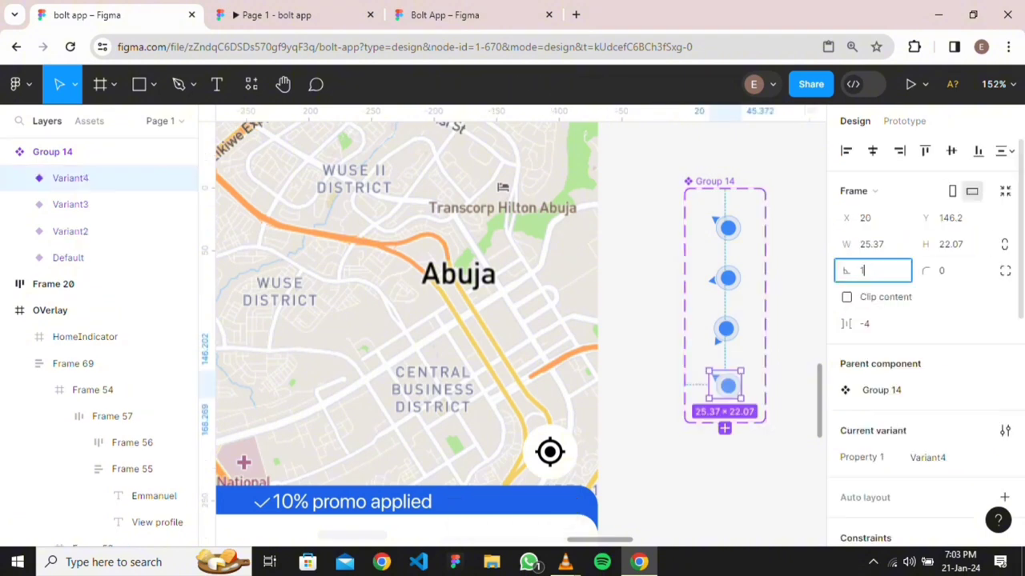
{"action": "type", "text": "180"}
{"action": "key", "text": "Return"}
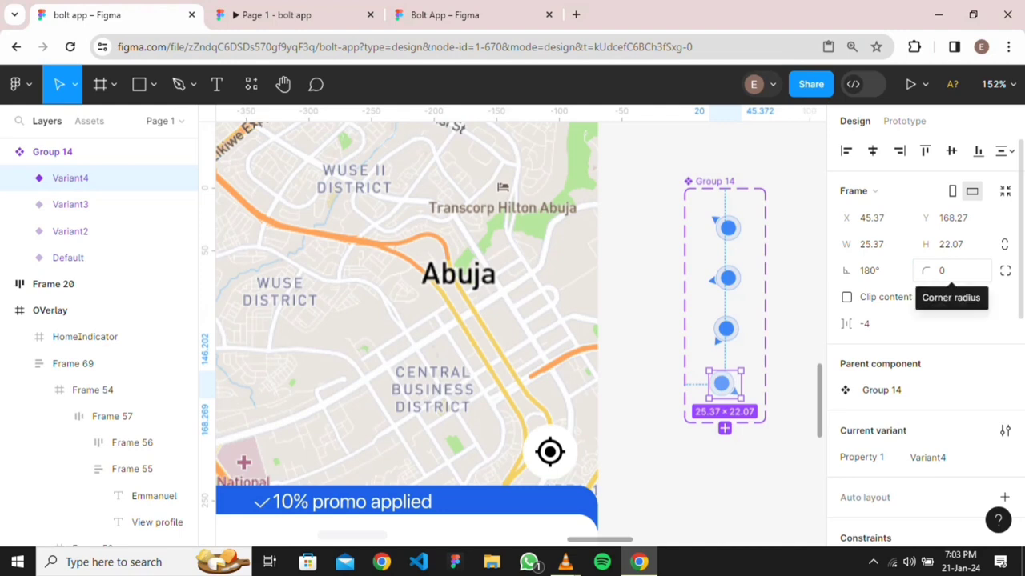
{"action": "key", "text": "Escape"}
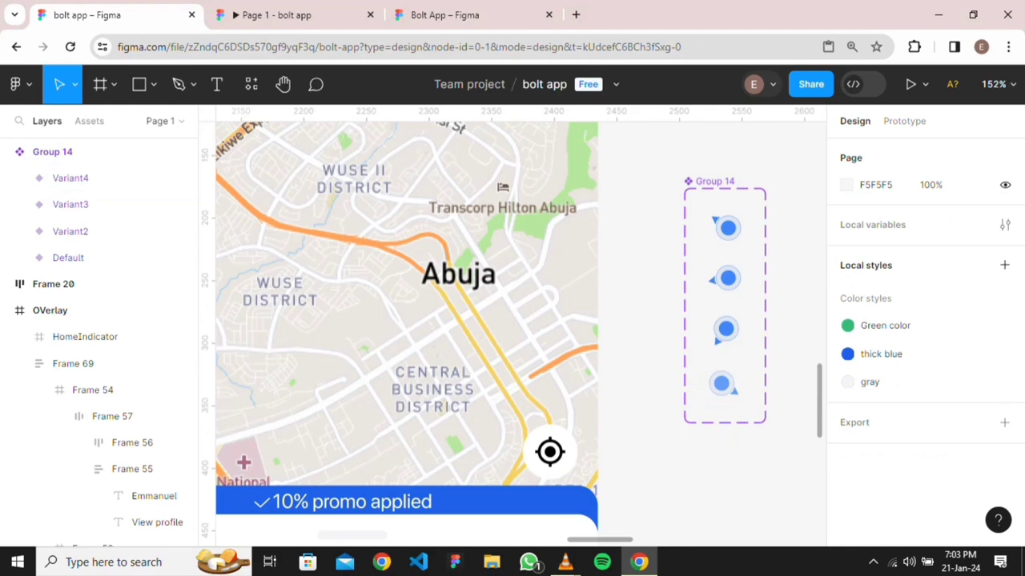
{"action": "left_click", "coordinate": [68, 257]}
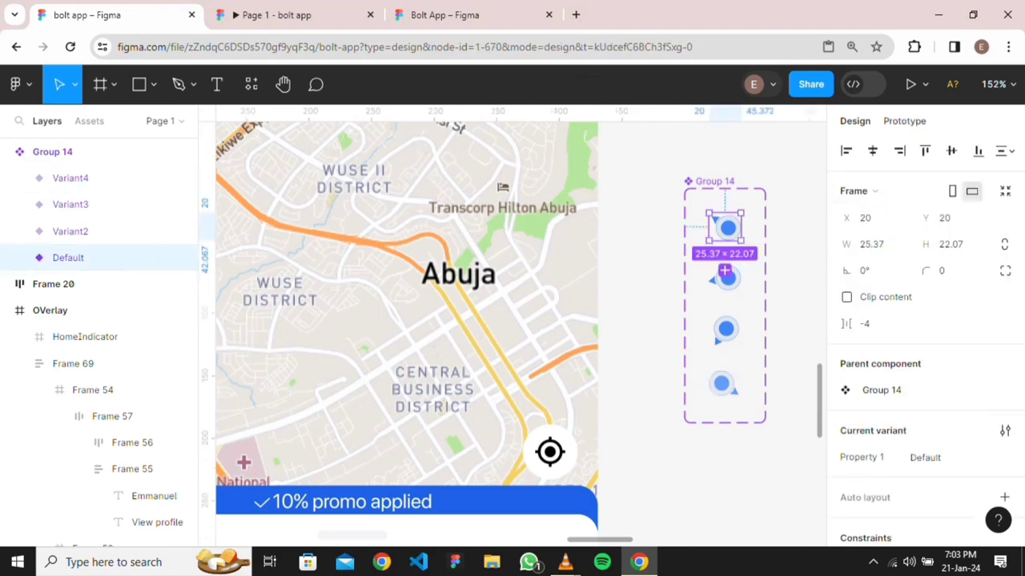
Connect Default → Variant2 → Variant3 with After delay 800ms interactions
{"action": "left_click", "coordinate": [904, 120]}
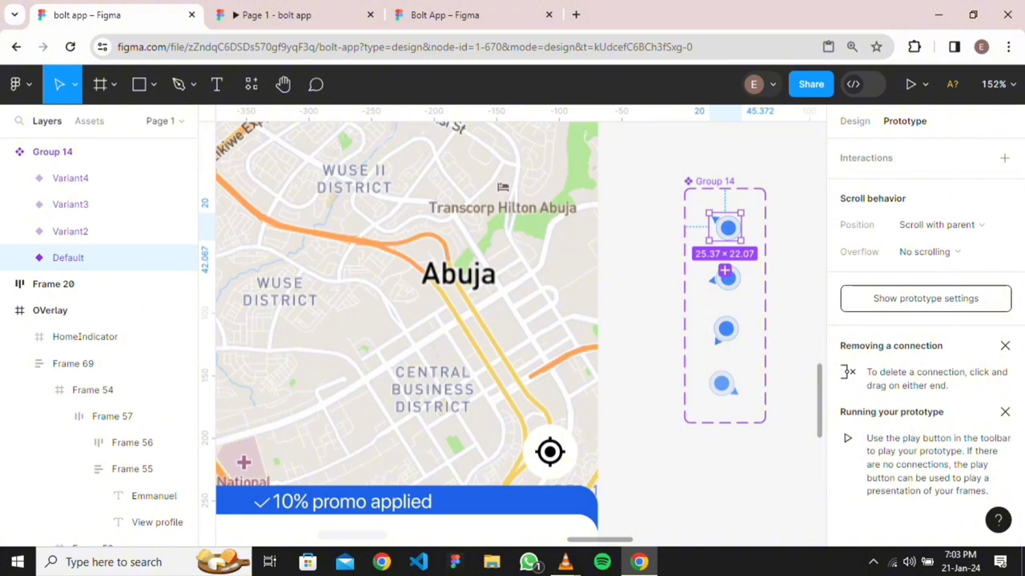
{"action": "left_click_drag", "start_coordinate": [725, 240], "coordinate": [726, 274]}
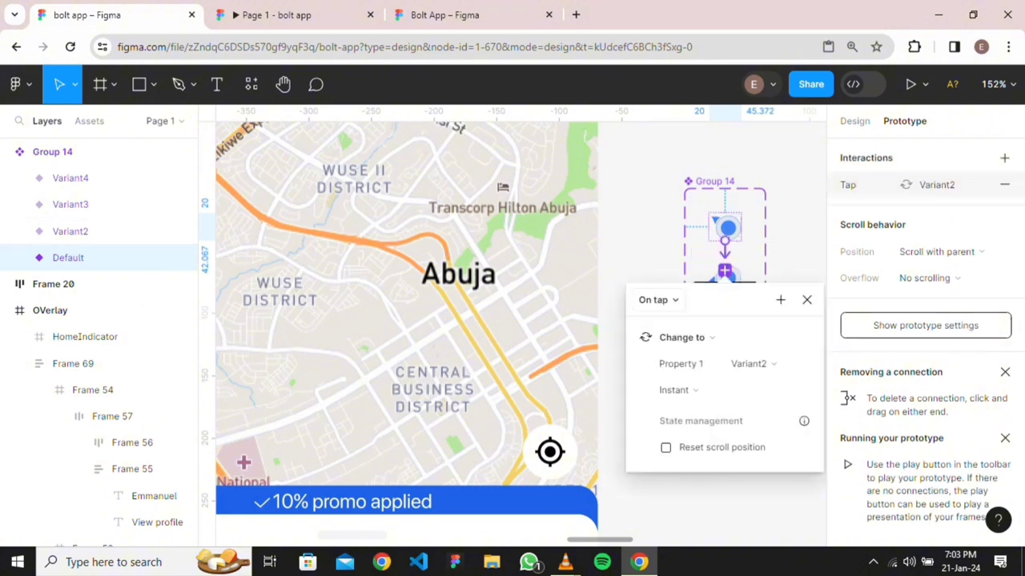
{"action": "left_click", "coordinate": [656, 300]}
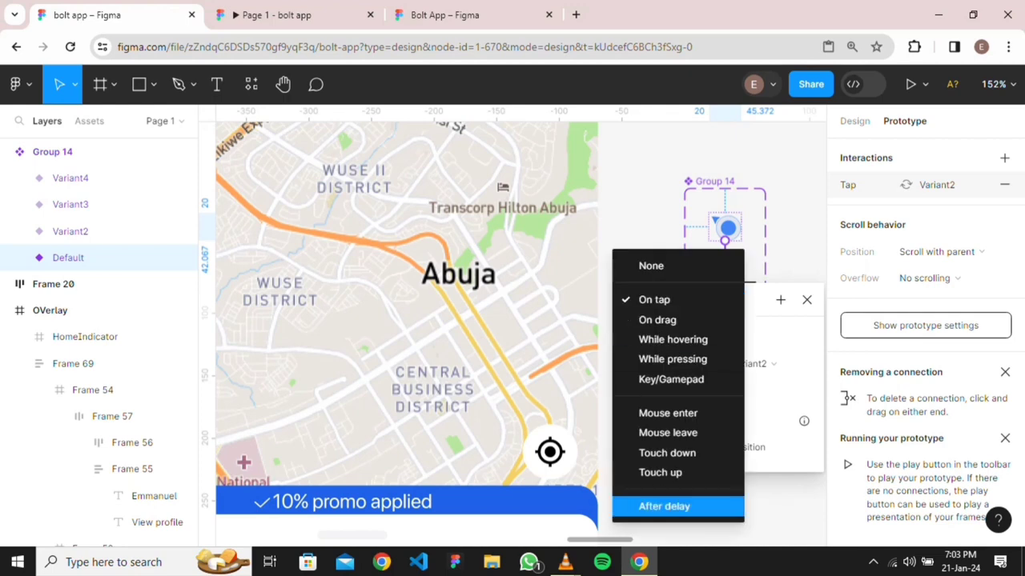
{"action": "left_click", "coordinate": [663, 506]}
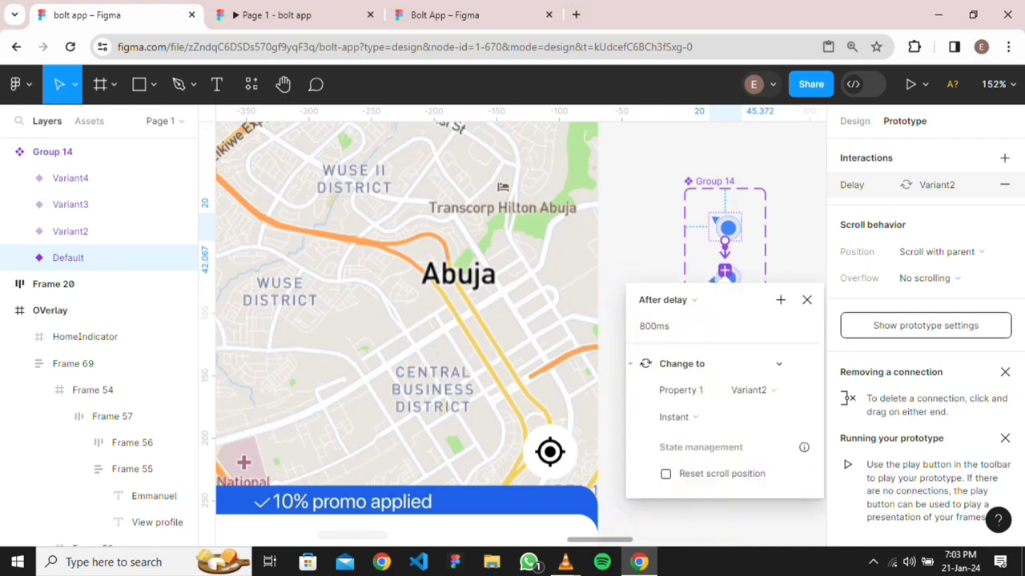
{"action": "left_click", "coordinate": [685, 326]}
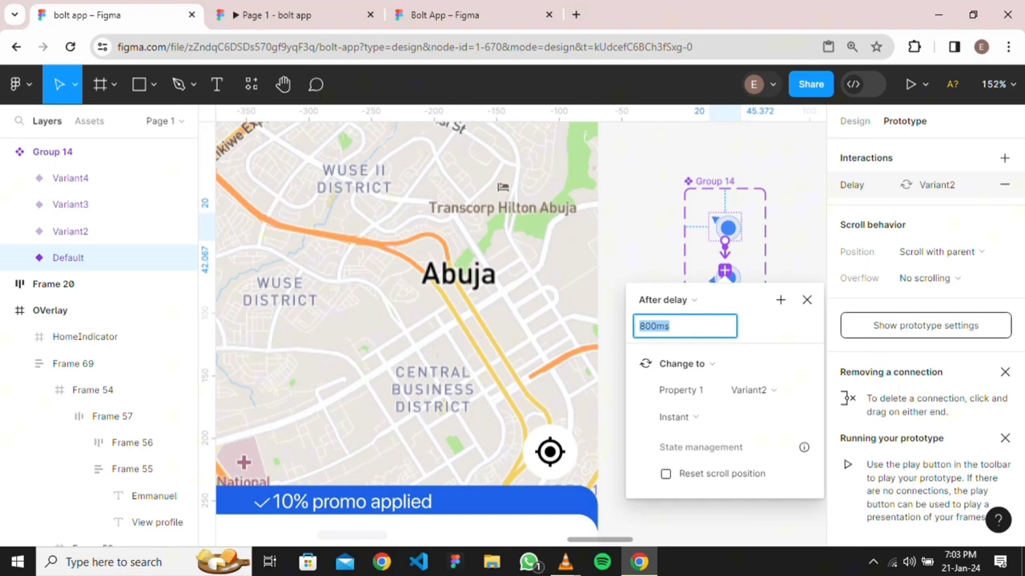
{"action": "left_click", "coordinate": [651, 325]}
{"action": "key", "text": "Escape"}
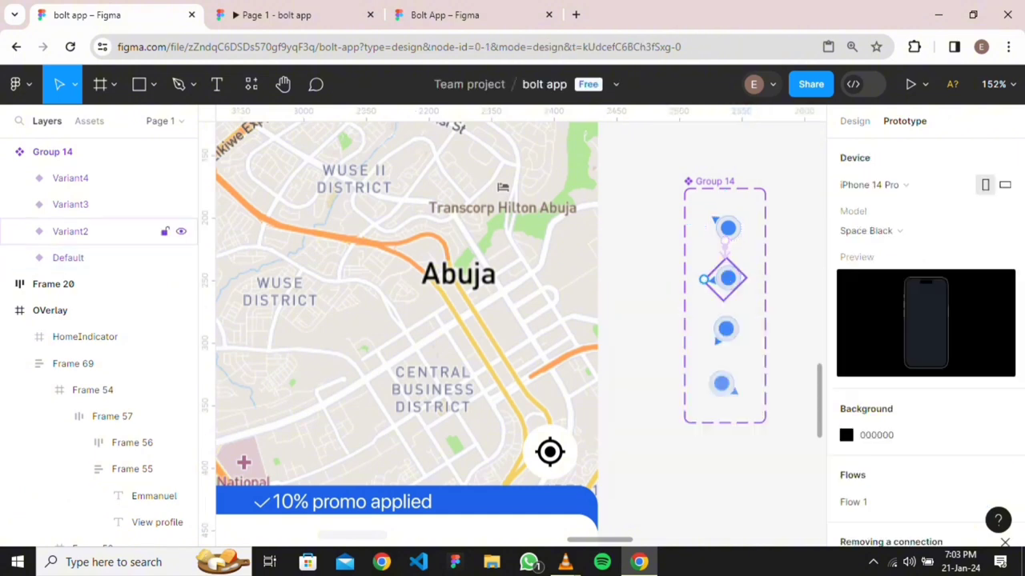
{"action": "left_click", "coordinate": [717, 279]}
{"action": "left_click_drag", "start_coordinate": [724, 329], "coordinate": [725, 330]}
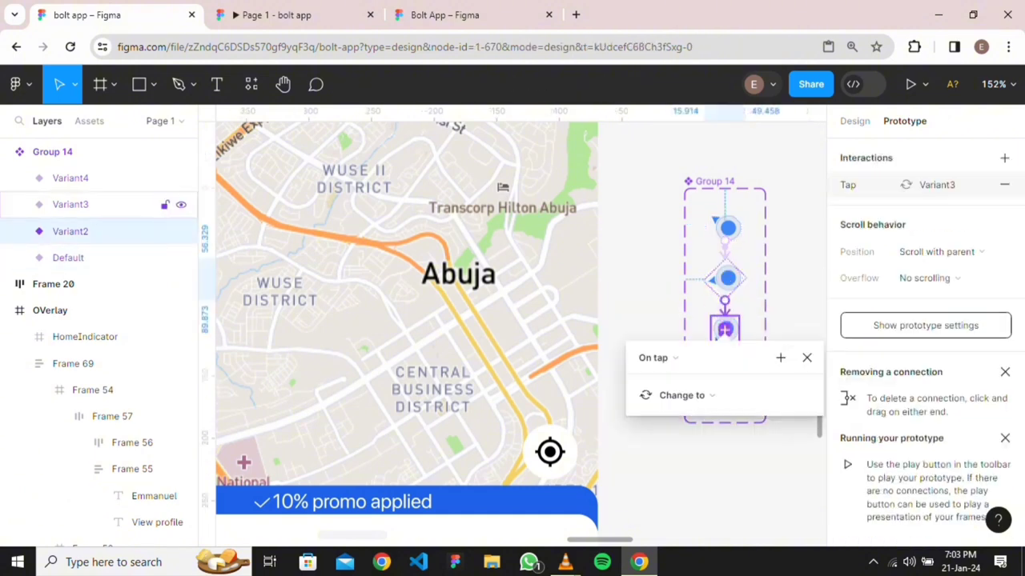
{"action": "left_click", "coordinate": [653, 358]}
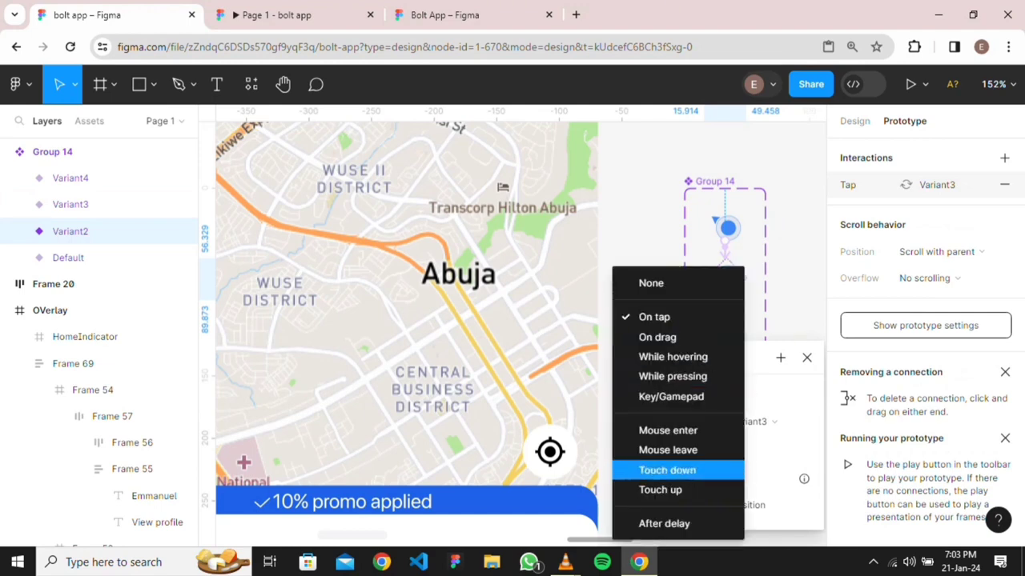
{"action": "left_click", "coordinate": [663, 523]}
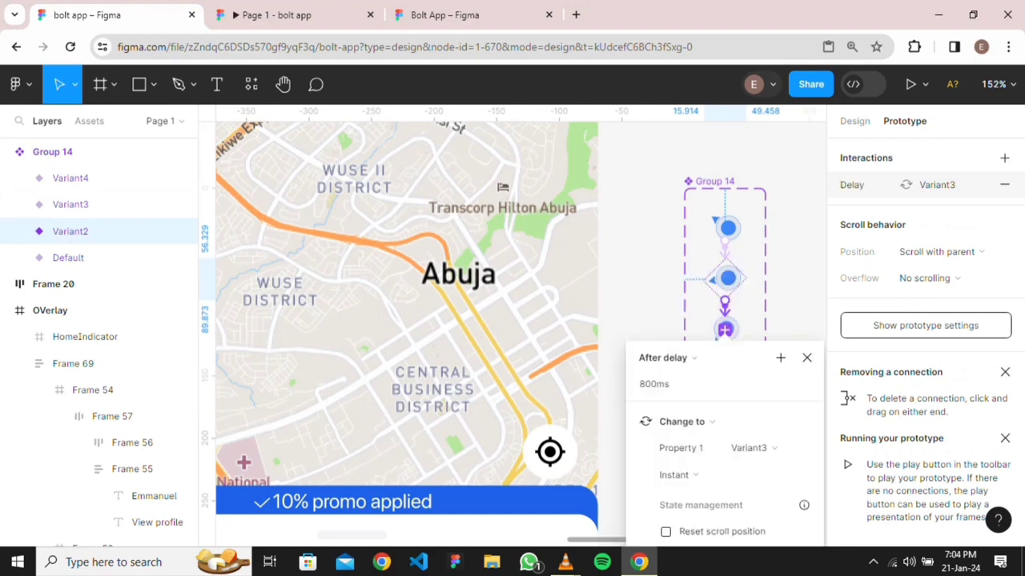
{"action": "key", "text": "Escape"}
Connect Variant3 → Variant4 → Default with After delay 800ms interactions, closing the loop
{"action": "left_click_drag", "start_coordinate": [739, 330], "coordinate": [724, 377]}
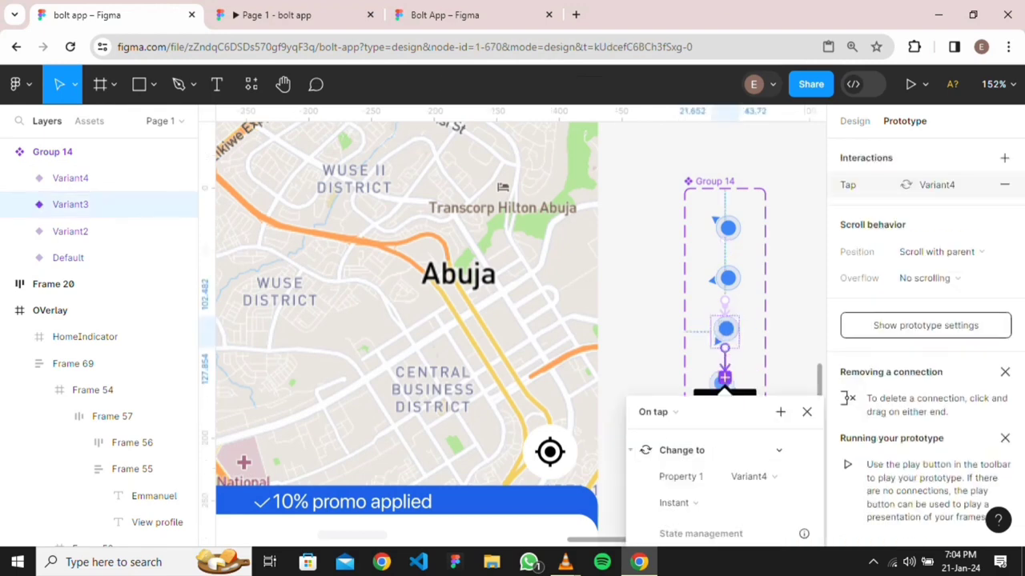
{"action": "left_click", "coordinate": [656, 412]}
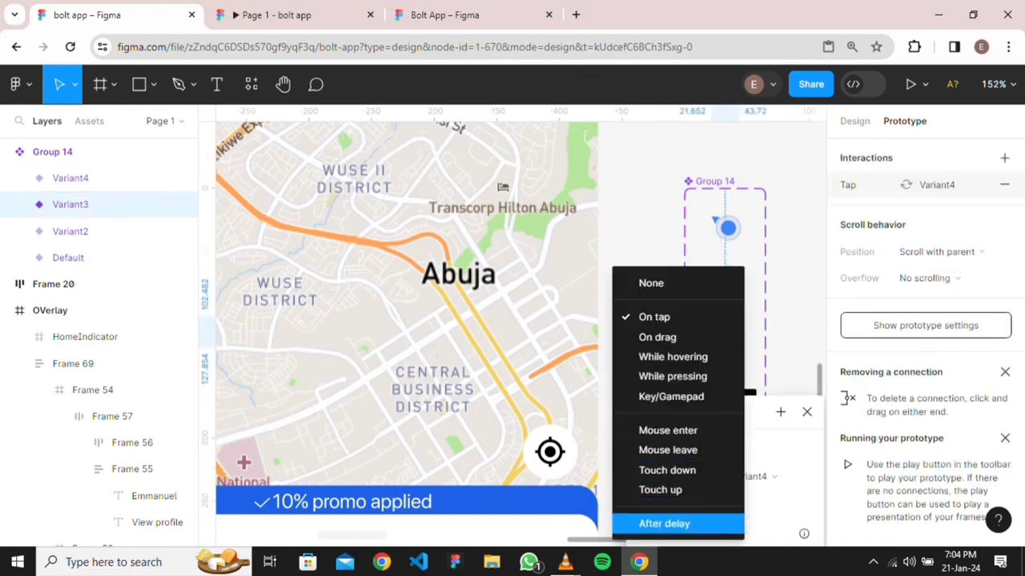
{"action": "left_click", "coordinate": [664, 523]}
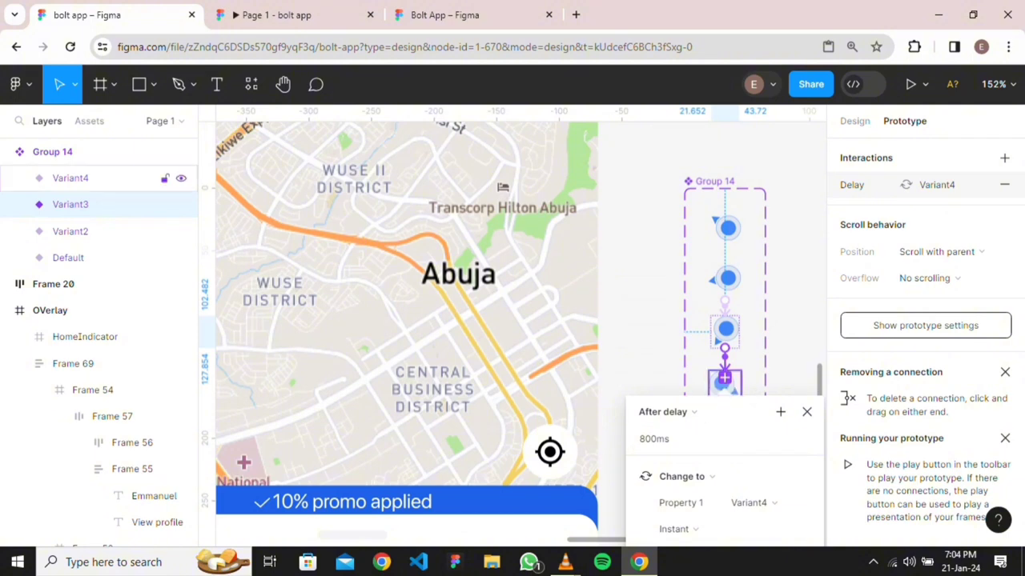
{"action": "left_click", "coordinate": [724, 378]}
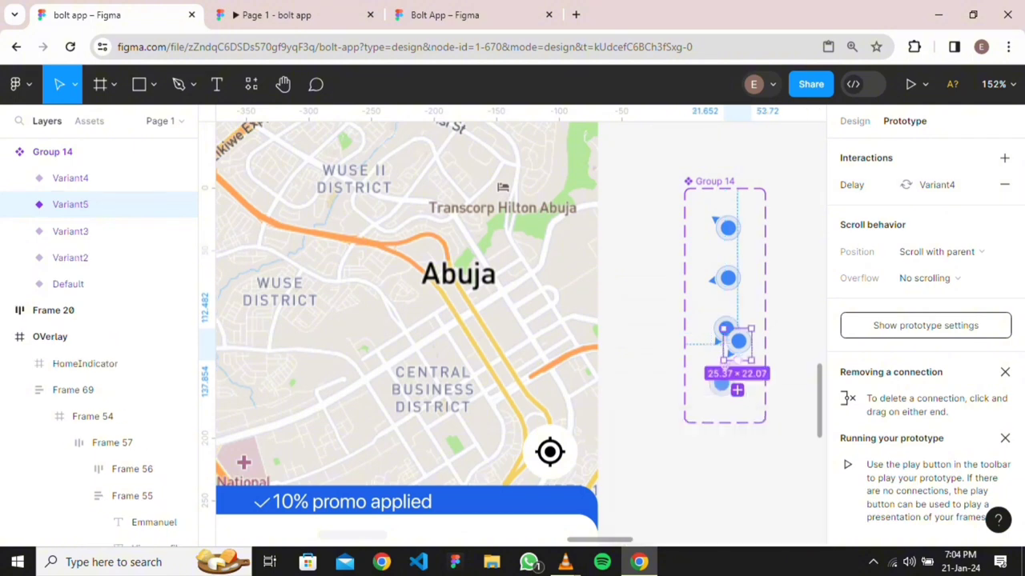
{"action": "key", "text": "ctrl+z"}
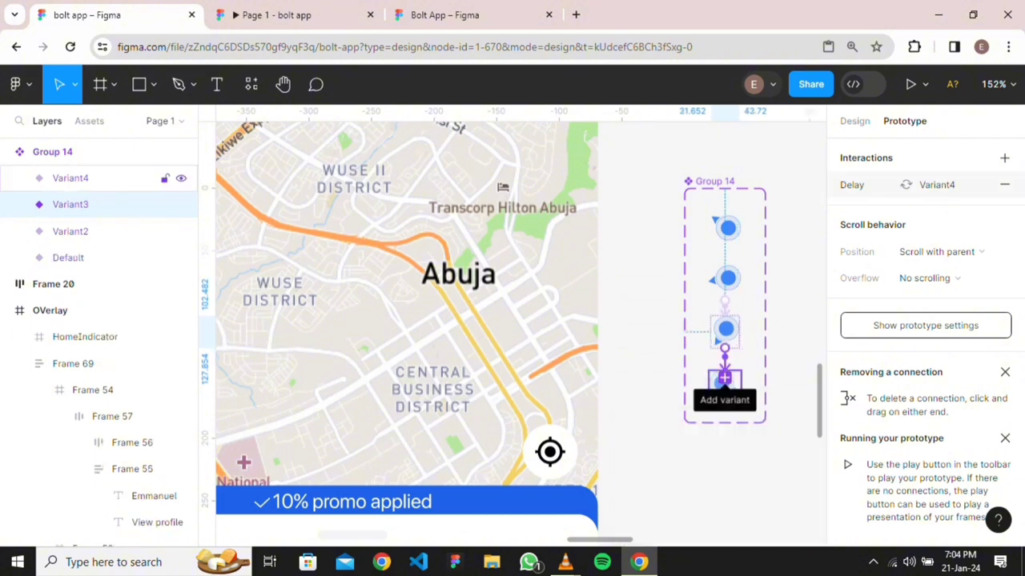
{"action": "left_click", "coordinate": [725, 360]}
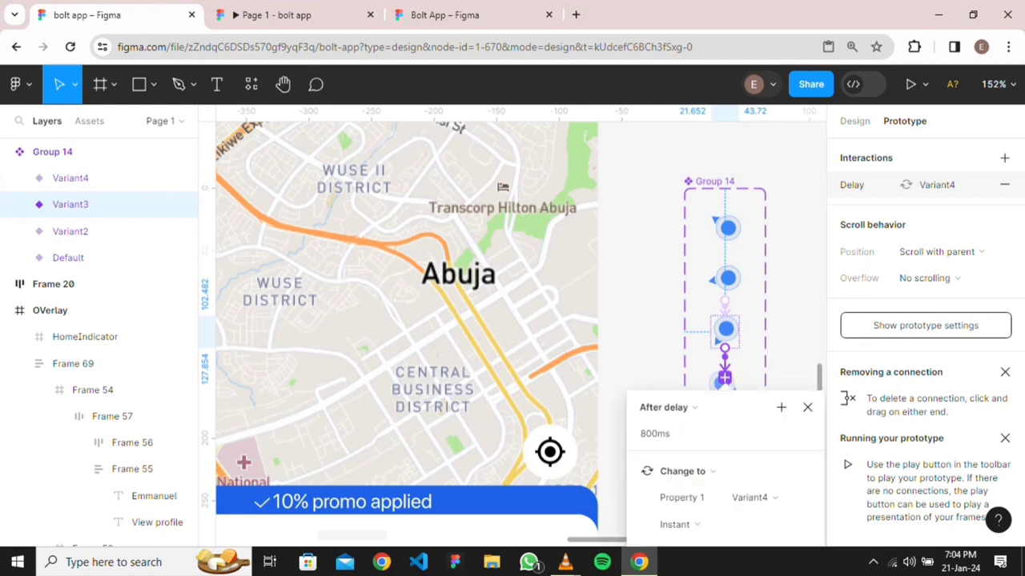
{"action": "left_click", "coordinate": [725, 383]}
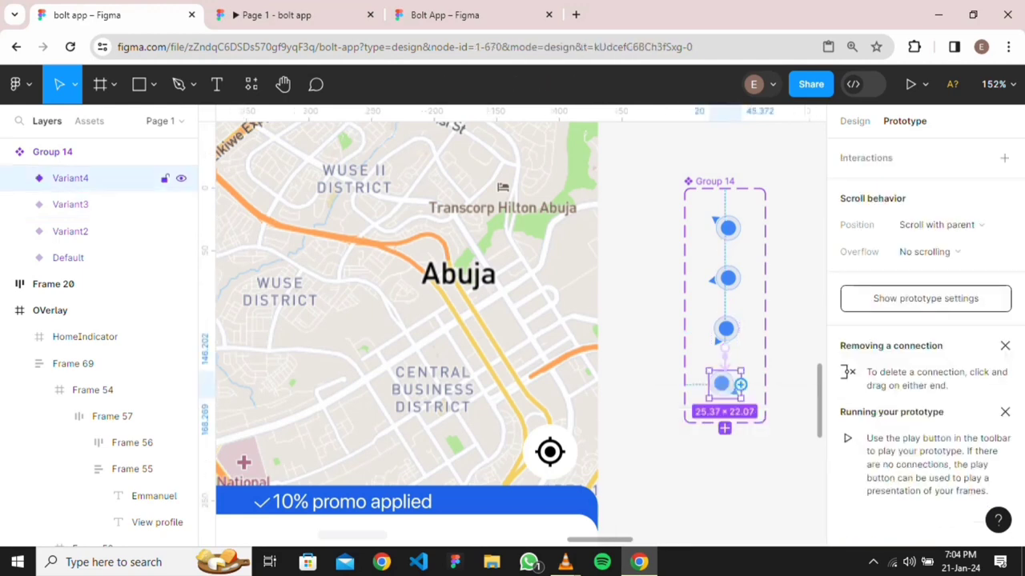
{"action": "left_click_drag", "start_coordinate": [740, 385], "coordinate": [727, 228]}
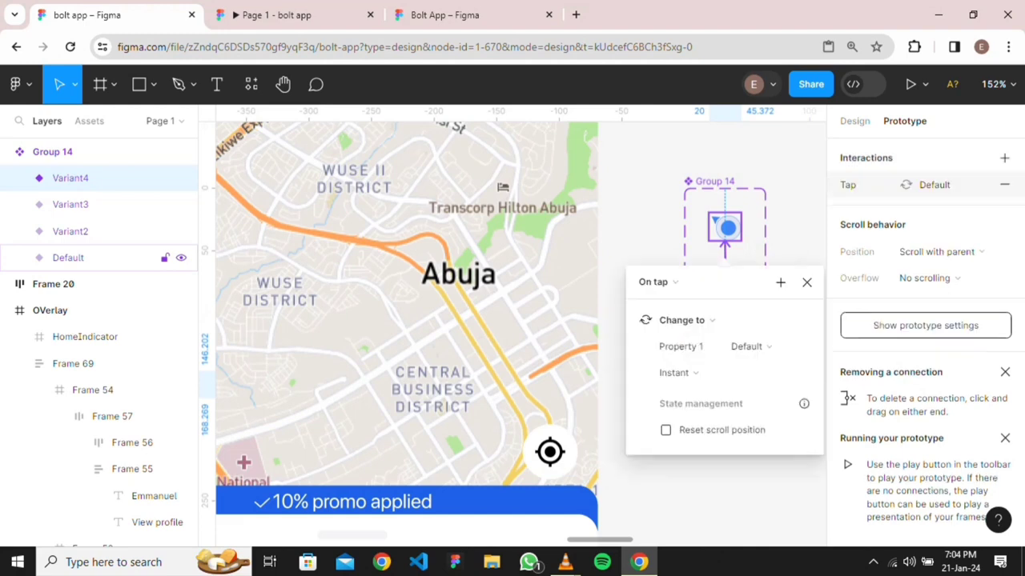
{"action": "left_click", "coordinate": [655, 282]}
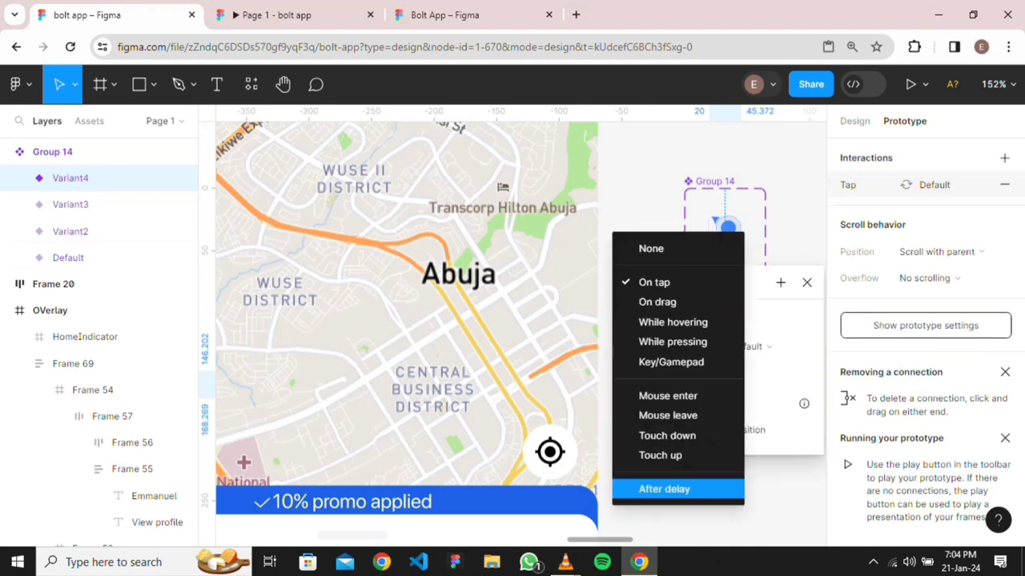
{"action": "left_click", "coordinate": [664, 489]}
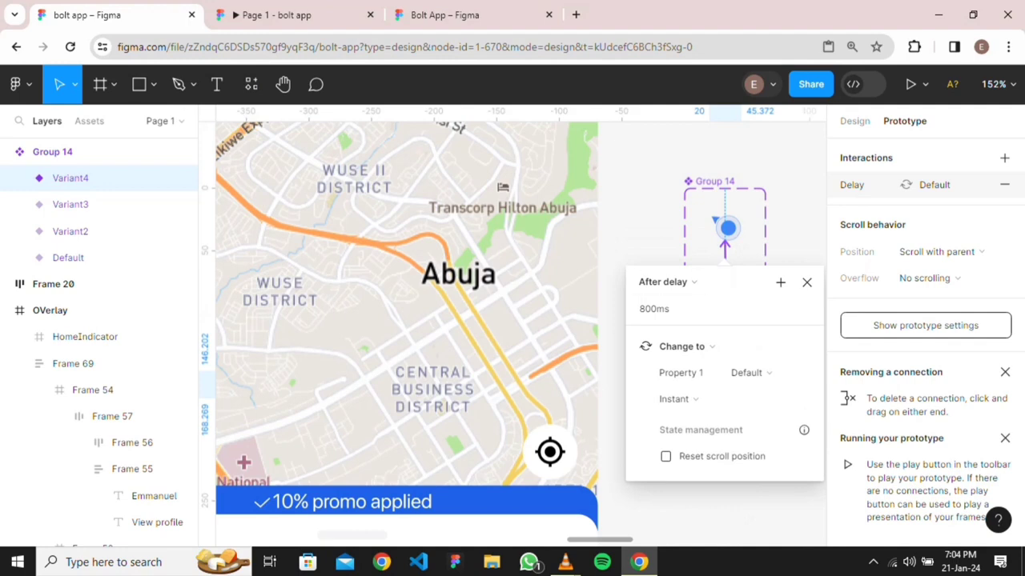
{"action": "key", "text": "Escape"}
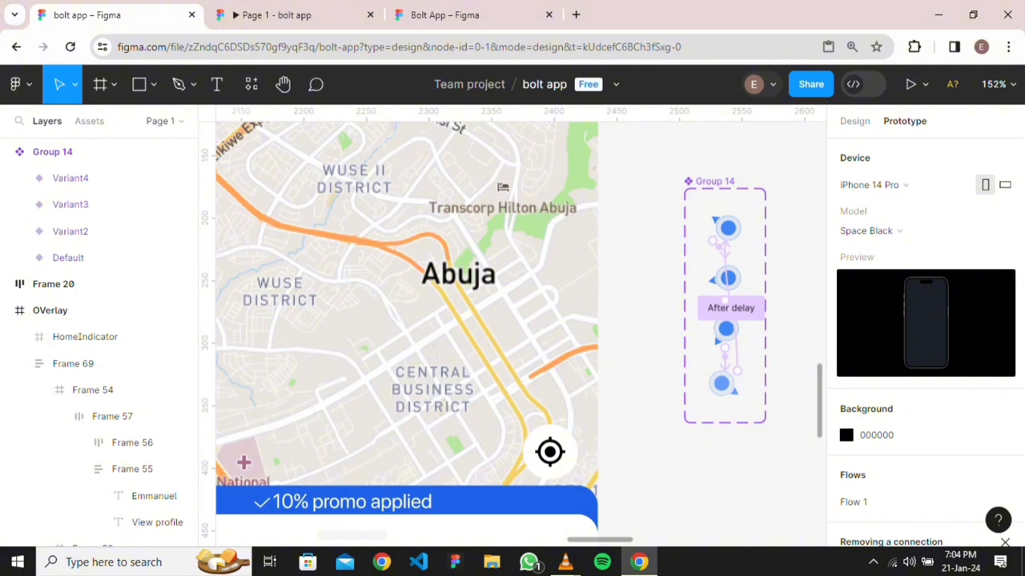
Drag a Group 14 marker instance from Assets onto the Location screen's Abuja map
{"action": "scroll", "coordinate": [675, 221], "scroll_direction": "down", "scroll_amount": 5}
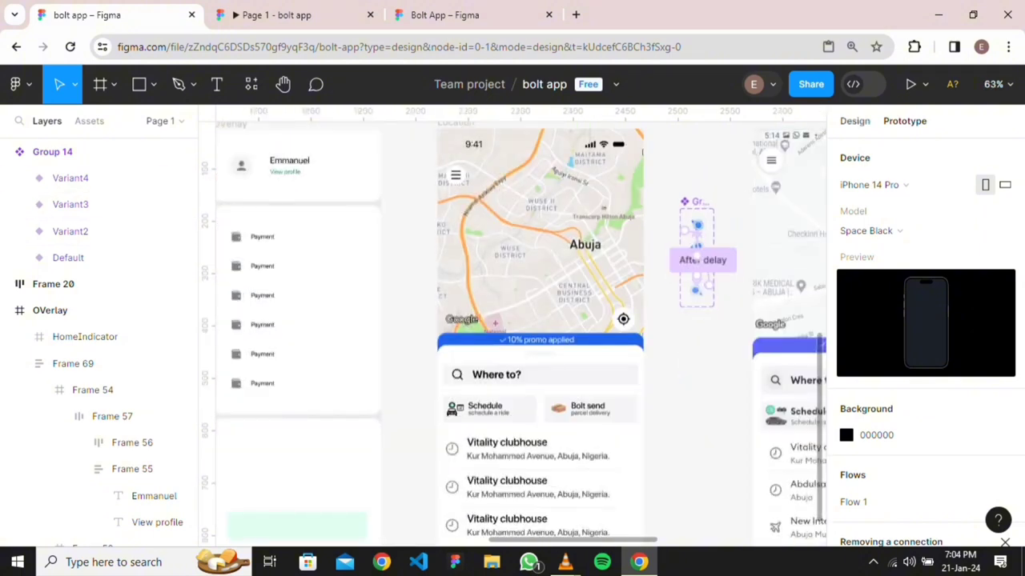
{"action": "left_click", "coordinate": [854, 121]}
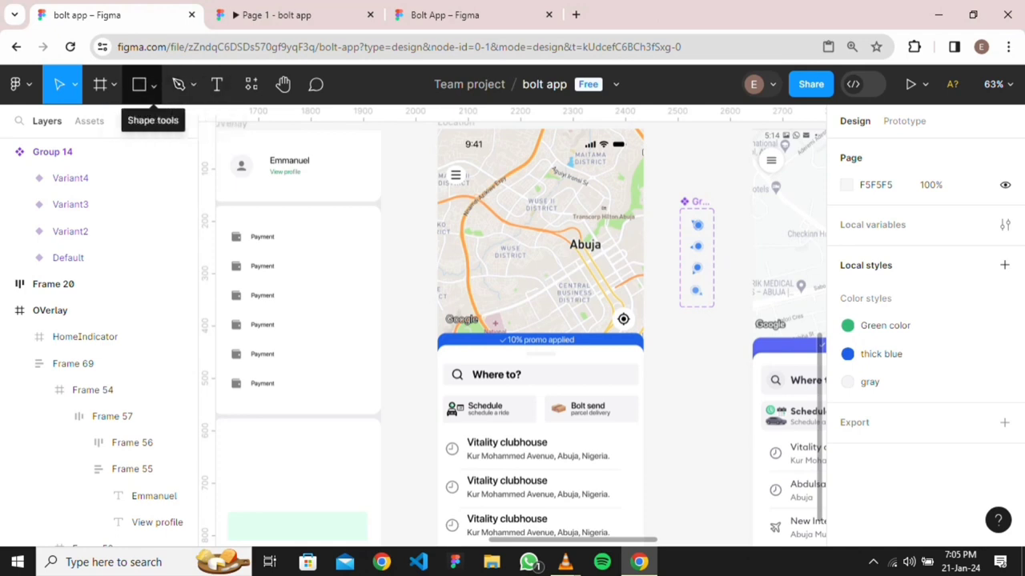
{"action": "left_click", "coordinate": [89, 121]}
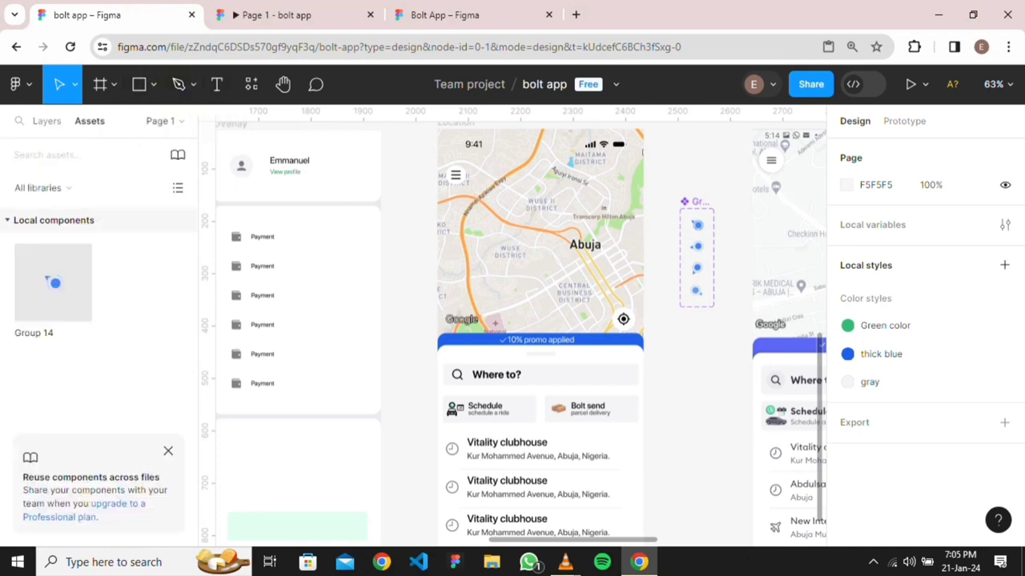
{"action": "left_click_drag", "start_coordinate": [84, 288], "coordinate": [619, 293]}
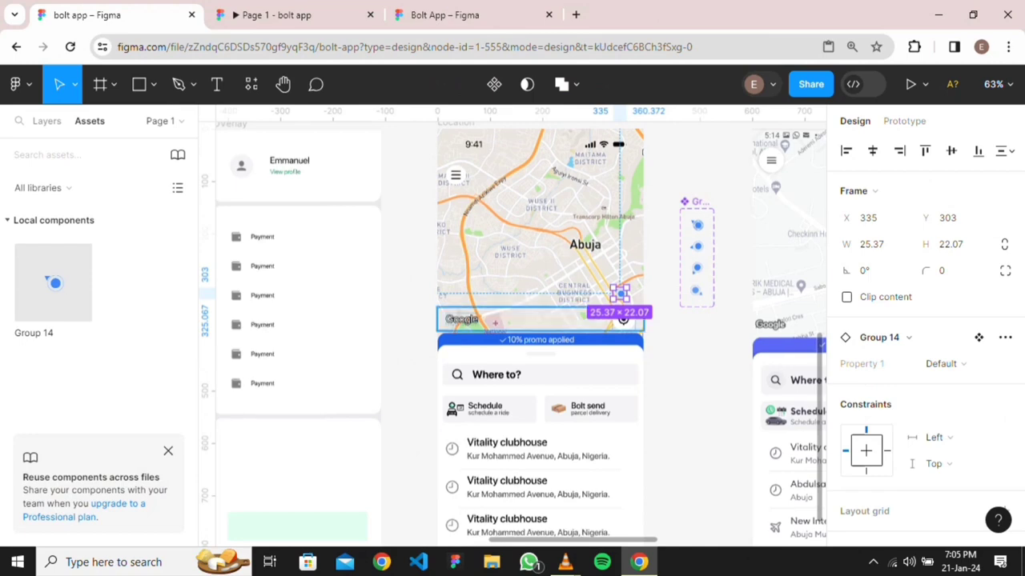
{"action": "scroll", "coordinate": [505, 318], "scroll_direction": "down", "scroll_amount": 2}
{"action": "left_click", "coordinate": [602, 322]}
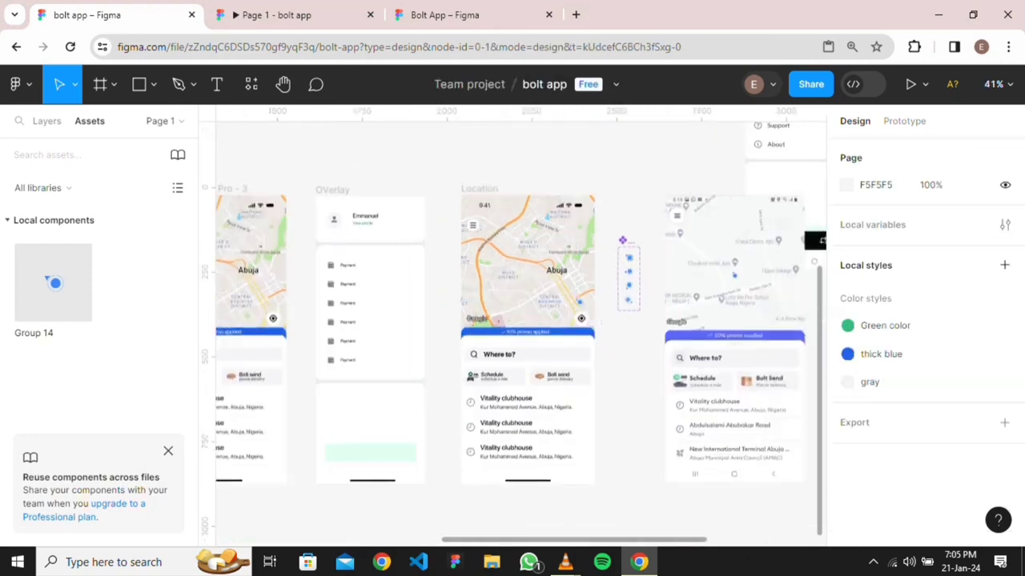
{"action": "left_click", "coordinate": [295, 14]}
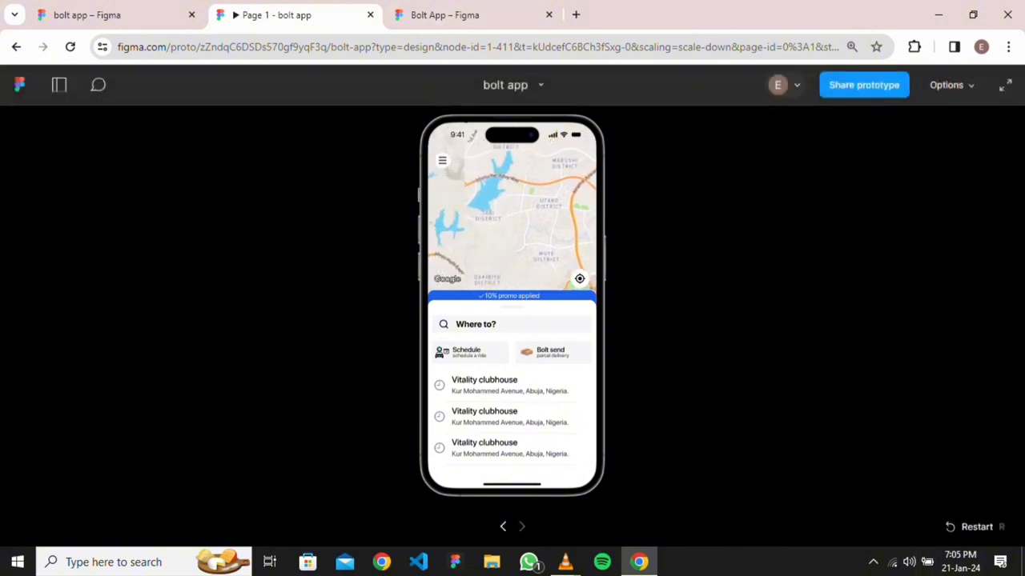
{"action": "key", "text": "r"}
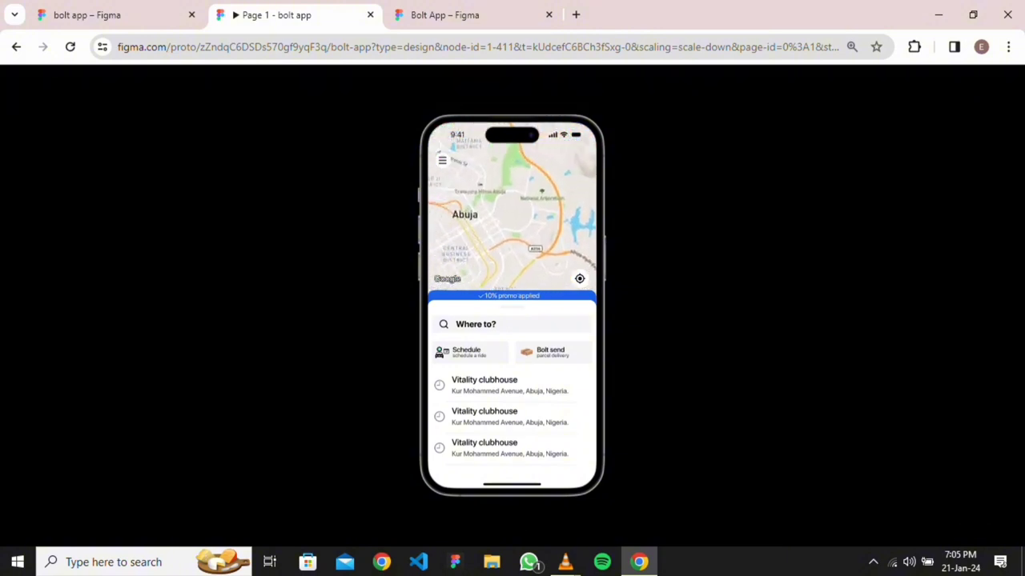
{"action": "key", "text": "ctrl+shift+Tab"}
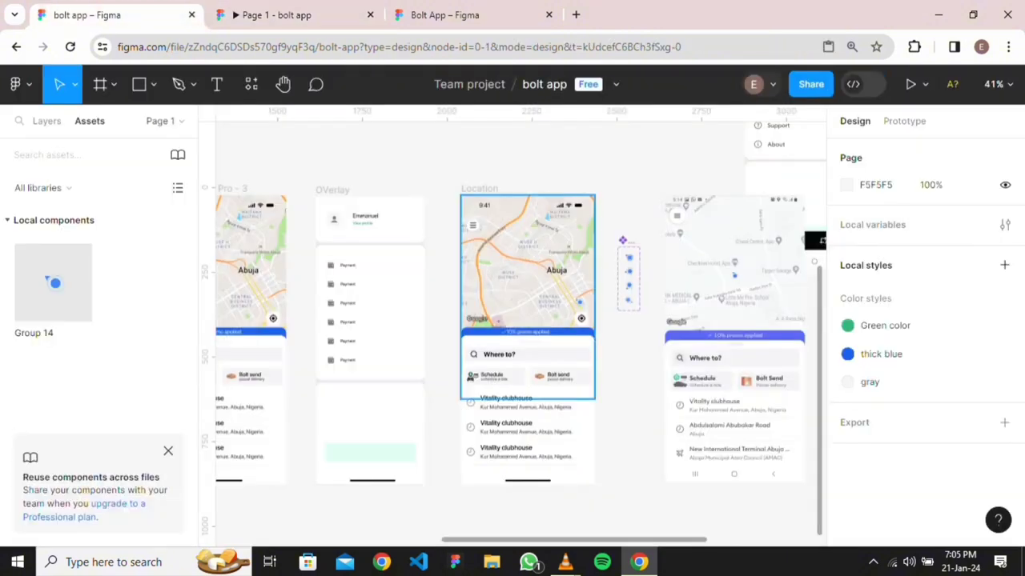
Remove the blue-dot marker from the map in the Location screen
{"action": "left_click", "coordinate": [526, 297]}
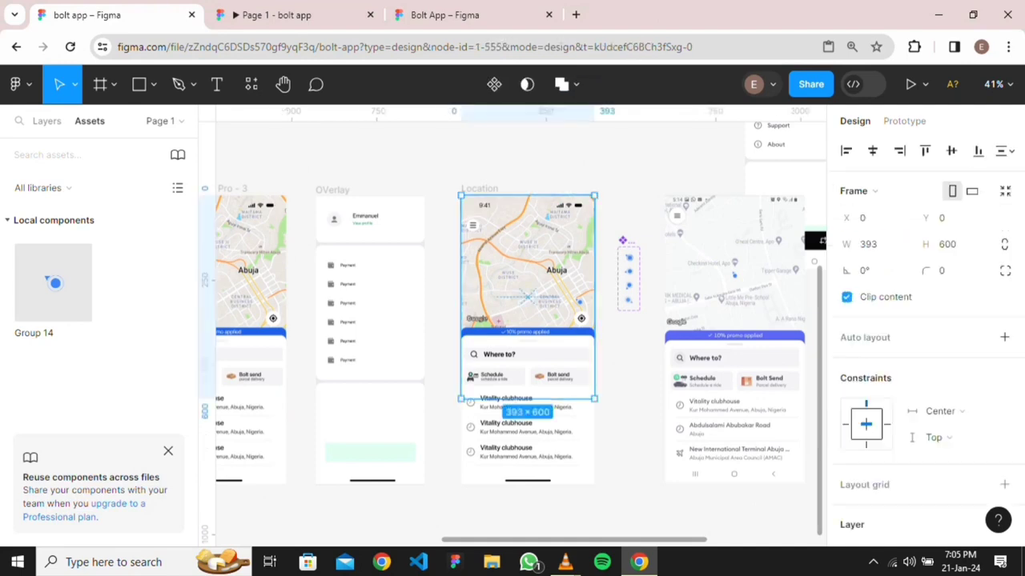
{"action": "key", "text": "Escape"}
{"action": "left_click", "coordinate": [579, 301]}
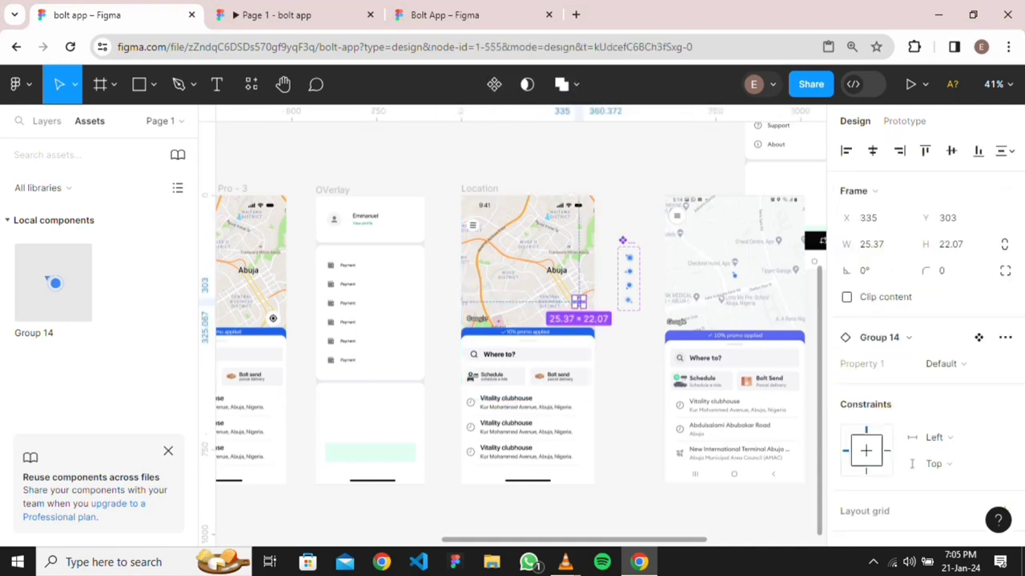
{"action": "key", "text": "ctrl+z"}
{"action": "key", "text": "ctrl+z"}
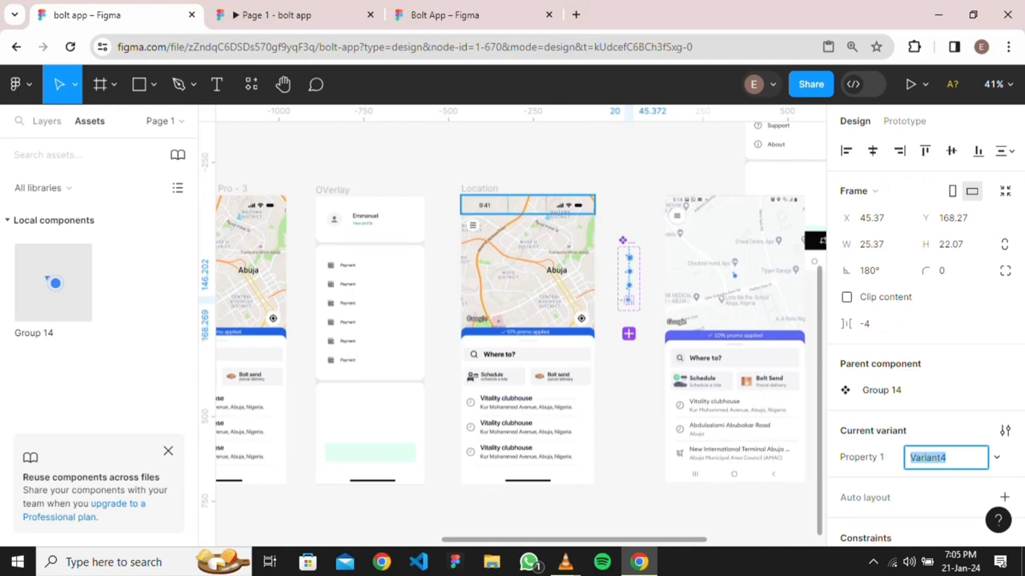
{"action": "left_click", "coordinate": [528, 297]}
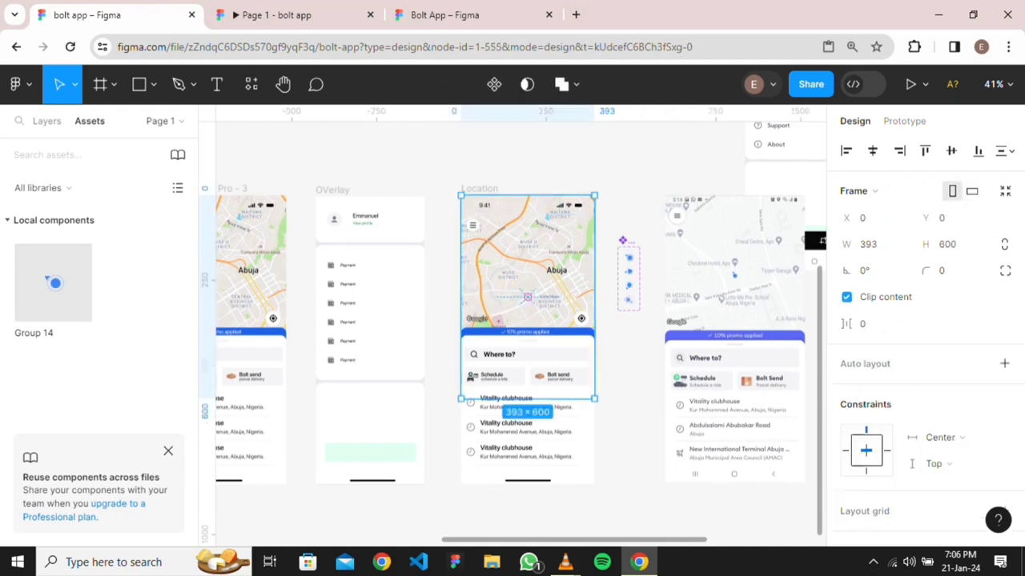
{"action": "key", "text": "Escape"}
{"action": "key", "text": "ctrl+f"}
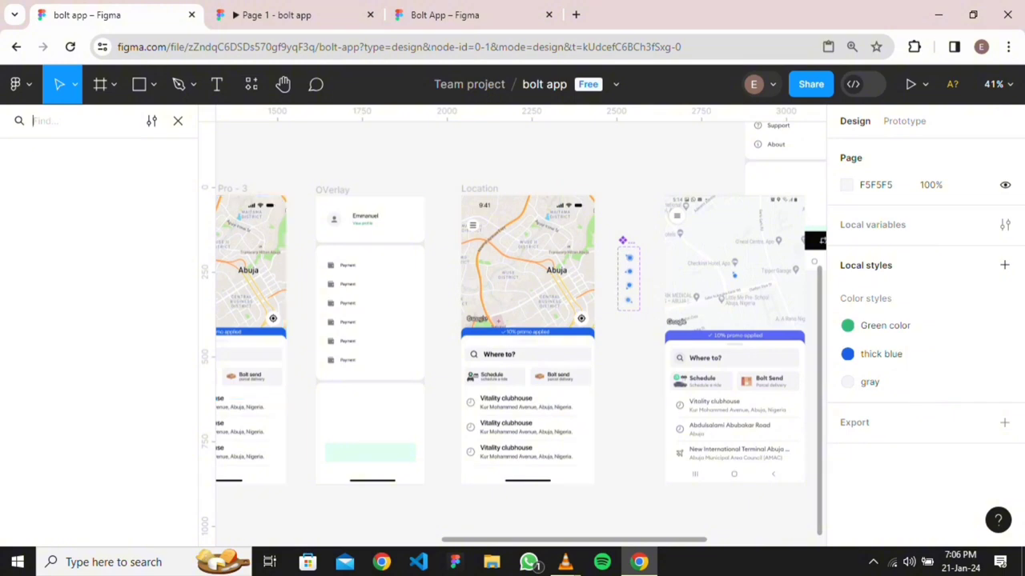
Drag the 393×600 map frame out of Location and ungroup it into its three map tiles
{"action": "left_click", "coordinate": [528, 297]}
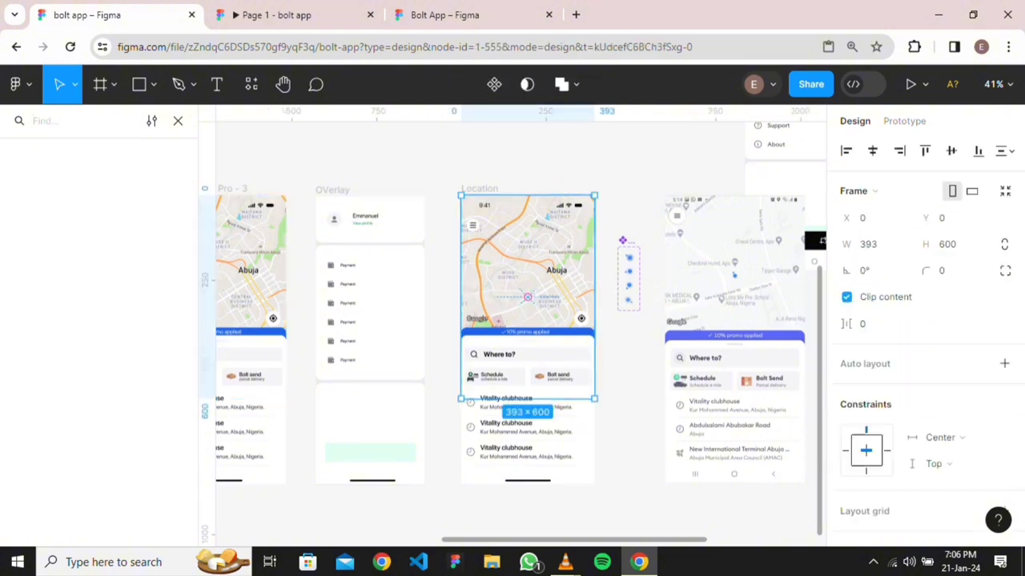
{"action": "left_click_drag", "start_coordinate": [528, 297], "coordinate": [603, 423]}
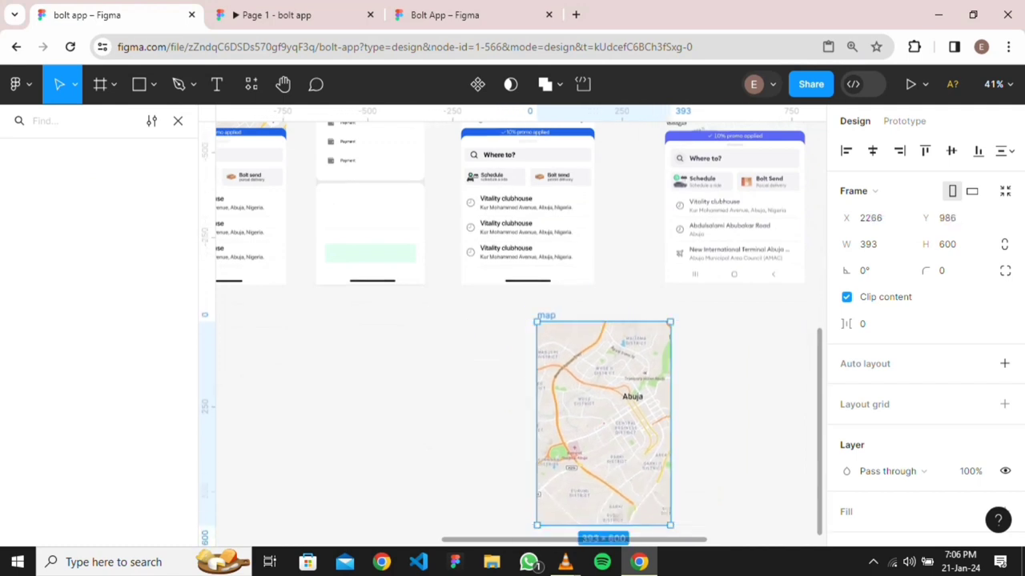
{"action": "scroll", "coordinate": [628, 324], "scroll_direction": "up", "scroll_amount": 3}
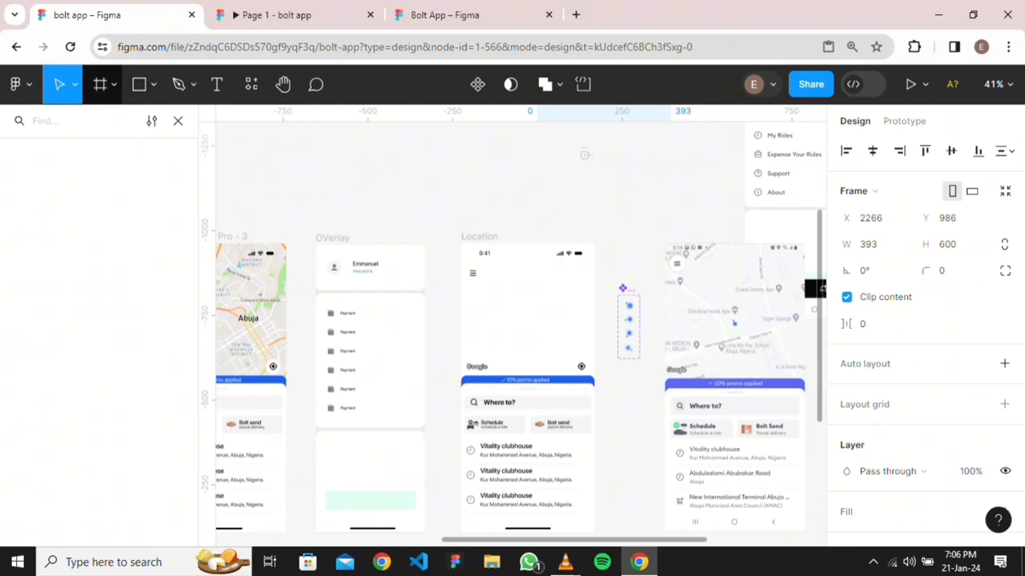
{"action": "scroll", "coordinate": [513, 344], "scroll_direction": "down", "scroll_amount": 4}
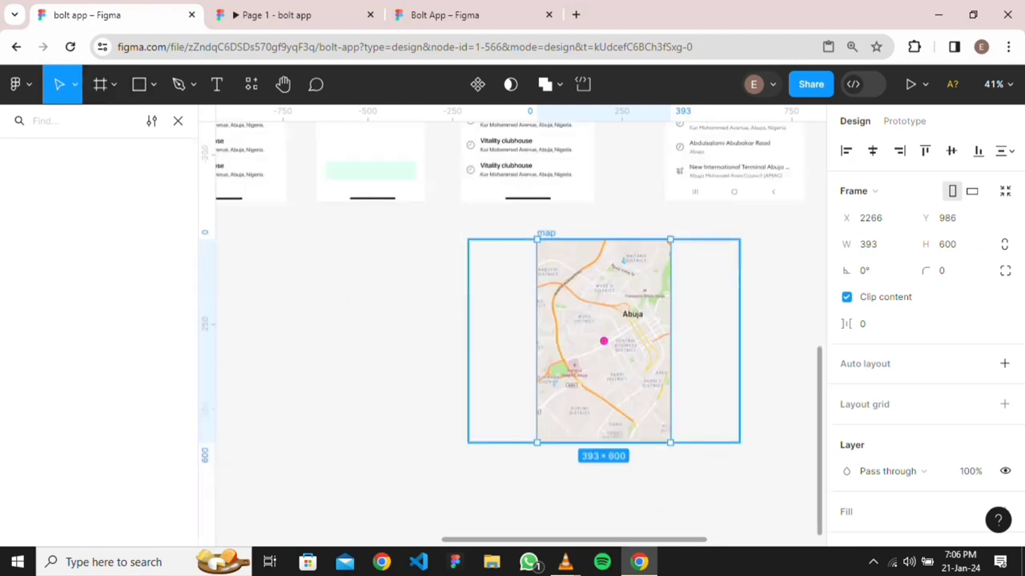
{"action": "right_click", "coordinate": [601, 348]}
{"action": "left_click", "coordinate": [633, 348]}
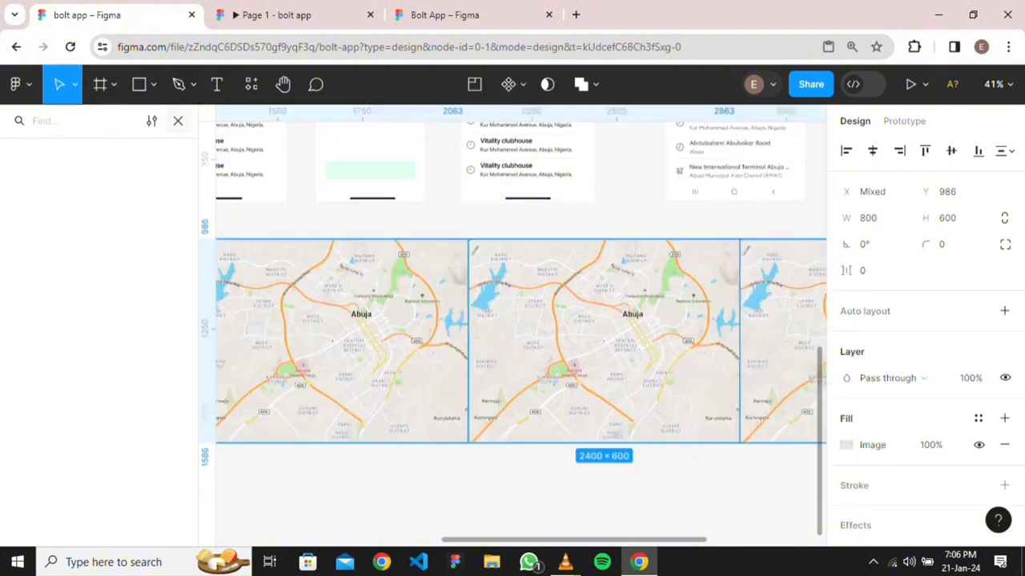
Drop a Group 14 marker instance from local assets onto the middle map tile
{"action": "key", "text": "Escape"}
{"action": "key", "text": "alt+2"}
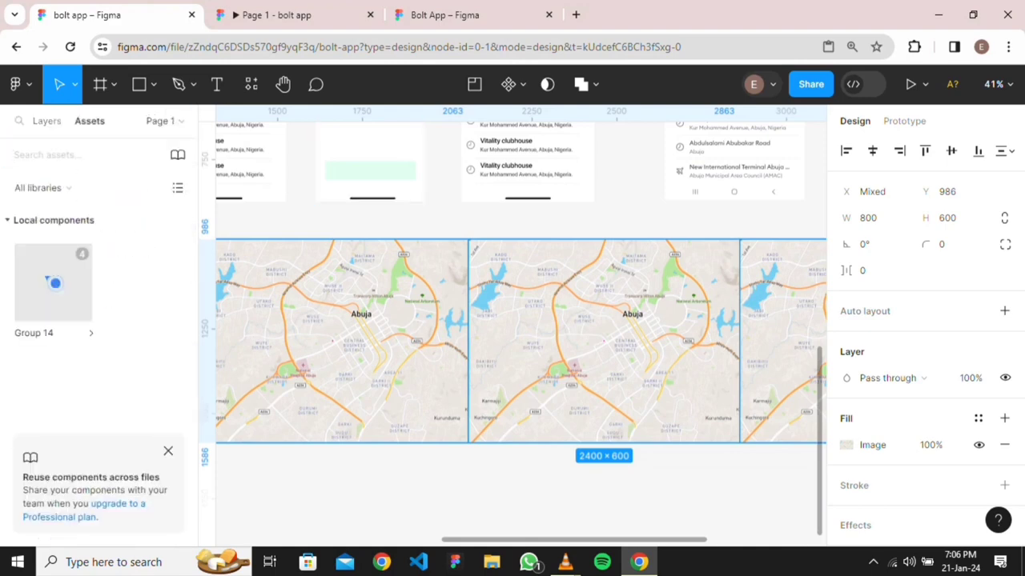
{"action": "left_click_drag", "start_coordinate": [53, 283], "coordinate": [544, 385]}
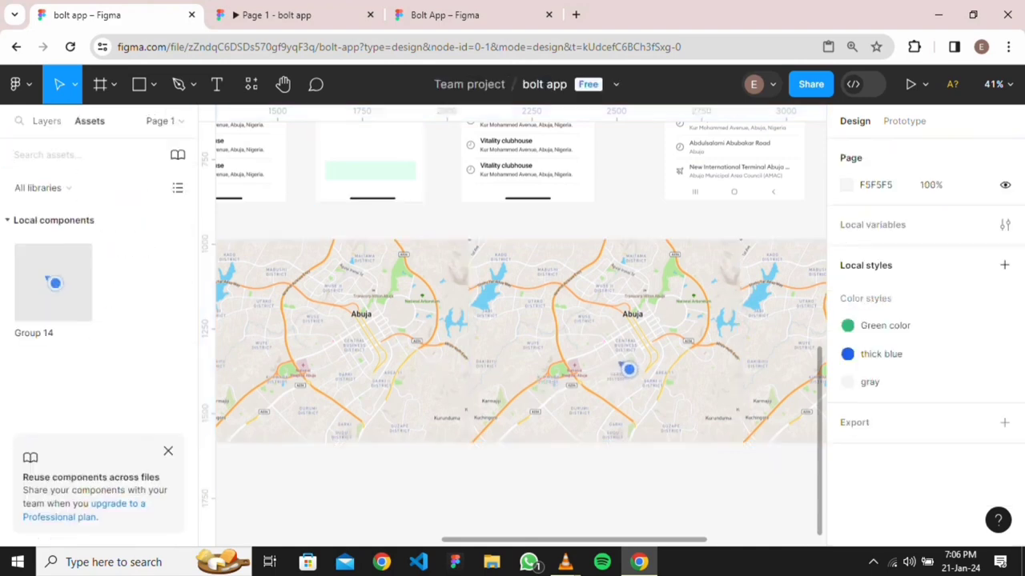
{"action": "left_click_drag", "start_coordinate": [628, 369], "coordinate": [630, 367]}
{"action": "key", "text": "Escape"}
Select and compare the Group 14 marker, its main component and the Basemap layers
{"action": "left_click", "coordinate": [46, 121]}
{"action": "left_click", "coordinate": [630, 366]}
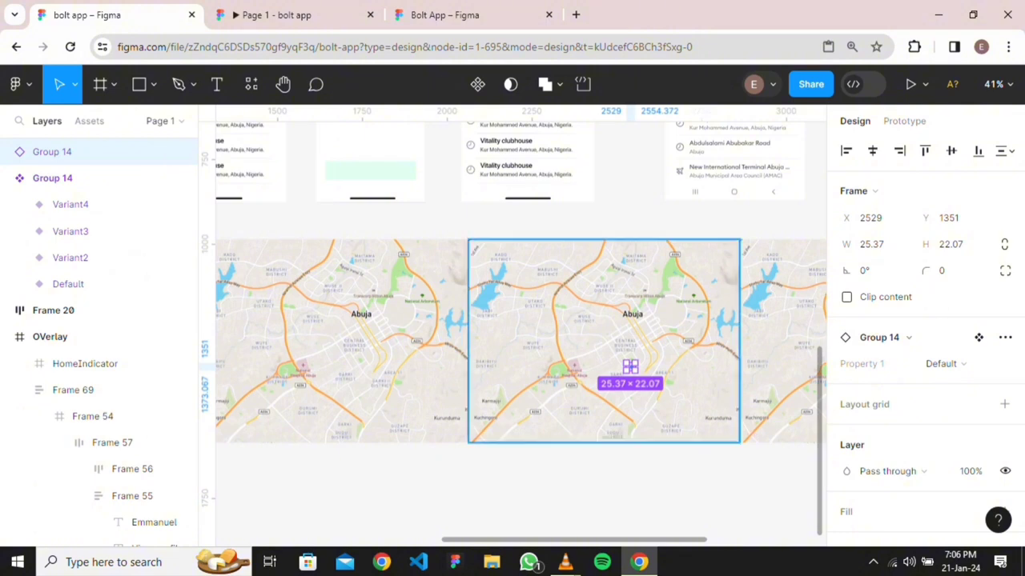
{"action": "left_click", "coordinate": [631, 367]}
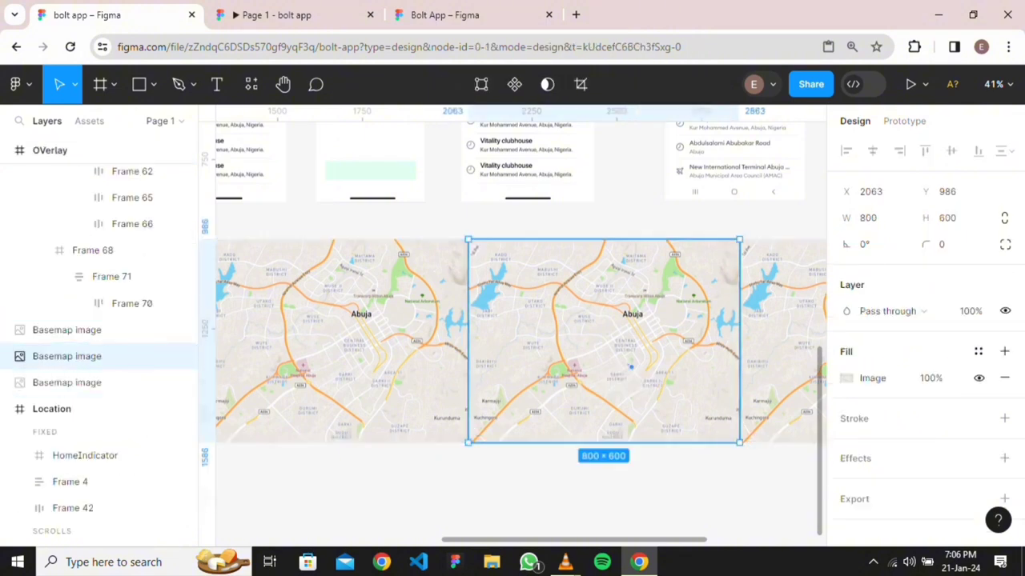
{"action": "scroll", "coordinate": [96, 309], "scroll_direction": "up", "scroll_amount": 10}
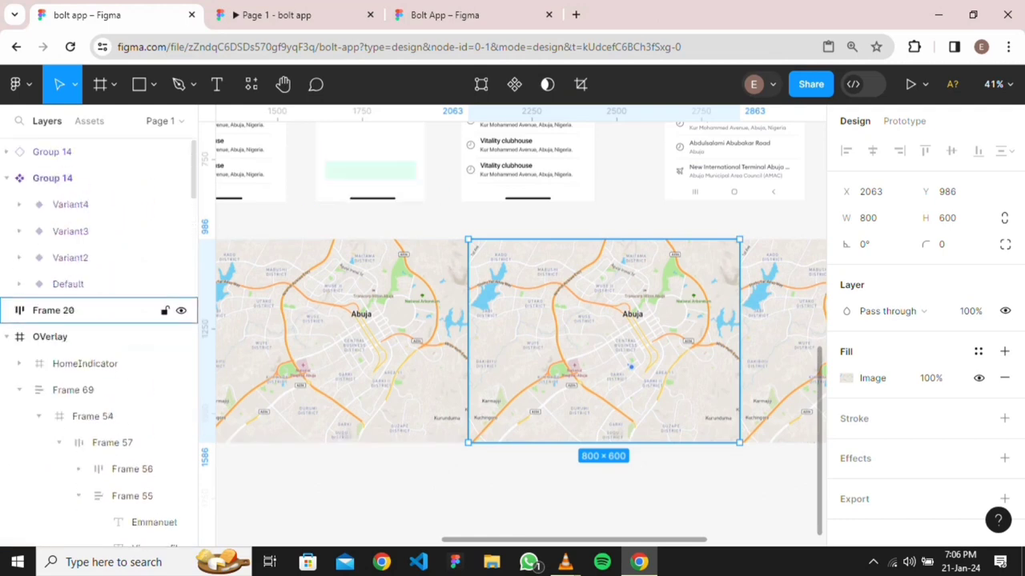
{"action": "left_click", "coordinate": [52, 178]}
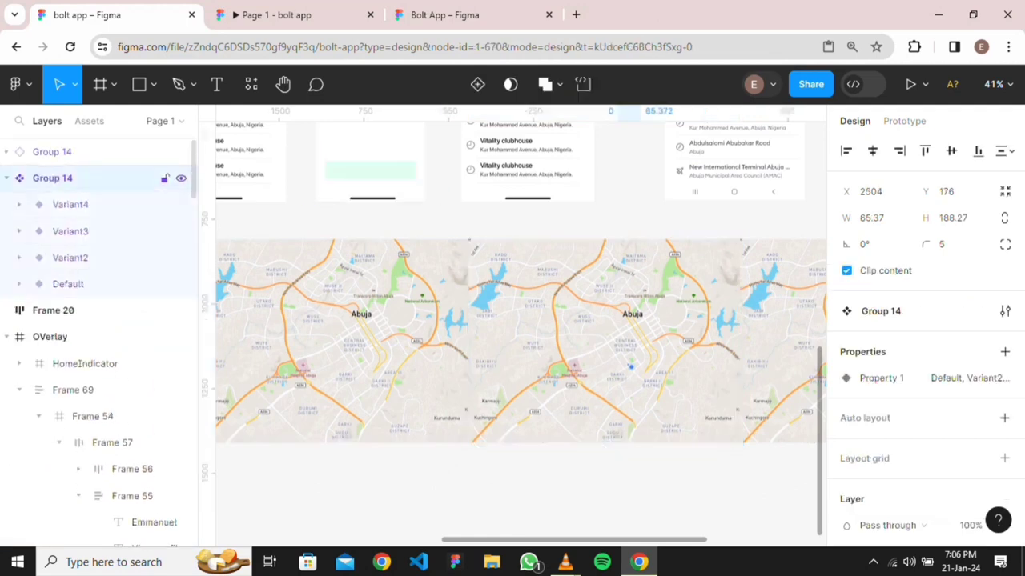
{"action": "double_click", "coordinate": [630, 366]}
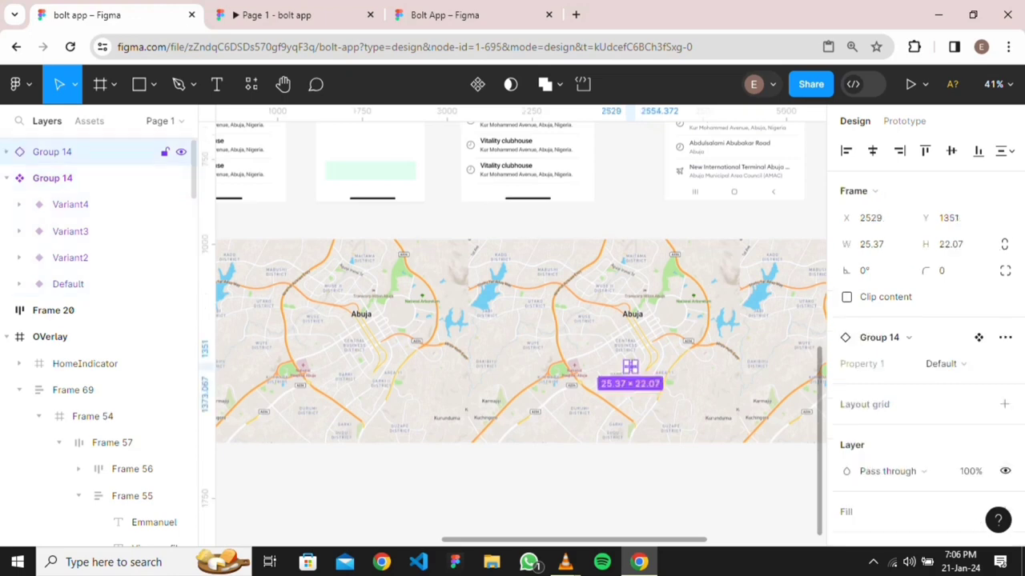
{"action": "scroll", "coordinate": [99, 180], "scroll_direction": "down", "scroll_amount": 1}
{"action": "scroll", "coordinate": [99, 180], "scroll_direction": "up", "scroll_amount": 1}
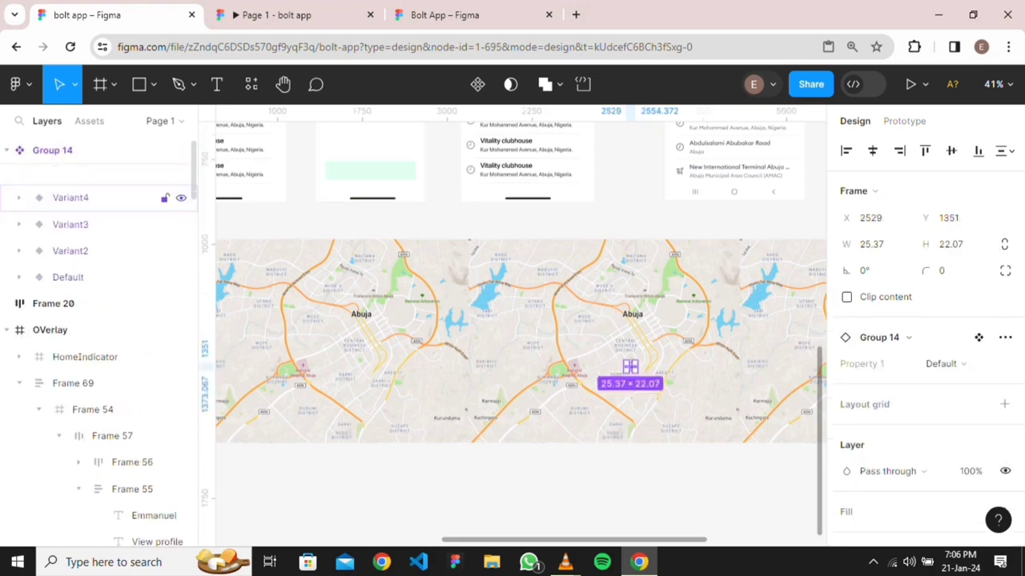
{"action": "scroll", "coordinate": [642, 385], "scroll_direction": "up", "scroll_amount": 5}
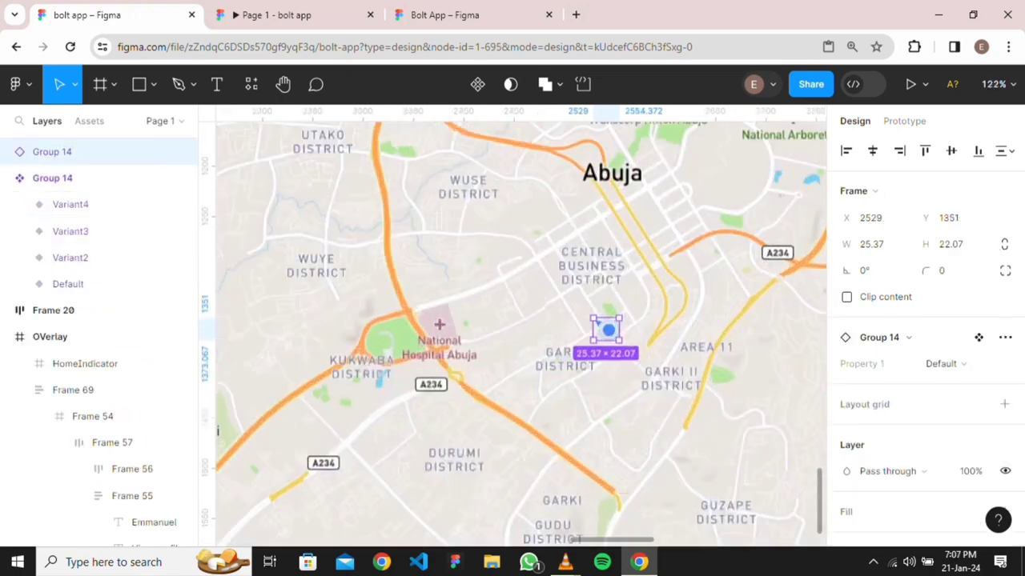
{"action": "left_click", "coordinate": [642, 385]}
{"action": "left_click", "coordinate": [607, 329]}
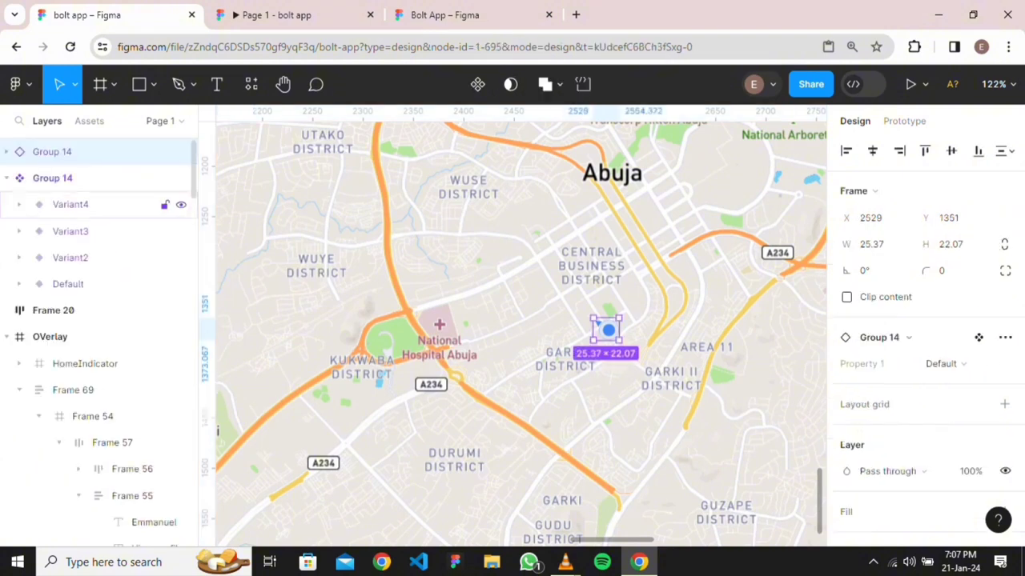
Move the Group 14 instance layer down among the three Basemap image layers
{"action": "left_click", "coordinate": [53, 177]}
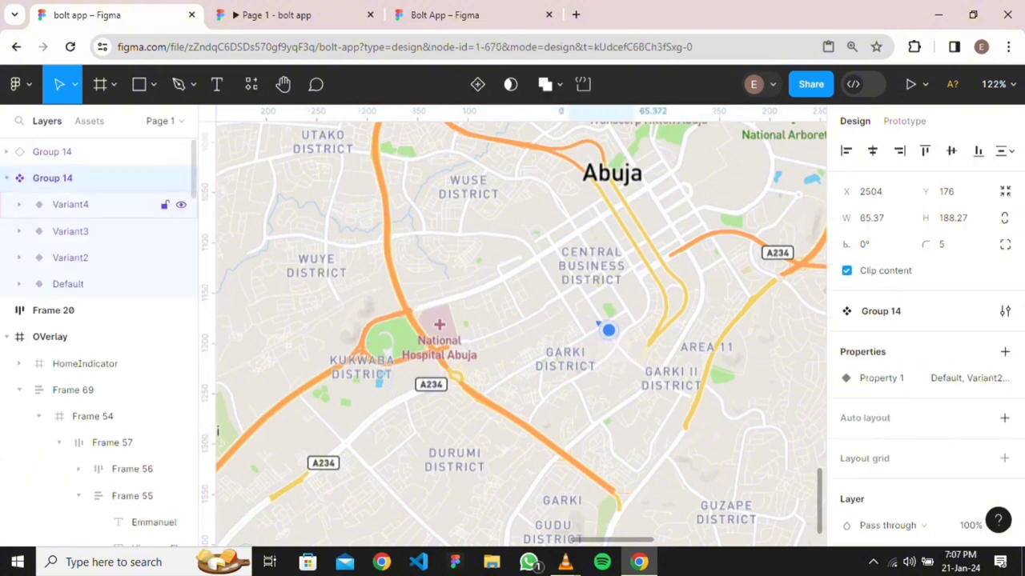
{"action": "left_click", "coordinate": [52, 152]}
{"action": "left_click", "coordinate": [52, 178]}
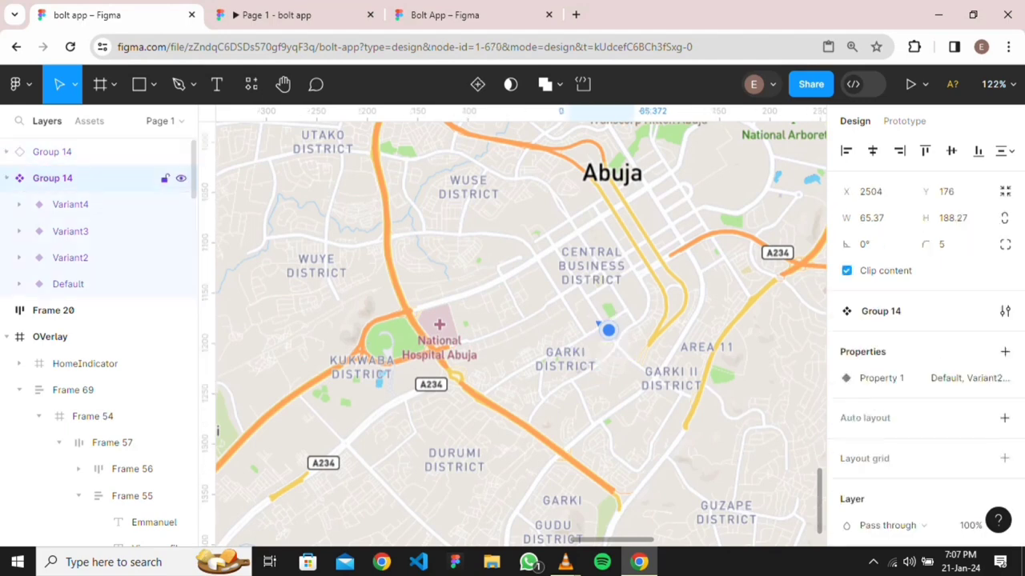
{"action": "left_click", "coordinate": [600, 327]}
{"action": "left_click_drag", "start_coordinate": [52, 152], "coordinate": [52, 487]}
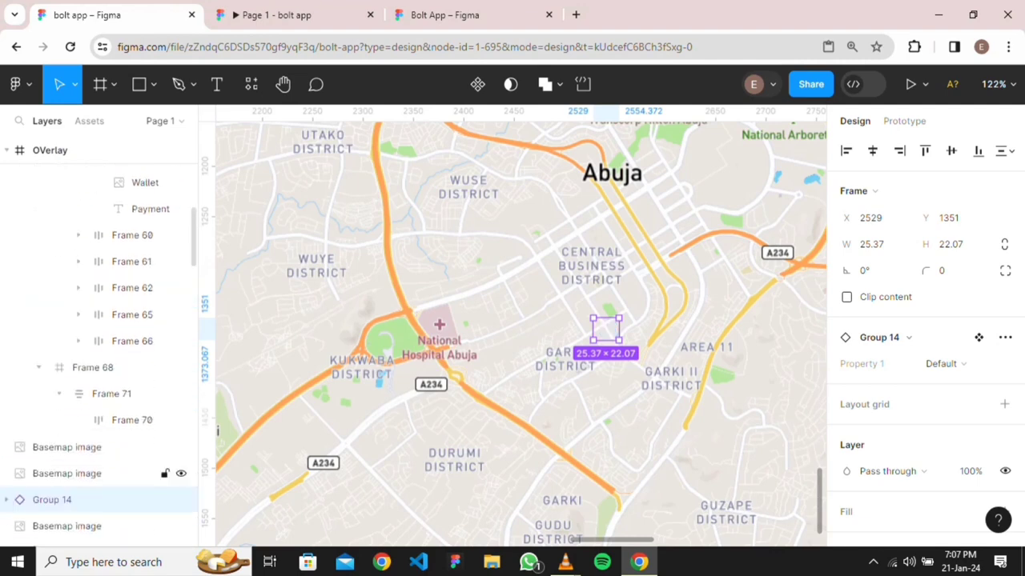
{"action": "scroll", "coordinate": [88, 480], "scroll_direction": "down", "scroll_amount": 2}
{"action": "left_click", "coordinate": [73, 398]}
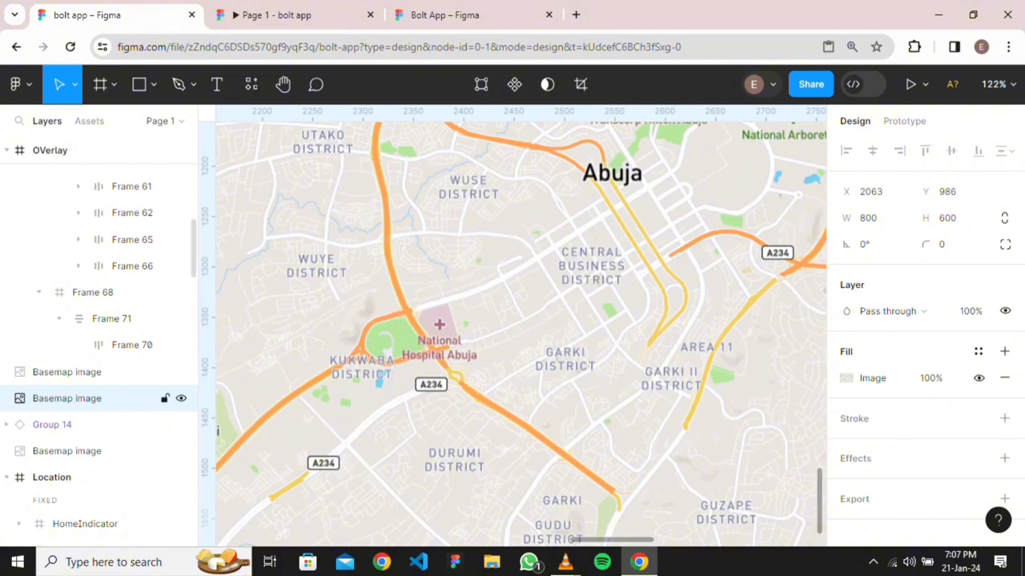
{"action": "key", "text": "ctrl+z"}
{"action": "key", "text": "ctrl+z"}
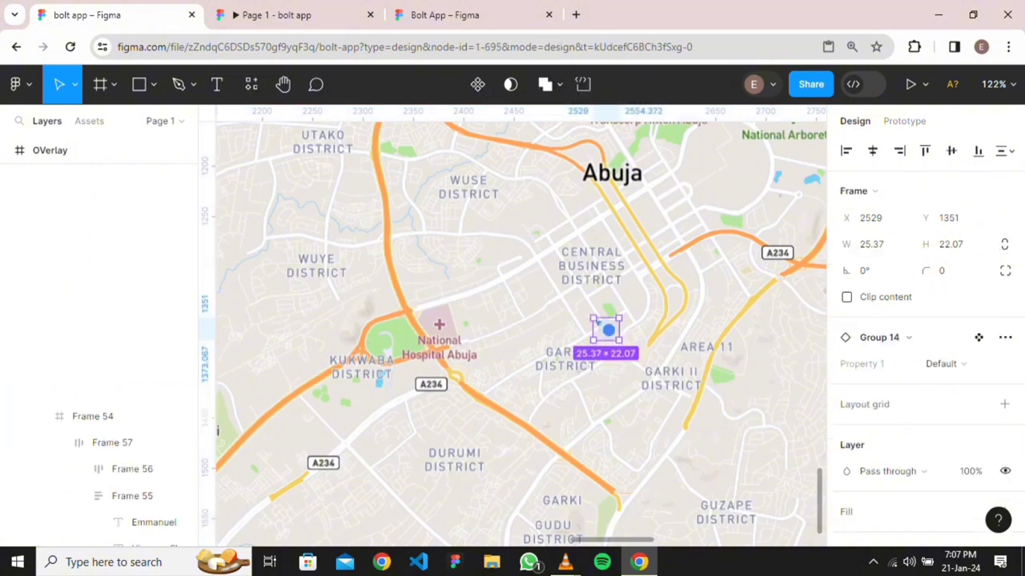
Wrap the three Basemap image tiles in a new 2400×600 frame, Frame 73
{"action": "left_click", "coordinate": [529, 319]}
{"action": "scroll", "coordinate": [537, 312], "scroll_direction": "down", "scroll_amount": 2}
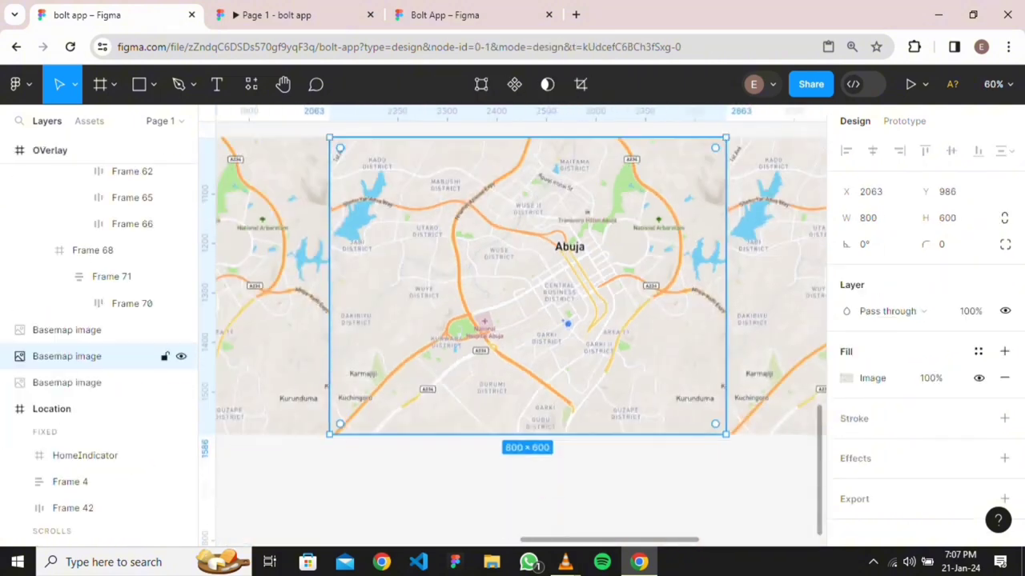
{"action": "left_click", "coordinate": [80, 383], "text": "shift"}
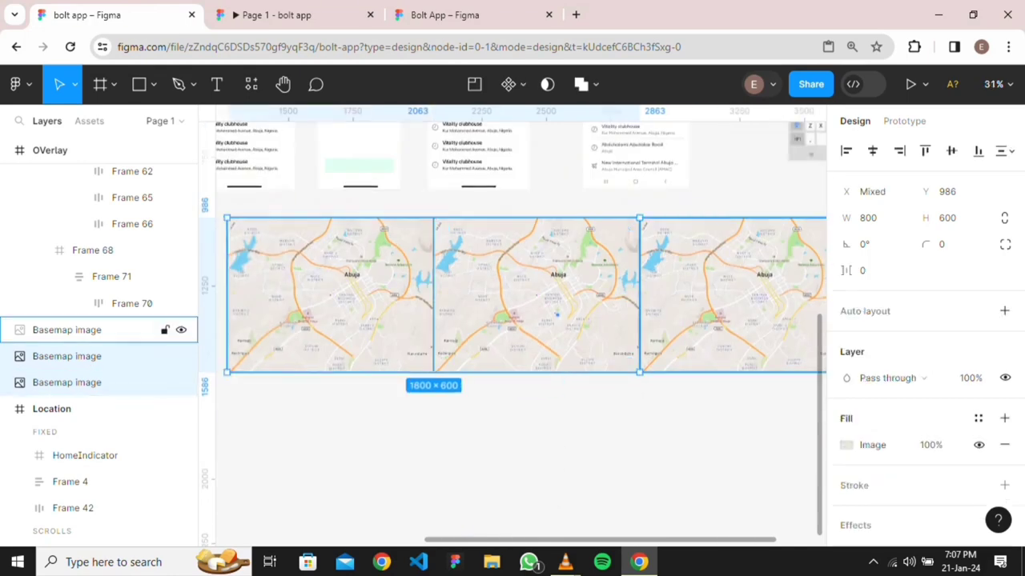
{"action": "left_click", "coordinate": [80, 330], "text": "shift"}
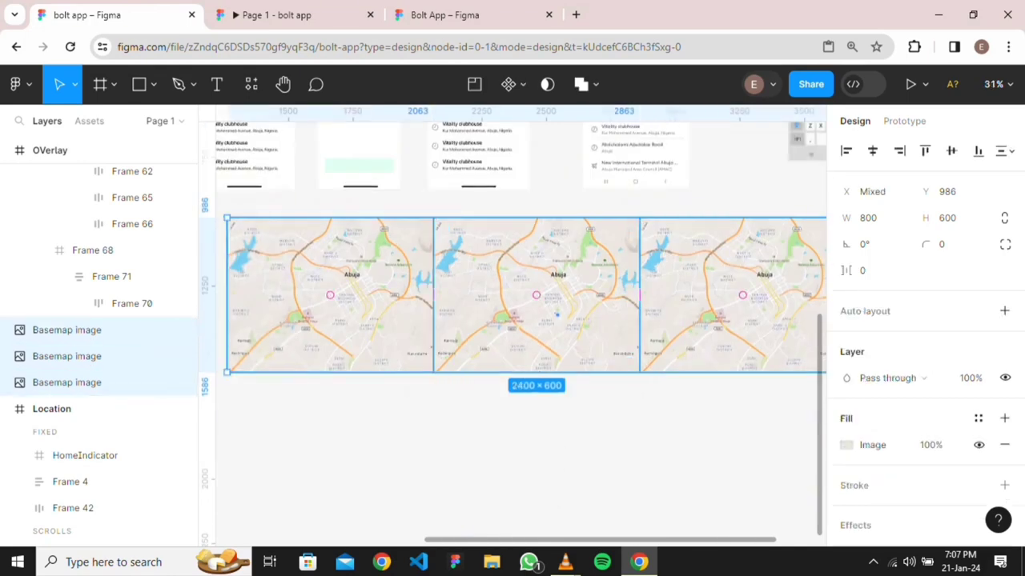
{"action": "right_click", "coordinate": [549, 313]}
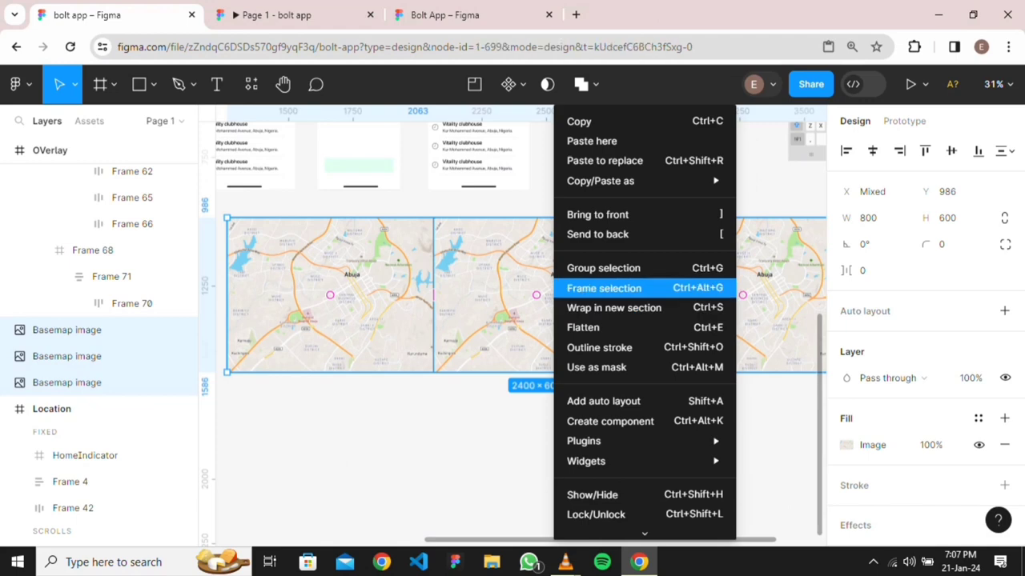
{"action": "left_click", "coordinate": [592, 286]}
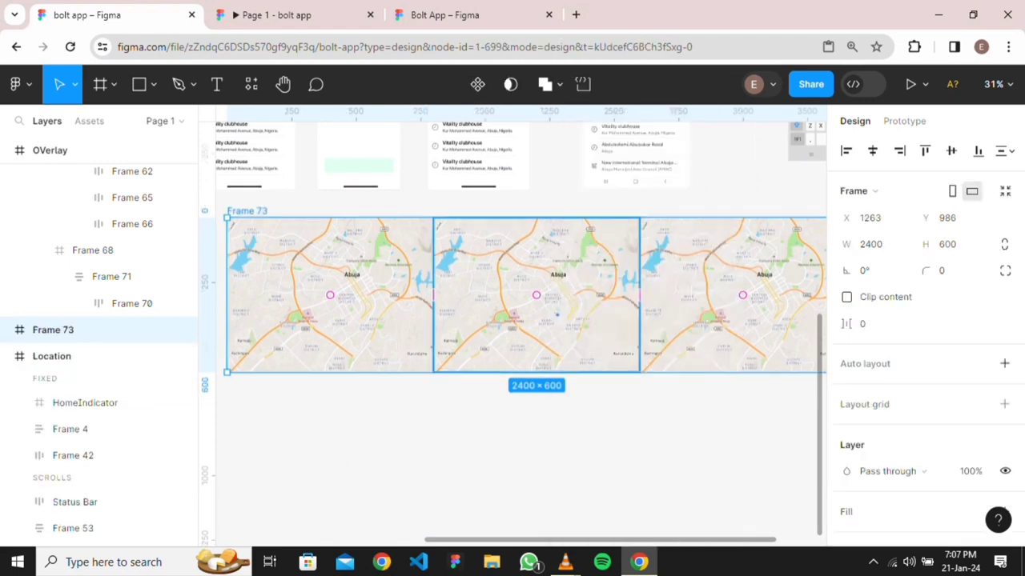
Drag Frame 73 into the Location screen
{"action": "scroll", "coordinate": [585, 265], "scroll_direction": "down", "scroll_amount": 3, "text": "ctrl"}
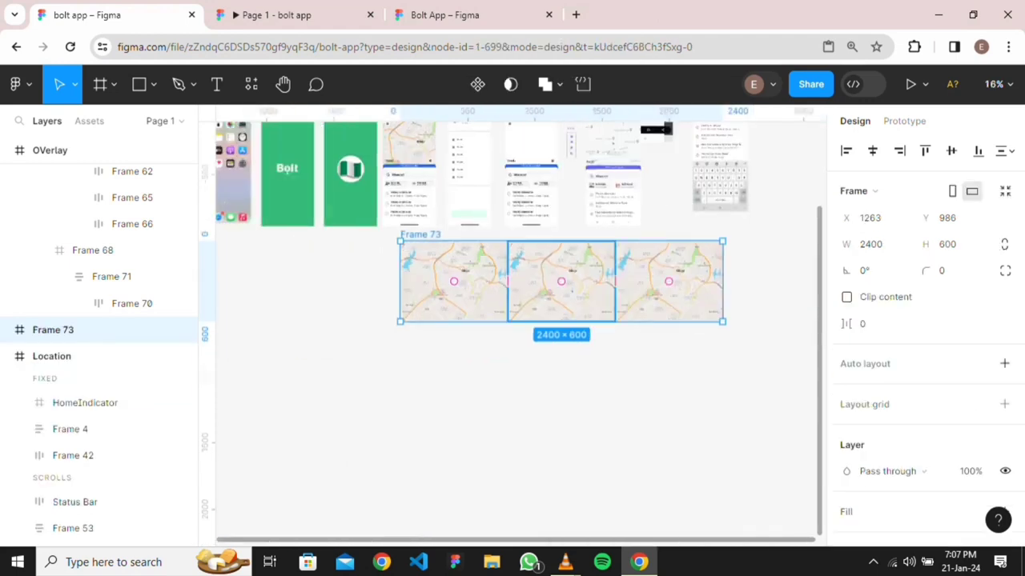
{"action": "left_click_drag", "start_coordinate": [561, 282], "coordinate": [527, 289]}
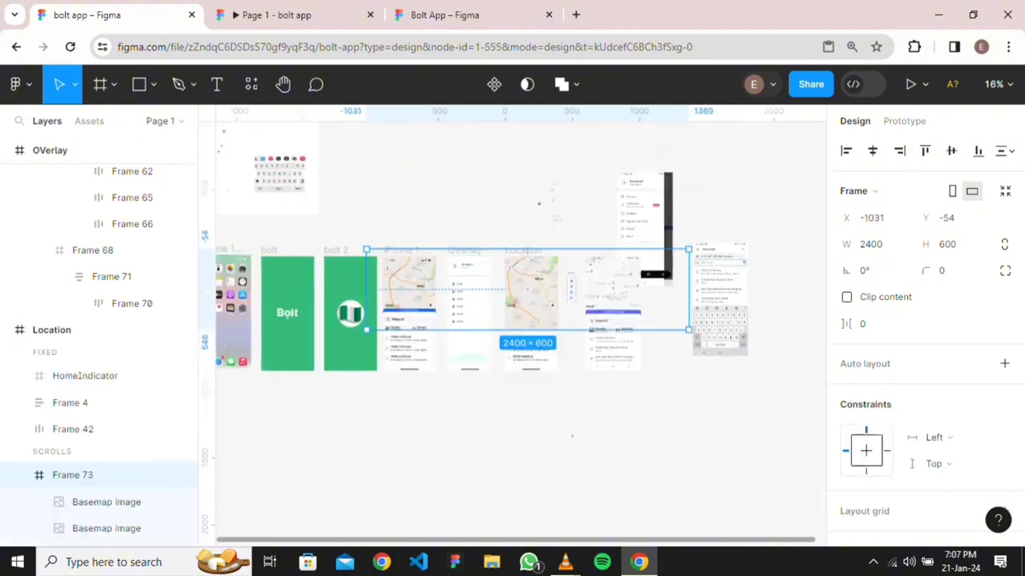
{"action": "scroll", "coordinate": [106, 434], "scroll_direction": "down", "scroll_amount": 1}
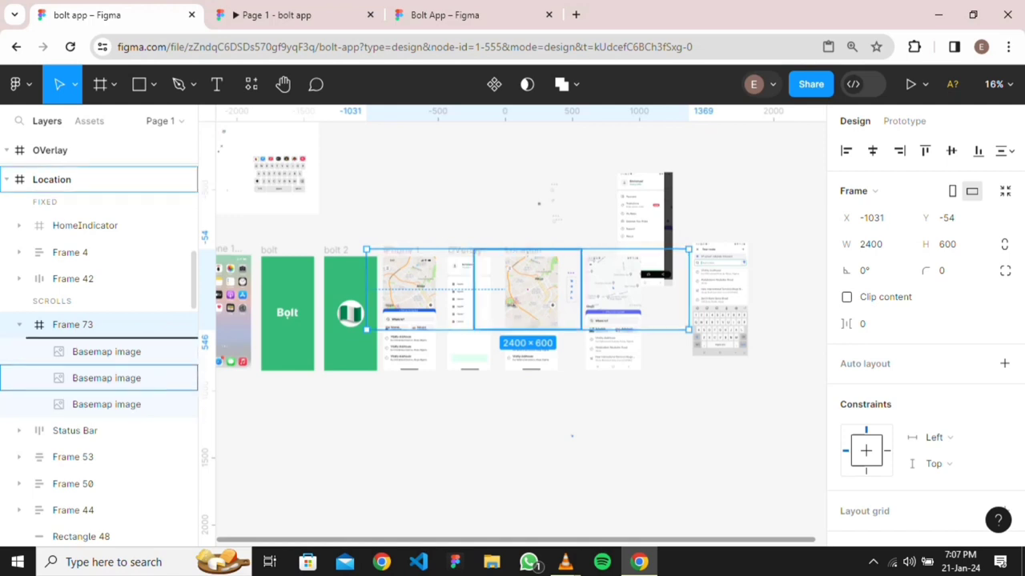
Place Frame 73 behind the interface layers, centred horizontally, top-aligned, with Clip content on
{"action": "scroll", "coordinate": [99, 336], "scroll_direction": "down", "scroll_amount": 5}
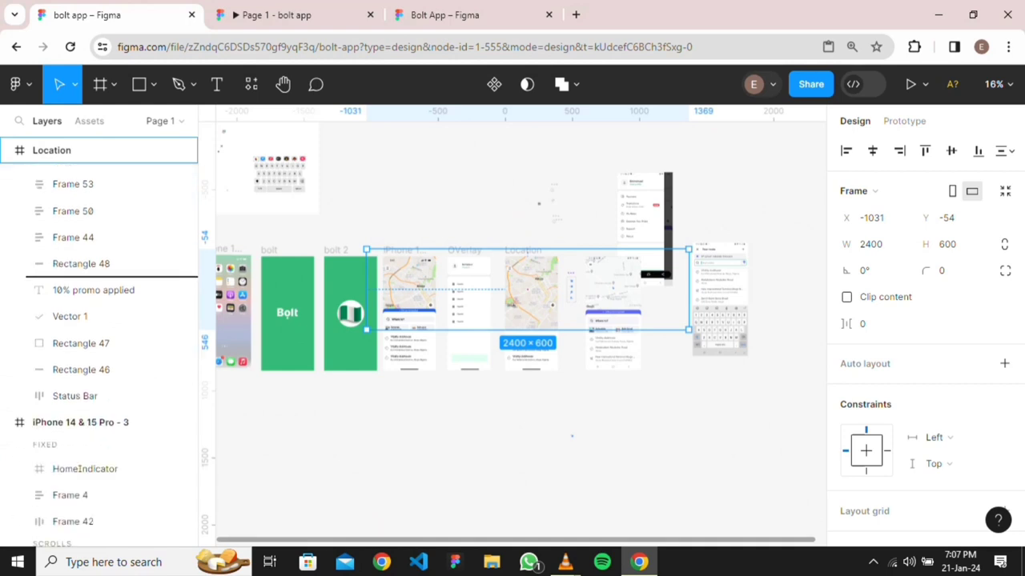
{"action": "left_click_drag", "start_coordinate": [104, 350], "coordinate": [104, 356]}
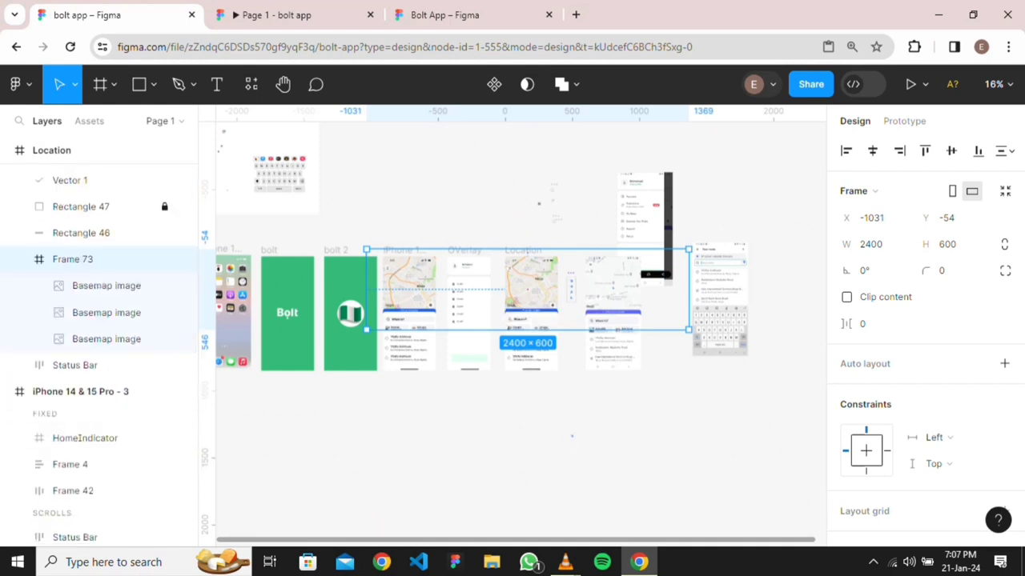
{"action": "key", "text": "Escape"}
{"action": "left_click", "coordinate": [96, 259]}
{"action": "left_click", "coordinate": [873, 150]}
{"action": "left_click", "coordinate": [925, 151]}
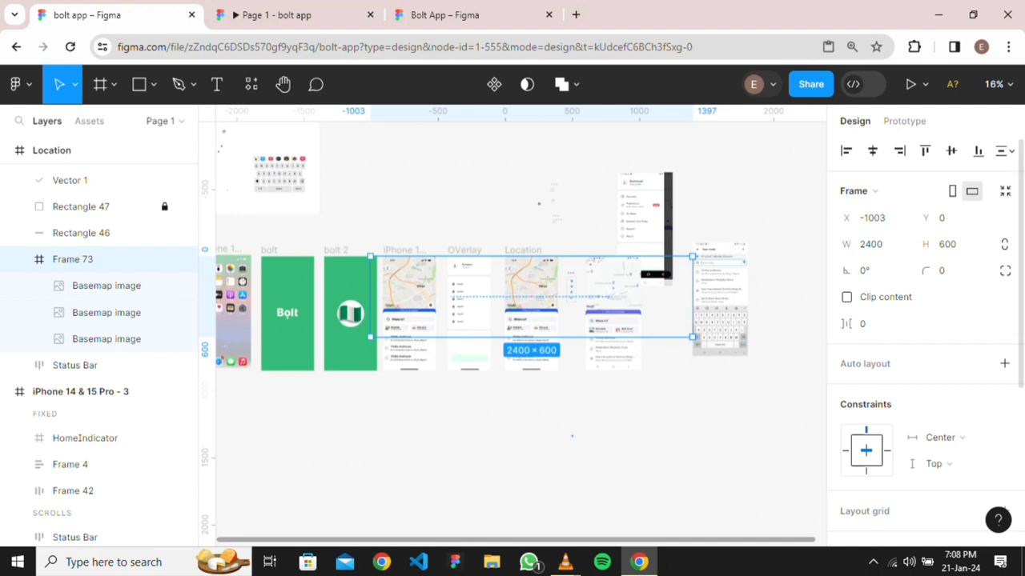
{"action": "left_click", "coordinate": [846, 297]}
Trim Frame 73 from both sides to 375 wide at X 18
{"action": "left_click_drag", "start_coordinate": [692, 297], "coordinate": [558, 297]}
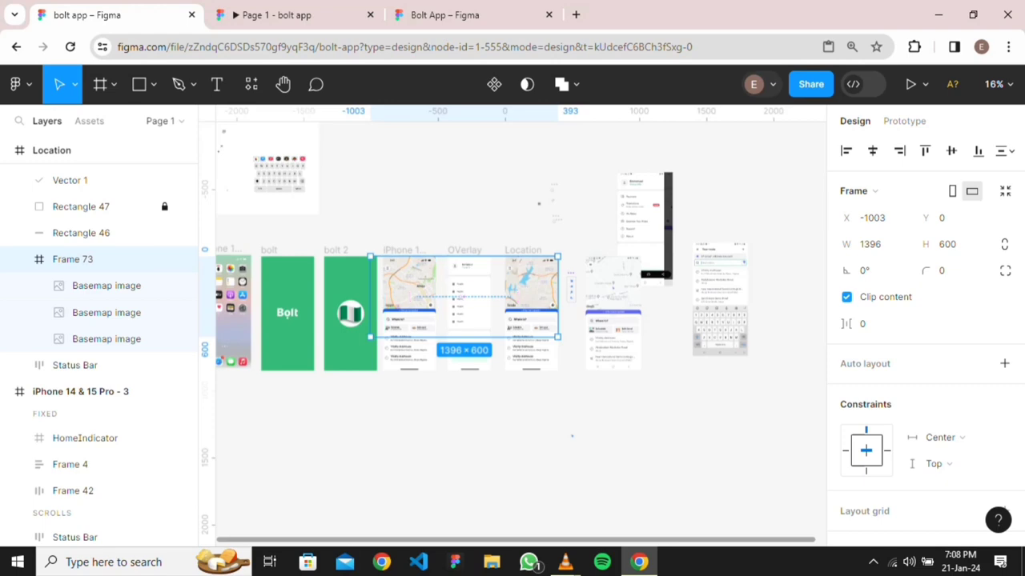
{"action": "left_click_drag", "start_coordinate": [371, 297], "coordinate": [506, 297]}
{"action": "scroll", "coordinate": [532, 301], "scroll_direction": "up", "scroll_amount": 10}
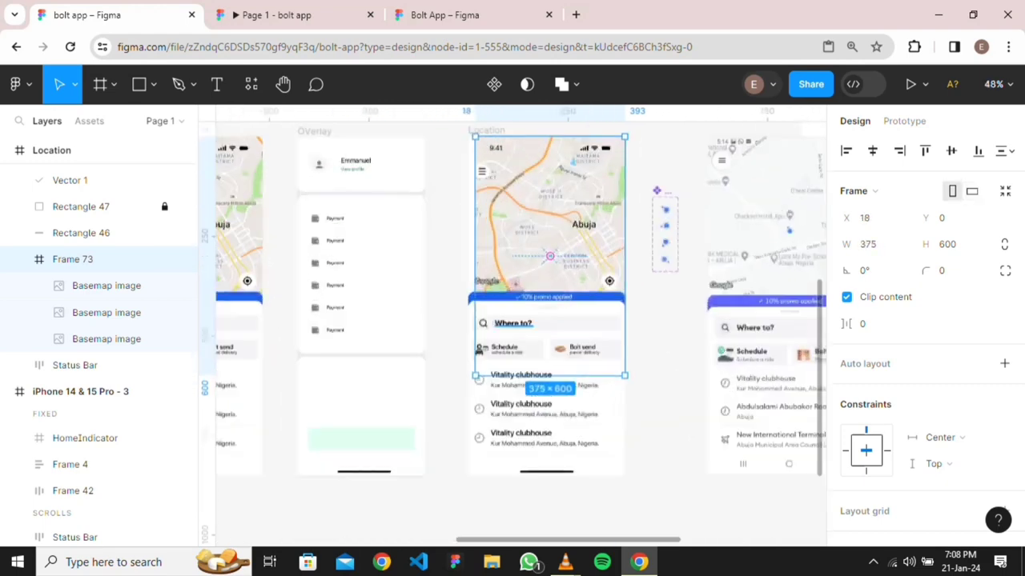
{"action": "scroll", "coordinate": [588, 224], "scroll_direction": "down", "scroll_amount": 5}
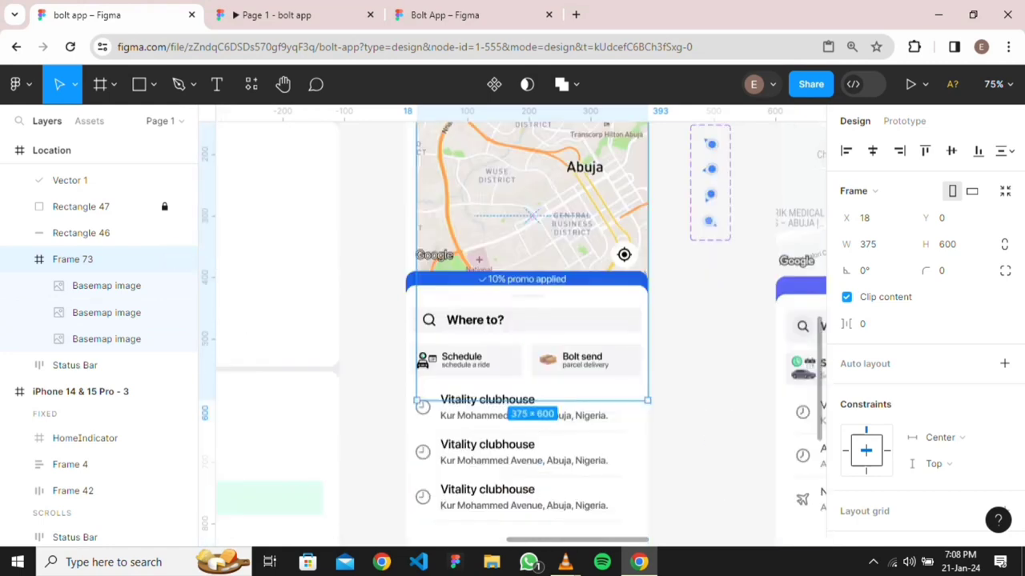
{"action": "key", "text": "Escape"}
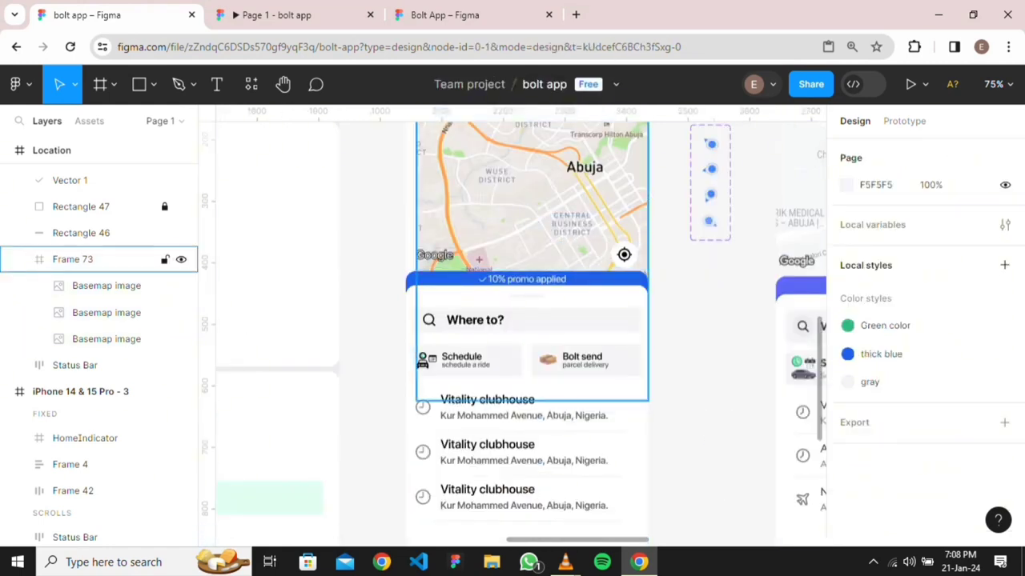
Widen the map frame to 393, then undo the resize, alignment, clipping and move into Location
{"action": "left_click", "coordinate": [72, 259]}
{"action": "left_click_drag", "start_coordinate": [416, 336], "coordinate": [406, 336]}
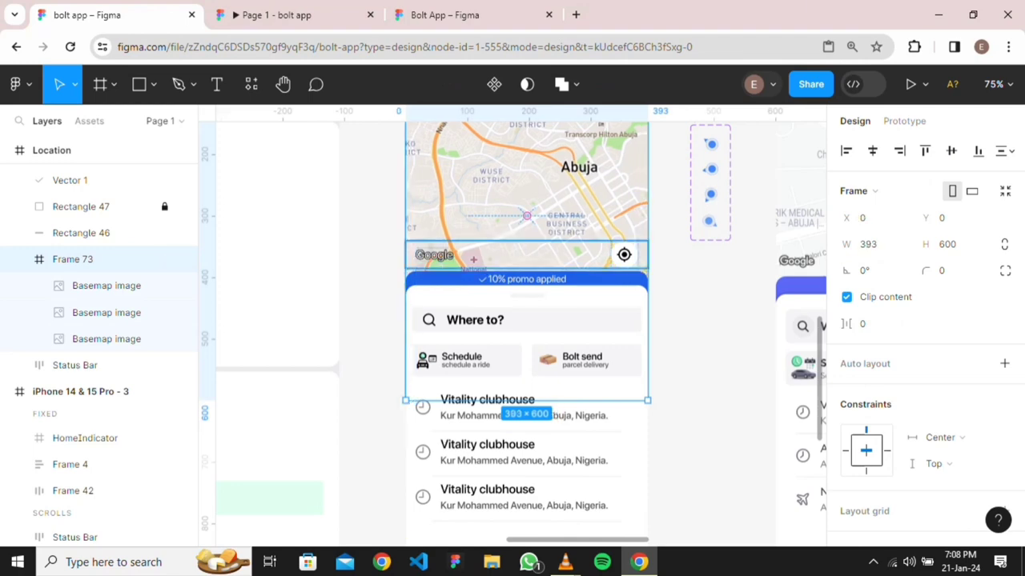
{"action": "key", "text": "Escape"}
{"action": "scroll", "coordinate": [598, 230], "scroll_direction": "down", "scroll_amount": 3}
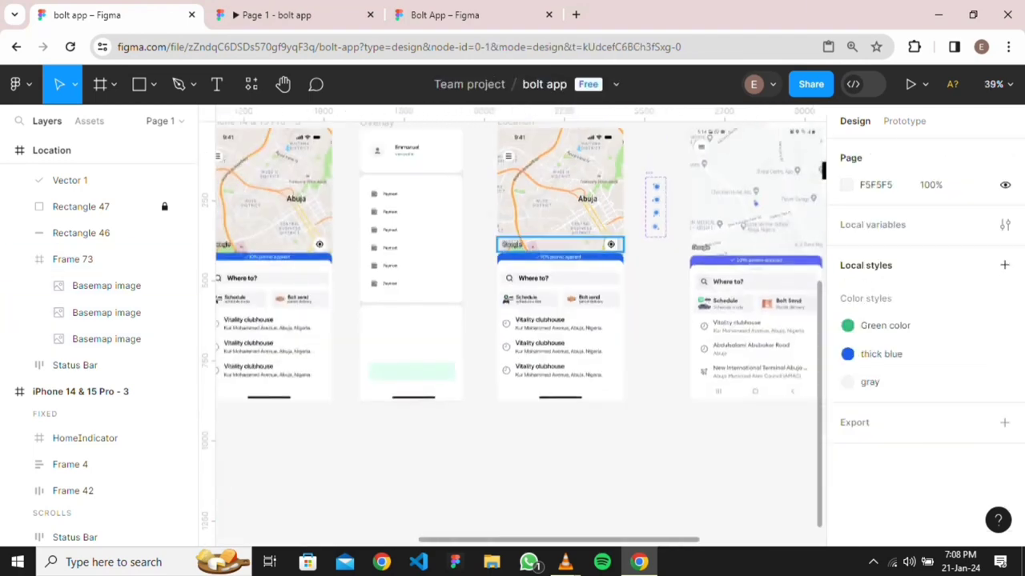
{"action": "scroll", "coordinate": [598, 205], "scroll_direction": "up", "scroll_amount": 4}
{"action": "scroll", "coordinate": [598, 206], "scroll_direction": "up", "scroll_amount": 2}
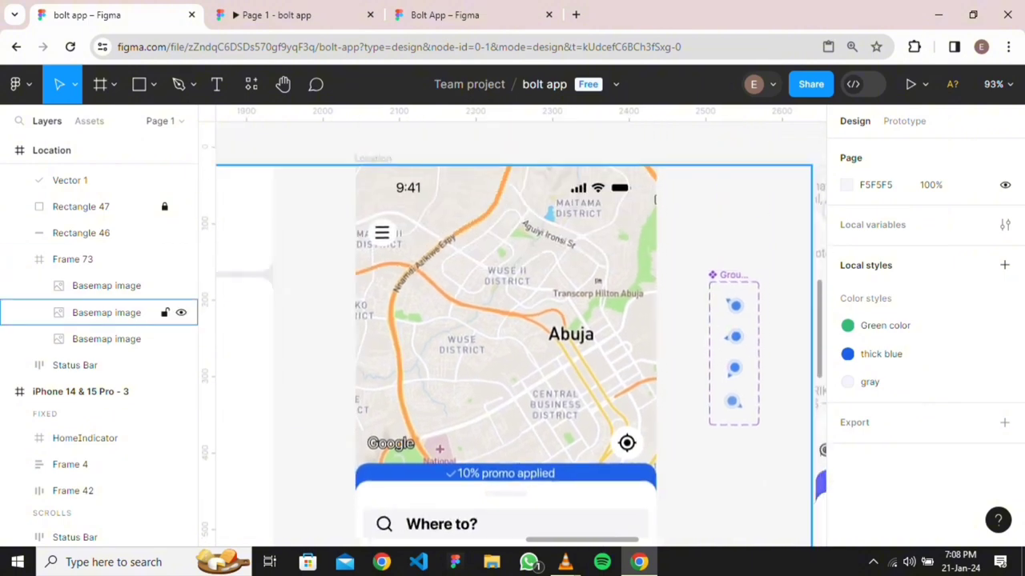
{"action": "key", "text": "ctrl+z"}
{"action": "key", "text": "ctrl+z"}
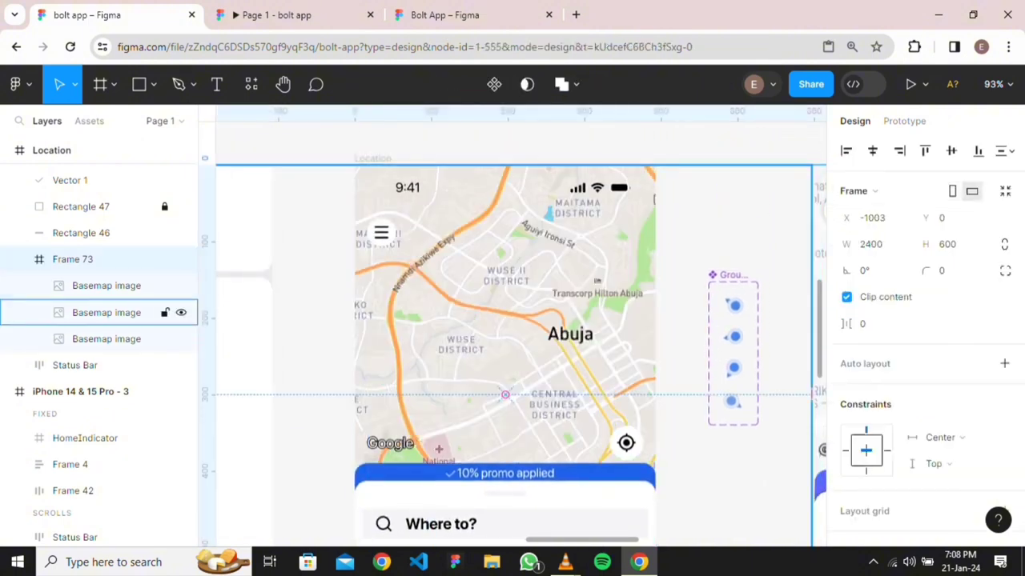
{"action": "key", "text": "ctrl+z"}
{"action": "key", "text": "ctrl+z"}
{"action": "key", "text": "ctrl+z"}
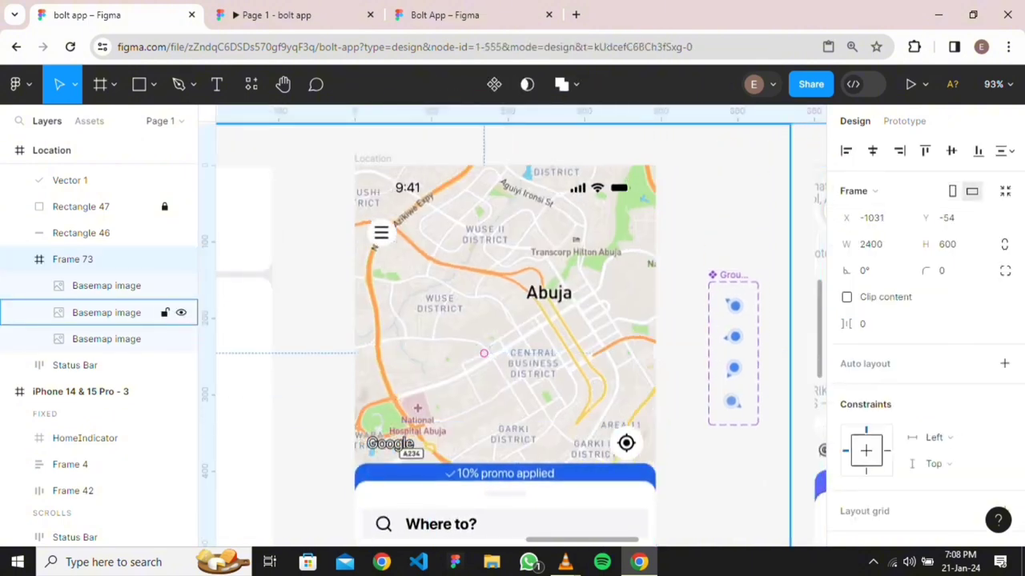
{"action": "key", "text": "ctrl+z"}
{"action": "key", "text": "ctrl+z"}
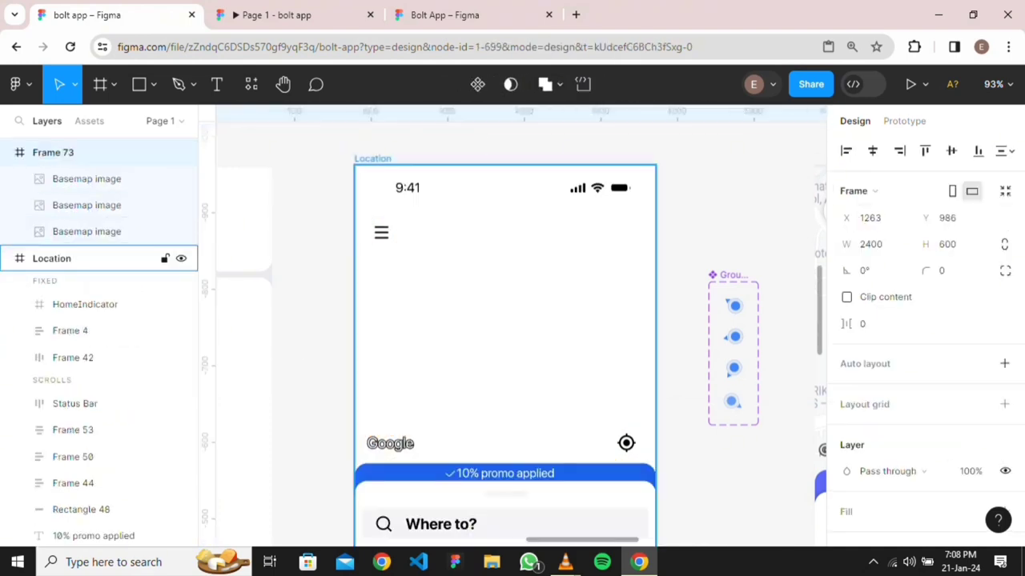
Move the small location marker up near the Abuja label on the map
{"action": "scroll", "coordinate": [570, 298], "scroll_direction": "down", "scroll_amount": 6}
{"action": "scroll", "coordinate": [592, 200], "scroll_direction": "down", "scroll_amount": 4}
{"action": "scroll", "coordinate": [592, 200], "scroll_direction": "up", "scroll_amount": 4}
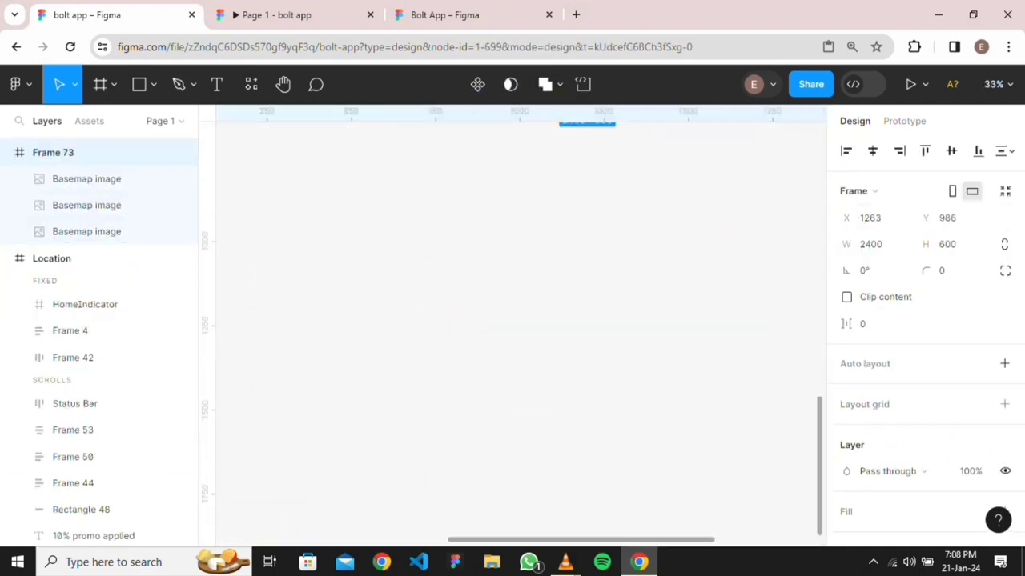
{"action": "scroll", "coordinate": [592, 200], "scroll_direction": "up", "scroll_amount": 3}
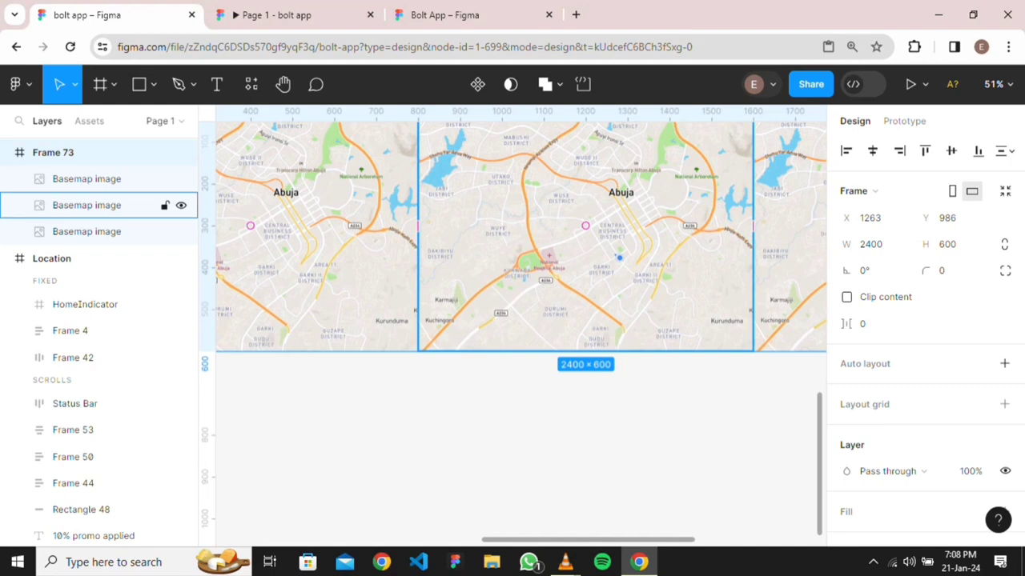
{"action": "left_click", "coordinate": [619, 257]}
{"action": "left_click_drag", "start_coordinate": [619, 257], "coordinate": [603, 199]}
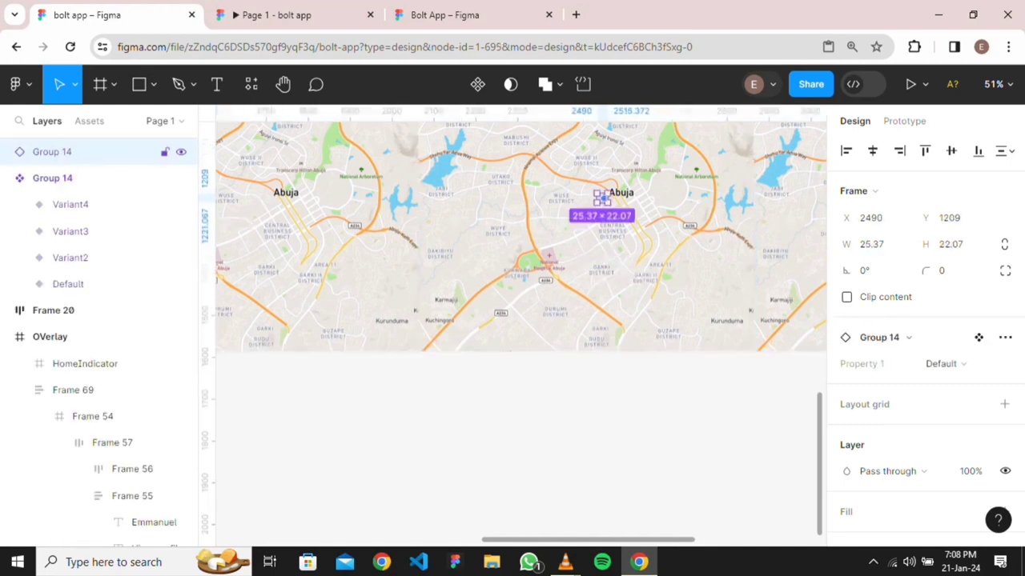
{"action": "key", "text": "Escape"}
Wrap the three Basemap tiles in a new 2400×600 Frame 74 instead of an auto layout
{"action": "left_click", "coordinate": [585, 236]}
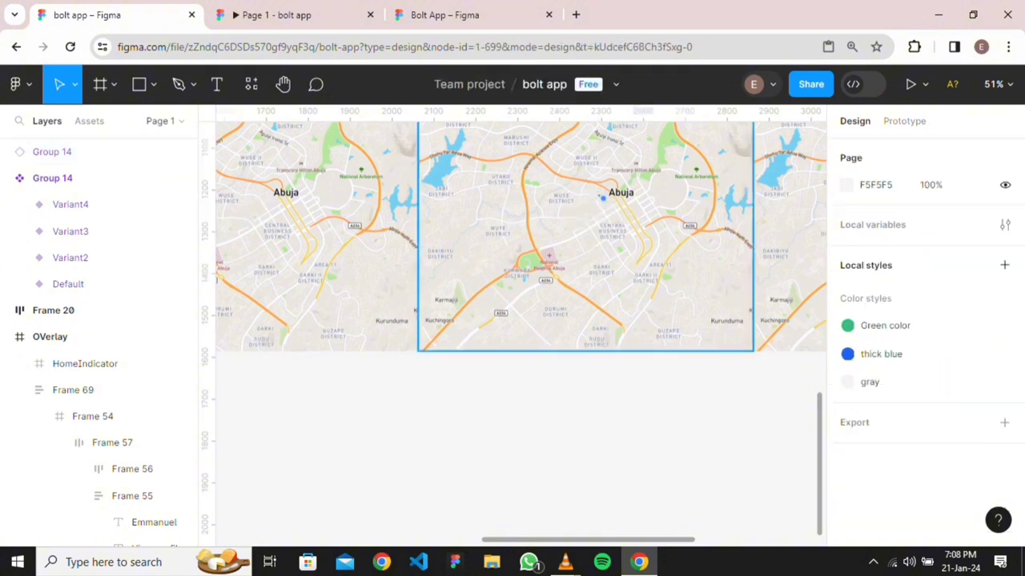
{"action": "left_click", "coordinate": [317, 236], "text": "shift"}
{"action": "left_click", "coordinate": [86, 330], "text": "shift"}
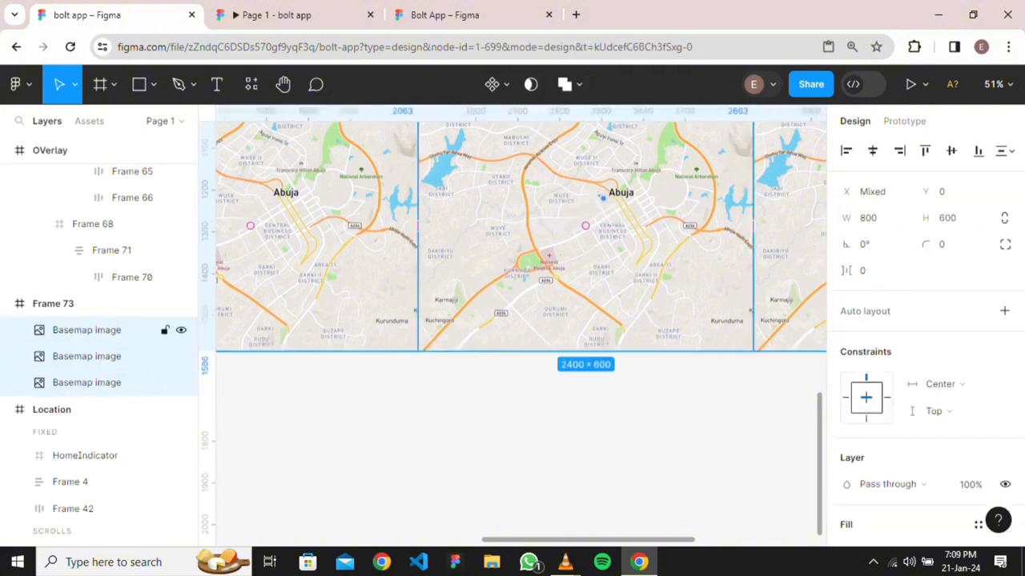
{"action": "key", "text": "shift+a"}
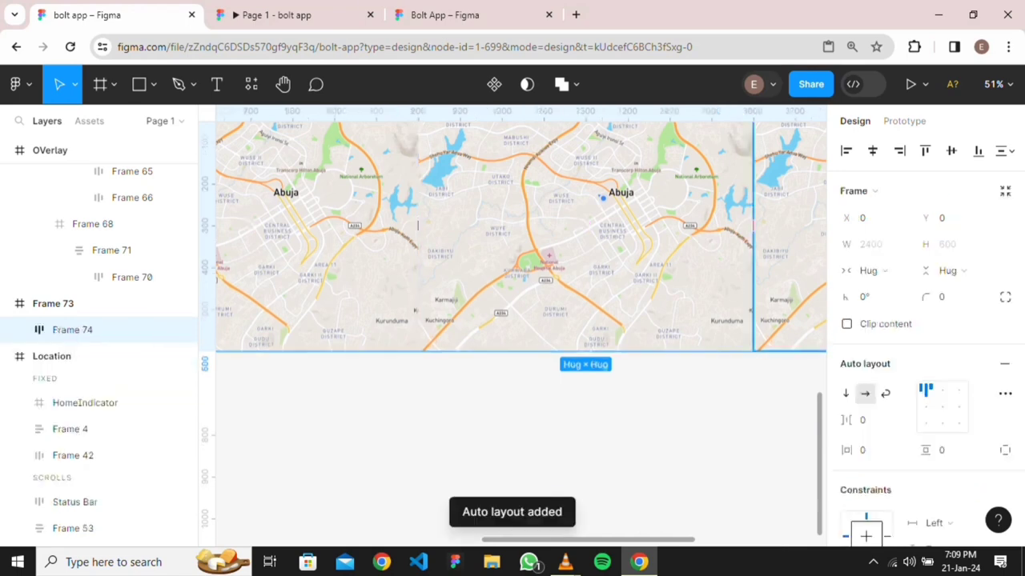
{"action": "key", "text": "ctrl+z"}
{"action": "right_click", "coordinate": [655, 240]}
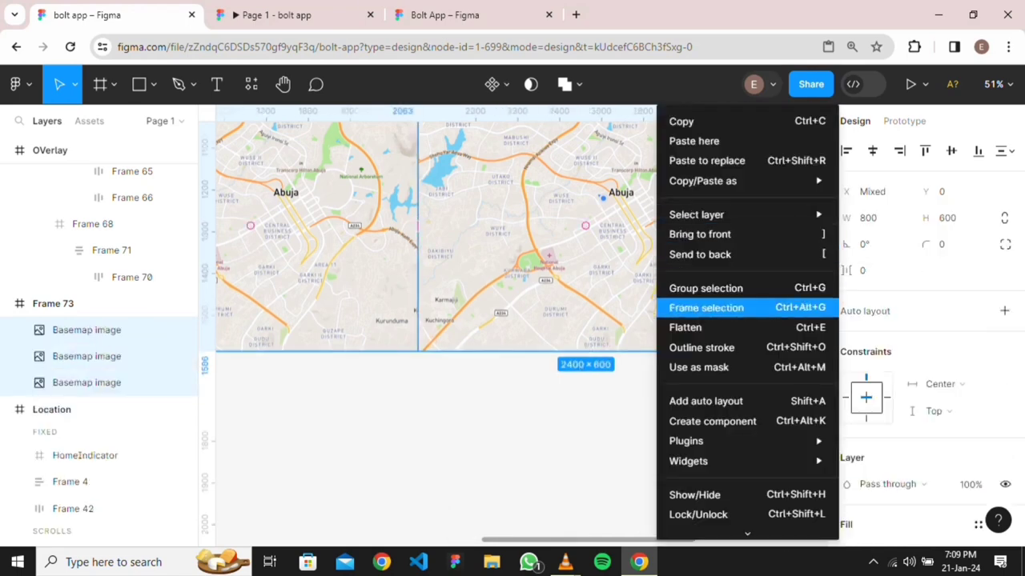
{"action": "left_click", "coordinate": [706, 307]}
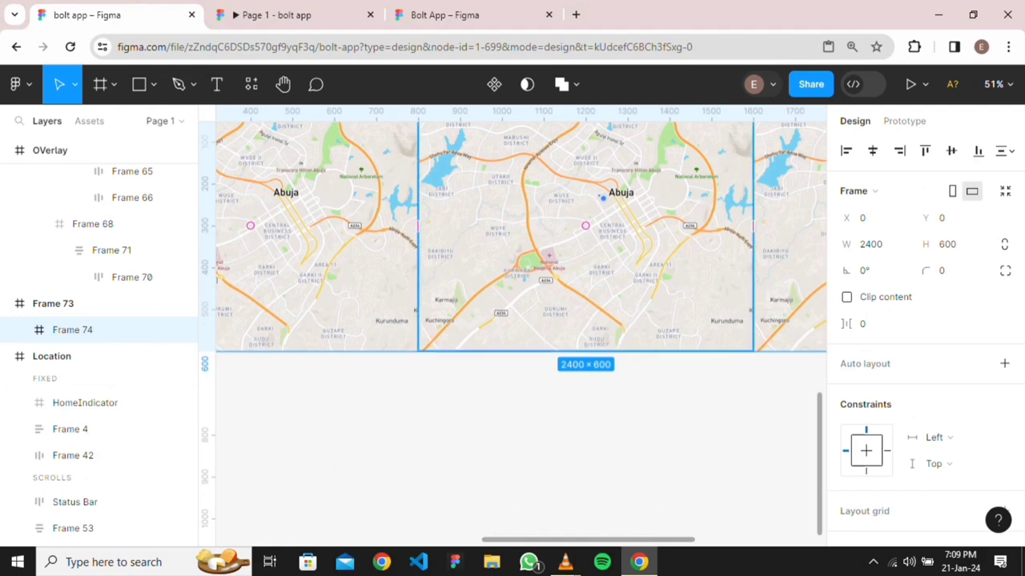
Drag Frame 74 up over the row of app screens
{"action": "scroll", "coordinate": [624, 253], "scroll_direction": "up", "scroll_amount": 3}
{"action": "scroll", "coordinate": [626, 247], "scroll_direction": "down", "scroll_amount": 10}
{"action": "left_click_drag", "start_coordinate": [626, 247], "coordinate": [591, 377]}
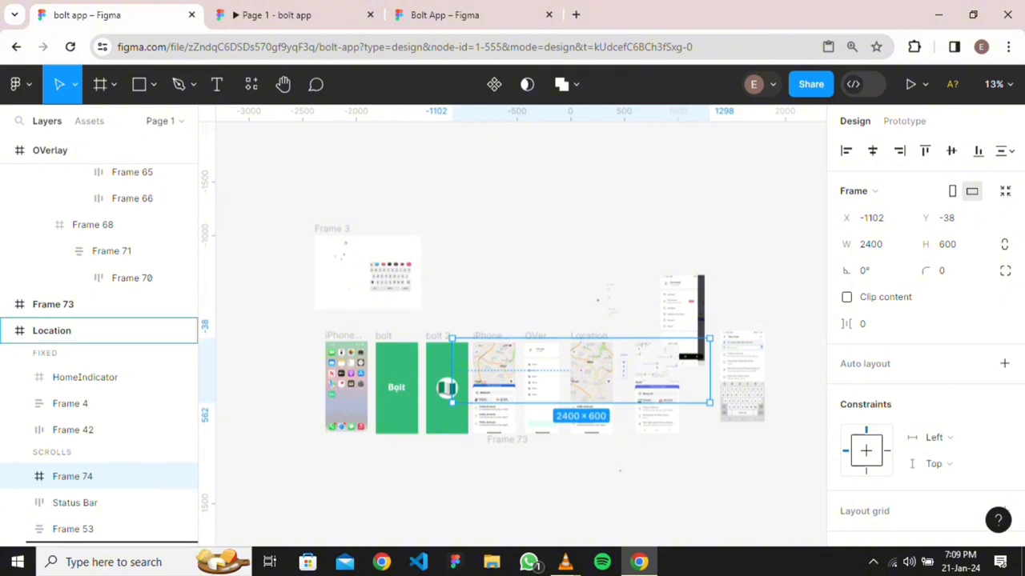
Centre Frame 74 horizontally in Location and move its top to Y 0
{"action": "scroll", "coordinate": [99, 336], "scroll_direction": "down", "scroll_amount": 8}
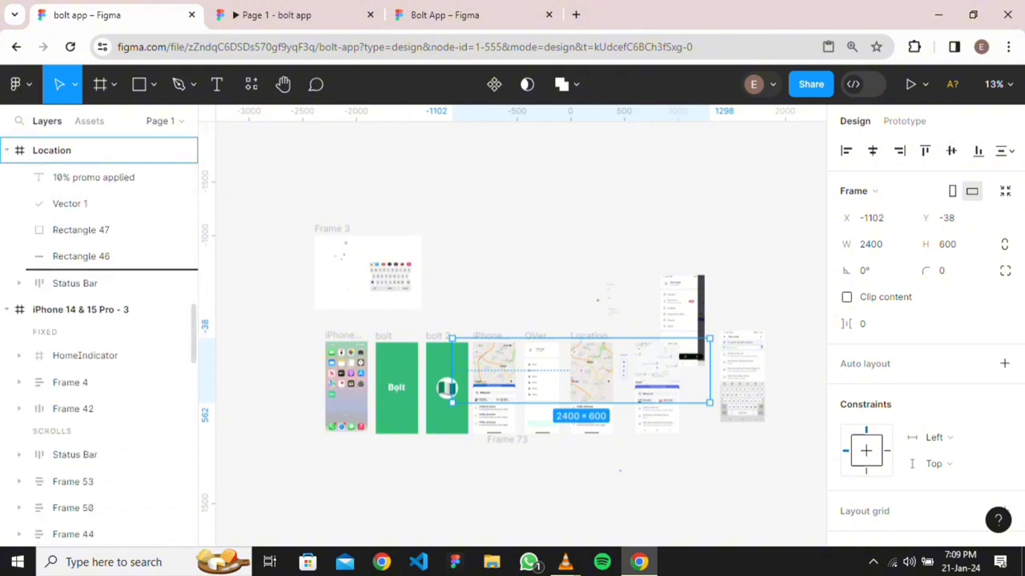
{"action": "left_click", "coordinate": [873, 150]}
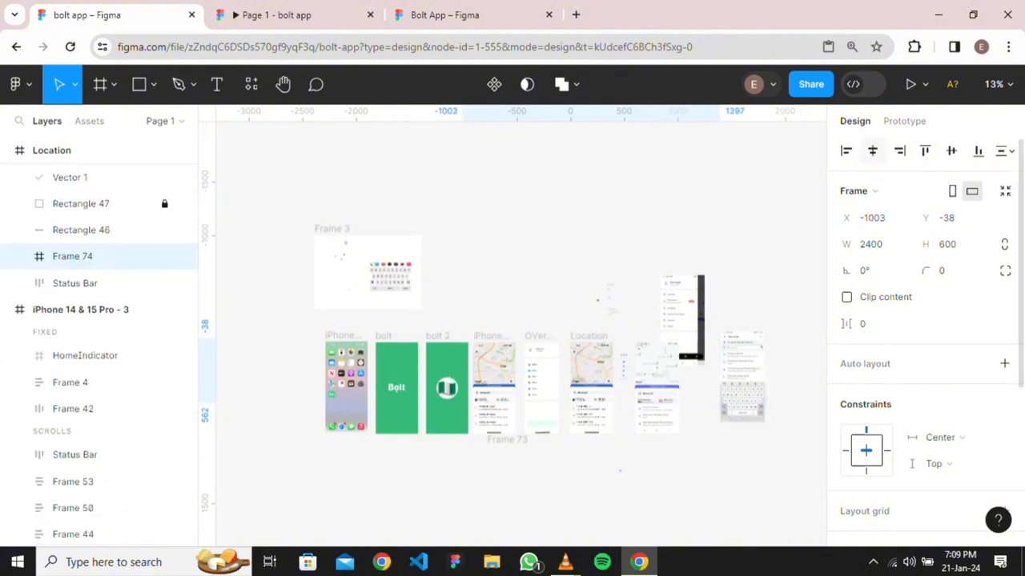
{"action": "scroll", "coordinate": [588, 395], "scroll_direction": "up", "scroll_amount": 2}
{"action": "scroll", "coordinate": [587, 395], "scroll_direction": "down", "scroll_amount": 2}
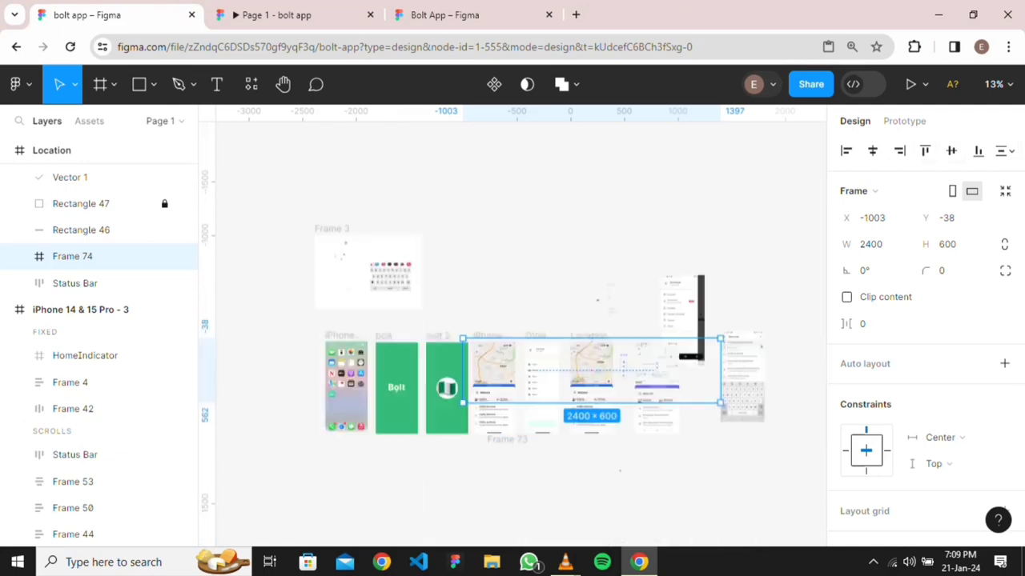
{"action": "scroll", "coordinate": [588, 395], "scroll_direction": "up", "scroll_amount": 5}
{"action": "scroll", "coordinate": [601, 387], "scroll_direction": "up", "scroll_amount": 3}
{"action": "scroll", "coordinate": [639, 292], "scroll_direction": "up", "scroll_amount": 5}
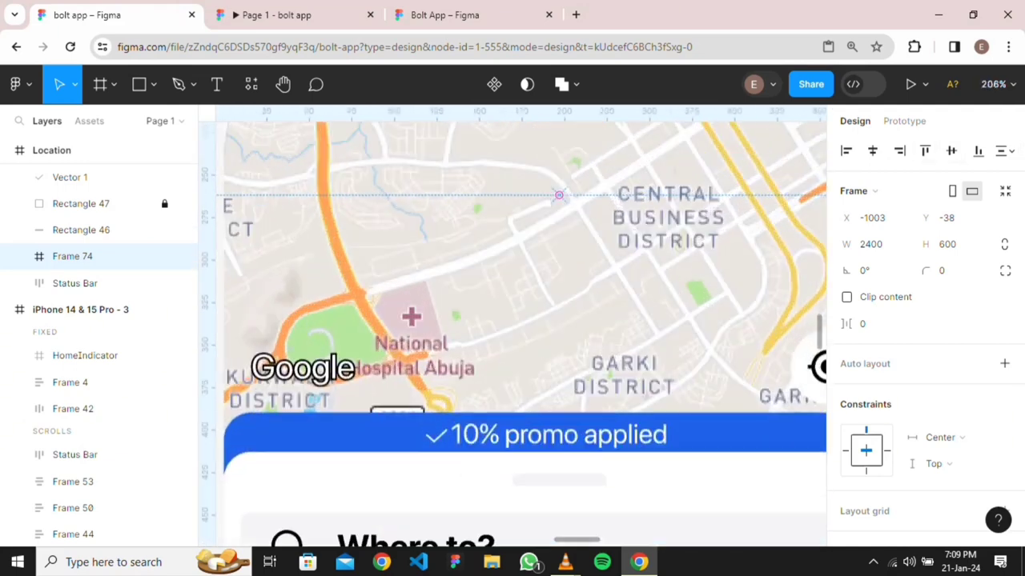
{"action": "scroll", "coordinate": [639, 292], "scroll_direction": "up", "scroll_amount": 2}
{"action": "scroll", "coordinate": [543, 325], "scroll_direction": "down", "scroll_amount": 4}
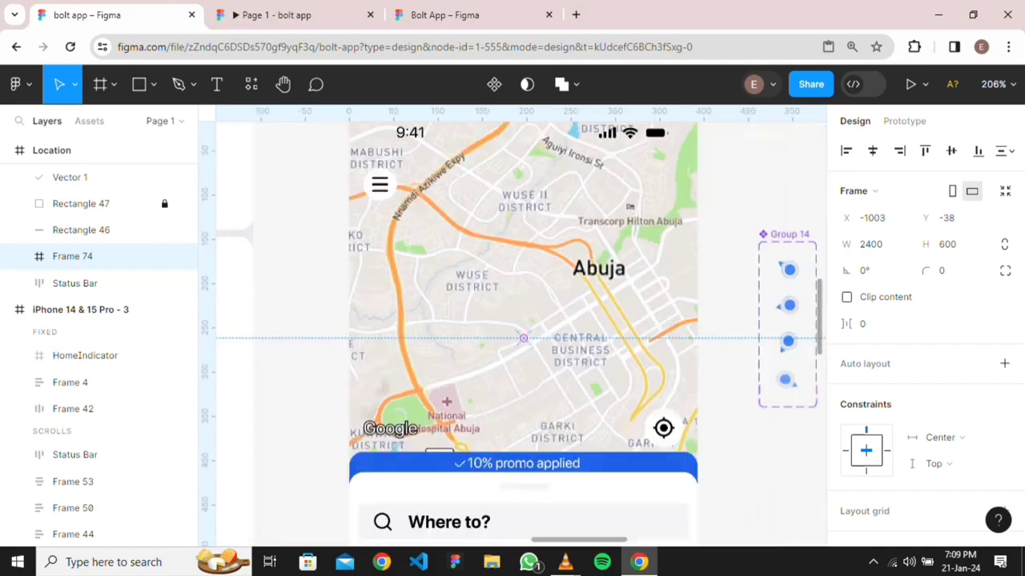
{"action": "scroll", "coordinate": [583, 309], "scroll_direction": "down", "scroll_amount": 3}
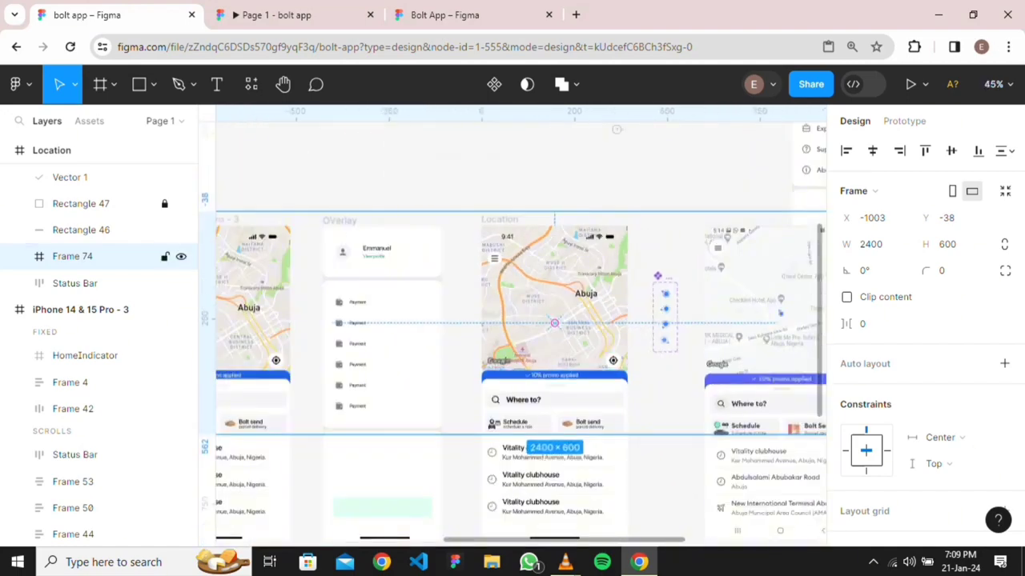
{"action": "scroll", "coordinate": [585, 282], "scroll_direction": "up", "scroll_amount": 6}
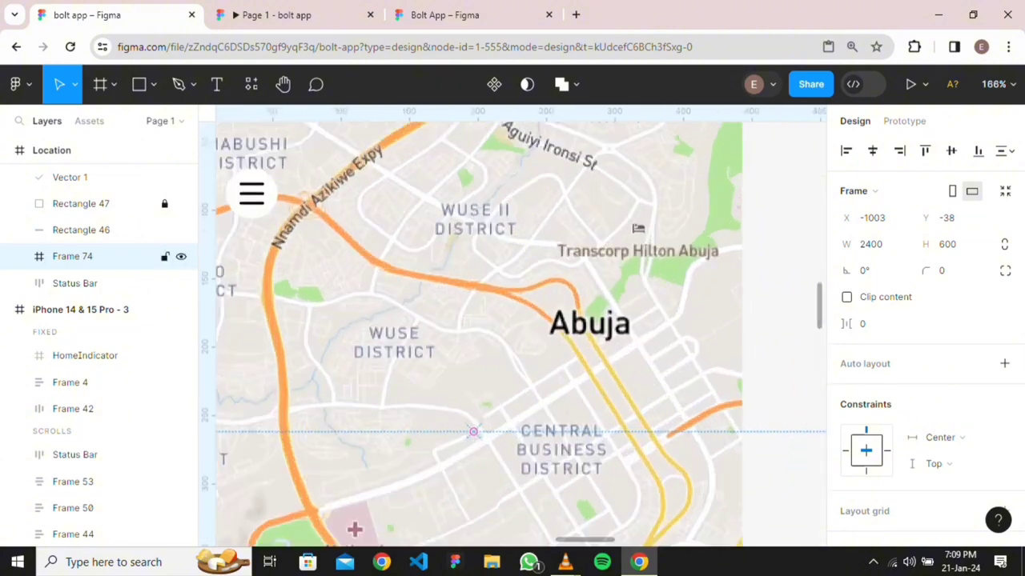
{"action": "scroll", "coordinate": [520, 329], "scroll_direction": "down", "scroll_amount": 5}
{"action": "scroll", "coordinate": [520, 328], "scroll_direction": "down", "scroll_amount": 3}
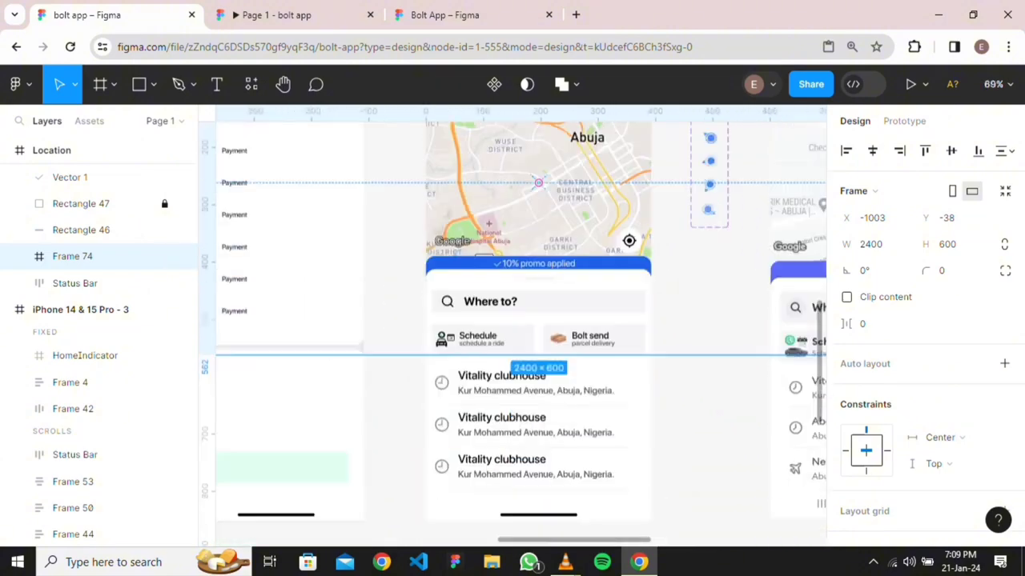
{"action": "scroll", "coordinate": [520, 320], "scroll_direction": "up", "scroll_amount": 3}
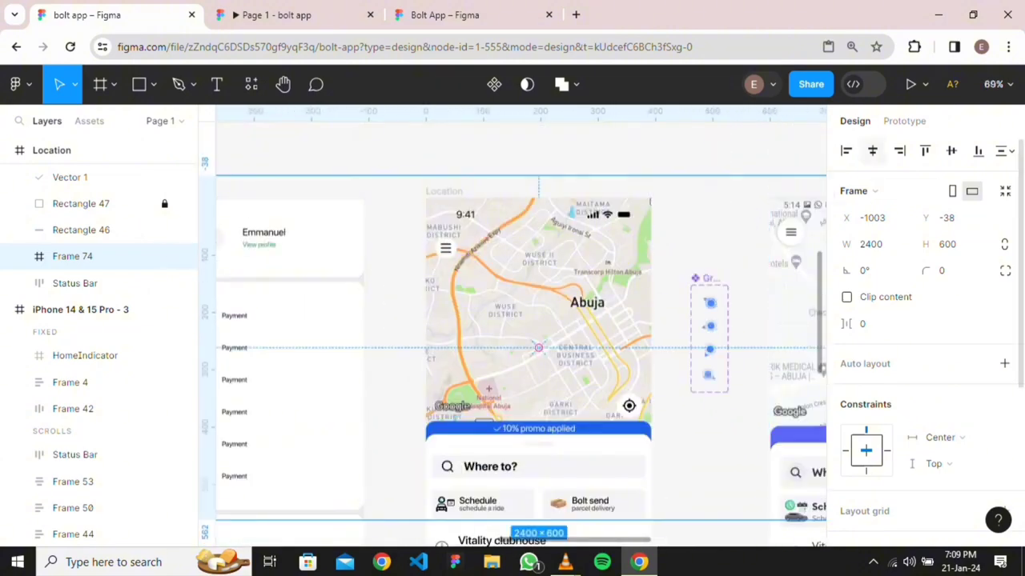
{"action": "left_click_drag", "start_coordinate": [538, 348], "coordinate": [539, 369]}
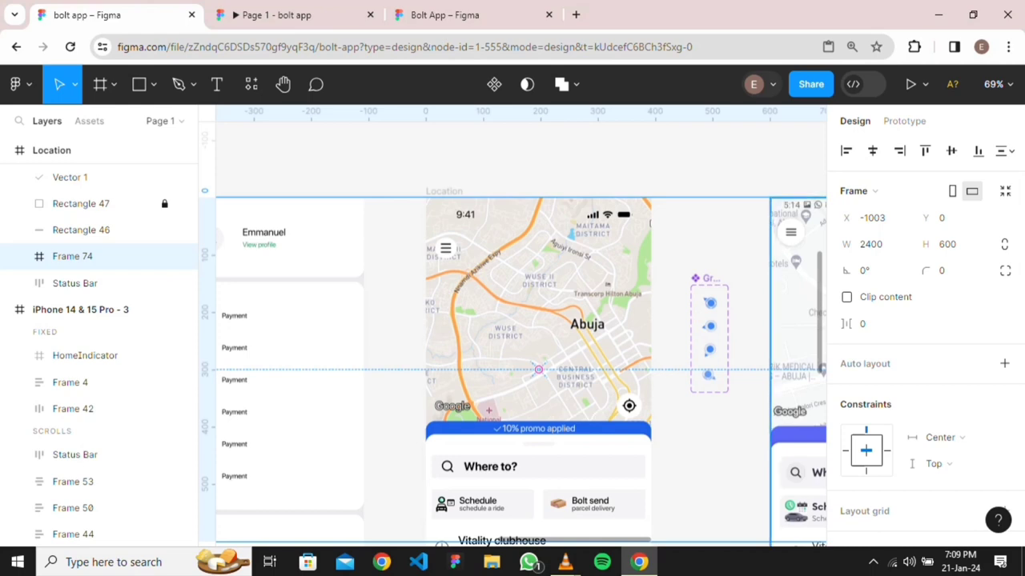
Trim Frame 74 from both sides to the phone's 393 width and view the prototype preview
{"action": "scroll", "coordinate": [814, 252], "scroll_direction": "down", "scroll_amount": 3}
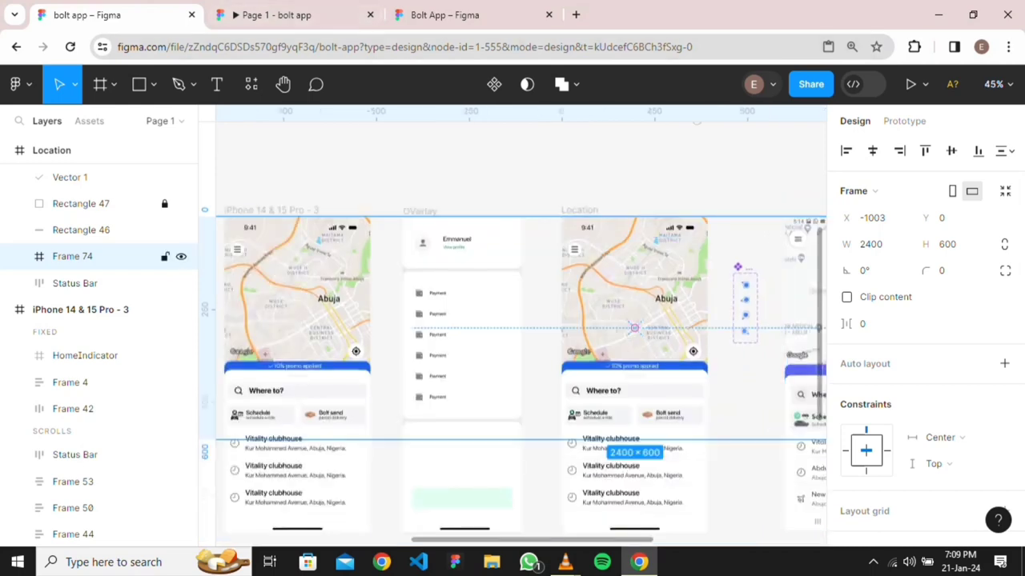
{"action": "scroll", "coordinate": [735, 313], "scroll_direction": "down", "scroll_amount": 5}
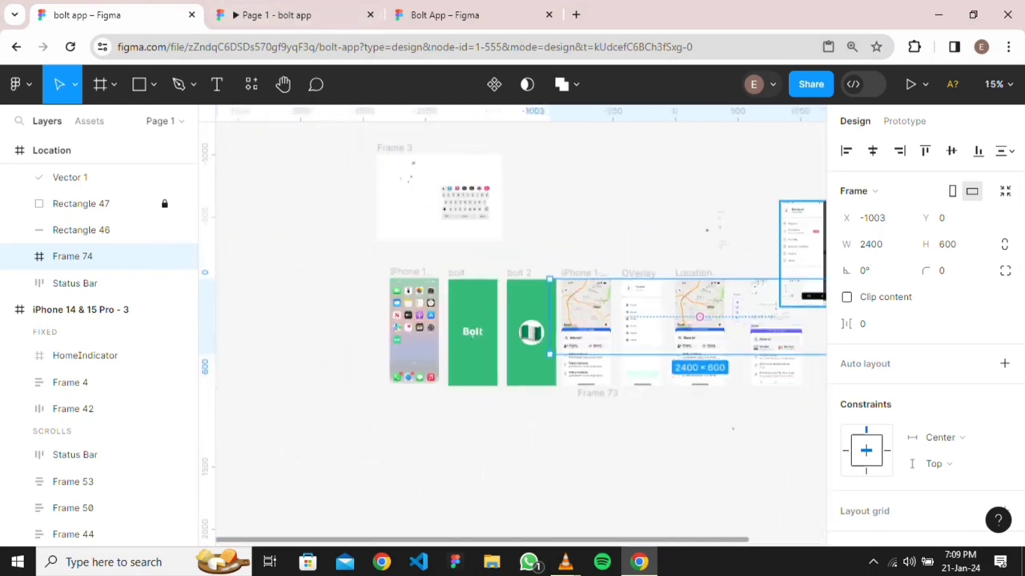
{"action": "scroll", "coordinate": [774, 352], "scroll_direction": "right", "scroll_amount": 2}
{"action": "scroll", "coordinate": [775, 352], "scroll_direction": "up", "scroll_amount": 2}
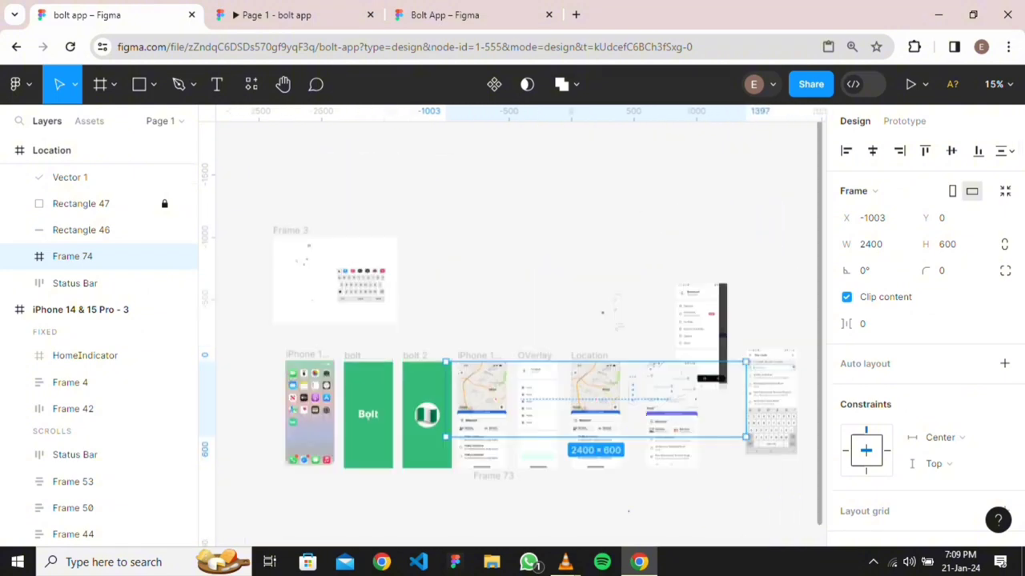
{"action": "left_click_drag", "start_coordinate": [745, 400], "coordinate": [621, 401]}
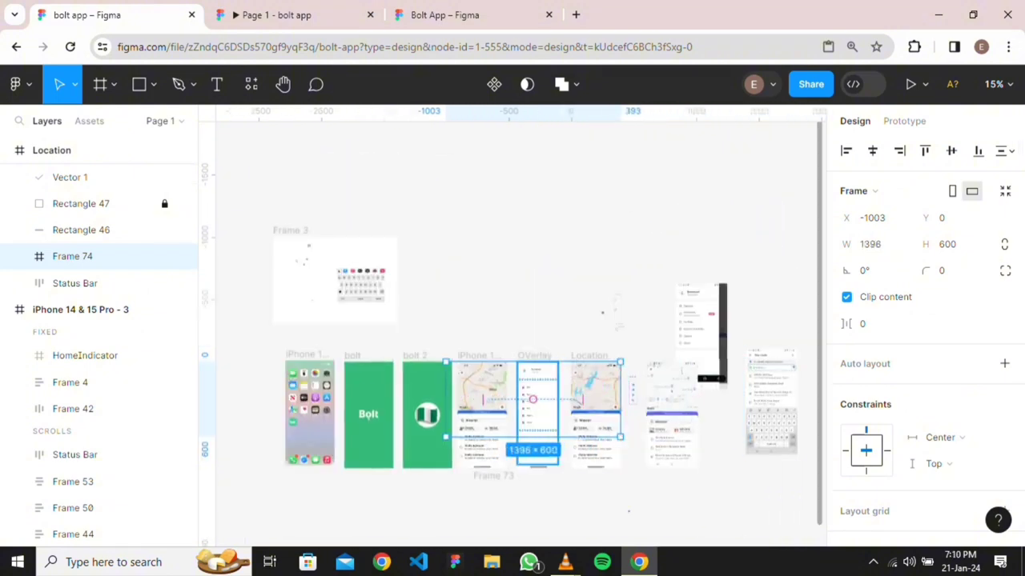
{"action": "scroll", "coordinate": [520, 324], "scroll_direction": "left", "scroll_amount": 2}
{"action": "left_click_drag", "start_coordinate": [504, 400], "coordinate": [634, 401]}
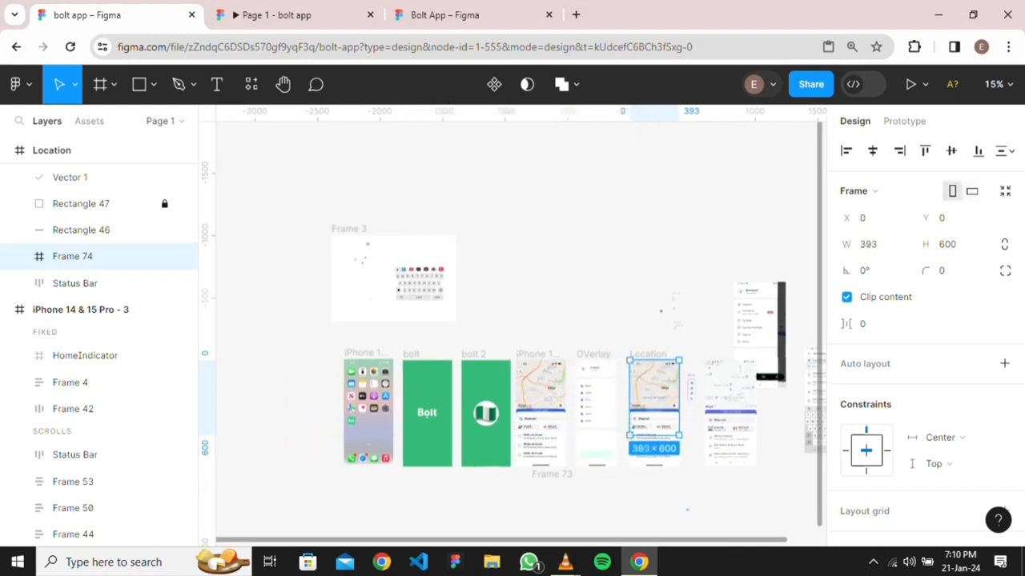
{"action": "scroll", "coordinate": [651, 397], "scroll_direction": "up", "scroll_amount": 5}
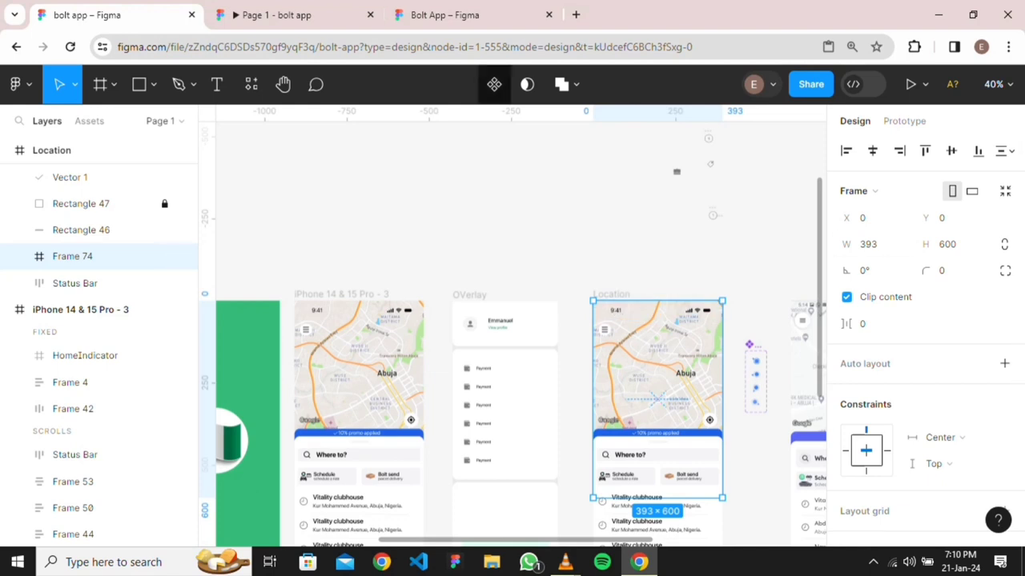
{"action": "left_click", "coordinate": [276, 14]}
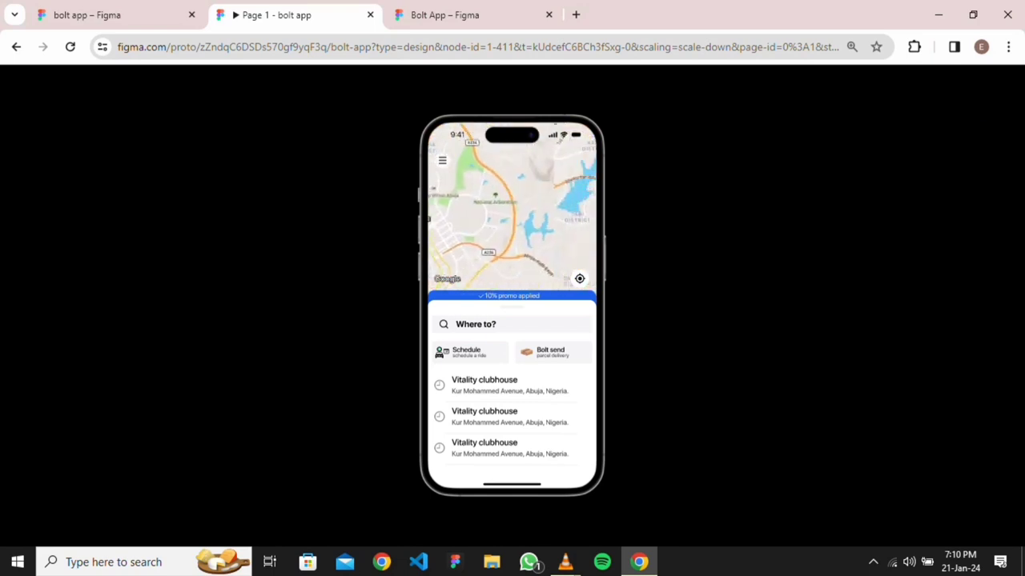
Place a Group 14 location-dot instance on the Location map and restart the prototype preview
{"action": "key", "text": "ctrl+shift+Tab"}
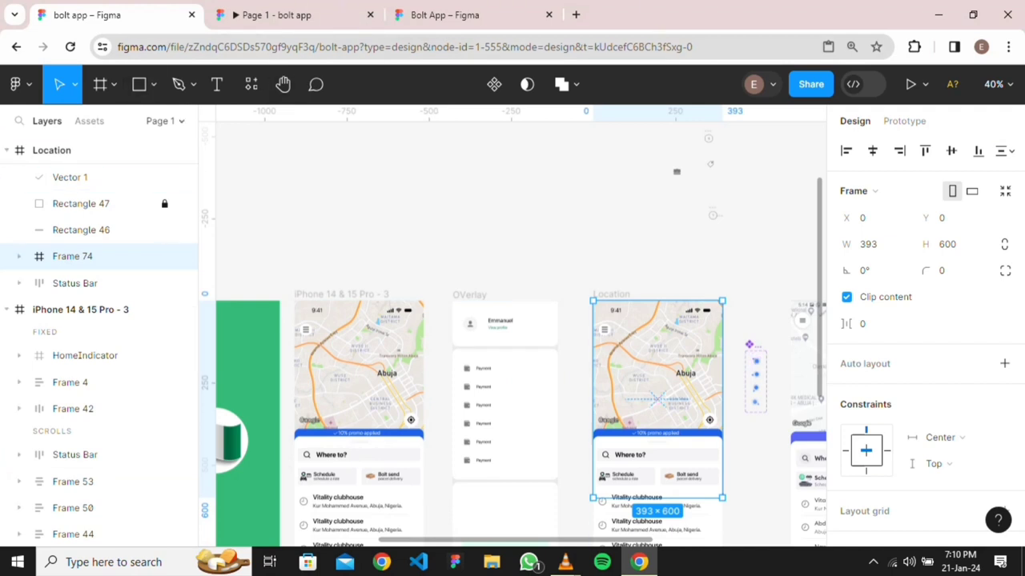
{"action": "left_click", "coordinate": [89, 121]}
{"action": "left_click_drag", "start_coordinate": [52, 282], "coordinate": [672, 370]}
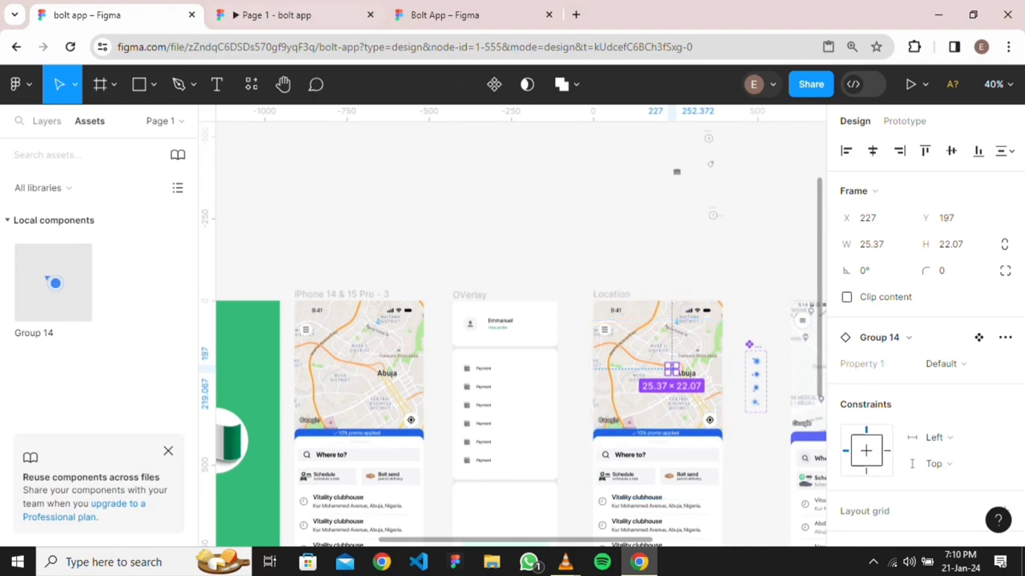
{"action": "key", "text": "ctrl+Tab"}
{"action": "key", "text": "r"}
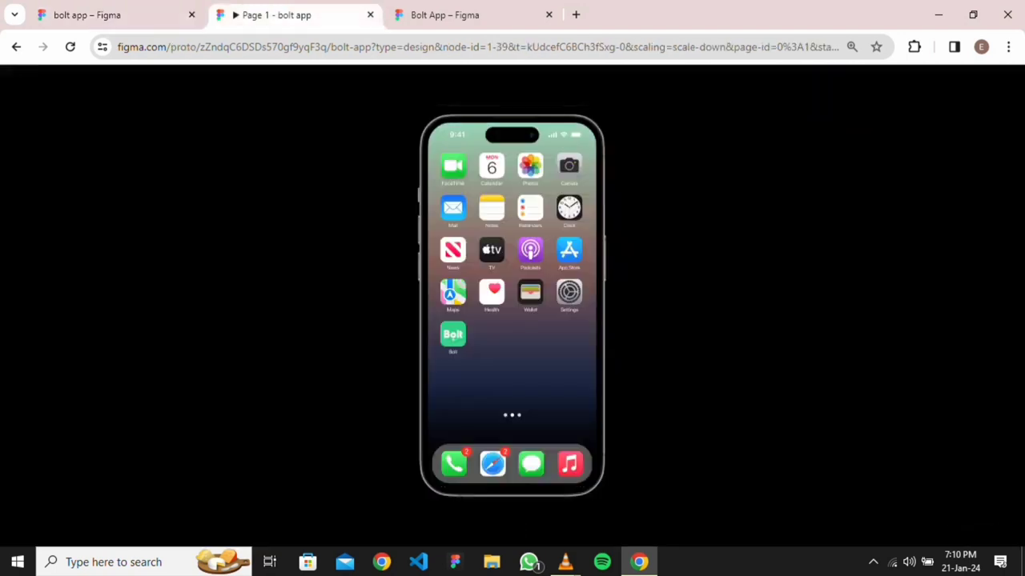
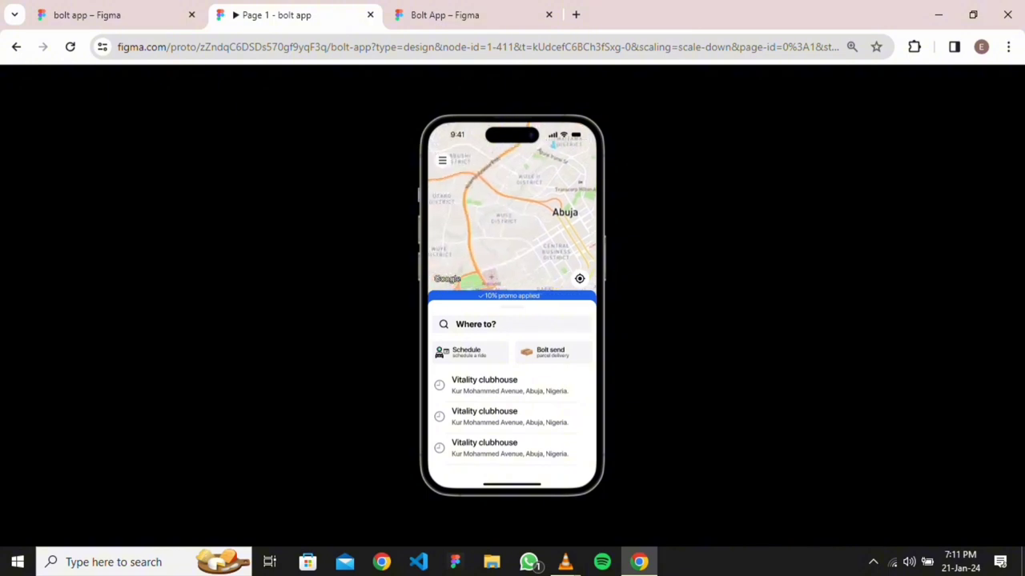
Return from the prototype preview to the bolt app design file
{"action": "left_click", "coordinate": [112, 14]}
{"action": "scroll", "coordinate": [654, 328], "scroll_direction": "down", "scroll_amount": 3}
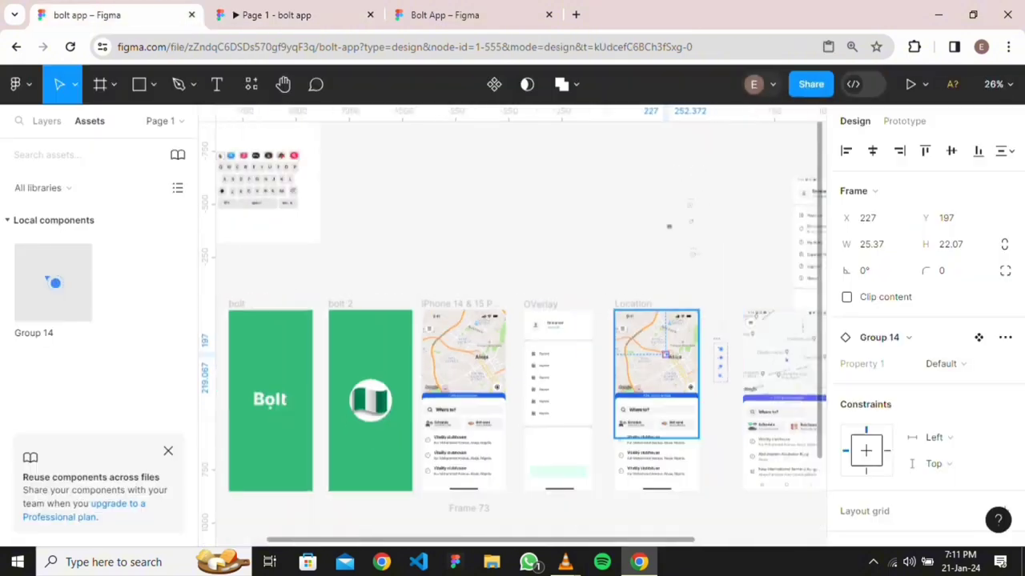
Group the location marker with the right map image, undoing a trial move of the group
{"action": "key", "text": "ctrl+z"}
{"action": "key", "text": "ctrl+z"}
{"action": "key", "text": "ctrl+z"}
{"action": "key", "text": "ctrl+z"}
{"action": "key", "text": "ctrl+z"}
{"action": "key", "text": "ctrl+z"}
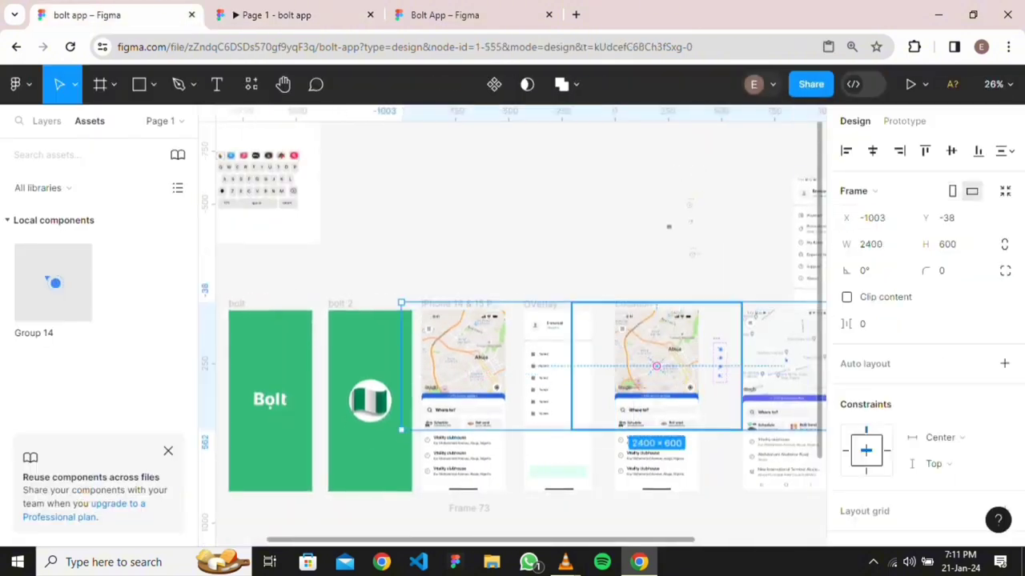
{"action": "scroll", "coordinate": [513, 320], "scroll_direction": "down", "scroll_amount": 4}
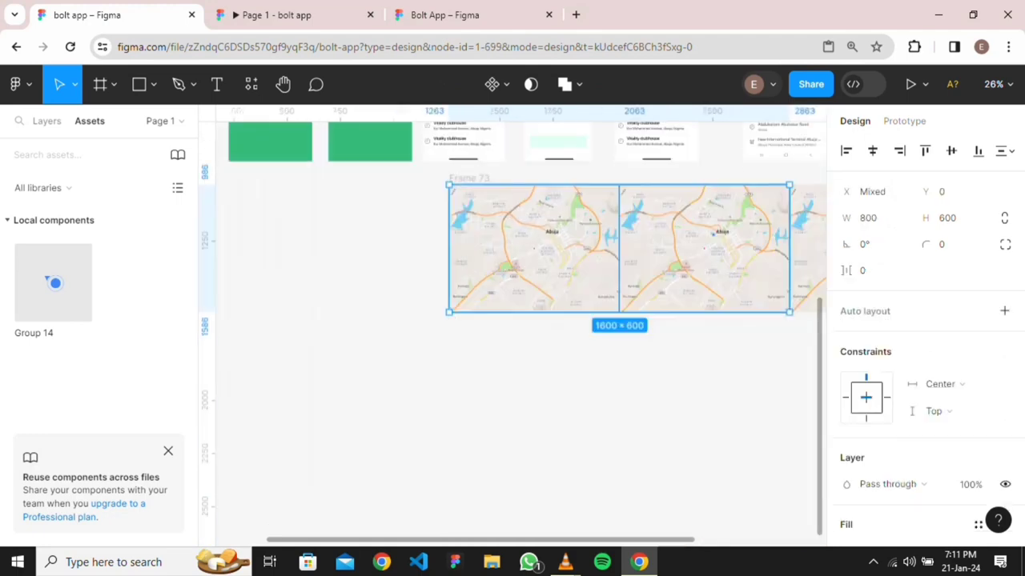
{"action": "key", "text": "Escape"}
{"action": "scroll", "coordinate": [711, 245], "scroll_direction": "up", "scroll_amount": 3}
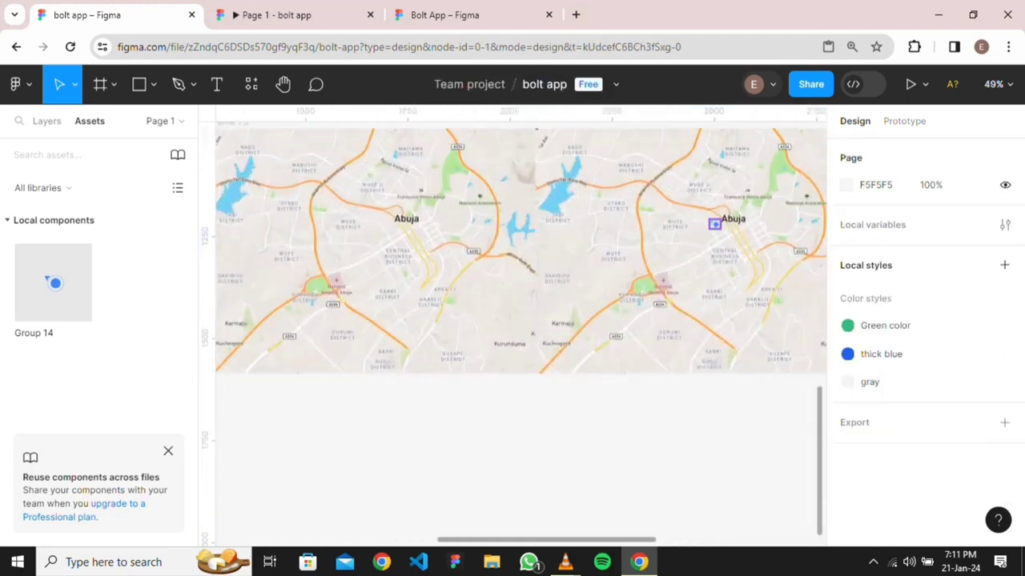
{"action": "left_click", "coordinate": [714, 224]}
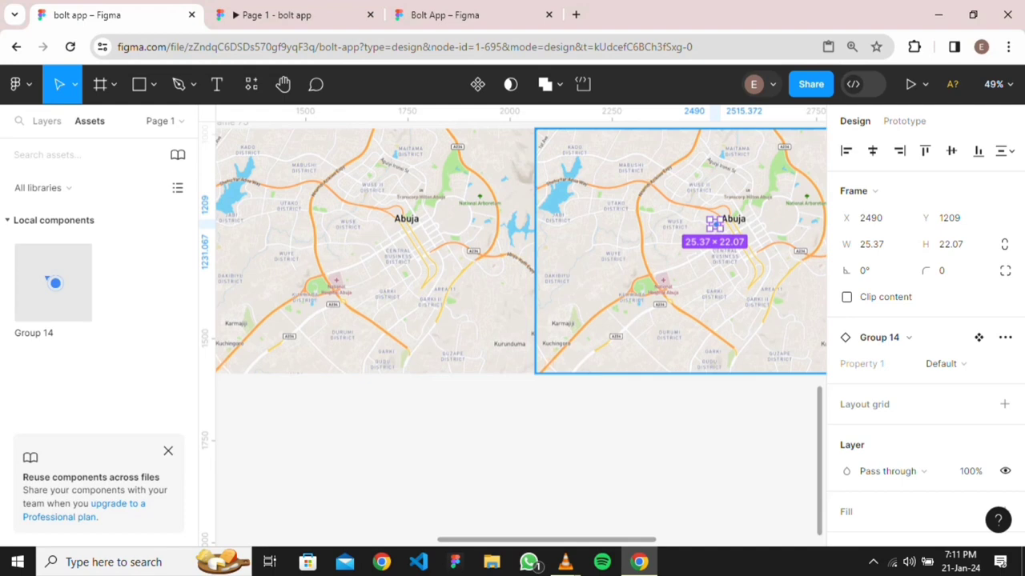
{"action": "left_click", "coordinate": [680, 280], "text": "shift"}
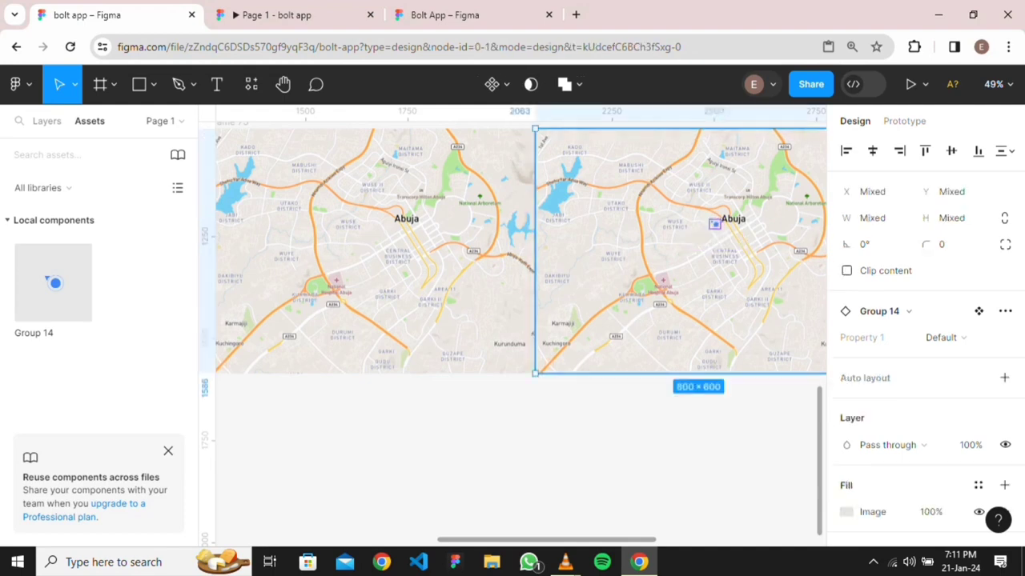
{"action": "key", "text": "ctrl+g"}
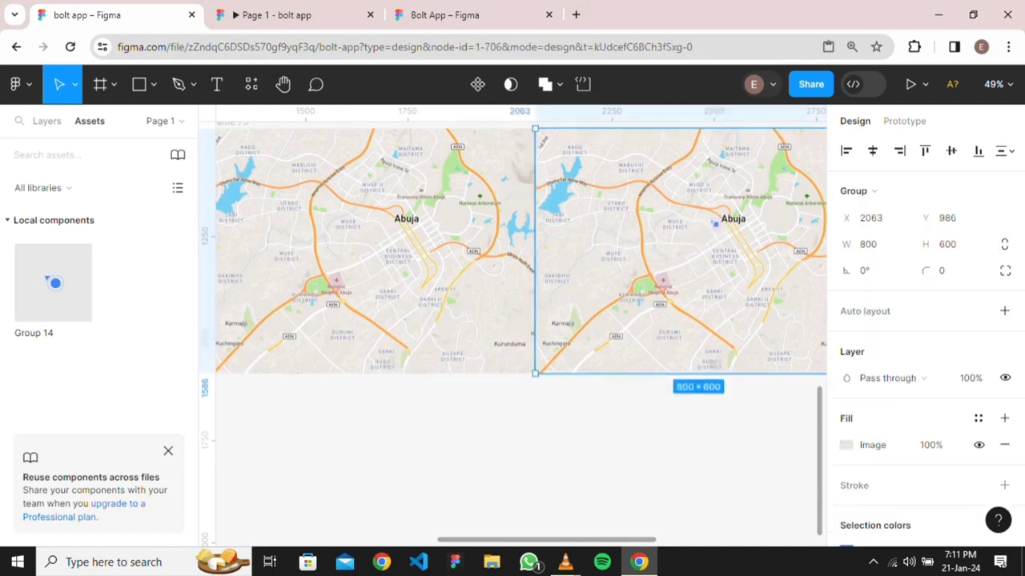
{"action": "scroll", "coordinate": [636, 316], "scroll_direction": "down", "scroll_amount": 3}
{"action": "key", "text": "Escape"}
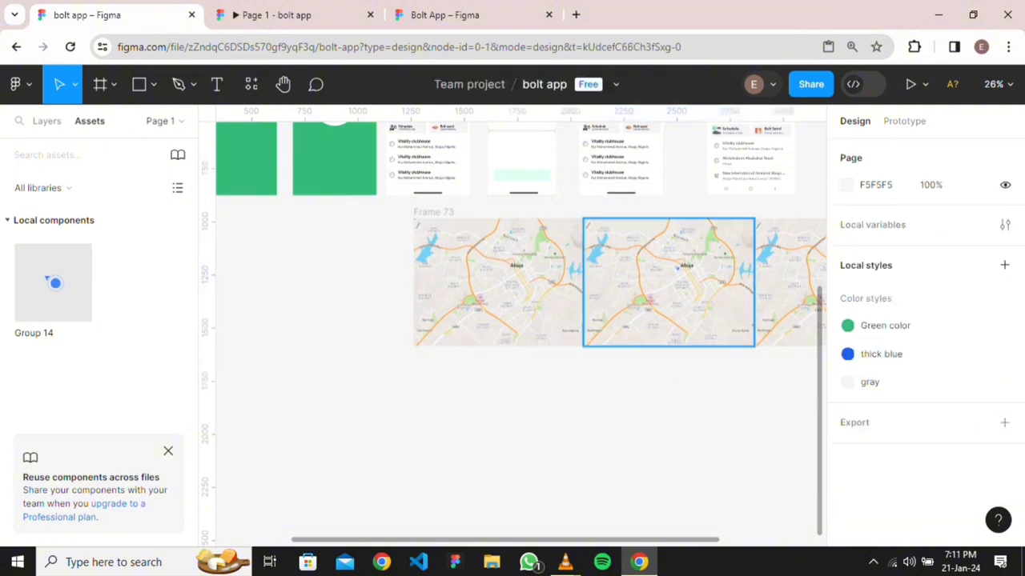
{"action": "left_click_drag", "start_coordinate": [669, 282], "coordinate": [697, 472]}
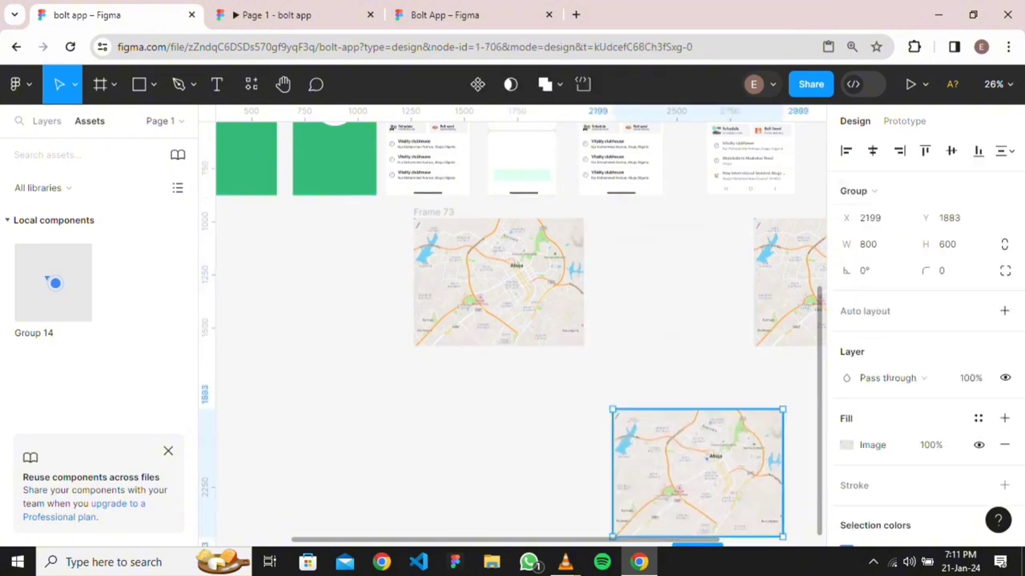
{"action": "key", "text": "ctrl+z"}
Frame the three map images as Frame 74 and drag it into the Location screen
{"action": "left_click", "coordinate": [498, 282]}
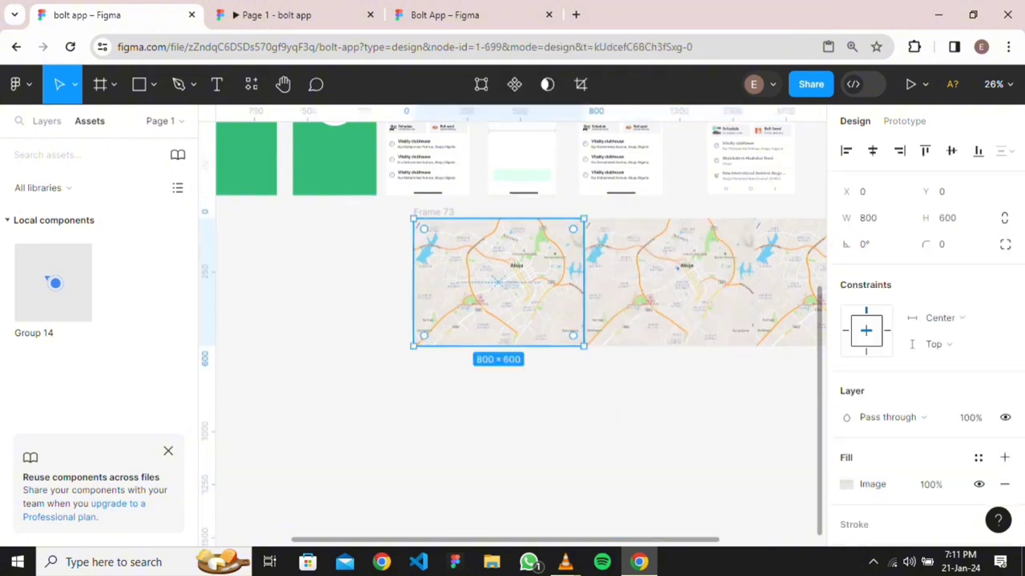
{"action": "left_click", "coordinate": [668, 282], "text": "shift"}
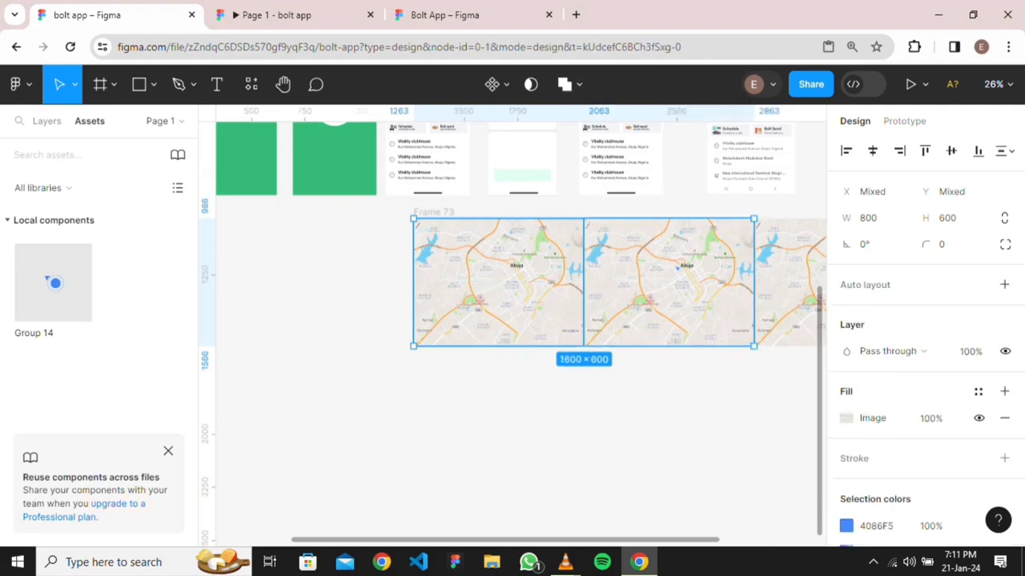
{"action": "left_click", "coordinate": [791, 281], "text": "shift"}
{"action": "right_click", "coordinate": [659, 287]}
{"action": "mouse_move", "coordinate": [699, 214]}
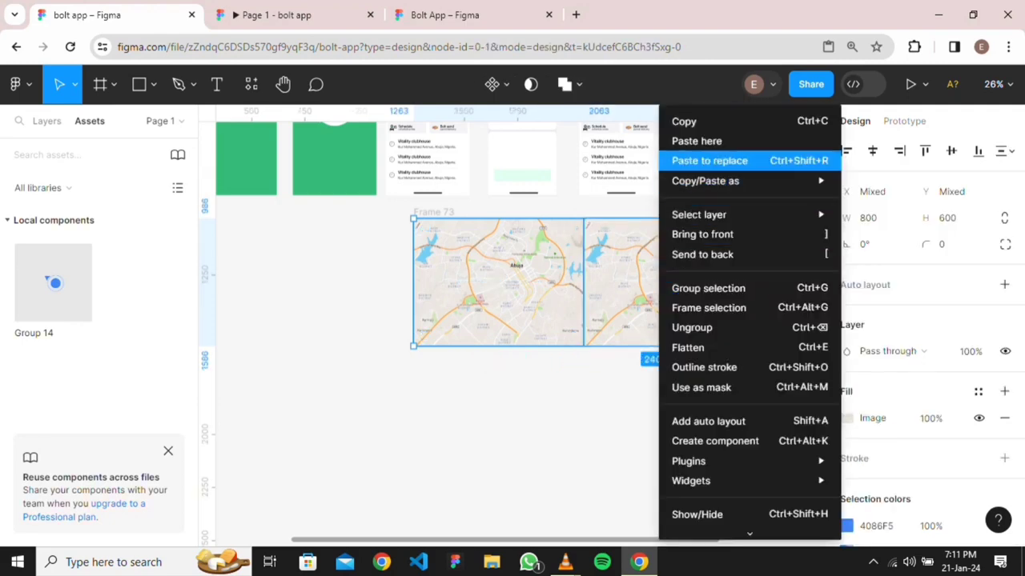
{"action": "left_click", "coordinate": [708, 308]}
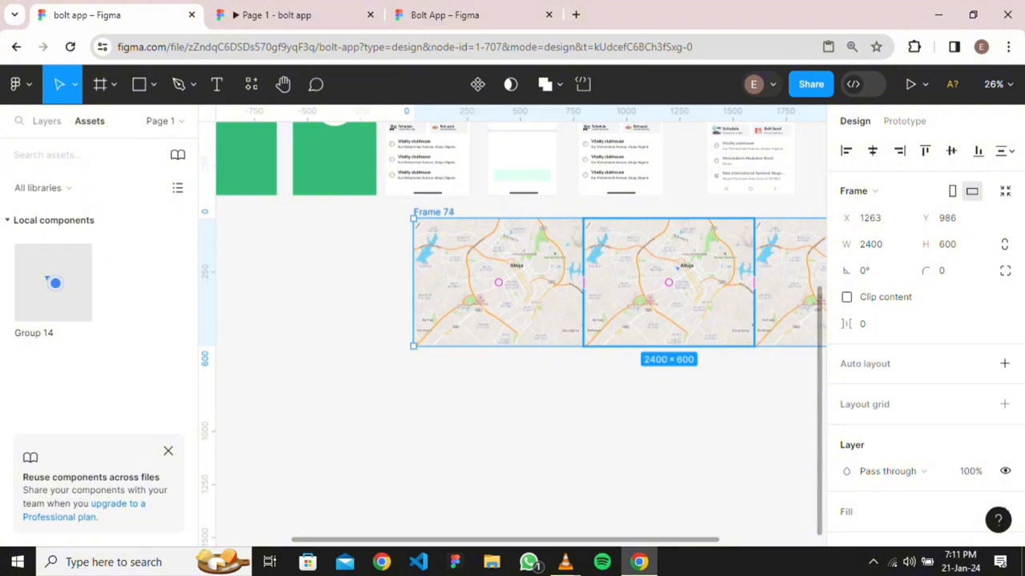
{"action": "left_click_drag", "start_coordinate": [676, 269], "coordinate": [639, 295]}
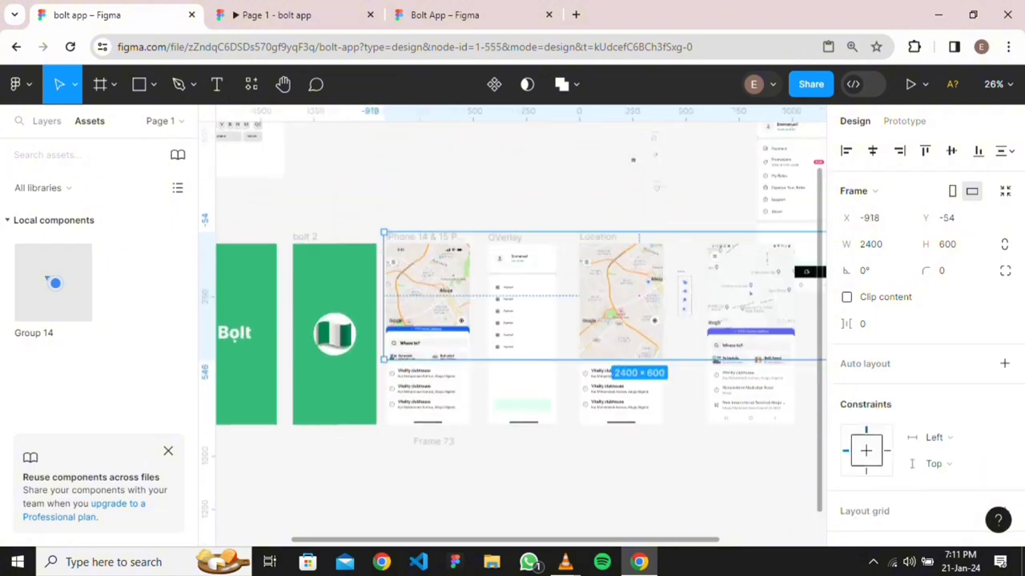
Centre Frame 74 in Location and move it above Status Bar in the layers
{"action": "left_click", "coordinate": [872, 151]}
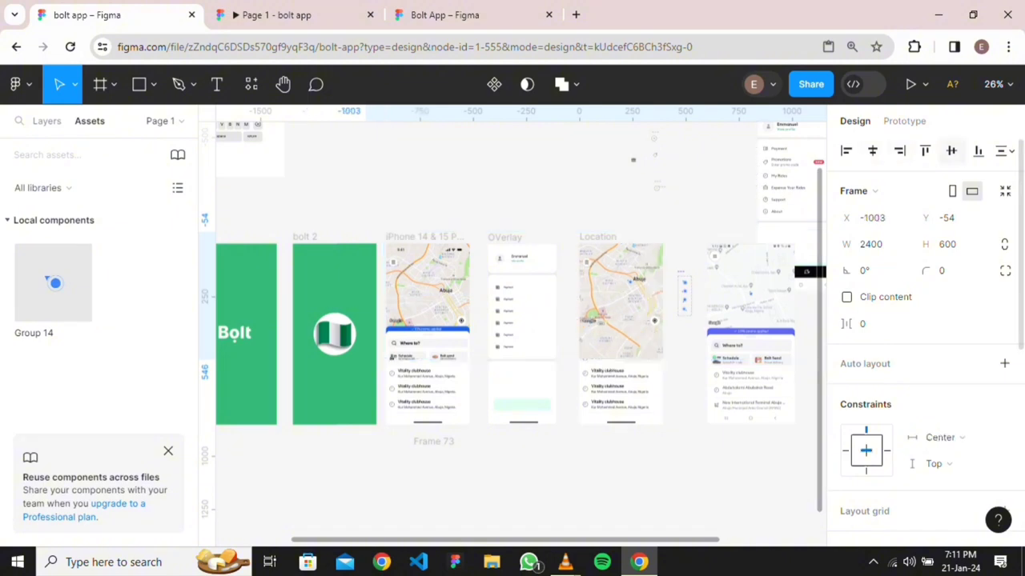
{"action": "left_click", "coordinate": [951, 151]}
{"action": "left_click", "coordinate": [47, 121]}
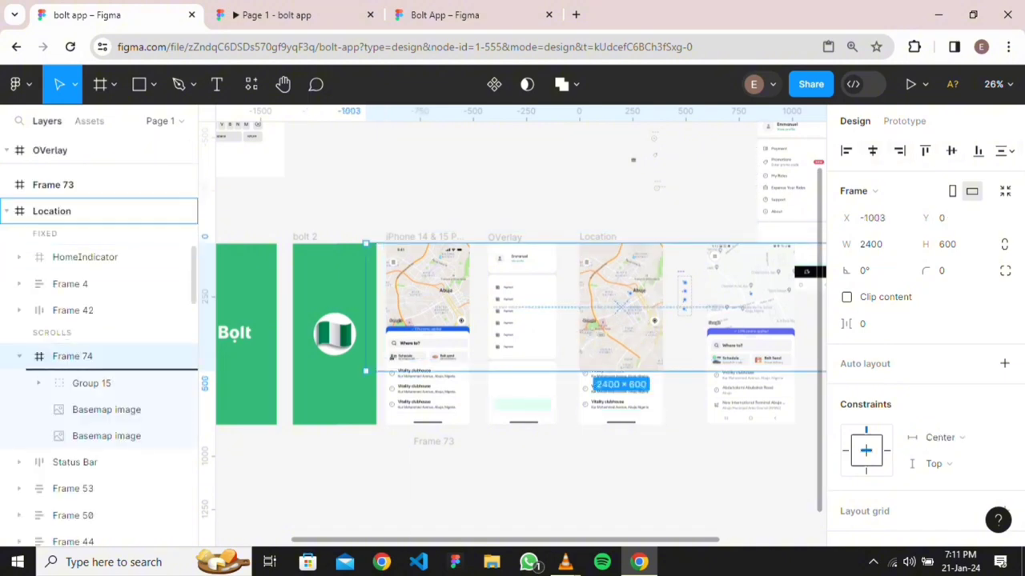
{"action": "scroll", "coordinate": [100, 352], "scroll_direction": "down", "scroll_amount": 5}
{"action": "scroll", "coordinate": [99, 353], "scroll_direction": "down", "scroll_amount": 2}
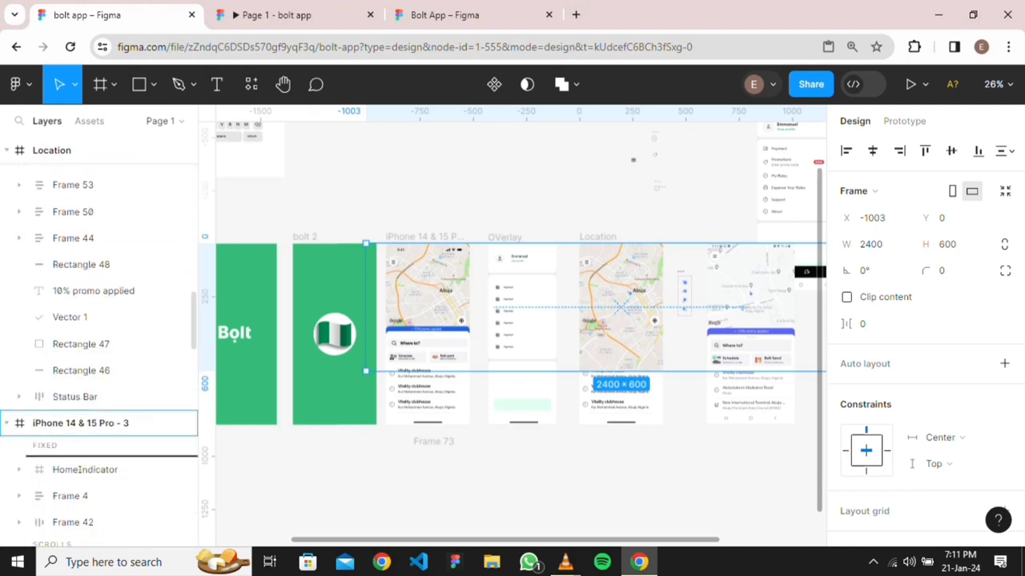
{"action": "left_click_drag", "start_coordinate": [99, 384], "coordinate": [99, 384]}
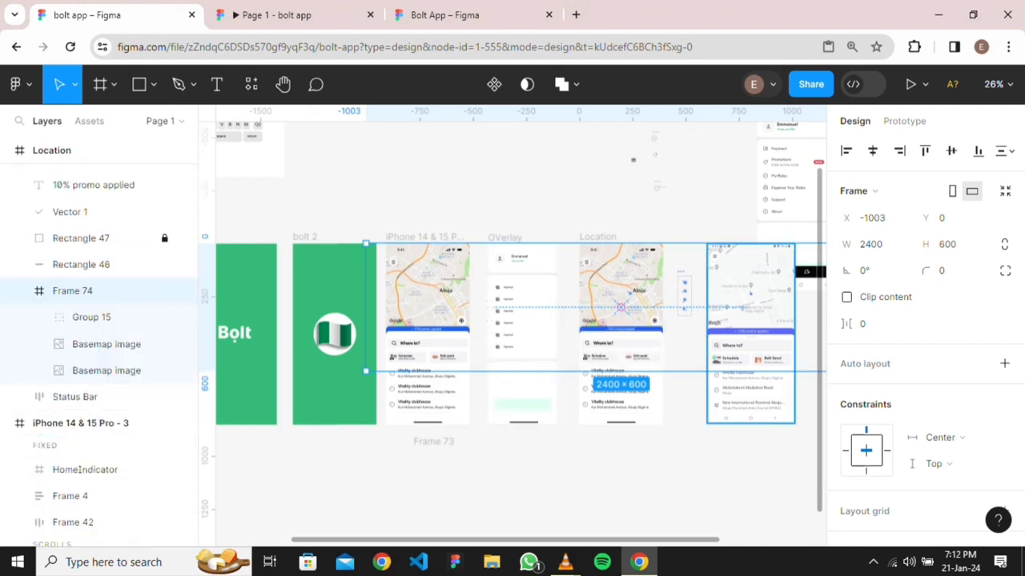
Turn on Clip content for Frame 74 and resize it to 393 wide
{"action": "left_click", "coordinate": [847, 297]}
{"action": "scroll", "coordinate": [751, 320], "scroll_direction": "right", "scroll_amount": 3}
{"action": "left_click_drag", "start_coordinate": [710, 340], "coordinate": [496, 340]}
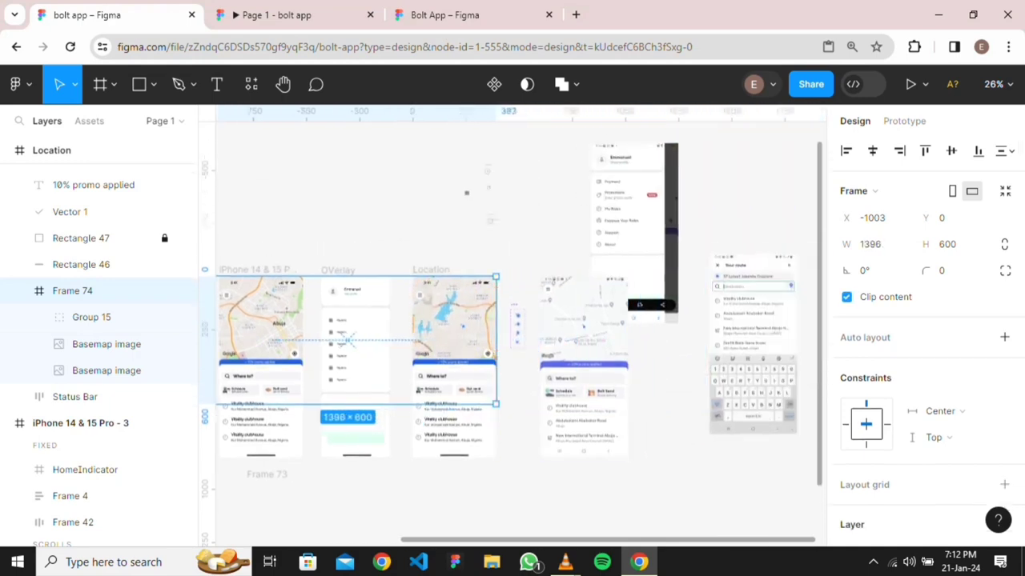
{"action": "scroll", "coordinate": [512, 336], "scroll_direction": "up", "scroll_amount": 2}
{"action": "scroll", "coordinate": [513, 337], "scroll_direction": "left", "scroll_amount": 2}
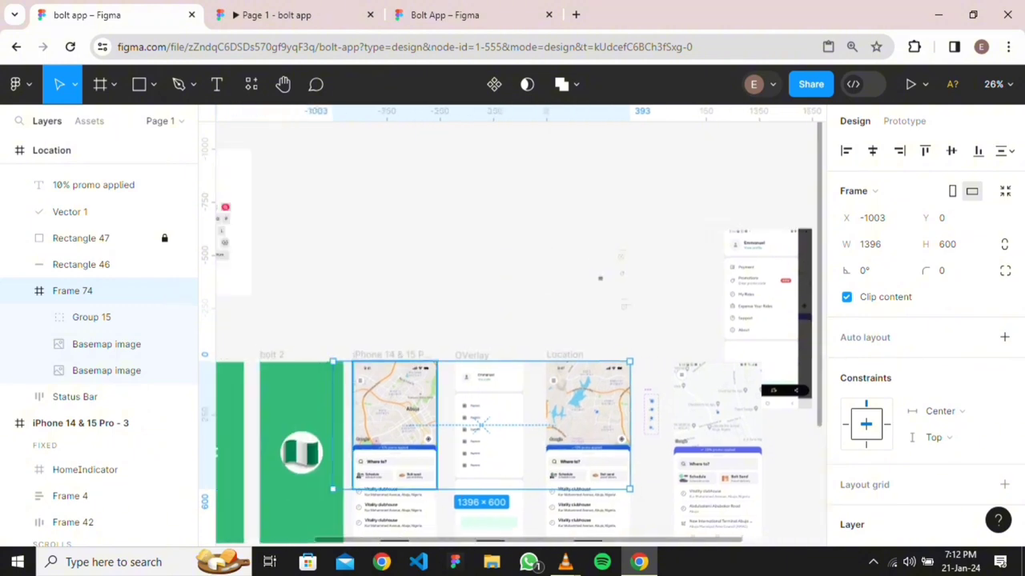
{"action": "left_click_drag", "start_coordinate": [332, 424], "coordinate": [546, 425]}
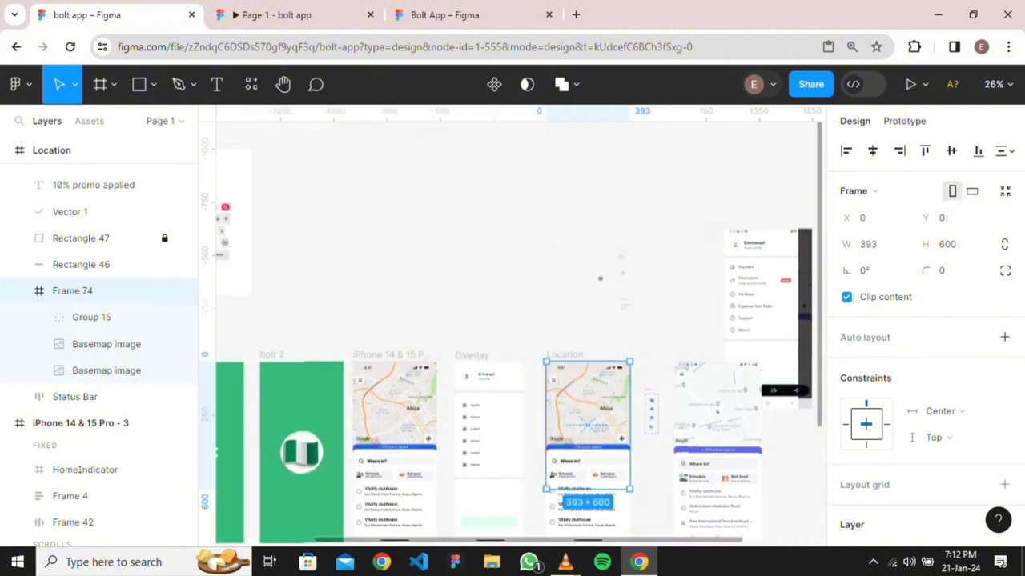
Set Frame 74's overflow scrolling to Both directions and open the prototype preview
{"action": "key", "text": "shift+e"}
{"action": "left_click", "coordinate": [953, 225]}
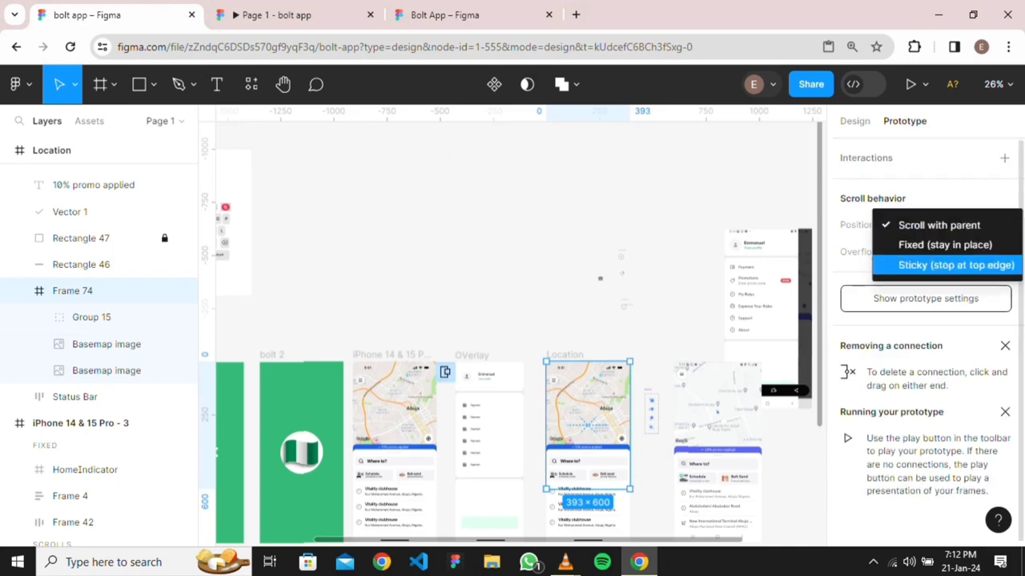
{"action": "key", "text": "Escape"}
{"action": "left_click", "coordinate": [952, 251]}
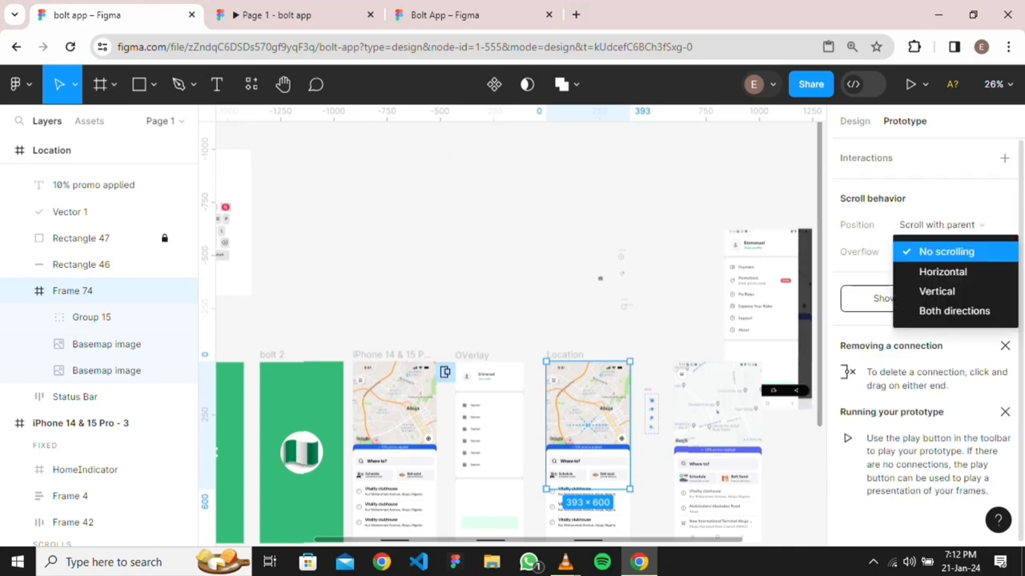
{"action": "left_click", "coordinate": [955, 309]}
{"action": "key", "text": "shift+2"}
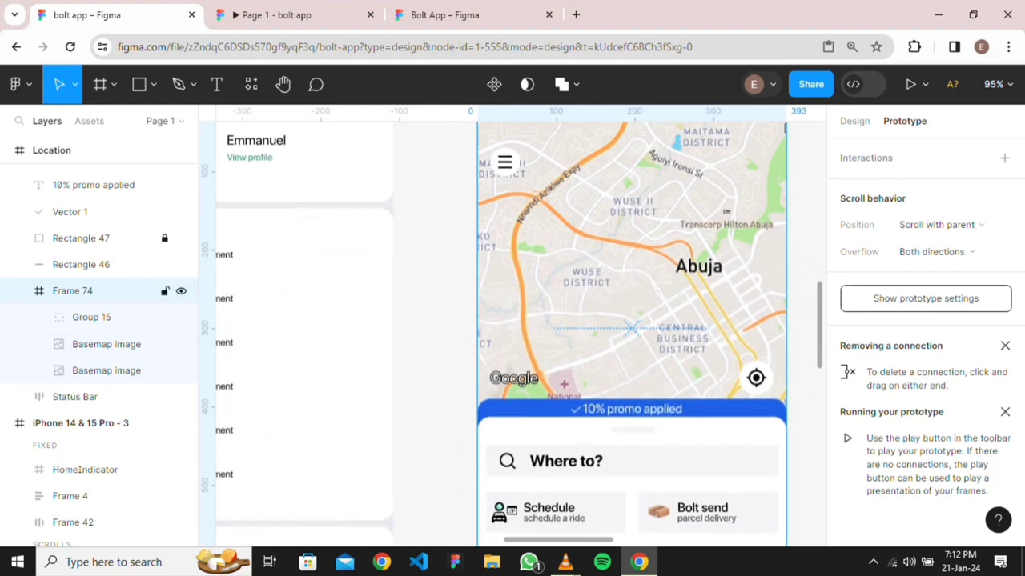
{"action": "left_click", "coordinate": [276, 14]}
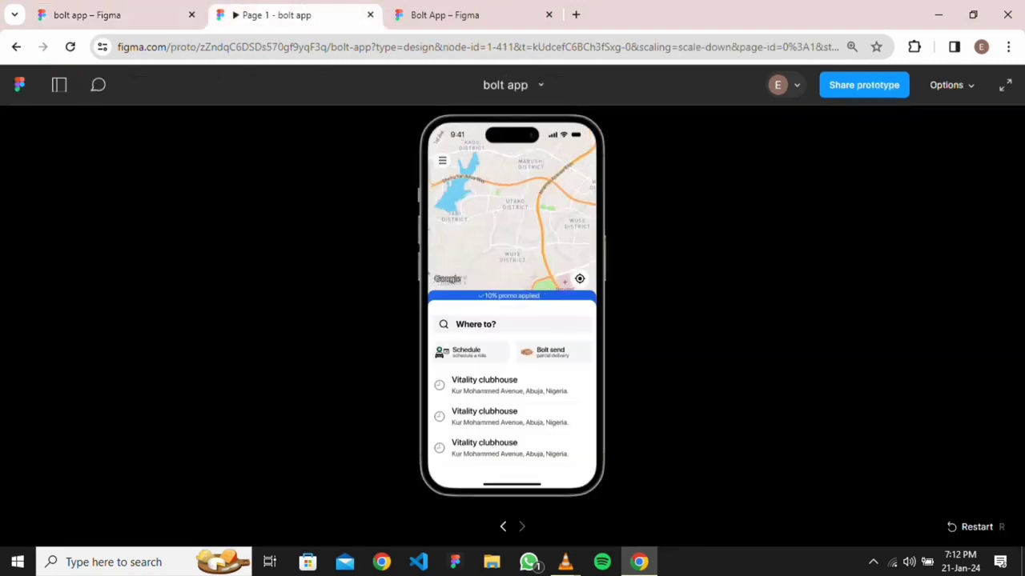
Restart the prototype, pan the scrollable map, then go back to the design file
{"action": "key", "text": "r"}
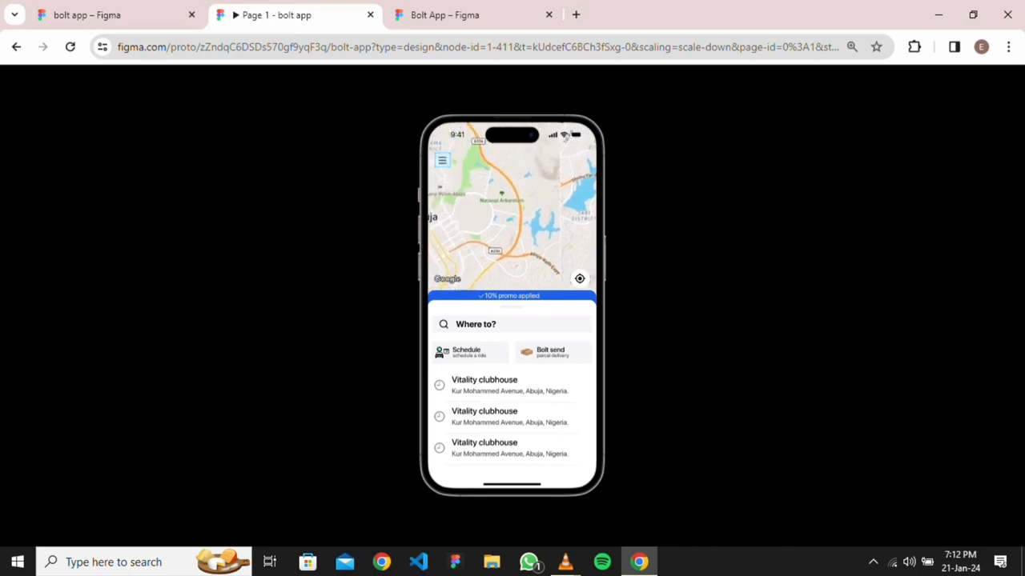
{"action": "left_click", "coordinate": [112, 14]}
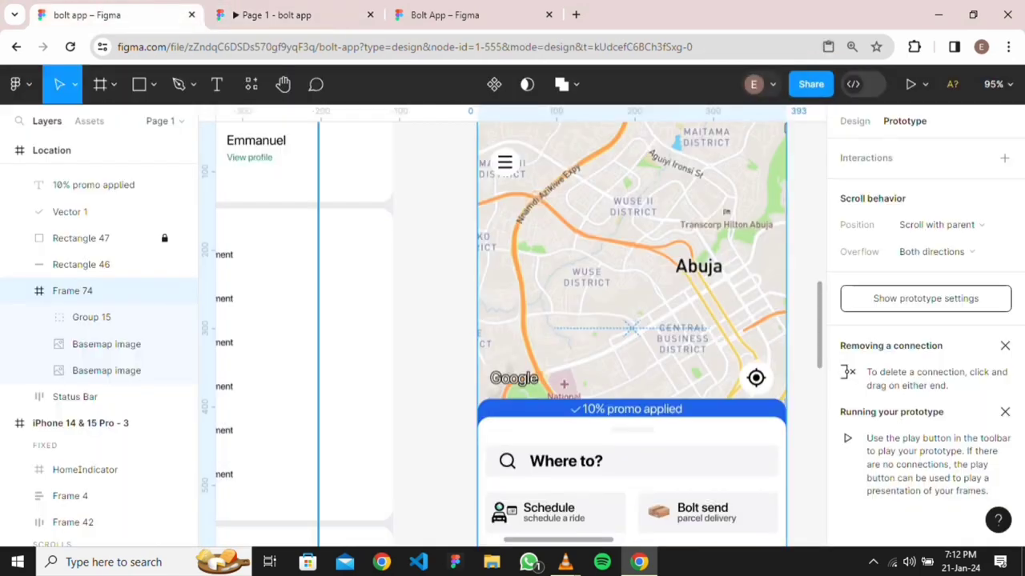
Rearrange the Group 14 marker set, map screenshot and menu screenshot on the canvas
{"action": "scroll", "coordinate": [649, 270], "scroll_direction": "down", "scroll_amount": 3}
{"action": "left_click_drag", "start_coordinate": [762, 278], "coordinate": [548, 202]}
{"action": "left_click_drag", "start_coordinate": [643, 350], "coordinate": [729, 560]}
{"action": "left_click_drag", "start_coordinate": [537, 144], "coordinate": [579, 217]}
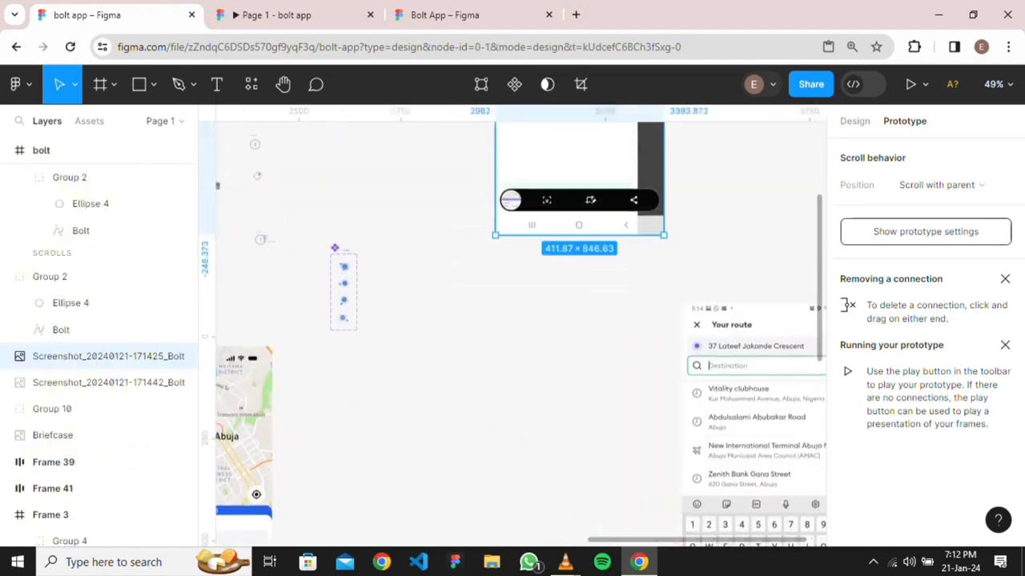
{"action": "scroll", "coordinate": [520, 334], "scroll_direction": "down", "scroll_amount": 3}
{"action": "scroll", "coordinate": [521, 333], "scroll_direction": "left", "scroll_amount": 3}
{"action": "scroll", "coordinate": [520, 334], "scroll_direction": "up", "scroll_amount": 1}
{"action": "scroll", "coordinate": [521, 334], "scroll_direction": "up", "scroll_amount": 2}
{"action": "scroll", "coordinate": [520, 334], "scroll_direction": "right", "scroll_amount": 1}
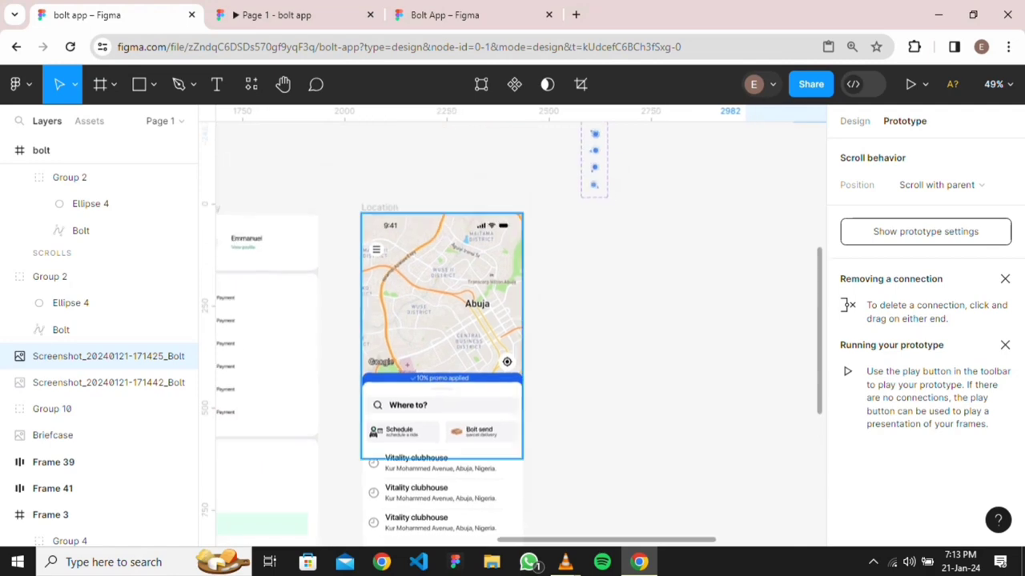
Duplicate the Location screen beside the original
{"action": "left_click", "coordinate": [378, 208]}
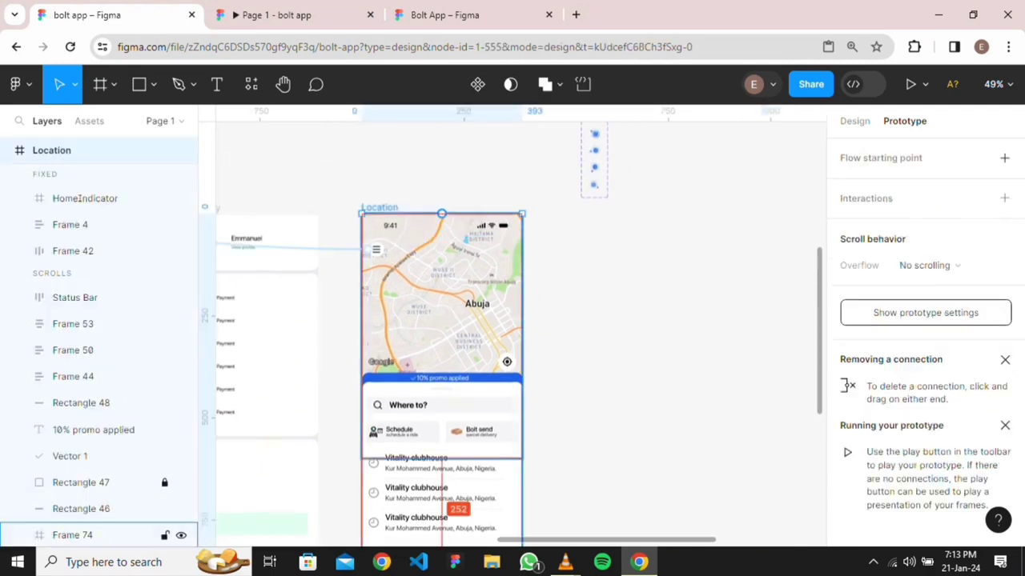
{"action": "left_click_drag", "start_coordinate": [441, 296], "coordinate": [656, 296]}
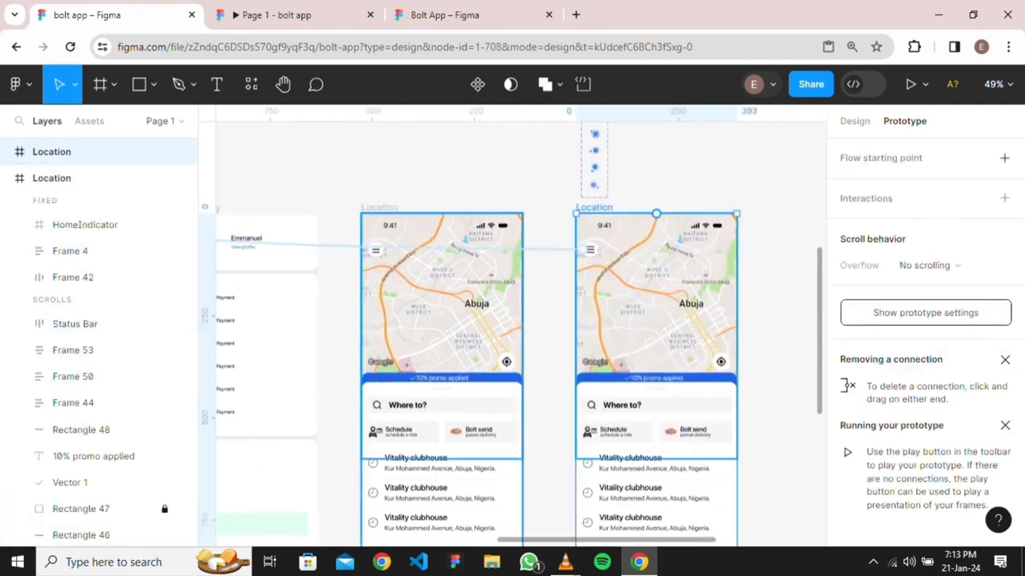
{"action": "scroll", "coordinate": [521, 327], "scroll_direction": "down", "scroll_amount": 1}
{"action": "scroll", "coordinate": [521, 327], "scroll_direction": "right", "scroll_amount": 1}
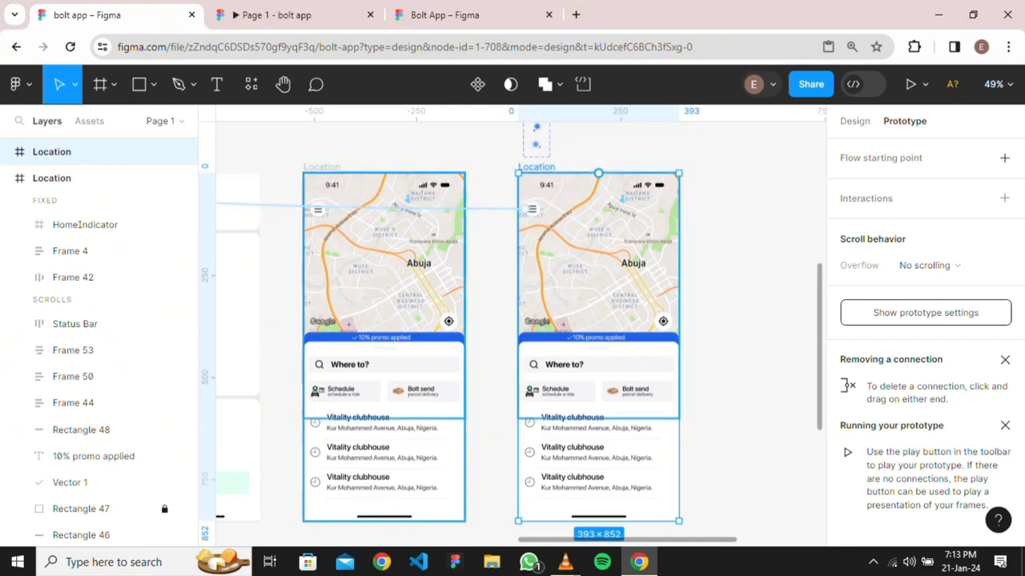
Link the locate icon in Frame 42 to the copied Location screen with an Instant transition
{"action": "left_click", "coordinate": [104, 178]}
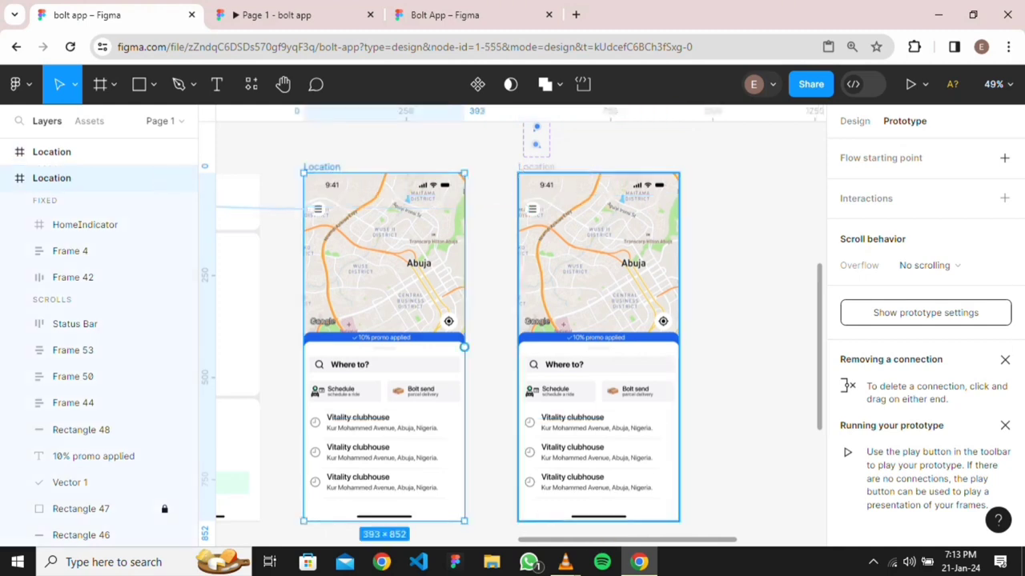
{"action": "left_click", "coordinate": [104, 277]}
{"action": "double_click", "coordinate": [450, 321]}
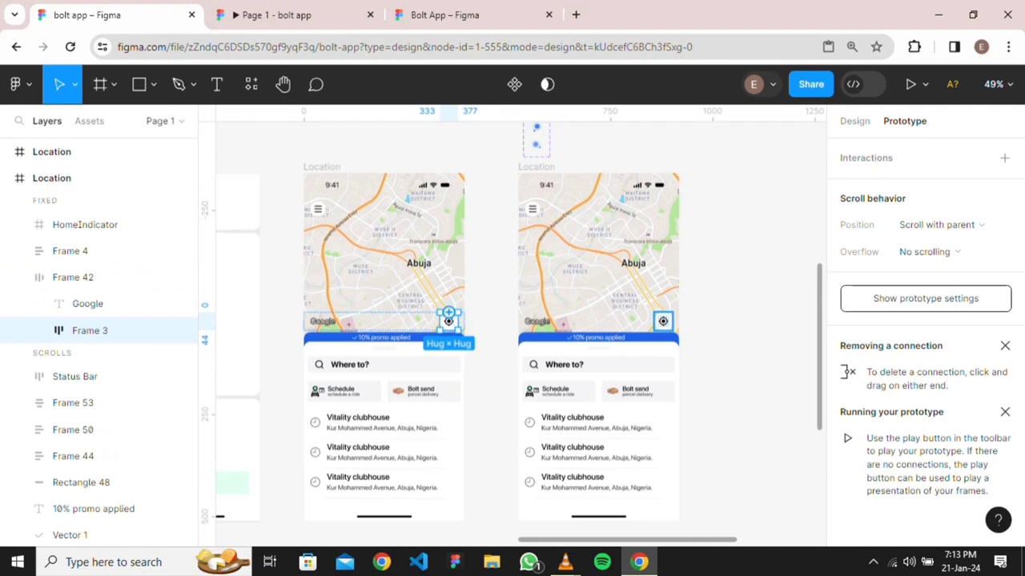
{"action": "left_click_drag", "start_coordinate": [457, 321], "coordinate": [528, 345]}
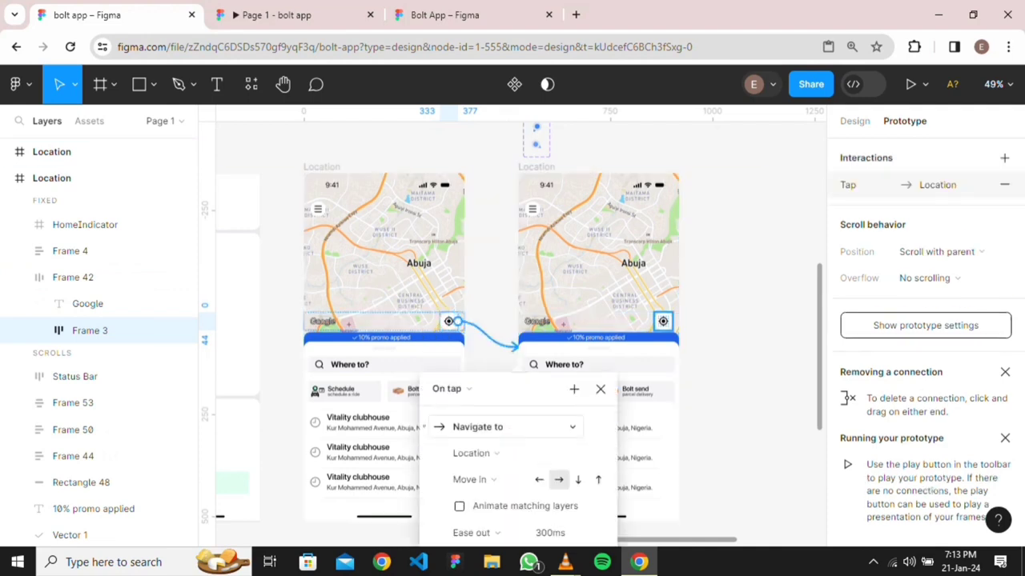
{"action": "scroll", "coordinate": [492, 252], "scroll_direction": "down", "scroll_amount": 2}
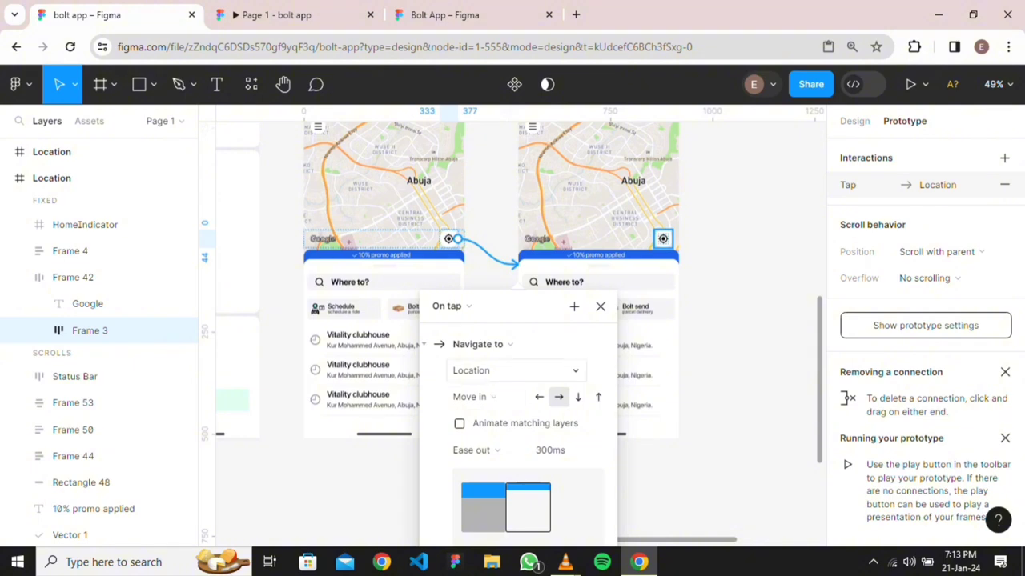
{"action": "left_click", "coordinate": [516, 370]}
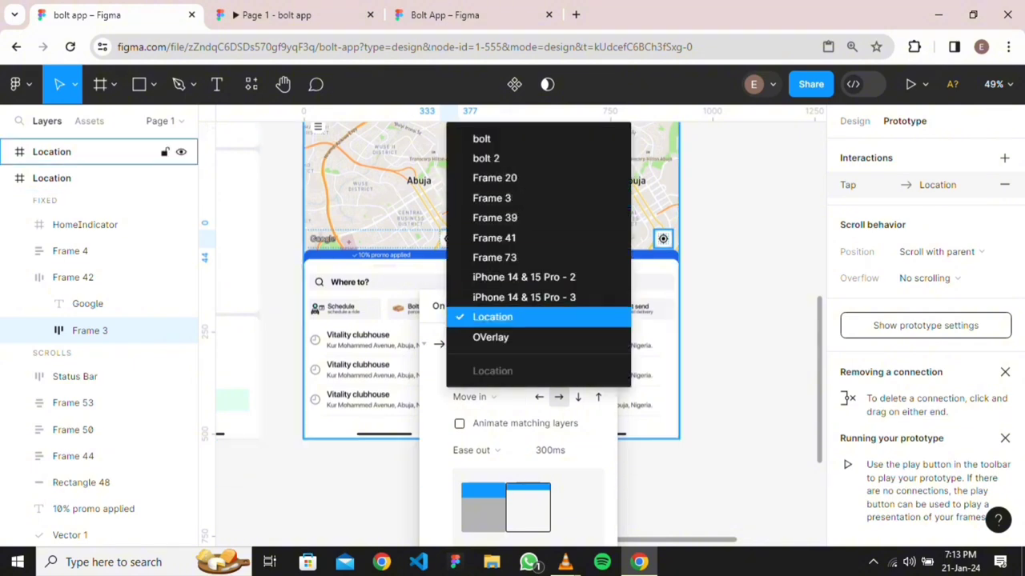
{"action": "left_click", "coordinate": [492, 317]}
{"action": "left_click", "coordinate": [475, 397]}
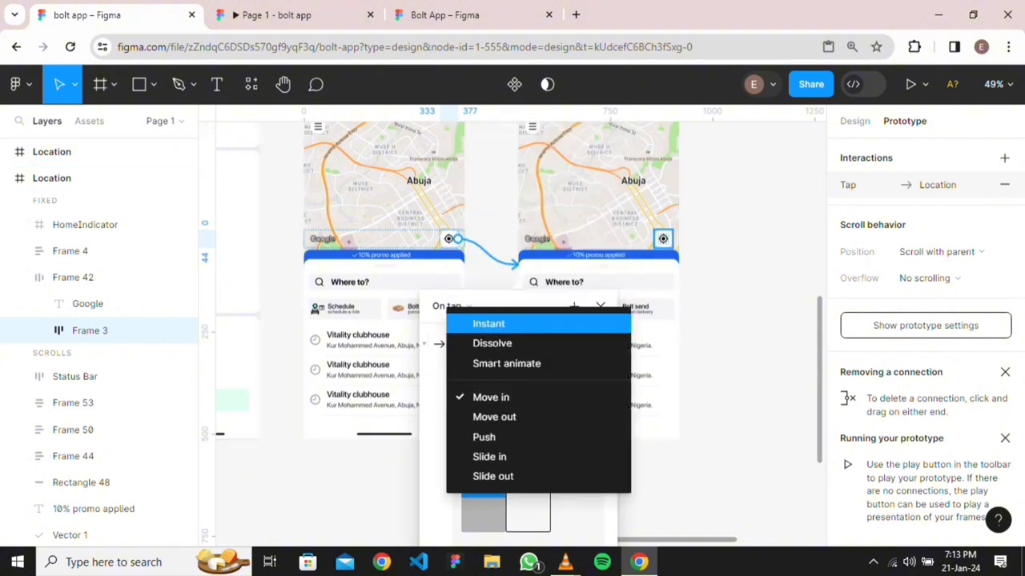
{"action": "left_click", "coordinate": [489, 324]}
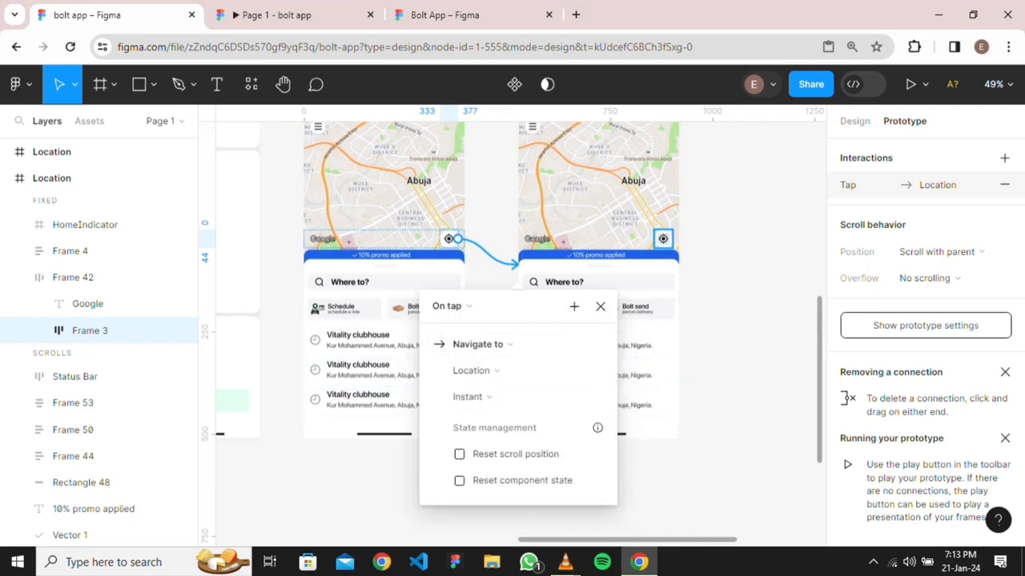
{"action": "key", "text": "Escape"}
Hide the copy's locate icon and place a Group 14 blue dot on its map
{"action": "double_click", "coordinate": [663, 238]}
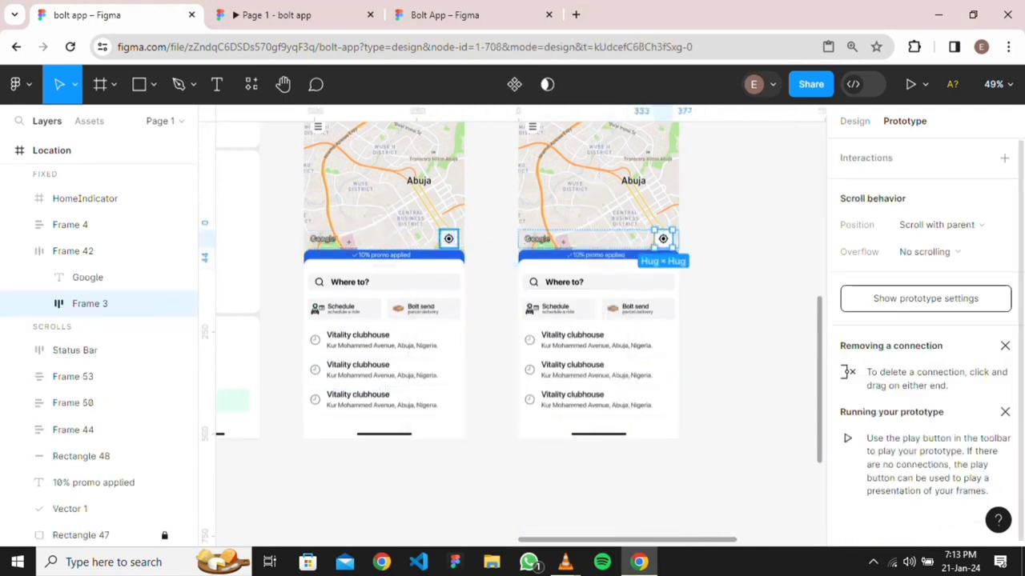
{"action": "left_click", "coordinate": [854, 120]}
{"action": "left_click", "coordinate": [181, 303]}
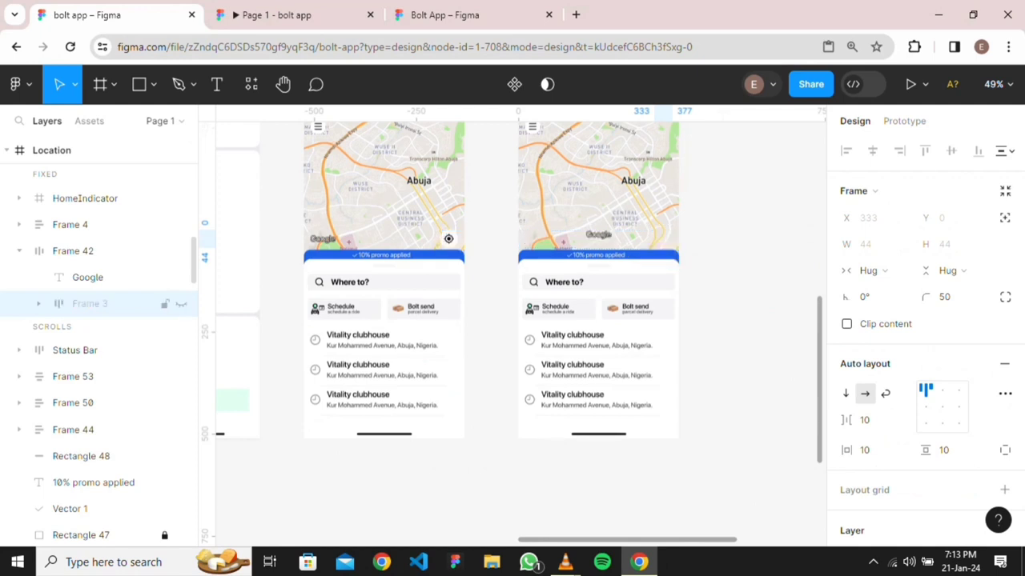
{"action": "key", "text": "Escape"}
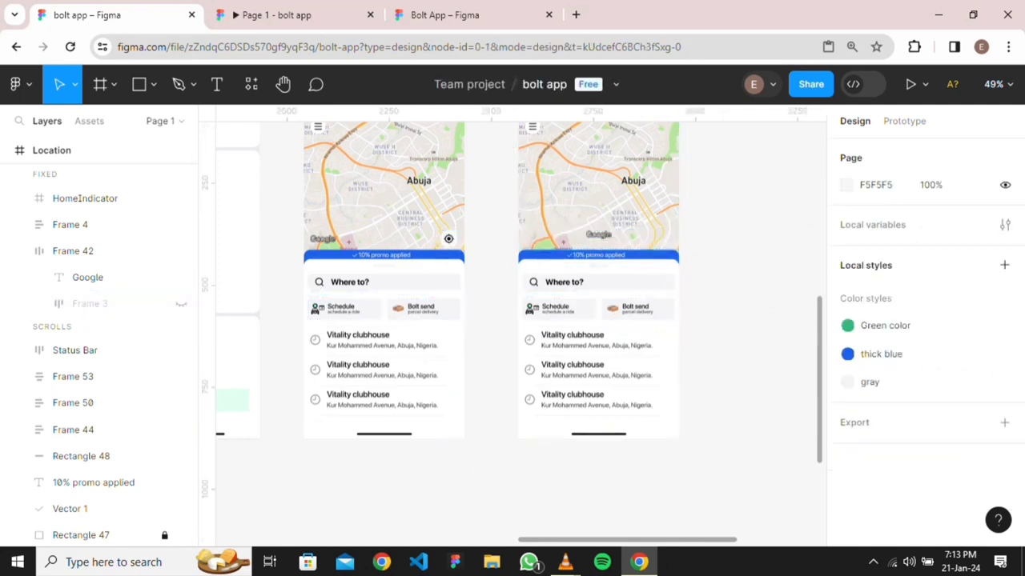
{"action": "scroll", "coordinate": [512, 326], "scroll_direction": "right", "scroll_amount": 1}
{"action": "scroll", "coordinate": [513, 327], "scroll_direction": "up", "scroll_amount": 2}
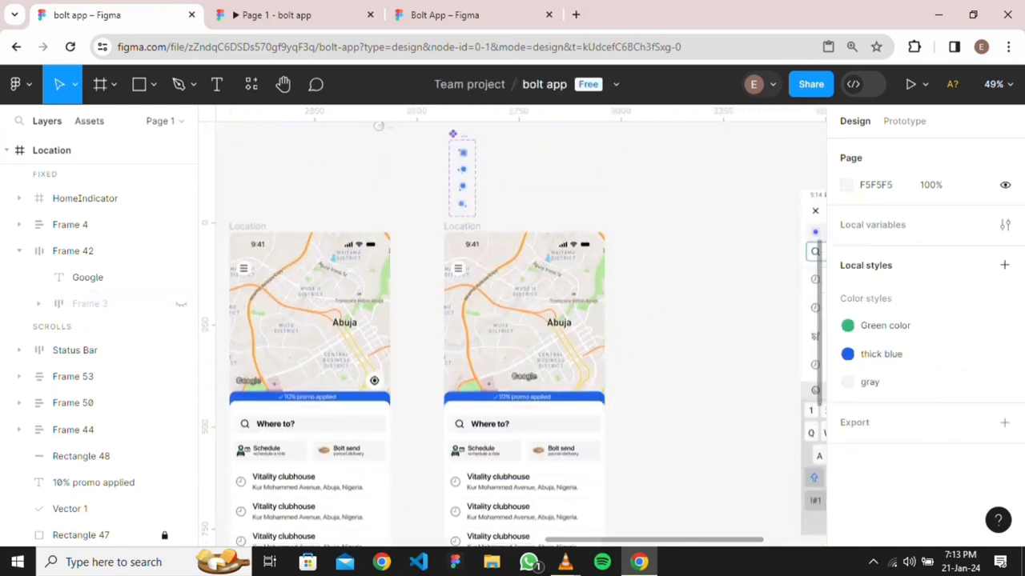
{"action": "left_click", "coordinate": [89, 121]}
{"action": "left_click_drag", "start_coordinate": [54, 283], "coordinate": [558, 336]}
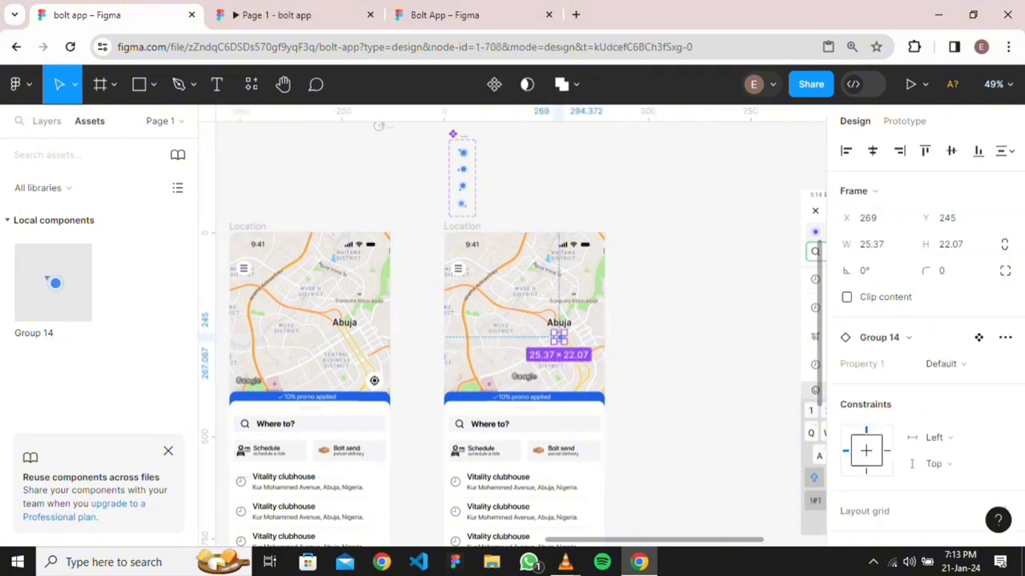
{"action": "key", "text": "Escape"}
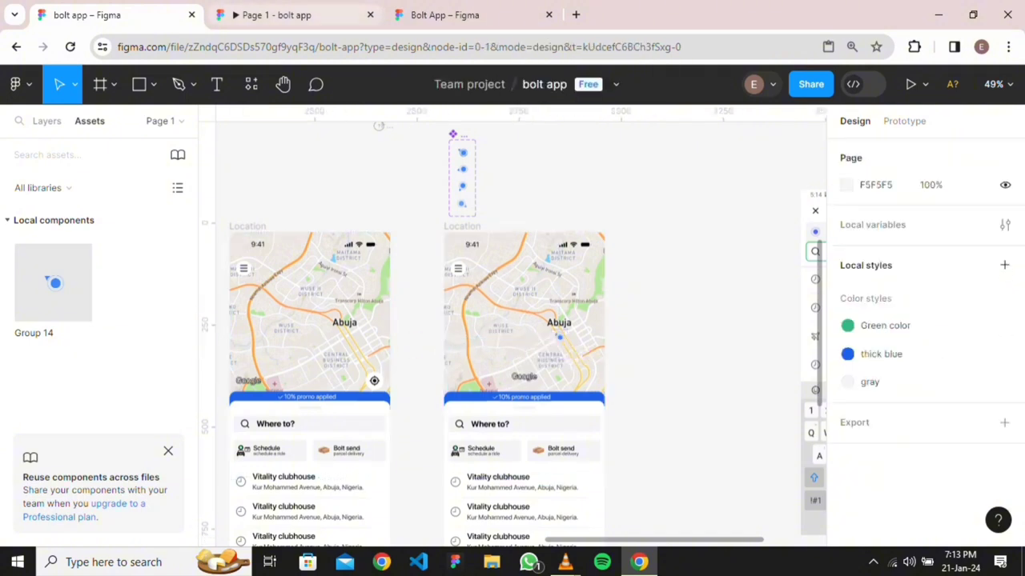
{"action": "left_click", "coordinate": [293, 14]}
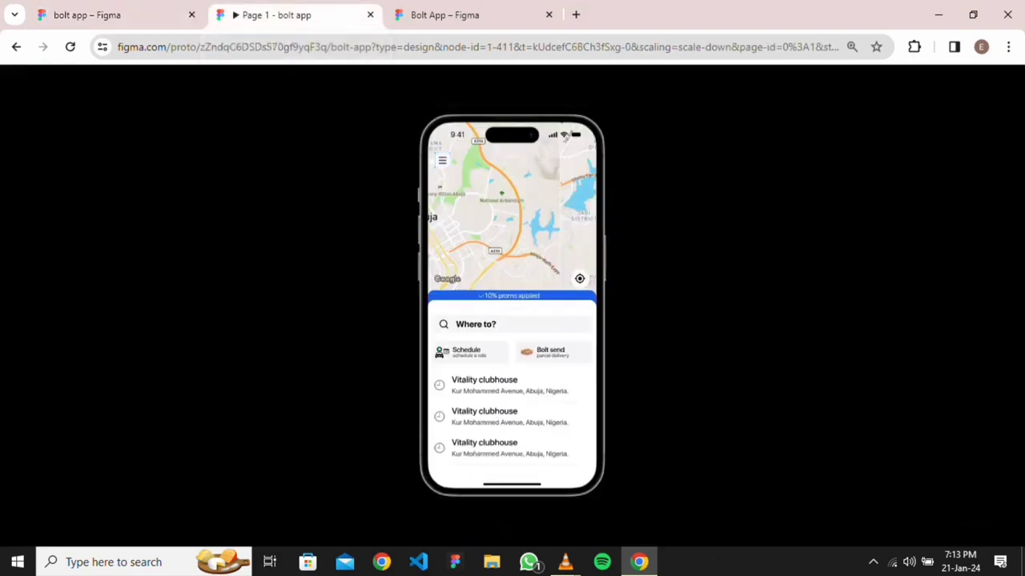
{"action": "left_click", "coordinate": [442, 160]}
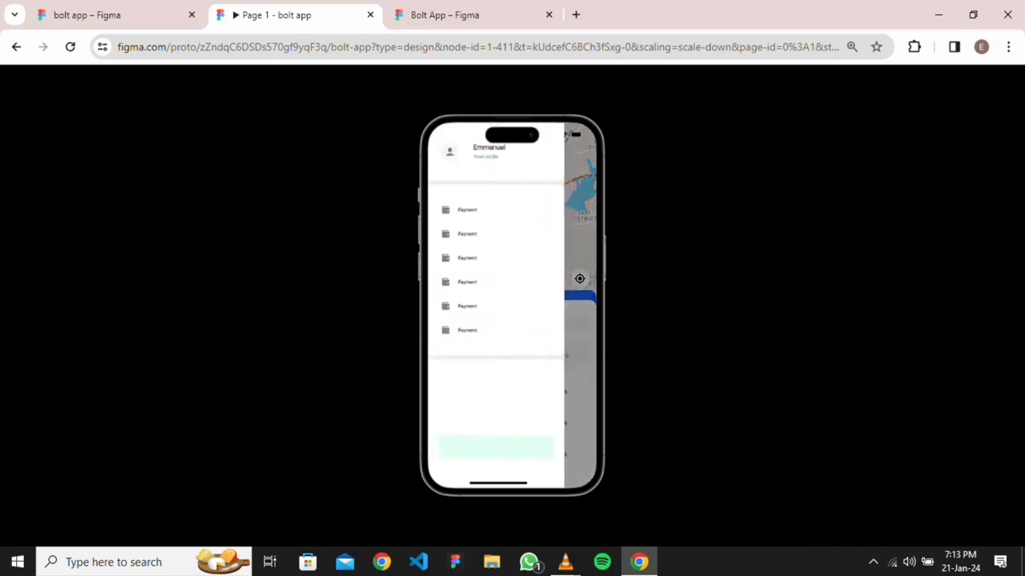
{"action": "left_click", "coordinate": [580, 240]}
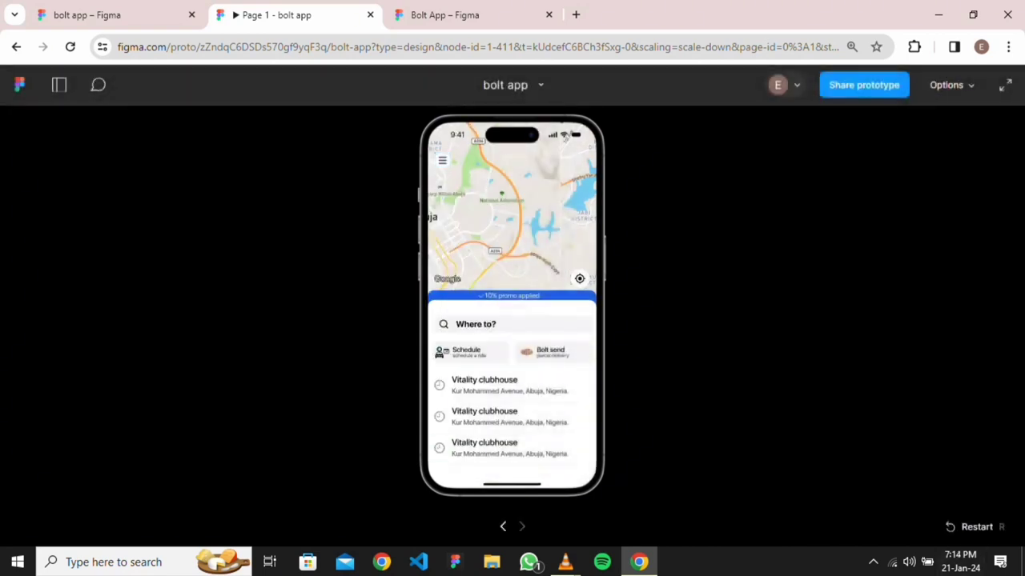
{"action": "left_click", "coordinate": [566, 136]}
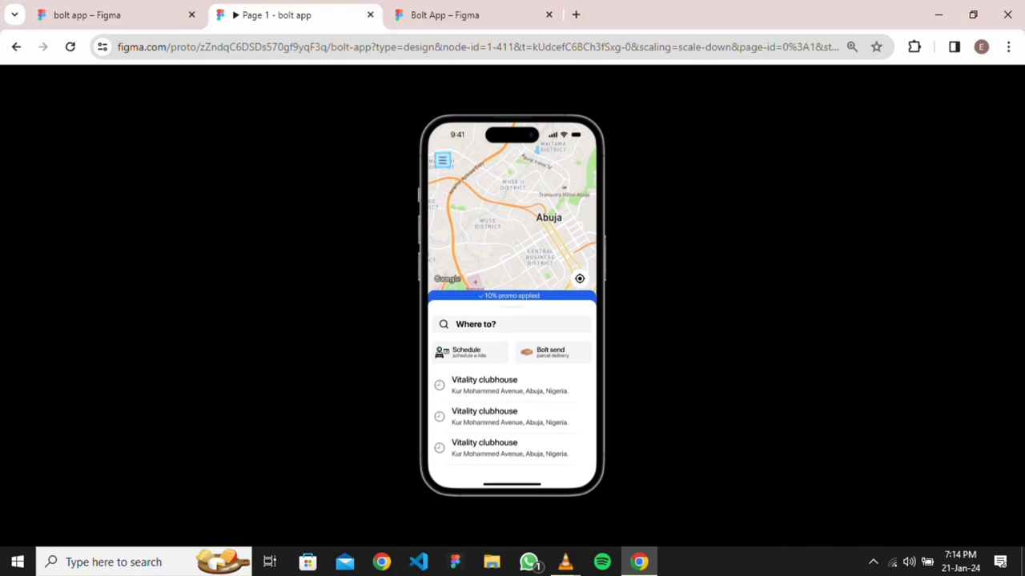
{"action": "left_click", "coordinate": [86, 14]}
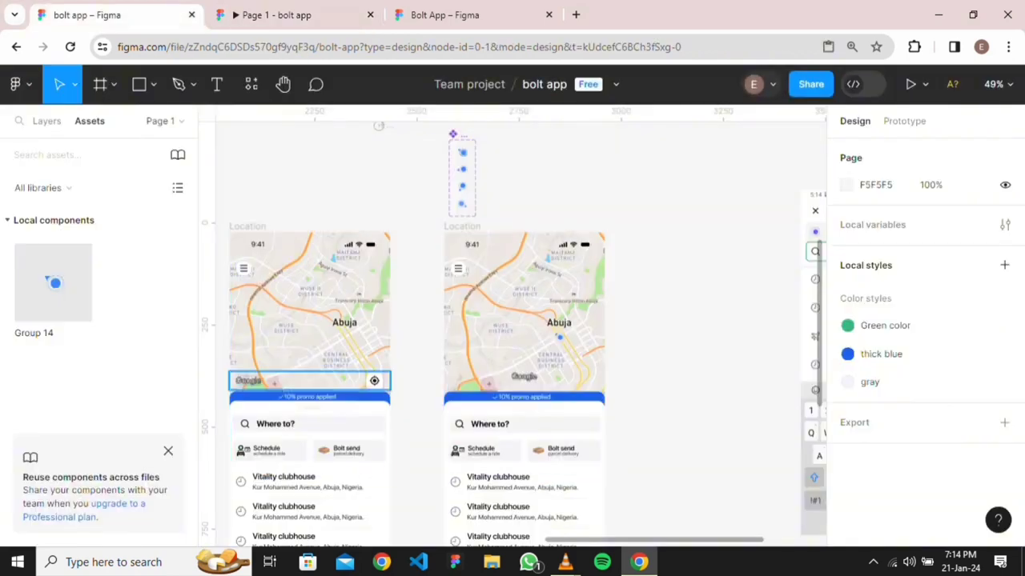
Add a second, hover-triggered connection from the locate icon to Location
{"action": "left_click", "coordinate": [309, 381]}
{"action": "left_click", "coordinate": [904, 121]}
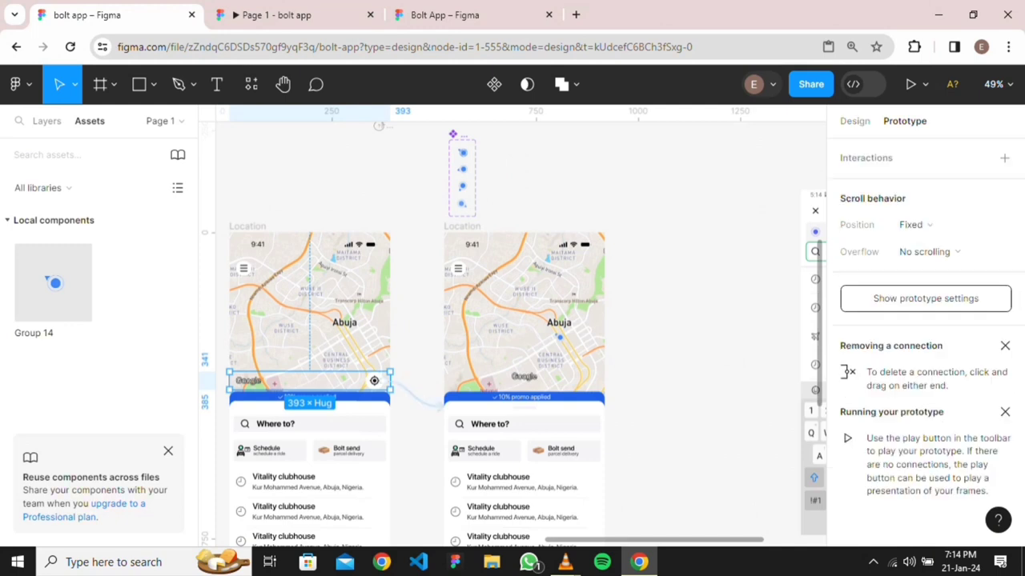
{"action": "double_click", "coordinate": [373, 381]}
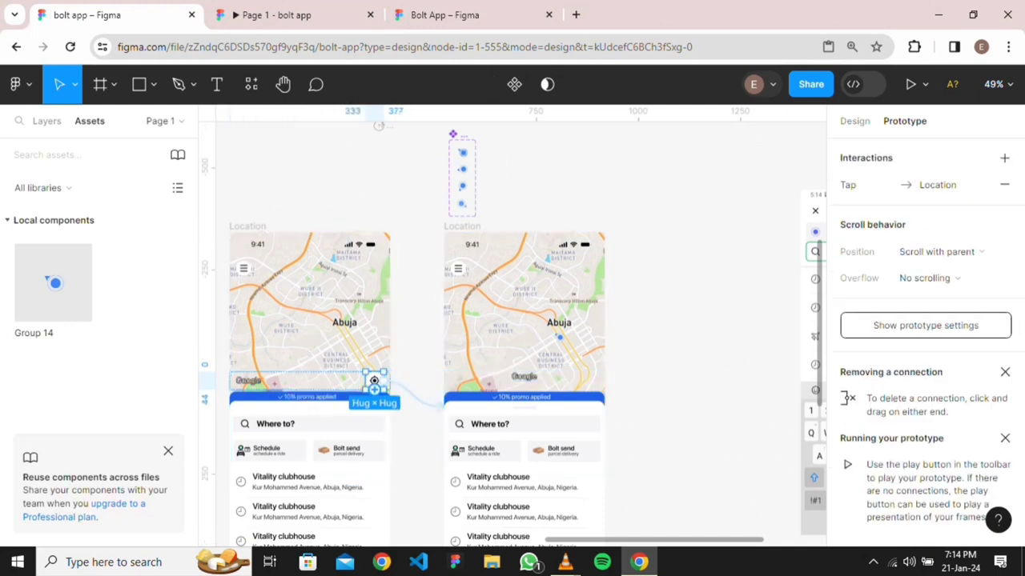
{"action": "left_click_drag", "start_coordinate": [383, 381], "coordinate": [472, 447]}
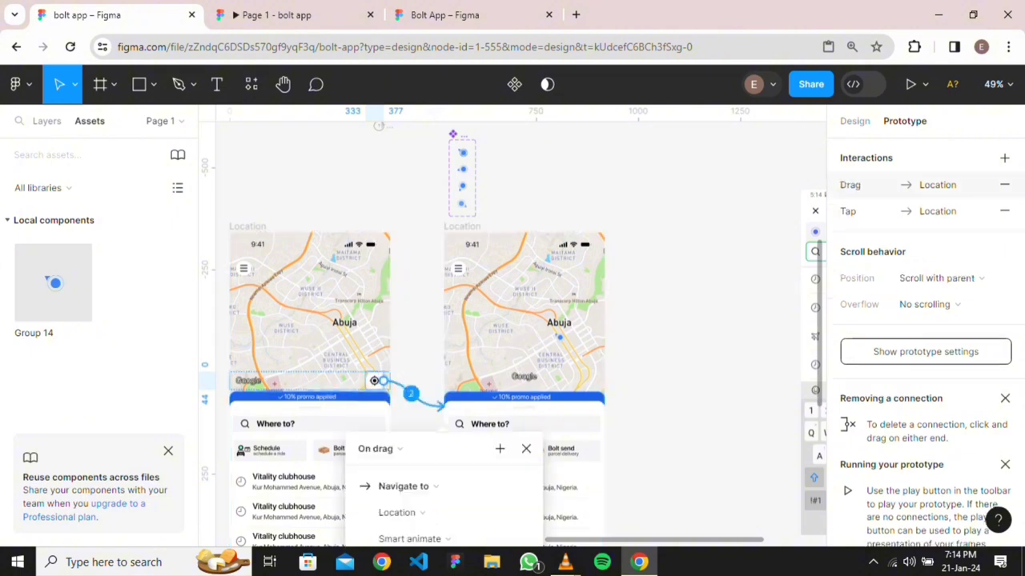
{"action": "scroll", "coordinate": [433, 407], "scroll_direction": "down", "scroll_amount": 1}
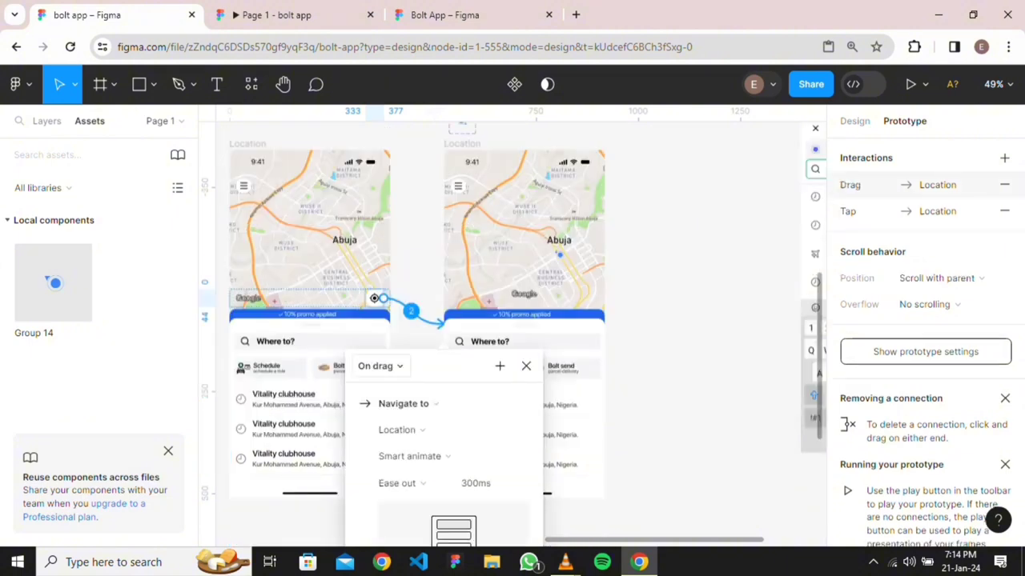
{"action": "left_click", "coordinate": [380, 365]}
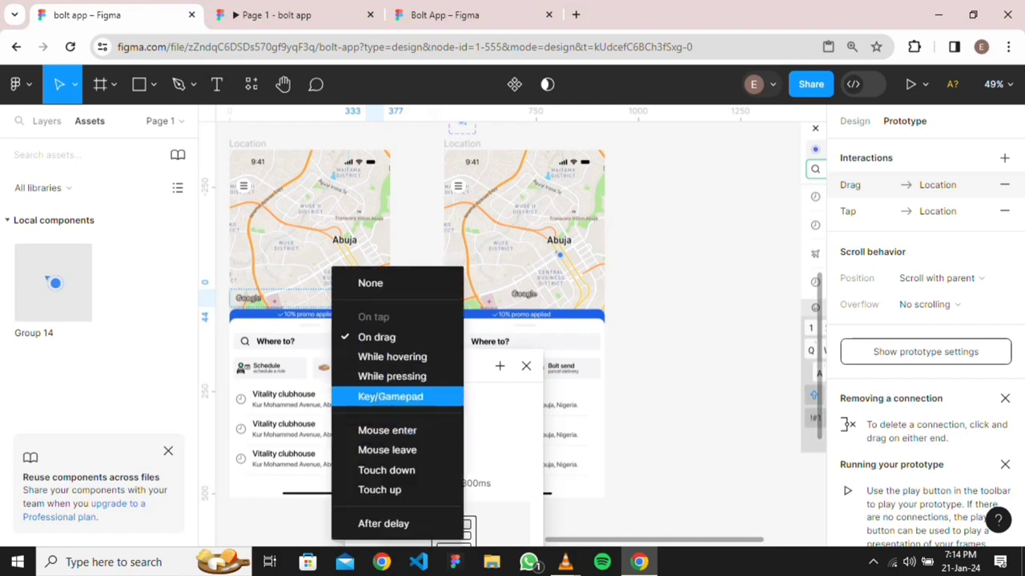
{"action": "left_click", "coordinate": [386, 356]}
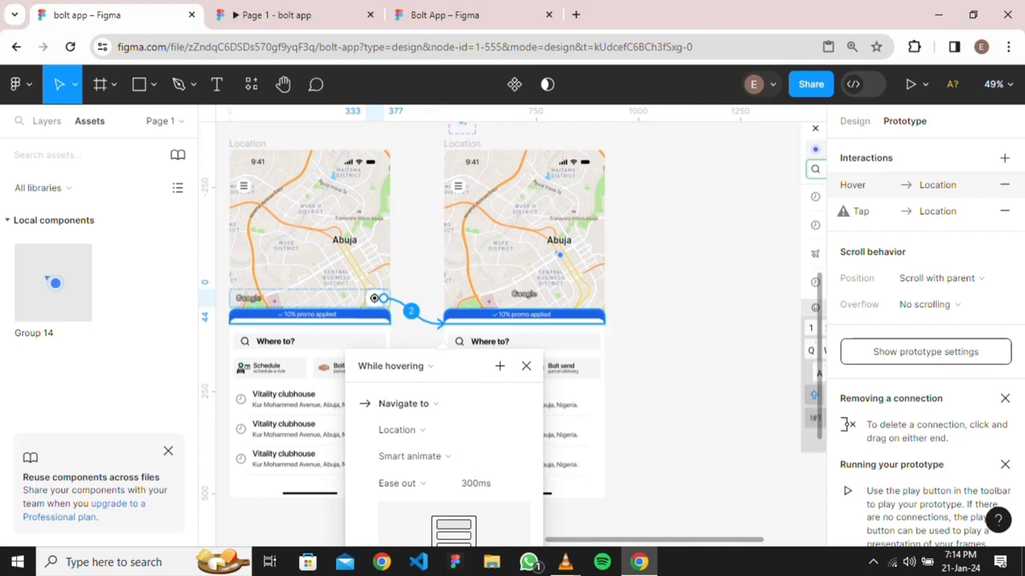
{"action": "left_click", "coordinate": [374, 297]}
Delete both locate-icon interactions, relink it once to the Location copy, and switch to the preview
{"action": "left_click", "coordinate": [373, 298]}
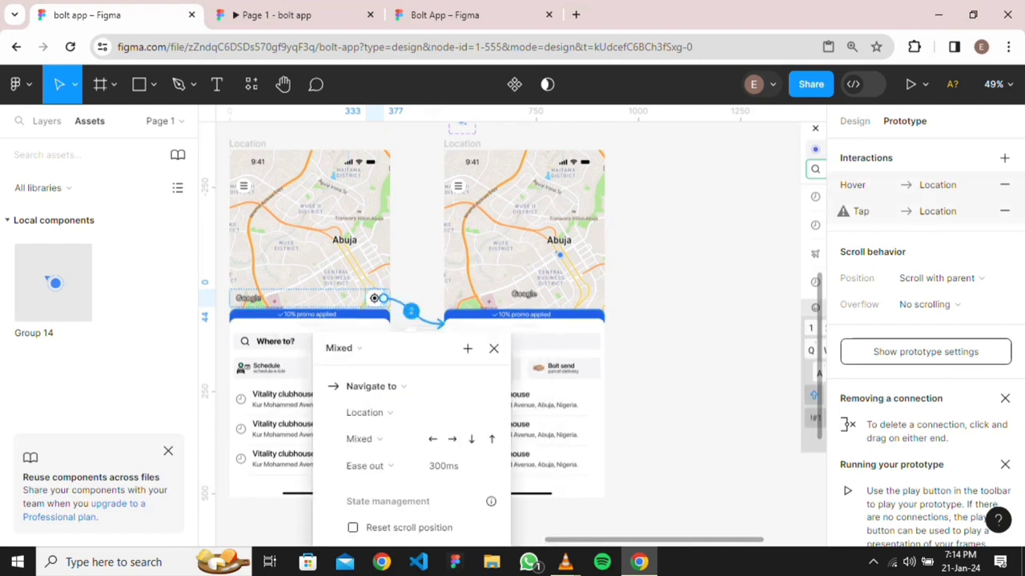
{"action": "key", "text": "Delete"}
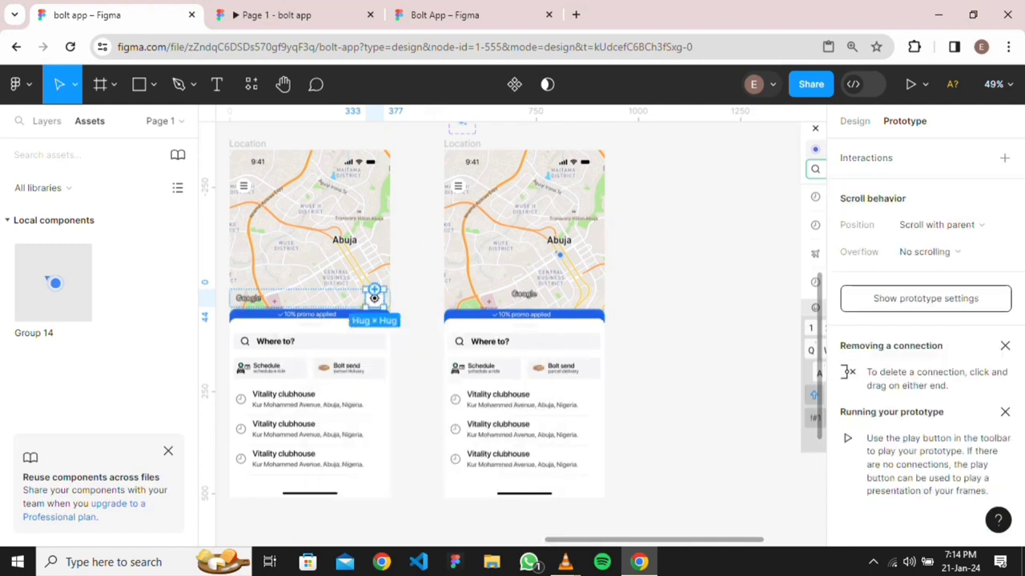
{"action": "left_click_drag", "start_coordinate": [383, 298], "coordinate": [480, 276]}
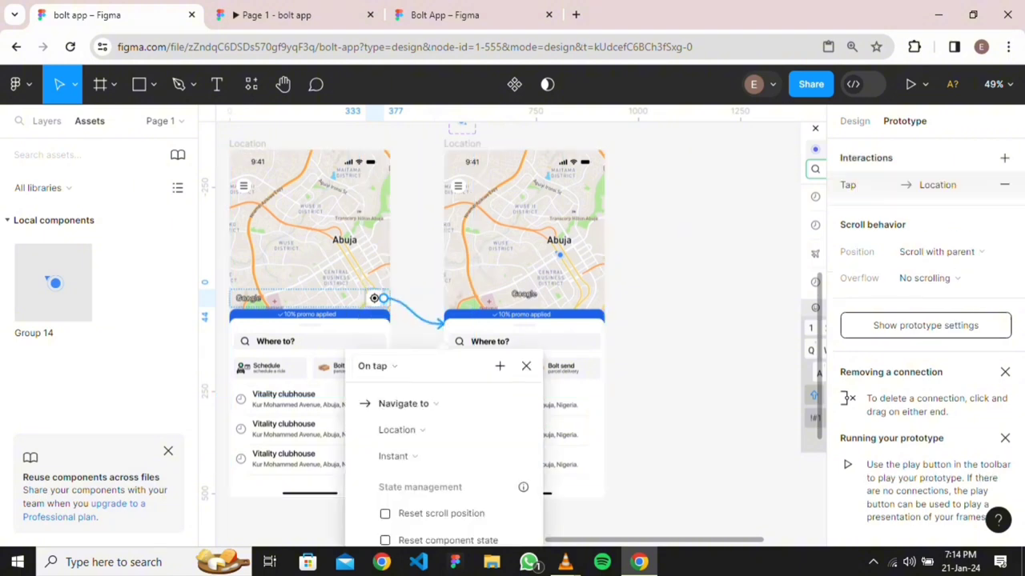
{"action": "scroll", "coordinate": [416, 320], "scroll_direction": "down", "scroll_amount": 2}
{"action": "key", "text": "Escape"}
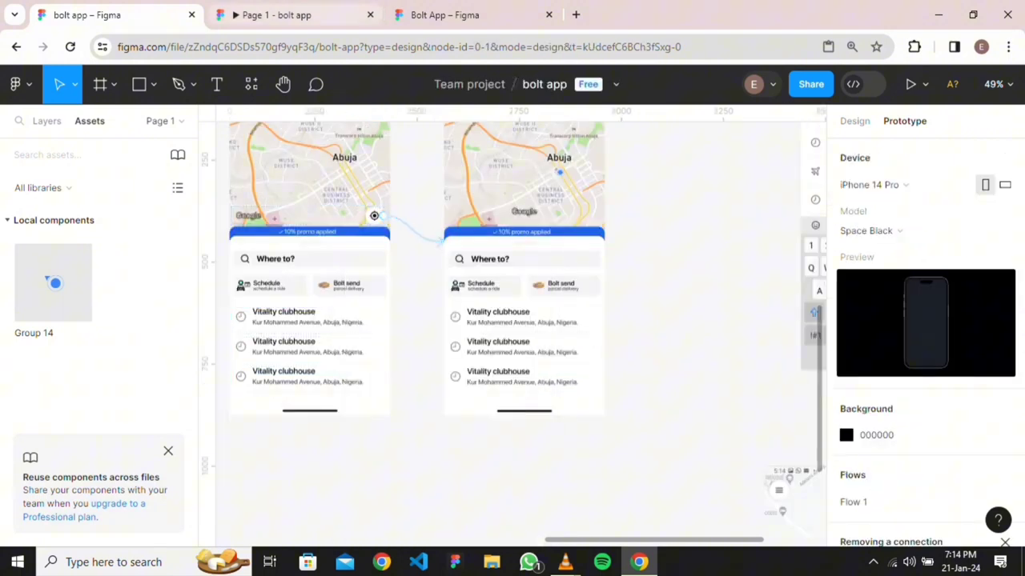
{"action": "left_click", "coordinate": [296, 14]}
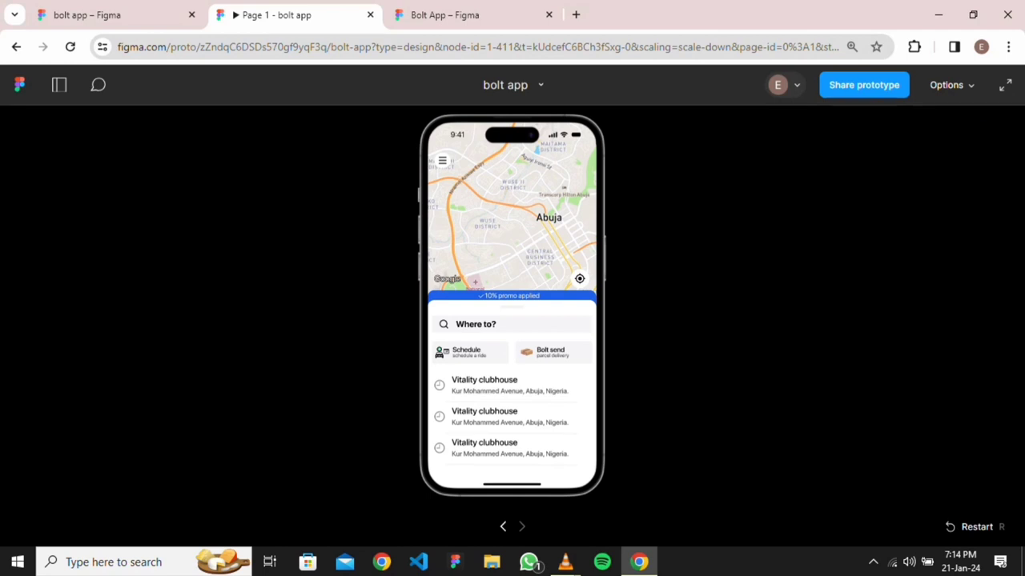
Replay the prototype from its first screen and return to the design file
{"action": "key", "text": "r"}
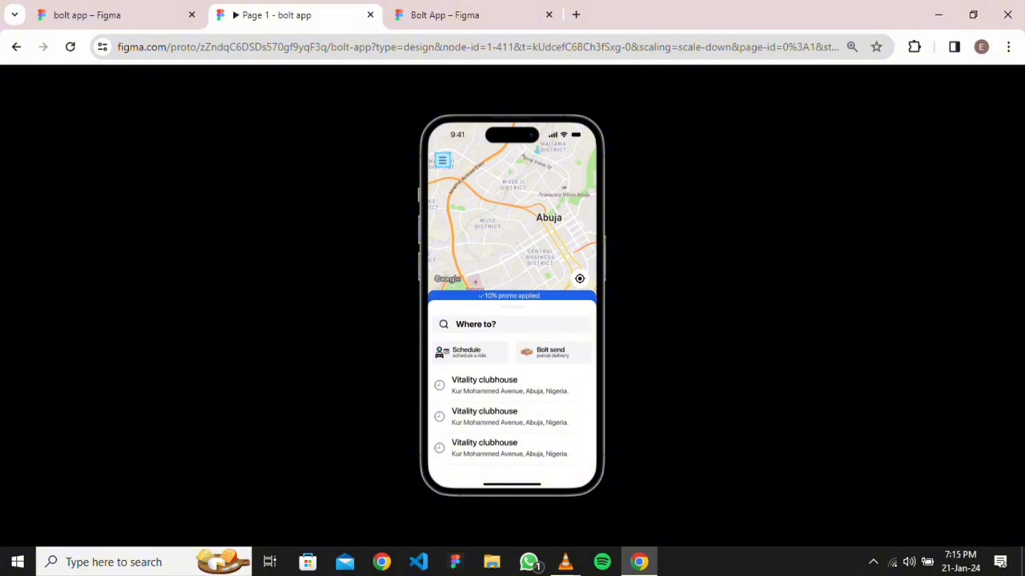
{"action": "left_click", "coordinate": [120, 15]}
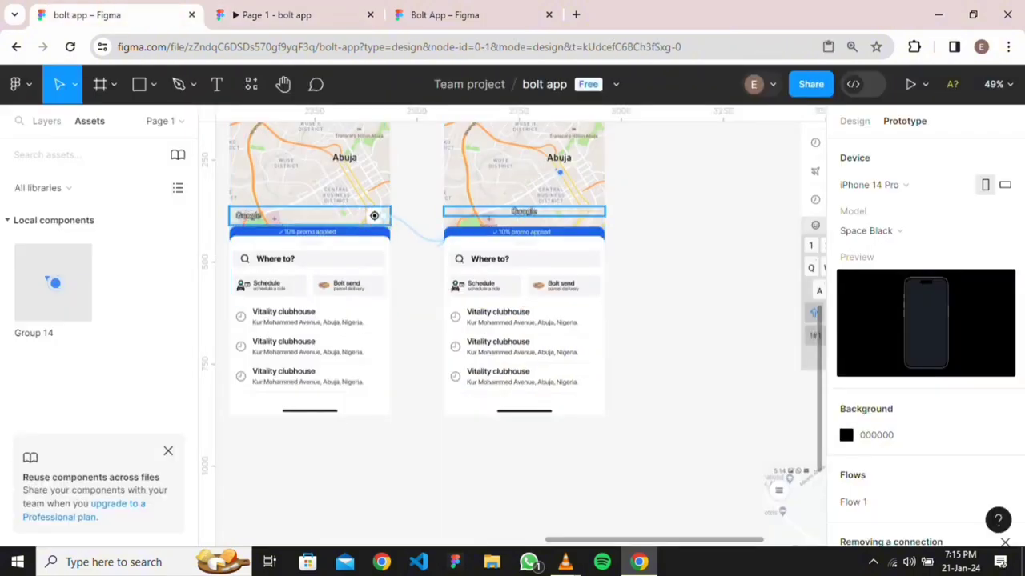
{"action": "scroll", "coordinate": [557, 181], "scroll_direction": "up", "scroll_amount": 4}
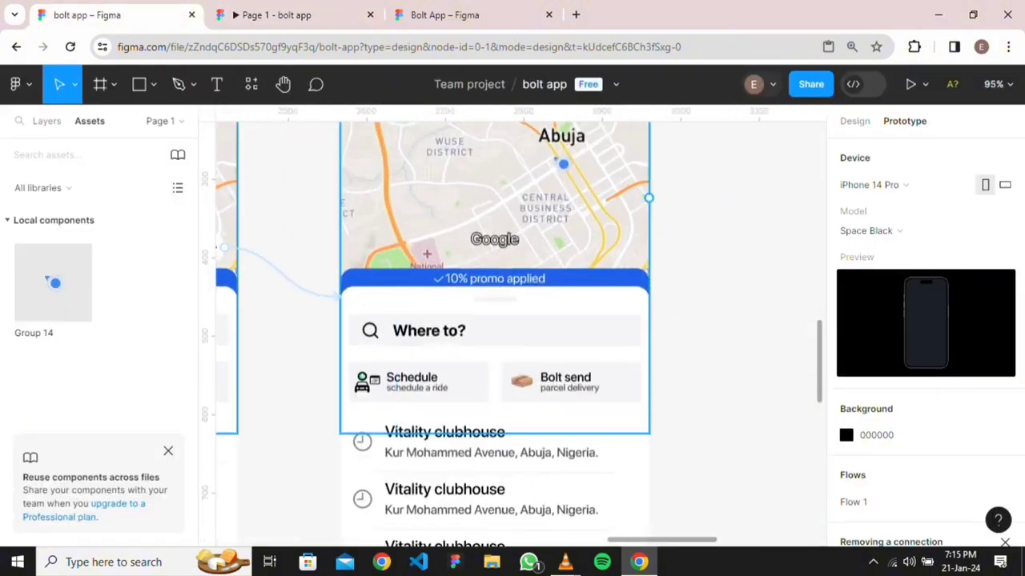
Detach the blue location dot instance from its component and replay the prototype
{"action": "left_click", "coordinate": [563, 164]}
{"action": "right_click", "coordinate": [562, 159]}
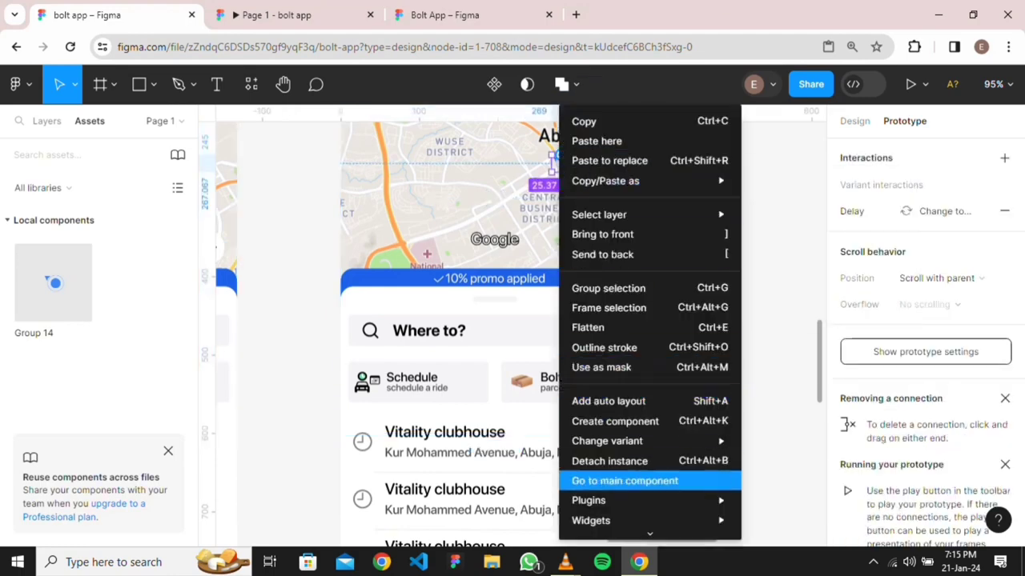
{"action": "left_click", "coordinate": [609, 461]}
{"action": "key", "text": "Escape"}
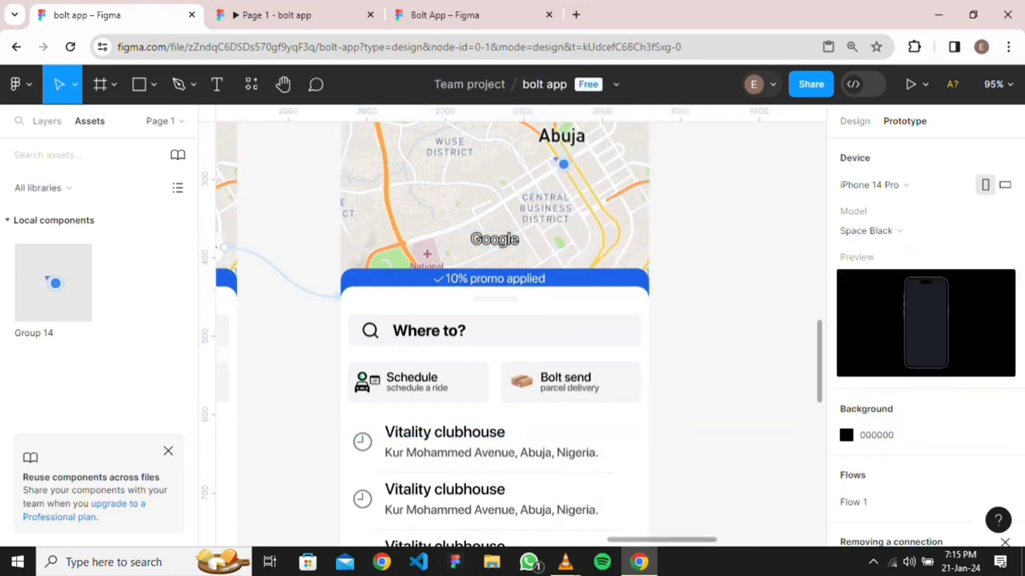
{"action": "left_click", "coordinate": [293, 14]}
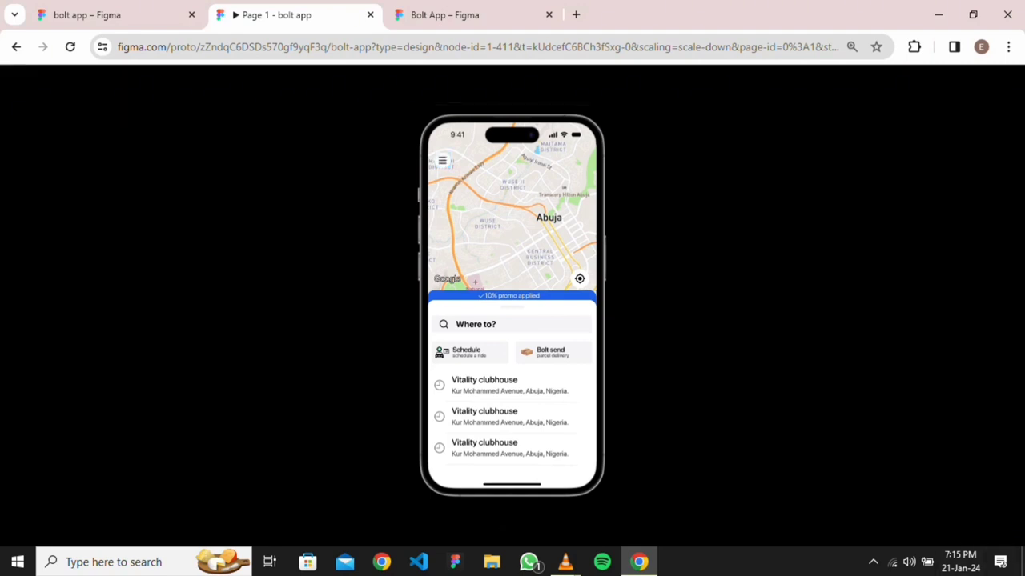
{"action": "key", "text": "r"}
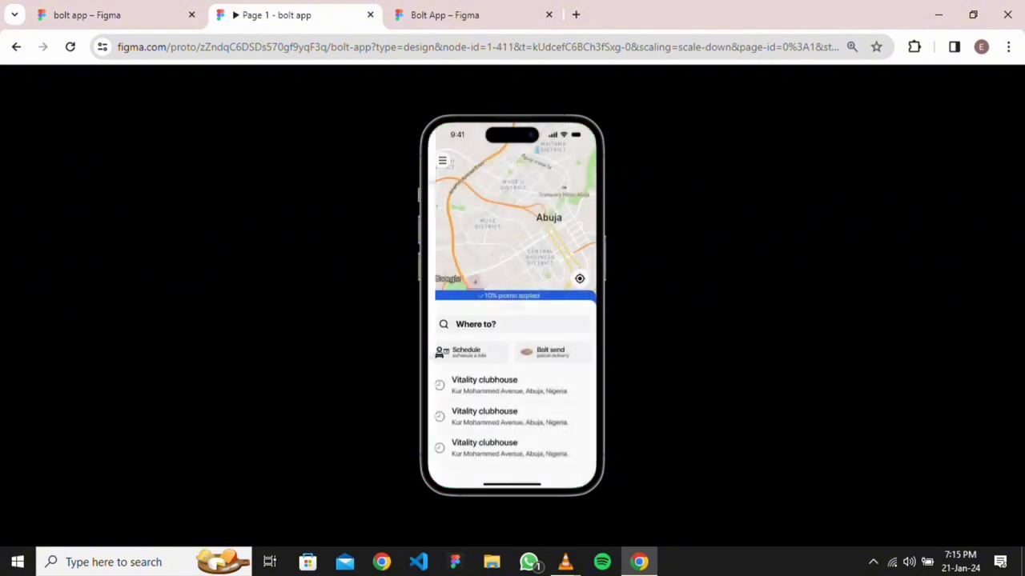
{"action": "key", "text": "ctrl+shift+Tab"}
{"action": "scroll", "coordinate": [498, 245], "scroll_direction": "down", "scroll_amount": 3}
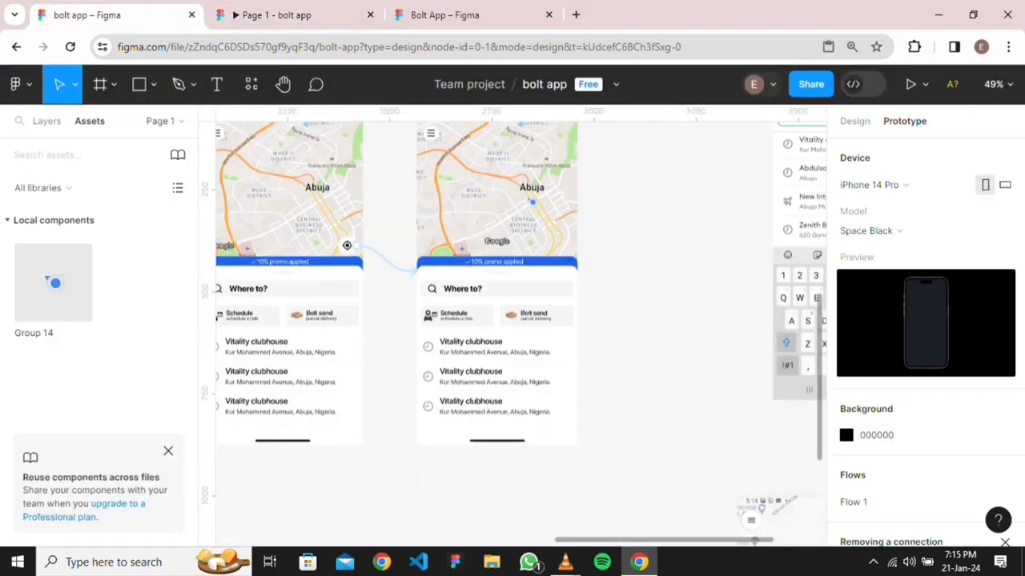
Delete the existing tap connection from the map row holding the locate icon
{"action": "scroll", "coordinate": [498, 245], "scroll_direction": "up", "scroll_amount": 2}
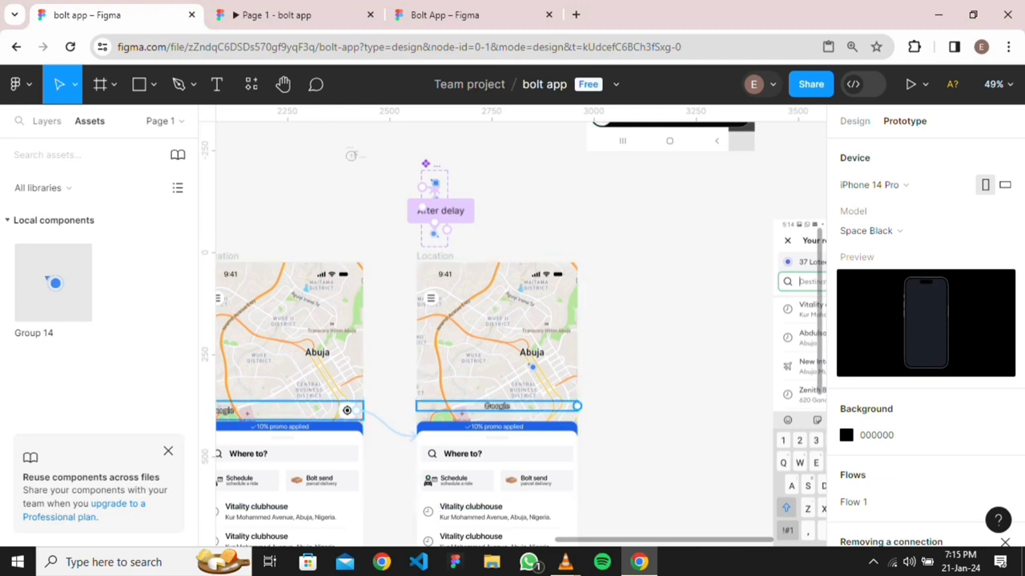
{"action": "scroll", "coordinate": [448, 345], "scroll_direction": "left", "scroll_amount": 3}
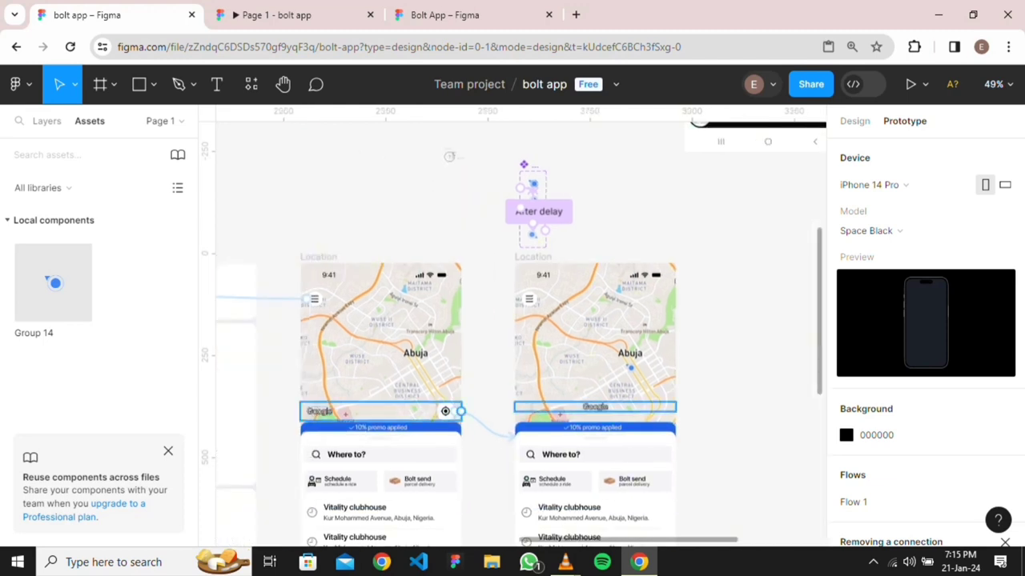
{"action": "left_click", "coordinate": [445, 410]}
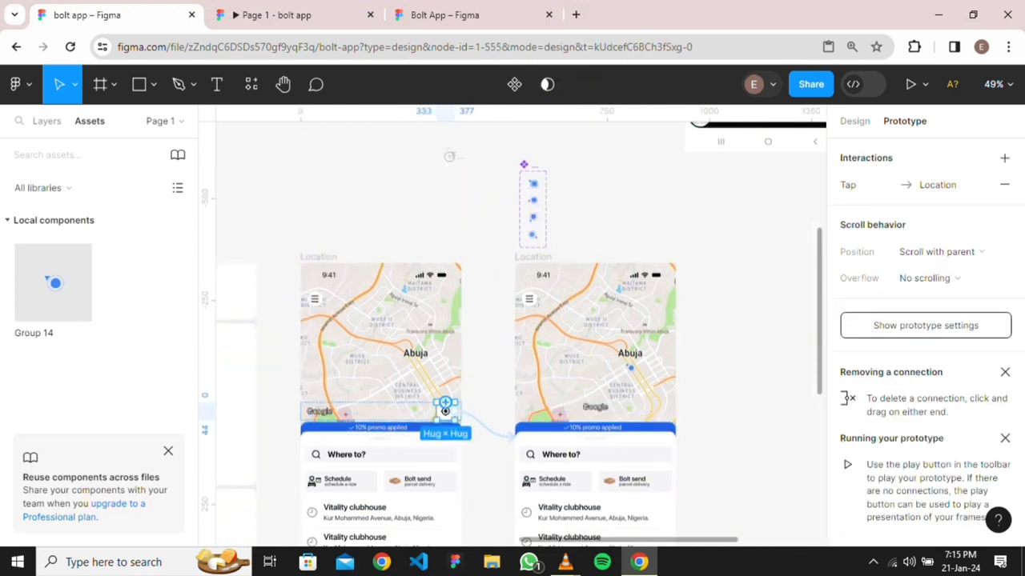
{"action": "left_click", "coordinate": [445, 411]}
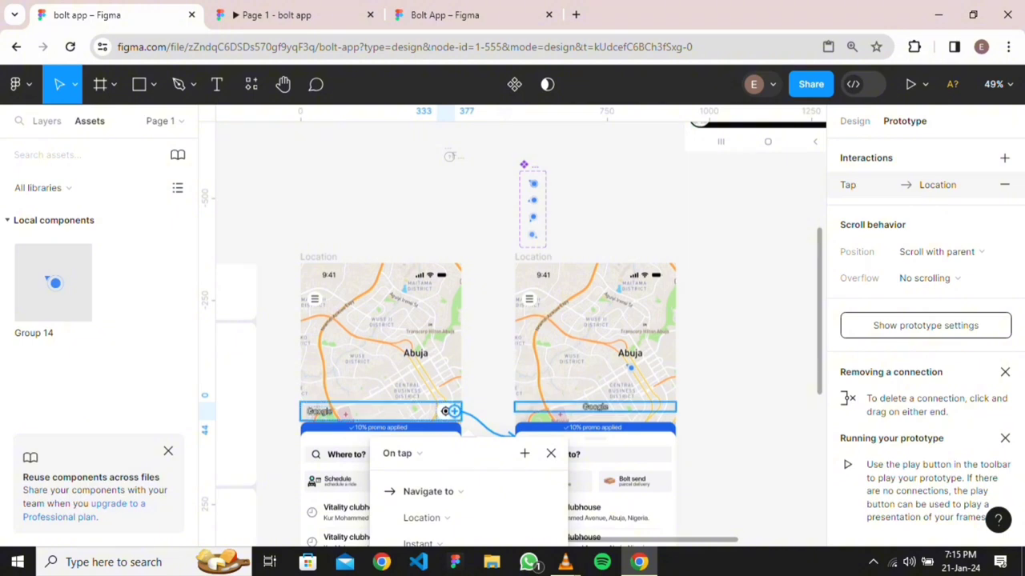
{"action": "key", "text": "Delete"}
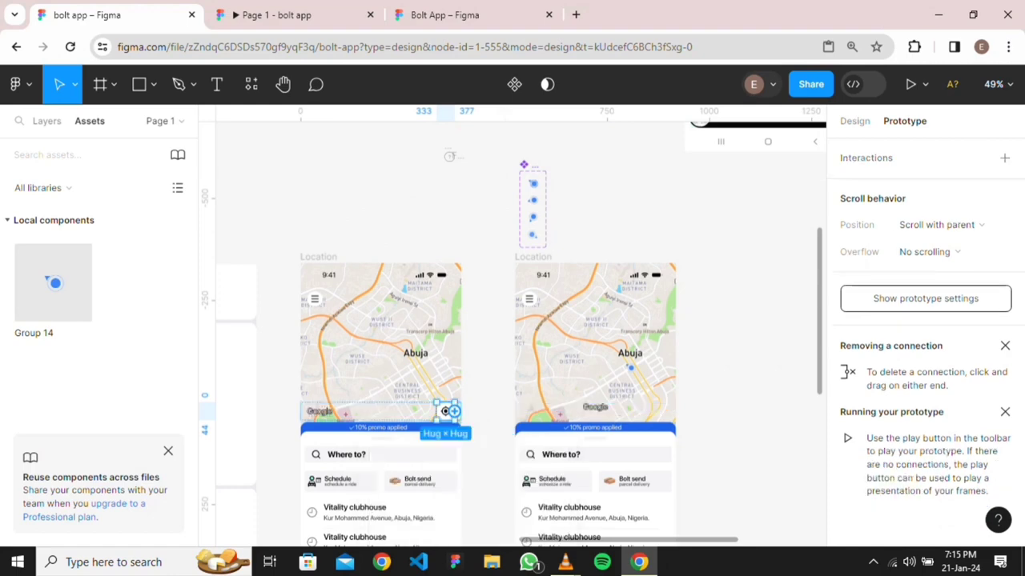
{"action": "scroll", "coordinate": [448, 417], "scroll_direction": "up", "scroll_amount": 5}
{"action": "key", "text": "Return"}
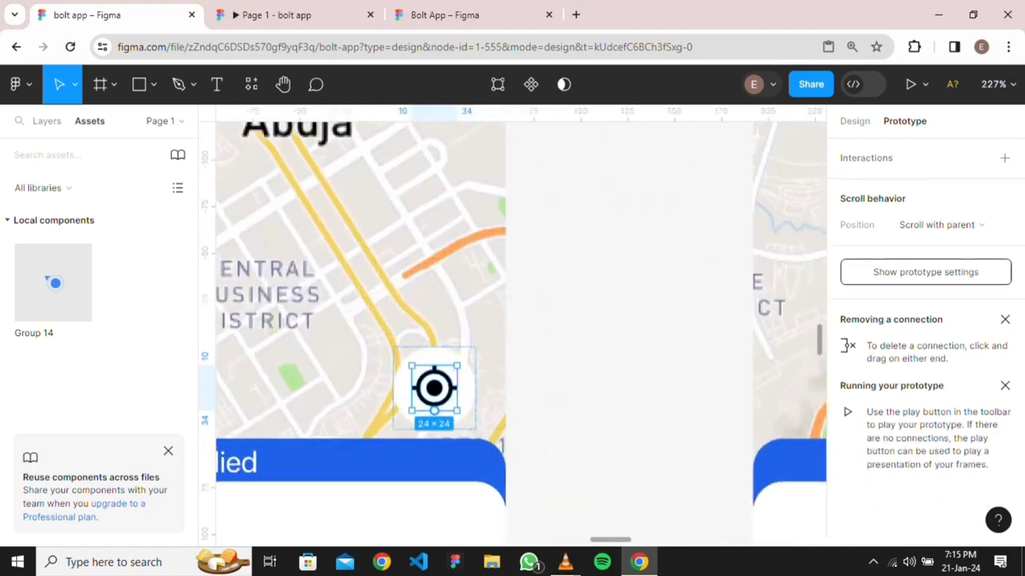
{"action": "key", "text": "Escape"}
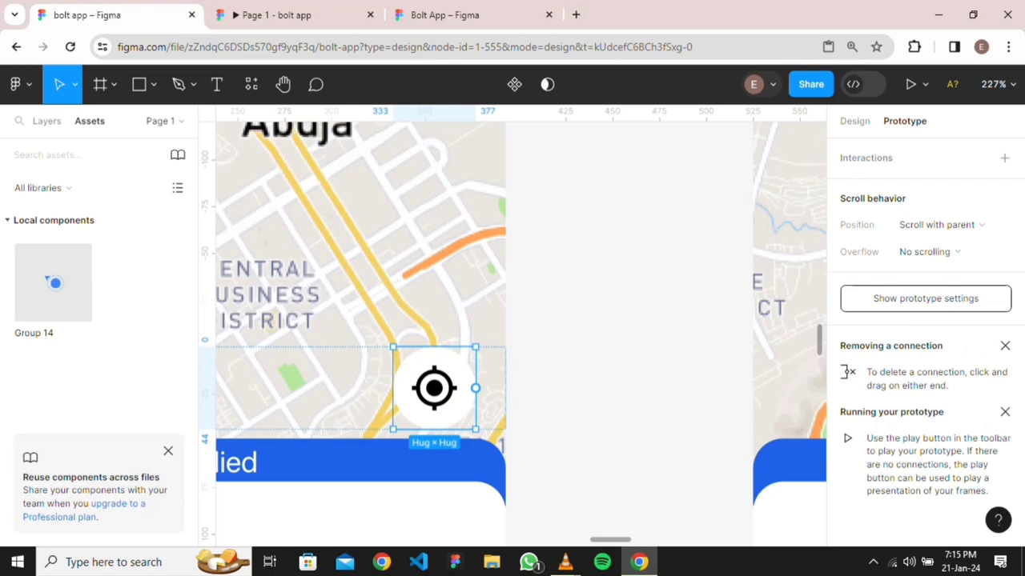
Link the locate icon to the right Location screen, replacing a mistaken scroll-to link, and replay
{"action": "left_click_drag", "start_coordinate": [475, 388], "coordinate": [699, 376]}
{"action": "scroll", "coordinate": [649, 394], "scroll_direction": "down", "scroll_amount": 4}
{"action": "key", "text": "Escape"}
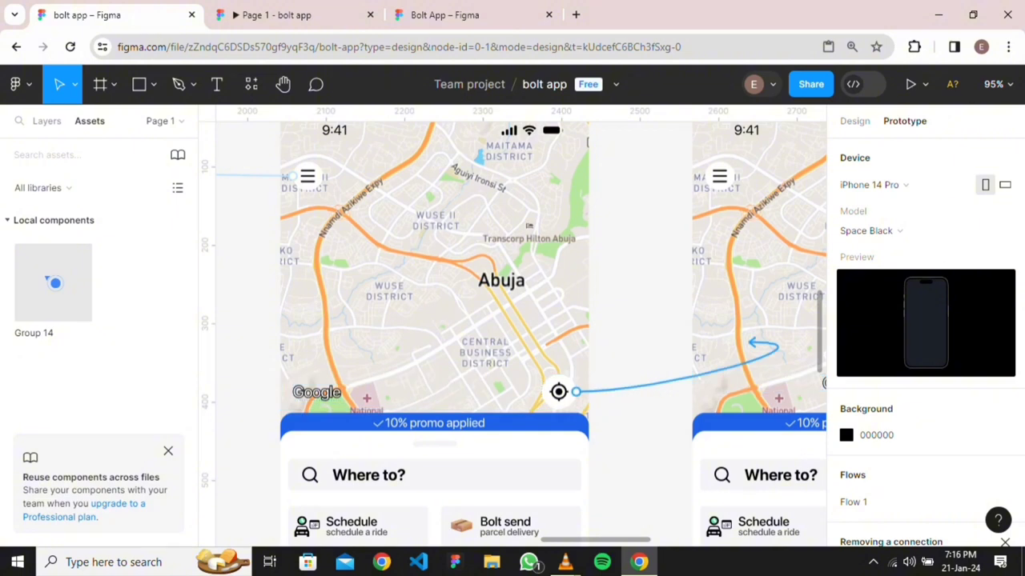
{"action": "left_click", "coordinate": [639, 385]}
{"action": "key", "text": "Delete"}
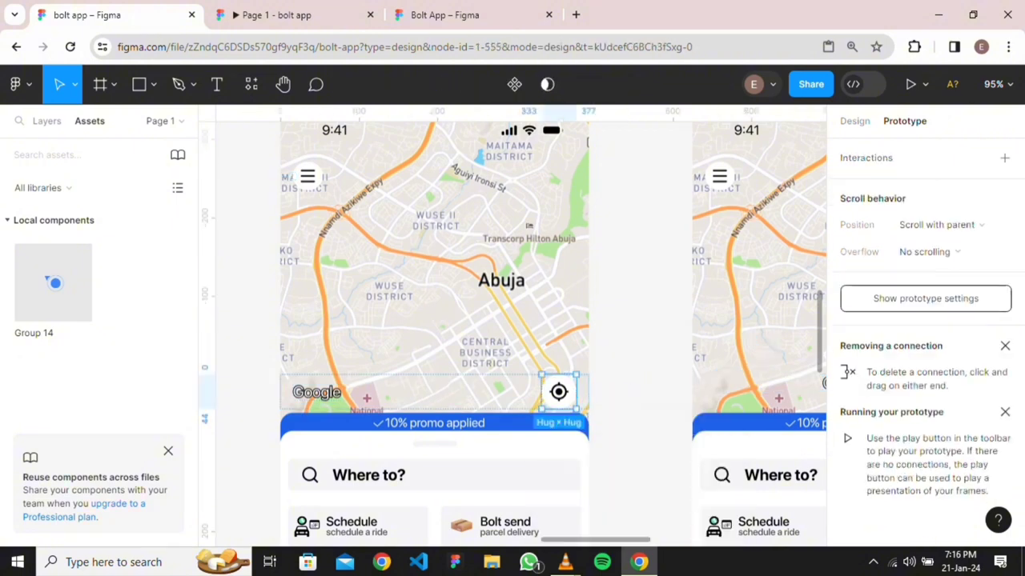
{"action": "left_click_drag", "start_coordinate": [576, 391], "coordinate": [745, 360]}
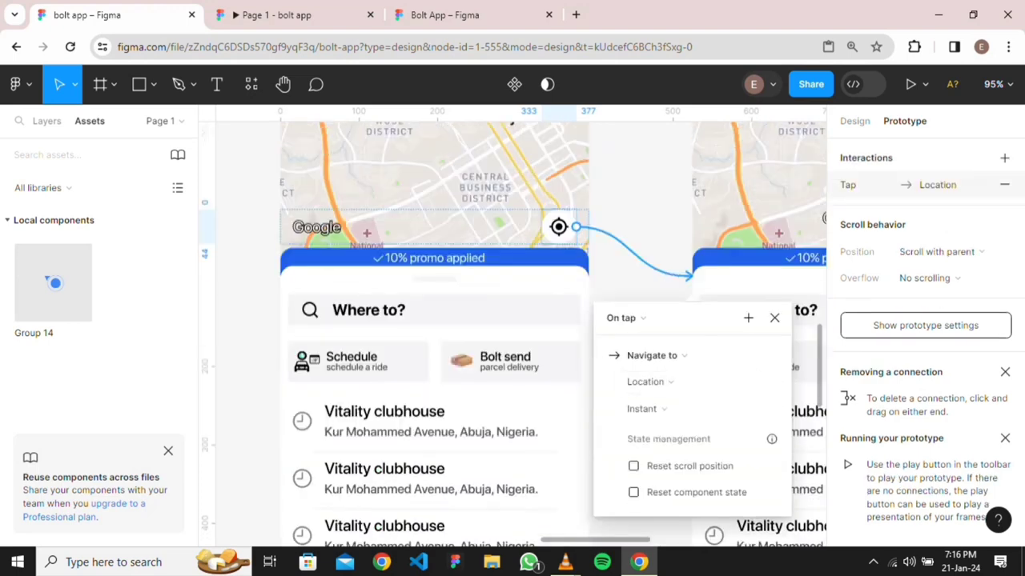
{"action": "key", "text": "Escape"}
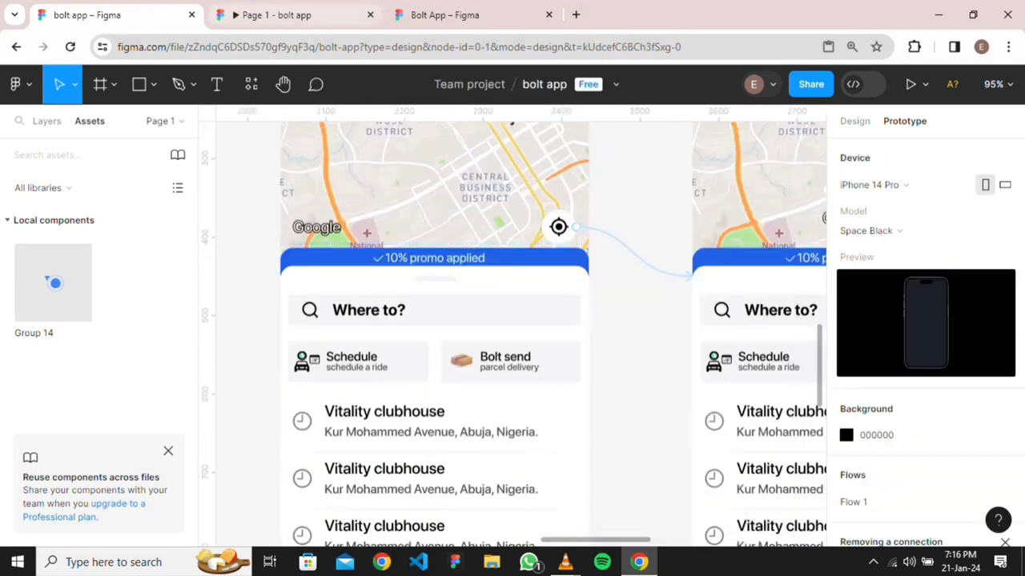
{"action": "left_click", "coordinate": [294, 14]}
{"action": "key", "text": "r"}
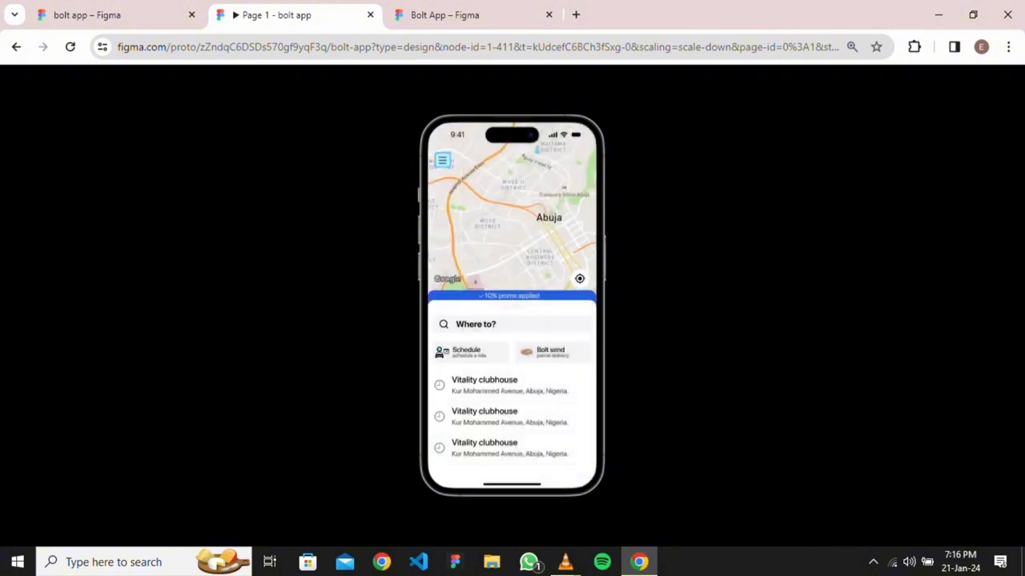
Return to the design file and select the map's bottom row with the Google mark
{"action": "key", "text": "ctrl+shift+Tab"}
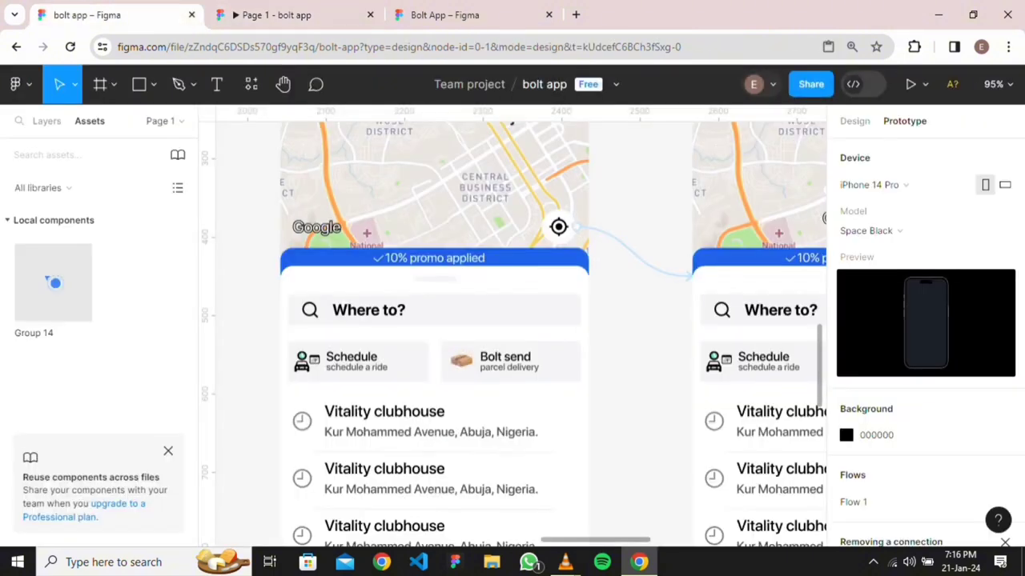
{"action": "scroll", "coordinate": [714, 223], "scroll_direction": "down", "scroll_amount": 5}
{"action": "scroll", "coordinate": [650, 216], "scroll_direction": "up", "scroll_amount": 3}
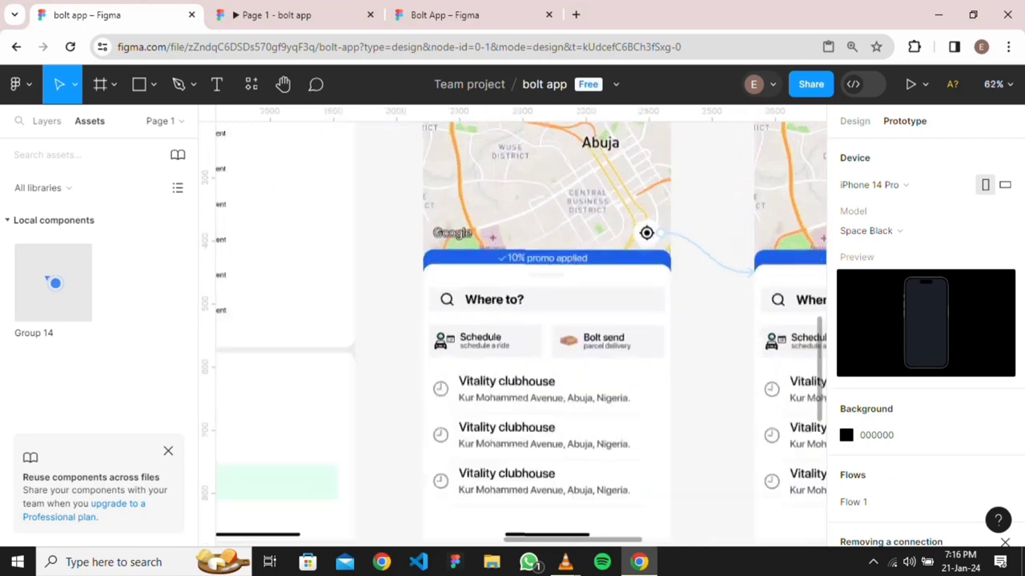
{"action": "scroll", "coordinate": [647, 256], "scroll_direction": "up", "scroll_amount": 3}
{"action": "left_click", "coordinate": [621, 224]}
{"action": "scroll", "coordinate": [598, 258], "scroll_direction": "down", "scroll_amount": 4}
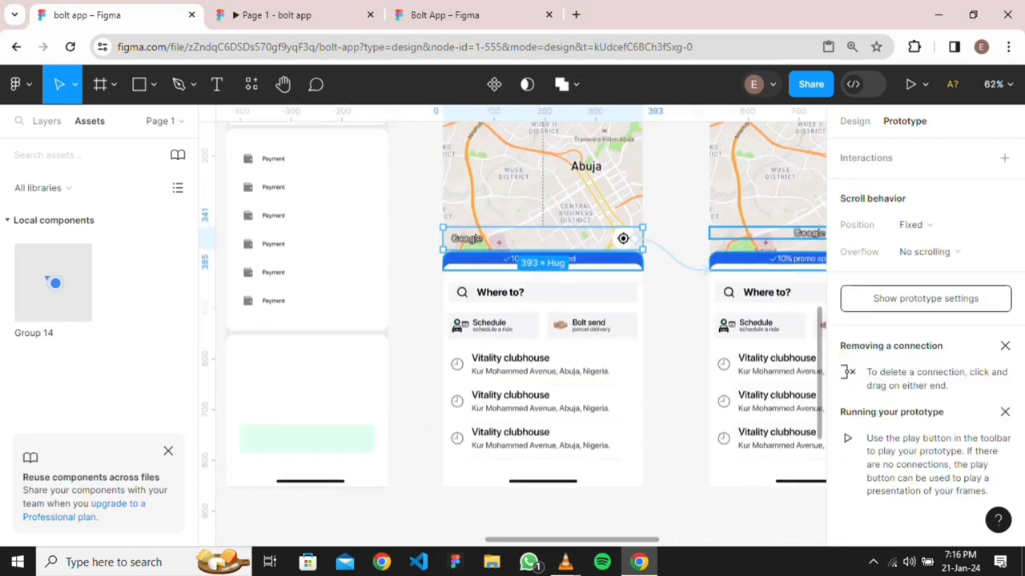
{"action": "scroll", "coordinate": [598, 254], "scroll_direction": "down", "scroll_amount": 5}
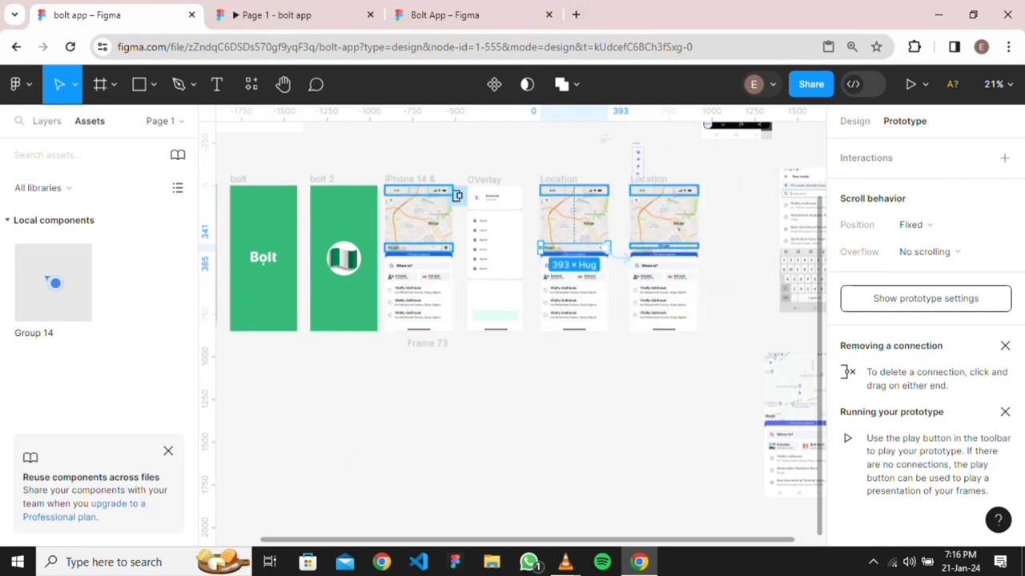
Check the preview again, then select the whole Location frame with Design properties shown
{"action": "left_click", "coordinate": [276, 15]}
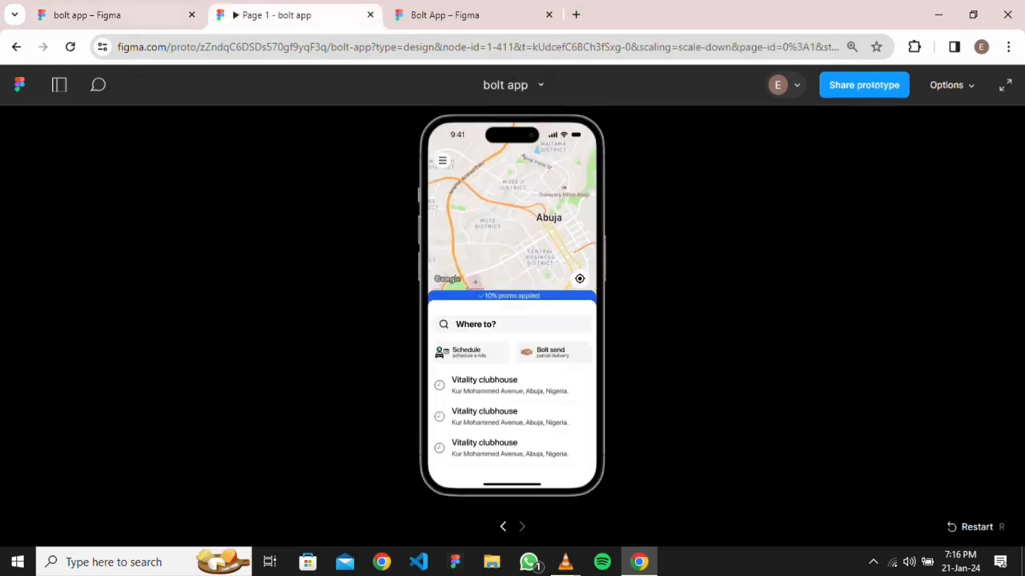
{"action": "left_click", "coordinate": [112, 14]}
{"action": "left_click", "coordinate": [855, 121]}
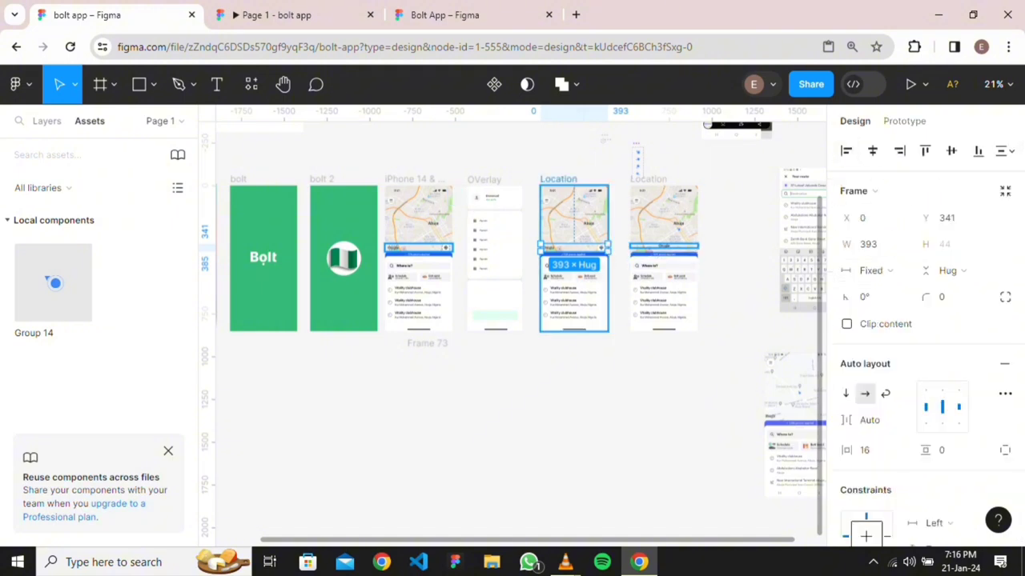
{"action": "left_click", "coordinate": [558, 180]}
{"action": "scroll", "coordinate": [643, 289], "scroll_direction": "up", "scroll_amount": 3}
Link the 'Where to?' search row to the Location copy and view the prototype preview
{"action": "left_click", "coordinate": [904, 121]}
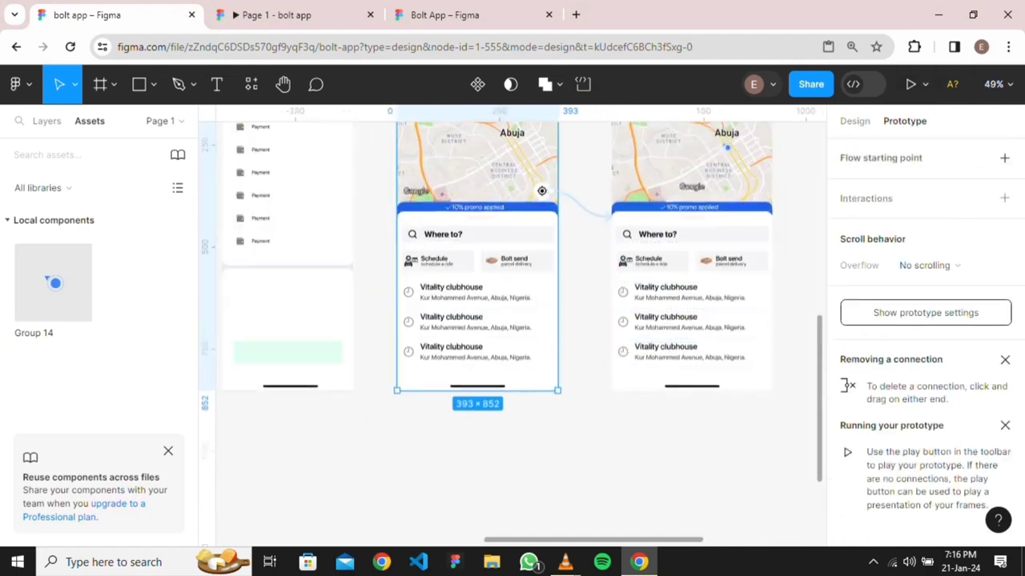
{"action": "left_click", "coordinate": [505, 233]}
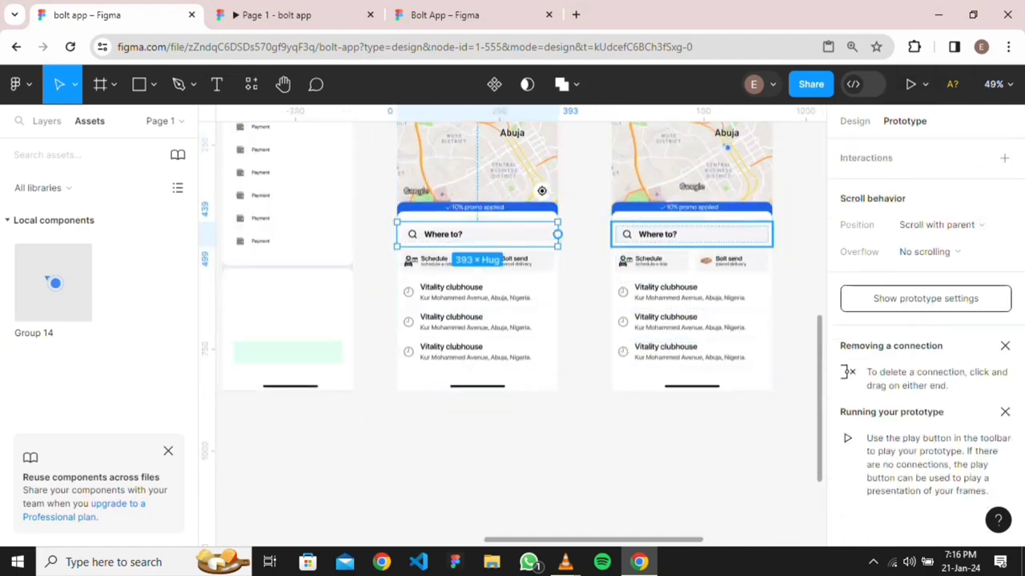
{"action": "left_click_drag", "start_coordinate": [557, 234], "coordinate": [665, 234]}
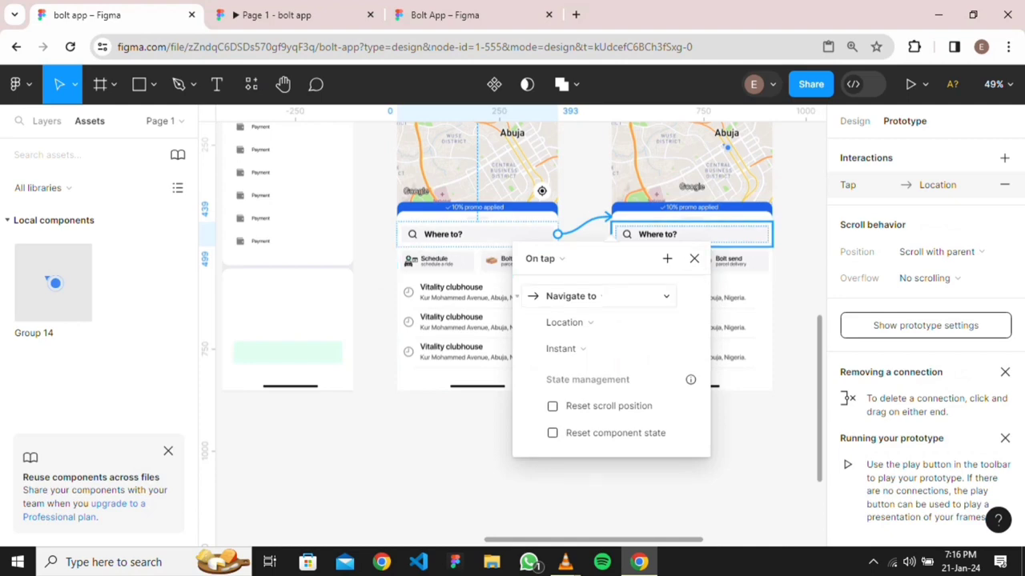
{"action": "key", "text": "Escape"}
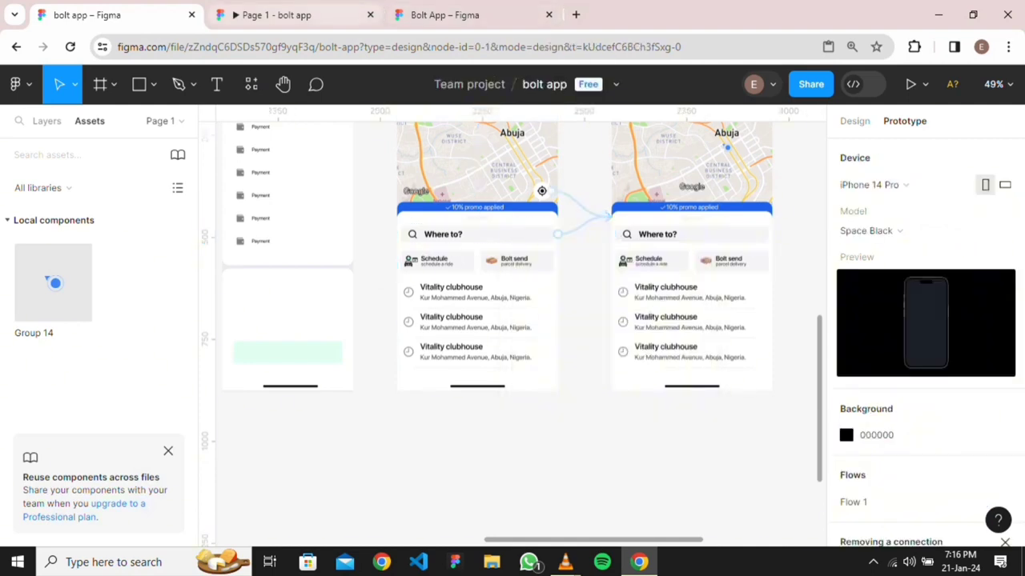
{"action": "left_click", "coordinate": [294, 15]}
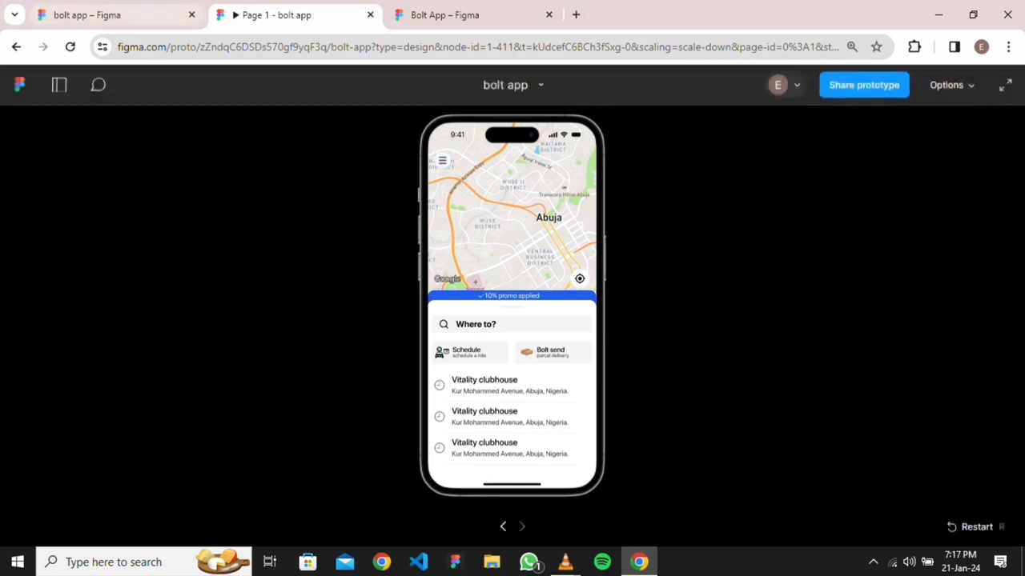
Rename the right-hand copied Location screen to 'Location 2' and return to the prototype preview
{"action": "left_click", "coordinate": [112, 14]}
{"action": "scroll", "coordinate": [724, 243], "scroll_direction": "up", "scroll_amount": 3}
{"action": "scroll", "coordinate": [725, 239], "scroll_direction": "down", "scroll_amount": 7}
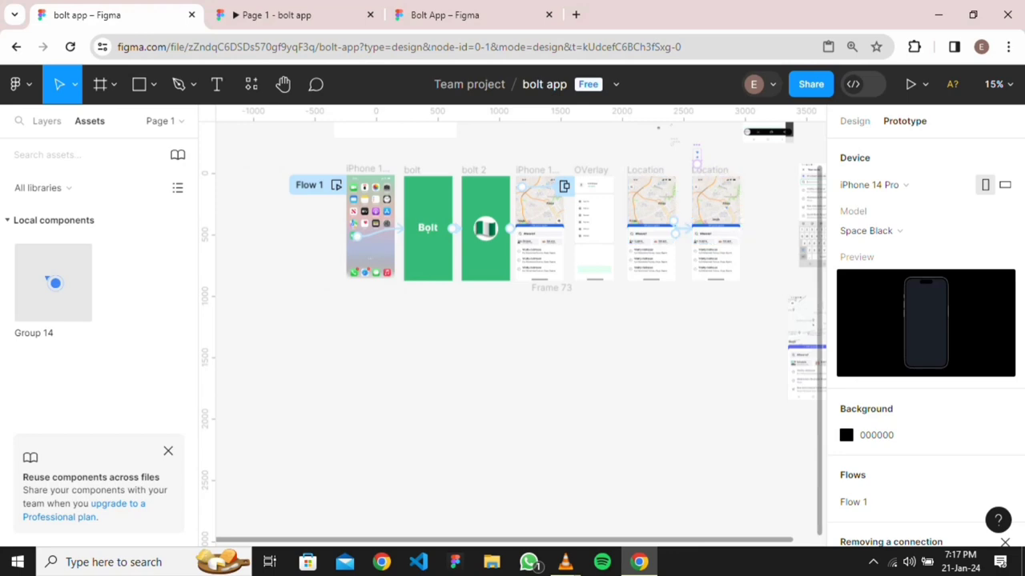
{"action": "scroll", "coordinate": [725, 207], "scroll_direction": "right", "scroll_amount": 2}
{"action": "scroll", "coordinate": [599, 223], "scroll_direction": "up", "scroll_amount": 5}
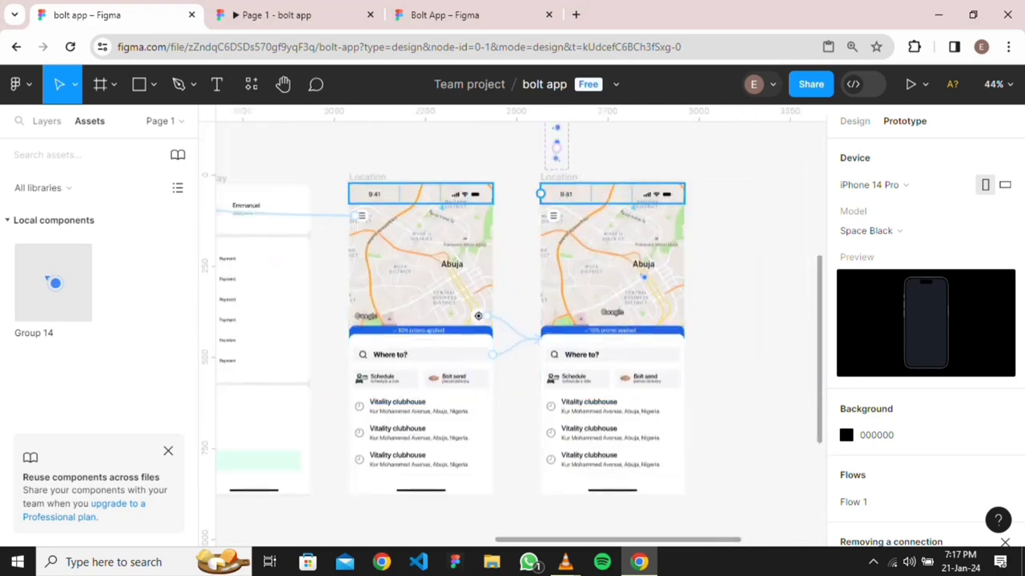
{"action": "scroll", "coordinate": [502, 261], "scroll_direction": "down", "scroll_amount": 3}
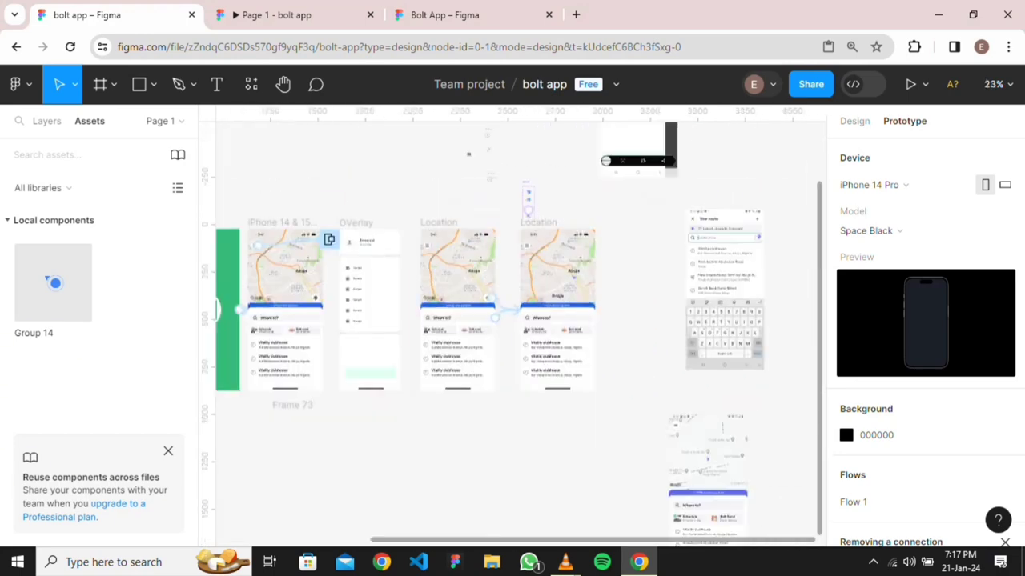
{"action": "scroll", "coordinate": [545, 217], "scroll_direction": "up", "scroll_amount": 5}
{"action": "left_click", "coordinate": [493, 224]}
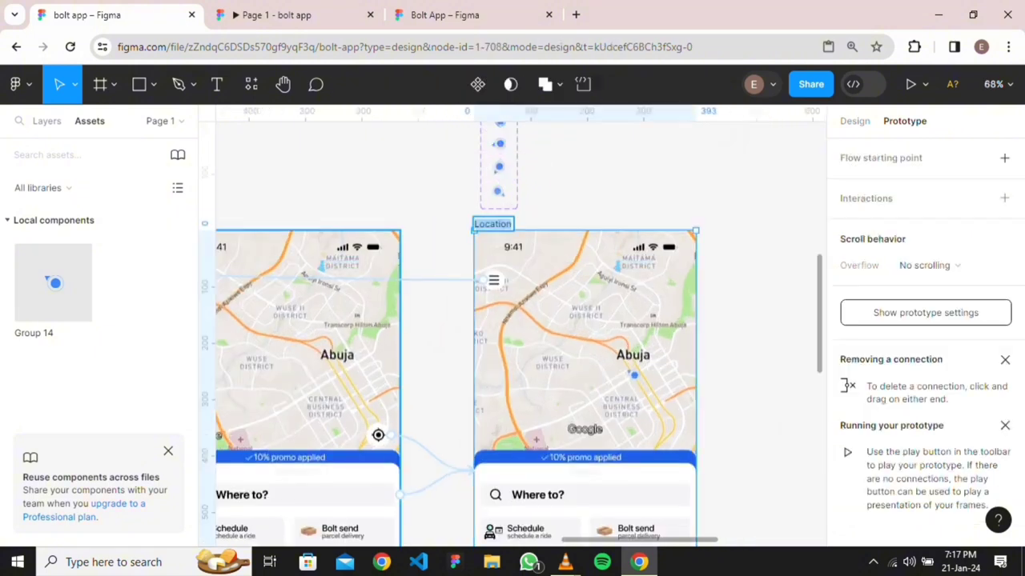
{"action": "key", "text": "BackSpace"}
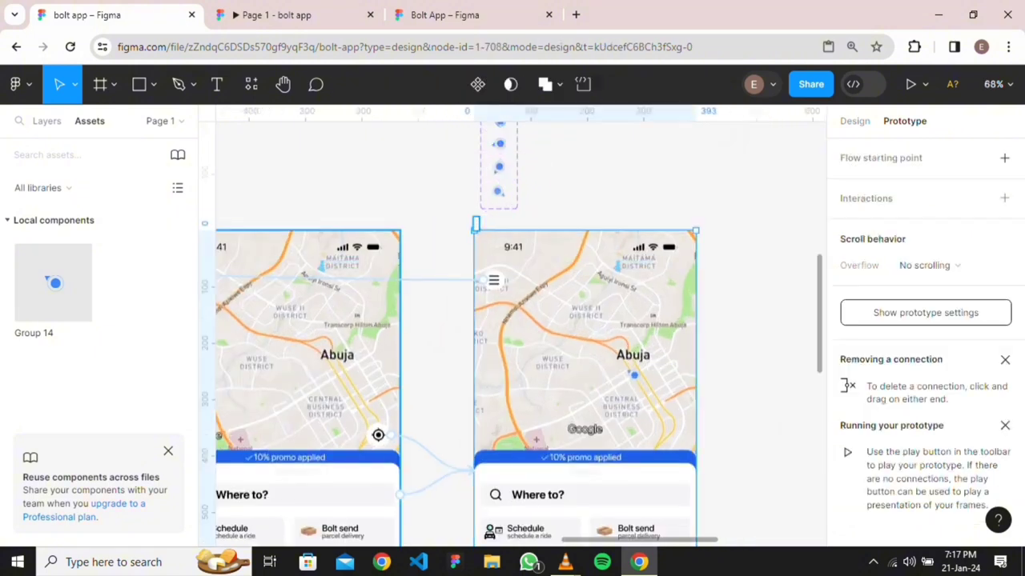
{"action": "key", "text": "Escape"}
{"action": "left_click", "coordinate": [512, 224]}
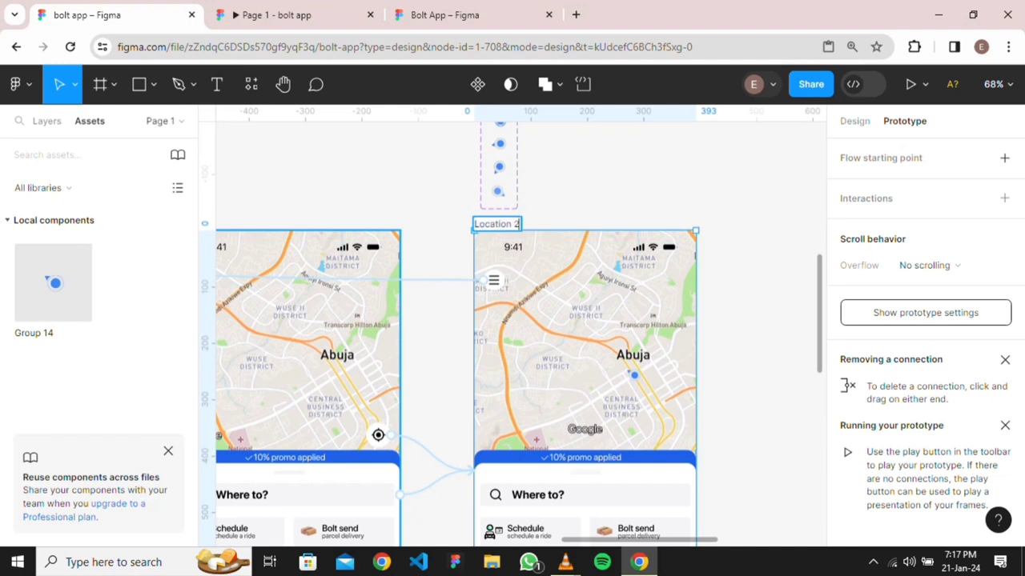
{"action": "key", "text": "Return"}
{"action": "scroll", "coordinate": [512, 336], "scroll_direction": "down", "scroll_amount": 5}
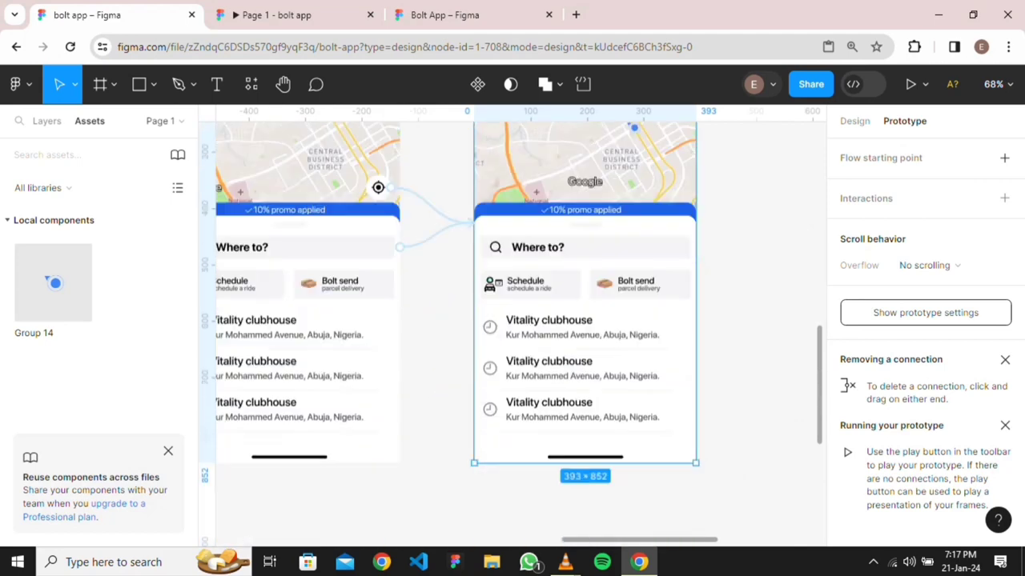
{"action": "key", "text": "ctrl+Tab"}
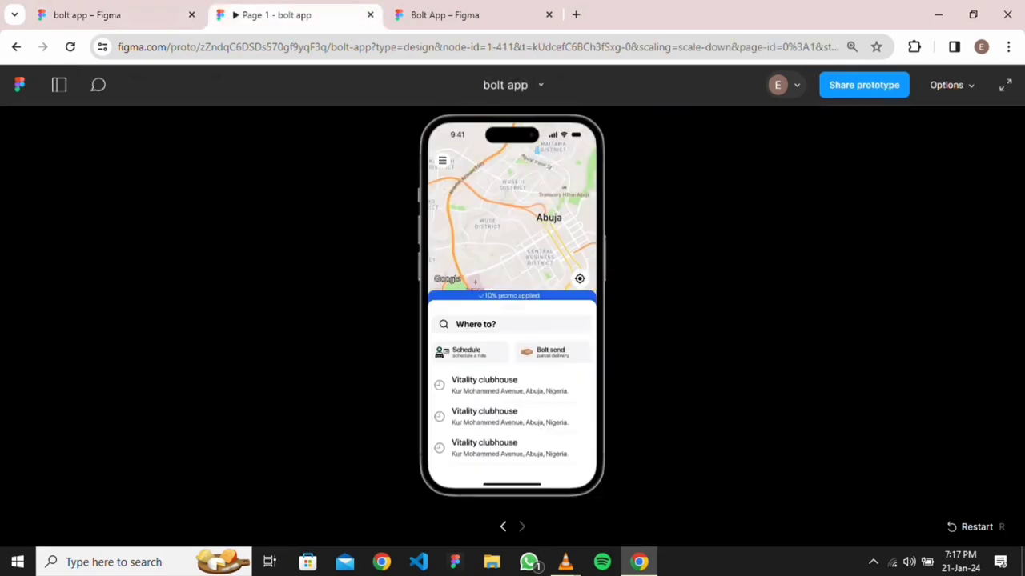
Restart the prototype, then check the menu icon's overlay connection in the editor
{"action": "key", "text": "r"}
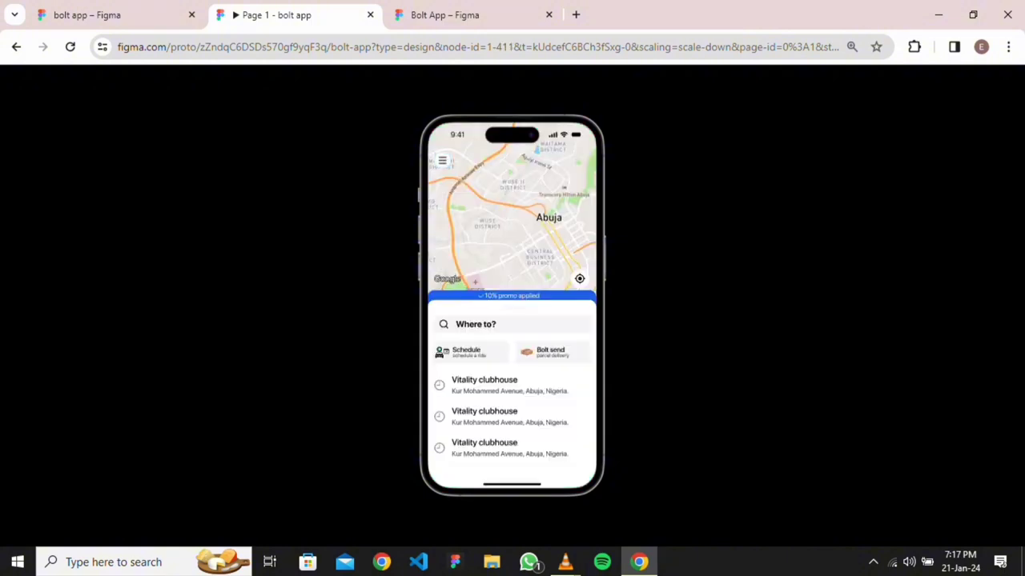
{"action": "left_click", "coordinate": [112, 15]}
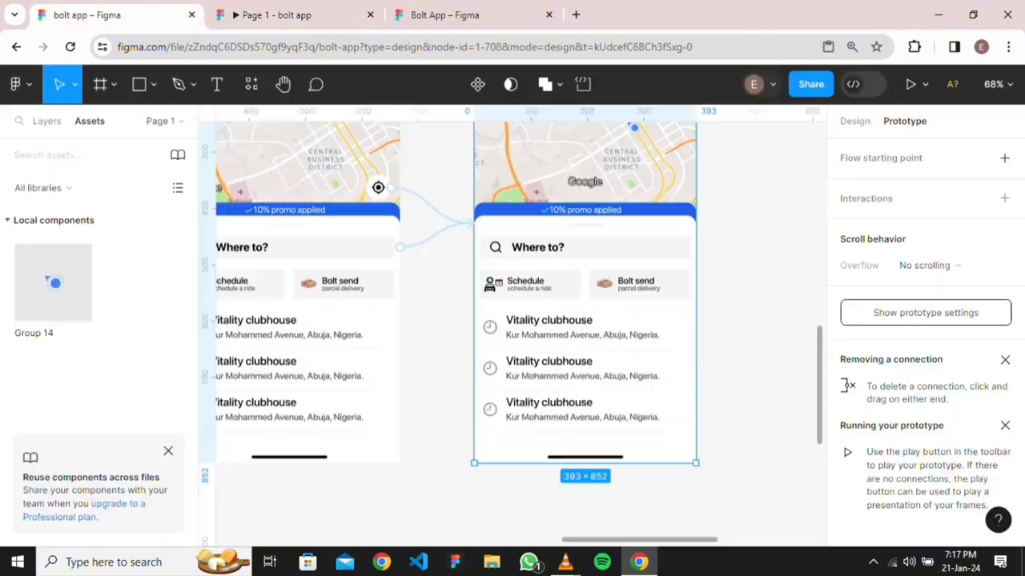
{"action": "scroll", "coordinate": [415, 262], "scroll_direction": "up", "scroll_amount": 3}
{"action": "scroll", "coordinate": [415, 262], "scroll_direction": "down", "scroll_amount": 4}
{"action": "scroll", "coordinate": [513, 325], "scroll_direction": "up", "scroll_amount": 3}
{"action": "scroll", "coordinate": [512, 325], "scroll_direction": "left", "scroll_amount": 2}
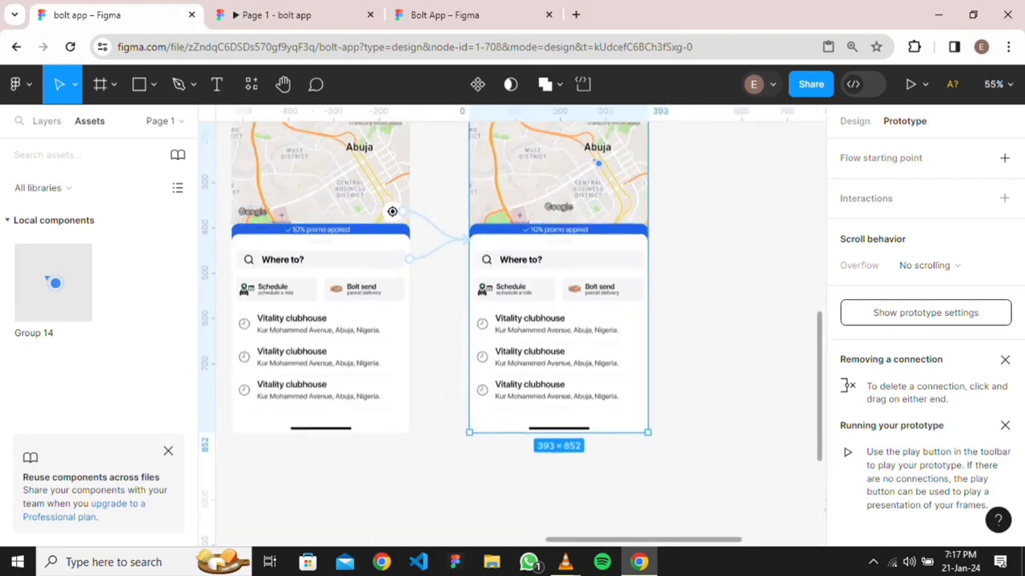
{"action": "left_click", "coordinate": [363, 237]}
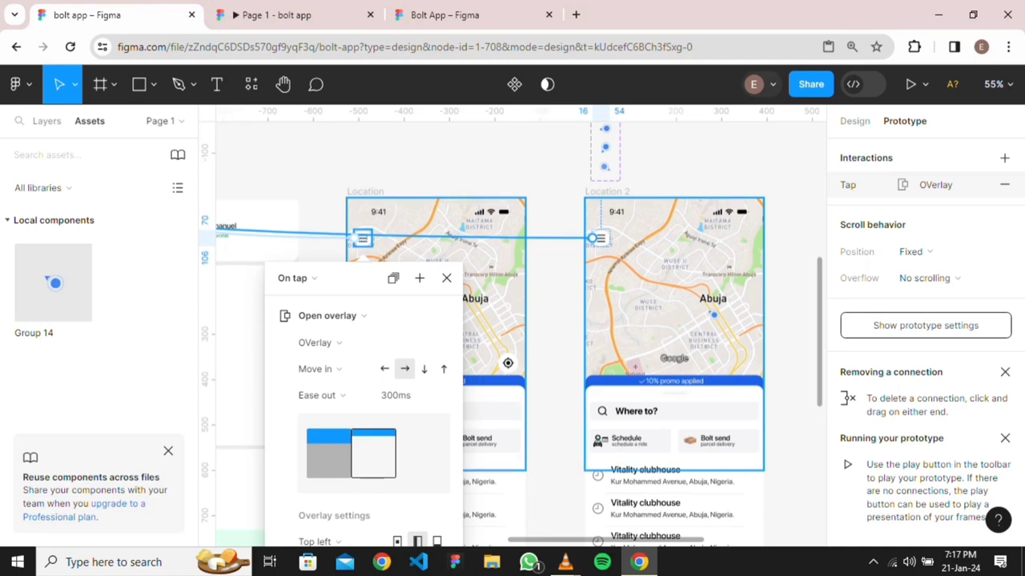
{"action": "scroll", "coordinate": [589, 277], "scroll_direction": "down", "scroll_amount": 3}
{"action": "key", "text": "Escape"}
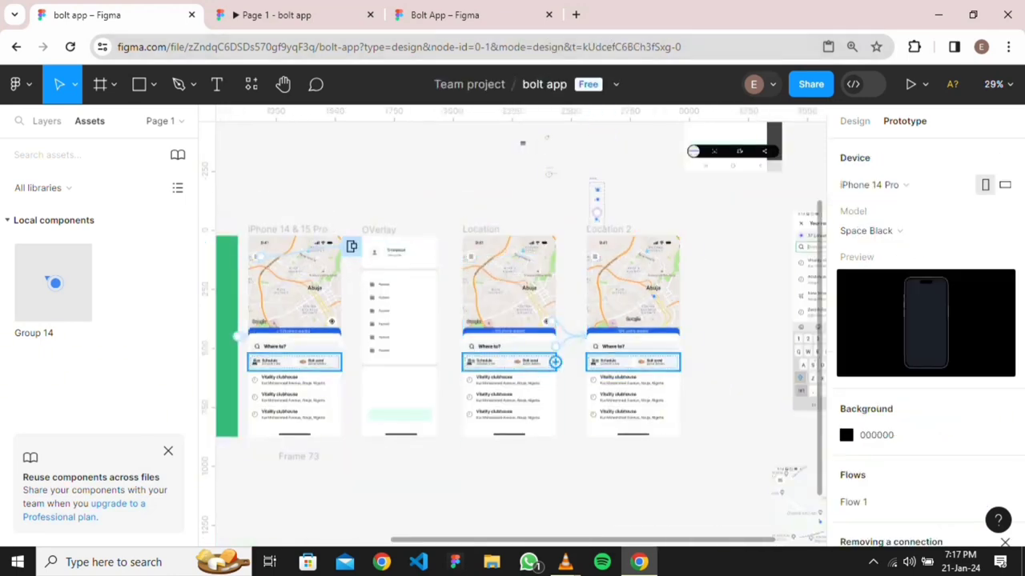
Delete the 'Where to?' search bar's On tap link to Location 2
{"action": "scroll", "coordinate": [558, 346], "scroll_direction": "up", "scroll_amount": 5}
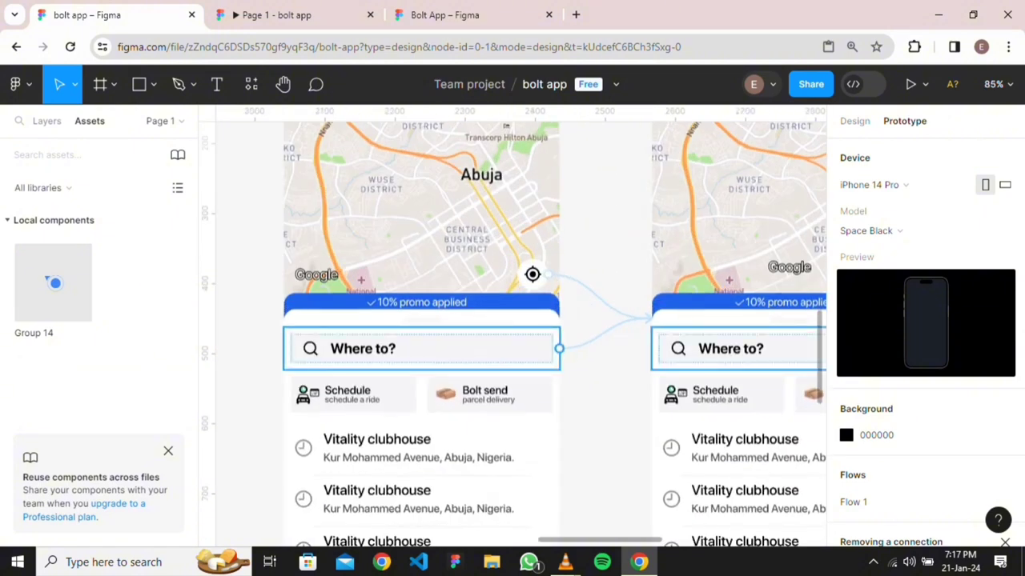
{"action": "left_click", "coordinate": [558, 348]}
{"action": "key", "text": "Delete"}
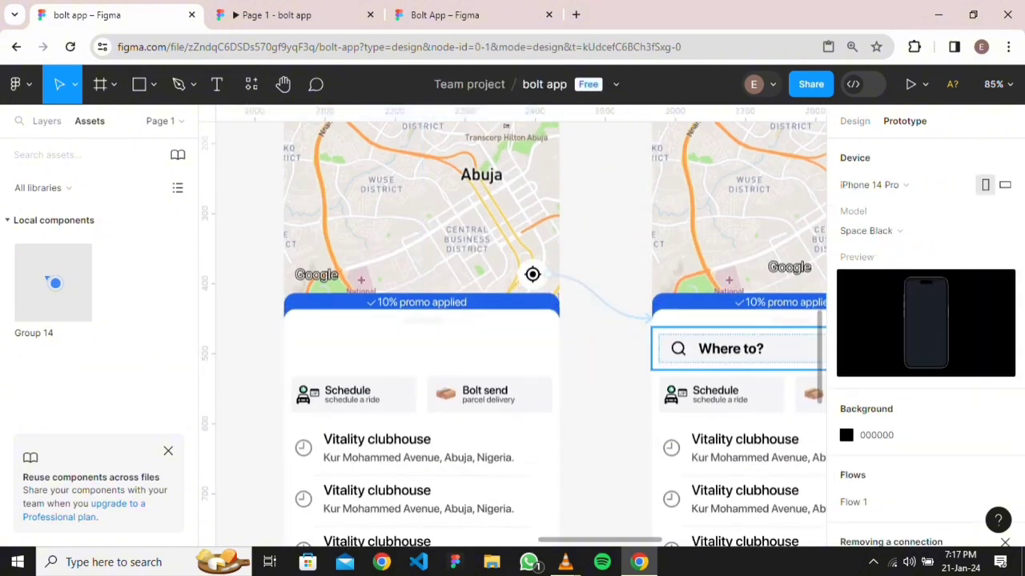
{"action": "key", "text": "ctrl+z"}
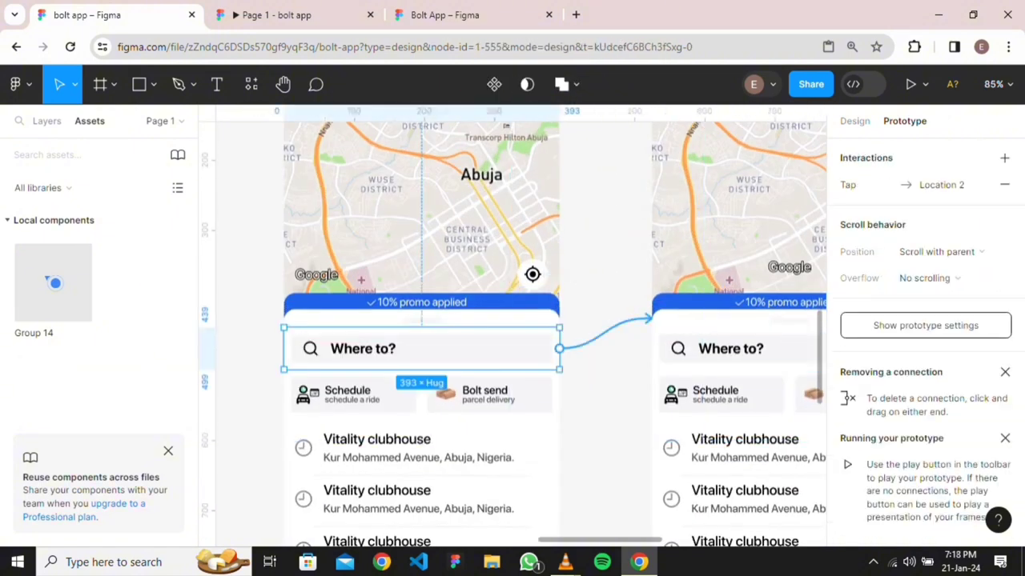
{"action": "left_click", "coordinate": [604, 333]}
{"action": "key", "text": "Delete"}
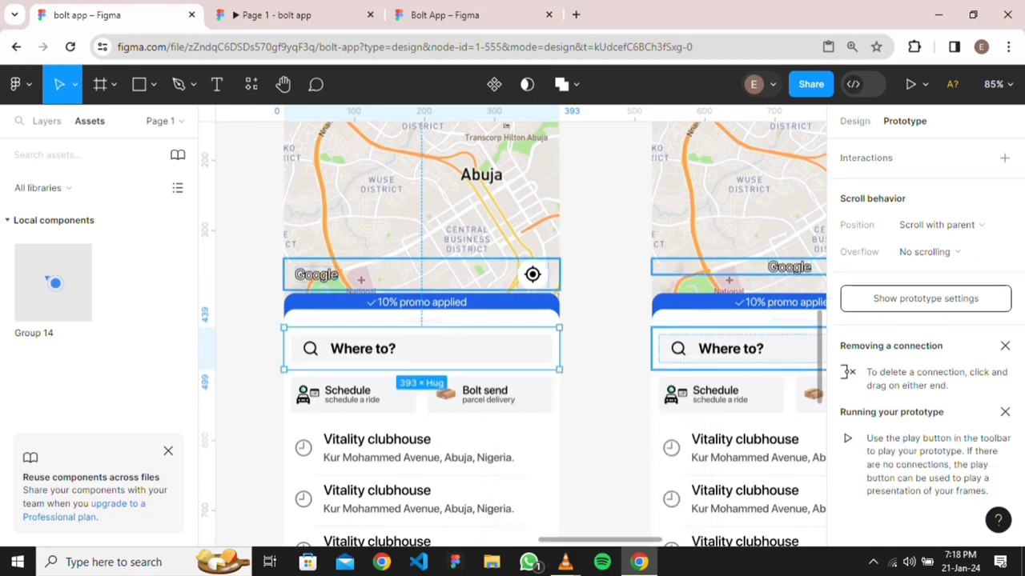
Delete the locate button's On tap link to Location 2
{"action": "left_click", "coordinate": [421, 274]}
{"action": "left_click", "coordinate": [599, 296]}
{"action": "key", "text": "Delete"}
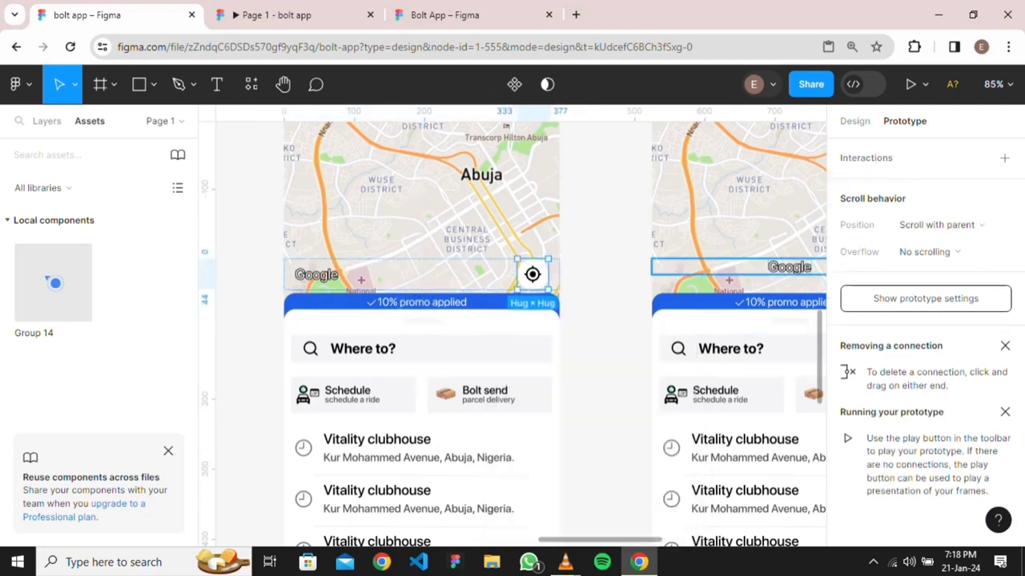
{"action": "key", "text": "Escape"}
Select the whole Google and locate row and show its design properties and layer list
{"action": "left_click", "coordinate": [421, 274]}
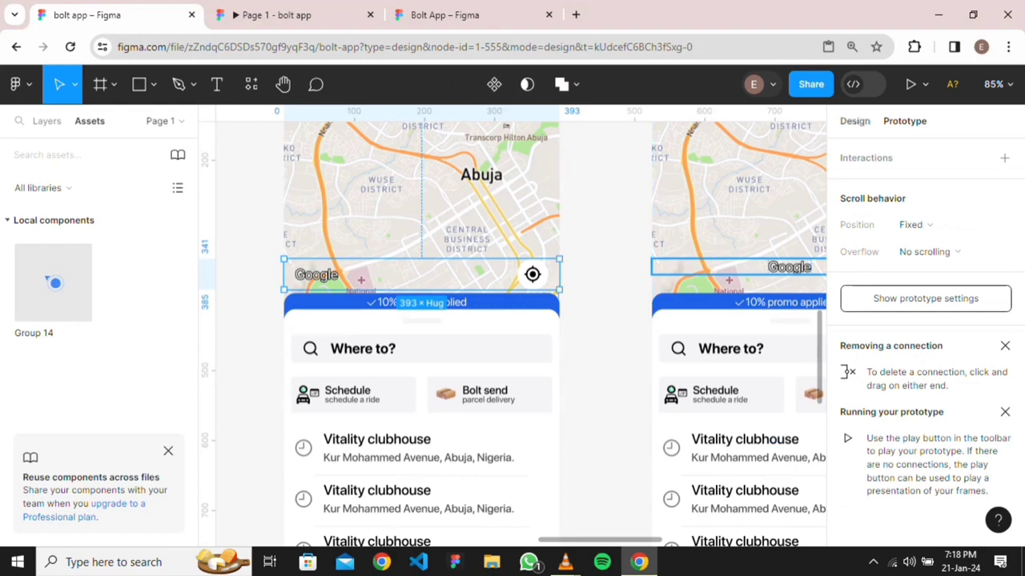
{"action": "left_click", "coordinate": [855, 120]}
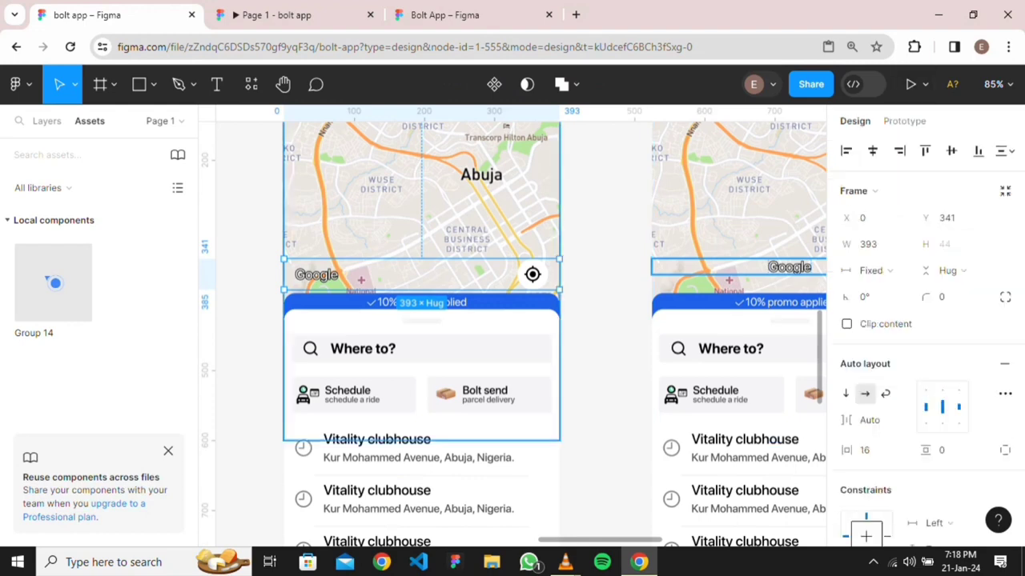
{"action": "left_click", "coordinate": [46, 121]}
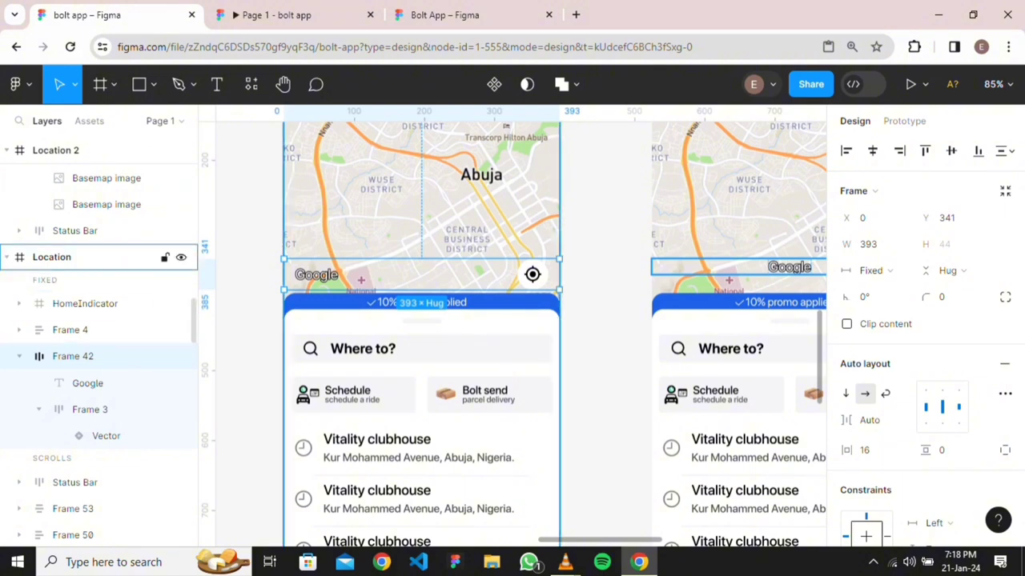
{"action": "scroll", "coordinate": [354, 251], "scroll_direction": "up", "scroll_amount": 3}
{"action": "scroll", "coordinate": [354, 252], "scroll_direction": "down", "scroll_amount": 1}
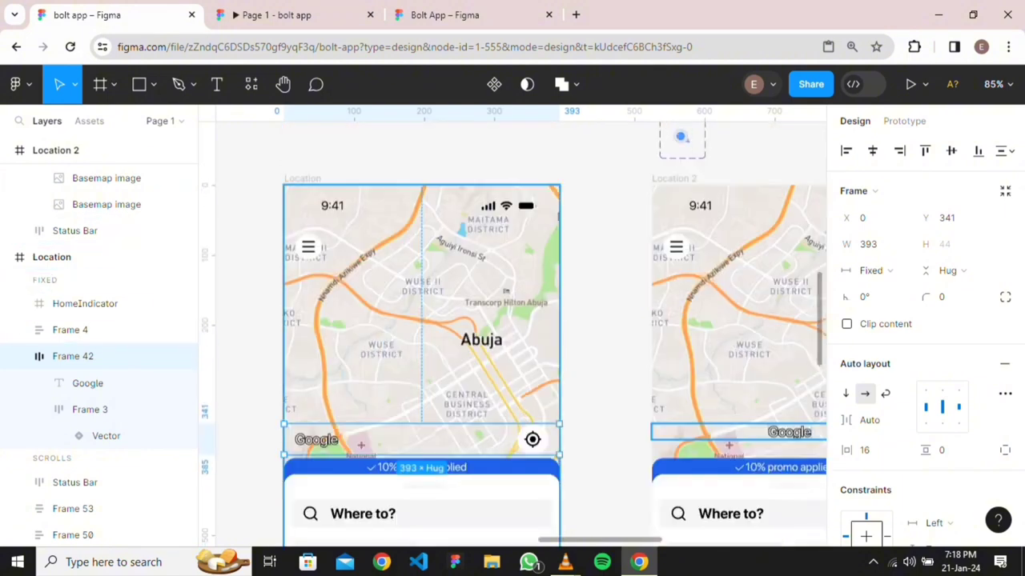
{"action": "scroll", "coordinate": [355, 251], "scroll_direction": "down", "scroll_amount": 5}
{"action": "scroll", "coordinate": [355, 251], "scroll_direction": "right", "scroll_amount": 2}
{"action": "scroll", "coordinate": [513, 288], "scroll_direction": "right", "scroll_amount": 1}
{"action": "scroll", "coordinate": [512, 288], "scroll_direction": "down", "scroll_amount": 4}
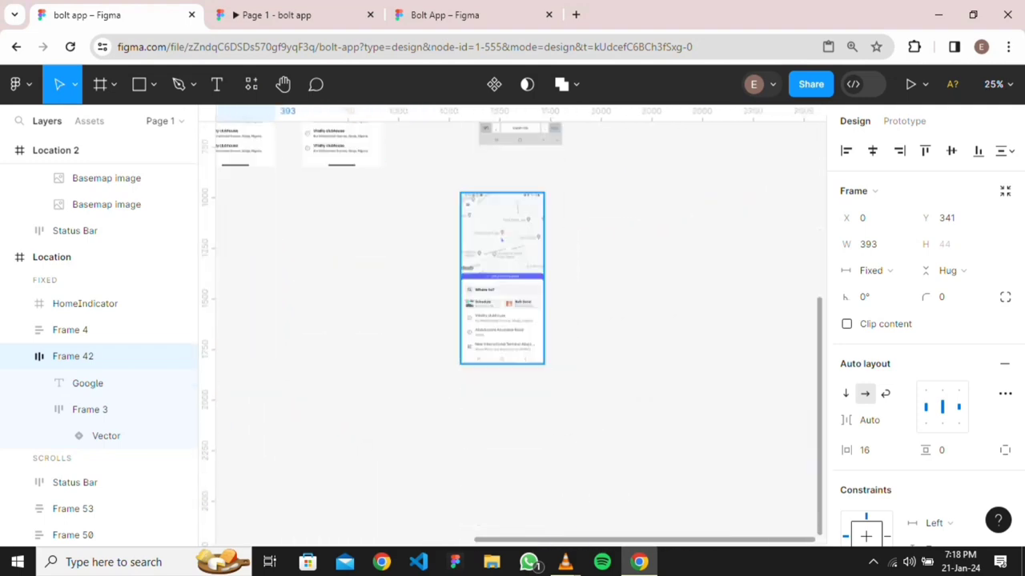
Move the 'Your route' reference screenshot beside the Location screens
{"action": "scroll", "coordinate": [501, 239], "scroll_direction": "up", "scroll_amount": 3}
{"action": "scroll", "coordinate": [480, 224], "scroll_direction": "up", "scroll_amount": 4}
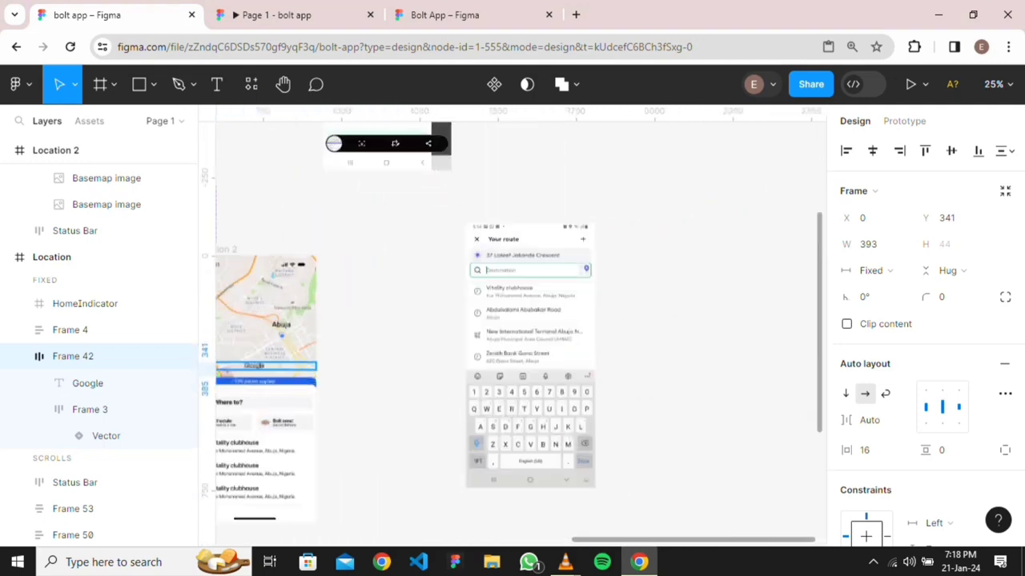
{"action": "scroll", "coordinate": [469, 262], "scroll_direction": "up", "scroll_amount": 3}
{"action": "scroll", "coordinate": [520, 269], "scroll_direction": "down", "scroll_amount": 5}
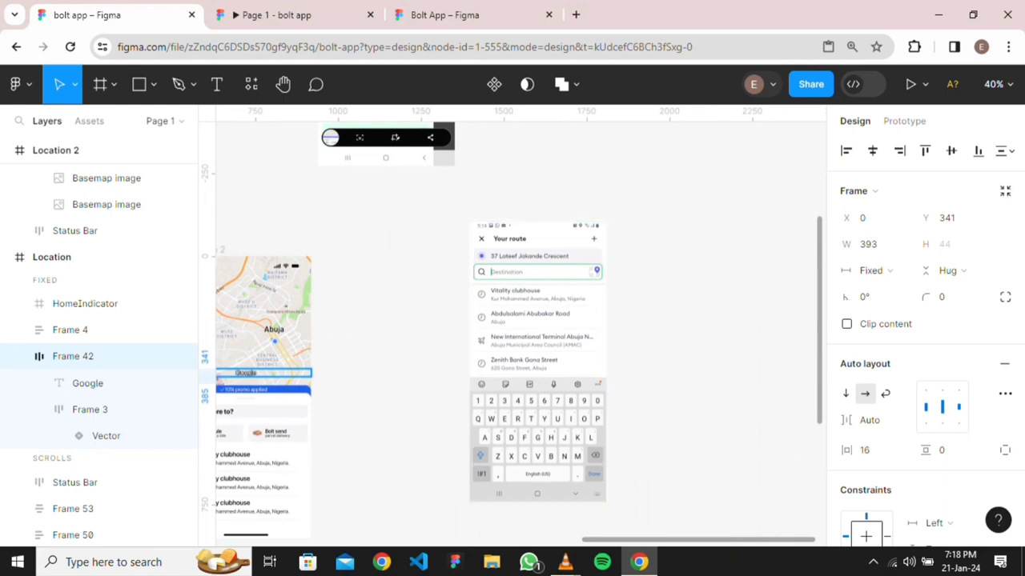
{"action": "left_click_drag", "start_coordinate": [537, 361], "coordinate": [683, 396]}
{"action": "scroll", "coordinate": [370, 264], "scroll_direction": "down", "scroll_amount": 2}
{"action": "scroll", "coordinate": [370, 264], "scroll_direction": "left", "scroll_amount": 3}
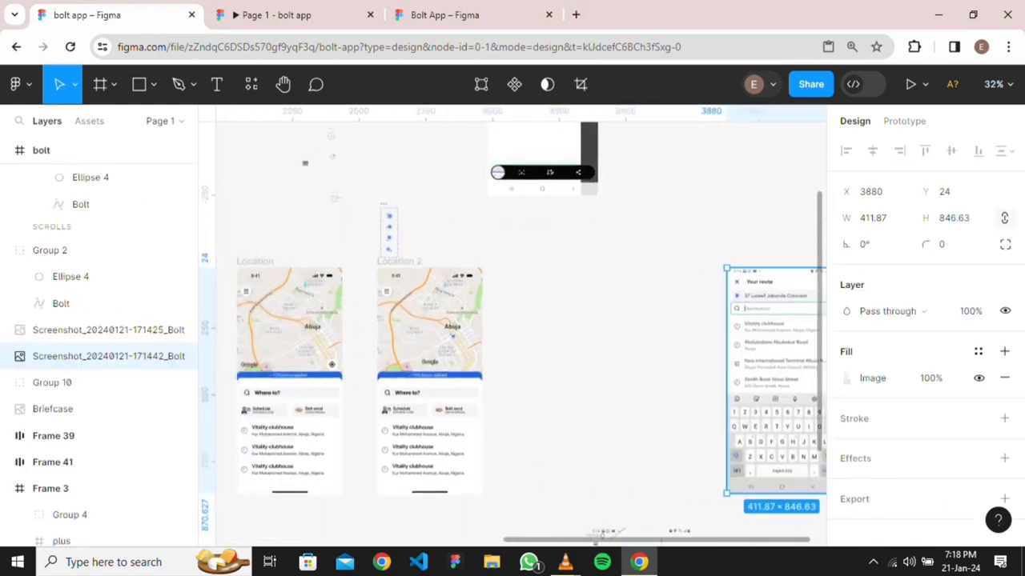
{"action": "scroll", "coordinate": [370, 265], "scroll_direction": "down", "scroll_amount": 1}
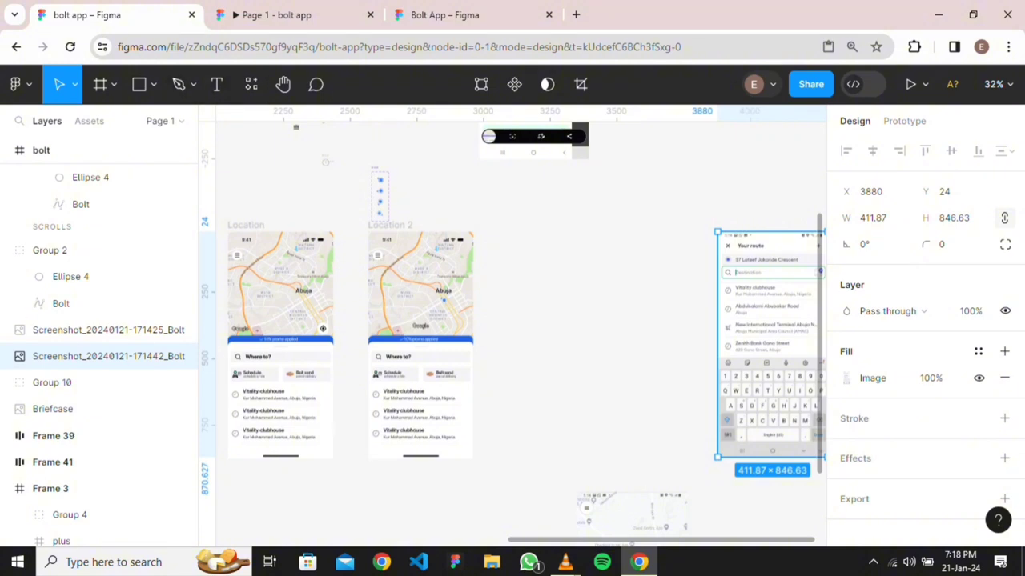
Add a blank iPhone 14 & 15 Pro frame beside Location 2
{"action": "key", "text": "f"}
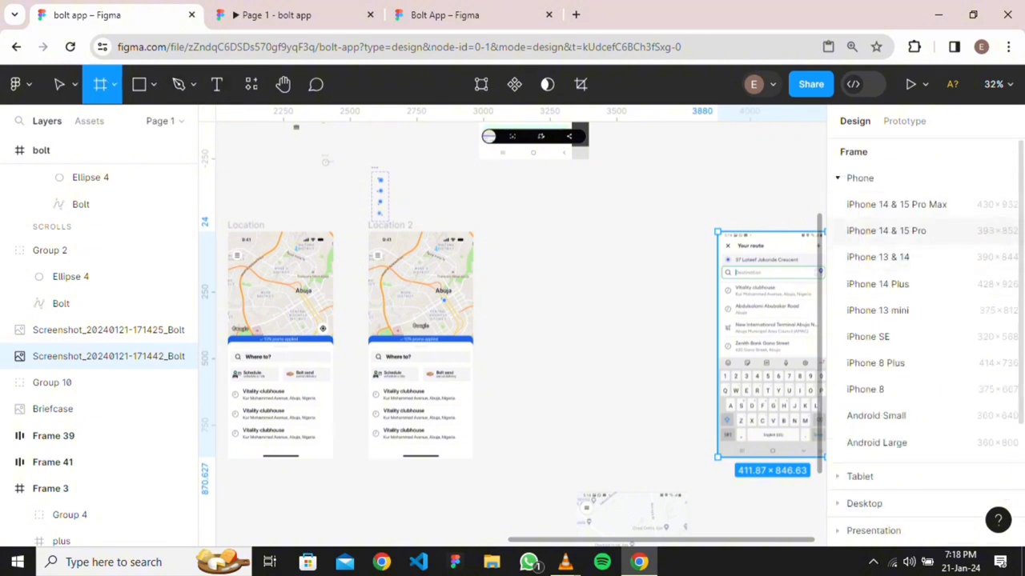
{"action": "left_click", "coordinate": [887, 230]}
{"action": "left_click_drag", "start_coordinate": [535, 320], "coordinate": [540, 342]}
{"action": "scroll", "coordinate": [686, 239], "scroll_direction": "up", "scroll_amount": 5}
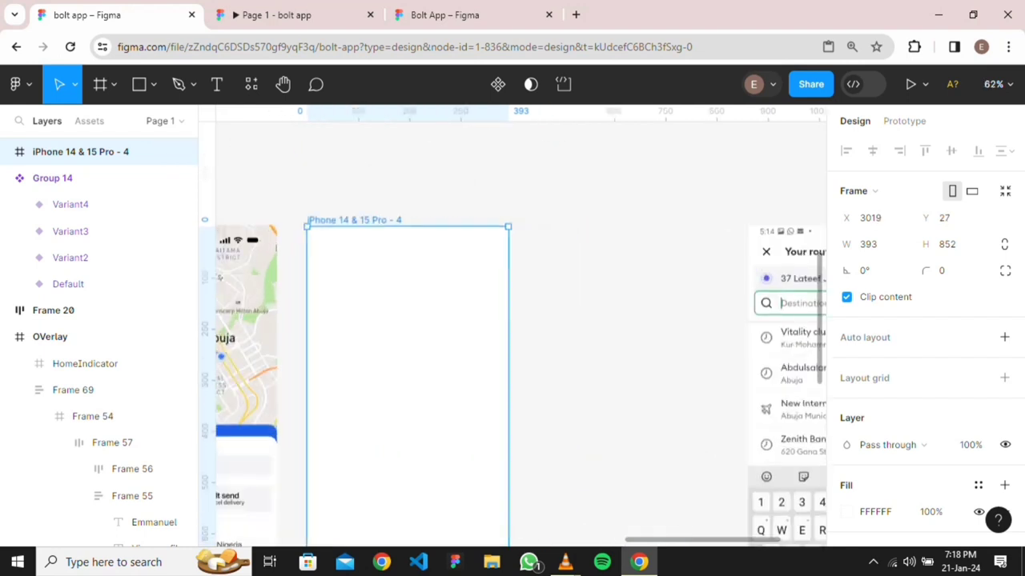
Copy Location 2's status bar into the new frame, flush with its top edge
{"action": "left_click", "coordinate": [246, 240]}
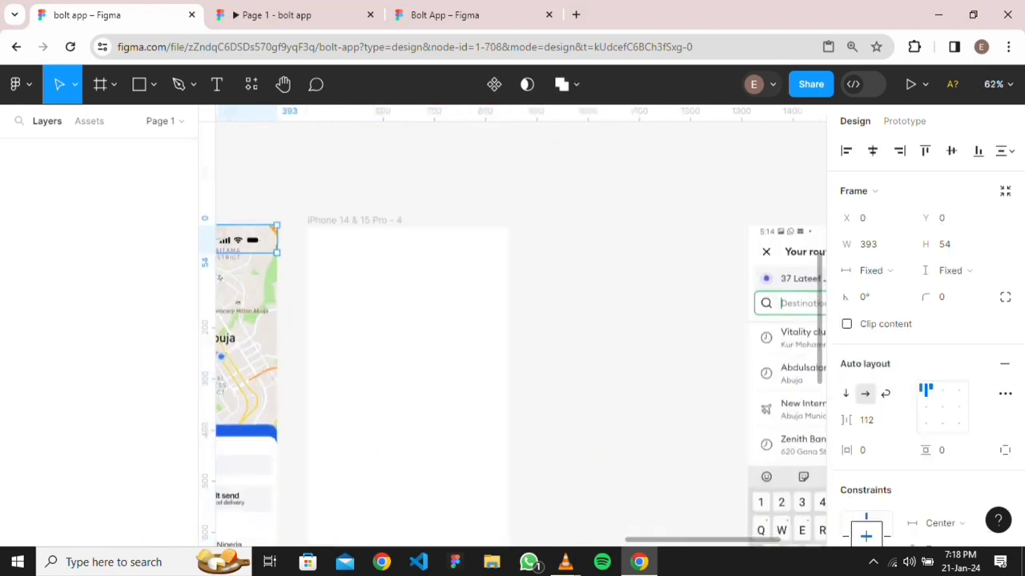
{"action": "left_click_drag", "start_coordinate": [246, 239], "coordinate": [474, 238]}
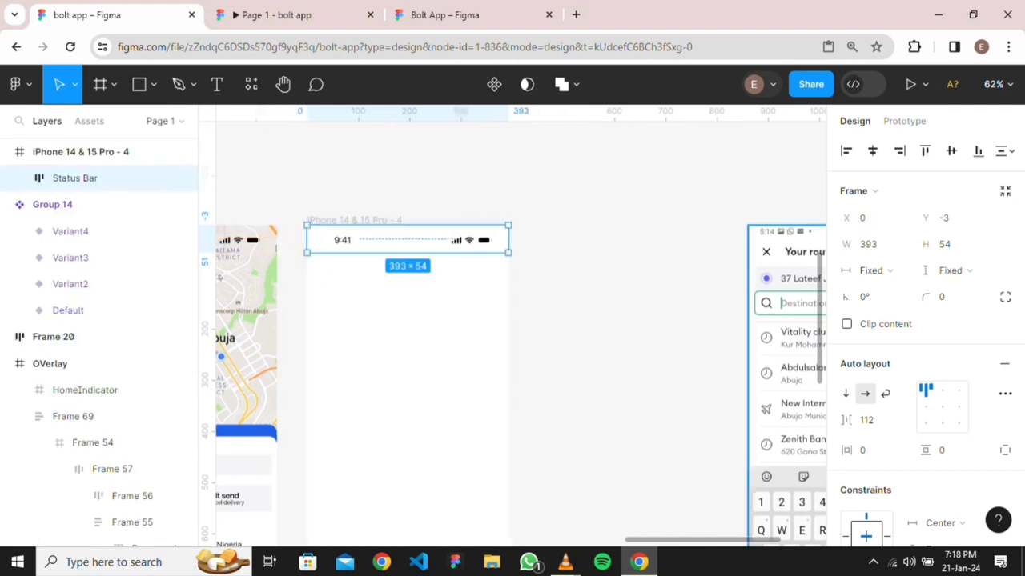
{"action": "key", "text": "Down"}
{"action": "key", "text": "Down"}
{"action": "key", "text": "Down"}
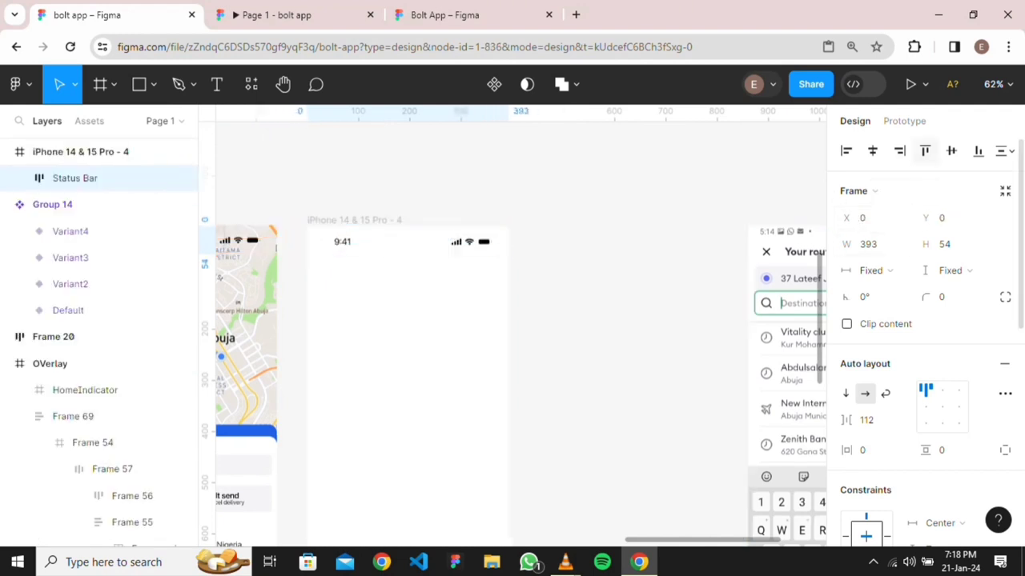
{"action": "key", "text": "Escape"}
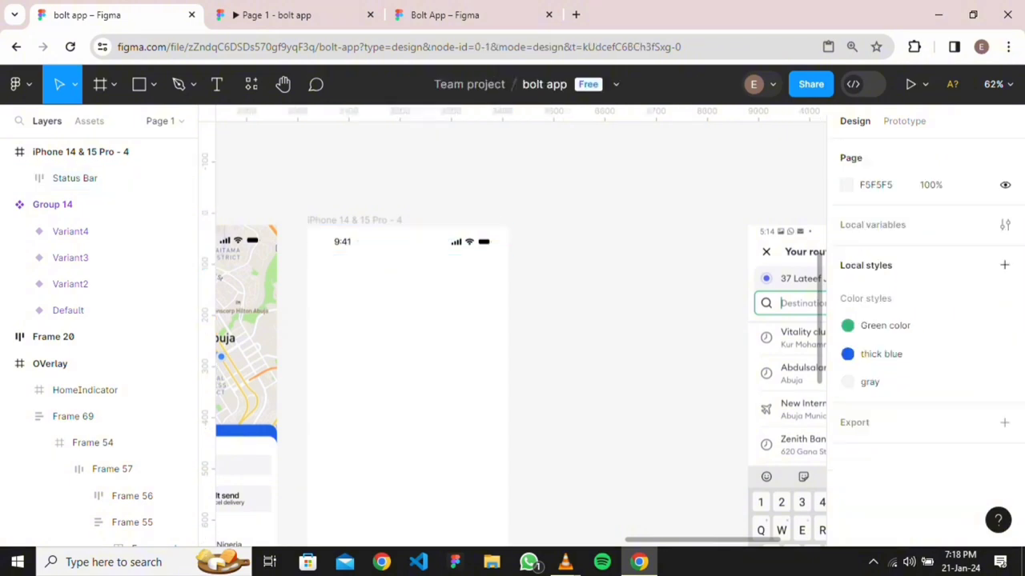
{"action": "left_click", "coordinate": [407, 241]}
{"action": "left_click", "coordinate": [904, 121]}
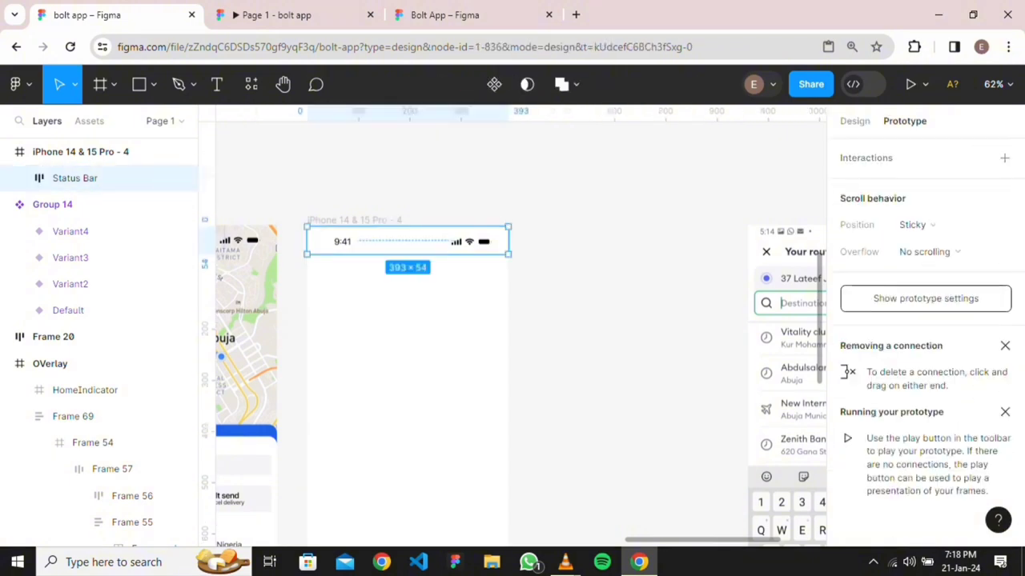
{"action": "key", "text": "Escape"}
{"action": "scroll", "coordinate": [580, 240], "scroll_direction": "down", "scroll_amount": 3}
{"action": "scroll", "coordinate": [581, 240], "scroll_direction": "right", "scroll_amount": 2}
{"action": "scroll", "coordinate": [580, 239], "scroll_direction": "down", "scroll_amount": 2}
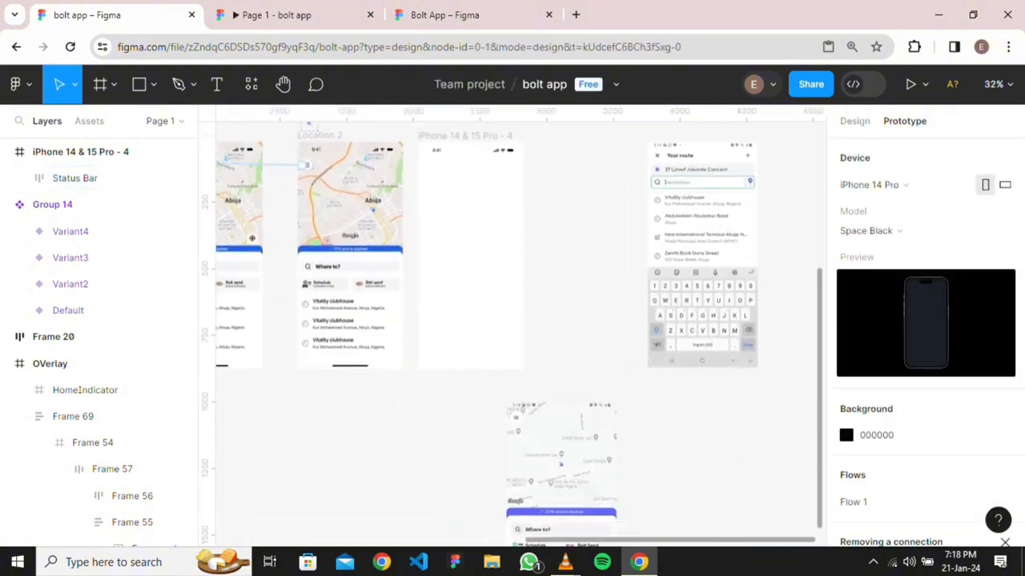
Move the x, plus and Frame 13 icons from Frame 3 into iPhone 14 & 15 Pro - 4
{"action": "scroll", "coordinate": [581, 240], "scroll_direction": "up", "scroll_amount": 3}
{"action": "scroll", "coordinate": [513, 320], "scroll_direction": "up", "scroll_amount": 8}
{"action": "scroll", "coordinate": [512, 321], "scroll_direction": "left", "scroll_amount": 5}
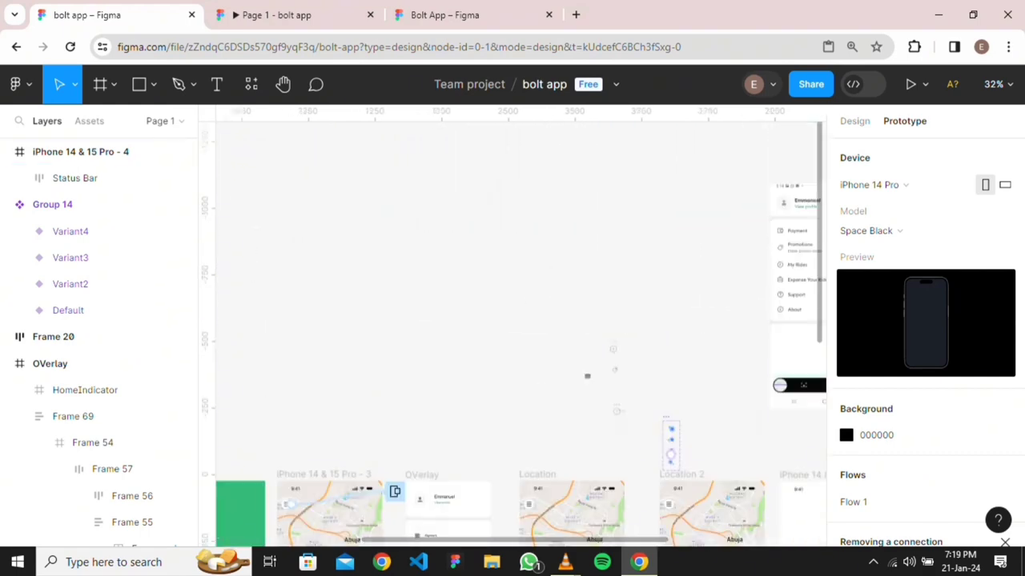
{"action": "scroll", "coordinate": [513, 320], "scroll_direction": "down", "scroll_amount": 5}
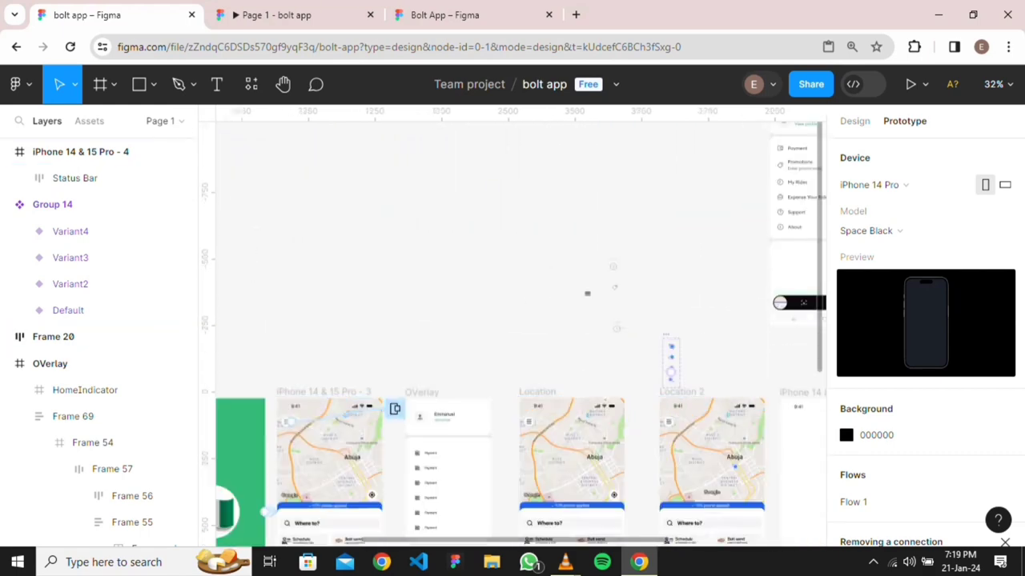
{"action": "scroll", "coordinate": [600, 353], "scroll_direction": "down", "scroll_amount": 3}
{"action": "scroll", "coordinate": [377, 316], "scroll_direction": "up", "scroll_amount": 6}
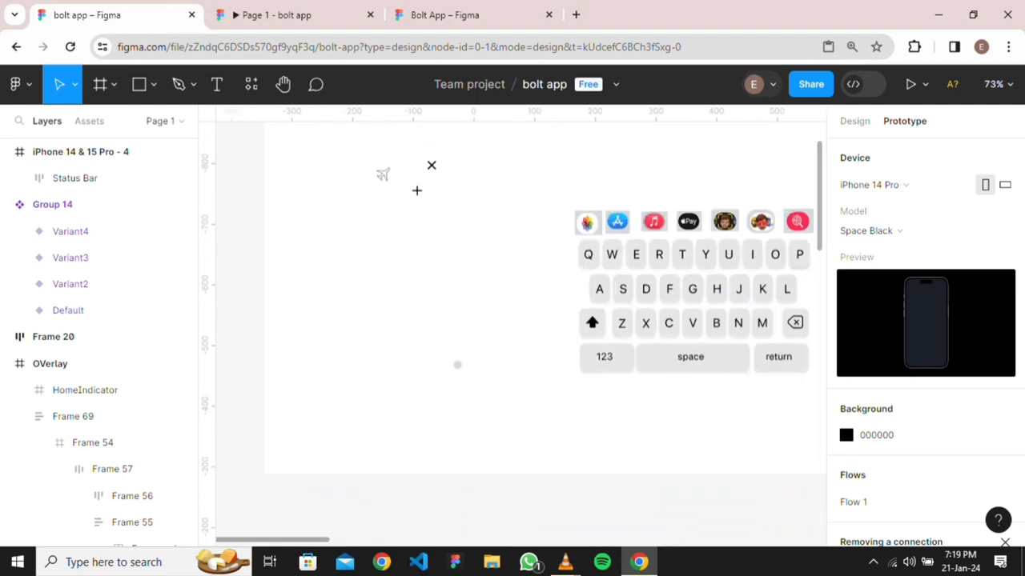
{"action": "scroll", "coordinate": [442, 346], "scroll_direction": "up", "scroll_amount": 5}
{"action": "left_click_drag", "start_coordinate": [407, 333], "coordinate": [480, 468]}
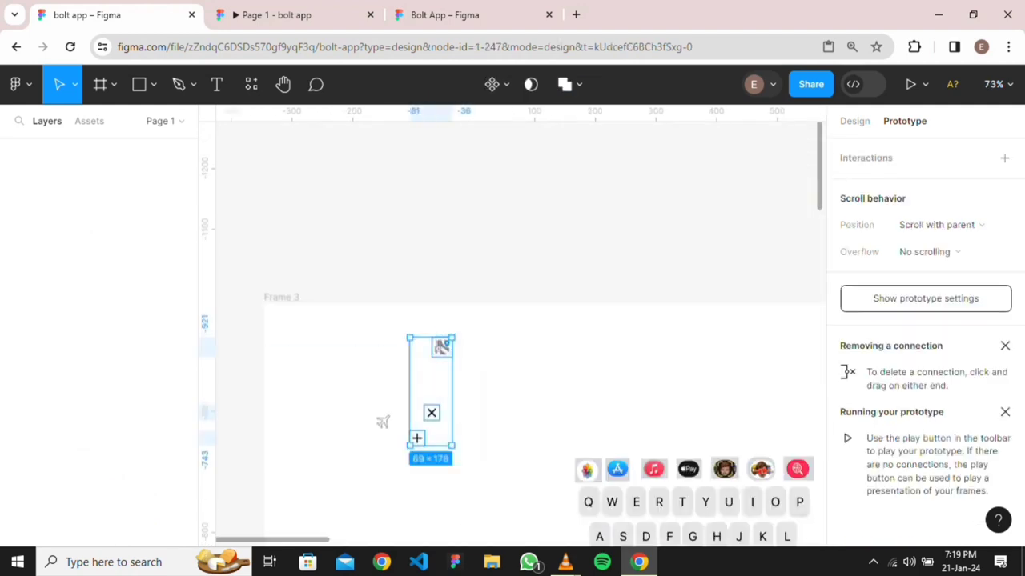
{"action": "left_click_drag", "start_coordinate": [450, 347], "coordinate": [535, 407]}
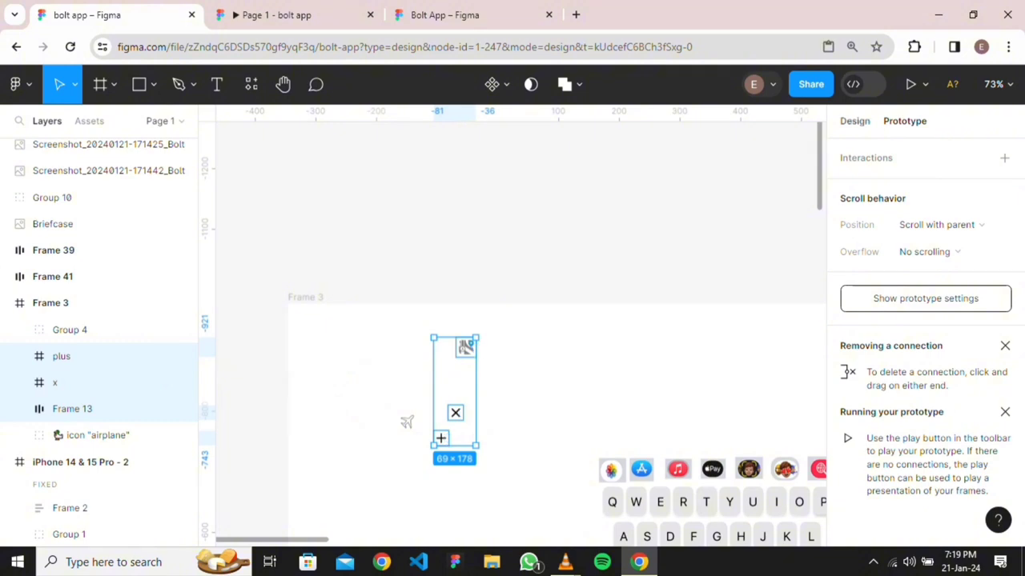
{"action": "key", "text": "shift+e"}
{"action": "left_click_drag", "start_coordinate": [455, 400], "coordinate": [681, 150]}
Drag the x icon to the top left of the new frame, just under the status bar
{"action": "scroll", "coordinate": [702, 419], "scroll_direction": "down", "scroll_amount": 10}
{"action": "scroll", "coordinate": [721, 412], "scroll_direction": "down", "scroll_amount": 2}
{"action": "scroll", "coordinate": [873, 215], "scroll_direction": "down", "scroll_amount": 2}
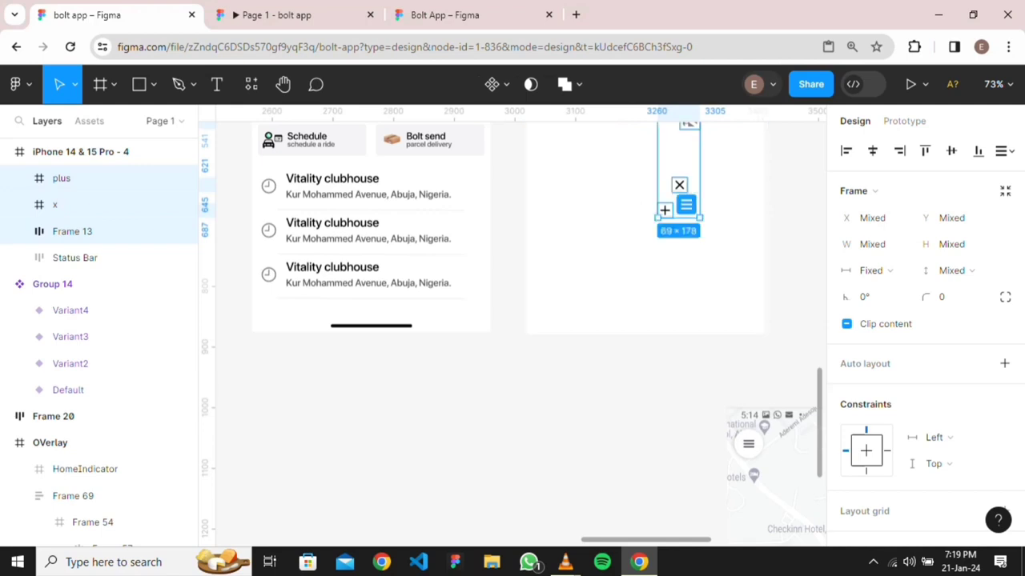
{"action": "scroll", "coordinate": [516, 334], "scroll_direction": "up", "scroll_amount": 3}
{"action": "key", "text": "Escape"}
{"action": "scroll", "coordinate": [520, 334], "scroll_direction": "up", "scroll_amount": 4}
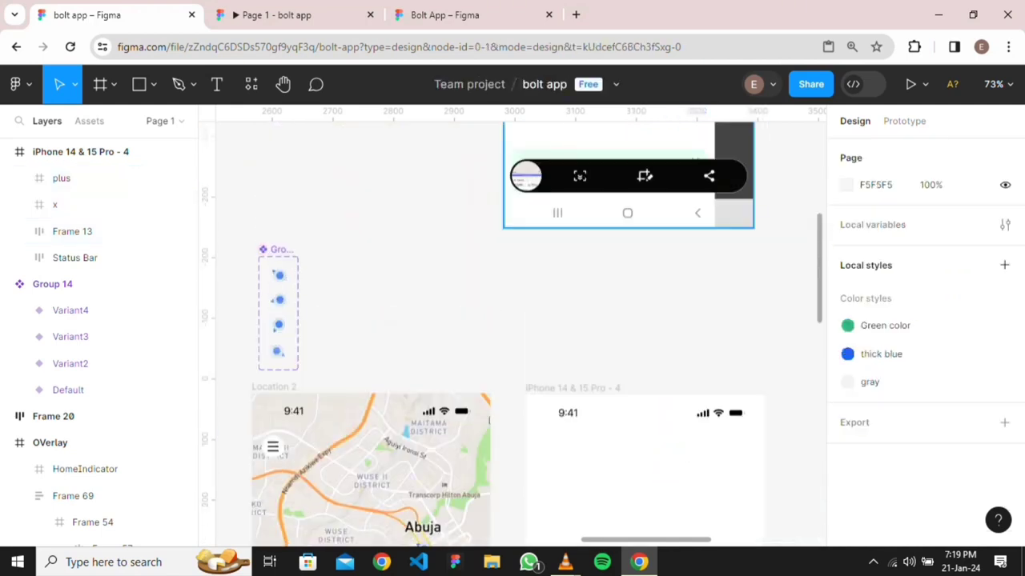
{"action": "scroll", "coordinate": [520, 334], "scroll_direction": "right", "scroll_amount": 2}
{"action": "scroll", "coordinate": [521, 334], "scroll_direction": "right", "scroll_amount": 5}
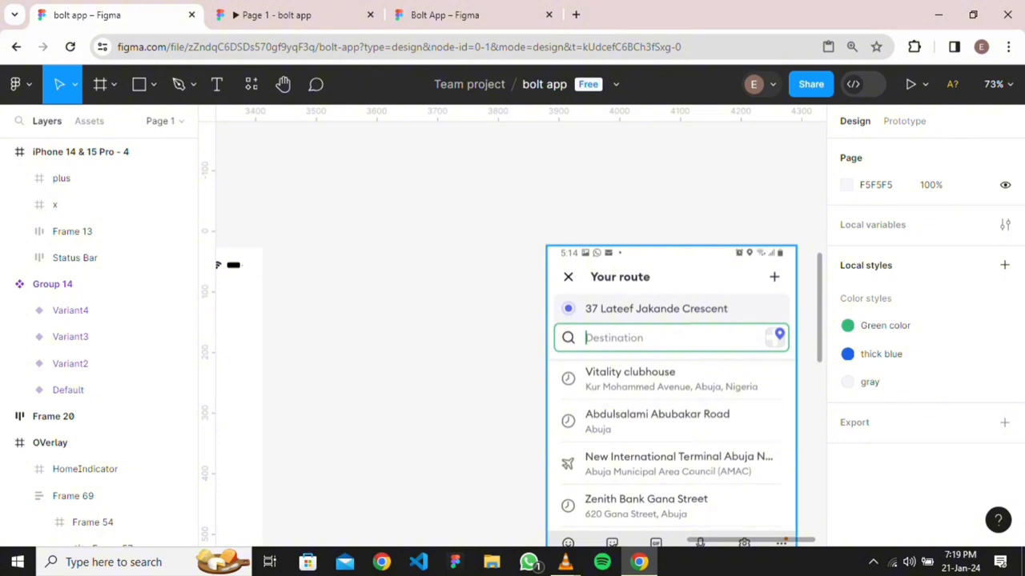
{"action": "scroll", "coordinate": [521, 334], "scroll_direction": "left", "scroll_amount": 5}
{"action": "scroll", "coordinate": [521, 334], "scroll_direction": "down", "scroll_amount": 2}
{"action": "scroll", "coordinate": [521, 334], "scroll_direction": "up", "scroll_amount": 2}
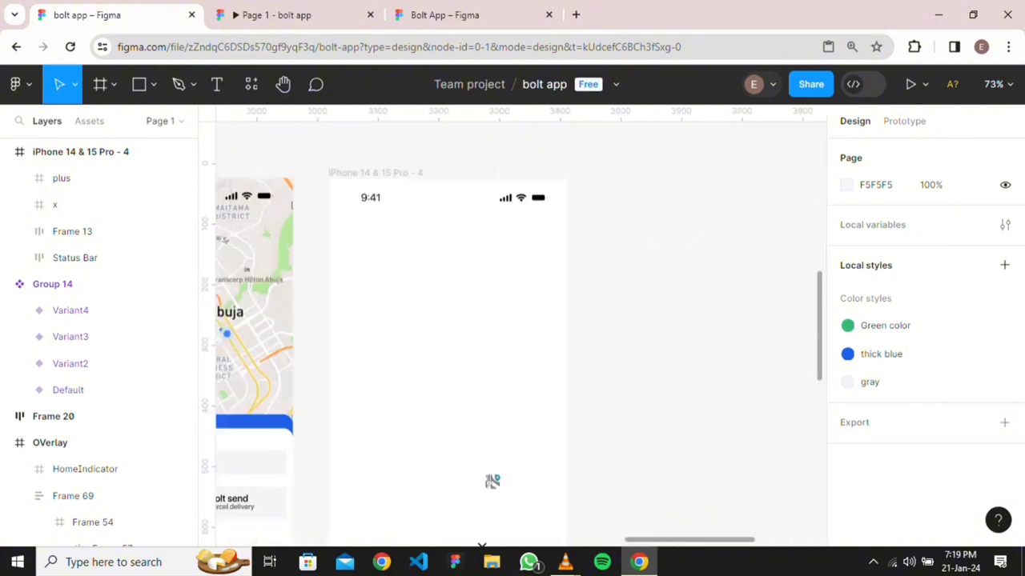
{"action": "scroll", "coordinate": [492, 481], "scroll_direction": "down", "scroll_amount": 2}
{"action": "scroll", "coordinate": [491, 398], "scroll_direction": "right", "scroll_amount": 6}
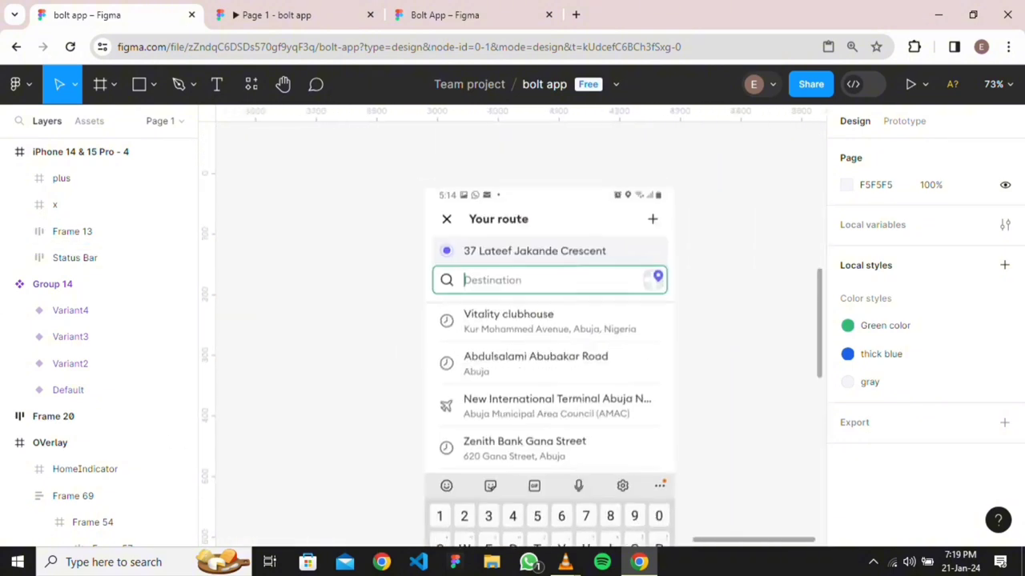
{"action": "scroll", "coordinate": [520, 334], "scroll_direction": "left", "scroll_amount": 4}
{"action": "scroll", "coordinate": [521, 334], "scroll_direction": "down", "scroll_amount": 1}
{"action": "left_click_drag", "start_coordinate": [370, 455], "coordinate": [276, 332]}
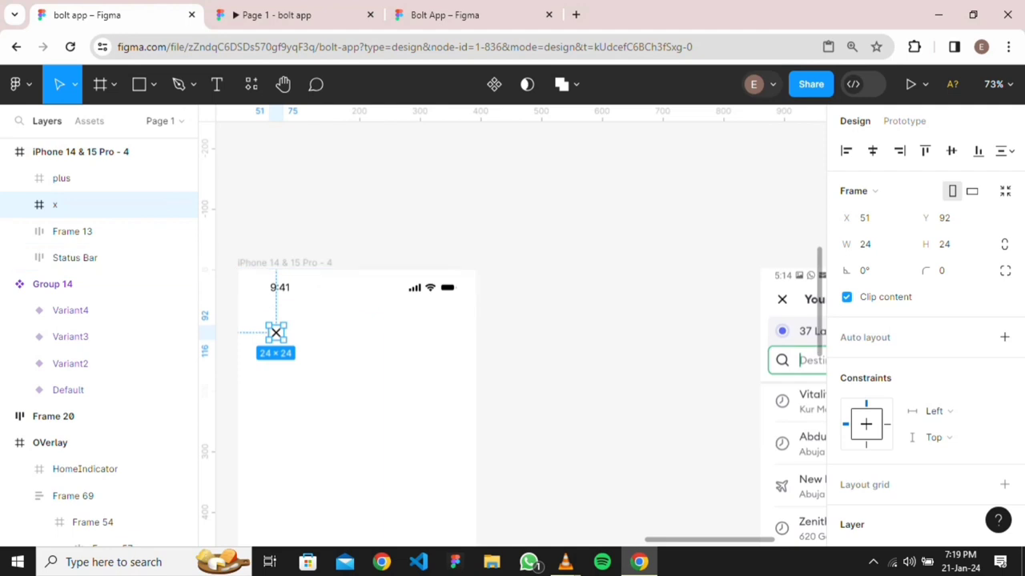
Add a 'Your route' text box beside the x icon
{"action": "key", "text": "t"}
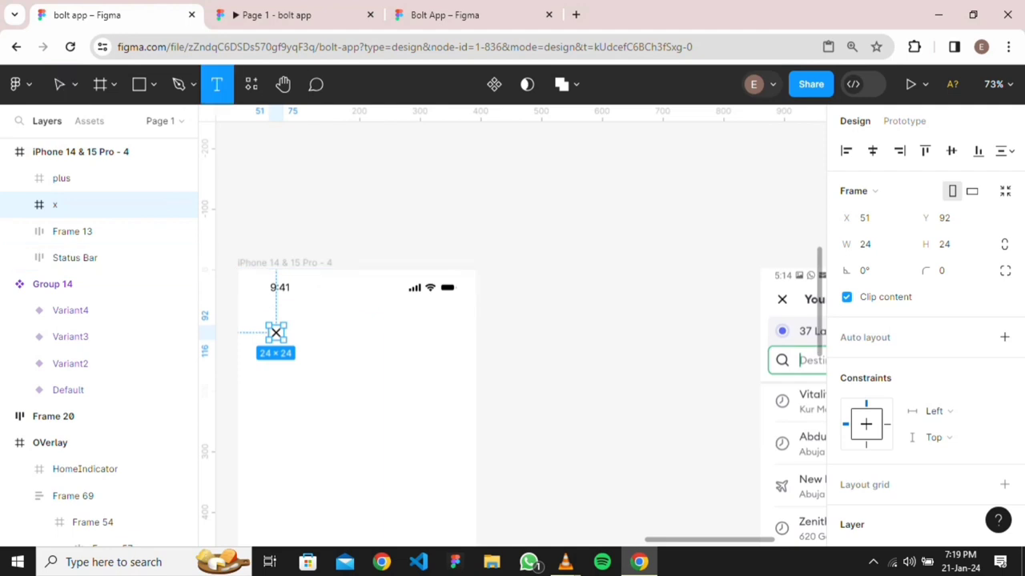
{"action": "left_click", "coordinate": [318, 337]}
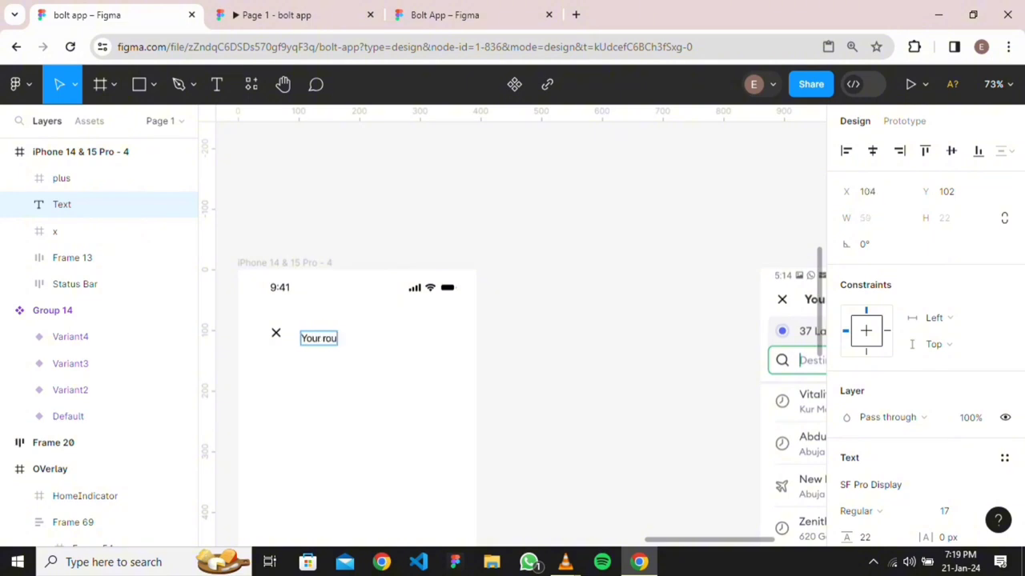
{"action": "type", "text": "Your route"}
{"action": "scroll", "coordinate": [926, 342], "scroll_direction": "down", "scroll_amount": 2}
{"action": "left_click", "coordinate": [989, 360]}
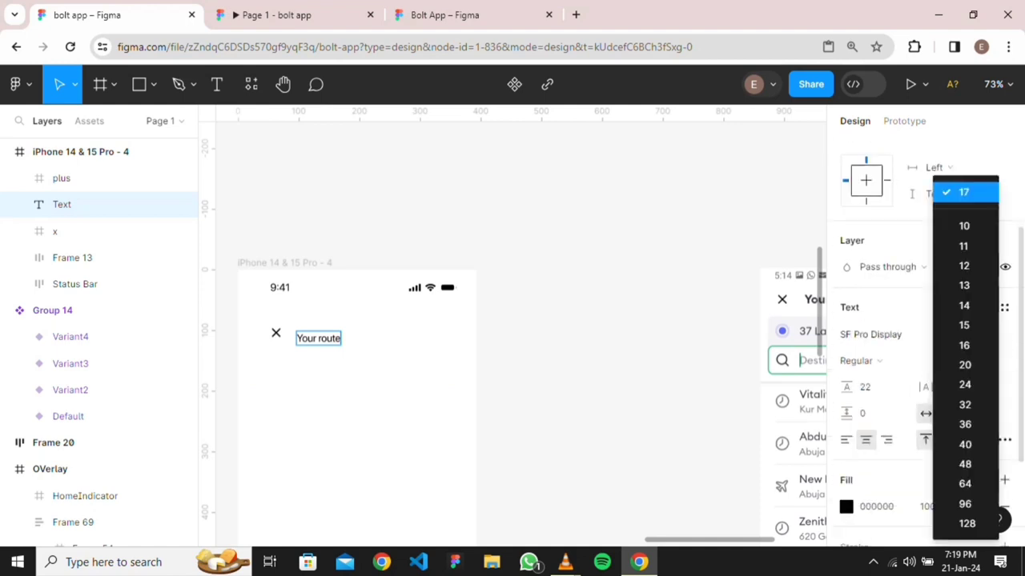
{"action": "left_click", "coordinate": [965, 346]}
{"action": "left_click", "coordinate": [883, 361]}
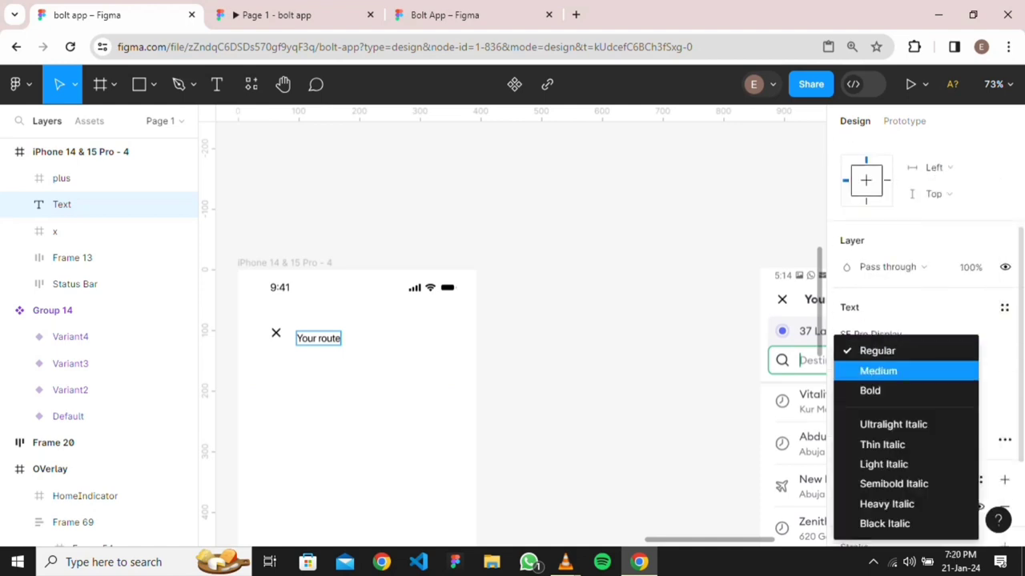
{"action": "left_click", "coordinate": [905, 390]}
{"action": "key", "text": "Escape"}
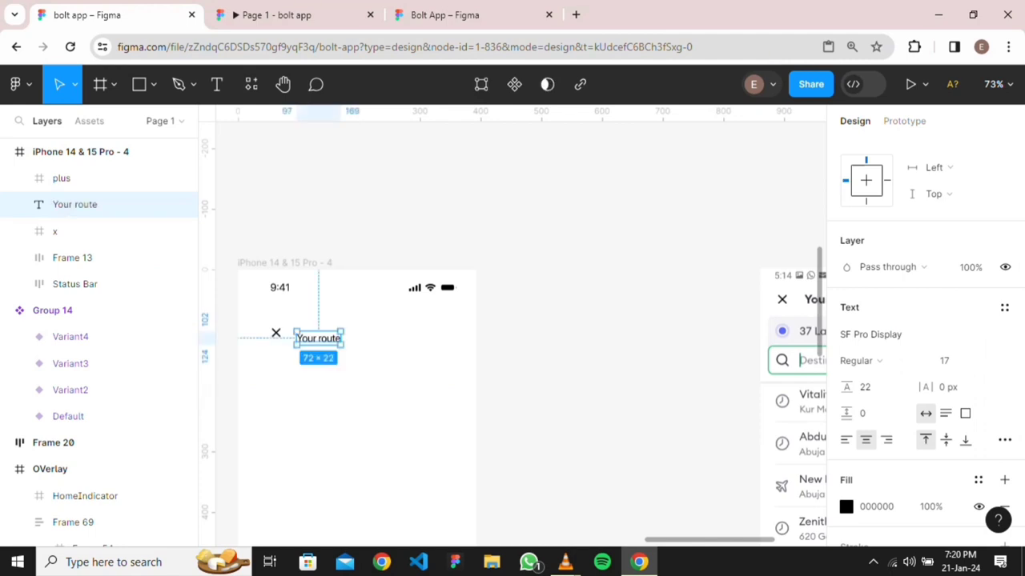
Make the 'Your route' heading Bold at font size 20
{"action": "left_click", "coordinate": [883, 360]}
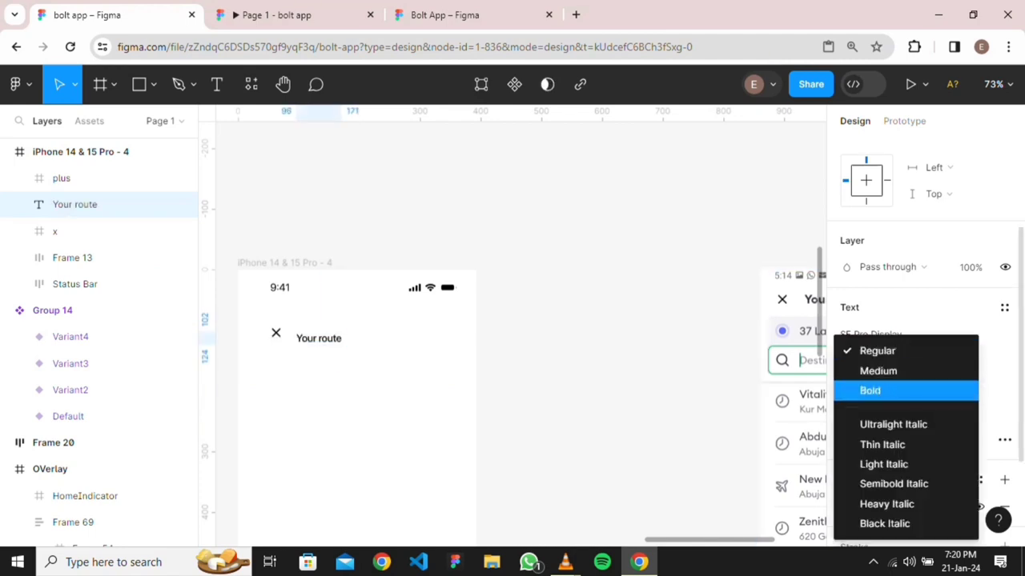
{"action": "left_click", "coordinate": [872, 390]}
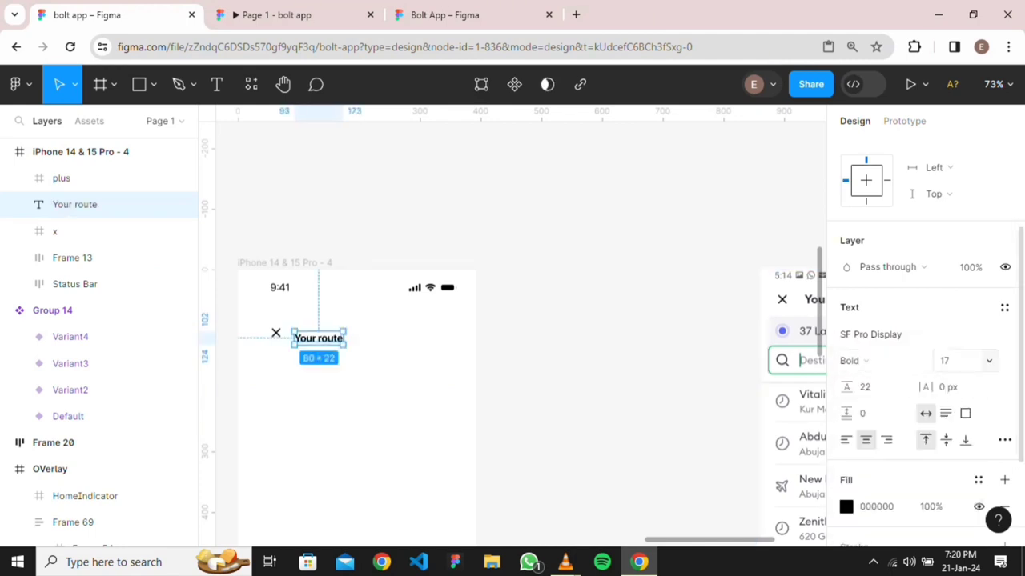
{"action": "left_click", "coordinate": [988, 360]}
{"action": "left_click", "coordinate": [961, 344]}
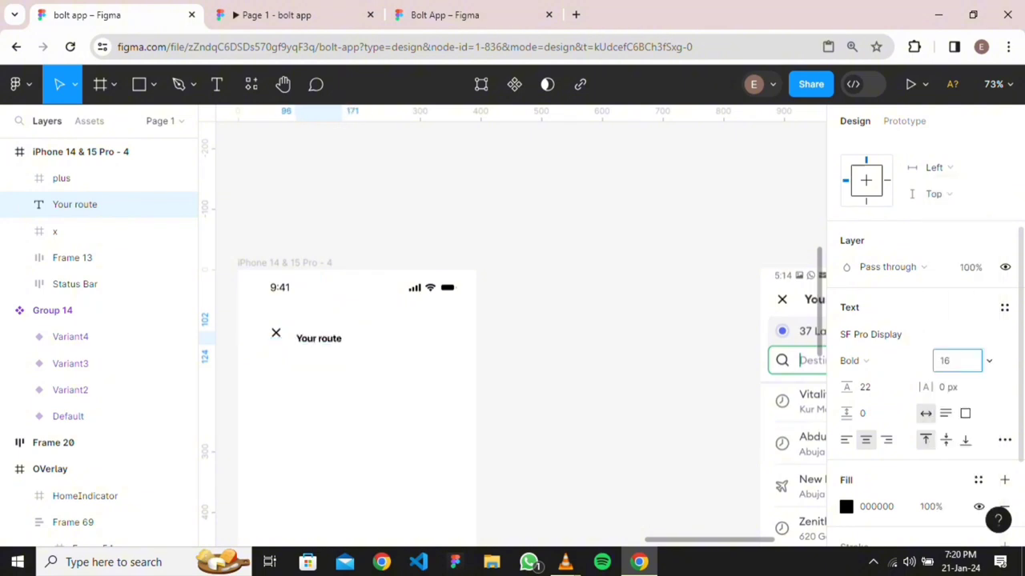
{"action": "left_click", "coordinate": [989, 360]}
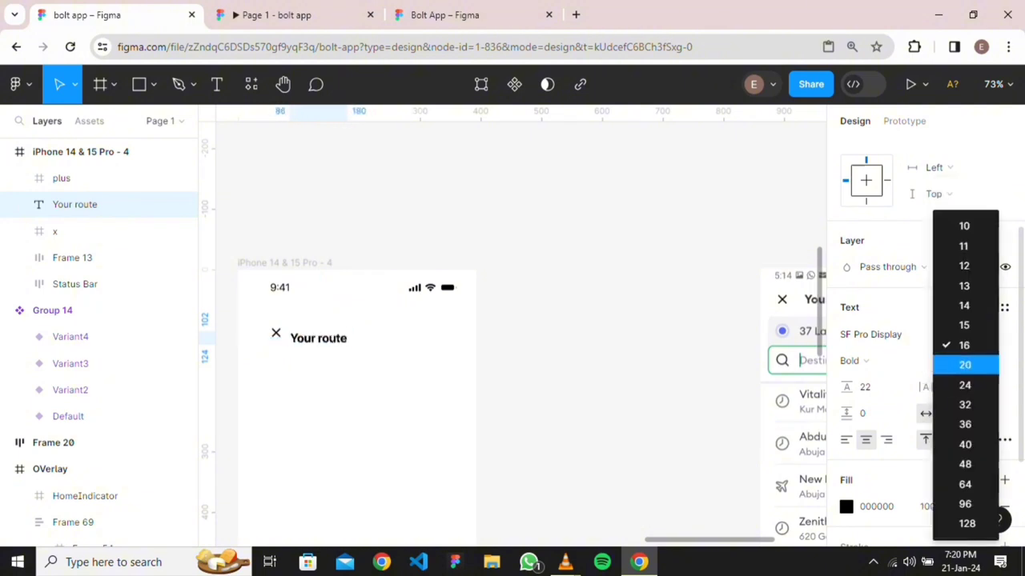
{"action": "left_click", "coordinate": [965, 364]}
{"action": "key", "text": "Escape"}
Nudge the 'Your route' title and move the plus icon up beside it
{"action": "scroll", "coordinate": [444, 367], "scroll_direction": "down", "scroll_amount": 4}
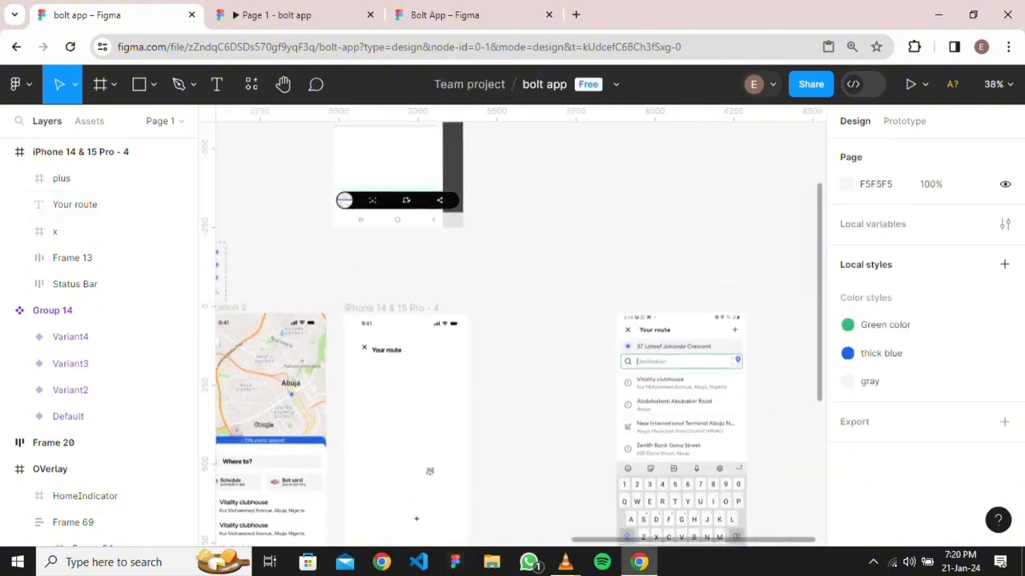
{"action": "scroll", "coordinate": [670, 353], "scroll_direction": "up", "scroll_amount": 4}
{"action": "scroll", "coordinate": [514, 343], "scroll_direction": "down", "scroll_amount": 4}
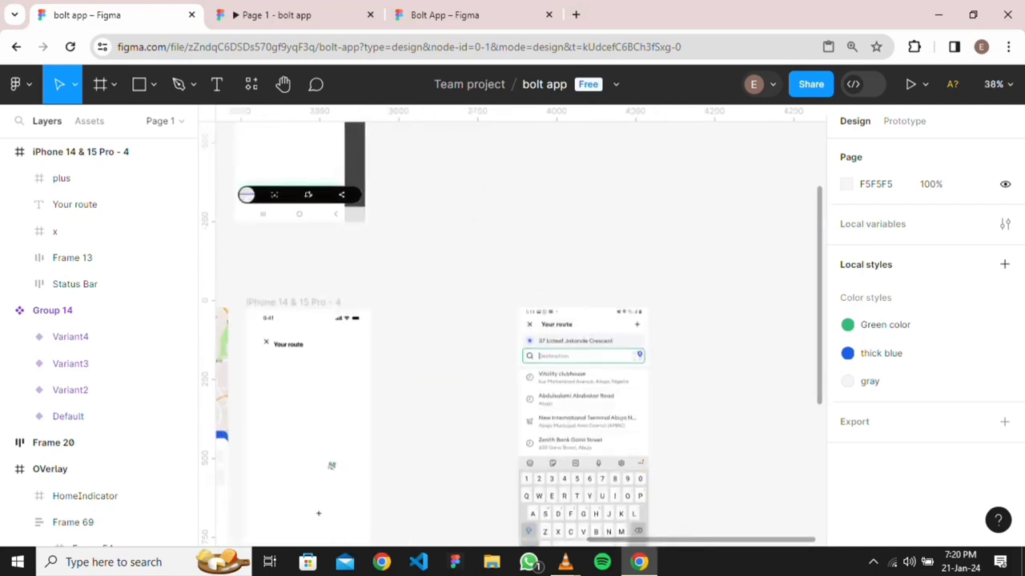
{"action": "left_click_drag", "start_coordinate": [288, 344], "coordinate": [294, 342]}
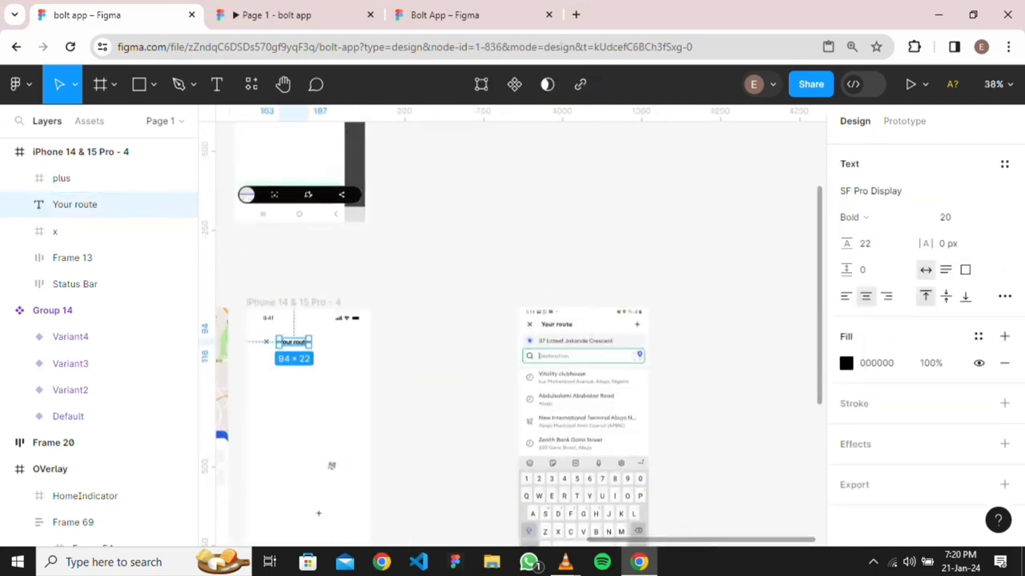
{"action": "left_click_drag", "start_coordinate": [318, 514], "coordinate": [328, 343]}
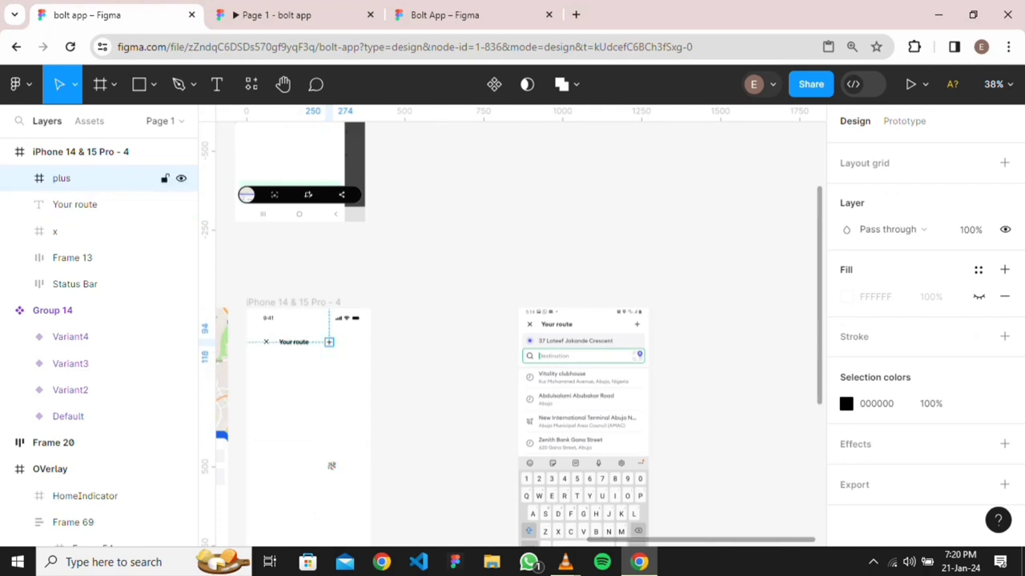
Wrap the x icon and title in a middle-left auto layout with a 16 px gap
{"action": "scroll", "coordinate": [328, 342], "scroll_direction": "left", "scroll_amount": 3}
{"action": "scroll", "coordinate": [410, 347], "scroll_direction": "up", "scroll_amount": 6}
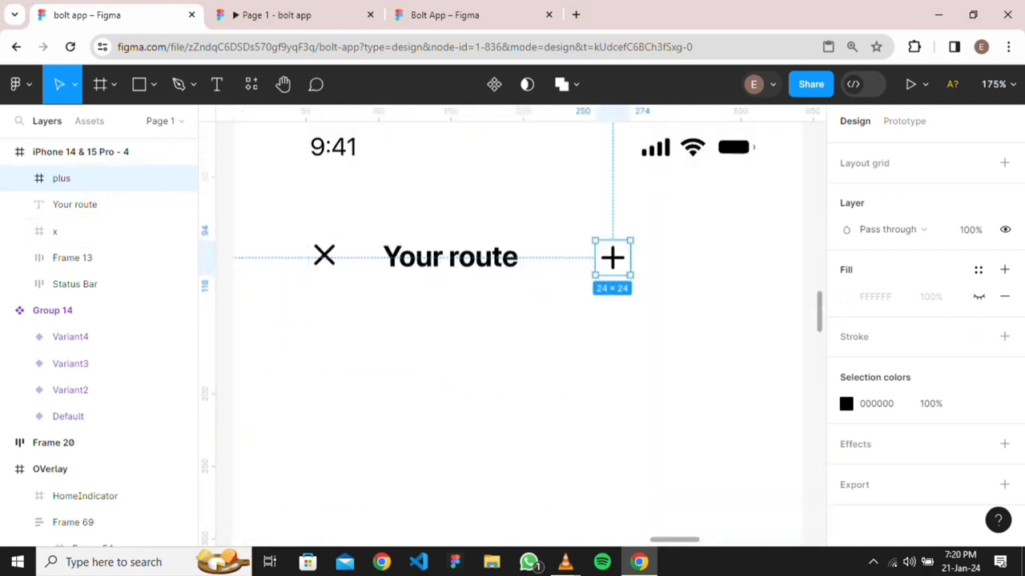
{"action": "left_click", "coordinate": [325, 257]}
{"action": "left_click_drag", "start_coordinate": [465, 237], "coordinate": [524, 285]}
{"action": "key", "text": "shift+a"}
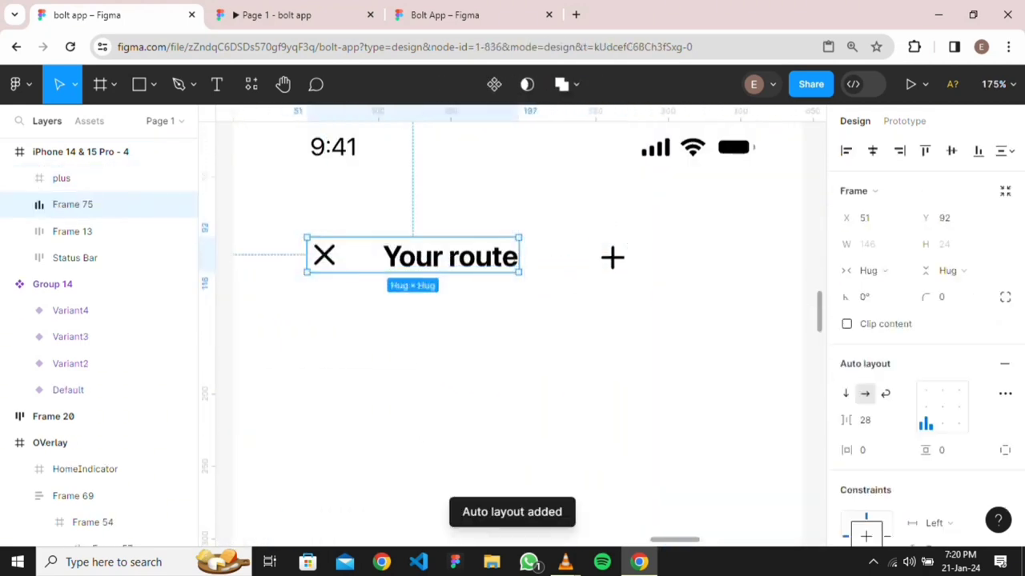
{"action": "left_click", "coordinate": [925, 407]}
{"action": "left_click", "coordinate": [866, 420]}
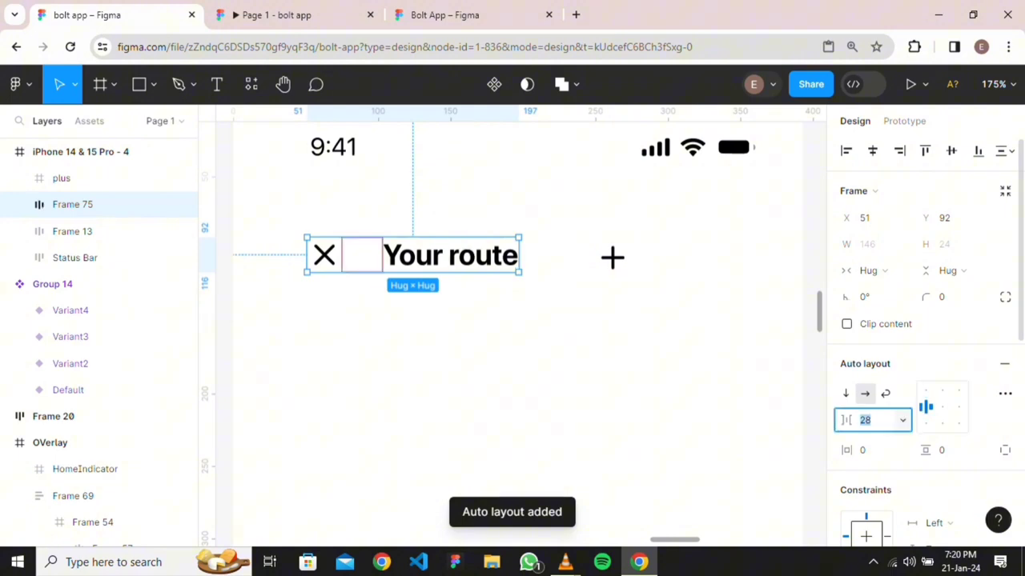
{"action": "type", "text": "16"}
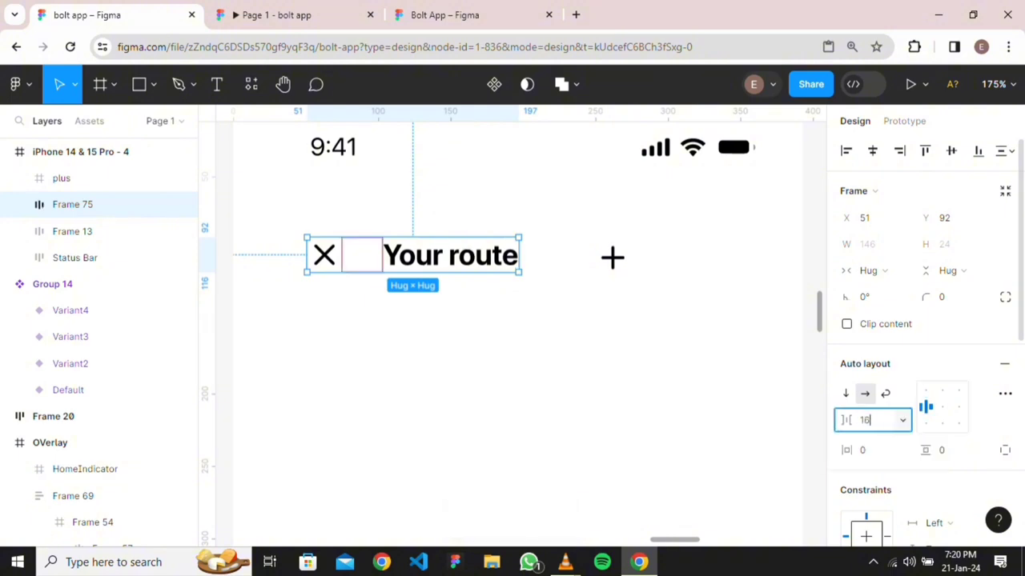
{"action": "key", "text": "Return"}
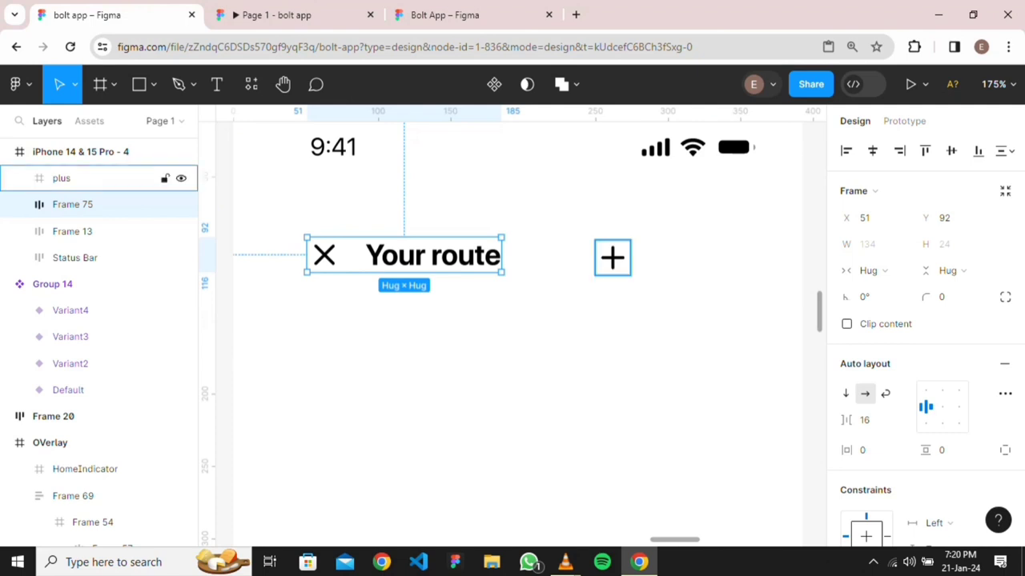
Wrap that group and the plus icon in an auto-layout row spaced Auto, with horizontal padding
{"action": "left_click", "coordinate": [62, 178], "text": "shift"}
{"action": "key", "text": "shift+a"}
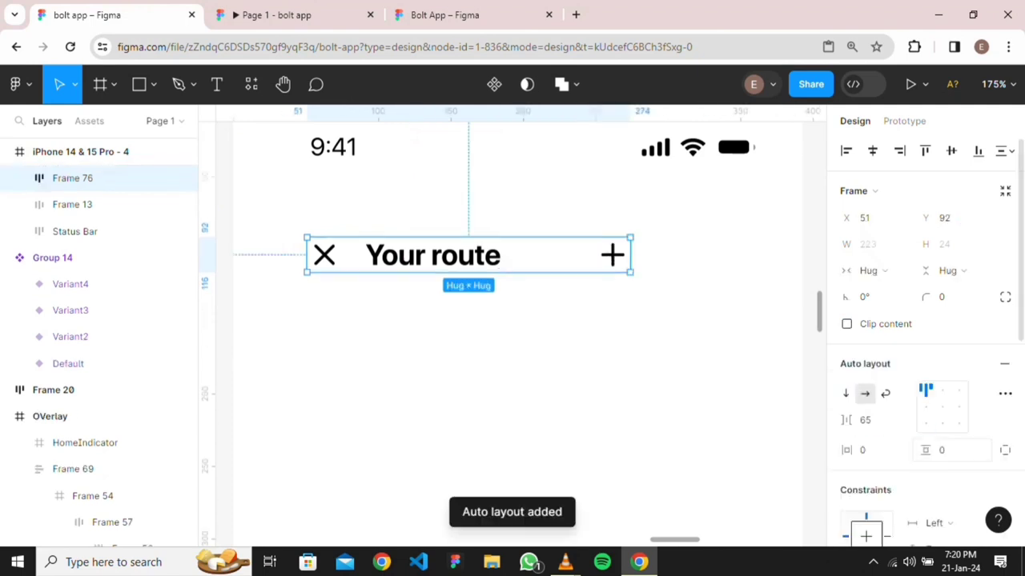
{"action": "left_click", "coordinate": [868, 420]}
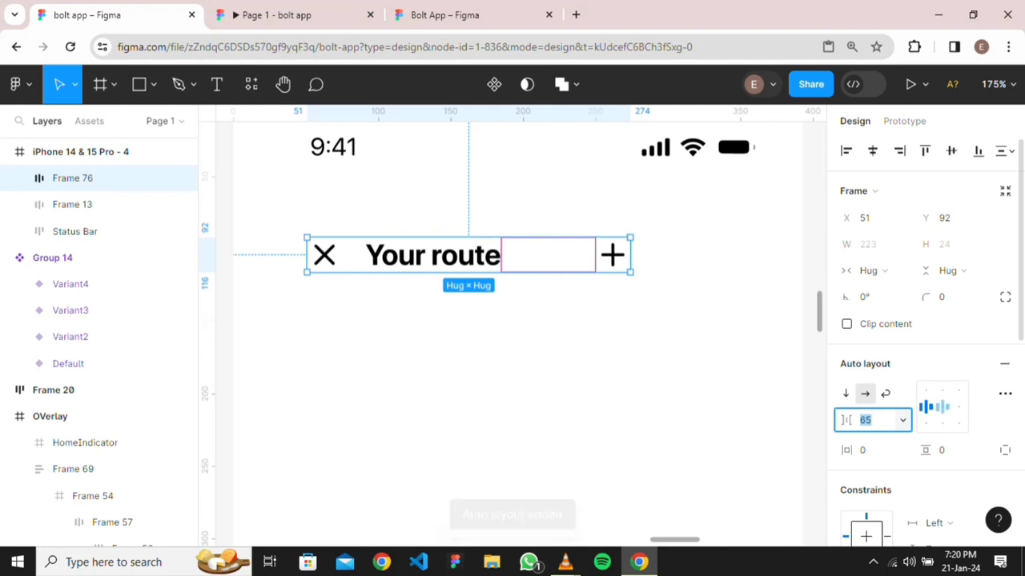
{"action": "double_click", "coordinate": [942, 407]}
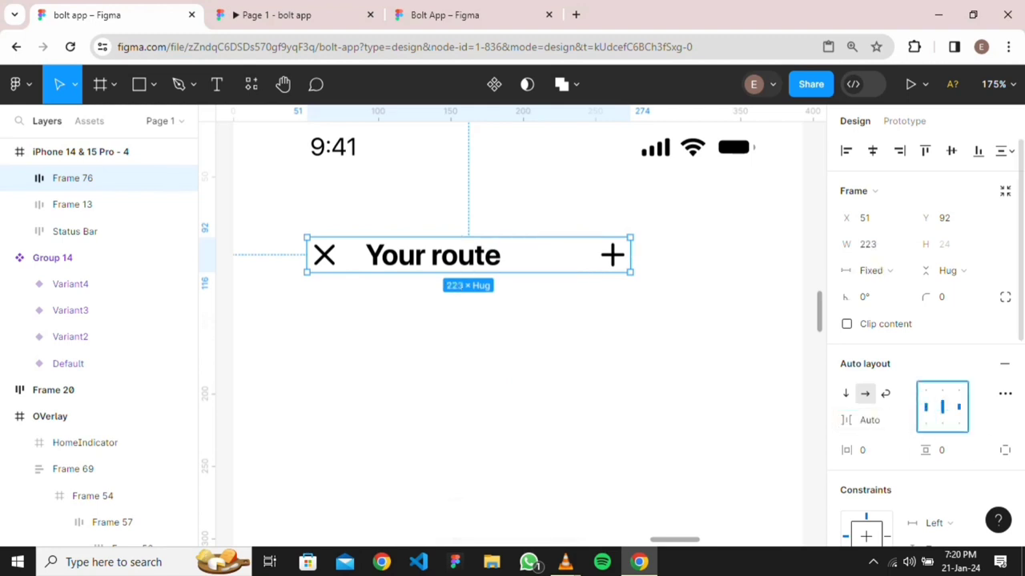
{"action": "left_click", "coordinate": [873, 450]}
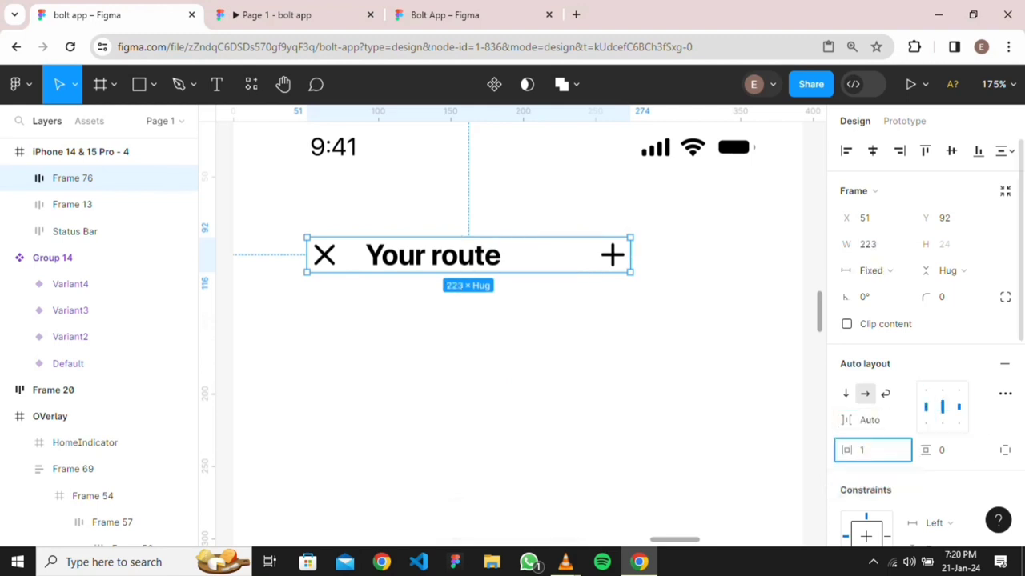
Apply 16 px side padding to the Your route header row
{"action": "type", "text": "16"}
{"action": "key", "text": "Return"}
{"action": "scroll", "coordinate": [728, 413], "scroll_direction": "down", "scroll_amount": 4}
{"action": "scroll", "coordinate": [729, 413], "scroll_direction": "right", "scroll_amount": 3}
{"action": "scroll", "coordinate": [512, 333], "scroll_direction": "right", "scroll_amount": 4}
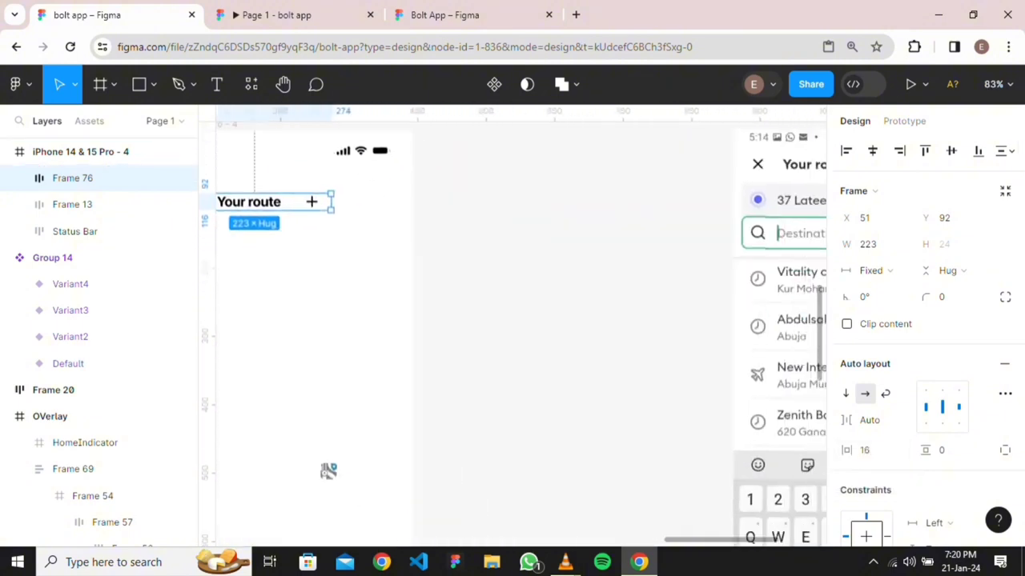
{"action": "scroll", "coordinate": [512, 334], "scroll_direction": "up", "scroll_amount": 1}
{"action": "scroll", "coordinate": [512, 334], "scroll_direction": "left", "scroll_amount": 4}
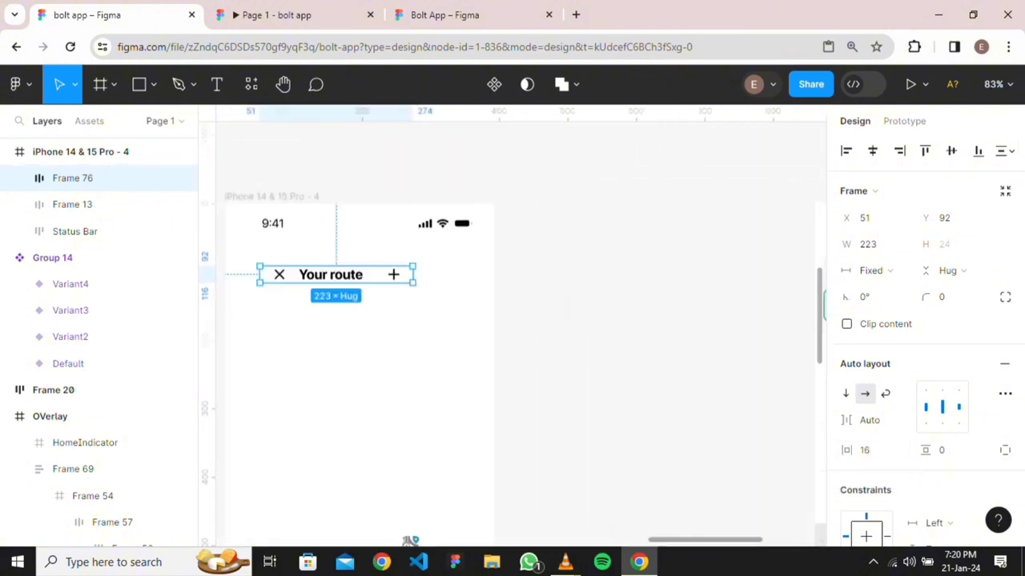
{"action": "left_click_drag", "start_coordinate": [408, 540], "coordinate": [594, 534]}
Stretch the header row to 393 px wide at X 0 and nudge it to Y 70, below the status bar
{"action": "left_click_drag", "start_coordinate": [514, 267], "coordinate": [517, 245]}
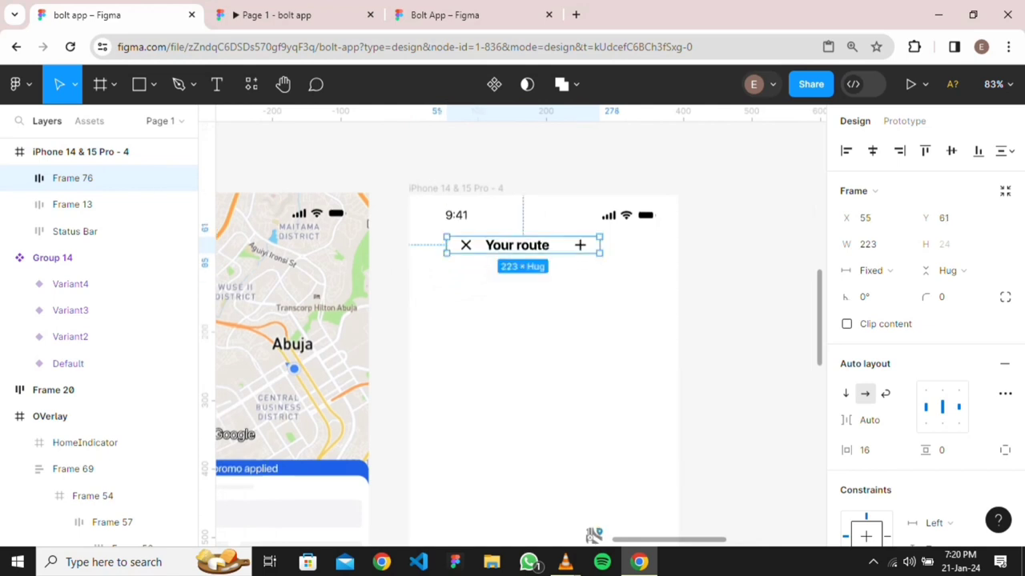
{"action": "left_click_drag", "start_coordinate": [601, 245], "coordinate": [678, 245]}
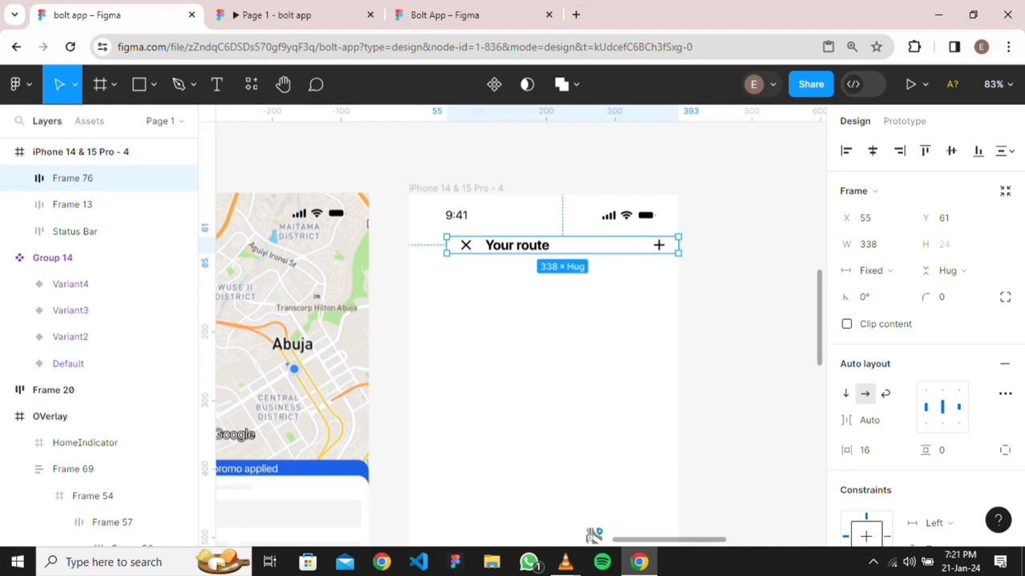
{"action": "left_click_drag", "start_coordinate": [446, 245], "coordinate": [409, 245]}
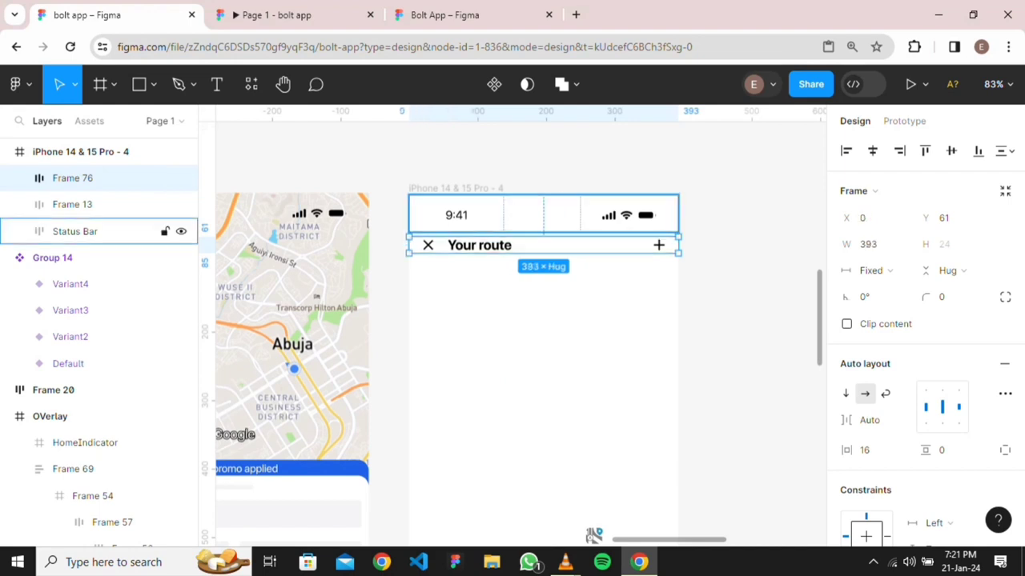
{"action": "key", "text": "Down"}
{"action": "key", "text": "Down"}
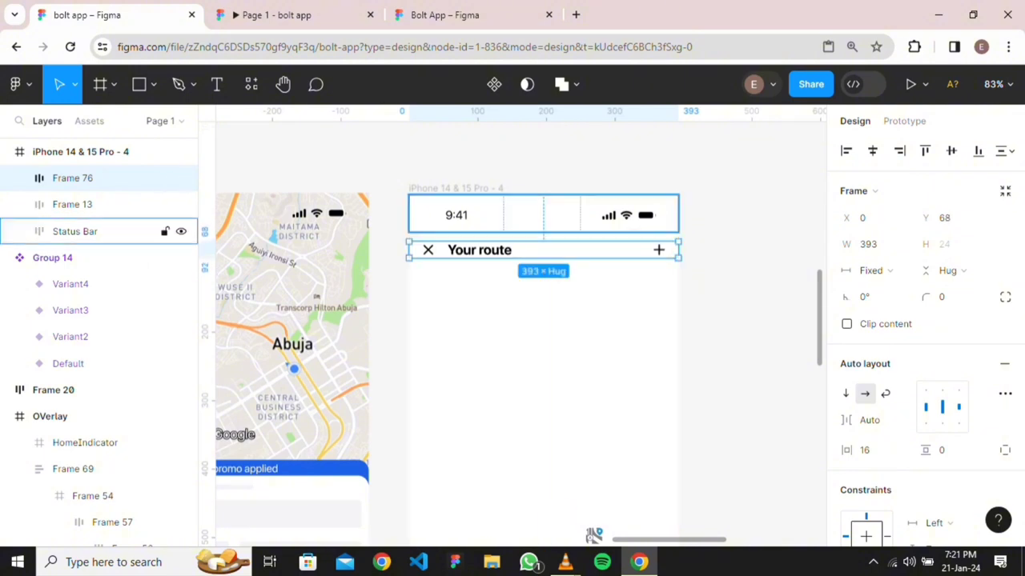
{"action": "key", "text": "Down"}
{"action": "key", "text": "Down"}
{"action": "key", "text": "Down"}
{"action": "key", "text": "Down"}
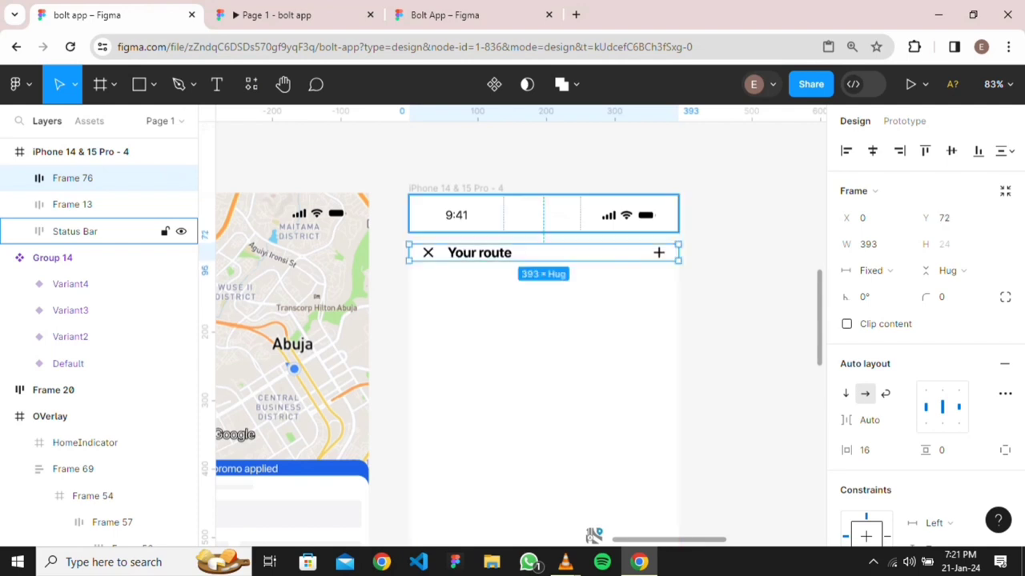
{"action": "key", "text": "alt"}
{"action": "key", "text": "Down"}
{"action": "key", "text": "Down"}
{"action": "key", "text": "alt"}
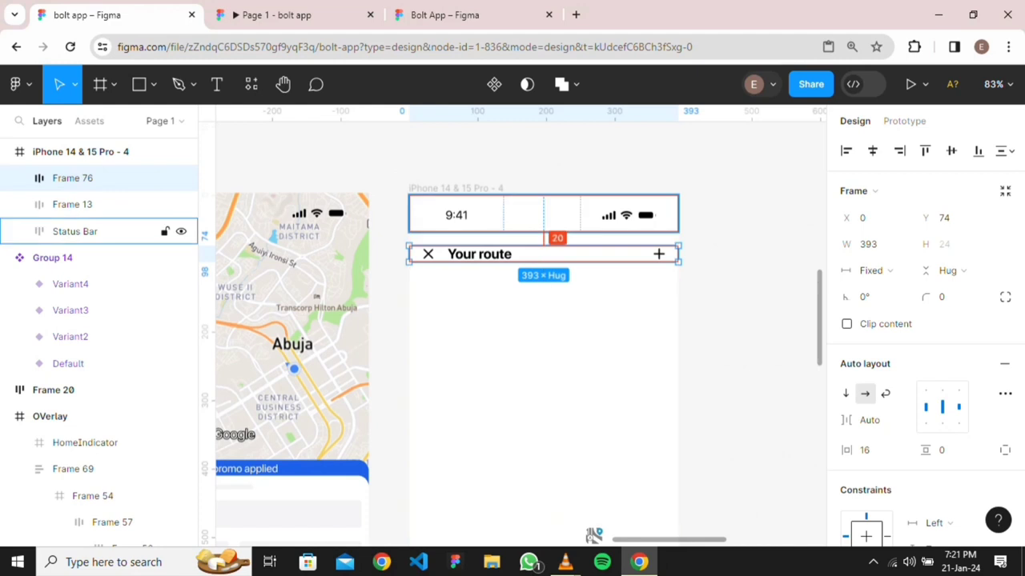
{"action": "key", "text": "Up"}
{"action": "key", "text": "Up"}
{"action": "key", "text": "Up"}
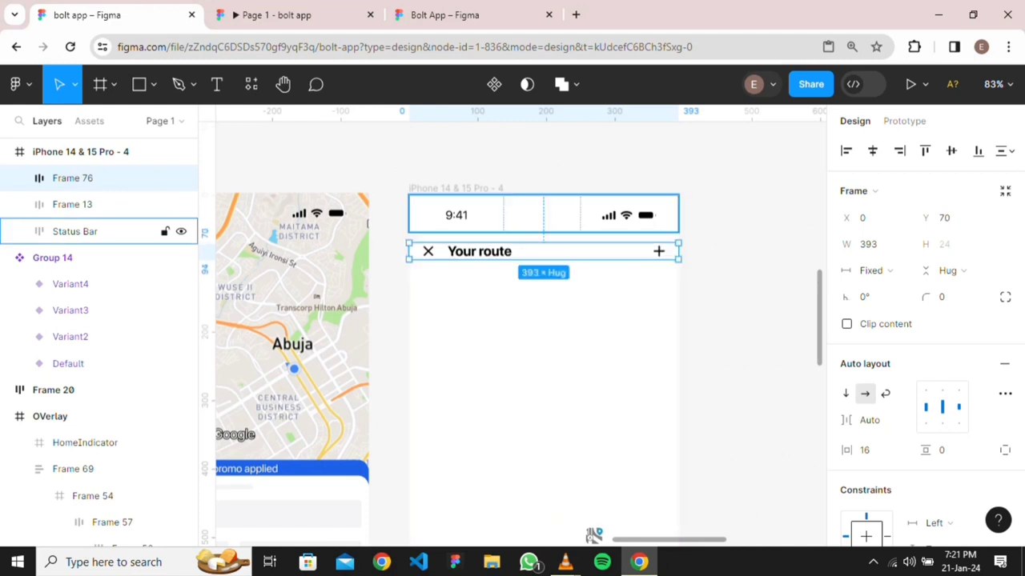
{"action": "key", "text": "Escape"}
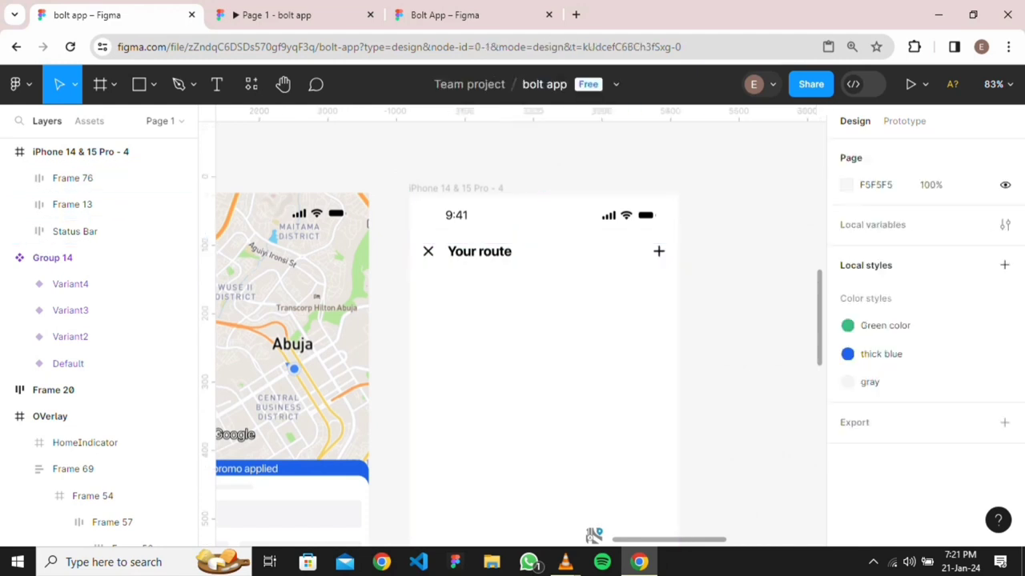
Duplicate the Group 14 blue location marker from the map into the iPhone 14 & 15 Pro - 4 frame
{"action": "scroll", "coordinate": [739, 235], "scroll_direction": "down", "scroll_amount": 4}
{"action": "scroll", "coordinate": [739, 235], "scroll_direction": "right", "scroll_amount": 3}
{"action": "scroll", "coordinate": [736, 268], "scroll_direction": "up", "scroll_amount": 5}
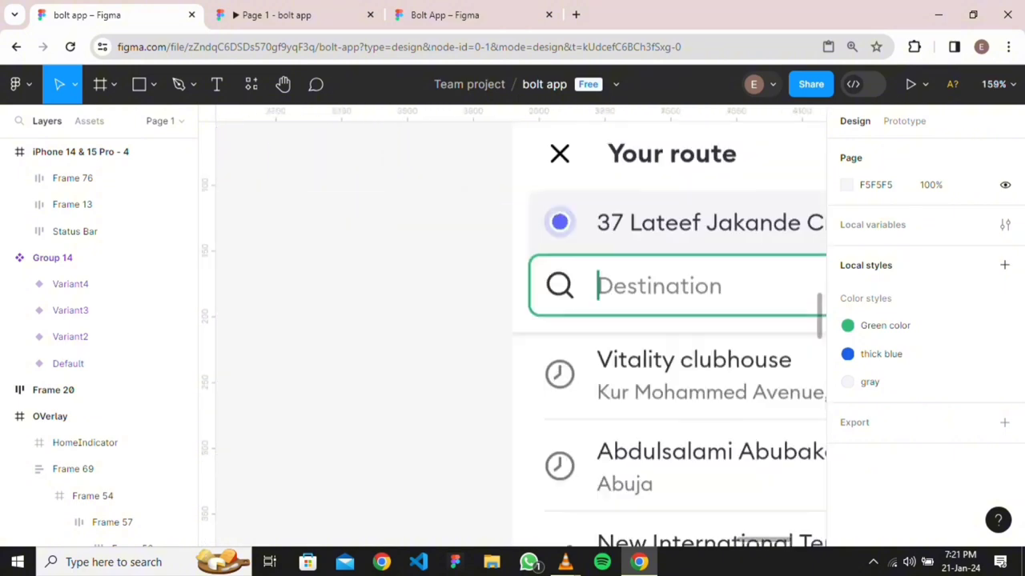
{"action": "scroll", "coordinate": [737, 268], "scroll_direction": "right", "scroll_amount": 3}
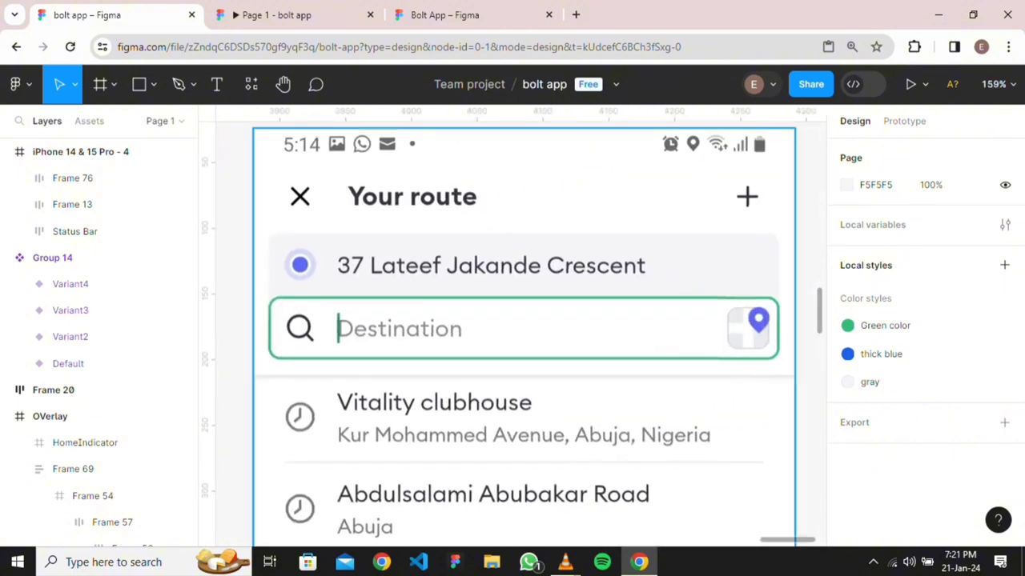
{"action": "scroll", "coordinate": [497, 304], "scroll_direction": "down", "scroll_amount": 3}
{"action": "scroll", "coordinate": [513, 320], "scroll_direction": "left", "scroll_amount": 3}
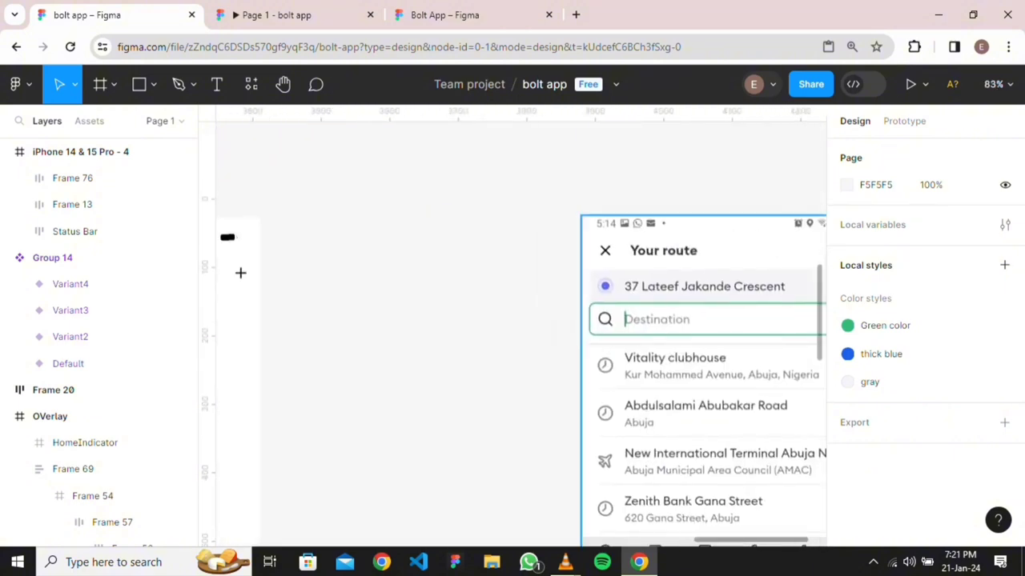
{"action": "scroll", "coordinate": [538, 324], "scroll_direction": "down", "scroll_amount": 3}
{"action": "left_click_drag", "start_coordinate": [349, 446], "coordinate": [579, 297]}
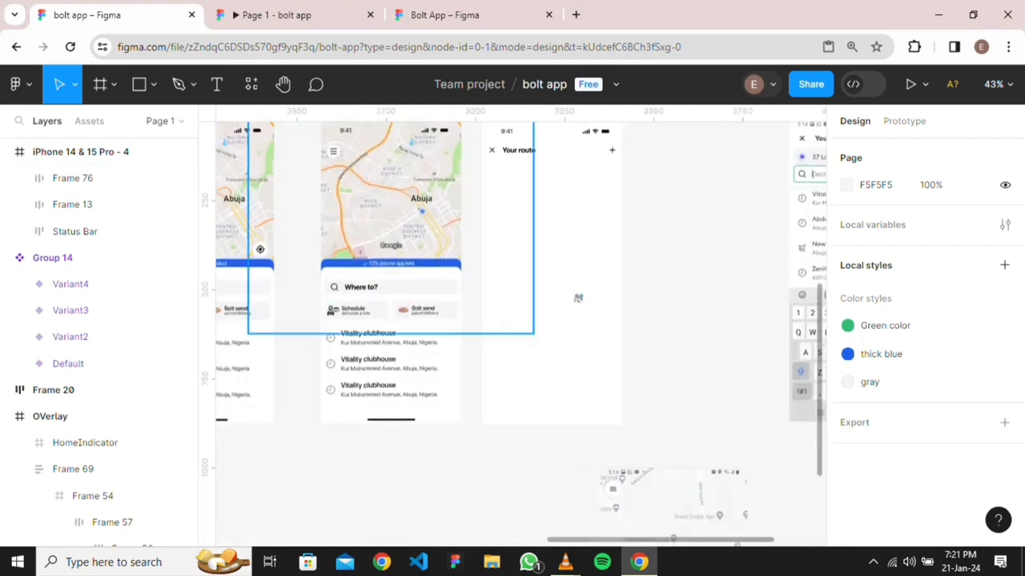
{"action": "scroll", "coordinate": [671, 347], "scroll_direction": "up", "scroll_amount": 2}
{"action": "double_click", "coordinate": [429, 213]}
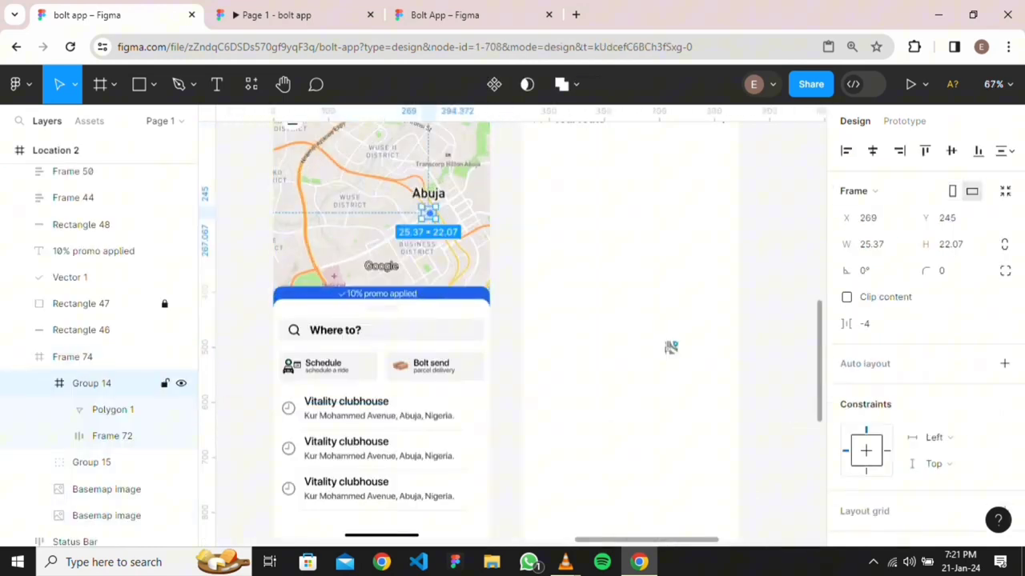
{"action": "mouse_move", "coordinate": [429, 213]}
{"action": "left_mouse_down"}
{"action": "mouse_move", "coordinate": [640, 185]}
{"action": "mouse_move", "coordinate": [617, 179]}
{"action": "left_mouse_up"}
Ungroup the copied marker and delete its triangle pointer, leaving only the blue dot
{"action": "scroll", "coordinate": [591, 225], "scroll_direction": "up", "scroll_amount": 5}
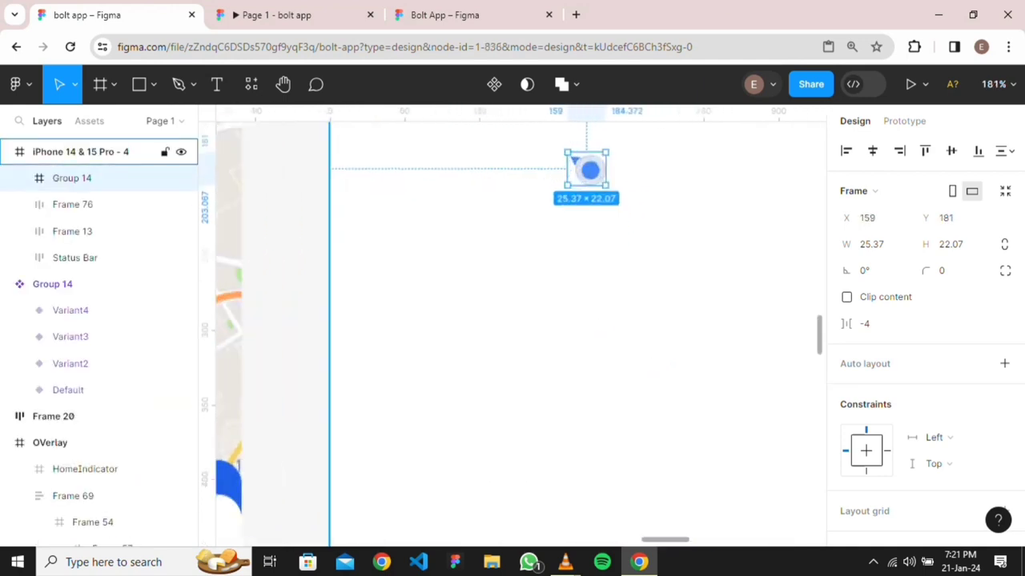
{"action": "right_click", "coordinate": [583, 152]}
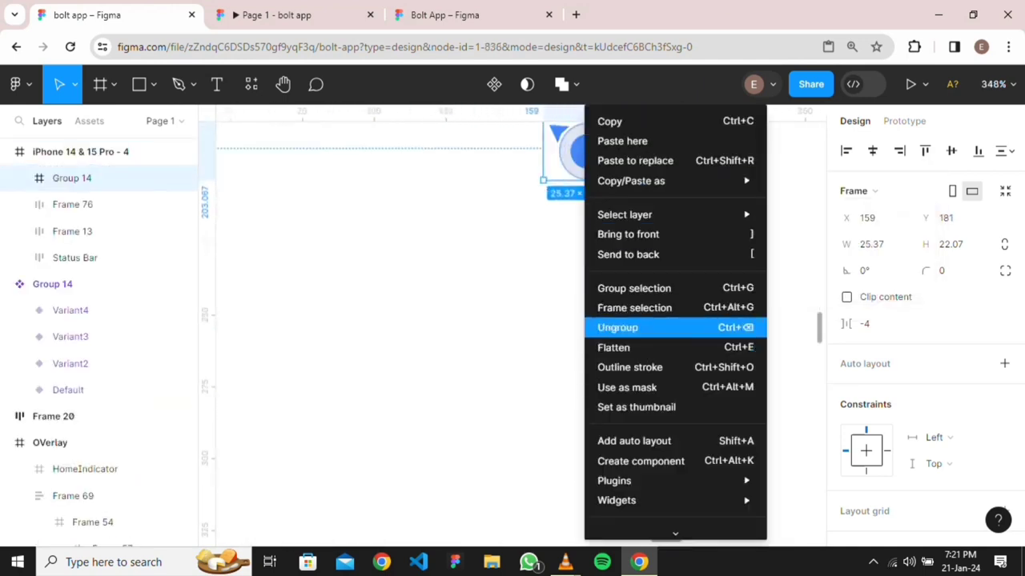
{"action": "left_click", "coordinate": [618, 327]}
{"action": "scroll", "coordinate": [590, 209], "scroll_direction": "up", "scroll_amount": 3}
{"action": "scroll", "coordinate": [590, 209], "scroll_direction": "up", "scroll_amount": 2}
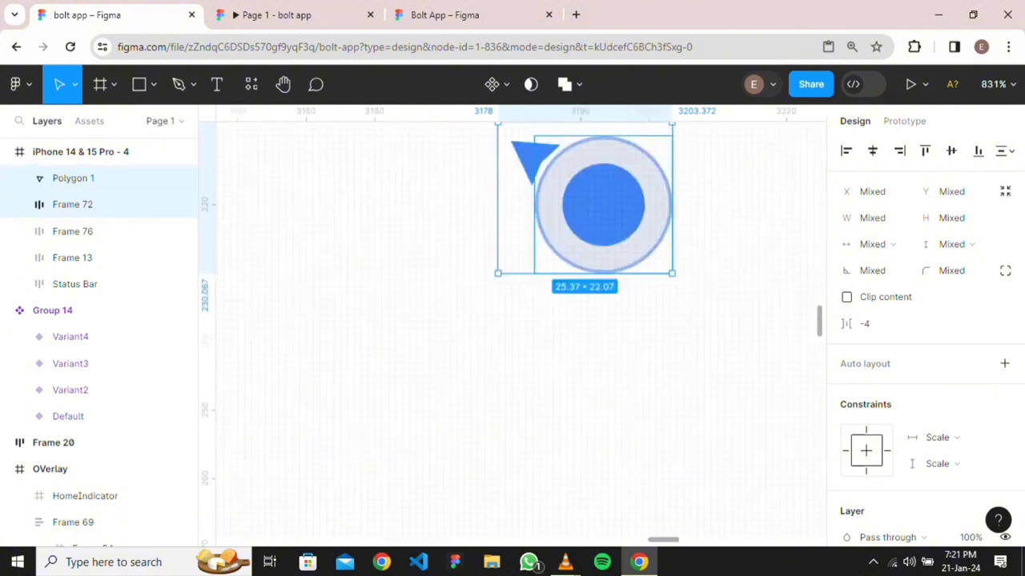
{"action": "left_click", "coordinate": [531, 156]}
{"action": "key", "text": "Delete"}
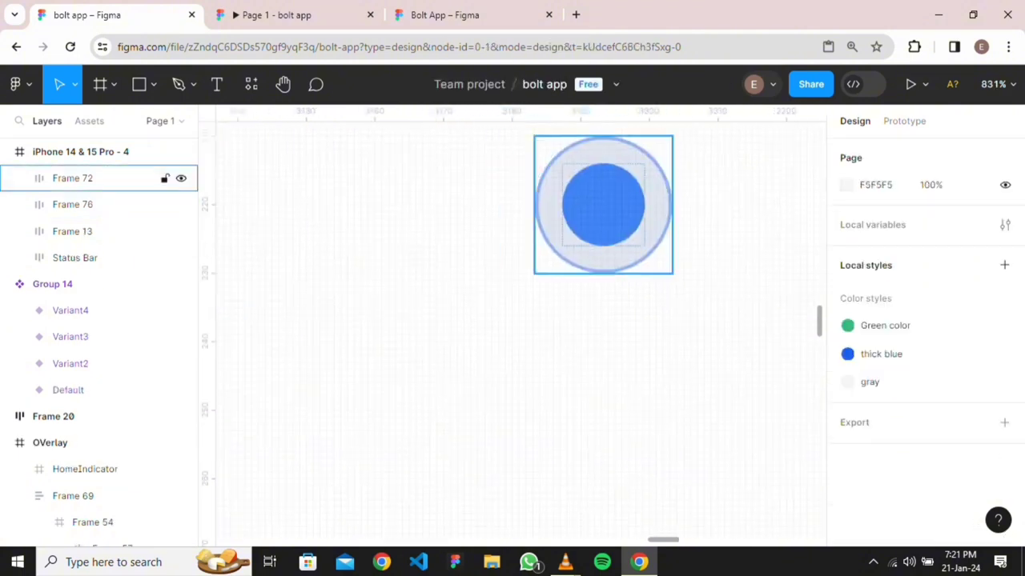
Move the blue dot's Frame 72 to X 51, Y 133 under the close X
{"action": "scroll", "coordinate": [636, 244], "scroll_direction": "down", "scroll_amount": 8}
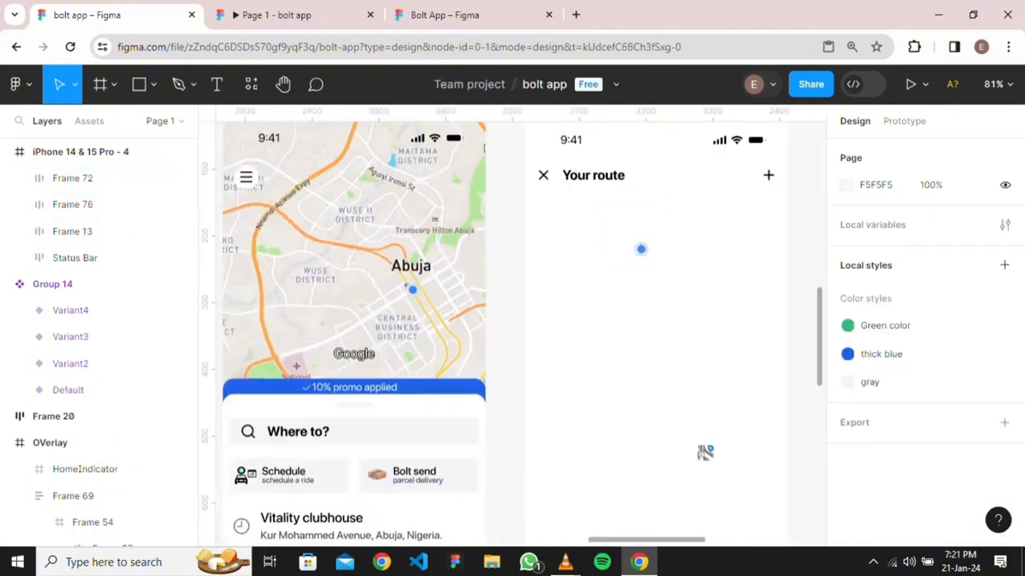
{"action": "left_click_drag", "start_coordinate": [705, 344], "coordinate": [612, 390]}
{"action": "left_click", "coordinate": [72, 177]}
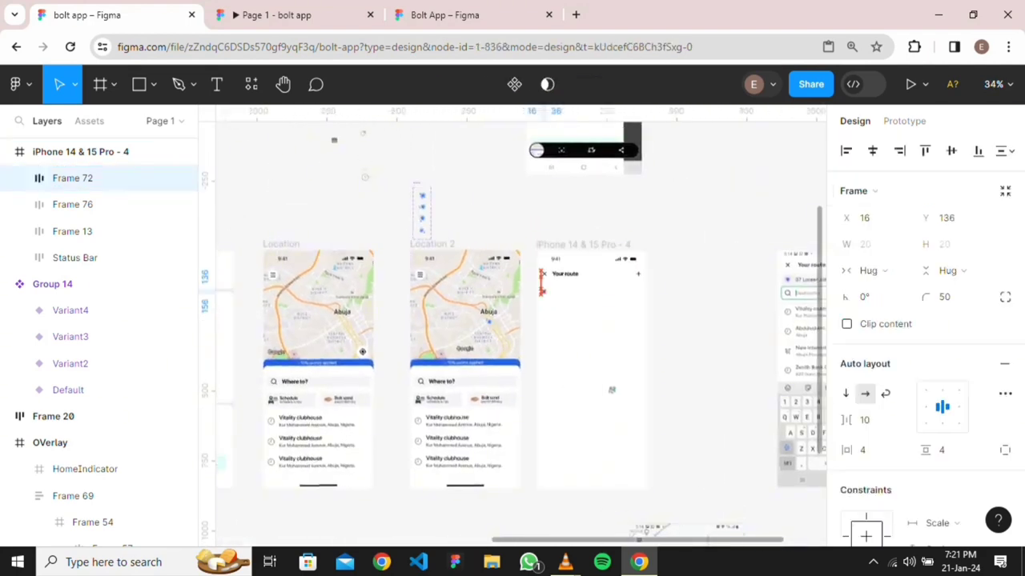
{"action": "left_click_drag", "start_coordinate": [612, 390], "coordinate": [544, 416]}
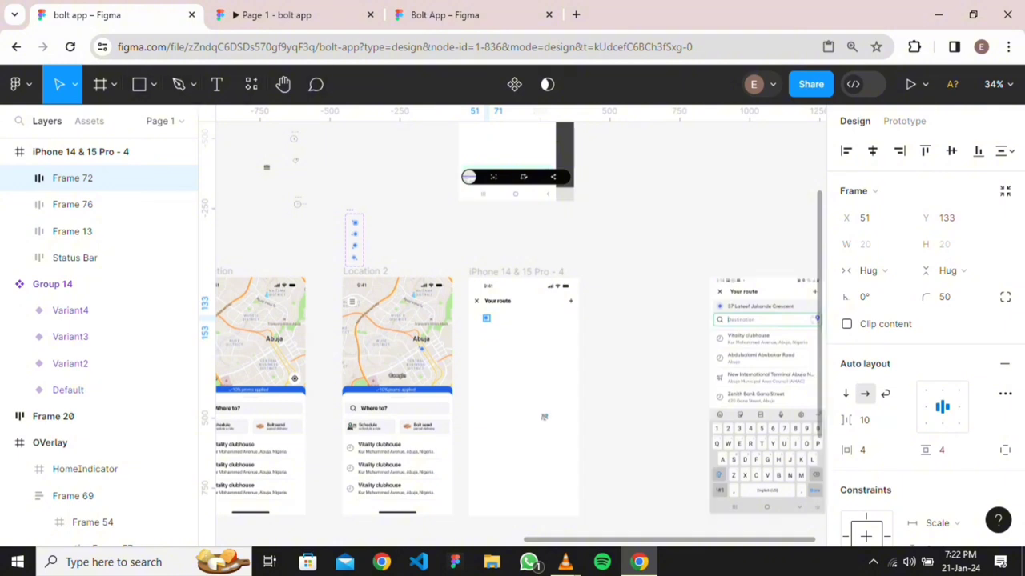
Add a new text layer near the blue dot with the start of the pickup address
{"action": "key", "text": "t"}
{"action": "left_click", "coordinate": [505, 319]}
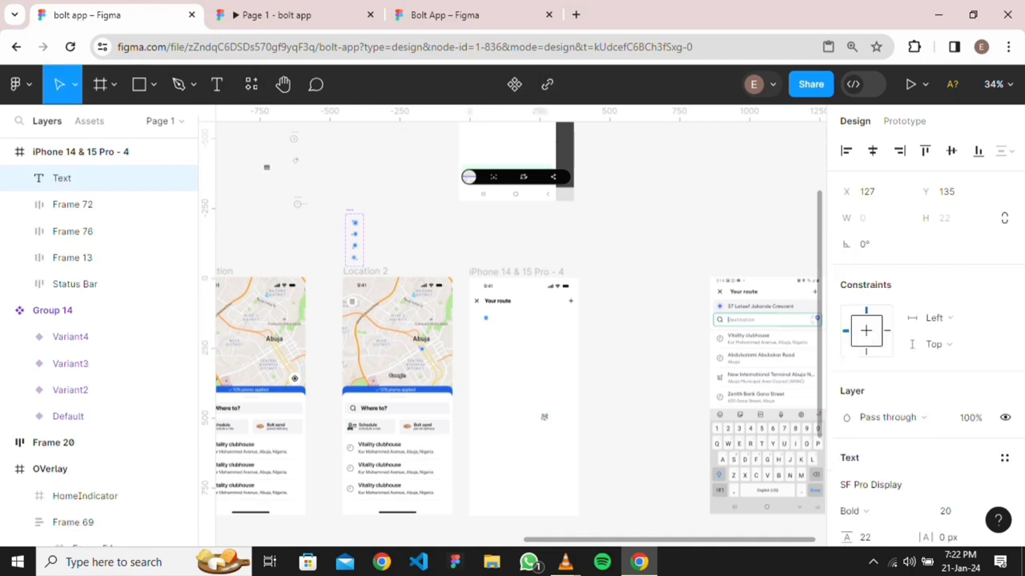
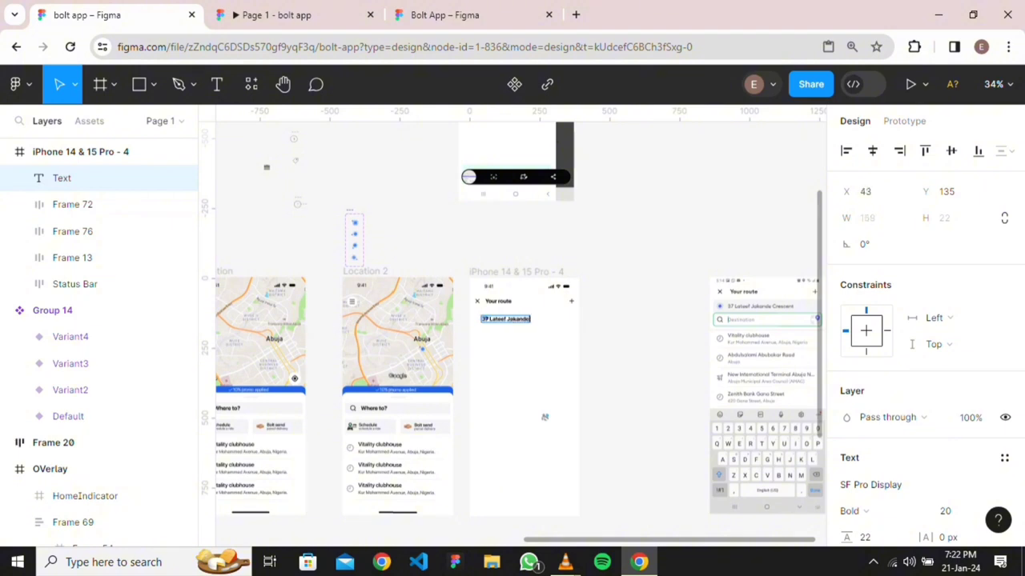
{"action": "key", "text": "Escape"}
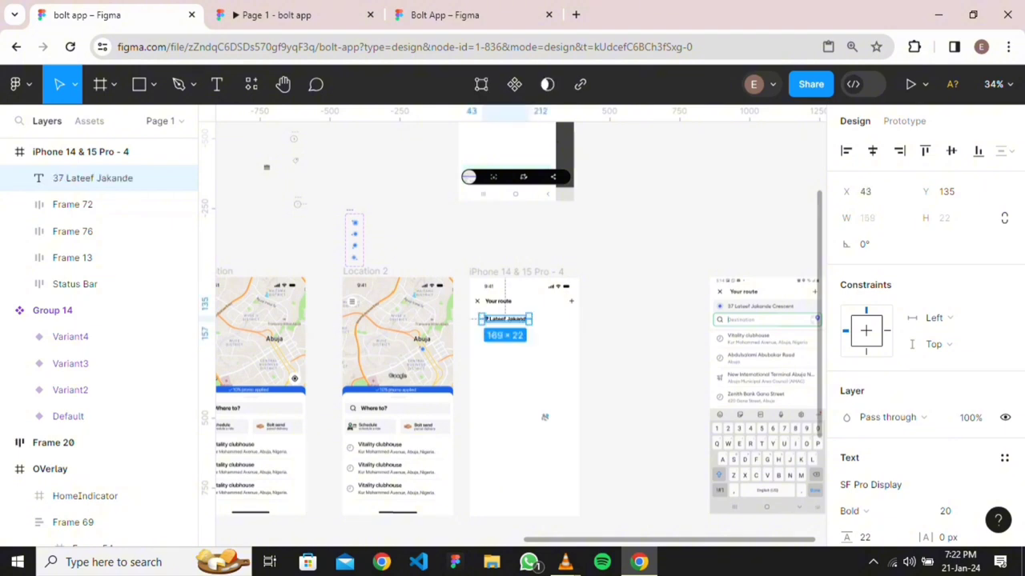
{"action": "scroll", "coordinate": [475, 417], "scroll_direction": "up", "scroll_amount": 5}
{"action": "scroll", "coordinate": [475, 418], "scroll_direction": "up", "scroll_amount": 4}
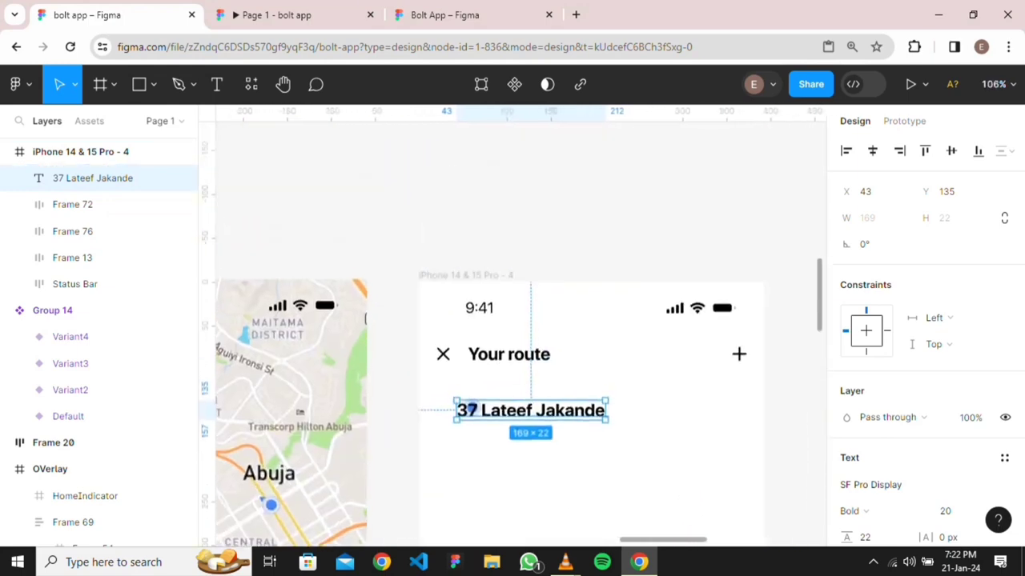
{"action": "scroll", "coordinate": [594, 413], "scroll_direction": "up", "scroll_amount": 2}
Finish the pickup address text with its street-type ending, fixing the typos
{"action": "double_click", "coordinate": [442, 407]}
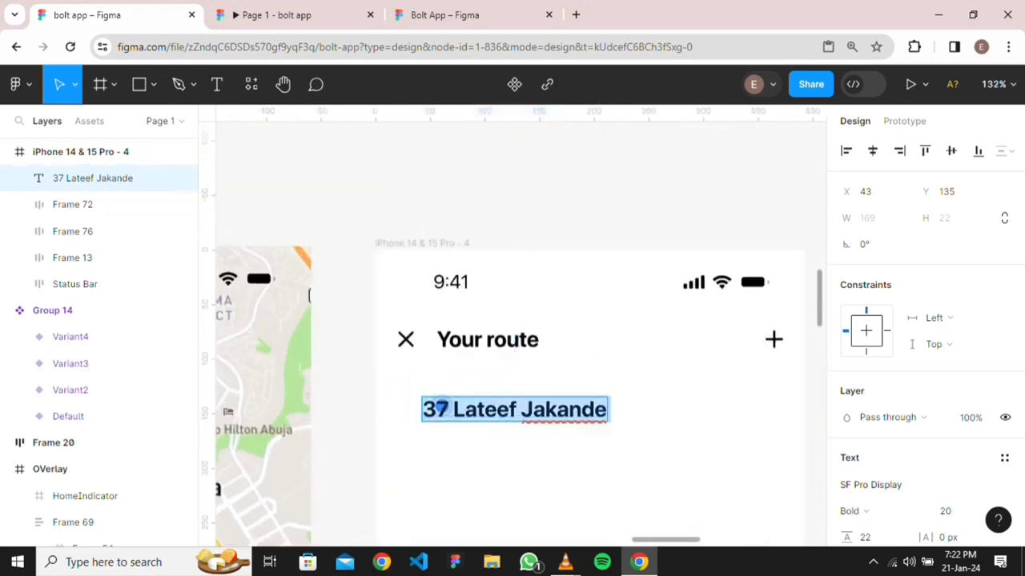
{"action": "left_click", "coordinate": [442, 406]}
{"action": "key", "text": "Right"}
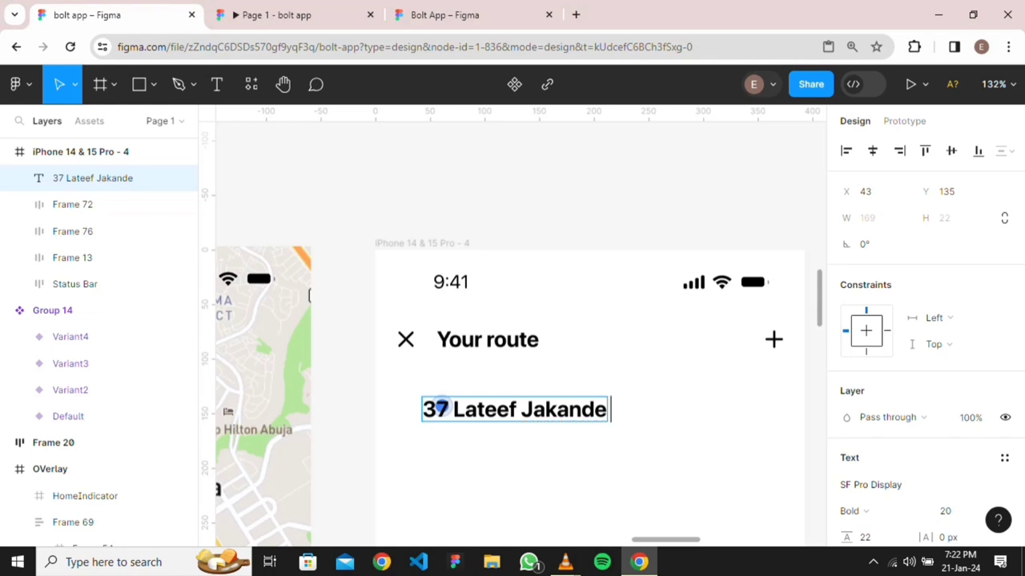
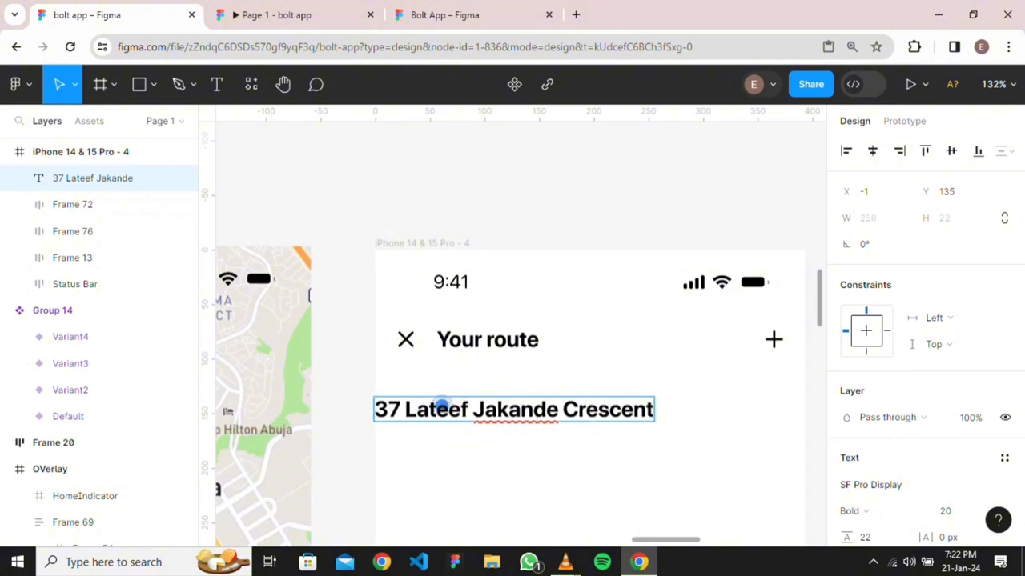
{"action": "key", "text": "Escape"}
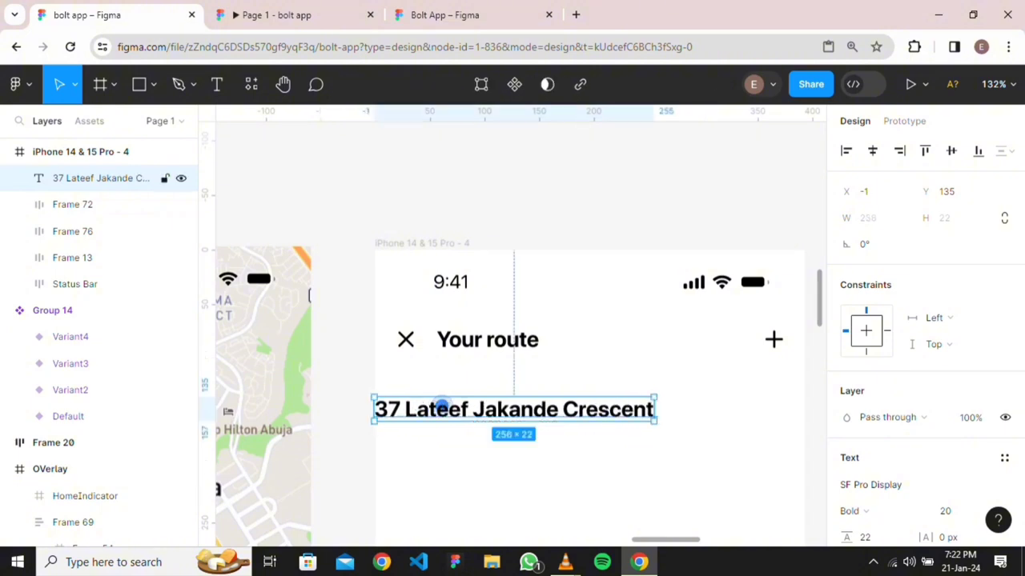
Place the address right of the blue dot and set it to 16 px Medium
{"action": "left_click_drag", "start_coordinate": [442, 406], "coordinate": [547, 404]}
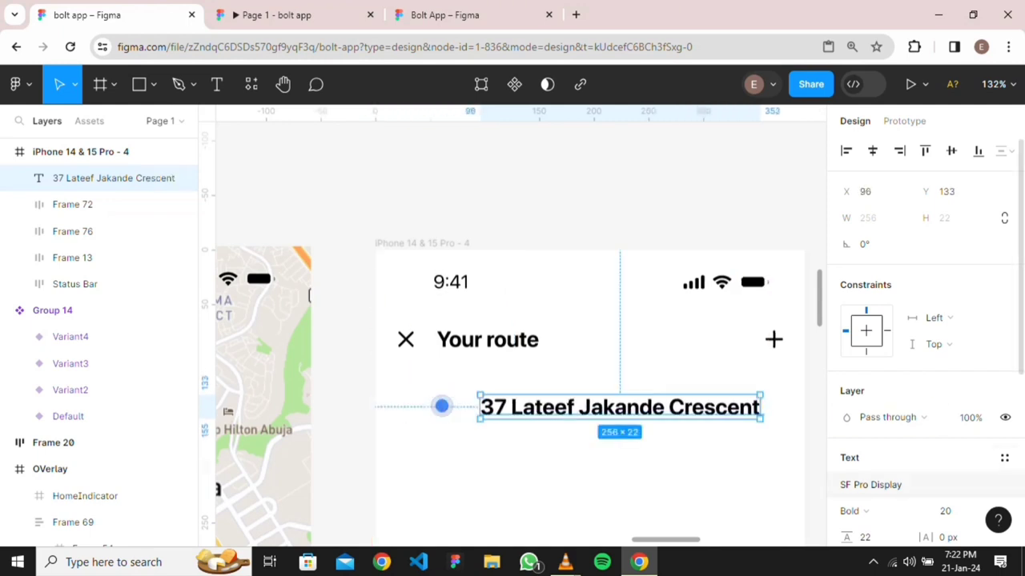
{"action": "scroll", "coordinate": [926, 485], "scroll_direction": "down", "scroll_amount": 1}
{"action": "left_click", "coordinate": [989, 435]}
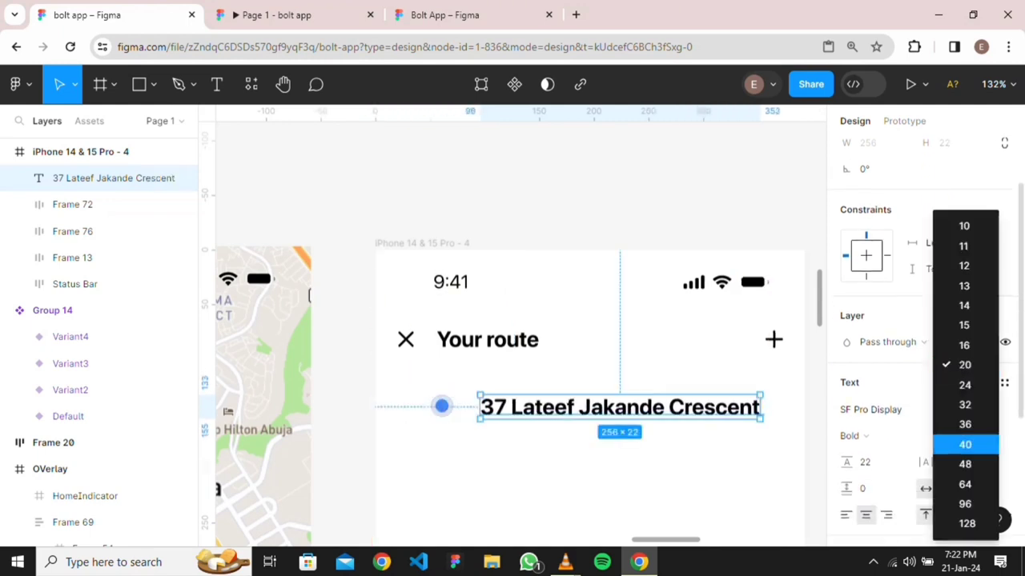
{"action": "left_click", "coordinate": [965, 351]}
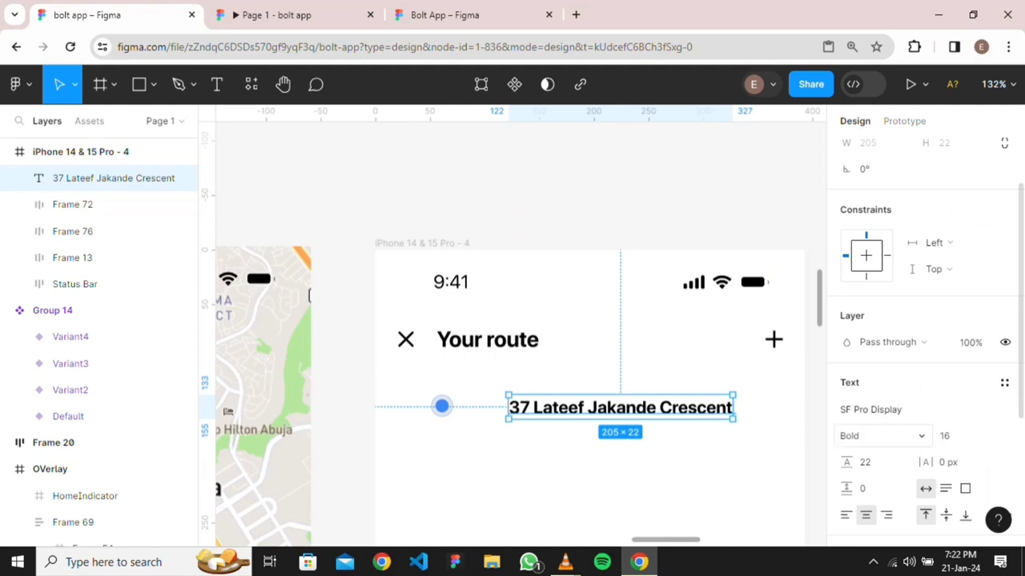
{"action": "left_click", "coordinate": [852, 435]}
{"action": "left_click", "coordinate": [878, 370]}
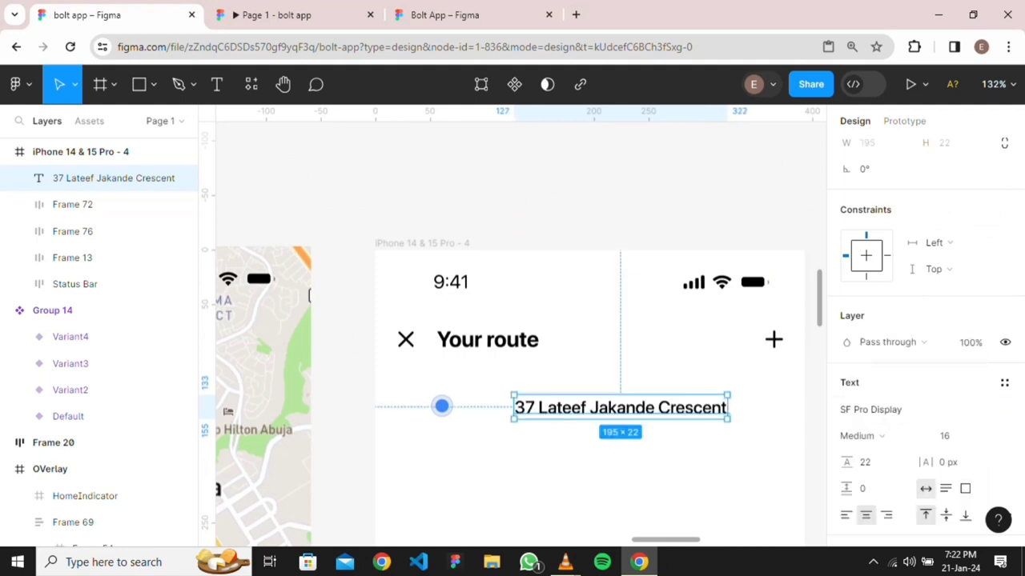
{"action": "scroll", "coordinate": [654, 445], "scroll_direction": "down", "scroll_amount": 4}
{"action": "scroll", "coordinate": [653, 444], "scroll_direction": "right", "scroll_amount": 4}
{"action": "scroll", "coordinate": [520, 325], "scroll_direction": "right", "scroll_amount": 3}
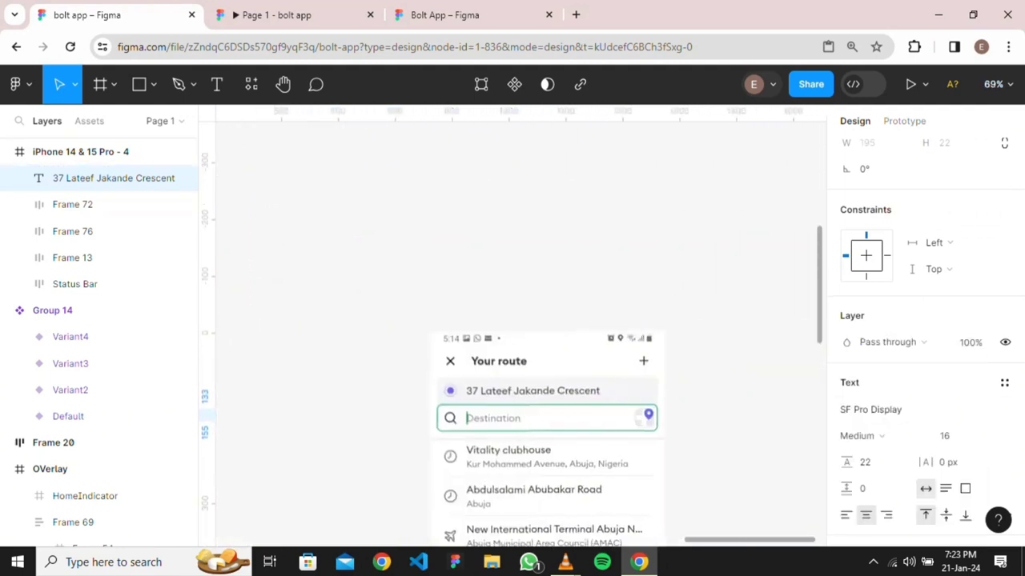
{"action": "scroll", "coordinate": [520, 326], "scroll_direction": "left", "scroll_amount": 5}
{"action": "scroll", "coordinate": [236, 425], "scroll_direction": "up", "scroll_amount": 5}
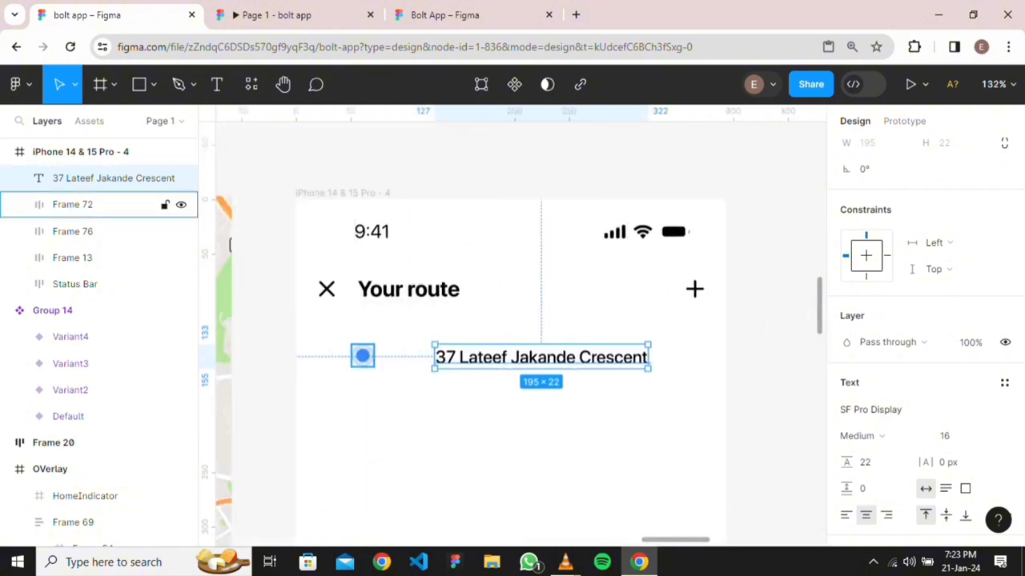
Combine the blue dot and address into an auto-layout row with a 16 px gap
{"action": "left_click", "coordinate": [362, 355], "text": "shift"}
{"action": "key", "text": "shift+a"}
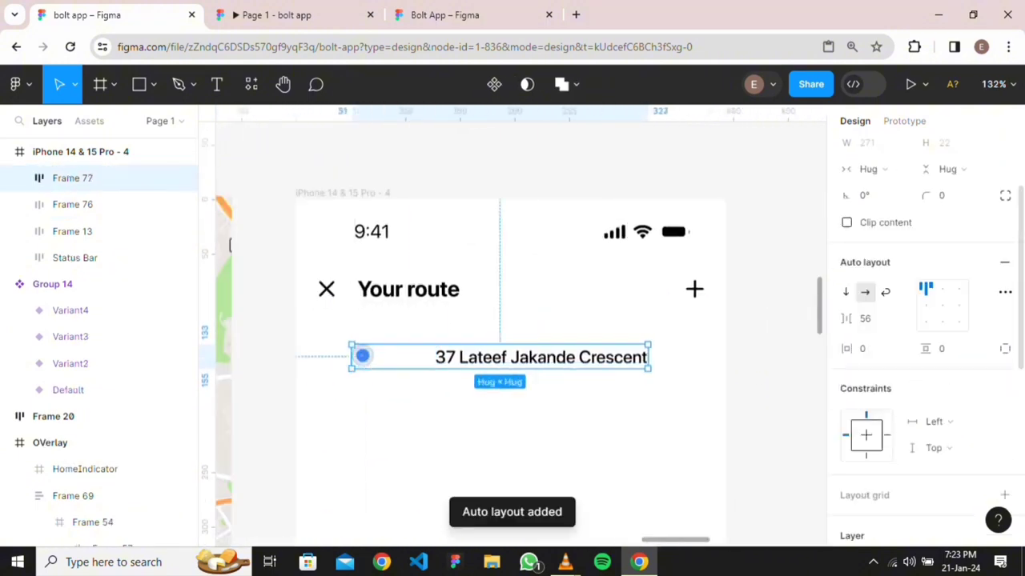
{"action": "left_click", "coordinate": [866, 318]}
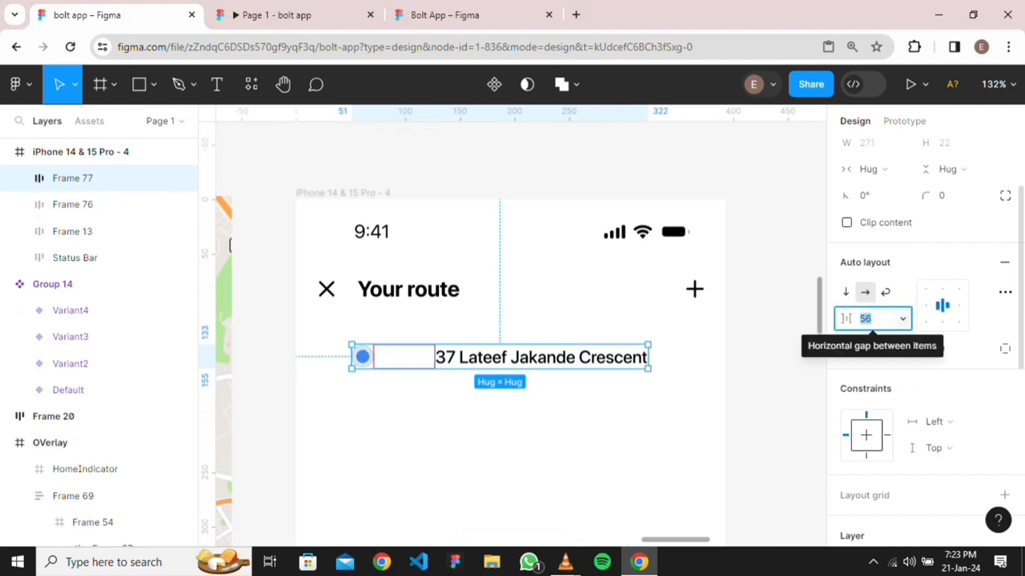
{"action": "type", "text": "1"}
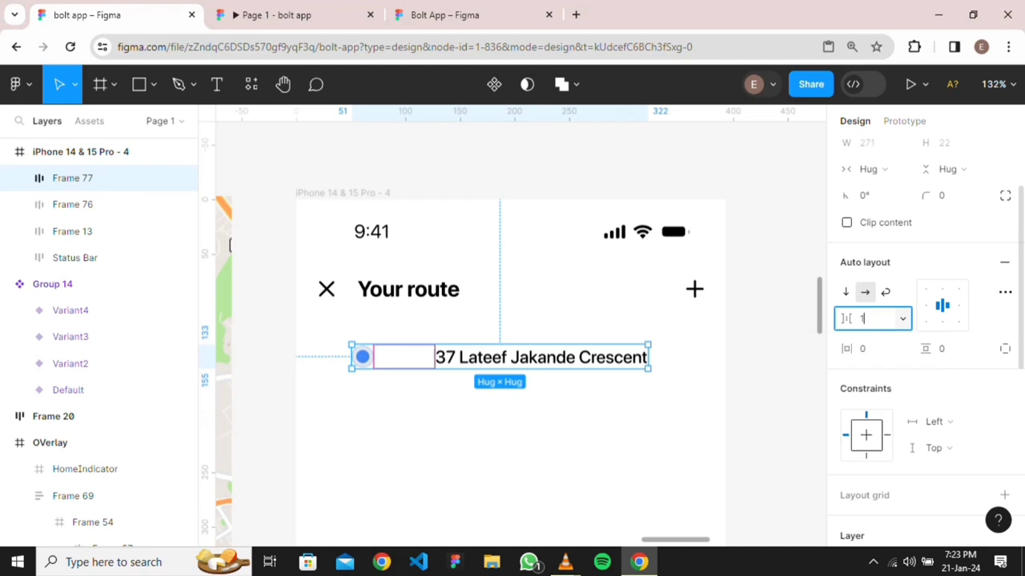
{"action": "key", "text": "Return"}
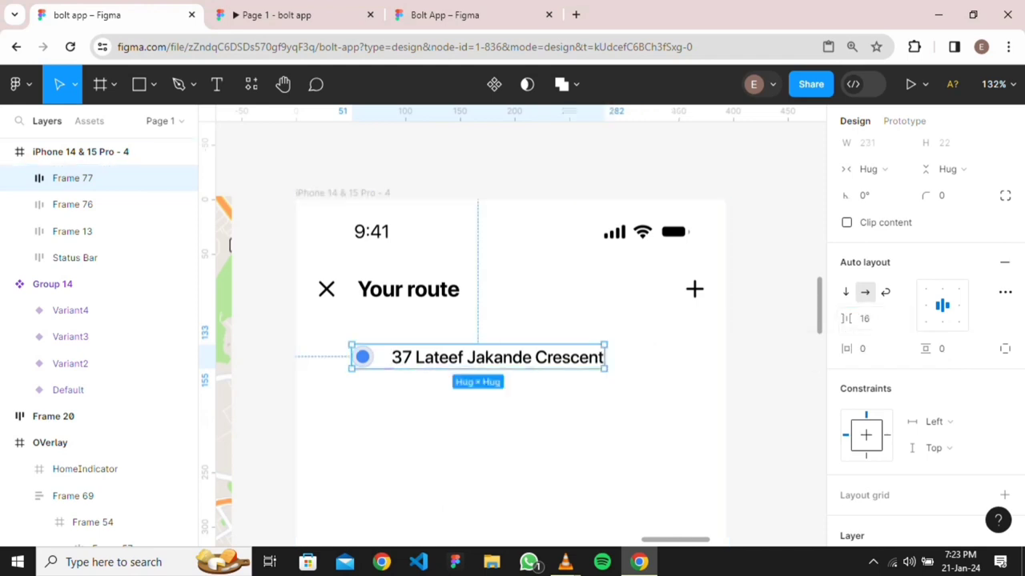
Fill the address row with the saved gray colour style
{"action": "scroll", "coordinate": [353, 536], "scroll_direction": "down", "scroll_amount": 5}
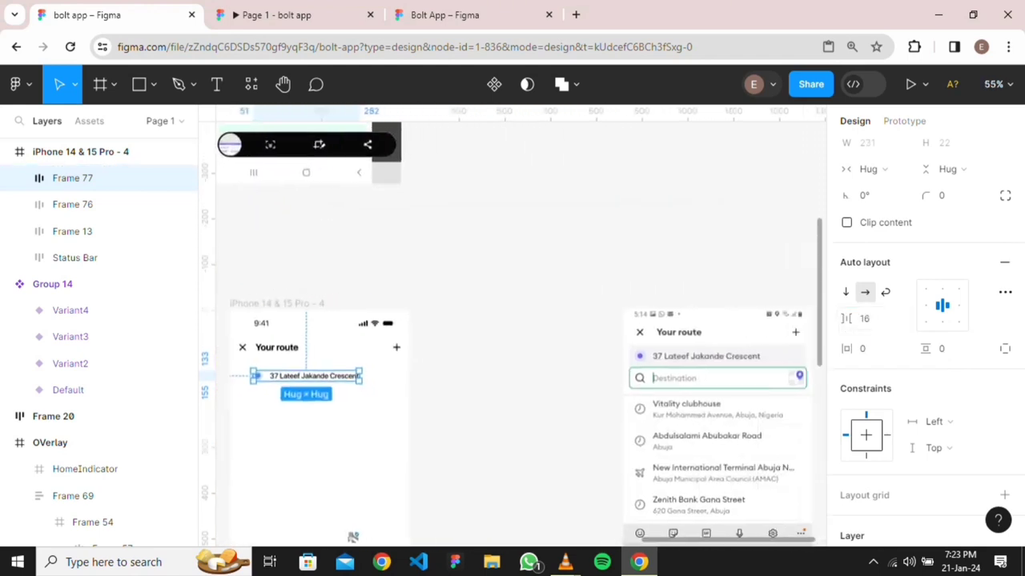
{"action": "scroll", "coordinate": [513, 326], "scroll_direction": "left", "scroll_amount": 3}
{"action": "scroll", "coordinate": [923, 336], "scroll_direction": "down", "scroll_amount": 2}
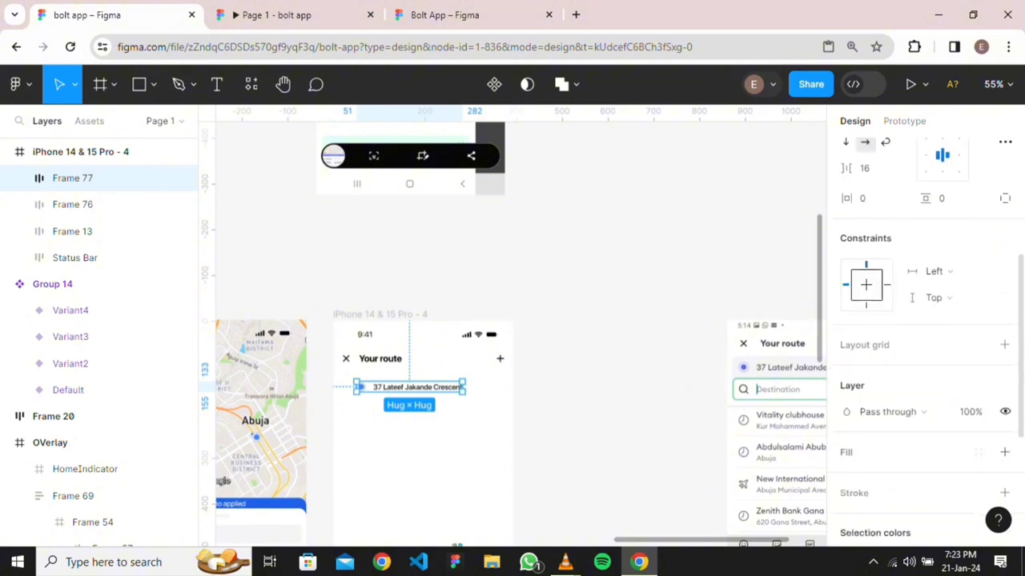
{"action": "left_click", "coordinate": [978, 452]}
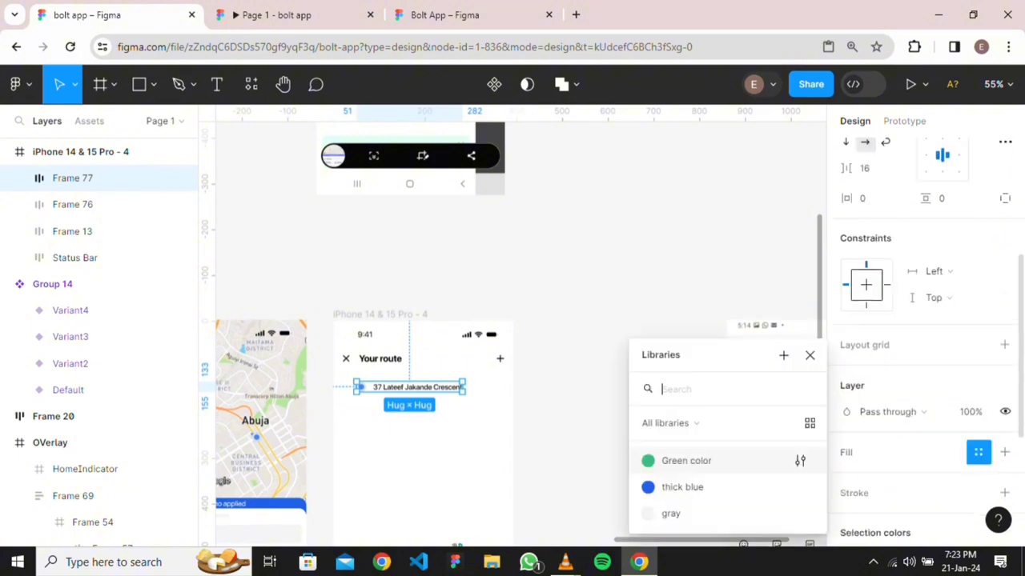
{"action": "left_click", "coordinate": [680, 513]}
{"action": "scroll", "coordinate": [442, 322], "scroll_direction": "up", "scroll_amount": 4}
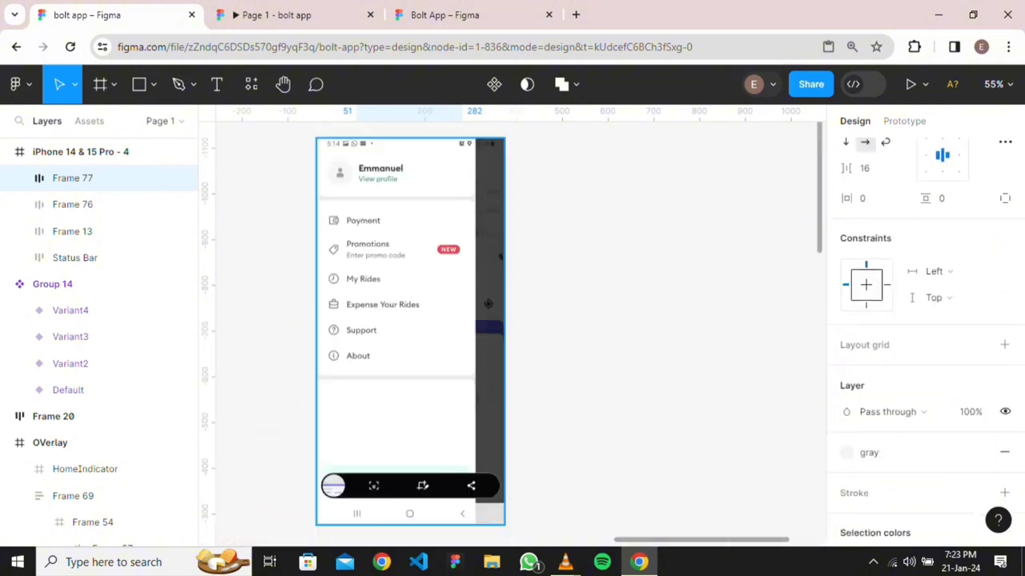
{"action": "scroll", "coordinate": [442, 322], "scroll_direction": "down", "scroll_amount": 3}
{"action": "scroll", "coordinate": [442, 322], "scroll_direction": "down", "scroll_amount": 2}
{"action": "scroll", "coordinate": [446, 403], "scroll_direction": "up", "scroll_amount": 4}
{"action": "scroll", "coordinate": [512, 334], "scroll_direction": "up", "scroll_amount": 2}
{"action": "scroll", "coordinate": [512, 334], "scroll_direction": "left", "scroll_amount": 2}
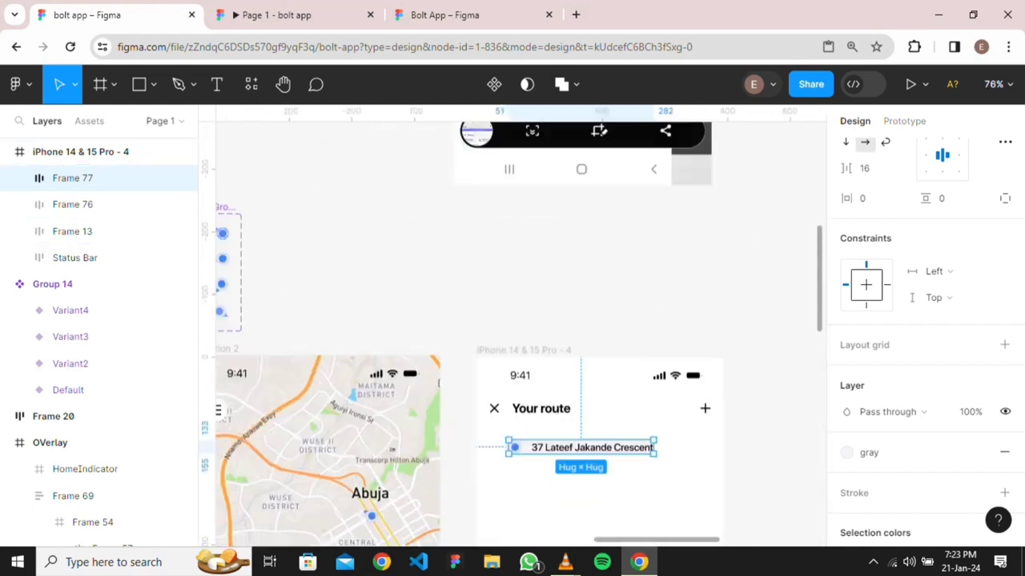
Give the address row Frame 77 8 px vertical padding
{"action": "key", "text": "Escape"}
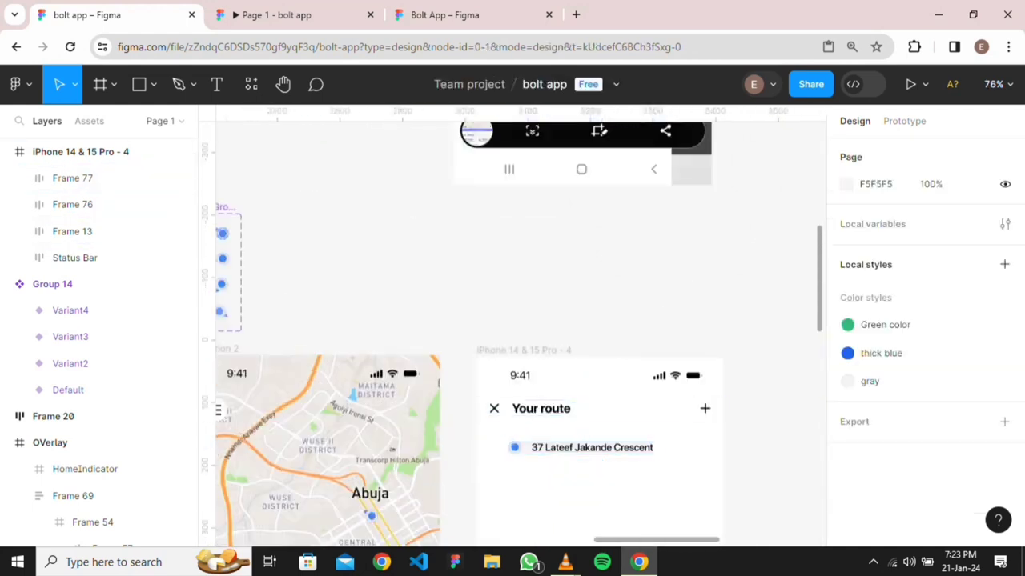
{"action": "left_click", "coordinate": [96, 178]}
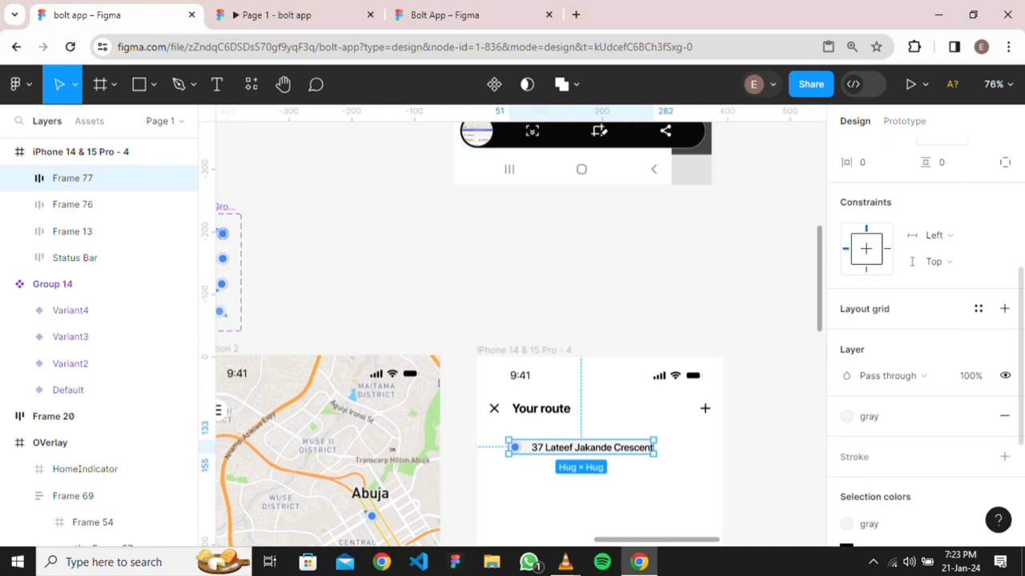
{"action": "scroll", "coordinate": [958, 249], "scroll_direction": "up", "scroll_amount": 3}
{"action": "left_click", "coordinate": [951, 388]}
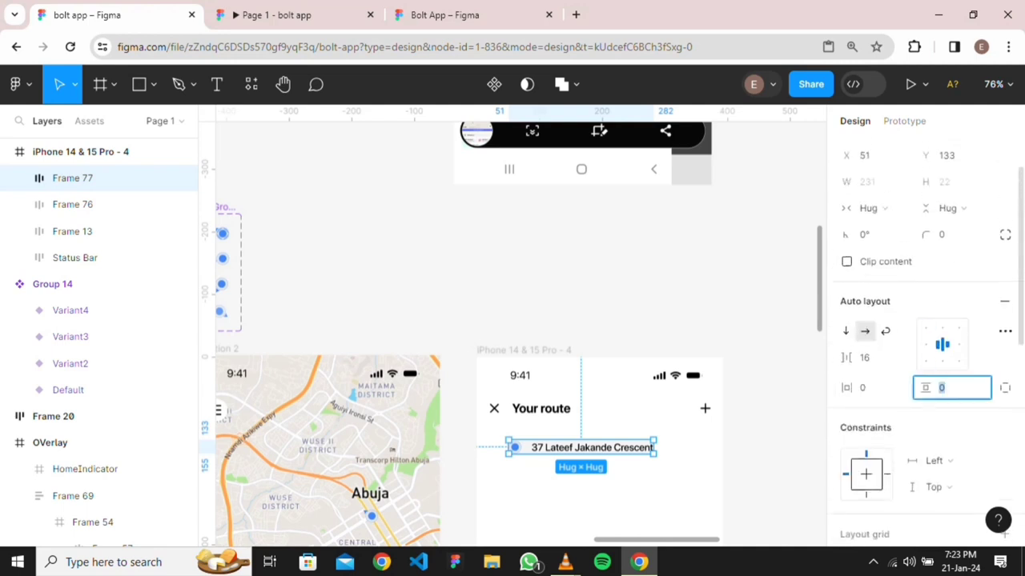
{"action": "key", "text": "Return"}
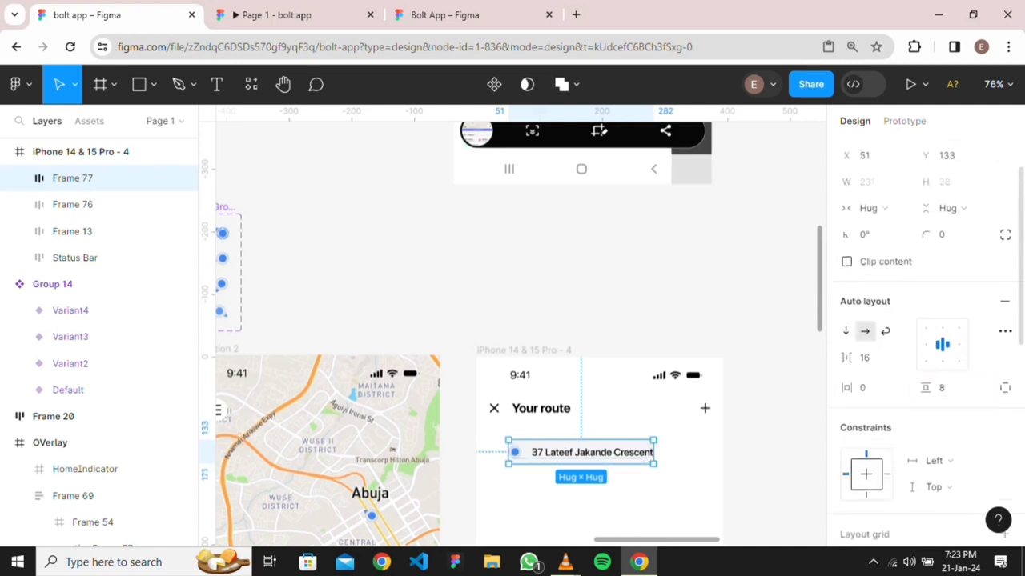
{"action": "key", "text": "Escape"}
Round the address row's corners to a 4 px radius
{"action": "left_click", "coordinate": [96, 178]}
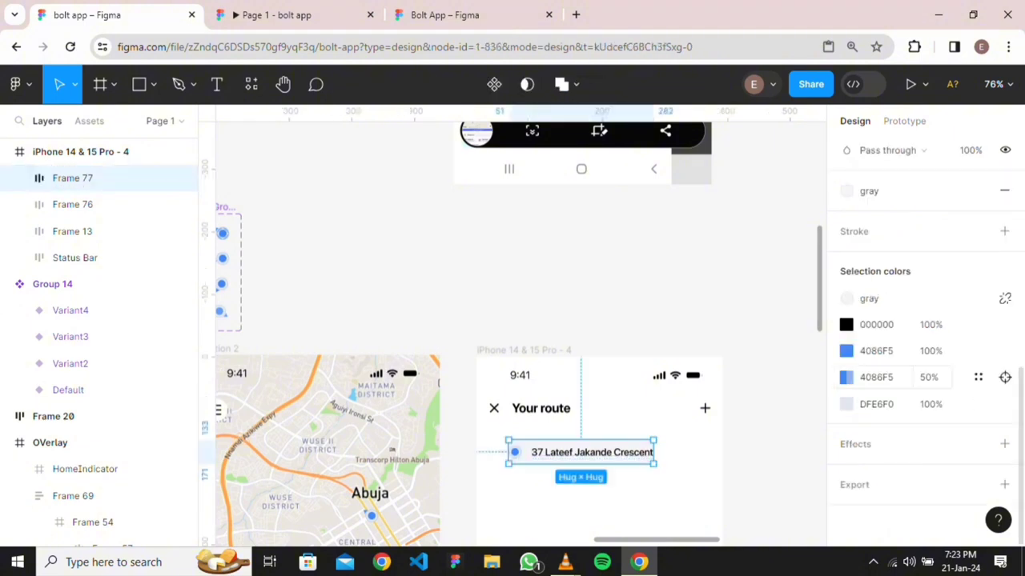
{"action": "scroll", "coordinate": [921, 320], "scroll_direction": "up", "scroll_amount": 3}
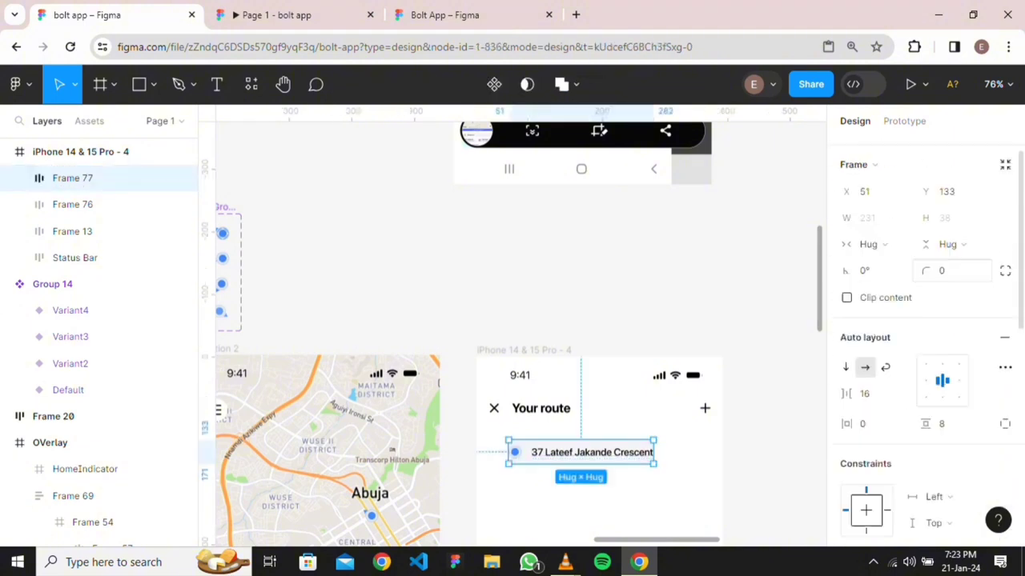
{"action": "left_click", "coordinate": [951, 296]}
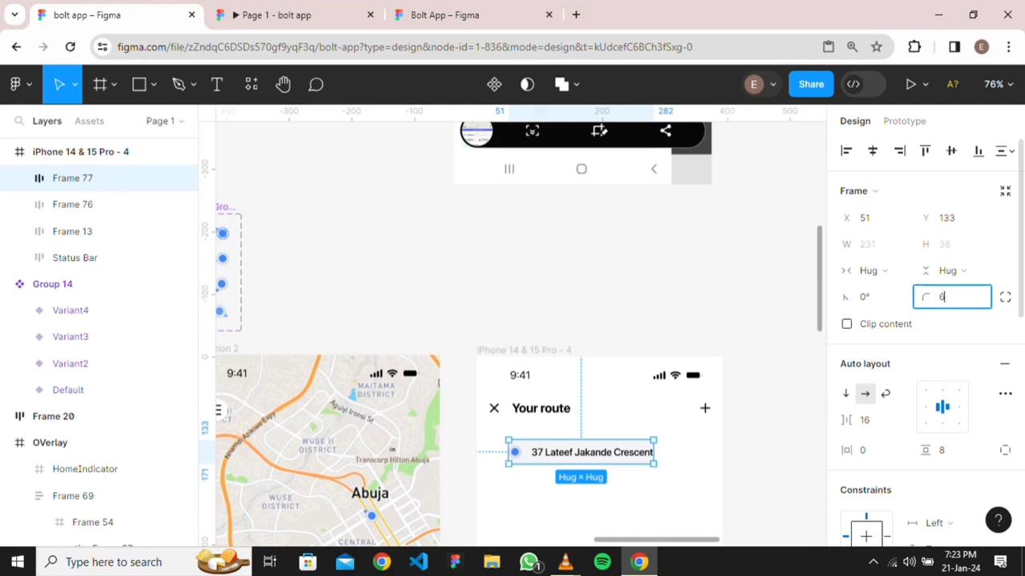
{"action": "key", "text": "Return"}
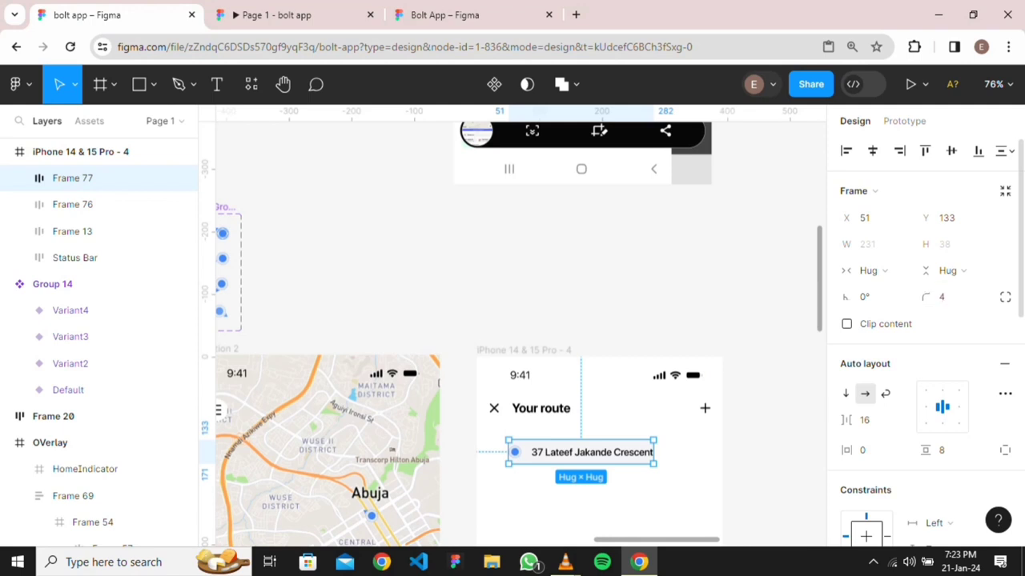
{"action": "key", "text": "Escape"}
Set the address row's horizontal padding to 15 px
{"action": "scroll", "coordinate": [638, 486], "scroll_direction": "up", "scroll_amount": 2}
{"action": "scroll", "coordinate": [516, 468], "scroll_direction": "up", "scroll_amount": 3}
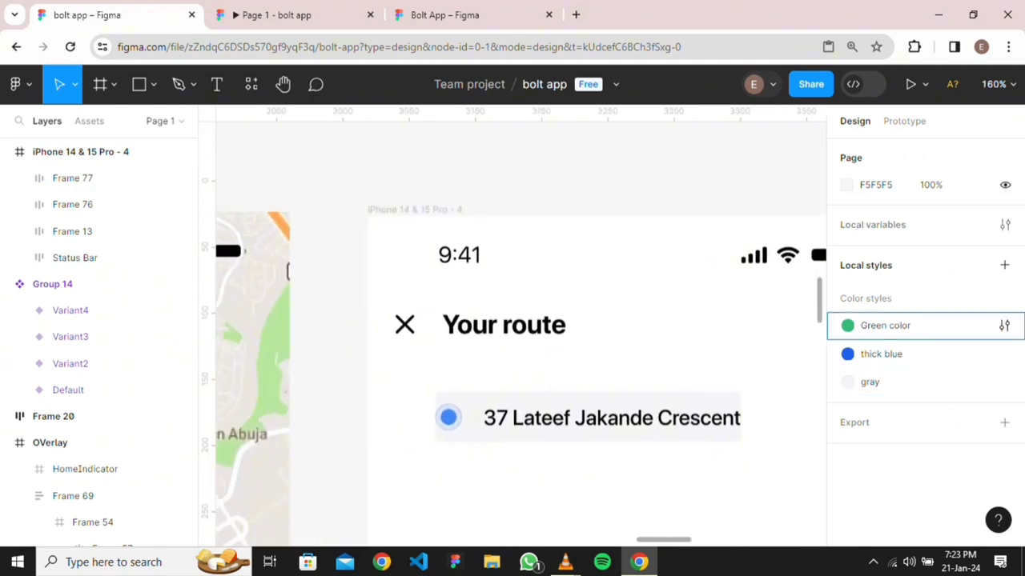
{"action": "left_click", "coordinate": [72, 178]}
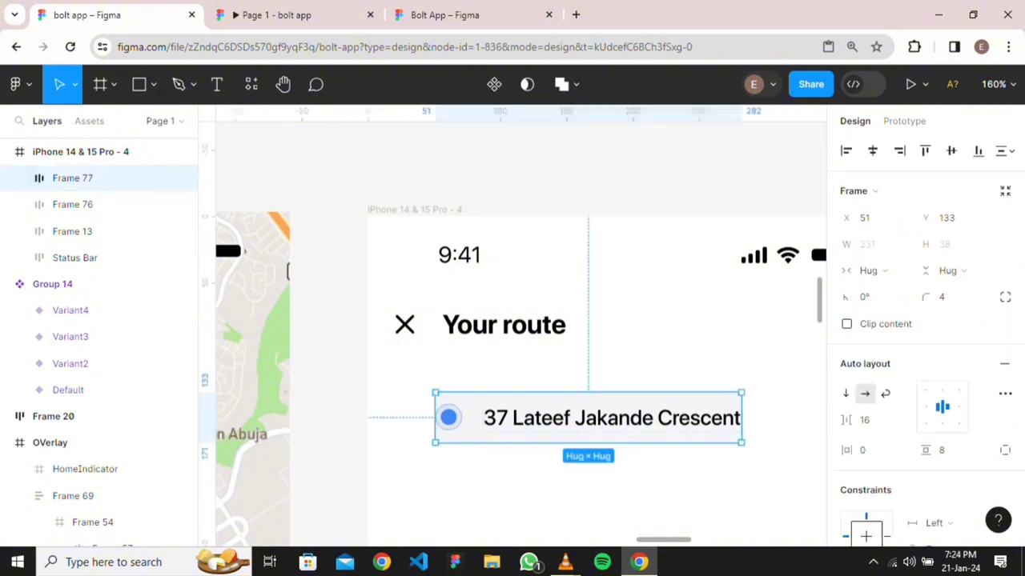
{"action": "left_click", "coordinate": [873, 375]}
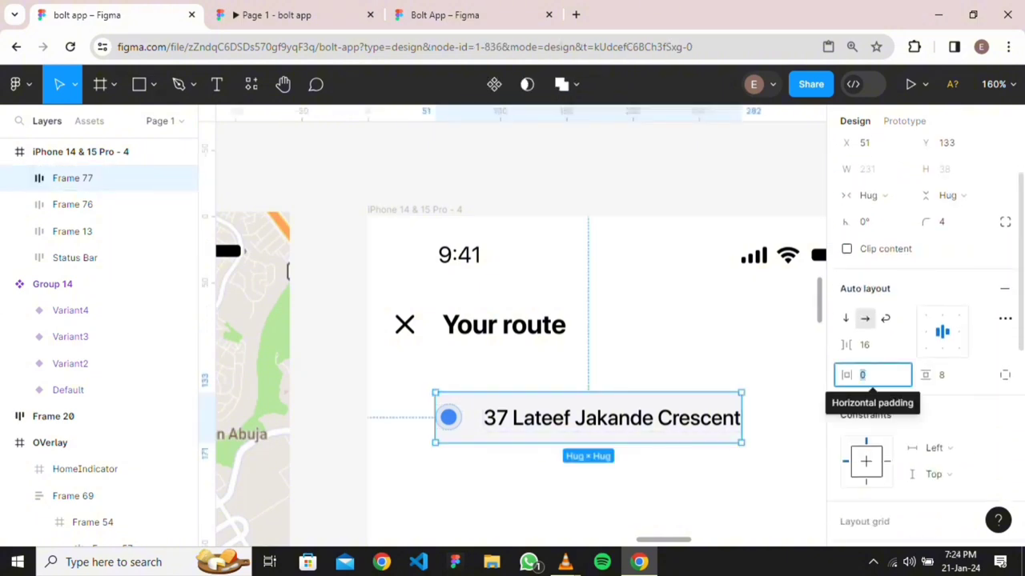
{"action": "type", "text": "15"}
{"action": "key", "text": "Return"}
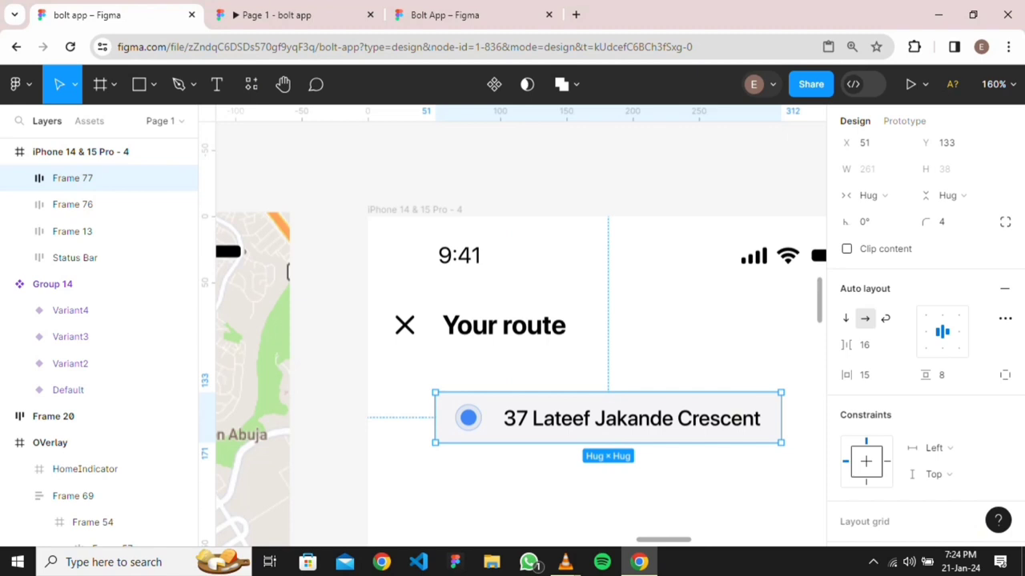
{"action": "key", "text": "Escape"}
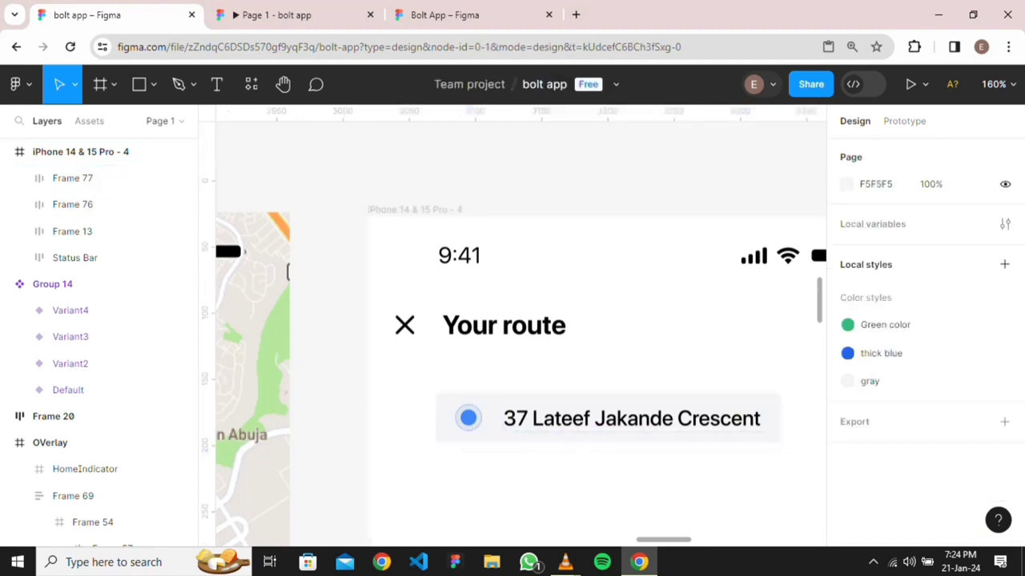
{"action": "scroll", "coordinate": [716, 466], "scroll_direction": "down", "scroll_amount": 1}
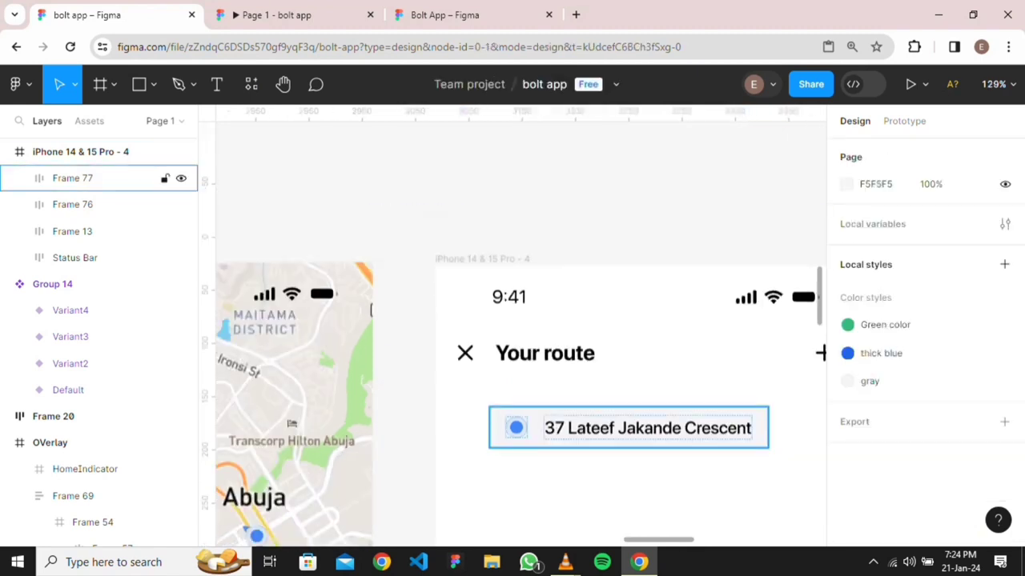
Wrap the address row in a new auto-layout frame stretched to the screen's full width
{"action": "left_click", "coordinate": [628, 427]}
{"action": "key", "text": "shift+a"}
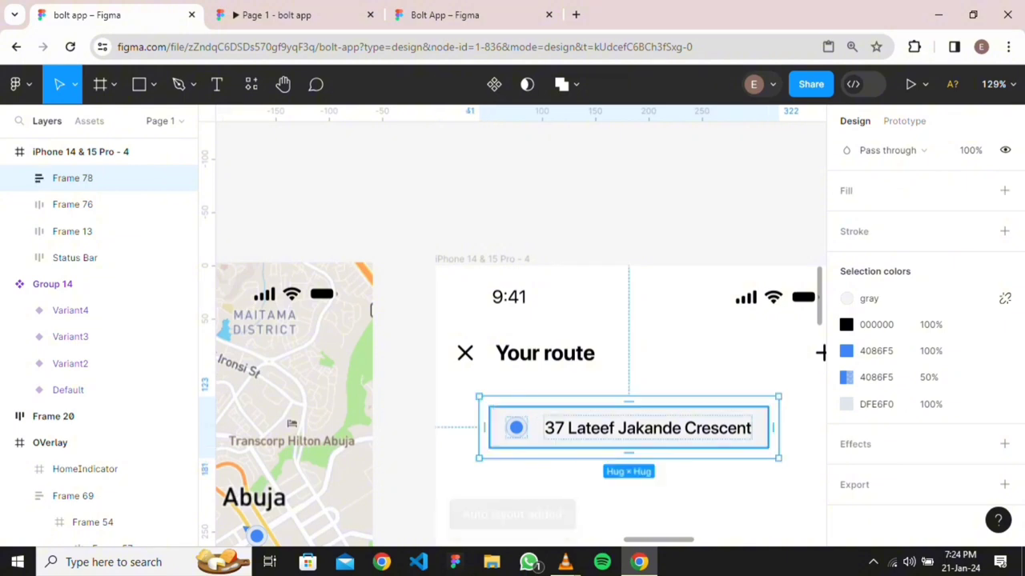
{"action": "left_click_drag", "start_coordinate": [778, 428], "coordinate": [659, 428]}
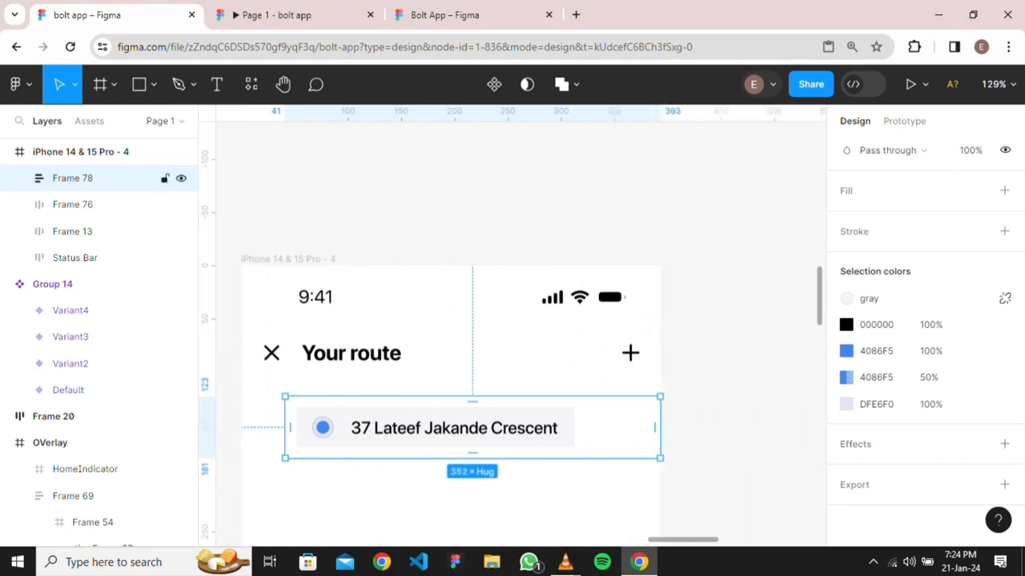
{"action": "left_click_drag", "start_coordinate": [285, 427], "coordinate": [241, 428]}
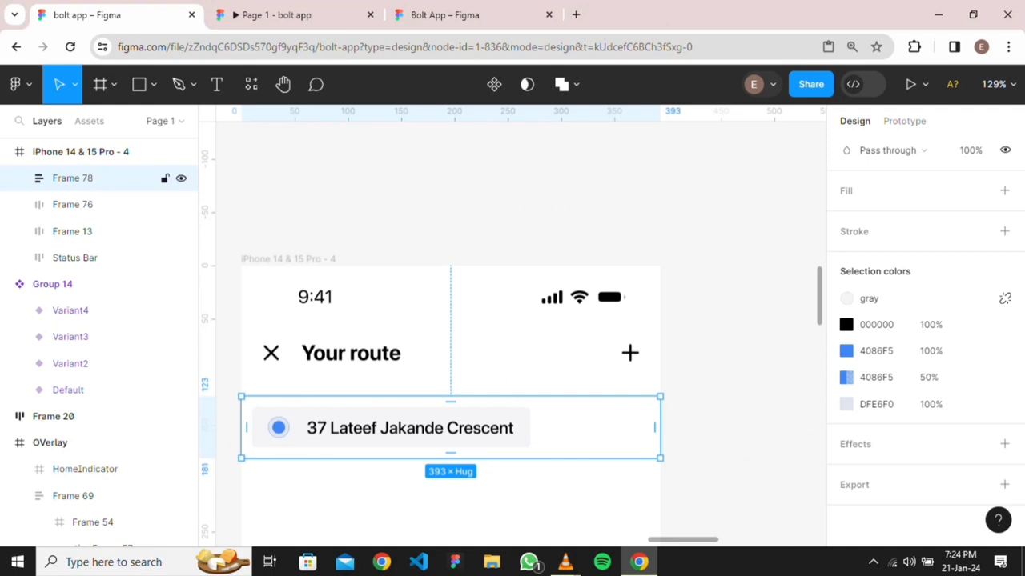
Set the inner address row to fill the wrapper's width
{"action": "key", "text": "Return"}
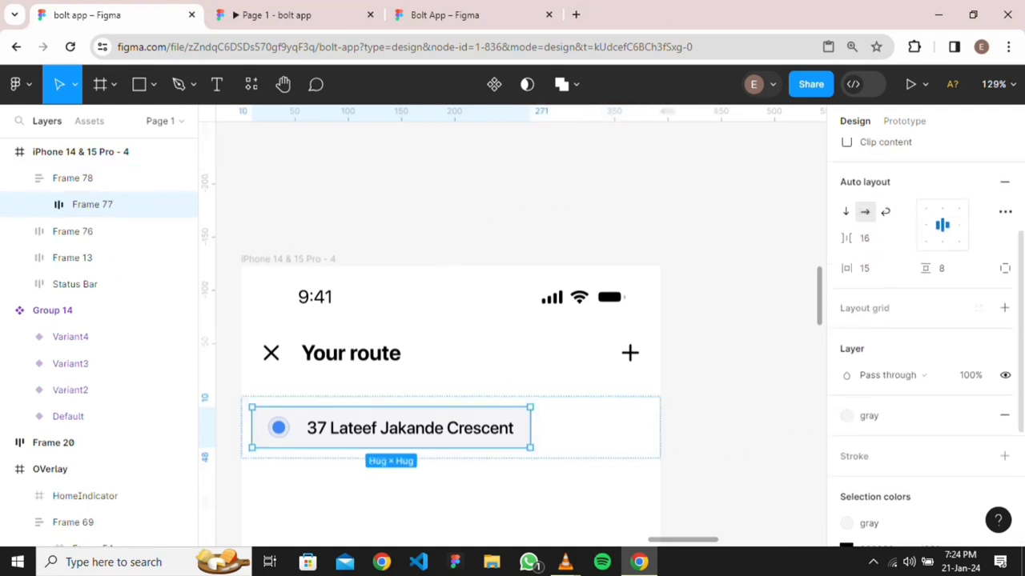
{"action": "scroll", "coordinate": [753, 345], "scroll_direction": "down", "scroll_amount": 5}
{"action": "scroll", "coordinate": [754, 346], "scroll_direction": "right", "scroll_amount": 4}
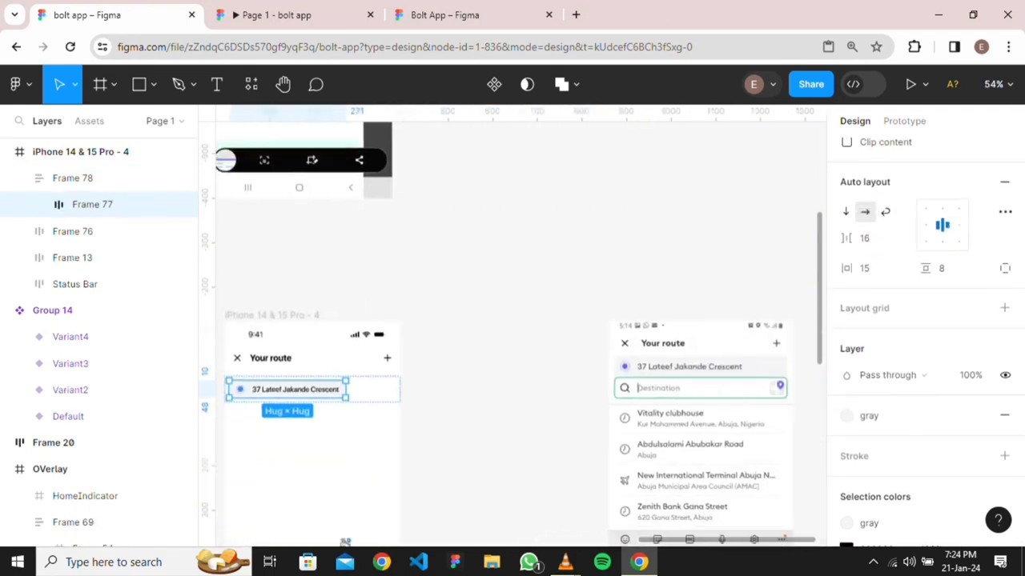
{"action": "scroll", "coordinate": [513, 328], "scroll_direction": "left", "scroll_amount": 3}
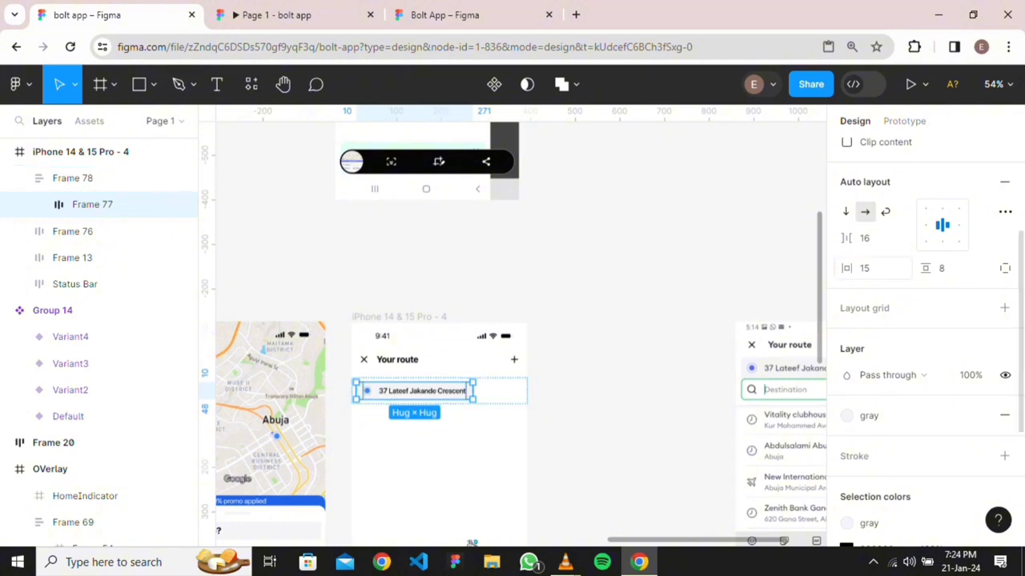
{"action": "scroll", "coordinate": [872, 297], "scroll_direction": "up", "scroll_amount": 2}
{"action": "left_click", "coordinate": [872, 270]}
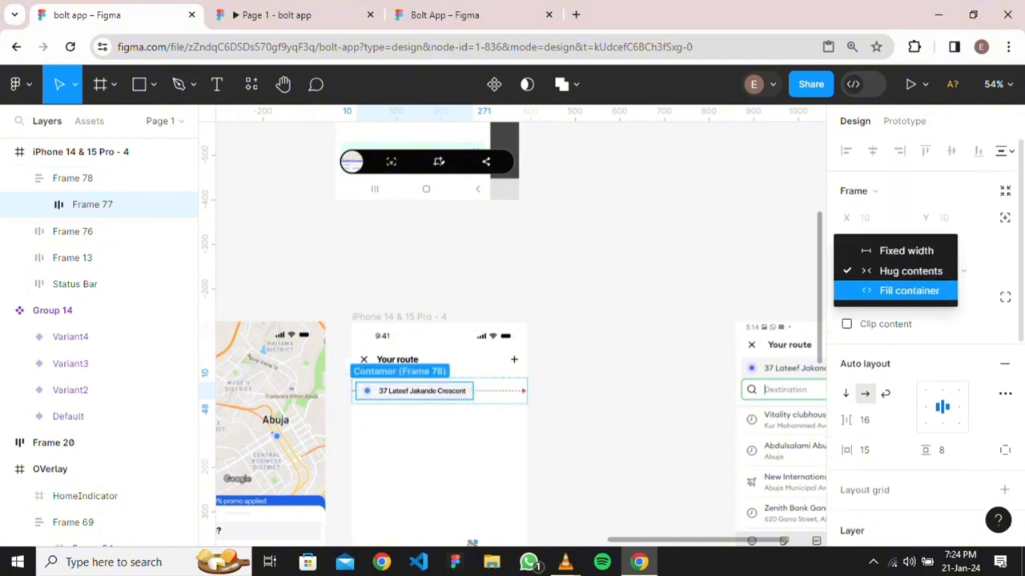
{"action": "left_click", "coordinate": [896, 291]}
{"action": "key", "text": "Escape"}
{"action": "scroll", "coordinate": [395, 434], "scroll_direction": "up", "scroll_amount": 3}
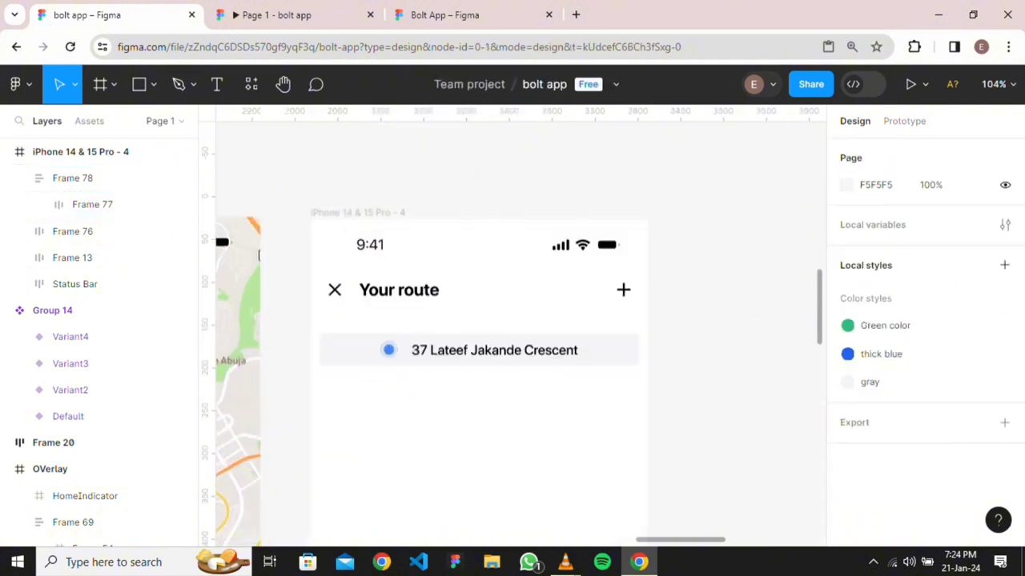
Left-align the blue dot and address inside the address row
{"action": "double_click", "coordinate": [494, 350]}
{"action": "double_click", "coordinate": [494, 350]}
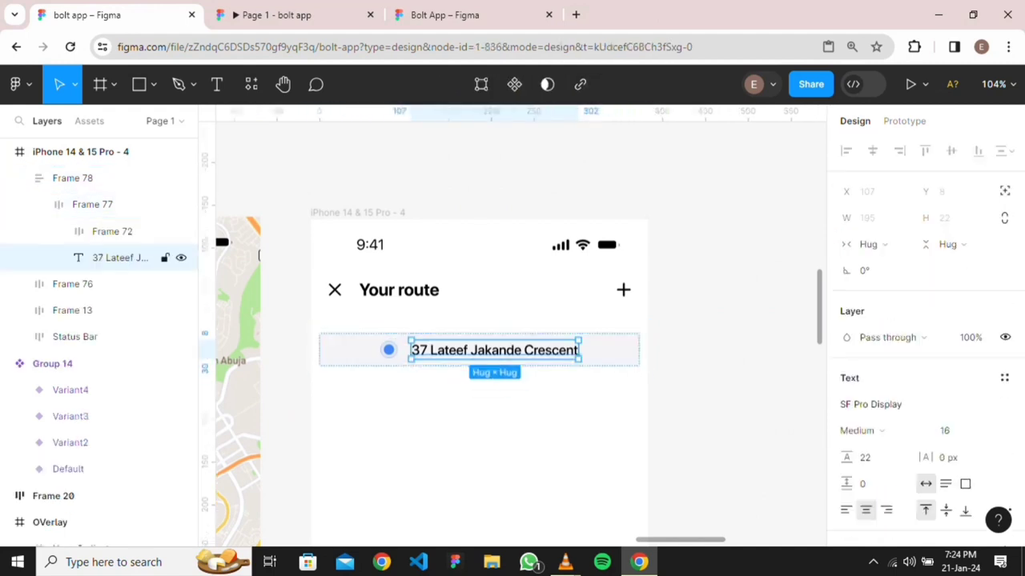
{"action": "key", "text": "Escape"}
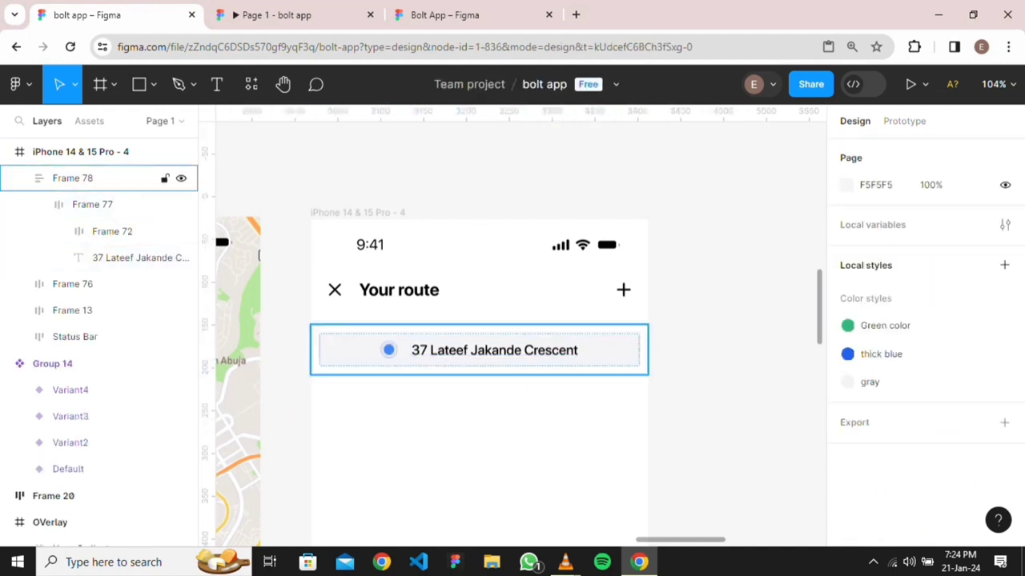
{"action": "double_click", "coordinate": [360, 350]}
{"action": "left_click", "coordinate": [926, 407]}
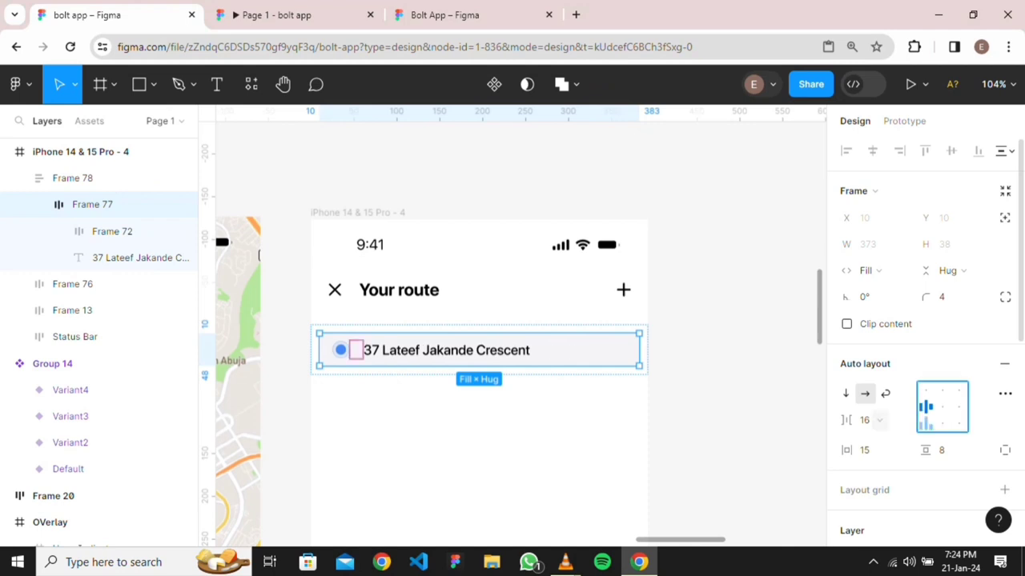
{"action": "key", "text": "Escape"}
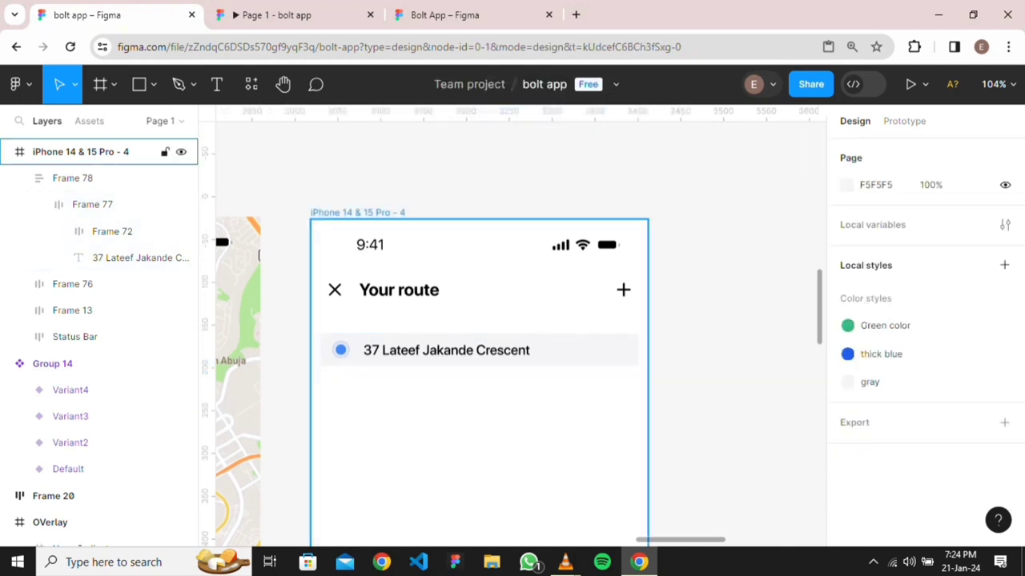
Nudge wrapper Frame 78 up to Y 110, just under the Your route header
{"action": "left_click", "coordinate": [497, 350]}
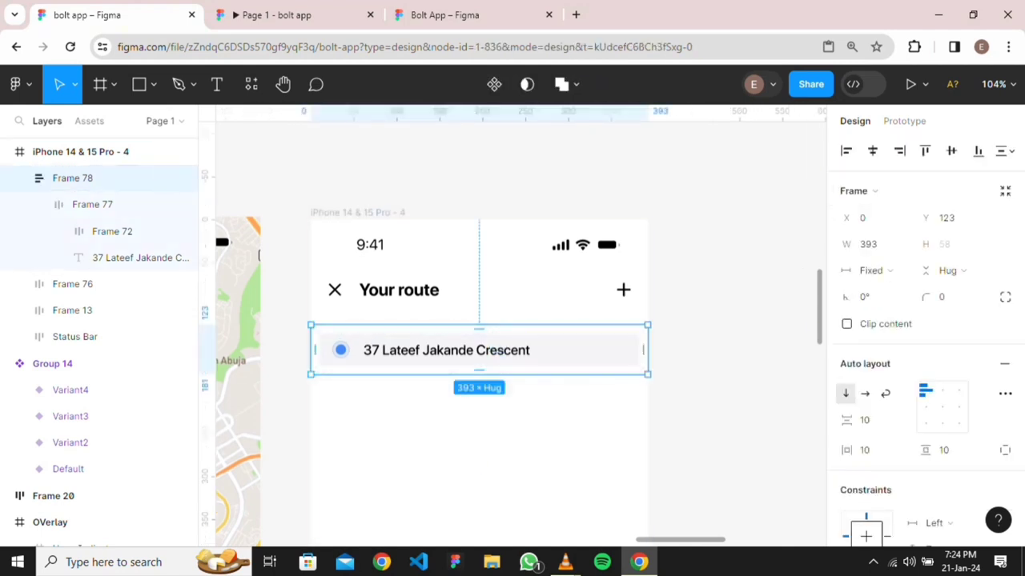
{"action": "key", "text": "alt"}
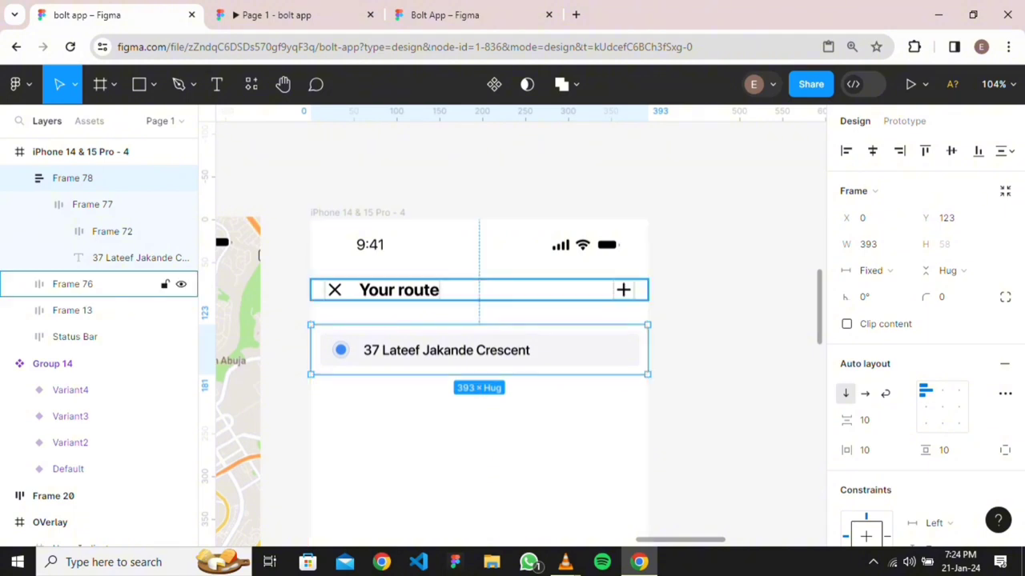
{"action": "key", "text": "Up"}
{"action": "key", "text": "Up"}
{"action": "key", "text": "Up"}
{"action": "key", "text": "Up"}
{"action": "key", "text": "Up"}
{"action": "key", "text": "Up"}
{"action": "key", "text": "Up"}
{"action": "key", "text": "Up"}
{"action": "key", "text": "Up"}
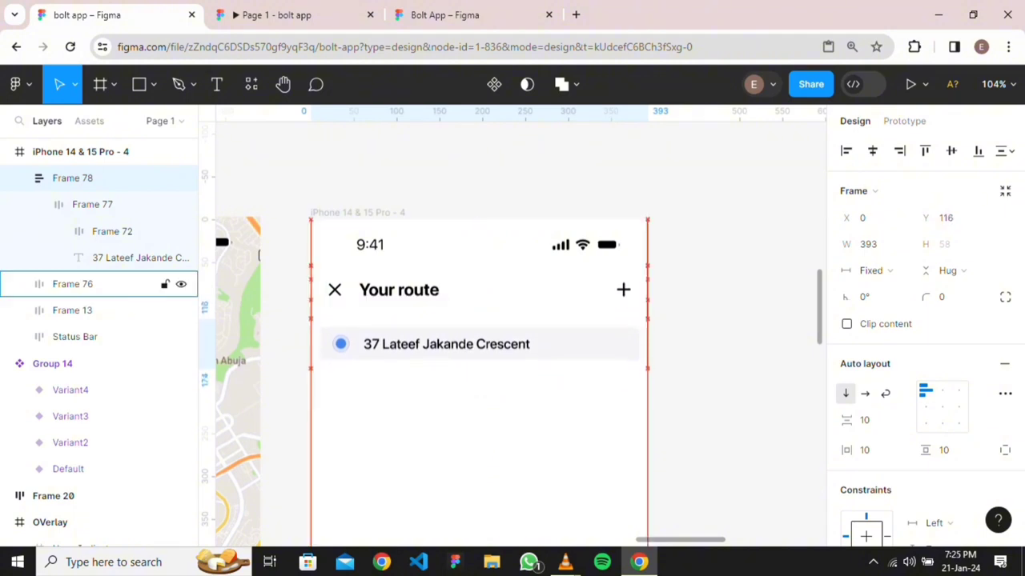
{"action": "key", "text": "alt"}
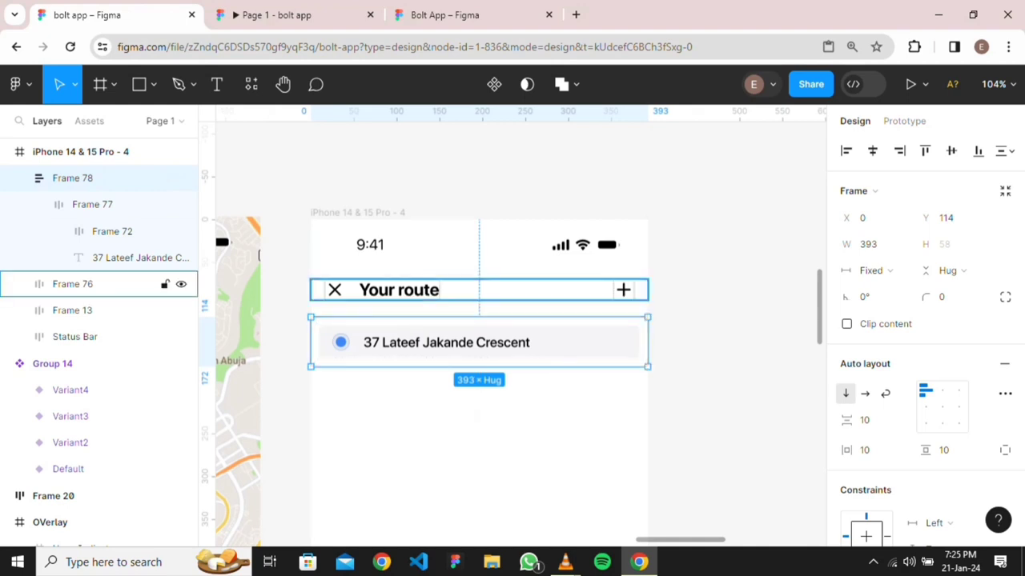
{"action": "key", "text": "Up"}
{"action": "key", "text": "Up"}
{"action": "key", "text": "Up"}
{"action": "key", "text": "Up"}
{"action": "key", "text": "alt"}
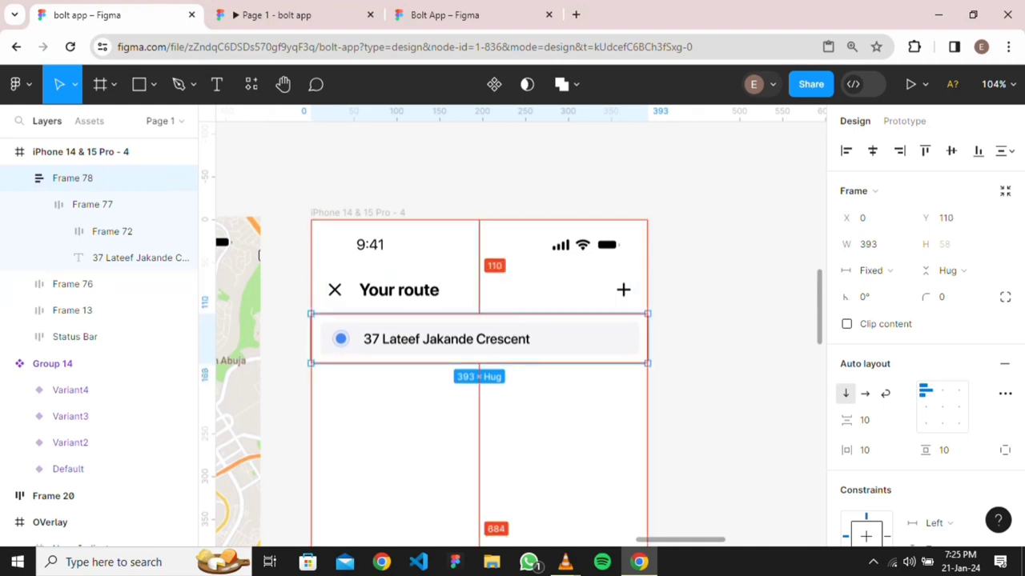
{"action": "key", "text": "Escape"}
{"action": "scroll", "coordinate": [706, 321], "scroll_direction": "down", "scroll_amount": 3}
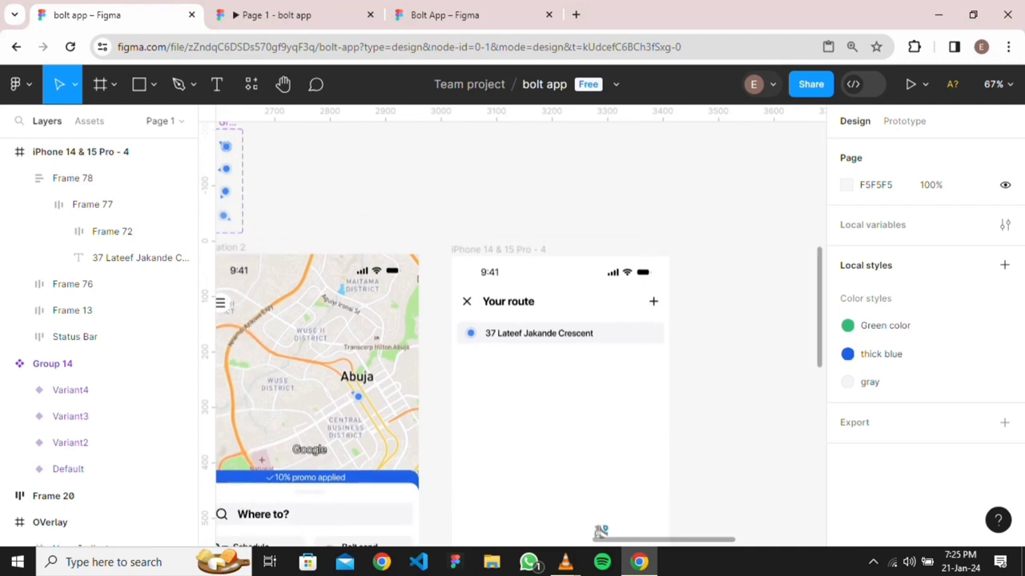
Drag the search icon from the Where to? bar onto the Your route screen
{"action": "left_click_drag", "start_coordinate": [600, 531], "coordinate": [328, 471]}
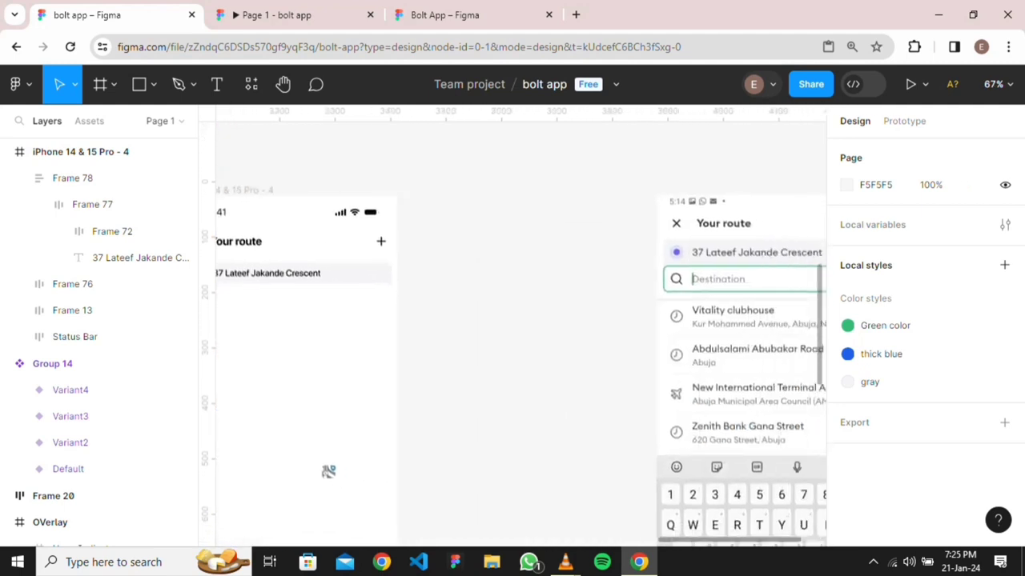
{"action": "scroll", "coordinate": [676, 368], "scroll_direction": "right", "scroll_amount": 3}
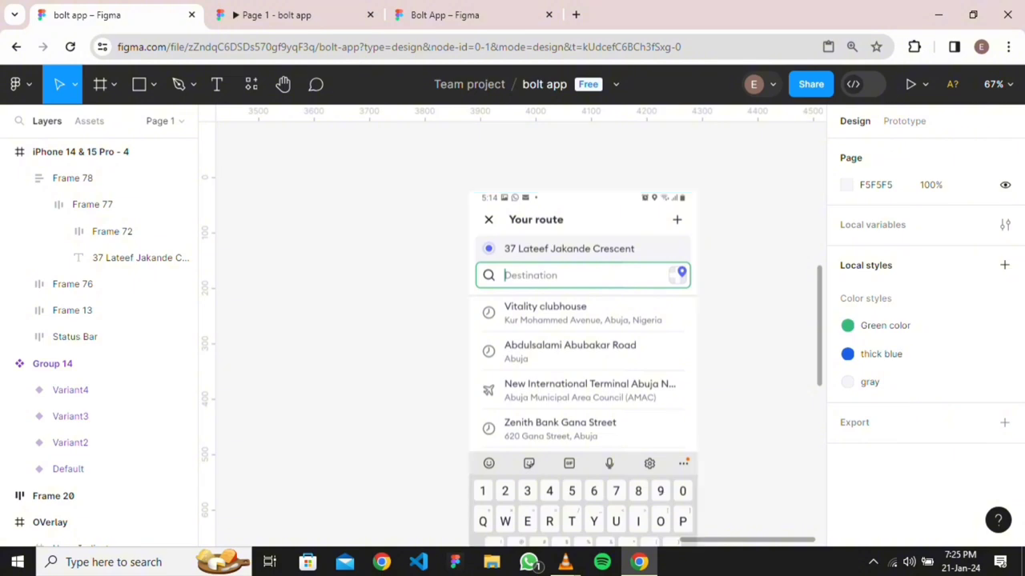
{"action": "scroll", "coordinate": [455, 449], "scroll_direction": "left", "scroll_amount": 4}
{"action": "scroll", "coordinate": [629, 407], "scroll_direction": "down", "scroll_amount": 2}
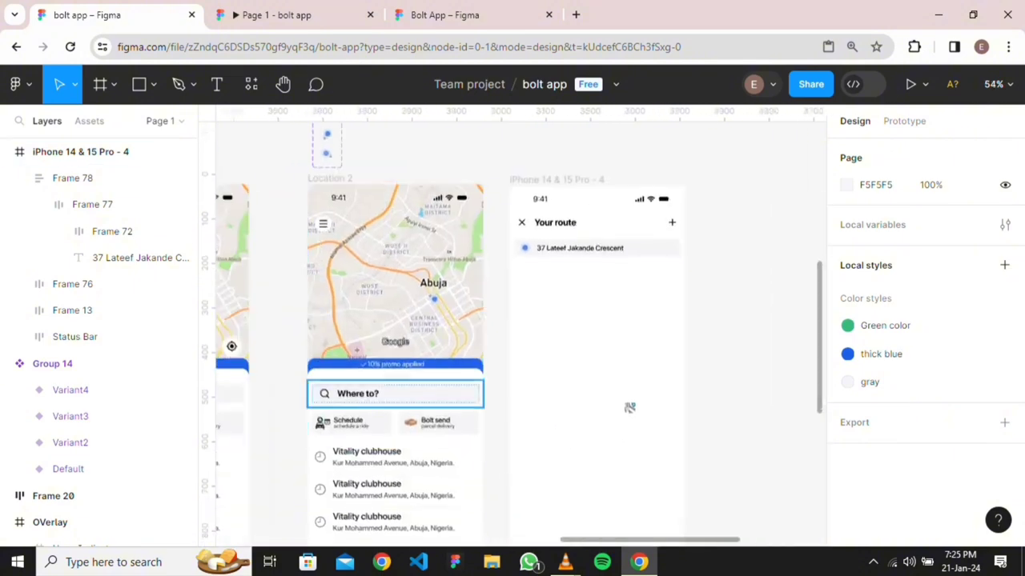
{"action": "scroll", "coordinate": [328, 392], "scroll_direction": "up", "scroll_amount": 5}
{"action": "left_click", "coordinate": [327, 391]}
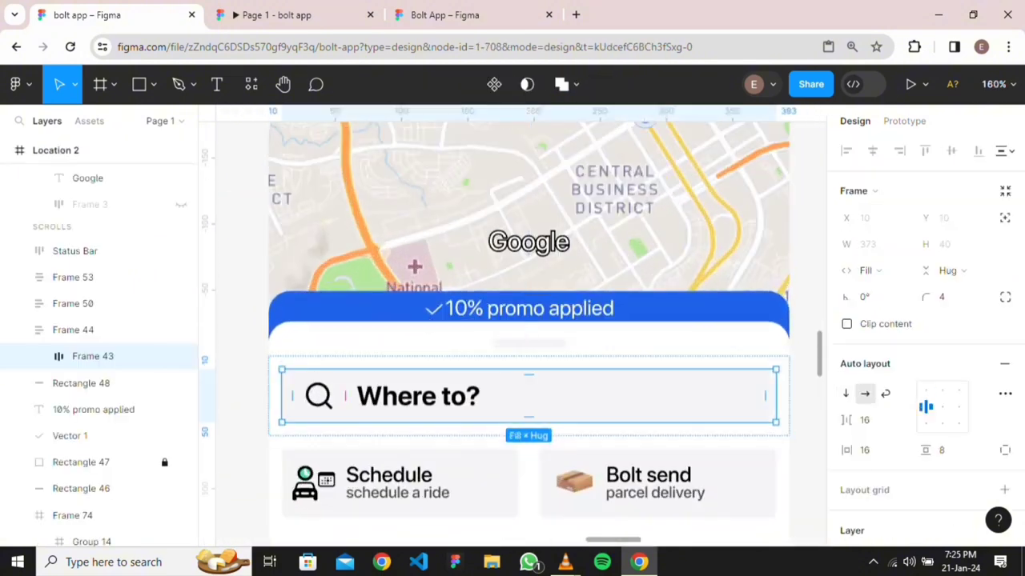
{"action": "double_click", "coordinate": [319, 395]}
{"action": "left_click_drag", "start_coordinate": [318, 395], "coordinate": [654, 200]}
Add a 'Destination' text label and position it right beside the search icon
{"action": "scroll", "coordinate": [701, 249], "scroll_direction": "down", "scroll_amount": 4}
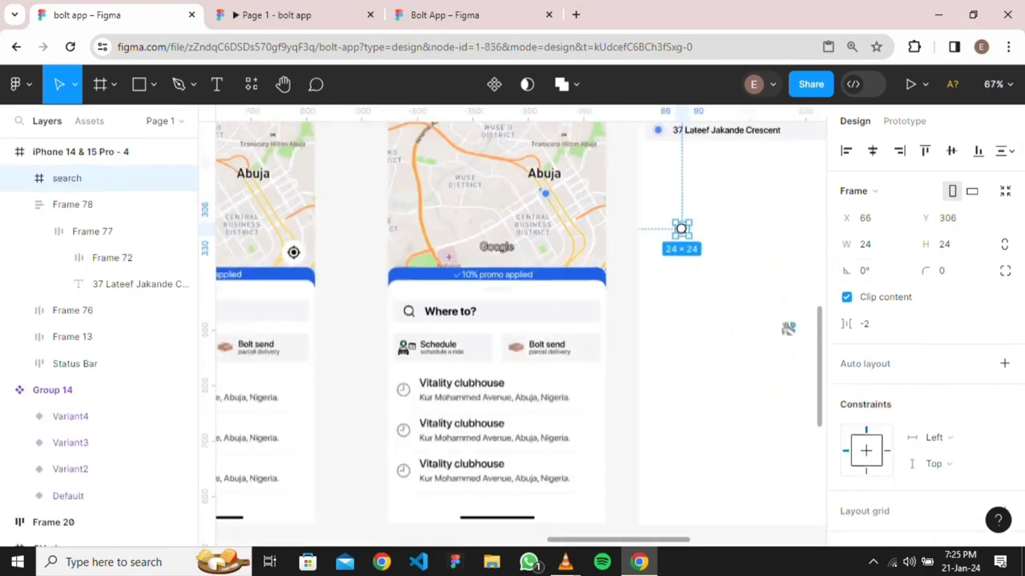
{"action": "left_click_drag", "start_coordinate": [787, 329], "coordinate": [237, 451]}
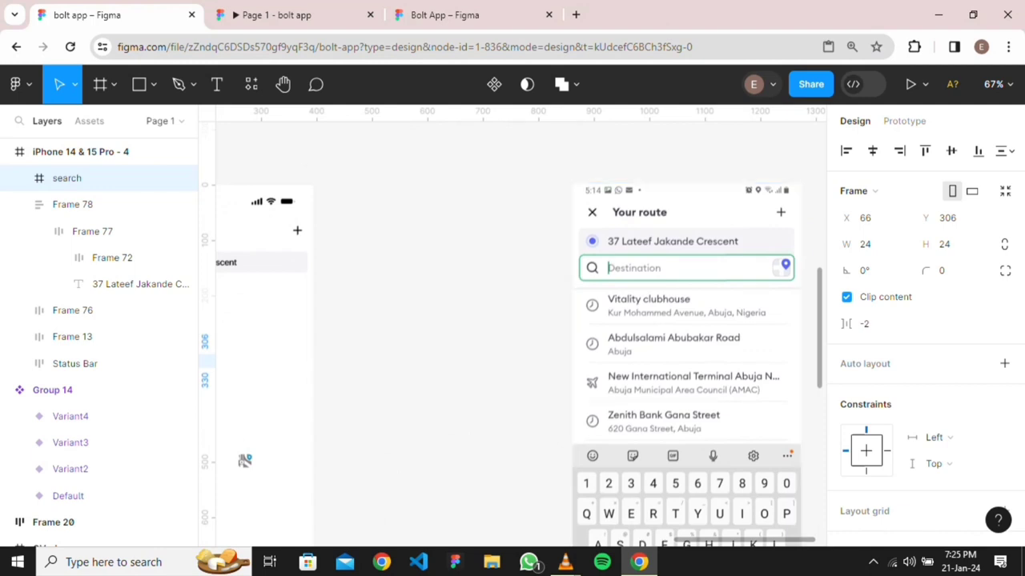
{"action": "left_click_drag", "start_coordinate": [245, 460], "coordinate": [446, 447]}
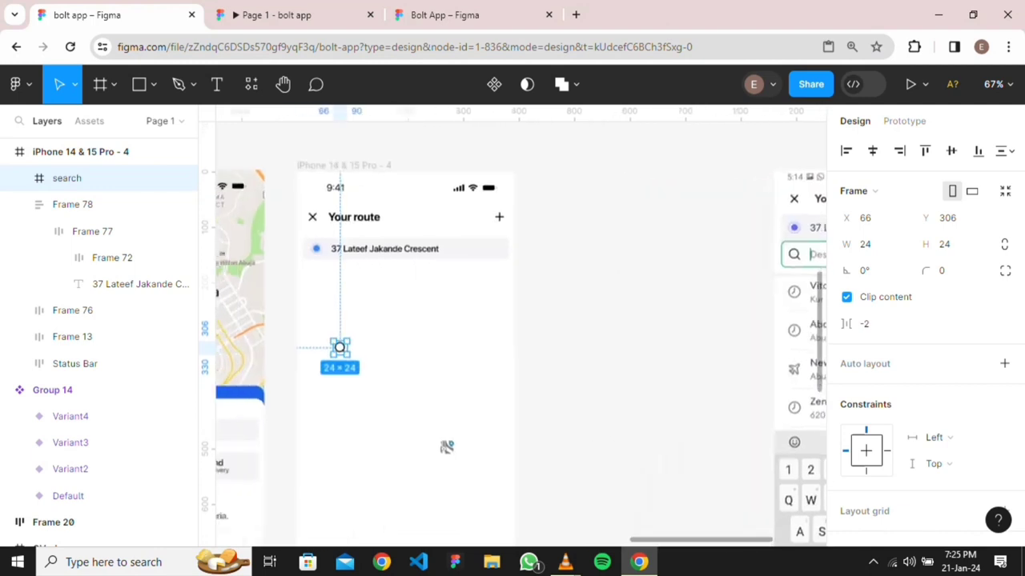
{"action": "key", "text": "t"}
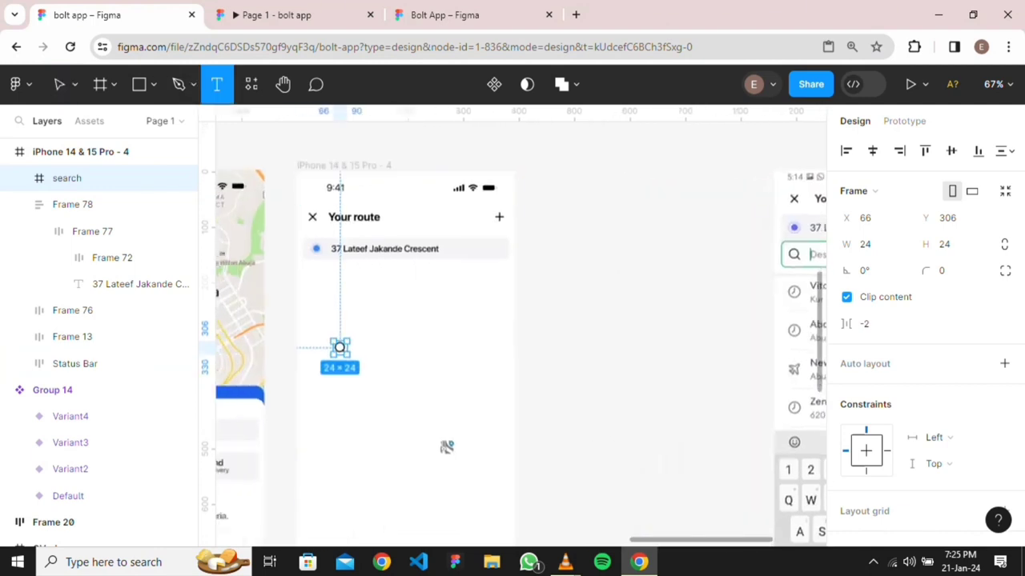
{"action": "left_click", "coordinate": [371, 345]}
{"action": "type", "text": "D"}
{"action": "key", "text": "Escape"}
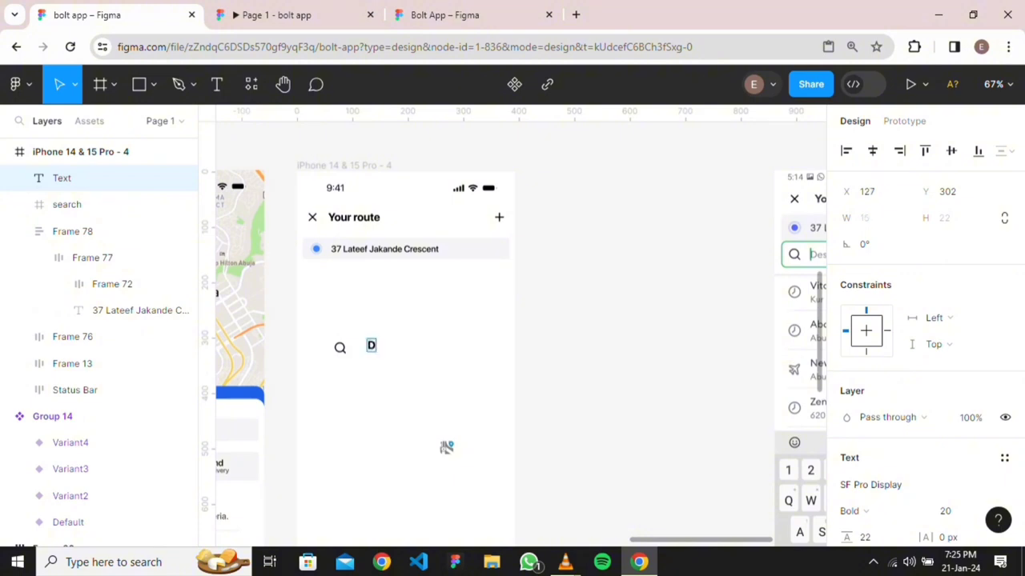
{"action": "type", "text": "estination"}
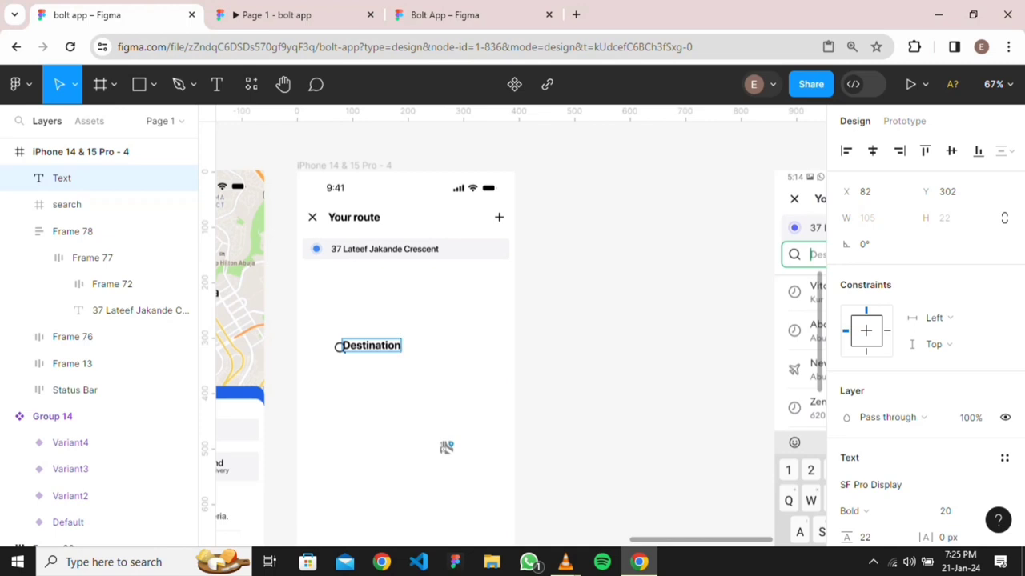
{"action": "key", "text": "Escape"}
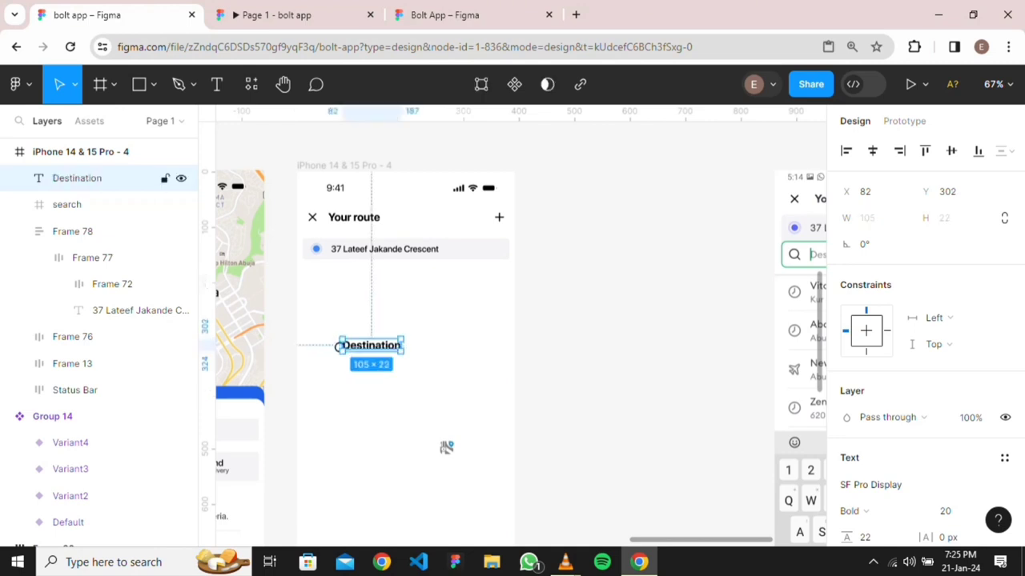
{"action": "left_click_drag", "start_coordinate": [371, 345], "coordinate": [382, 348]}
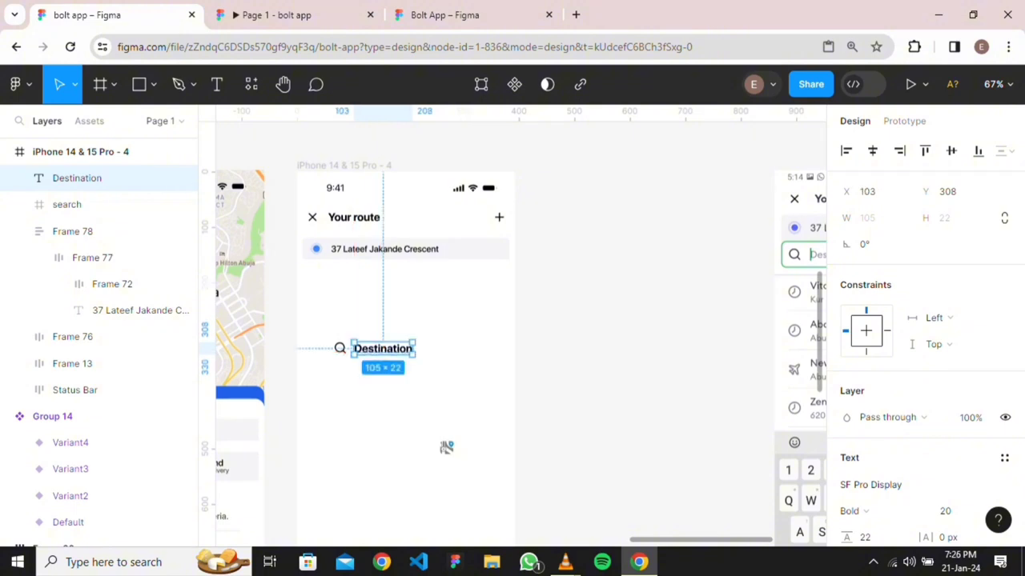
Insert a vertical bar before the label so it reads '|Destination'
{"action": "left_click_drag", "start_coordinate": [446, 448], "coordinate": [242, 436]}
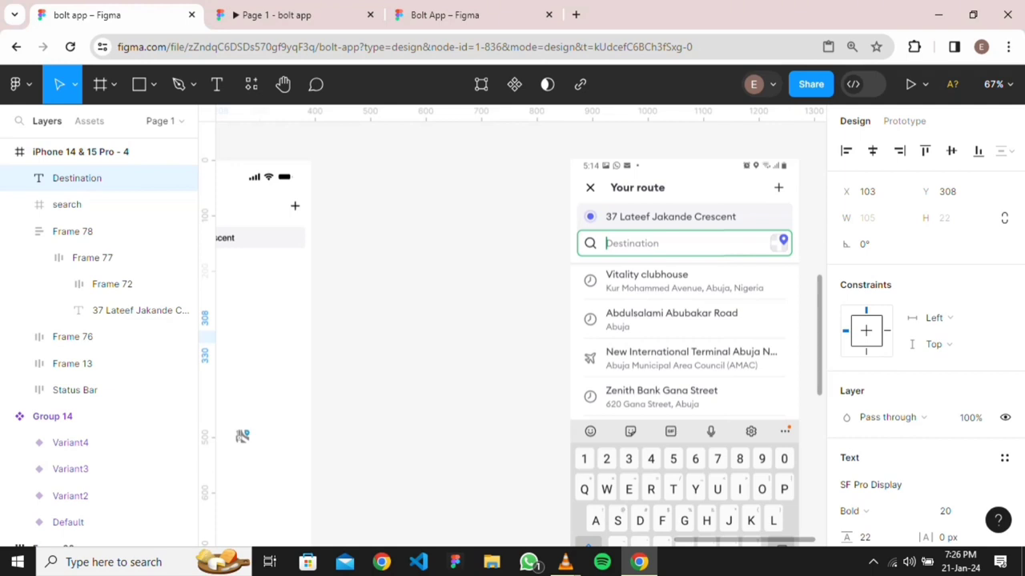
{"action": "left_click_drag", "start_coordinate": [242, 436], "coordinate": [481, 477]}
{"action": "key", "text": "Escape"}
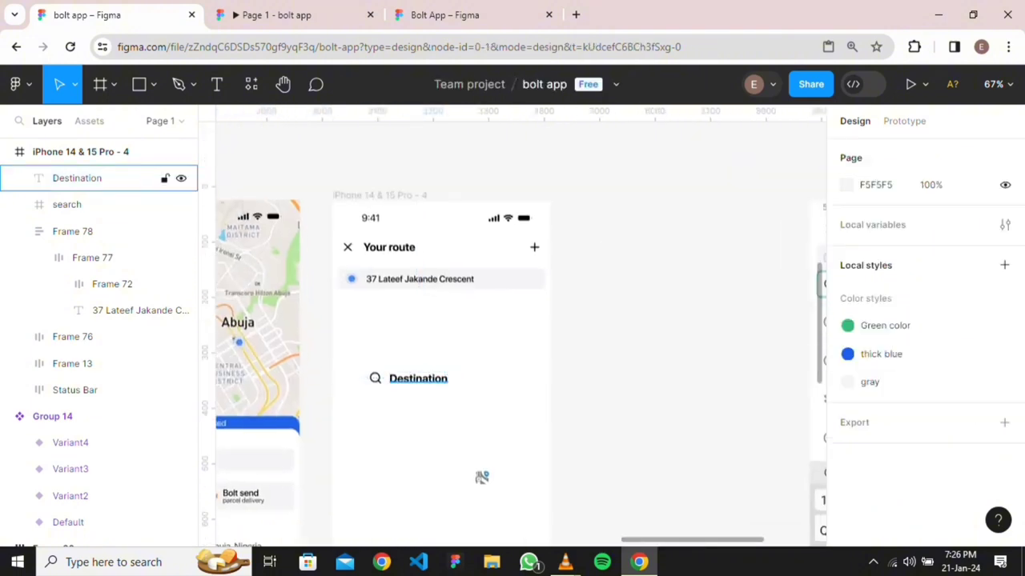
{"action": "double_click", "coordinate": [392, 378]}
{"action": "scroll", "coordinate": [388, 378], "scroll_direction": "up", "scroll_amount": 1}
{"action": "scroll", "coordinate": [390, 378], "scroll_direction": "up", "scroll_amount": 5}
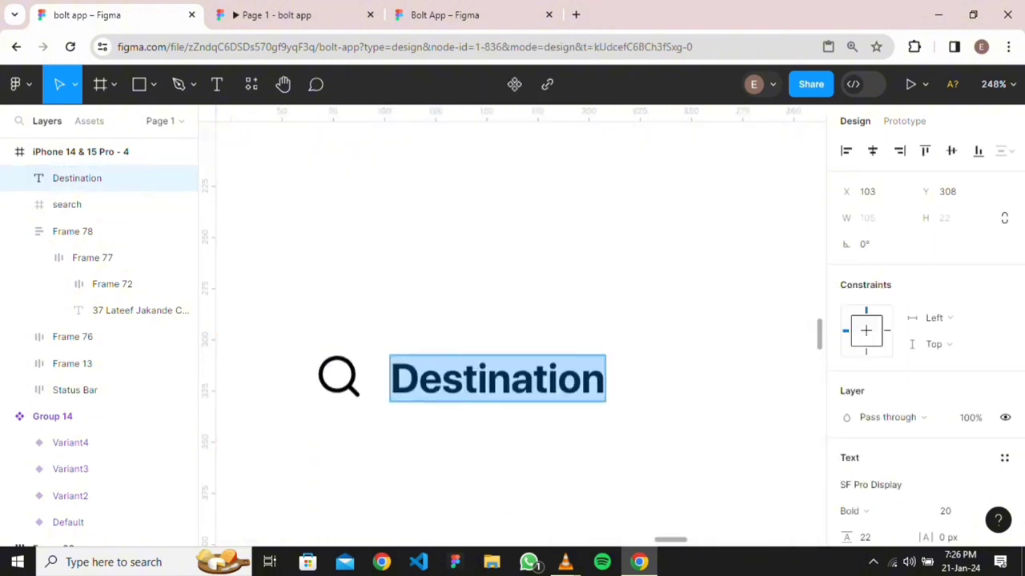
{"action": "key", "text": "Escape"}
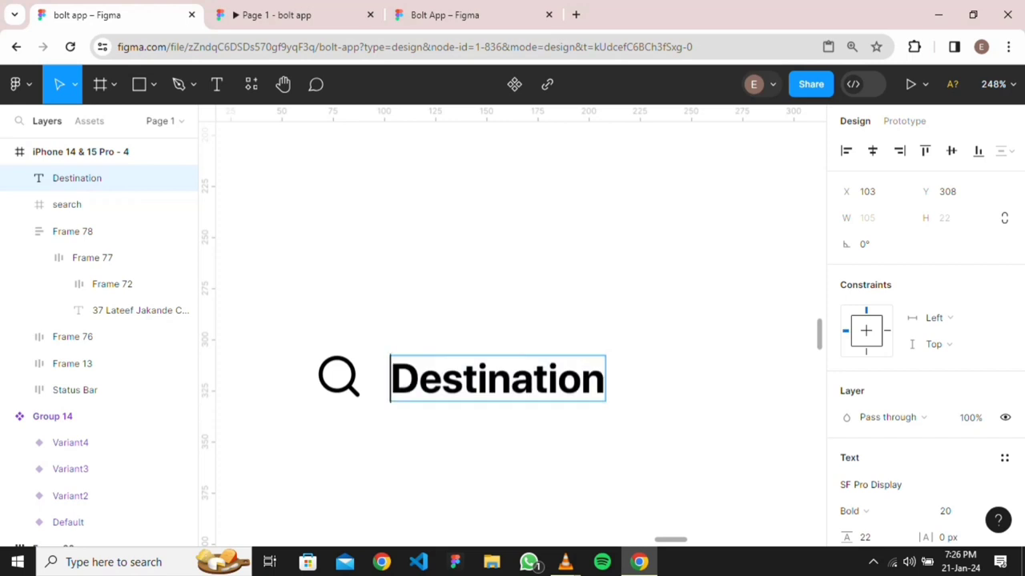
{"action": "type", "text": "|"}
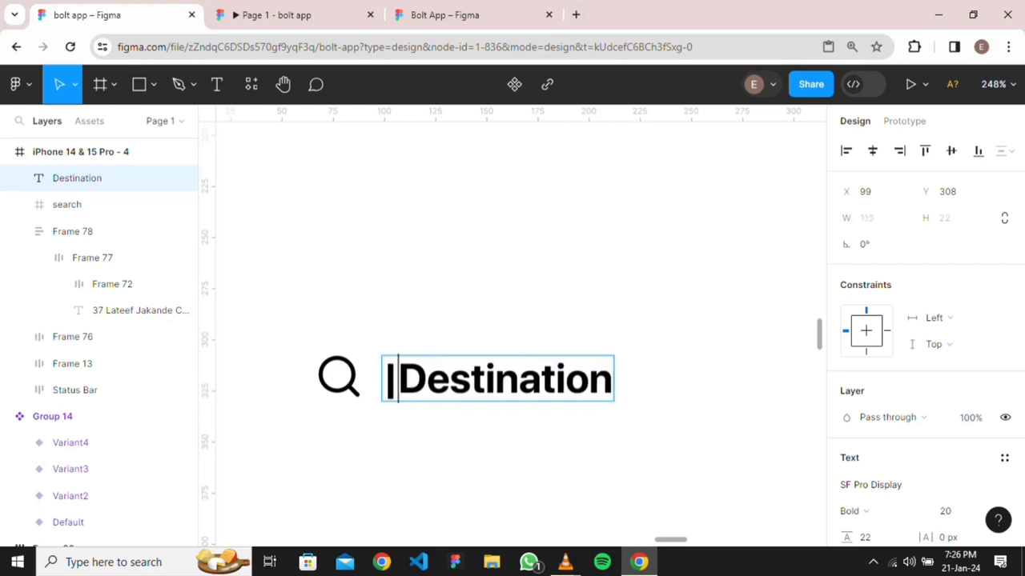
{"action": "key", "text": "Escape"}
{"action": "key", "text": "Escape"}
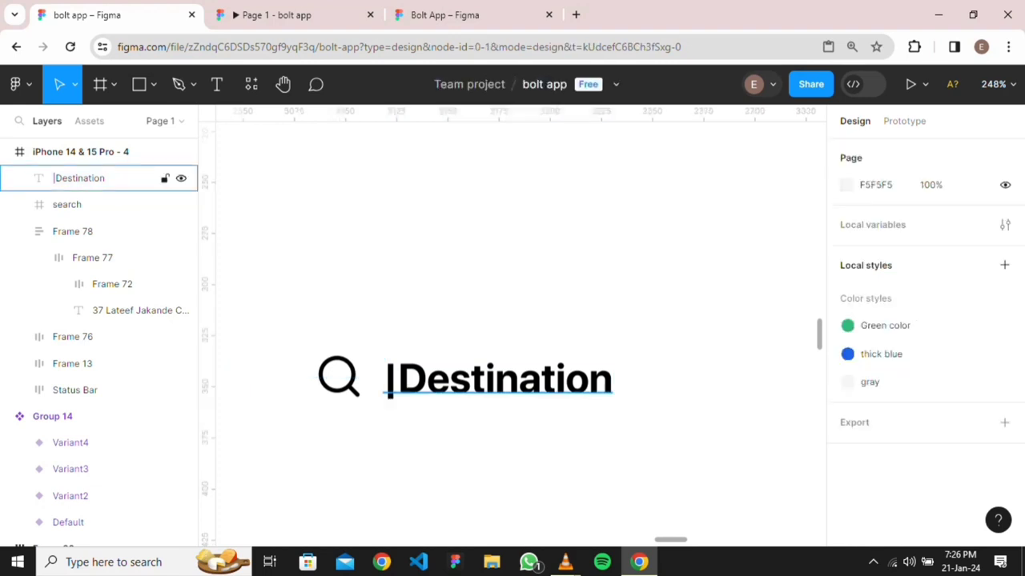
{"action": "double_click", "coordinate": [398, 379]}
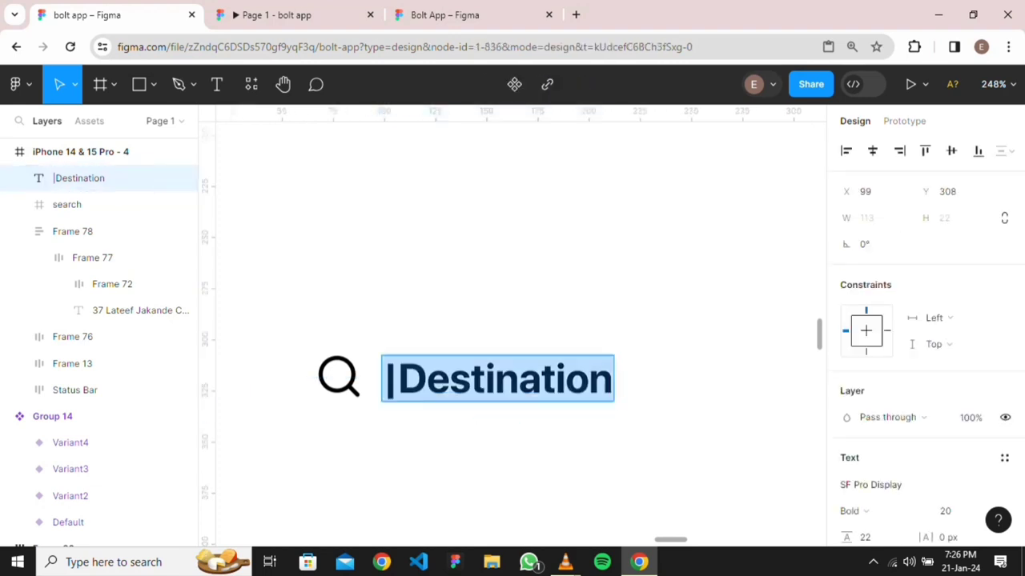
{"action": "left_click", "coordinate": [398, 379]}
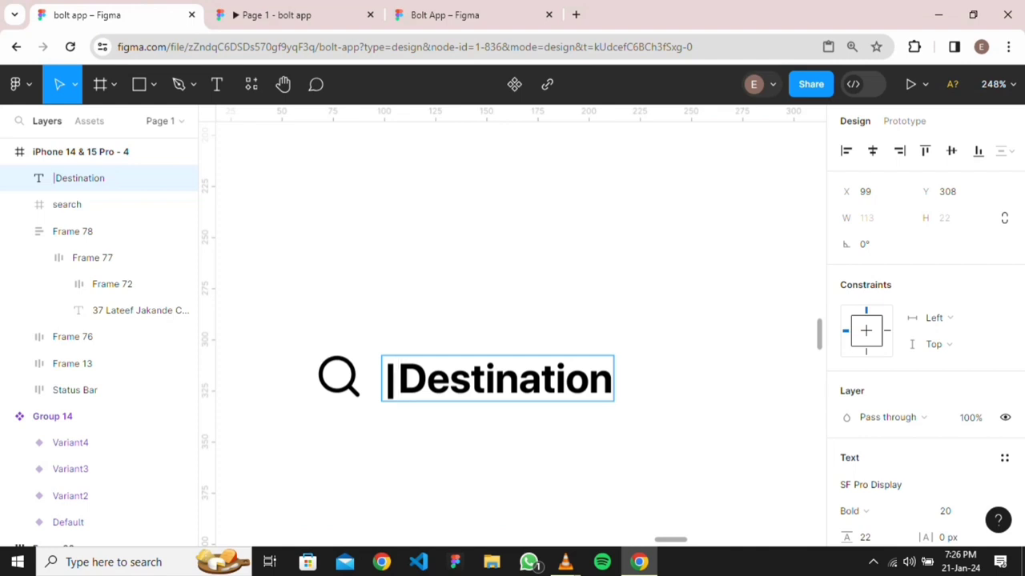
Remove the leading '|' from the Destination label and shift the label further right
{"action": "scroll", "coordinate": [510, 270], "scroll_direction": "down", "scroll_amount": 2}
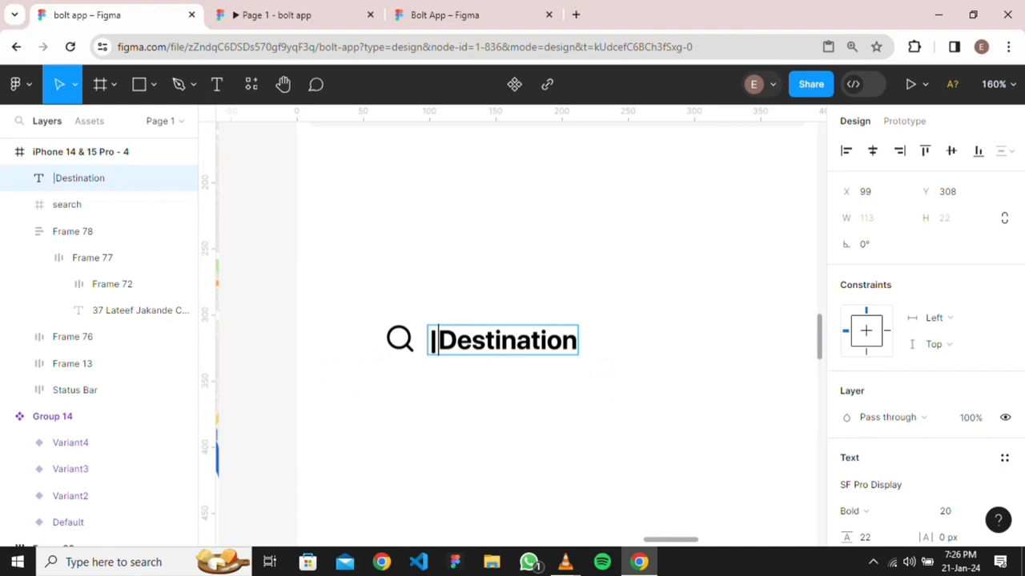
{"action": "key", "text": "Escape"}
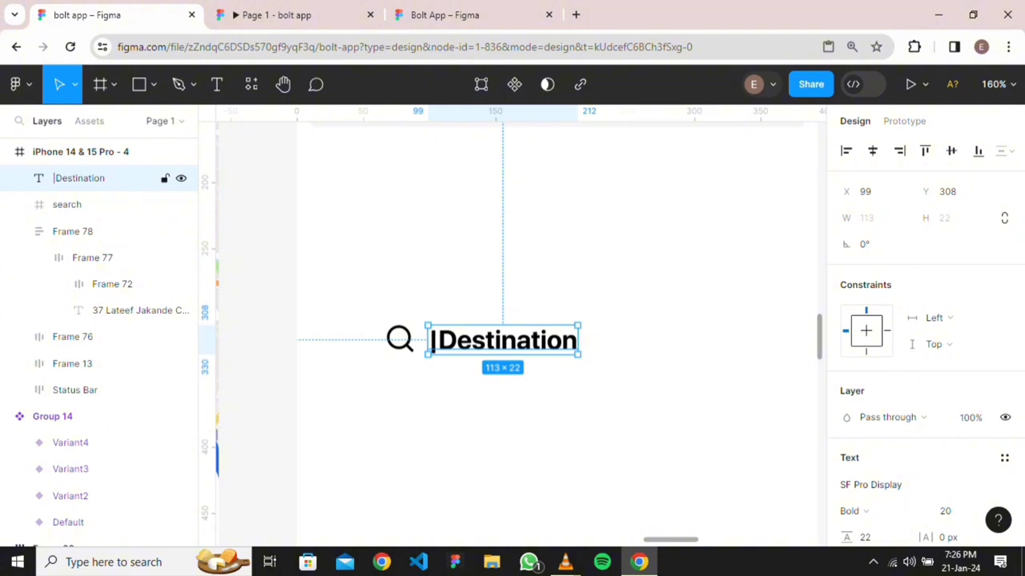
{"action": "key", "text": "ctrl+z"}
{"action": "key", "text": "ctrl+z"}
{"action": "key", "text": "ctrl+z"}
{"action": "key", "text": "ctrl+z"}
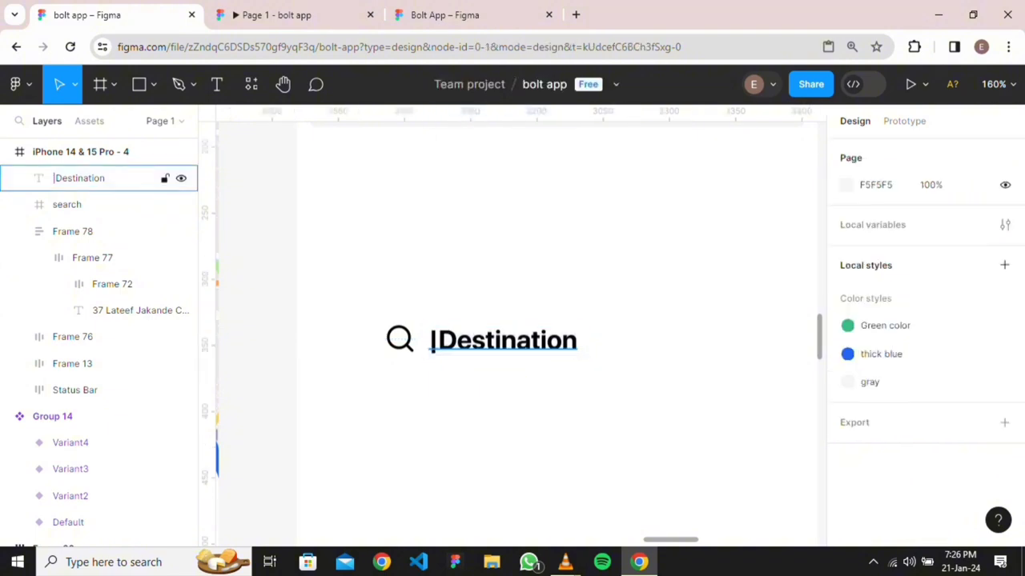
{"action": "key", "text": "ctrl+z"}
{"action": "key", "text": "ctrl+z"}
{"action": "key", "text": "ctrl+z"}
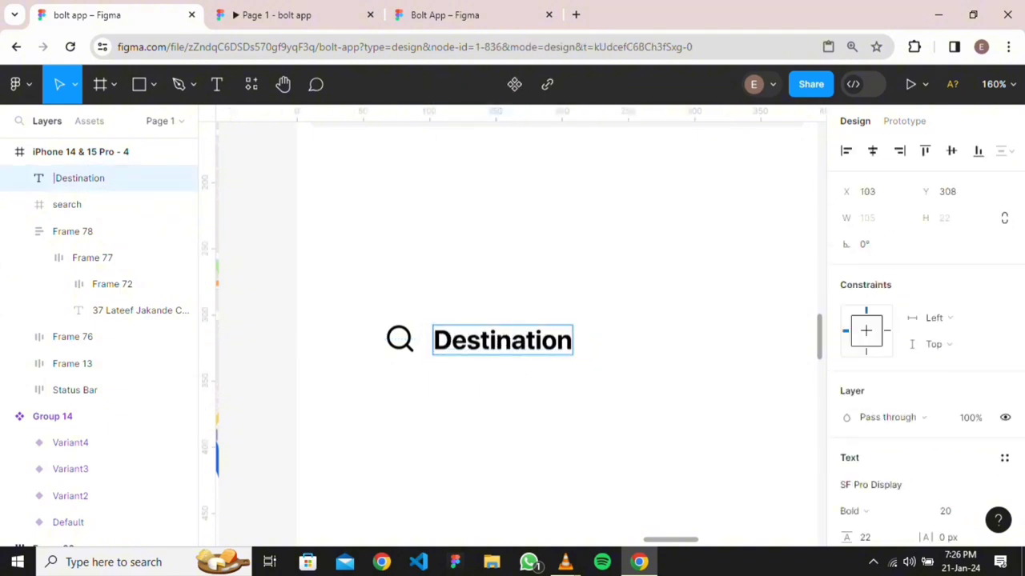
{"action": "left_click_drag", "start_coordinate": [490, 341], "coordinate": [572, 340]}
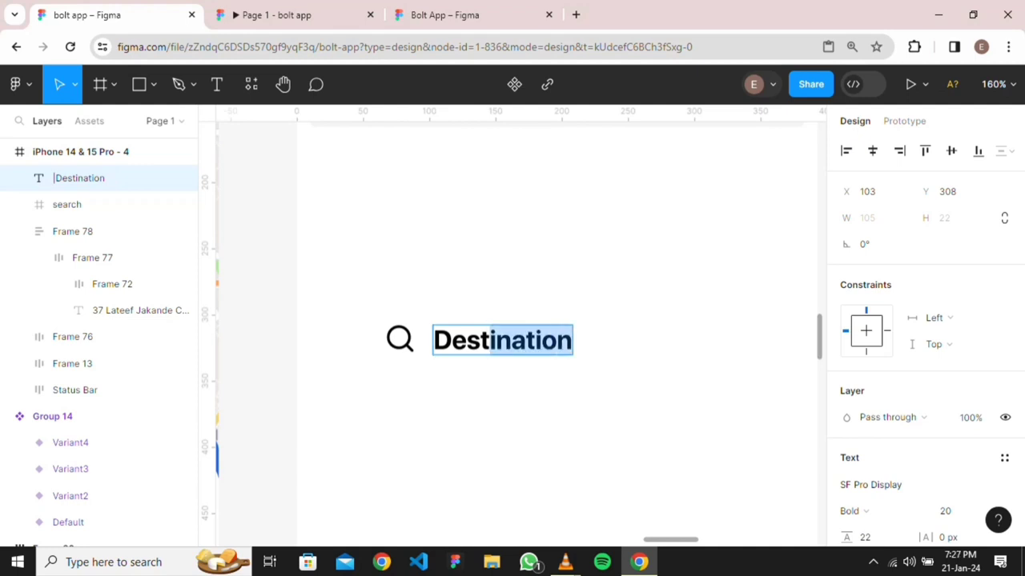
{"action": "key", "text": "Escape"}
{"action": "left_click_drag", "start_coordinate": [502, 340], "coordinate": [532, 341]}
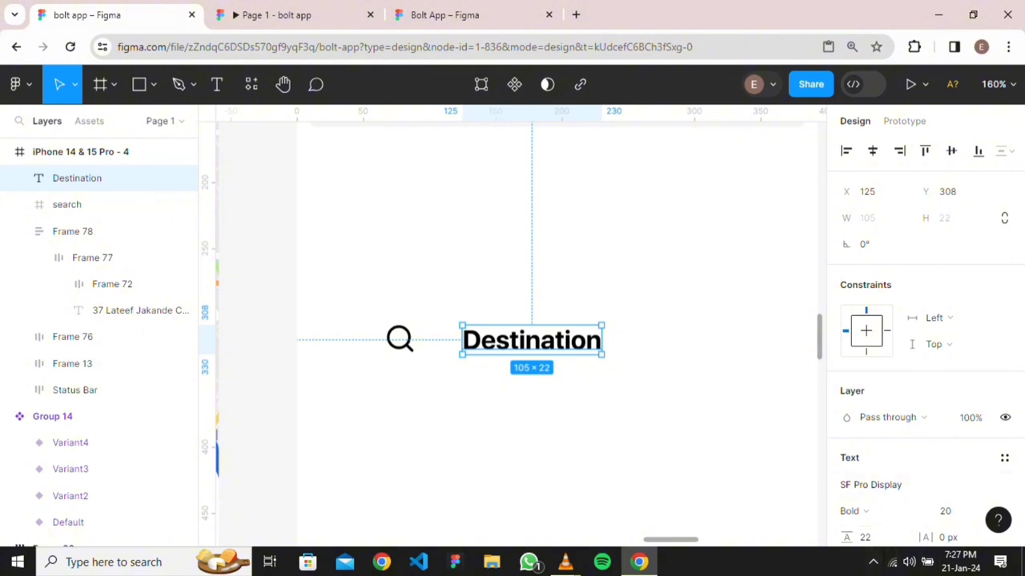
Create a separate '|' text layer as a divider right beside the search icon
{"action": "key", "text": "Return"}
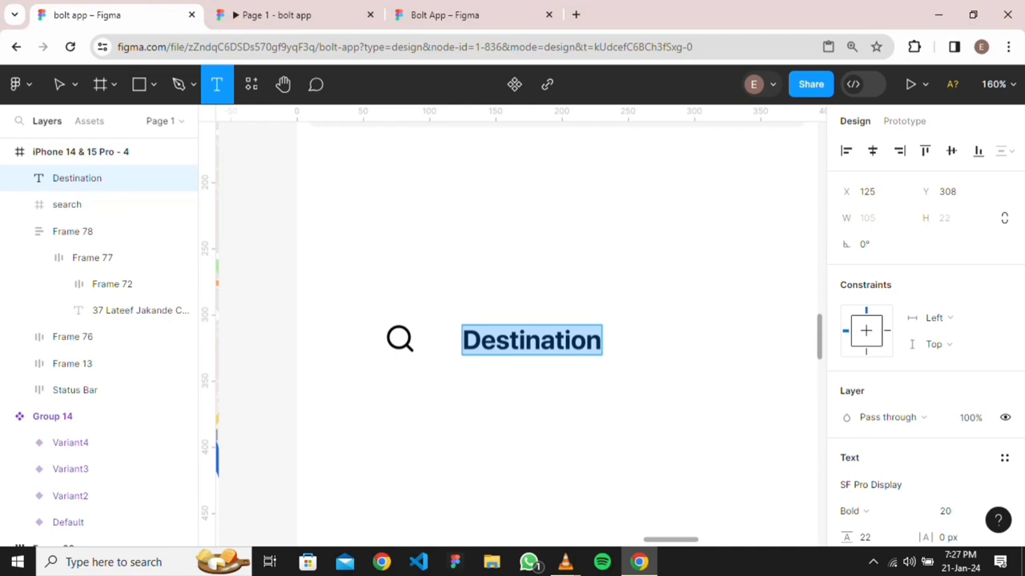
{"action": "left_click", "coordinate": [444, 357]}
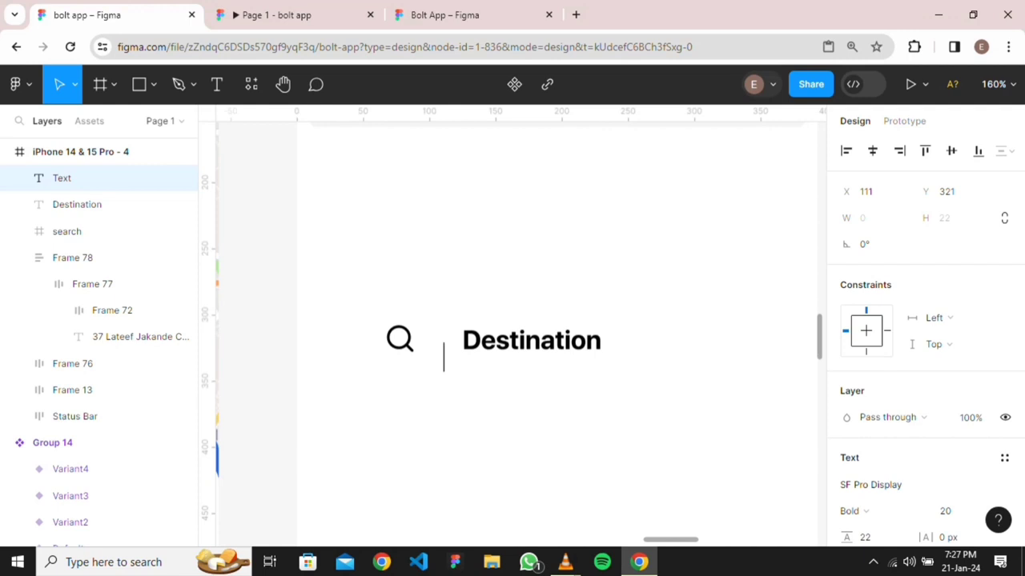
{"action": "type", "text": "|"}
{"action": "key", "text": "Escape"}
{"action": "left_click_drag", "start_coordinate": [443, 358], "coordinate": [440, 338]}
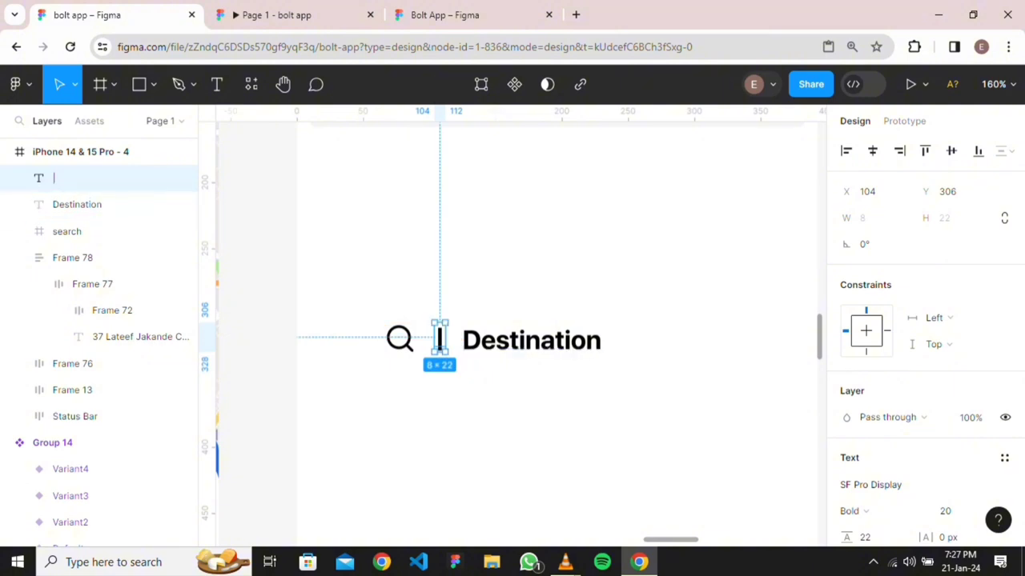
{"action": "key", "text": "Escape"}
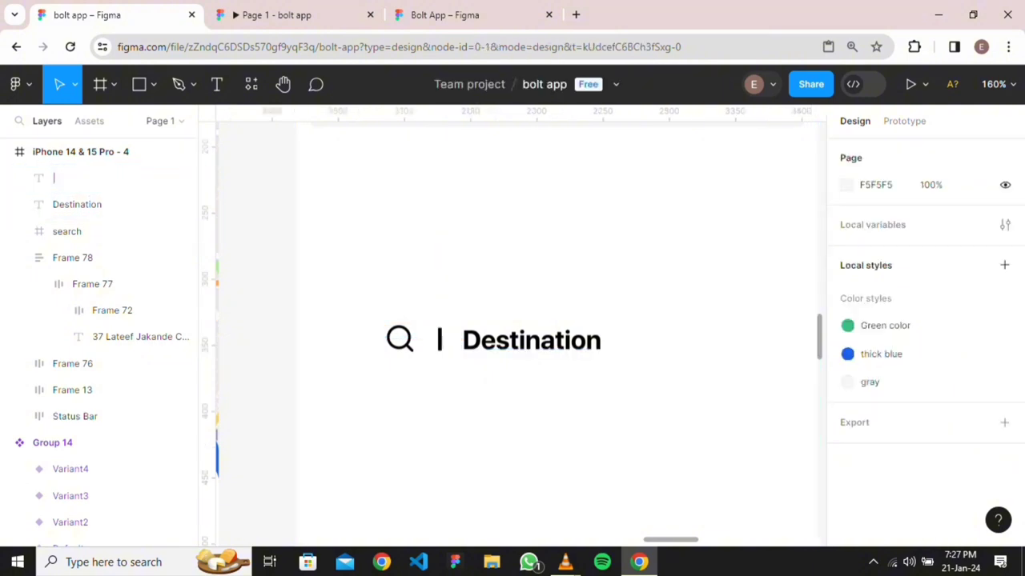
{"action": "left_click", "coordinate": [530, 339]}
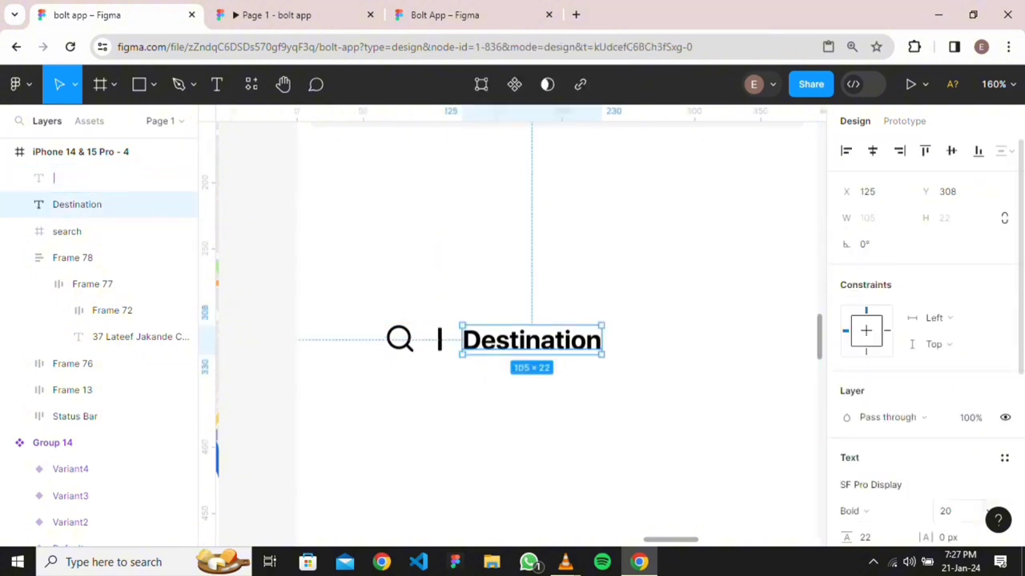
Set the Destination text to Medium weight at font size 16
{"action": "scroll", "coordinate": [921, 360], "scroll_direction": "down", "scroll_amount": 2}
{"action": "left_click", "coordinate": [855, 435]}
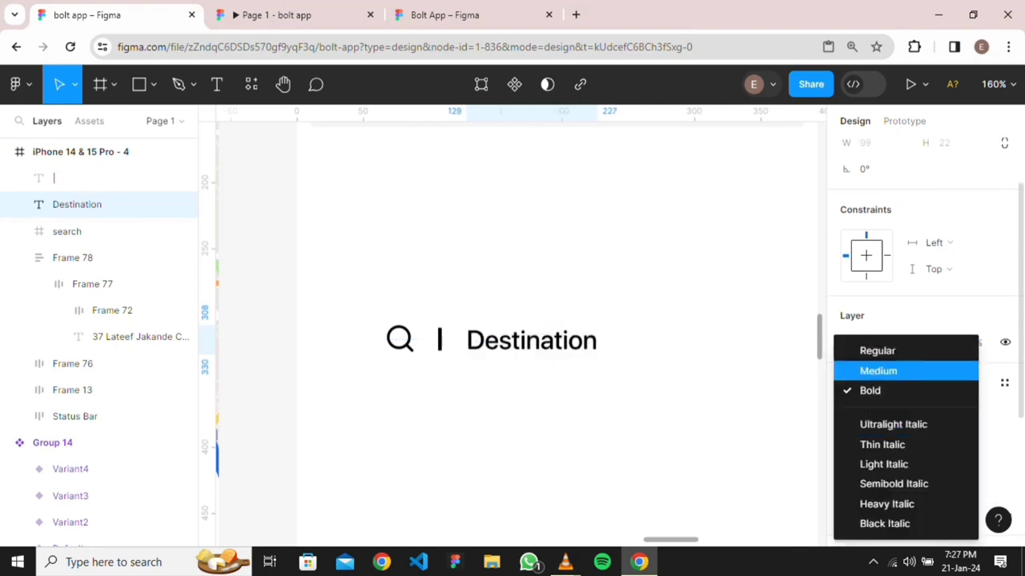
{"action": "left_click", "coordinate": [878, 371]}
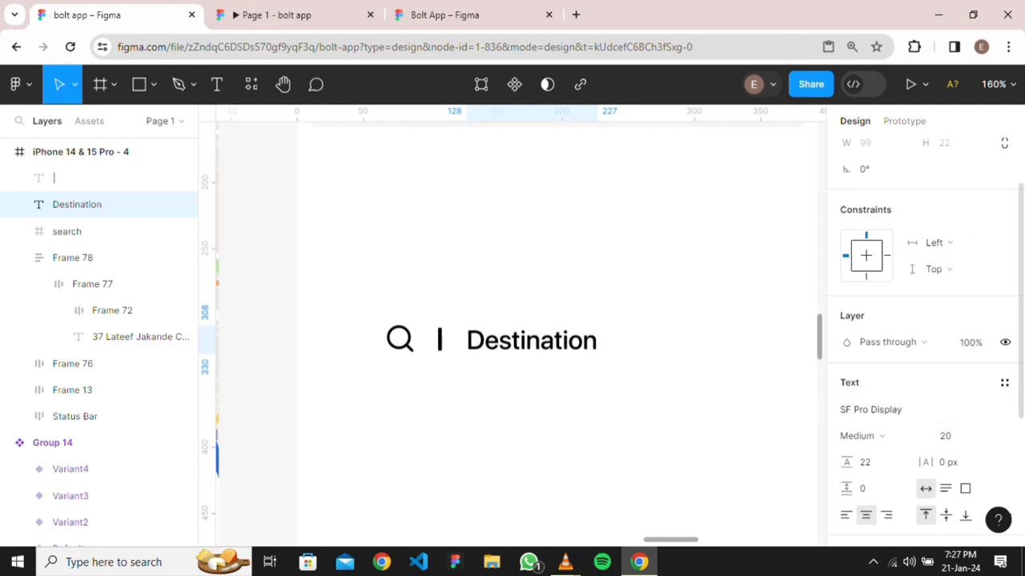
{"action": "left_click", "coordinate": [989, 437]}
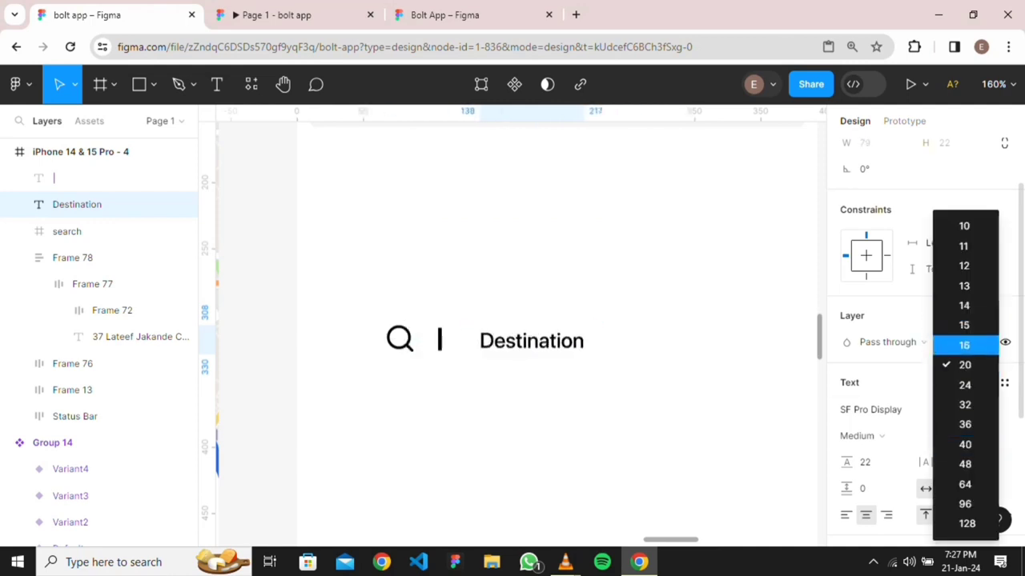
{"action": "left_click", "coordinate": [964, 345]}
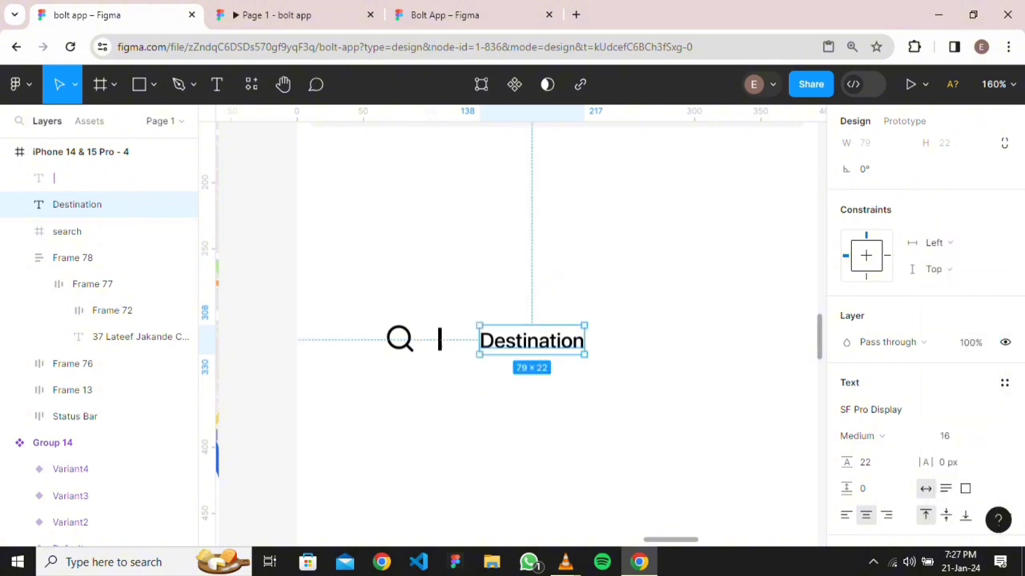
{"action": "key", "text": "Escape"}
Move the map icon (Frame 13) up so it sits level with the search row
{"action": "scroll", "coordinate": [658, 400], "scroll_direction": "down", "scroll_amount": 3}
{"action": "scroll", "coordinate": [657, 400], "scroll_direction": "right", "scroll_amount": 4}
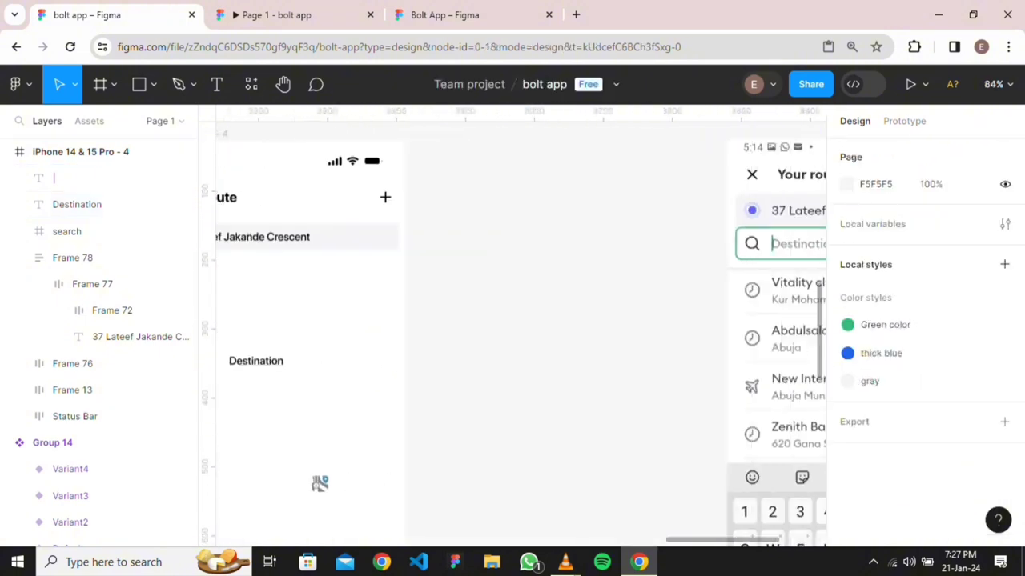
{"action": "scroll", "coordinate": [520, 328], "scroll_direction": "down", "scroll_amount": 1}
{"action": "scroll", "coordinate": [520, 328], "scroll_direction": "right", "scroll_amount": 3}
{"action": "scroll", "coordinate": [520, 329], "scroll_direction": "left", "scroll_amount": 5}
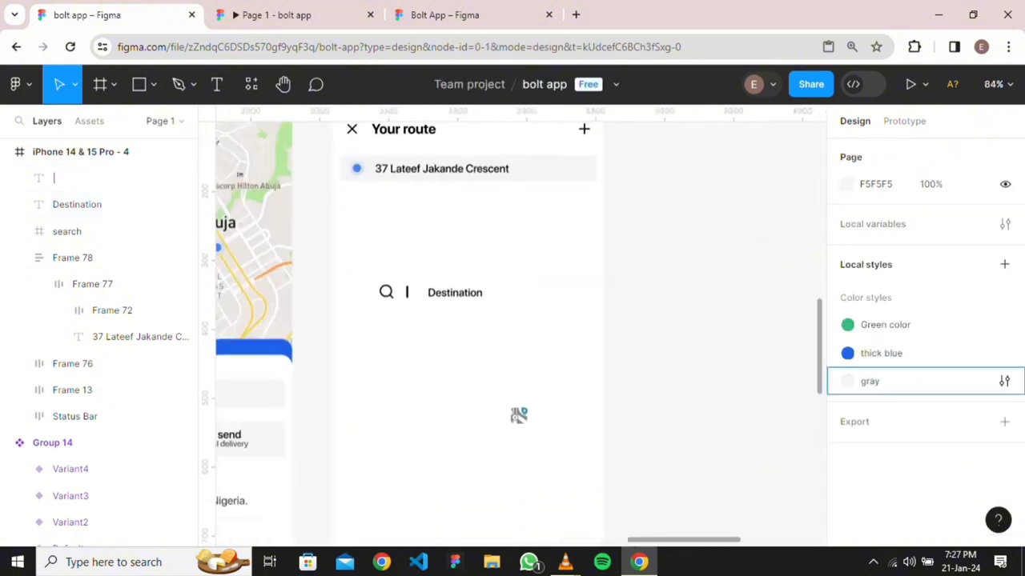
{"action": "scroll", "coordinate": [512, 336], "scroll_direction": "down", "scroll_amount": 1}
{"action": "left_click_drag", "start_coordinate": [509, 407], "coordinate": [515, 287]}
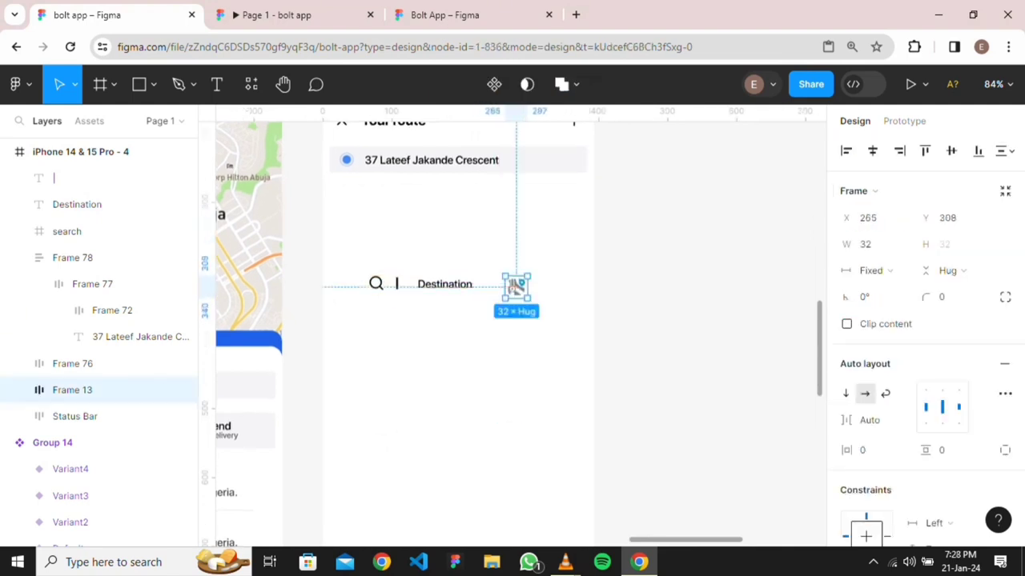
{"action": "key", "text": "Escape"}
{"action": "scroll", "coordinate": [427, 325], "scroll_direction": "up", "scroll_amount": 3}
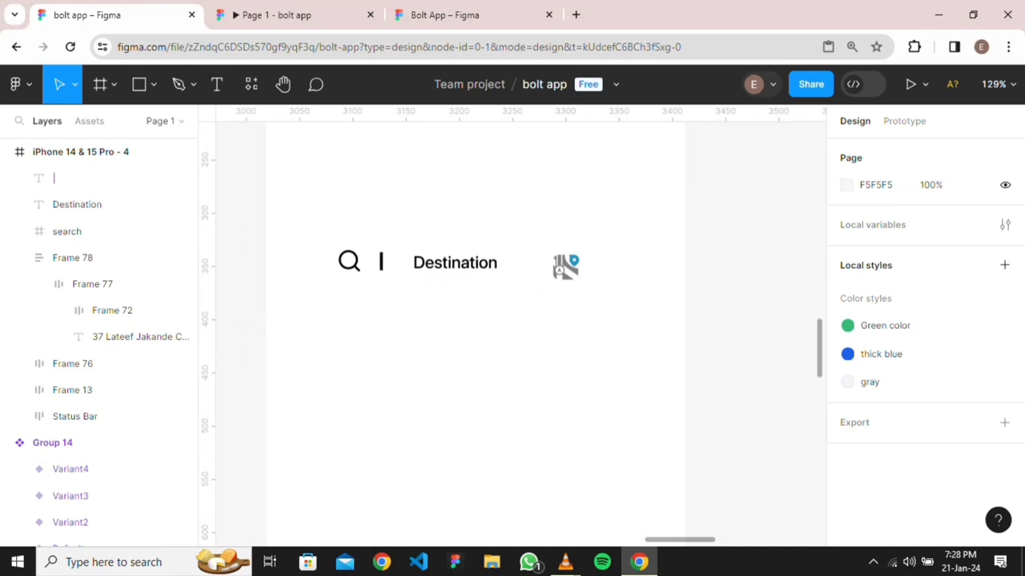
{"action": "scroll", "coordinate": [221, 240], "scroll_direction": "up", "scroll_amount": 4}
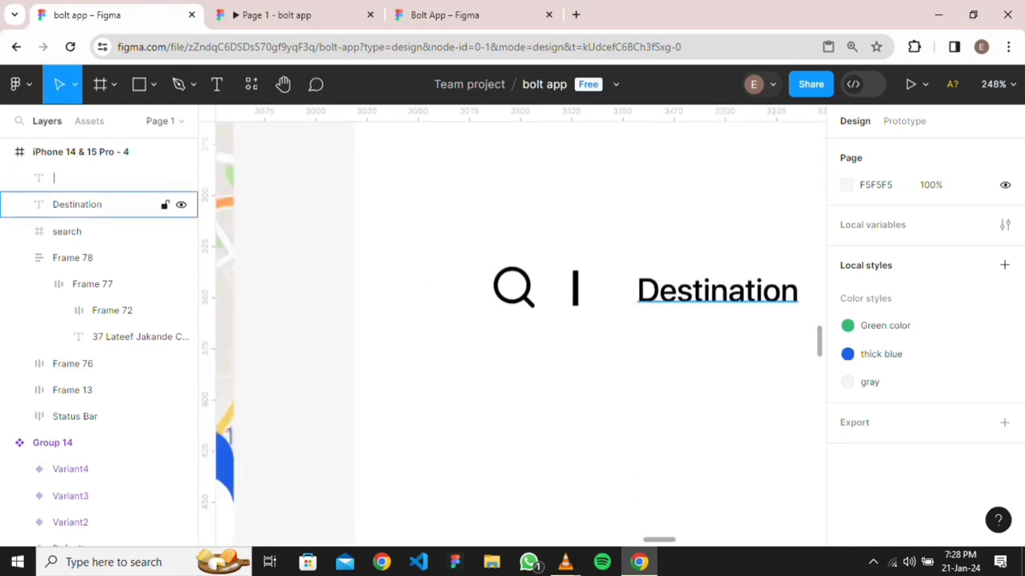
{"action": "left_click", "coordinate": [77, 204]}
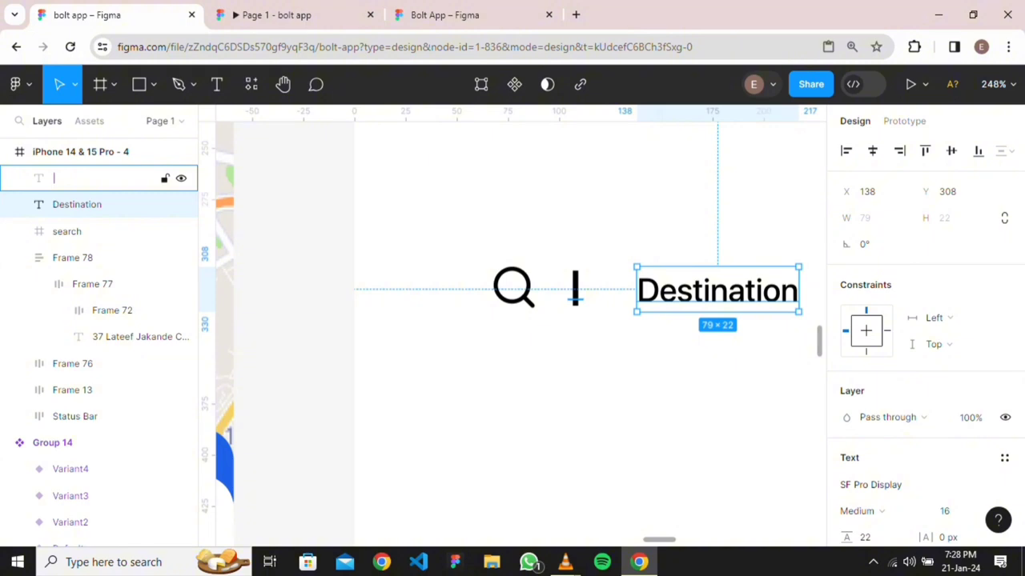
{"action": "key", "text": "Escape"}
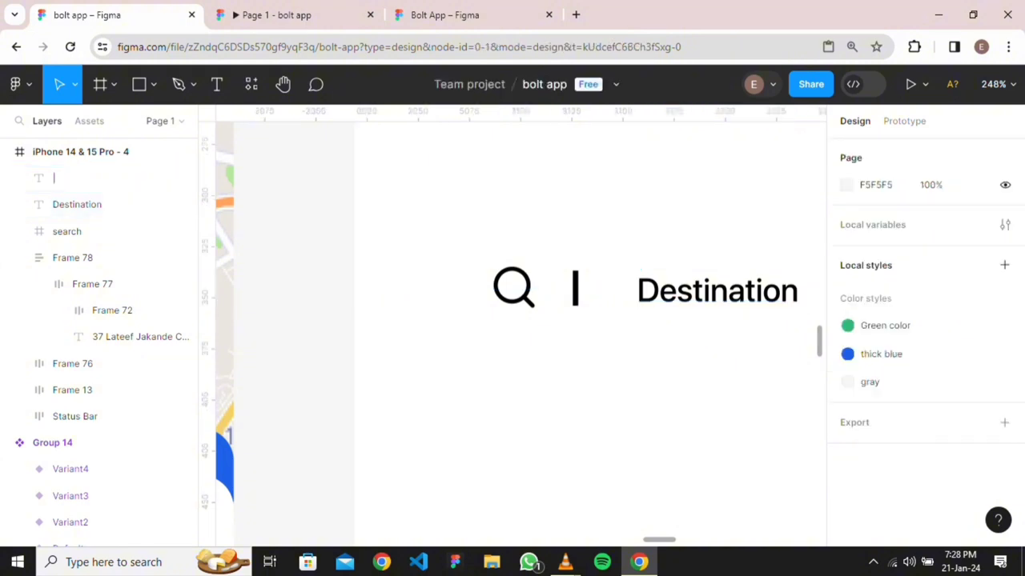
{"action": "left_click", "coordinate": [716, 290]}
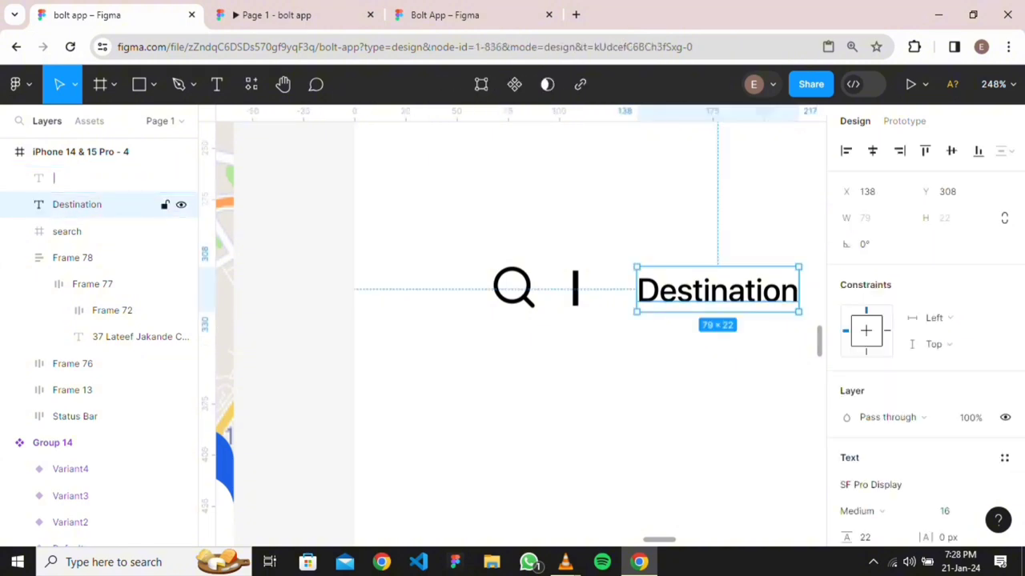
Wrap the '|' bar and Destination in an auto-layout frame with 0 gap
{"action": "left_click", "coordinate": [575, 287], "text": "shift"}
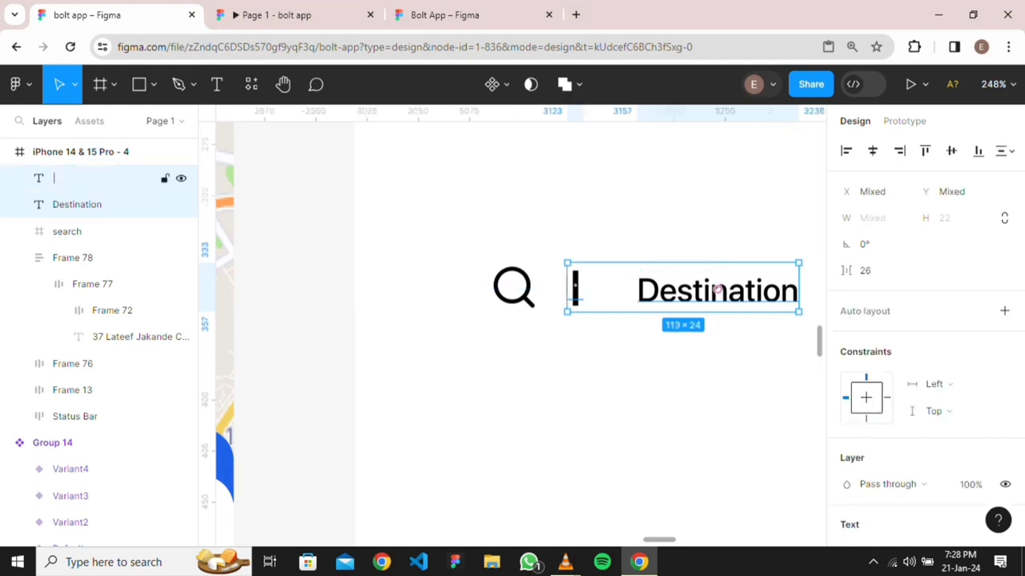
{"action": "key", "text": "shift+a"}
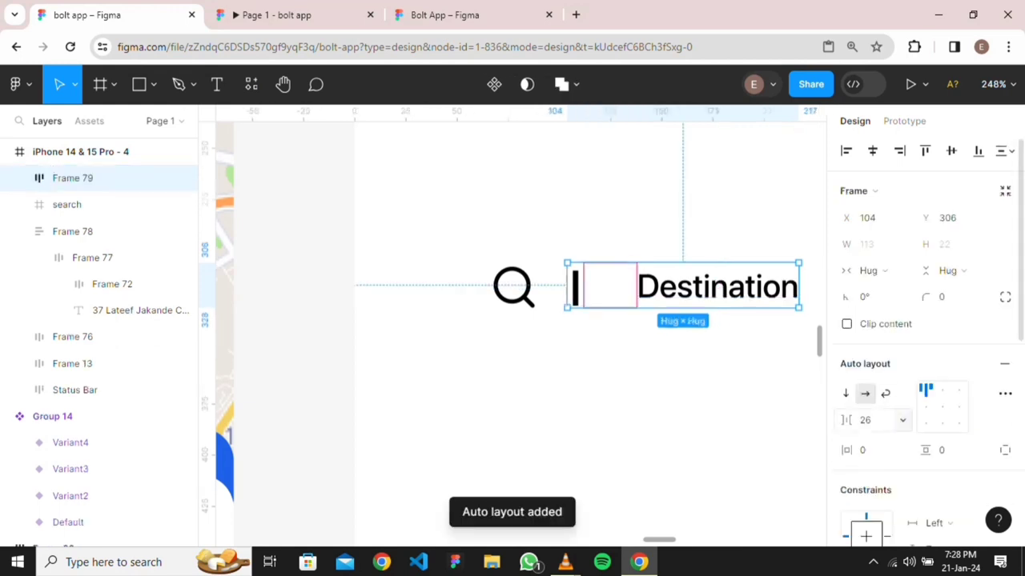
{"action": "left_click", "coordinate": [866, 420]}
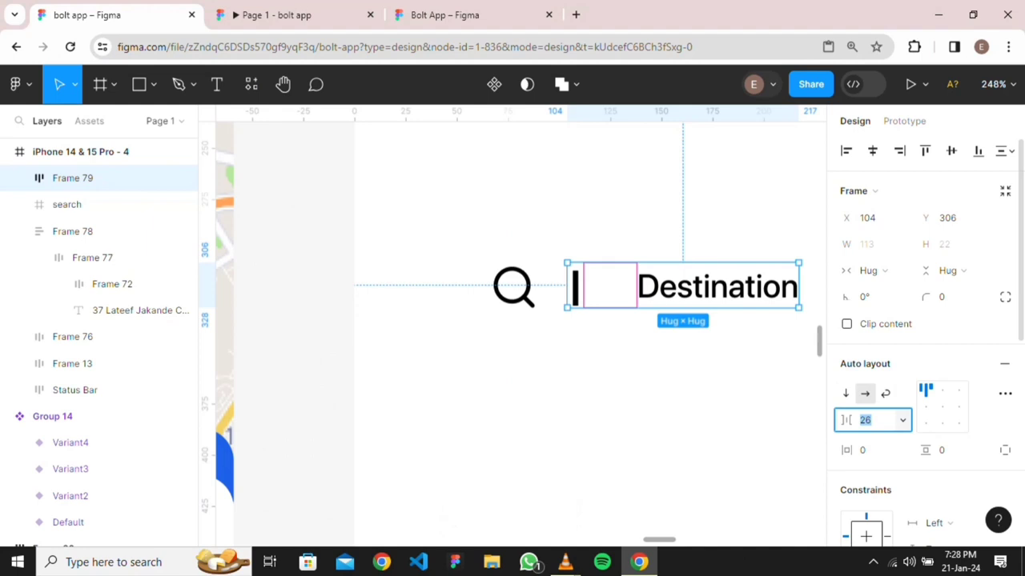
{"action": "type", "text": "0"}
{"action": "key", "text": "Return"}
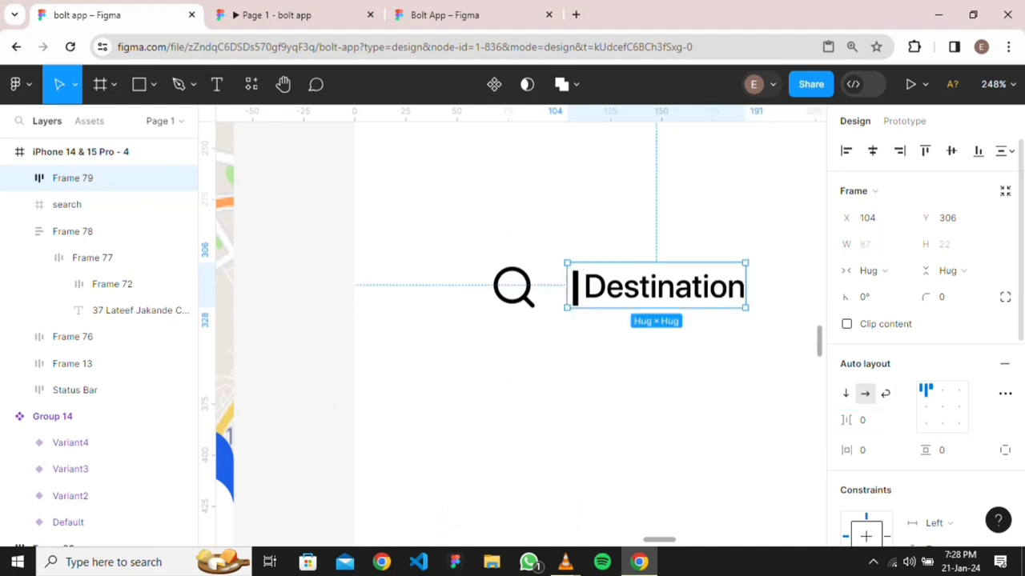
{"action": "left_click", "coordinate": [926, 407]}
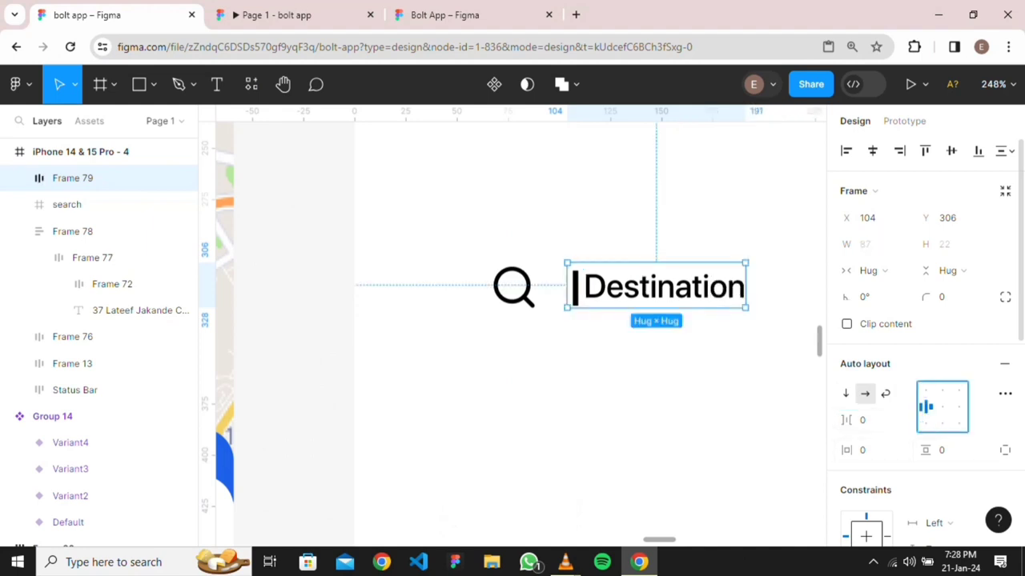
{"action": "left_click", "coordinate": [958, 407]}
{"action": "left_click", "coordinate": [942, 407]}
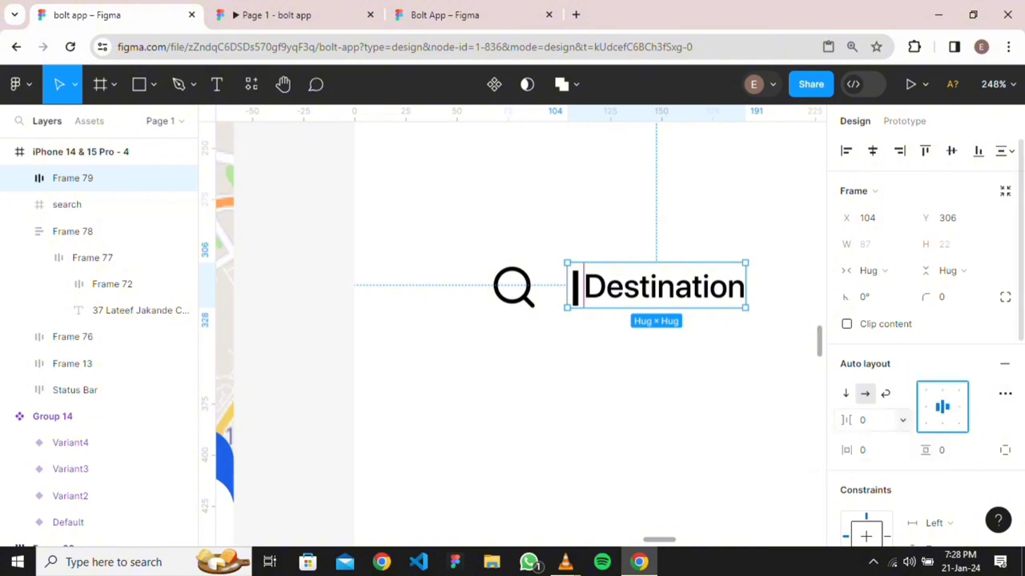
{"action": "left_click", "coordinate": [869, 420]}
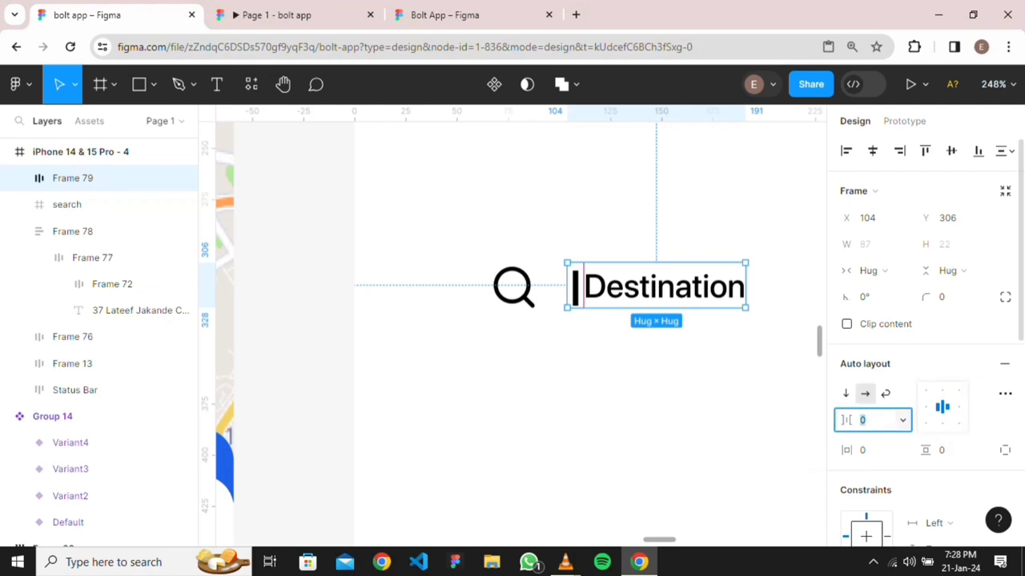
{"action": "key", "text": "Escape"}
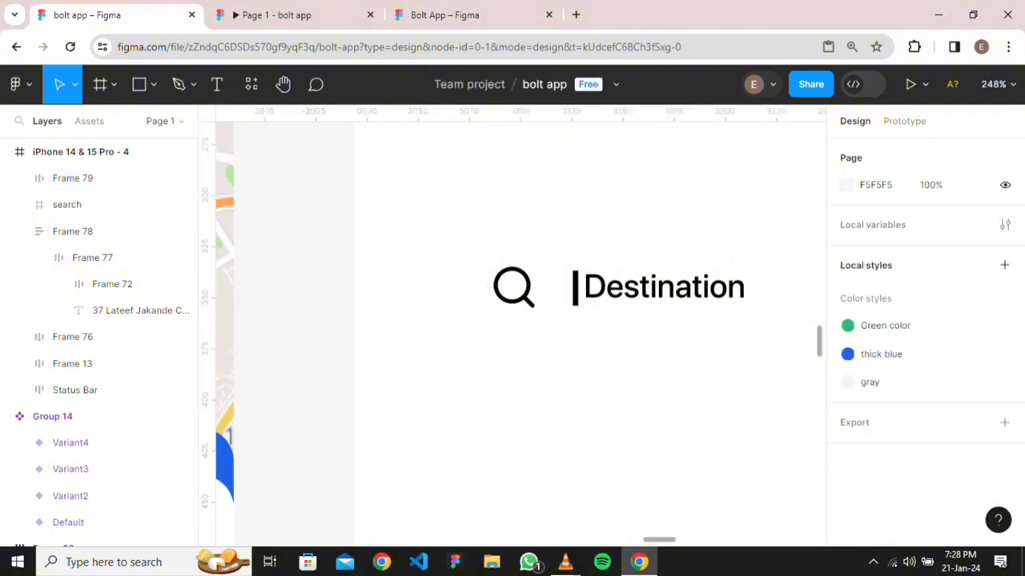
Set the '|' bar to font size 16 with Medium weight
{"action": "scroll", "coordinate": [793, 252], "scroll_direction": "down", "scroll_amount": 3}
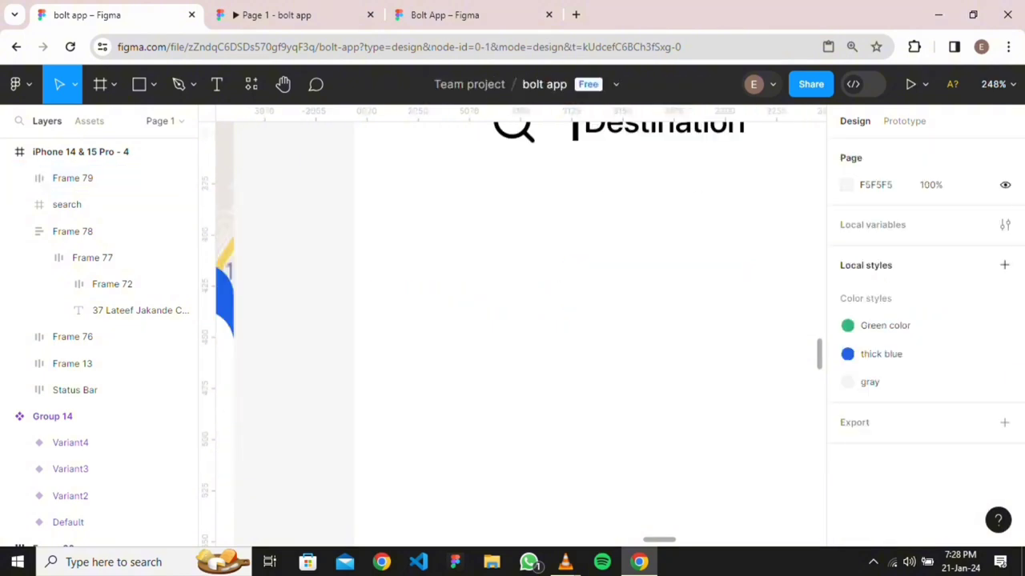
{"action": "scroll", "coordinate": [793, 251], "scroll_direction": "down", "scroll_amount": 5}
{"action": "scroll", "coordinate": [520, 332], "scroll_direction": "right", "scroll_amount": 8}
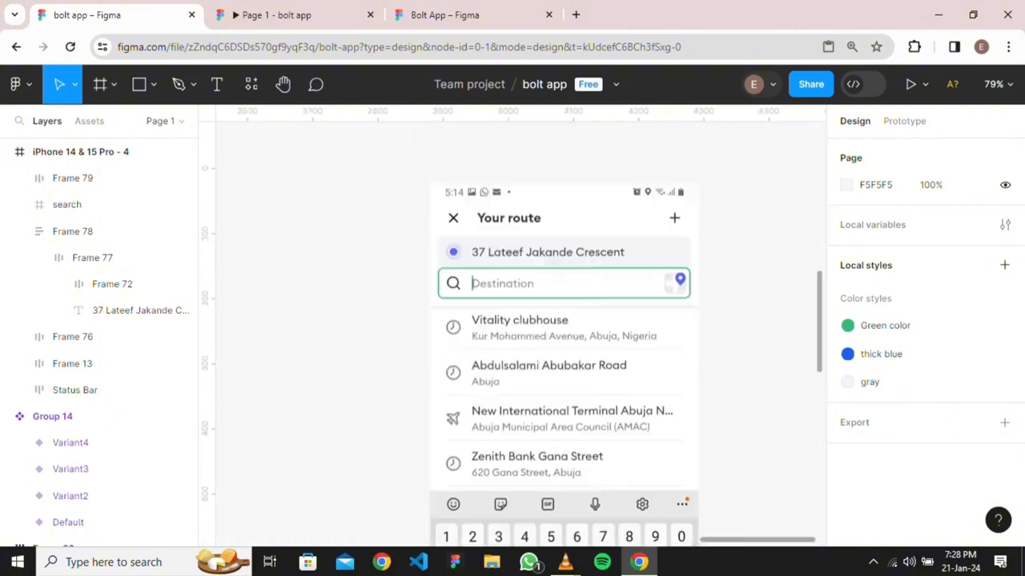
{"action": "scroll", "coordinate": [475, 305], "scroll_direction": "up", "scroll_amount": 5}
{"action": "scroll", "coordinate": [475, 305], "scroll_direction": "up", "scroll_amount": 3}
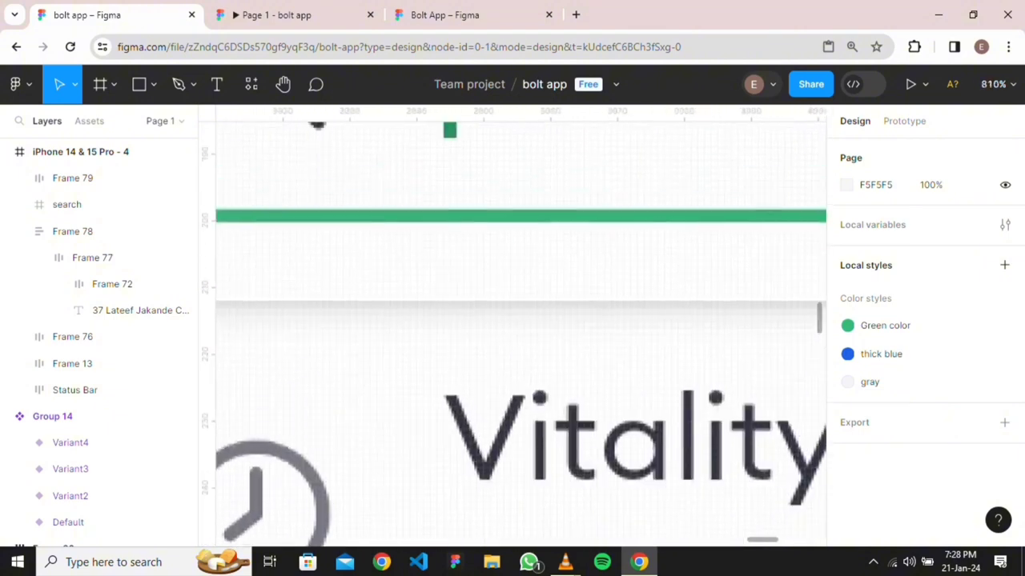
{"action": "scroll", "coordinate": [476, 305], "scroll_direction": "down", "scroll_amount": 6}
{"action": "scroll", "coordinate": [389, 458], "scroll_direction": "right", "scroll_amount": 5}
{"action": "scroll", "coordinate": [805, 321], "scroll_direction": "left", "scroll_amount": 10}
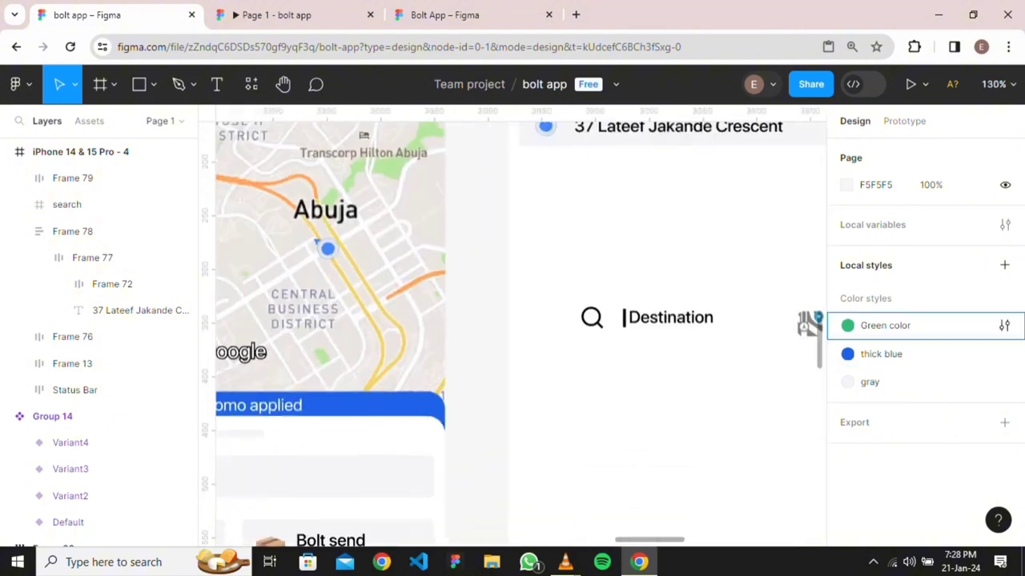
{"action": "left_click", "coordinate": [667, 317]}
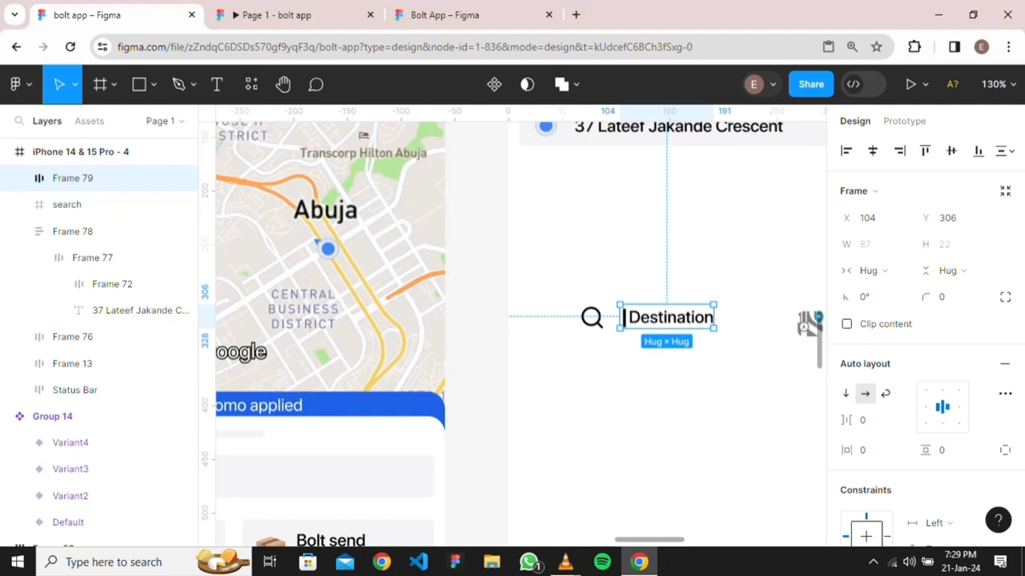
{"action": "double_click", "coordinate": [670, 317]}
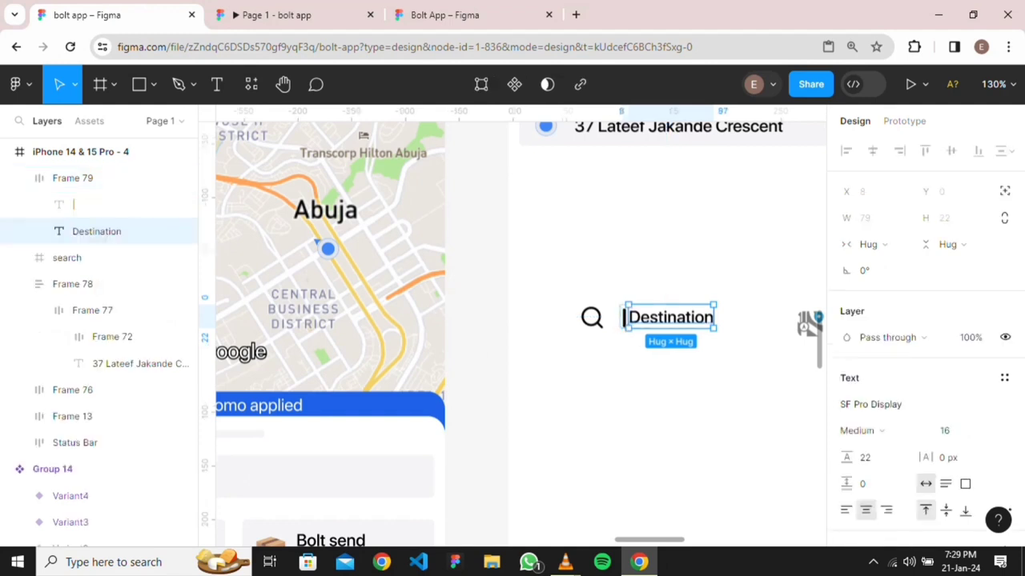
{"action": "scroll", "coordinate": [628, 317], "scroll_direction": "up", "scroll_amount": 5}
{"action": "double_click", "coordinate": [616, 319]}
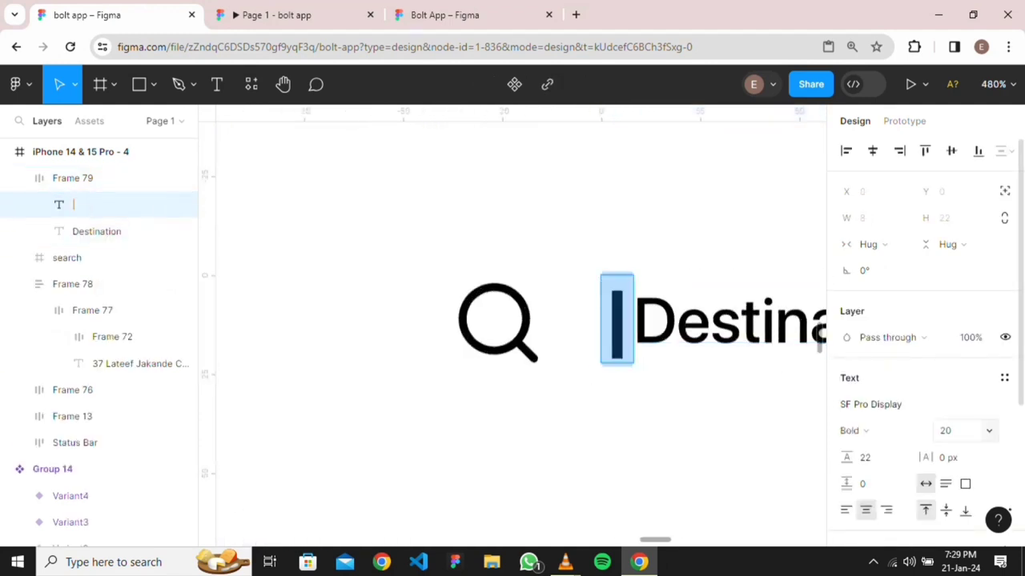
{"action": "left_click", "coordinate": [989, 431]}
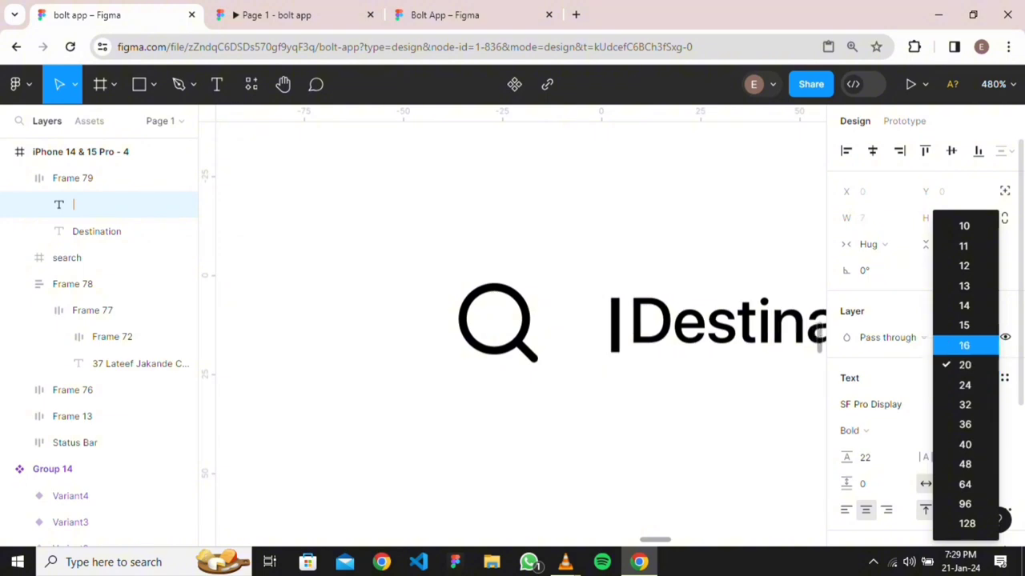
{"action": "left_click", "coordinate": [964, 346]}
{"action": "key", "text": "Escape"}
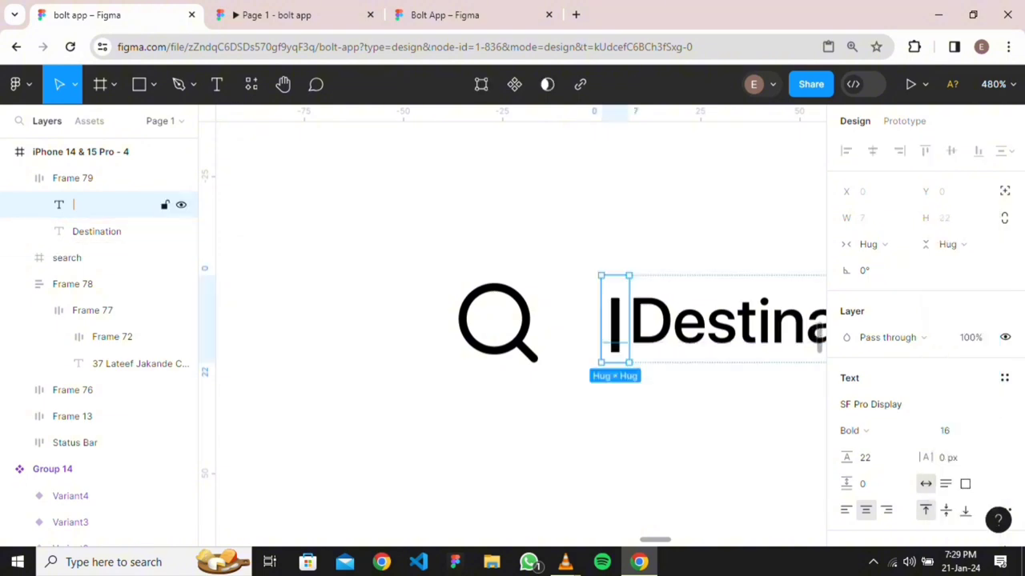
{"action": "left_click", "coordinate": [853, 430]}
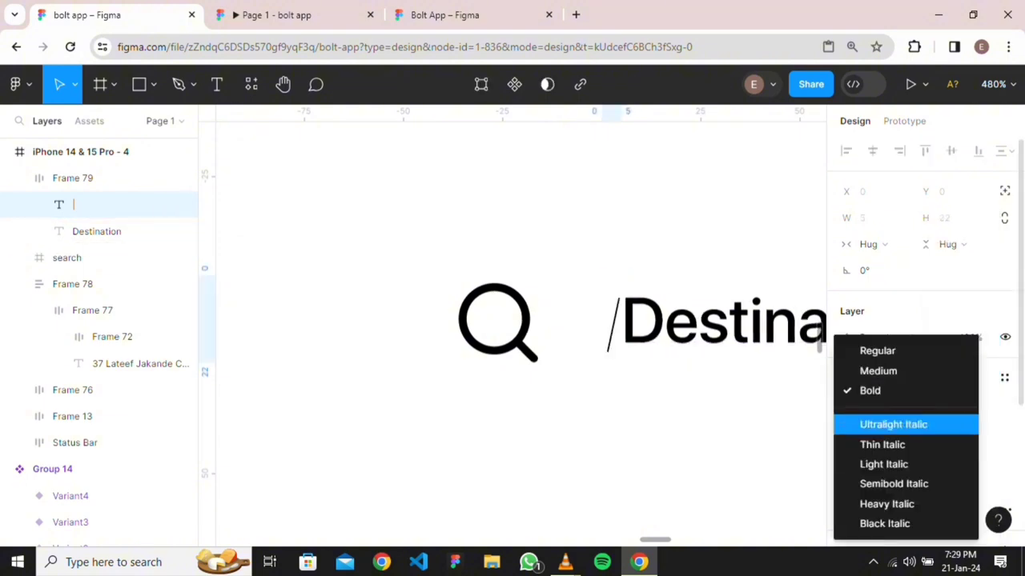
{"action": "left_click", "coordinate": [878, 371]}
{"action": "key", "text": "Escape"}
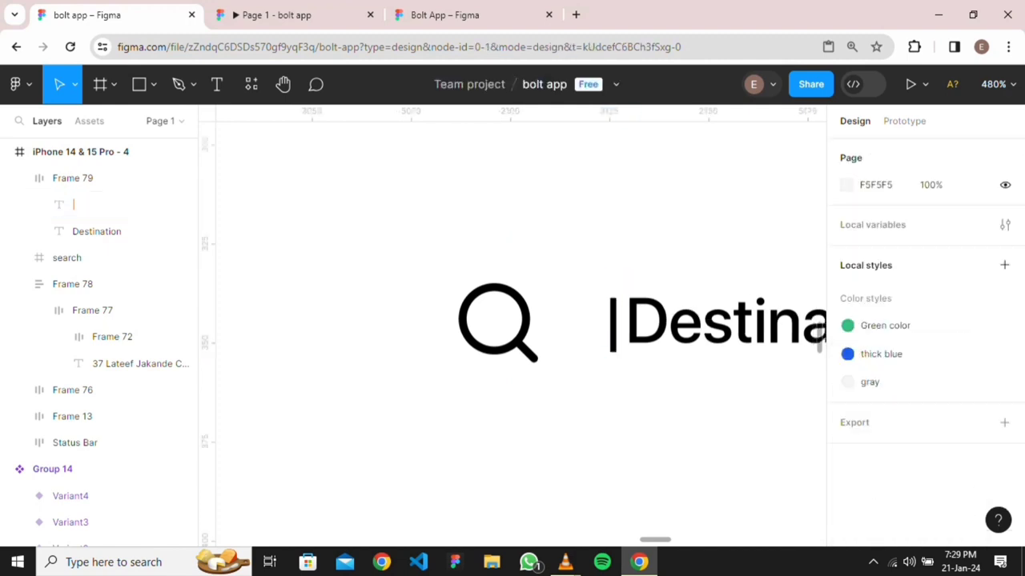
Try centre-left, top-centre and top-left alignments for Frame 79's contents
{"action": "left_click", "coordinate": [96, 177]}
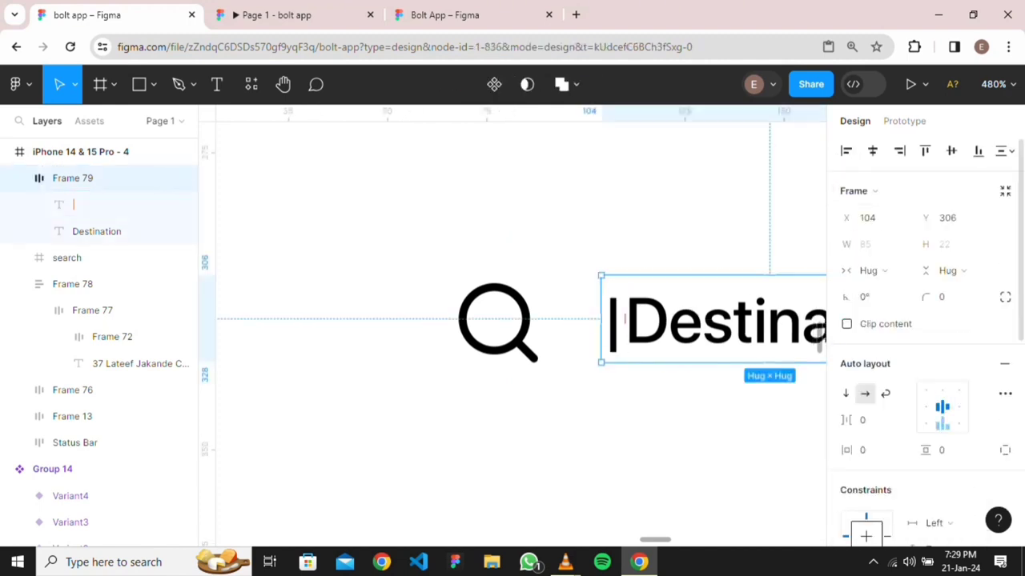
{"action": "left_click", "coordinate": [925, 406]}
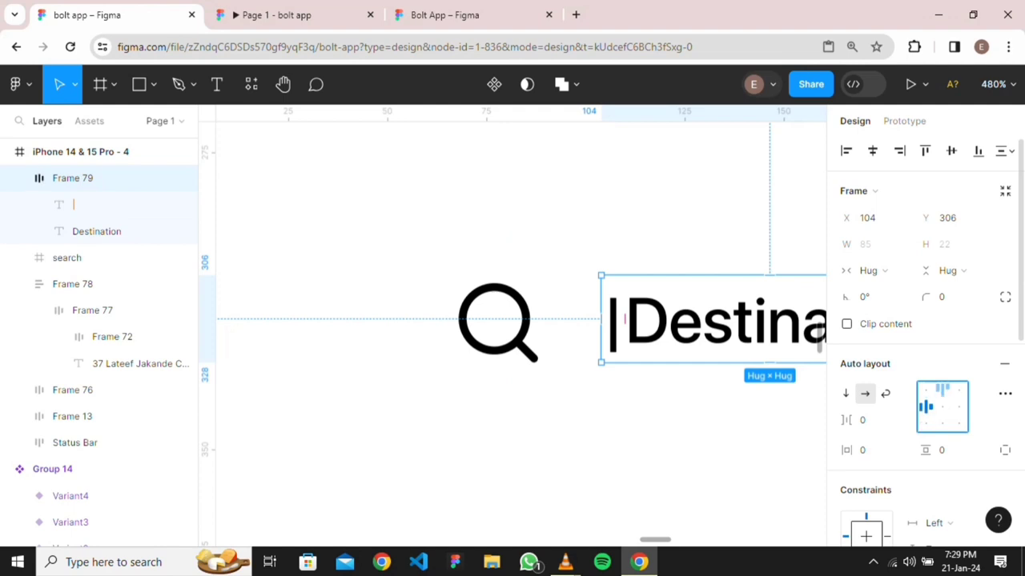
{"action": "left_click", "coordinate": [942, 390]}
{"action": "left_click", "coordinate": [925, 390]}
{"action": "key", "text": "Escape"}
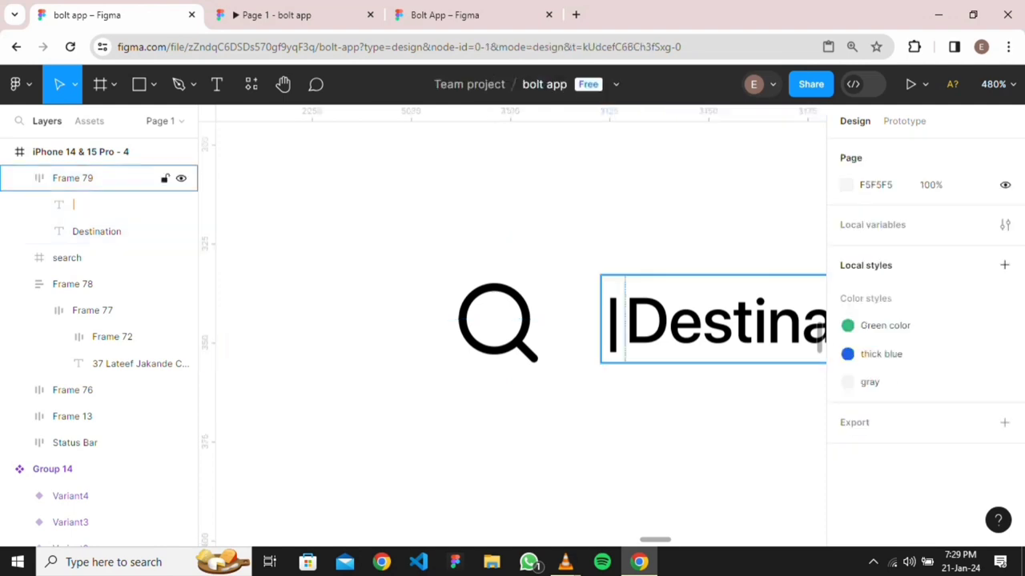
{"action": "left_click", "coordinate": [96, 178]}
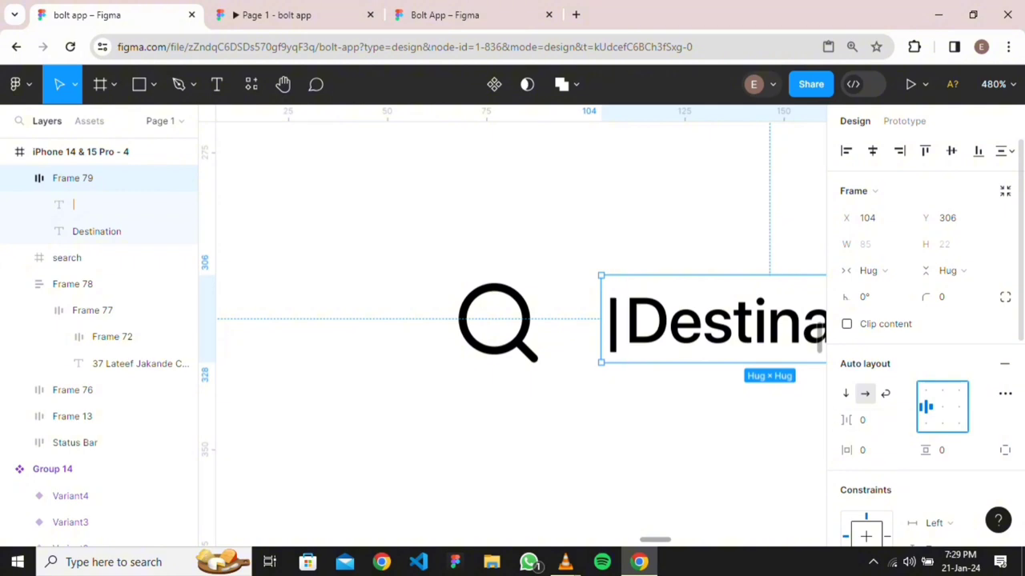
{"action": "key", "text": "Escape"}
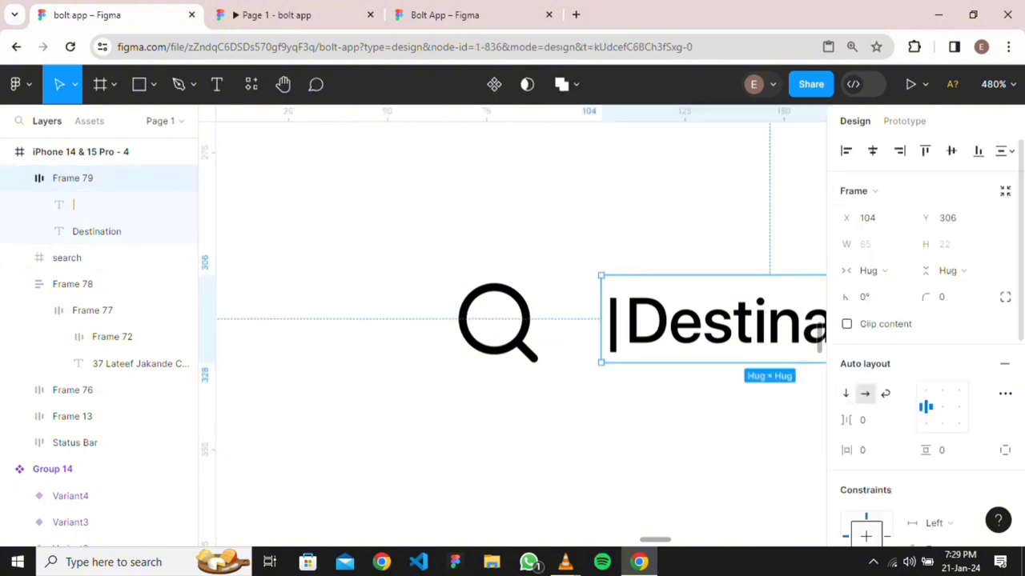
{"action": "key", "text": "Escape"}
Align the '|' bar and Destination bottom-left in Frame 79
{"action": "left_click", "coordinate": [625, 321]}
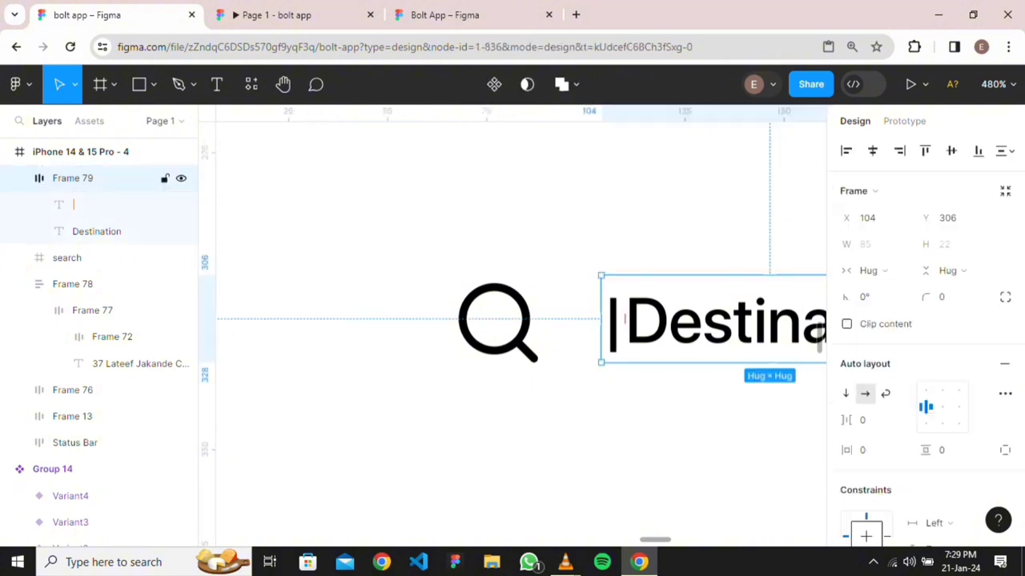
{"action": "key", "text": "Escape"}
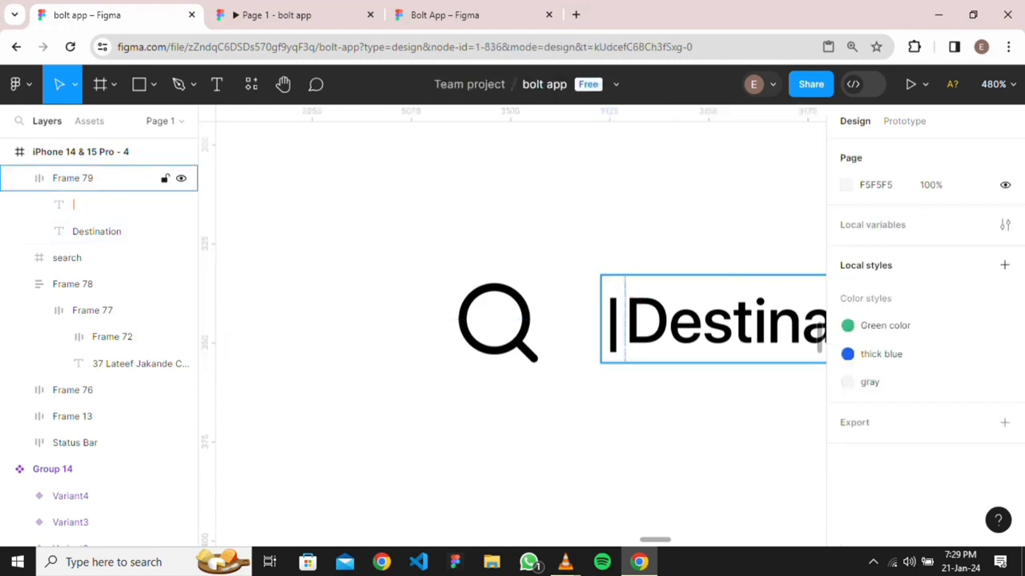
{"action": "left_click", "coordinate": [621, 320]}
{"action": "double_click", "coordinate": [617, 320]}
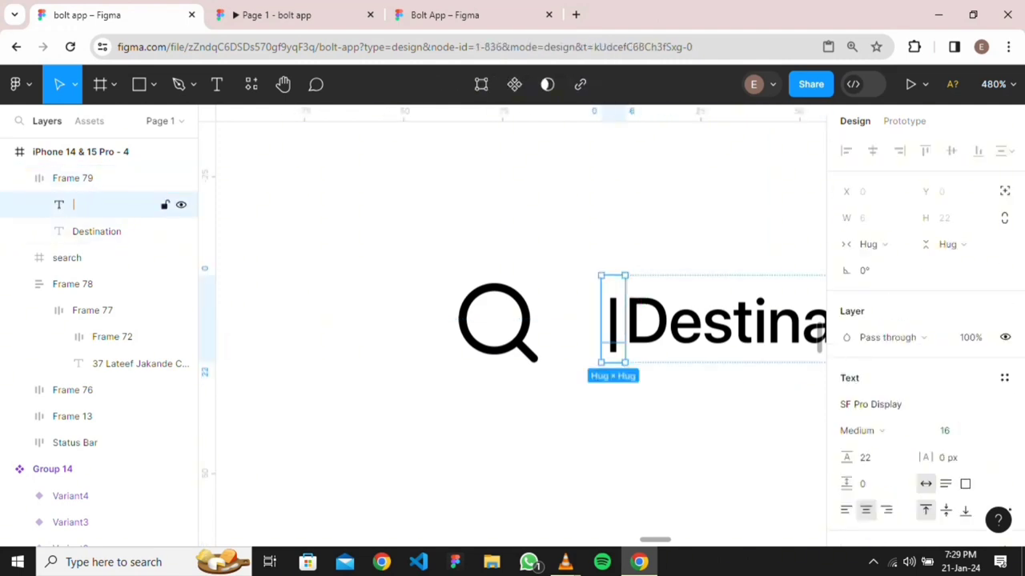
{"action": "key", "text": "Escape"}
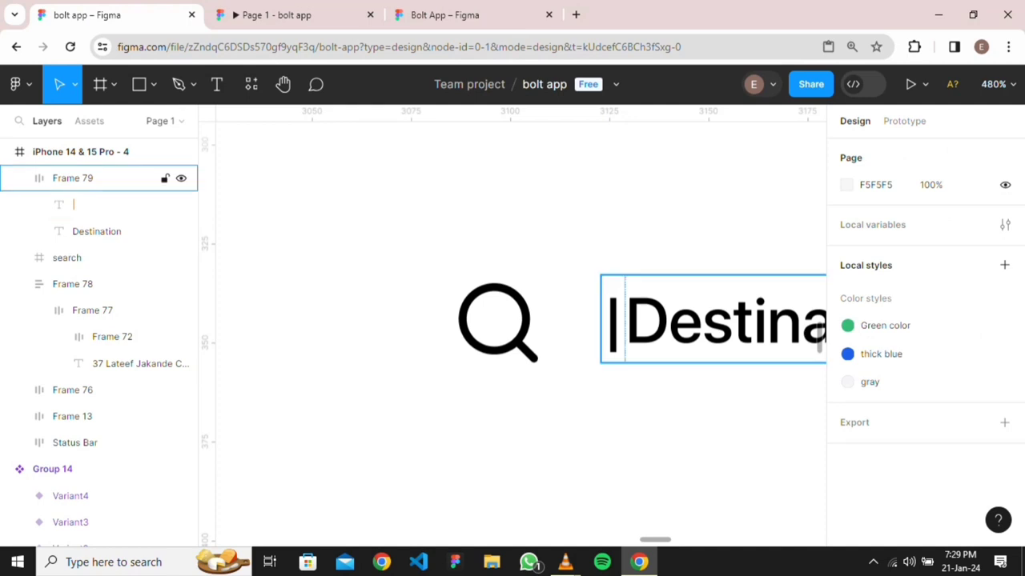
{"action": "left_click", "coordinate": [621, 320]}
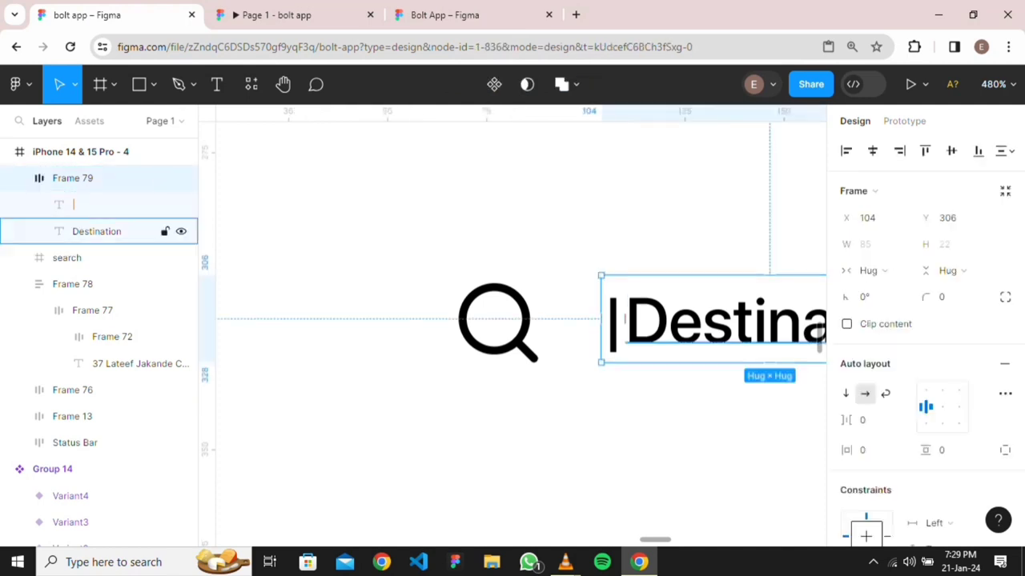
{"action": "scroll", "coordinate": [645, 356], "scroll_direction": "down", "scroll_amount": 4}
{"action": "scroll", "coordinate": [645, 356], "scroll_direction": "up", "scroll_amount": 2}
{"action": "scroll", "coordinate": [645, 355], "scroll_direction": "right", "scroll_amount": 2}
{"action": "key", "text": "Escape"}
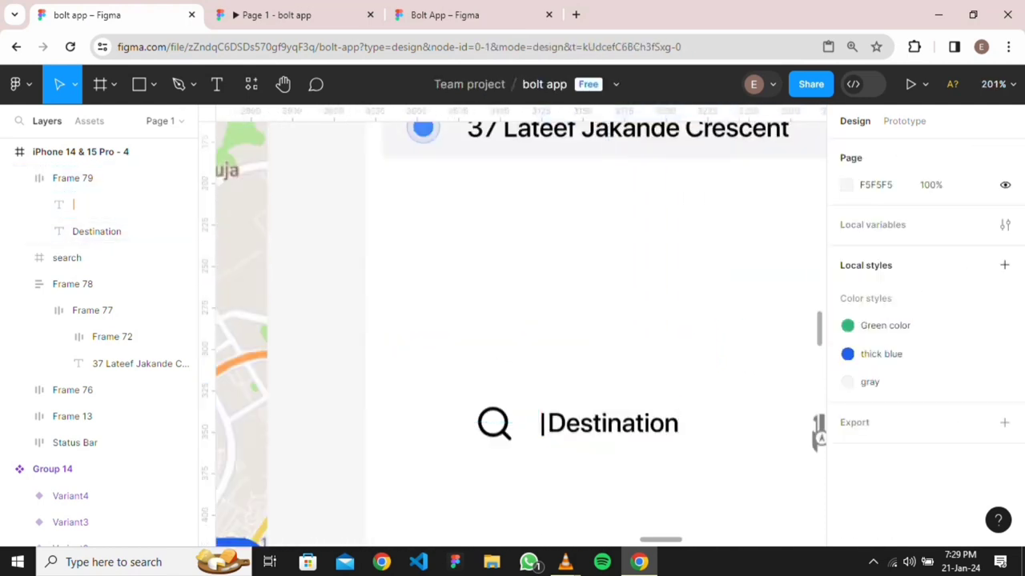
{"action": "scroll", "coordinate": [560, 430], "scroll_direction": "up", "scroll_amount": 6}
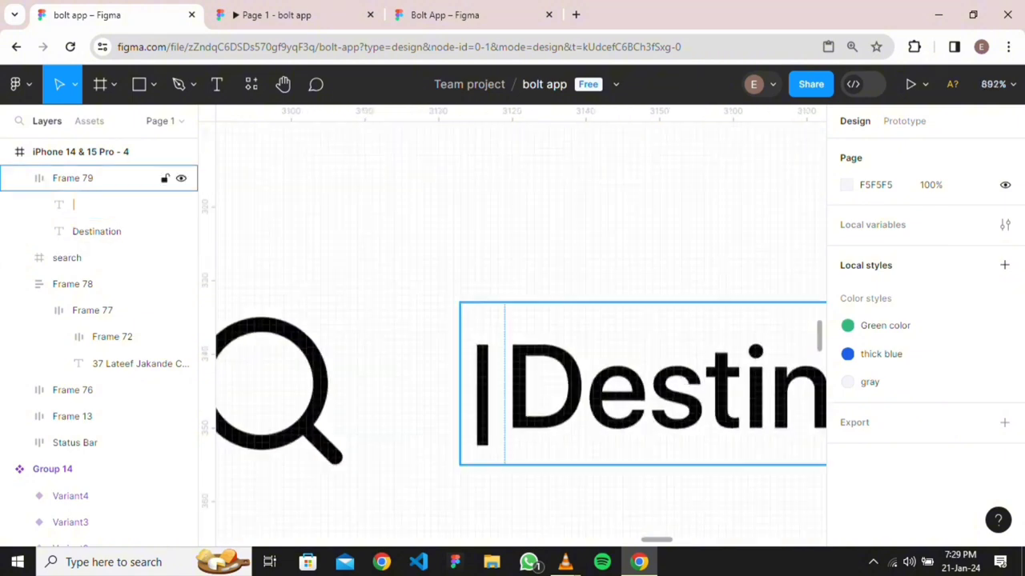
{"action": "left_click", "coordinate": [560, 401]}
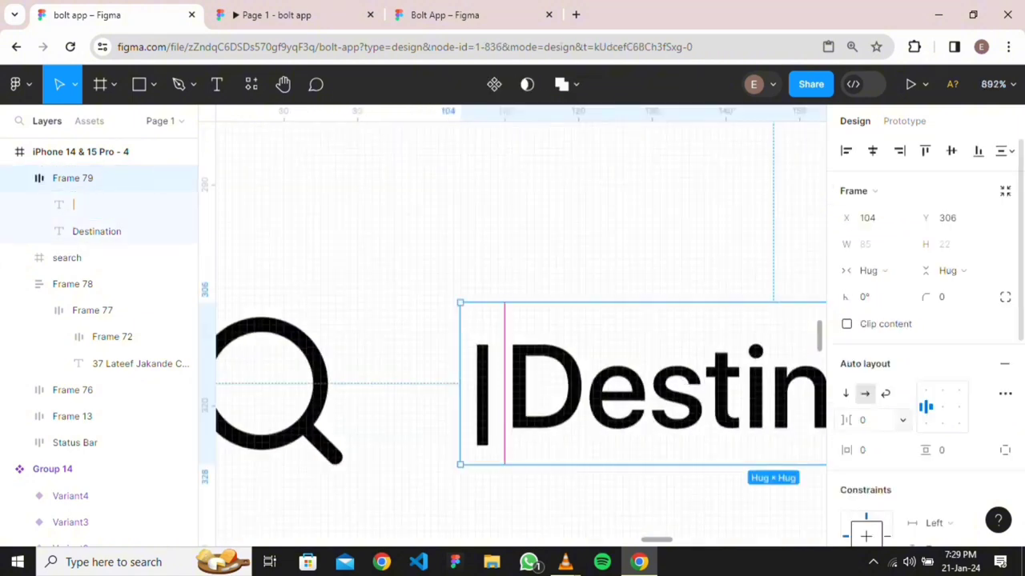
{"action": "left_click", "coordinate": [926, 425]}
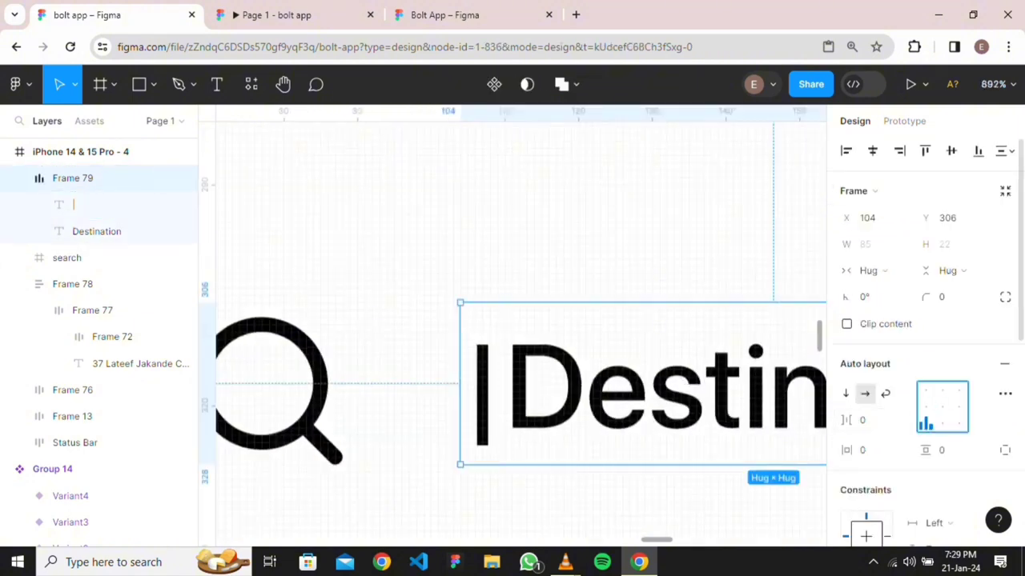
{"action": "key", "text": "Escape"}
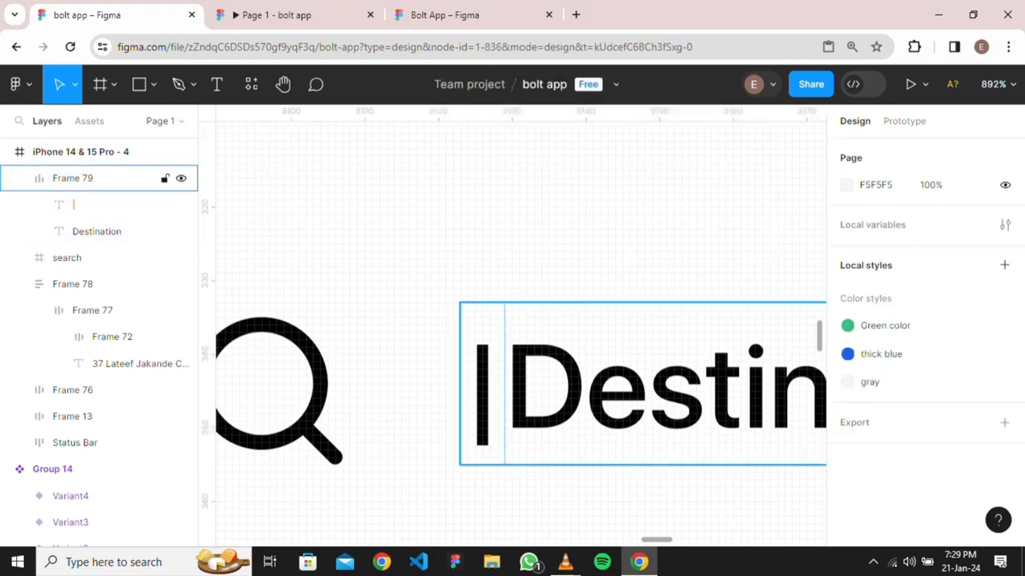
{"action": "left_click", "coordinate": [560, 385]}
Rebuild the '|' and Destination auto-layout frame with its contents centred
{"action": "right_click", "coordinate": [617, 442]}
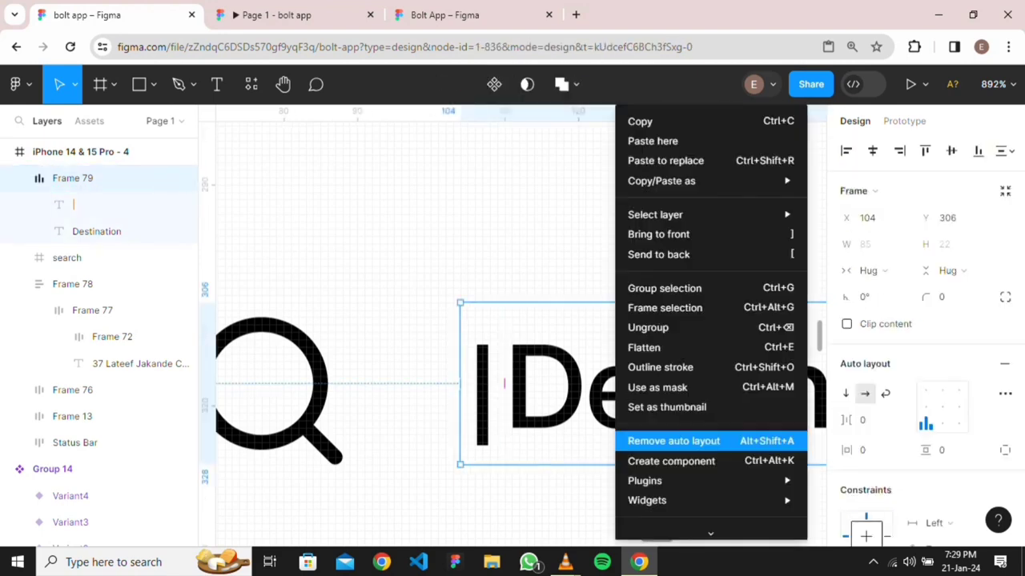
{"action": "left_click", "coordinate": [641, 326]}
{"action": "left_click", "coordinate": [77, 177]}
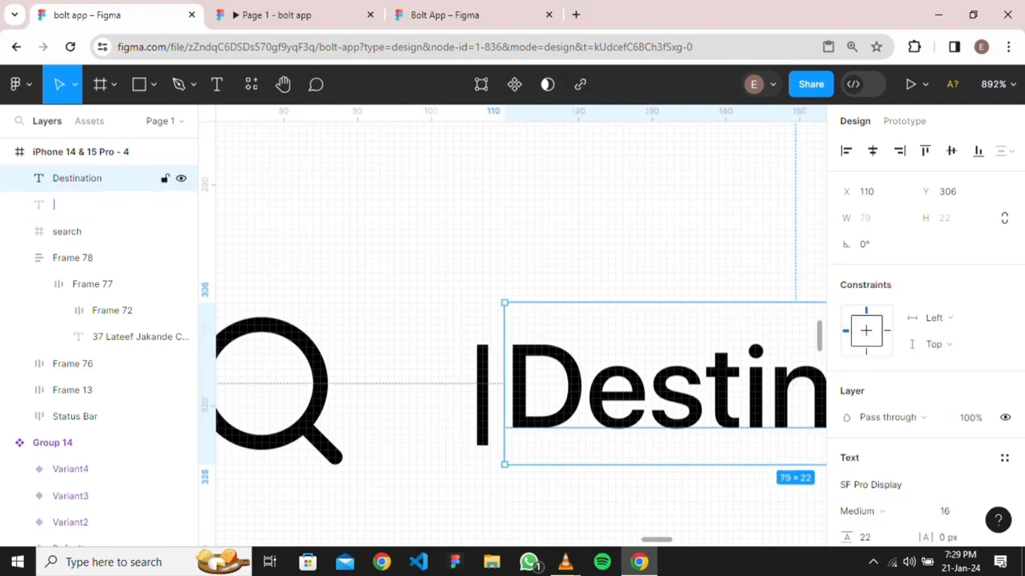
{"action": "left_click", "coordinate": [80, 204], "text": "shift"}
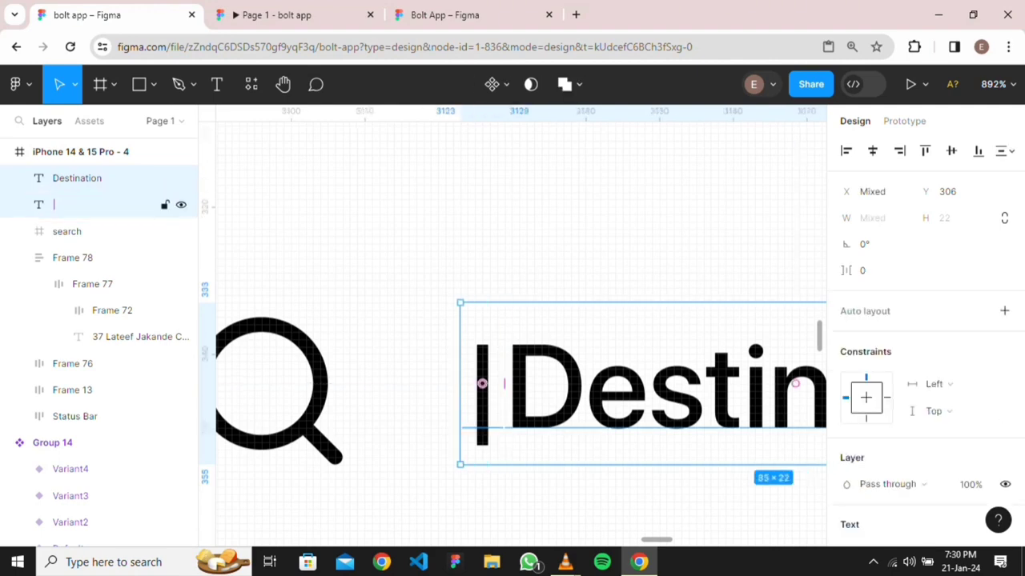
{"action": "key", "text": "shift+a"}
{"action": "left_click", "coordinate": [927, 406]}
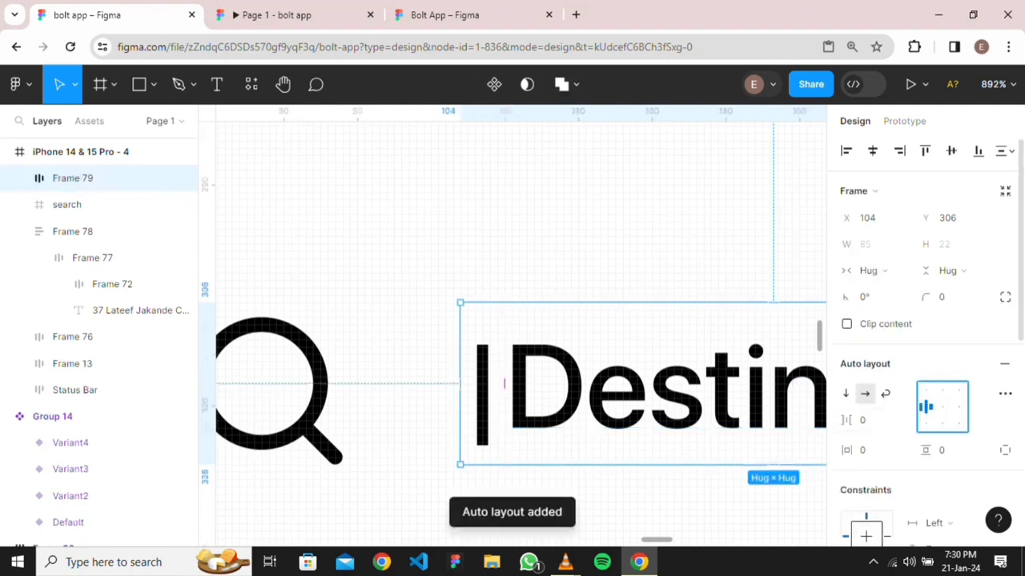
{"action": "left_click", "coordinate": [926, 424]}
{"action": "left_click", "coordinate": [943, 406]}
{"action": "left_click", "coordinate": [926, 407]}
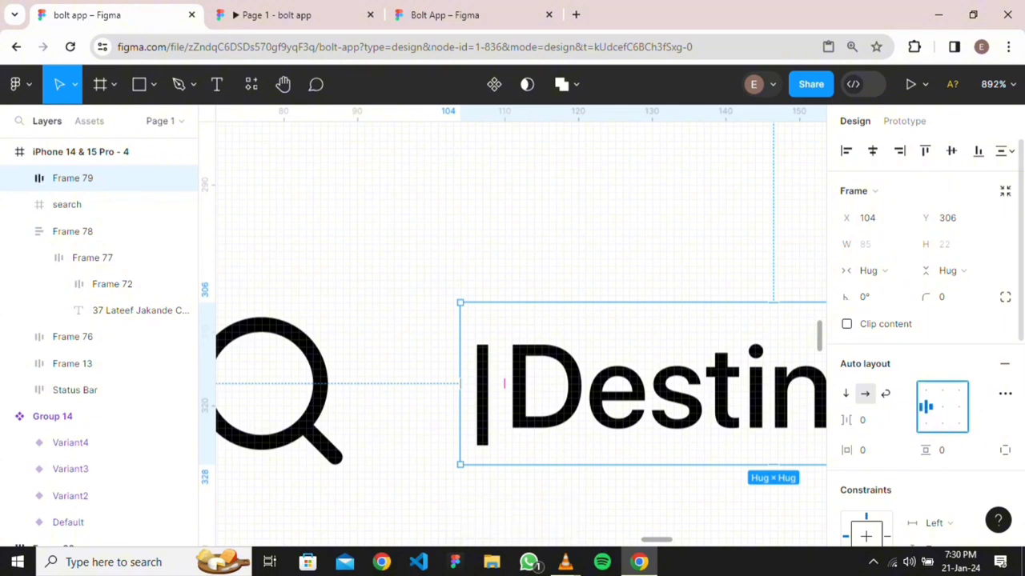
{"action": "left_click", "coordinate": [927, 423]}
{"action": "left_click", "coordinate": [926, 407]}
{"action": "left_click", "coordinate": [942, 407]}
{"action": "key", "text": "Escape"}
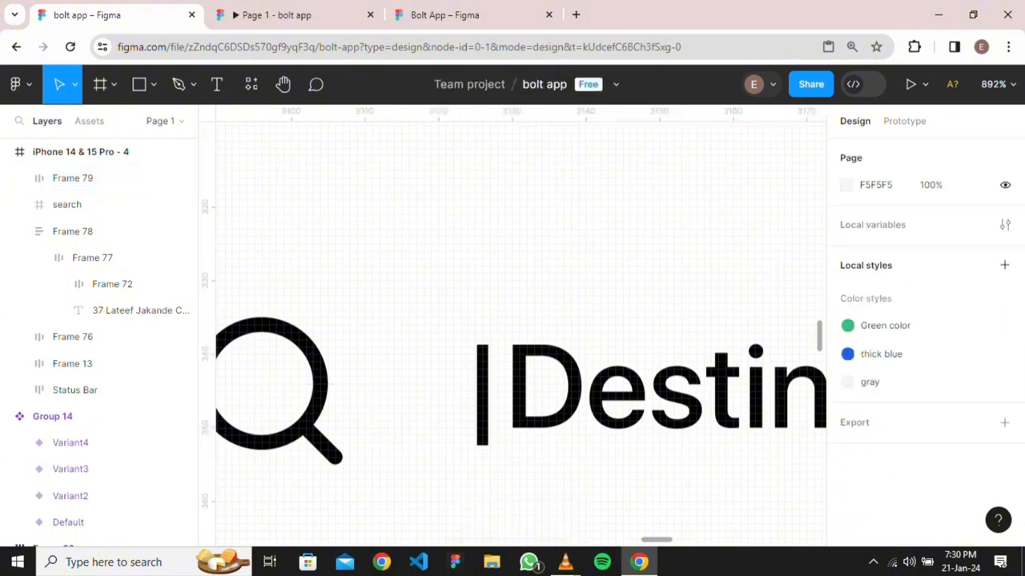
{"action": "left_click", "coordinate": [642, 383]}
Drag the reference keyboard screenshot next to the Your route screen
{"action": "key", "text": "Escape"}
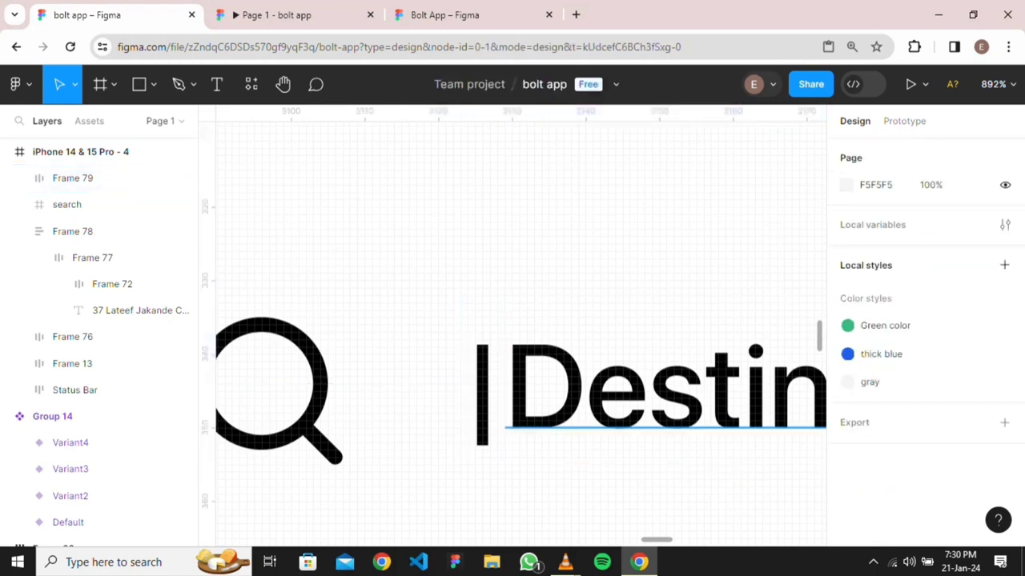
{"action": "scroll", "coordinate": [688, 451], "scroll_direction": "down", "scroll_amount": 3}
{"action": "scroll", "coordinate": [687, 451], "scroll_direction": "right", "scroll_amount": 3}
{"action": "left_click", "coordinate": [462, 365]}
{"action": "double_click", "coordinate": [470, 365]}
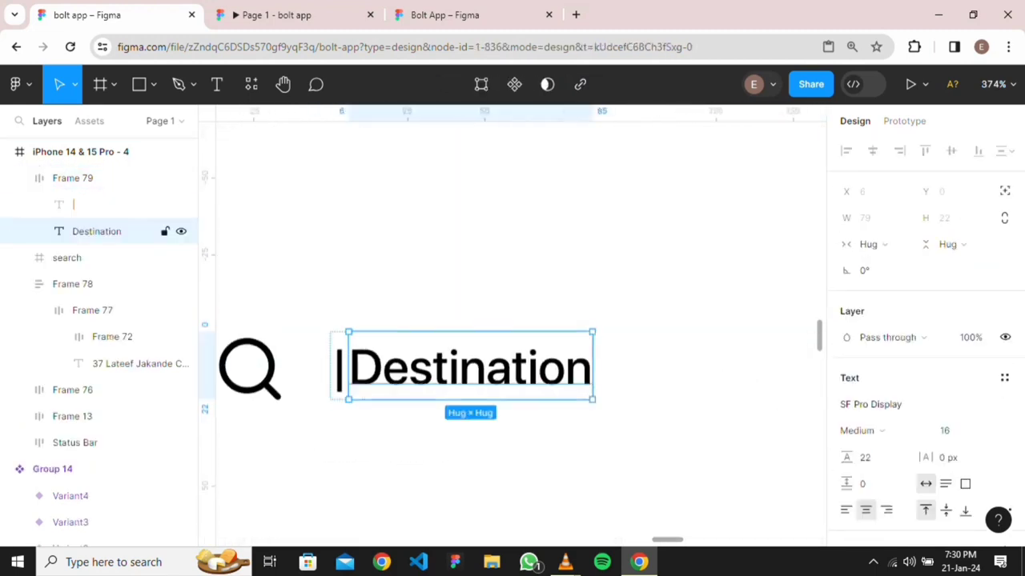
{"action": "scroll", "coordinate": [658, 390], "scroll_direction": "down", "scroll_amount": 3}
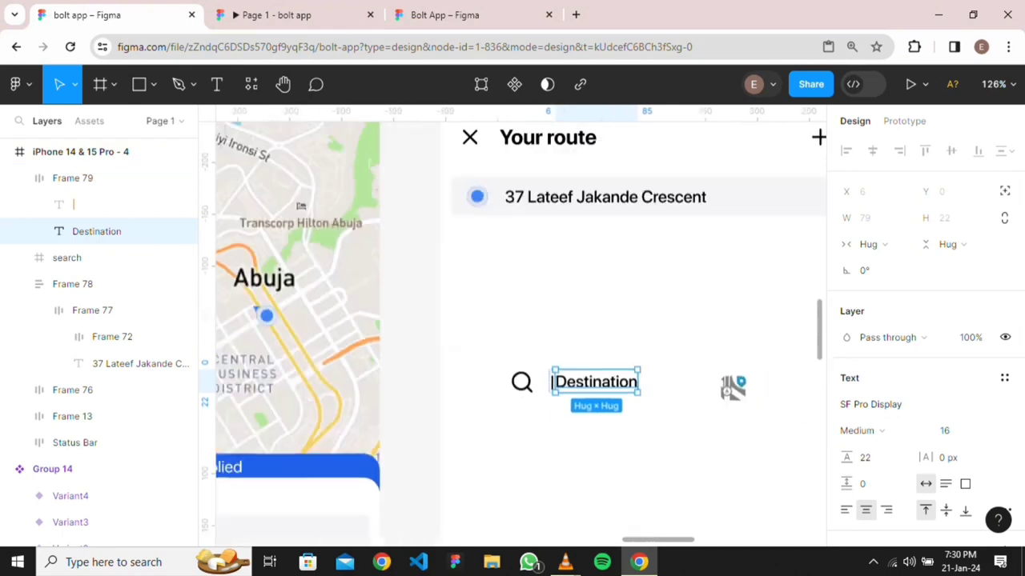
{"action": "scroll", "coordinate": [658, 390], "scroll_direction": "right", "scroll_amount": 2}
{"action": "scroll", "coordinate": [658, 390], "scroll_direction": "right", "scroll_amount": 3}
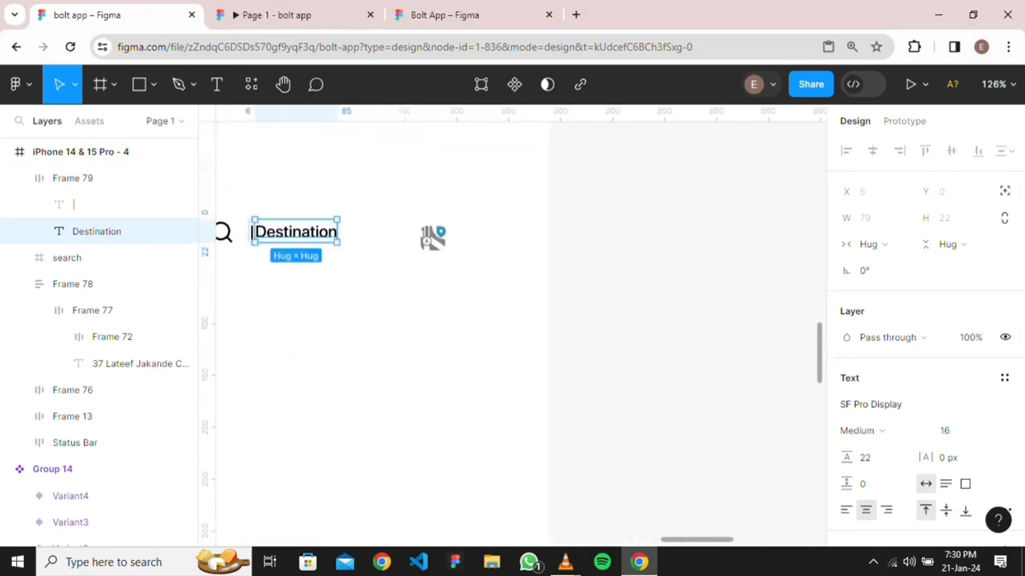
{"action": "scroll", "coordinate": [658, 390], "scroll_direction": "down", "scroll_amount": 5}
{"action": "left_click_drag", "start_coordinate": [690, 364], "coordinate": [637, 365]}
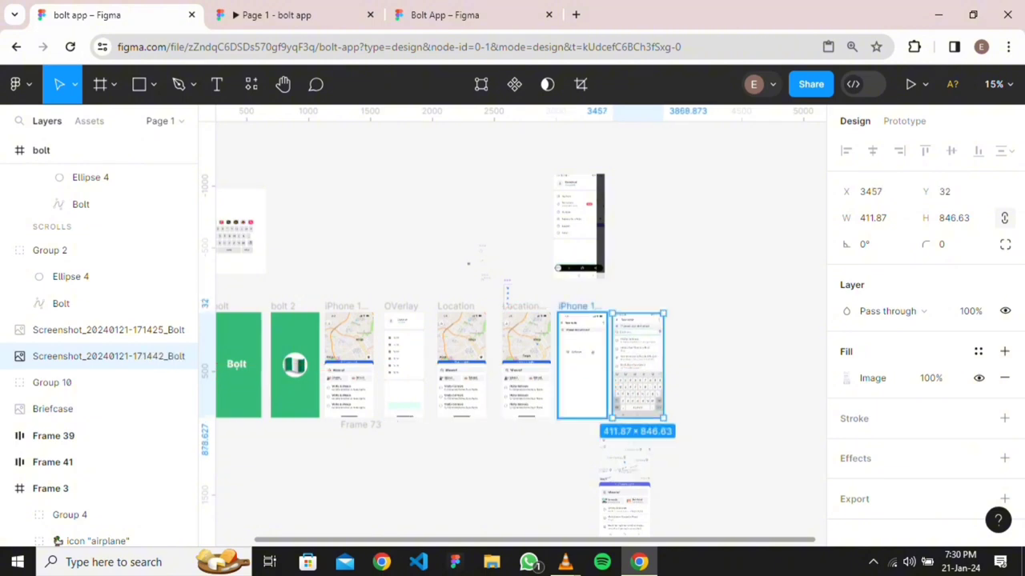
Pan to the Your route search row beside the screenshot and select Frame 79
{"action": "scroll", "coordinate": [578, 375], "scroll_direction": "up", "scroll_amount": 3}
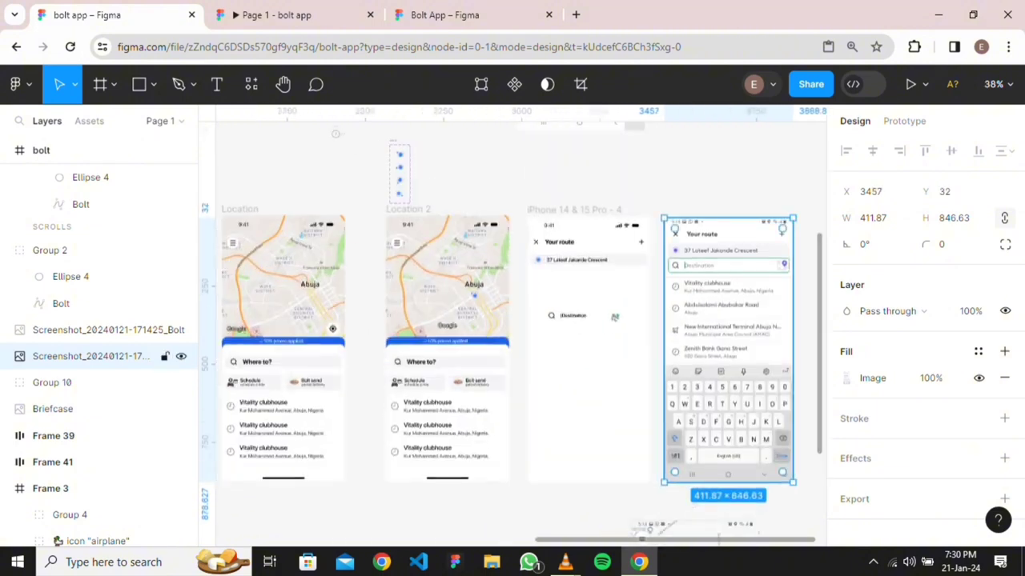
{"action": "scroll", "coordinate": [713, 314], "scroll_direction": "up", "scroll_amount": 4}
{"action": "left_click_drag", "start_coordinate": [510, 318], "coordinate": [416, 331]}
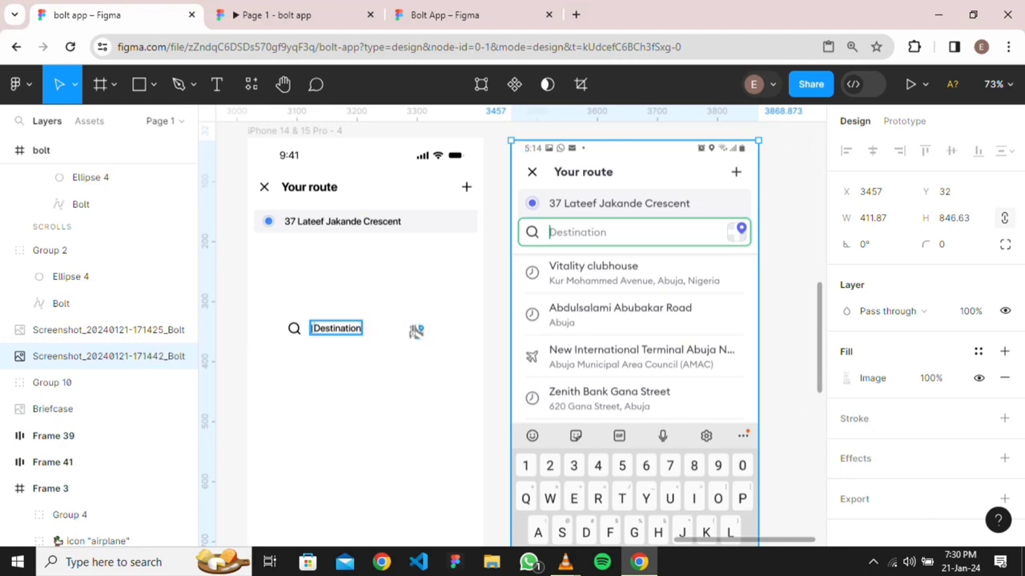
{"action": "left_click_drag", "start_coordinate": [415, 332], "coordinate": [415, 414]}
{"action": "left_click", "coordinate": [416, 413]}
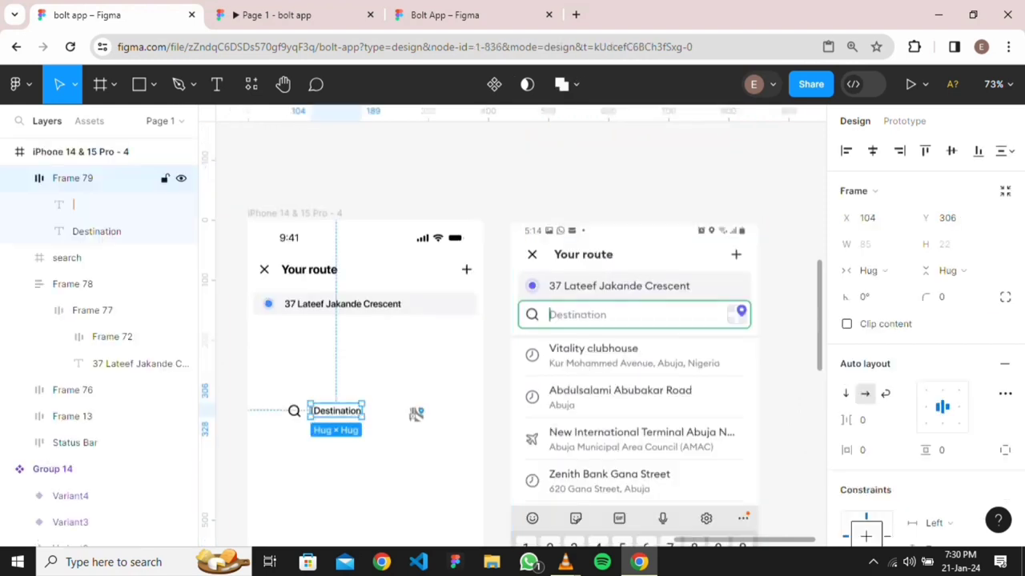
Wrap the search icon and Frame 79 into auto-layout Frame 80 with a 16 gap
{"action": "left_click", "coordinate": [67, 258], "text": "shift"}
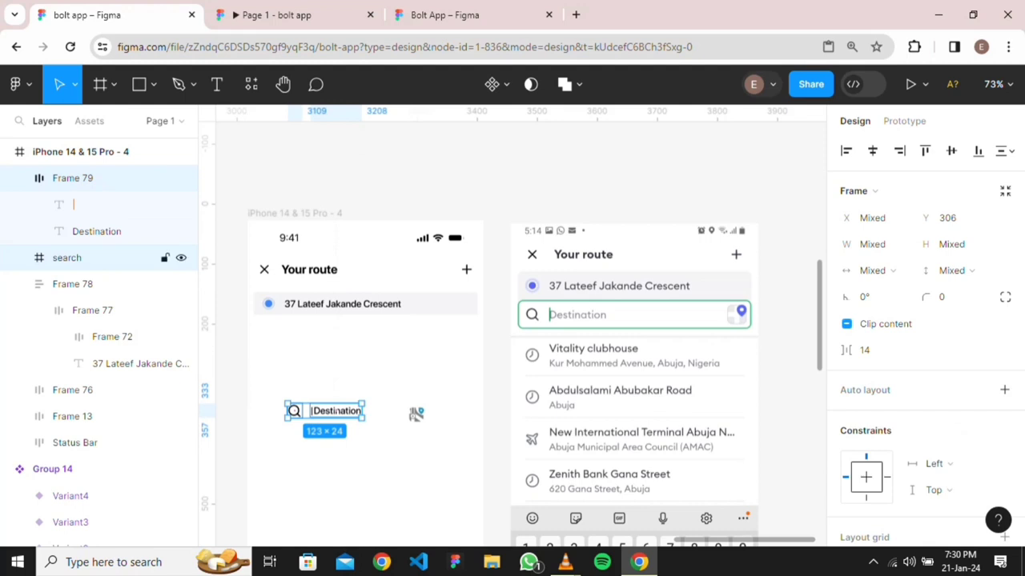
{"action": "key", "text": "shift+a"}
{"action": "scroll", "coordinate": [925, 345], "scroll_direction": "down", "scroll_amount": 2}
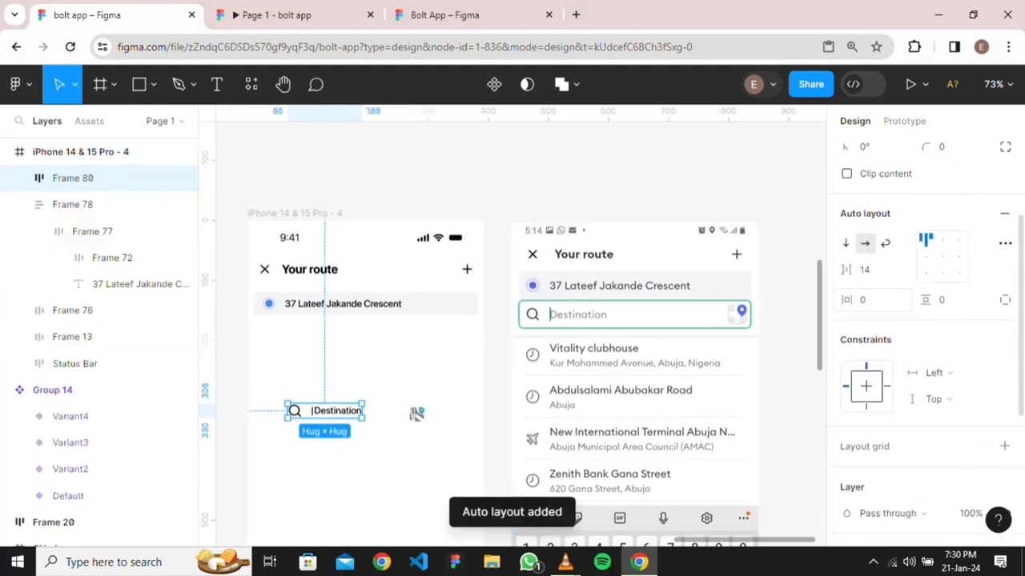
{"action": "left_click", "coordinate": [872, 270]}
{"action": "type", "text": "1"}
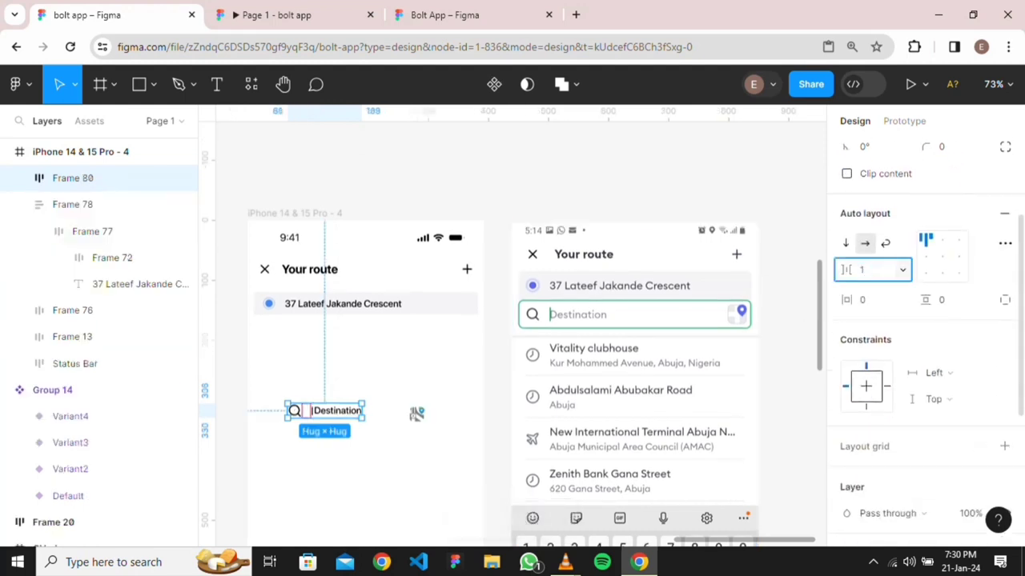
{"action": "key", "text": "Return"}
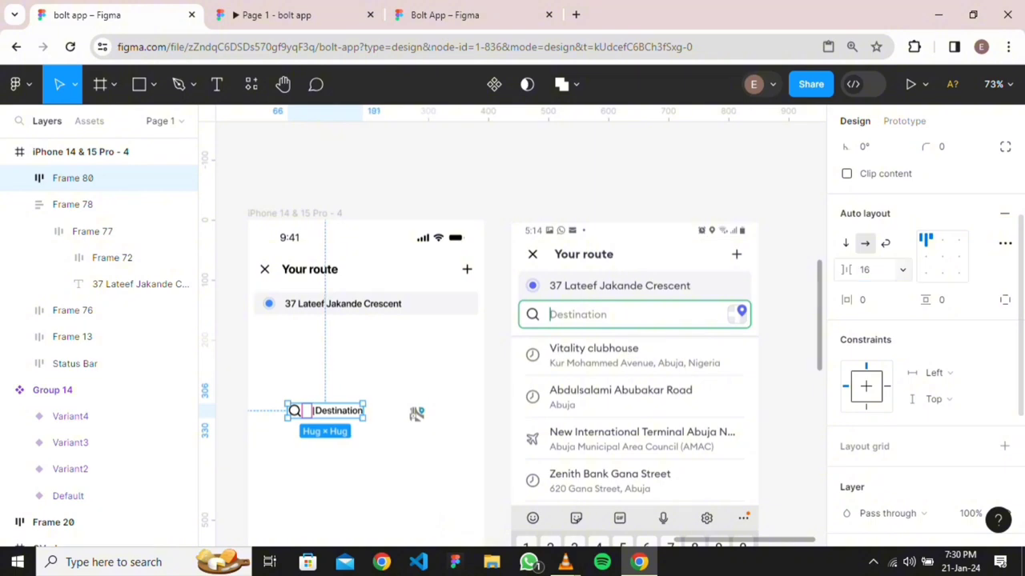
{"action": "key", "text": "Escape"}
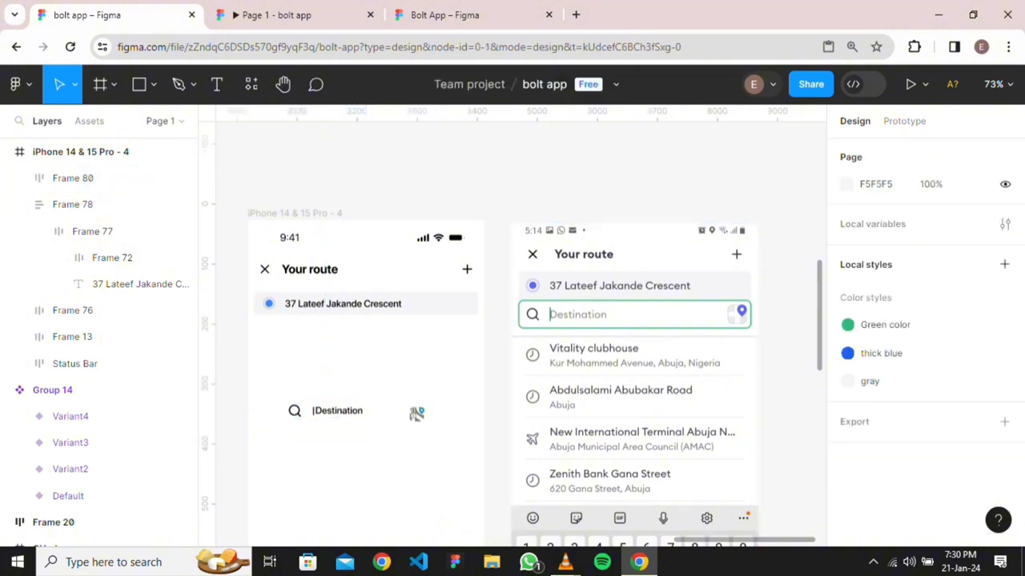
{"action": "left_click", "coordinate": [324, 410]}
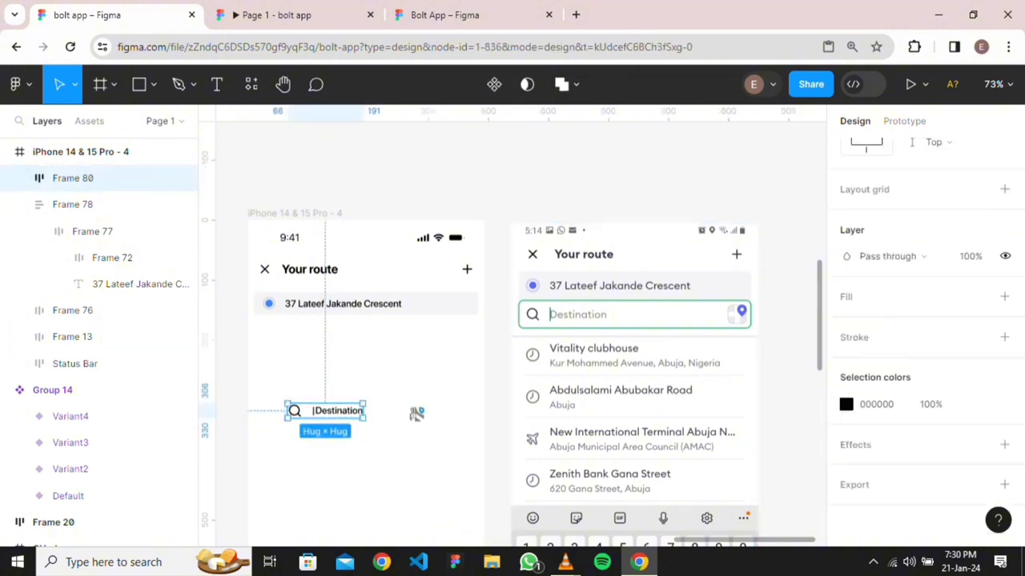
{"action": "left_click", "coordinate": [416, 414], "text": "shift"}
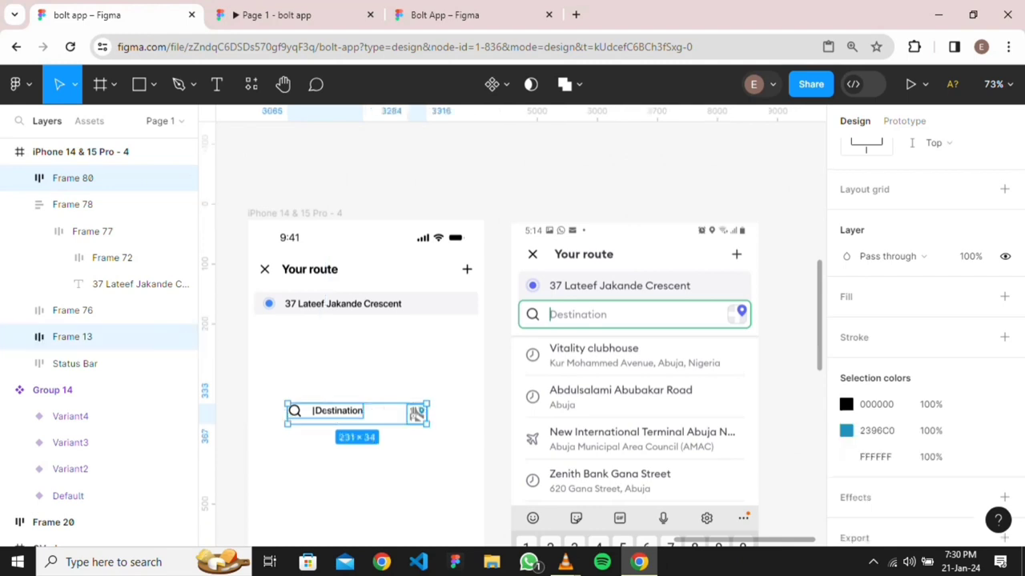
Wrap the search row and map-pin icon in auto layout, centred and pushed to opposite ends
{"action": "key", "text": "shift+a"}
{"action": "scroll", "coordinate": [512, 336], "scroll_direction": "down", "scroll_amount": 3}
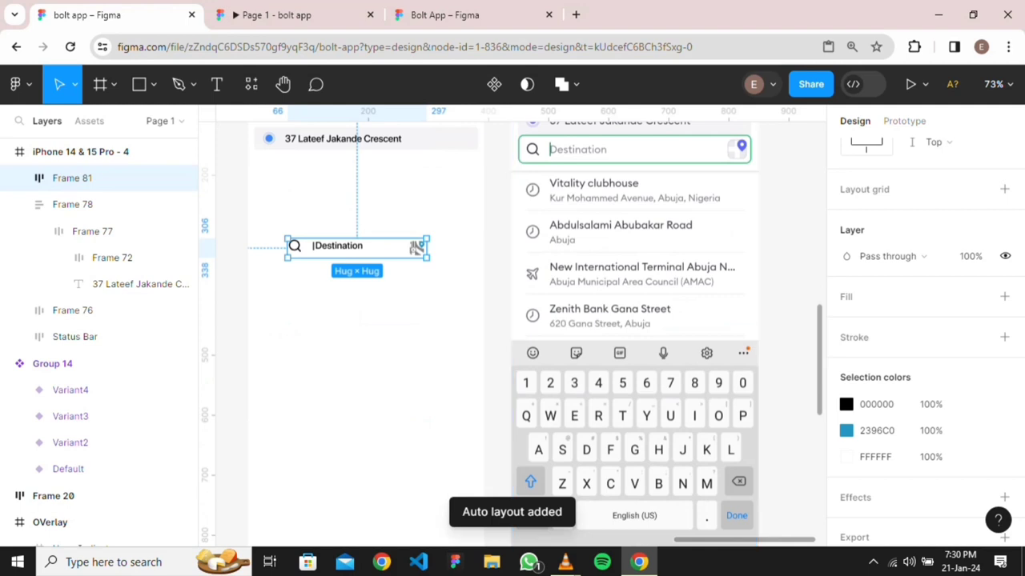
{"action": "scroll", "coordinate": [925, 336], "scroll_direction": "up", "scroll_amount": 4}
{"action": "left_click", "coordinate": [942, 300]}
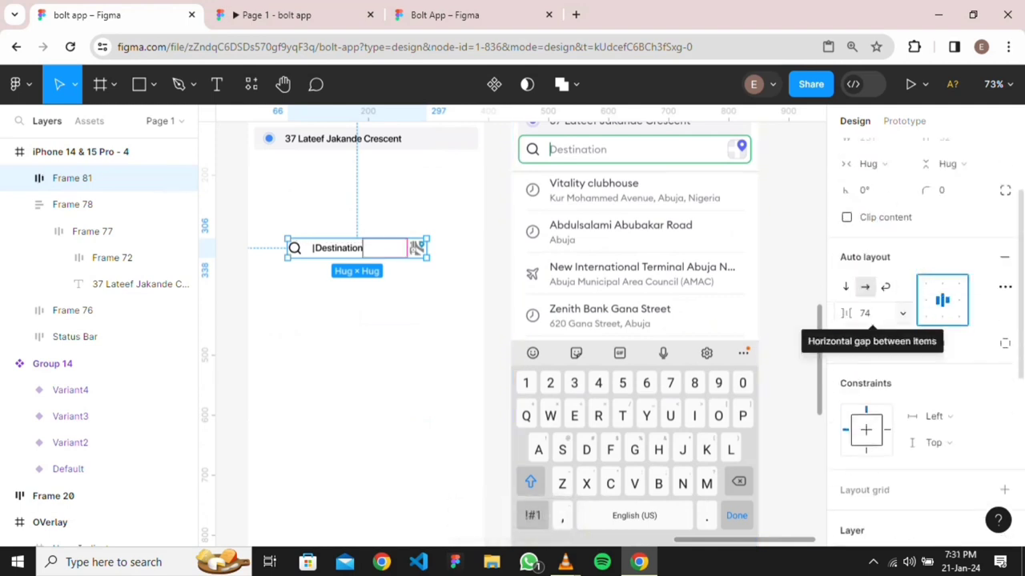
{"action": "double_click", "coordinate": [943, 300]}
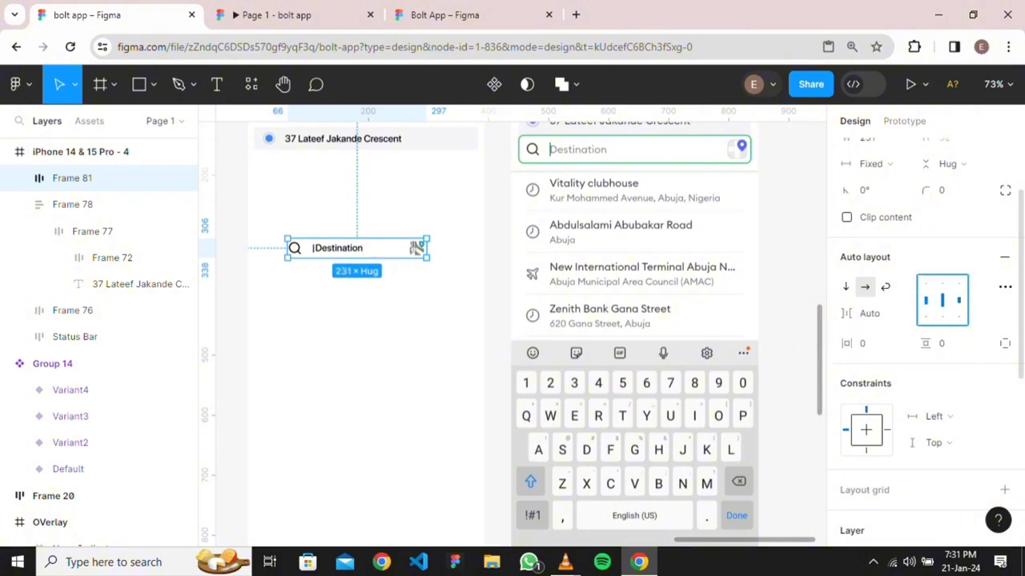
Adjust the bar's vertical padding and give it a black outline instead of a white fill
{"action": "scroll", "coordinate": [872, 331], "scroll_direction": "down", "scroll_amount": 1}
{"action": "scroll", "coordinate": [924, 337], "scroll_direction": "down", "scroll_amount": 3}
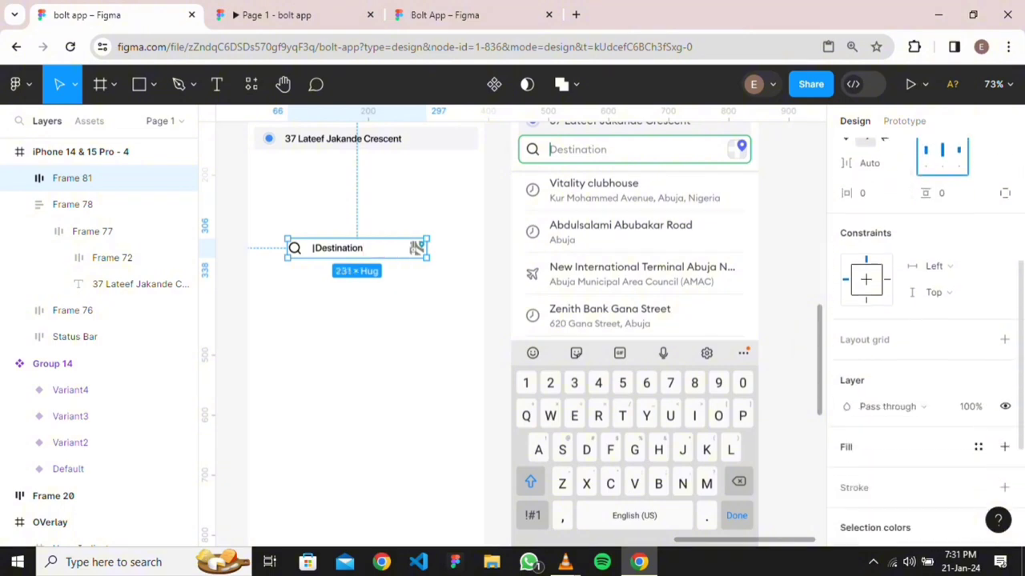
{"action": "scroll", "coordinate": [925, 337], "scroll_direction": "up", "scroll_amount": 4}
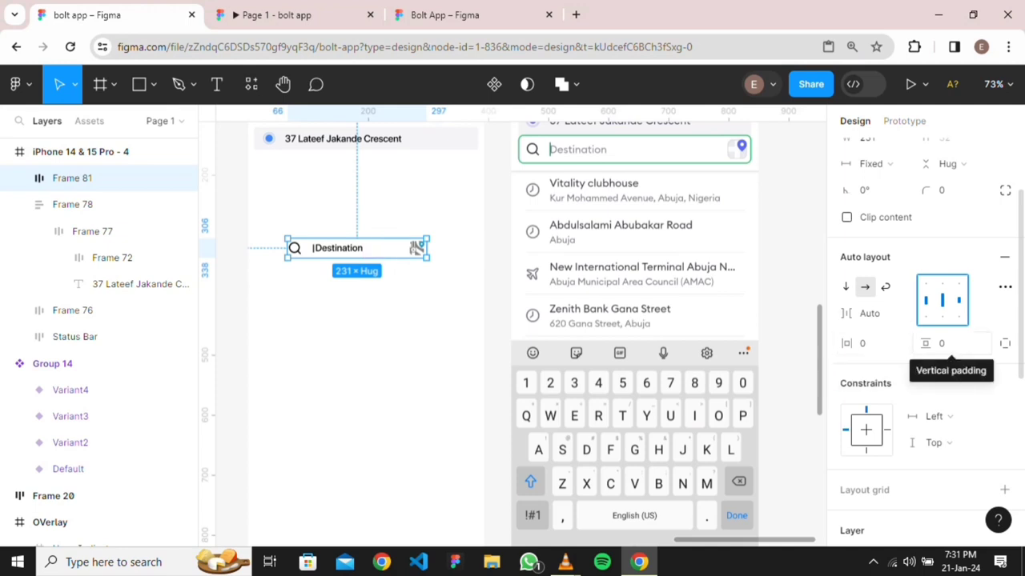
{"action": "left_click", "coordinate": [945, 343]}
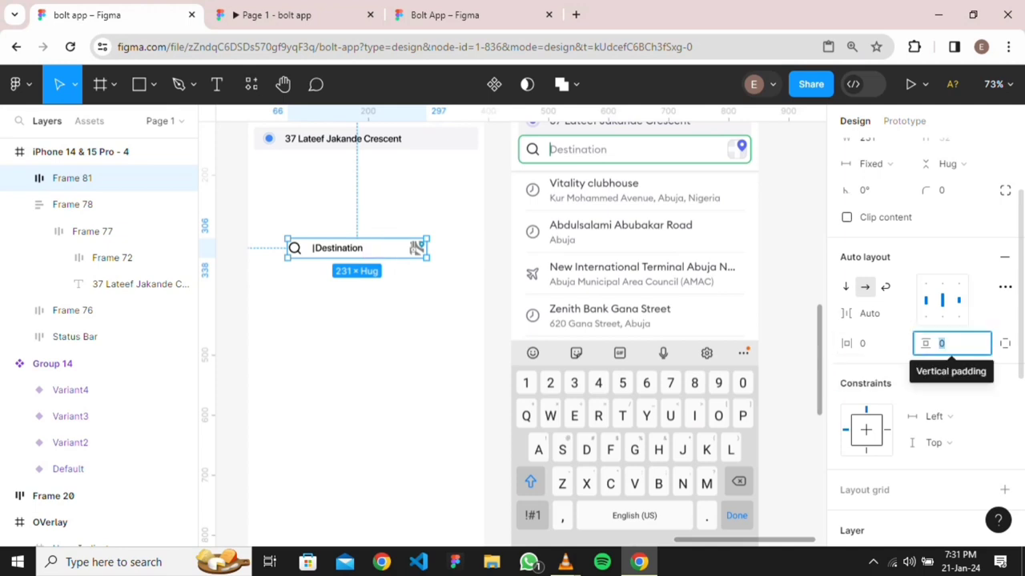
{"action": "scroll", "coordinate": [944, 368], "scroll_direction": "down", "scroll_amount": 5}
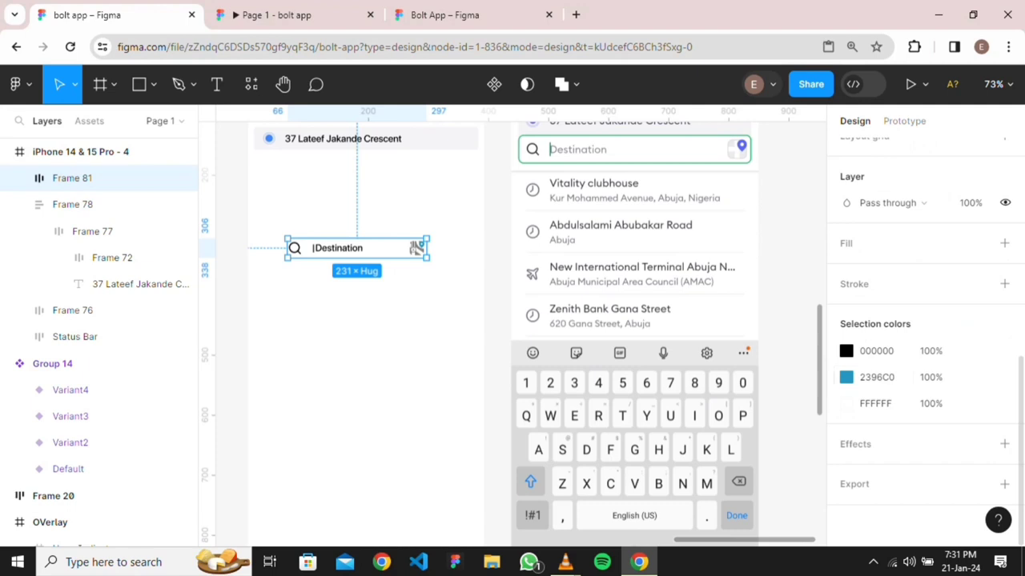
{"action": "left_click", "coordinate": [1004, 244]}
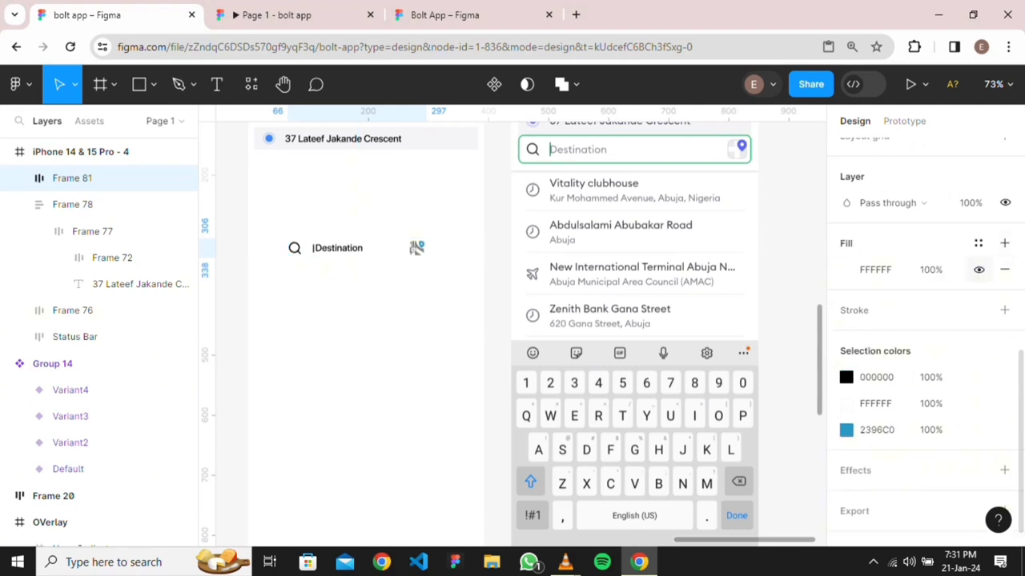
{"action": "left_click", "coordinate": [978, 269]}
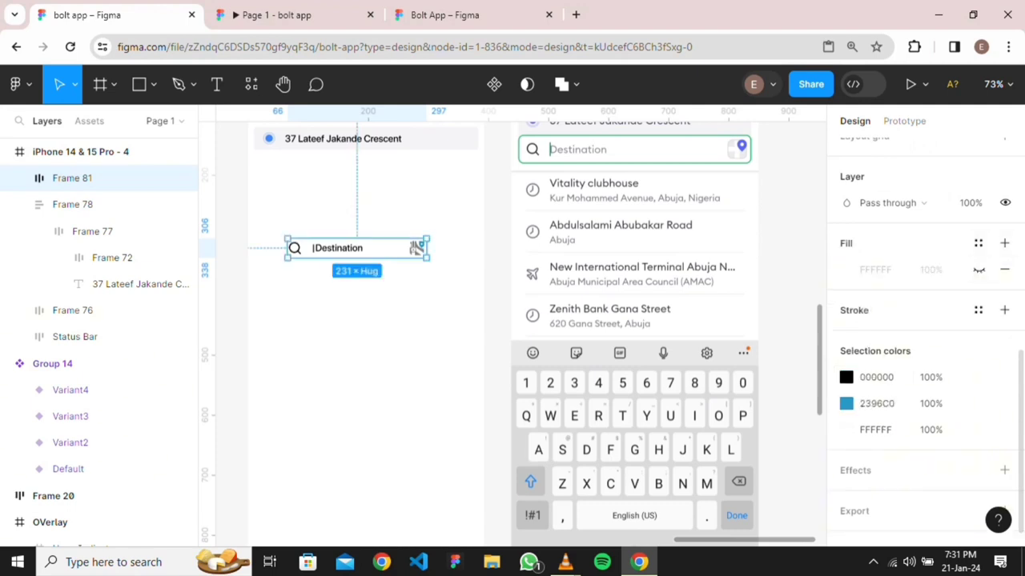
{"action": "left_click", "coordinate": [1003, 310]}
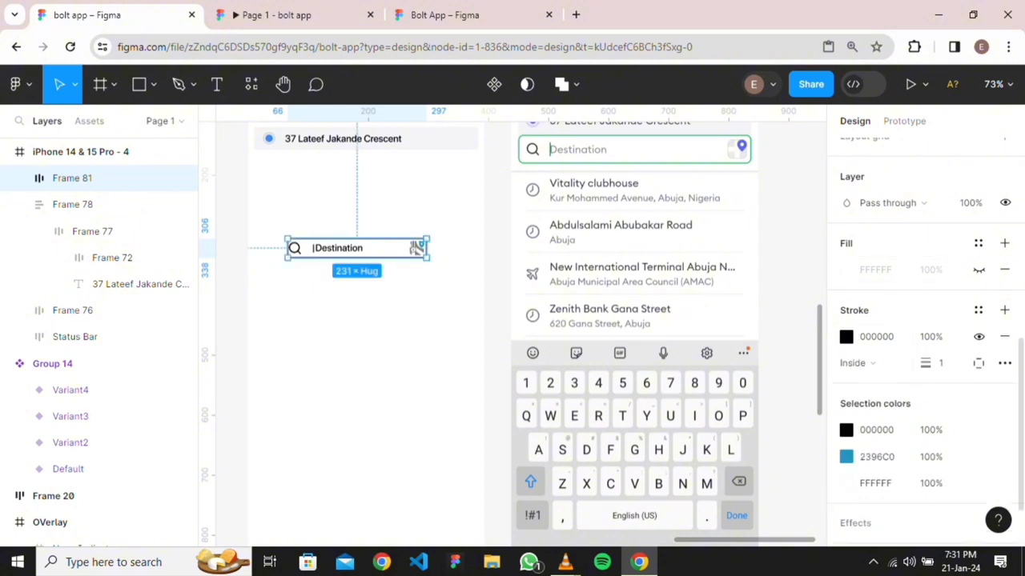
Give the search bar a corner radius of 8
{"action": "scroll", "coordinate": [925, 337], "scroll_direction": "up", "scroll_amount": 5}
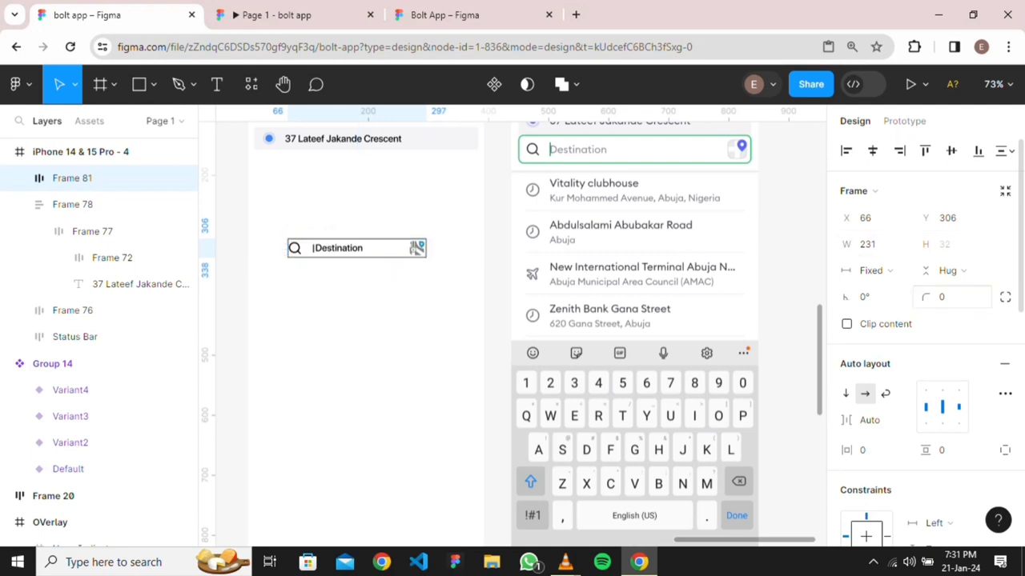
{"action": "left_click", "coordinate": [942, 297]}
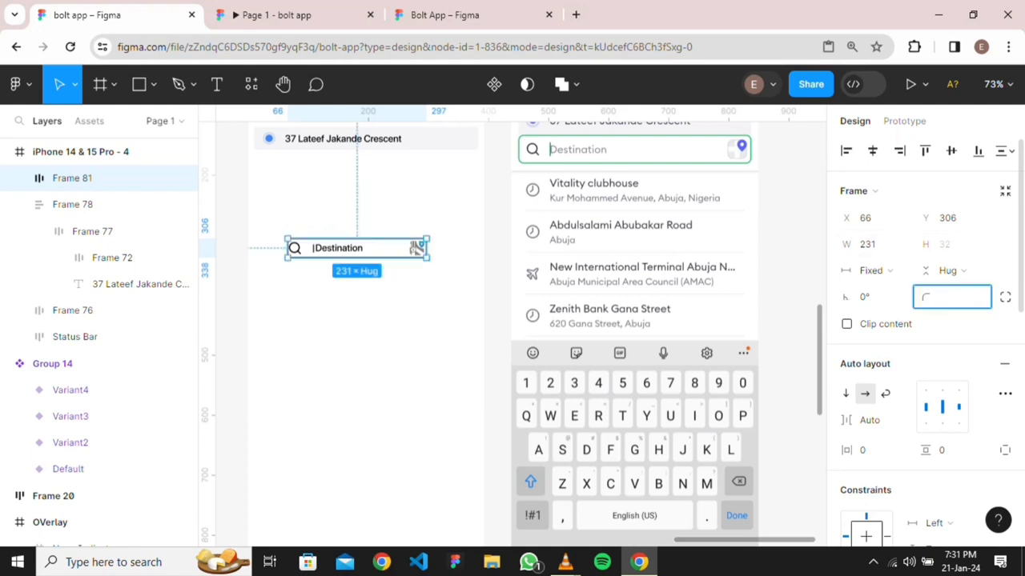
{"action": "key", "text": "Return"}
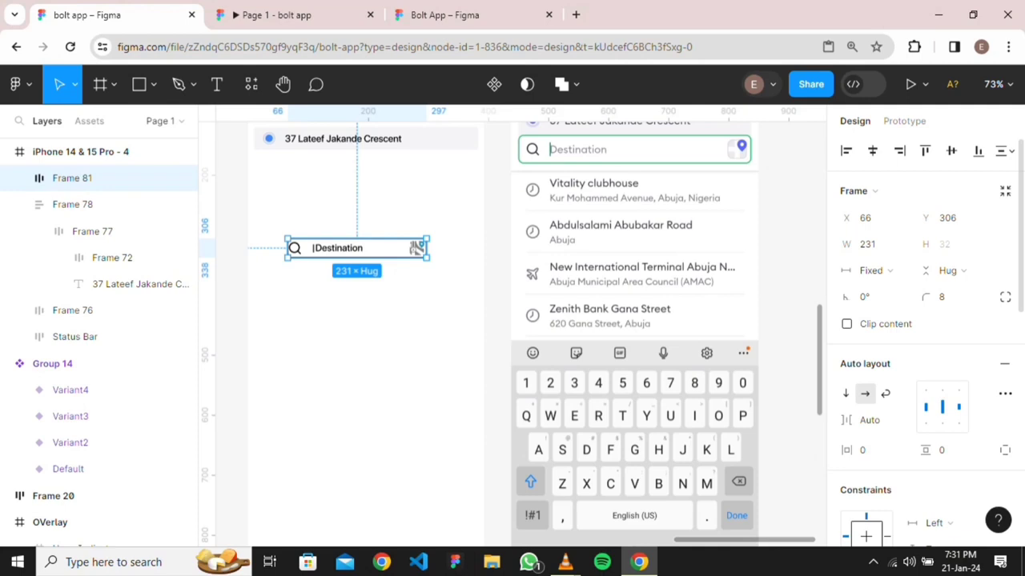
{"action": "key", "text": "Escape"}
Set the Destination search bar's horizontal padding to 16
{"action": "scroll", "coordinate": [411, 374], "scroll_direction": "up", "scroll_amount": 3}
{"action": "scroll", "coordinate": [425, 360], "scroll_direction": "down", "scroll_amount": 2}
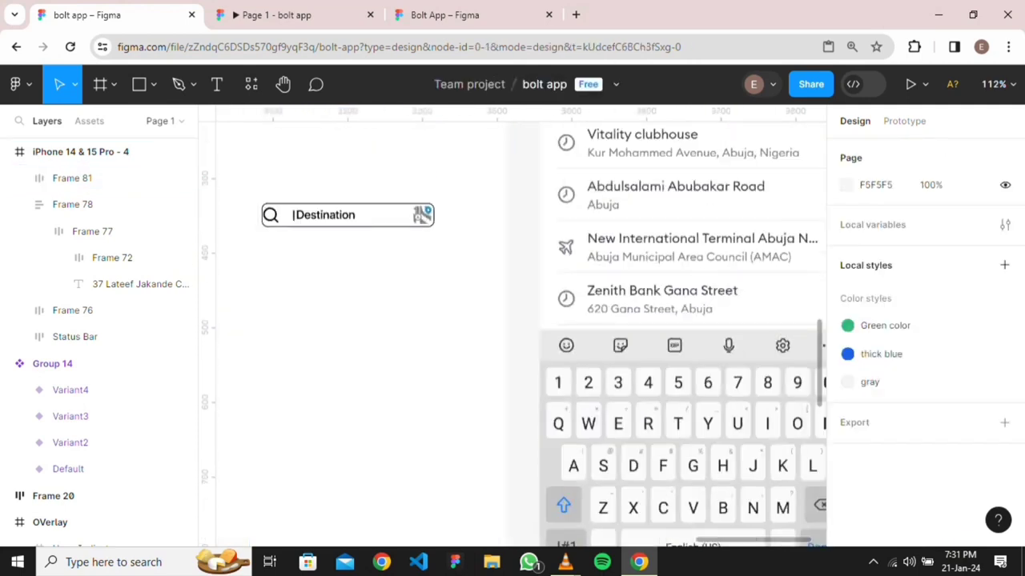
{"action": "scroll", "coordinate": [420, 330], "scroll_direction": "down", "scroll_amount": 5}
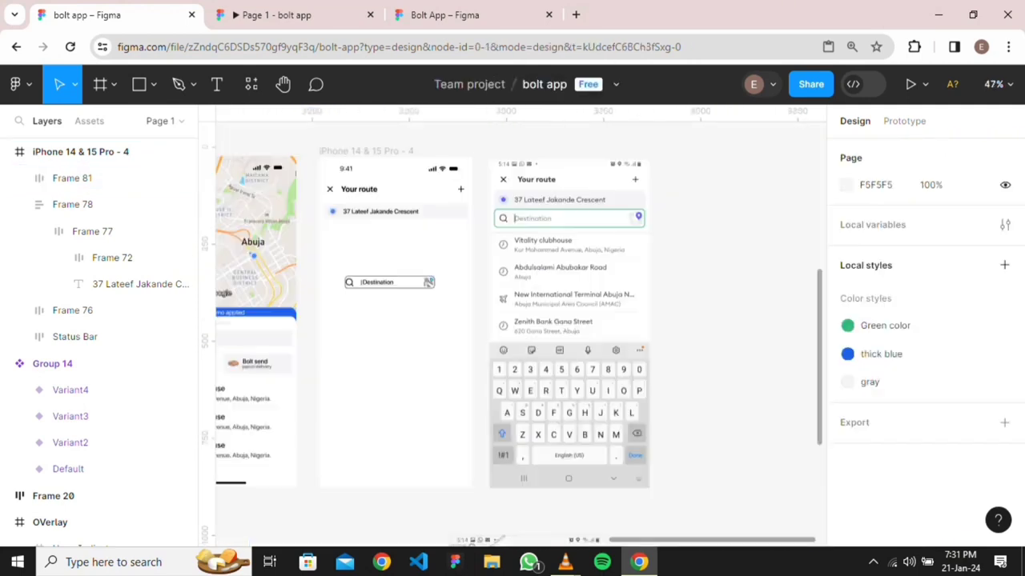
{"action": "left_click", "coordinate": [377, 282]}
{"action": "scroll", "coordinate": [920, 360], "scroll_direction": "down", "scroll_amount": 1}
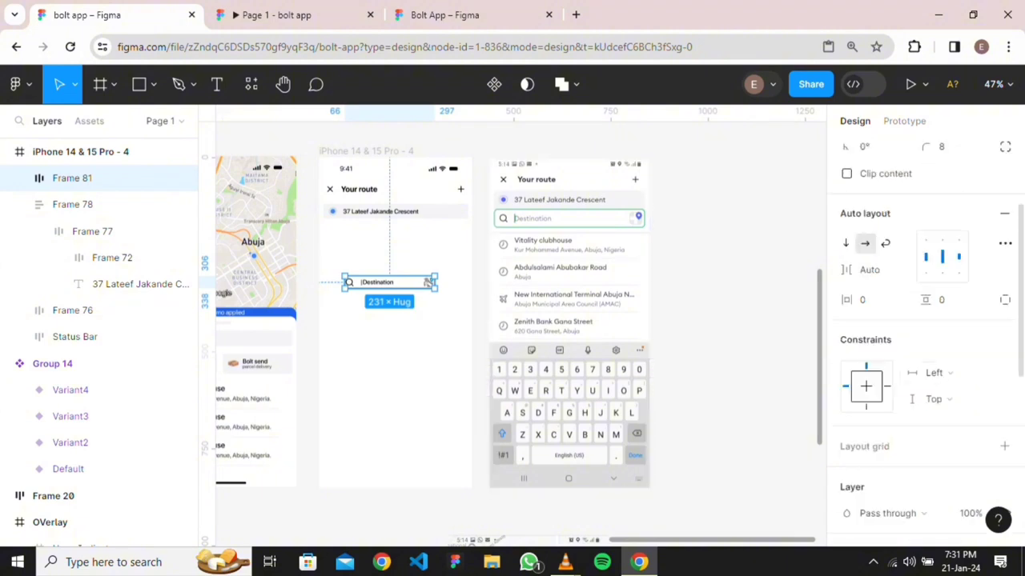
{"action": "left_click", "coordinate": [872, 299]}
{"action": "type", "text": "16"}
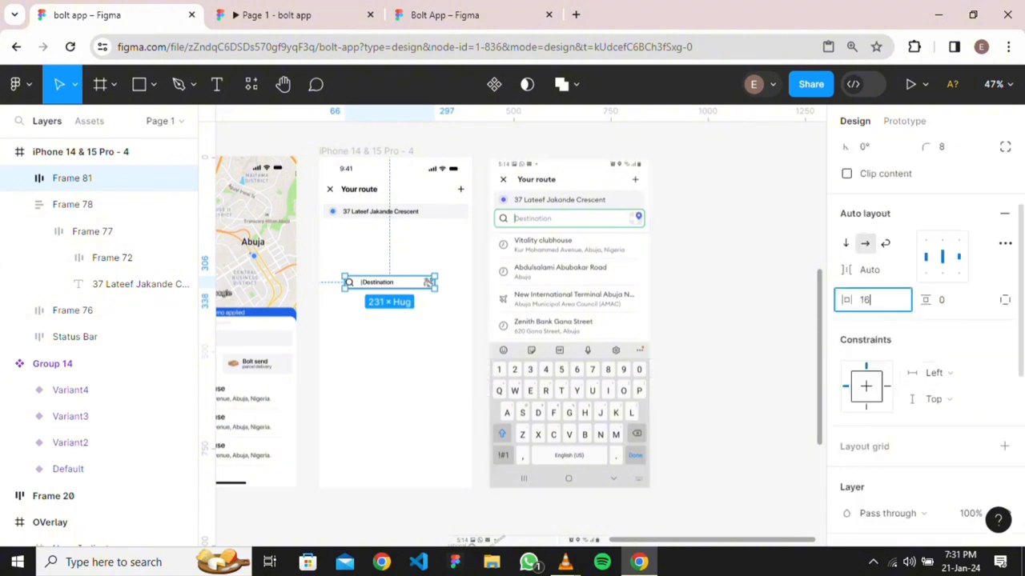
{"action": "key", "text": "Return"}
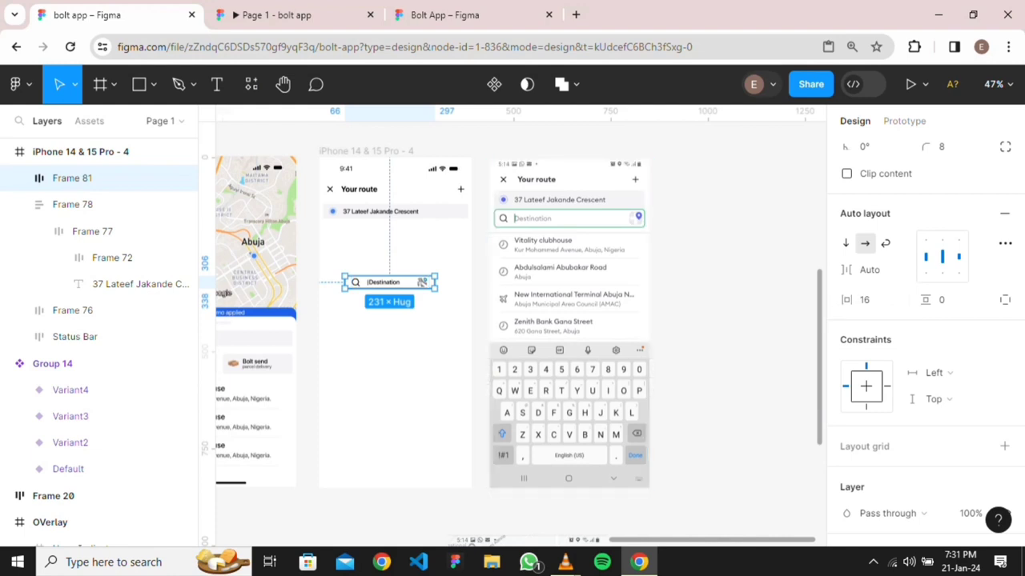
{"action": "key", "text": "Escape"}
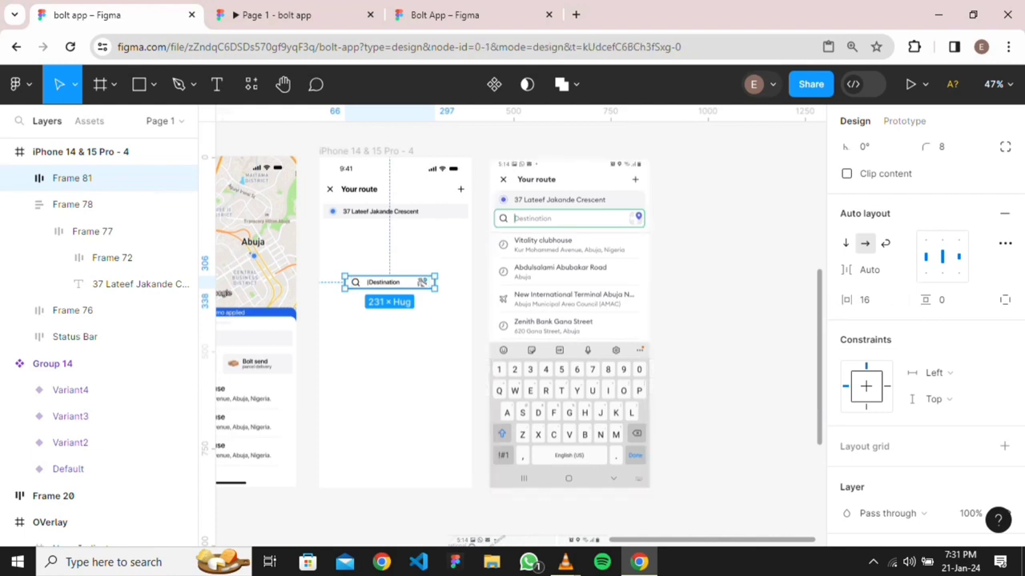
{"action": "left_click", "coordinate": [389, 281]}
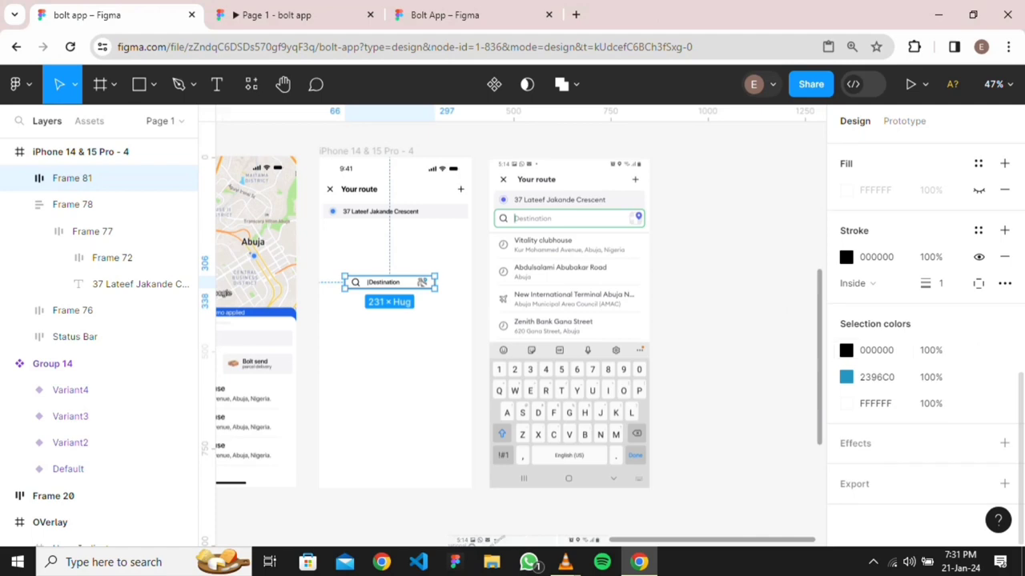
Colour the bar's outline green 32BA78, sampled from the reference screenshot's underline
{"action": "left_click", "coordinate": [846, 257]}
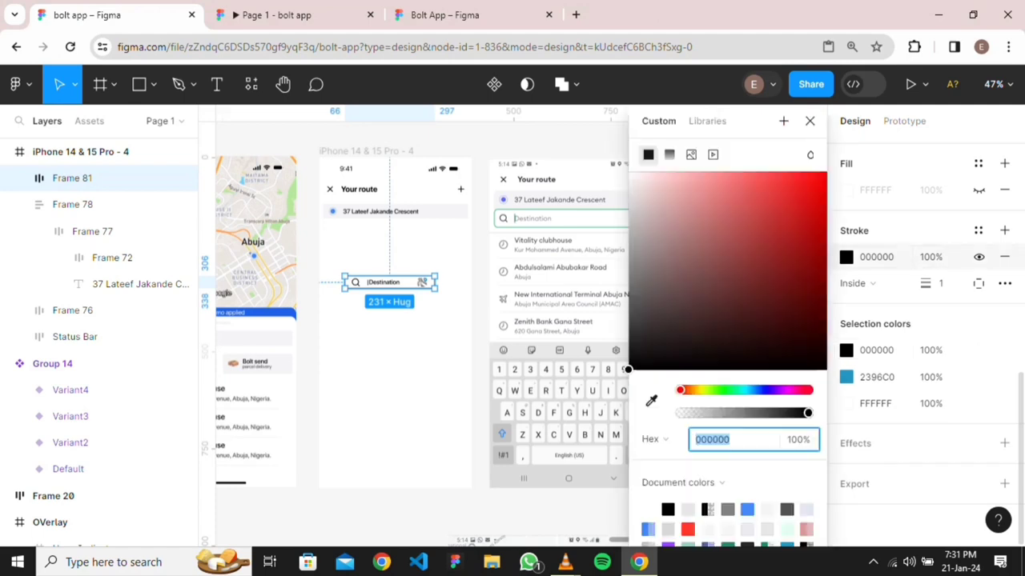
{"action": "left_click", "coordinate": [651, 401]}
{"action": "scroll", "coordinate": [572, 353], "scroll_direction": "down", "scroll_amount": 4}
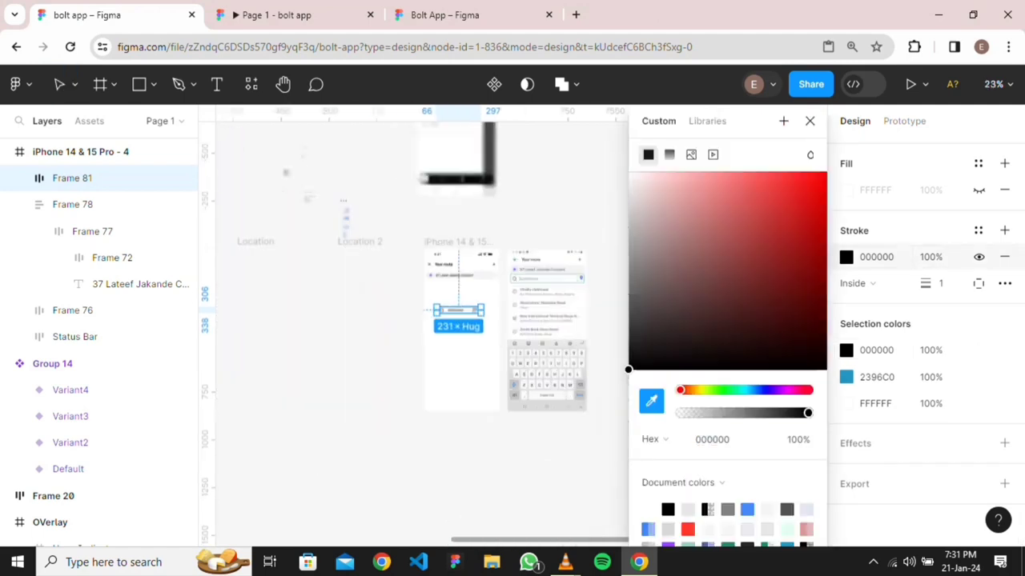
{"action": "scroll", "coordinate": [572, 336], "scroll_direction": "up", "scroll_amount": 4}
{"action": "scroll", "coordinate": [515, 250], "scroll_direction": "up", "scroll_amount": 10}
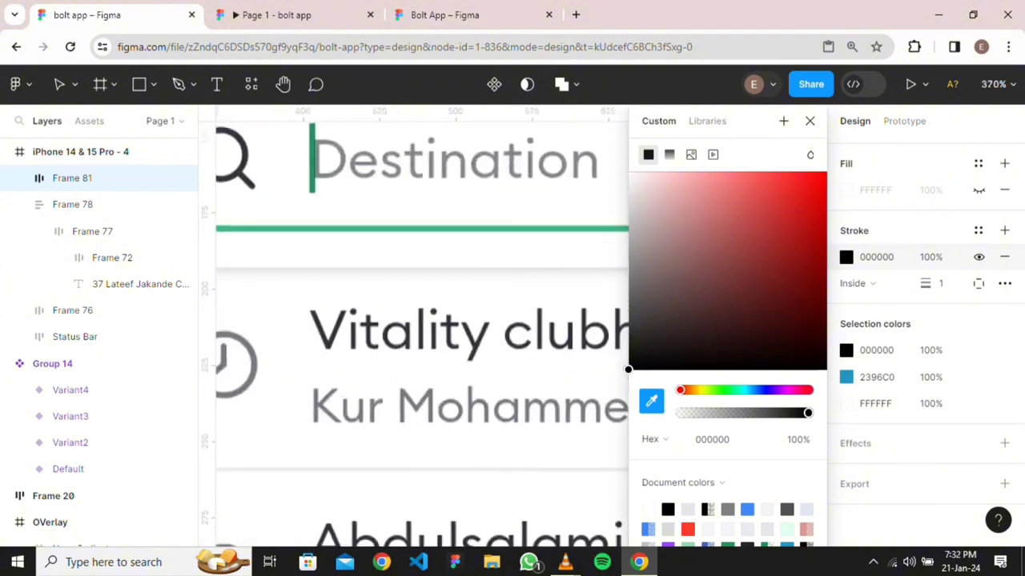
{"action": "scroll", "coordinate": [433, 232], "scroll_direction": "up", "scroll_amount": 3}
{"action": "left_click", "coordinate": [432, 227]}
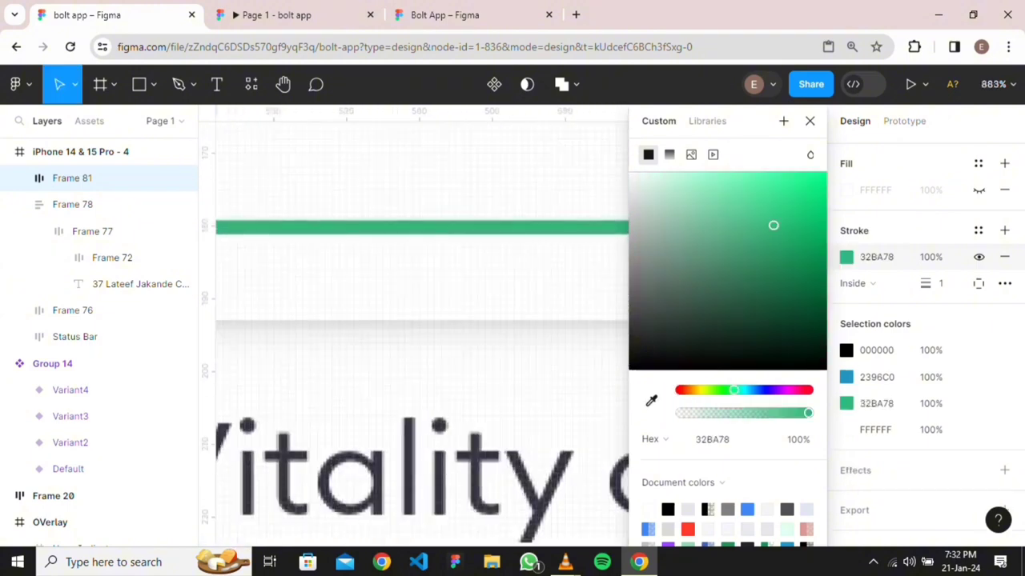
{"action": "left_click", "coordinate": [408, 391]}
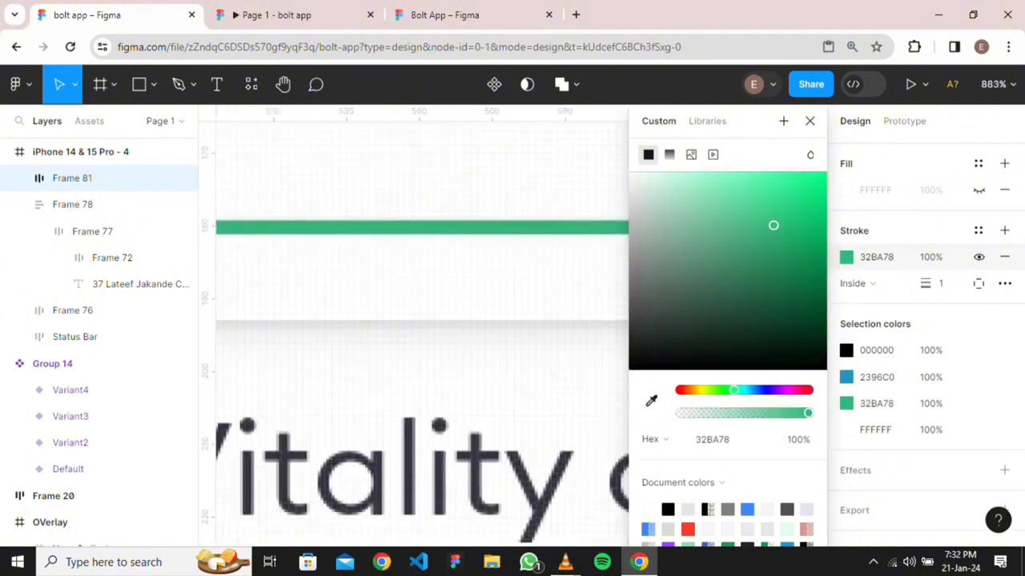
Move the Destination bar up under the address row
{"action": "scroll", "coordinate": [408, 391], "scroll_direction": "down", "scroll_amount": 3}
{"action": "scroll", "coordinate": [399, 390], "scroll_direction": "down", "scroll_amount": 5}
{"action": "scroll", "coordinate": [399, 391], "scroll_direction": "left", "scroll_amount": 4}
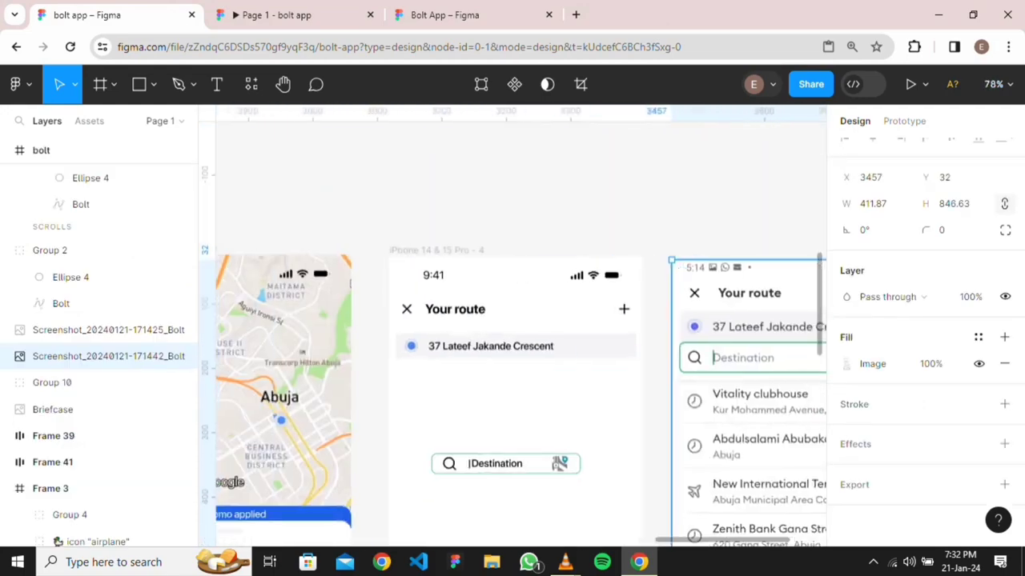
{"action": "scroll", "coordinate": [449, 544], "scroll_direction": "up", "scroll_amount": 5}
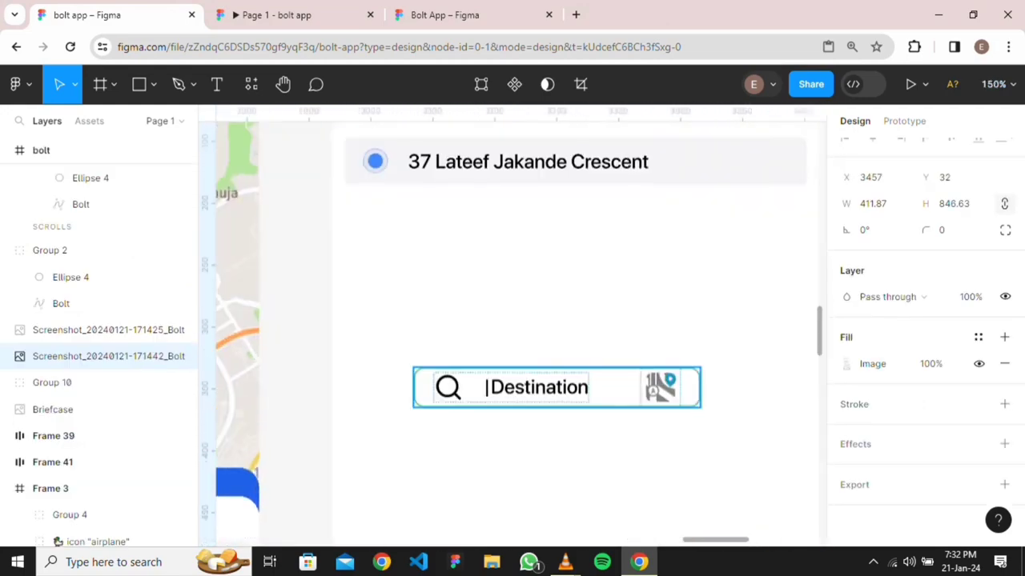
{"action": "left_click_drag", "start_coordinate": [689, 386], "coordinate": [441, 394]}
{"action": "scroll", "coordinate": [746, 326], "scroll_direction": "down", "scroll_amount": 5}
Set the search bar's vertical padding to 4
{"action": "left_click", "coordinate": [942, 436]}
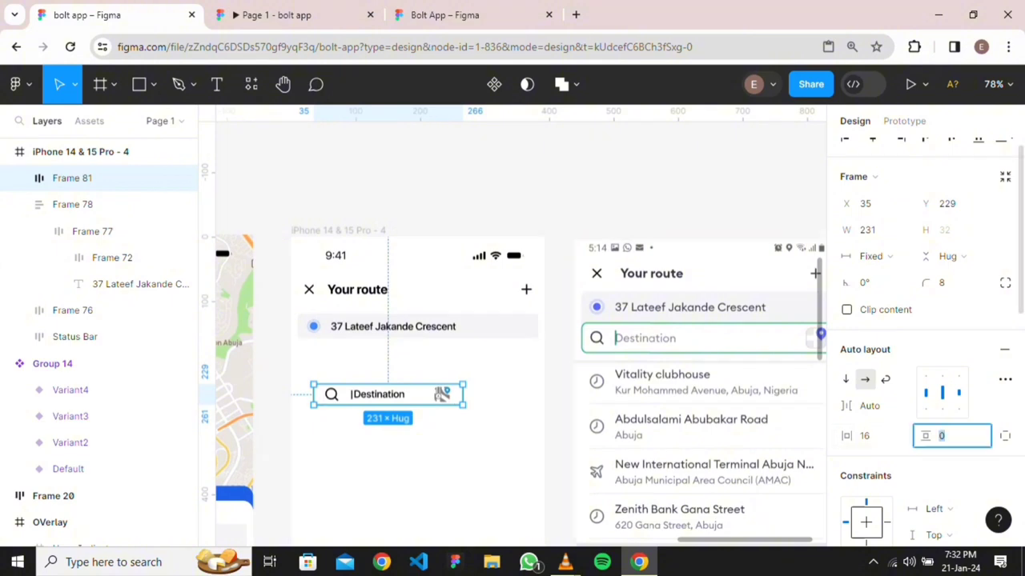
{"action": "type", "text": "4"}
{"action": "key", "text": "Return"}
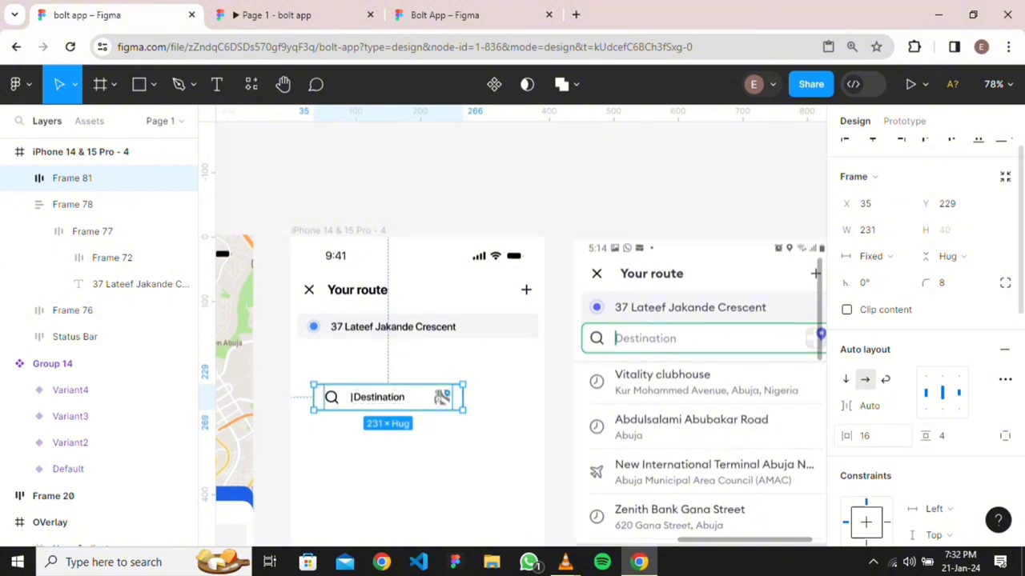
{"action": "key", "text": "Escape"}
{"action": "scroll", "coordinate": [521, 333], "scroll_direction": "right", "scroll_amount": 2}
{"action": "scroll", "coordinate": [521, 334], "scroll_direction": "down", "scroll_amount": 1}
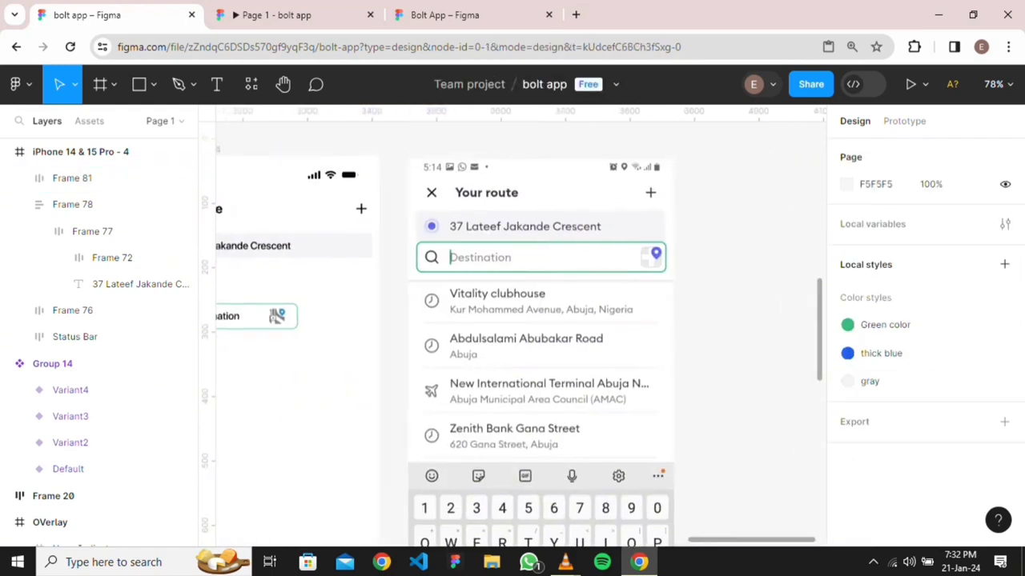
{"action": "scroll", "coordinate": [520, 334], "scroll_direction": "left", "scroll_amount": 2}
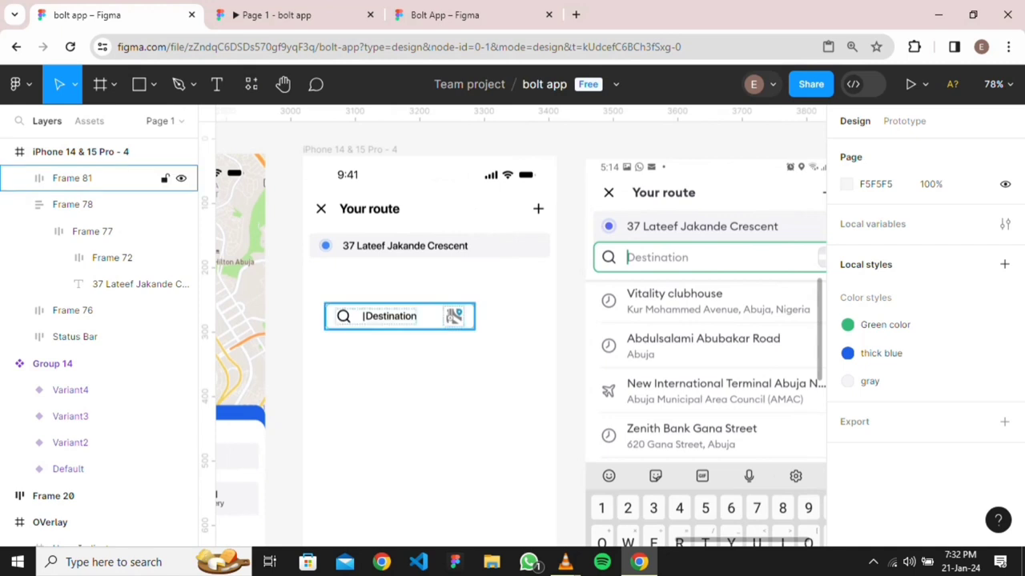
Set the bar's horizontal padding to 8 and wrap it in a new auto-layout frame
{"action": "left_click", "coordinate": [96, 177]}
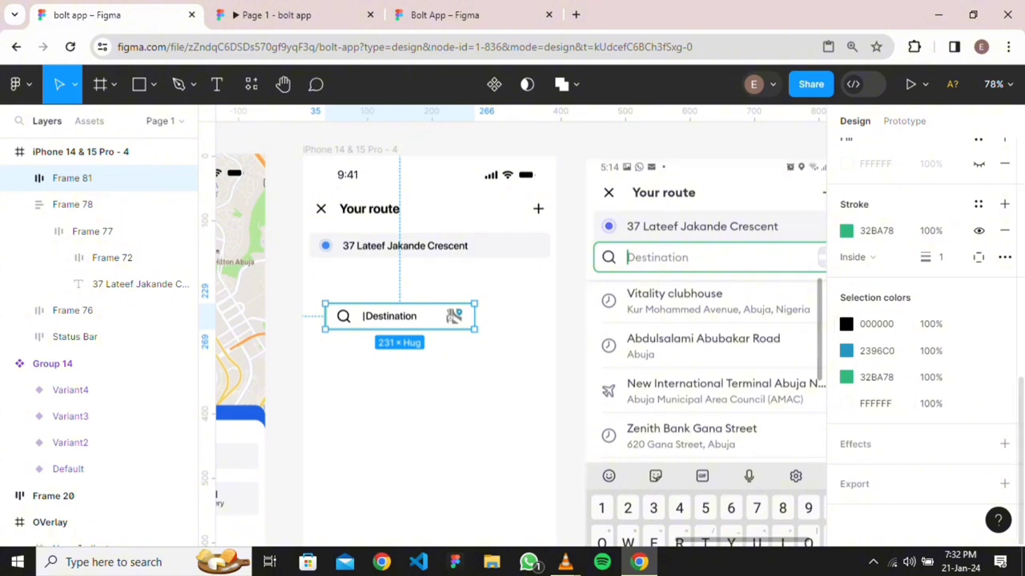
{"action": "scroll", "coordinate": [925, 337], "scroll_direction": "up", "scroll_amount": 4}
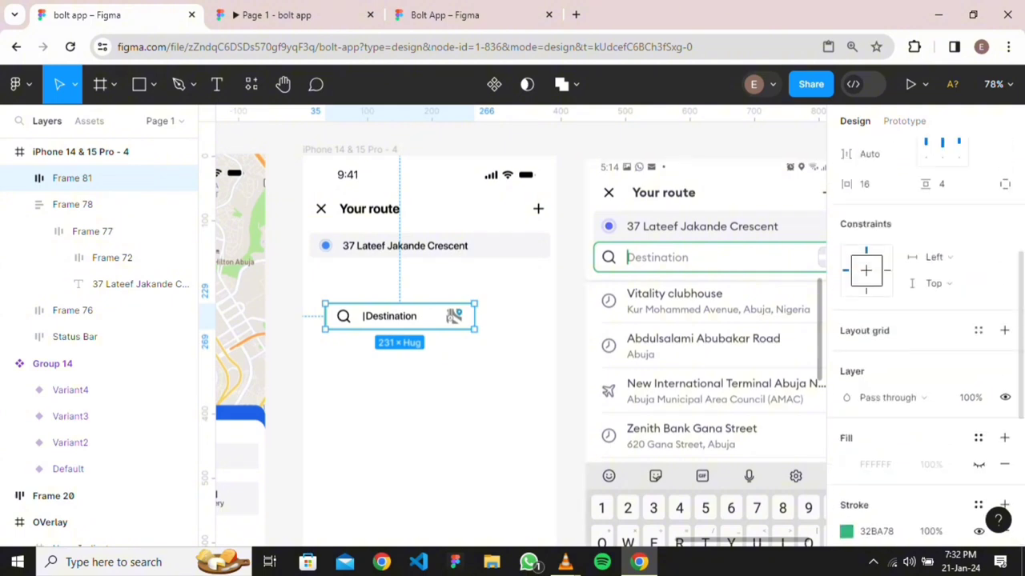
{"action": "left_click", "coordinate": [872, 184]}
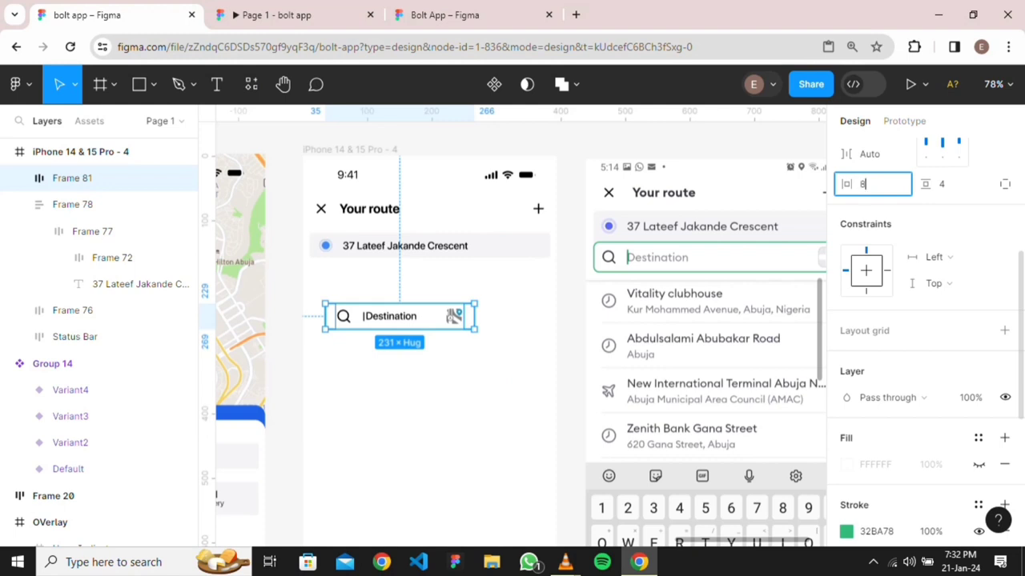
{"action": "key", "text": "Return"}
{"action": "key", "text": "Escape"}
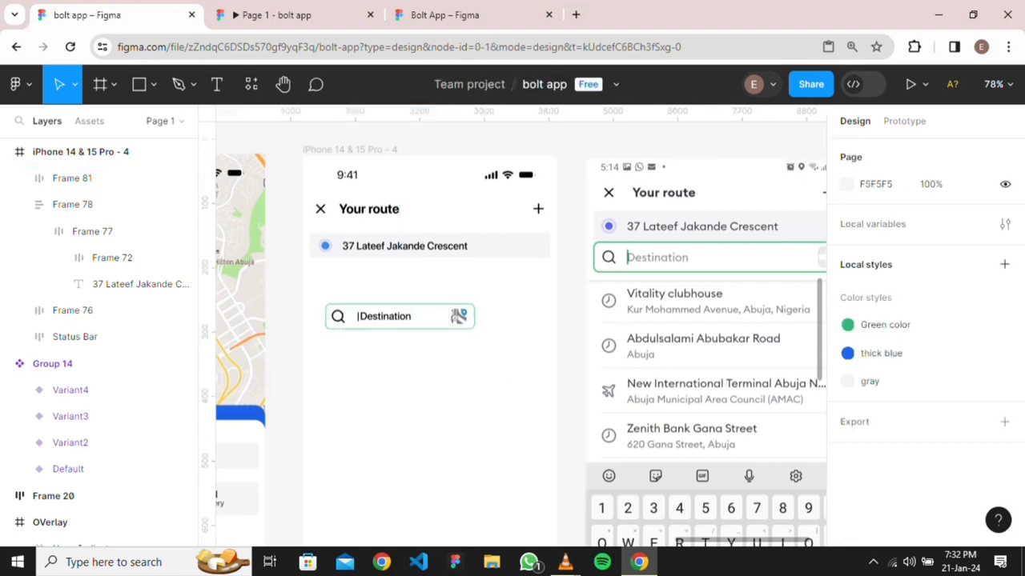
{"action": "left_click", "coordinate": [399, 316]}
{"action": "key", "text": "shift+a"}
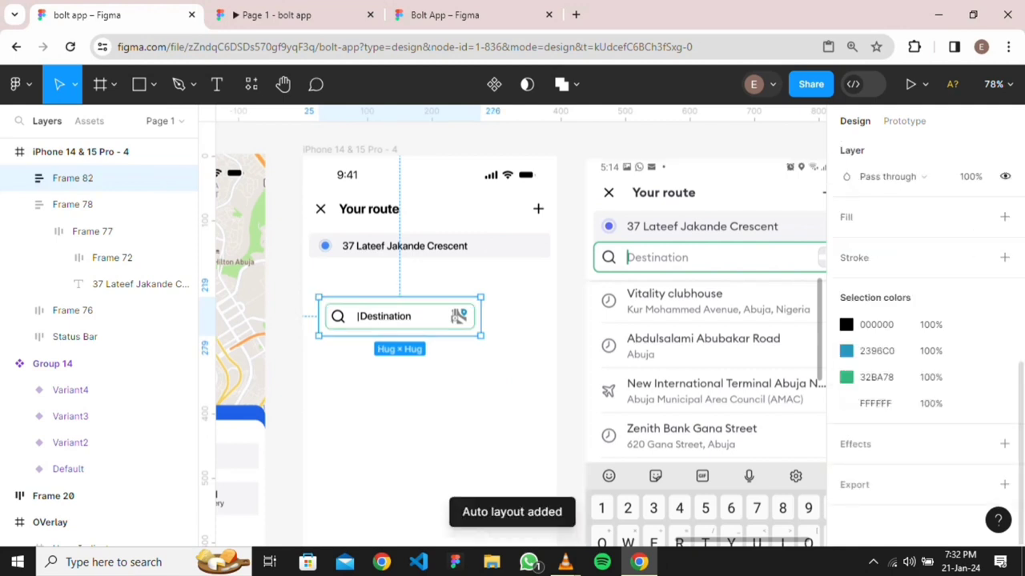
Give the wrapper frame 16 horizontal padding
{"action": "left_click", "coordinate": [865, 264]}
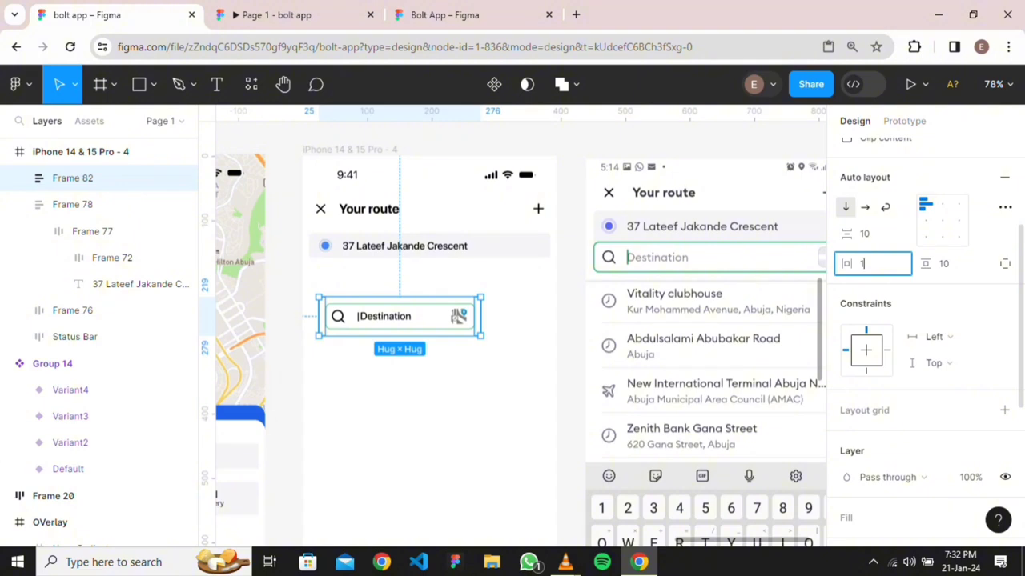
{"action": "type", "text": "16"}
{"action": "key", "text": "Return"}
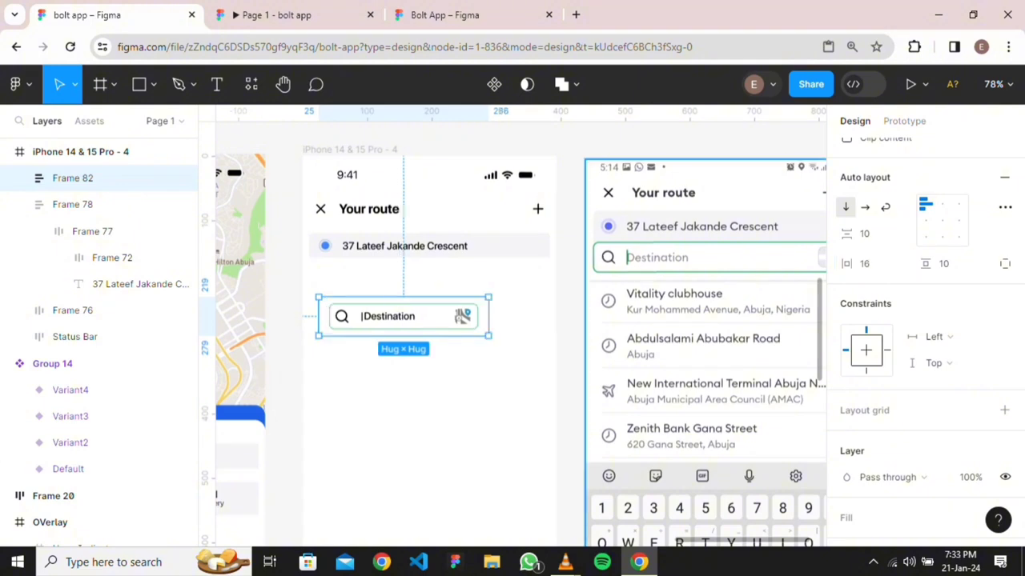
{"action": "key", "text": "Escape"}
Move the wrapper below the address row, widen it to 393, and make the bar fill its width
{"action": "left_click_drag", "start_coordinate": [403, 316], "coordinate": [412, 294]}
{"action": "left_click_drag", "start_coordinate": [496, 294], "coordinate": [556, 294]}
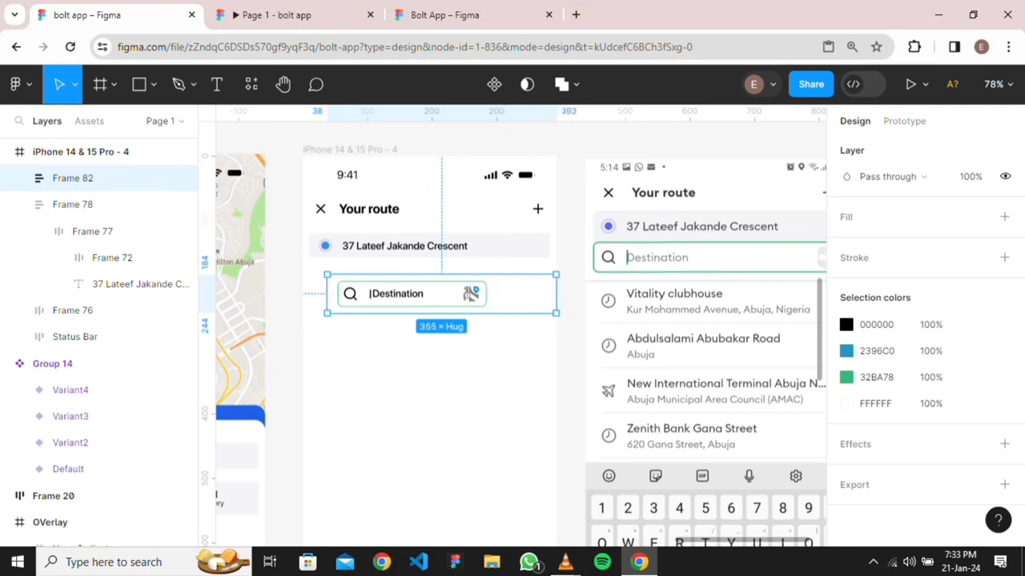
{"action": "double_click", "coordinate": [412, 293]}
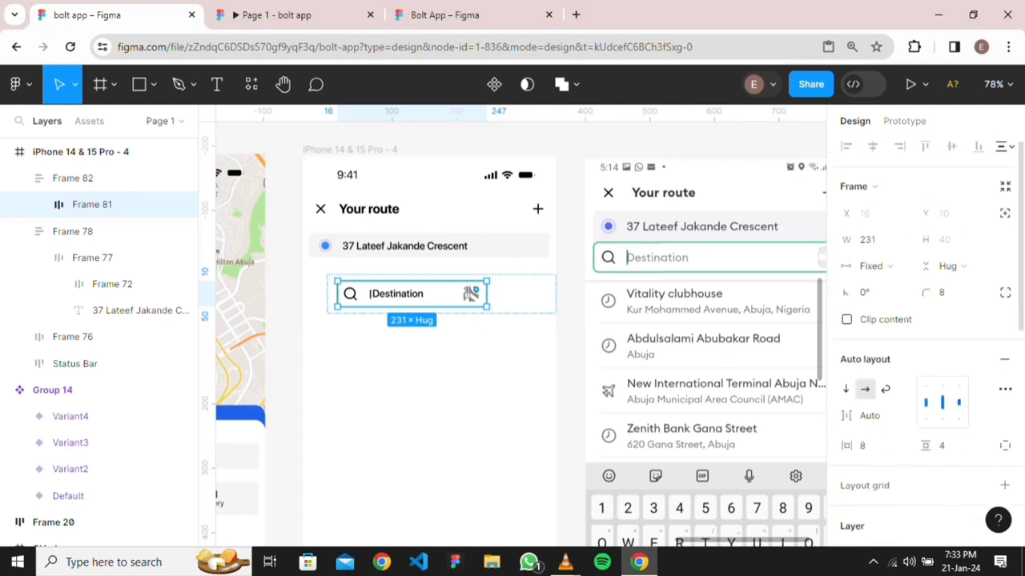
{"action": "left_click", "coordinate": [871, 266]}
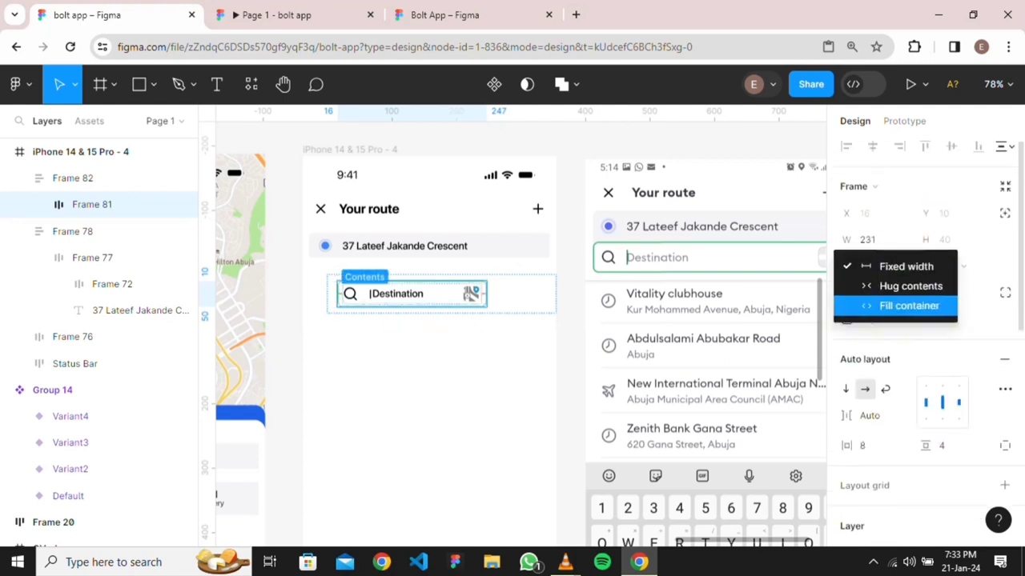
{"action": "left_click", "coordinate": [906, 304]}
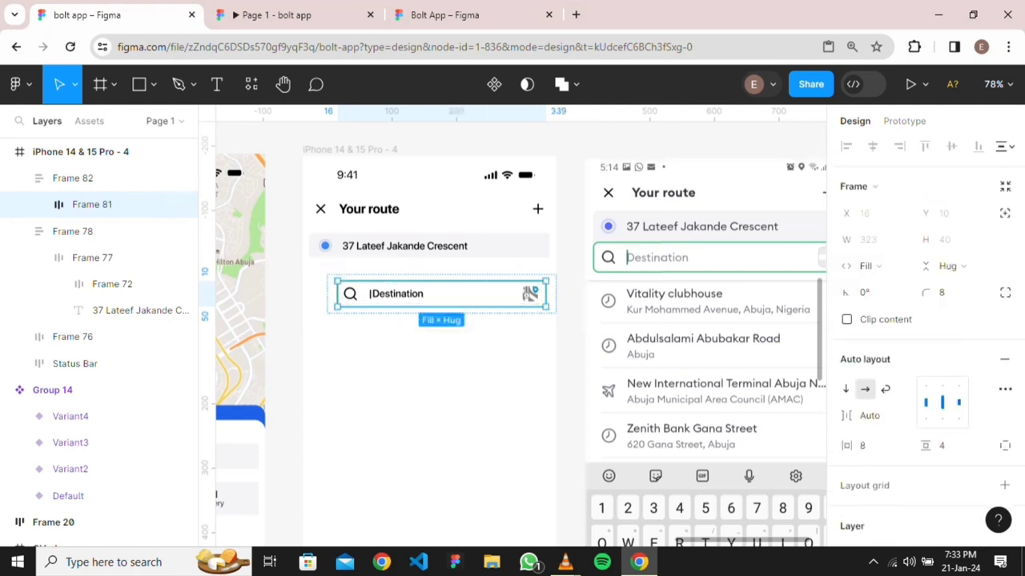
{"action": "key", "text": "Escape"}
{"action": "left_click", "coordinate": [441, 294]}
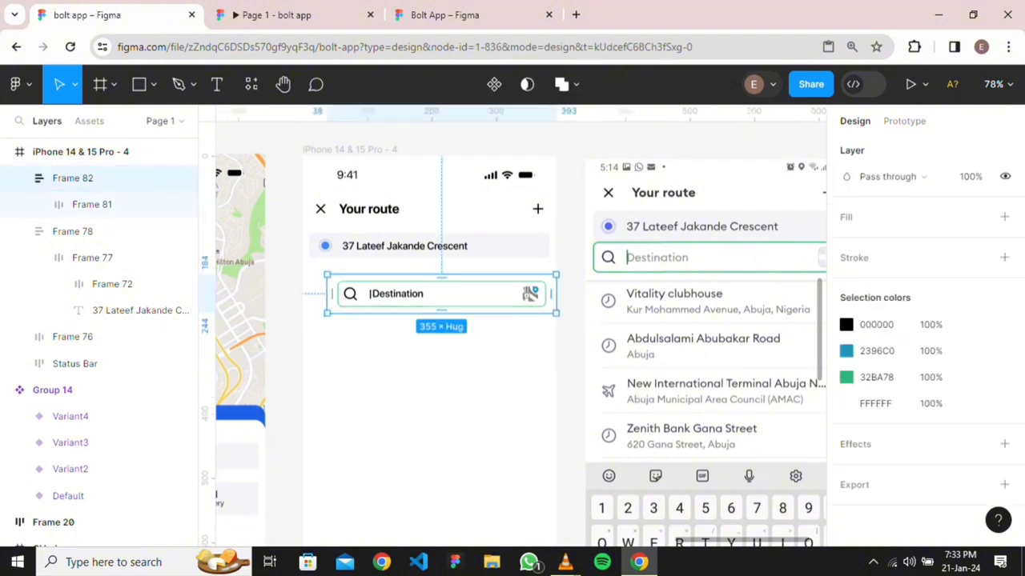
{"action": "left_click_drag", "start_coordinate": [326, 294], "coordinate": [302, 294]}
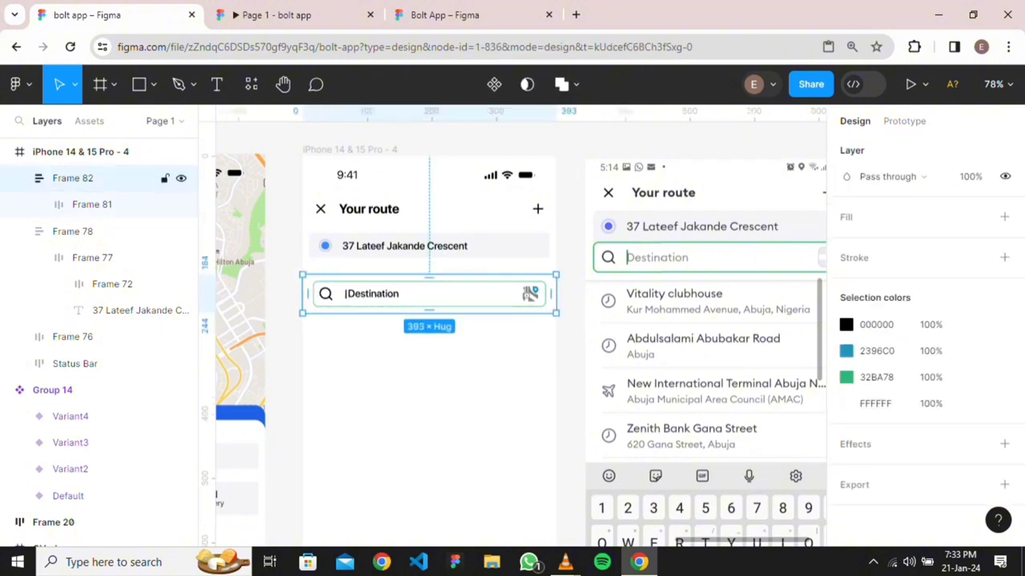
Nudge the wrapper and search row vertically into place below the address row
{"action": "key", "text": "Up"}
{"action": "key", "text": "Up"}
{"action": "key", "text": "Up"}
{"action": "key", "text": "Up"}
{"action": "key", "text": "Up"}
{"action": "key", "text": "Up"}
{"action": "key", "text": "Up"}
{"action": "key", "text": "Up"}
{"action": "key", "text": "Up"}
{"action": "key", "text": "Up"}
{"action": "key", "text": "Up"}
{"action": "key", "text": "Up"}
{"action": "key", "text": "Up"}
{"action": "key", "text": "Up"}
{"action": "key", "text": "Up"}
{"action": "key", "text": "Up"}
{"action": "key", "text": "Up"}
{"action": "key", "text": "Up"}
{"action": "key", "text": "Up"}
{"action": "key", "text": "Up"}
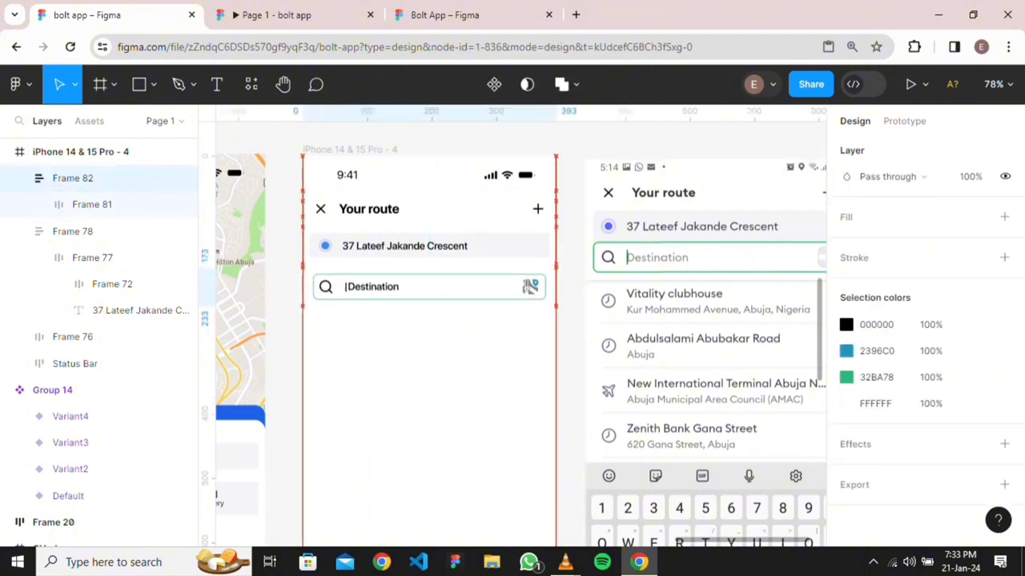
{"action": "key", "text": "Up"}
{"action": "key", "text": "Up"}
{"action": "key", "text": "Up"}
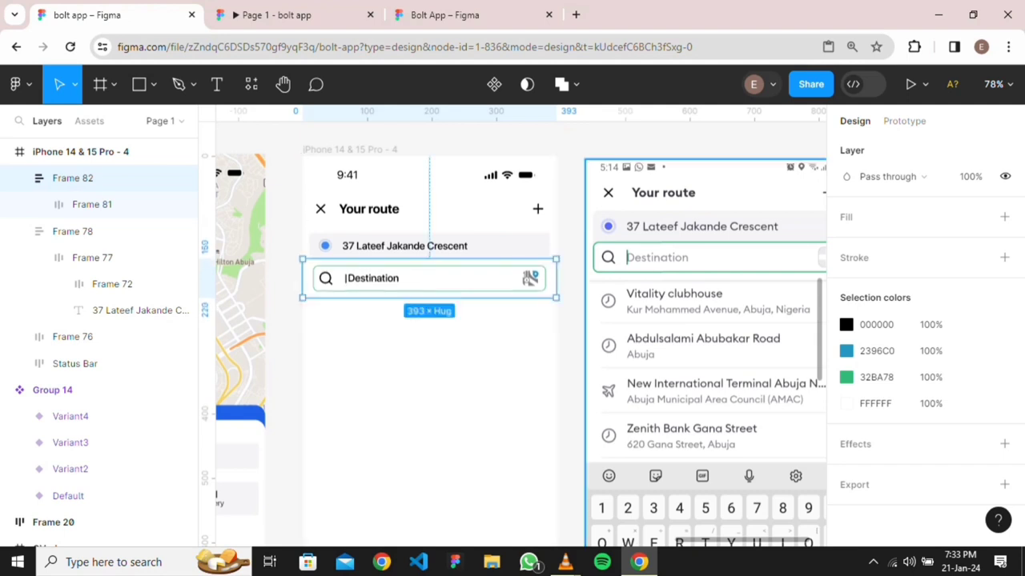
{"action": "key", "text": "Escape"}
{"action": "left_click", "coordinate": [430, 279]}
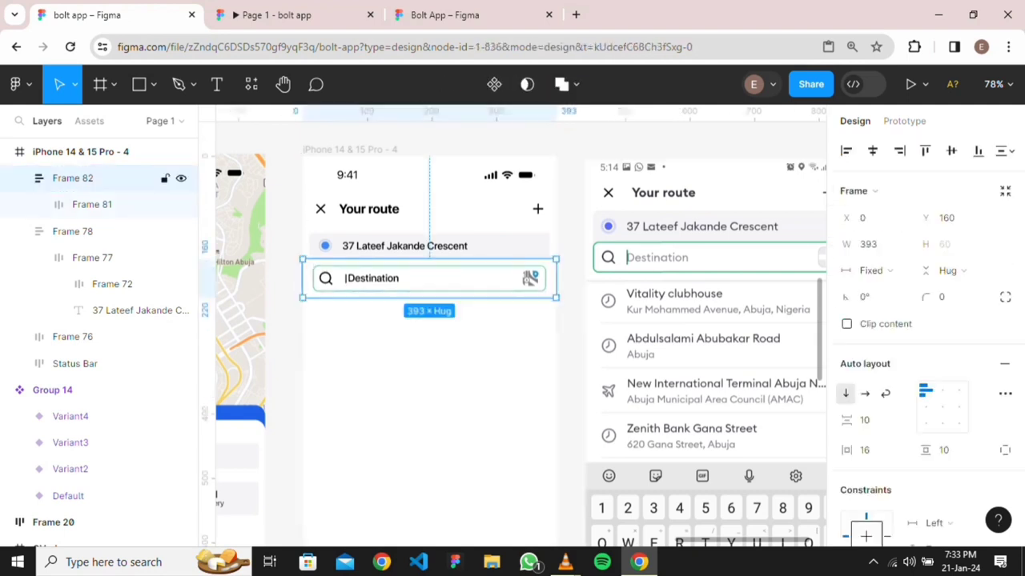
{"action": "key", "text": "alt"}
{"action": "key", "text": "Down"}
{"action": "key", "text": "Down"}
{"action": "key", "text": "Down"}
{"action": "key", "text": "Down"}
{"action": "key", "text": "Down"}
{"action": "key", "text": "Down"}
{"action": "key", "text": "Down"}
{"action": "key", "text": "Down"}
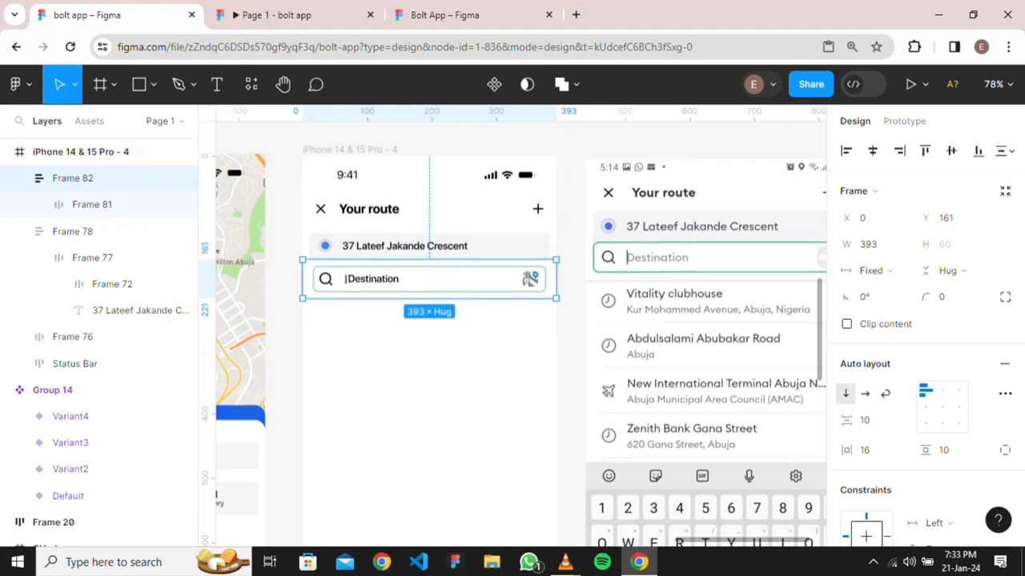
{"action": "key", "text": "Up"}
{"action": "key", "text": "Up"}
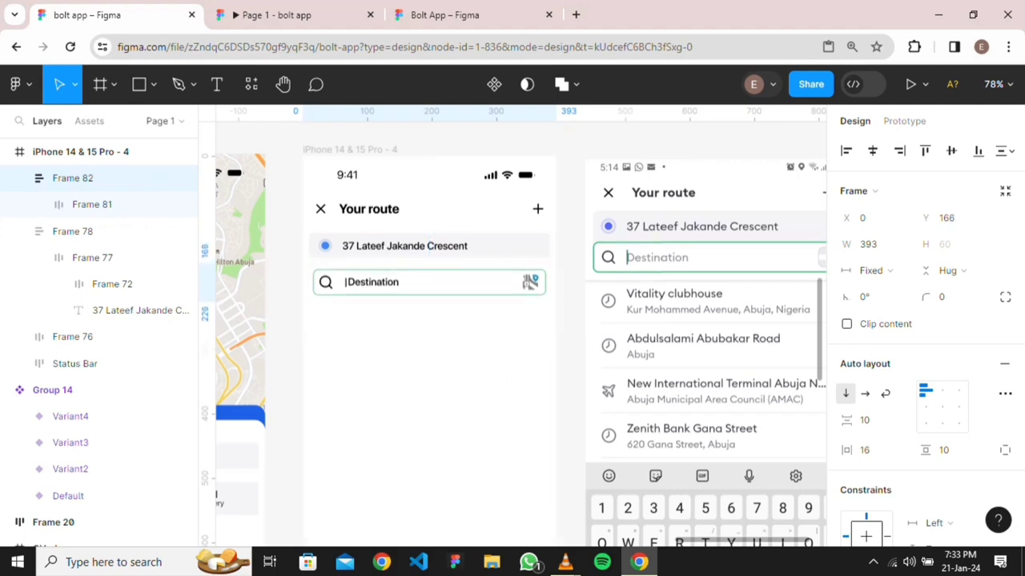
{"action": "scroll", "coordinate": [411, 320], "scroll_direction": "up", "scroll_amount": 4}
{"action": "scroll", "coordinate": [411, 320], "scroll_direction": "down", "scroll_amount": 3}
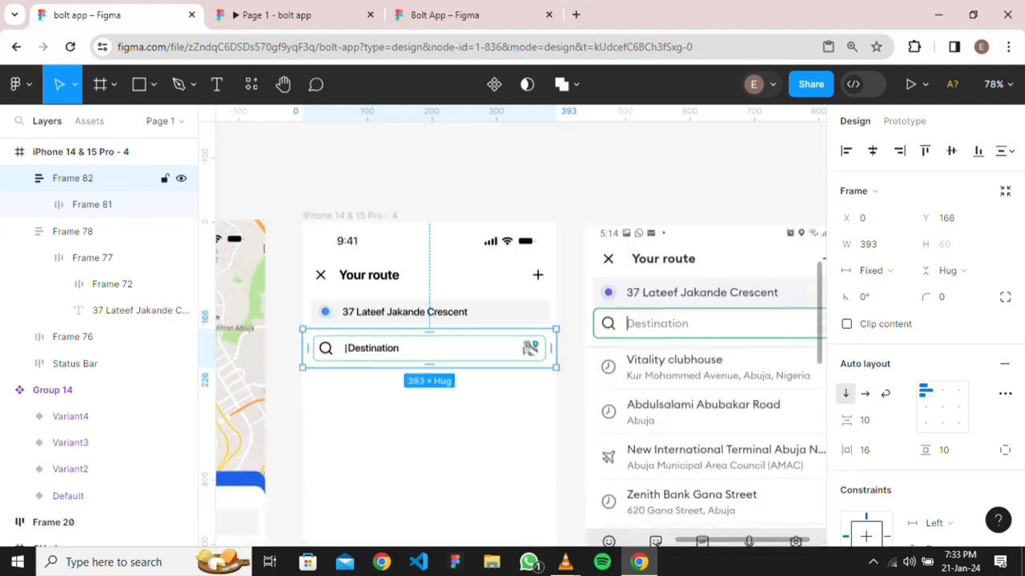
{"action": "scroll", "coordinate": [429, 271], "scroll_direction": "up", "scroll_amount": 2}
{"action": "scroll", "coordinate": [429, 272], "scroll_direction": "down", "scroll_amount": 3}
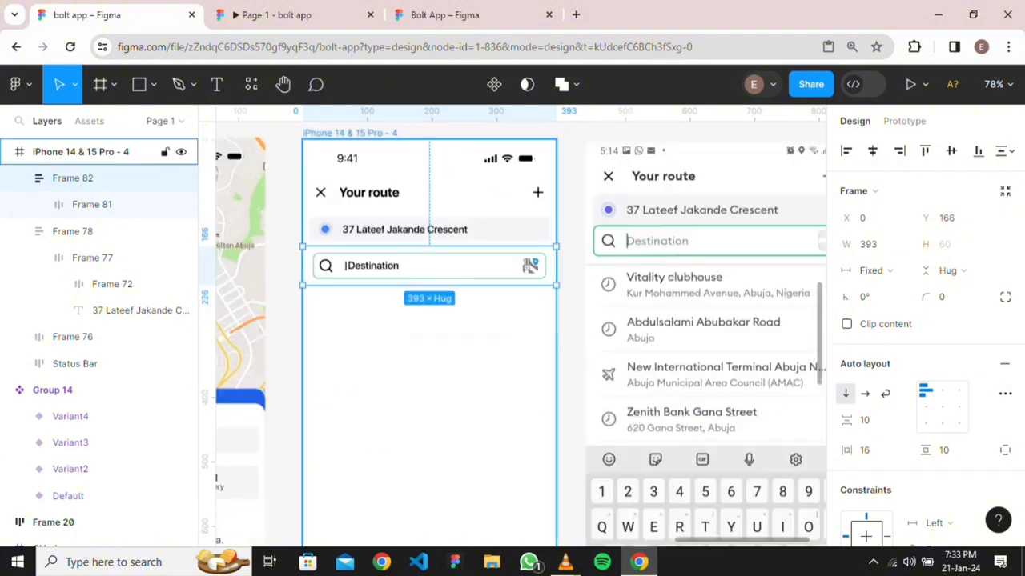
{"action": "scroll", "coordinate": [429, 271], "scroll_direction": "up", "scroll_amount": 4}
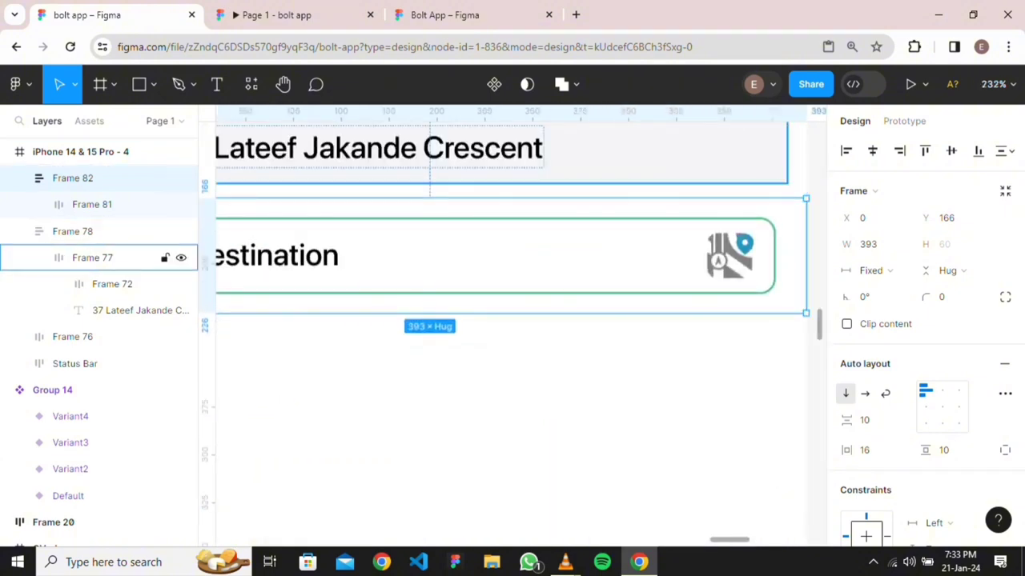
Inspect the inner bordered search box's item spacing, then reselect the Destination search row
{"action": "left_click", "coordinate": [96, 178], "text": "ctrl"}
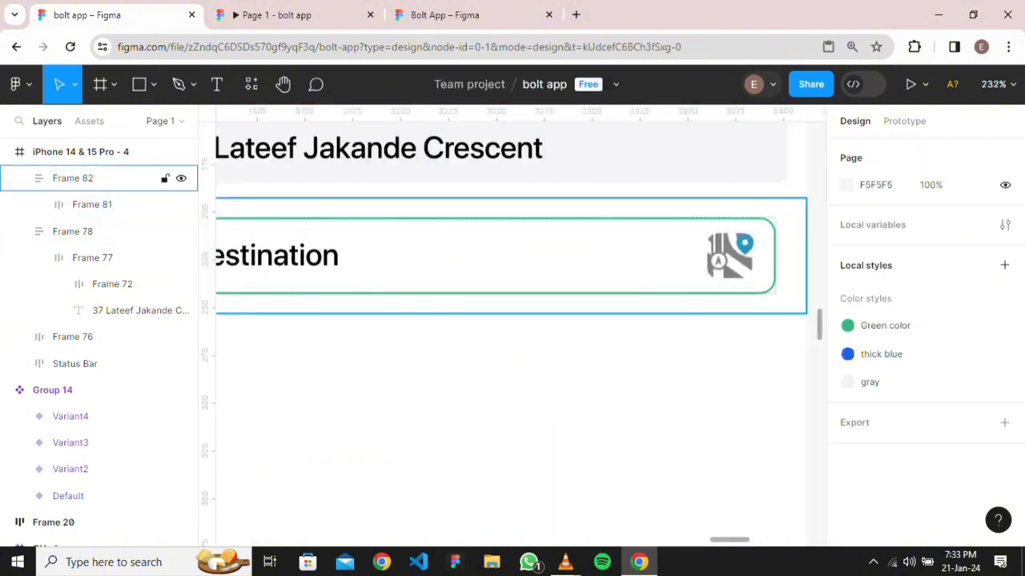
{"action": "left_click", "coordinate": [96, 178], "text": "ctrl"}
{"action": "double_click", "coordinate": [519, 255]}
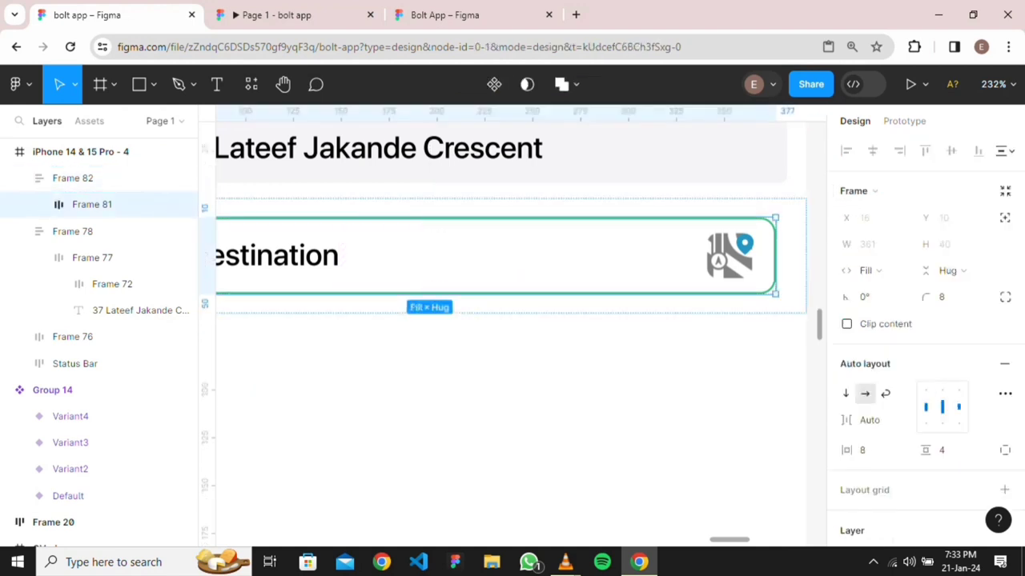
{"action": "key", "text": "Escape"}
{"action": "double_click", "coordinate": [519, 256]}
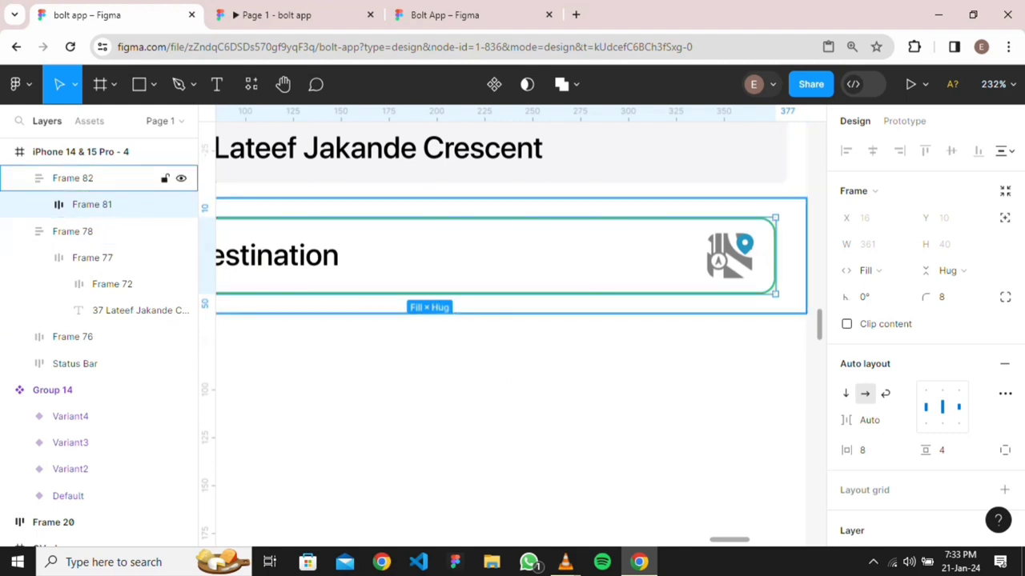
{"action": "left_click", "coordinate": [518, 256]}
{"action": "left_click", "coordinate": [568, 344]}
{"action": "scroll", "coordinate": [568, 345], "scroll_direction": "down", "scroll_amount": 3}
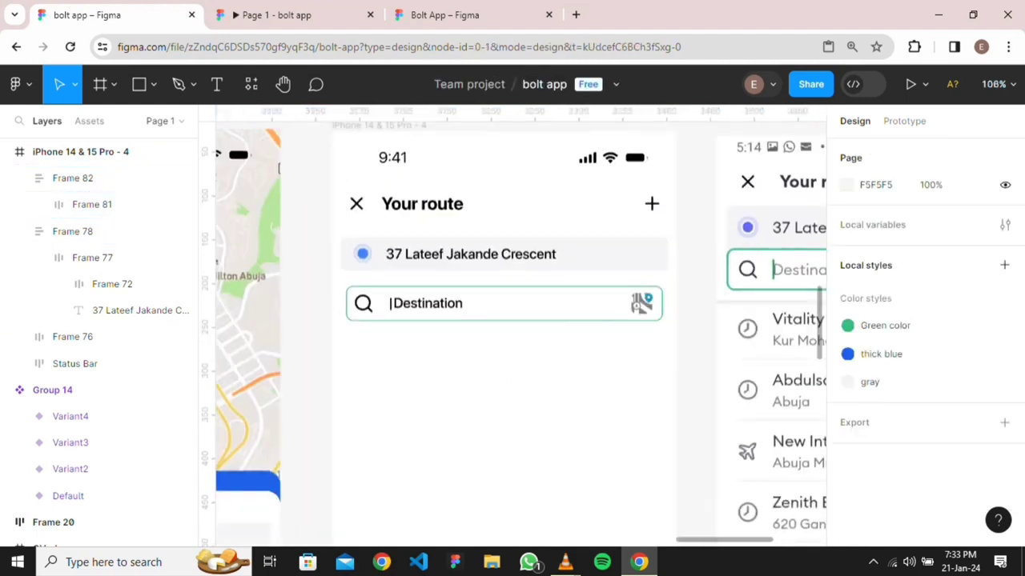
{"action": "scroll", "coordinate": [521, 334], "scroll_direction": "right", "scroll_amount": 2}
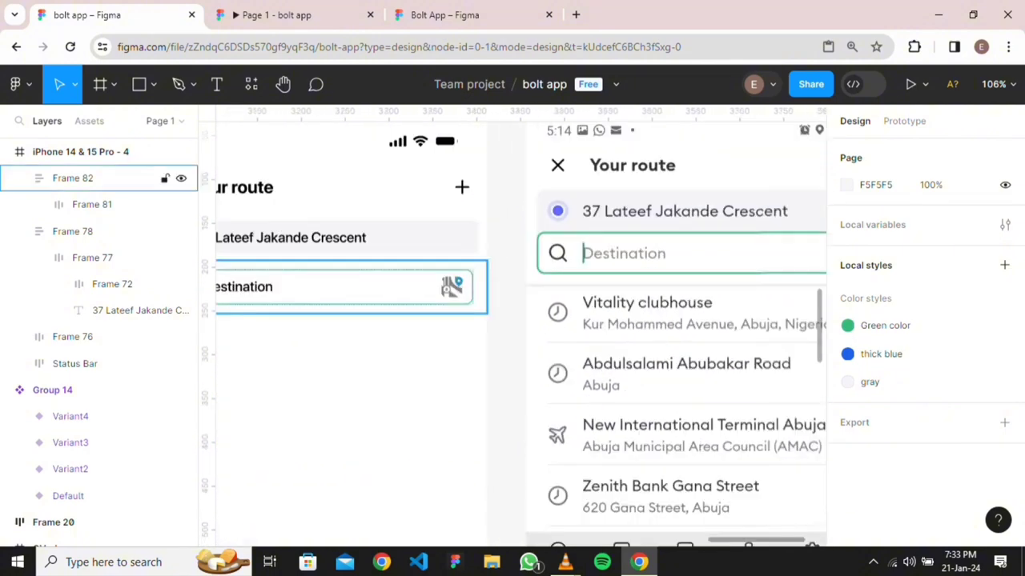
{"action": "scroll", "coordinate": [521, 334], "scroll_direction": "down", "scroll_amount": 2}
{"action": "scroll", "coordinate": [520, 333], "scroll_direction": "up", "scroll_amount": 3}
{"action": "scroll", "coordinate": [520, 334], "scroll_direction": "left", "scroll_amount": 3}
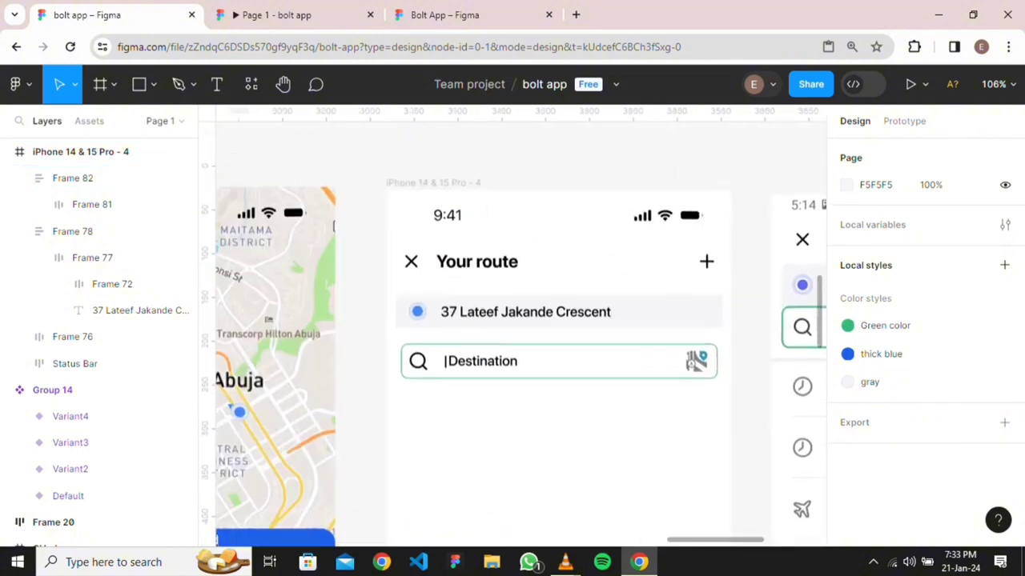
{"action": "left_click", "coordinate": [558, 363]}
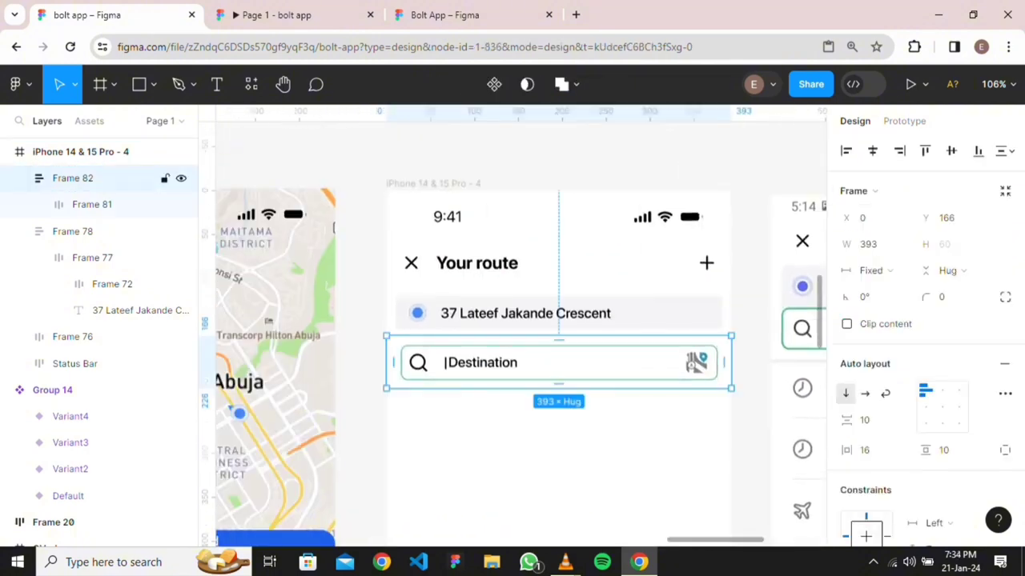
Duplicate the search row above the Your route screen and check the copy's outline colour
{"action": "left_click_drag", "start_coordinate": [558, 362], "coordinate": [552, 275]}
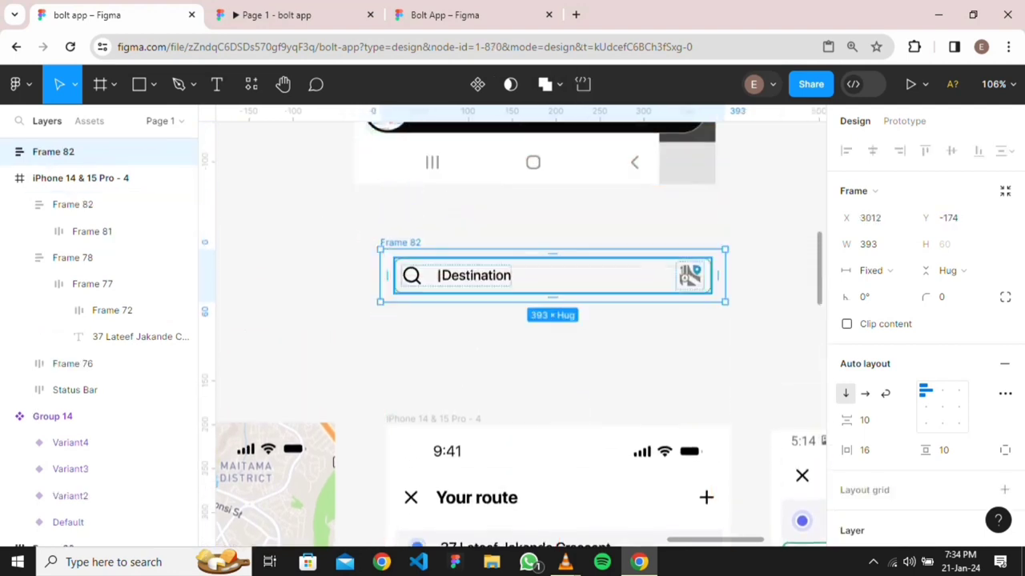
{"action": "key", "text": "shift+2"}
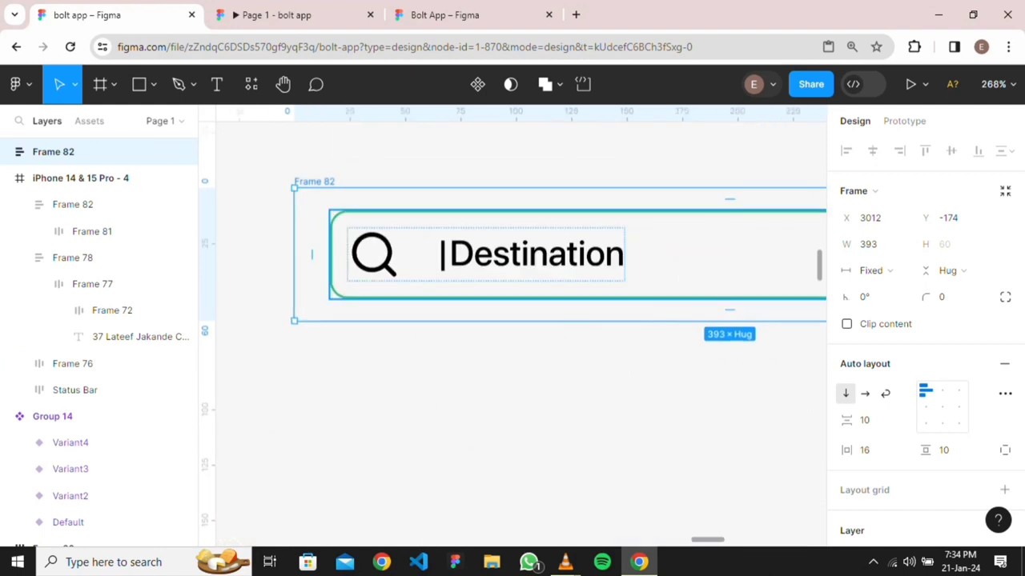
{"action": "key", "text": "Return"}
{"action": "key", "text": "Return"}
{"action": "key", "text": "Return"}
{"action": "key", "text": "shift+Return"}
{"action": "key", "text": "shift+Return"}
{"action": "key", "text": "shift+Return"}
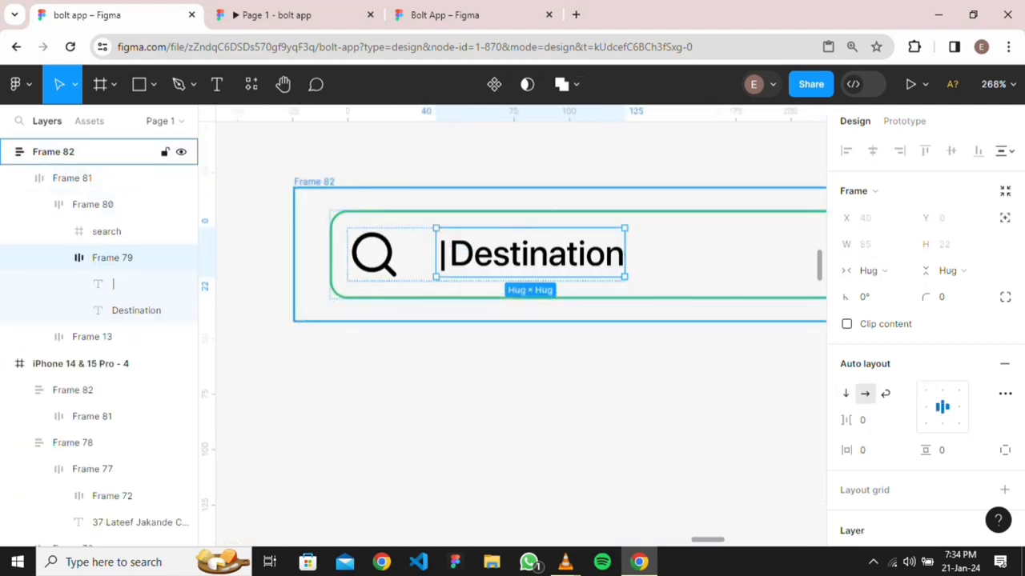
{"action": "key", "text": "Return"}
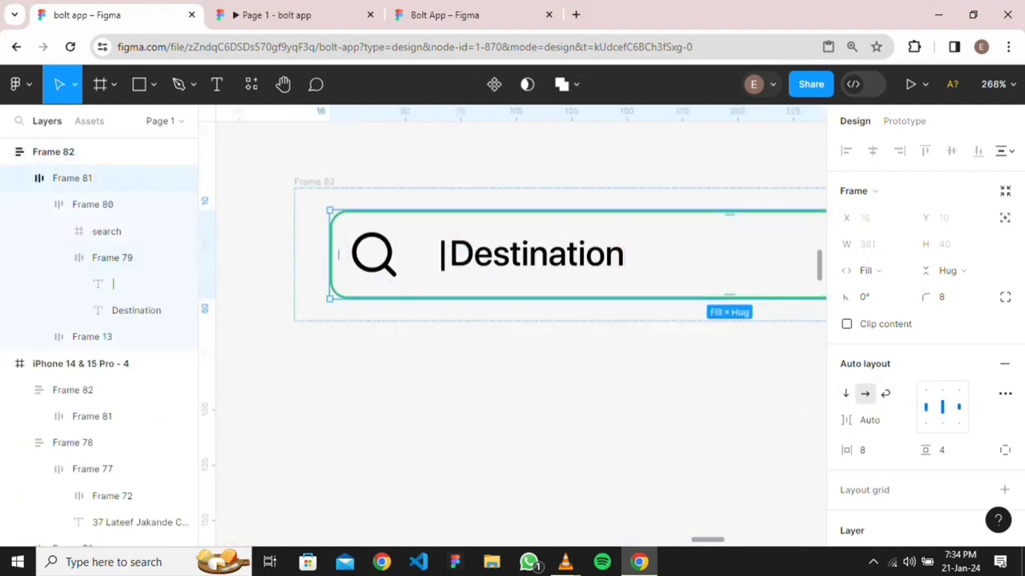
{"action": "scroll", "coordinate": [513, 320], "scroll_direction": "down", "scroll_amount": 3}
{"action": "scroll", "coordinate": [921, 344], "scroll_direction": "down", "scroll_amount": 4}
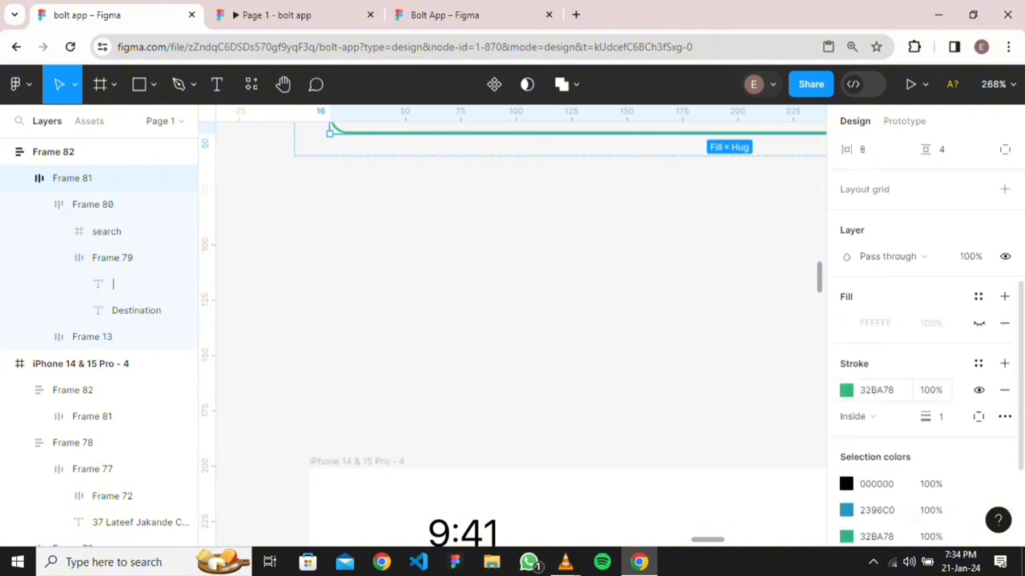
{"action": "left_click", "coordinate": [877, 390]}
{"action": "scroll", "coordinate": [512, 320], "scroll_direction": "up", "scroll_amount": 5}
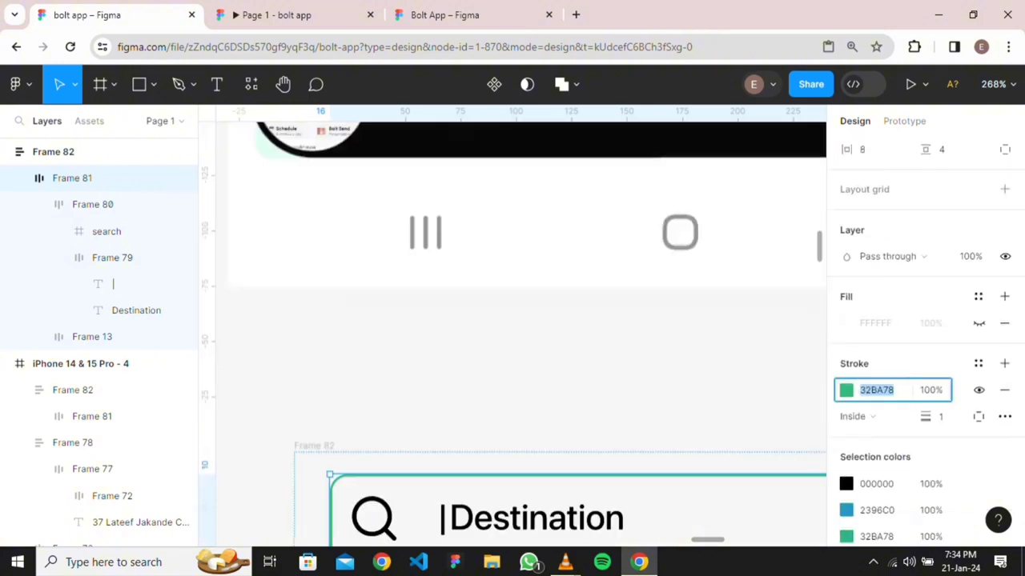
{"action": "scroll", "coordinate": [512, 320], "scroll_direction": "down", "scroll_amount": 3}
{"action": "scroll", "coordinate": [439, 281], "scroll_direction": "up", "scroll_amount": 3}
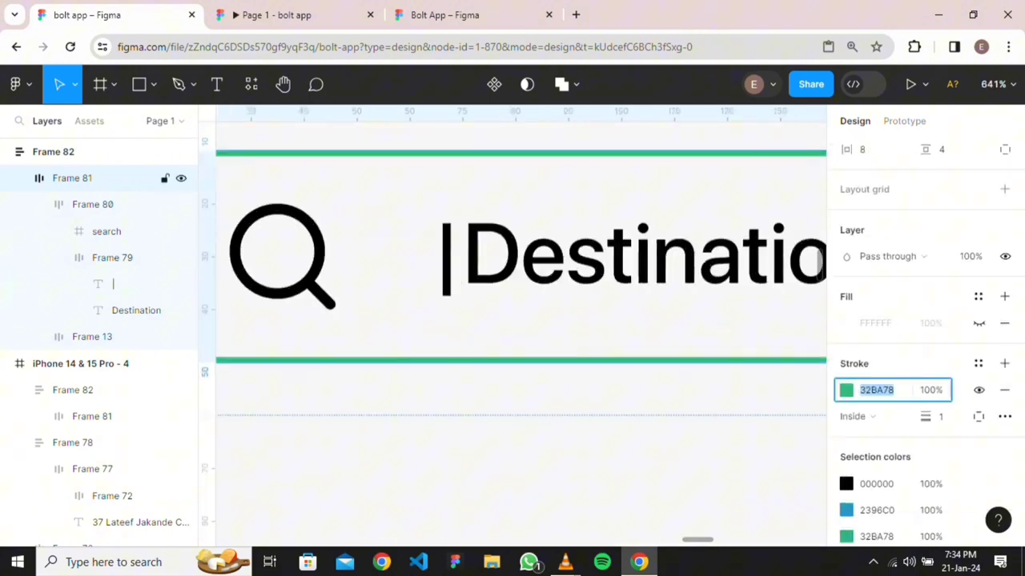
Fill the copy's '|' caret text layer with green 32BA78
{"action": "double_click", "coordinate": [438, 281]}
{"action": "double_click", "coordinate": [445, 269]}
{"action": "double_click", "coordinate": [445, 268]}
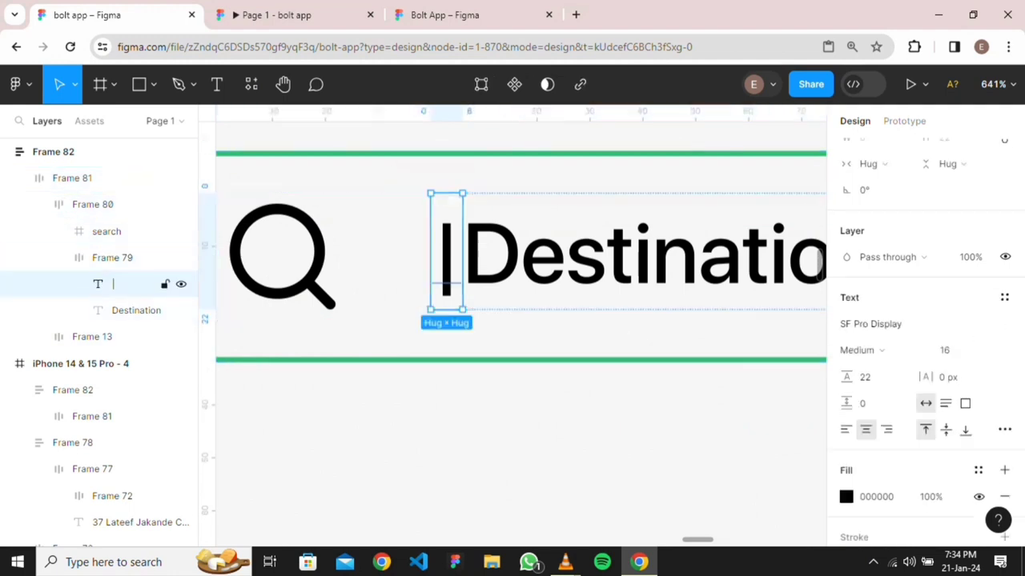
{"action": "scroll", "coordinate": [920, 360], "scroll_direction": "down", "scroll_amount": 1}
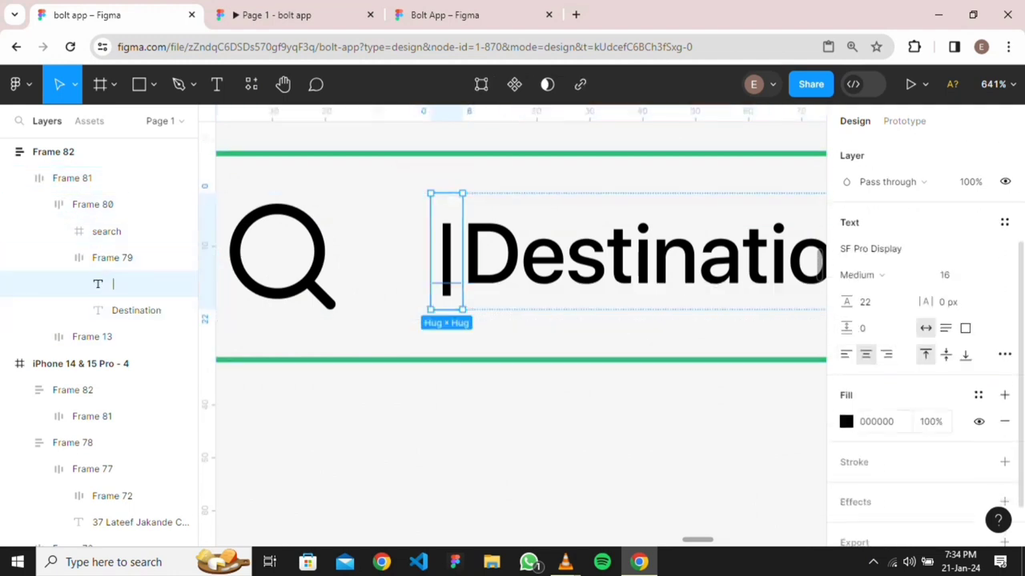
{"action": "left_click", "coordinate": [883, 421]}
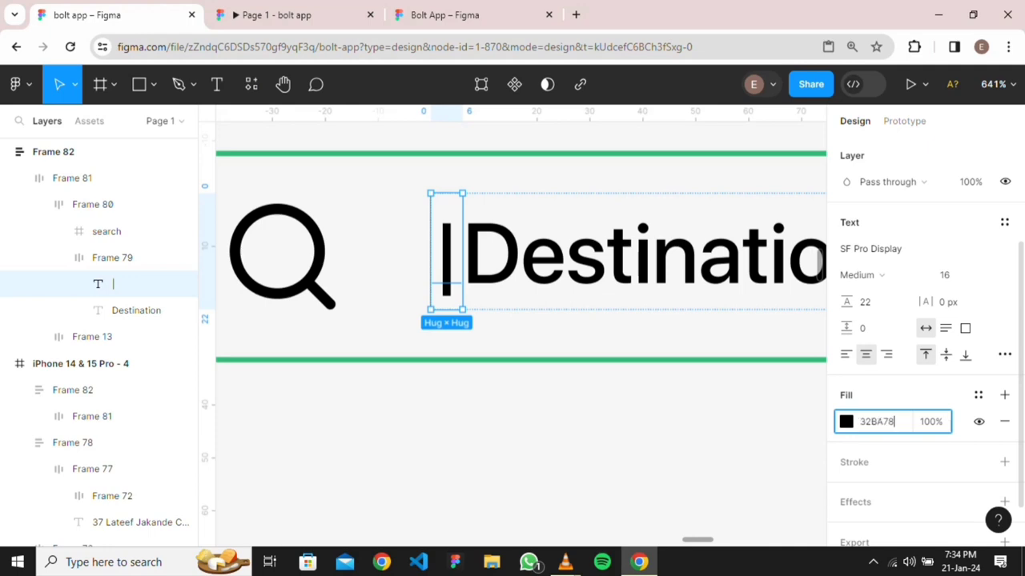
{"action": "key", "text": "Return"}
{"action": "left_click", "coordinate": [657, 420]}
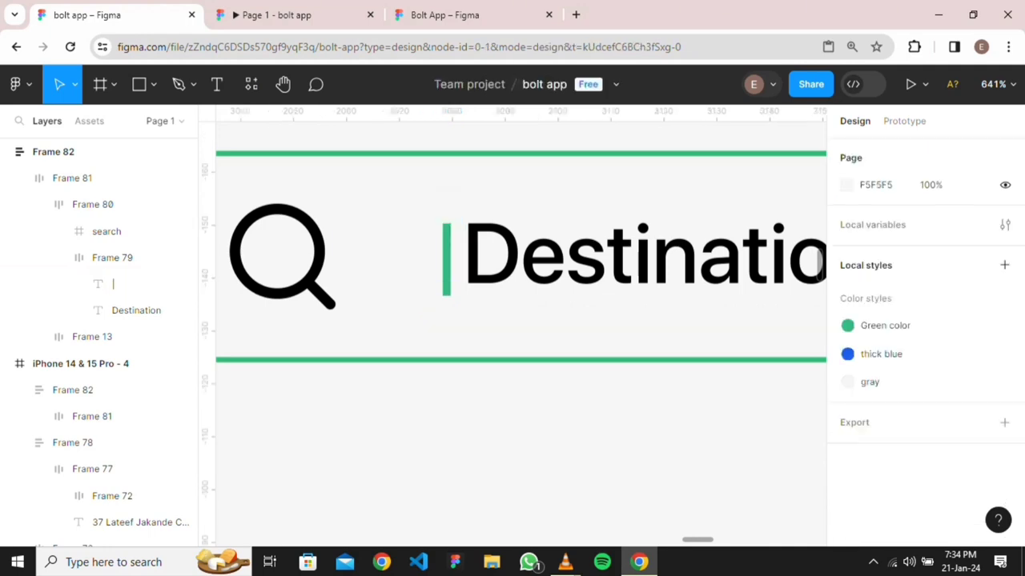
{"action": "scroll", "coordinate": [657, 420], "scroll_direction": "down", "scroll_amount": 3}
{"action": "scroll", "coordinate": [661, 401], "scroll_direction": "down", "scroll_amount": 3}
Select the Destination text group, try an olive 555500 colour, then undo it
{"action": "scroll", "coordinate": [662, 402], "scroll_direction": "down", "scroll_amount": 3}
{"action": "scroll", "coordinate": [717, 441], "scroll_direction": "down", "scroll_amount": 3}
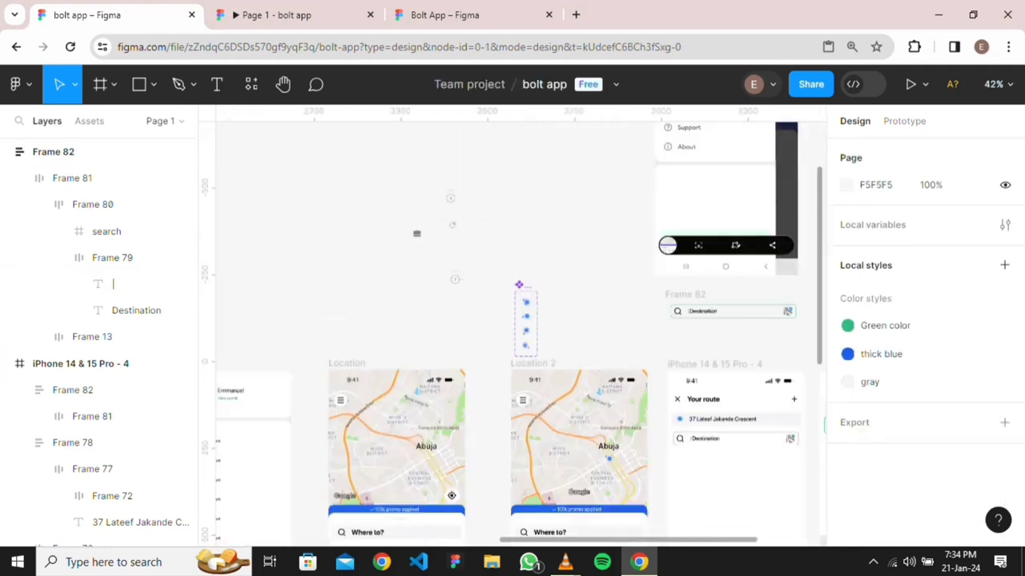
{"action": "scroll", "coordinate": [717, 440], "scroll_direction": "right", "scroll_amount": 4}
{"action": "scroll", "coordinate": [558, 389], "scroll_direction": "up", "scroll_amount": 5}
{"action": "scroll", "coordinate": [557, 389], "scroll_direction": "up", "scroll_amount": 2}
{"action": "scroll", "coordinate": [557, 389], "scroll_direction": "left", "scroll_amount": 2}
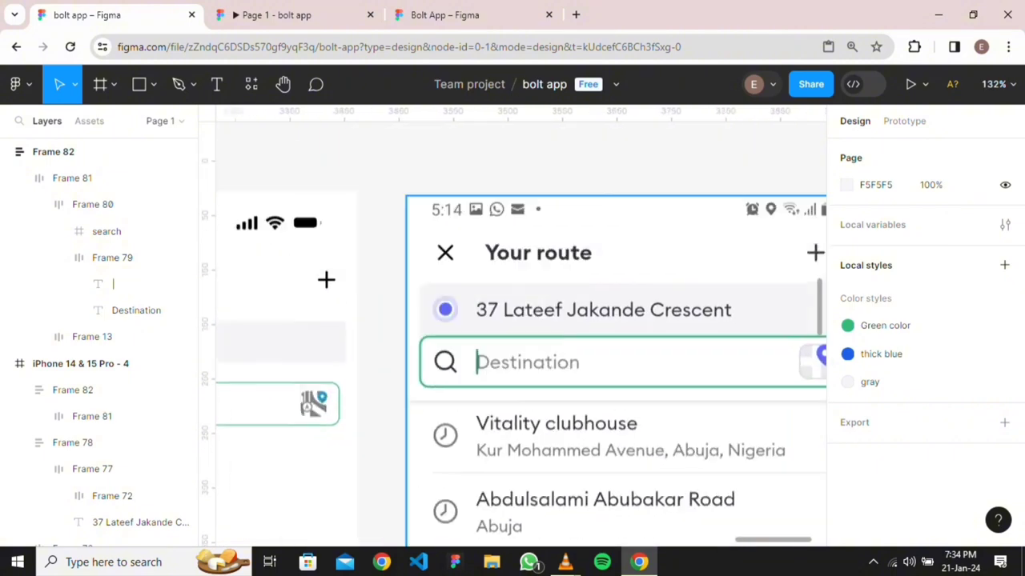
{"action": "scroll", "coordinate": [512, 407], "scroll_direction": "down", "scroll_amount": 1}
{"action": "scroll", "coordinate": [689, 447], "scroll_direction": "left", "scroll_amount": 5}
{"action": "scroll", "coordinate": [689, 447], "scroll_direction": "up", "scroll_amount": 4}
{"action": "double_click", "coordinate": [688, 447]}
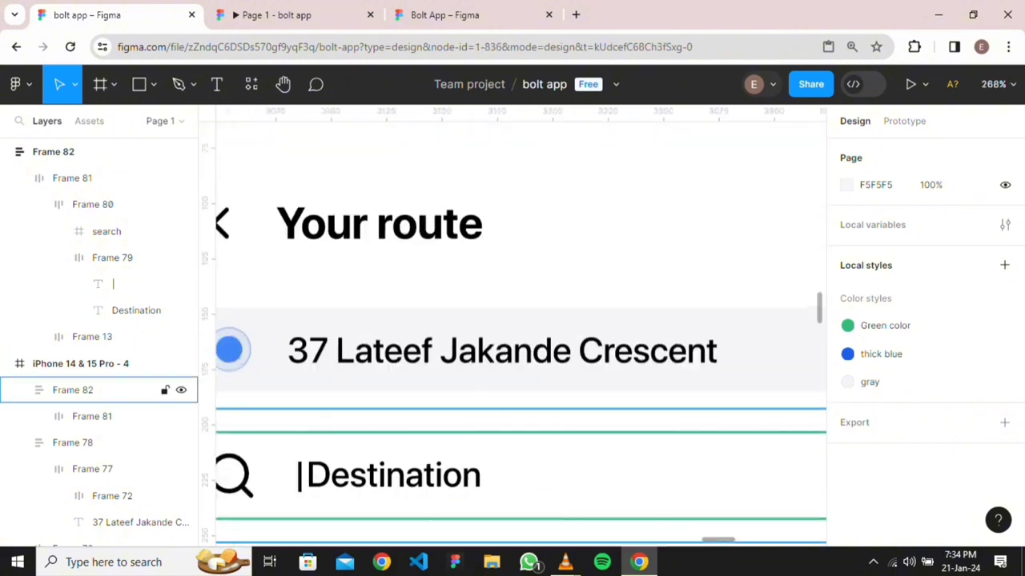
{"action": "double_click", "coordinate": [393, 475]}
{"action": "double_click", "coordinate": [394, 475]}
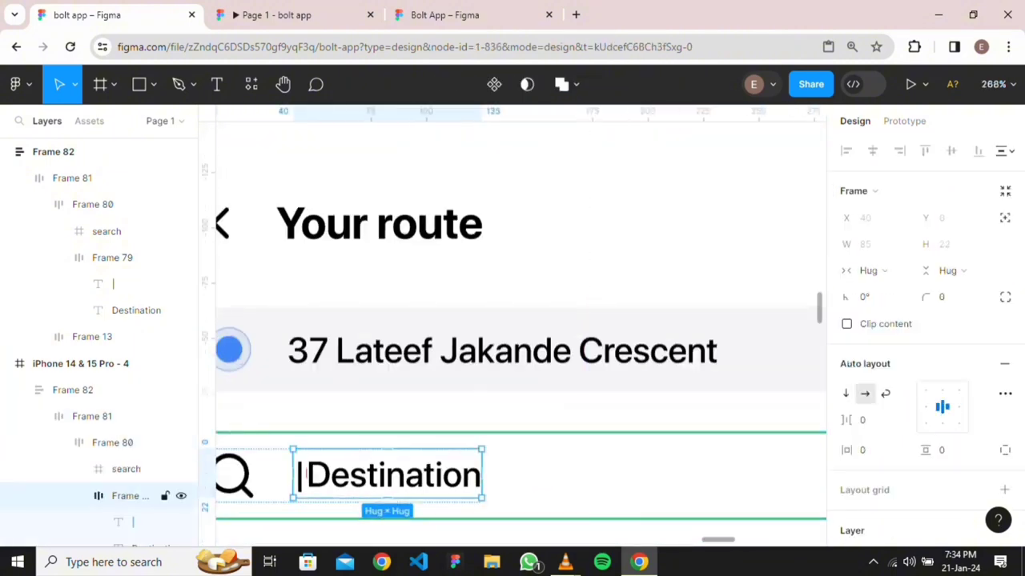
{"action": "scroll", "coordinate": [921, 336], "scroll_direction": "down", "scroll_amount": 3}
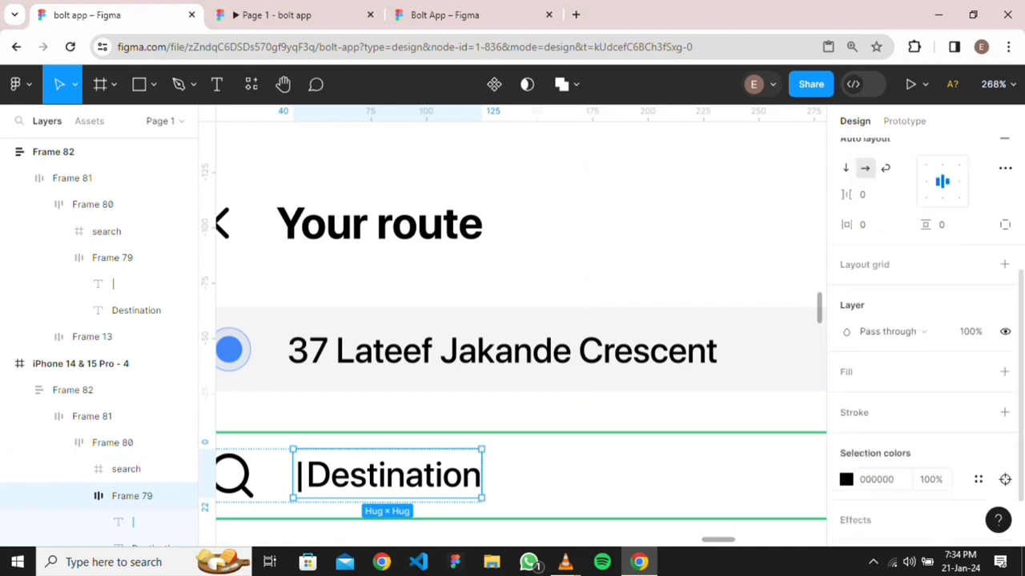
{"action": "left_click", "coordinate": [877, 480]}
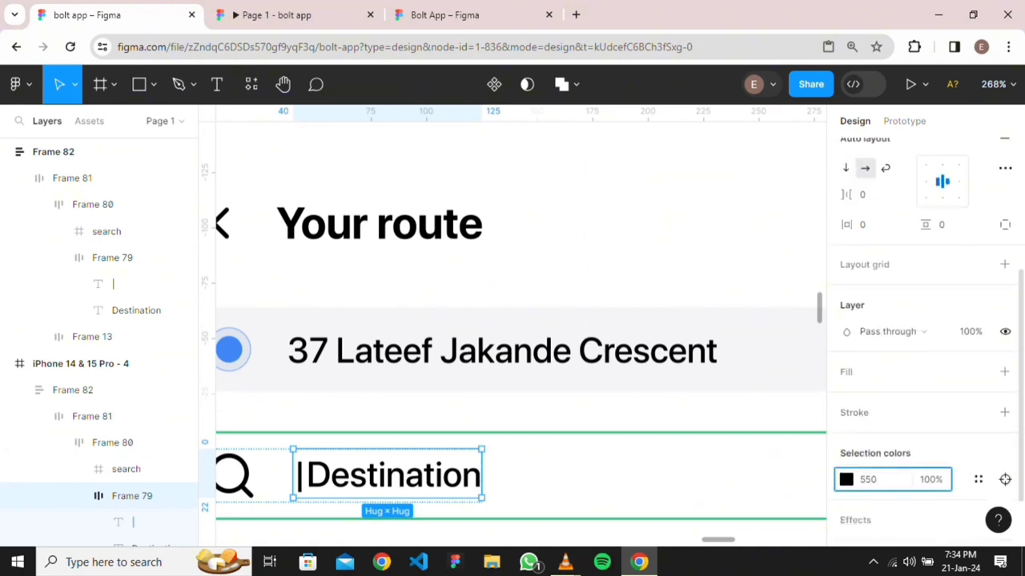
{"action": "key", "text": "Return"}
{"action": "key", "text": "ctrl+z"}
{"action": "key", "text": "ctrl+z"}
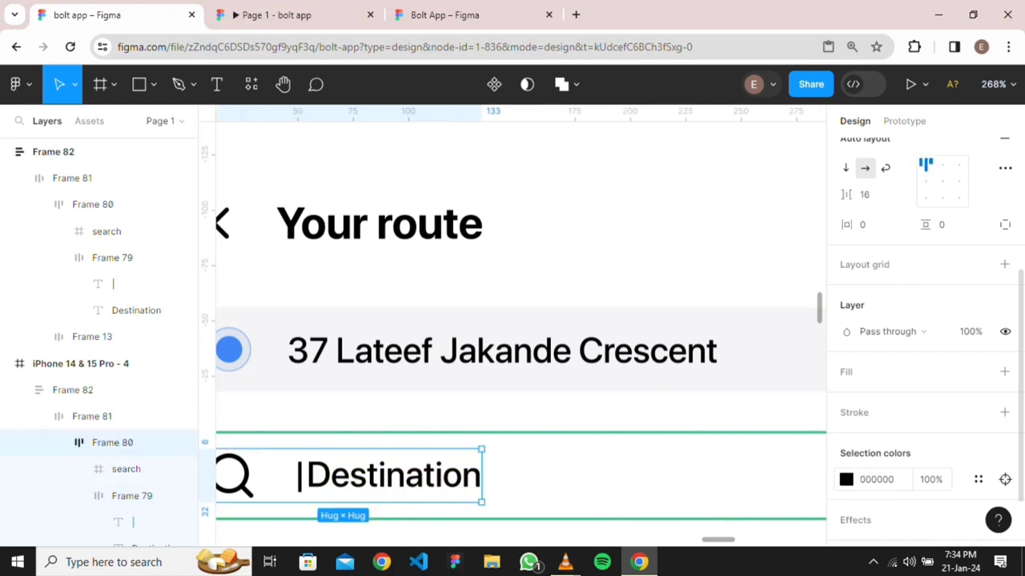
Try 50% opacity on the whole search field's colours, then undo it
{"action": "left_click", "coordinate": [930, 479]}
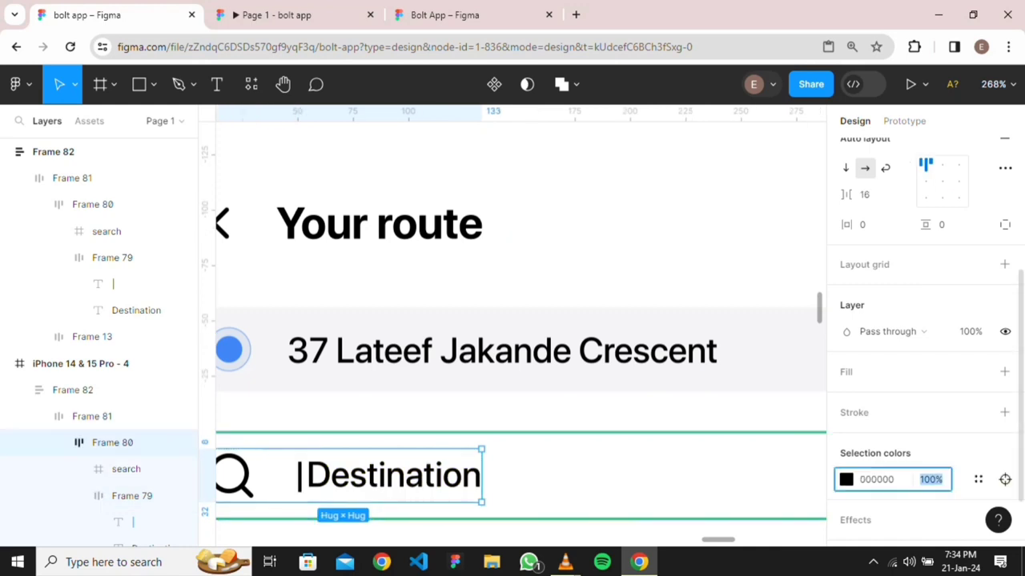
{"action": "key", "text": "Return"}
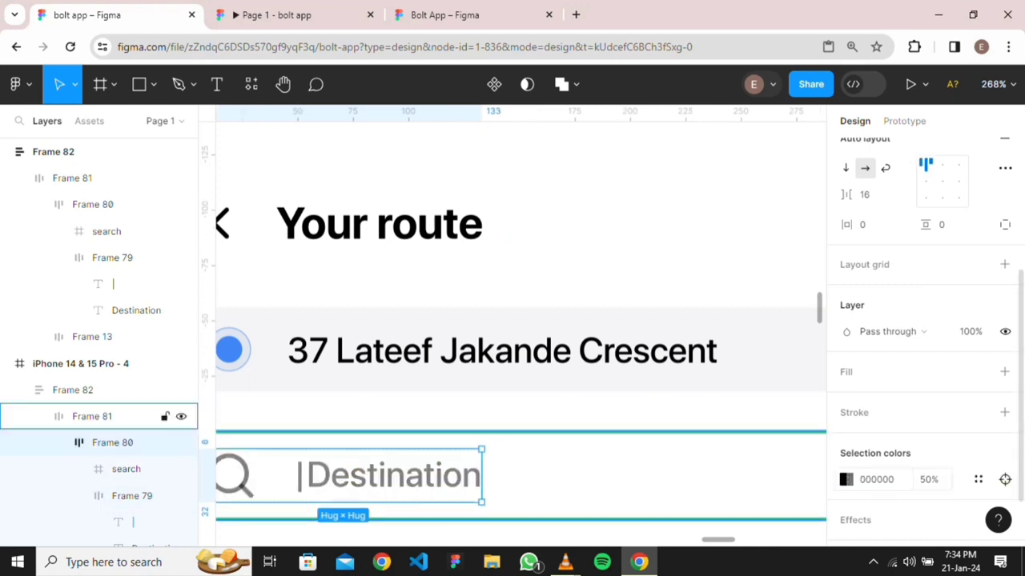
{"action": "left_click", "coordinate": [93, 416]}
{"action": "scroll", "coordinate": [722, 490], "scroll_direction": "down", "scroll_amount": 3}
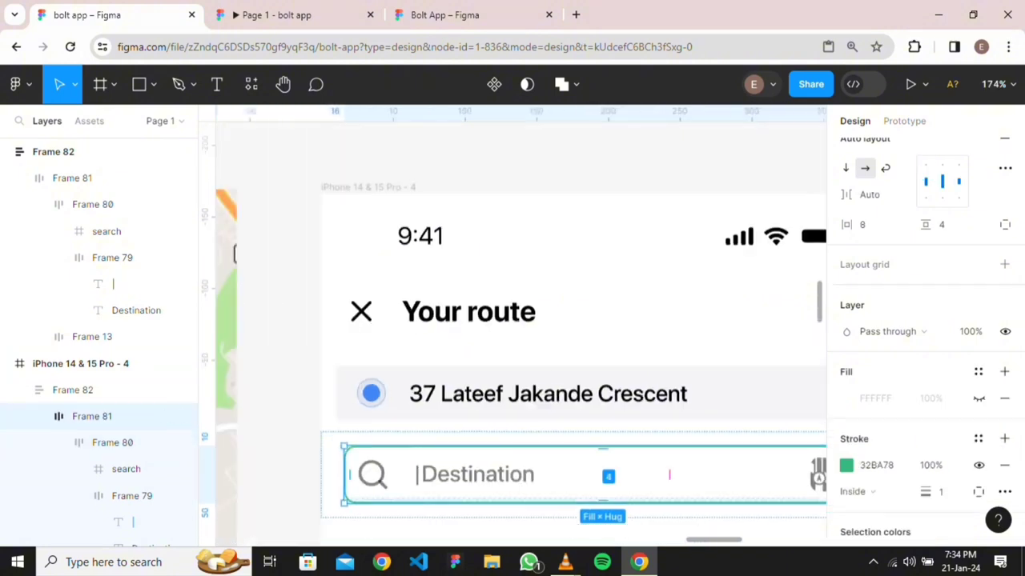
{"action": "scroll", "coordinate": [392, 508], "scroll_direction": "up", "scroll_amount": 5}
{"action": "scroll", "coordinate": [393, 481], "scroll_direction": "up", "scroll_amount": 3}
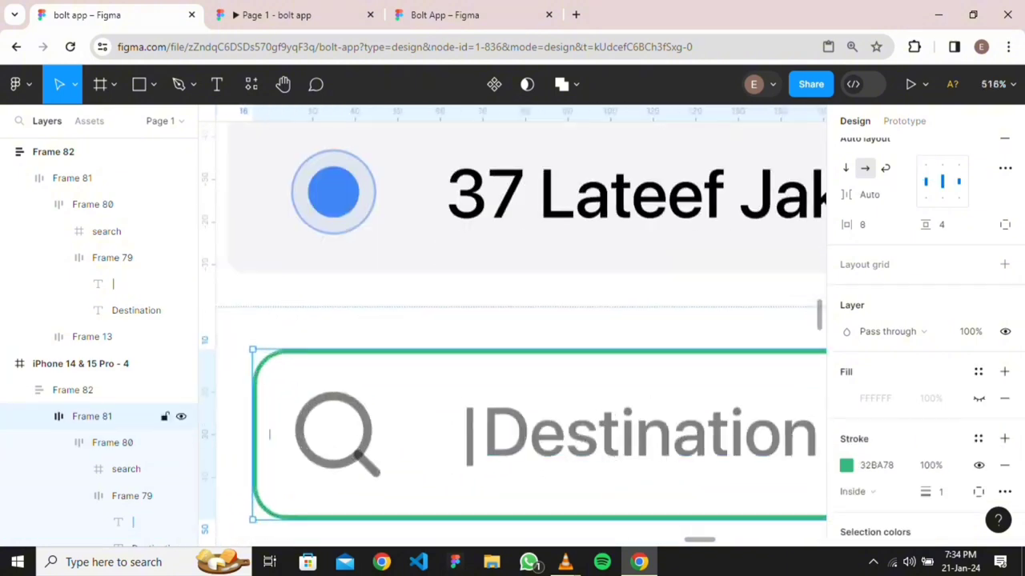
{"action": "key", "text": "ctrl+z"}
{"action": "key", "text": "ctrl+z"}
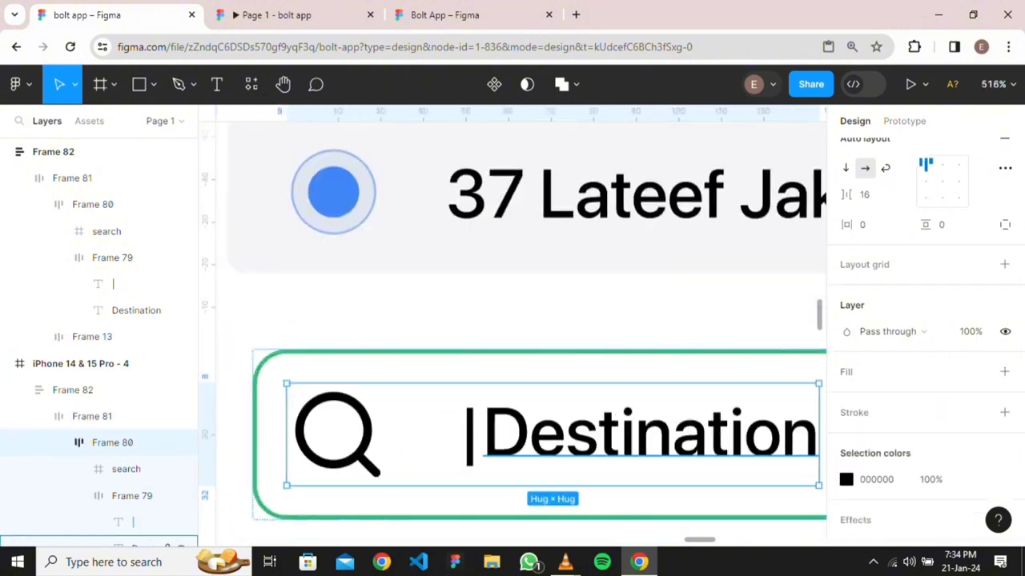
Set the Destination text layer's fill to 50% opacity grey
{"action": "double_click", "coordinate": [560, 435]}
{"action": "double_click", "coordinate": [560, 434]}
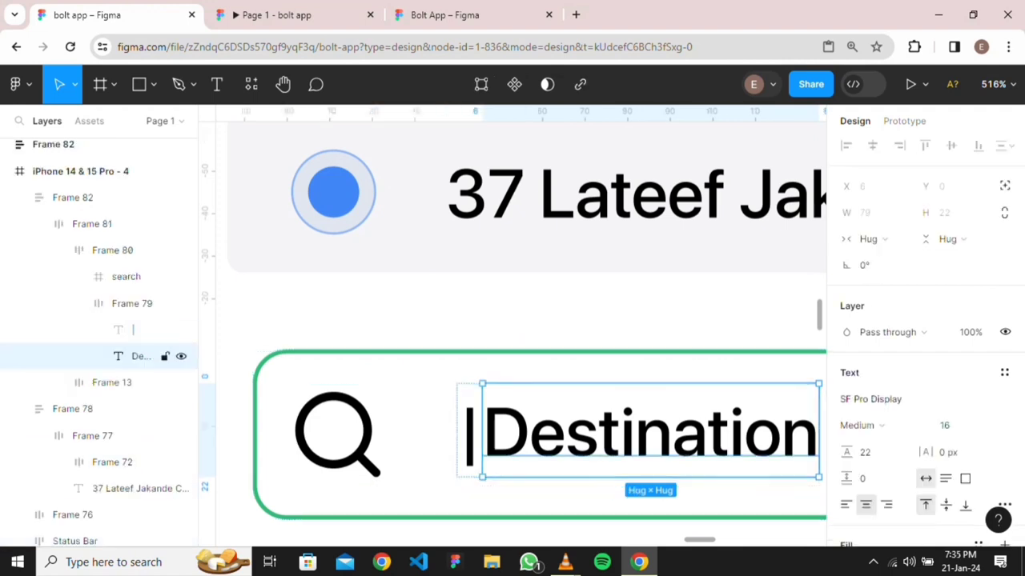
{"action": "scroll", "coordinate": [925, 344], "scroll_direction": "down", "scroll_amount": 2}
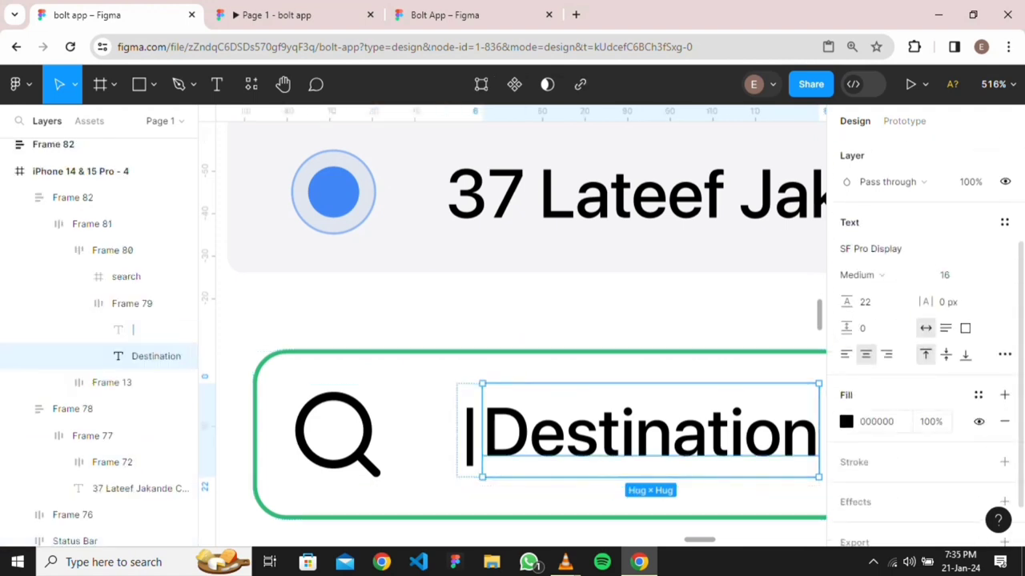
{"action": "left_click", "coordinate": [930, 422]}
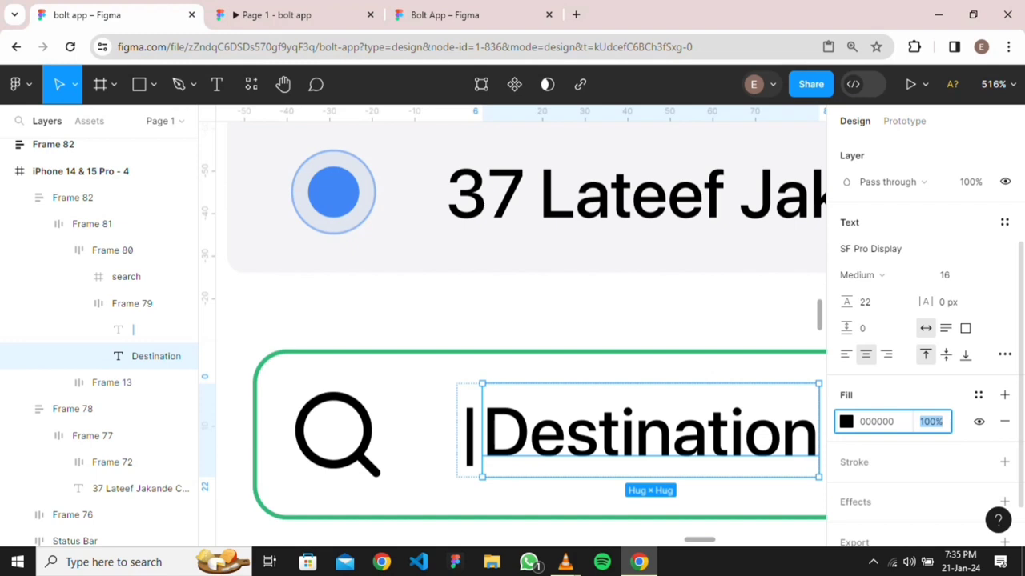
{"action": "key", "text": "Return"}
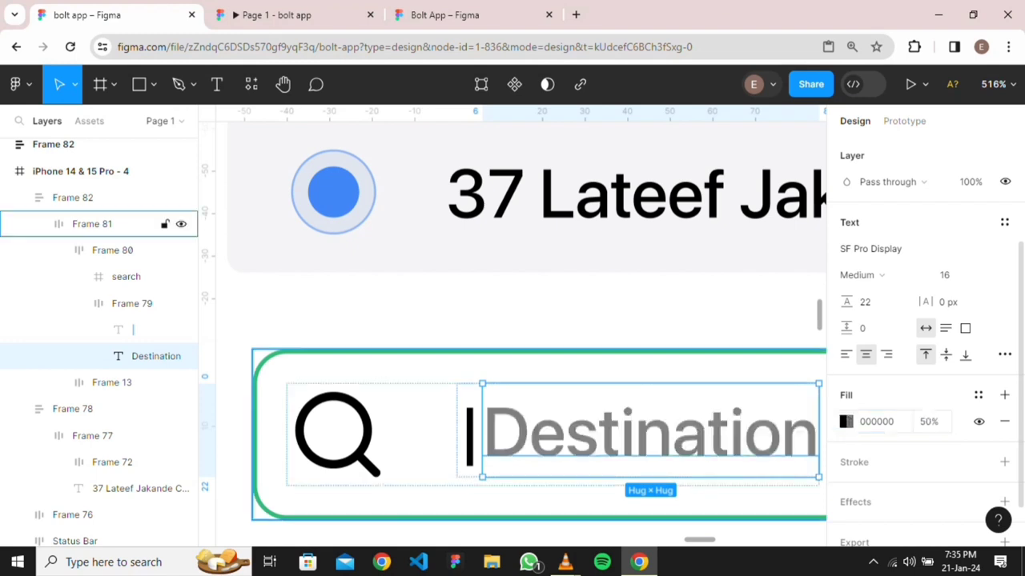
Colour the '|' caret text layer green 32BA78
{"action": "left_click", "coordinate": [661, 367]}
{"action": "scroll", "coordinate": [660, 379], "scroll_direction": "down", "scroll_amount": 3}
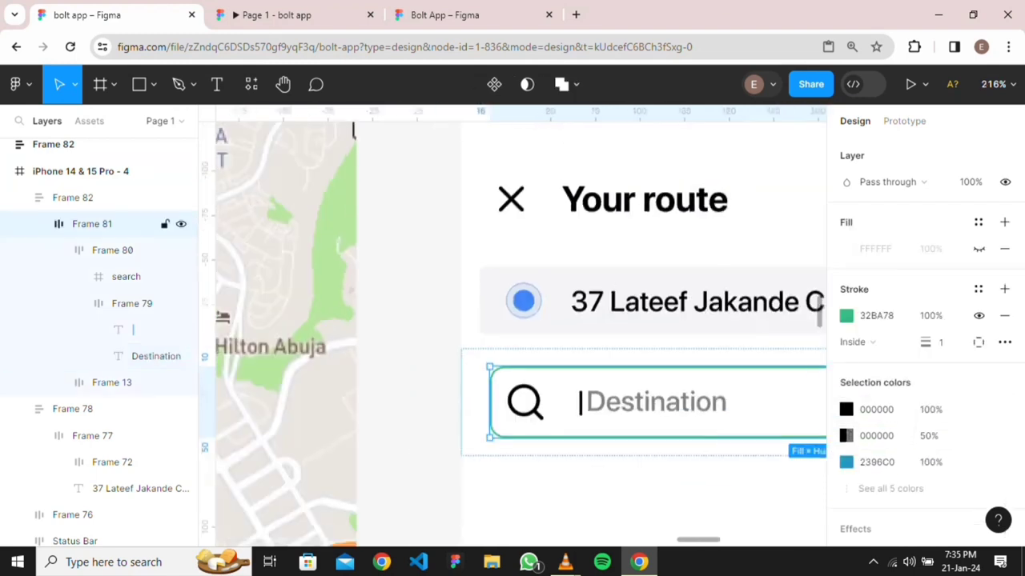
{"action": "scroll", "coordinate": [660, 379], "scroll_direction": "right", "scroll_amount": 2}
{"action": "scroll", "coordinate": [660, 379], "scroll_direction": "down", "scroll_amount": 1}
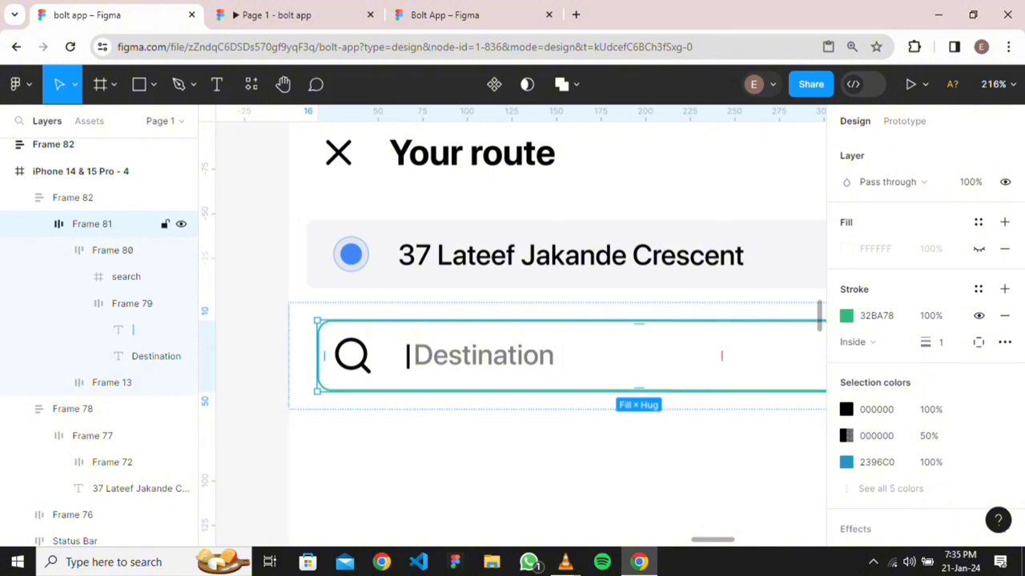
{"action": "left_click", "coordinate": [721, 355]}
{"action": "scroll", "coordinate": [430, 394], "scroll_direction": "up", "scroll_amount": 3}
{"action": "left_click", "coordinate": [413, 354]}
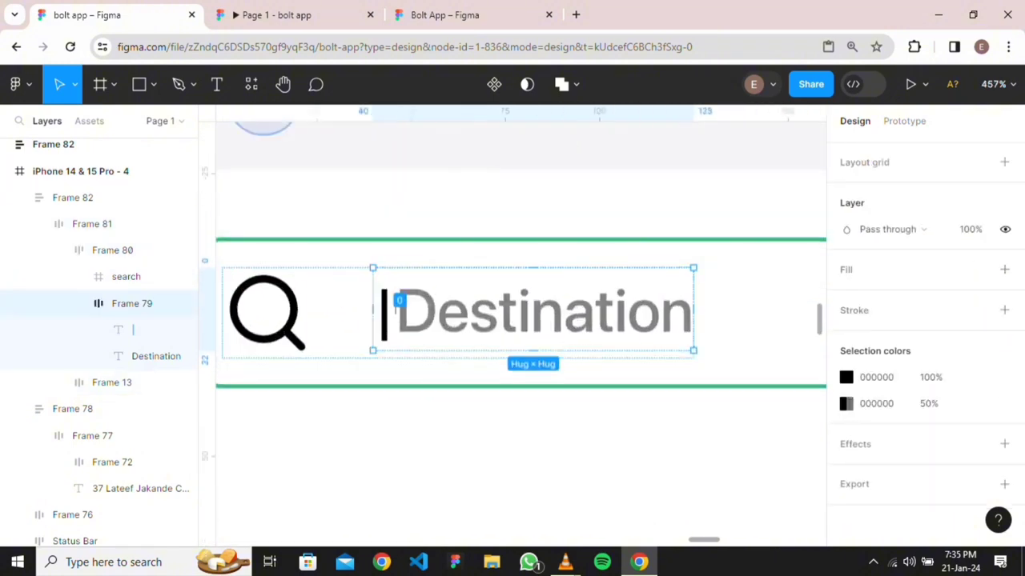
{"action": "left_click", "coordinate": [389, 311]}
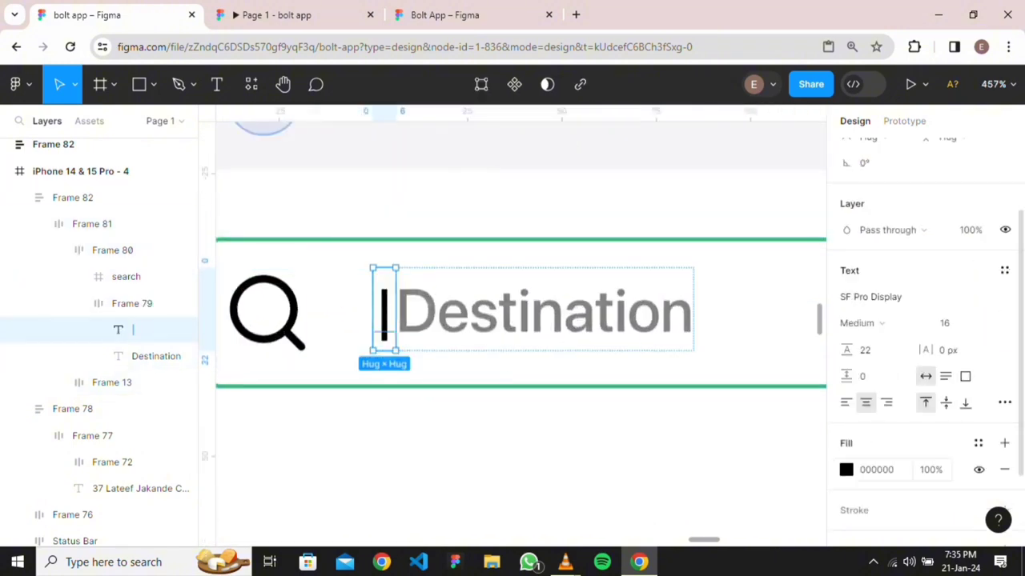
{"action": "left_click", "coordinate": [876, 470]}
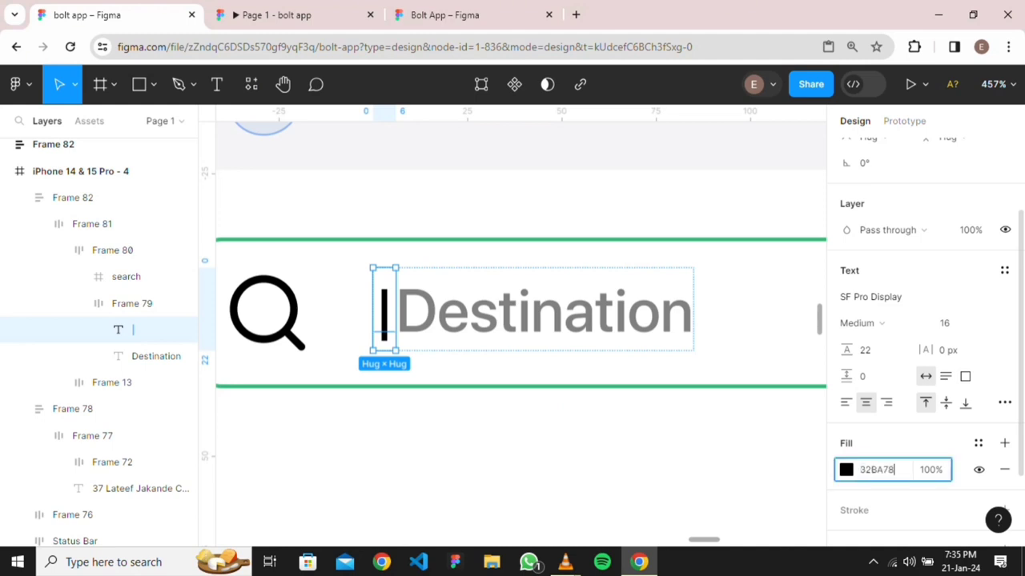
{"action": "key", "text": "Return"}
{"action": "left_click", "coordinate": [549, 440]}
{"action": "scroll", "coordinate": [549, 440], "scroll_direction": "down", "scroll_amount": 3}
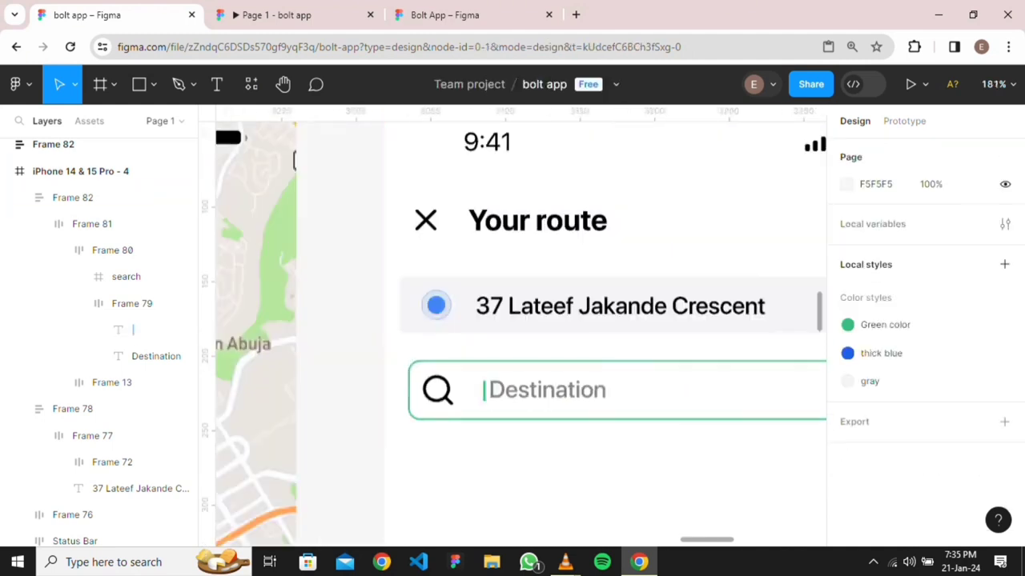
Move the Destination search bar out of the route screen onto the canvas, deleting the duplicate
{"action": "scroll", "coordinate": [653, 463], "scroll_direction": "down", "scroll_amount": 5}
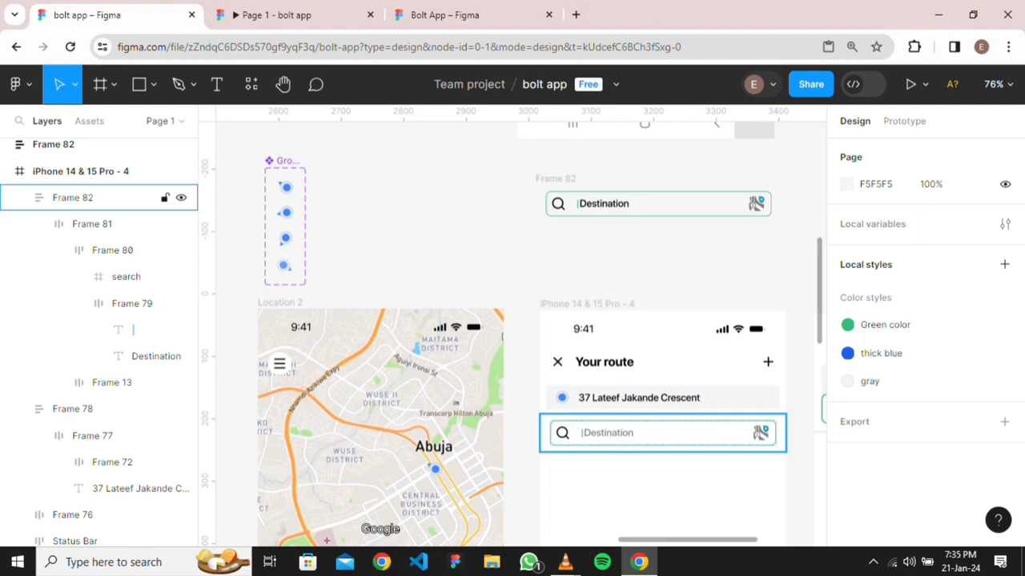
{"action": "left_click_drag", "start_coordinate": [663, 433], "coordinate": [509, 255]}
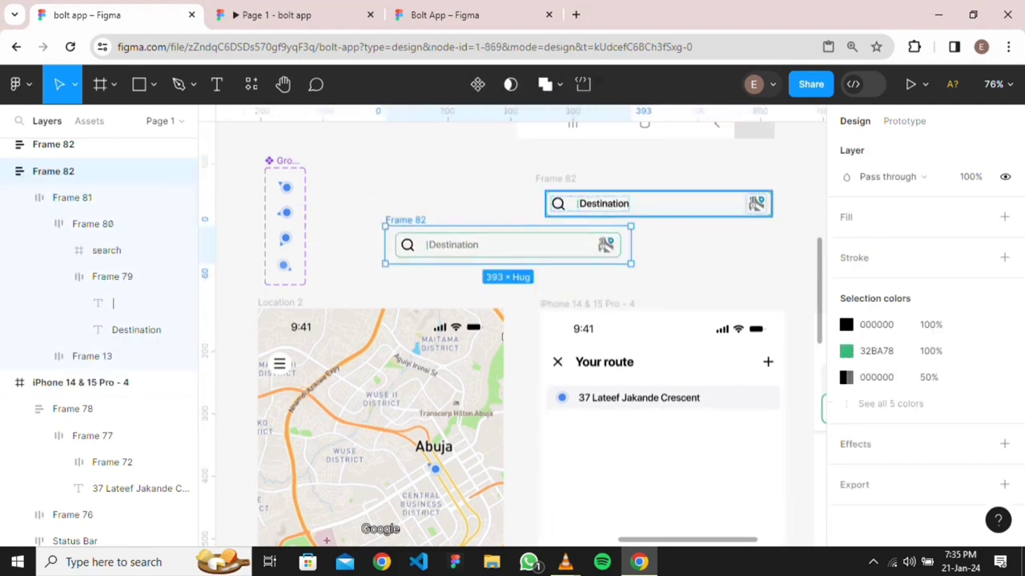
{"action": "key", "text": "Escape"}
{"action": "left_click", "coordinate": [53, 144]}
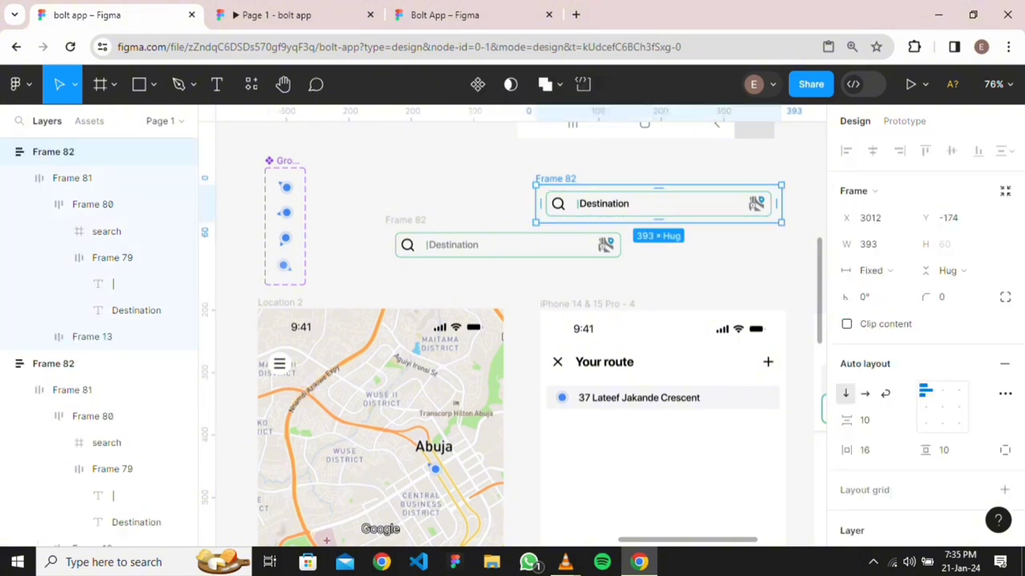
{"action": "key", "text": "Delete"}
{"action": "scroll", "coordinate": [502, 265], "scroll_direction": "up", "scroll_amount": 4}
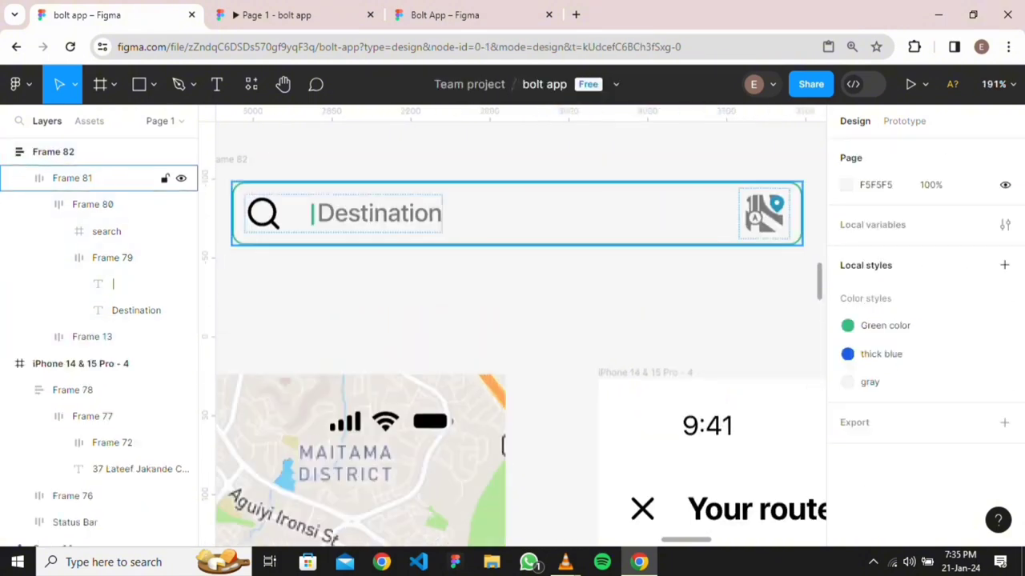
{"action": "left_click", "coordinate": [502, 253]}
{"action": "left_click_drag", "start_coordinate": [502, 240], "coordinate": [587, 232]}
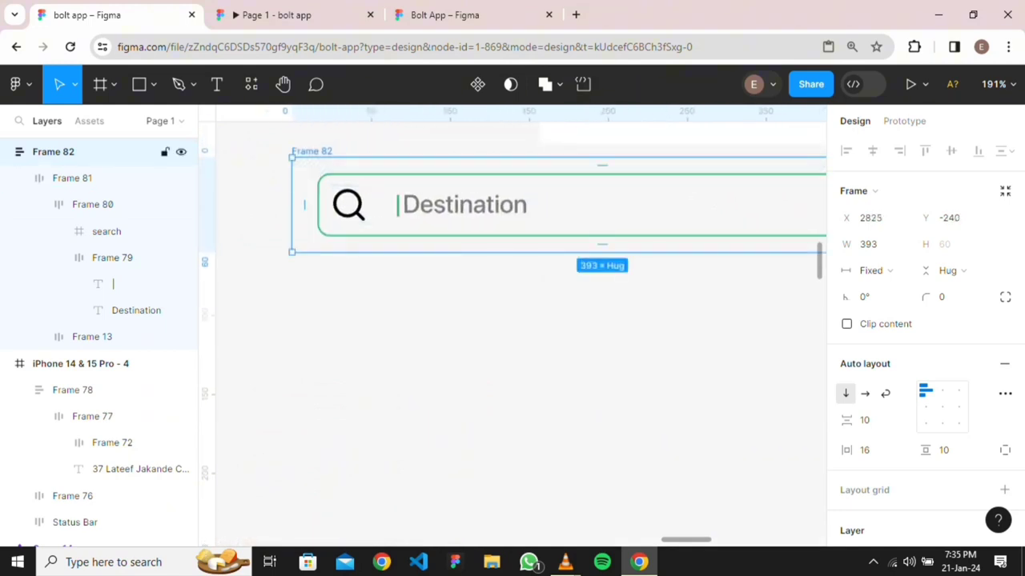
Make Frame 82 a component with Default and Variant2 variants
{"action": "left_click", "coordinate": [477, 84]}
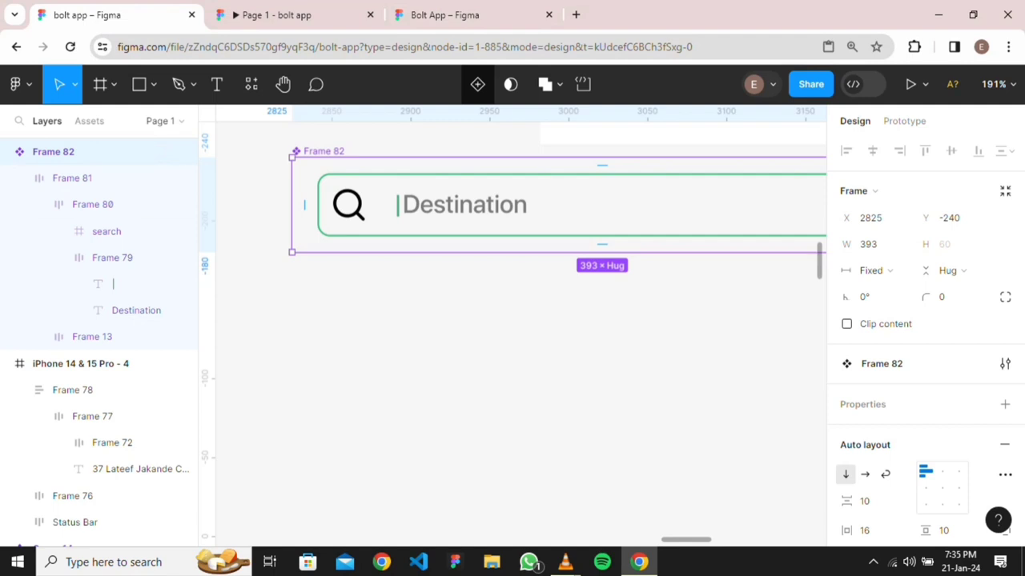
{"action": "left_click", "coordinate": [477, 84]}
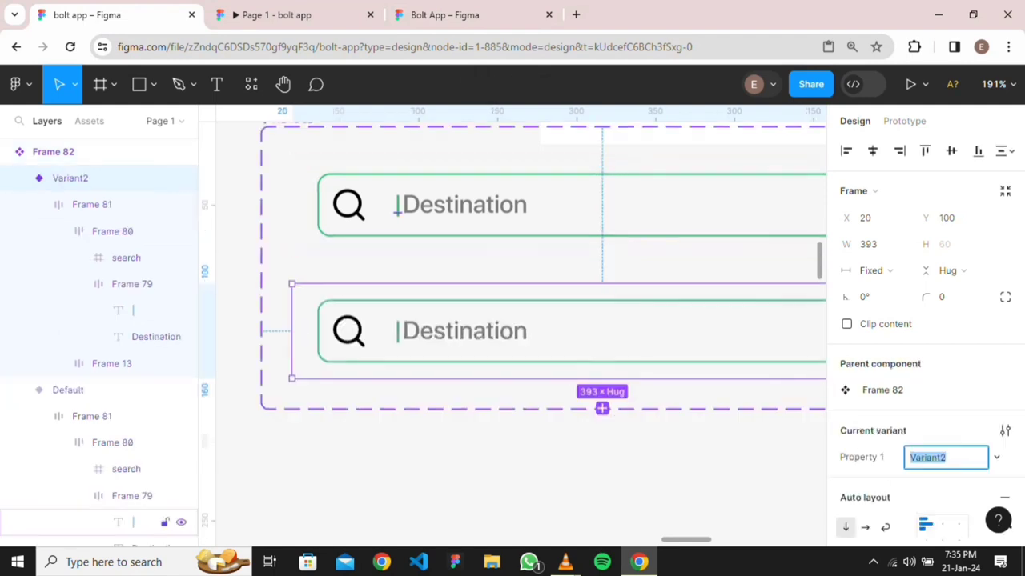
{"action": "scroll", "coordinate": [396, 210], "scroll_direction": "up", "scroll_amount": 4}
Hide the '|' caret text layer inside the Default variant's search field
{"action": "left_click", "coordinate": [284, 204]}
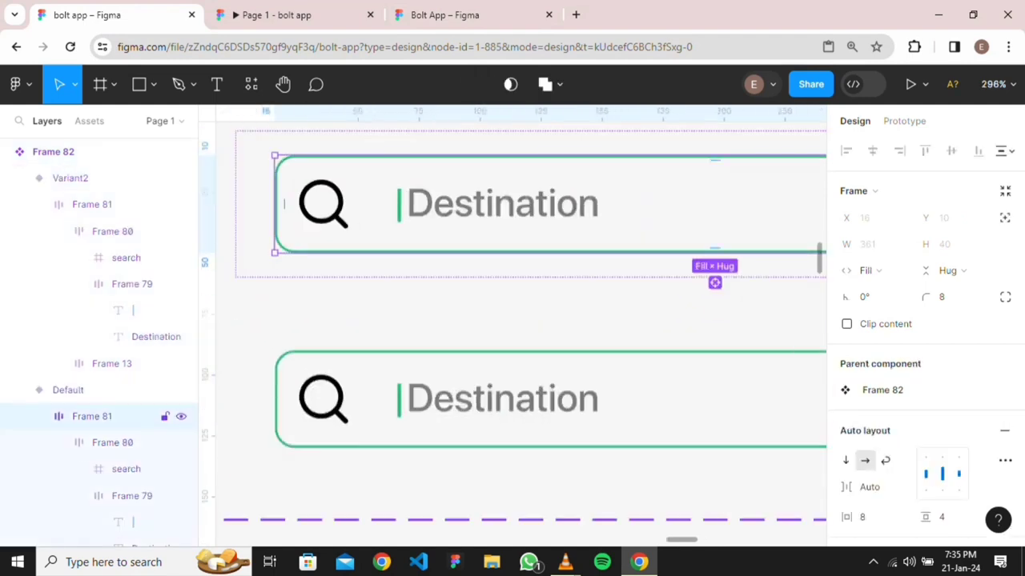
{"action": "double_click", "coordinate": [407, 203]}
{"action": "double_click", "coordinate": [406, 203]}
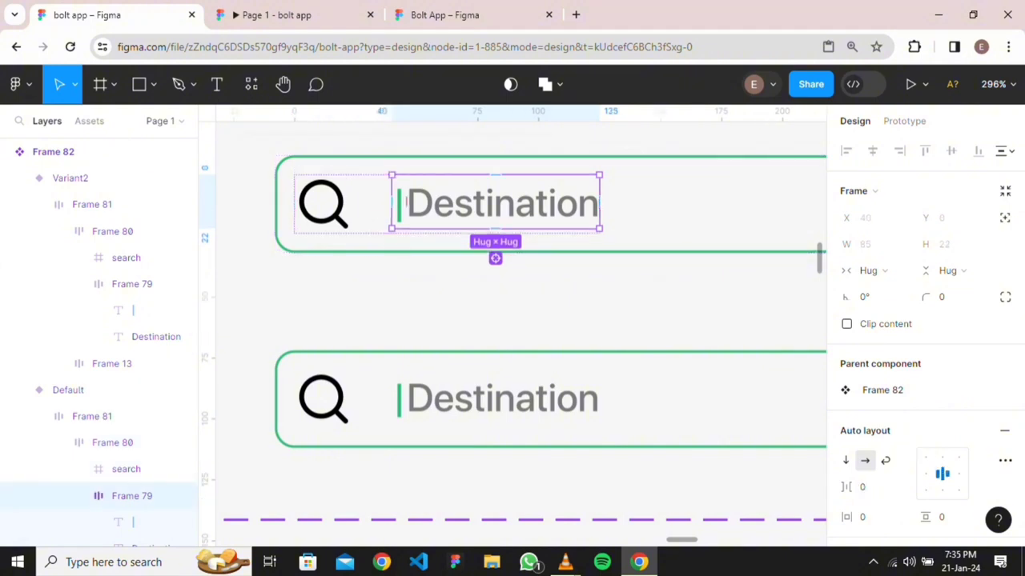
{"action": "scroll", "coordinate": [512, 336], "scroll_direction": "down", "scroll_amount": 1}
{"action": "left_click", "coordinate": [134, 522]}
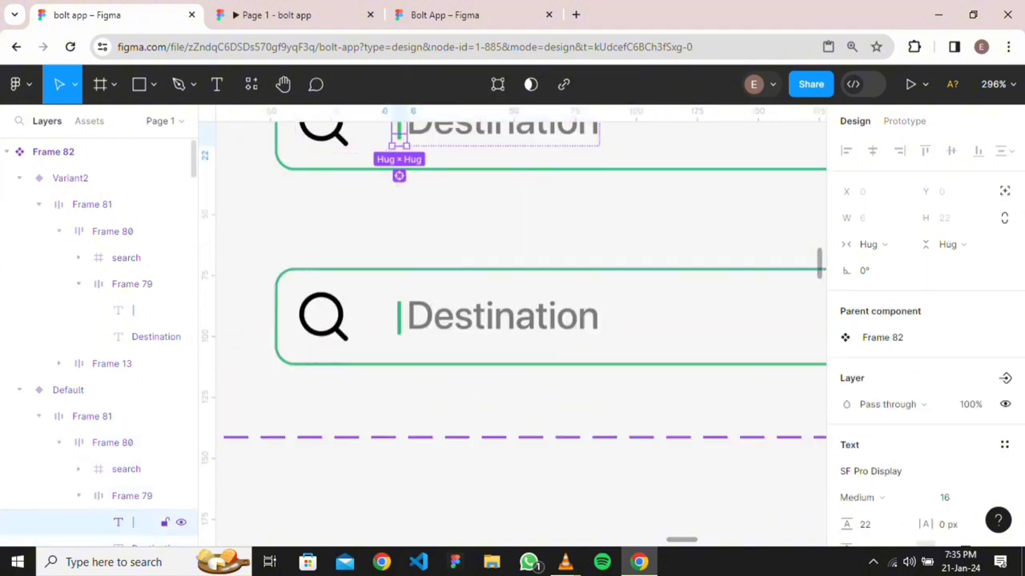
{"action": "left_click", "coordinate": [181, 522]}
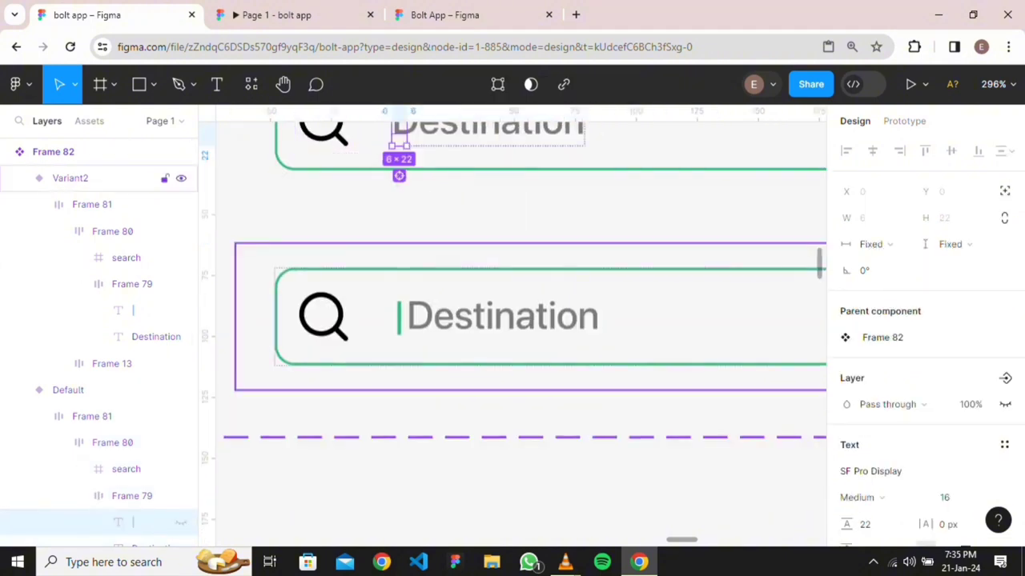
{"action": "double_click", "coordinate": [407, 316]}
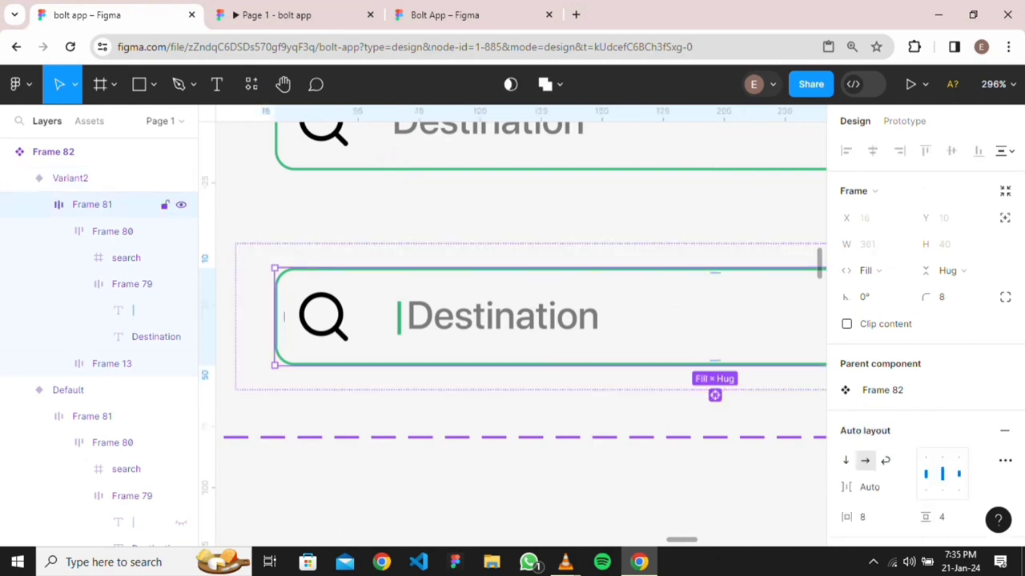
{"action": "scroll", "coordinate": [608, 308], "scroll_direction": "down", "scroll_amount": 6}
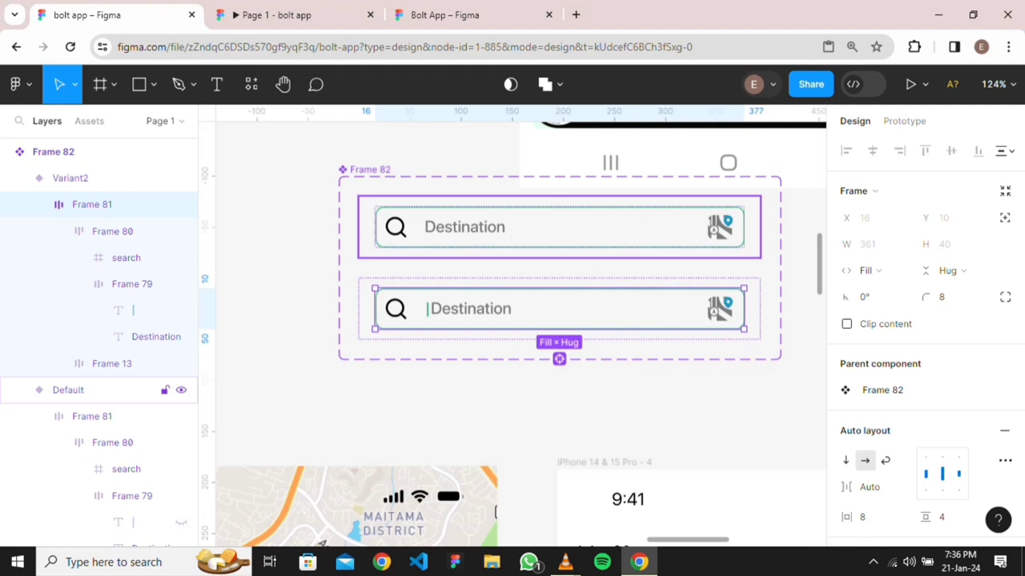
{"action": "left_click", "coordinate": [68, 390]}
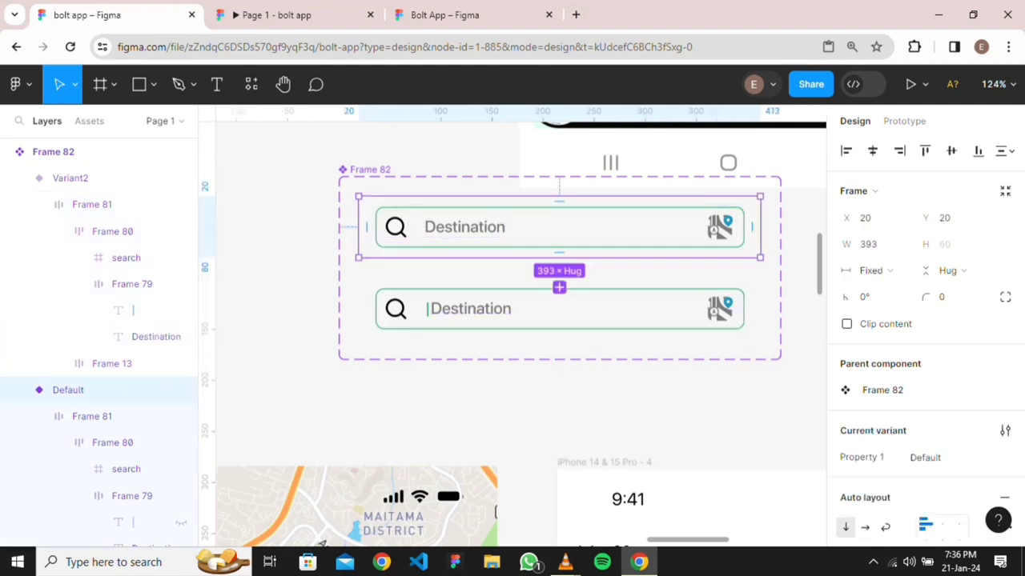
Set Default's Frame 80 gap to 16 and unhide its caret layer
{"action": "scroll", "coordinate": [442, 228], "scroll_direction": "up", "scroll_amount": 4}
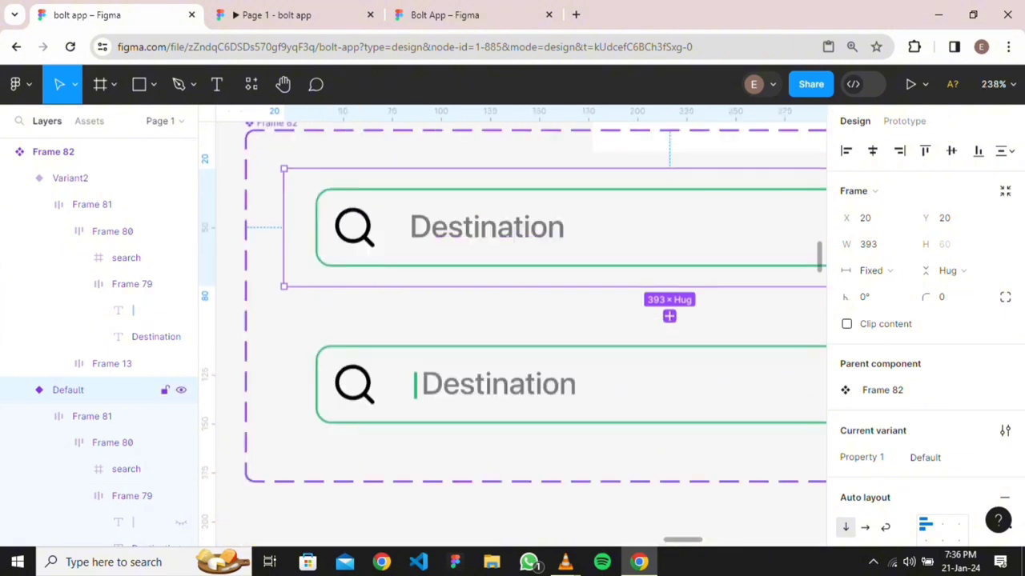
{"action": "scroll", "coordinate": [413, 229], "scroll_direction": "up", "scroll_amount": 6}
{"action": "double_click", "coordinate": [414, 229]}
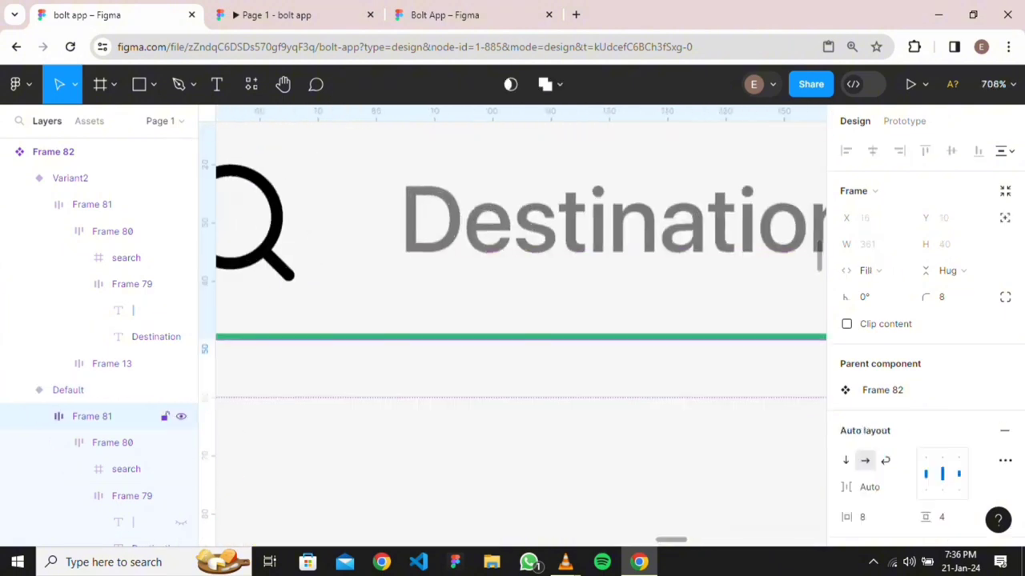
{"action": "double_click", "coordinate": [413, 229]}
{"action": "left_click", "coordinate": [512, 322]}
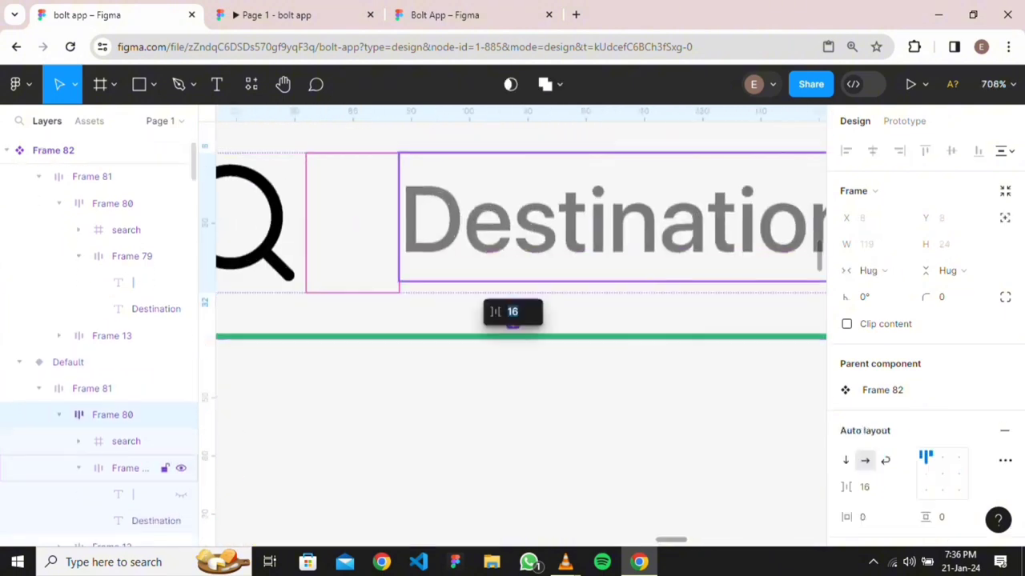
{"action": "left_click", "coordinate": [181, 447]}
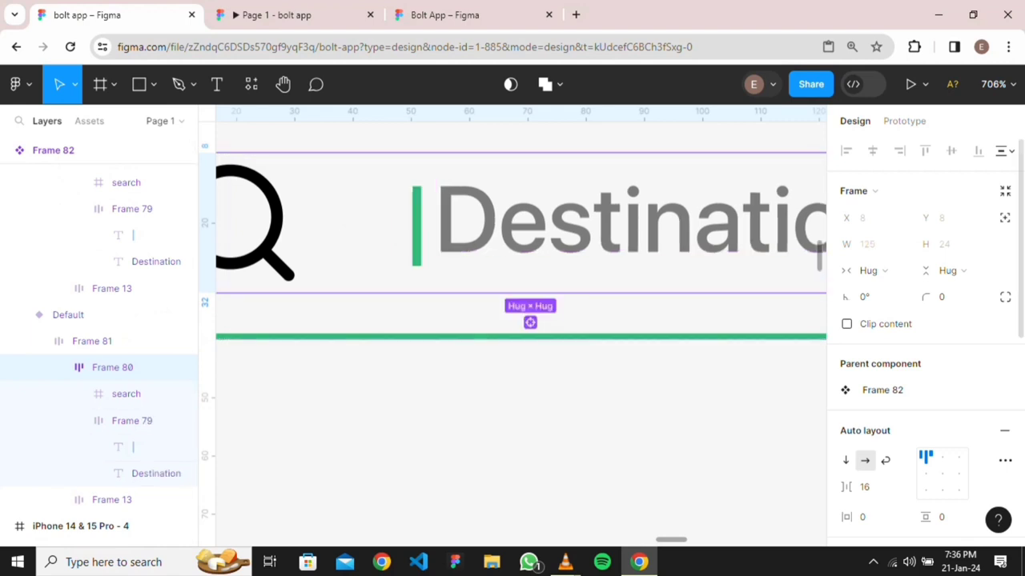
{"action": "scroll", "coordinate": [925, 345], "scroll_direction": "down", "scroll_amount": 1}
{"action": "scroll", "coordinate": [925, 344], "scroll_direction": "down", "scroll_amount": 2}
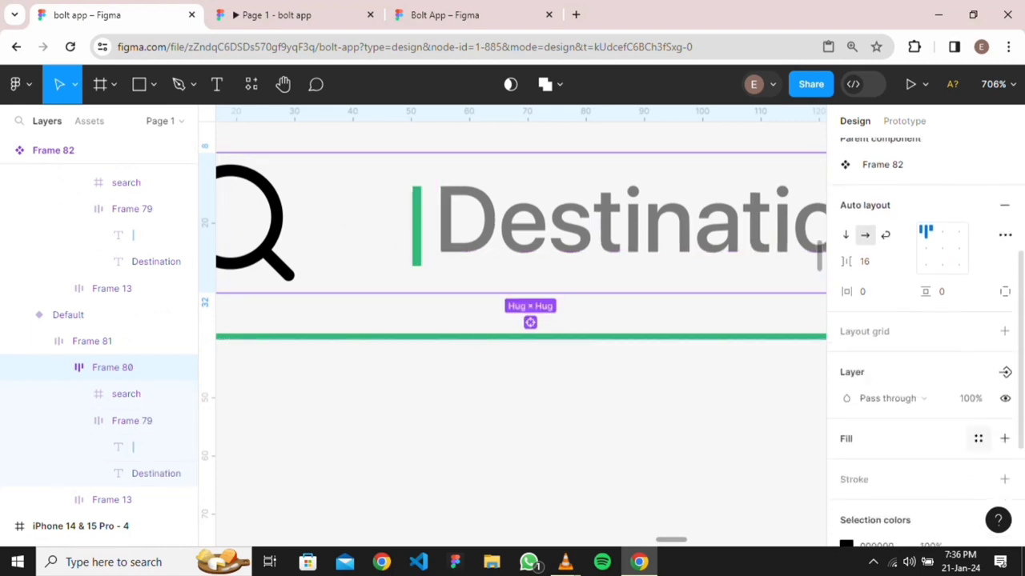
{"action": "left_click", "coordinate": [977, 438]}
{"action": "key", "text": "Escape"}
{"action": "left_click", "coordinate": [1004, 439]}
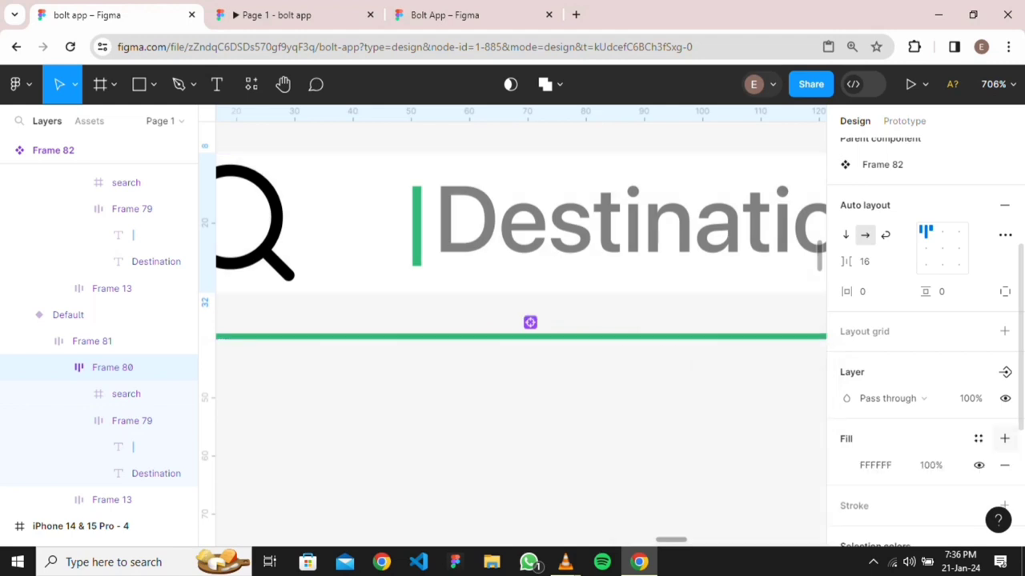
{"action": "key", "text": "ctrl+z"}
Hide the Default caret's green fill so only Variant2 shows the caret
{"action": "left_click", "coordinate": [128, 446]}
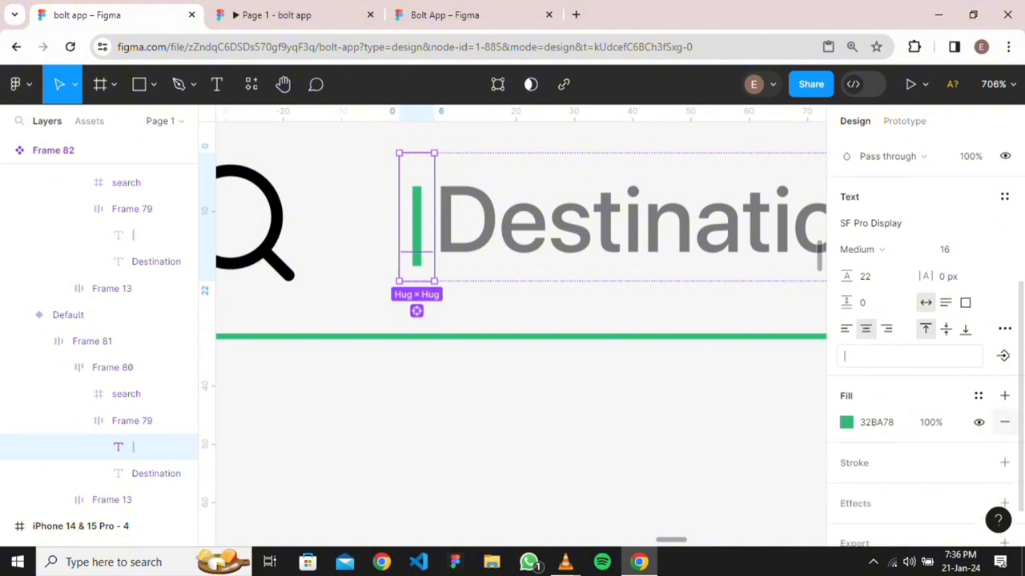
{"action": "left_click", "coordinate": [978, 423]}
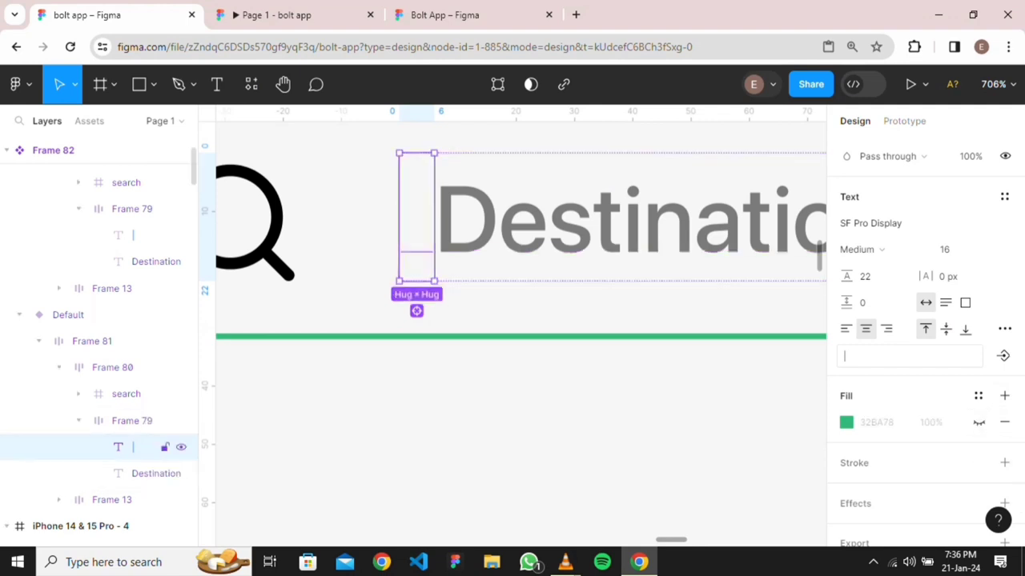
{"action": "left_click", "coordinate": [564, 432]}
{"action": "scroll", "coordinate": [564, 429], "scroll_direction": "down", "scroll_amount": 4}
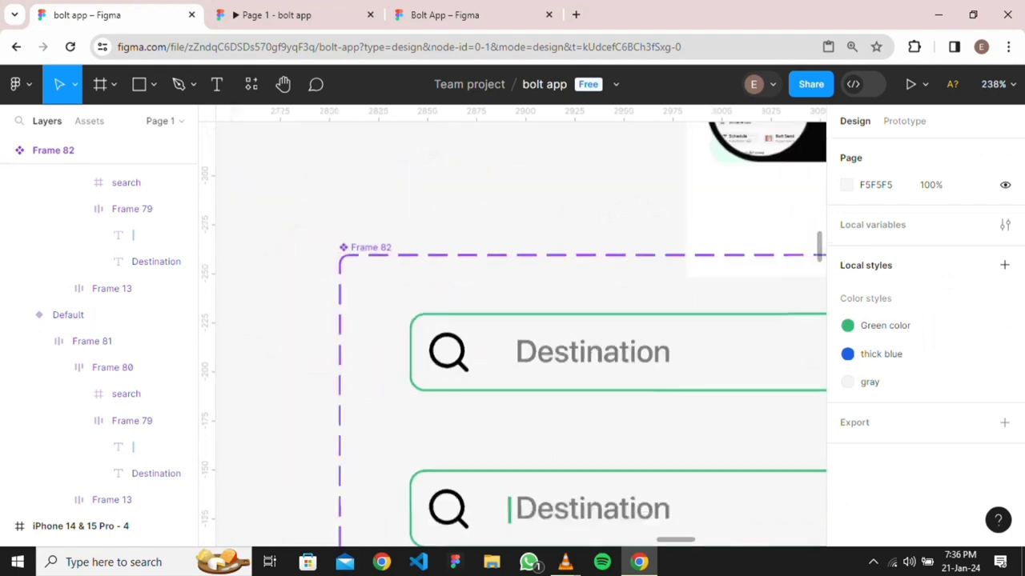
Connect Default to Variant2 with an After delay 800ms trigger
{"action": "left_click", "coordinate": [488, 352]}
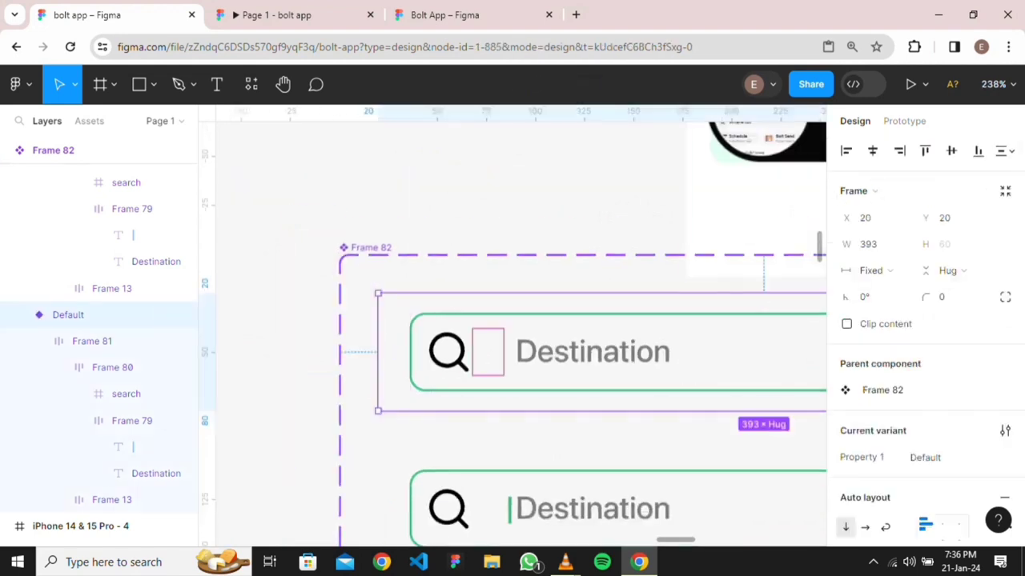
{"action": "key", "text": "shift+e"}
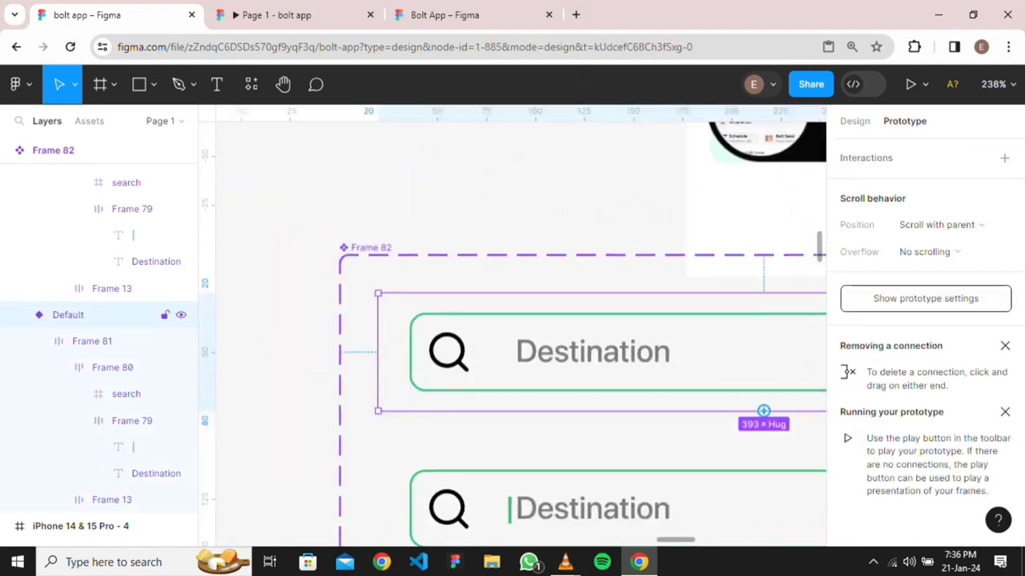
{"action": "left_click_drag", "start_coordinate": [763, 411], "coordinate": [761, 484]}
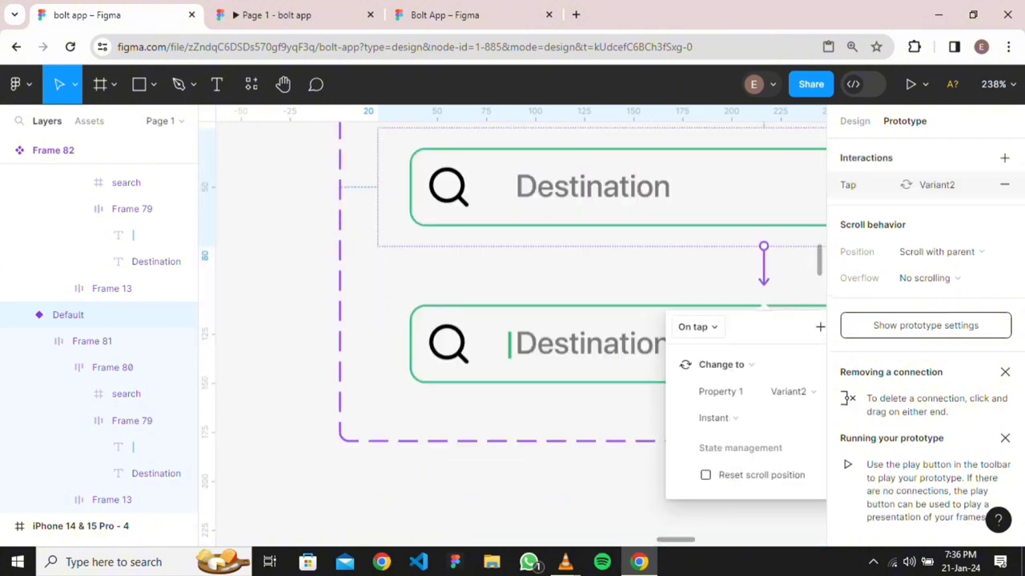
{"action": "left_click", "coordinate": [697, 327]}
{"action": "left_click", "coordinate": [704, 523]}
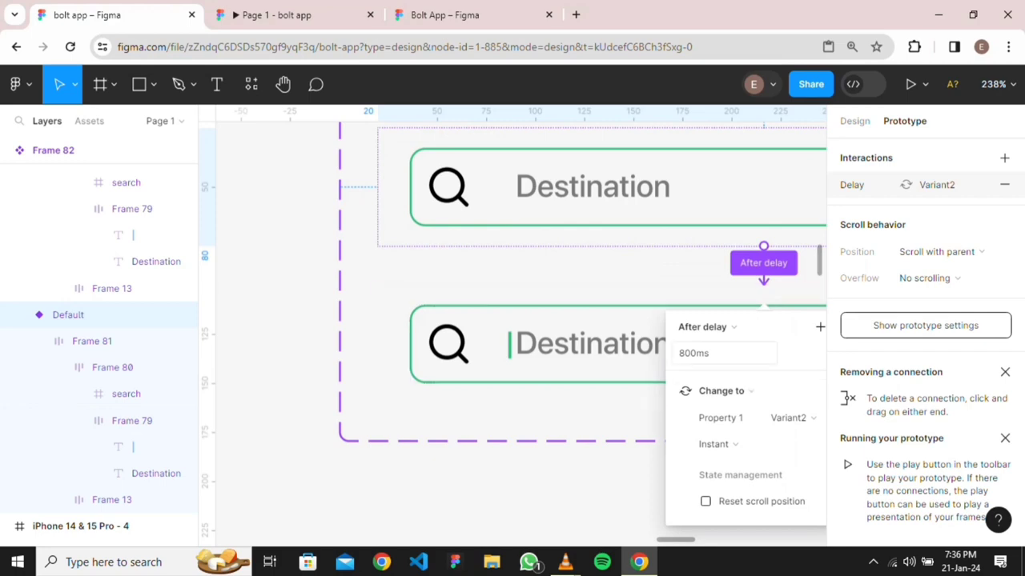
{"action": "key", "text": "Escape"}
Place a Frame 82 instance from Assets in Your route, just below the address row
{"action": "scroll", "coordinate": [611, 395], "scroll_direction": "down", "scroll_amount": 5}
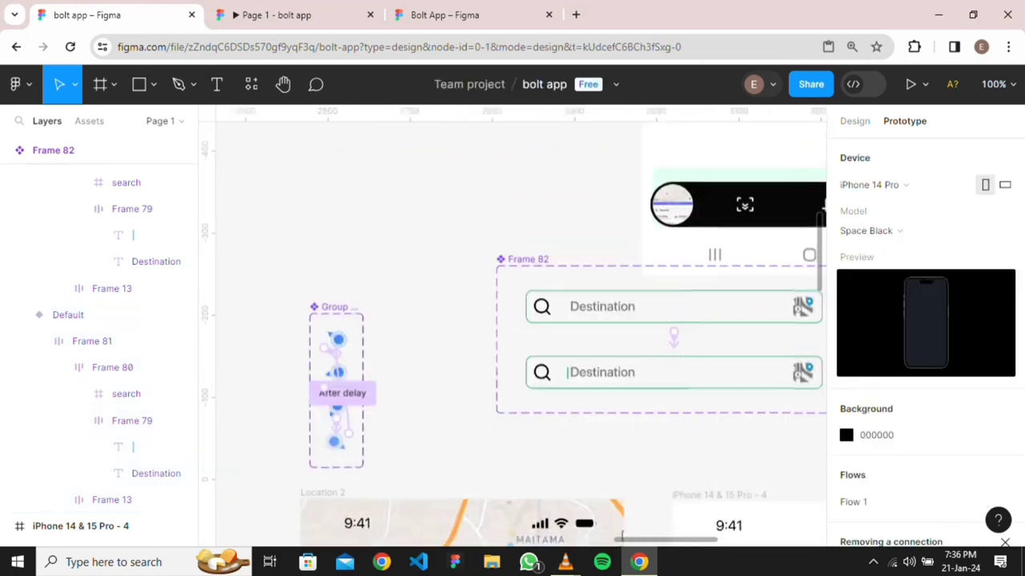
{"action": "scroll", "coordinate": [521, 334], "scroll_direction": "right", "scroll_amount": 3}
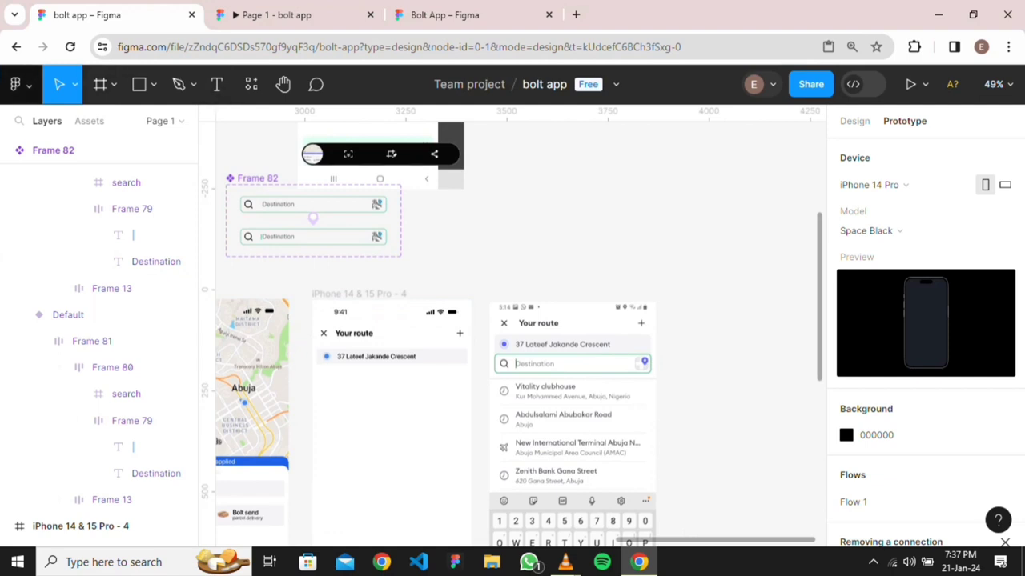
{"action": "left_click", "coordinate": [89, 121]}
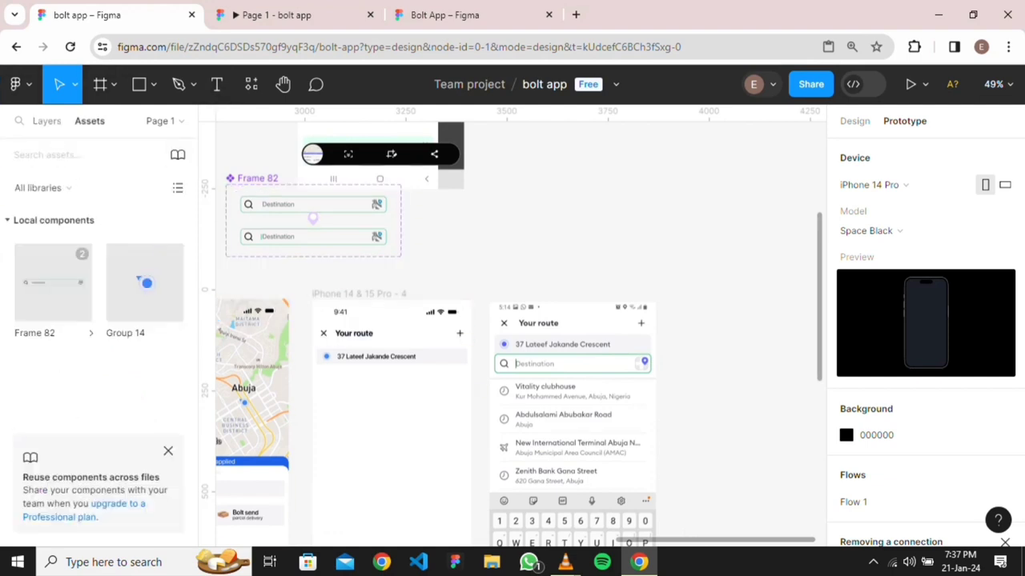
{"action": "left_click_drag", "start_coordinate": [536, 411], "coordinate": [384, 397]}
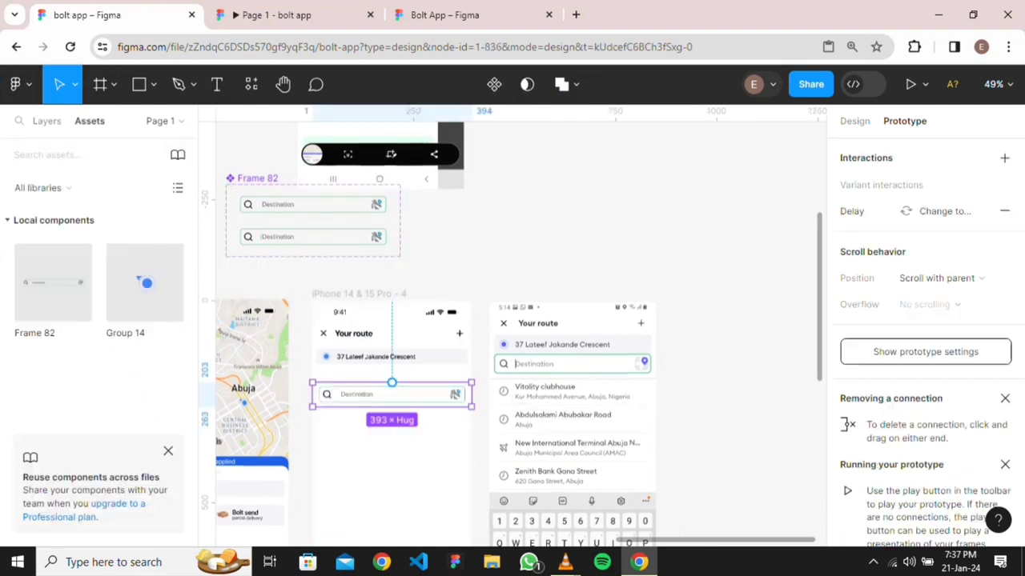
{"action": "key", "text": "Up"}
{"action": "key", "text": "Up"}
{"action": "key", "text": "Up"}
{"action": "key", "text": "Up"}
{"action": "key", "text": "Up"}
{"action": "key", "text": "Up"}
{"action": "key", "text": "Up"}
{"action": "key", "text": "Up"}
{"action": "key", "text": "Up"}
{"action": "key", "text": "Up"}
{"action": "key", "text": "Up"}
{"action": "key", "text": "Up"}
{"action": "key", "text": "Up"}
{"action": "key", "text": "Up"}
{"action": "key", "text": "Up"}
{"action": "key", "text": "Up"}
{"action": "key", "text": "Up"}
{"action": "key", "text": "Up"}
{"action": "key", "text": "Up"}
{"action": "key", "text": "Up"}
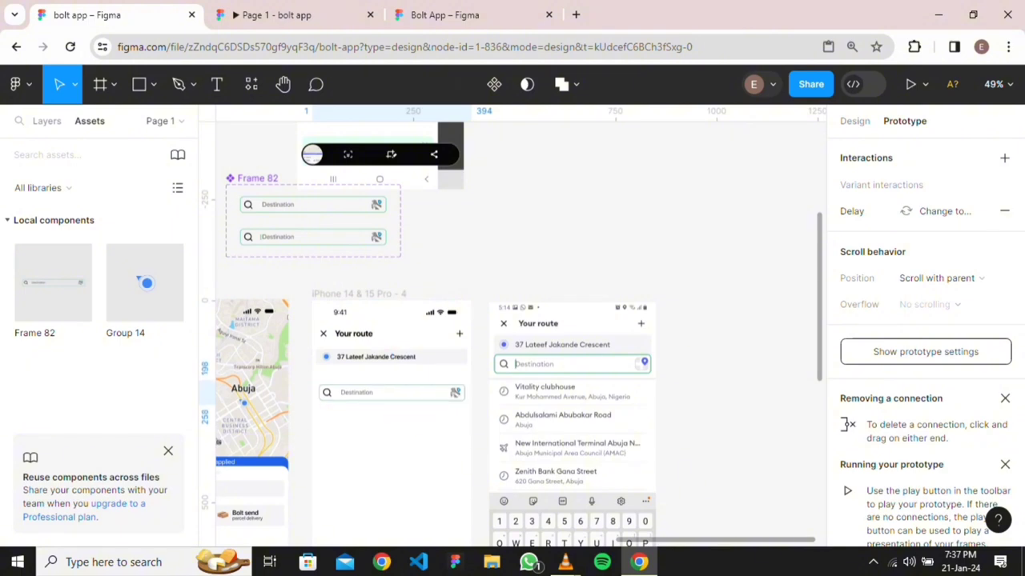
{"action": "key", "text": "Up"}
{"action": "key", "text": "Up"}
{"action": "key", "text": "Up"}
{"action": "key", "text": "Up"}
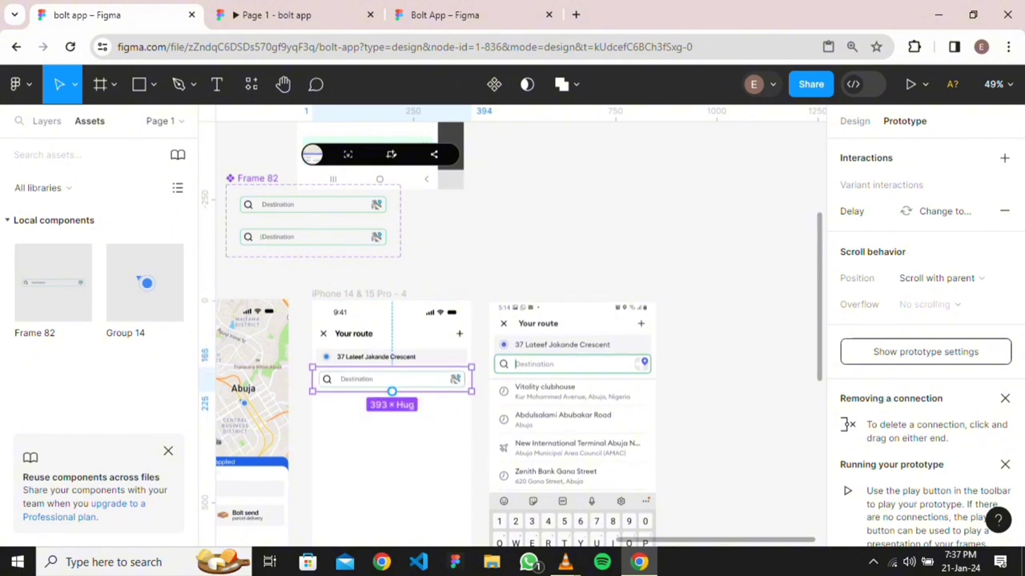
{"action": "scroll", "coordinate": [430, 403], "scroll_direction": "up", "scroll_amount": 5}
{"action": "left_click_drag", "start_coordinate": [544, 130], "coordinate": [658, 133]}
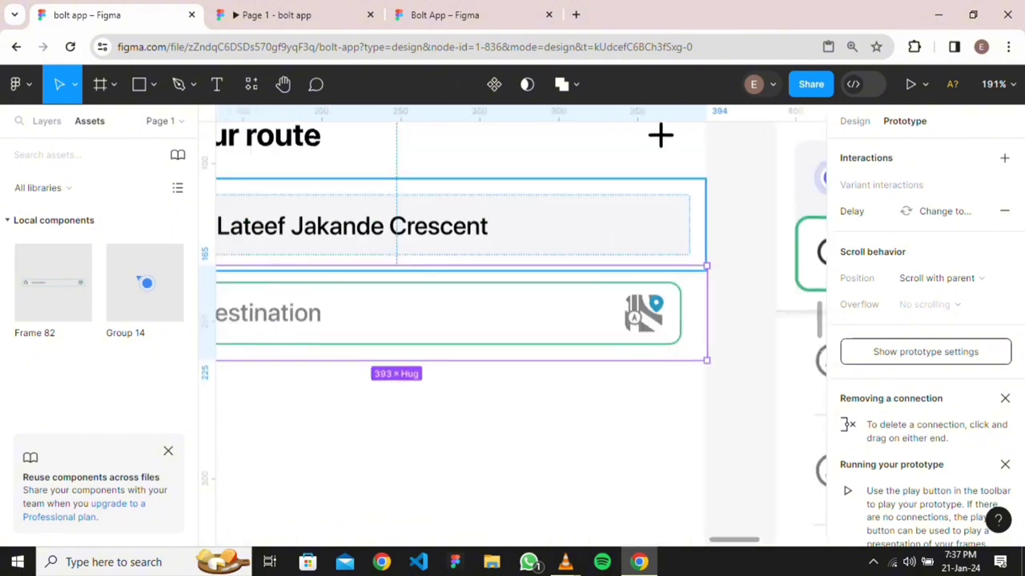
{"action": "double_click", "coordinate": [448, 313]}
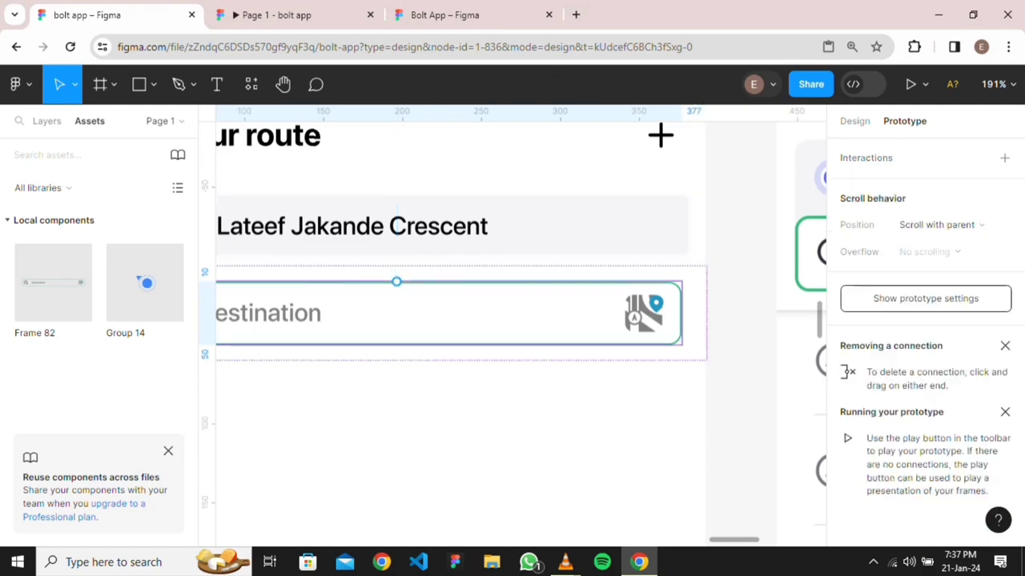
{"action": "key", "text": "alt"}
{"action": "key", "text": "Escape"}
{"action": "scroll", "coordinate": [513, 439], "scroll_direction": "down", "scroll_amount": 5}
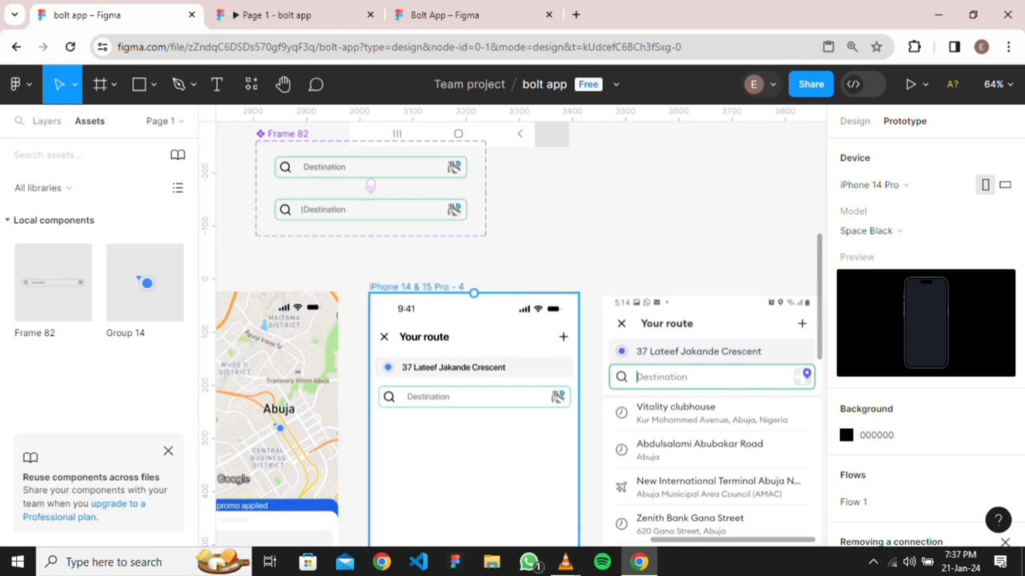
{"action": "scroll", "coordinate": [503, 430], "scroll_direction": "up", "scroll_amount": 2}
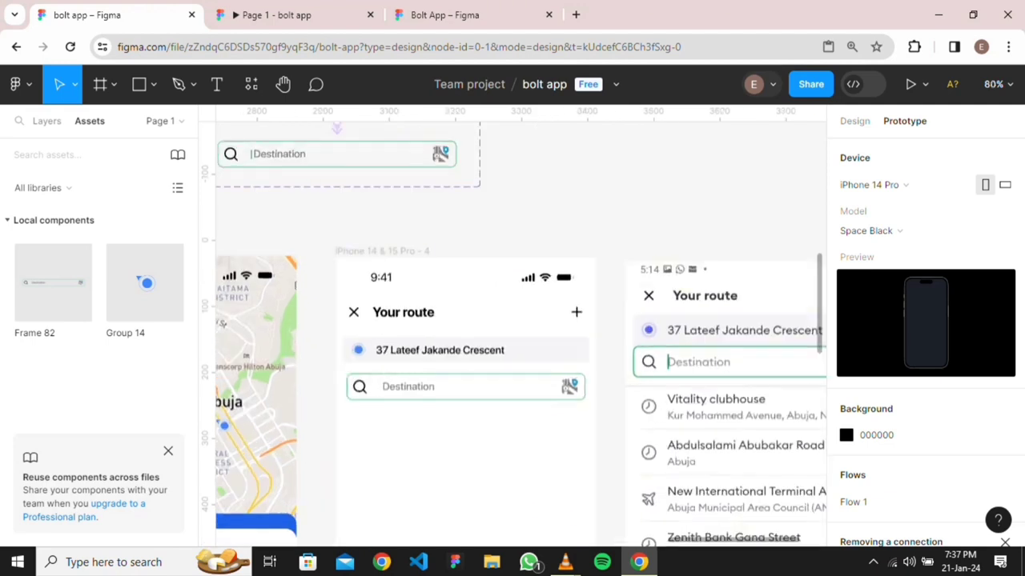
{"action": "left_click", "coordinate": [466, 387]}
{"action": "key", "text": "Escape"}
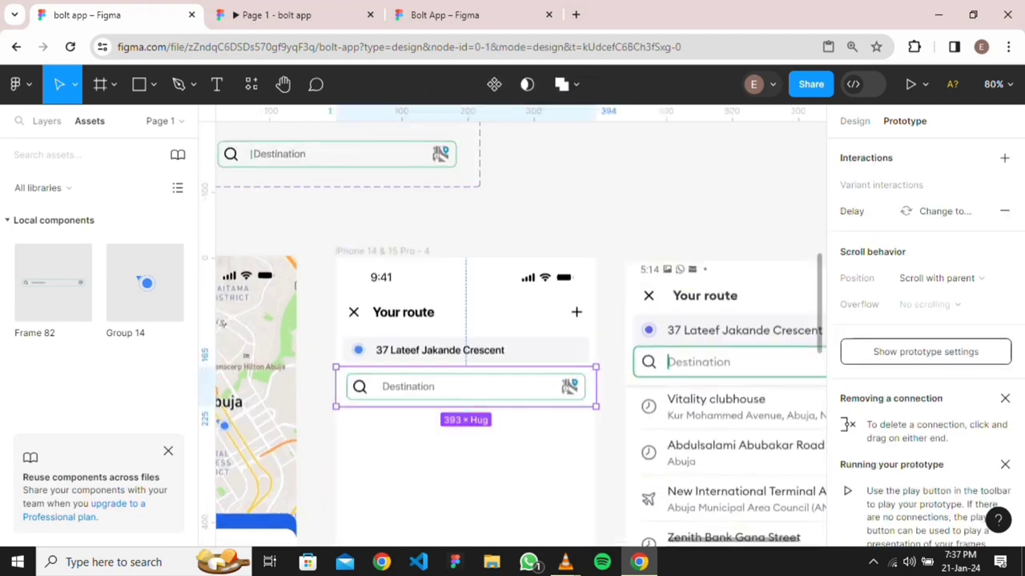
{"action": "left_click", "coordinate": [295, 15]}
{"action": "key", "text": "ctrl+shift+Tab"}
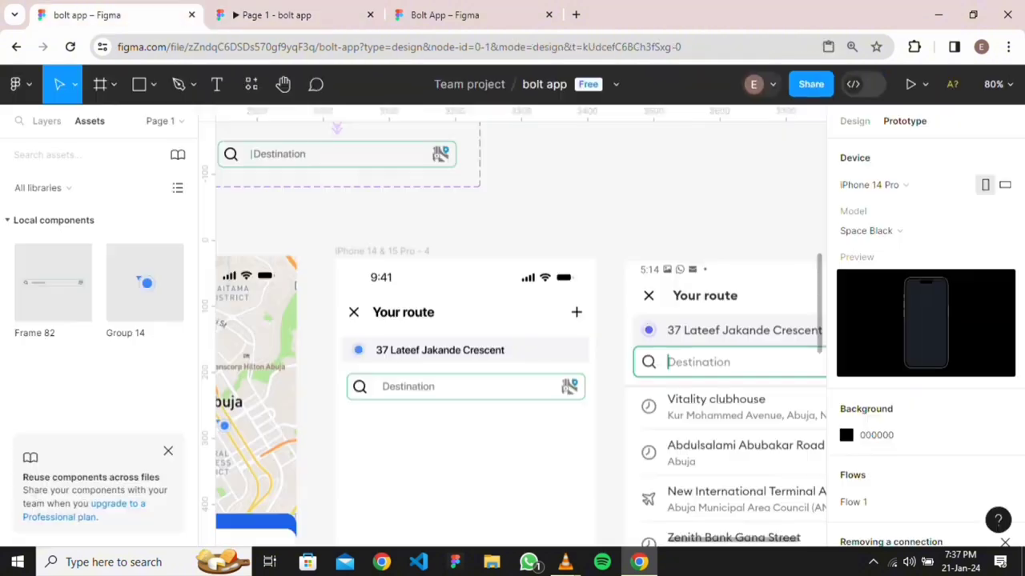
{"action": "scroll", "coordinate": [511, 336], "scroll_direction": "down", "scroll_amount": 4}
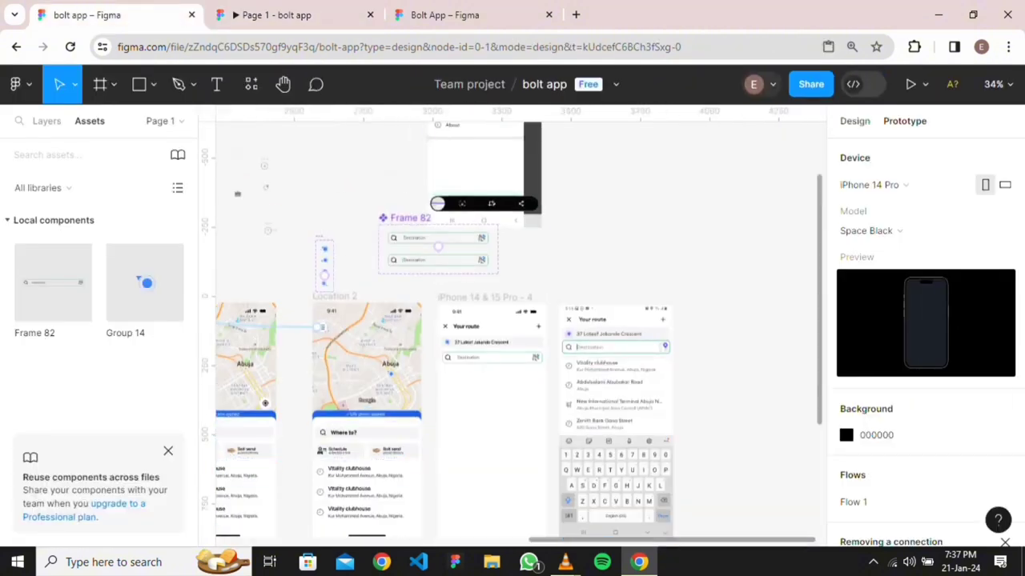
Link the Where to? search bar to the Your route screen
{"action": "key", "text": "shift+e"}
{"action": "key", "text": "shift+e"}
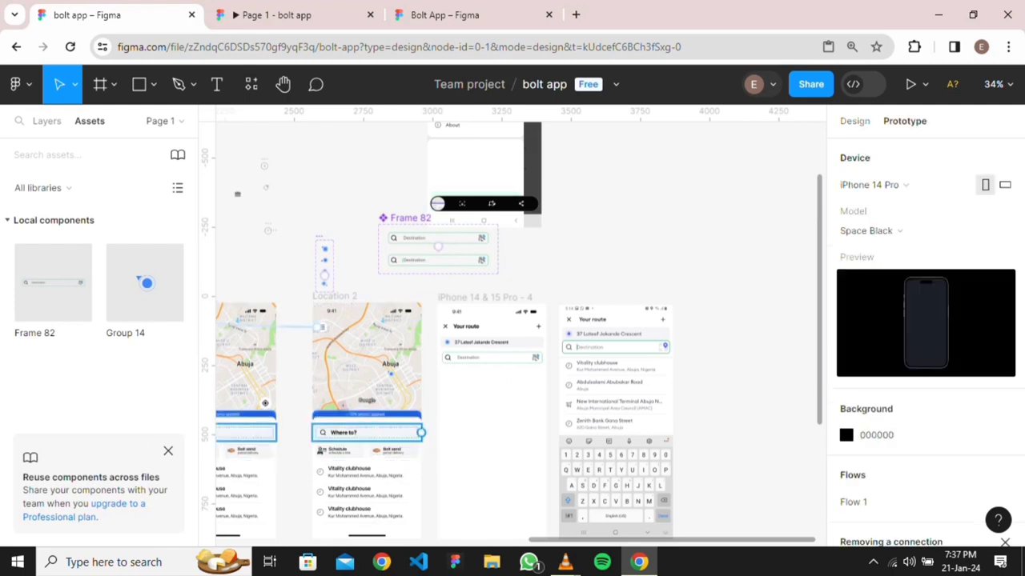
{"action": "left_click", "coordinate": [421, 433]}
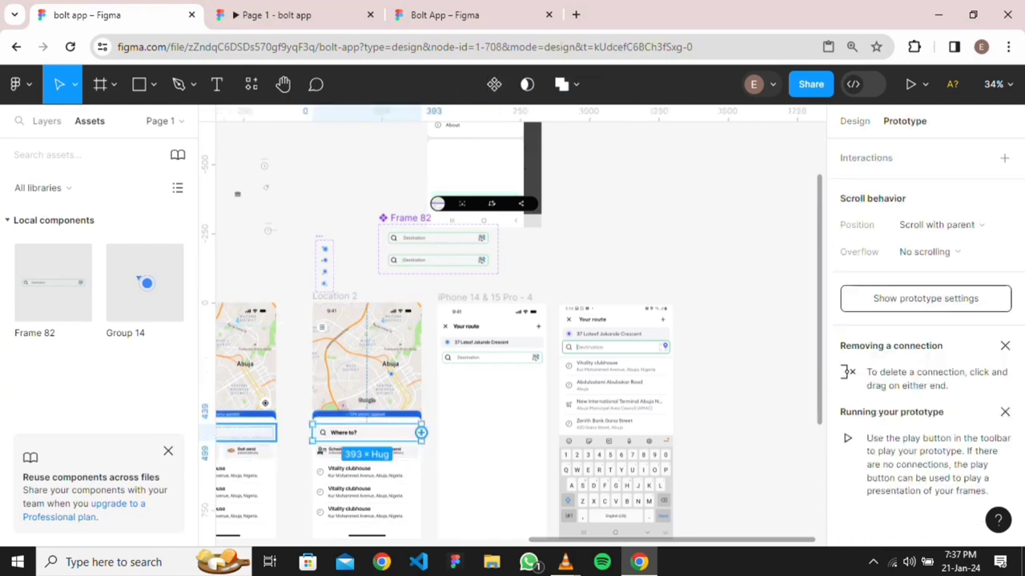
{"action": "left_click_drag", "start_coordinate": [421, 432], "coordinate": [488, 376]}
{"action": "scroll", "coordinate": [489, 377], "scroll_direction": "down", "scroll_amount": 2}
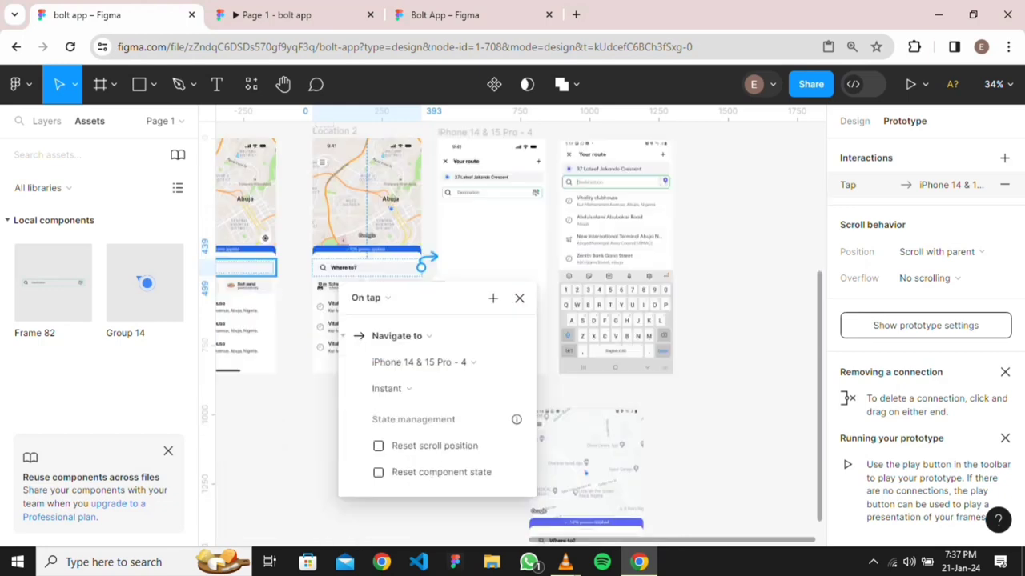
{"action": "key", "text": "Escape"}
Link the X close icon to Location 2 with an instant On tap navigation
{"action": "scroll", "coordinate": [447, 186], "scroll_direction": "up", "scroll_amount": 4}
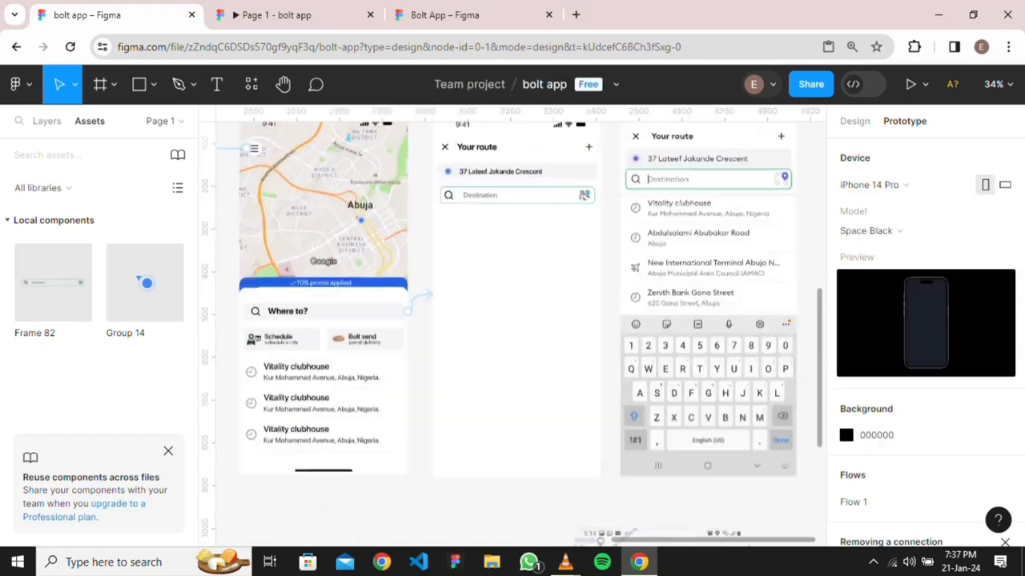
{"action": "scroll", "coordinate": [447, 197], "scroll_direction": "up", "scroll_amount": 1}
{"action": "scroll", "coordinate": [446, 200], "scroll_direction": "up", "scroll_amount": 2}
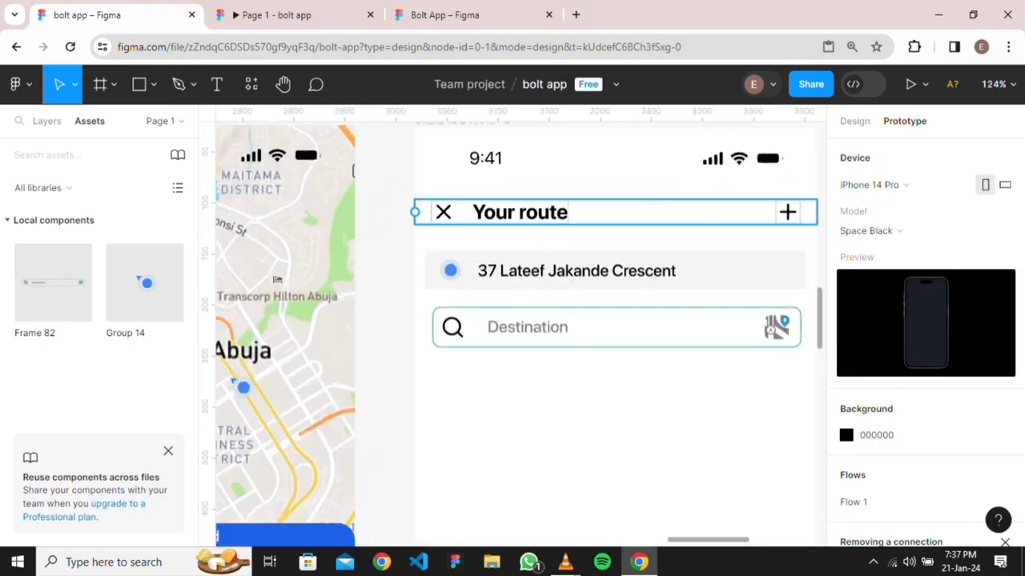
{"action": "left_click", "coordinate": [447, 209]}
{"action": "double_click", "coordinate": [446, 210]}
{"action": "double_click", "coordinate": [445, 210]}
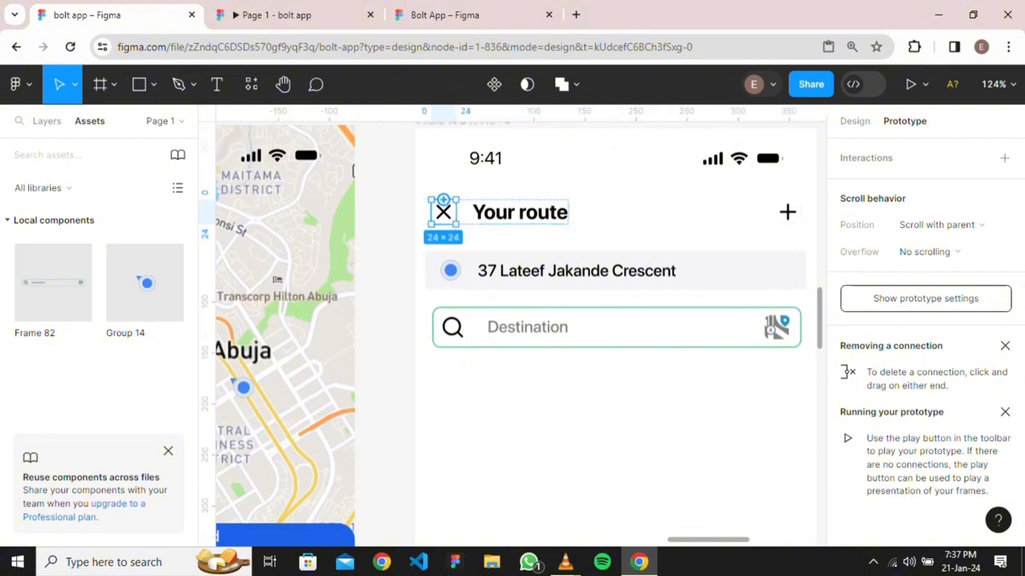
{"action": "left_click_drag", "start_coordinate": [431, 212], "coordinate": [320, 228]}
{"action": "scroll", "coordinate": [324, 223], "scroll_direction": "down", "scroll_amount": 4}
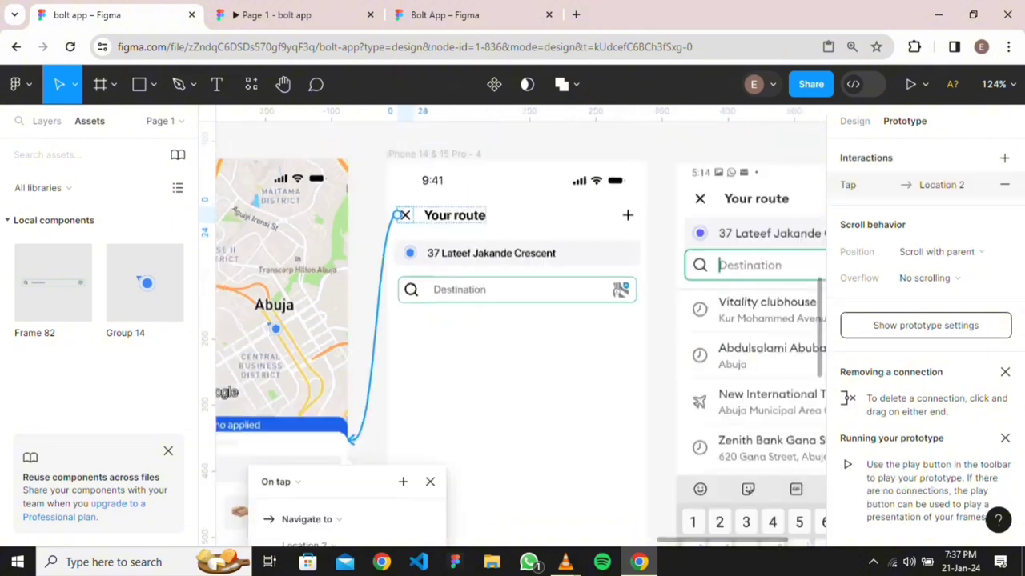
{"action": "scroll", "coordinate": [324, 223], "scroll_direction": "down", "scroll_amount": 2}
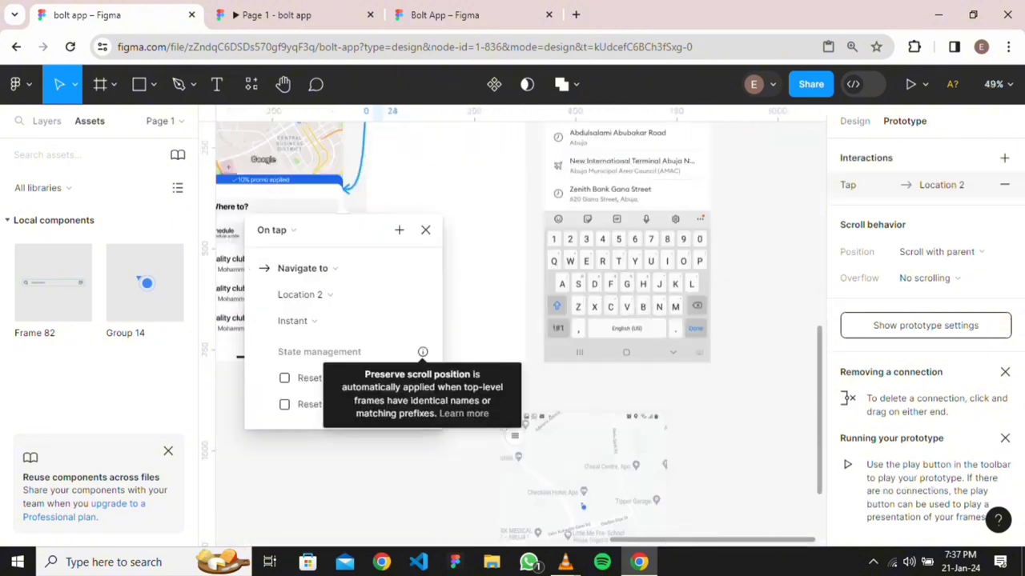
{"action": "left_click", "coordinate": [450, 386]}
Switch to the running prototype preview
{"action": "scroll", "coordinate": [450, 386], "scroll_direction": "down", "scroll_amount": 3}
{"action": "scroll", "coordinate": [486, 195], "scroll_direction": "down", "scroll_amount": 2}
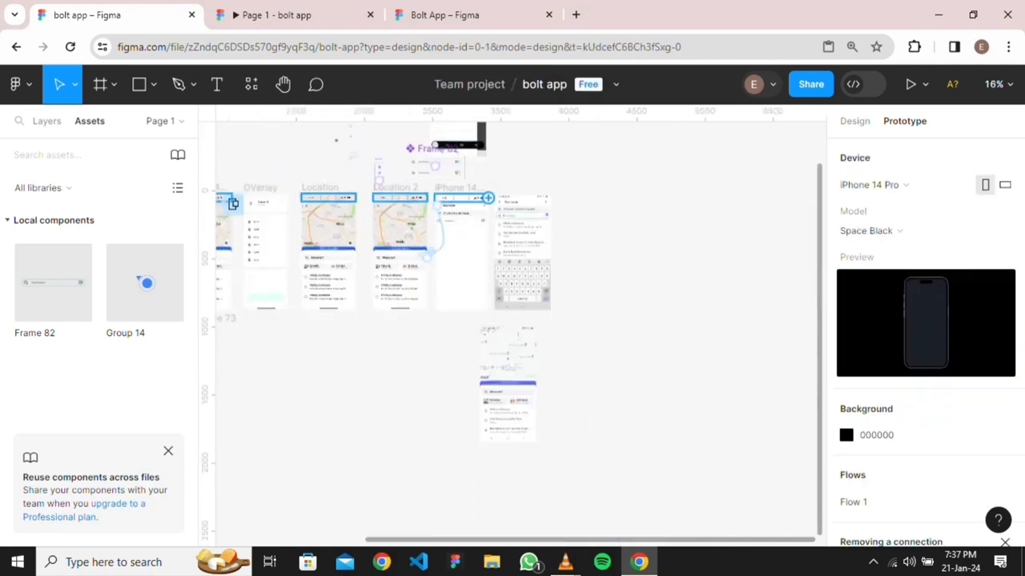
{"action": "left_click", "coordinate": [320, 15]}
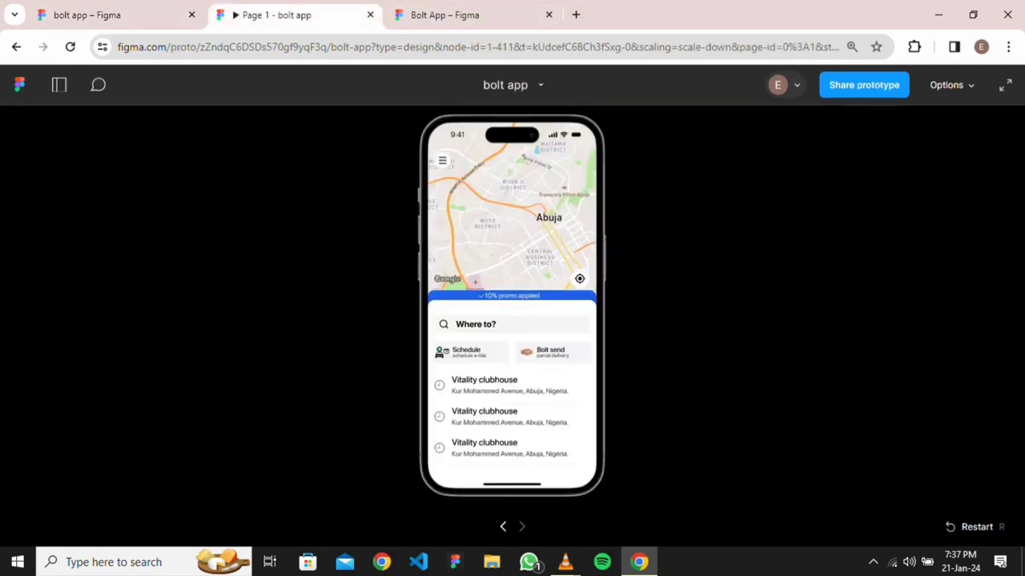
Restart the prototype from the Bolt splash, then return to the bolt app design file
{"action": "key", "text": "r"}
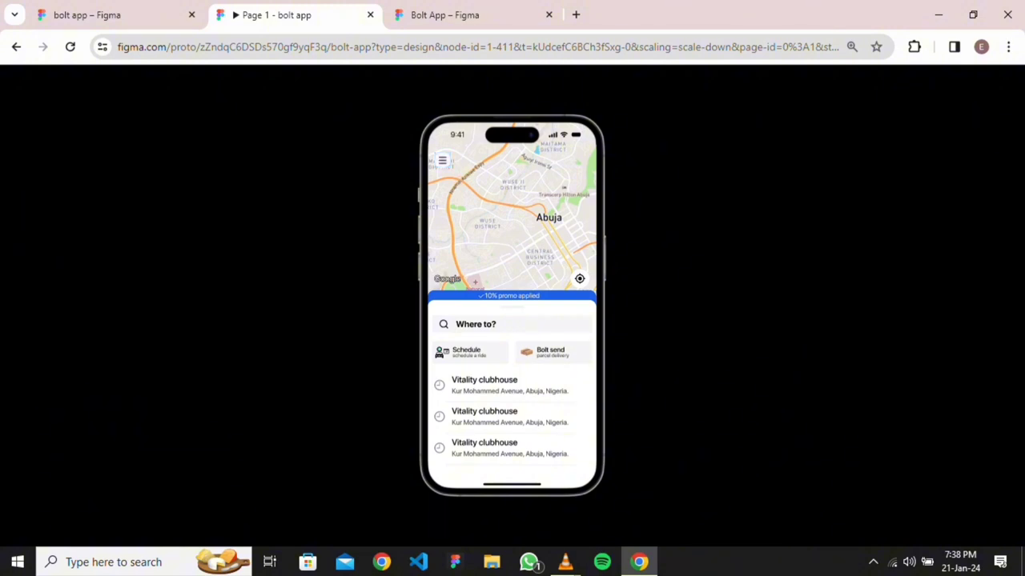
{"action": "left_click", "coordinate": [113, 14]}
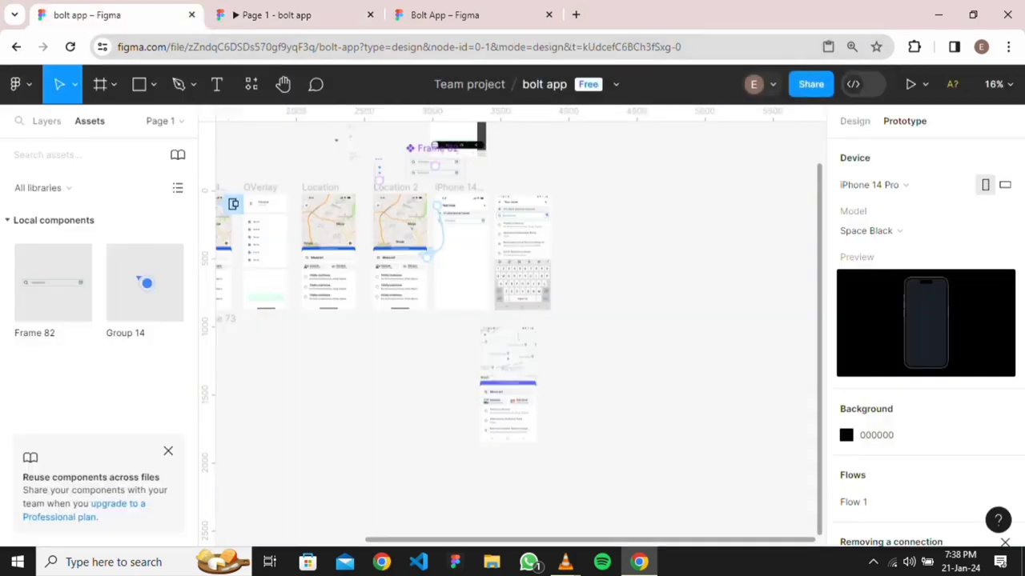
Show Frame 82's layer tree from the top and zoom the canvas to 25%
{"action": "left_click", "coordinate": [46, 121]}
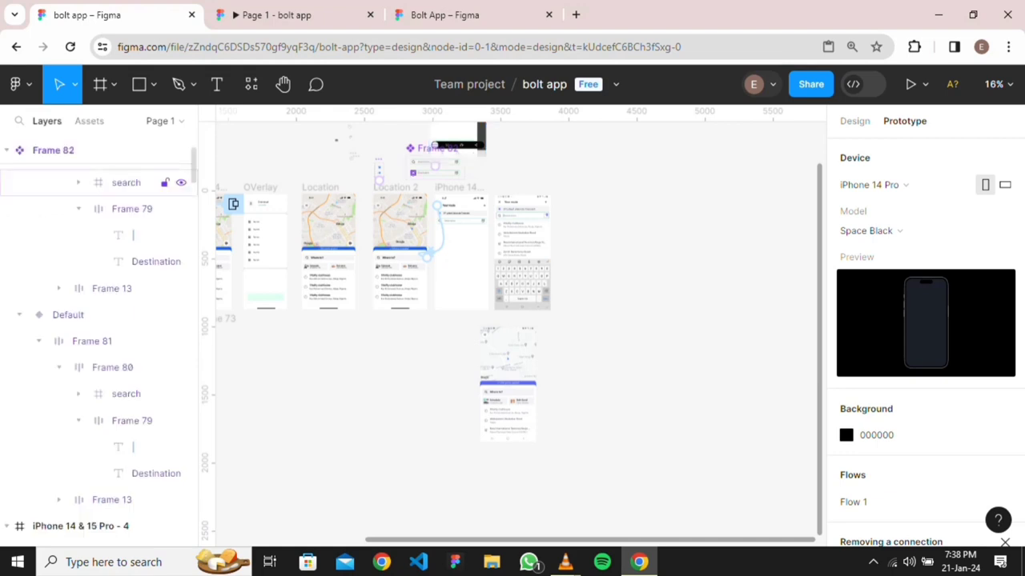
{"action": "scroll", "coordinate": [120, 298], "scroll_direction": "up", "scroll_amount": 2}
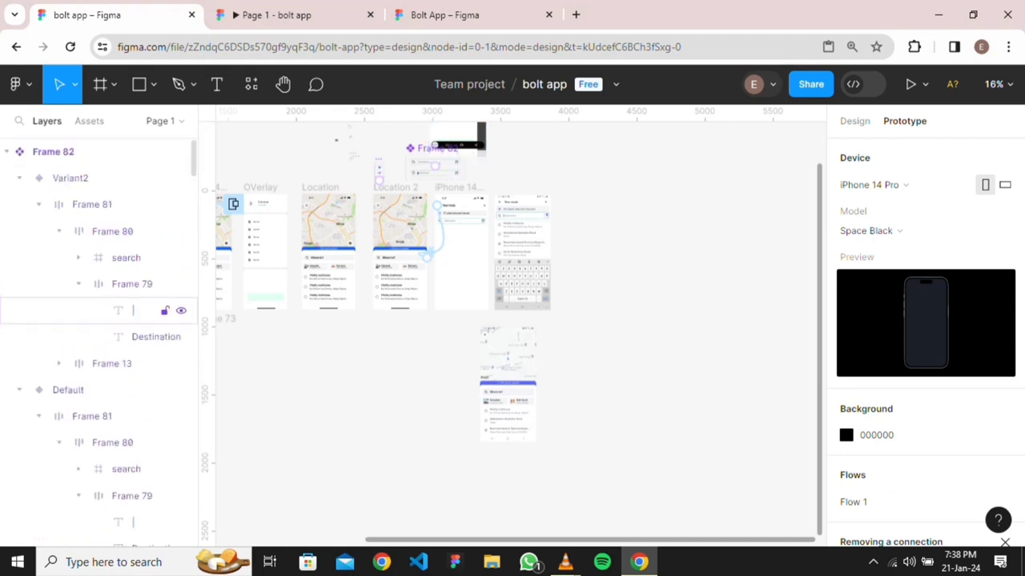
{"action": "scroll", "coordinate": [340, 292], "scroll_direction": "up", "scroll_amount": 2}
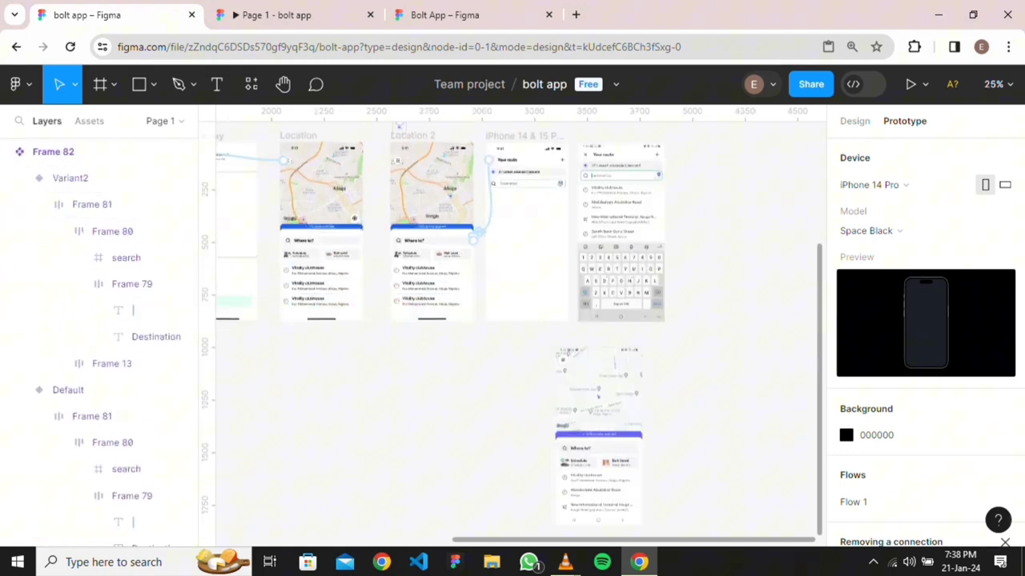
{"action": "scroll", "coordinate": [341, 293], "scroll_direction": "left", "scroll_amount": 3}
{"action": "scroll", "coordinate": [340, 292], "scroll_direction": "up", "scroll_amount": 2}
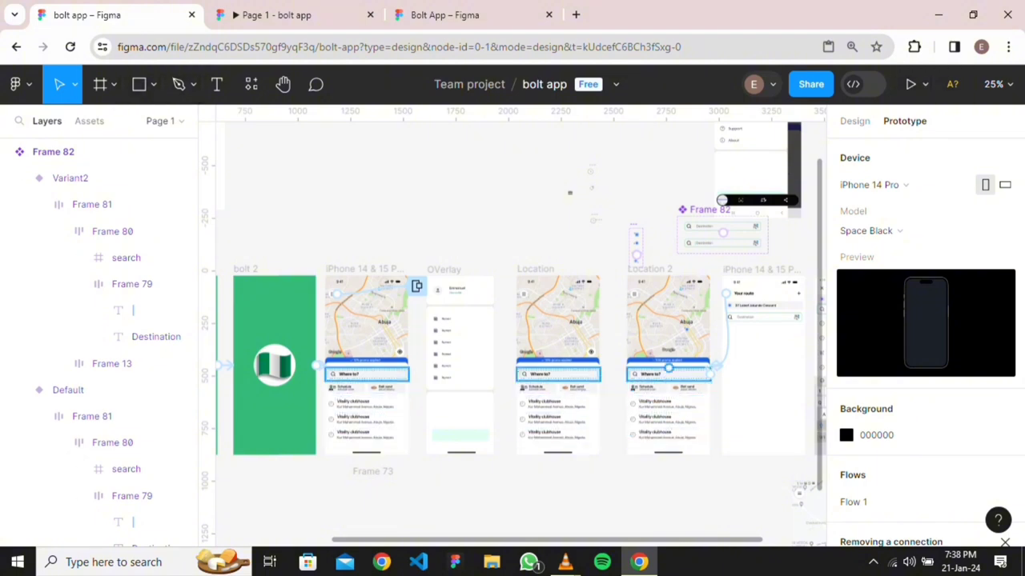
{"action": "scroll", "coordinate": [673, 396], "scroll_direction": "up", "scroll_amount": 3}
{"action": "scroll", "coordinate": [669, 376], "scroll_direction": "up", "scroll_amount": 4}
Frame the Where to?, Schedule and recent places rows together on Location 2
{"action": "left_click", "coordinate": [663, 343]}
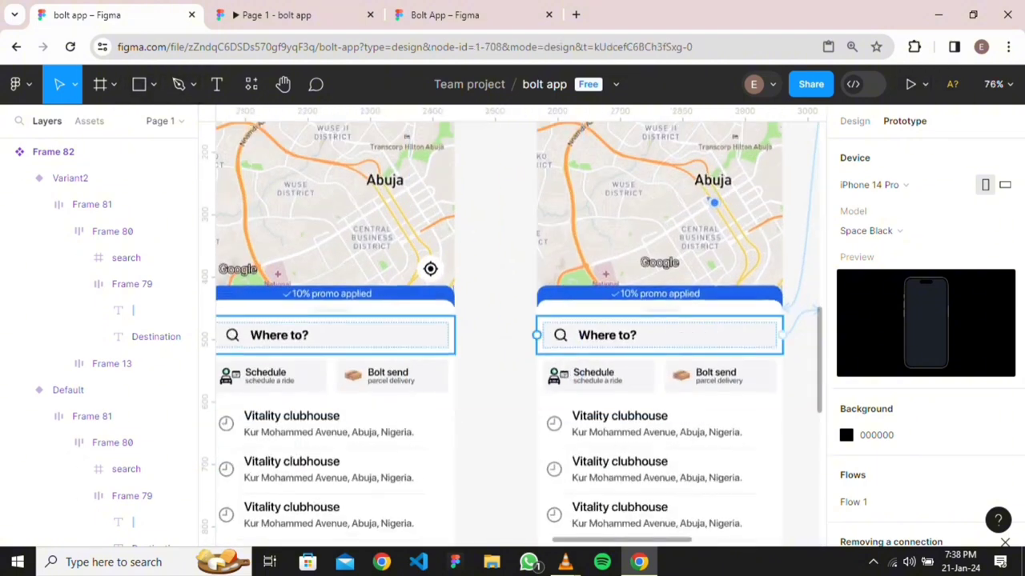
{"action": "left_click", "coordinate": [659, 376], "text": "shift"}
{"action": "left_click", "coordinate": [659, 437], "text": "shift"}
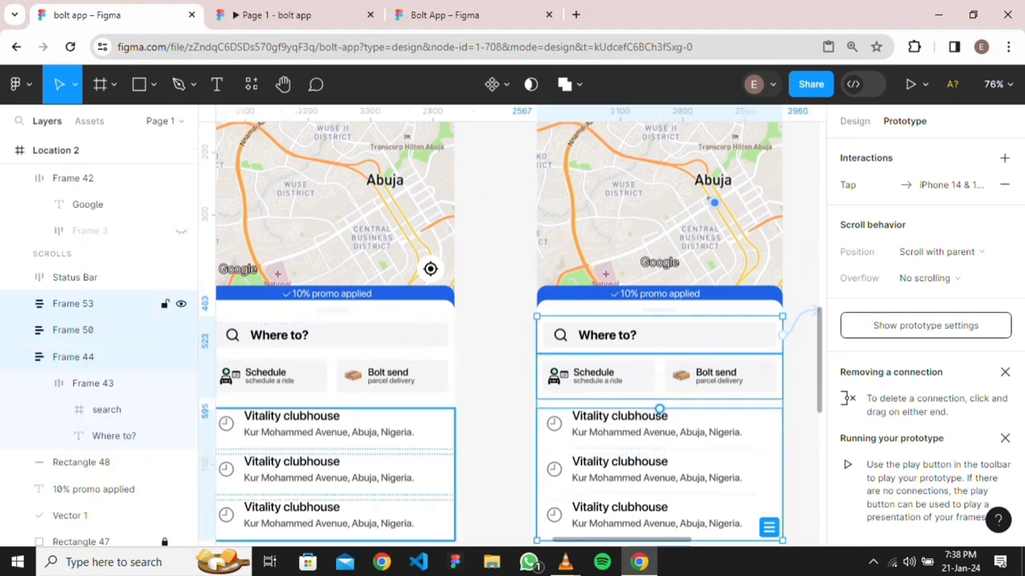
{"action": "scroll", "coordinate": [660, 376], "scroll_direction": "down", "scroll_amount": 2}
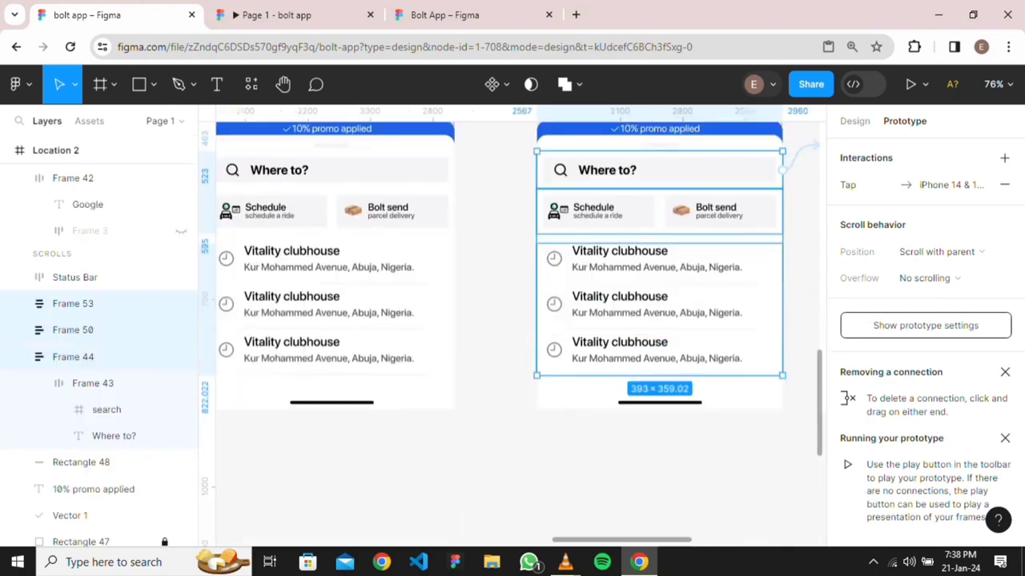
{"action": "right_click", "coordinate": [643, 344]}
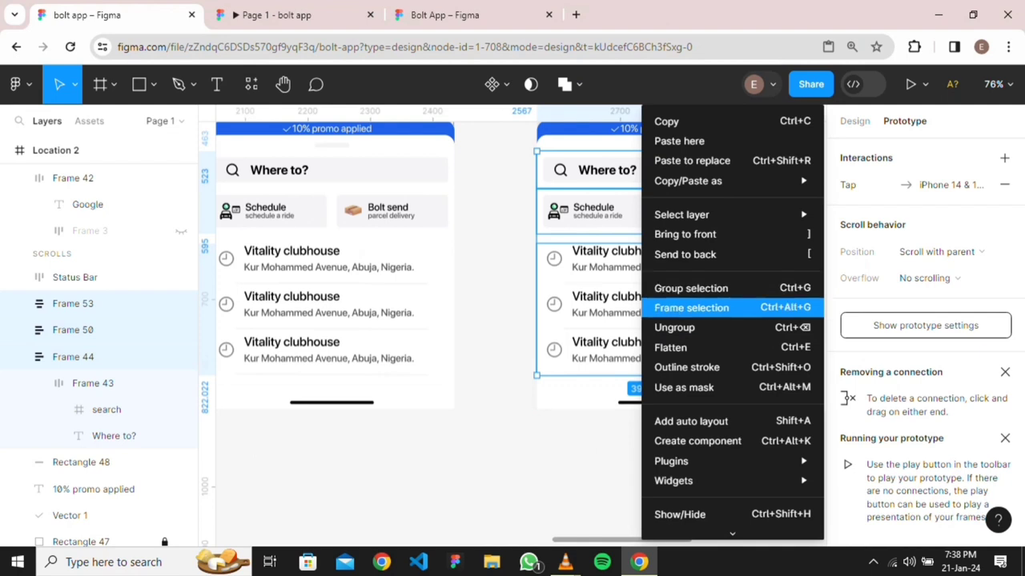
{"action": "left_click", "coordinate": [691, 307]}
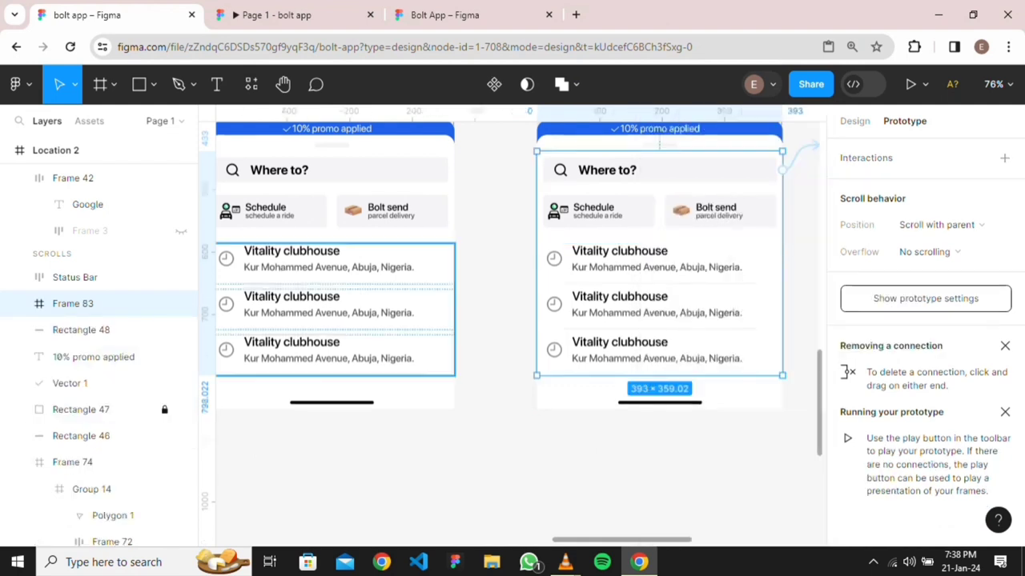
Frame the recent places, Schedule and Where to? rows together on Location
{"action": "left_click", "coordinate": [331, 312]}
{"action": "left_click", "coordinate": [331, 209], "text": "shift"}
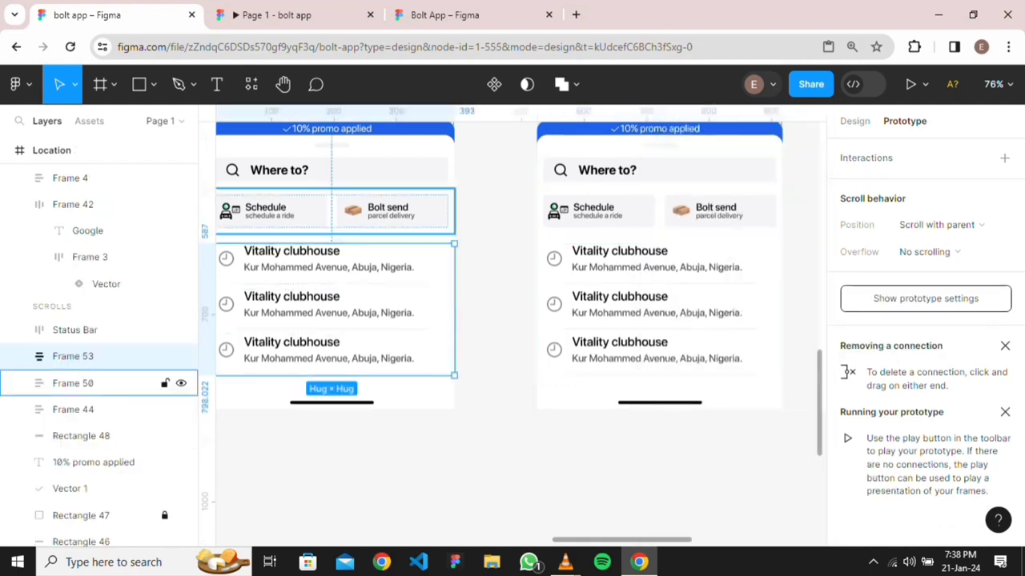
{"action": "left_click", "coordinate": [332, 186], "text": "shift"}
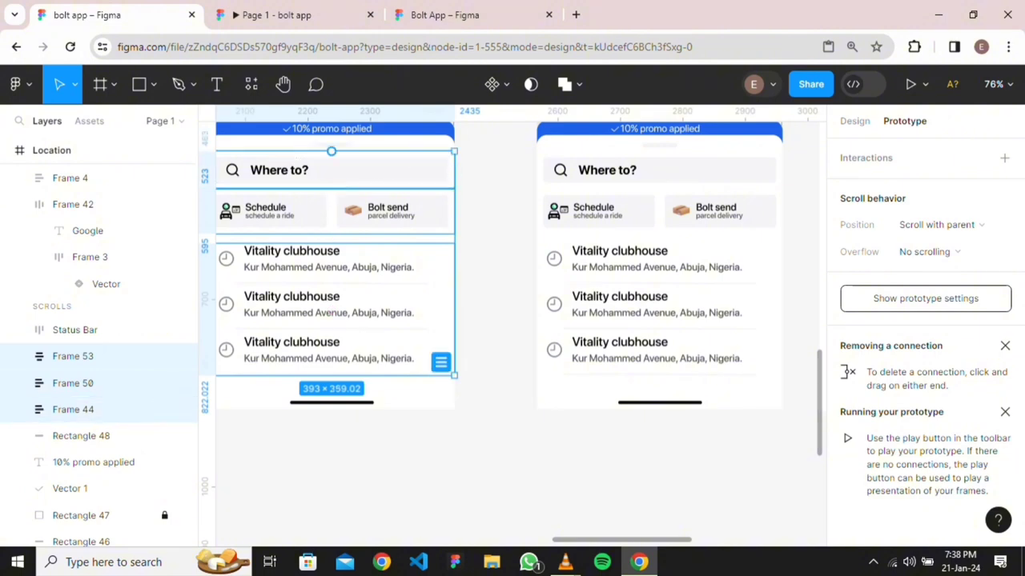
{"action": "right_click", "coordinate": [359, 189]}
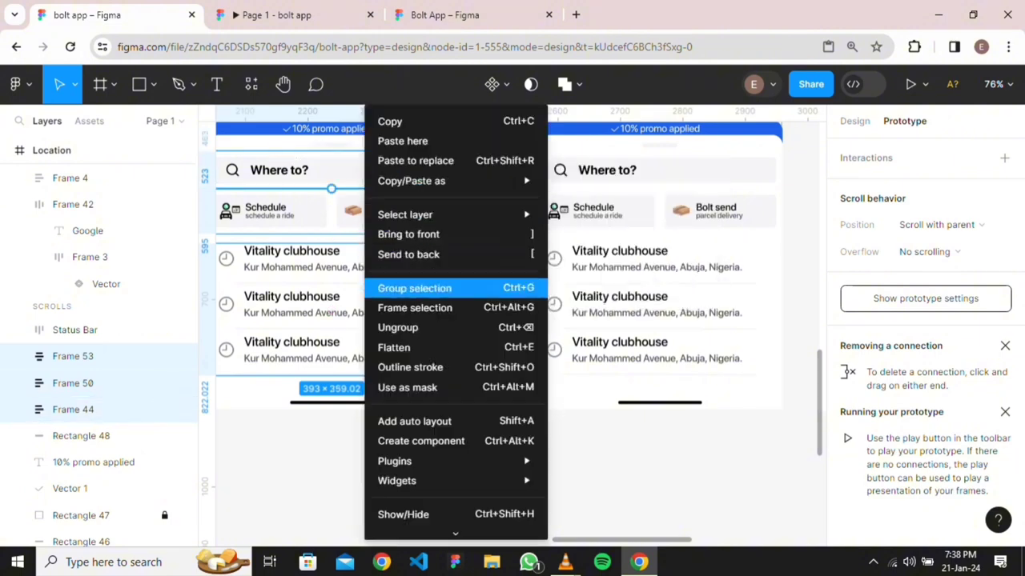
{"action": "left_click", "coordinate": [422, 304]}
Frame the Schedule, recent places and Where to? rows on the third map screen
{"action": "scroll", "coordinate": [331, 151], "scroll_direction": "down", "scroll_amount": 6}
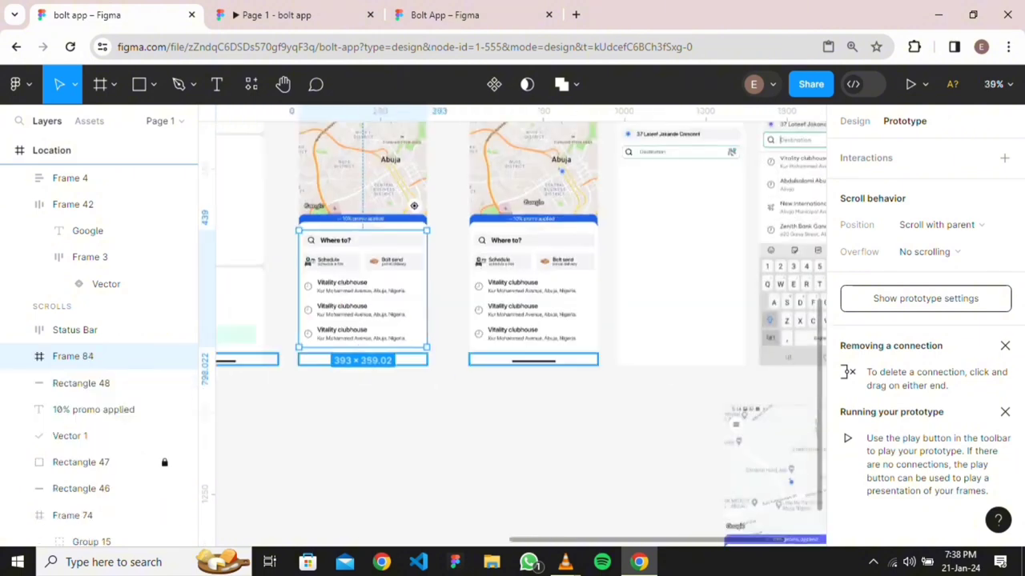
{"action": "scroll", "coordinate": [528, 324], "scroll_direction": "left", "scroll_amount": 2}
{"action": "left_click", "coordinate": [533, 327]}
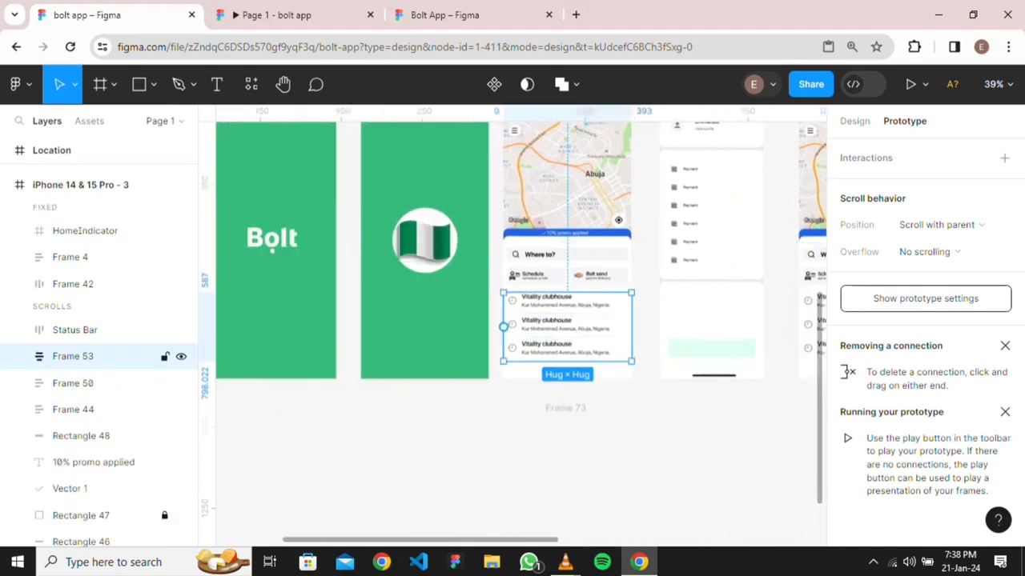
{"action": "left_click", "coordinate": [560, 274], "text": "shift"}
{"action": "left_click", "coordinate": [560, 254], "text": "shift"}
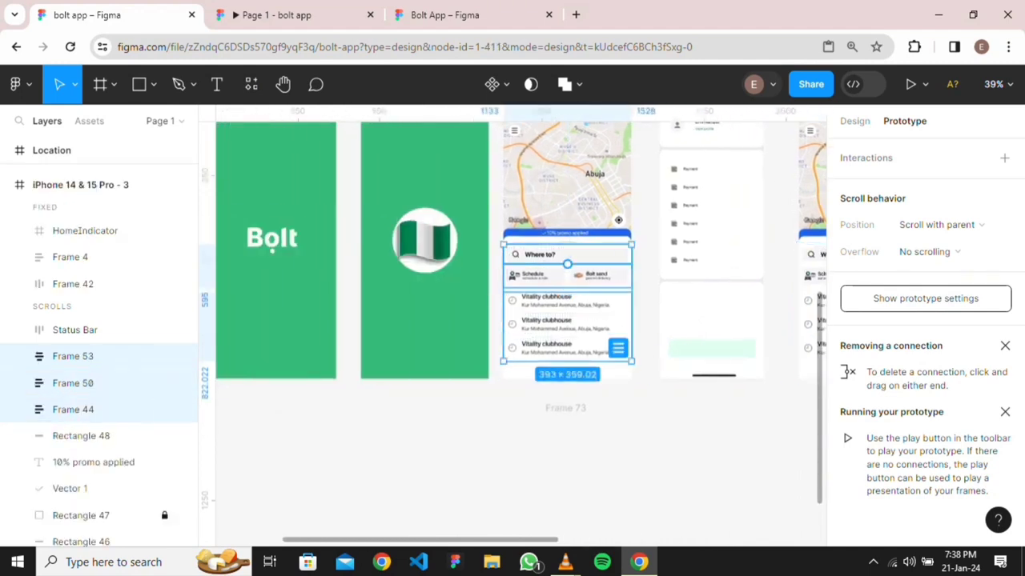
{"action": "right_click", "coordinate": [567, 262]}
{"action": "mouse_move", "coordinate": [641, 181]}
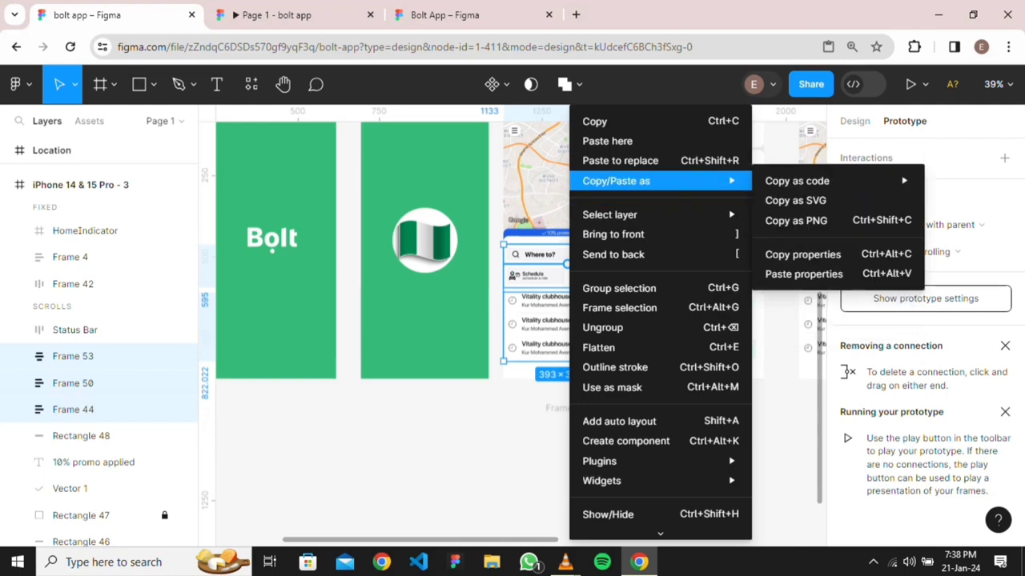
{"action": "left_click", "coordinate": [618, 307]}
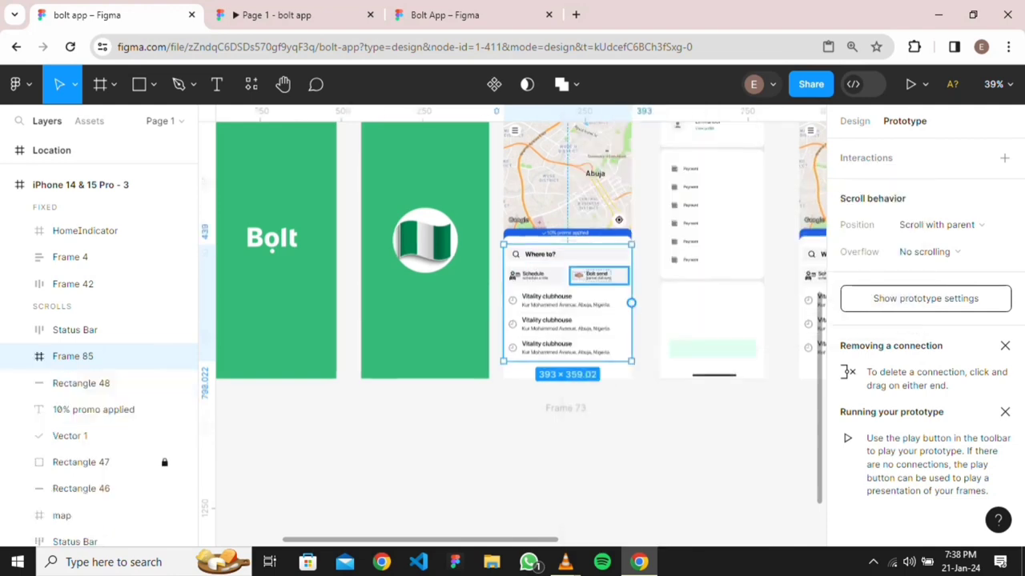
Preview the prototype and try opening its side menu
{"action": "scroll", "coordinate": [591, 260], "scroll_direction": "down", "scroll_amount": 3}
{"action": "scroll", "coordinate": [591, 261], "scroll_direction": "right", "scroll_amount": 3}
{"action": "left_click", "coordinate": [276, 15]}
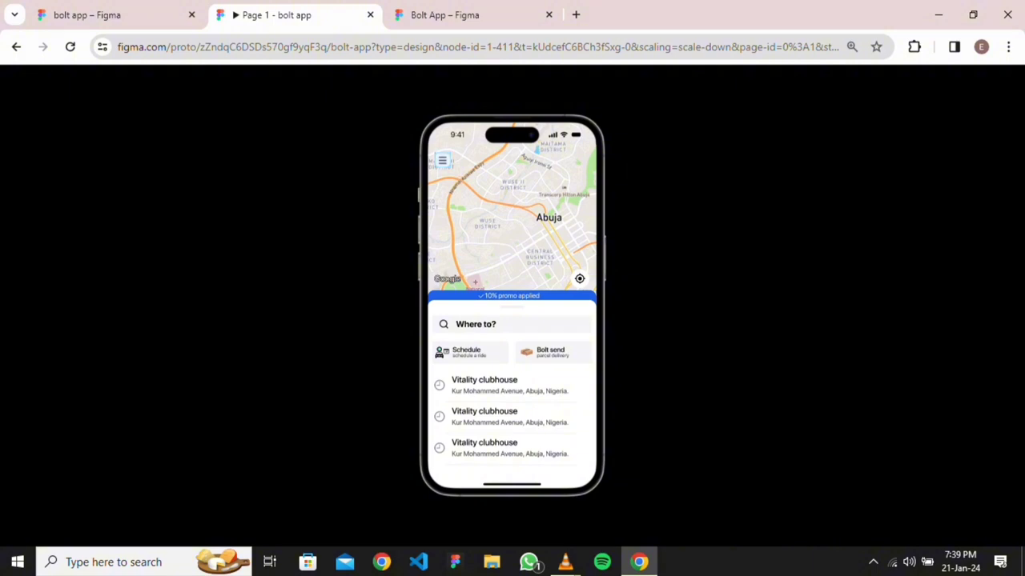
{"action": "left_click", "coordinate": [442, 161]}
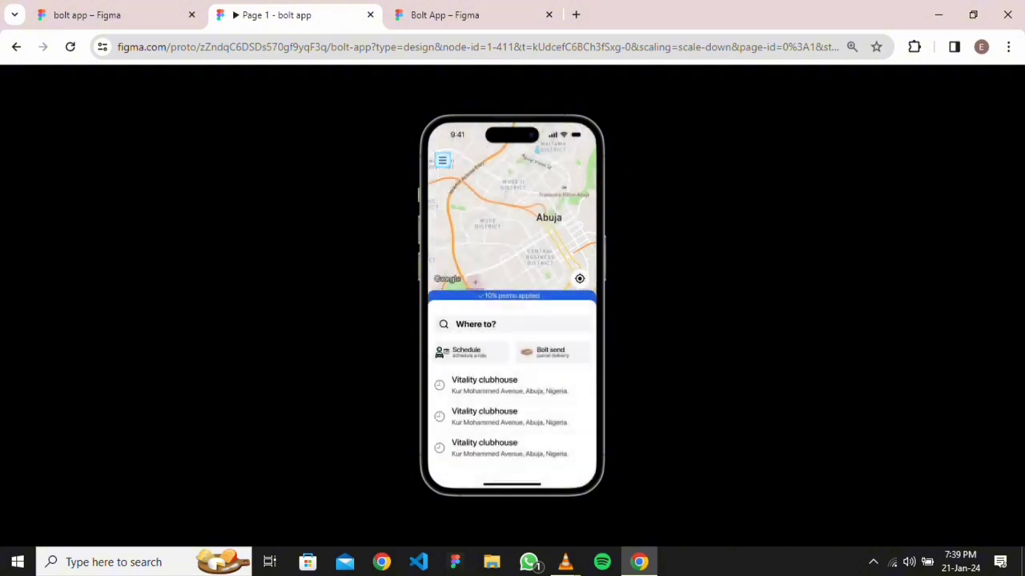
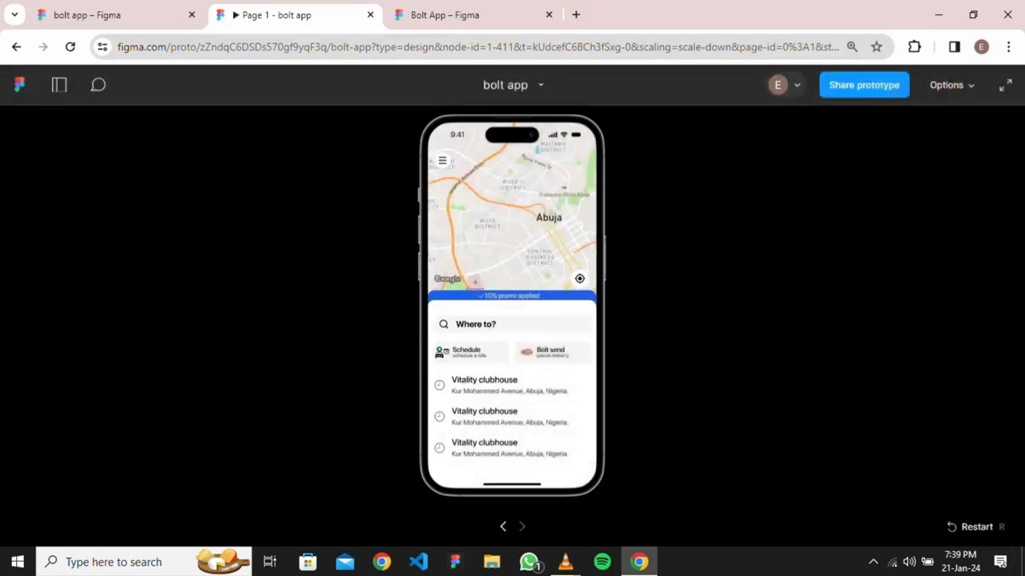
Reset the prototype, then return to the bolt app design canvas zoomed out to all screens
{"action": "key", "text": "r"}
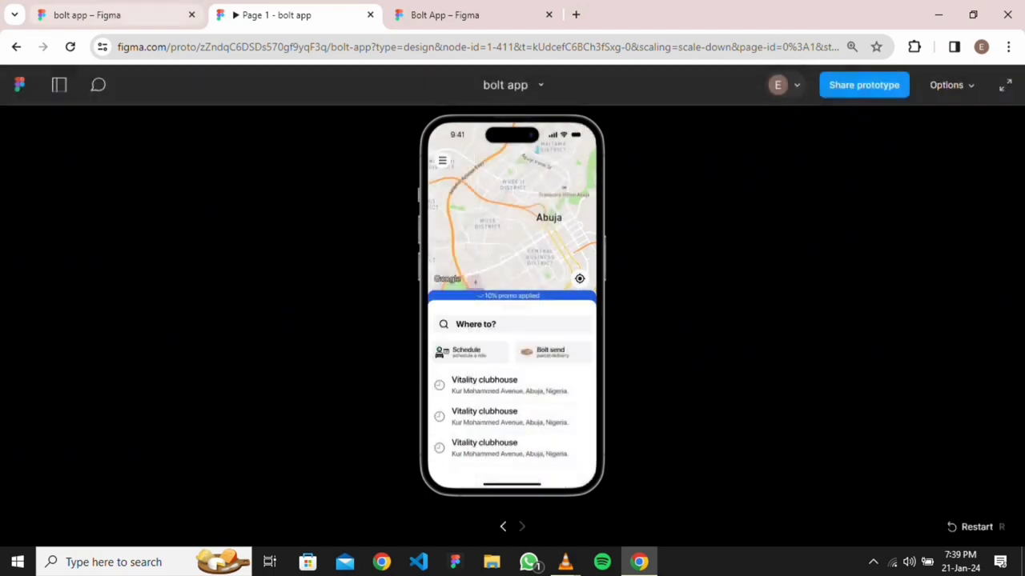
{"action": "left_click", "coordinate": [472, 15]}
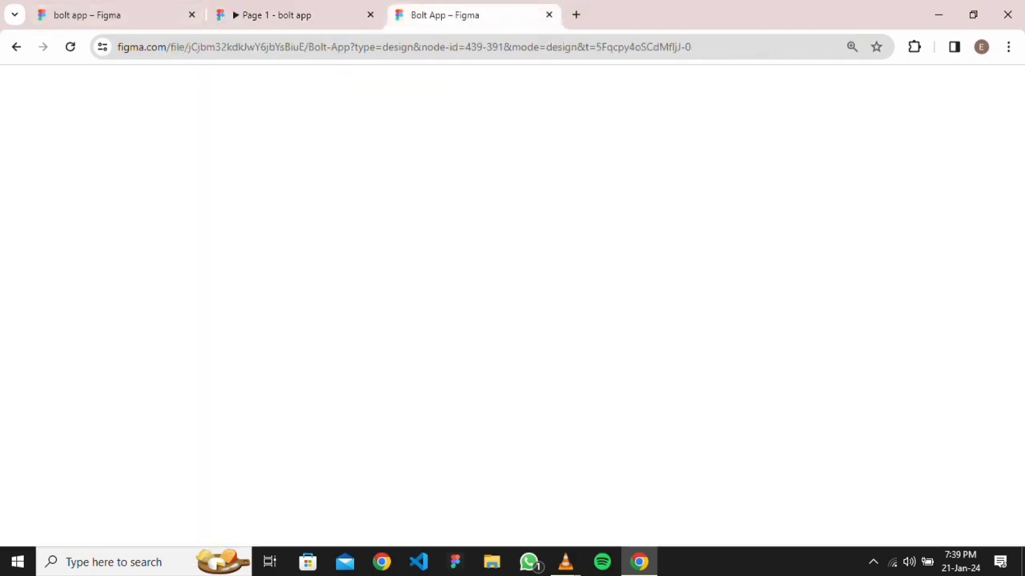
{"action": "key", "text": "ctrl+Tab"}
{"action": "scroll", "coordinate": [438, 179], "scroll_direction": "down", "scroll_amount": 3}
{"action": "key", "text": "Escape"}
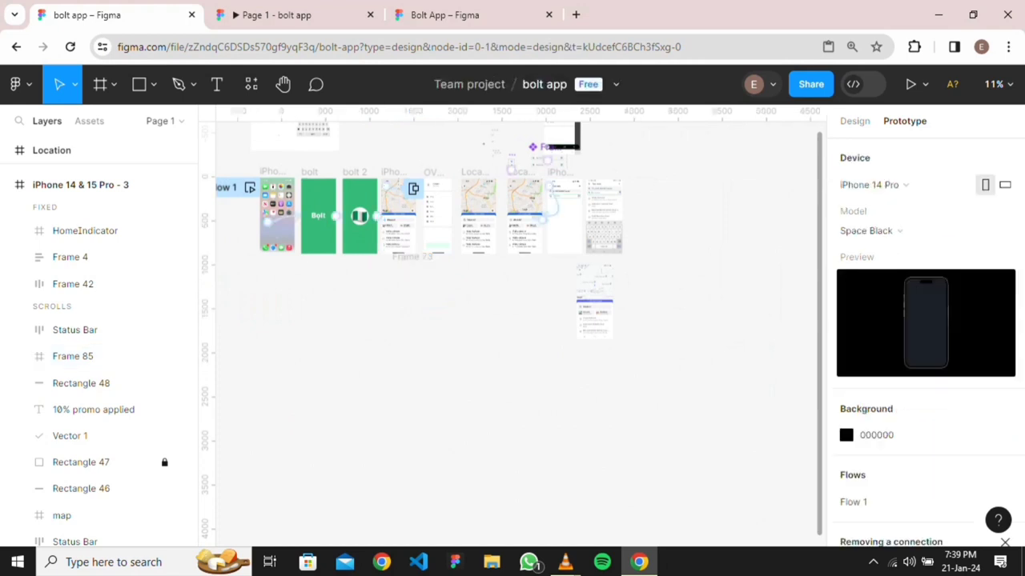
Delete Frame 73 along with its leftover screenshot
{"action": "scroll", "coordinate": [457, 255], "scroll_direction": "down", "scroll_amount": 2}
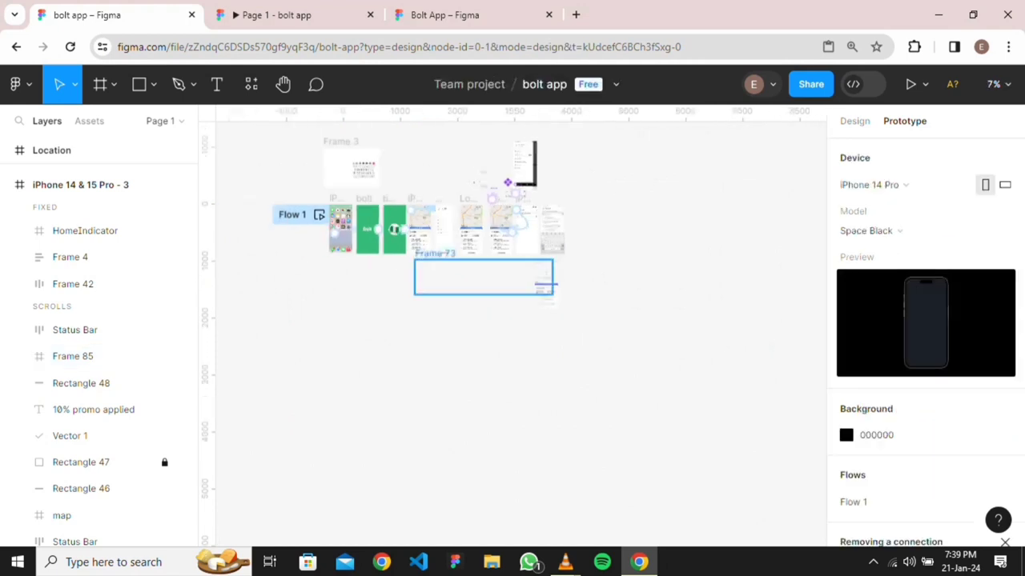
{"action": "scroll", "coordinate": [457, 255], "scroll_direction": "up", "scroll_amount": 3}
{"action": "scroll", "coordinate": [457, 255], "scroll_direction": "down", "scroll_amount": 2}
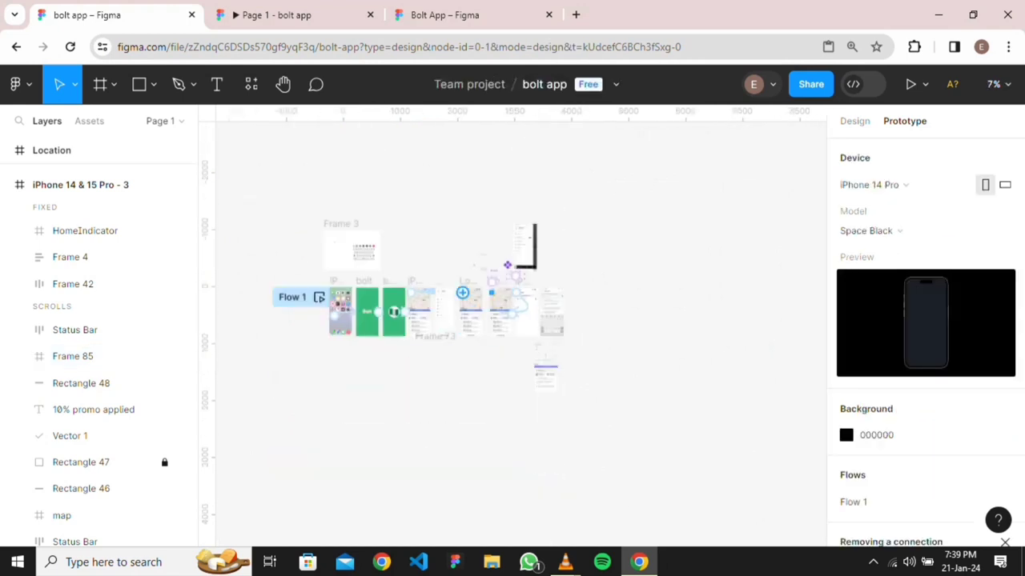
{"action": "scroll", "coordinate": [506, 264], "scroll_direction": "up", "scroll_amount": 5}
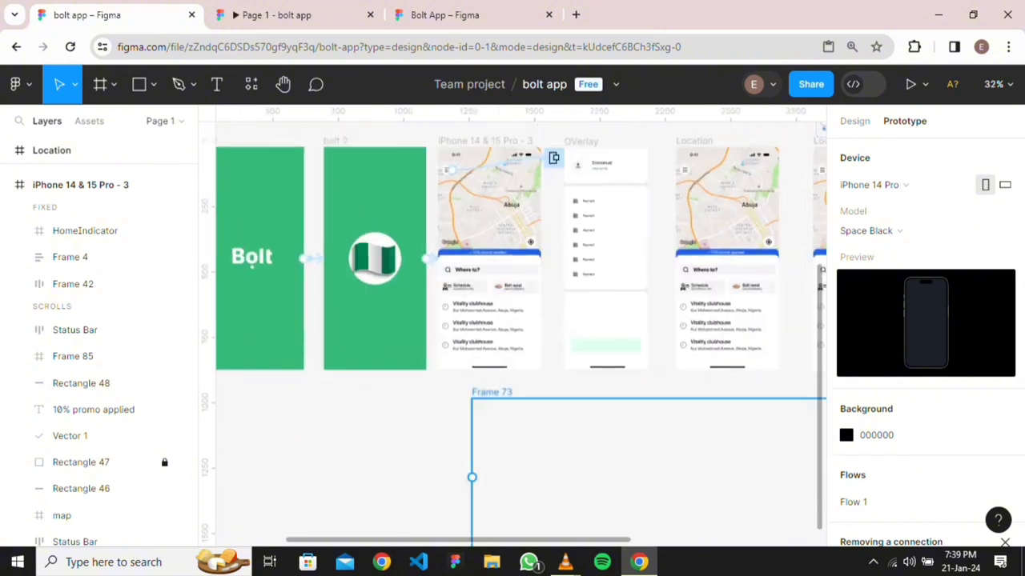
{"action": "scroll", "coordinate": [573, 424], "scroll_direction": "up", "scroll_amount": 3}
{"action": "scroll", "coordinate": [570, 421], "scroll_direction": "down", "scroll_amount": 2}
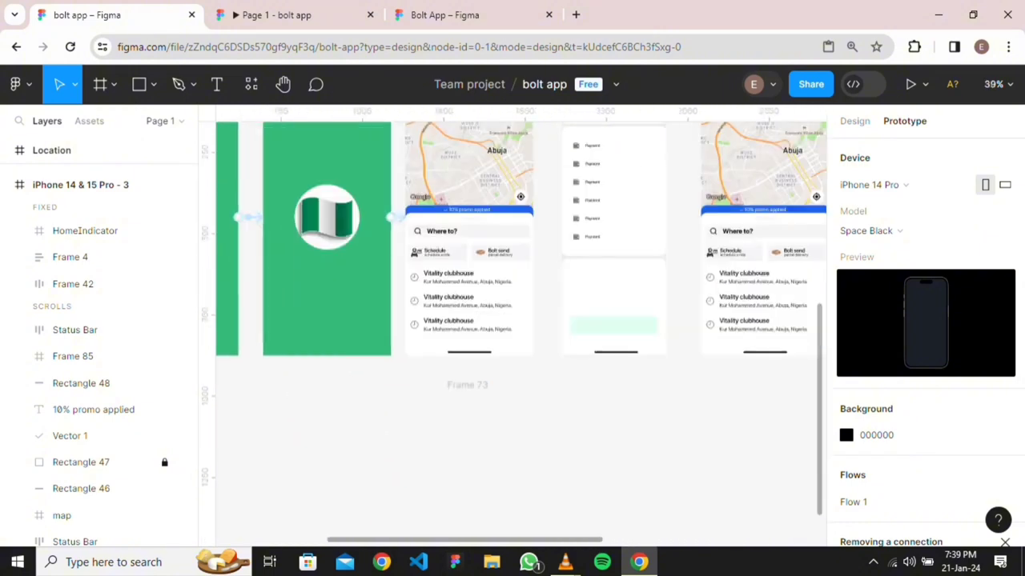
{"action": "scroll", "coordinate": [563, 436], "scroll_direction": "down", "scroll_amount": 1}
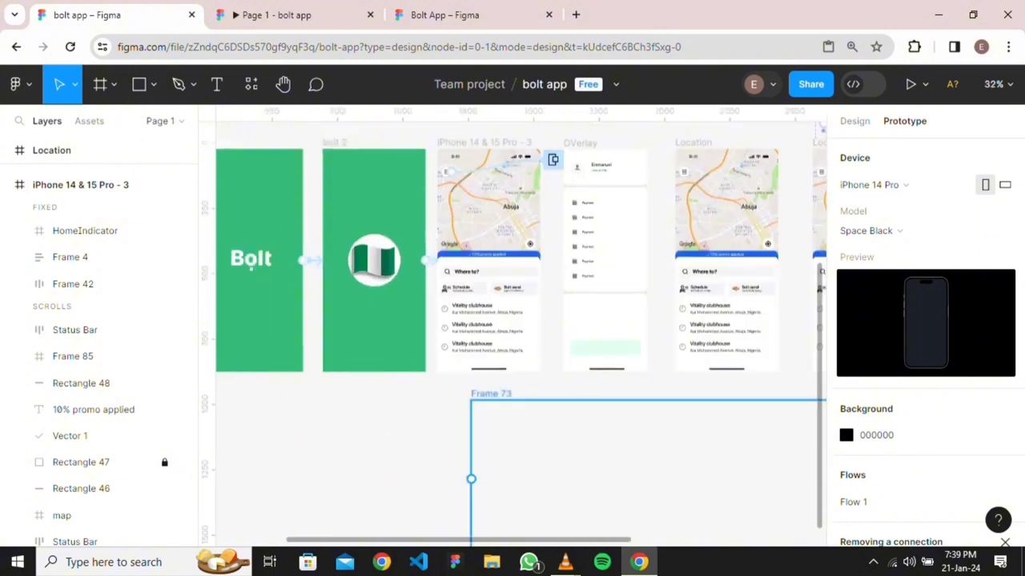
{"action": "left_click", "coordinate": [579, 423]}
{"action": "scroll", "coordinate": [579, 423], "scroll_direction": "down", "scroll_amount": 3}
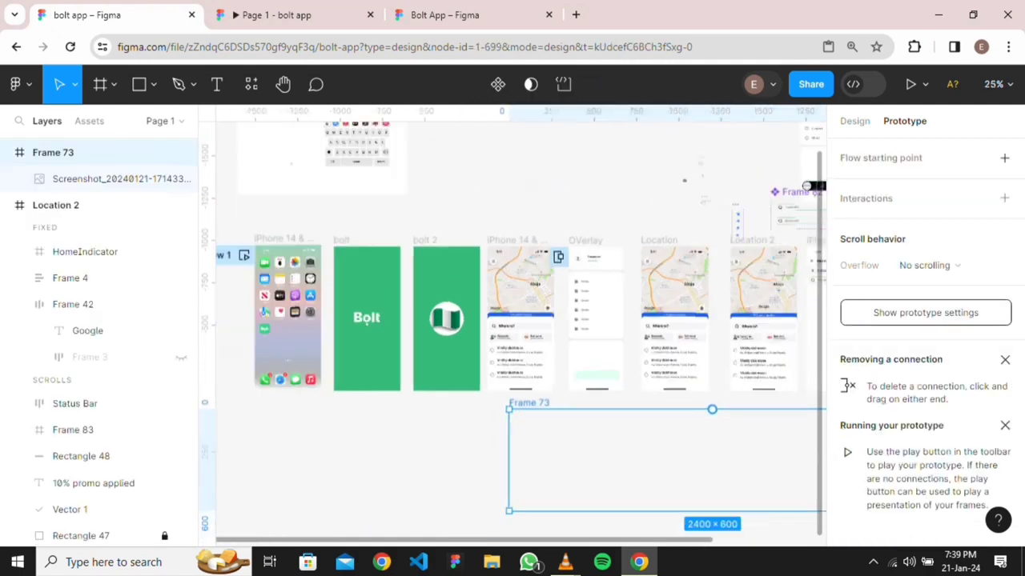
{"action": "scroll", "coordinate": [578, 423], "scroll_direction": "down", "scroll_amount": 1}
{"action": "scroll", "coordinate": [579, 423], "scroll_direction": "up", "scroll_amount": 1}
{"action": "scroll", "coordinate": [512, 320], "scroll_direction": "right", "scroll_amount": 4}
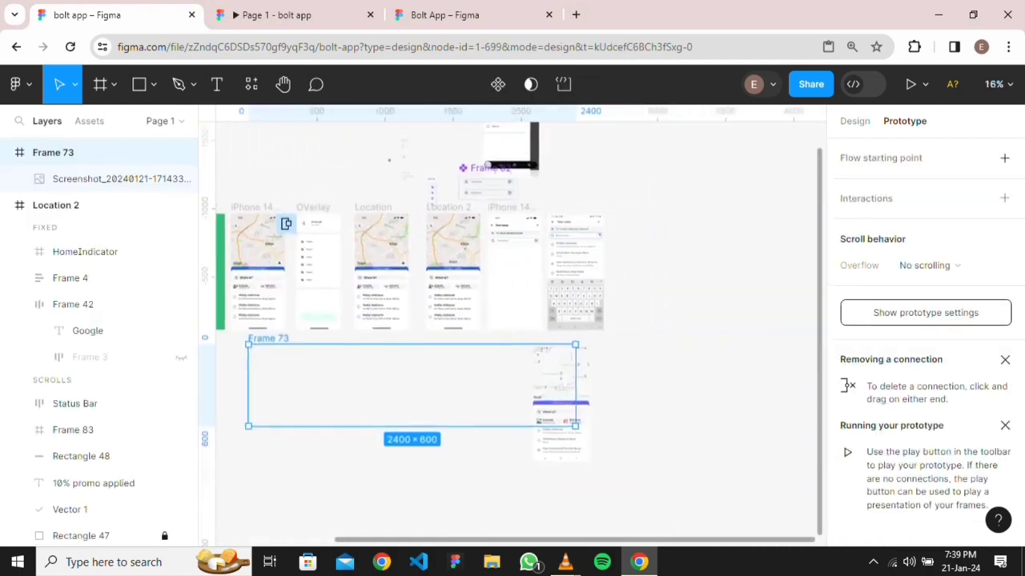
{"action": "key", "text": "Delete"}
Copy the Vitality clubhouse list from Location into Your route and centre it horizontally
{"action": "scroll", "coordinate": [577, 264], "scroll_direction": "up", "scroll_amount": 3}
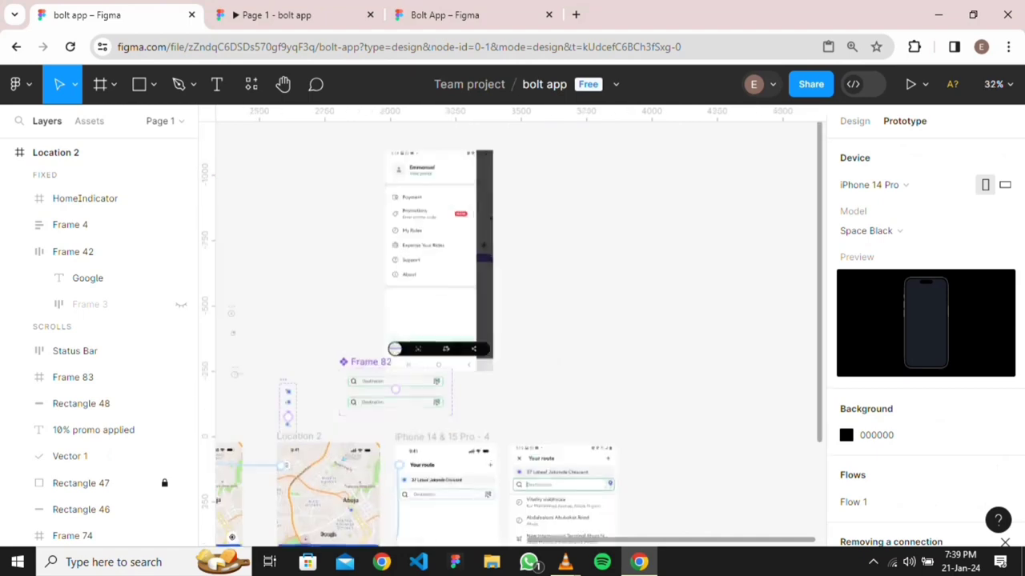
{"action": "scroll", "coordinate": [576, 264], "scroll_direction": "down", "scroll_amount": 3}
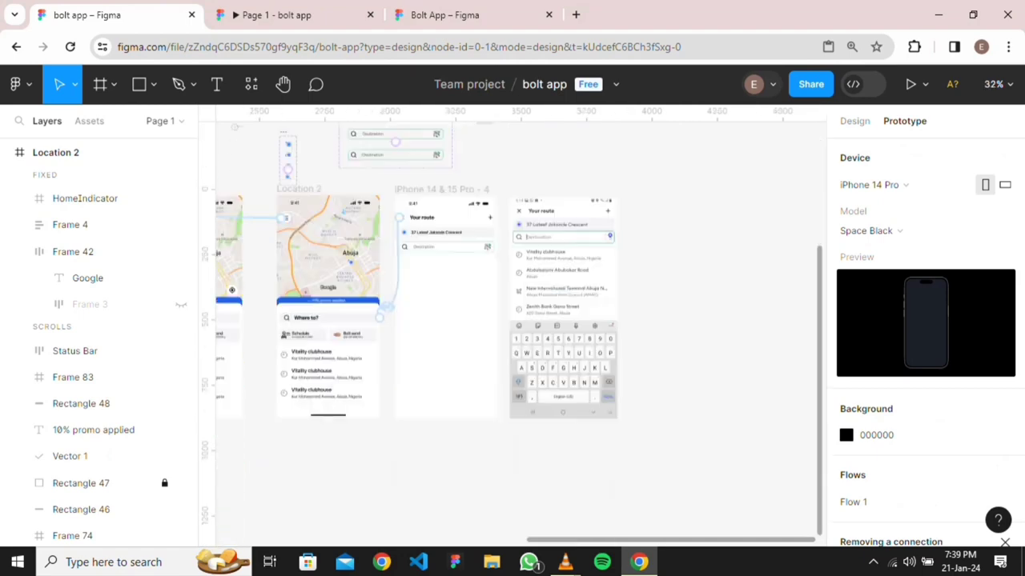
{"action": "scroll", "coordinate": [510, 360], "scroll_direction": "left", "scroll_amount": 5}
{"action": "double_click", "coordinate": [510, 398]}
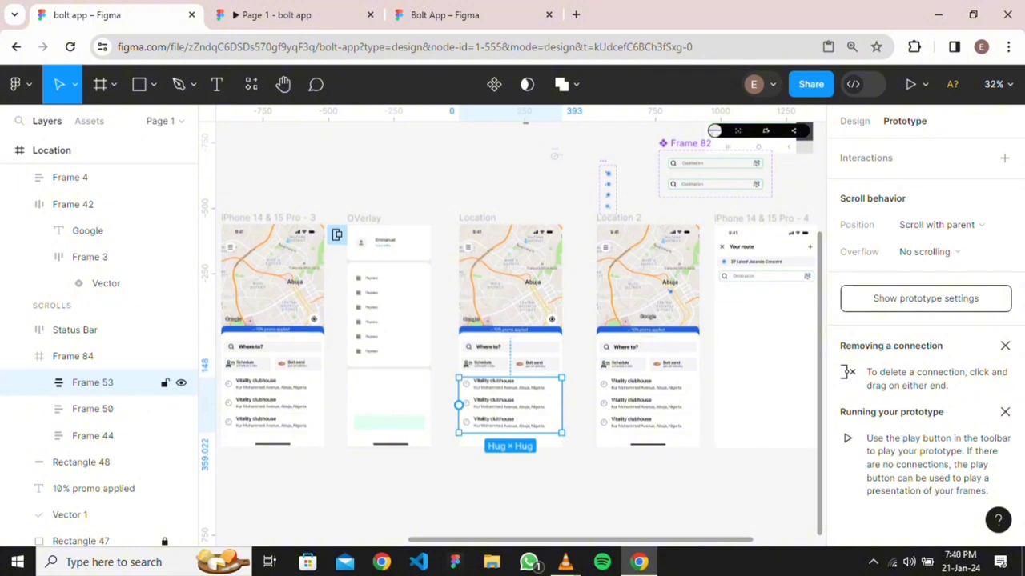
{"action": "left_click_drag", "start_coordinate": [510, 398], "coordinate": [523, 320]}
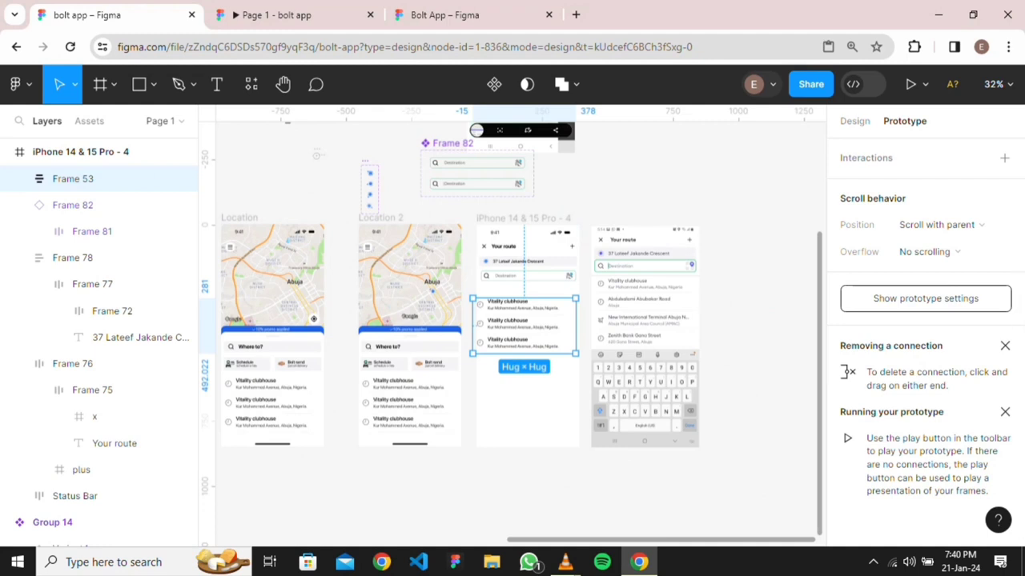
{"action": "left_click", "coordinate": [854, 121]}
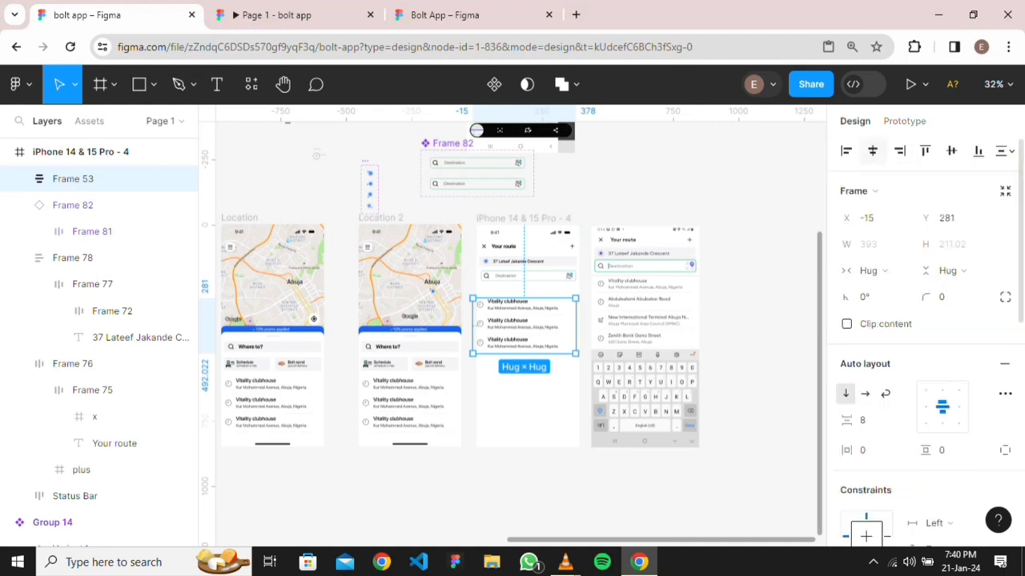
{"action": "left_click", "coordinate": [873, 150]}
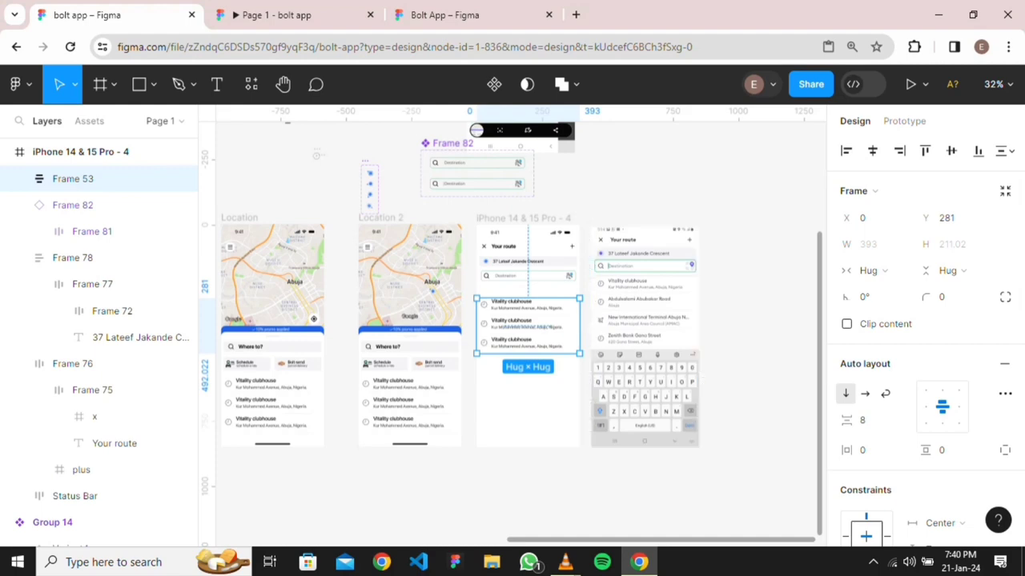
{"action": "scroll", "coordinate": [476, 347], "scroll_direction": "up", "scroll_amount": 5}
{"action": "scroll", "coordinate": [609, 344], "scroll_direction": "down", "scroll_amount": 2}
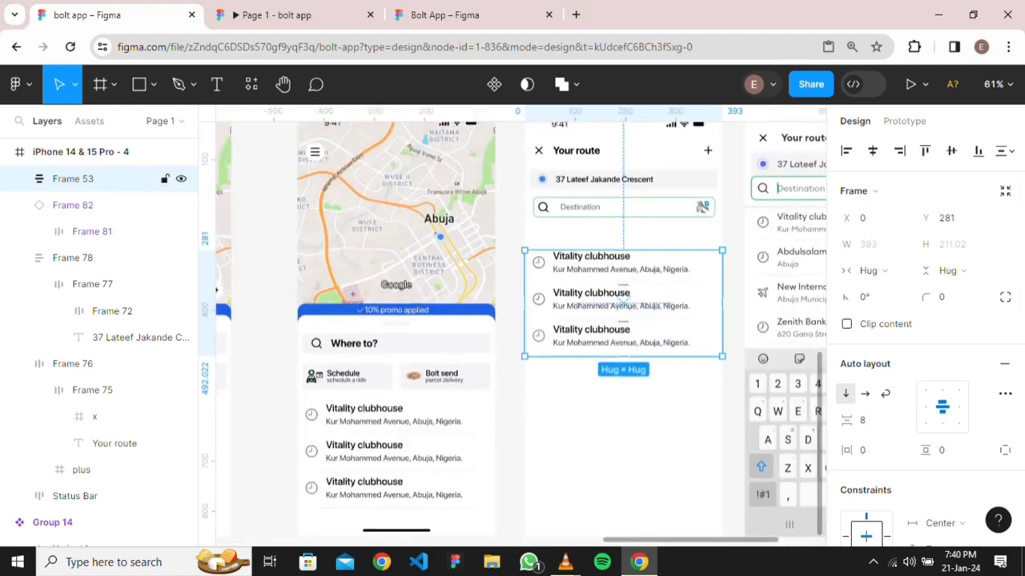
{"action": "scroll", "coordinate": [440, 296], "scroll_direction": "down", "scroll_amount": 5}
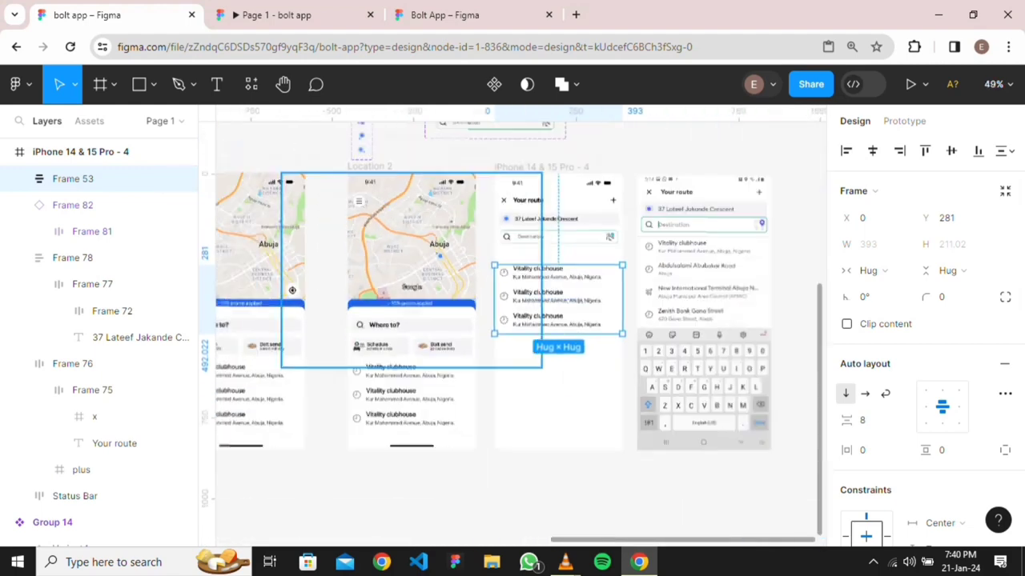
{"action": "scroll", "coordinate": [424, 199], "scroll_direction": "up", "scroll_amount": 3}
{"action": "scroll", "coordinate": [410, 188], "scroll_direction": "down", "scroll_amount": 5}
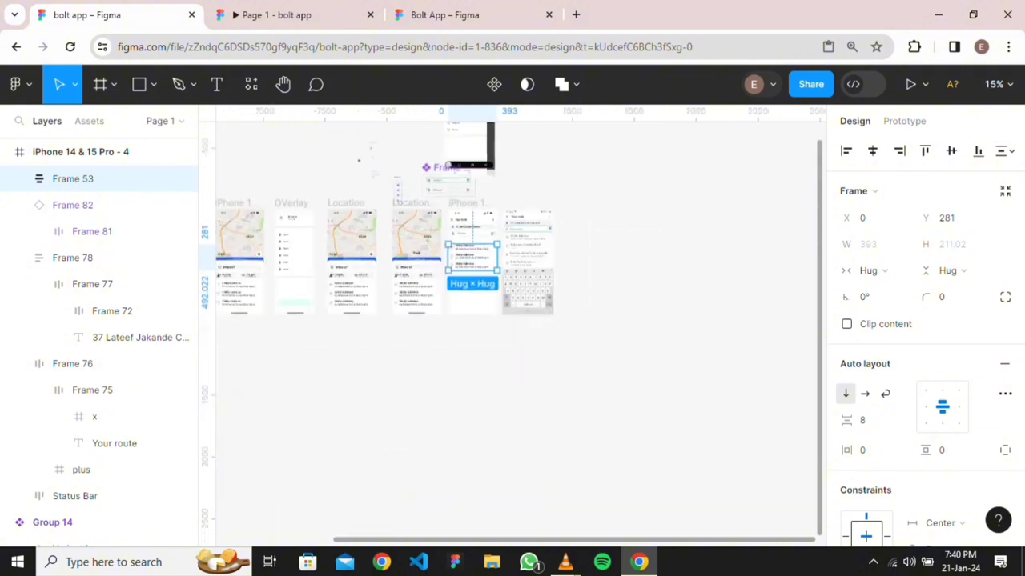
{"action": "scroll", "coordinate": [409, 189], "scroll_direction": "up", "scroll_amount": 4}
{"action": "scroll", "coordinate": [512, 321], "scroll_direction": "down", "scroll_amount": 4}
{"action": "scroll", "coordinate": [513, 320], "scroll_direction": "left", "scroll_amount": 3}
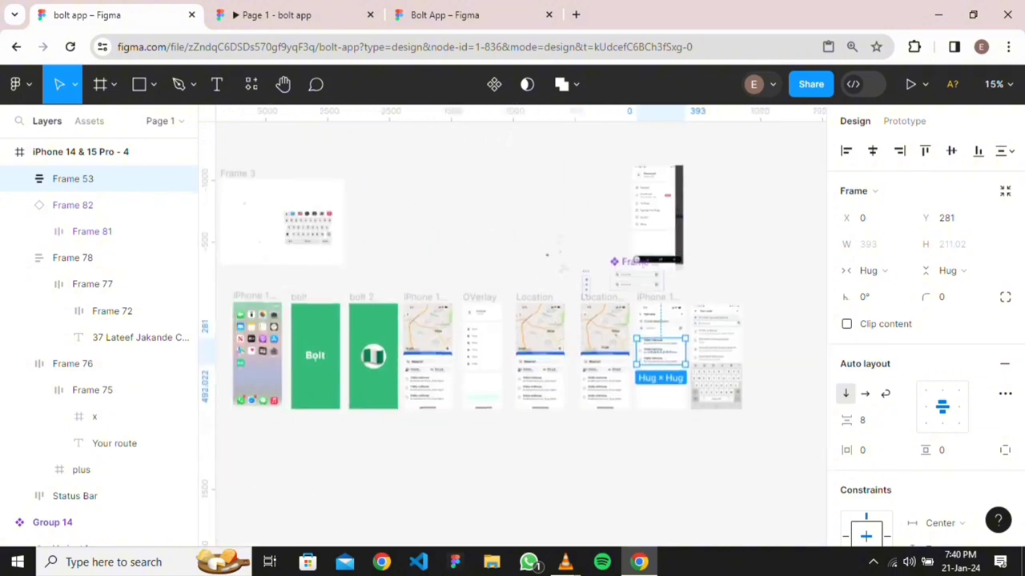
Copy the keyboard and home indicator into Your route, centred, with the indicator bottom-aligned
{"action": "left_click_drag", "start_coordinate": [308, 229], "coordinate": [667, 385]}
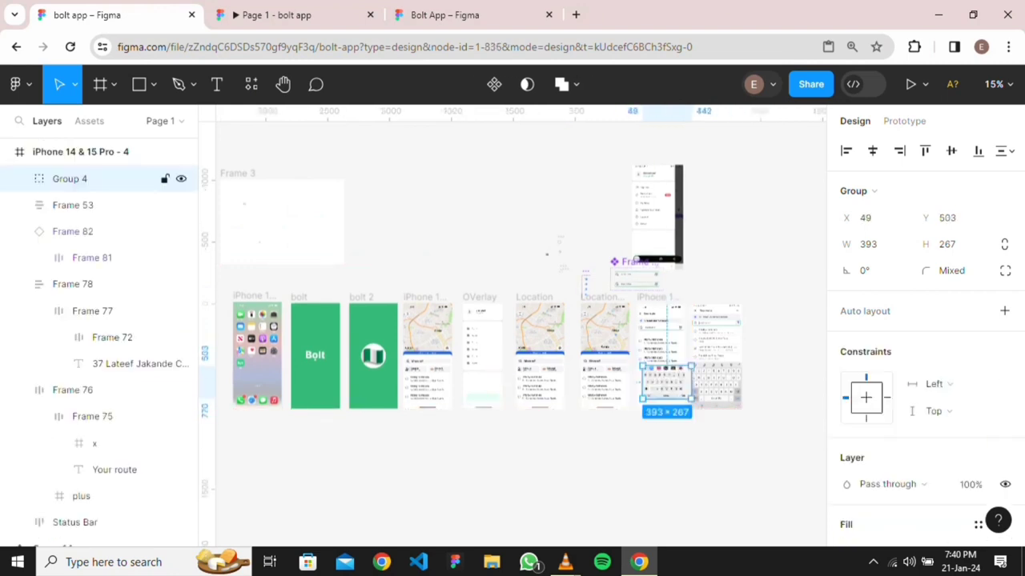
{"action": "left_click", "coordinate": [873, 150]}
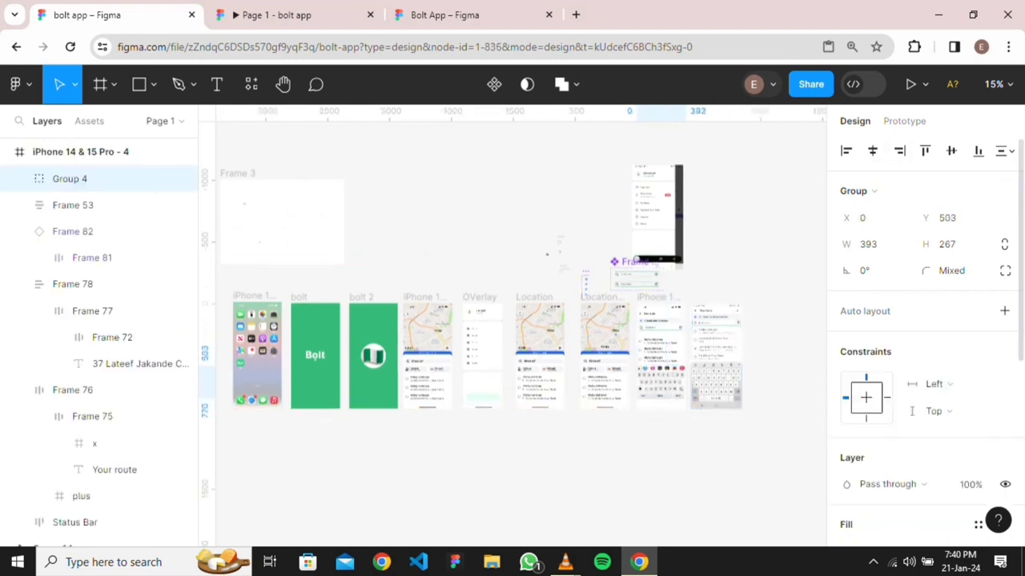
{"action": "scroll", "coordinate": [613, 462], "scroll_direction": "up", "scroll_amount": 5}
{"action": "left_click", "coordinate": [589, 299]}
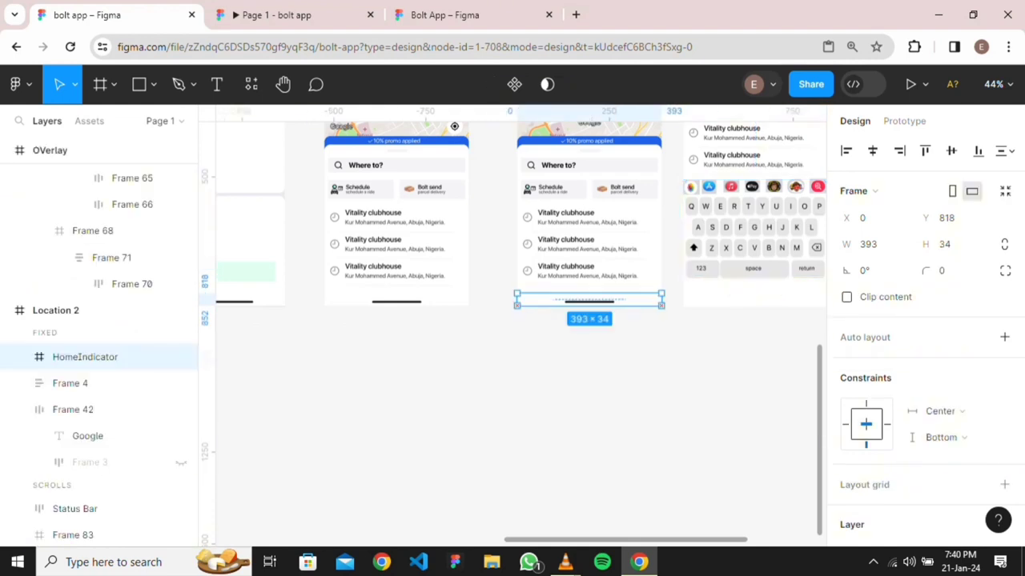
{"action": "left_click_drag", "start_coordinate": [589, 299], "coordinate": [547, 299]}
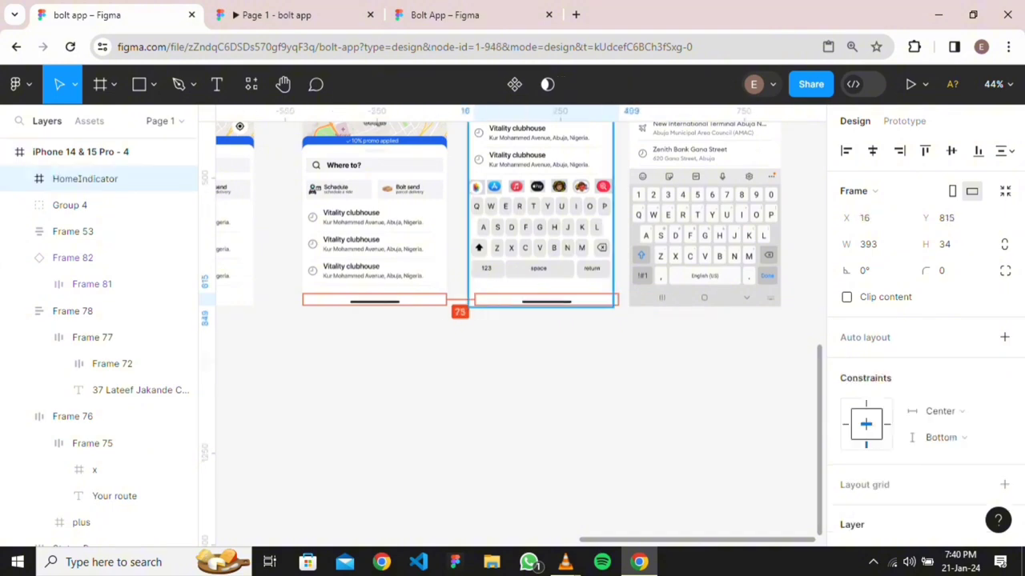
{"action": "left_click", "coordinate": [872, 151]}
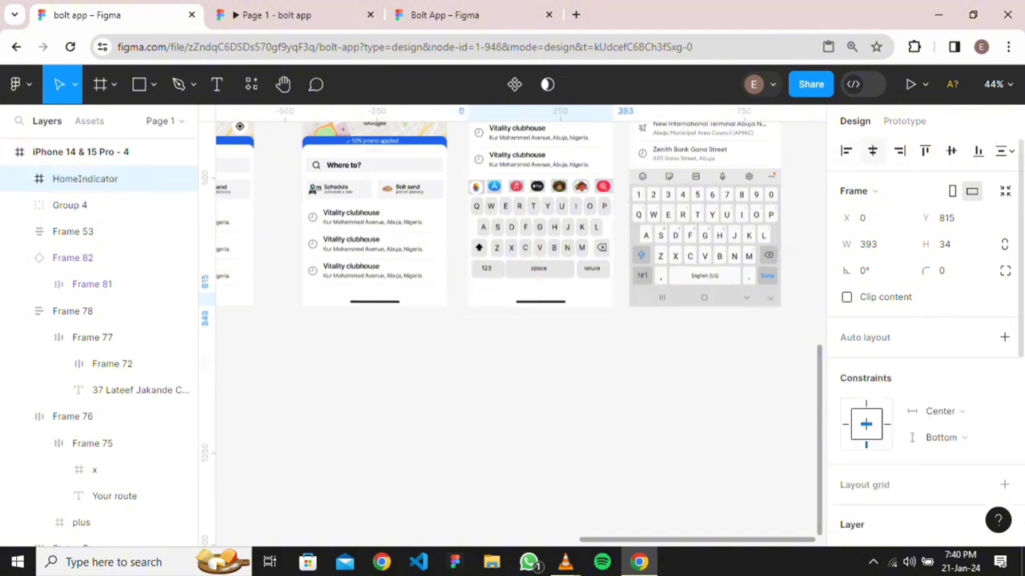
{"action": "left_click", "coordinate": [977, 150]}
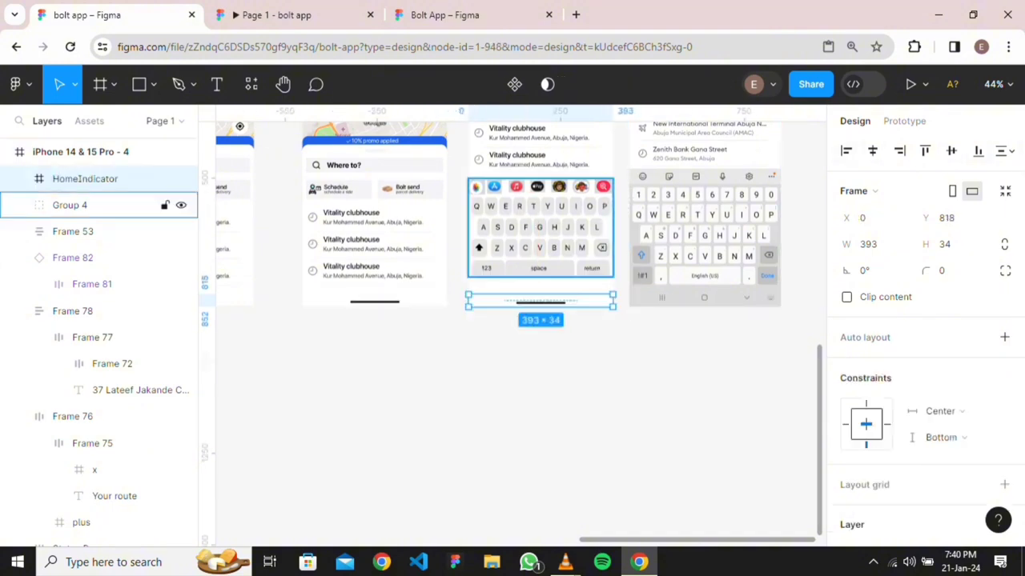
Nudge the keyboard down and shift the three-row location list into place
{"action": "left_click", "coordinate": [80, 205]}
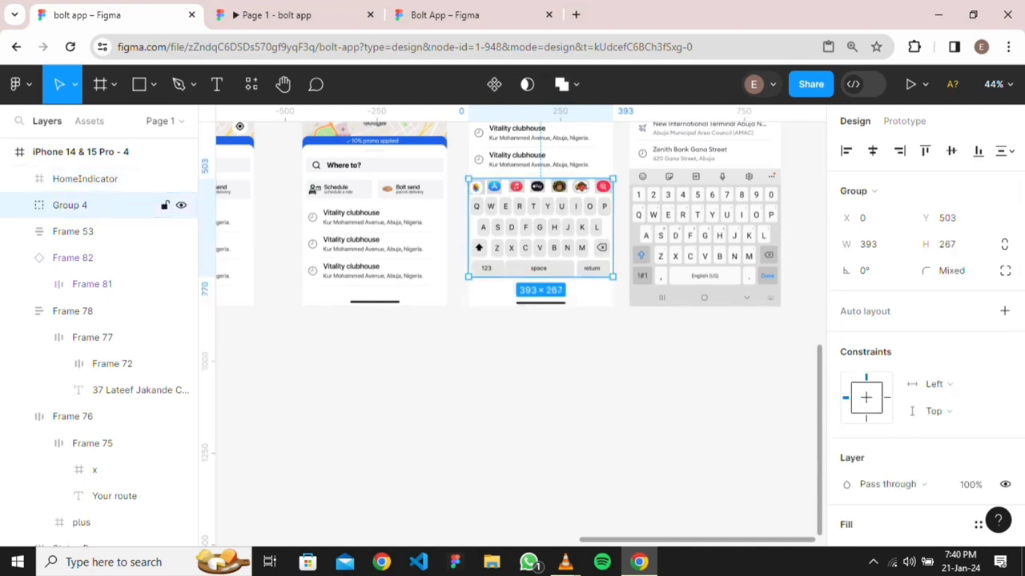
{"action": "key", "text": "Down"}
{"action": "key", "text": "Down"}
{"action": "key", "text": "Down"}
{"action": "key", "text": "Down"}
{"action": "key", "text": "Down"}
{"action": "key", "text": "Down"}
{"action": "key", "text": "Down"}
{"action": "key", "text": "Down"}
{"action": "key", "text": "Down"}
{"action": "key", "text": "Down"}
{"action": "key", "text": "Down"}
{"action": "key", "text": "Down"}
{"action": "key", "text": "Down"}
{"action": "key", "text": "Down"}
{"action": "key", "text": "Down"}
{"action": "key", "text": "Down"}
{"action": "key", "text": "Down"}
{"action": "key", "text": "Down"}
{"action": "key", "text": "Down"}
{"action": "key", "text": "Down"}
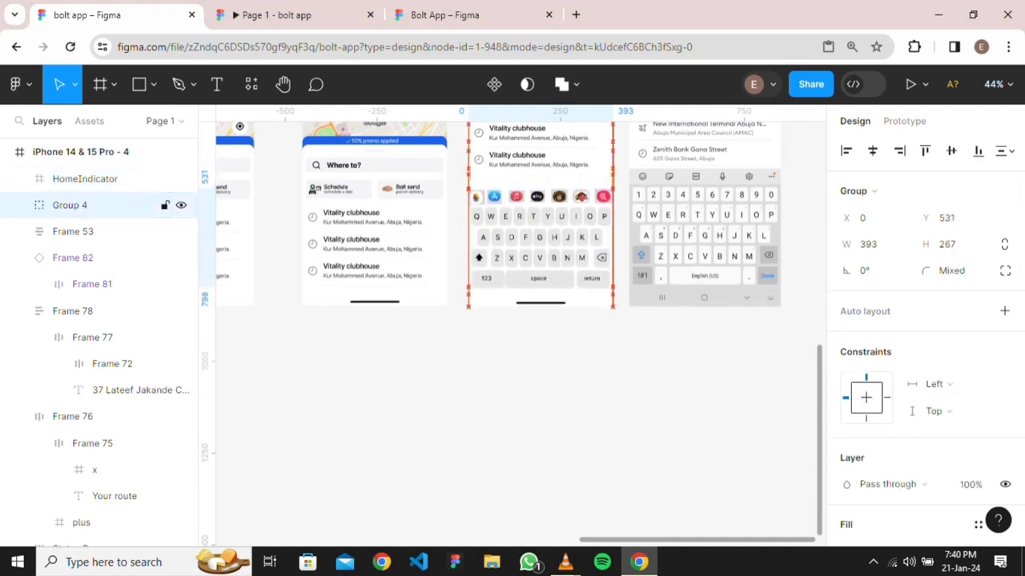
{"action": "key", "text": "Escape"}
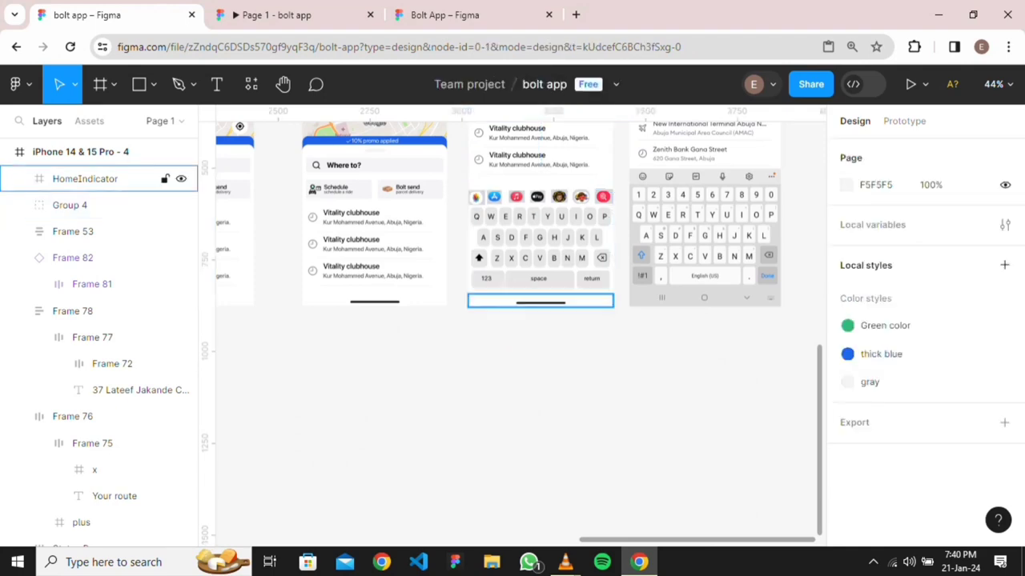
{"action": "scroll", "coordinate": [578, 190], "scroll_direction": "up", "scroll_amount": 3}
{"action": "scroll", "coordinate": [578, 191], "scroll_direction": "up", "scroll_amount": 4}
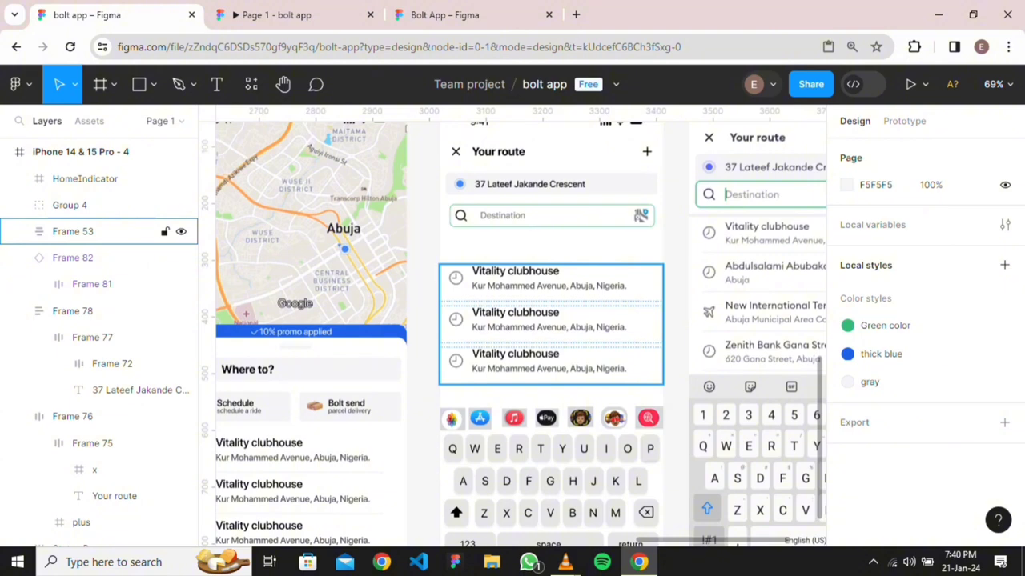
{"action": "left_click", "coordinate": [96, 232]}
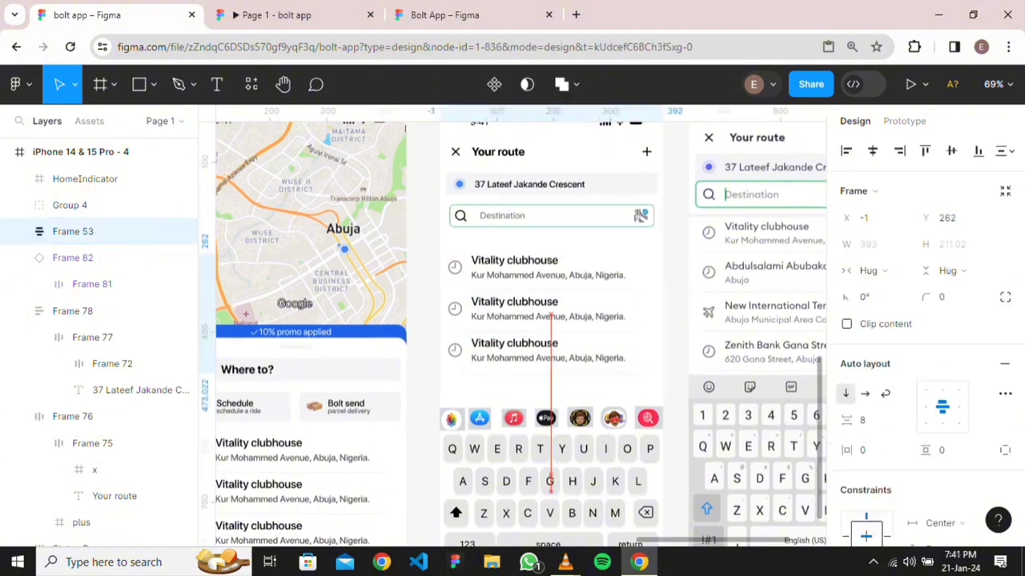
{"action": "left_click_drag", "start_coordinate": [553, 367], "coordinate": [553, 356]}
{"action": "left_click_drag", "start_coordinate": [551, 298], "coordinate": [552, 308]}
Duplicate the bottom Vitality clubhouse row as a fourth row, fine-tuning it and the keyboard
{"action": "double_click", "coordinate": [551, 347]}
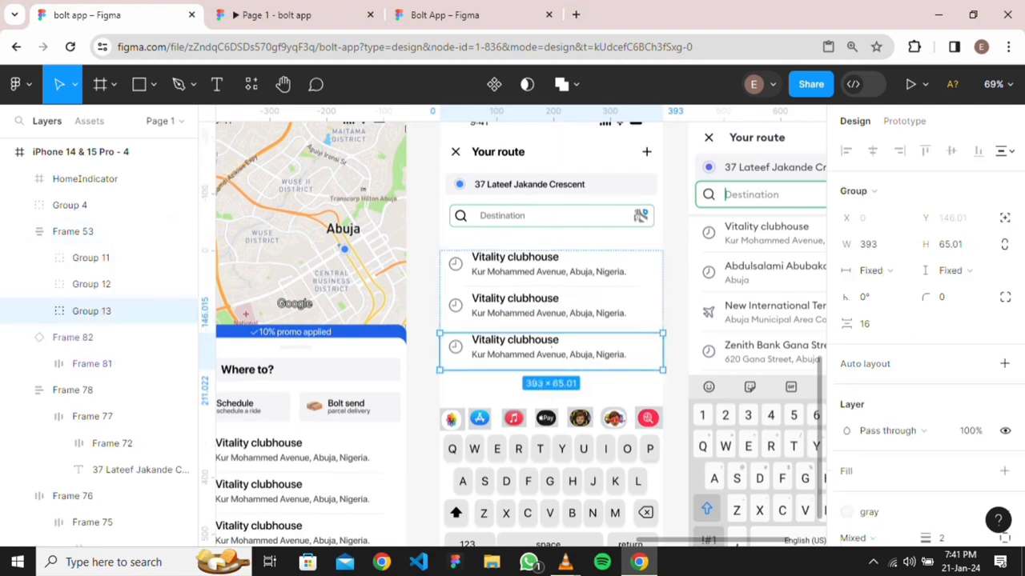
{"action": "left_click_drag", "start_coordinate": [551, 352], "coordinate": [551, 399]}
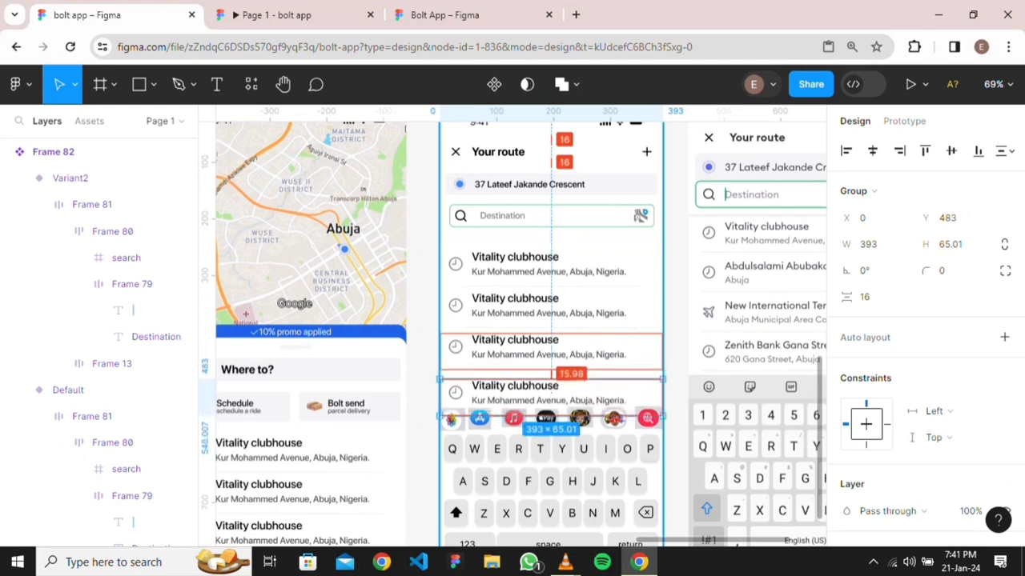
{"action": "left_click", "coordinate": [551, 436]}
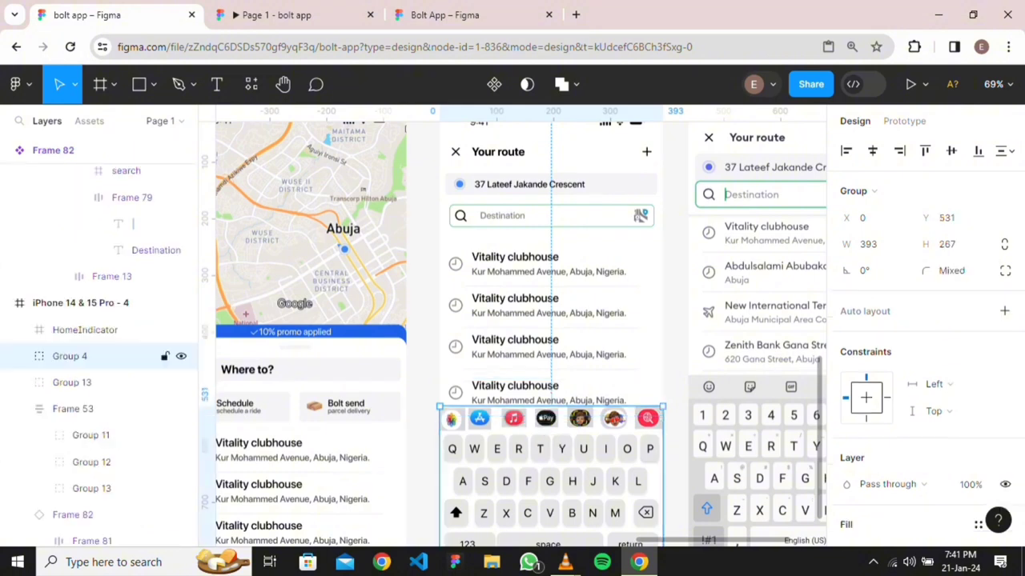
{"action": "key", "text": "Down"}
{"action": "key", "text": "Down"}
{"action": "key", "text": "Down"}
{"action": "key", "text": "Down"}
{"action": "key", "text": "Down"}
{"action": "key", "text": "Down"}
{"action": "key", "text": "Down"}
{"action": "key", "text": "Down"}
{"action": "key", "text": "Down"}
{"action": "key", "text": "Down"}
{"action": "key", "text": "Down"}
{"action": "key", "text": "Down"}
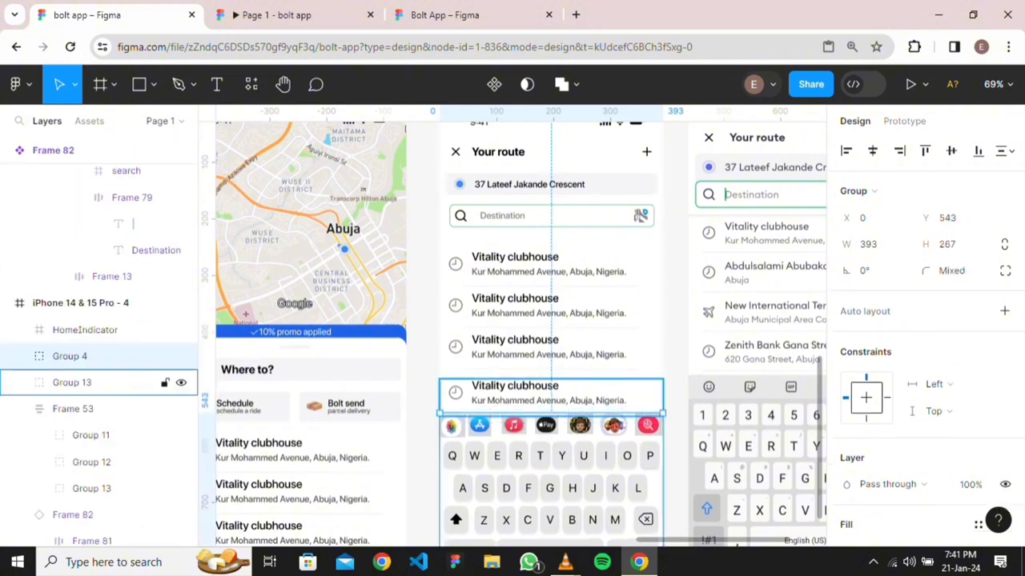
{"action": "left_click", "coordinate": [551, 393]}
{"action": "key", "text": "Down"}
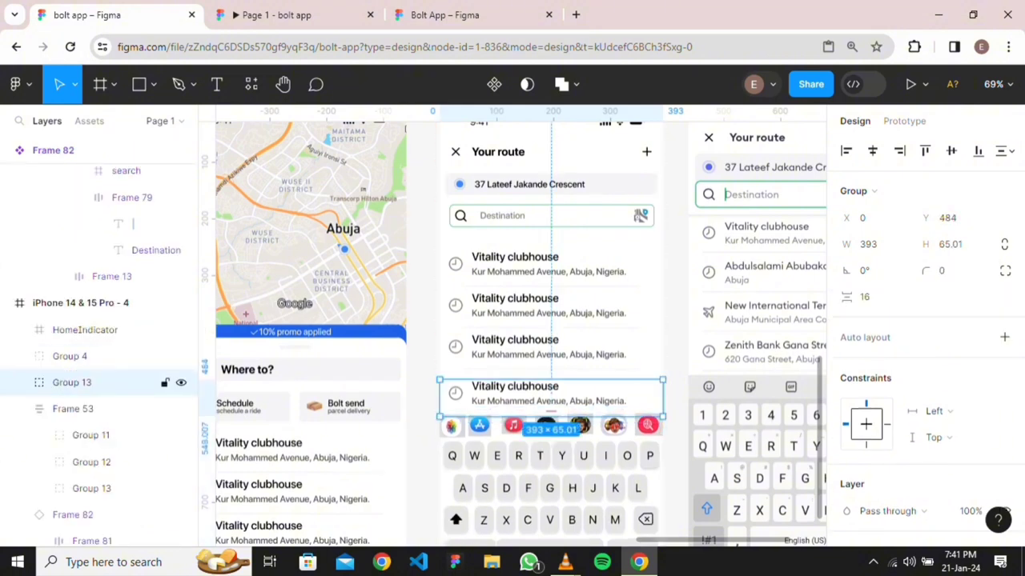
{"action": "key", "text": "Up"}
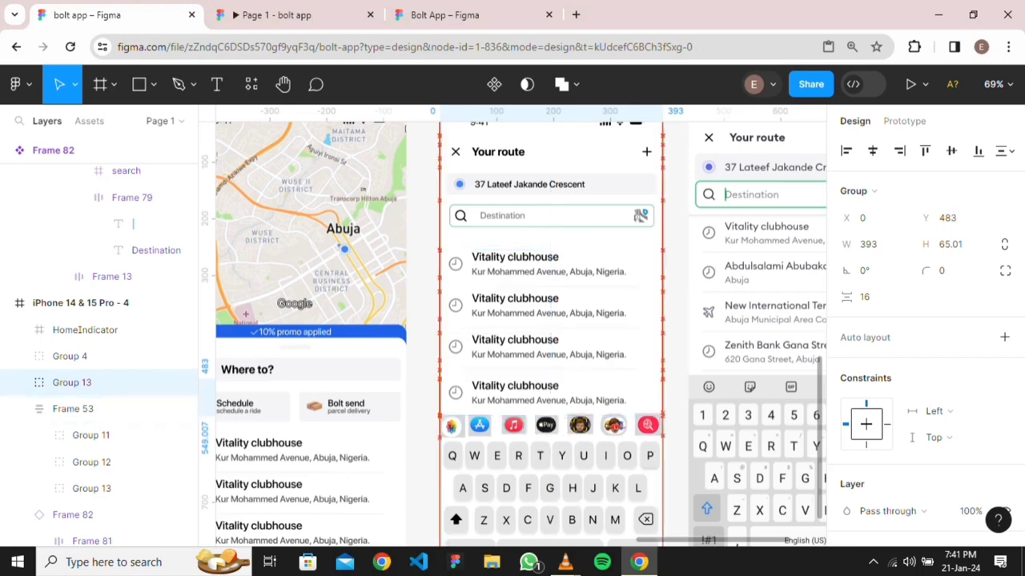
{"action": "key", "text": "Up"}
{"action": "key", "text": "Up"}
{"action": "key", "text": "Up"}
{"action": "key", "text": "Up"}
{"action": "key", "text": "Up"}
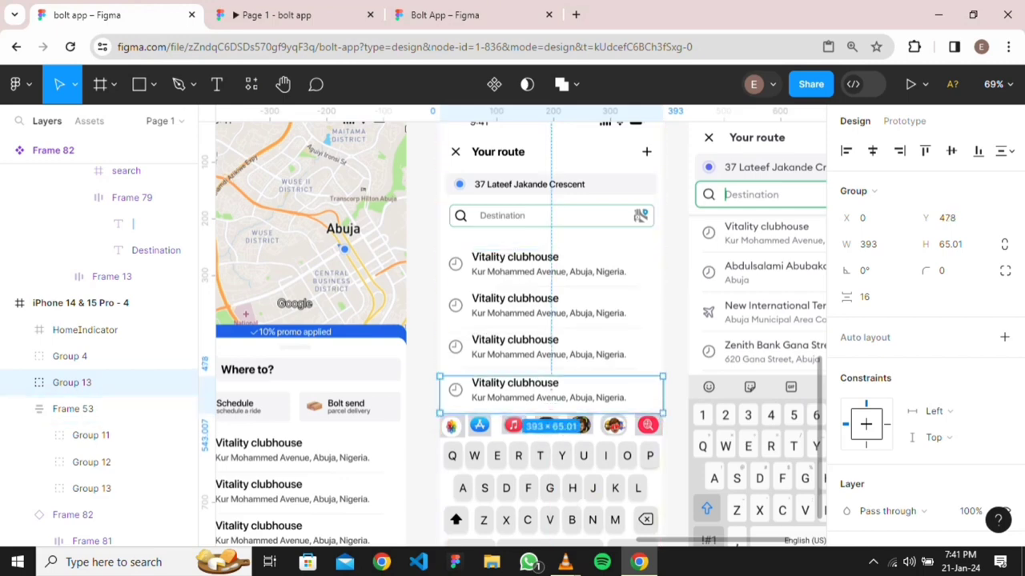
{"action": "key", "text": "Escape"}
{"action": "scroll", "coordinate": [656, 344], "scroll_direction": "down", "scroll_amount": 1}
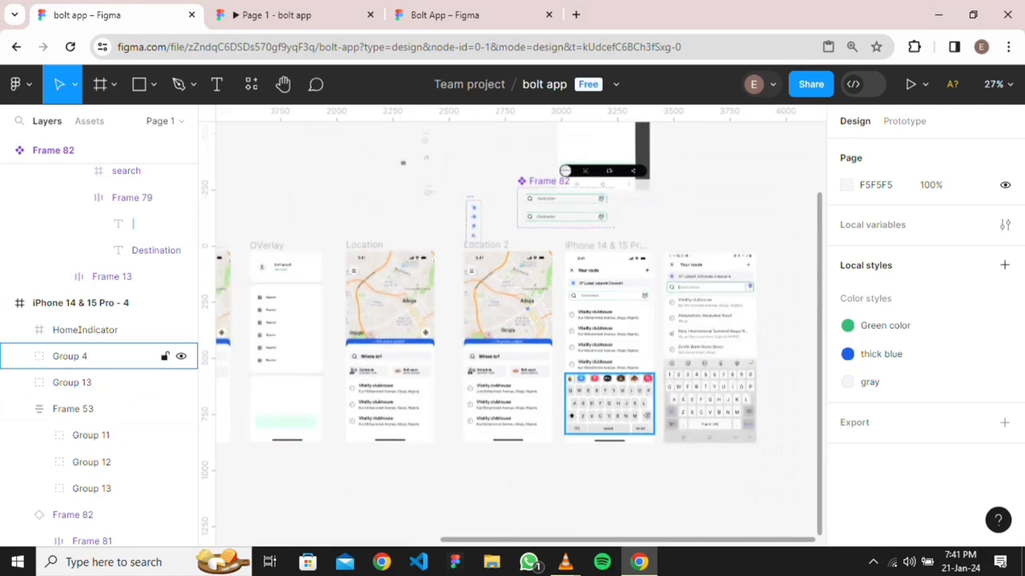
{"action": "scroll", "coordinate": [623, 424], "scroll_direction": "up", "scroll_amount": 3}
{"action": "scroll", "coordinate": [621, 352], "scroll_direction": "up", "scroll_amount": 1}
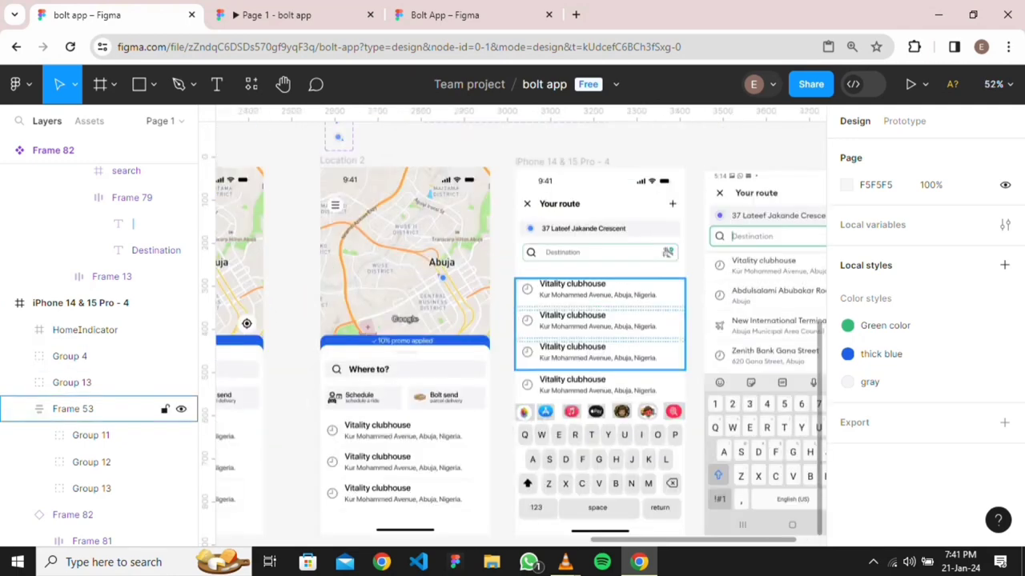
{"action": "scroll", "coordinate": [600, 320], "scroll_direction": "right", "scroll_amount": 2}
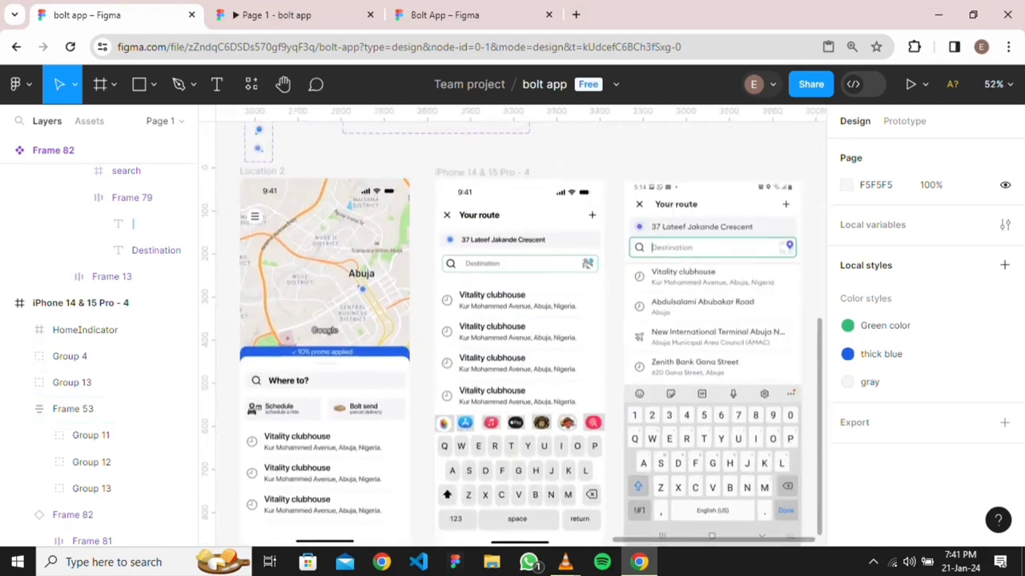
{"action": "scroll", "coordinate": [610, 362], "scroll_direction": "up", "scroll_amount": 5}
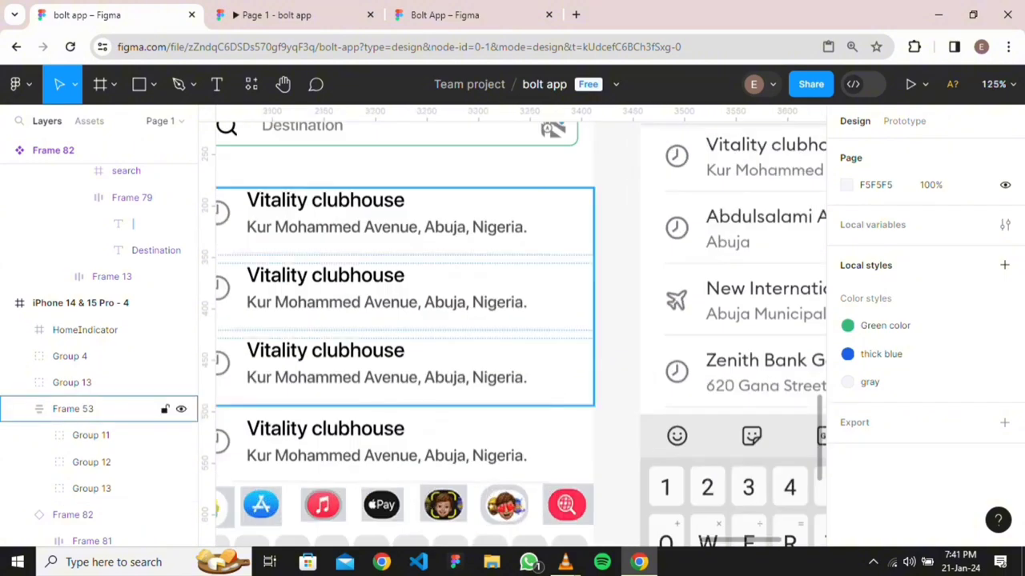
{"action": "scroll", "coordinate": [569, 288], "scroll_direction": "down", "scroll_amount": 5}
Draw a line under the search bar with rotation 0, width 393, aligned left
{"action": "left_click", "coordinate": [153, 84]}
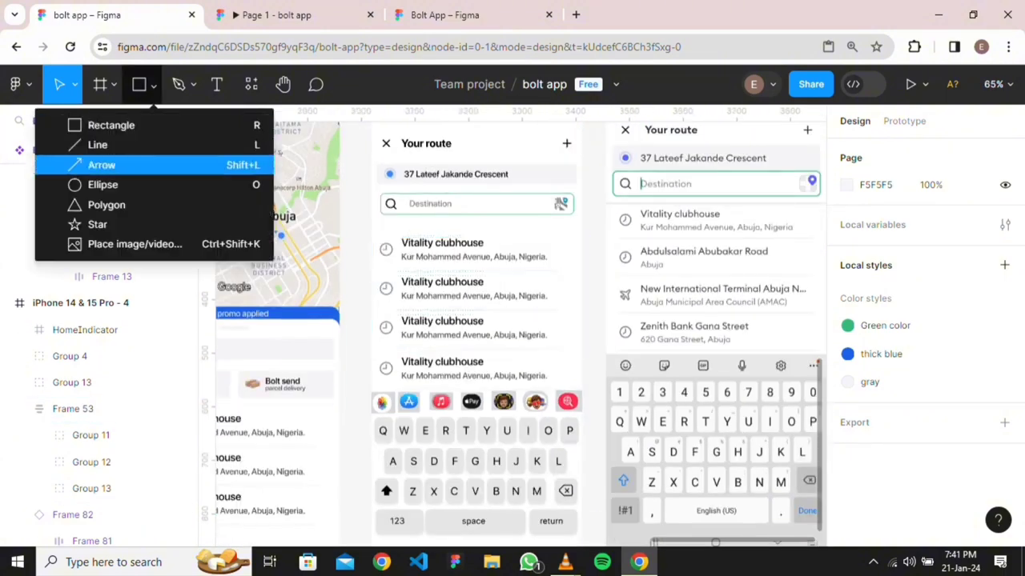
{"action": "left_click", "coordinate": [97, 145]}
{"action": "left_click_drag", "start_coordinate": [378, 225], "coordinate": [566, 225]}
{"action": "left_click", "coordinate": [867, 244]}
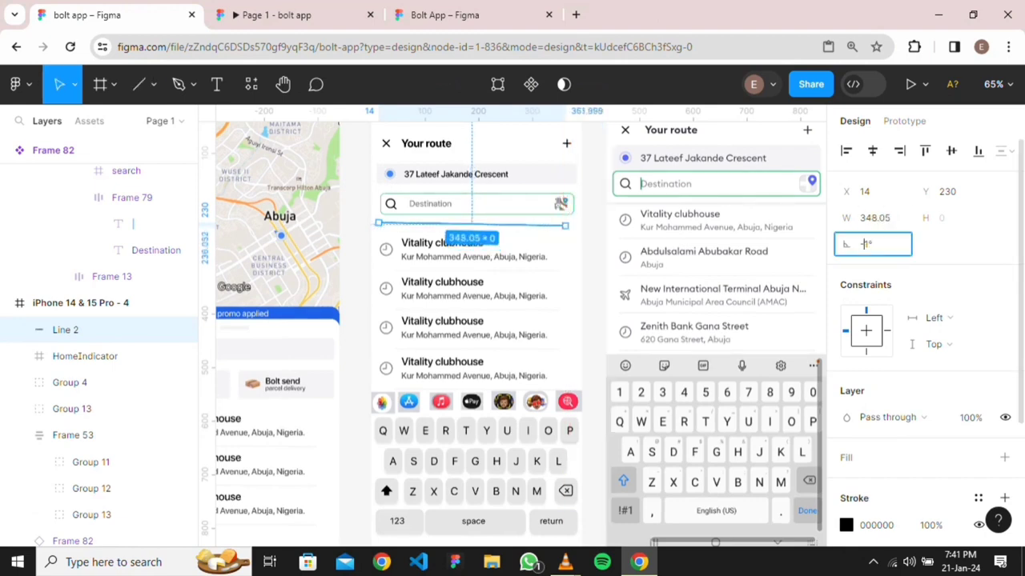
{"action": "type", "text": "0"}
{"action": "key", "text": "Return"}
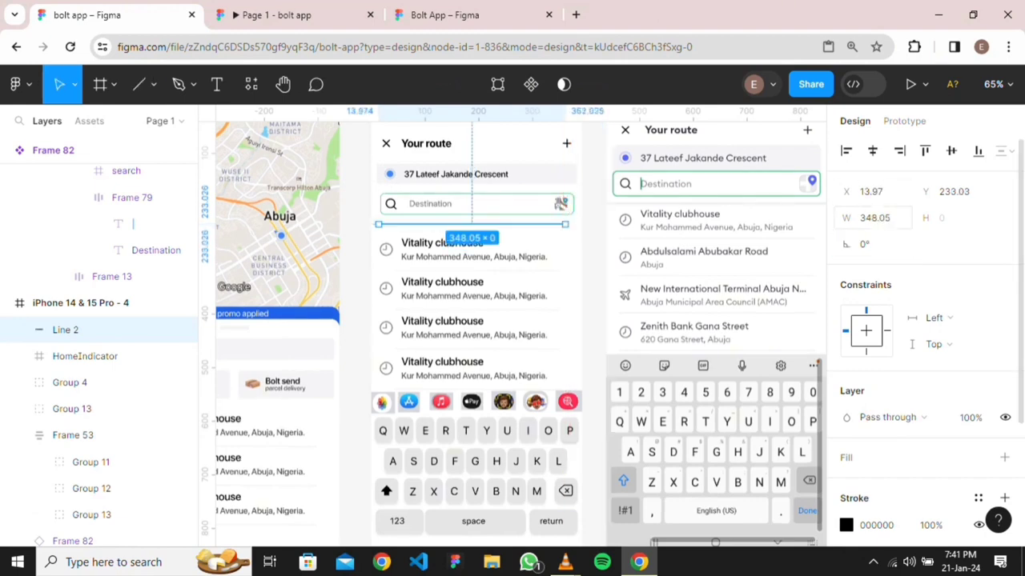
{"action": "left_click", "coordinate": [873, 218]}
{"action": "type", "text": "393"}
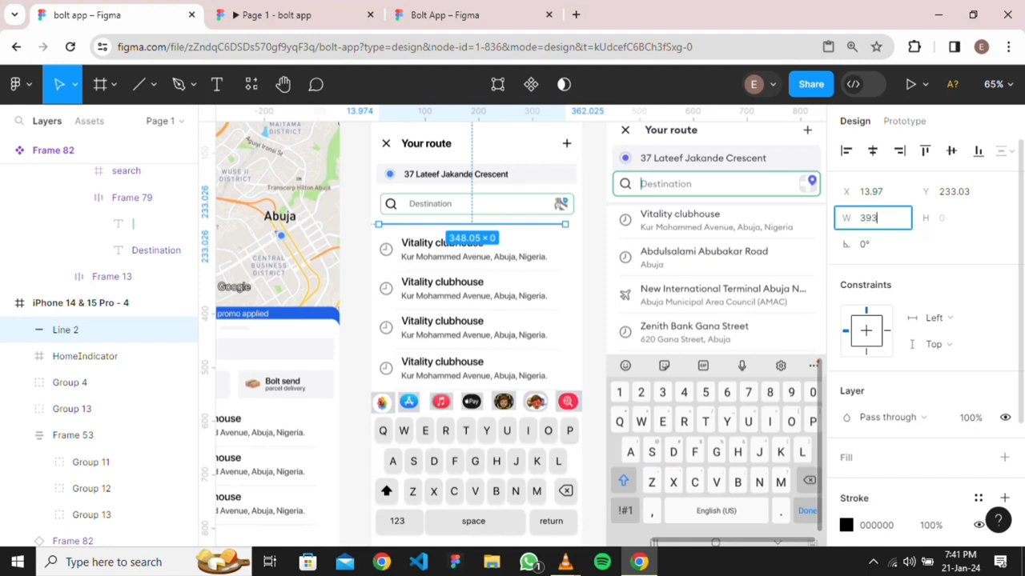
{"action": "key", "text": "Return"}
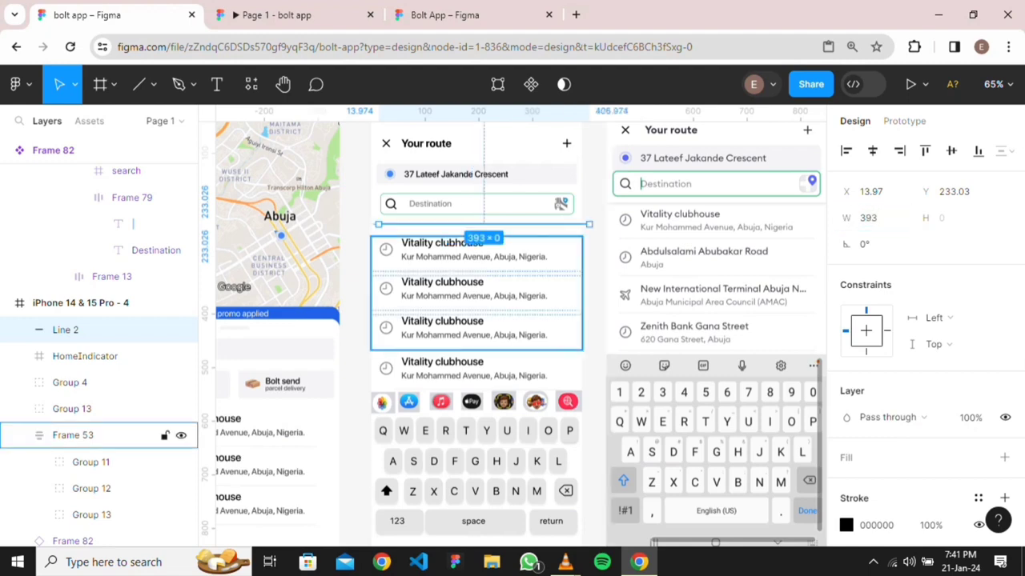
{"action": "left_click", "coordinate": [846, 150]}
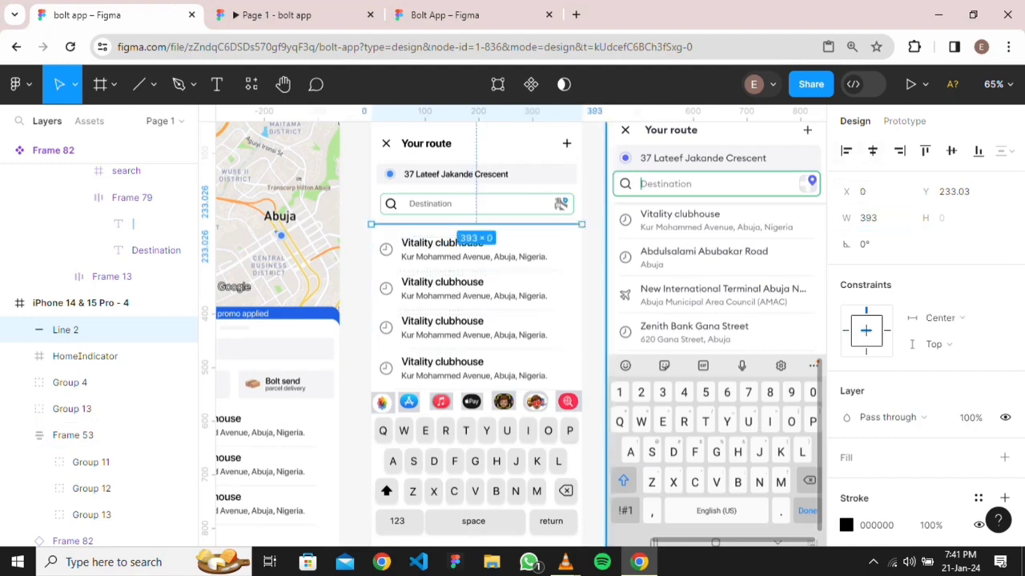
Give the line a stroke weight of 2 and the gray colour style
{"action": "scroll", "coordinate": [563, 278], "scroll_direction": "up", "scroll_amount": 5}
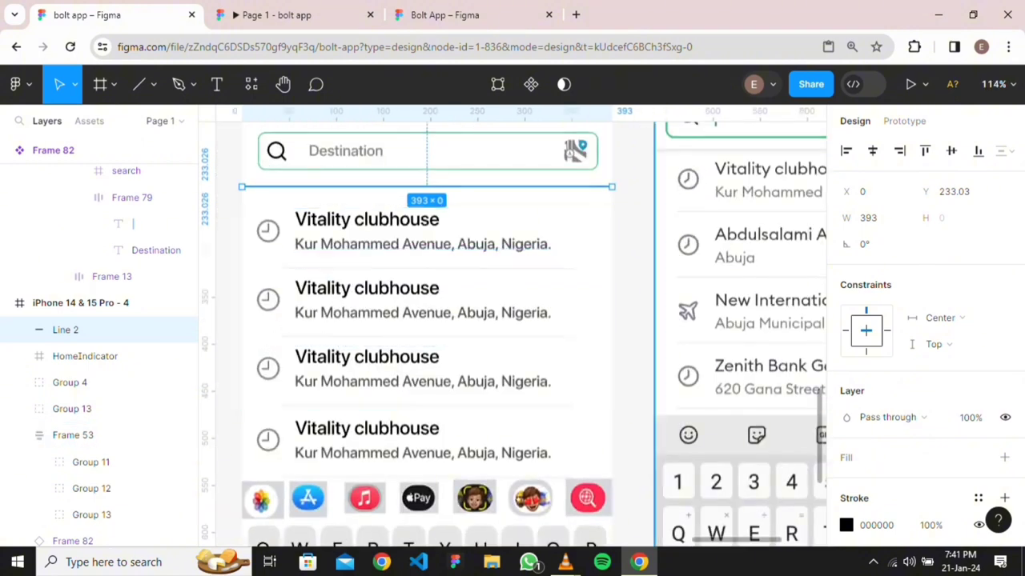
{"action": "scroll", "coordinate": [921, 320], "scroll_direction": "down", "scroll_amount": 2}
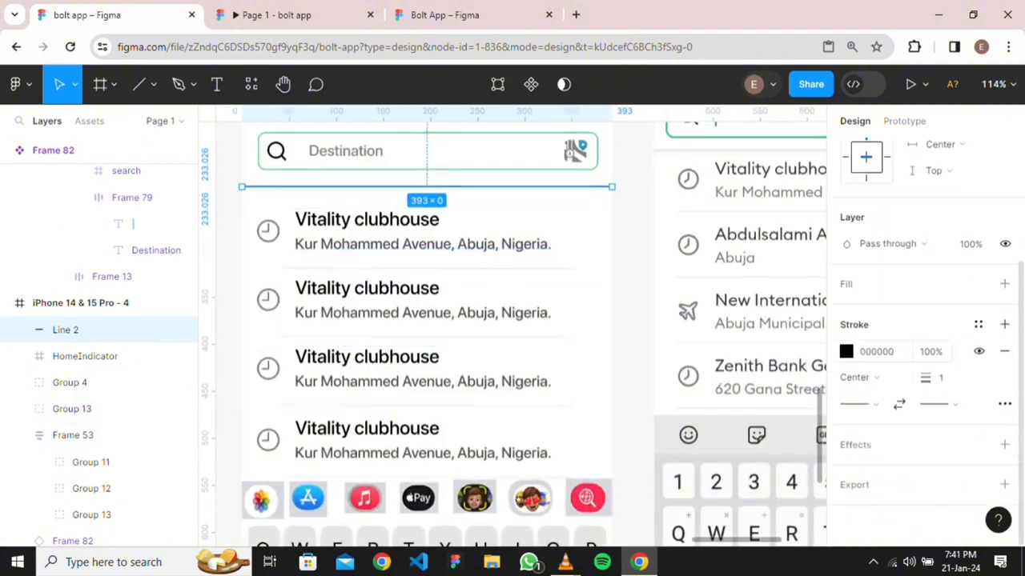
{"action": "left_click", "coordinate": [940, 378]}
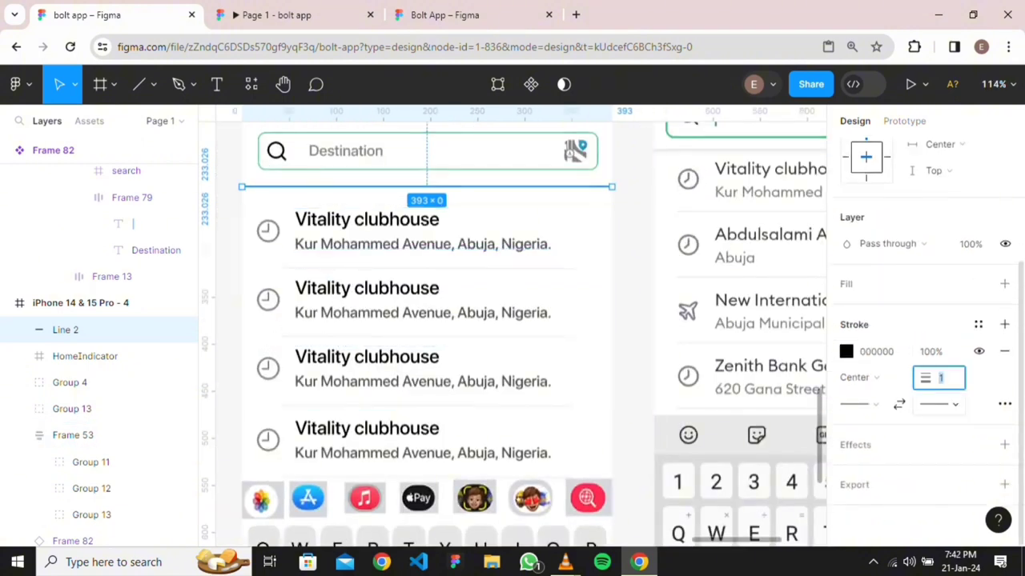
{"action": "type", "text": "2"}
{"action": "key", "text": "Return"}
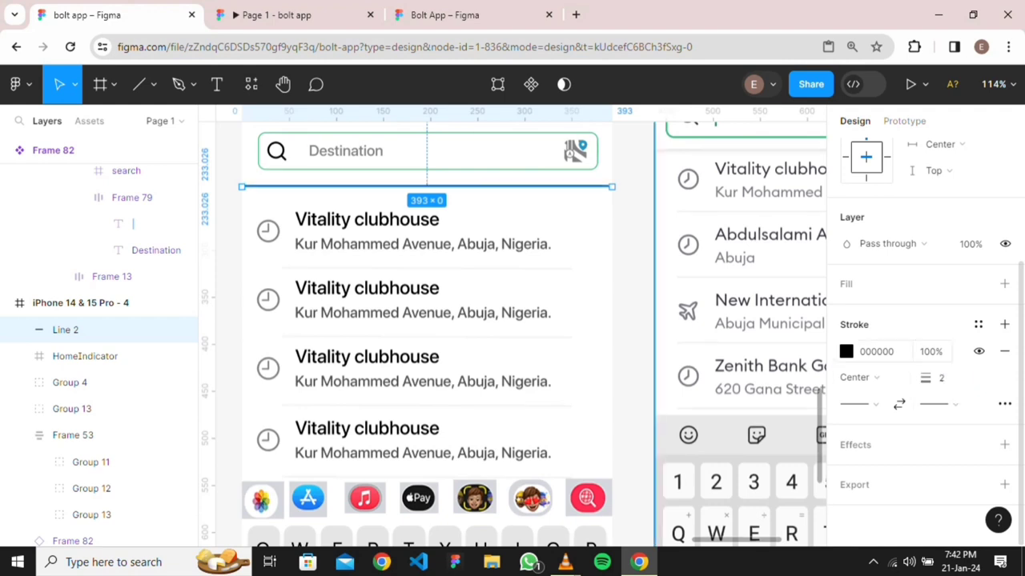
{"action": "left_click", "coordinate": [977, 324]}
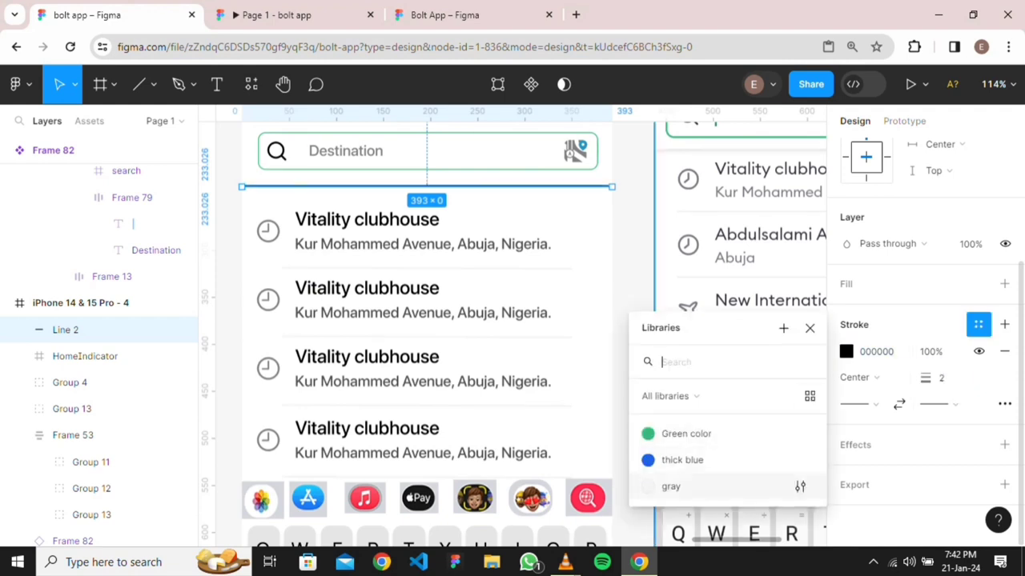
{"action": "left_click", "coordinate": [681, 485]}
{"action": "key", "text": "Escape"}
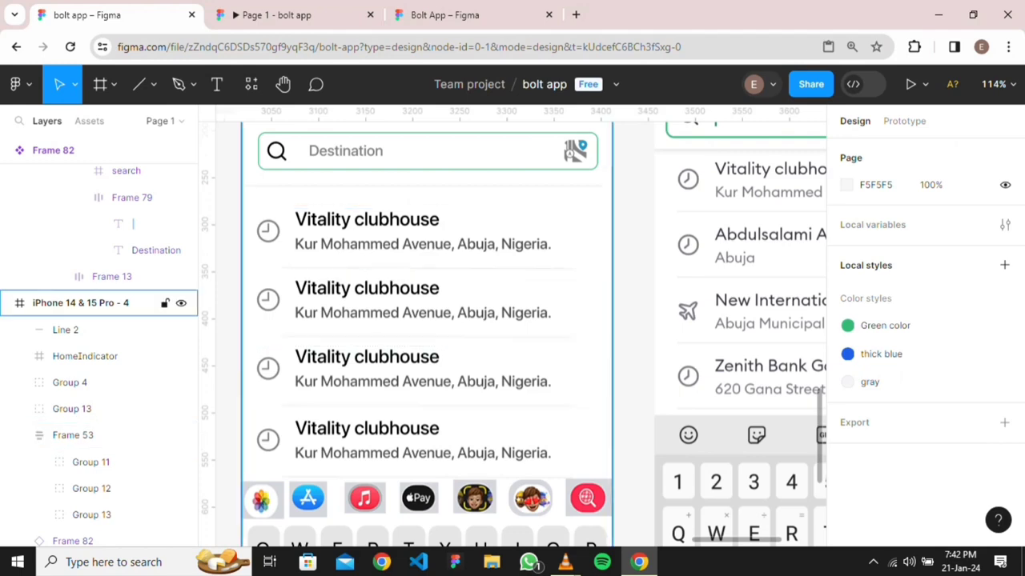
Reduce the divider line's stroke weight to 1
{"action": "scroll", "coordinate": [608, 248], "scroll_direction": "down", "scroll_amount": 3}
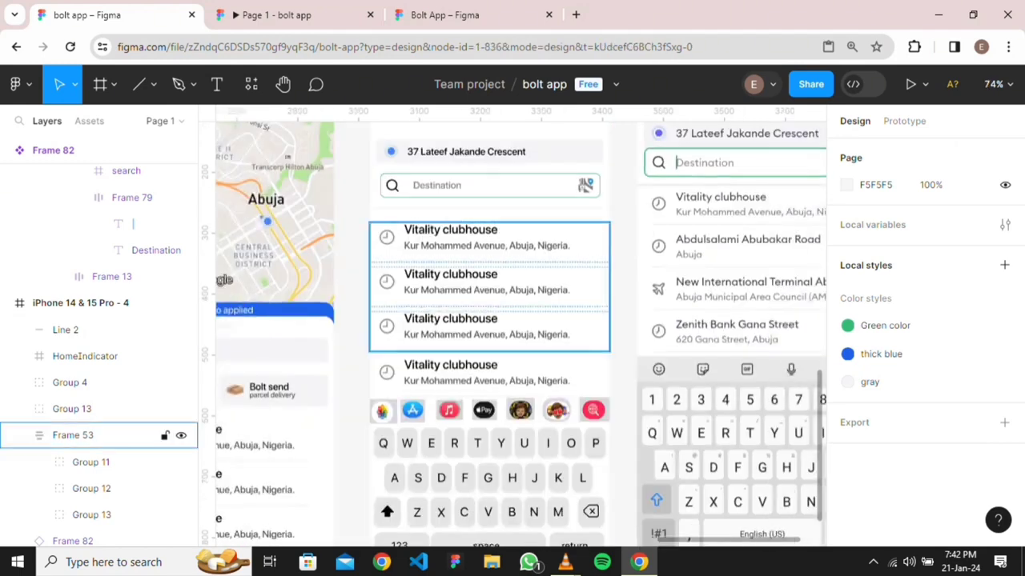
{"action": "left_click", "coordinate": [73, 435]}
{"action": "left_click", "coordinate": [489, 186]}
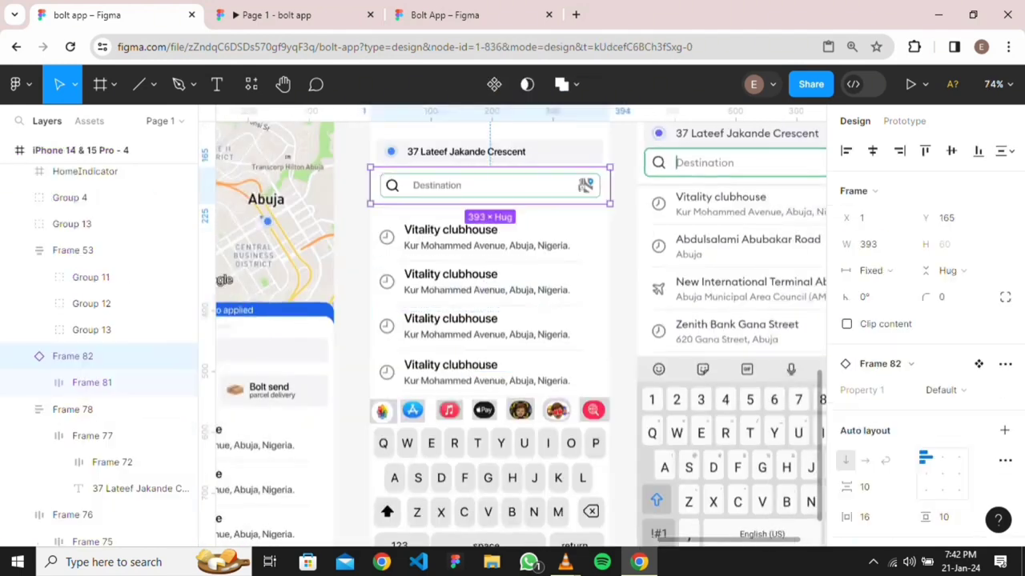
{"action": "key", "text": "Escape"}
{"action": "left_click", "coordinate": [489, 209]}
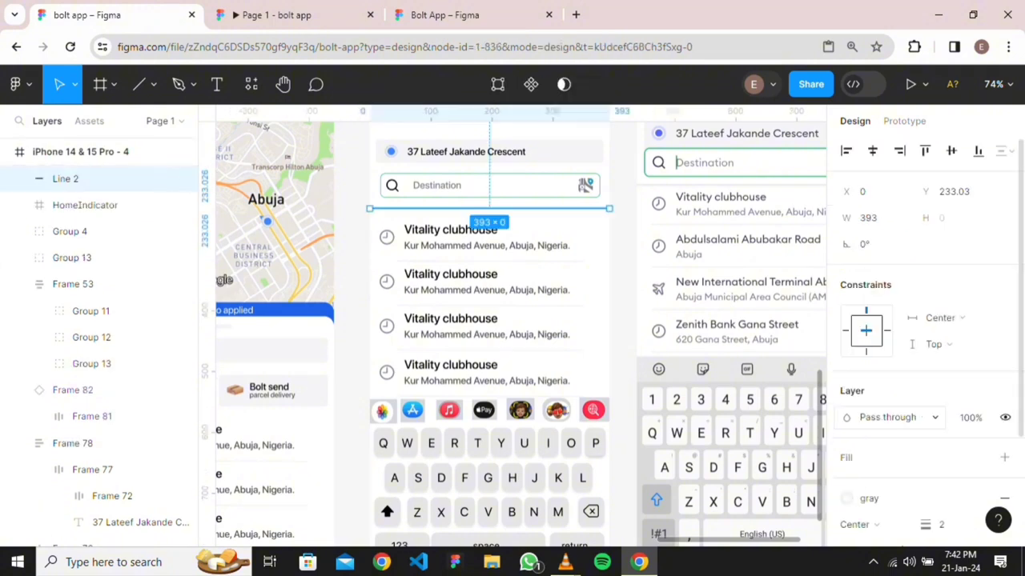
{"action": "left_click", "coordinate": [941, 525]}
{"action": "type", "text": "1"}
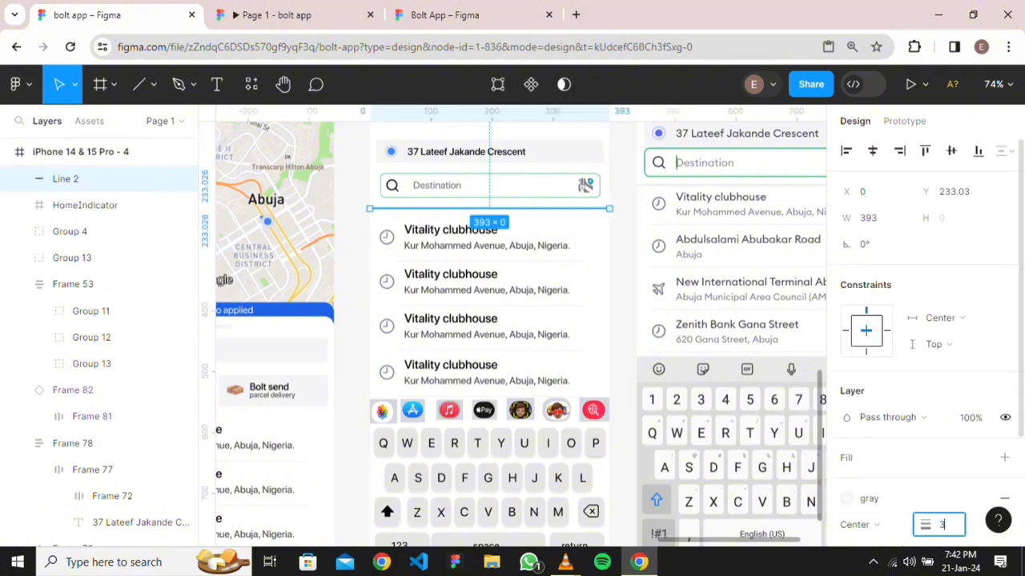
{"action": "key", "text": "Return"}
{"action": "left_click", "coordinate": [731, 320]}
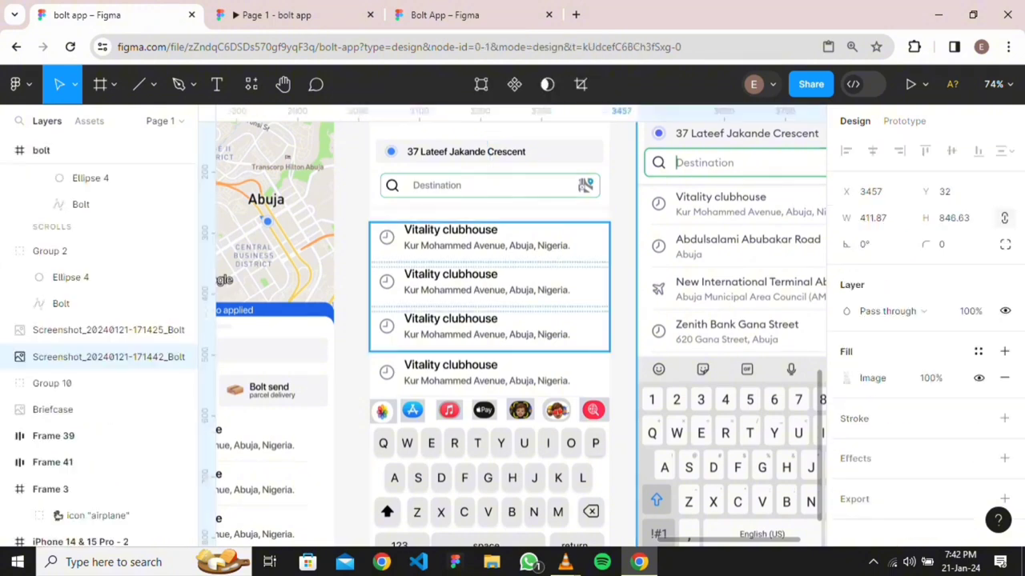
Check the Your route reference screenshot, then show the Play button's Present and Preview options
{"action": "scroll", "coordinate": [584, 214], "scroll_direction": "down", "scroll_amount": 3}
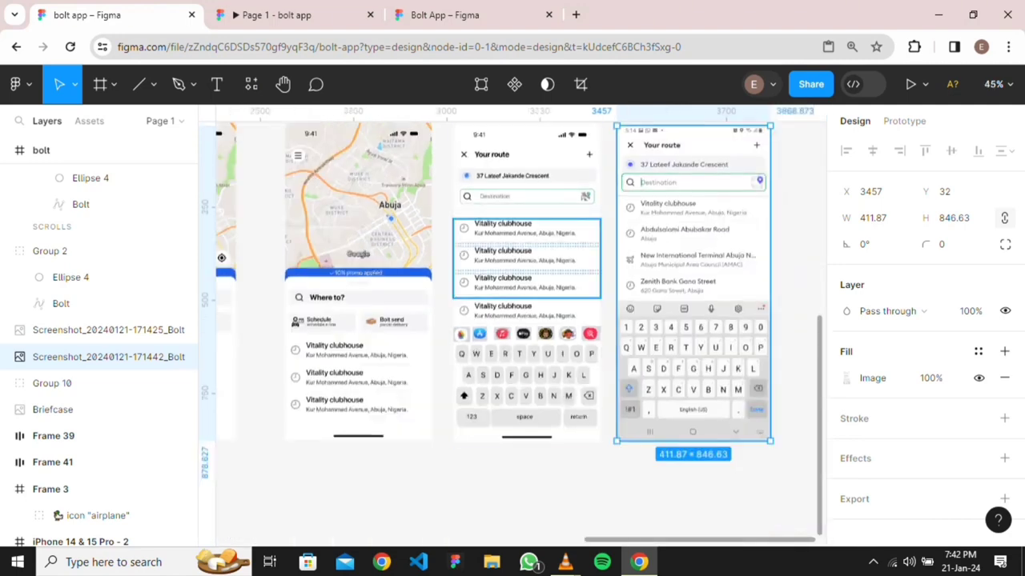
{"action": "left_click", "coordinate": [526, 473]}
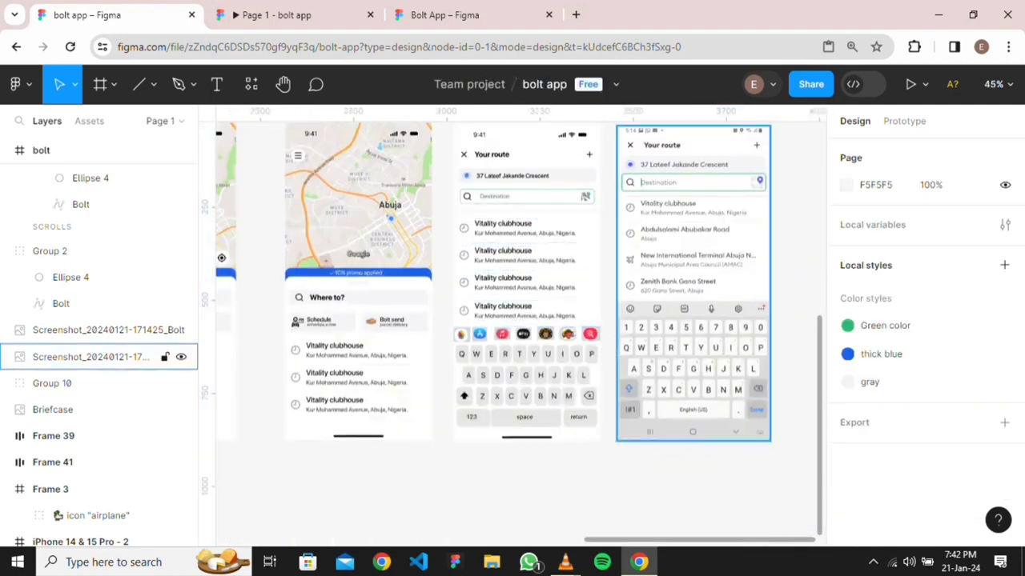
{"action": "left_click", "coordinate": [96, 357]}
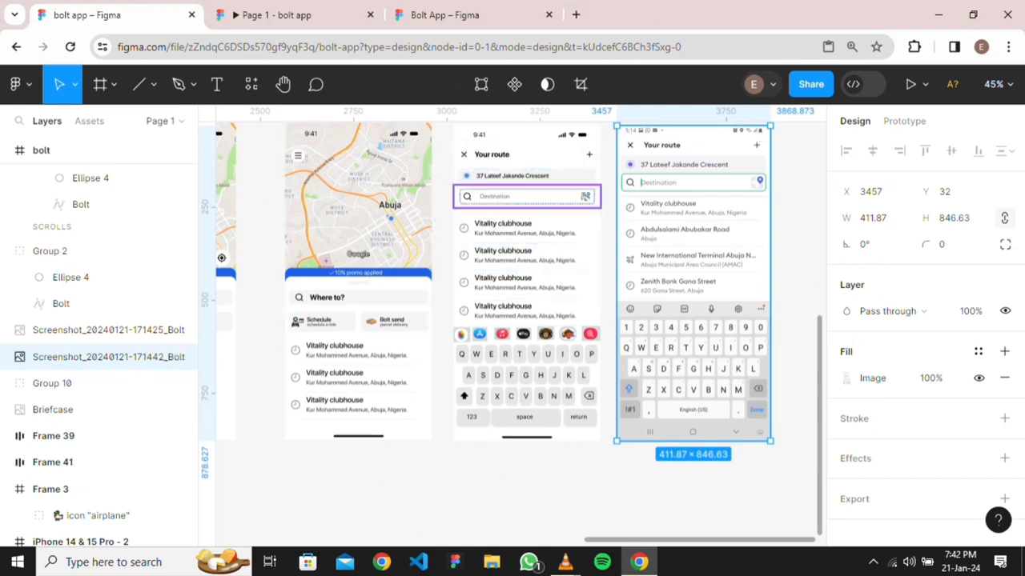
{"action": "left_click", "coordinate": [526, 472]}
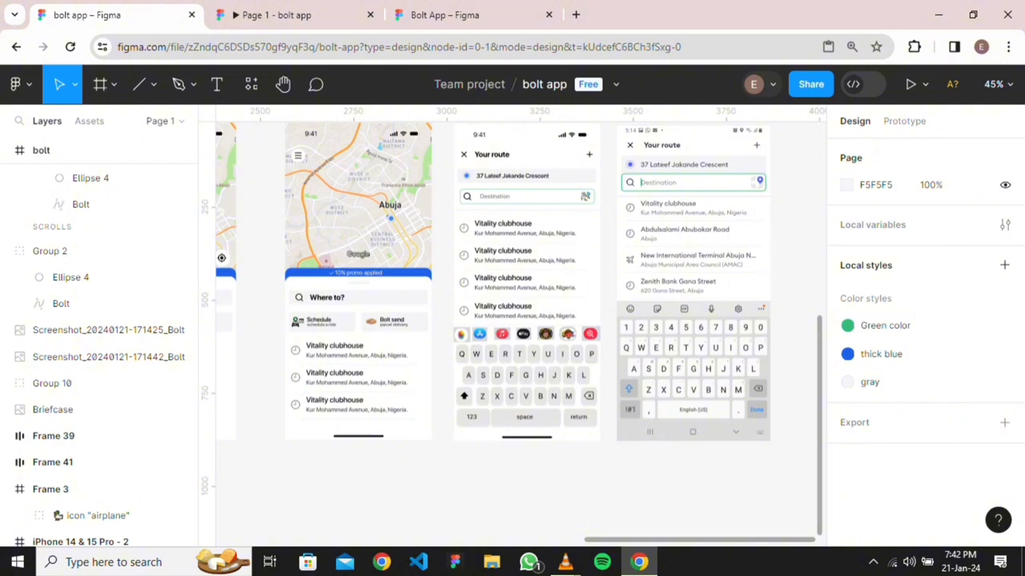
{"action": "mouse_move", "coordinate": [565, 562]}
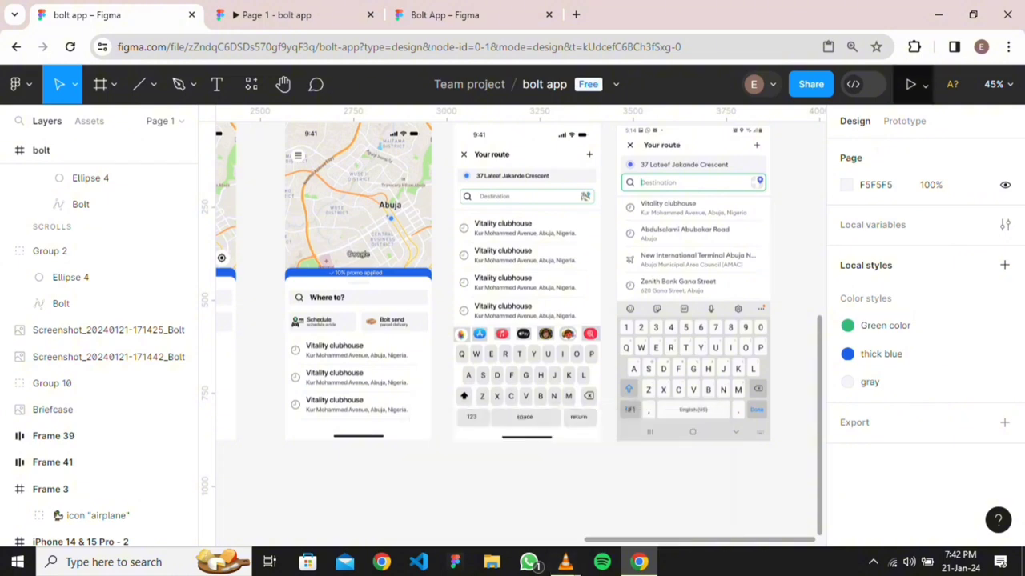
{"action": "left_click", "coordinate": [925, 84]}
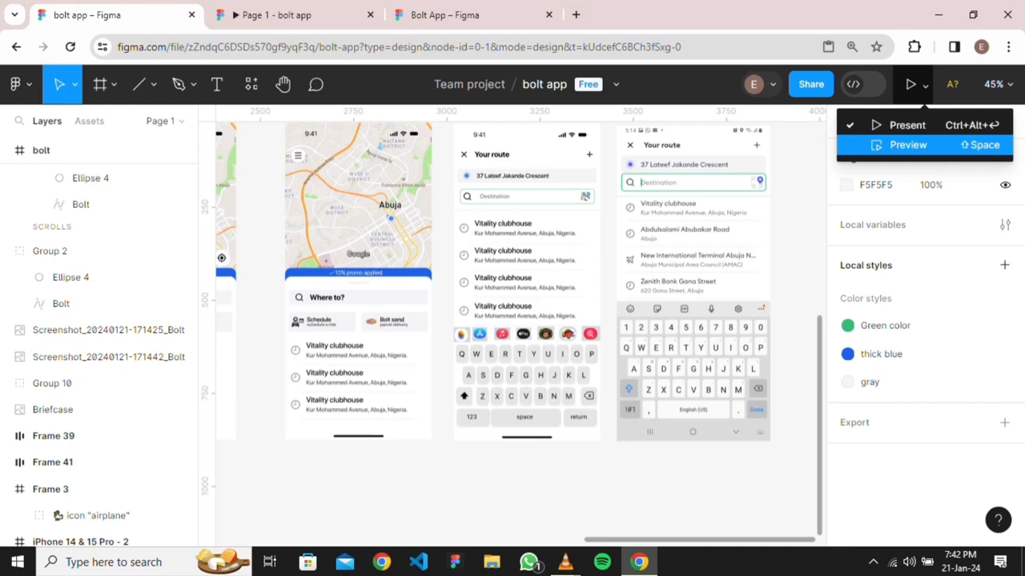
Start the inline Preview of the Bolt prototype and glance at the screenshot's image adjustments
{"action": "left_click", "coordinate": [908, 145]}
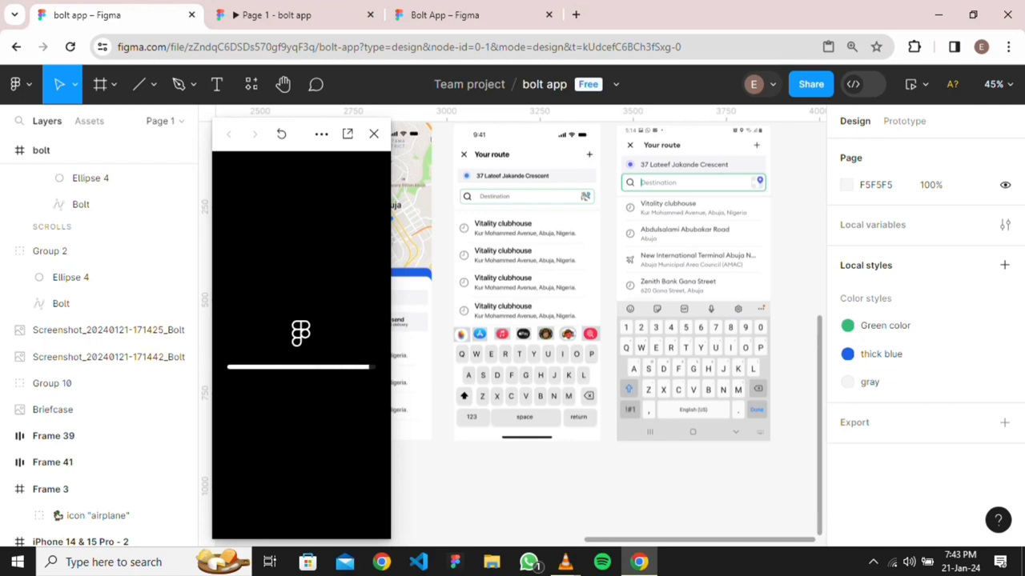
{"action": "double_click", "coordinate": [692, 282]}
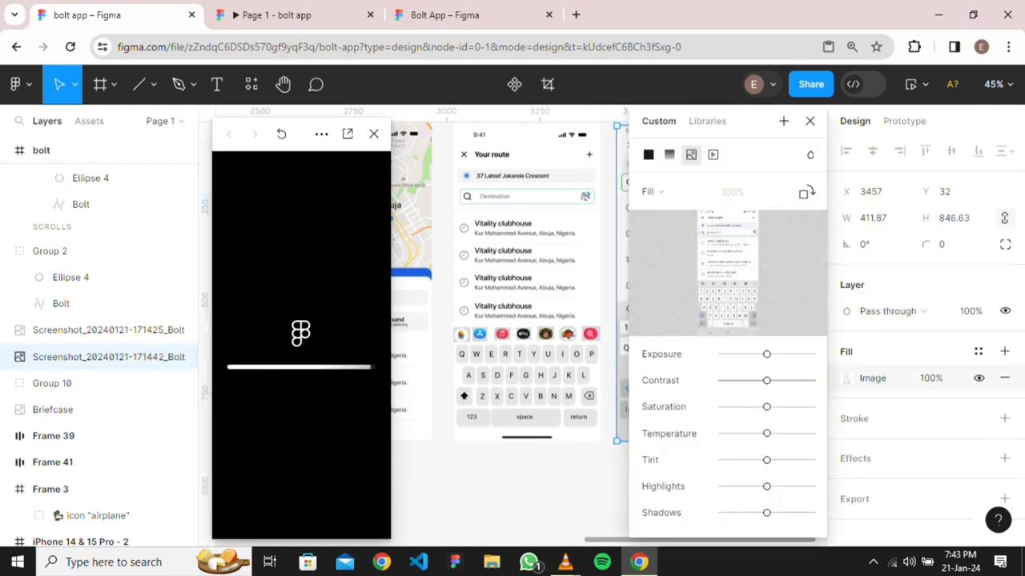
{"action": "key", "text": "Escape"}
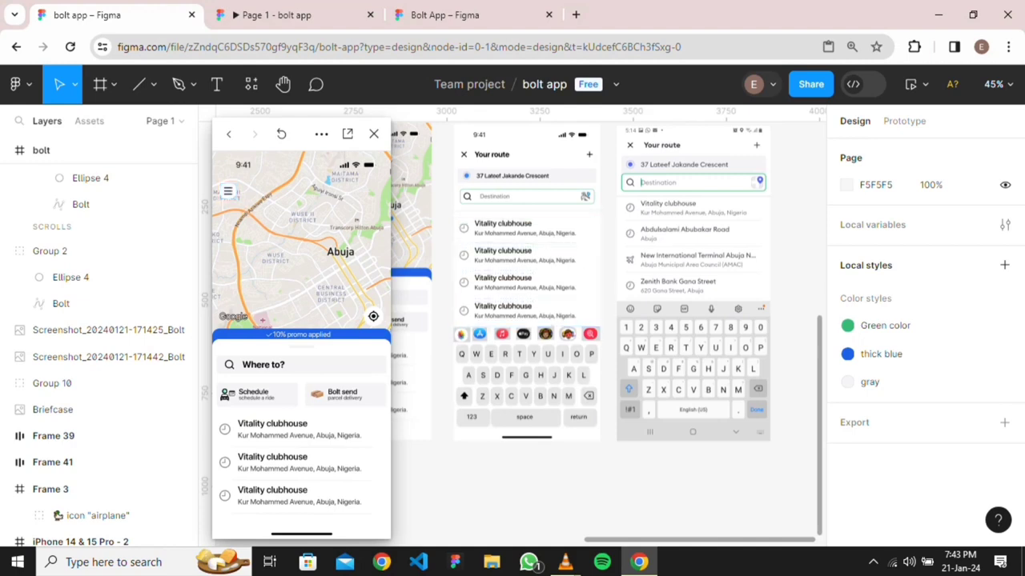
Delete the Your route reference screenshot from the canvas
{"action": "left_click", "coordinate": [526, 435]}
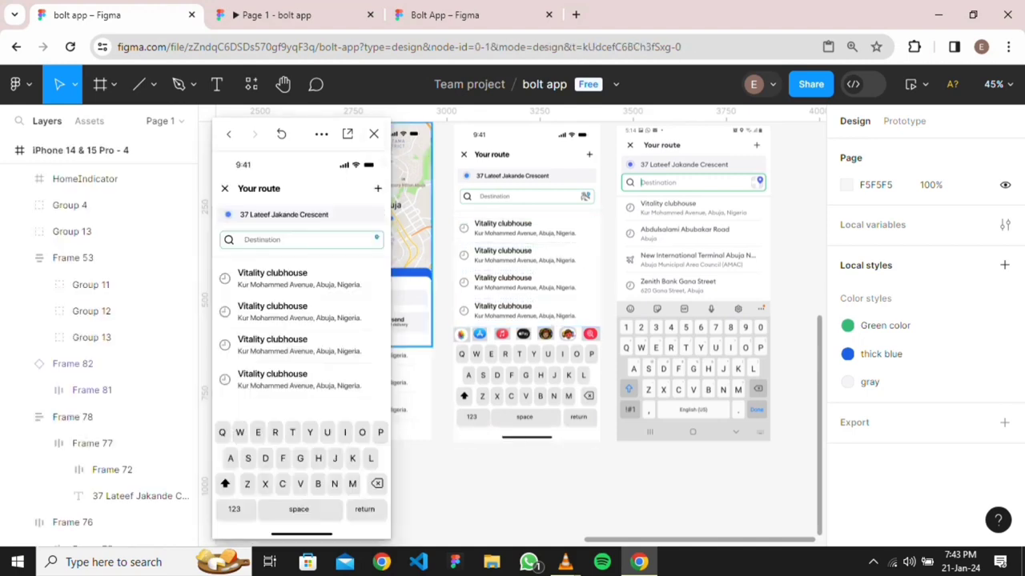
{"action": "scroll", "coordinate": [552, 377], "scroll_direction": "down", "scroll_amount": 3}
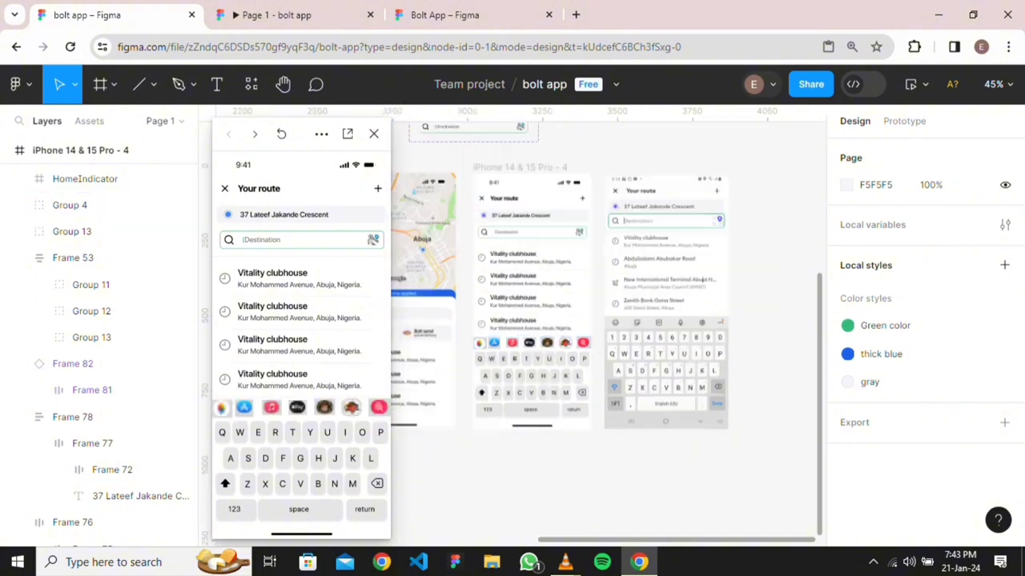
{"action": "scroll", "coordinate": [633, 317], "scroll_direction": "up", "scroll_amount": 3}
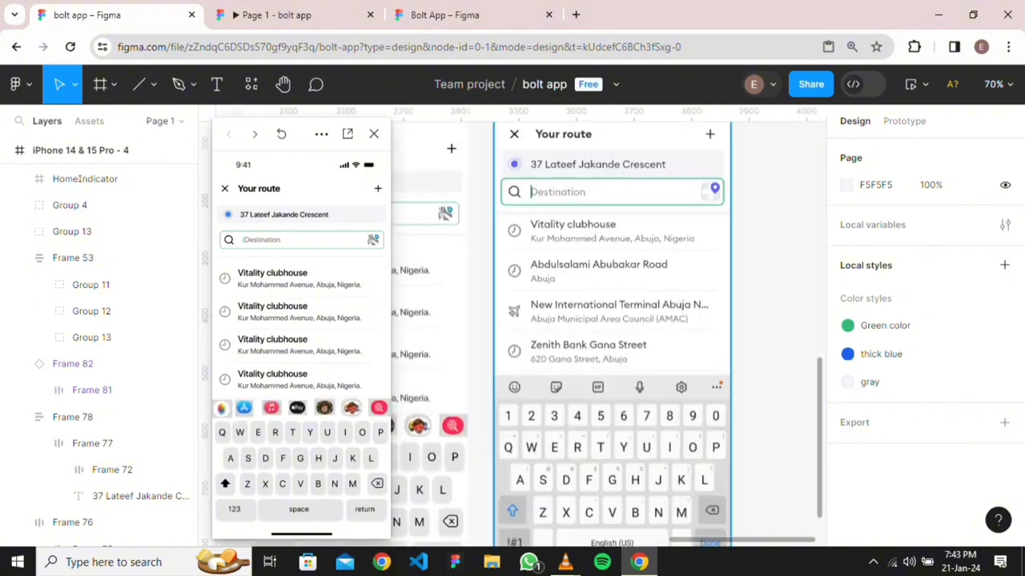
{"action": "left_click", "coordinate": [632, 317]}
{"action": "key", "text": "Delete"}
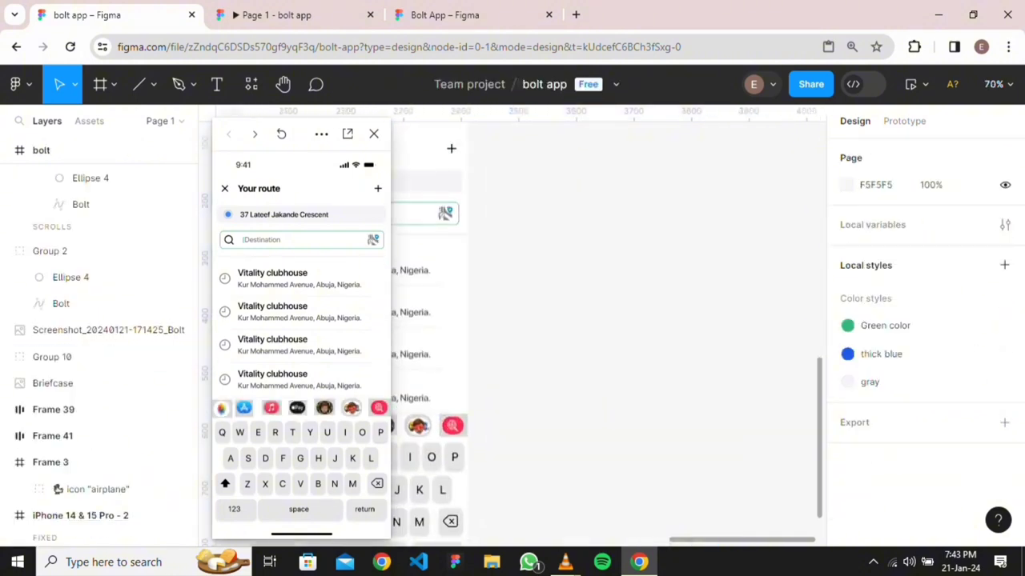
Step between the Your route, map home and overlay side menu screens in preview
{"action": "scroll", "coordinate": [813, 314], "scroll_direction": "down", "scroll_amount": 5}
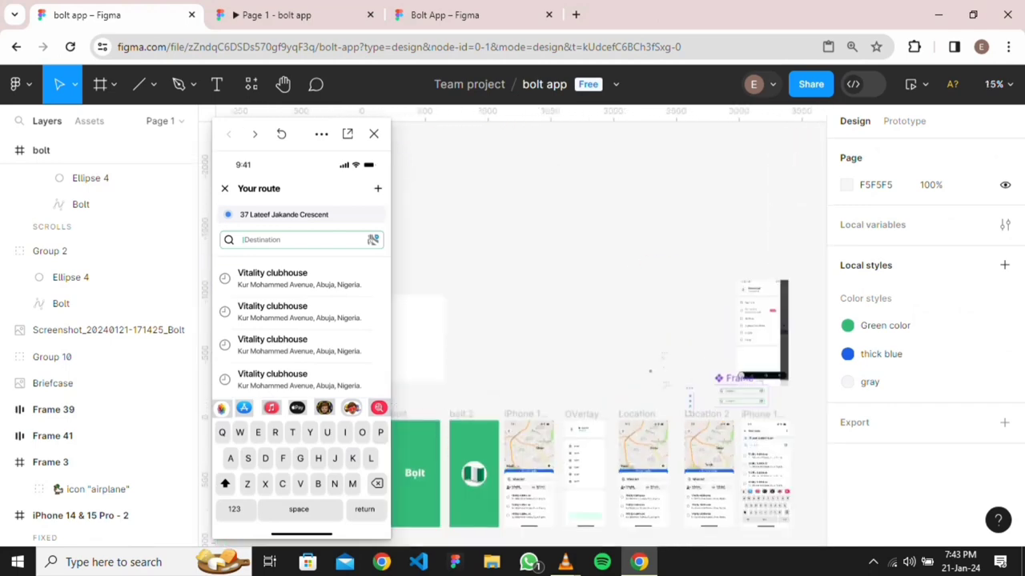
{"action": "scroll", "coordinate": [644, 499], "scroll_direction": "down", "scroll_amount": 3}
{"action": "scroll", "coordinate": [692, 399], "scroll_direction": "up", "scroll_amount": 2}
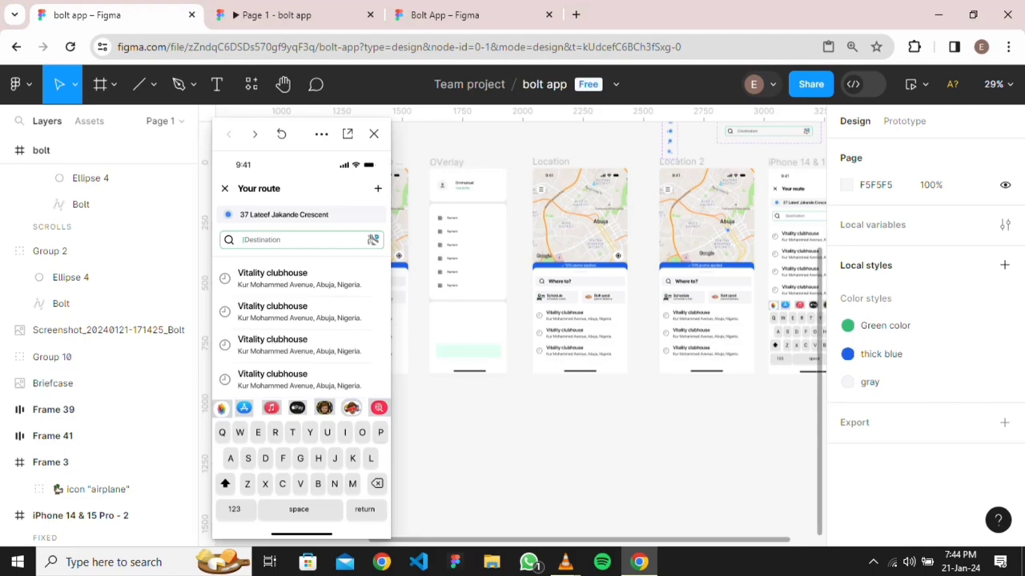
{"action": "key", "text": "Right"}
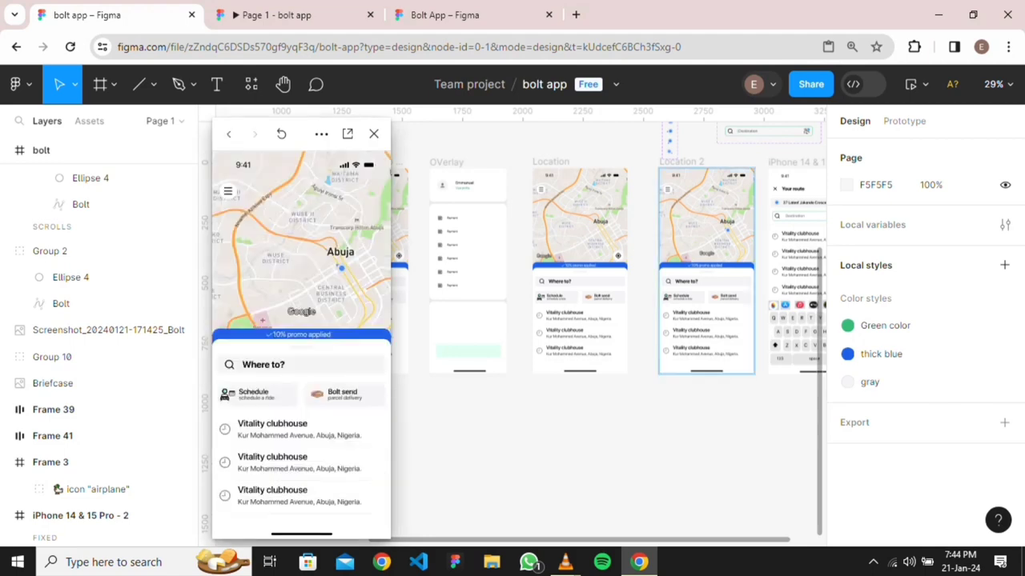
{"action": "key", "text": "Right"}
{"action": "key", "text": "Left"}
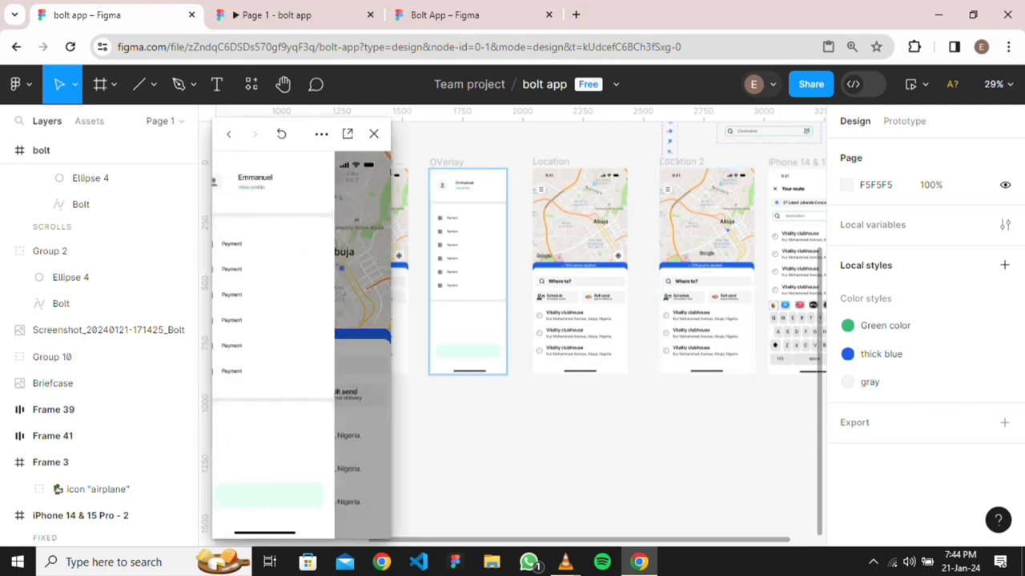
{"action": "key", "text": "Left"}
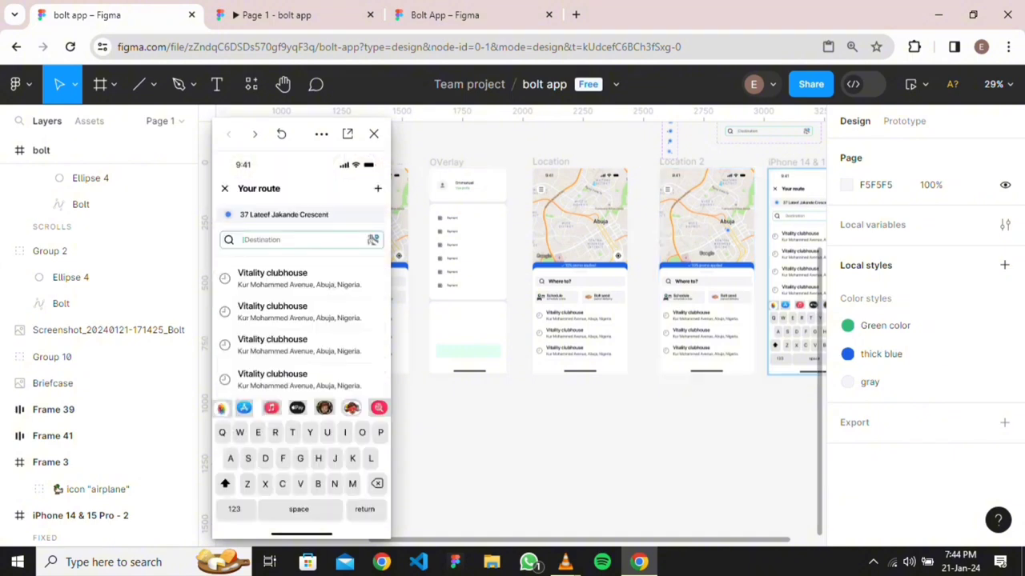
{"action": "key", "text": "Right"}
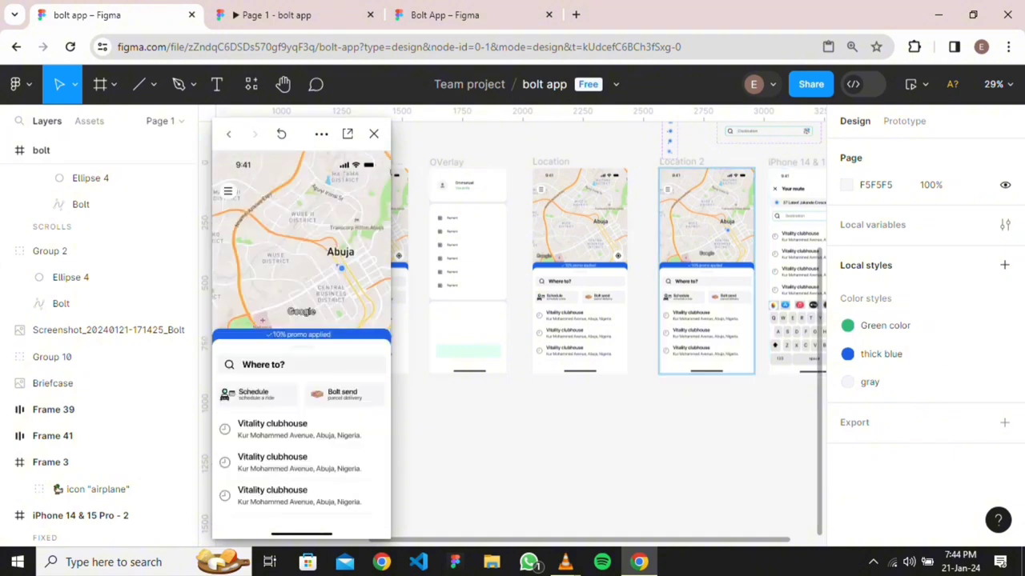
{"action": "key", "text": "Right"}
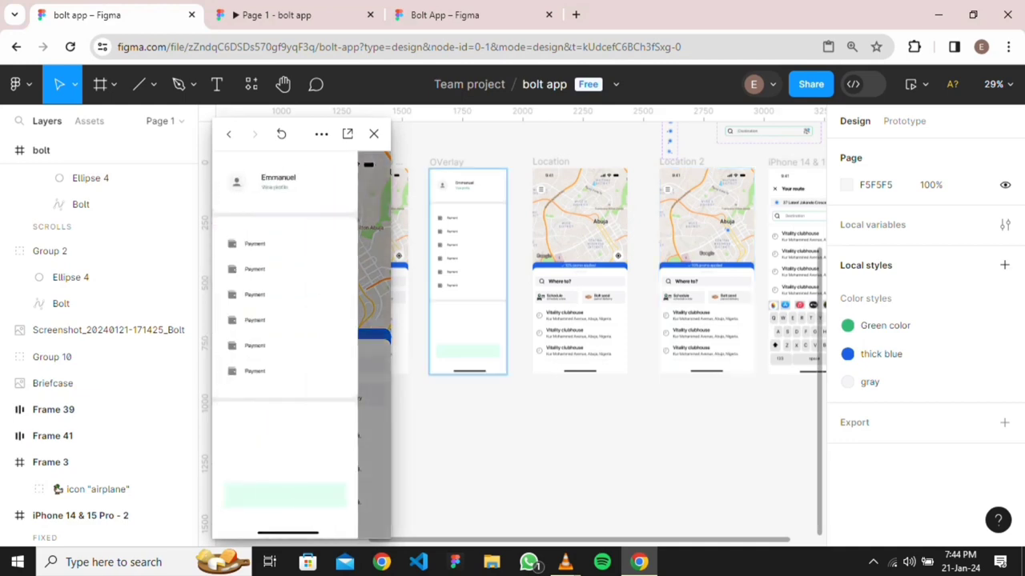
{"action": "key", "text": "Left"}
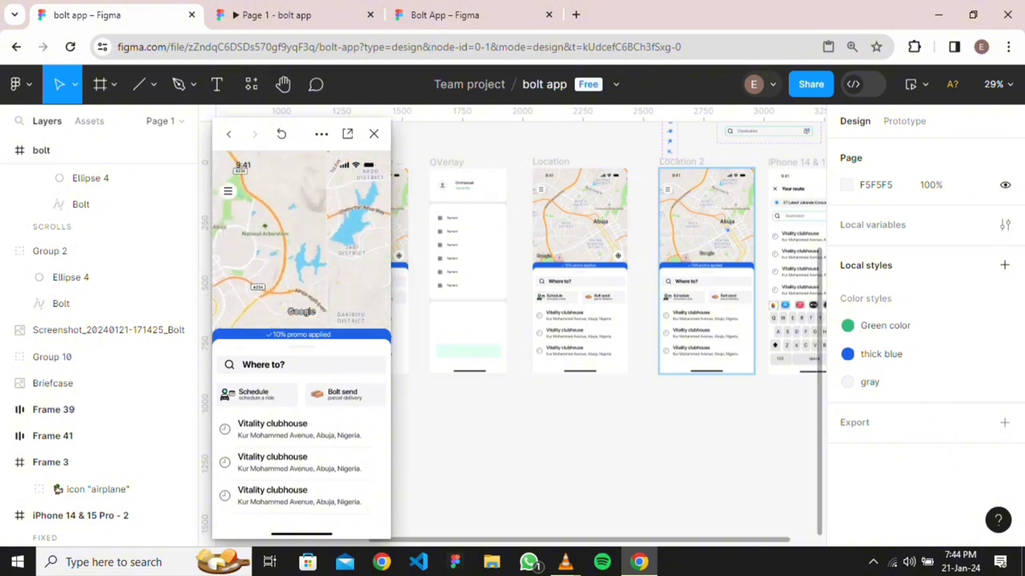
Jump to Your route in preview, then close and reopen the preview
{"action": "left_click", "coordinate": [281, 133]}
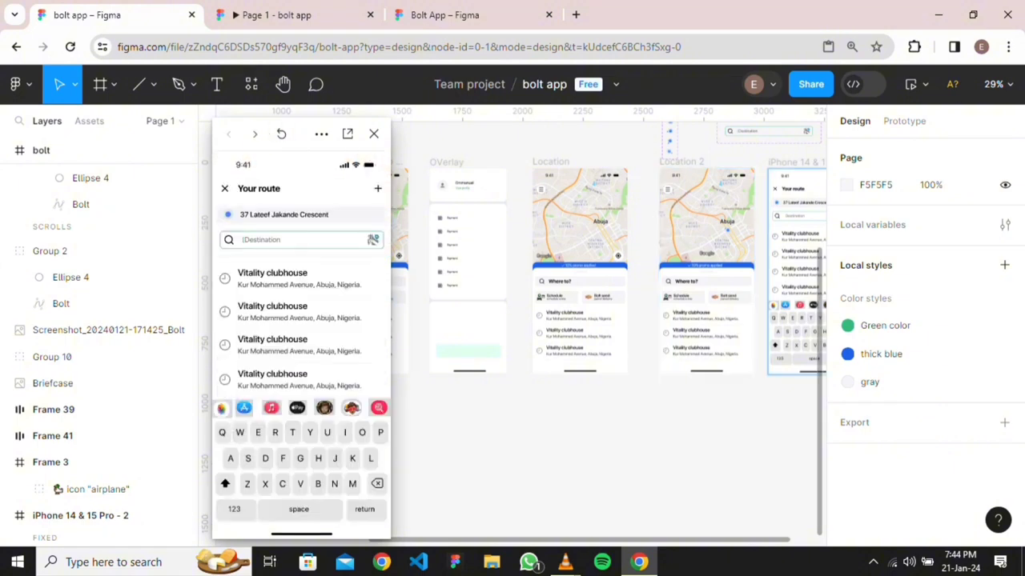
{"action": "left_click", "coordinate": [373, 134]}
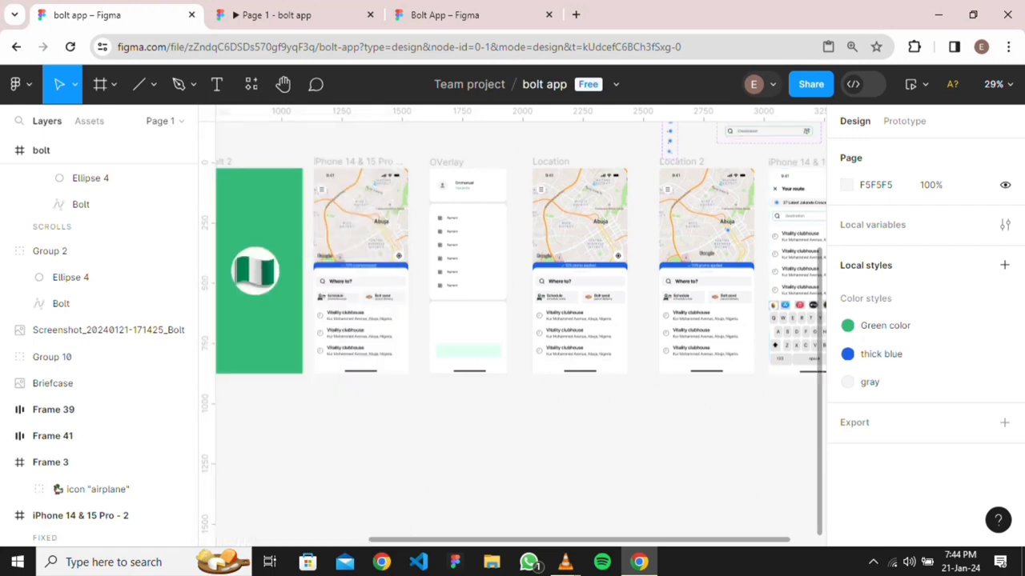
{"action": "scroll", "coordinate": [617, 321], "scroll_direction": "down", "scroll_amount": 3}
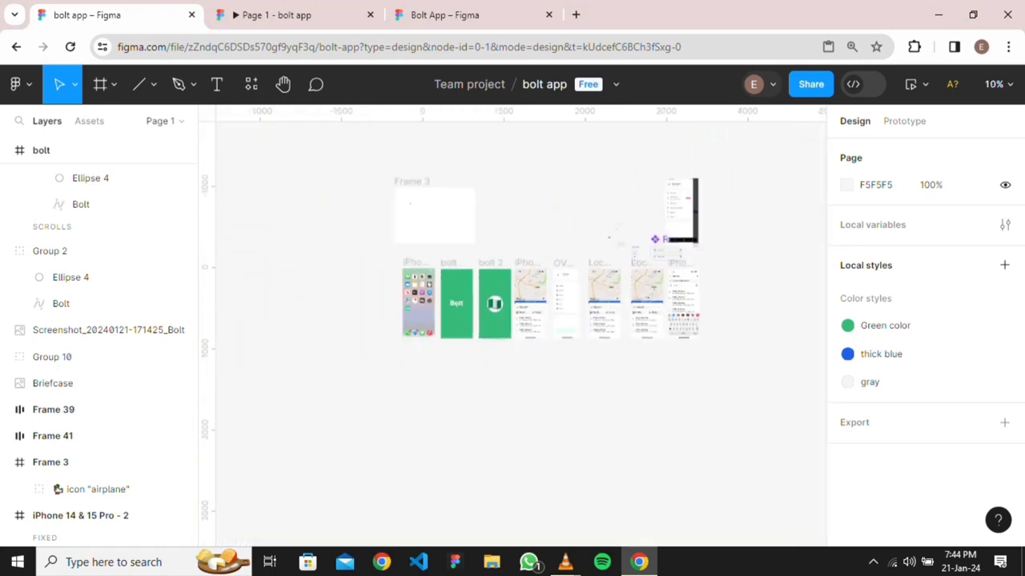
{"action": "left_click", "coordinate": [910, 84]}
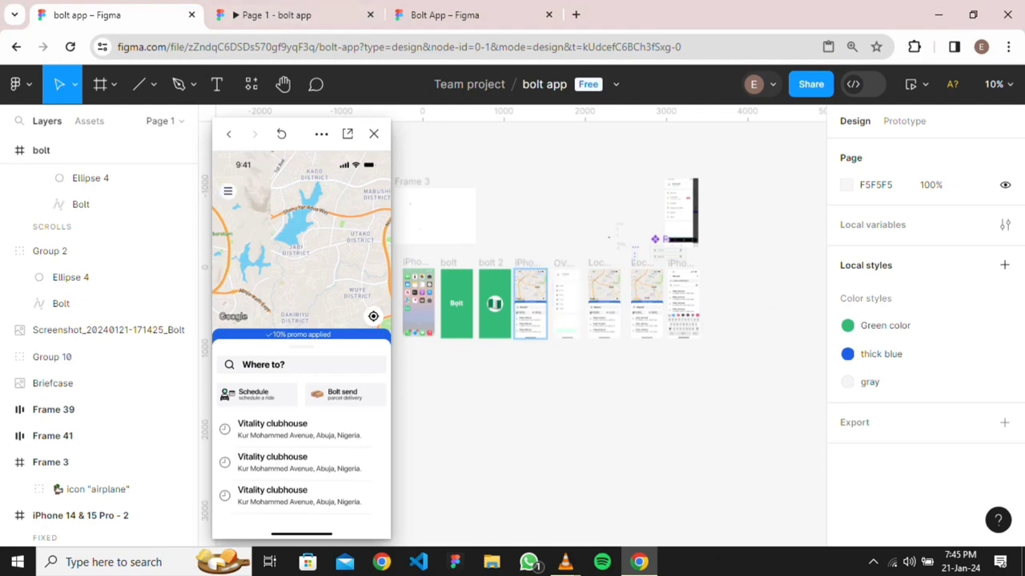
{"action": "scroll", "coordinate": [608, 320], "scroll_direction": "left", "scroll_amount": 3}
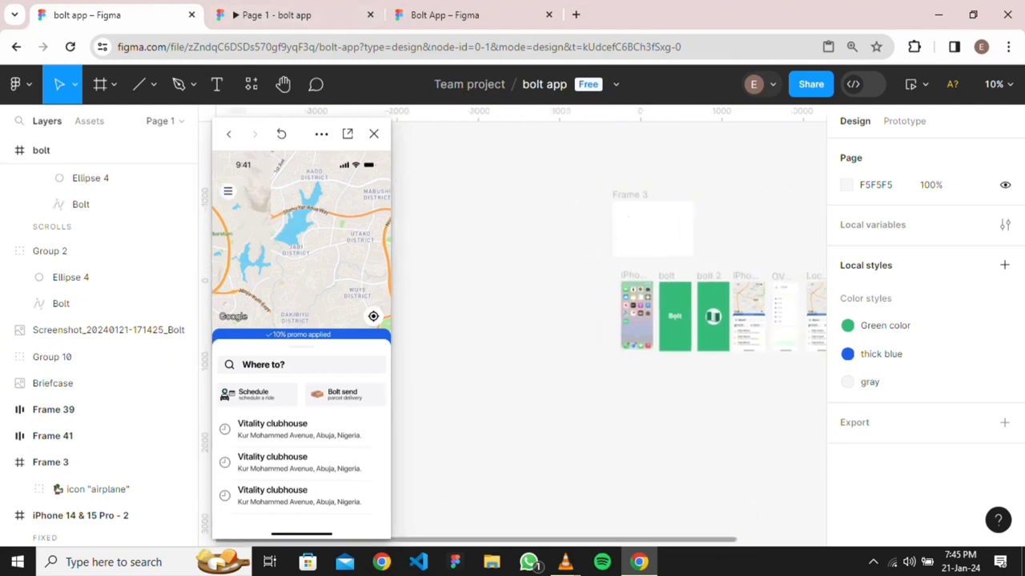
Undo an accidental map move and show the home screen frame's Prototype settings
{"action": "left_click_drag", "start_coordinate": [748, 309], "coordinate": [591, 310]}
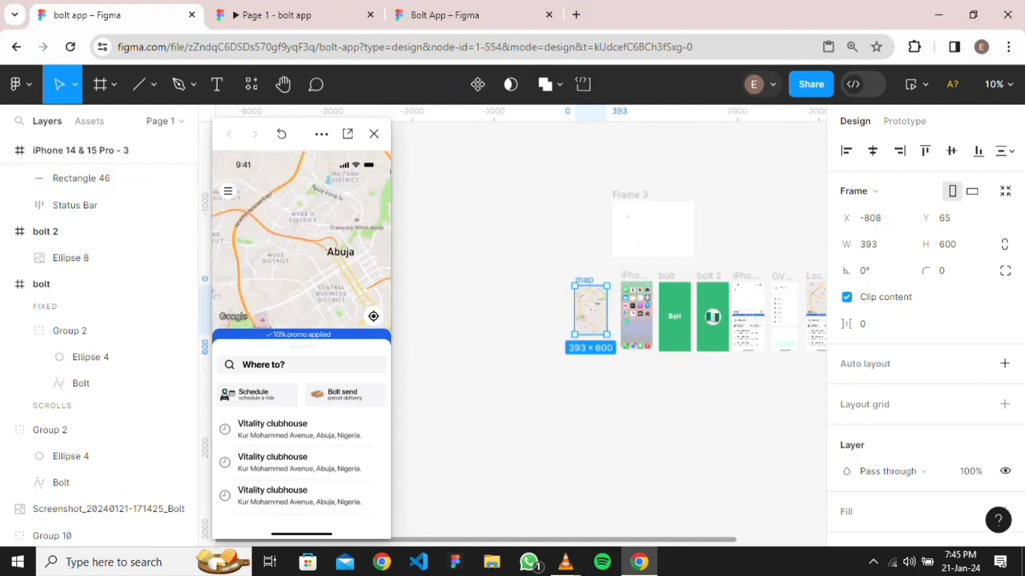
{"action": "key", "text": "ctrl+z"}
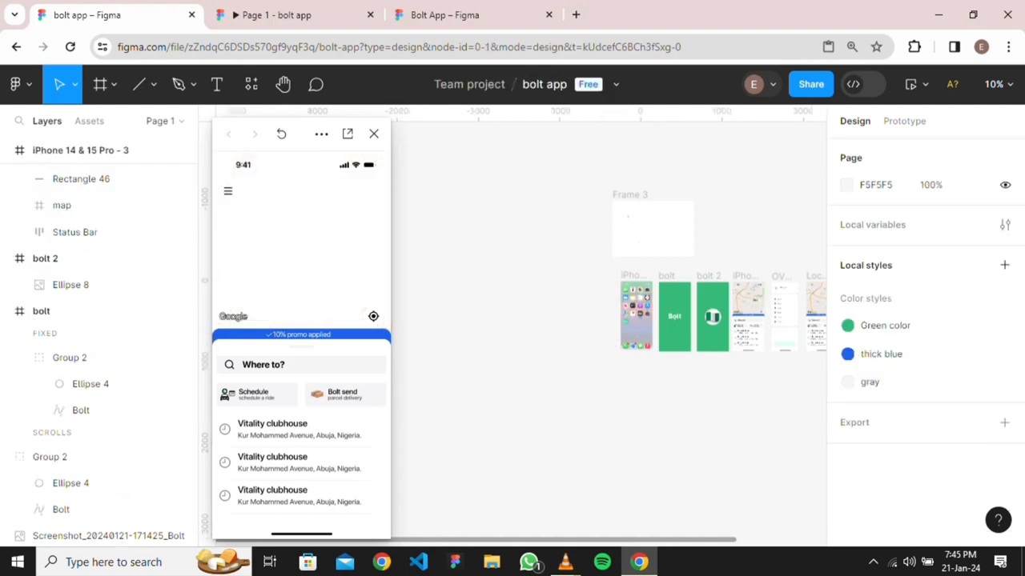
{"action": "scroll", "coordinate": [592, 360], "scroll_direction": "right", "scroll_amount": 3}
{"action": "scroll", "coordinate": [593, 360], "scroll_direction": "left", "scroll_amount": 2}
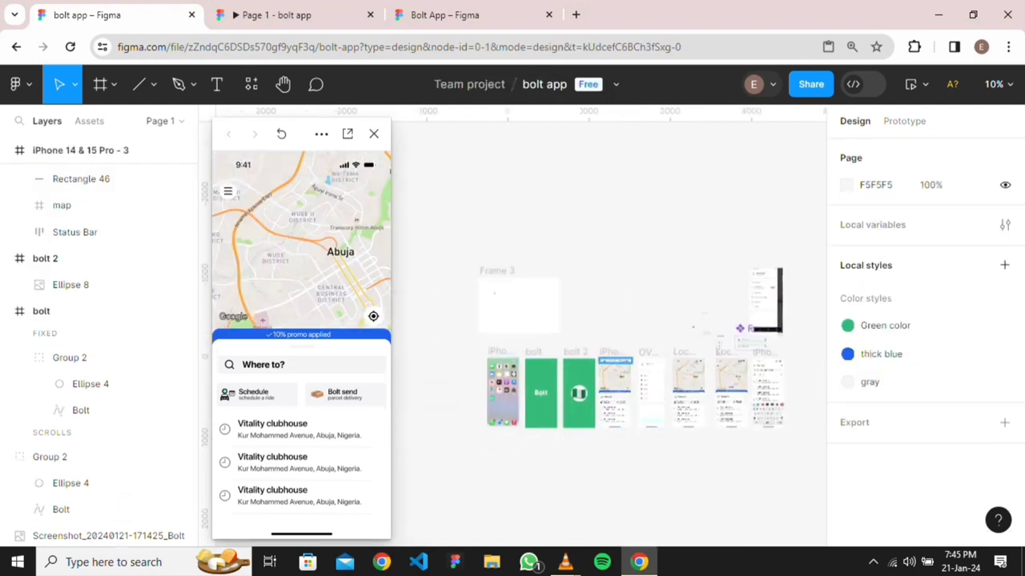
{"action": "left_click", "coordinate": [612, 352]}
{"action": "left_click", "coordinate": [904, 121]}
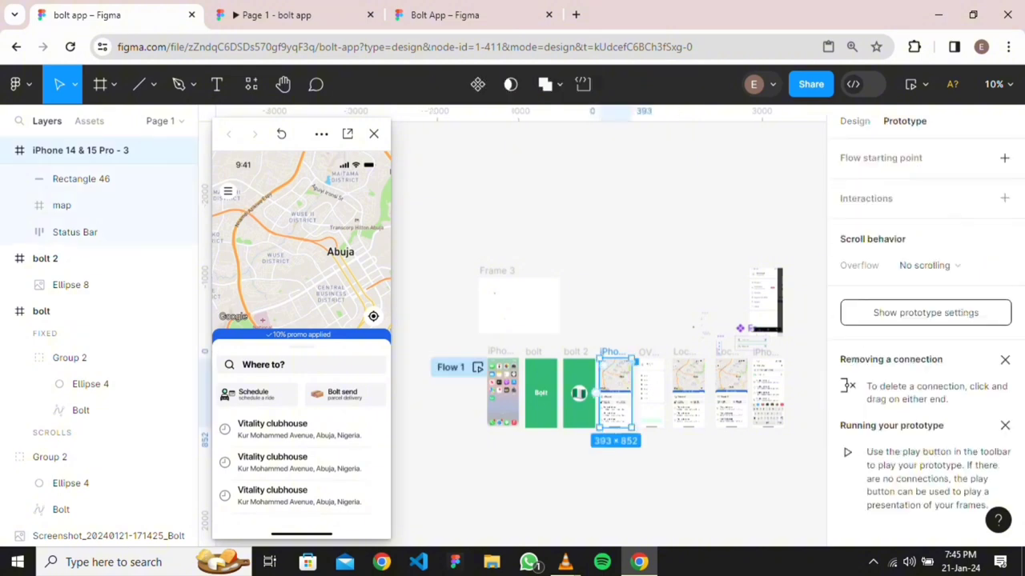
{"action": "scroll", "coordinate": [593, 361], "scroll_direction": "right", "scroll_amount": 3}
{"action": "scroll", "coordinate": [548, 412], "scroll_direction": "up", "scroll_amount": 4}
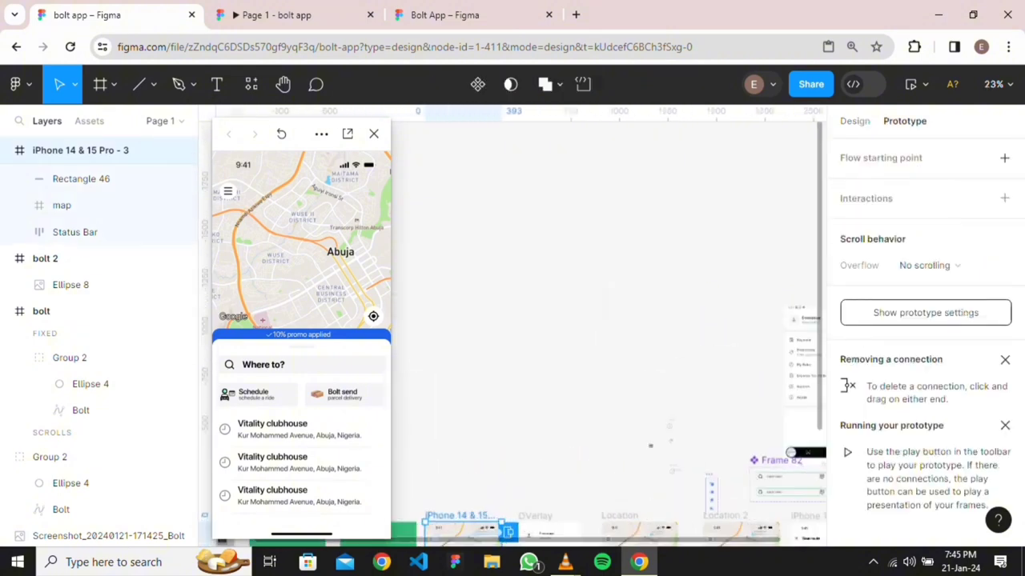
{"action": "scroll", "coordinate": [548, 412], "scroll_direction": "down", "scroll_amount": 4}
{"action": "scroll", "coordinate": [521, 298], "scroll_direction": "up", "scroll_amount": 3}
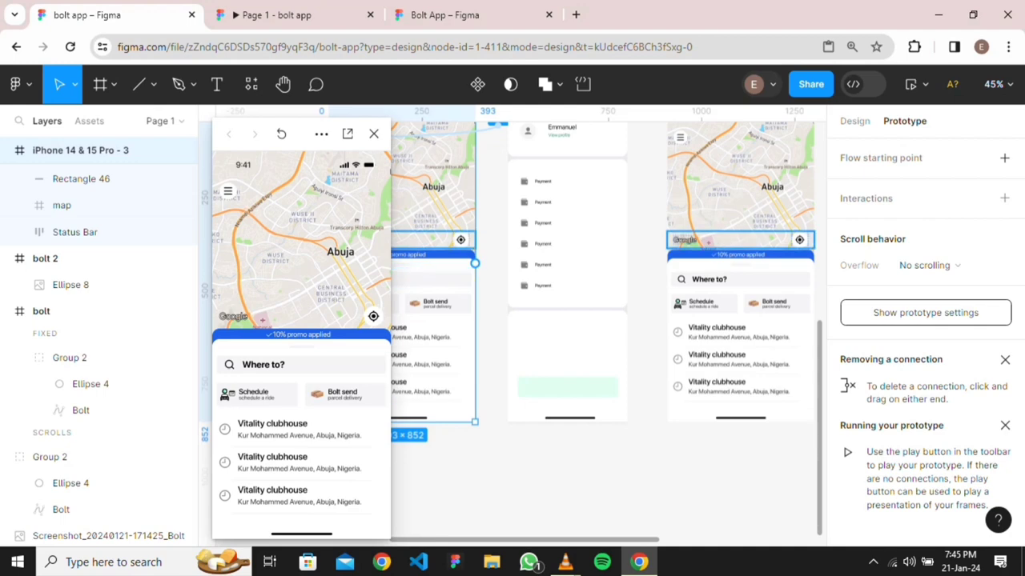
Link the location button Frame 3 to Location 2 with an On tap Navigate to interaction
{"action": "left_click", "coordinate": [433, 240]}
{"action": "left_click", "coordinate": [461, 240]}
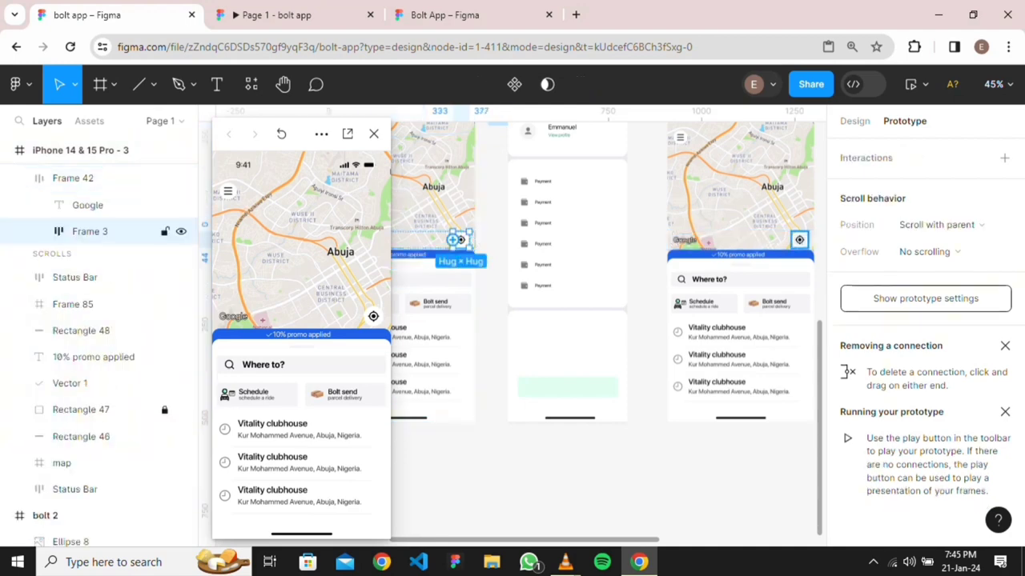
{"action": "scroll", "coordinate": [463, 244], "scroll_direction": "down", "scroll_amount": 2}
{"action": "scroll", "coordinate": [642, 281], "scroll_direction": "down", "scroll_amount": 2}
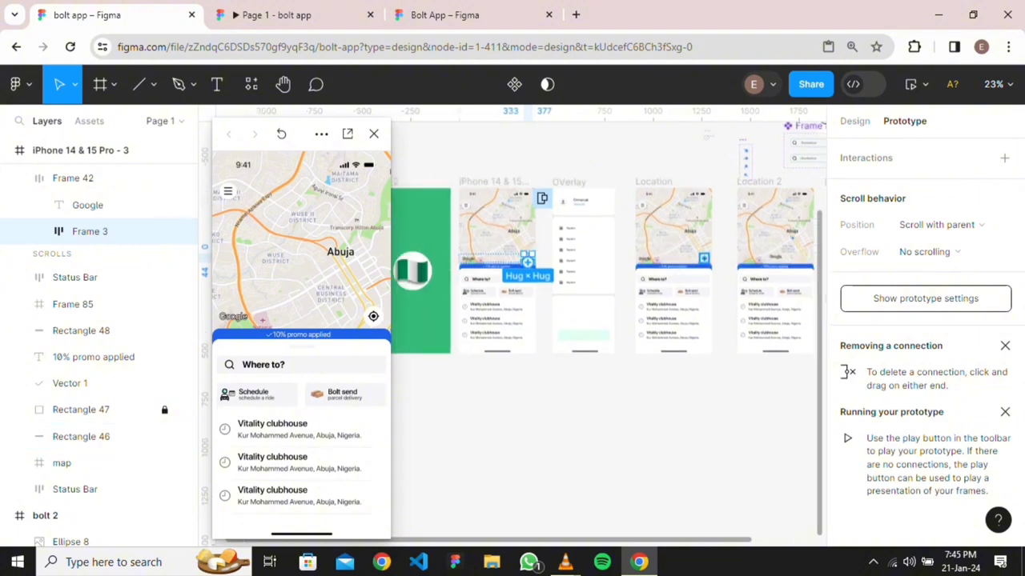
{"action": "scroll", "coordinate": [527, 256], "scroll_direction": "up", "scroll_amount": 3}
{"action": "left_click_drag", "start_coordinate": [527, 255], "coordinate": [508, 284]}
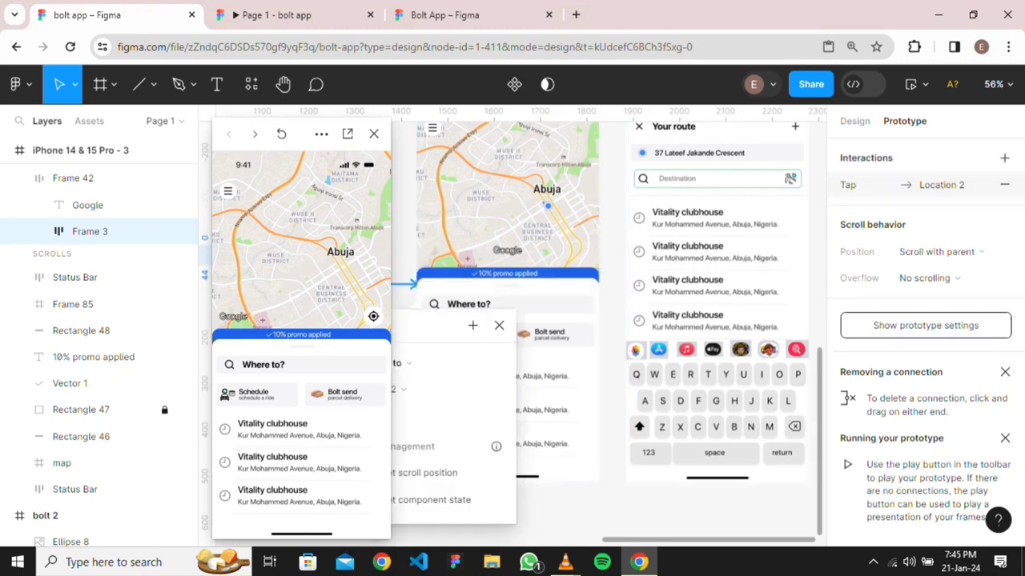
Link the Location screen's location button (Frame 3) to Location 2 with a tap interaction
{"action": "scroll", "coordinate": [513, 285], "scroll_direction": "left", "scroll_amount": 3}
{"action": "key", "text": "Escape"}
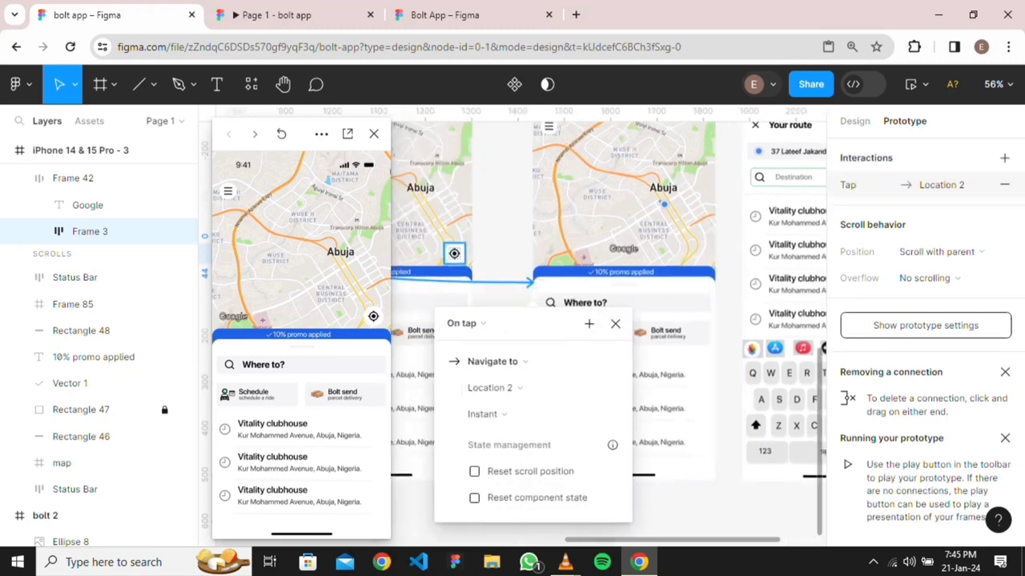
{"action": "scroll", "coordinate": [609, 320], "scroll_direction": "left", "scroll_amount": 3}
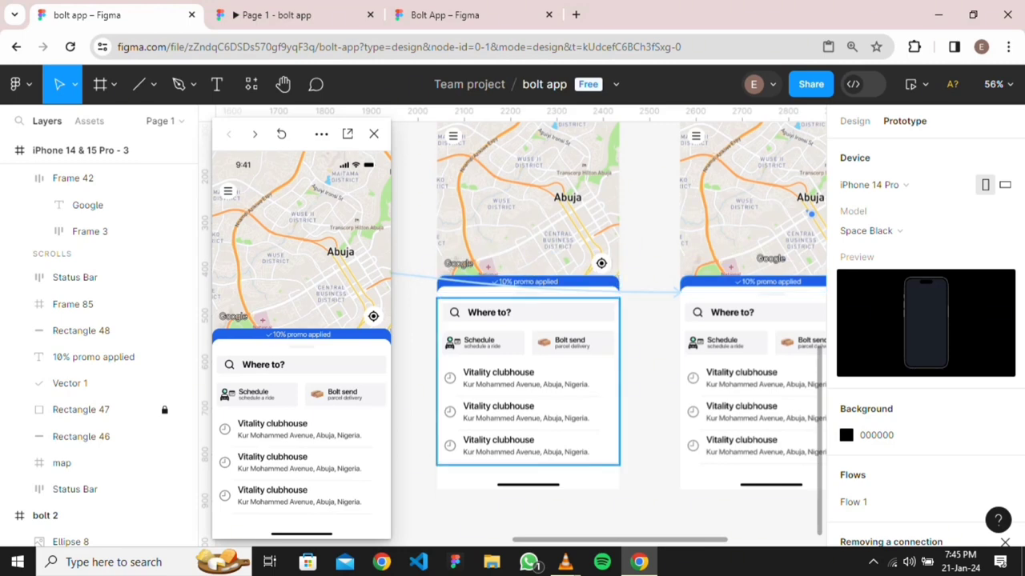
{"action": "scroll", "coordinate": [592, 344], "scroll_direction": "left", "scroll_amount": 2}
{"action": "scroll", "coordinate": [644, 329], "scroll_direction": "down", "scroll_amount": 3, "text": "ctrl"}
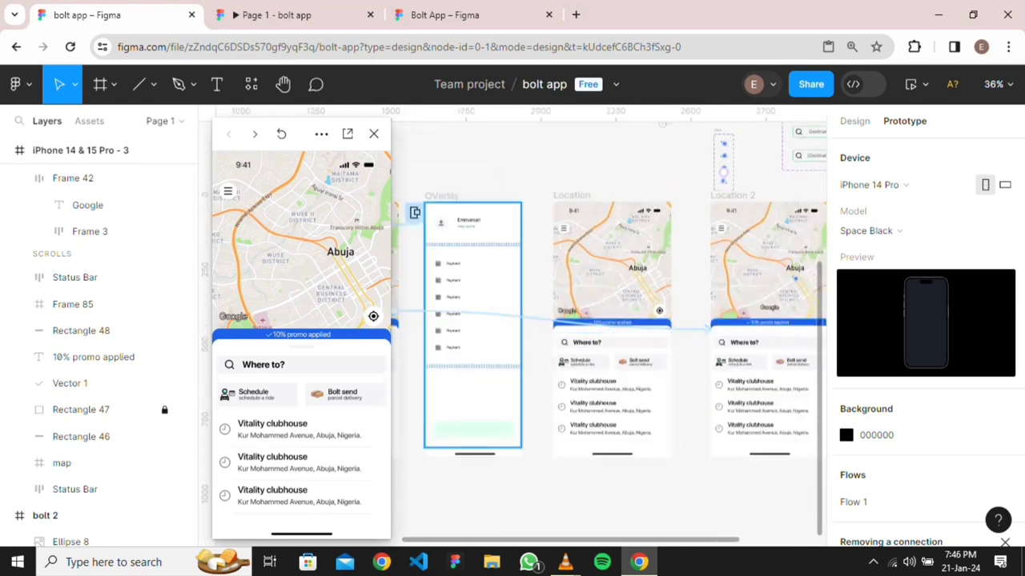
{"action": "scroll", "coordinate": [641, 336], "scroll_direction": "left", "scroll_amount": 4}
{"action": "scroll", "coordinate": [608, 337], "scroll_direction": "right", "scroll_amount": 2}
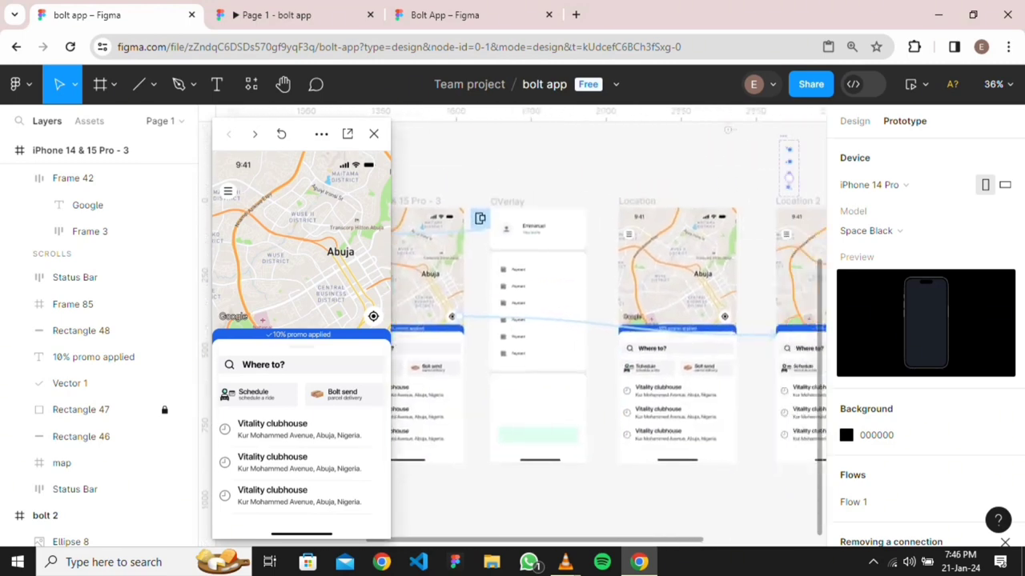
{"action": "left_click", "coordinate": [724, 314]}
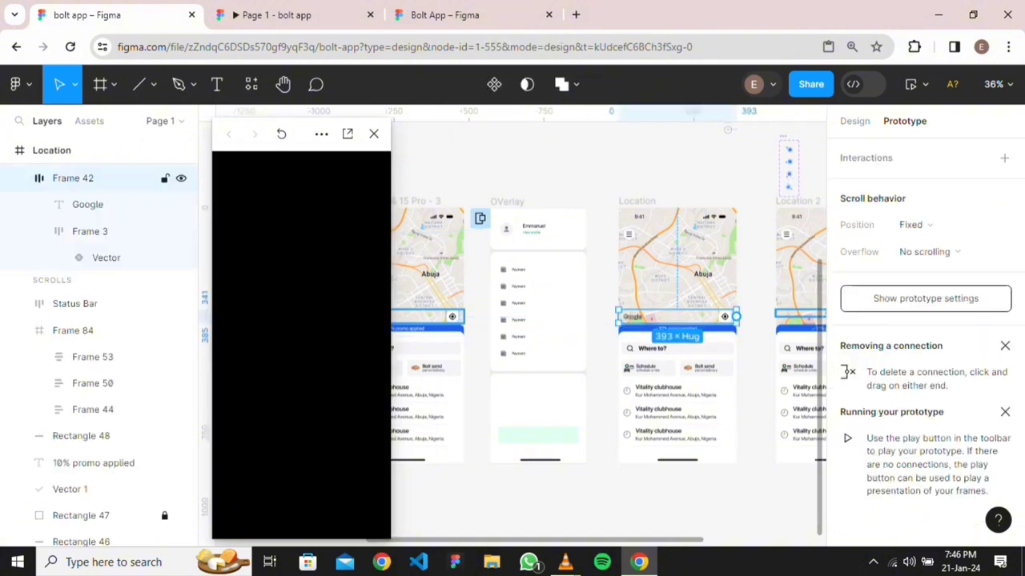
{"action": "left_click_drag", "start_coordinate": [725, 315], "coordinate": [600, 336]}
{"action": "left_click", "coordinate": [737, 496]}
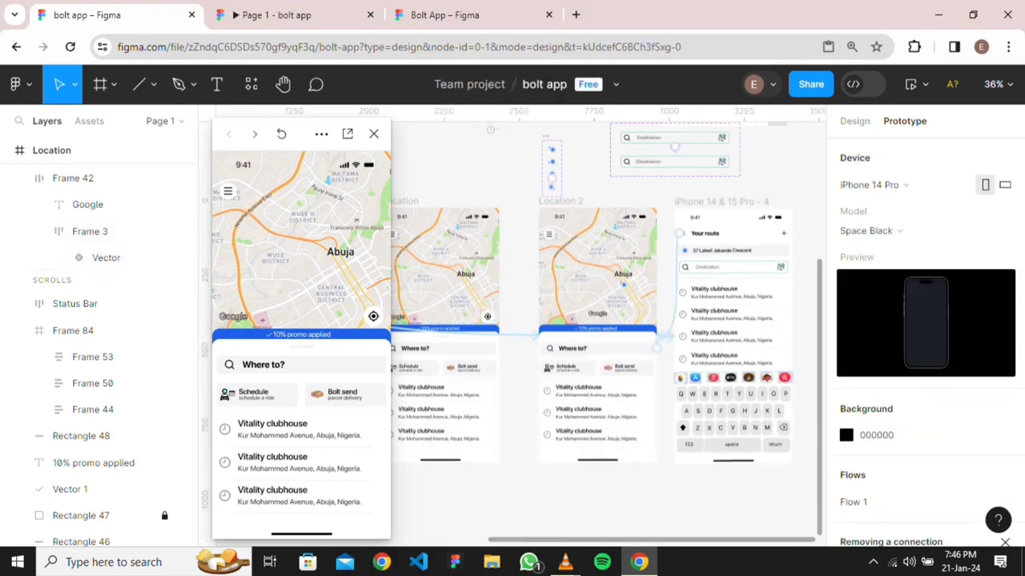
Redirect an existing tap link to the iPhone 14 & 15 Pro - 3 home screen, then select the Location frame
{"action": "scroll", "coordinate": [597, 337], "scroll_direction": "left", "scroll_amount": 3}
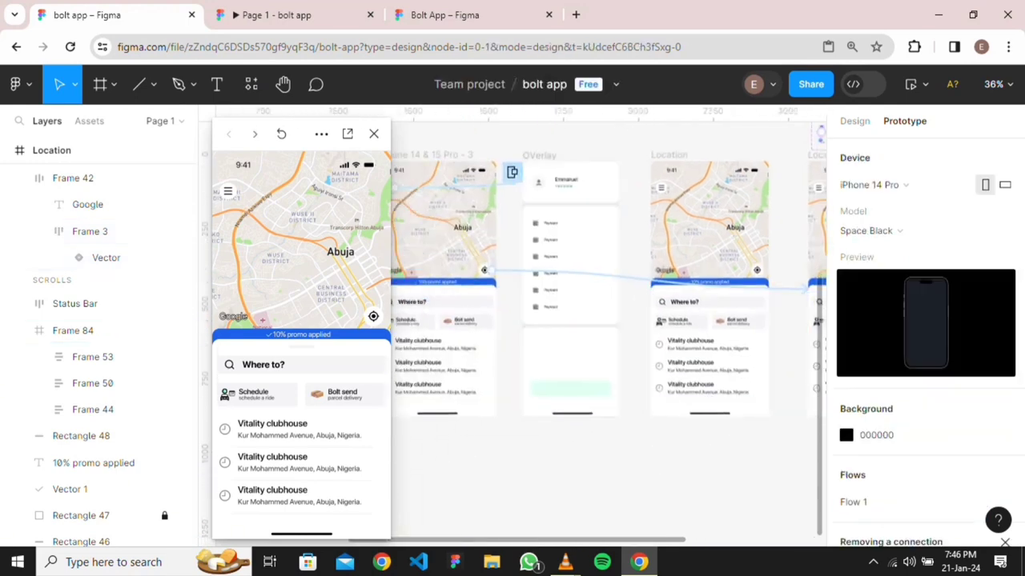
{"action": "scroll", "coordinate": [608, 284], "scroll_direction": "right", "scroll_amount": 3}
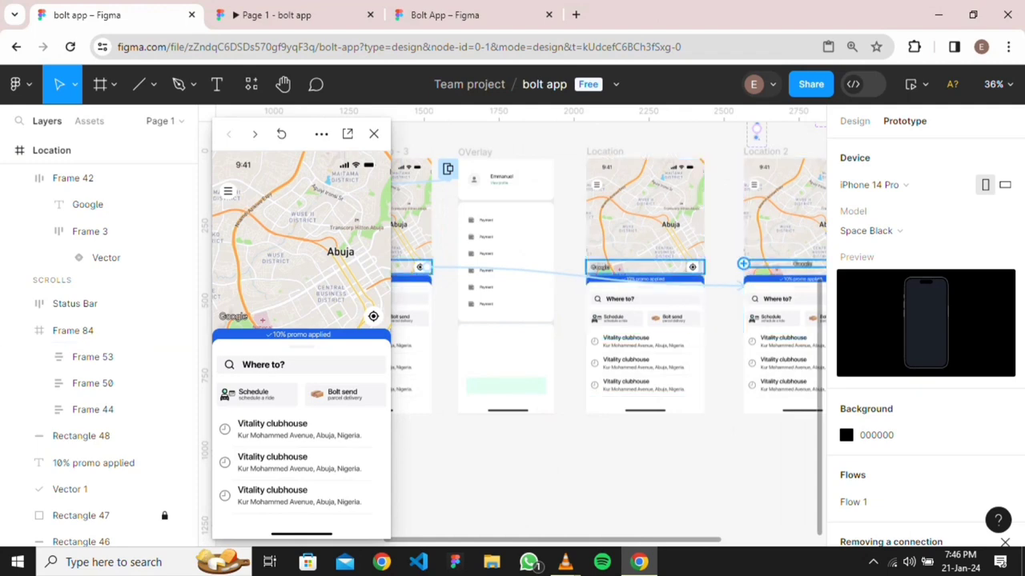
{"action": "scroll", "coordinate": [609, 284], "scroll_direction": "right", "scroll_amount": 5}
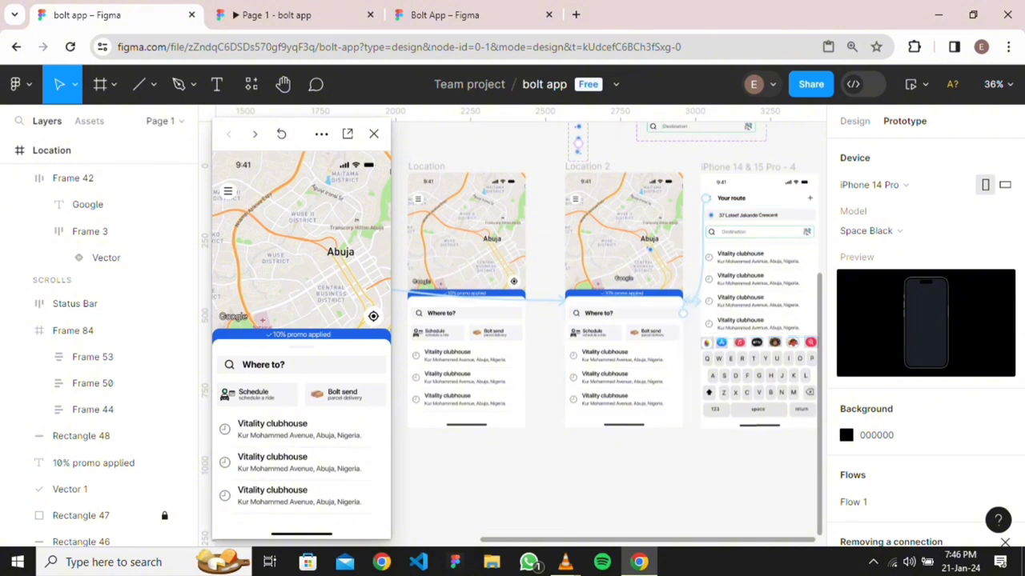
{"action": "left_click_drag", "start_coordinate": [688, 301], "coordinate": [624, 320]}
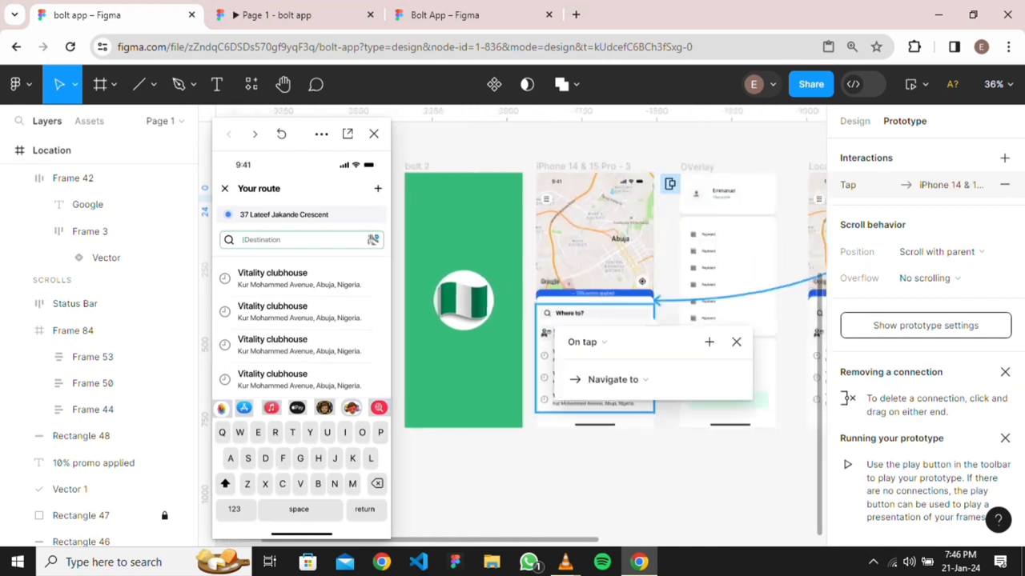
{"action": "key", "text": "Escape"}
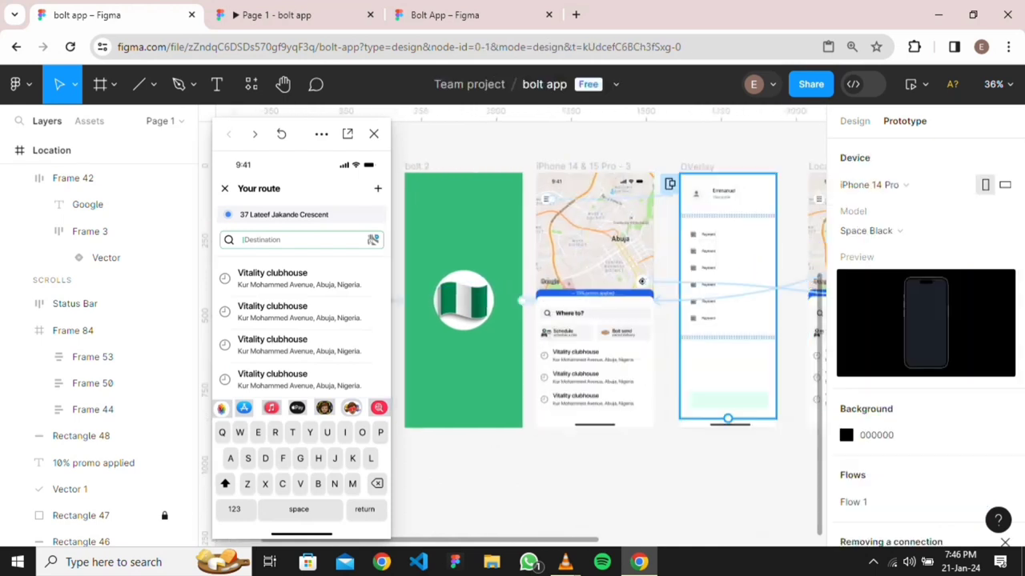
{"action": "scroll", "coordinate": [609, 299], "scroll_direction": "right", "scroll_amount": 2}
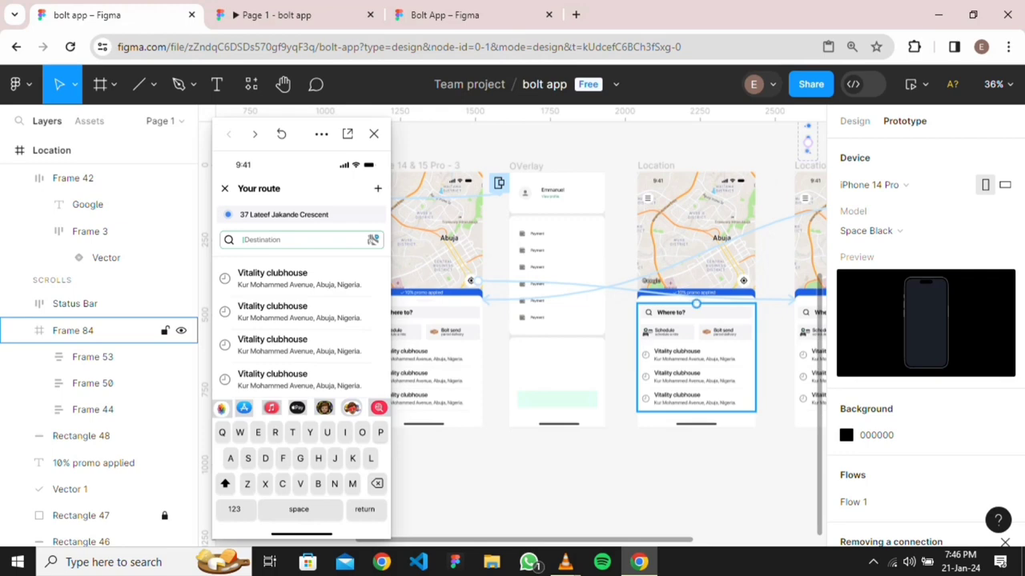
{"action": "left_click", "coordinate": [656, 165]}
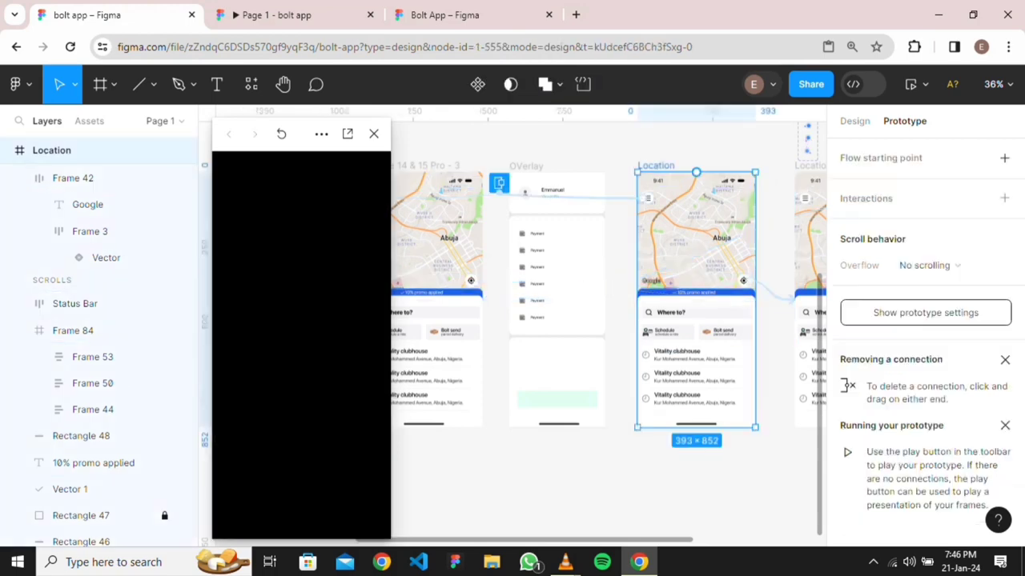
Delete the Location screen frame
{"action": "key", "text": "Delete"}
{"action": "scroll", "coordinate": [670, 269], "scroll_direction": "down", "scroll_amount": 3}
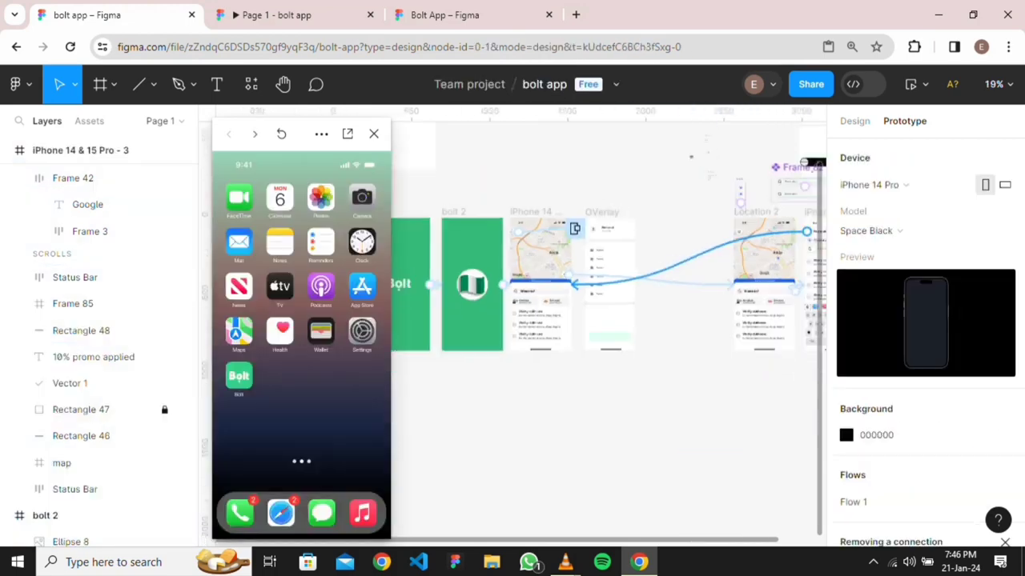
{"action": "scroll", "coordinate": [574, 228], "scroll_direction": "up", "scroll_amount": 3}
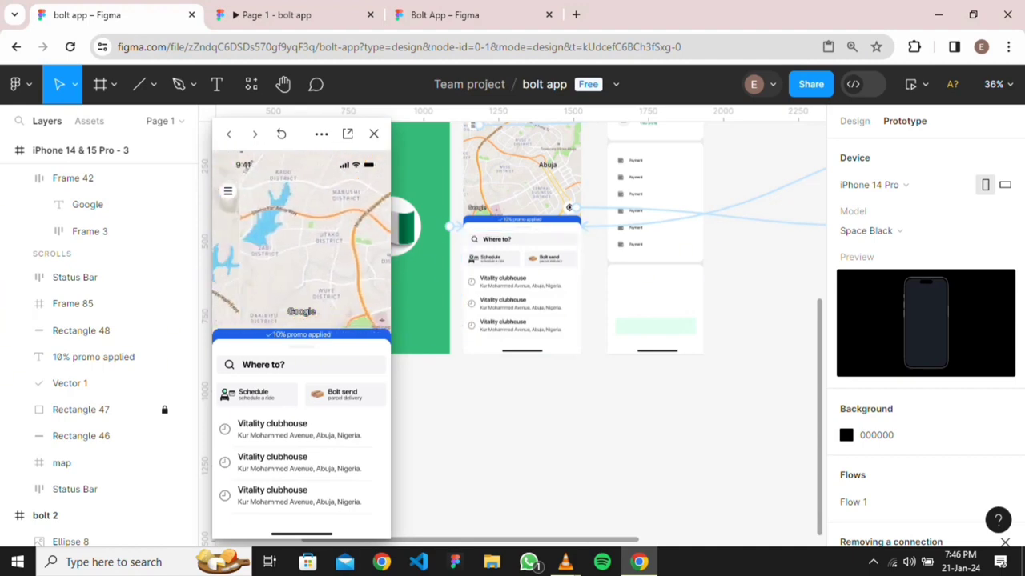
Make tapping the Where to? bar (Frame 44) navigate to the Your route screen (iPhone 14 & 15 Pro - 4)
{"action": "left_click", "coordinate": [521, 237]}
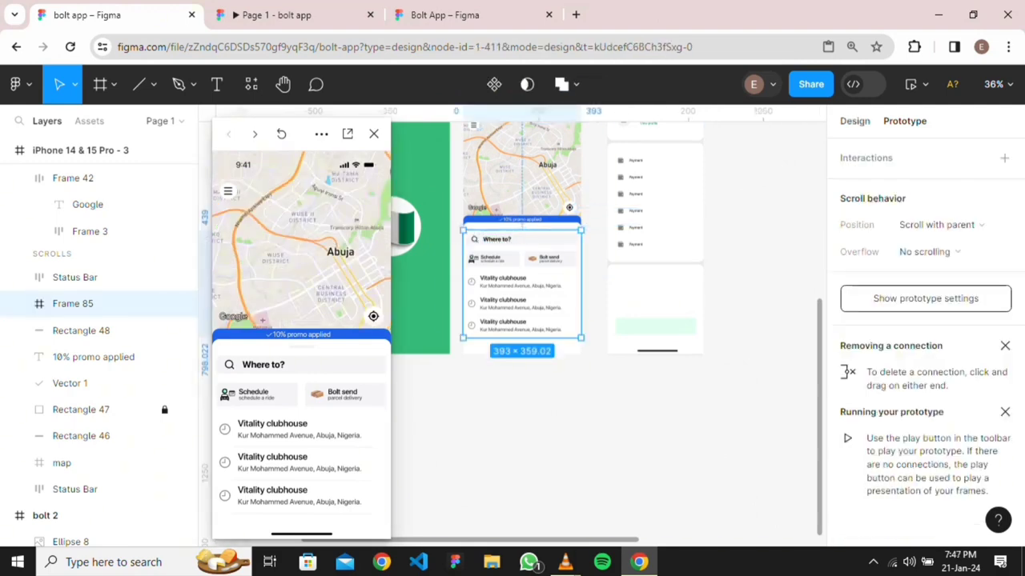
{"action": "left_click", "coordinate": [854, 121]}
{"action": "double_click", "coordinate": [497, 239]}
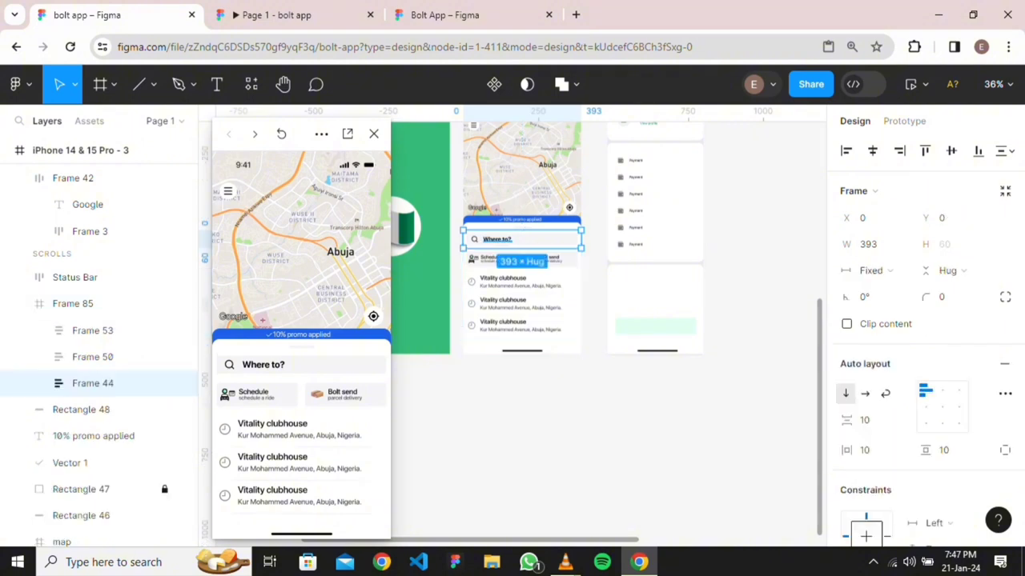
{"action": "scroll", "coordinate": [512, 240], "scroll_direction": "up", "scroll_amount": 3}
{"action": "left_click", "coordinate": [904, 121]}
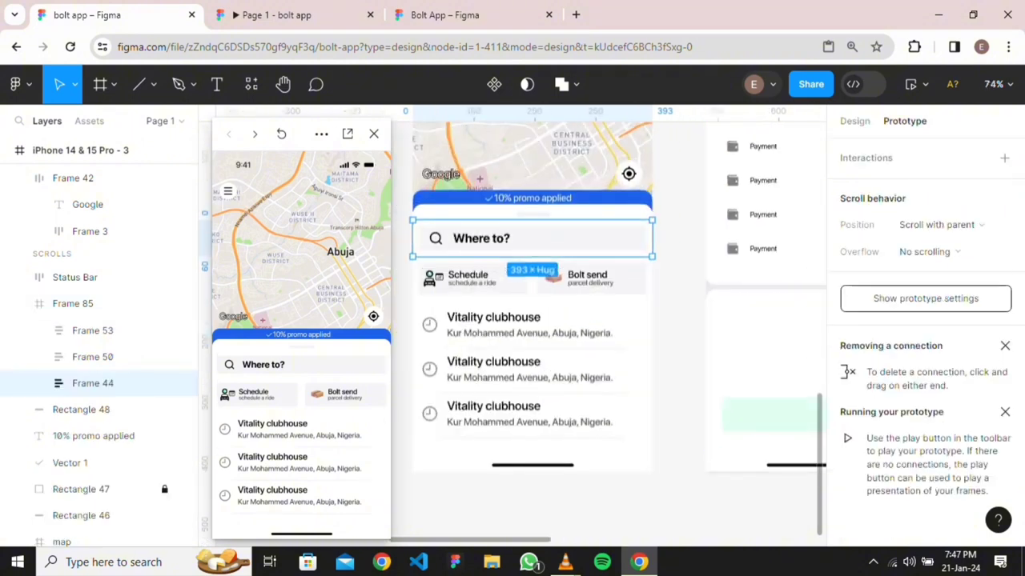
{"action": "left_click_drag", "start_coordinate": [651, 239], "coordinate": [681, 337]}
{"action": "key", "text": "Escape"}
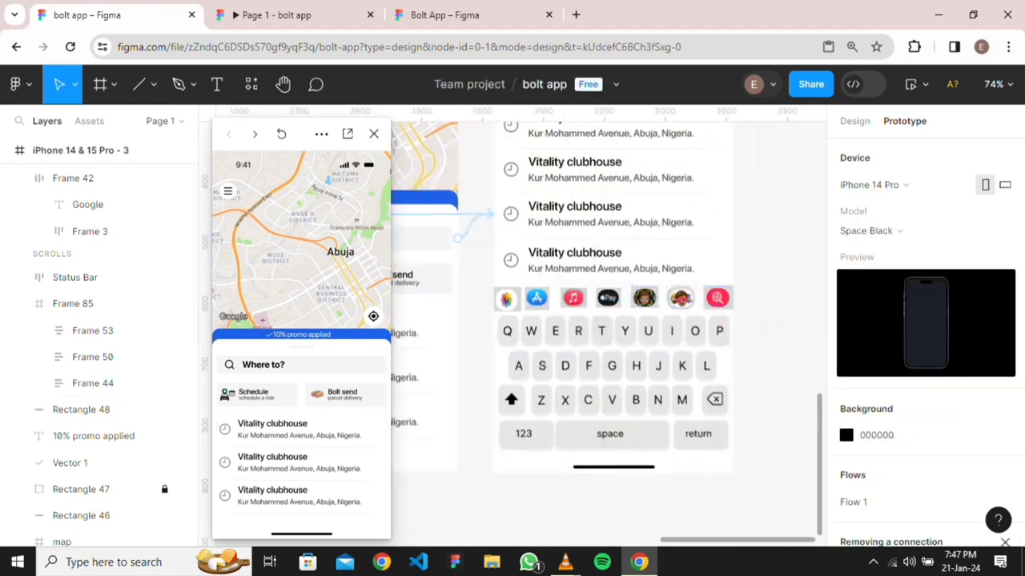
Test the Bolt app prototype in the inline preview, then move to the presentation tab
{"action": "scroll", "coordinate": [608, 337], "scroll_direction": "left", "scroll_amount": 4}
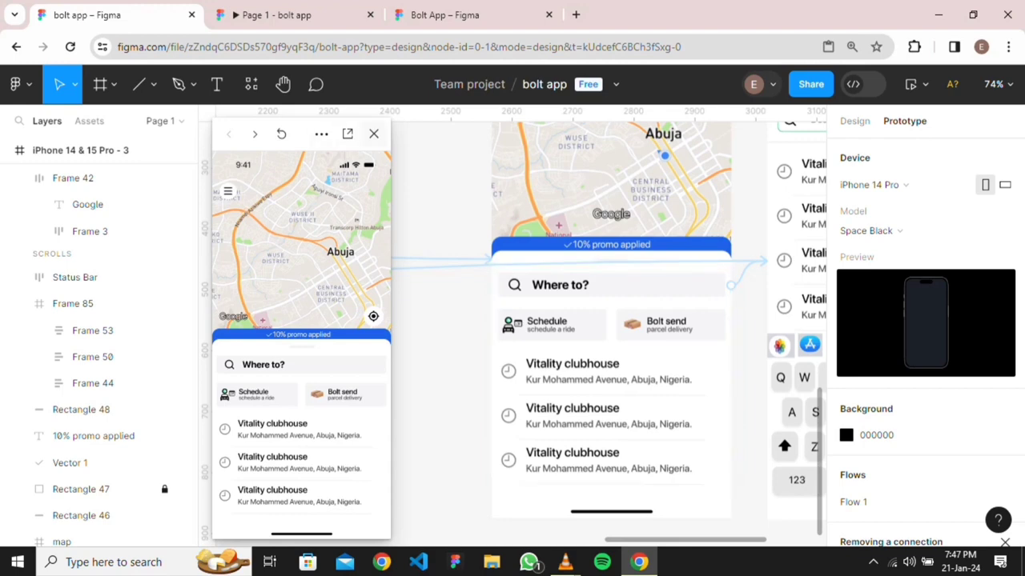
{"action": "left_click", "coordinate": [373, 134]}
{"action": "left_click", "coordinate": [919, 84]}
{"action": "left_click", "coordinate": [908, 145]}
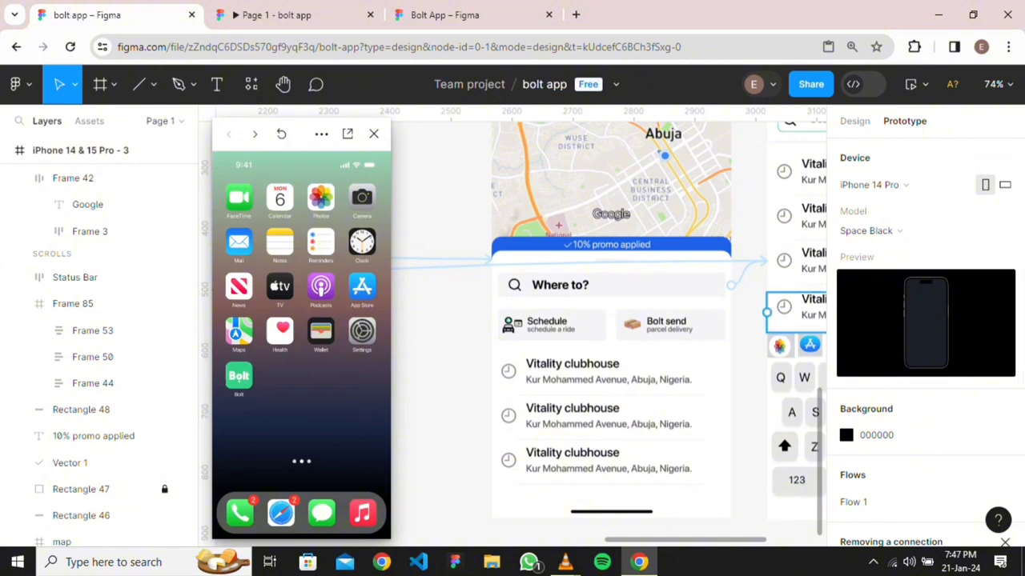
{"action": "left_click", "coordinate": [239, 376]}
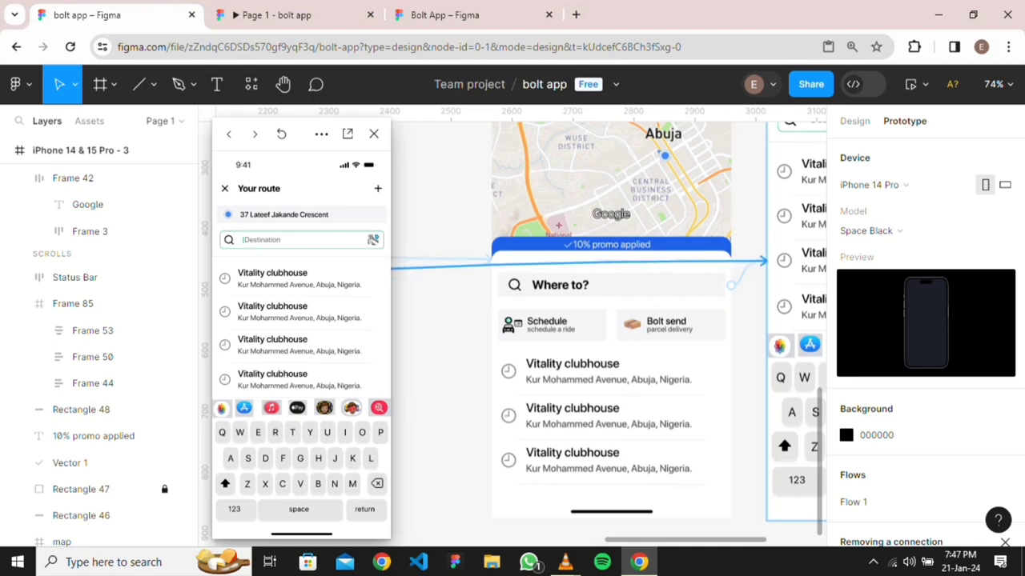
{"action": "scroll", "coordinate": [623, 241], "scroll_direction": "down", "scroll_amount": 5}
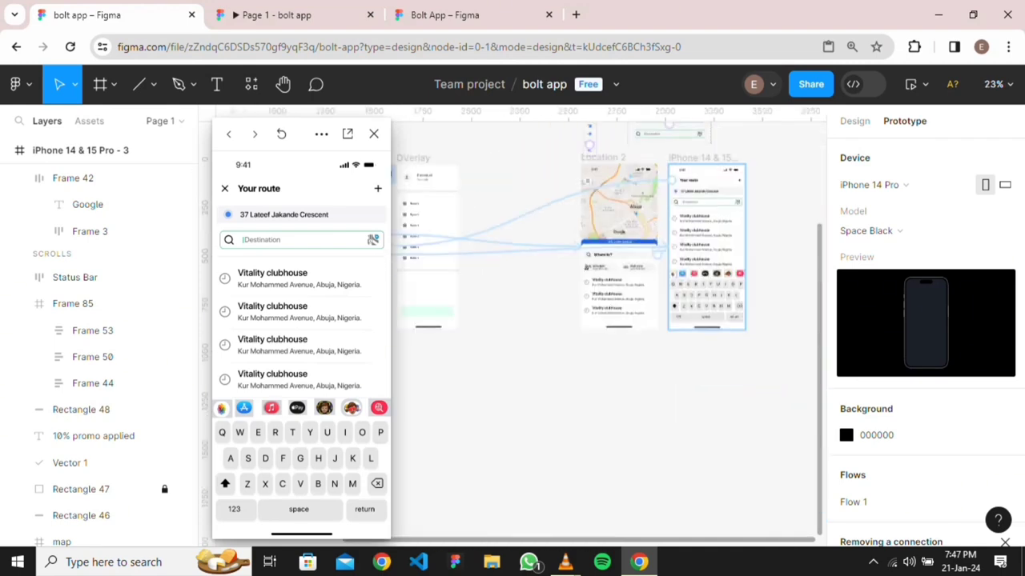
{"action": "scroll", "coordinate": [624, 283], "scroll_direction": "up", "scroll_amount": 3}
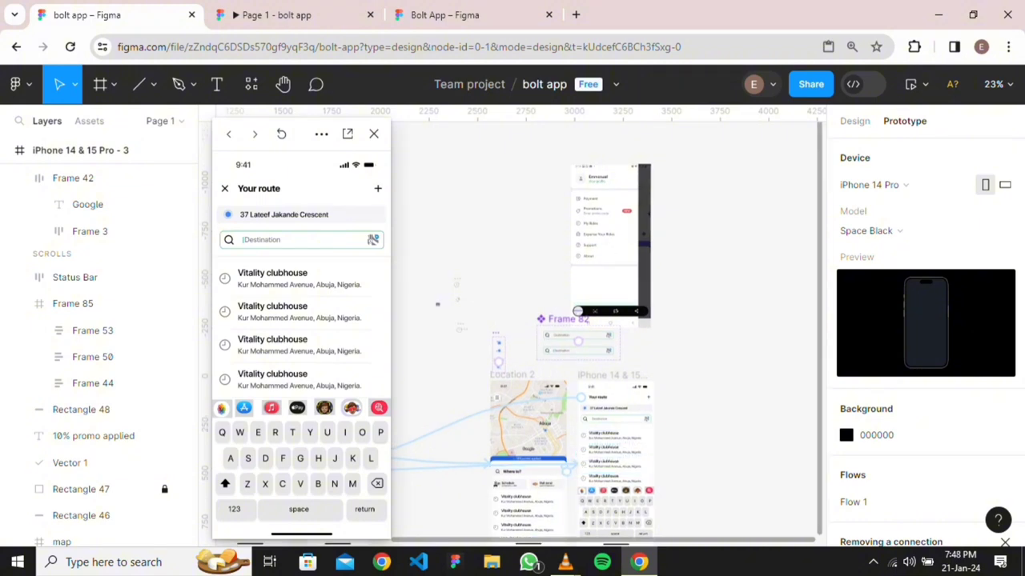
{"action": "left_click", "coordinate": [295, 14]}
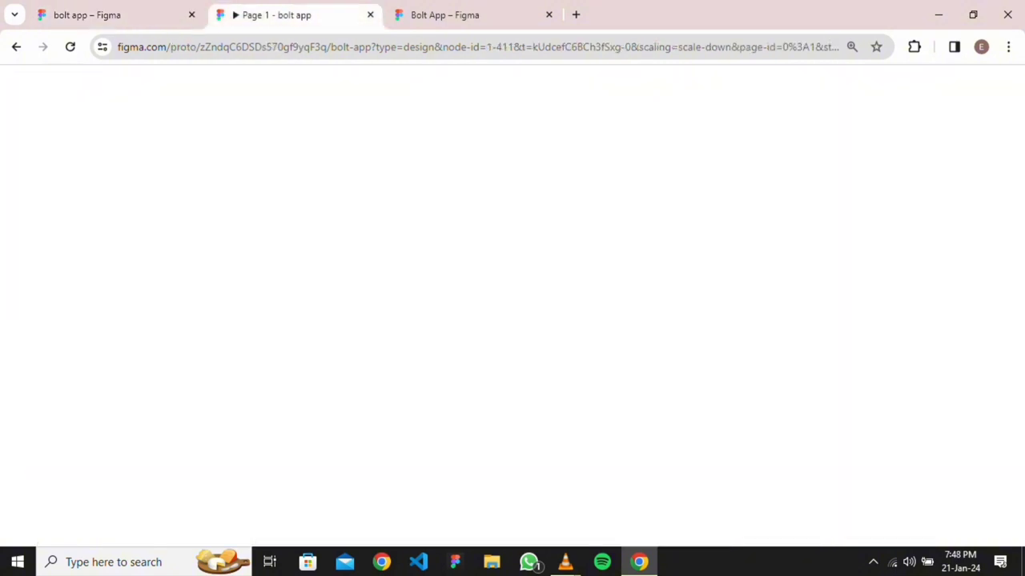